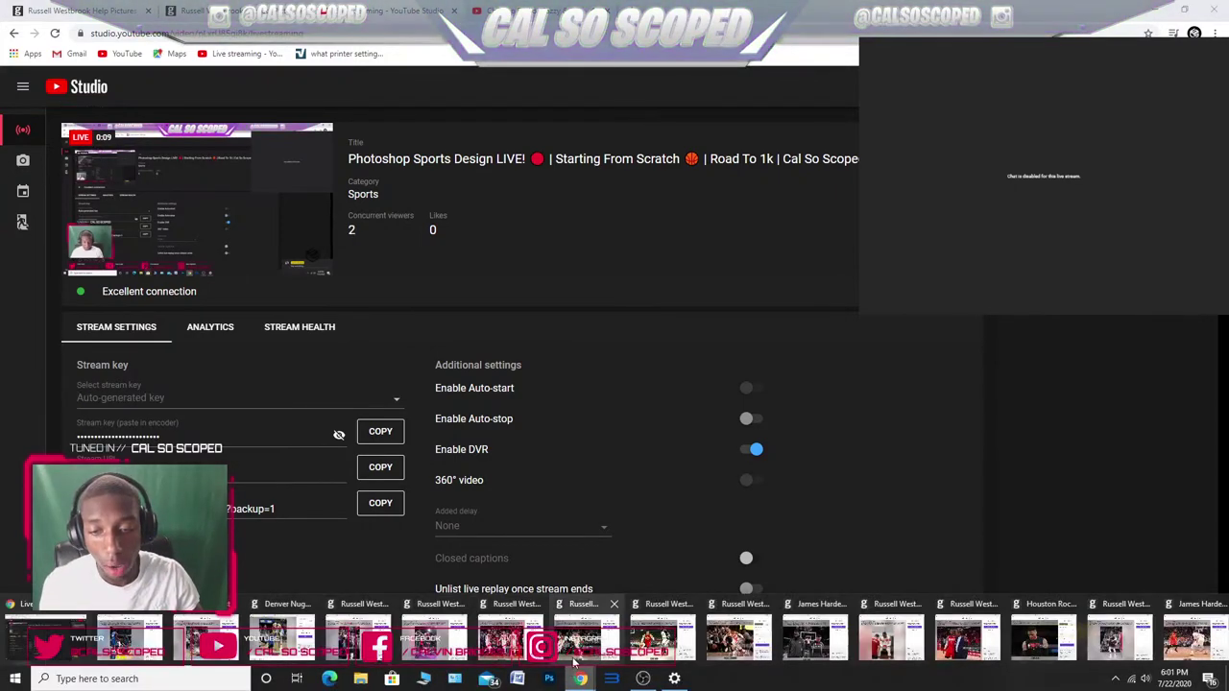
- Launch Topaz Gigapixel AI
click(119, 678)
text(gig)
key(Return)
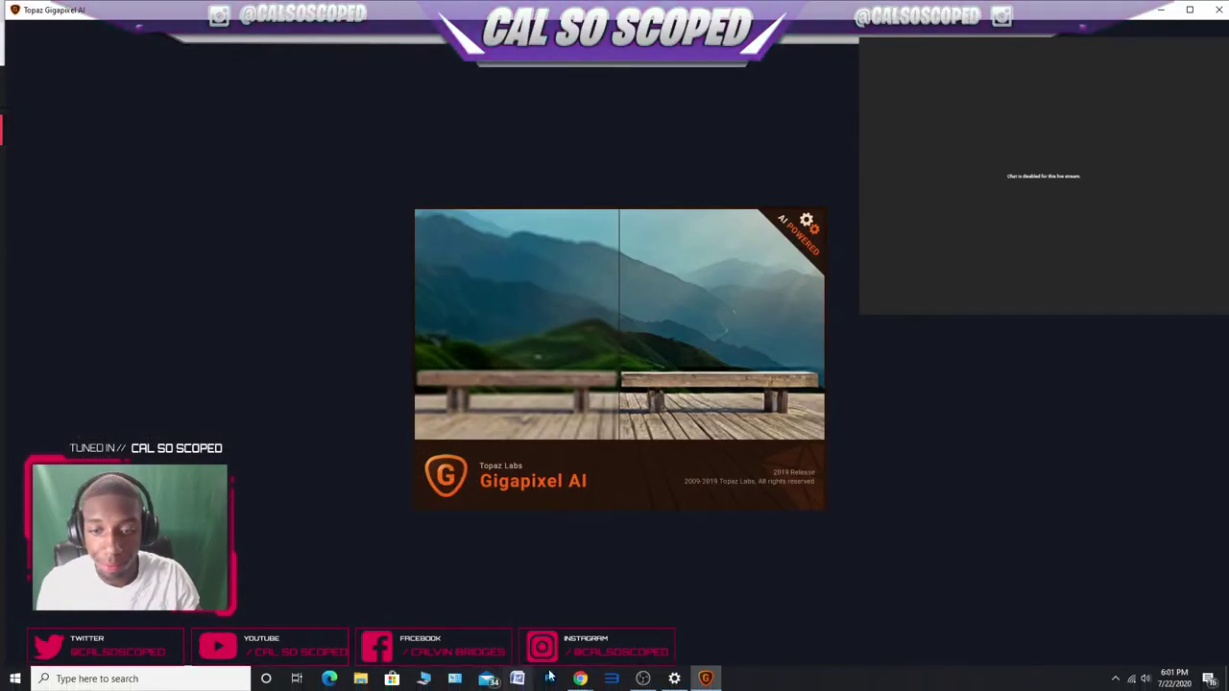
- Bring up the Getty Images window with the Denver Nuggets and Oklahoma City photo and copy its page address
mouse_move(581, 678)
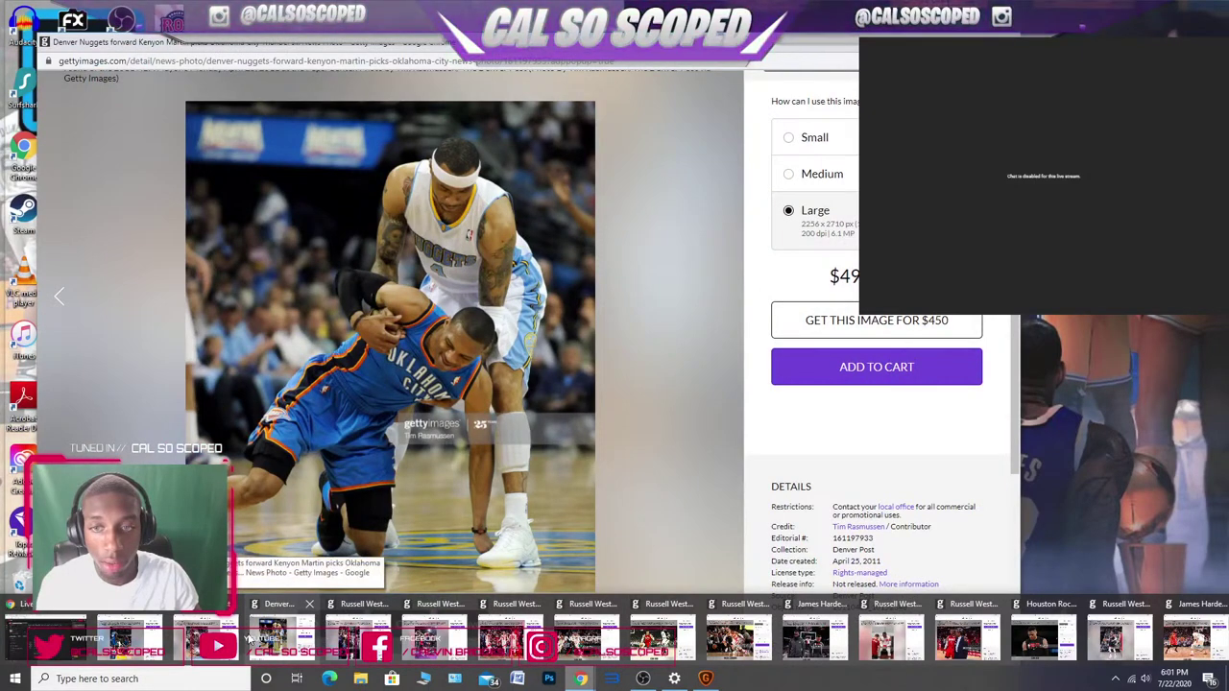
click(278, 633)
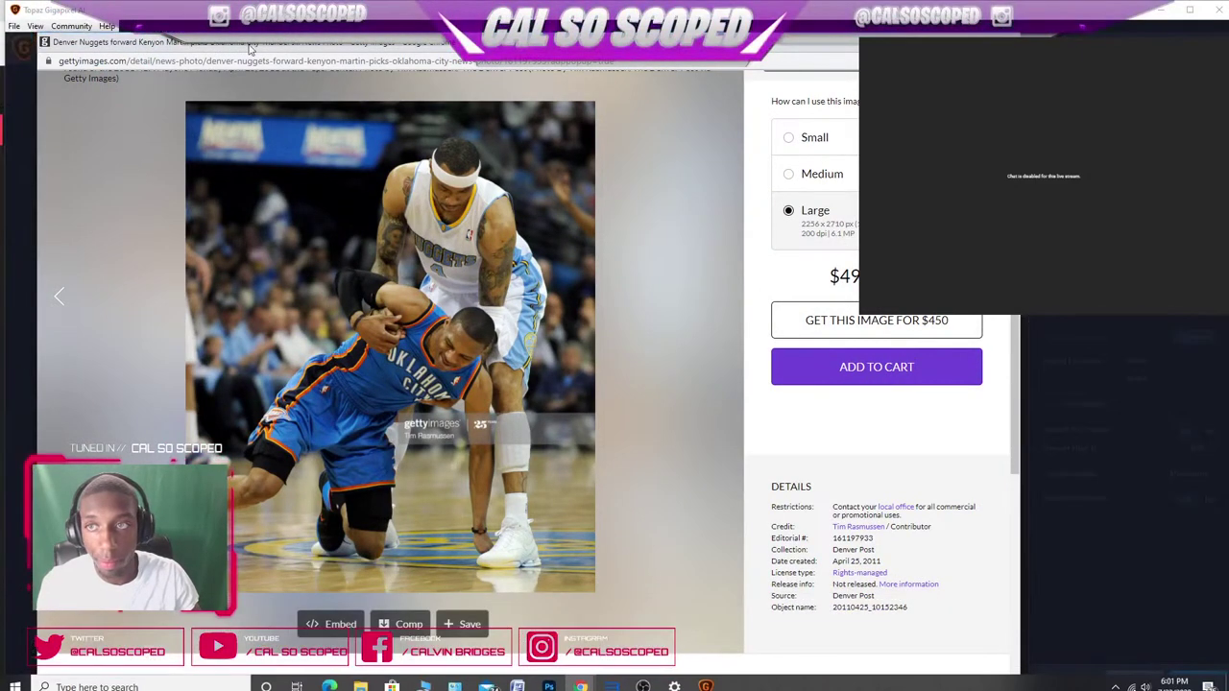
right_click(245, 61)
click(273, 116)
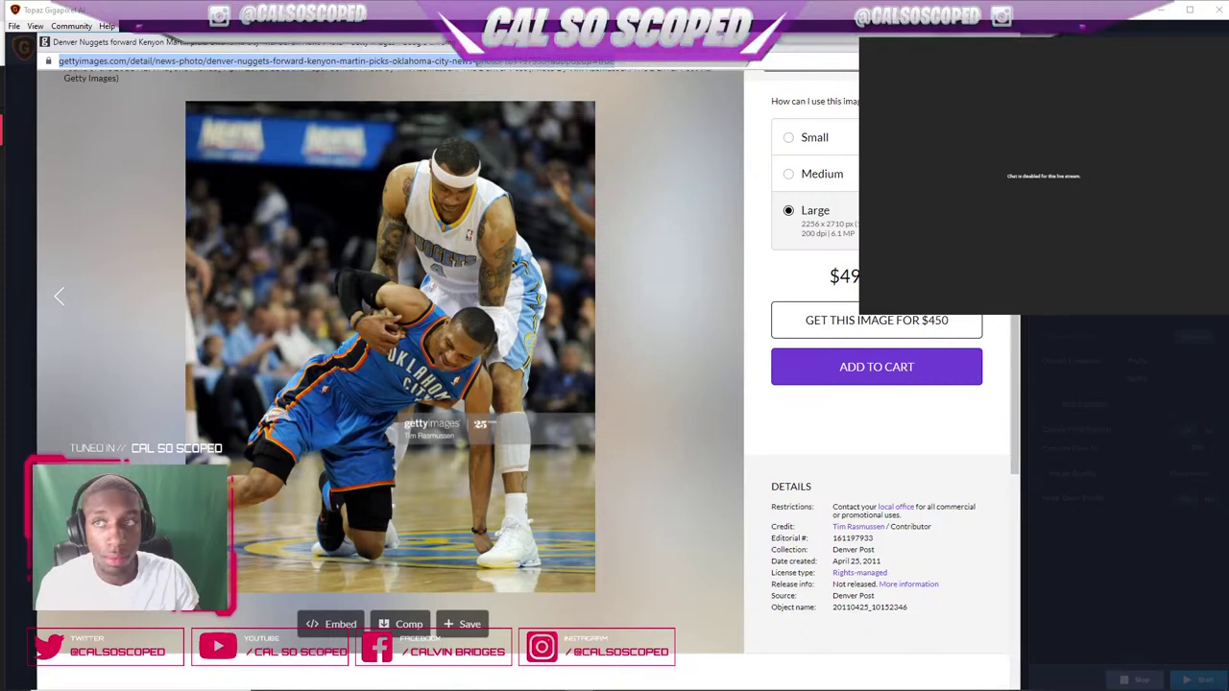
- Minimize Gigapixel AI to return to the live stream page in YouTube Studio
key(alt+Tab)
click(844, 541)
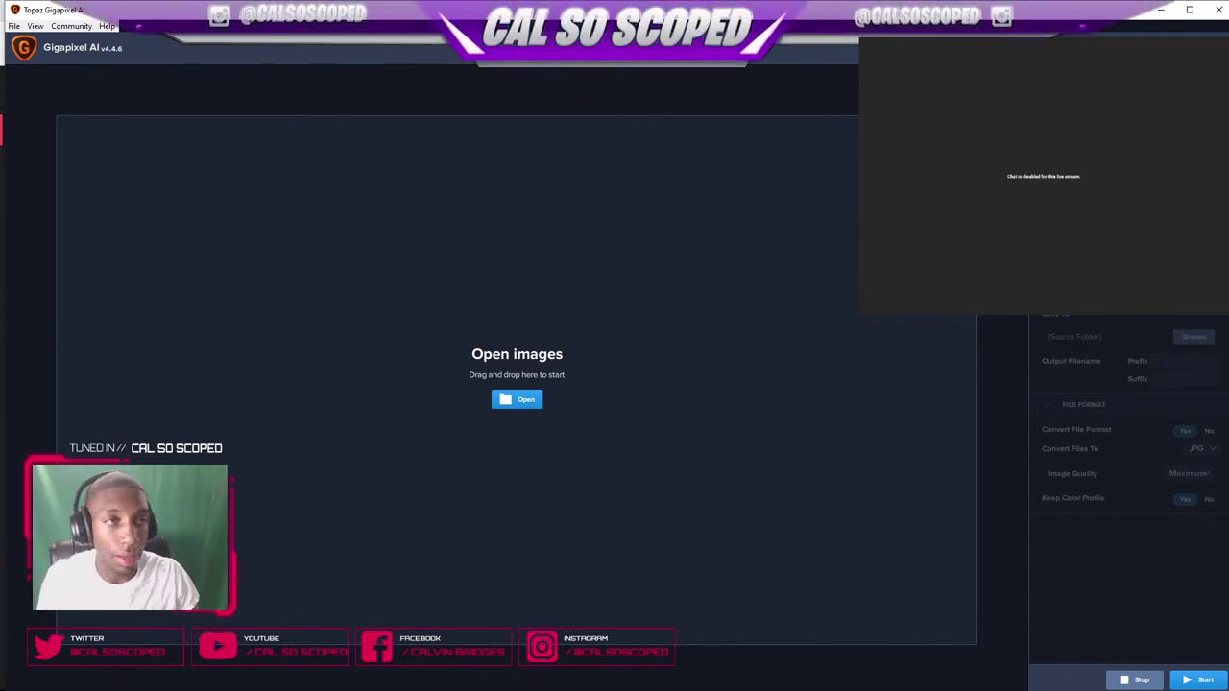
click(1162, 10)
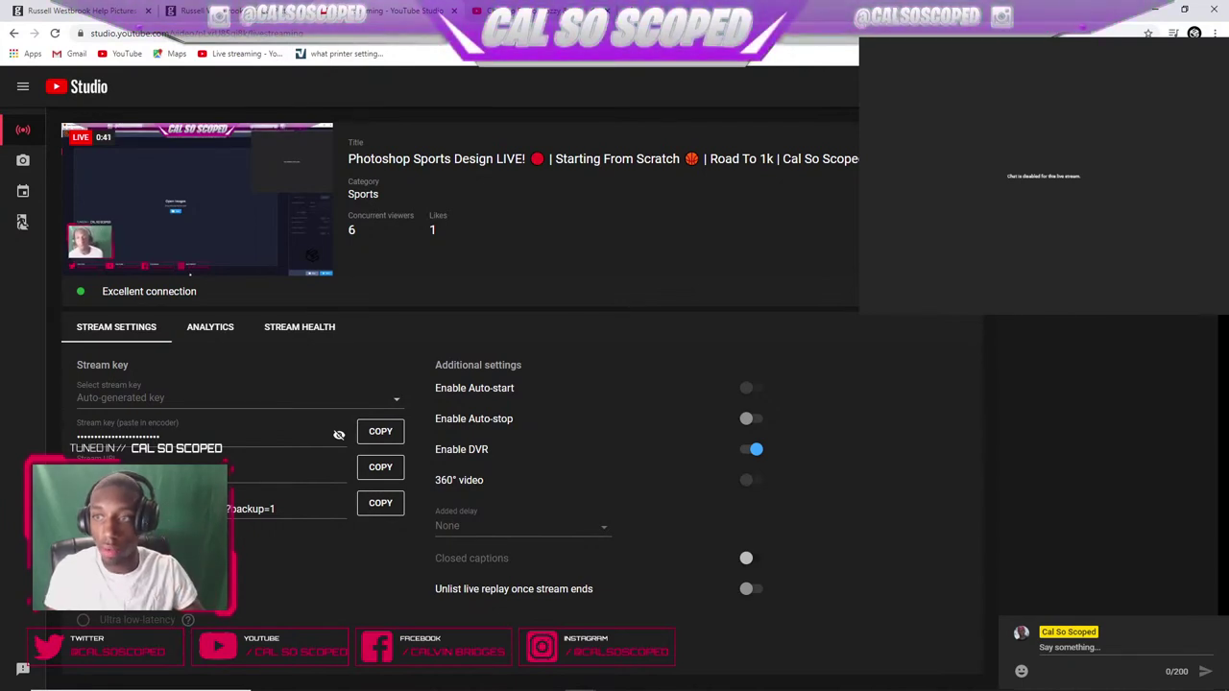
- Copy the popped-out live chat's page address and, with the chat restored, switch to OBS
mouse_move(758, 679)
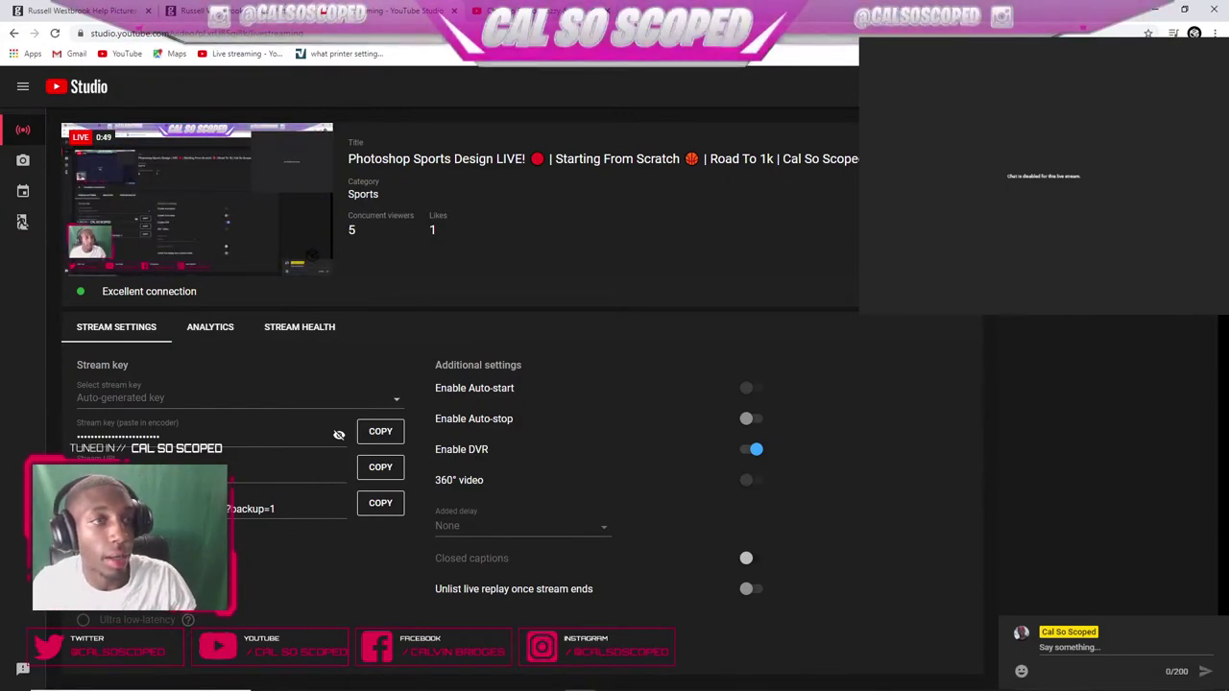
right_click(75, 29)
click(83, 74)
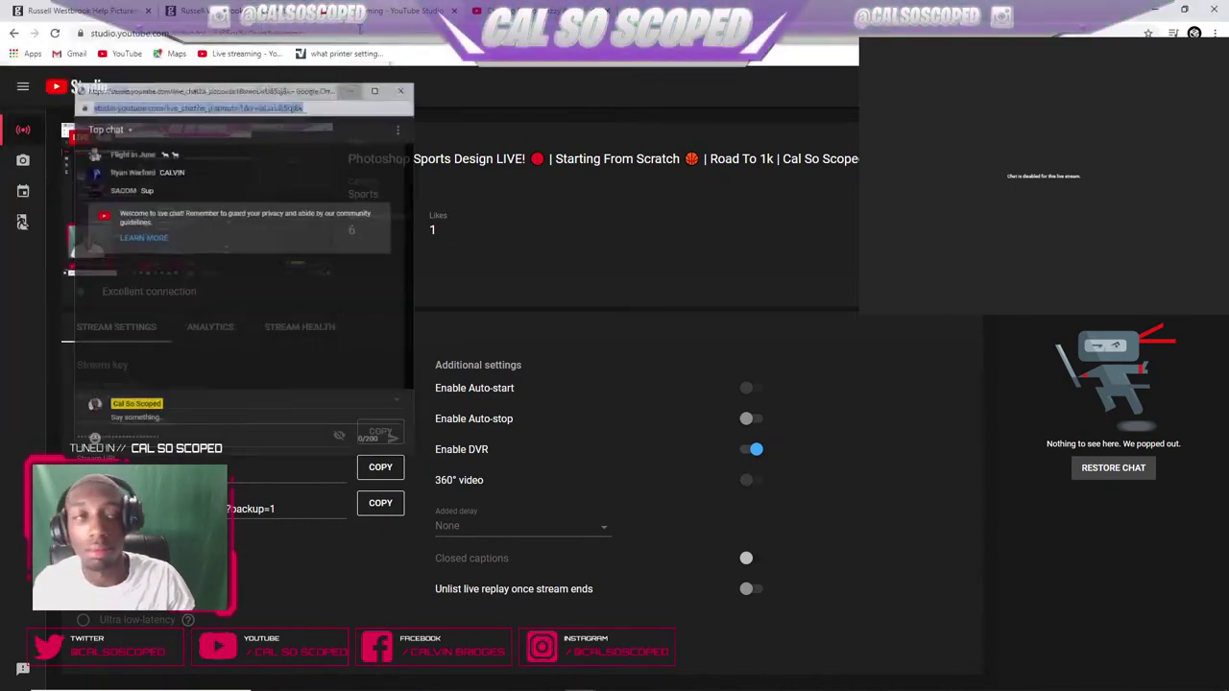
click(1105, 467)
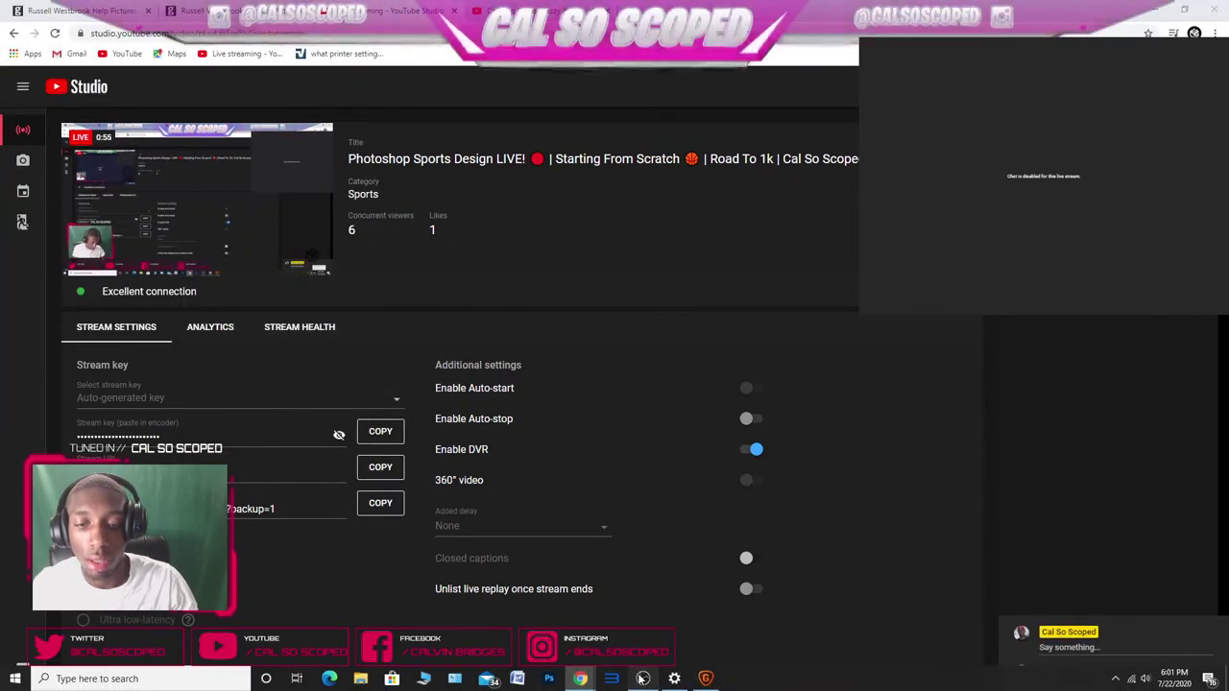
click(642, 679)
right_click(903, 317)
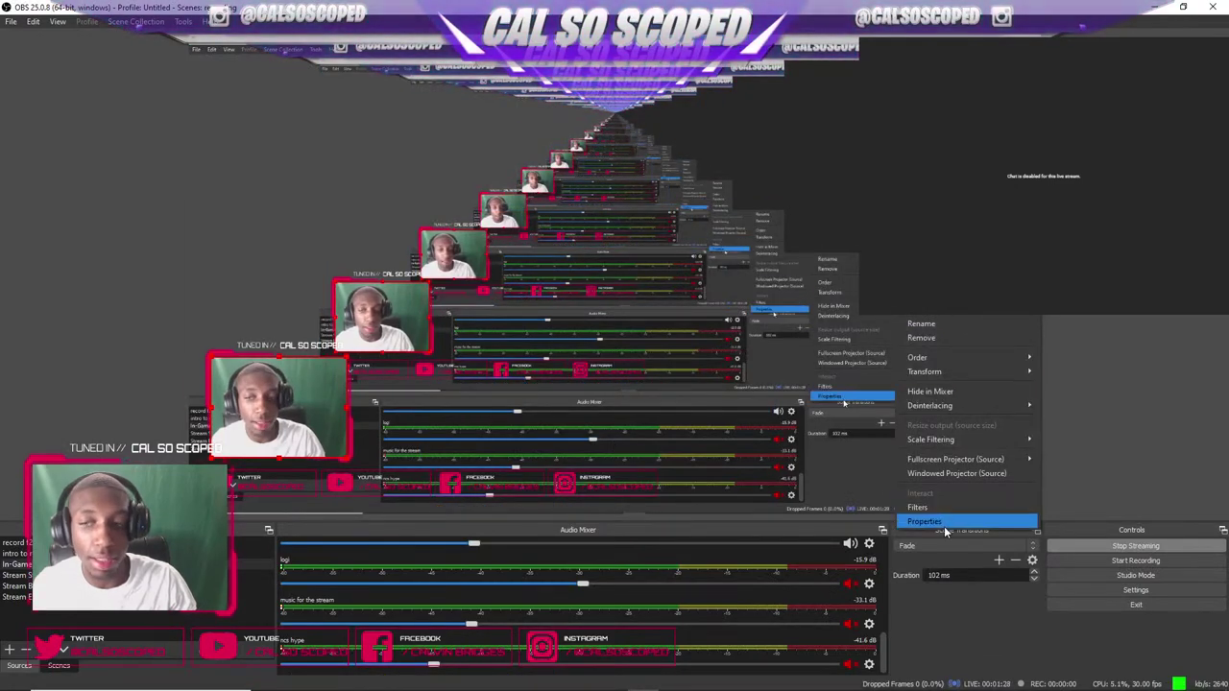
click(945, 523)
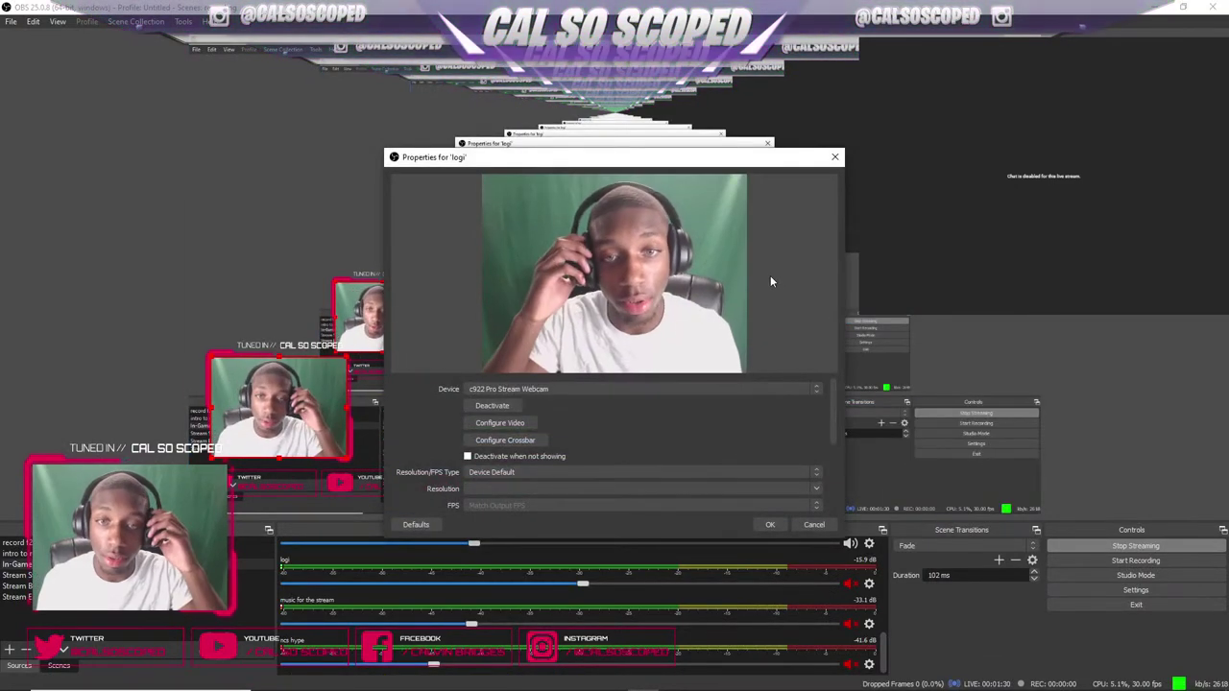
click(813, 524)
- Replace the URL of the chat source with the copied YouTube live chat address
right_click(849, 267)
click(959, 530)
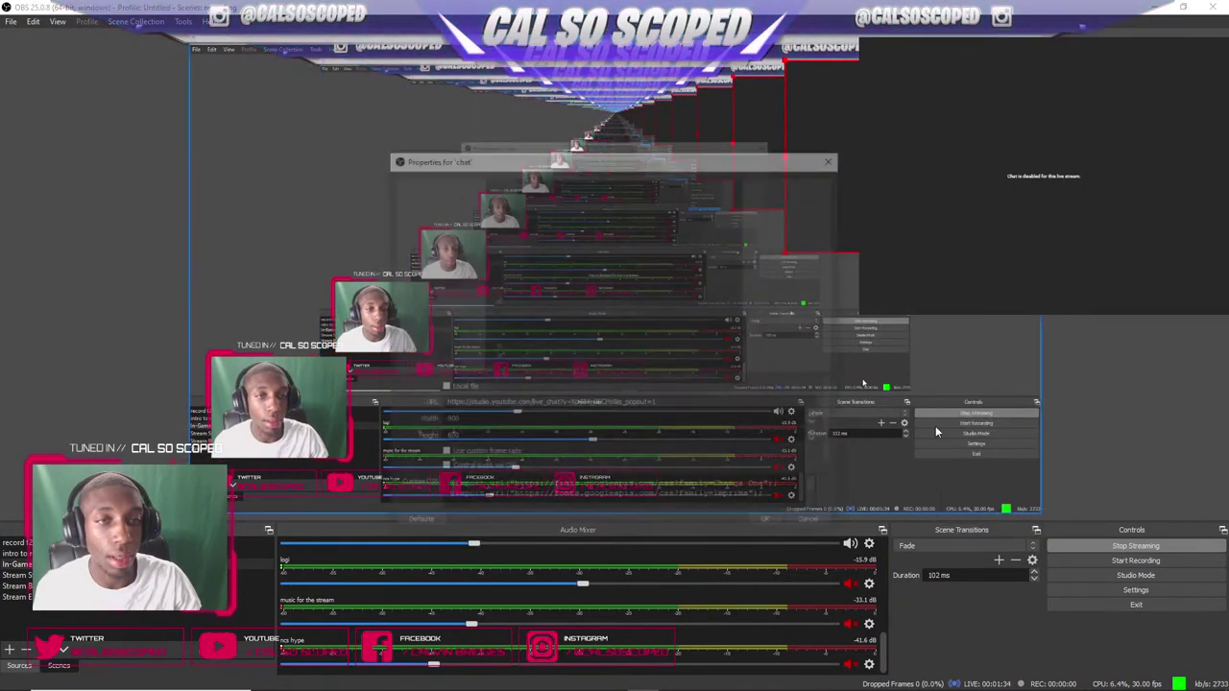
key(ctrl+a)
key(ctrl+v)
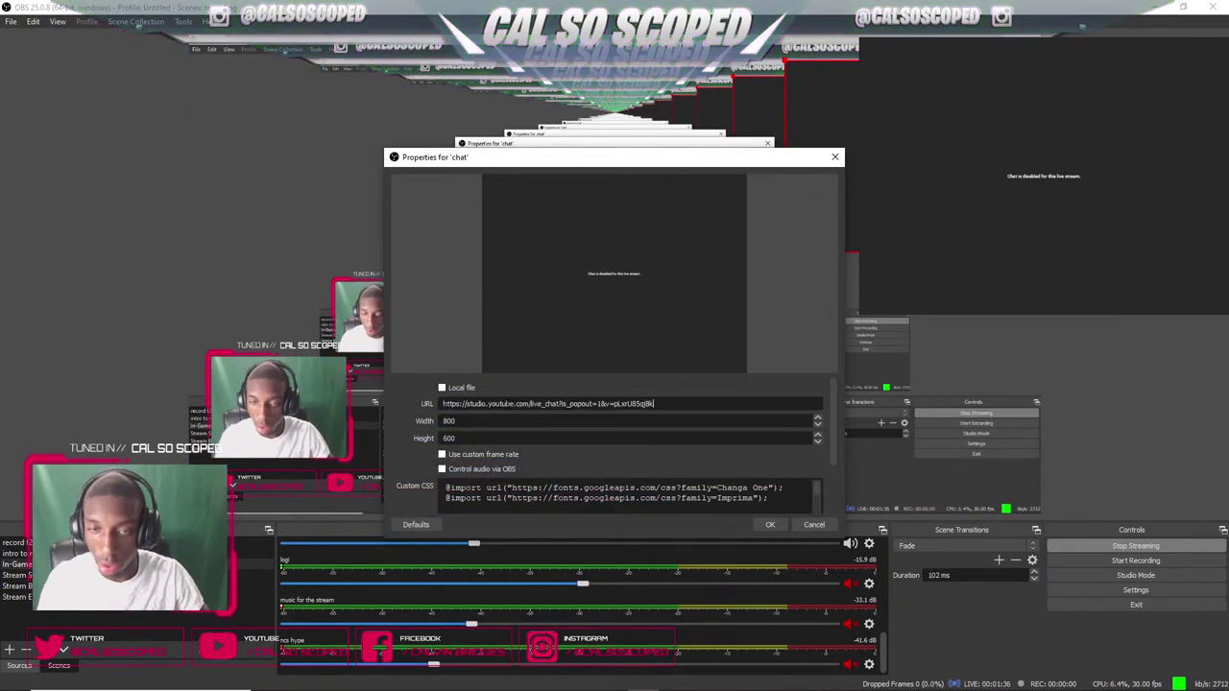
click(773, 525)
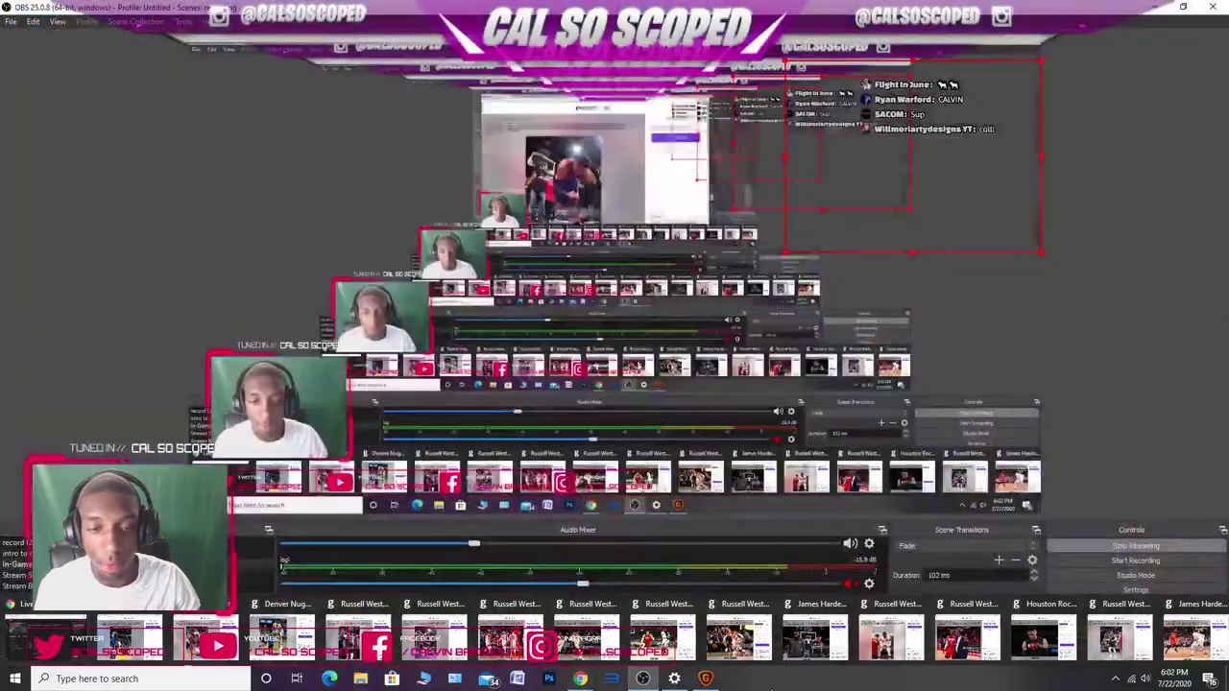
- Return to Chrome, load downloader.la in a new tab and open its Gettyimages downloader
click(46, 638)
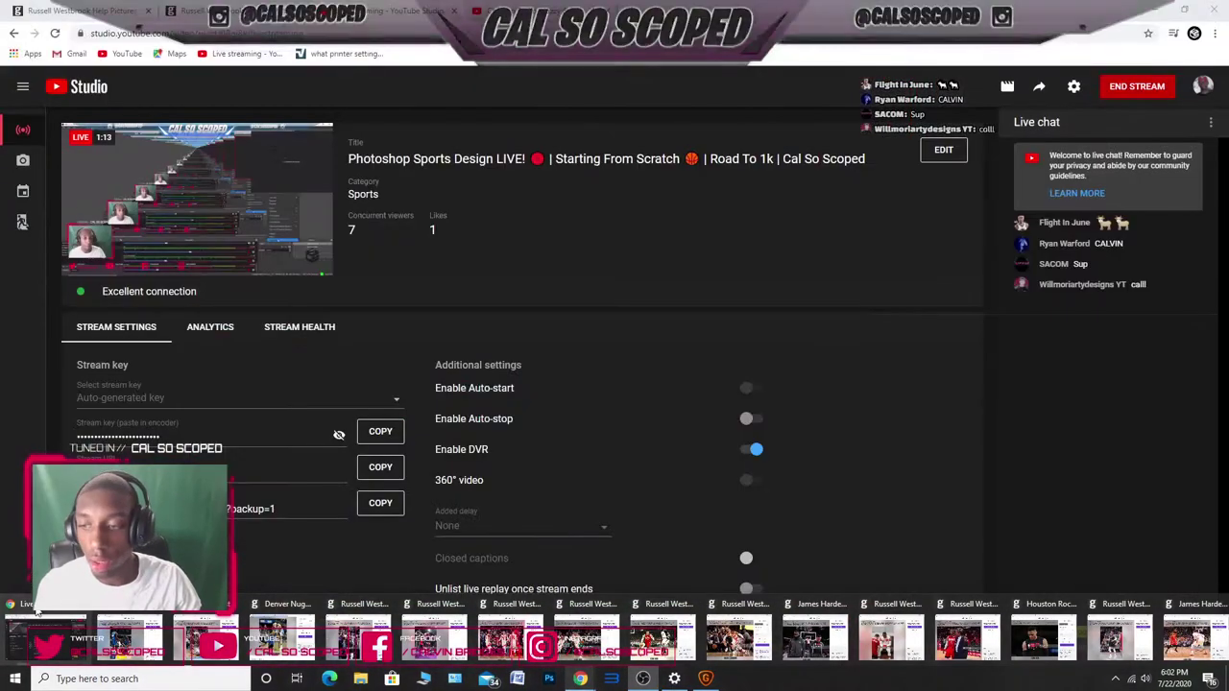
key(ctrl+t)
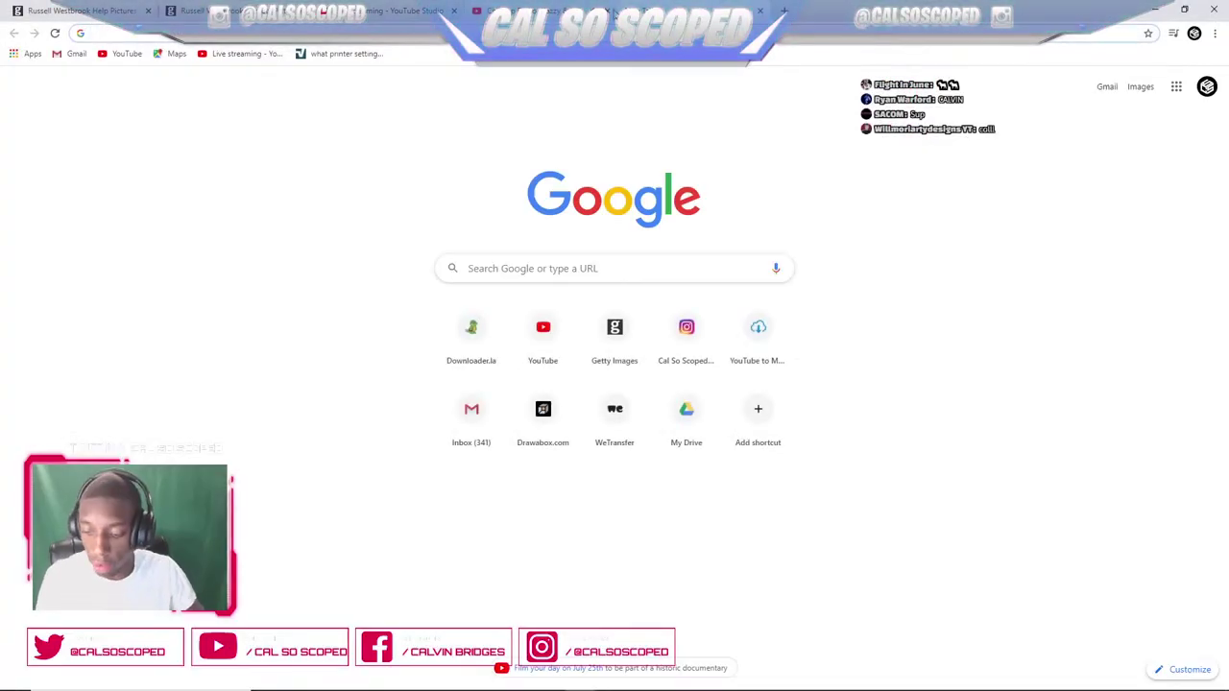
text(downloader.la)
key(Return)
scroll(288, 432, down, 5)
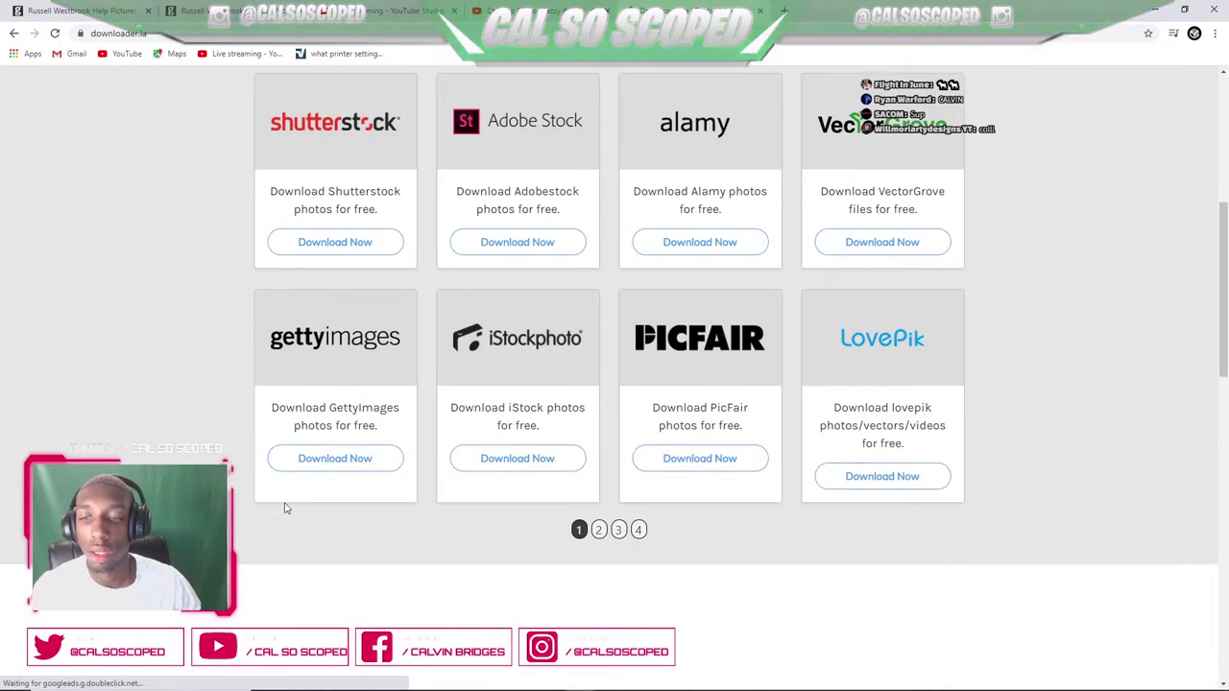
click(320, 460)
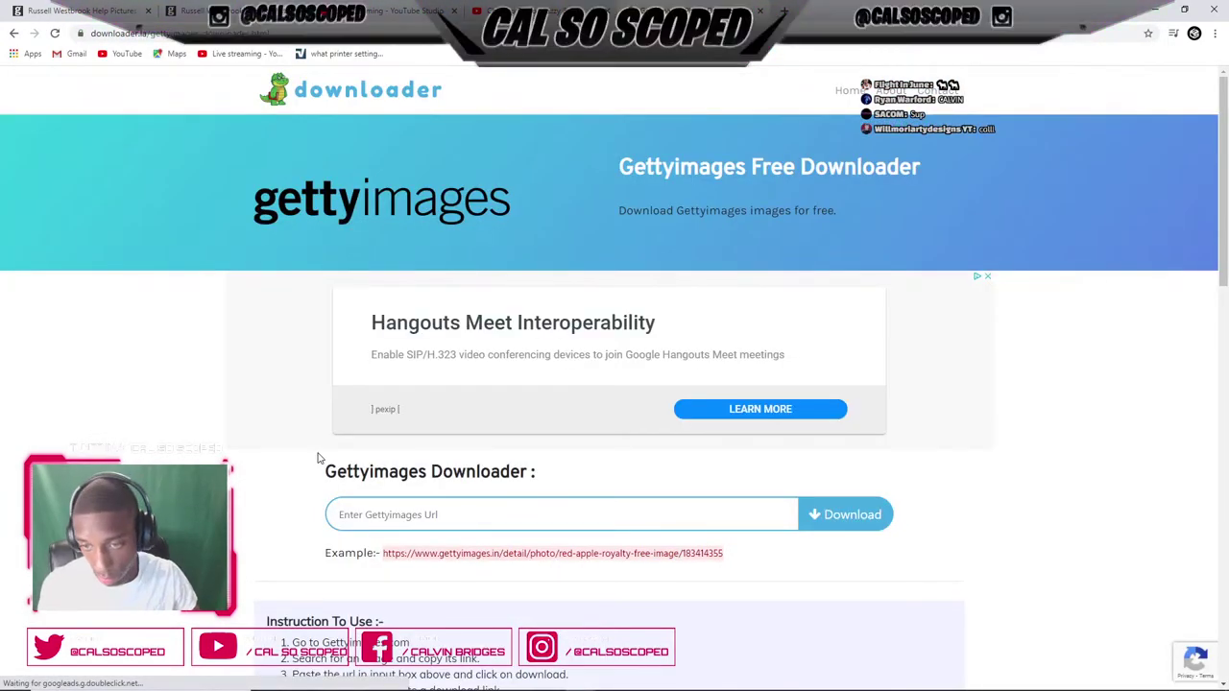
- Try to generate a download from the address currently on the clipboard, and clear the URL field
click(390, 515)
key(ctrl+v)
click(818, 522)
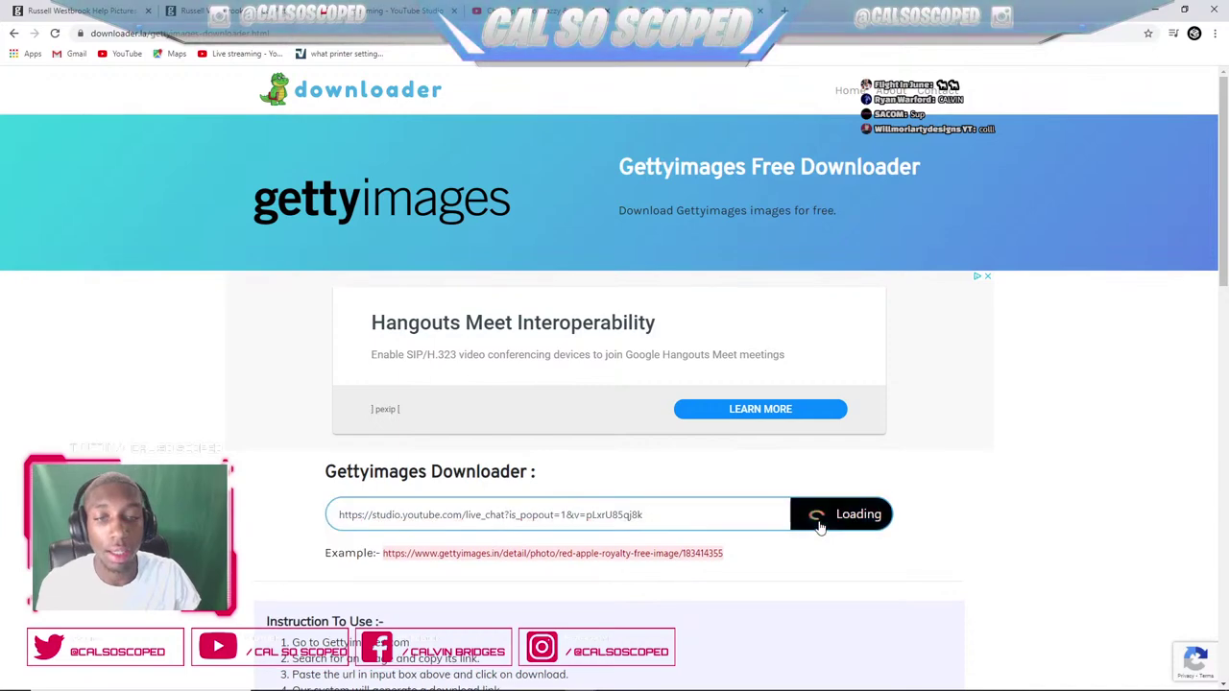
scroll(499, 500, down, 1)
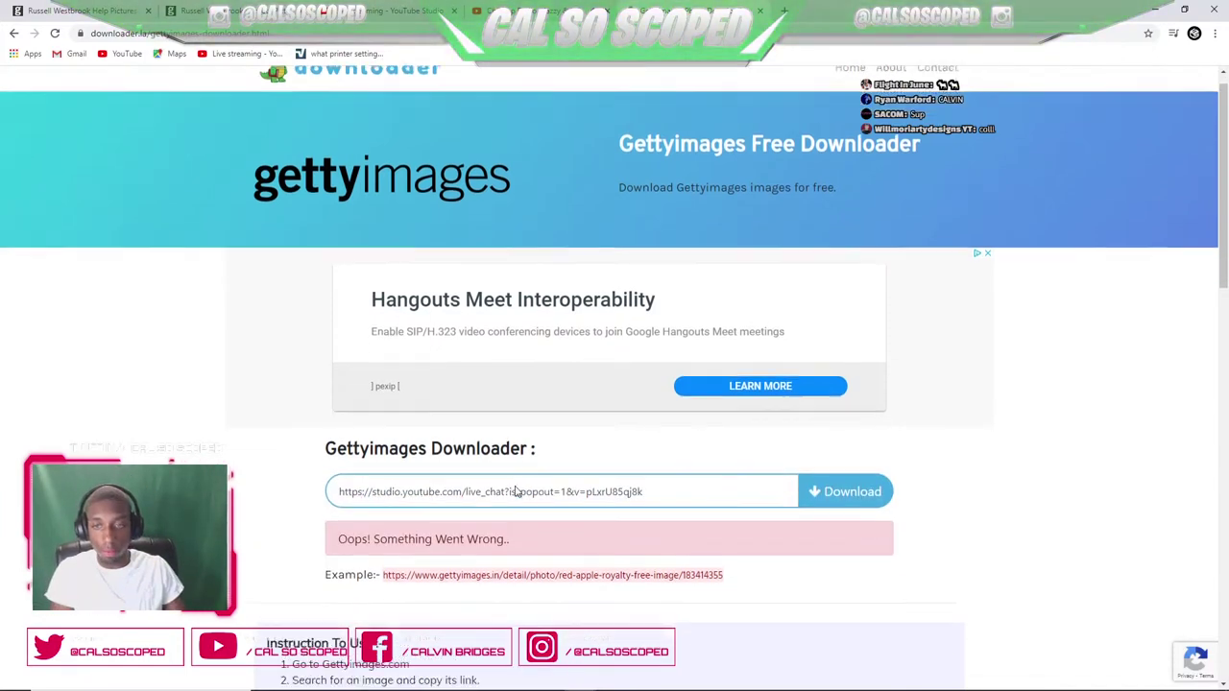
triple_click(459, 443)
key(BackSpace)
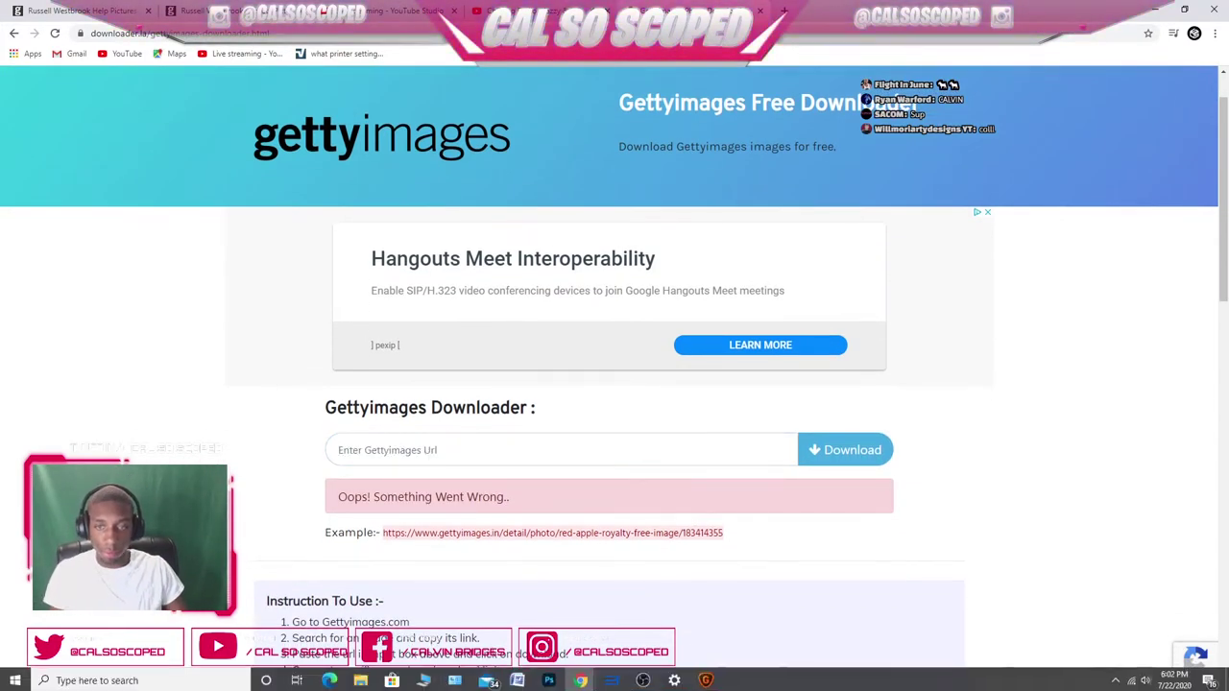
- Copy the page address of the Denver Nuggets and Oklahoma City Getty photo and return to the downloader page
click(581, 678)
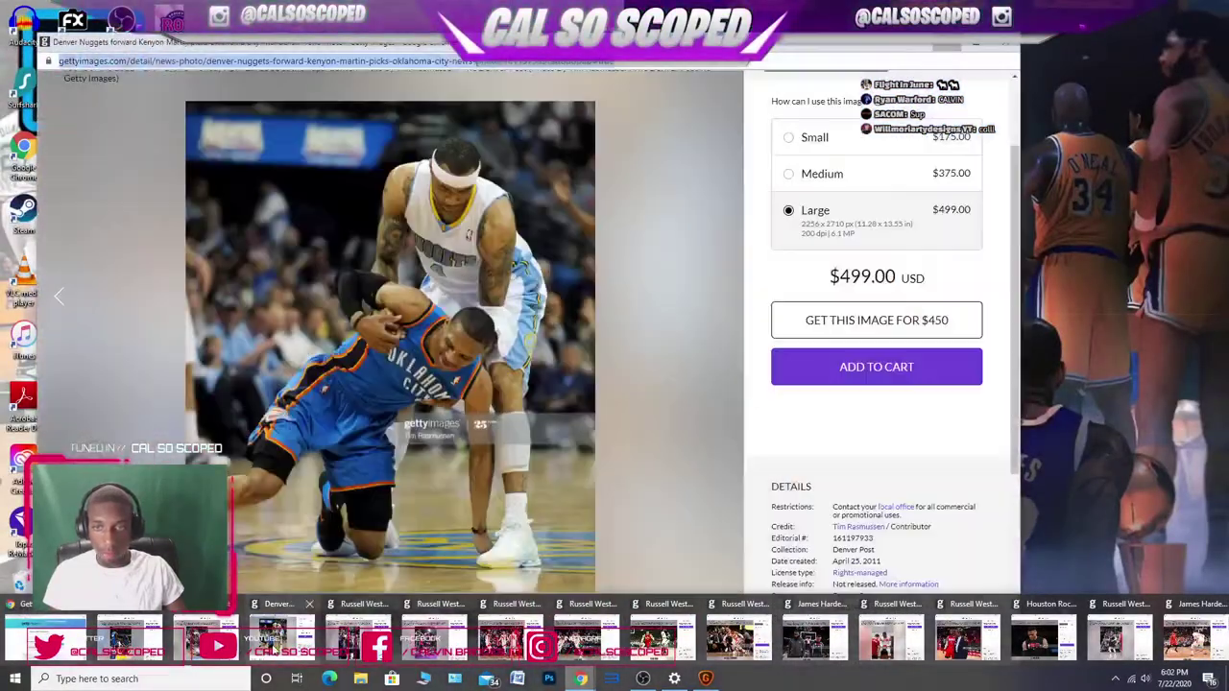
click(273, 643)
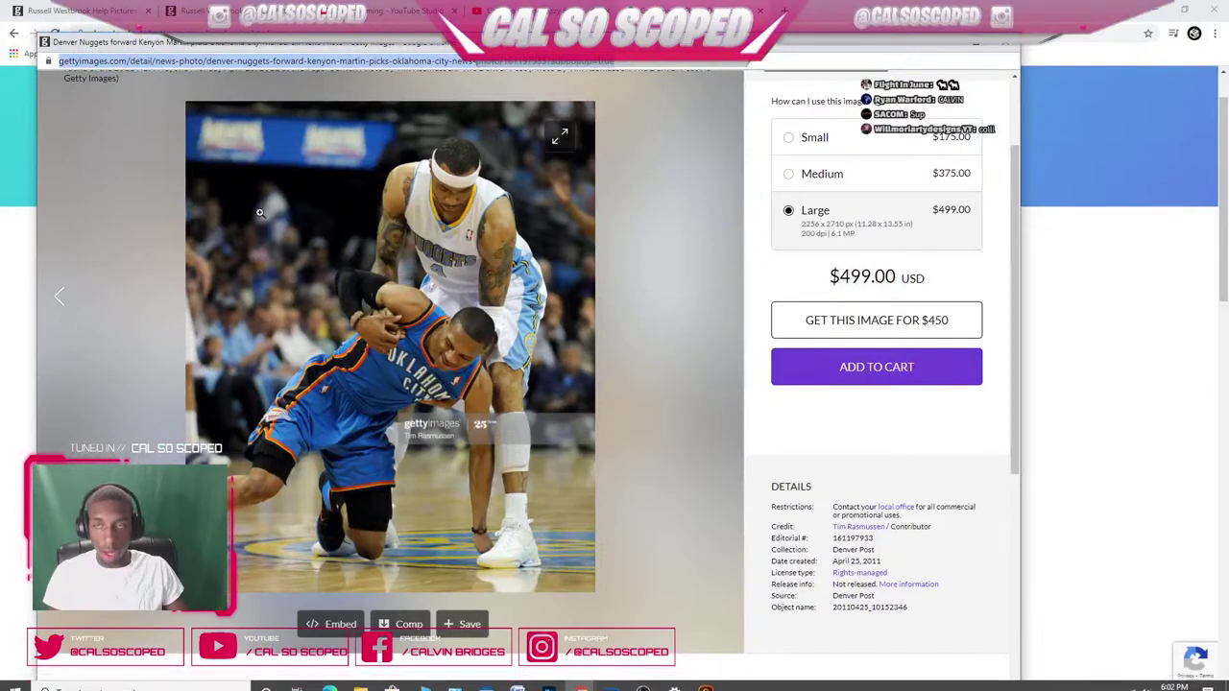
click(213, 60)
right_click(213, 61)
click(236, 111)
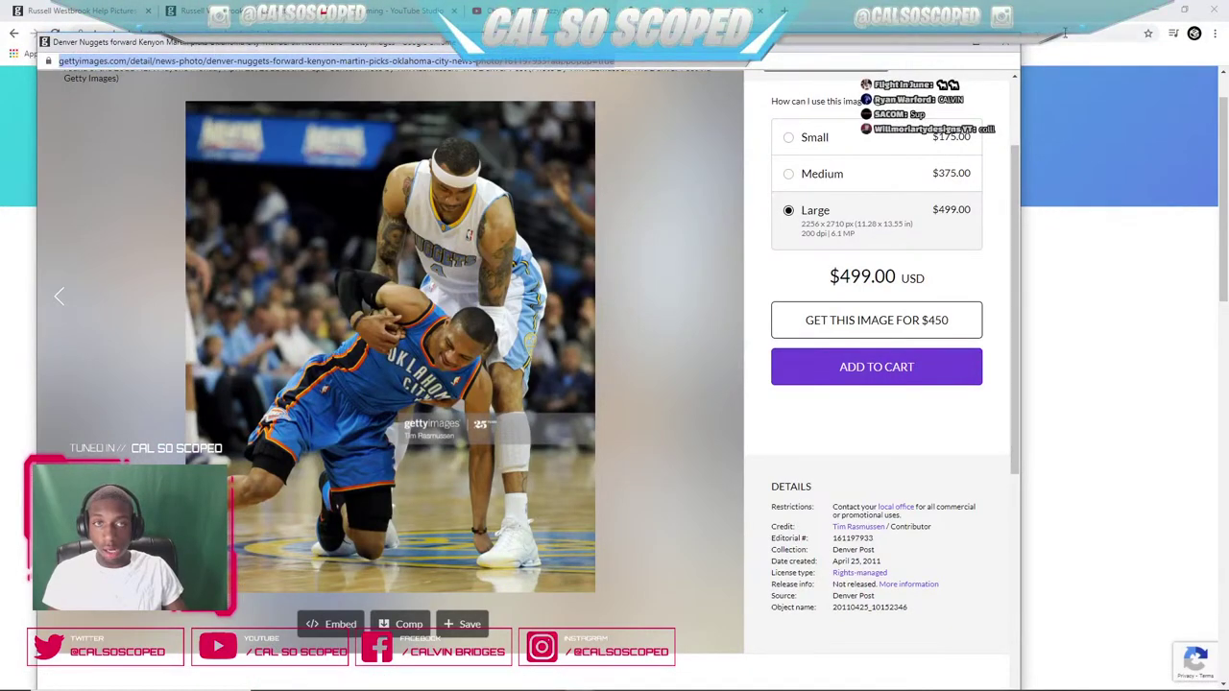
click(958, 45)
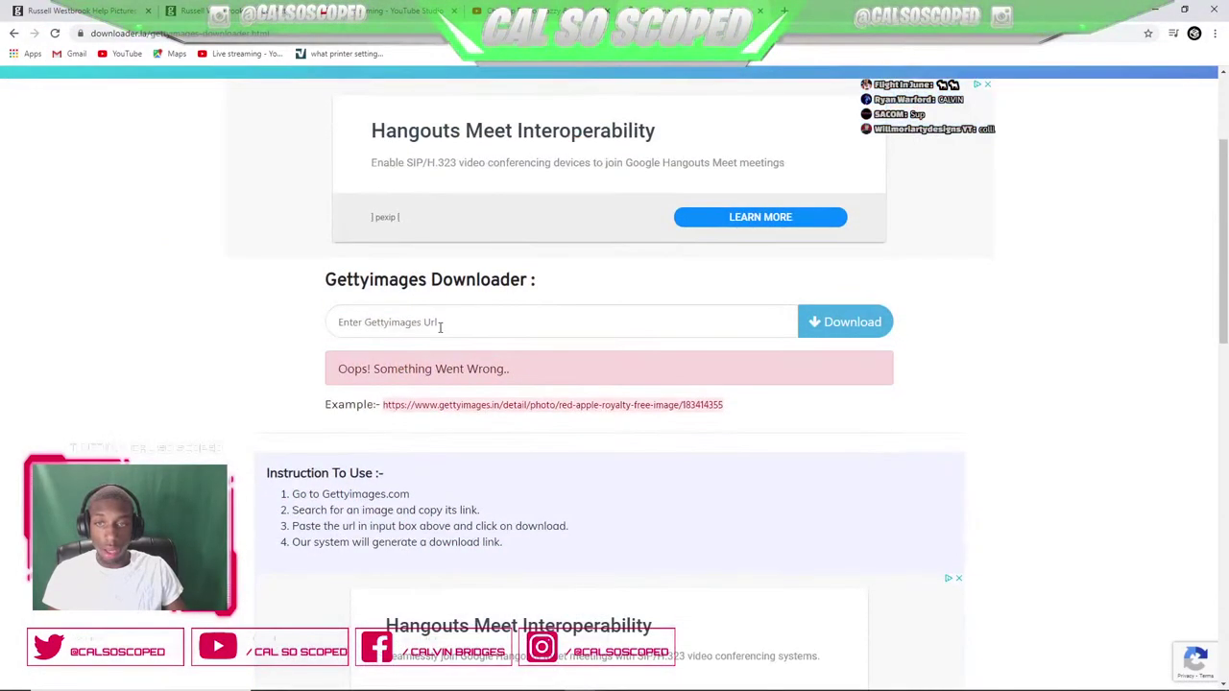
- Try to generate a download from the copied Getty photo address
click(432, 321)
key(ctrl+v)
click(869, 334)
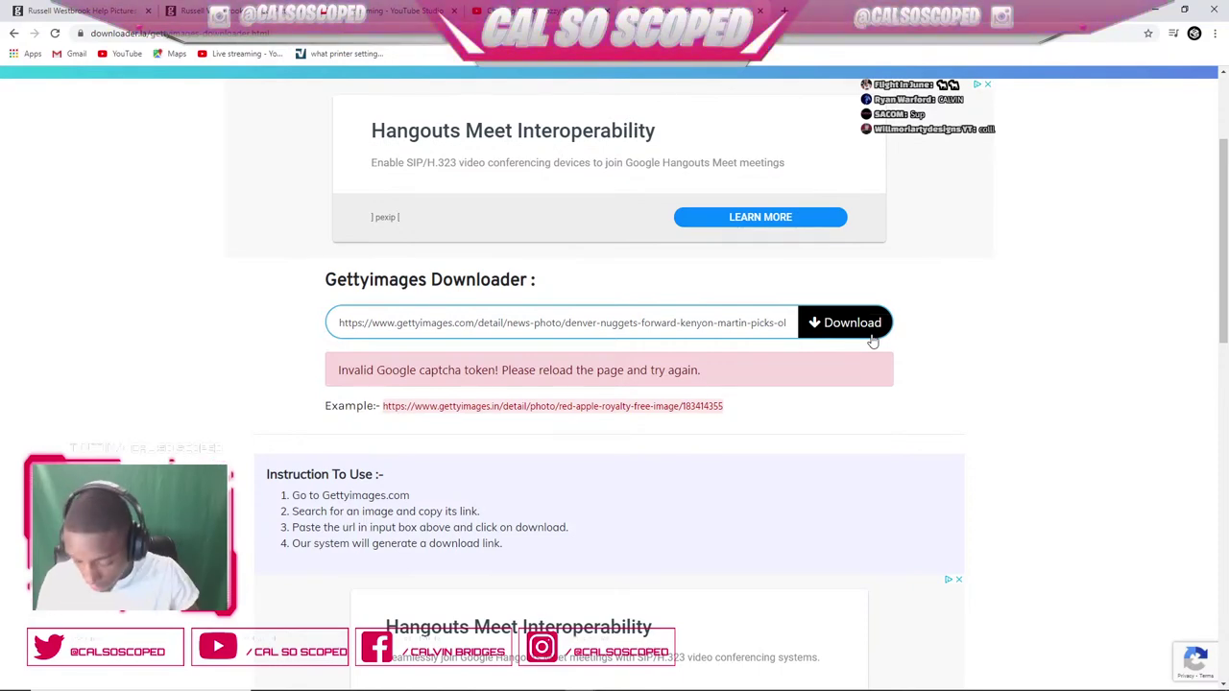
- Load the downloader.la home page again and reopen its Gettyimages downloader
triple_click(428, 323)
click(189, 33)
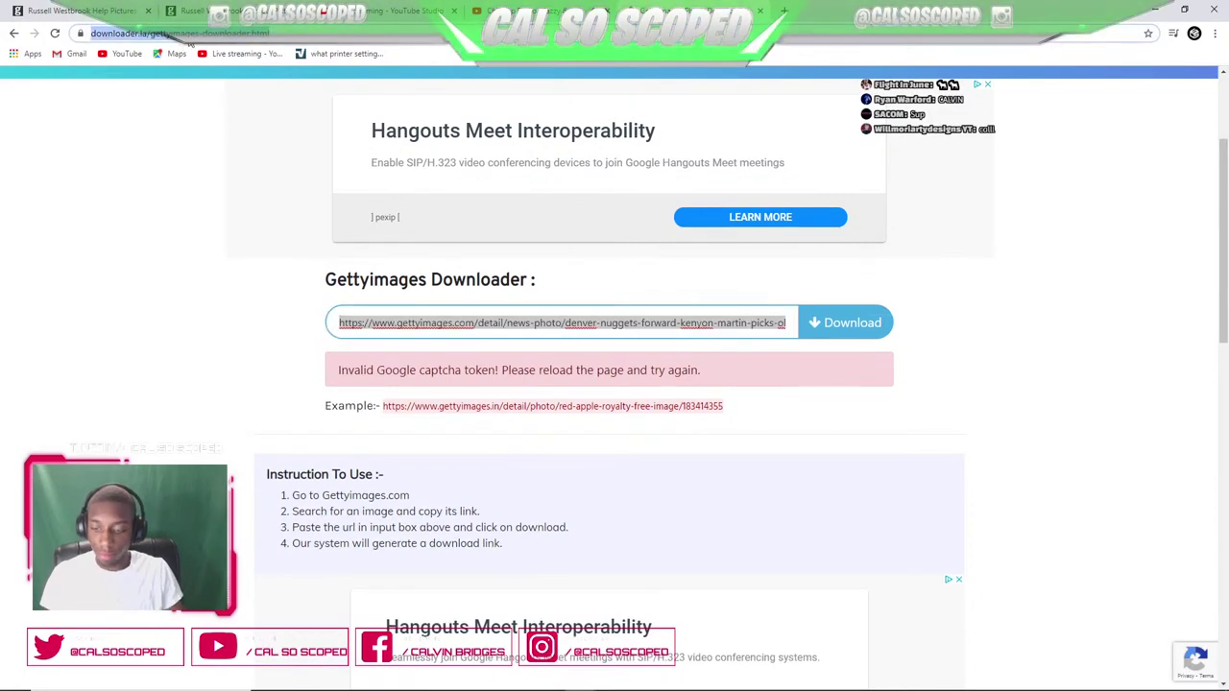
text(down)
key(Return)
scroll(614, 384, down, 5)
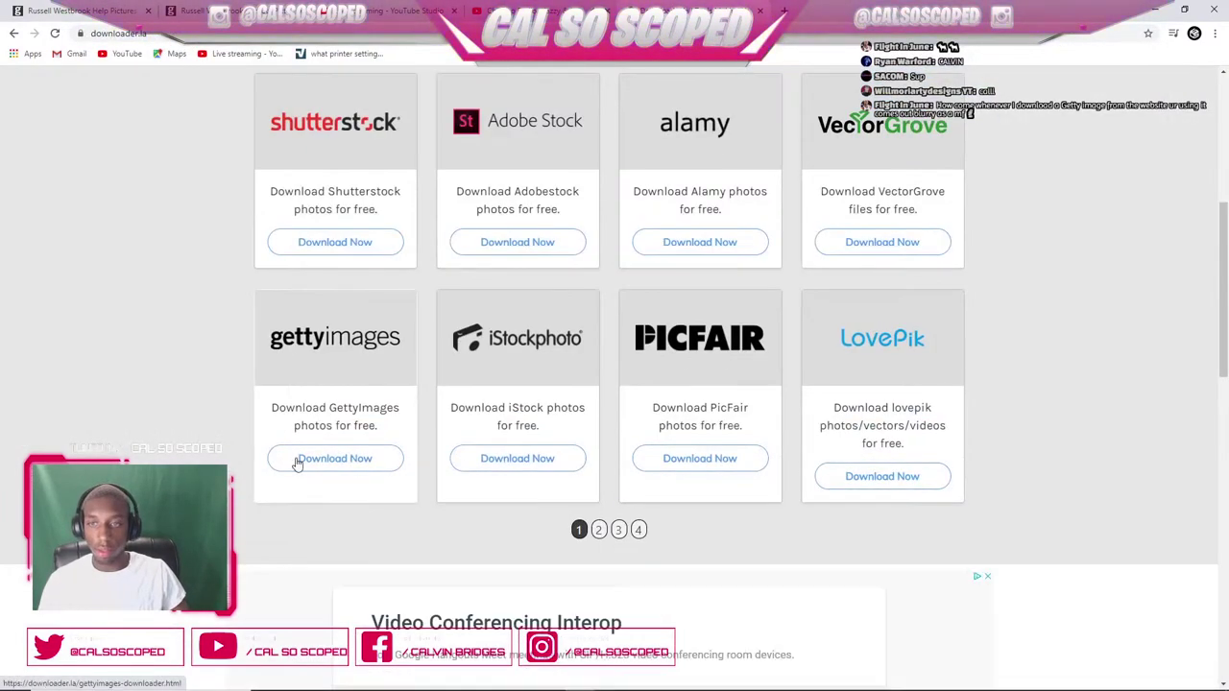
click(316, 455)
- Submit the copied Getty photo address for download and open the generated image in the photo viewer
click(406, 518)
key(ctrl+v)
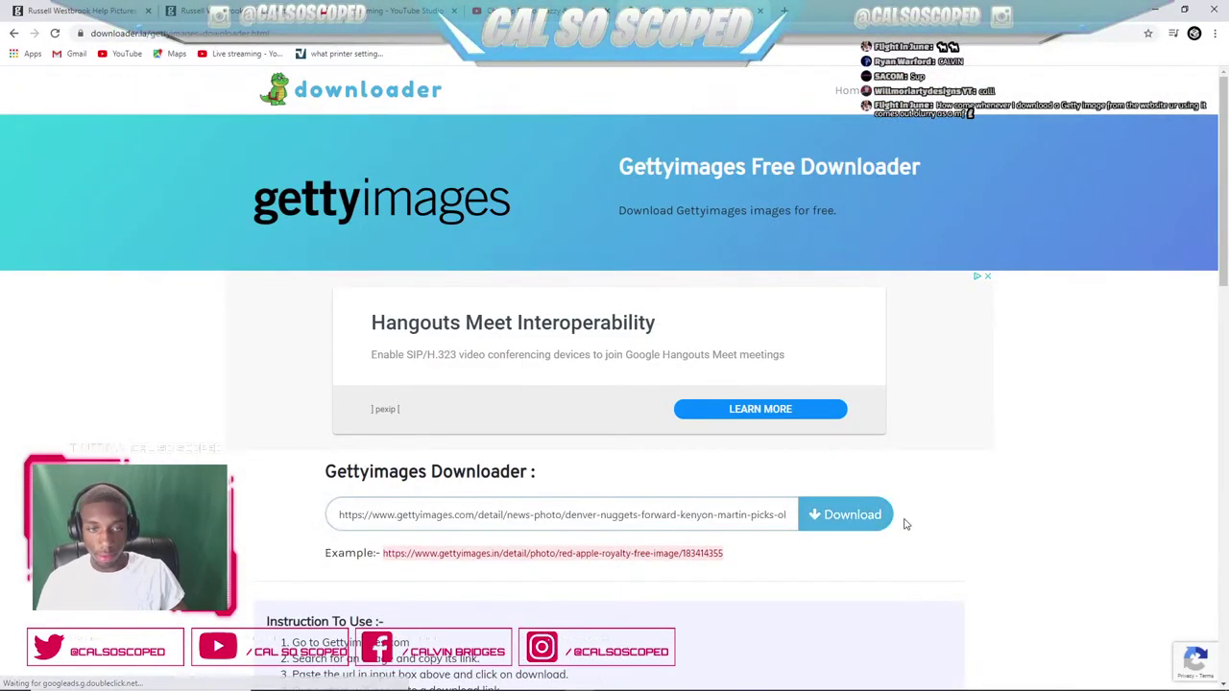
click(883, 515)
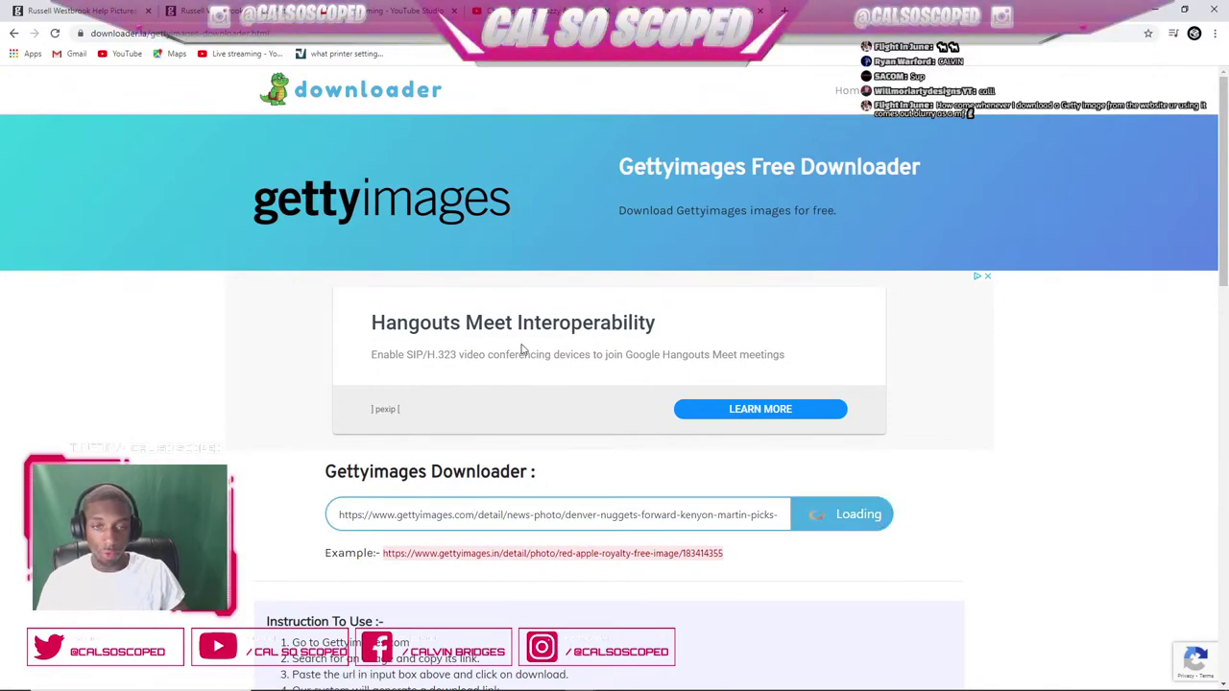
click(380, 564)
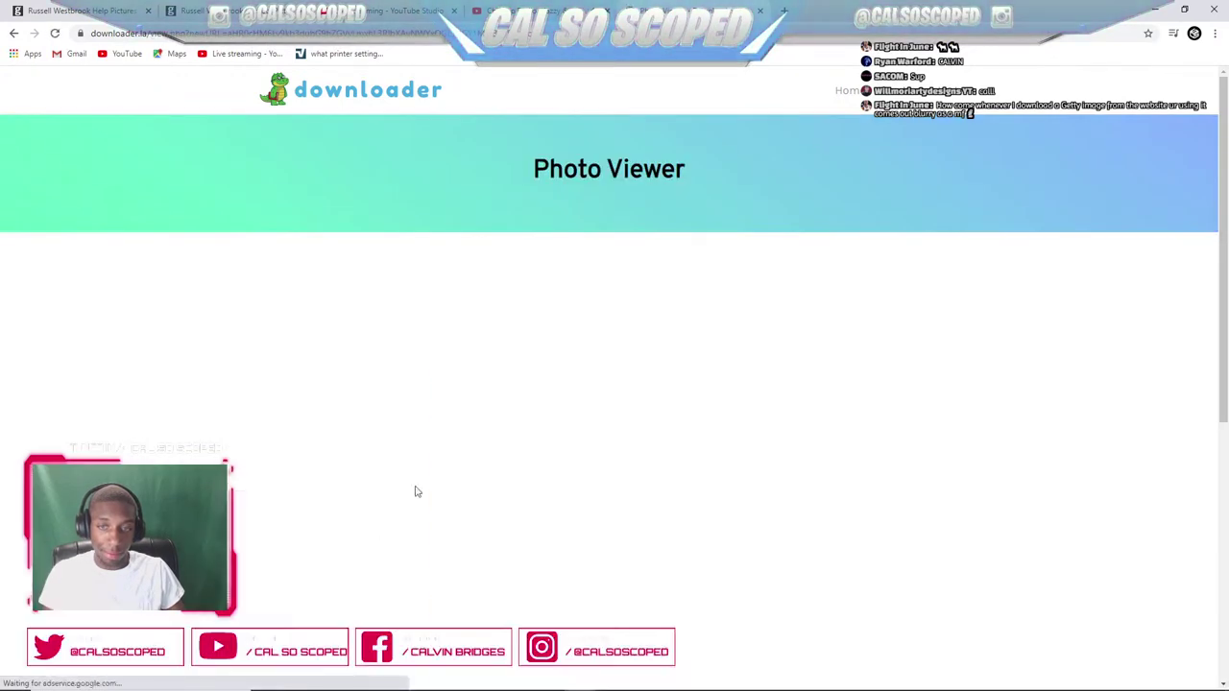
- Save the displayed photo as the JPEG "westbrook help up 1" in the base photos folder
right_click(562, 242)
key(Escape)
right_click(515, 475)
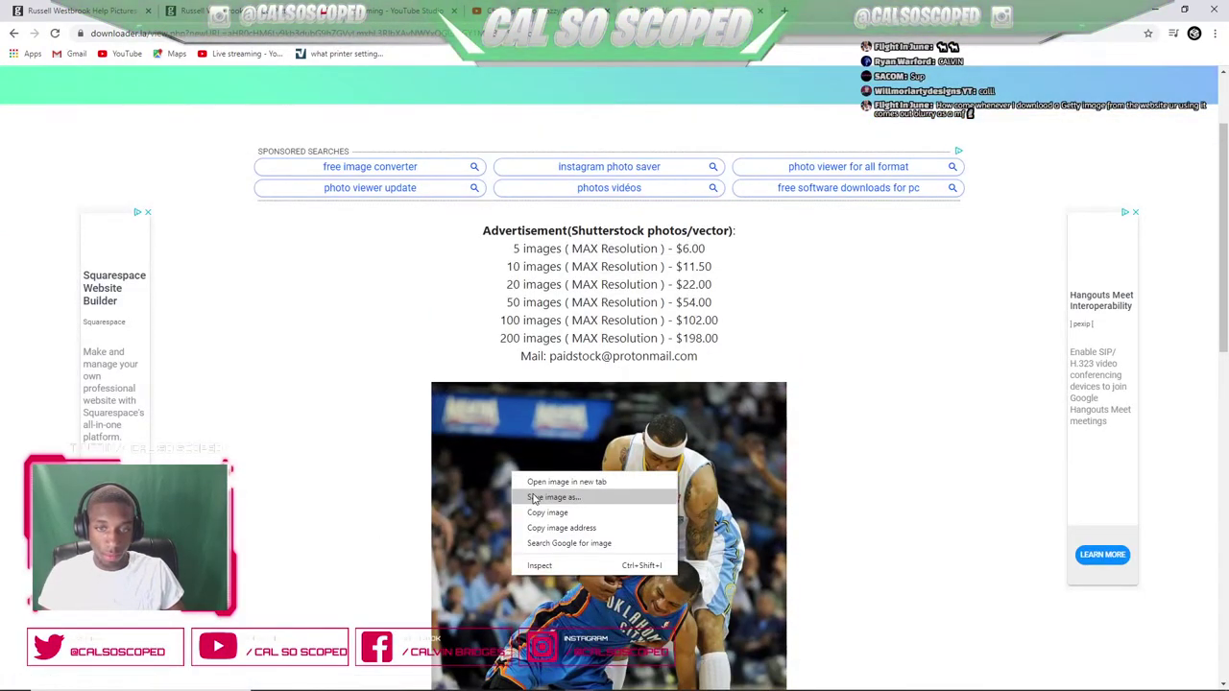
click(533, 497)
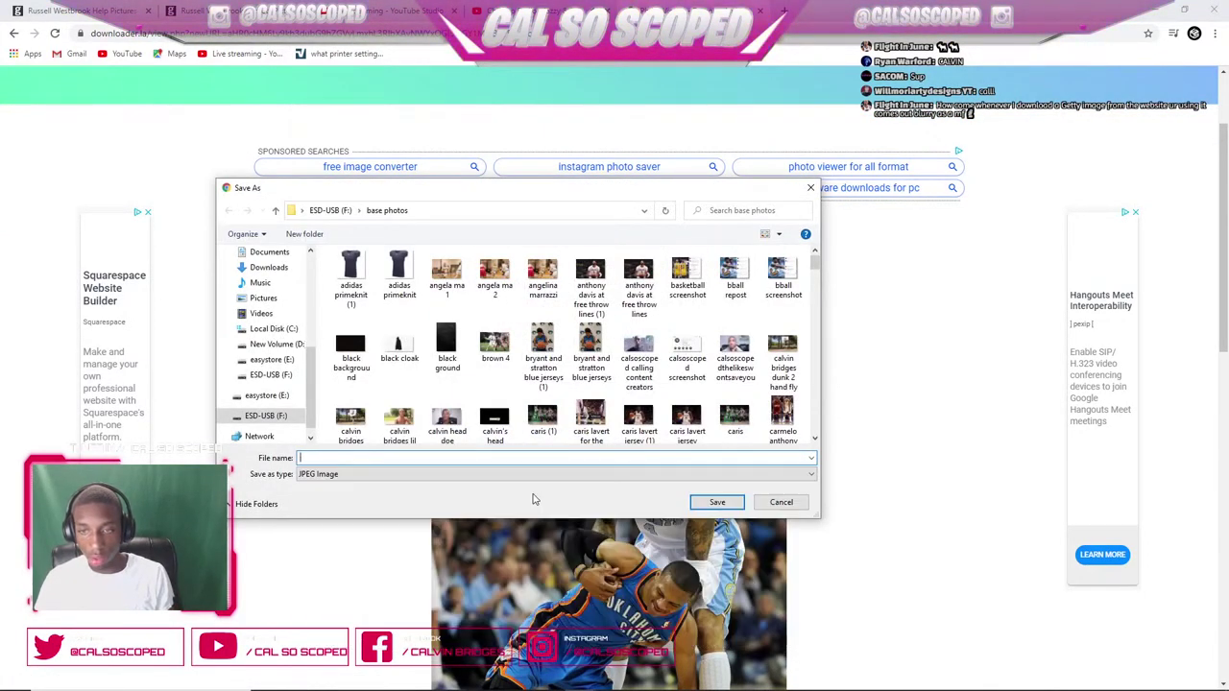
text(westbrook help up 1)
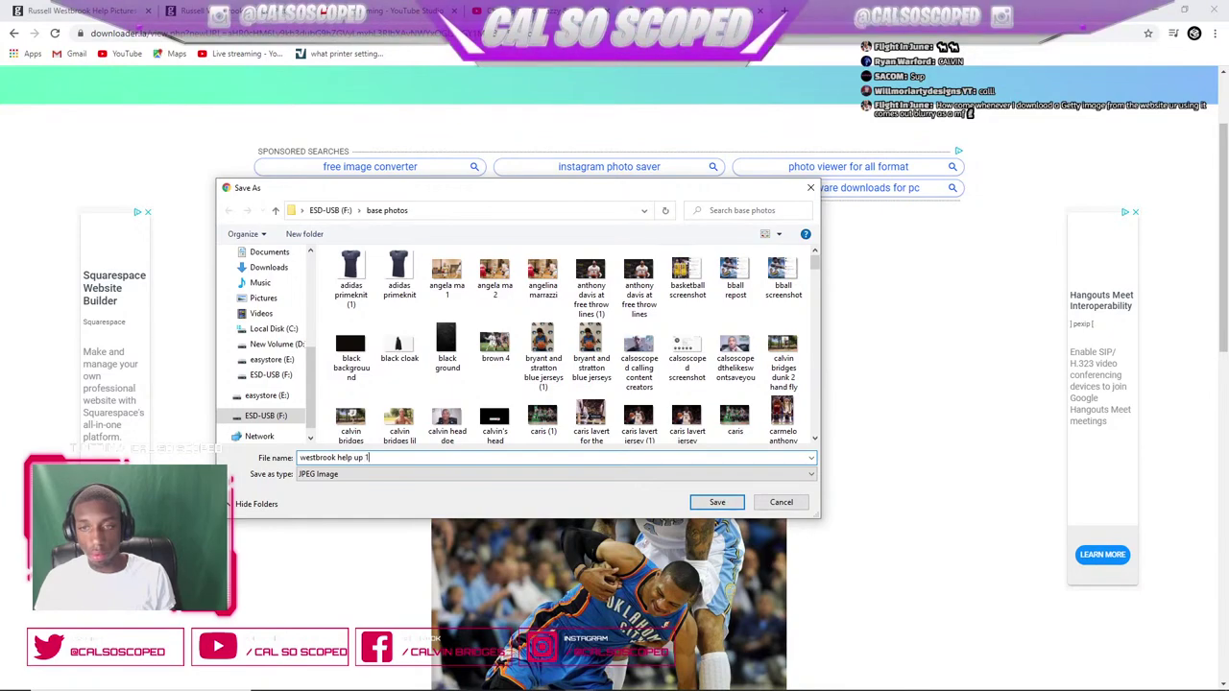
key(Return)
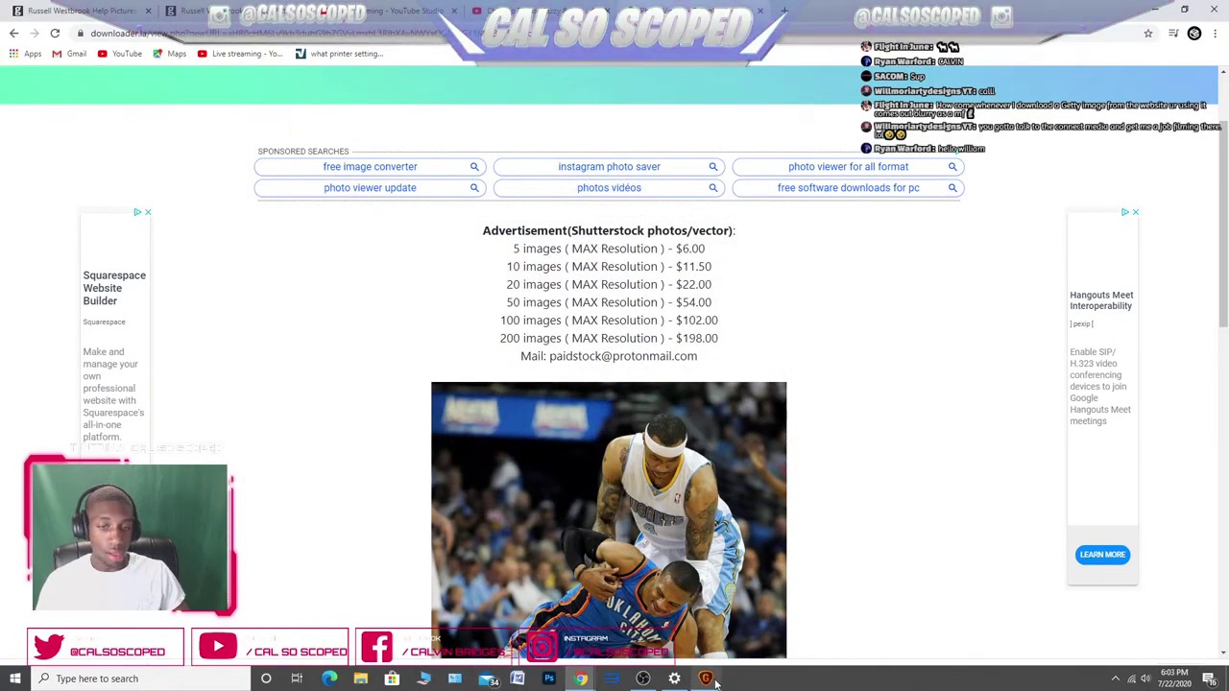
- Load "westbrook help up 1.jpg" into Gigapixel AI and process it with Suppress Noise and Remove Blur set to 0.00
click(710, 680)
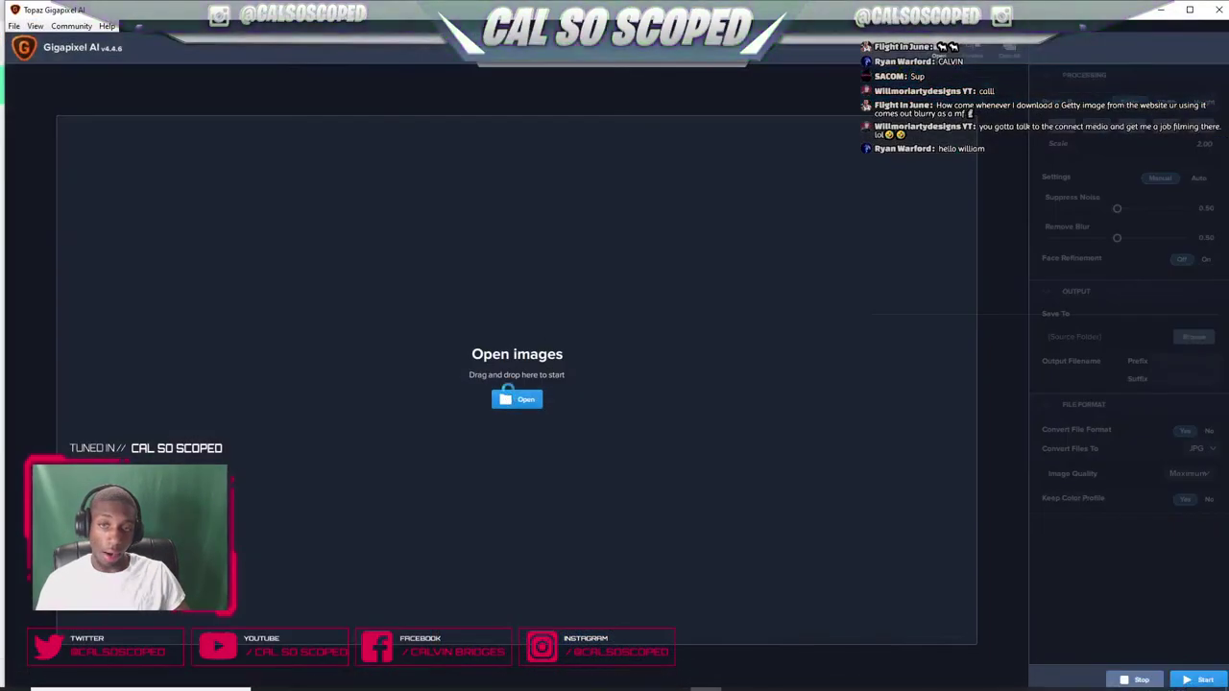
click(507, 399)
text(west)
key(Down)
key(Return)
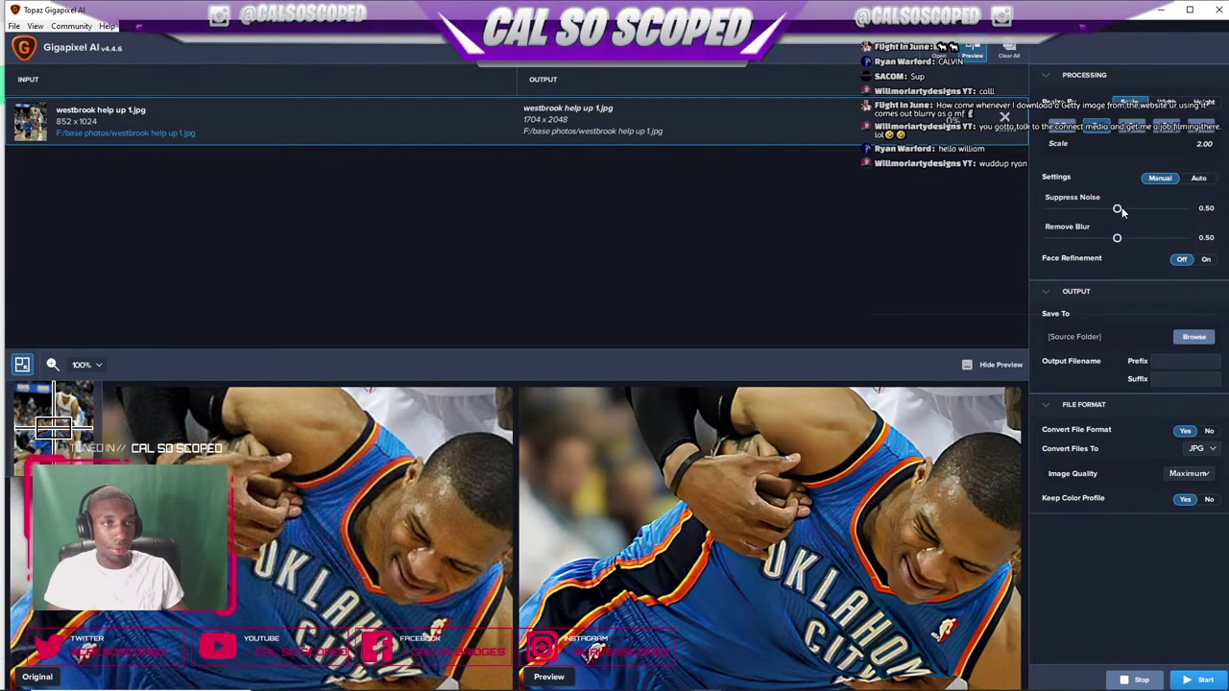
drag(1118, 208, 1051, 209)
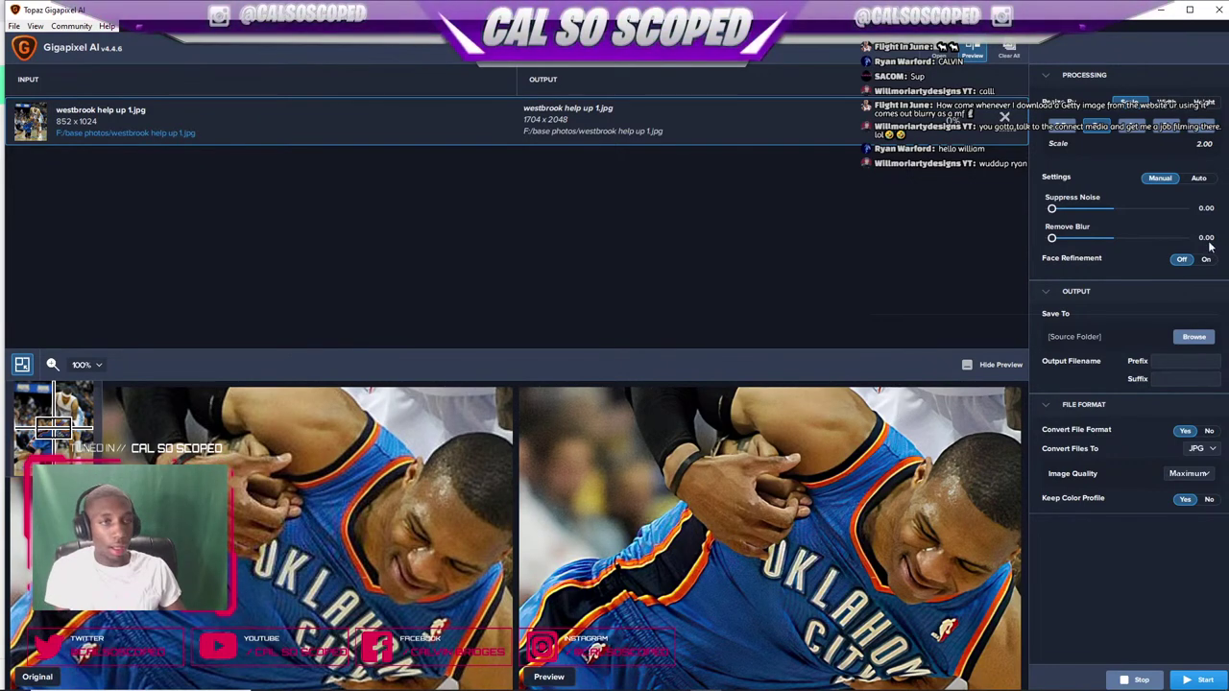
click(1193, 675)
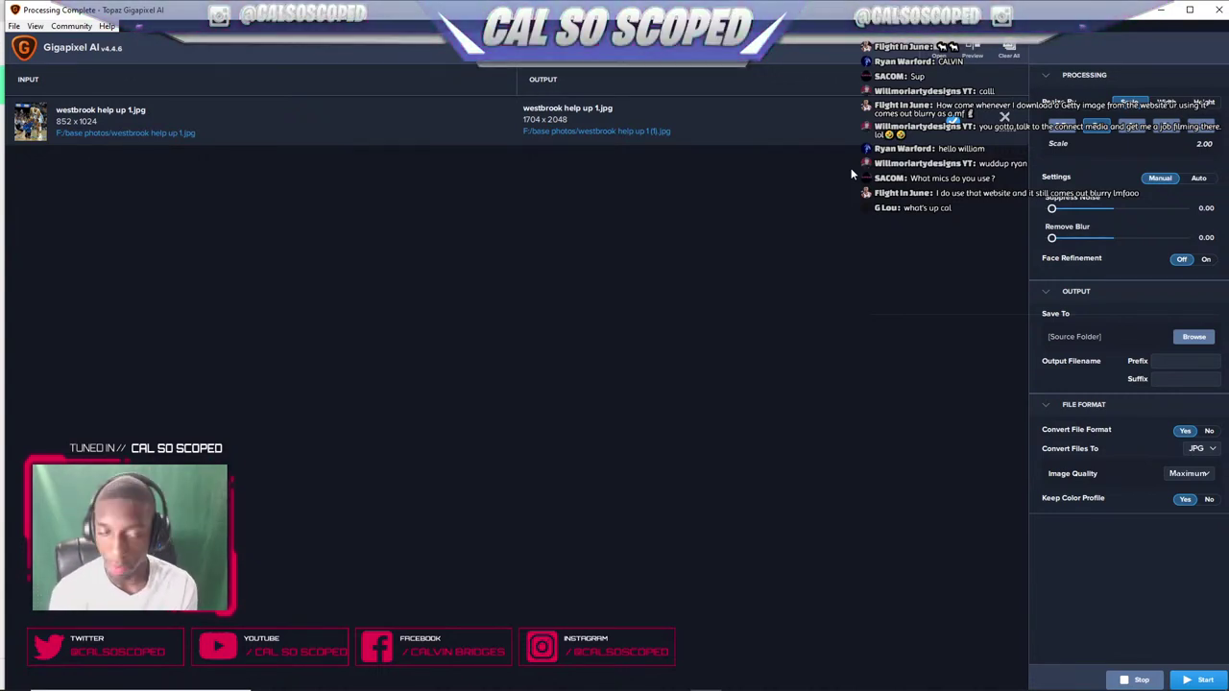
- Switch to the Getty Images results in Chrome and examine the Image Resolution filter options
mouse_move(581, 684)
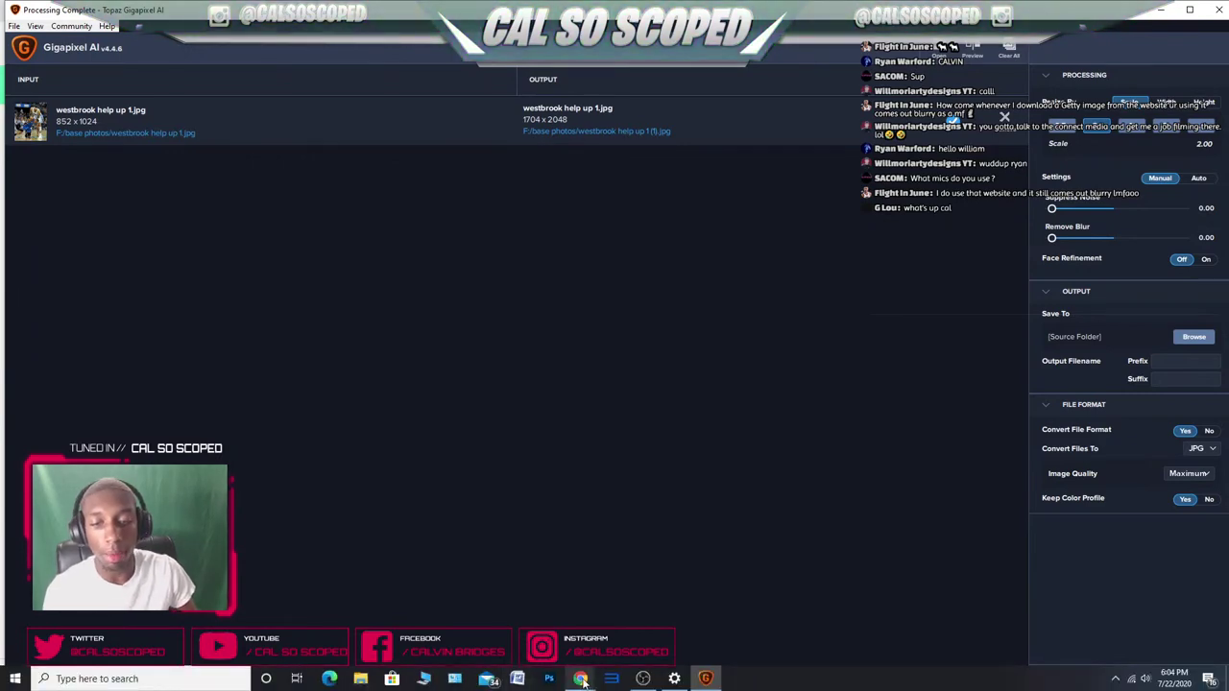
click(111, 624)
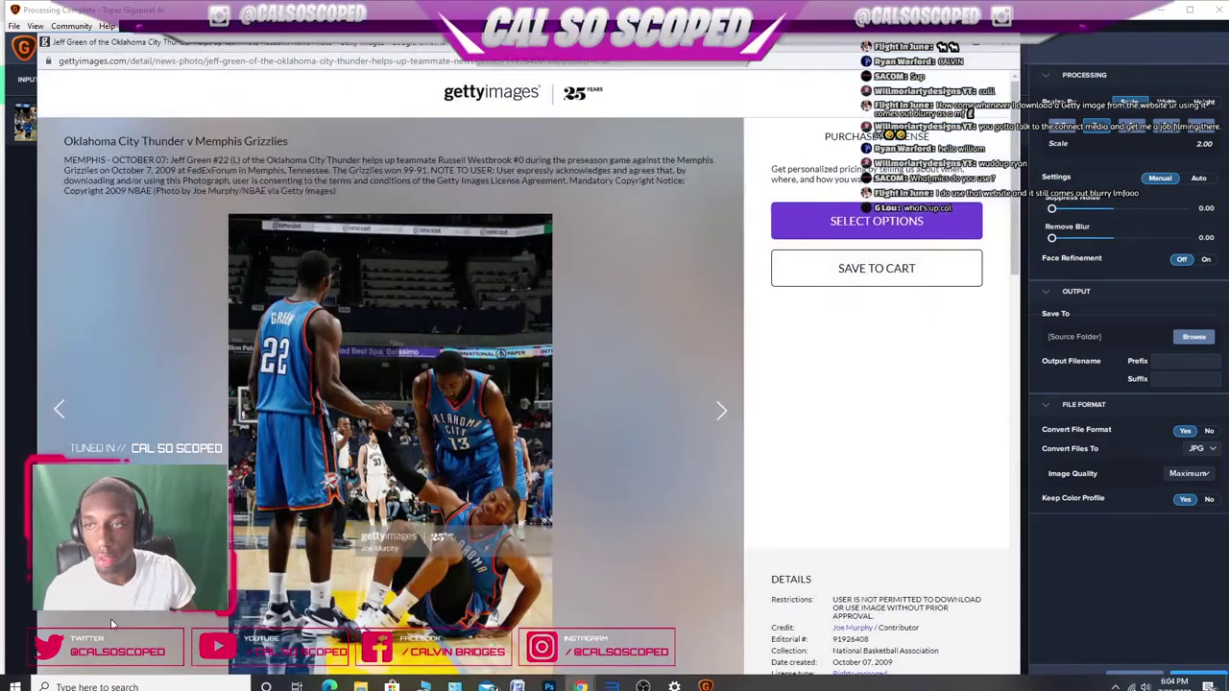
click(593, 679)
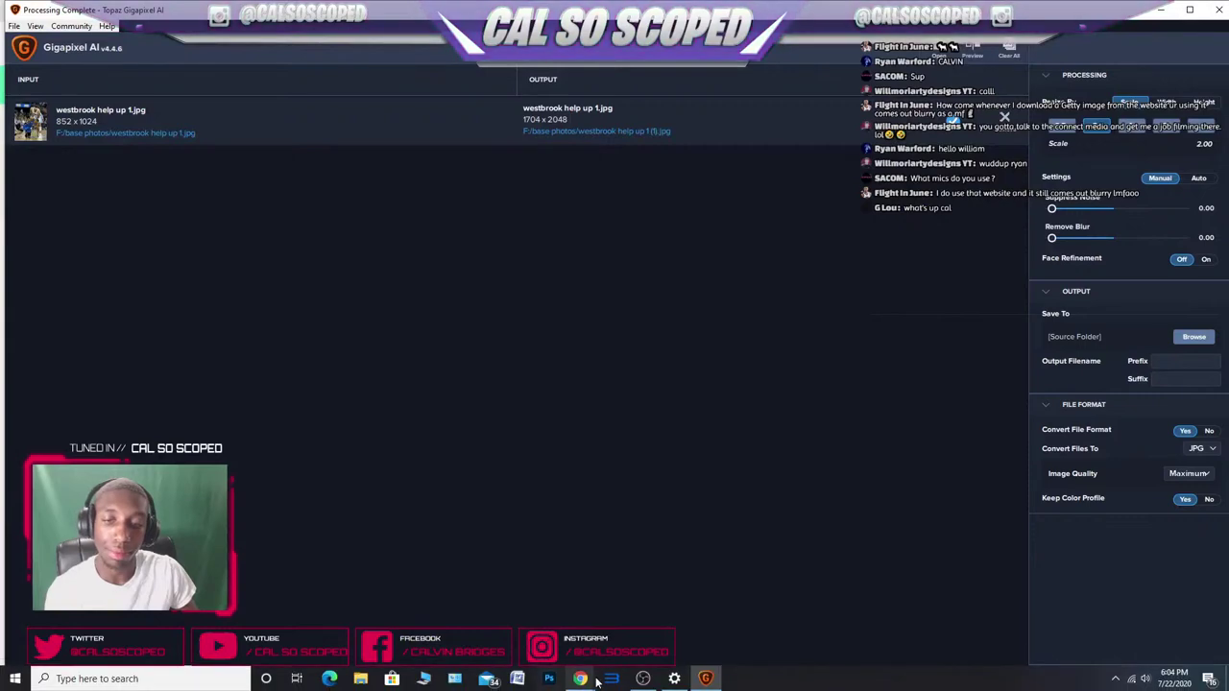
mouse_move(595, 679)
click(112, 624)
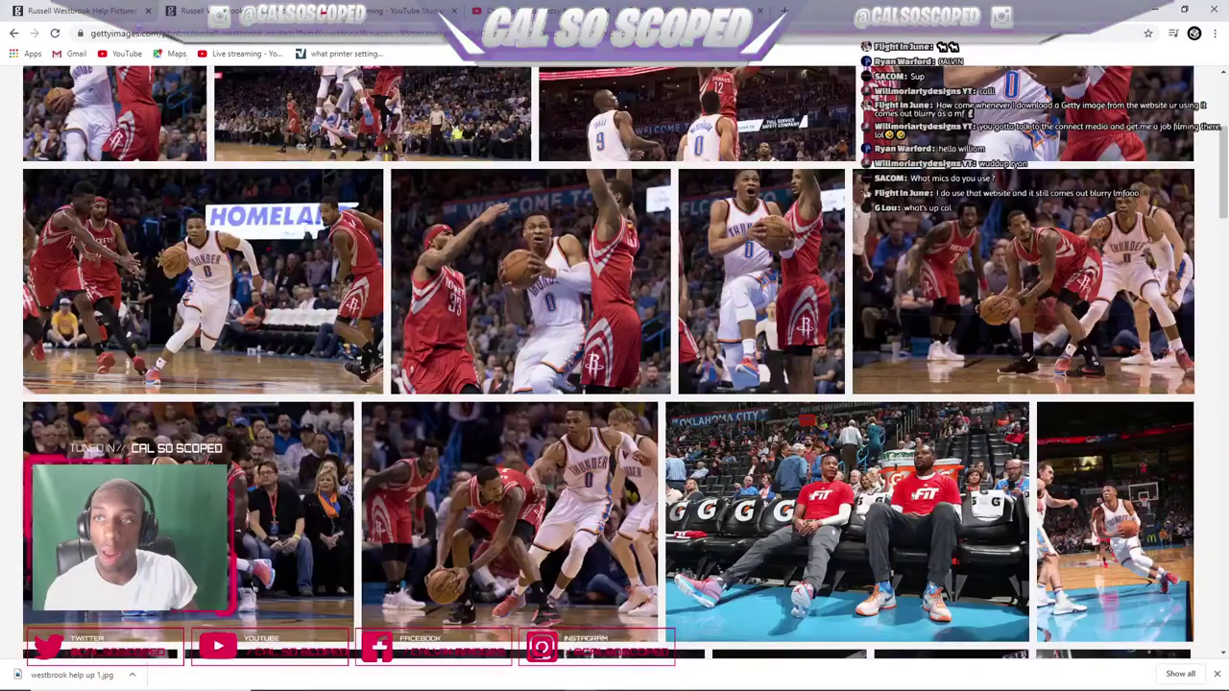
scroll(144, 119, up, 5)
click(54, 203)
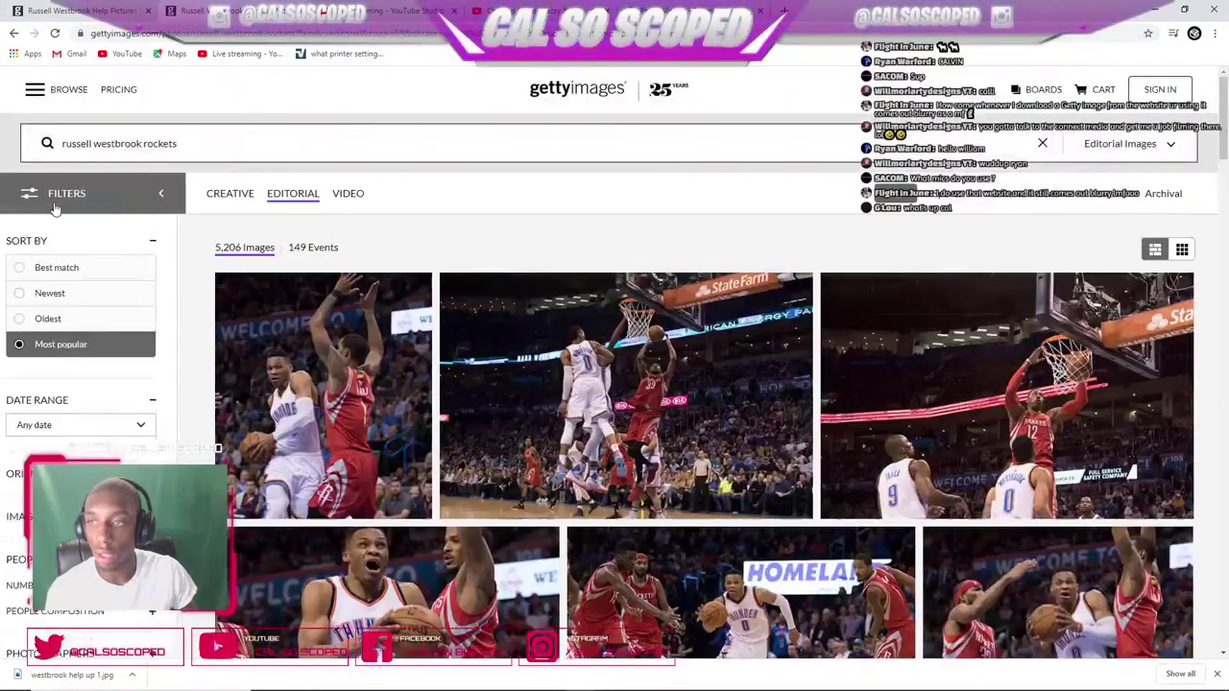
scroll(87, 240, down, 3)
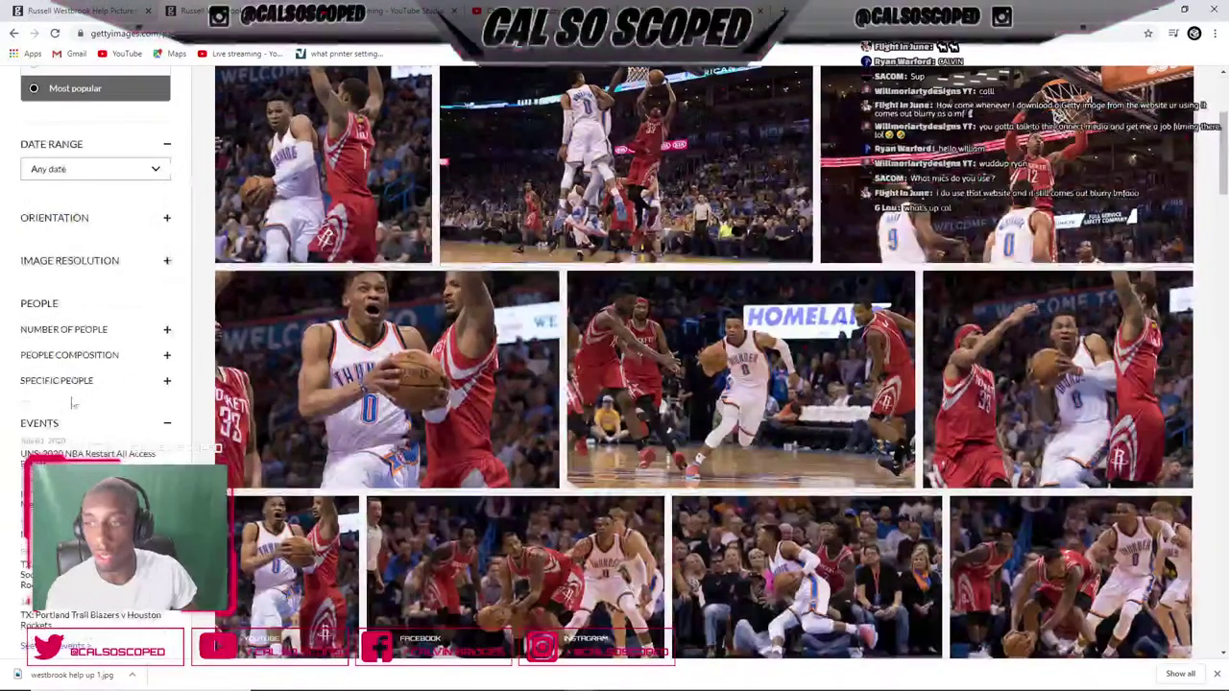
click(166, 261)
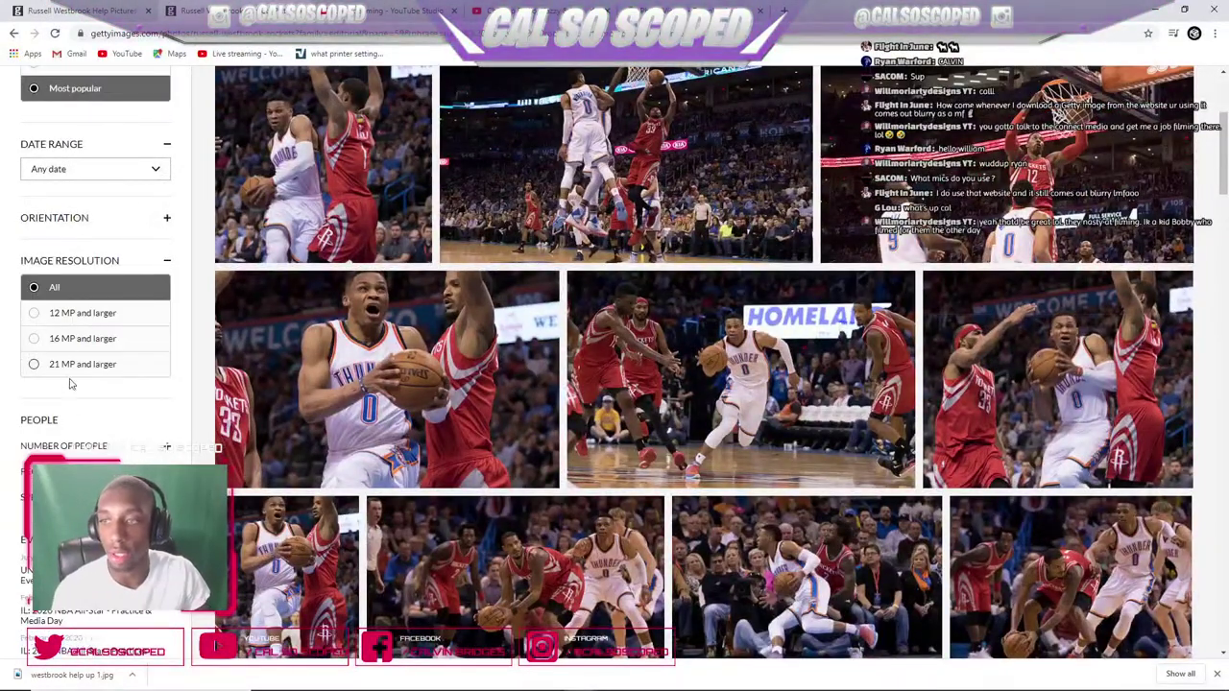
click(166, 261)
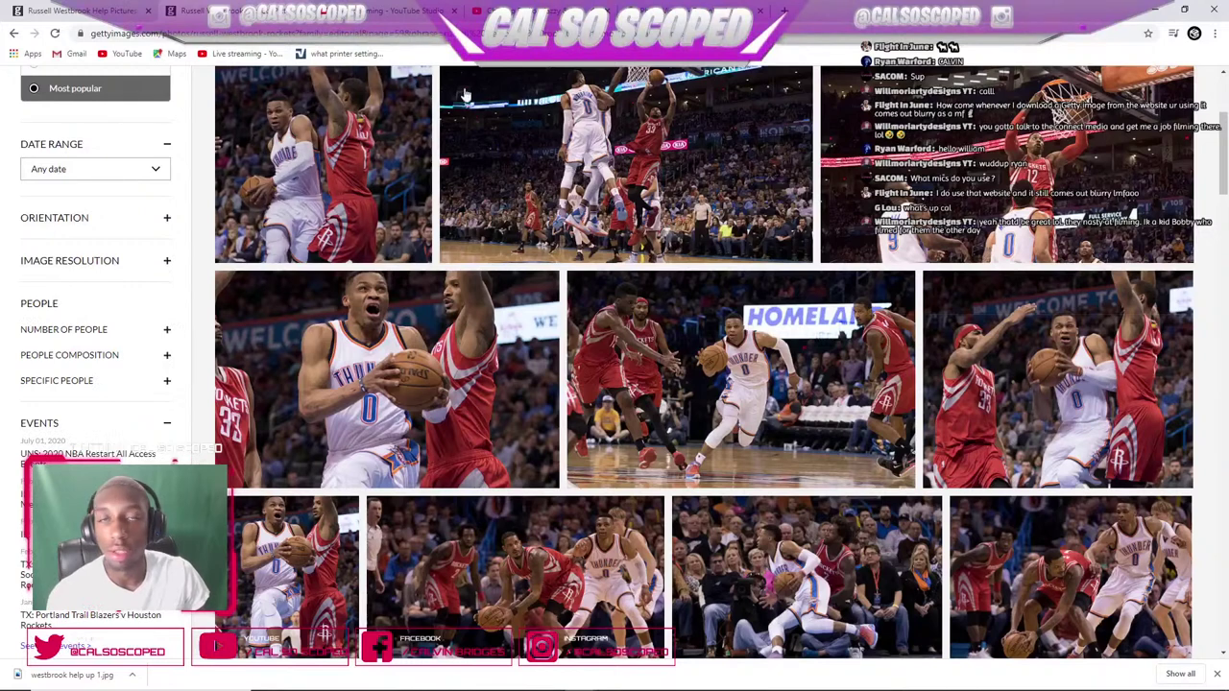
- Check the photo page on downloader.la and return to Gigapixel AI
click(664, 6)
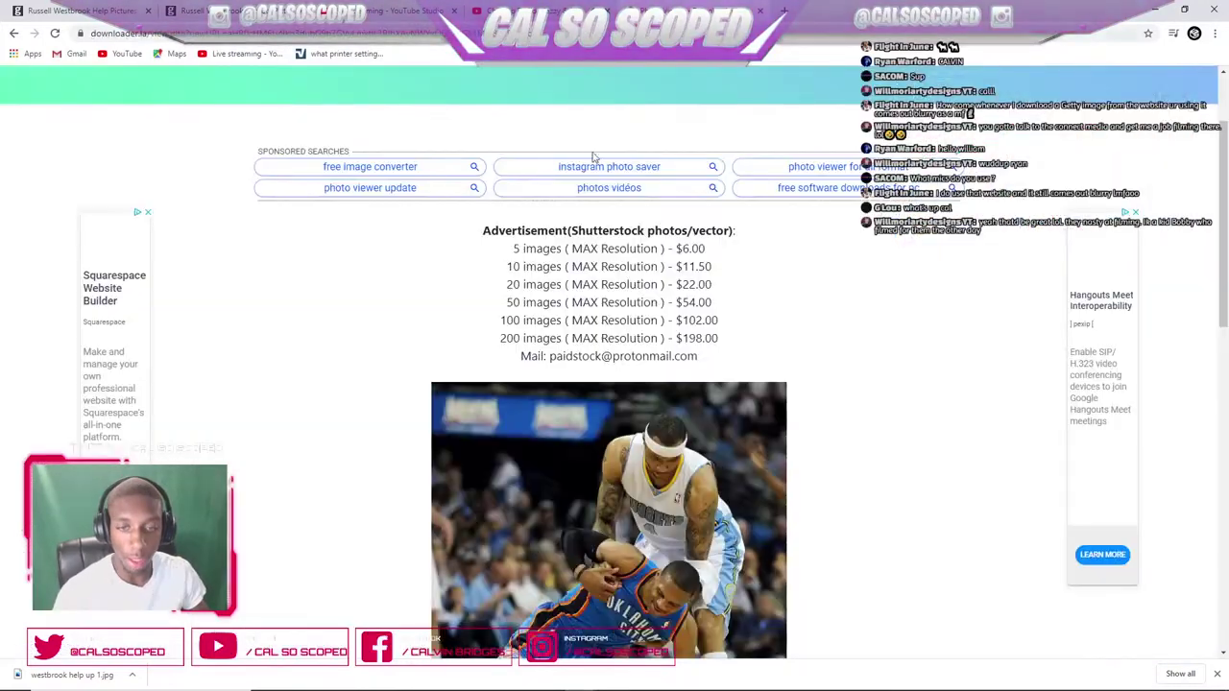
mouse_move(568, 687)
click(712, 677)
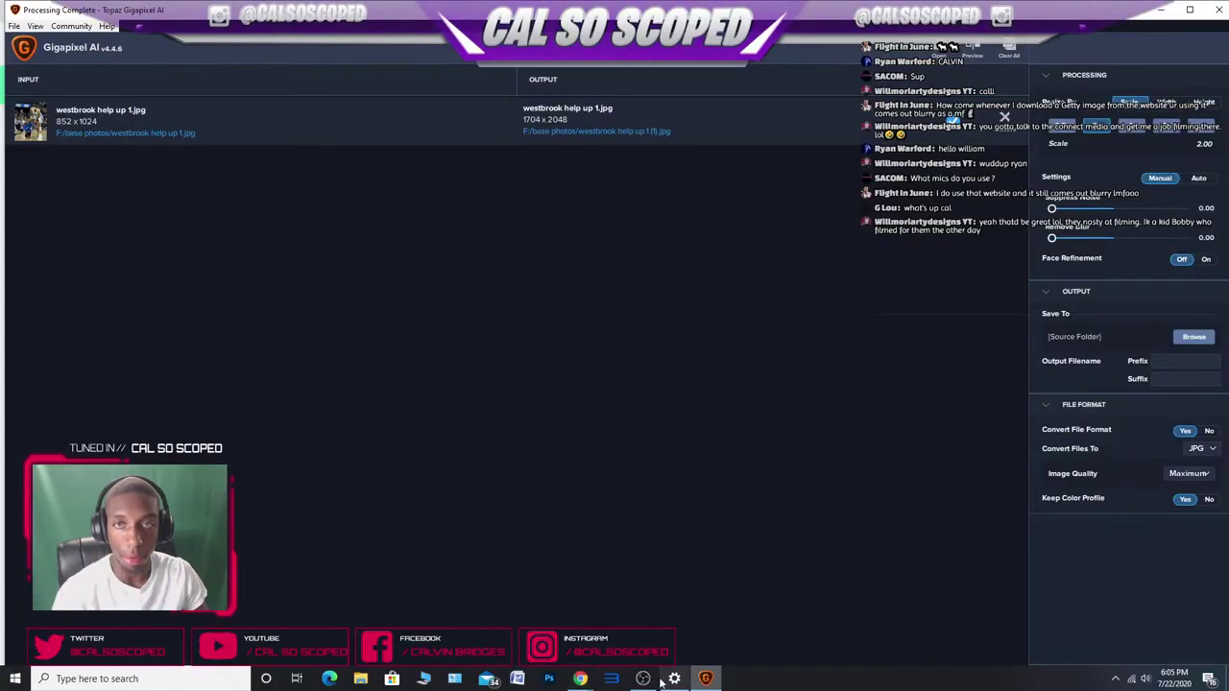
- Open "westbrook help up 1 (1).jpg" from the base photos folder in Photoshop and unlock its Background layer
click(552, 679)
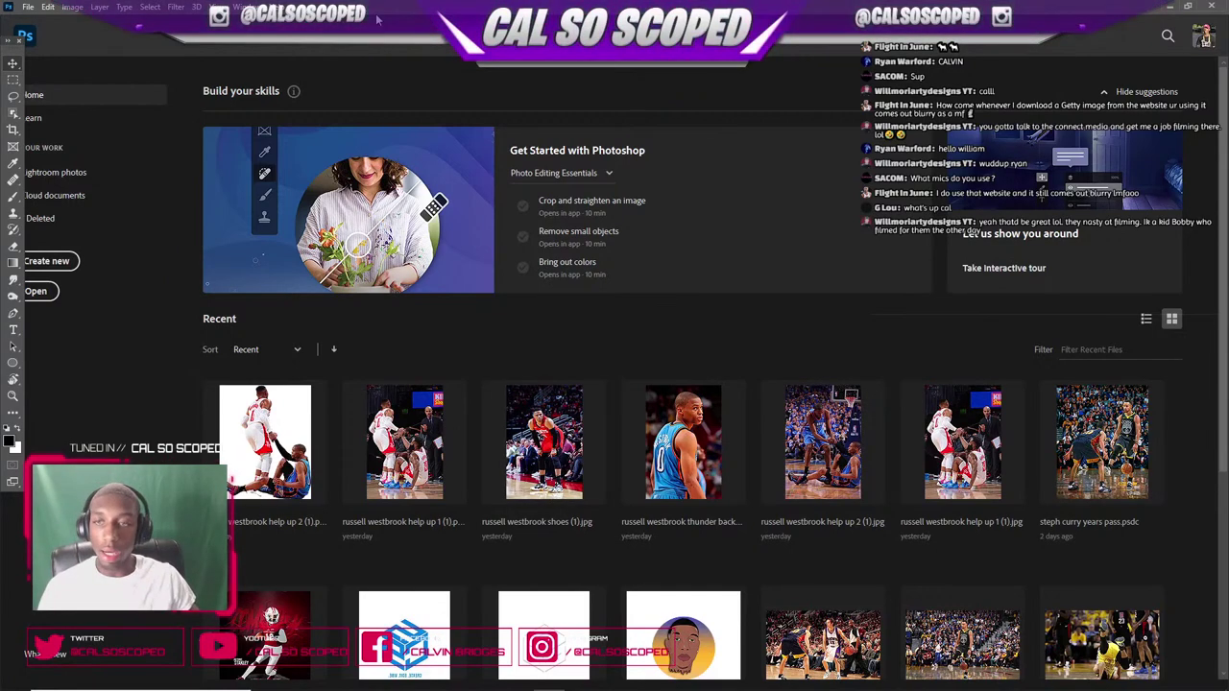
click(26, 7)
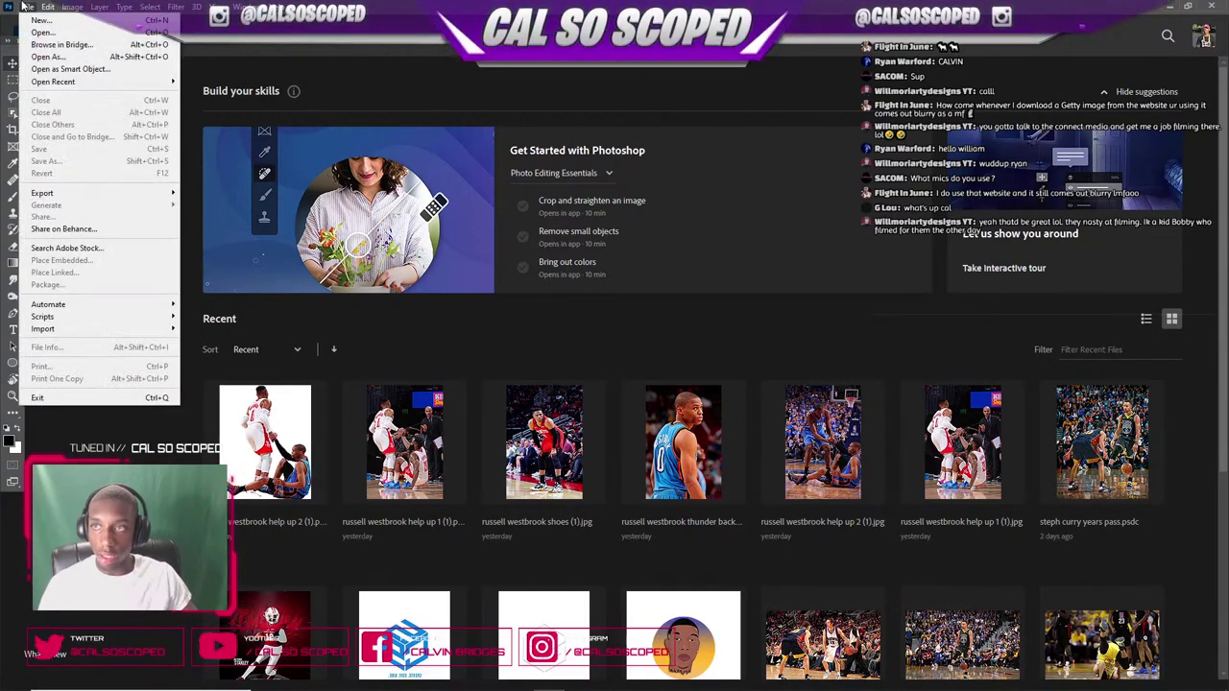
click(25, 32)
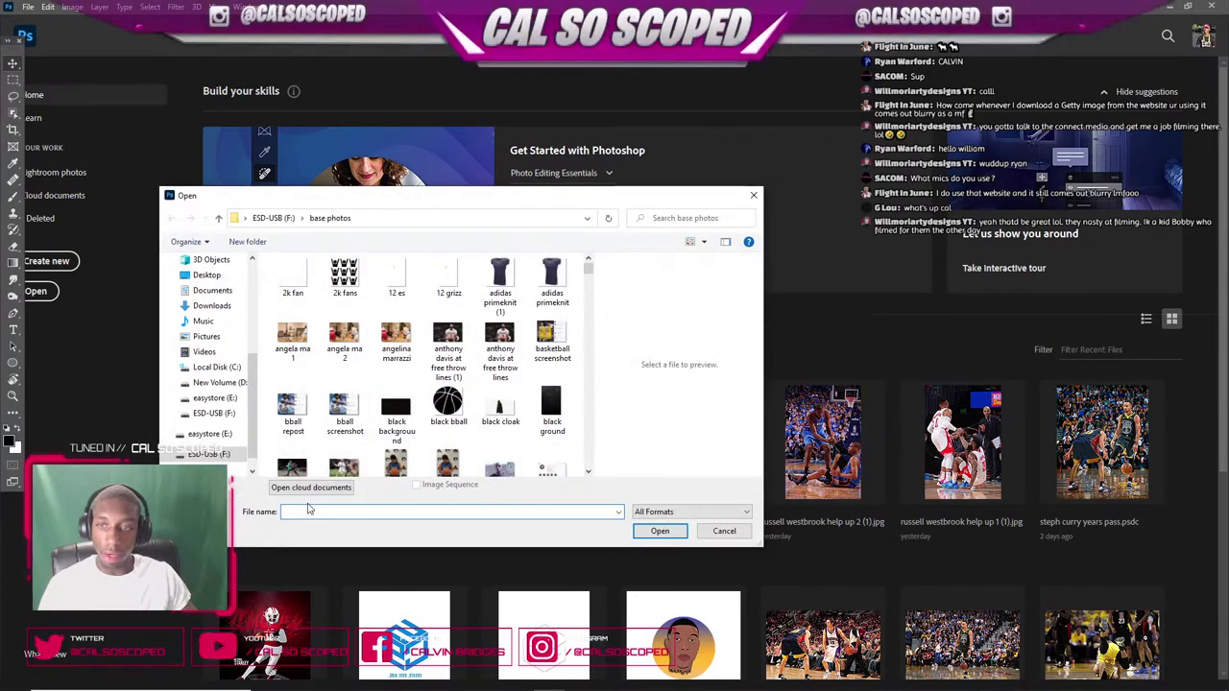
text(west)
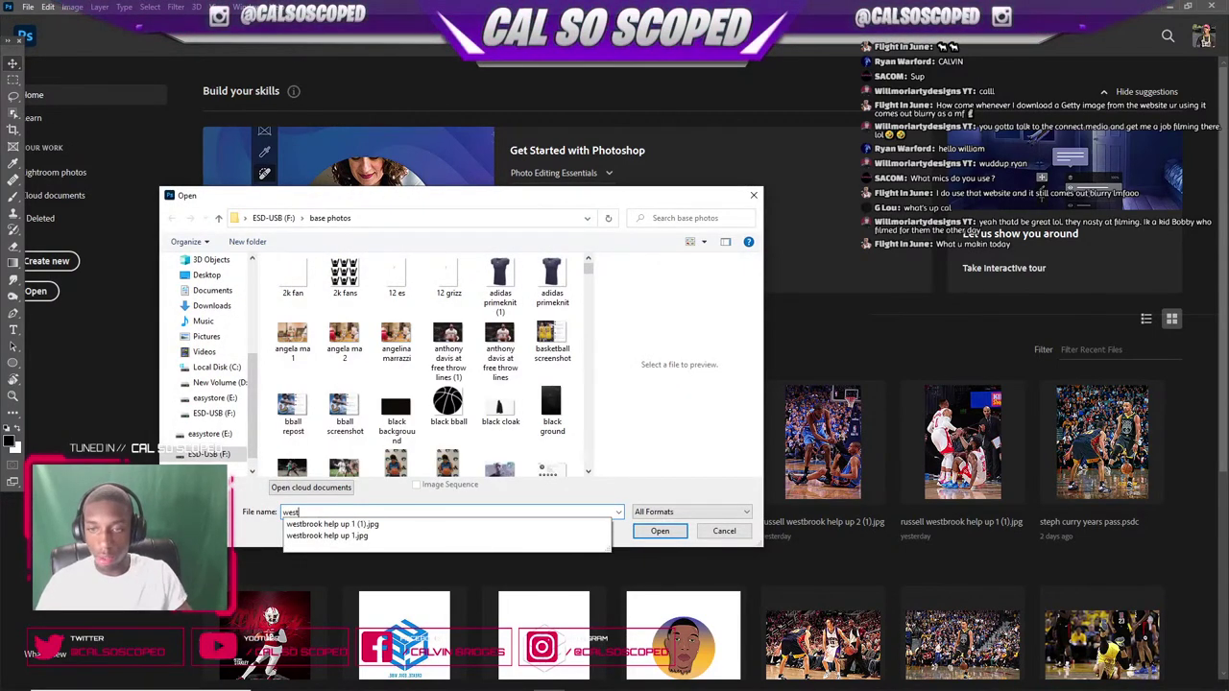
key(Down)
key(Return)
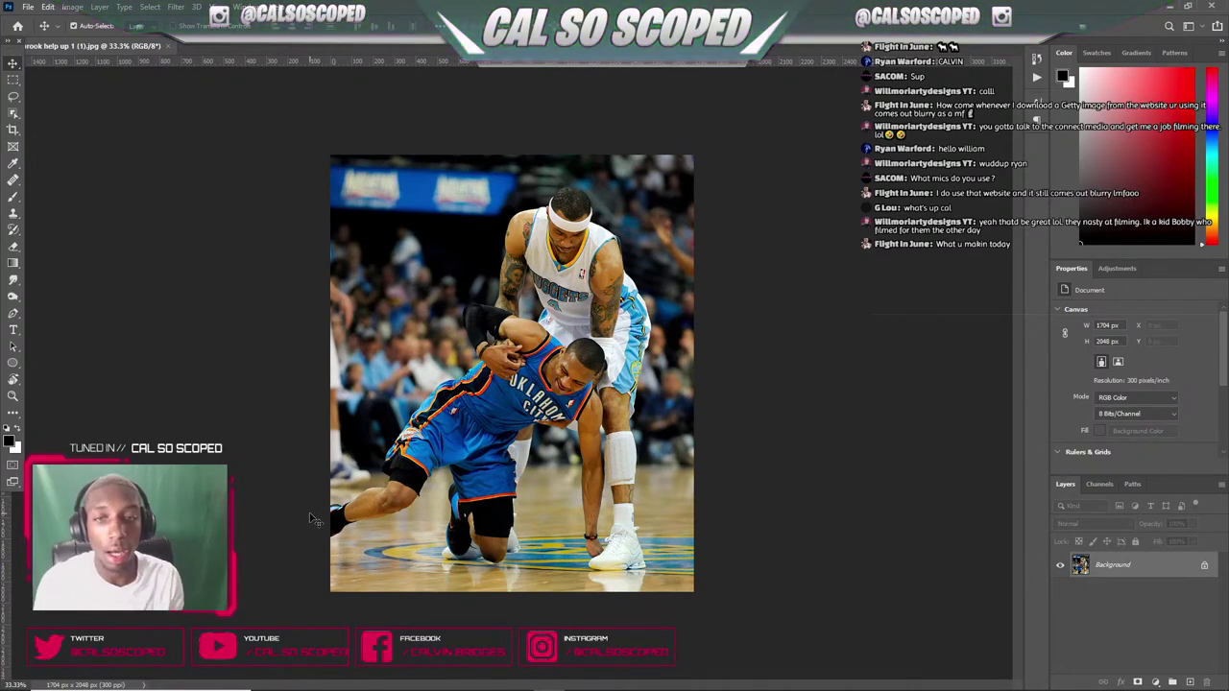
click(1203, 564)
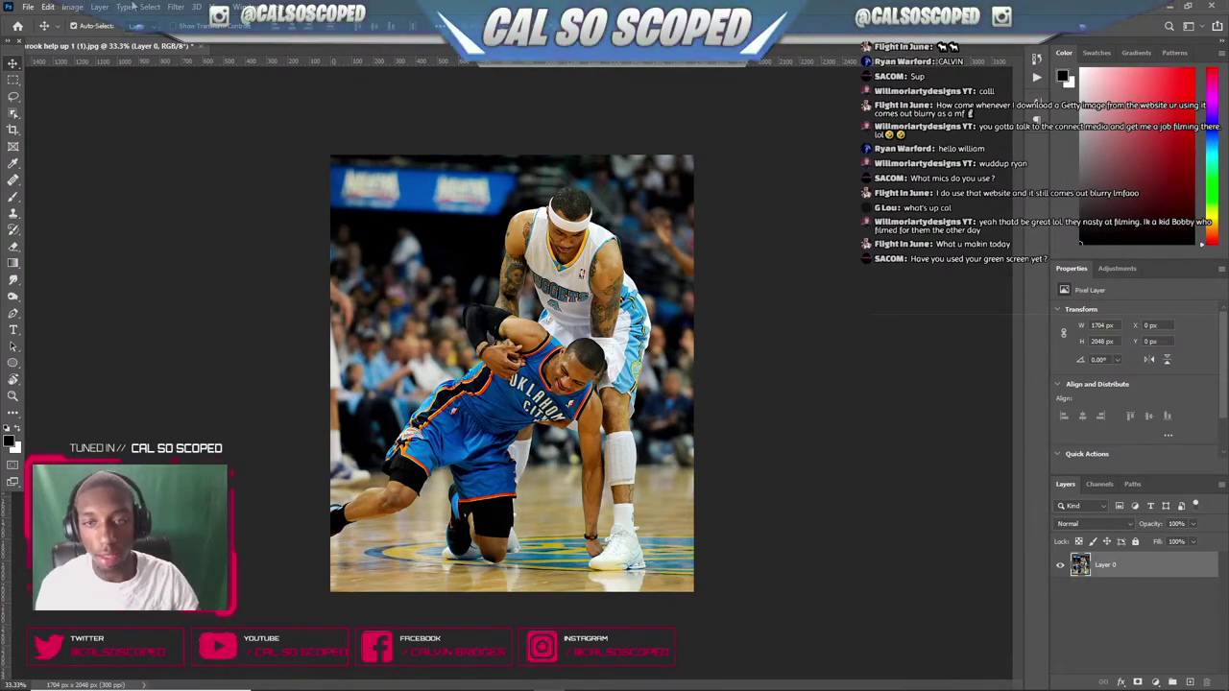
- Start a Pen tool path on the kneeling player's trailing shoe at the photo's edge and undo the last two anchor points
scroll(443, 351, up, 3)
scroll(444, 351, down, 2)
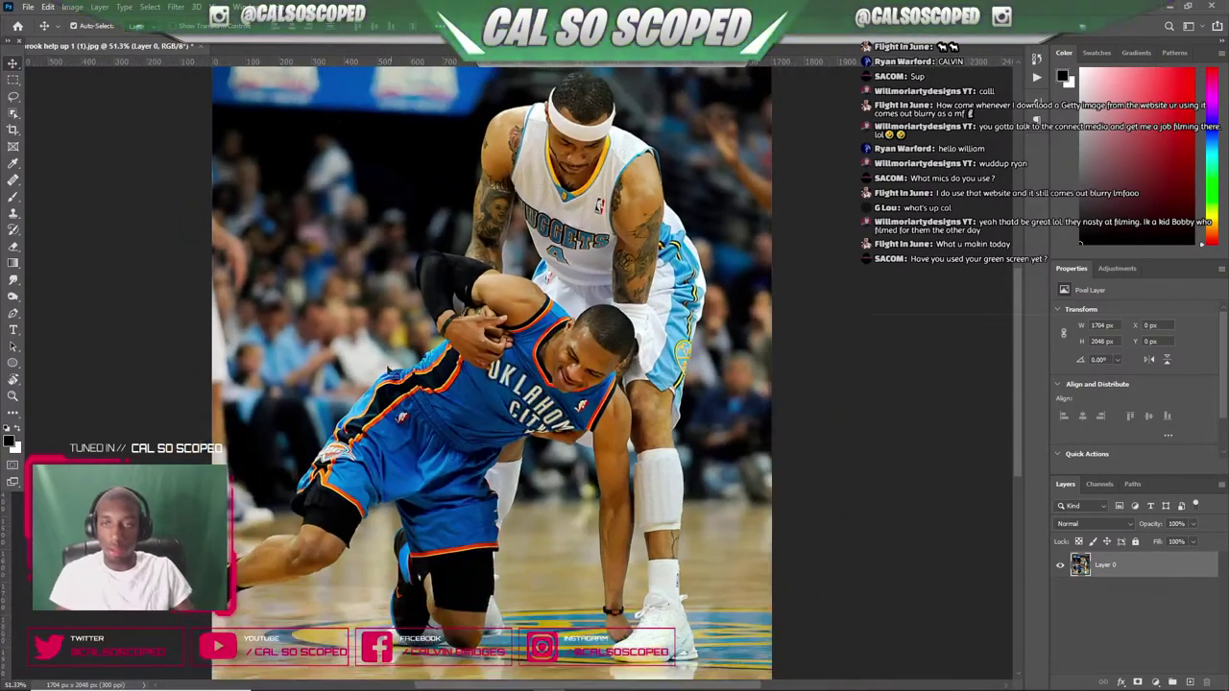
key(p)
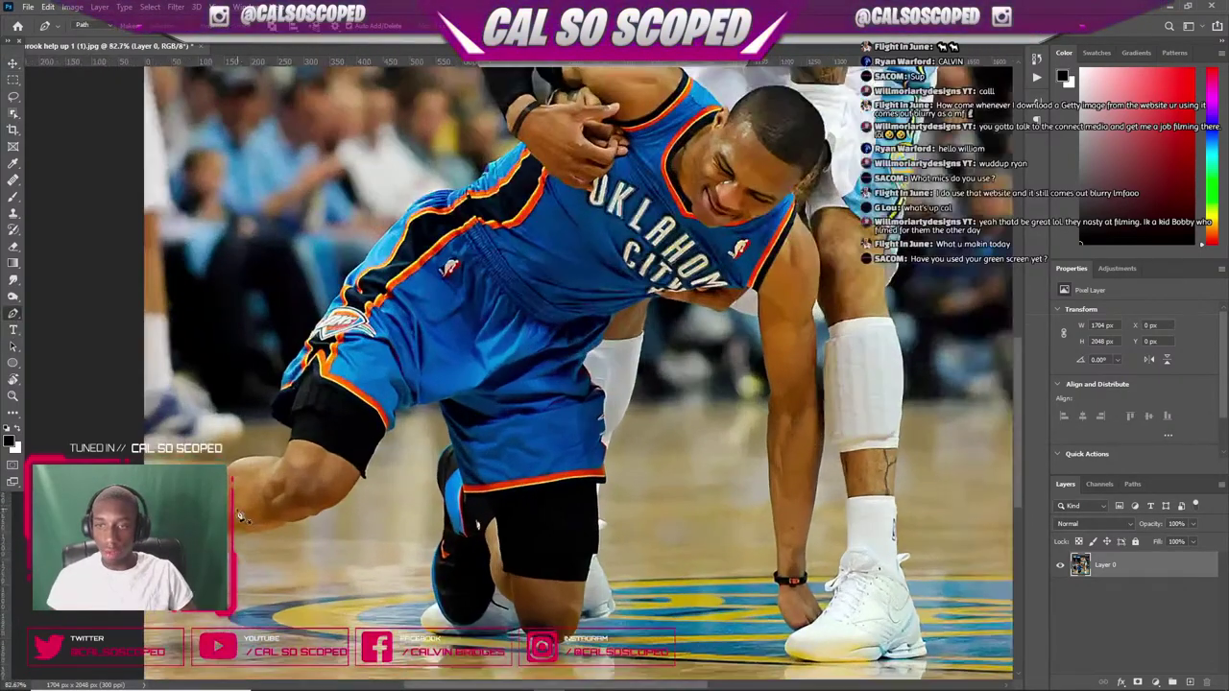
scroll(251, 537, up, 5)
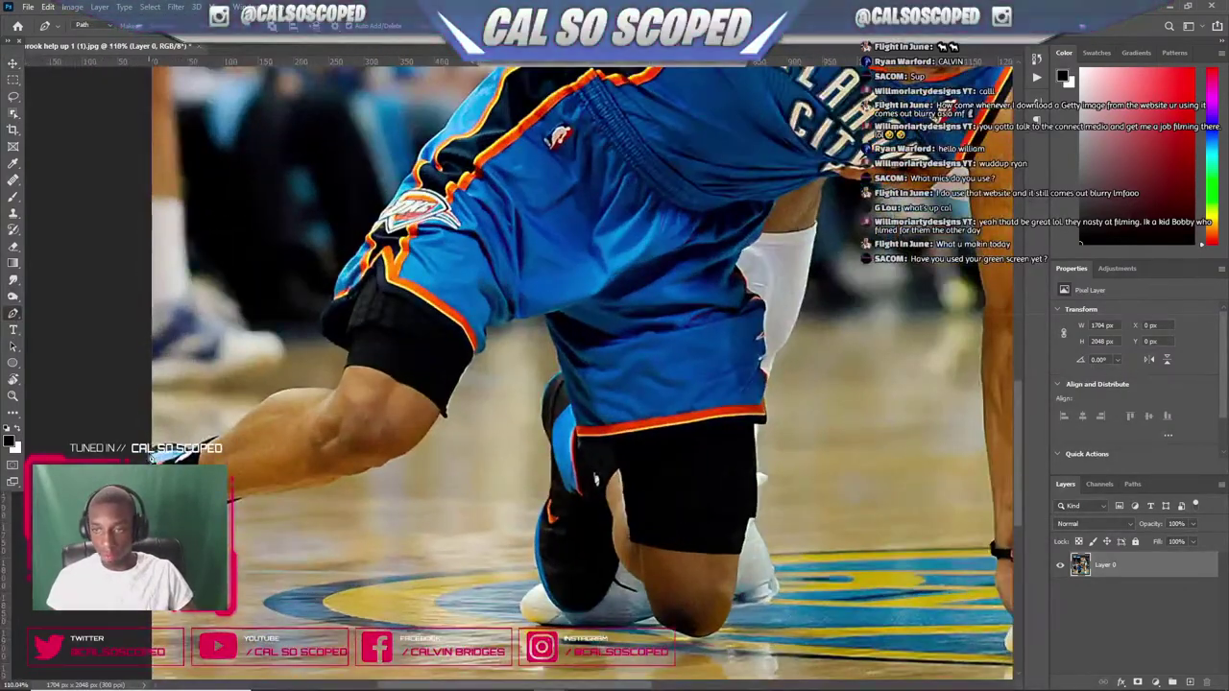
click(153, 449)
click(162, 444)
click(172, 443)
key(ctrl+z)
key(ctrl+z)
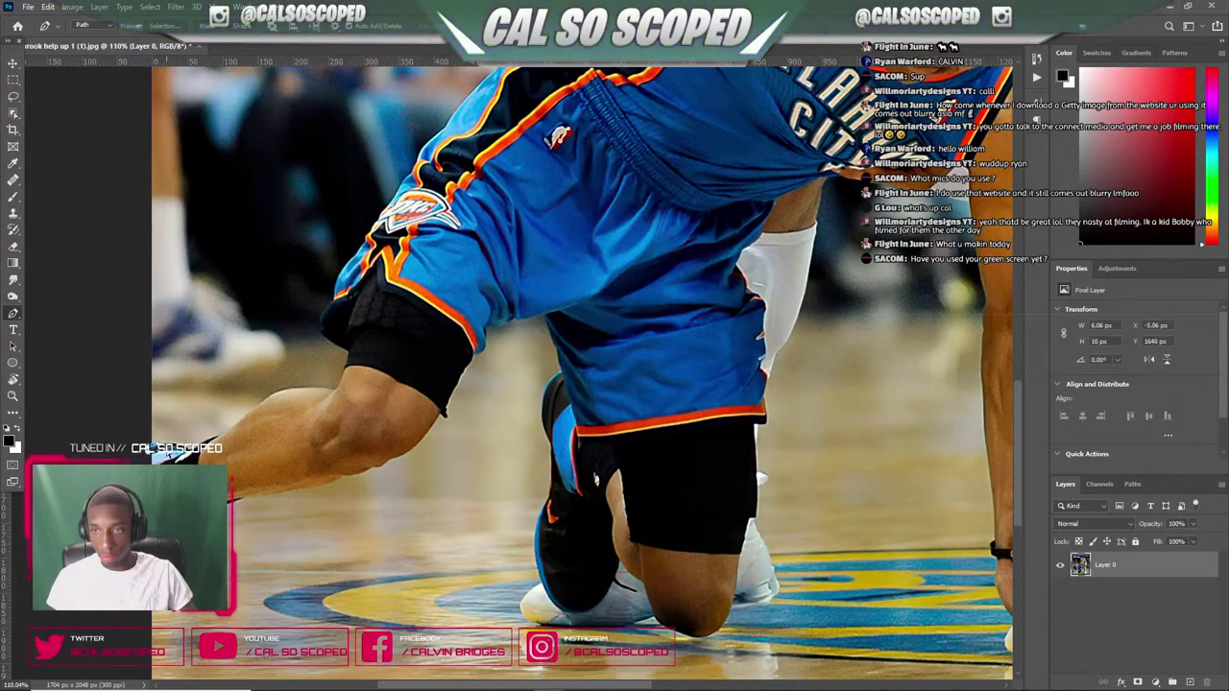
- Trace the Pen path over the top of the trailing shoe, sock and calf up to the hem of the blue shorts
scroll(135, 458, up, 8)
click(177, 427)
click(194, 424)
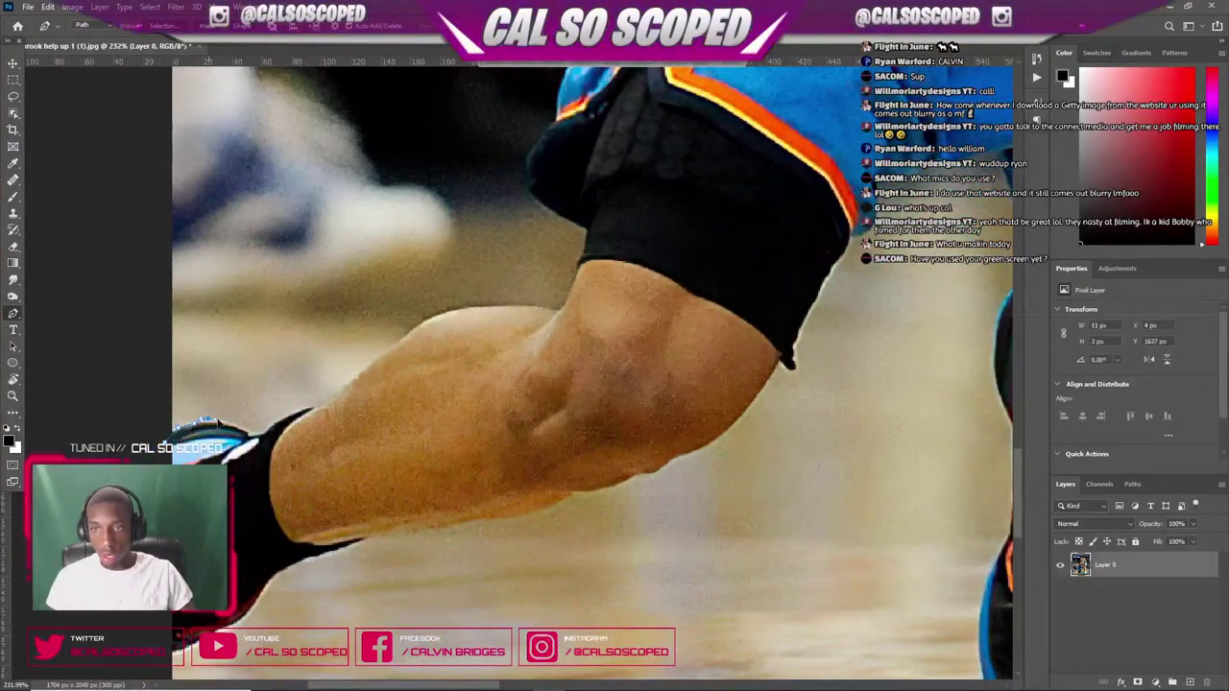
click(234, 428)
click(245, 431)
click(251, 433)
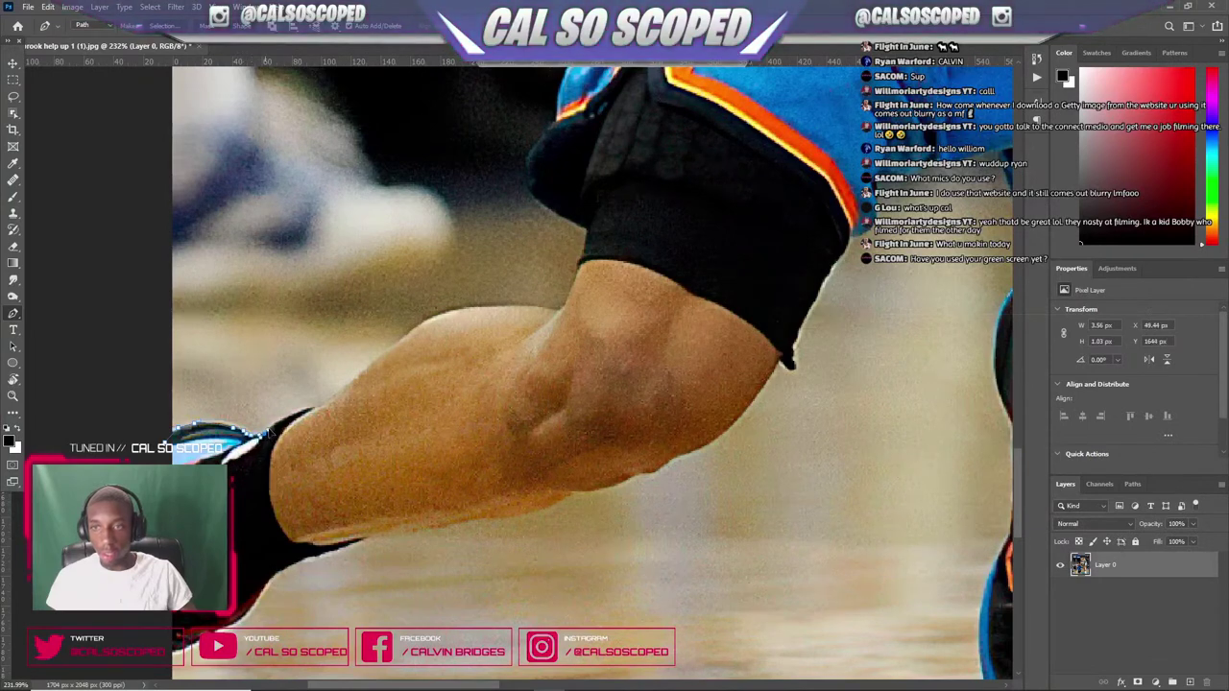
click(264, 433)
click(272, 426)
mouse_move(295, 422)
mouse_down()
mouse_move(443, 317)
mouse_move(557, 316)
mouse_move(574, 301)
mouse_move(588, 238)
mouse_move(529, 184)
mouse_move(565, 81)
mouse_up()
- Continue the Pen path along the outer edge of the blue shorts, past the team logo toward the waist
scroll(564, 80, down, 8)
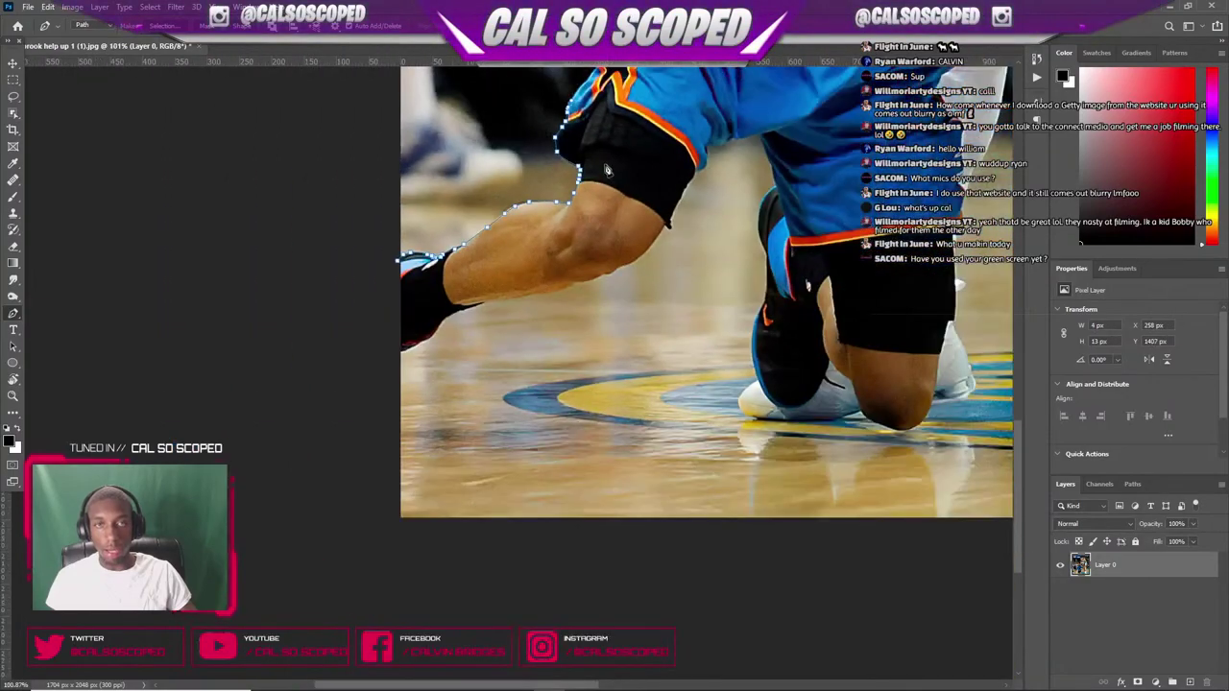
scroll(605, 244, up, 3)
scroll(610, 240, up, 3)
scroll(576, 288, up, 5)
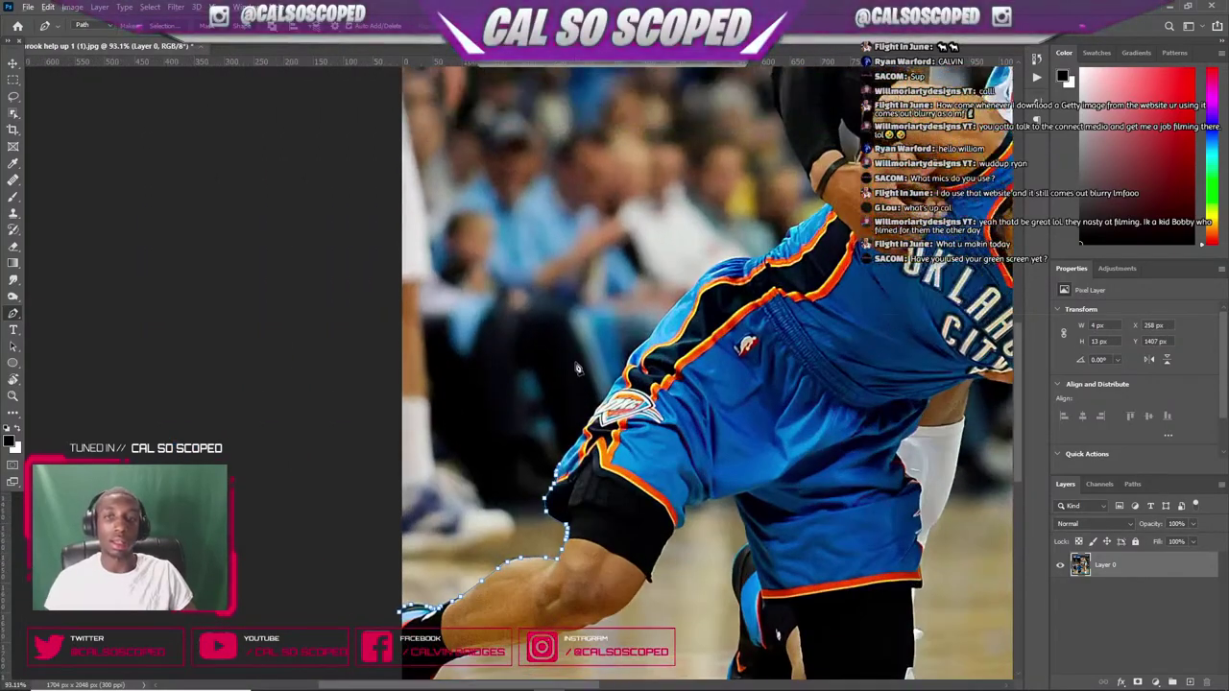
mouse_move(559, 528)
mouse_down()
mouse_move(705, 300)
mouse_move(834, 170)
mouse_move(864, 106)
mouse_up()
click(911, 86)
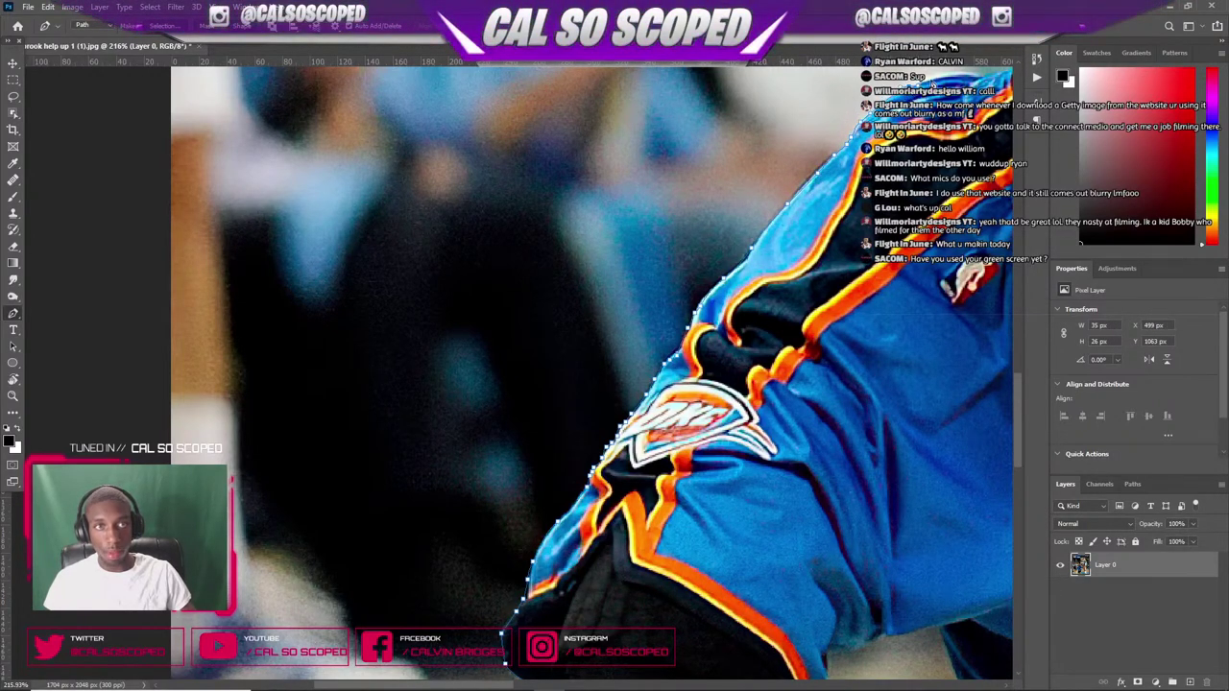
click(935, 77)
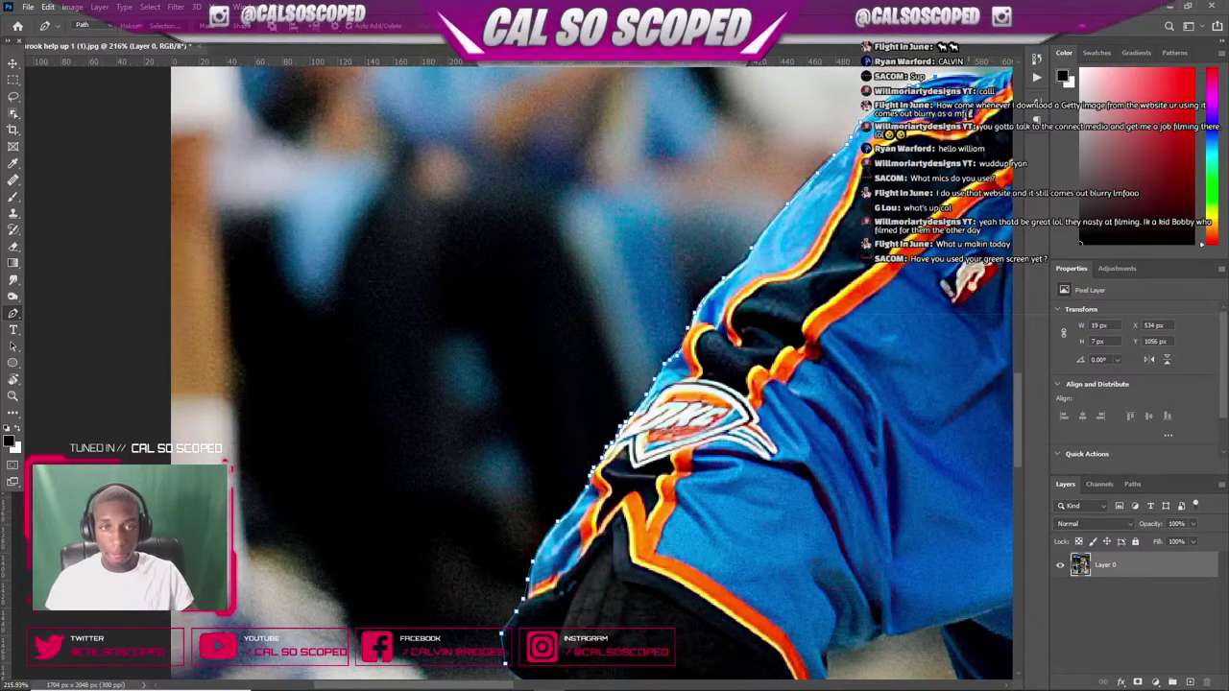
- Continue the Pen path along the folds of the blue uniform's side up to the hand with the black wristband
scroll(799, 262, down, 5)
scroll(370, 401, up, 8)
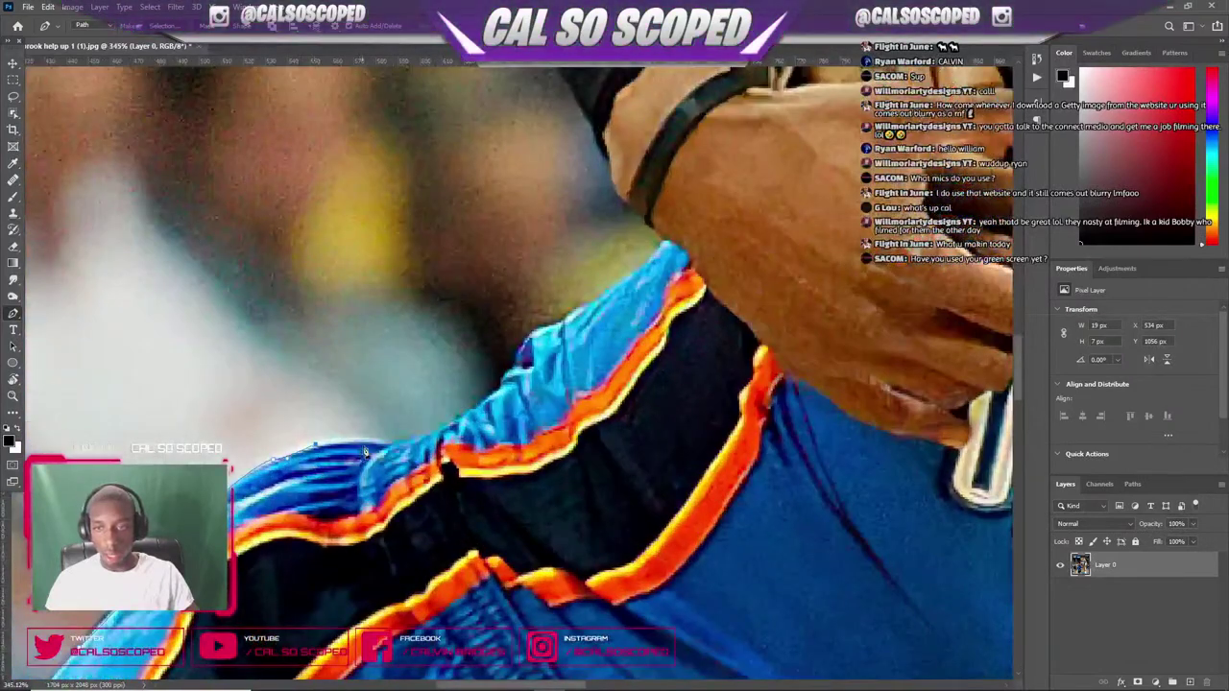
click(366, 445)
click(395, 446)
click(408, 442)
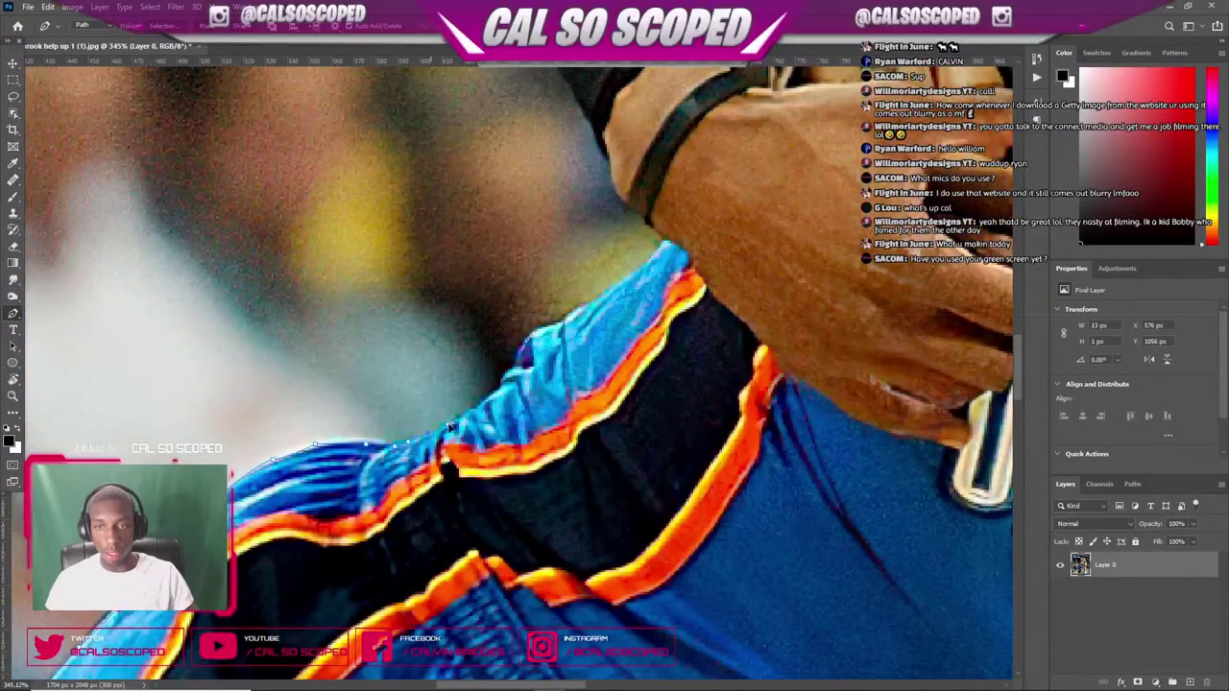
click(470, 408)
click(480, 399)
click(492, 394)
click(501, 384)
click(503, 375)
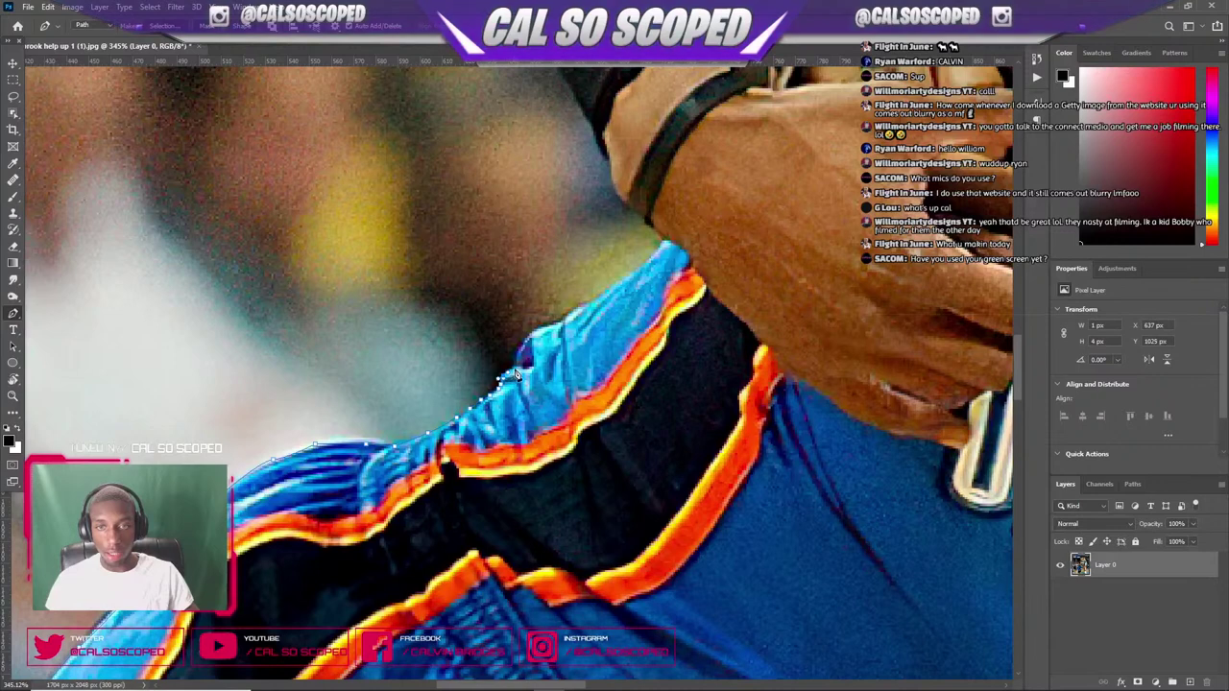
click(516, 369)
click(518, 357)
click(527, 345)
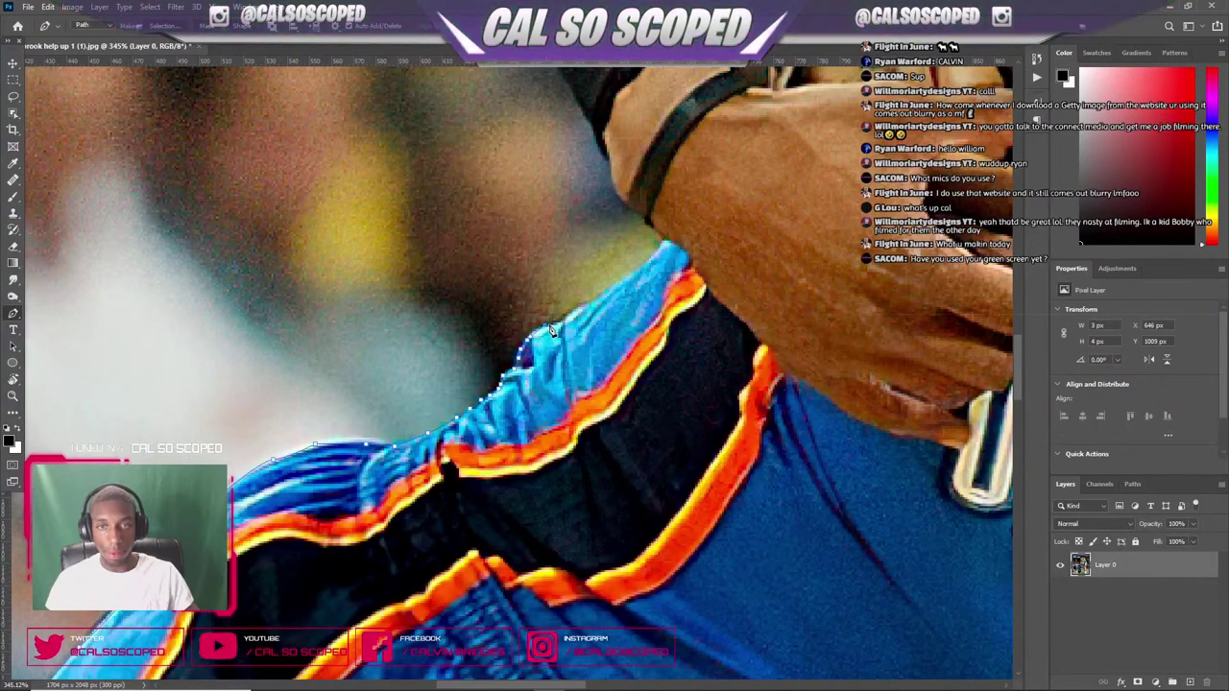
click(569, 318)
click(598, 305)
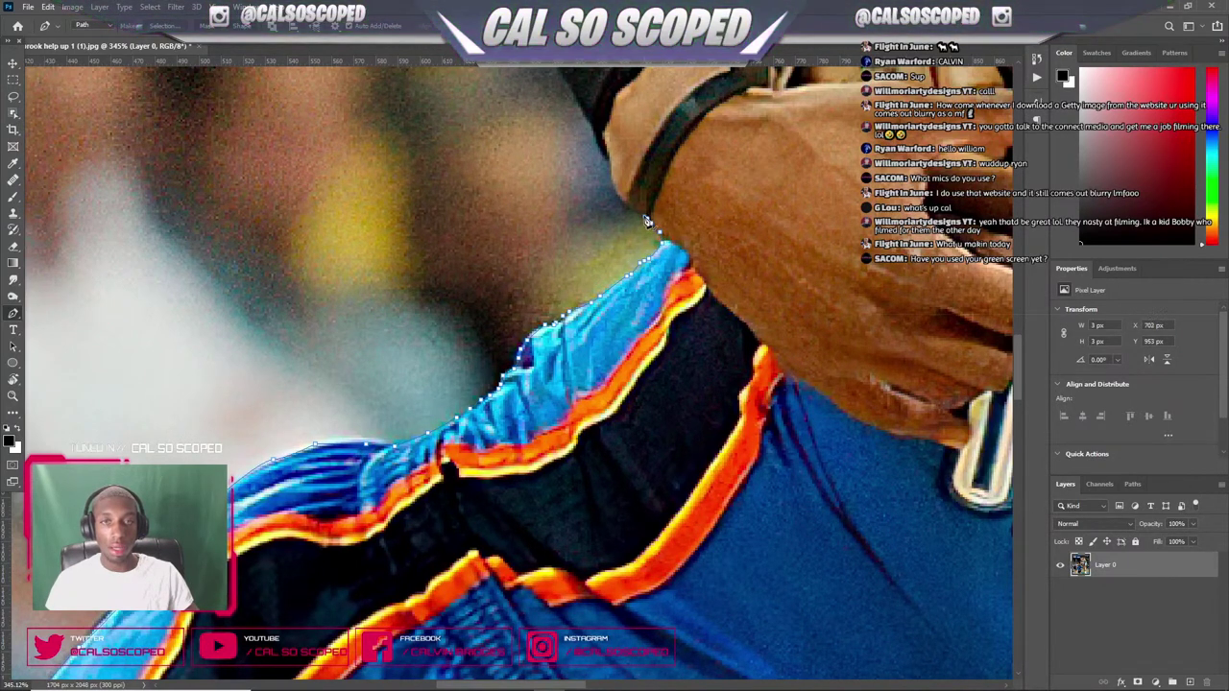
- Continue the Pen path up the edge of the hand and wrist, past the black wristband to the black sleeve's cuff
click(641, 217)
click(635, 211)
click(628, 205)
click(623, 197)
click(618, 190)
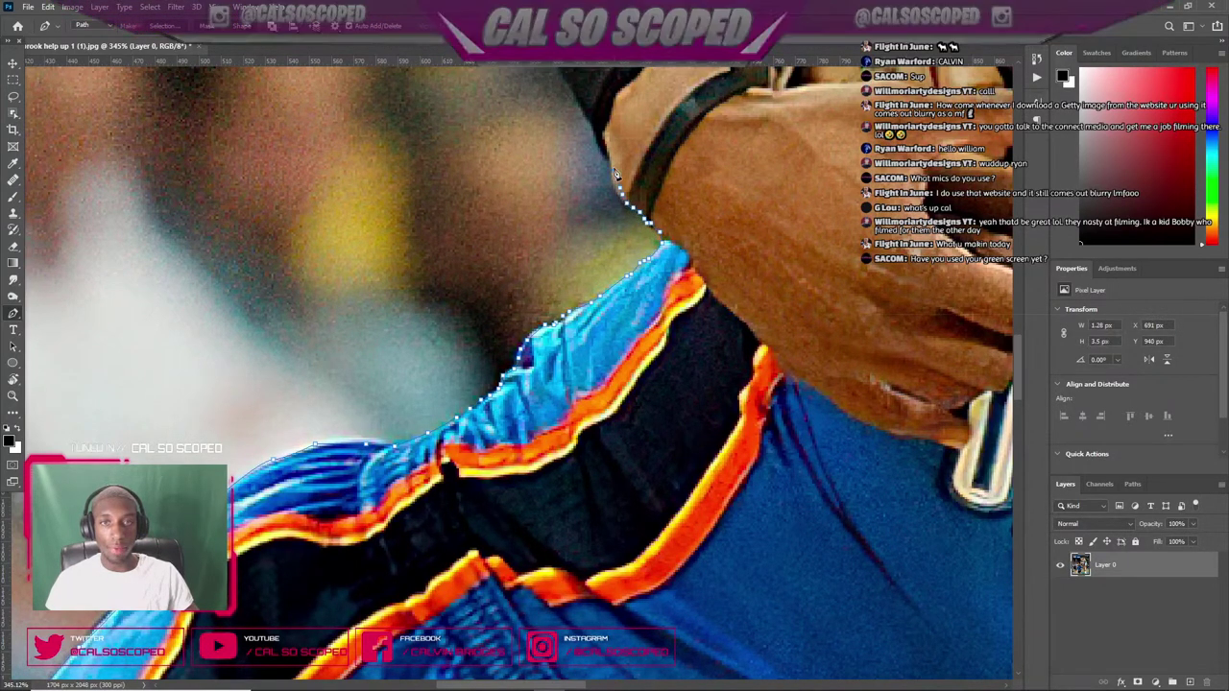
drag(617, 187, 576, 92)
scroll(539, 298, down, 5)
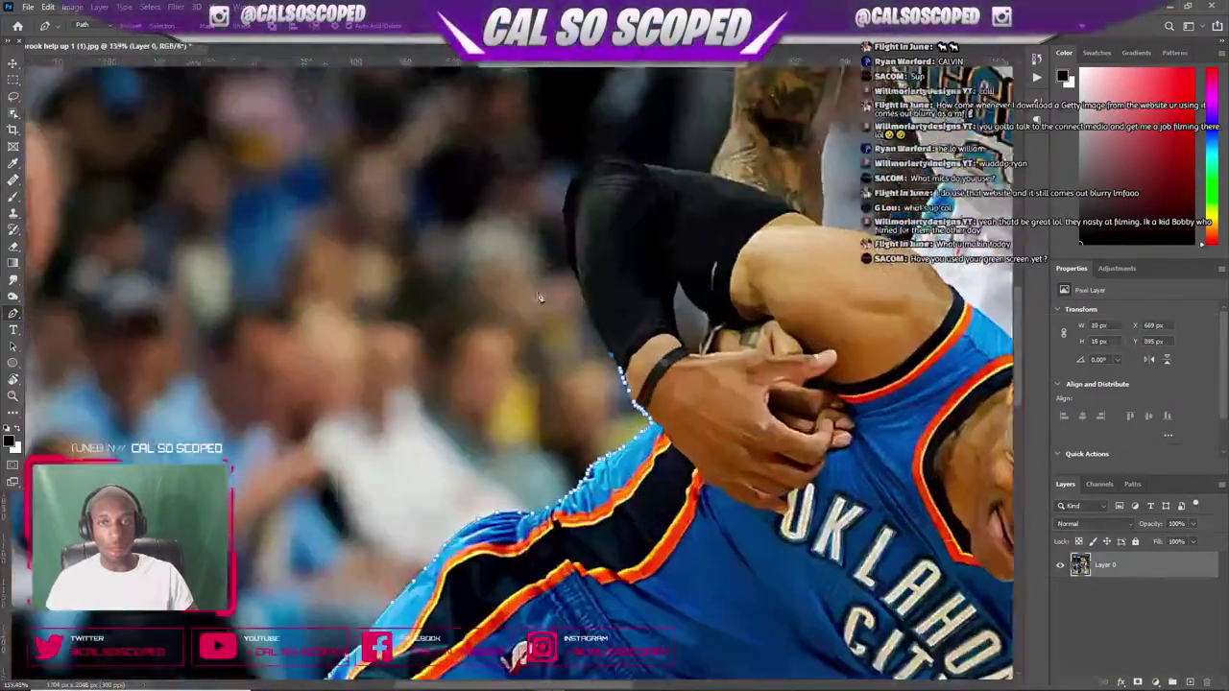
- Trace the Pen path around the black-sleeved elbow and over the bare shoulder to the jersey's shoulder strap
scroll(540, 298, up, 3)
mouse_move(593, 282)
mouse_down()
mouse_move(574, 207)
mouse_move(582, 151)
mouse_move(636, 109)
mouse_move(856, 173)
mouse_up()
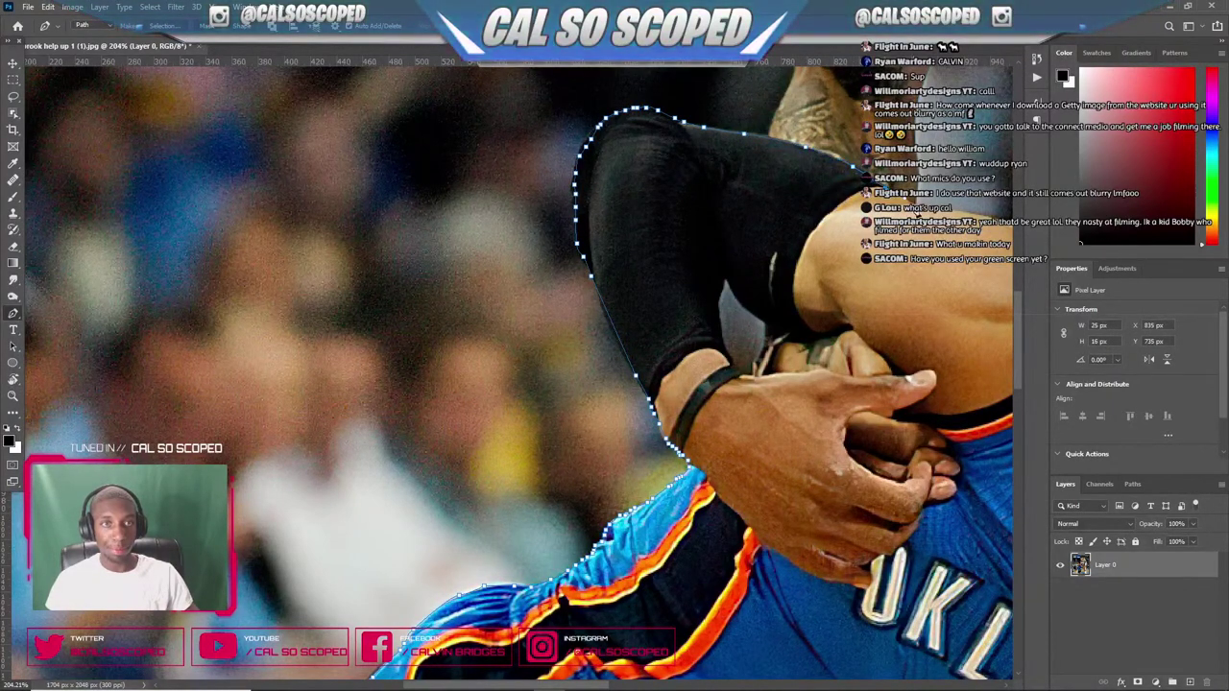
scroll(914, 213, down, 6)
scroll(487, 329, up, 6)
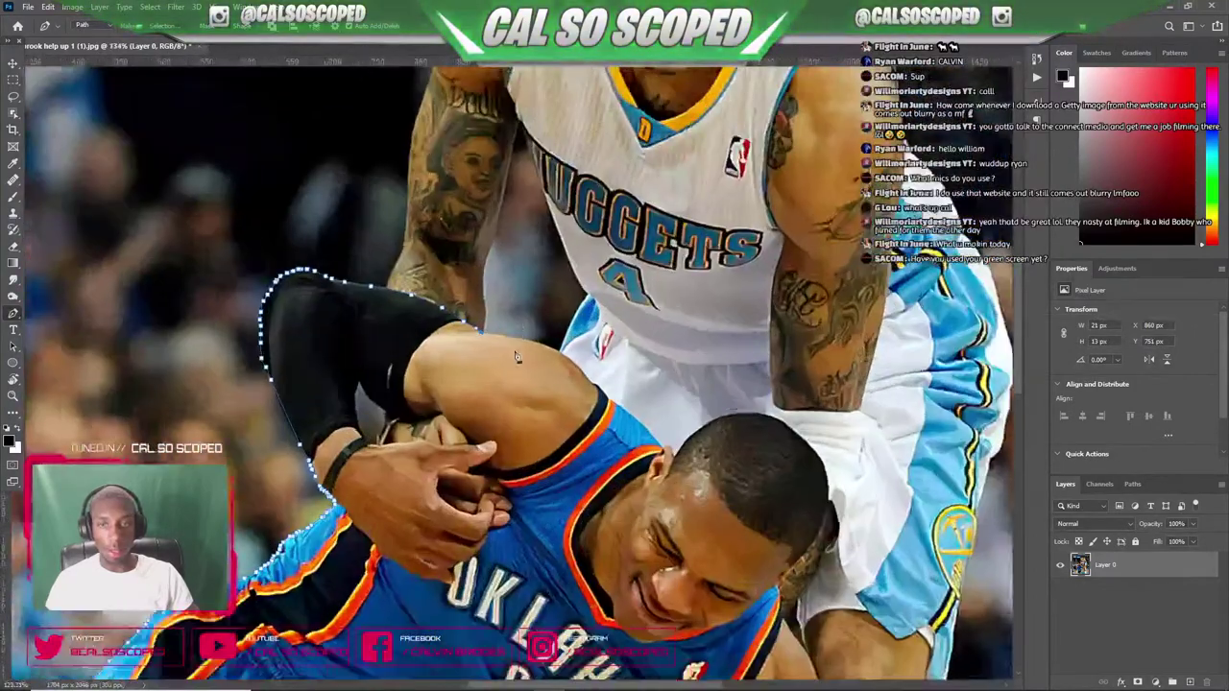
mouse_move(486, 329)
mouse_down()
mouse_move(582, 346)
mouse_move(715, 463)
mouse_up()
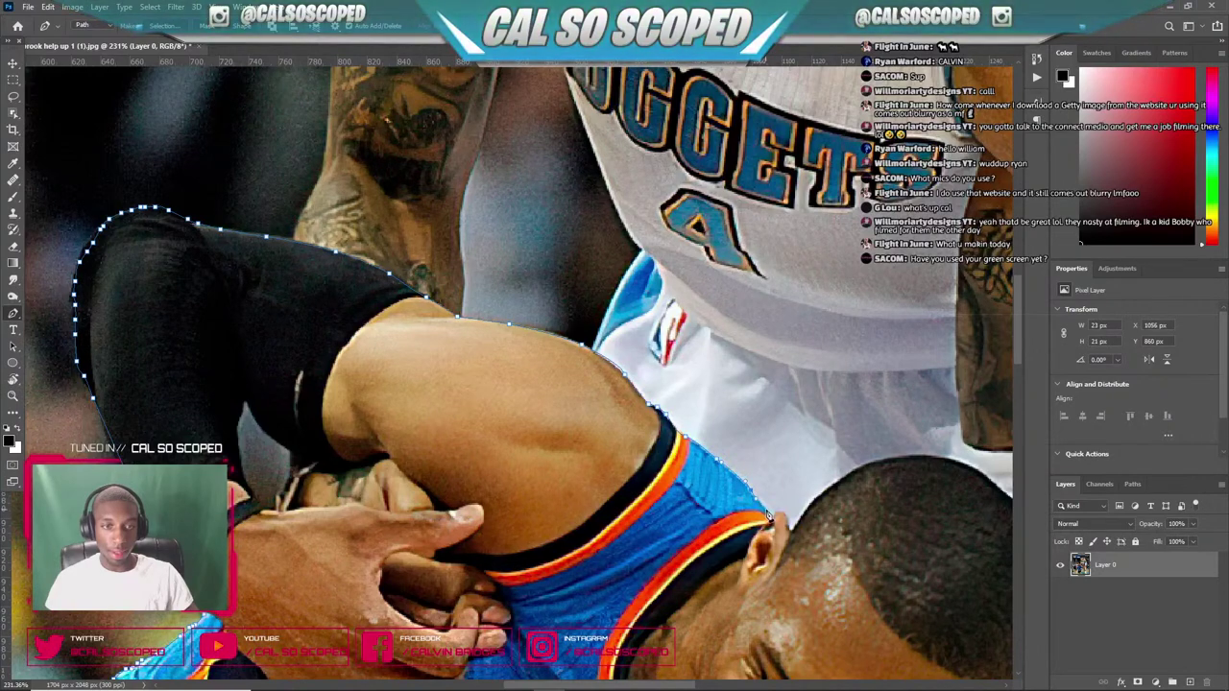
- Continue the Pen path around the kneeling player's ear, over the top of his head and down its far side
drag(775, 521, 816, 505)
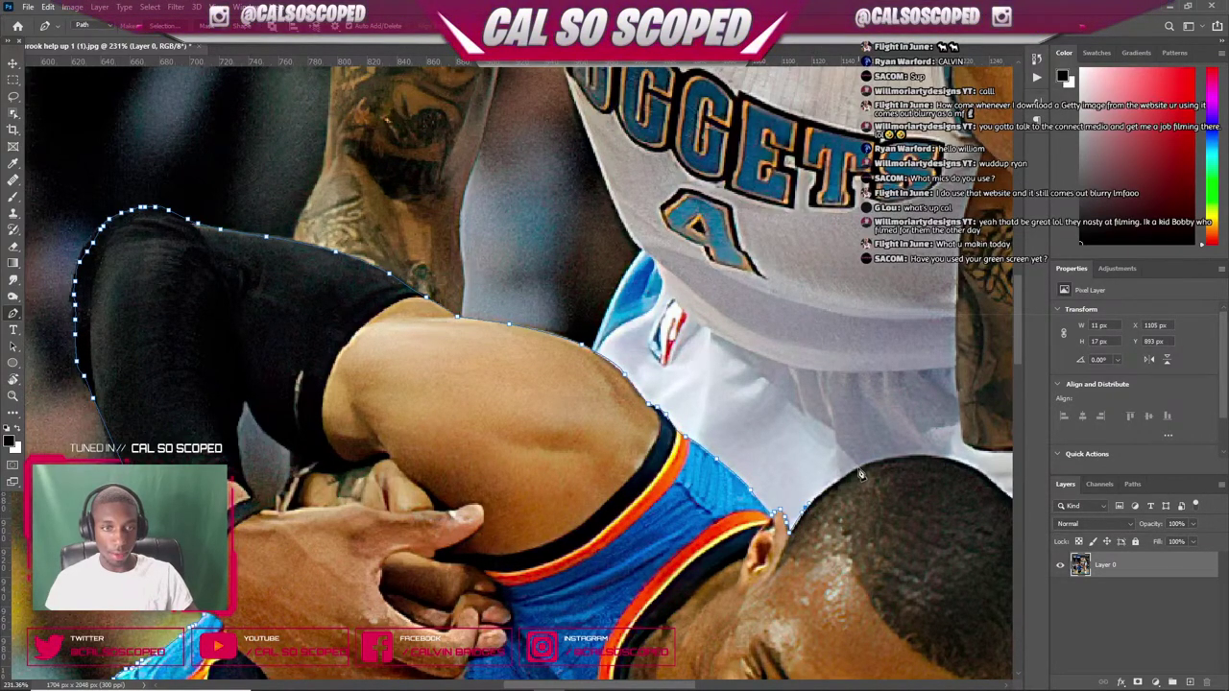
mouse_move(906, 465)
mouse_down()
mouse_move(931, 461)
mouse_move(997, 485)
mouse_up()
scroll(971, 483, down, 5)
scroll(734, 410, up, 3)
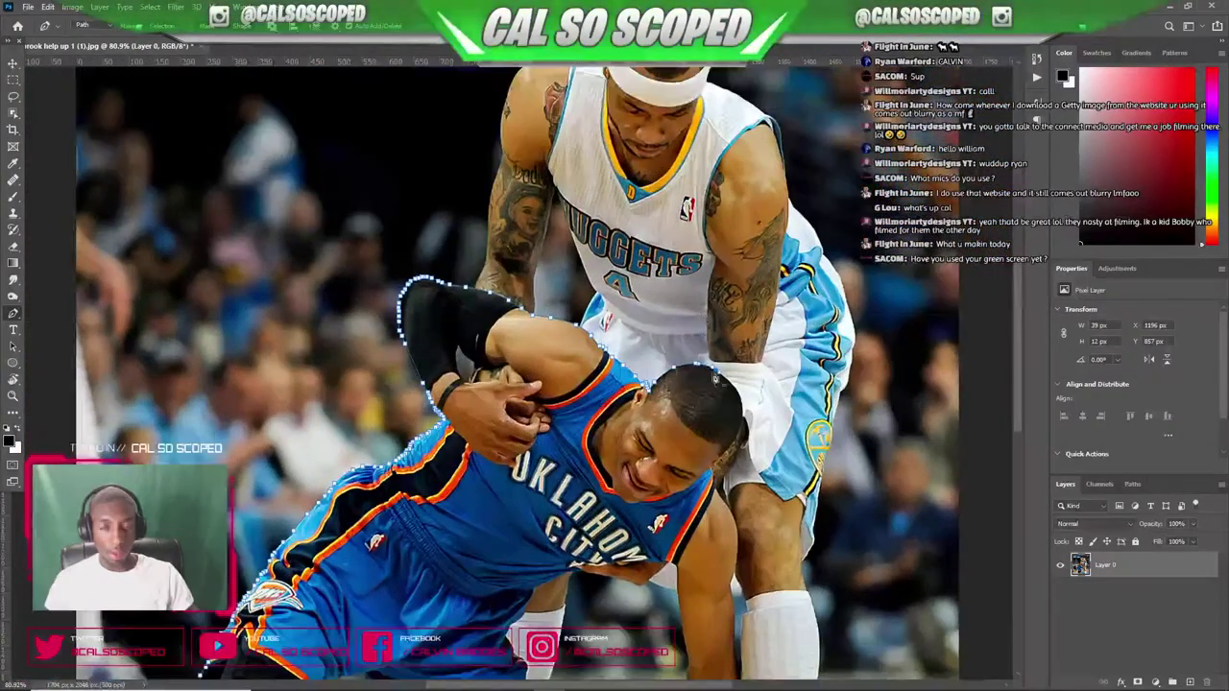
scroll(715, 379, up, 3)
mouse_move(759, 394)
mouse_down()
mouse_move(792, 454)
mouse_move(757, 565)
mouse_up()
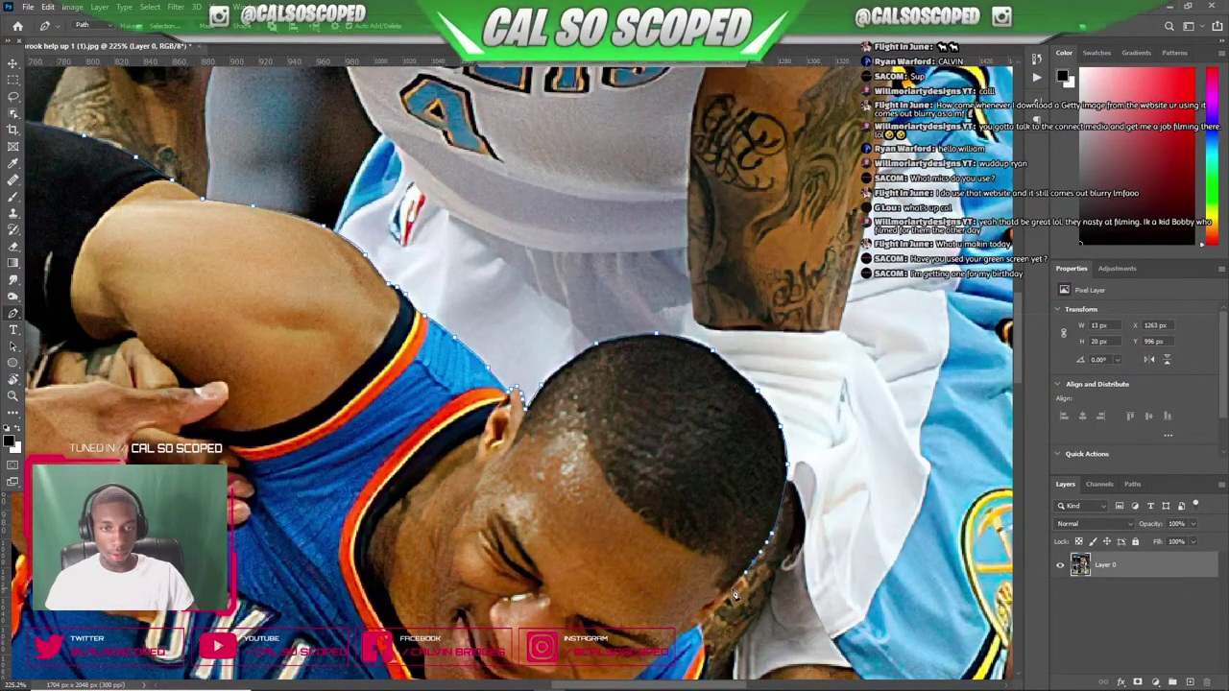
- Trace the Pen path from the hairline along the forehead and far ear to the jersey's other shoulder strap
scroll(731, 598, up, 3)
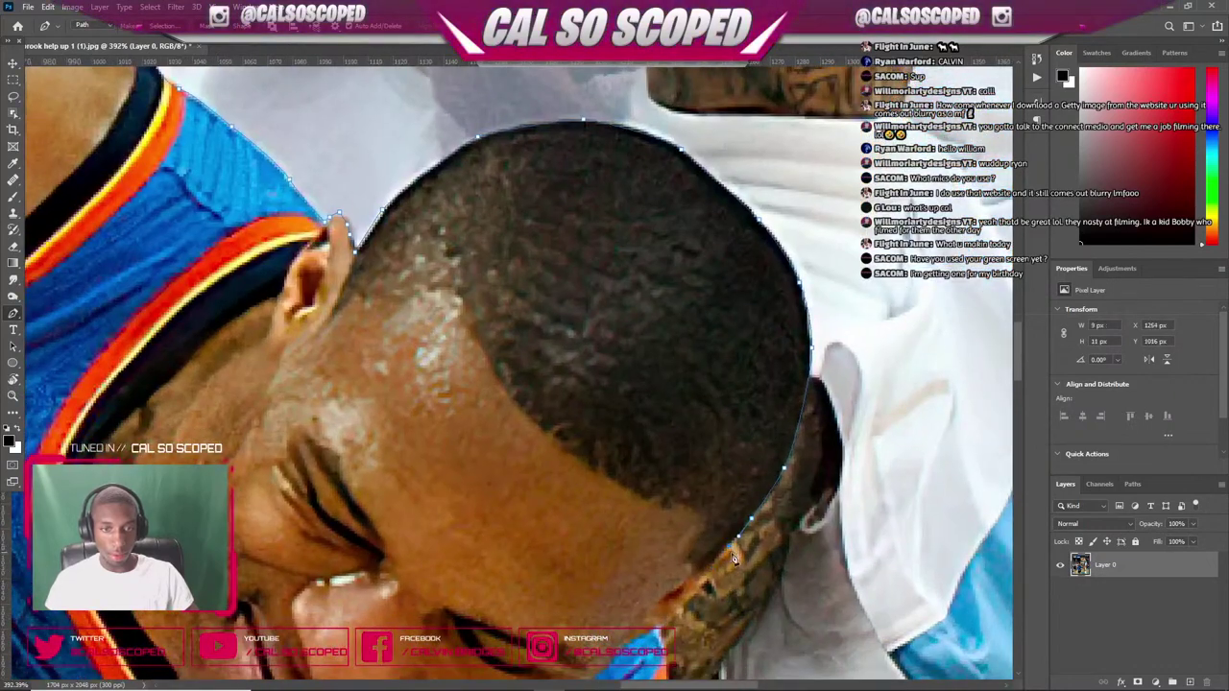
mouse_move(735, 559)
mouse_down()
mouse_move(668, 620)
mouse_move(670, 672)
mouse_up()
scroll(672, 674, down, 3)
scroll(691, 590, up, 3)
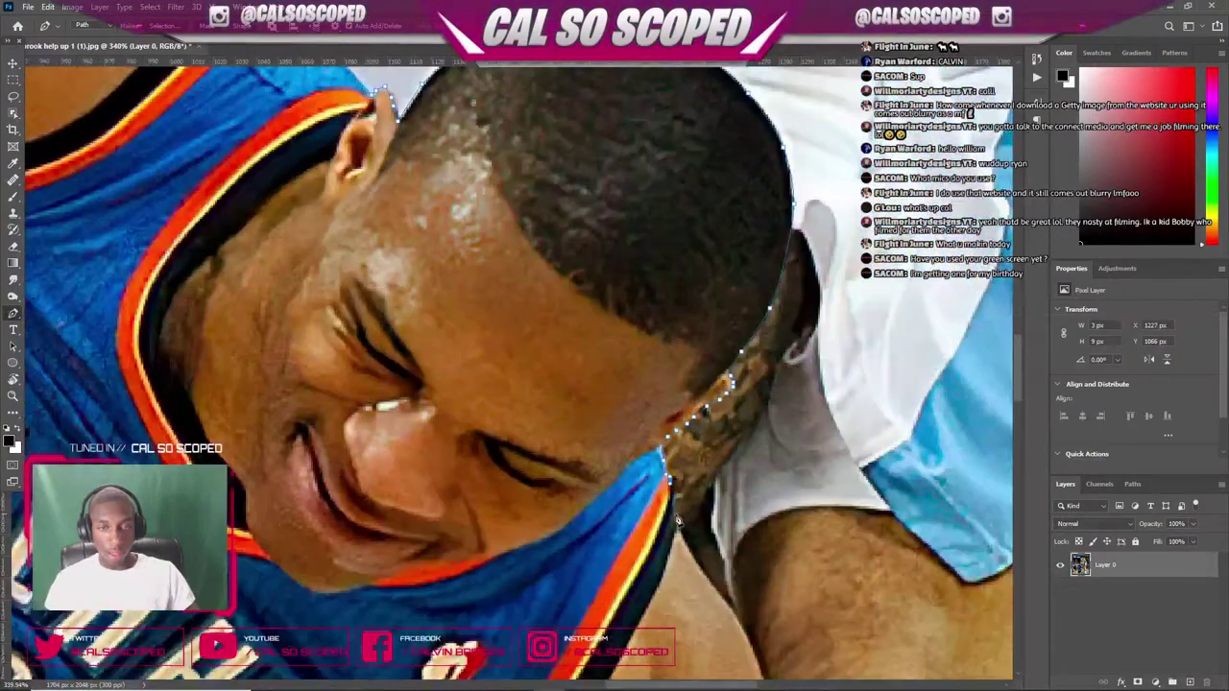
- Continue the Pen path from the jersey strap down the outer curve of the bare shoulder
drag(723, 600, 733, 608)
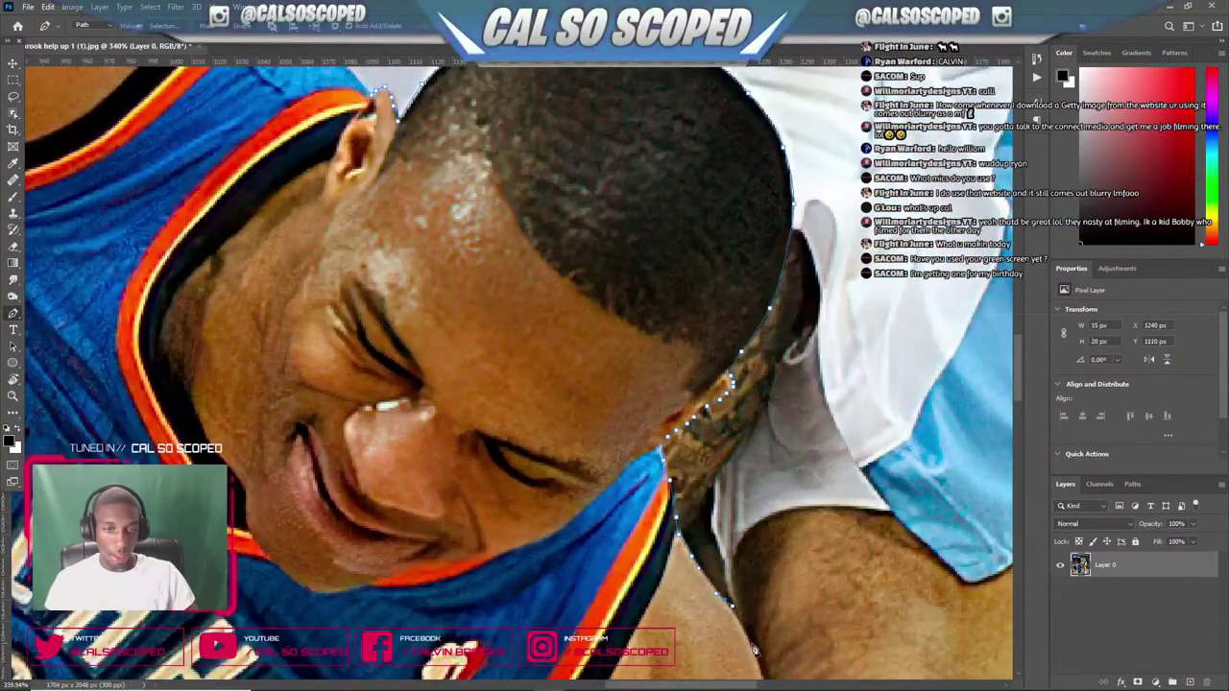
drag(762, 663, 762, 670)
scroll(762, 670, down, 3)
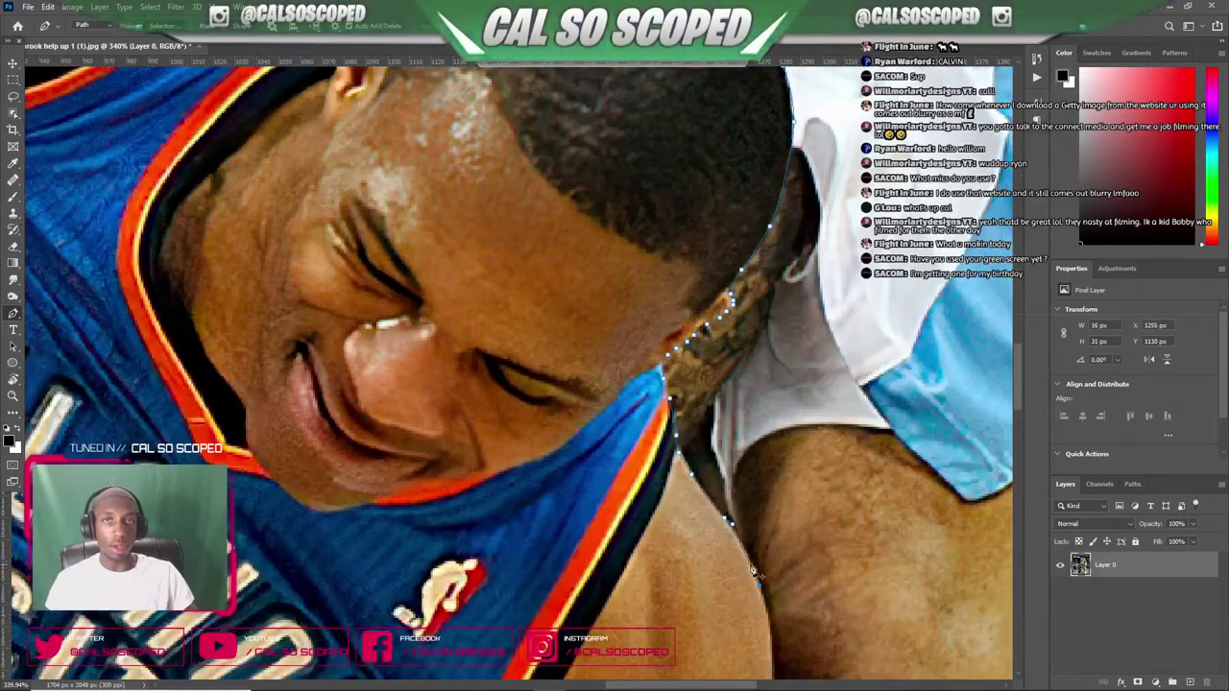
scroll(753, 567, down, 2)
drag(765, 551, 764, 578)
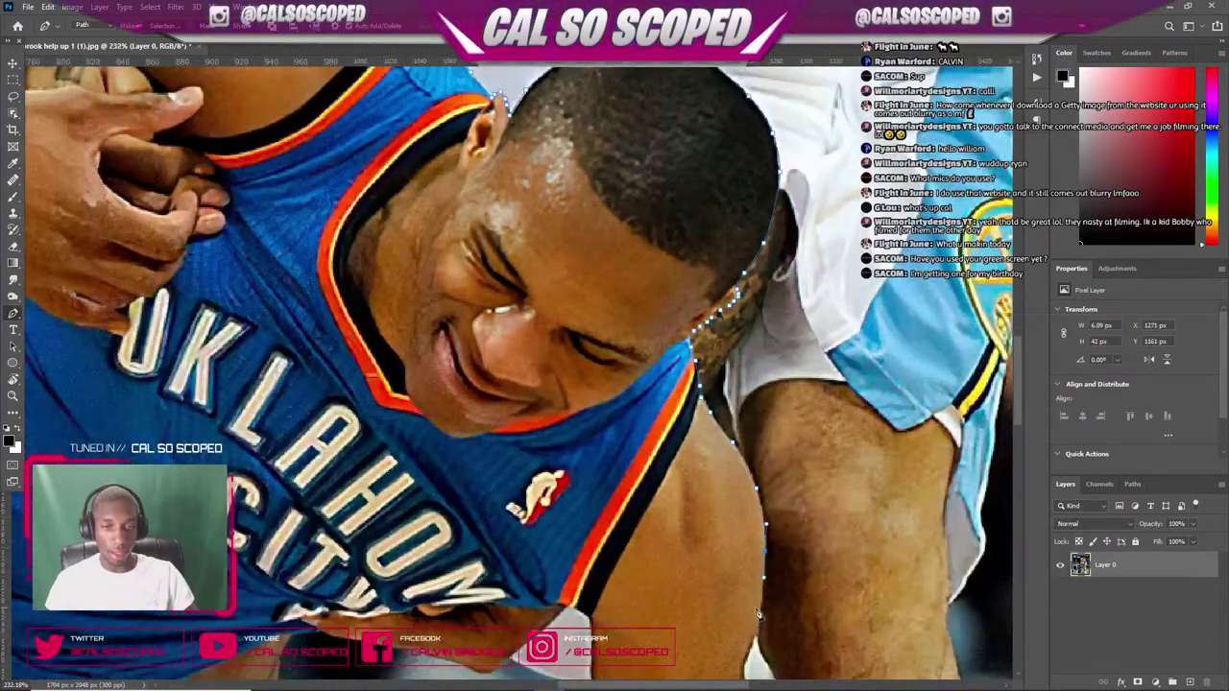
scroll(750, 648, down, 1)
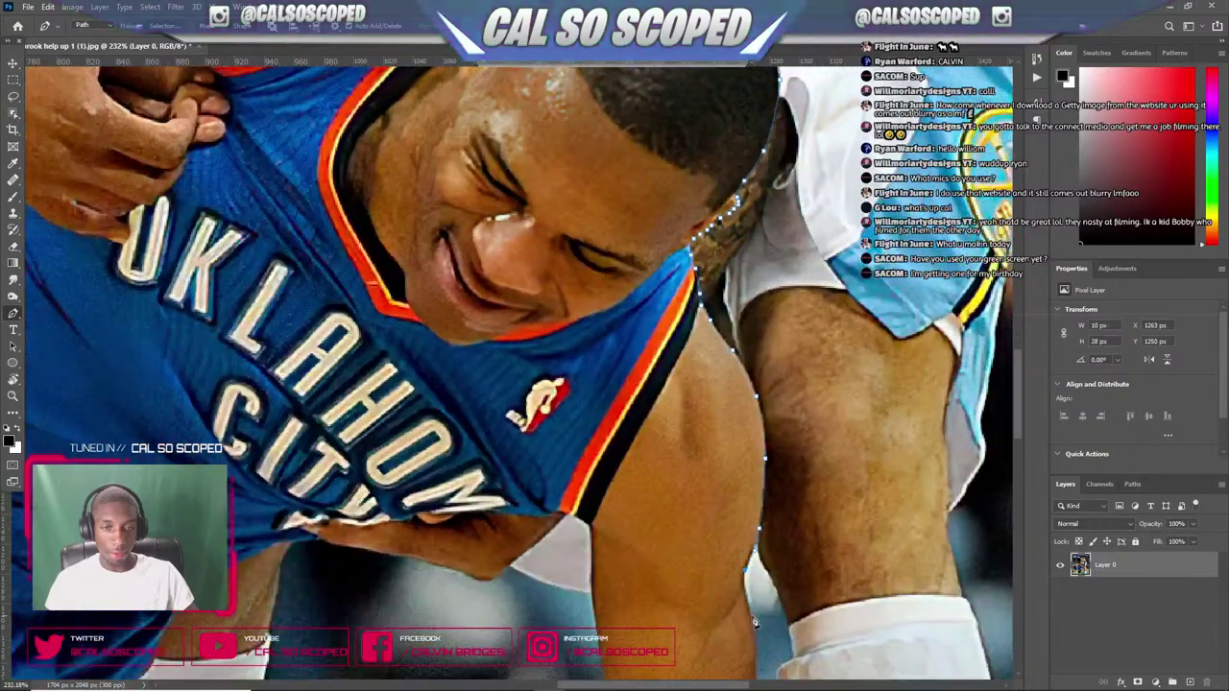
- Undo the last anchor point and continue the Pen path down the supporting arm's outer edge beside the other player's padded leg
key(ctrl+z)
click(747, 603)
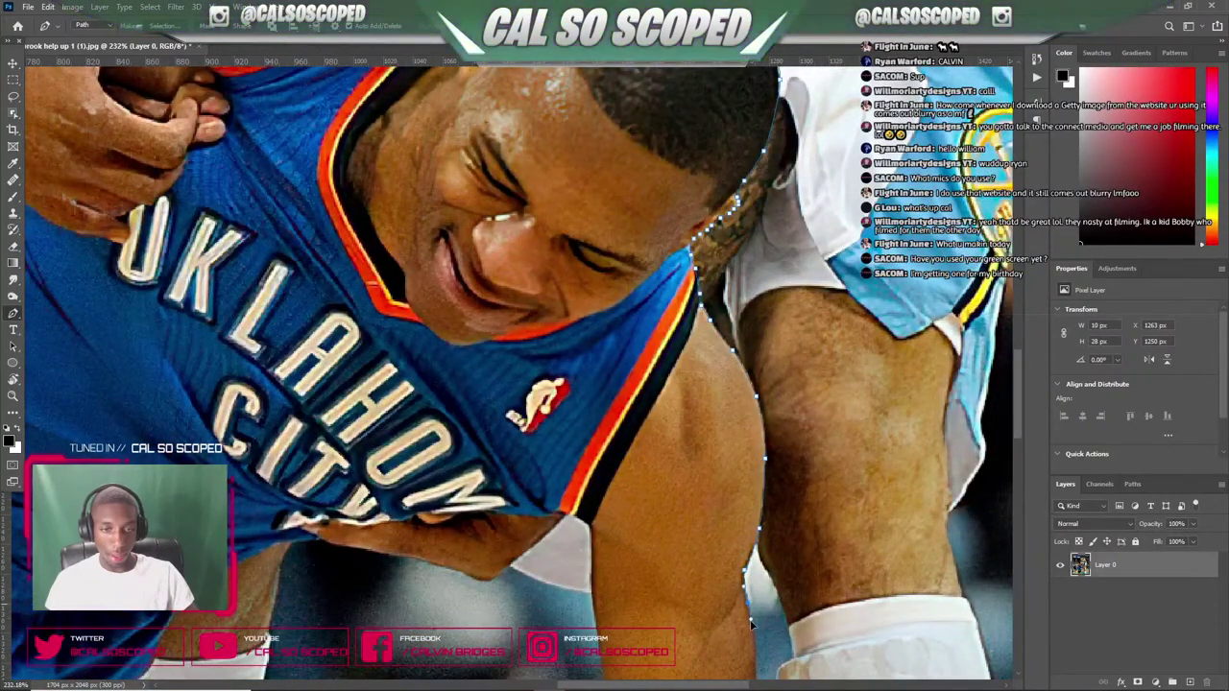
drag(752, 640, 755, 662)
scroll(760, 670, down, 1)
click(754, 614)
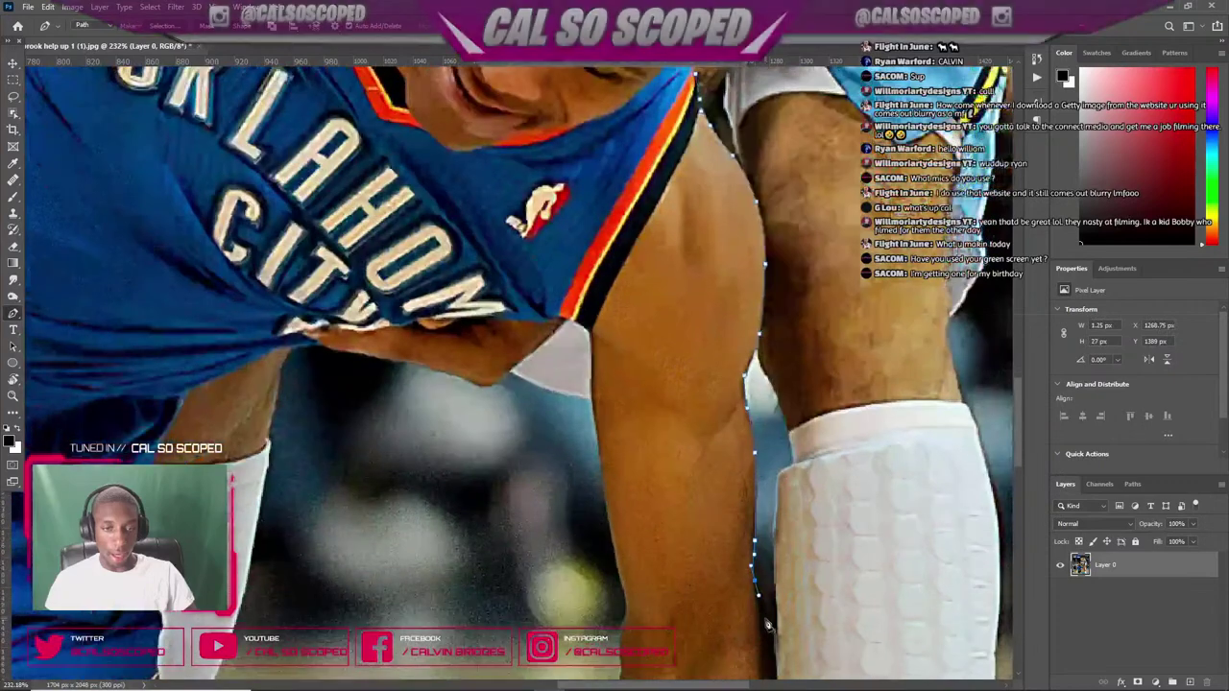
scroll(757, 663, down, 1)
click(758, 643)
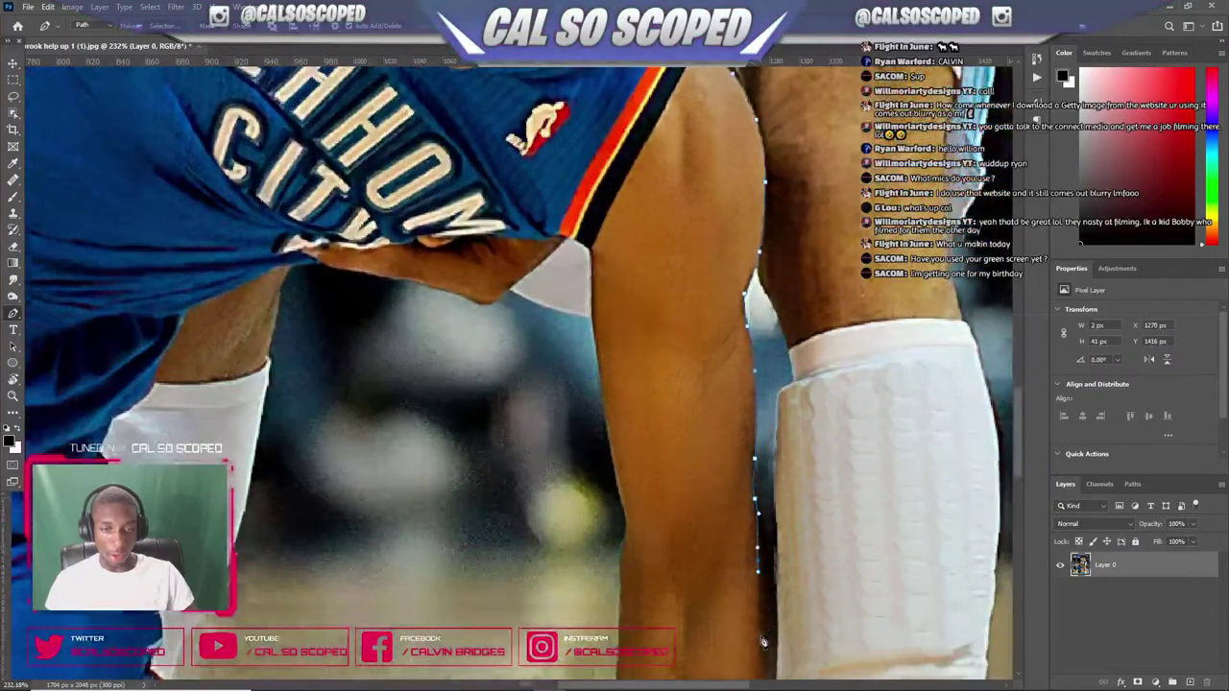
- Trace the Pen path down the outer edge of the supporting arm's forearm toward the wrist
scroll(759, 643, down, 1)
click(759, 635)
scroll(761, 661, down, 1)
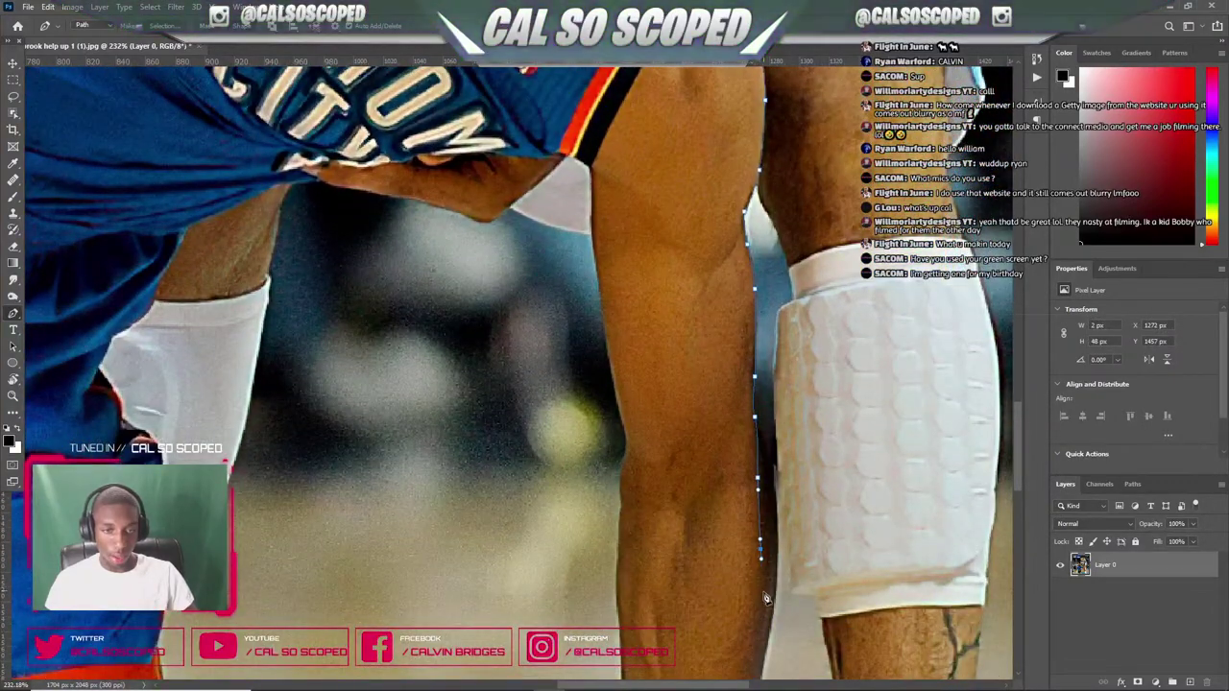
click(755, 649)
scroll(755, 650, down, 1)
click(758, 643)
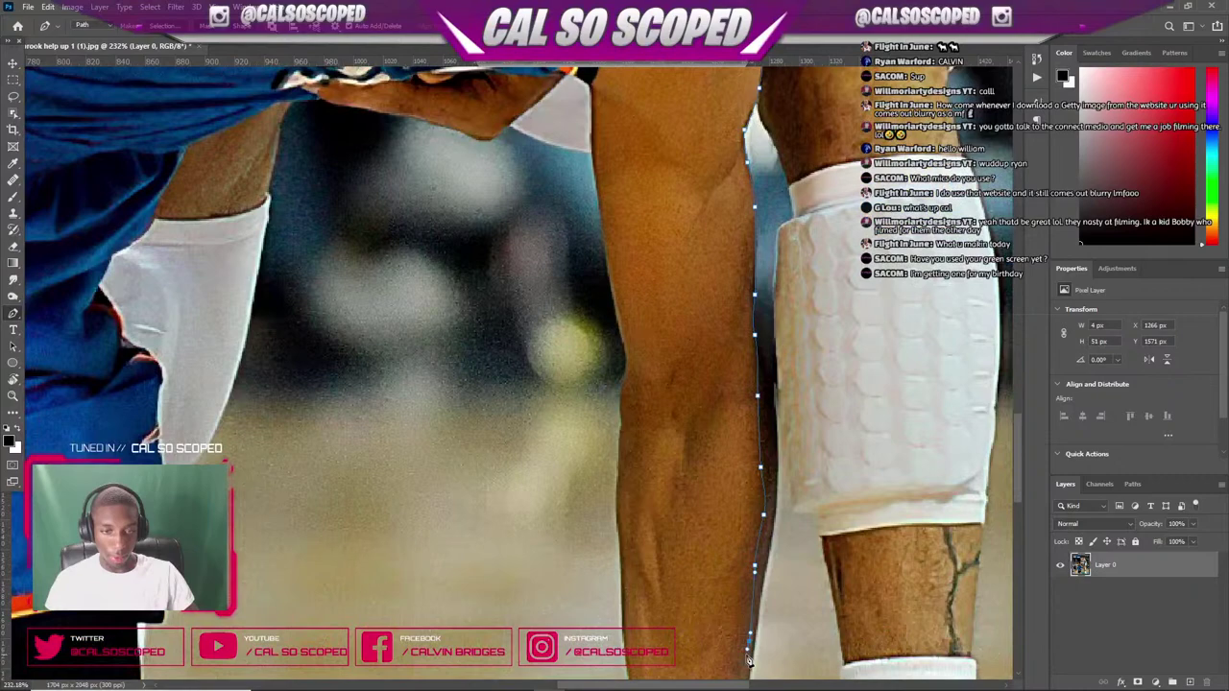
scroll(758, 633, down, 1)
click(740, 644)
scroll(738, 645, down, 1)
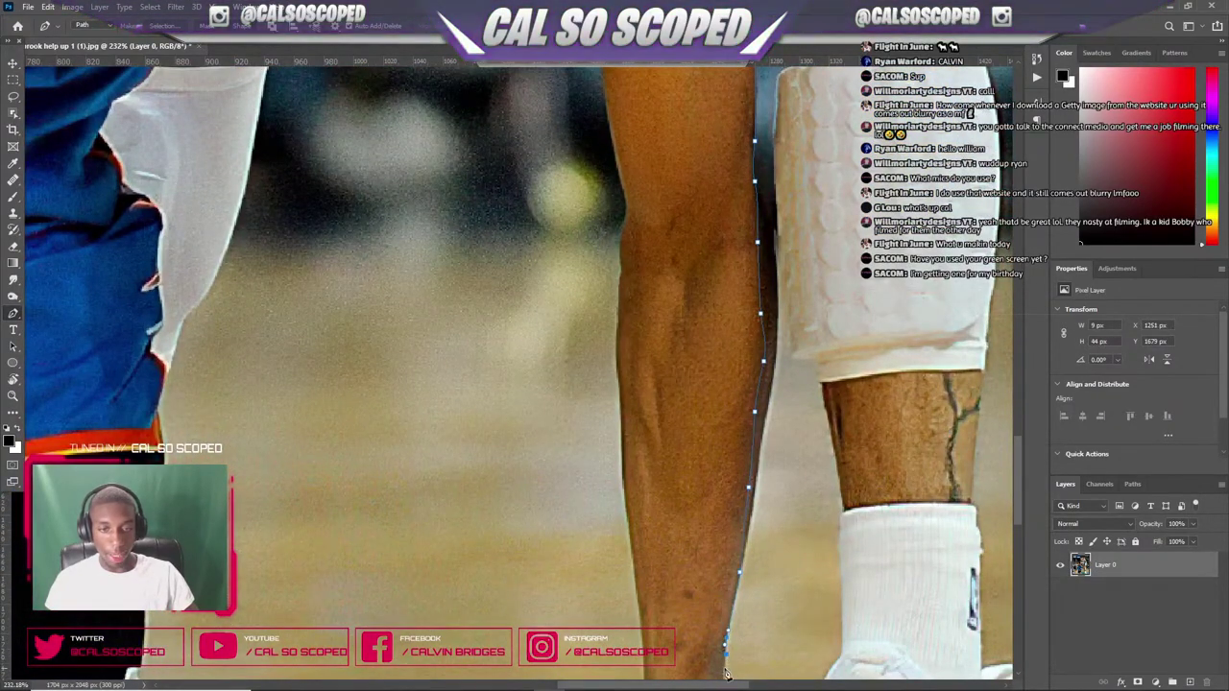
- Continue the Pen path along the wrist and around the outer edge of the black and orange wristband
click(727, 666)
scroll(727, 663, down, 2)
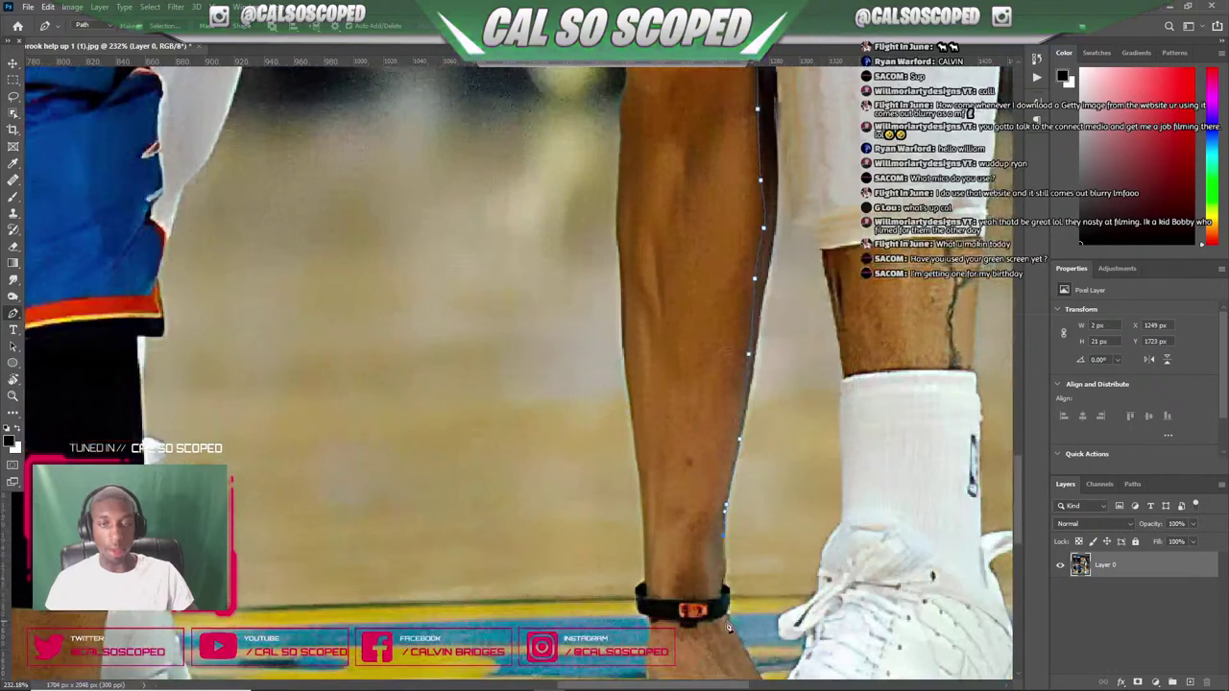
click(725, 562)
click(728, 570)
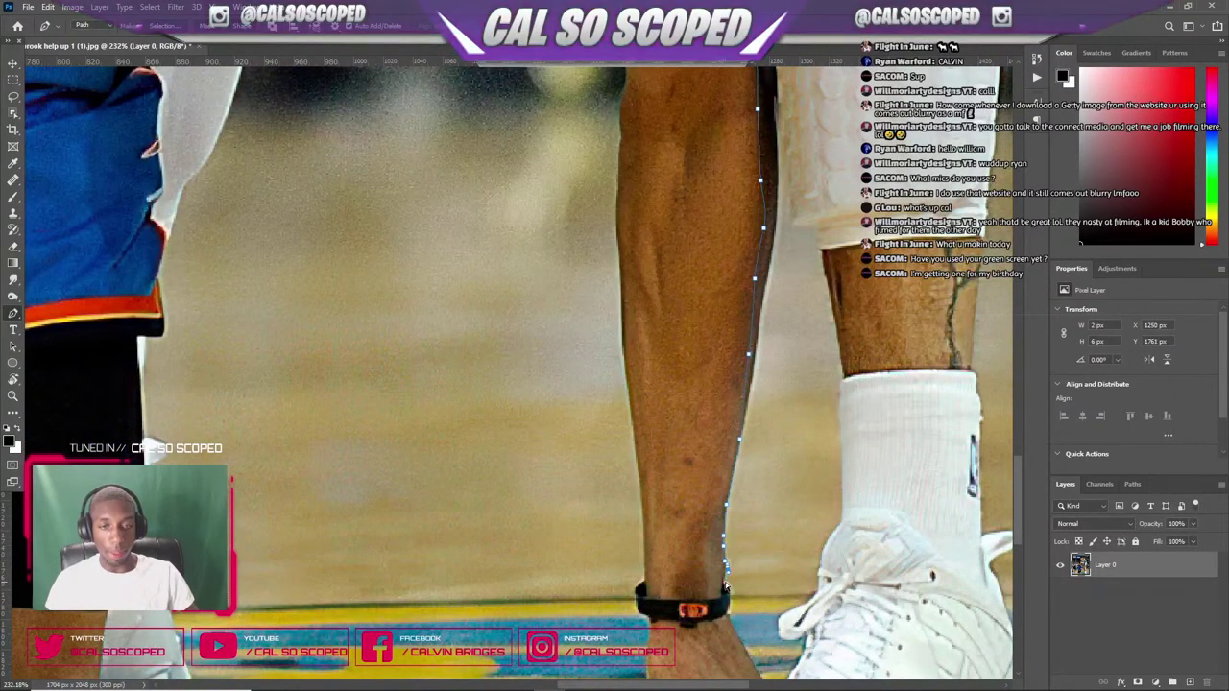
click(724, 589)
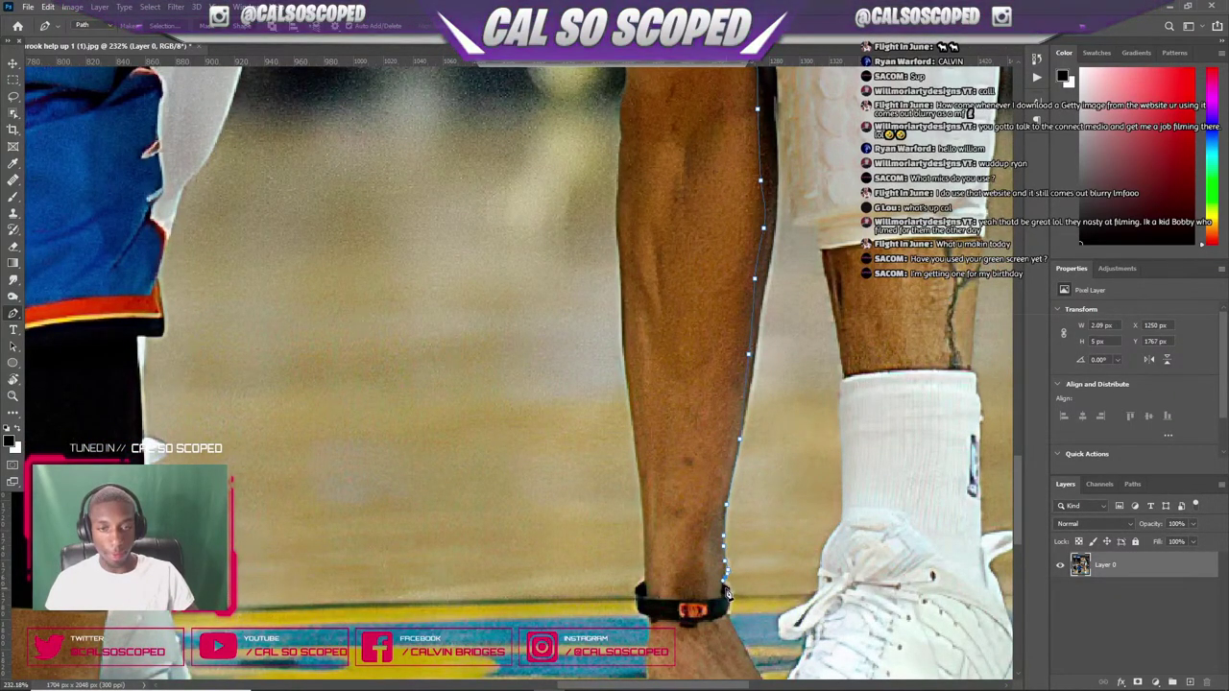
click(728, 603)
click(729, 609)
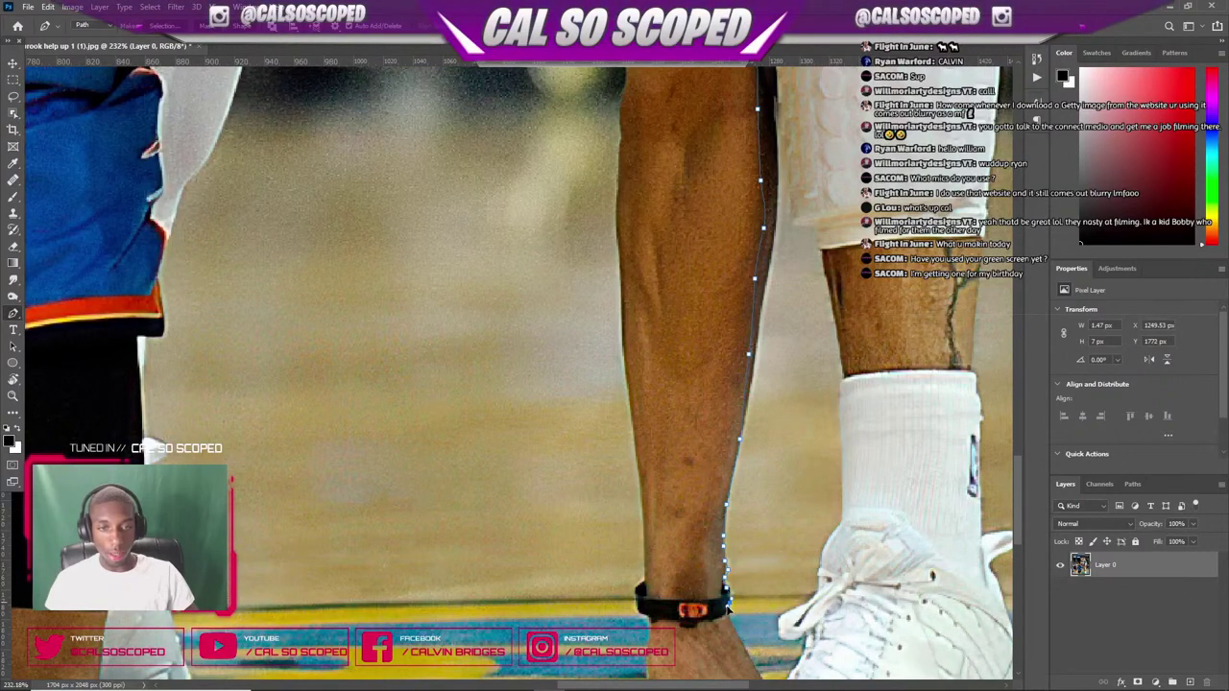
click(729, 616)
- Trace the Pen path down the back of the hand and along the fingers where they meet the white shoe
click(743, 647)
click(752, 668)
scroll(768, 652, down, 2)
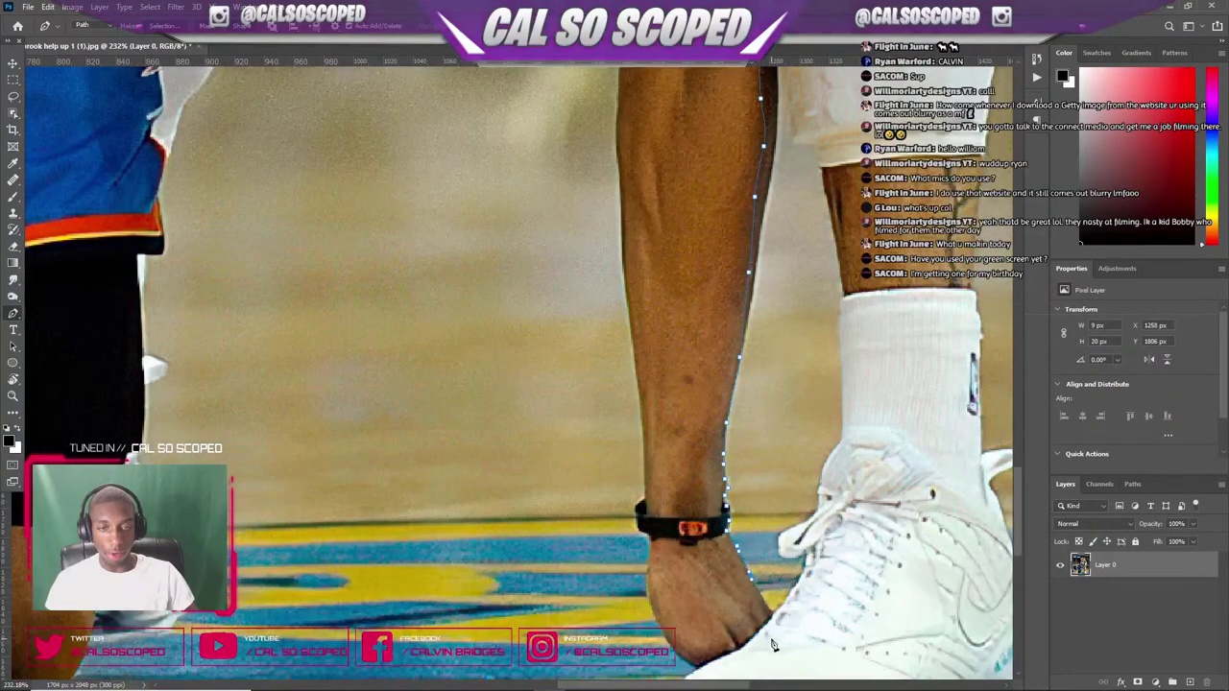
click(770, 619)
scroll(769, 620, down, 3)
scroll(770, 576, up, 3)
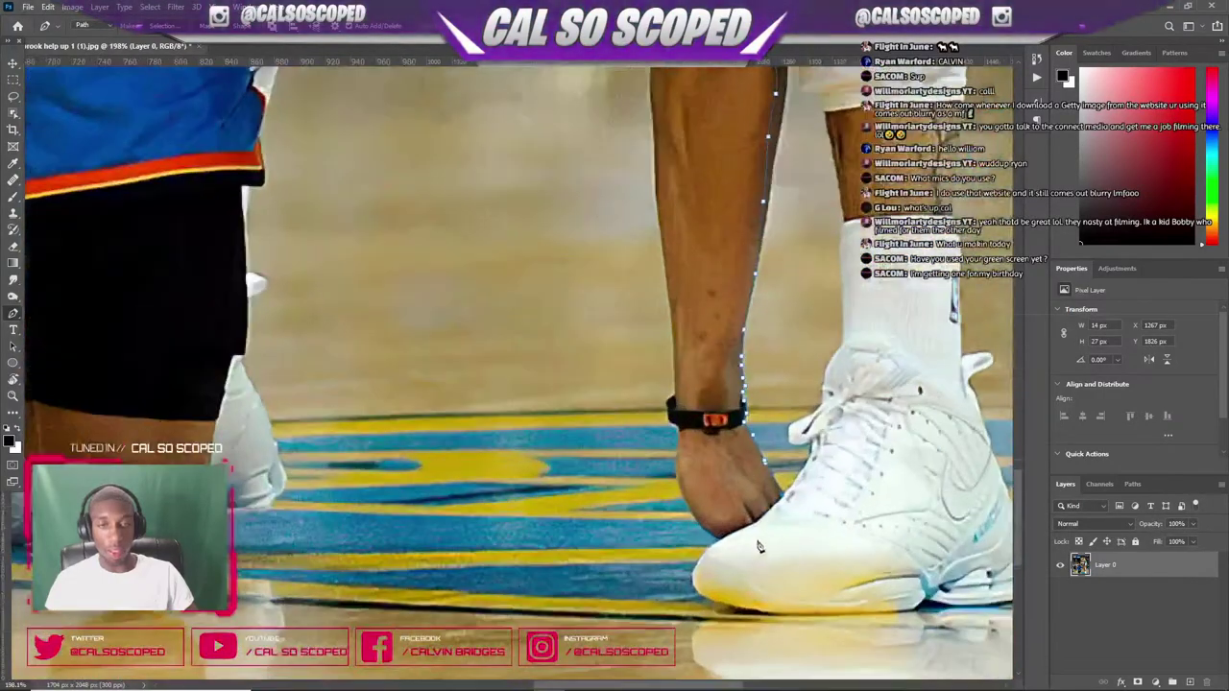
click(758, 520)
click(729, 536)
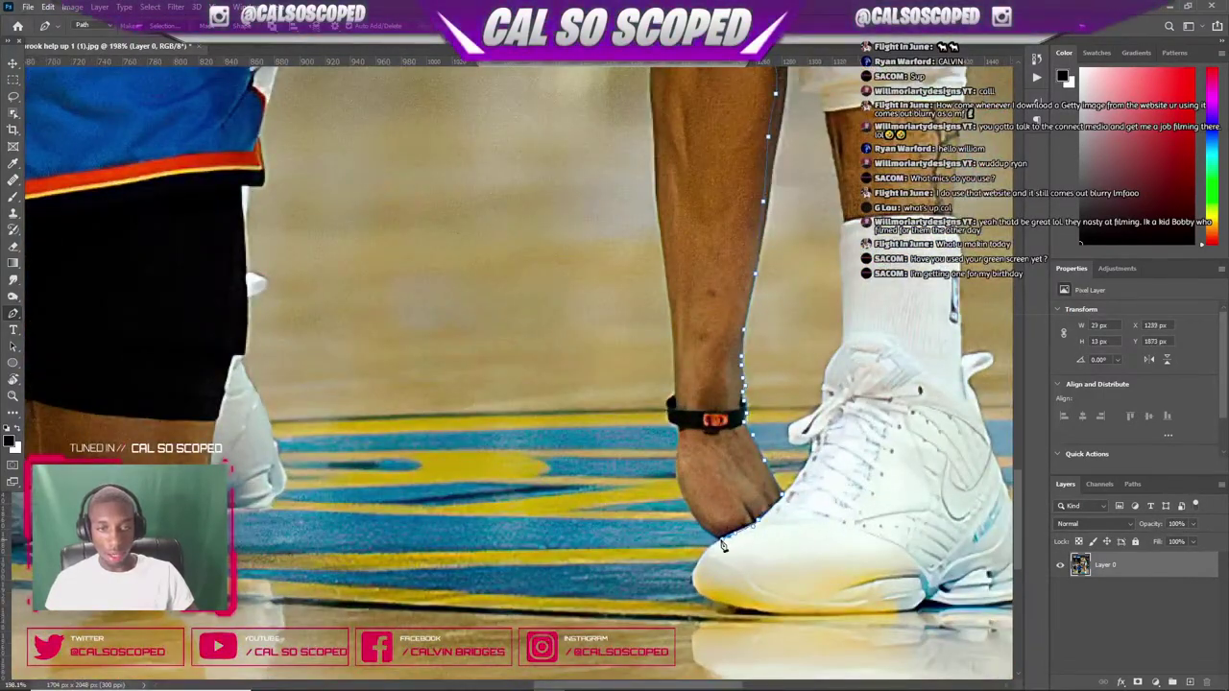
click(720, 540)
- Continue the Pen path up the other edge of the hand and around the wristband's inner side
click(682, 485)
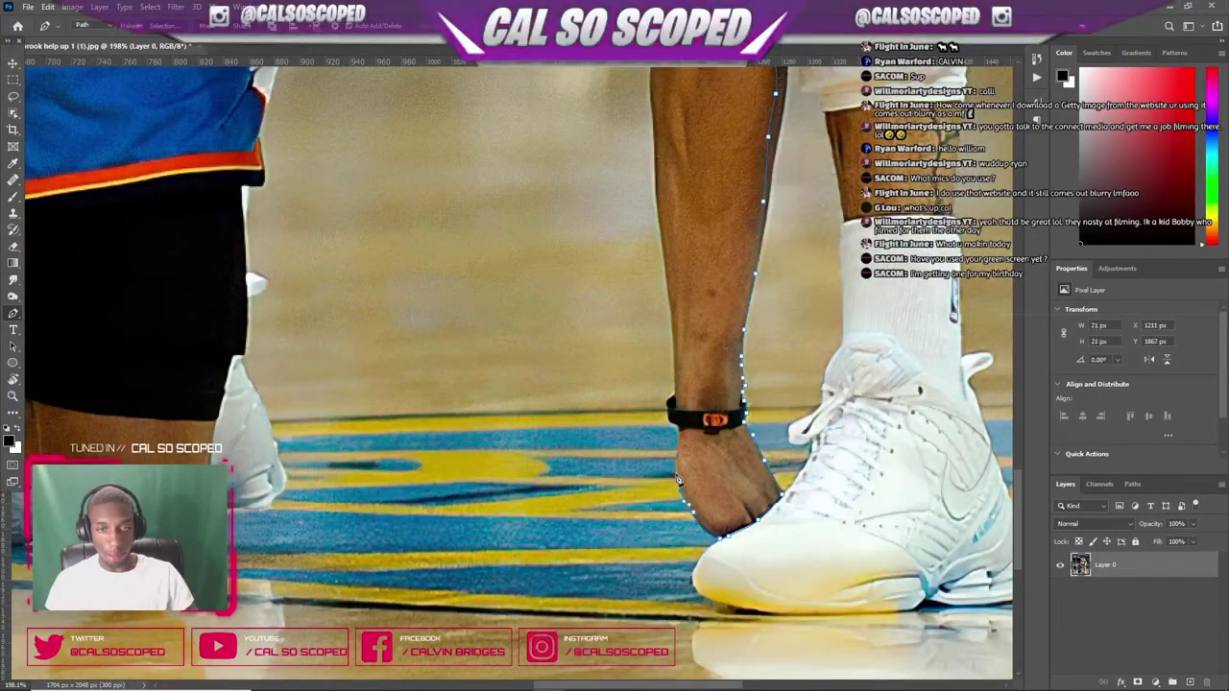
click(679, 449)
click(677, 428)
click(671, 422)
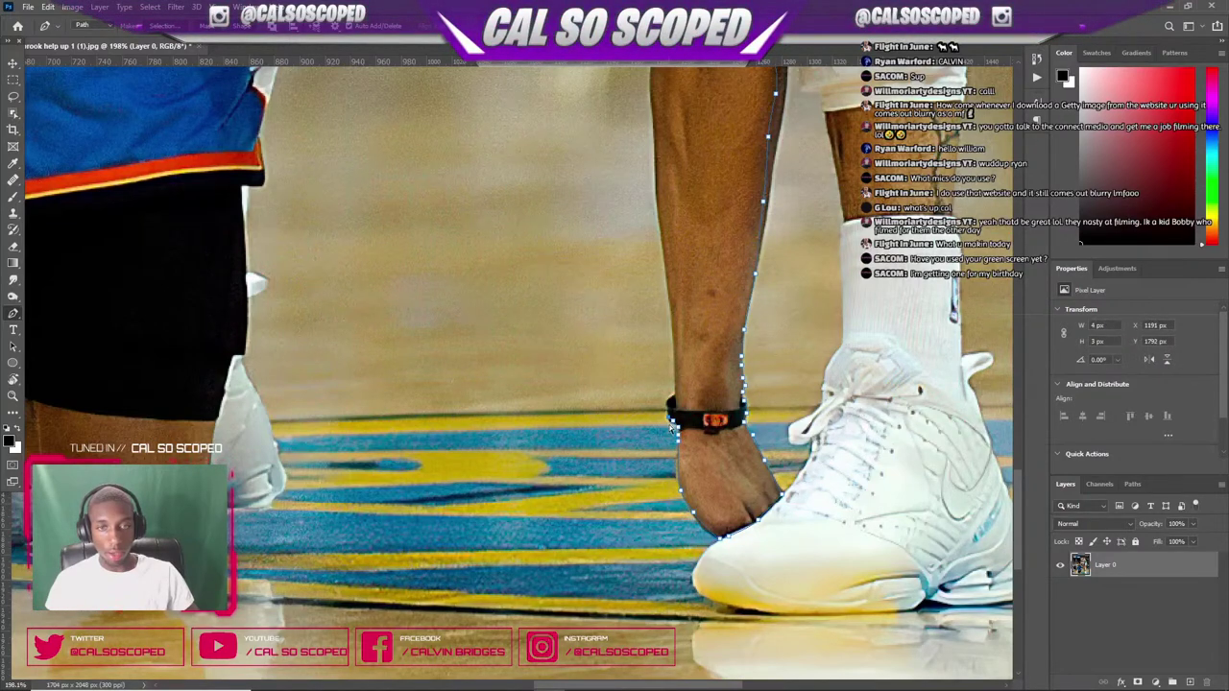
click(670, 395)
- Extend the Pen path above the wristband along the forearm's inner edge and undo the last anchor placement
drag(672, 382, 673, 313)
drag(660, 239, 660, 212)
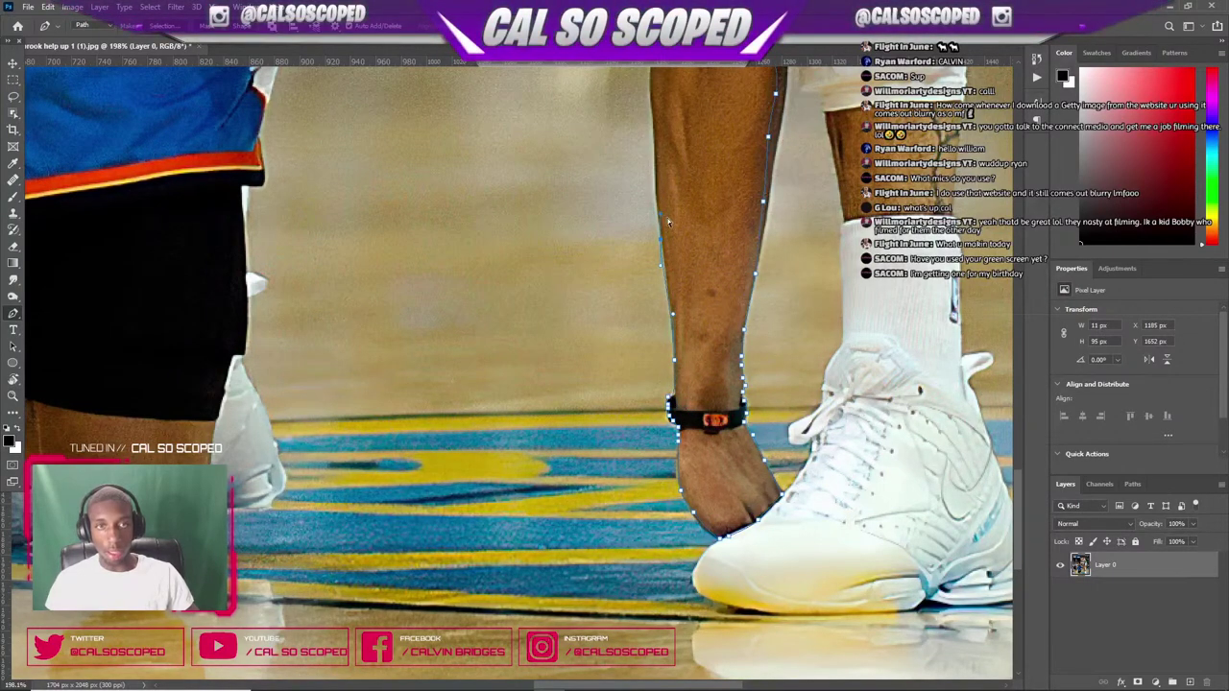
key(ctrl+z)
scroll(675, 229, down, 3)
scroll(653, 279, up, 3)
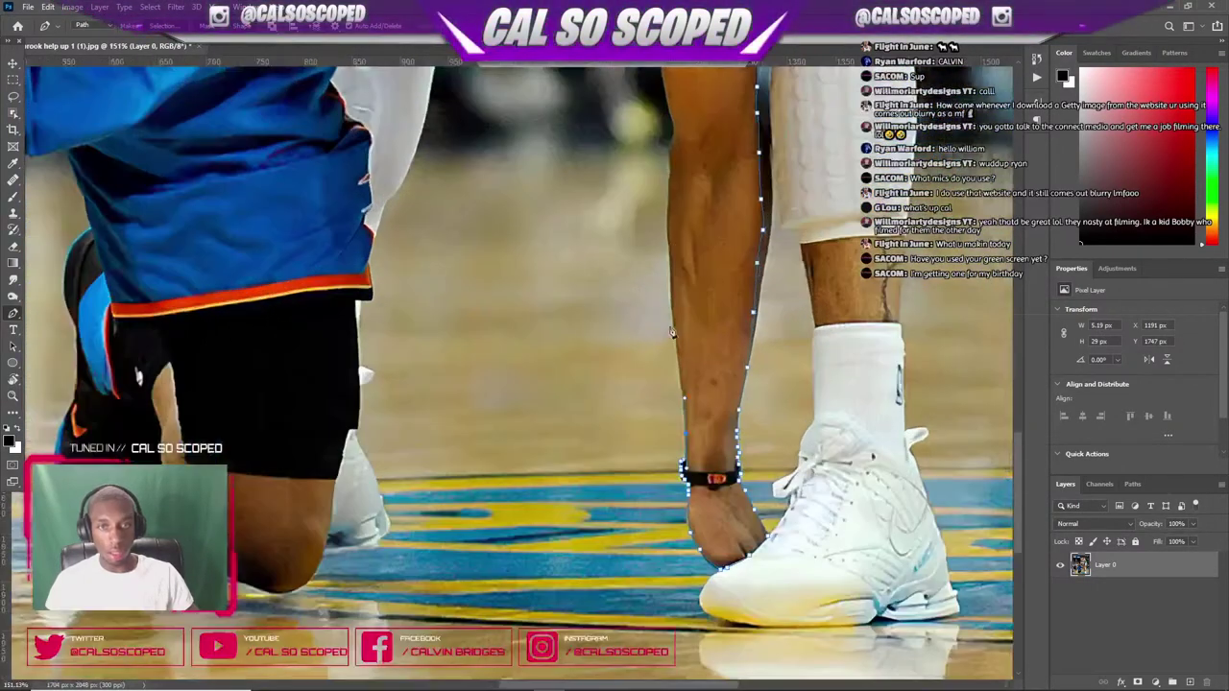
- Trace the Pen path up the inner edge of the forearm to the elbow
click(673, 307)
click(668, 245)
click(667, 209)
click(667, 192)
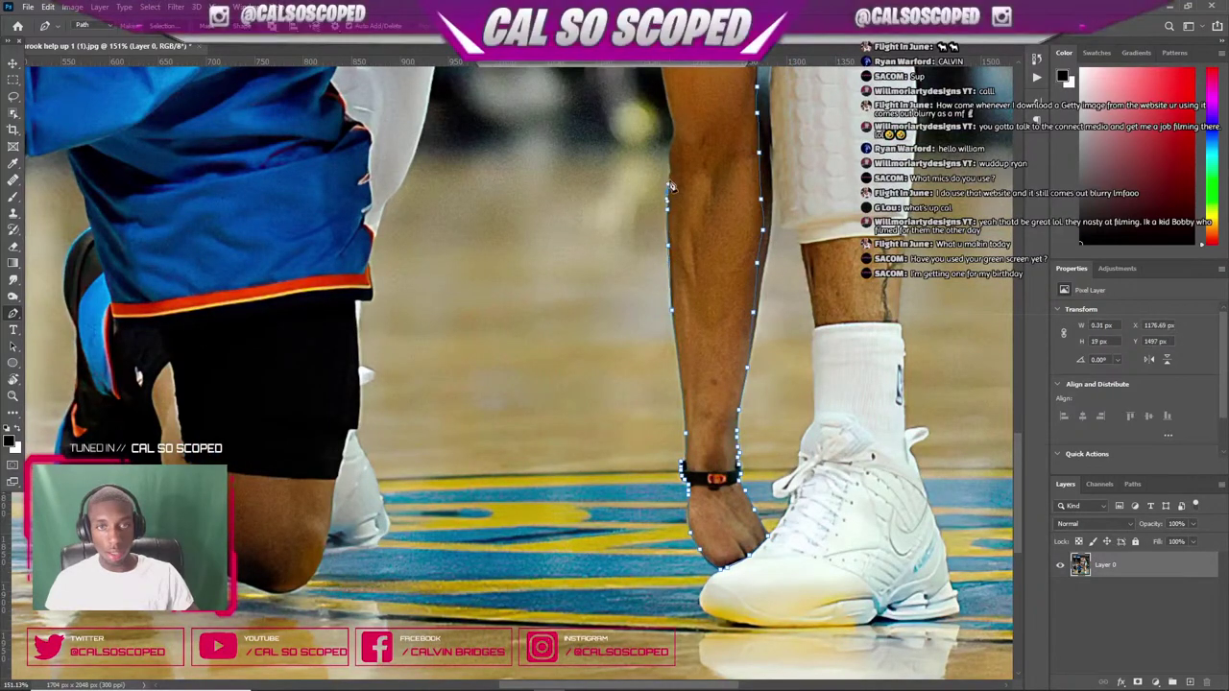
click(668, 180)
click(669, 163)
click(670, 150)
click(673, 139)
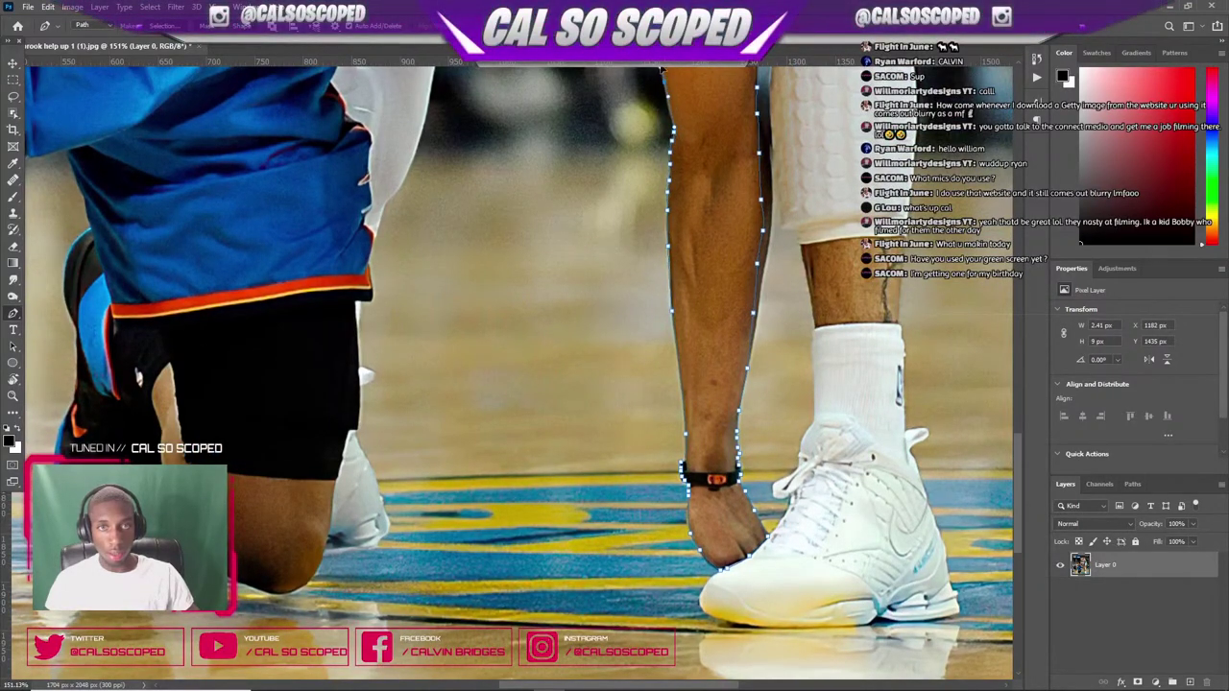
- Continue the Pen path up the inner edge of the upper arm to the jersey's armhole trim
scroll(669, 120, down, 5)
scroll(666, 151, up, 4)
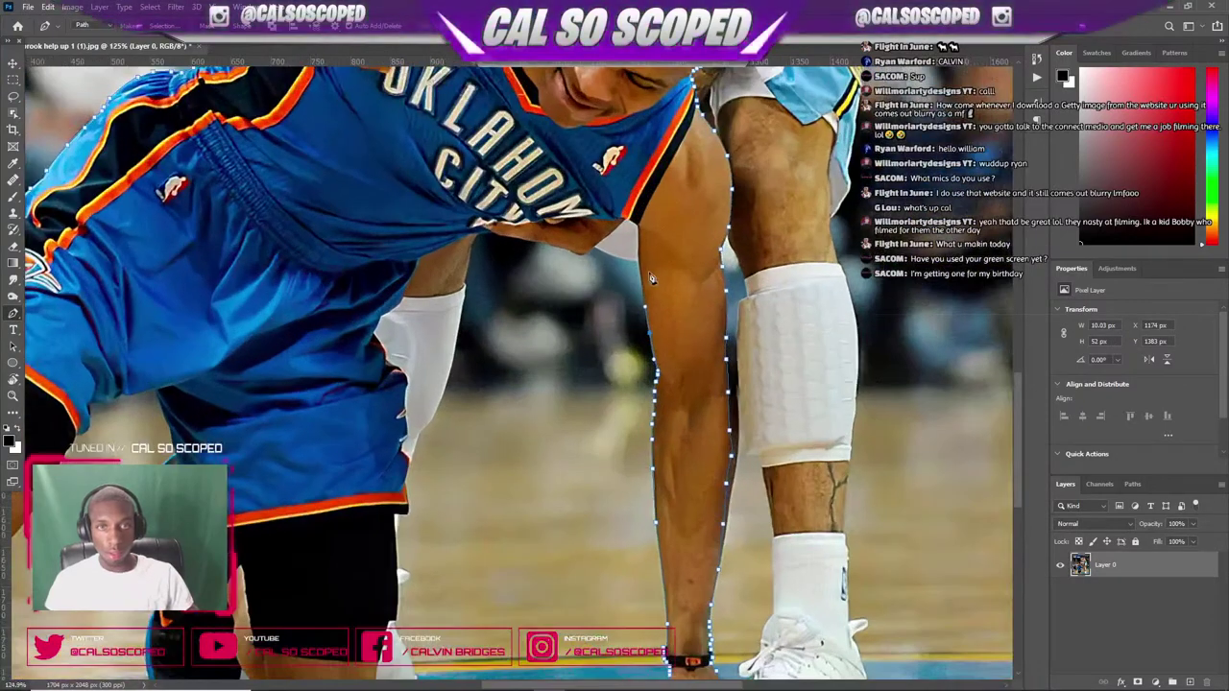
click(635, 228)
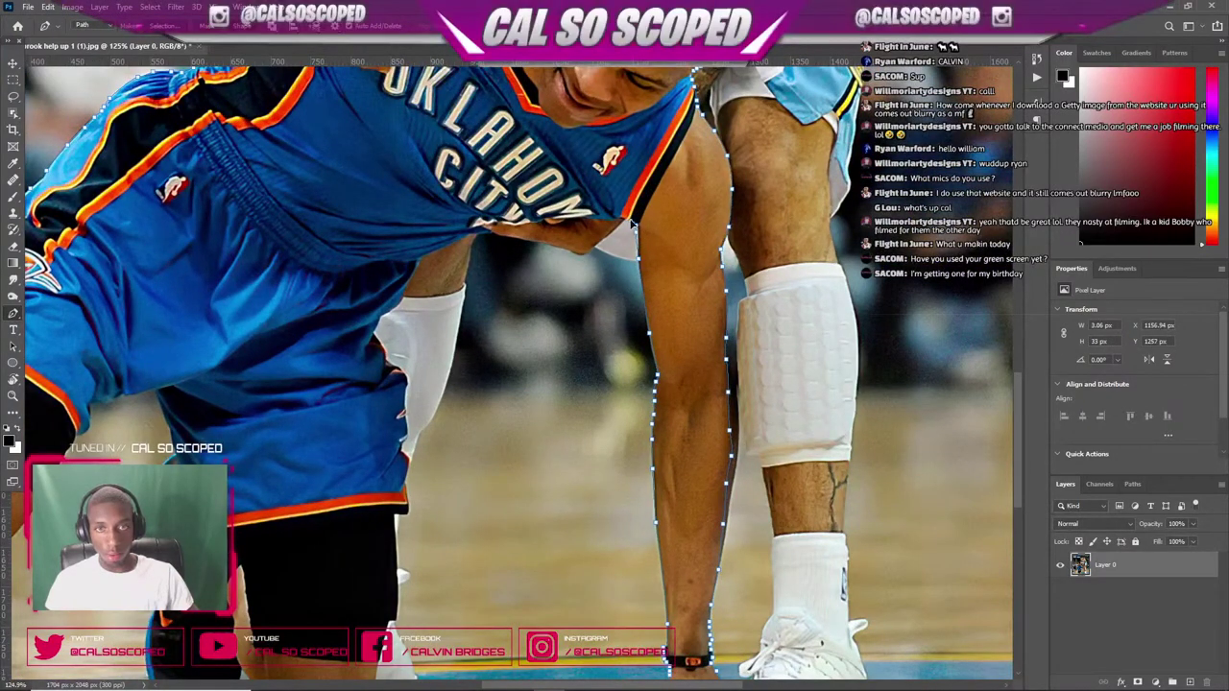
- Continue the Pen path around the bottom corner of the jersey's armhole trim
click(624, 221)
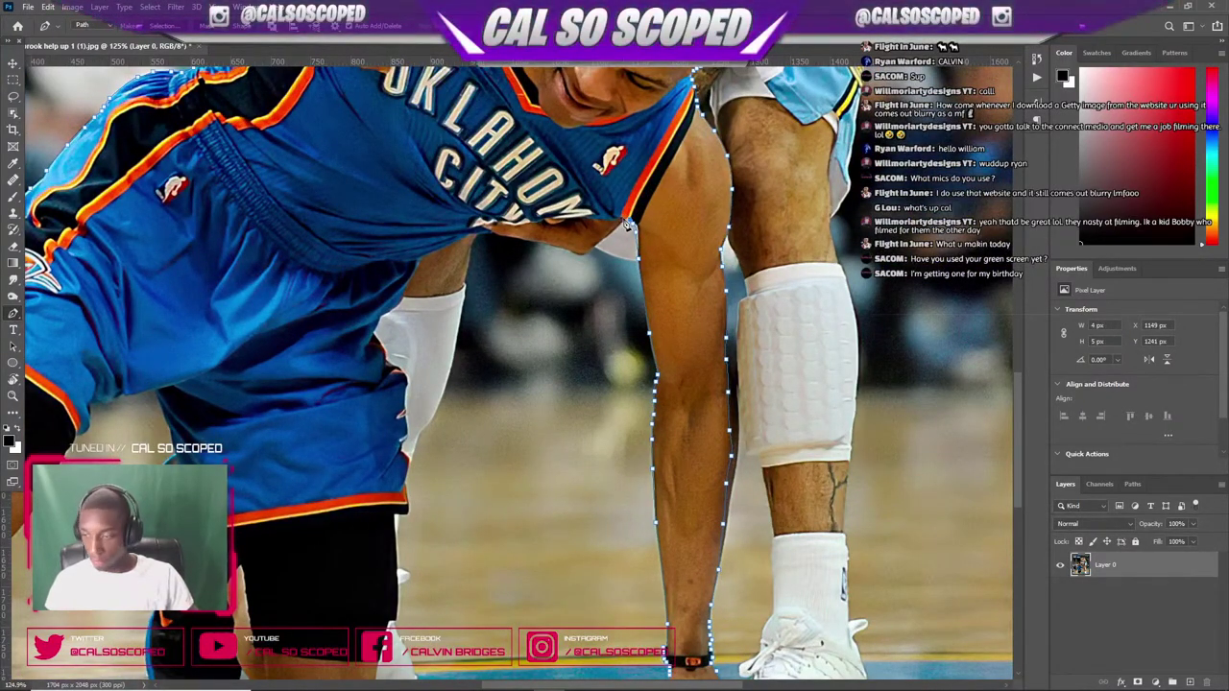
click(625, 223)
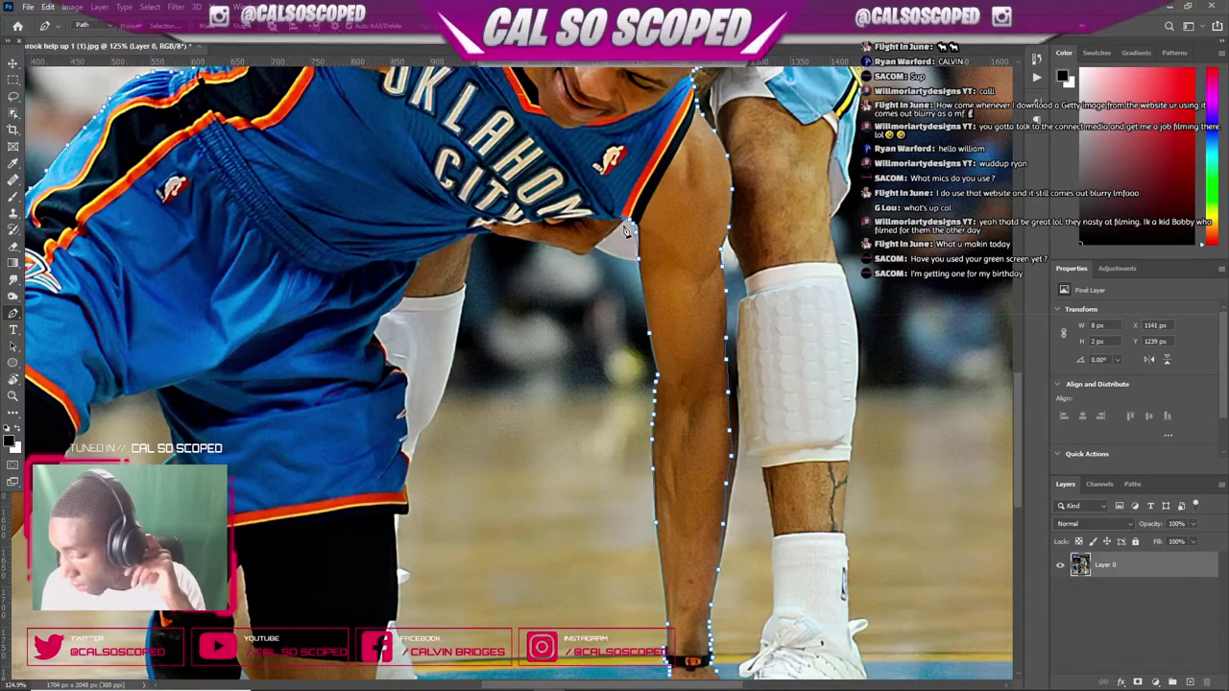
right_click(624, 228)
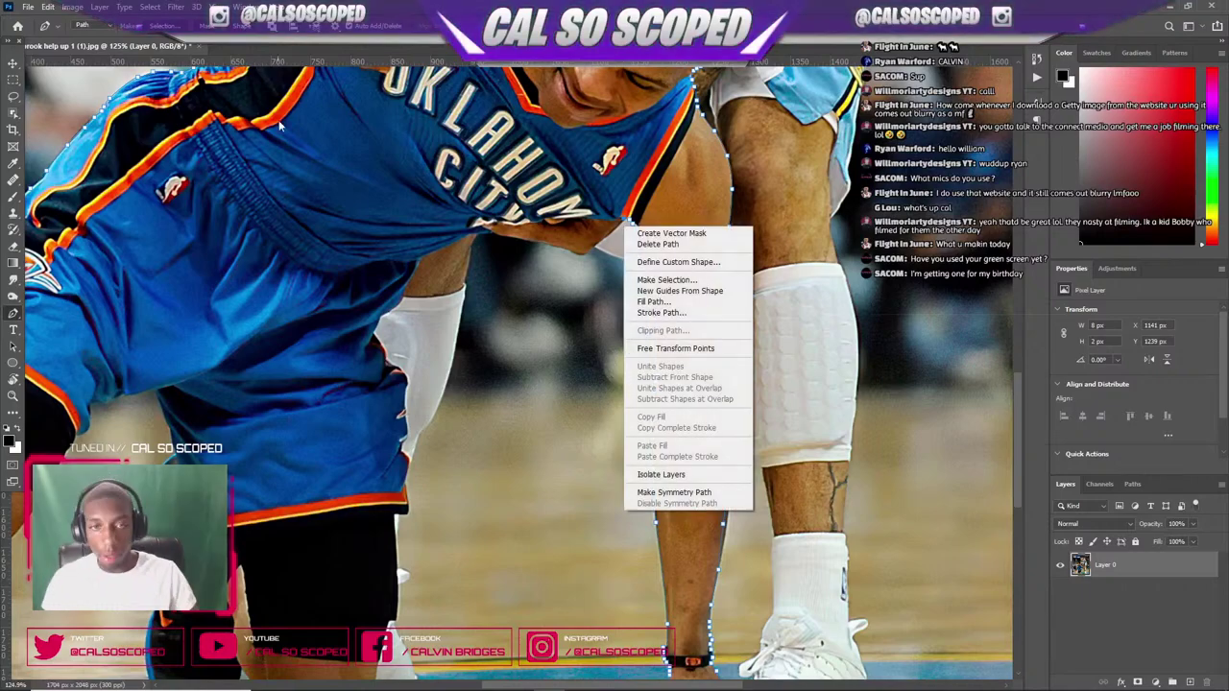
click(581, 215)
drag(415, 195, 753, 226)
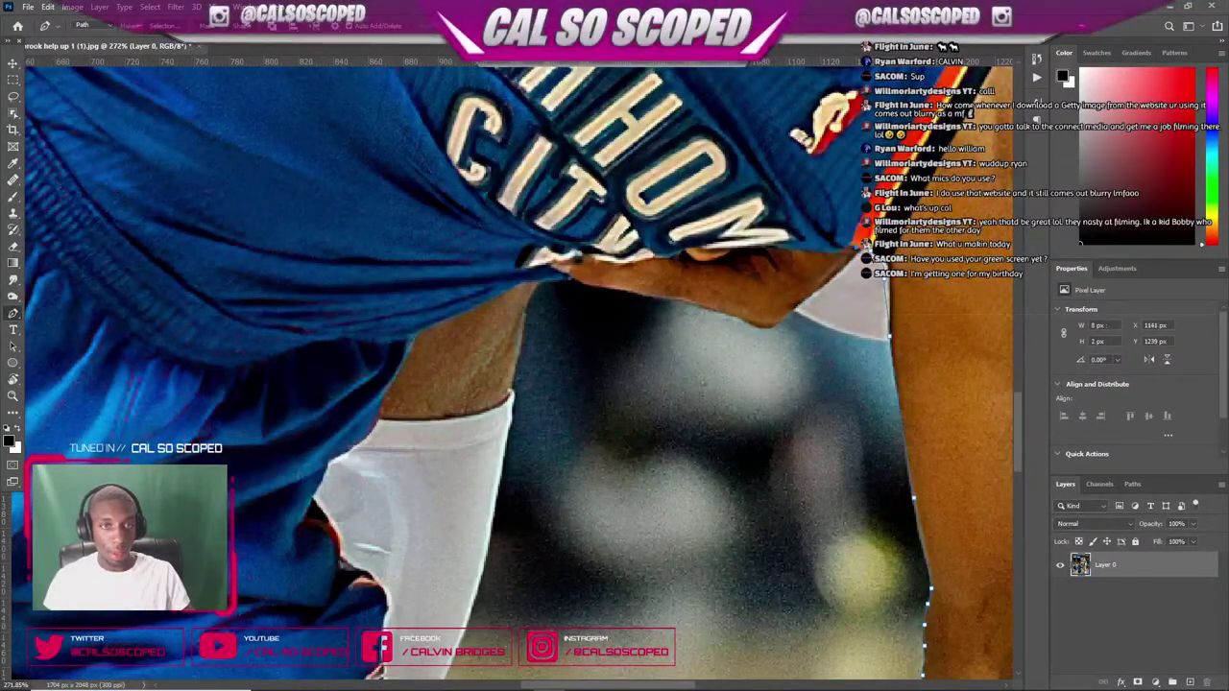
- Trace the Pen path along the lower edge of the exposed skin beneath the jersey's CITY lettering
drag(832, 276, 827, 283)
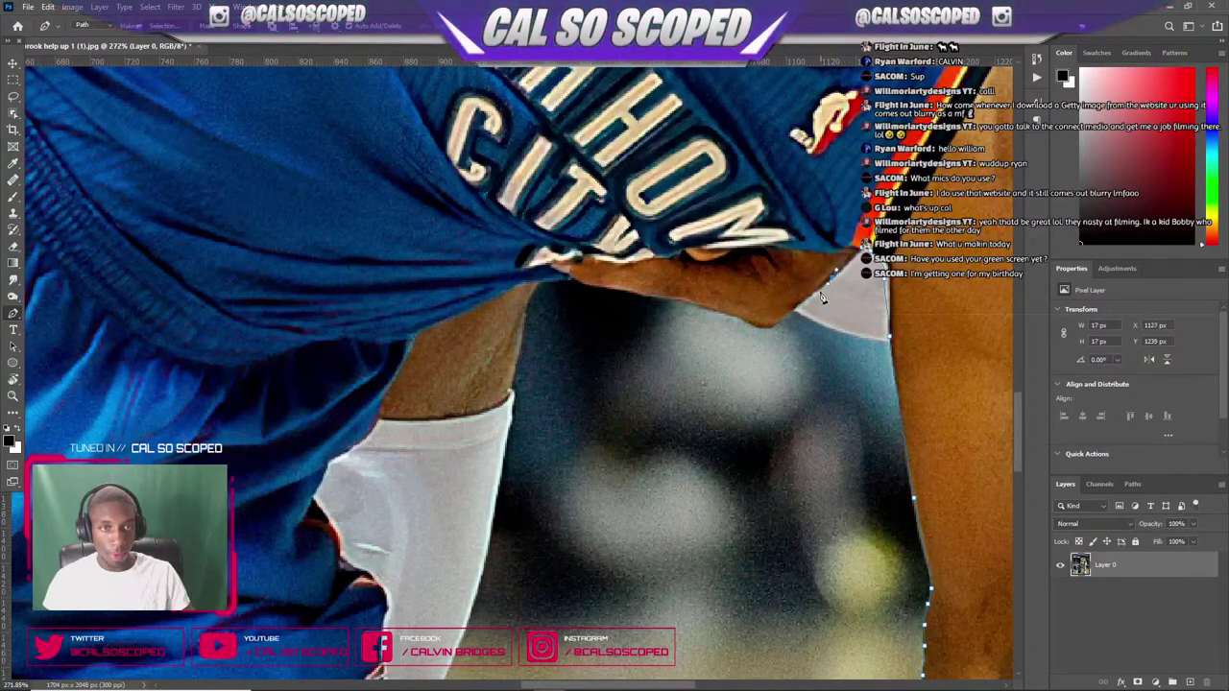
click(758, 325)
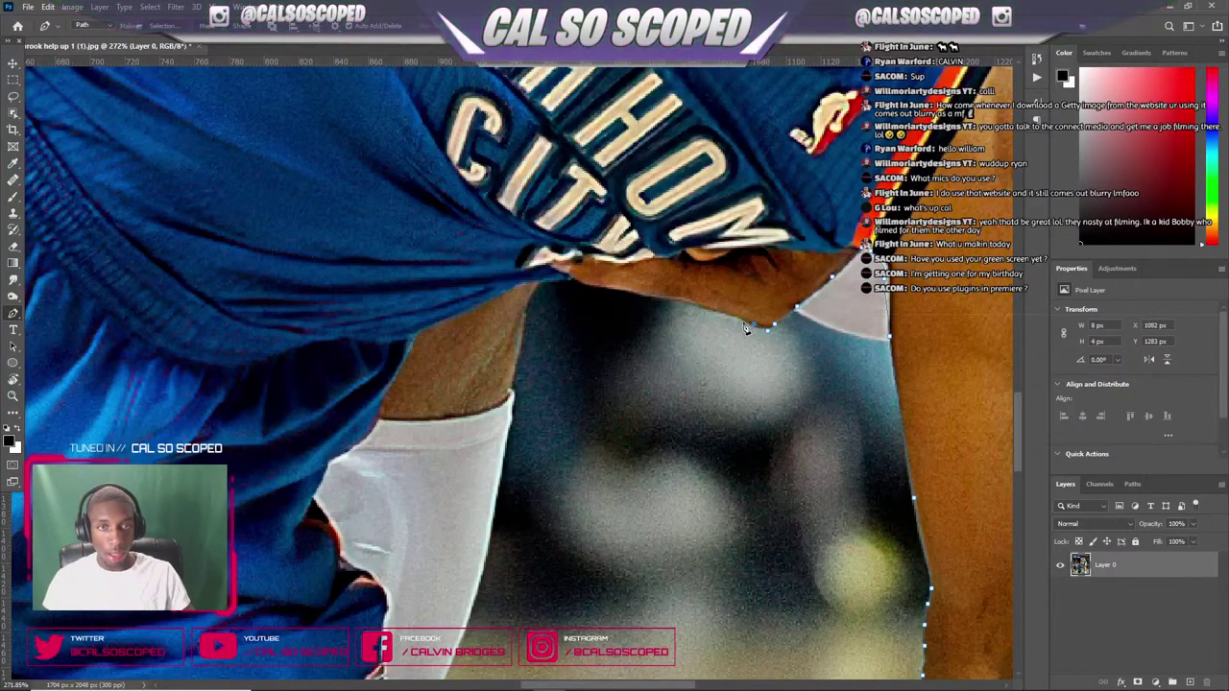
click(683, 302)
click(670, 301)
click(649, 297)
click(637, 294)
click(619, 289)
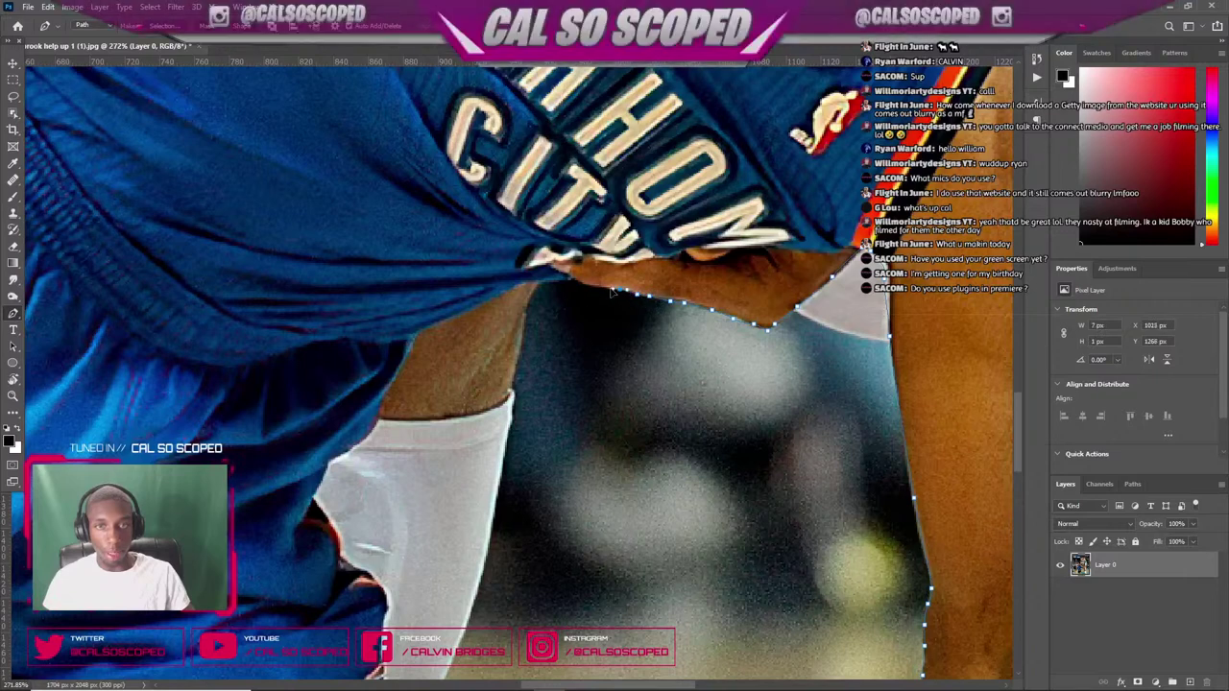
click(602, 286)
click(595, 285)
click(569, 282)
- Continue the Pen path along the jersey's lower edge and down the side of the shorts, past the hem to the black leg sleeve
mouse_move(564, 283)
mouse_down()
mouse_move(498, 297)
mouse_move(419, 338)
mouse_move(375, 434)
mouse_move(323, 487)
mouse_up()
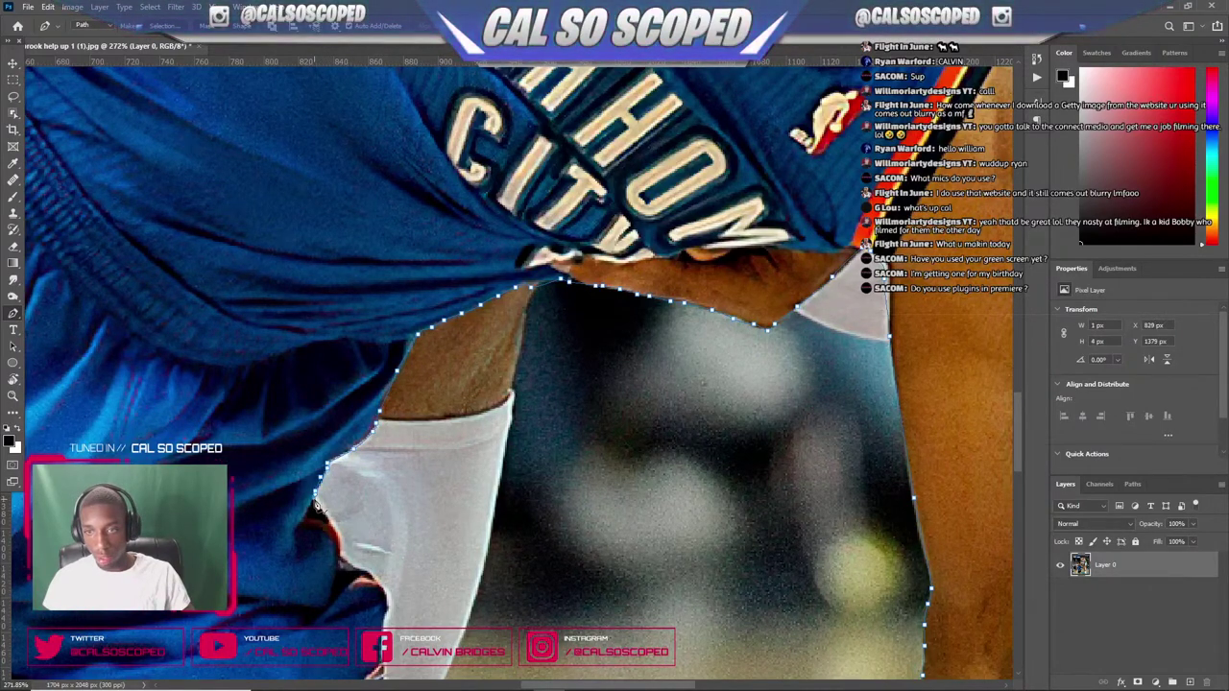
mouse_move(338, 552)
mouse_down()
mouse_move(391, 609)
mouse_move(376, 588)
mouse_move(387, 594)
mouse_move(385, 624)
mouse_up()
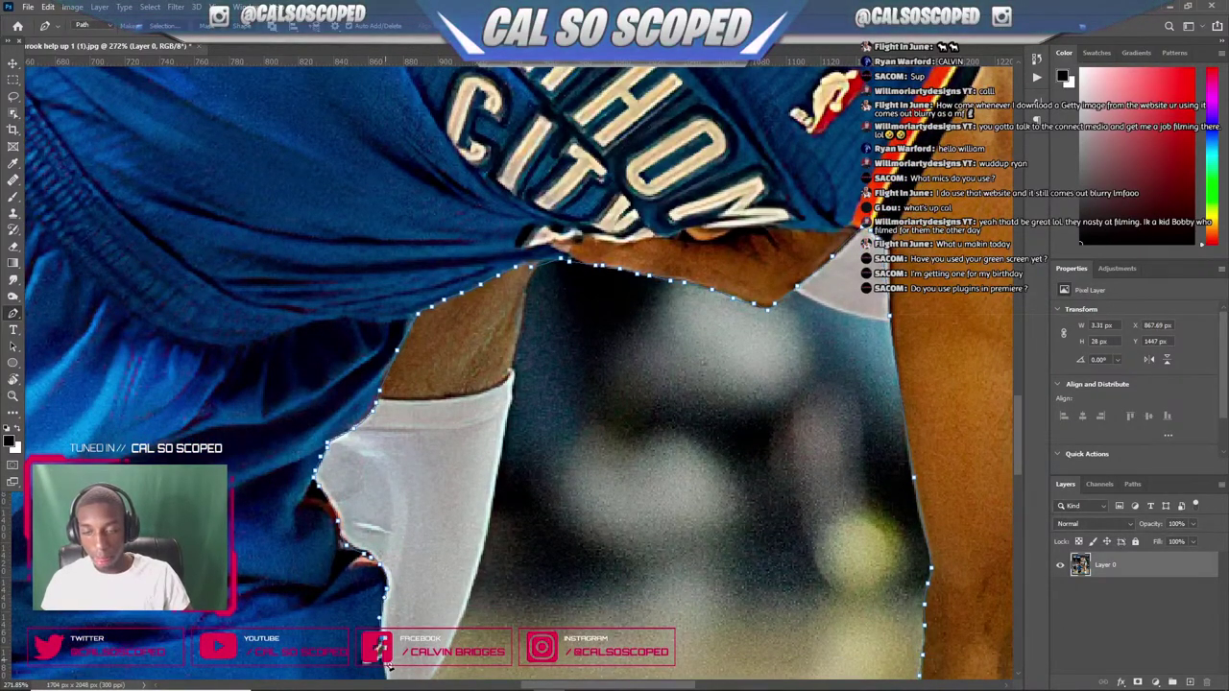
mouse_move(389, 669)
mouse_down()
mouse_move(394, 580)
mouse_move(382, 599)
mouse_move(387, 675)
mouse_move(358, 671)
mouse_move(366, 614)
mouse_up()
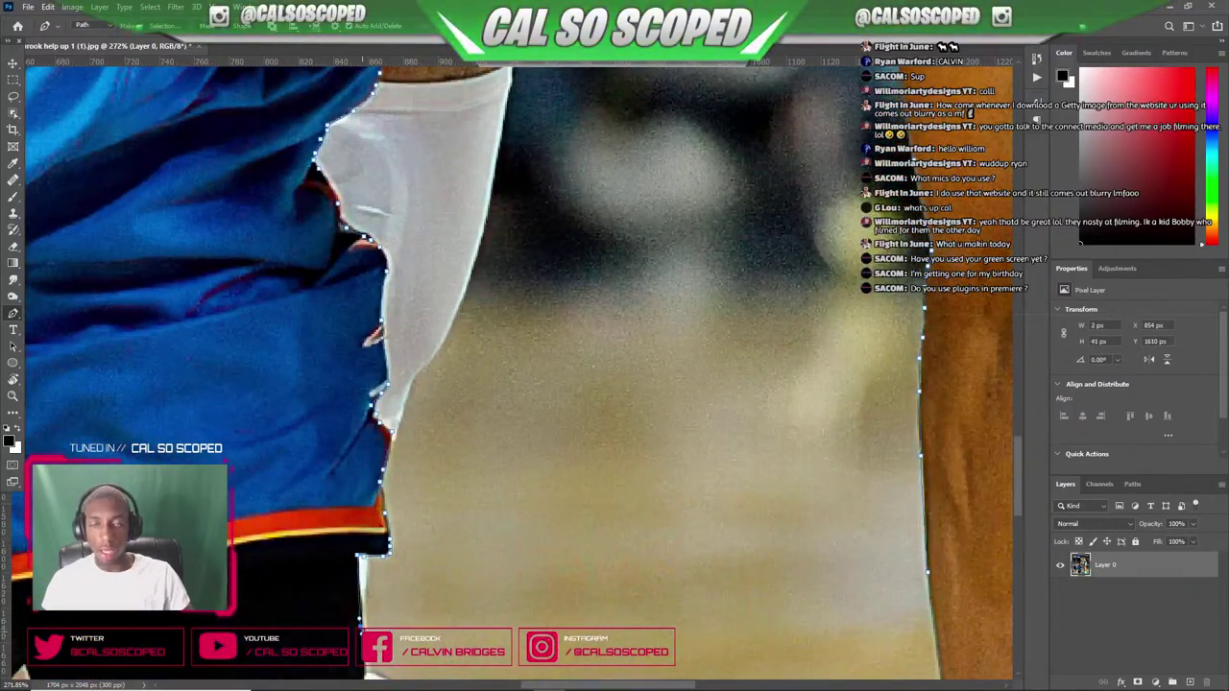
- Trace the Pen path down the black leg sleeve and the side of the planted knee to the floor
scroll(363, 630, down, 2)
scroll(370, 566, down, 1)
scroll(365, 499, down, 3)
scroll(365, 537, up, 2)
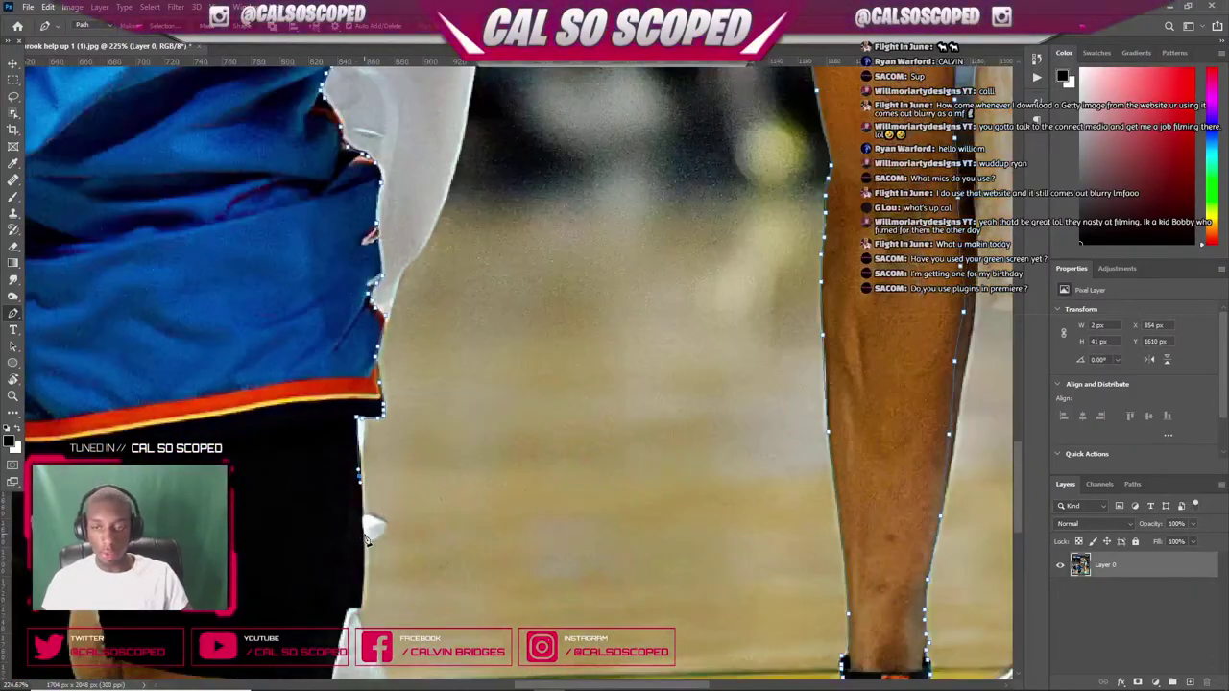
scroll(365, 544, down, 3)
scroll(365, 523, up, 2)
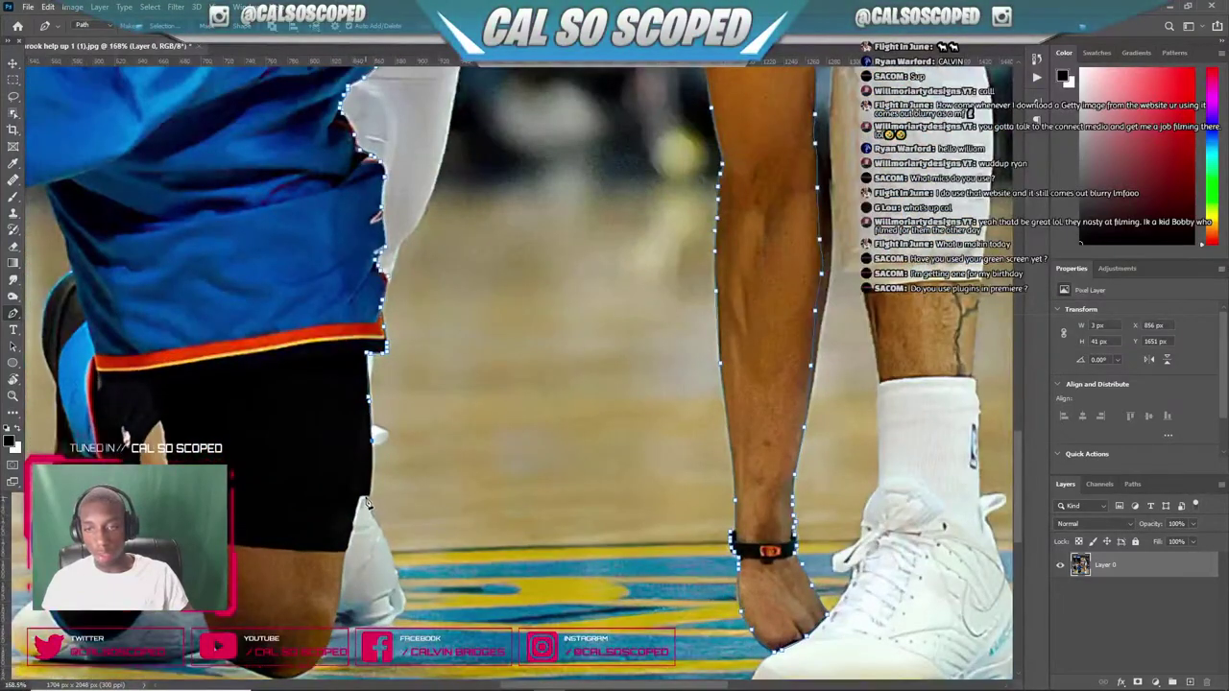
click(368, 499)
mouse_move(367, 500)
mouse_down()
mouse_move(368, 444)
mouse_move(325, 666)
mouse_up()
click(309, 671)
click(292, 684)
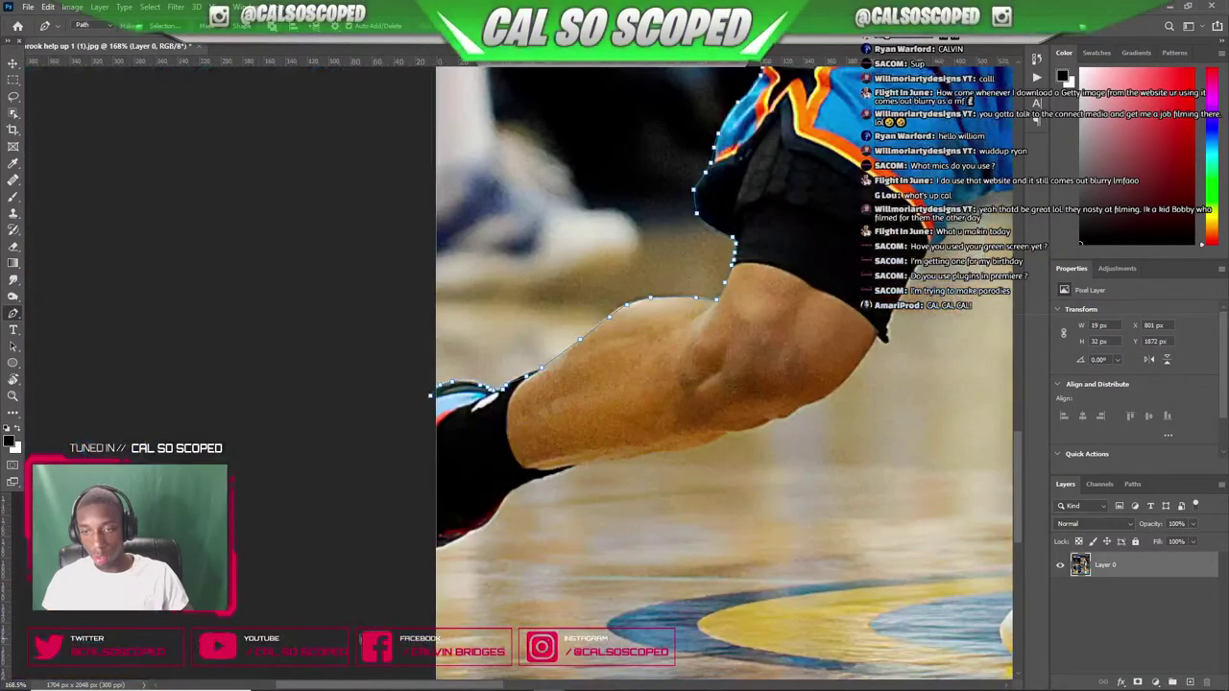
- Continue the Pen path under the planted knee and around the black shoe, up its blue outer edge
scroll(586, 538, down, 1)
scroll(586, 528, down, 3)
scroll(734, 512, up, 5)
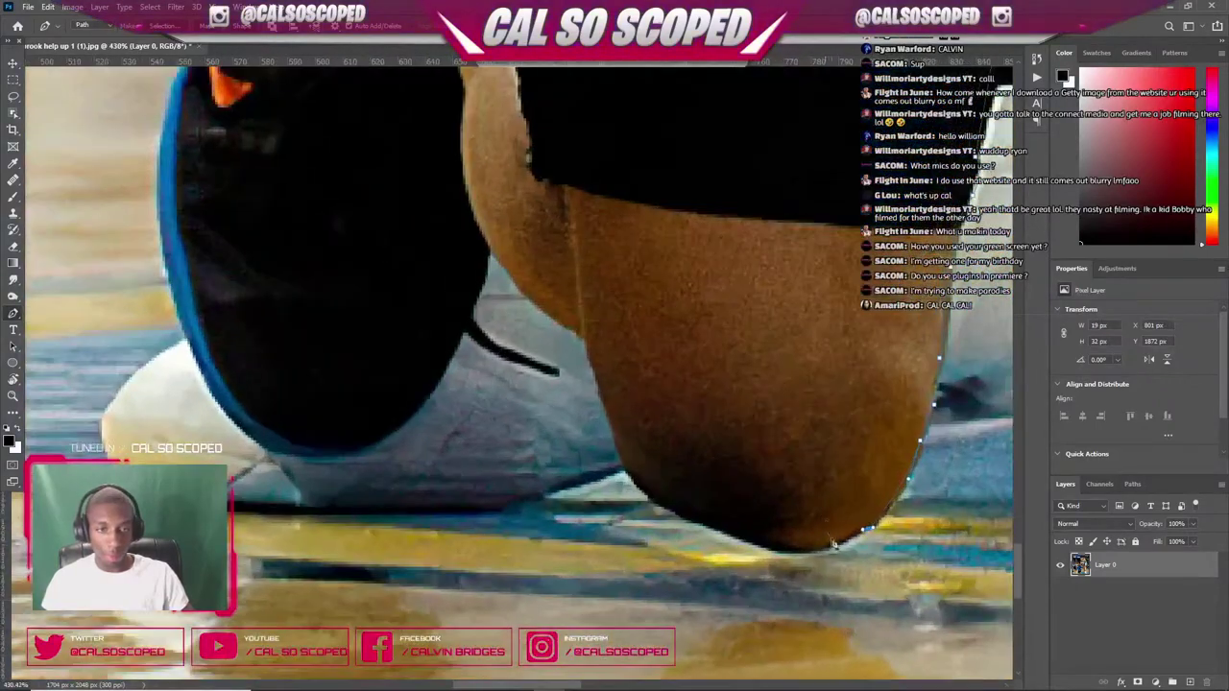
mouse_move(730, 537)
mouse_down()
mouse_move(617, 477)
mouse_move(586, 343)
mouse_move(489, 251)
mouse_move(485, 297)
mouse_move(430, 406)
mouse_move(356, 457)
mouse_move(273, 456)
mouse_move(240, 446)
mouse_move(219, 420)
mouse_up()
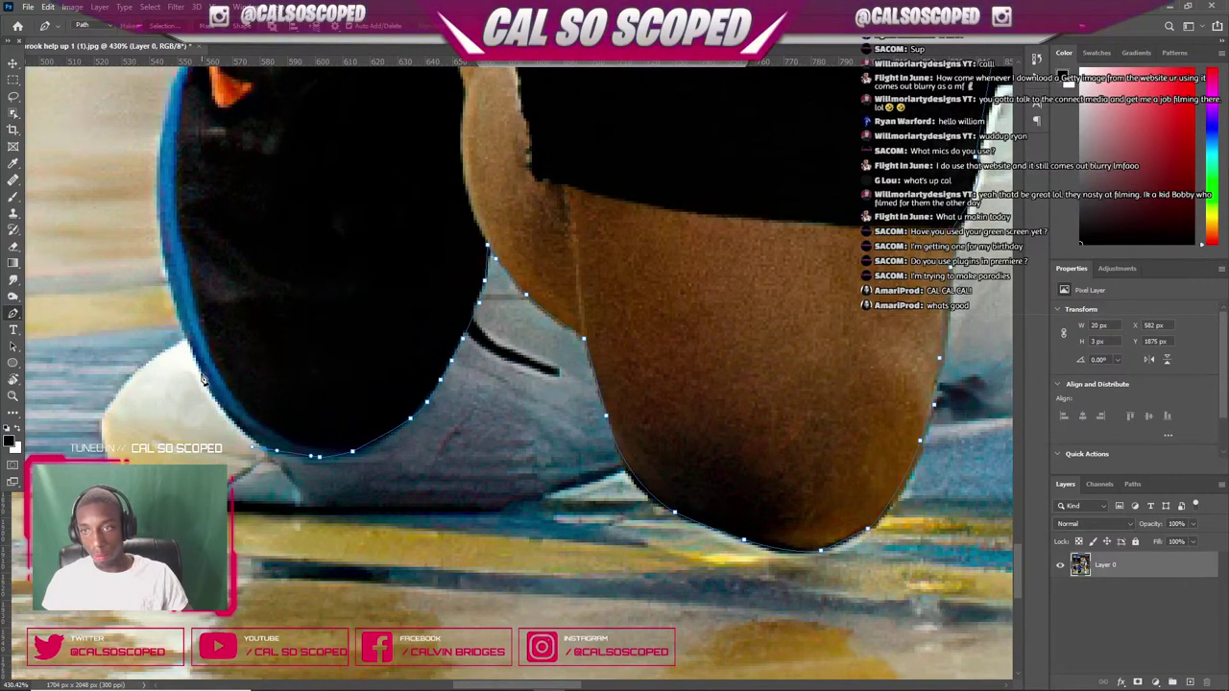
mouse_move(203, 380)
mouse_down()
mouse_move(167, 275)
mouse_move(169, 114)
mouse_up()
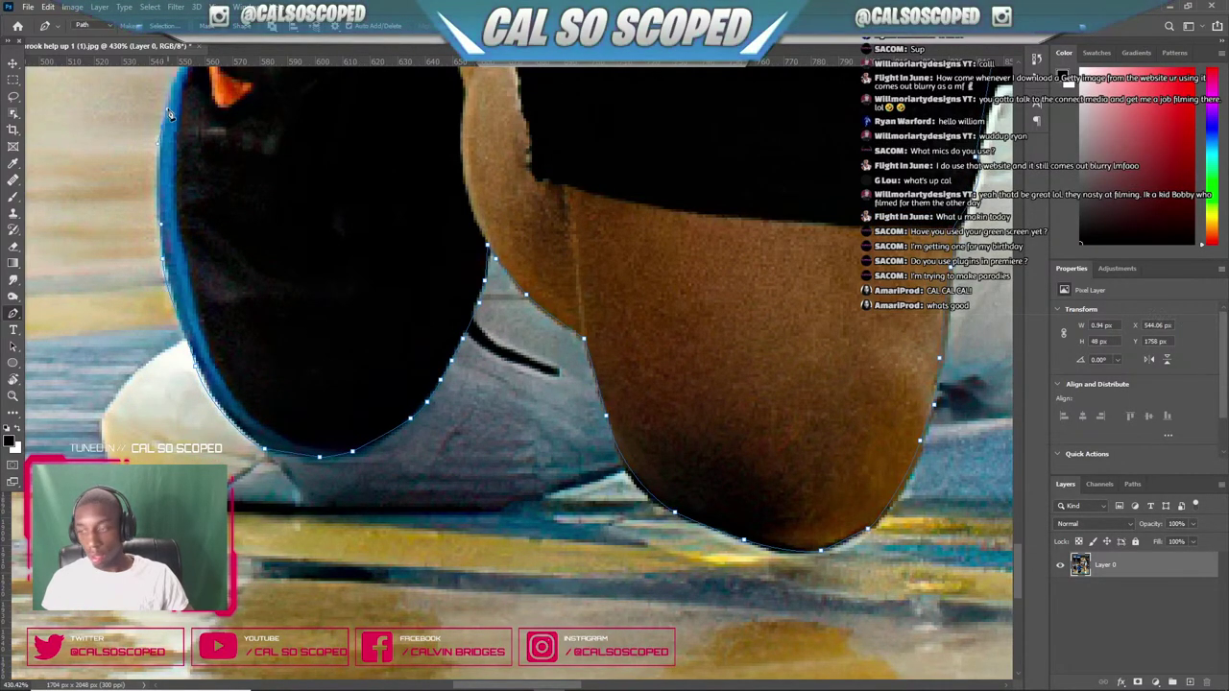
- Trace the Pen path up the rear edge of the kneeling leg's shoe until it meets the shorts
scroll(169, 114, down, 5)
scroll(165, 142, up, 3)
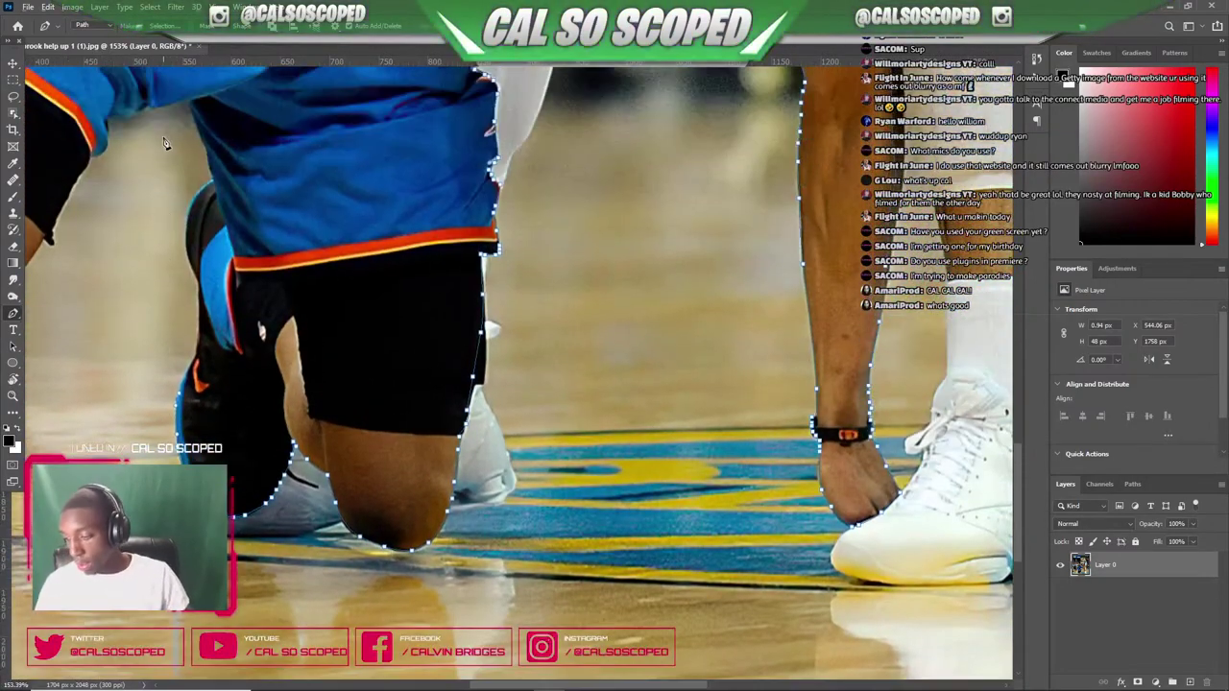
scroll(166, 153, up, 3)
scroll(169, 153, down, 3)
scroll(213, 463, up, 3)
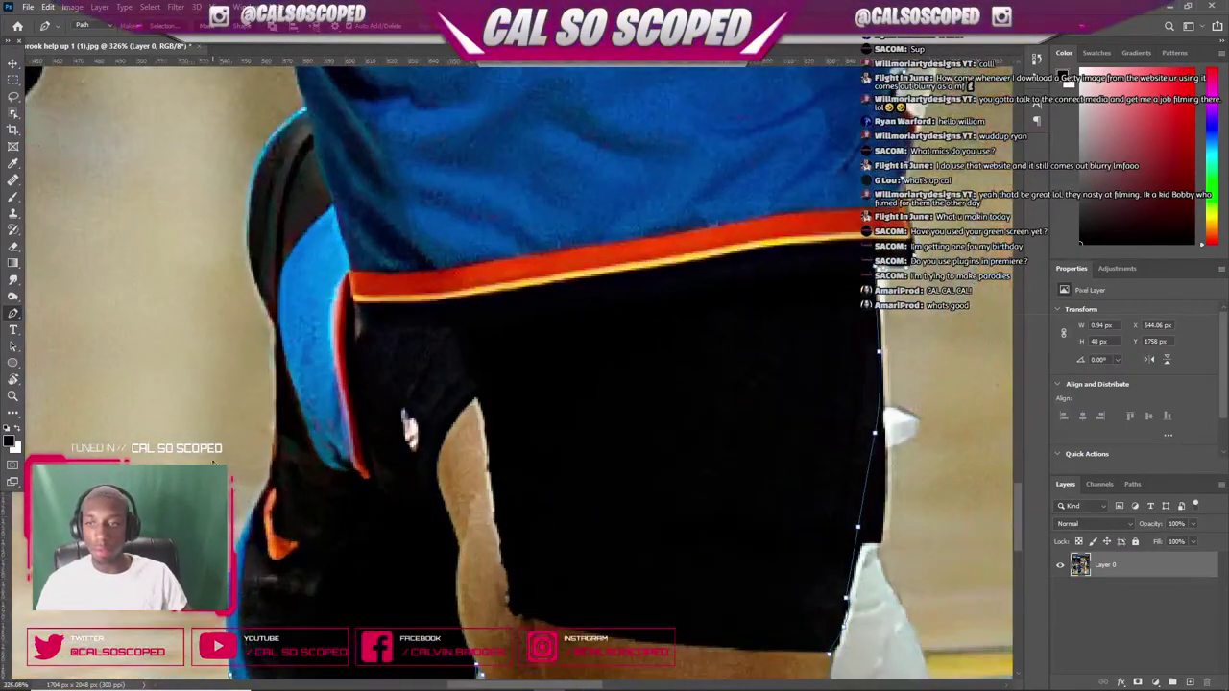
drag(270, 485, 276, 365)
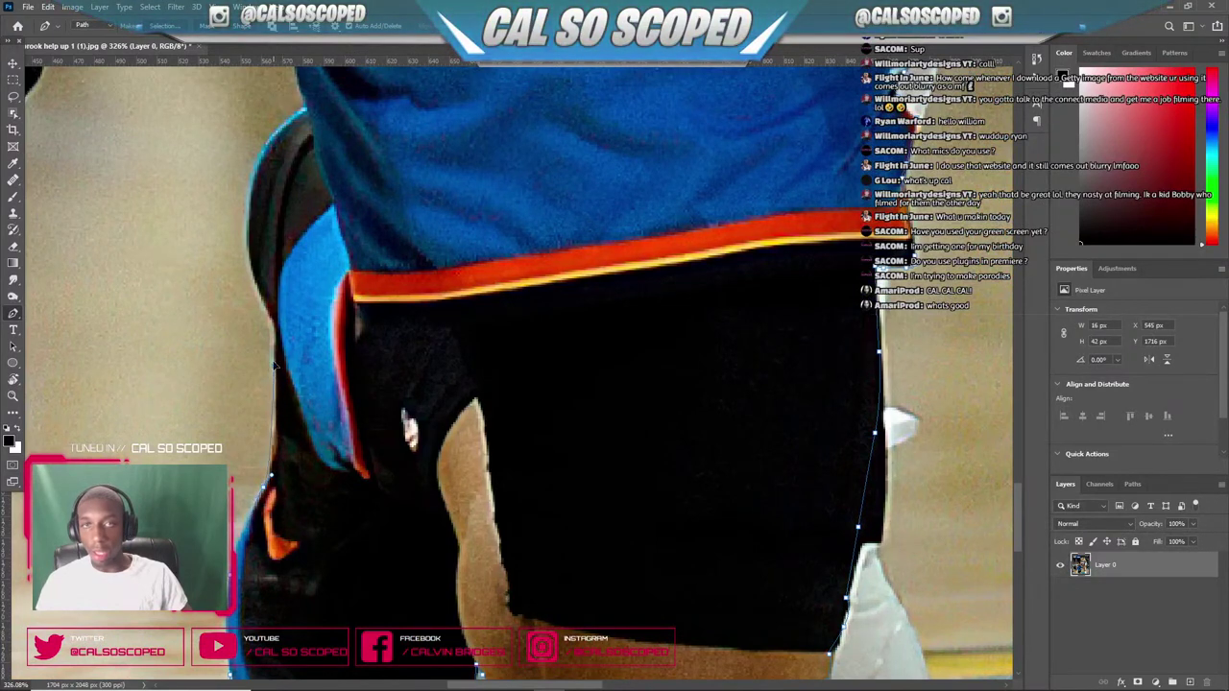
click(252, 281)
alt+click(258, 153)
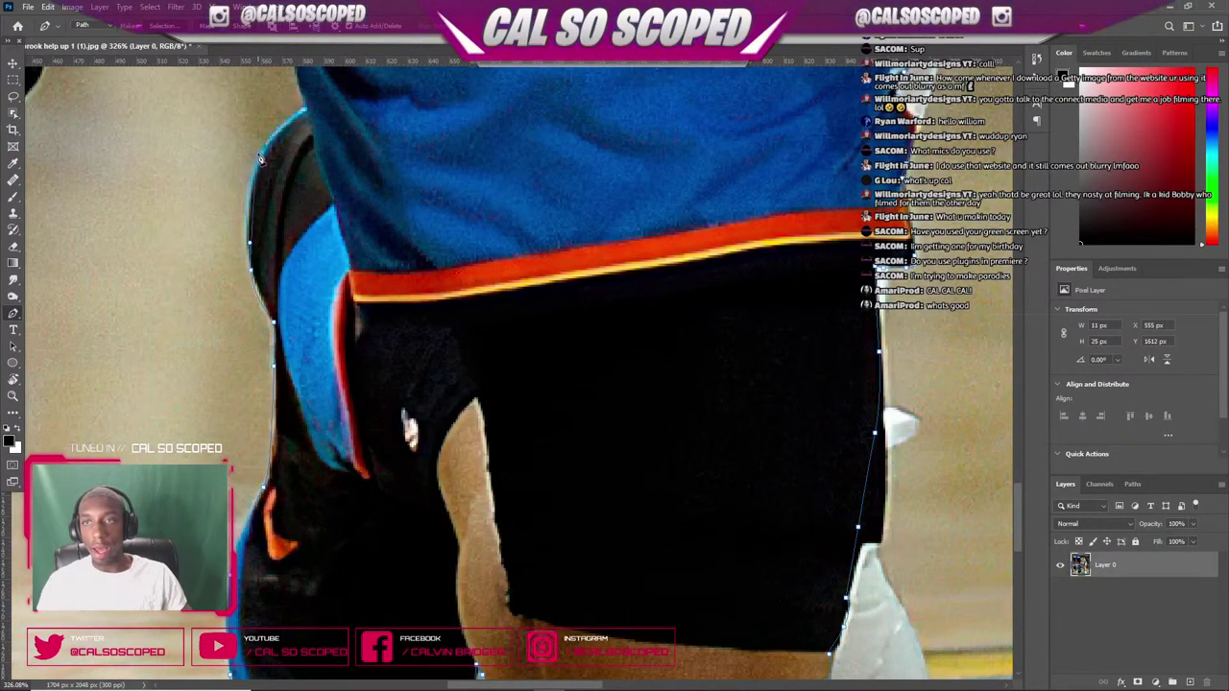
drag(290, 116, 303, 111)
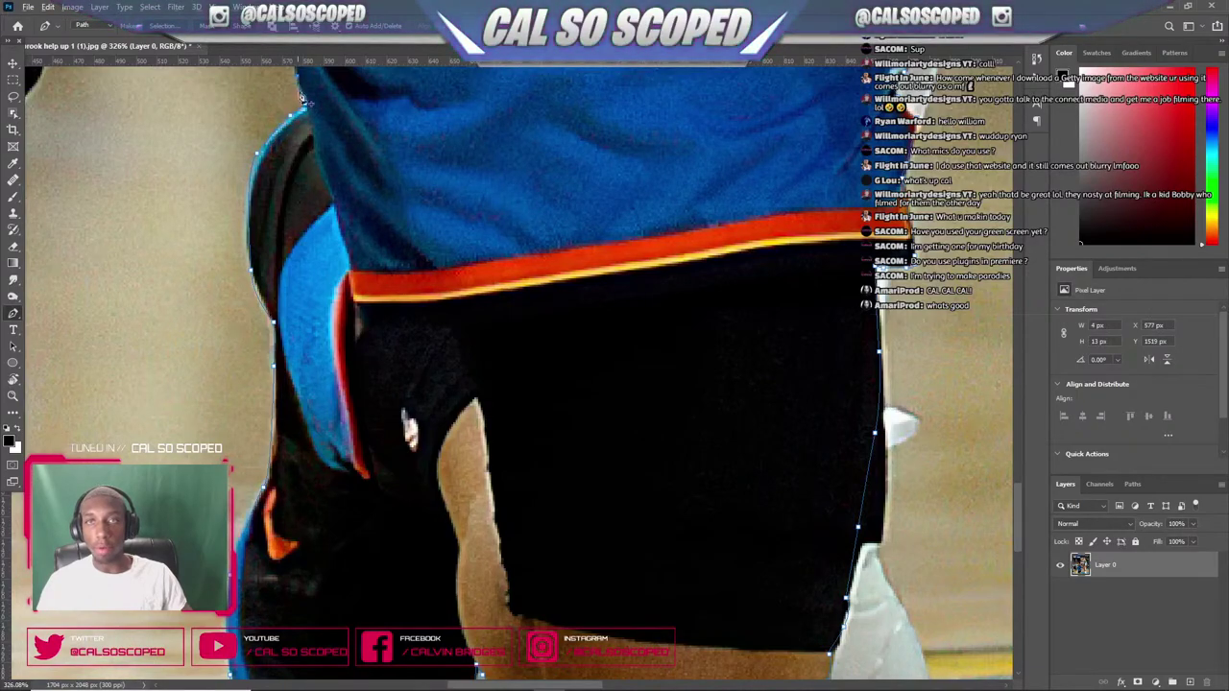
- Continue the Pen path up the inner edge of the shorts' leg to the crotch
scroll(300, 97, down, 5)
scroll(352, 225, up, 5)
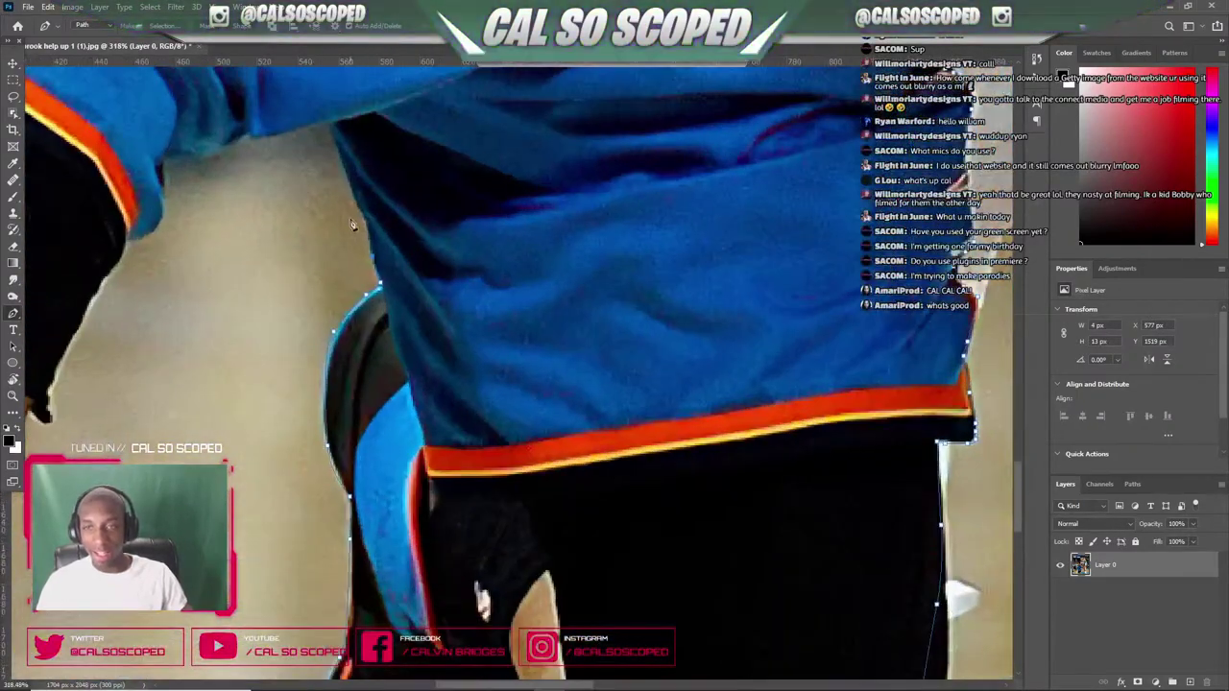
click(364, 223)
click(356, 207)
click(349, 181)
click(339, 150)
click(334, 133)
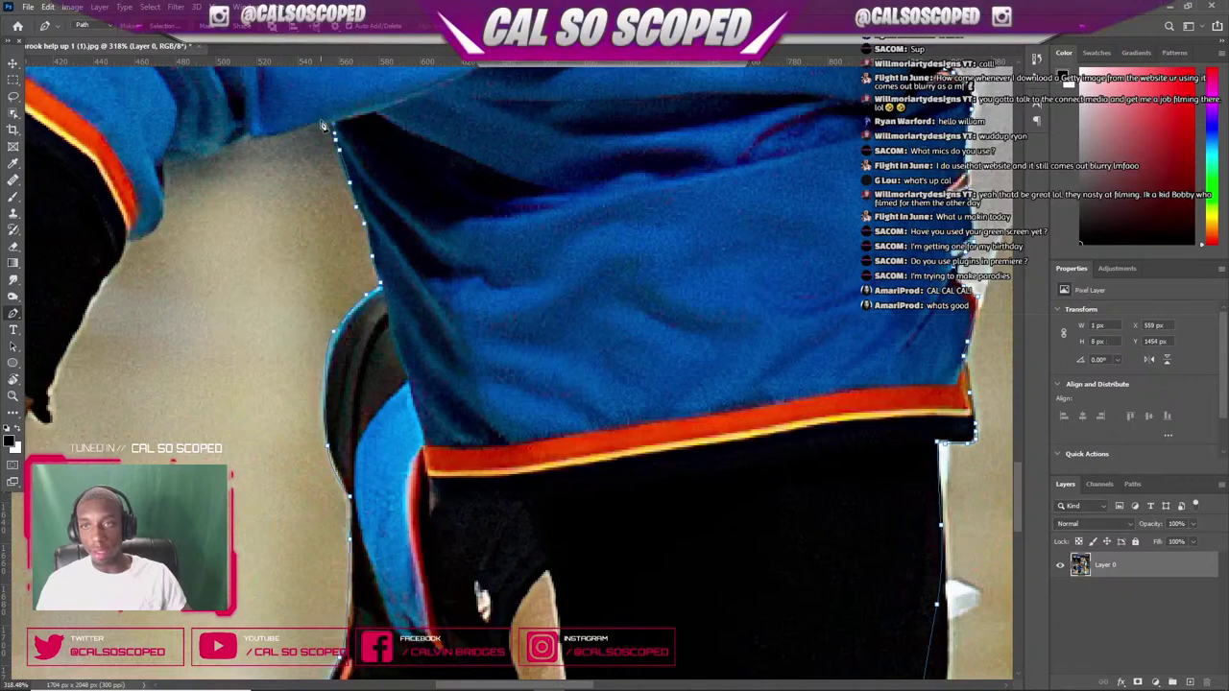
- Trace the Pen path along the underside of the shorts toward the extended leg's hem
click(253, 144)
click(230, 141)
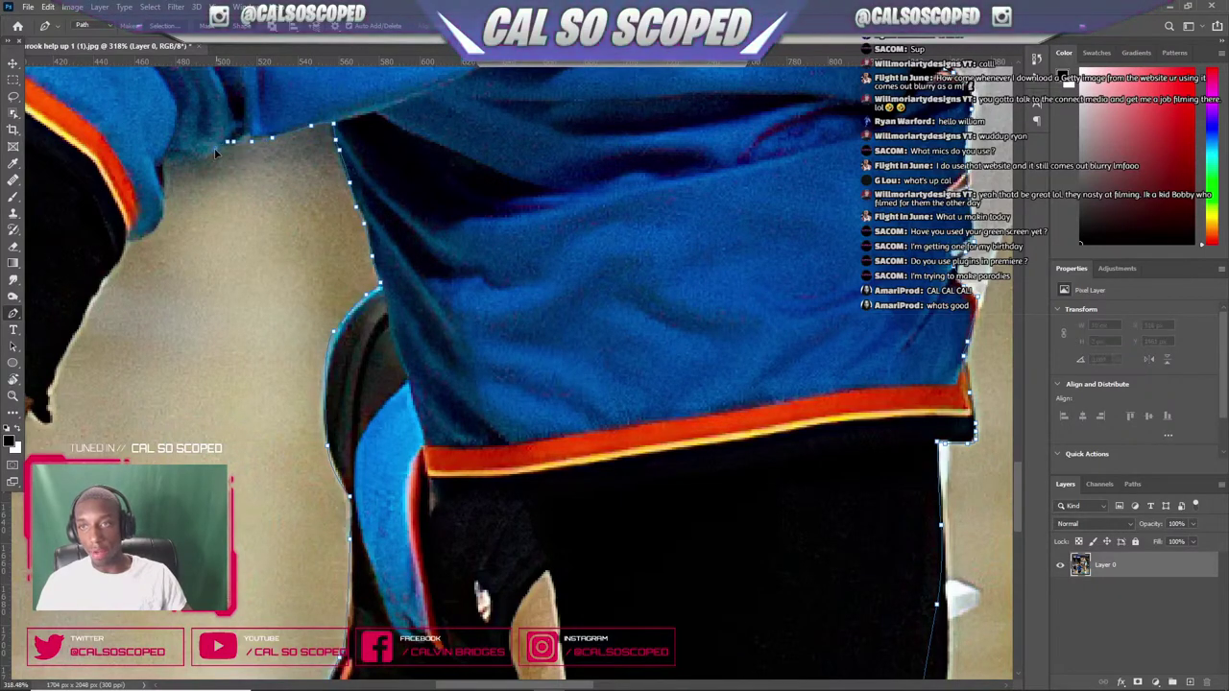
click(214, 151)
click(193, 162)
click(181, 162)
click(162, 205)
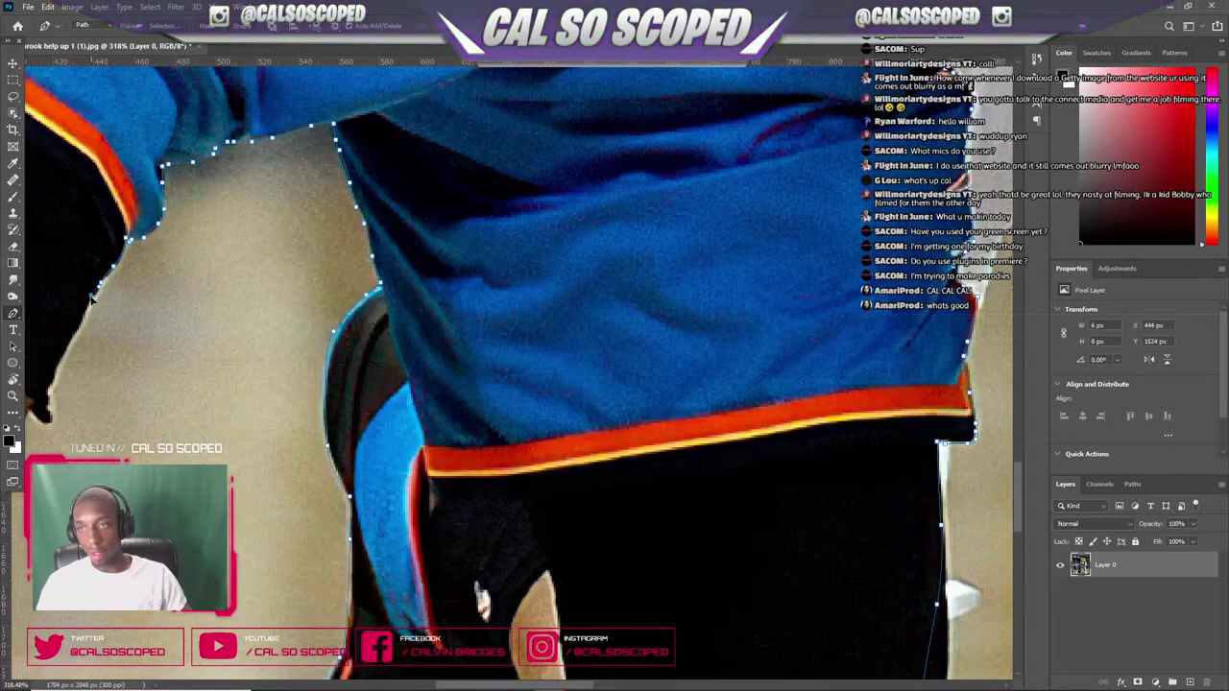
- Continue the Pen path down the extended leg's black sleeve, around its tip and along the underside of the bent knee
click(51, 412)
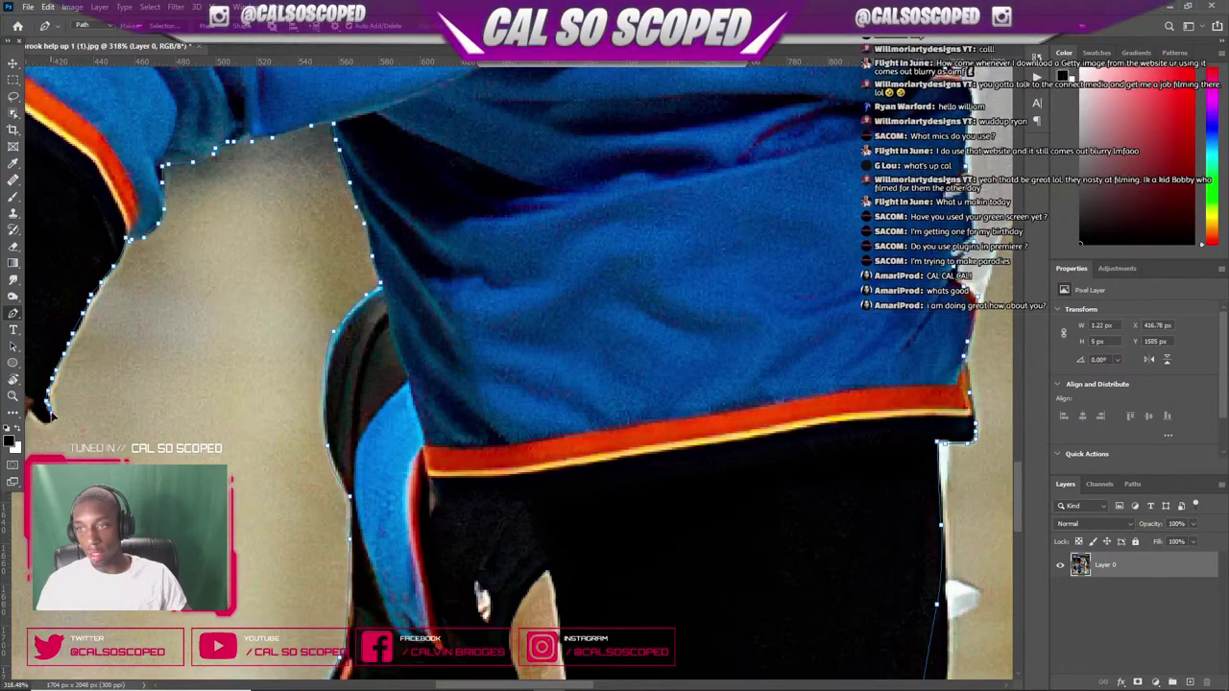
click(33, 415)
scroll(34, 416, down, 8)
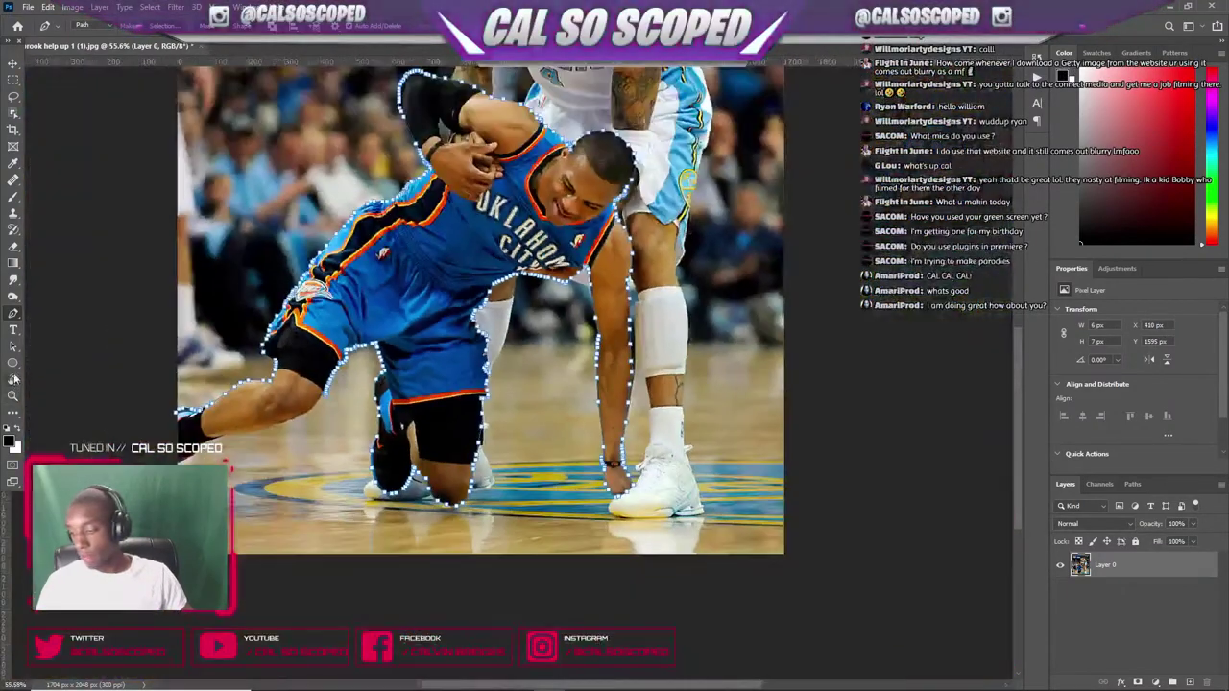
scroll(13, 384, up, 3)
scroll(19, 370, up, 3)
scroll(39, 349, up, 4)
scroll(590, 387, down, 4)
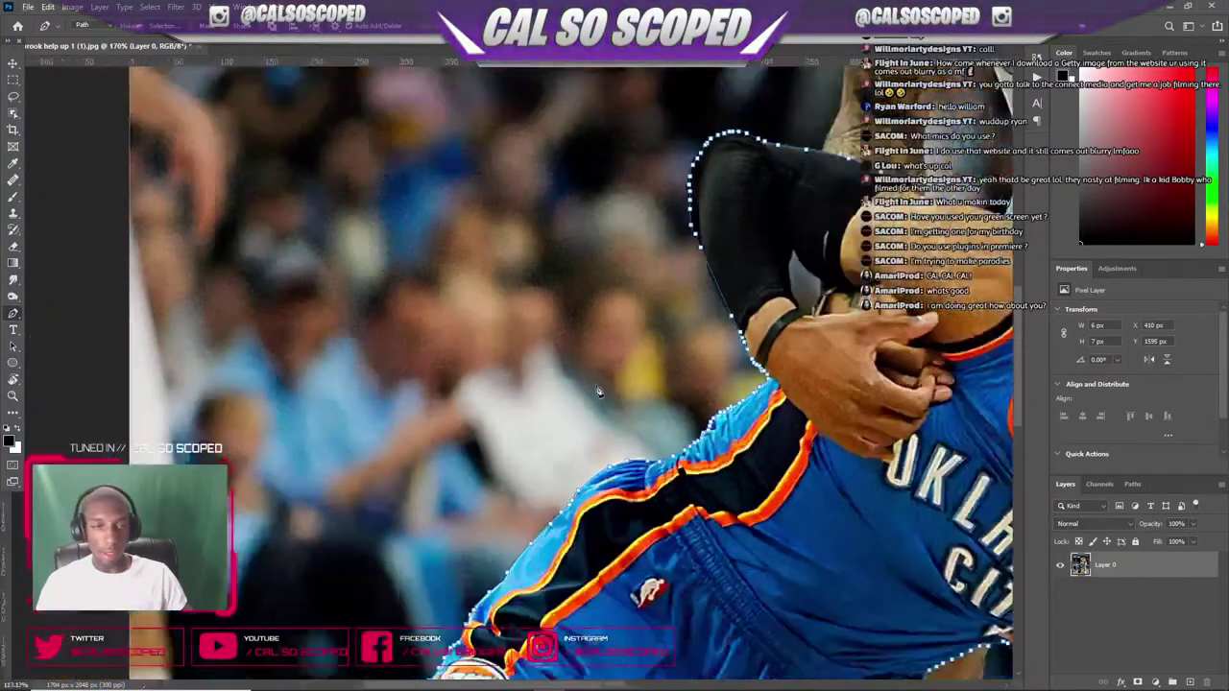
scroll(595, 396, up, 5)
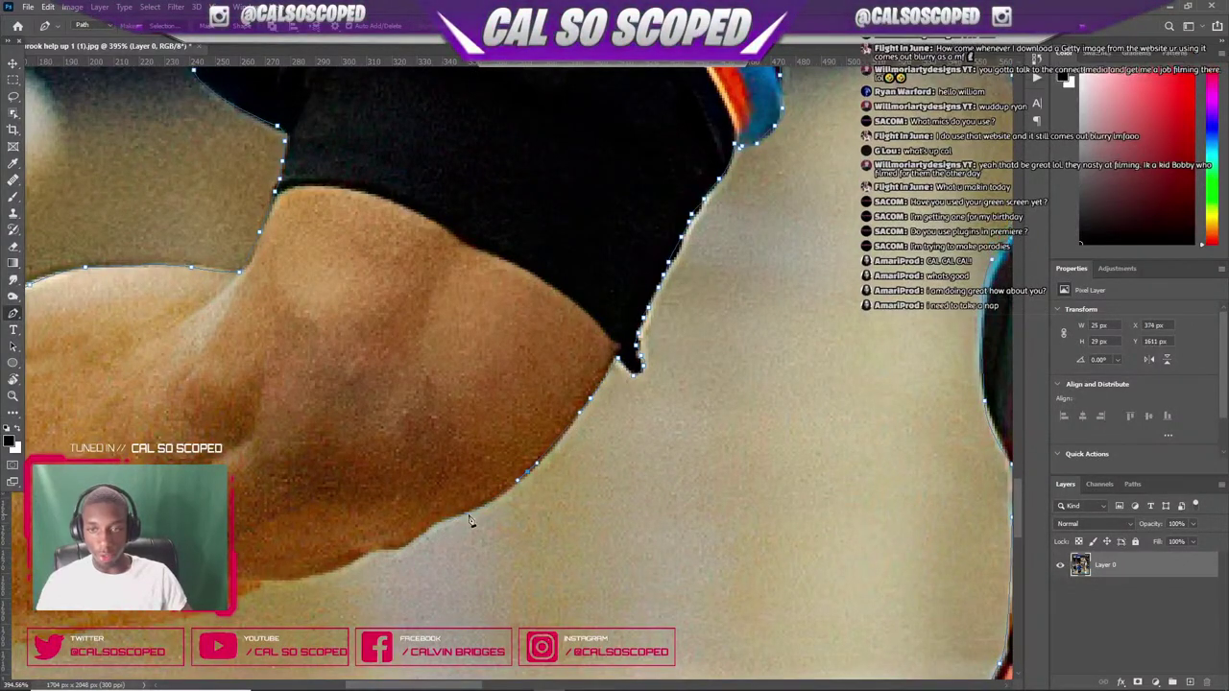
click(366, 550)
click(362, 555)
drag(352, 563, 344, 568)
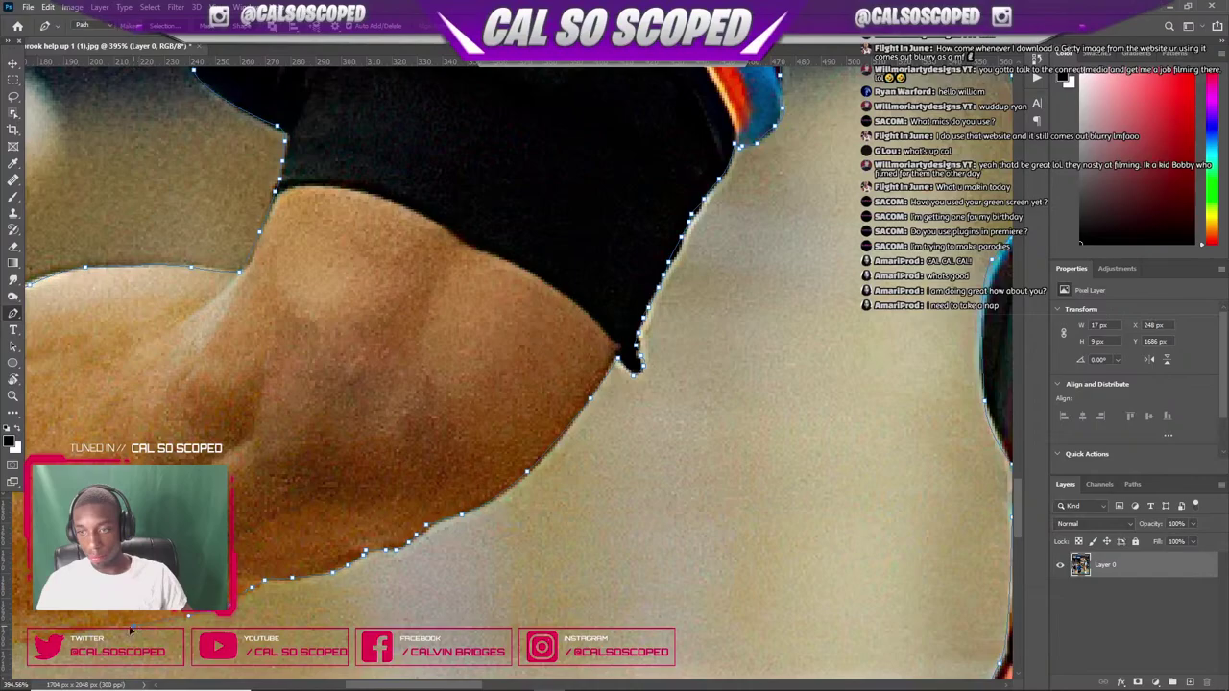
- Trace the Pen path under the calf and black sock to the shoe at the photo's edge
scroll(131, 629, down, 12)
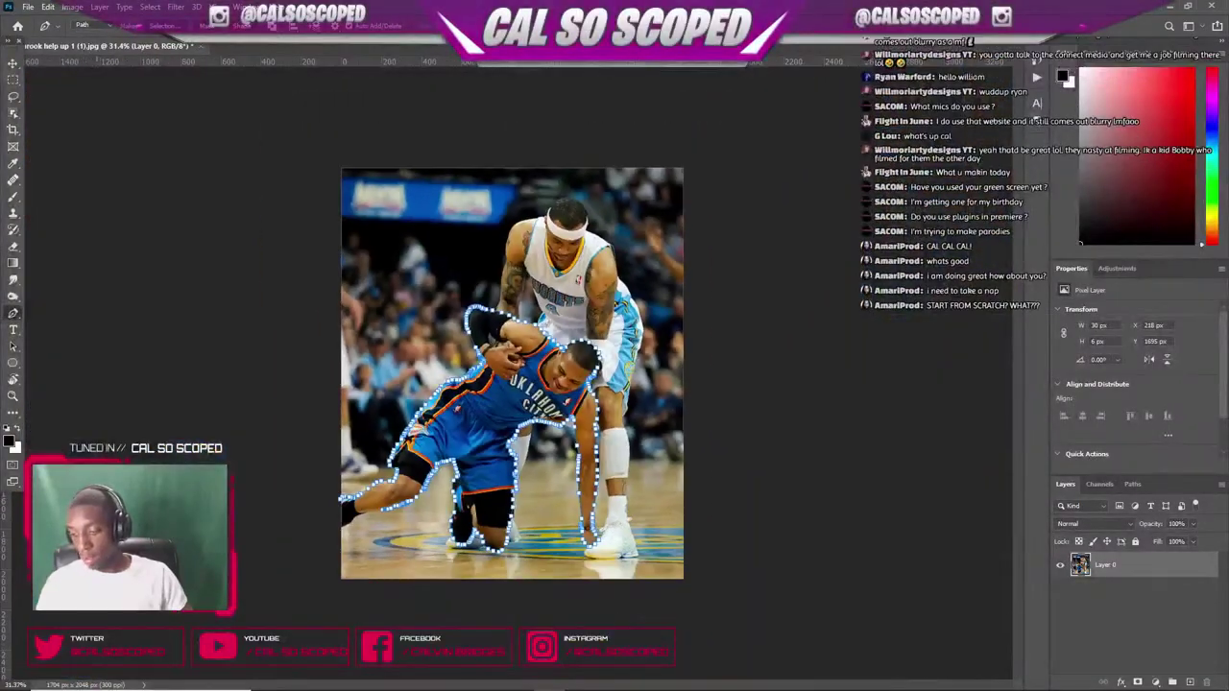
scroll(365, 513, up, 12)
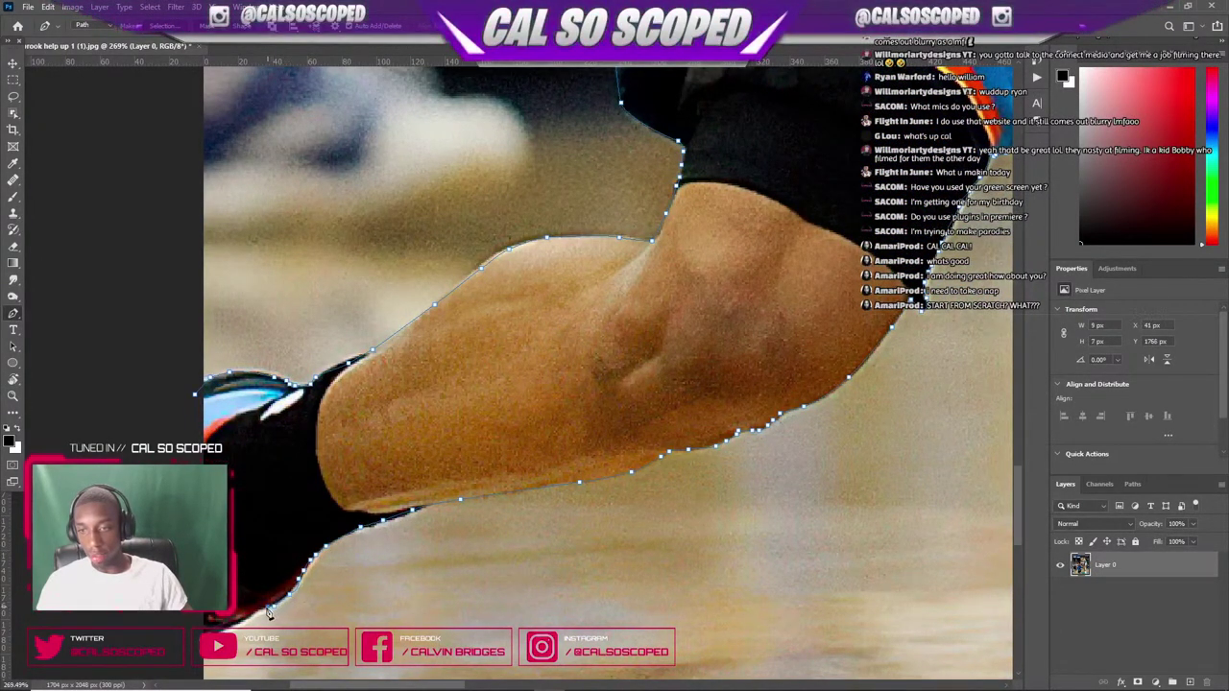
click(267, 606)
click(254, 612)
click(242, 619)
click(240, 623)
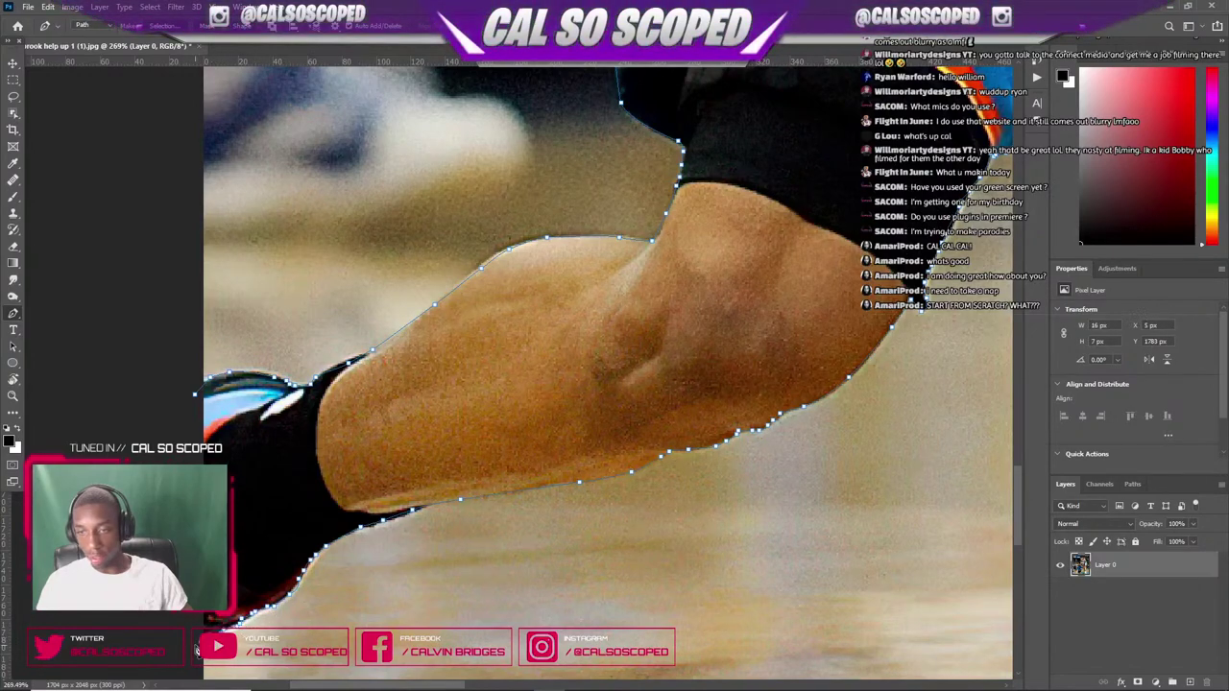
- Convert the Pen path around the kneeling player into a new anti-aliased selection with a 0-pixel feather
scroll(288, 403, down, 8)
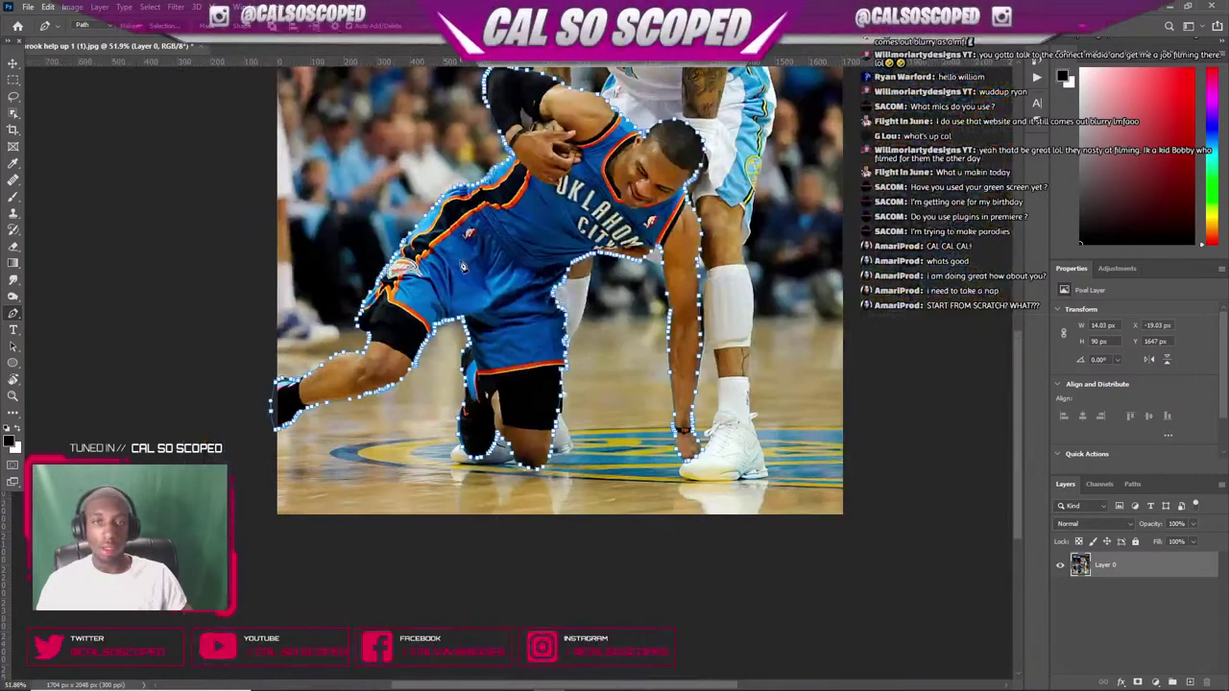
right_click(459, 260)
click(509, 315)
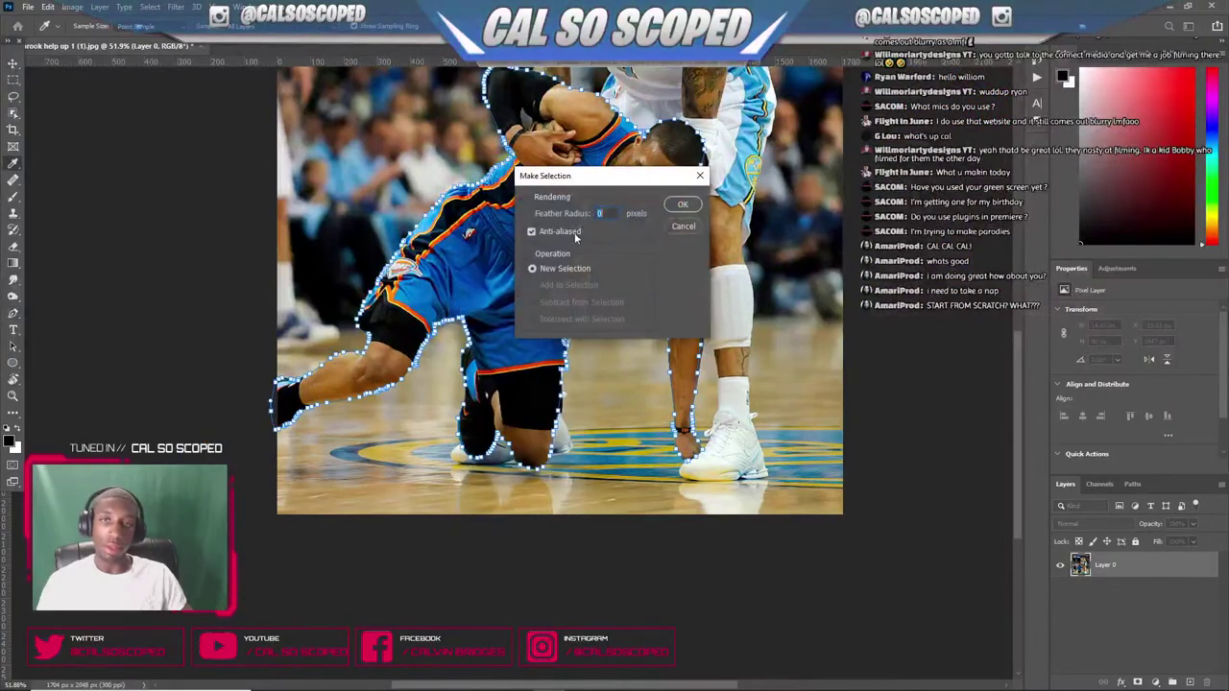
click(681, 204)
- Draw a Pen path around the strip that the selection misses along the outer edge of the planted arm's forearm and elbow
scroll(681, 288, down, 2)
scroll(695, 515, up, 6)
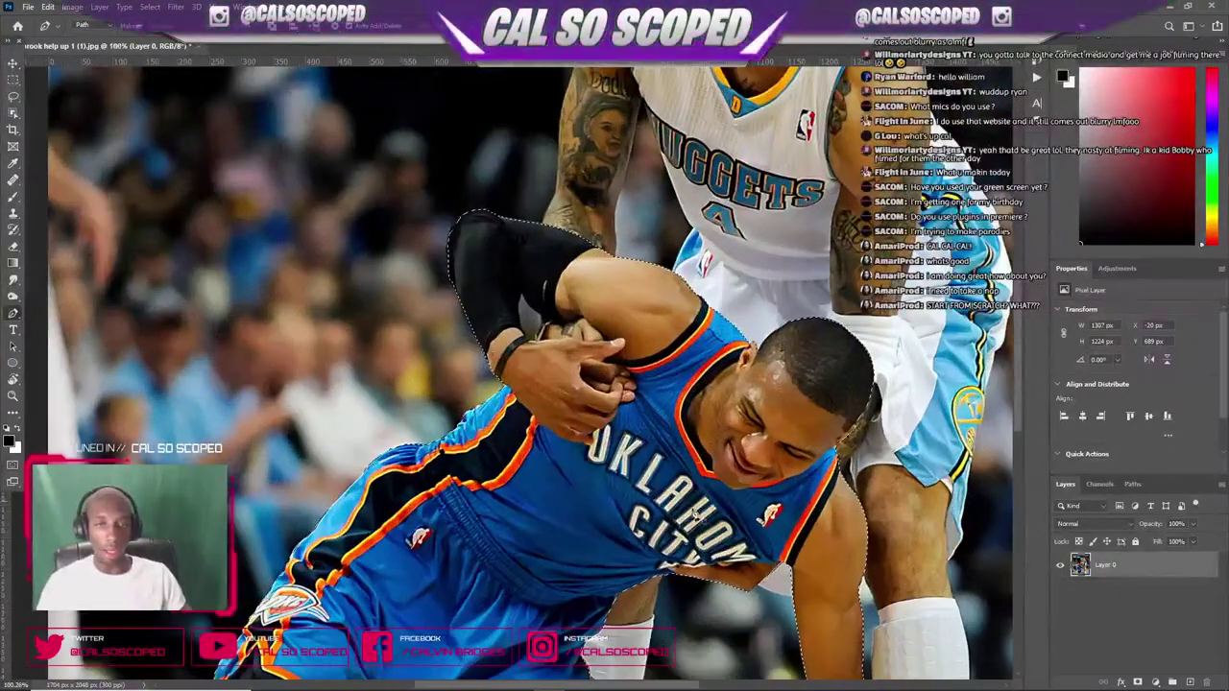
scroll(695, 516, down, 4)
scroll(632, 529, up, 5)
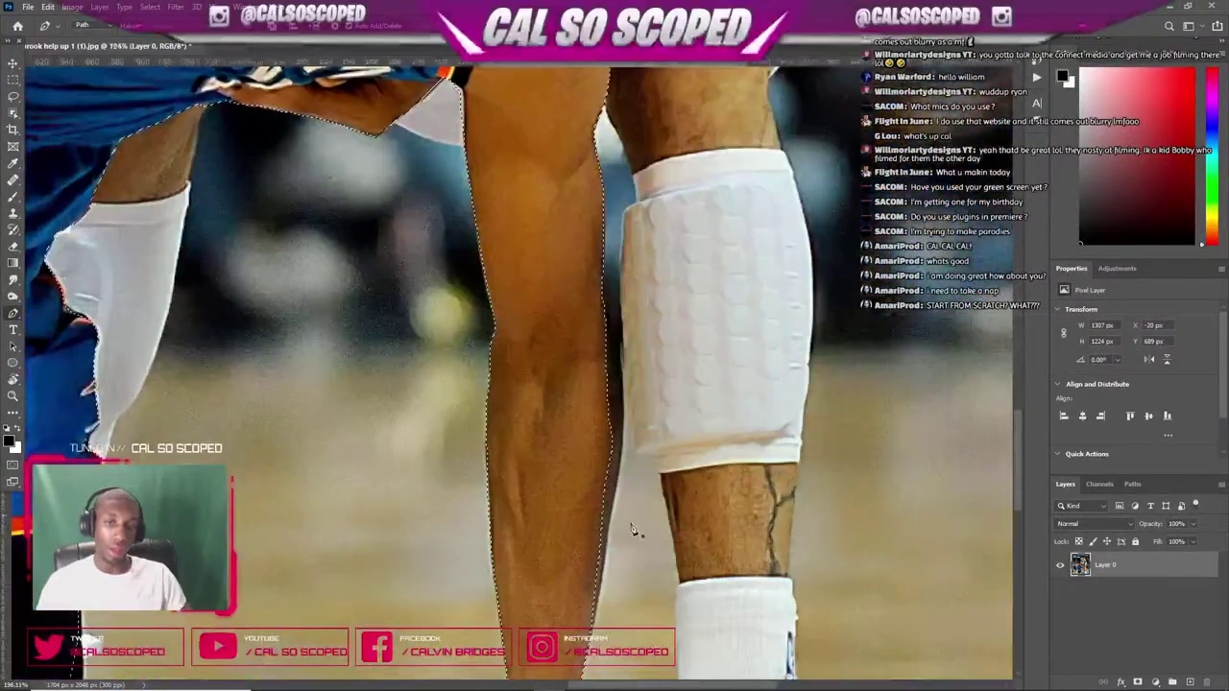
drag(612, 500, 617, 485)
drag(622, 428, 623, 414)
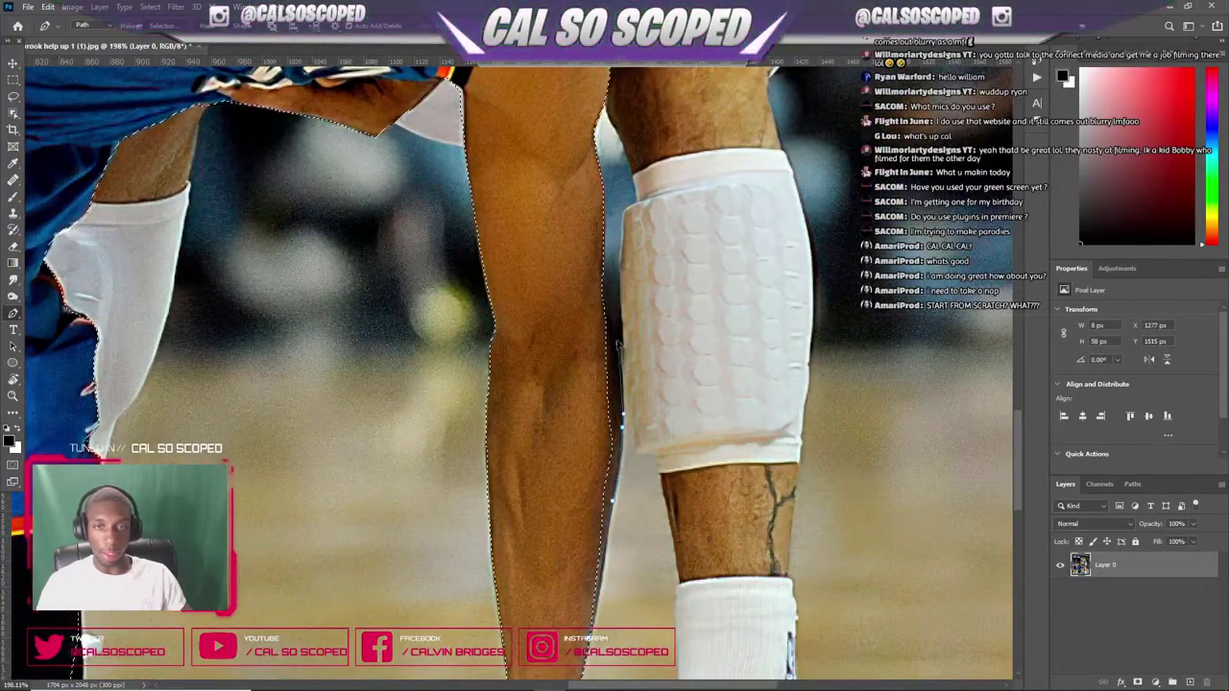
drag(618, 344, 600, 295)
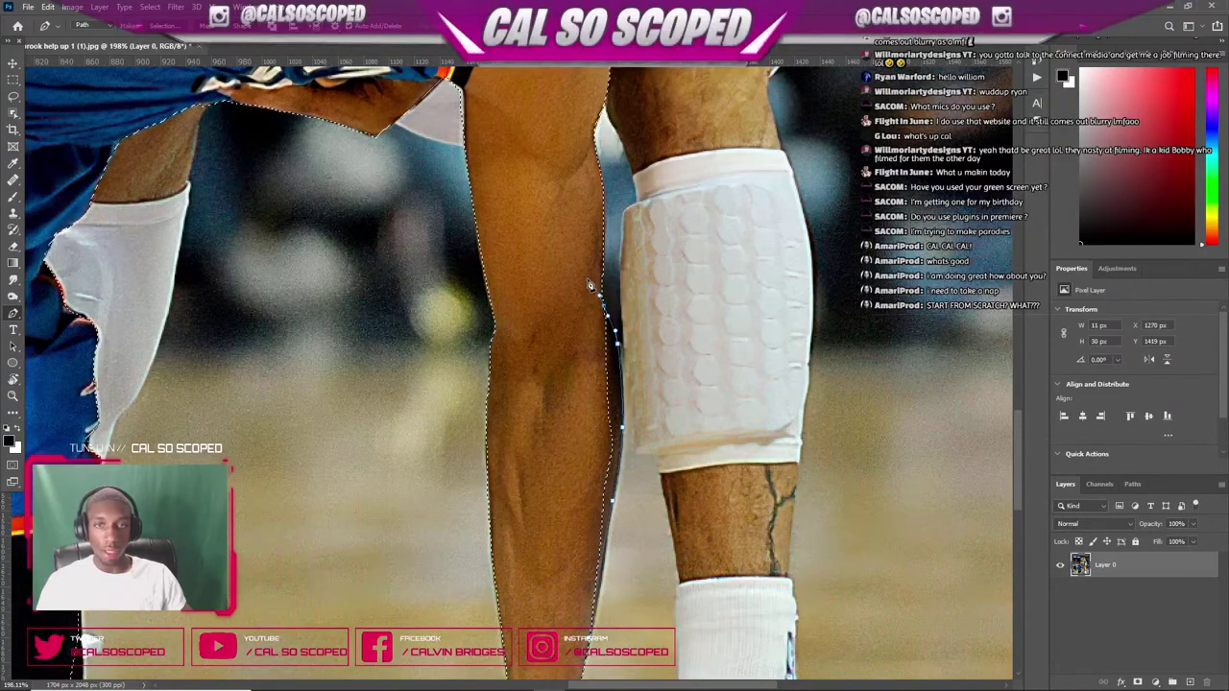
- Add the forearm path to the existing selection with a 0-pixel feather
right_click(578, 218)
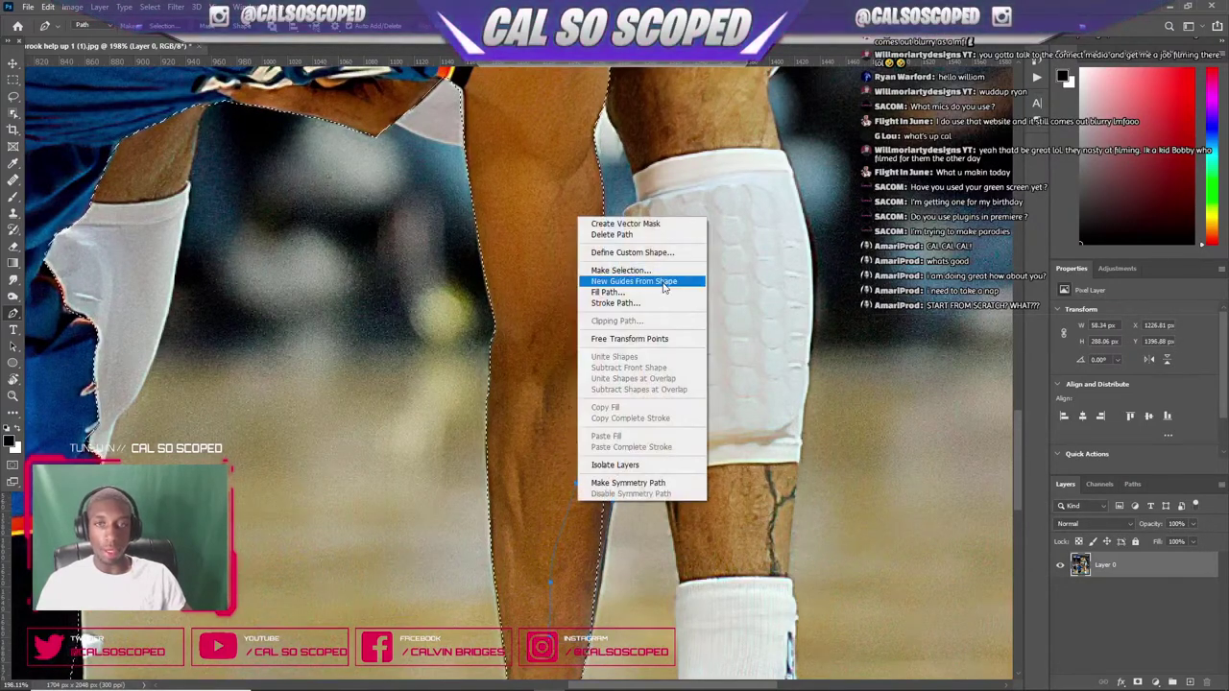
click(646, 270)
click(534, 285)
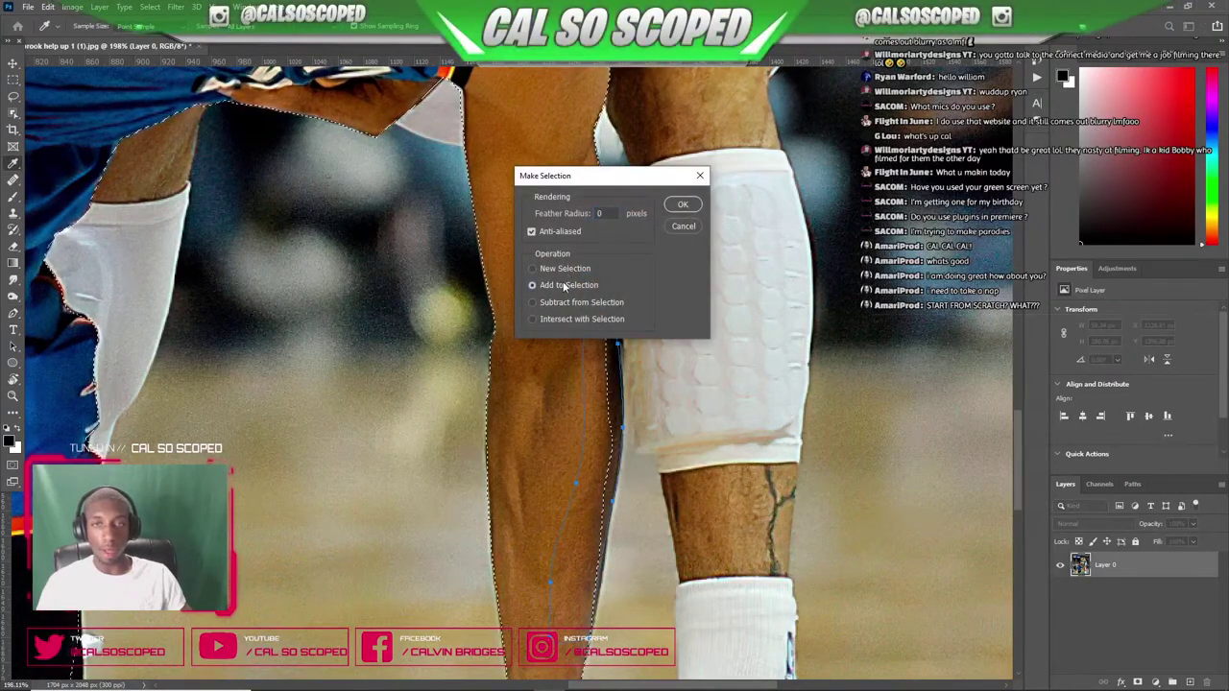
click(685, 203)
key(ctrl+0)
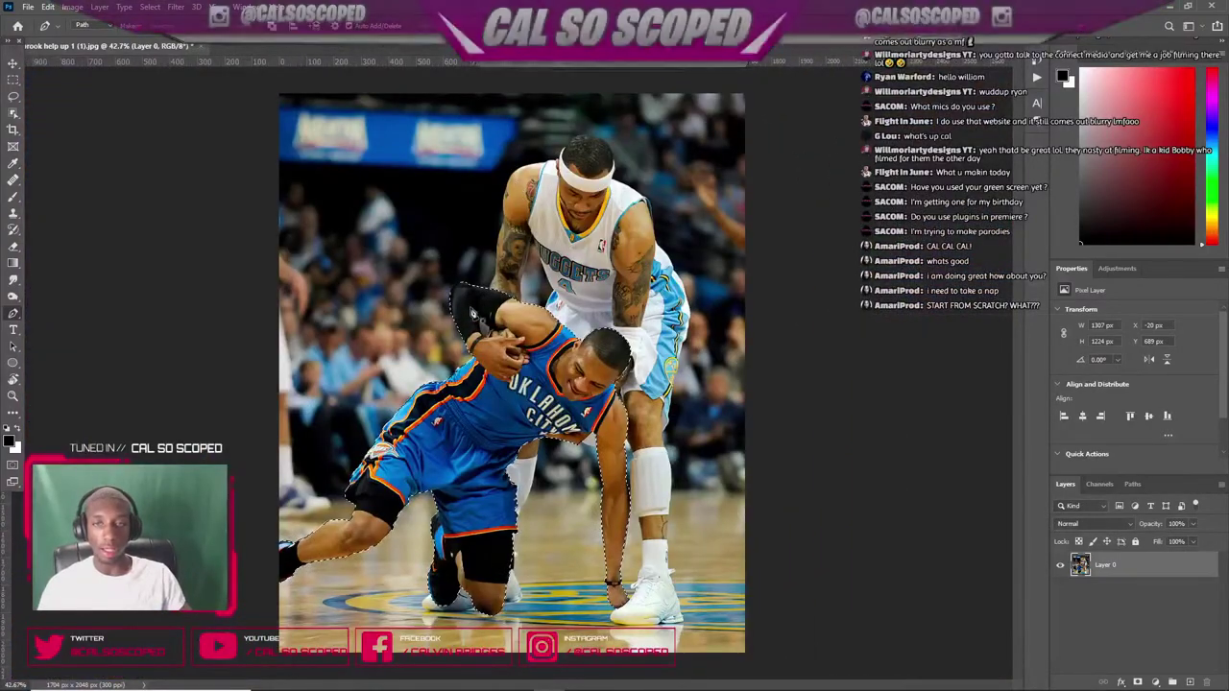
- Start a Pen path along the hand's upper edge beside the wristband and undo the points that run too far
scroll(473, 314, up, 5)
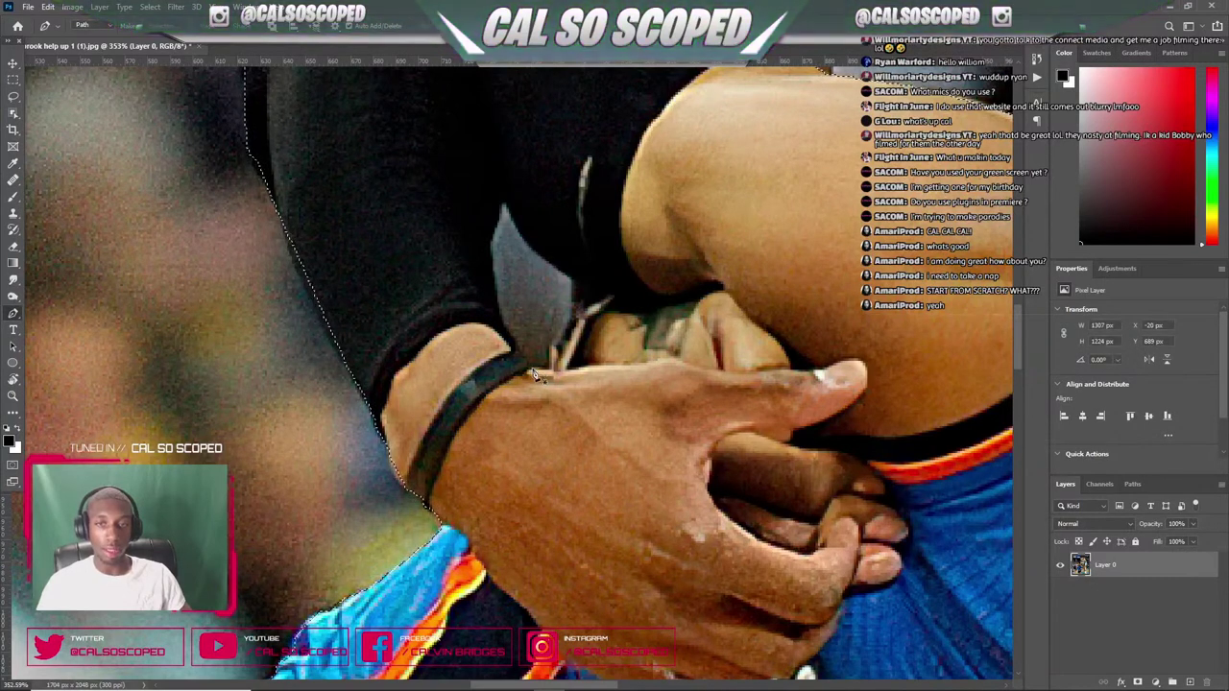
drag(536, 374, 666, 358)
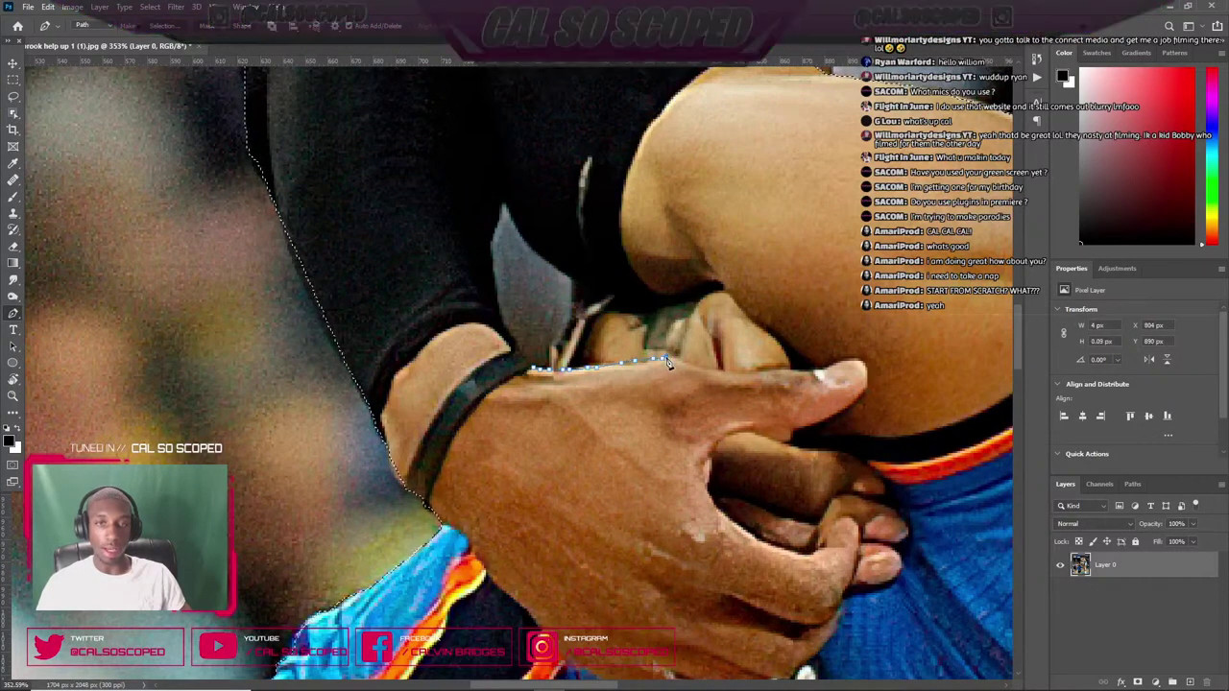
key(ctrl+z)
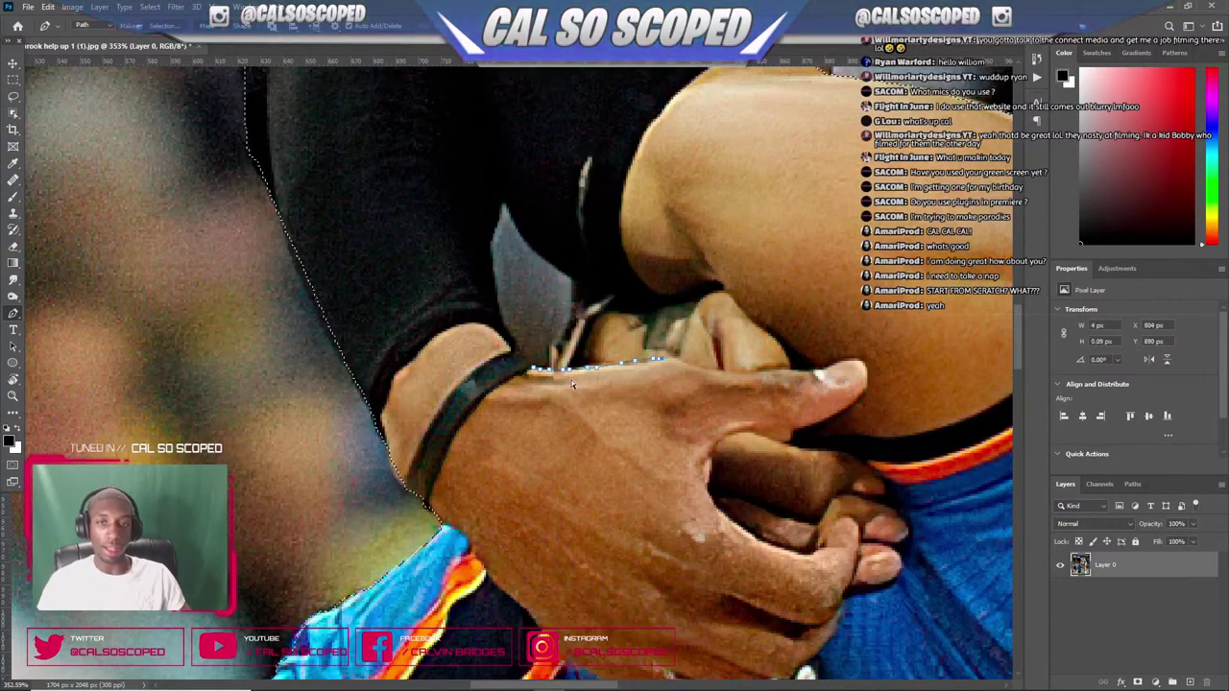
key(ctrl+z)
key(ctrl+z)
- Trace a closed Pen path around the background gap between the black sleeve, the wrist and the upper arm
click(553, 369)
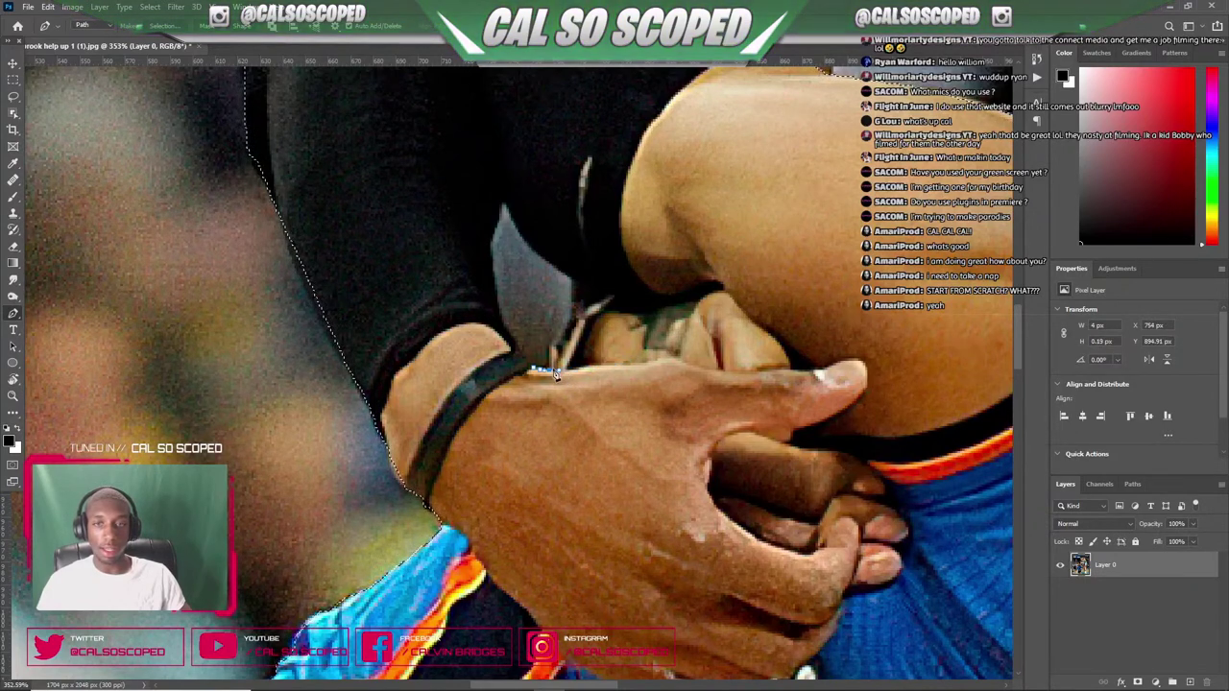
click(554, 357)
click(558, 348)
click(567, 336)
click(572, 323)
drag(575, 286, 518, 226)
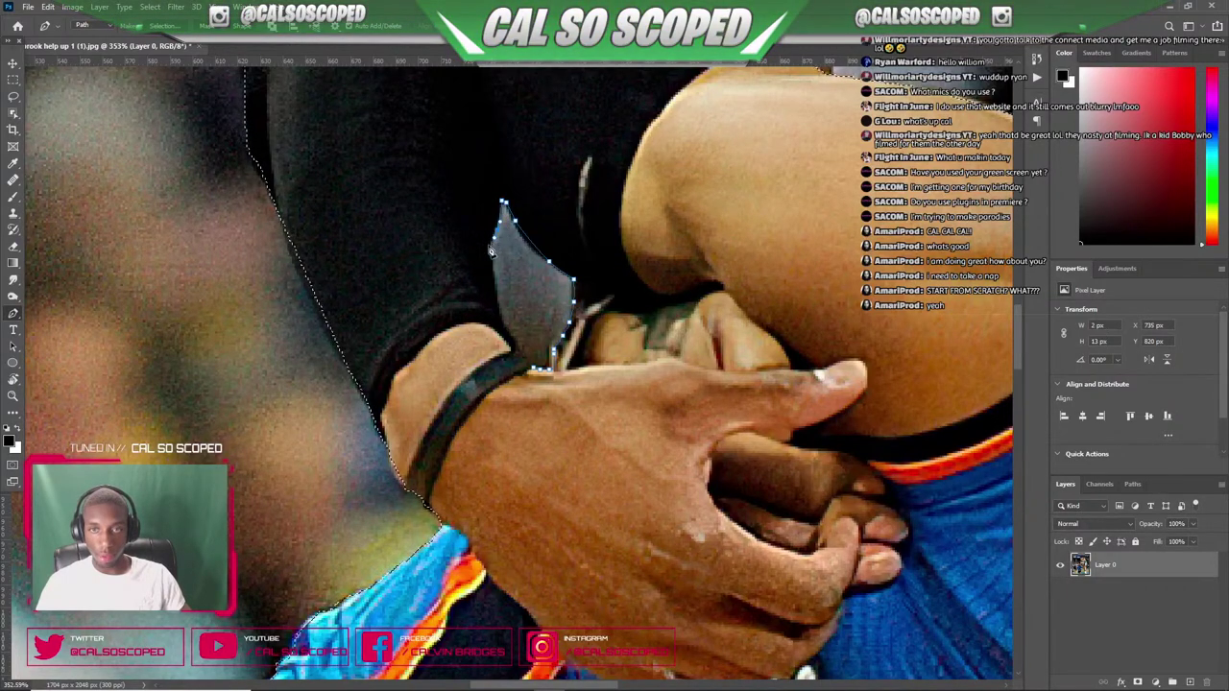
drag(494, 290, 499, 304)
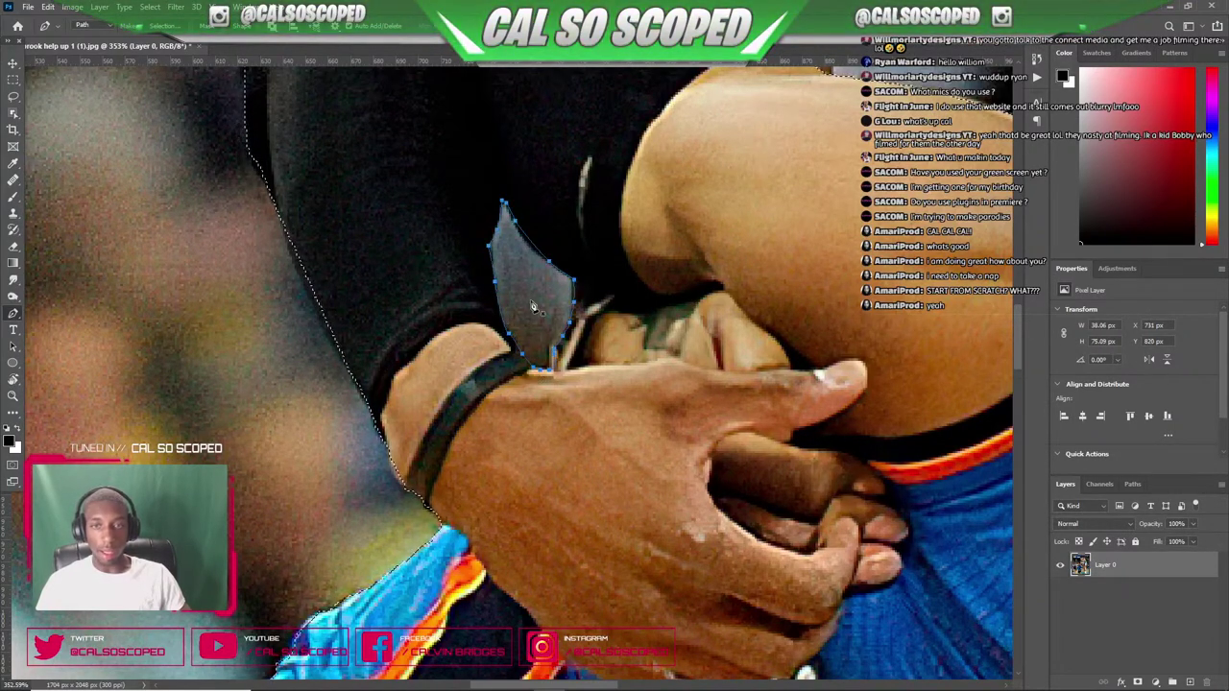
- Subtract the arm-gap path from the player's selection with a 0-pixel feather
scroll(532, 298, down, 5)
right_click(490, 188)
click(526, 256)
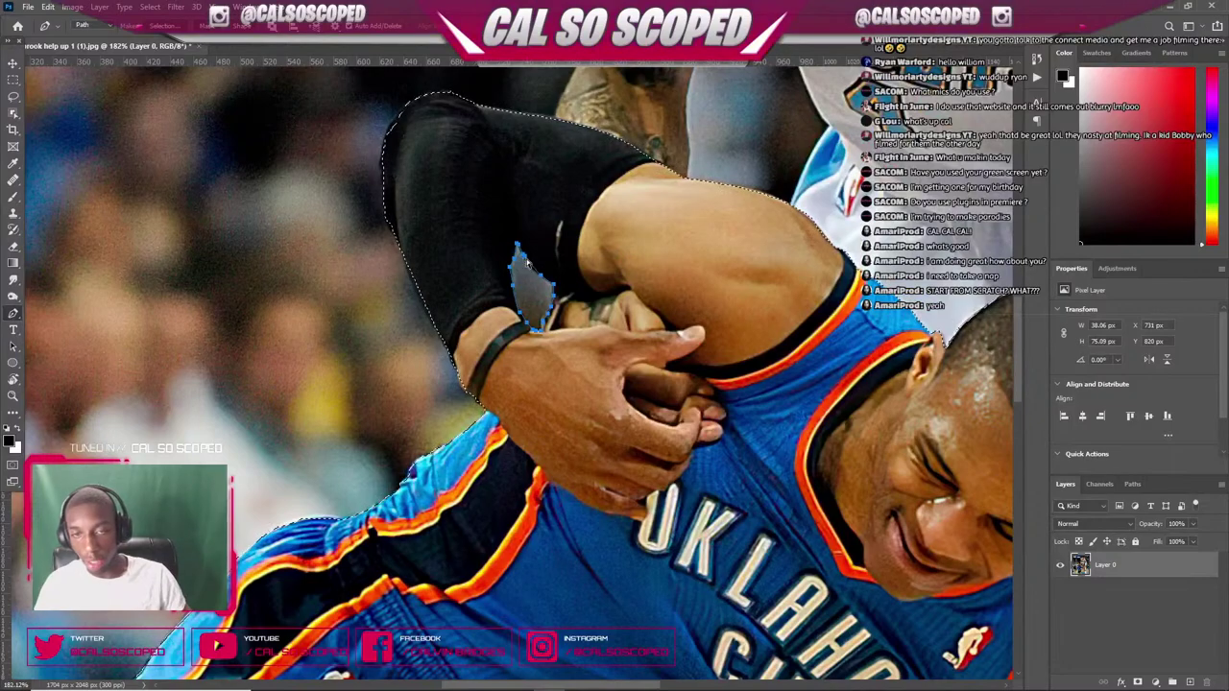
right_click(526, 263)
click(550, 337)
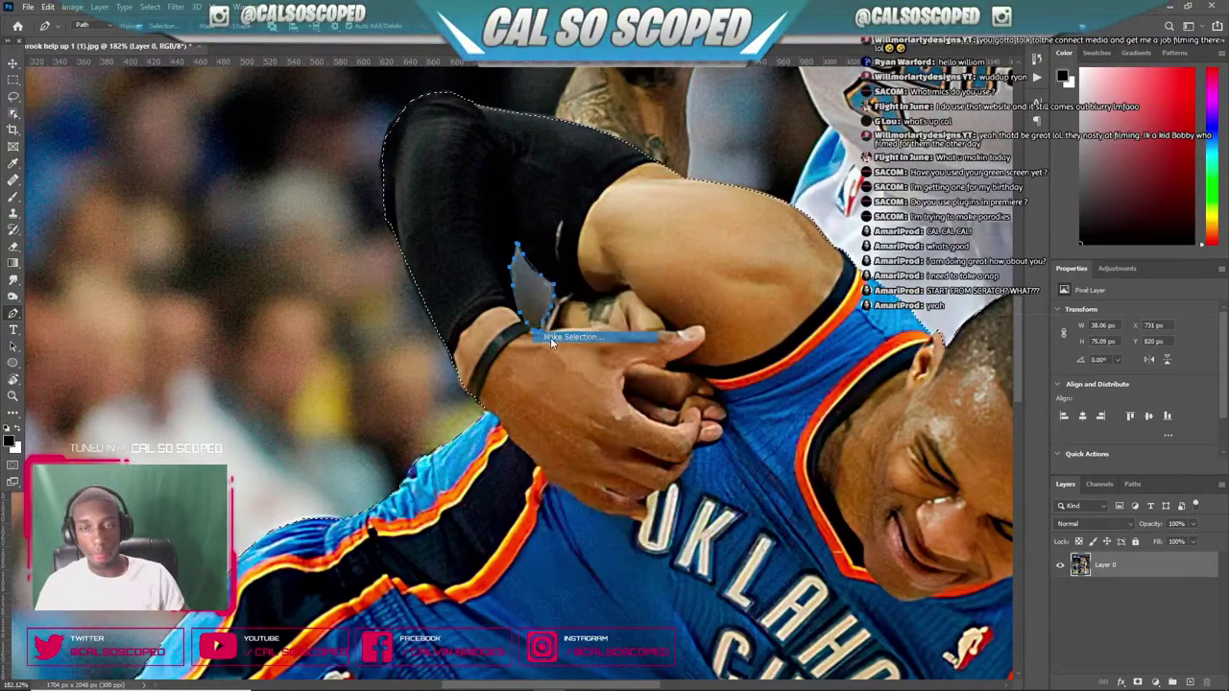
click(533, 302)
click(679, 206)
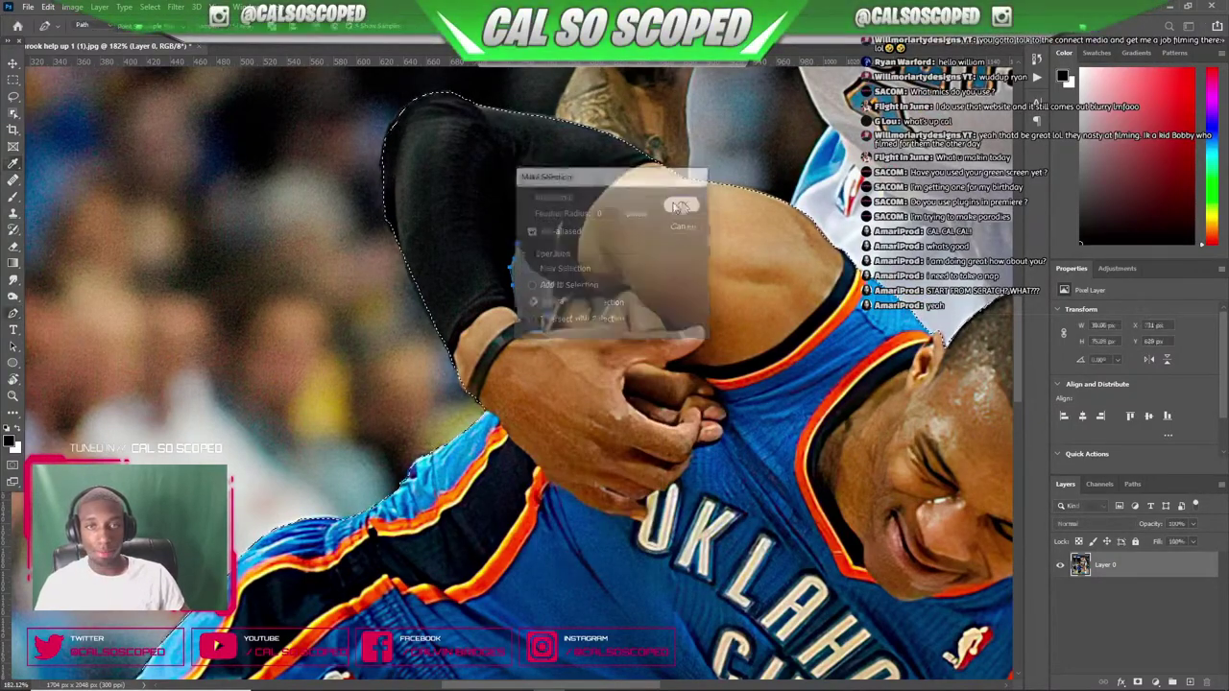
- Inspect the selection outline around the player's head, arms, jersey, shorts and legs for missed areas
scroll(680, 207, down, 8)
scroll(691, 414, up, 8)
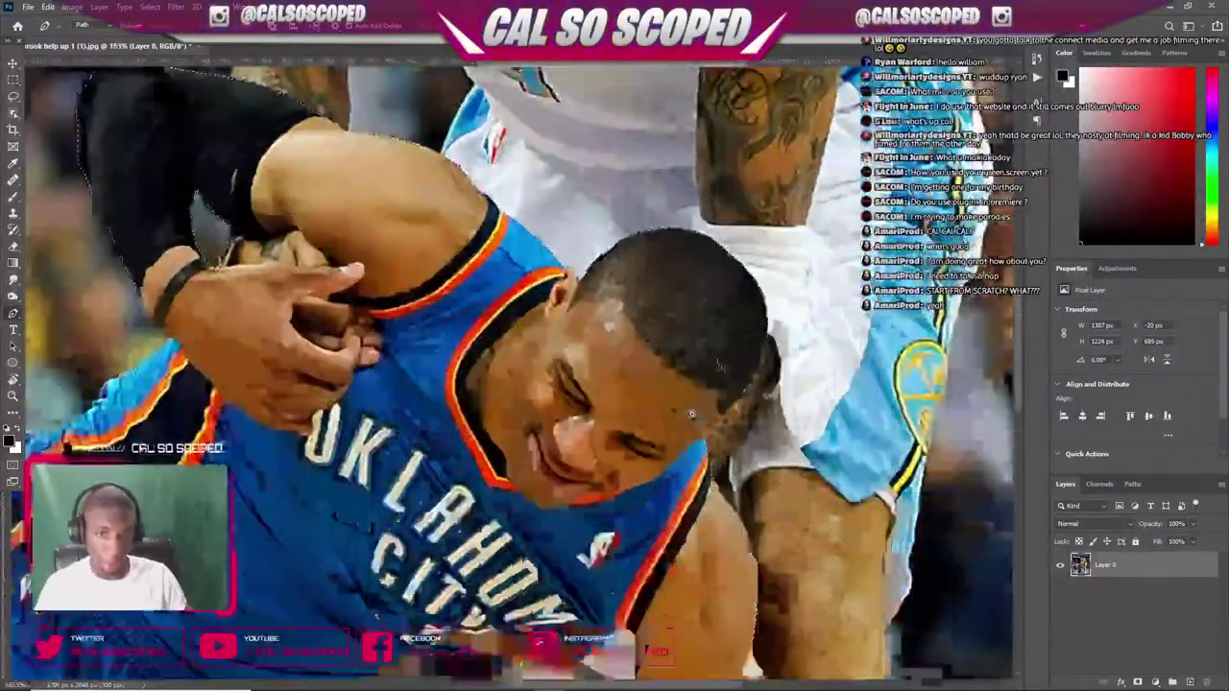
scroll(691, 414, down, 8)
scroll(485, 372, up, 4)
scroll(699, 557, down, 3)
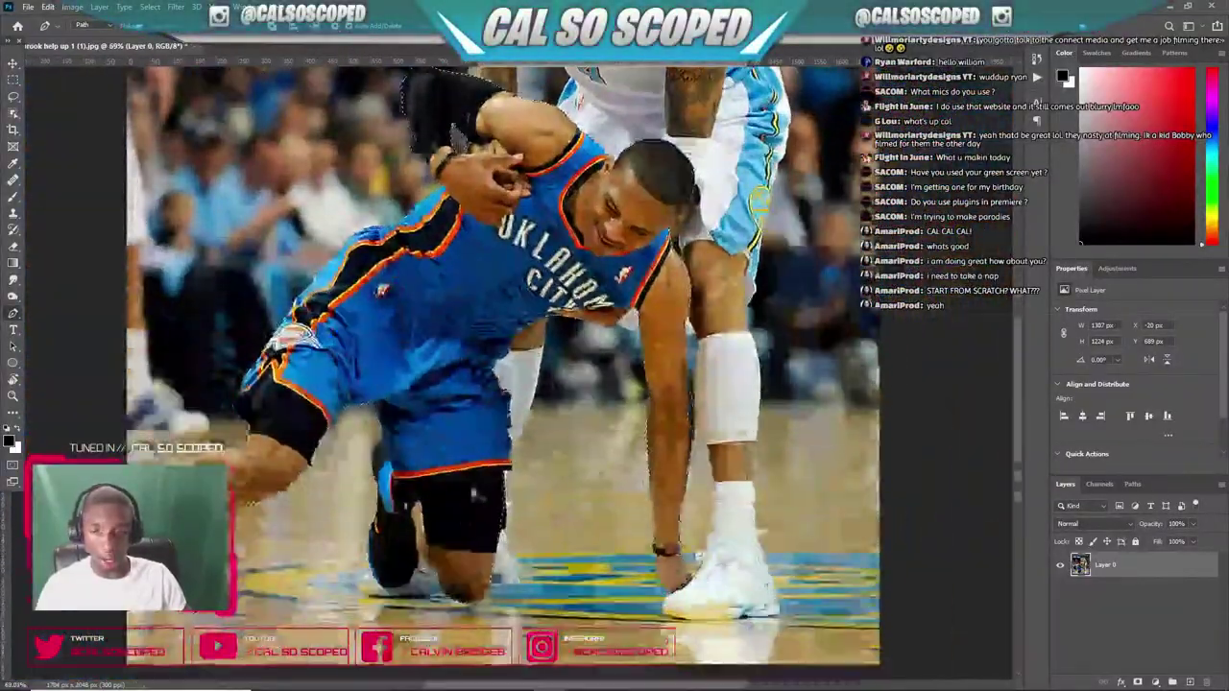
scroll(474, 494, up, 3)
scroll(451, 509, down, 3)
scroll(554, 455, up, 6)
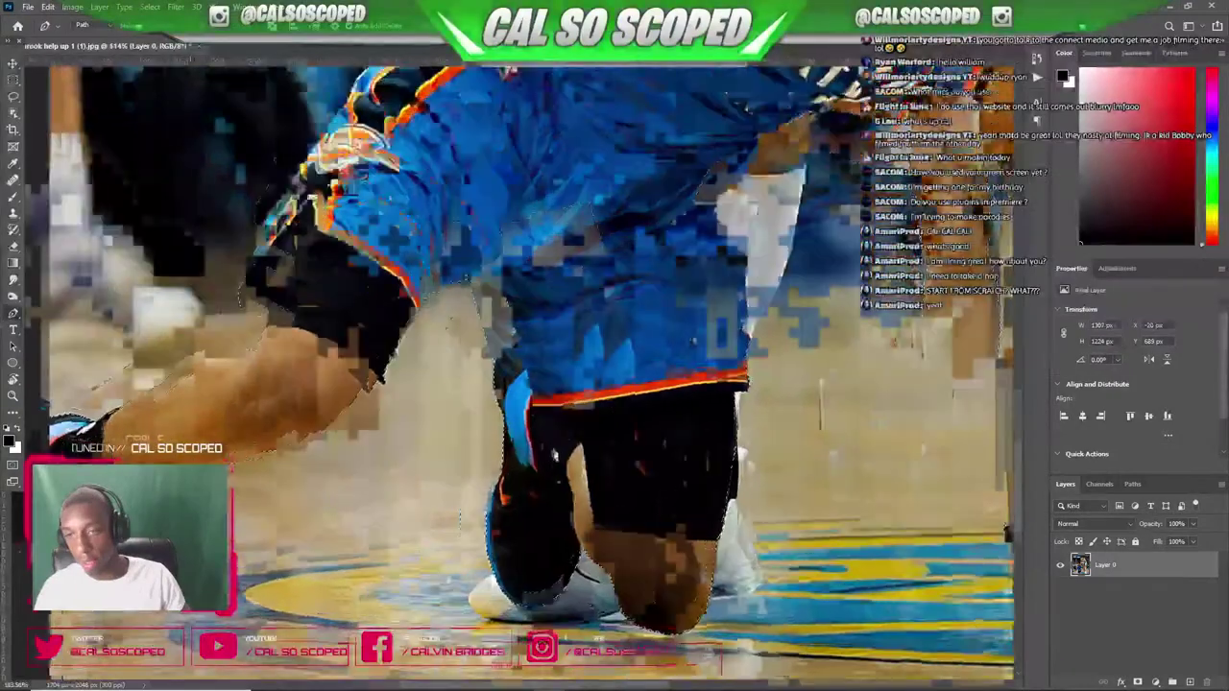
scroll(554, 455, down, 3)
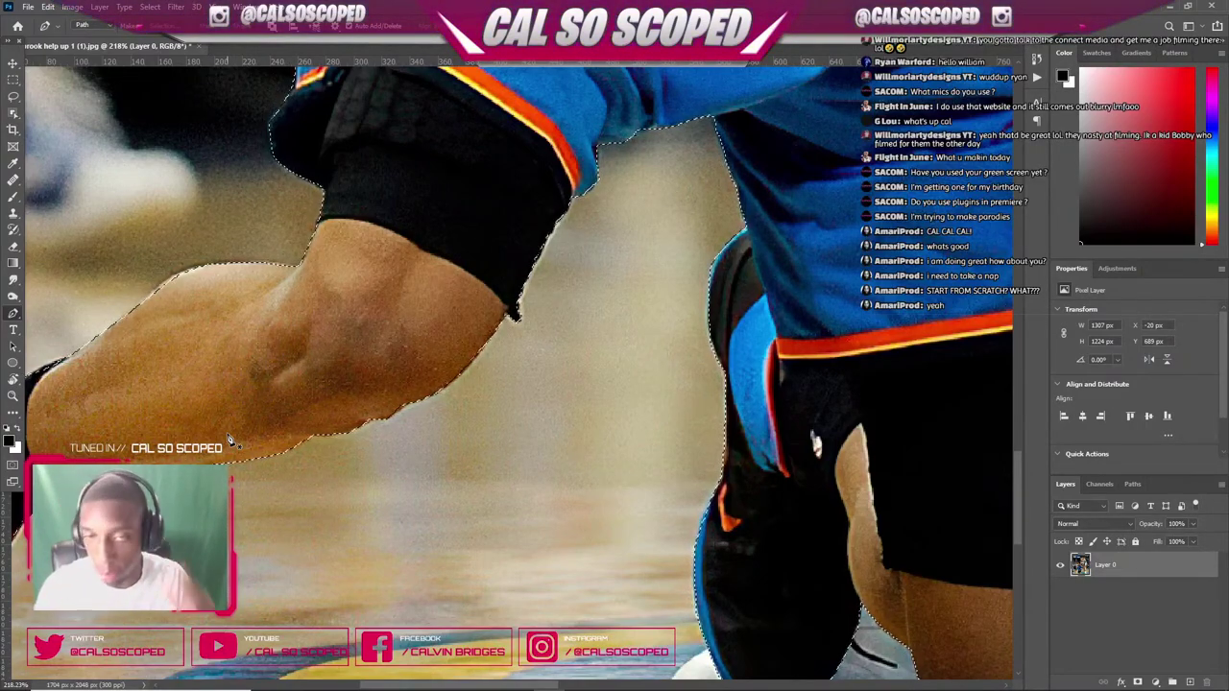
scroll(231, 439, down, 6)
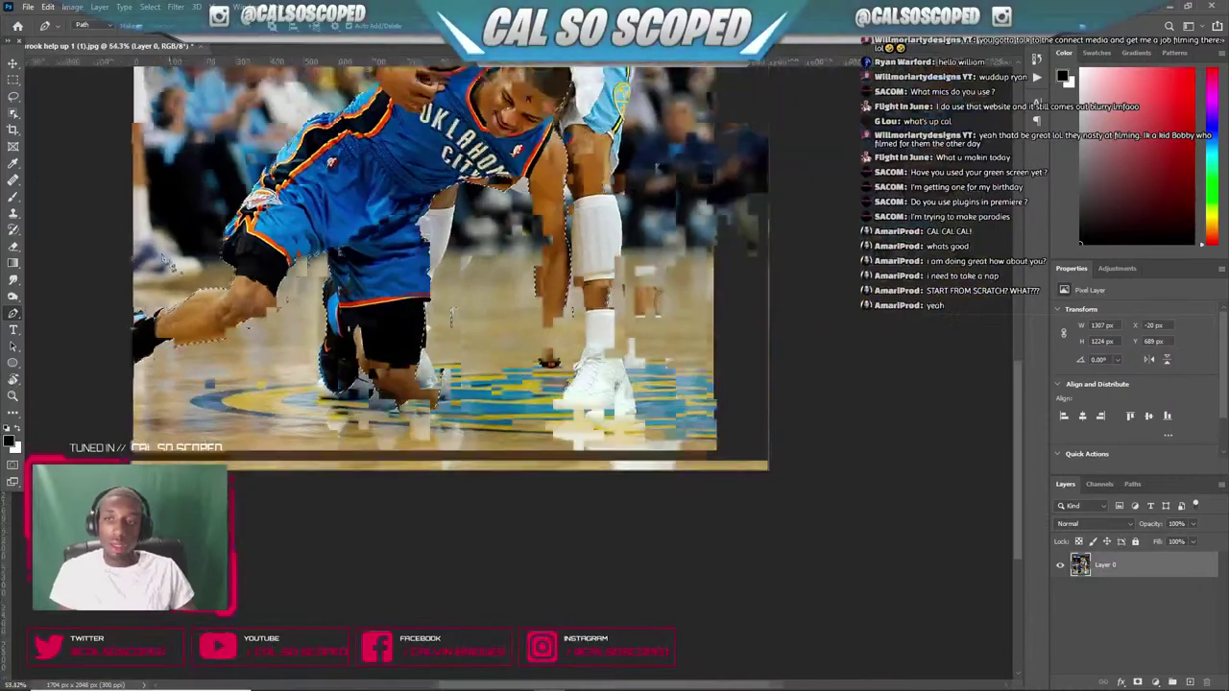
scroll(167, 279, down, 1)
scroll(341, 461, up, 4)
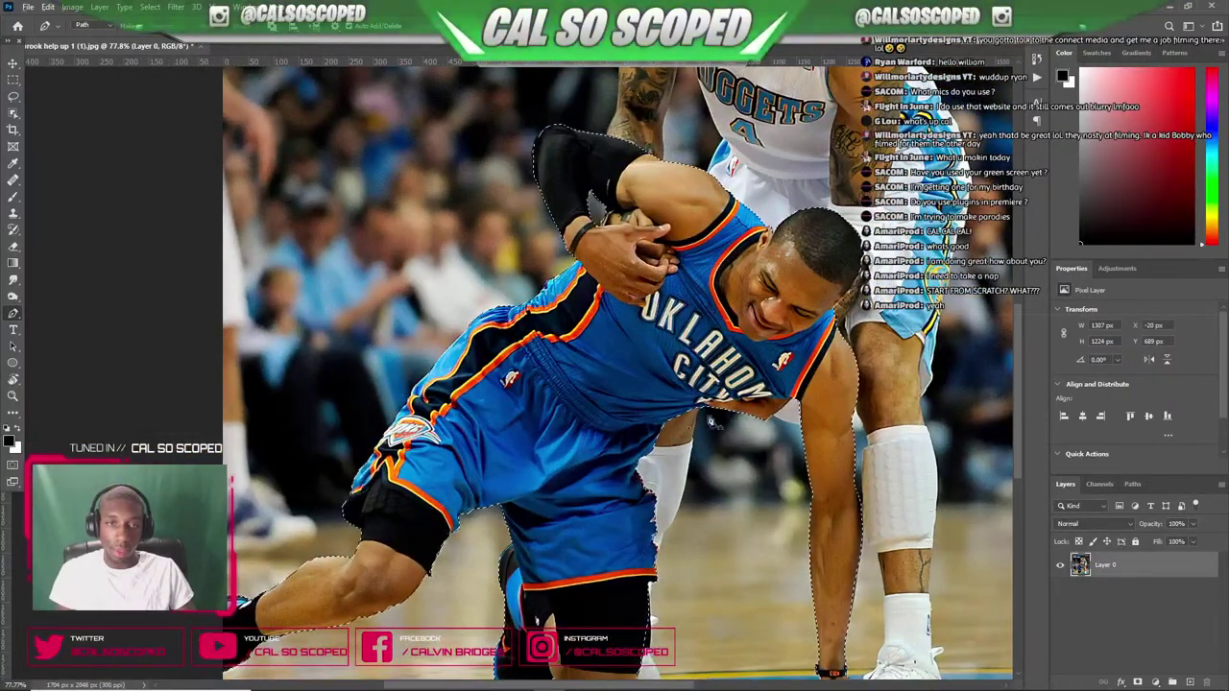
scroll(705, 204, up, 4)
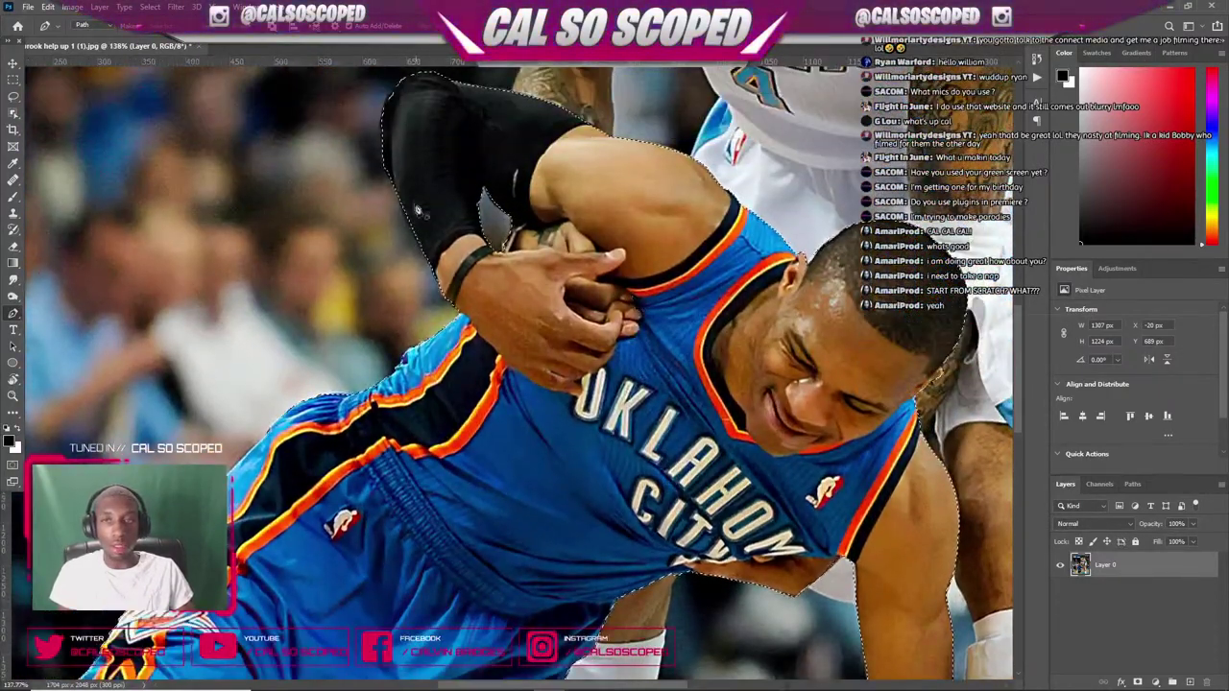
scroll(417, 209, down, 5)
scroll(538, 376, up, 3)
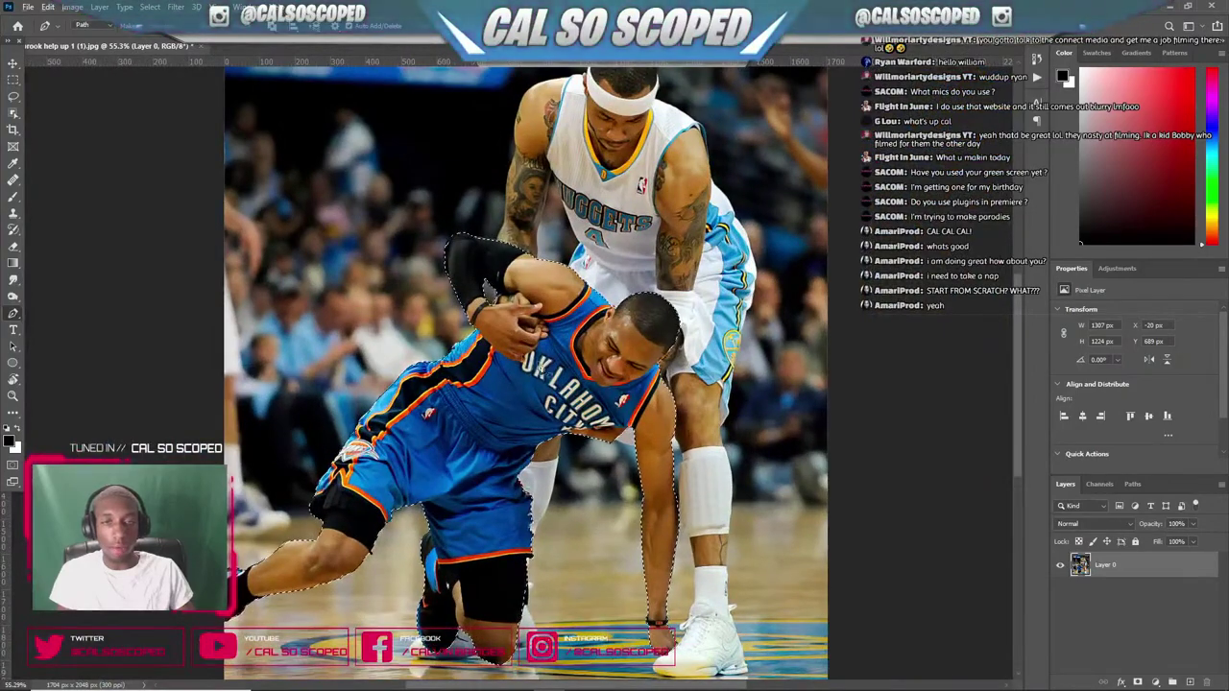
scroll(630, 326, up, 3)
scroll(631, 341, up, 3)
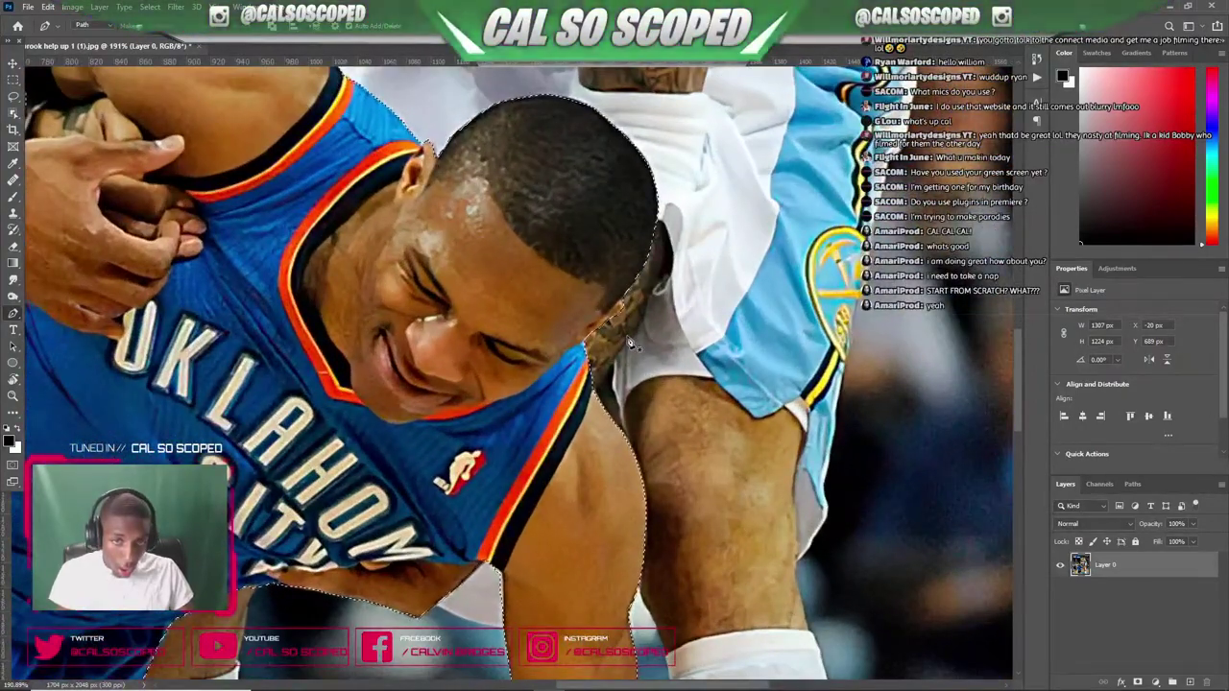
scroll(631, 343, down, 7)
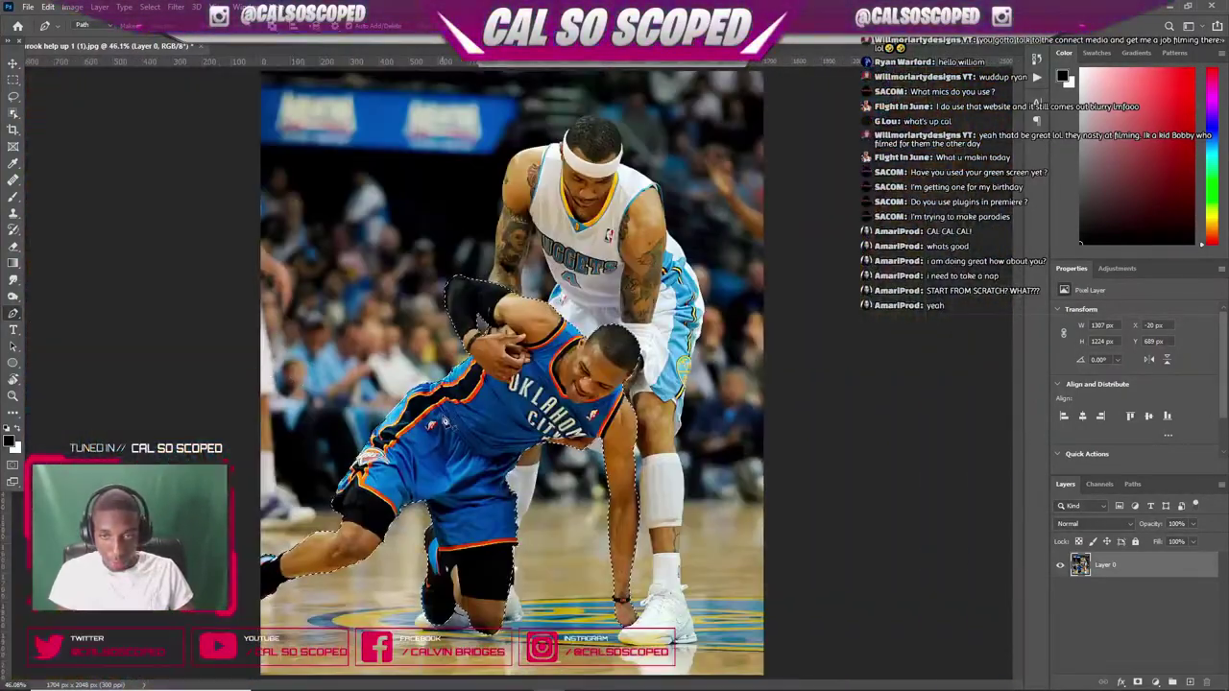
- Mask the photo layer with the player selection and duplicate the masked layer
scroll(445, 423, up, 2)
click(1138, 681)
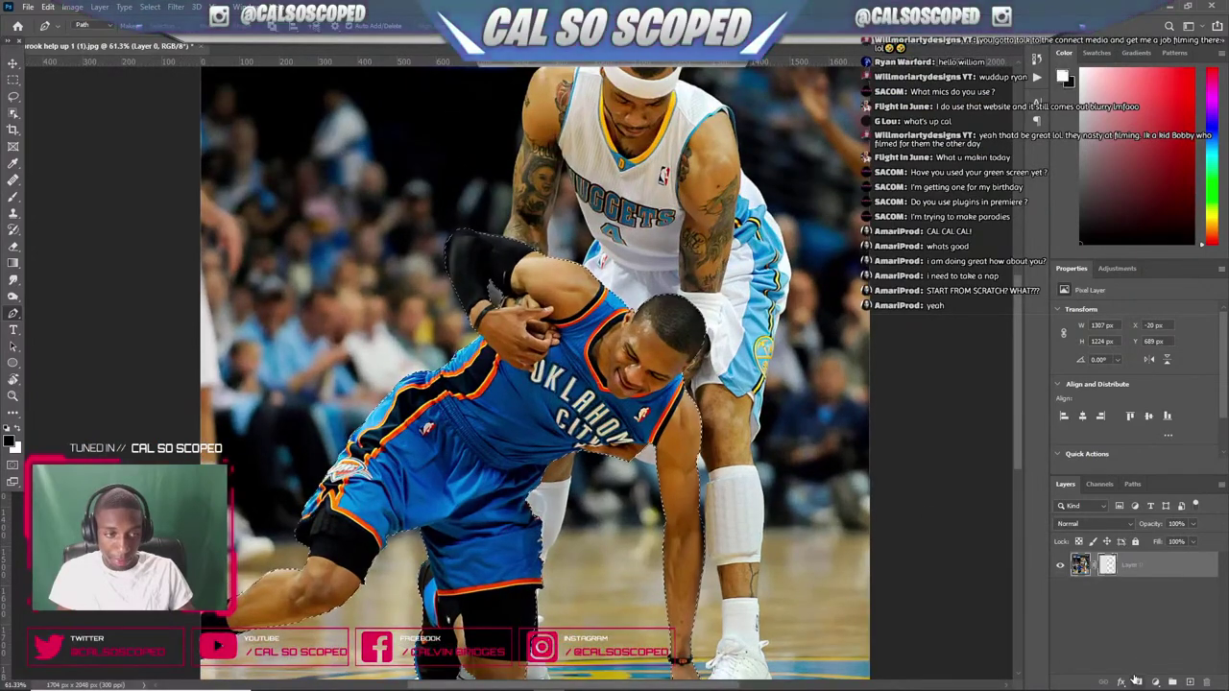
scroll(288, 365, down, 3)
scroll(341, 334, up, 2)
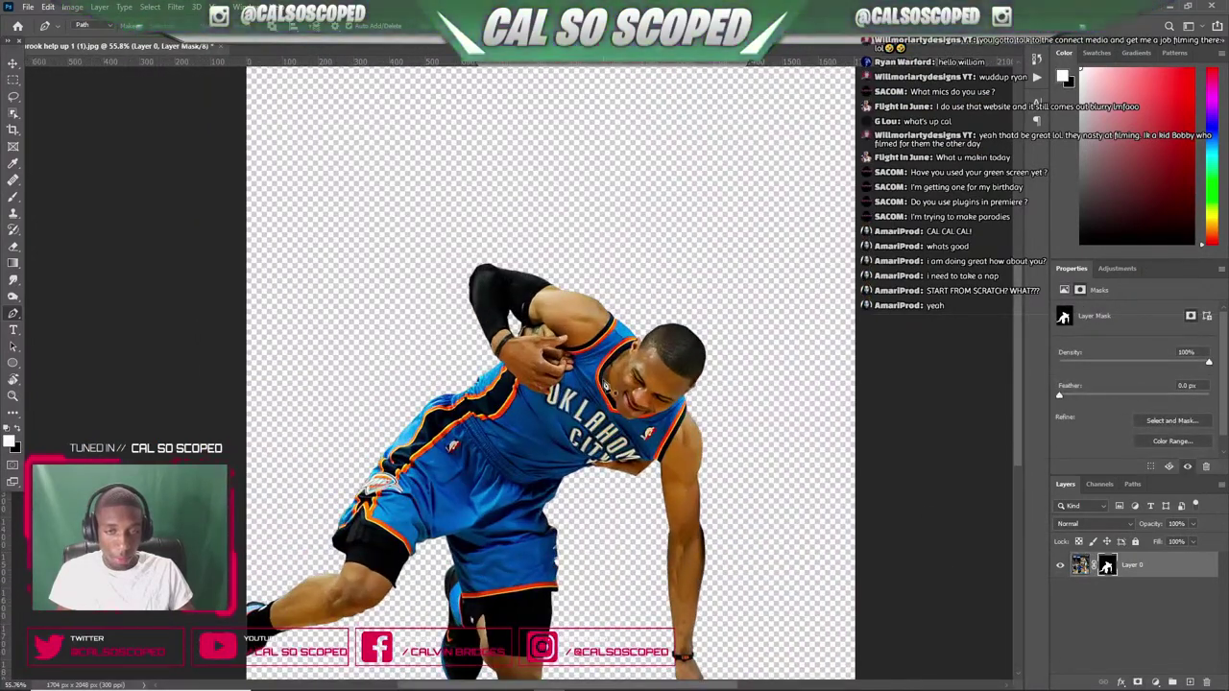
key(ctrl+j)
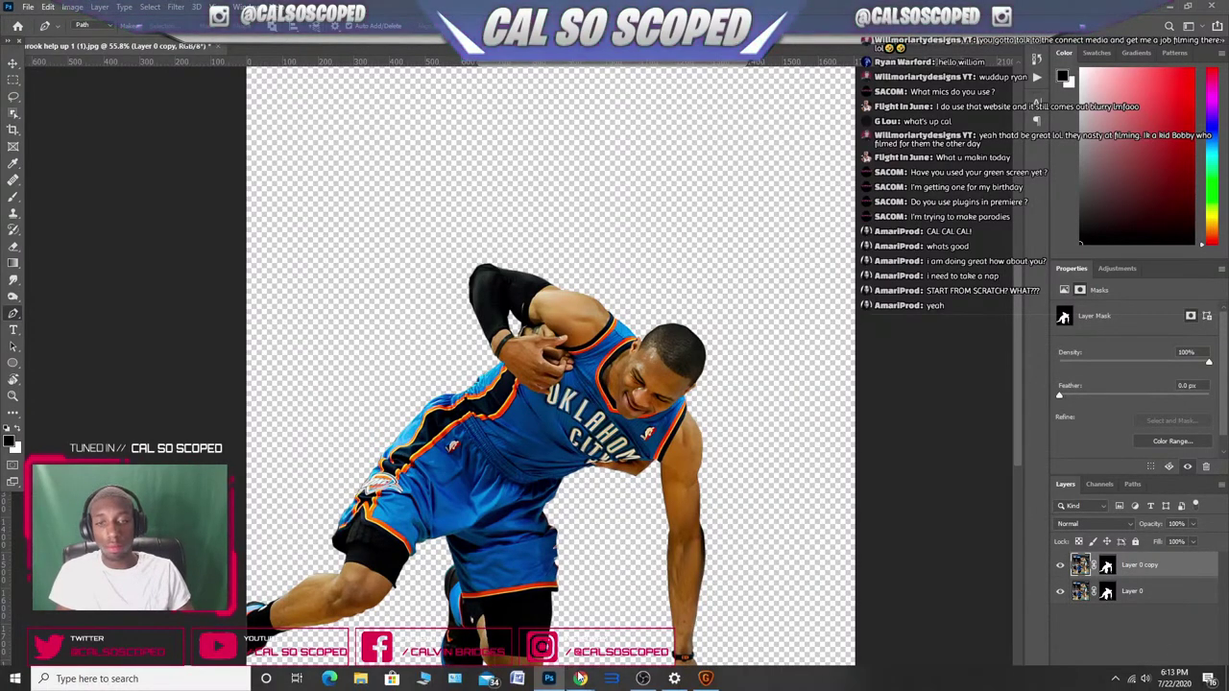
- Switch to the Chrome window with the Getty Images Toronto Raptors v Oklahoma City Thunder photo and place it beside the cutout
mouse_move(579, 679)
mouse_move(582, 633)
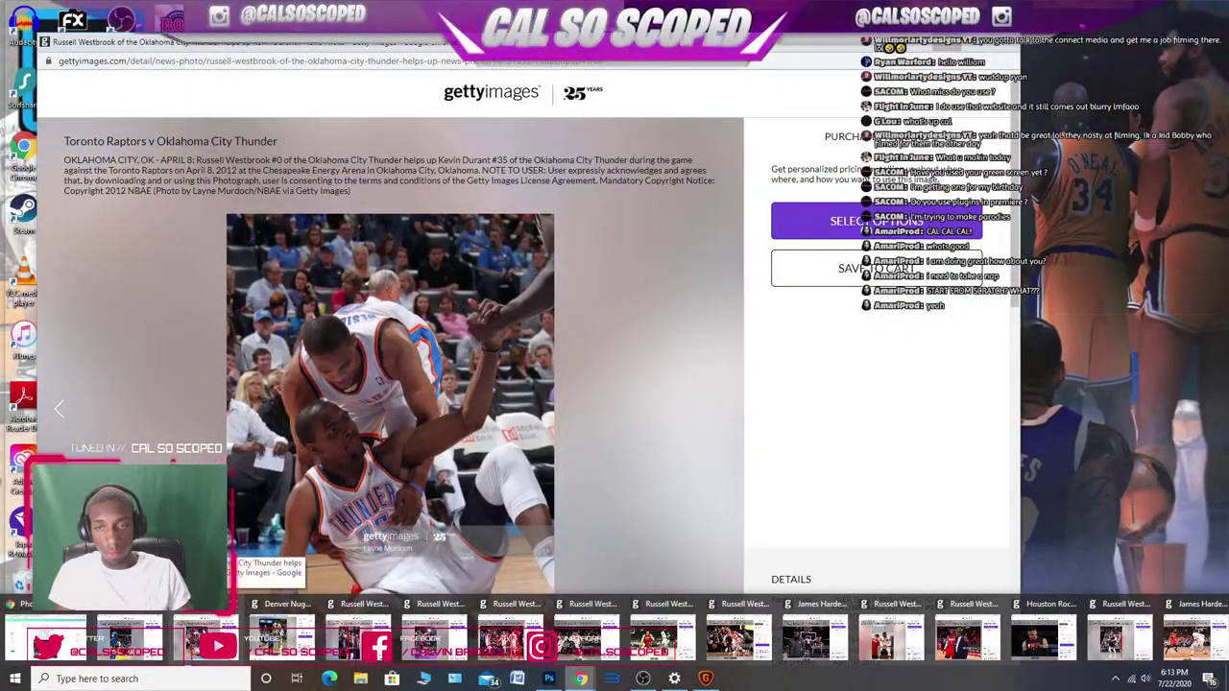
click(208, 634)
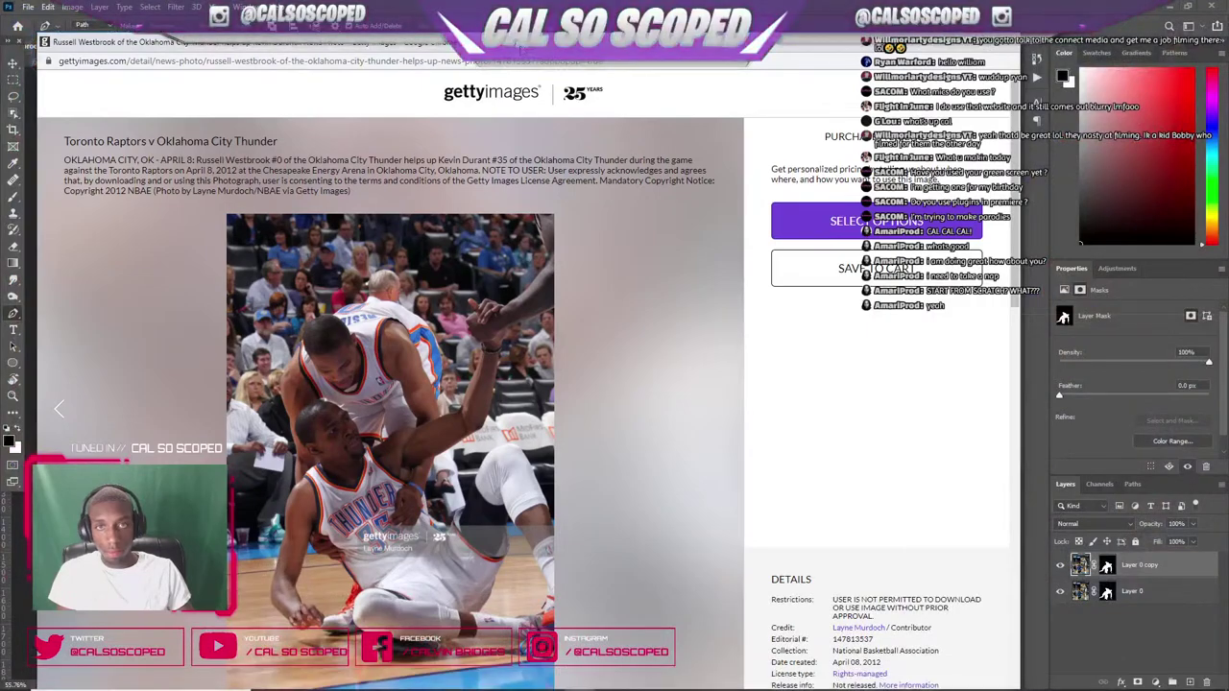
drag(521, 46, 1054, 21)
drag(567, 285, 755, 263)
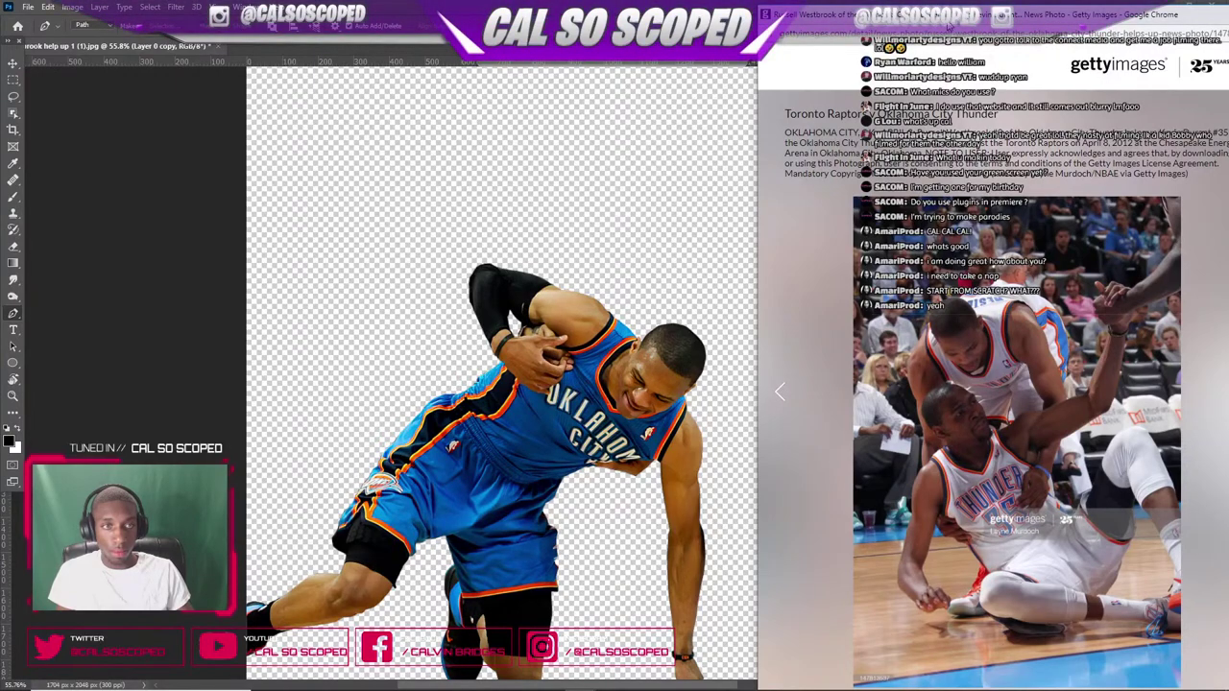
drag(947, 23, 733, 50)
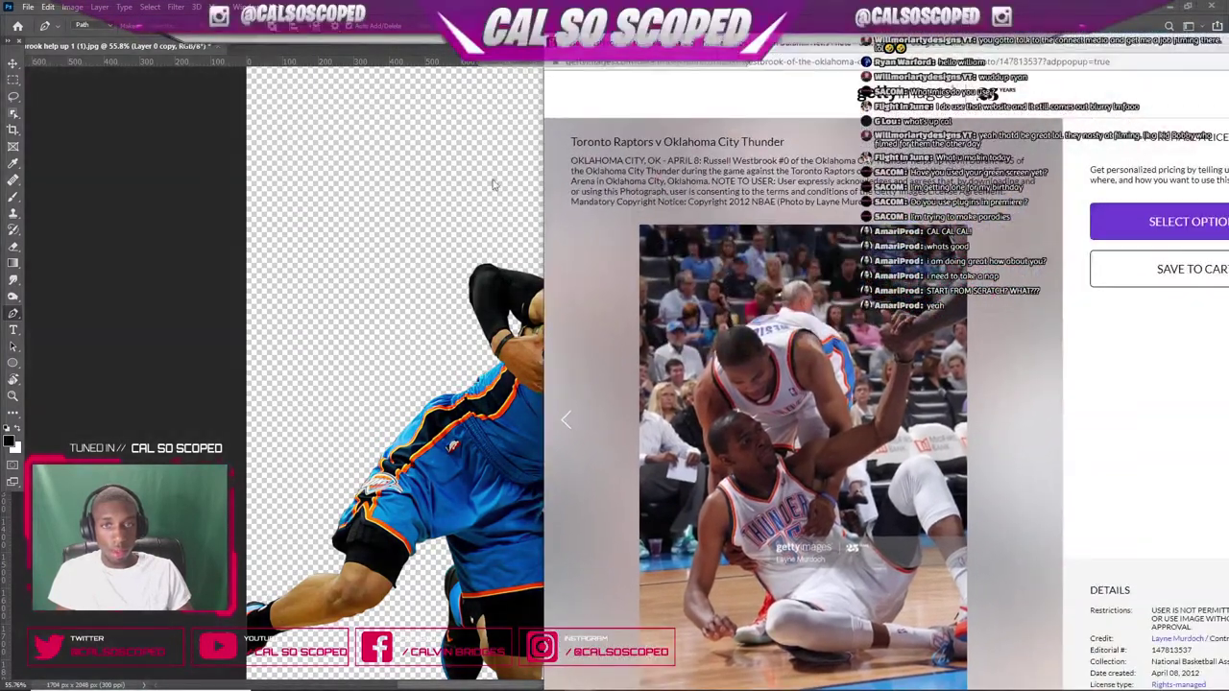
- Copy the address of the Getty Images Toronto Raptors v Oklahoma City Thunder photo page and put its window away
drag(548, 259, 781, 307)
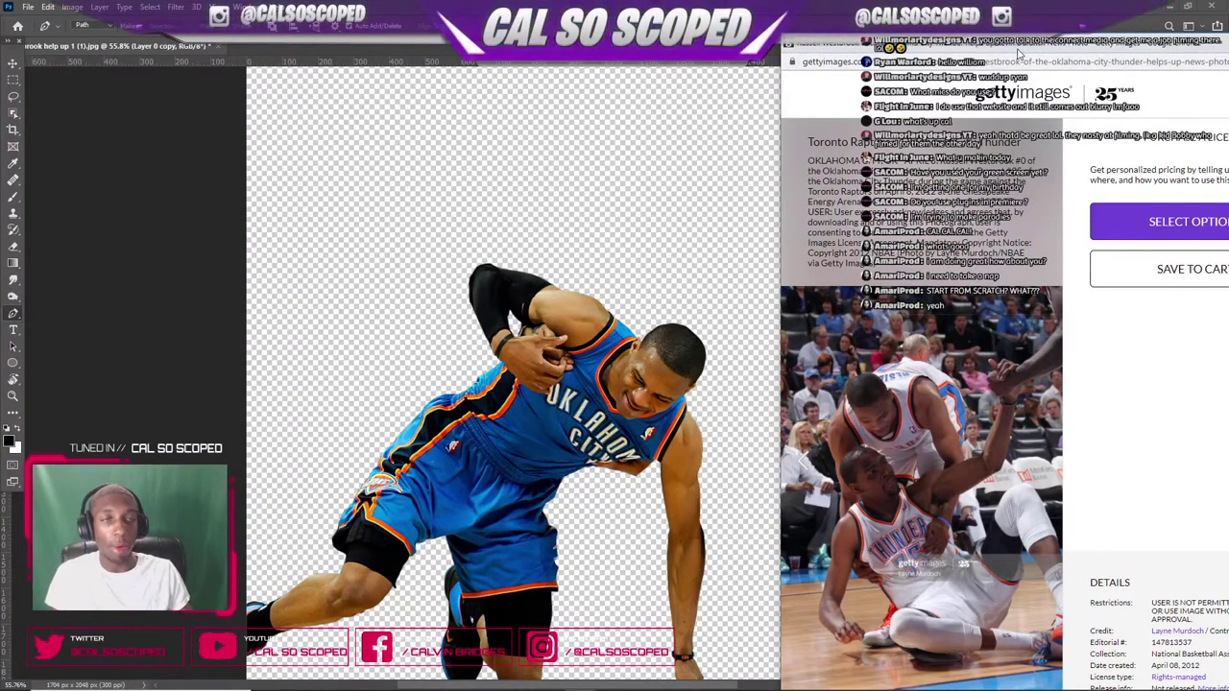
drag(1017, 48, 968, 36)
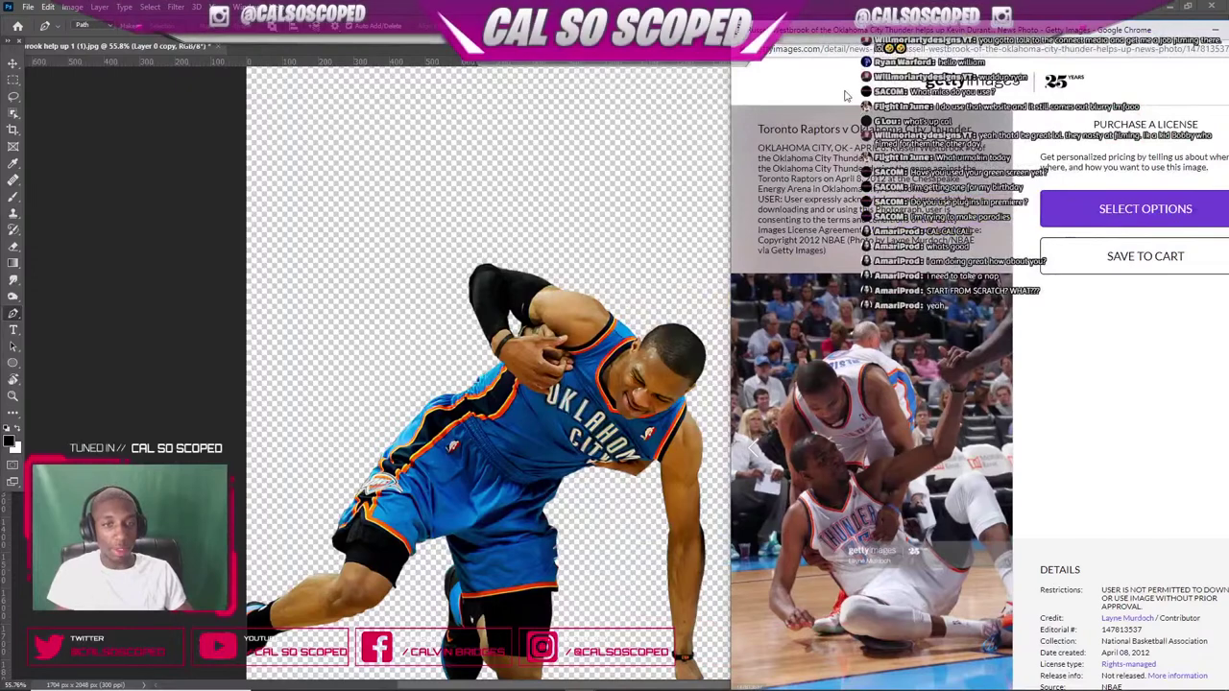
click(787, 48)
right_click(779, 48)
click(789, 96)
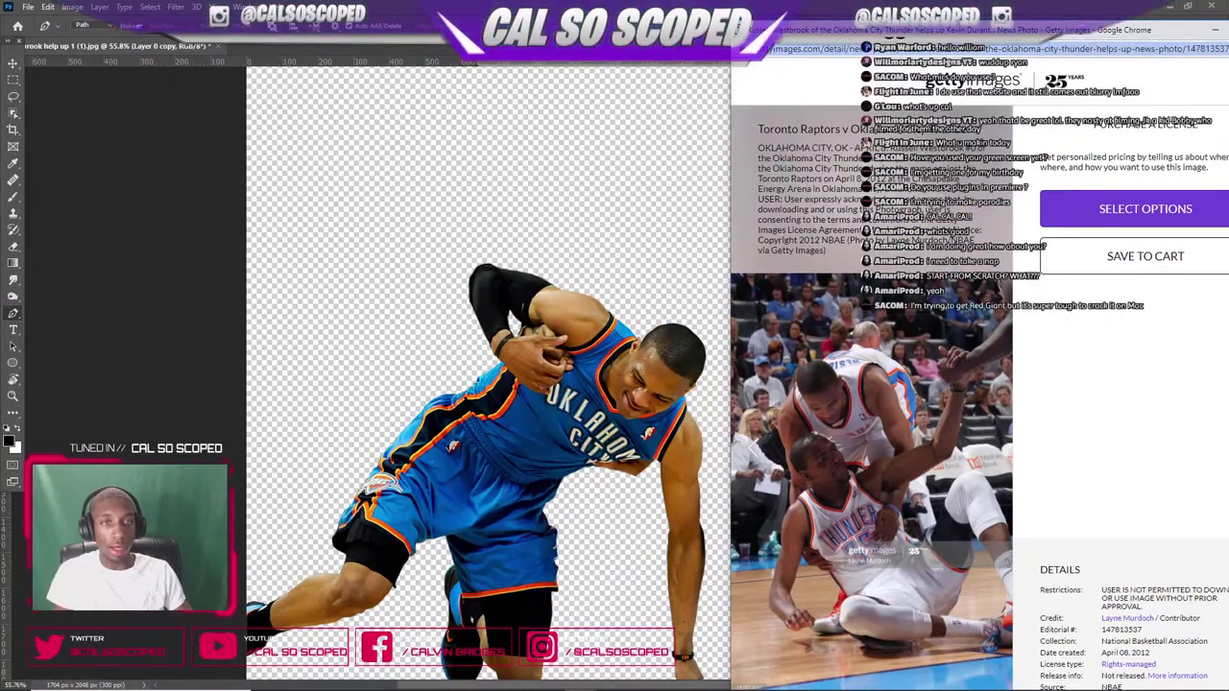
drag(989, 29, 661, 41)
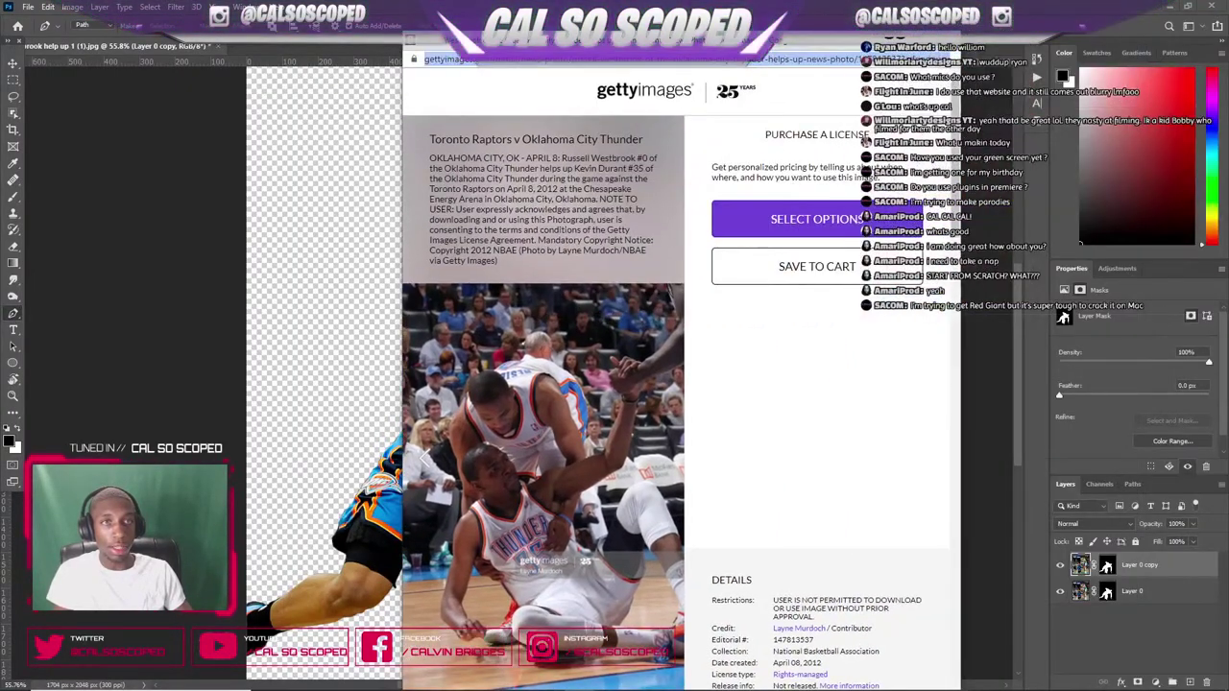
click(851, 40)
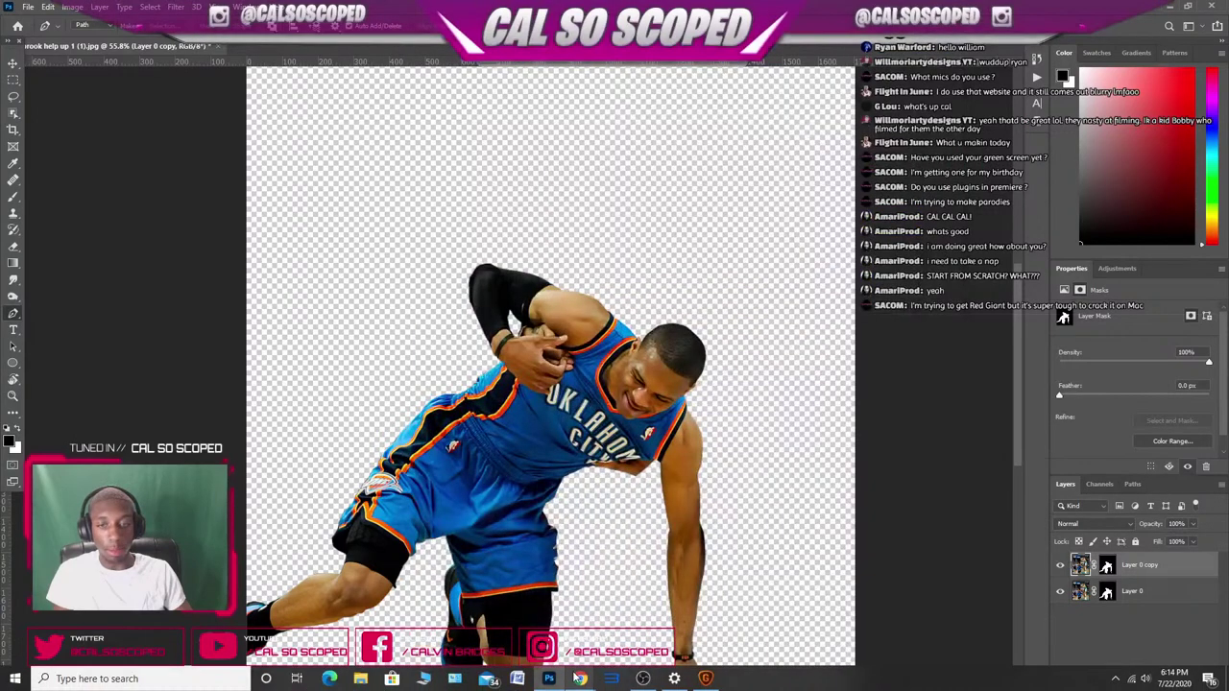
- Switch to the downloader.la site in Chrome and go back to its tool list to open the Gettyimages downloader
click(43, 634)
scroll(510, 401, down, 8)
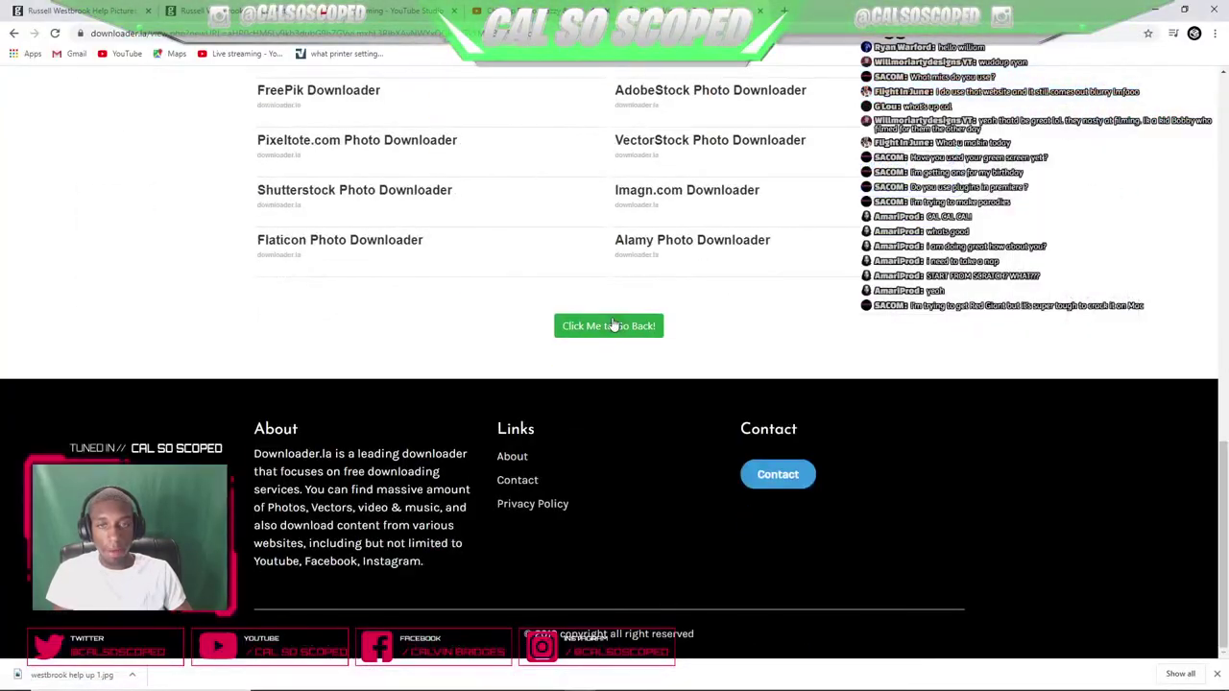
click(612, 325)
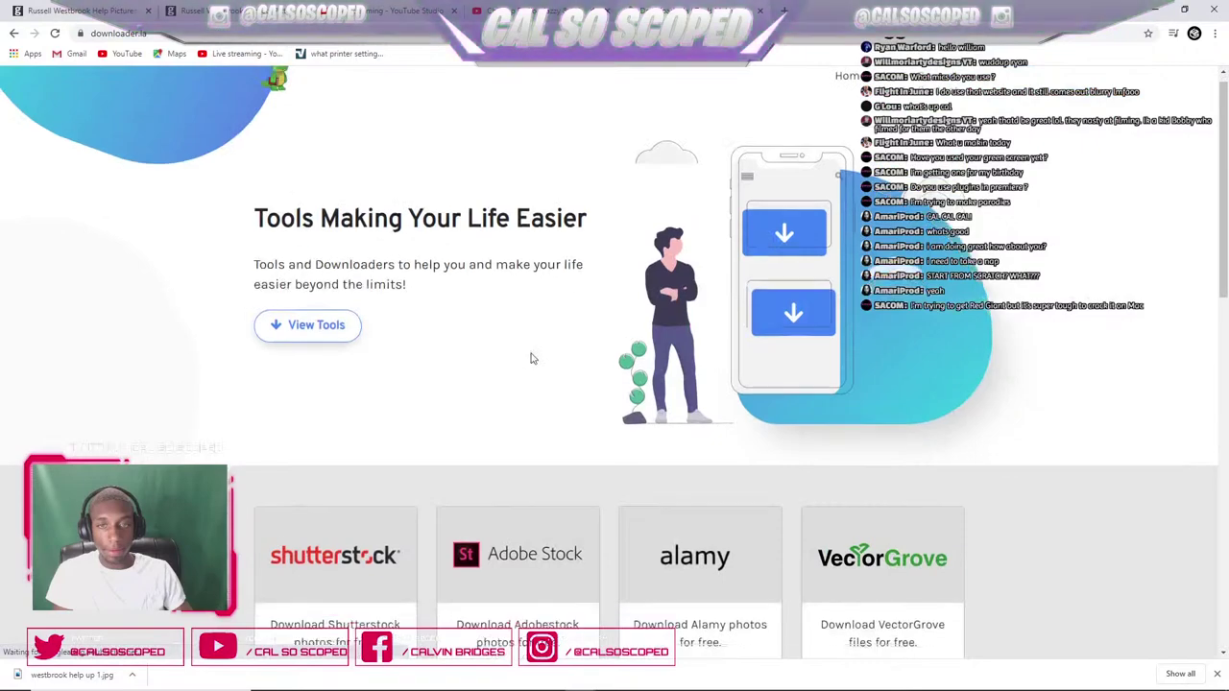
scroll(529, 356, down, 4)
click(341, 524)
scroll(393, 166, down, 1)
- Submit the copied Getty photo URL to the Gettyimages downloader and open the generated download page
click(387, 252)
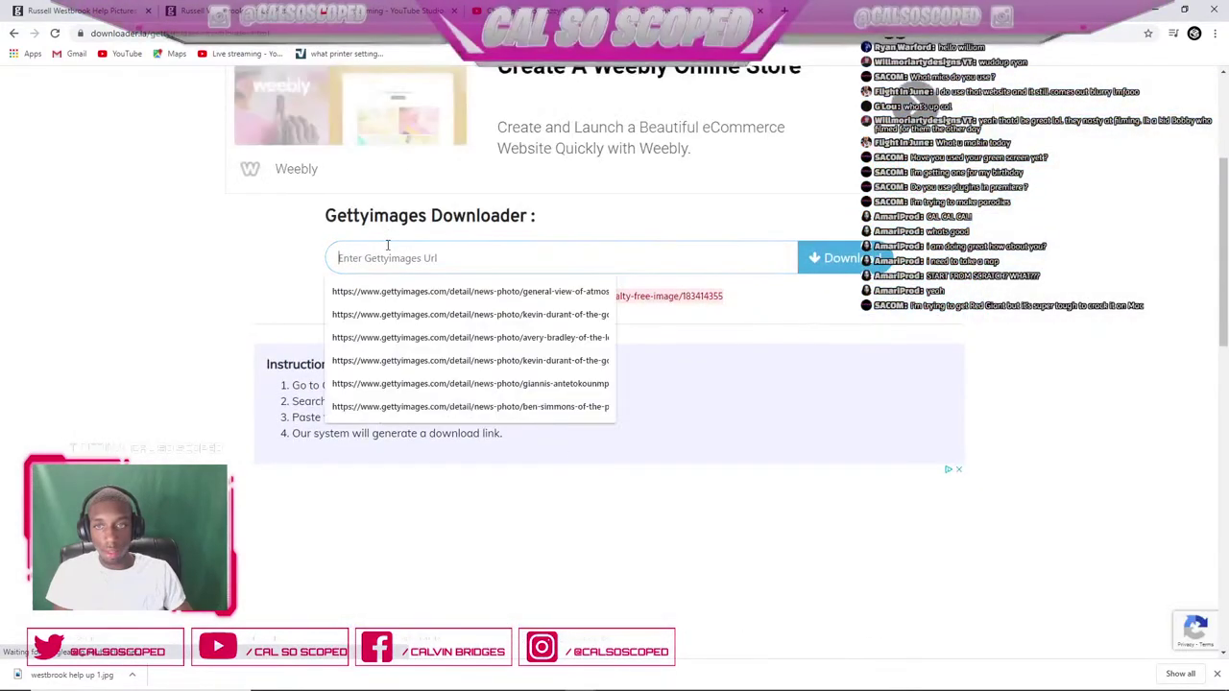
right_click(397, 248)
click(412, 323)
click(816, 257)
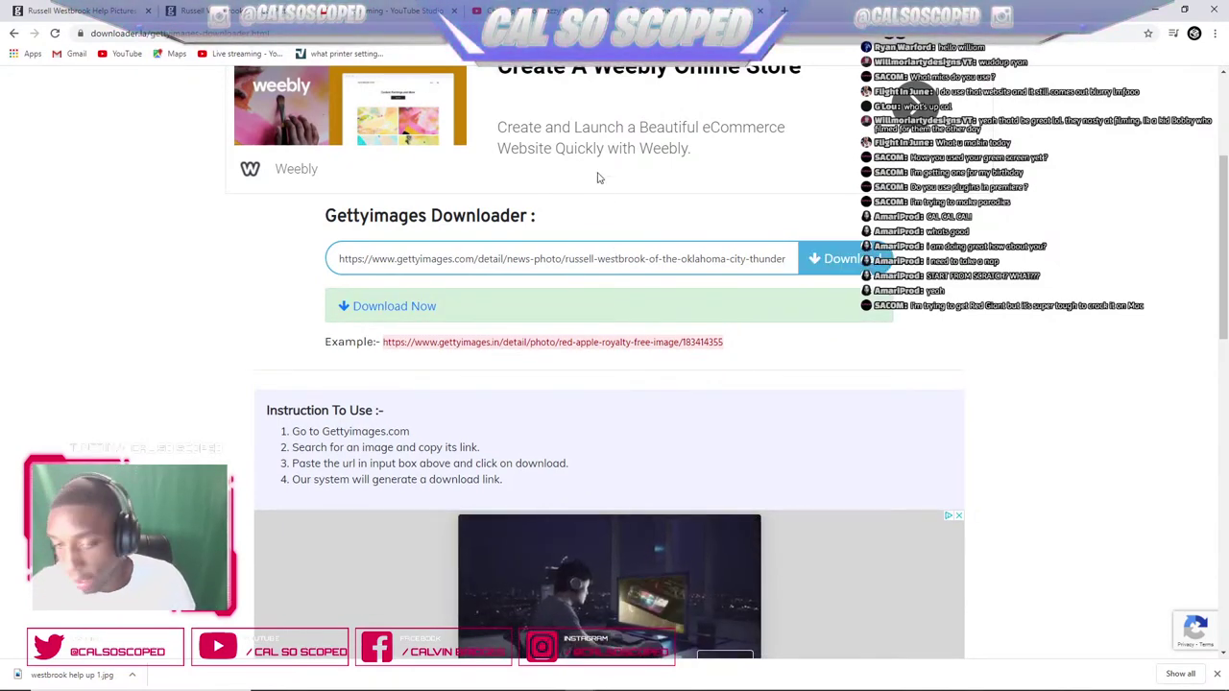
scroll(595, 182, down, 2)
click(397, 113)
scroll(431, 170, down, 2)
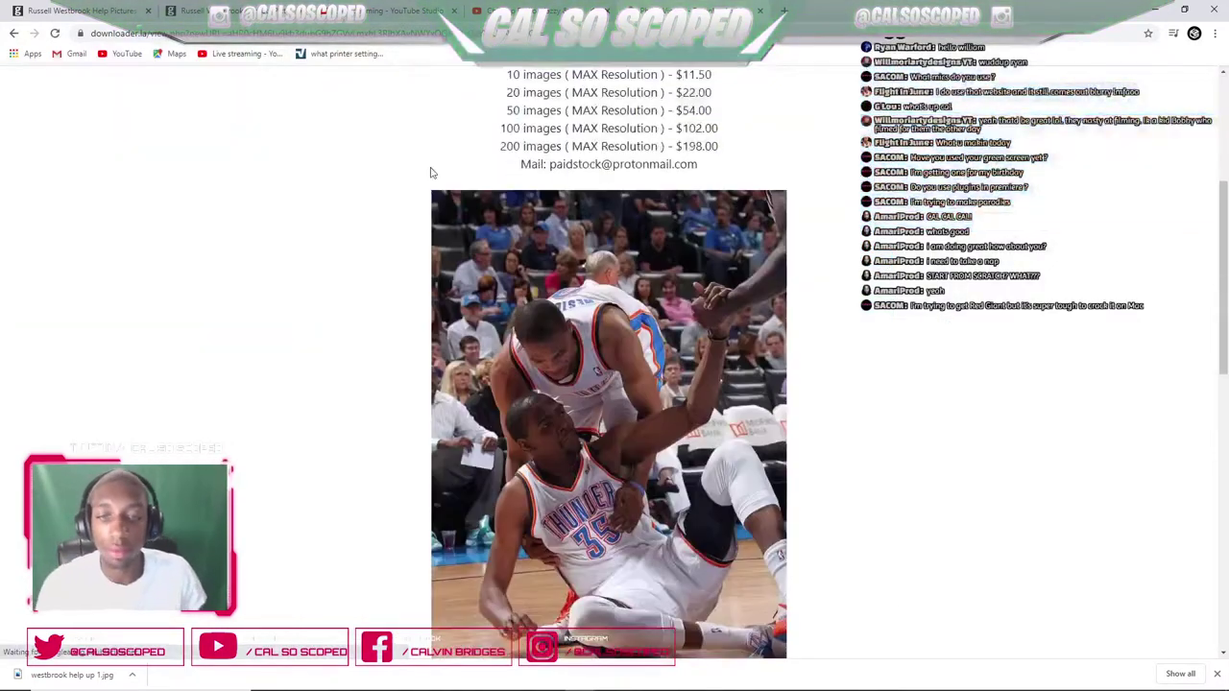
- Save the Thunder photo as the JPEG "westbrook help up 2" in the base photos folder
right_click(597, 429)
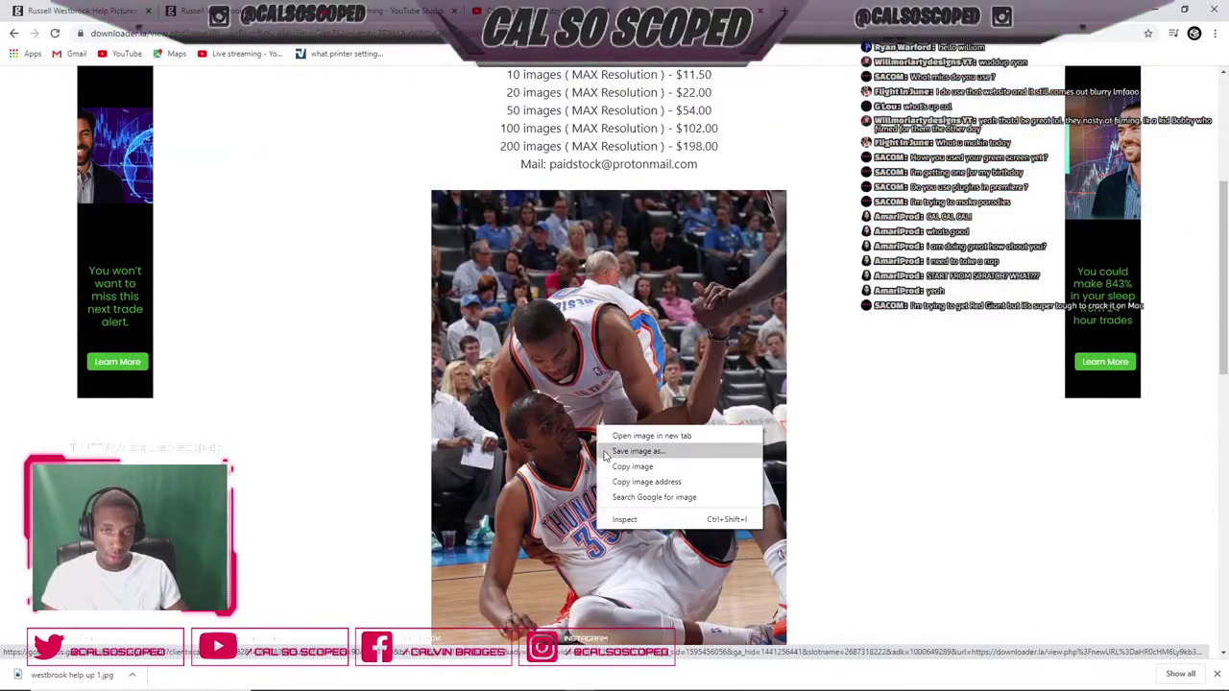
click(603, 447)
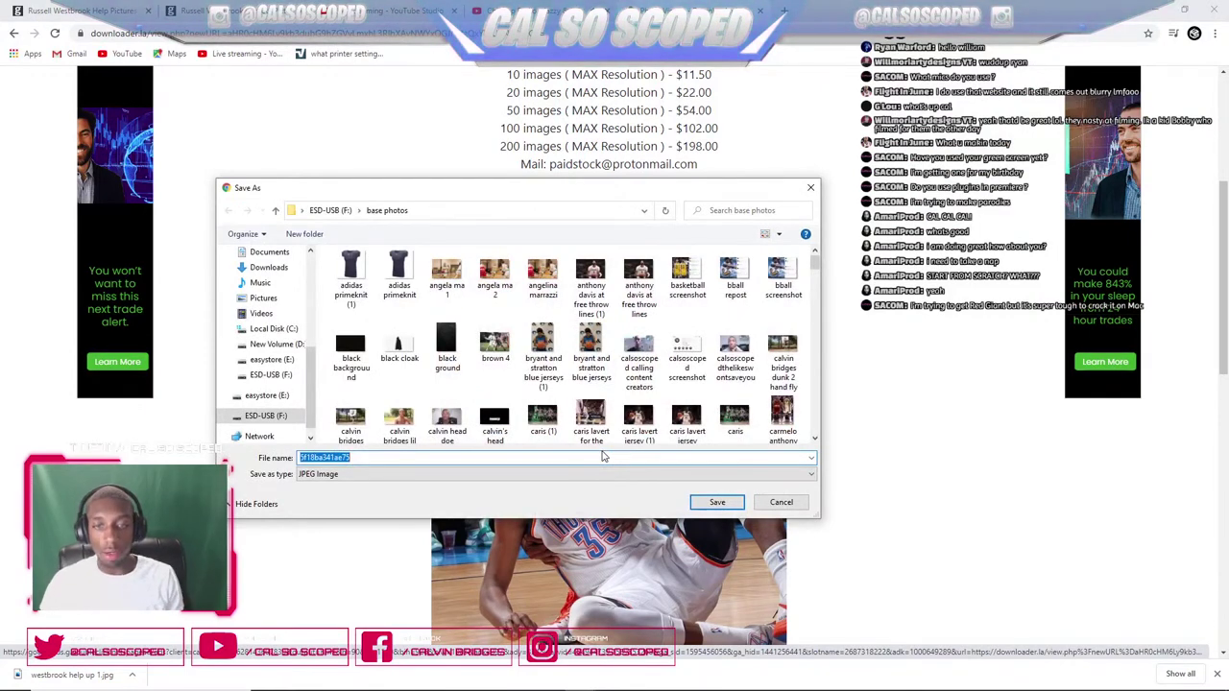
text(westb)
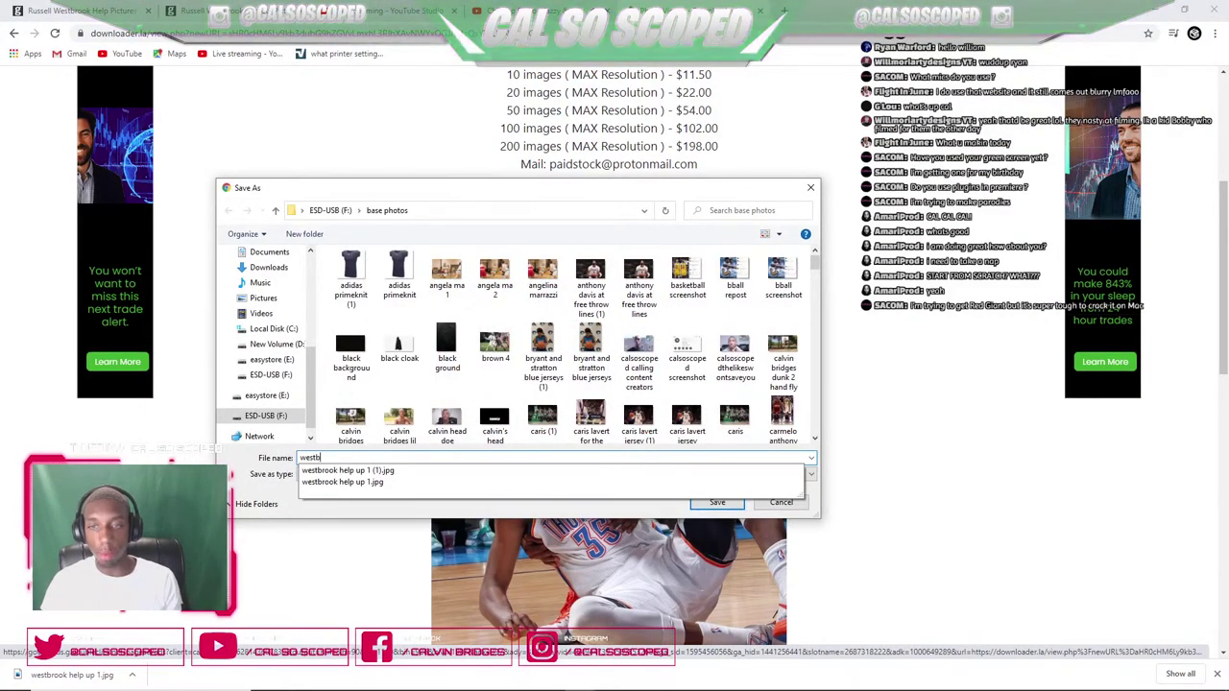
text(rook help up 2)
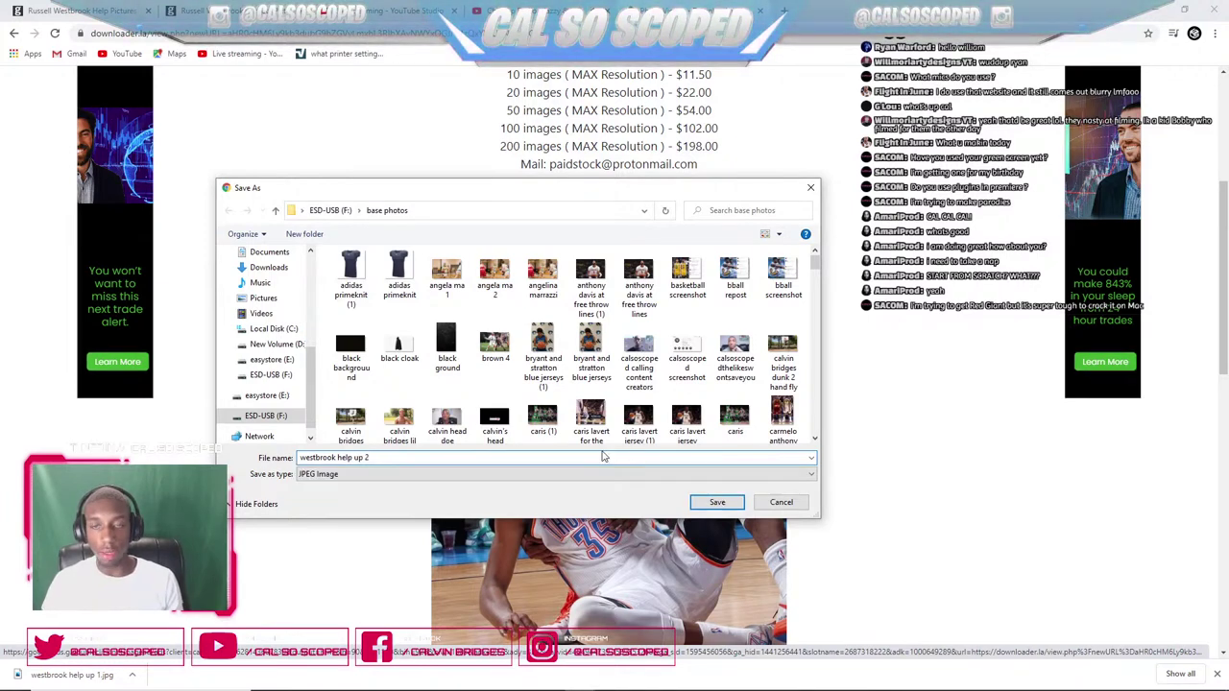
key(Return)
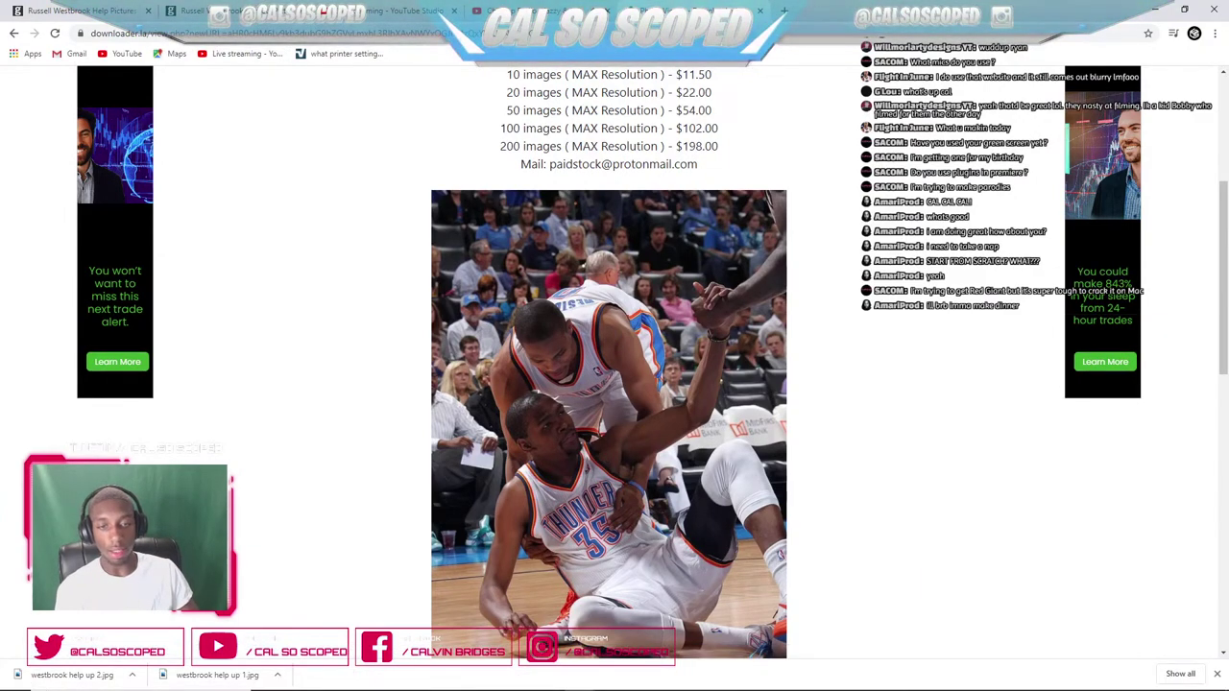
- Switch to Topaz Gigapixel AI, replace the finished image with westbrook help up 2.jpg and start its 2x upscale
click(707, 679)
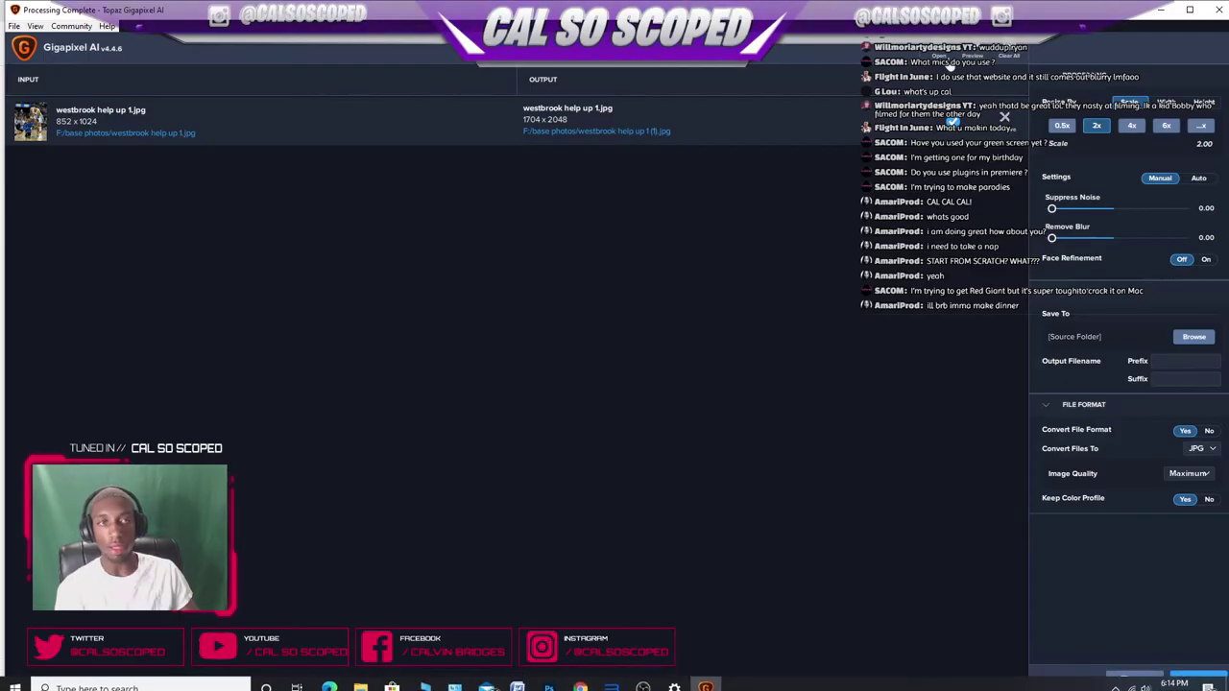
click(1001, 130)
click(934, 56)
text(west)
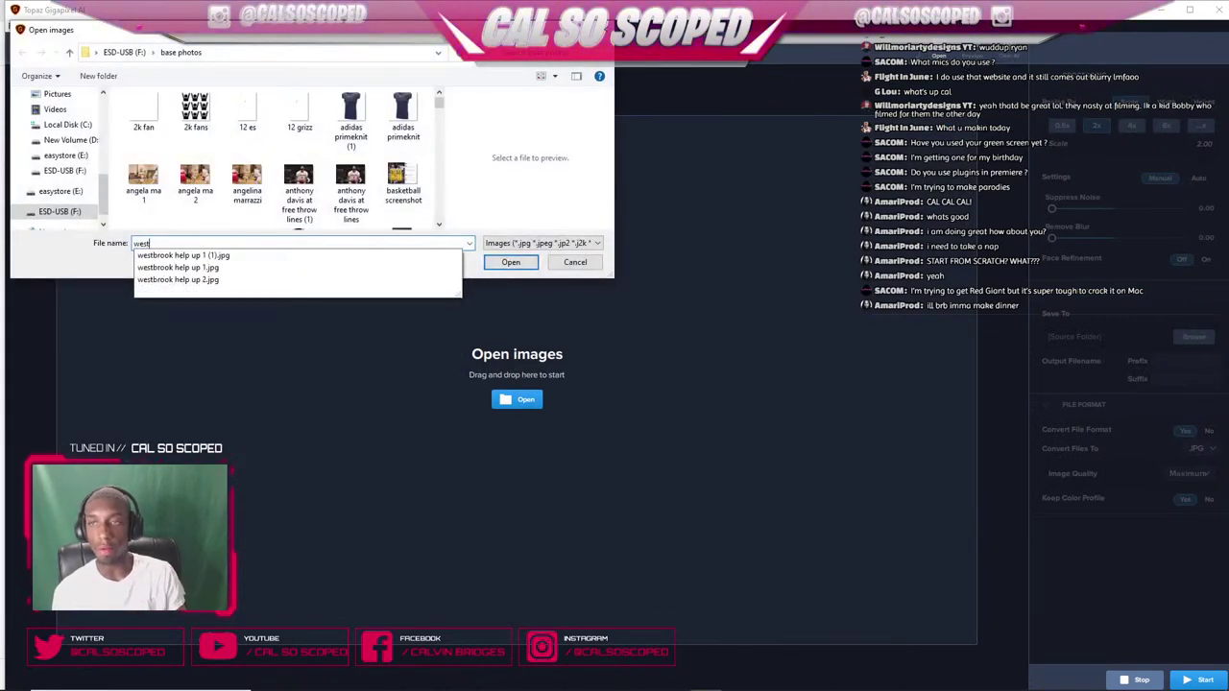
key(Down)
key(Down)
key(Down)
key(Return)
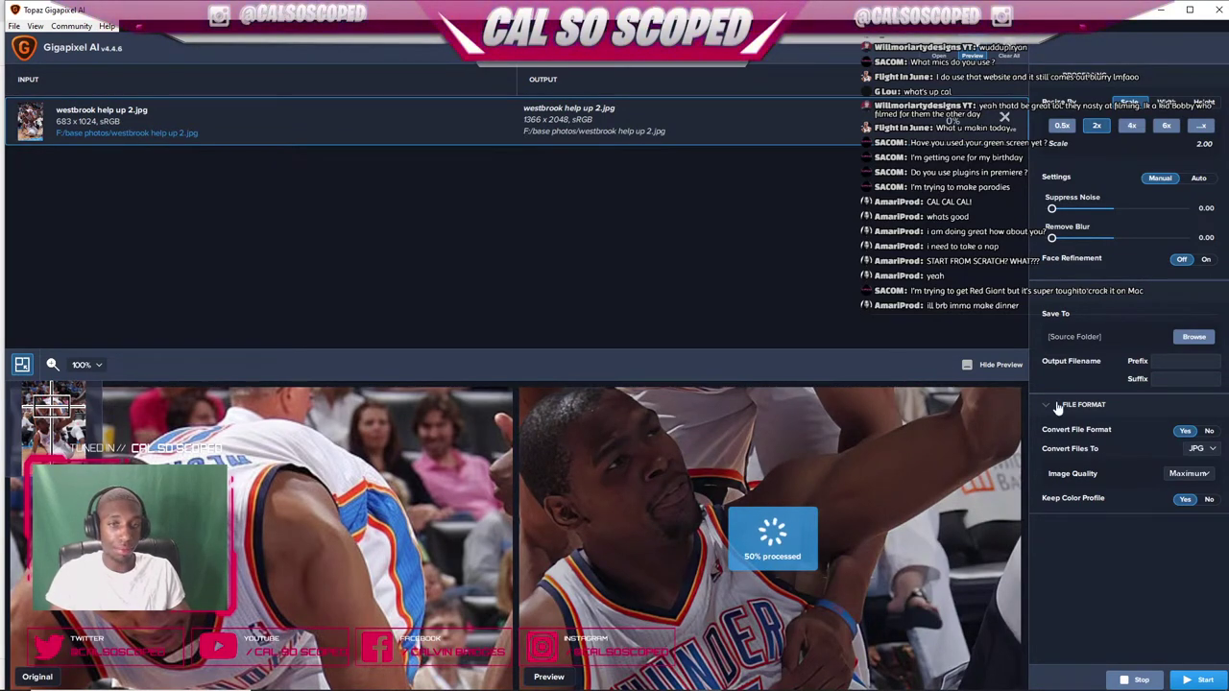
click(1198, 678)
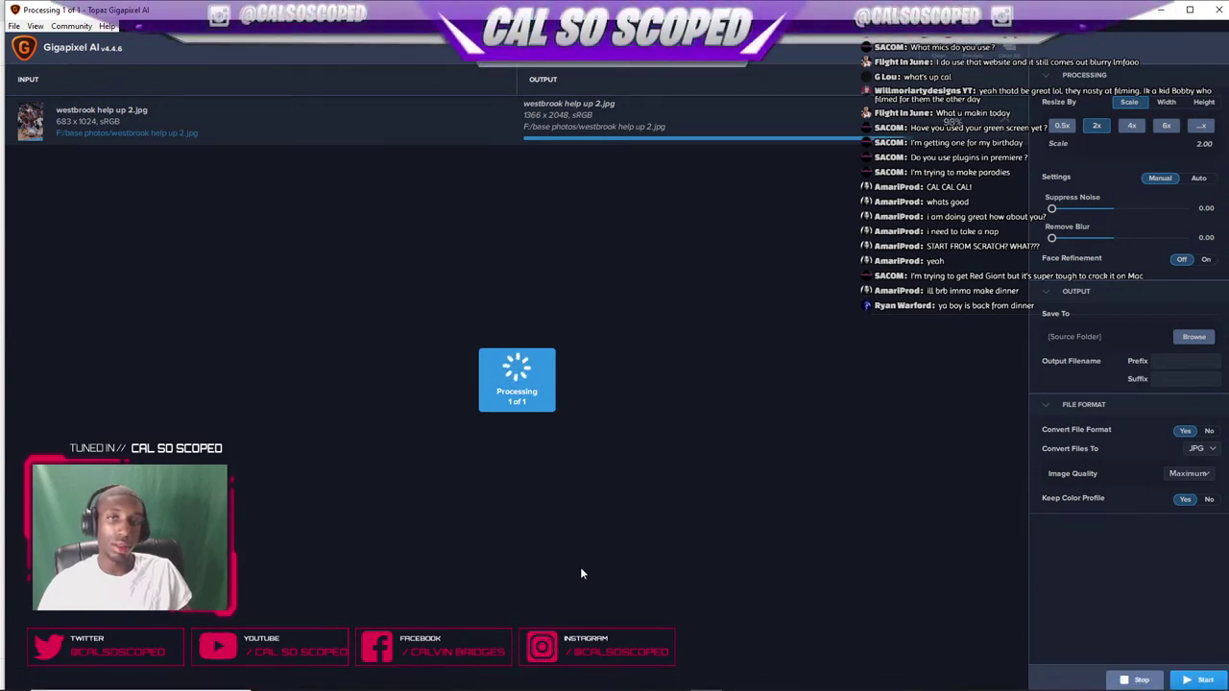
click(1159, 10)
click(543, 672)
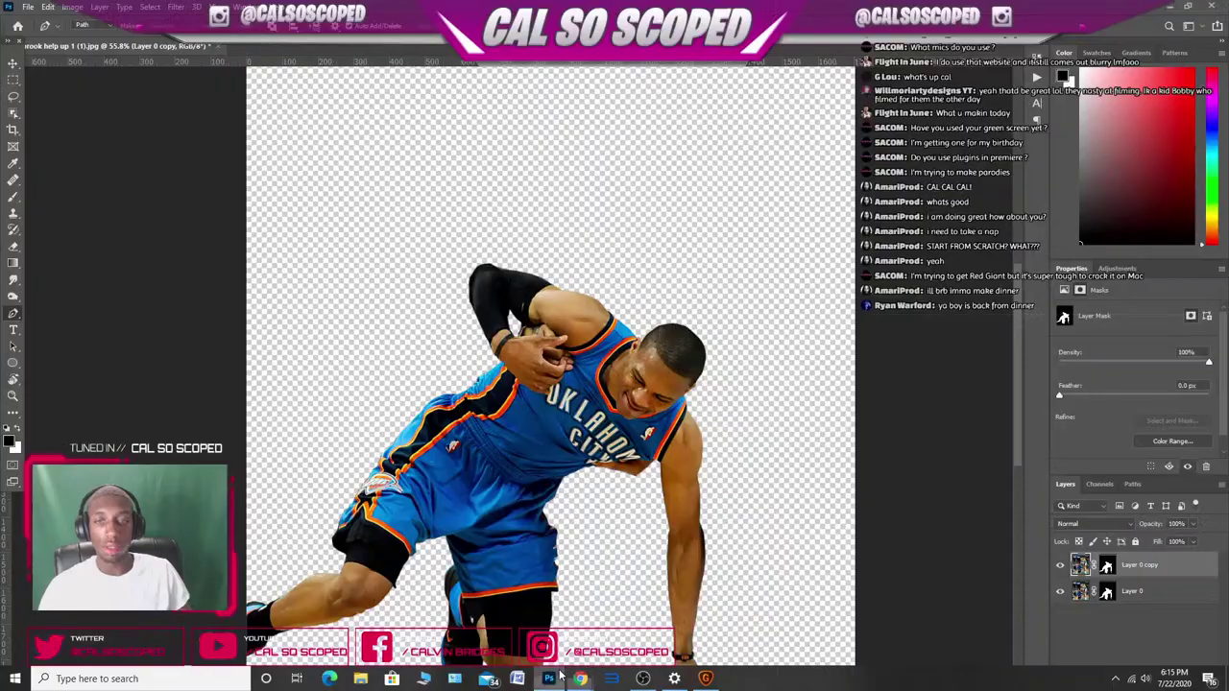
click(28, 6)
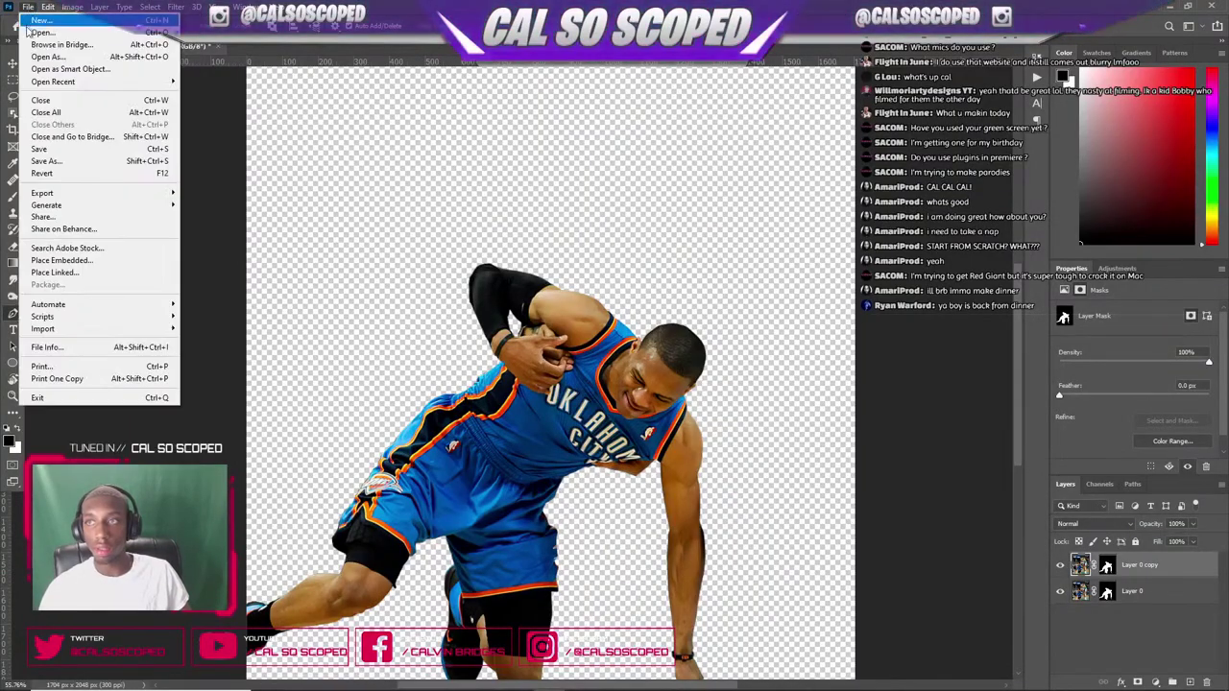
click(30, 32)
text(russell)
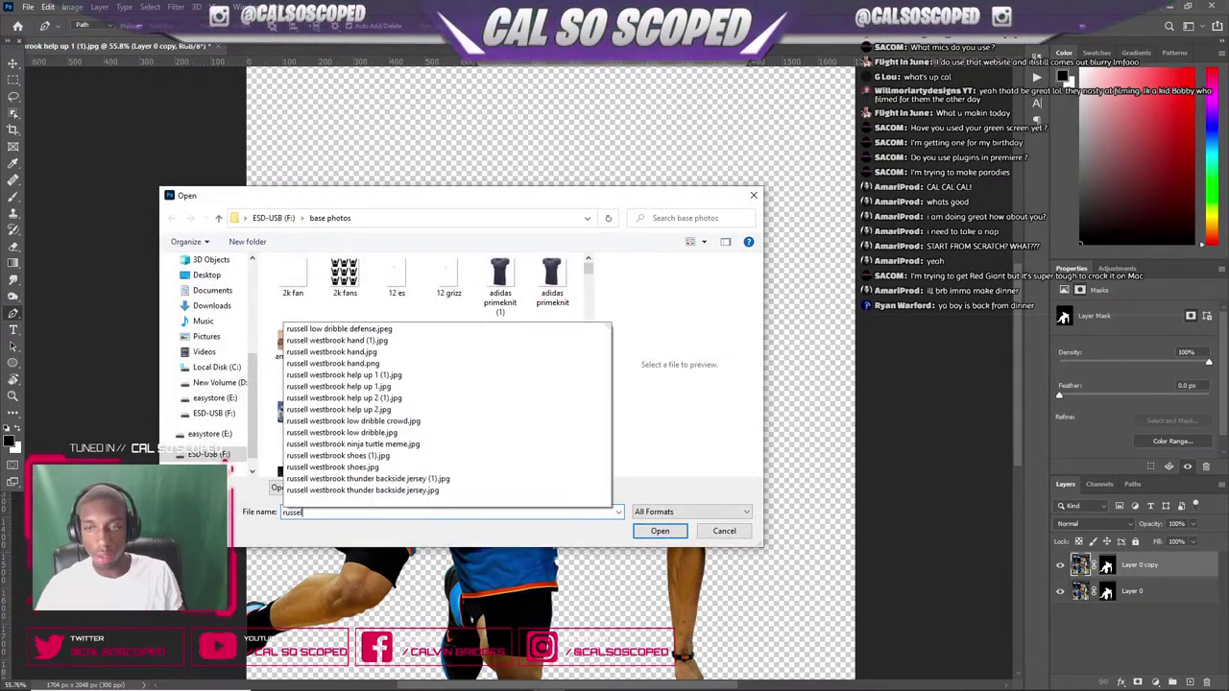
key(Down)
key(Down)
key(Down)
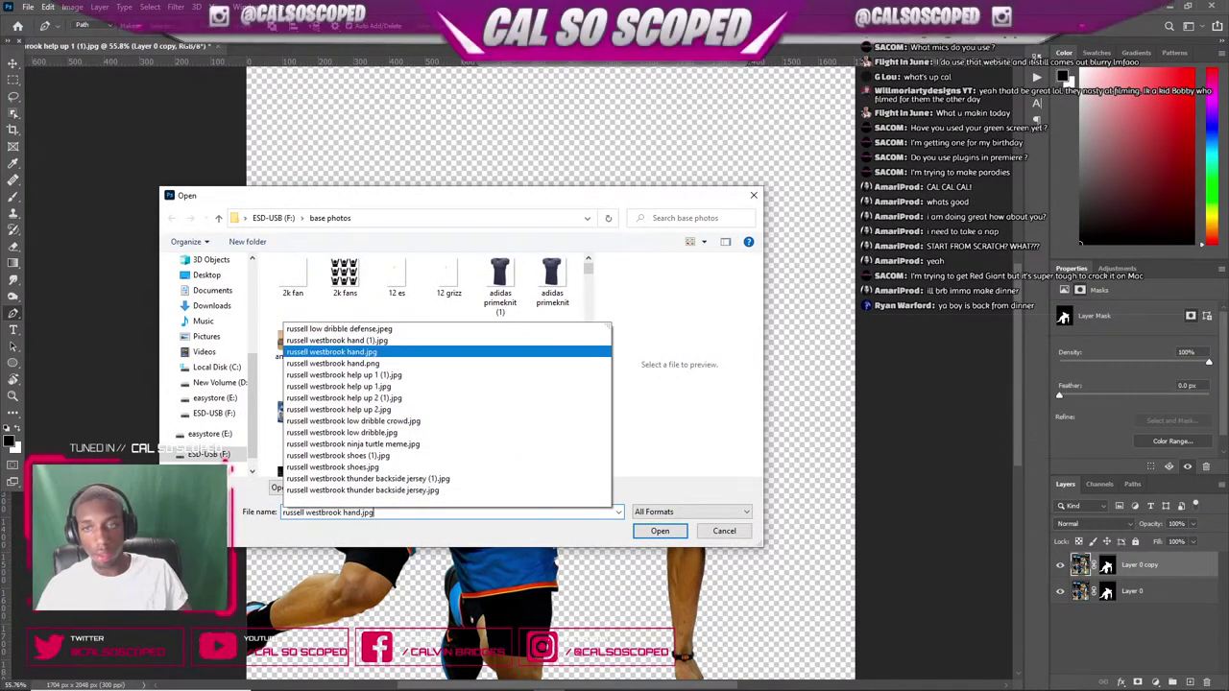
click(752, 526)
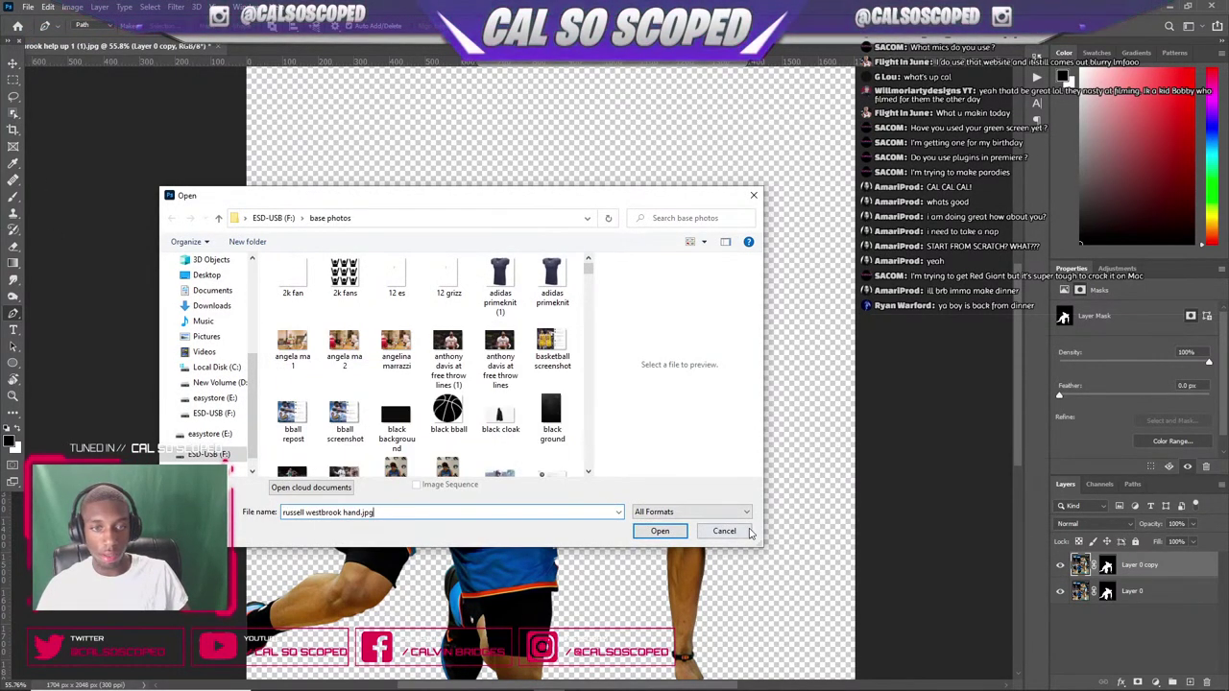
click(743, 529)
- Check the upscale in Gigapixel AI, return to Photoshop and open westbrook help up 2 (1).jpg
click(708, 679)
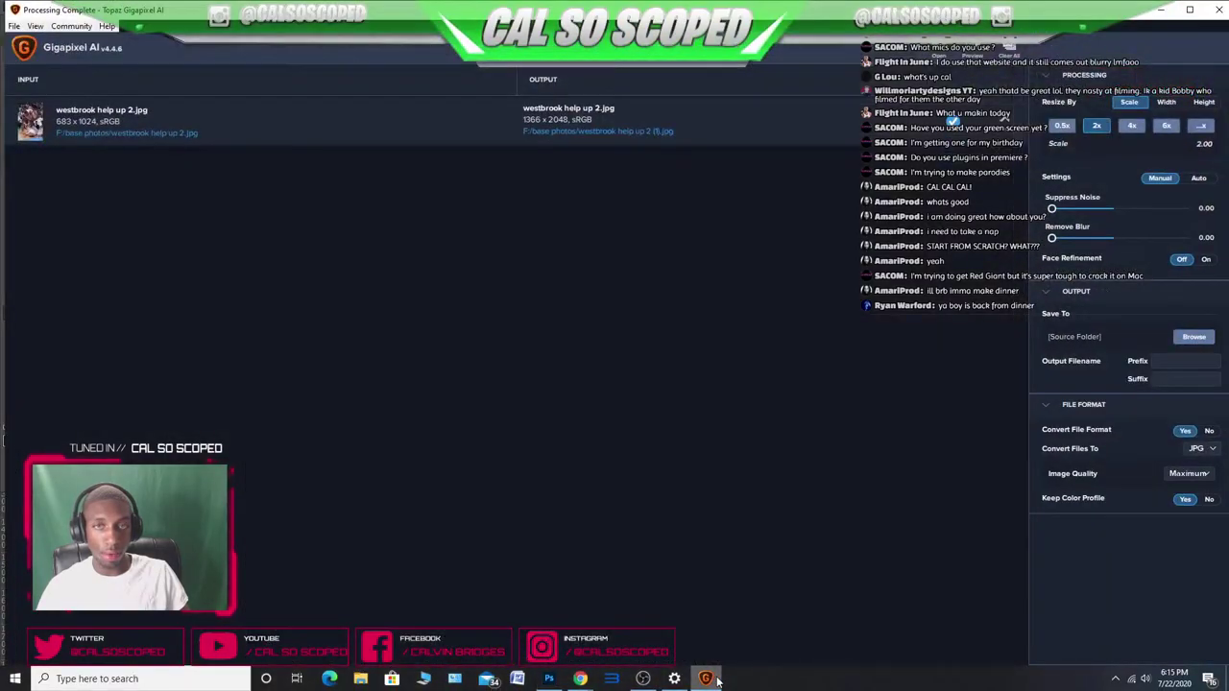
click(1123, 6)
click(28, 6)
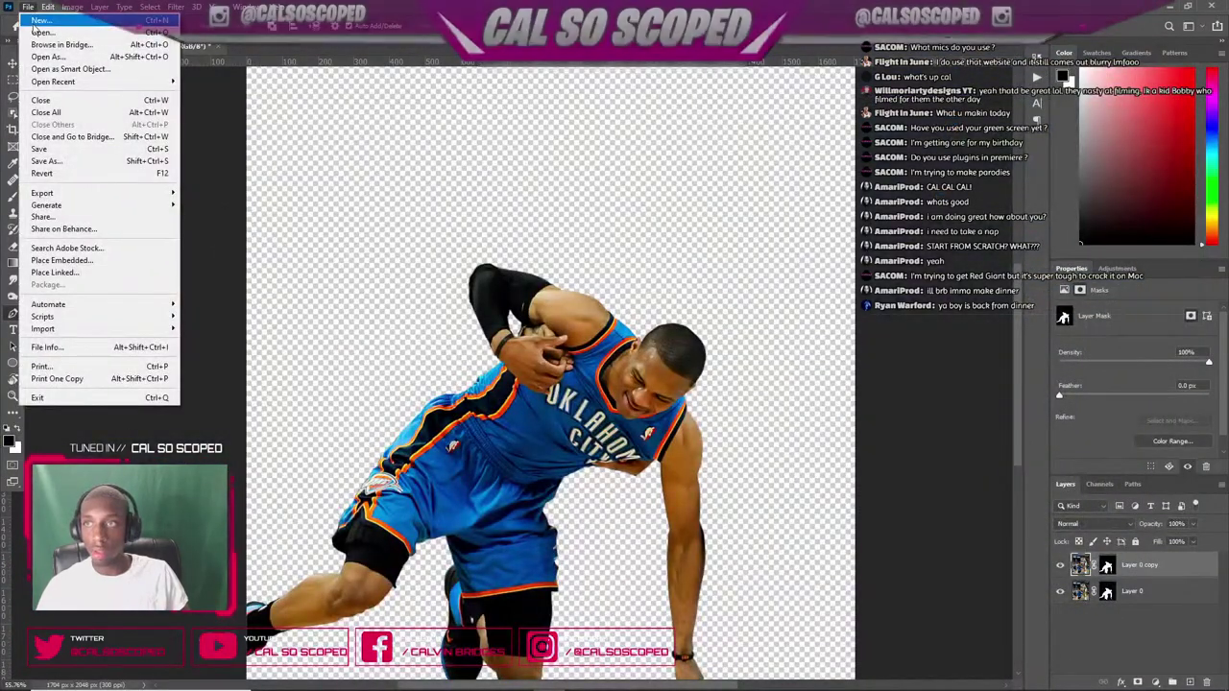
click(36, 33)
text(west)
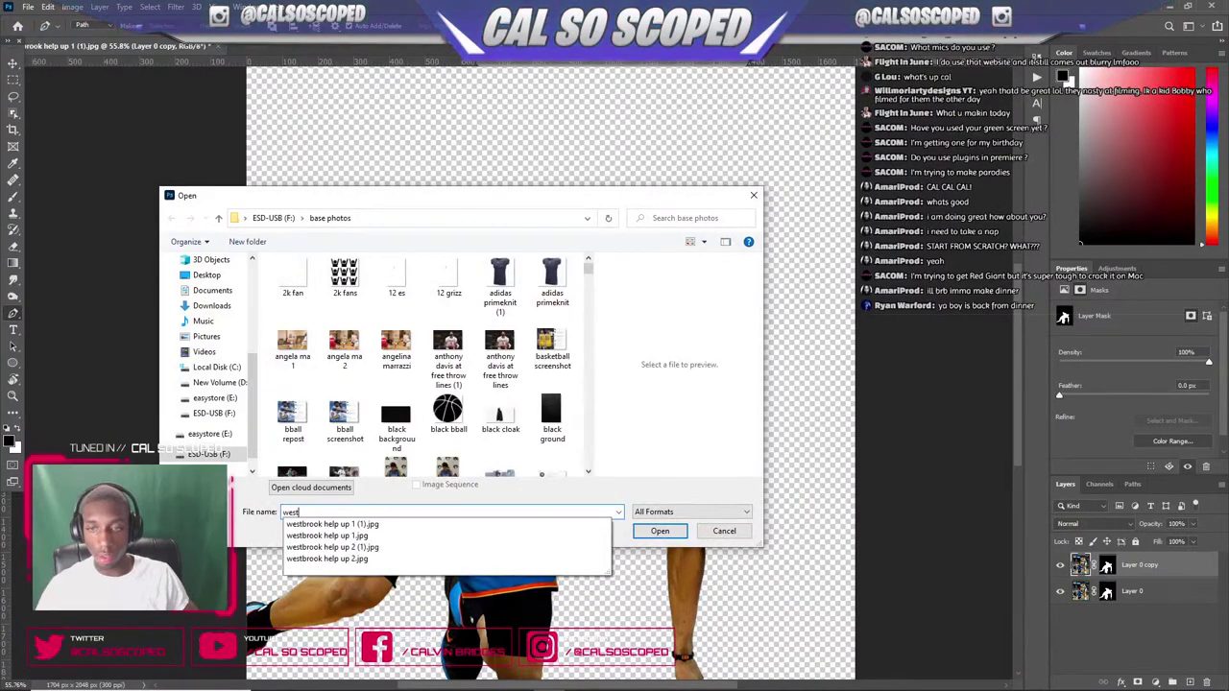
key(Down)
key(Down)
key(Down)
key(Return)
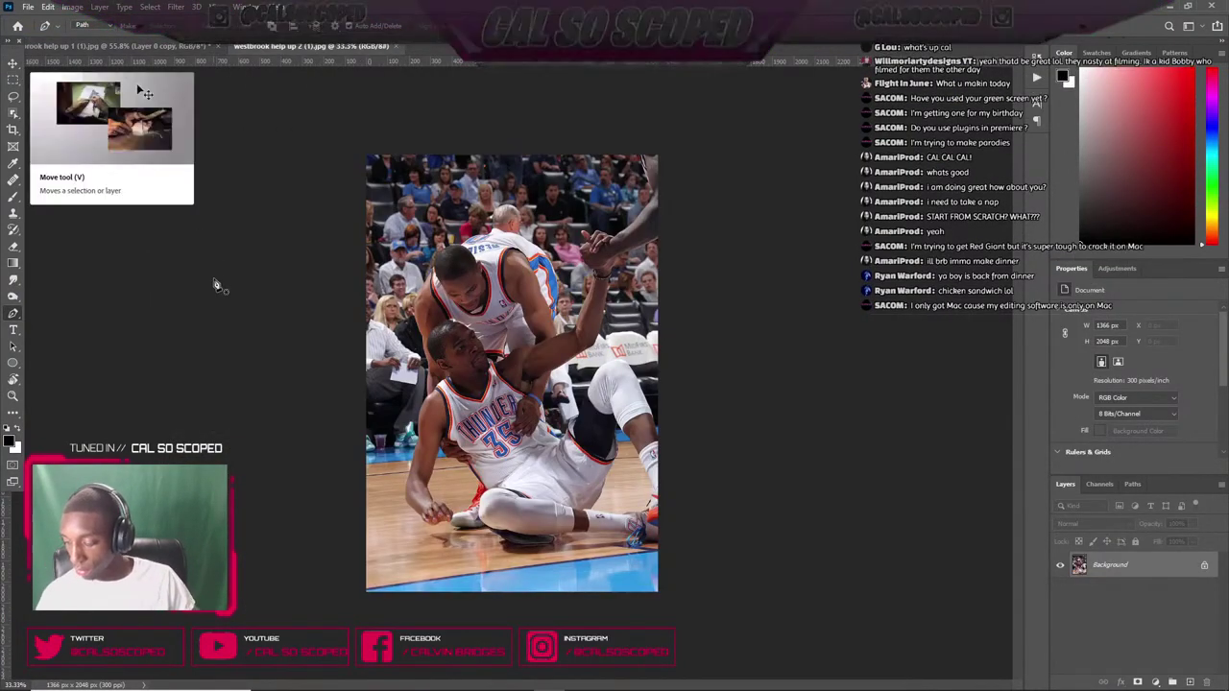
- Examine the two Thunder players in the new photo and compare them with the cutout in the other document
scroll(590, 401, up, 3)
scroll(585, 392, down, 3)
scroll(555, 355, up, 3)
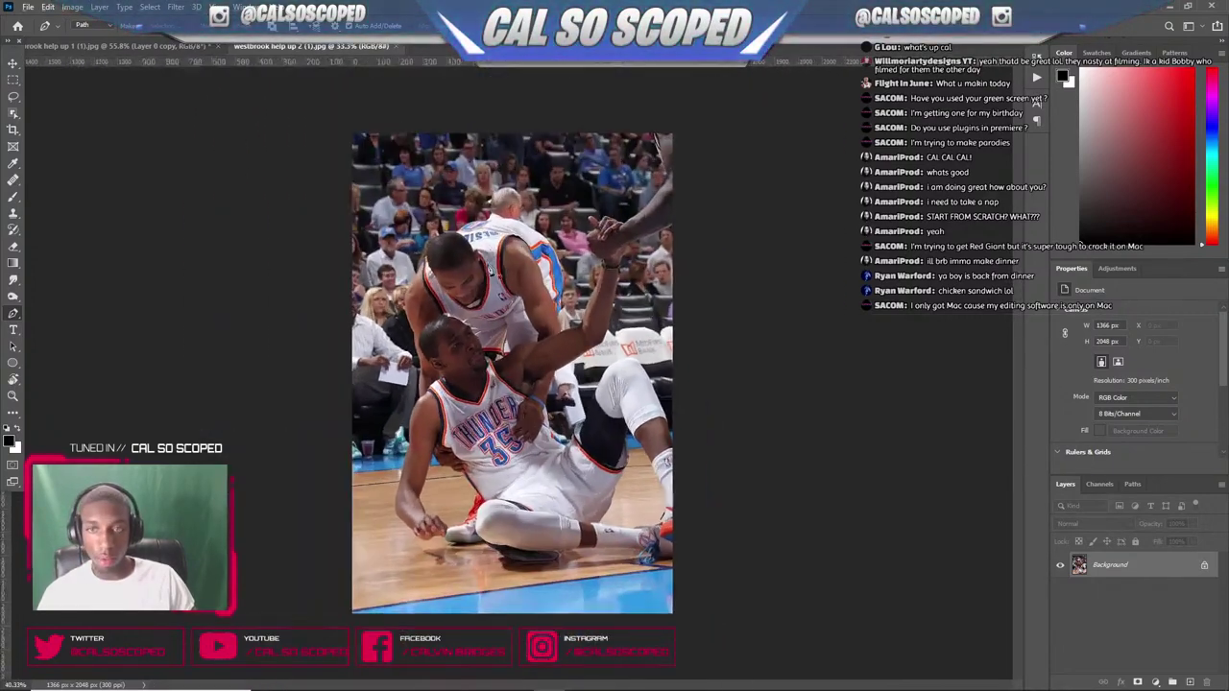
scroll(518, 316, down, 2)
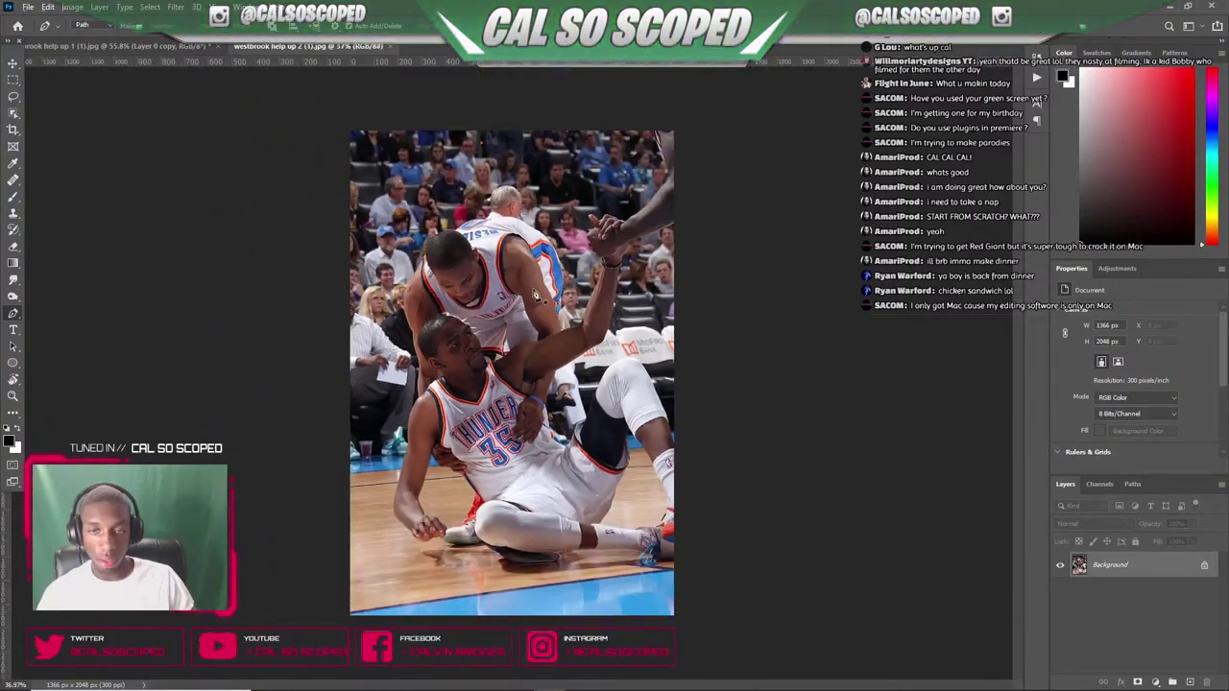
scroll(490, 279, up, 1)
click(163, 42)
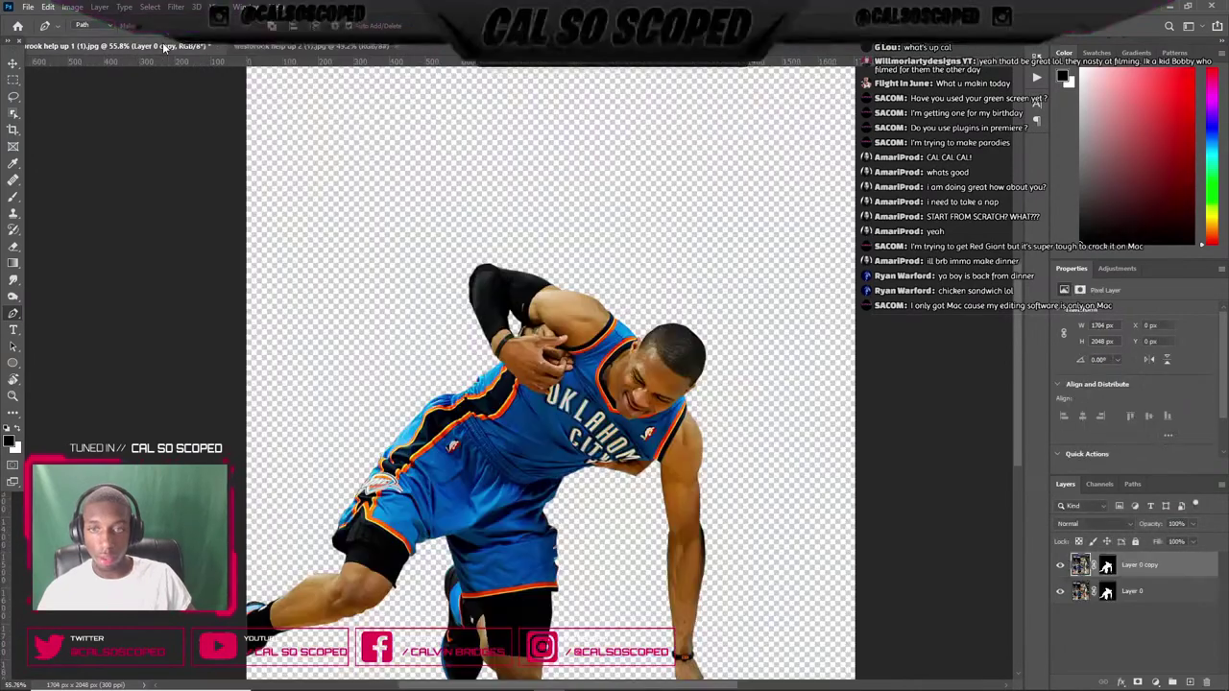
scroll(397, 220, up, 1)
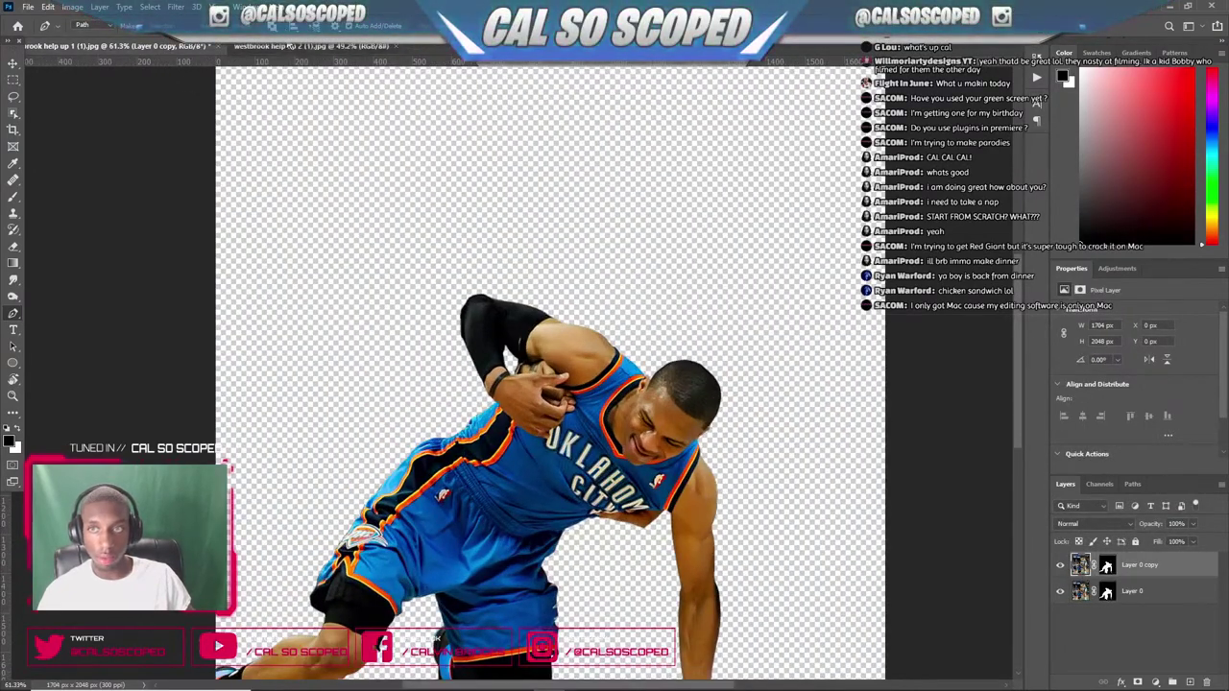
click(240, 46)
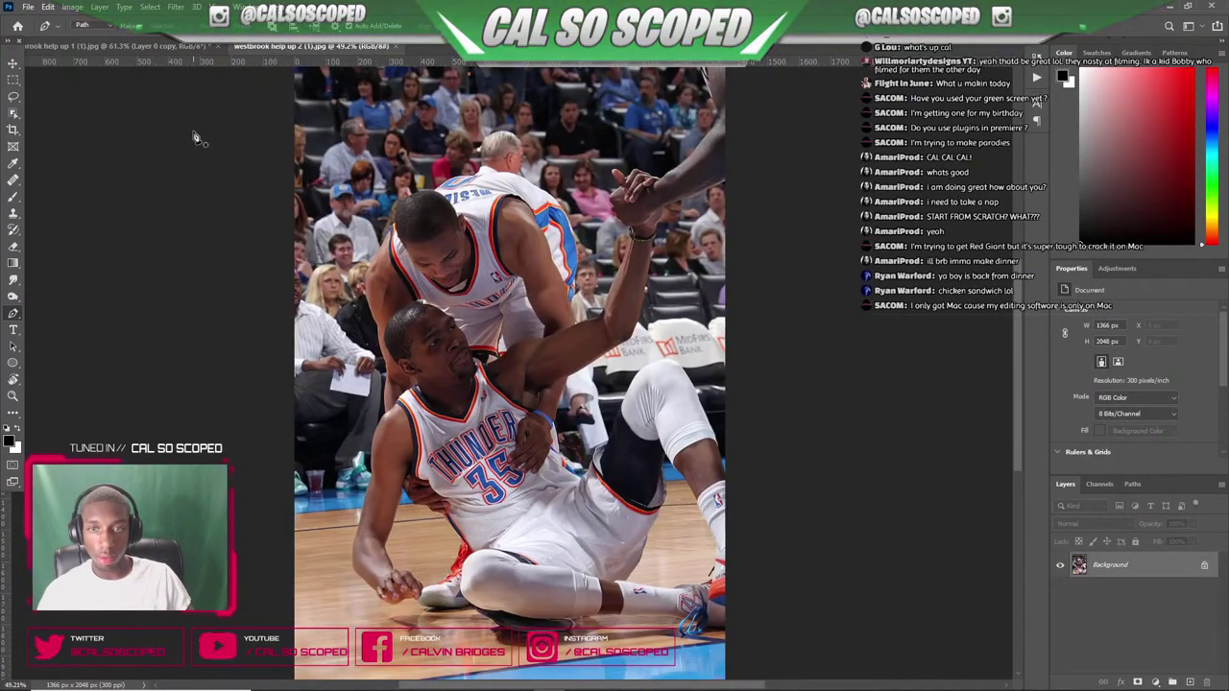
scroll(422, 327, up, 1)
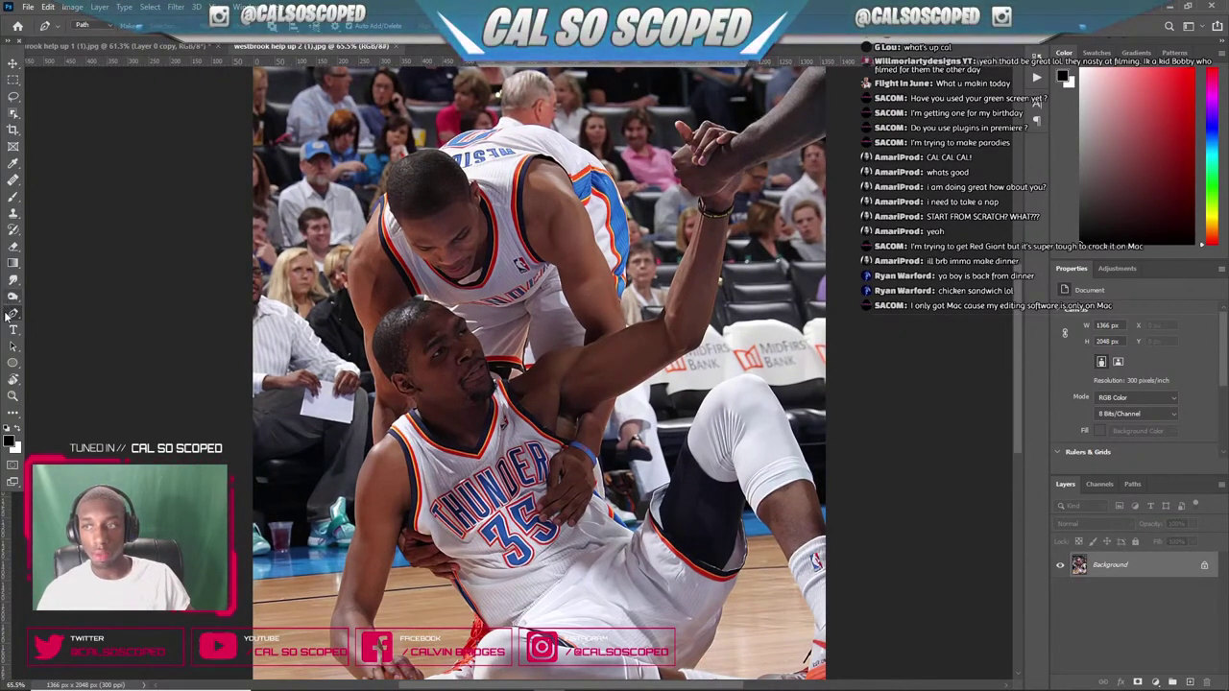
scroll(429, 319, up, 2)
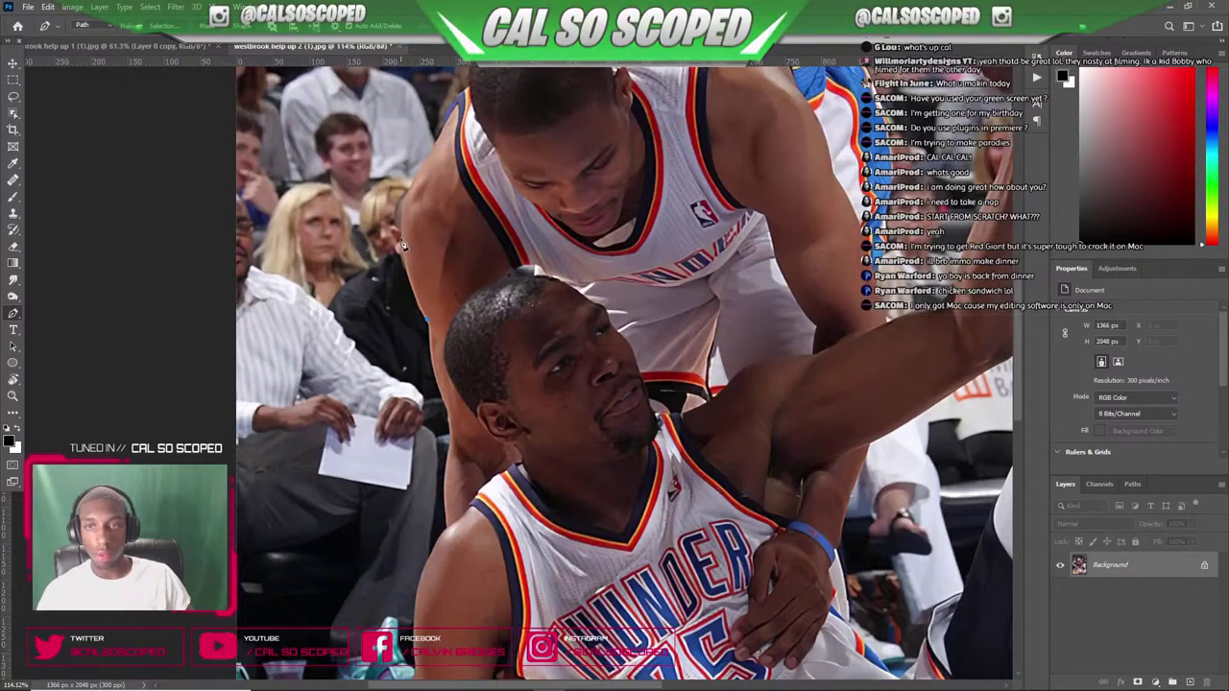
- Trace a Pen path up the outer shoulder of the standing player to the jersey strap beside the head
click(436, 143)
click(439, 134)
click(445, 125)
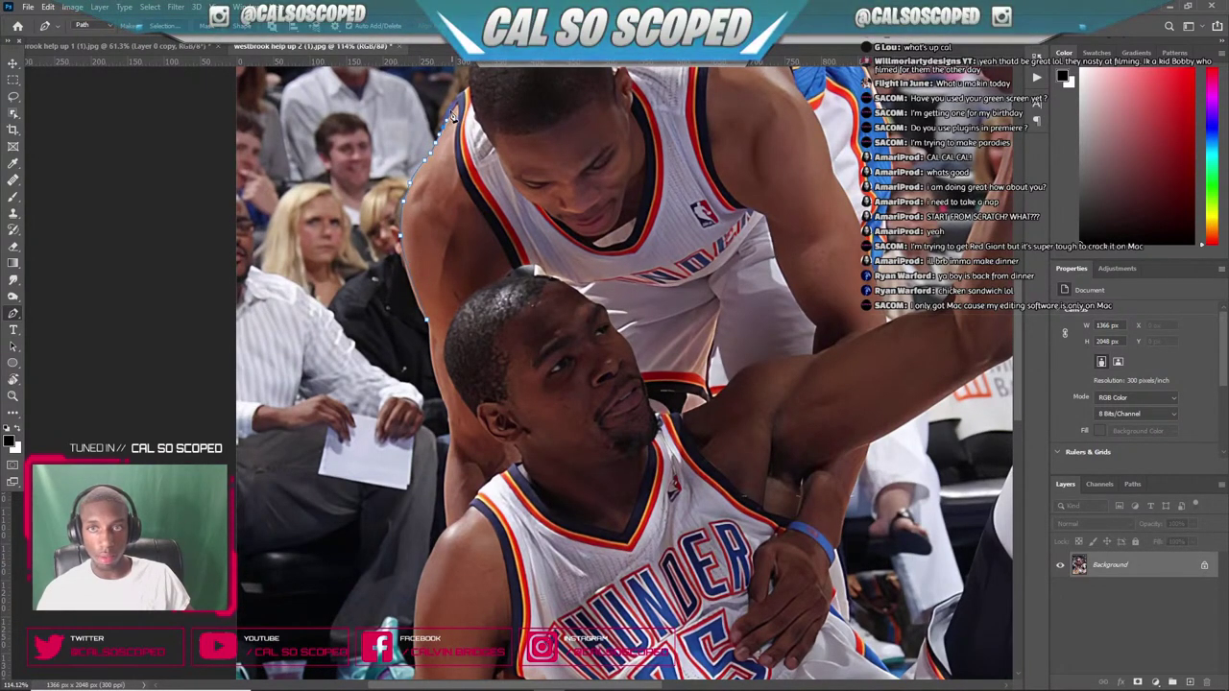
click(448, 112)
click(455, 97)
click(462, 92)
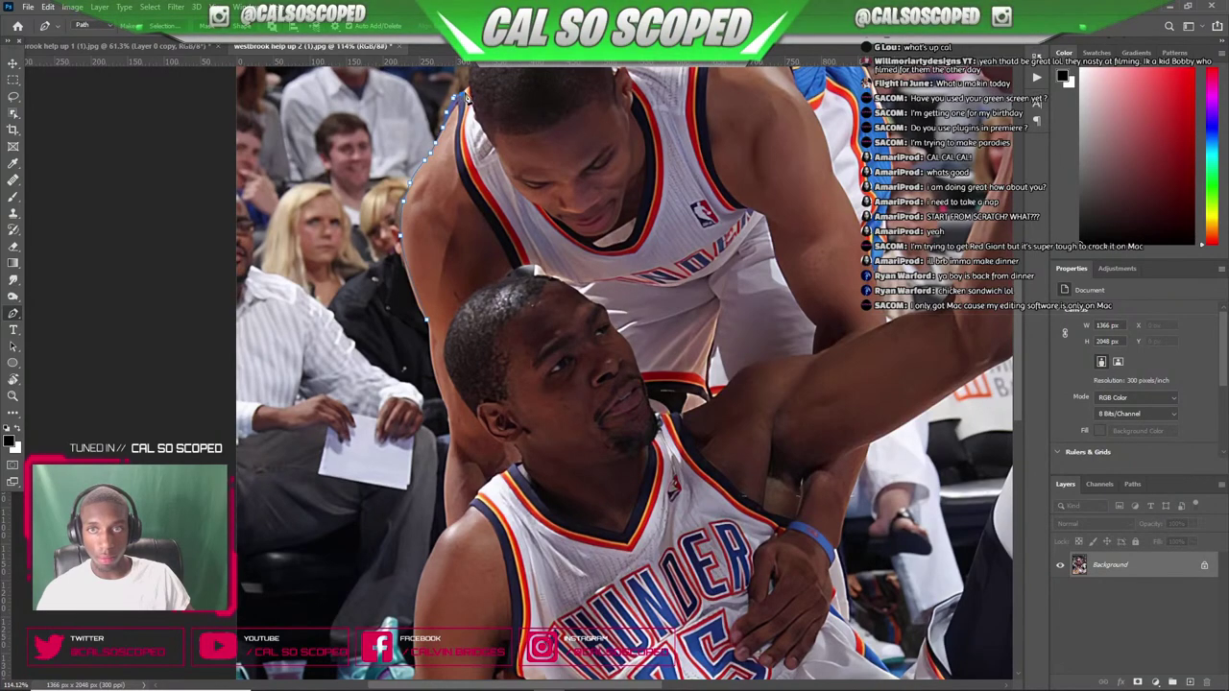
- Continue the path around the standing player's head and along the back of the jersey to the waistband
scroll(472, 88, down, 6)
scroll(463, 179, up, 8)
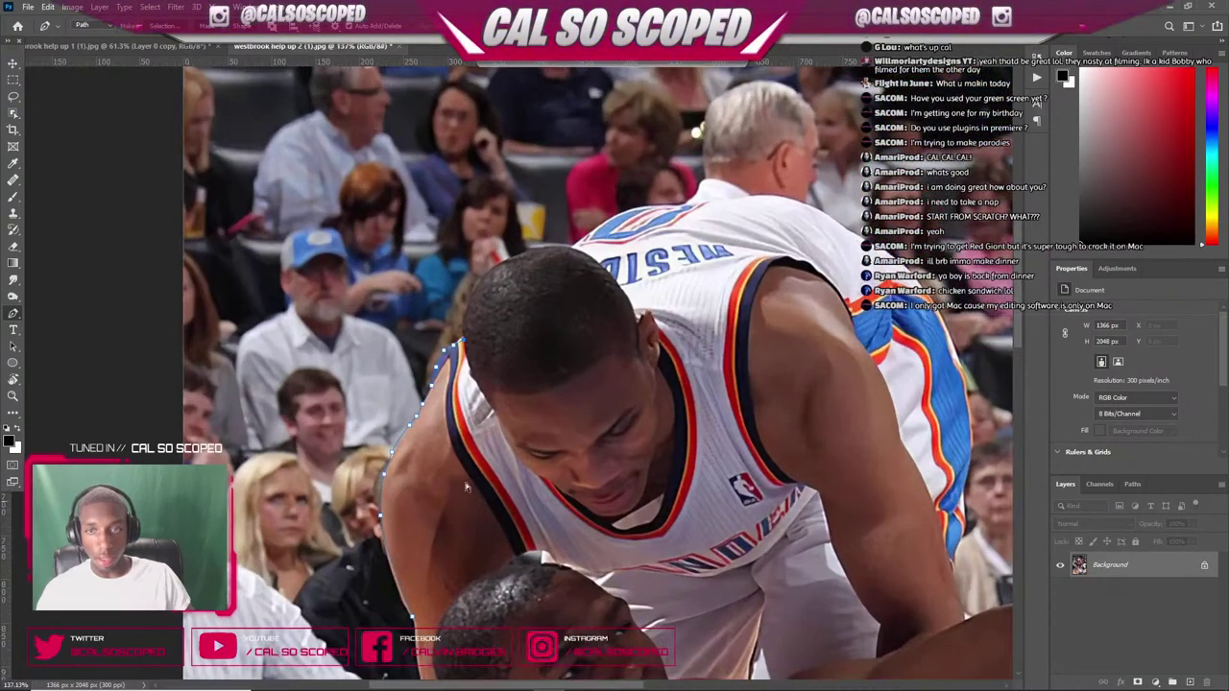
scroll(461, 363, down, 1)
scroll(458, 353, up, 2)
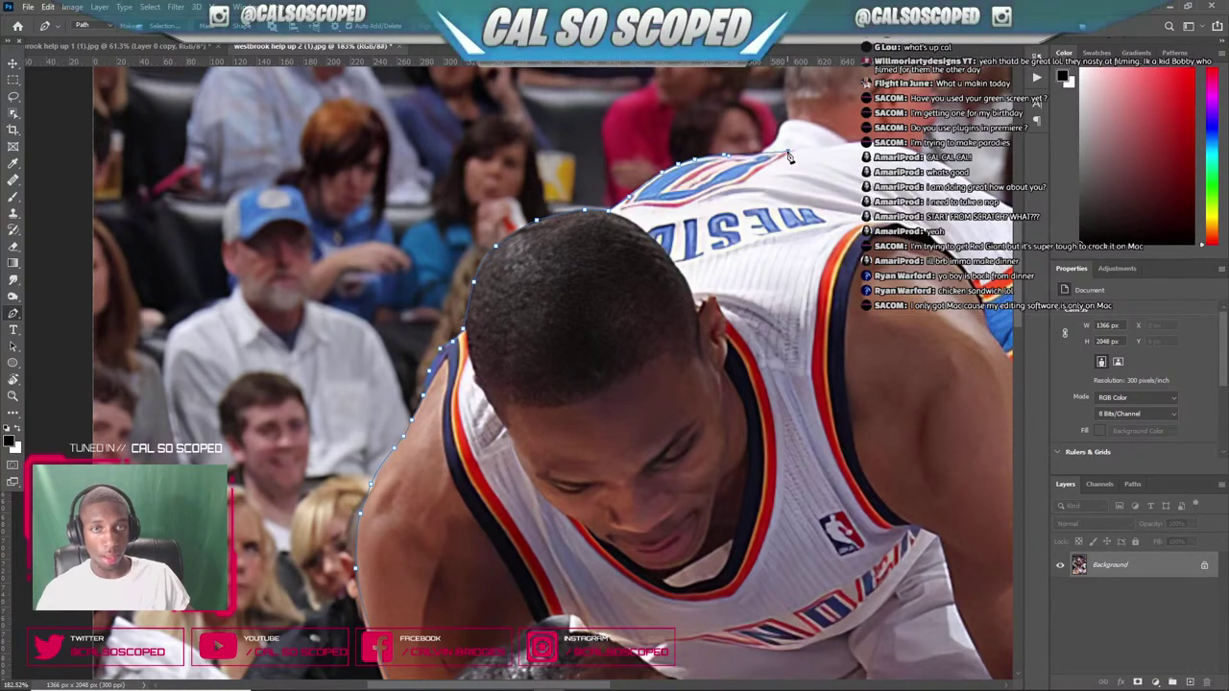
scroll(788, 152, down, 8)
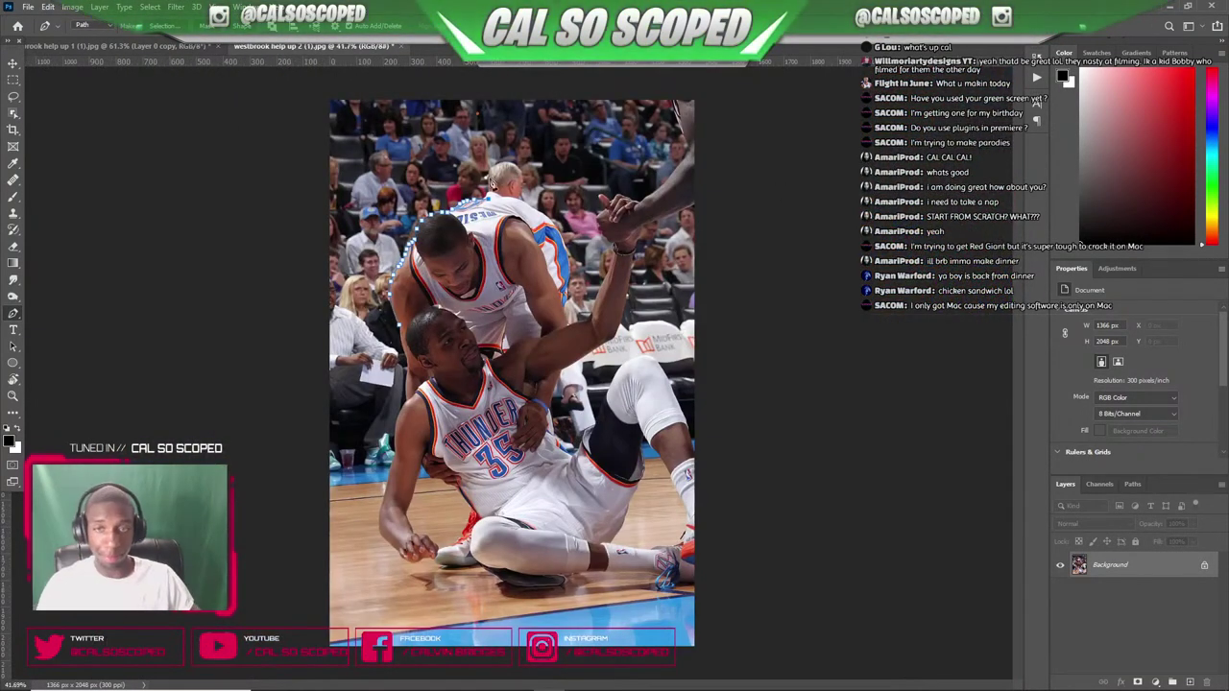
scroll(503, 168, up, 7)
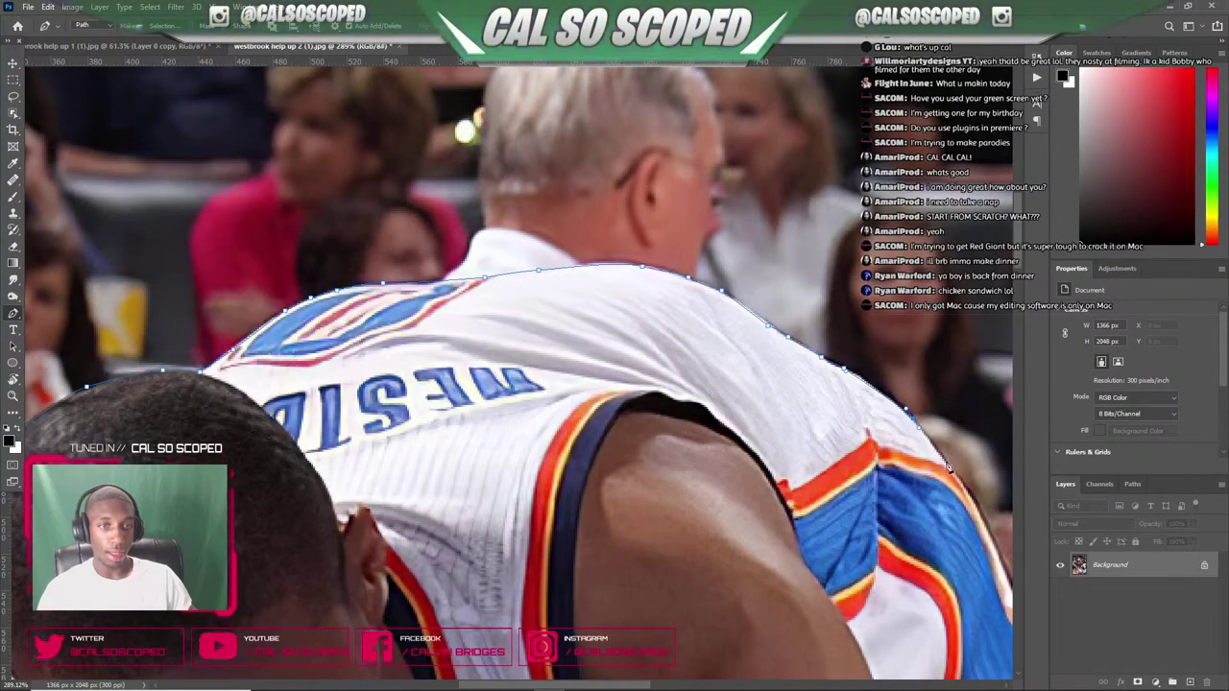
- Trace the path down the outer edge of the standing player's blue and white shorts toward the hem
scroll(994, 547, down, 4)
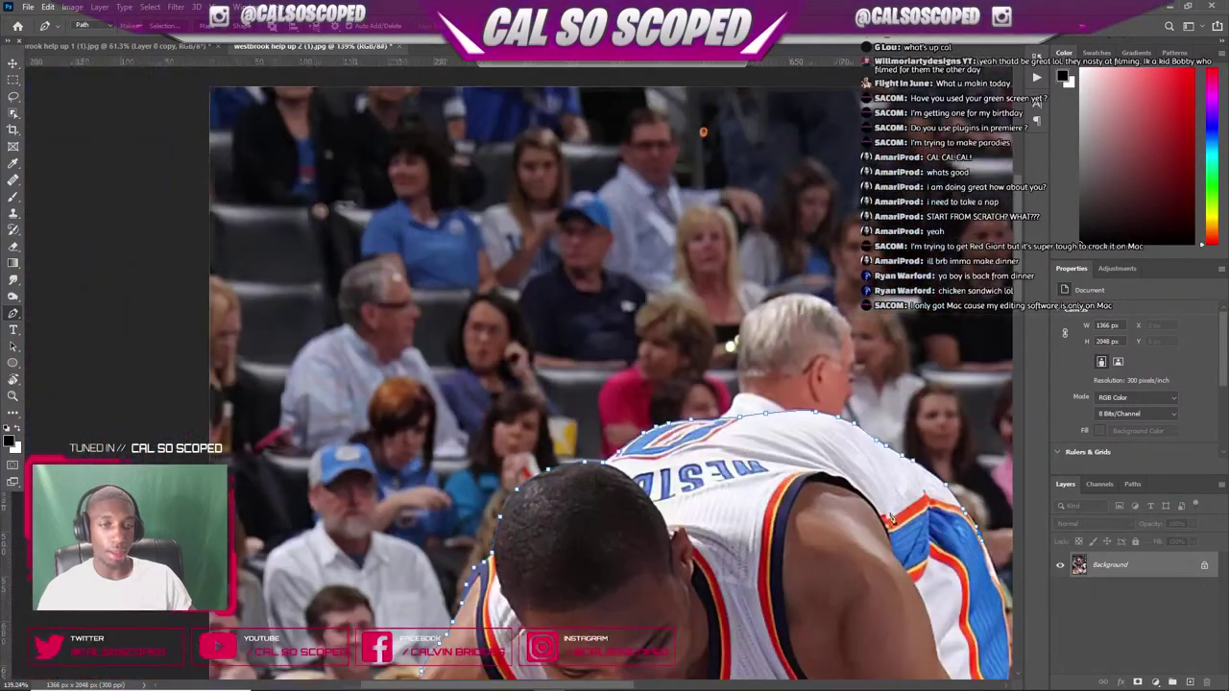
scroll(963, 593, up, 3)
scroll(963, 593, up, 3)
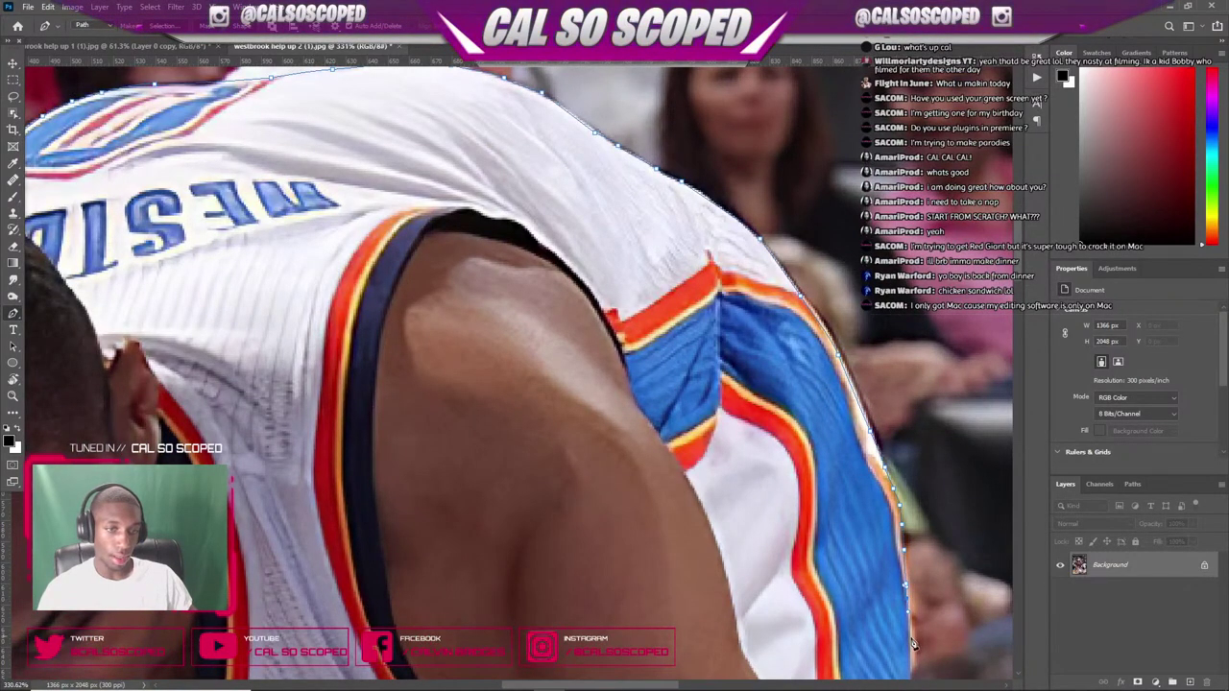
scroll(936, 579, down, 2)
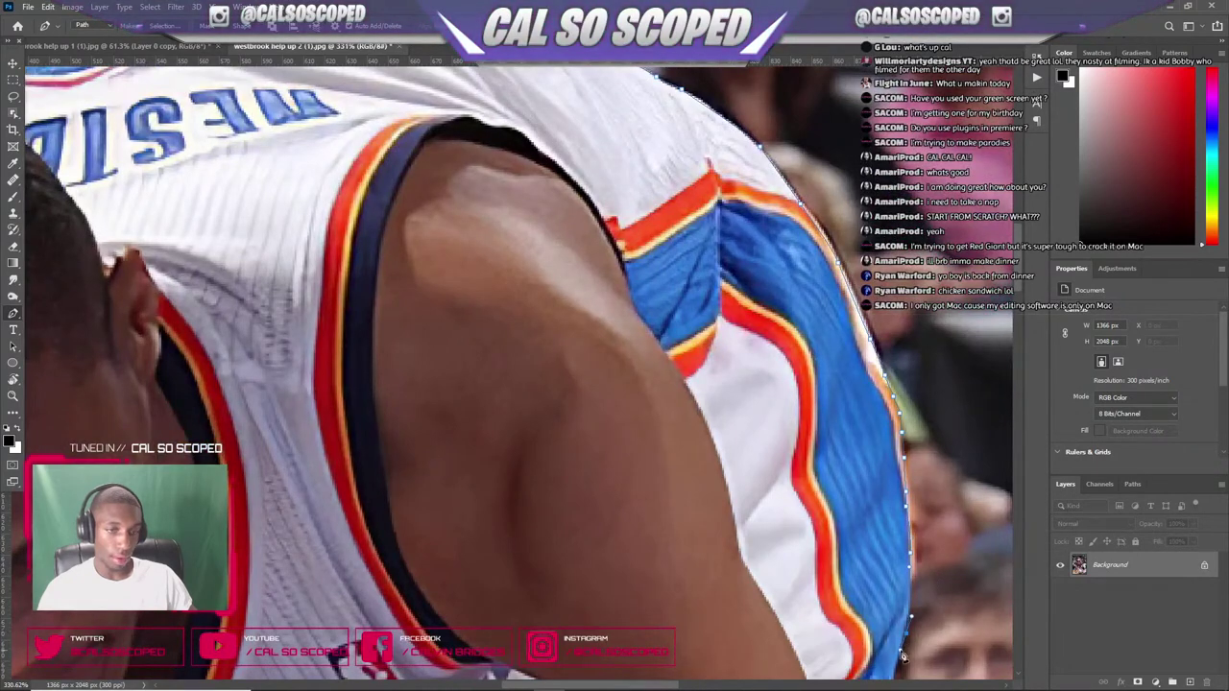
scroll(904, 648, down, 2)
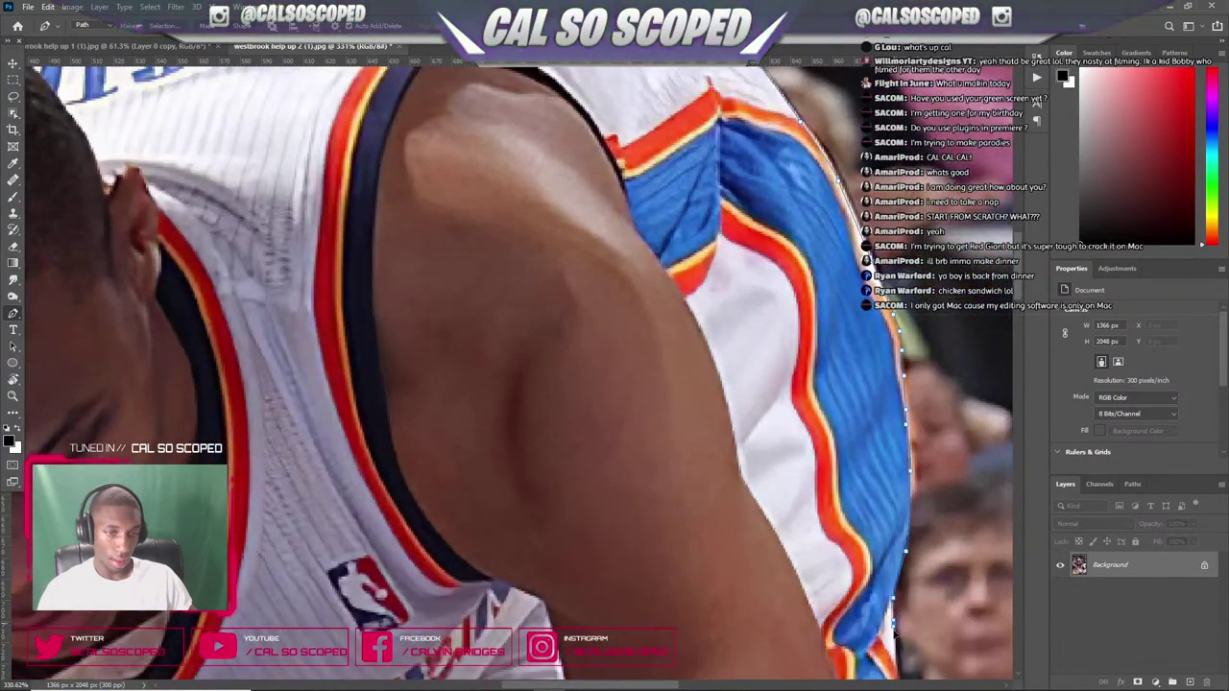
scroll(896, 624, down, 2)
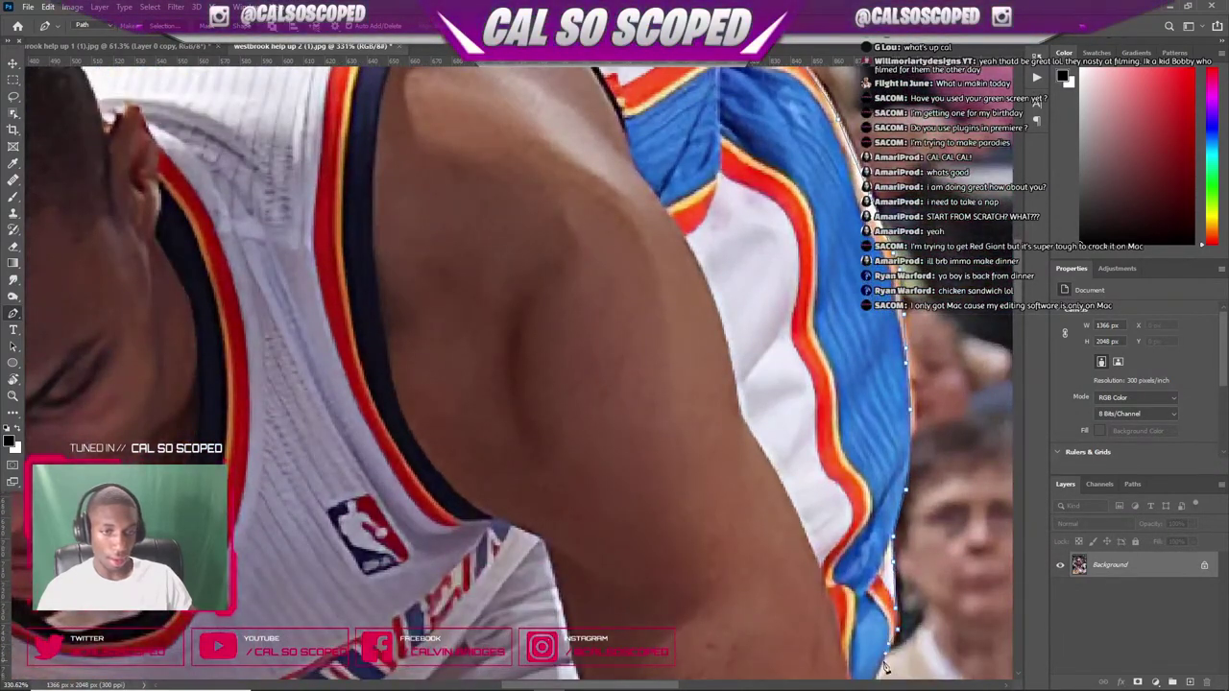
scroll(878, 616, down, 1)
scroll(850, 546, down, 1)
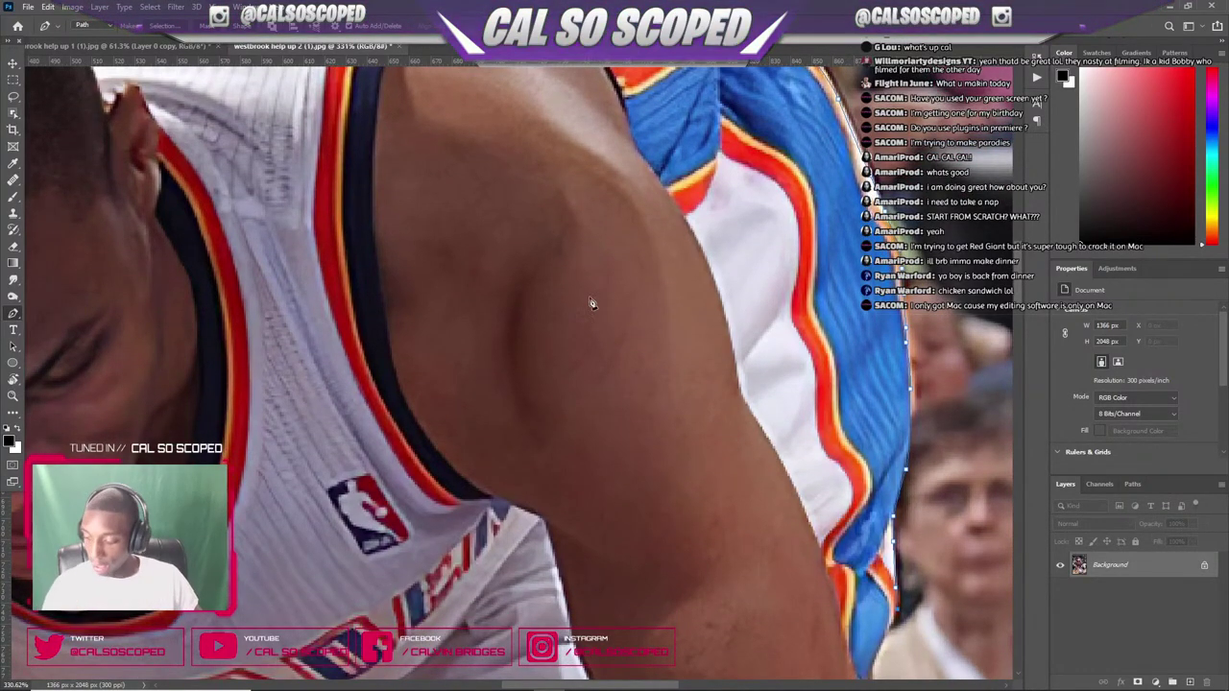
- Extend the path down the standing player's arm, across the seated player's raised arm and around the wristband and hand
scroll(659, 394, down, 3)
scroll(659, 384, up, 3)
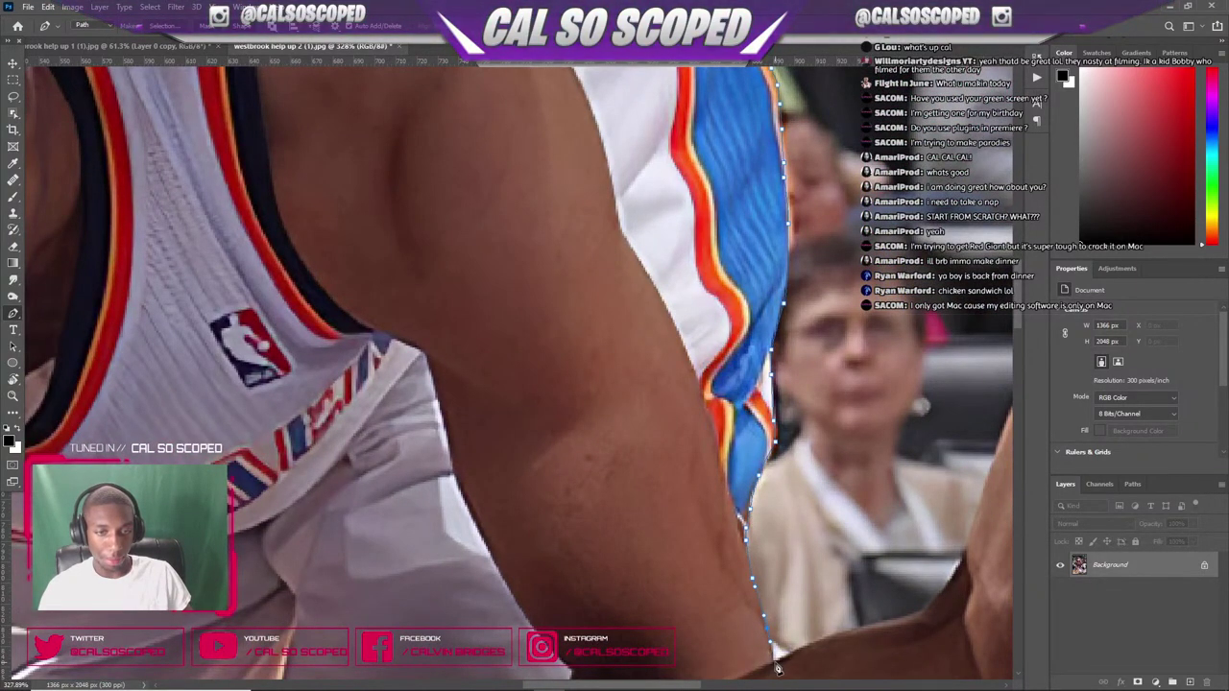
scroll(755, 556, down, 5)
scroll(710, 552, down, 2)
scroll(700, 508, down, 5)
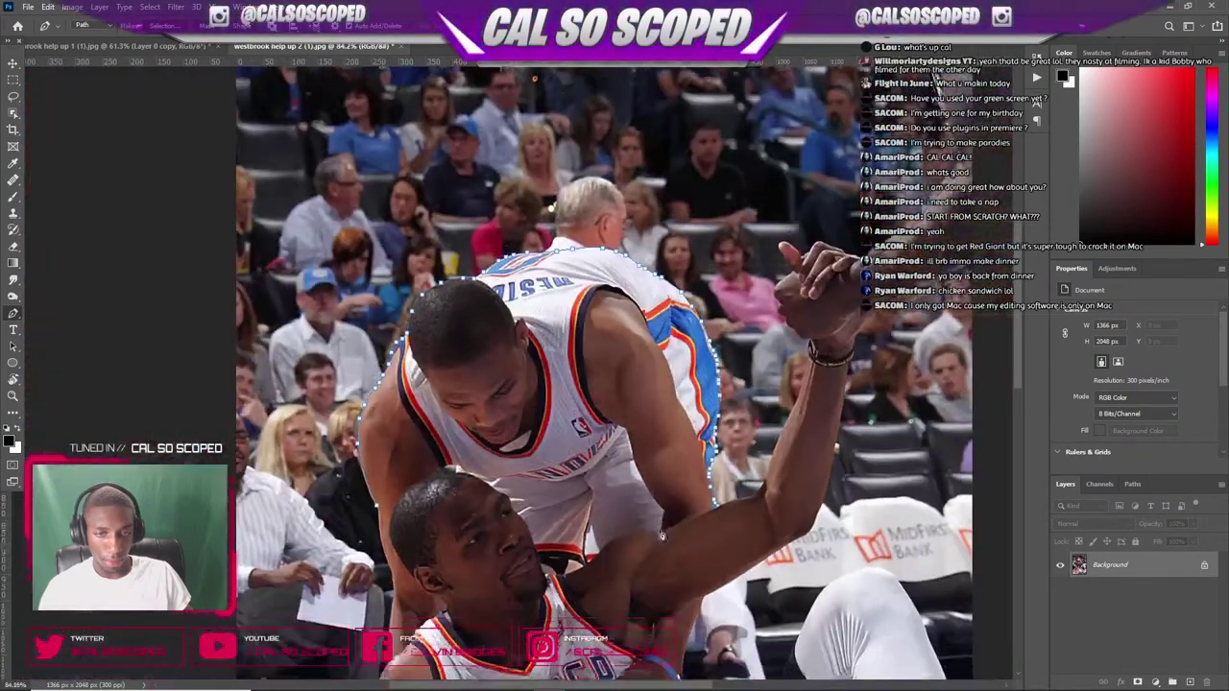
scroll(700, 508, down, 3)
drag(699, 508, 707, 477)
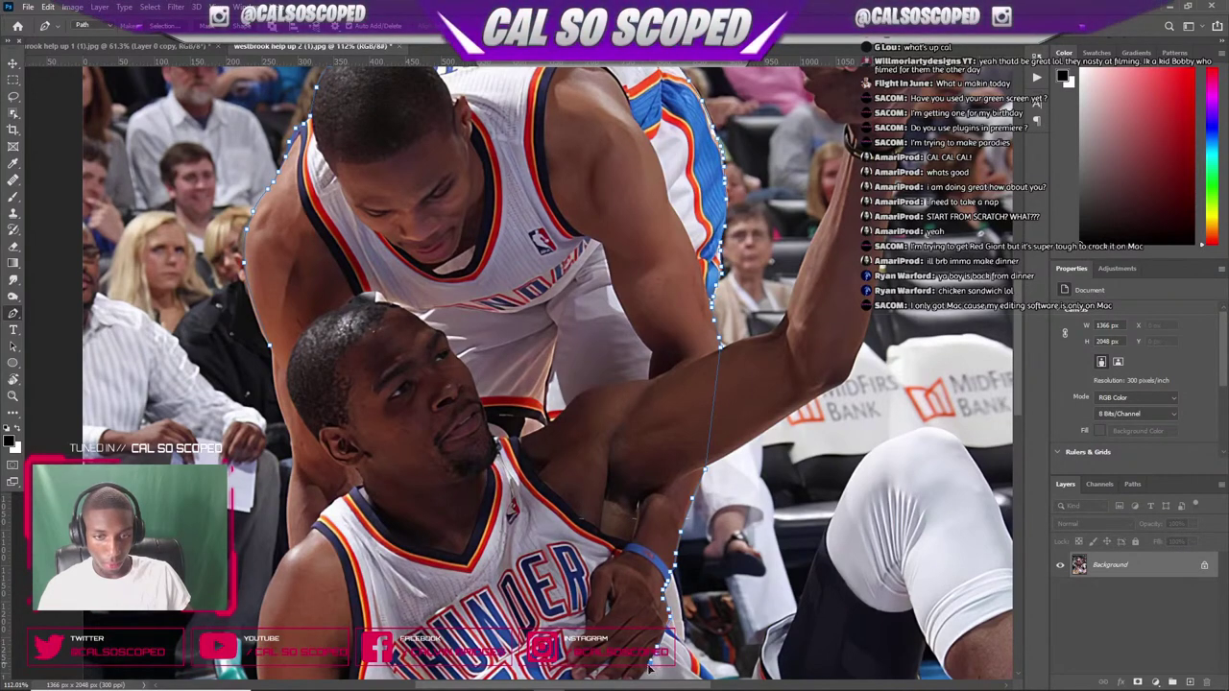
scroll(649, 669, down, 2)
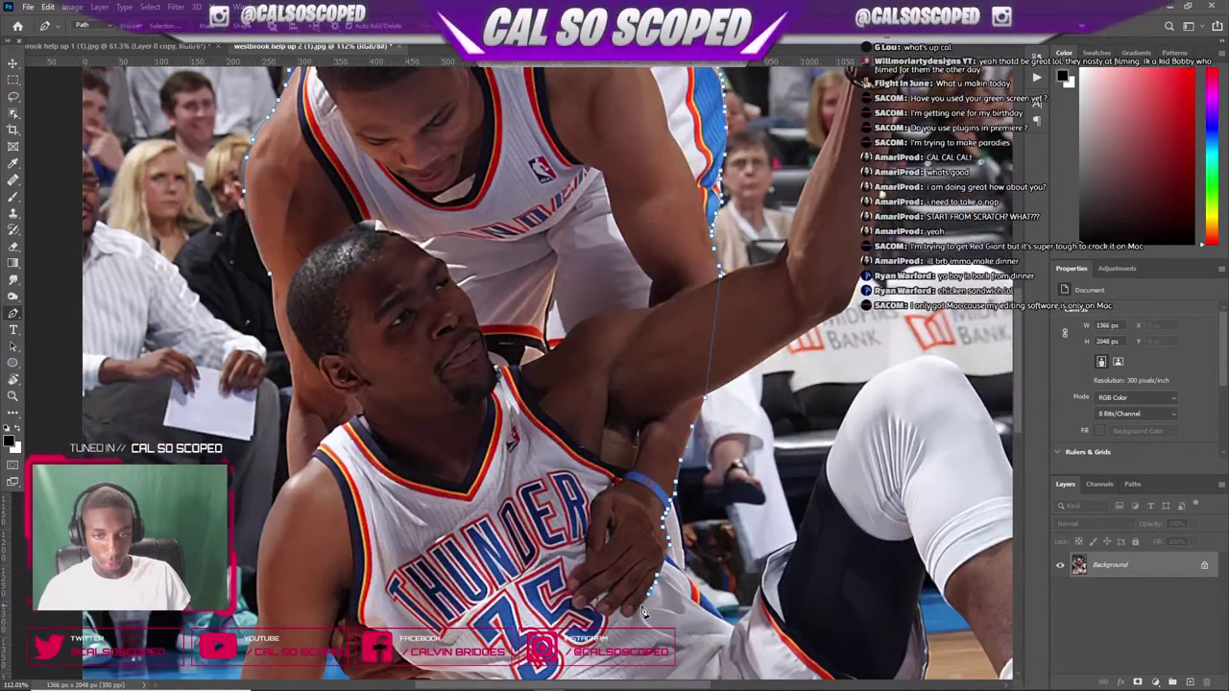
scroll(479, 403, down, 8)
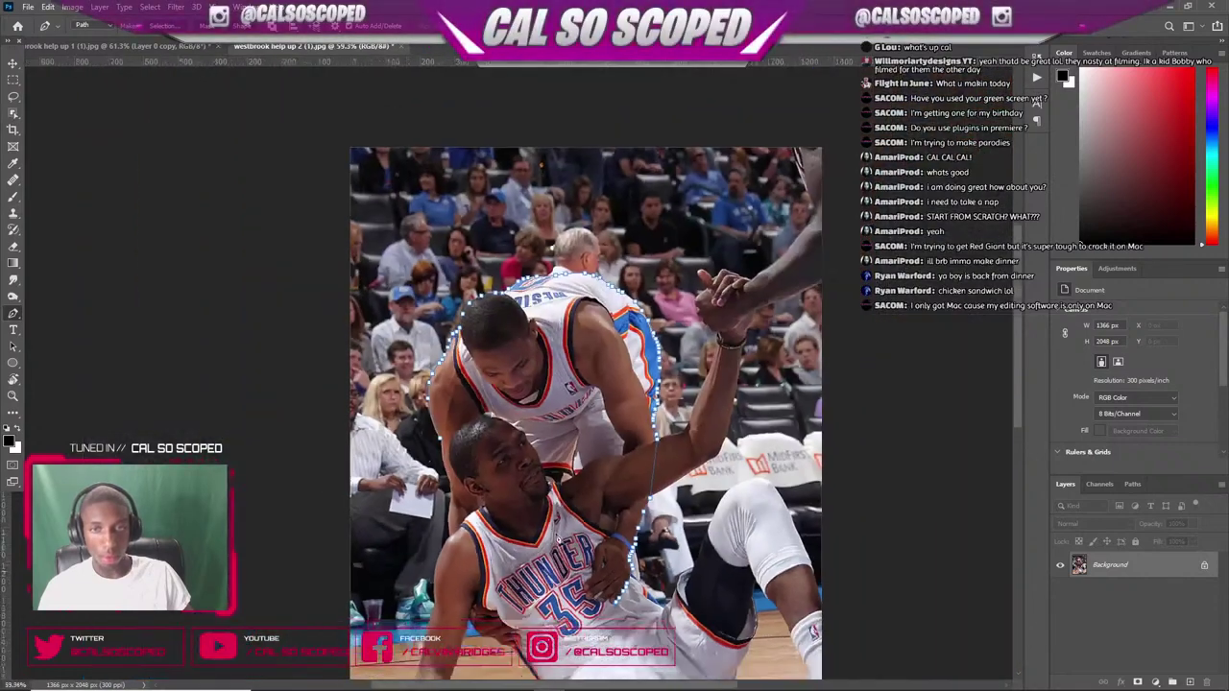
- Close the path around the rear shoe, lower hand and remaining arm of the standing player, and convert it to a selection
scroll(466, 417, up, 5)
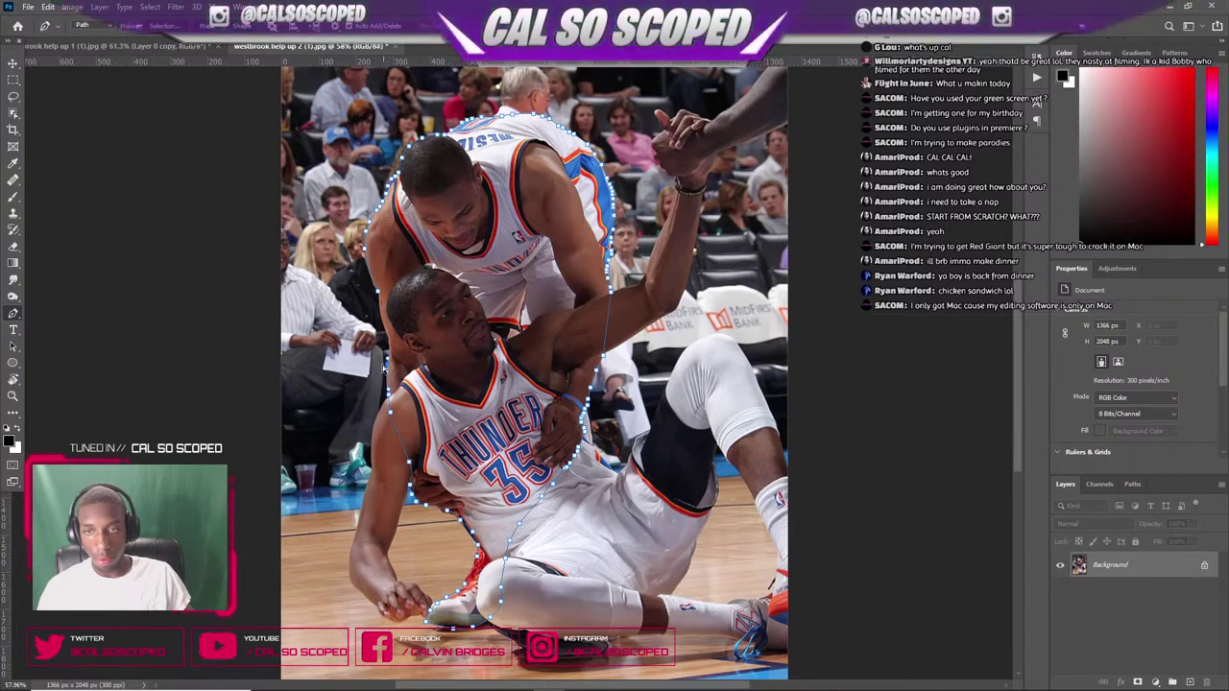
scroll(373, 396, up, 5)
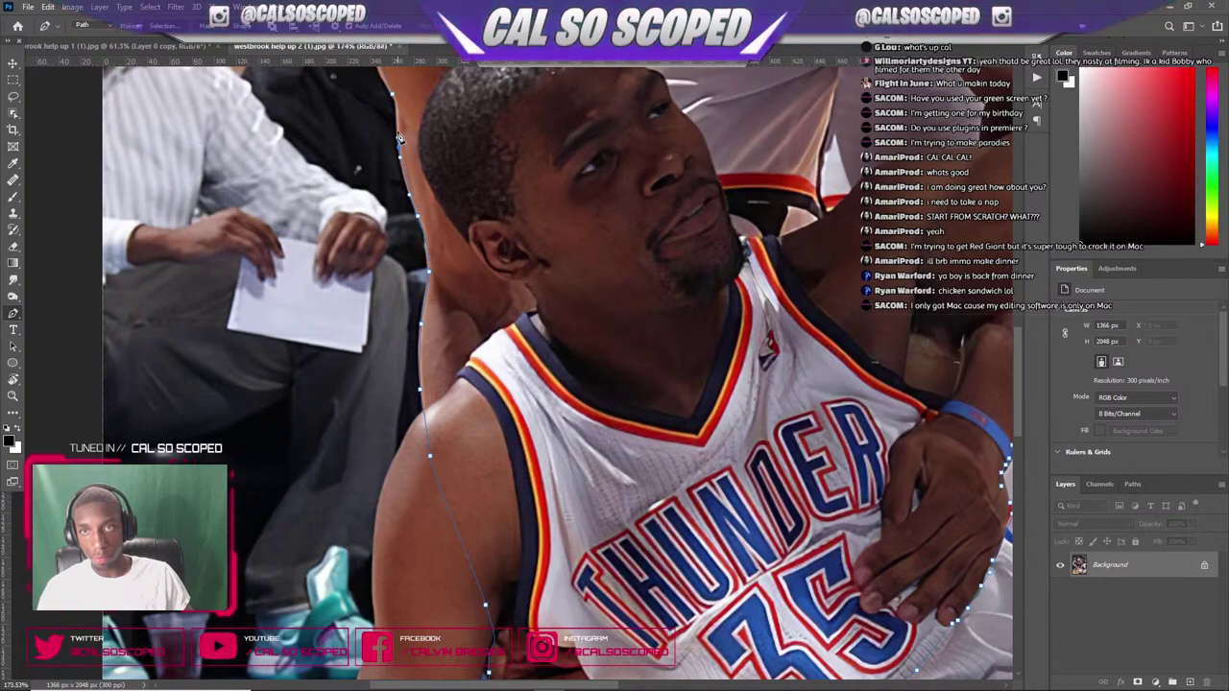
scroll(393, 100, down, 4)
right_click(429, 134)
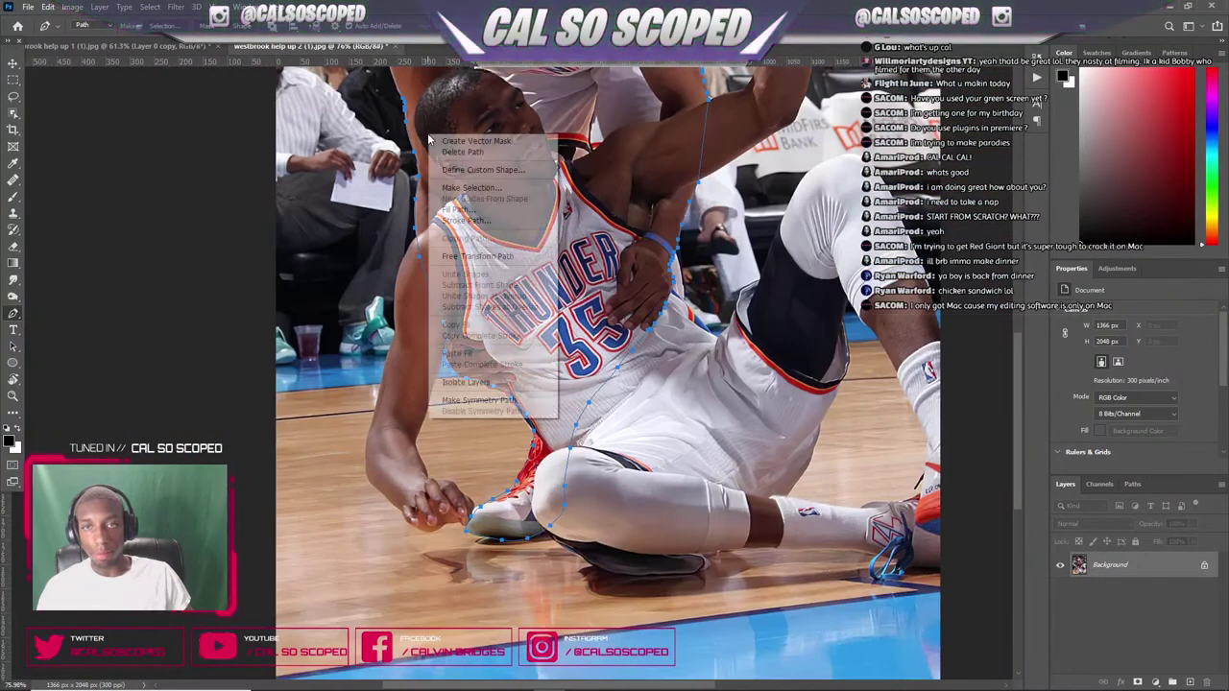
click(484, 188)
click(684, 205)
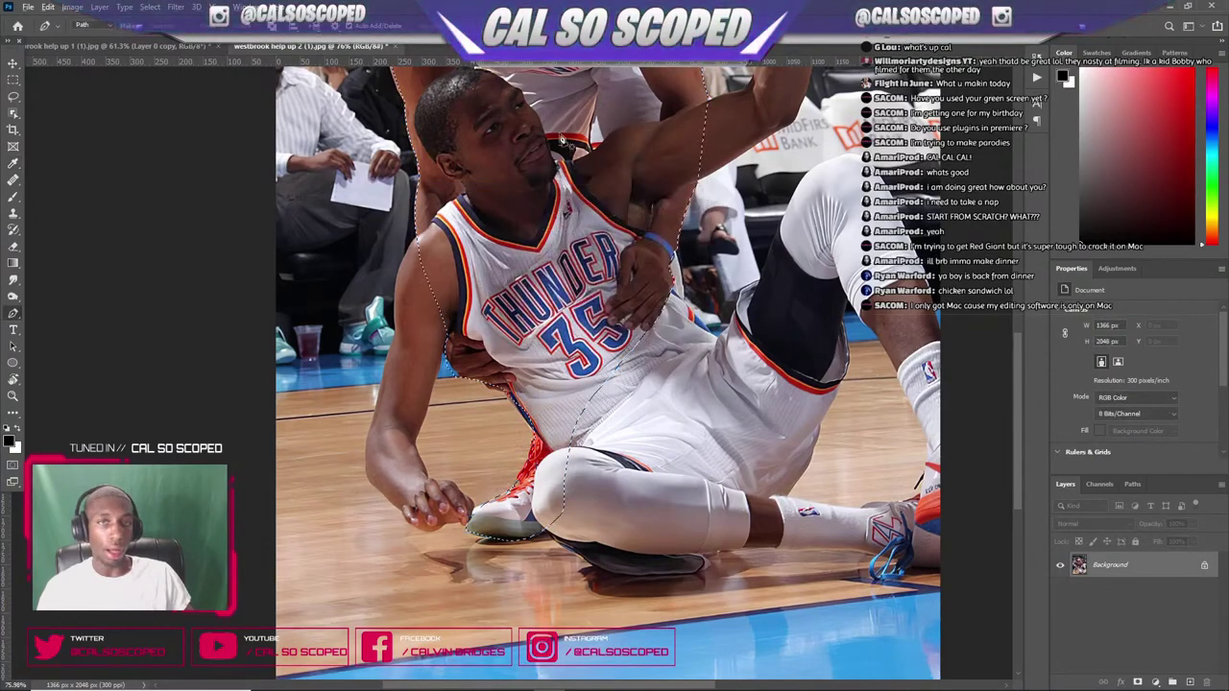
- Examine the selection edges along the standing player's arm, head and back and around the hand on the jersey
scroll(566, 173, up, 3)
scroll(461, 279, up, 4)
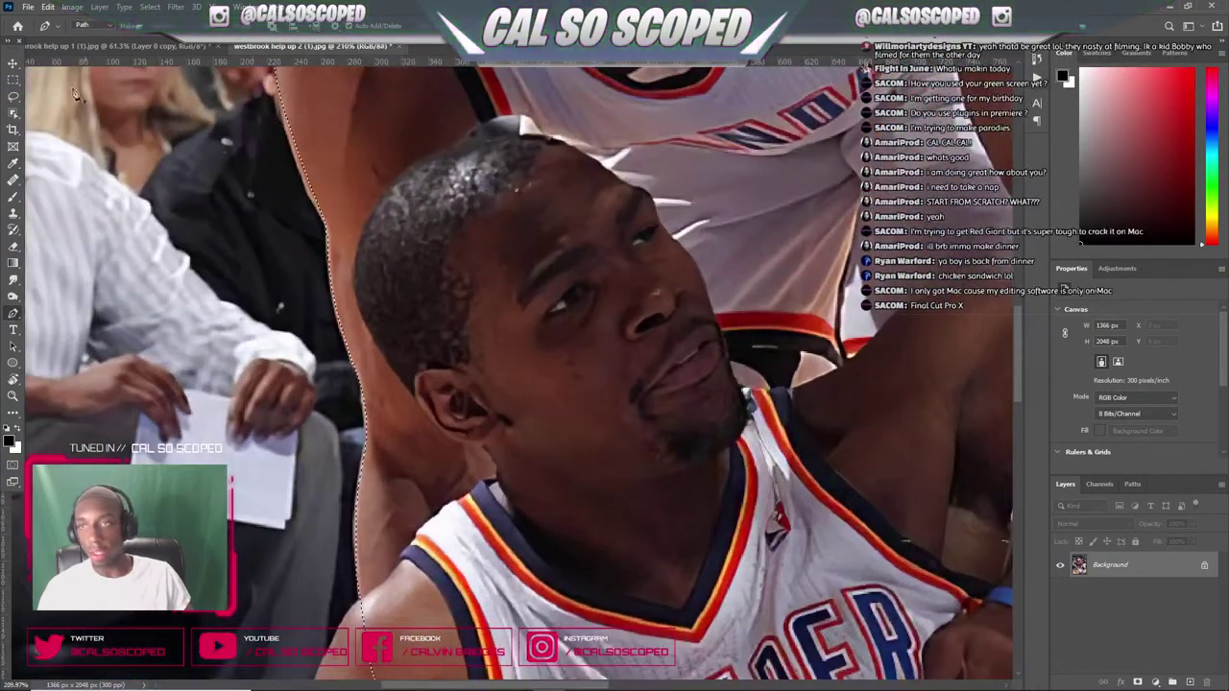
click(13, 97)
scroll(288, 192, up, 3)
scroll(302, 288, up, 3)
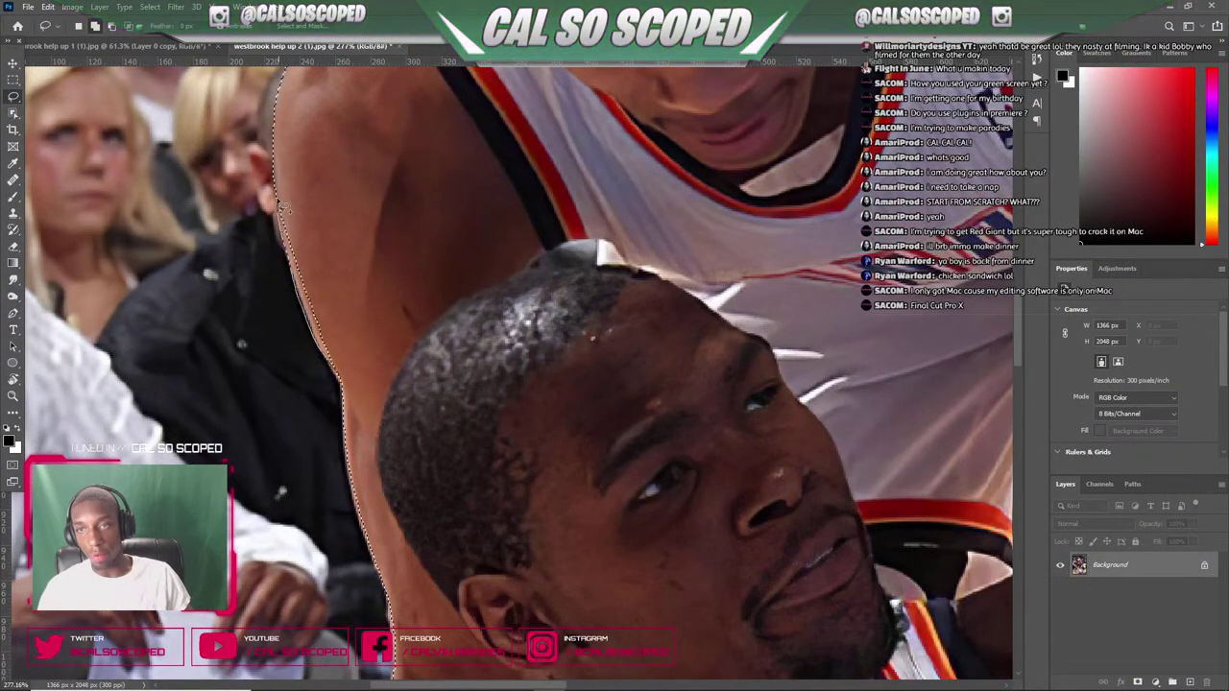
scroll(347, 355, down, 5)
scroll(347, 355, down, 2)
scroll(384, 180, up, 4)
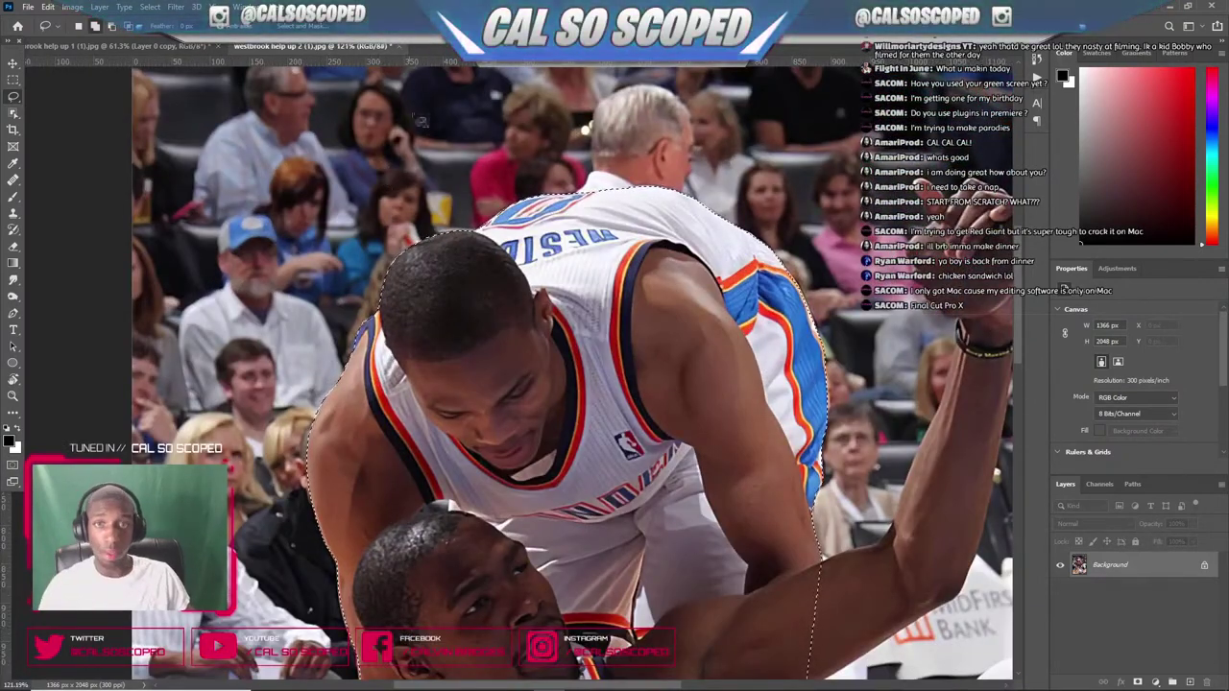
scroll(385, 180, down, 5)
scroll(463, 440, up, 6)
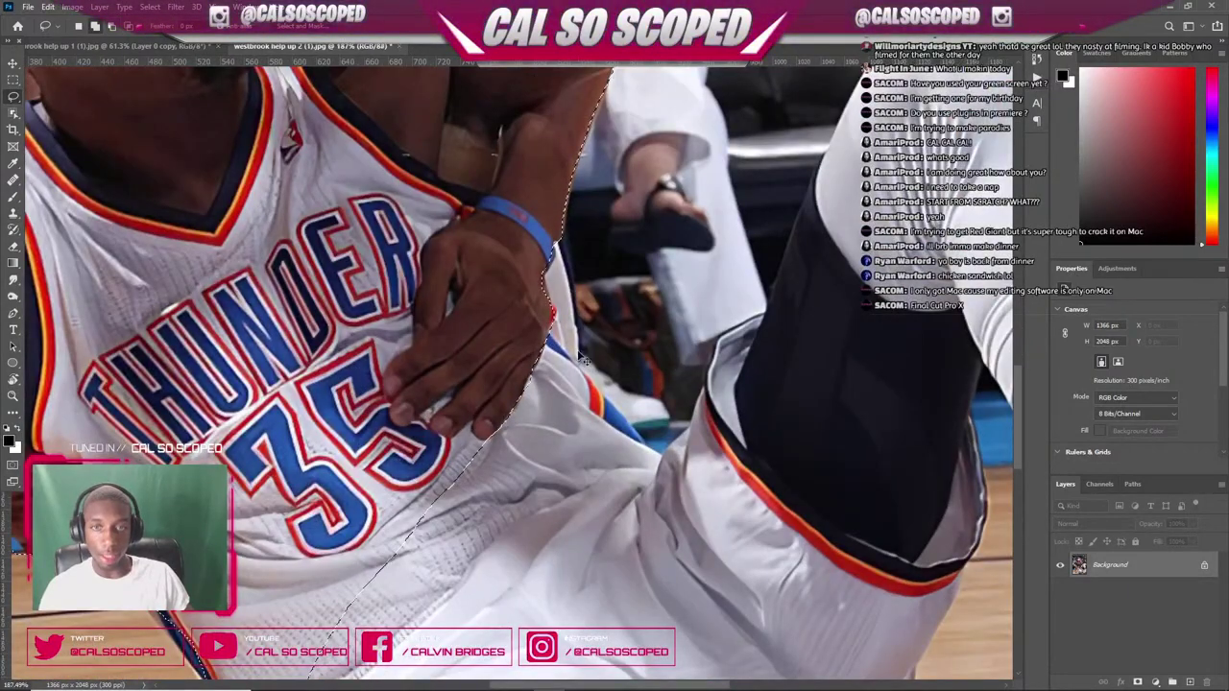
scroll(582, 357, down, 4)
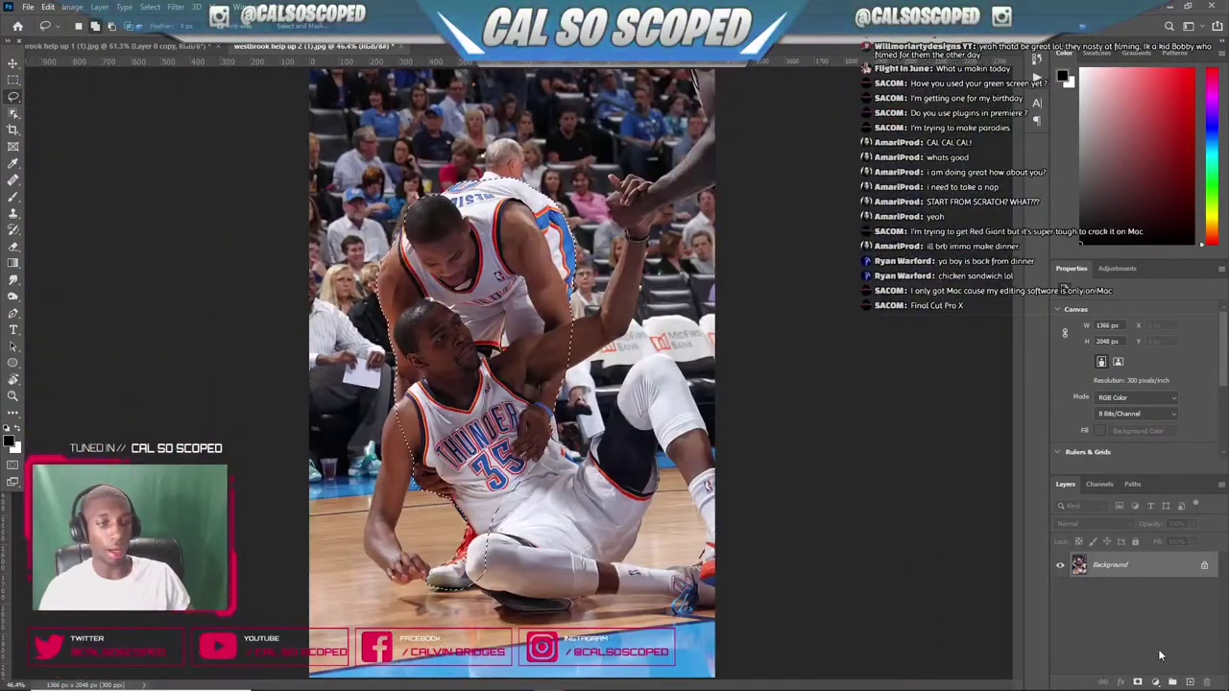
- Isolate the selected players on their own layer and paste the cutout between the two layers of westbrook help up 1 (1).jpg
key(ctrl+j)
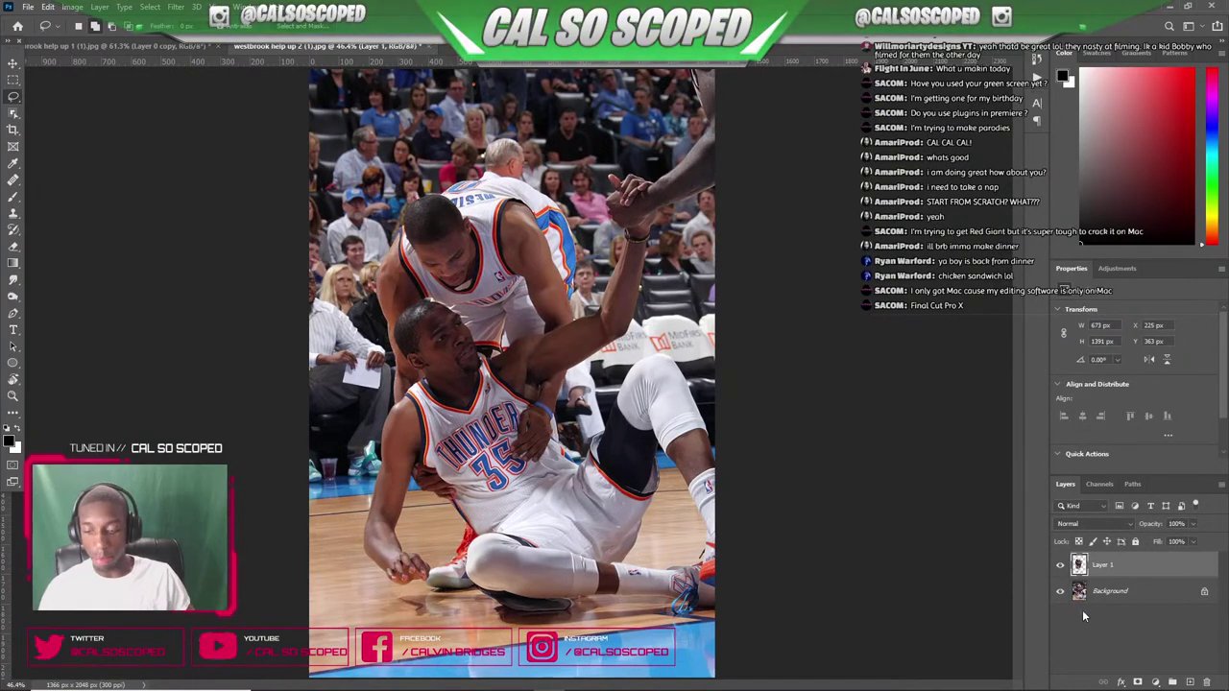
click(1060, 591)
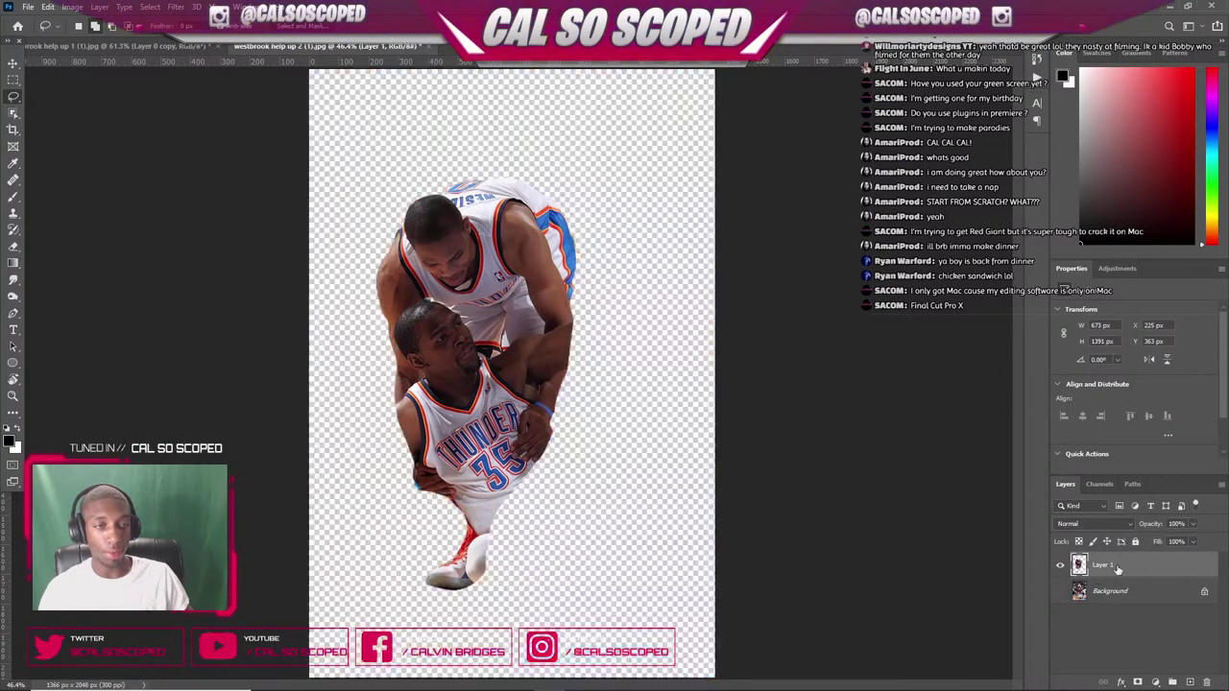
click(111, 42)
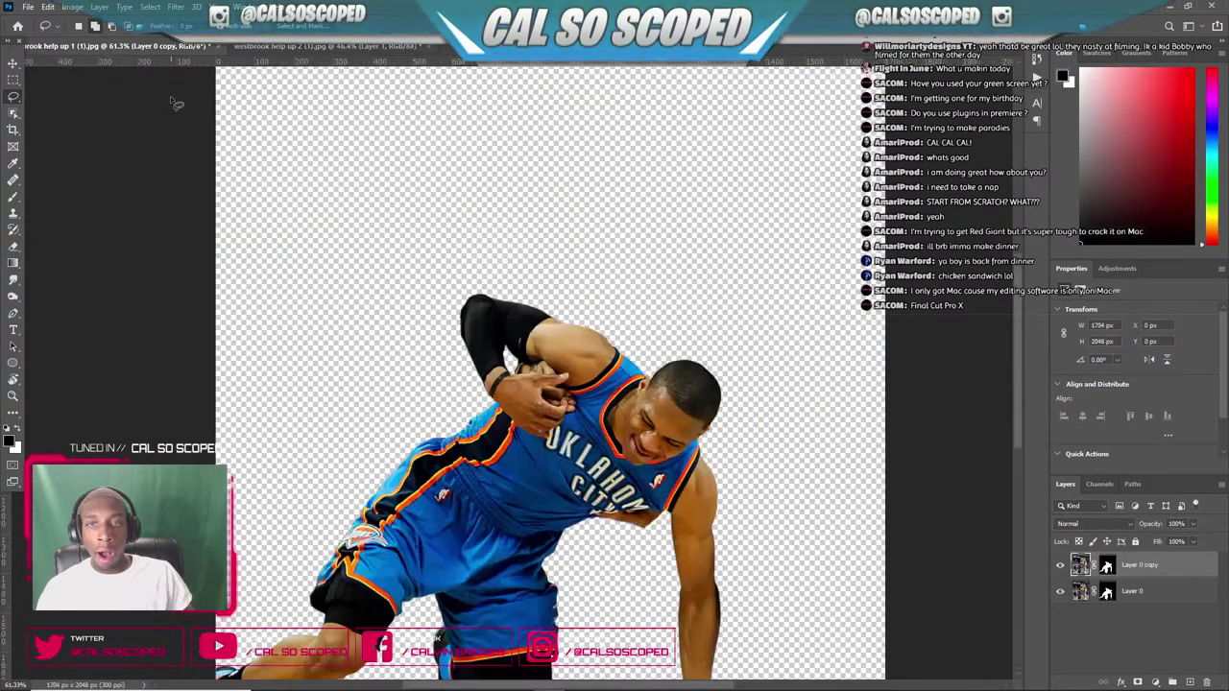
key(ctrl+v)
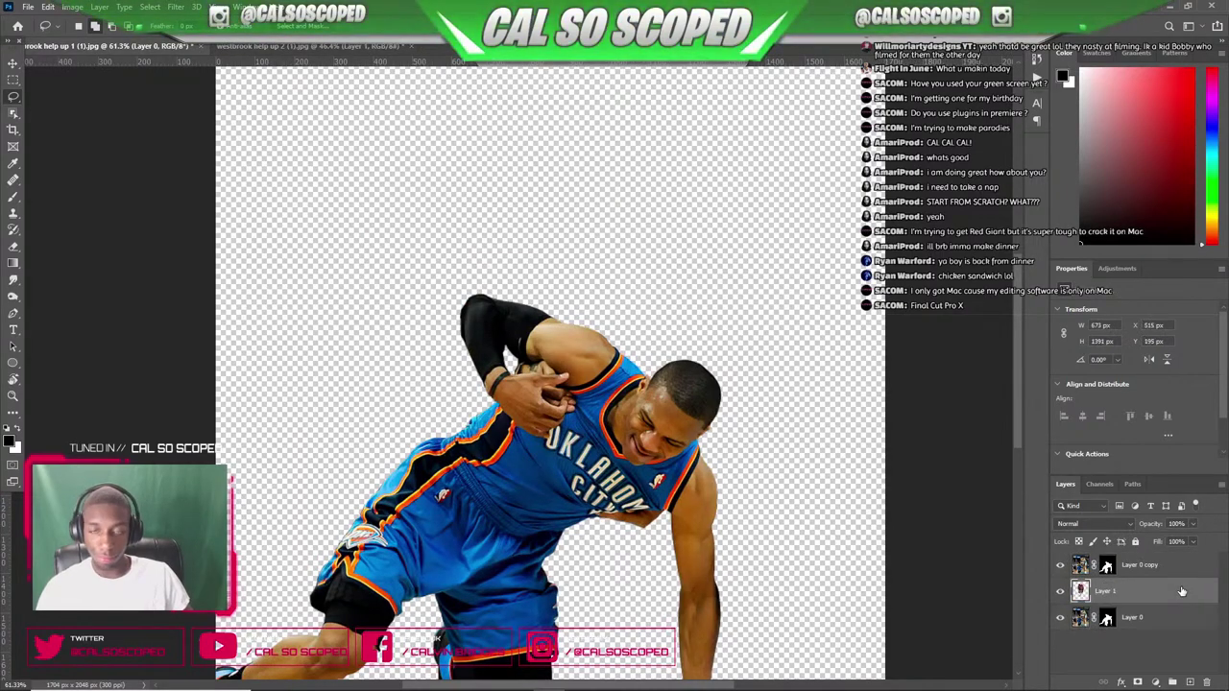
- Position the pasted cutout behind the blue-jersey Westbrook and scale it to about 658 × 1360 px
key(ctrl+0)
key(ctrl+t)
drag(534, 203, 510, 196)
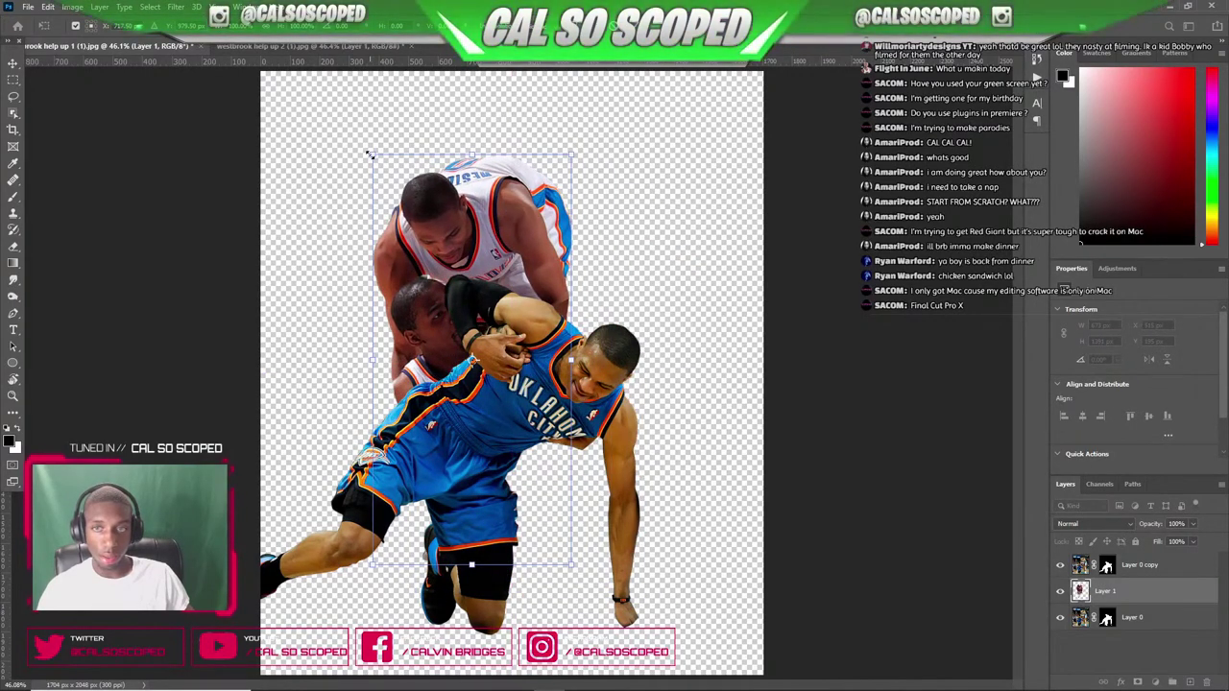
drag(373, 154, 373, 162)
key(Return)
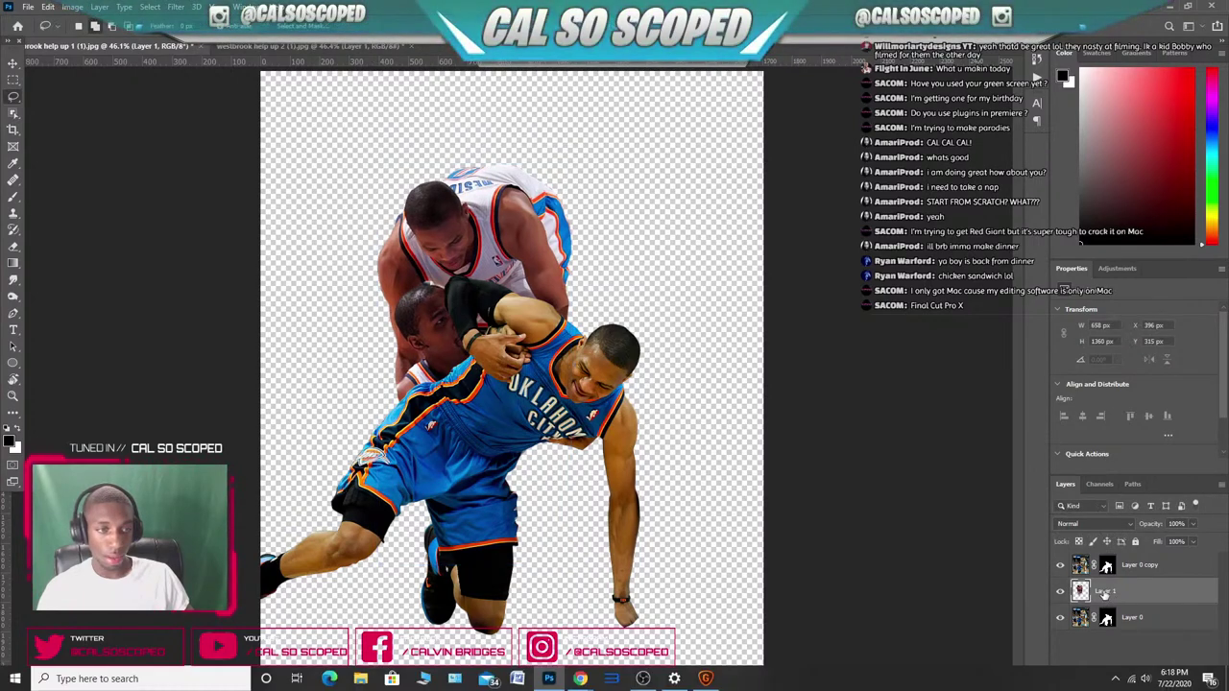
- Duplicate Layer 0 and delete the layer mask from the original Layer 0
scroll(551, 344, down, 2)
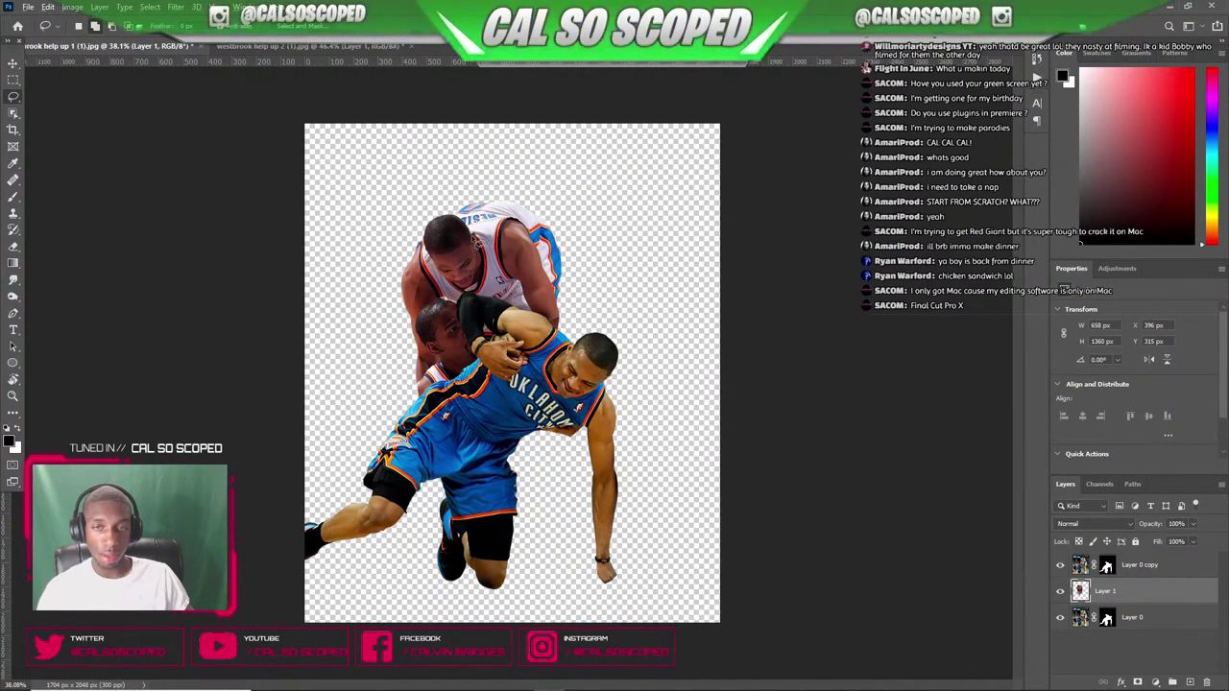
click(1104, 619)
key(ctrl+j)
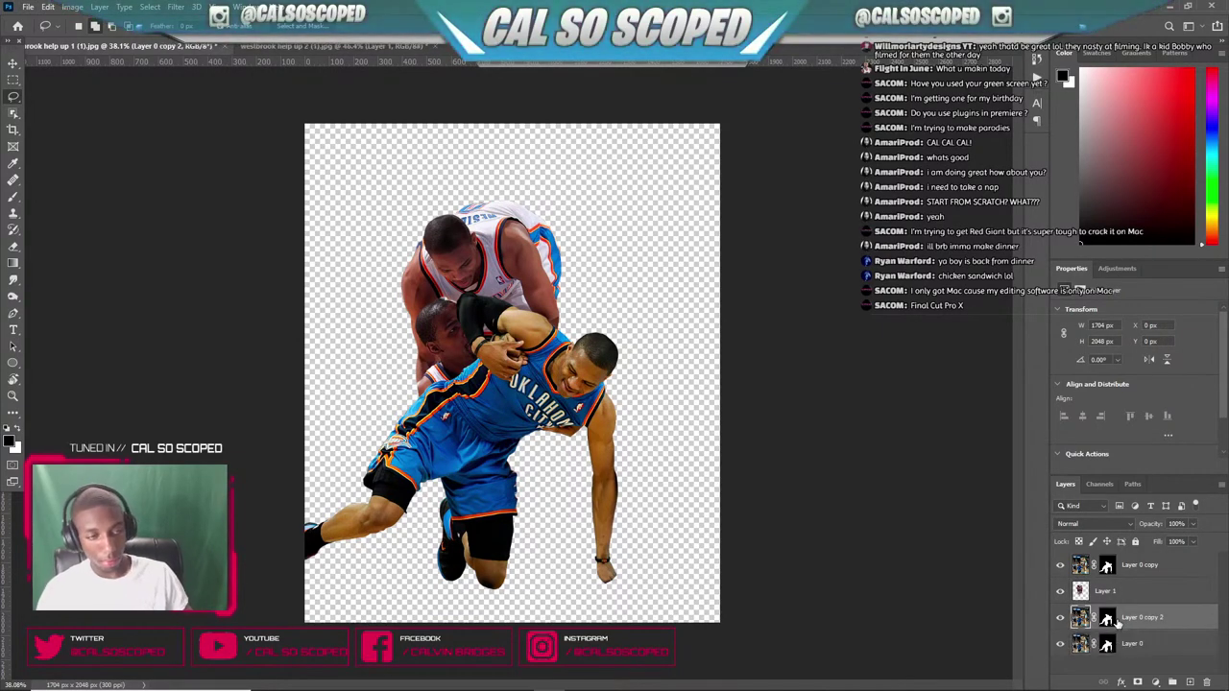
right_click(1105, 643)
click(1133, 559)
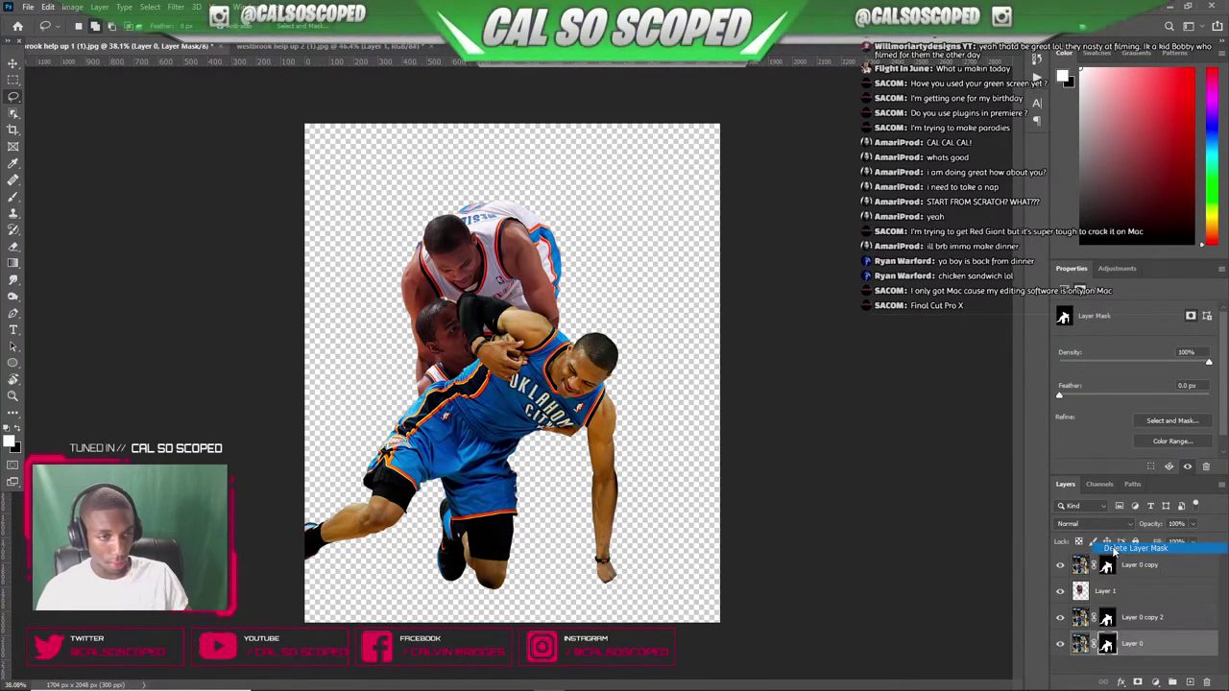
- Try the pasted cutout at several spots further toward the headband player, undoing each move
scroll(502, 244, down, 3)
scroll(576, 281, up, 6)
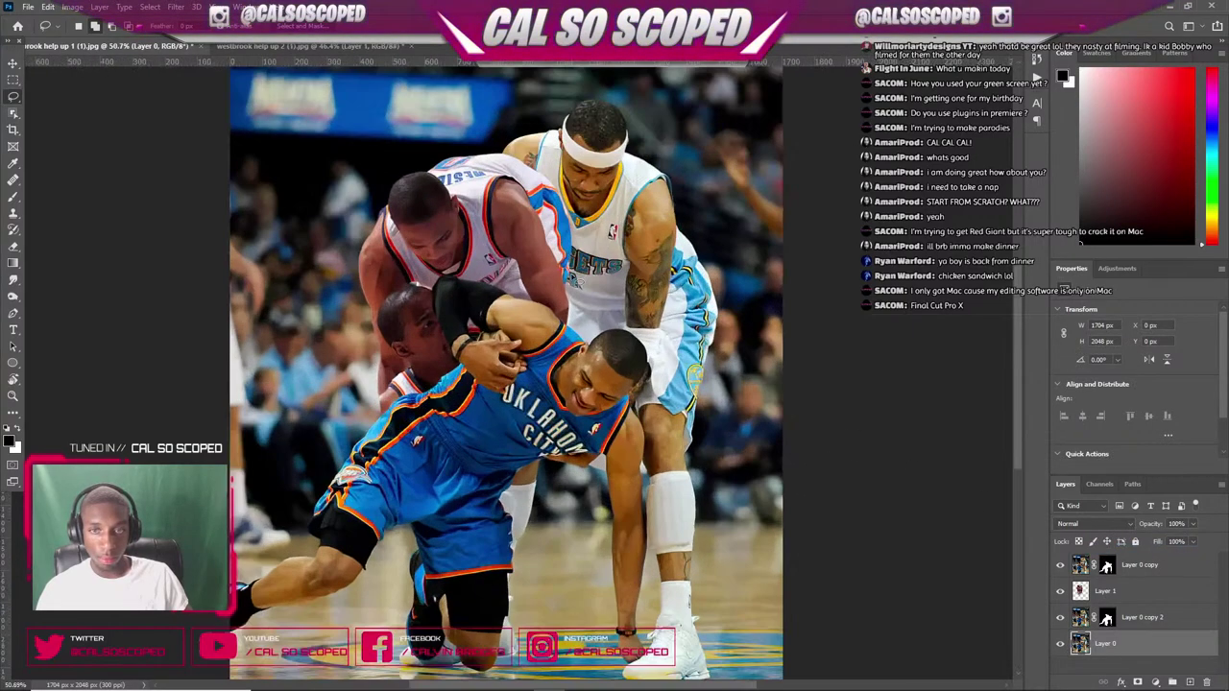
key(v)
drag(497, 221, 602, 225)
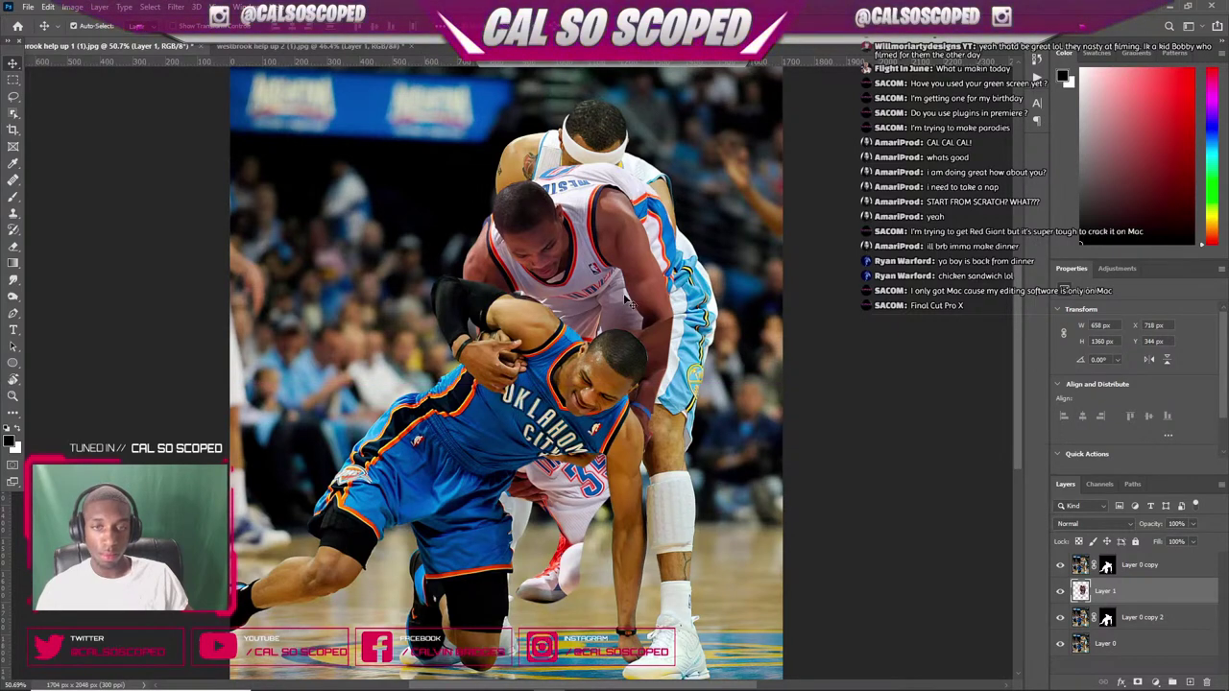
drag(627, 299, 750, 283)
key(ctrl+z)
key(ctrl+z)
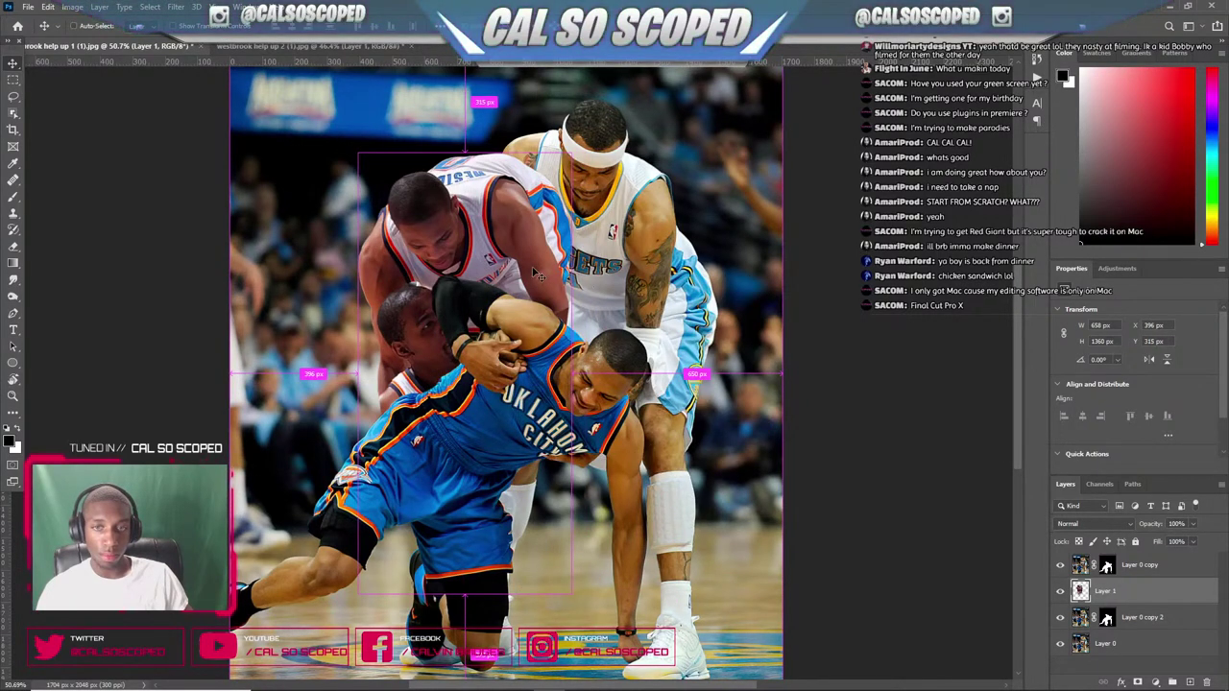
drag(532, 271, 678, 269)
key(ctrl+z)
scroll(605, 271, down, 3)
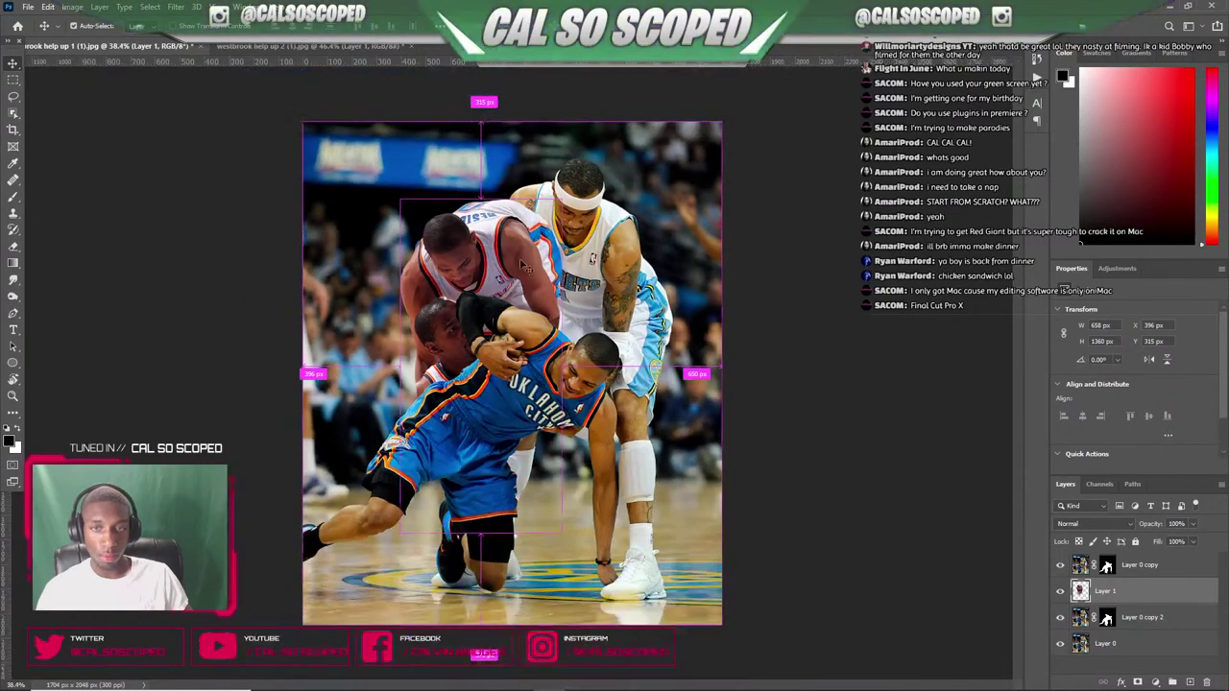
drag(499, 253, 572, 252)
key(ctrl+z)
key(ctrl+z)
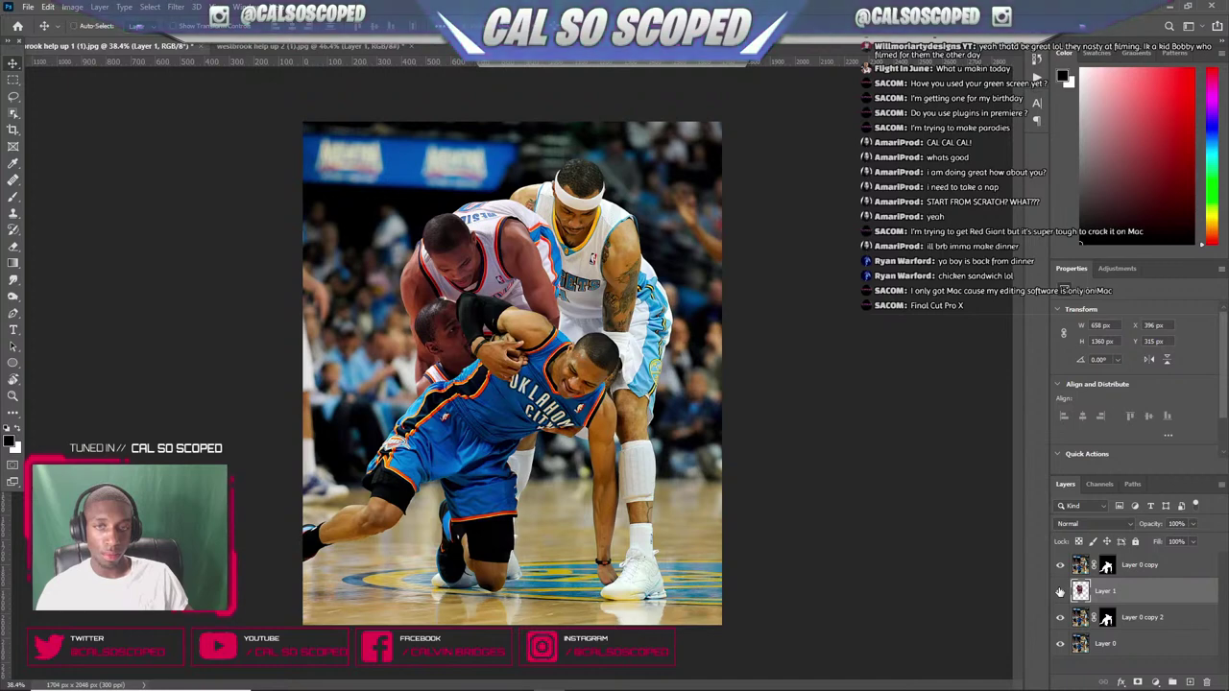
- Undo the mask deletion, the layer duplication and the pasted cutout, leaving only Layer 0 copy and Layer 0
key(ctrl+z)
key(ctrl+z)
key(ctrl+z)
key(ctrl+z)
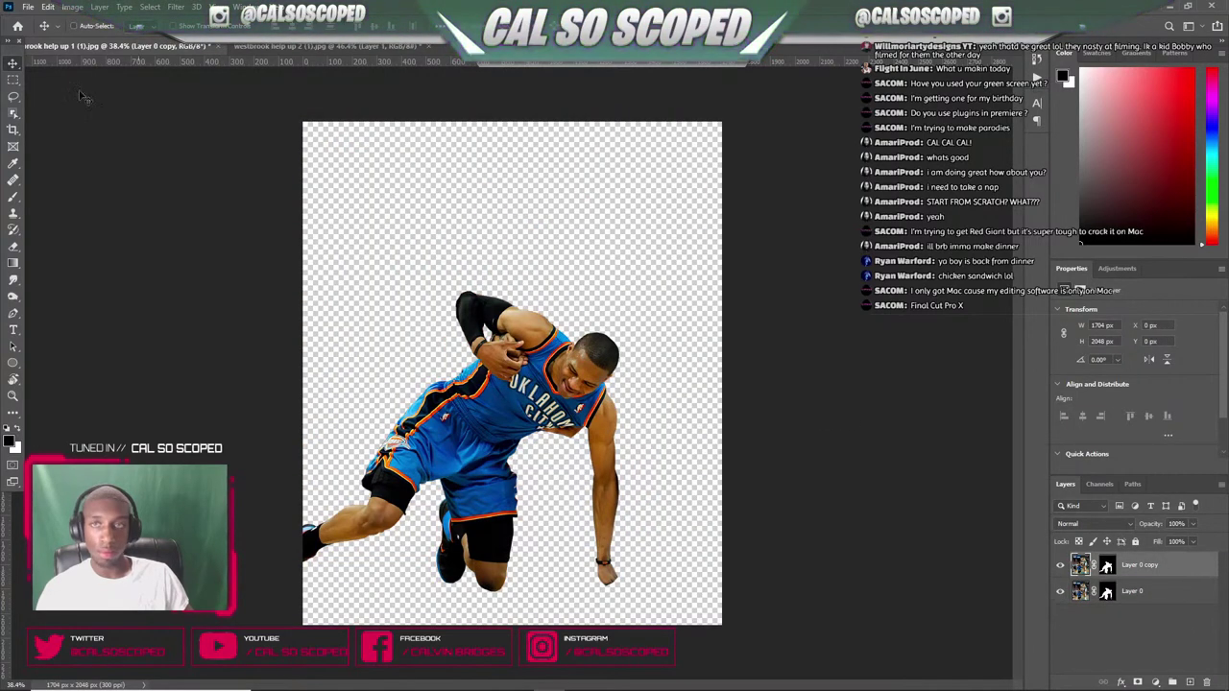
- Switch to westbrook help up 2 (1).jpg and undo isolating the players on their own layer, back to the active selection
click(288, 46)
scroll(365, 344, up, 3)
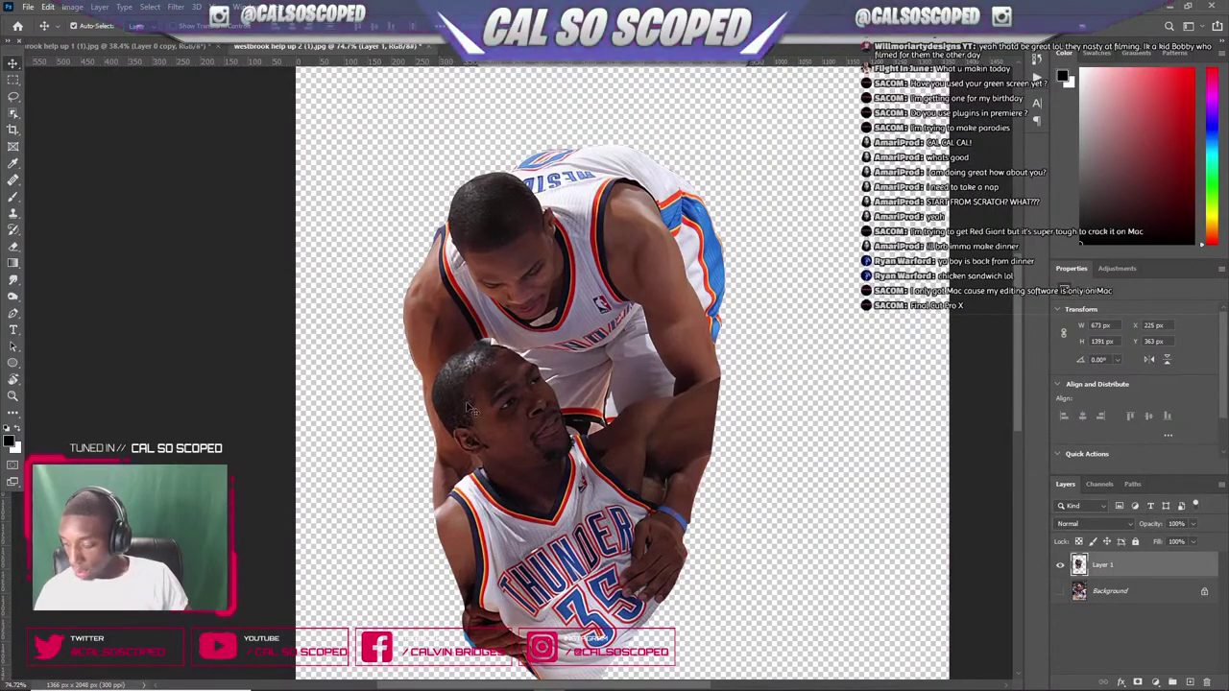
scroll(469, 408, down, 3)
scroll(723, 485, up, 4)
key(ctrl+z)
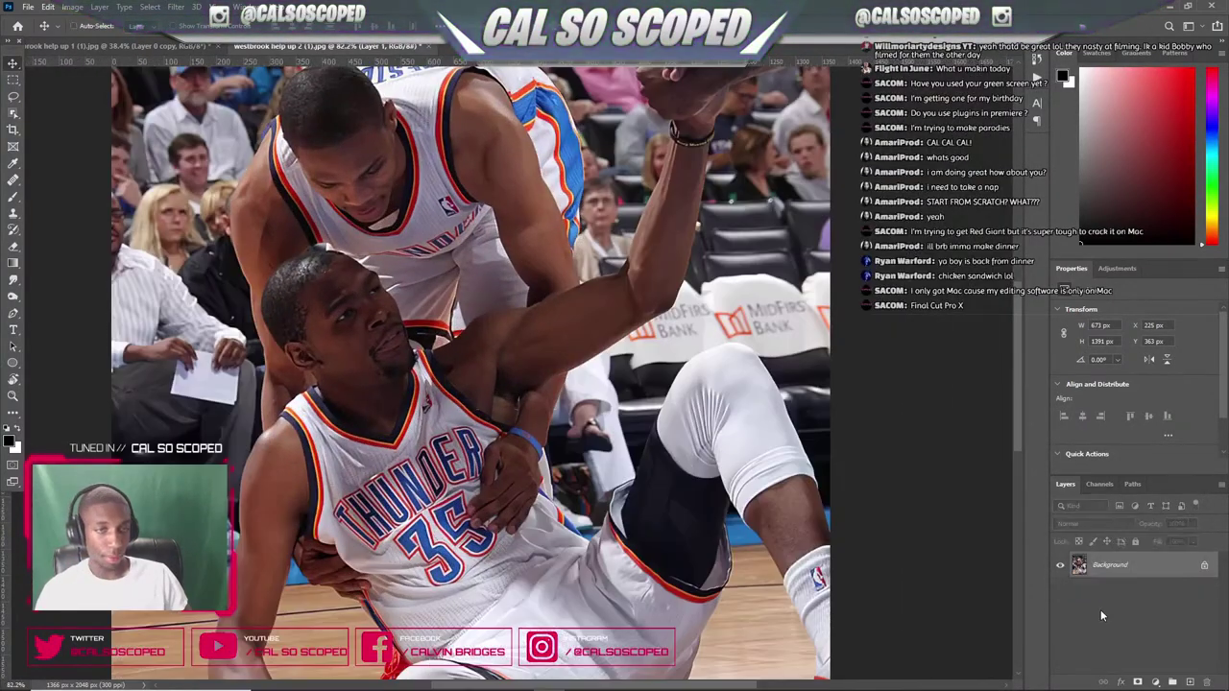
click(1100, 610)
key(ctrl+0)
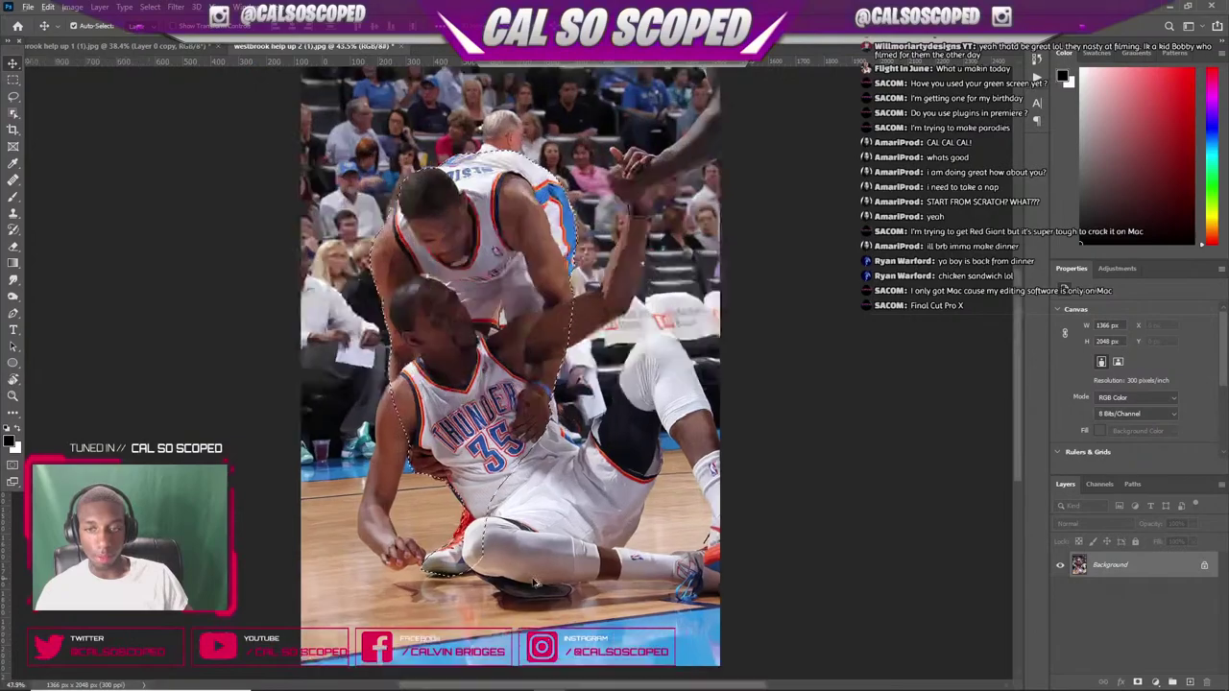
scroll(536, 582, up, 3)
scroll(535, 583, down, 4)
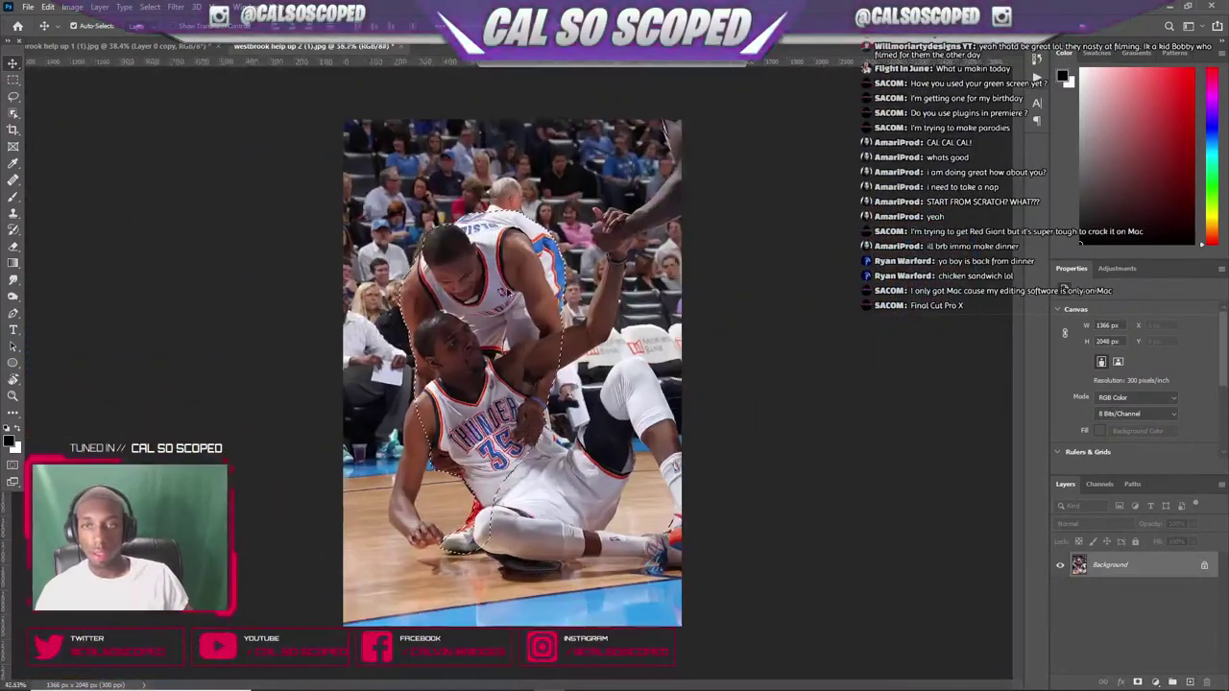
scroll(507, 301, up, 6)
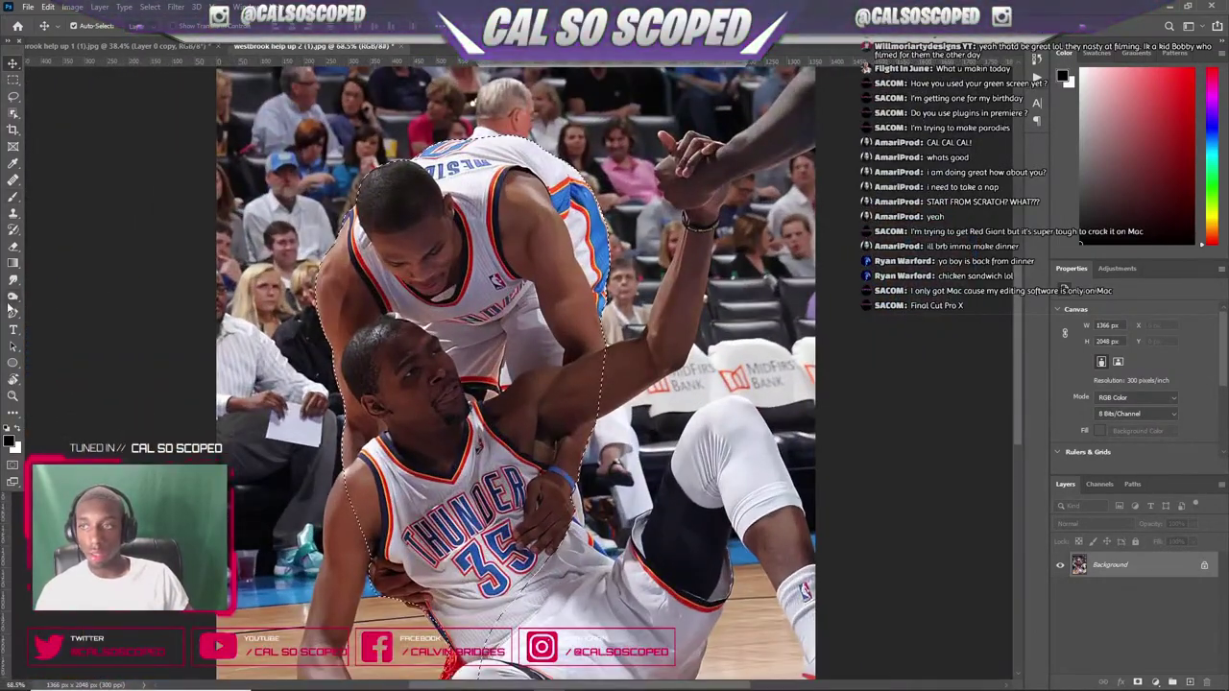
- Start a Pen tool path at the seated player's neck and trace behind his ear and over the top of his head
click(12, 312)
scroll(379, 432, up, 2)
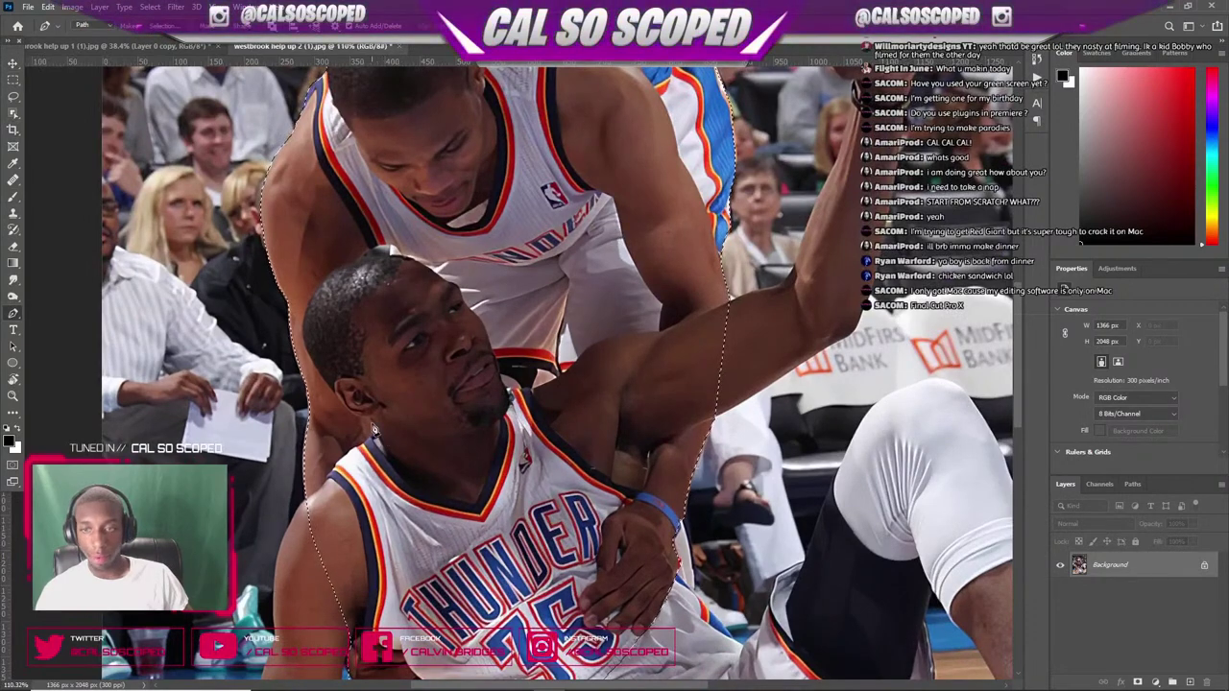
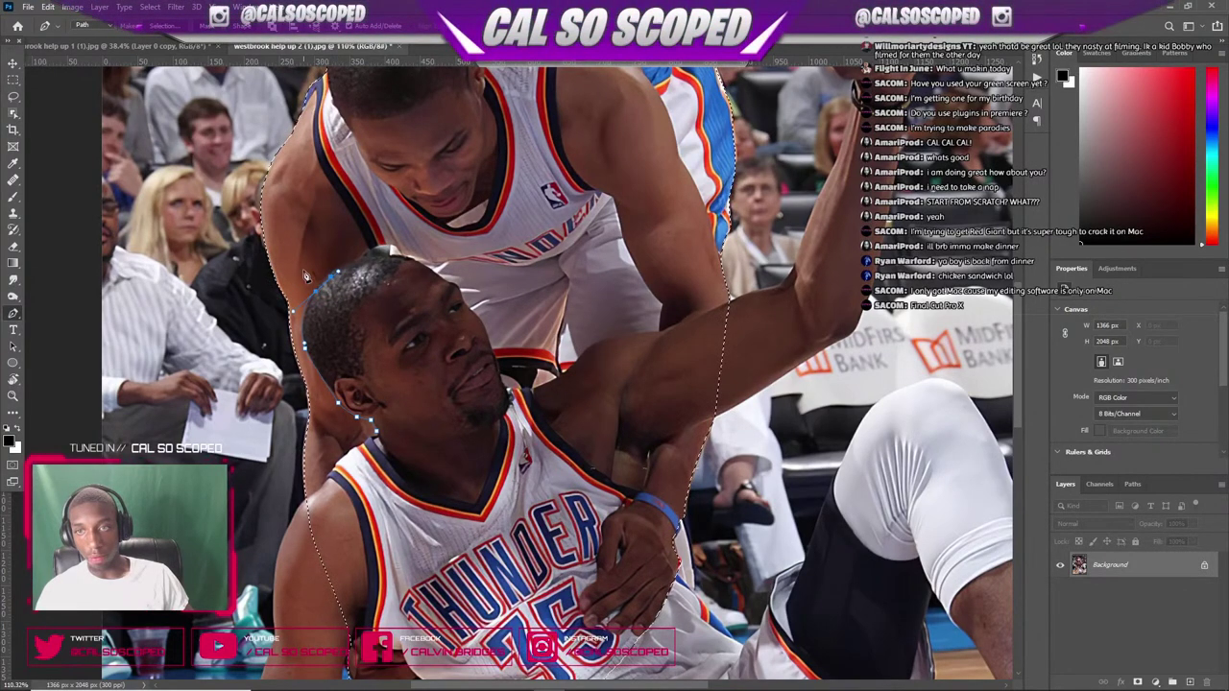
scroll(306, 276, up, 4)
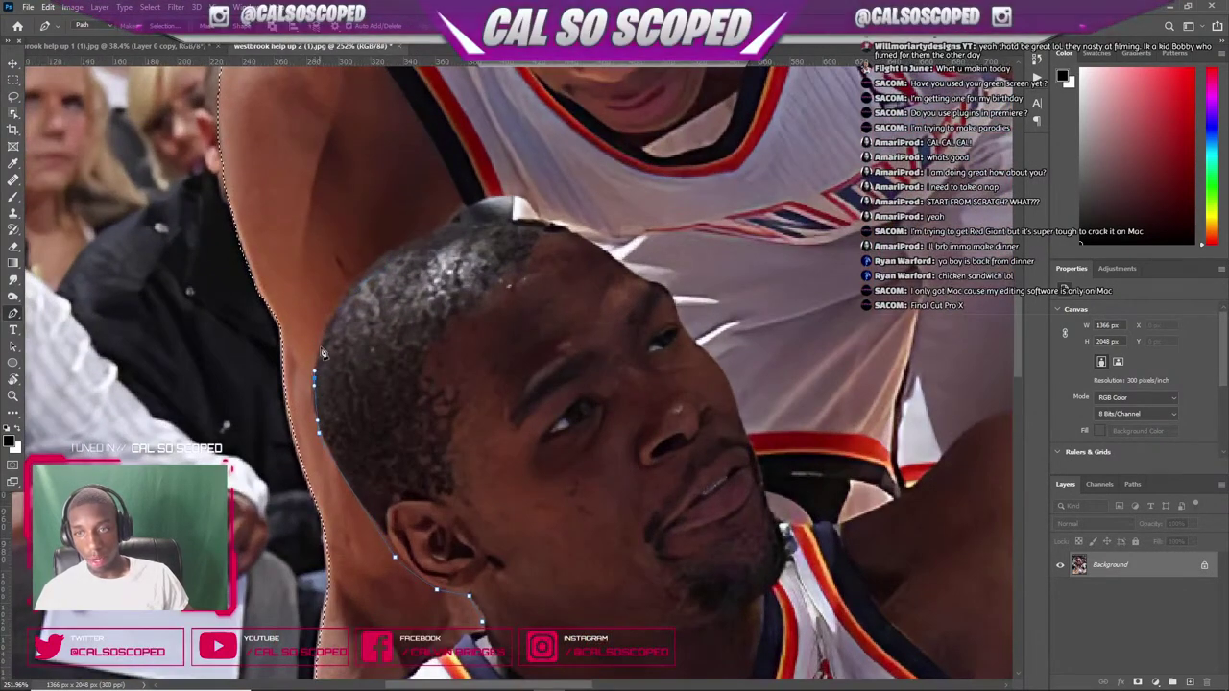
mouse_move(327, 333)
mouse_down()
mouse_move(343, 296)
mouse_move(390, 254)
mouse_up()
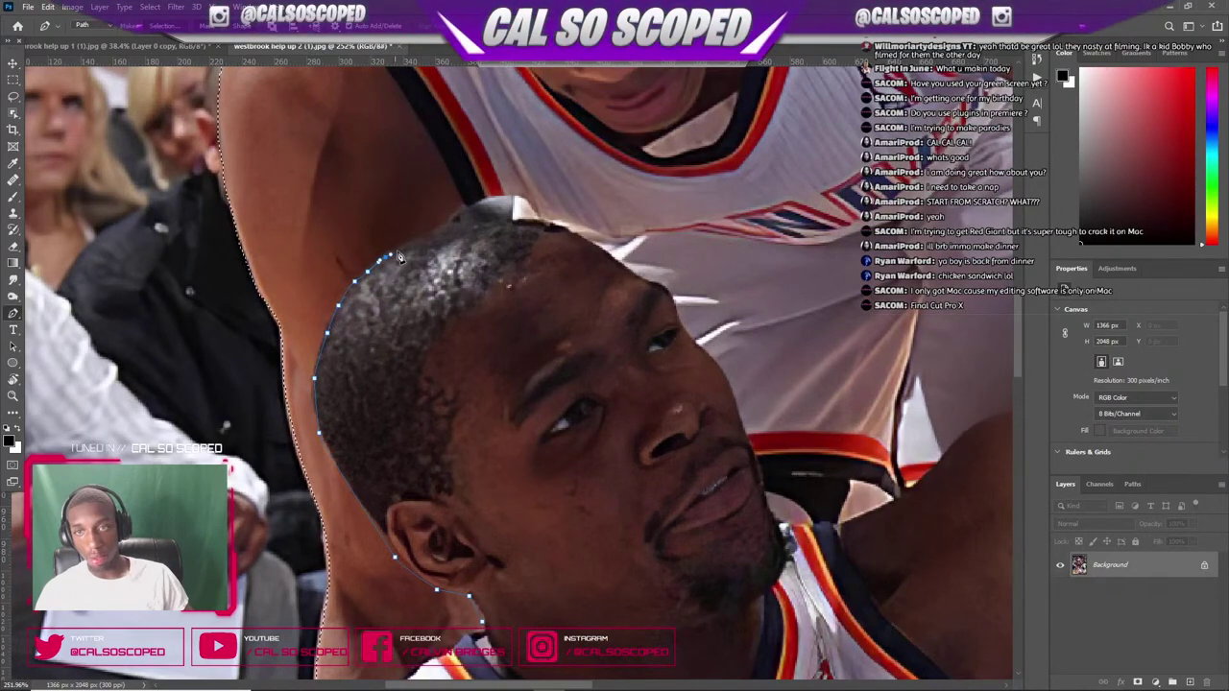
click(416, 238)
click(427, 232)
click(442, 227)
click(458, 223)
click(476, 221)
click(492, 221)
click(508, 221)
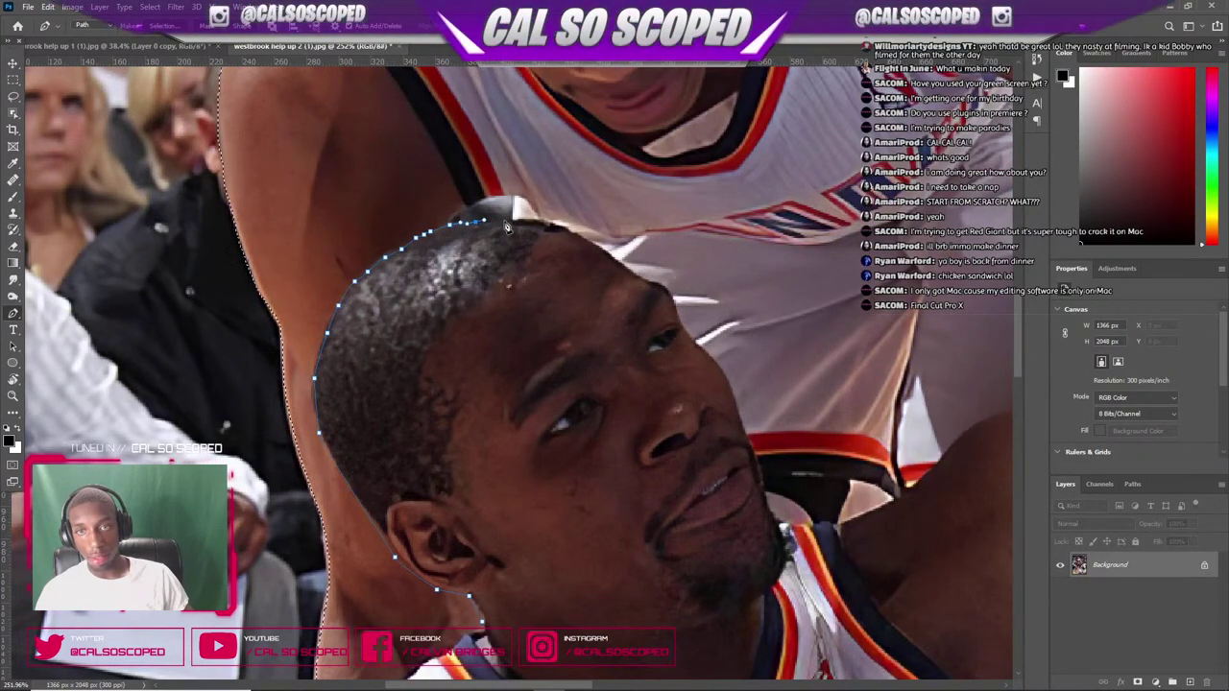
- Continue the path from the seated player's hairline along his forehead, nose and mouth to the jersey collar
click(521, 222)
click(540, 227)
click(563, 232)
click(581, 238)
click(596, 245)
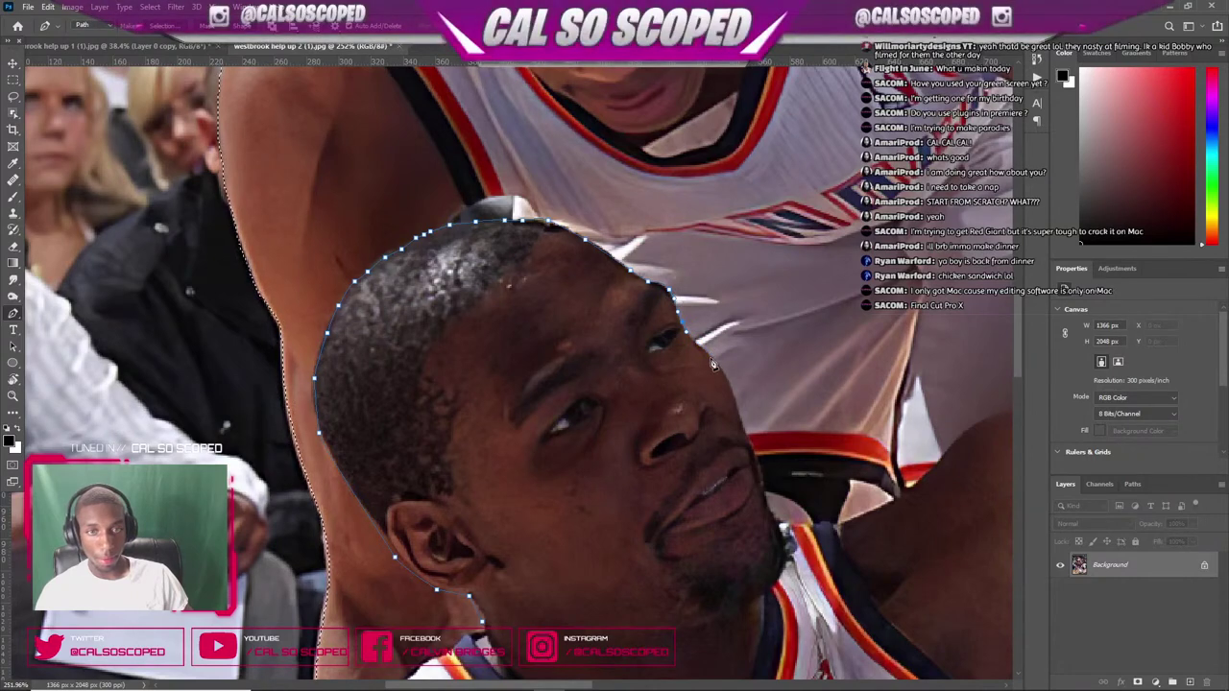
click(739, 420)
click(763, 491)
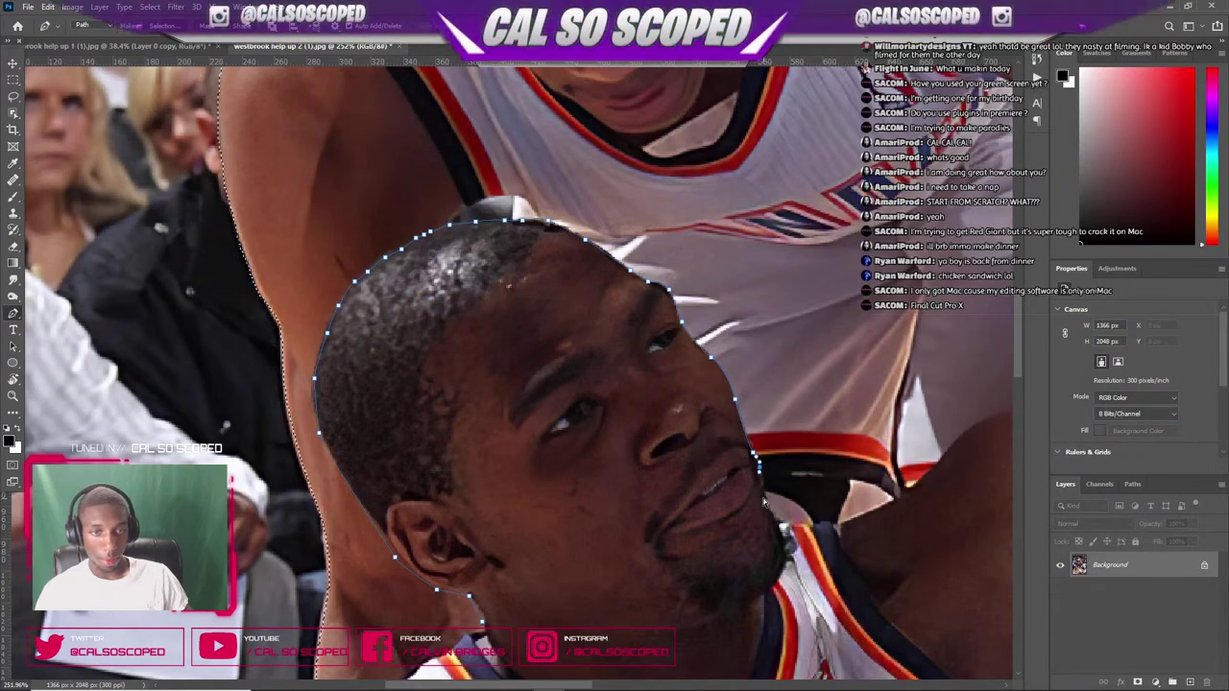
click(784, 528)
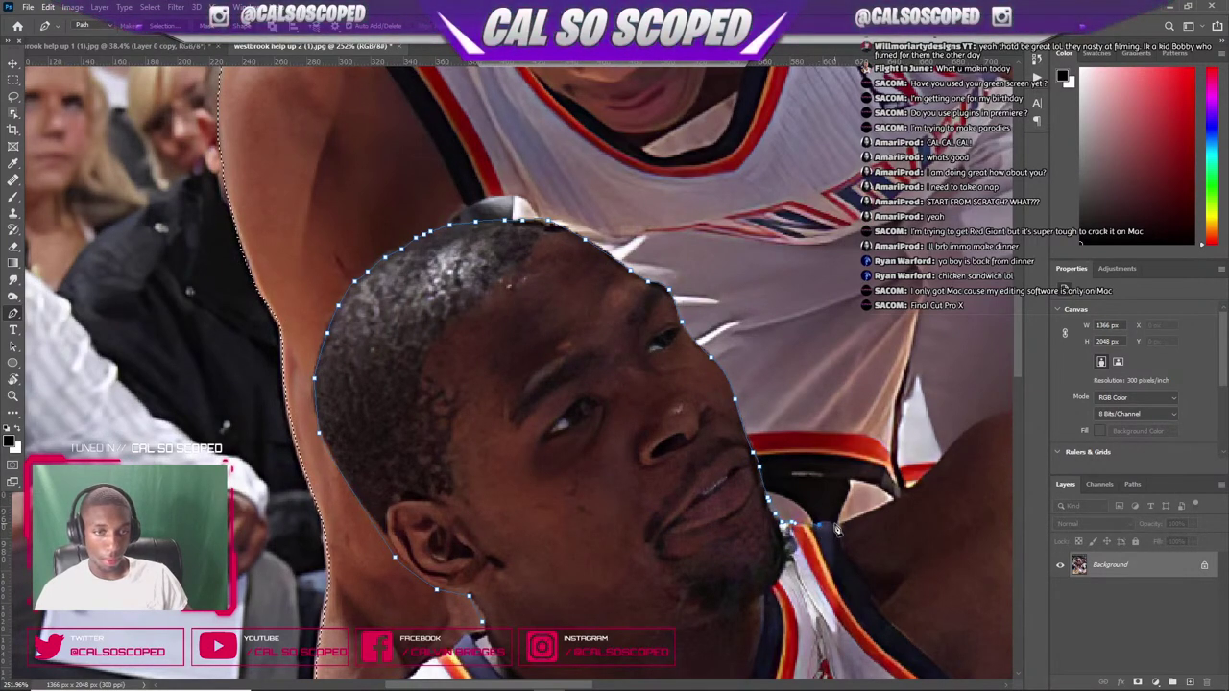
- Continue the path from the collar along the seated player's shoulder and the upper edge of his raised arm
click(836, 525)
click(891, 500)
click(932, 465)
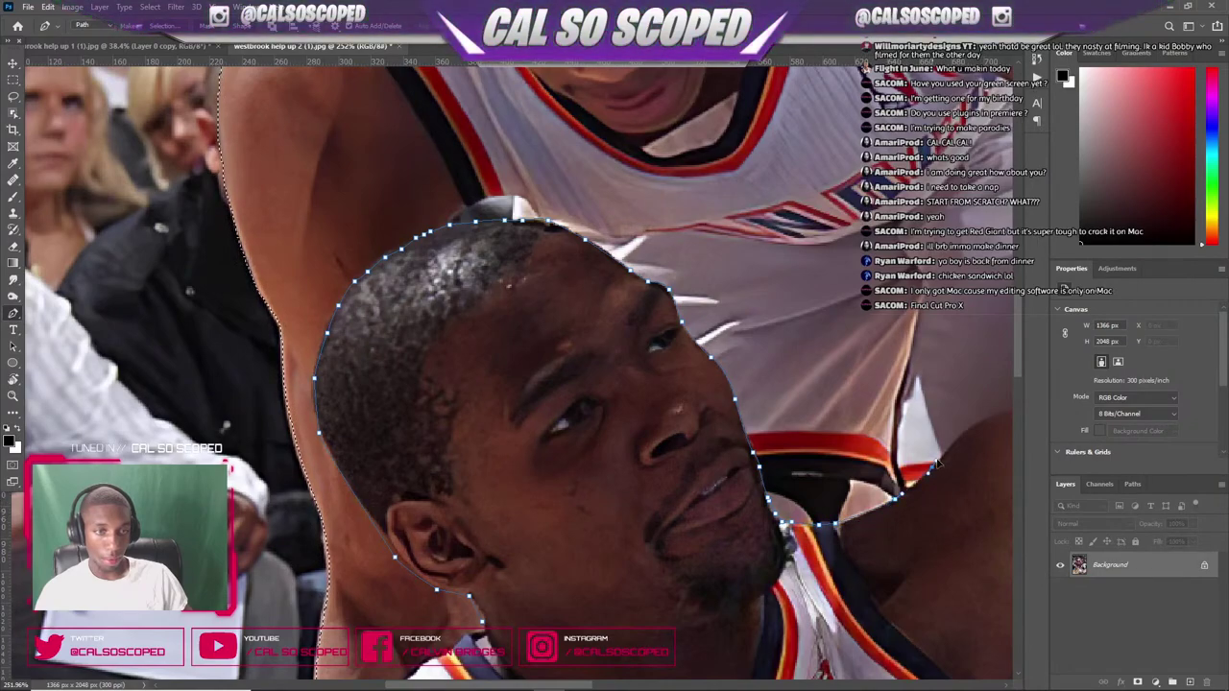
scroll(932, 466, down, 10)
scroll(604, 344, up, 4)
scroll(606, 345, up, 3)
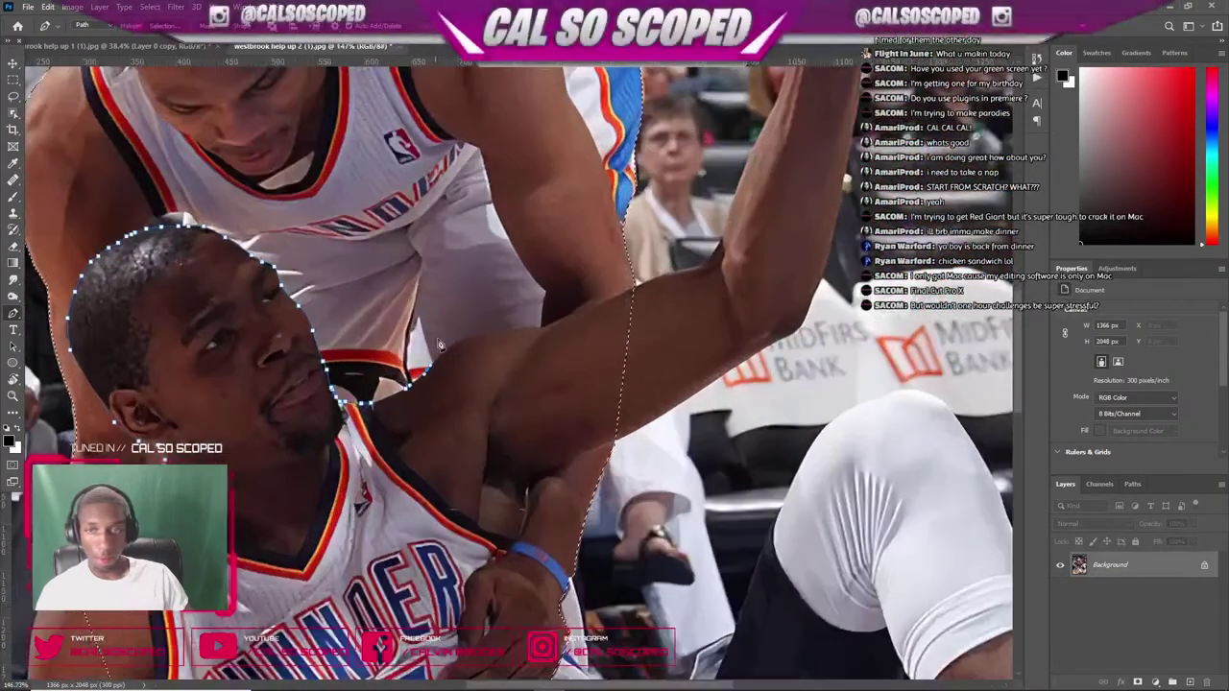
click(468, 340)
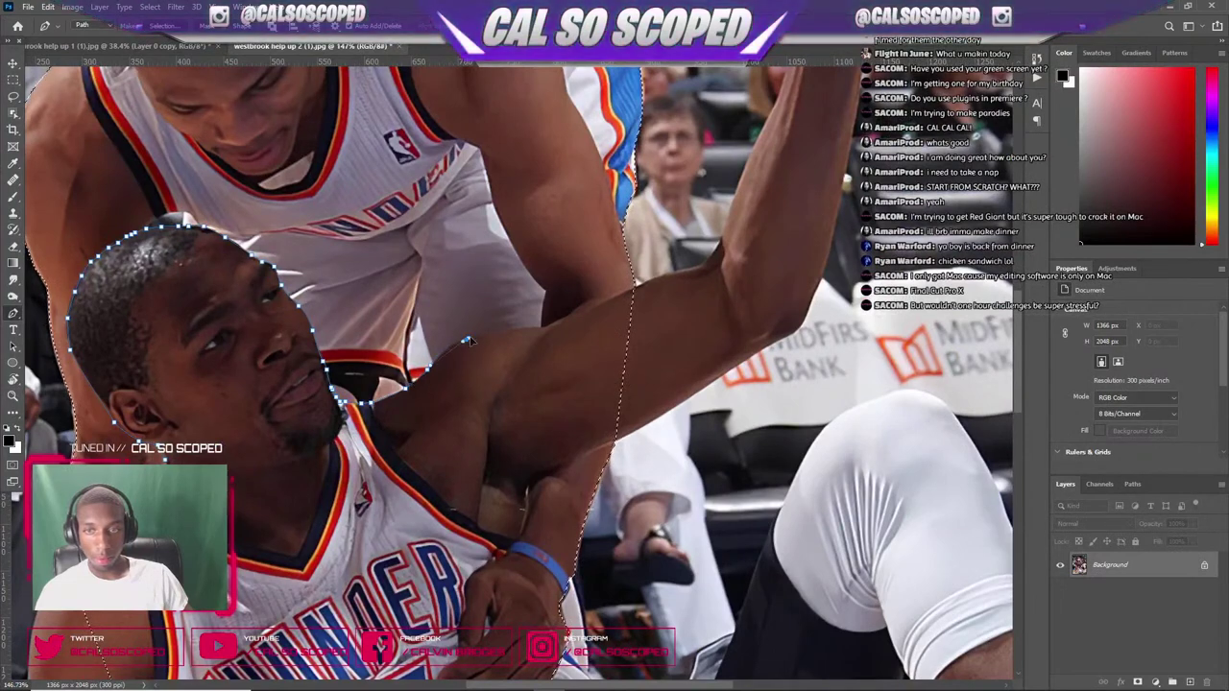
click(517, 331)
click(547, 328)
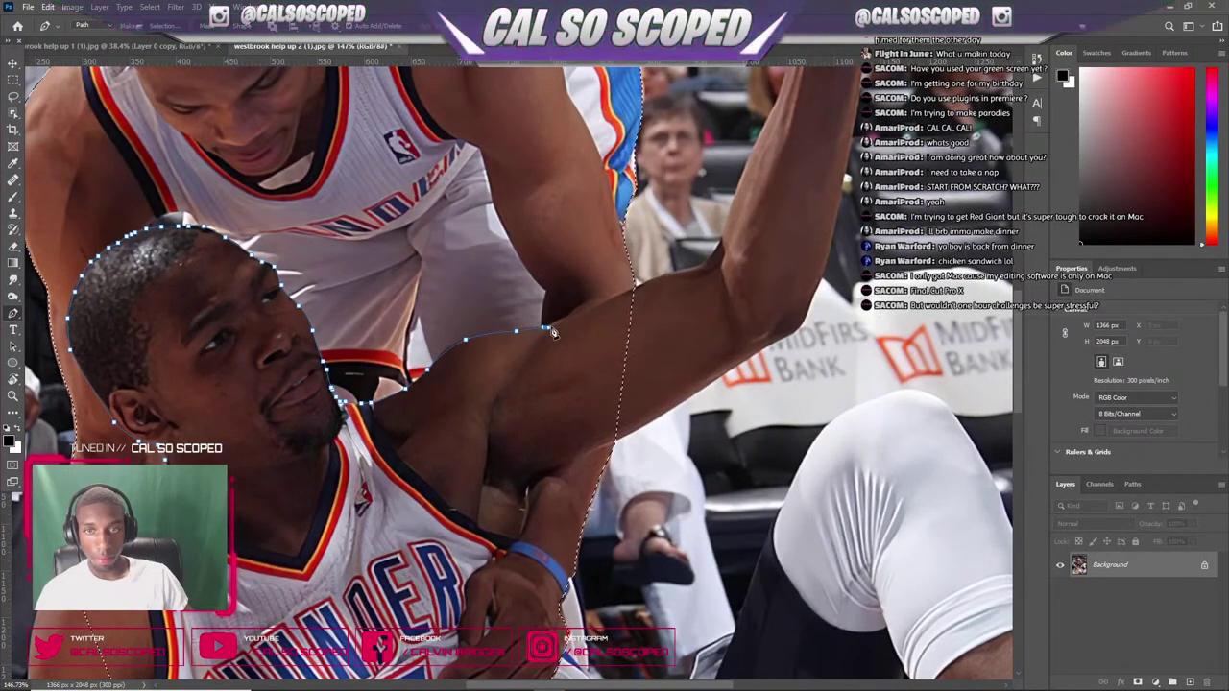
drag(577, 314, 589, 308)
click(585, 314)
click(603, 308)
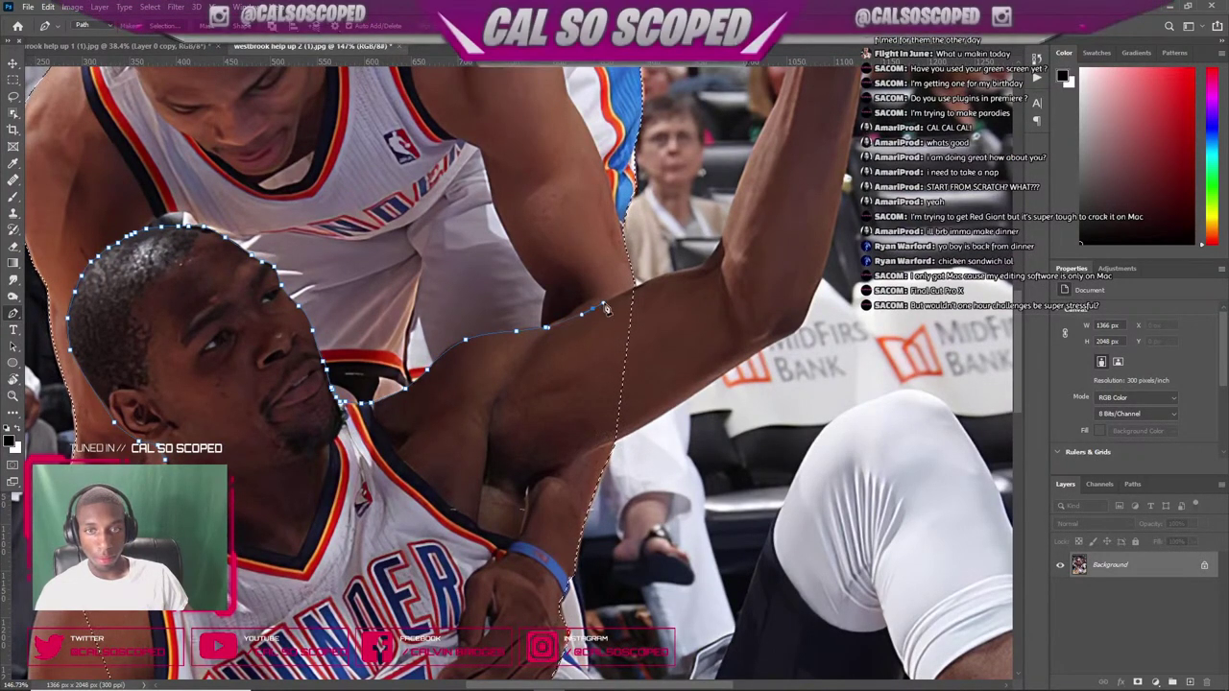
- Curve the path across the seated player's arm past the selection edge and trace back along its underside to the armpit
click(711, 327)
click(706, 368)
click(694, 379)
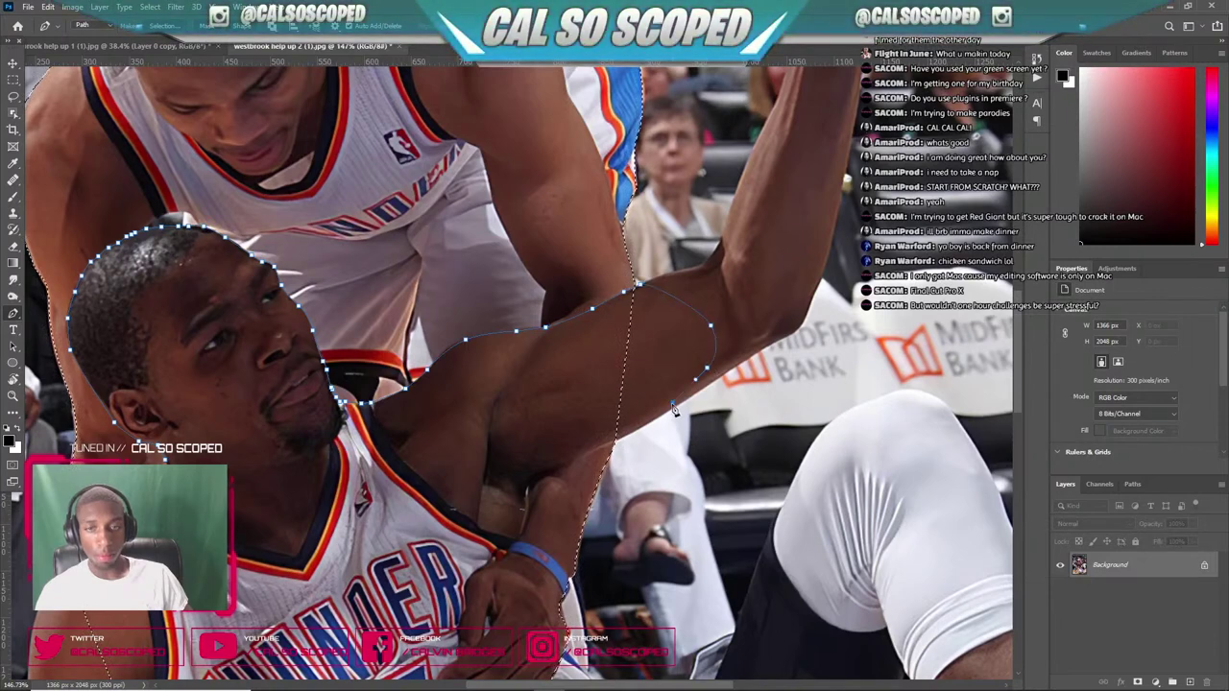
click(595, 448)
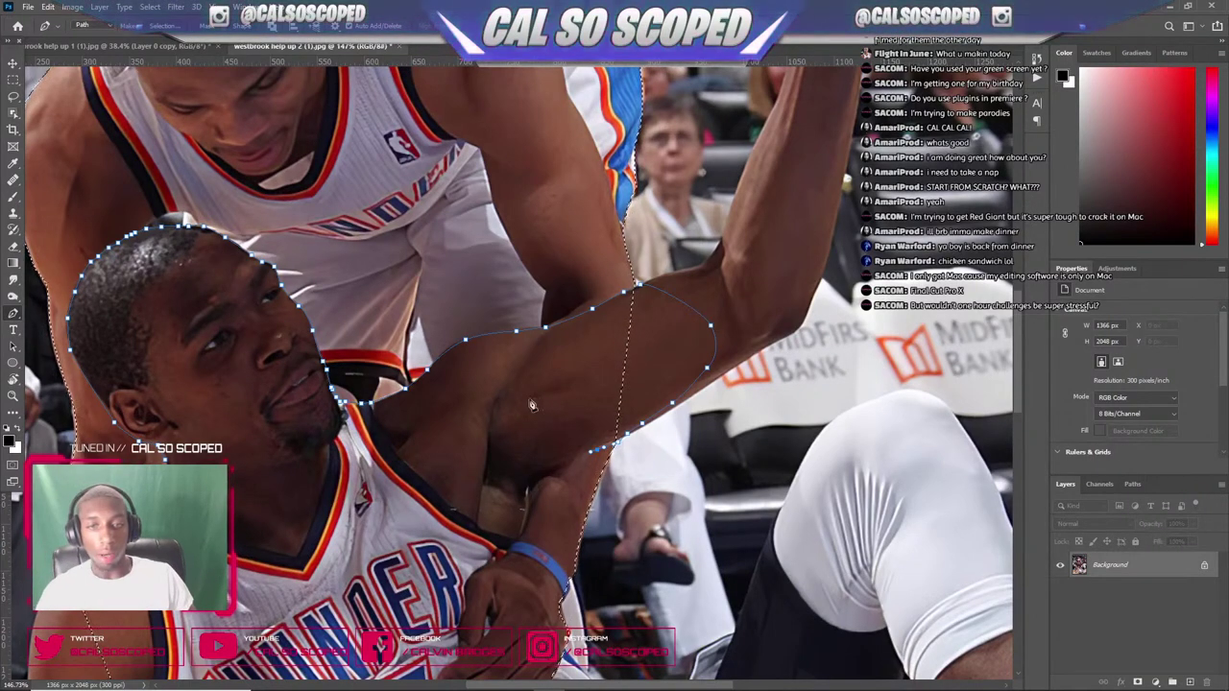
scroll(552, 547, up, 3)
click(565, 434)
click(543, 446)
click(524, 457)
click(519, 463)
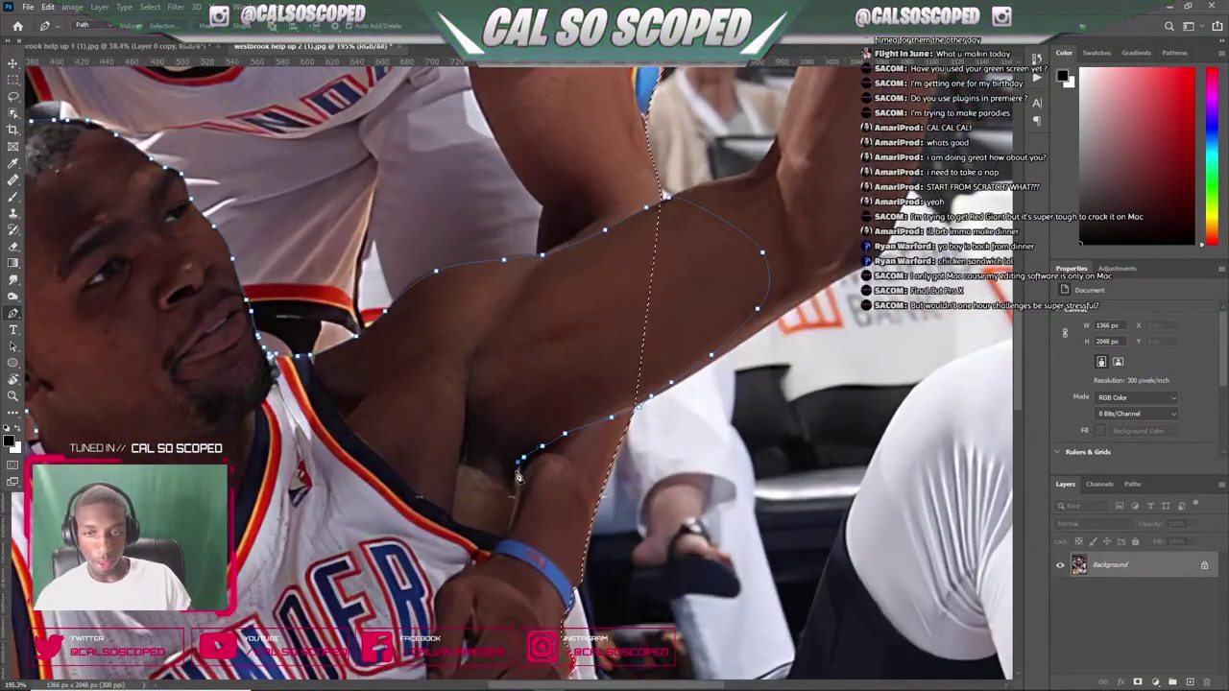
- Trace the path down the inner edge of the standing player's forearm, past the blue wristband and along his thumb
click(514, 490)
click(511, 504)
click(505, 519)
click(502, 530)
click(496, 544)
click(487, 556)
click(477, 562)
click(463, 571)
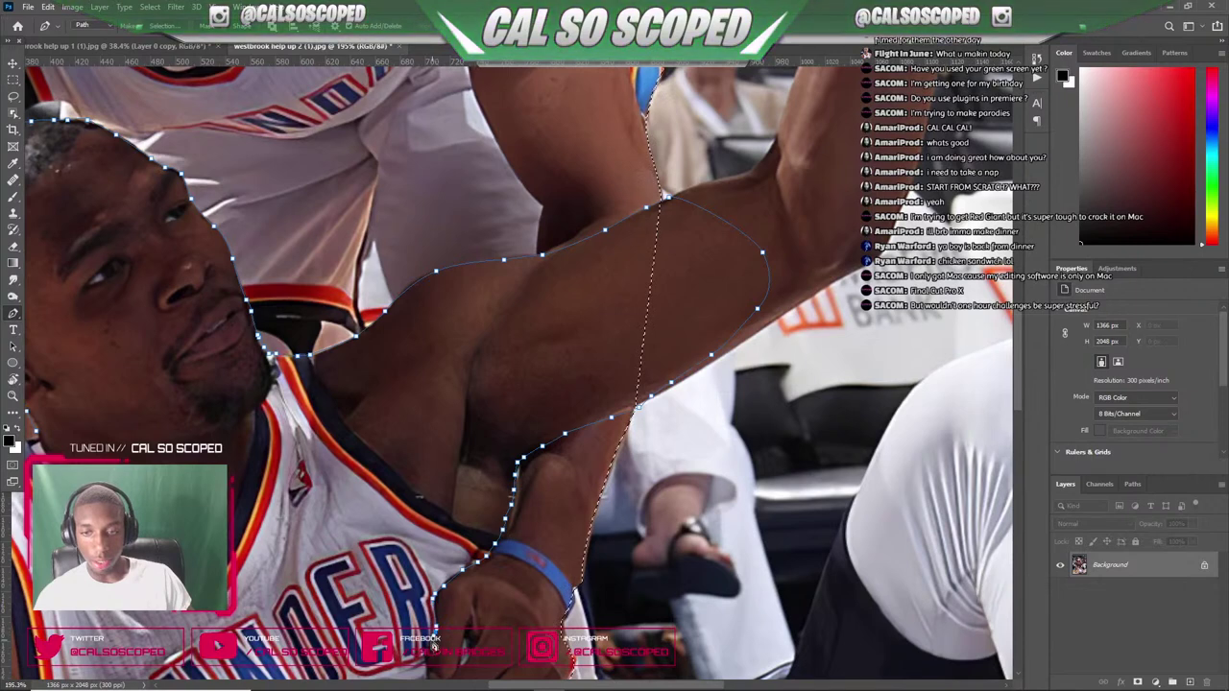
scroll(434, 643, down, 3)
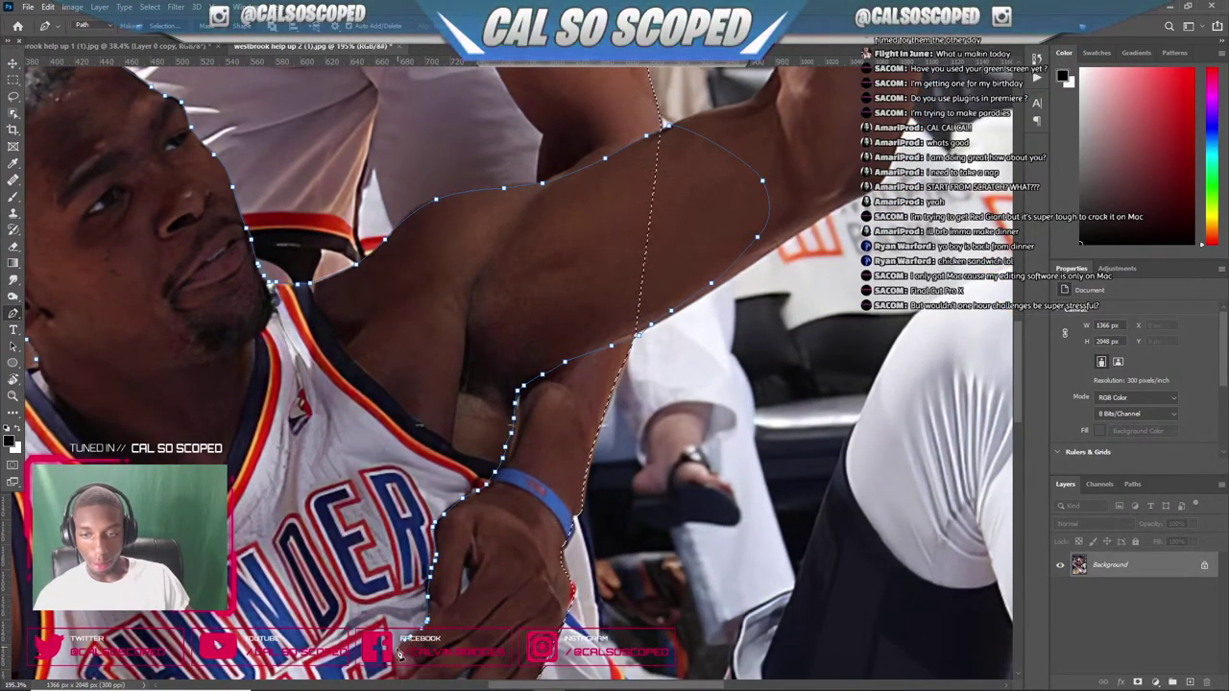
scroll(407, 518, up, 3)
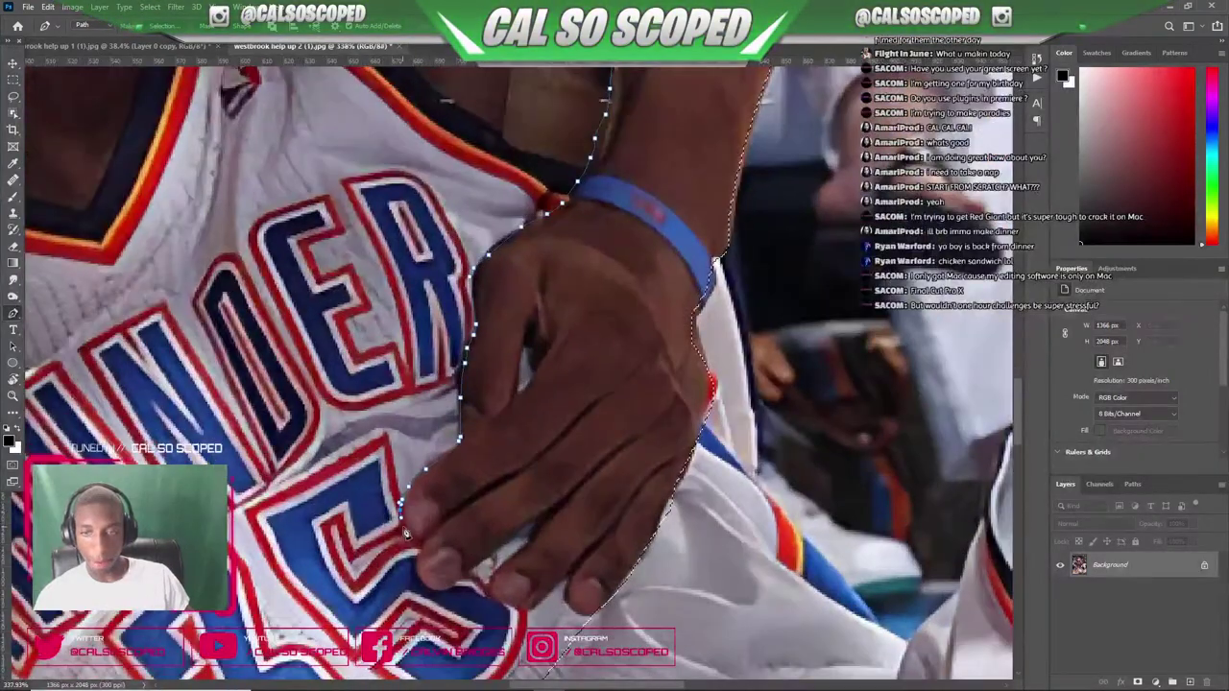
- Trace the path around the standing player's fingertips and into the gaps between the fingers on the number 35 jersey
click(426, 588)
click(436, 592)
click(447, 593)
click(461, 580)
click(492, 555)
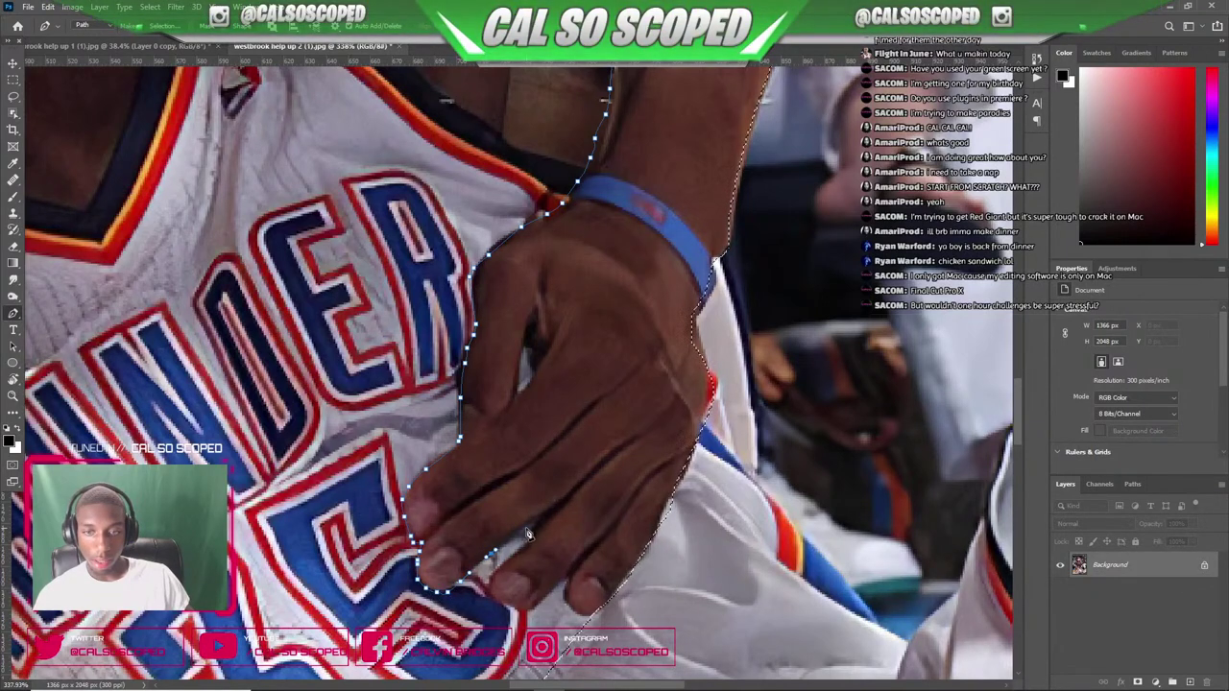
mouse_move(527, 535)
mouse_down()
mouse_move(538, 524)
mouse_move(511, 567)
mouse_up()
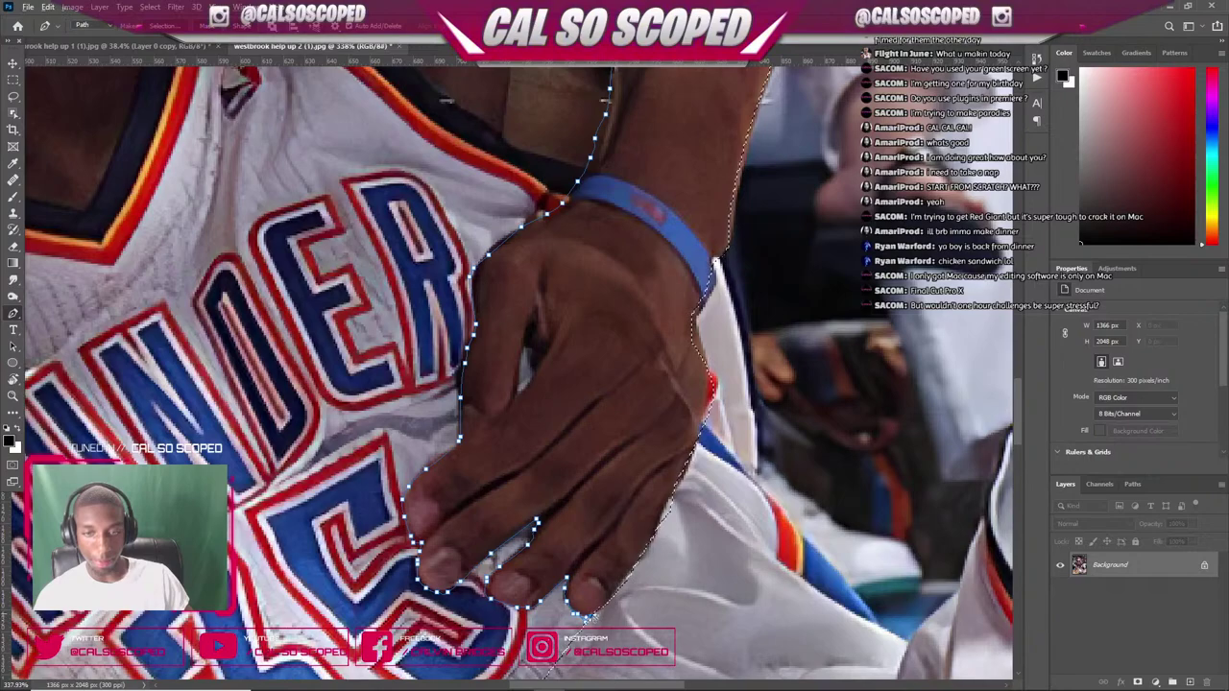
- Carry the path from the jersey down around the seated player's knee, below his resting hand and up through his forearm
scroll(587, 619, down, 6)
scroll(587, 619, down, 2)
right_click(536, 645)
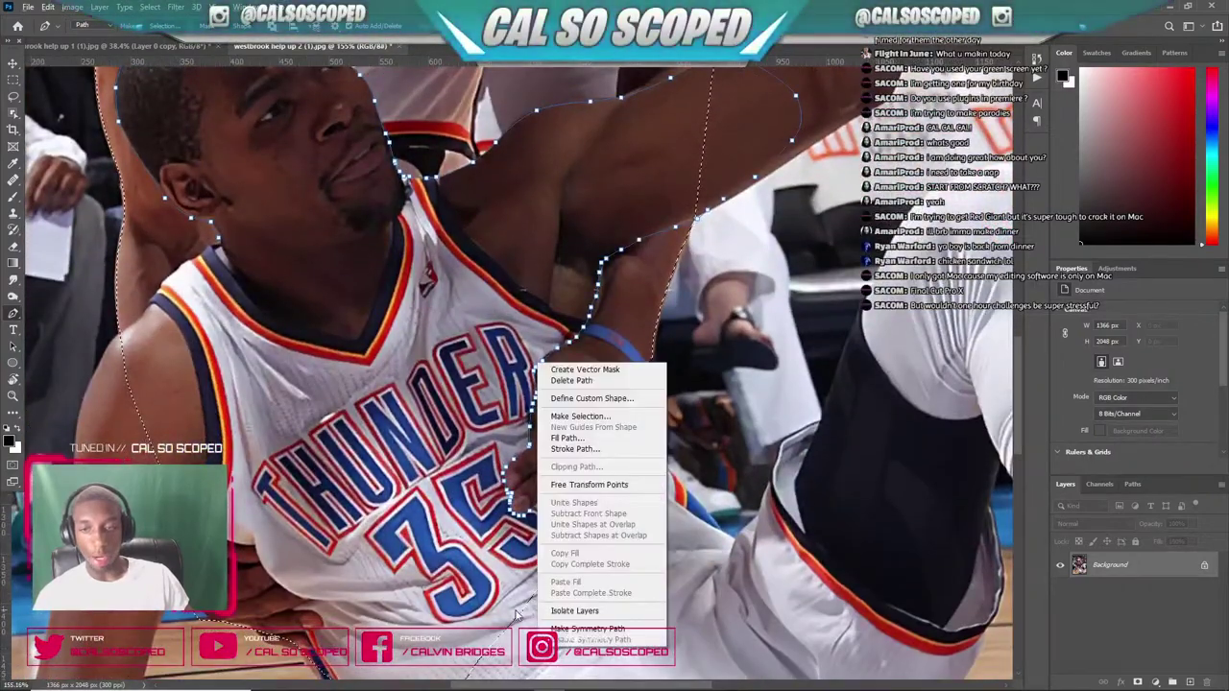
scroll(508, 617, down, 5)
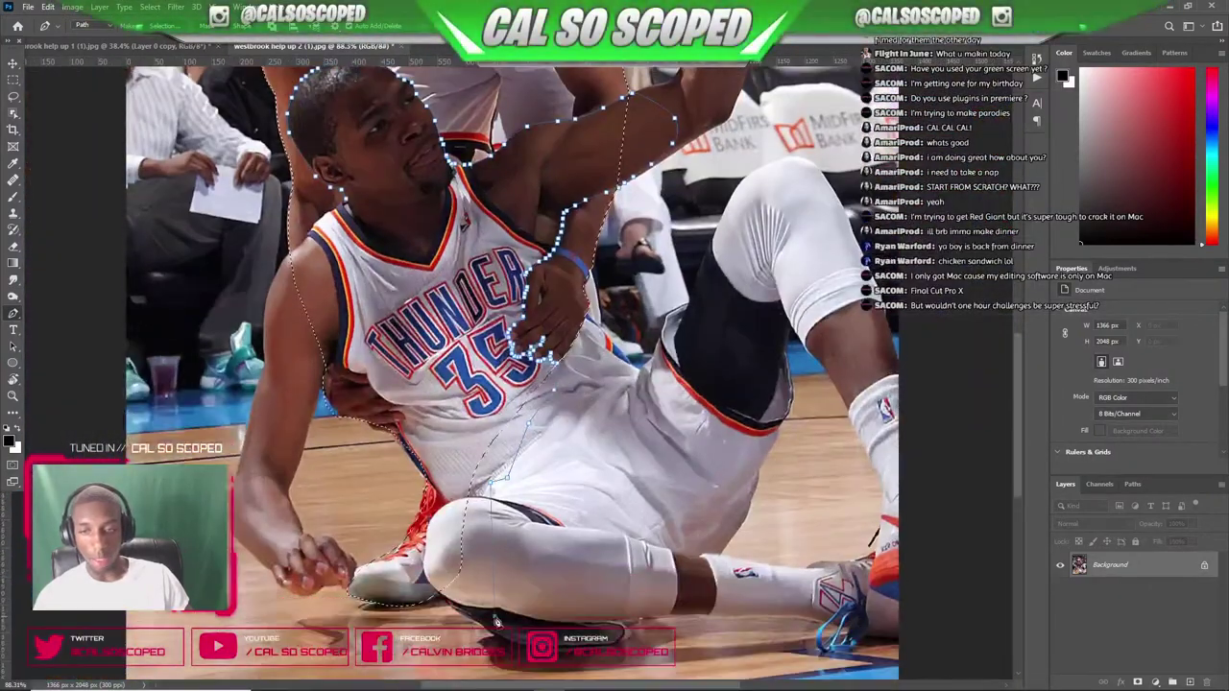
scroll(345, 585, down, 2)
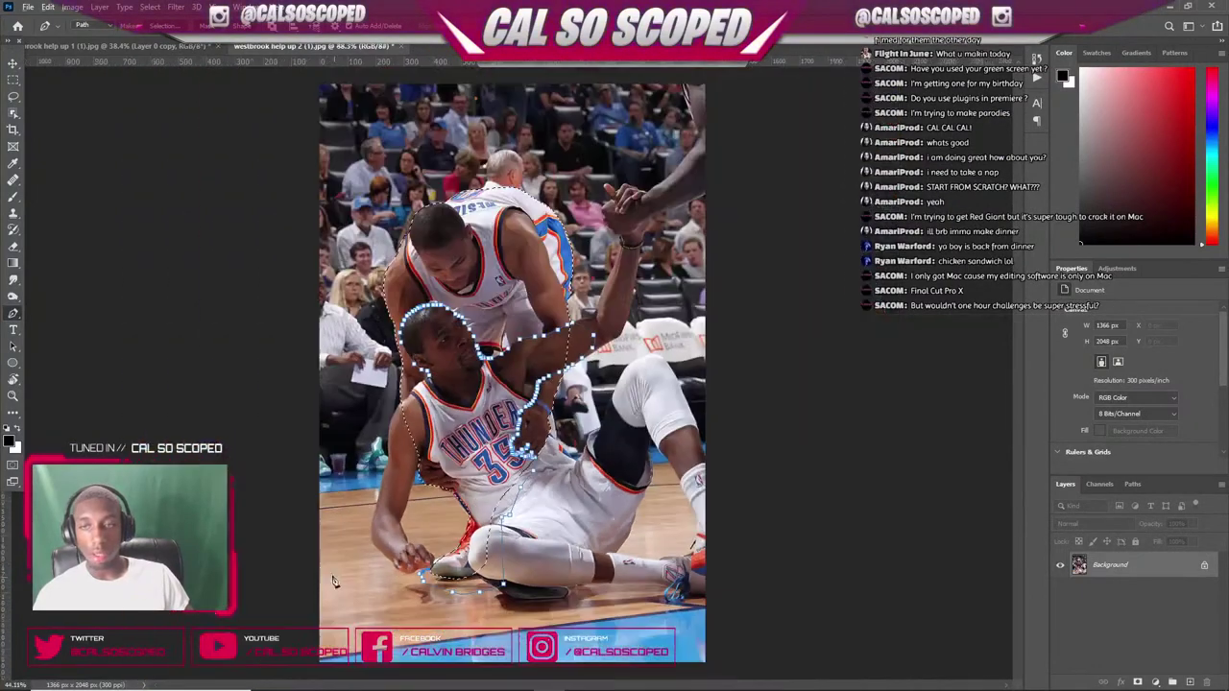
scroll(397, 563, up, 3)
click(427, 513)
click(414, 438)
click(401, 376)
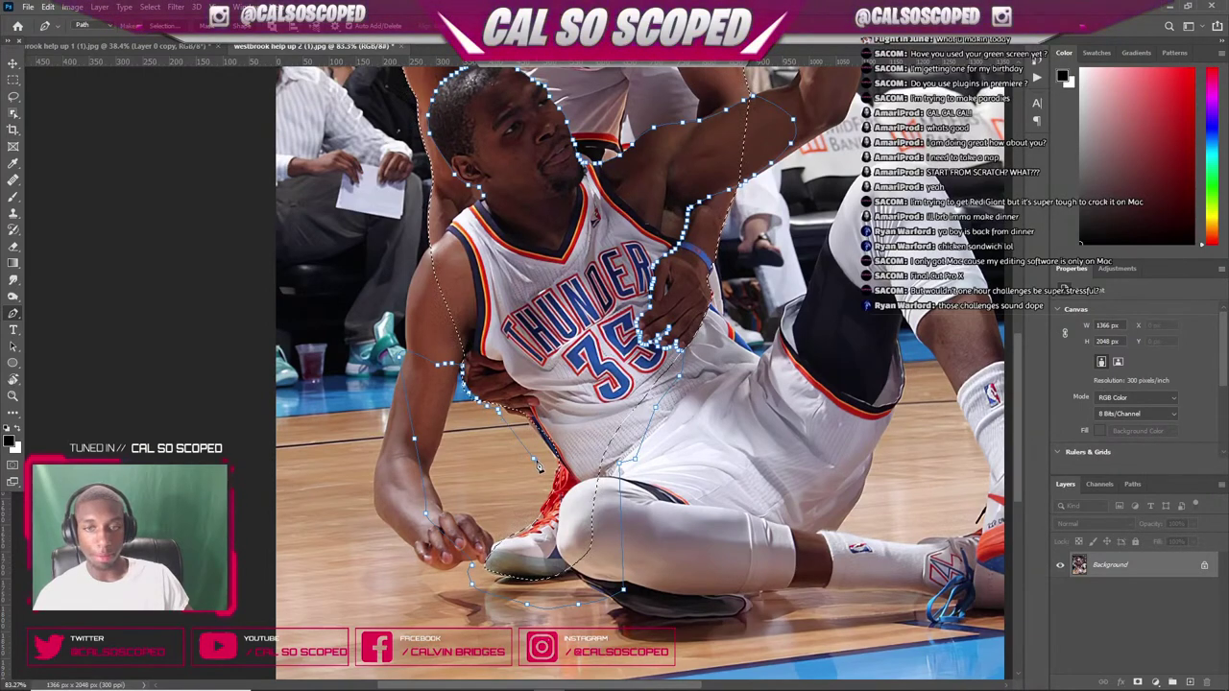
- Trace the path around the standing player's hand at the waist, over the seated player's shoulder, and close it at the collar
scroll(532, 430, up, 4)
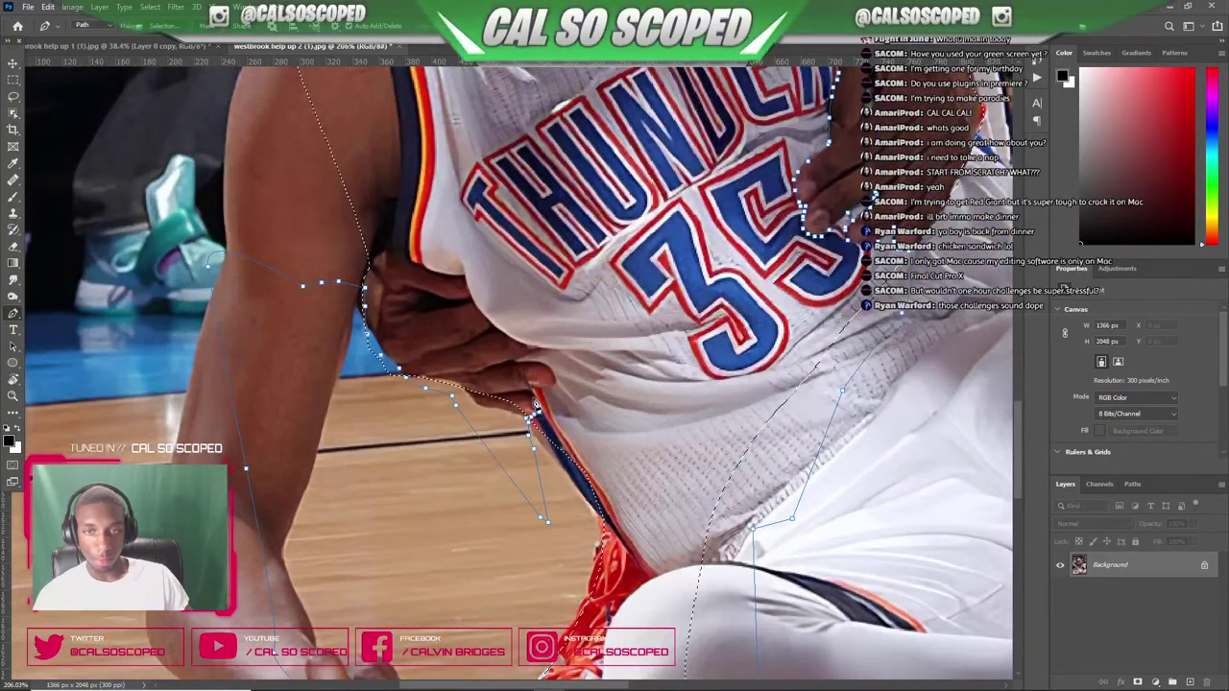
click(508, 336)
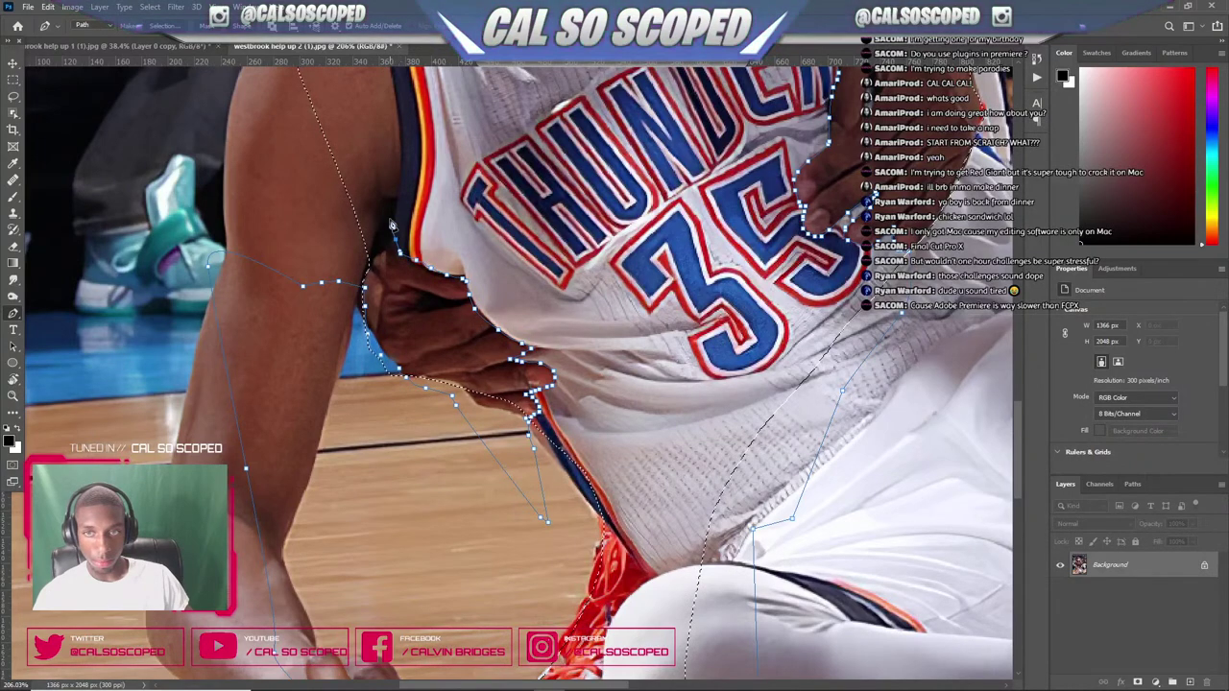
scroll(391, 225, down, 5)
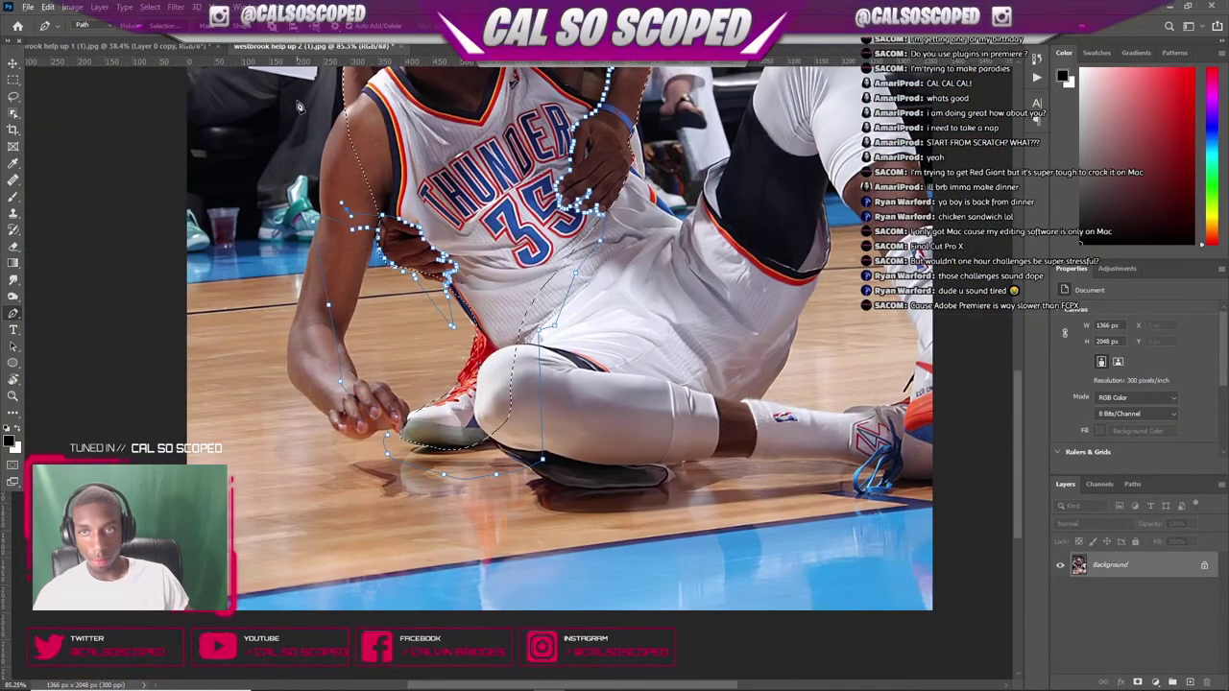
scroll(298, 108, down, 5)
scroll(268, 173, up, 3)
scroll(220, 254, up, 5)
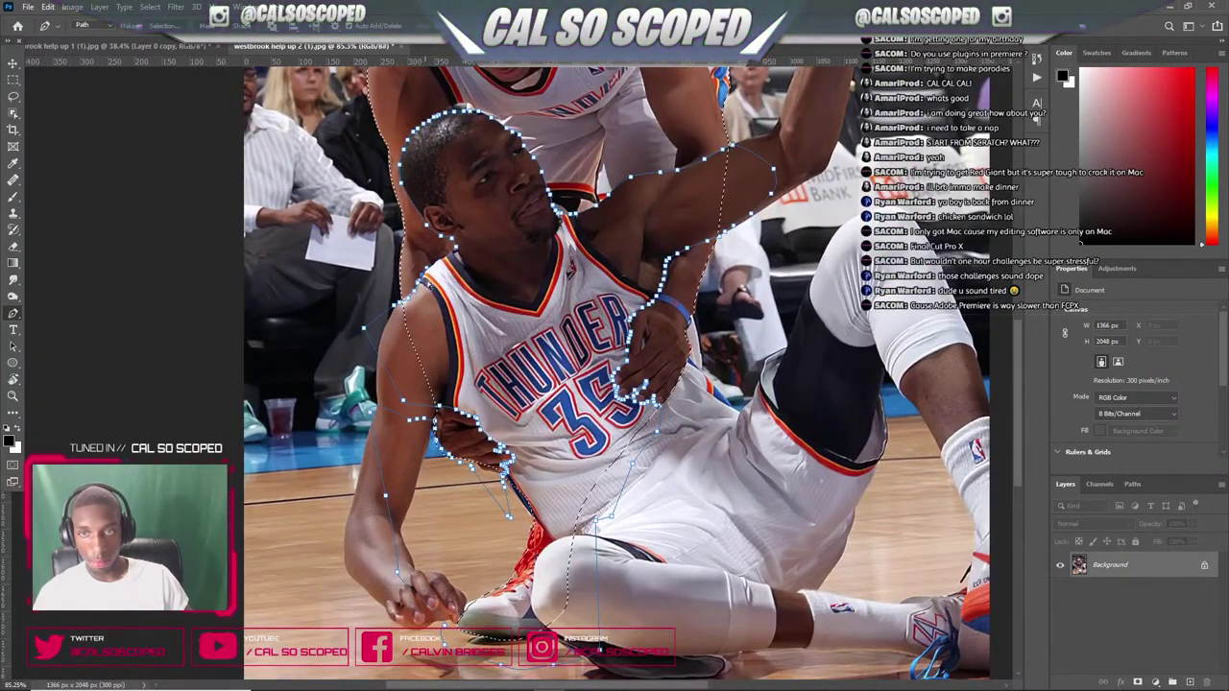
scroll(430, 275, up, 4)
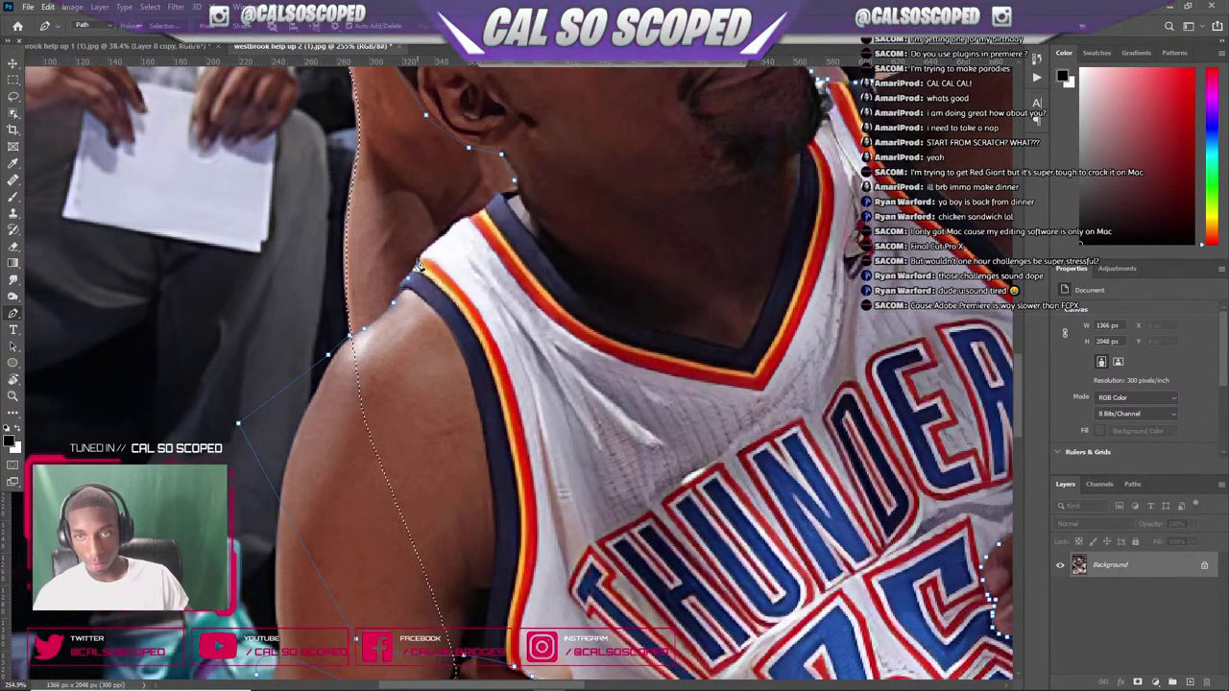
click(493, 202)
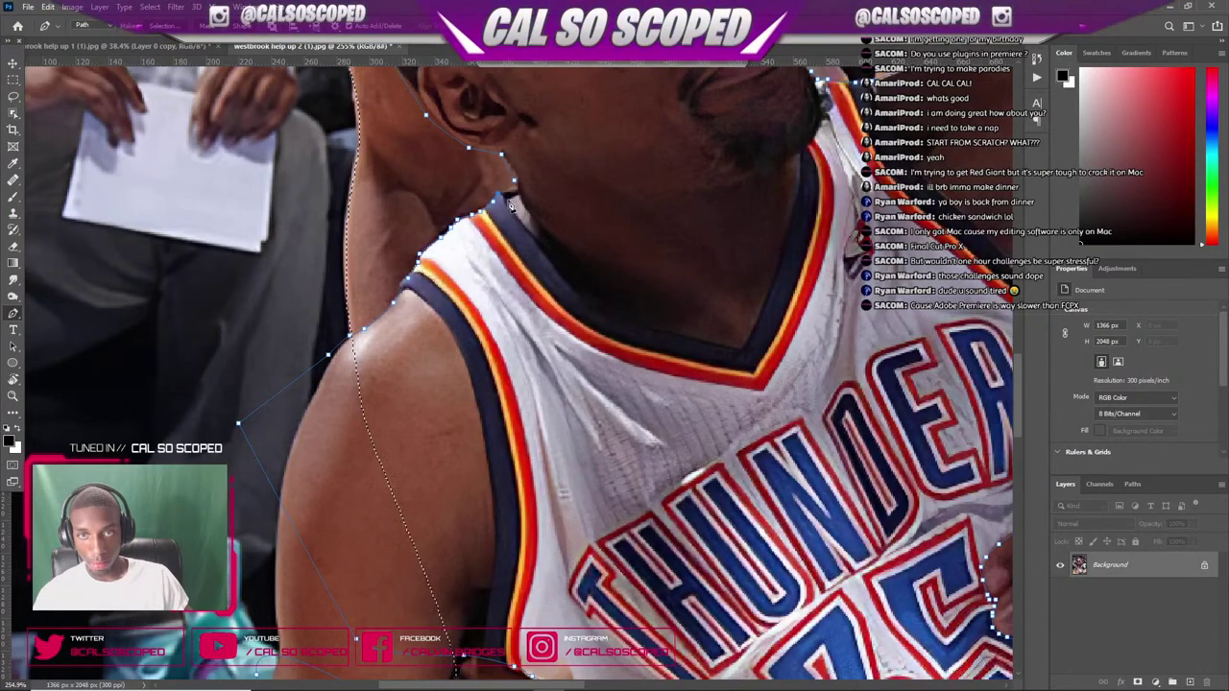
- Make a selection from the closed path, subtracting the seated player from the existing selection with a 0-pixel feather
scroll(585, 218, down, 3)
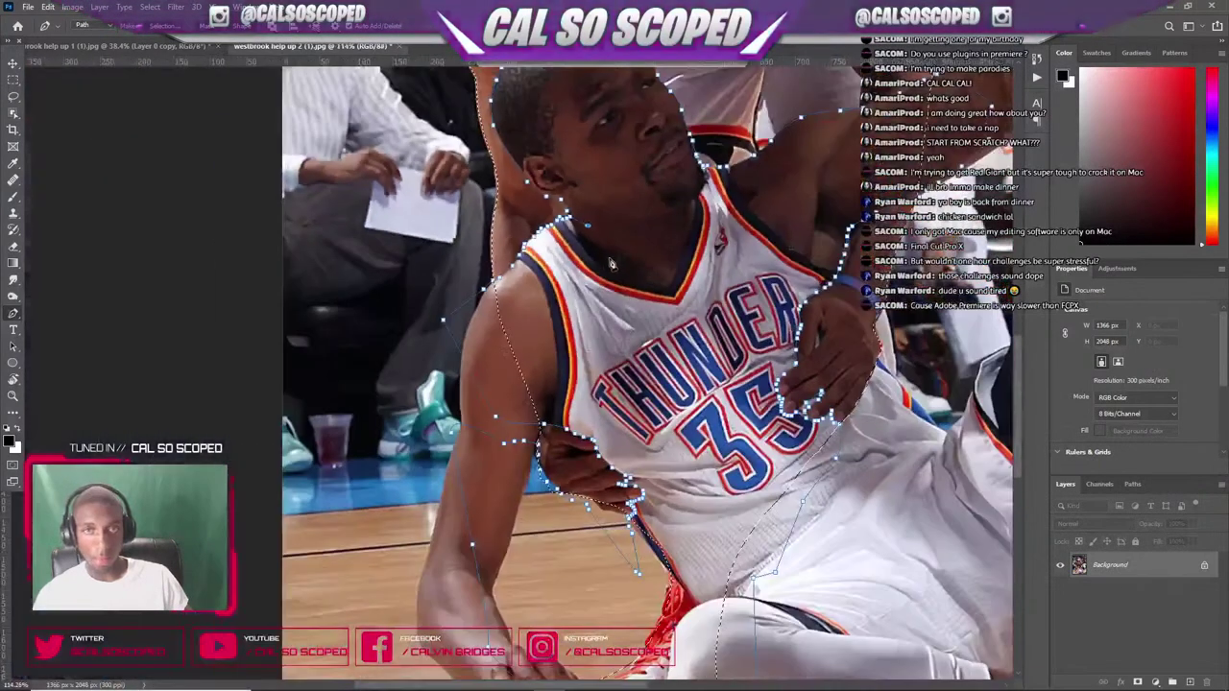
scroll(584, 218, up, 2)
right_click(565, 181)
click(602, 265)
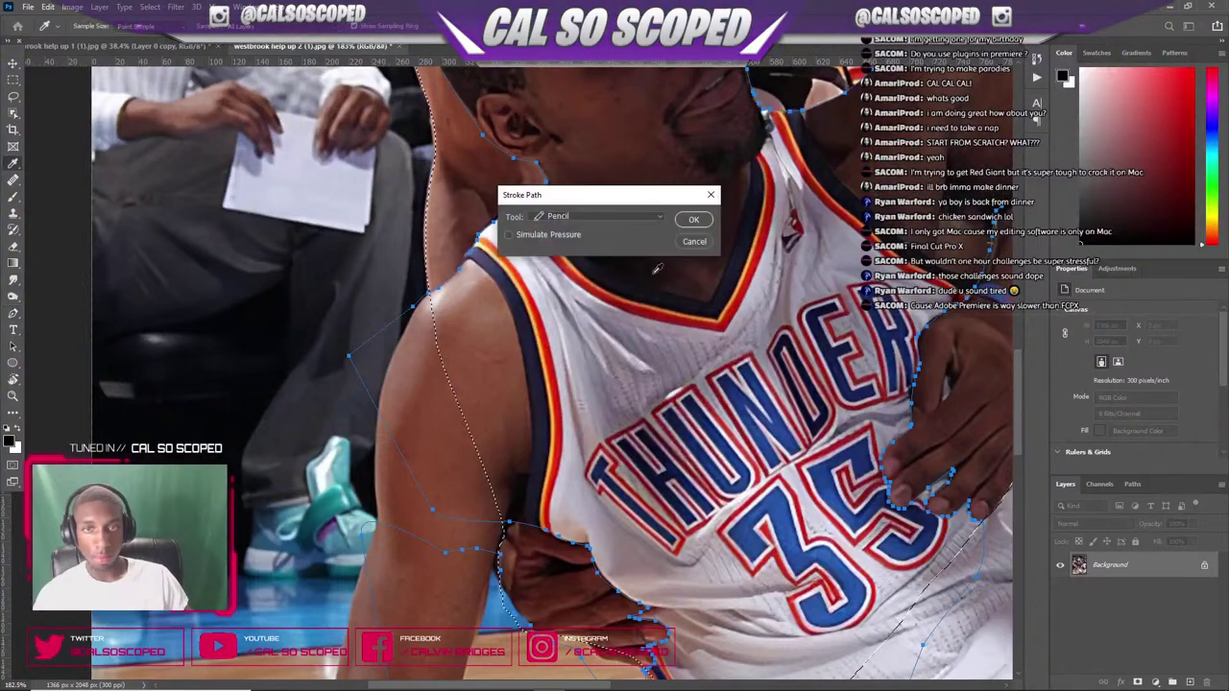
click(696, 240)
right_click(627, 259)
click(641, 311)
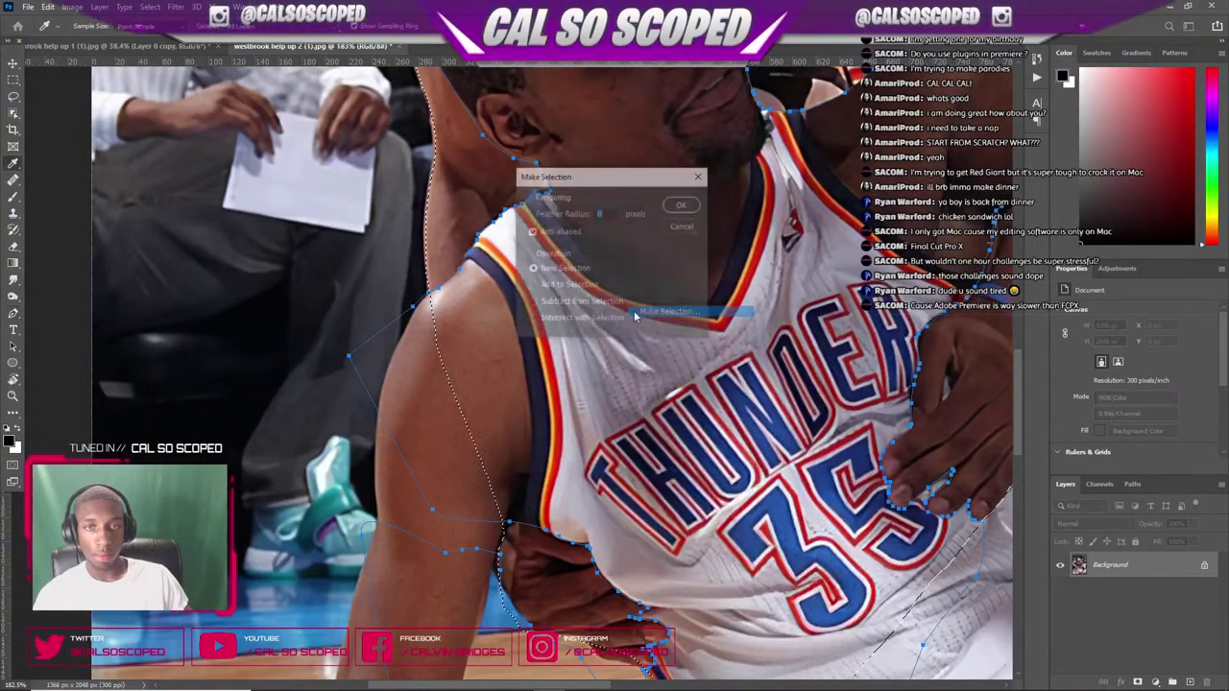
click(683, 204)
- Trace the small background gap beside the standing player's shorts above the seated player's shoulder and subtract it from the selection
scroll(430, 197, down, 5)
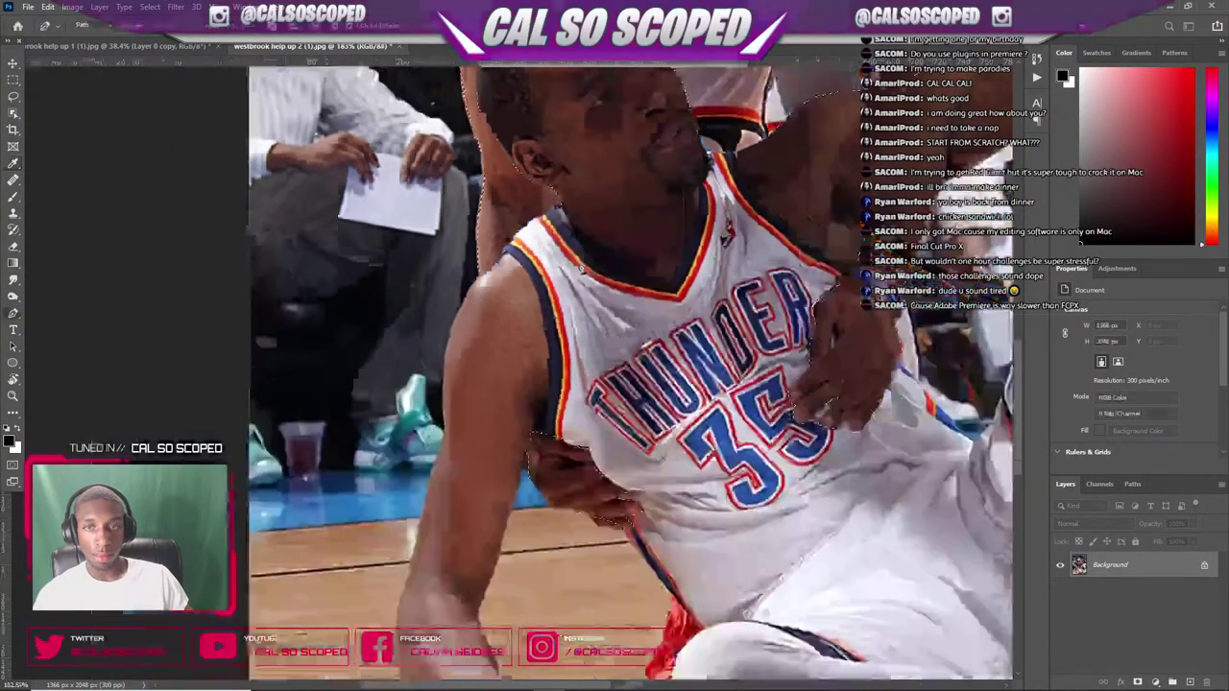
scroll(499, 365, up, 2)
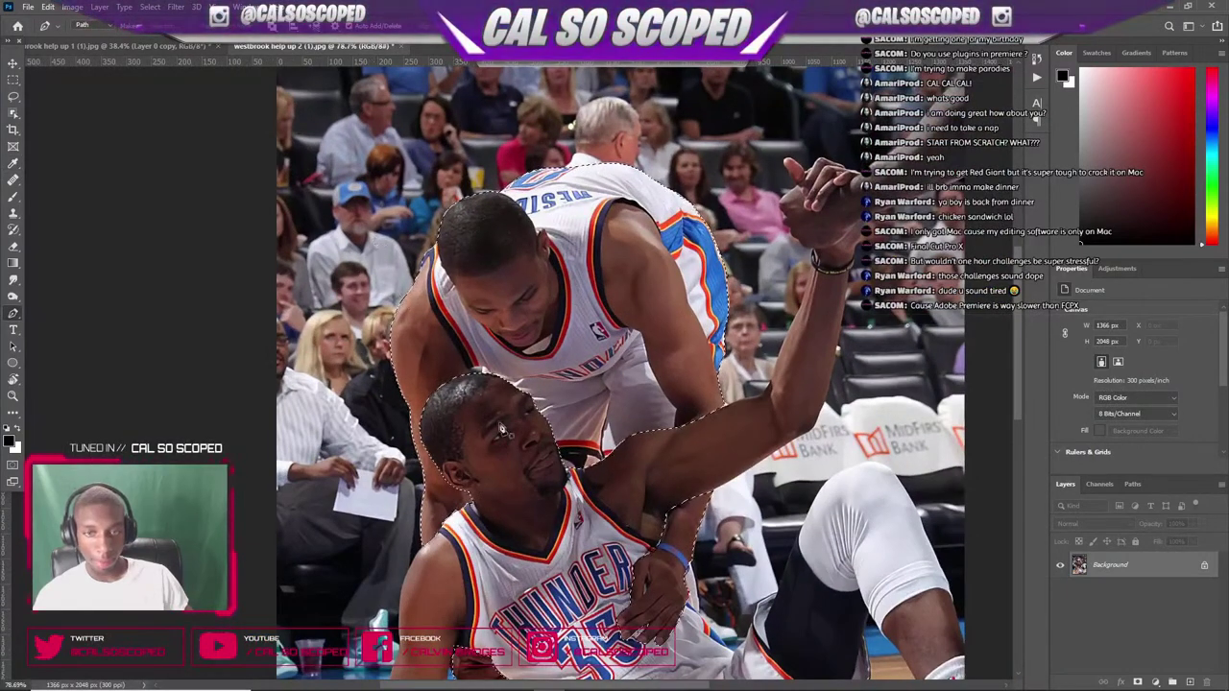
scroll(499, 365, up, 4)
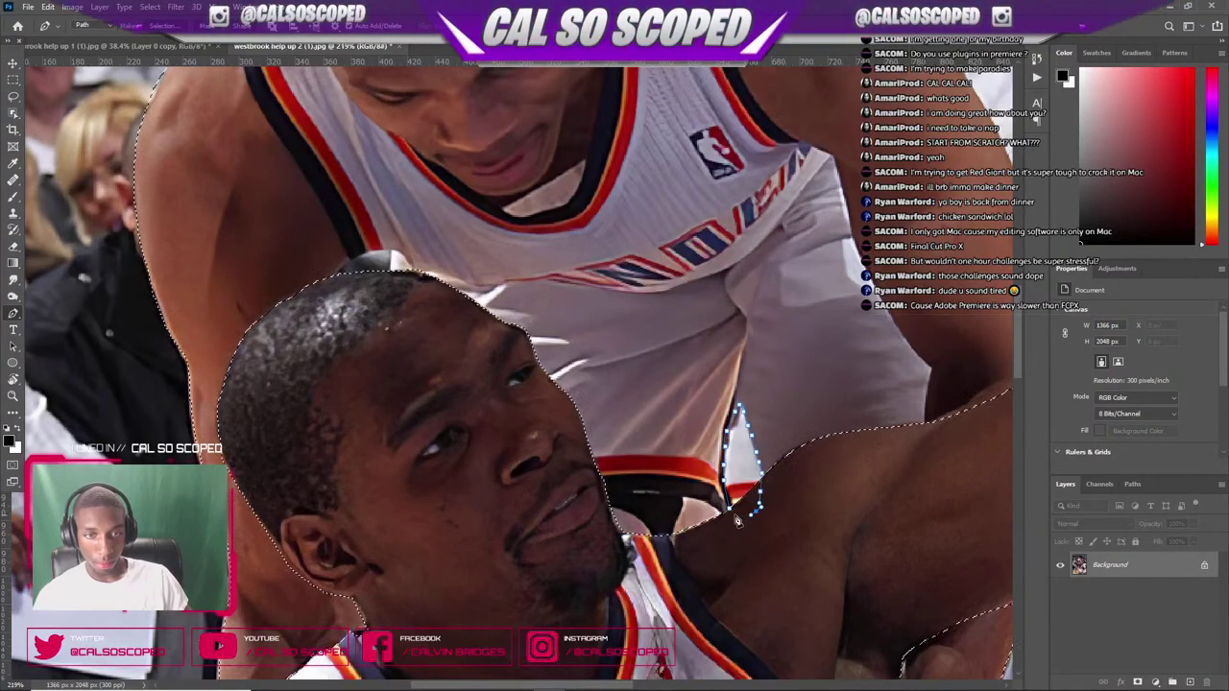
scroll(732, 514, down, 5)
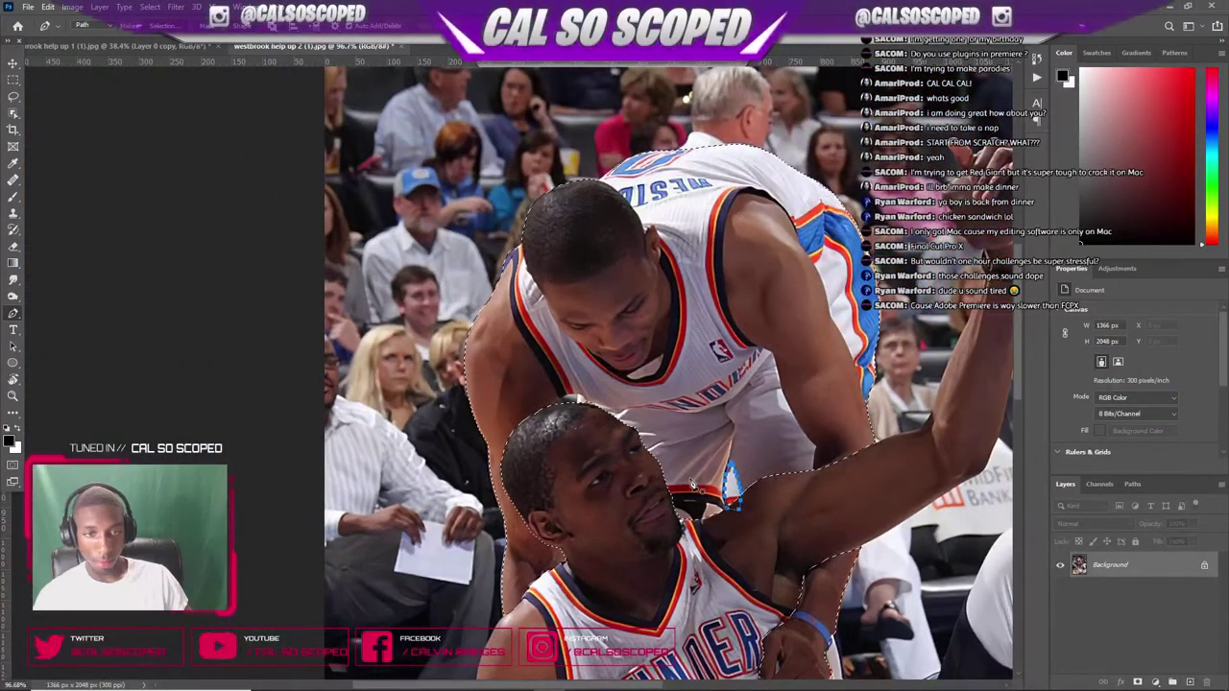
right_click(707, 404)
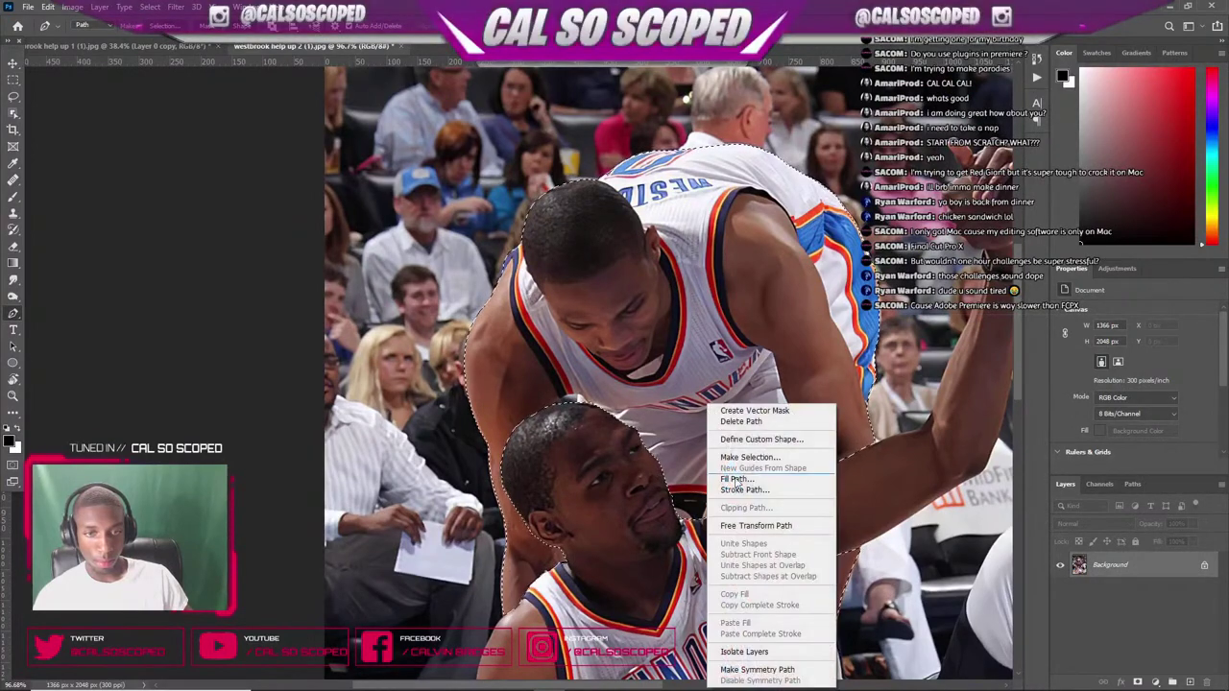
click(746, 459)
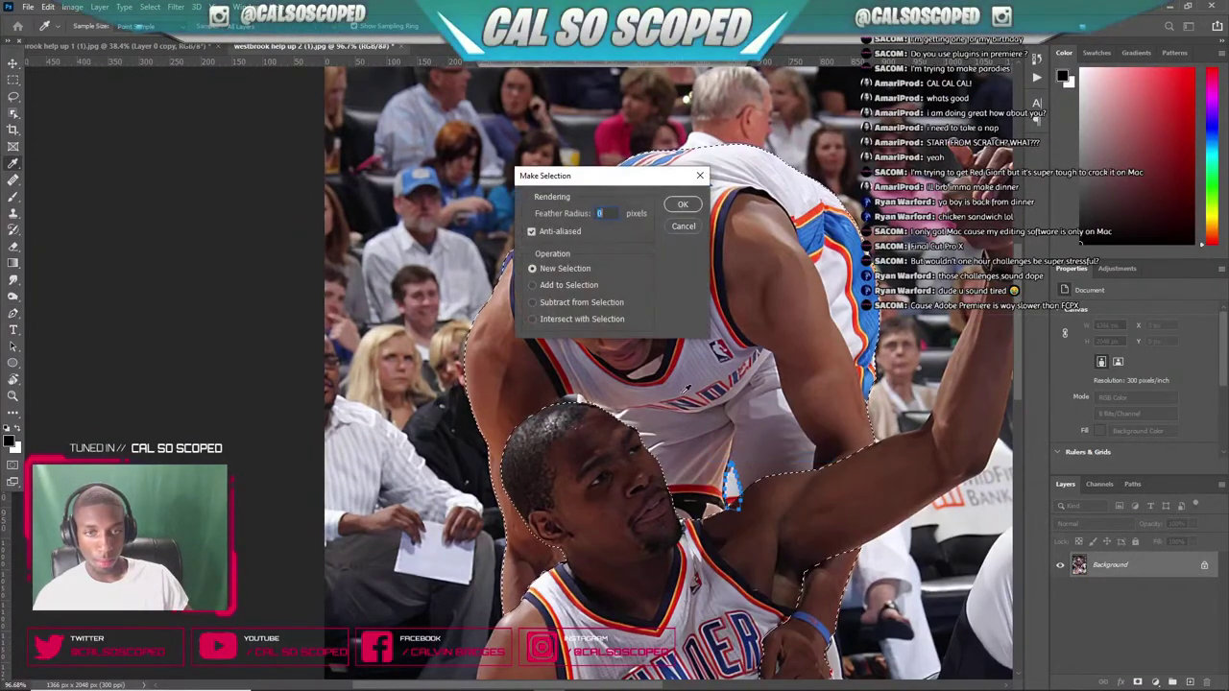
click(580, 303)
click(683, 205)
- Check the selection of the standing player with the Quick Mask overlay and return to the normal view
scroll(636, 296, down, 4)
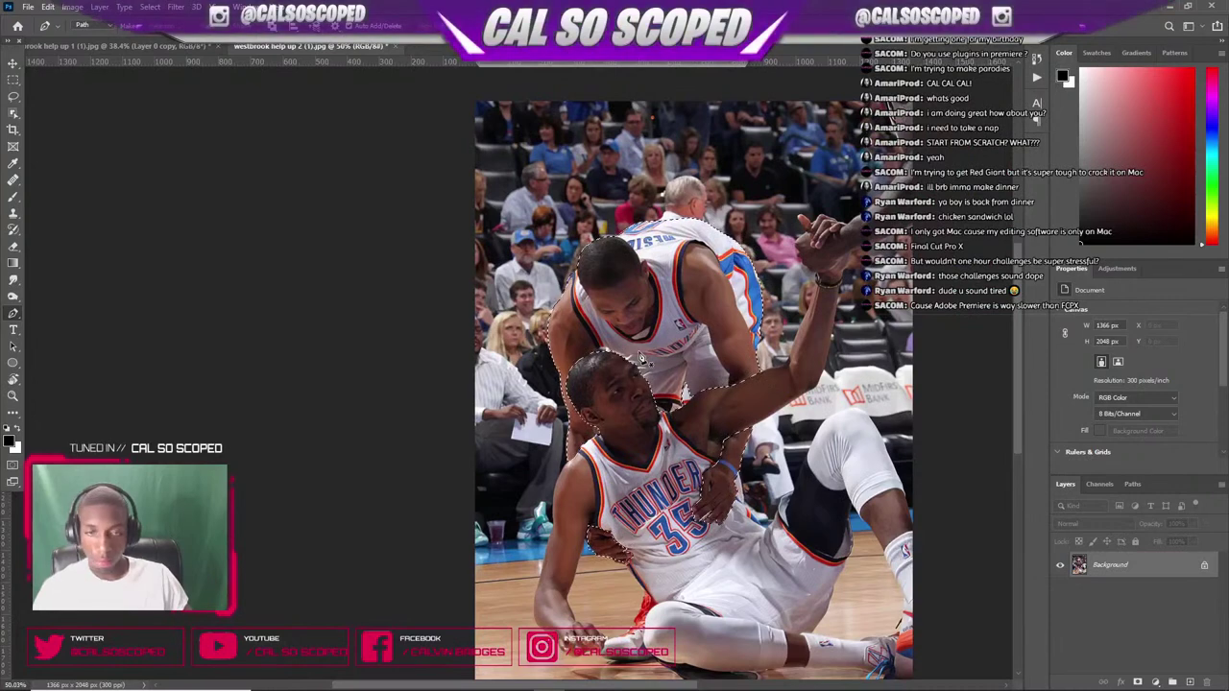
key(q)
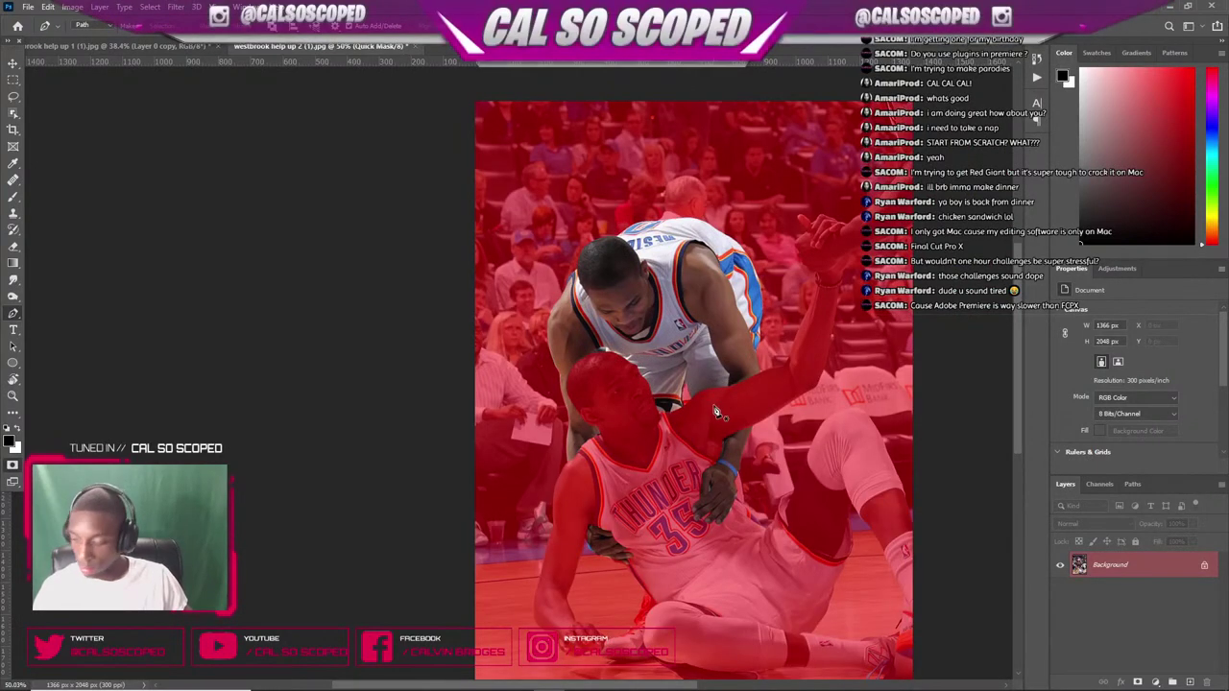
key(q)
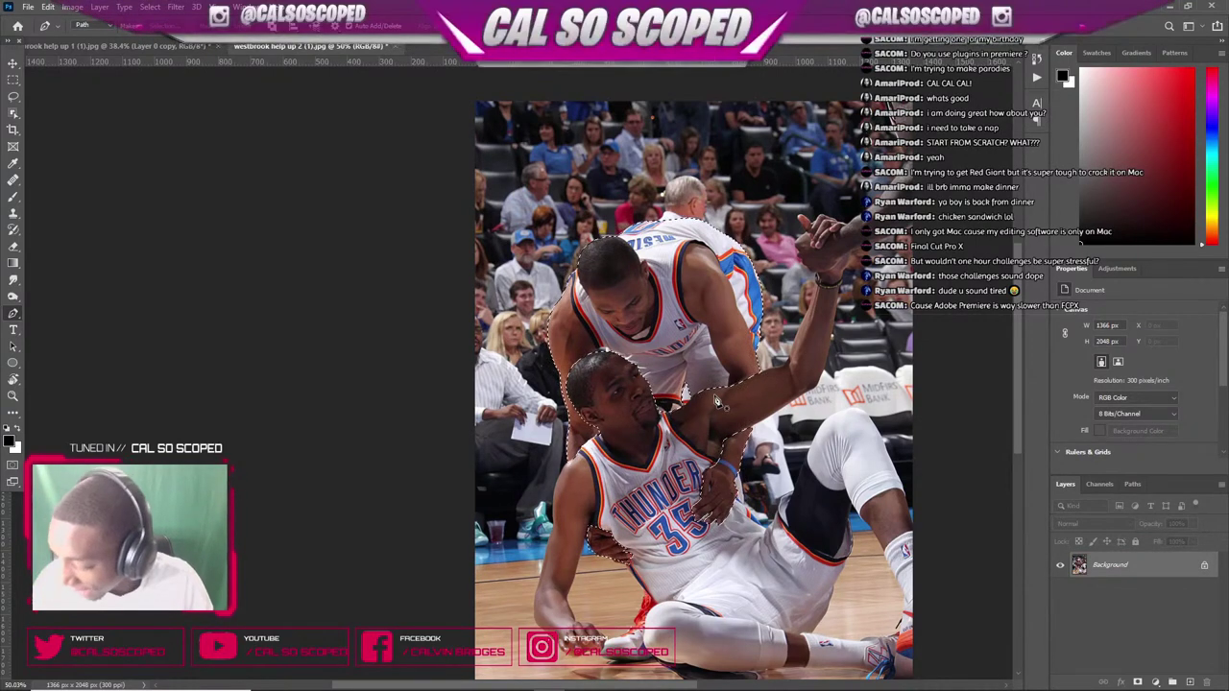
- Add a layer mask from the selection to isolate the standing player in the photo
scroll(651, 144, down, 3)
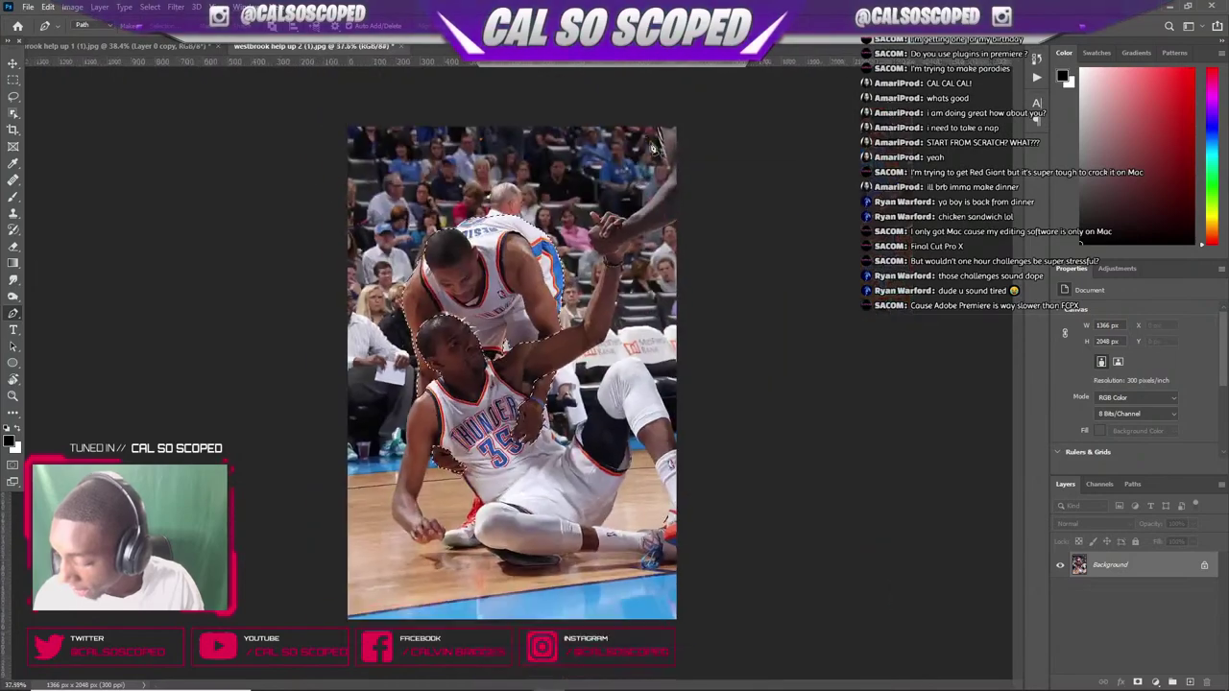
scroll(667, 152, up, 3)
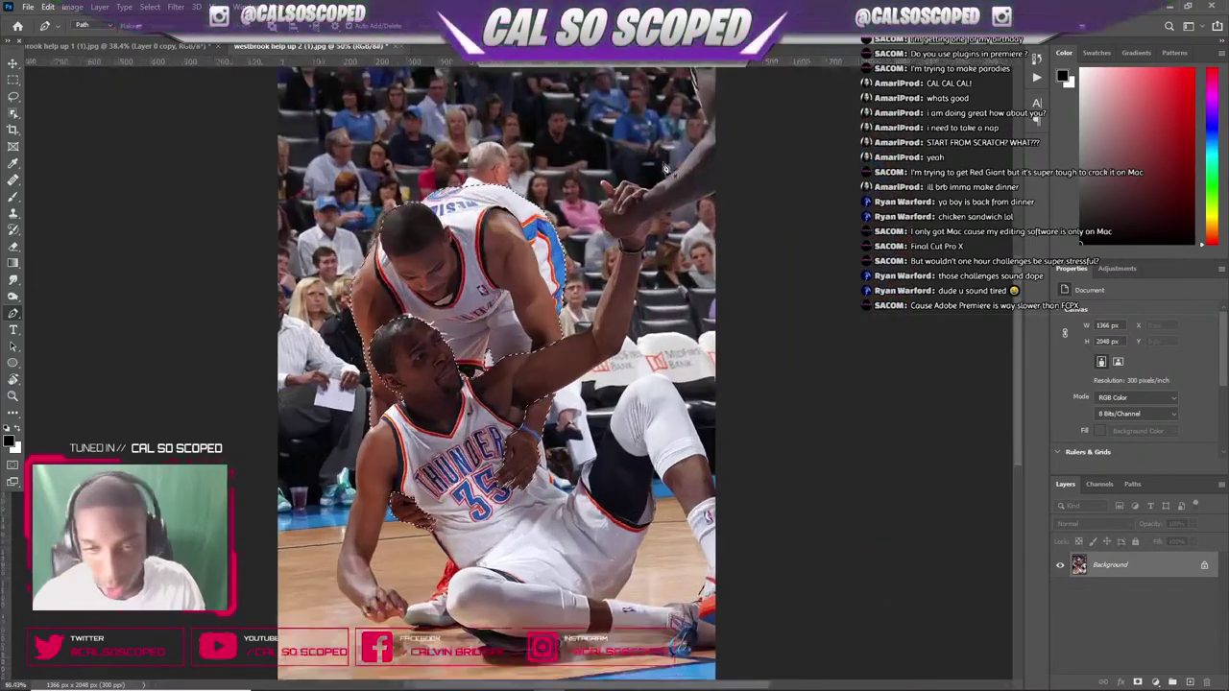
scroll(377, 279, down, 3)
scroll(376, 278, up, 3)
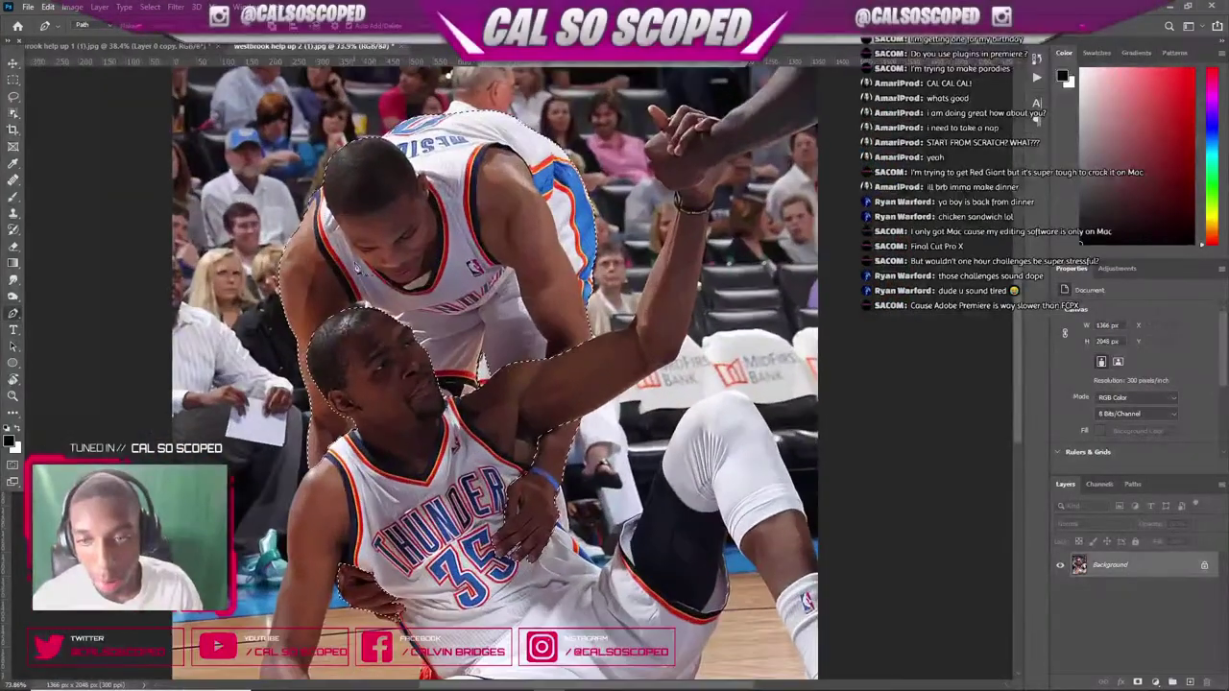
scroll(377, 278, down, 3)
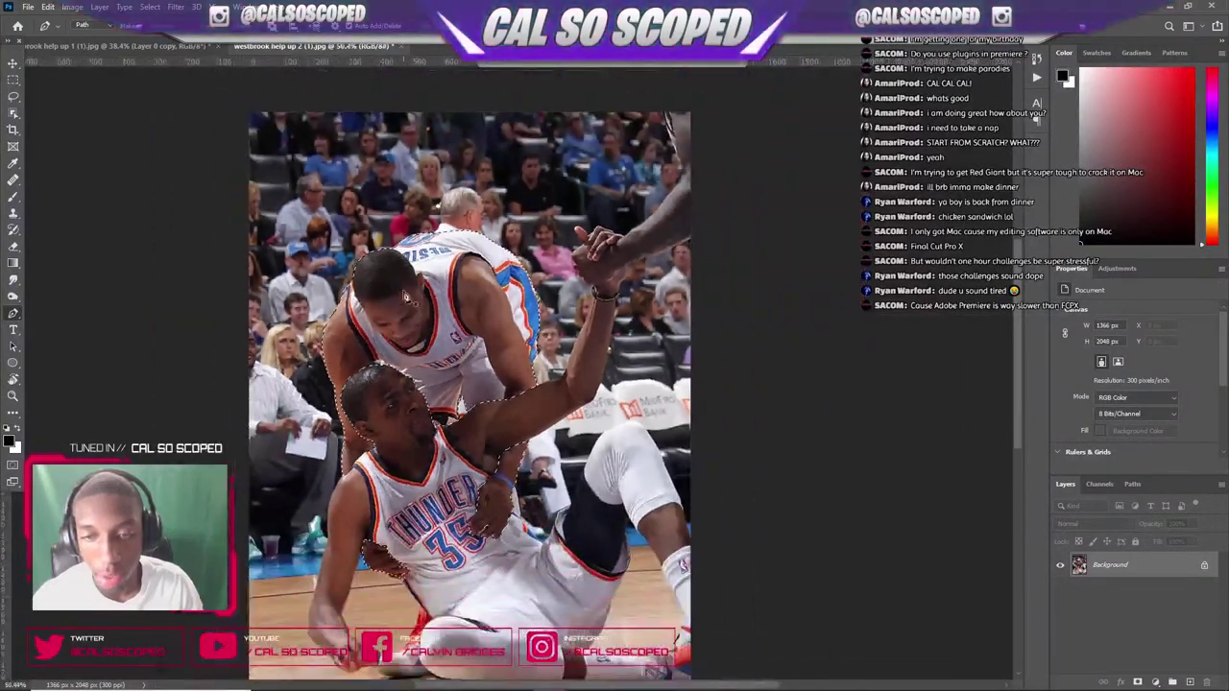
scroll(444, 293, up, 2)
click(1138, 681)
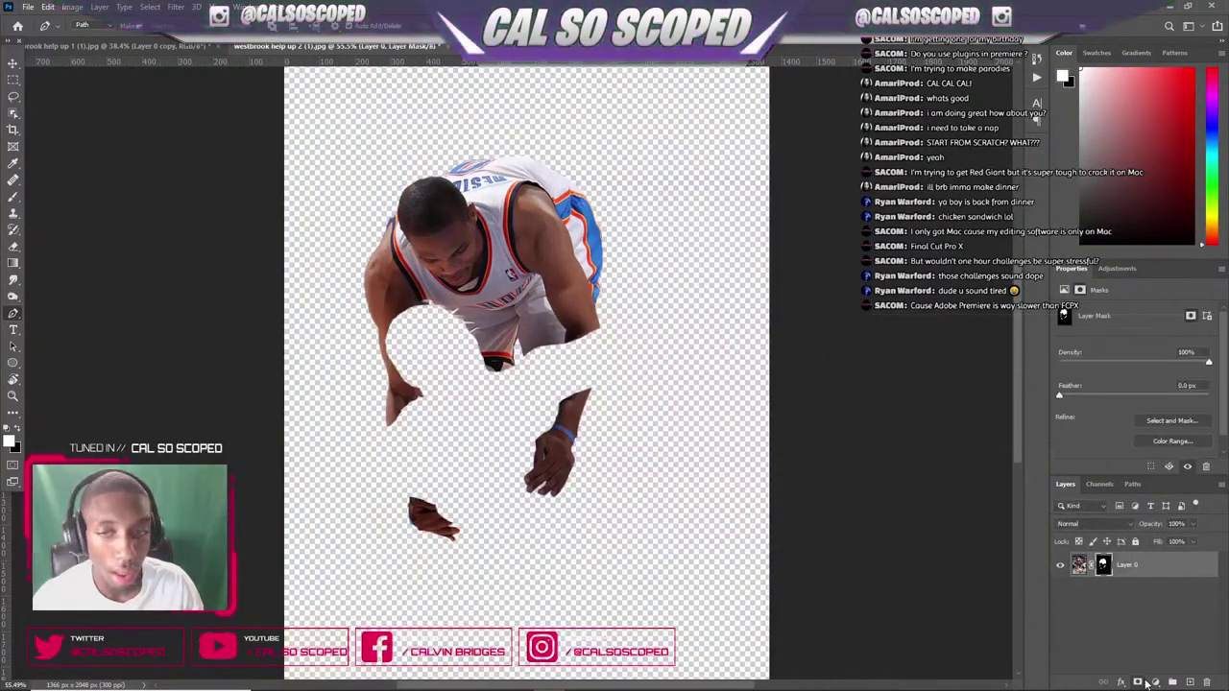
scroll(455, 278, down, 3)
scroll(457, 279, up, 2)
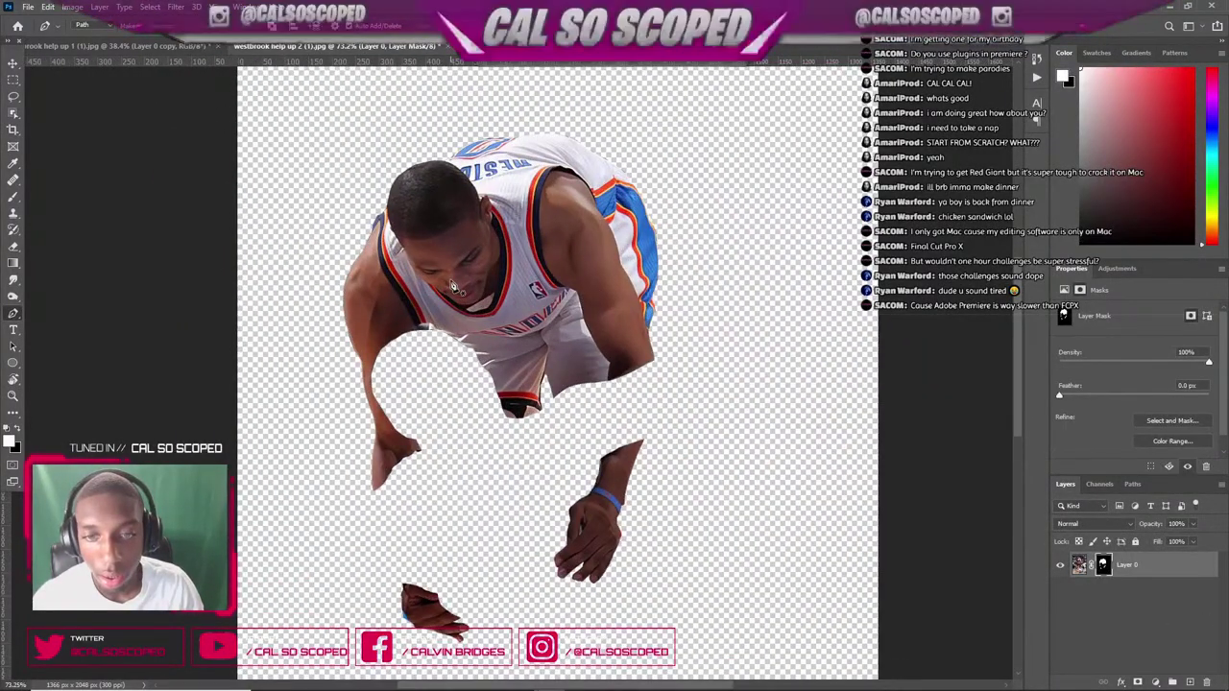
scroll(453, 286, down, 1)
- Copy the masked Layer 0 and paste it into the westbrook help up 1 (1).jpg document
click(1178, 586)
click(1155, 565)
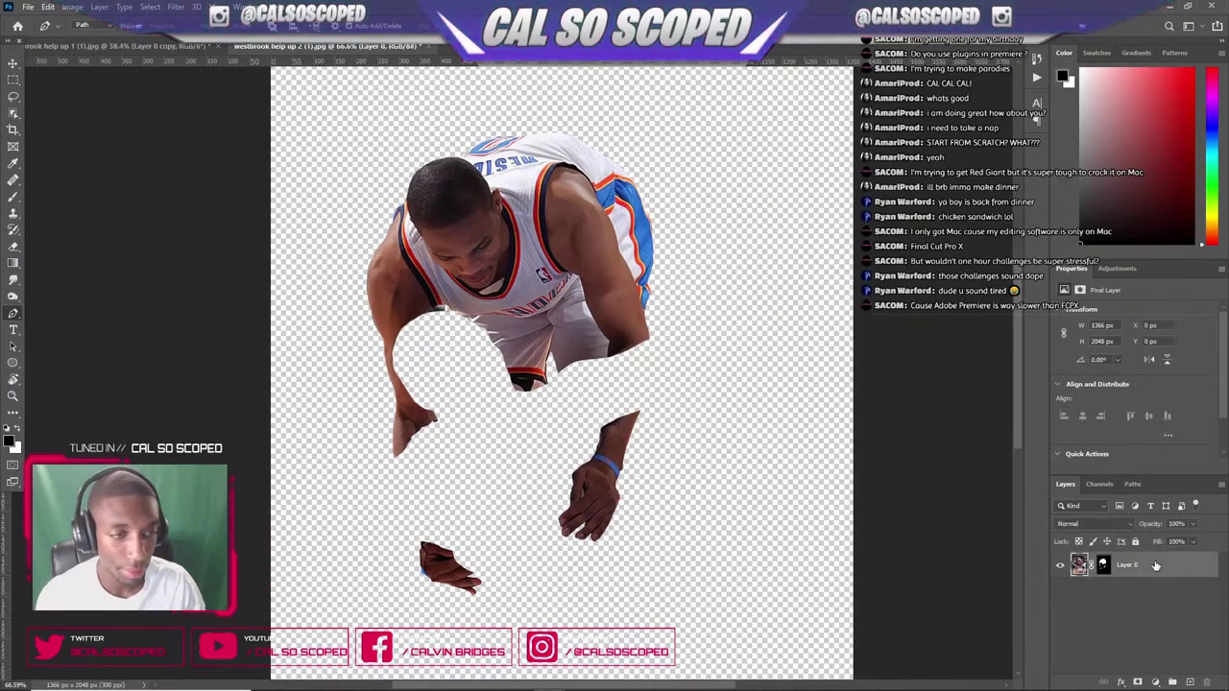
click(135, 48)
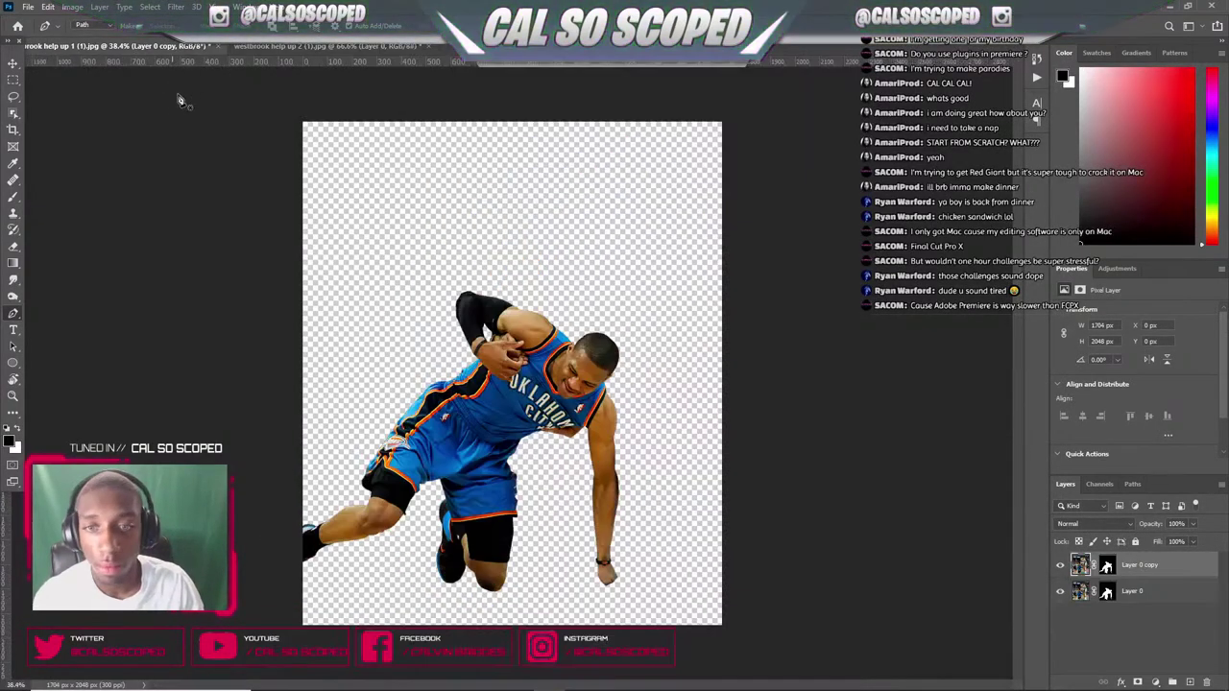
key(ctrl+v)
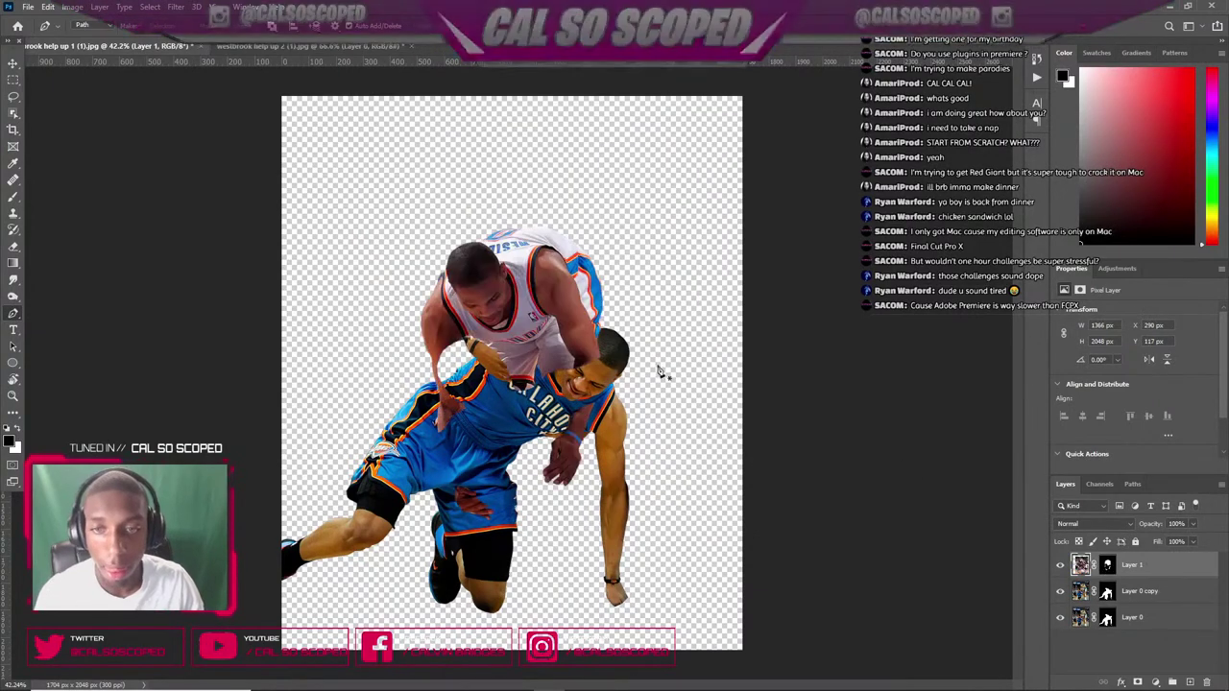
- Move the pasted white-jersey cutout slightly upward over the blue-jersey player with Free Transform
key(ctrl+t)
drag(531, 285, 532, 260)
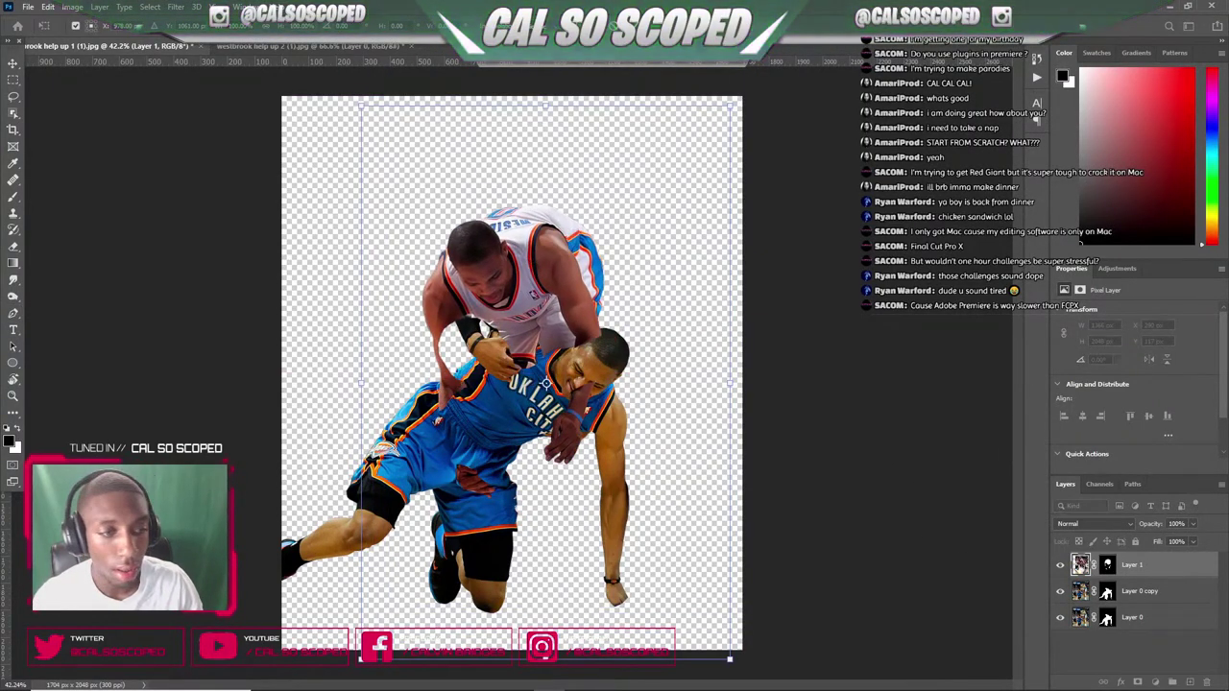
key(p)
- Duplicate the bottom Layer 0 and delete the layer mask of the original to restore its full photo
click(1131, 617)
key(ctrl+j)
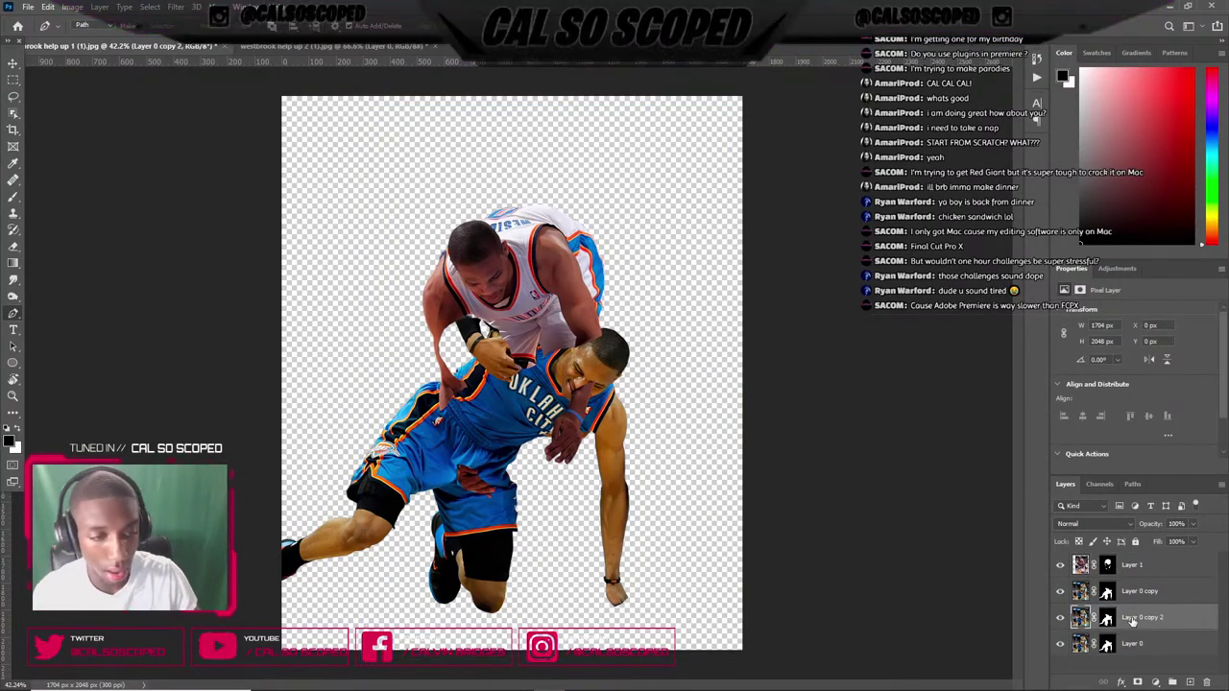
right_click(1109, 643)
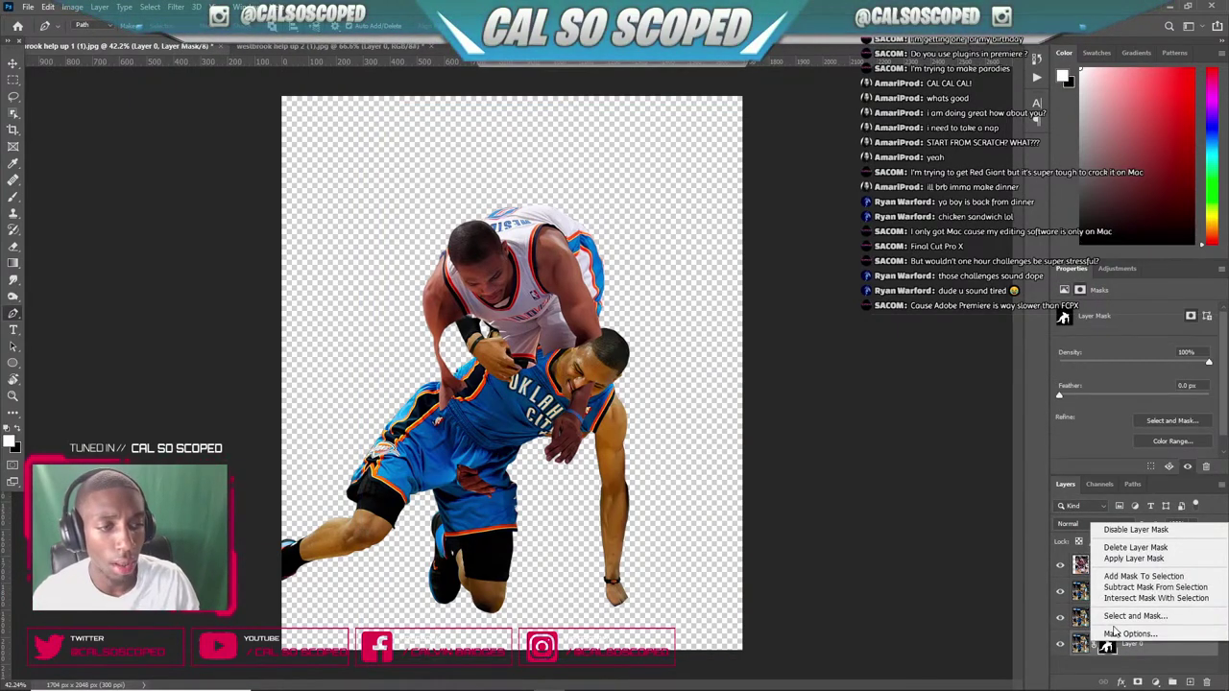
click(1138, 548)
- Try the white-jersey cutout further right over the restored photo and undo the move
scroll(601, 359, down, 2)
drag(506, 274, 564, 279)
key(ctrl+z)
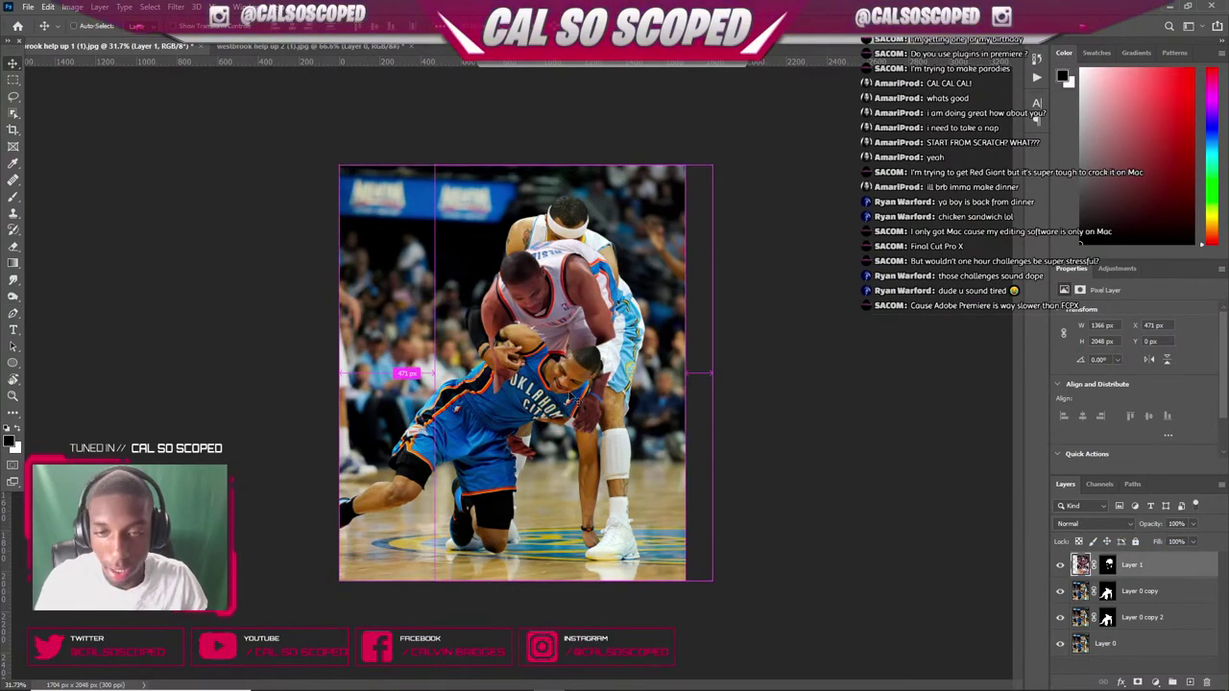
- Rotate the white-jersey cutout on Layer 1 slightly clockwise and shift it over the blue-jersey player with Free Transform
key(ctrl+t)
drag(774, 256, 817, 277)
mouse_move(598, 276)
mouse_down()
mouse_move(573, 205)
mouse_move(580, 276)
mouse_move(597, 294)
mouse_move(598, 285)
mouse_move(589, 276)
mouse_move(584, 290)
mouse_up()
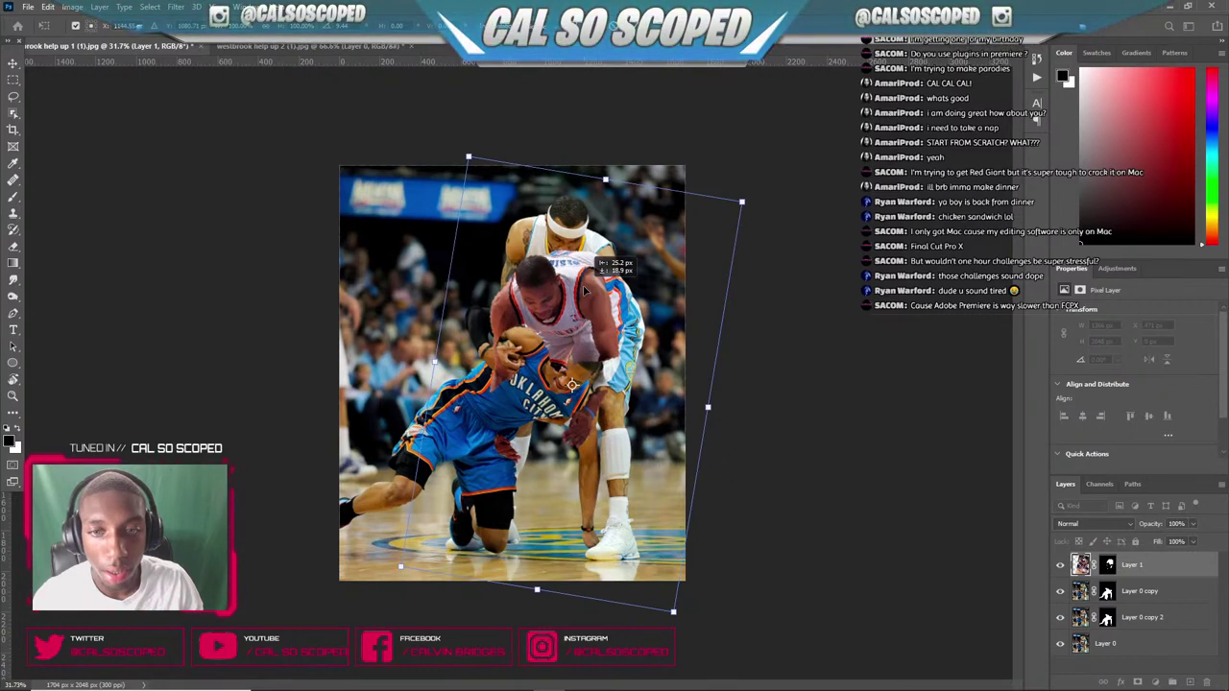
key(Return)
scroll(593, 246, up, 6)
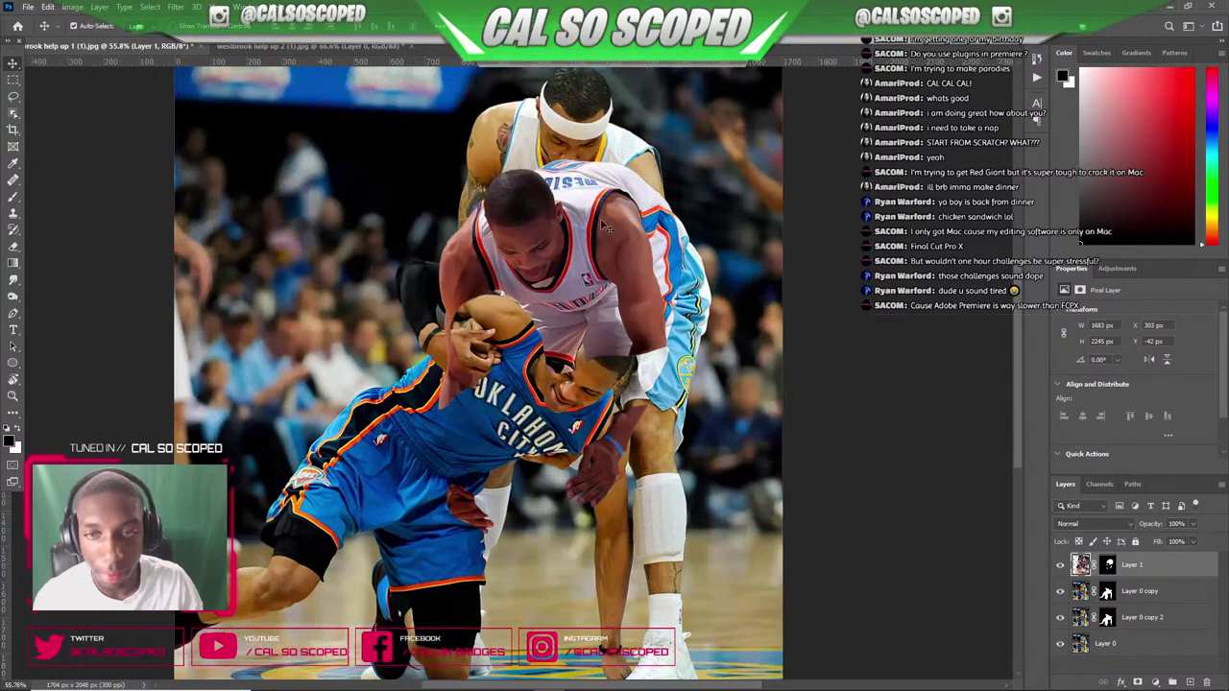
scroll(599, 218, down, 7)
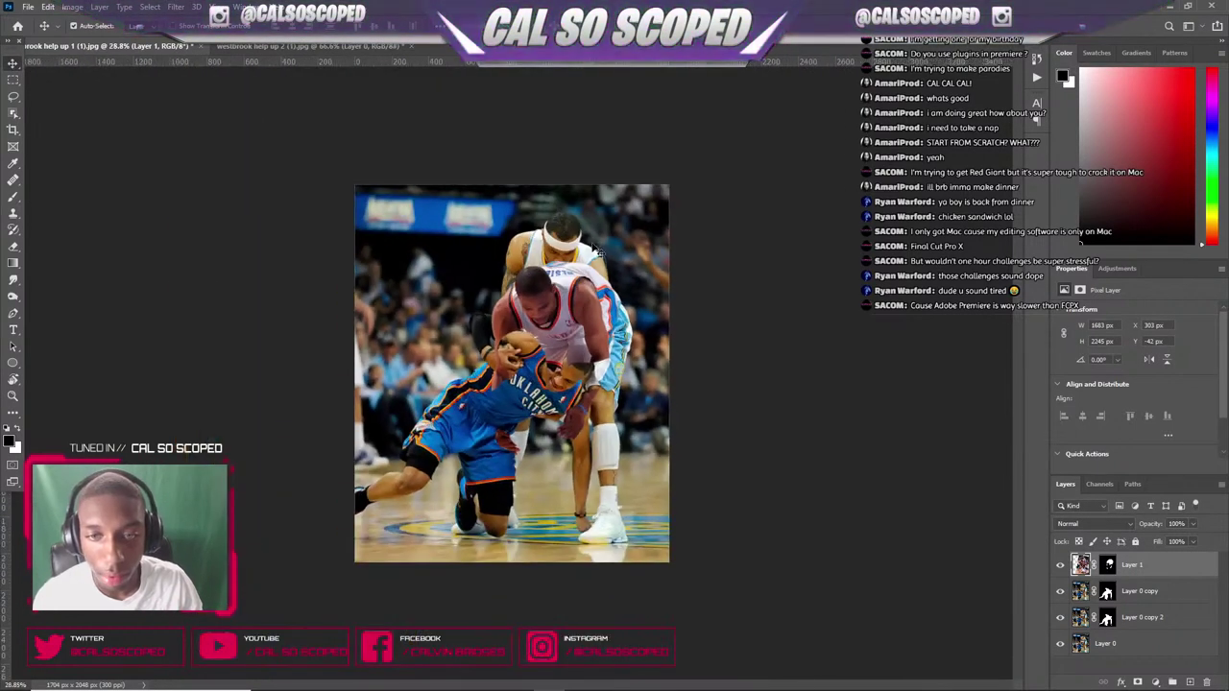
- Hide Layer 1, switch to the westbrook help up 2 document and delete the layer mask of its bottom Layer 0
click(1060, 566)
click(309, 46)
scroll(758, 415, down, 3)
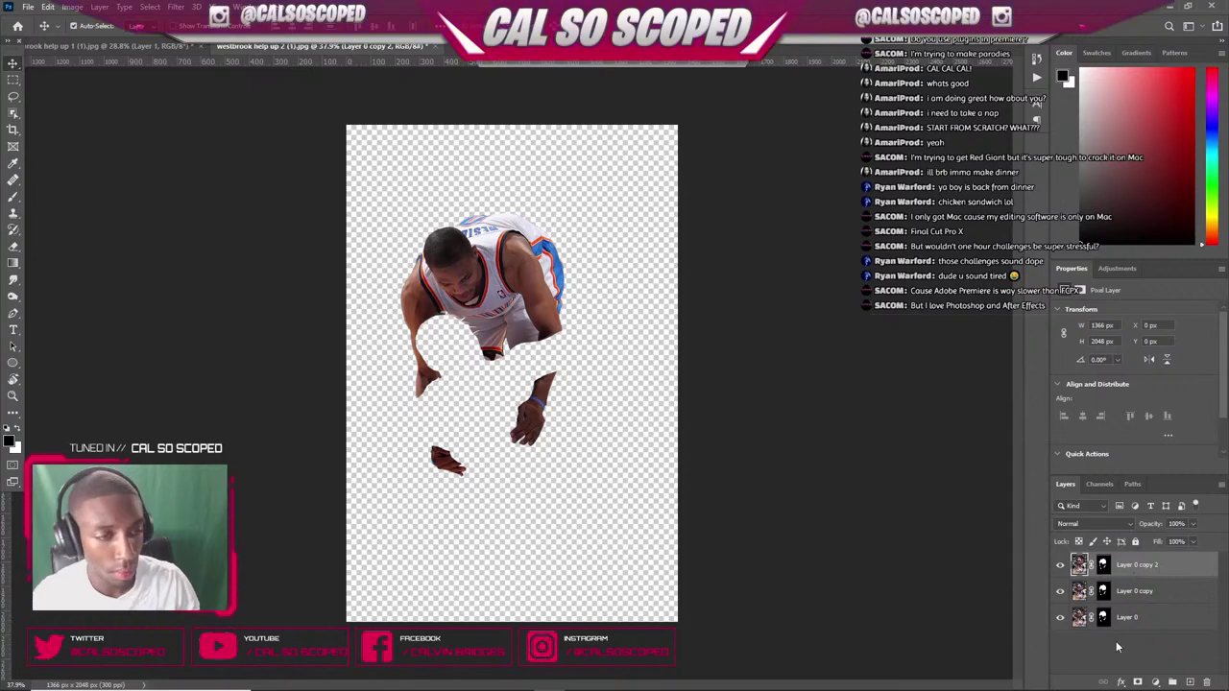
right_click(1101, 617)
click(1134, 518)
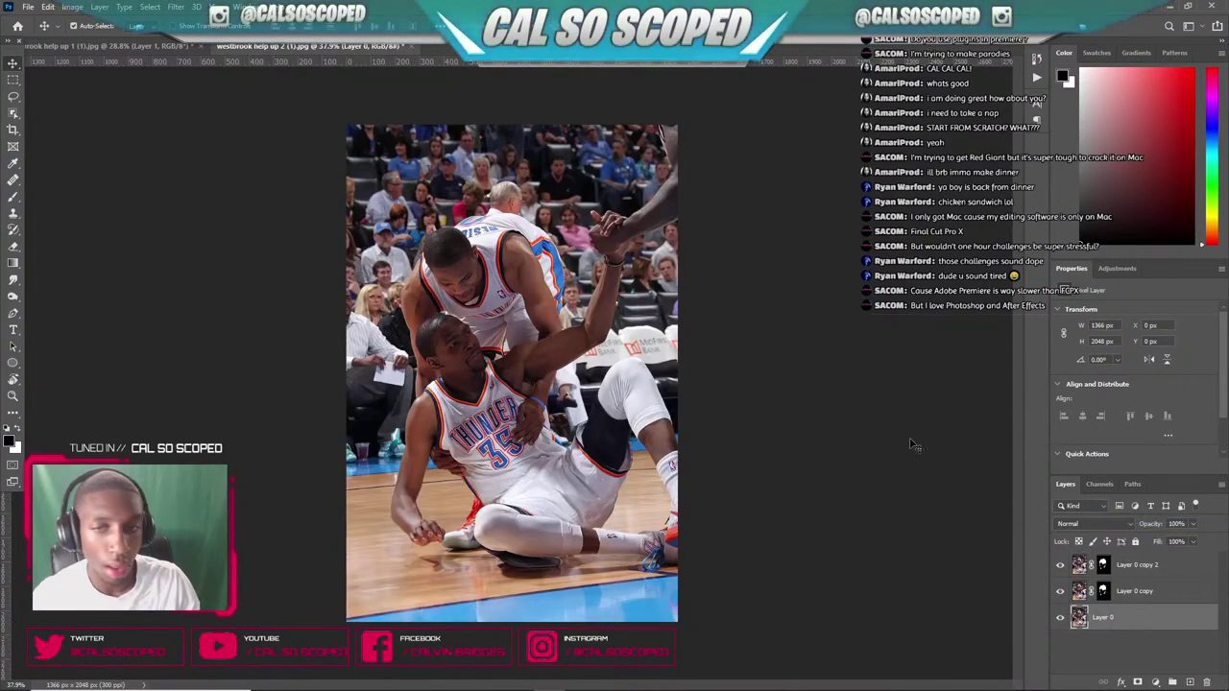
- Copy the masked Layer 0 copy from the westbrook help up 1 document and paste it above Layer 0 in westbrook help up 2
click(74, 46)
drag(471, 349, 381, 340)
key(ctrl+z)
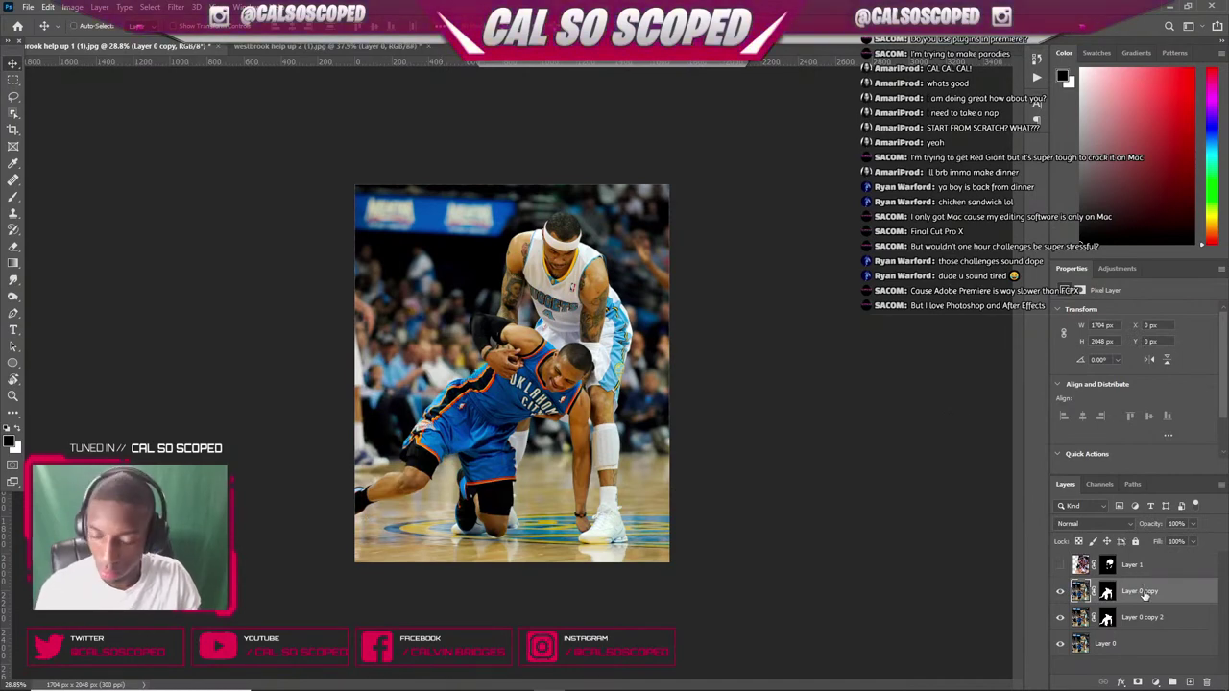
click(293, 47)
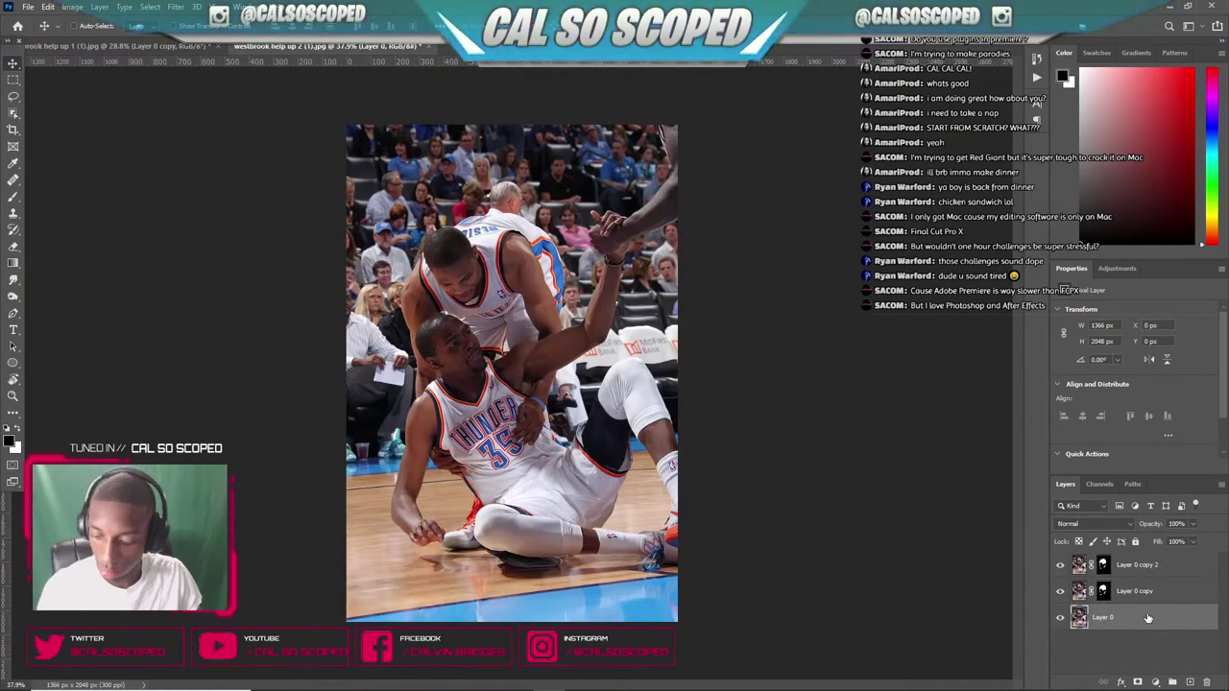
drag(1147, 617, 1144, 619)
- Position the pasted blue-jersey cutout over the seated number 35 player with Free Transform
key(ctrl+t)
drag(565, 216, 521, 301)
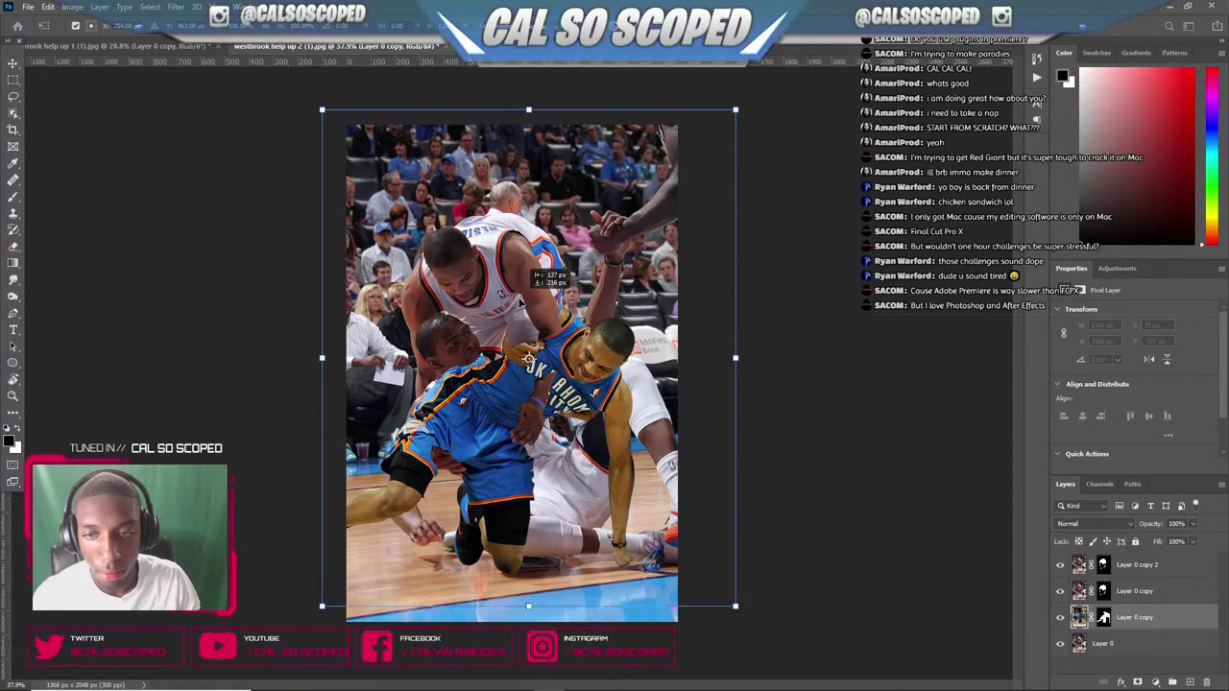
mouse_move(519, 301)
mouse_down()
mouse_move(543, 301)
mouse_move(502, 301)
mouse_move(521, 301)
mouse_up()
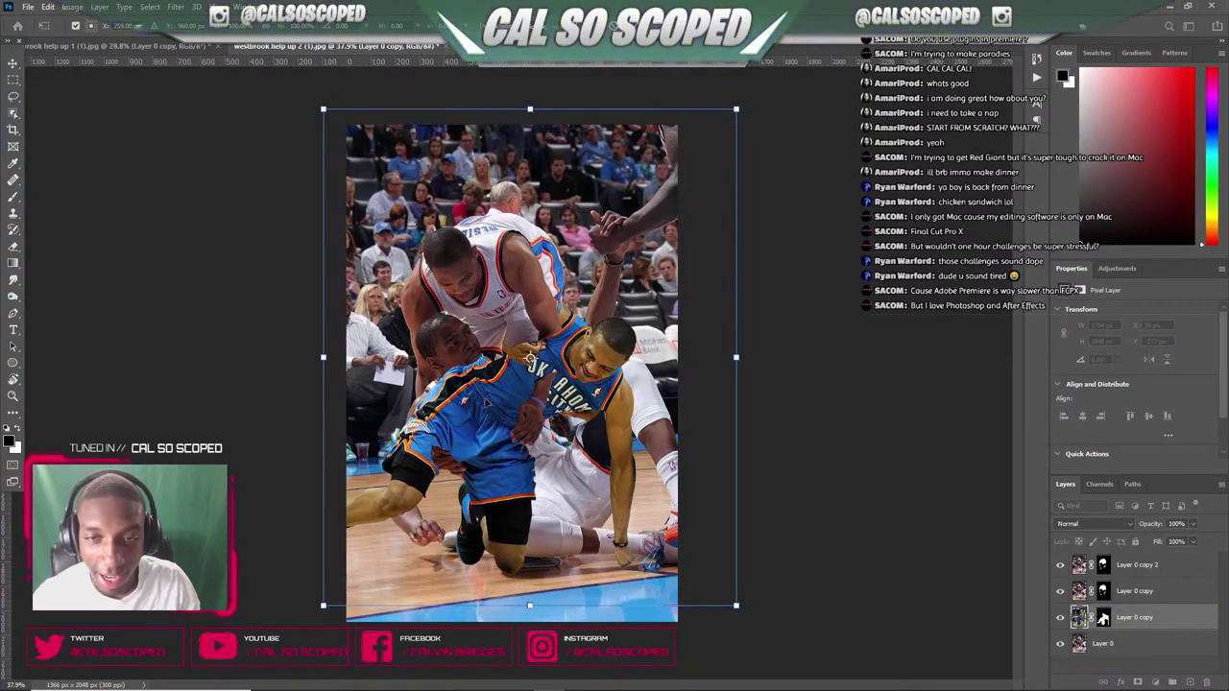
drag(558, 370, 552, 328)
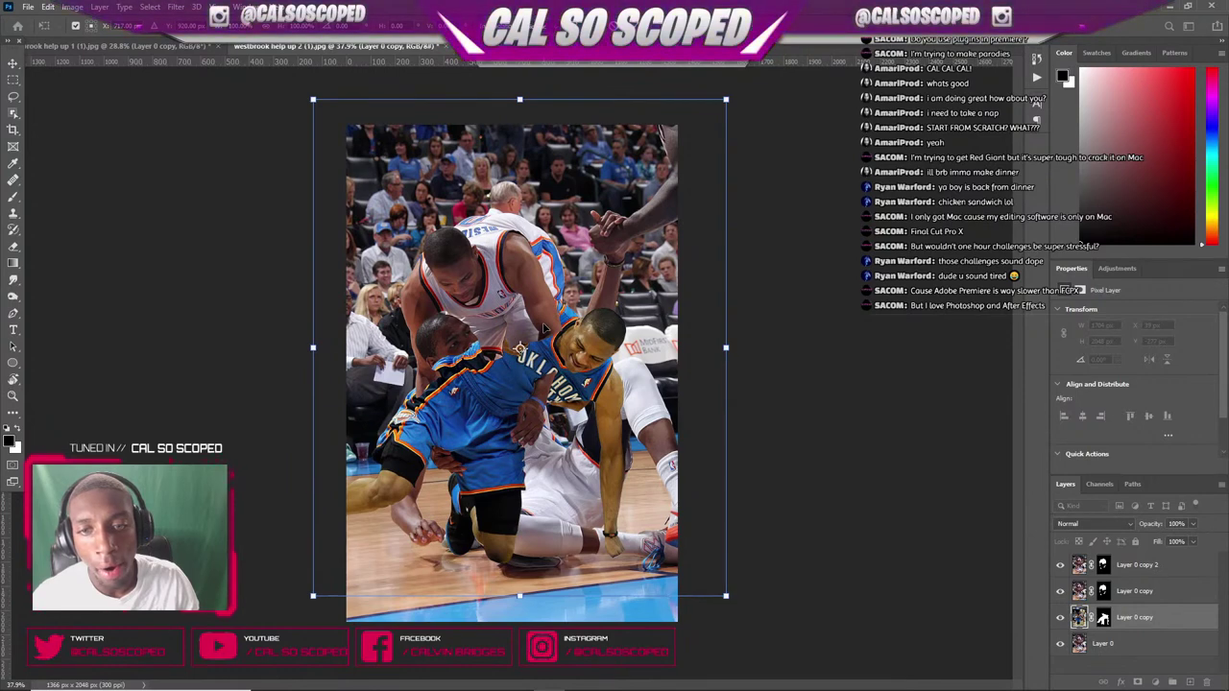
- Try the blue-jersey cutout further up and right, try it flipped horizontally and shifted left, and undo both placements
drag(613, 327, 663, 308)
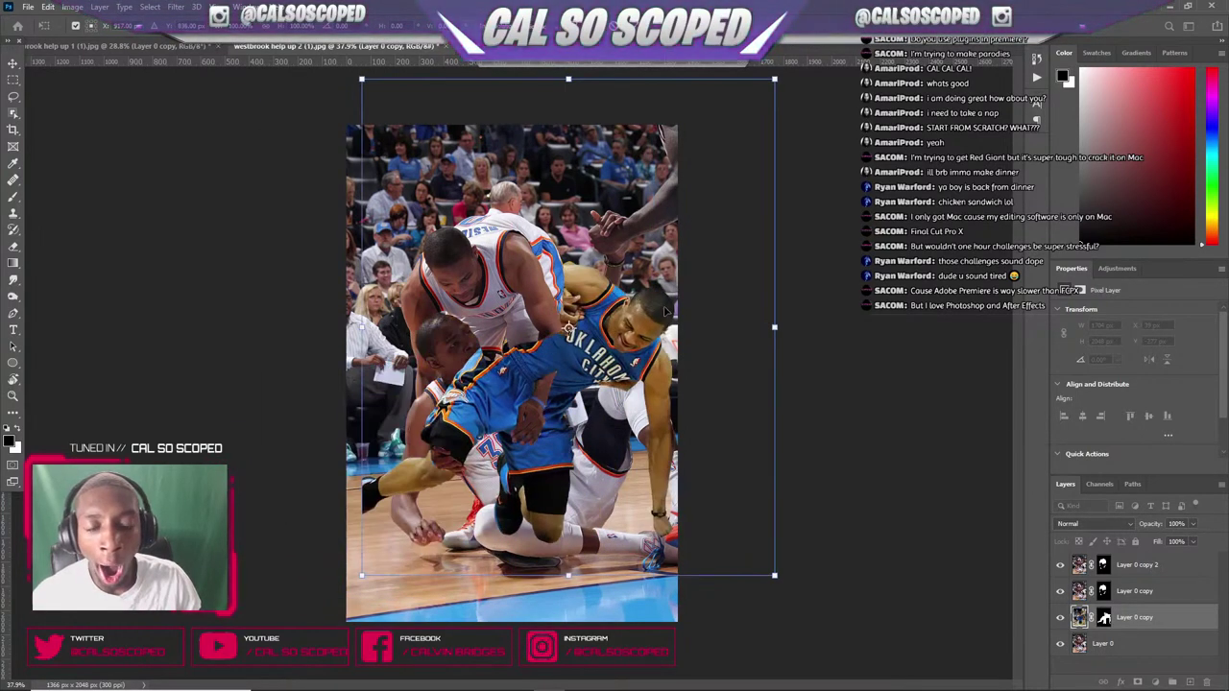
key(ctrl+z)
right_click(599, 330)
click(638, 546)
mouse_move(561, 380)
mouse_down()
mouse_move(478, 372)
mouse_move(541, 397)
mouse_move(540, 378)
mouse_up()
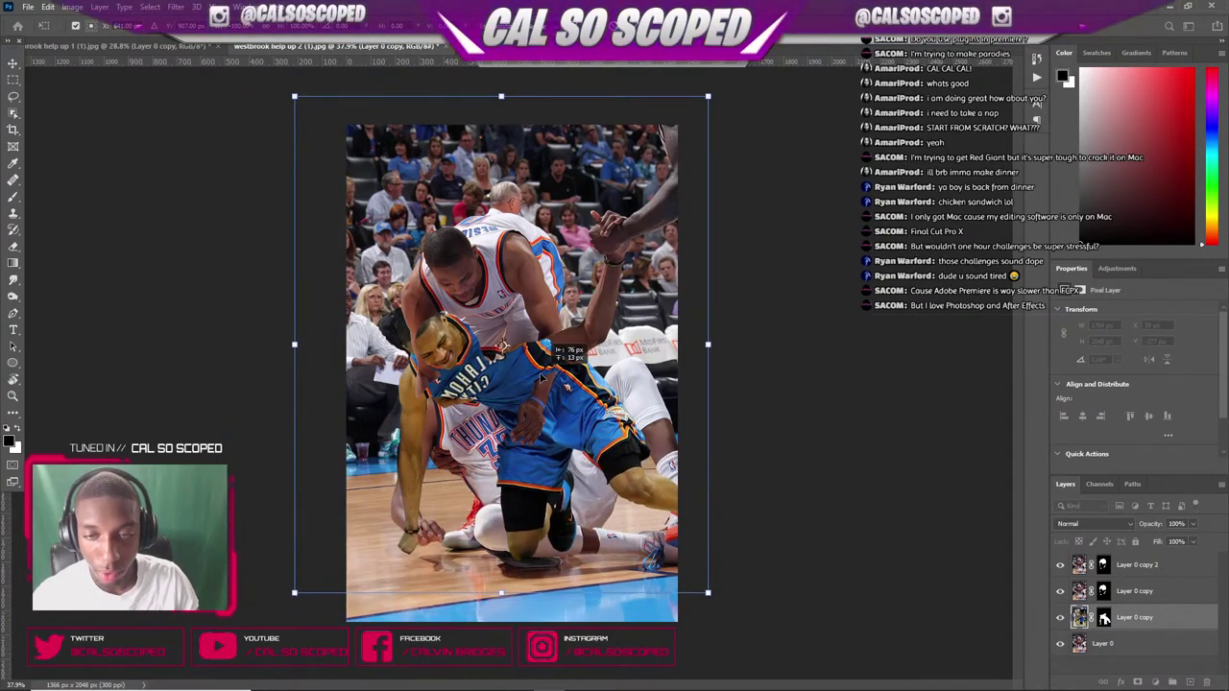
key(ctrl+z)
key(ctrl+z)
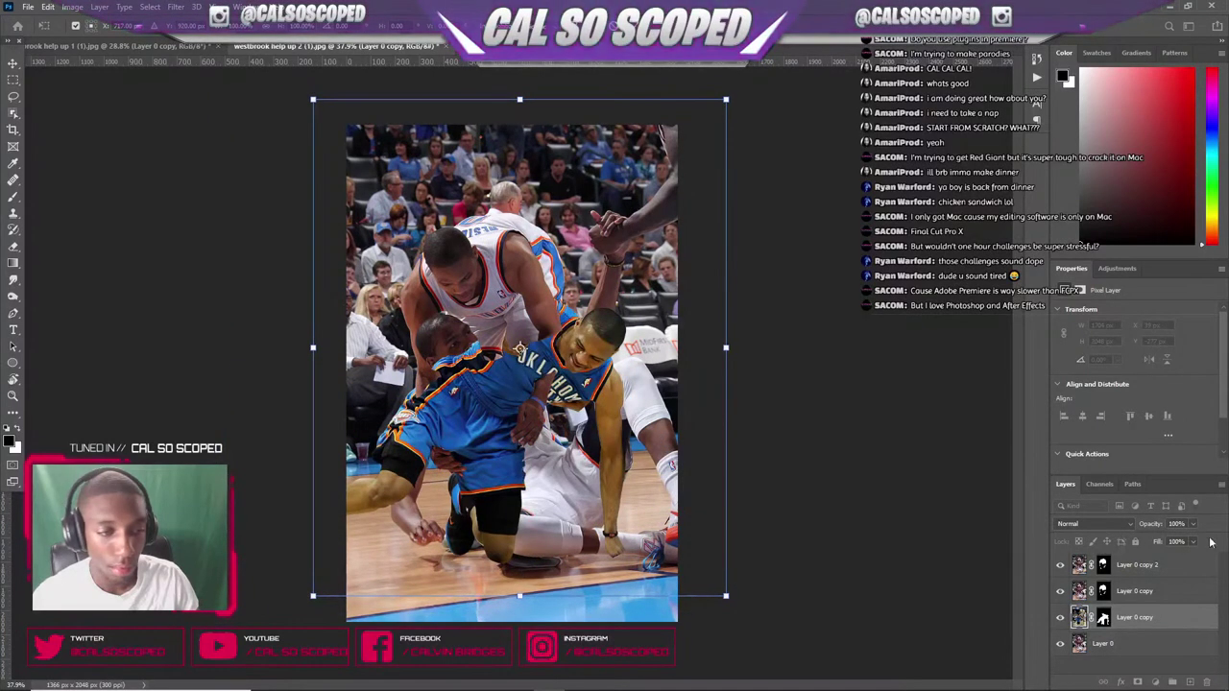
- Apply the transform, hide the pasted blue-jersey layer, and show Layer 1 again in the westbrook help up 1 document
key(Return)
click(1060, 617)
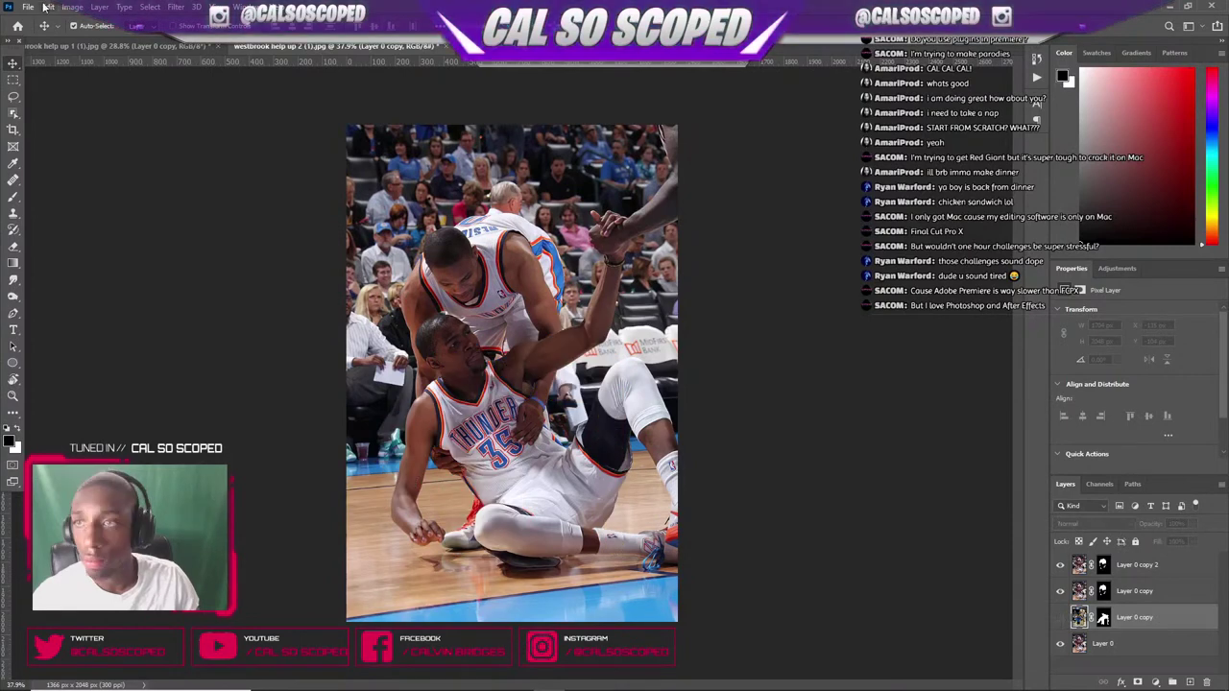
click(129, 50)
scroll(275, 141, down, 4)
scroll(512, 374, up, 5)
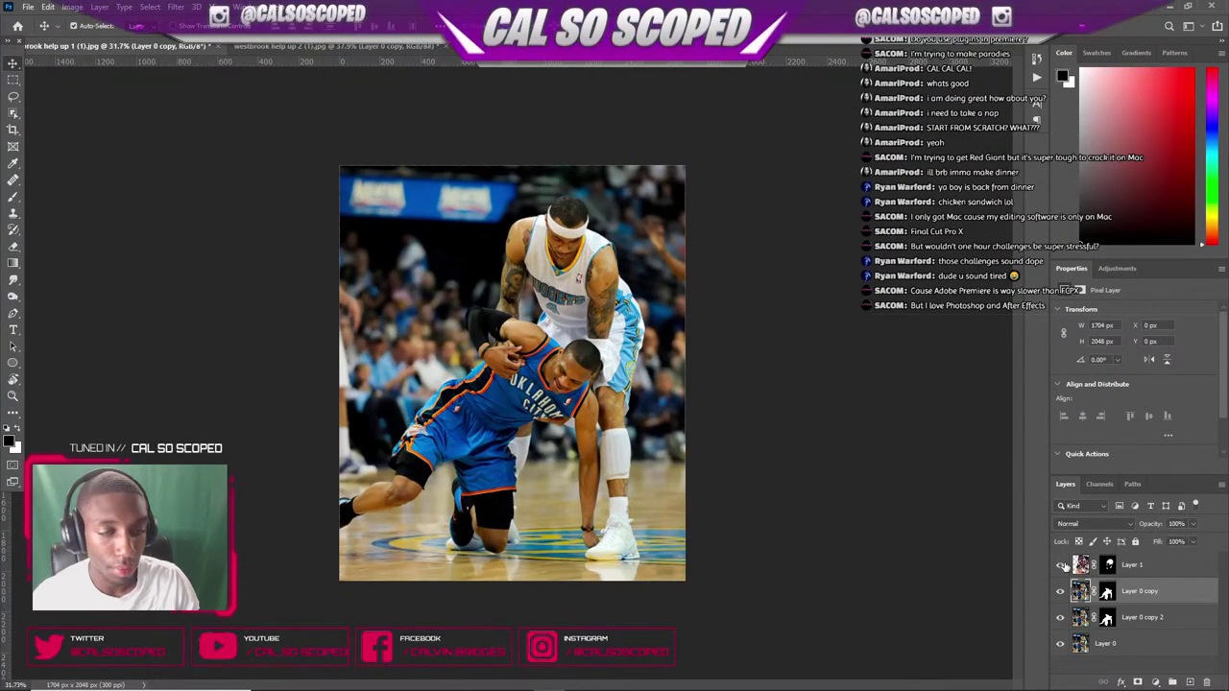
click(1060, 566)
- Reposition the white-jersey cutout on Layer 1 over the blue-jersey player, ending at about X 348 px, Y 25 px
drag(602, 322, 621, 279)
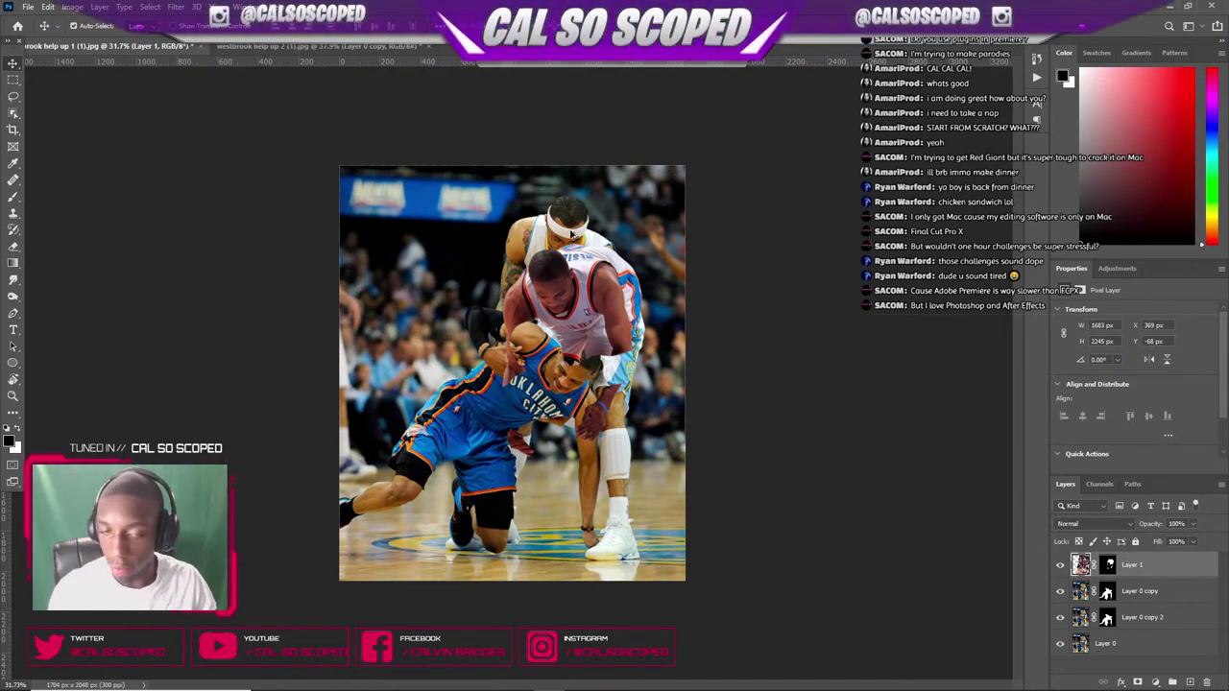
scroll(571, 233, down, 2)
scroll(562, 225, up, 5)
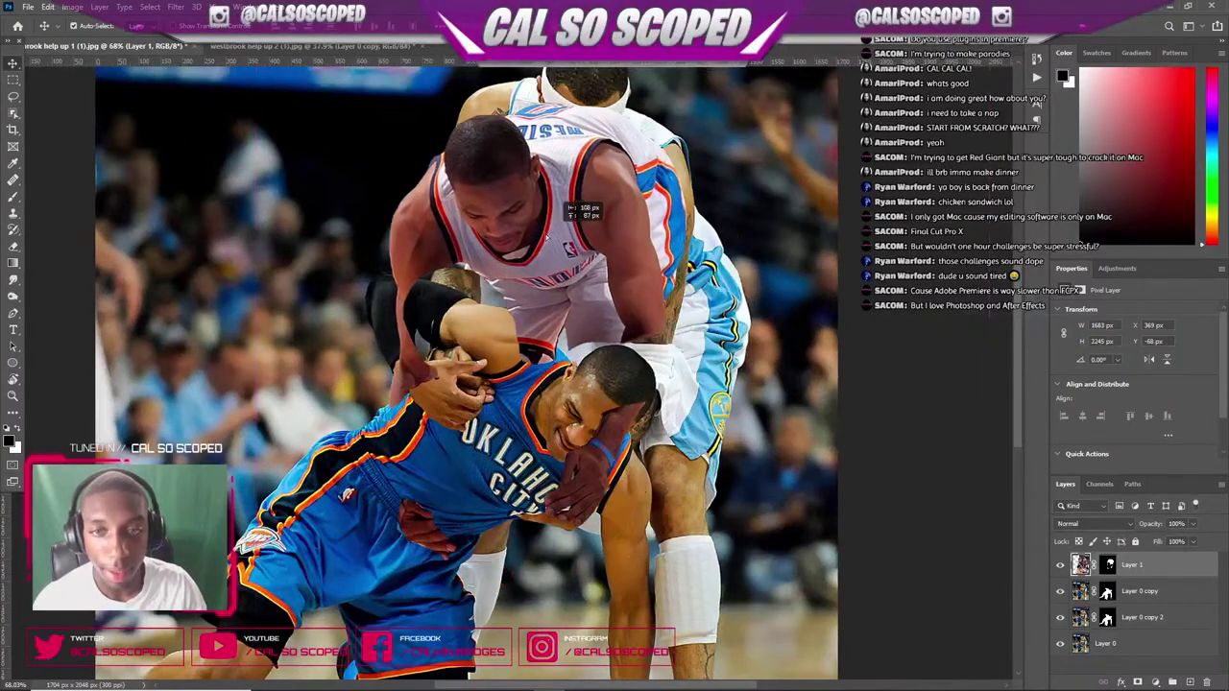
drag(553, 235, 599, 271)
scroll(576, 279, down, 4)
scroll(567, 297, up, 1)
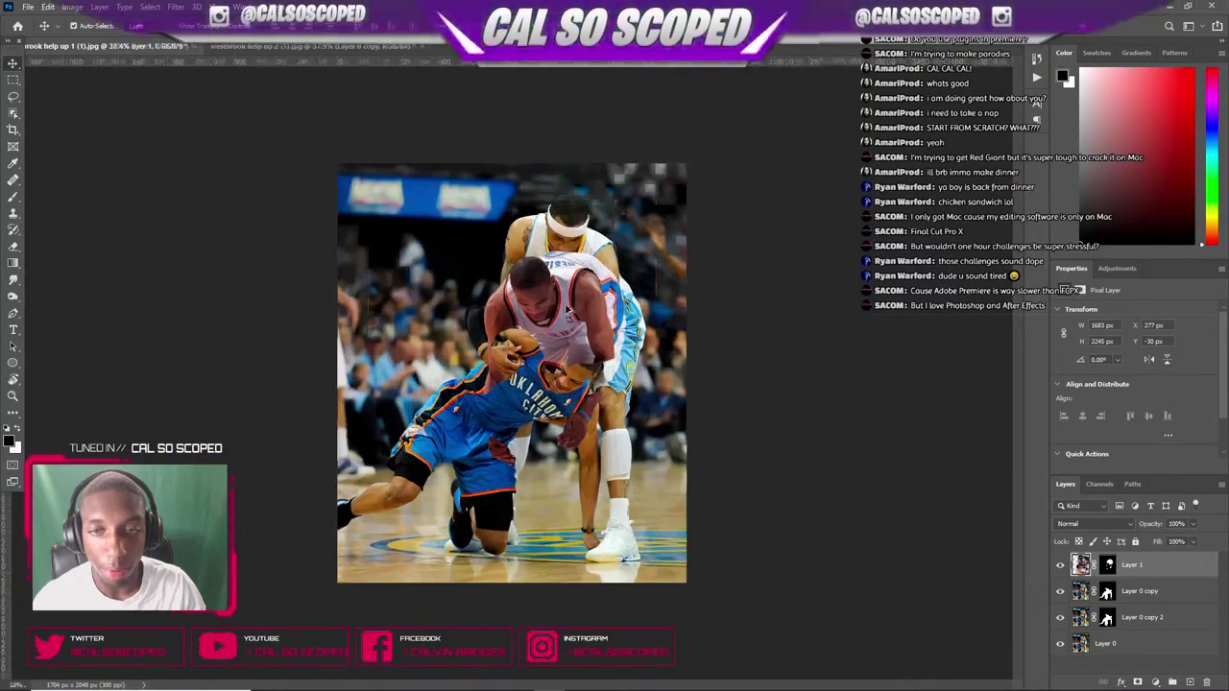
scroll(568, 309, up, 1)
mouse_move(593, 305)
mouse_down()
mouse_move(629, 245)
mouse_move(492, 222)
mouse_move(615, 245)
mouse_move(623, 279)
mouse_move(606, 299)
mouse_up()
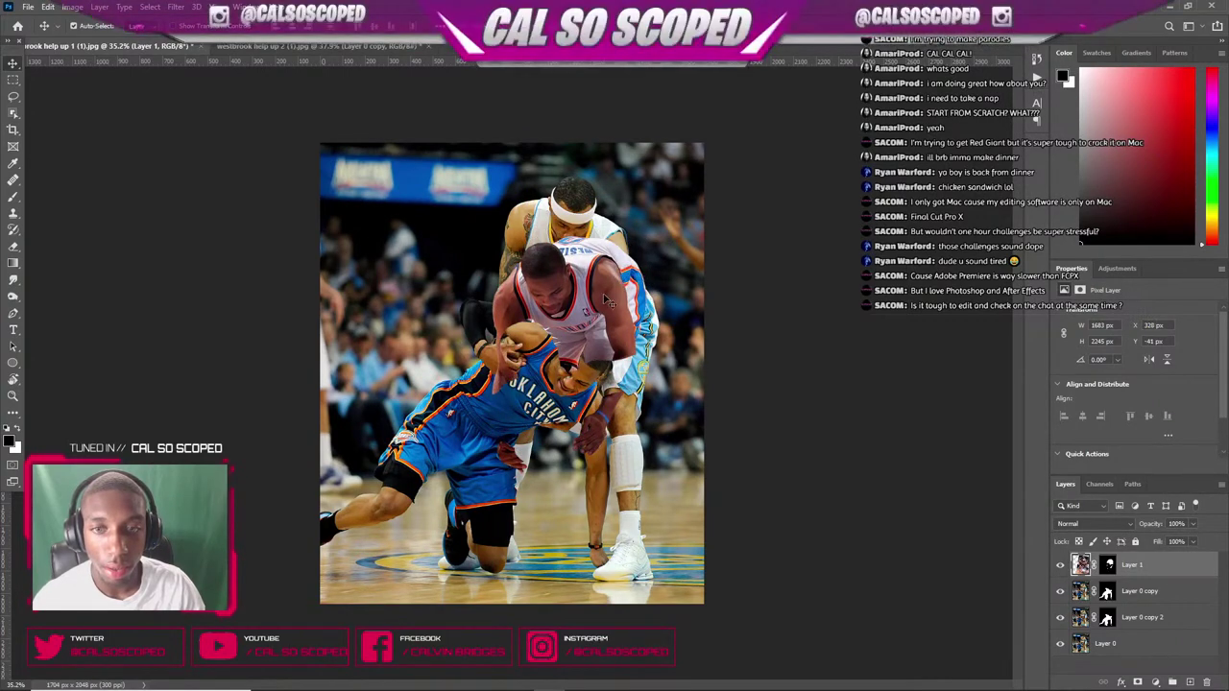
mouse_move(606, 301)
mouse_down()
mouse_move(601, 290)
mouse_move(622, 305)
mouse_move(606, 299)
mouse_move(615, 314)
mouse_up()
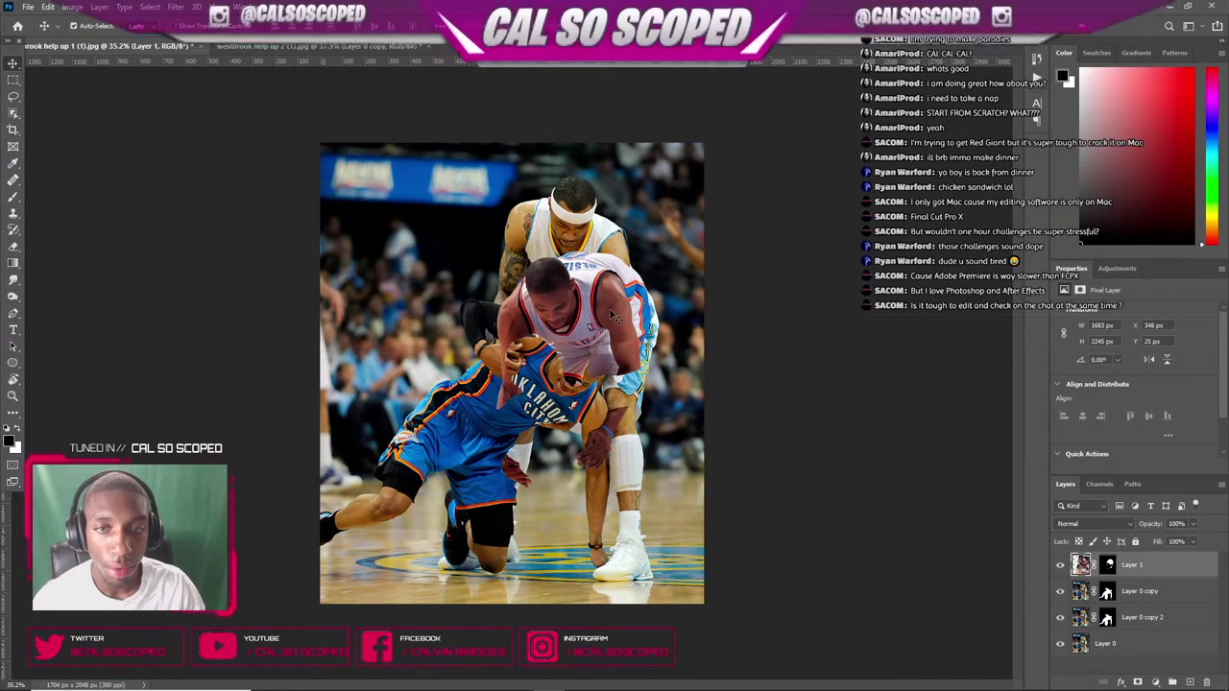
- Among the open Chrome windows, find the Getty Images photo of Westbrook interviewed at the Lakers game and copy its URL
mouse_move(580, 677)
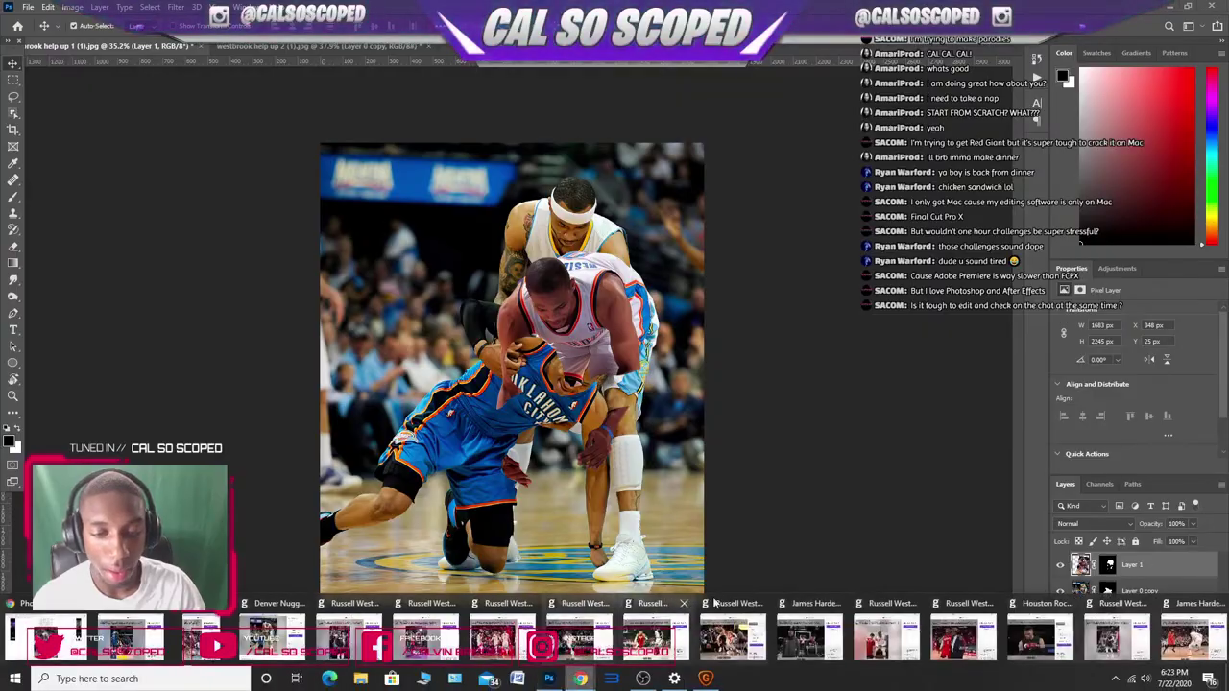
mouse_move(891, 611)
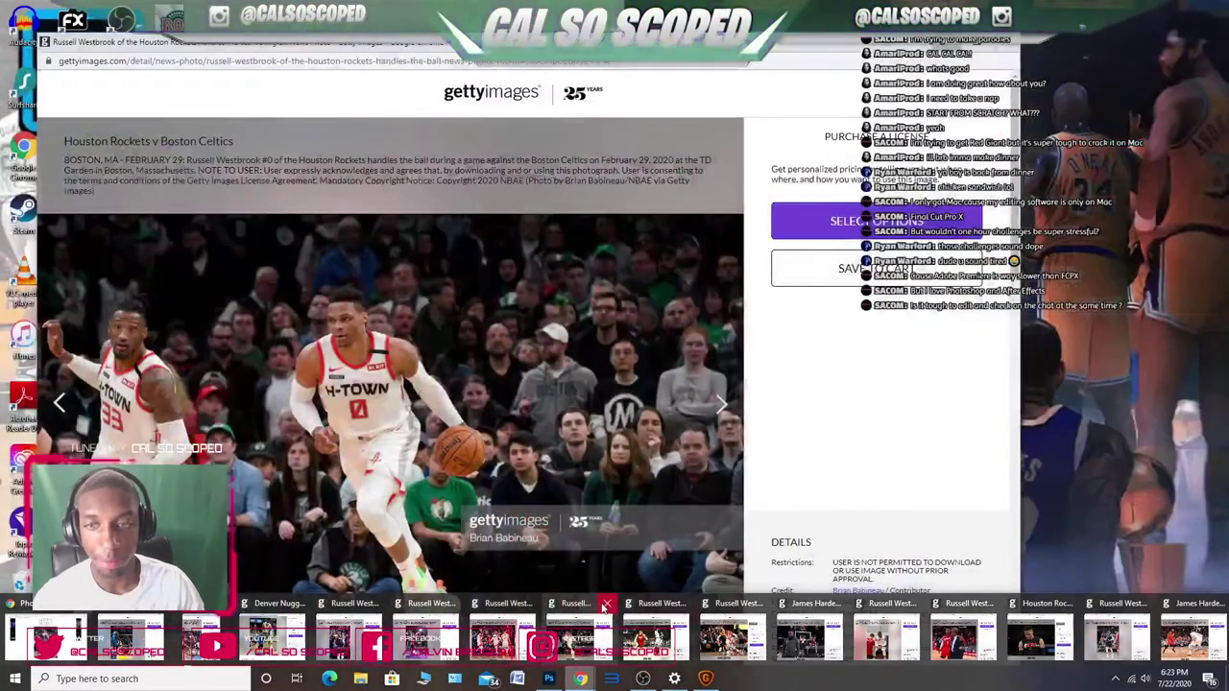
mouse_move(368, 605)
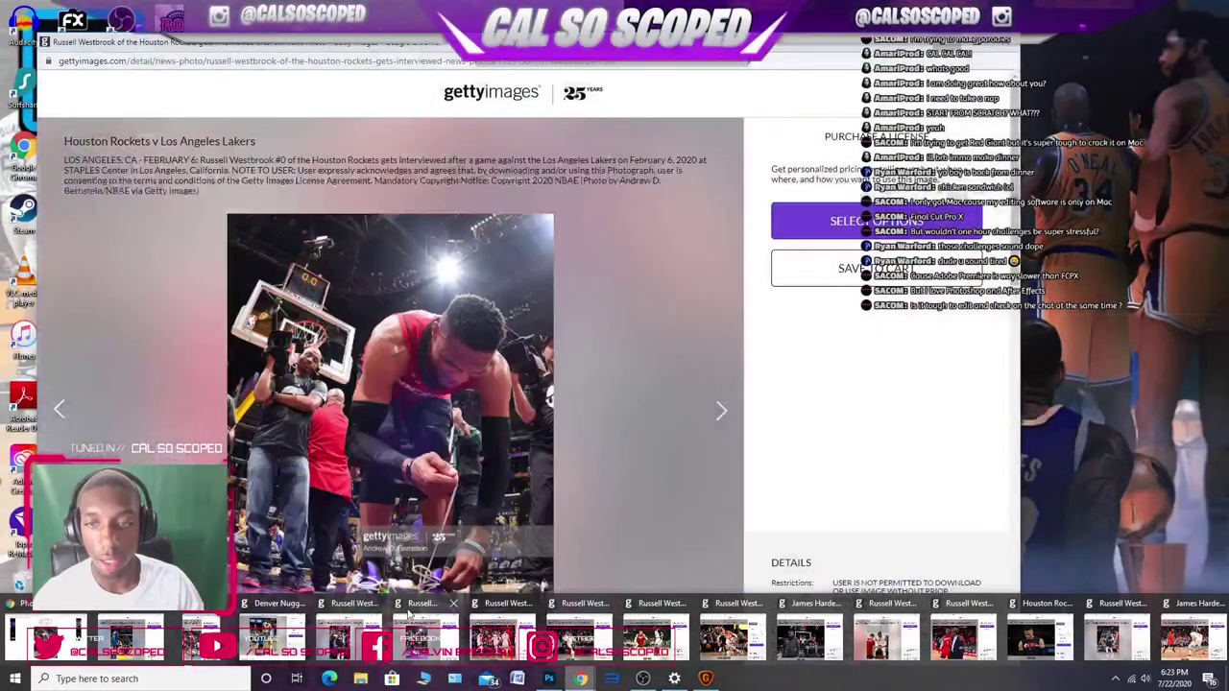
click(422, 628)
right_click(252, 59)
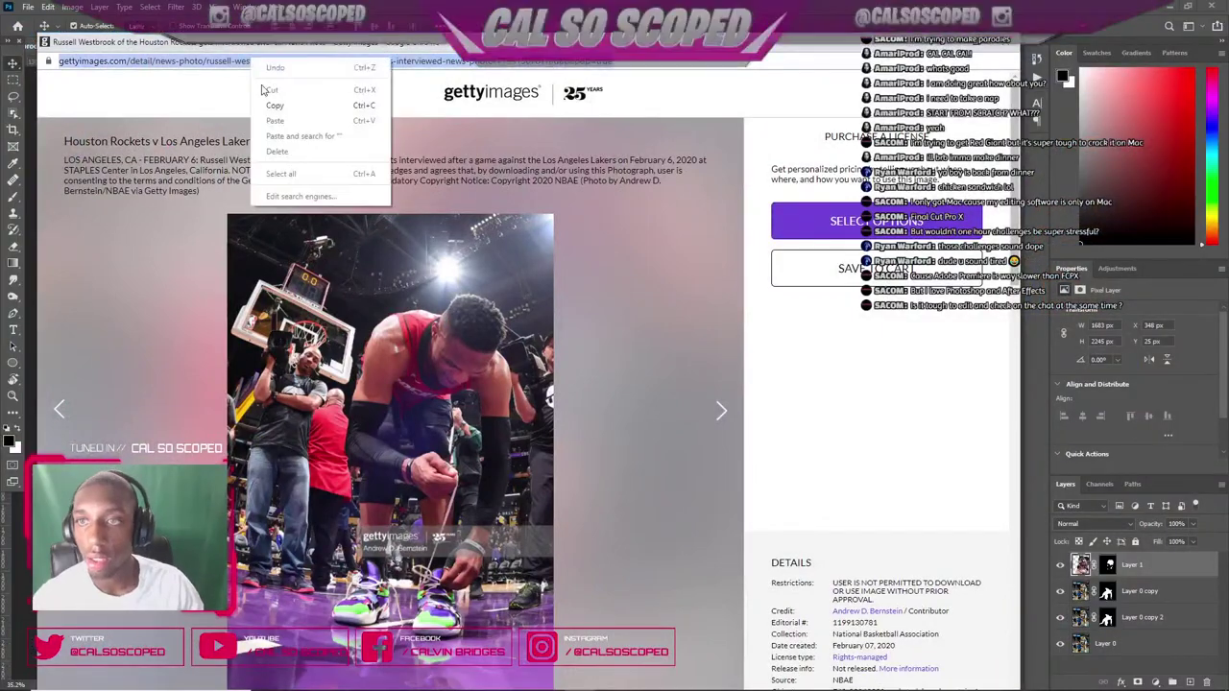
click(312, 98)
click(958, 29)
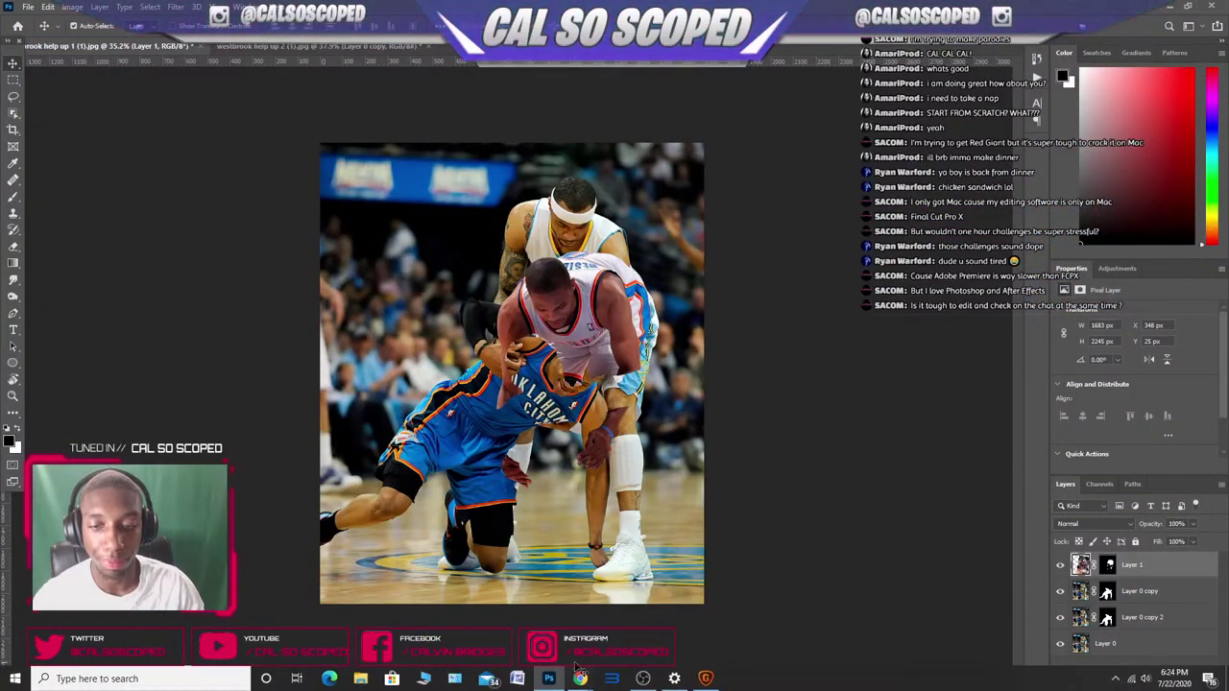
- Switch to the Downloader.la page in Chrome, return to its site list and open the GettyImages downloader
click(566, 629)
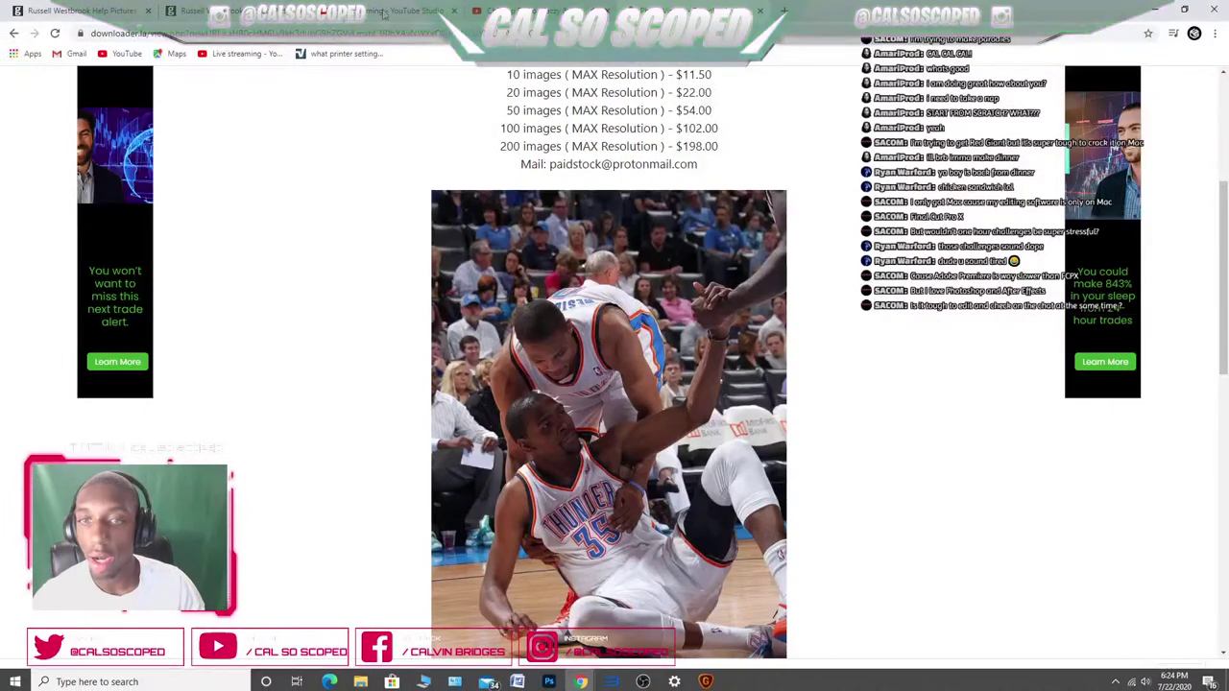
scroll(505, 343, down, 9)
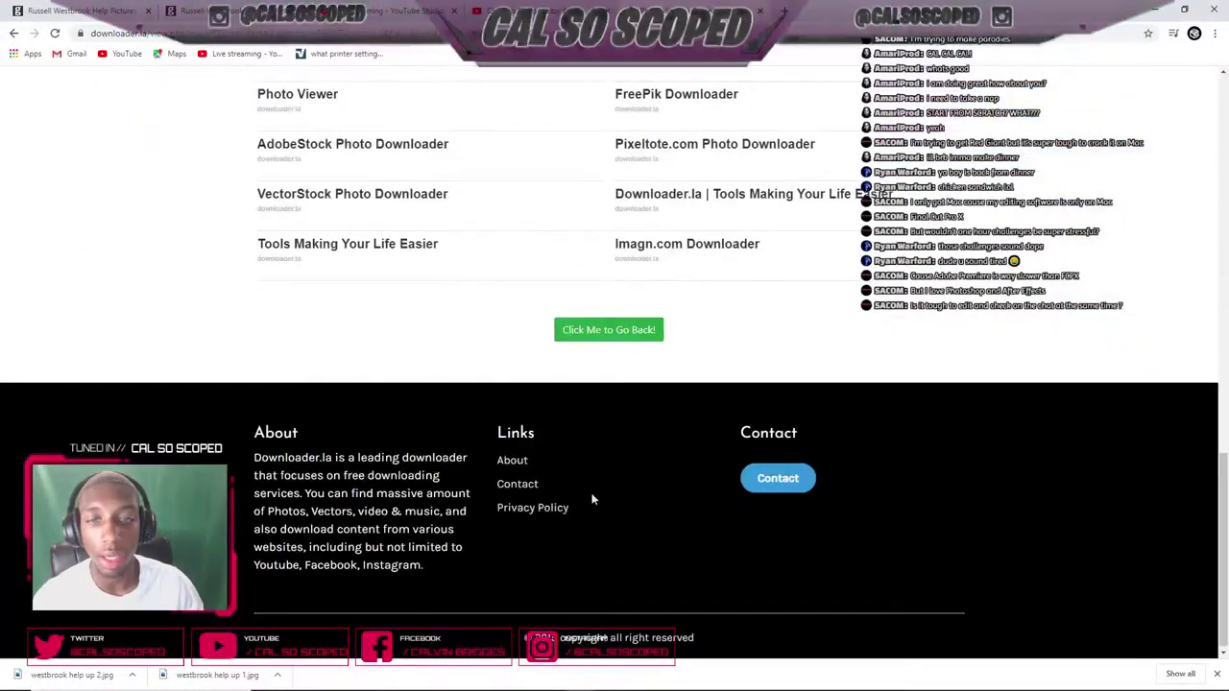
click(590, 336)
scroll(586, 342, down, 4)
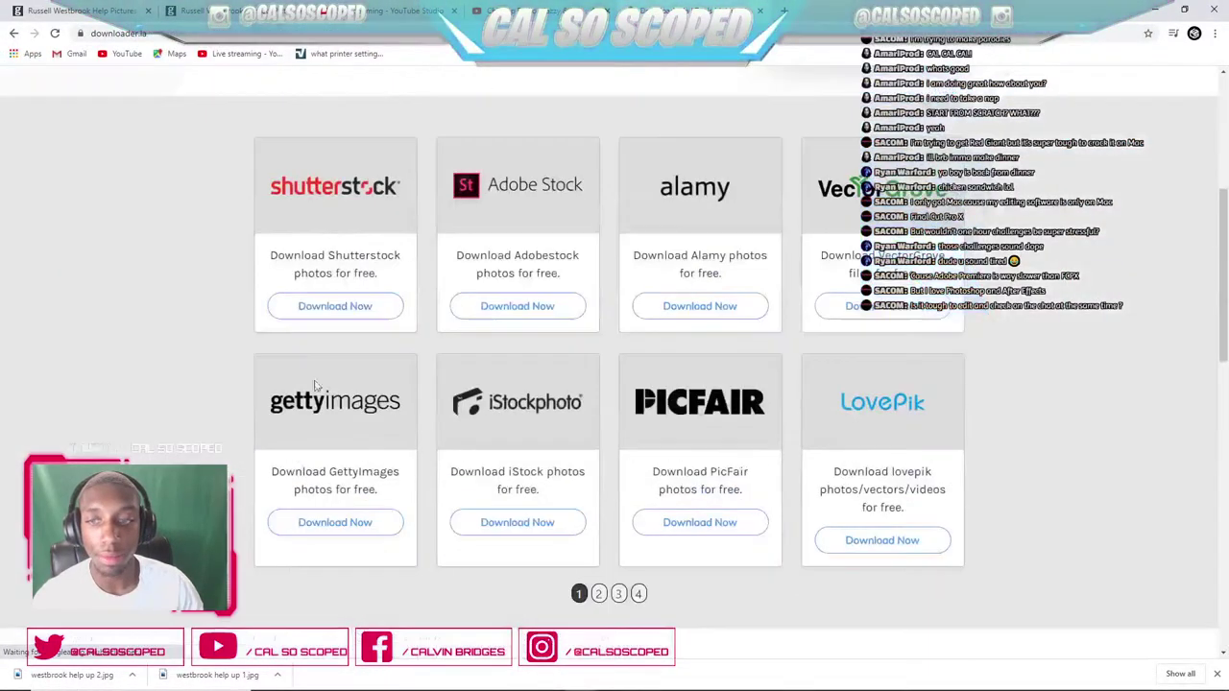
click(357, 521)
- Paste the copied photo URL into the Gettyimages Downloader, generate the download link and open it
click(368, 259)
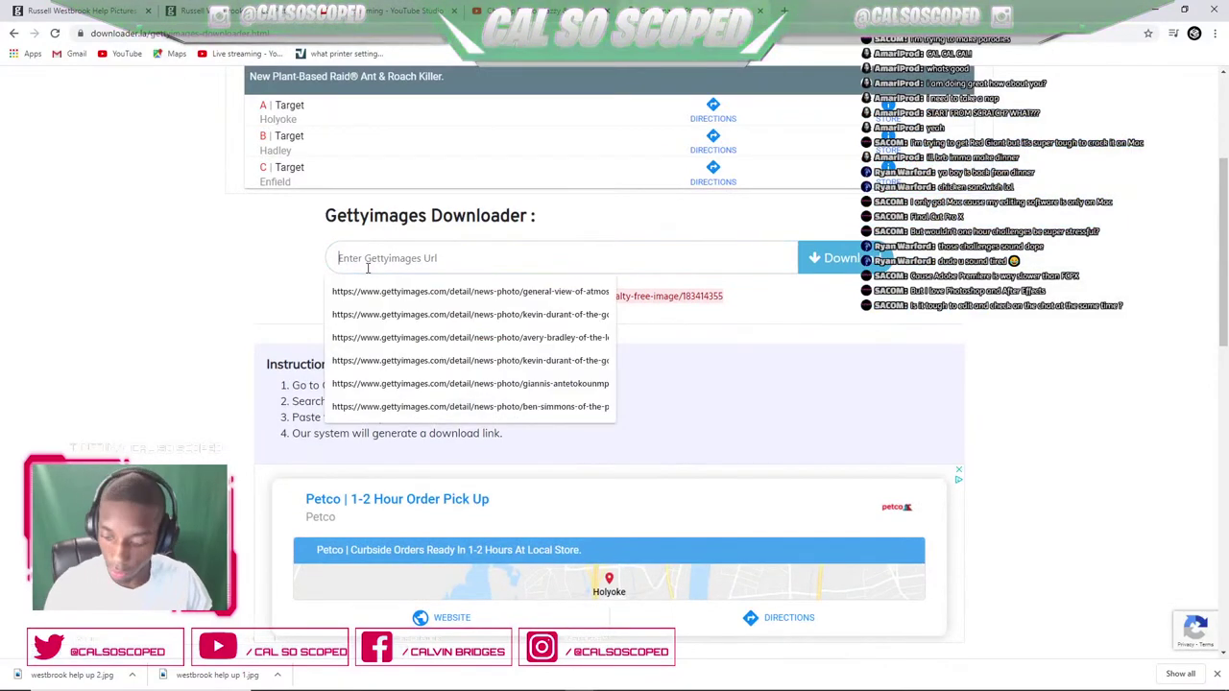
key(ctrl+v)
click(869, 261)
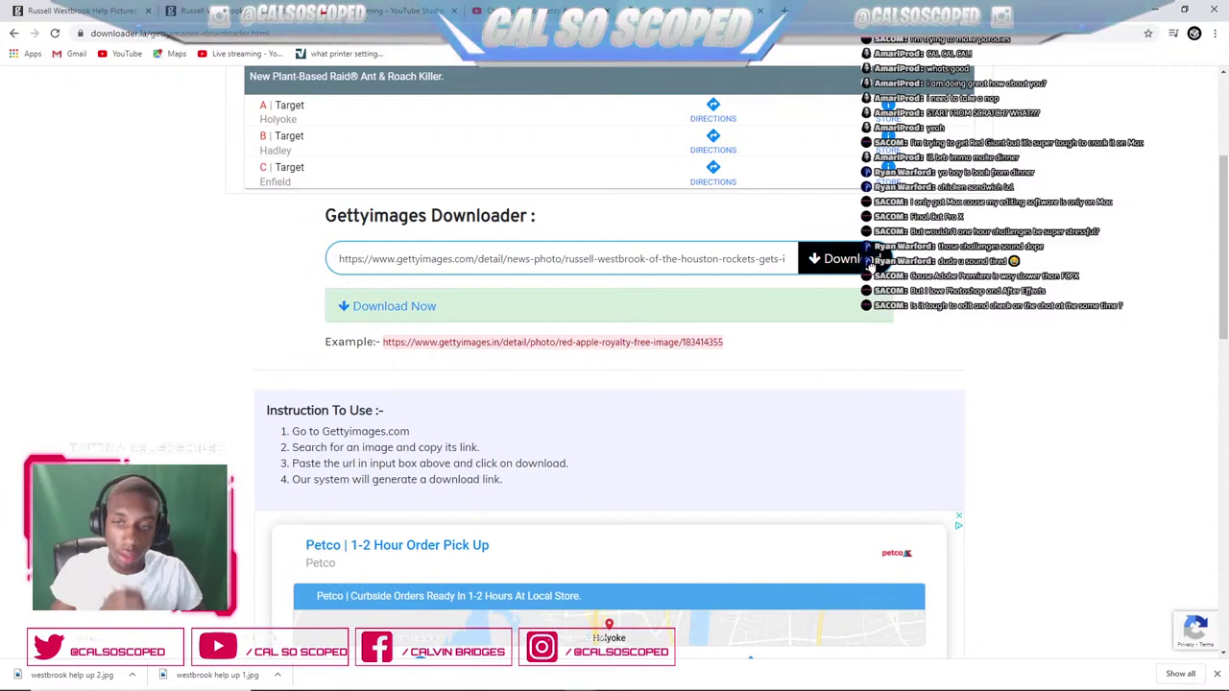
click(423, 308)
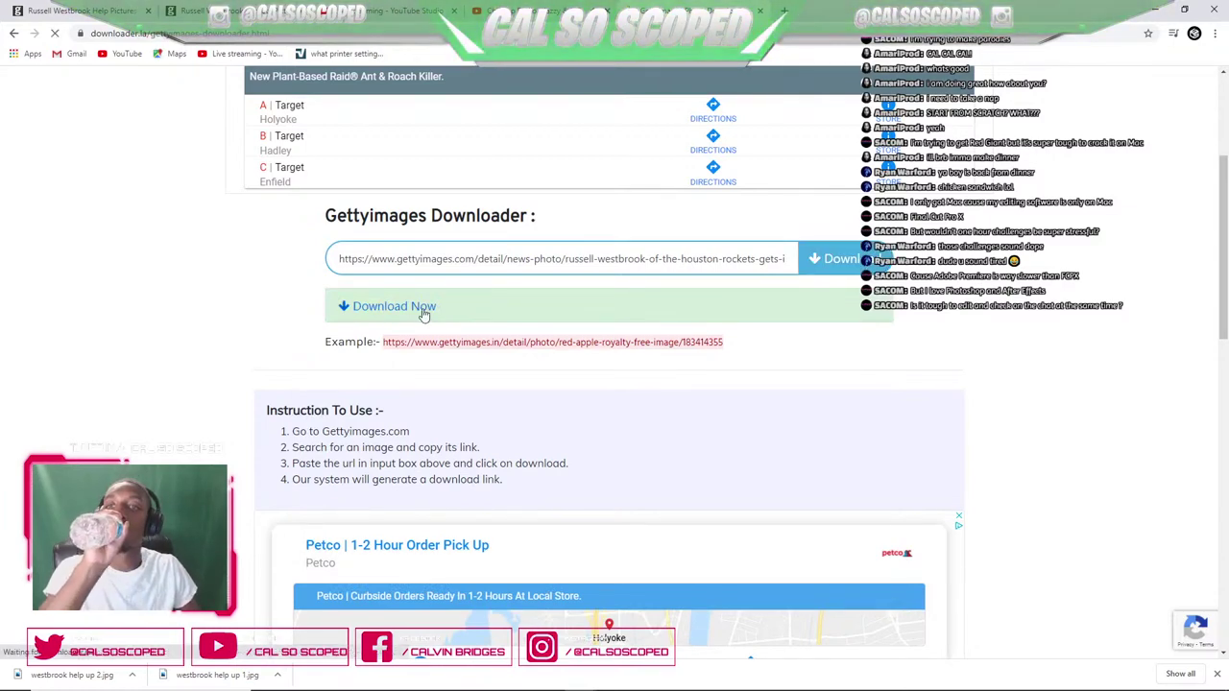
- Save the downloaded photo in the base photos folder as "russell westbrook looking down" in JPEG format
scroll(511, 323, down, 2)
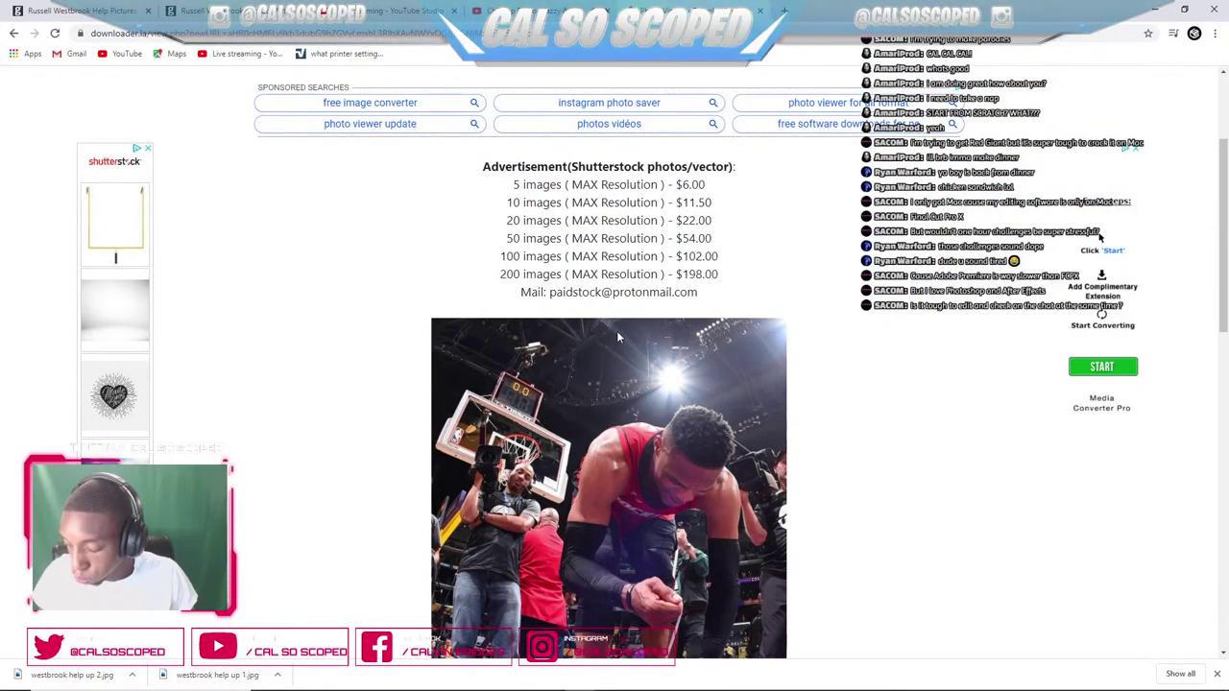
right_click(642, 370)
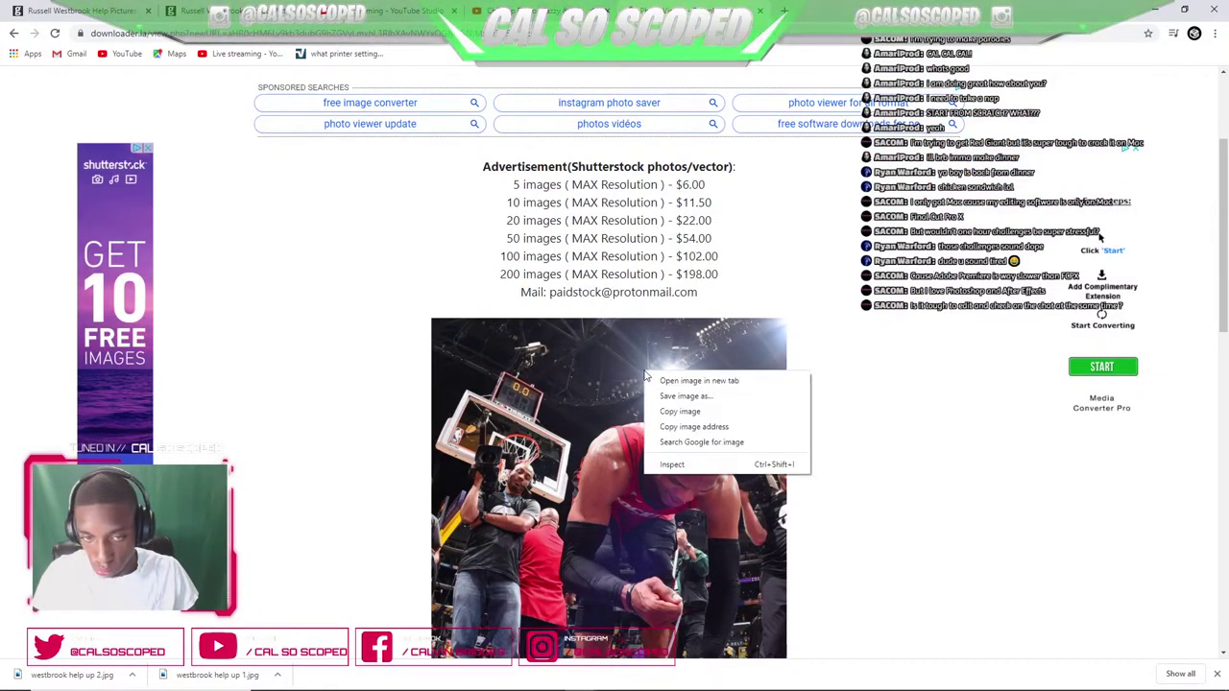
click(711, 394)
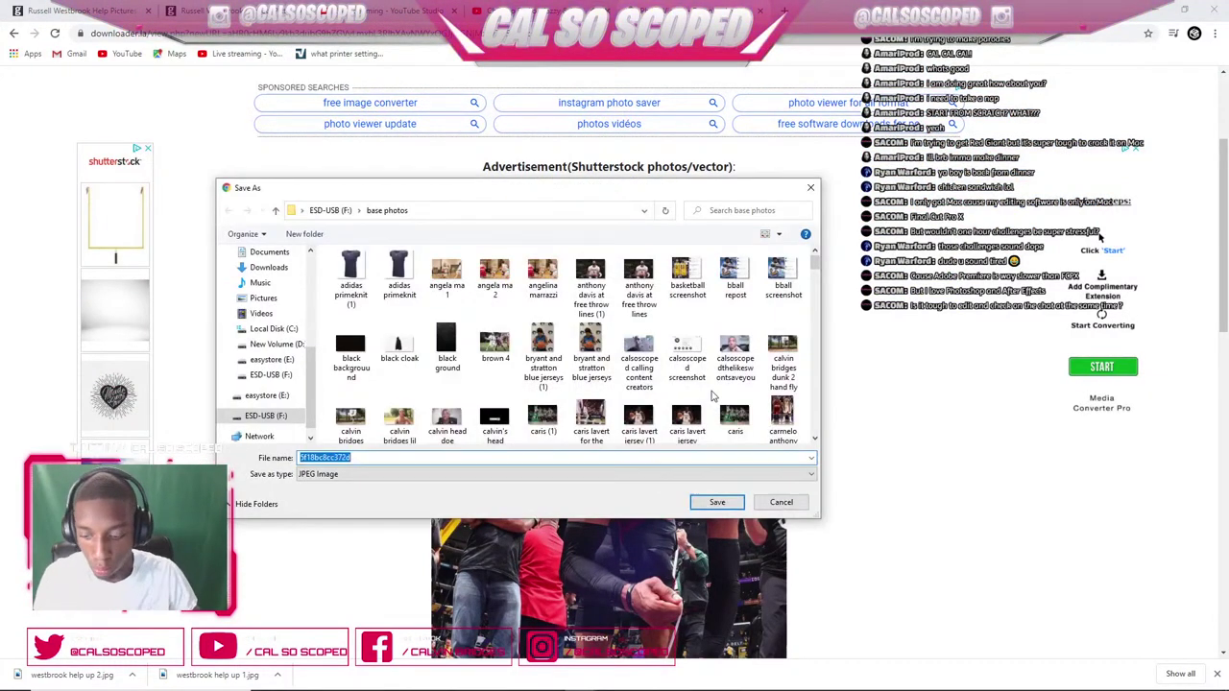
text(russell wes)
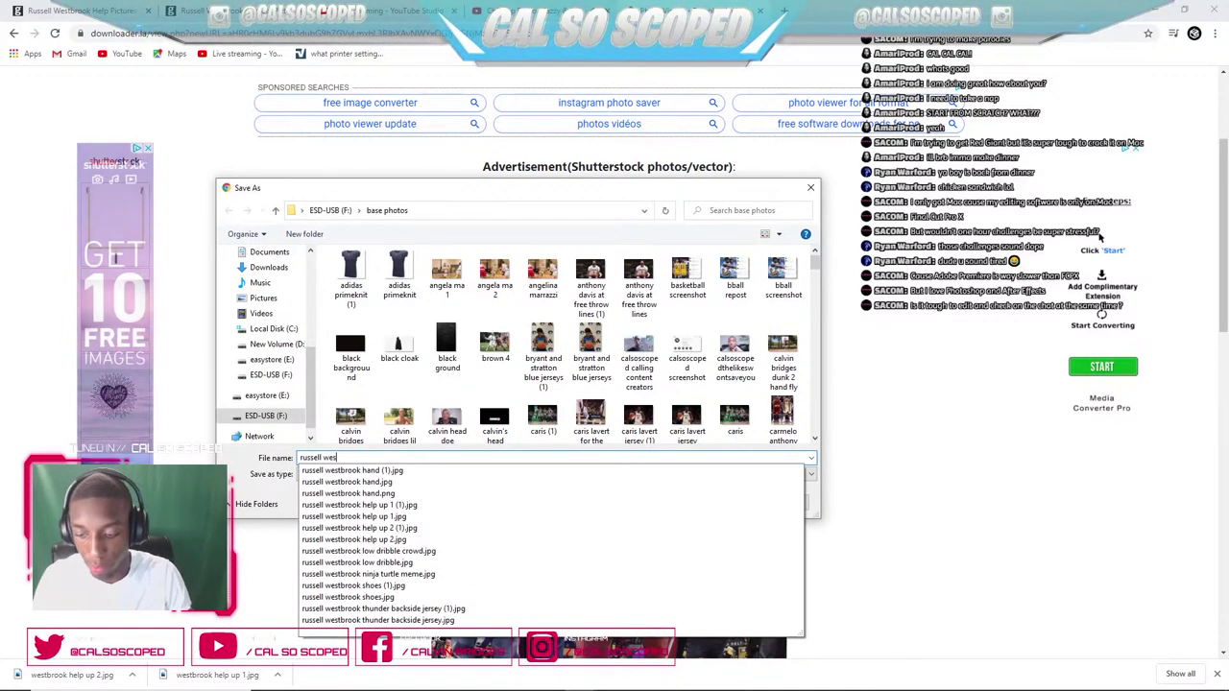
text(tbrook)
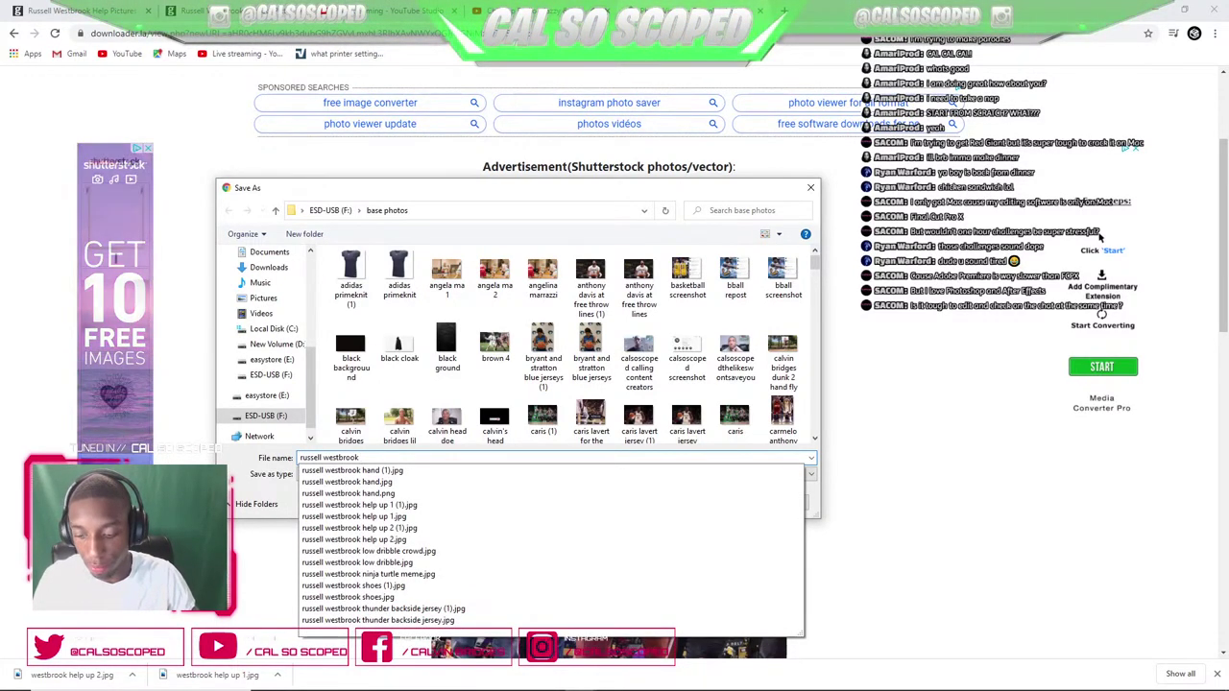
text( looking down)
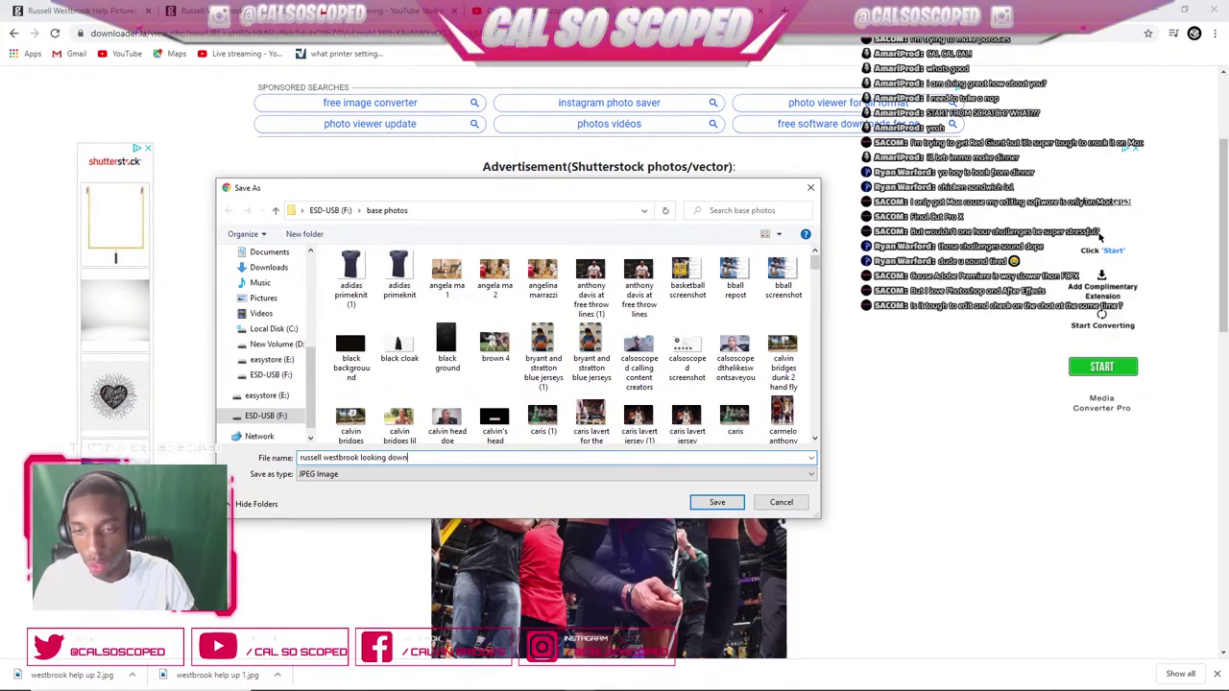
key(Return)
- Switch to Topaz Gigapixel AI and remove the already processed westbrook help up 2.jpg from the list
scroll(604, 383, down, 3)
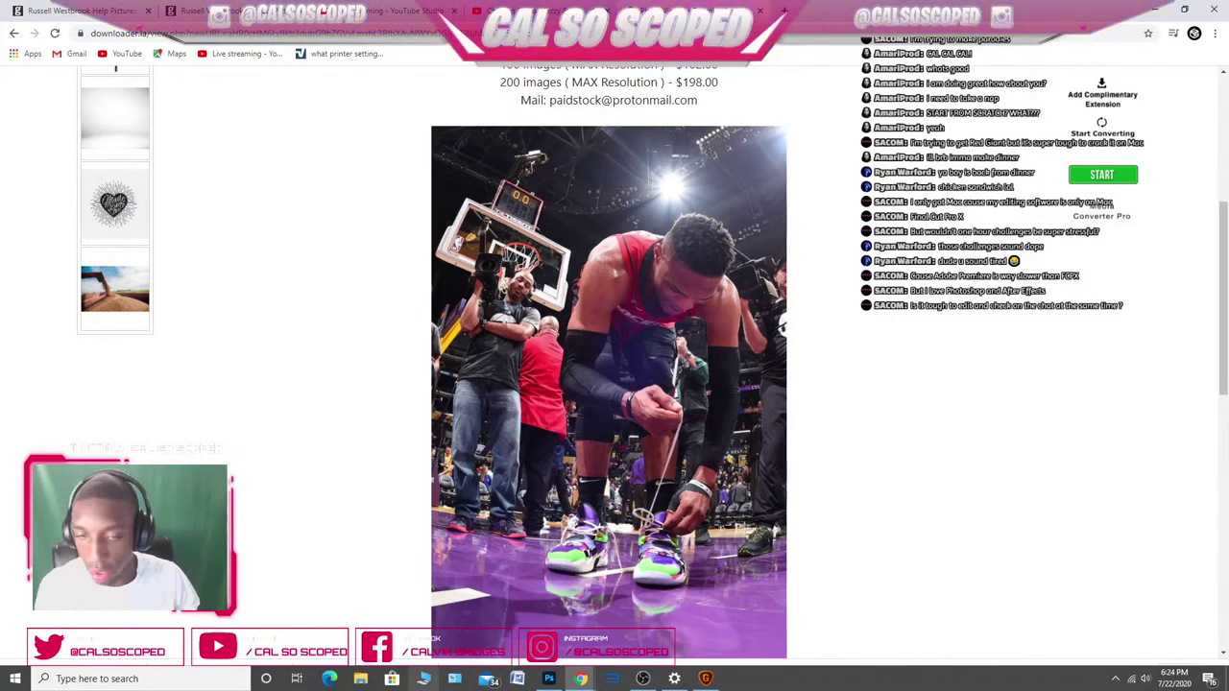
click(705, 679)
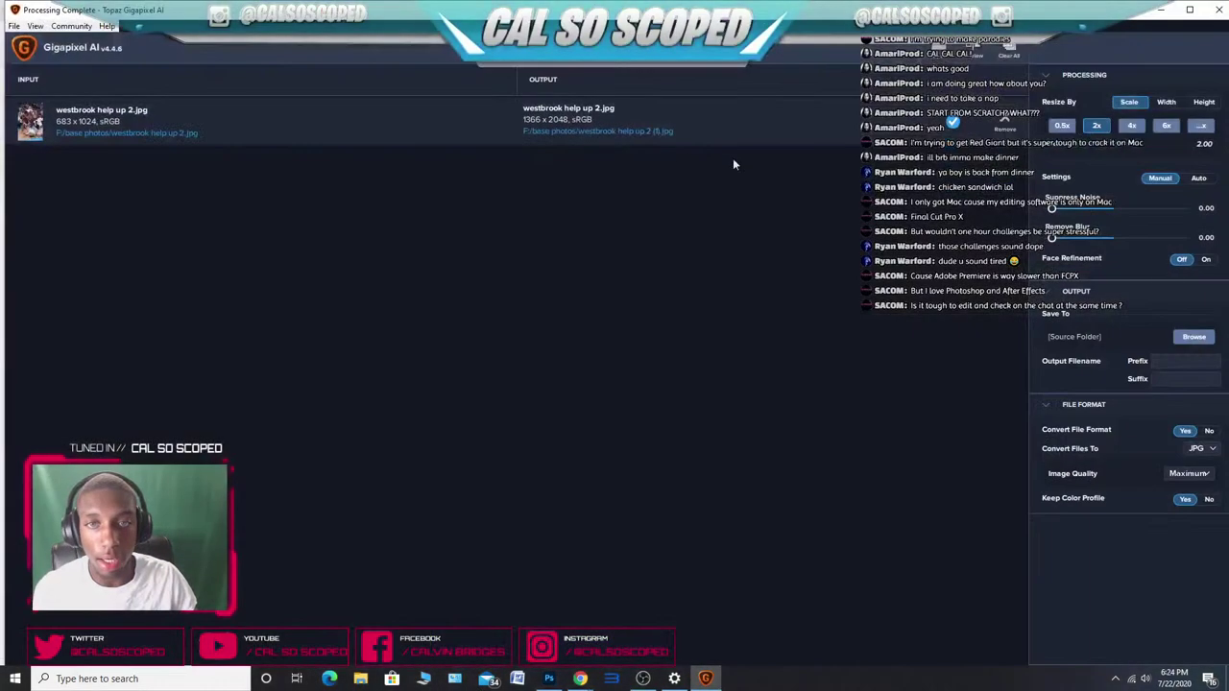
click(1001, 122)
- Load russell westbrook looking down.jpg from the base photos folder and upscale it at 2x as JPG
click(516, 399)
text(russell)
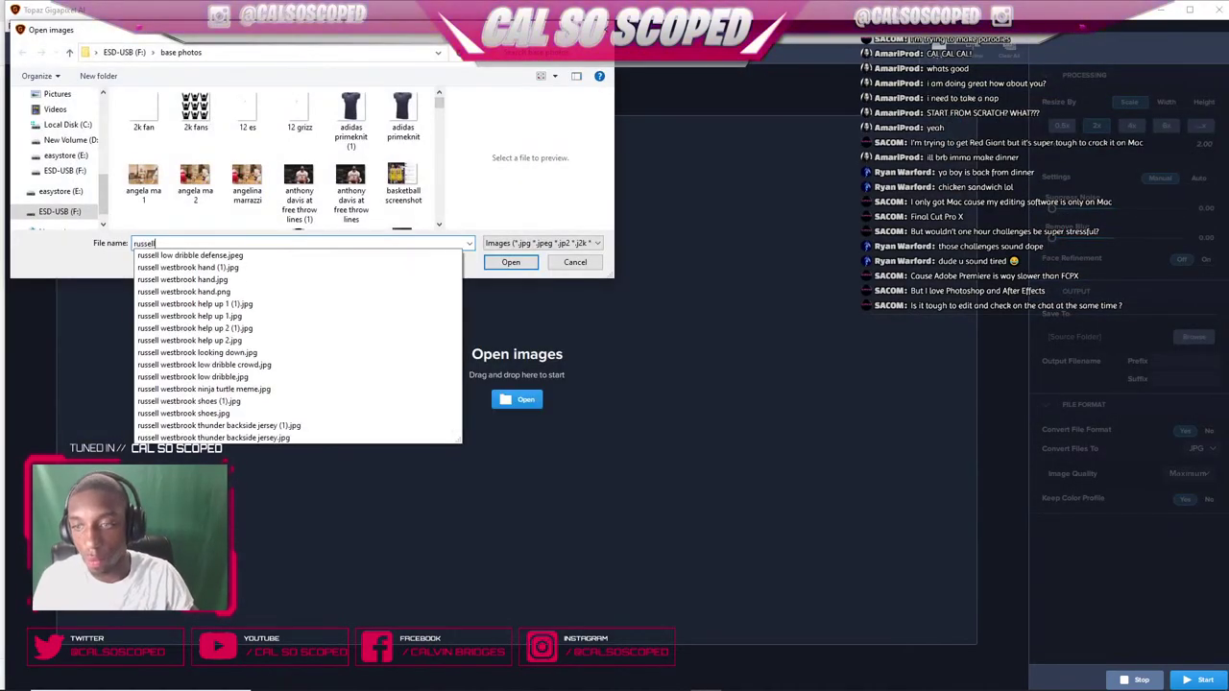
text( we)
key(Down)
key(Down)
key(Down)
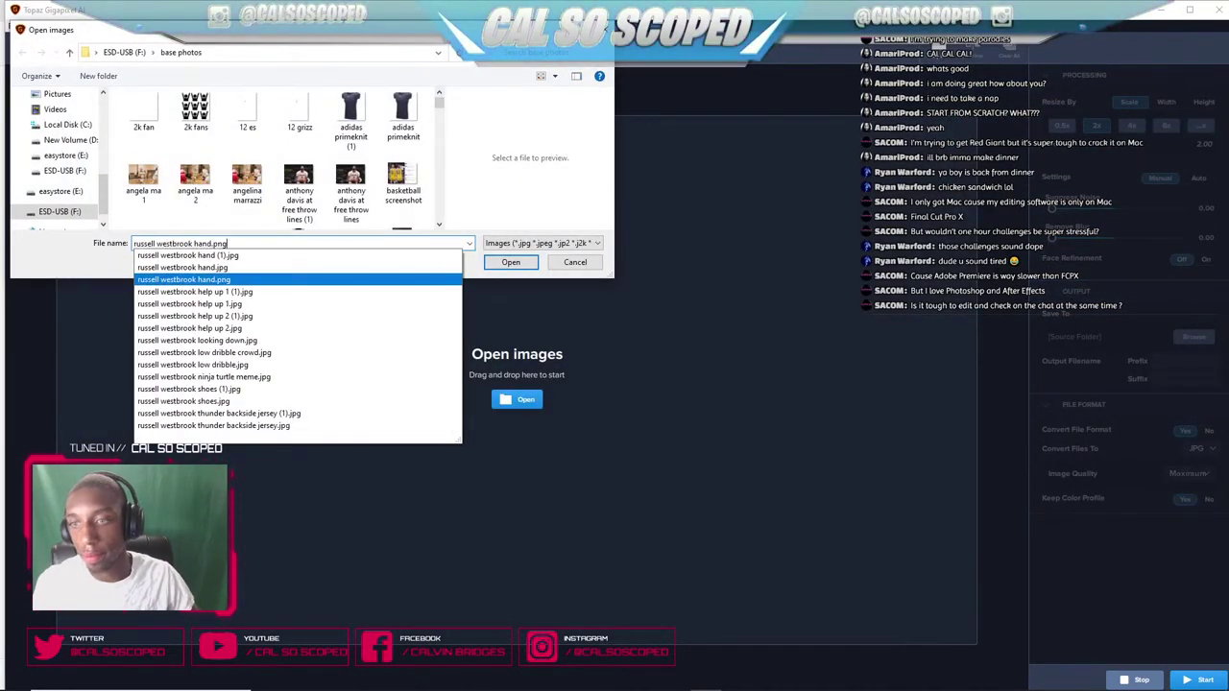
key(Down)
key(Down)
key(Down)
key(Down)
key(Down)
key(Return)
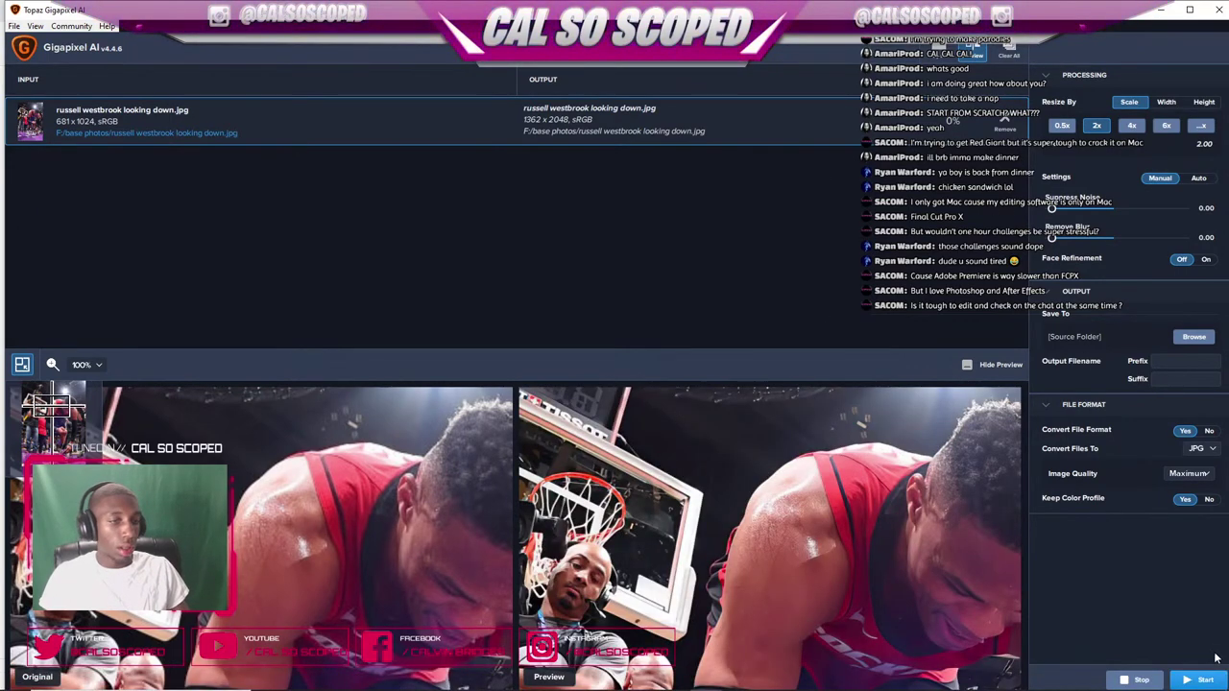
click(1206, 680)
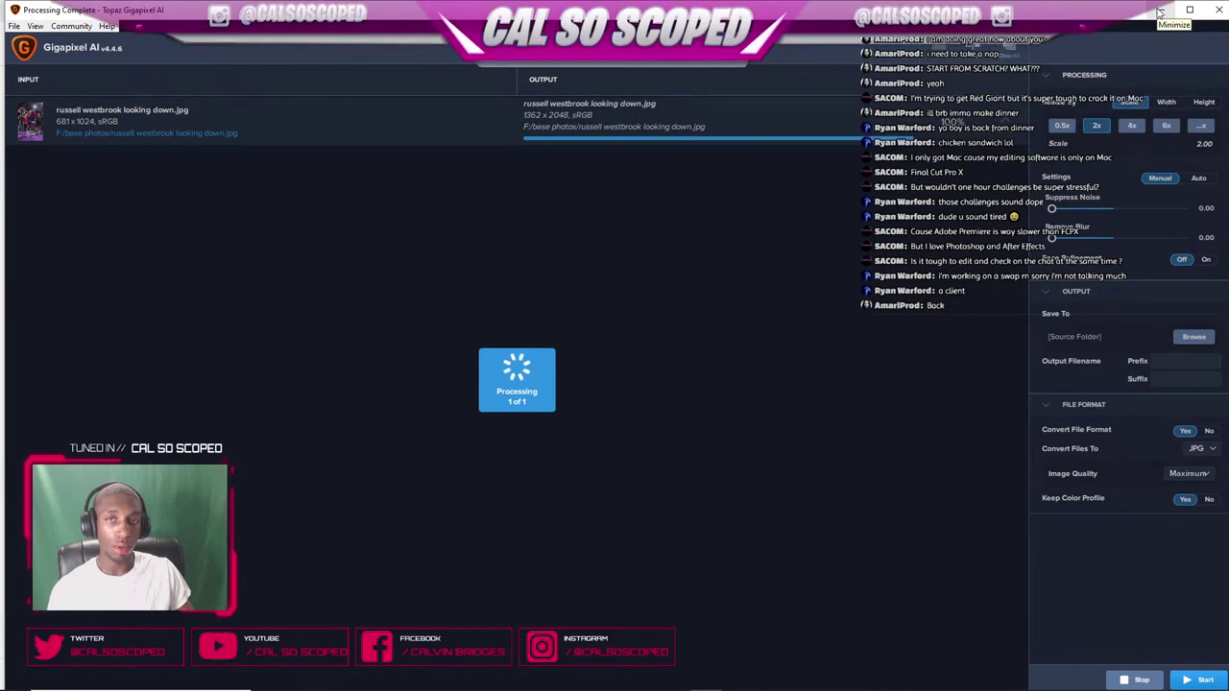
- Switch to Photoshop and open the upscaled russell westbrook looking down (1).jpg
click(1159, 11)
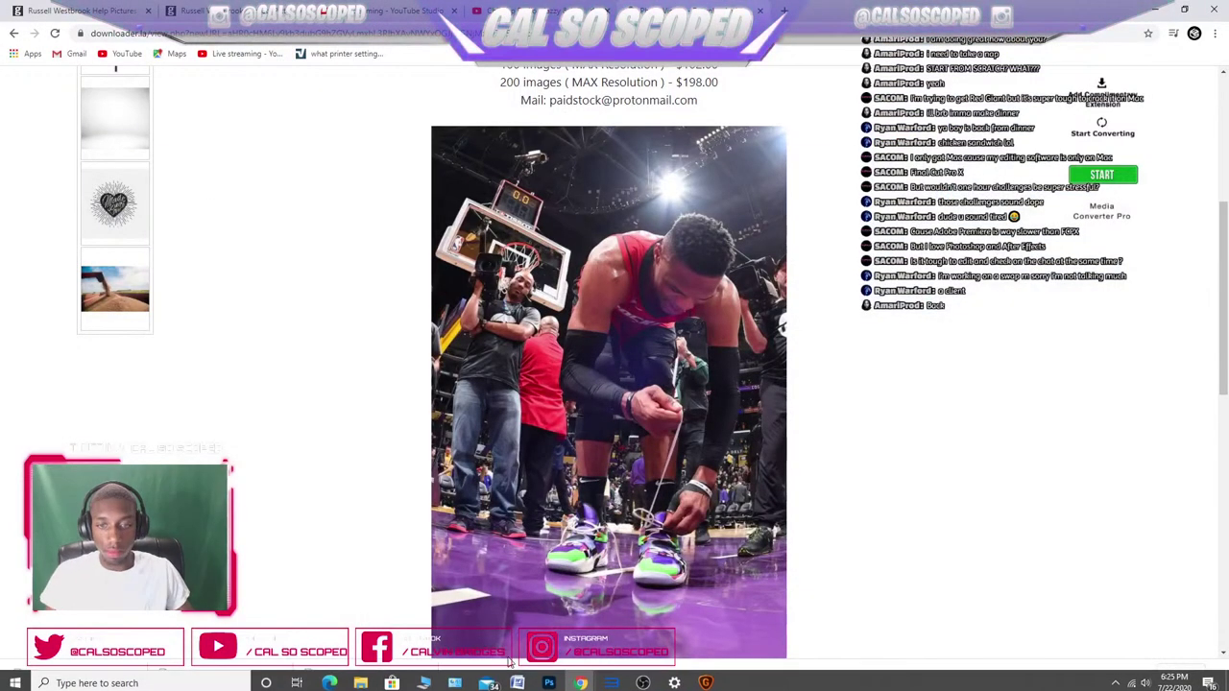
click(548, 683)
click(47, 7)
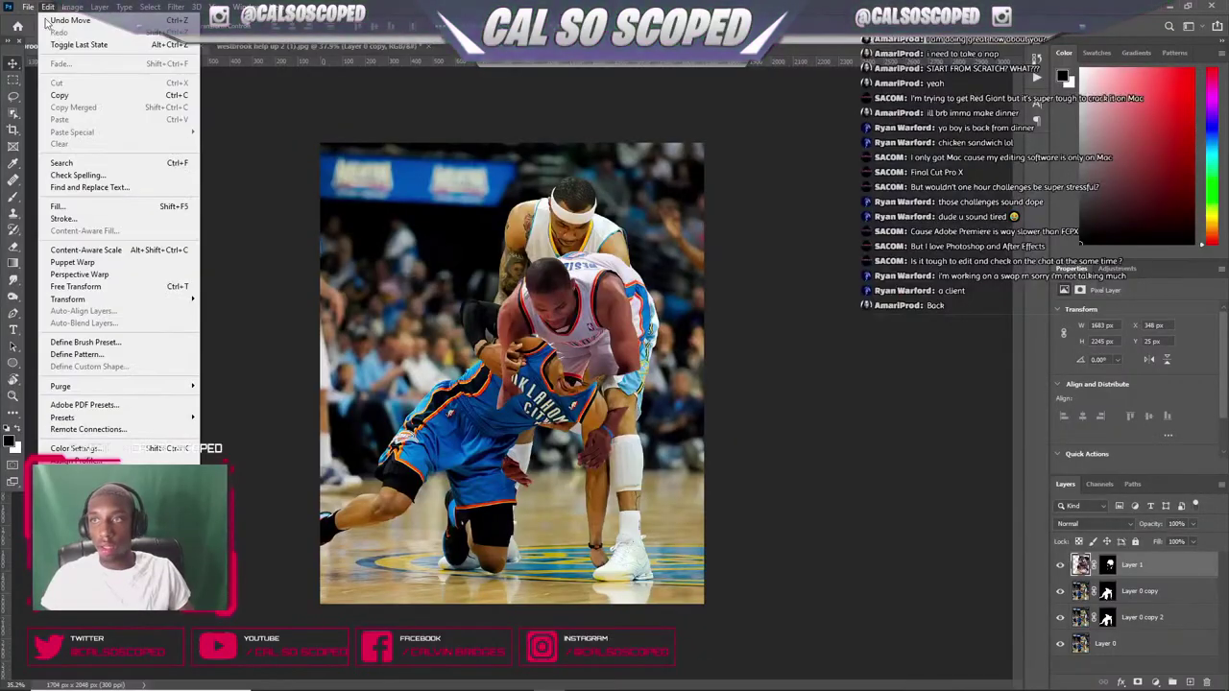
mouse_move(28, 6)
click(30, 32)
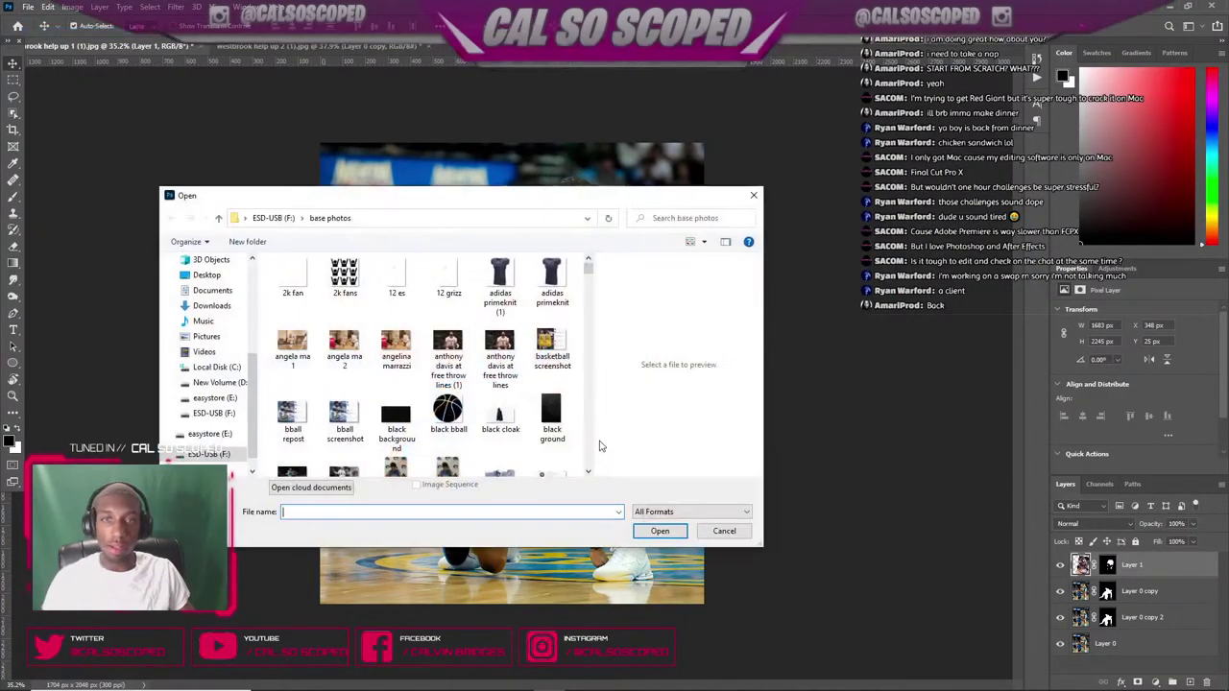
text(russell w)
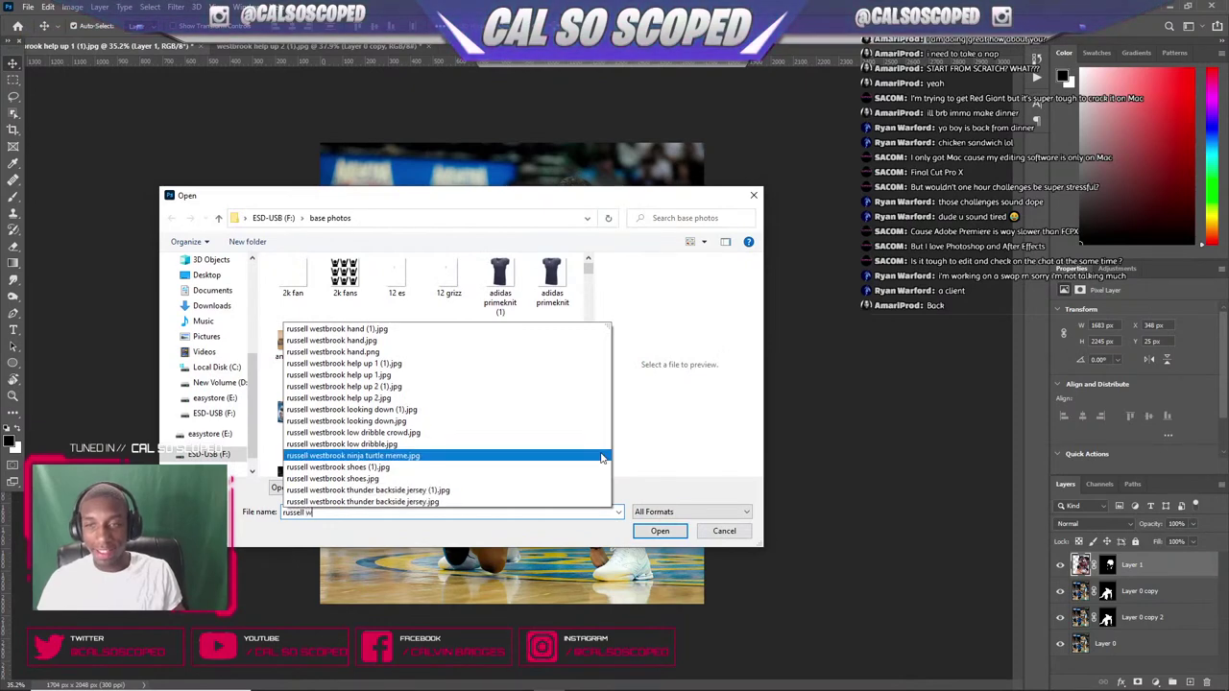
text(estbrook loo)
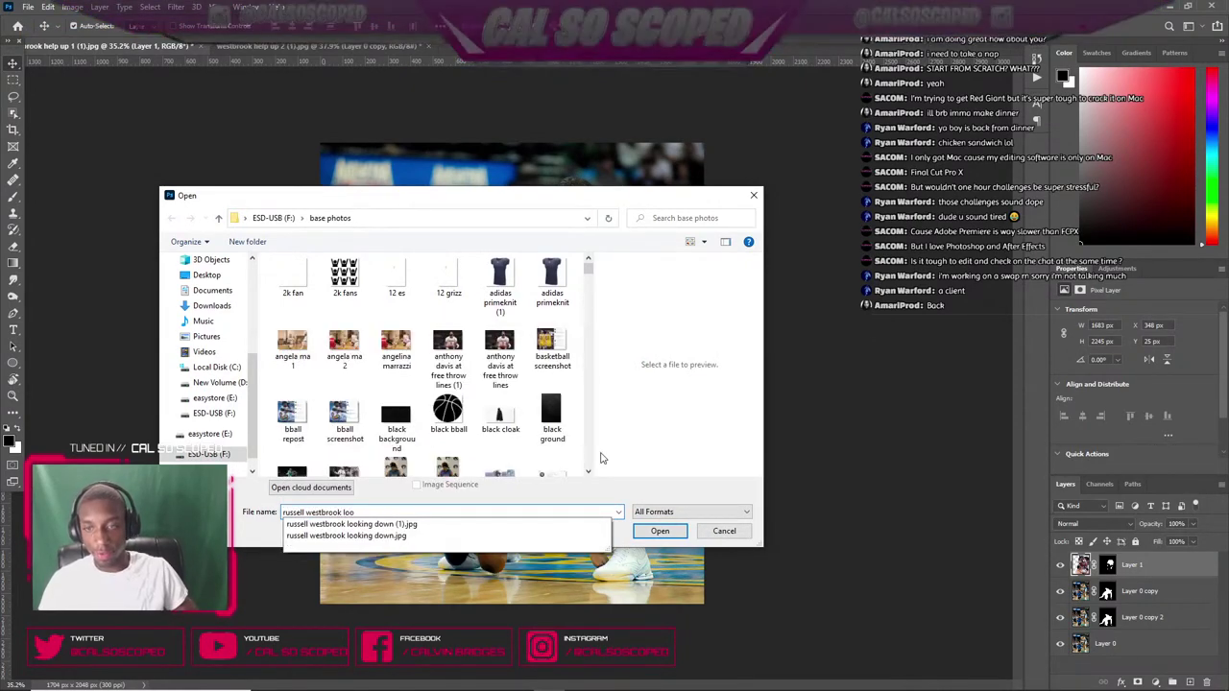
key(Down)
key(Return)
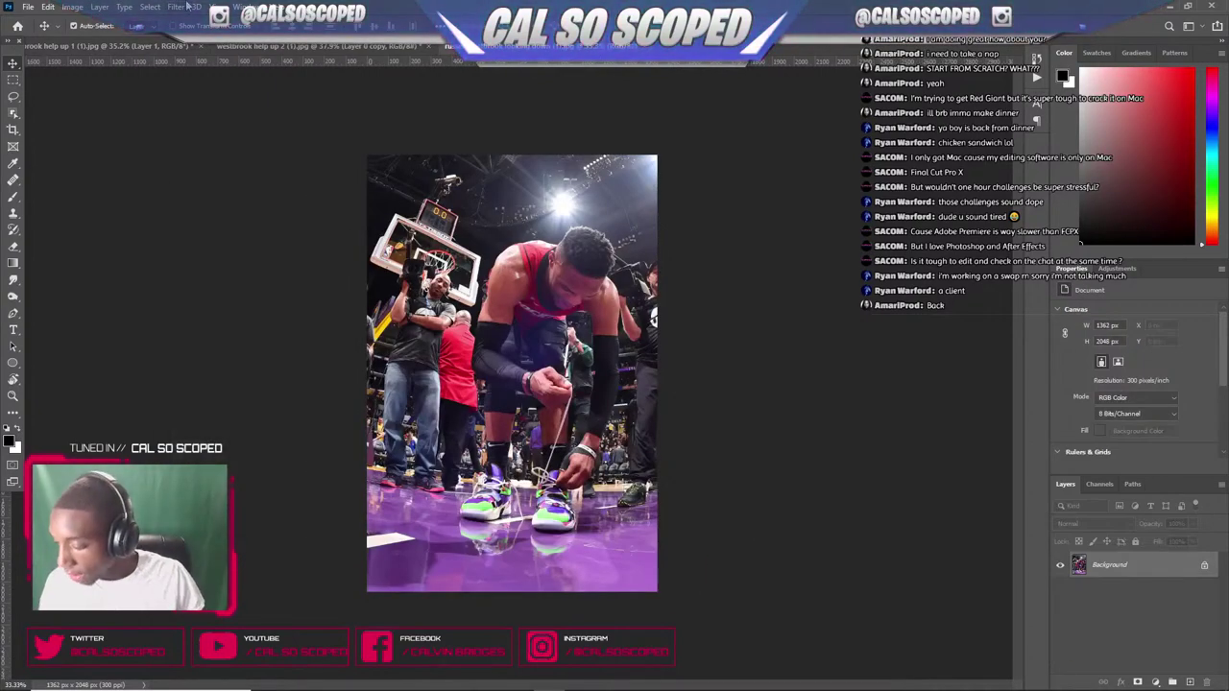
- Activate the Pen tool in Path mode with Westbrook's head in close view
scroll(518, 363, up, 6)
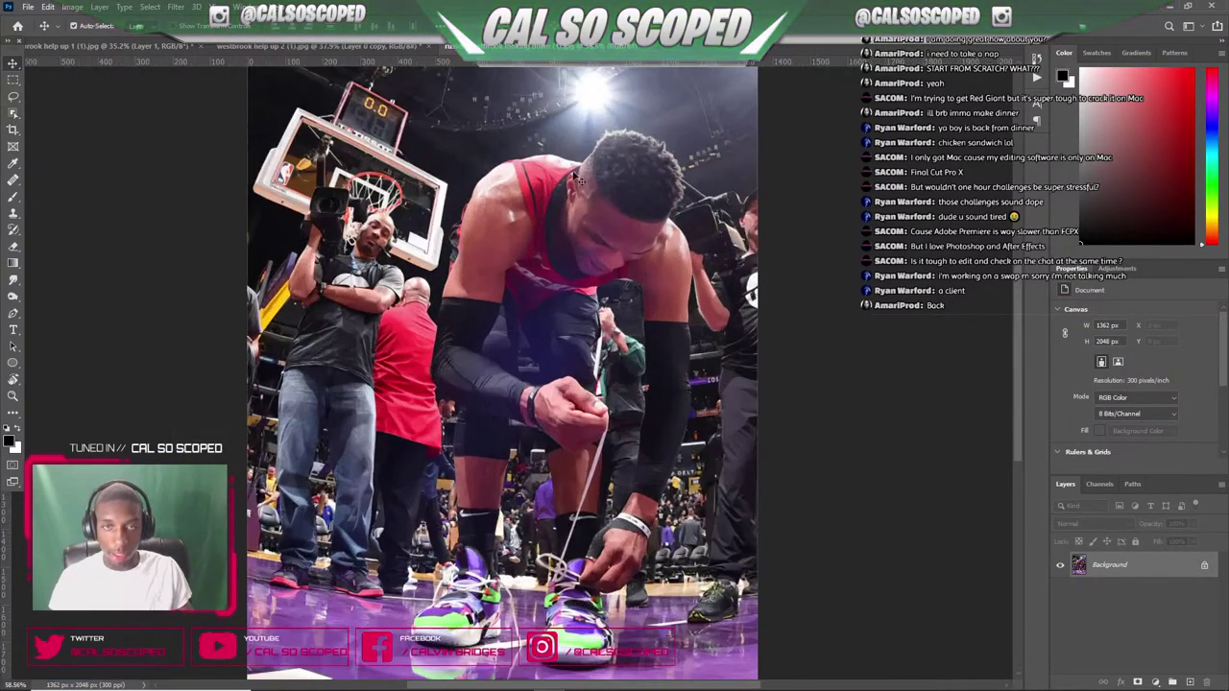
scroll(605, 211, up, 3)
scroll(643, 256, up, 5)
scroll(643, 257, down, 4)
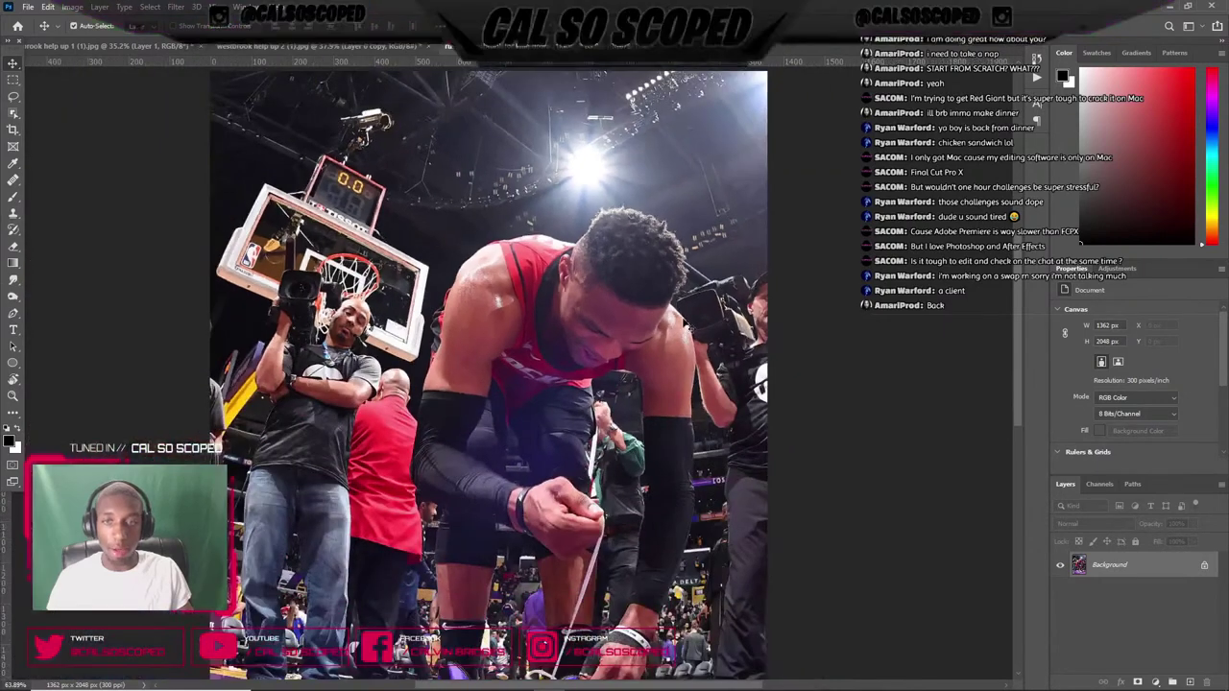
scroll(672, 309, up, 6)
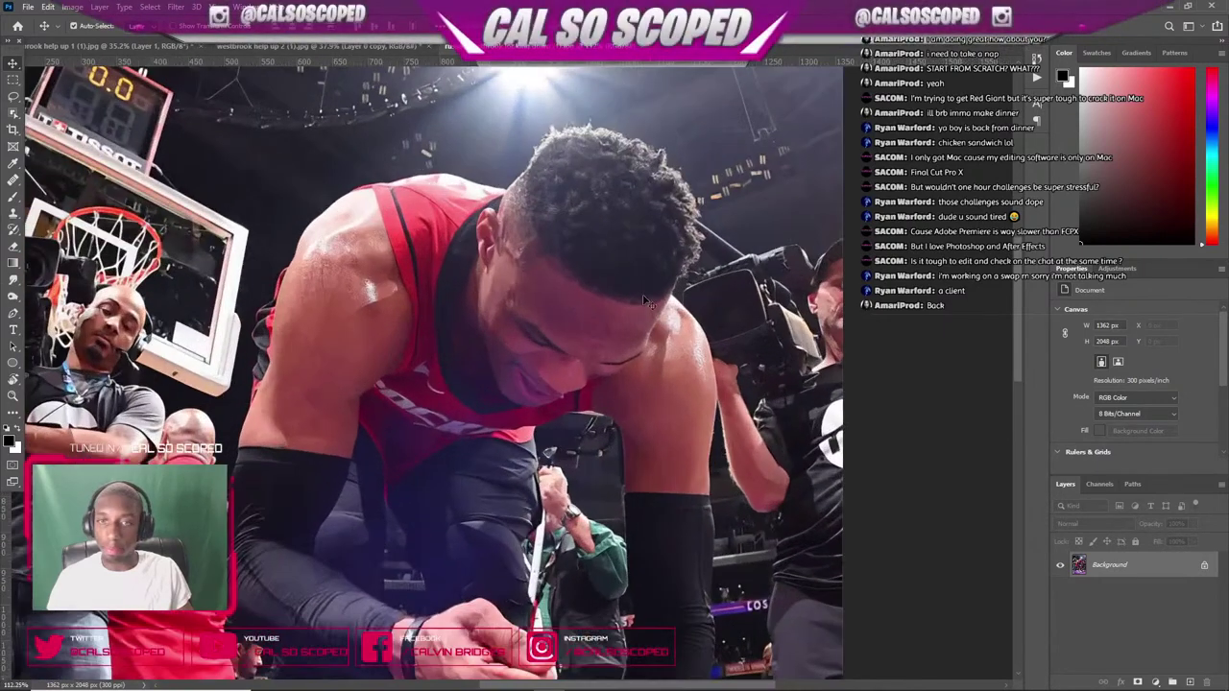
click(14, 318)
scroll(583, 293, up, 2)
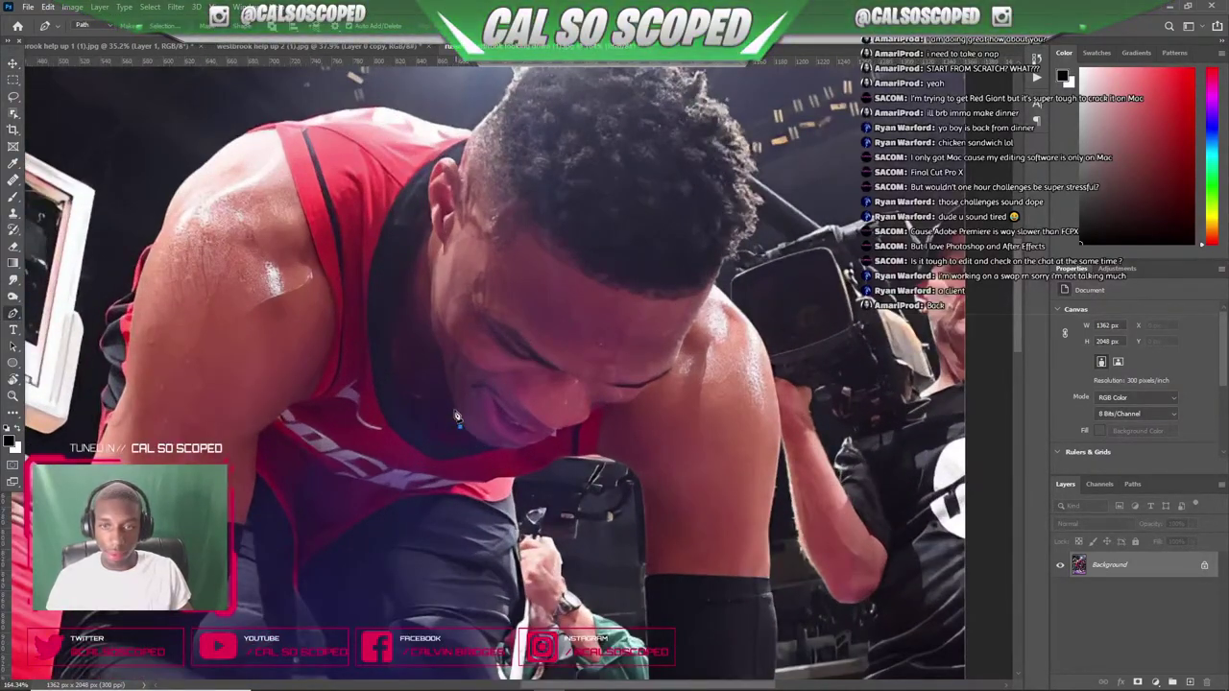
click(432, 334)
click(430, 320)
click(428, 306)
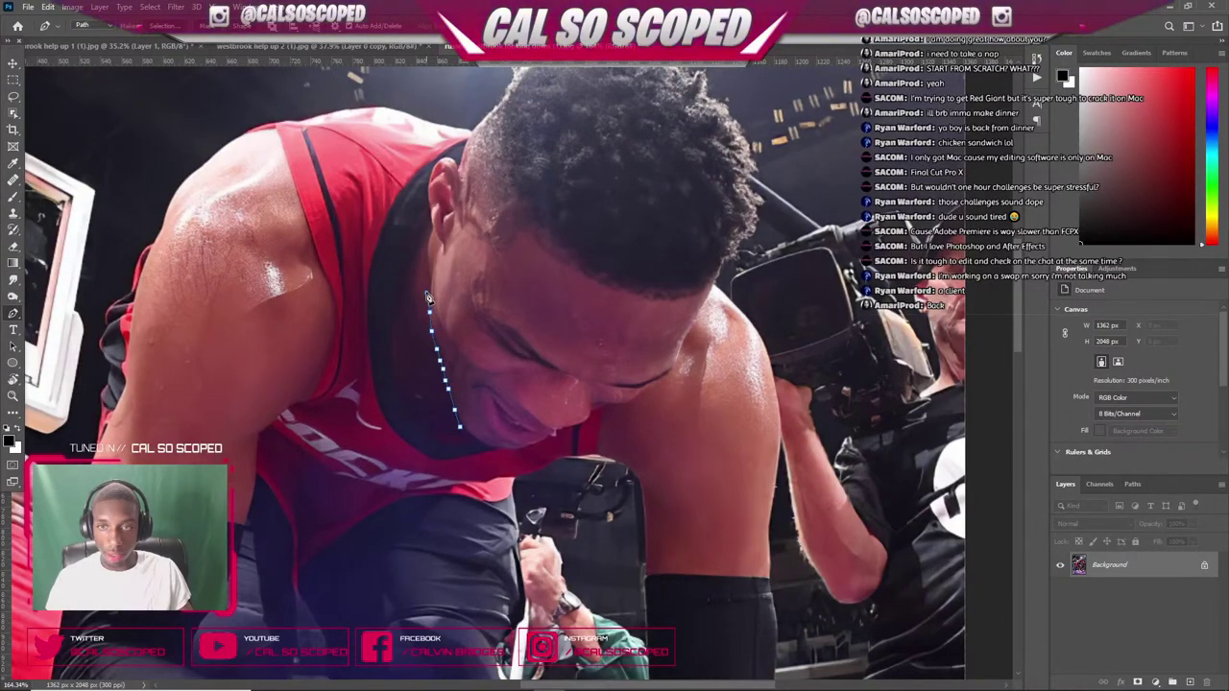
click(428, 293)
key(ctrl+z)
key(ctrl+z)
key(ctrl+z)
key(ctrl+z)
key(ctrl+z)
key(ctrl+z)
key(ctrl+z)
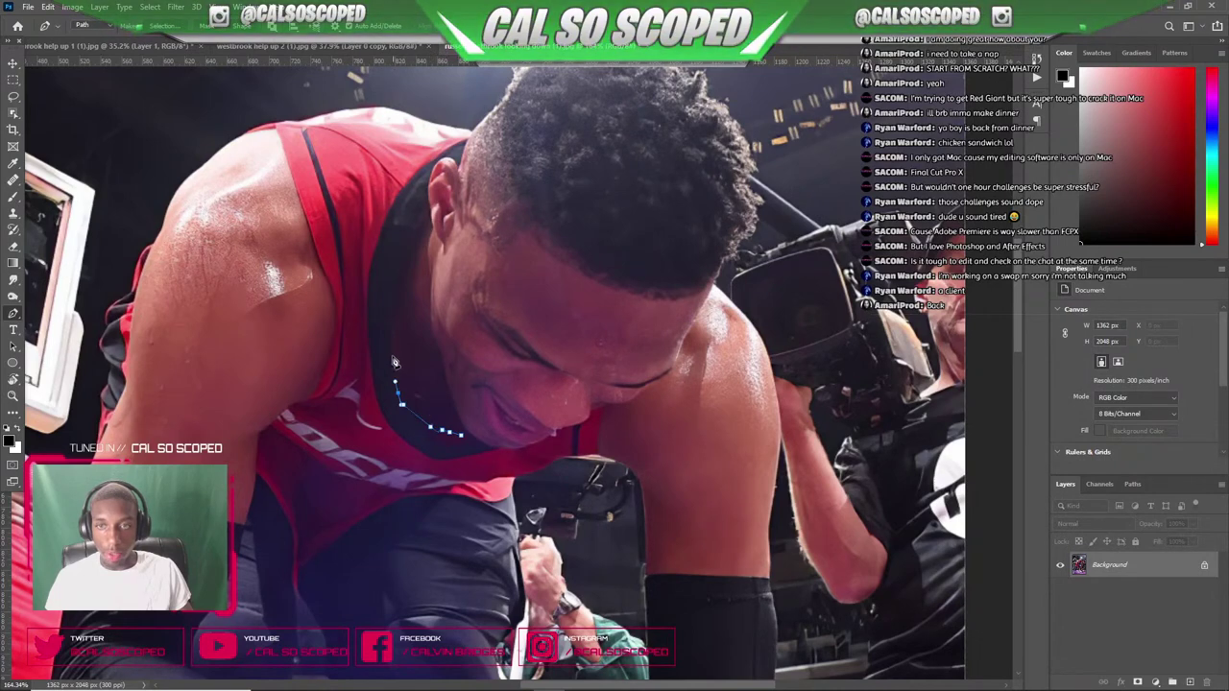
- Trace a Pen path from Westbrook's chin along the inside of the black collar, around the ear and up to the hairline
click(421, 225)
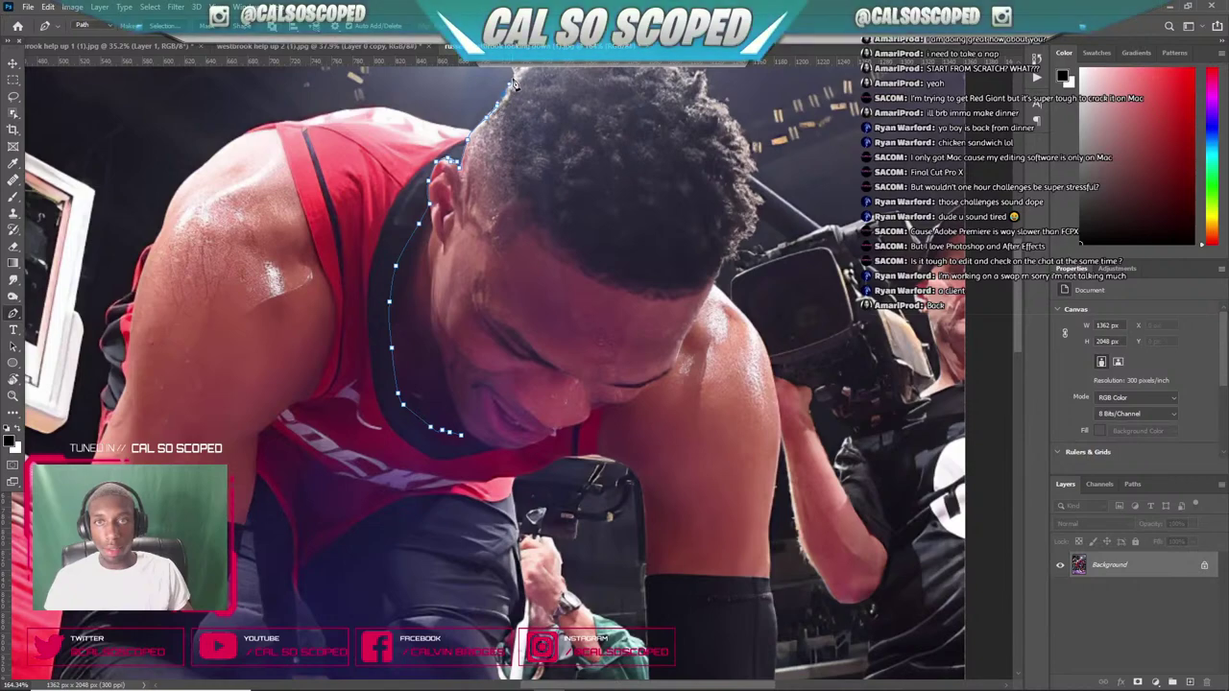
scroll(513, 85, down, 5)
scroll(513, 192, up, 3)
scroll(499, 268, up, 6)
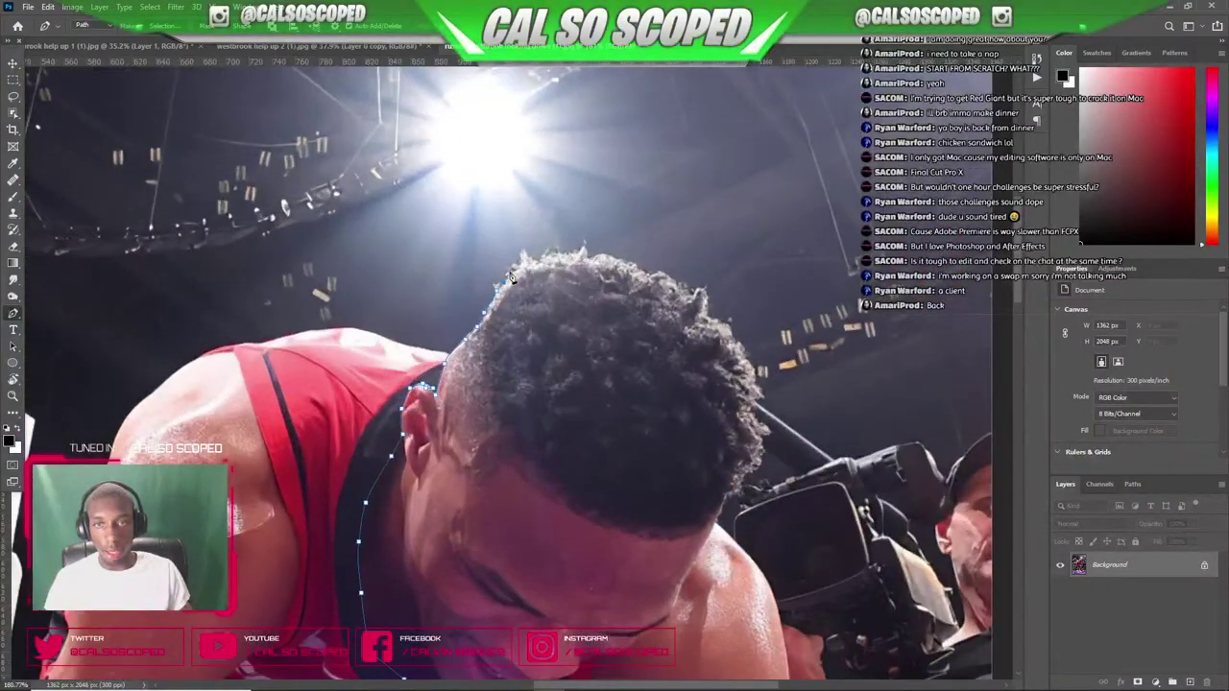
- Continue the Pen path closely along the curly hair outline, over the crown and down to the forehead beside the shoulder
click(593, 253)
click(602, 253)
click(614, 252)
click(635, 260)
click(644, 271)
click(654, 270)
click(663, 271)
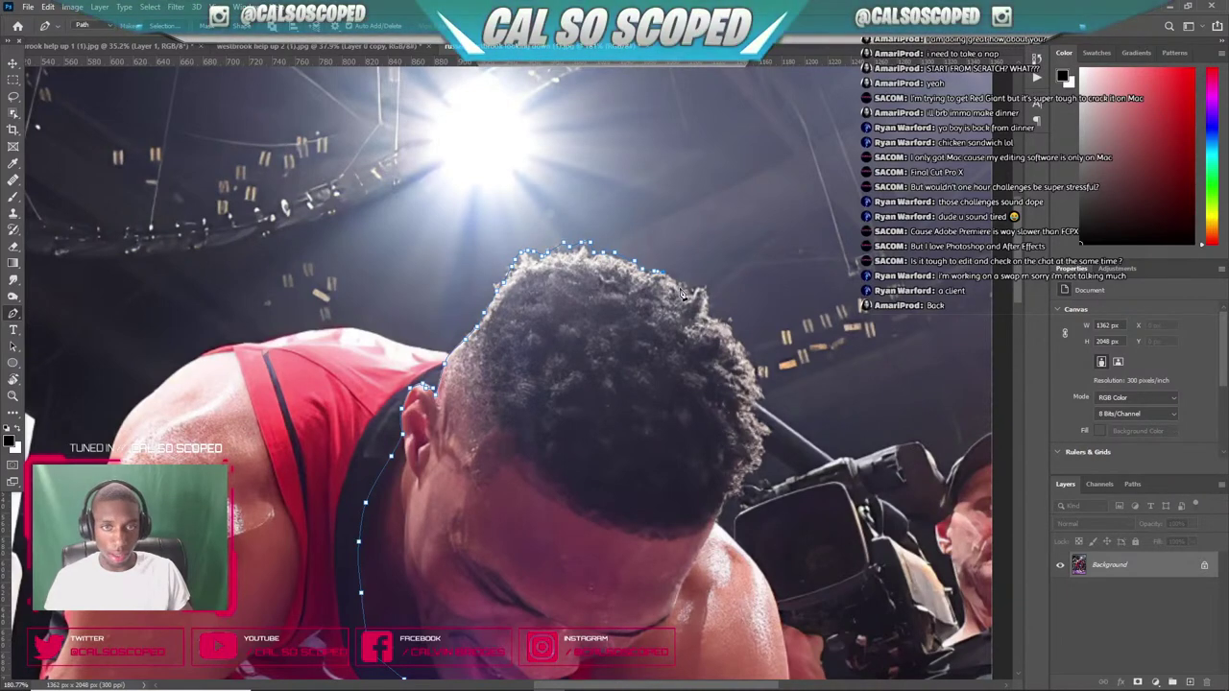
click(684, 279)
mouse_move(700, 291)
mouse_down()
mouse_move(750, 355)
mouse_move(766, 409)
mouse_move(755, 419)
mouse_move(779, 438)
mouse_move(725, 523)
mouse_up()
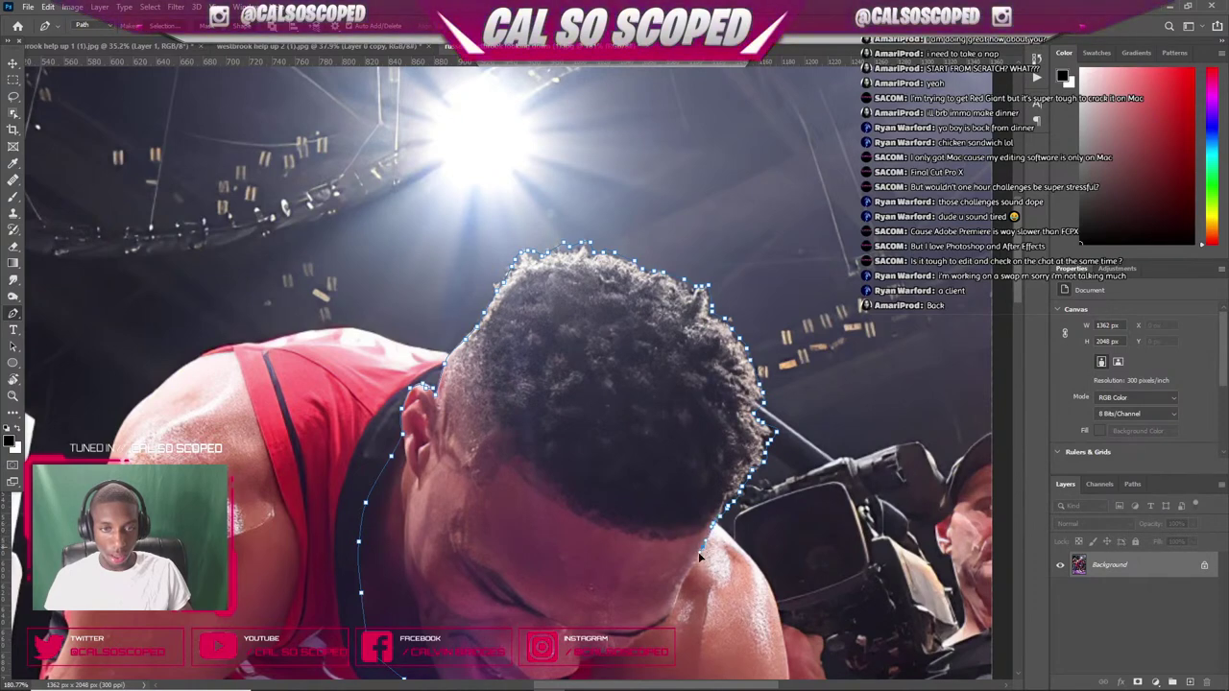
- Extend the Pen path down the forehead edge against the shoulder and around the brow toward the nose
drag(691, 576, 673, 611)
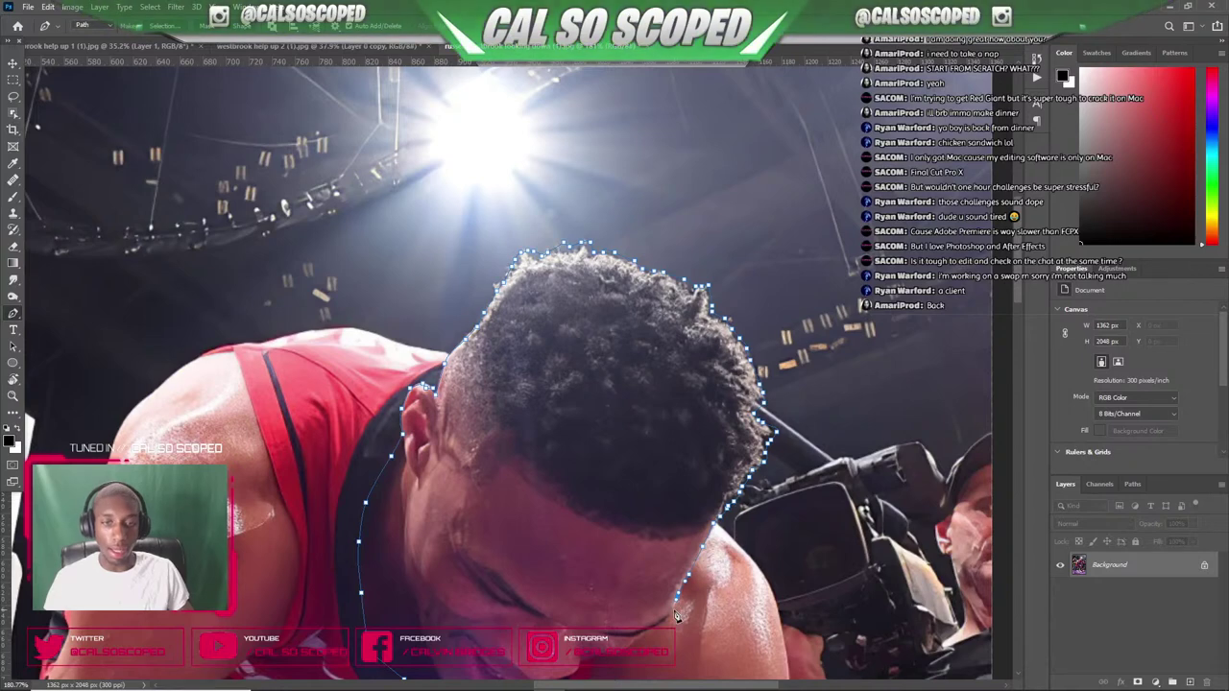
click(670, 616)
click(658, 628)
scroll(653, 638, up, 6)
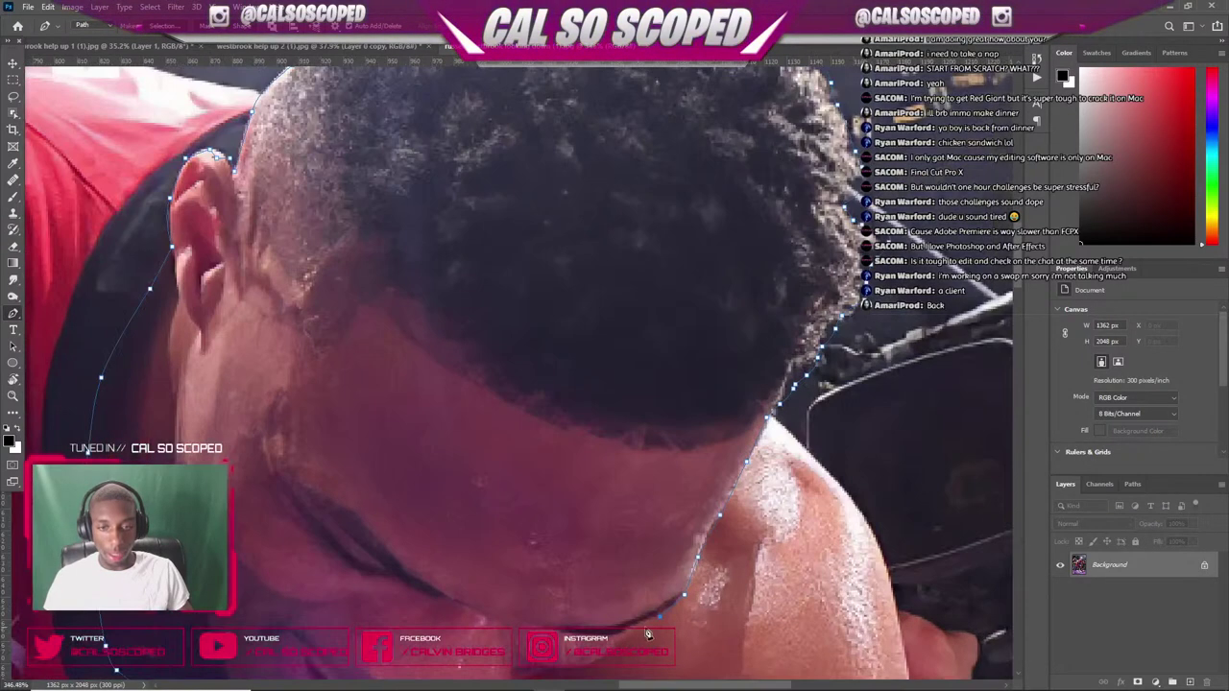
click(624, 640)
click(622, 645)
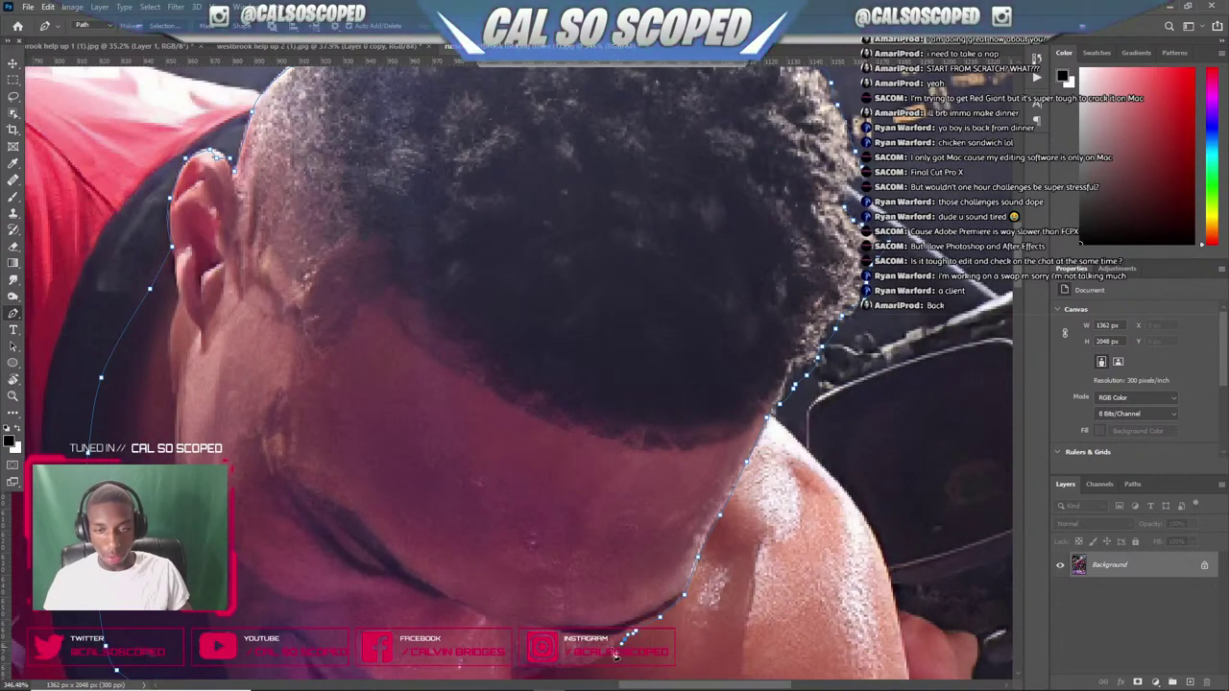
drag(616, 655, 555, 674)
- Trace the path around the nose, mouth and chin, and close it at its starting point
scroll(543, 673, down, 3)
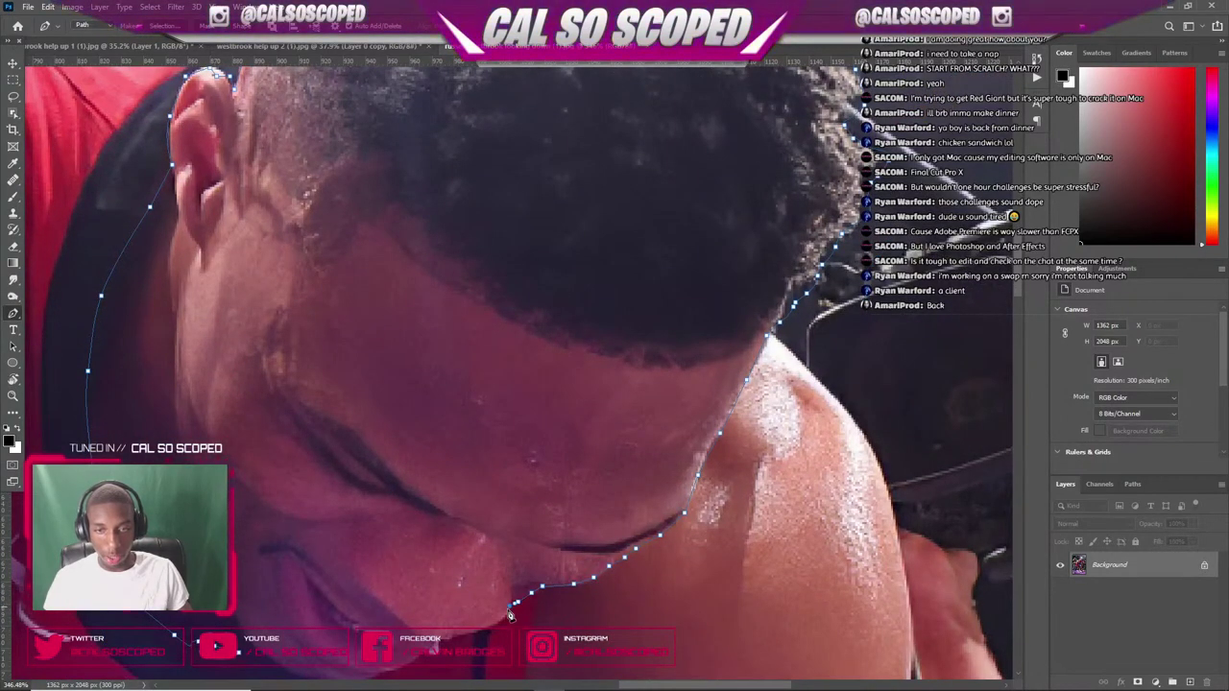
mouse_move(510, 622)
mouse_down()
mouse_move(390, 673)
mouse_move(367, 605)
mouse_move(395, 592)
mouse_move(341, 603)
mouse_move(255, 571)
mouse_up()
scroll(405, 672, down, 3)
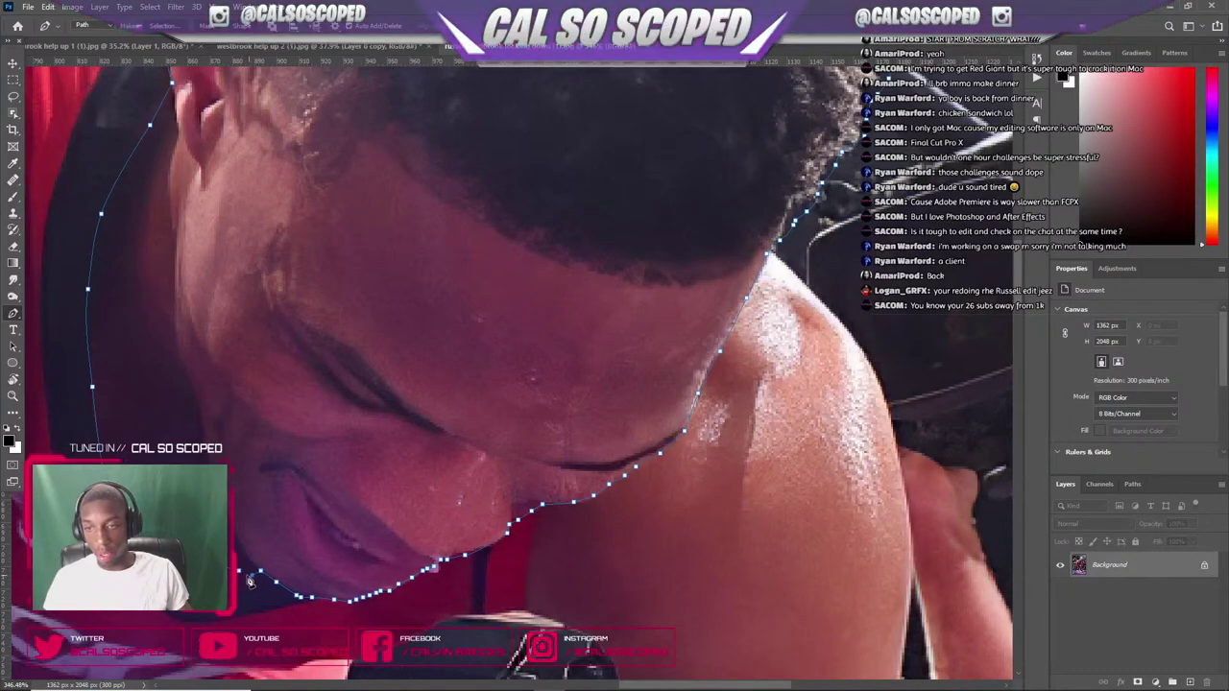
- Convert the head path into a new anti-aliased selection with a feather radius of 0 pixels
key(ctrl+minus)
key(ctrl+minus)
right_click(231, 298)
click(293, 353)
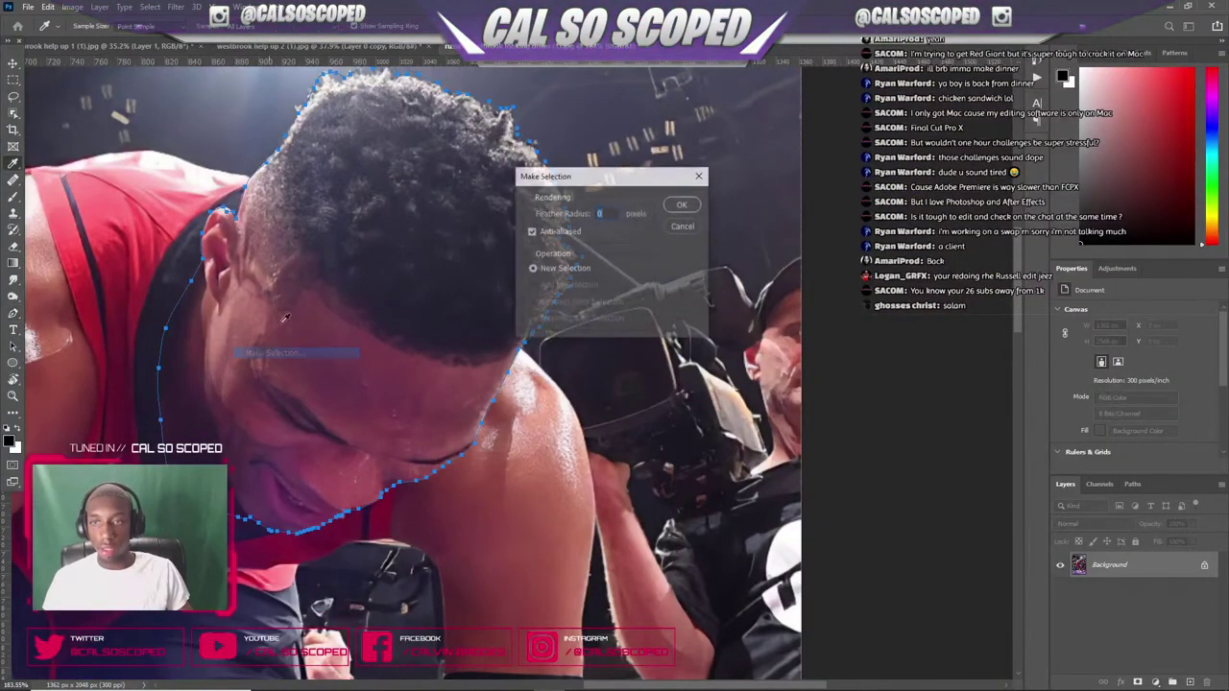
key(Return)
key(ctrl+plus)
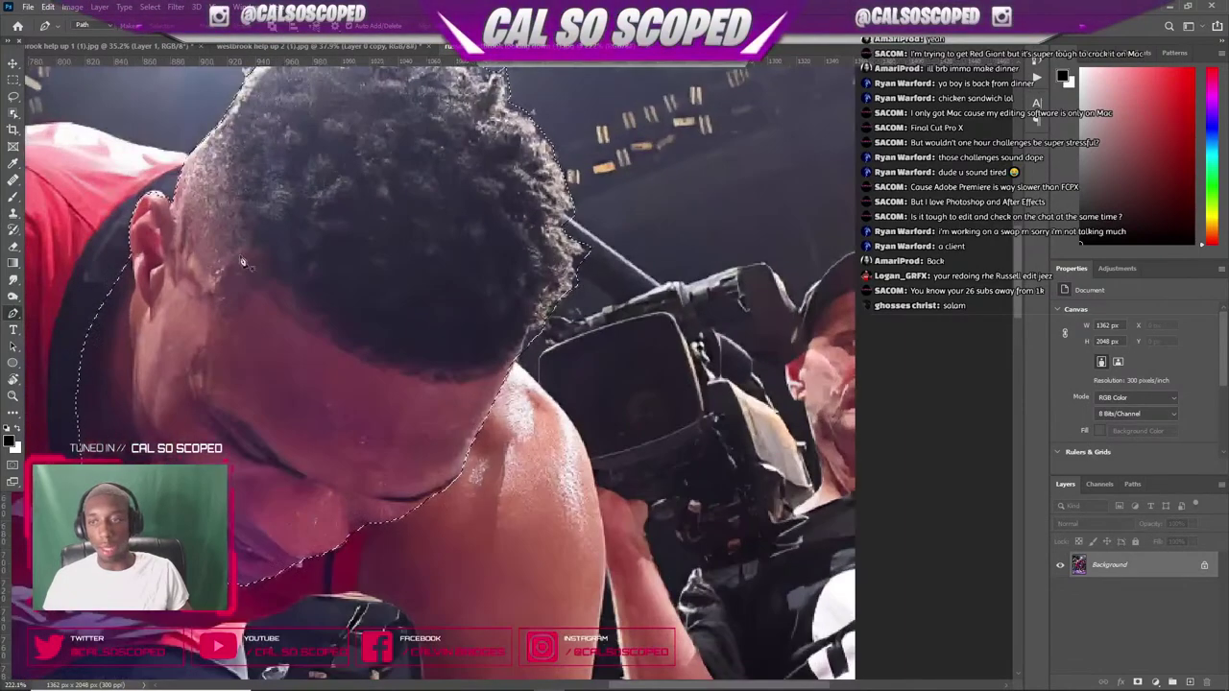
- Add the small path around the ear's top edge to the head selection, anti-aliased with a feather radius of 0 pixels
scroll(144, 196, up, 3)
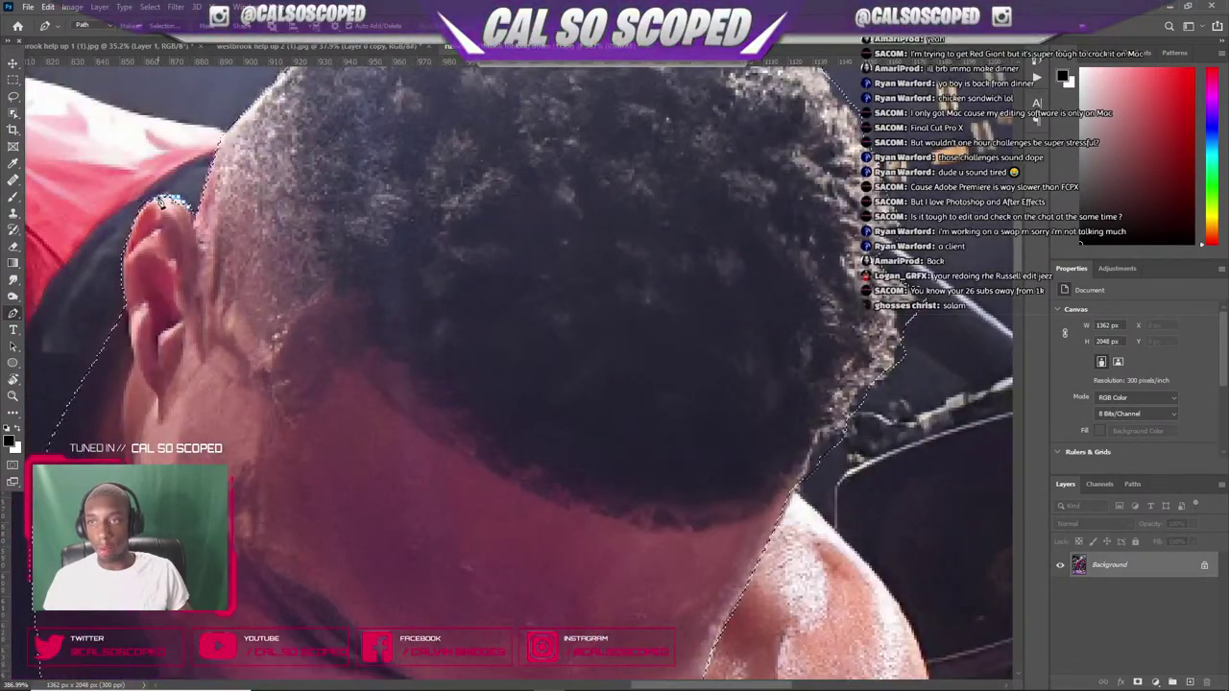
right_click(191, 206)
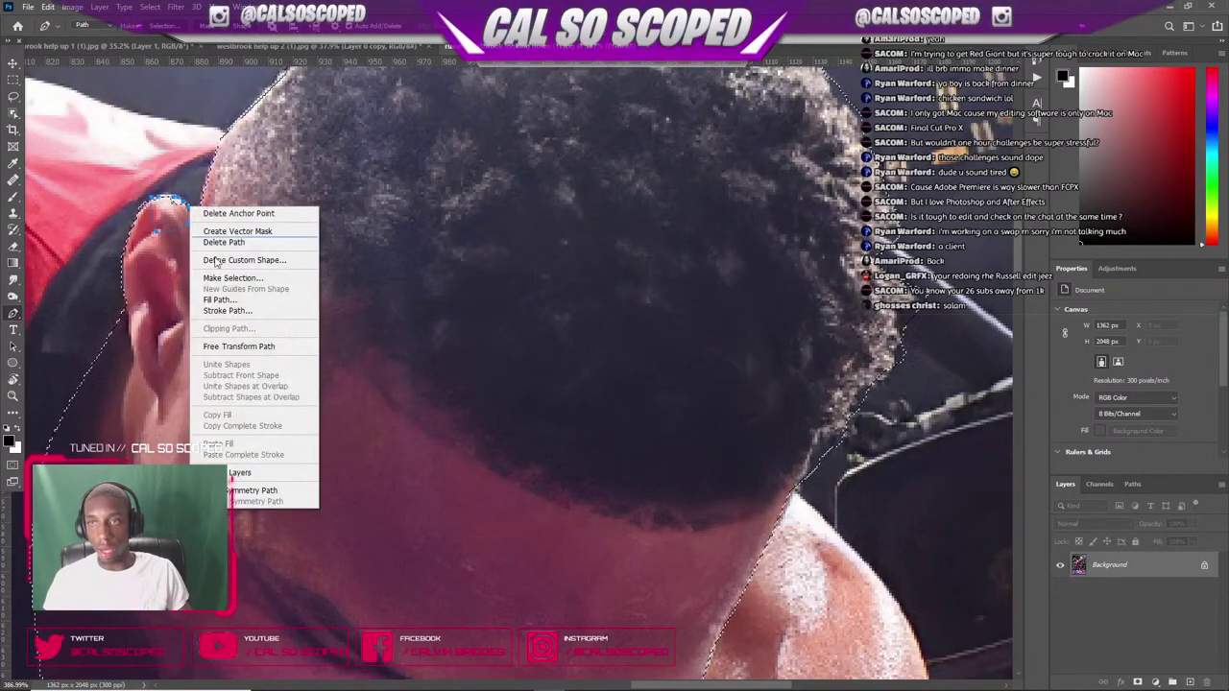
click(232, 277)
click(568, 286)
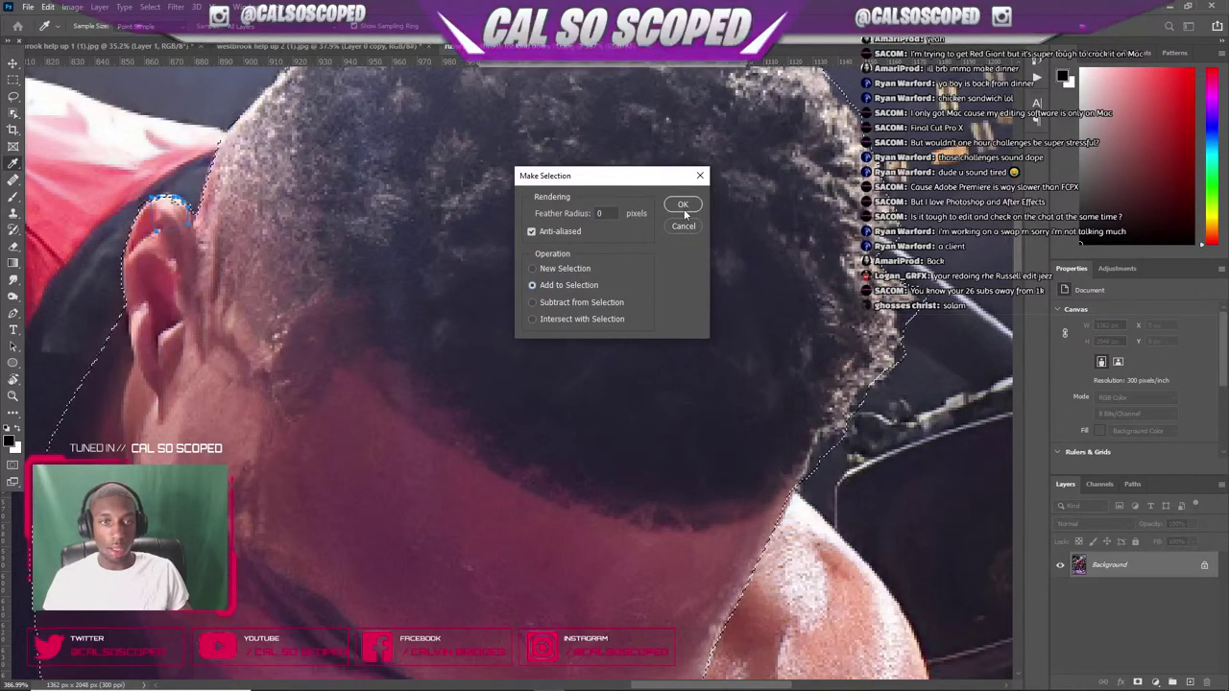
click(683, 210)
click(1137, 681)
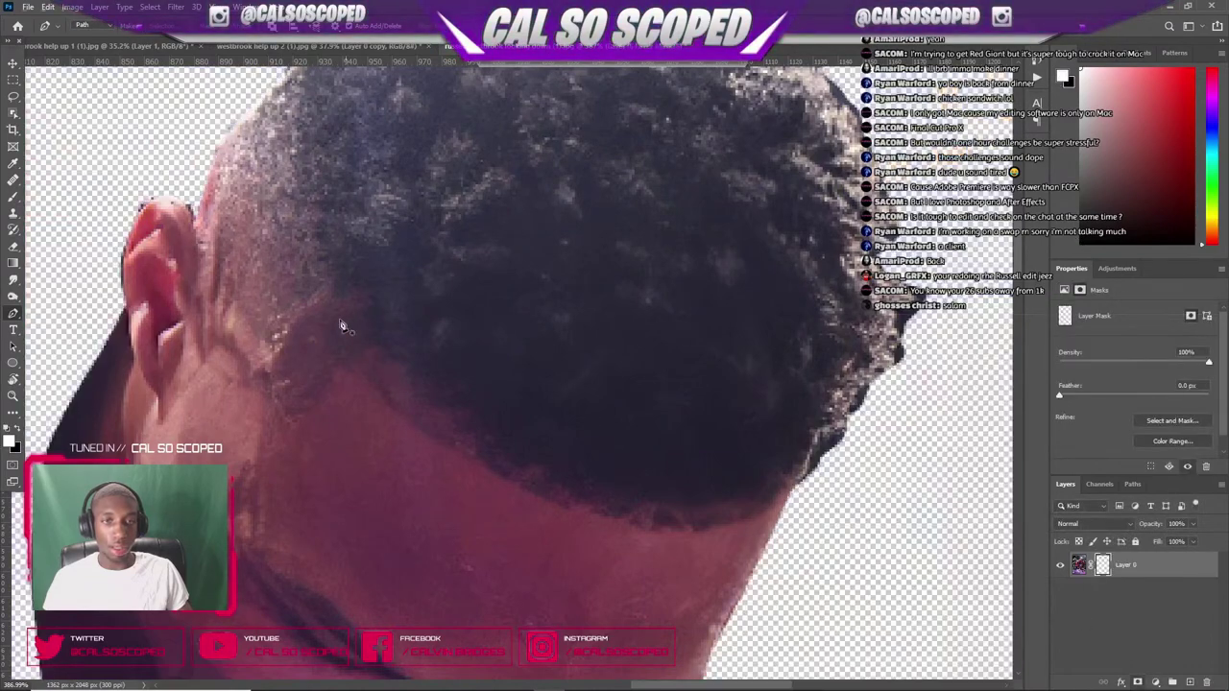
scroll(341, 325, down, 5)
scroll(569, 402, up, 2)
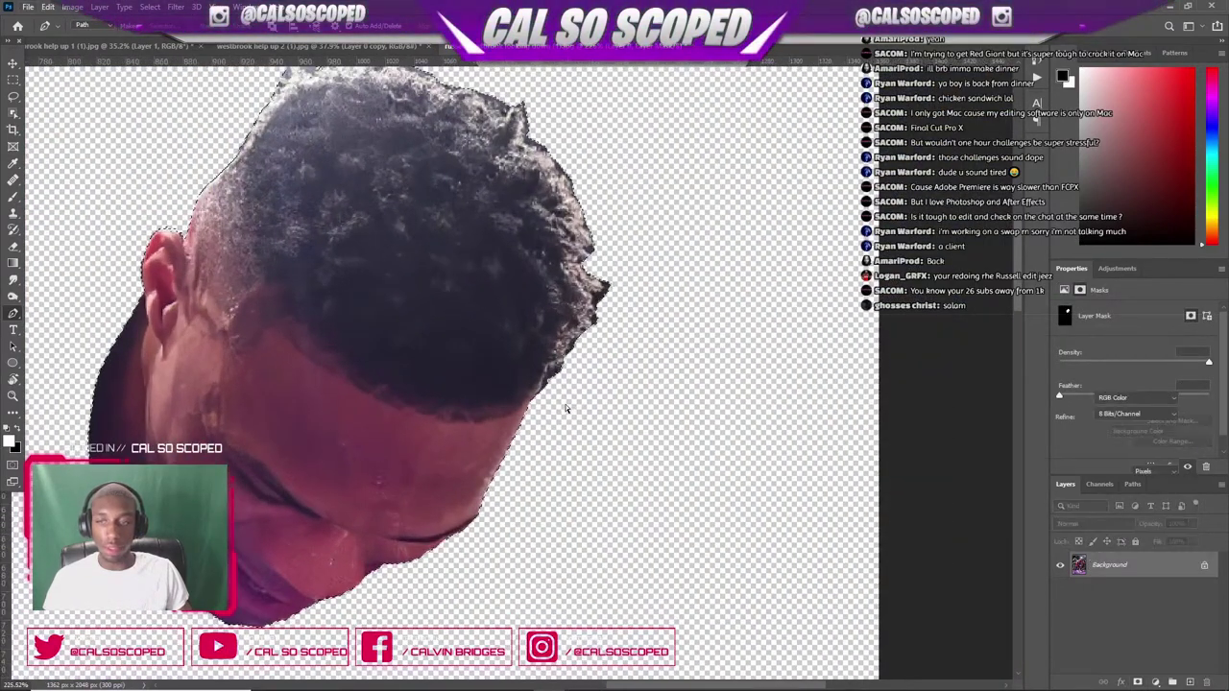
key(ctrl+z)
- Refine the head selection with the Lasso along the neck and the jersey collar below the chin
scroll(368, 535, up, 3)
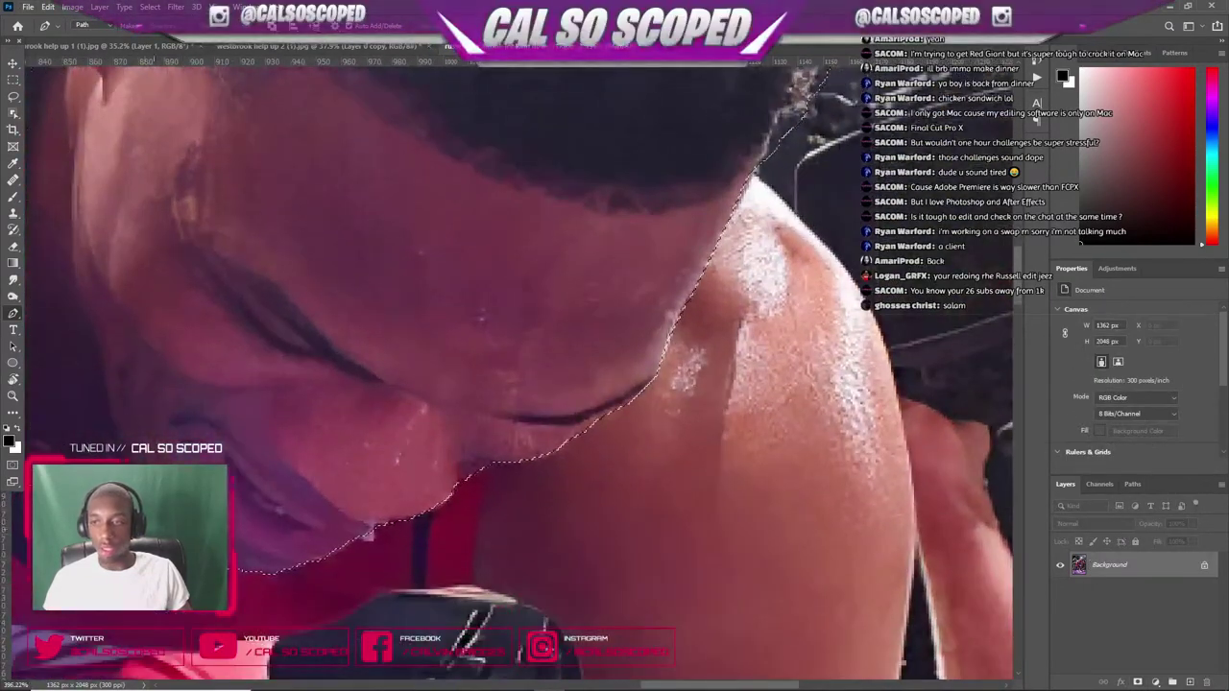
key(l)
scroll(100, 324, down, 3)
scroll(100, 325, up, 3)
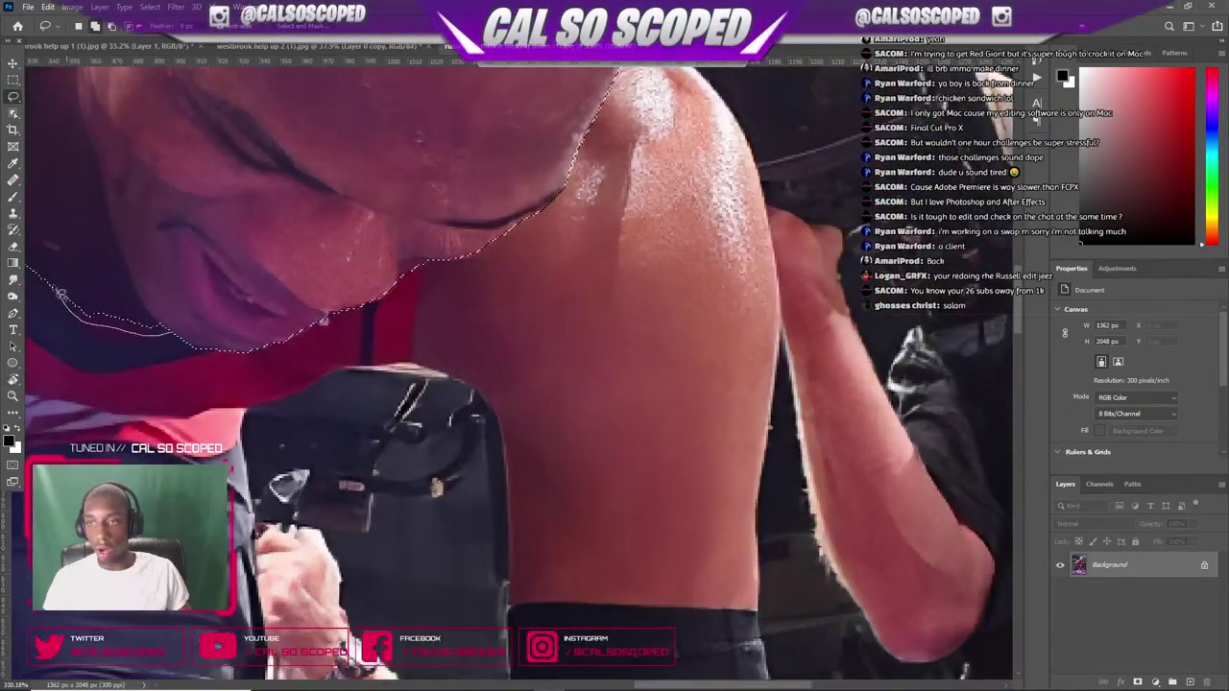
scroll(96, 270, down, 3)
scroll(96, 271, down, 5)
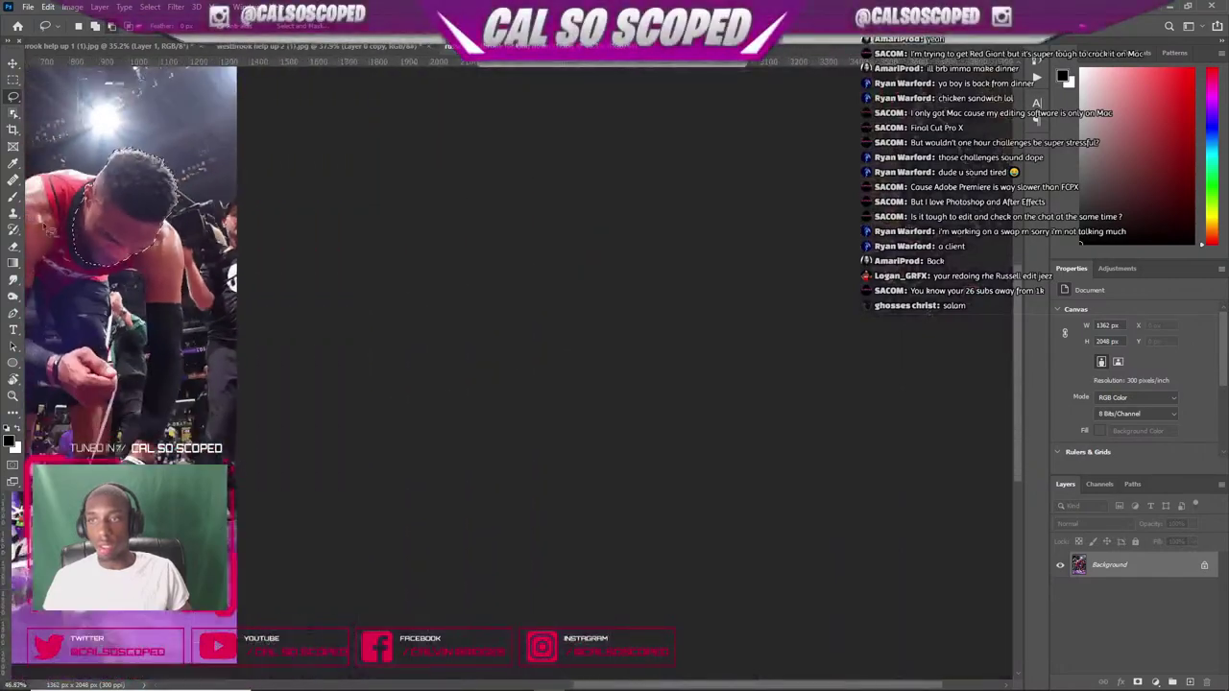
scroll(567, 262, up, 8)
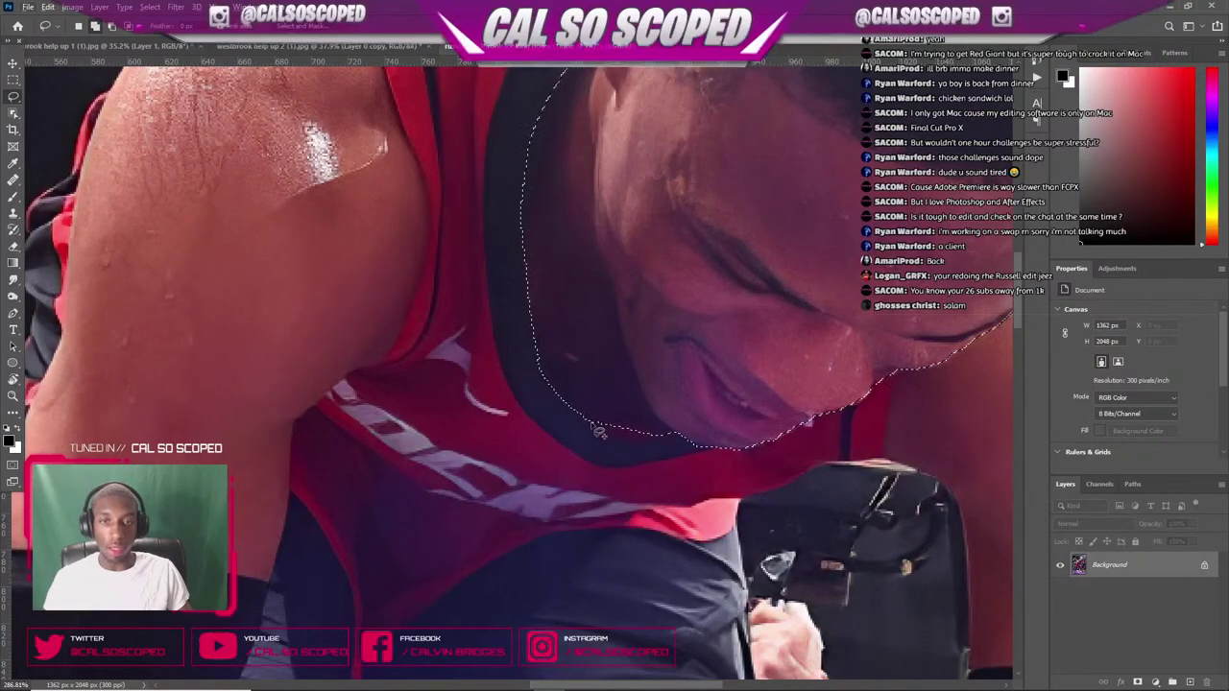
scroll(598, 418, down, 10)
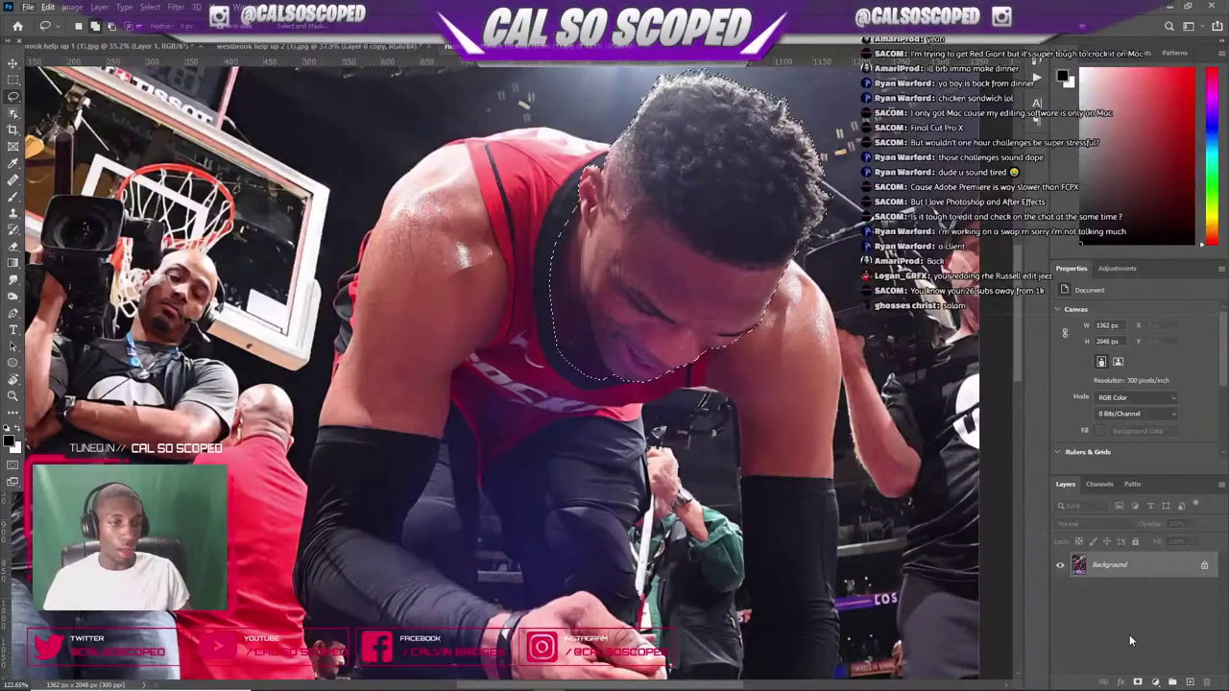
- Mask the photo with the head selection, open the mask in Select and Mask, and dismiss the mail notifications
click(1140, 680)
double_click(1101, 566)
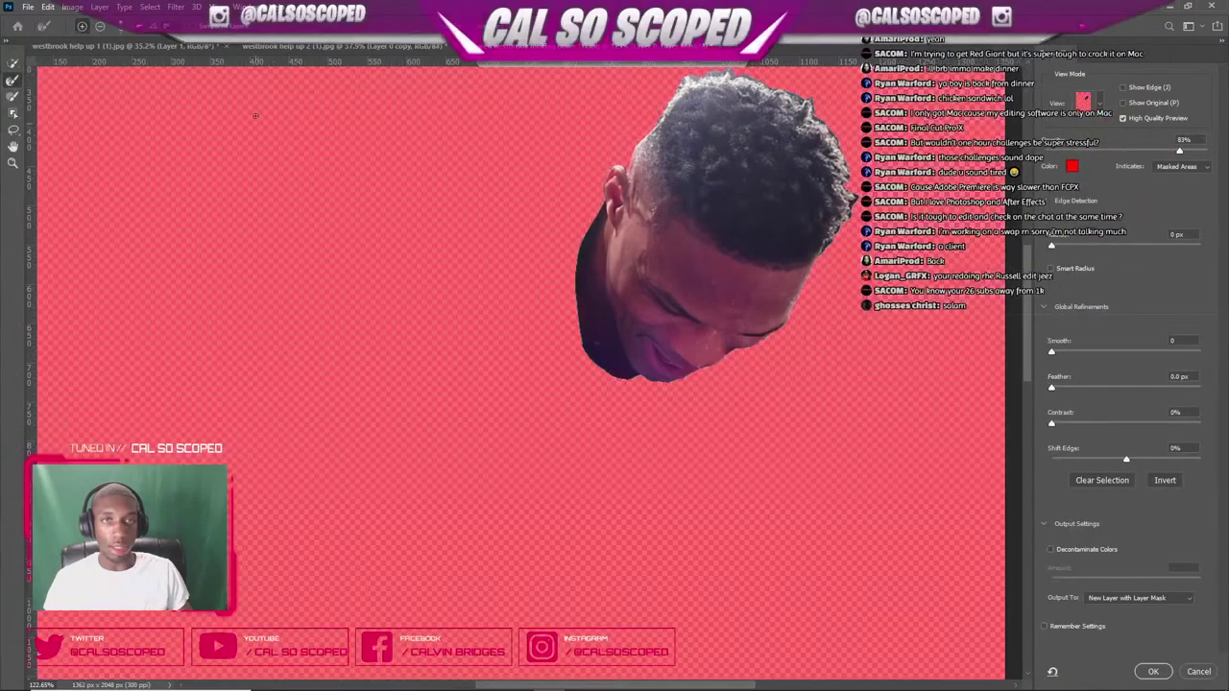
scroll(813, 142, up, 2)
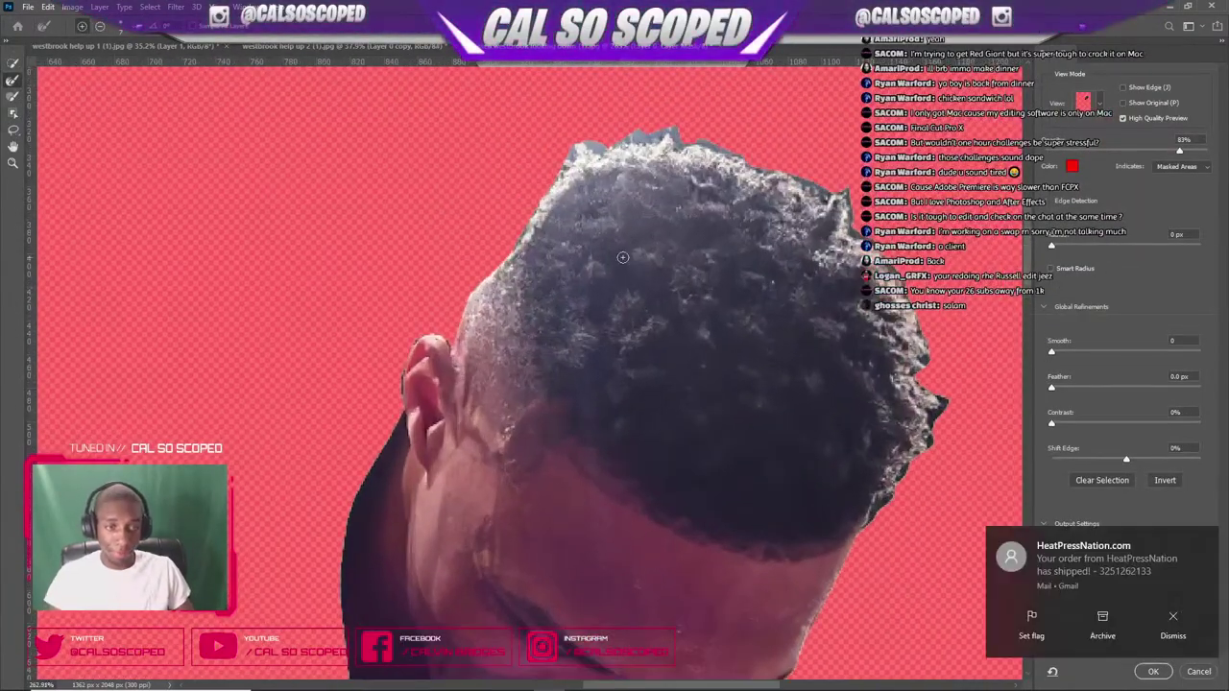
click(1173, 619)
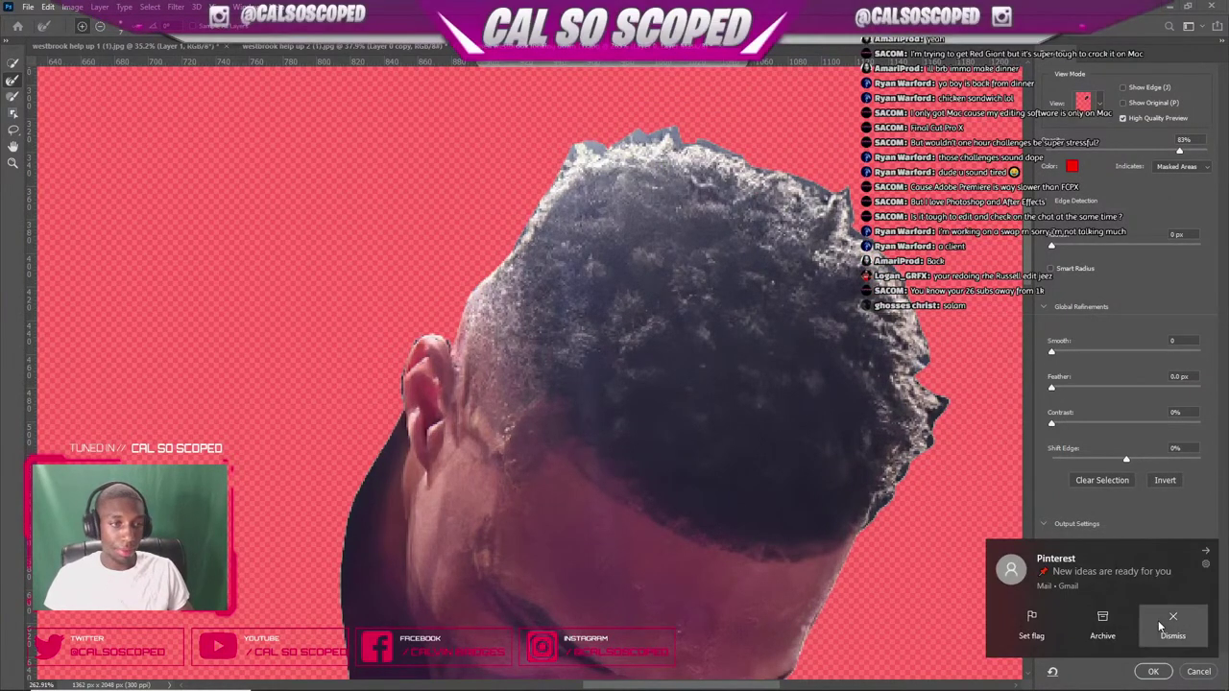
click(1157, 621)
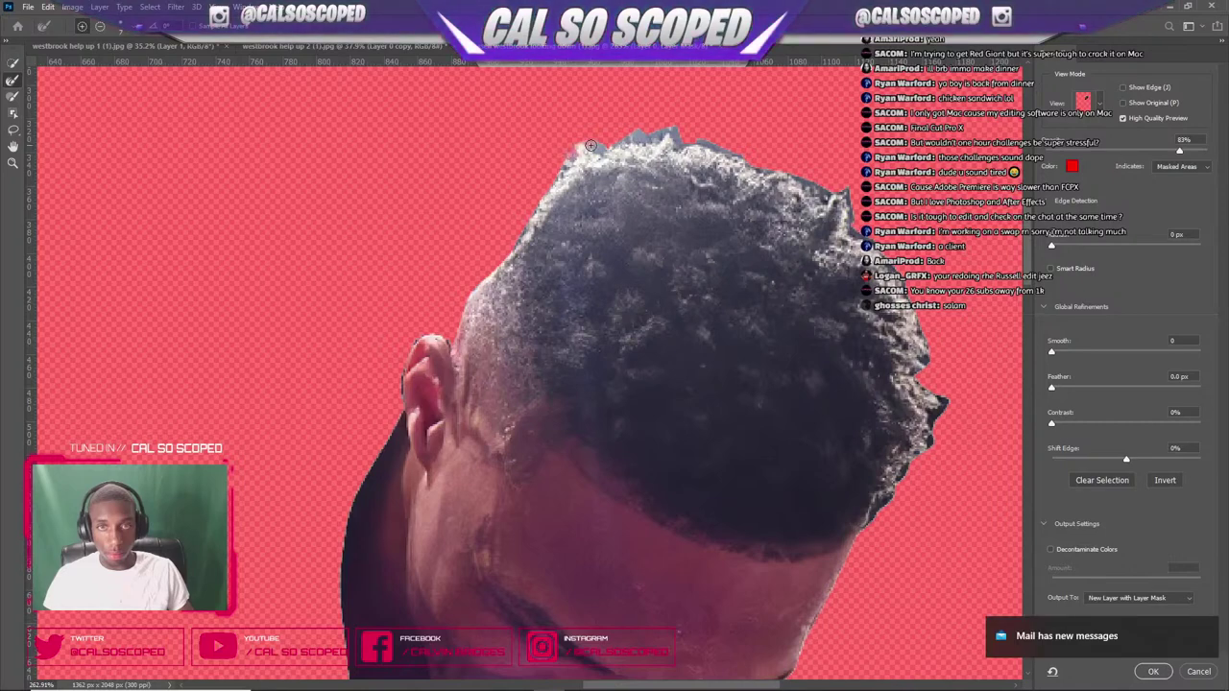
- Refine the mask edge with the Refine Edge Brush along the curly hair outline, from the crown down to the forehead
drag(633, 135, 672, 136)
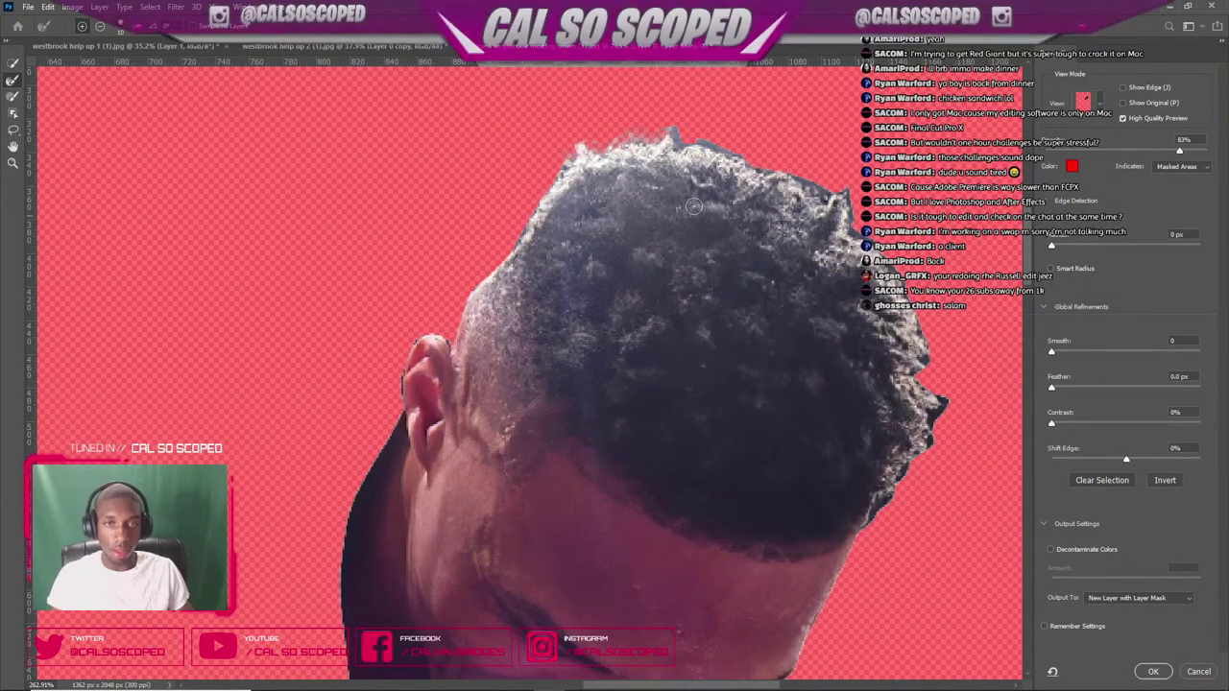
mouse_move(654, 119)
mouse_down()
mouse_move(826, 197)
mouse_move(923, 327)
mouse_move(936, 430)
mouse_move(864, 526)
mouse_move(873, 485)
mouse_up()
key(x)
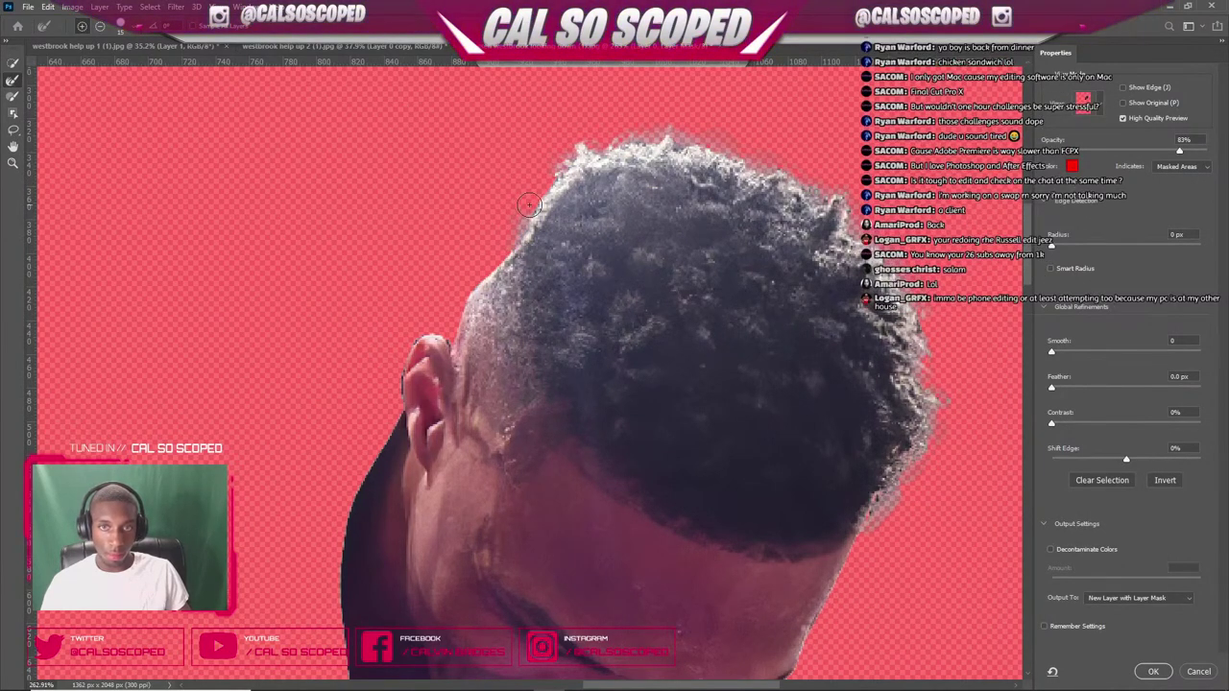
- Enable Decontaminate Colors at 100% and output the refined head to a new layer with a layer mask
click(1050, 549)
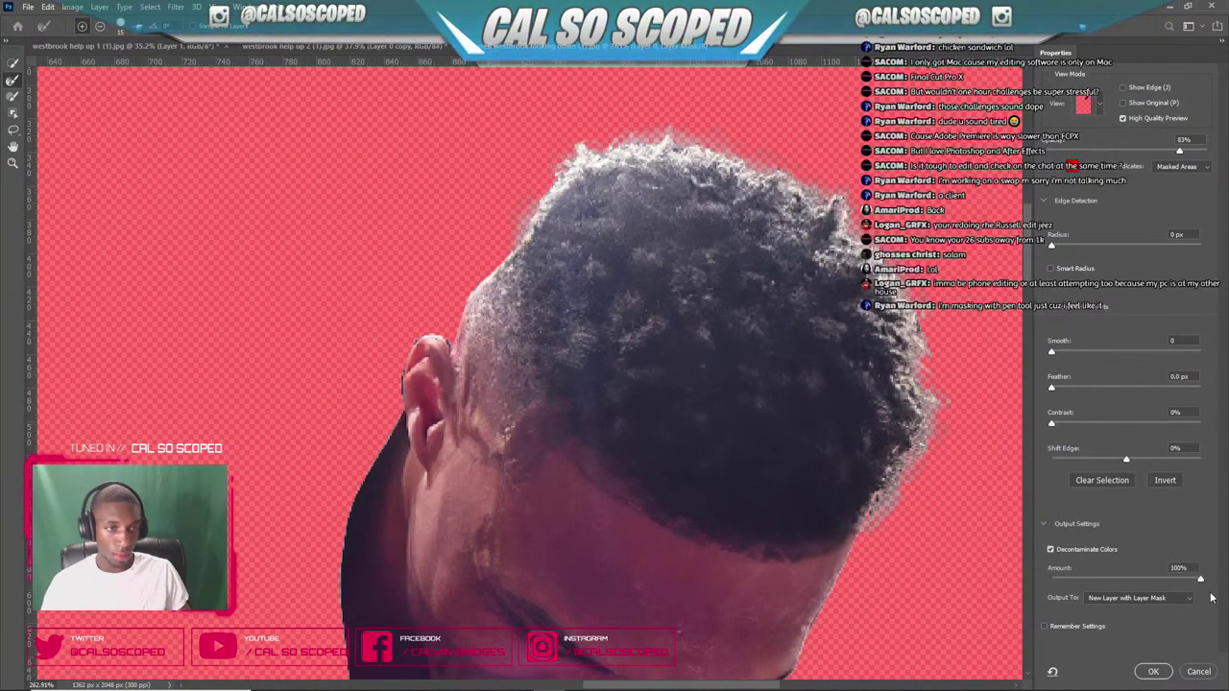
click(1152, 671)
scroll(557, 246, up, 3)
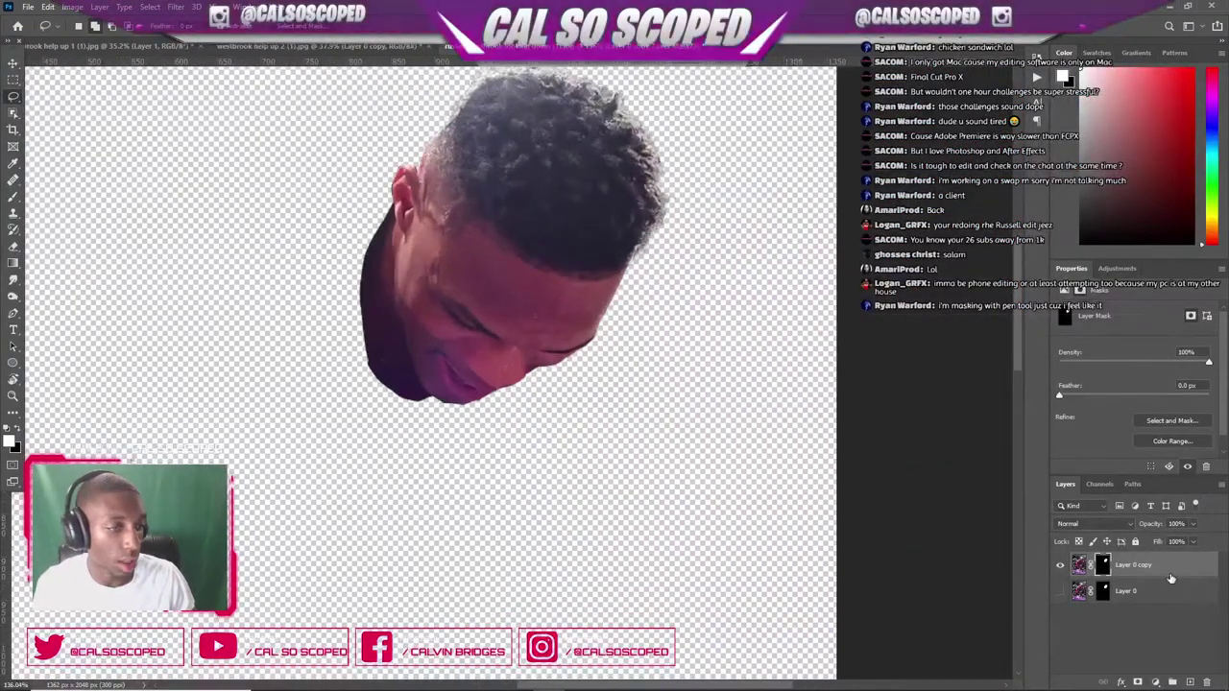
- Copy the masked head layer into westbrook help up 1 (1).jpg, then rotate and move it over the helping Westbrook's head
click(1170, 576)
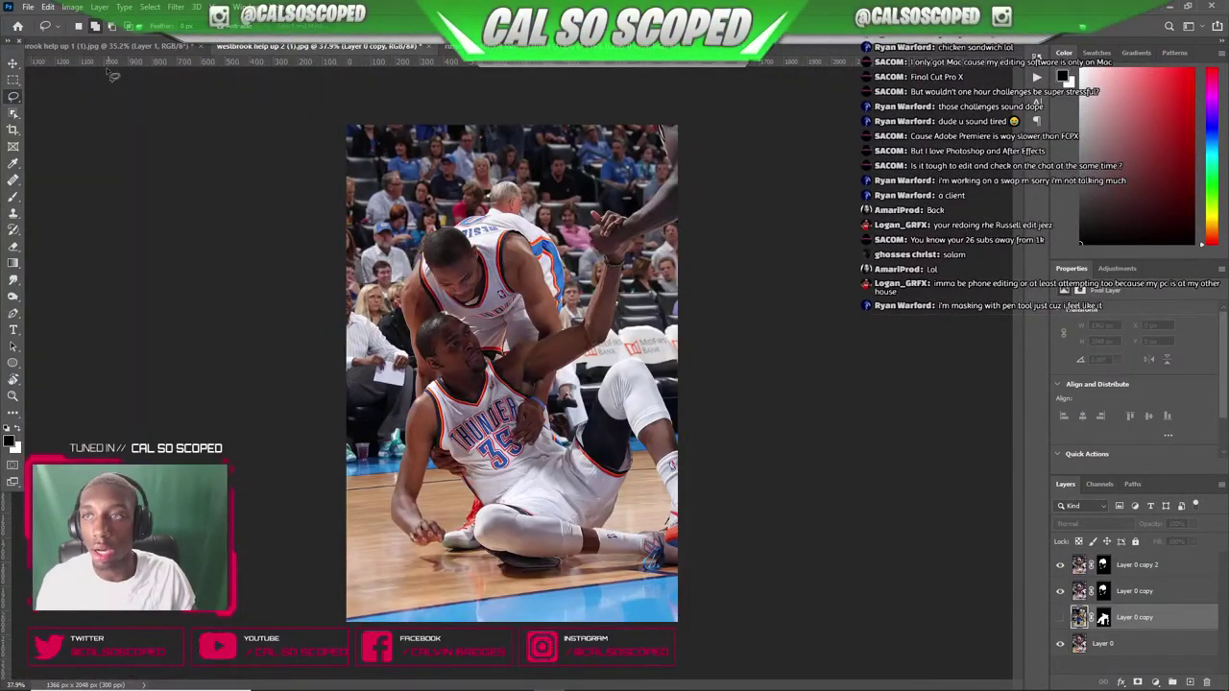
click(106, 48)
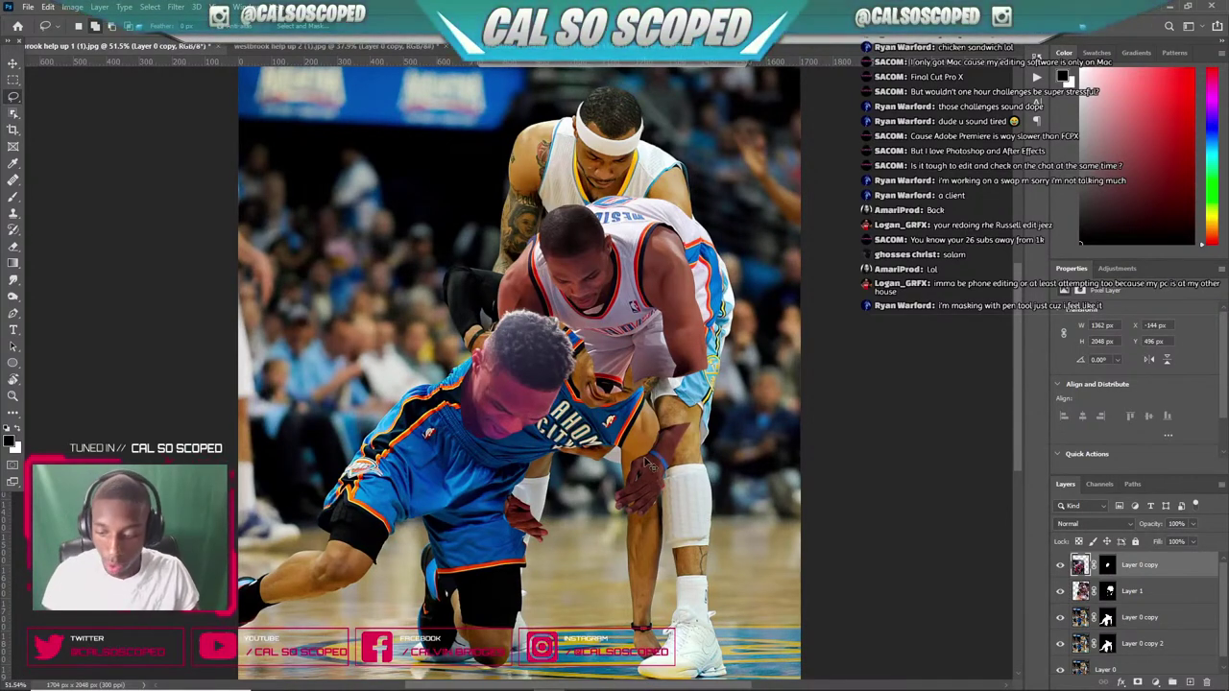
key(ctrl+t)
drag(742, 329, 645, 225)
drag(434, 350, 563, 249)
key(Return)
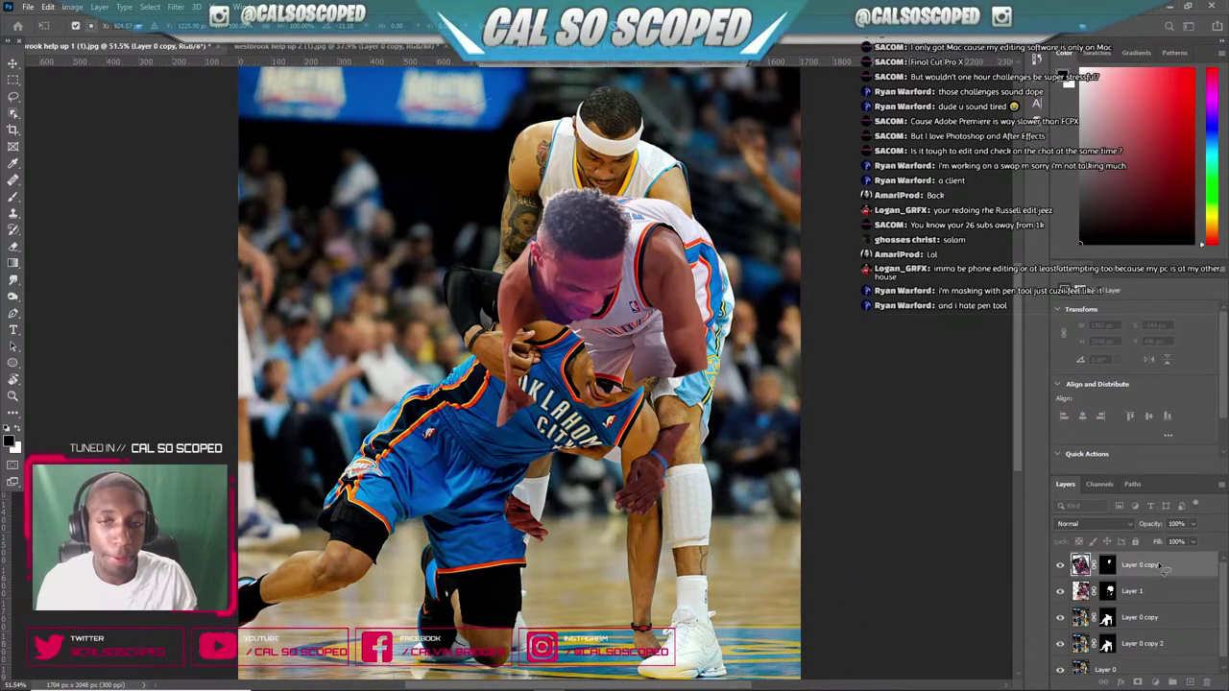
- Nudge the head cutout on the topmost layer slightly over the white-jersey player's face
scroll(523, 238, down, 4)
scroll(566, 240, up, 5)
key(v)
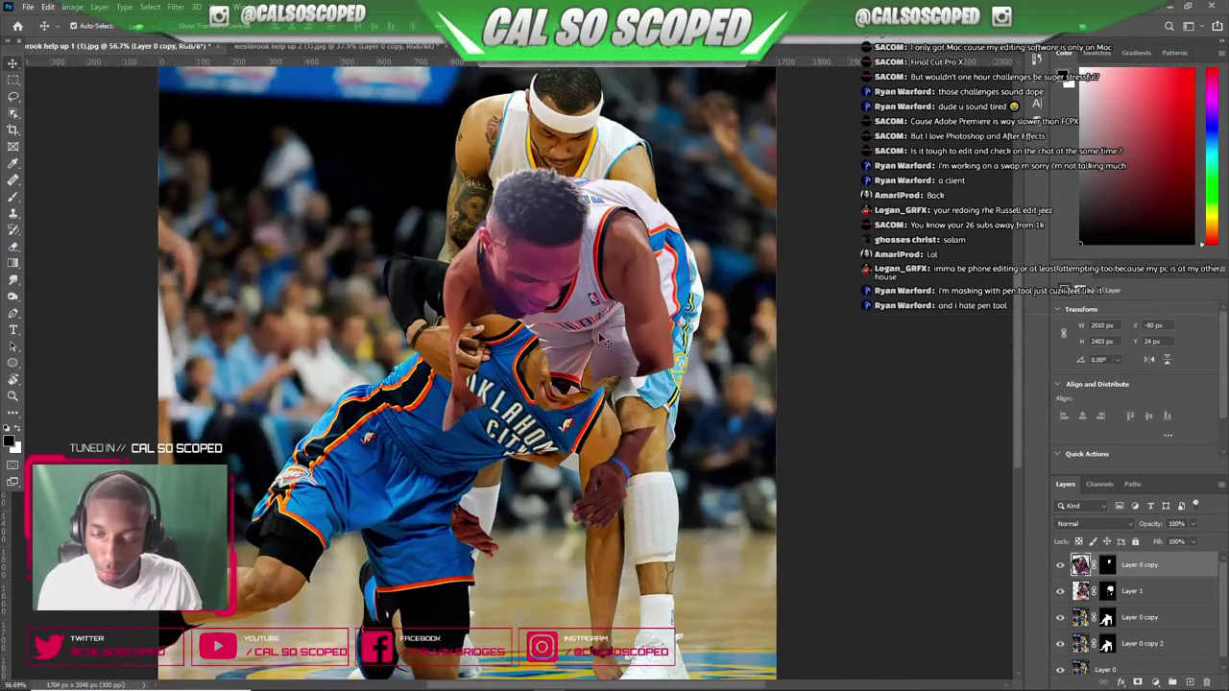
drag(544, 273, 744, 261)
key(ctrl+z)
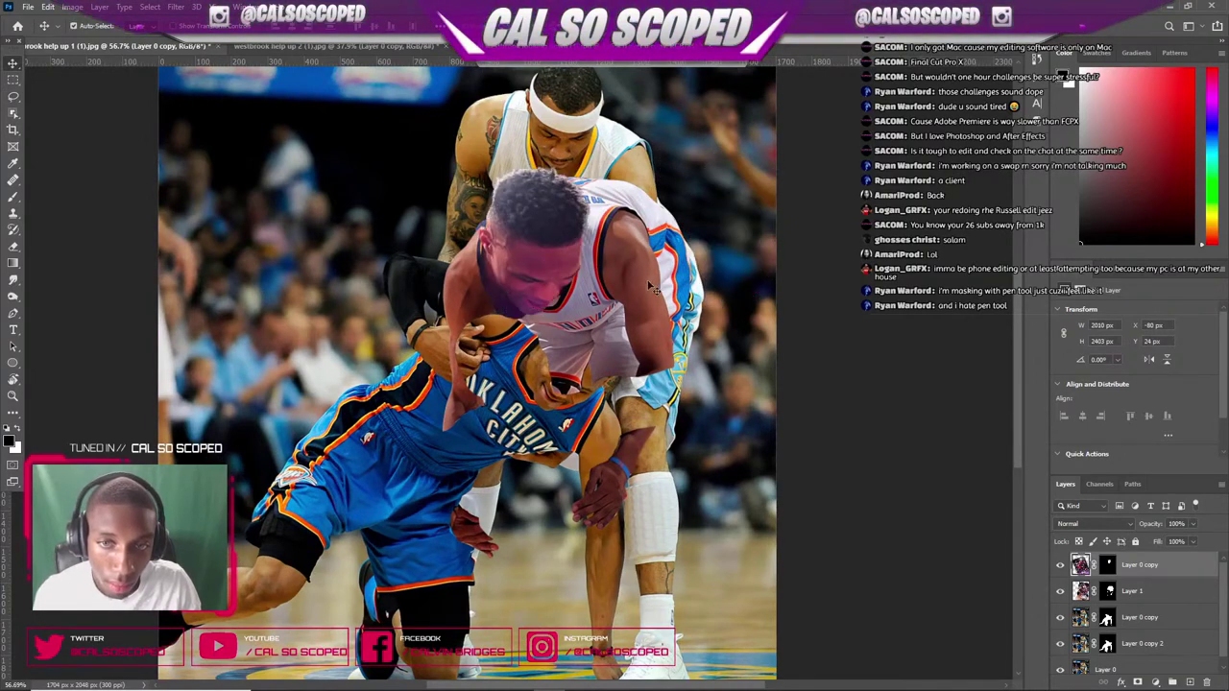
right_click(529, 268)
click(503, 270)
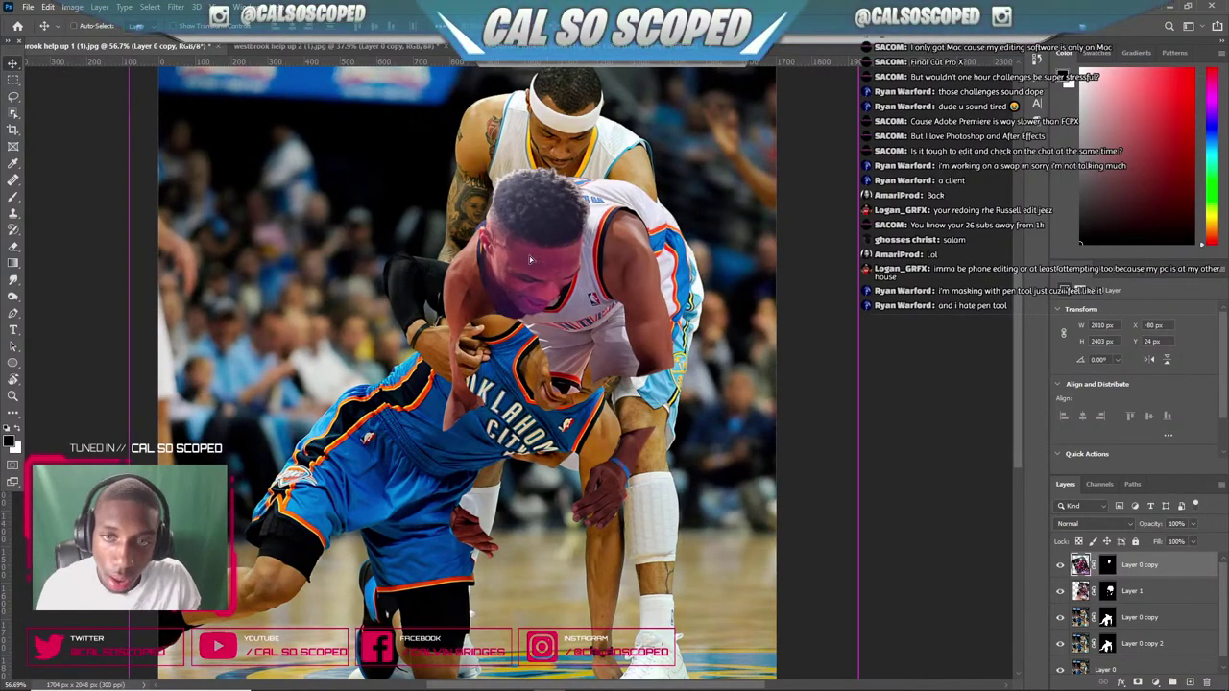
mouse_move(529, 259)
mouse_down()
mouse_move(331, 293)
mouse_move(452, 262)
mouse_move(379, 275)
mouse_move(542, 211)
mouse_move(512, 260)
mouse_up()
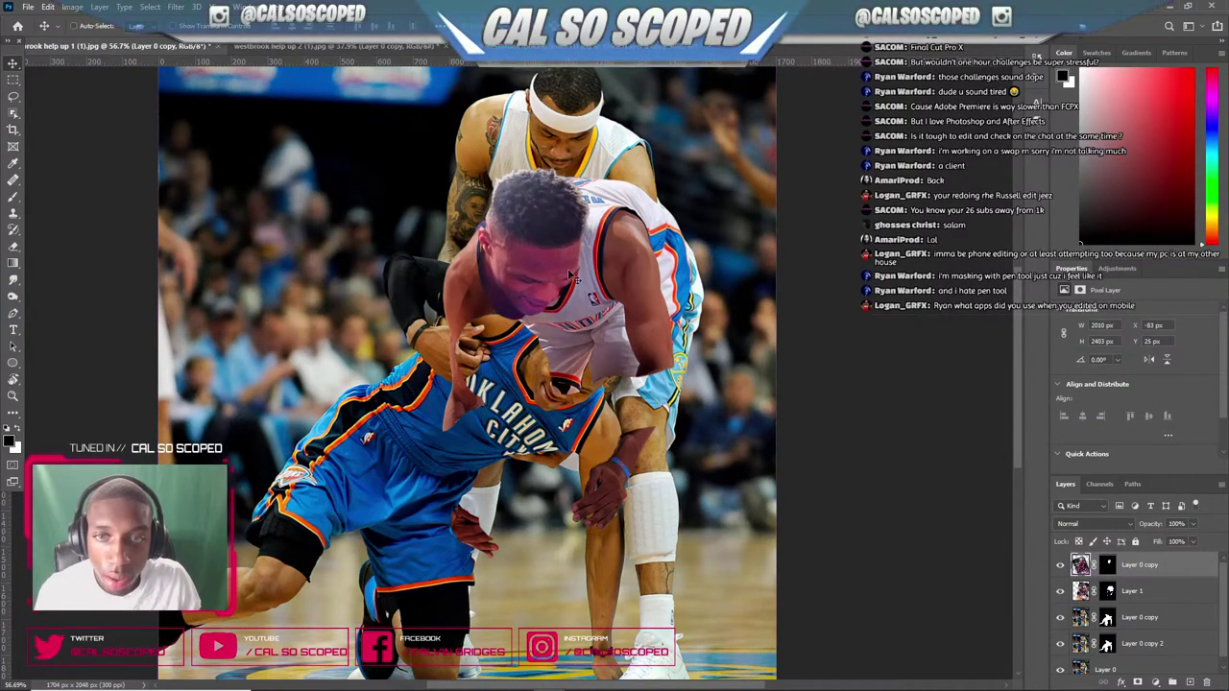
- Try distorting the head cutout by pulling in the lower corner of its transform box
key(ctrl+t)
right_click(490, 233)
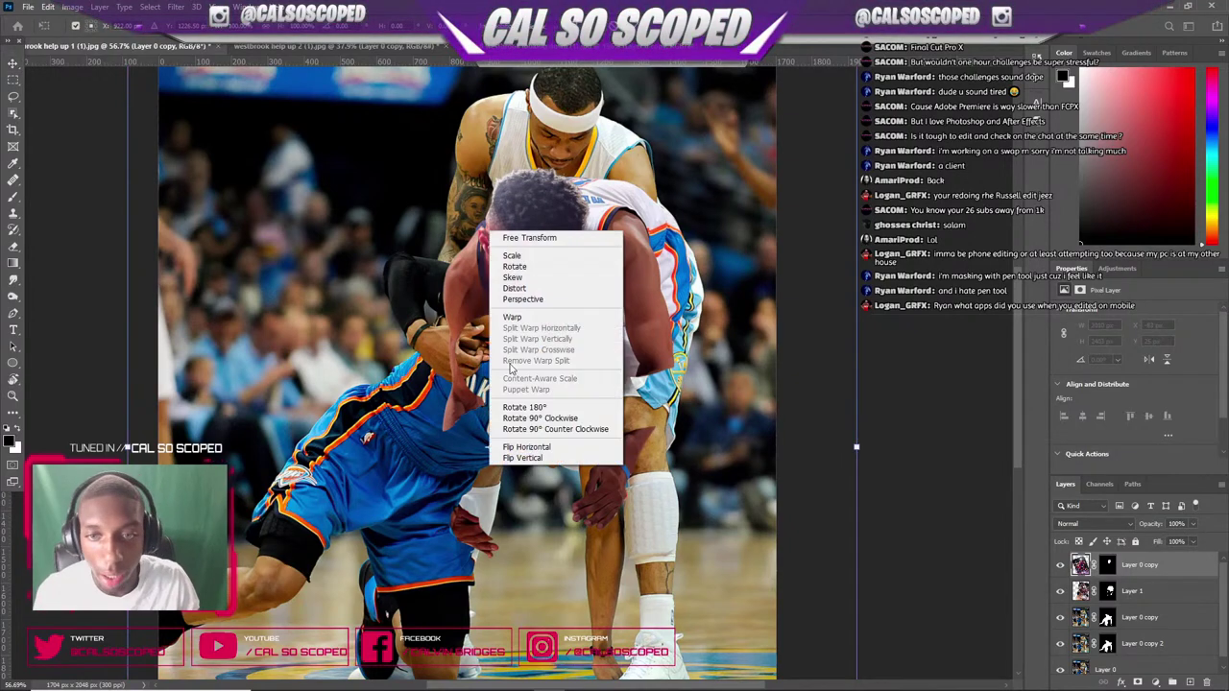
click(521, 286)
scroll(524, 286, down, 10)
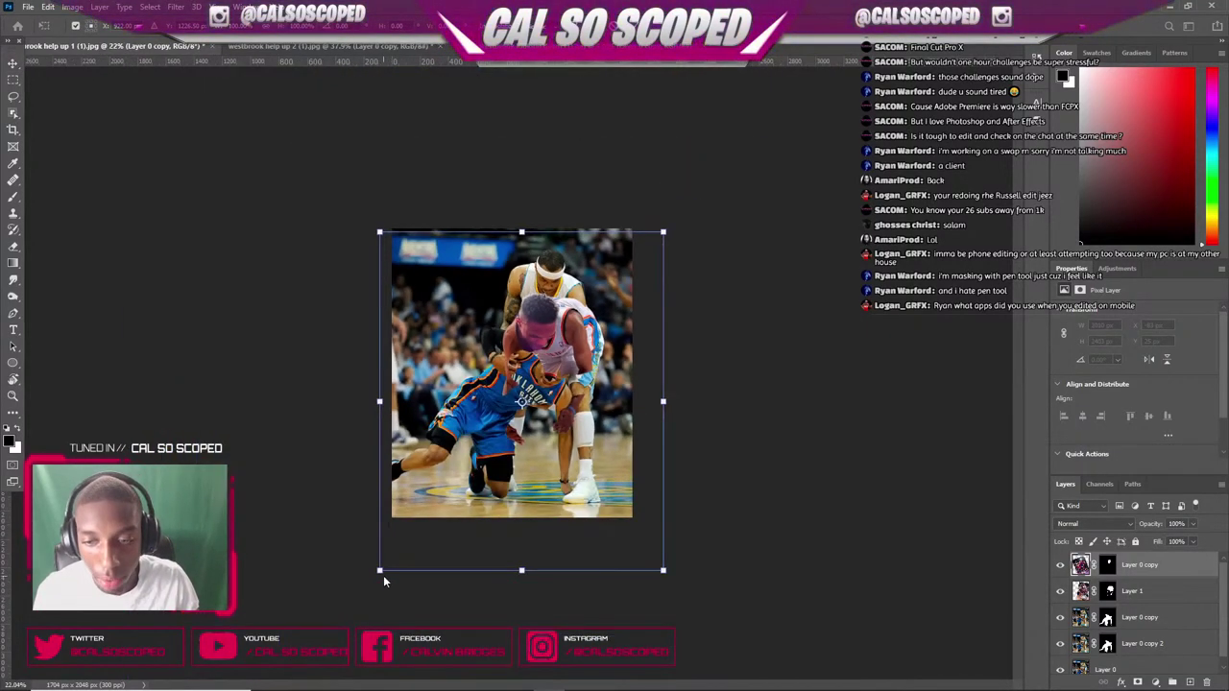
drag(379, 573, 526, 317)
scroll(526, 317, up, 5)
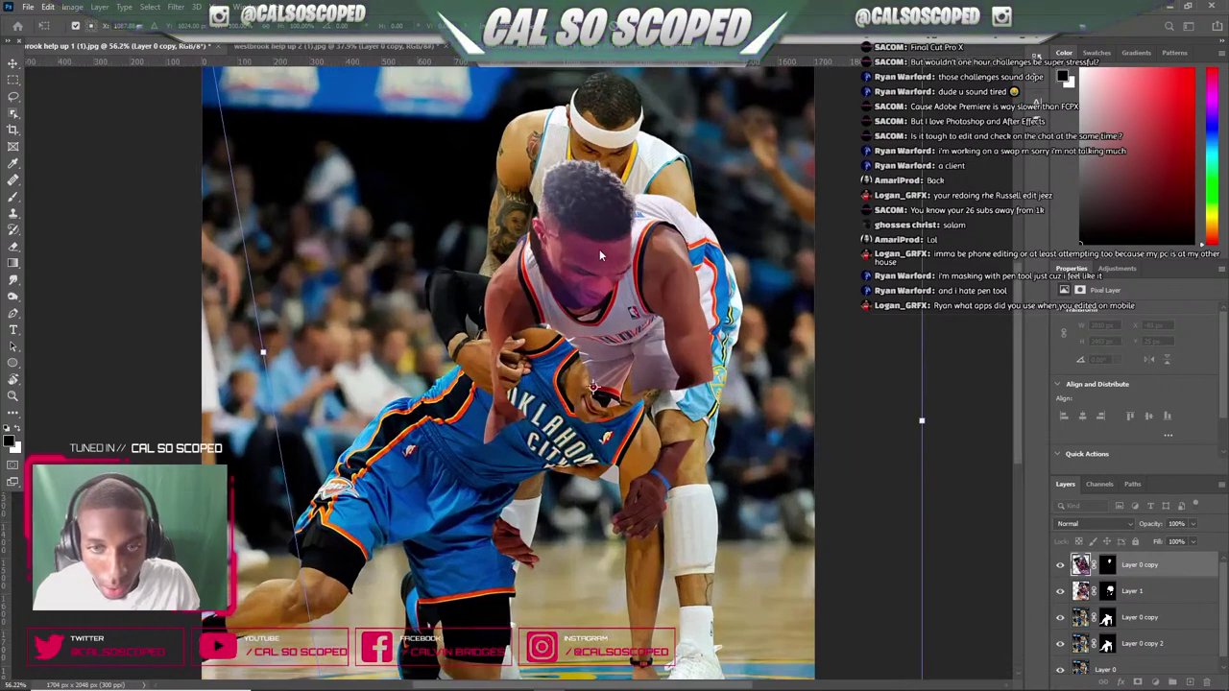
drag(552, 247, 572, 279)
key(ctrl+z)
- Flip the head cutout horizontally and reposition it over the white-jersey player's neck opening
right_click(571, 276)
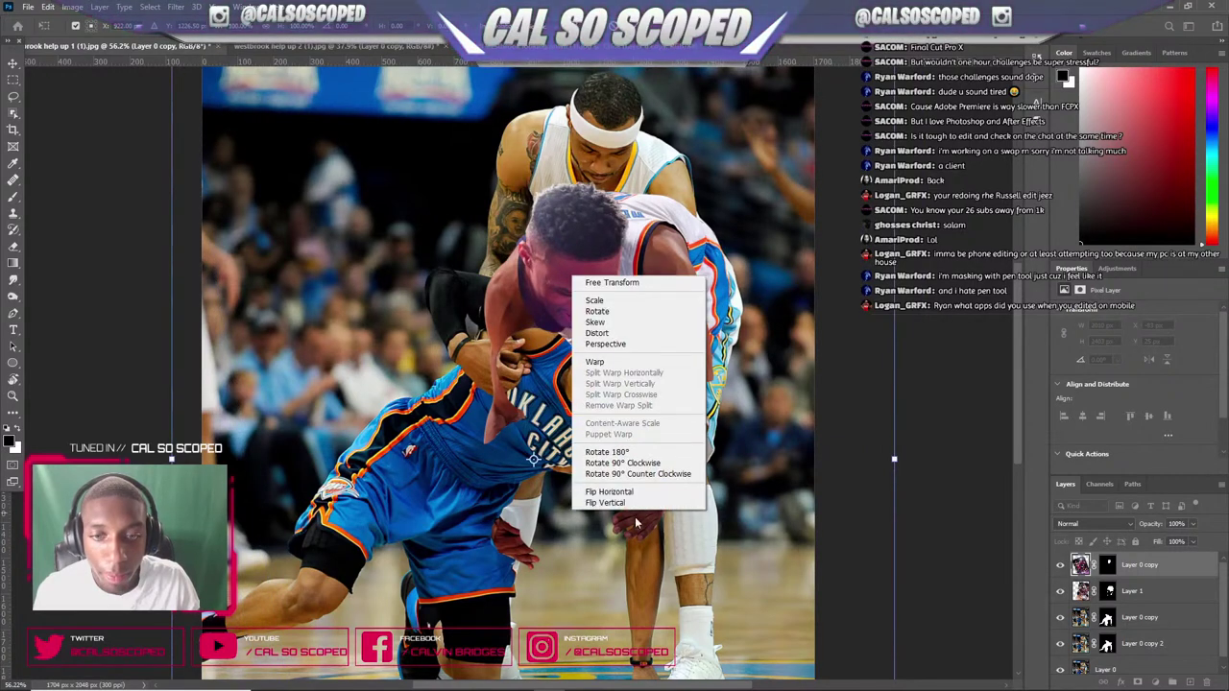
click(628, 493)
drag(596, 414, 676, 406)
key(Return)
- Duplicate the flipped head layer and hide the original beneath it
right_click(1159, 565)
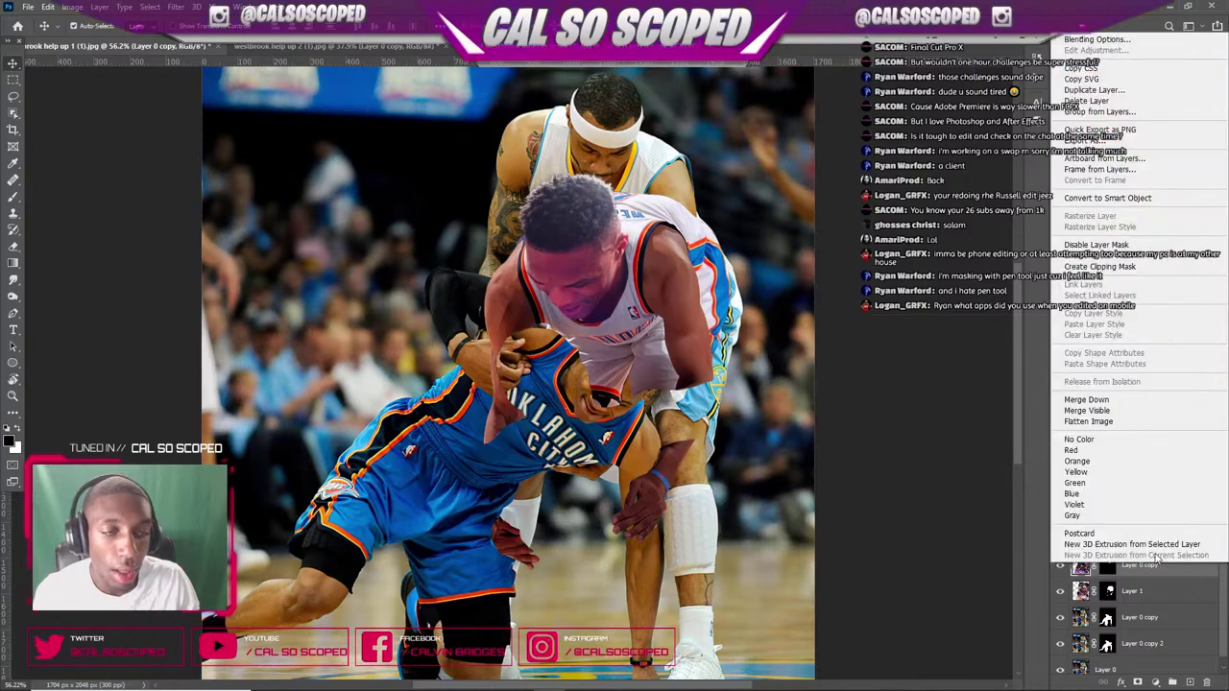
right_click(1147, 574)
right_click(1147, 576)
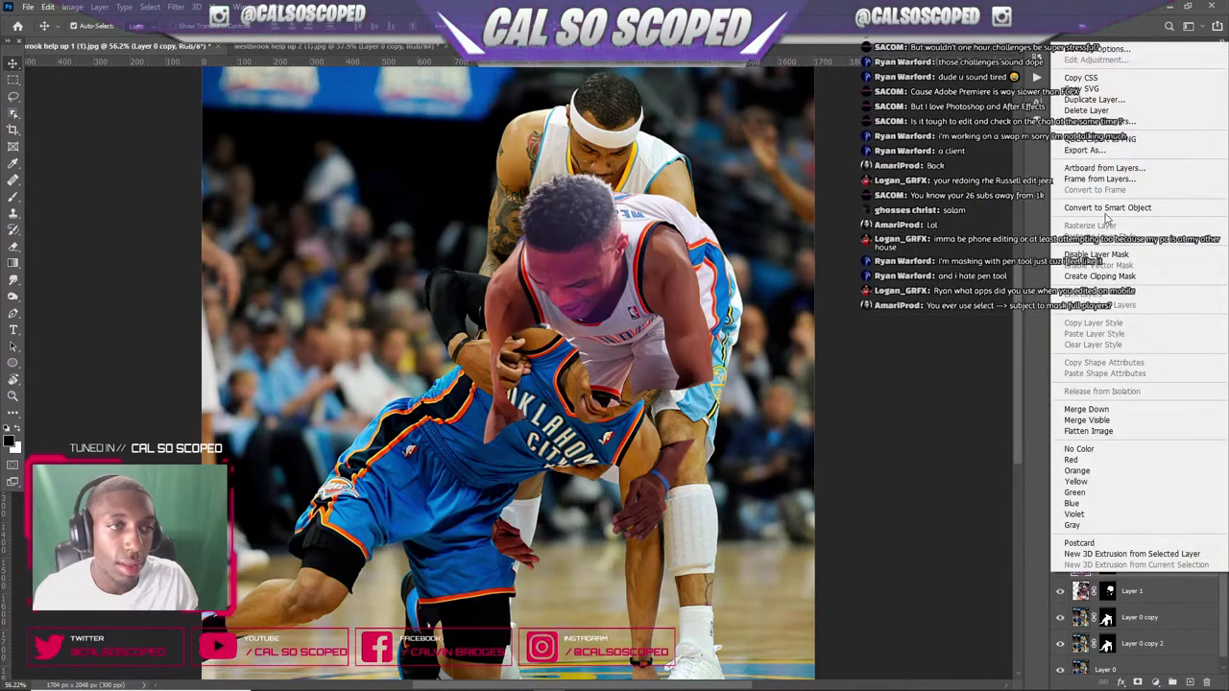
click(1025, 471)
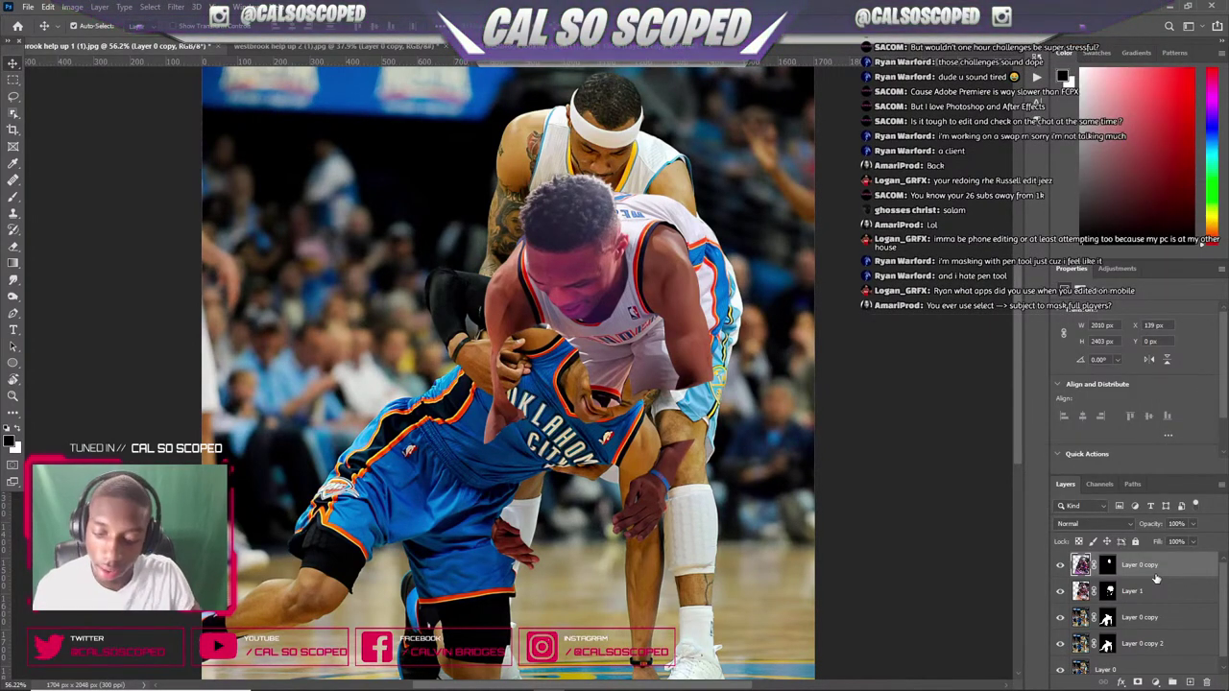
key(ctrl+j)
click(1060, 591)
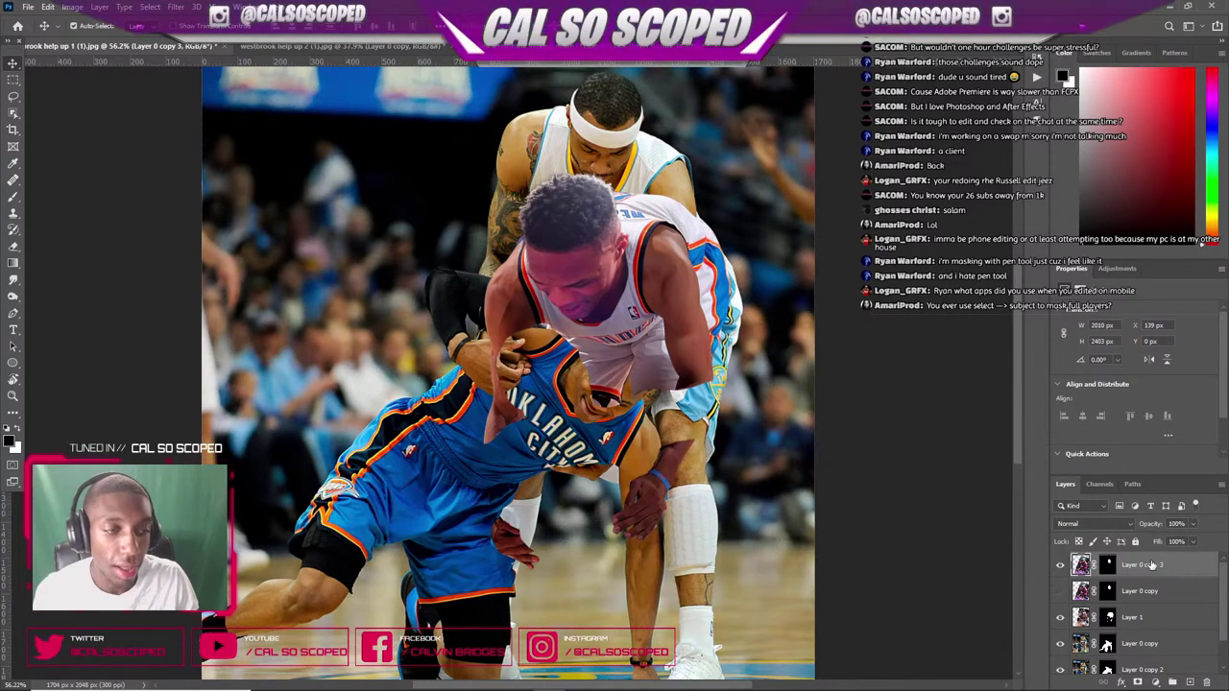
- Scale the duplicated head layer down to 1732 × 2070 px so the head better fits the white-jersey body
key(ctrl+t)
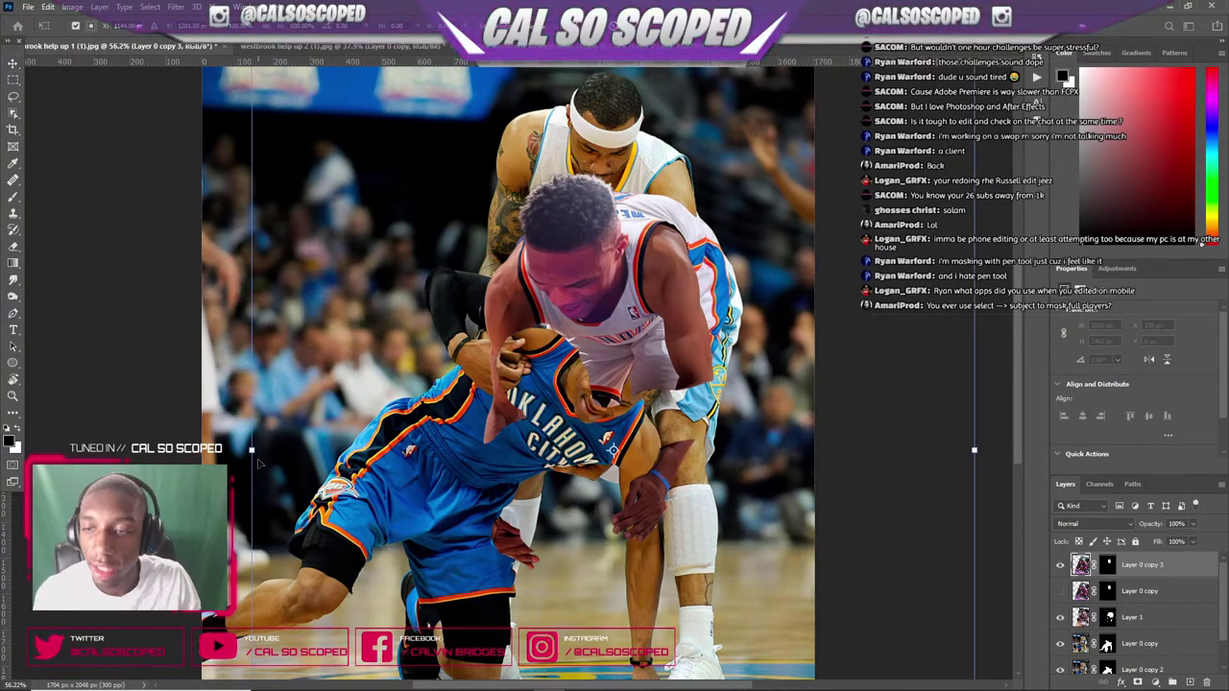
drag(257, 464, 506, 354)
scroll(515, 357, down, 5)
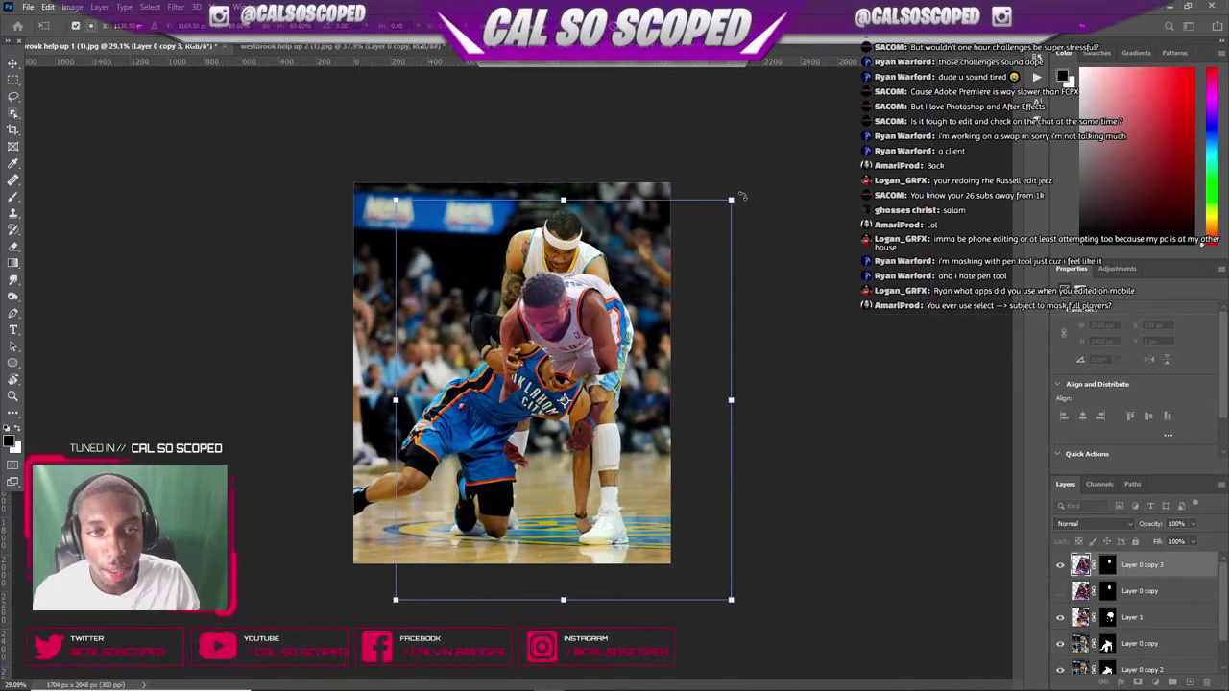
drag(742, 196, 710, 246)
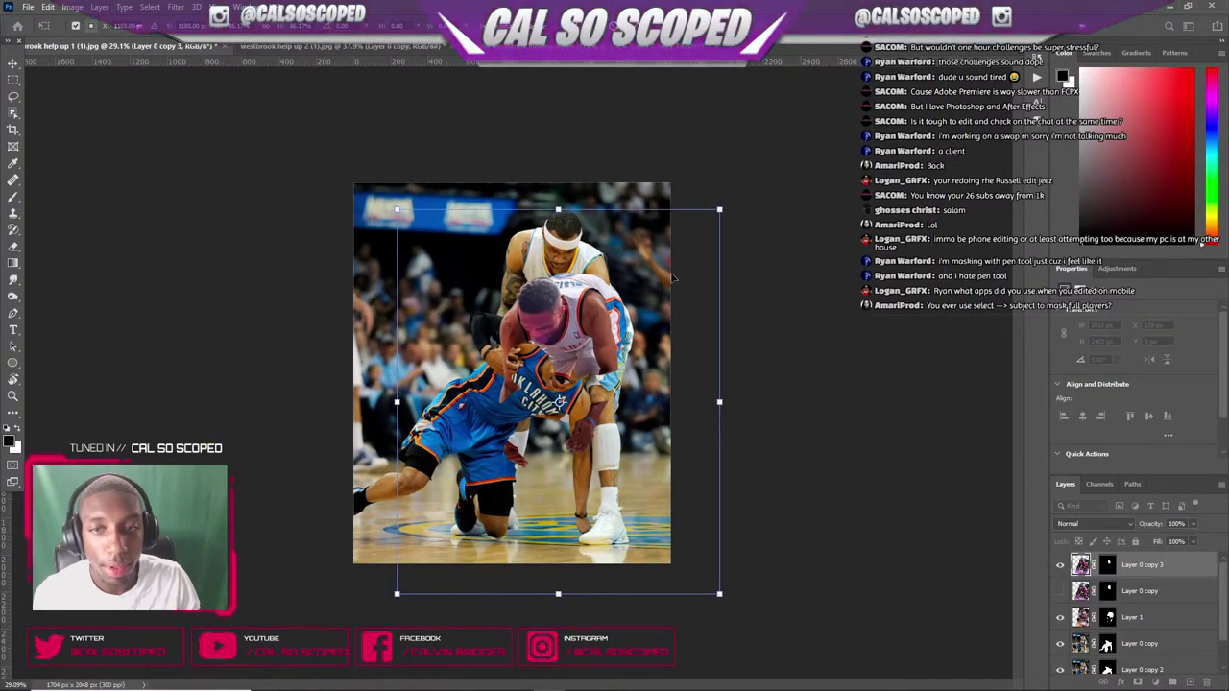
scroll(542, 367, up, 6)
key(Return)
- Lower the duplicated head layer's opacity to 60% and shift it over the face underneath
click(1193, 524)
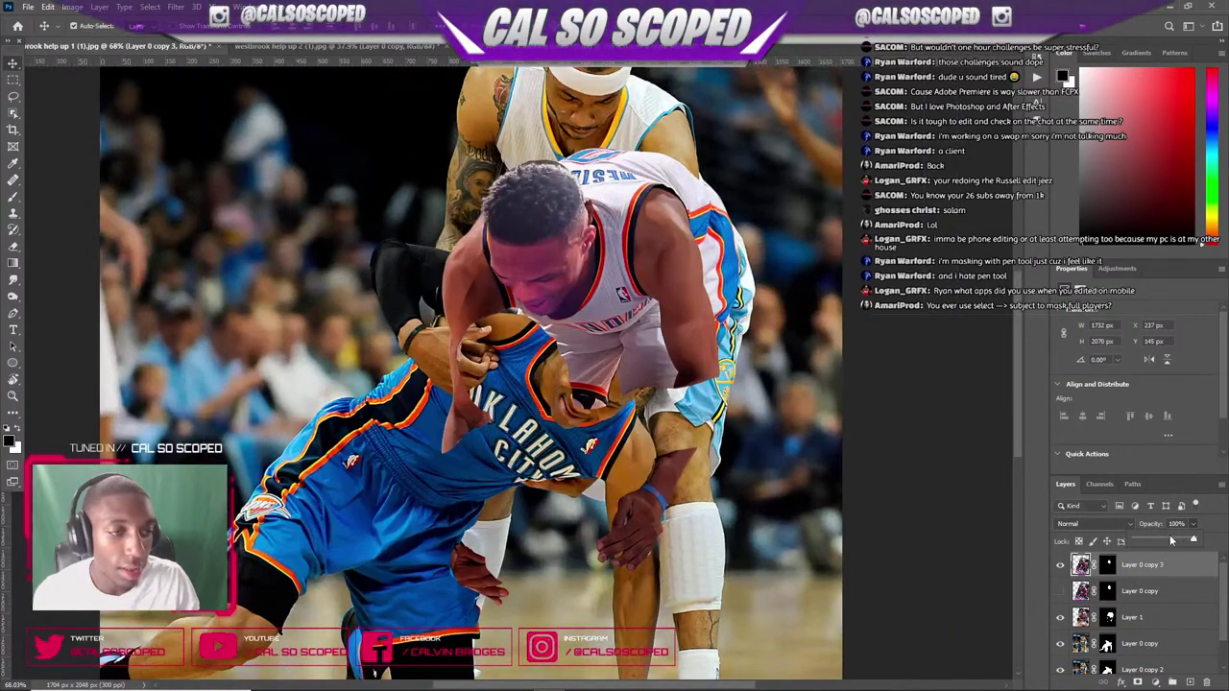
key(6)
scroll(559, 317, up, 4)
drag(523, 274, 542, 255)
- Convert the duplicated head layer to a smart object and shrink it to 262 × 344 px over the underlying face
right_click(1143, 568)
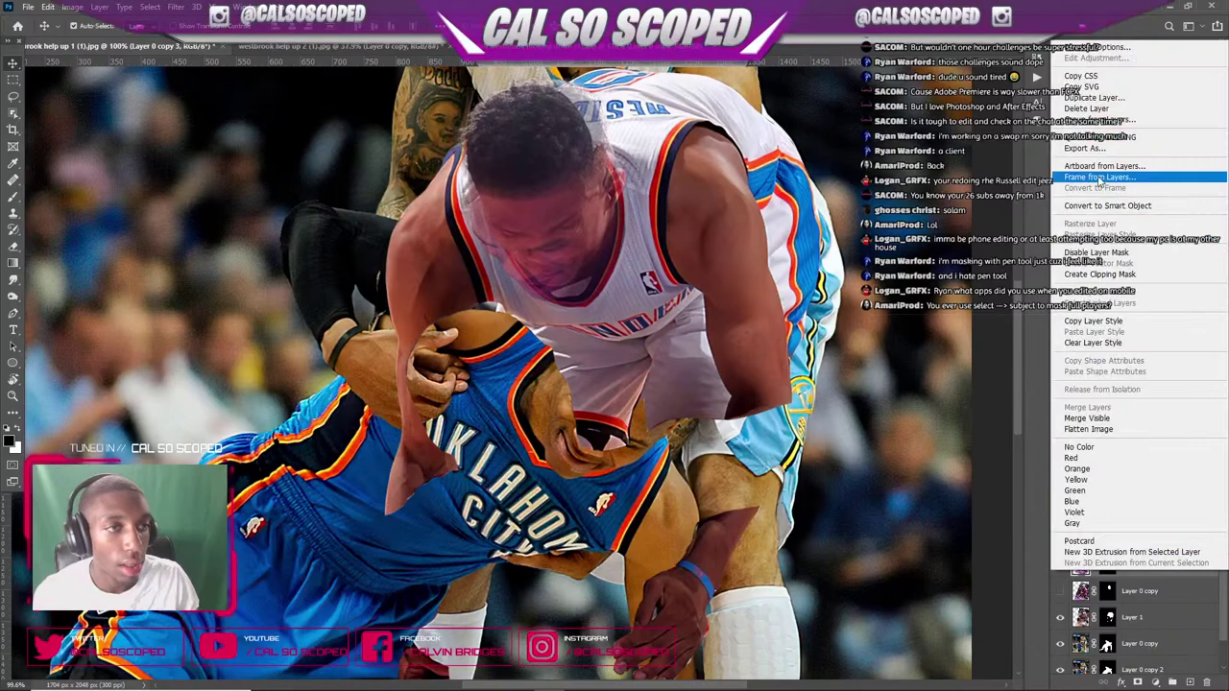
click(1104, 207)
key(ctrl+t)
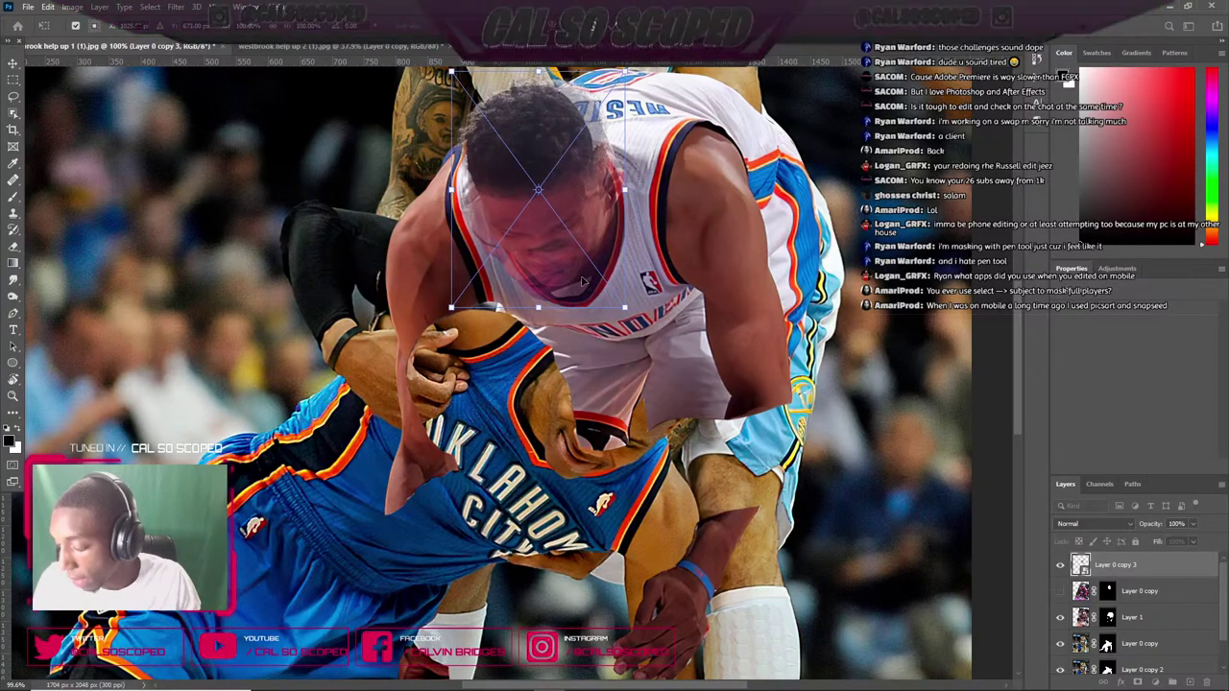
drag(559, 180, 614, 148)
key(ctrl+z)
drag(451, 308, 464, 290)
drag(688, 204, 686, 195)
mouse_move(576, 214)
mouse_down()
mouse_move(564, 209)
mouse_move(580, 203)
mouse_move(556, 203)
mouse_move(574, 221)
mouse_up()
key(Return)
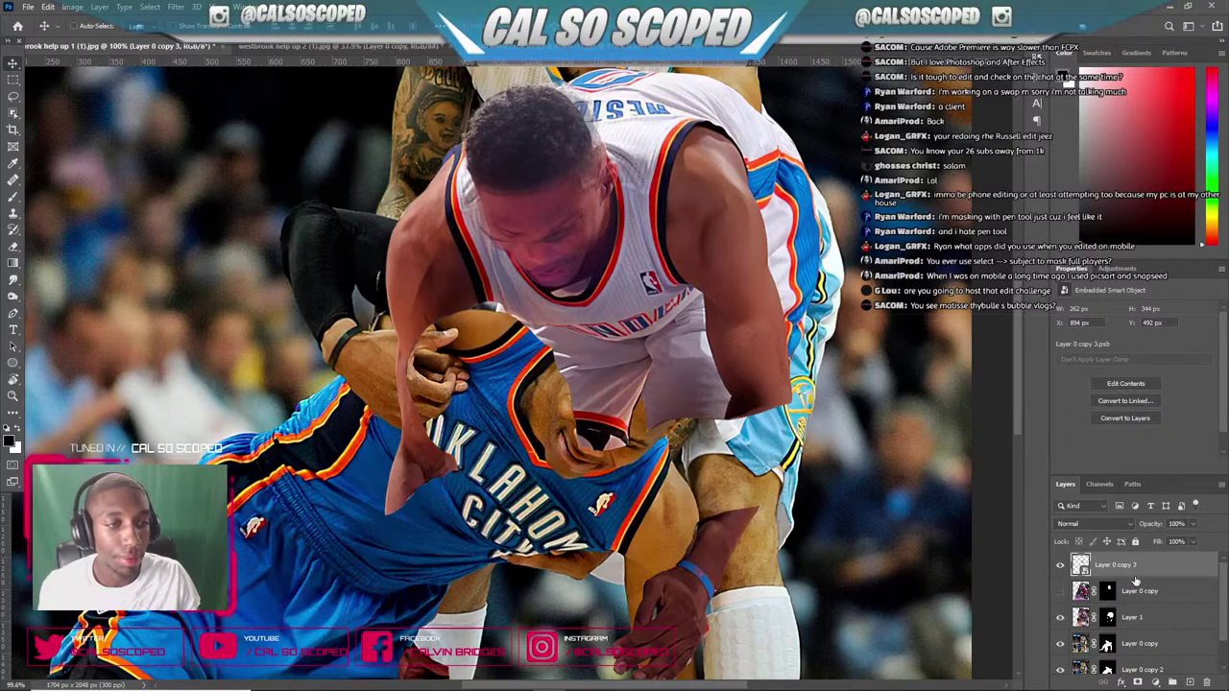
- Undo the head's transform, smart object conversion, shift and opacity change
key(ctrl+z)
key(ctrl+z)
key(ctrl+z)
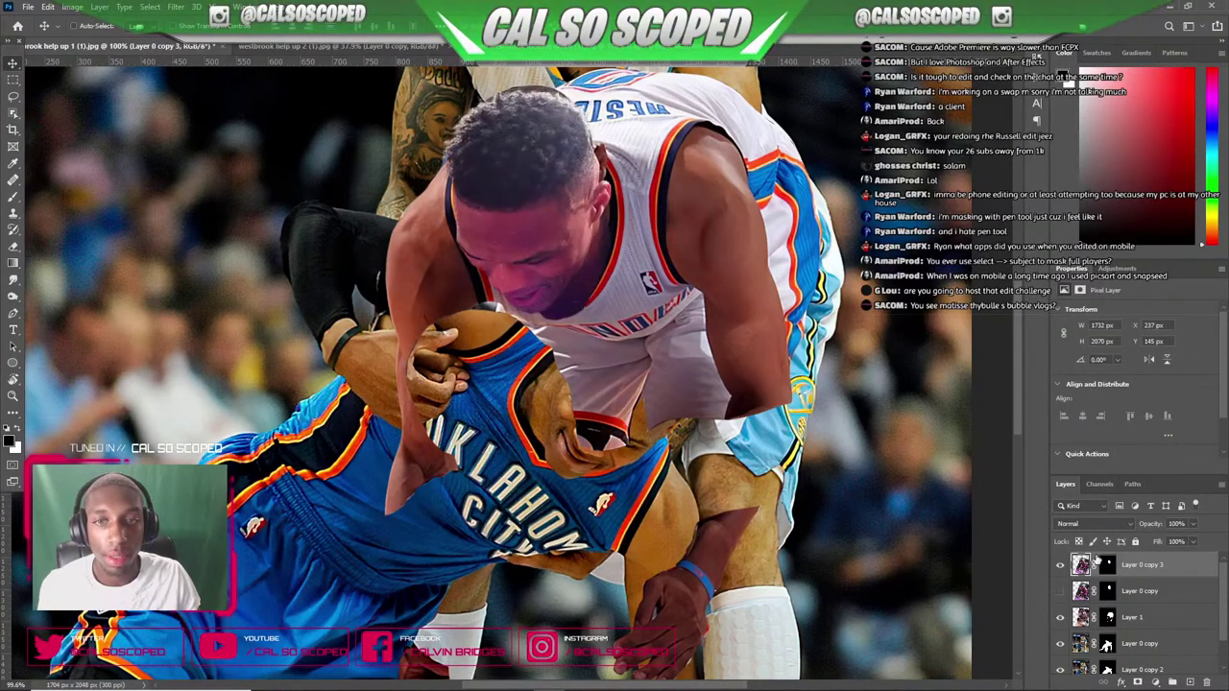
- Convert the duplicated head layer to a smart object and scale it down to match the underlying head
right_click(1141, 566)
click(1140, 207)
key(ctrl+t)
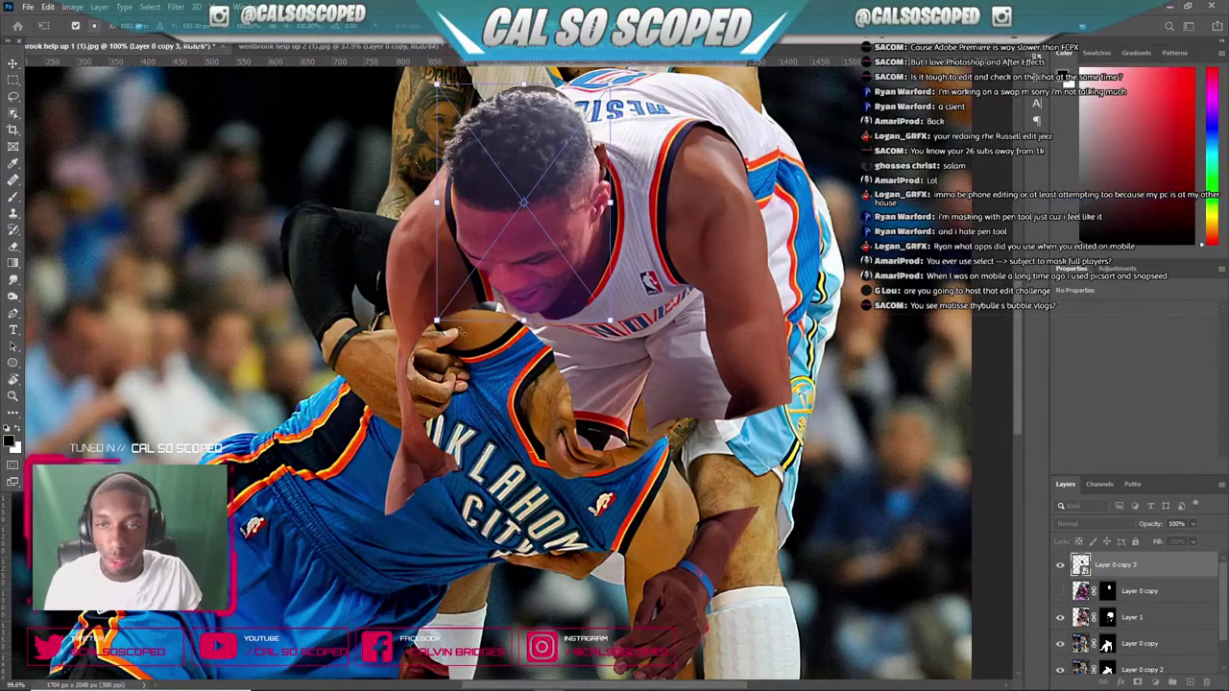
drag(437, 320, 462, 286)
mouse_move(570, 235)
mouse_down()
mouse_move(607, 213)
mouse_move(580, 238)
mouse_up()
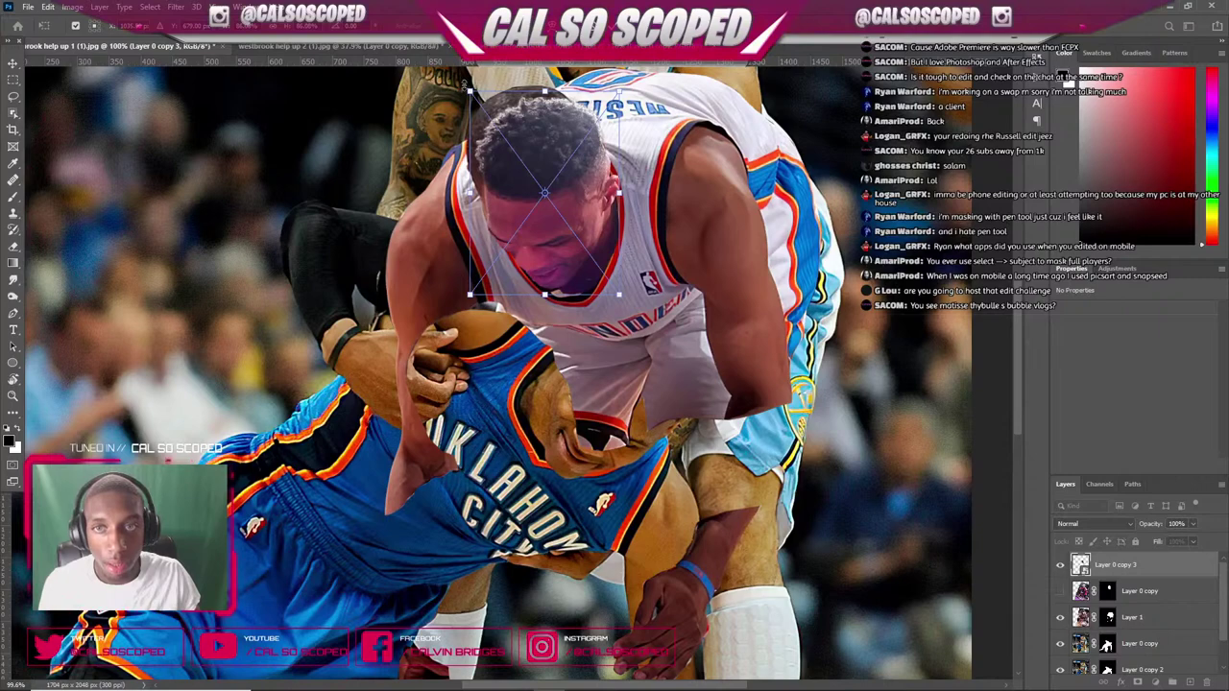
drag(469, 88, 464, 84)
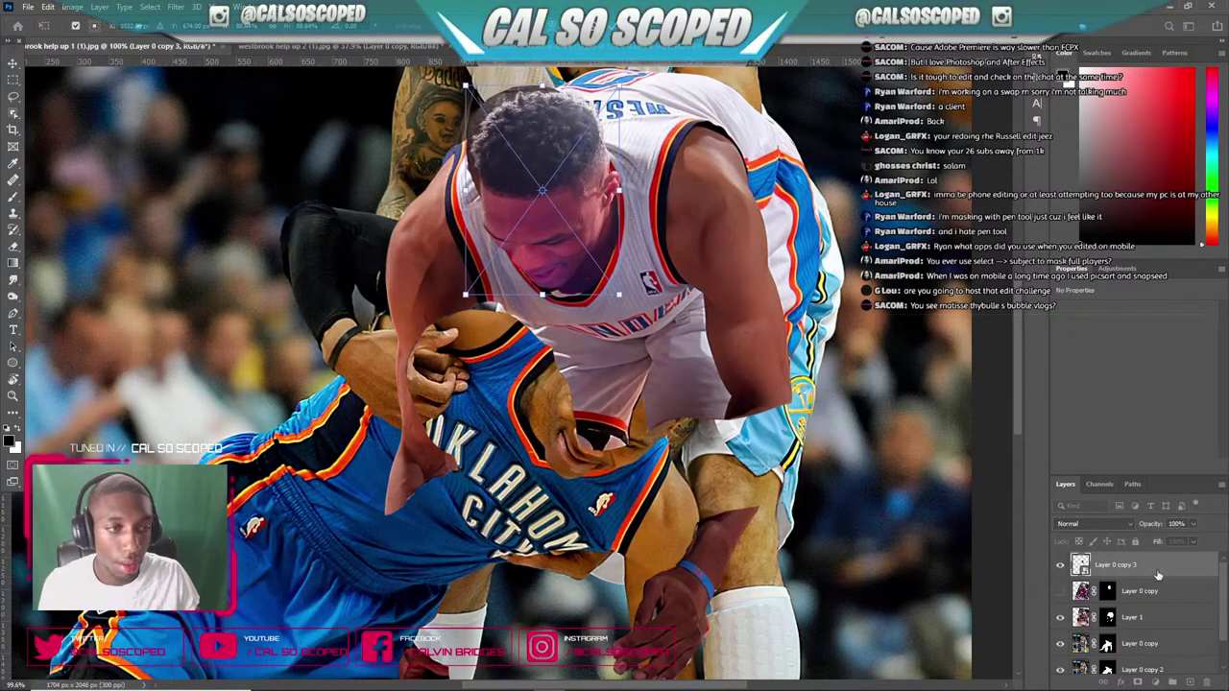
- Align the head with the underlying face at 59% opacity, apply the transform and restore the layer to 100% opacity
click(1193, 524)
drag(1172, 542, 1169, 542)
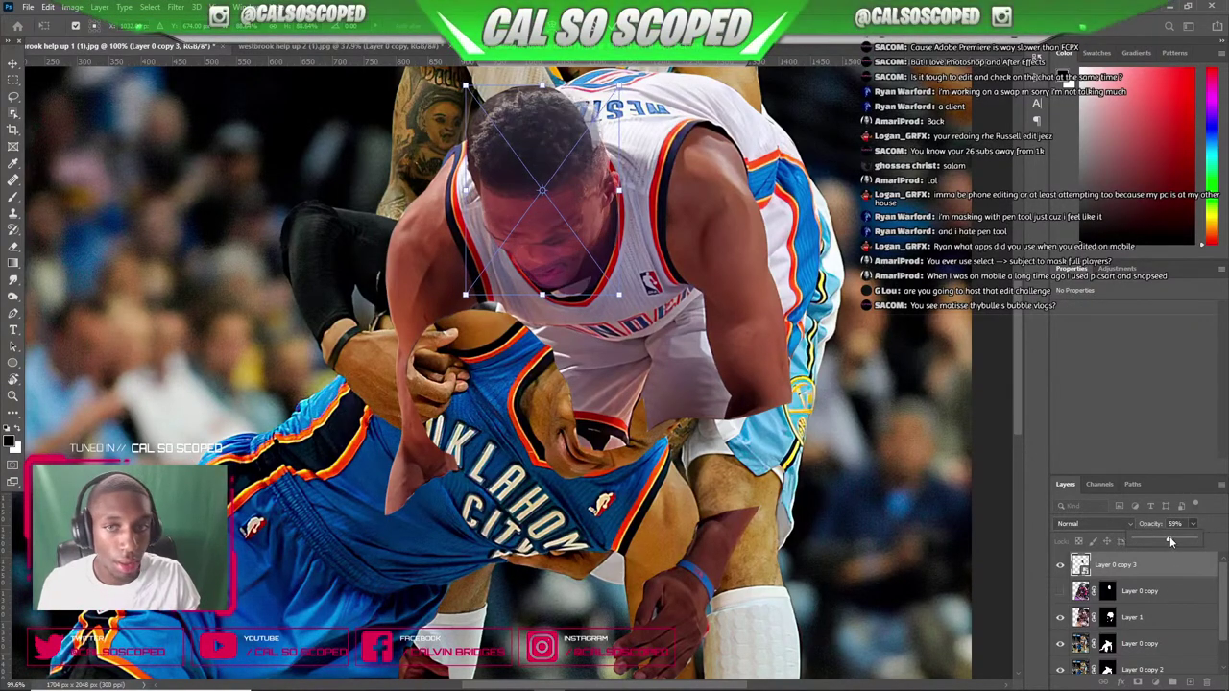
mouse_move(580, 204)
mouse_down()
mouse_move(577, 180)
mouse_move(572, 217)
mouse_move(578, 192)
mouse_move(559, 211)
mouse_move(561, 192)
mouse_move(574, 200)
mouse_up()
key(Return)
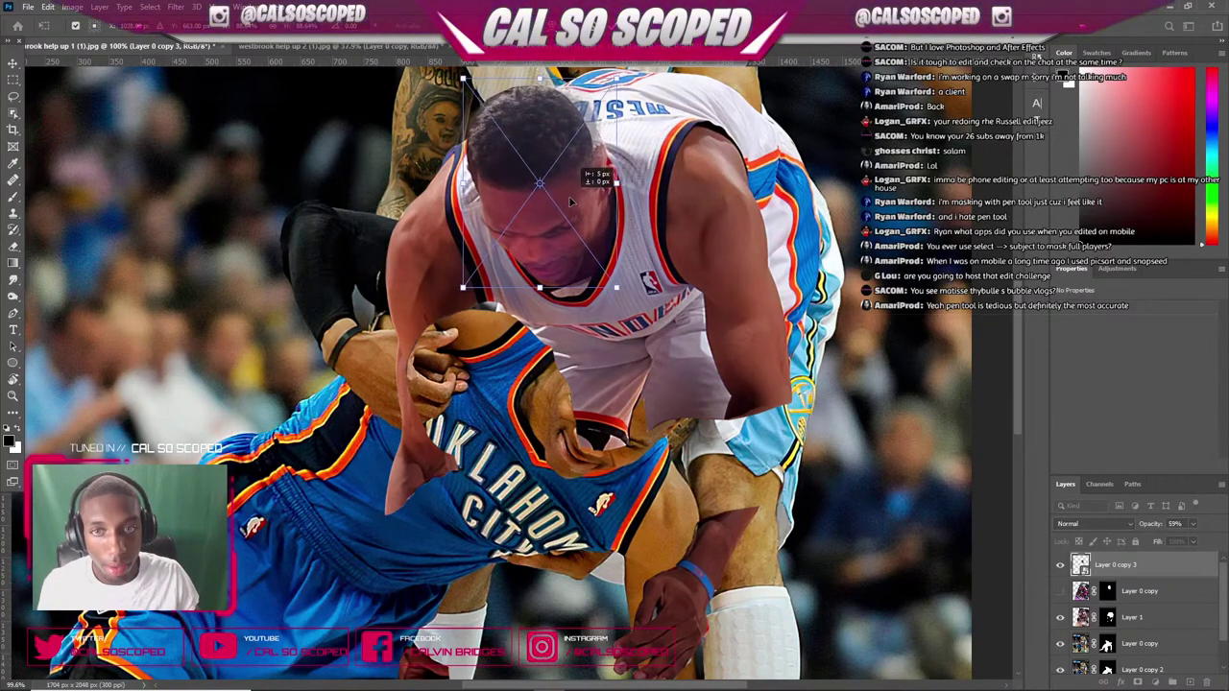
click(1192, 524)
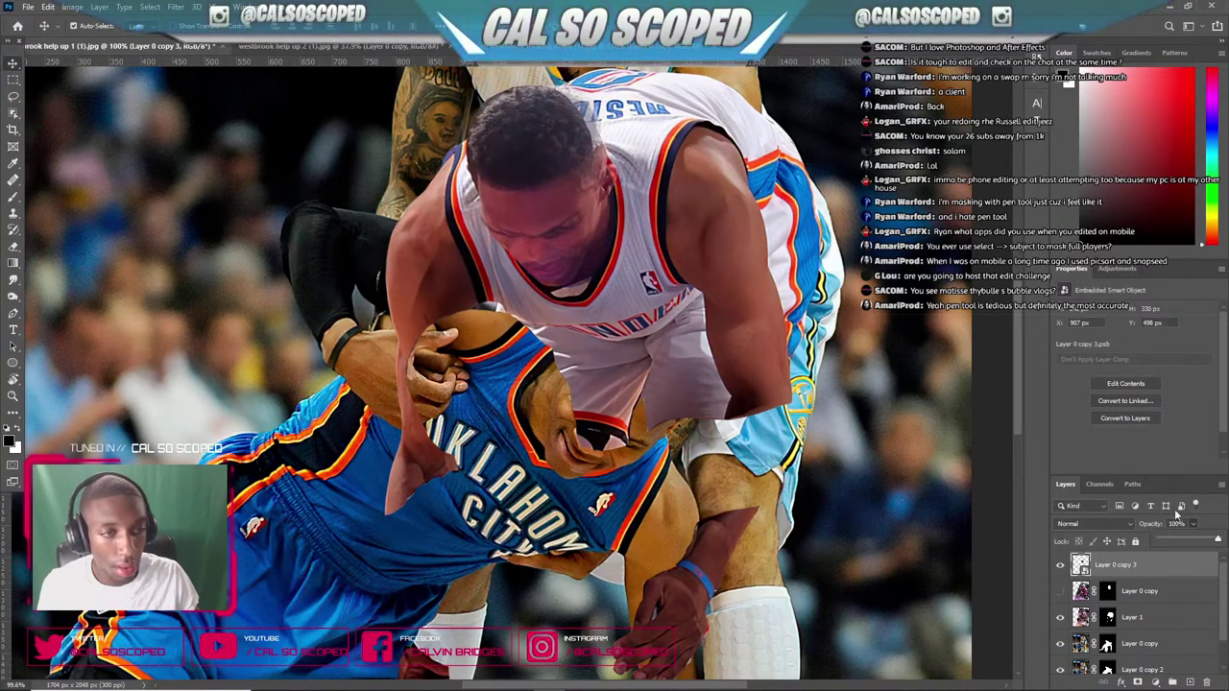
- Examine the head's size and placement on the white-jersey body both close up and in the full composition
scroll(576, 314, down, 8)
scroll(602, 294, up, 5)
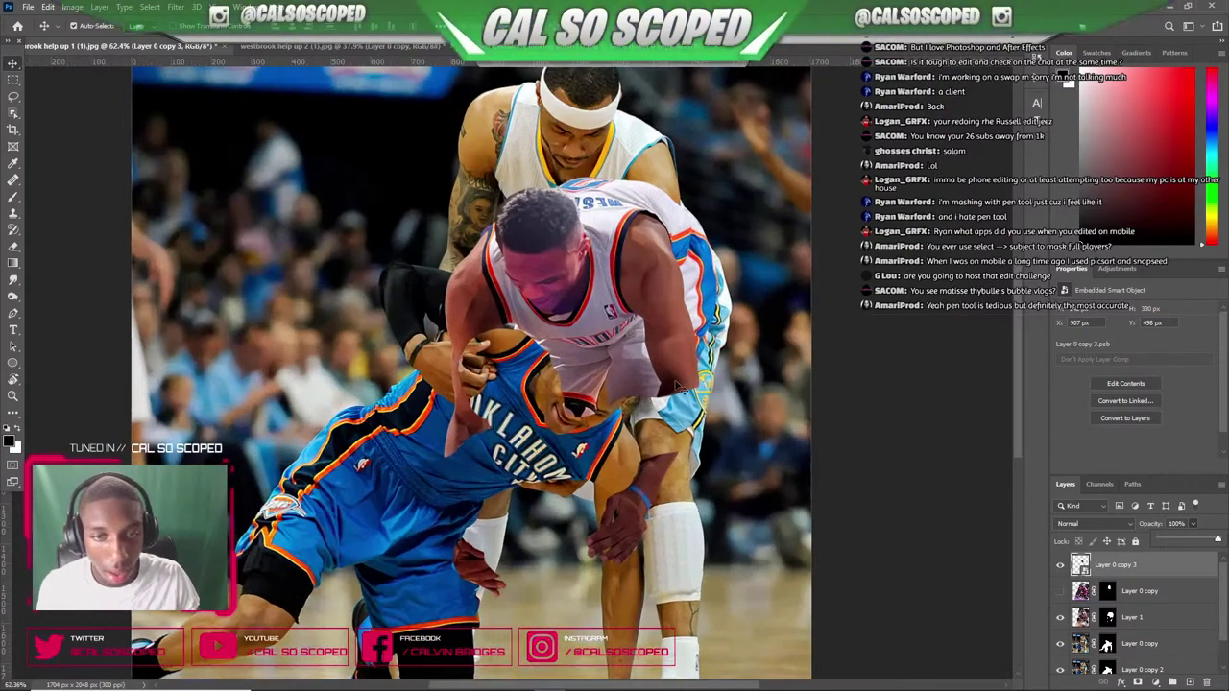
scroll(677, 387, up, 2)
scroll(669, 382, up, 4)
drag(642, 359, 782, 348)
key(ctrl+z)
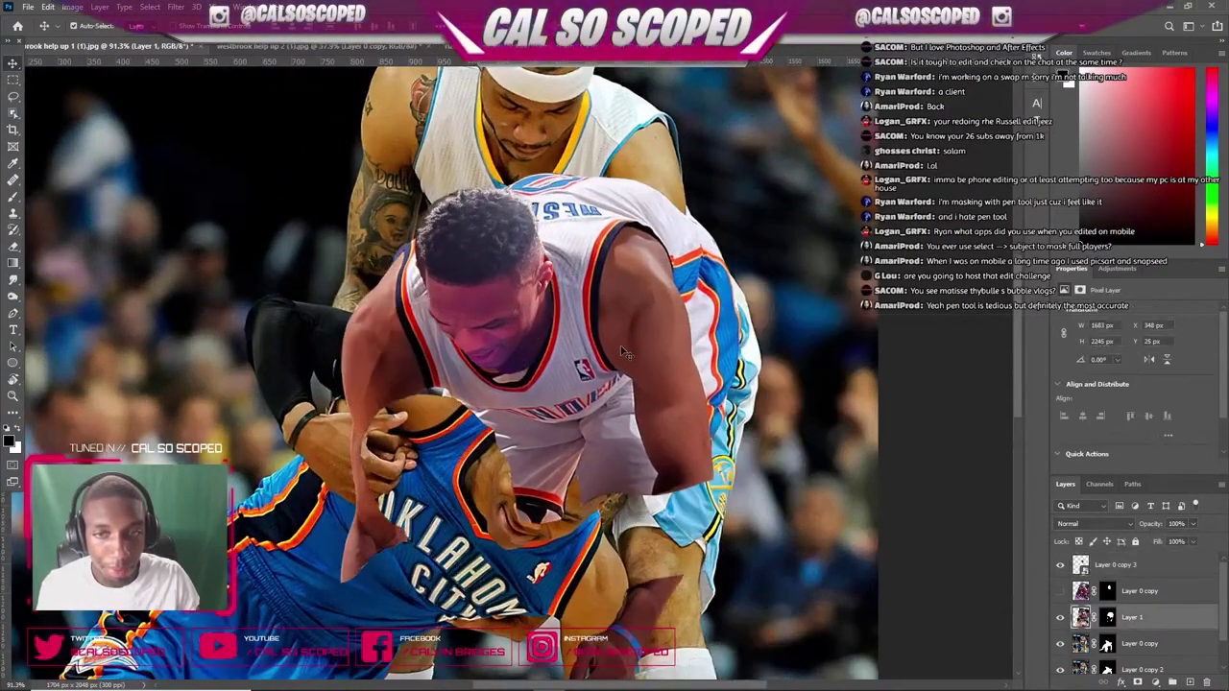
scroll(624, 353, down, 3)
scroll(537, 298, up, 3)
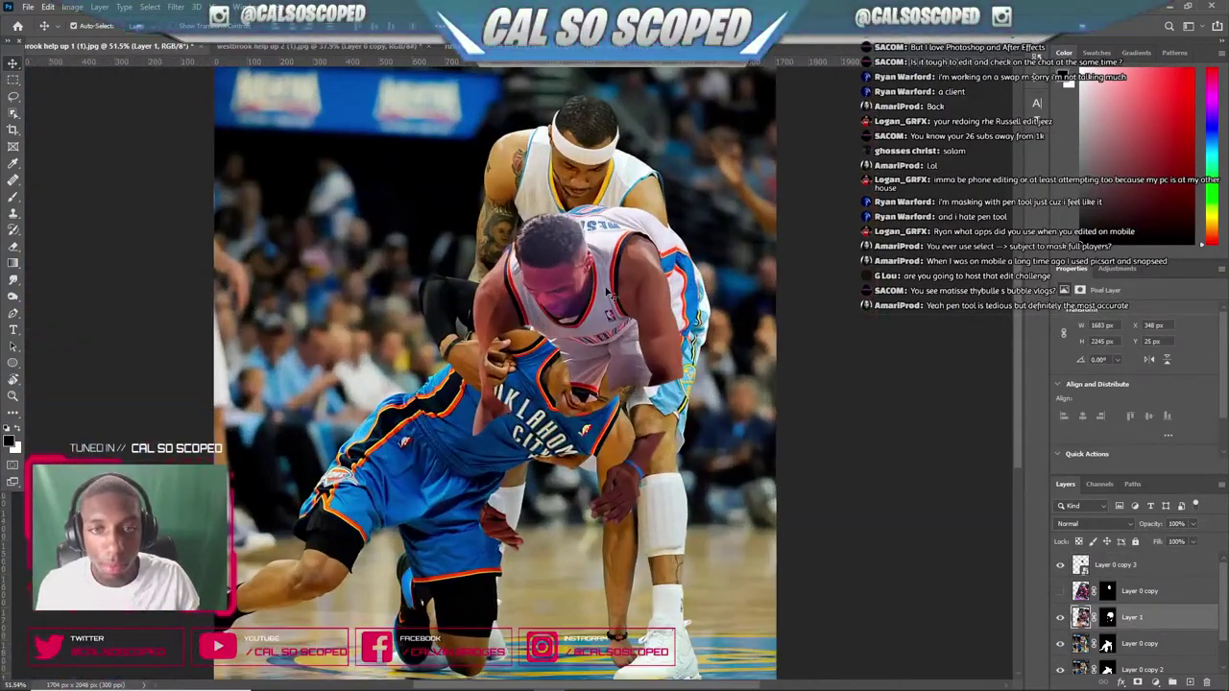
scroll(607, 290, up, 2)
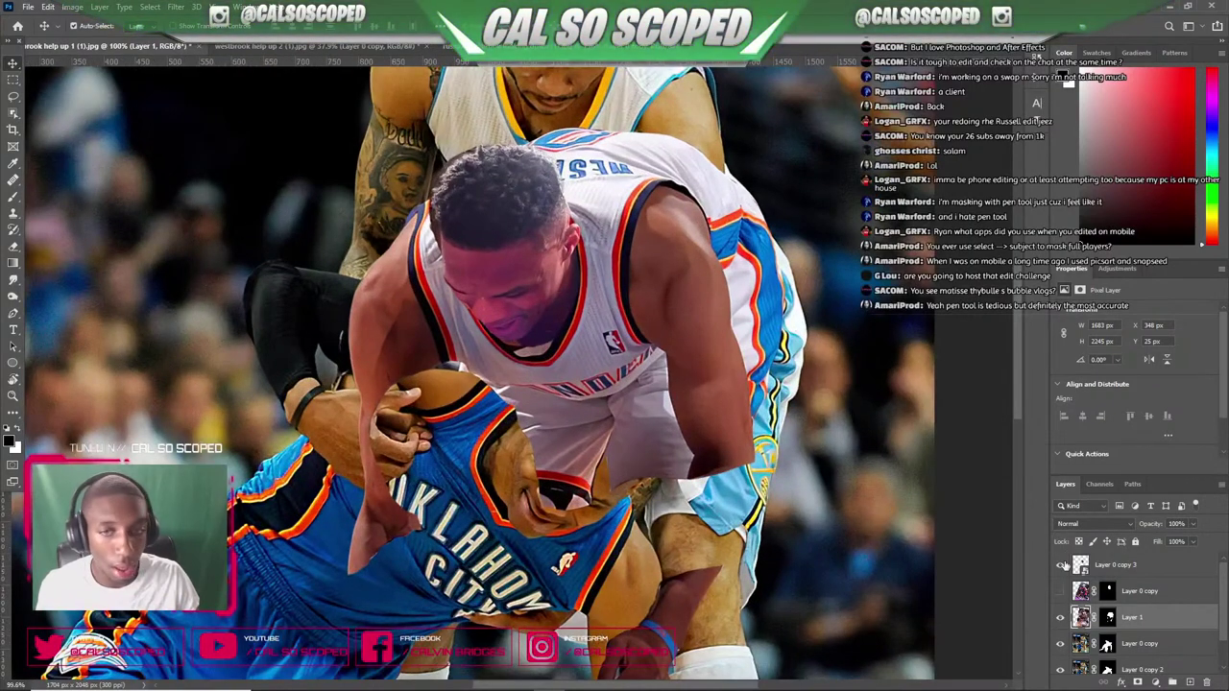
- Add a Selective Color adjustment clipped to the resized head layer, set the Reds' cyan to +55% and compare with the head hidden
click(1136, 568)
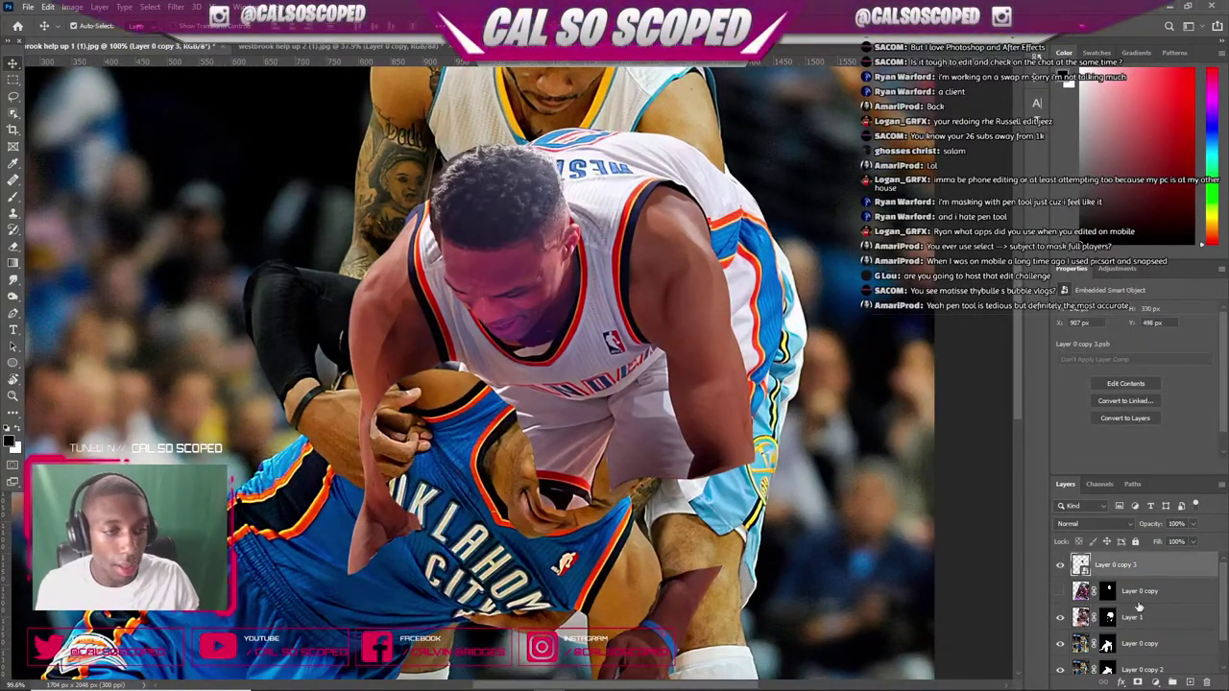
click(1155, 680)
click(1147, 670)
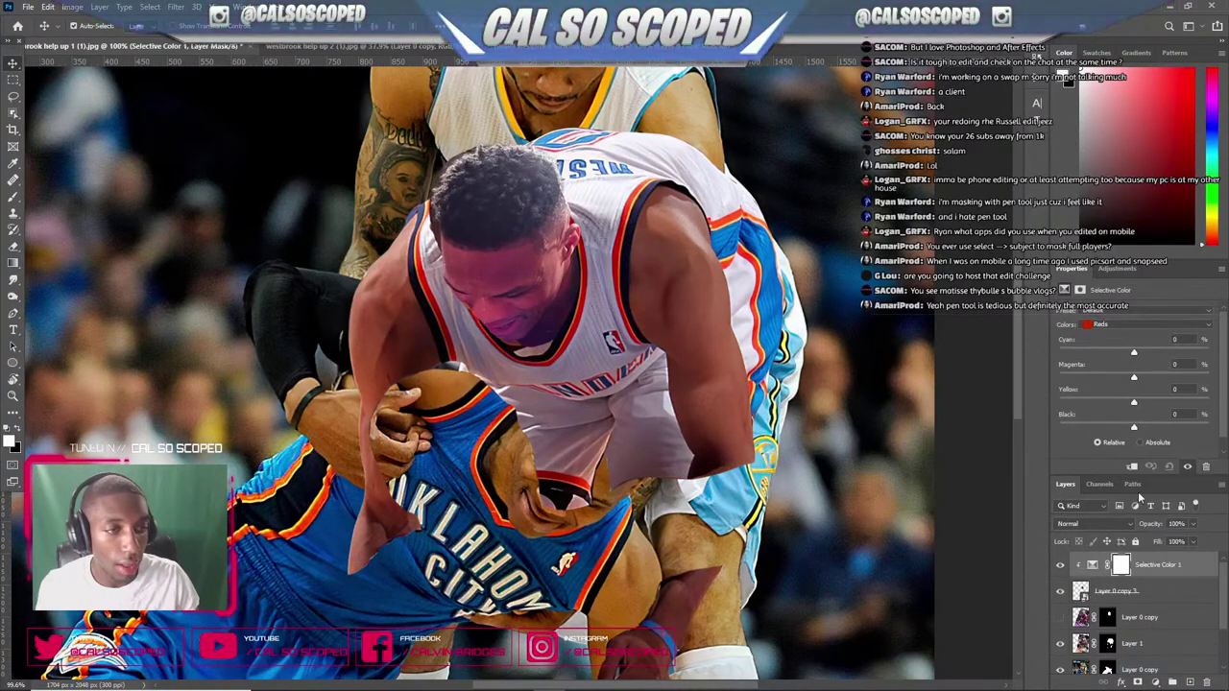
drag(1134, 352, 1100, 352)
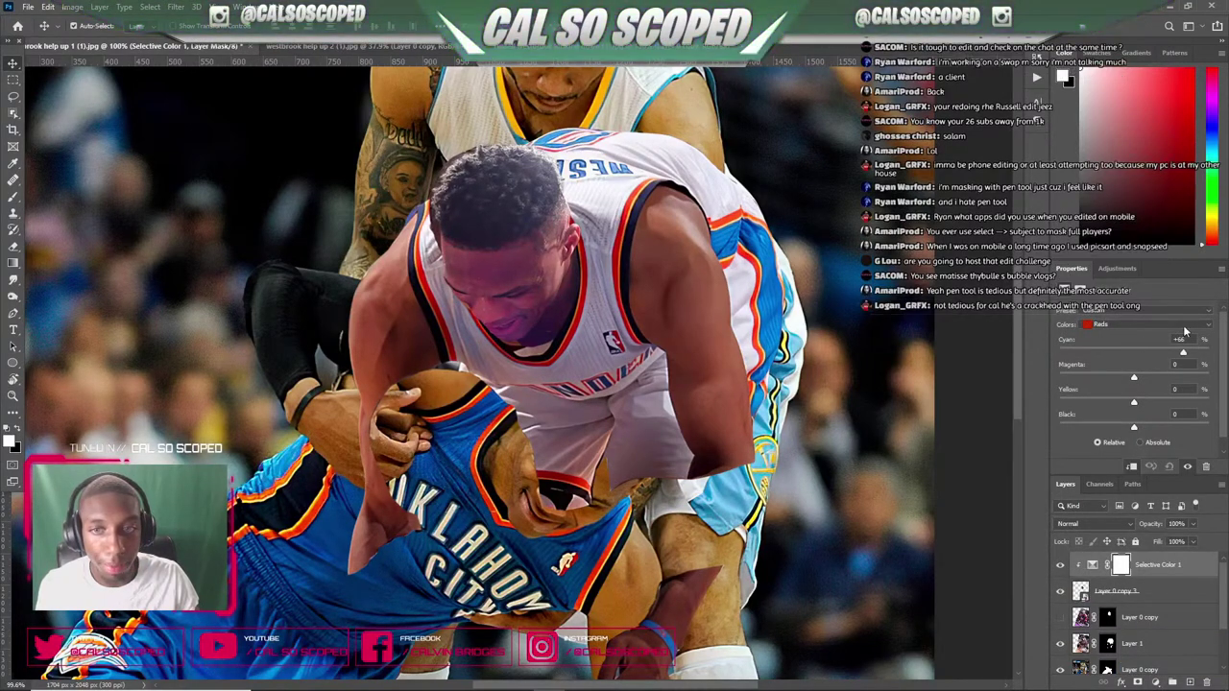
drag(1185, 331, 1105, 379)
key(ctrl+z)
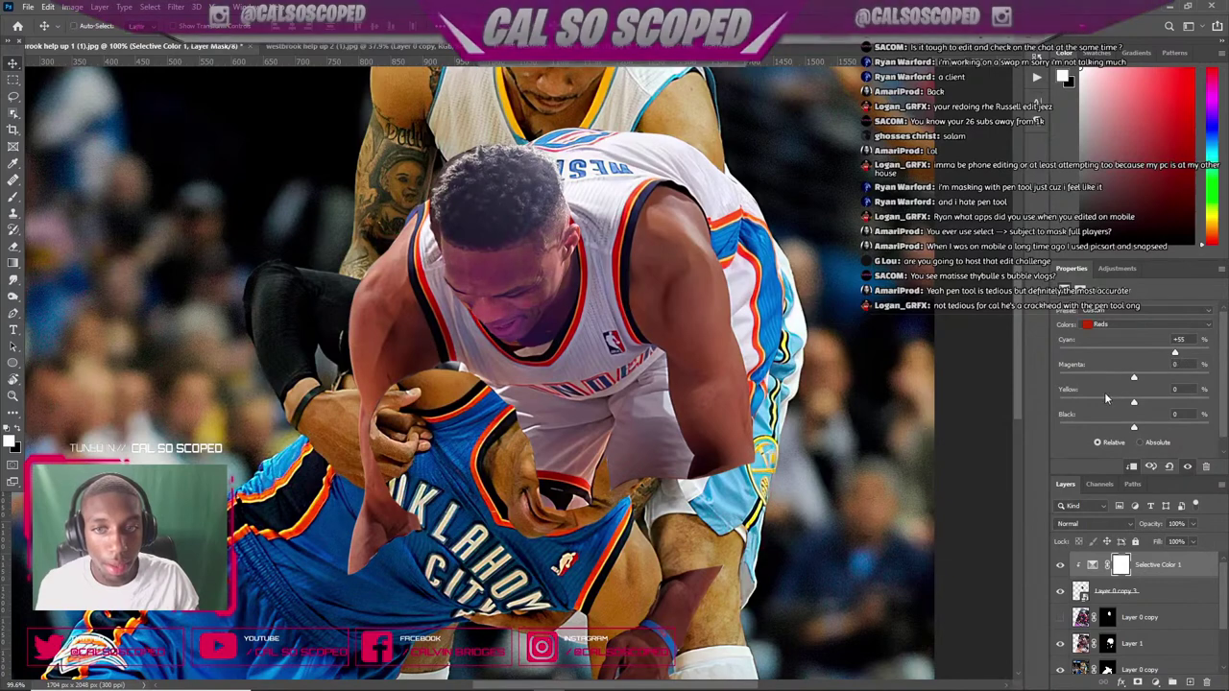
click(1060, 592)
click(1059, 592)
scroll(467, 331, up, 3)
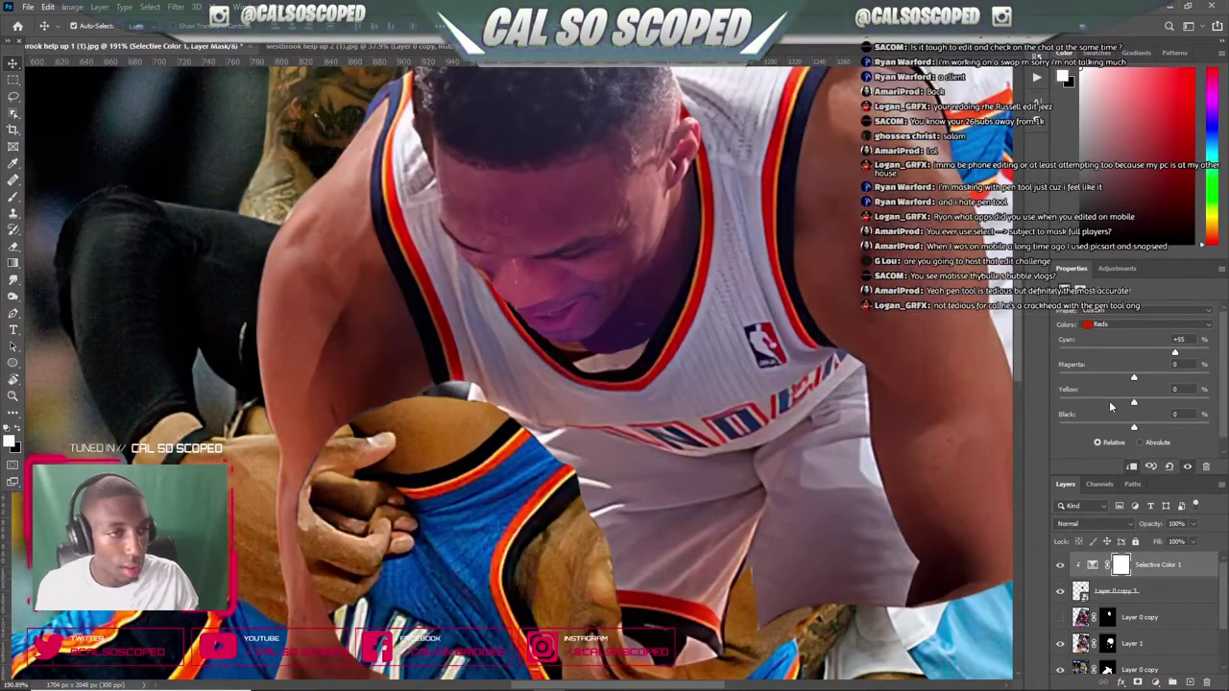
- Set the Reds' yellow to +50% in the head's Selective Color adjustment and check the skin tone against the body
scroll(624, 344, down, 4)
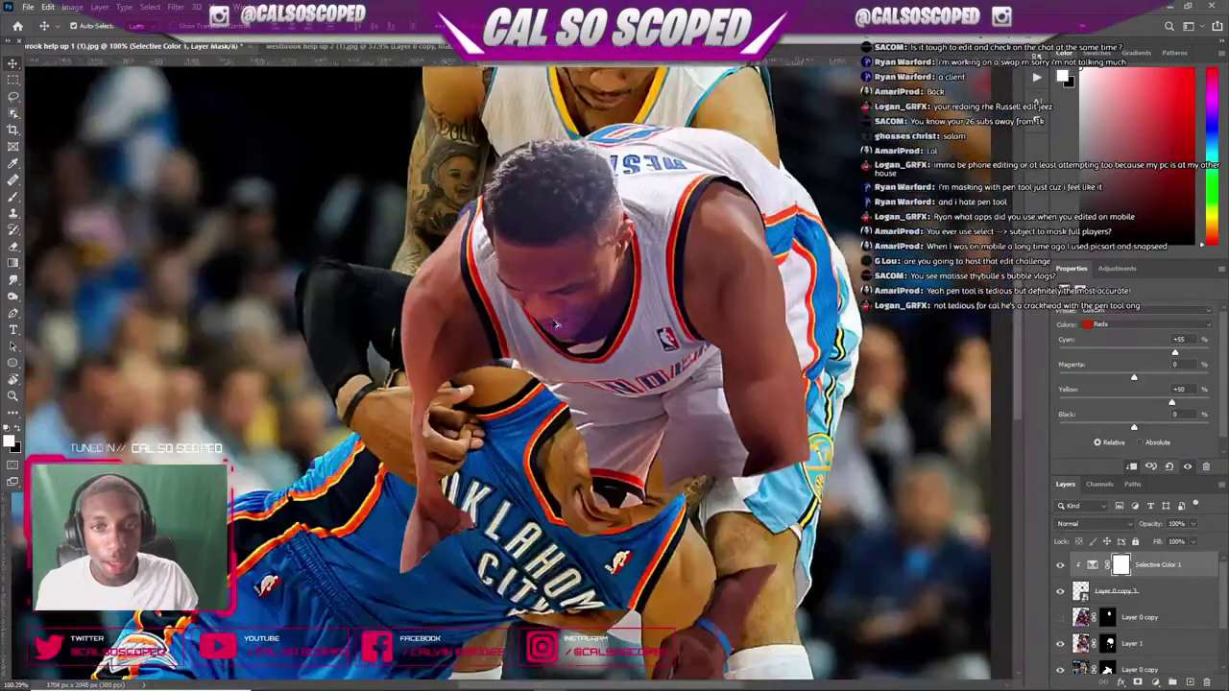
scroll(547, 281, up, 2)
scroll(571, 352, up, 2)
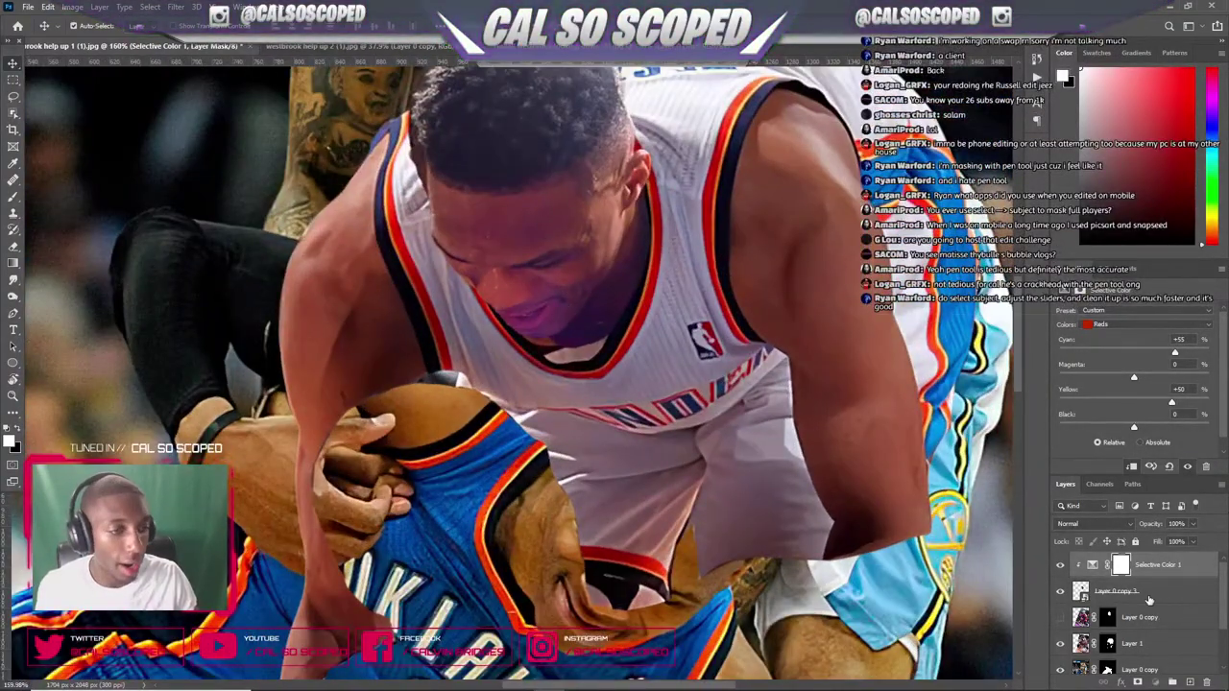
- Try a second clipped Selective Color adjustment on the head with the Reds' yellow at +100% and undo it
click(1154, 682)
click(1152, 665)
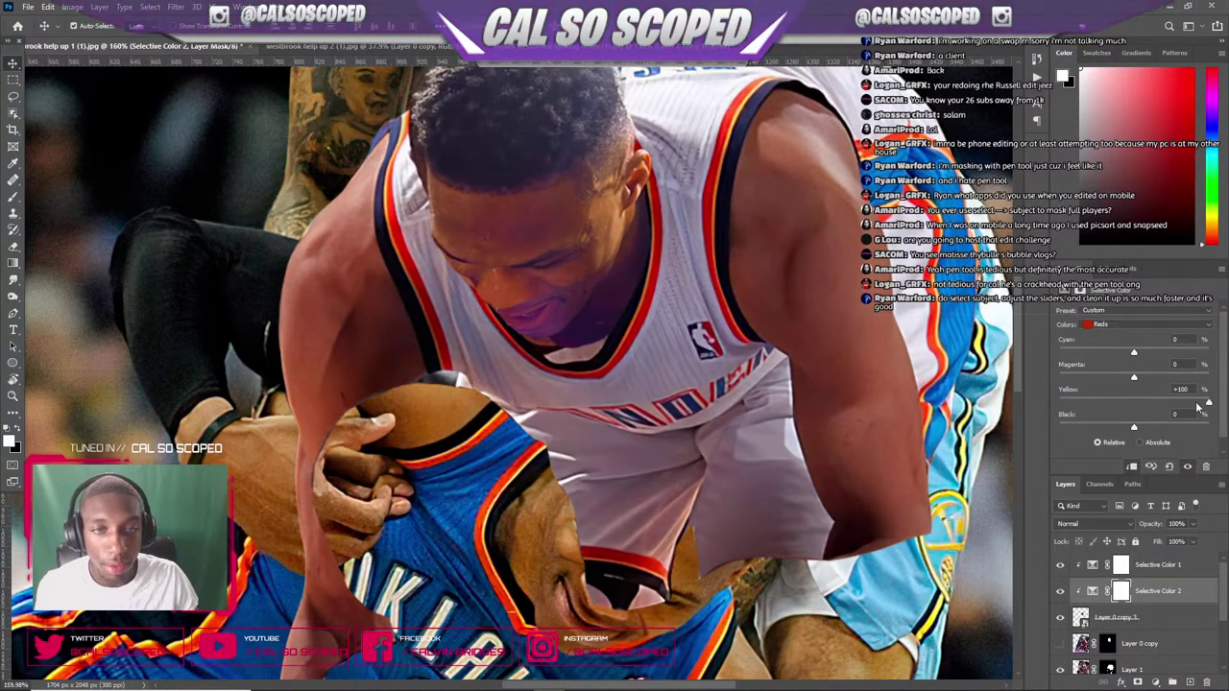
key(ctrl+z)
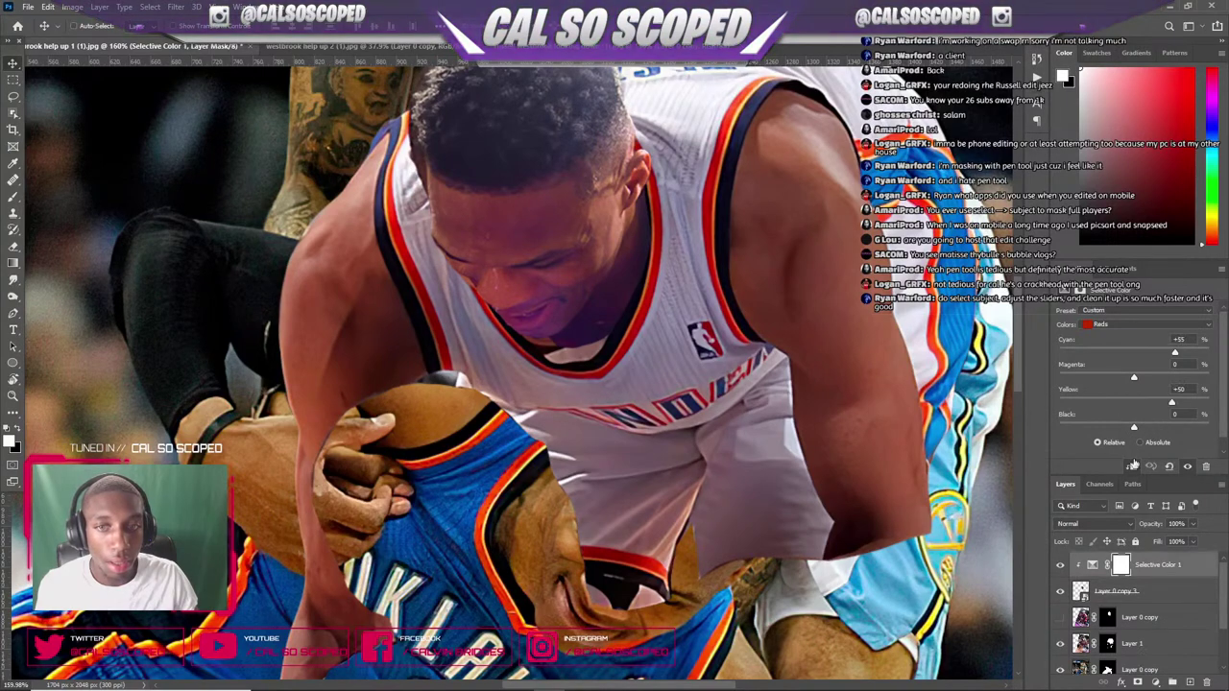
- Add a second Selective Color adjustment clipped to the head layer, set the Reds' magenta to +100% and invert its mask to black
click(1111, 592)
click(1155, 682)
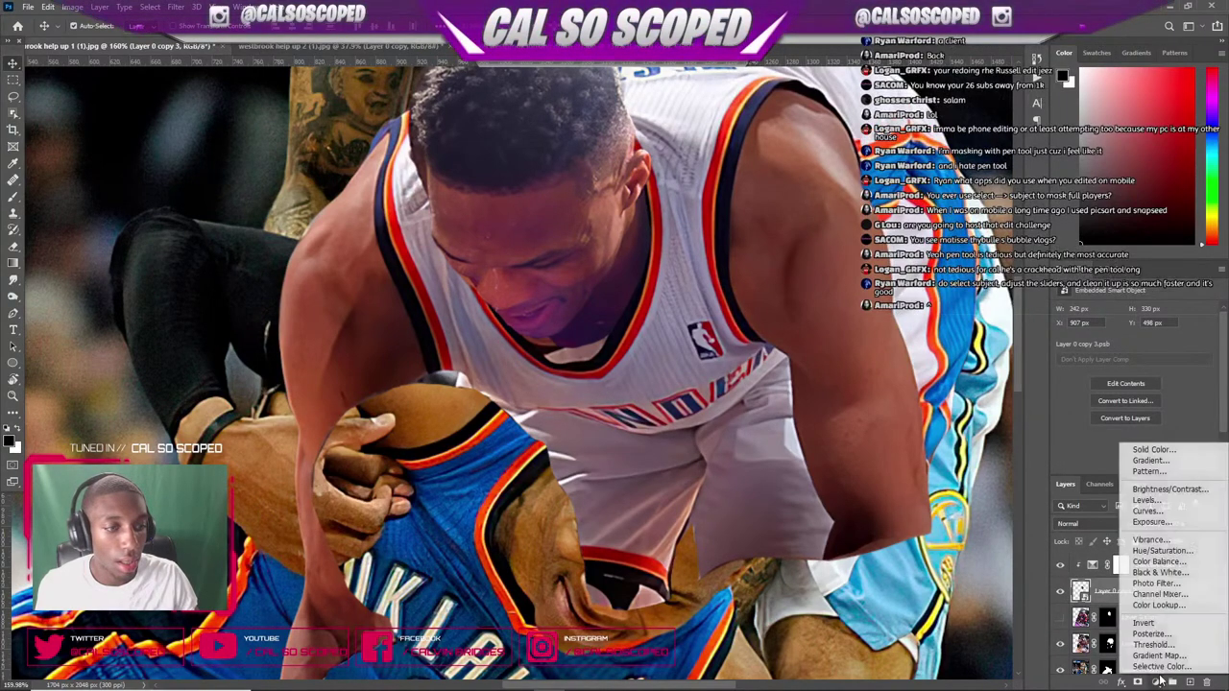
click(1152, 665)
drag(1133, 378, 1207, 377)
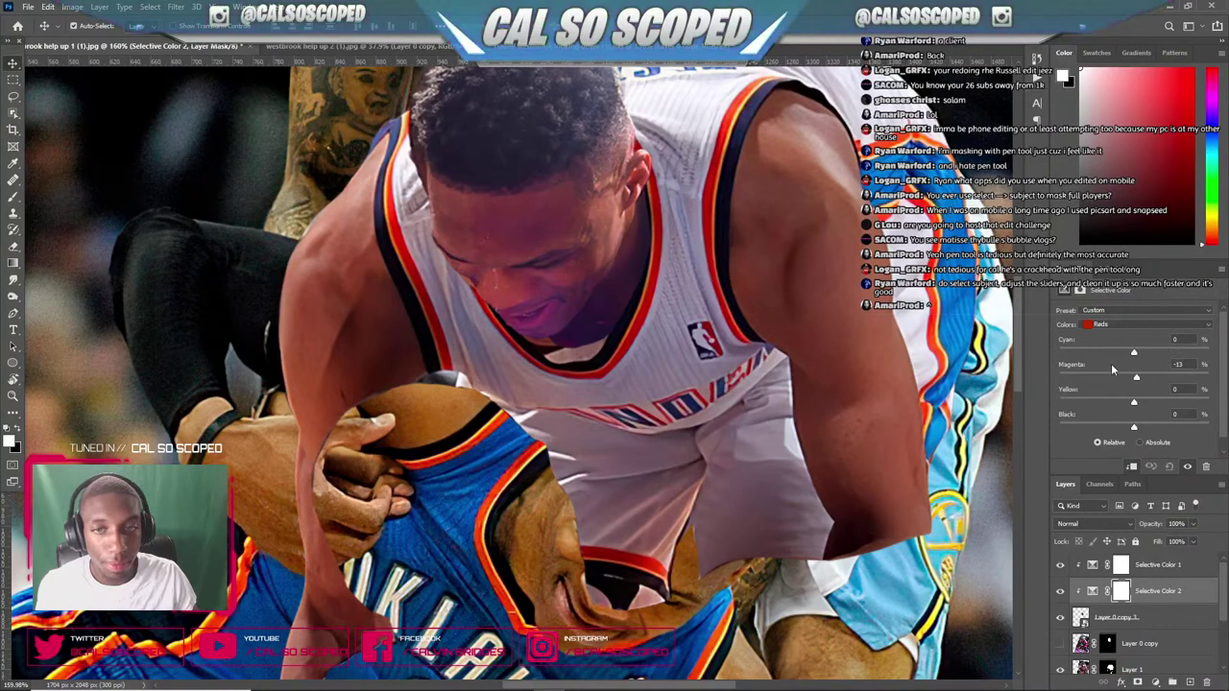
click(1115, 592)
key(ctrl+i)
key(b)
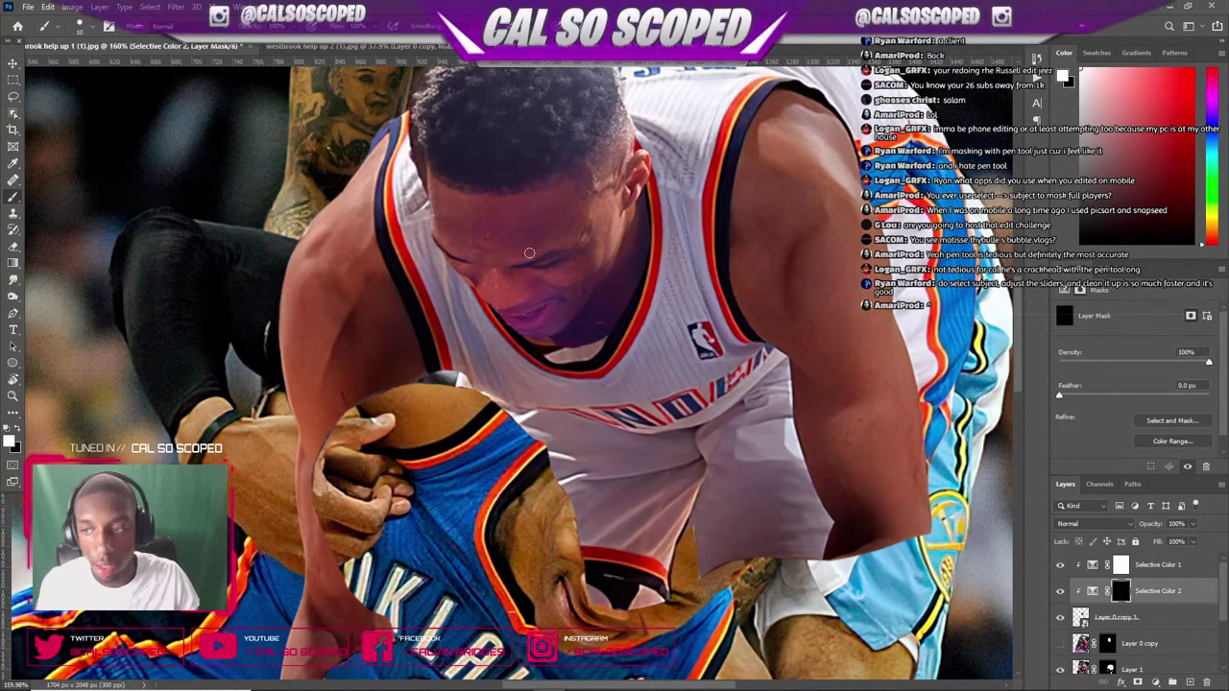
- Try brushing the magenta shift onto the face through the mask, undo the stroke and compare with the adjustment hidden
mouse_move(510, 318)
mouse_down()
mouse_move(510, 227)
mouse_move(557, 211)
mouse_move(537, 256)
mouse_move(595, 250)
mouse_up()
key(ctrl+z)
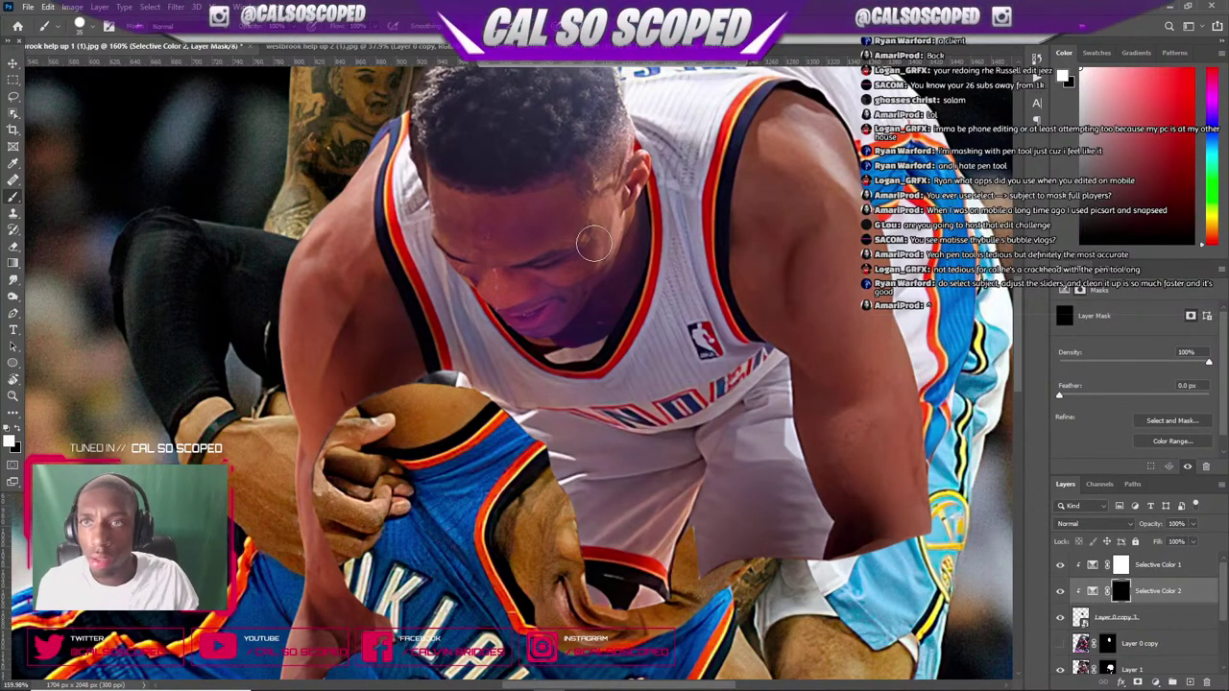
click(1062, 594)
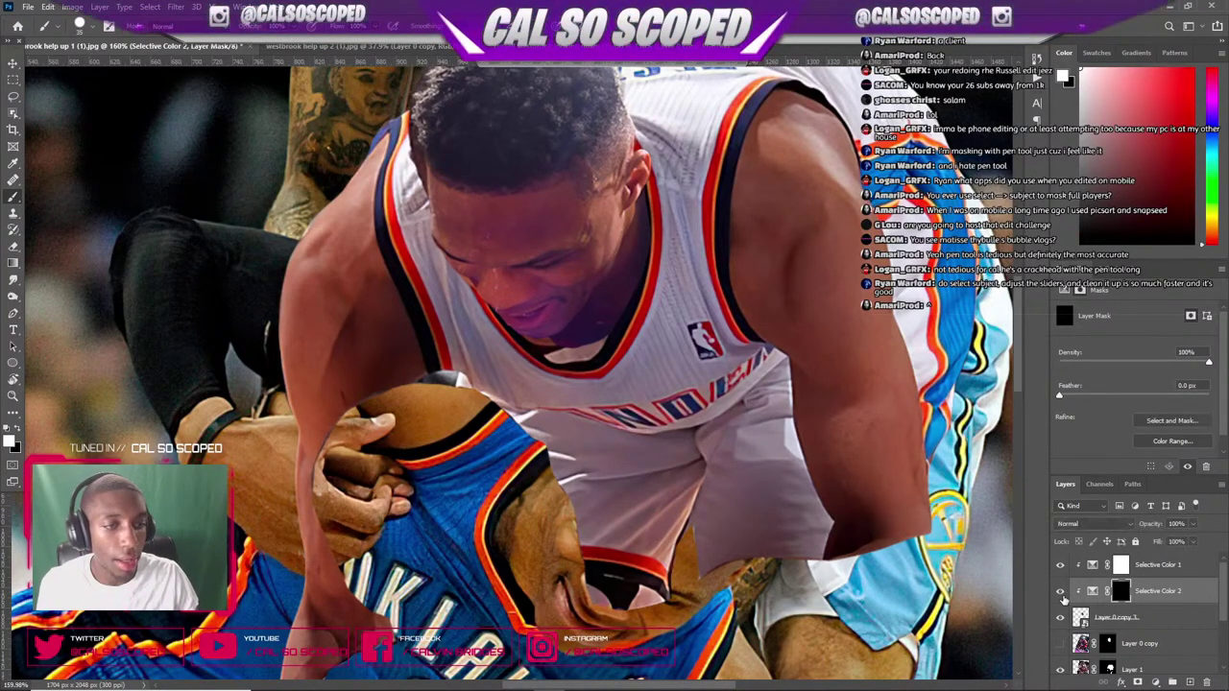
click(1062, 593)
click(1061, 593)
click(1062, 593)
click(1061, 592)
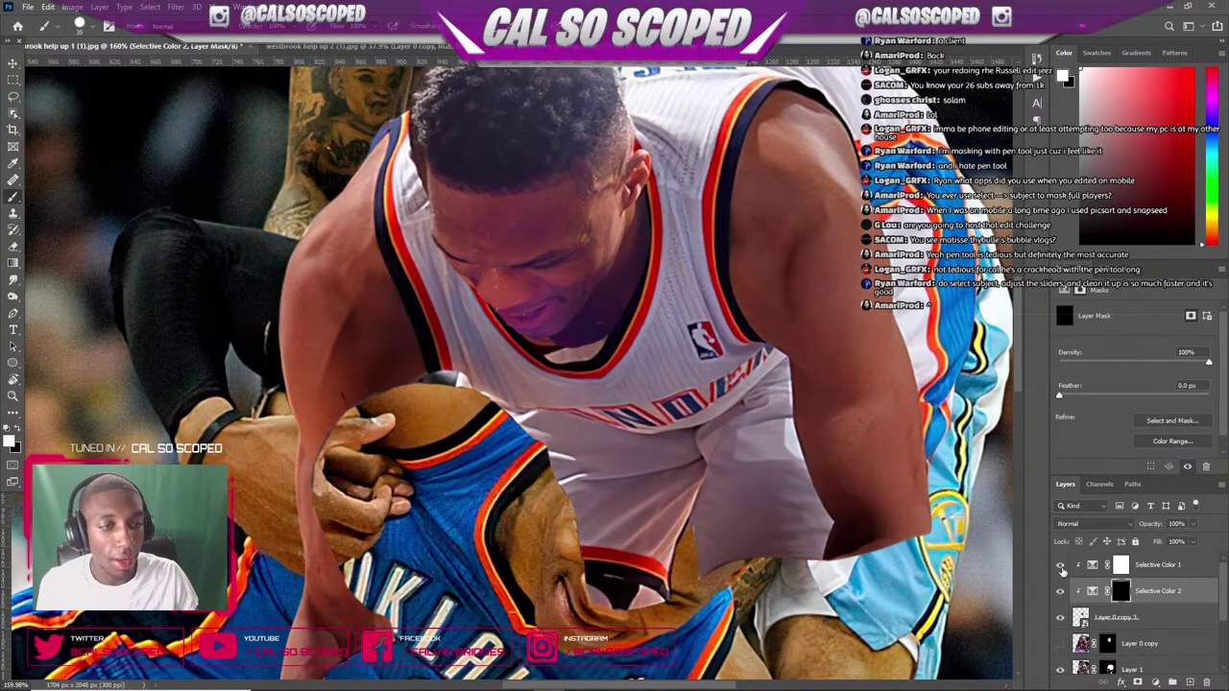
click(1061, 594)
- Show the second Selective Color adjustment again and set its Reds' yellow to -65%
click(1093, 590)
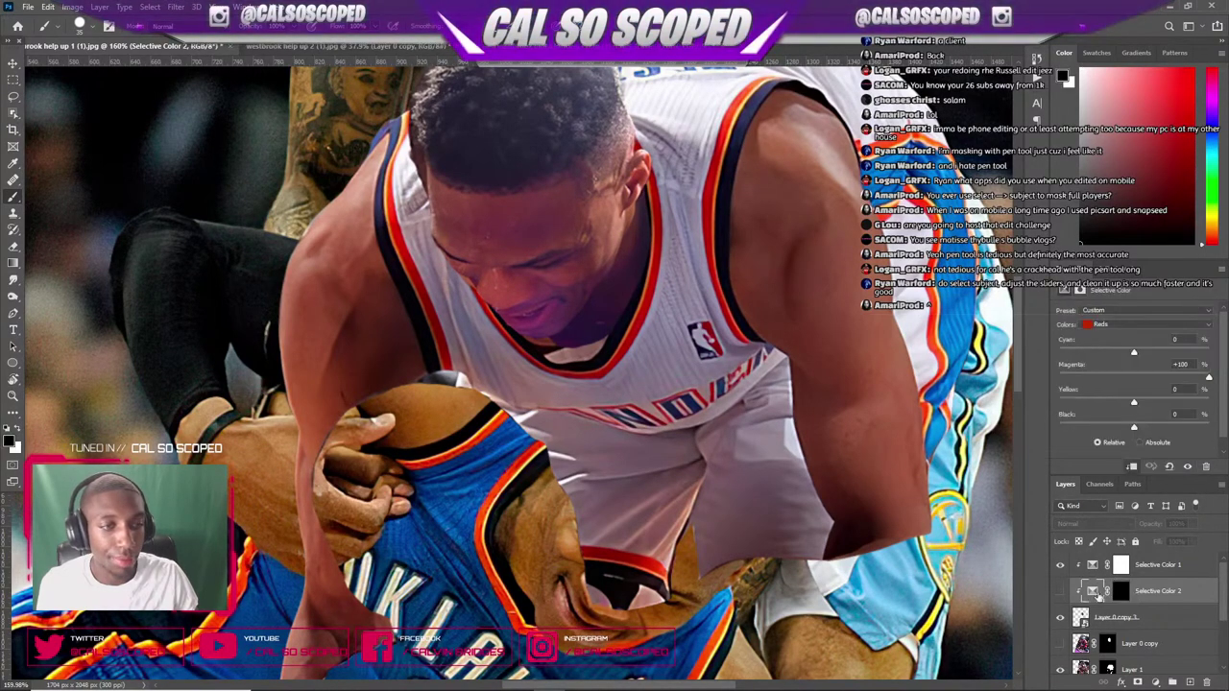
click(1061, 593)
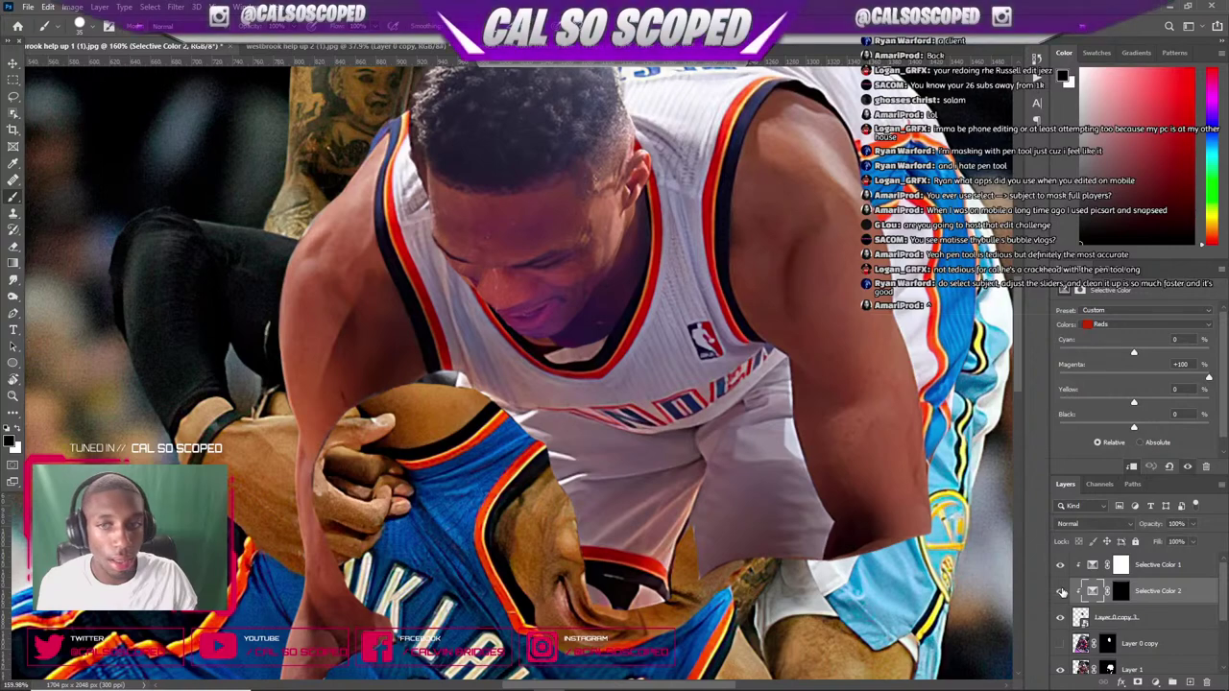
mouse_move(1078, 426)
mouse_down()
mouse_move(1179, 420)
mouse_move(1131, 413)
mouse_move(1138, 400)
mouse_move(1085, 410)
mouse_up()
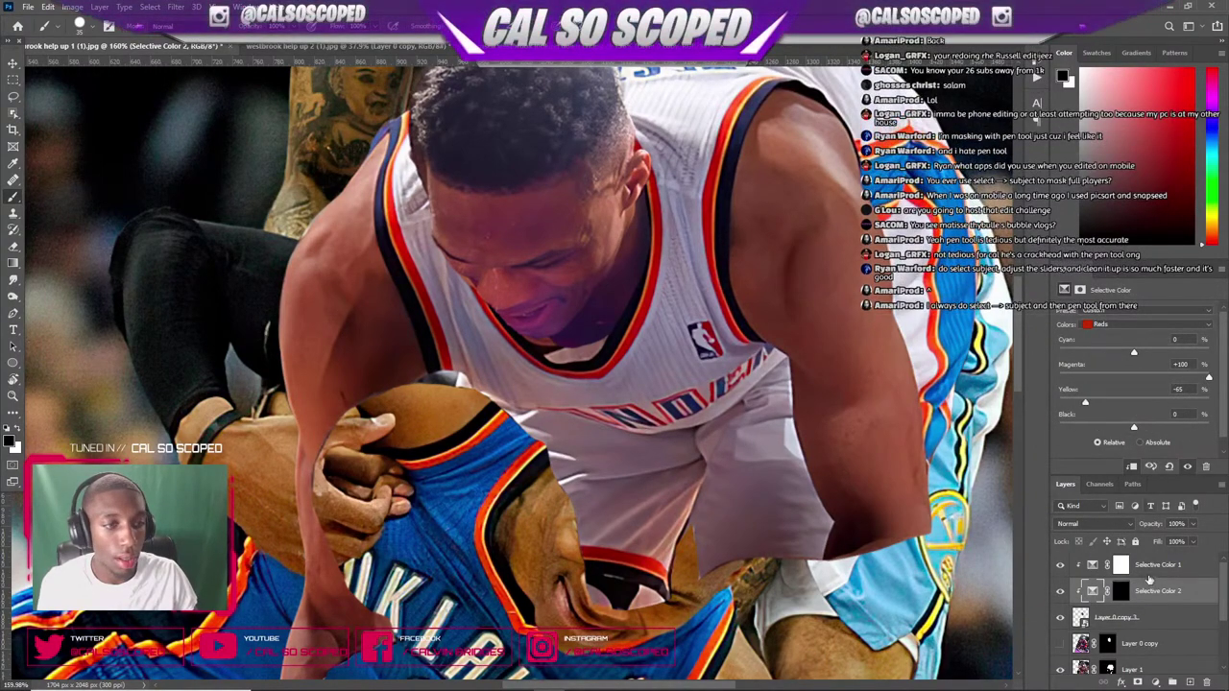
- Invert the second Selective Color adjustment's mask back to white and delete that adjustment layer
click(1121, 591)
key(ctrl+i)
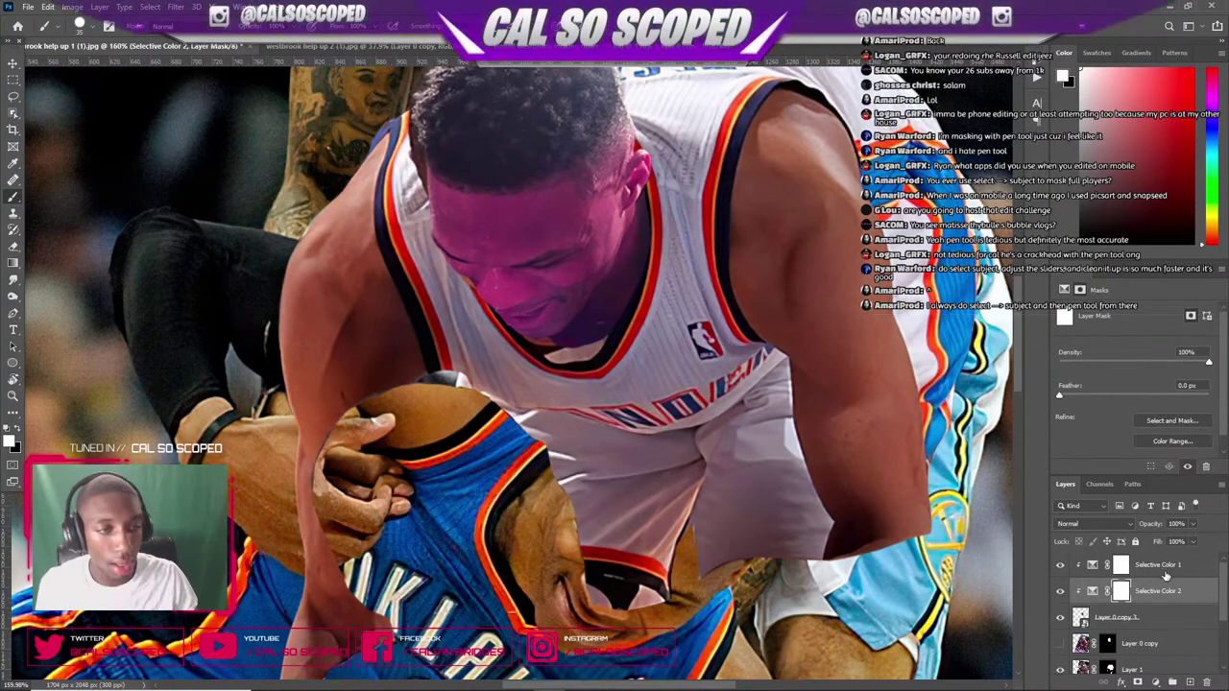
key(Delete)
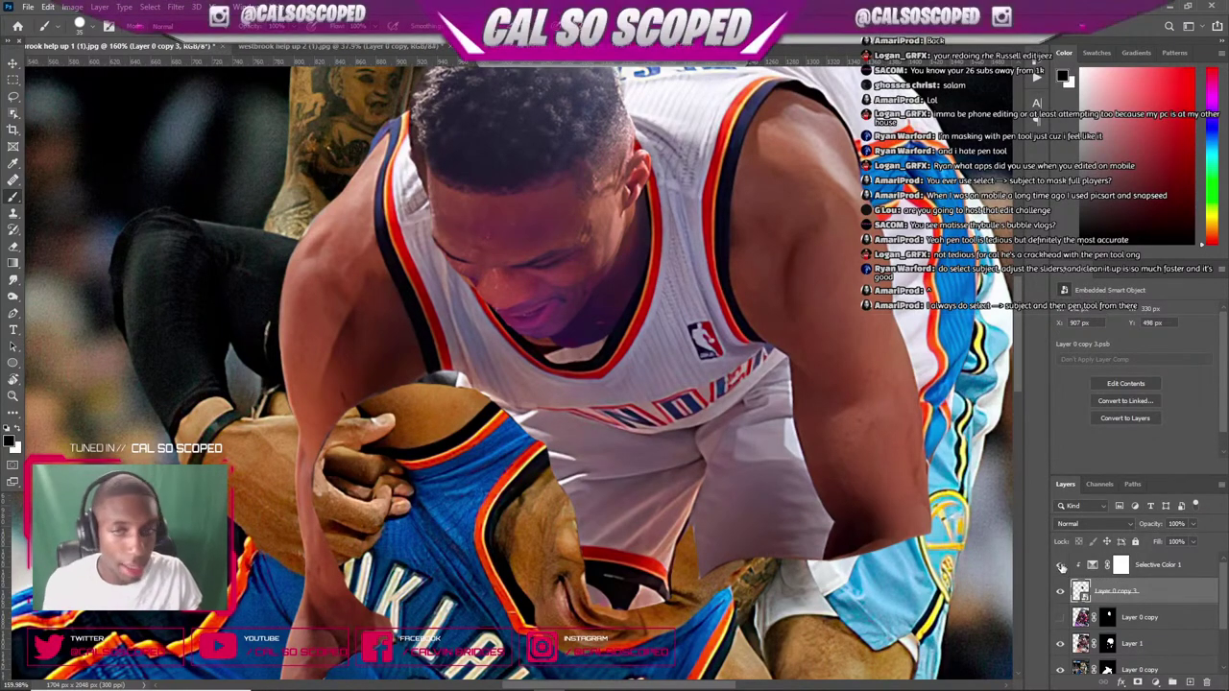
- Examine how the recoloured head blends with the white-jersey body close up and across the full composition
scroll(541, 326, down, 5)
scroll(566, 288, up, 3)
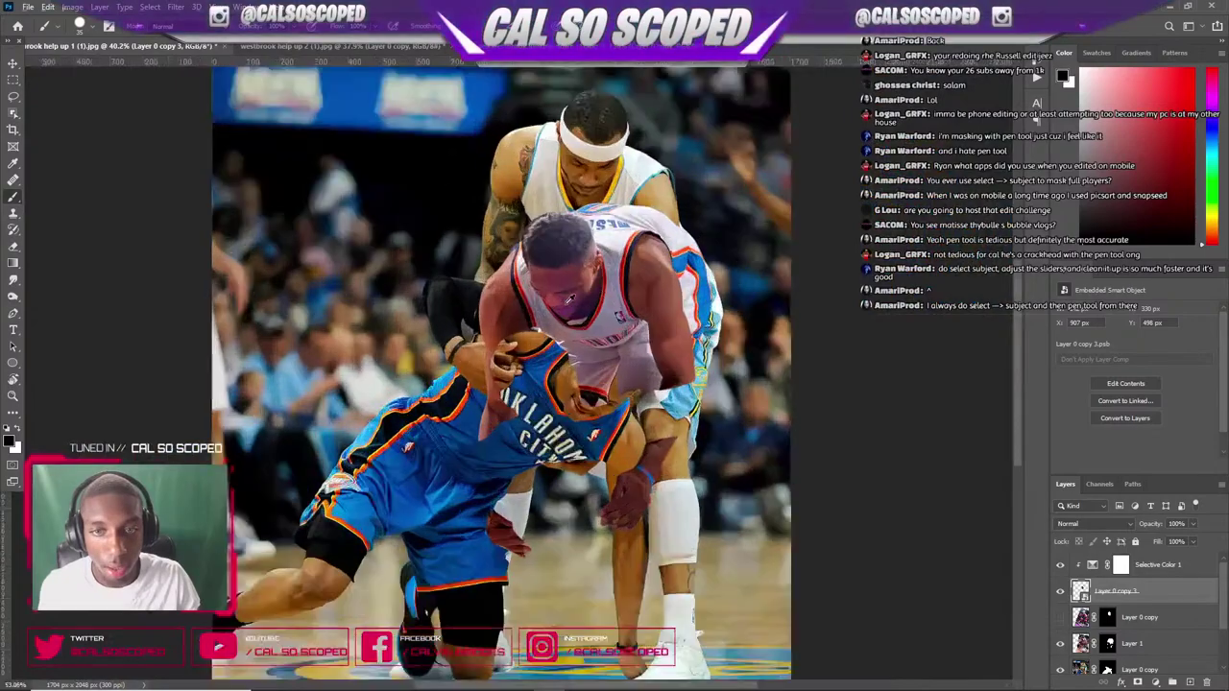
scroll(651, 367, down, 3)
key(v)
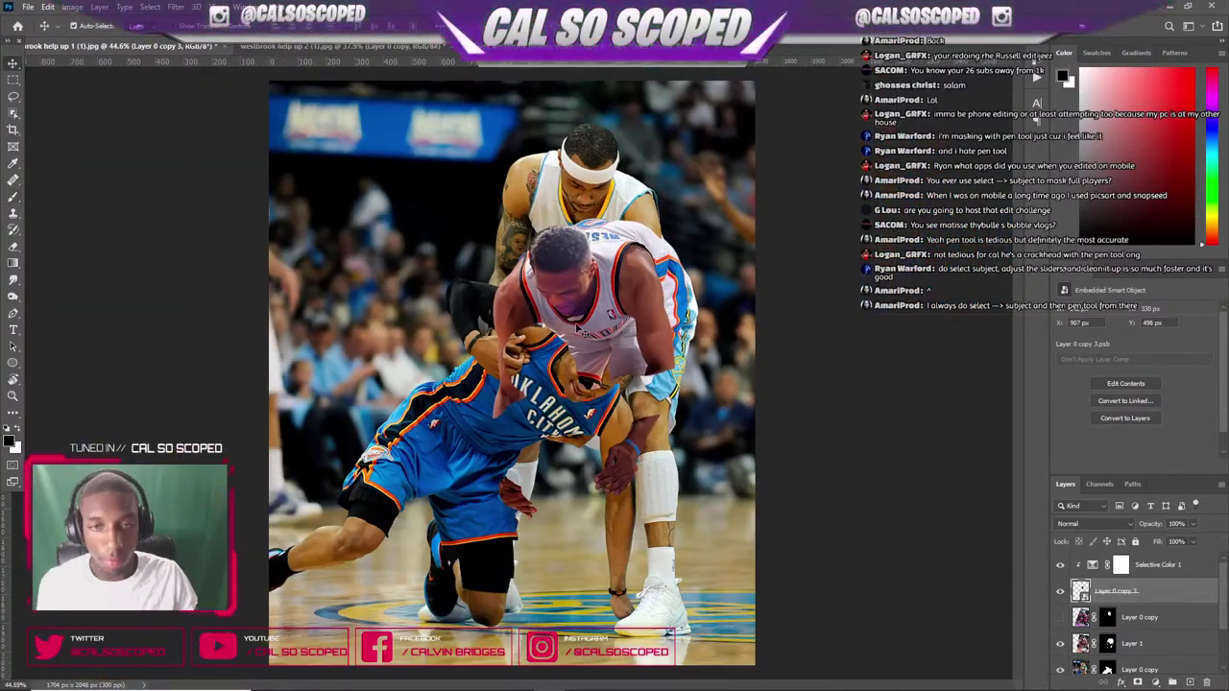
scroll(592, 321, down, 3)
scroll(567, 293, up, 3)
scroll(570, 292, up, 2)
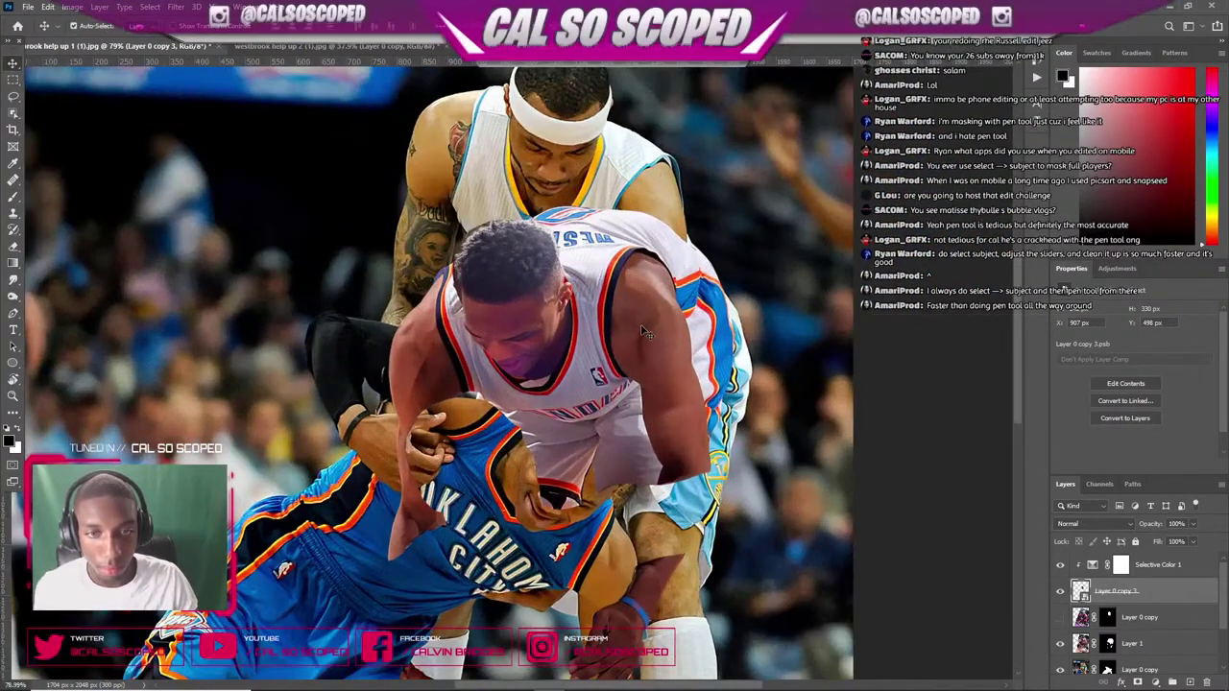
scroll(570, 293, down, 1)
- Preview the open Getty Images browser windows and switch to the Denver Nuggets vs Houston Rockets ball-steal photo
mouse_move(580, 678)
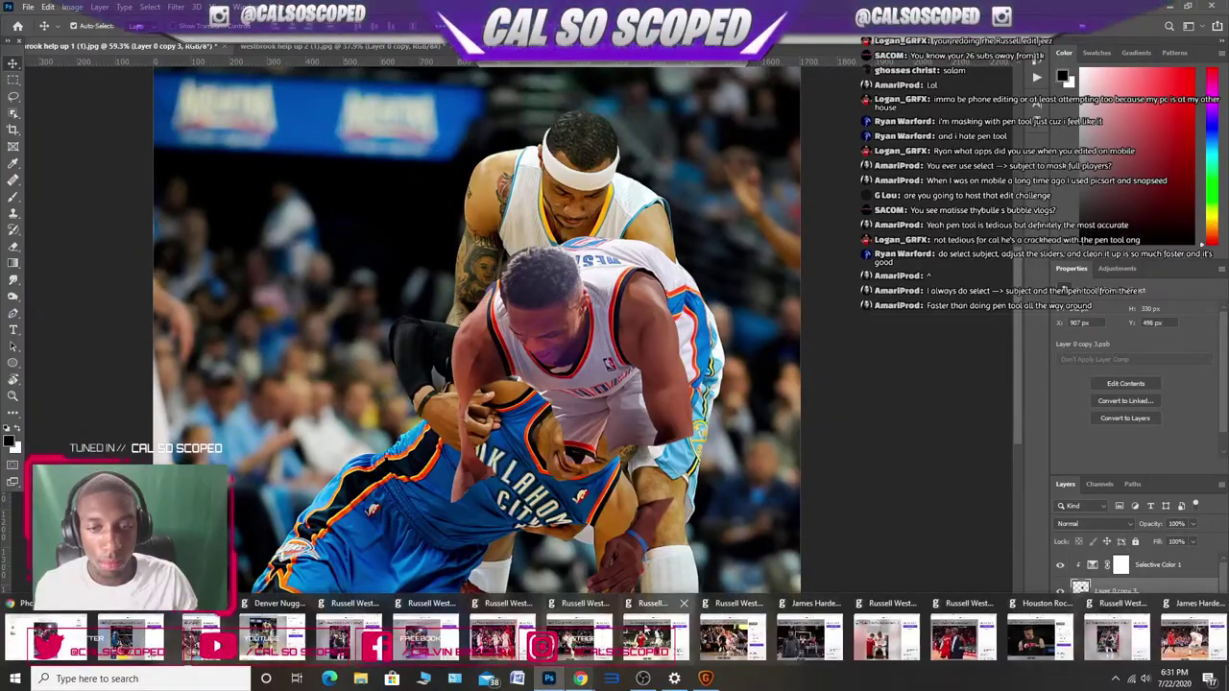
mouse_move(859, 636)
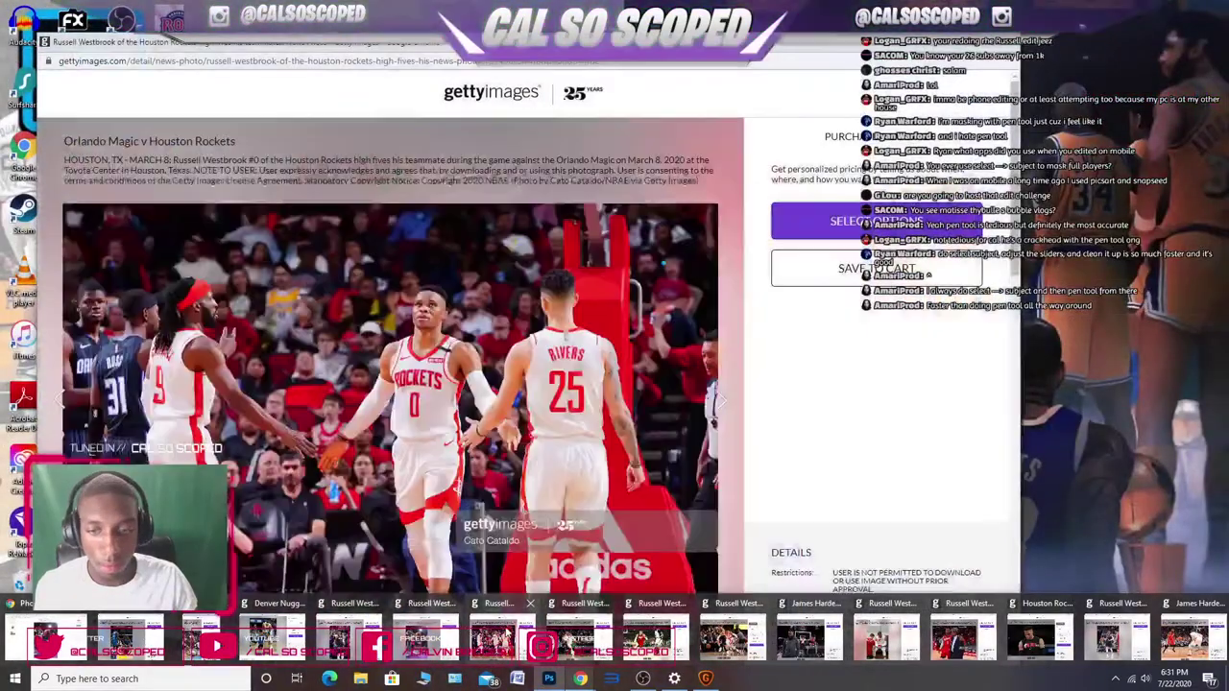
mouse_move(576, 639)
mouse_move(662, 637)
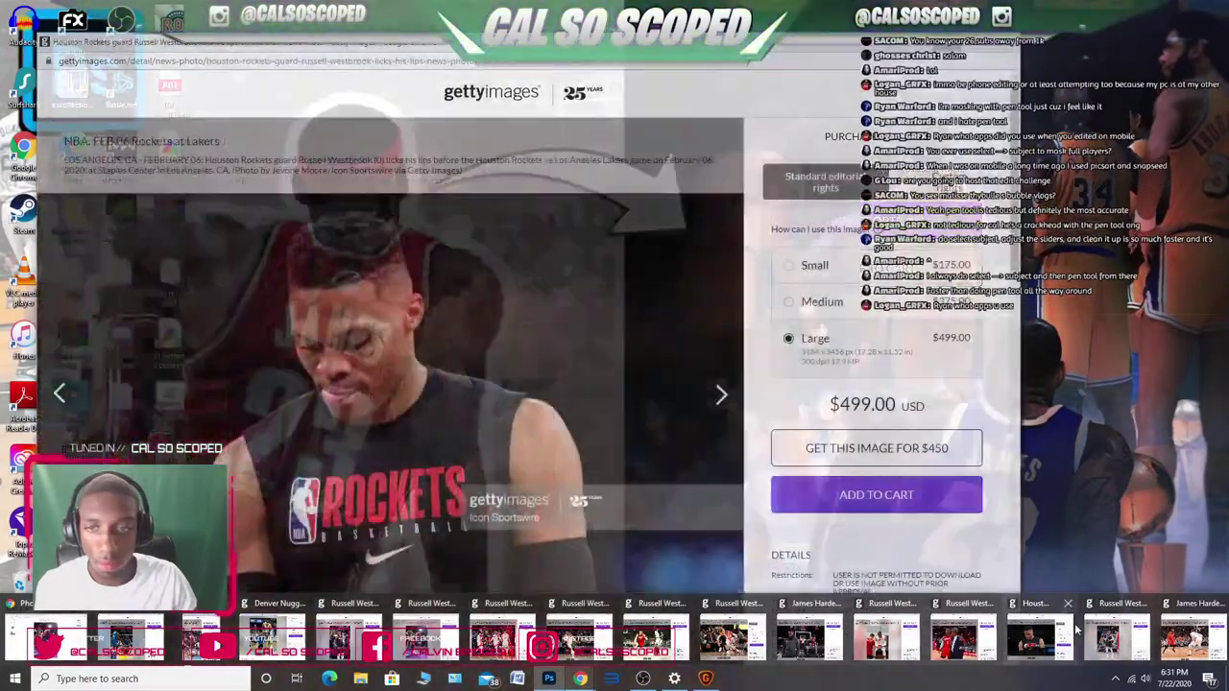
mouse_move(1117, 628)
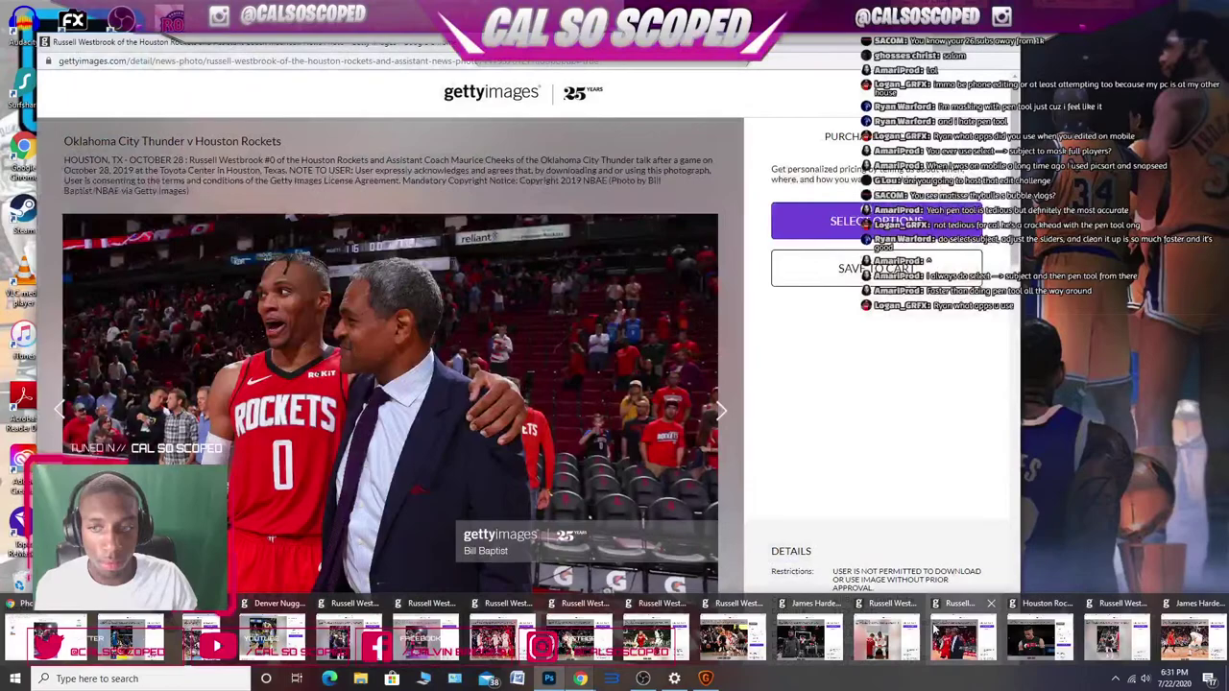
mouse_move(905, 629)
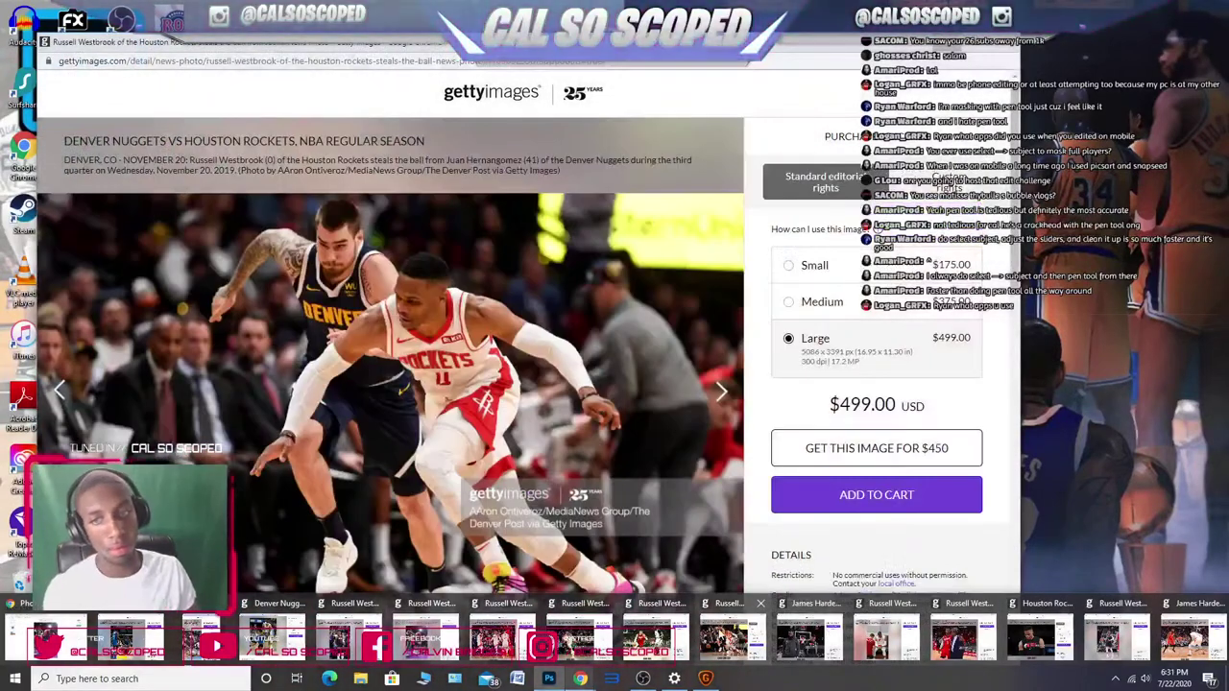
click(718, 627)
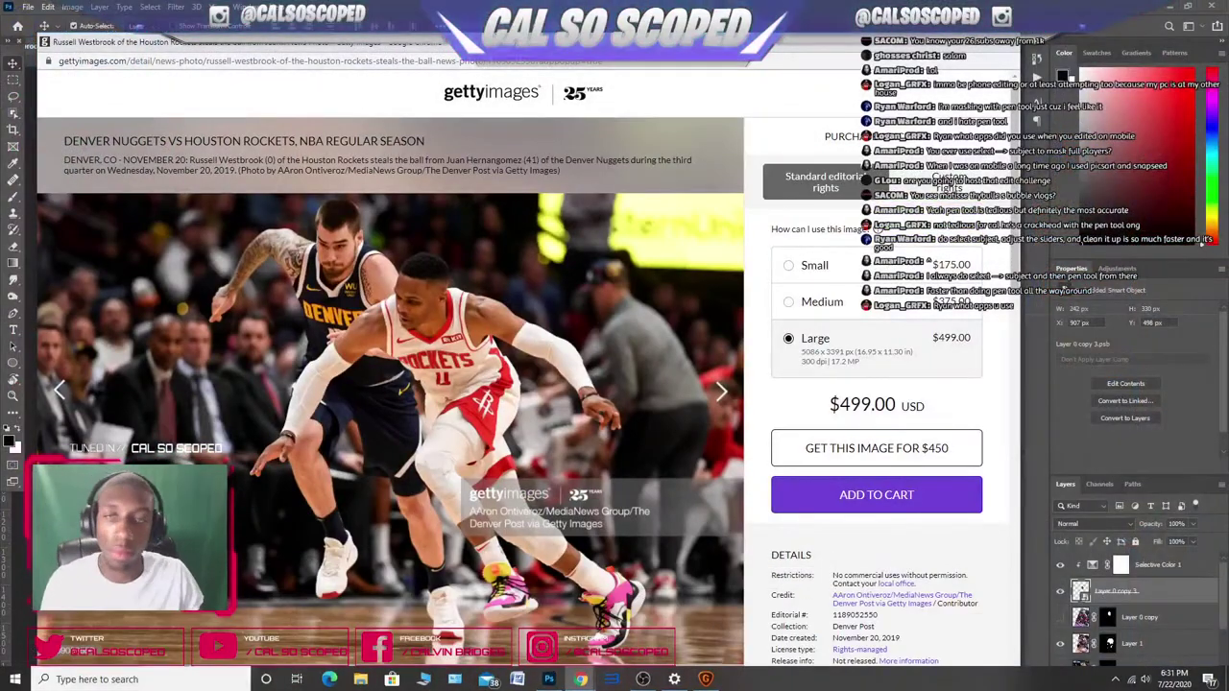
- Copy the web address of the ball-steal photo page and minimise its browser window
drag(520, 46, 603, 62)
right_click(300, 82)
click(337, 127)
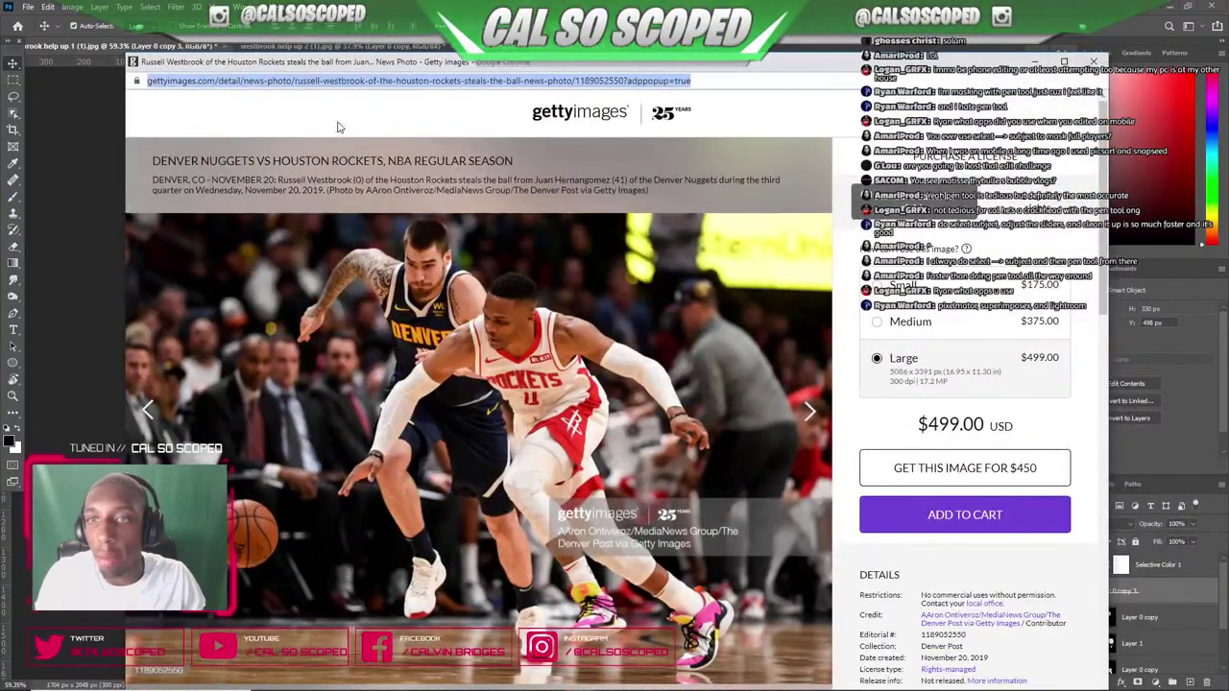
click(1034, 61)
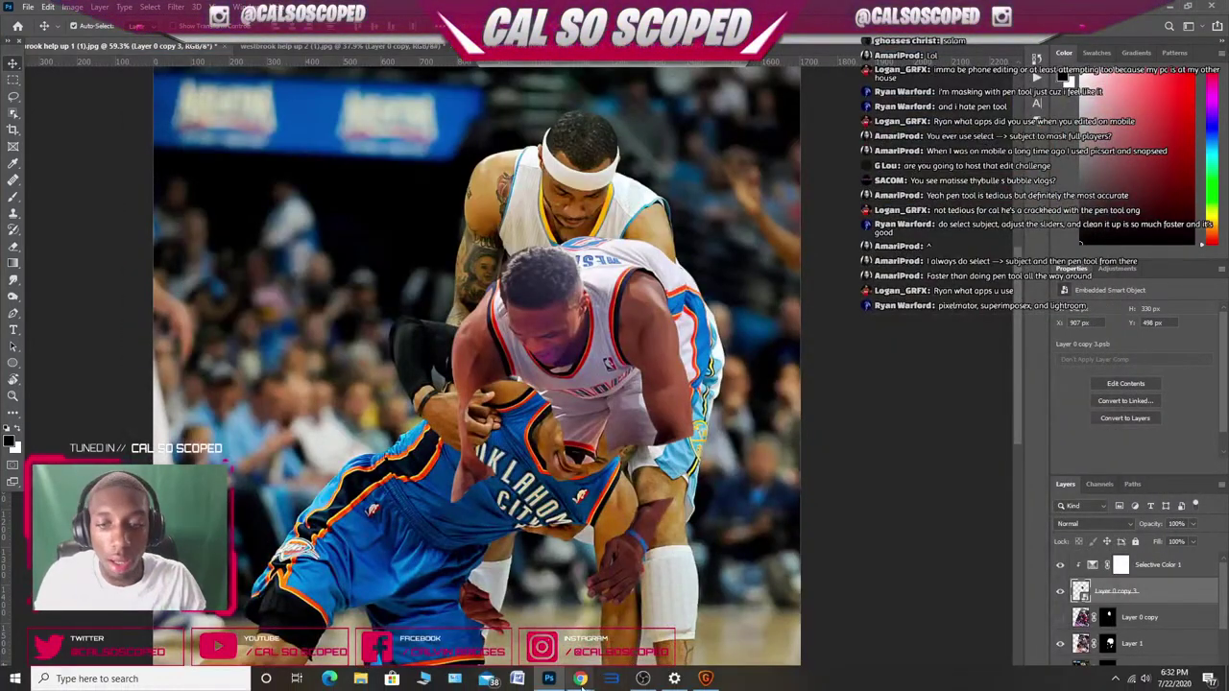
- Switch to the Chrome window with downloader.la and go back from the shoe-tying photo's result page to the site's home page
click(48, 635)
scroll(636, 499, down, 6)
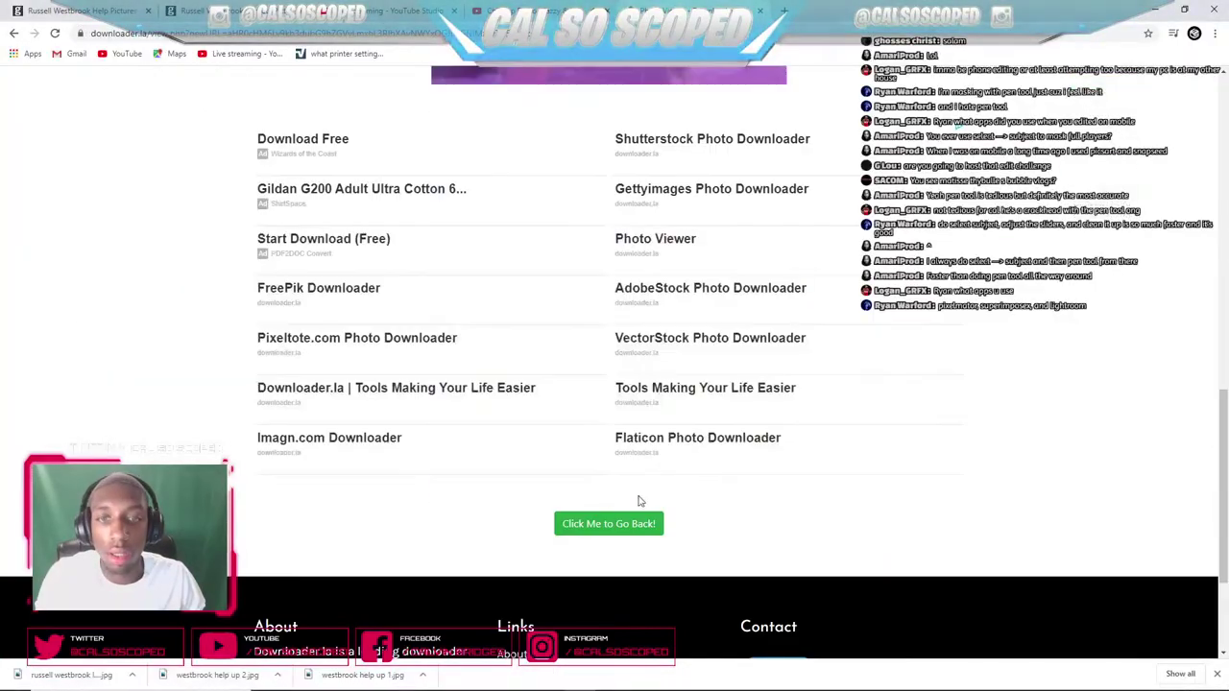
scroll(578, 424, up, 3)
scroll(577, 425, up, 3)
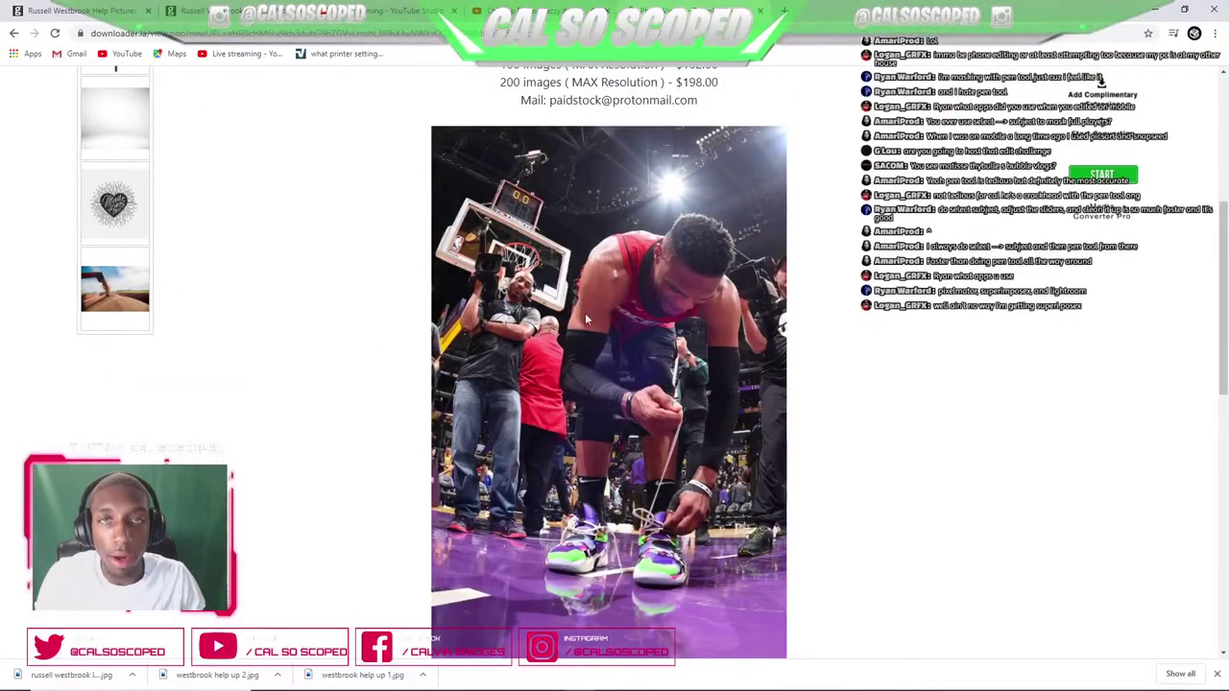
scroll(581, 283, down, 3)
scroll(498, 172, up, 2)
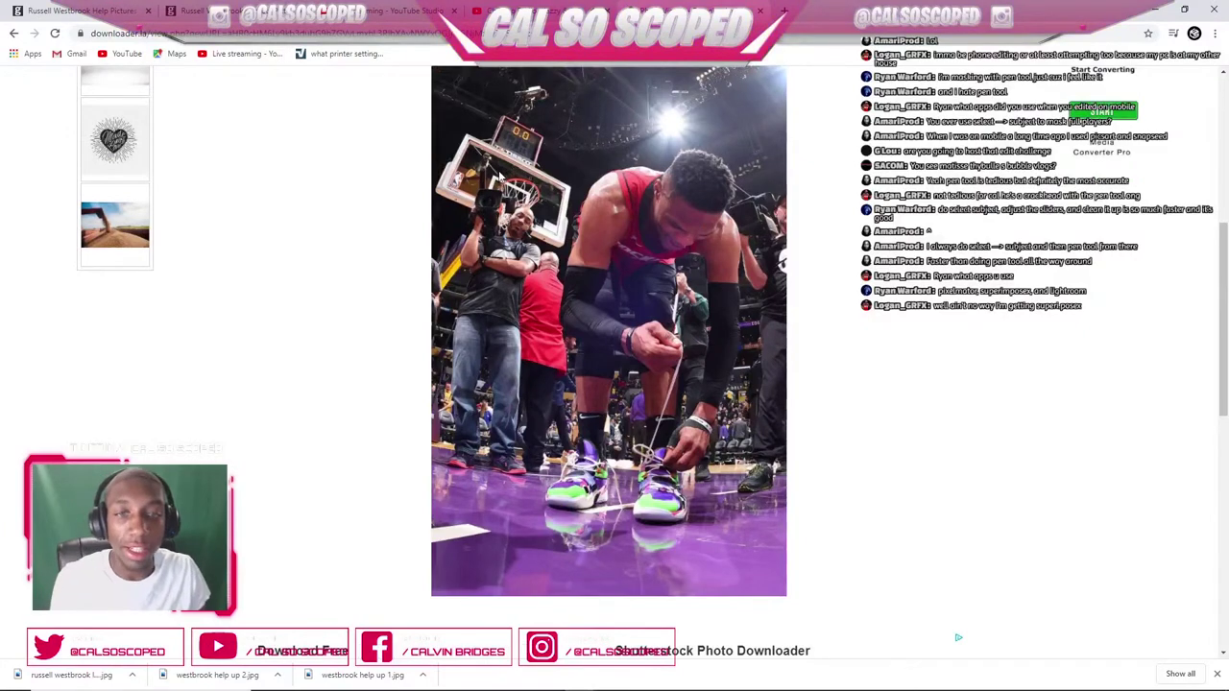
scroll(608, 618, down, 8)
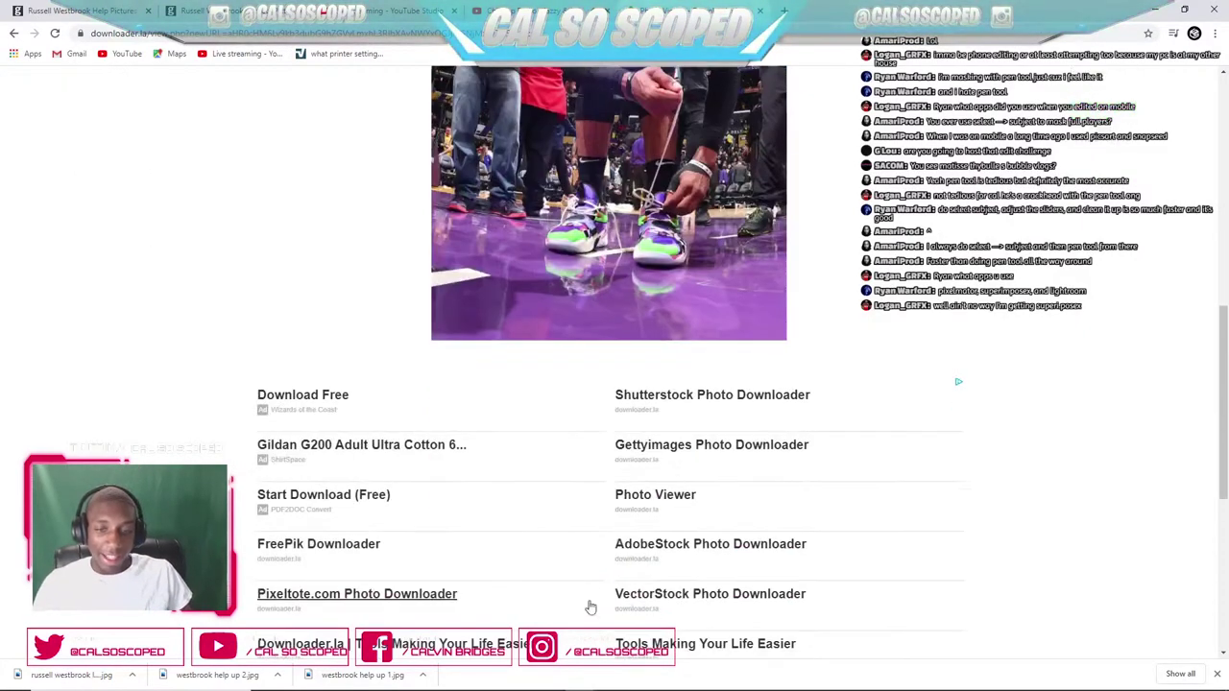
click(582, 389)
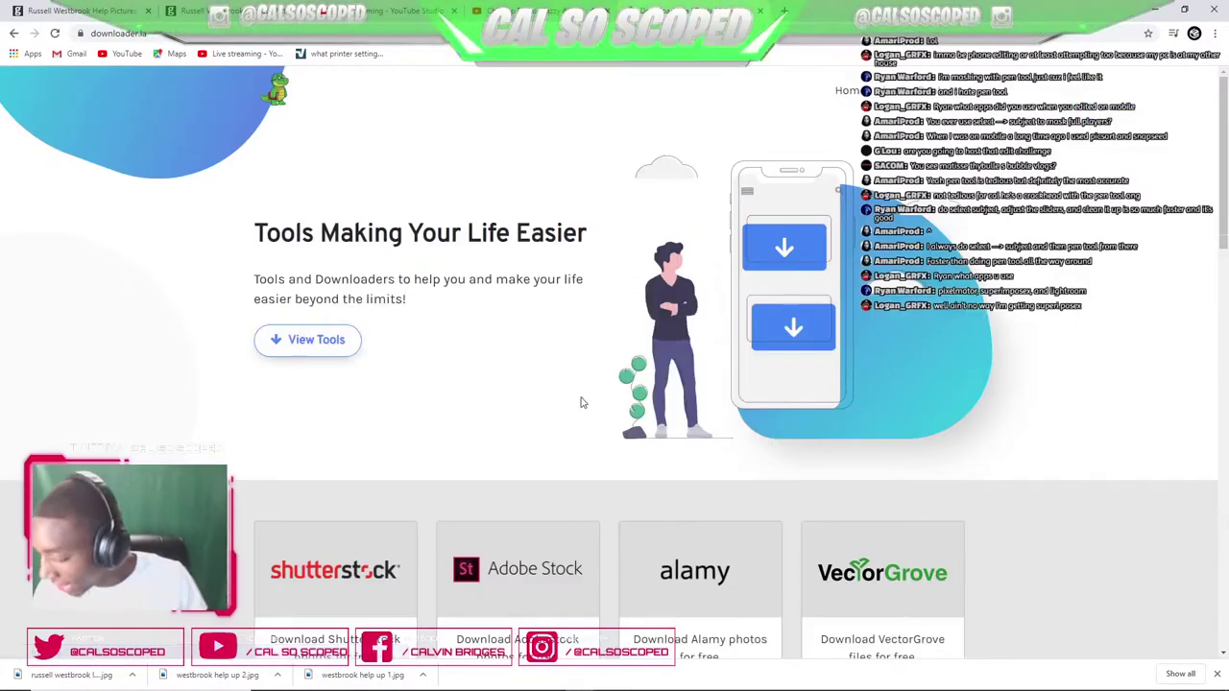
- Open the GettyImages downloader and generate a download link from the copied ball-steal photo address
scroll(526, 501, down, 3)
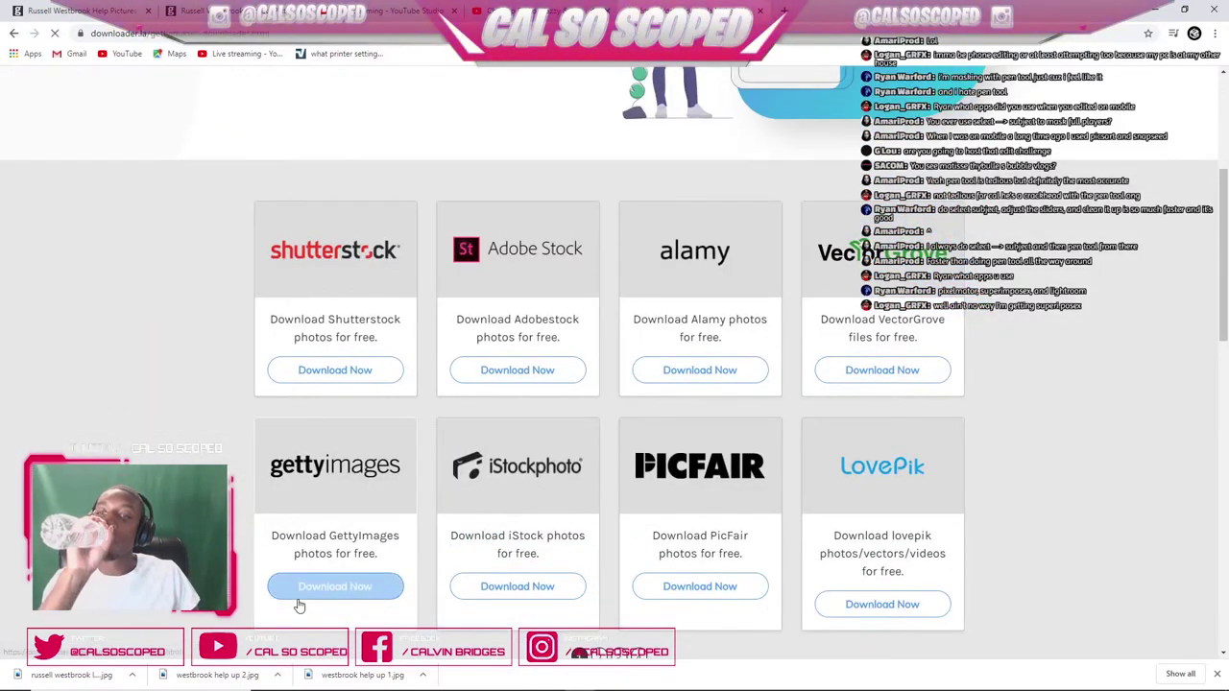
click(326, 588)
click(422, 513)
right_click(422, 513)
click(449, 406)
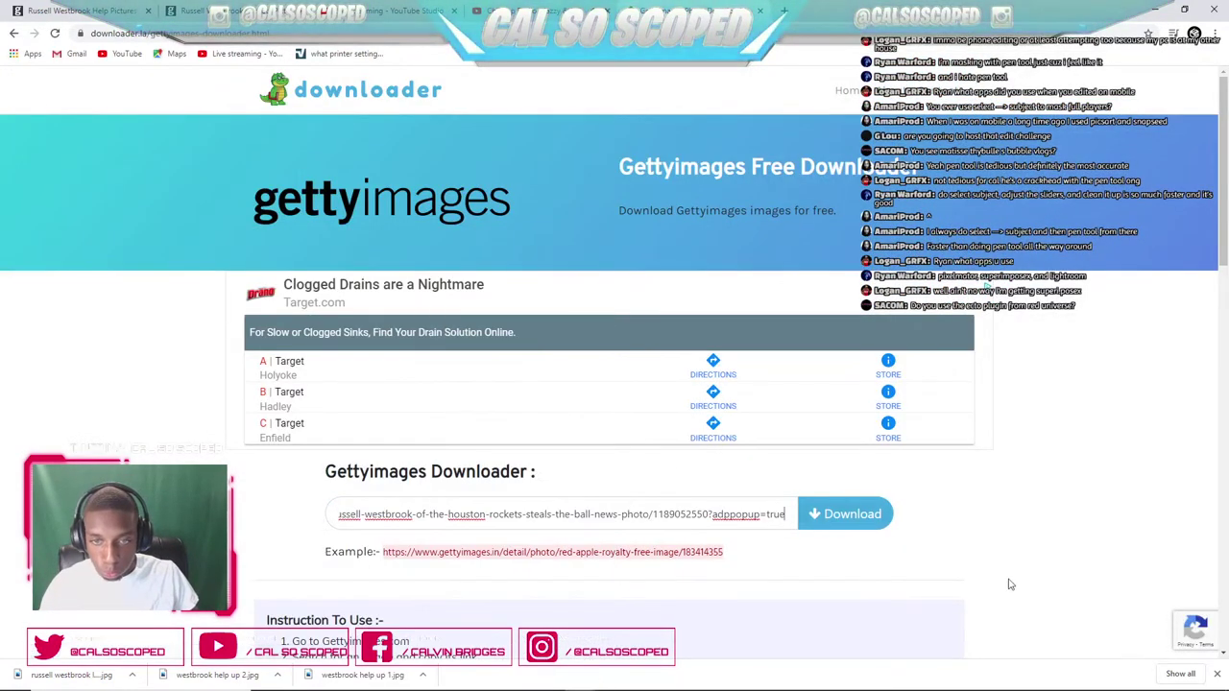
click(854, 518)
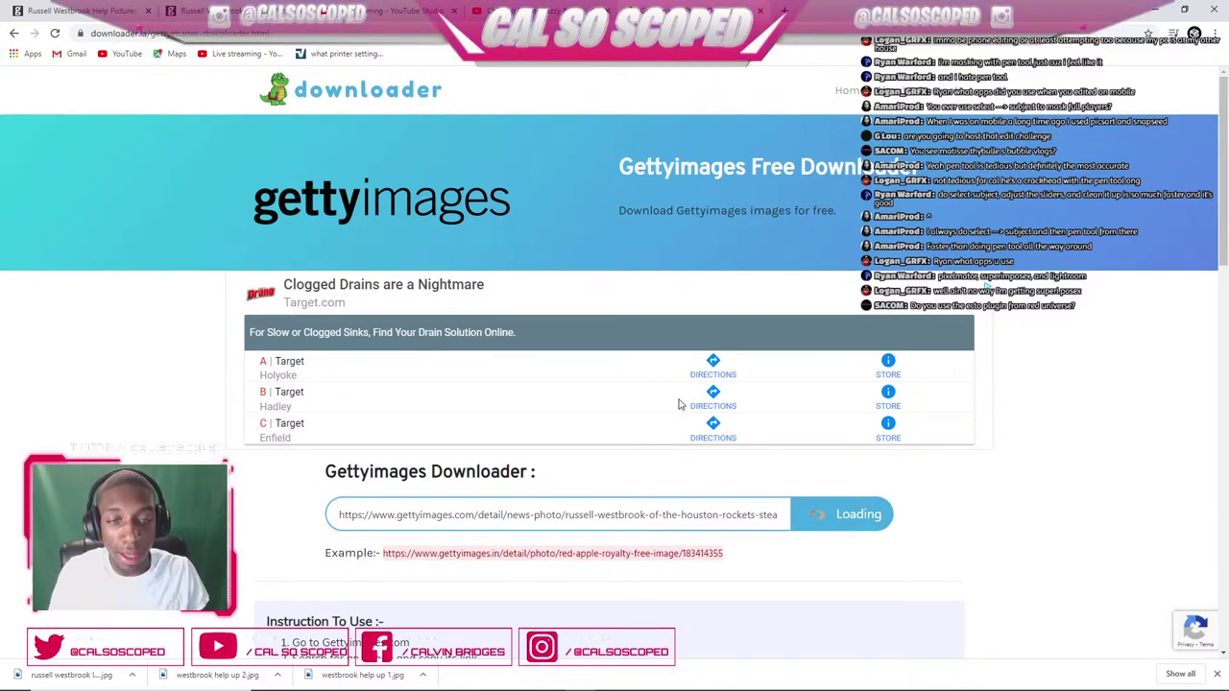
scroll(681, 400, down, 4)
scroll(649, 429, down, 4)
scroll(432, 240, up, 5)
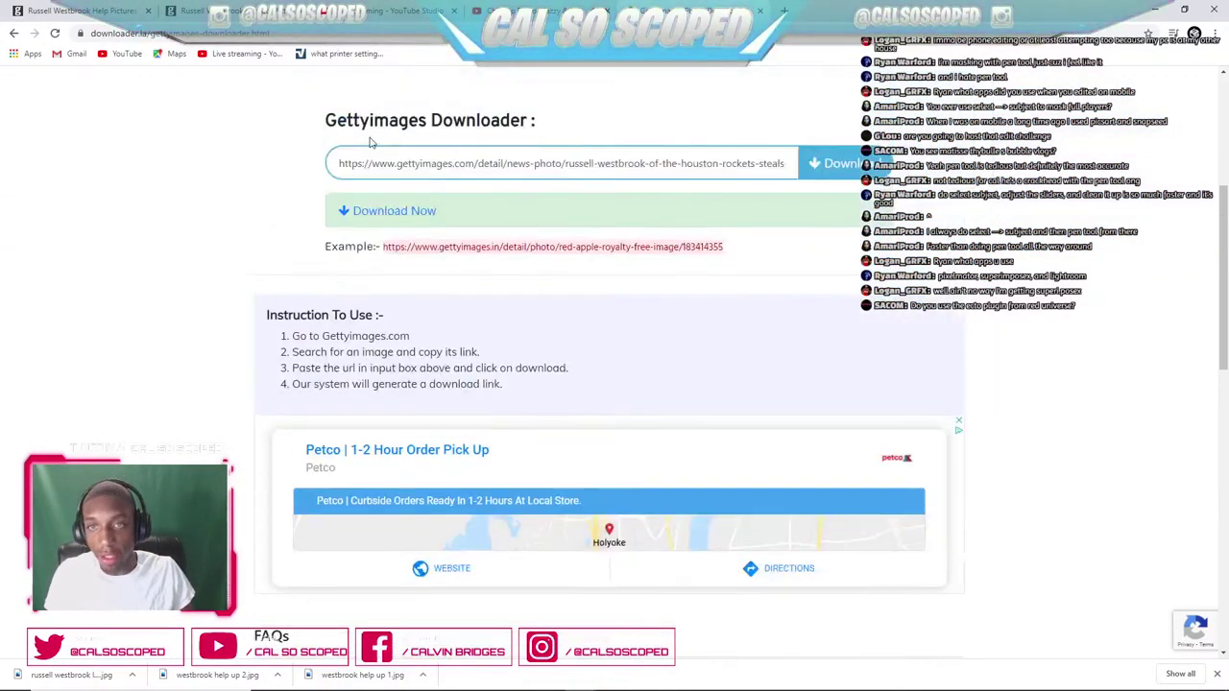
- Open the generated download of the ball-steal photo and save the image in base photos as "russell westbrook chase ball"
click(379, 305)
right_click(641, 263)
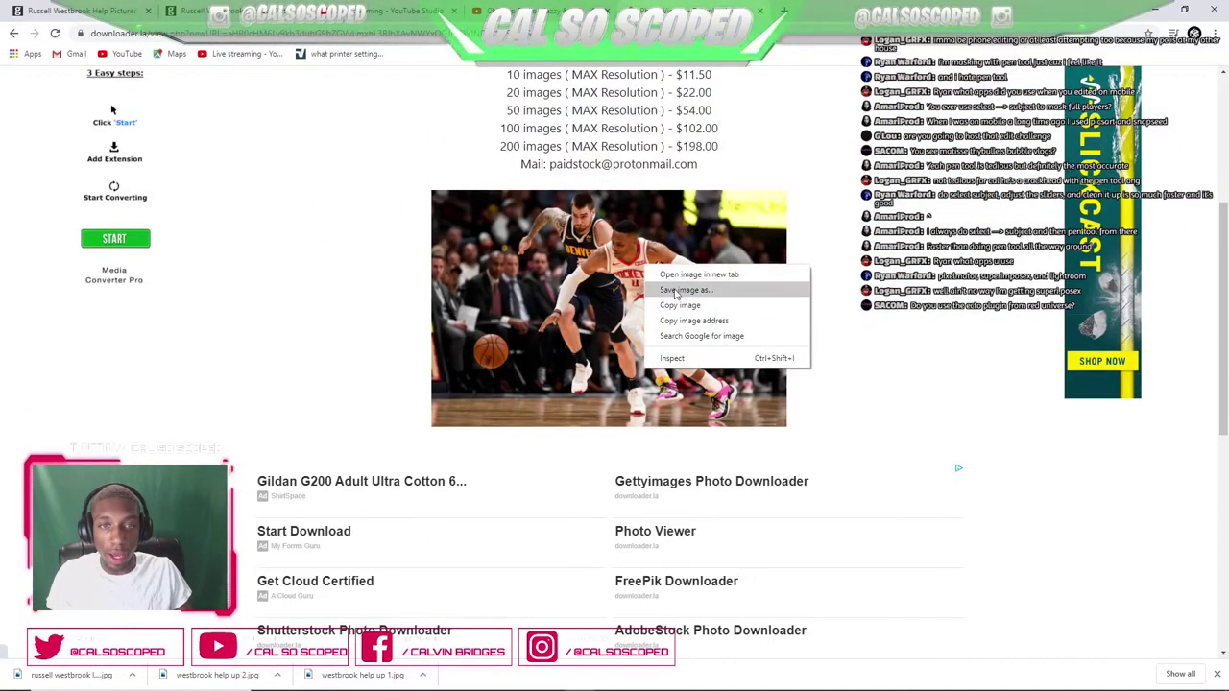
click(677, 291)
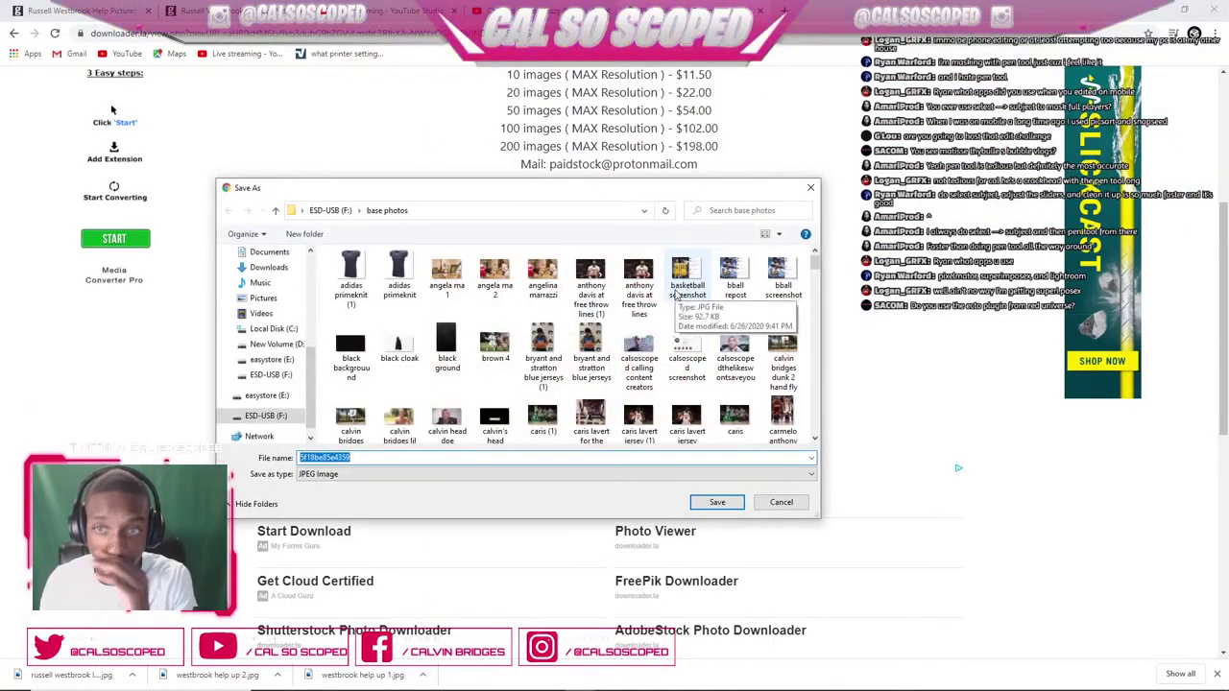
text(russ)
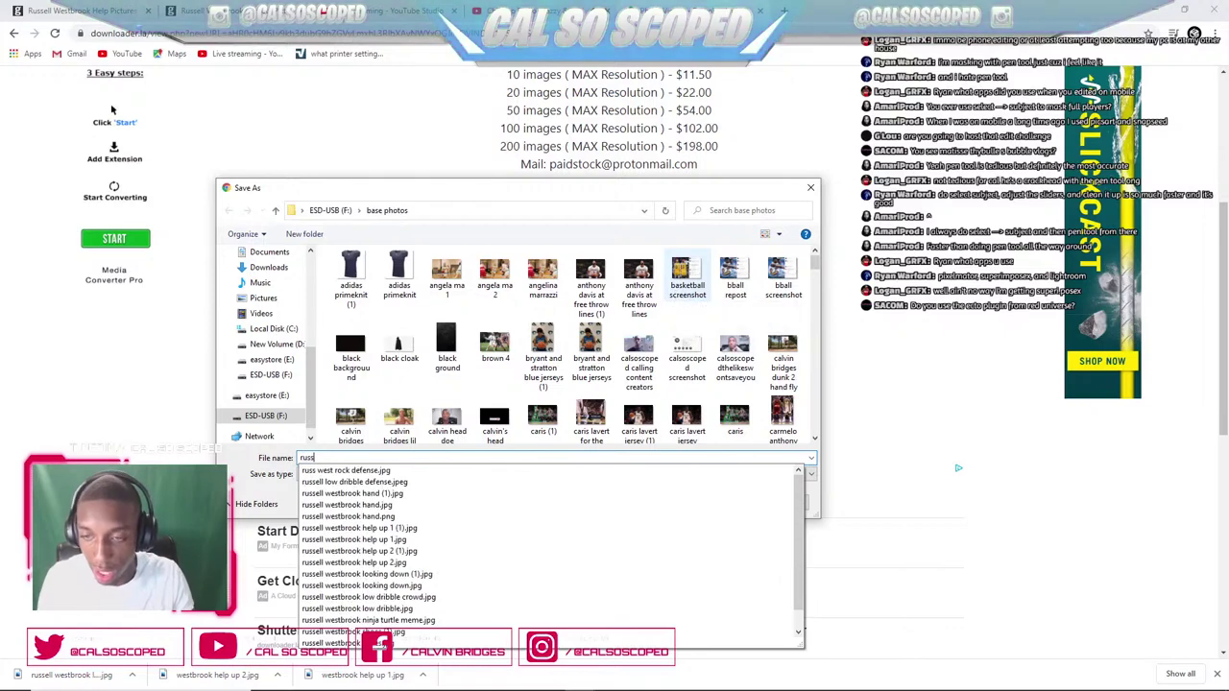
text(ell westbroo)
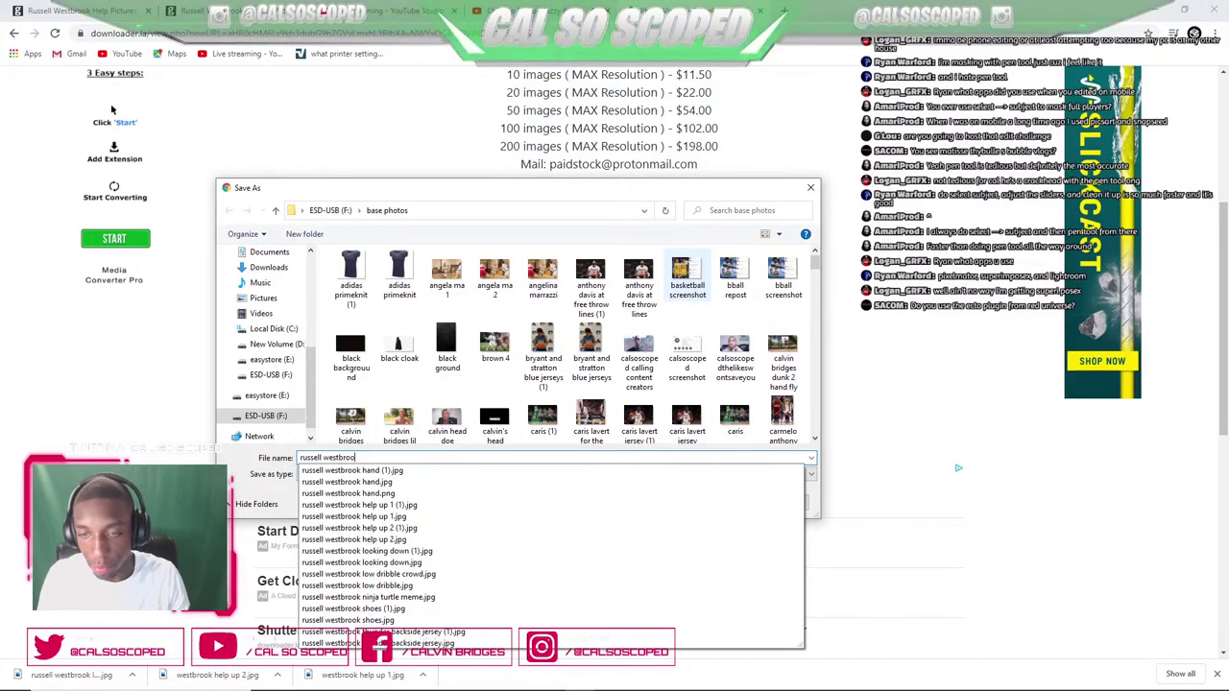
text(k chase )
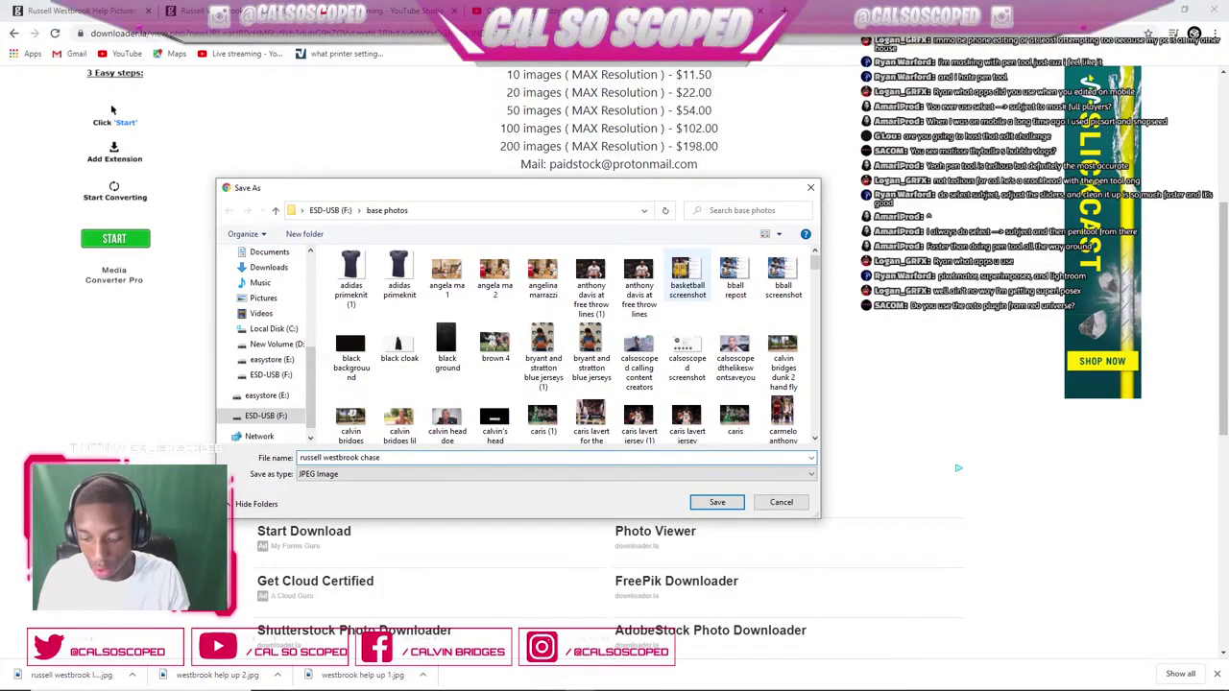
text(ball)
key(Return)
scroll(351, 493, down, 3)
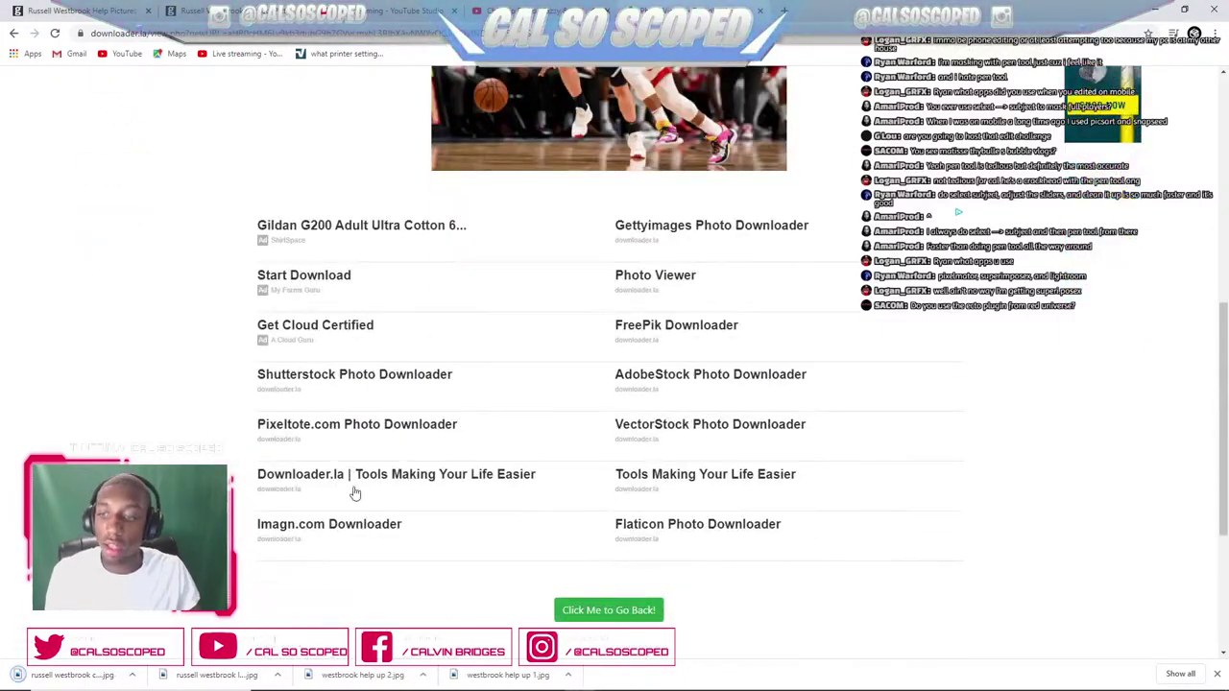
- Switch to Gigapixel AI, load russell westbrook chase ball.jpg from the base photos folder and start processing it
click(706, 679)
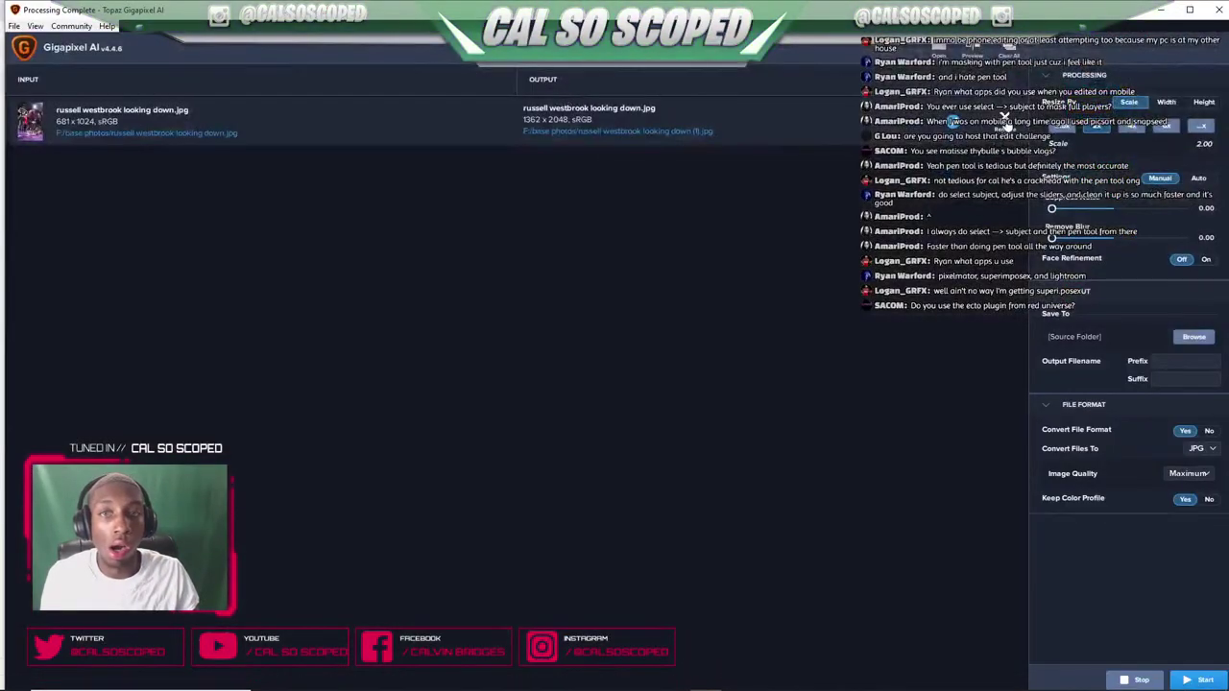
key(ctrl+o)
text(russell)
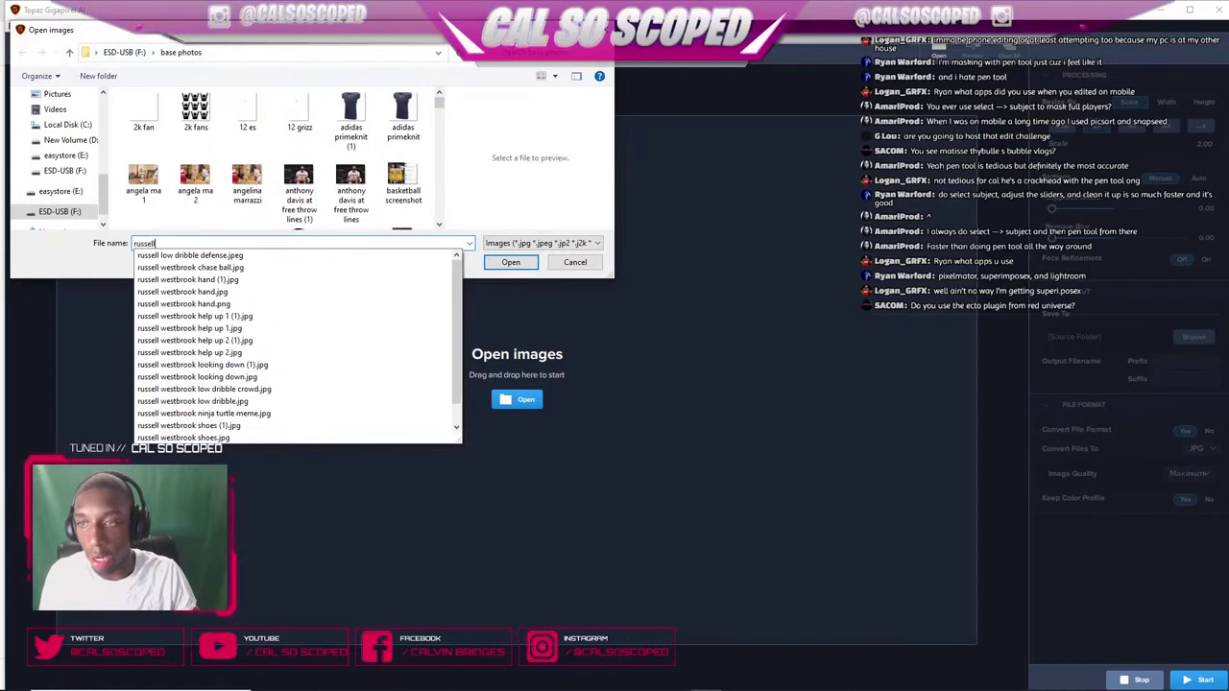
key(Down)
key(Down)
key(Return)
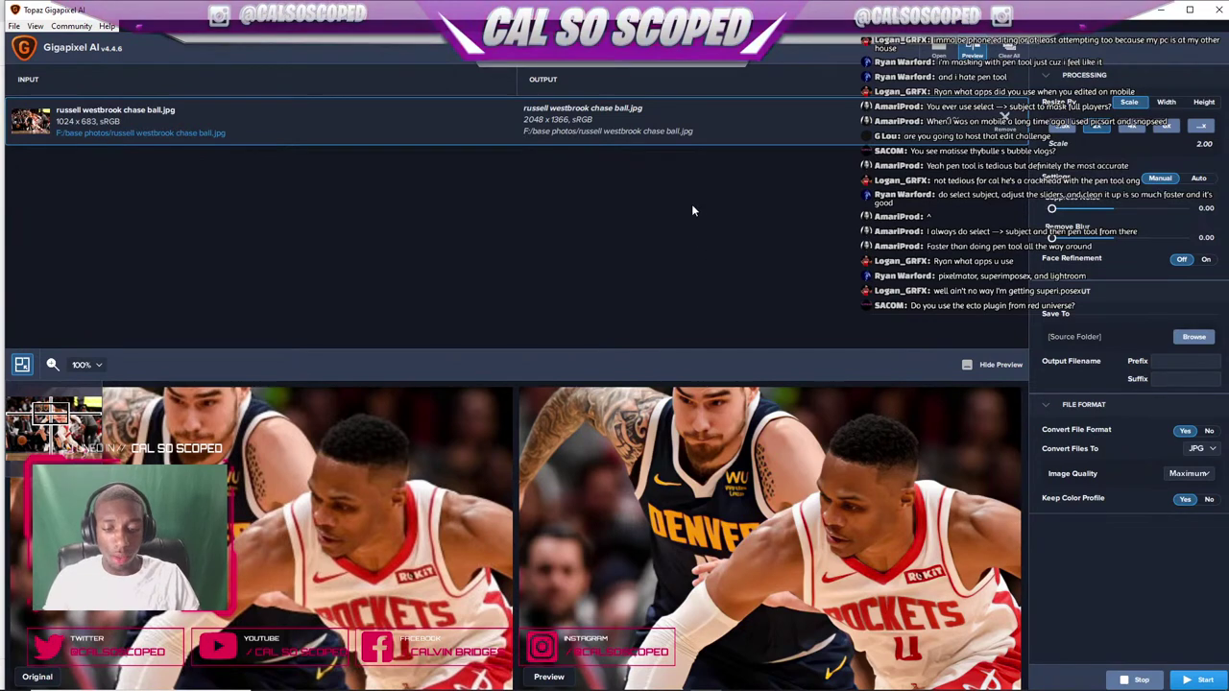
click(1185, 680)
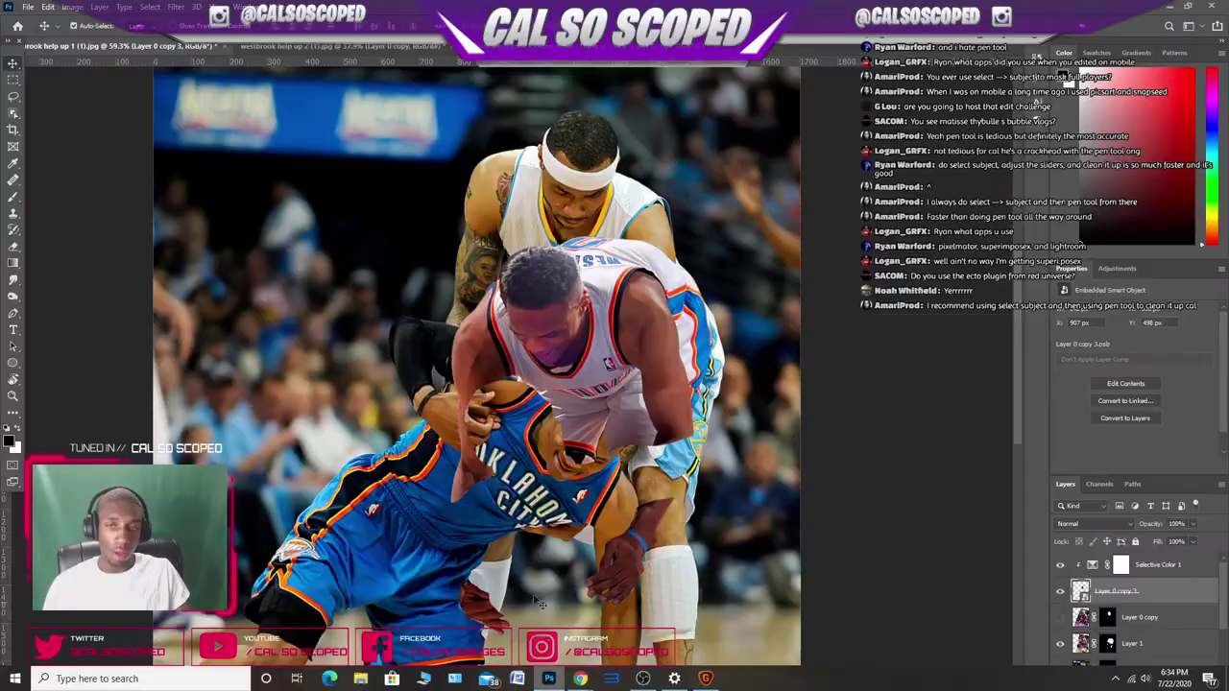
- Try shifting the replacement head off the leaning white-jersey player's original head, and undo the move
scroll(544, 215, down, 3)
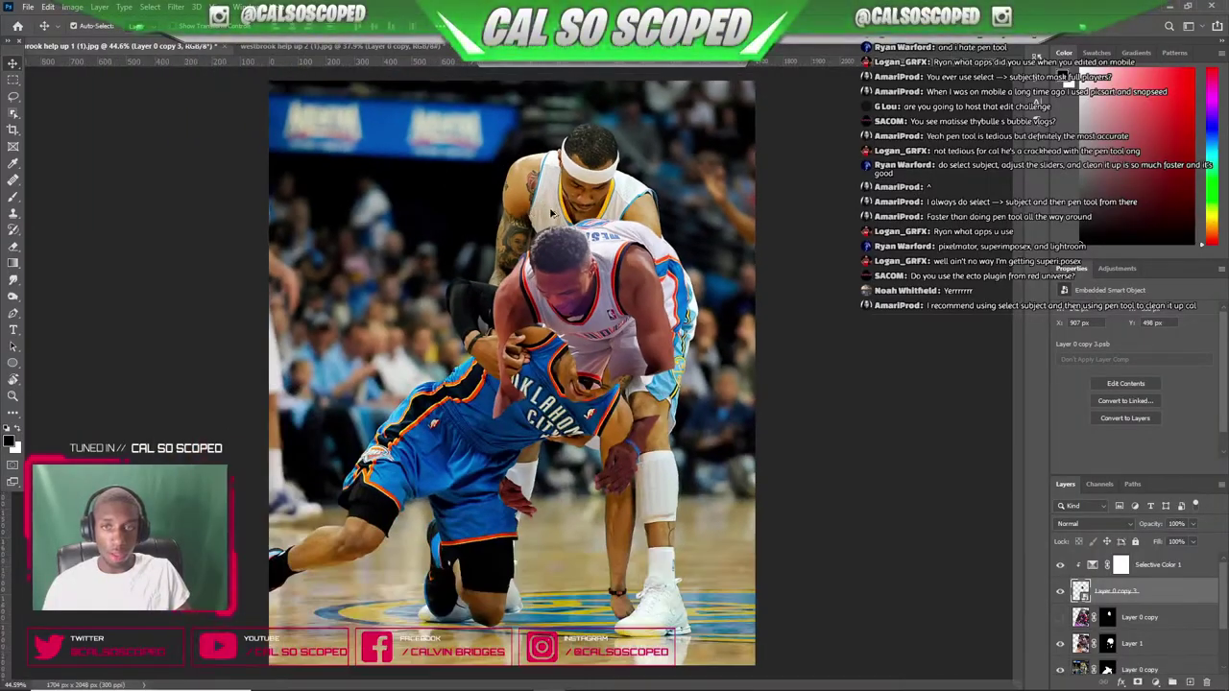
scroll(547, 213, up, 5)
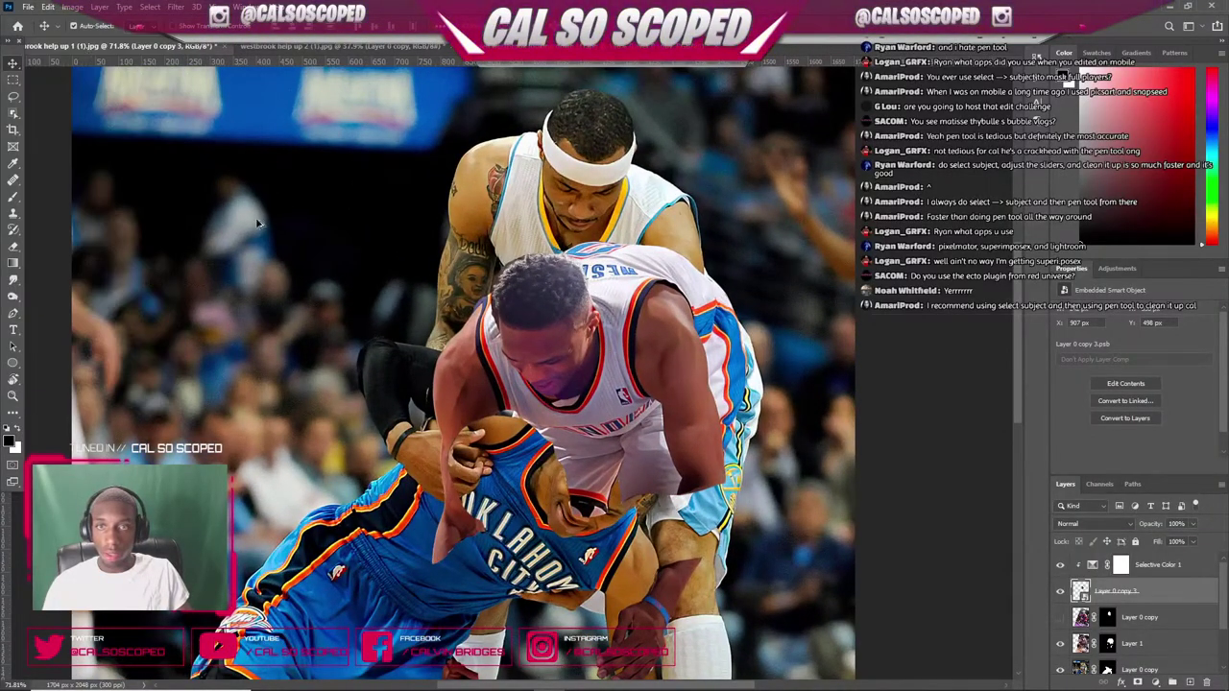
scroll(589, 340, up, 10)
scroll(589, 341, up, 1)
drag(356, 197, 670, 240)
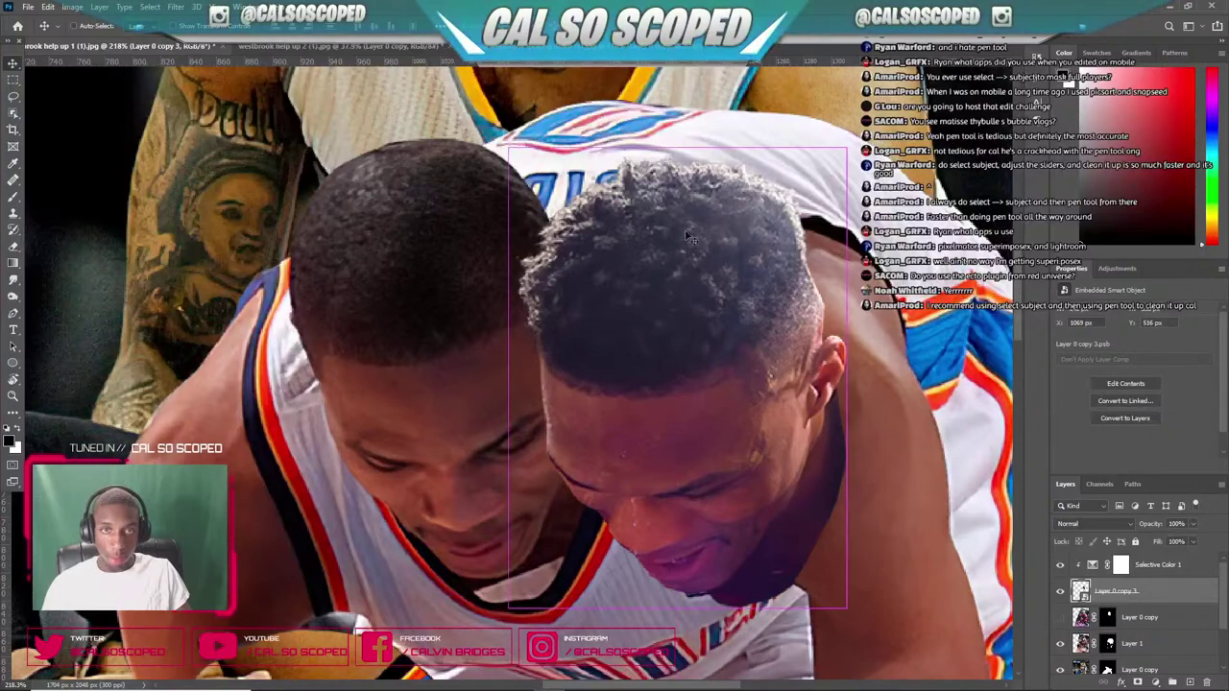
key(ctrl+z)
drag(577, 270, 667, 266)
scroll(672, 272, down, 3)
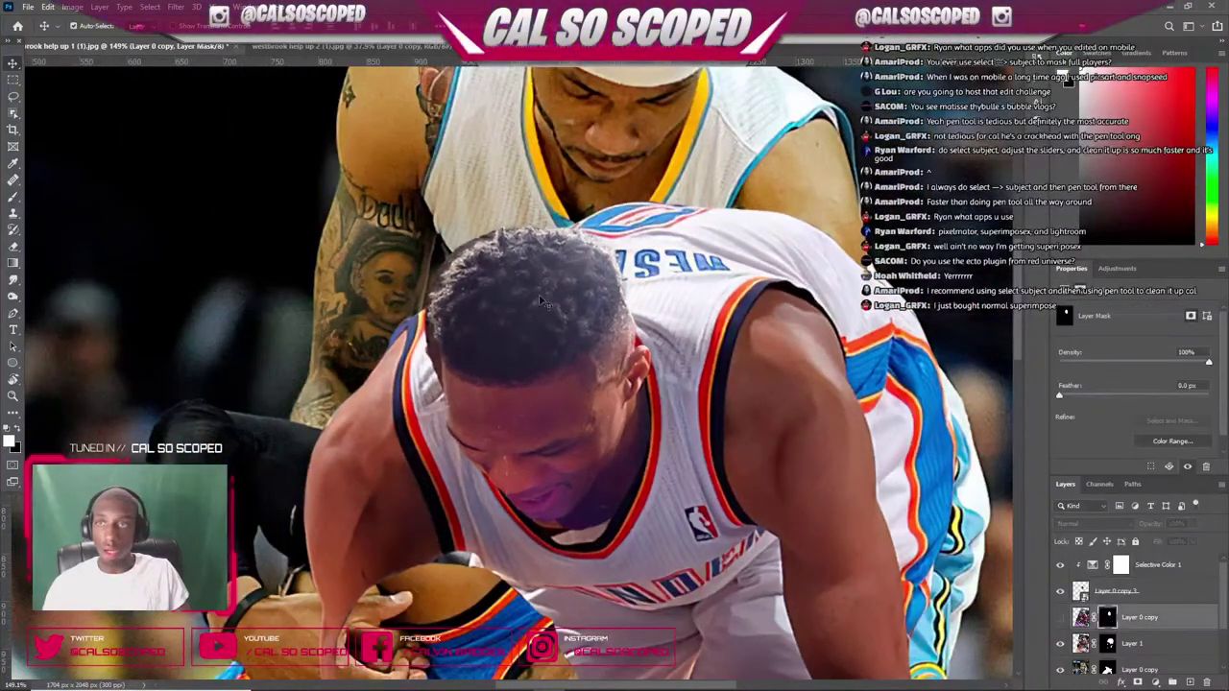
- Try making a selection on Layer 1 with Quick Mask and the Object Selection tool, and clear the selection
click(1110, 645)
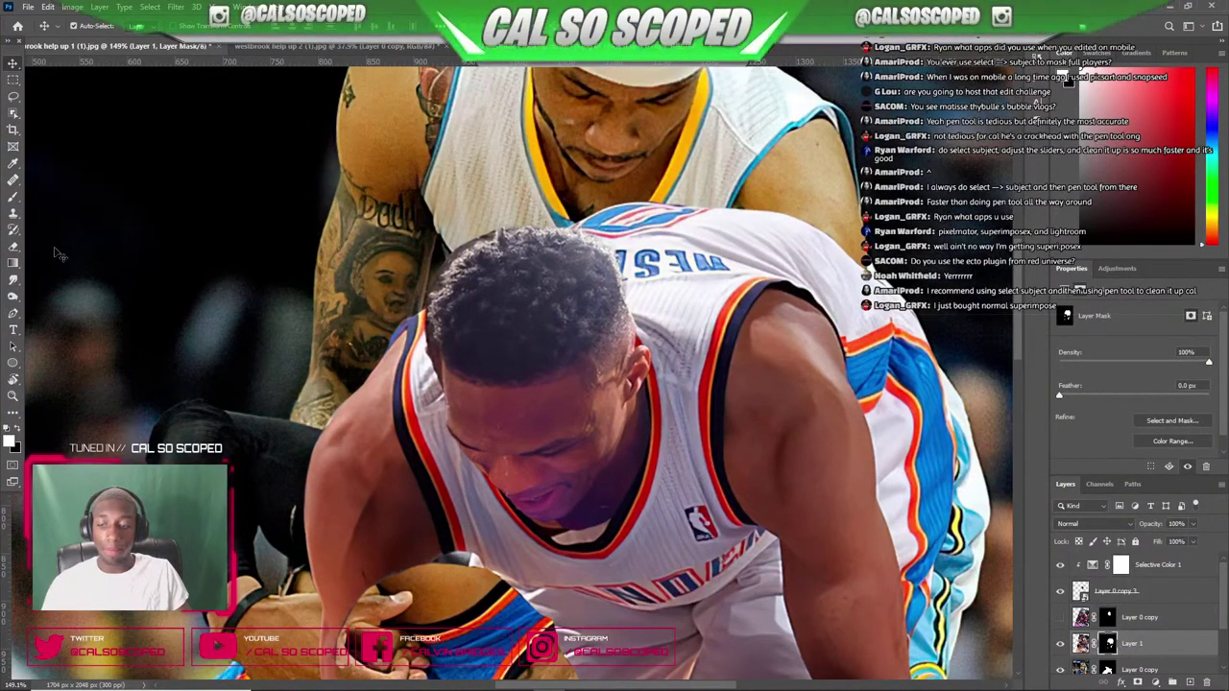
key(q)
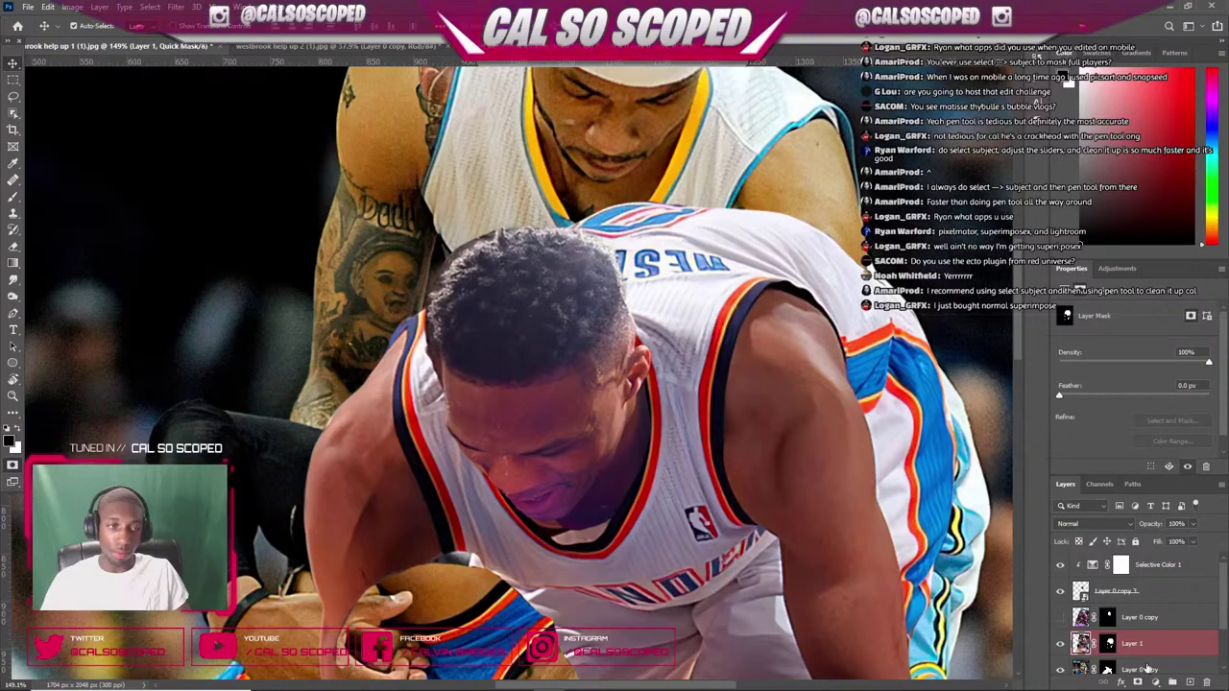
key(q)
key(w)
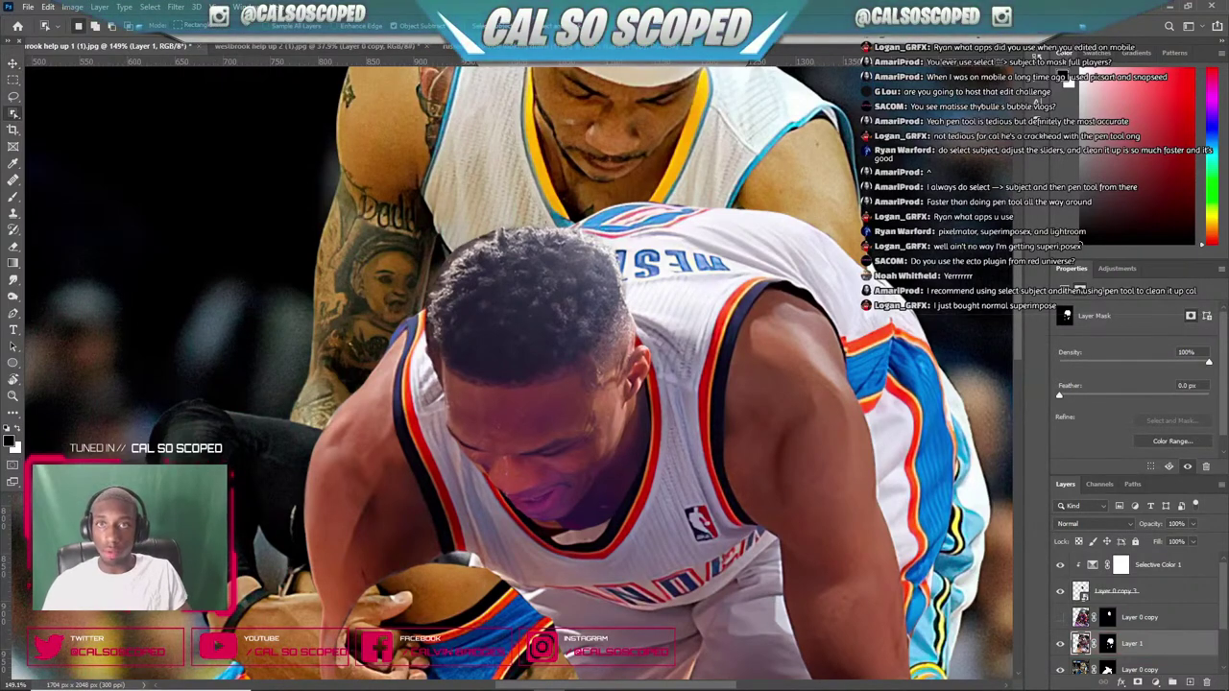
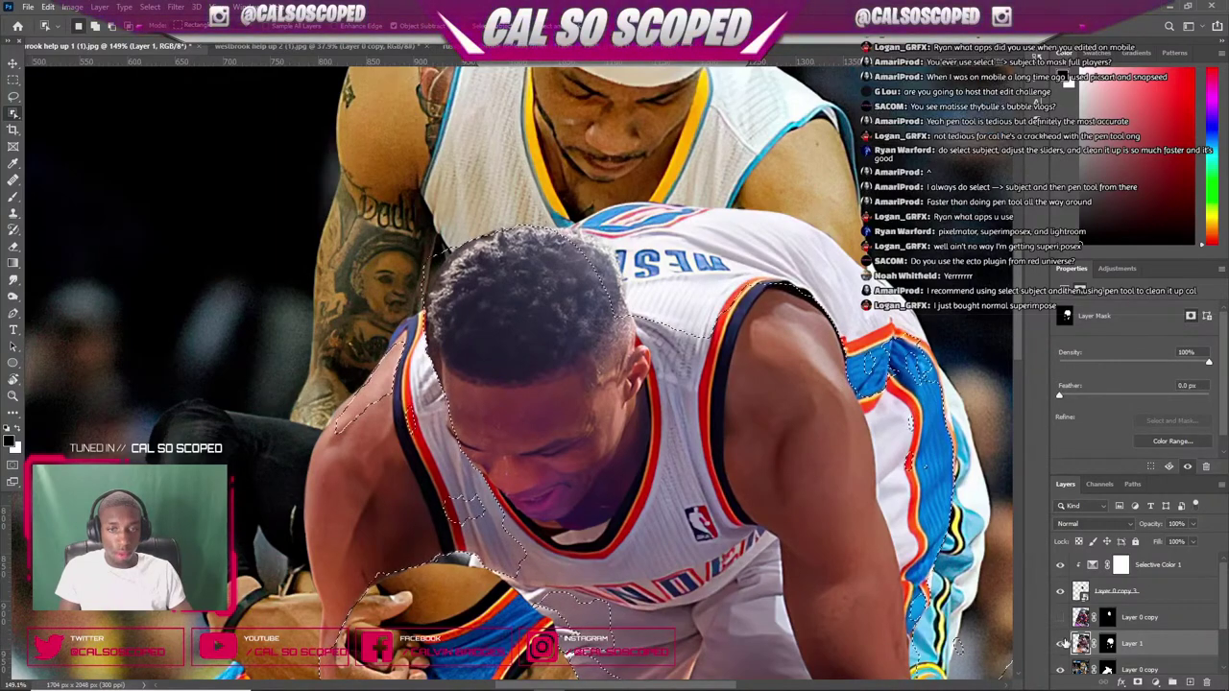
scroll(485, 485, down, 6)
scroll(576, 362, up, 6)
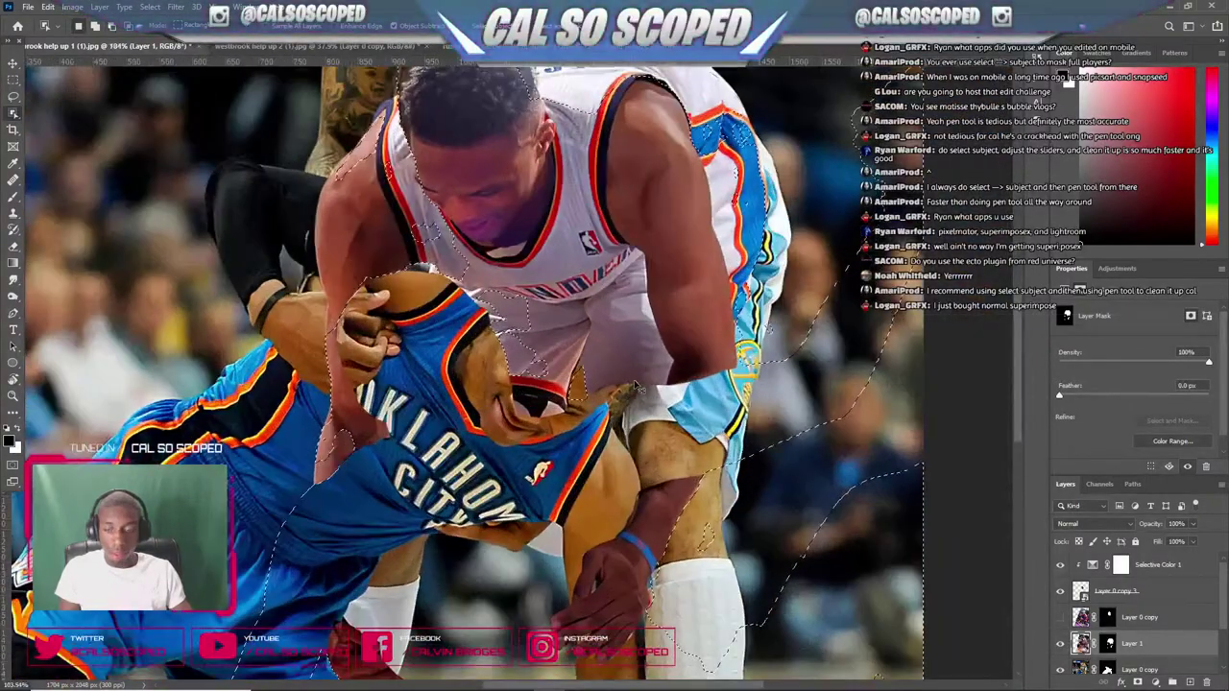
scroll(540, 278, down, 3)
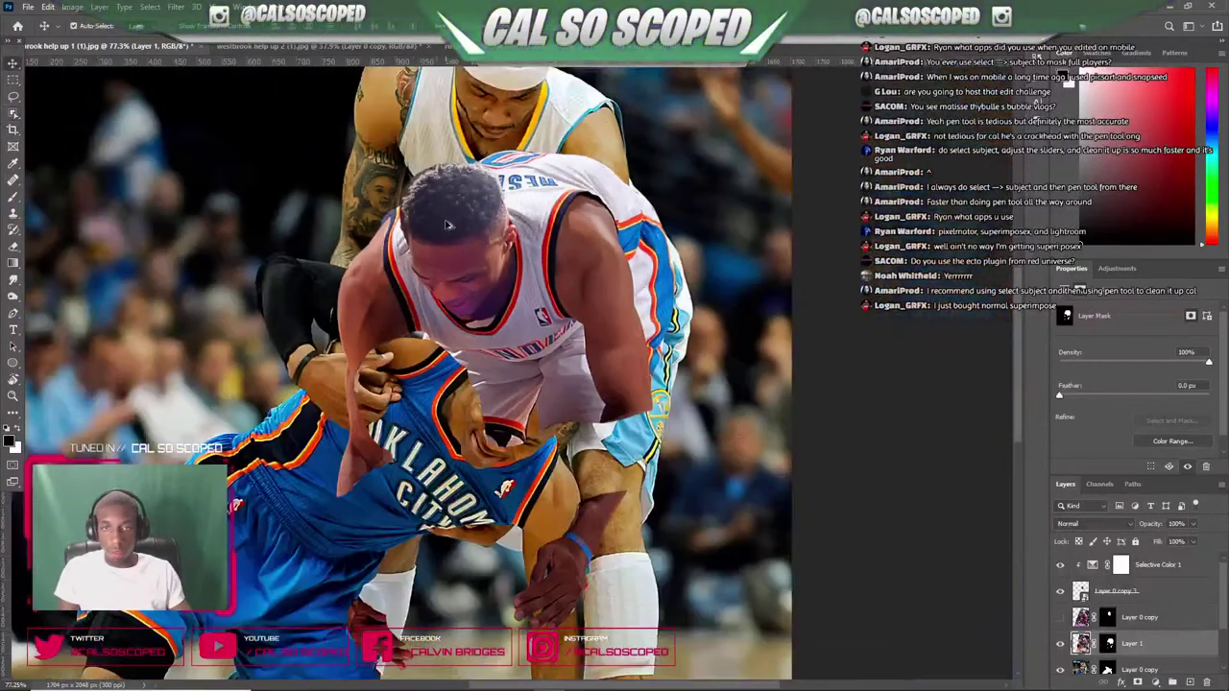
- Inspect the leaning player's face closely, comparing it with the replacement head layer (Layer 0 copy 3) hidden and shown
scroll(444, 226, up, 4)
scroll(444, 227, up, 3)
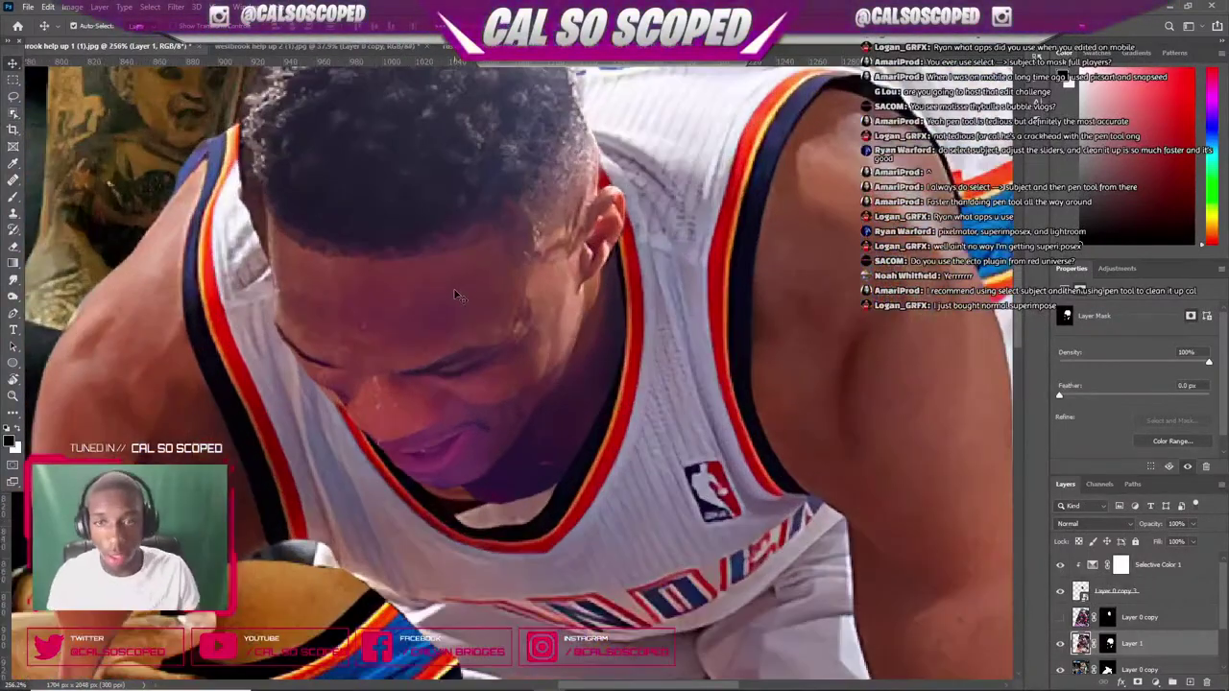
click(1133, 592)
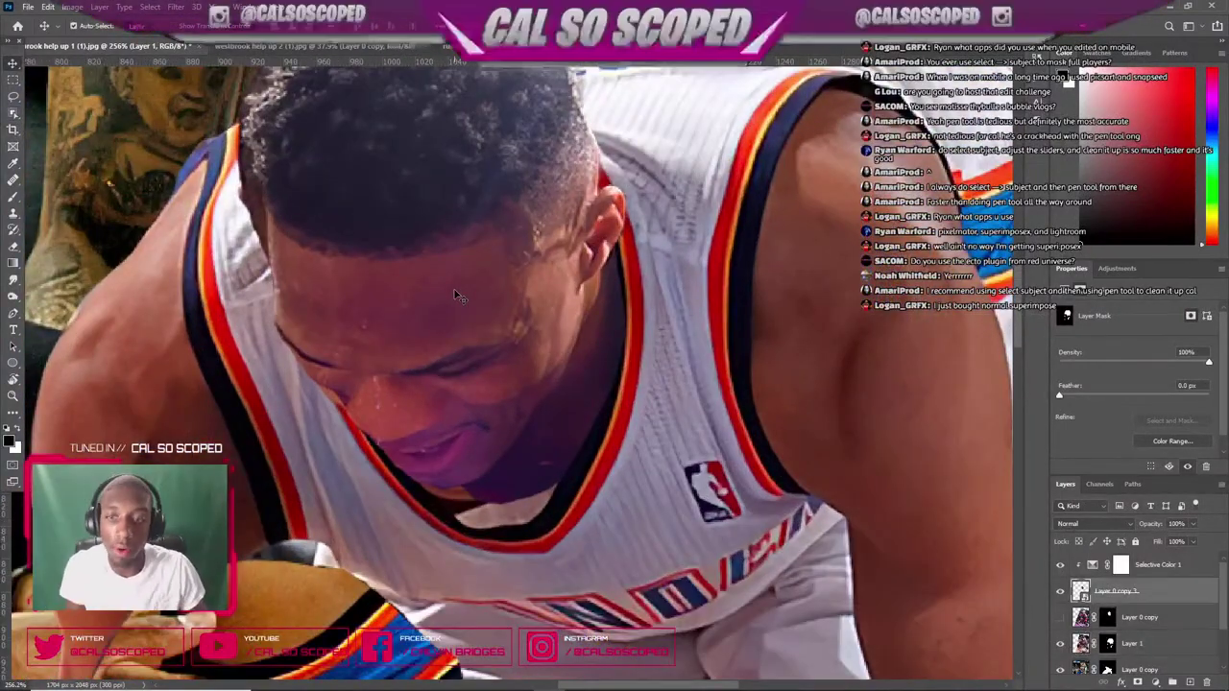
click(1060, 591)
click(1060, 591)
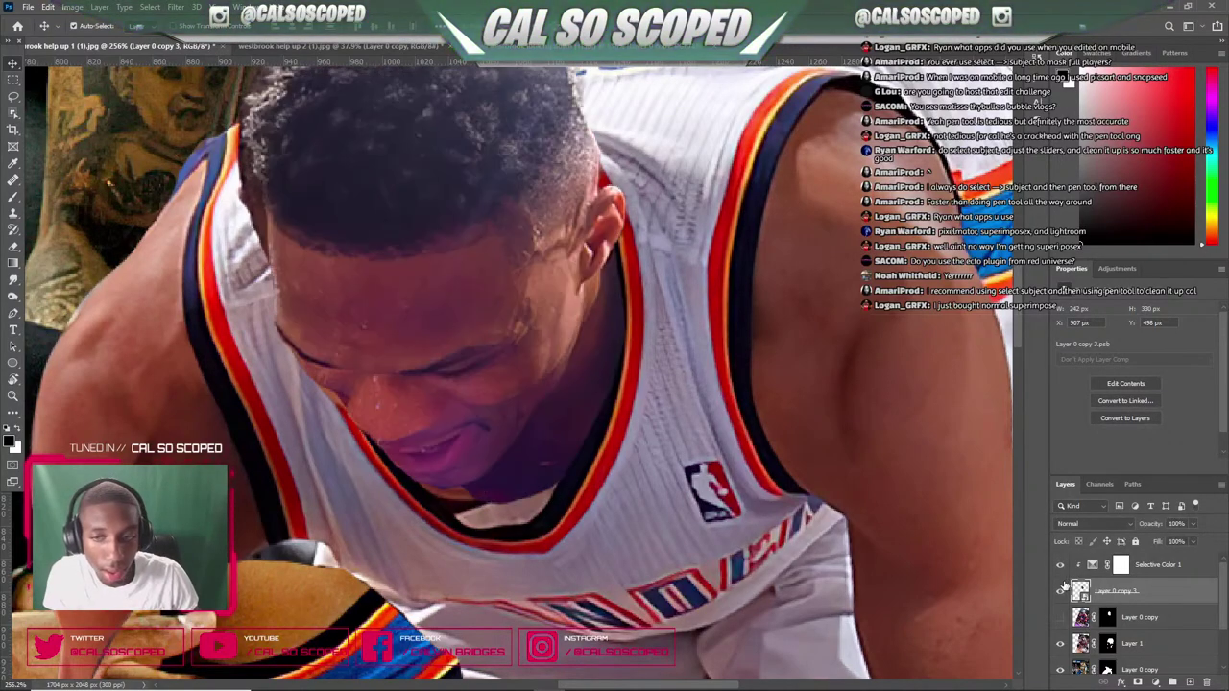
scroll(604, 388, down, 5)
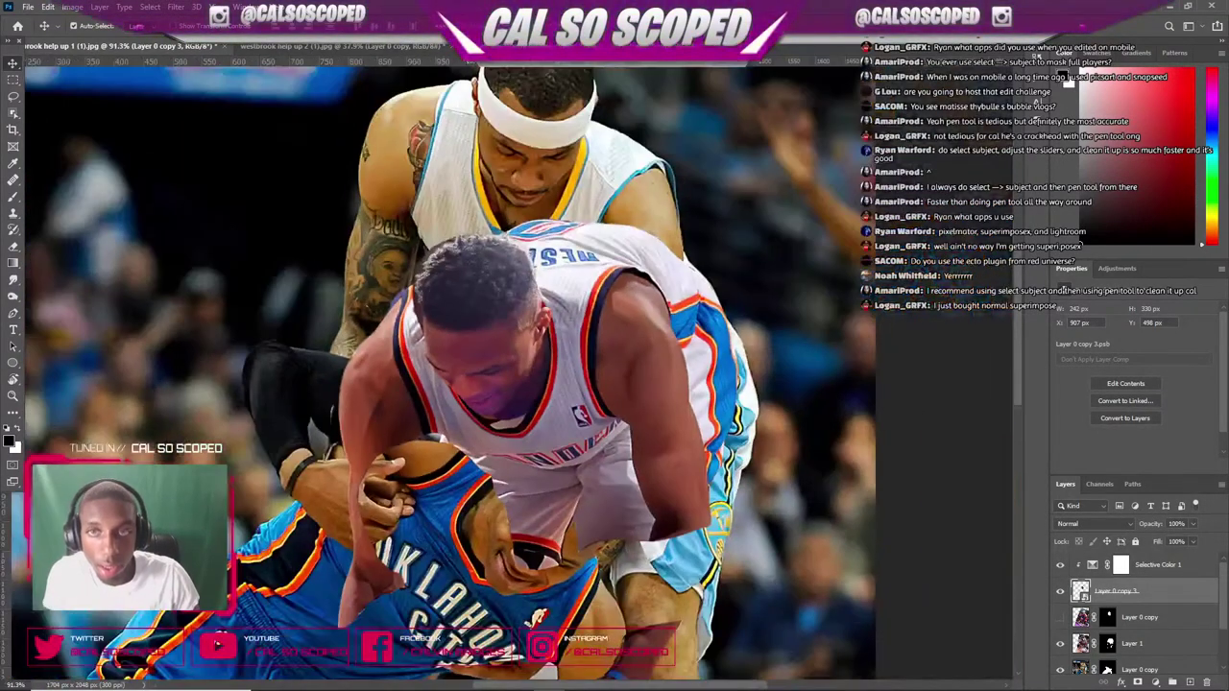
- Check the processing in Gigapixel AI, minimise it, and open russell westbrook chase ball (1).jpg in Photoshop
click(705, 678)
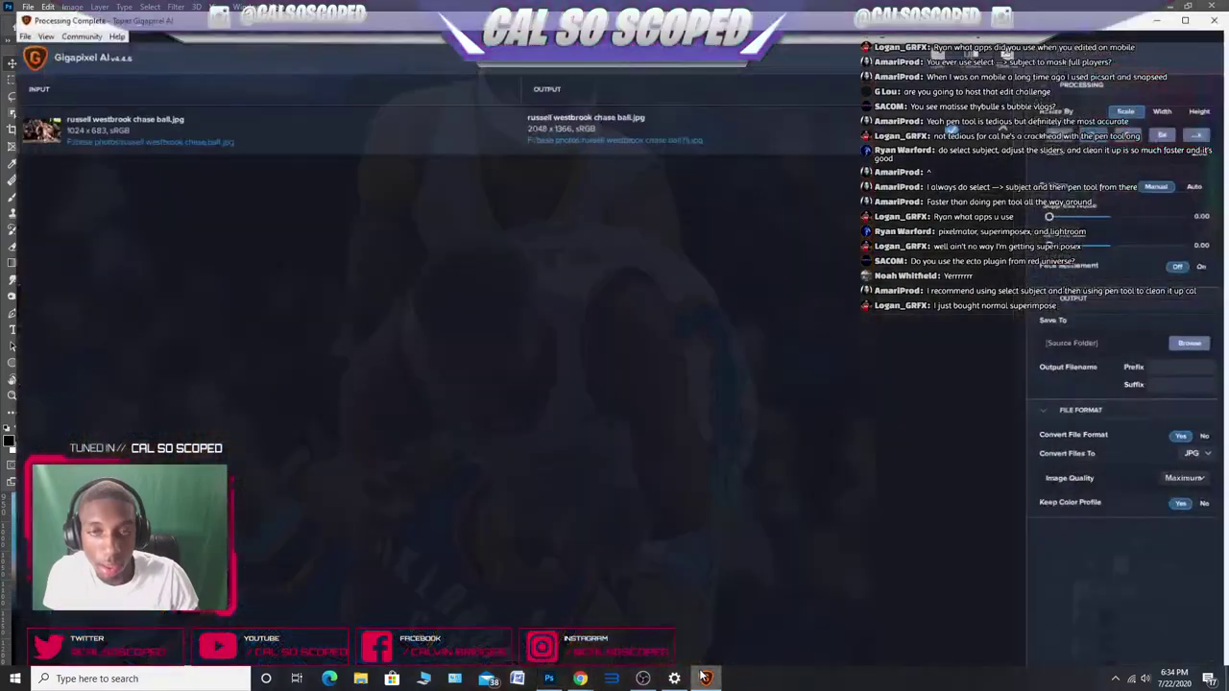
click(1165, 9)
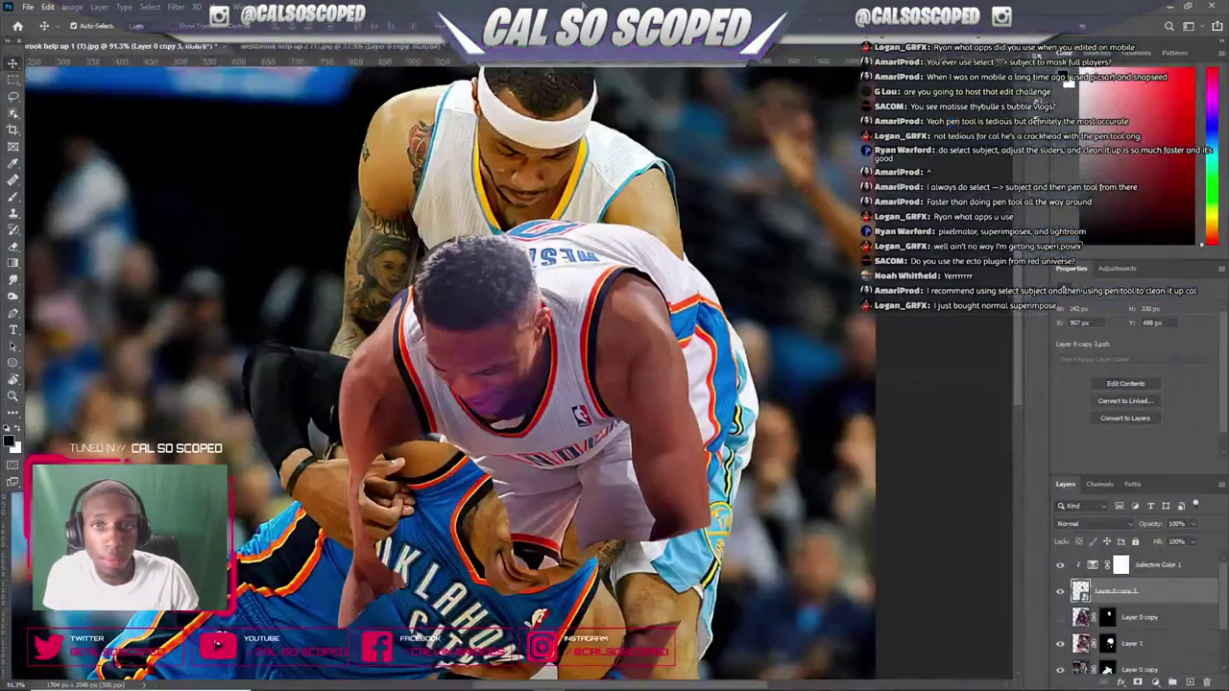
click(26, 7)
click(40, 33)
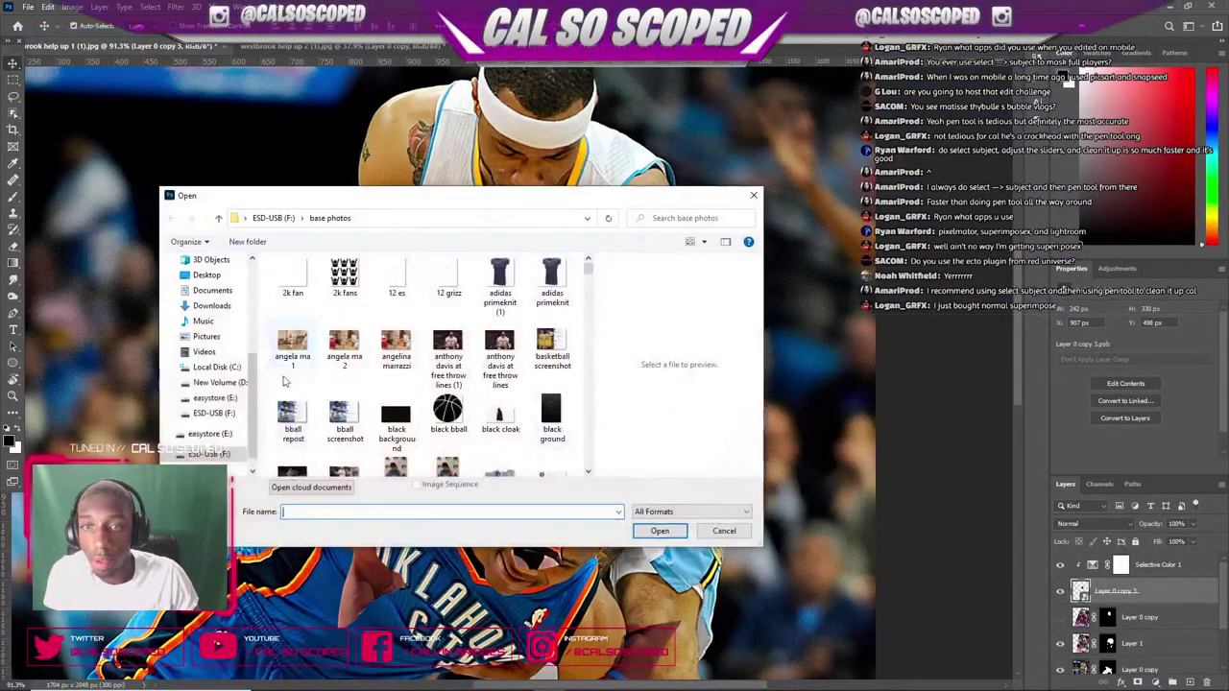
text(russell wes)
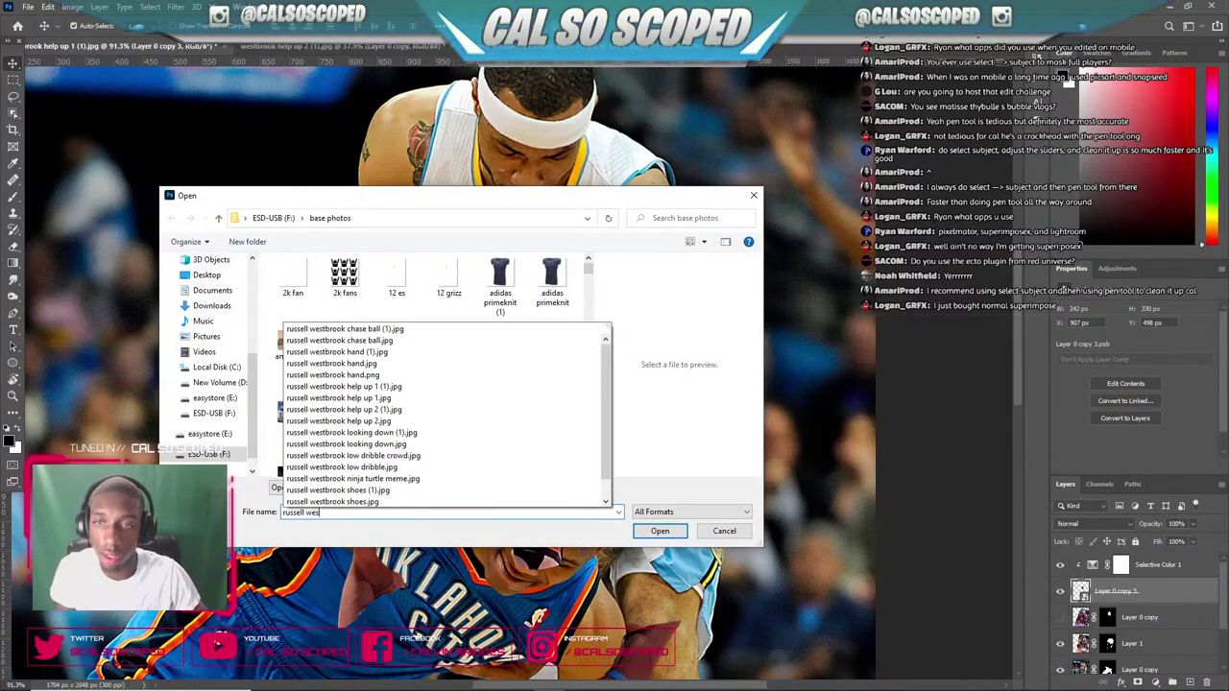
key(Down)
key(Return)
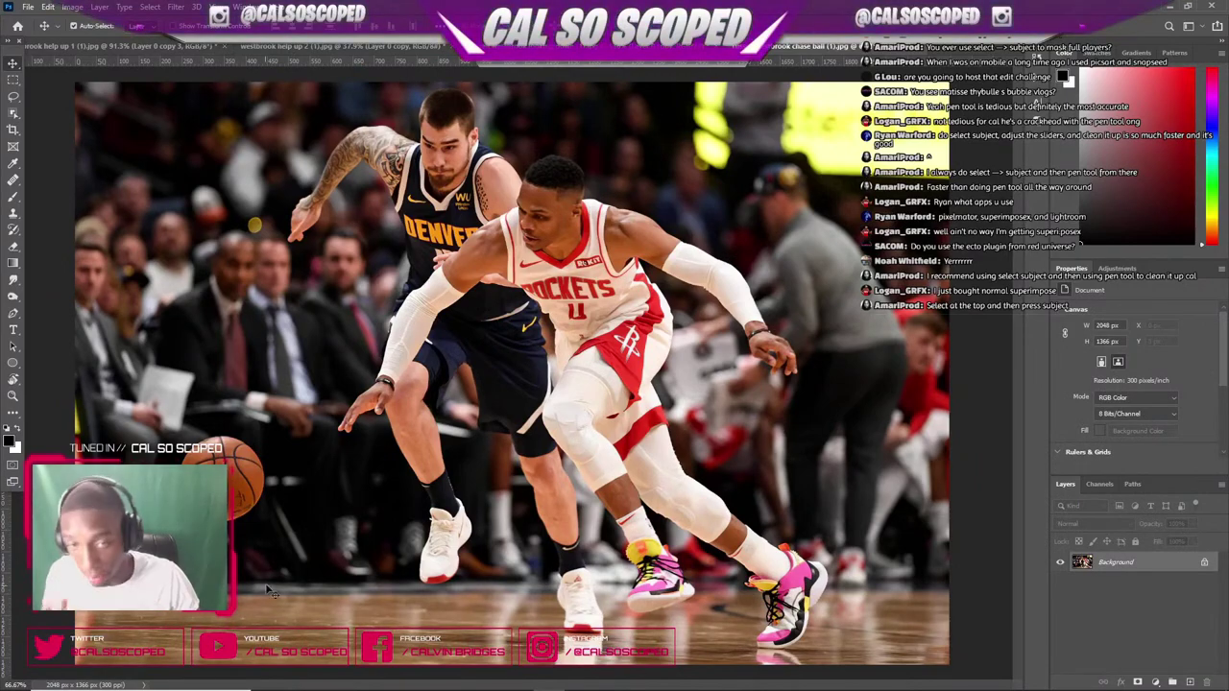
- Unlock the Background layer of the chase ball photo so it becomes a regular editable layer
scroll(550, 216, up, 5)
scroll(634, 314, down, 3)
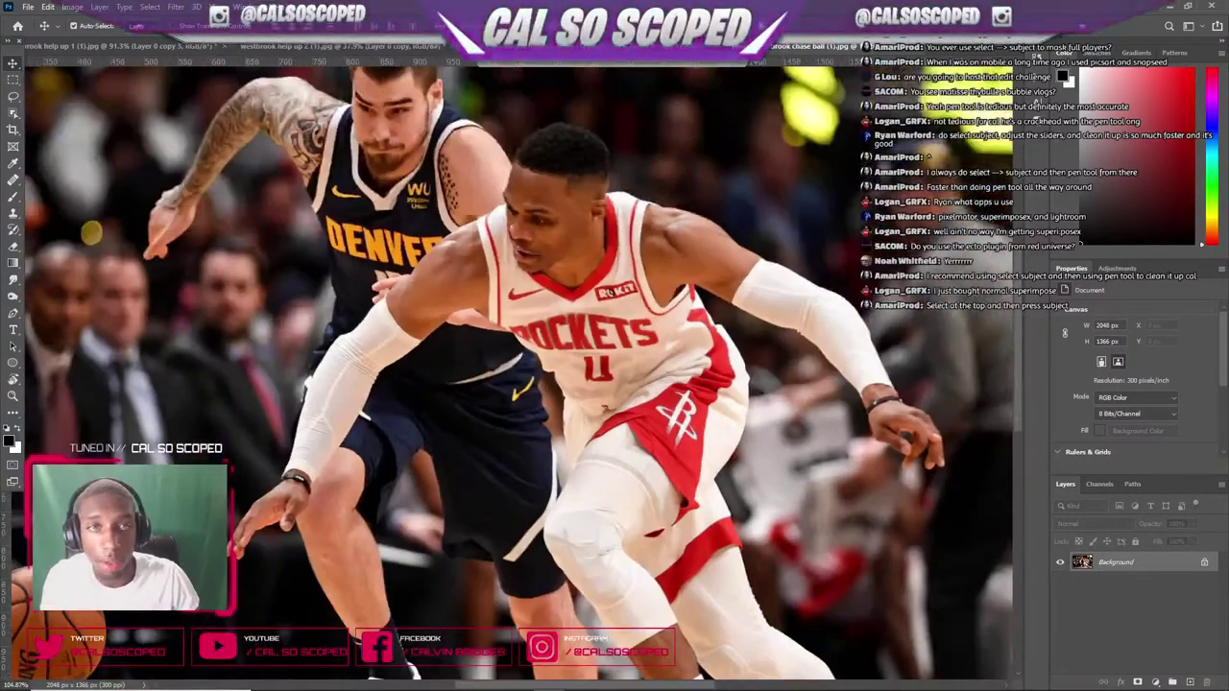
click(1205, 563)
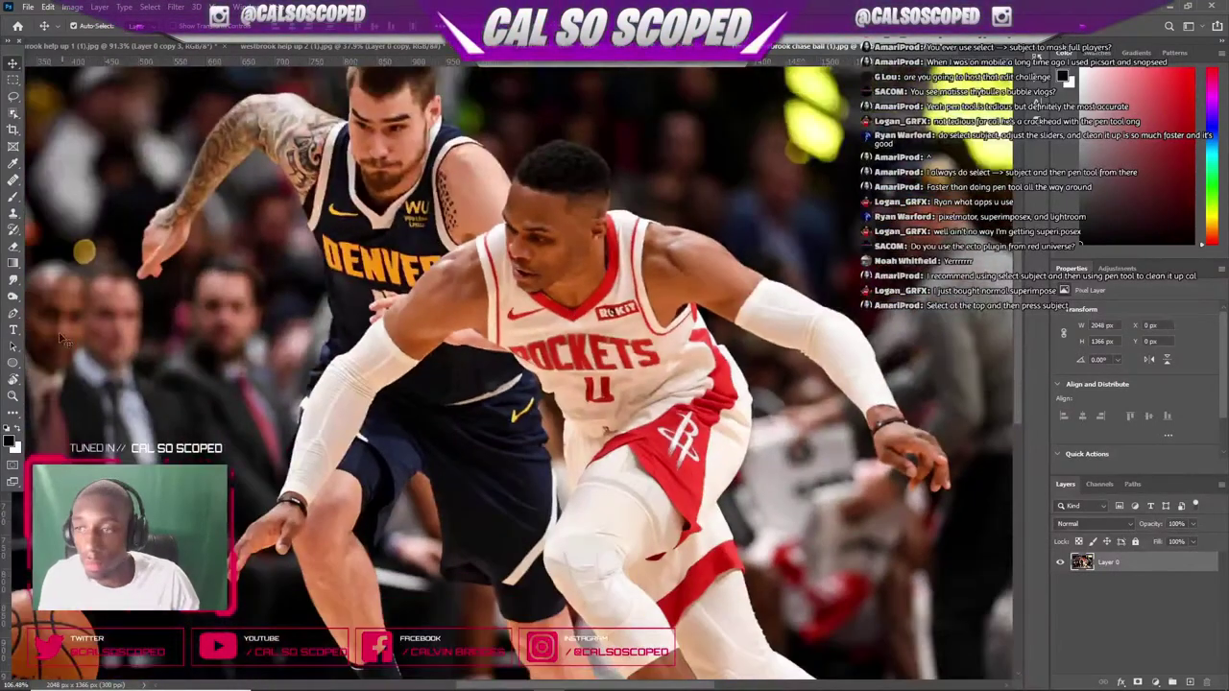
- Trace a Pen tool path up the armhole edge of the Rockets player's jersey, from the chest to the shoulder
click(12, 313)
scroll(470, 270, up, 4)
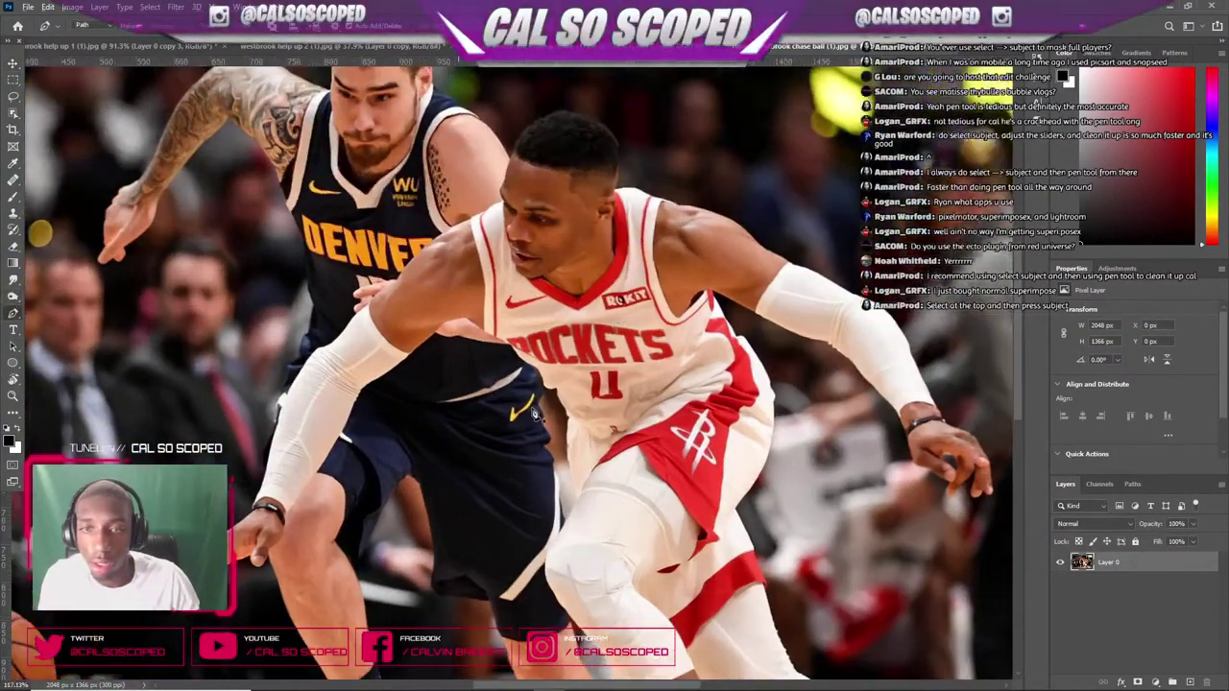
click(452, 282)
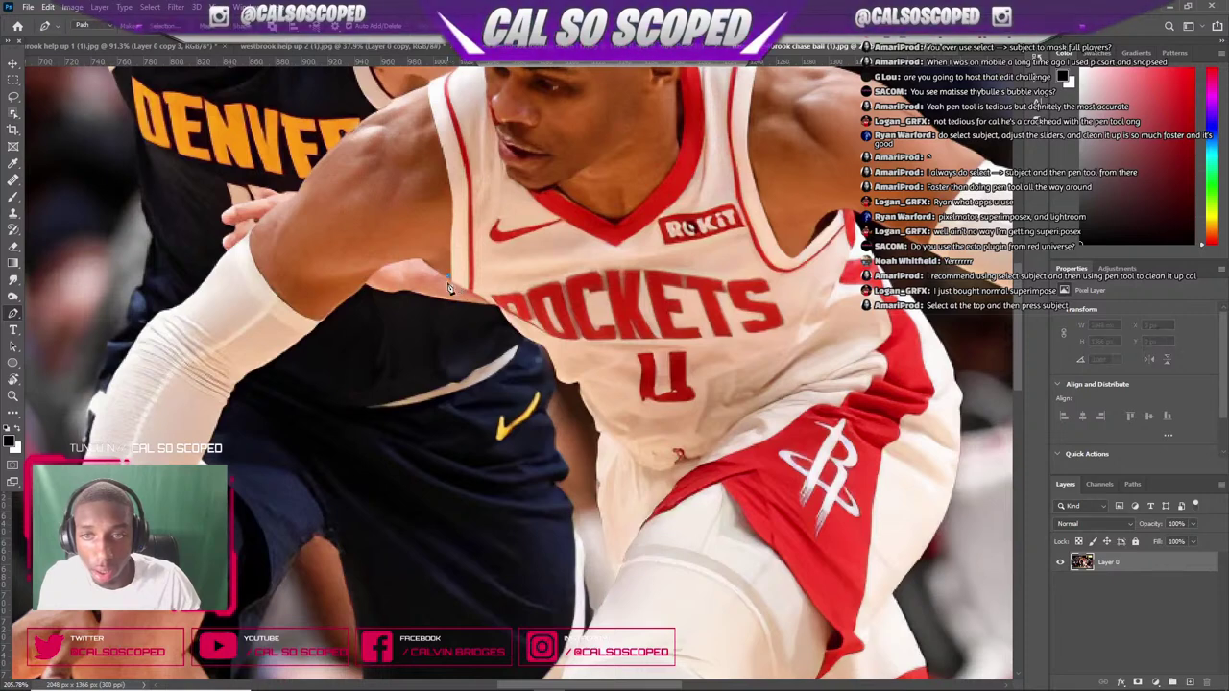
click(452, 221)
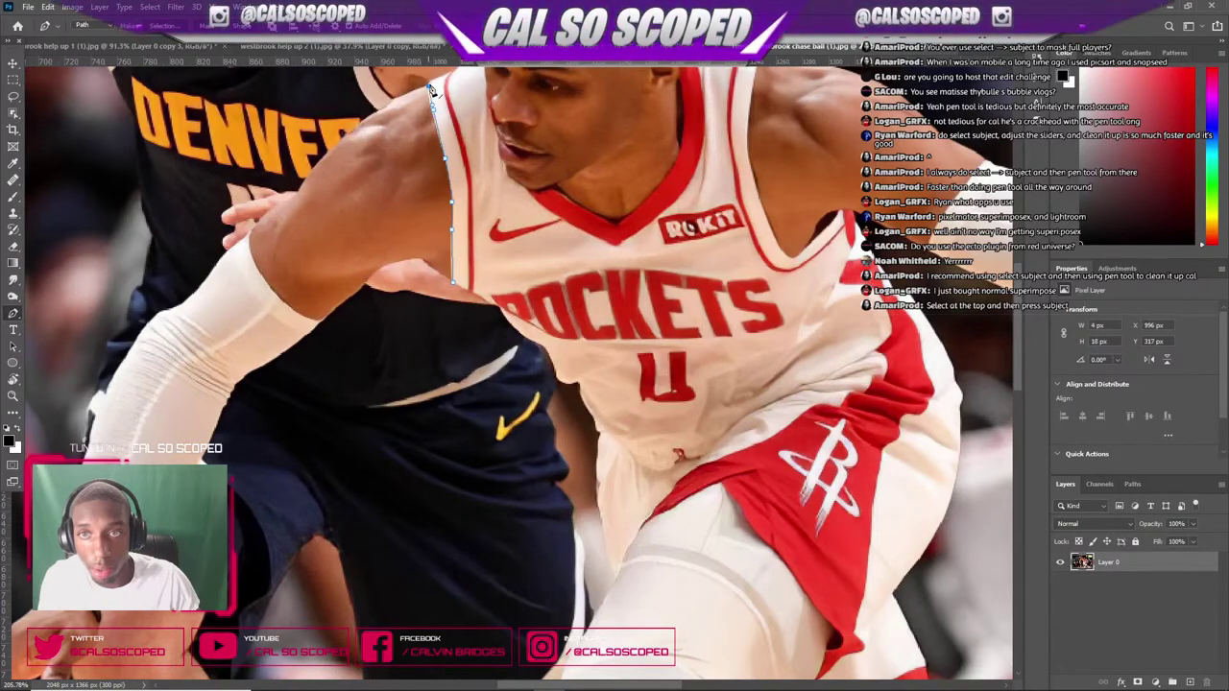
scroll(494, 117, down, 4)
scroll(480, 144, up, 3)
- Continue the pen path along the top of the jersey's shoulder strap and down the edge of the player's face
scroll(461, 206, up, 5)
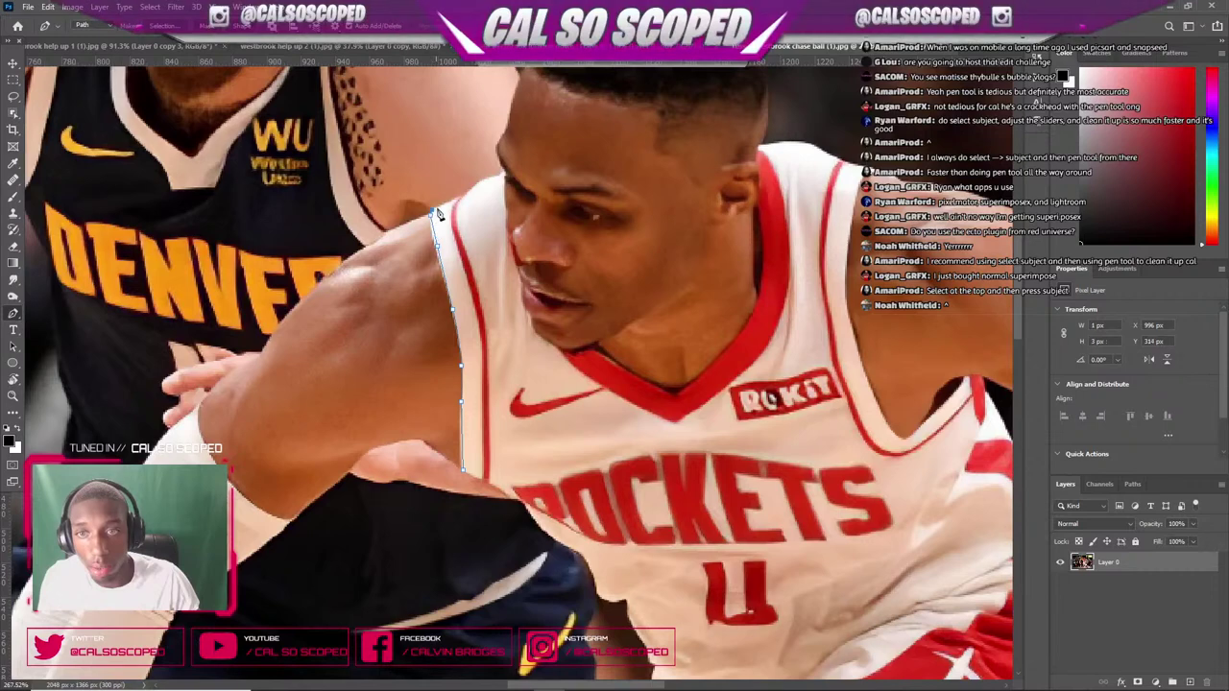
click(475, 185)
click(485, 177)
click(493, 176)
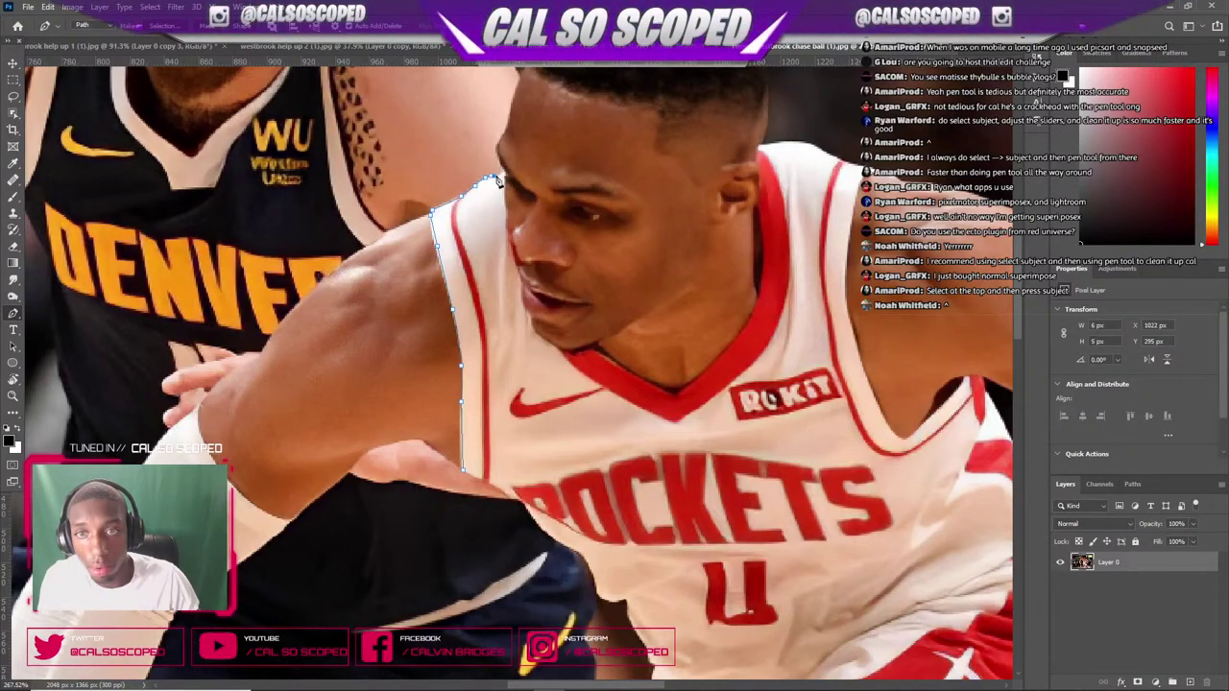
click(499, 173)
click(504, 170)
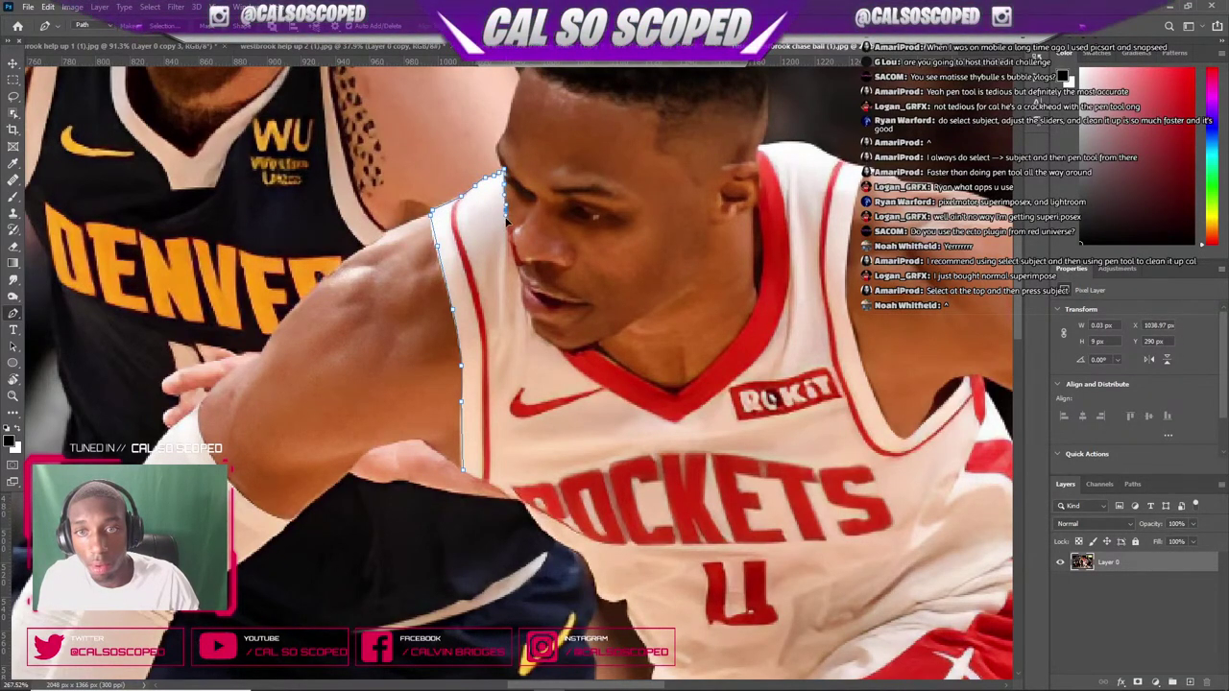
click(509, 240)
- Compare the leaning player in the westbrook help up 1 composite with the player in the chase ball photo
click(538, 46)
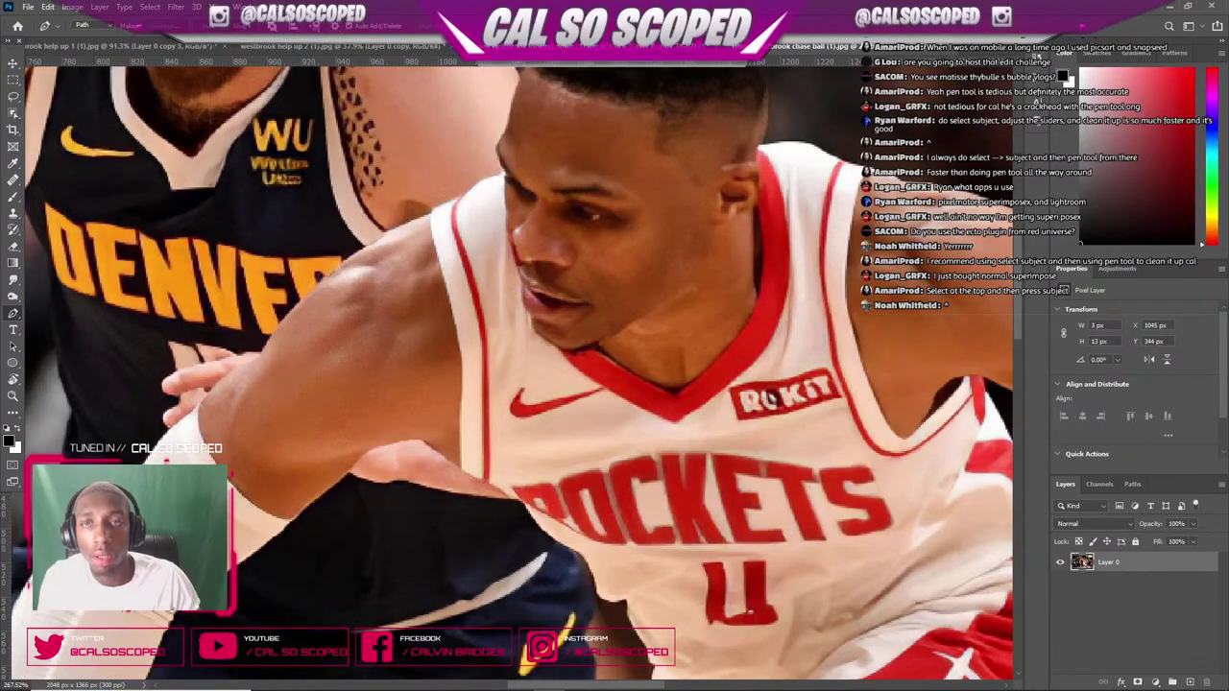
click(331, 46)
click(153, 46)
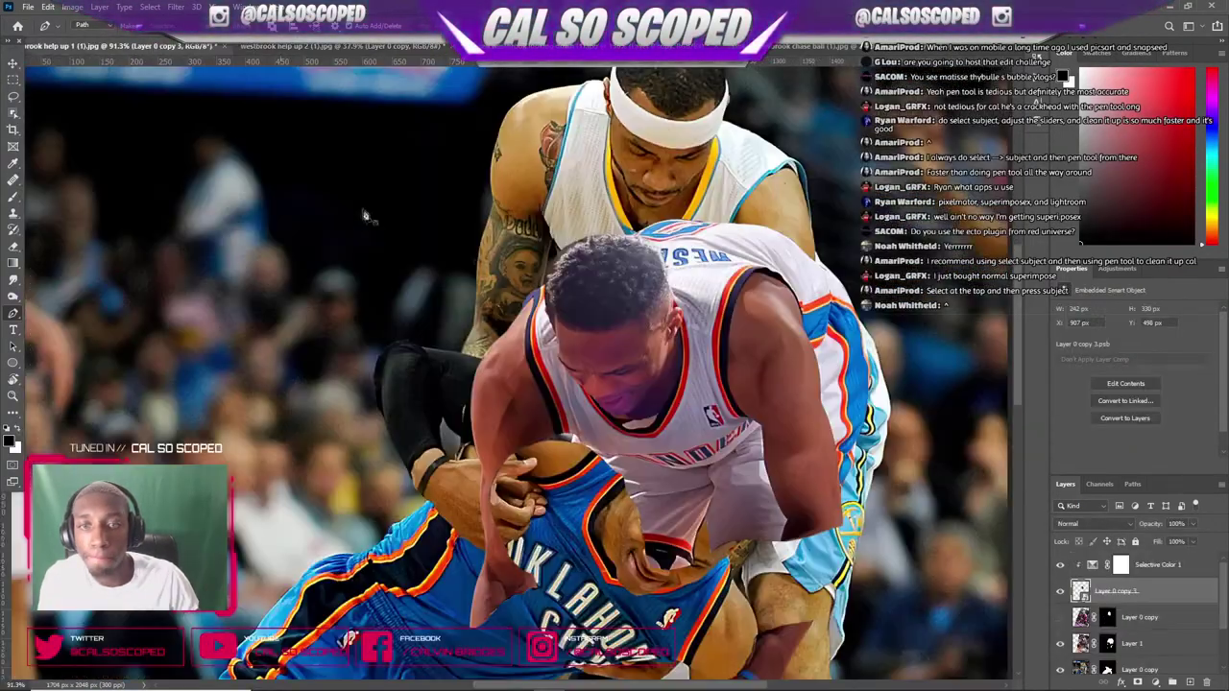
scroll(366, 215, down, 5)
scroll(584, 294, up, 2)
scroll(587, 297, up, 2)
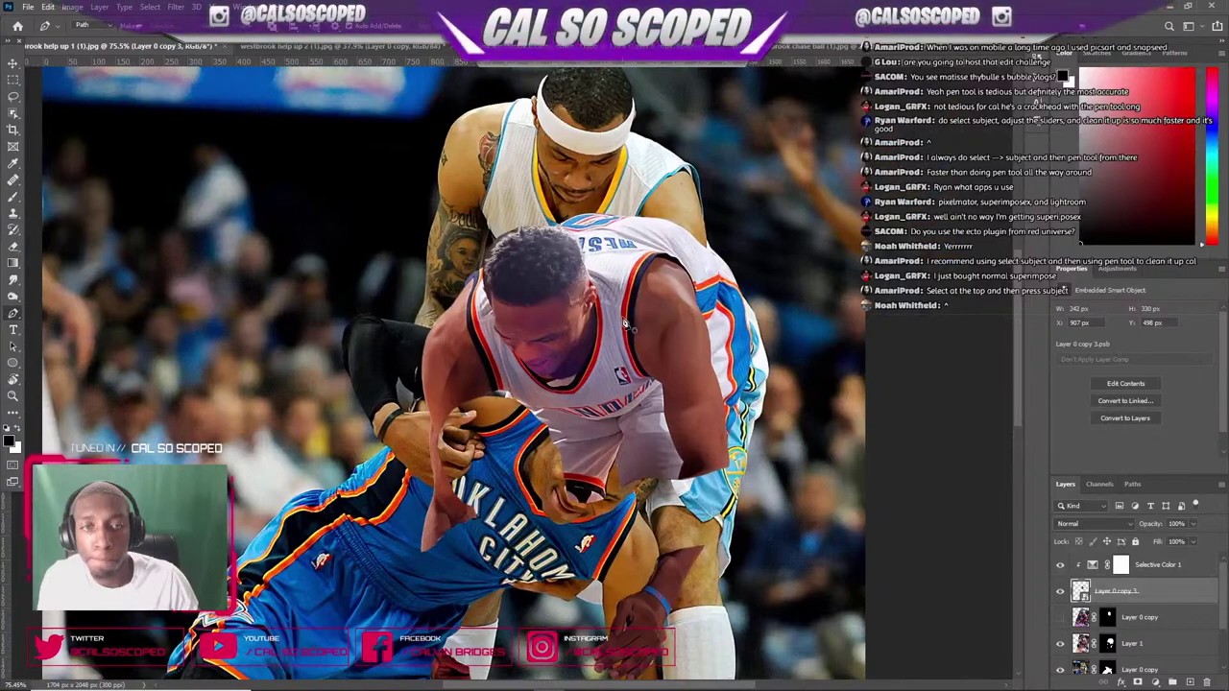
scroll(768, 69, up, 1)
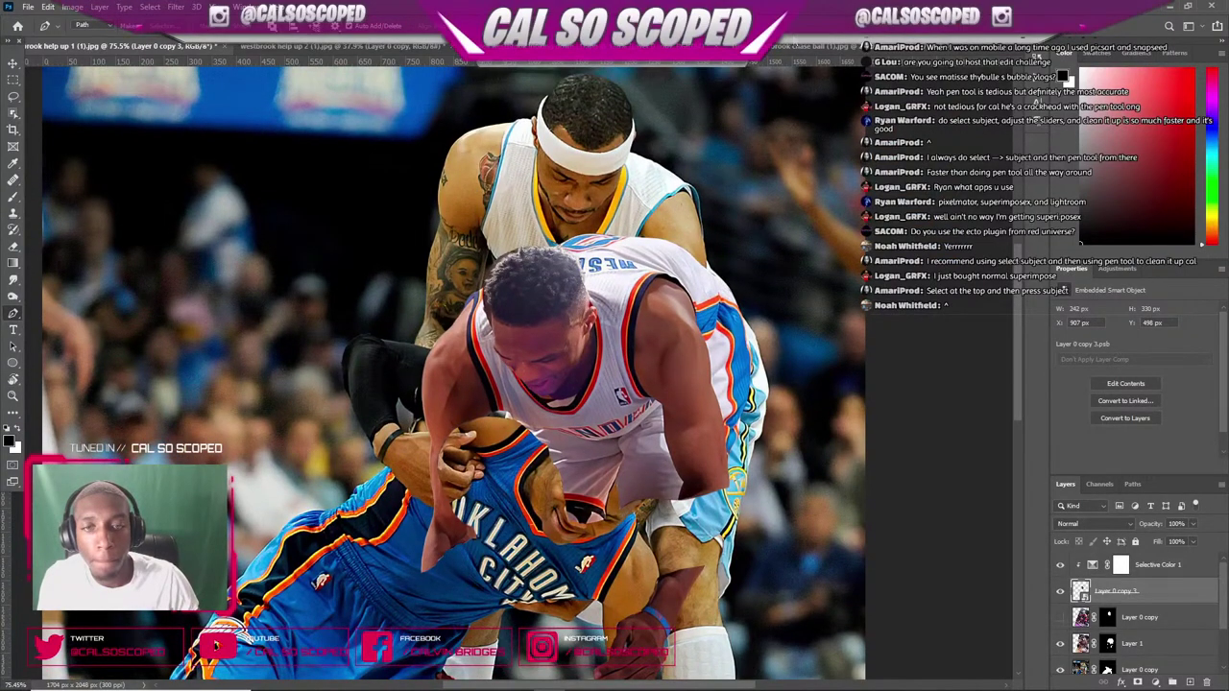
click(806, 46)
scroll(569, 272, down, 15)
scroll(571, 272, up, 2)
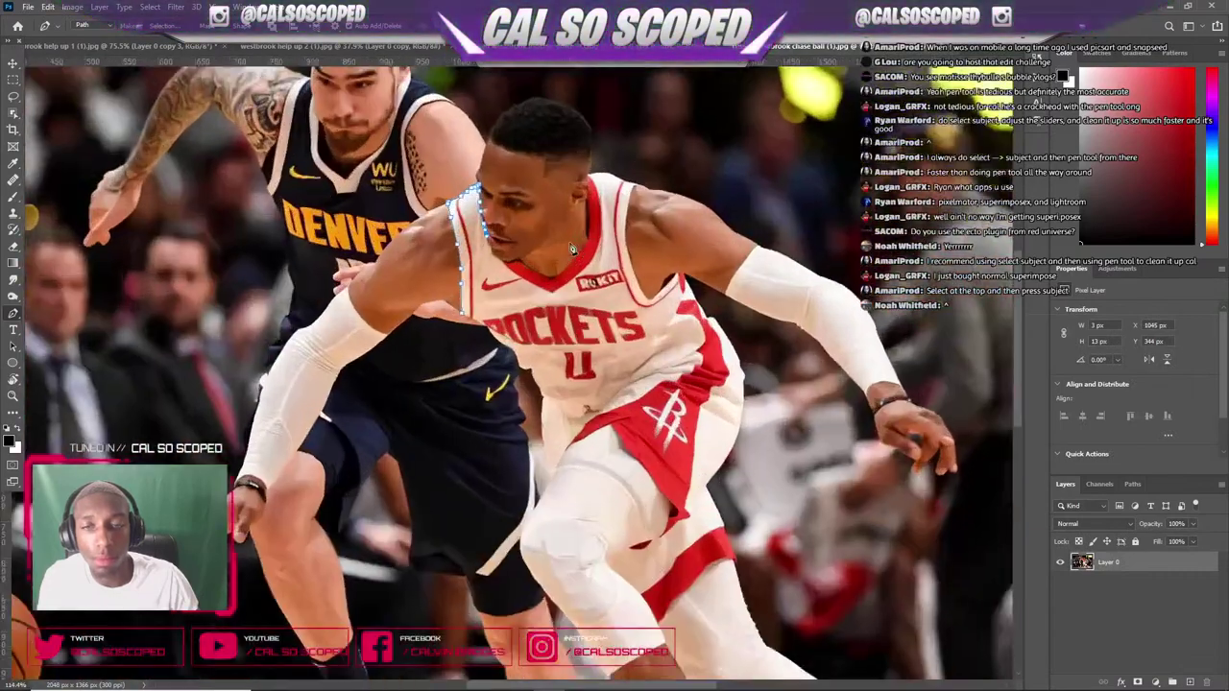
- Check the westbrook help up 2 and chase ball photos against the composite, and examine the leaning player's head and jersey closely
click(325, 46)
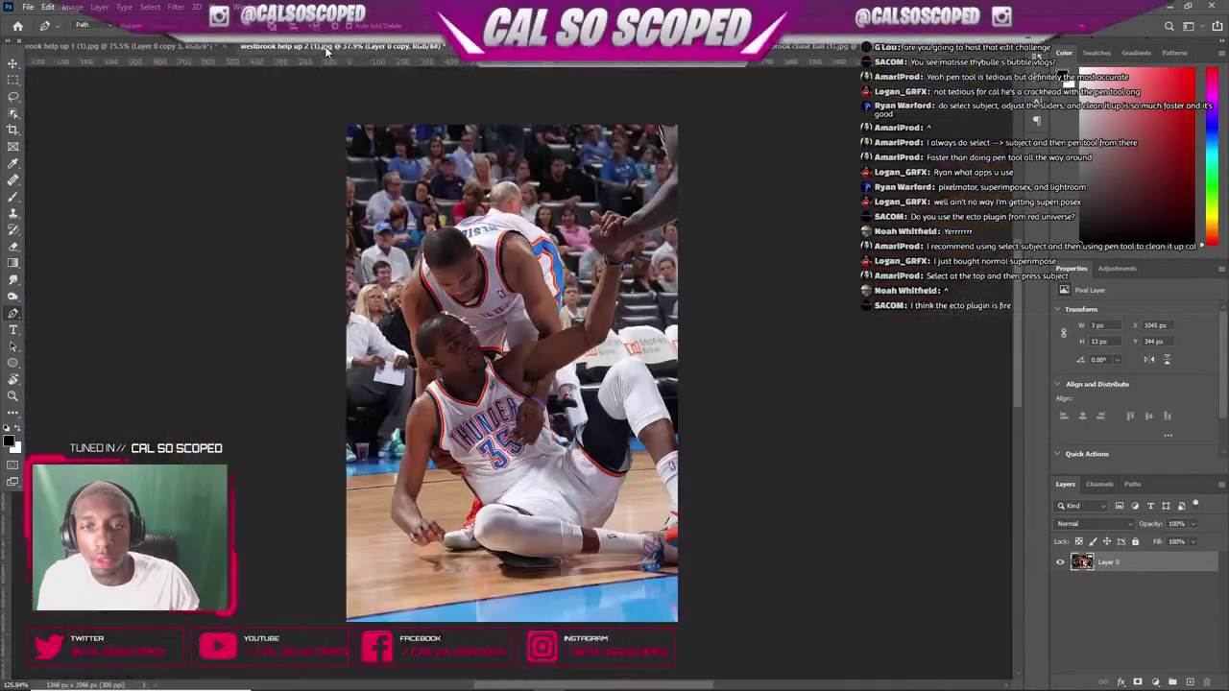
click(165, 48)
scroll(639, 444, up, 2)
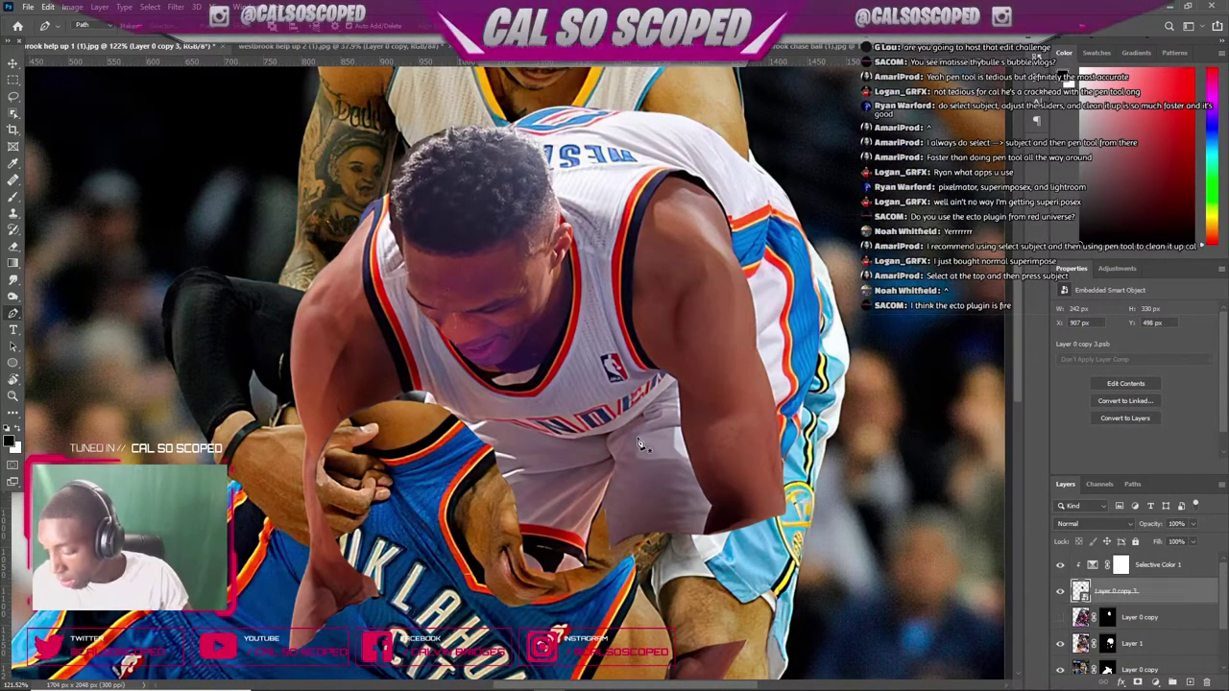
scroll(639, 444, up, 1)
scroll(623, 403, down, 3)
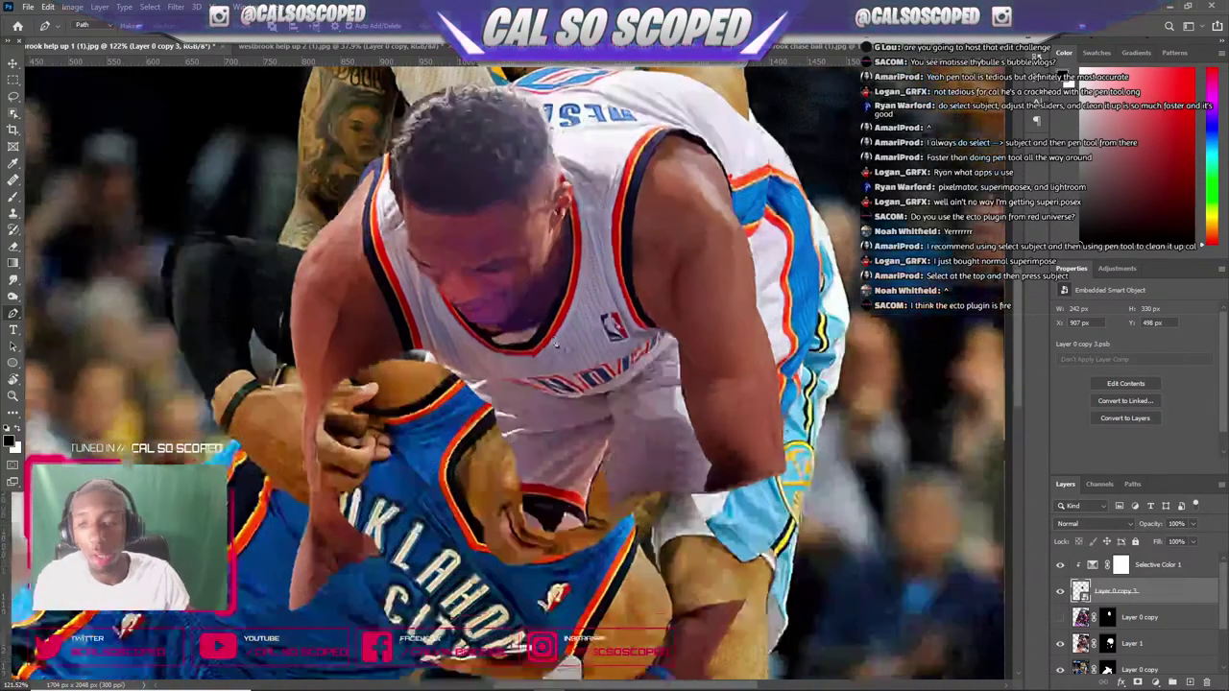
scroll(624, 403, up, 2)
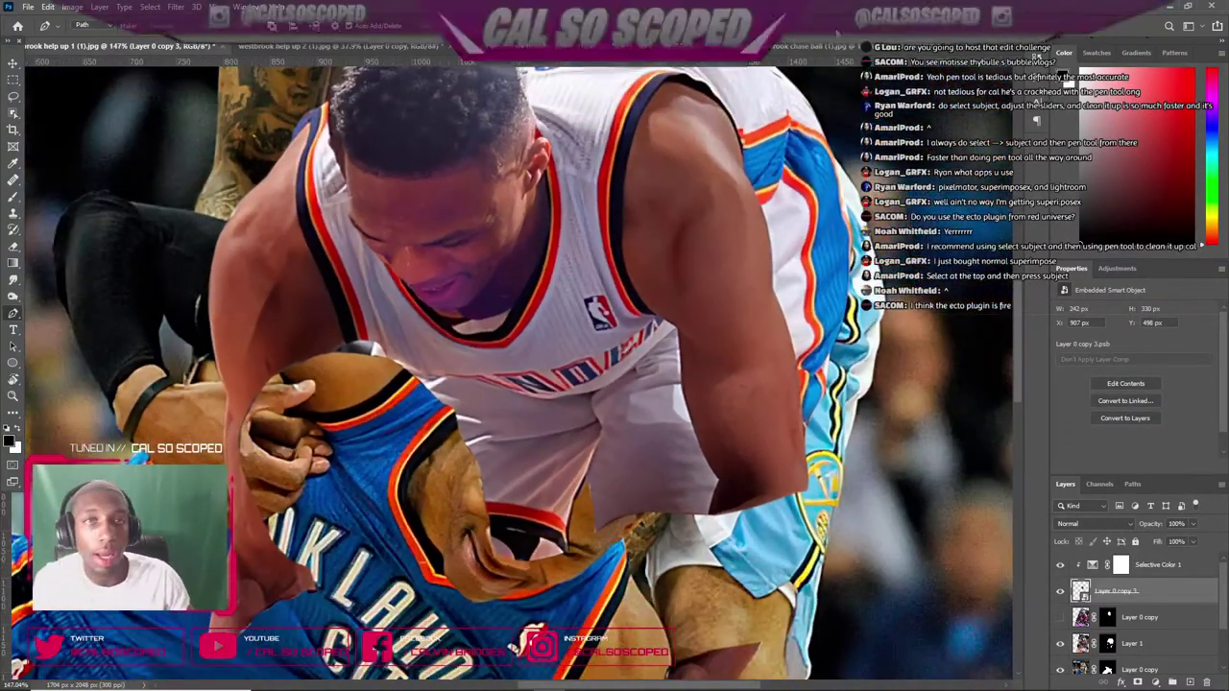
click(808, 46)
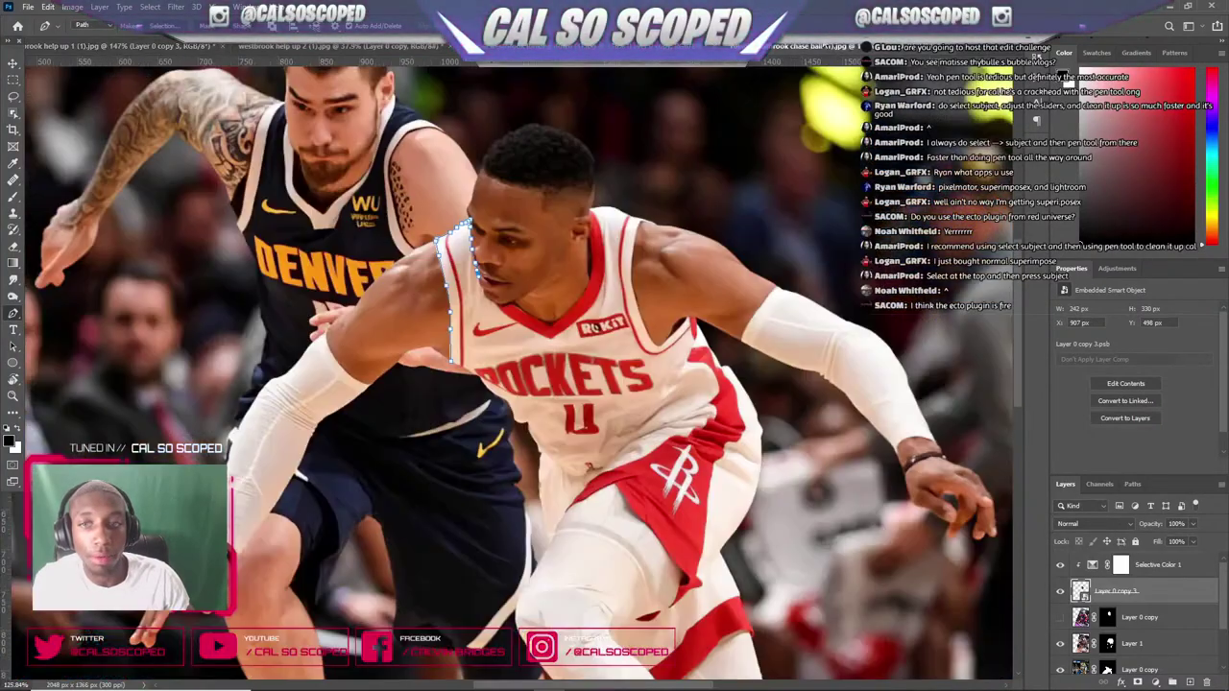
click(109, 47)
scroll(517, 217, down, 3)
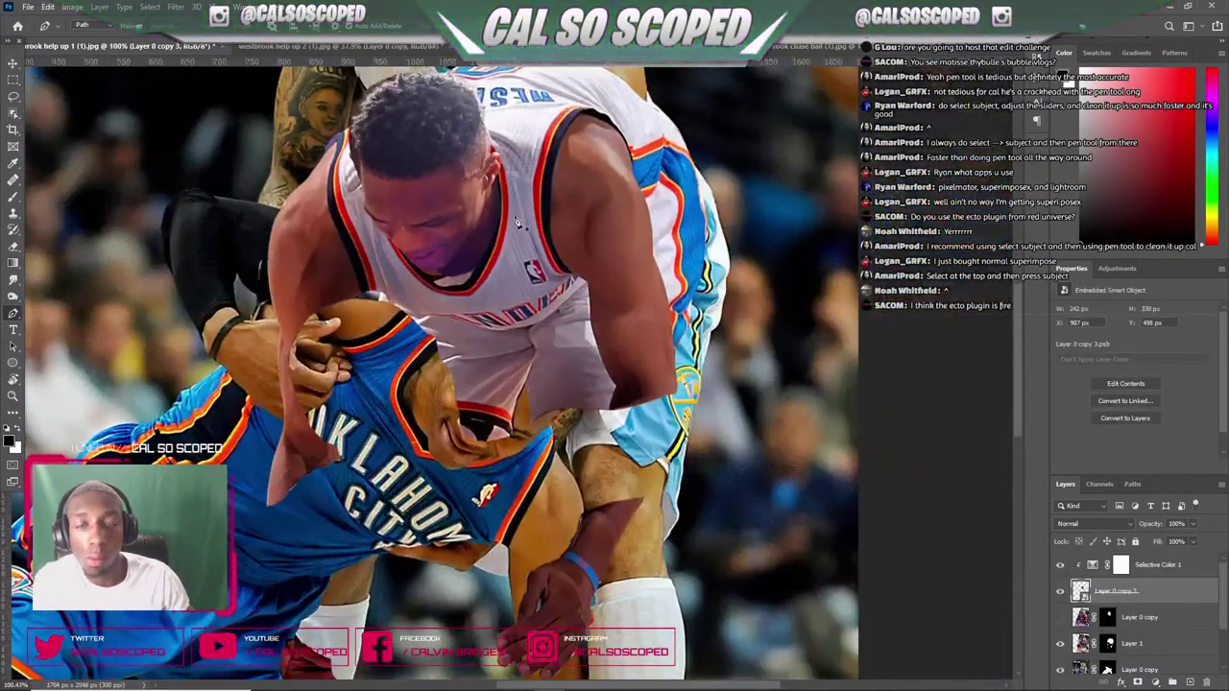
scroll(516, 219, up, 1)
- Merge the Selective Color 1 adjustment with the head layer, Layer 0 copy 3
key(v)
scroll(430, 322, up, 2)
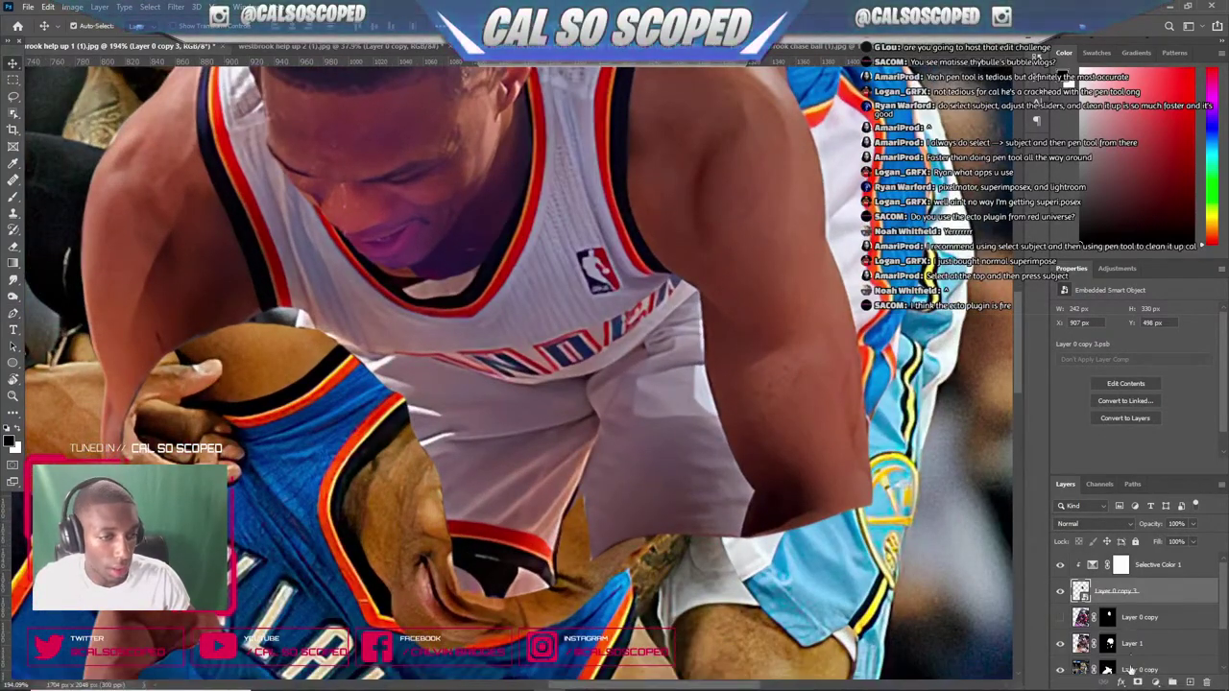
click(1152, 683)
click(1157, 673)
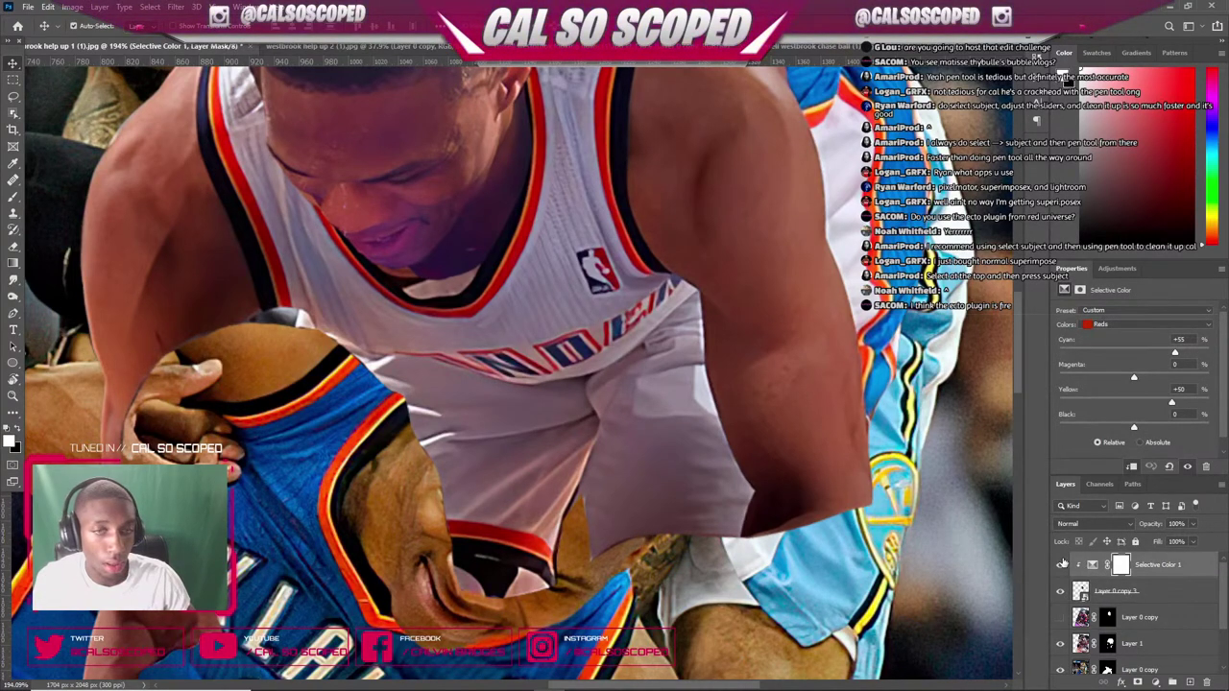
scroll(344, 303, down, 4)
scroll(343, 303, up, 2)
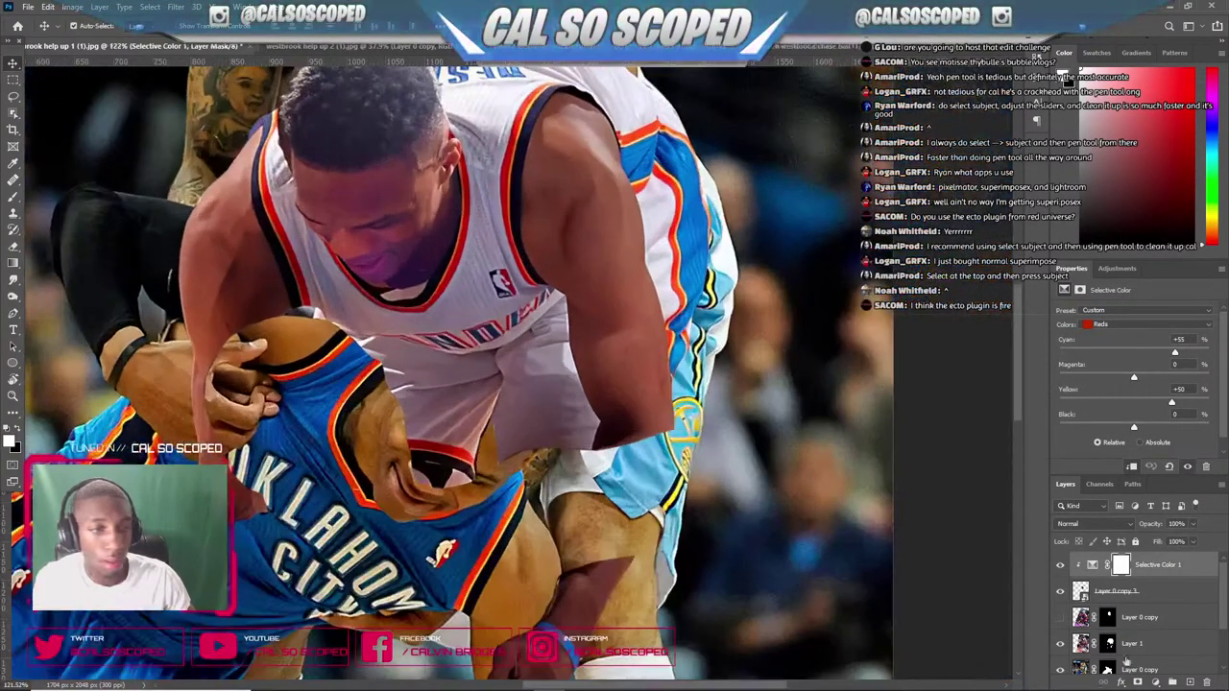
shift+click(1149, 599)
key(ctrl+e)
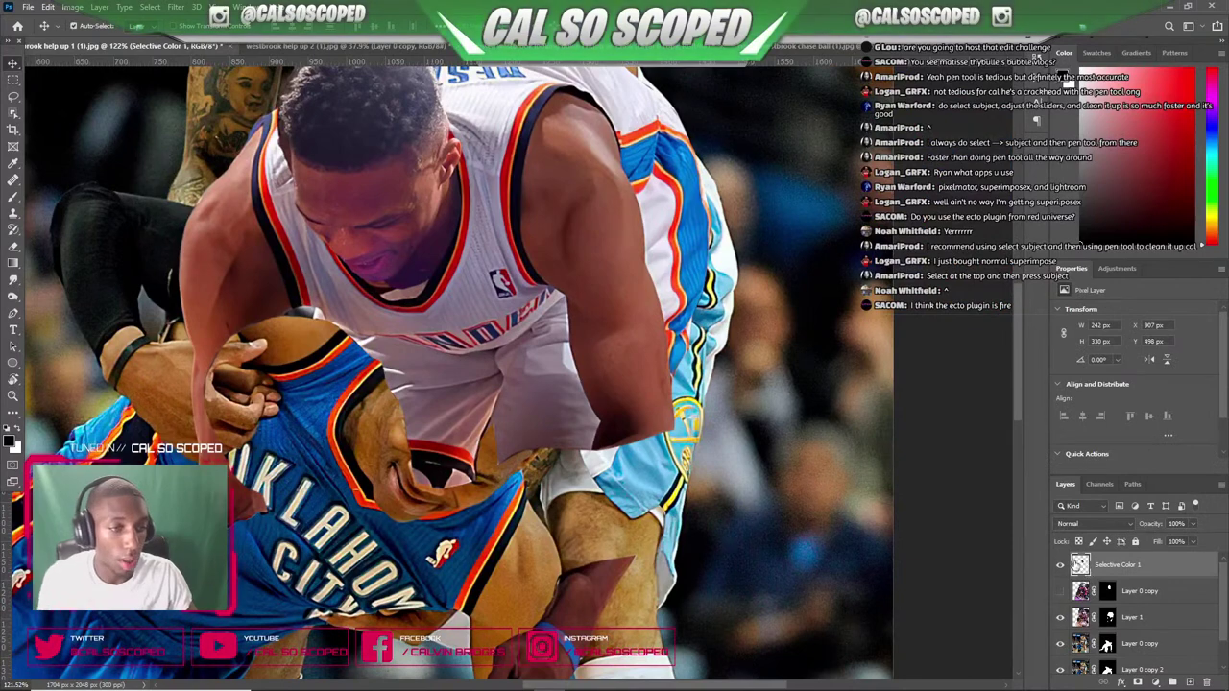
- Convert the merged head layer to a smart object and rename it westbrook head
right_click(1072, 565)
click(1102, 197)
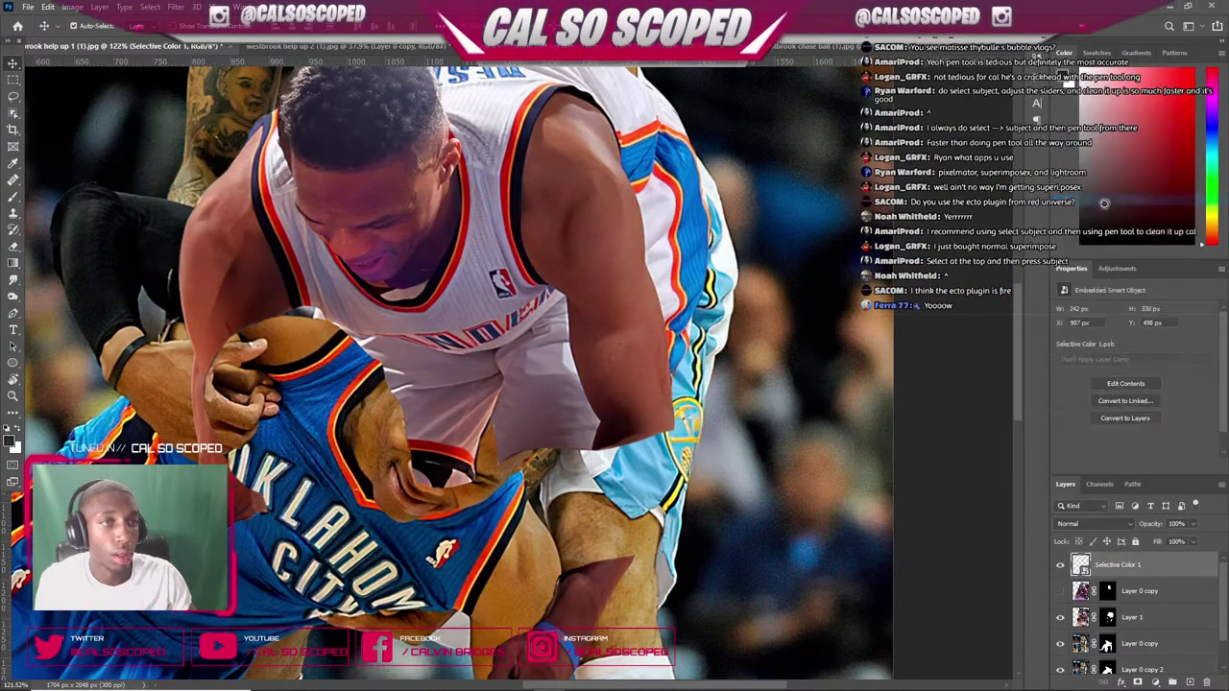
text(westbrook head)
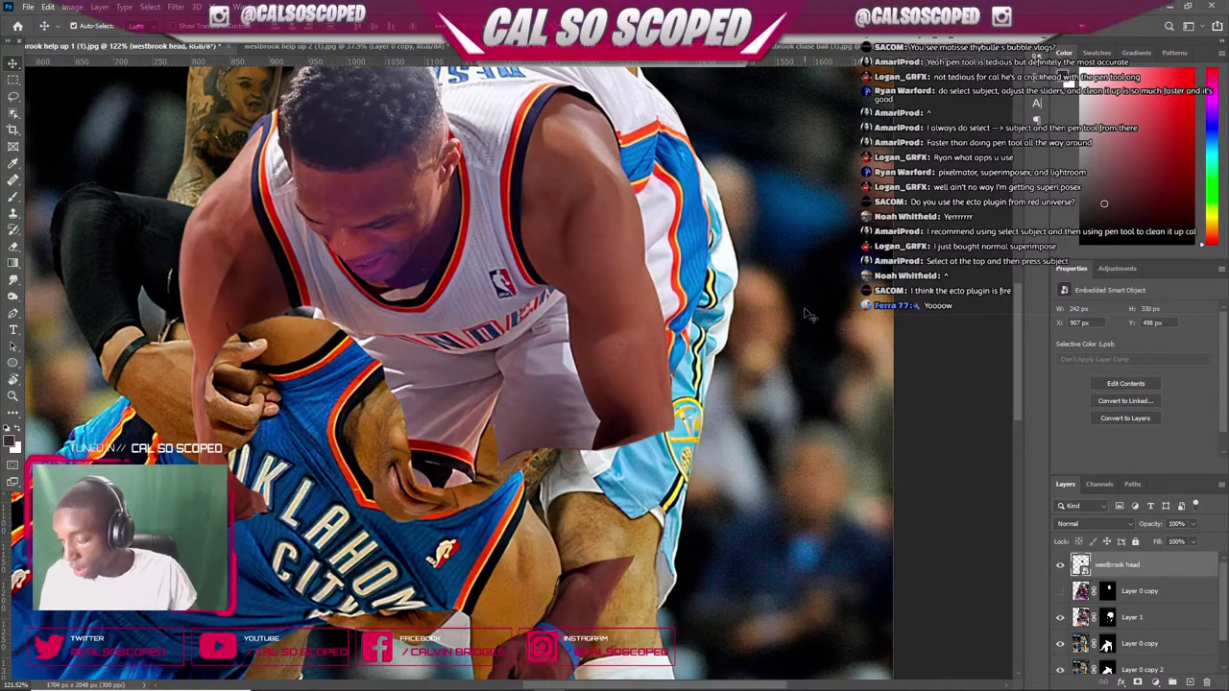
- Add a Selective Color adjustment clipped to the westbrook head layer, with Yellow at +100 for the Reds
scroll(277, 217, down, 3)
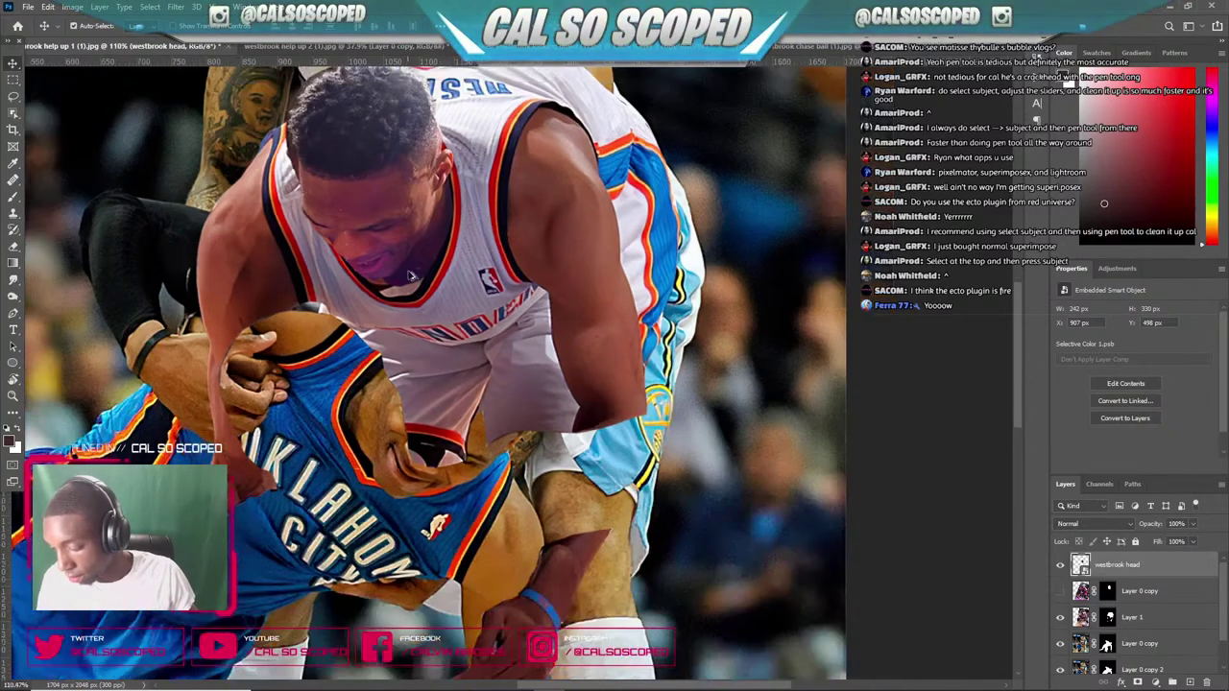
scroll(342, 191, up, 4)
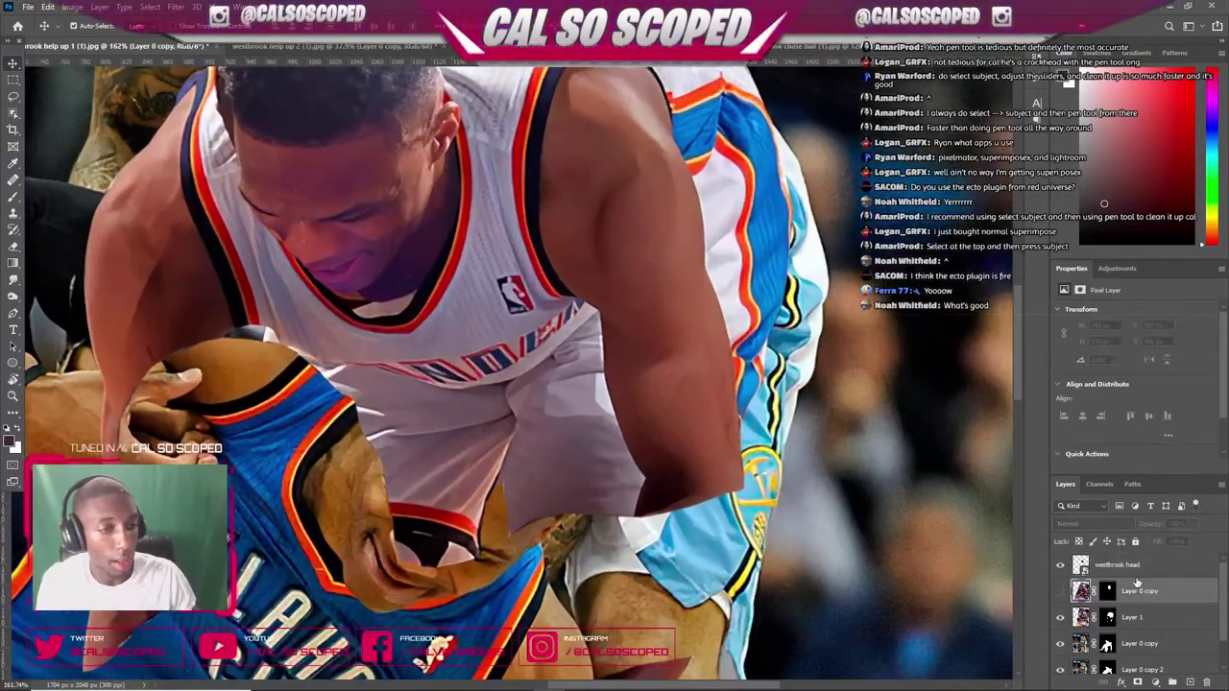
click(1172, 682)
click(1173, 672)
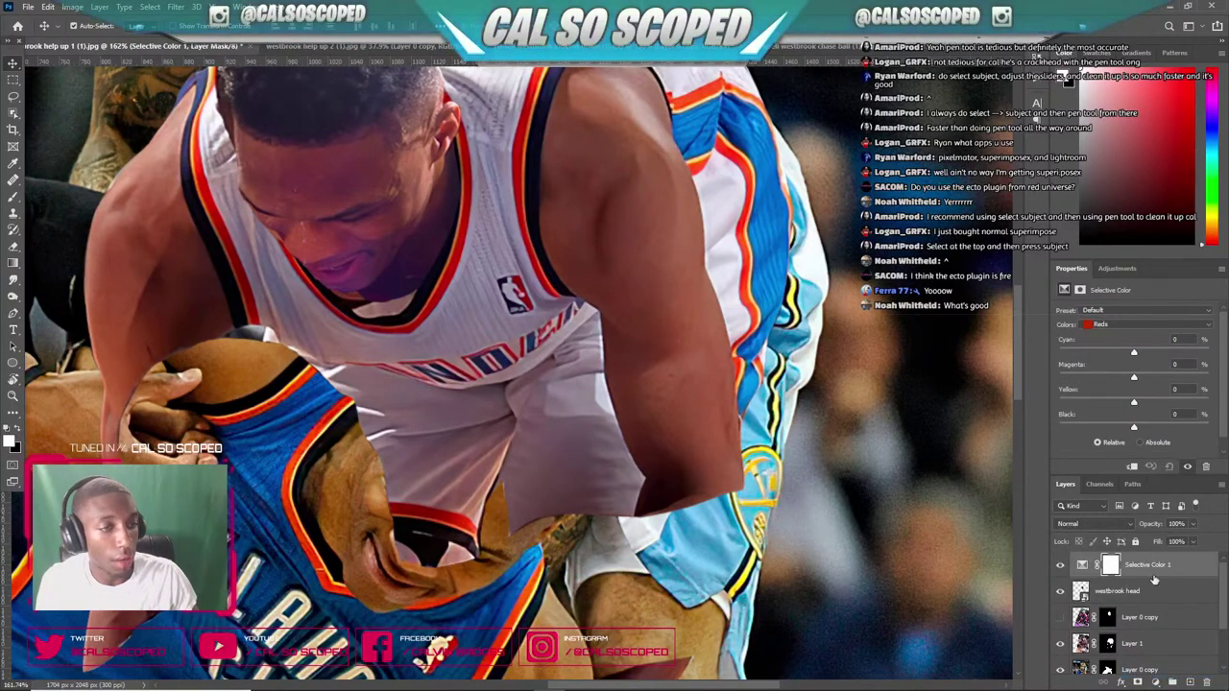
alt+click(1152, 576)
drag(1155, 353, 1106, 363)
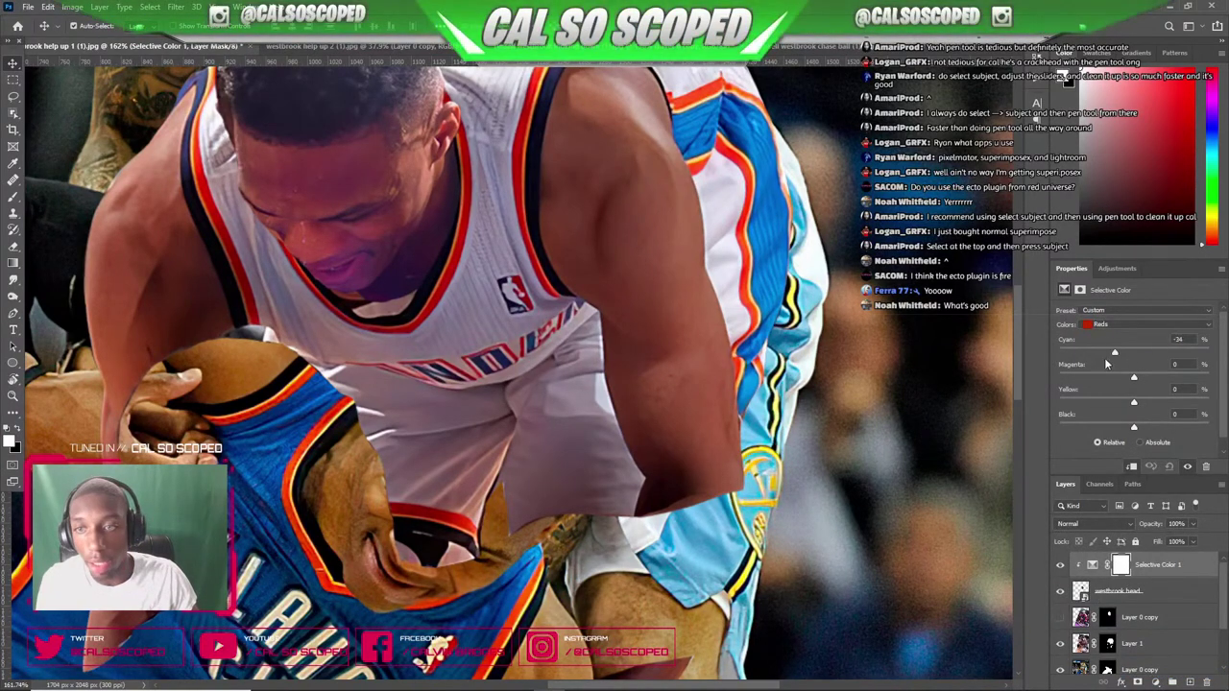
drag(1189, 355, 1141, 394)
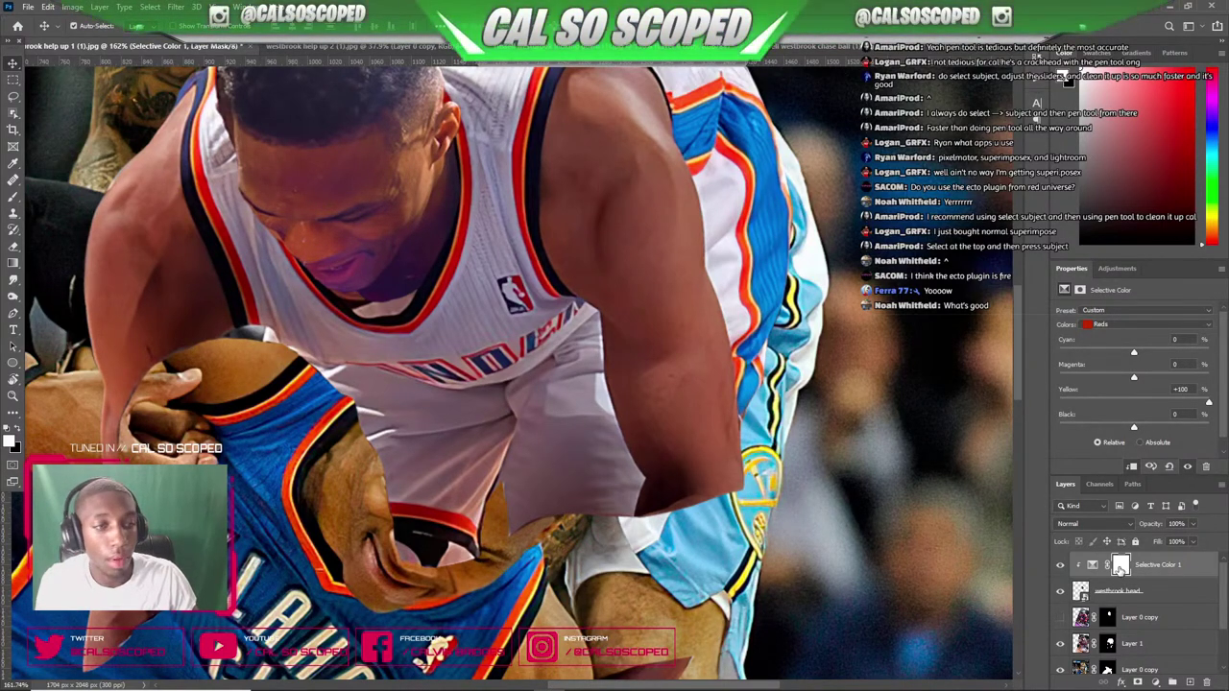
- Invert the Selective Color mask to black and brush the adjustment onto the head's lower face with a soft brush
click(1120, 566)
key(ctrl+i)
key(b)
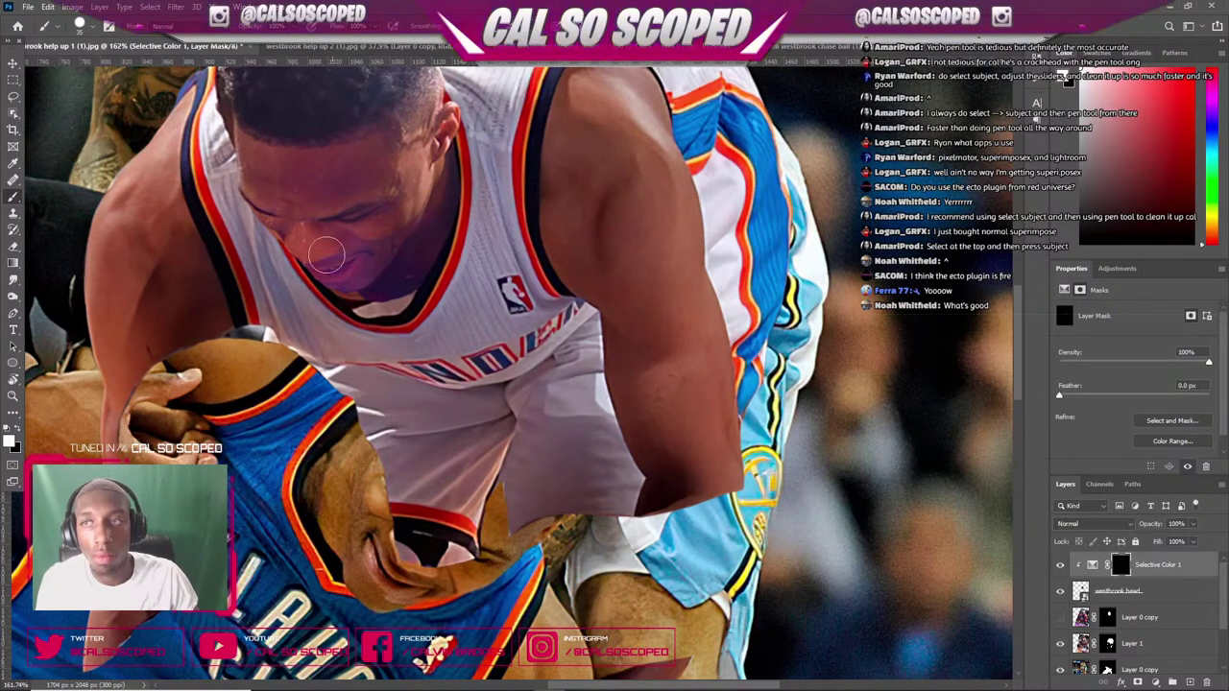
click(109, 27)
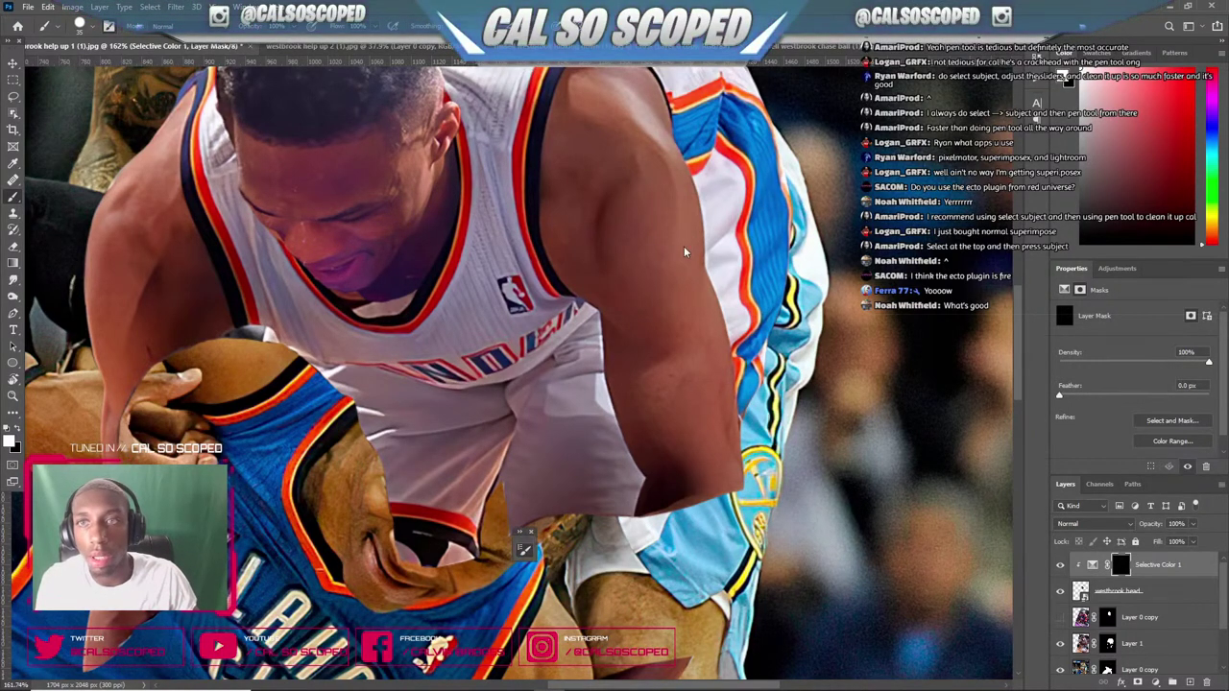
click(637, 357)
click(746, 330)
scroll(310, 255, up, 3)
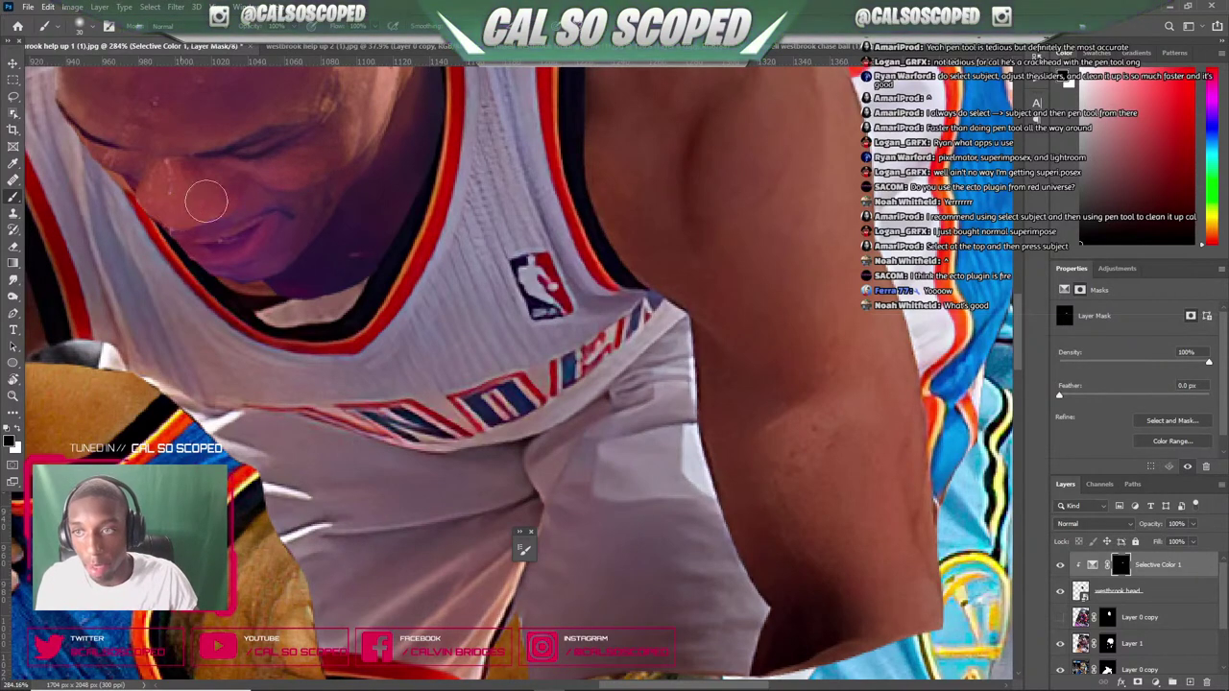
- Set the Selective Color Reds to Cyan +5, Magenta +68, Black -55, and the Yellows to Cyan +40, Magenta +31, Yellow +9
click(1142, 568)
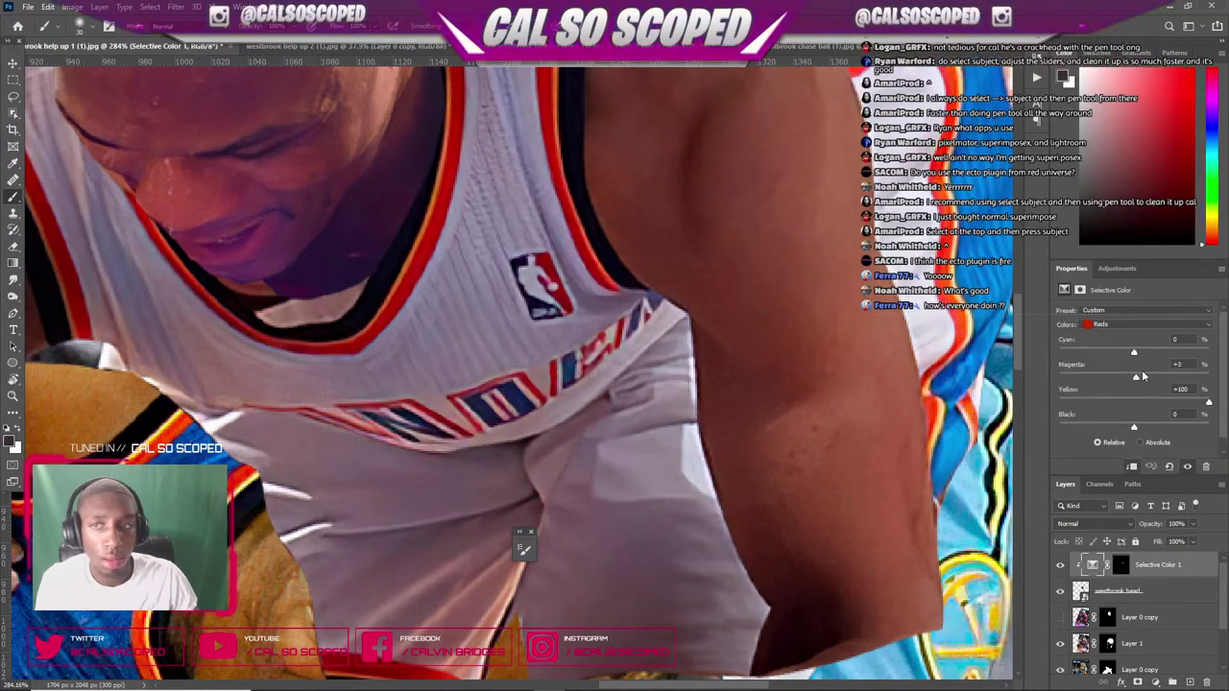
drag(1143, 375, 1186, 369)
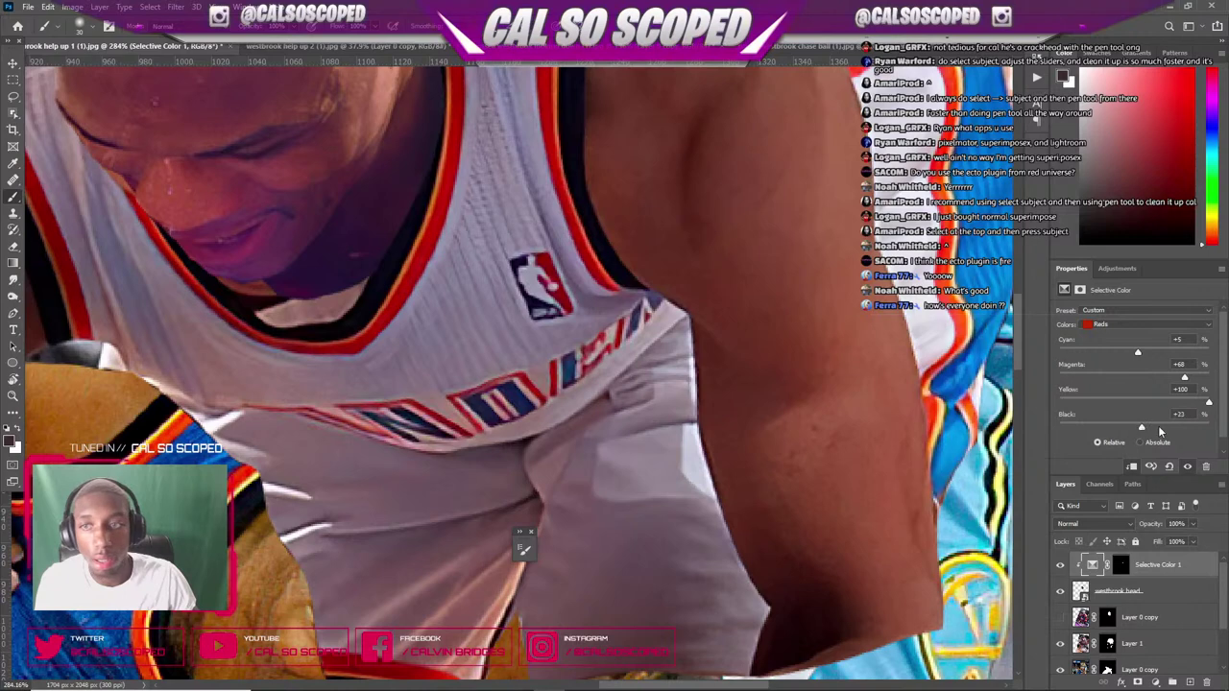
drag(1160, 432, 1093, 432)
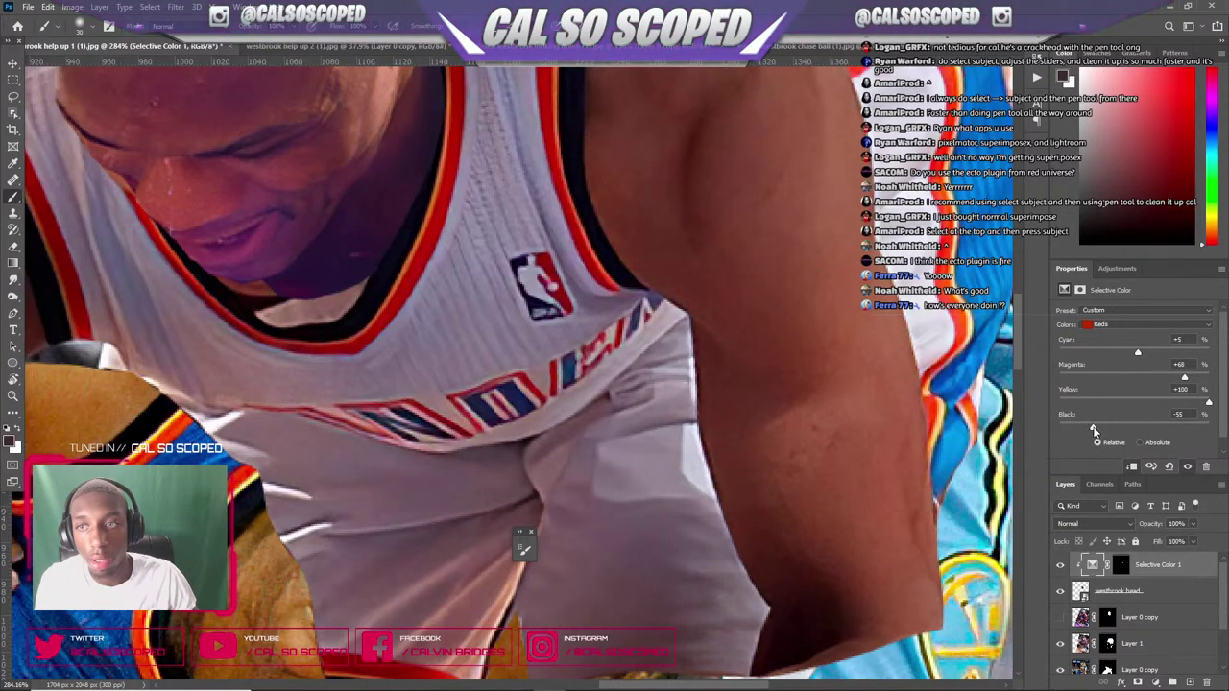
click(1104, 324)
click(1110, 351)
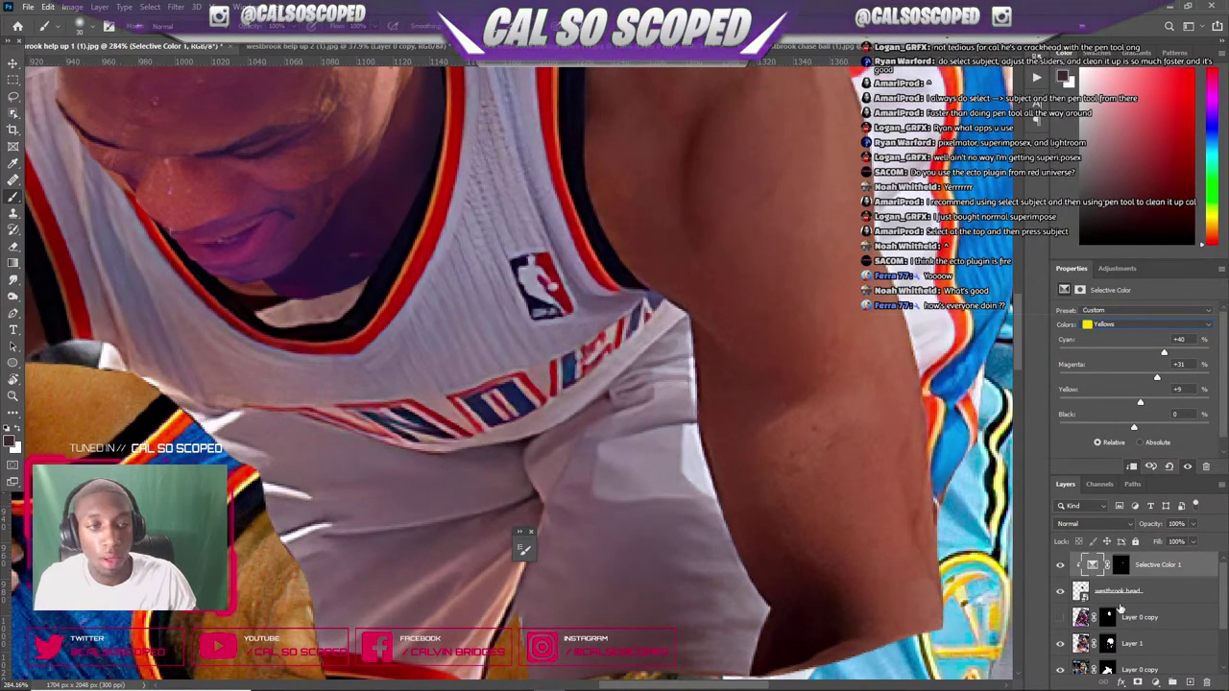
- Add a Hue/Saturation adjustment clipped to the westbrook head layer and replace its mask with a copy of the Selective Color mask
click(1121, 593)
click(1156, 680)
click(1132, 565)
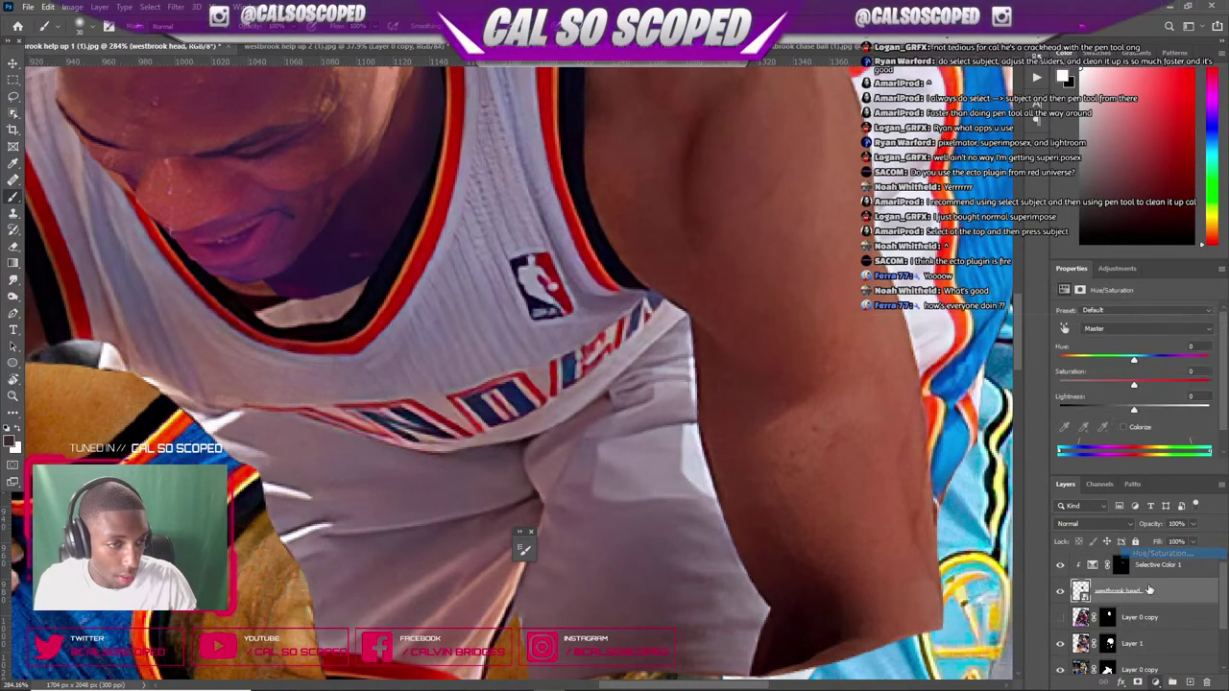
click(1121, 590)
key(ctrl+i)
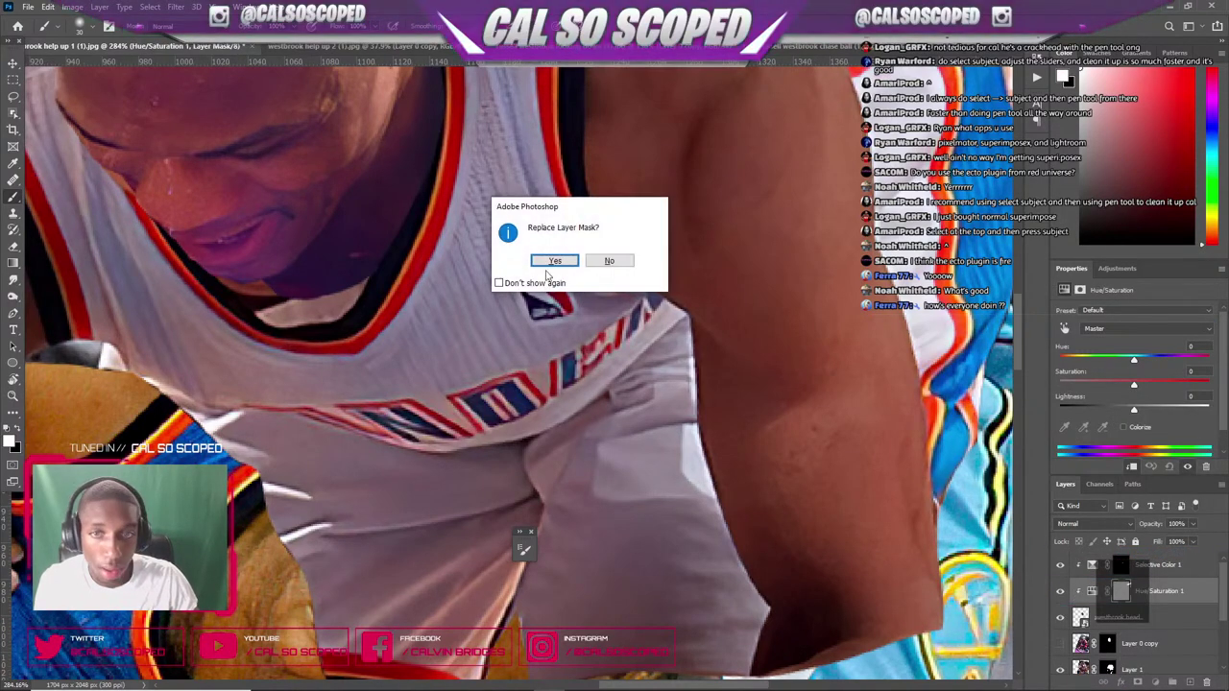
key(Return)
click(1093, 591)
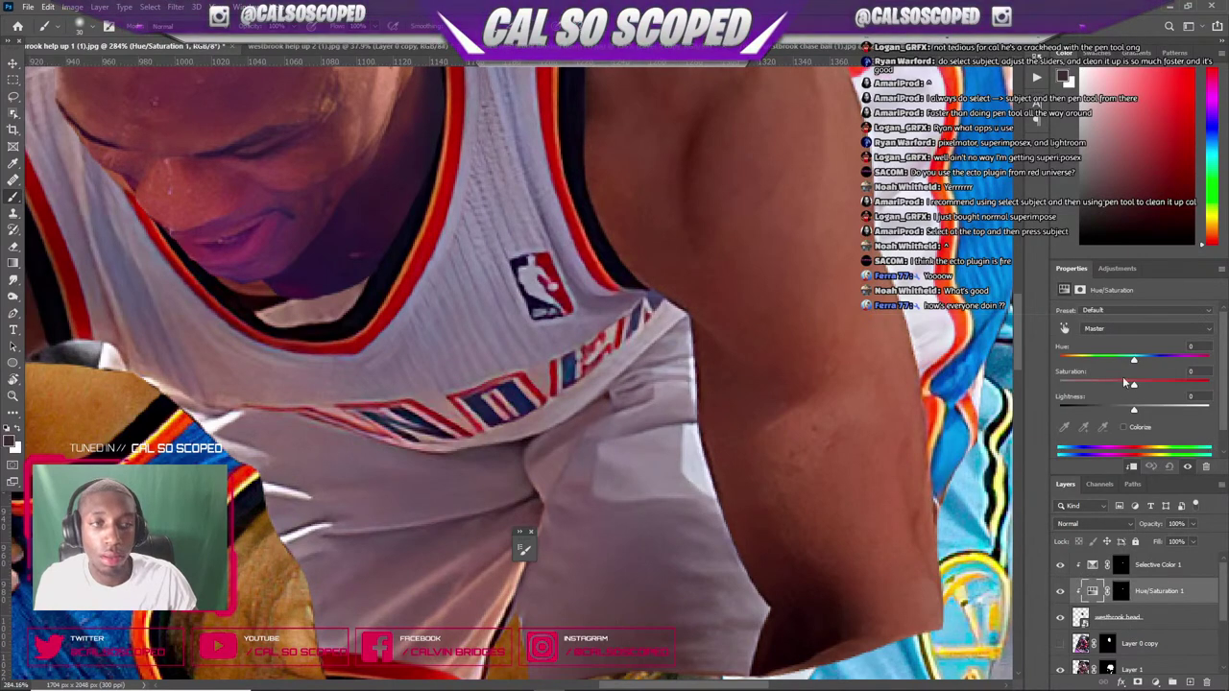
- Set the Hue/Saturation adjustment to Hue +3 and Saturation -15, and check the head against the whole picture
mouse_move(1128, 385)
mouse_down()
mouse_move(1112, 389)
mouse_move(1124, 387)
mouse_up()
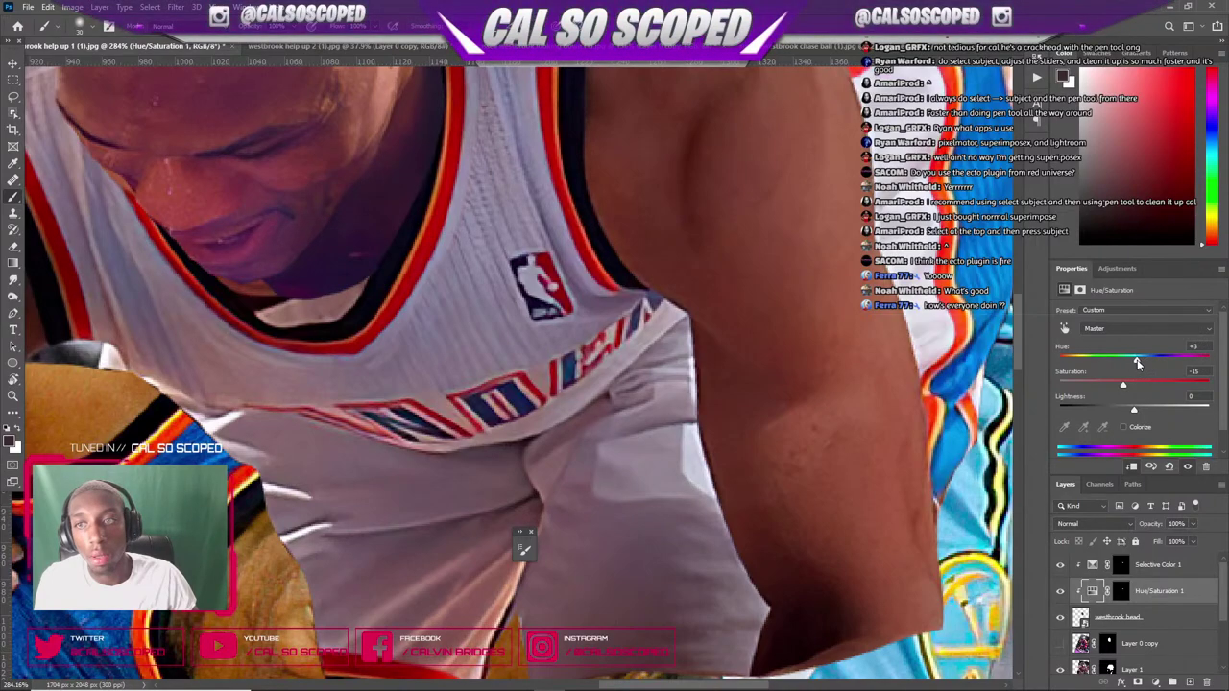
scroll(341, 322, down, 5)
scroll(192, 165, down, 2)
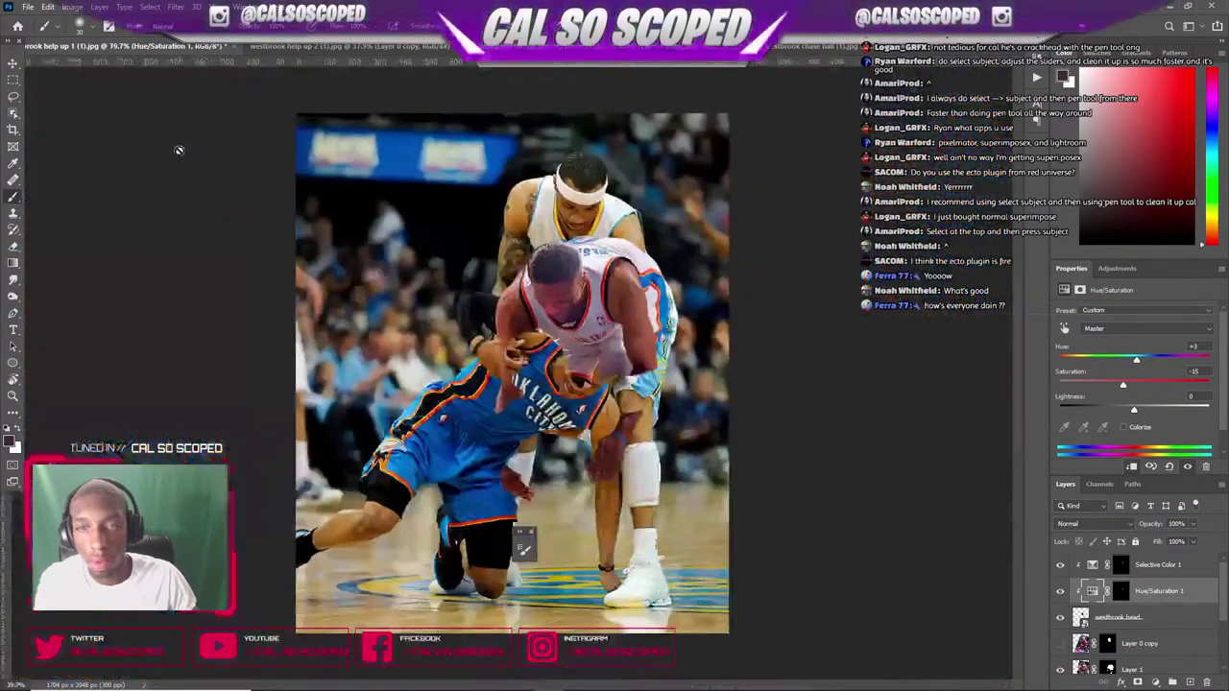
scroll(622, 319, up, 2)
scroll(622, 319, up, 1)
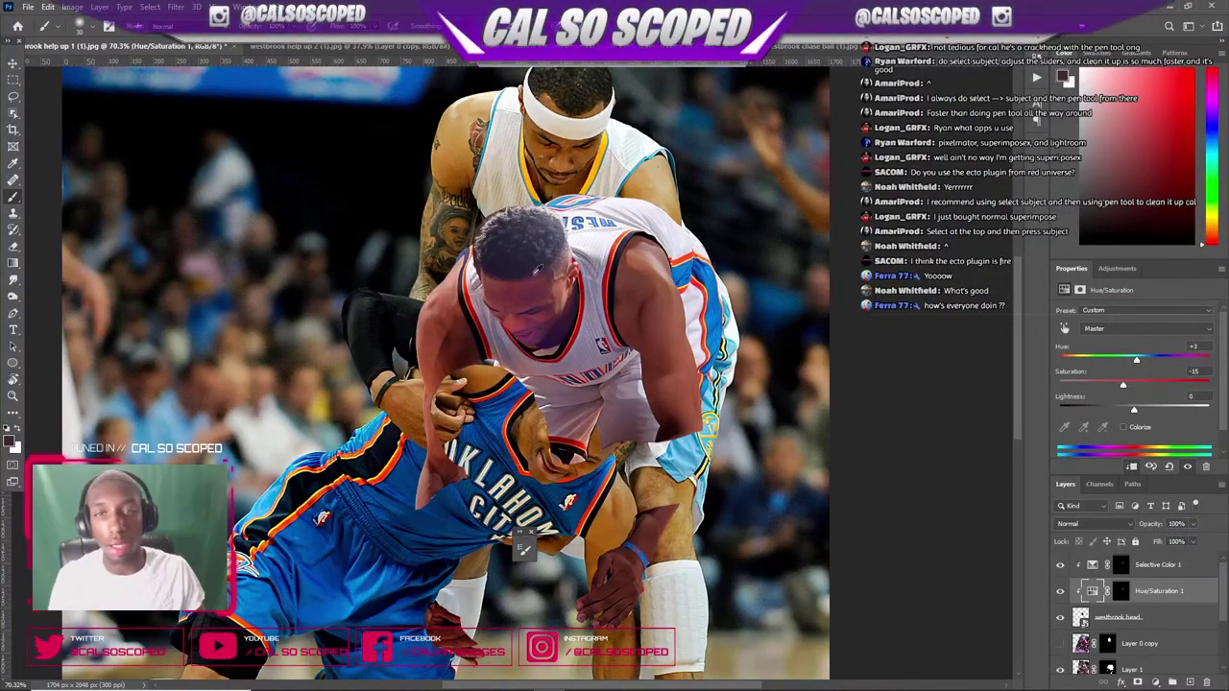
scroll(621, 318, up, 3)
scroll(401, 222, up, 2)
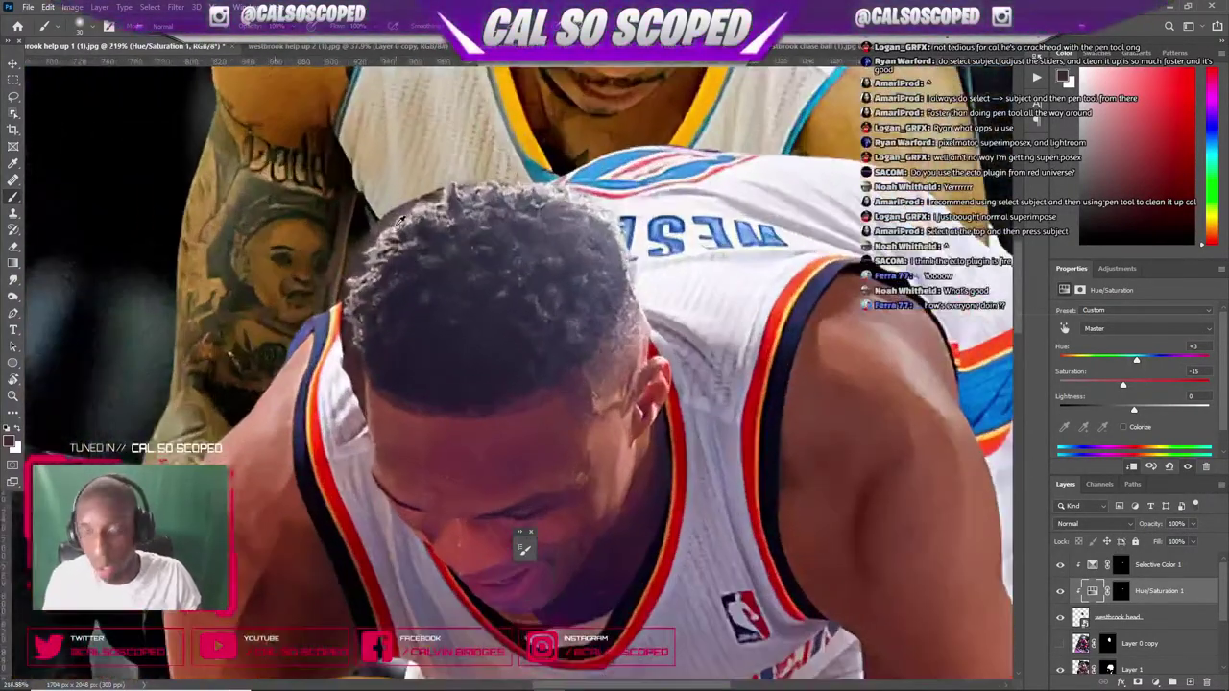
- Try moving the westbrook head aside, undo the move, and compare with the isolated head document
key(v)
drag(398, 292, 543, 332)
key(ctrl+z)
scroll(357, 284, down, 4)
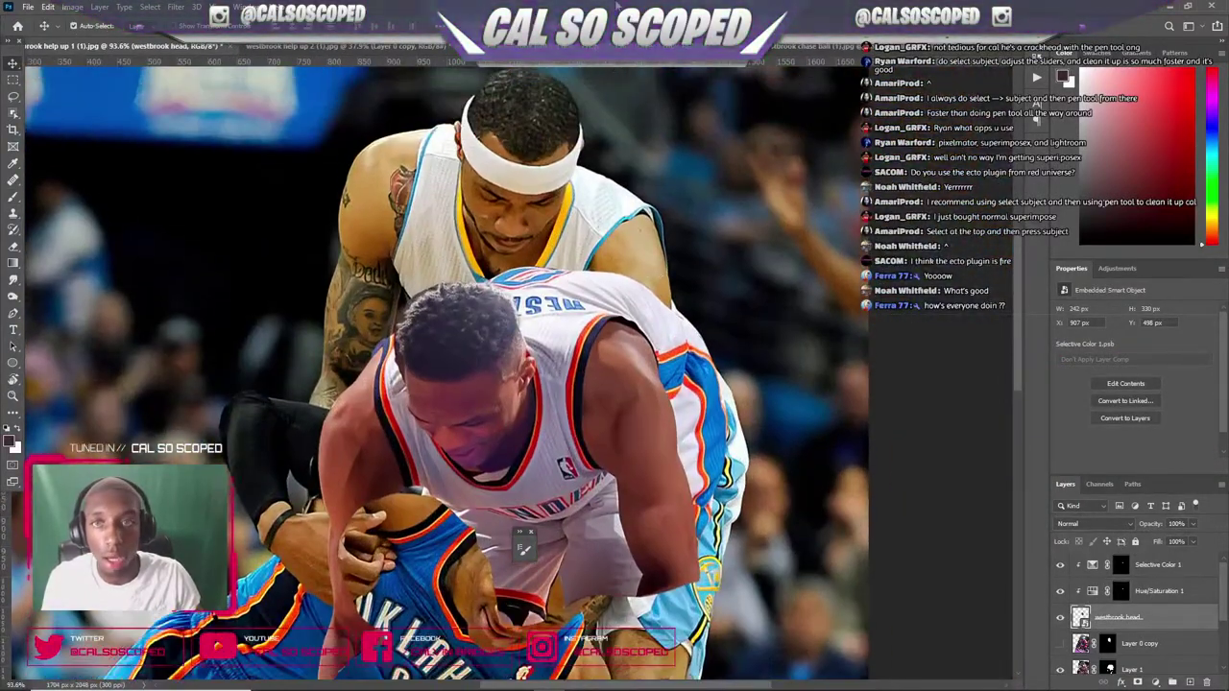
click(338, 46)
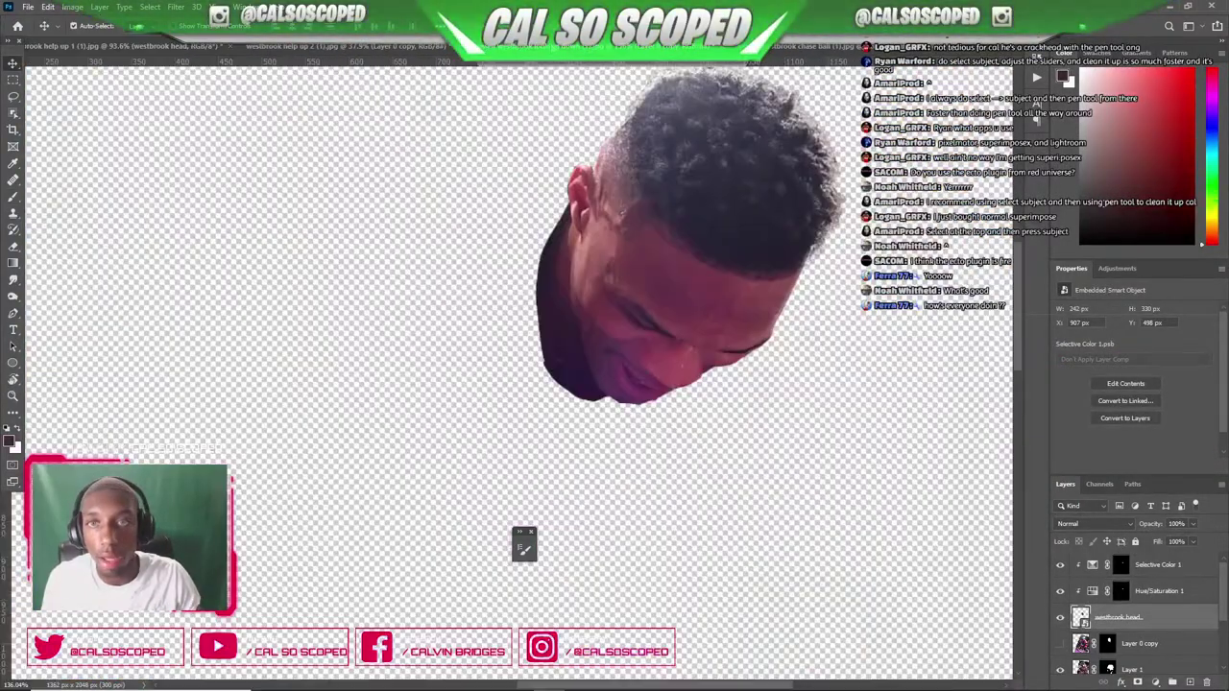
click(818, 47)
scroll(417, 77, down, 1)
scroll(417, 77, up, 1)
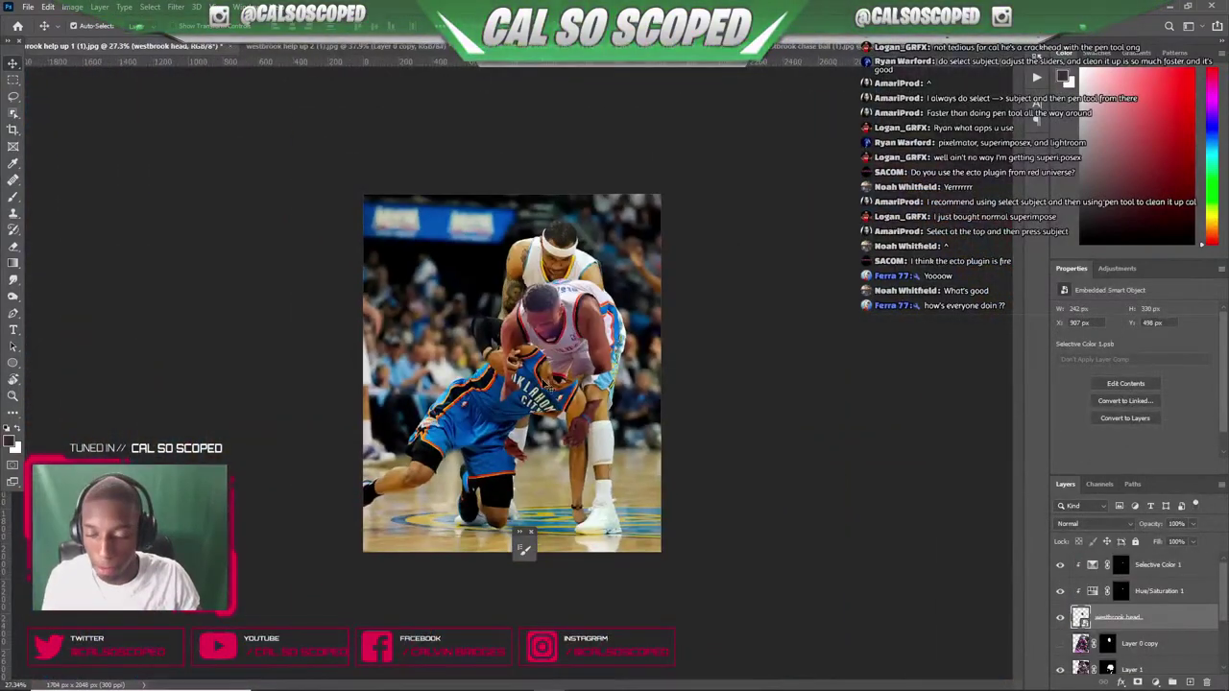
- Crop the composite to a 4:5 ratio
key(c)
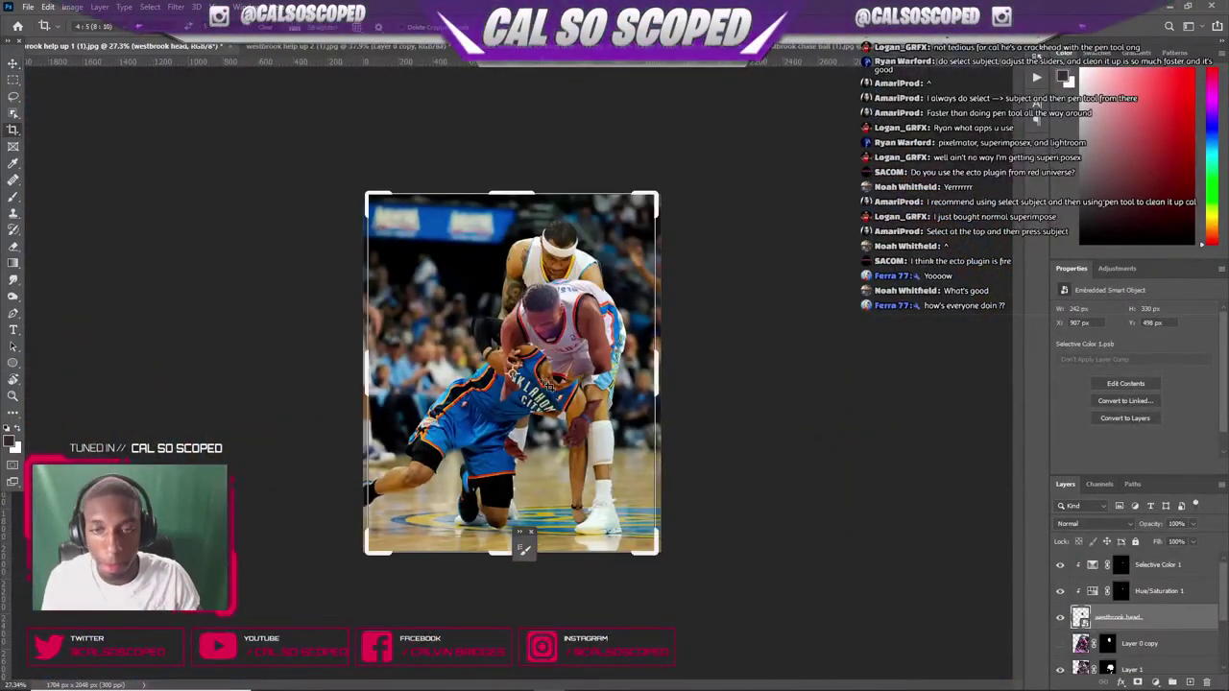
click(525, 366)
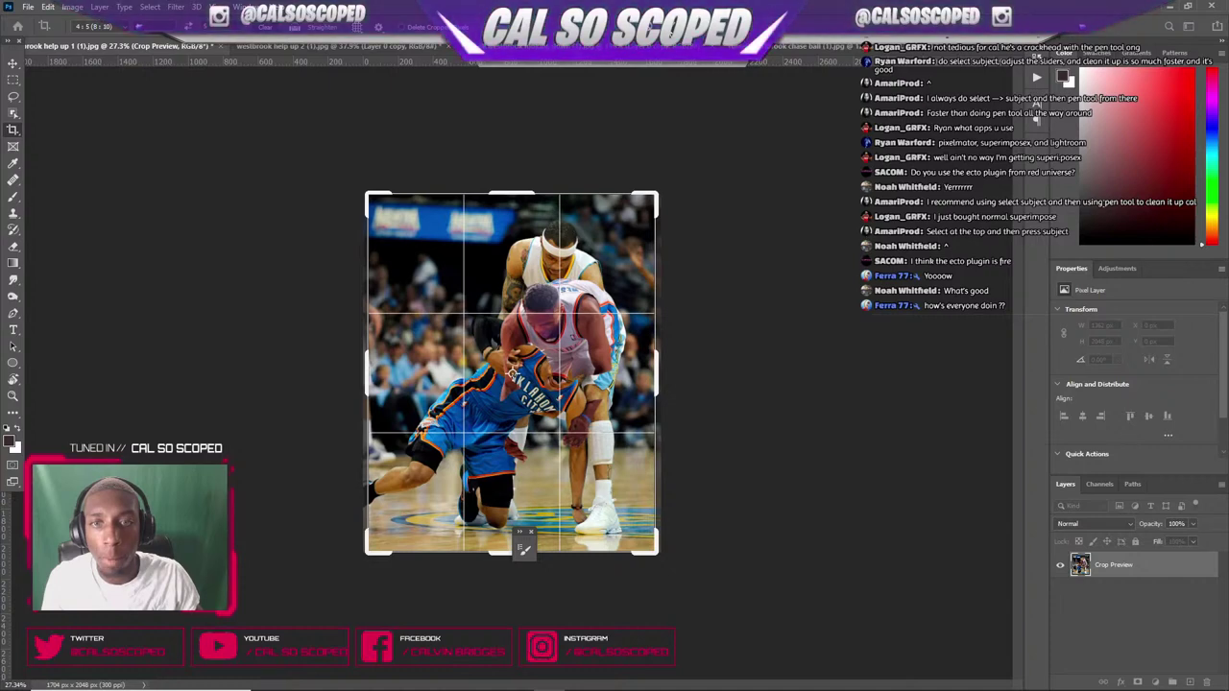
key(Return)
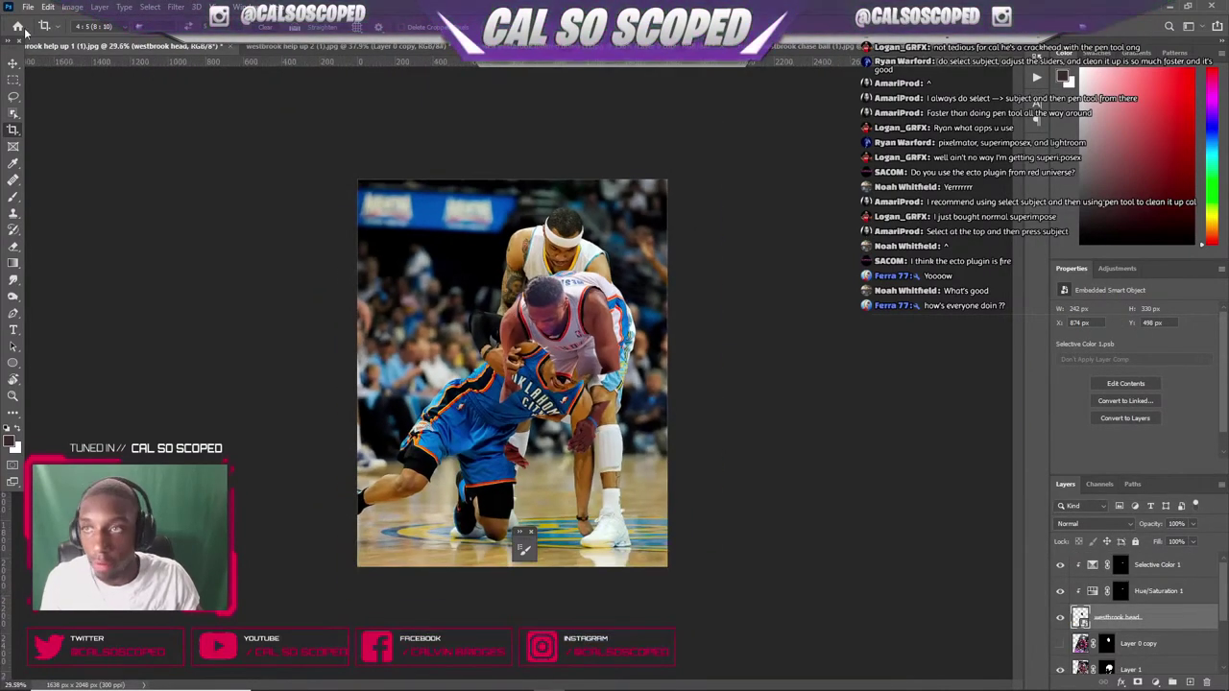
- Resize the image to 1080 x 1350 pixels and deselect all layers
click(72, 6)
click(95, 103)
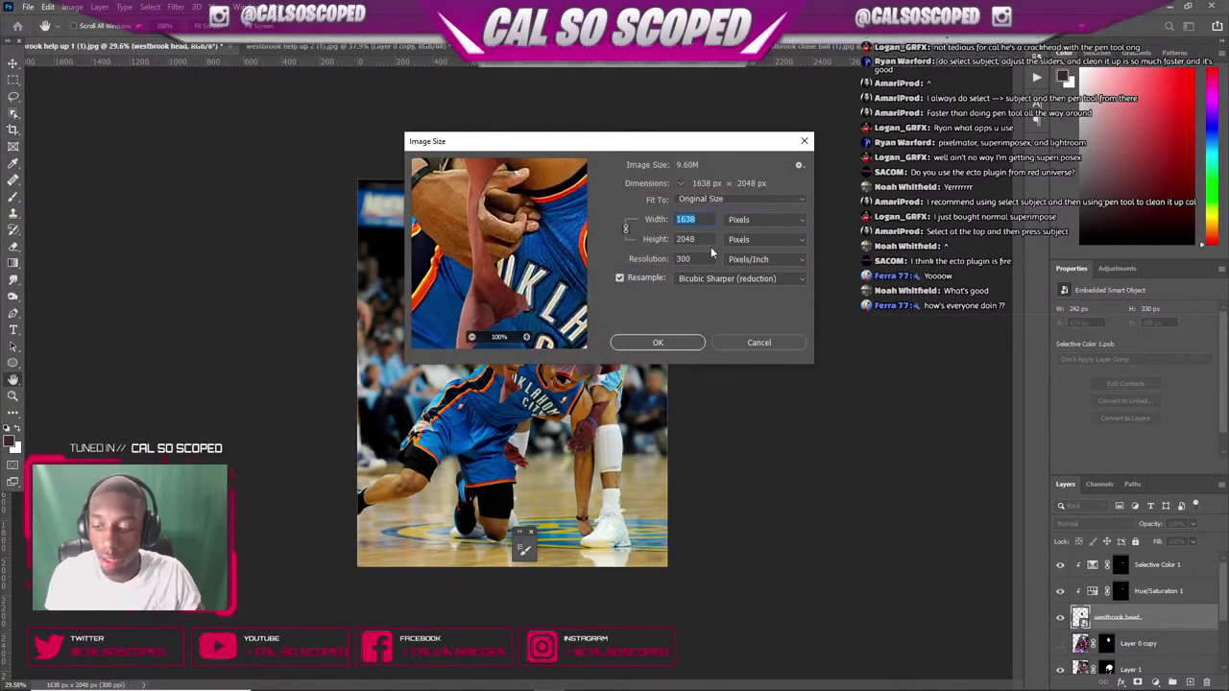
text(1080)
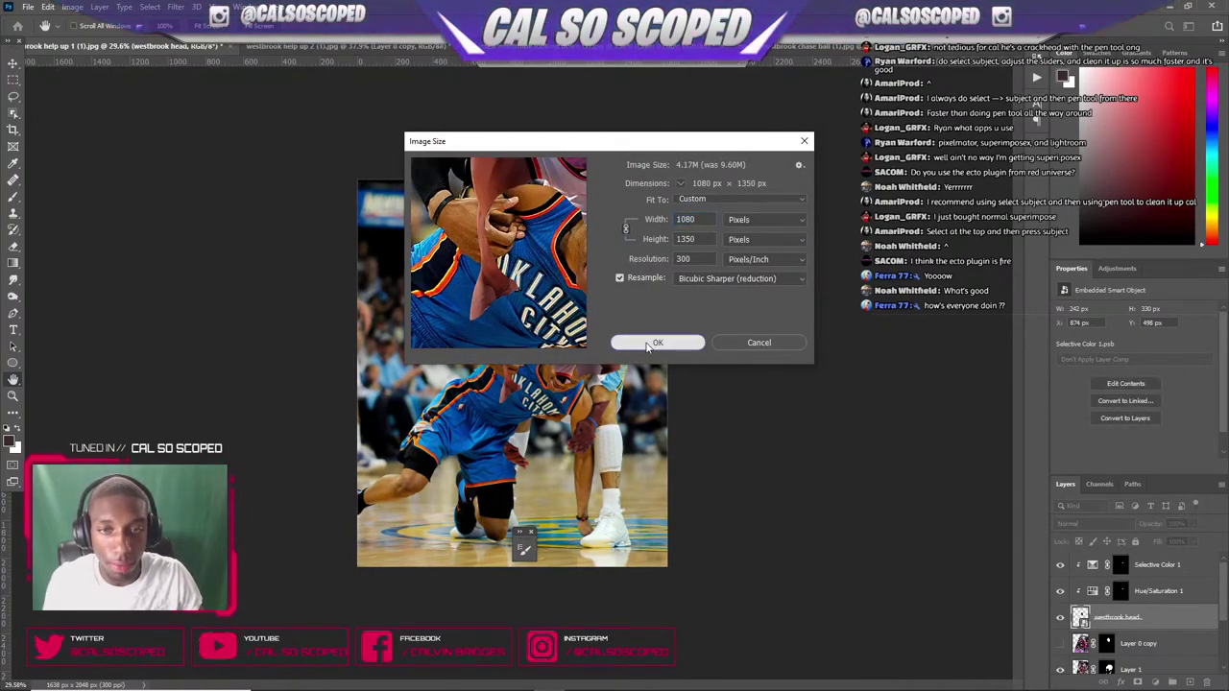
click(653, 342)
key(c)
key(ctrl+0)
click(11, 67)
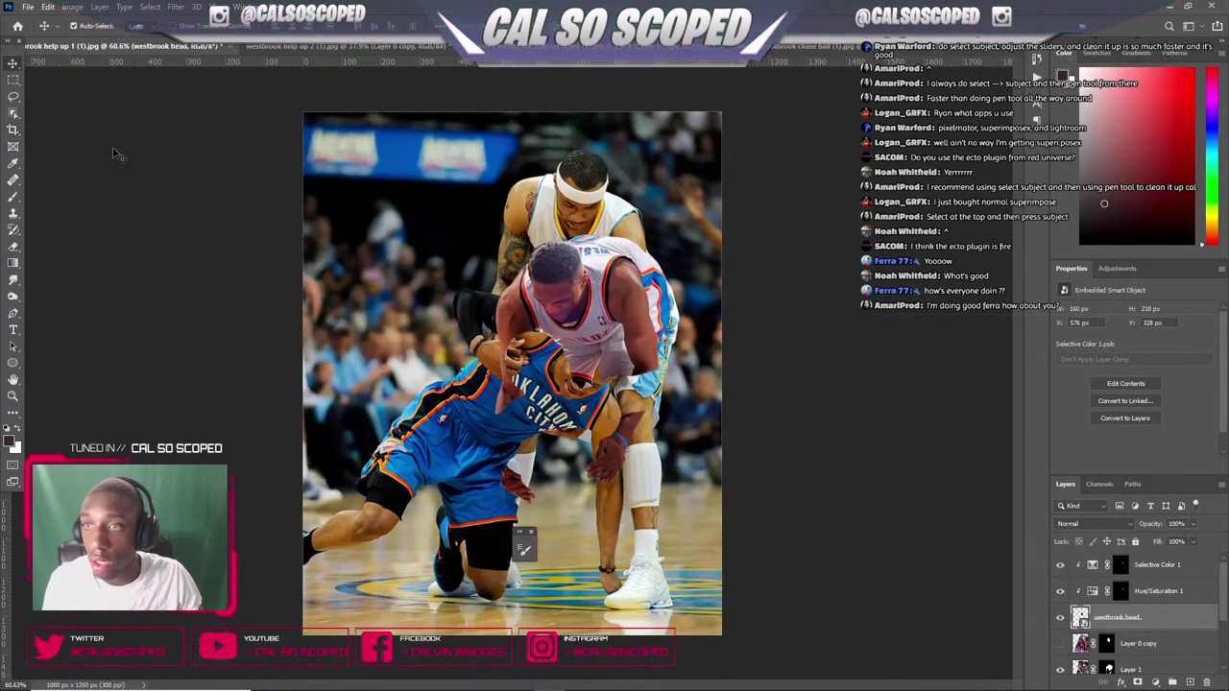
click(178, 153)
scroll(586, 265, up, 3)
scroll(597, 257, down, 3)
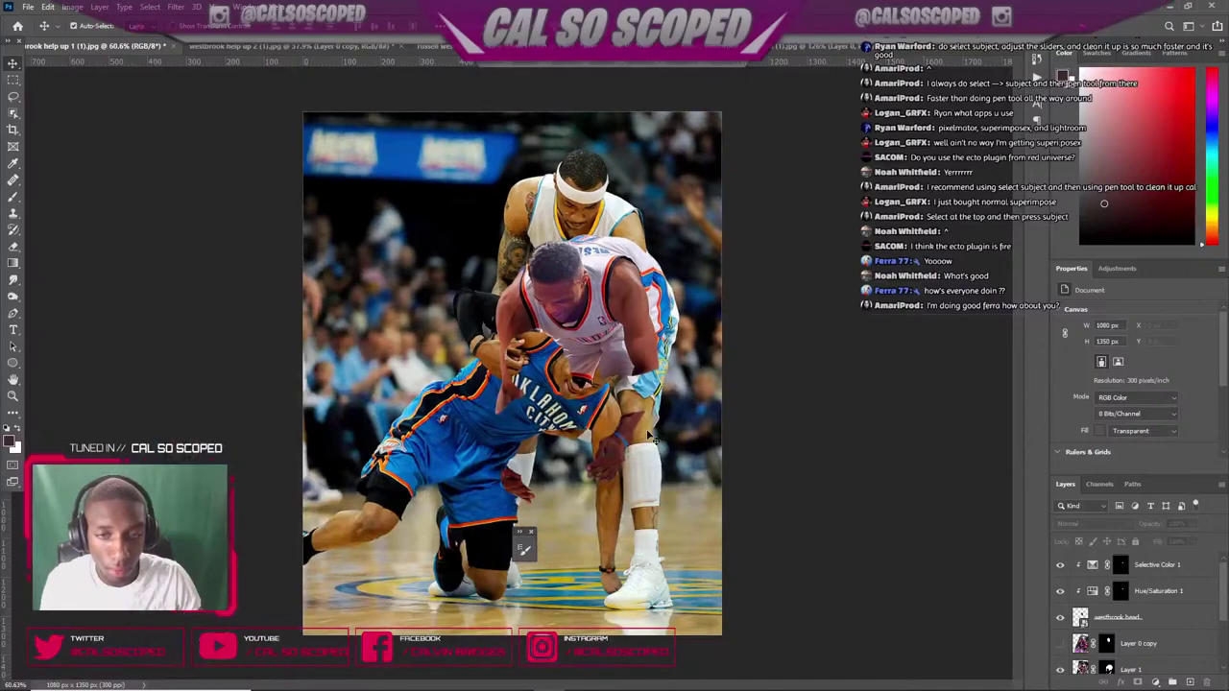
- Try moving the white-jersey player and the westbrook head apart to compare both heads, undoing each move
scroll(637, 550, up, 2)
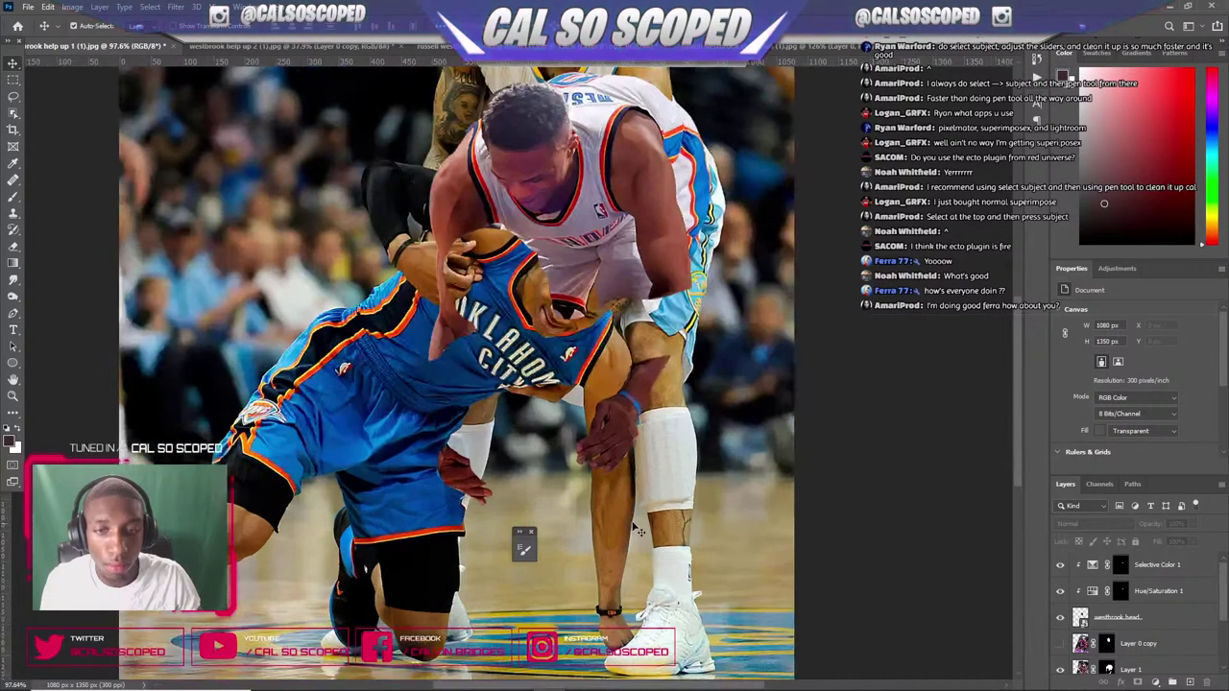
scroll(637, 238, up, 3)
drag(693, 191, 759, 191)
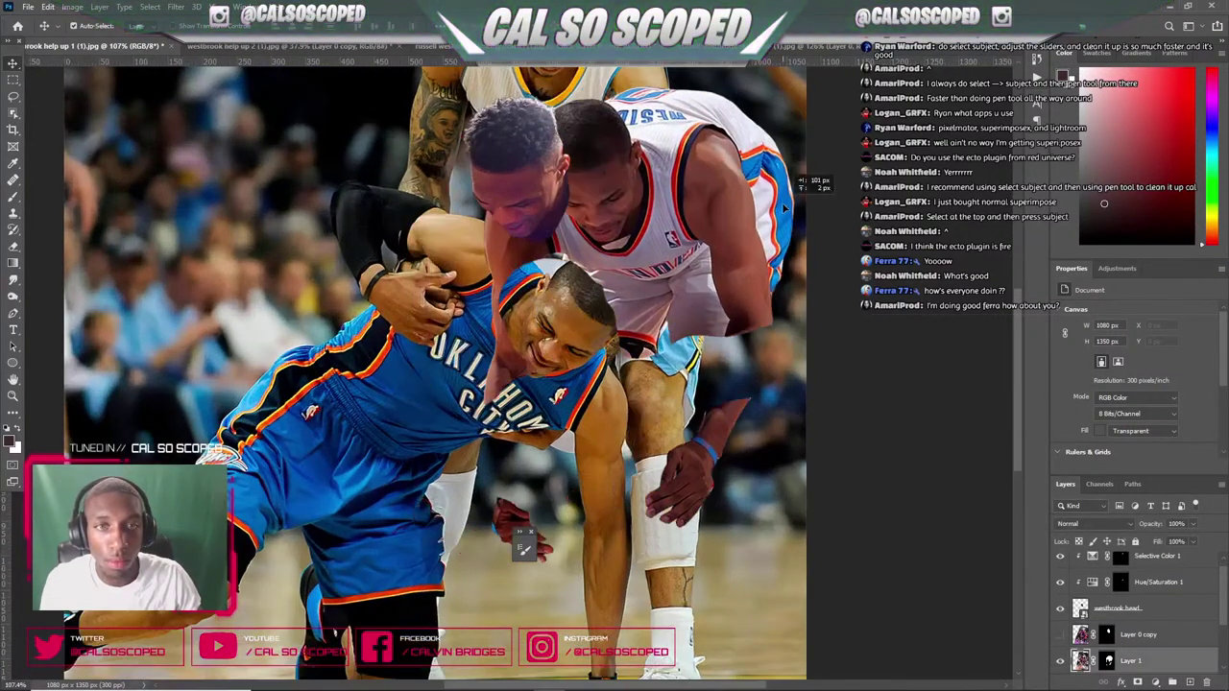
key(ctrl+z)
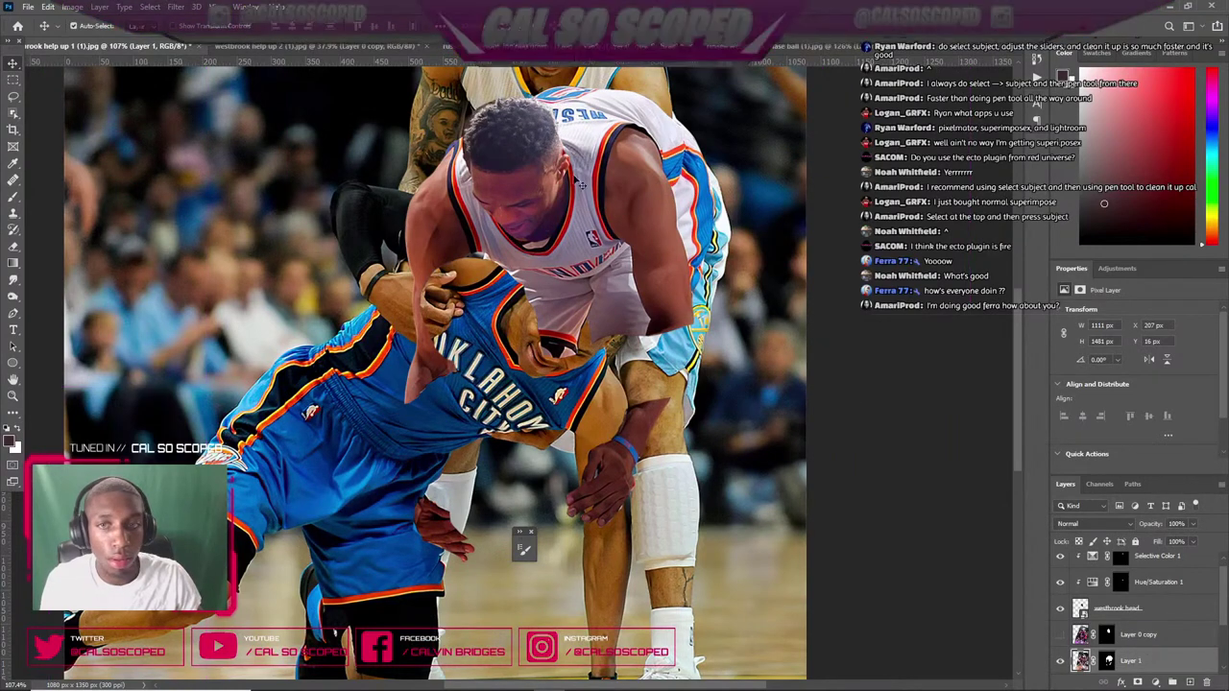
drag(530, 190, 324, 170)
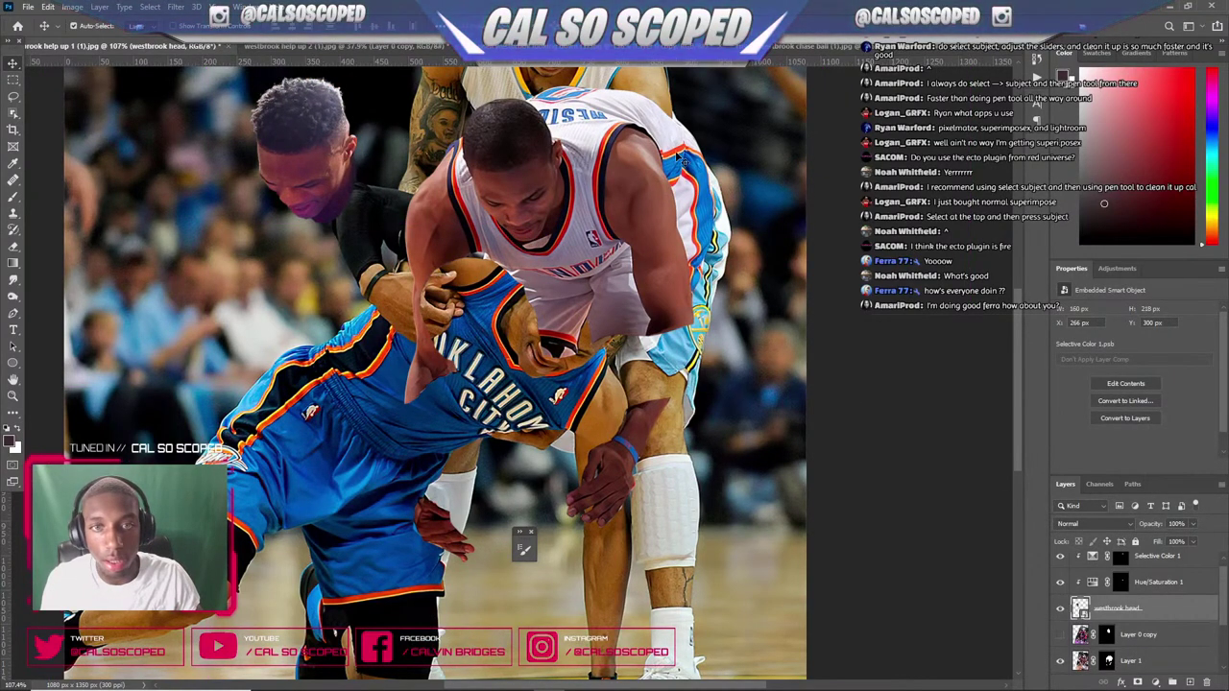
click(677, 156)
key(ctrl+z)
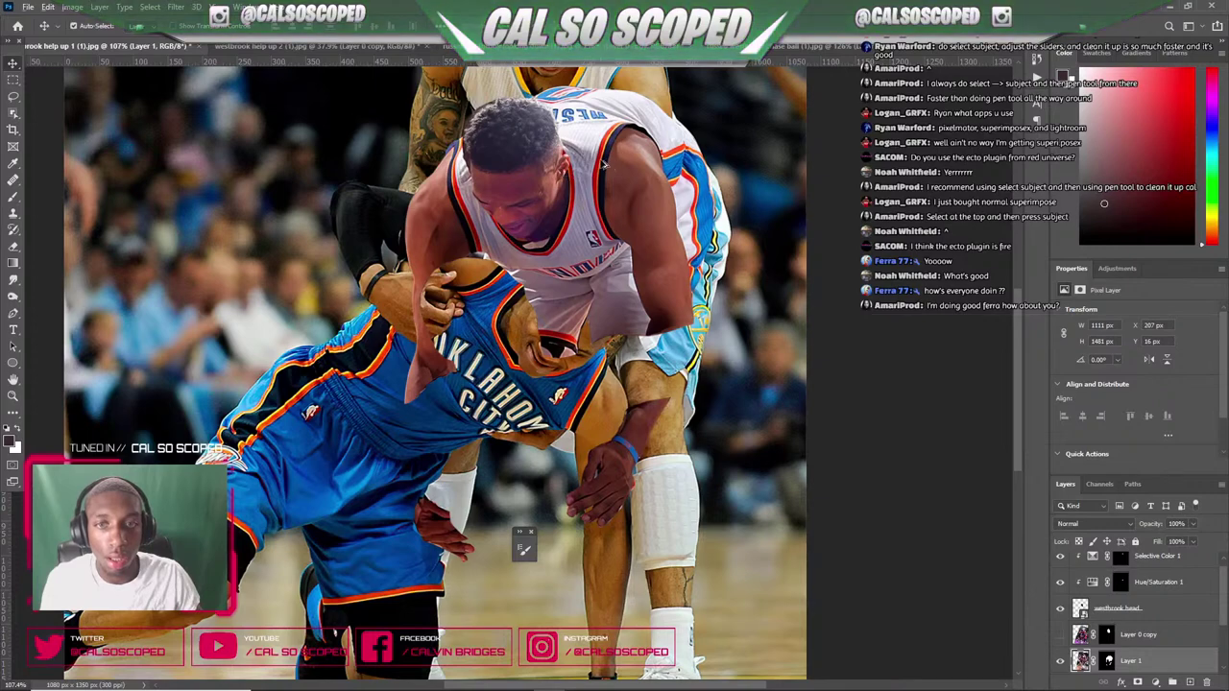
- Try shifting the white-jersey player's layer in several directions and undo every move
key(ctrl+0)
drag(645, 261, 710, 457)
key(ctrl+z)
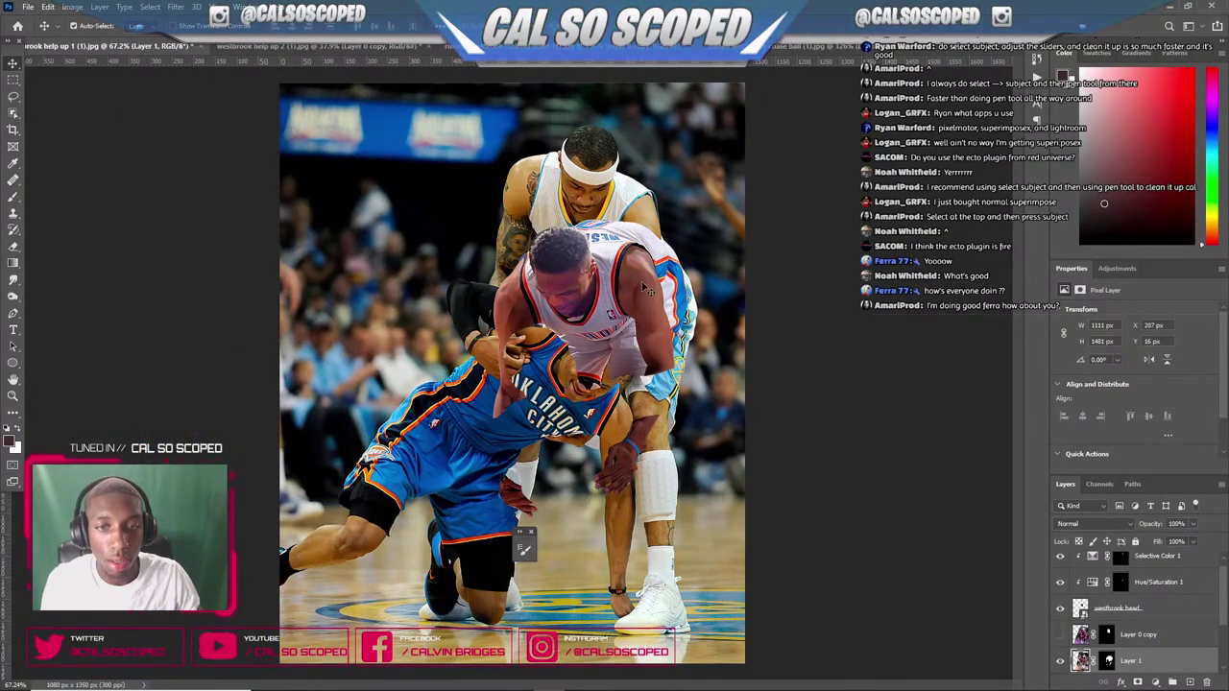
drag(626, 469, 709, 465)
key(ctrl+z)
drag(609, 459, 708, 461)
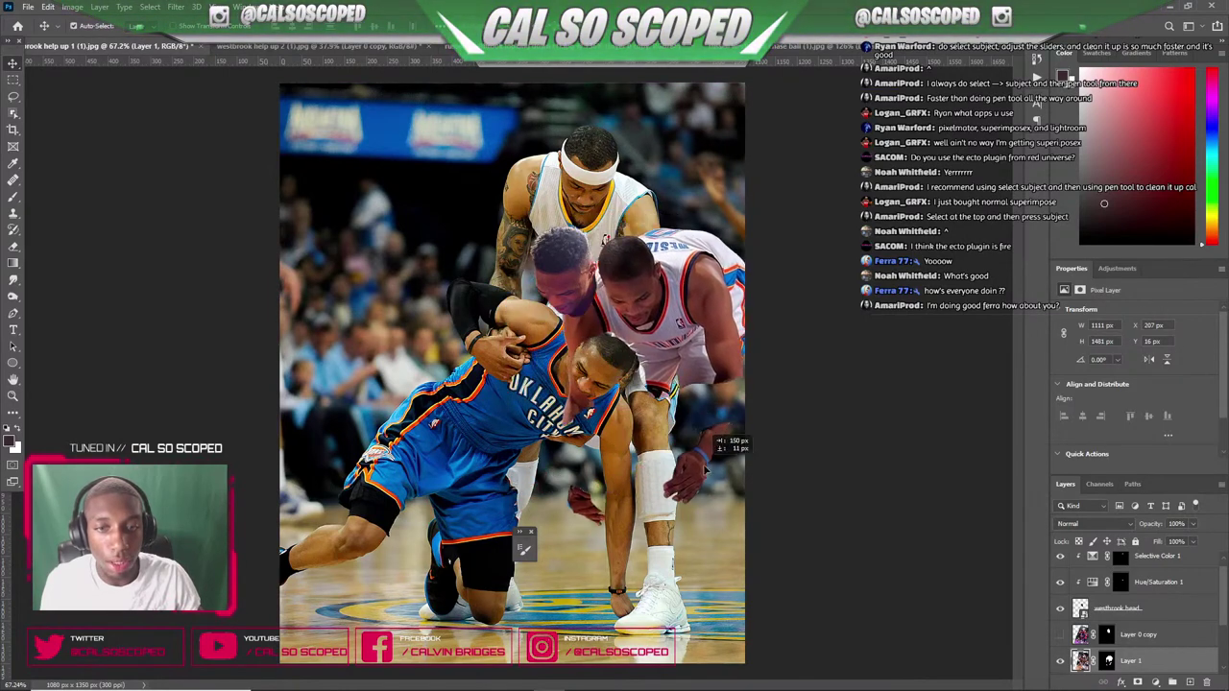
key(ctrl+z)
drag(632, 476, 578, 414)
drag(626, 309, 652, 309)
key(ctrl+z)
key(ctrl+z)
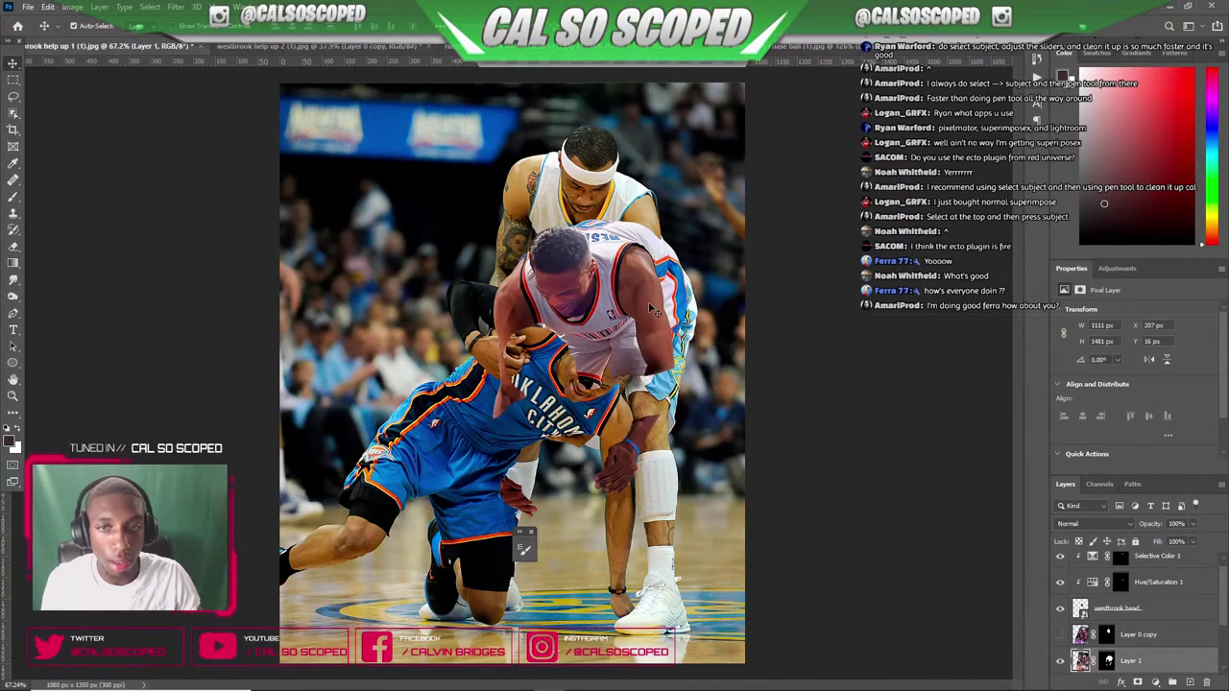
key(ctrl+z)
key(ctrl+shift+z)
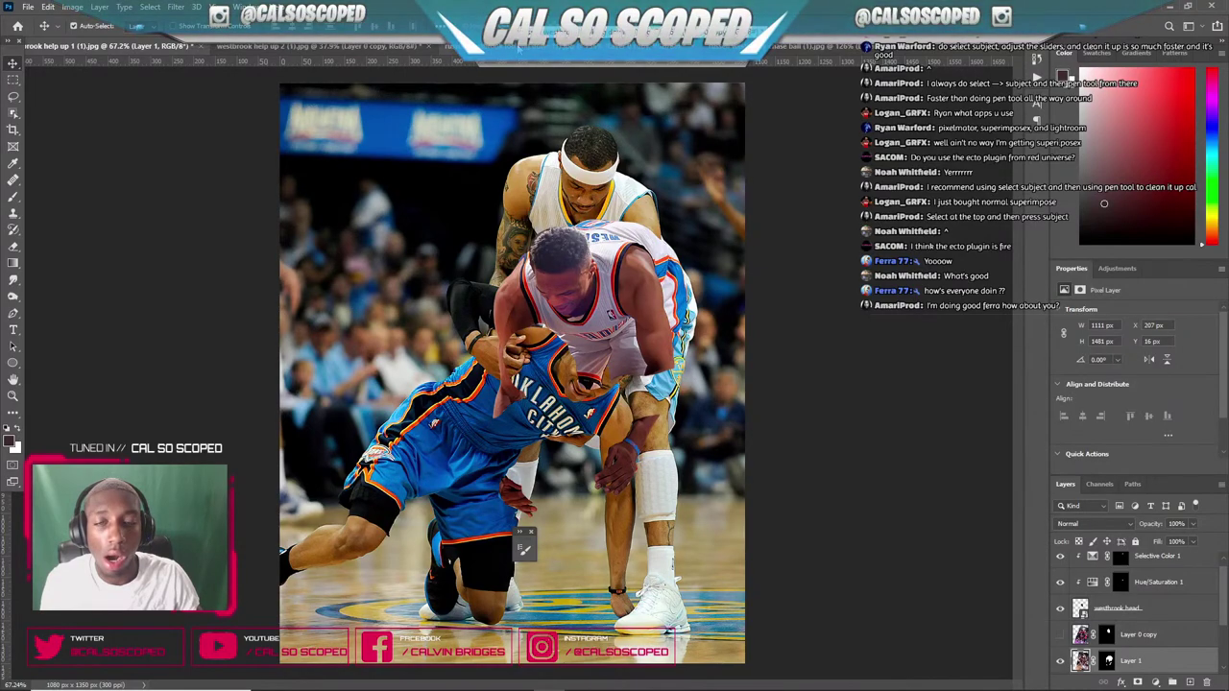
- Look through the other open documents, including the chase ball photo, and return to the help up composite
click(519, 46)
click(768, 46)
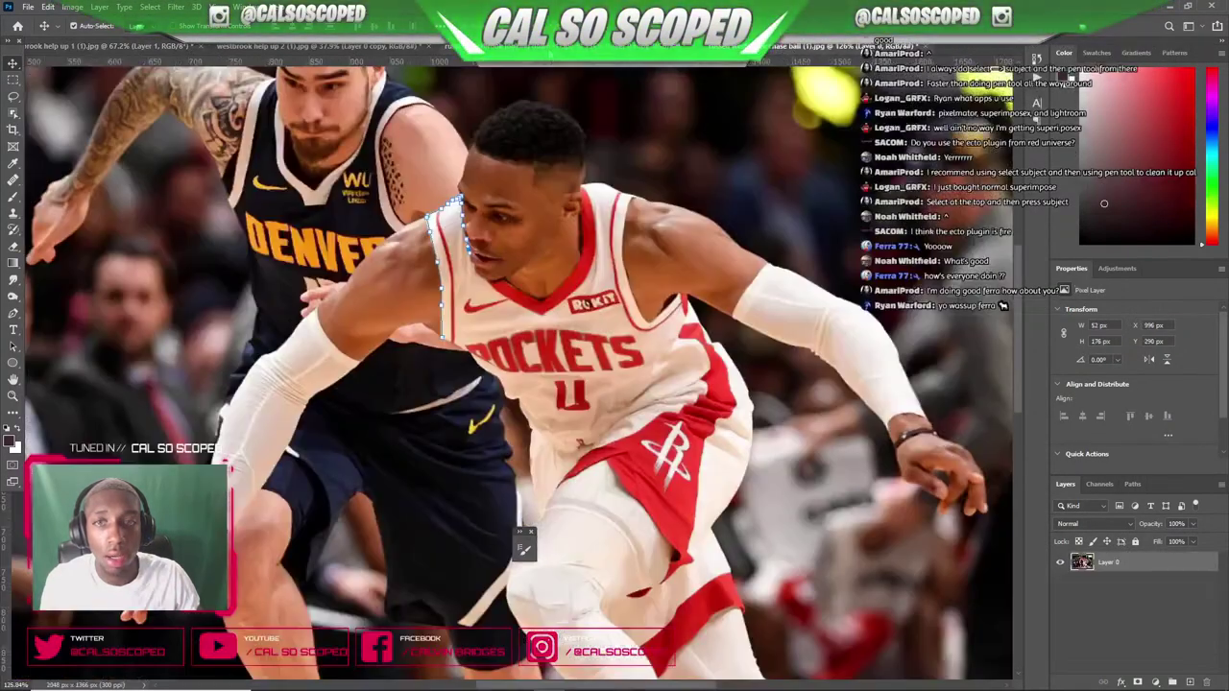
click(518, 46)
click(321, 47)
click(123, 47)
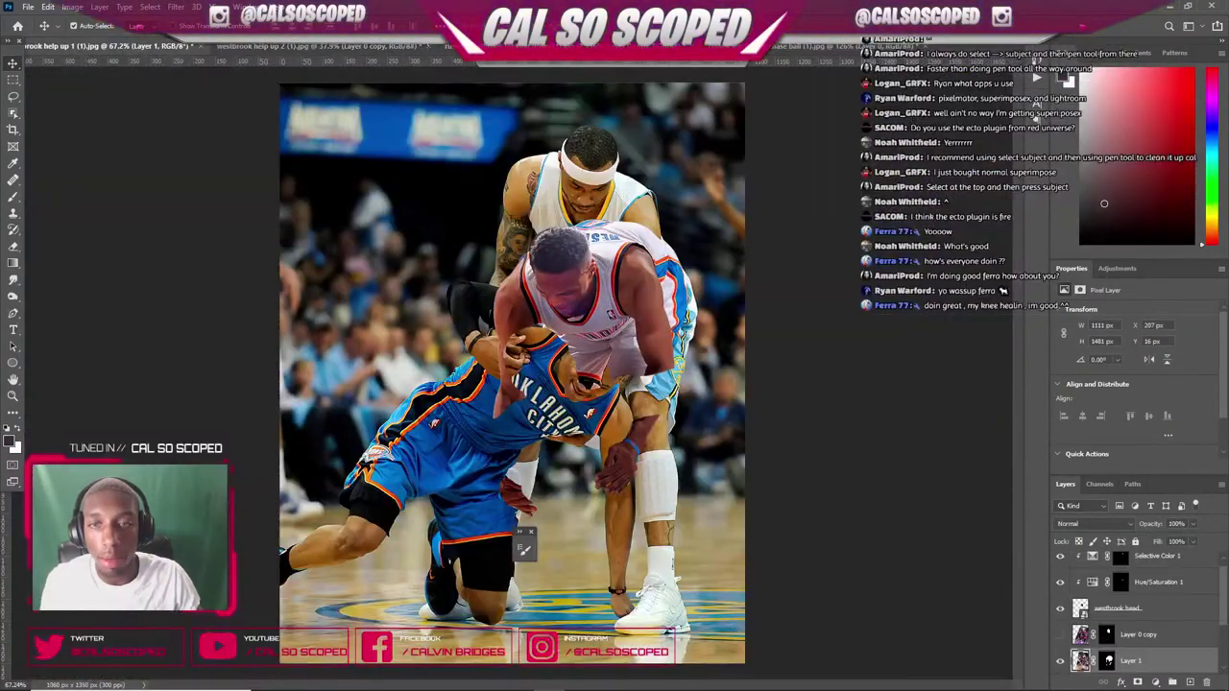
- Try moving the white-jersey player's layer away from the kneeling player and undo the move
scroll(618, 323, up, 3)
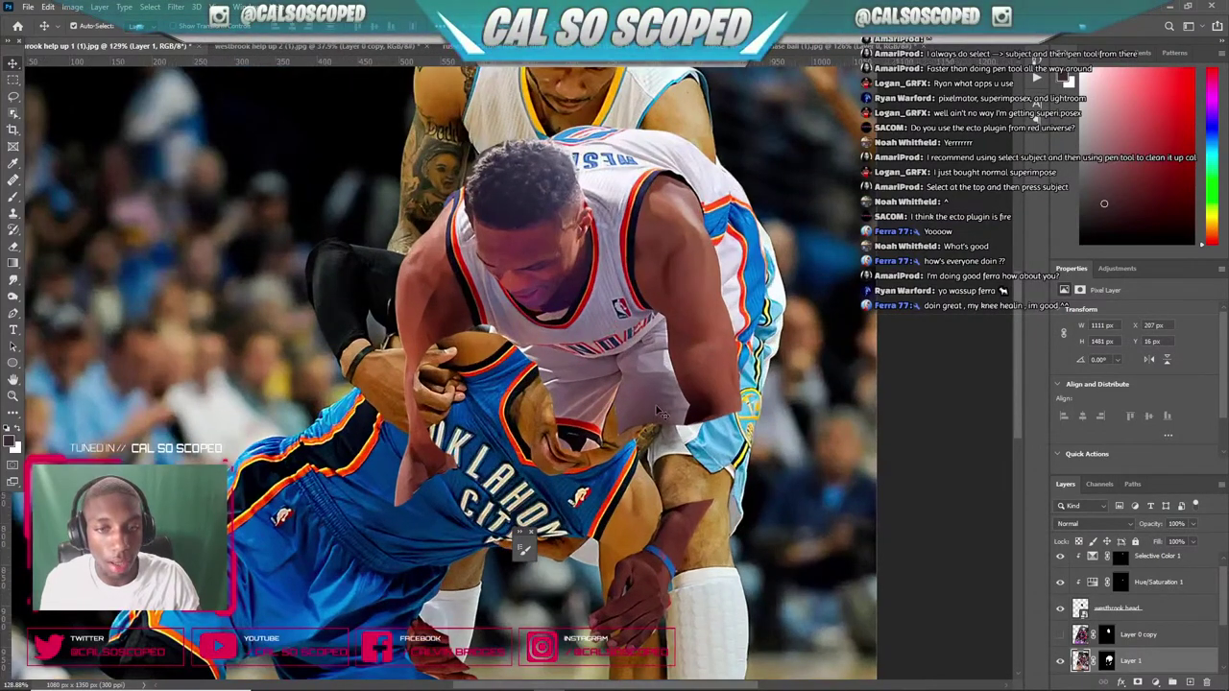
drag(657, 411, 729, 397)
key(ctrl+z)
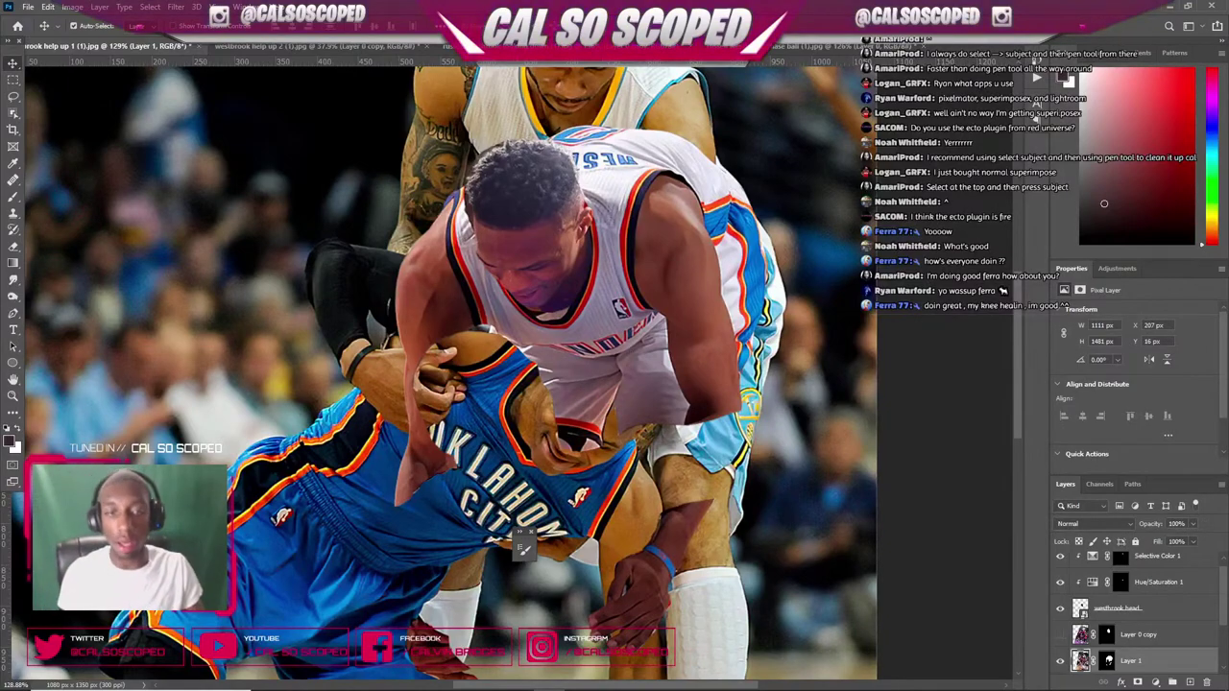
- Switch to the Chrome window with the Getty Images photo of Westbrook beside the assistant coach and position it over Photoshop
mouse_move(592, 681)
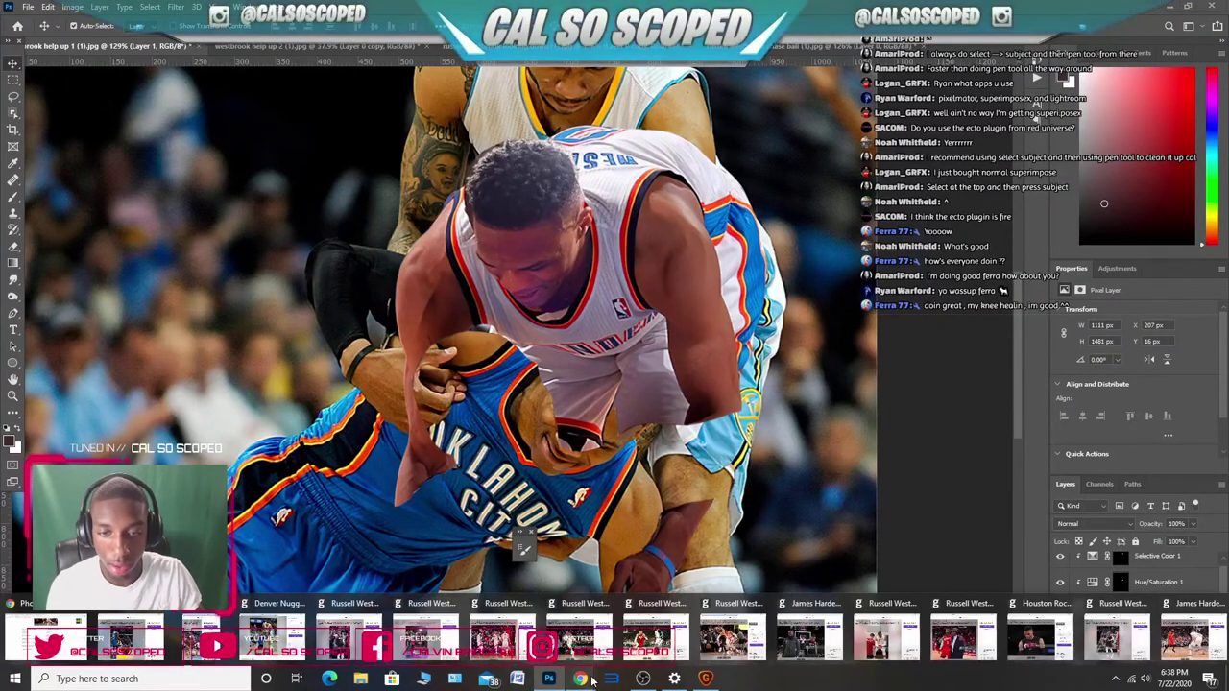
click(27, 641)
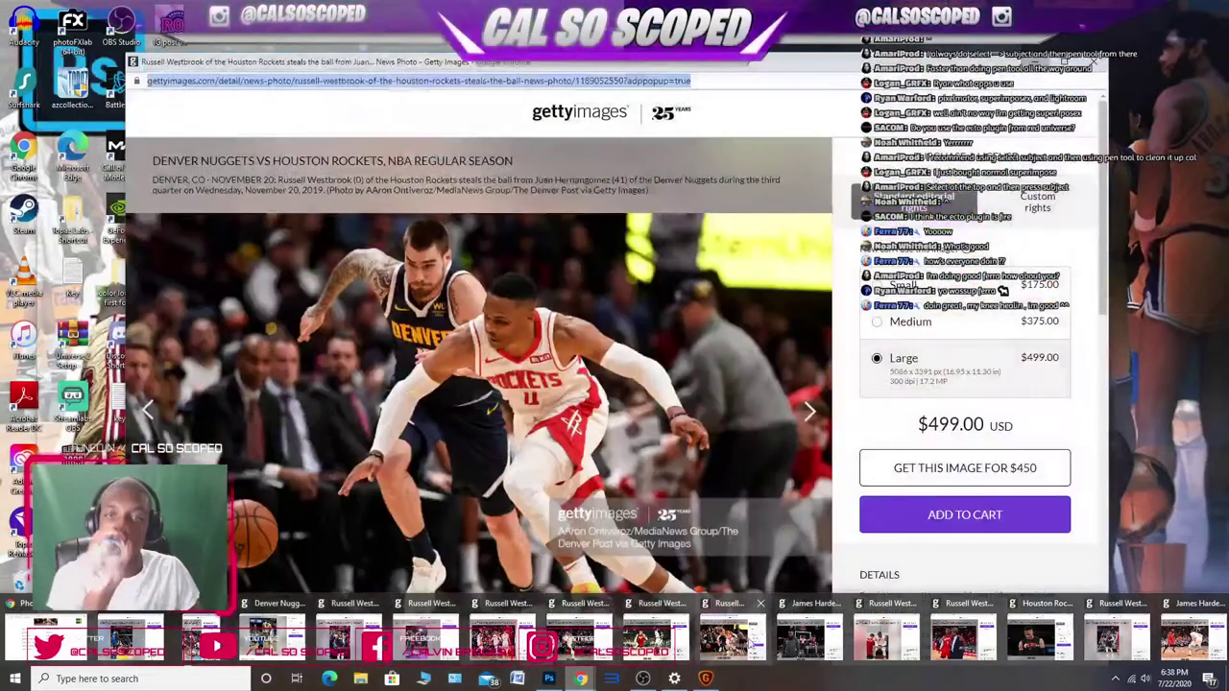
mouse_move(806, 641)
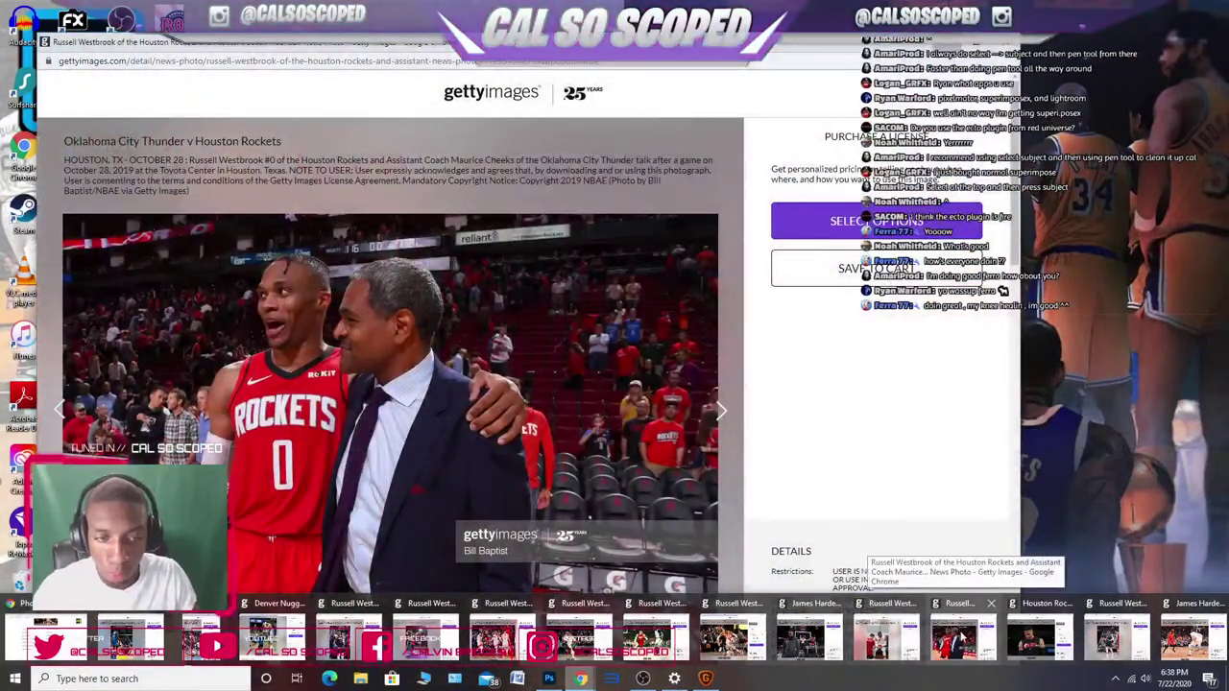
click(997, 635)
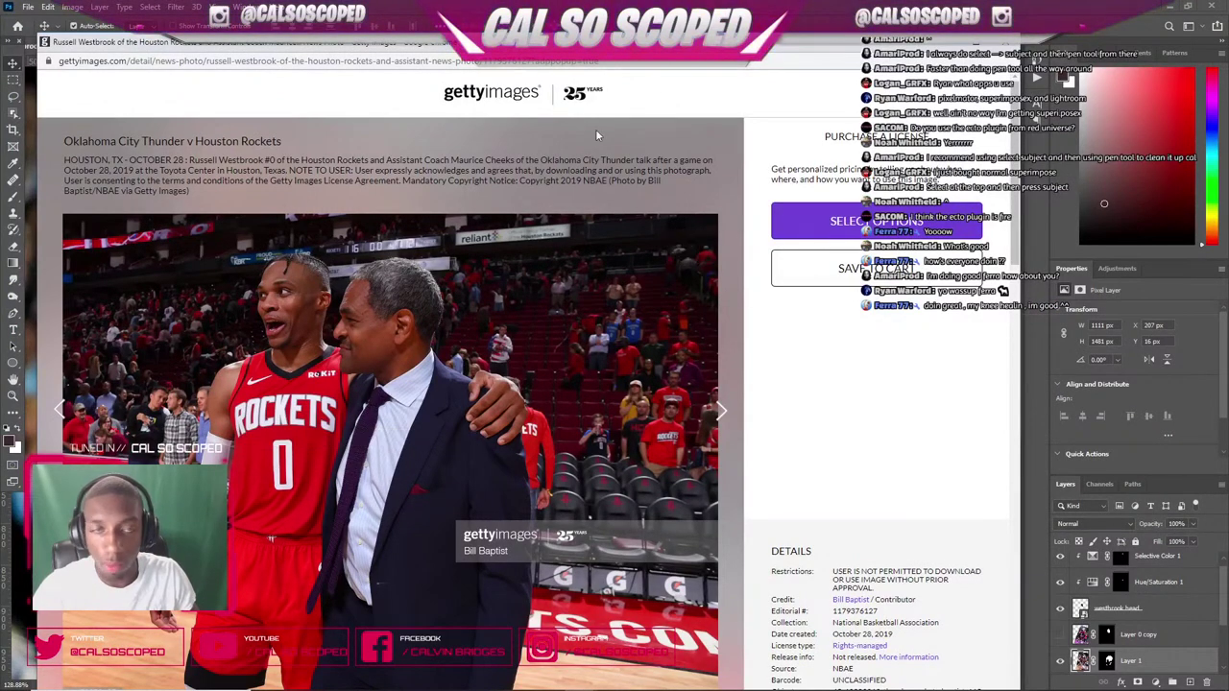
drag(672, 42, 672, 73)
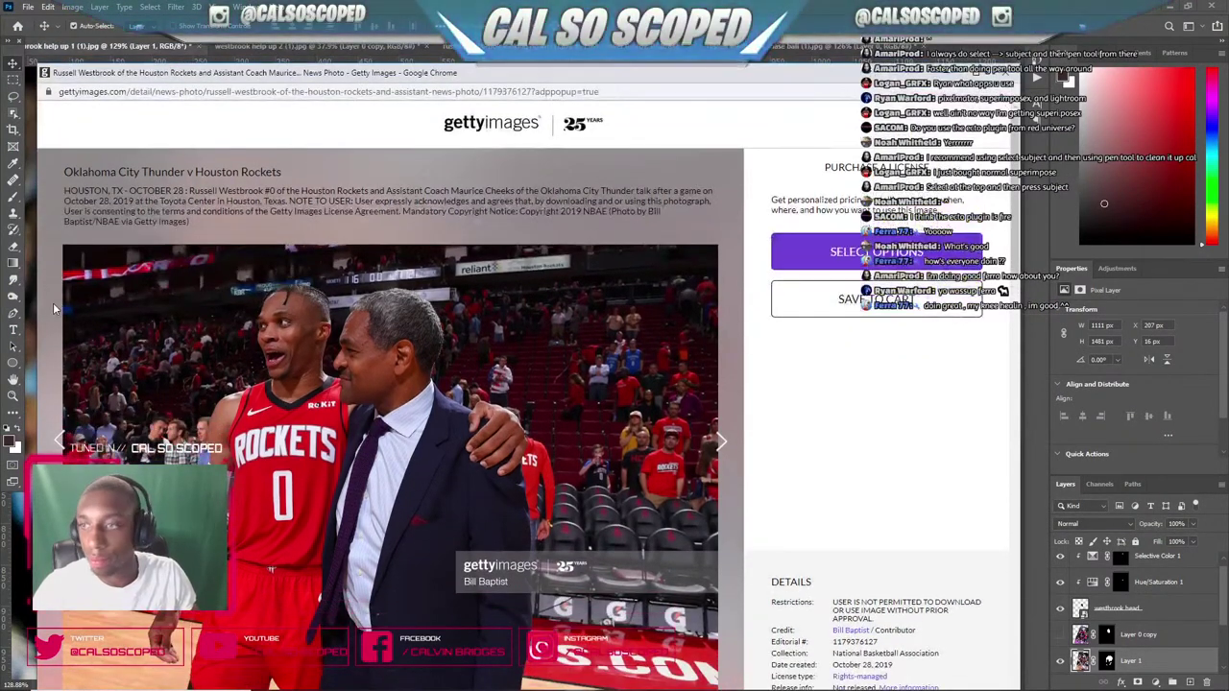
- Narrow the Getty Images window with the assistant coach photo, compare the photo with the Photoshop composite, and minimize the window
drag(34, 286, 374, 309)
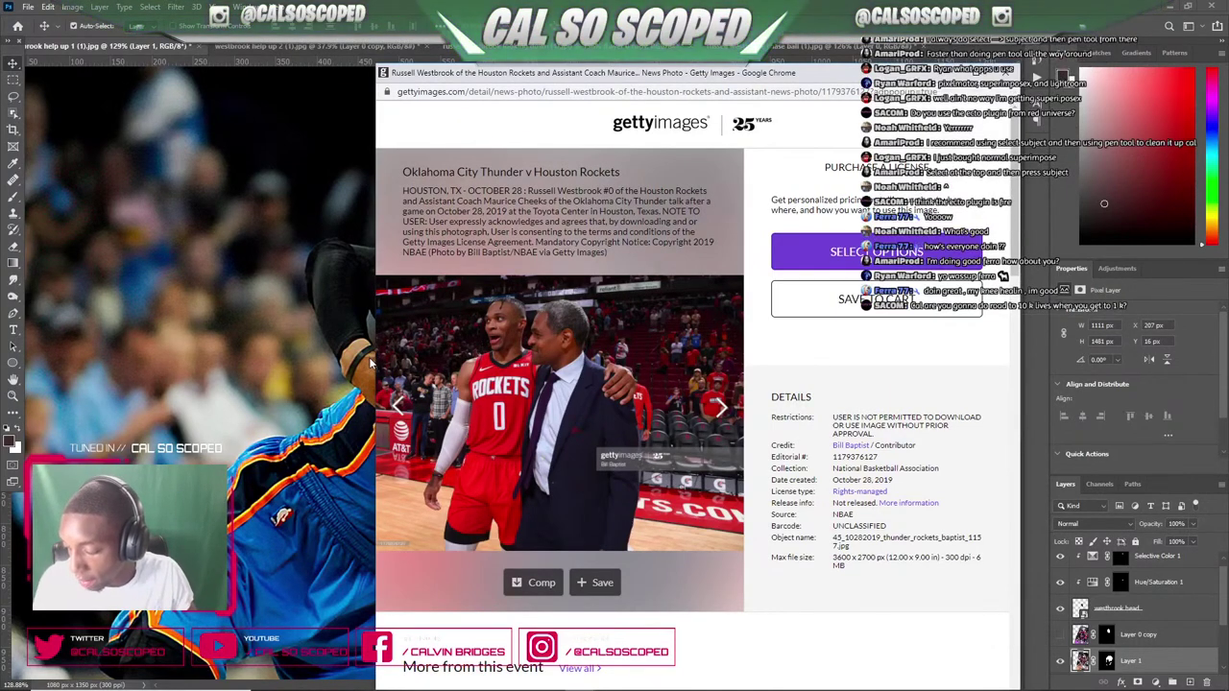
drag(539, 85, 622, 63)
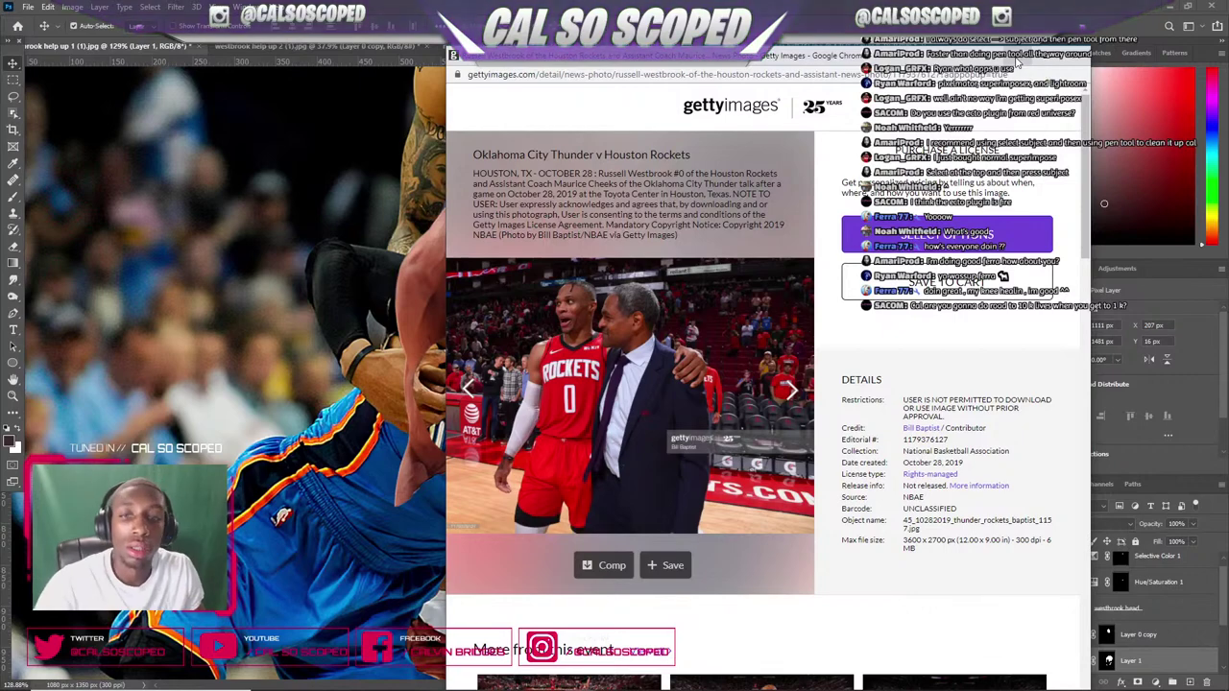
click(1019, 58)
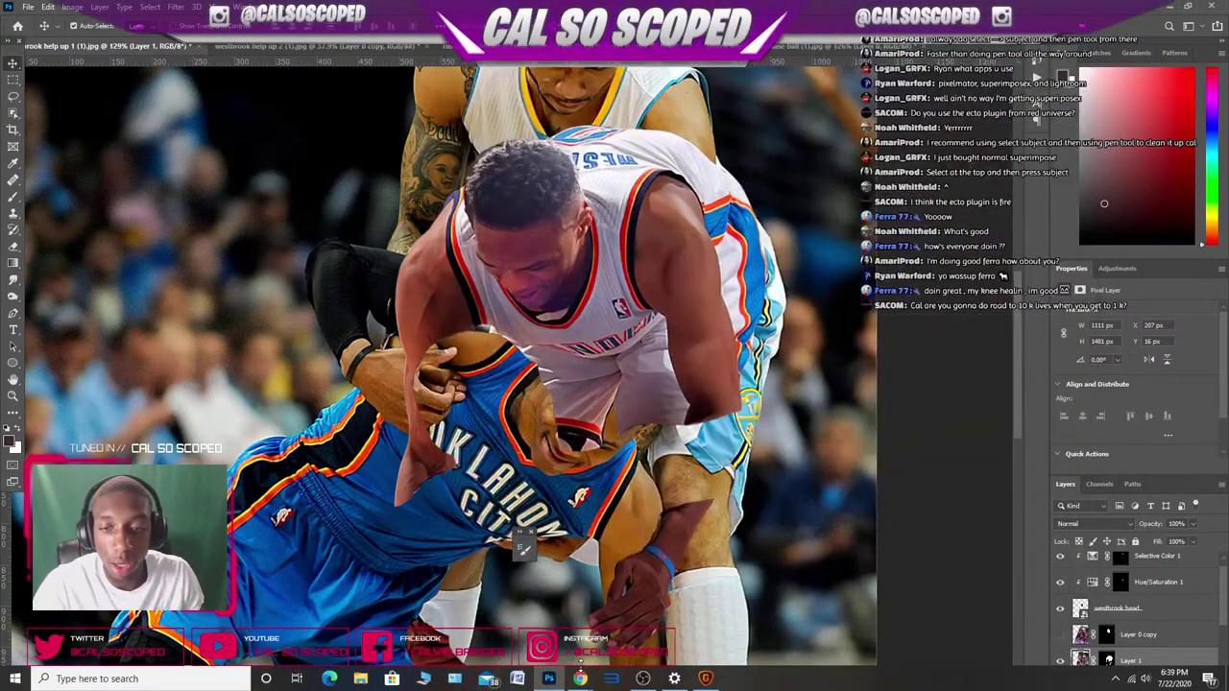
mouse_move(580, 678)
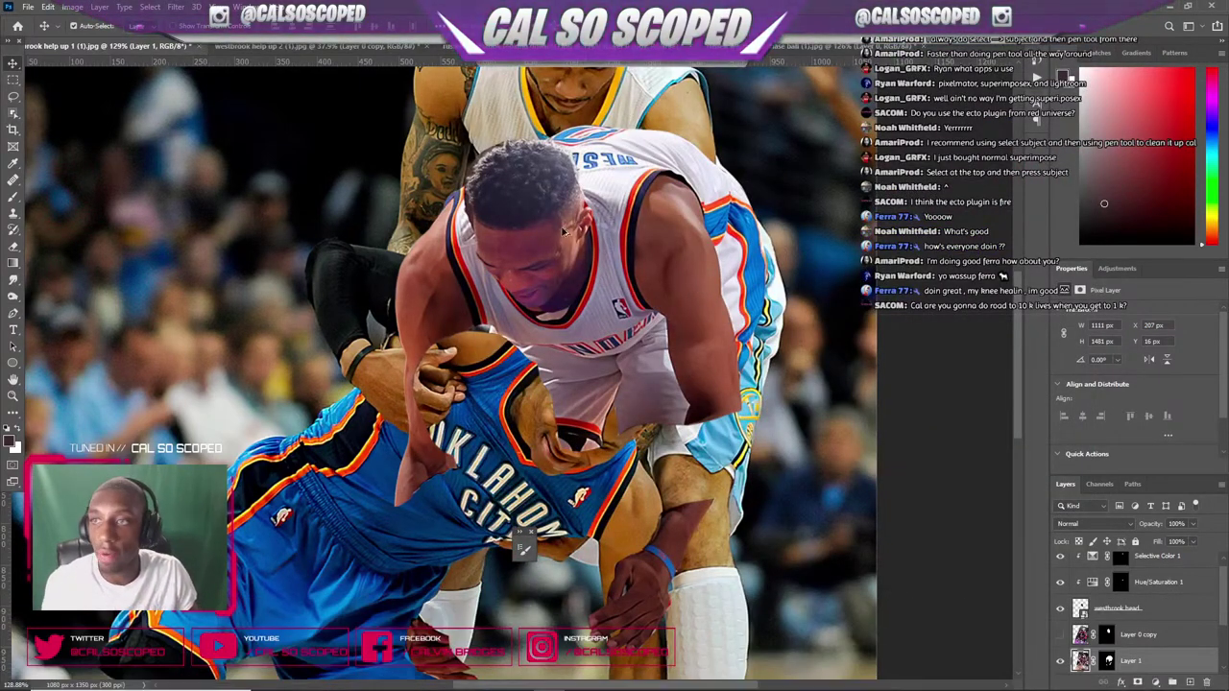
- Select the white-jersey player's arm and hand with the blue wristband on Layer 1 using the Lasso
click(14, 97)
key(ctrl+0)
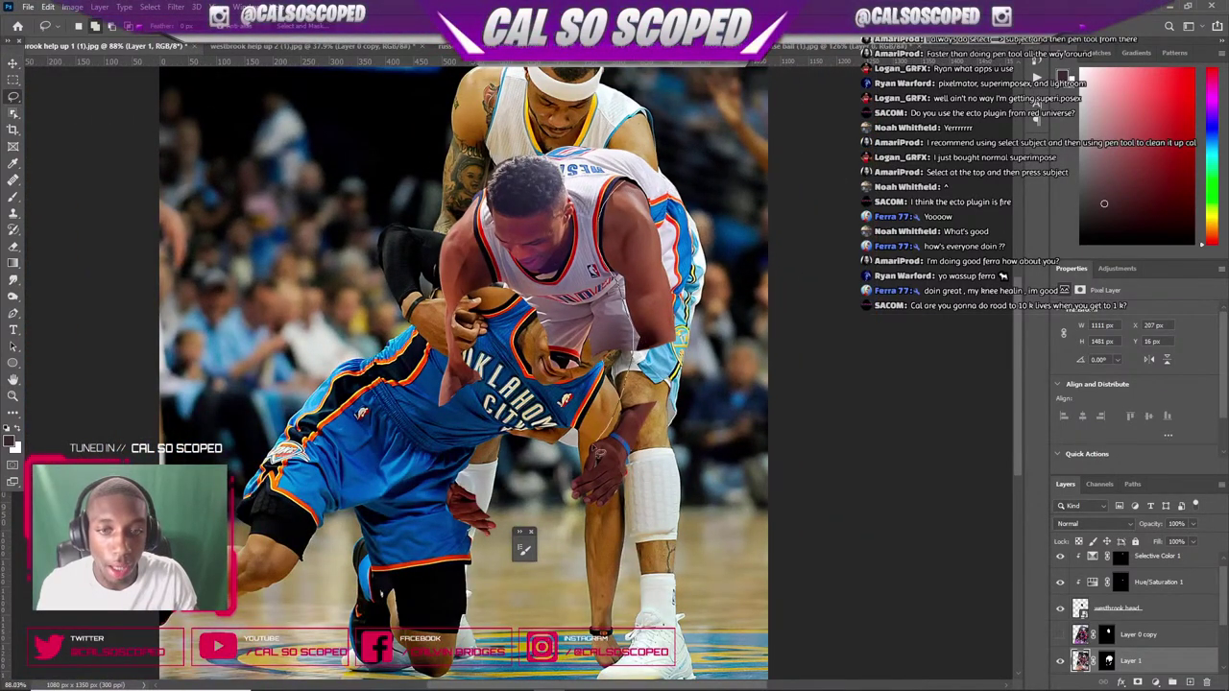
mouse_move(693, 321)
mouse_down()
mouse_move(635, 184)
mouse_move(632, 341)
mouse_up()
scroll(652, 329, up, 3)
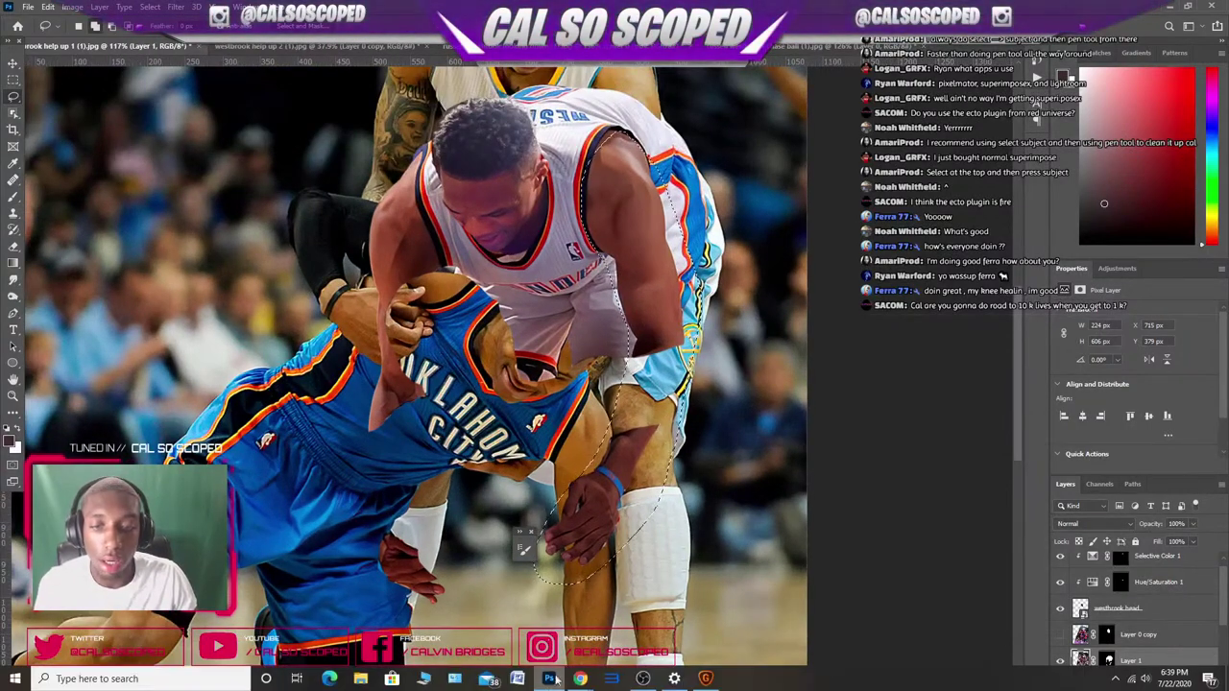
- Switch to Chrome and search the Getty Images editorial photos for "russell westbrook rockets"
mouse_move(581, 678)
click(60, 634)
click(221, 10)
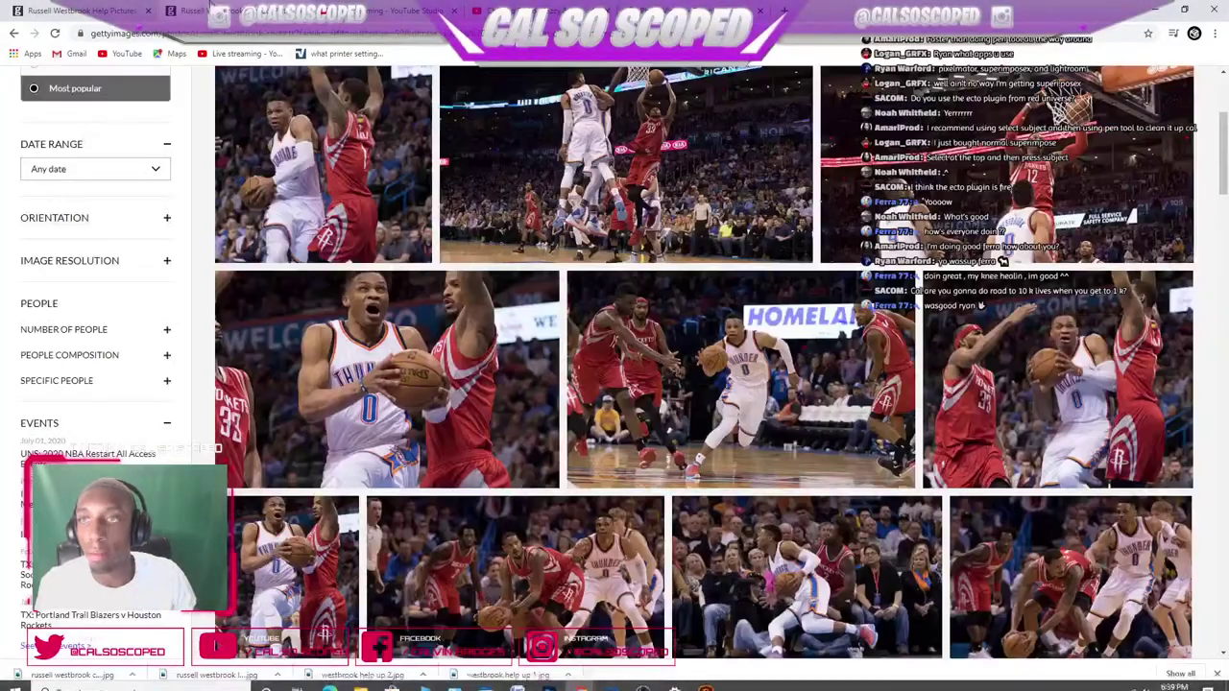
scroll(546, 216, up, 3)
scroll(547, 217, down, 3)
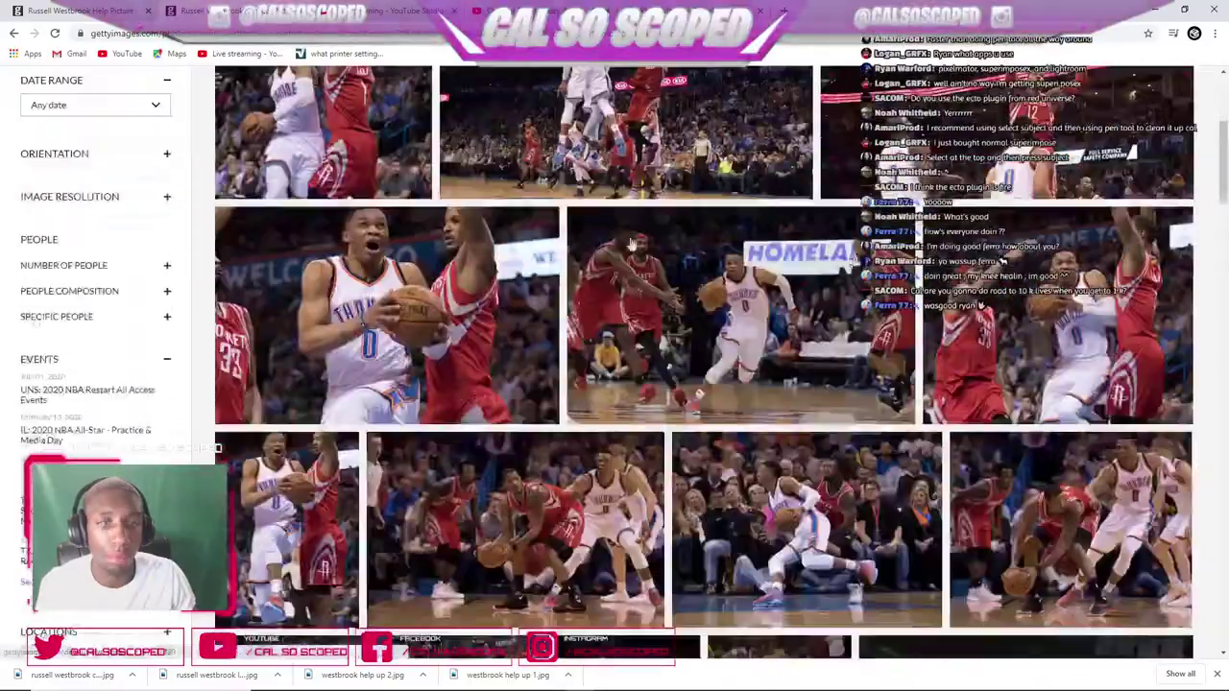
drag(1221, 168, 1195, 276)
click(117, 10)
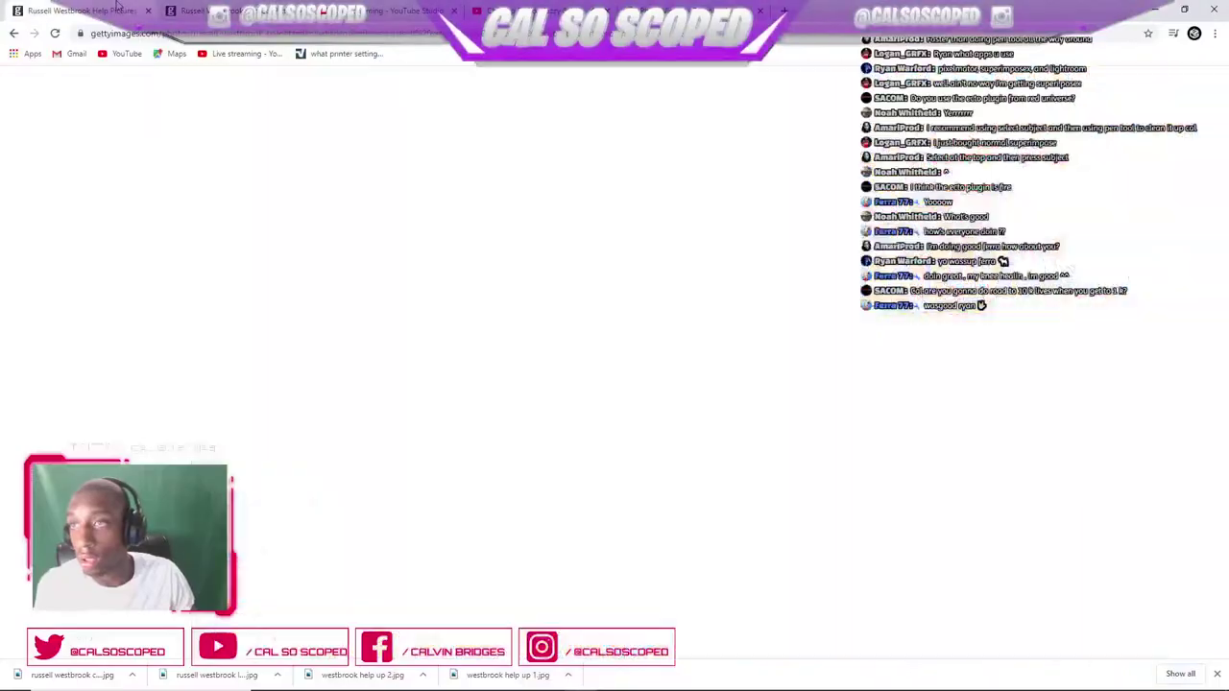
scroll(394, 130, up, 4)
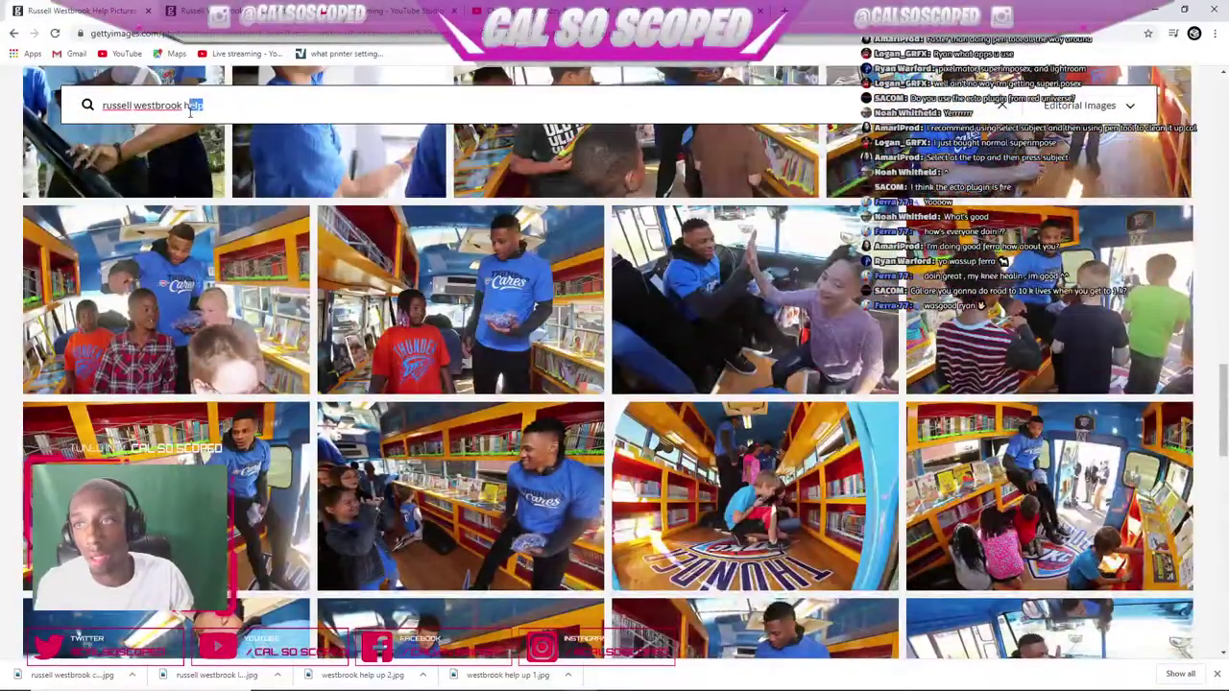
double_click(188, 106)
text(rocket)
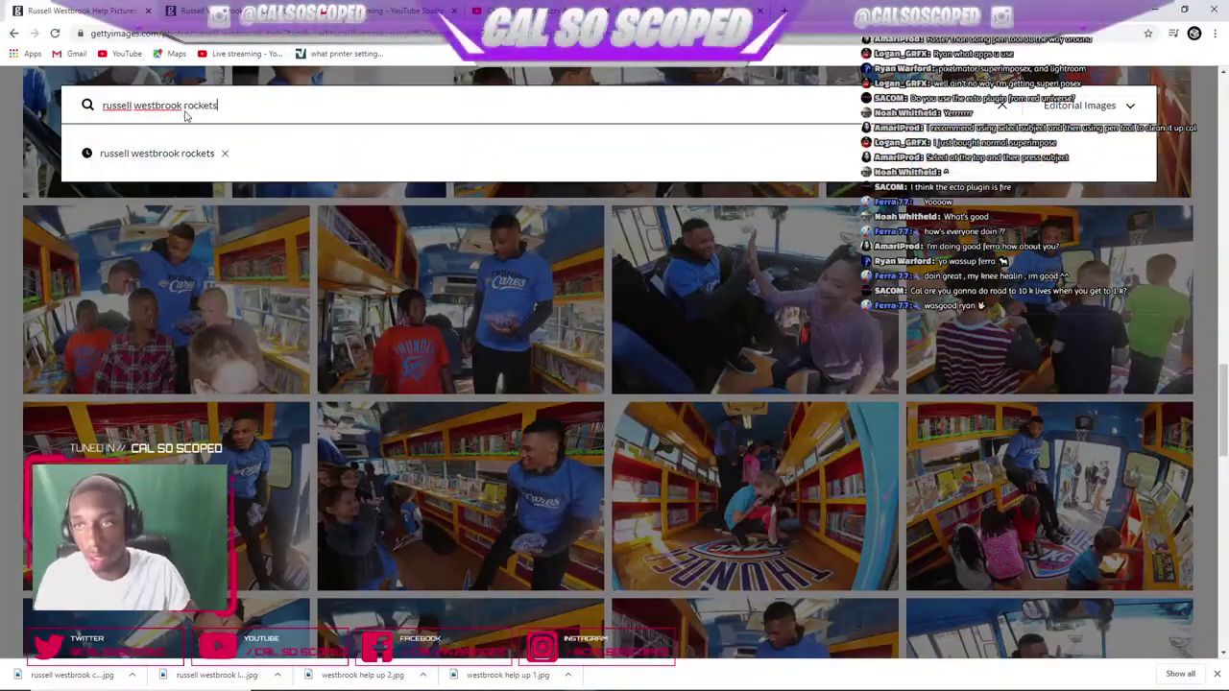
text(s)
key(Return)
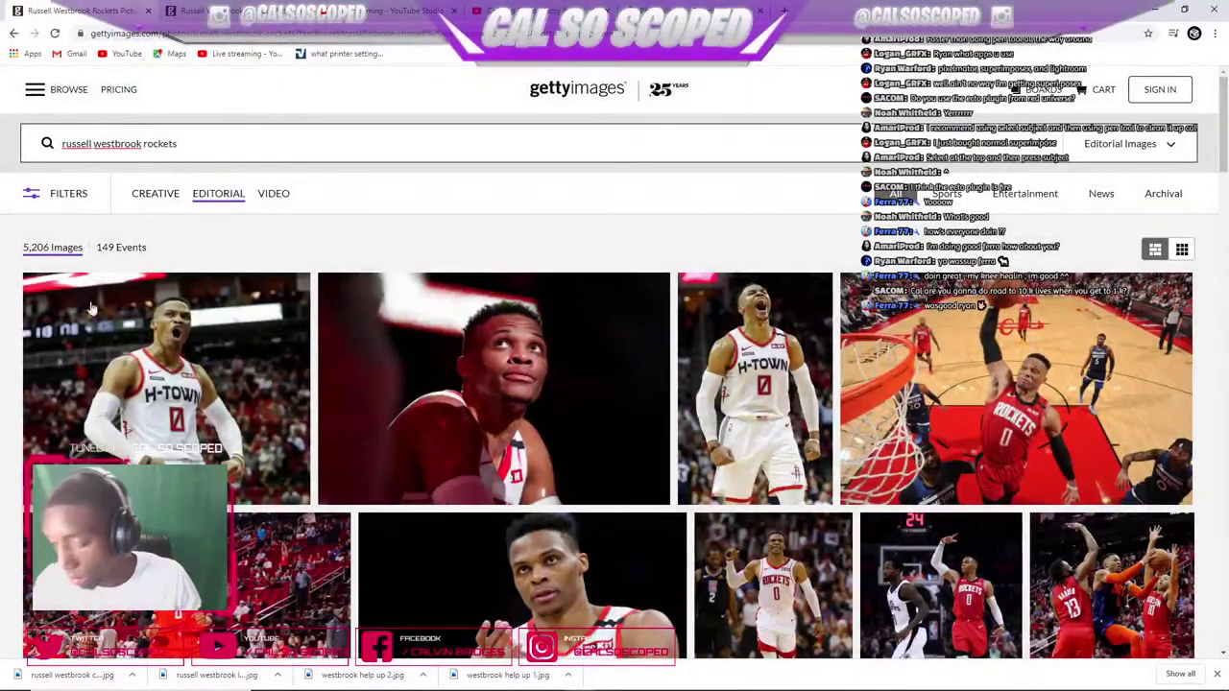
- Open the photo of Westbrook shouting in the white H-Town jersey in its own window and minimize that window
scroll(91, 307, down, 3)
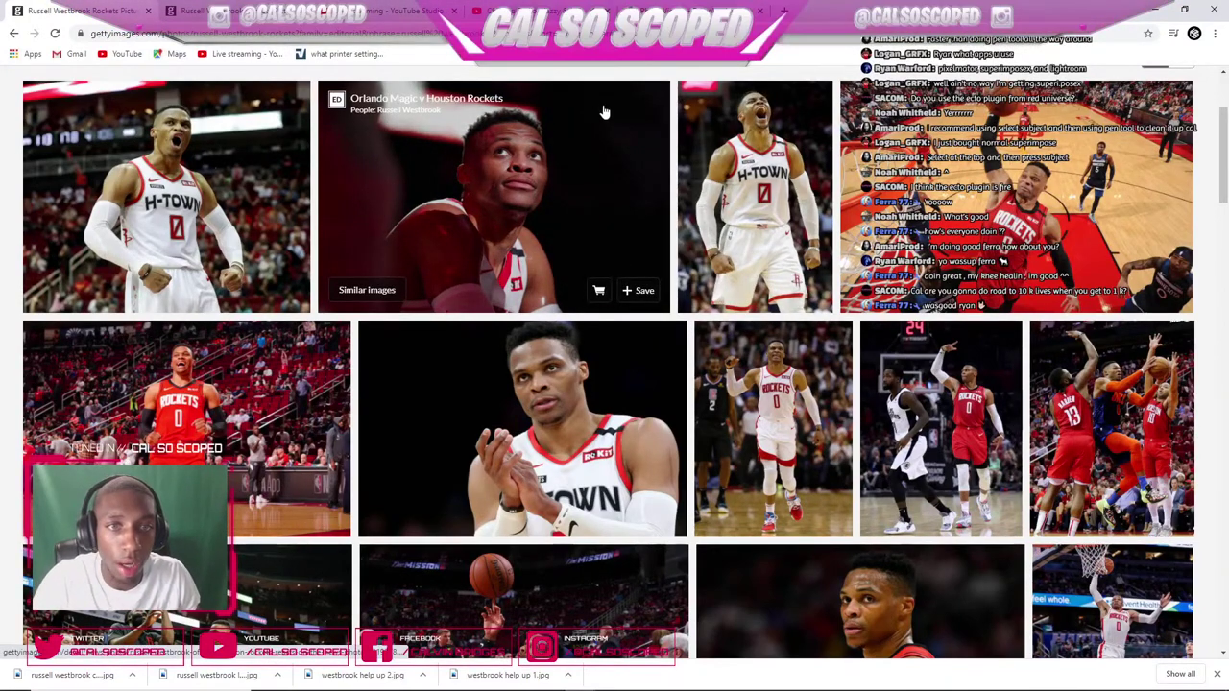
click(711, 192)
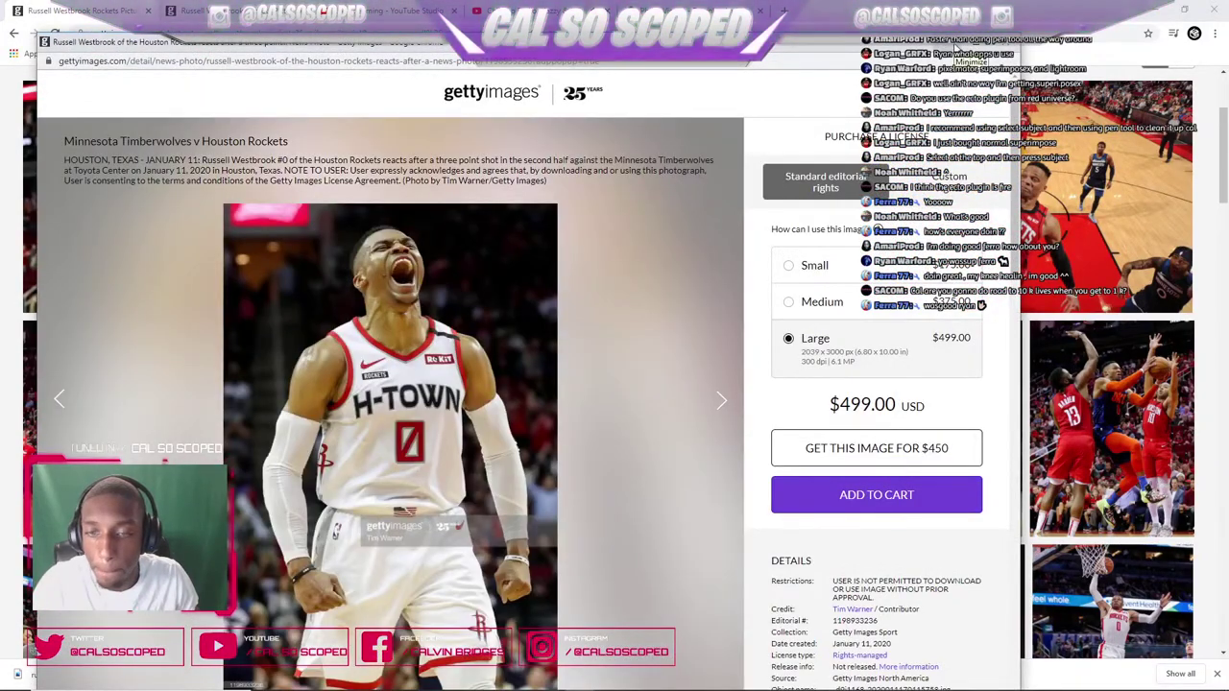
click(957, 48)
- Look through the rest of the first results page for a Westbrook photo with a head angle that suits the composite
scroll(622, 340, down, 3)
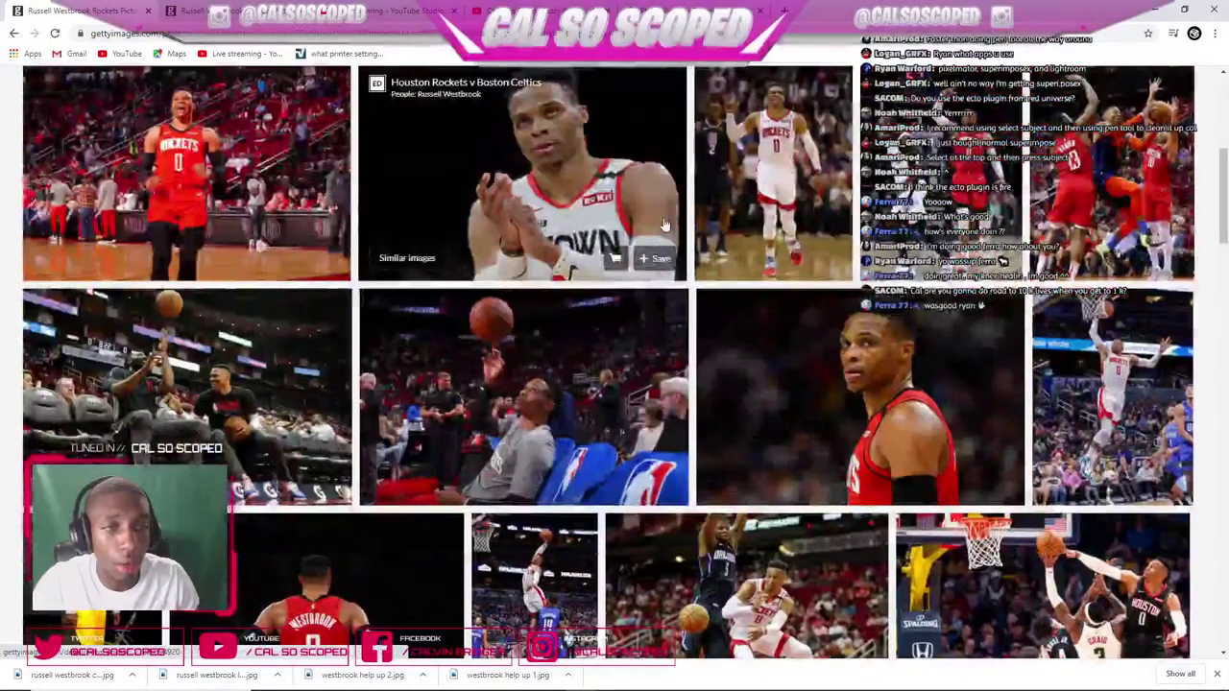
scroll(622, 341, down, 3)
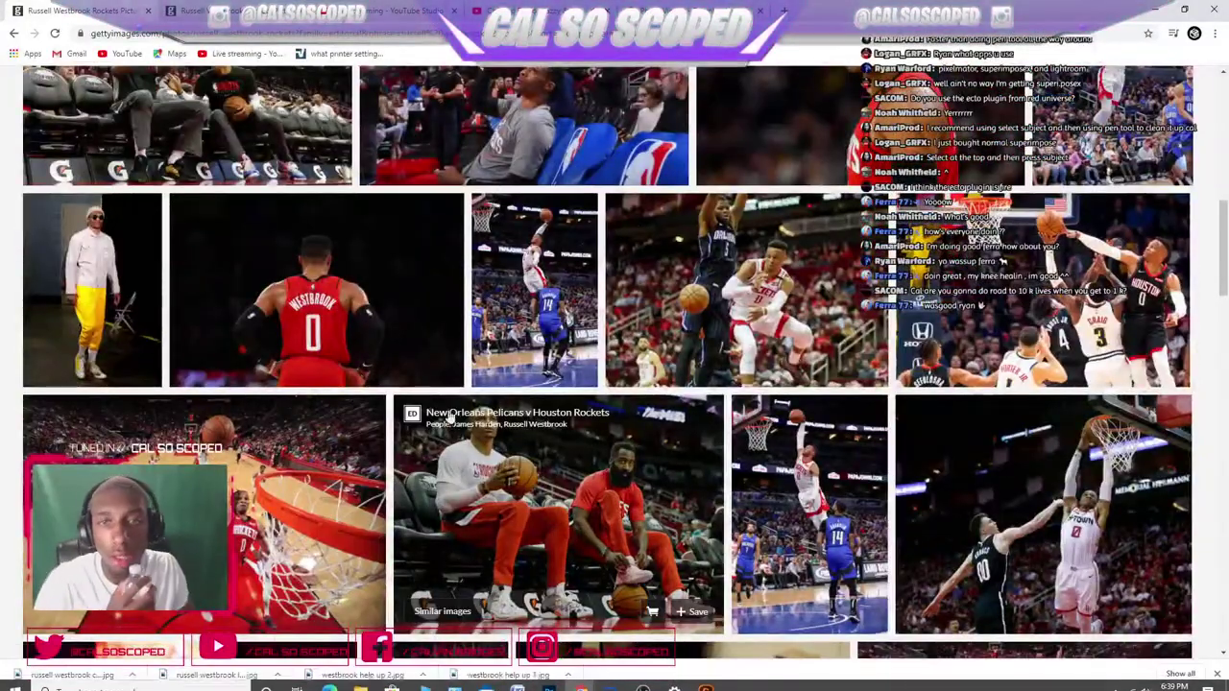
scroll(499, 374, down, 3)
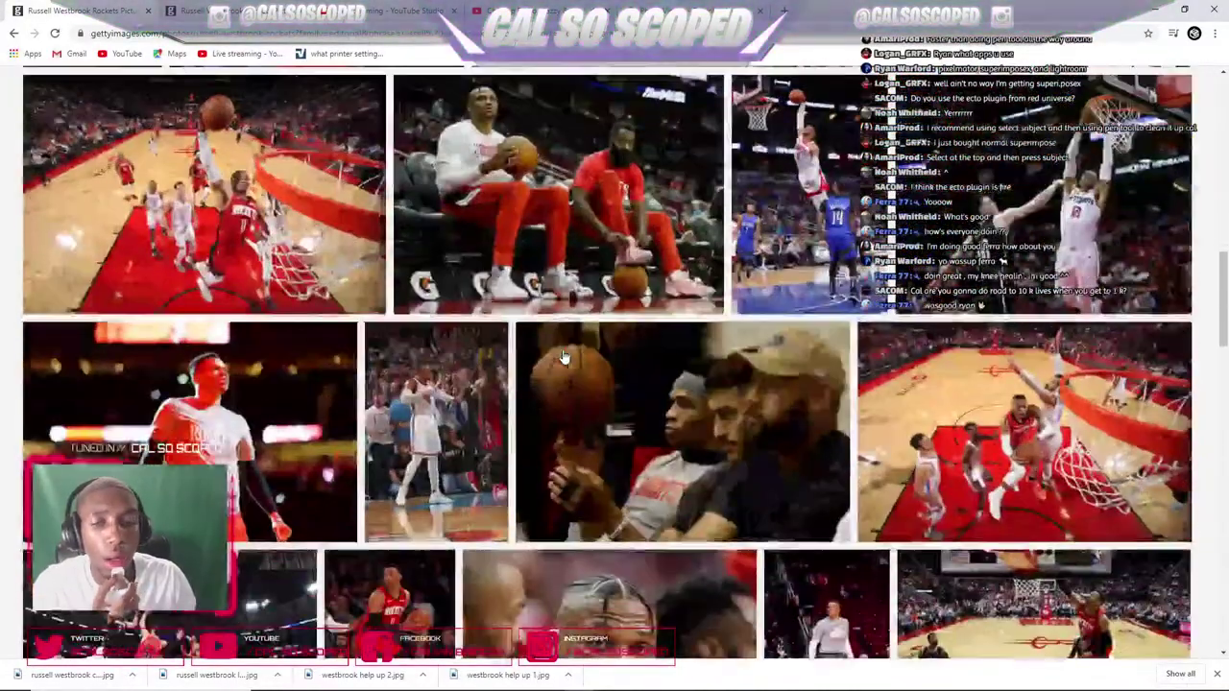
scroll(552, 288, down, 3)
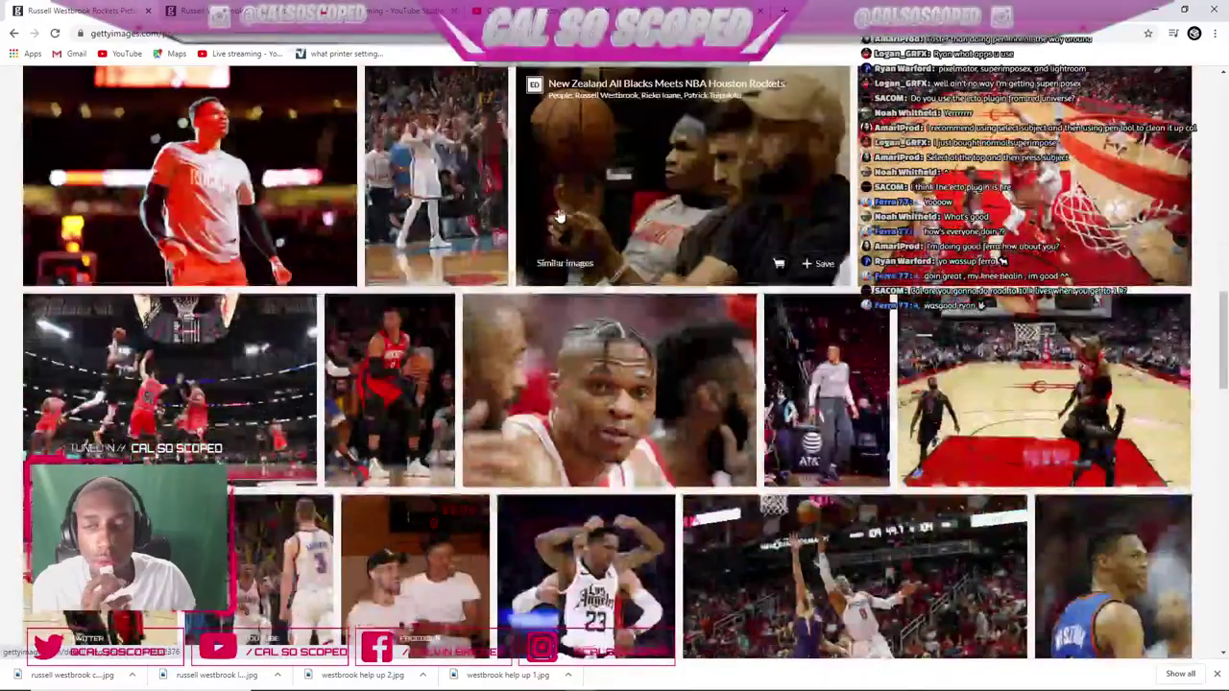
scroll(559, 216, down, 3)
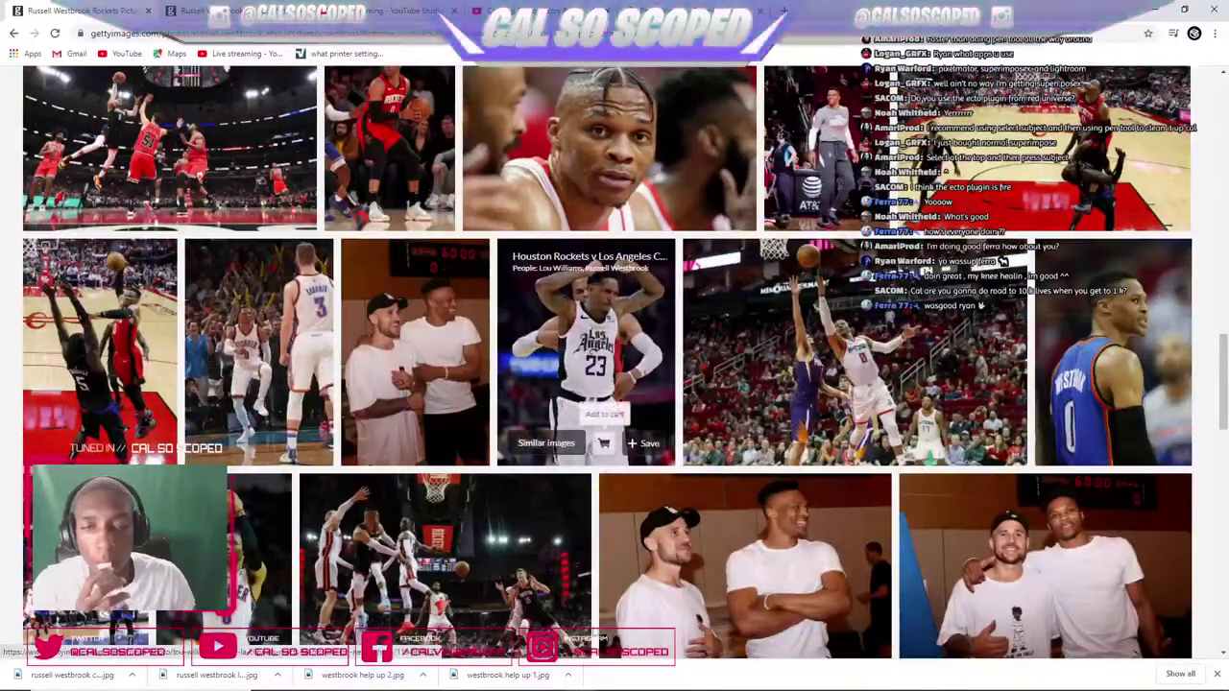
mouse_move(600, 662)
scroll(563, 490, down, 3)
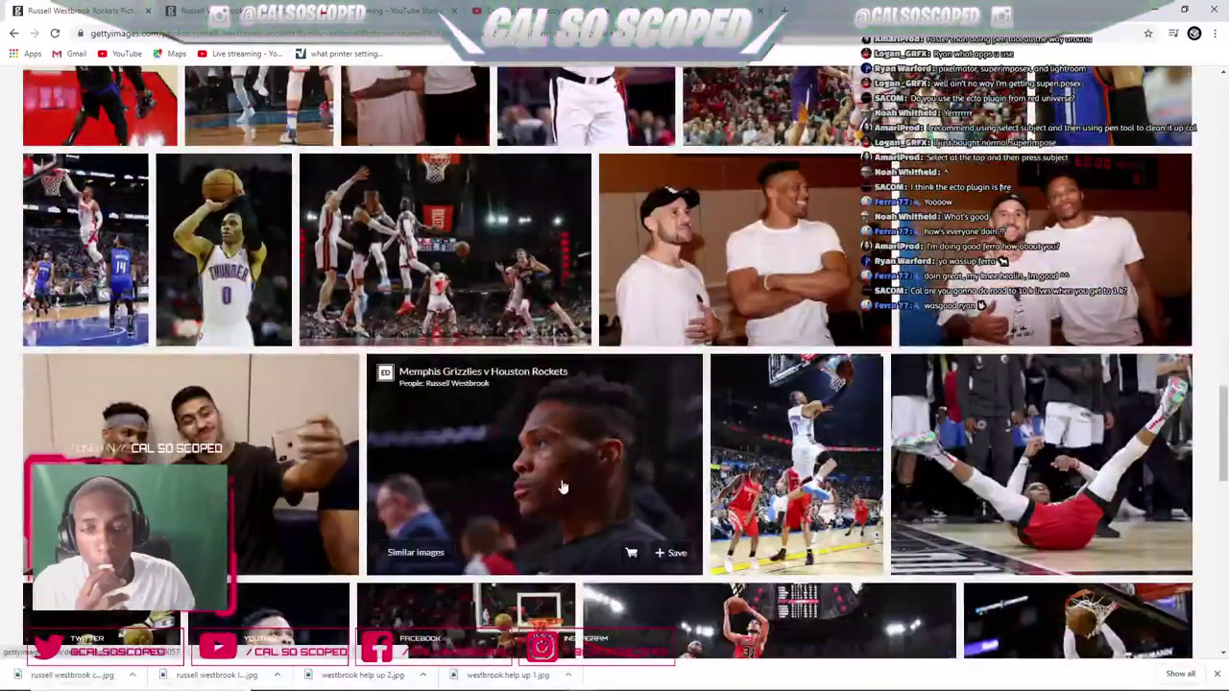
scroll(563, 488, down, 4)
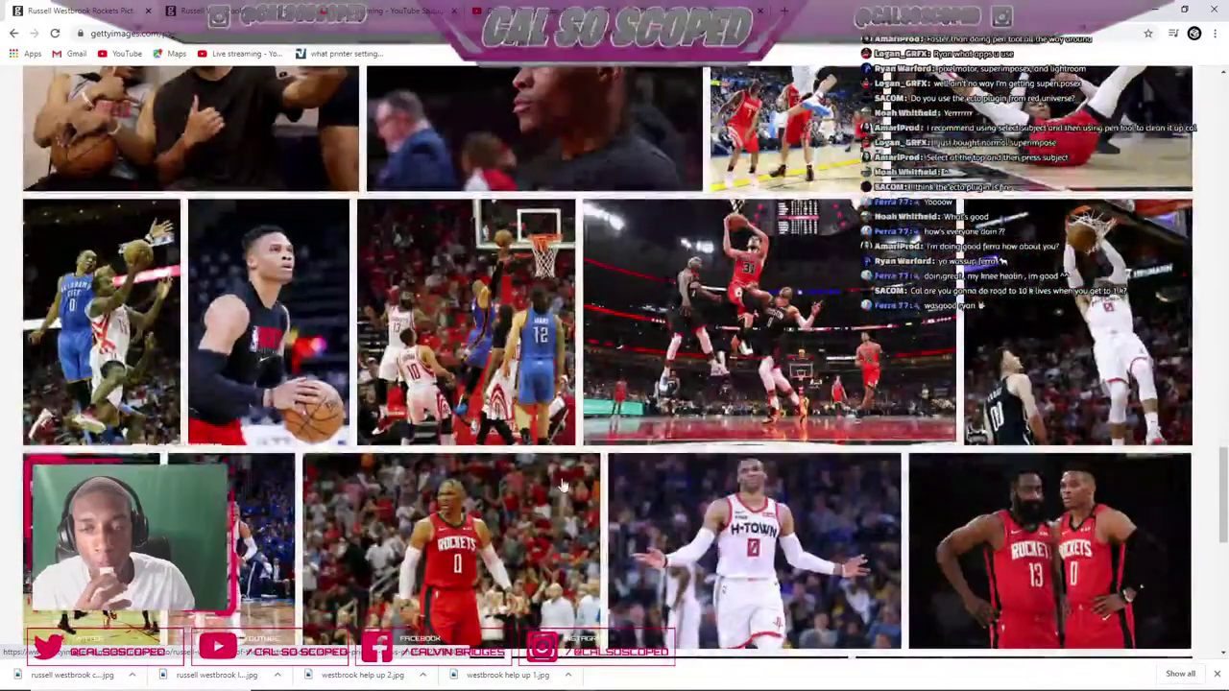
scroll(563, 487, down, 3)
click(581, 679)
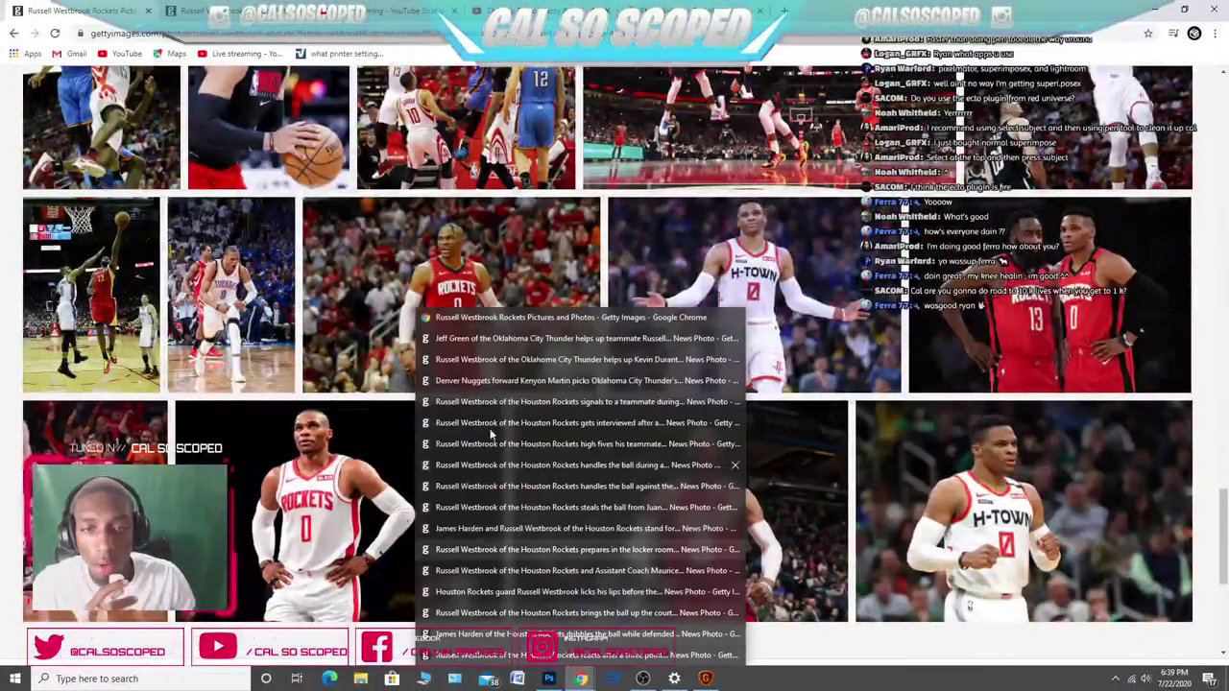
click(264, 307)
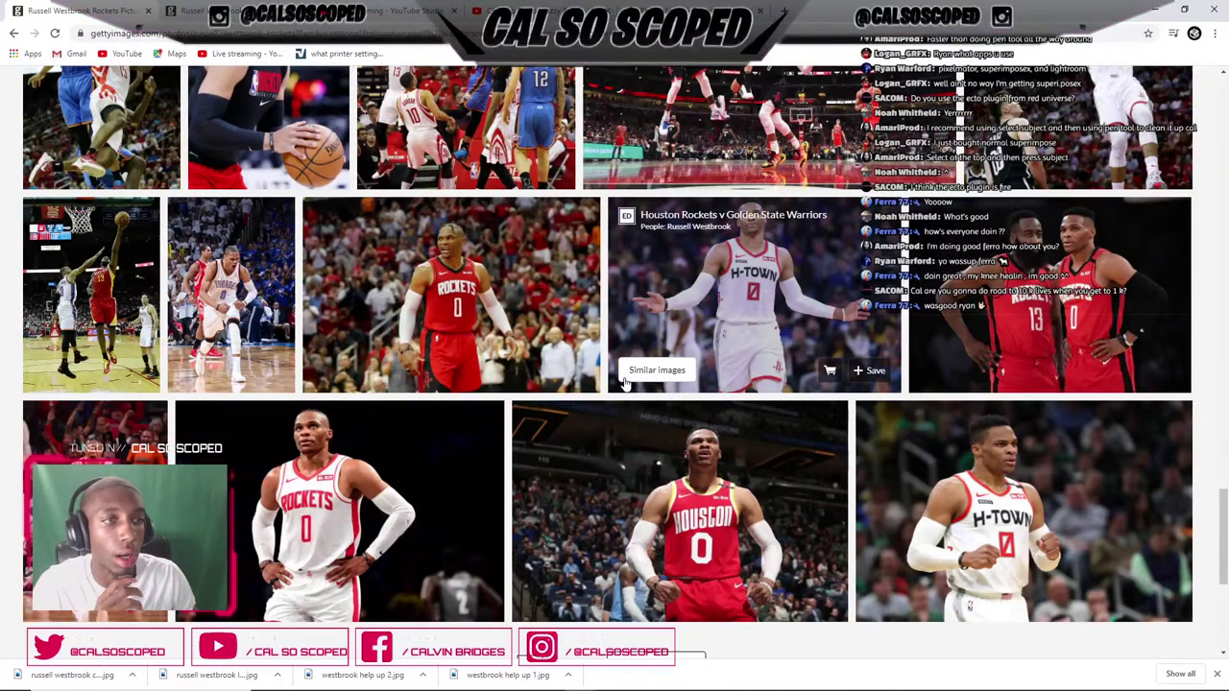
- Open the Milwaukee Bucks v Houston Rockets photo of Westbrook in the red jersey, set it aside, and switch to Photoshop
click(469, 241)
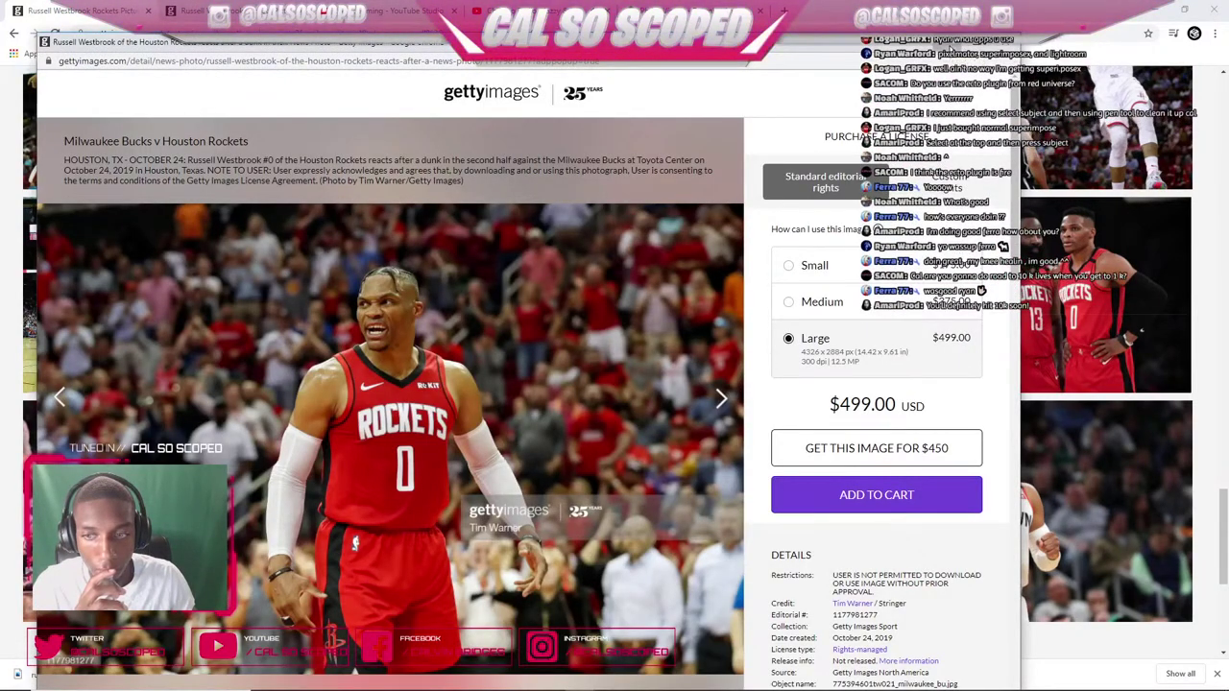
key(Escape)
click(549, 679)
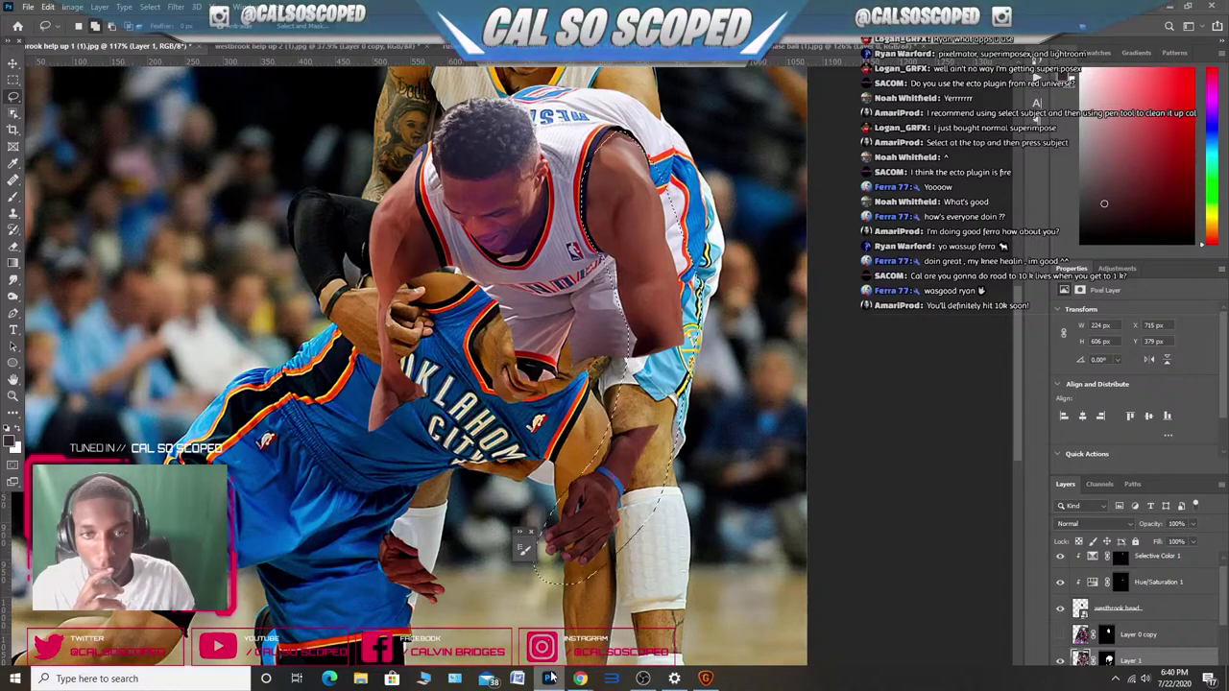
- Return to the Getty Images results in Chrome and advance to the second page
mouse_move(580, 679)
mouse_move(561, 655)
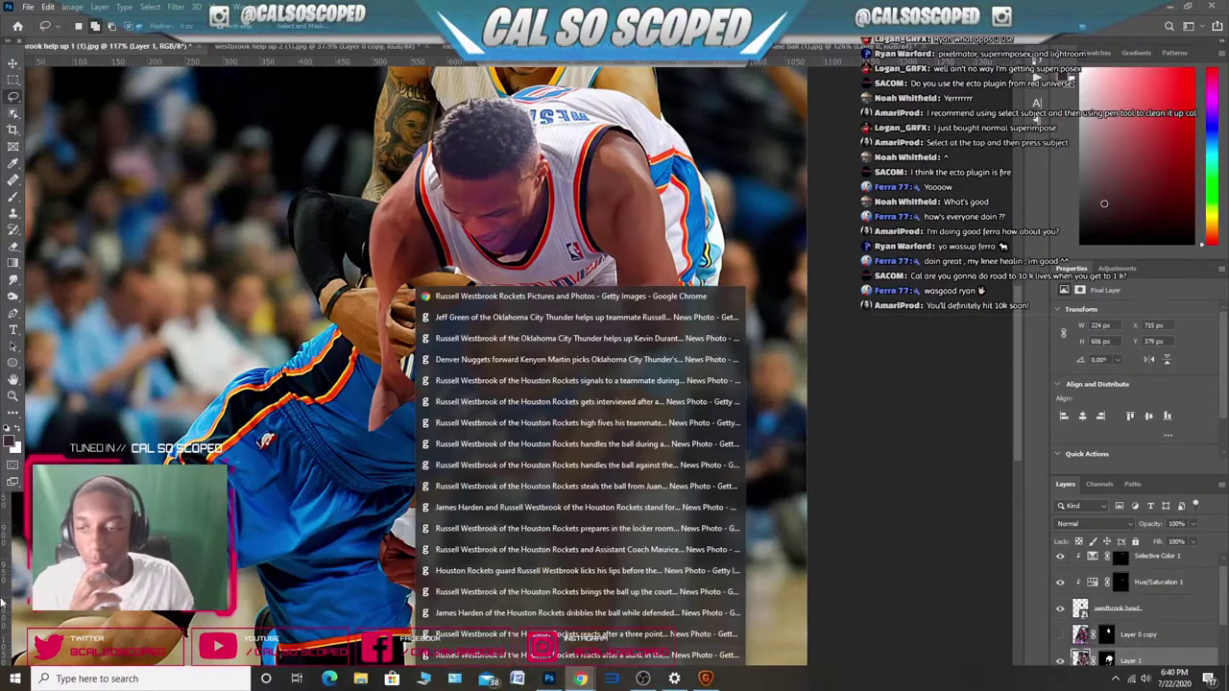
click(571, 297)
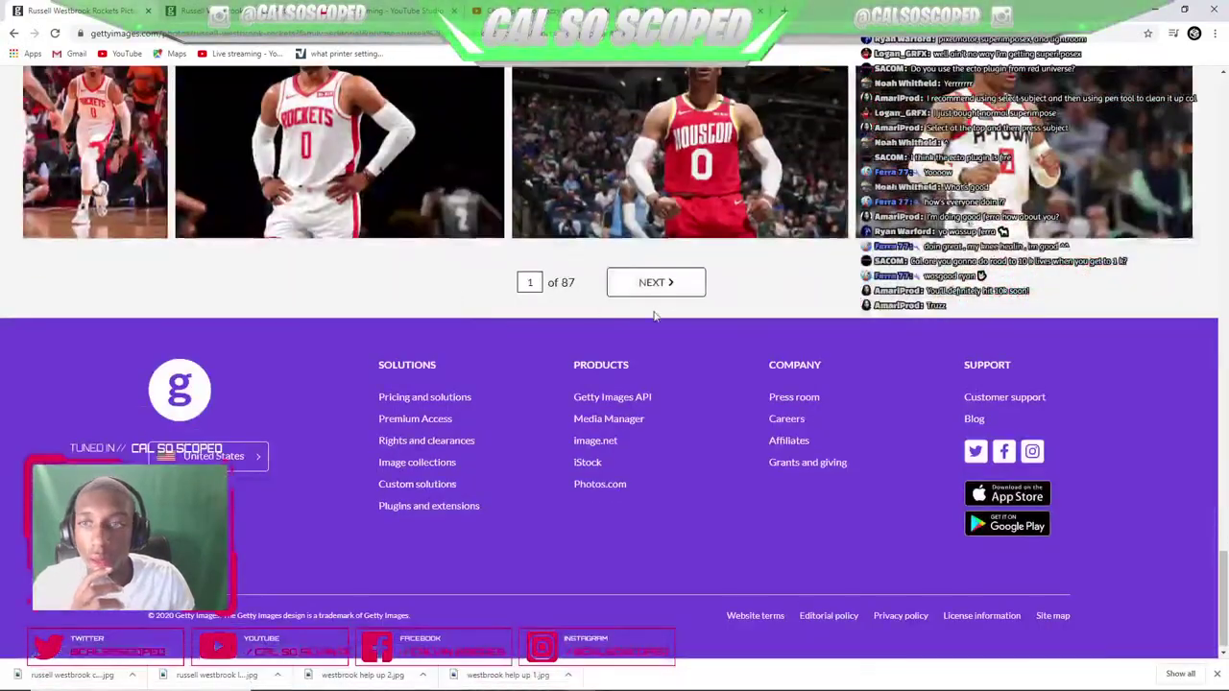
scroll(653, 315, up, 2)
click(677, 478)
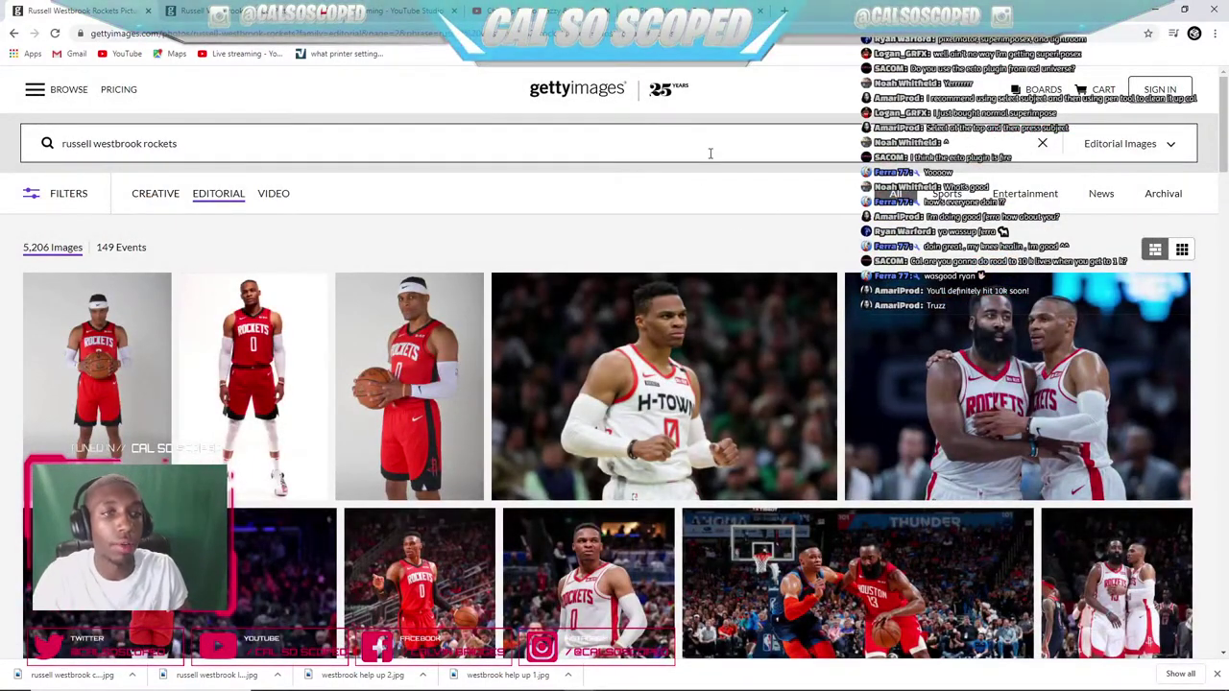
- Look through the second page of Westbrook Rockets results for a photo with a head angle that suits the composite
scroll(455, 240, down, 2)
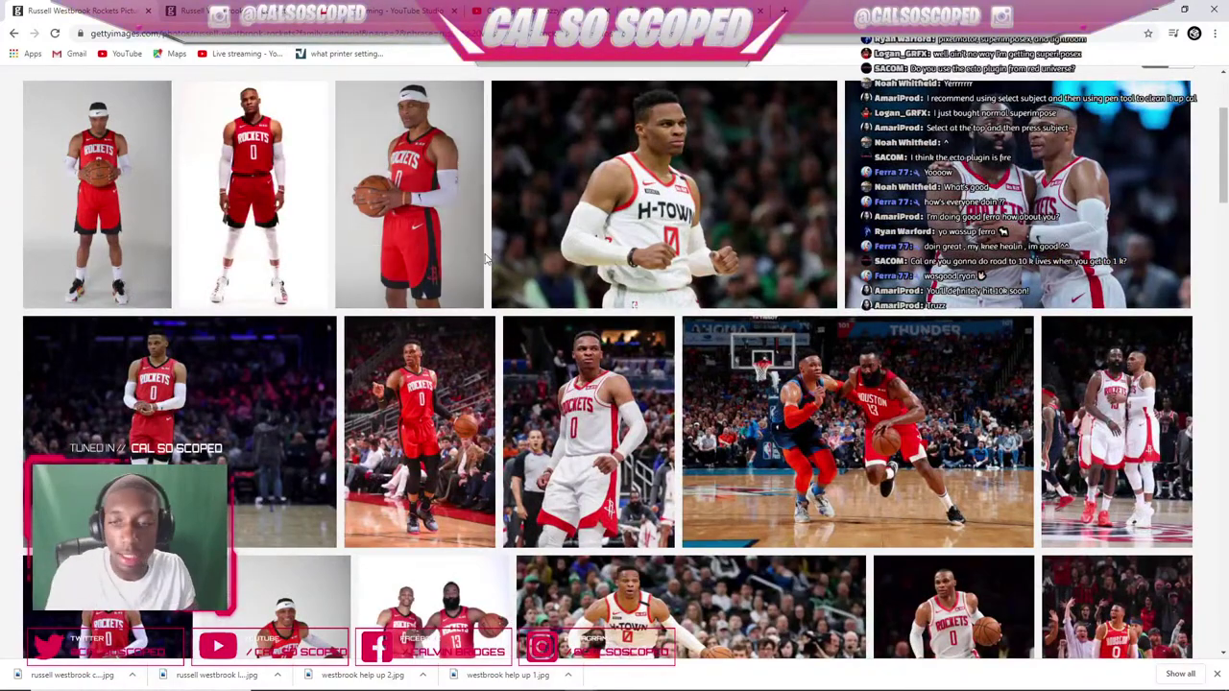
scroll(471, 240, down, 3)
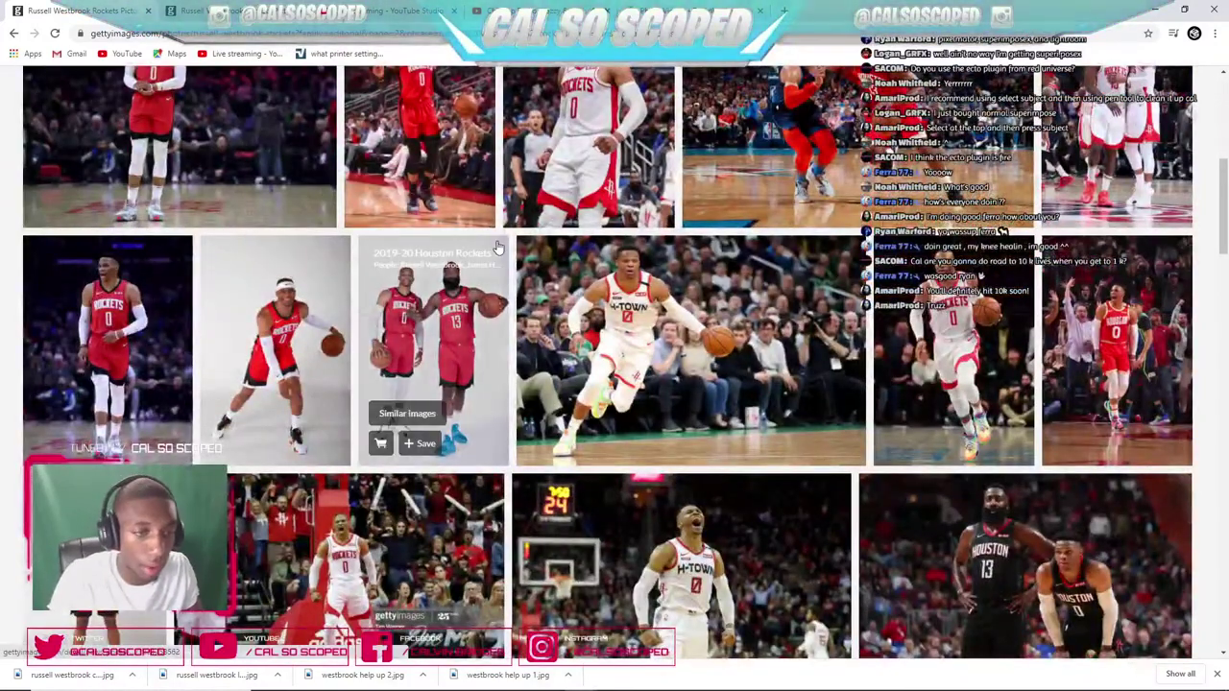
scroll(571, 133, down, 1)
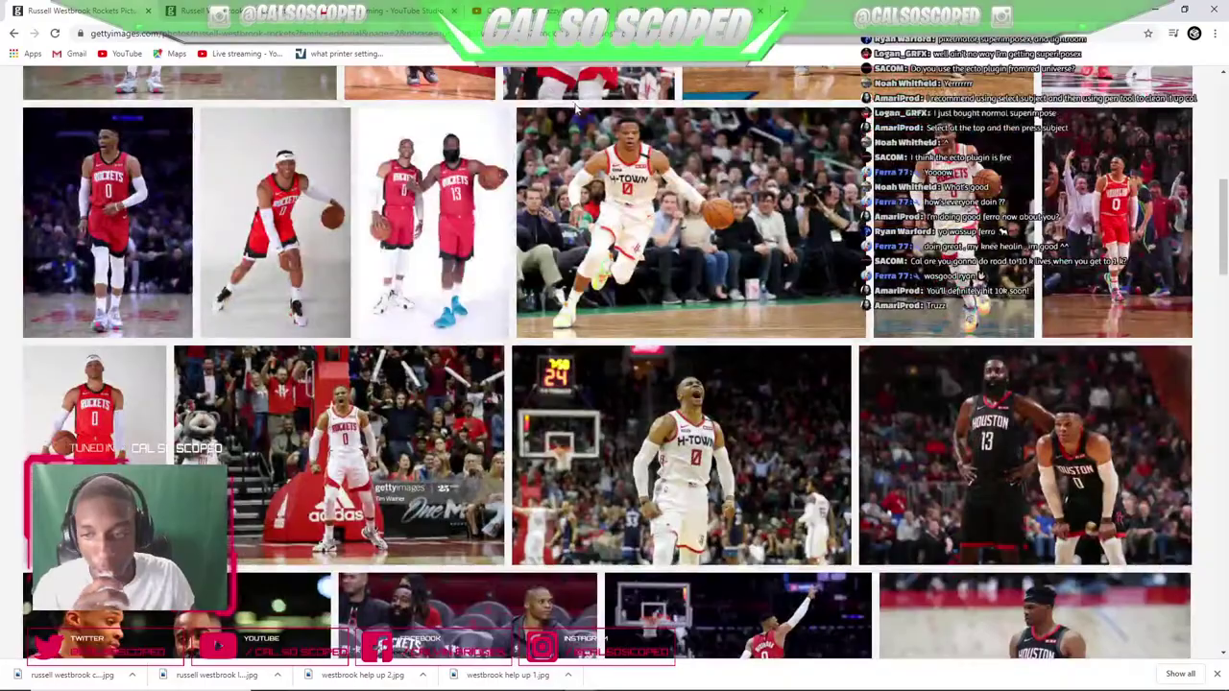
scroll(576, 135, down, 3)
scroll(580, 137, down, 2)
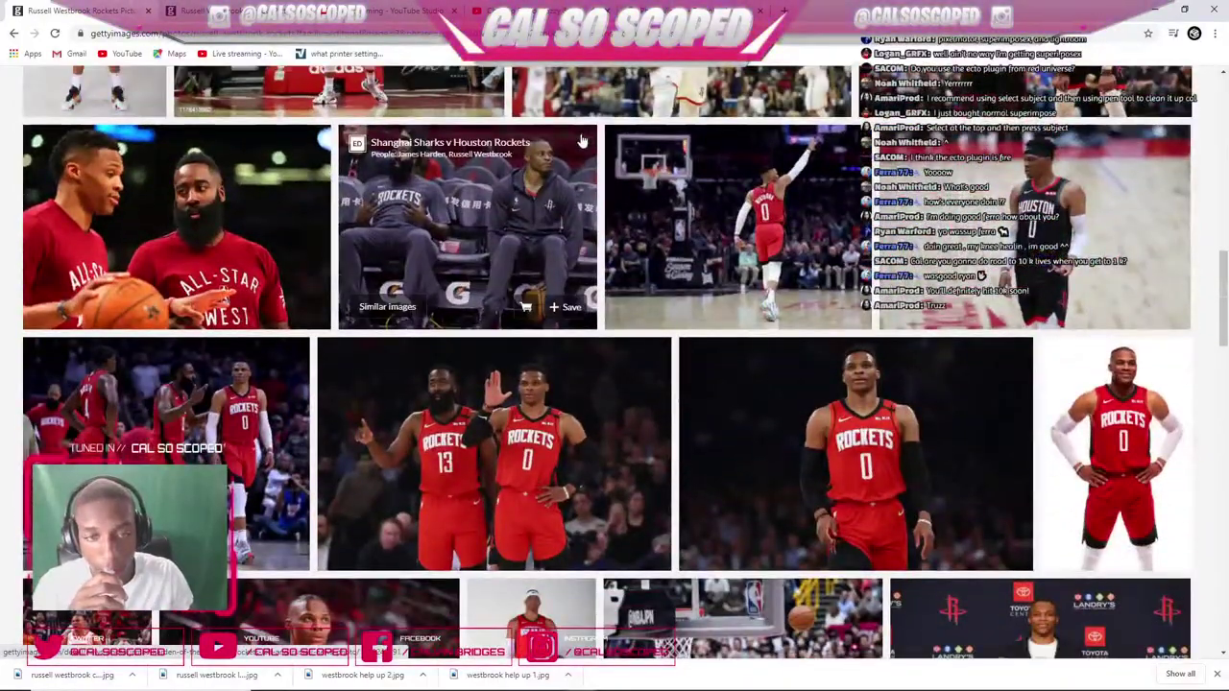
scroll(581, 139, down, 1)
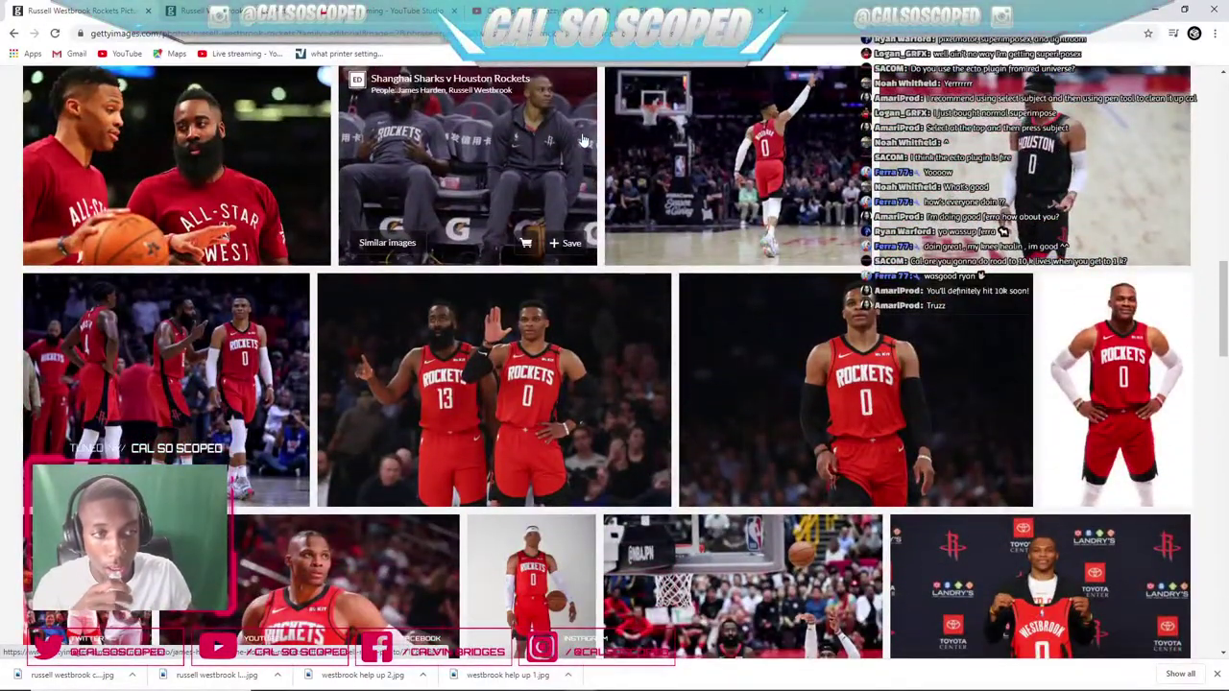
scroll(582, 141, down, 3)
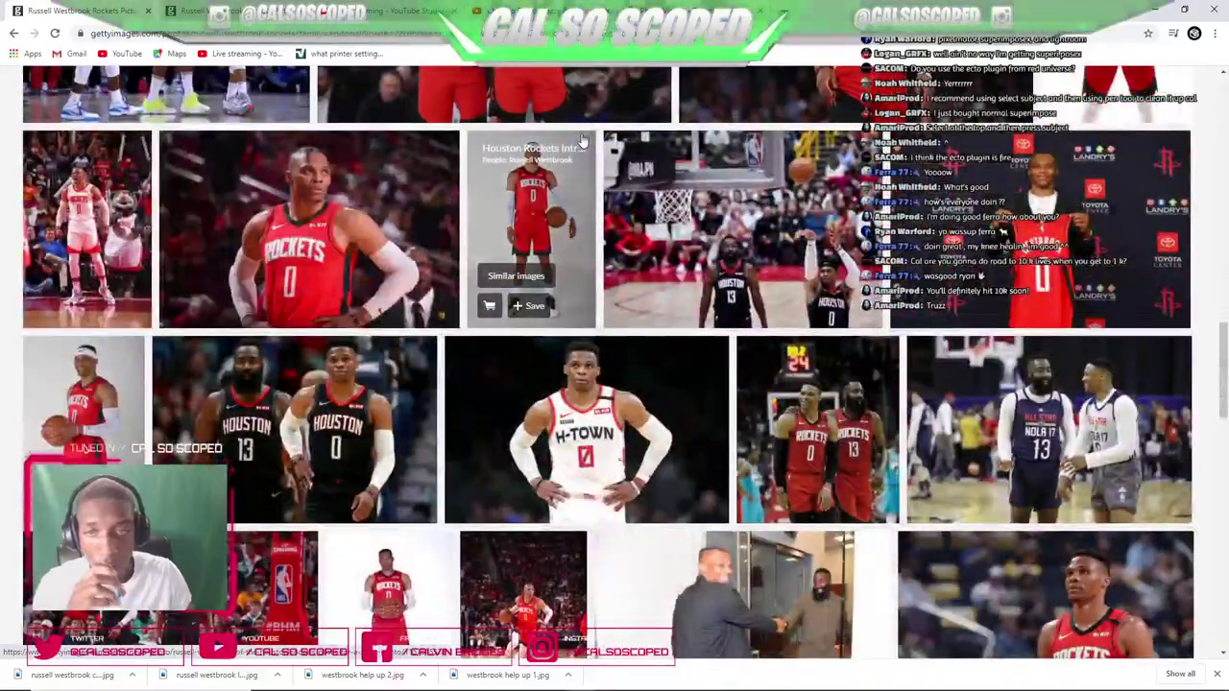
scroll(324, 224, down, 3)
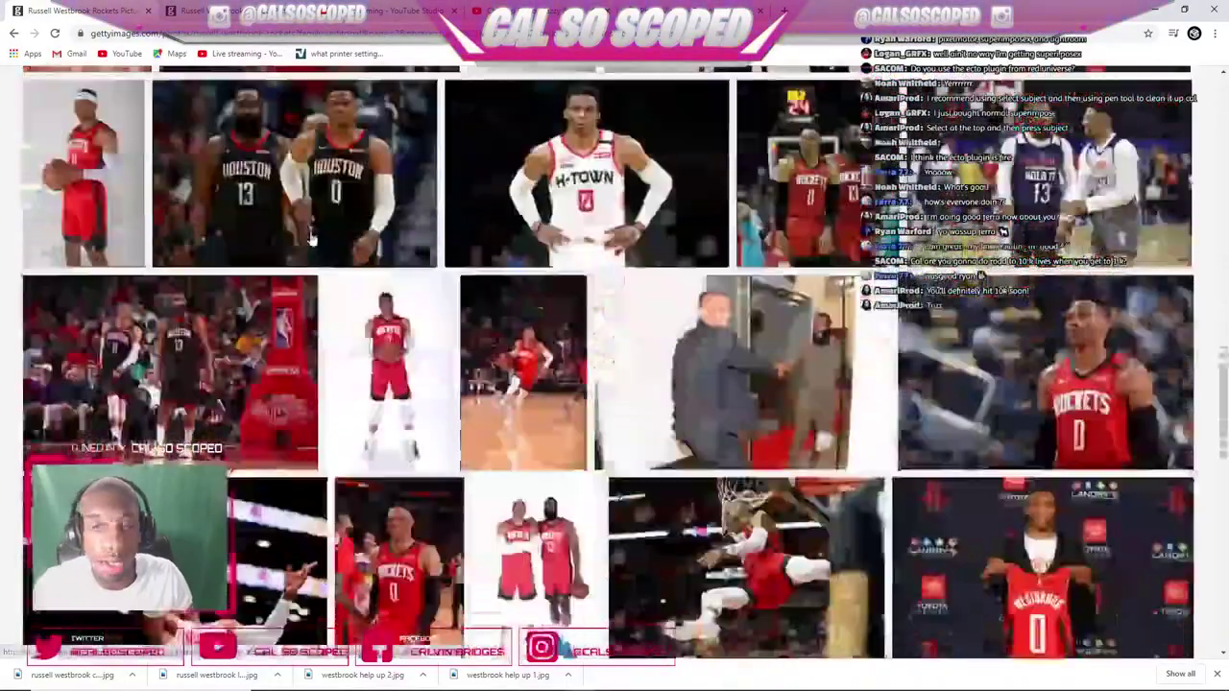
scroll(317, 235, down, 5)
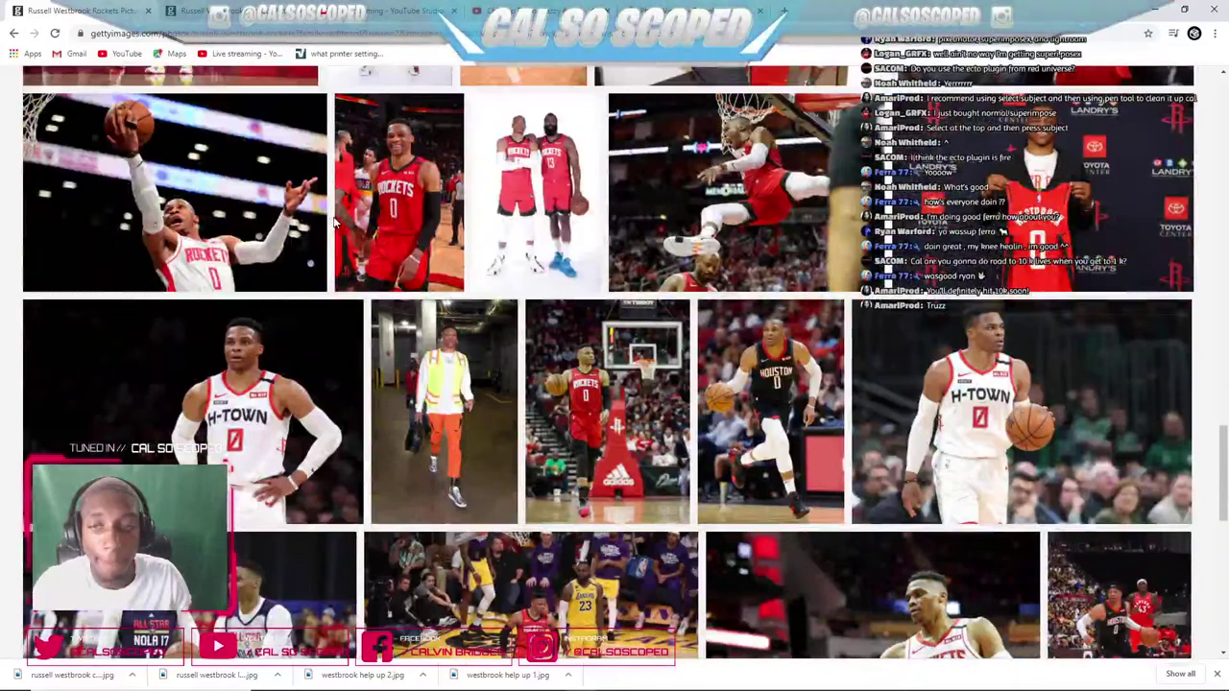
scroll(336, 222, down, 3)
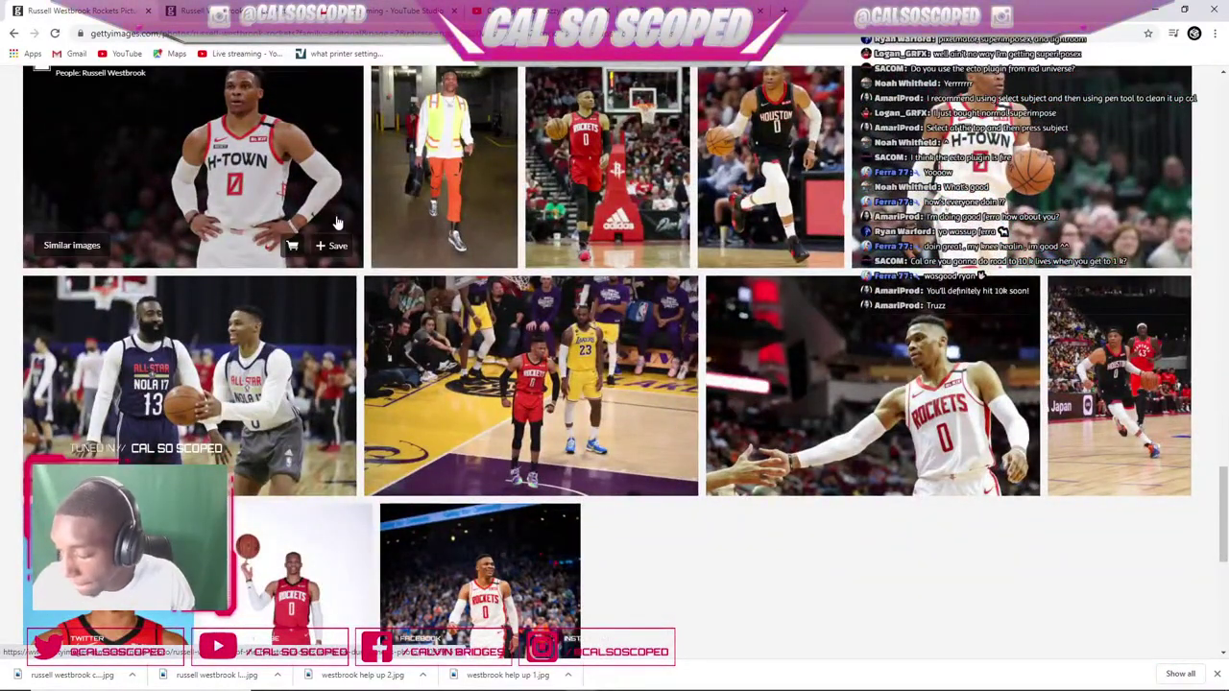
scroll(336, 222, down, 3)
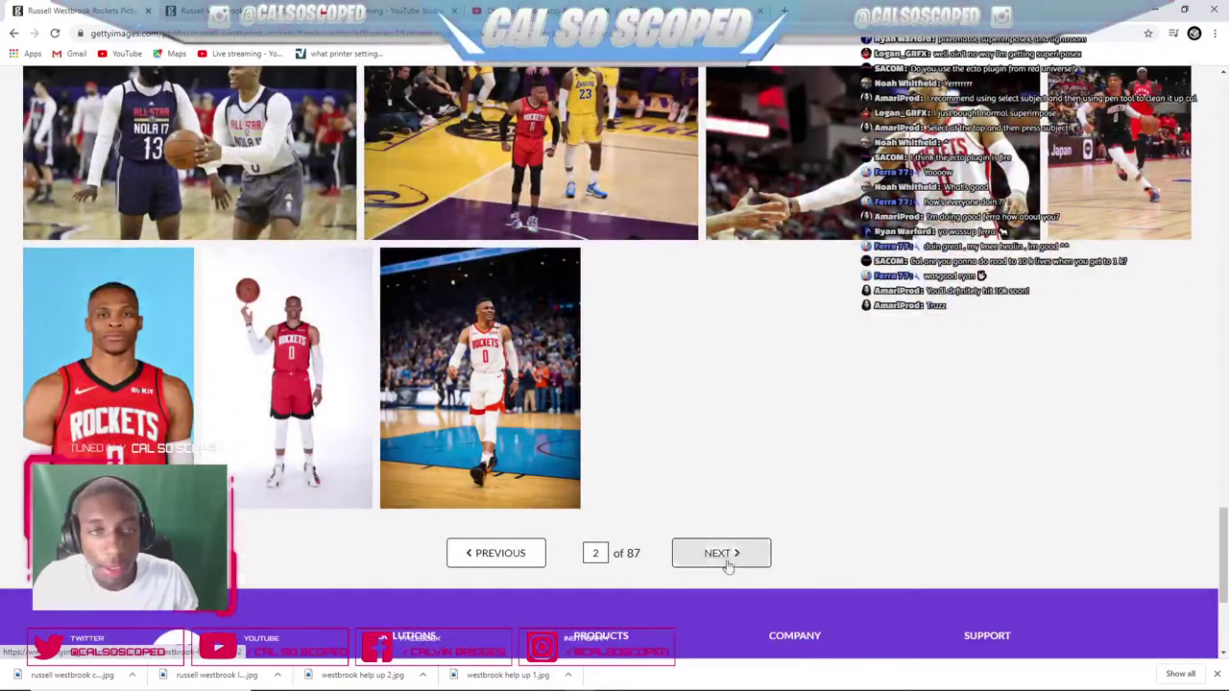
- Advance to the third page of the Getty Images results and look through its Westbrook photos for a matching pose
click(715, 564)
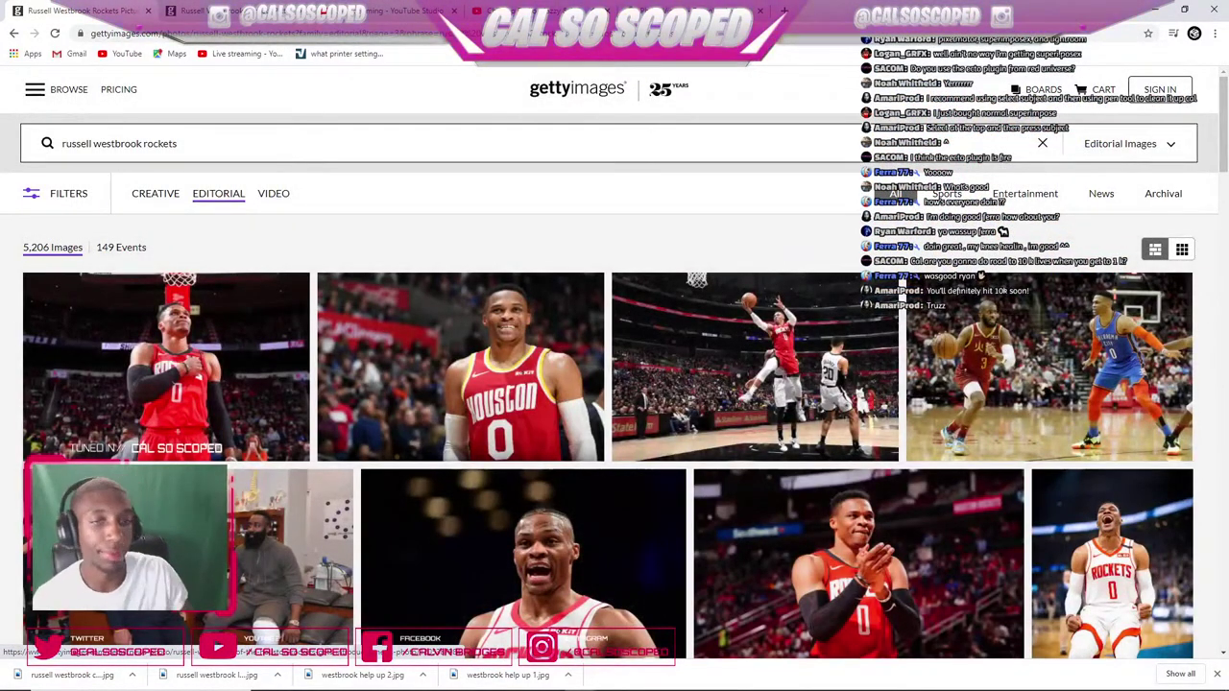
scroll(305, 207, down, 4)
scroll(304, 207, down, 1)
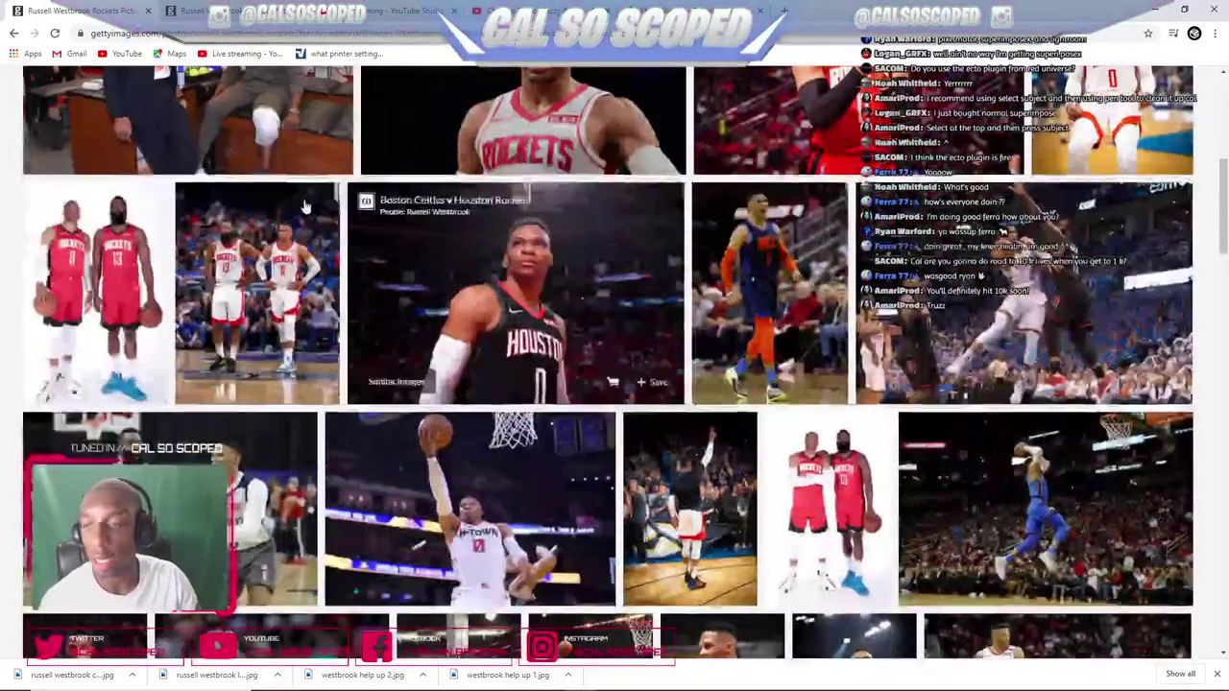
scroll(278, 203, down, 3)
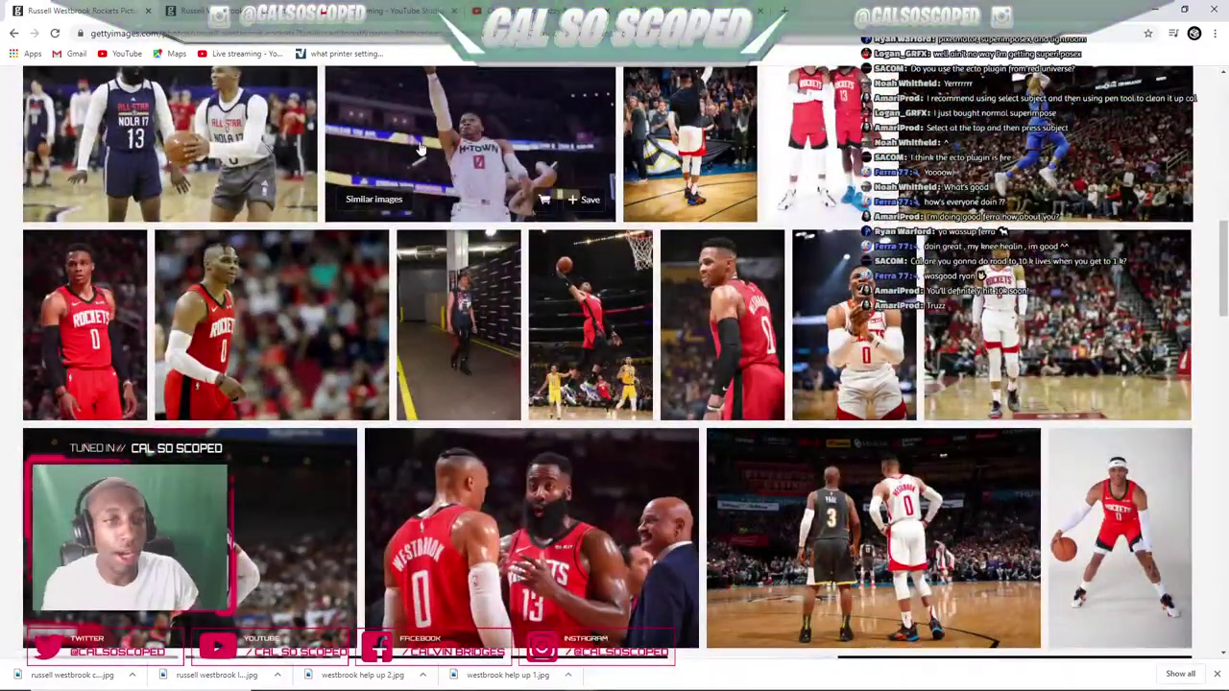
scroll(420, 147, down, 2)
scroll(685, 164, down, 4)
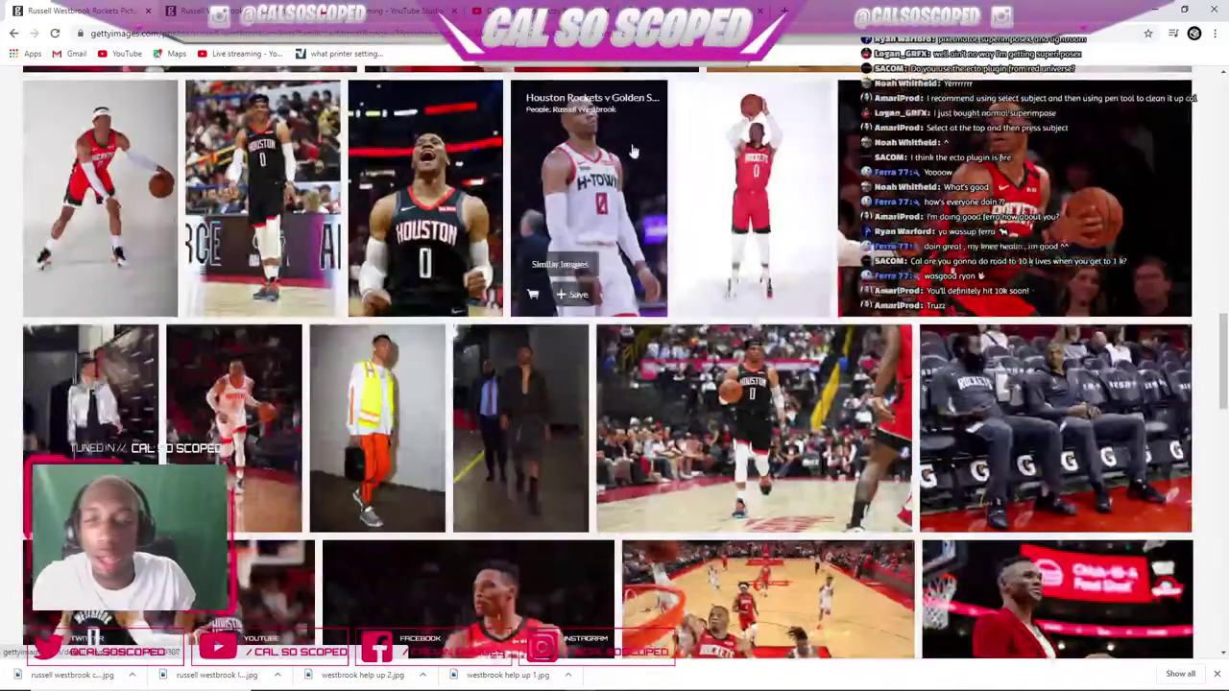
scroll(276, 221, down, 3)
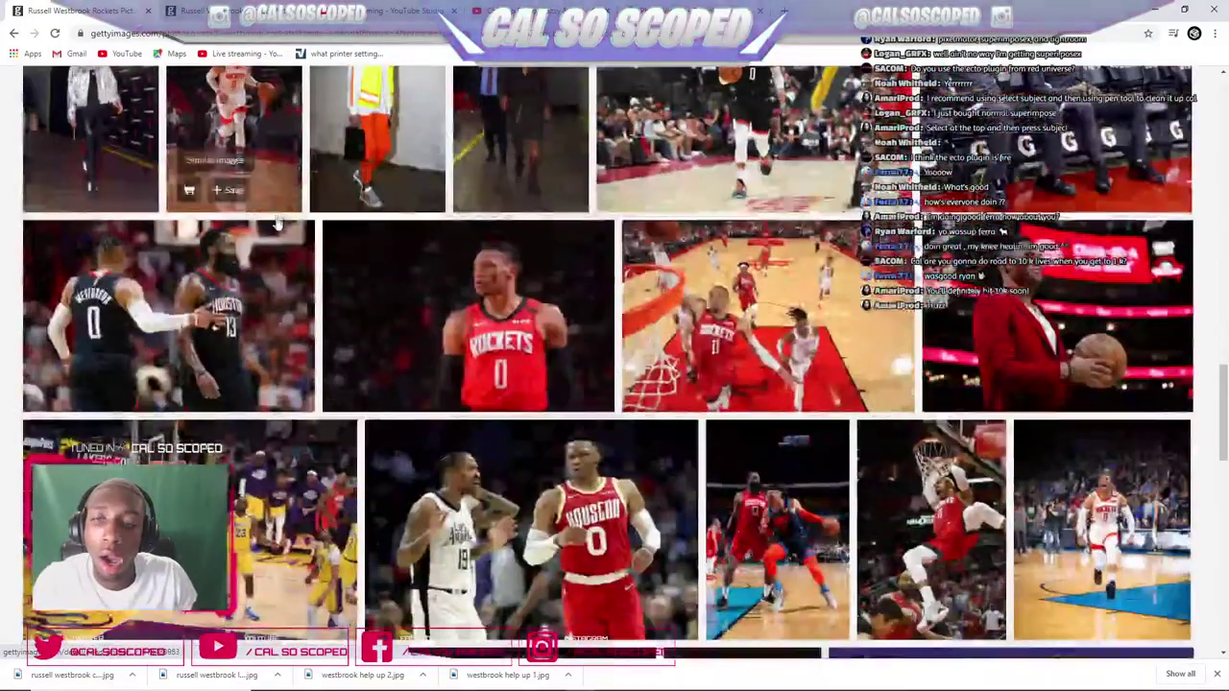
scroll(276, 222, up, 2)
scroll(507, 231, down, 4)
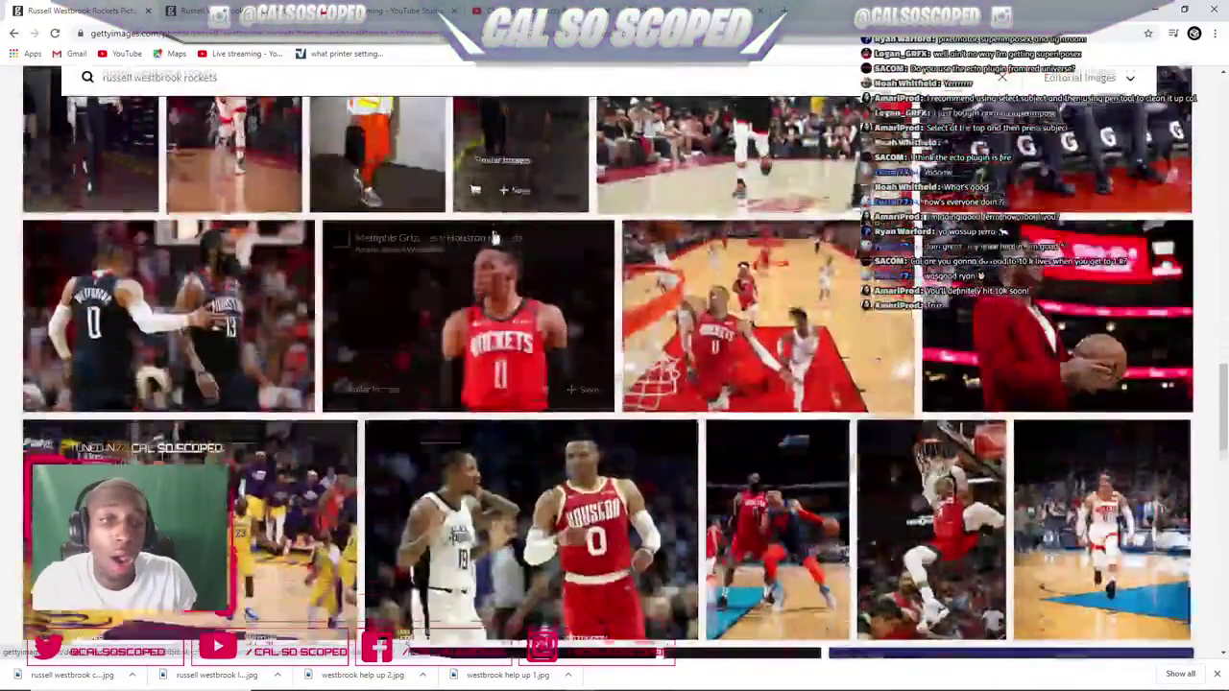
scroll(507, 231, down, 4)
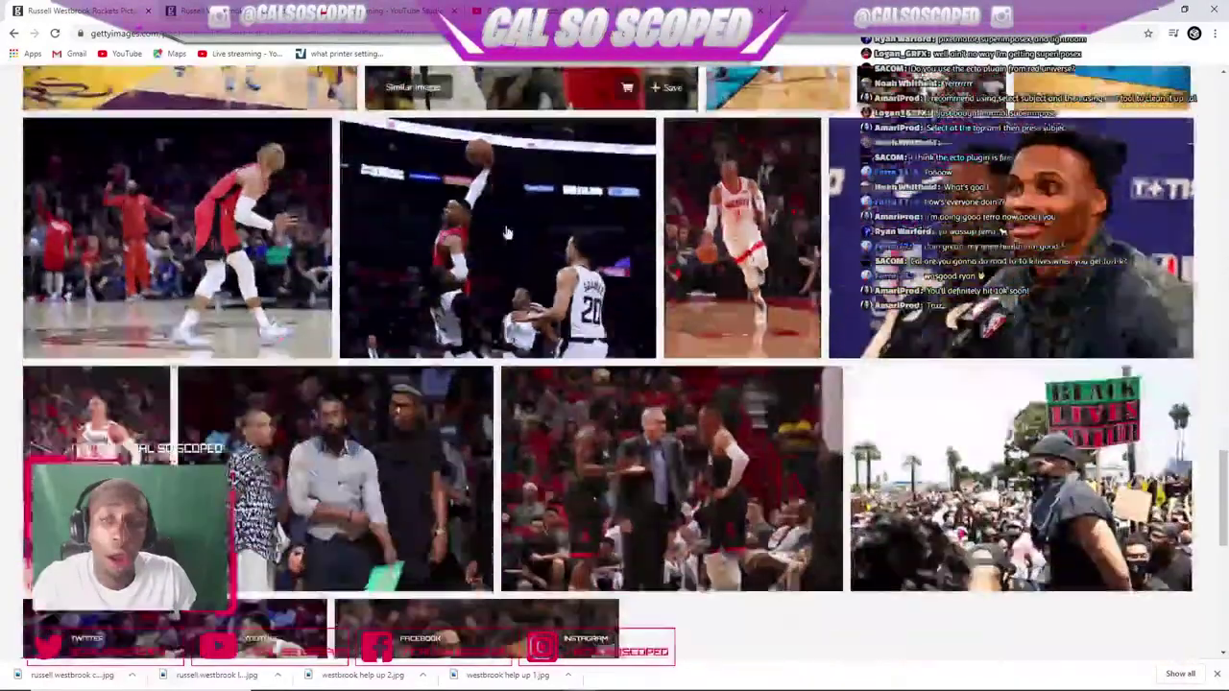
scroll(507, 230, down, 3)
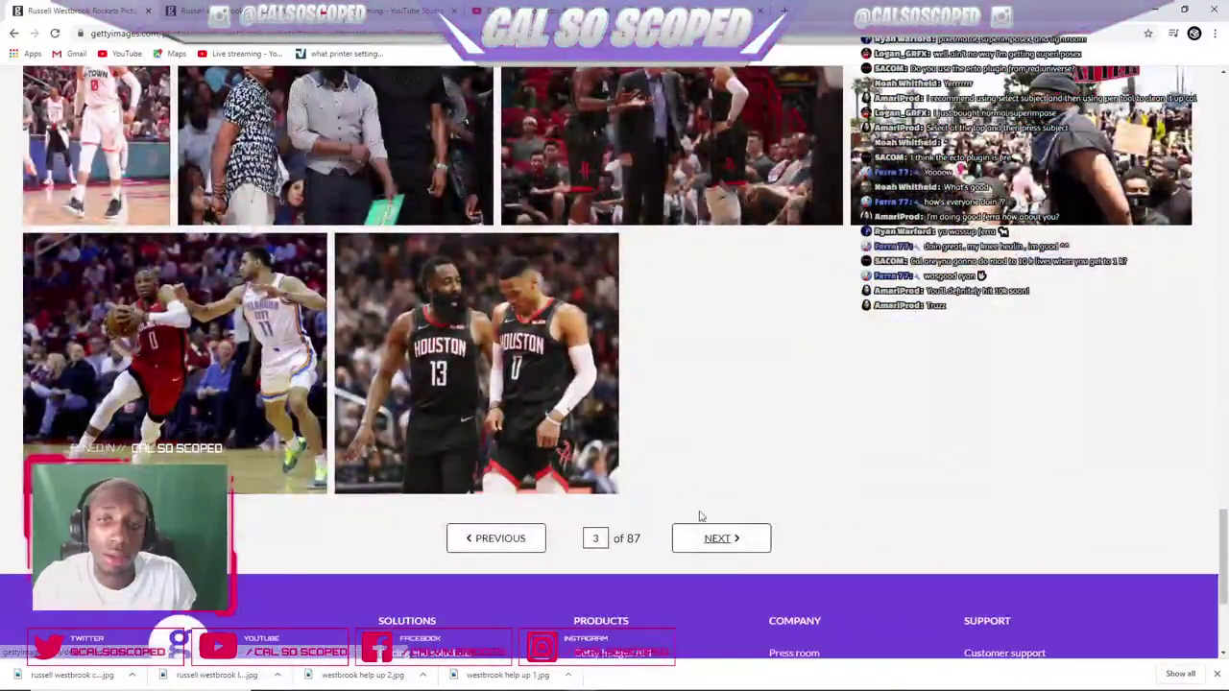
- Bring up the Milwaukee Bucks v Houston Rockets photo window, copy its web address and switch to Photoshop
mouse_move(581, 679)
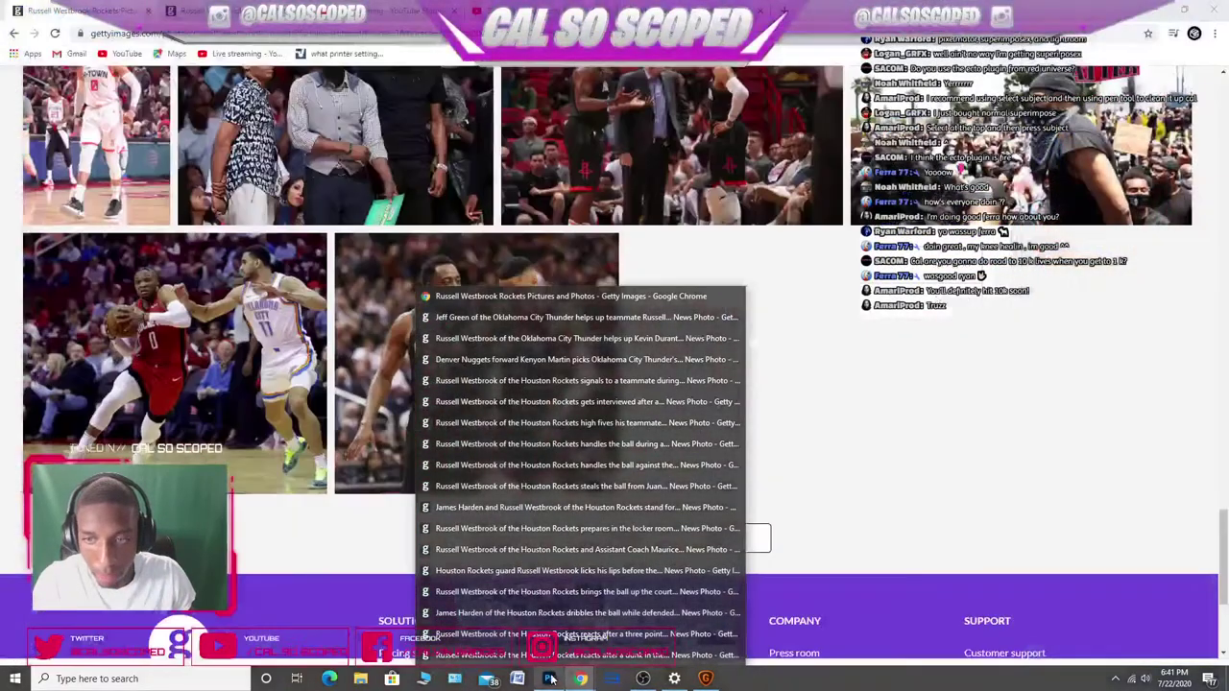
mouse_move(555, 636)
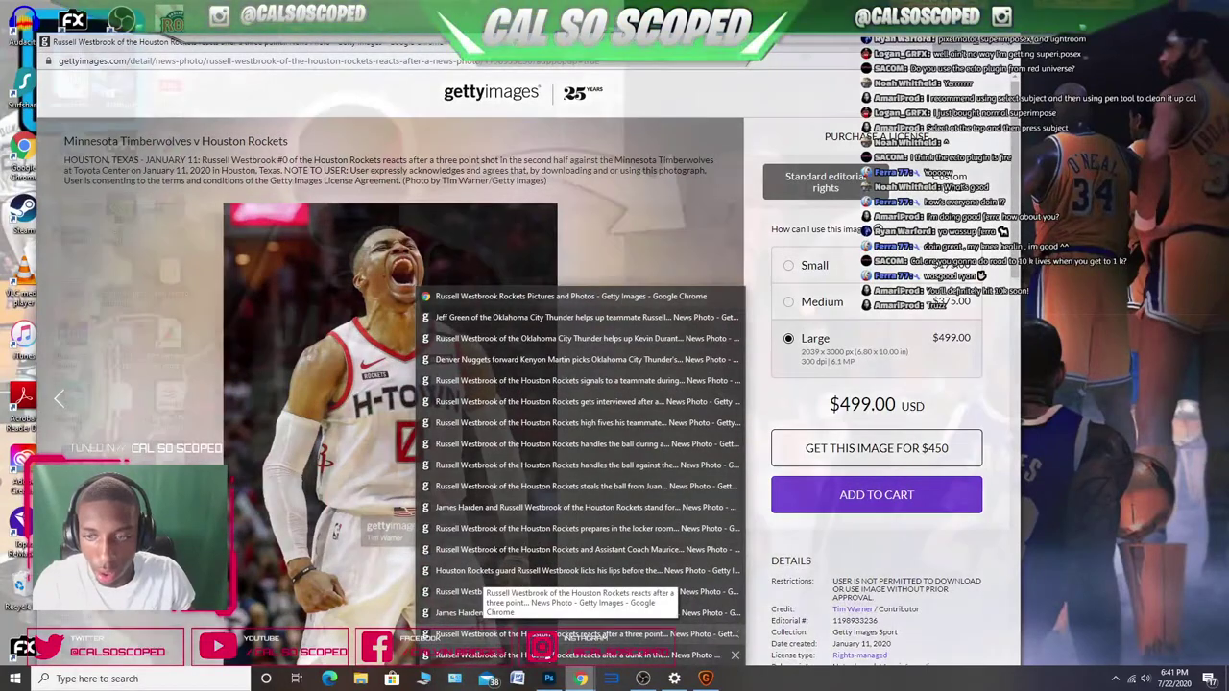
mouse_move(544, 656)
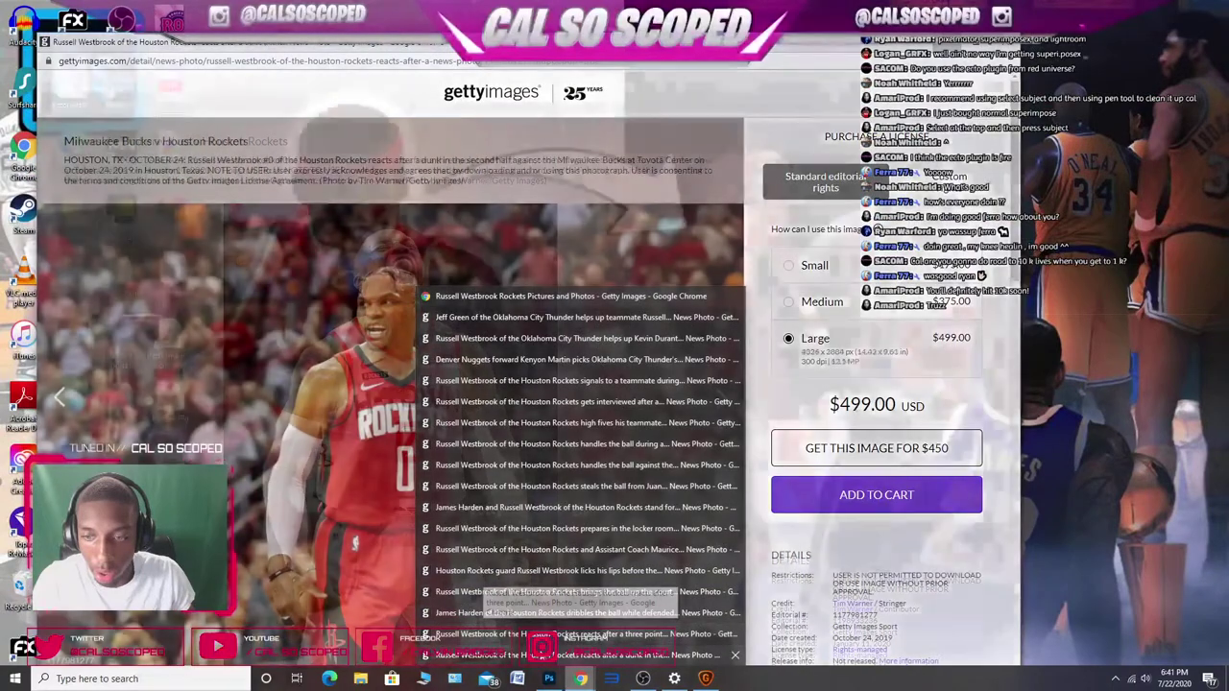
click(576, 655)
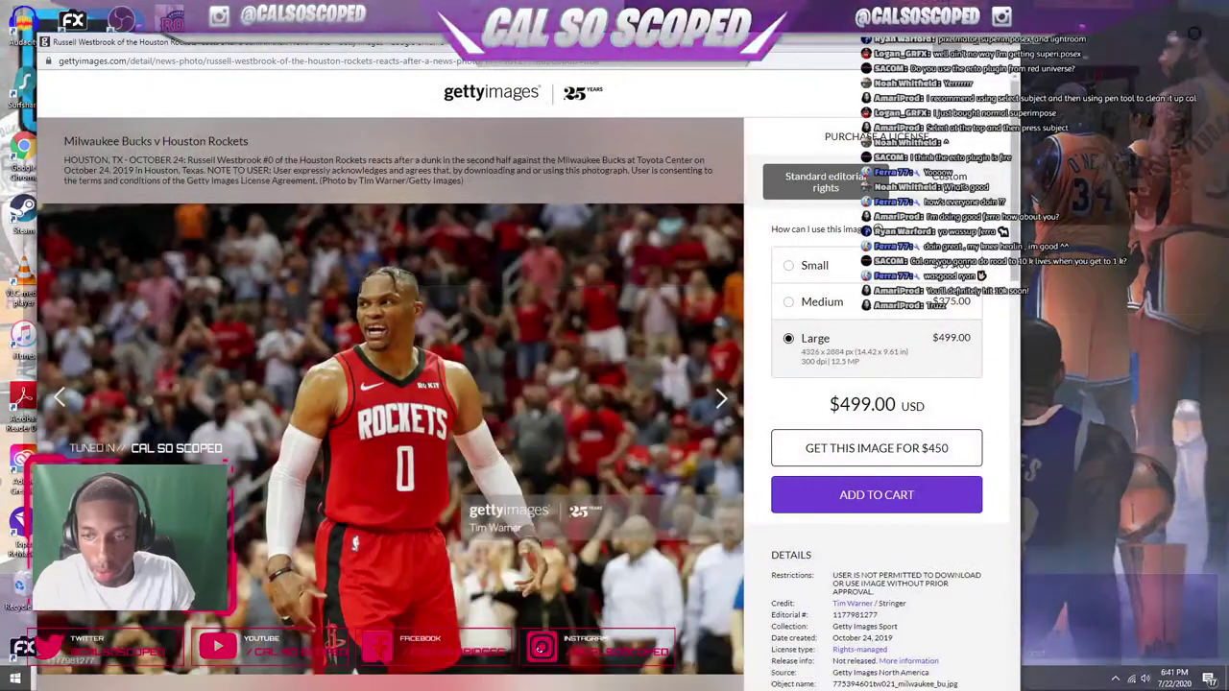
right_click(169, 60)
click(199, 111)
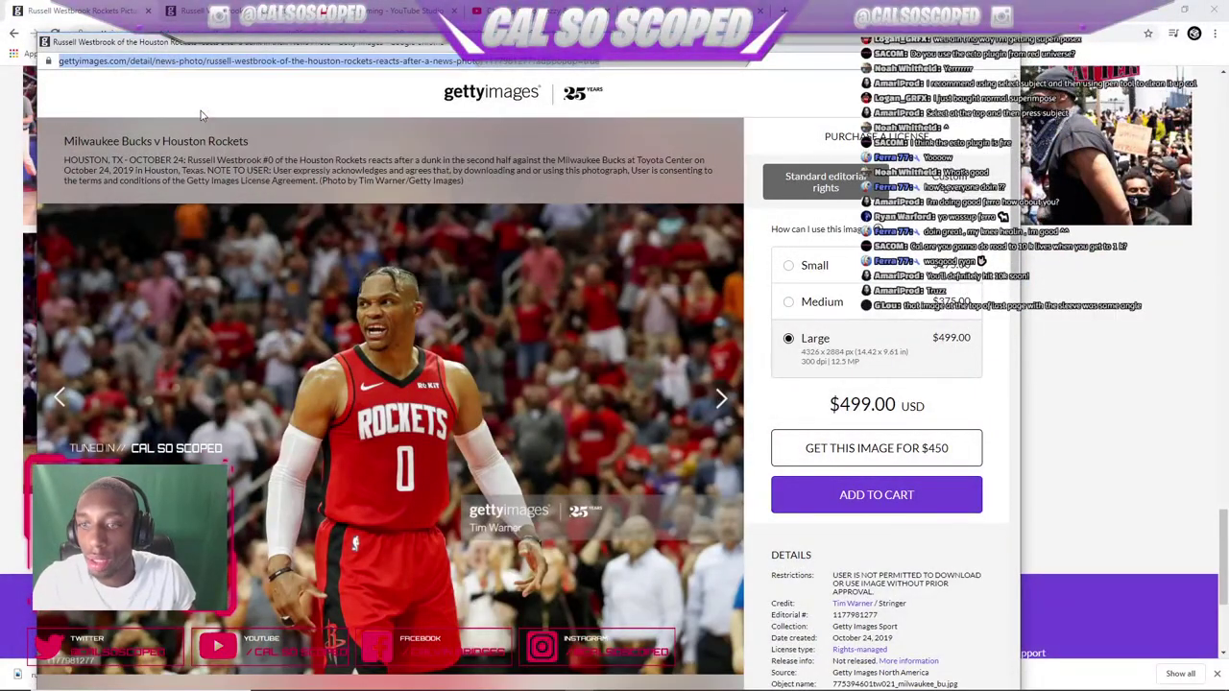
mouse_move(631, 683)
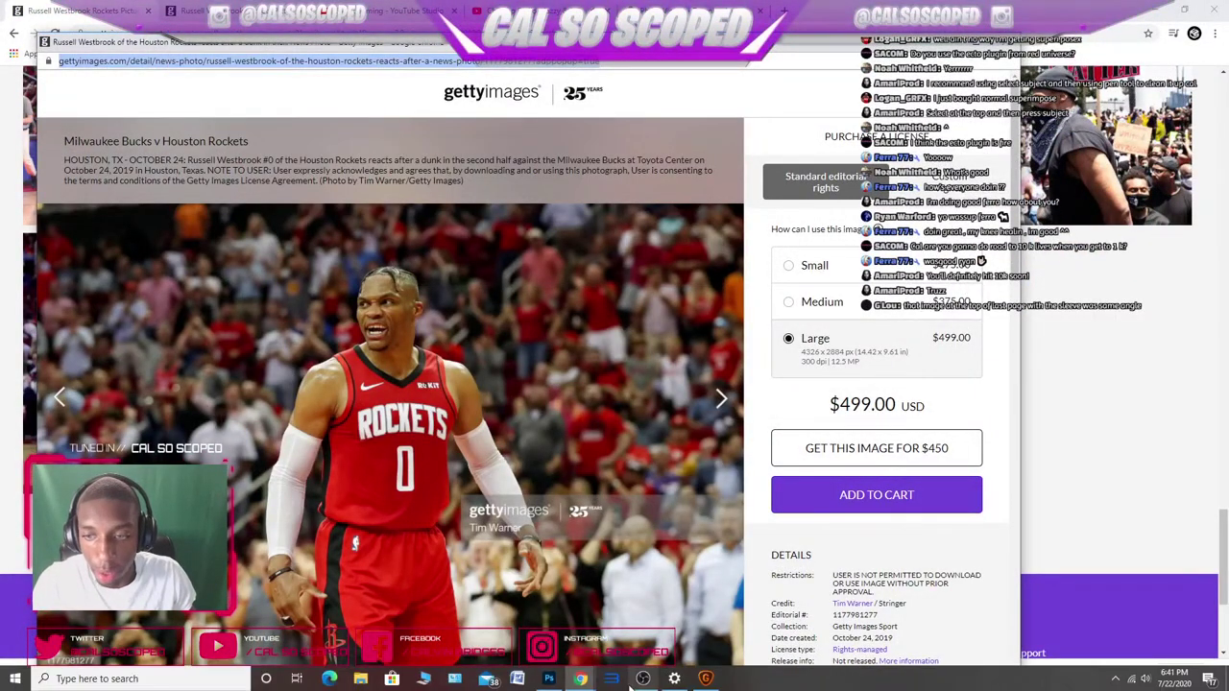
click(555, 679)
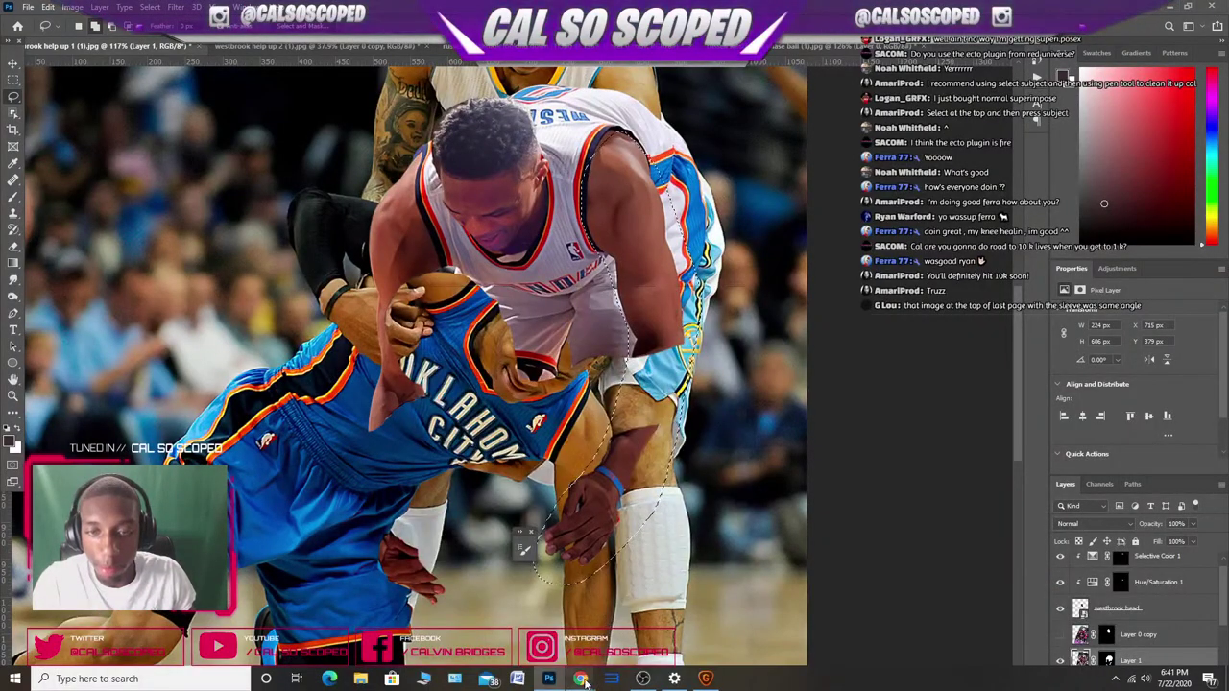
- Reopen the red-jersey Westbrook photo window in Chrome, copy its web address again and minimize the window
click(581, 679)
click(449, 301)
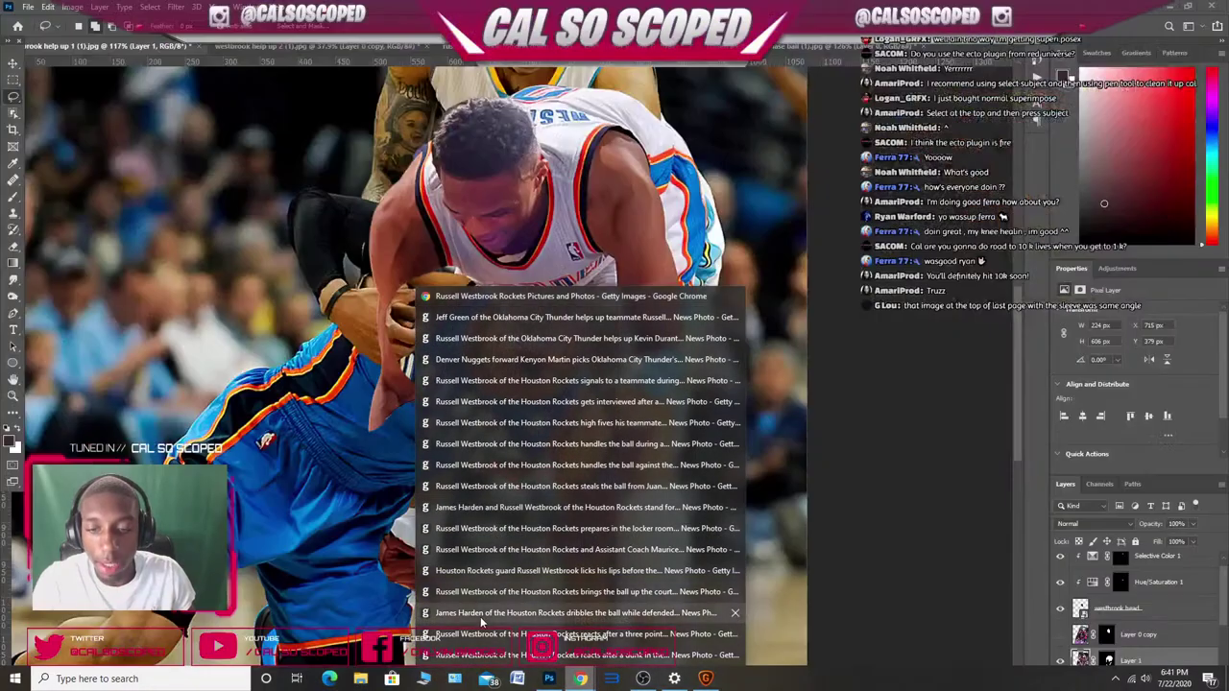
mouse_move(475, 332)
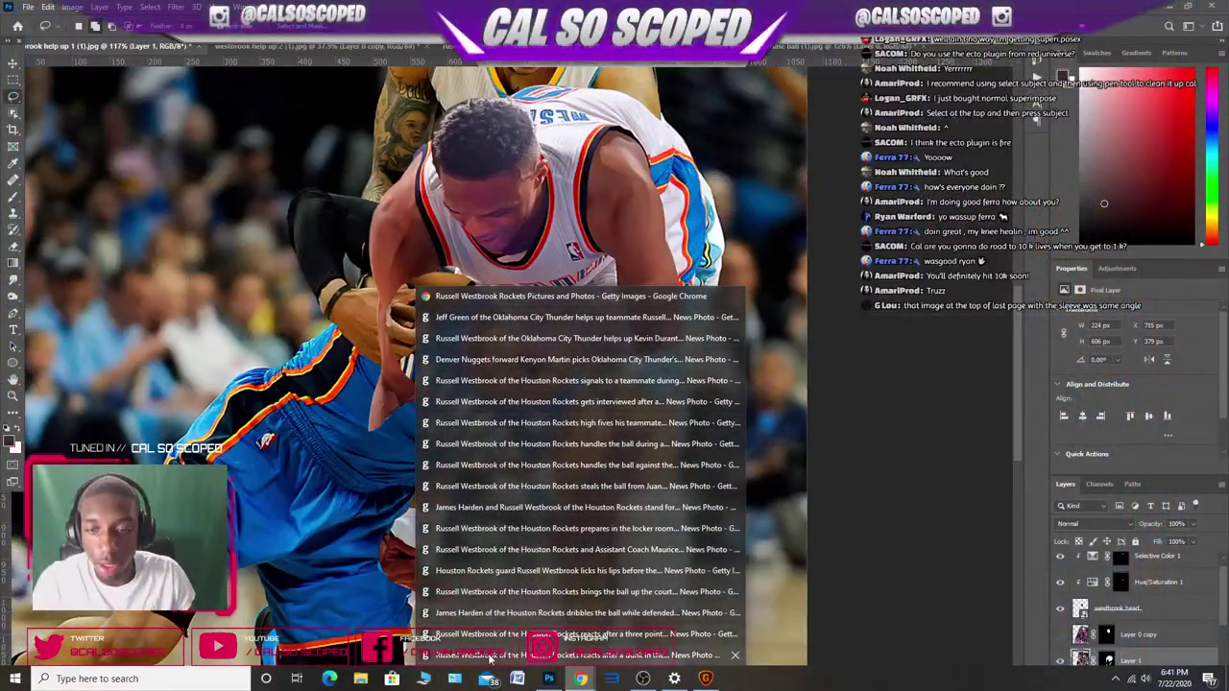
mouse_move(490, 659)
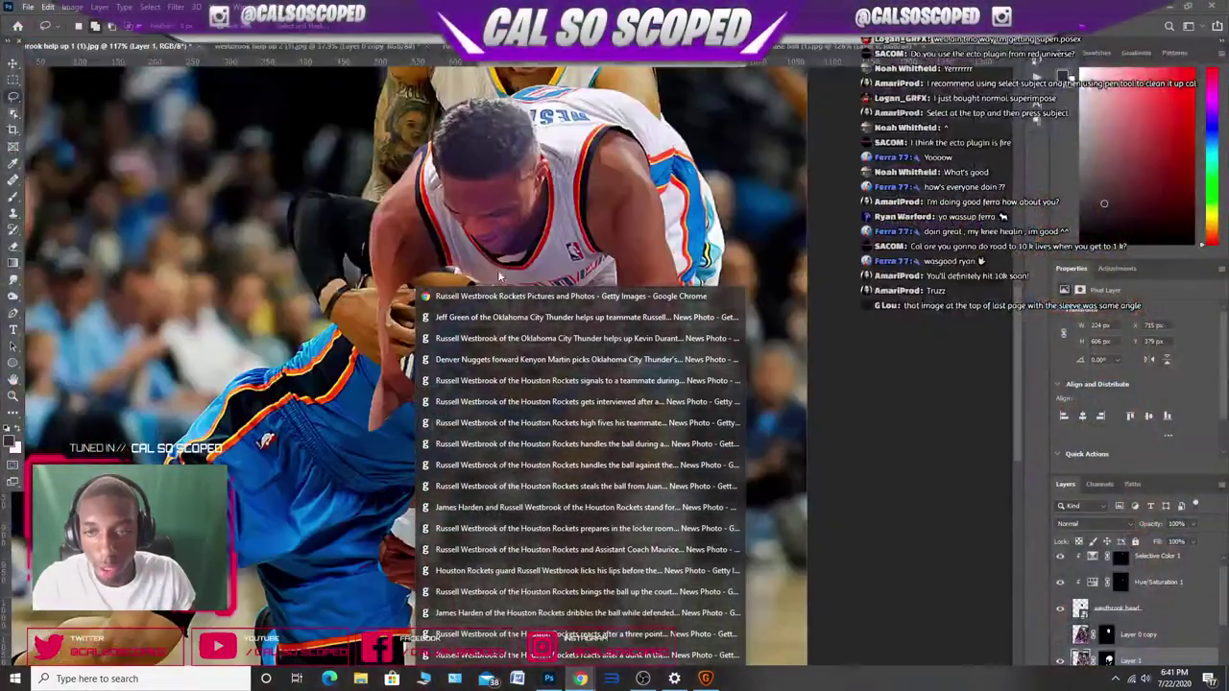
mouse_move(491, 299)
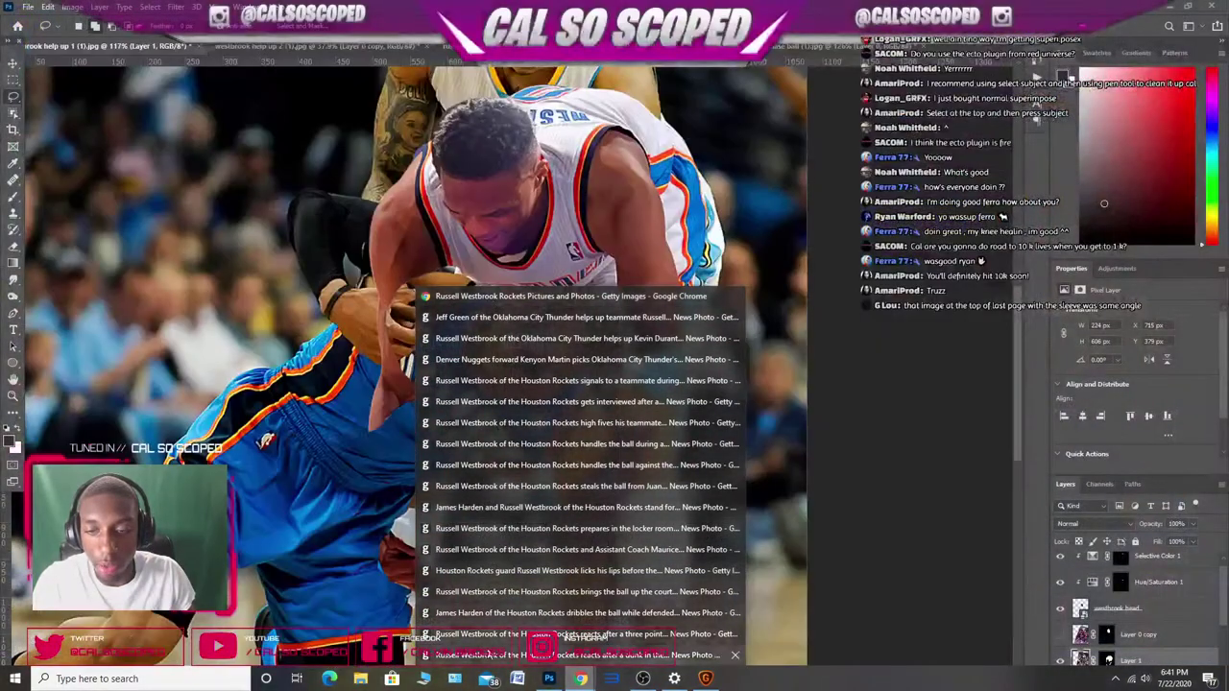
click(489, 654)
right_click(235, 61)
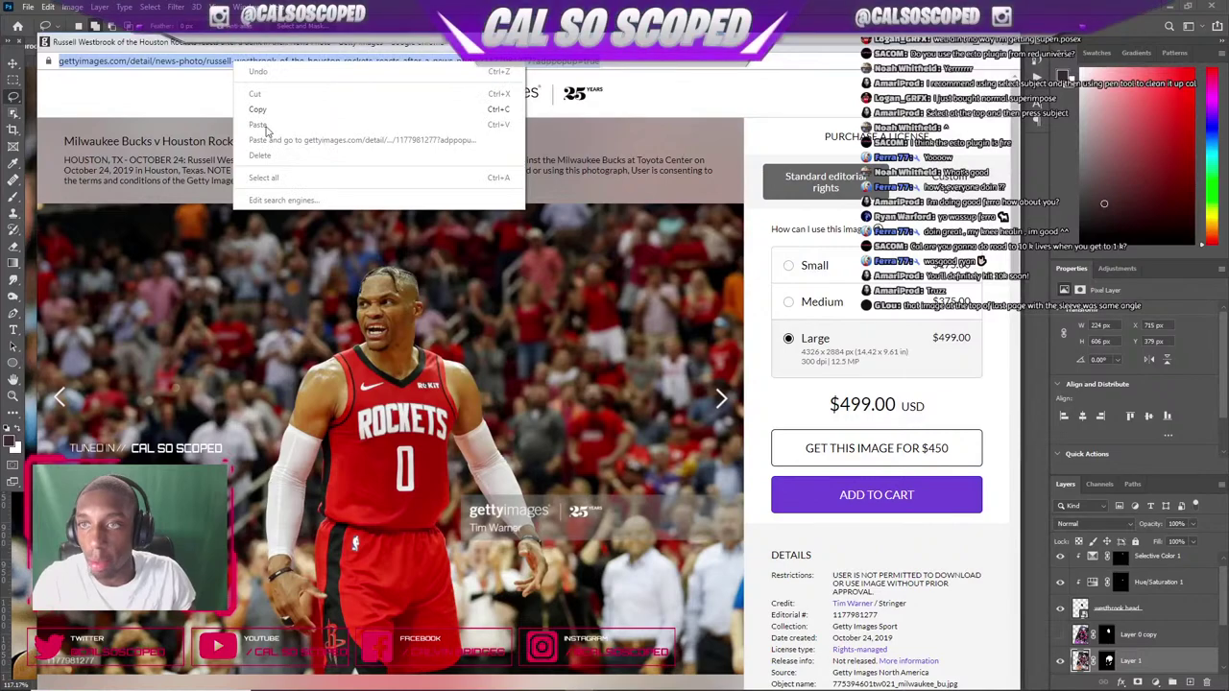
click(257, 109)
click(939, 42)
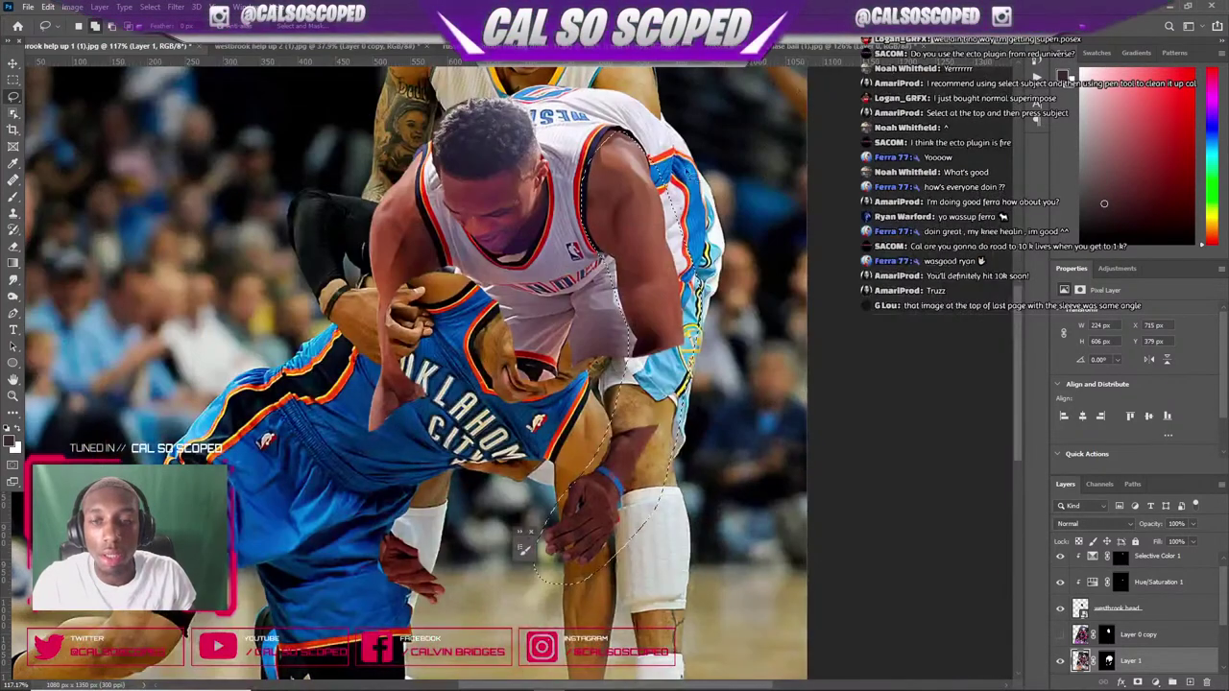
- Check the other open Photoshop documents, including the cut-out head, and return to the westbrook help up 1 (1).jpg composite
scroll(417, 374, up, 2)
key(ctrl+Tab)
key(ctrl+Tab)
key(ctrl+Tab)
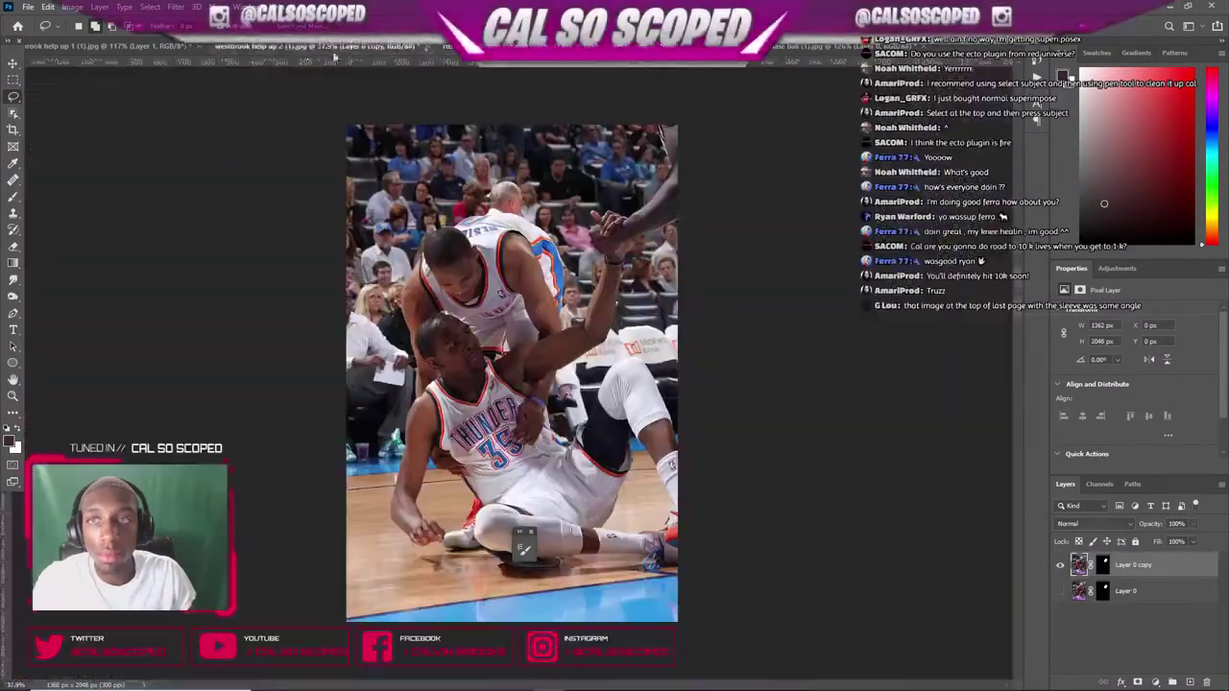
key(ctrl+Tab)
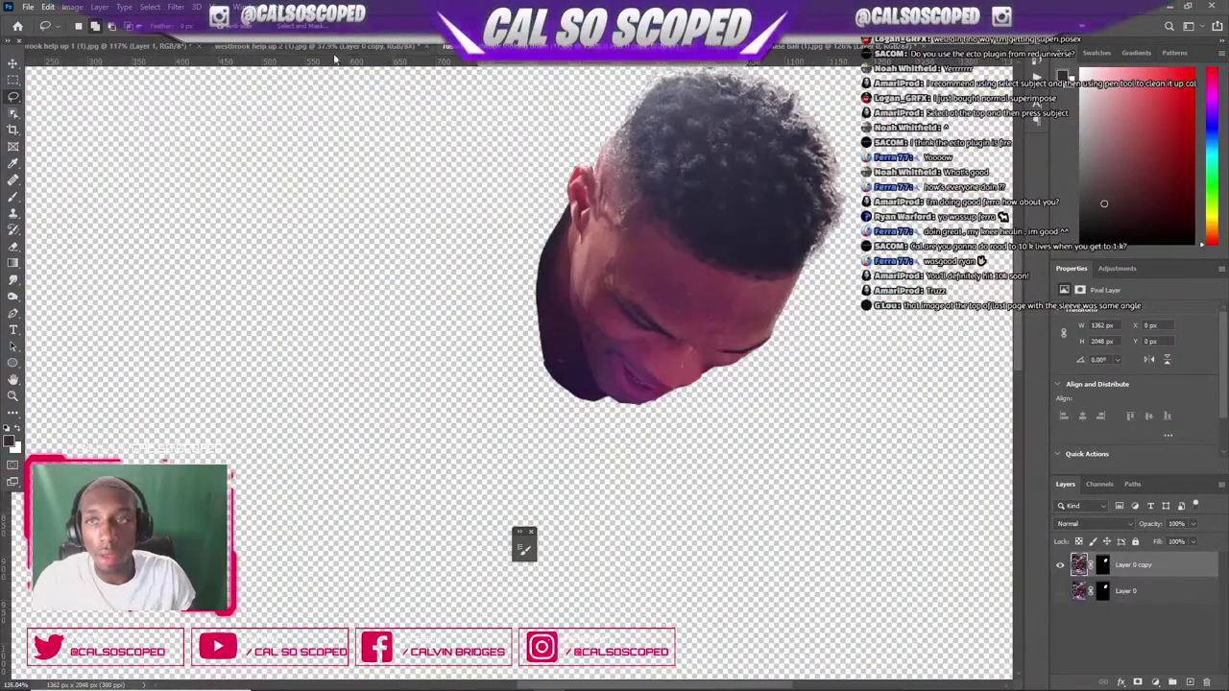
key(ctrl+Tab)
click(114, 52)
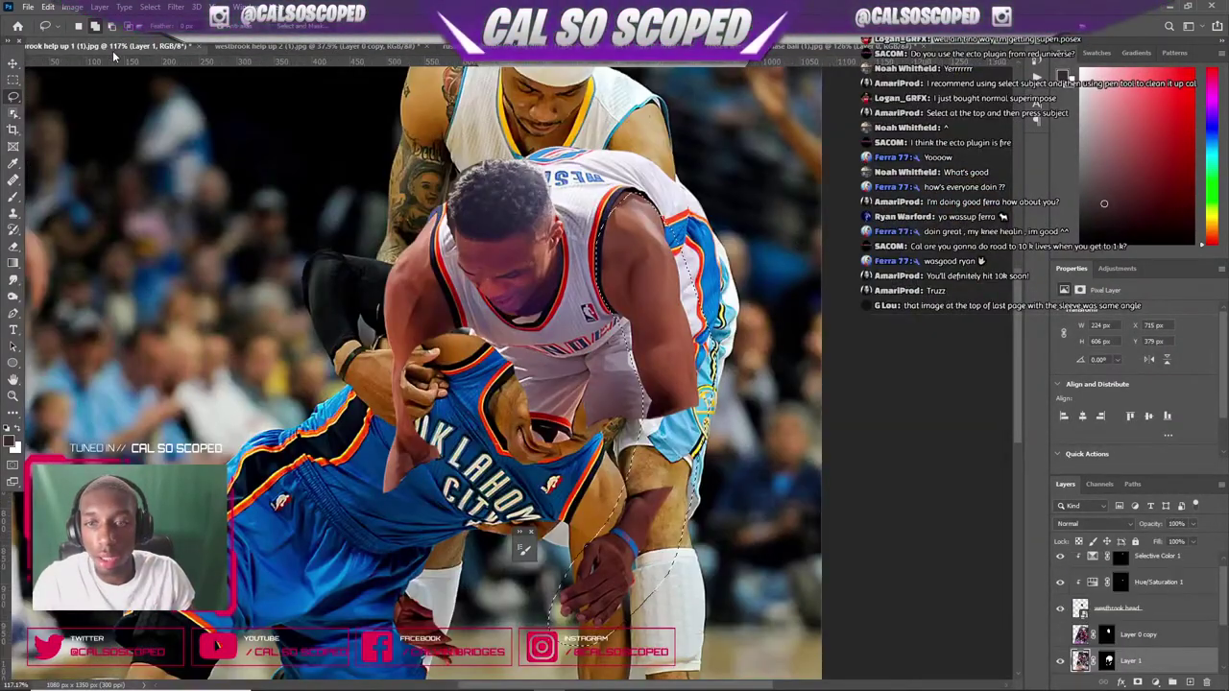
mouse_move(521, 681)
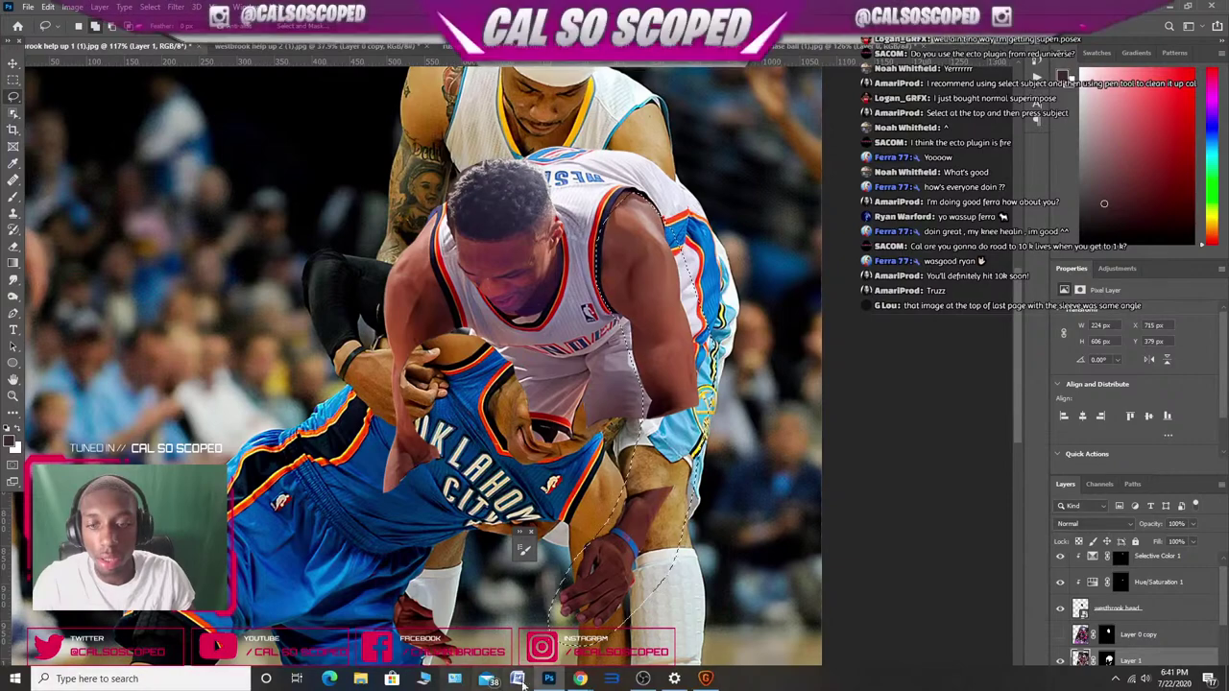
- Return to the Getty Images results in Chrome and look back through the third page's Westbrook photos for a matching arm sleeve and pose
click(581, 679)
click(477, 310)
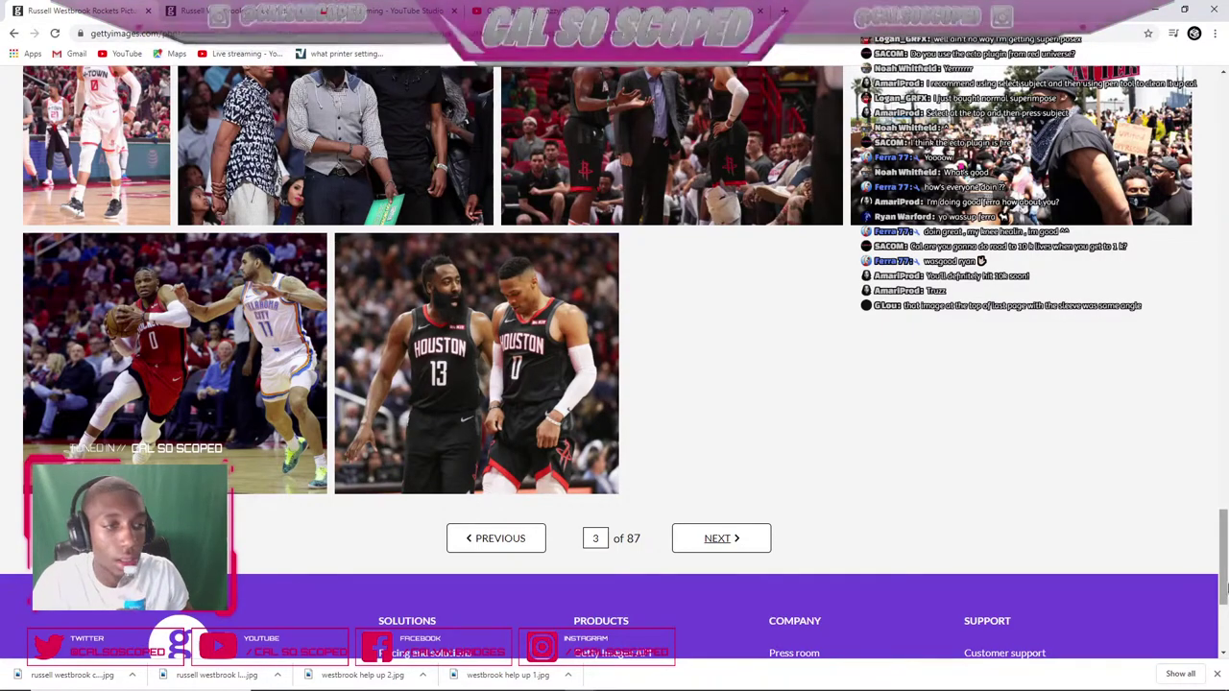
drag(1221, 555, 1214, 79)
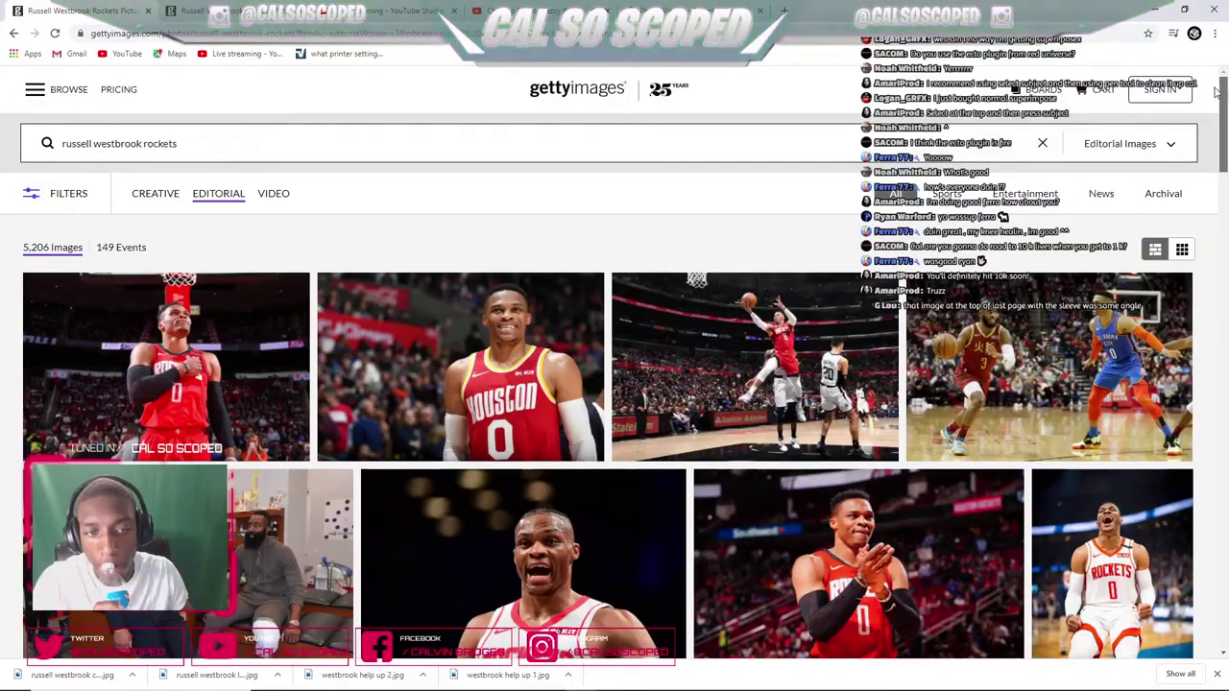
drag(1222, 119, 1225, 273)
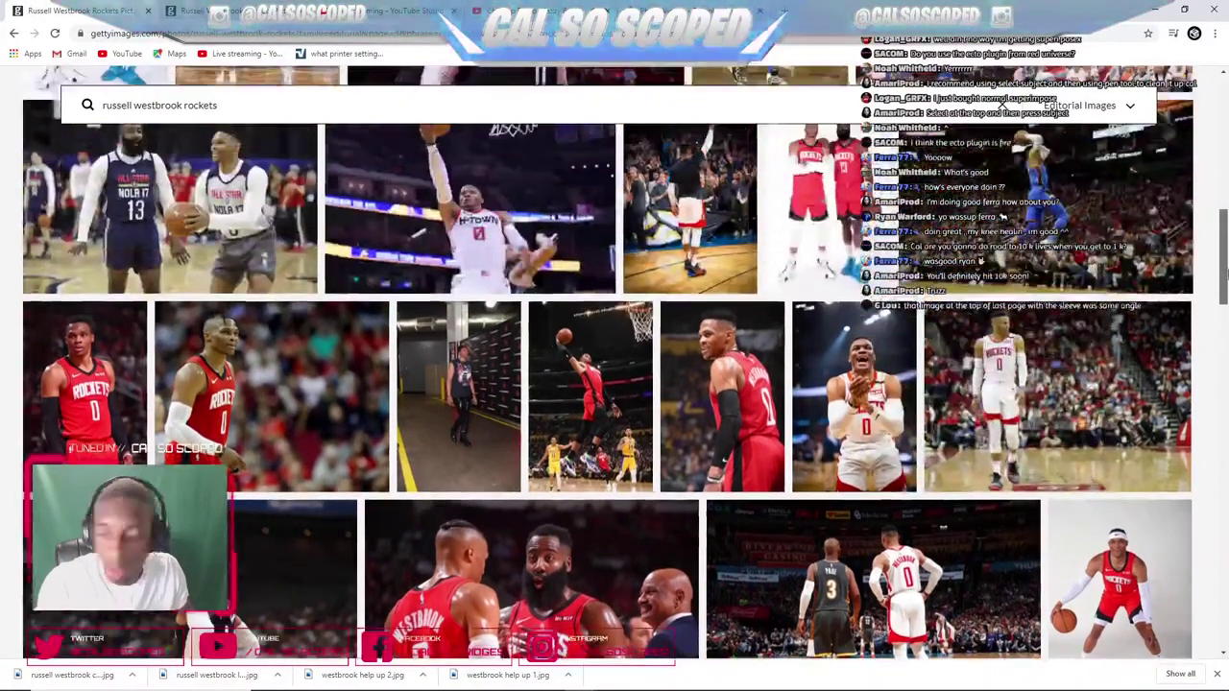
scroll(356, 278, up, 5)
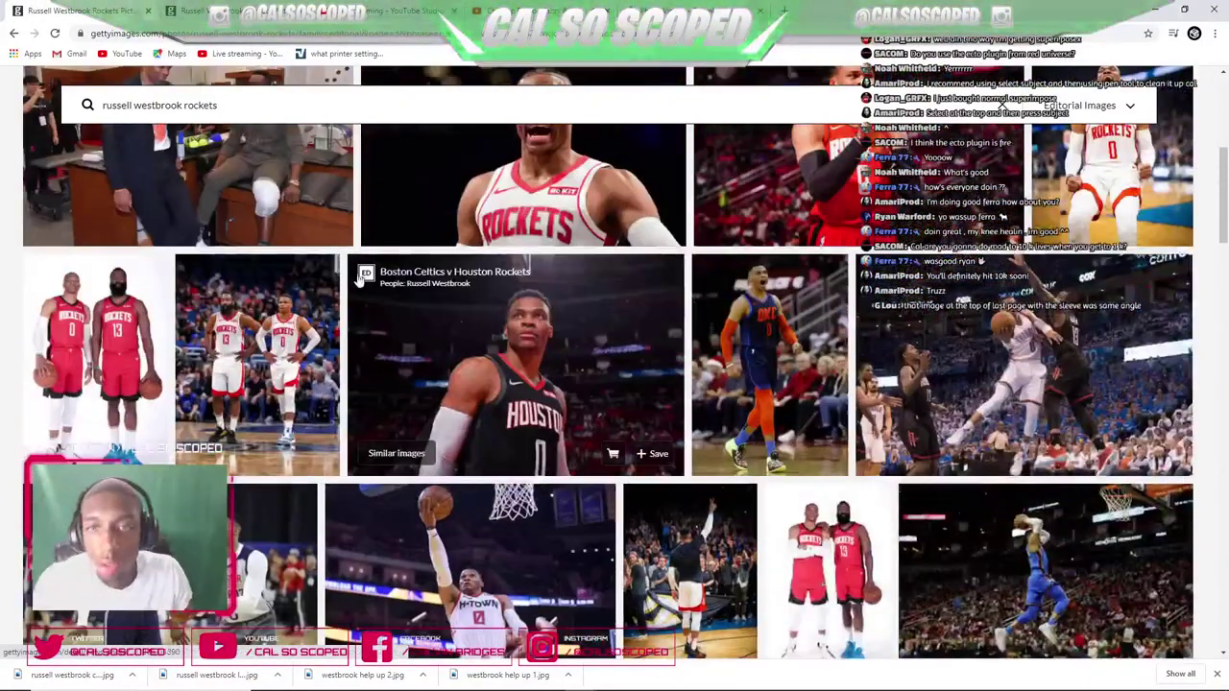
mouse_move(356, 279)
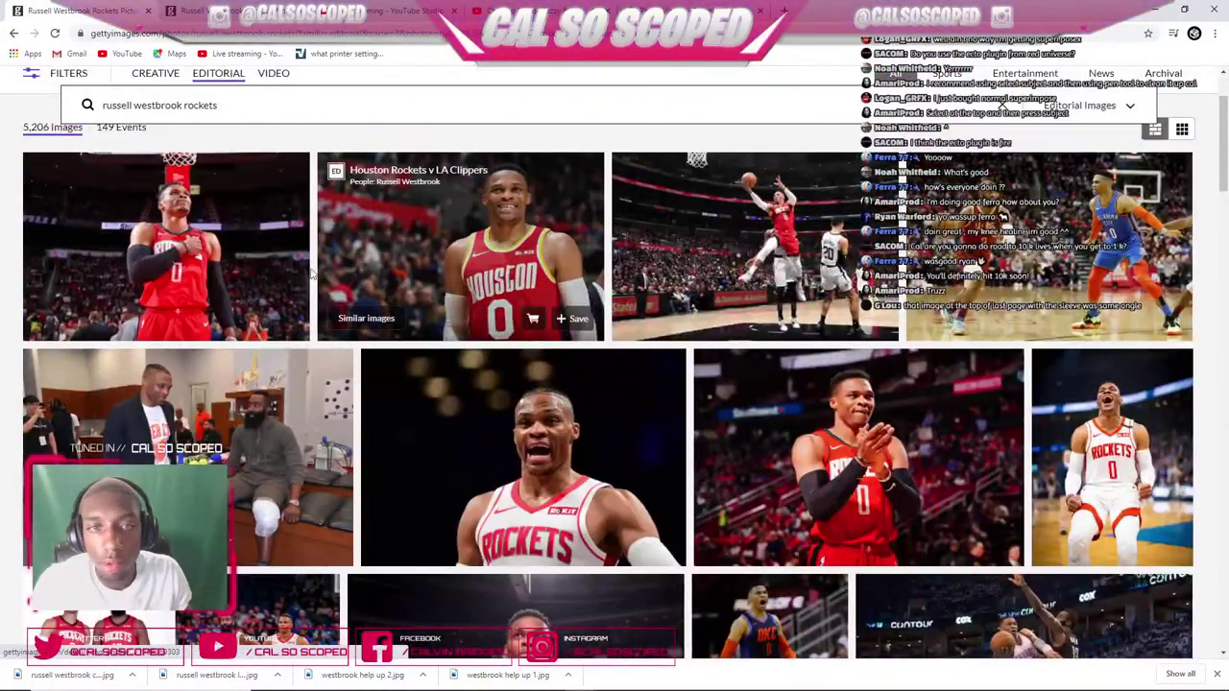
scroll(461, 264, down, 2)
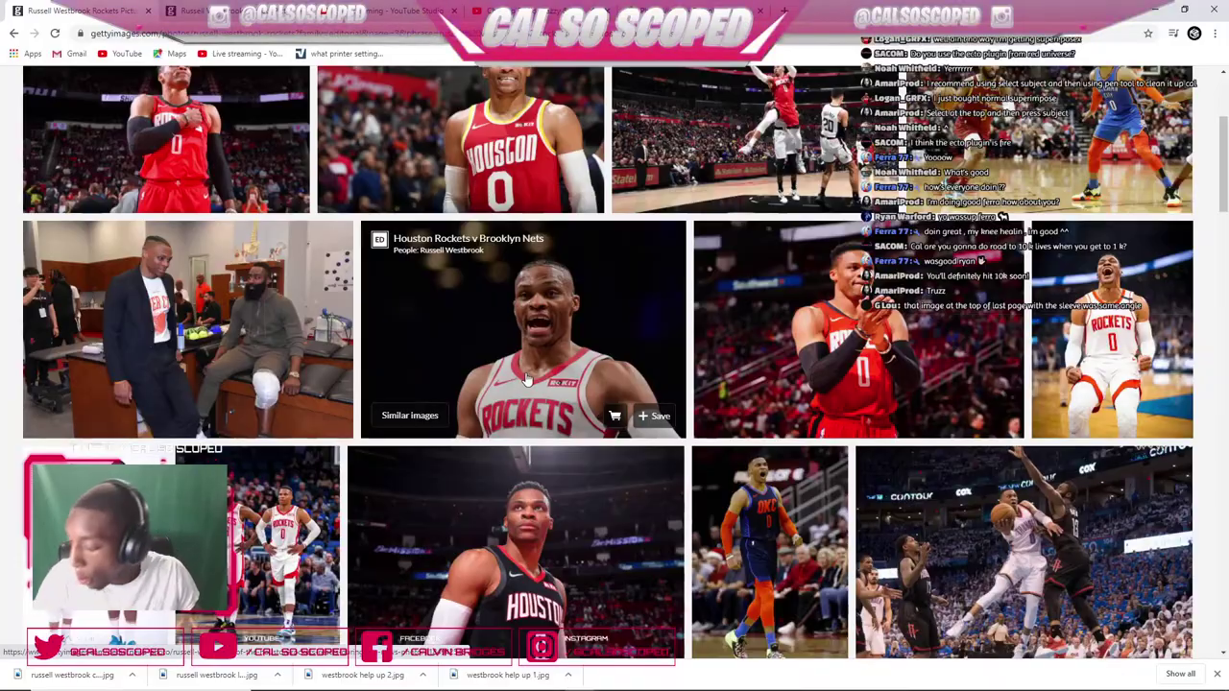
scroll(533, 381, down, 15)
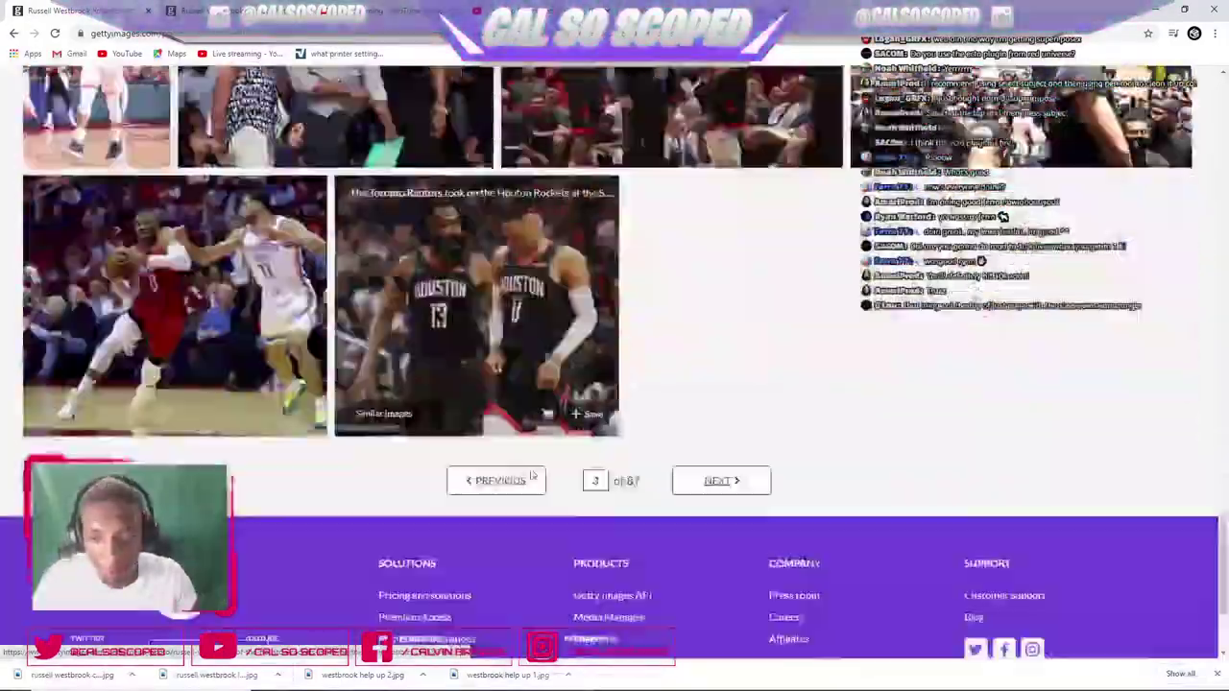
- Go back to the second results page and open the New Orleans Pelicans v Houston Rockets photo of Westbrook smiling in black arm sleeves
click(533, 477)
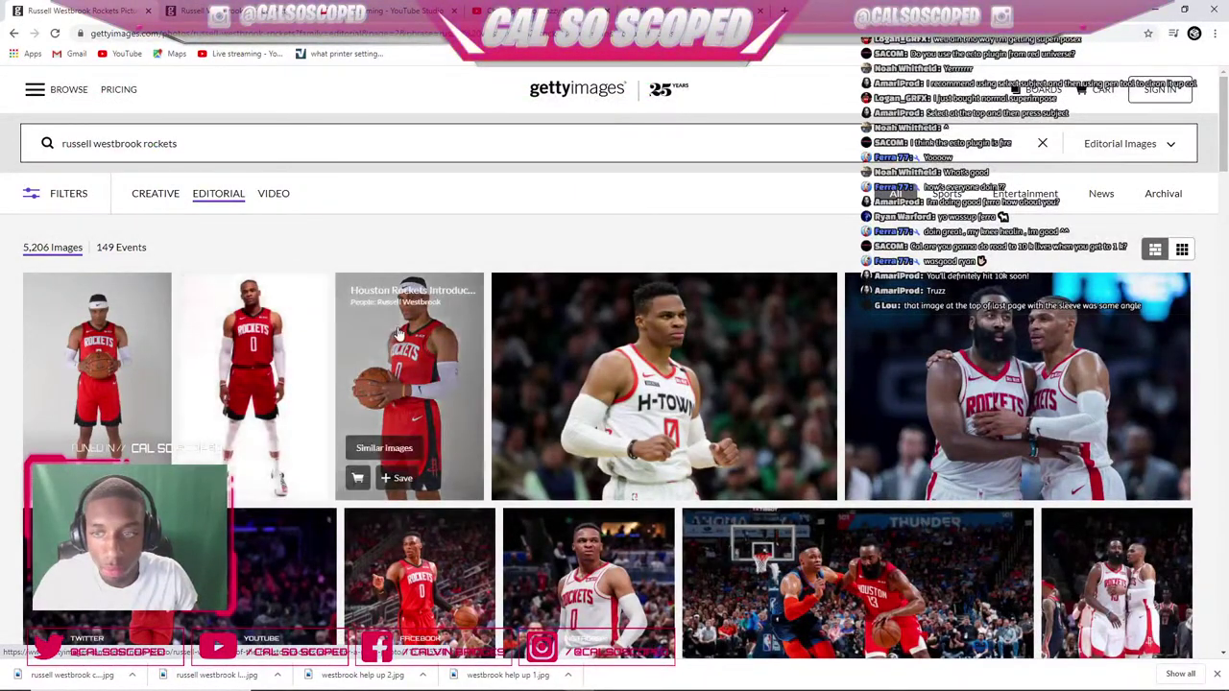
scroll(365, 330, down, 2)
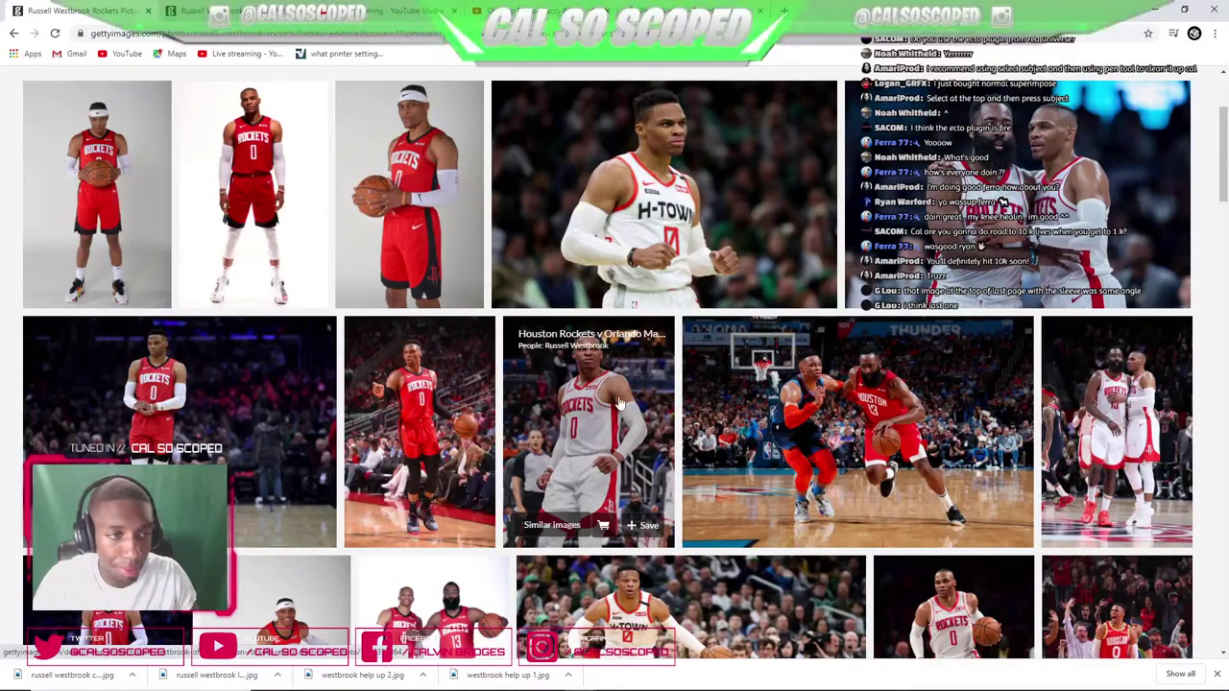
scroll(568, 420, down, 3)
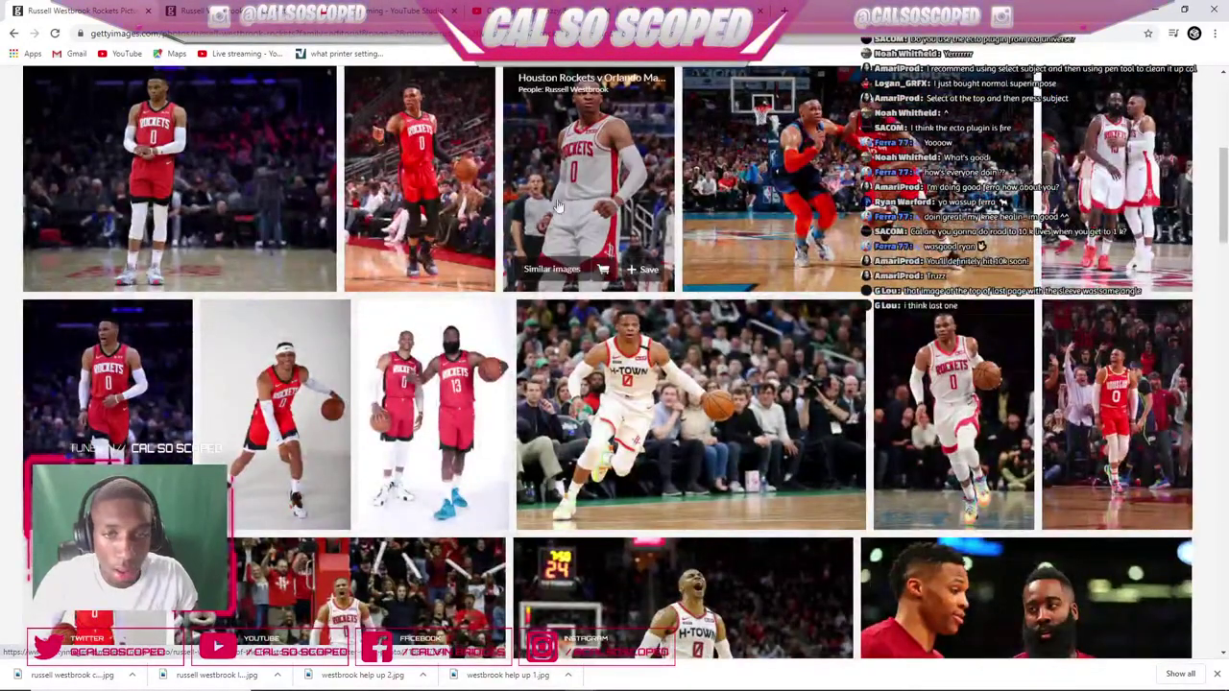
scroll(588, 154, down, 1)
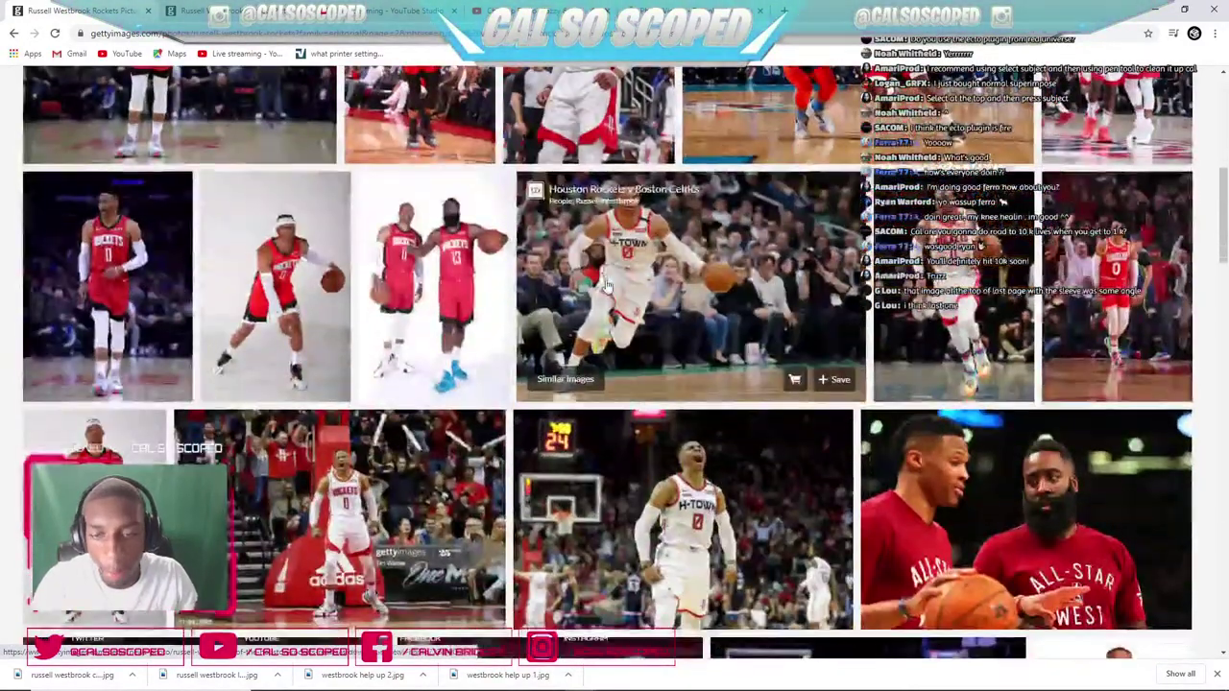
scroll(607, 305, down, 3)
scroll(606, 305, down, 10)
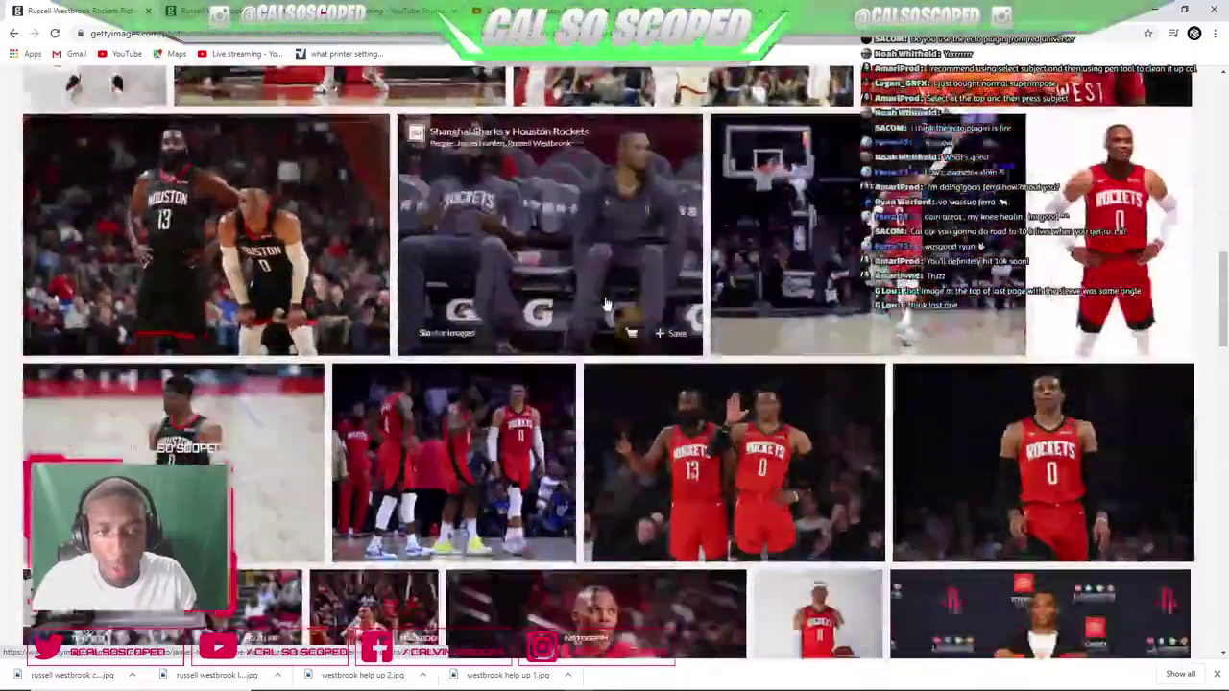
scroll(606, 306, down, 5)
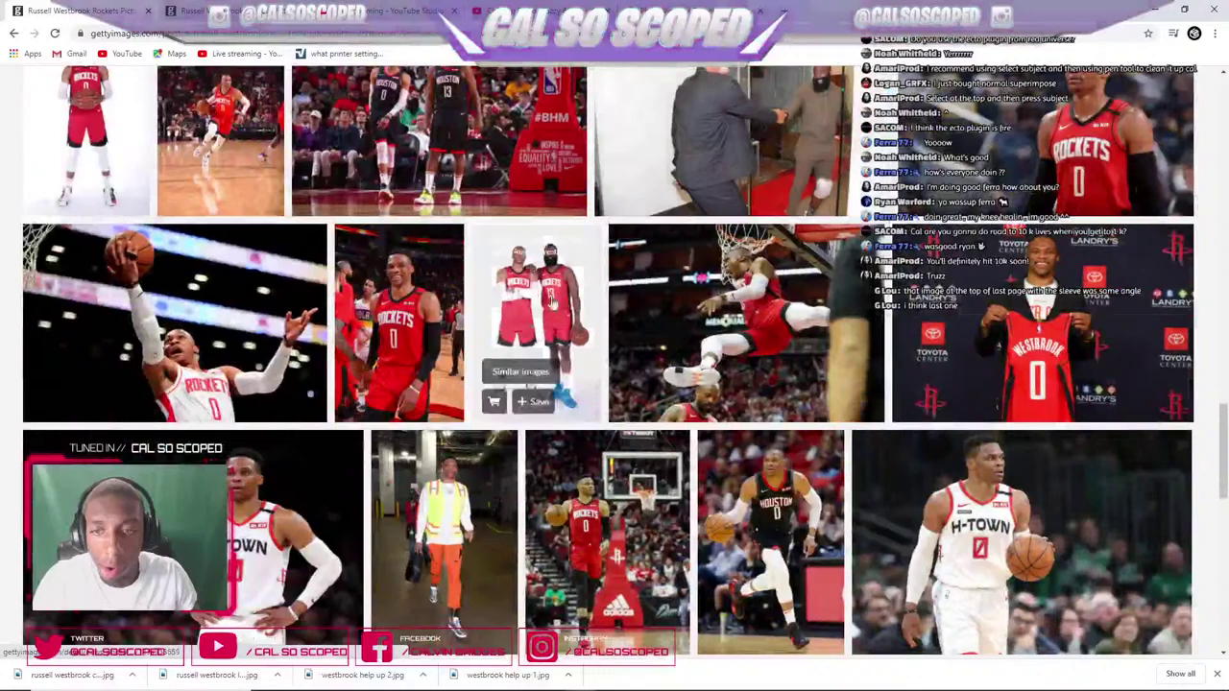
click(432, 294)
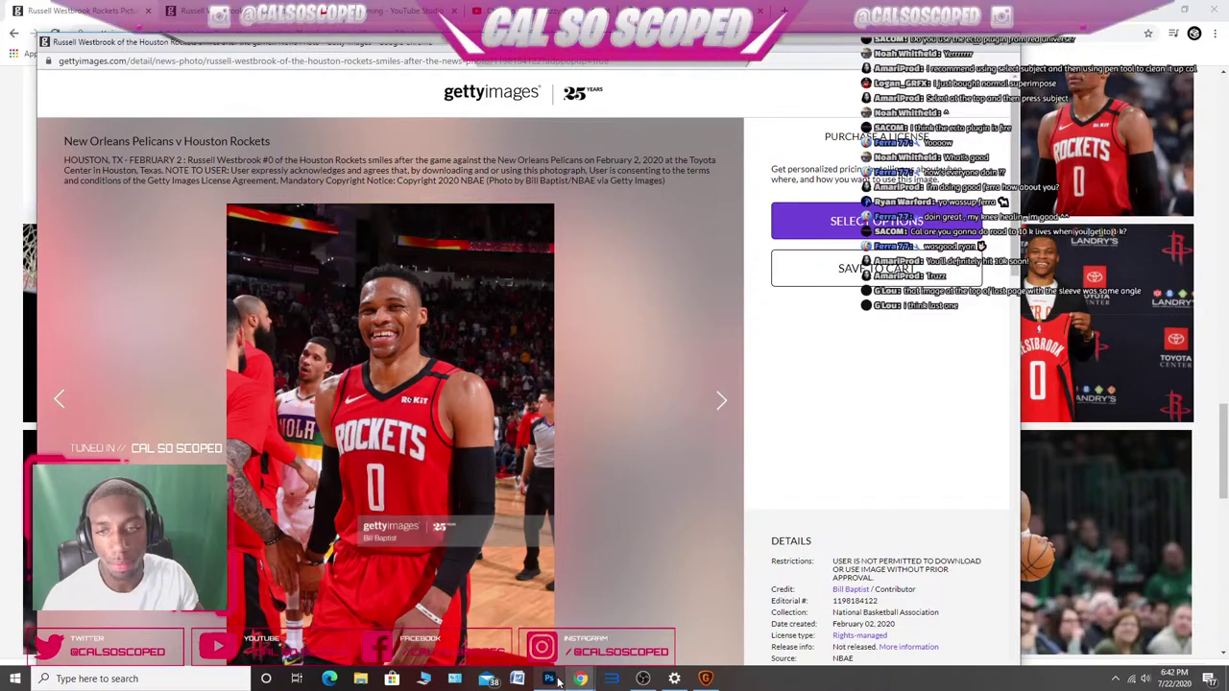
- Check the Photoshop composite against the opened photo and look through the remaining Westbrook photos on the second results page
click(550, 679)
click(549, 679)
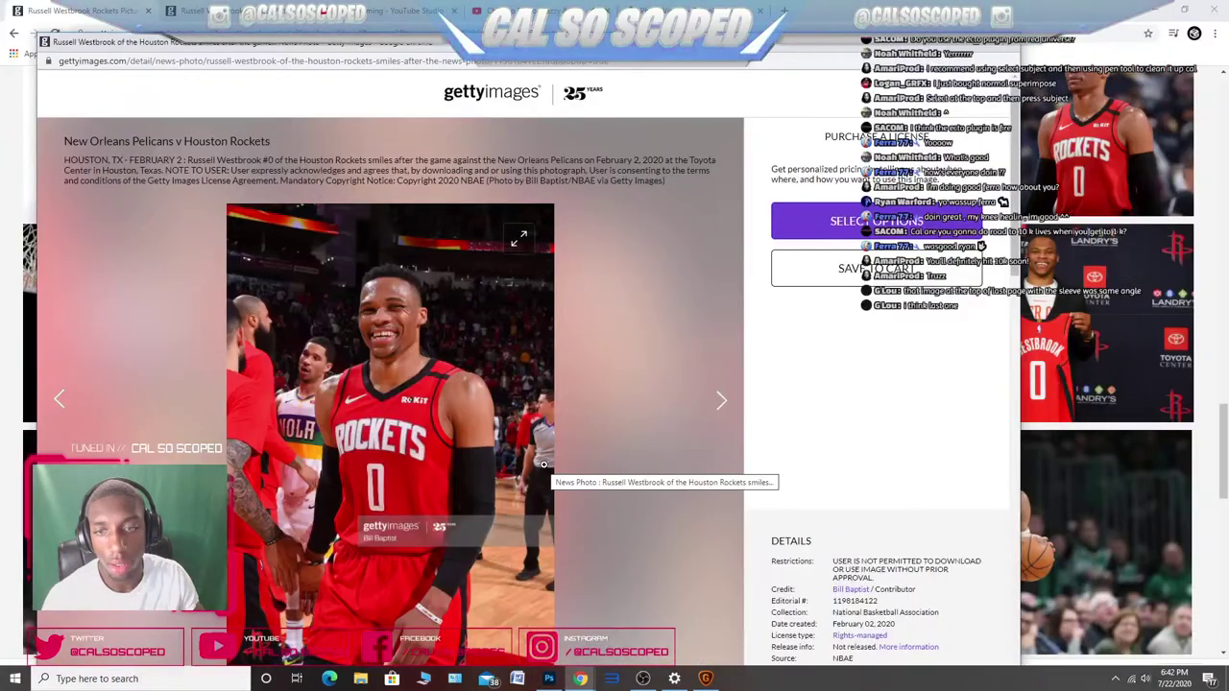
mouse_move(581, 679)
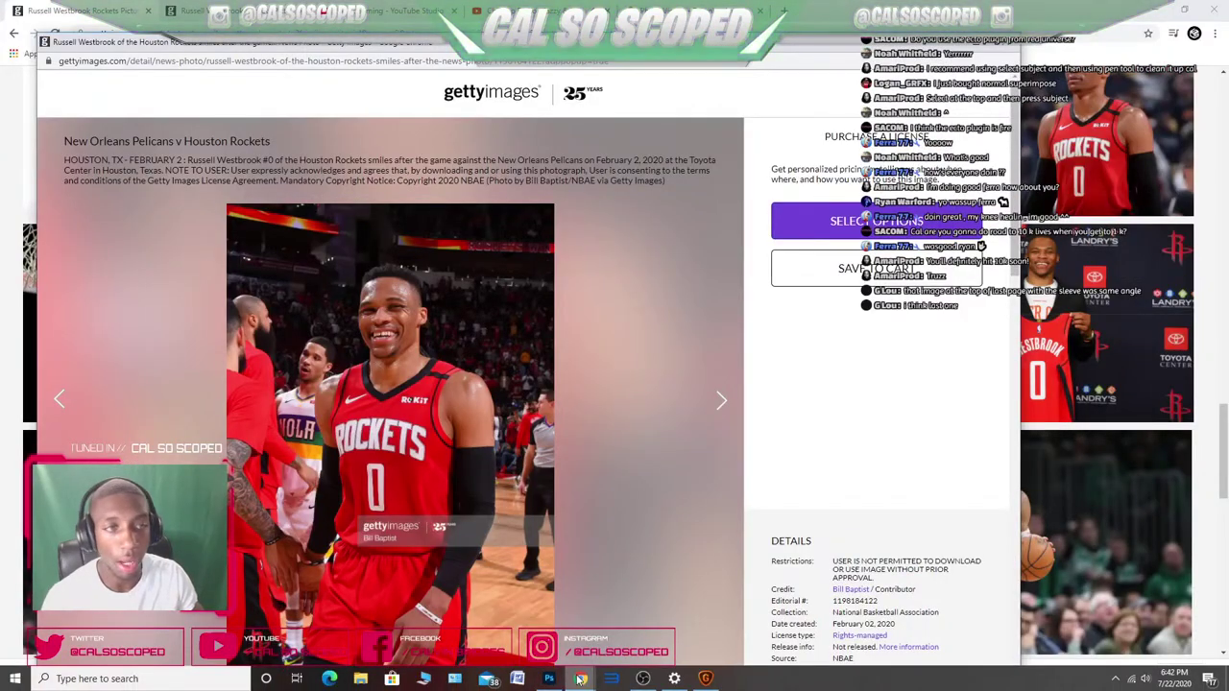
click(929, 42)
scroll(591, 396, down, 3)
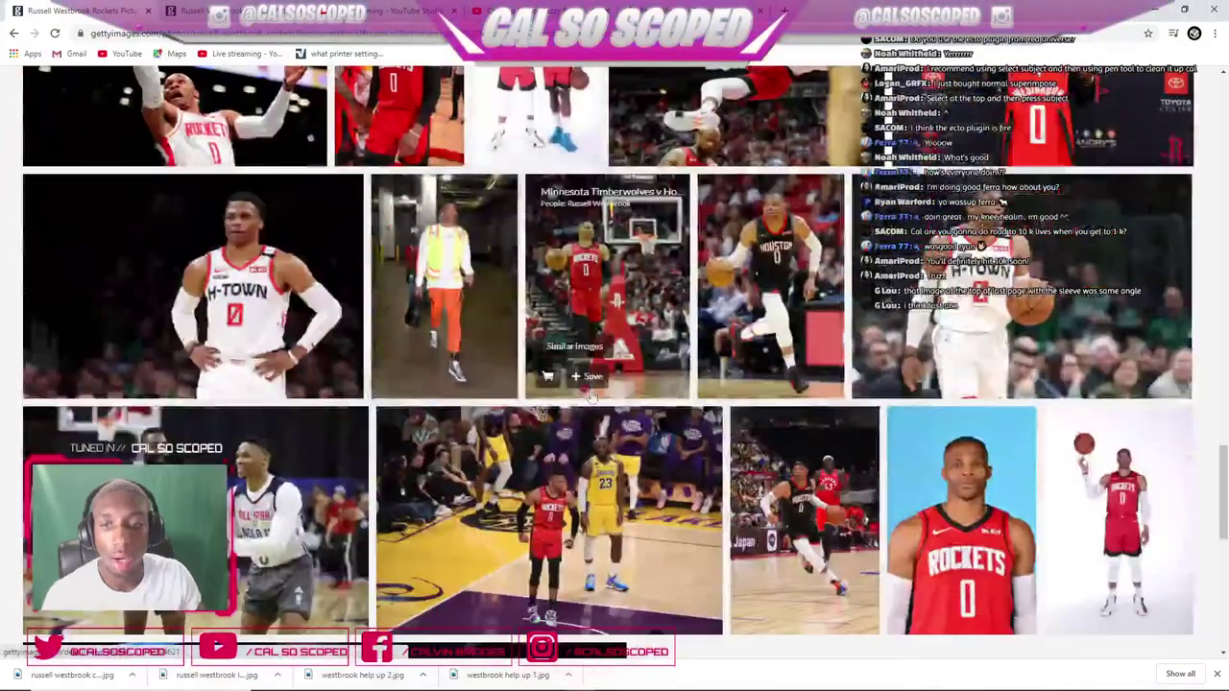
scroll(592, 396, down, 2)
scroll(288, 364, down, 3)
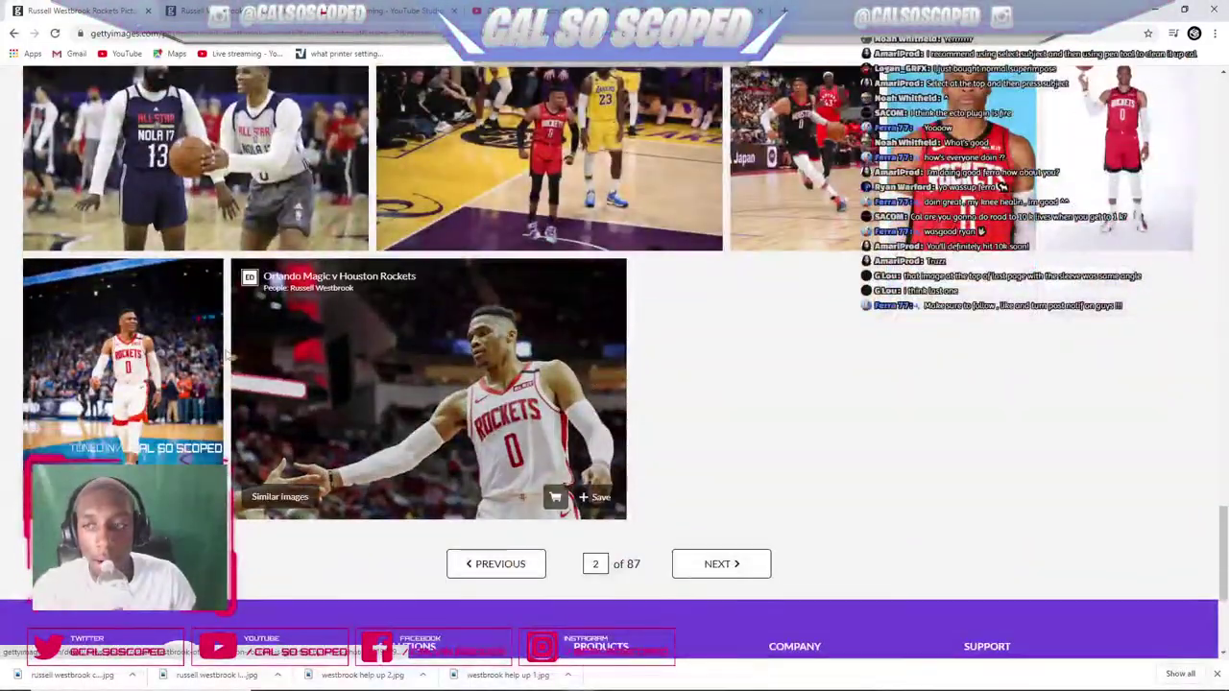
- Bring the New Orleans Pelicans v Houston Rockets photo window back up and copy its web address
mouse_move(603, 685)
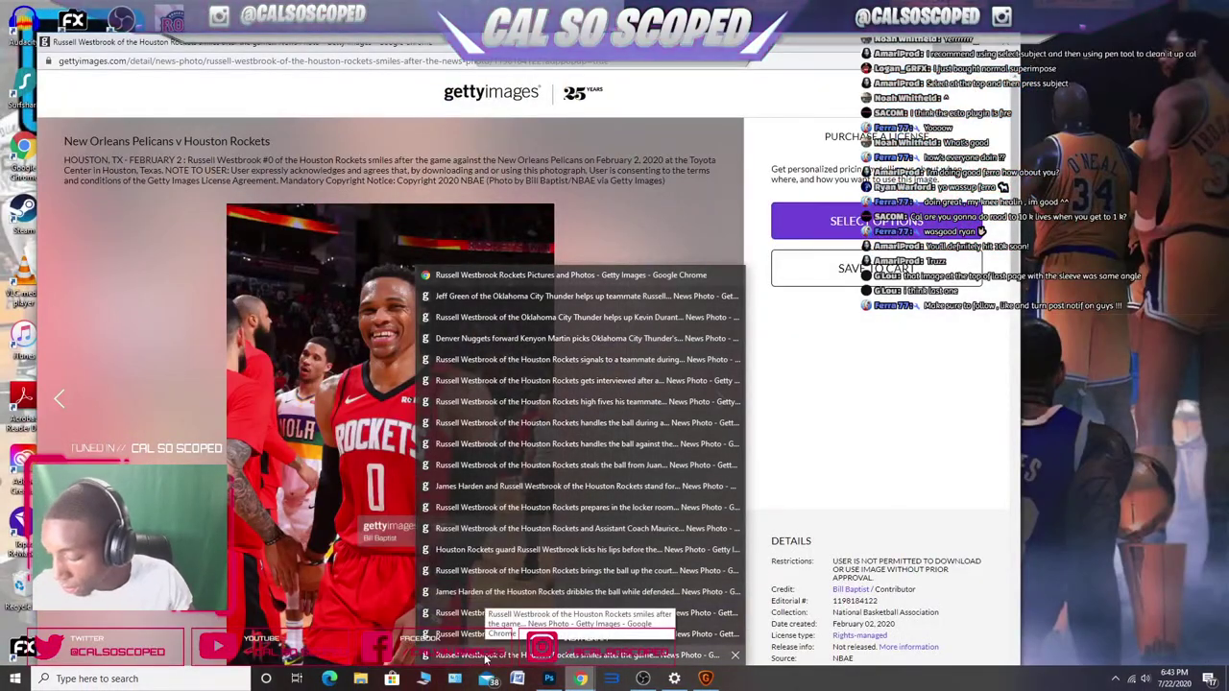
click(486, 658)
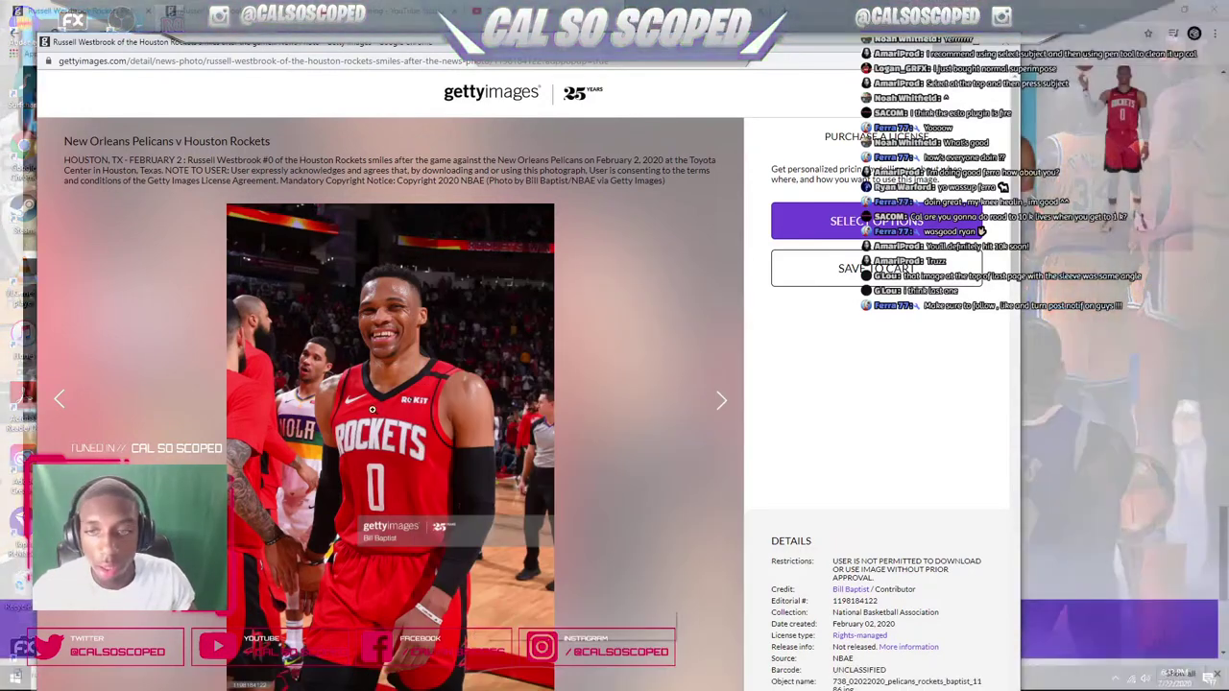
right_click(223, 61)
click(262, 113)
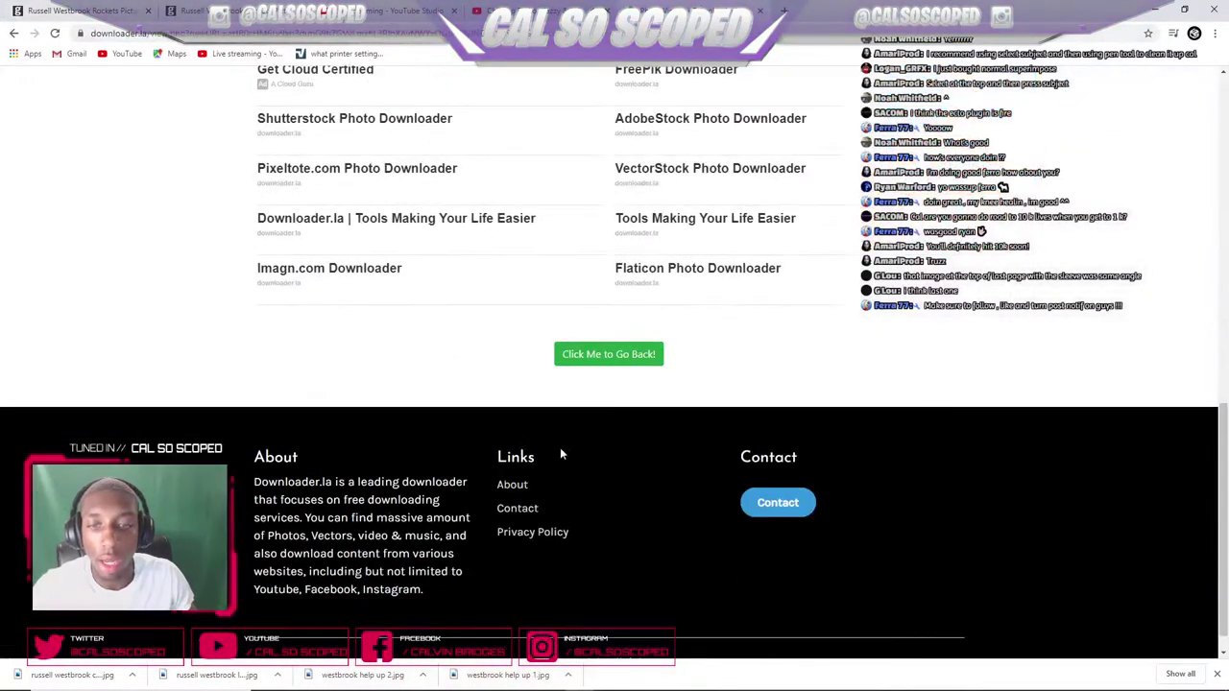
- Return to the Gettyimages Downloader form on downloader.la, paste the copied photo address and generate its download link
click(626, 363)
click(334, 458)
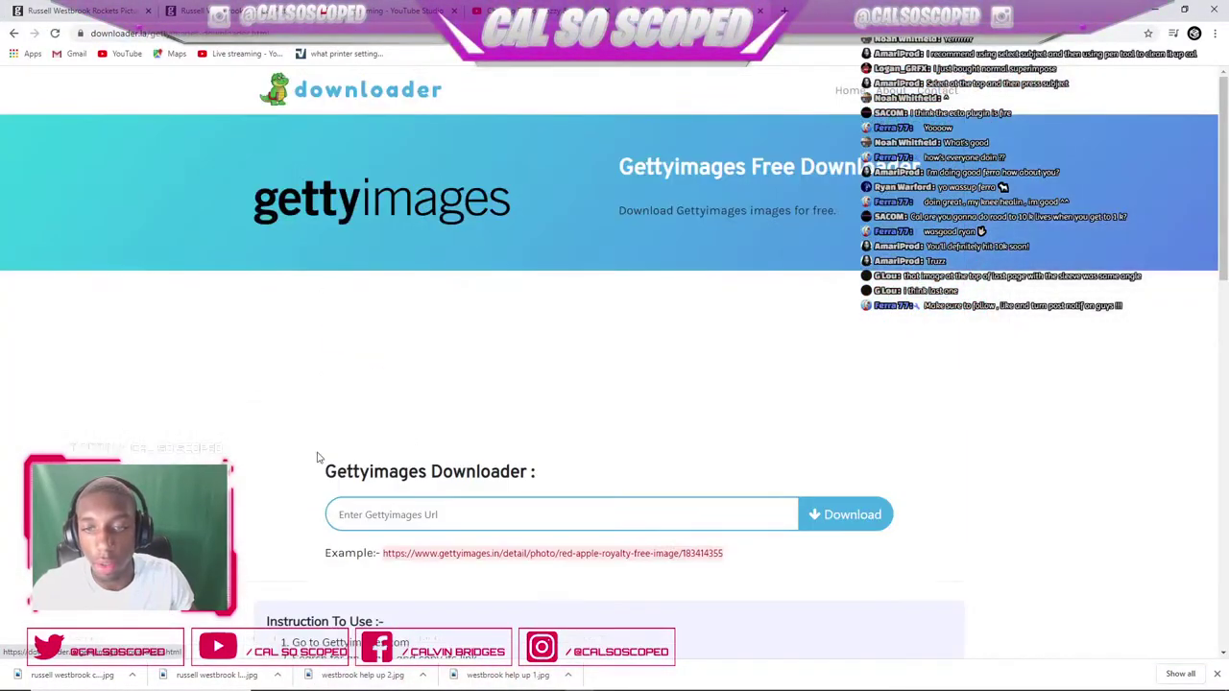
scroll(384, 403, down, 3)
click(388, 258)
key(ctrl+v)
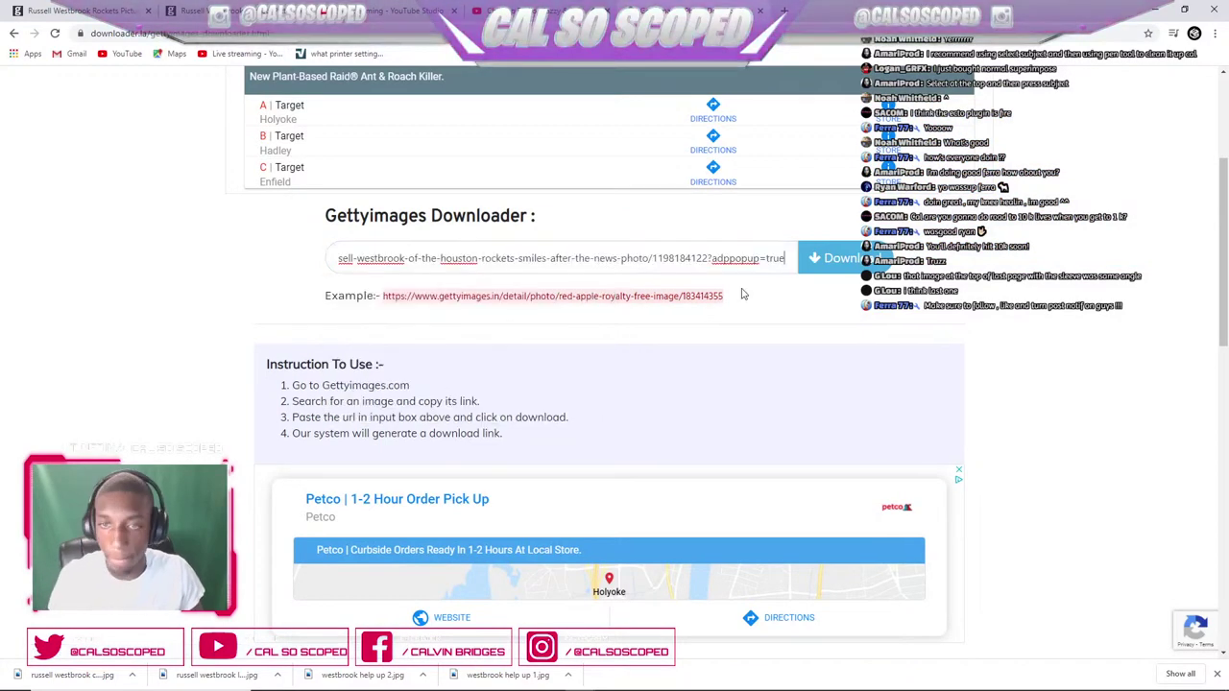
click(848, 265)
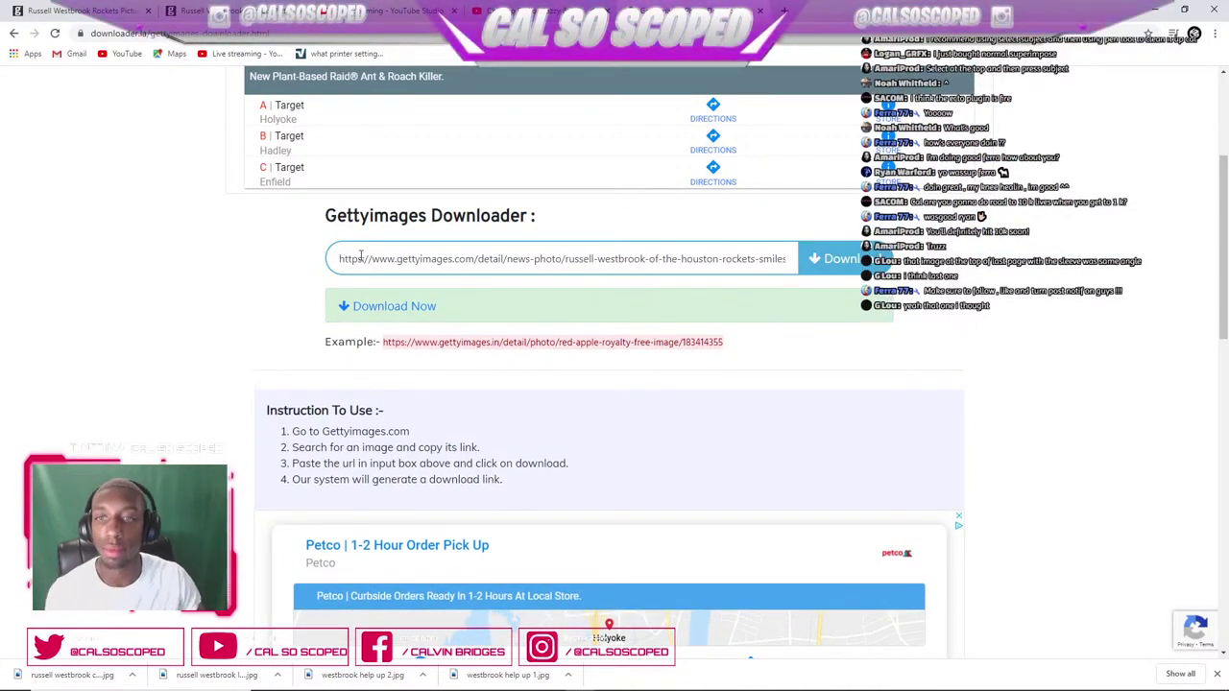
- Open the generated download and save the image as "russell westbrook arm sleeve" in the base photos folder
click(359, 307)
scroll(406, 224, down, 5)
right_click(724, 196)
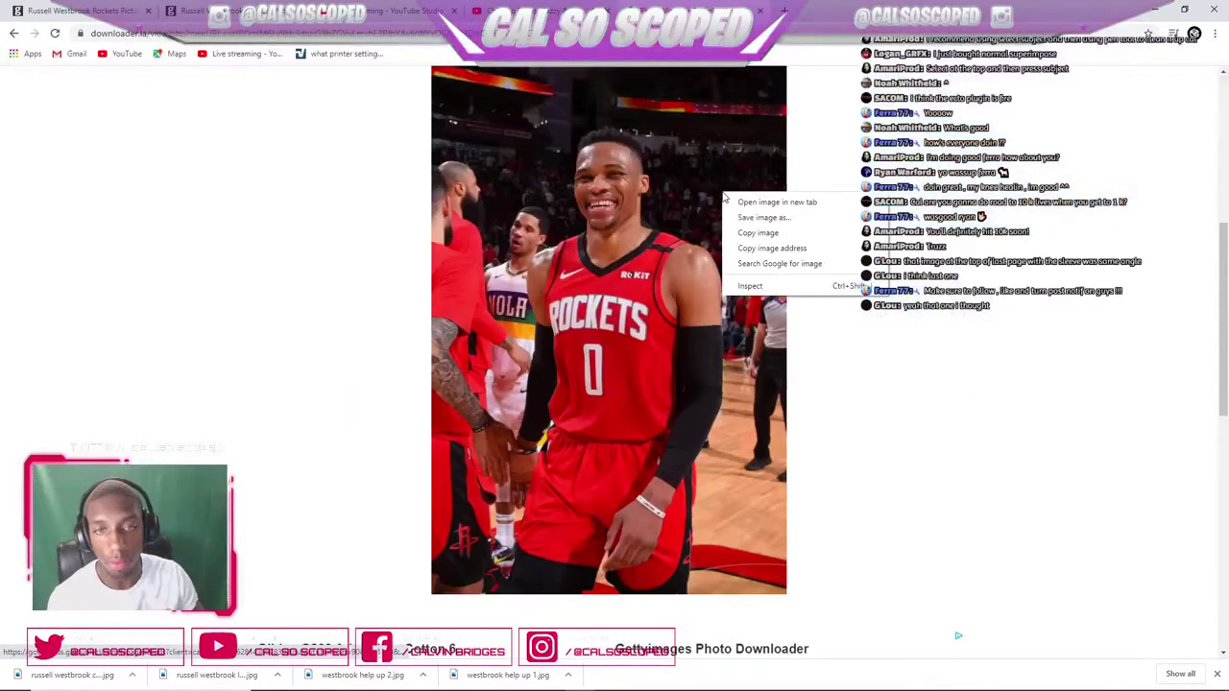
click(783, 217)
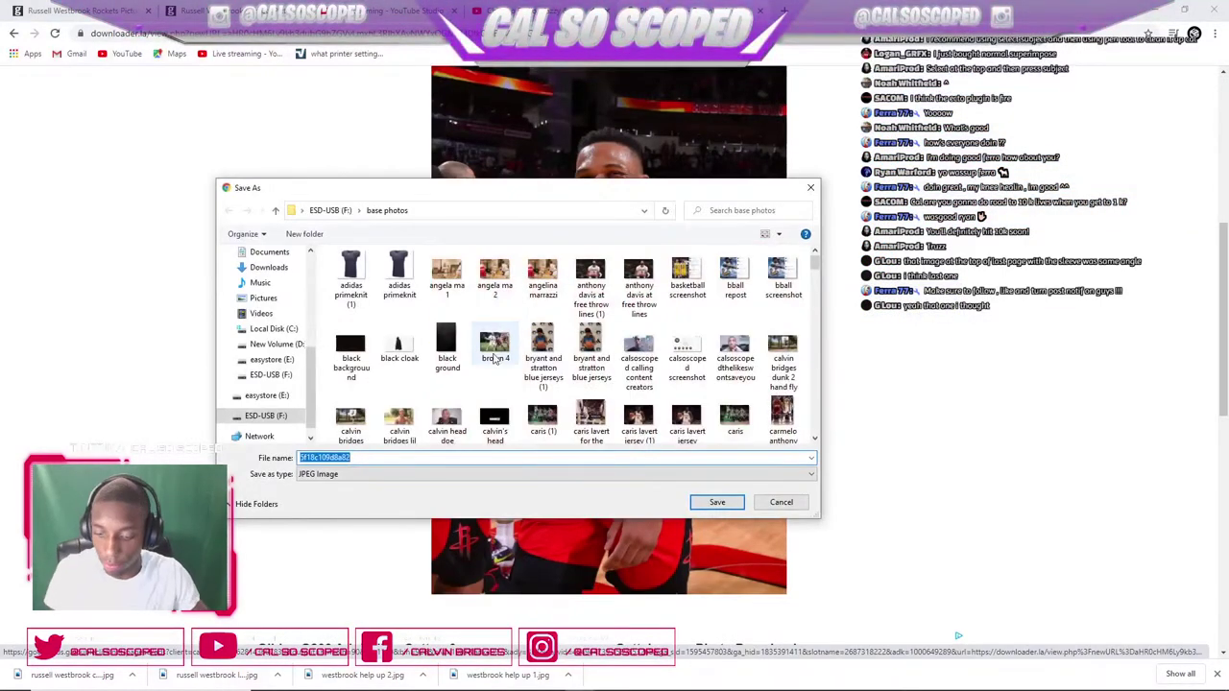
text(russell westb)
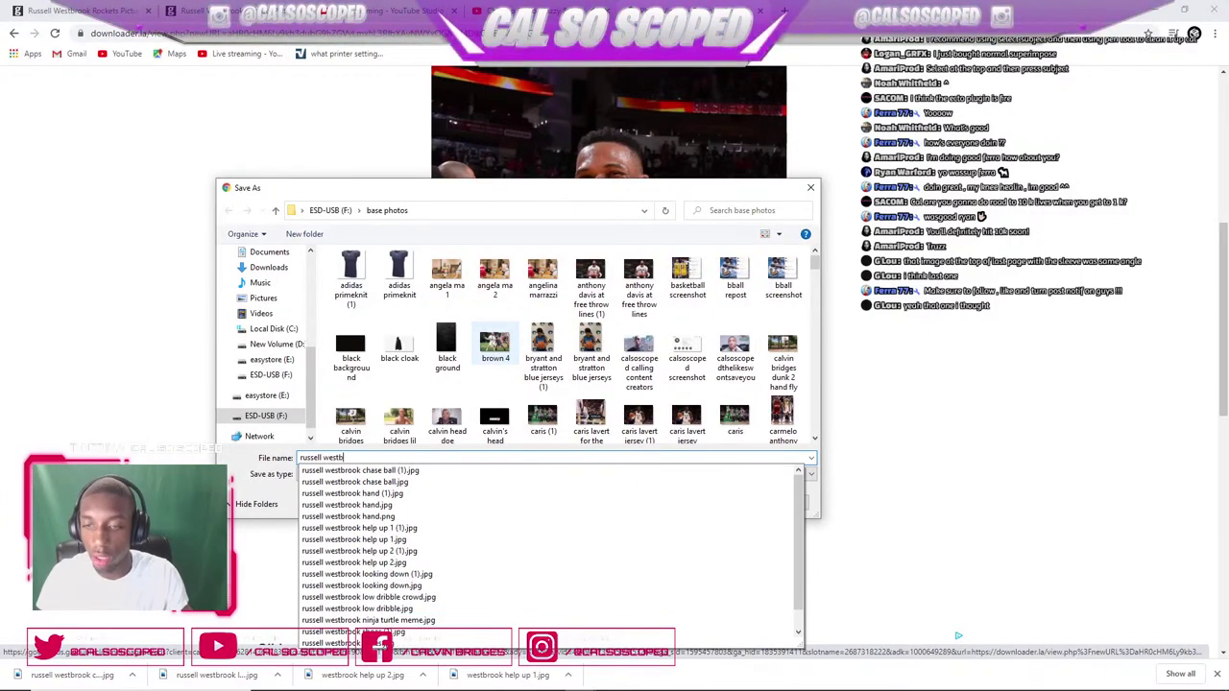
text(rook a)
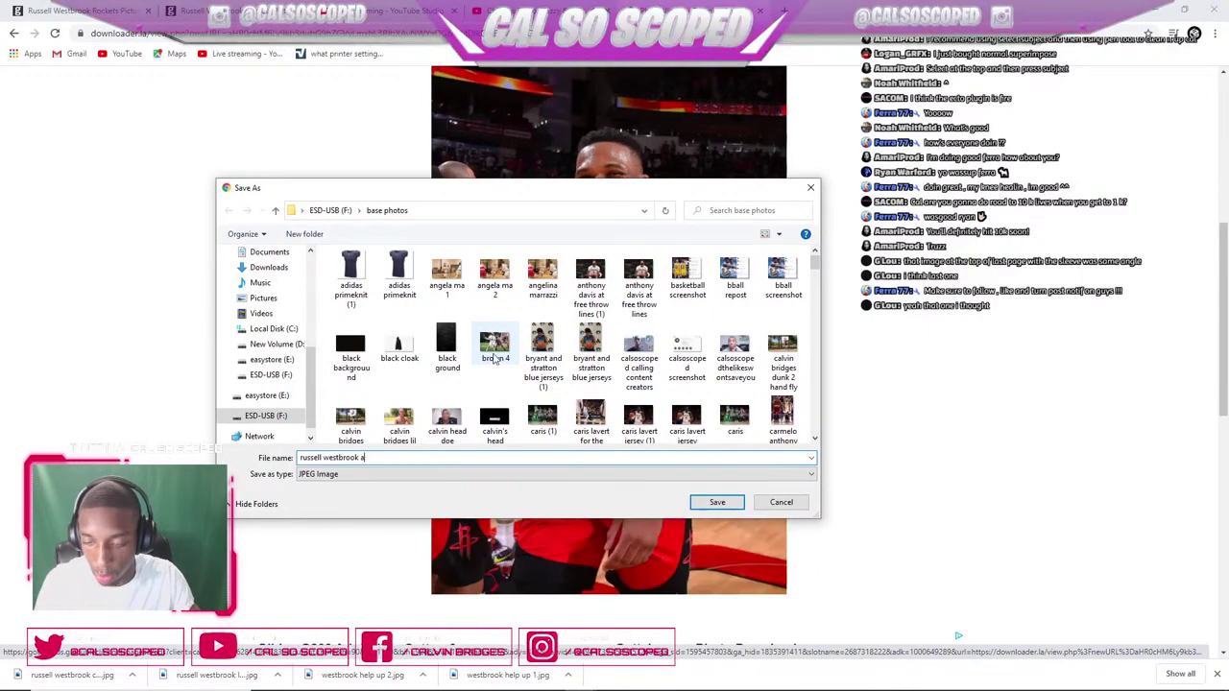
text(rm sleeve)
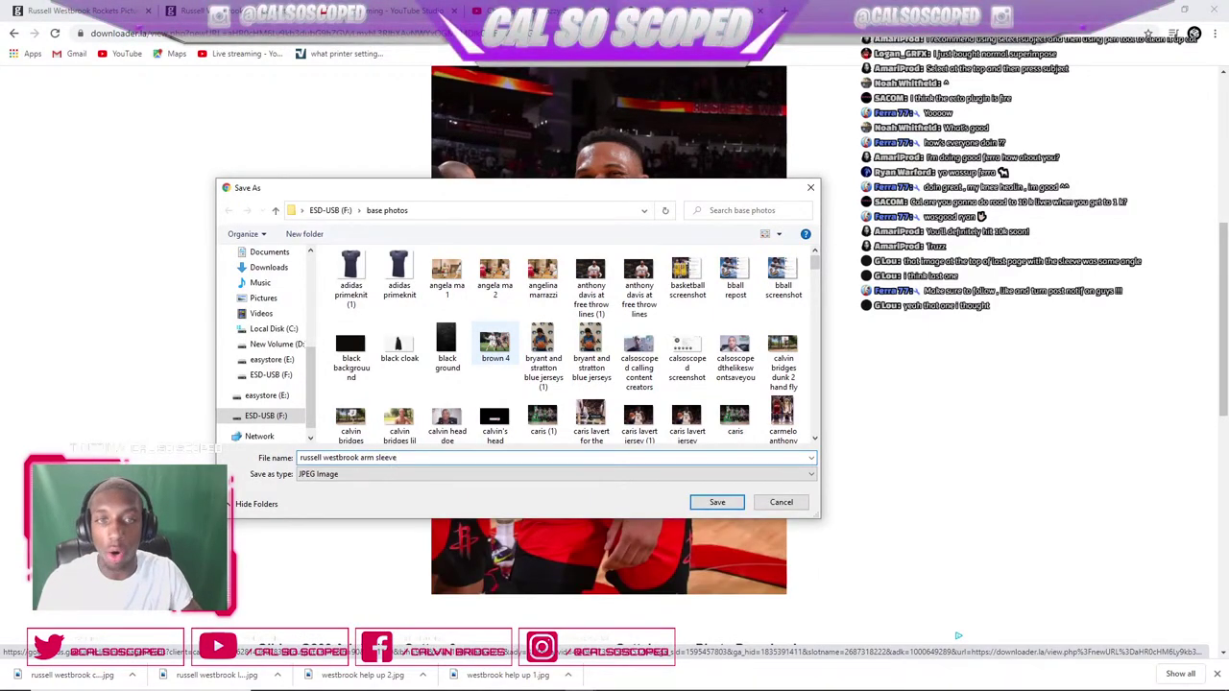
key(Return)
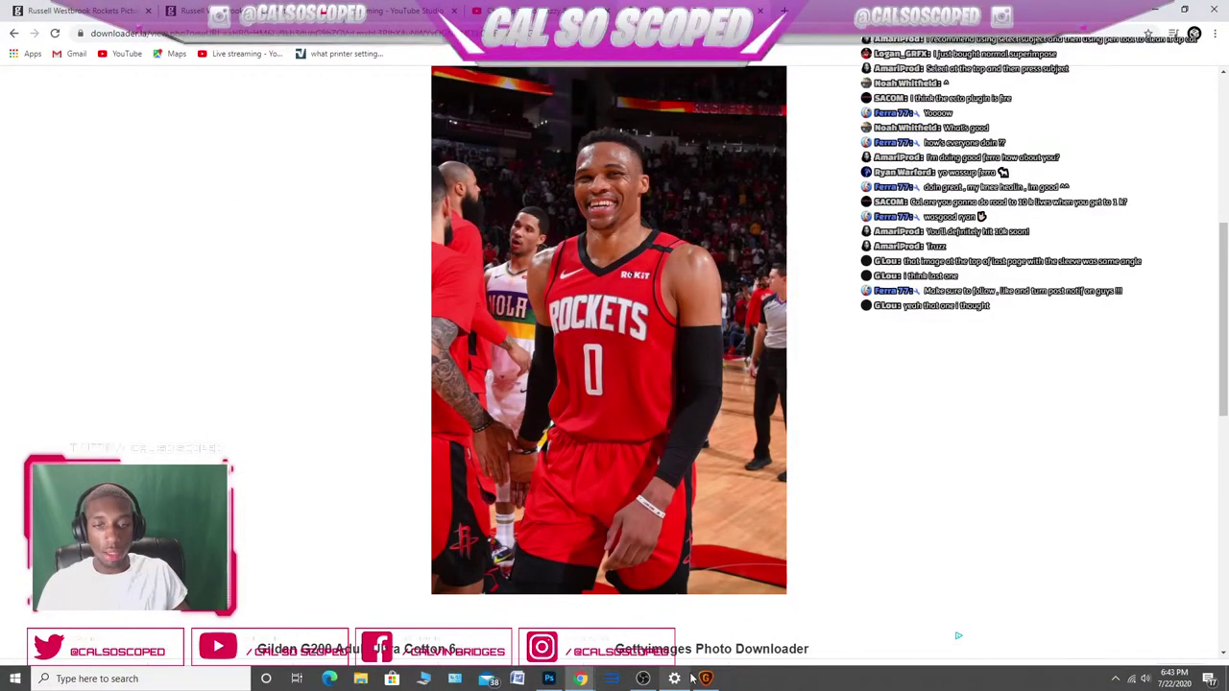
- Switch to Topaz Gigapixel AI, remove the previous image, open russell westbrook arm sleeve.jpg and preview the black-sleeved arm
click(703, 679)
click(1004, 118)
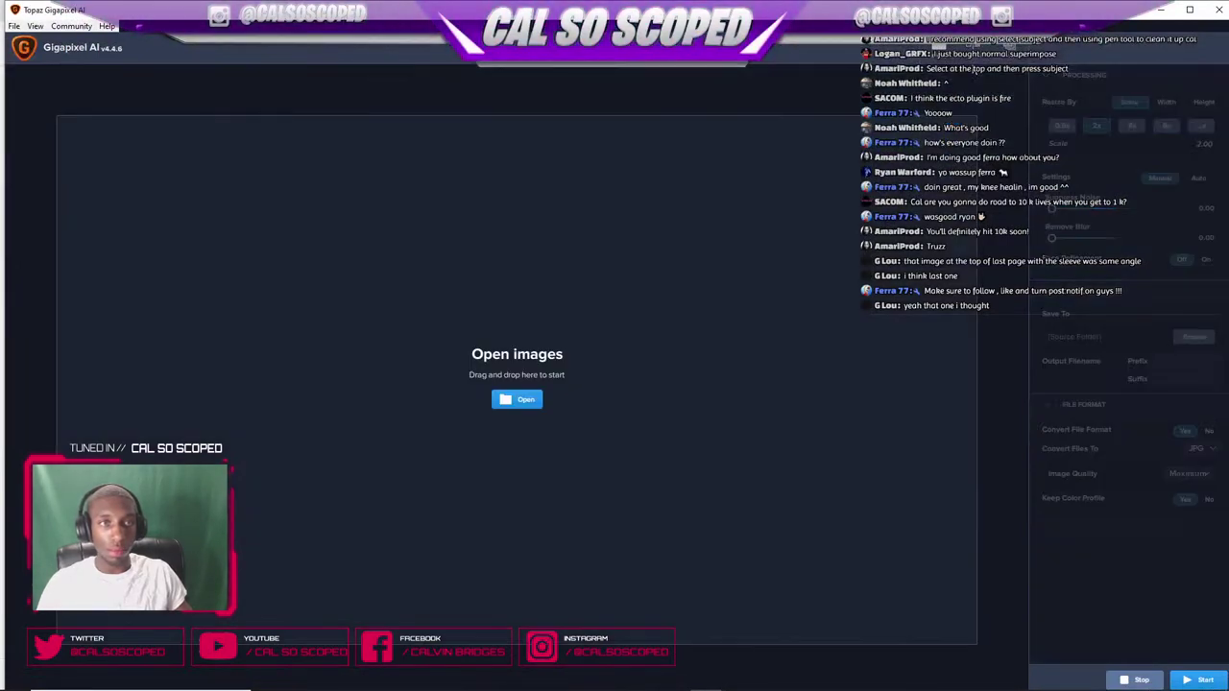
click(952, 55)
text(russell)
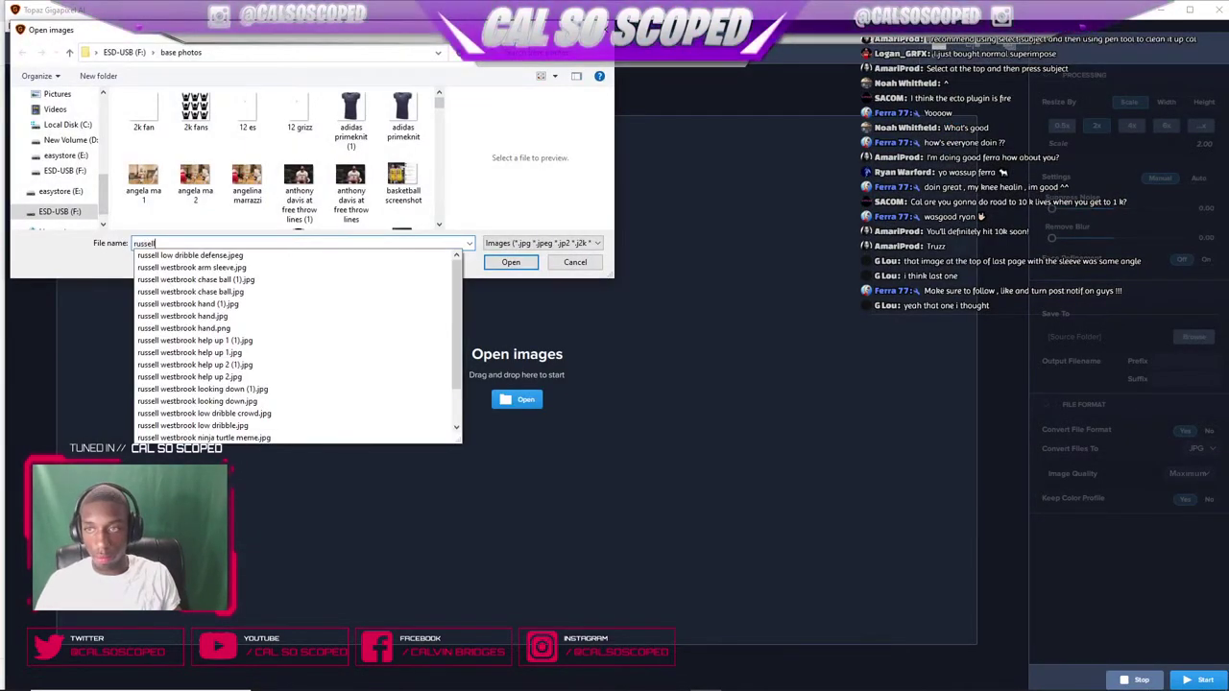
text( westbrook arm)
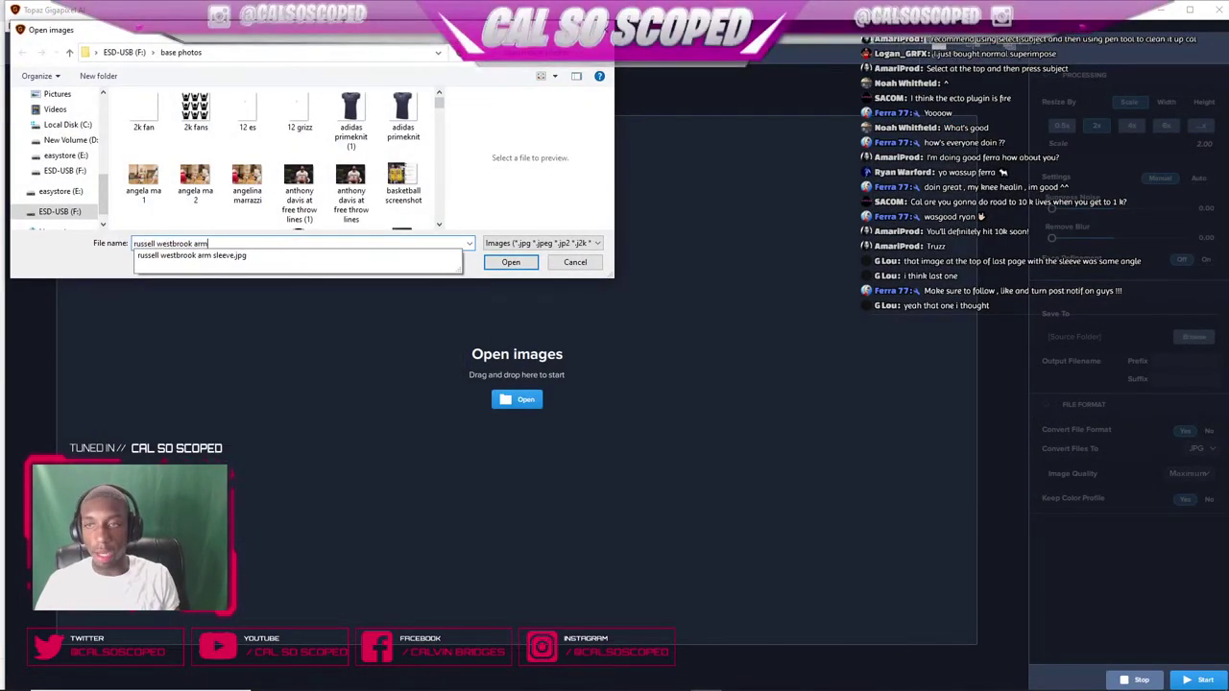
key(Down)
key(Return)
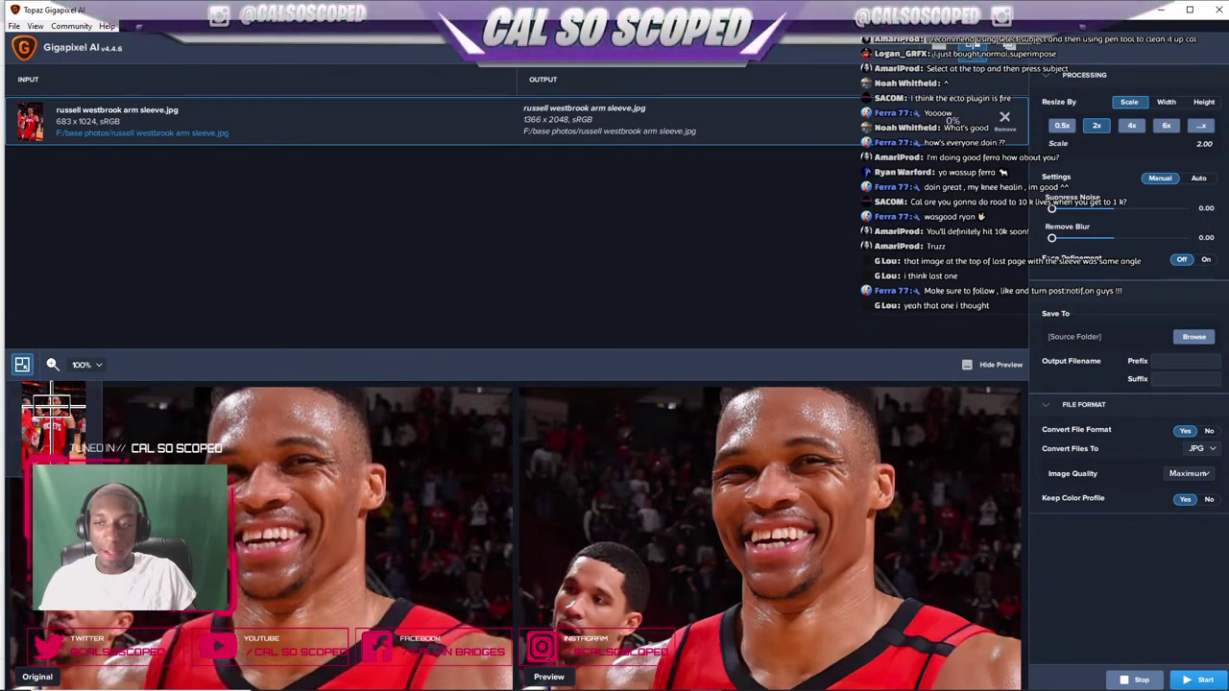
drag(52, 406, 66, 428)
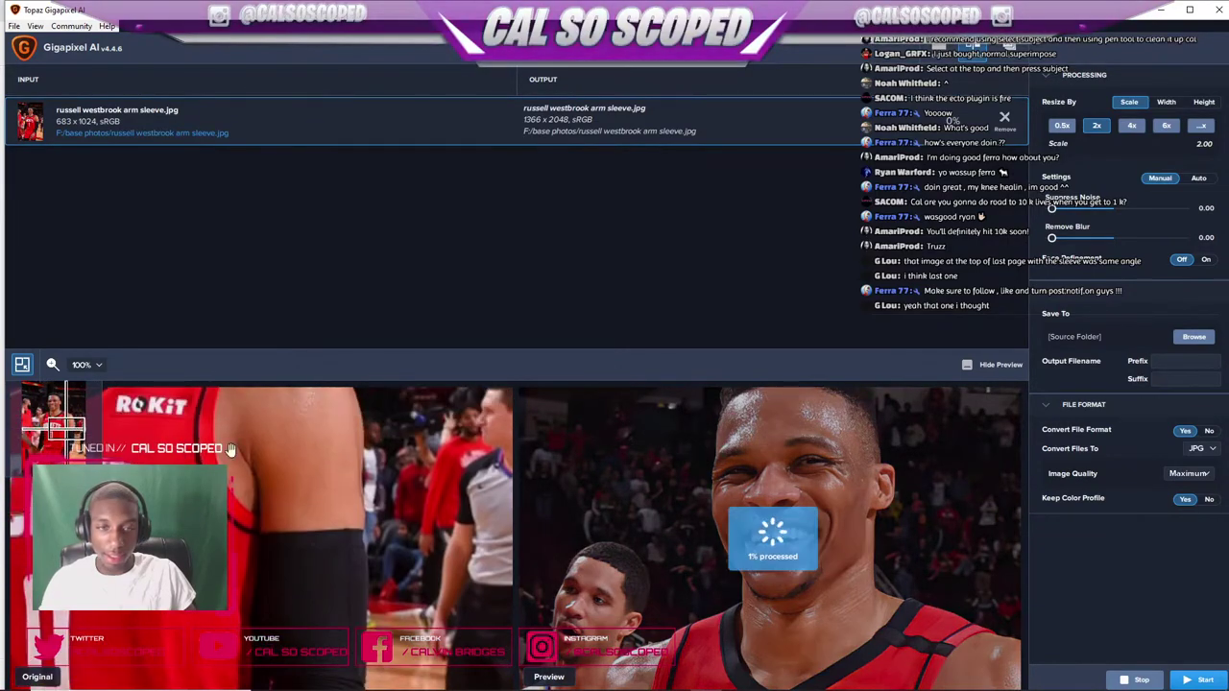
- Start the 2x upscale of russell westbrook arm sleeve.jpg and switch to the westbrook help up 2 (1).jpg document in Photoshop
click(1199, 679)
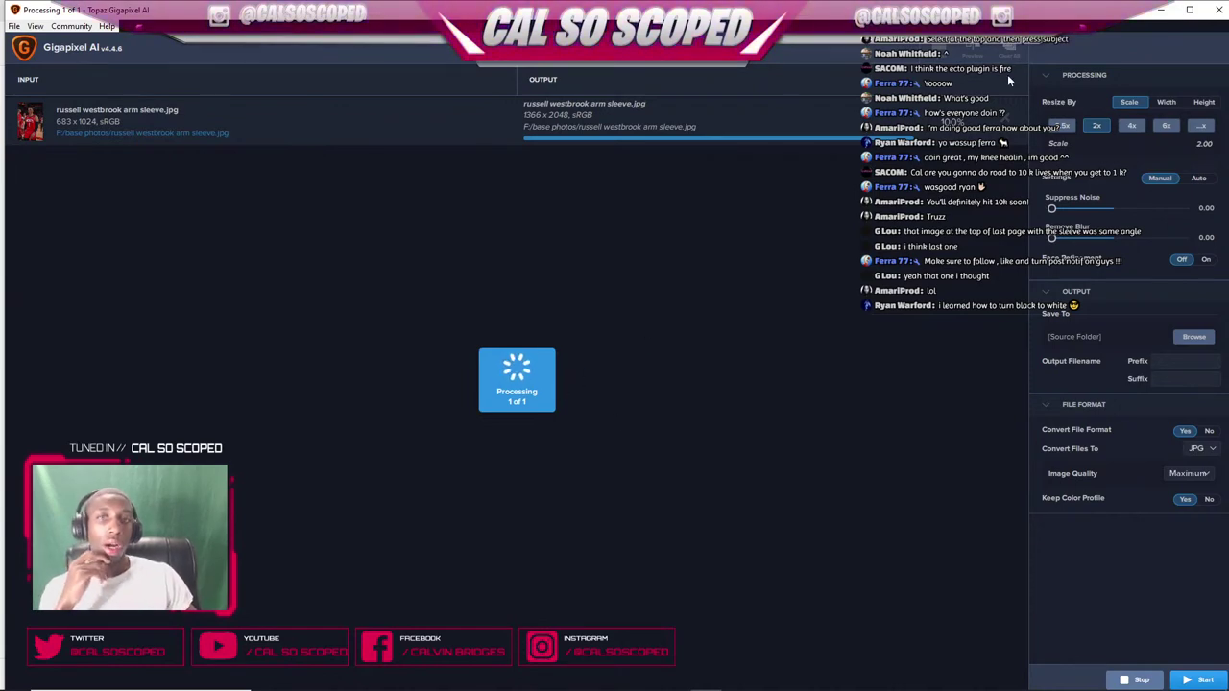
click(1159, 10)
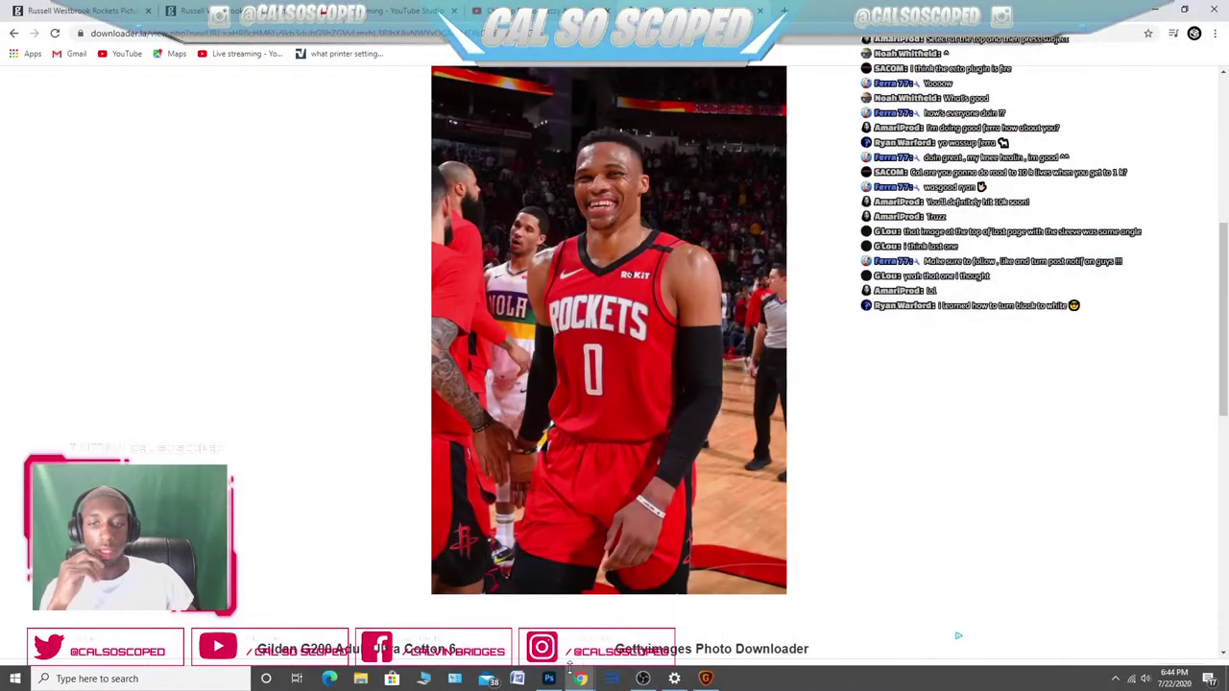
click(550, 681)
key(ctrl+Tab)
key(ctrl+Tab)
key(ctrl+Tab)
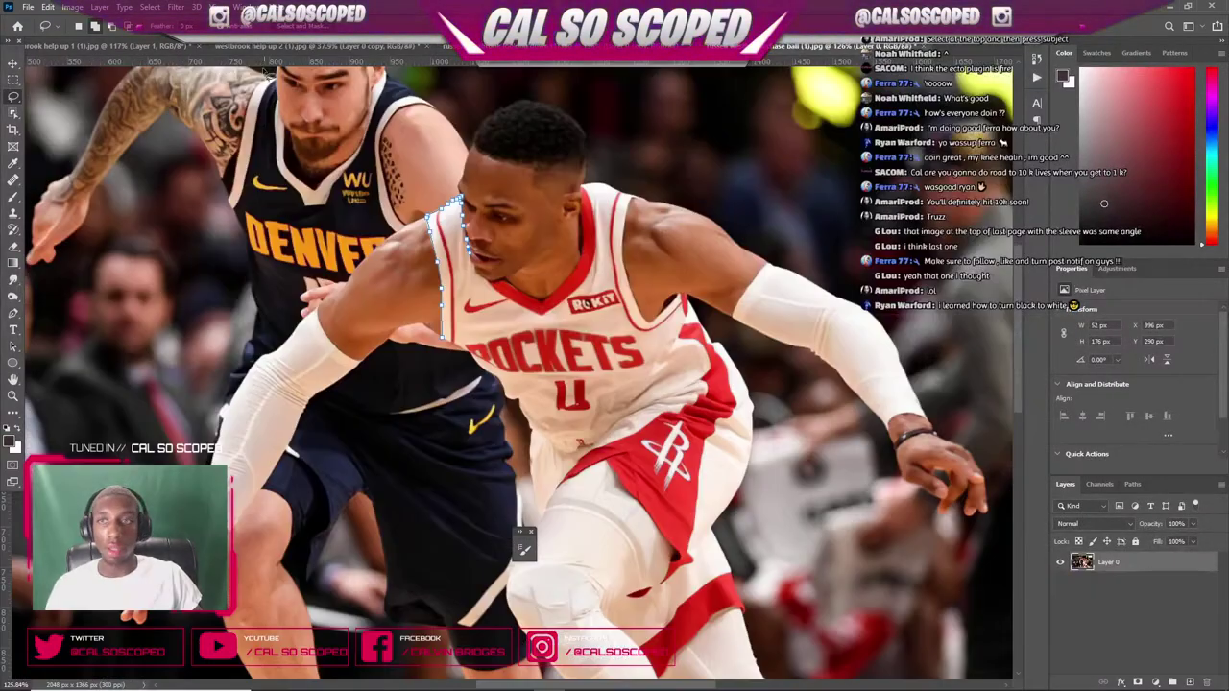
click(240, 47)
scroll(513, 317, down, 3)
scroll(512, 317, up, 7)
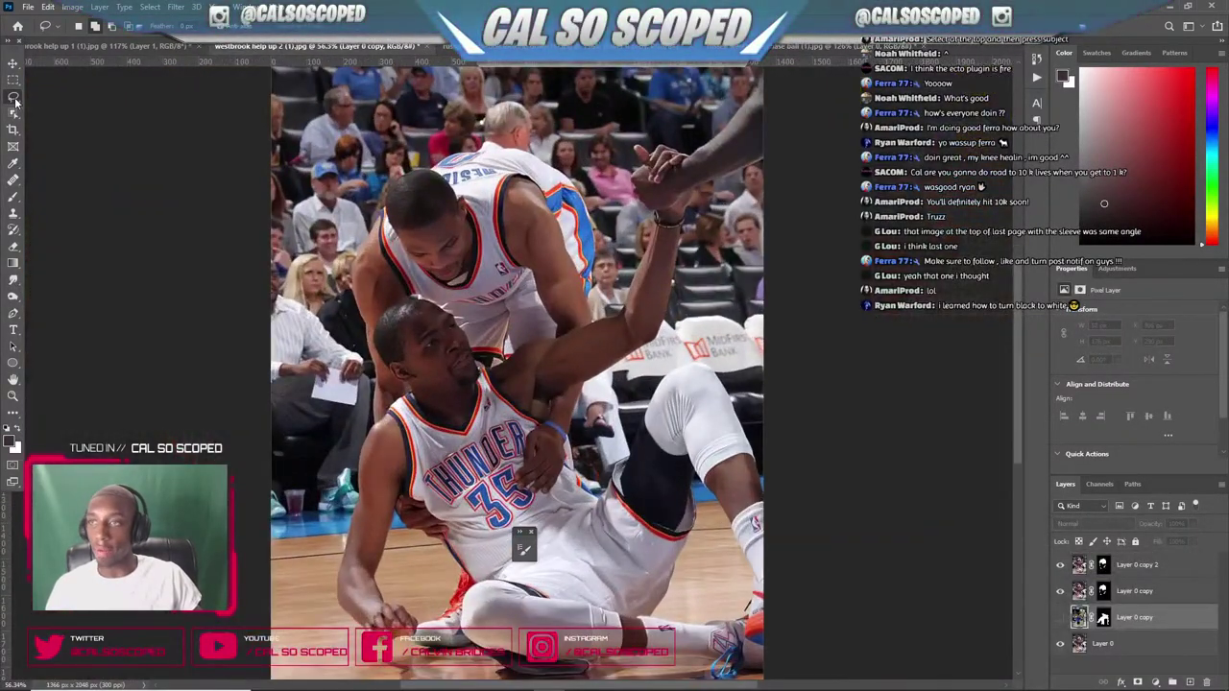
- Duplicate the topmost masked cutout layer, apply the duplicate's layer mask and hide all the other layers
click(1153, 568)
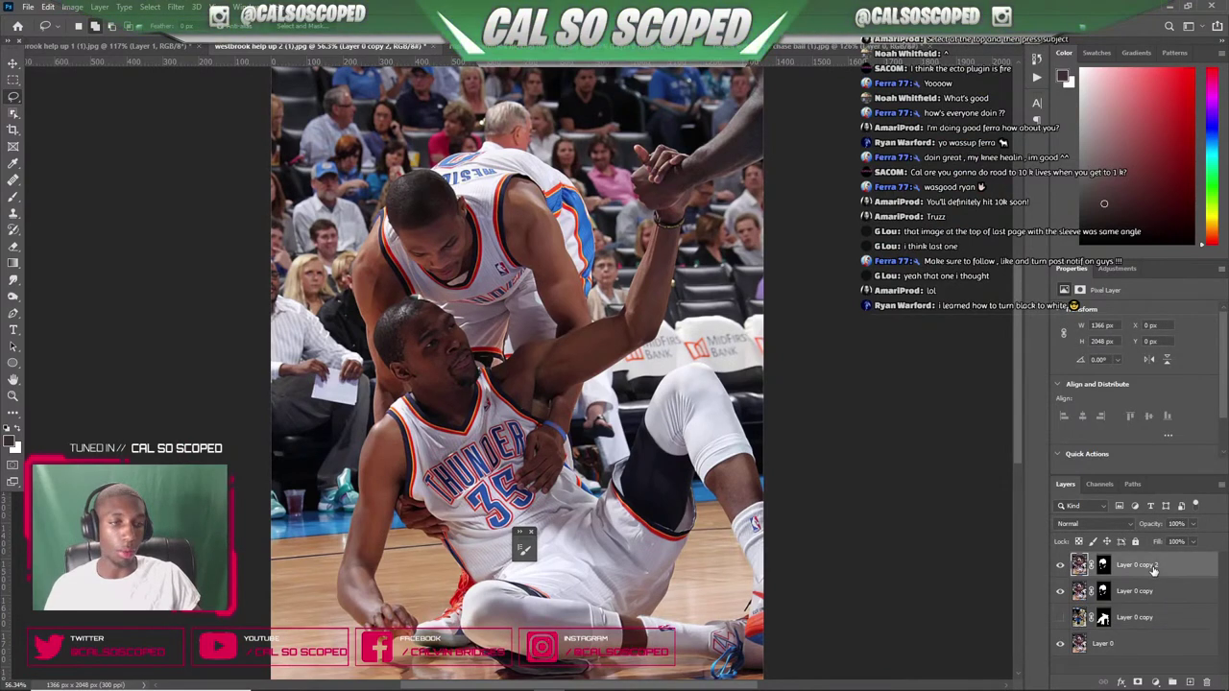
key(ctrl+j)
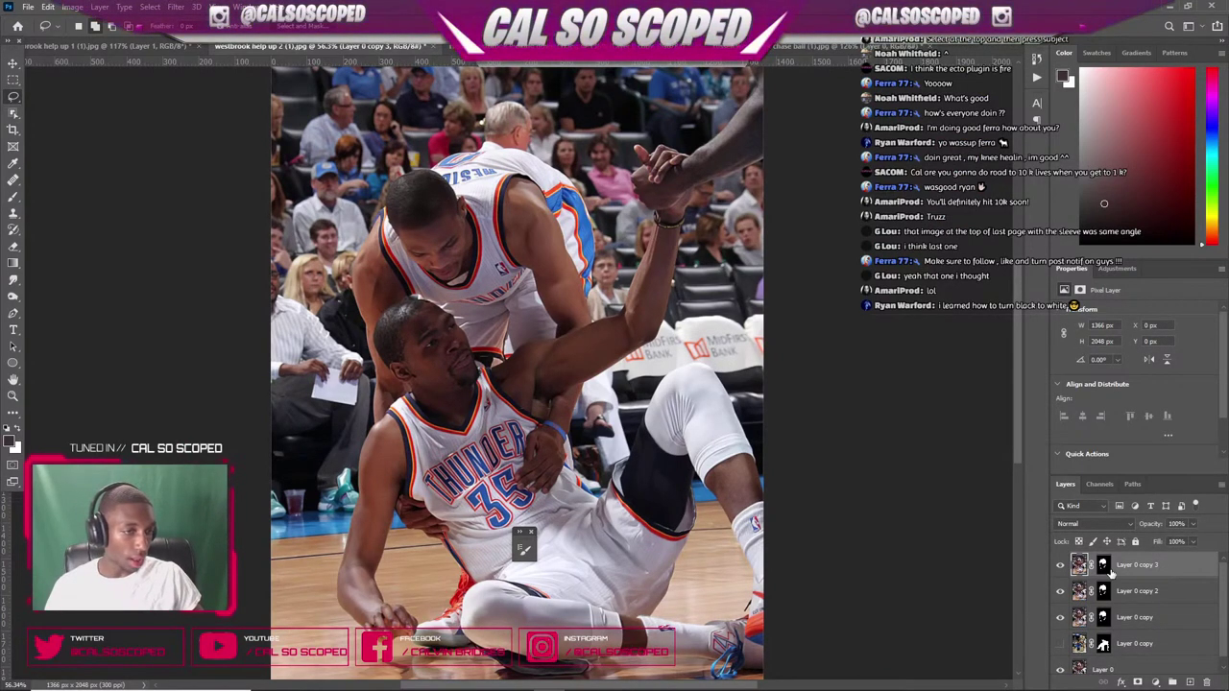
right_click(1103, 566)
click(1118, 599)
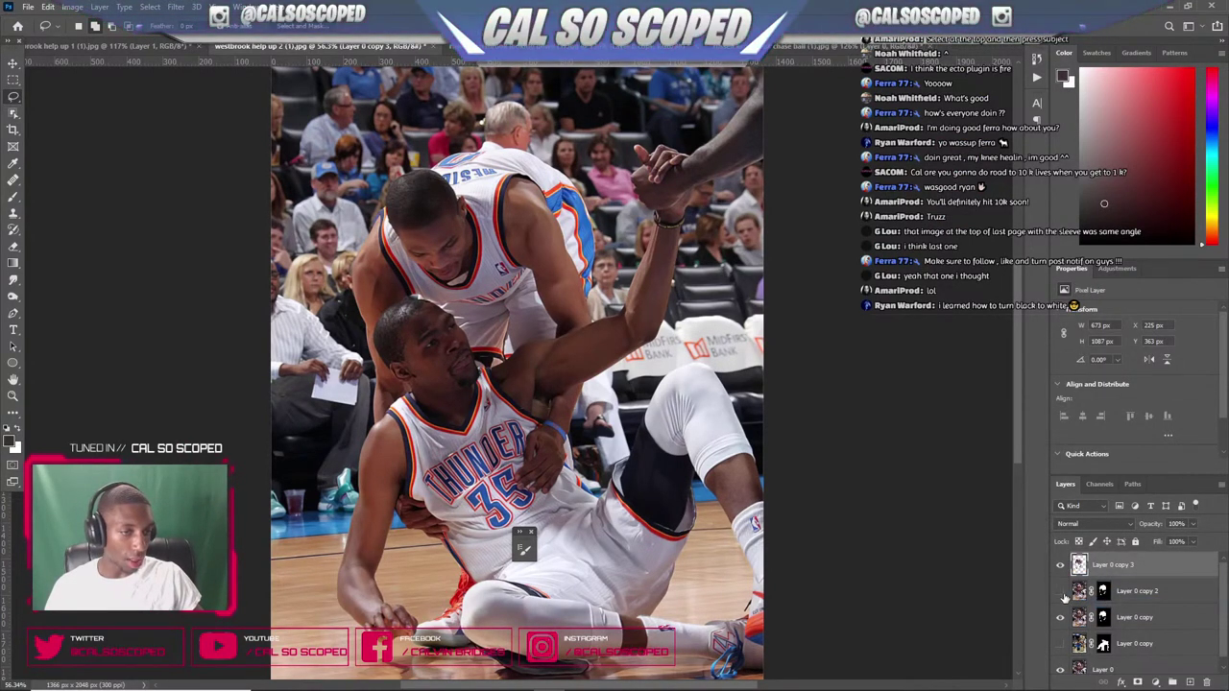
click(1059, 618)
click(1059, 667)
click(1113, 585)
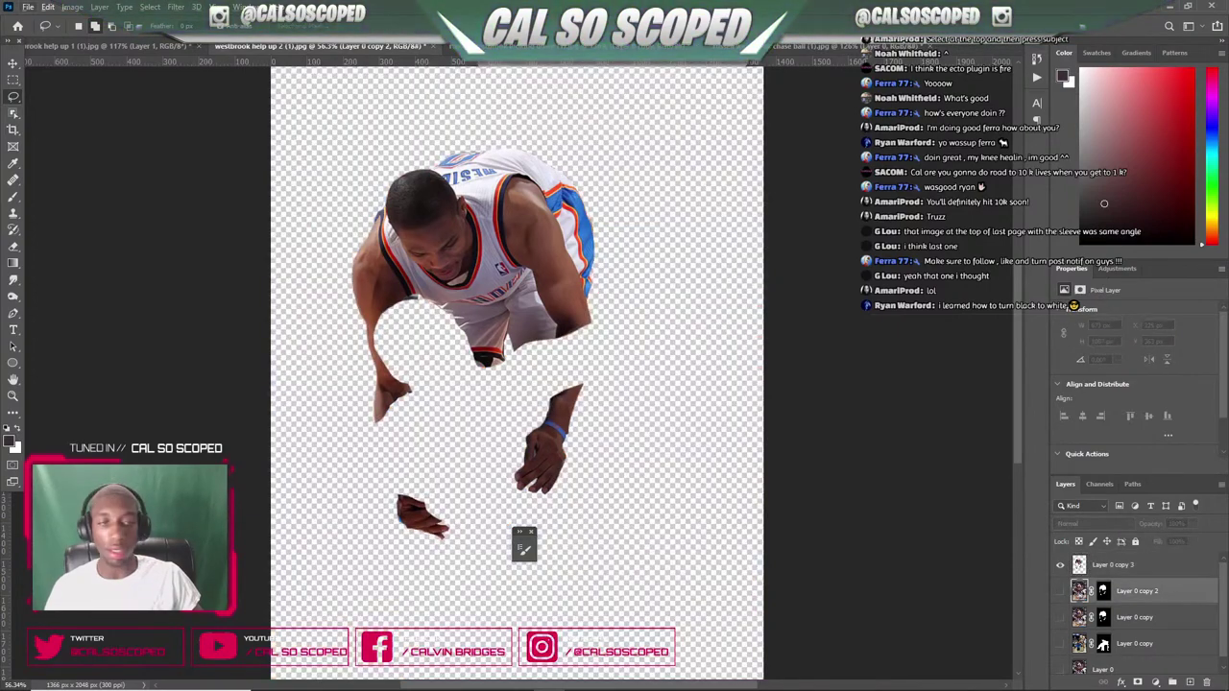
click(1115, 566)
key(ctrl+plus)
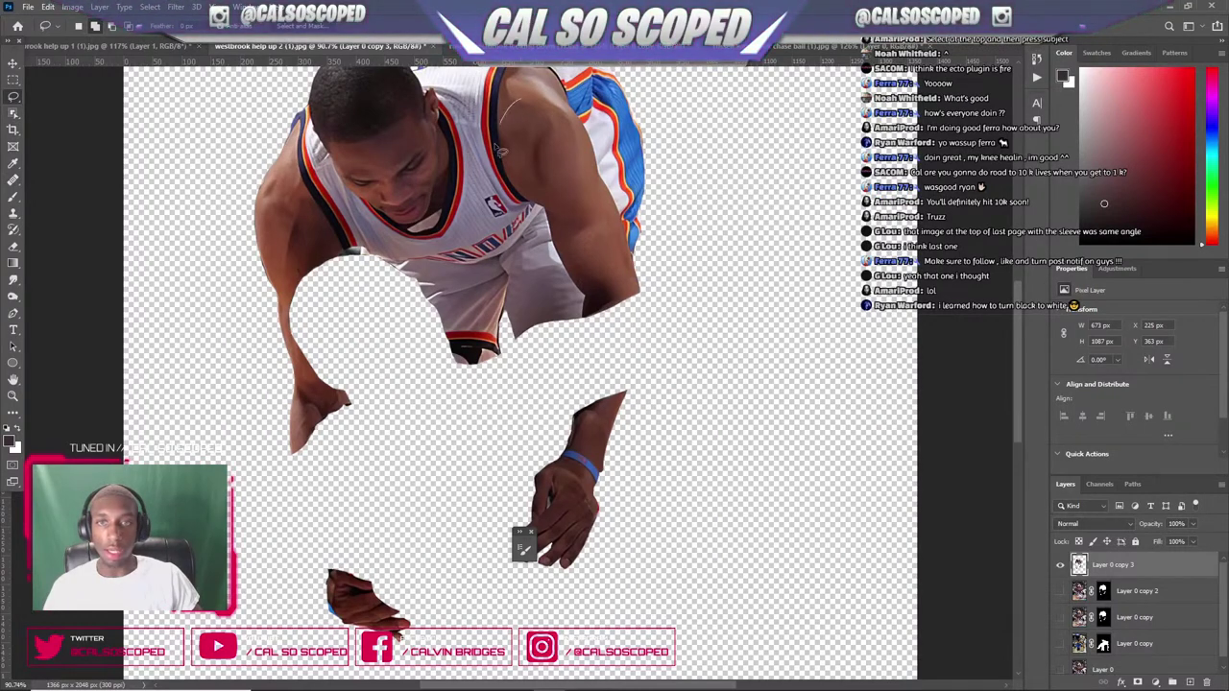
- Undo applying the mask on the duplicated cutout layer and leave only that layer visible, hiding Layer 0
key(ctrl+z)
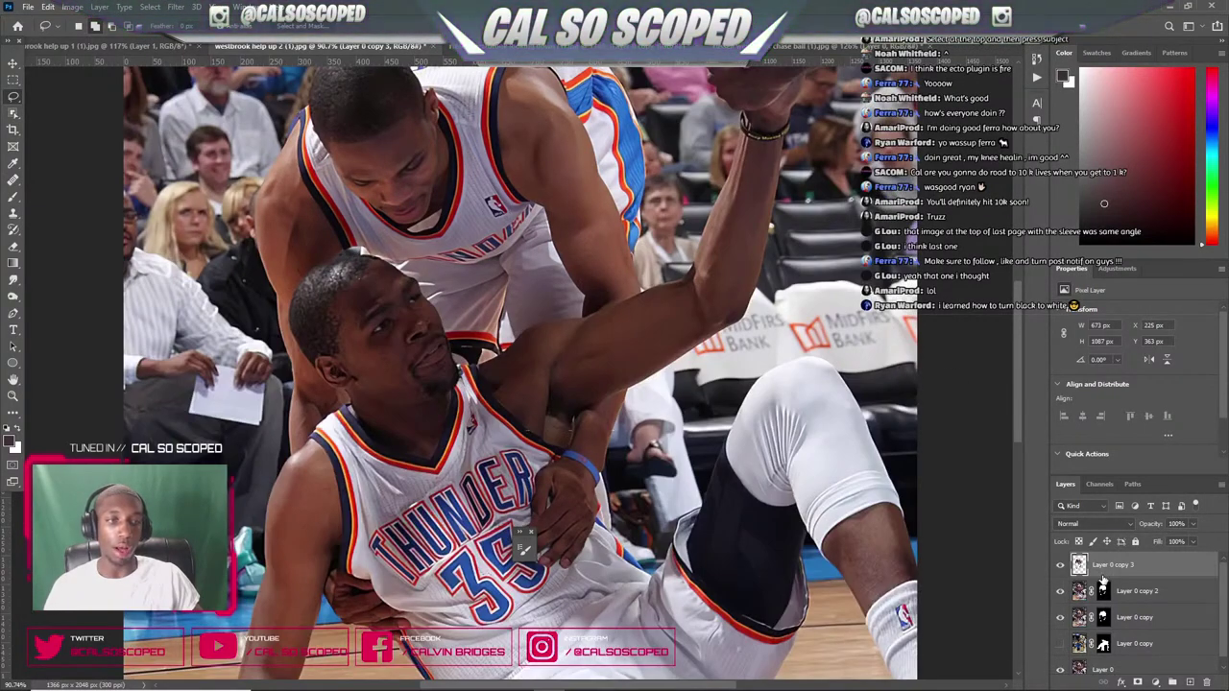
key(ctrl+z)
key(ctrl+z)
key(ctrl+shift+z)
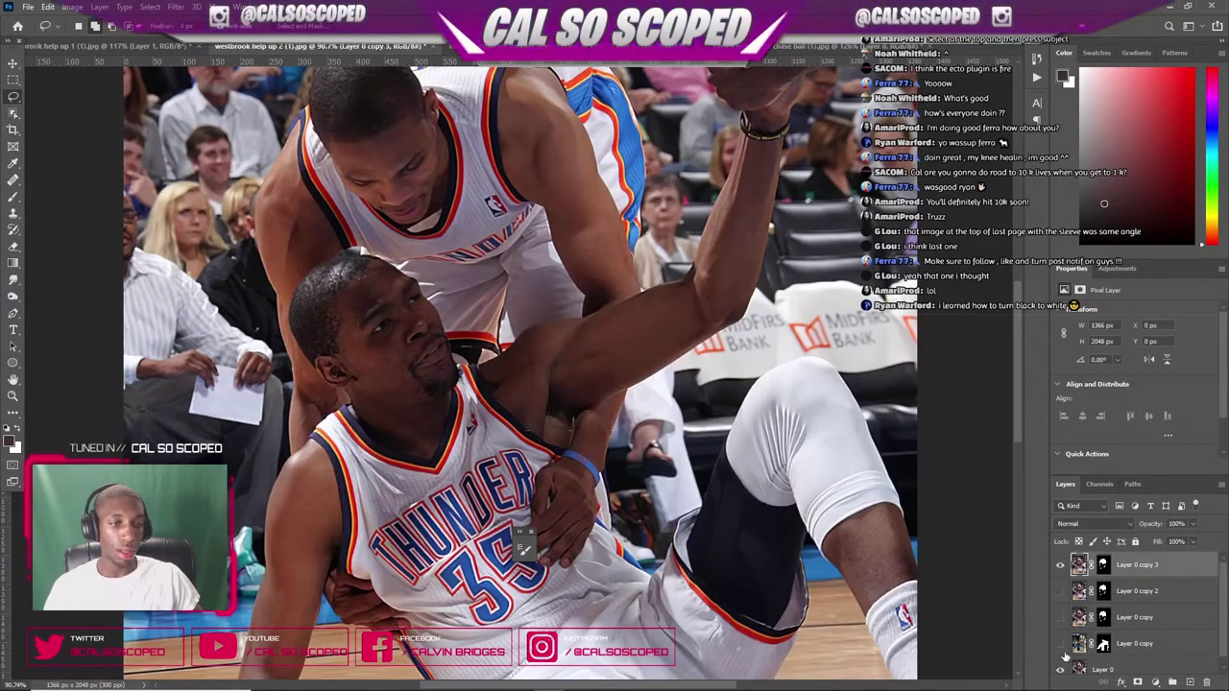
click(1060, 669)
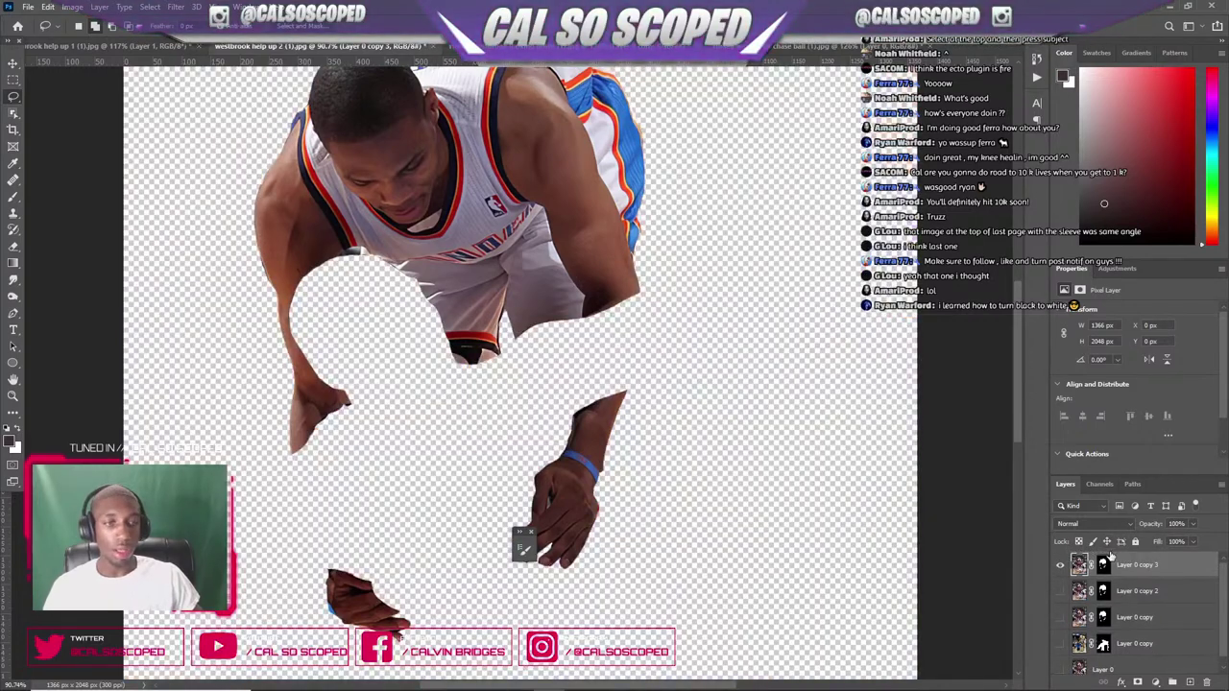
- Select the subject on the duplicated cutout layer and try refining it with the Quick Selection tool in Select and Mask
key(w)
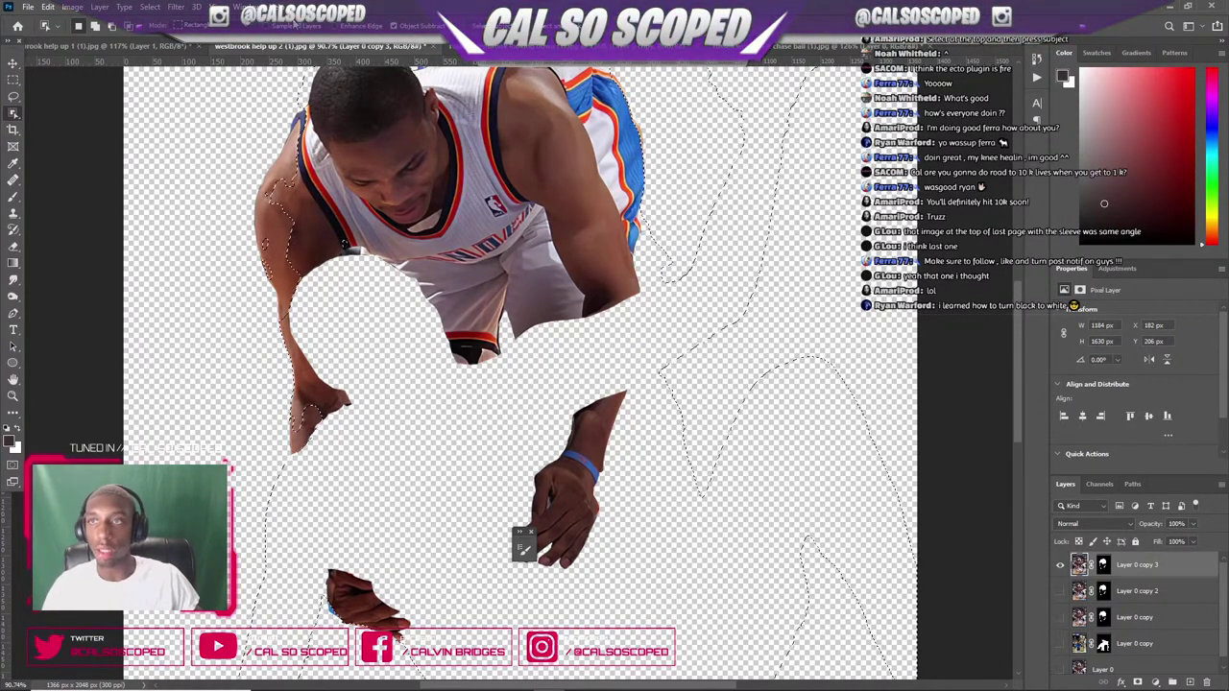
key(ctrl+alt+r)
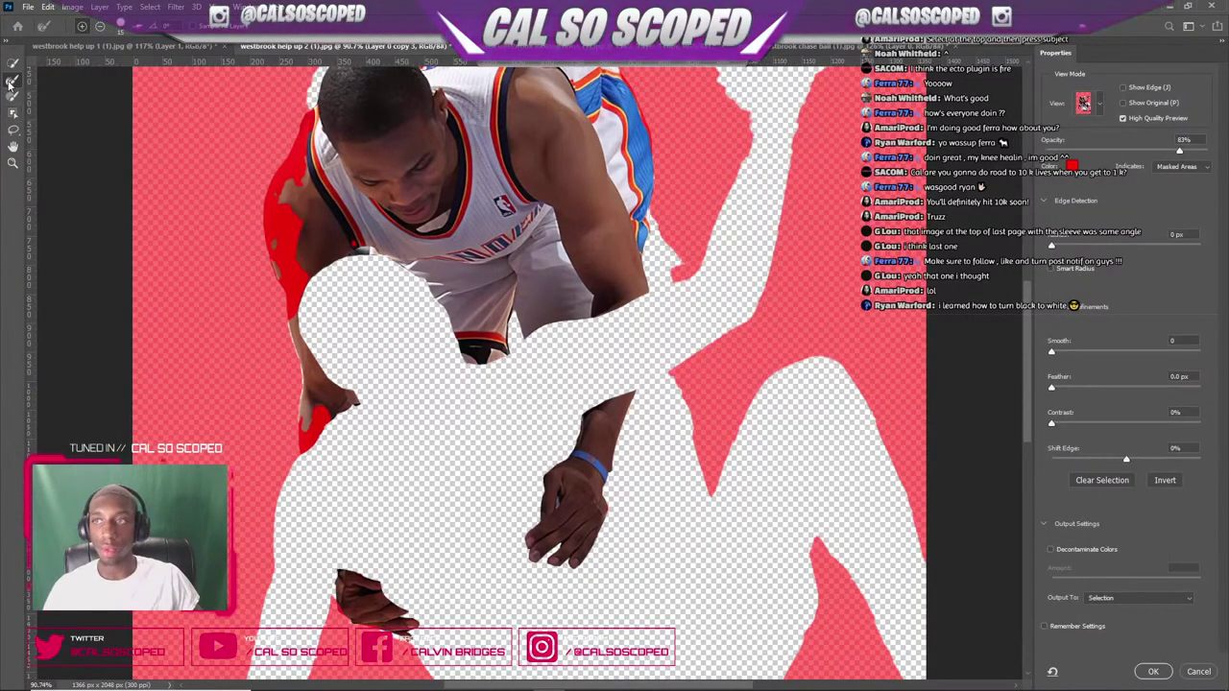
click(13, 65)
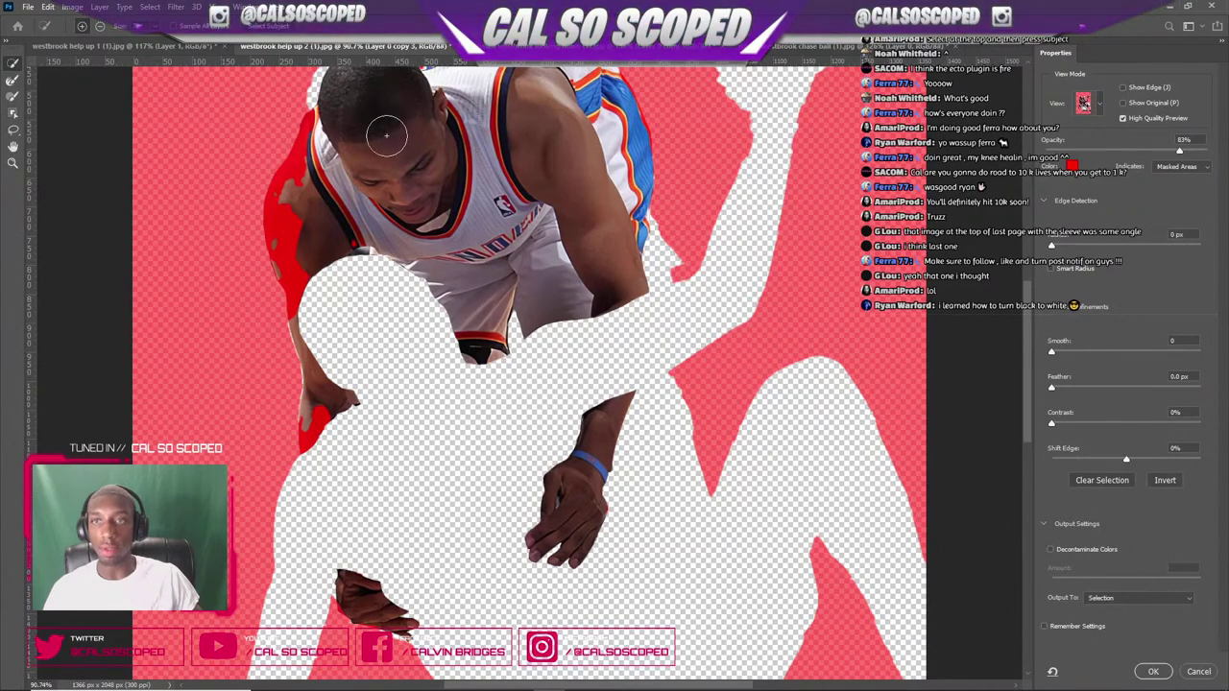
click(1185, 671)
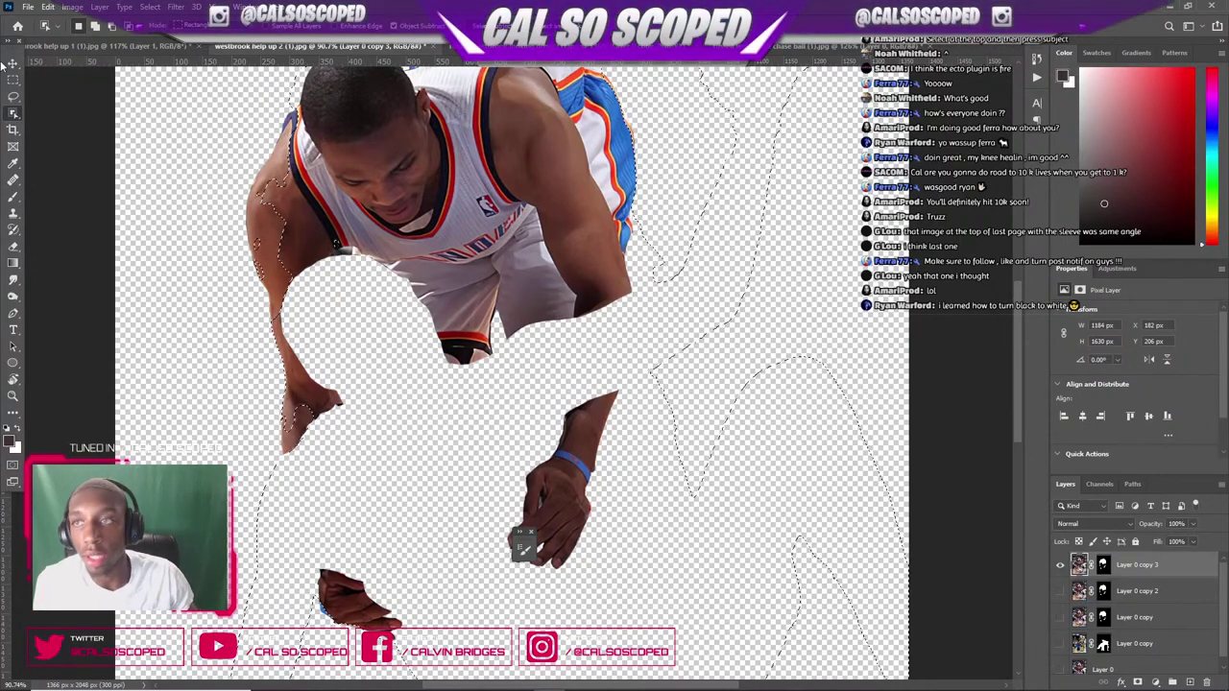
- Return to the westbrook help up 1 composite and check in Topaz Gigapixel AI whether the arm sleeve upscale has finished
click(106, 46)
scroll(479, 244, down, 5)
scroll(585, 244, up, 7)
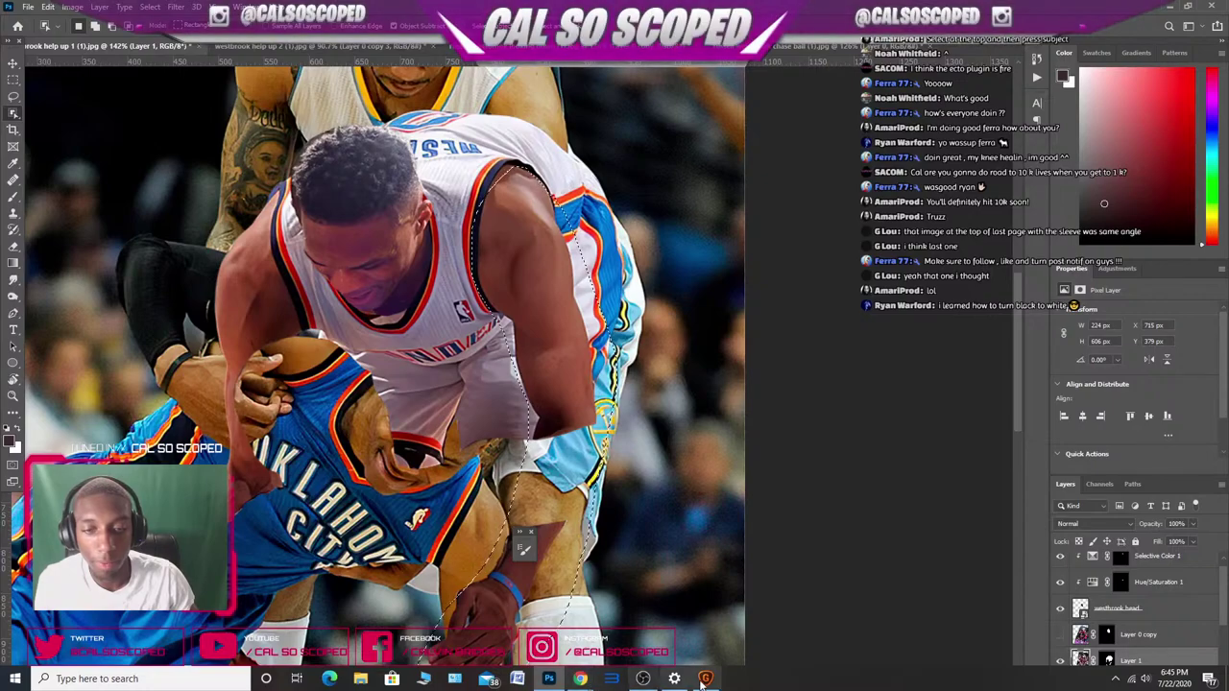
click(706, 681)
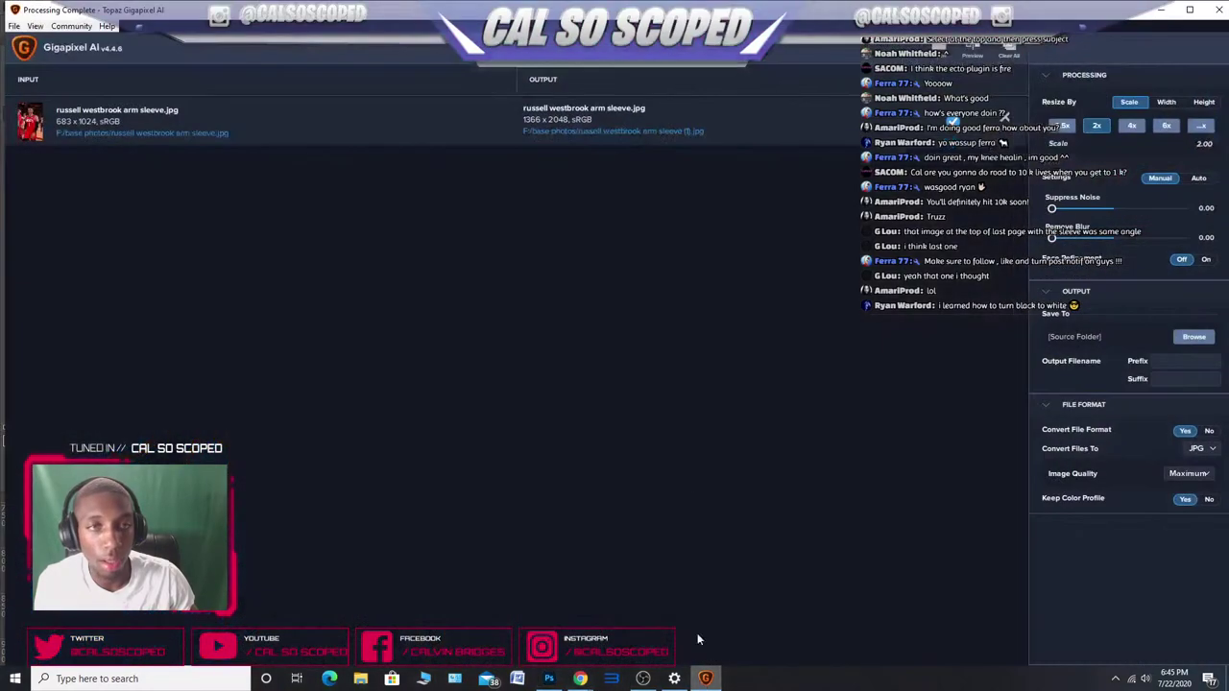
click(1161, 10)
- Open the upscaled russell westbrook arm sleeve (1).jpg from the base photos folder in Photoshop
click(28, 6)
click(44, 34)
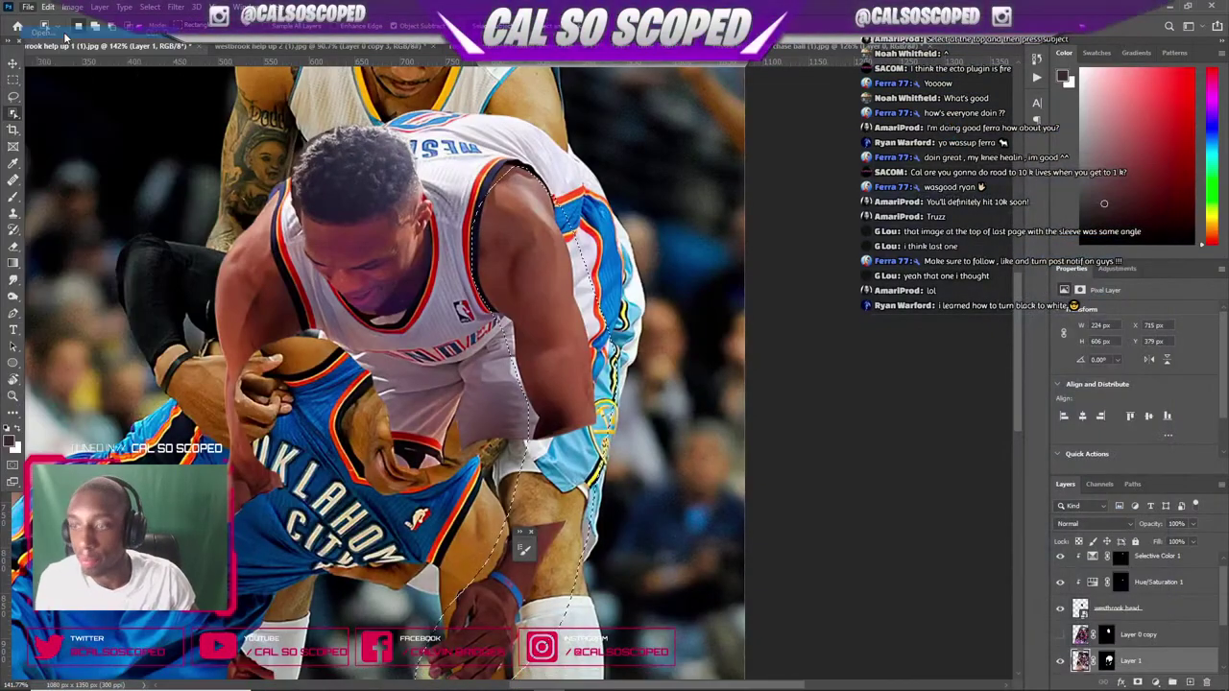
text(russell w)
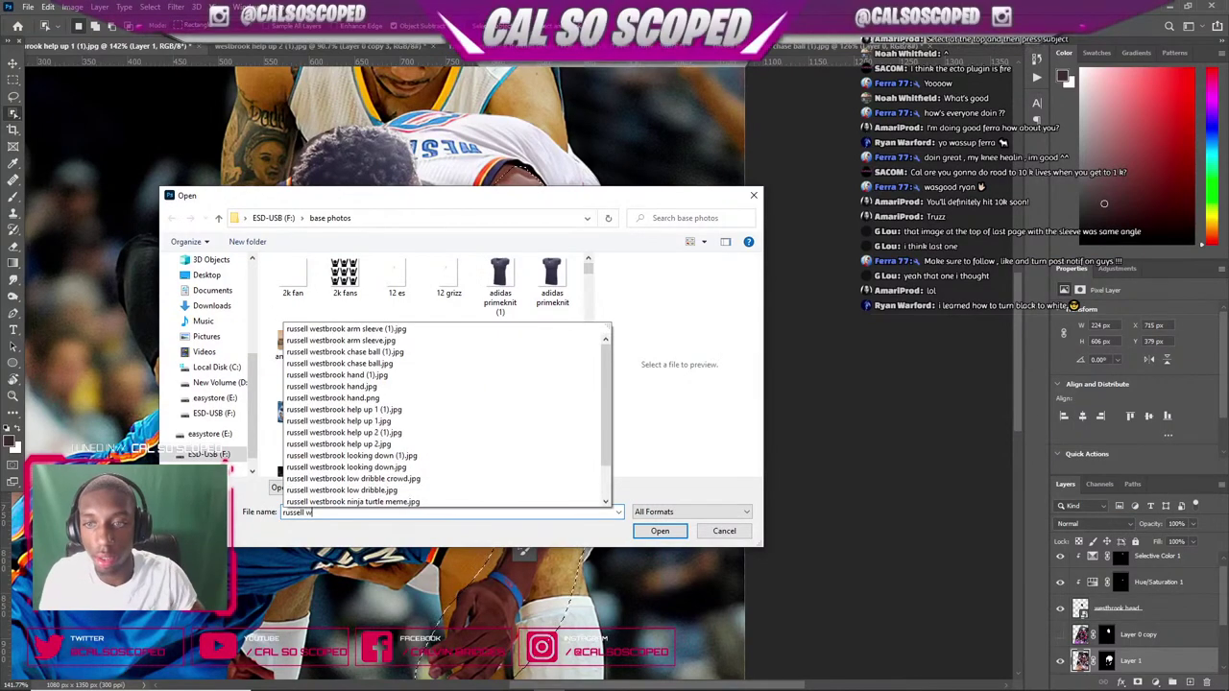
key(Down)
key(Return)
scroll(604, 395, up, 6)
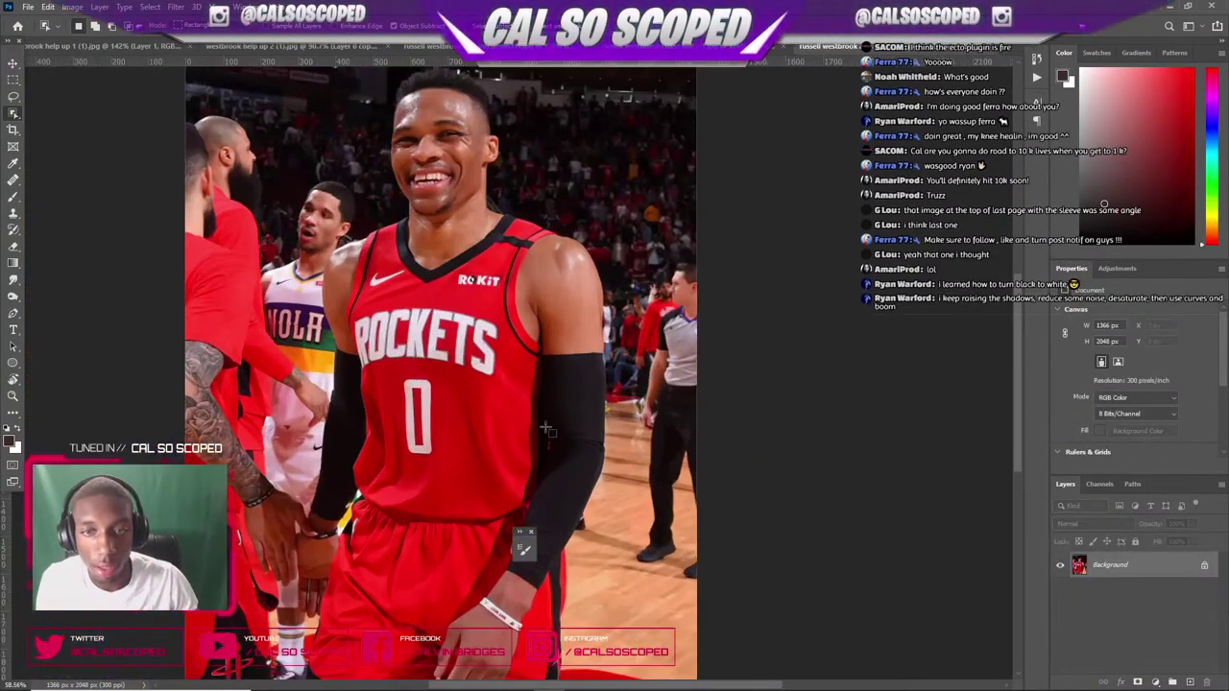
- Start a Pen tool path at the inner elbow of the black-sleeved arm beside the jersey and trace up to the armpit
click(532, 533)
key(l)
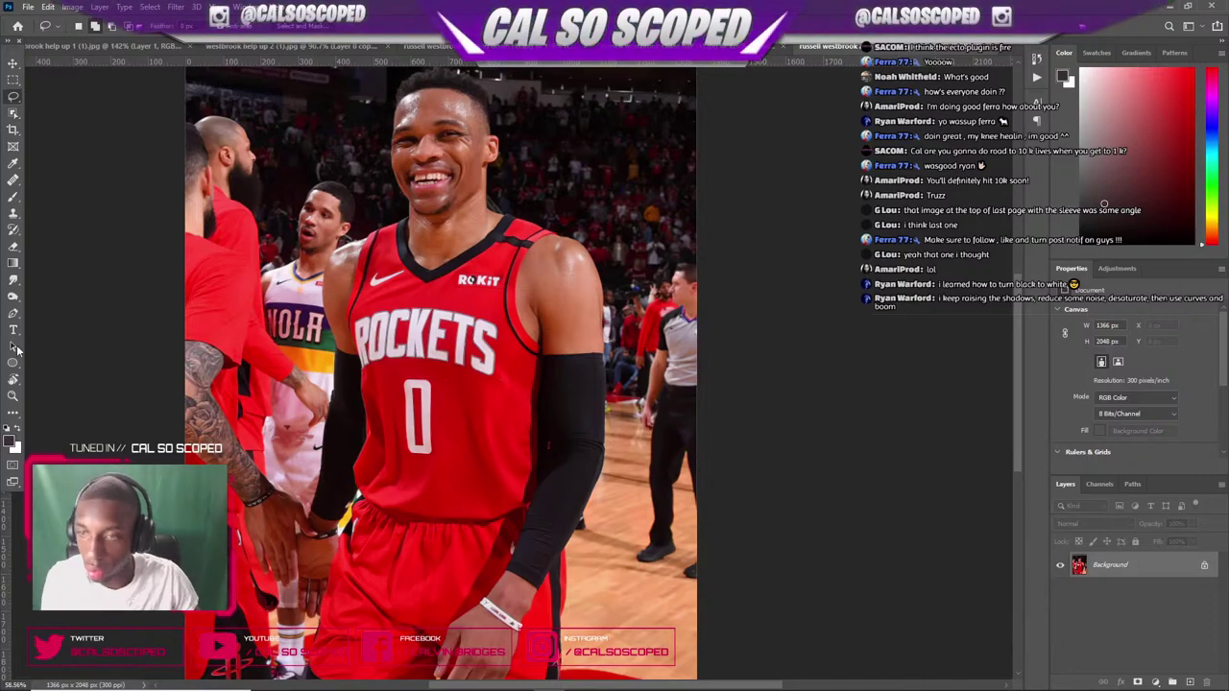
click(15, 310)
scroll(467, 458, up, 3)
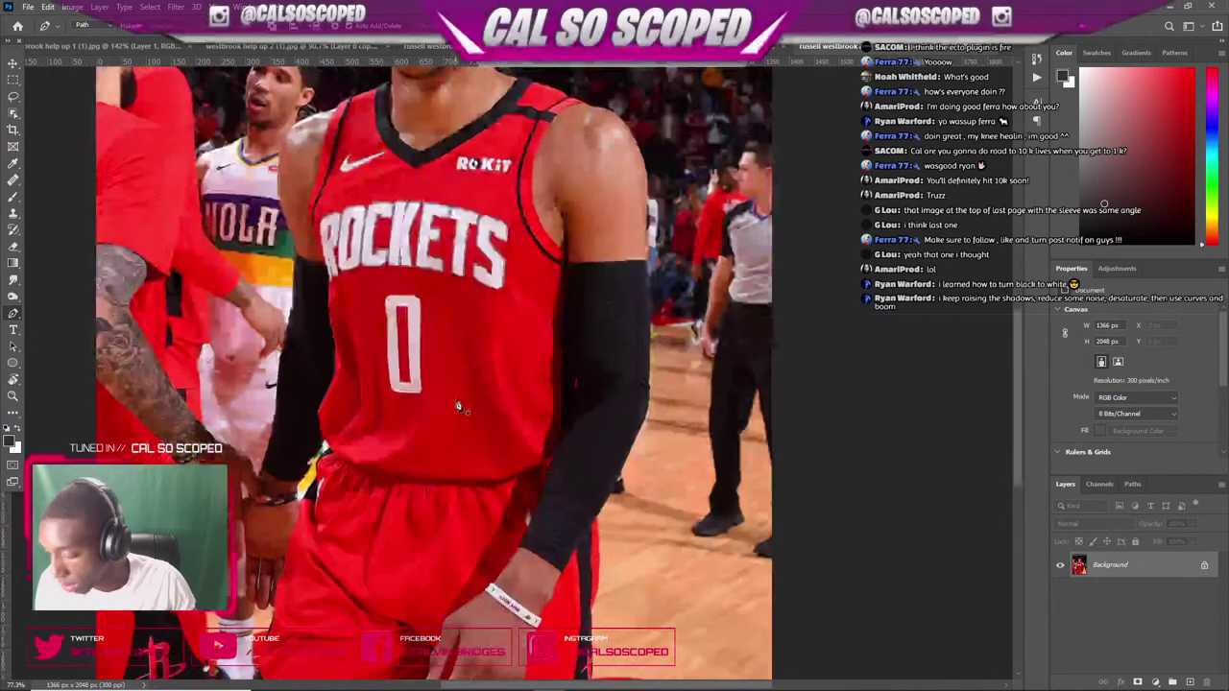
scroll(414, 359, down, 3)
scroll(454, 264, up, 2)
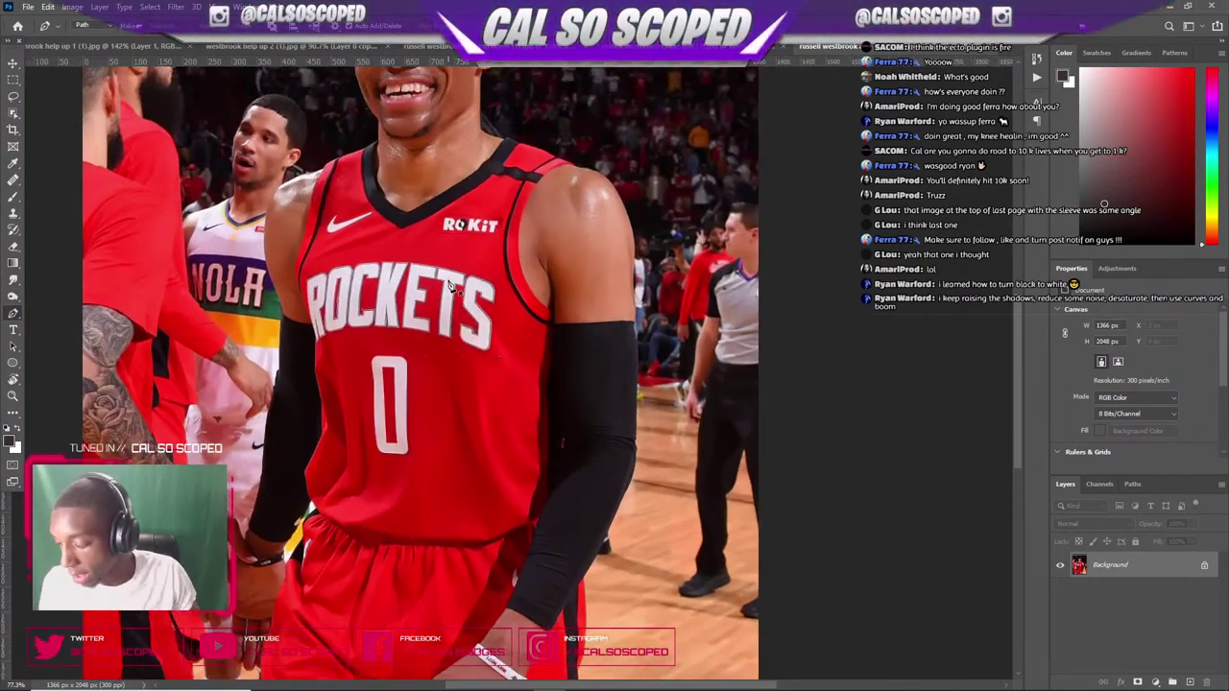
scroll(389, 252, down, 3)
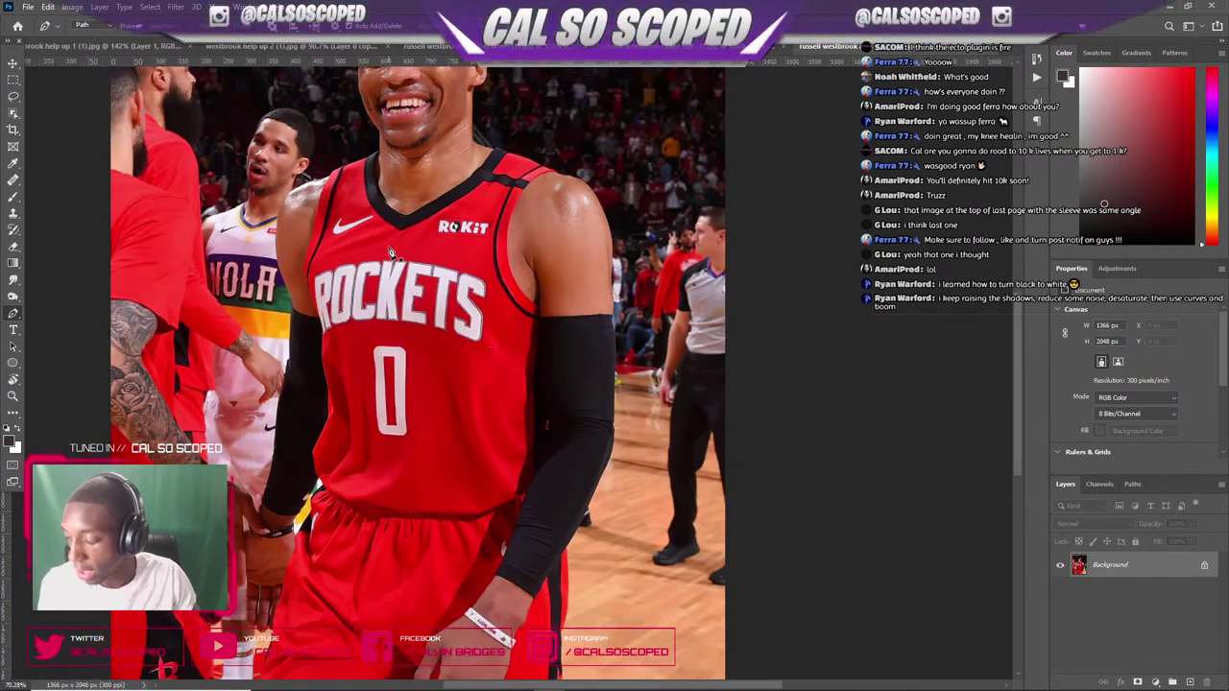
scroll(384, 245, down, 2)
scroll(352, 228, down, 1)
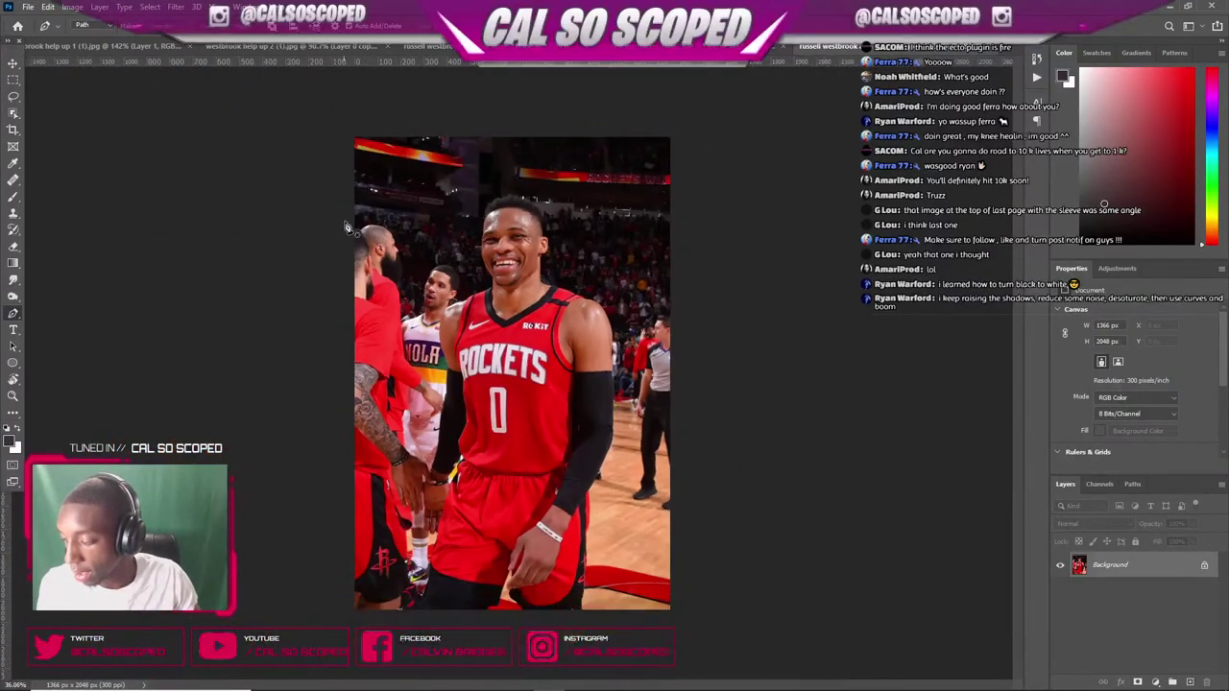
scroll(521, 325, up, 1)
scroll(508, 552, up, 3)
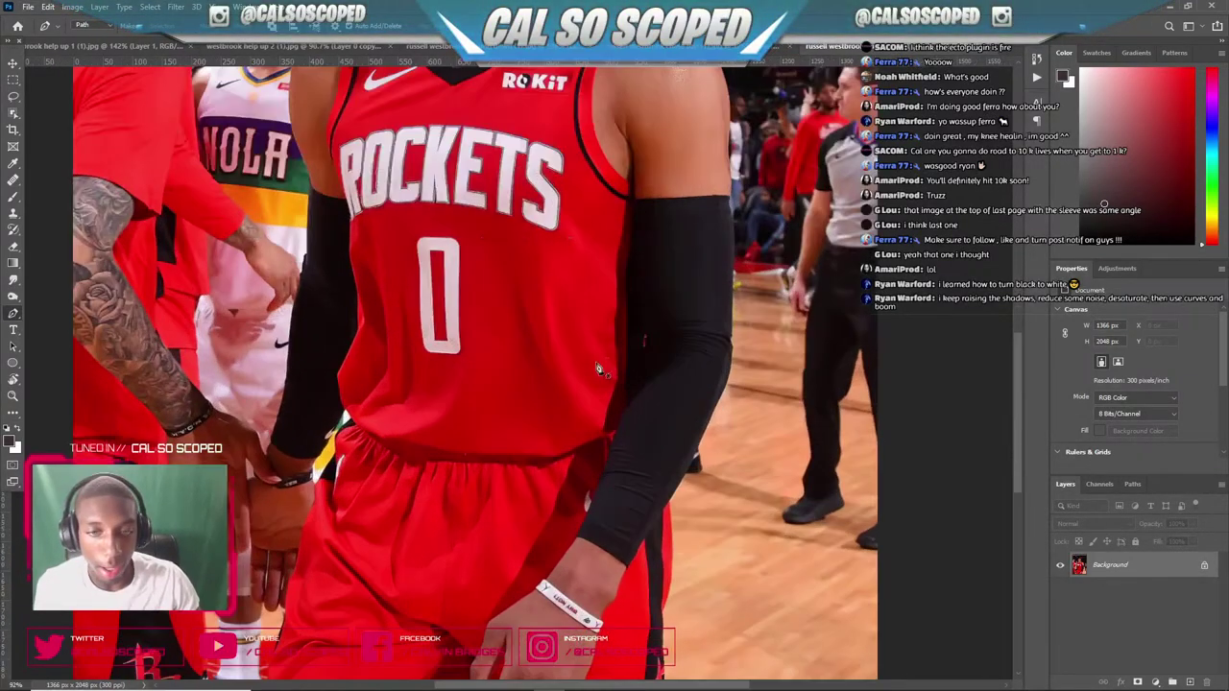
click(643, 338)
click(638, 261)
click(634, 219)
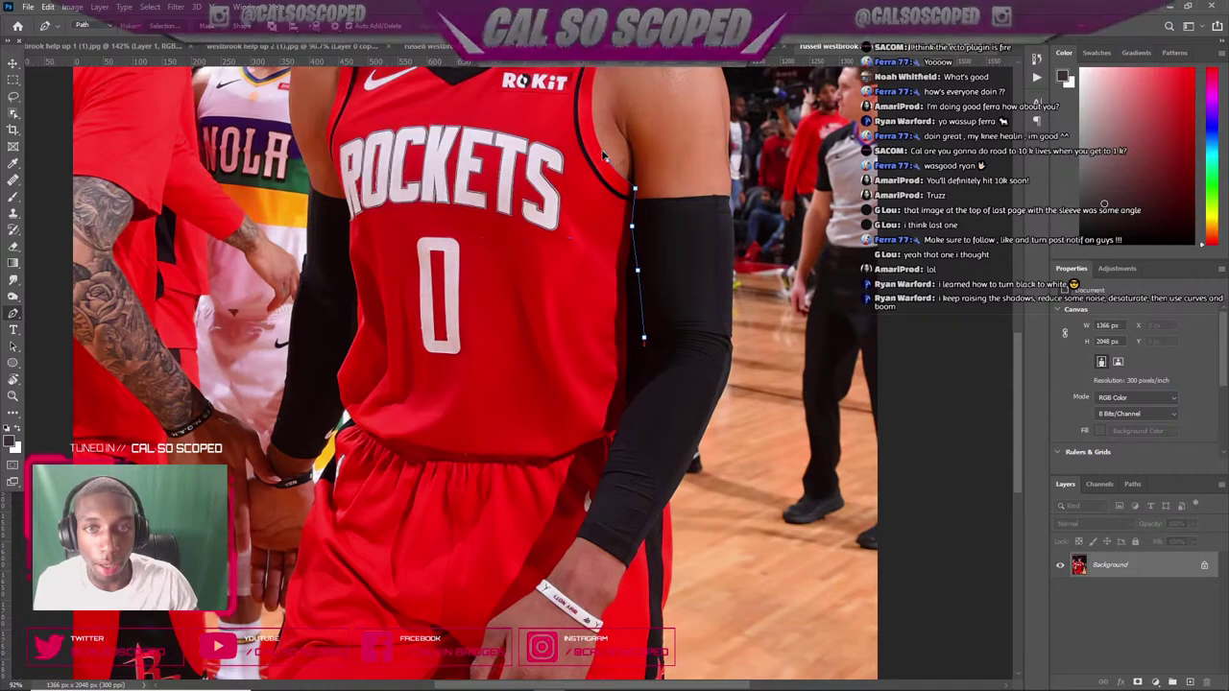
- Continue the path along the jersey's armhole, over the bare shoulder and down the outer upper arm onto the sleeve
scroll(598, 93, down, 3)
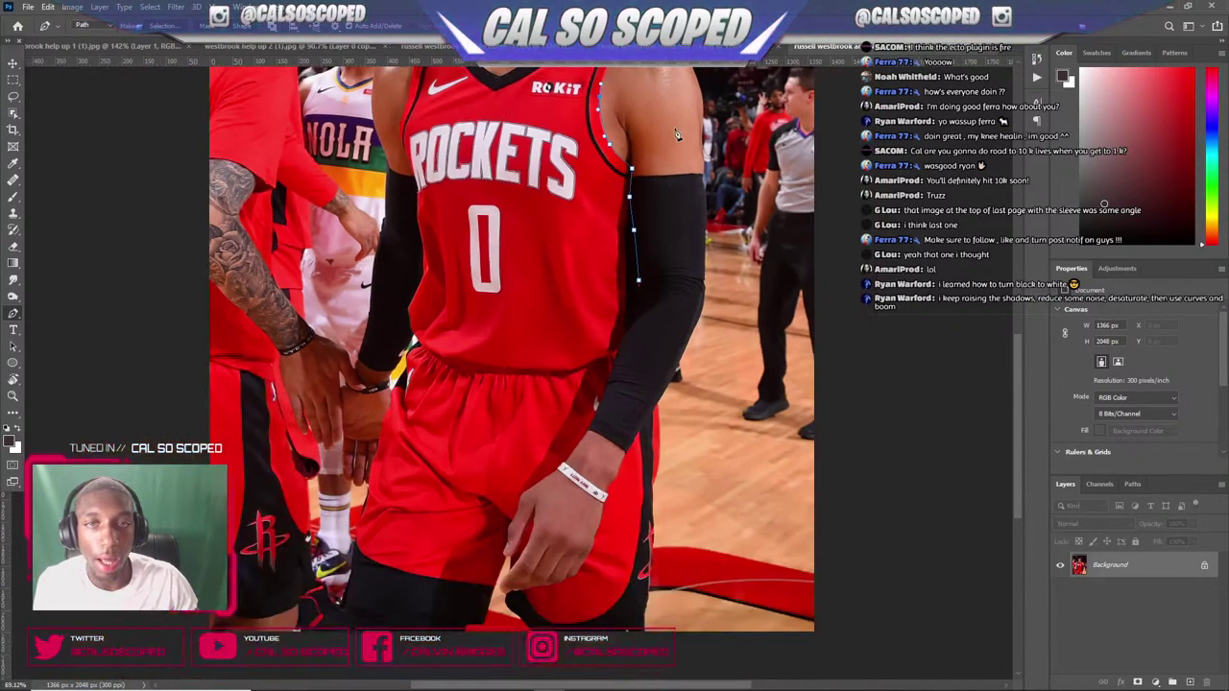
drag(599, 94, 597, 276)
scroll(595, 278, up, 5)
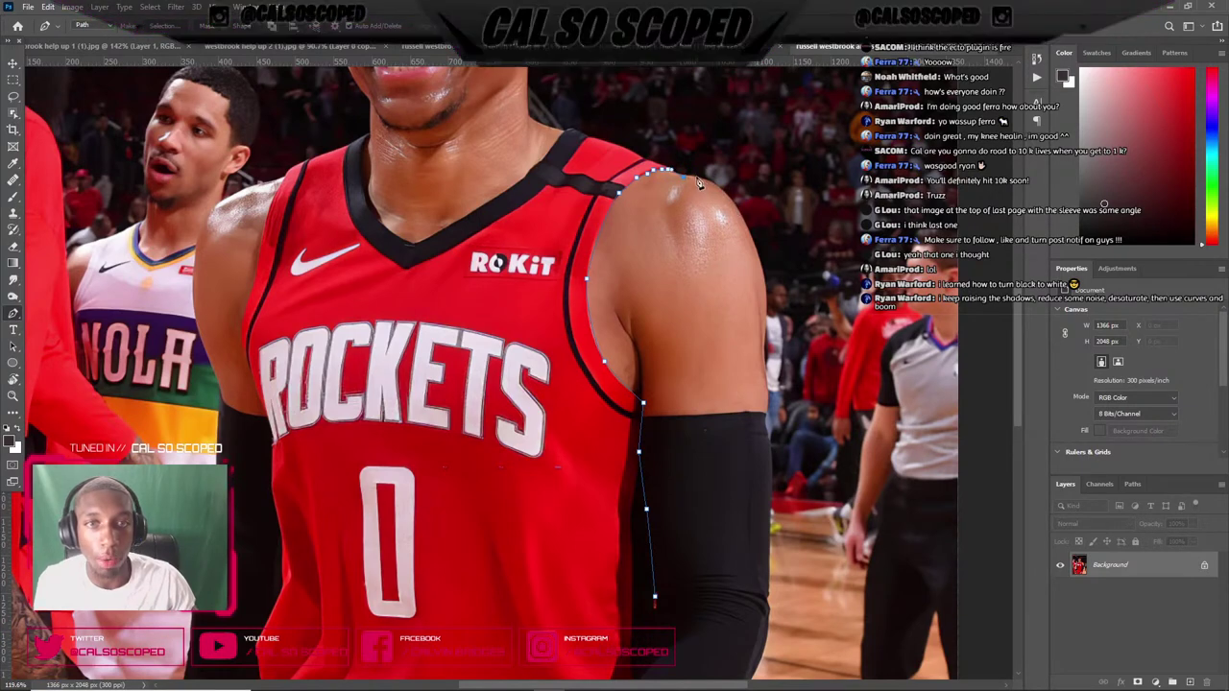
click(749, 232)
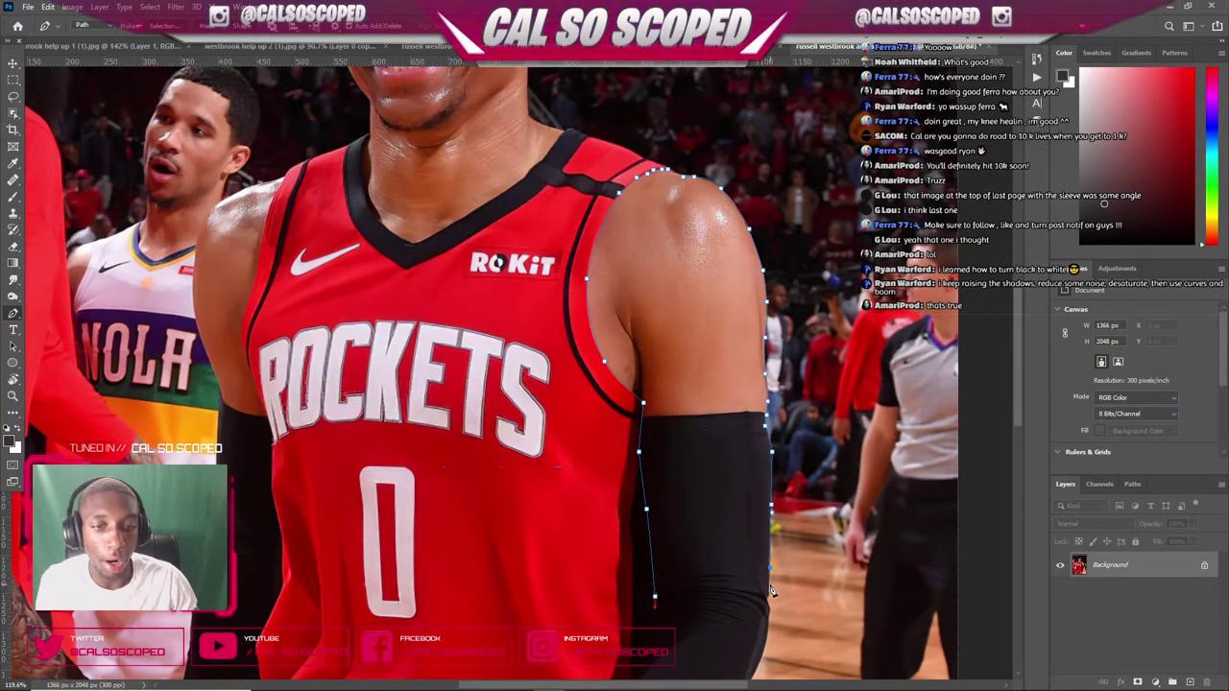
- Continue the Pen path down the outer edge of the black sleeve, around the fabric folds and past the elbow
scroll(771, 590, up, 3)
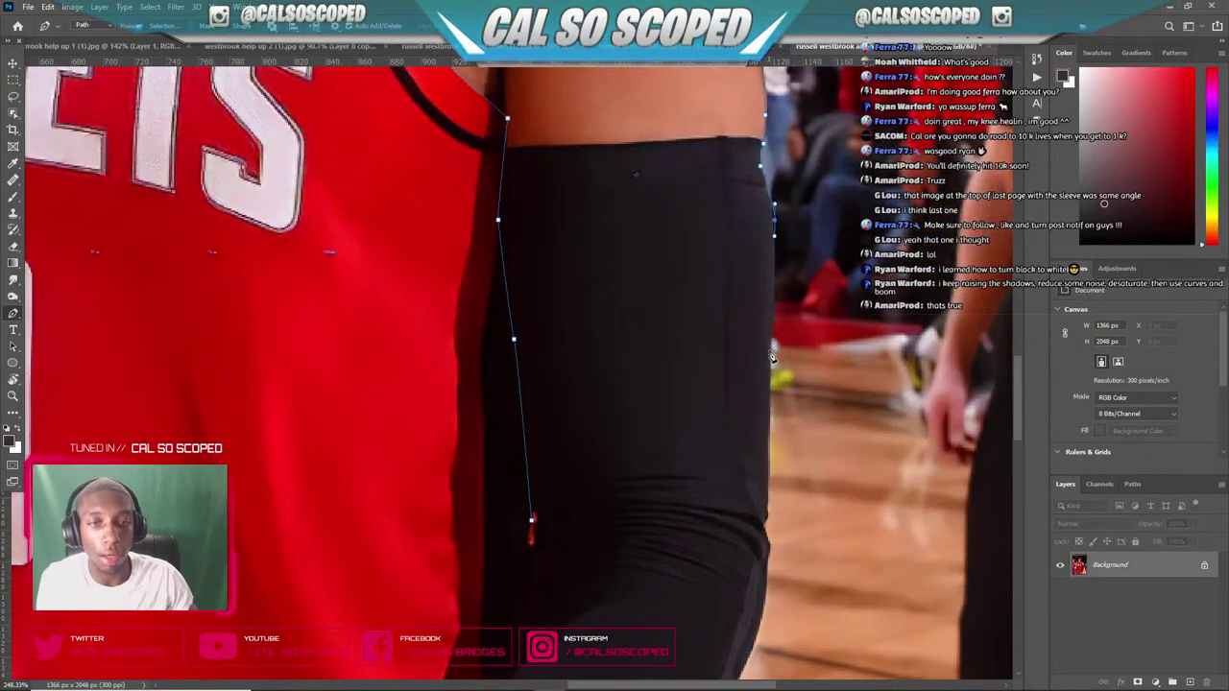
click(772, 318)
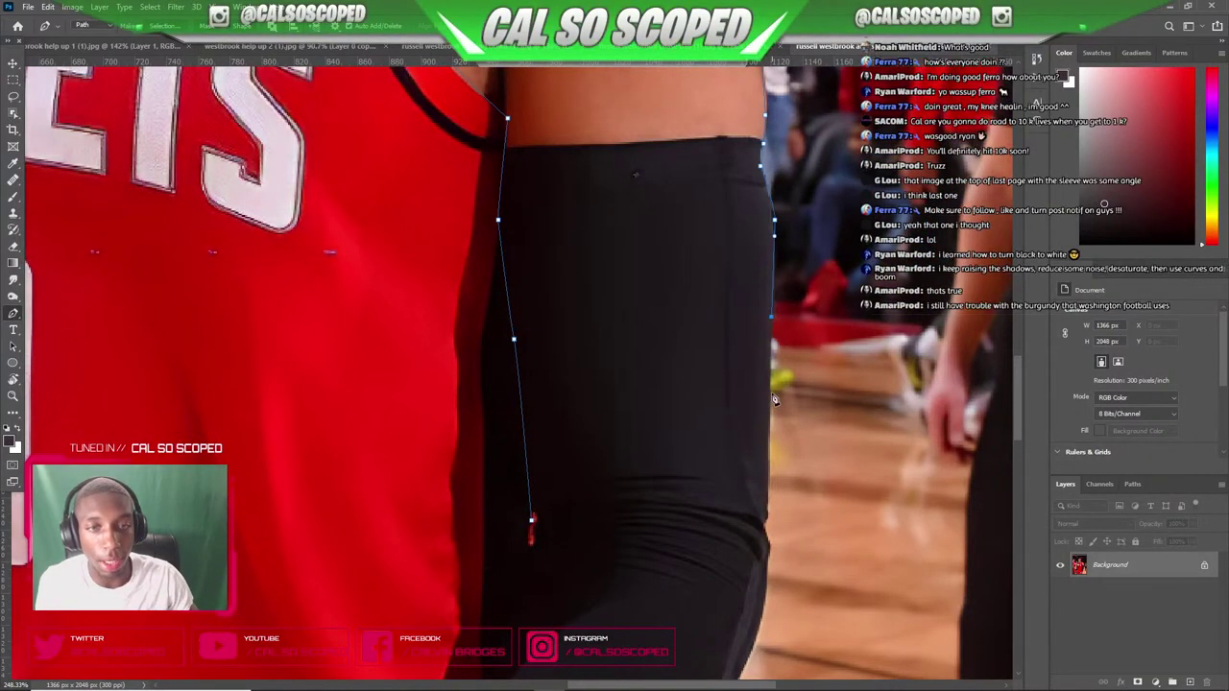
click(768, 477)
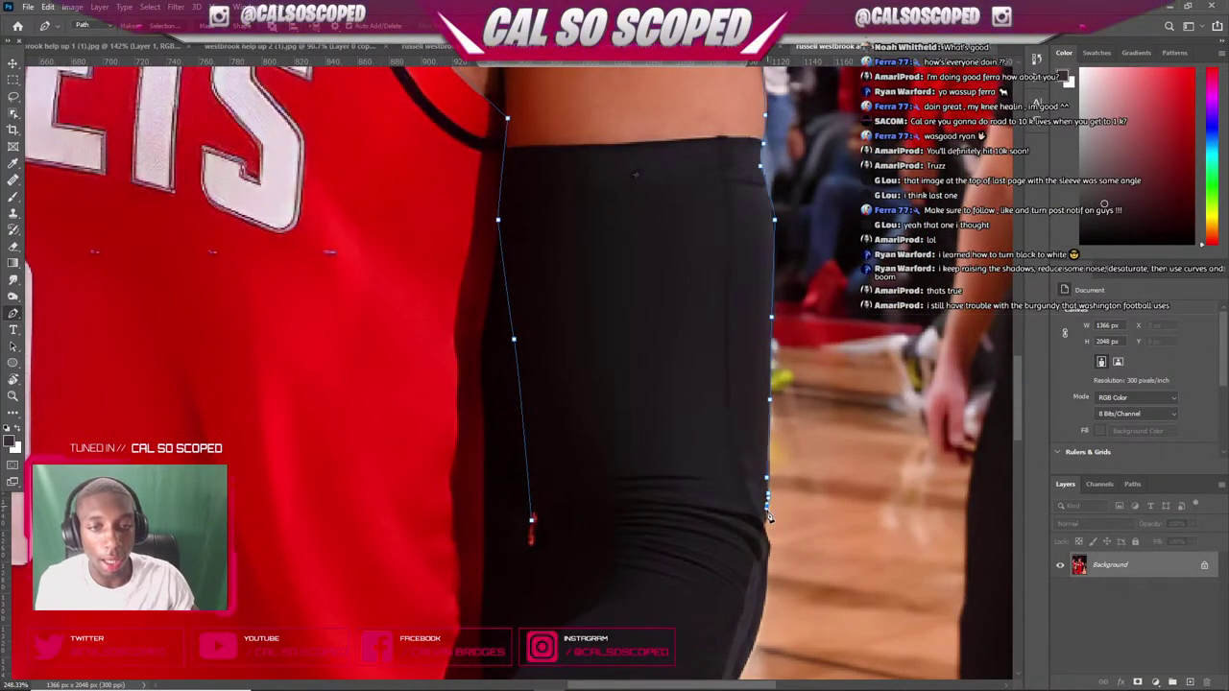
click(761, 526)
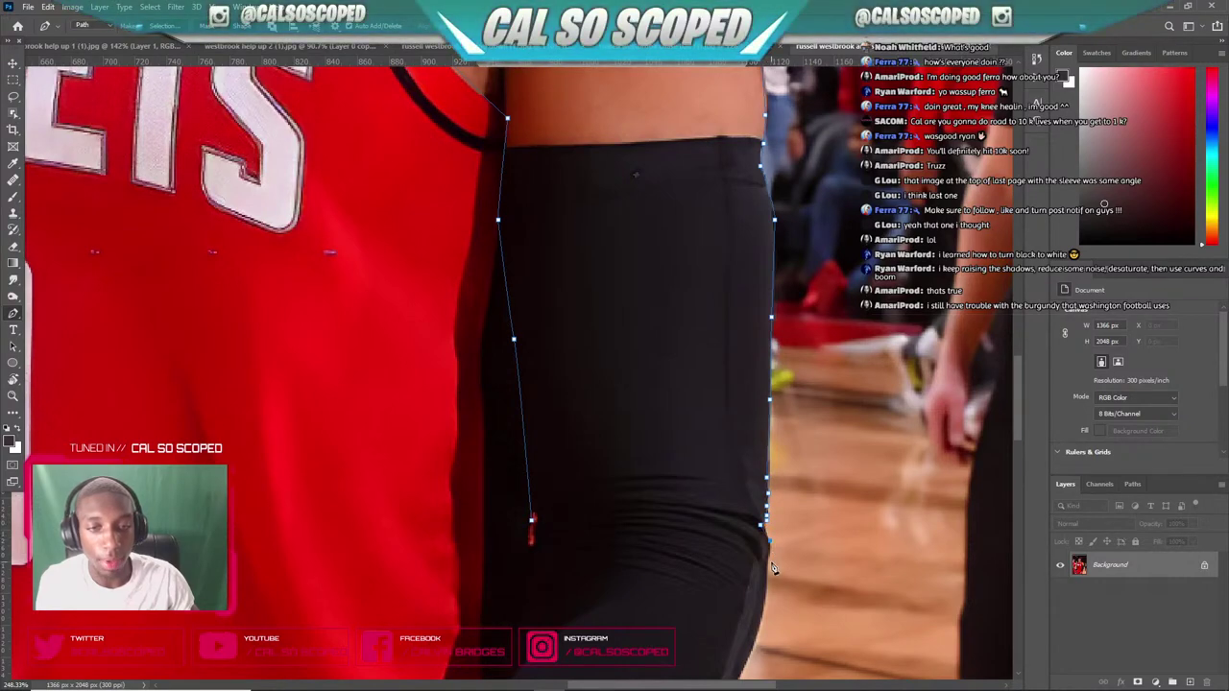
click(763, 615)
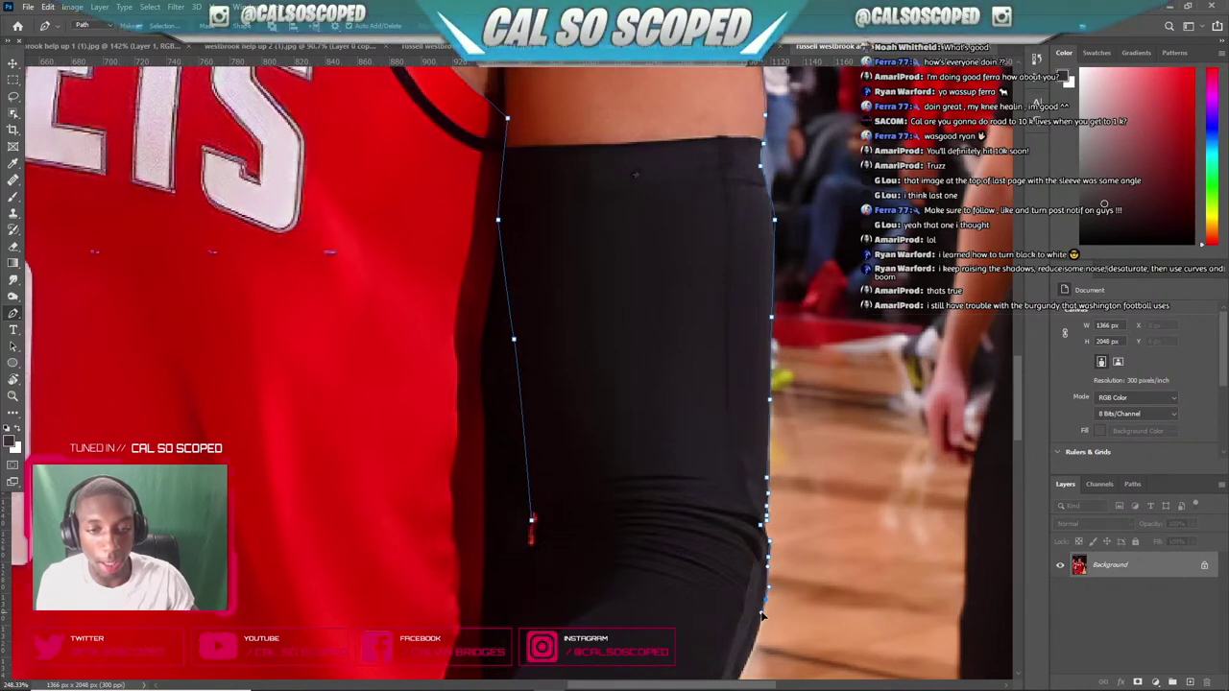
- Extend the path down the outer edge of the sleeved forearm toward the sleeve's cuff
scroll(758, 600, down, 3)
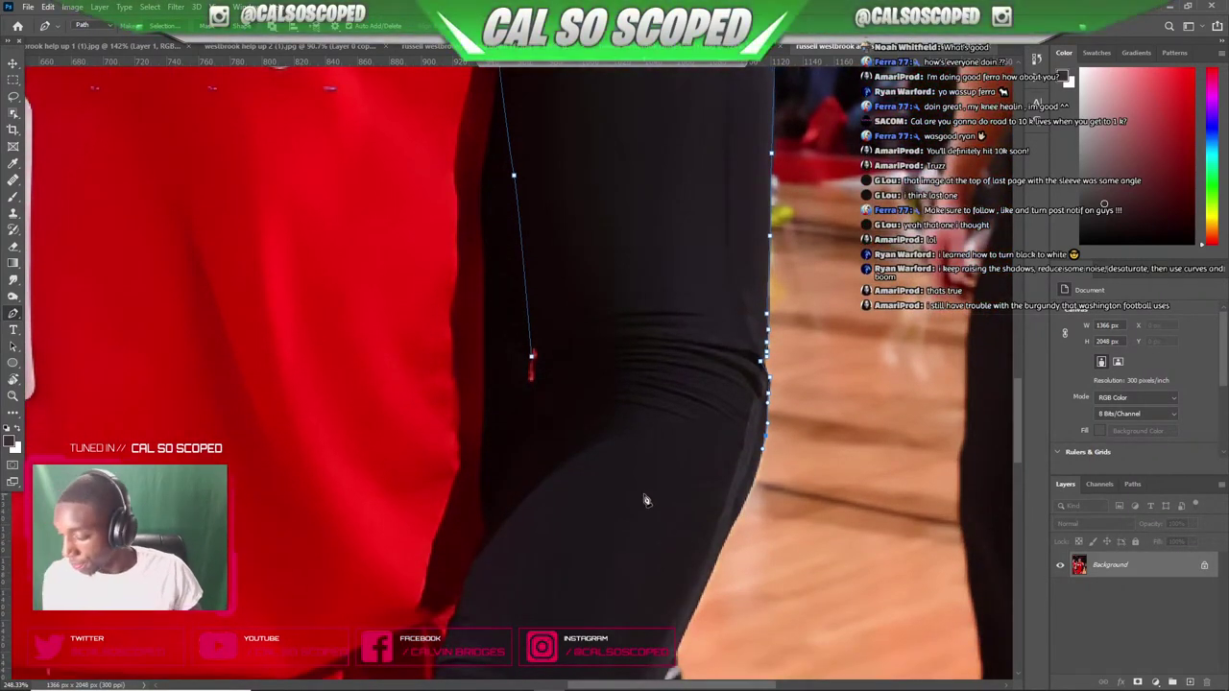
scroll(690, 440, up, 1)
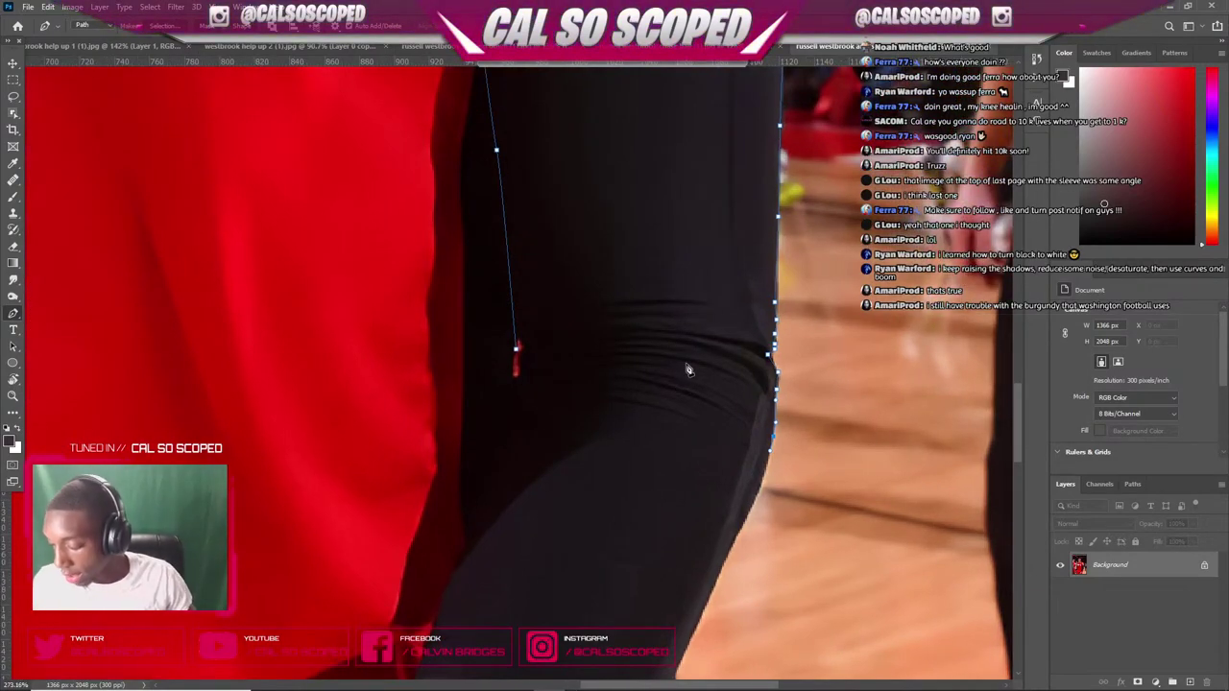
scroll(690, 360, down, 3)
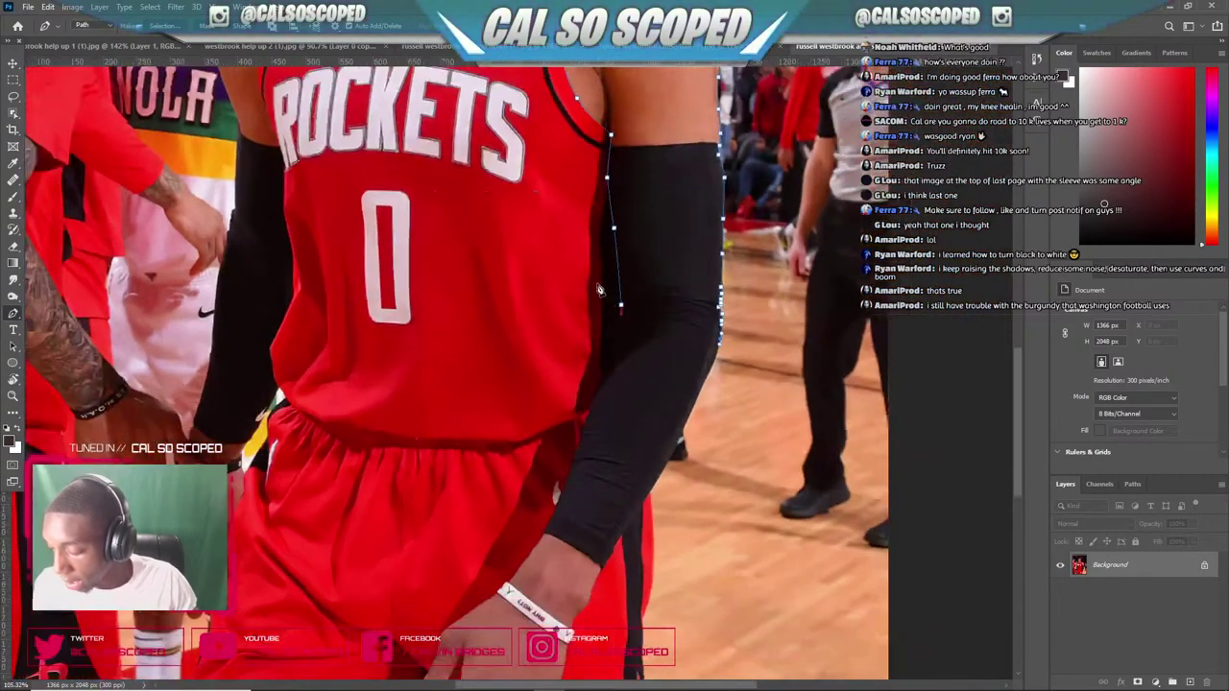
scroll(597, 285, down, 4)
scroll(649, 301, up, 3)
scroll(651, 305, up, 1)
scroll(651, 305, down, 3)
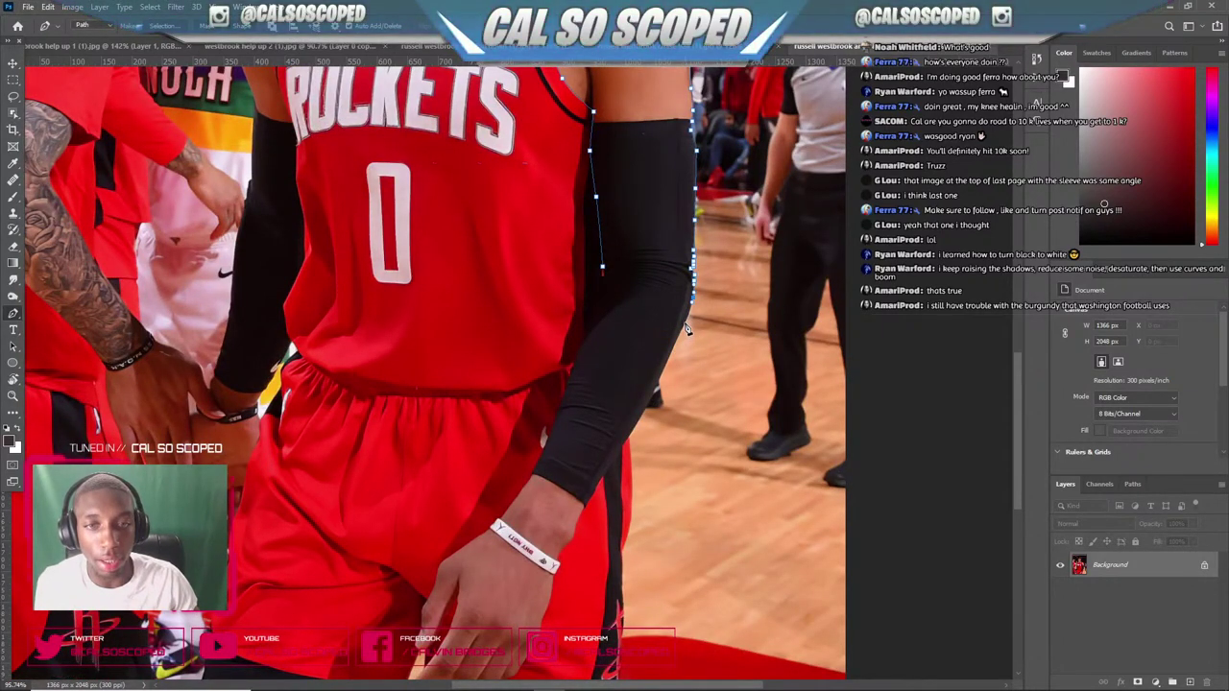
click(633, 429)
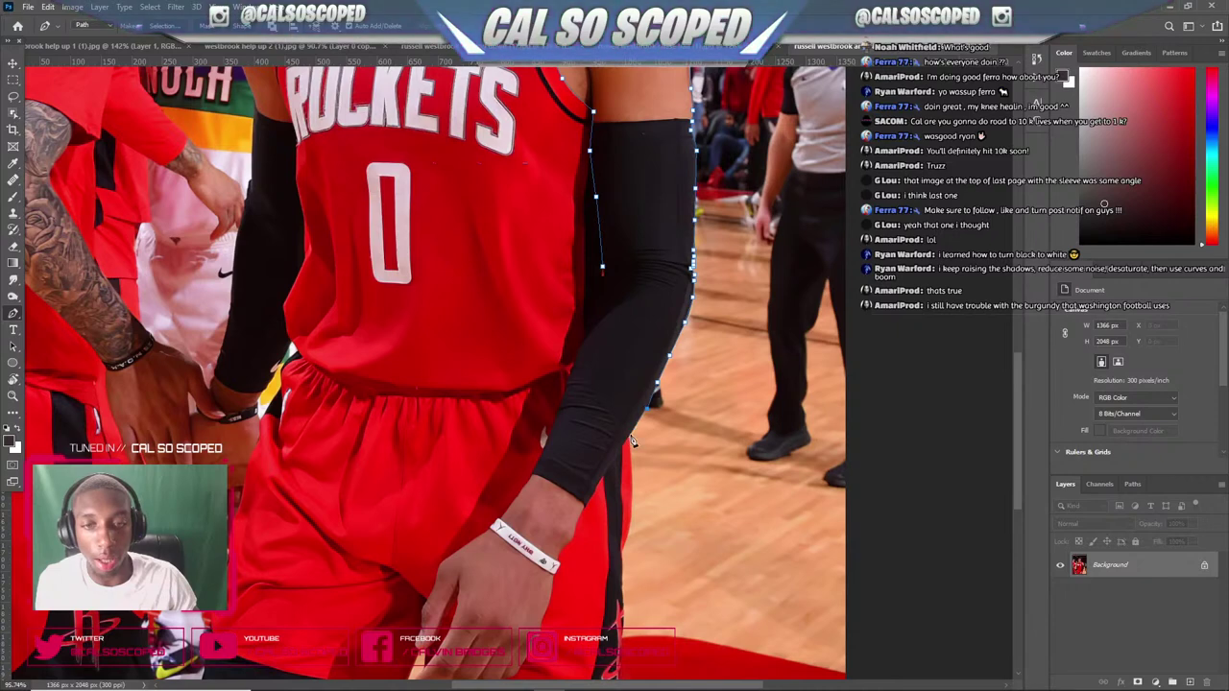
click(614, 459)
click(604, 474)
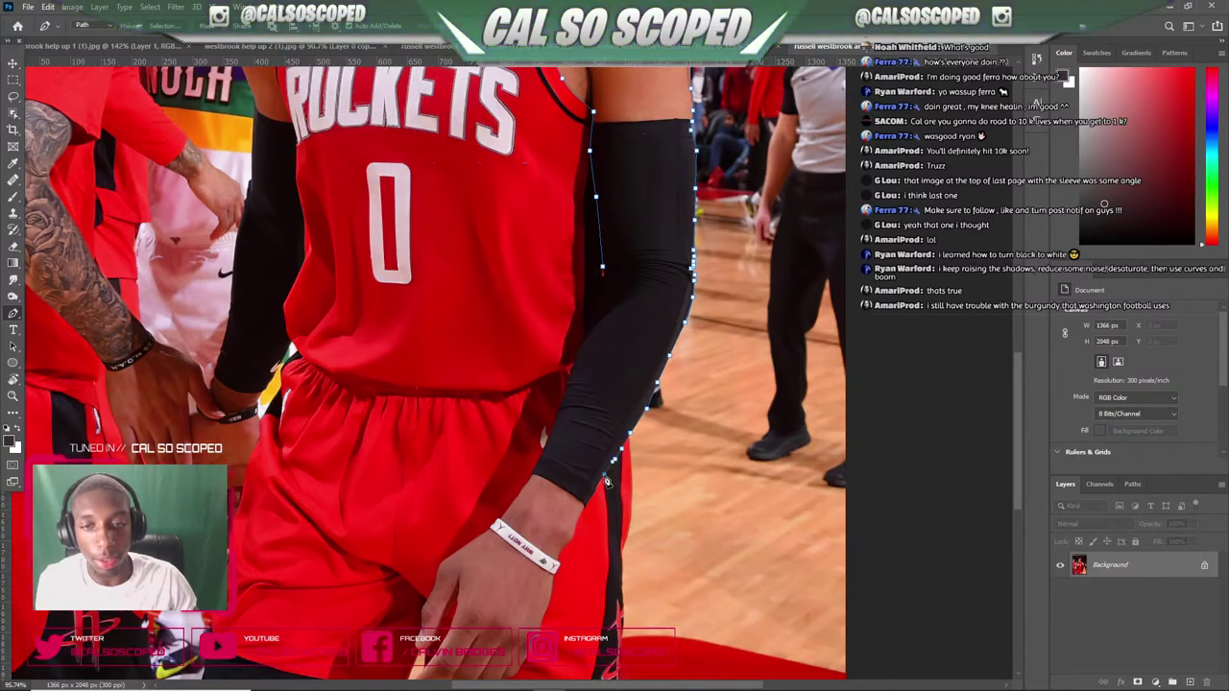
- Trace the path past the sleeve cuff, along the bare wrist and white wristband, and down the hand's outer edge
click(600, 480)
click(596, 487)
click(593, 492)
click(585, 507)
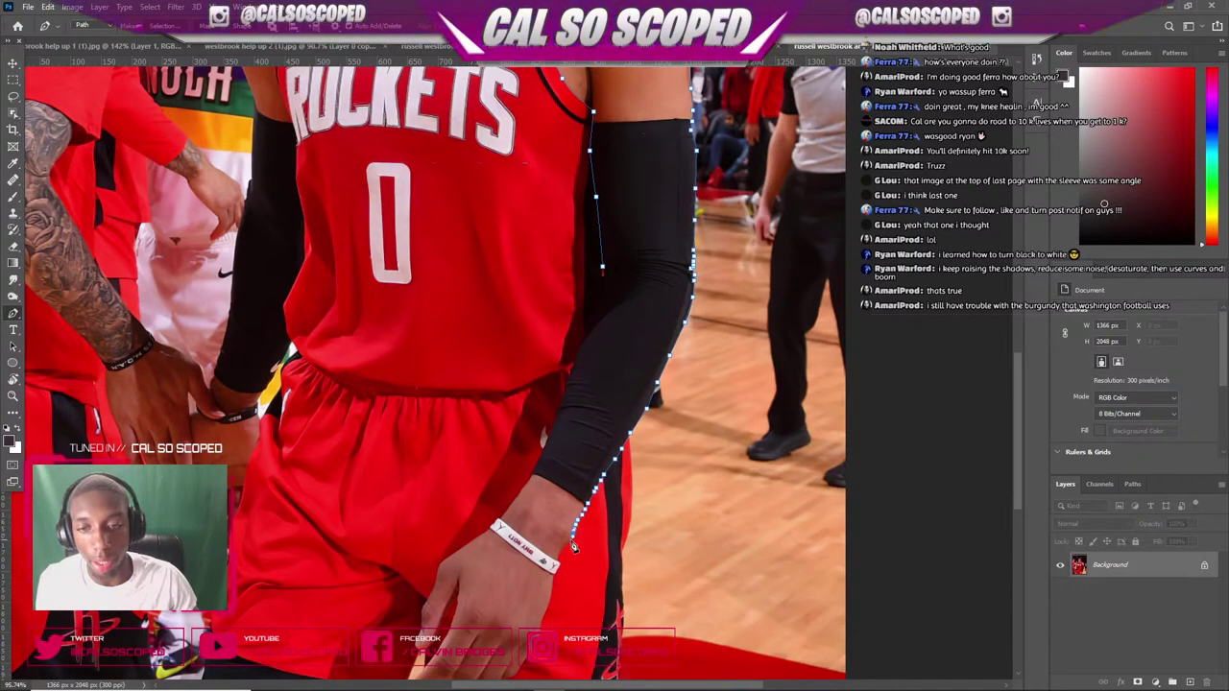
drag(573, 545, 563, 561)
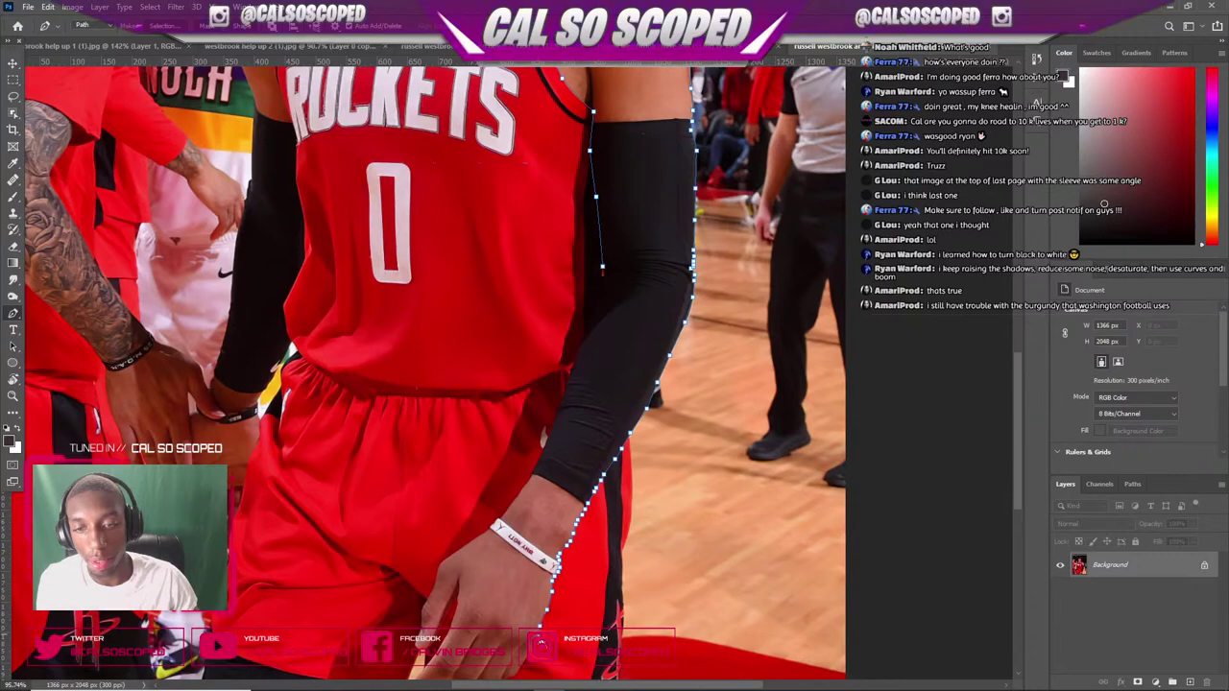
scroll(519, 668, down, 3)
scroll(499, 551, up, 6)
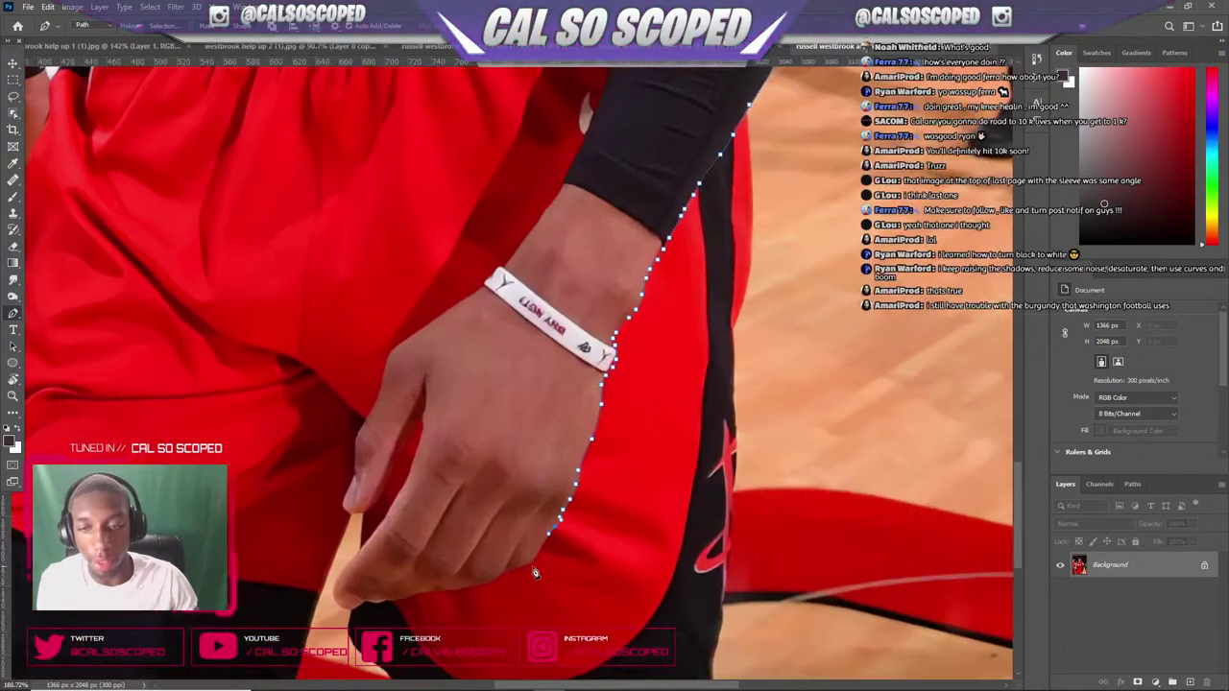
drag(540, 562, 507, 576)
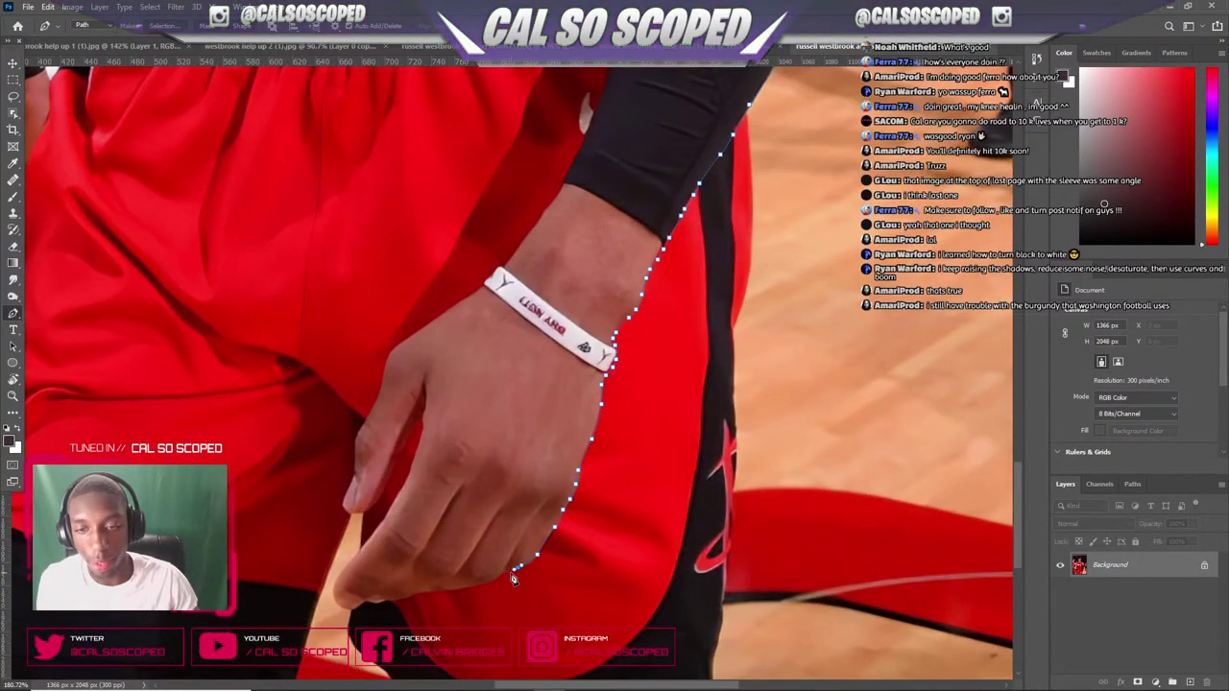
key(ctrl+z)
key(ctrl+z)
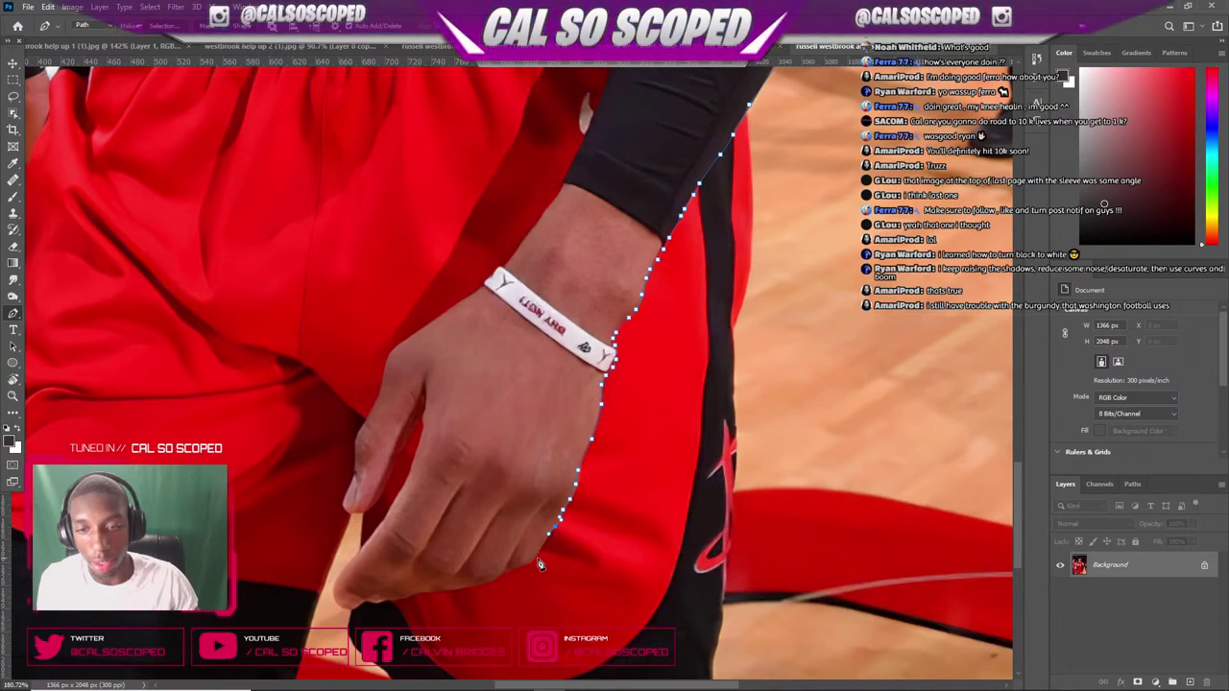
- Trace the path under the curled fingers, around the fingertips, into the thumb gap and around the thumb
mouse_move(530, 569)
mouse_down()
mouse_move(457, 599)
mouse_move(390, 608)
mouse_up()
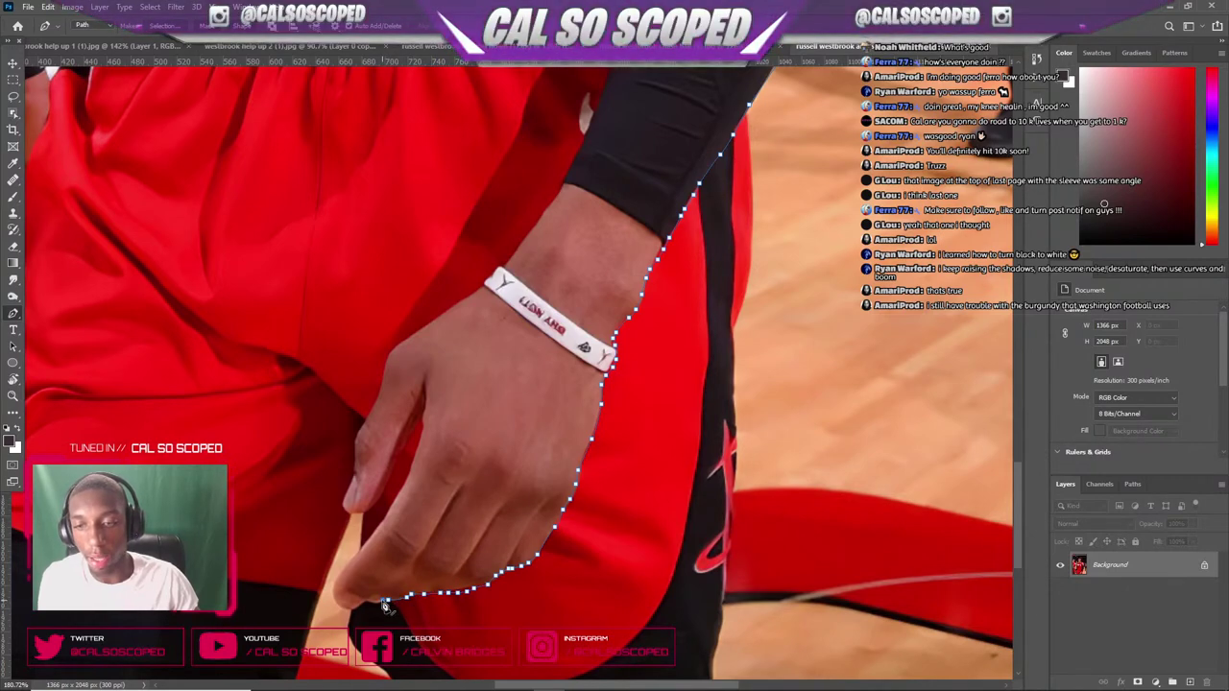
mouse_move(384, 604)
mouse_down()
mouse_move(335, 607)
mouse_move(331, 587)
mouse_move(374, 540)
mouse_up()
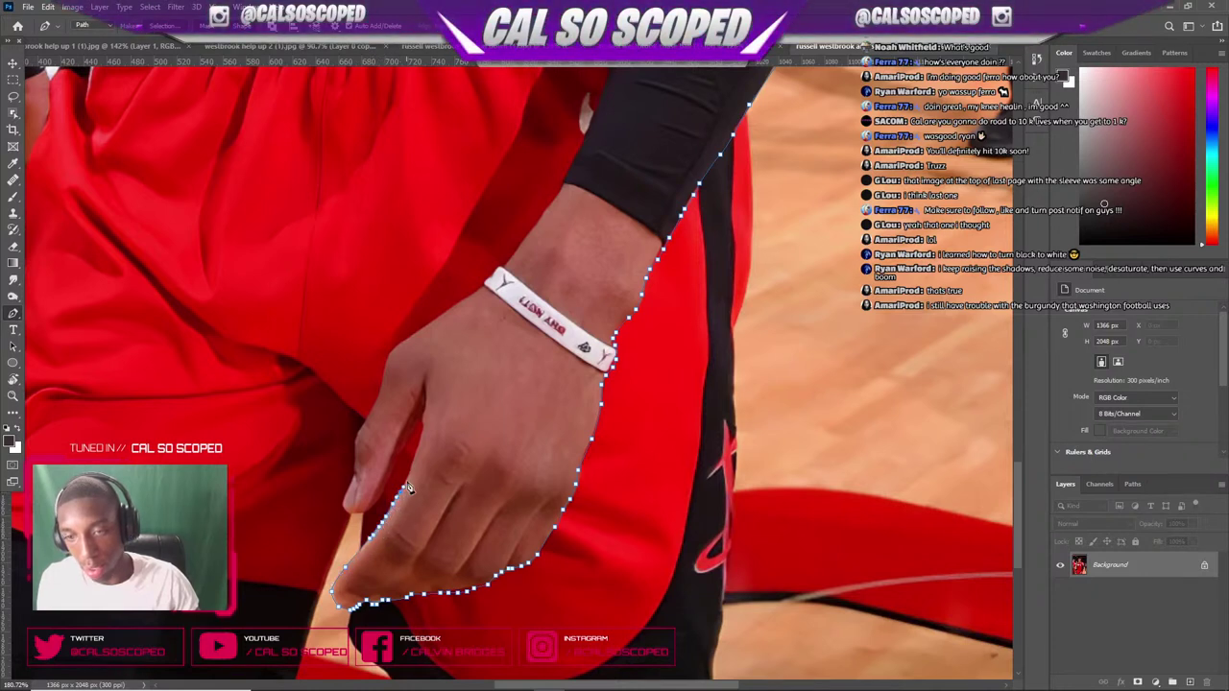
mouse_move(408, 488)
mouse_down()
mouse_move(417, 413)
mouse_move(380, 504)
mouse_move(348, 515)
mouse_move(375, 408)
mouse_up()
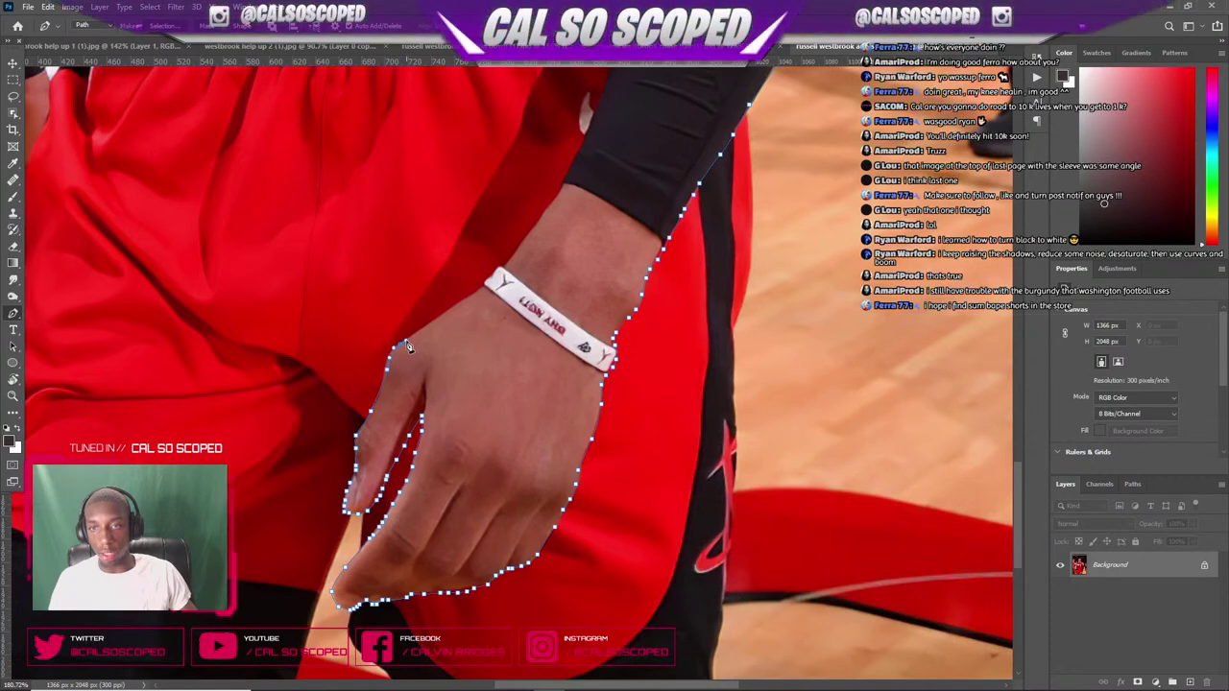
- Continue the path over the back of the hand, wristband, wrist and inner forearm, and close it at the inner elbow
drag(450, 315, 486, 281)
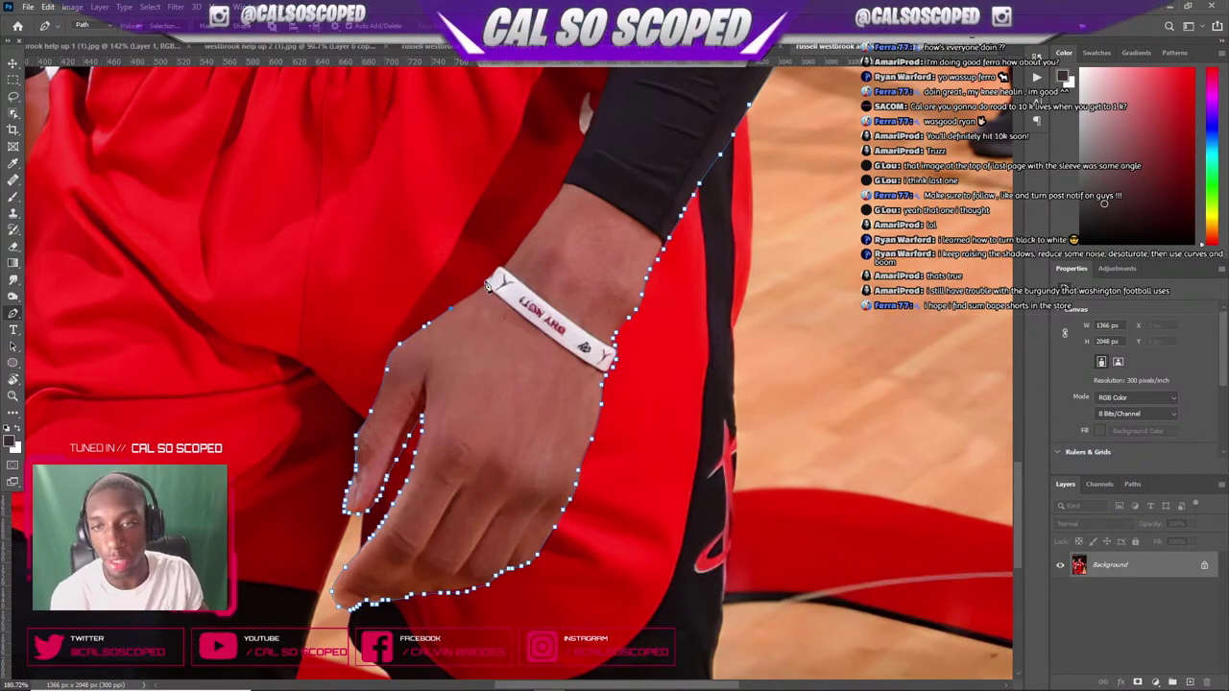
click(488, 280)
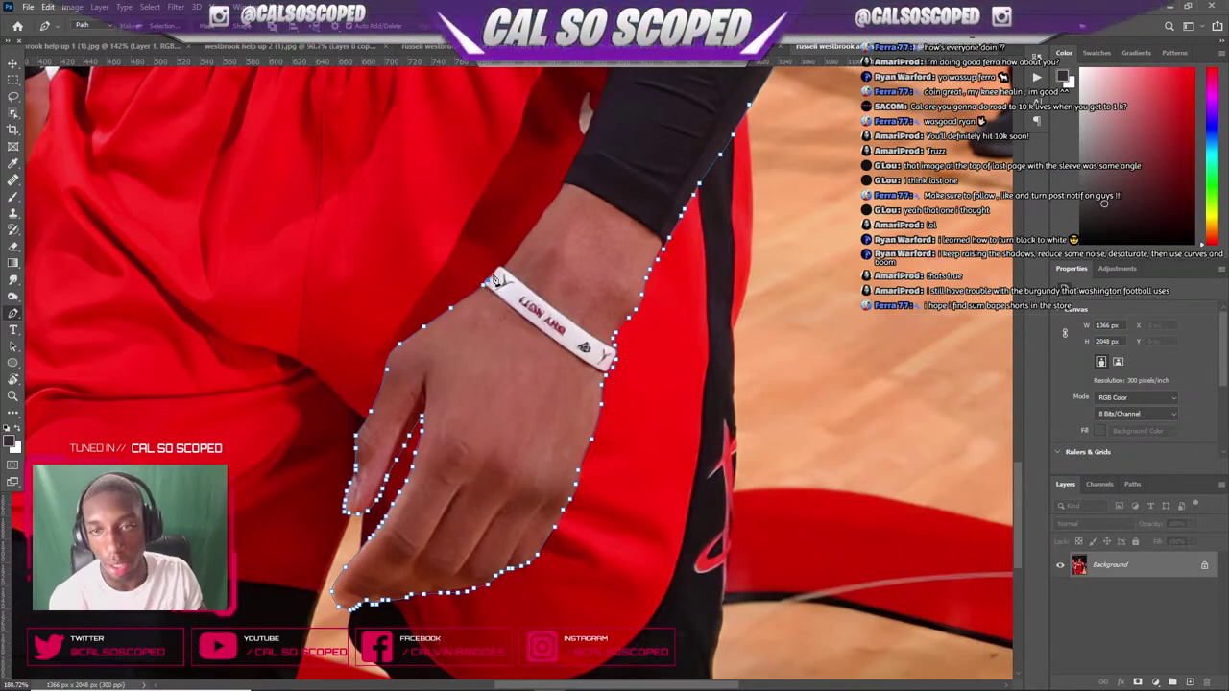
click(494, 273)
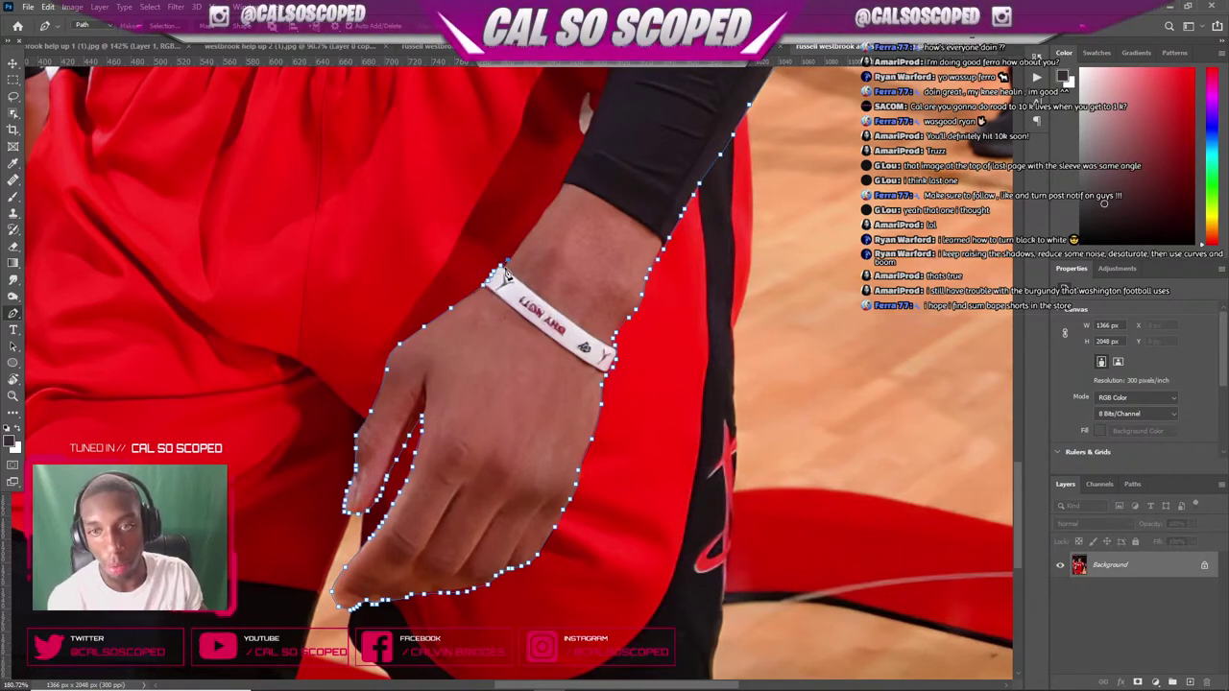
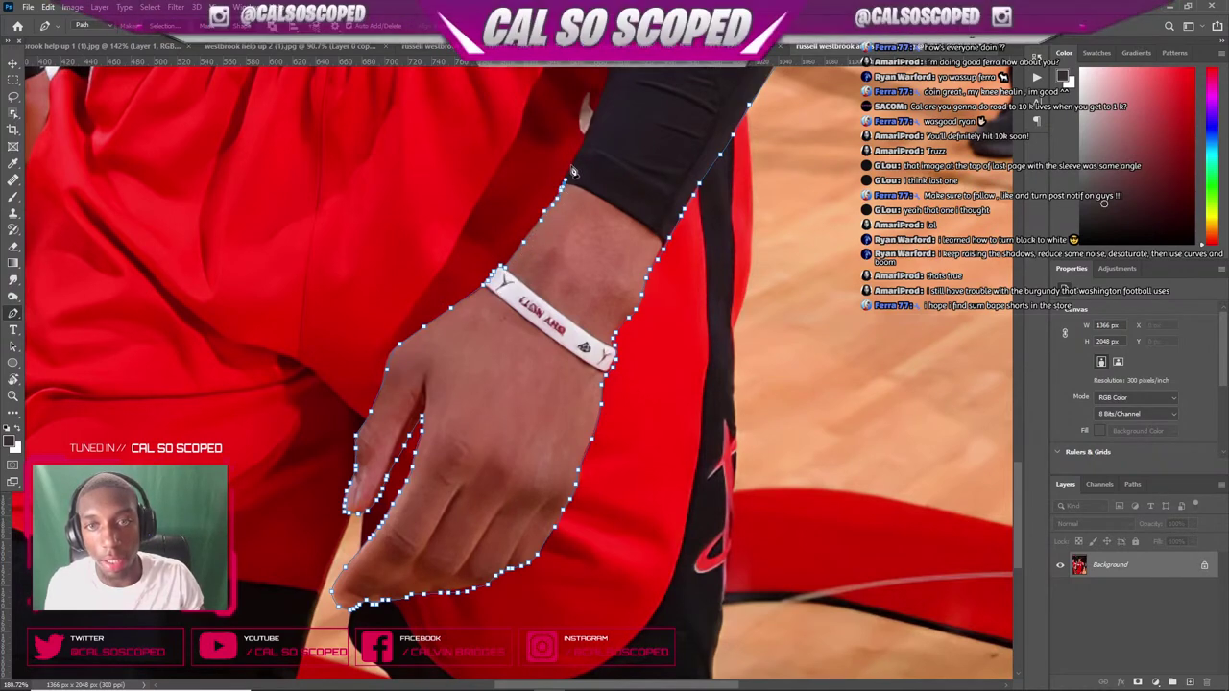
click(597, 100)
scroll(597, 99, down, 5)
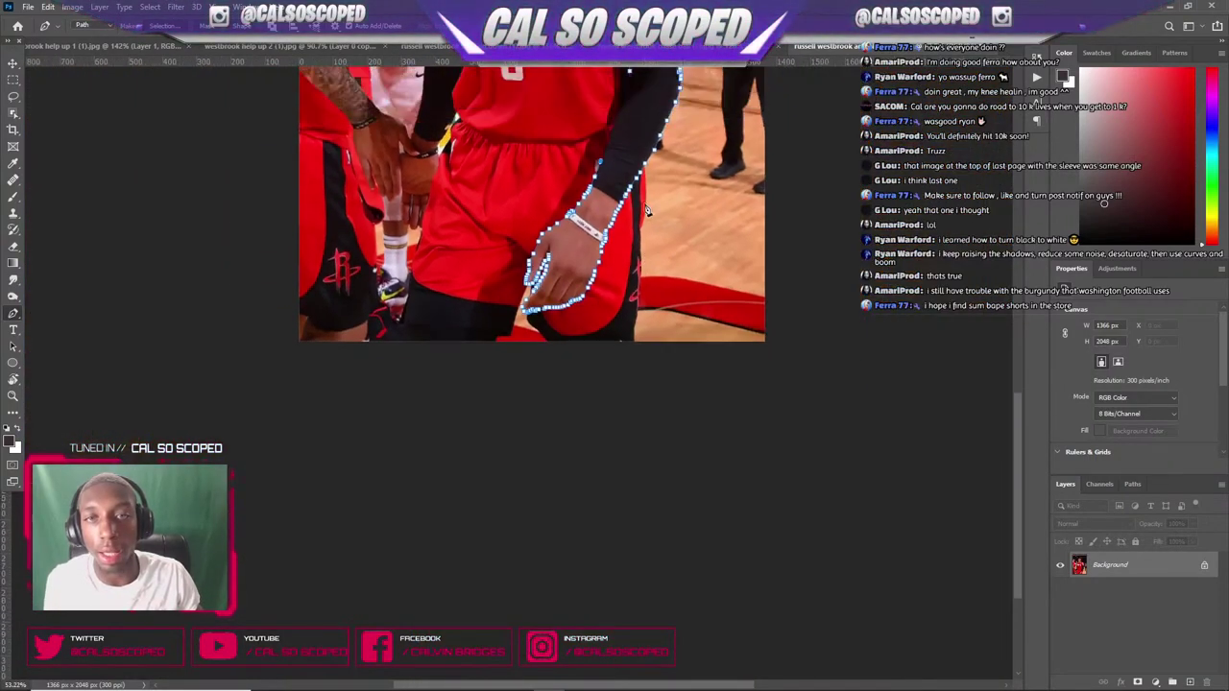
scroll(605, 192, up, 4)
scroll(634, 329, up, 3)
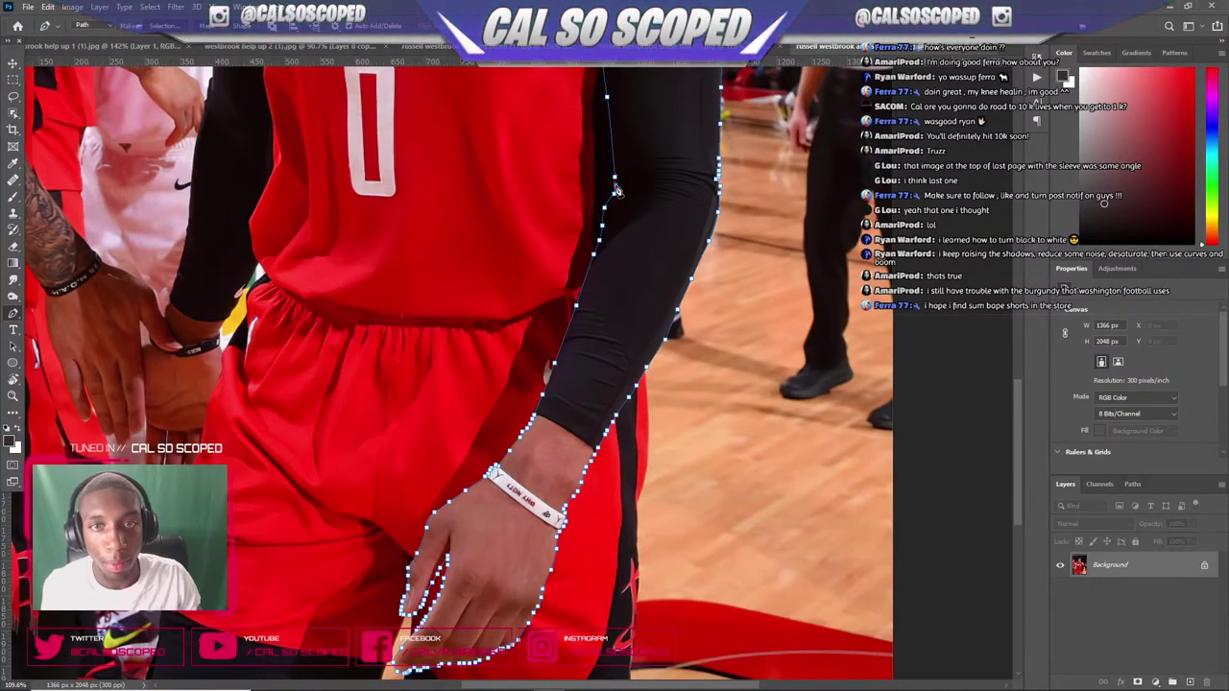
- Convert the closed arm path into a selection
scroll(614, 184, down, 4)
right_click(599, 147)
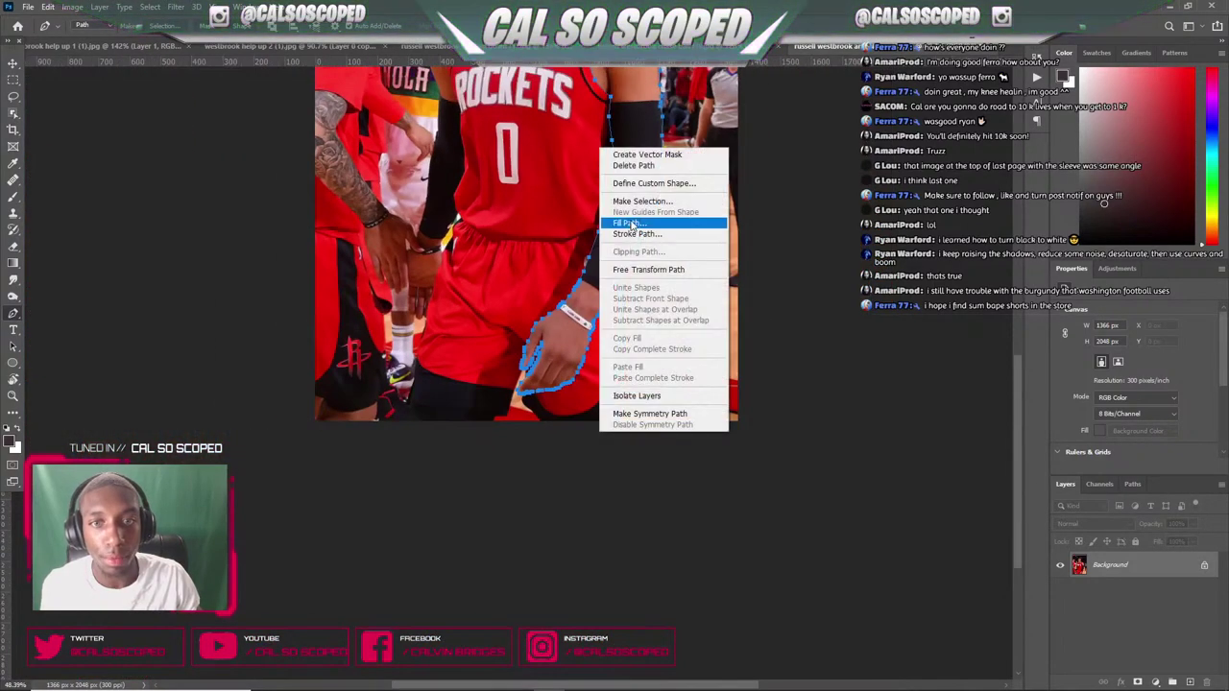
click(635, 203)
click(677, 200)
scroll(633, 288, up, 3)
scroll(634, 384, down, 2)
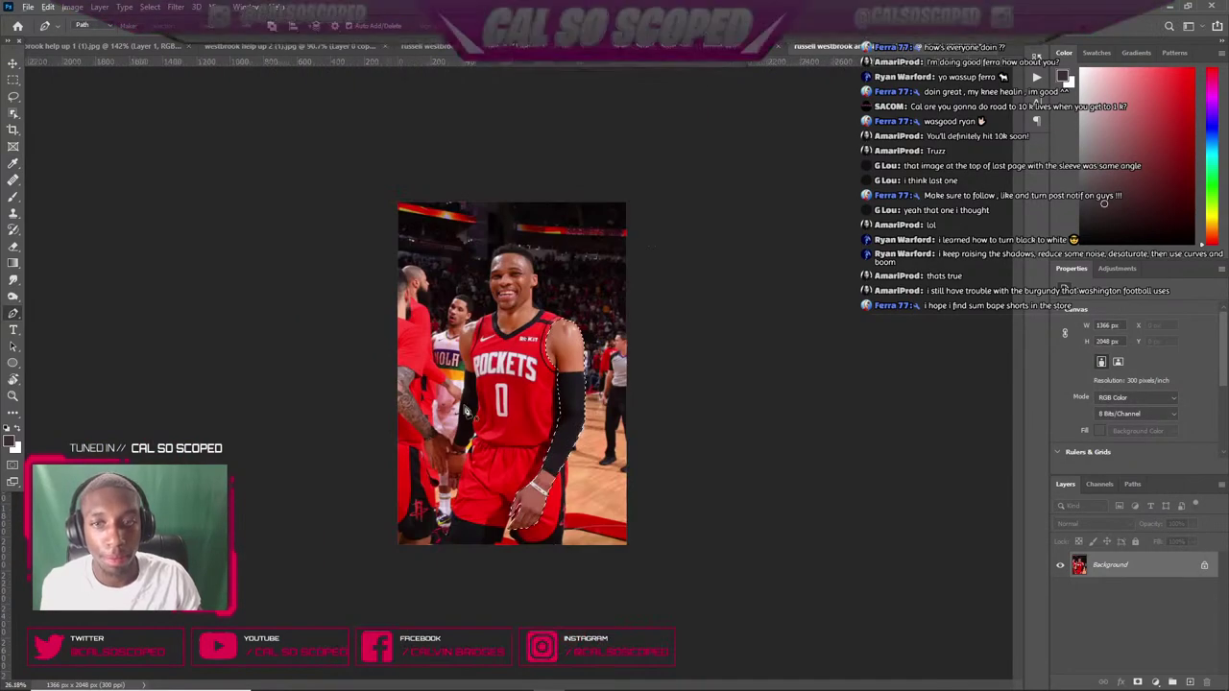
- Smooth the arm selection's edge at the inner elbow beside the jersey with the Lasso tool
scroll(634, 432, up, 5)
key(l)
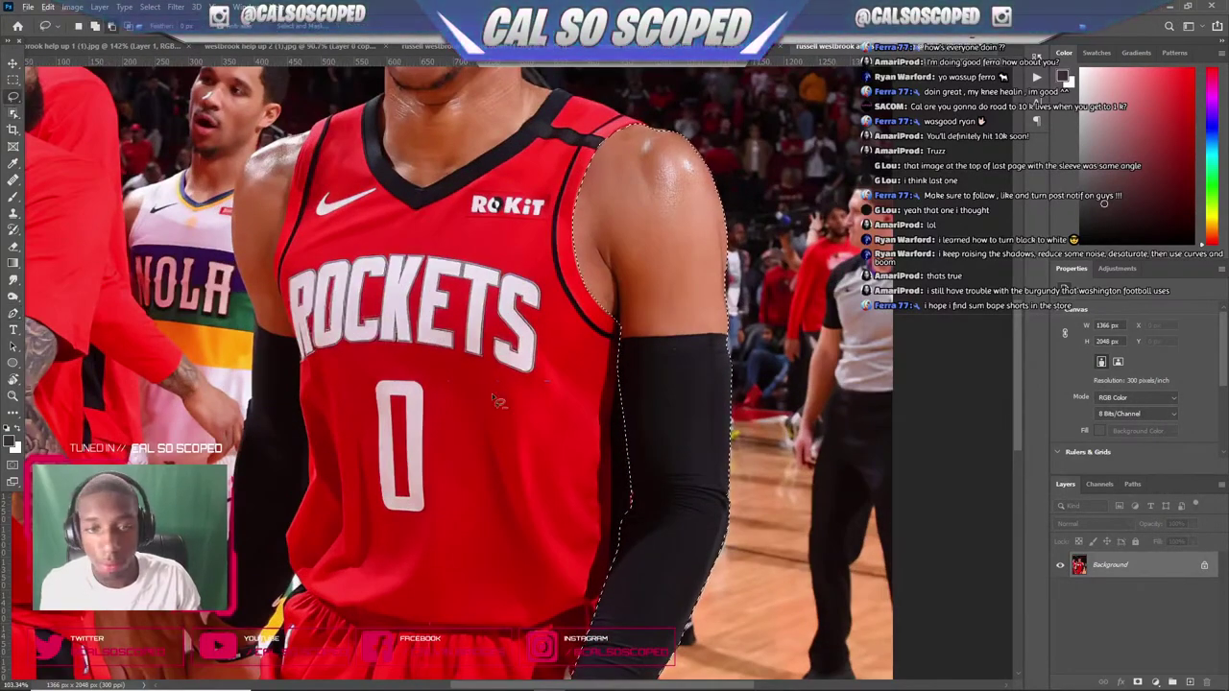
scroll(487, 396, up, 2)
drag(703, 582, 705, 528)
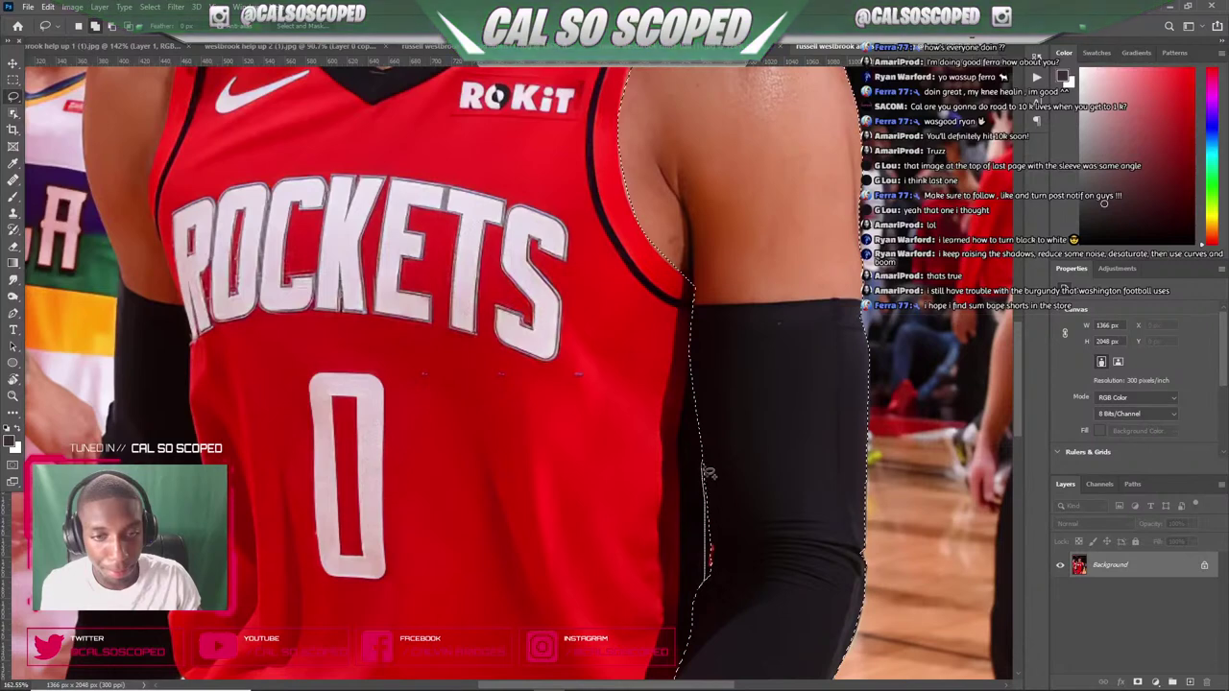
drag(737, 599, 726, 587)
scroll(727, 587, down, 3)
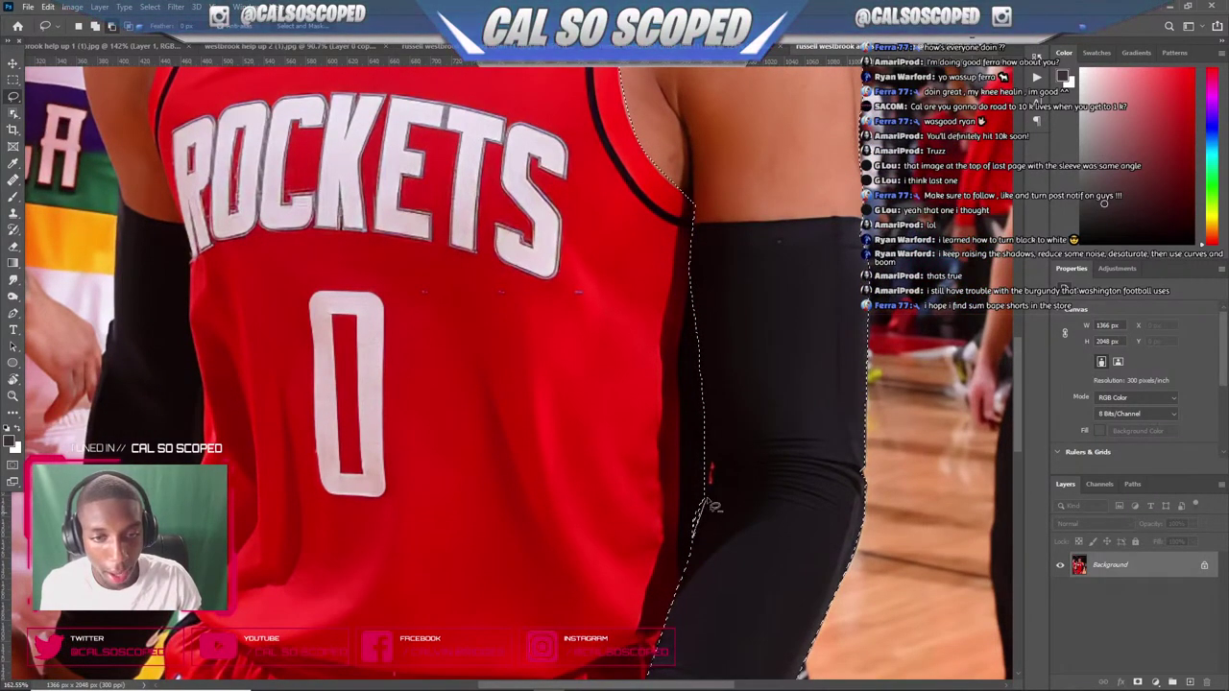
- Inspect the arm selection's outline along the sleeve, hand and shoulder
scroll(681, 557, down, 5)
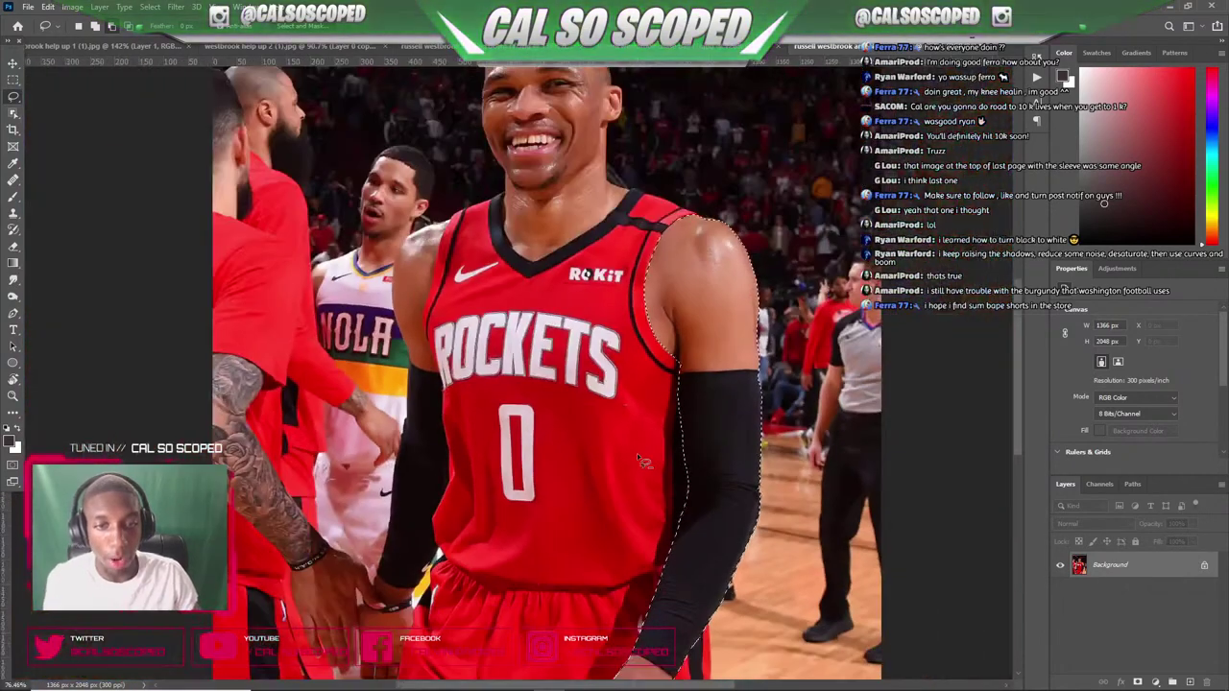
scroll(600, 523, up, 3)
scroll(600, 524, down, 1)
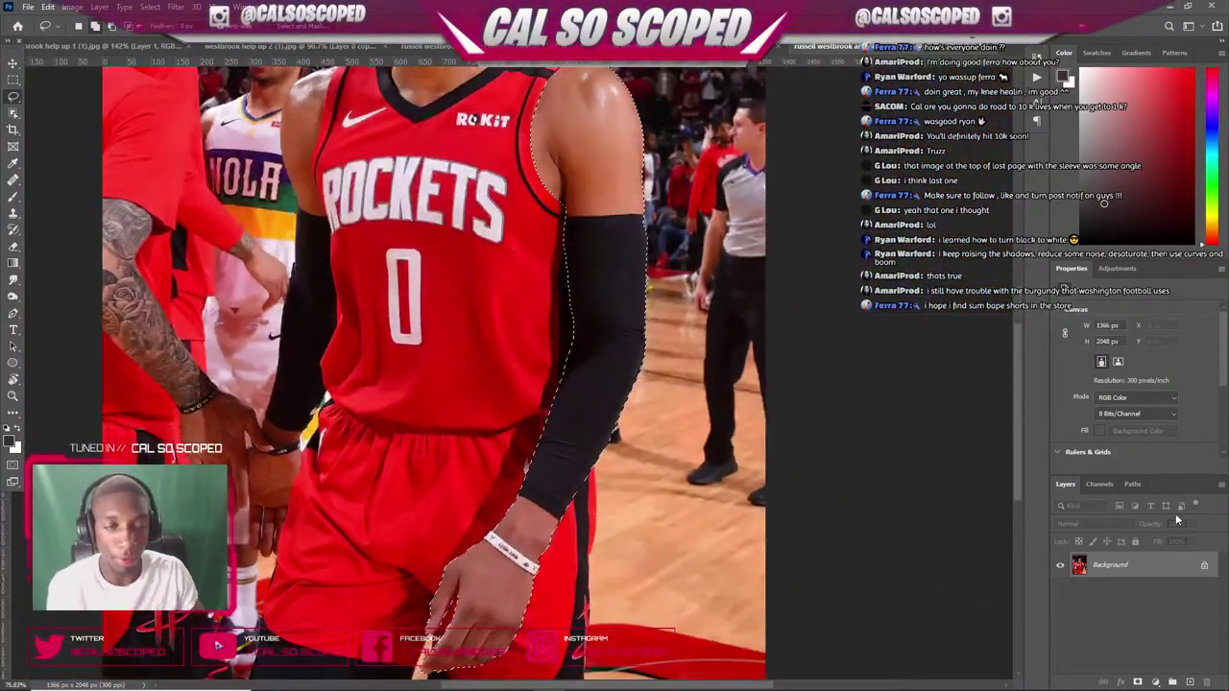
scroll(578, 325, up, 3)
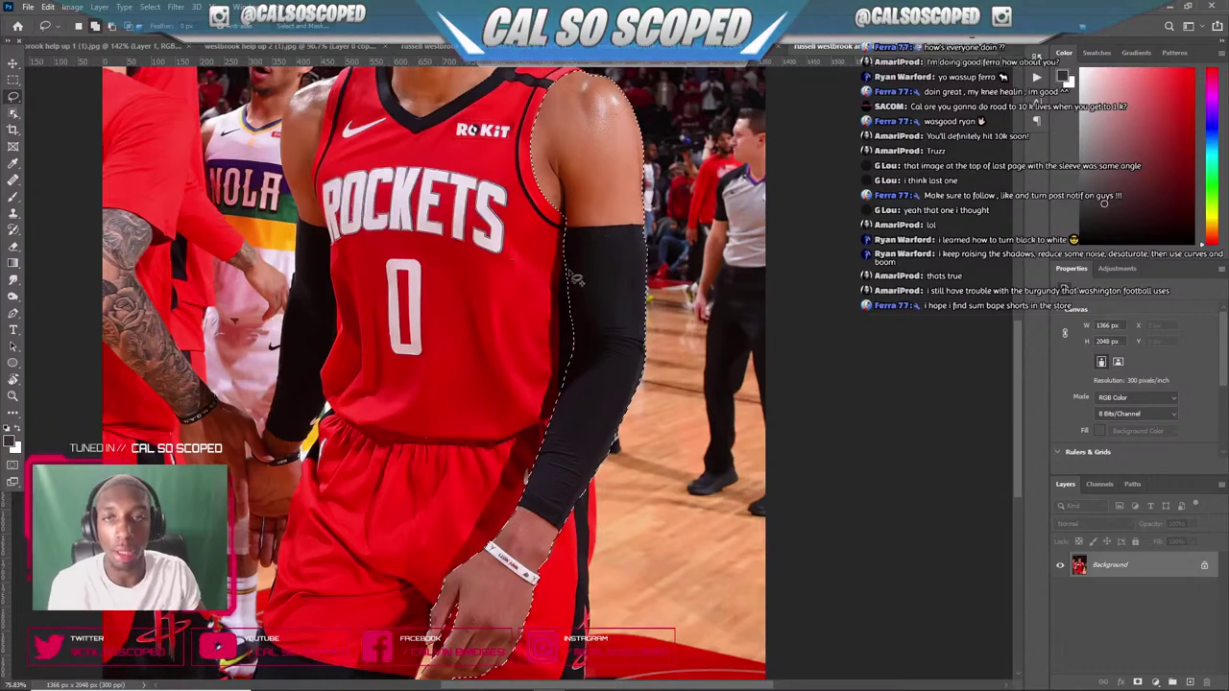
scroll(615, 168, down, 2)
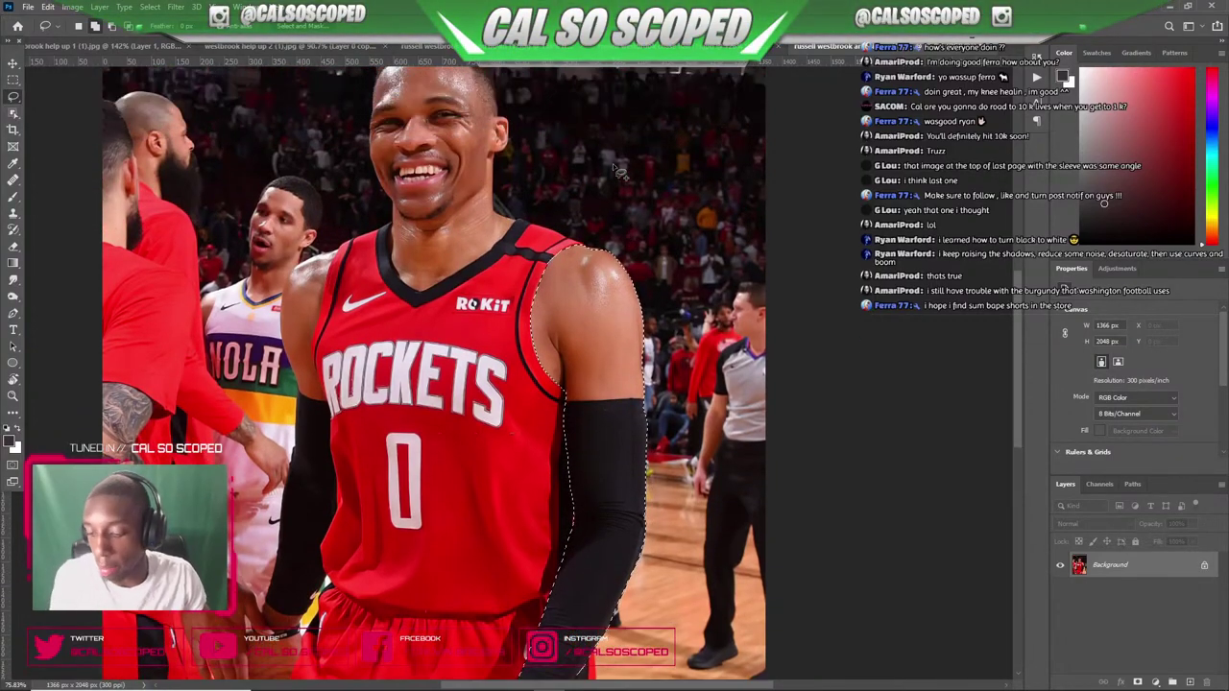
scroll(605, 211, up, 5)
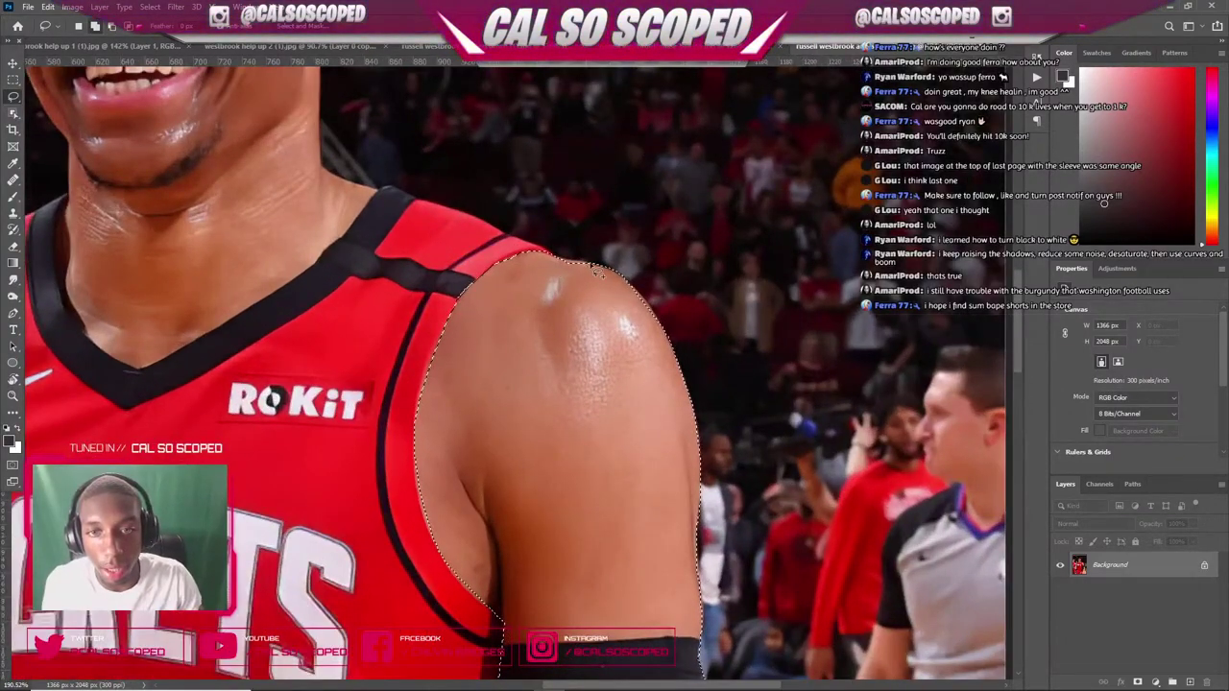
- Mask the Rockets photo with the arm selection so that only the sleeved arm remains
scroll(555, 324, down, 4)
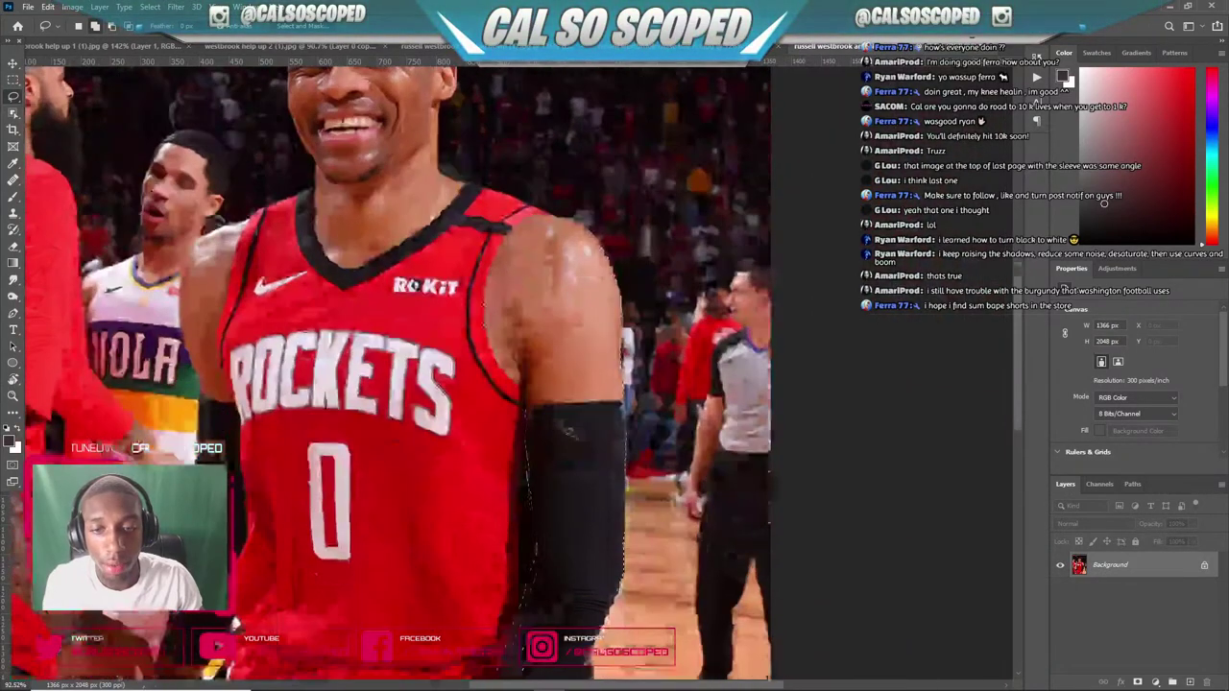
click(1151, 678)
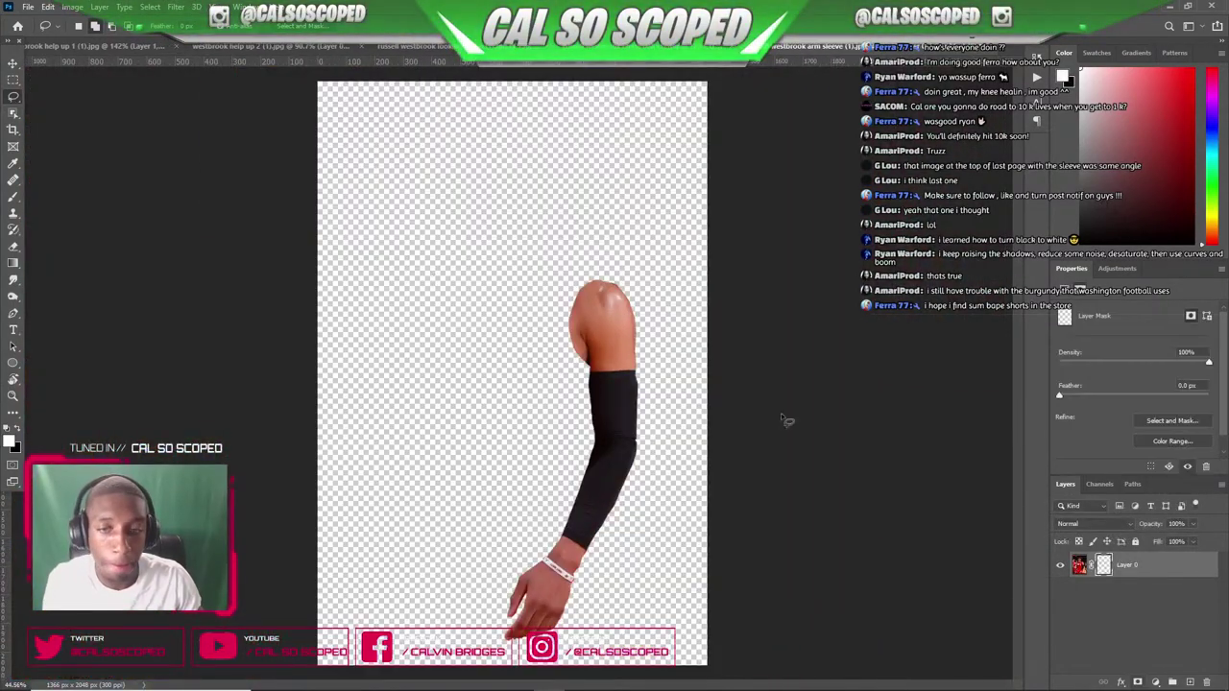
scroll(403, 279, down, 1)
- Copy the masked arm into the help-up composite as a layer above Selective Color 1
scroll(518, 309, up, 2)
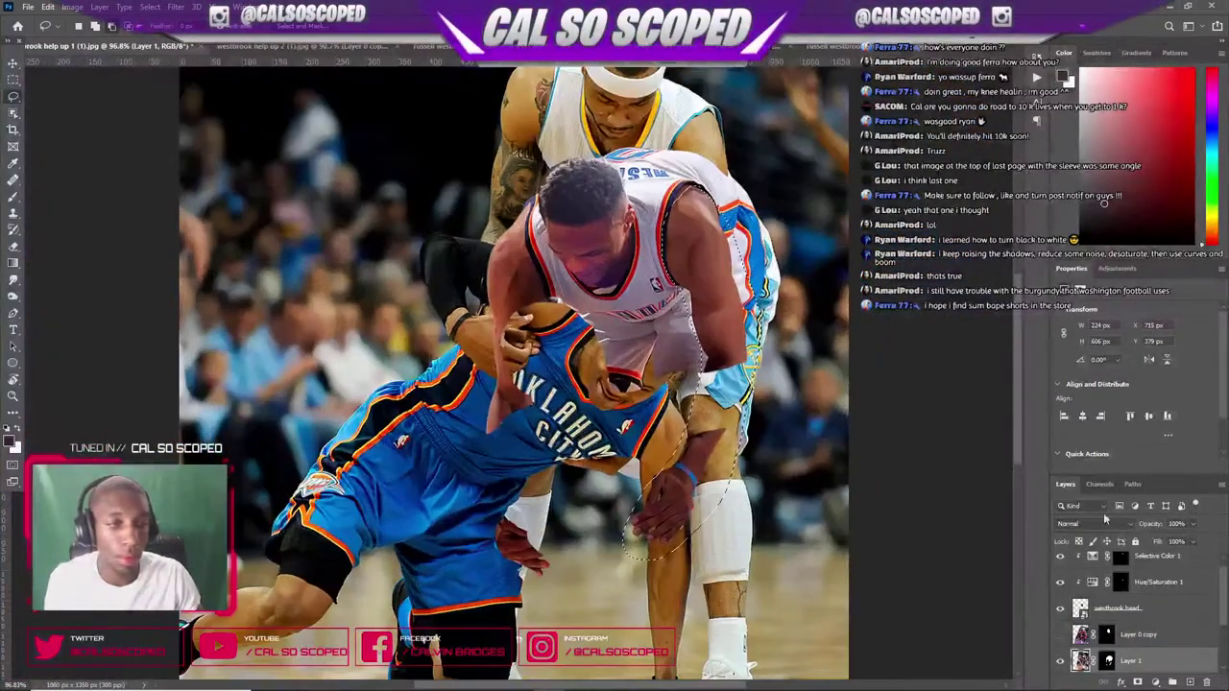
scroll(1179, 604, up, 1)
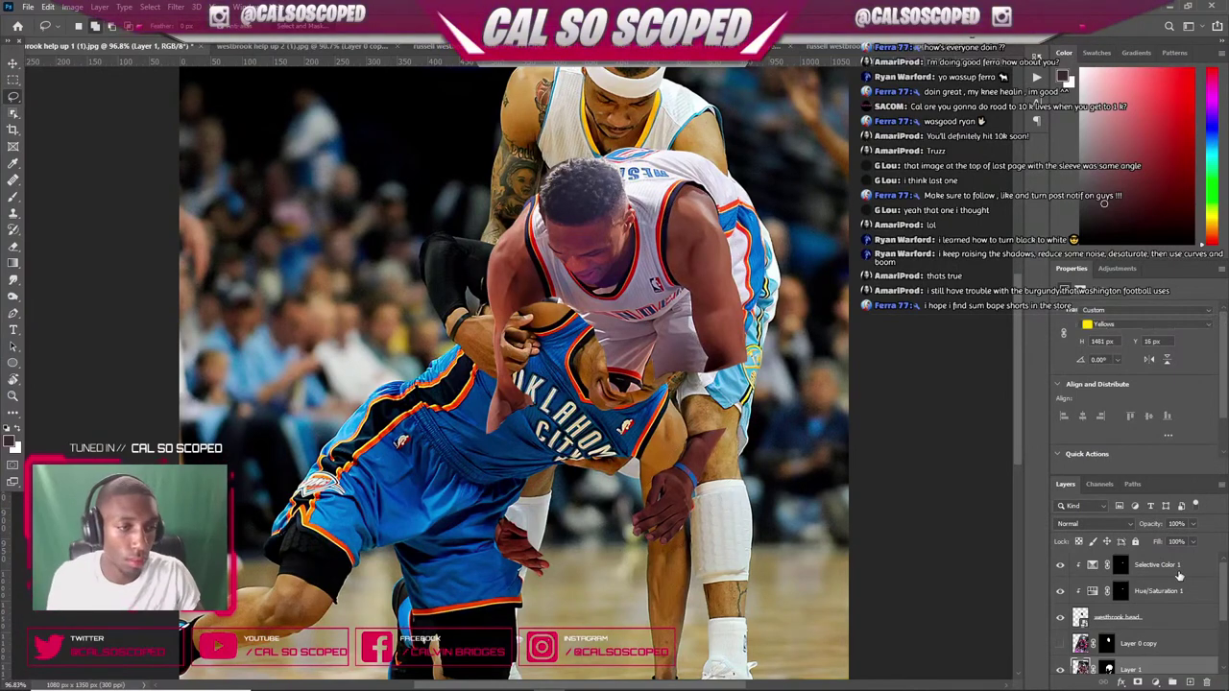
key(ctrl+v)
scroll(683, 369, down, 4)
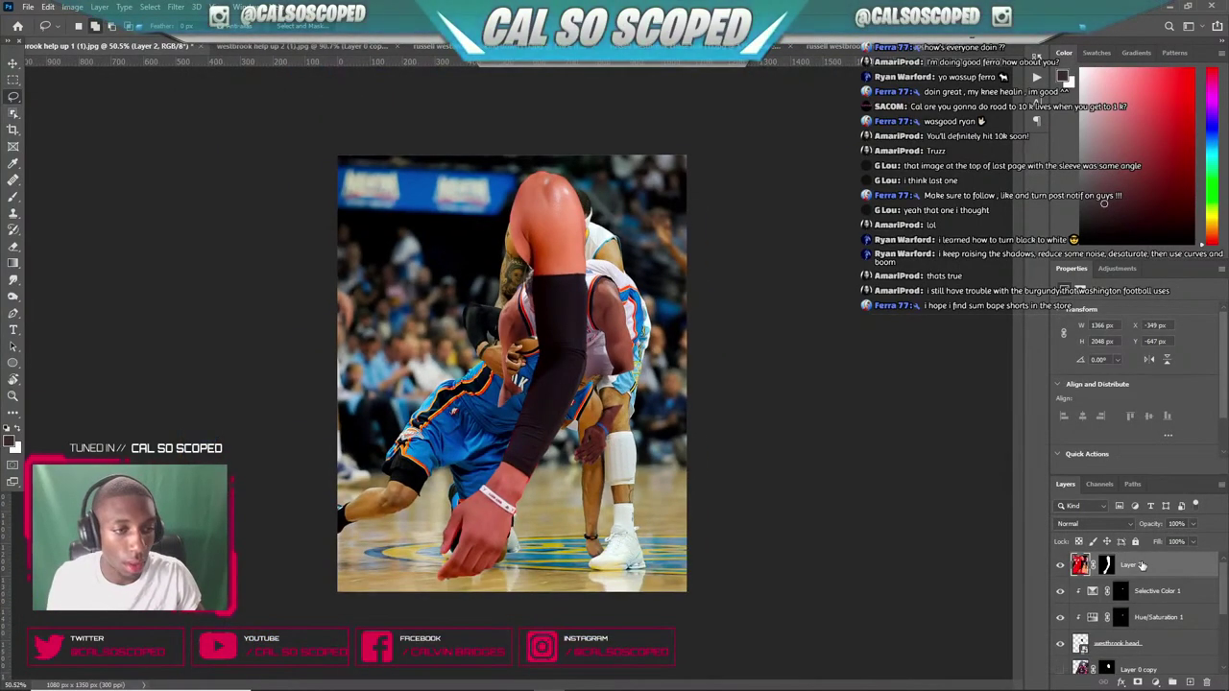
- Convert the pasted arm layer, Layer 2, to a smart object
right_click(1141, 565)
click(1143, 569)
key(v)
key(alt+v)
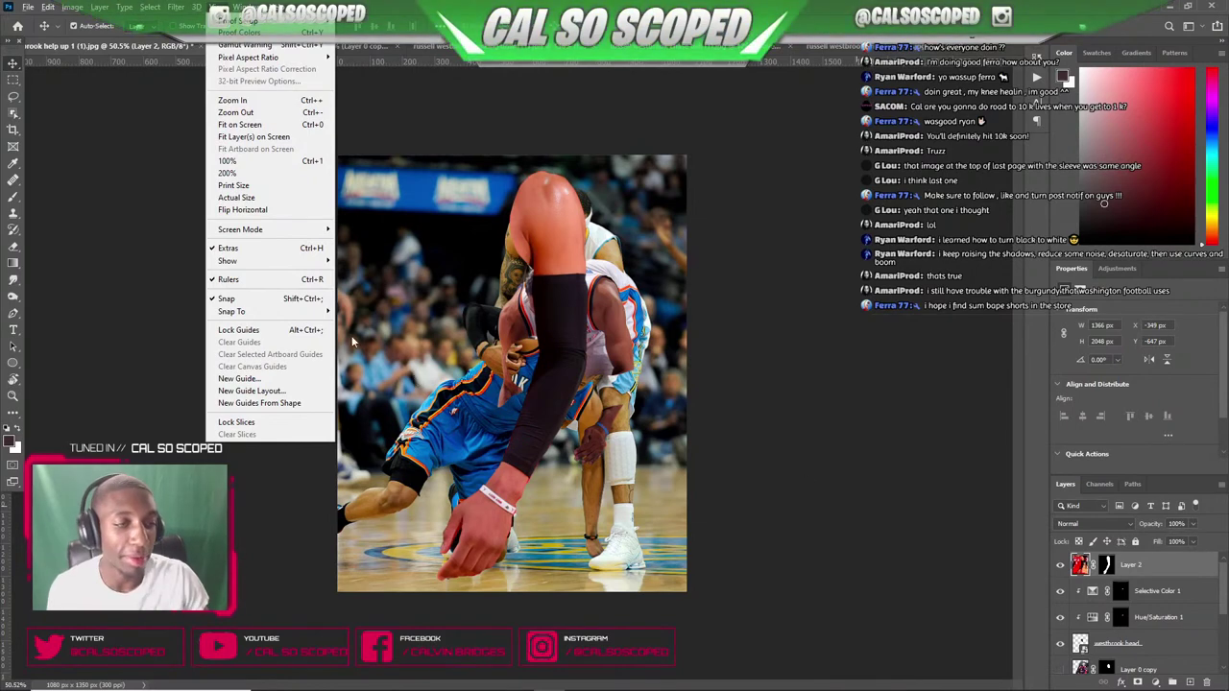
click(1136, 574)
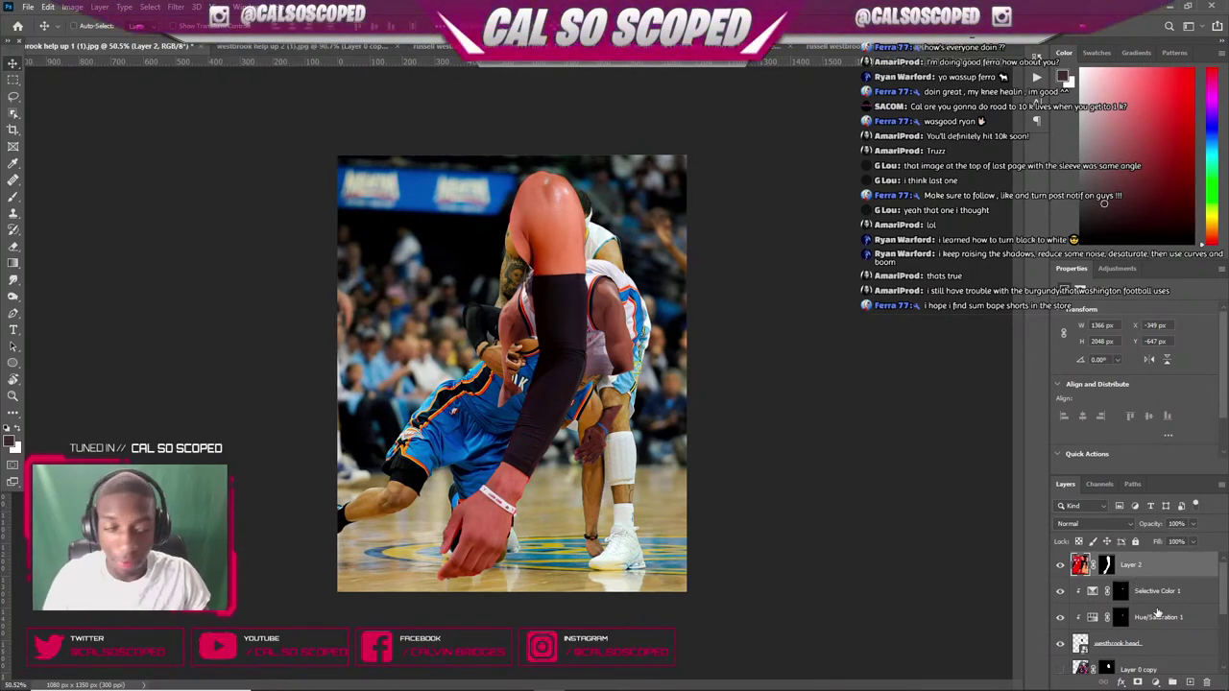
right_click(1149, 571)
click(1143, 211)
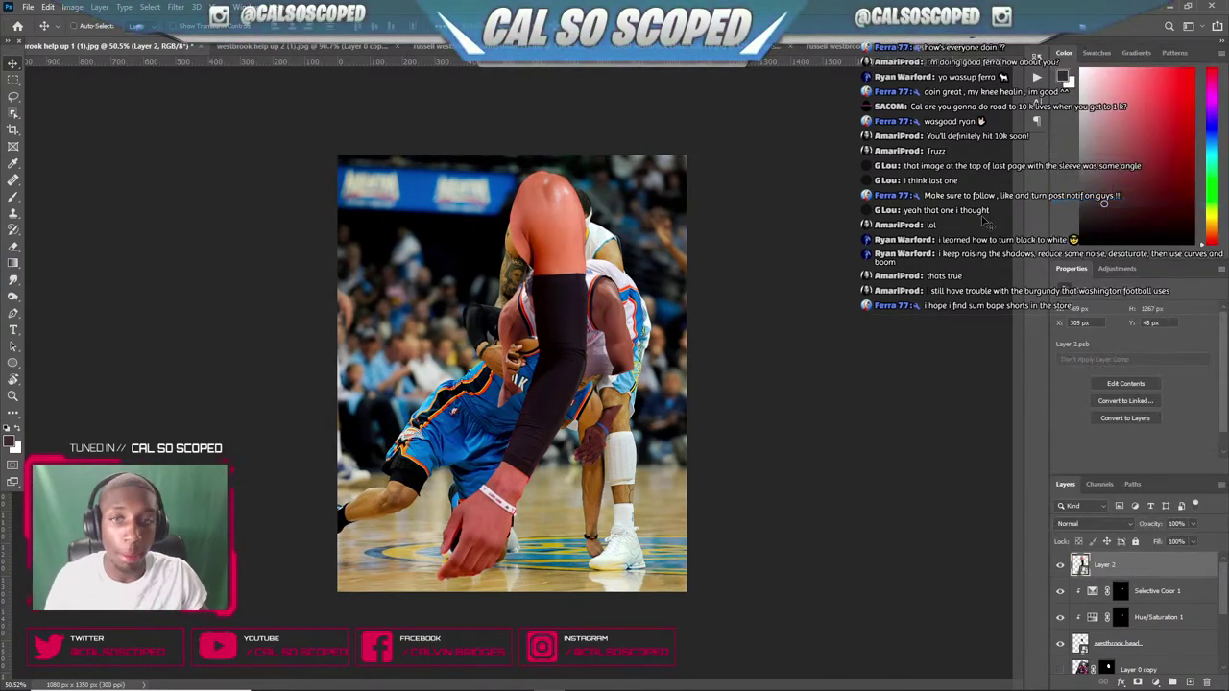
- Scale the sleeved arm to about half size and place it over the leaning player's arm at the jersey armhole
key(ctrl+t)
drag(435, 171, 555, 357)
drag(562, 417, 606, 327)
scroll(592, 352, up, 3)
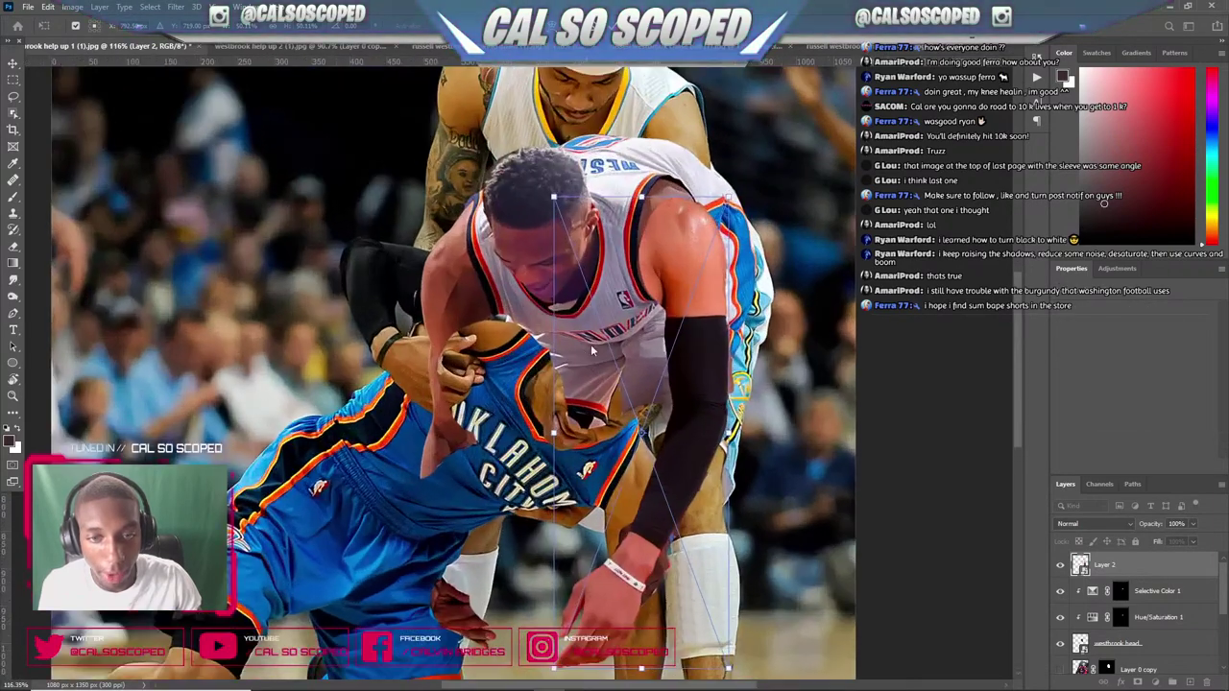
drag(554, 199, 690, 275)
key(ctrl+z)
key(ctrl+z)
key(ctrl+z)
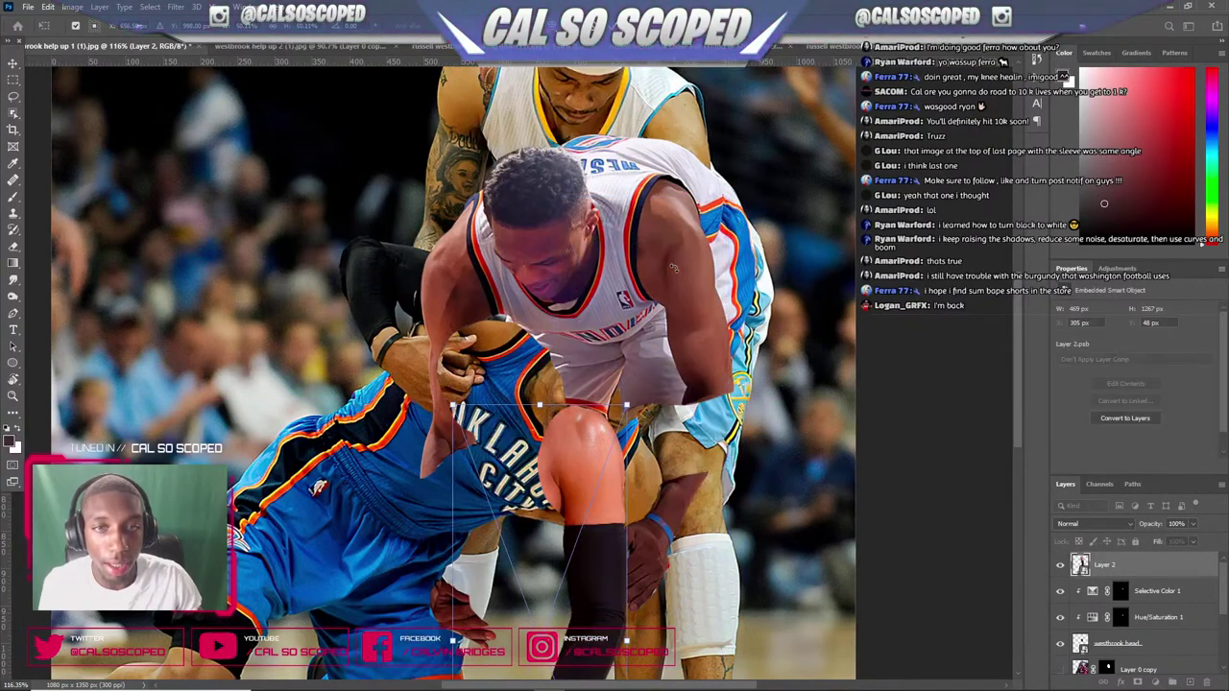
drag(534, 452, 630, 233)
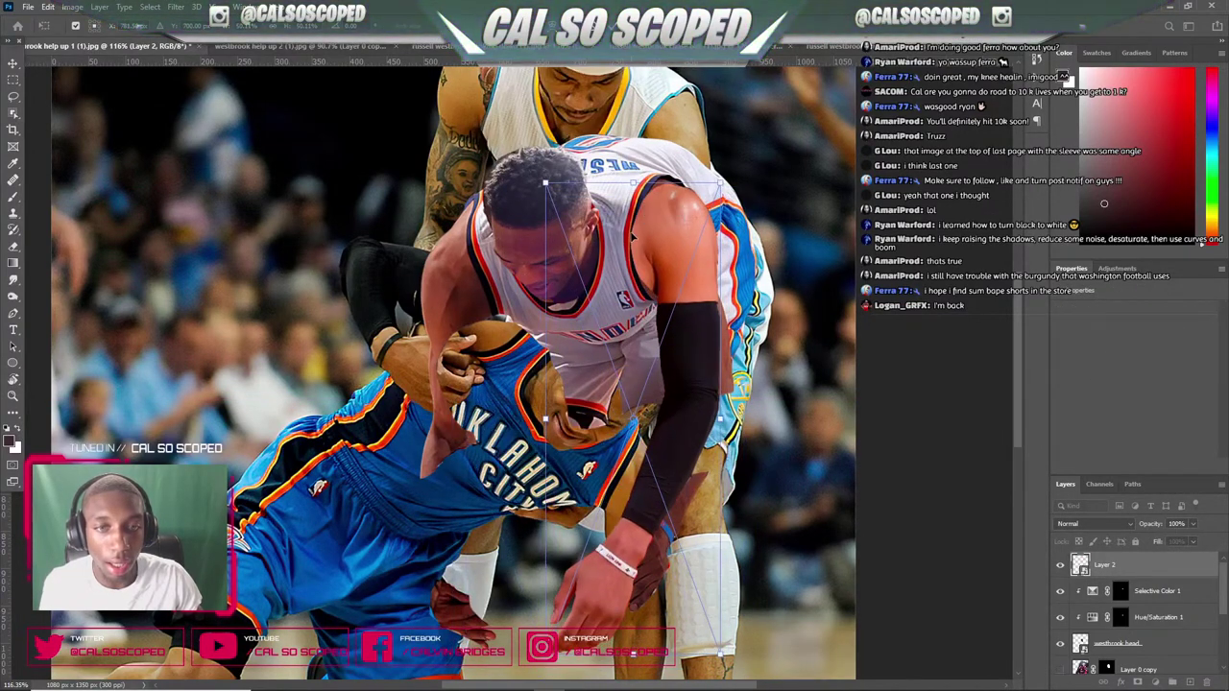
- Warp the top of the sleeved arm so its shoulder follows the white jersey's armhole and the original shoulder contour
scroll(683, 264, up, 4)
right_click(684, 315)
click(718, 451)
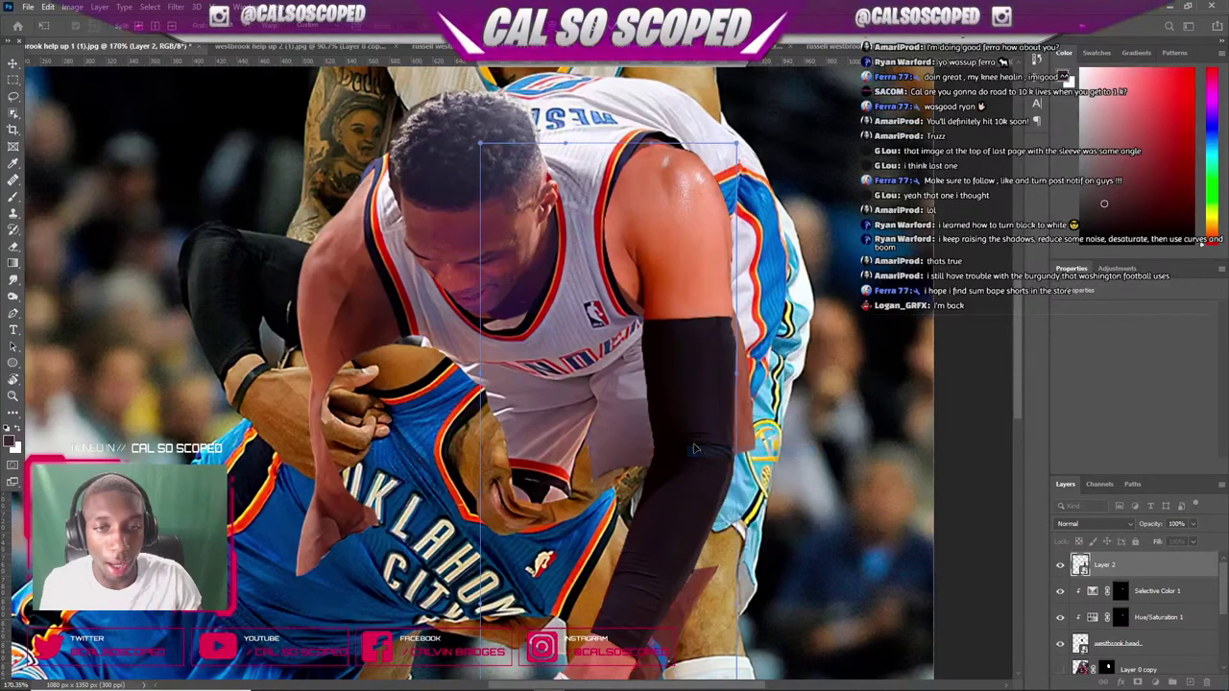
drag(631, 293, 638, 312)
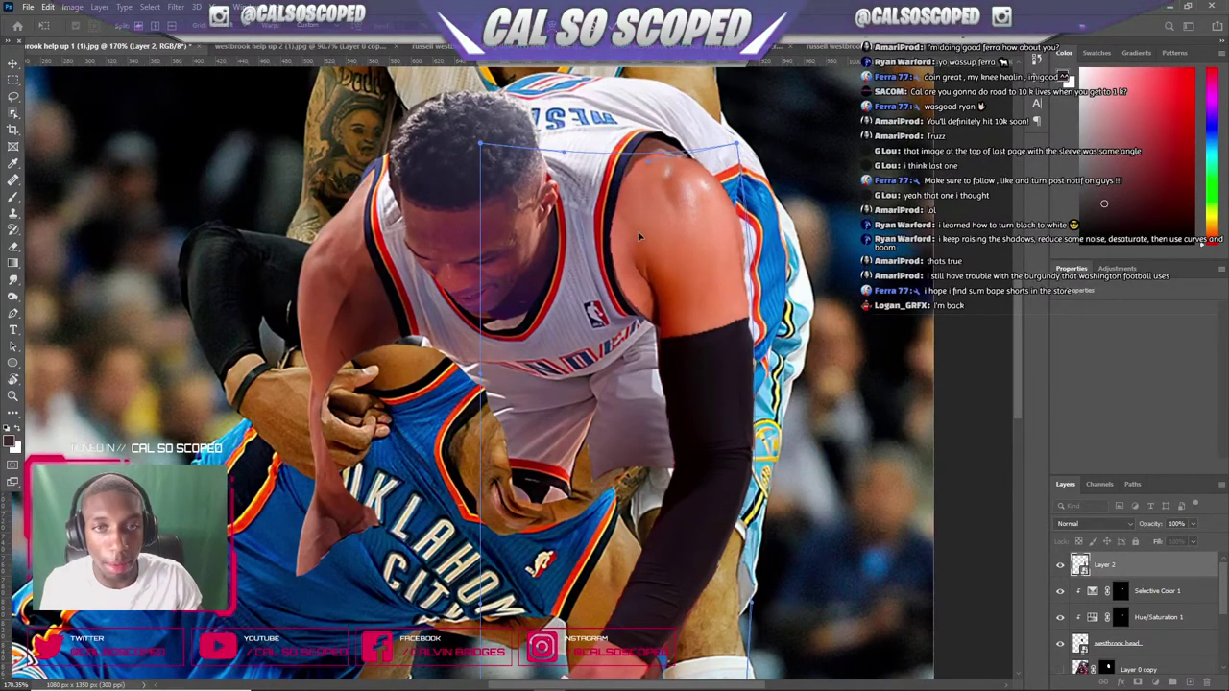
drag(737, 144, 651, 148)
drag(635, 288, 626, 293)
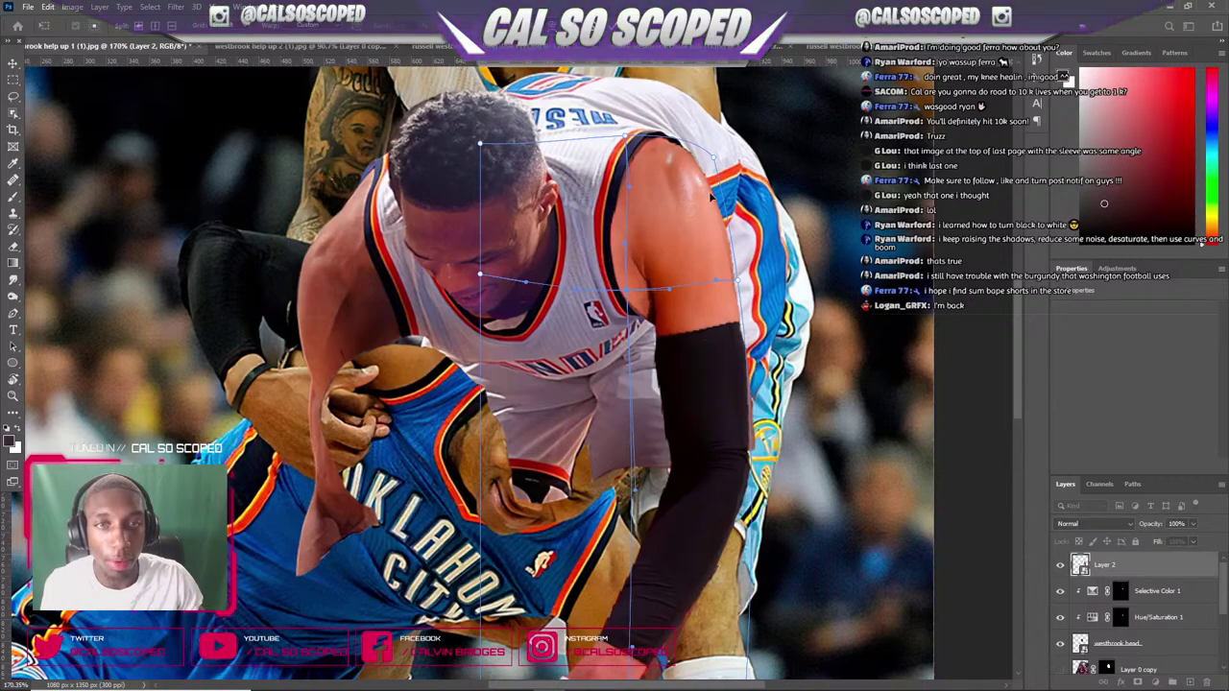
drag(710, 194, 690, 196)
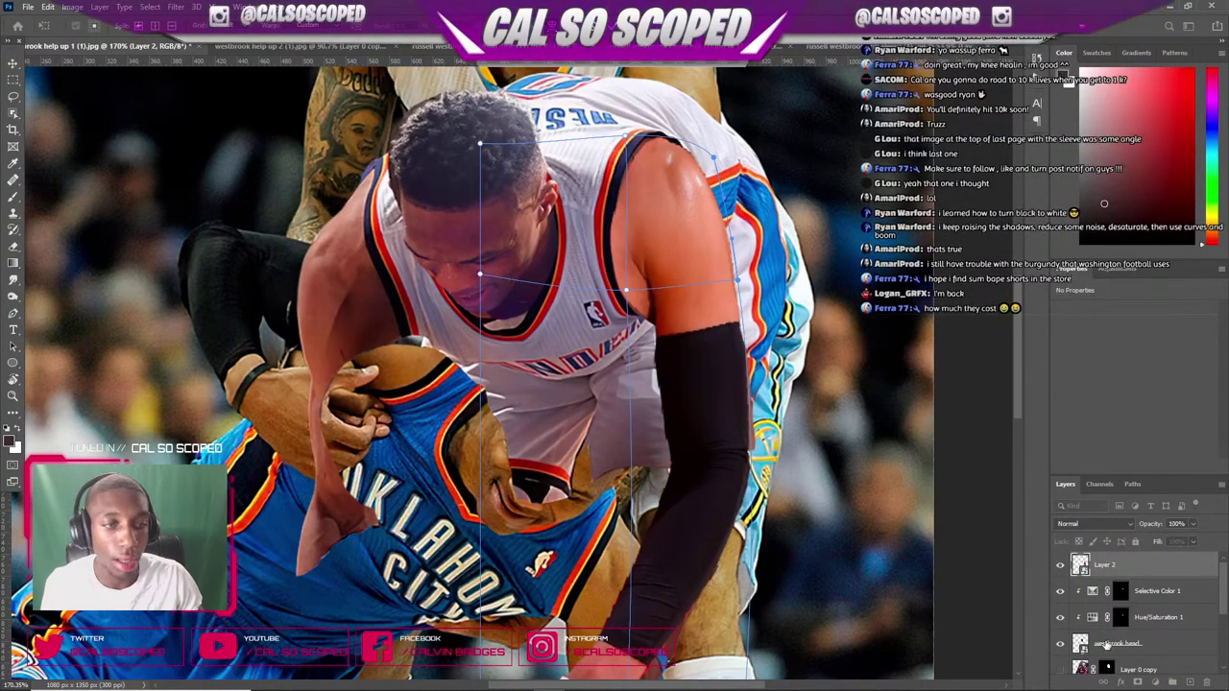
scroll(633, 541, down, 4)
scroll(633, 540, down, 3)
scroll(610, 327, up, 8)
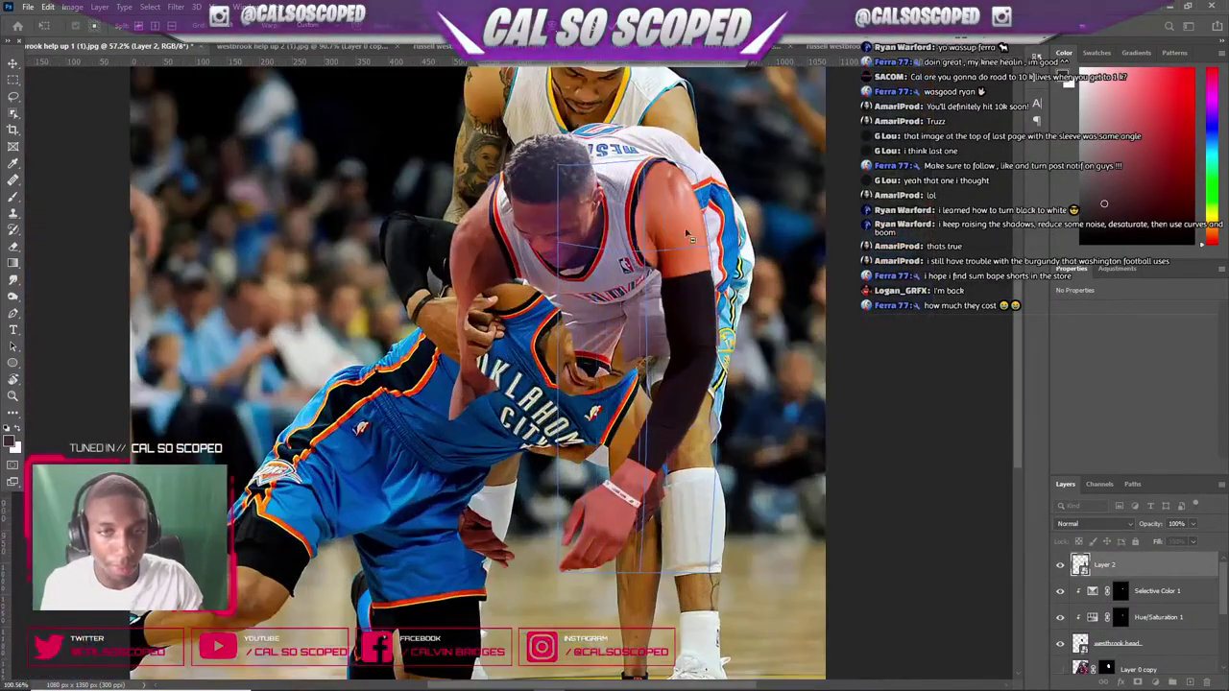
key(Return)
- Lower the arm layer's opacity to 60% to compare it with the arm underneath
scroll(670, 247, down, 4)
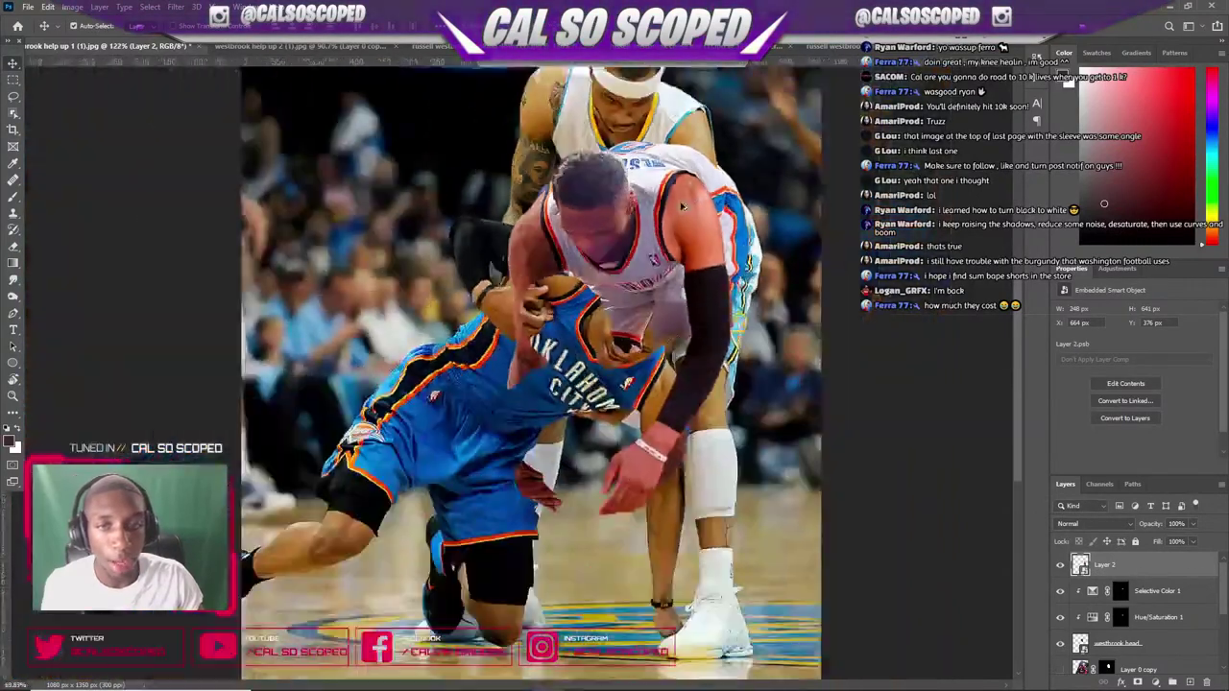
scroll(670, 248, up, 4)
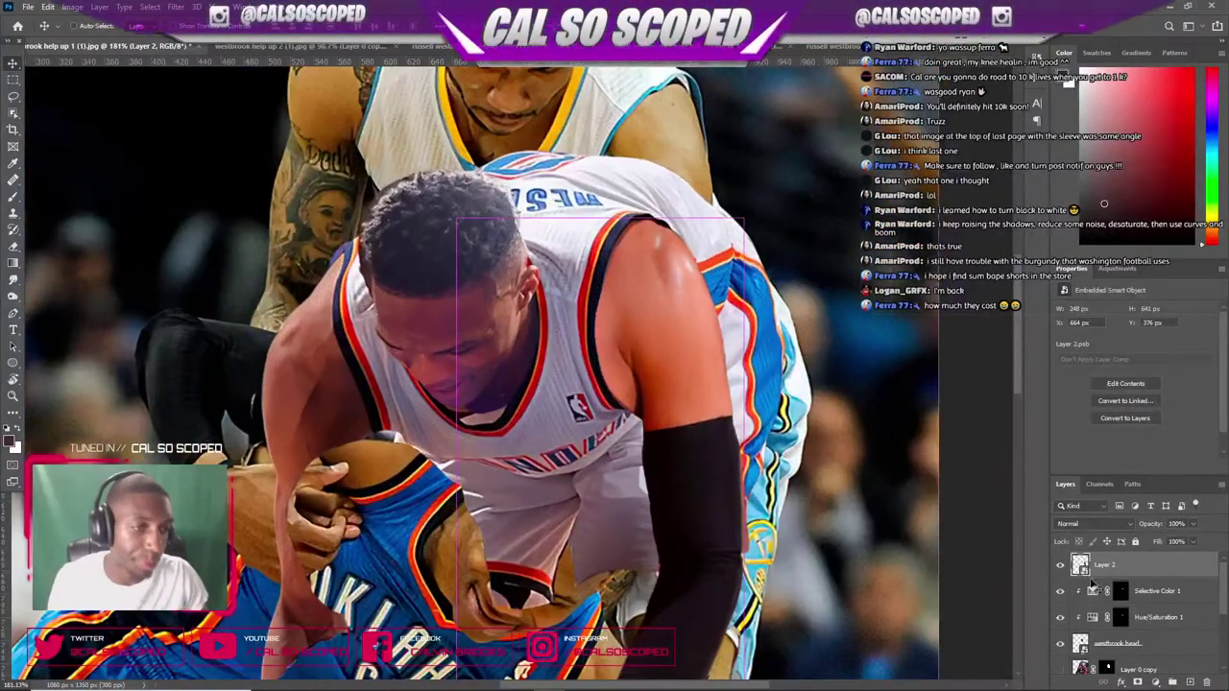
click(1193, 528)
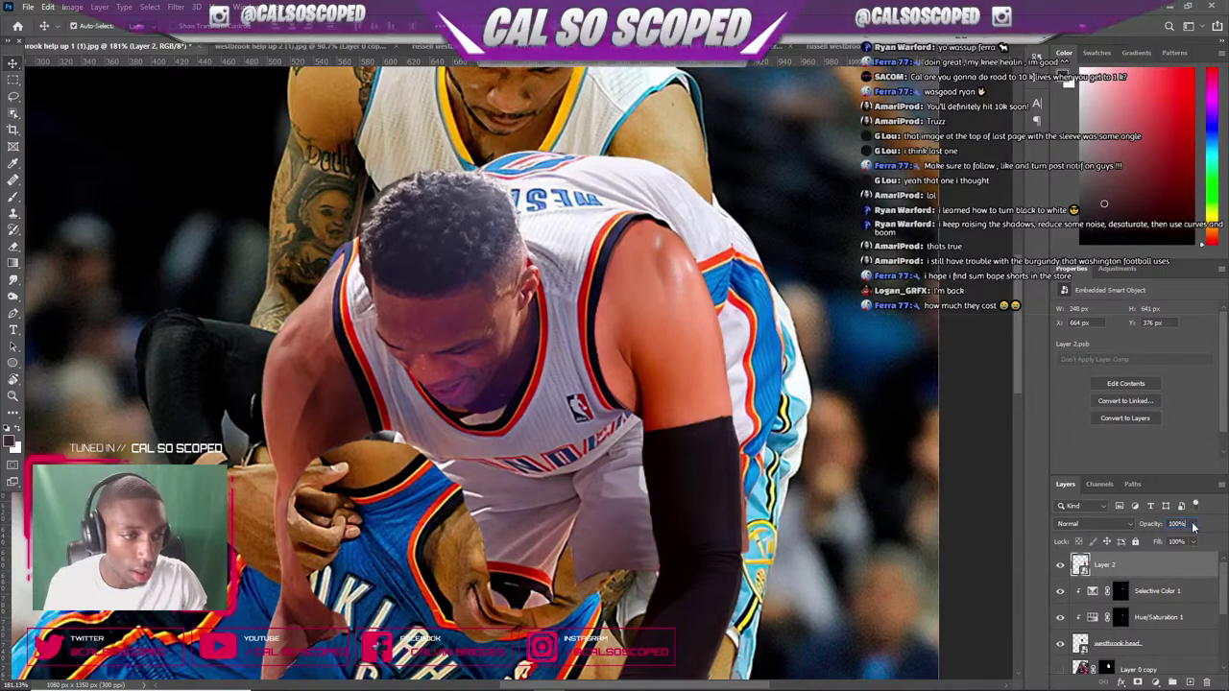
drag(1172, 539, 1169, 540)
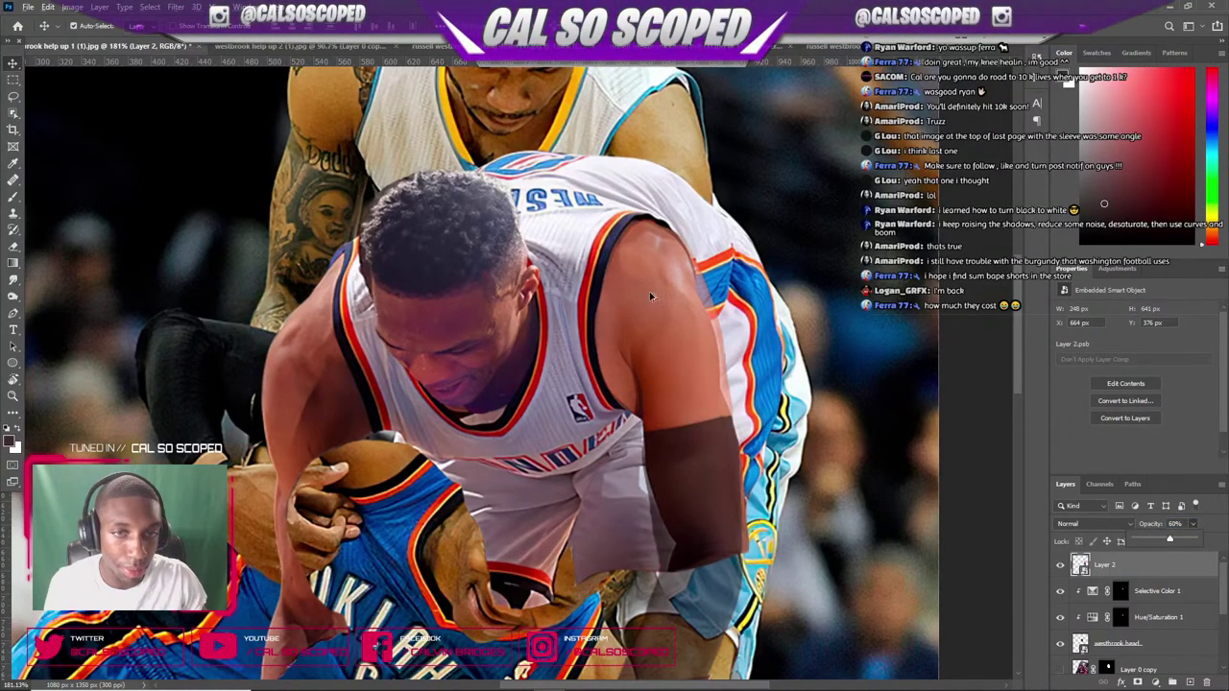
- Try to warp the upper arm's outer edge inward to match the original arm underneath
scroll(650, 295, up, 3)
key(ctrl+t)
right_click(642, 210)
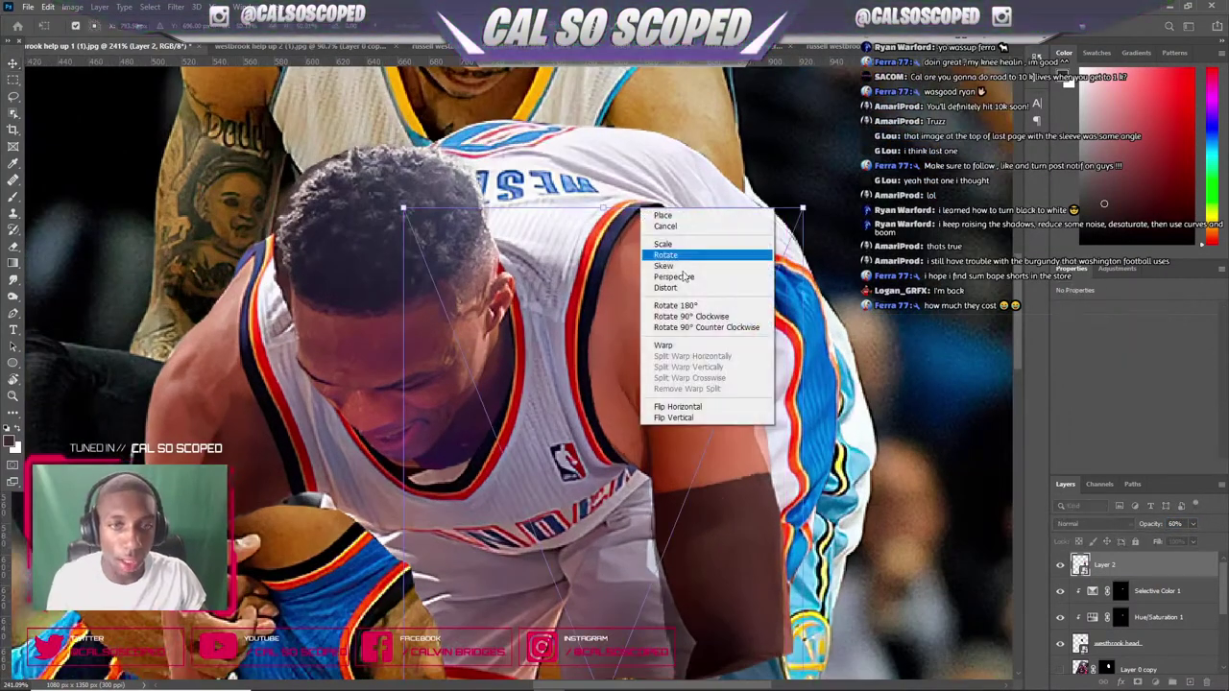
click(695, 346)
mouse_move(743, 325)
mouse_down()
mouse_move(728, 314)
mouse_move(757, 327)
mouse_move(739, 328)
mouse_up()
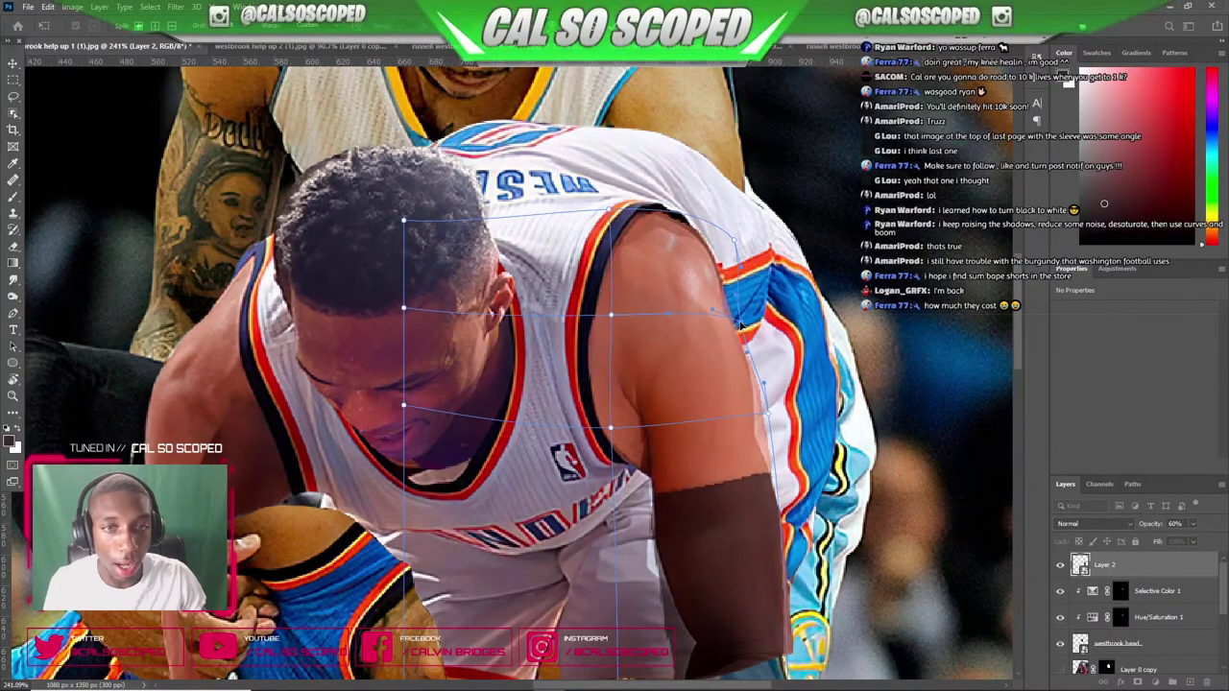
alt+click(756, 416)
key(ctrl+z)
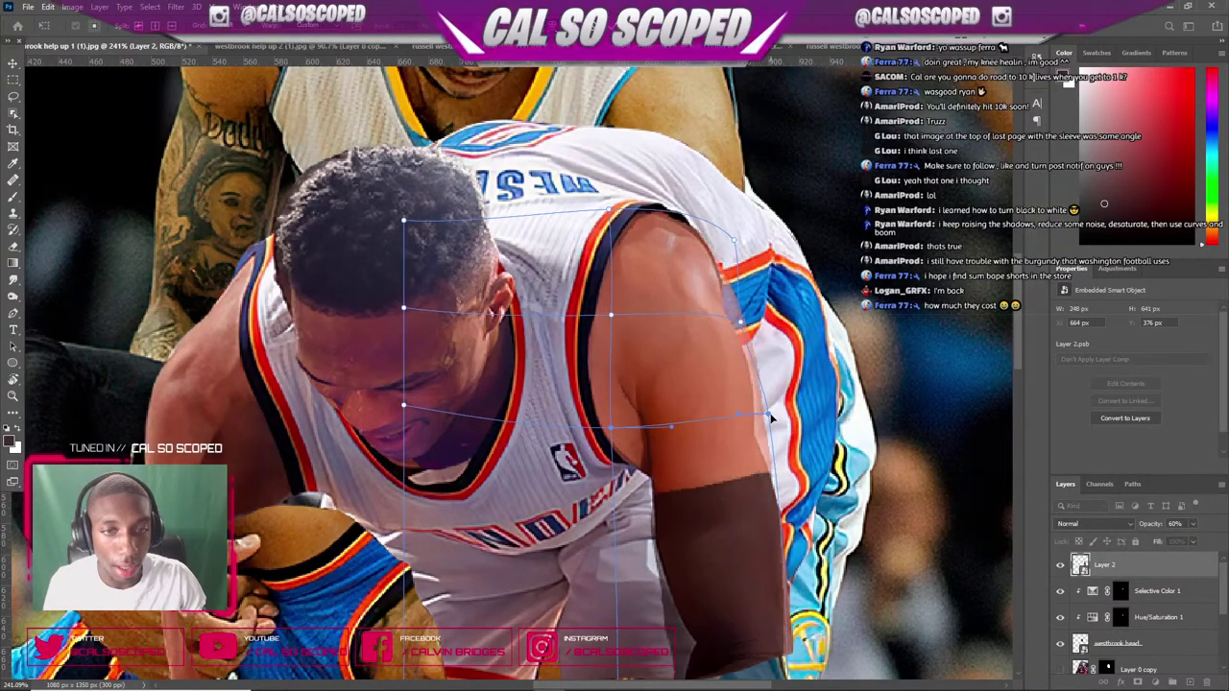
mouse_move(767, 415)
mouse_down()
mouse_move(762, 432)
mouse_move(764, 415)
mouse_up()
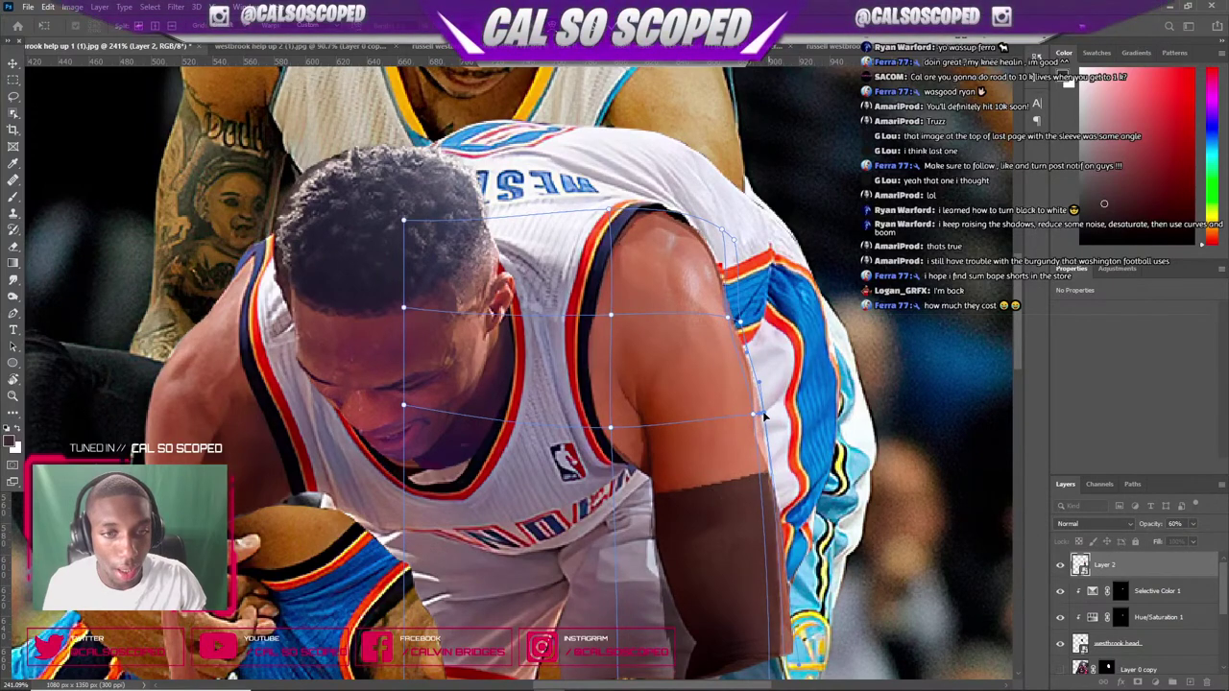
scroll(764, 414, down, 2)
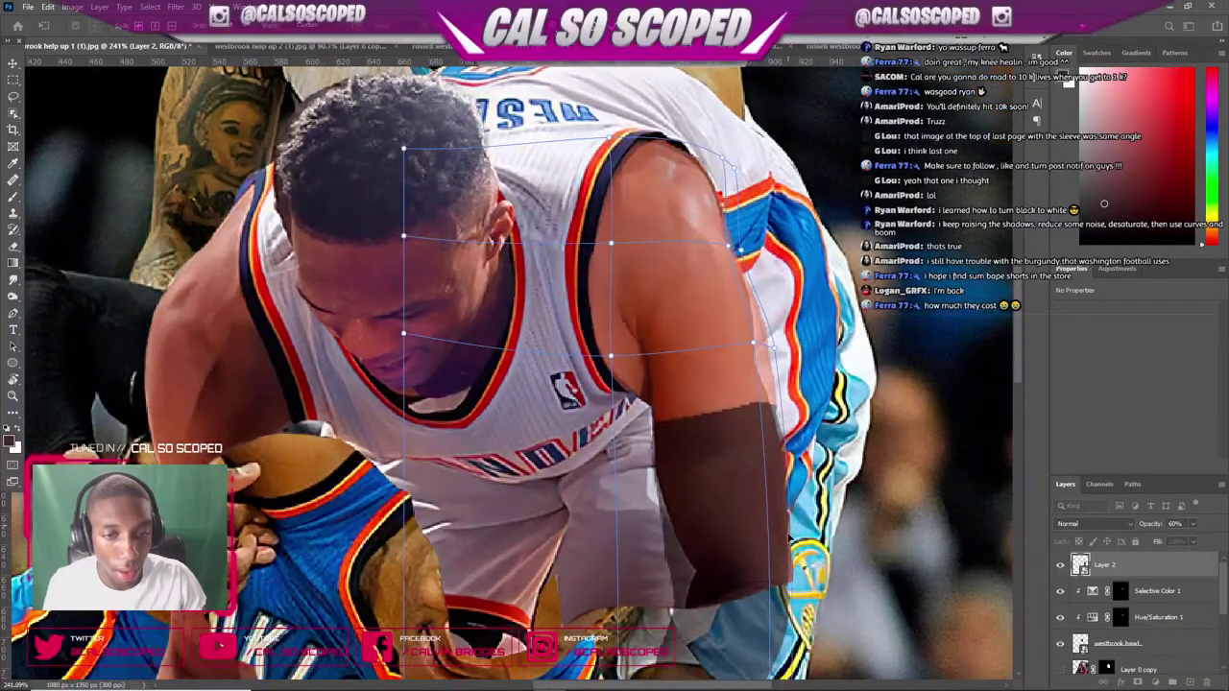
click(1120, 570)
- Set the arm layer's opacity back to 100% and check the arm's fit against the whole image
scroll(721, 363, down, 10)
scroll(555, 267, up, 3)
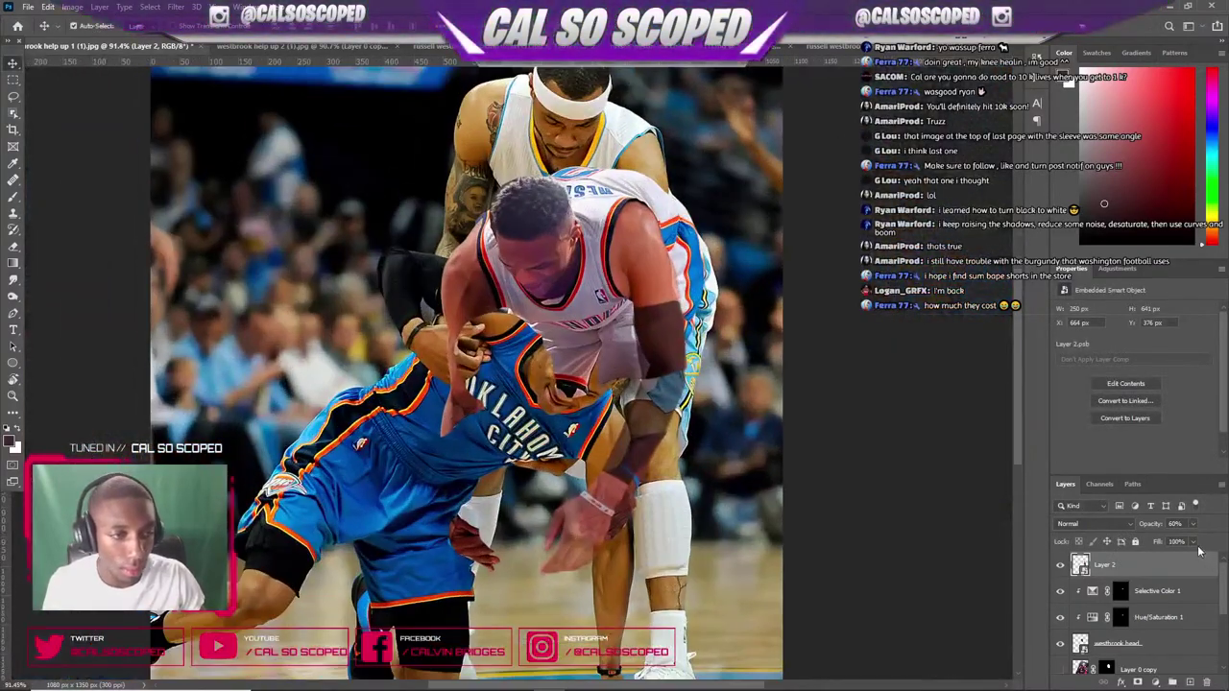
scroll(869, 348, up, 3)
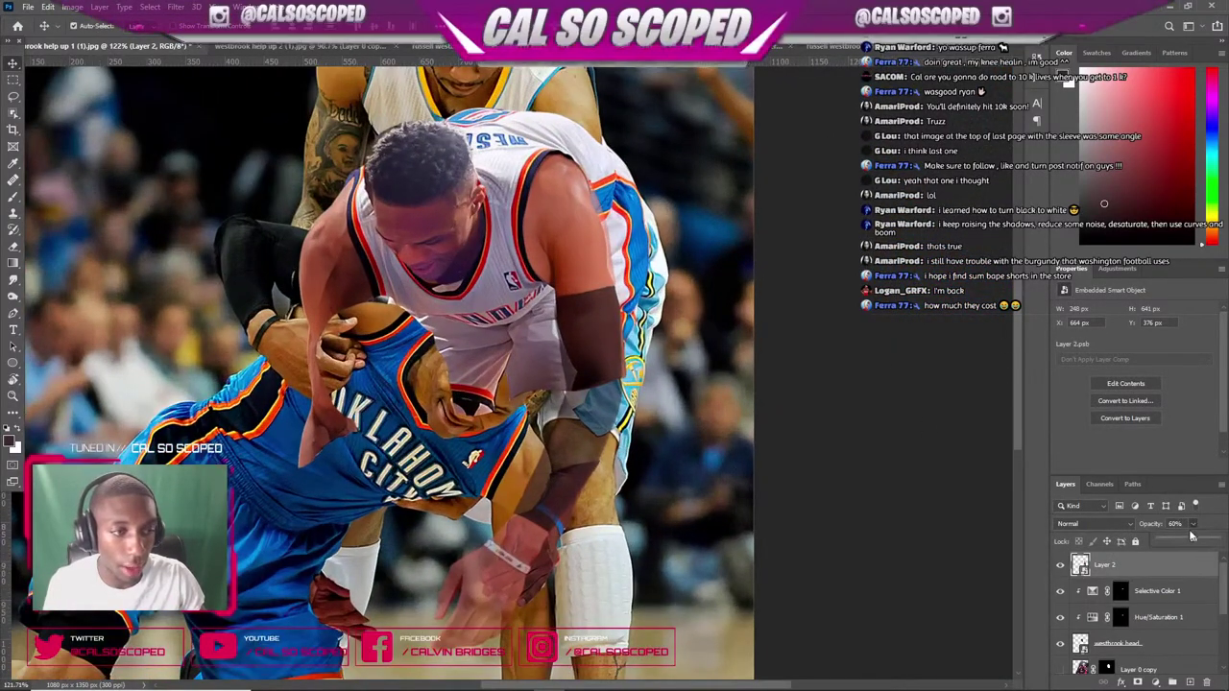
scroll(561, 244, up, 3)
mouse_move(591, 259)
mouse_down()
mouse_move(819, 276)
mouse_move(600, 260)
mouse_move(756, 303)
mouse_move(602, 280)
mouse_move(735, 355)
mouse_move(566, 235)
mouse_move(589, 238)
mouse_up()
key(ctrl+0)
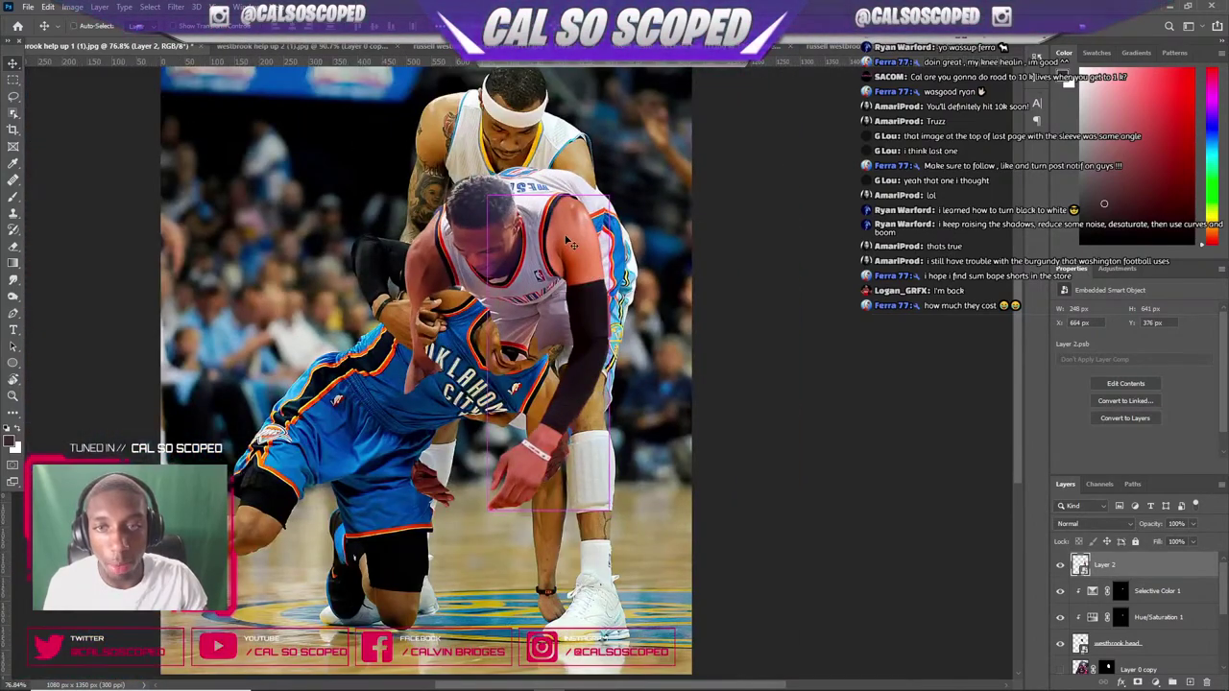
scroll(568, 242, down, 5)
scroll(573, 245, up, 11)
- Step back through the arm's move, transform and smart object conversion, and restore the scaled, warped arm
drag(639, 240, 677, 329)
key(ctrl+z)
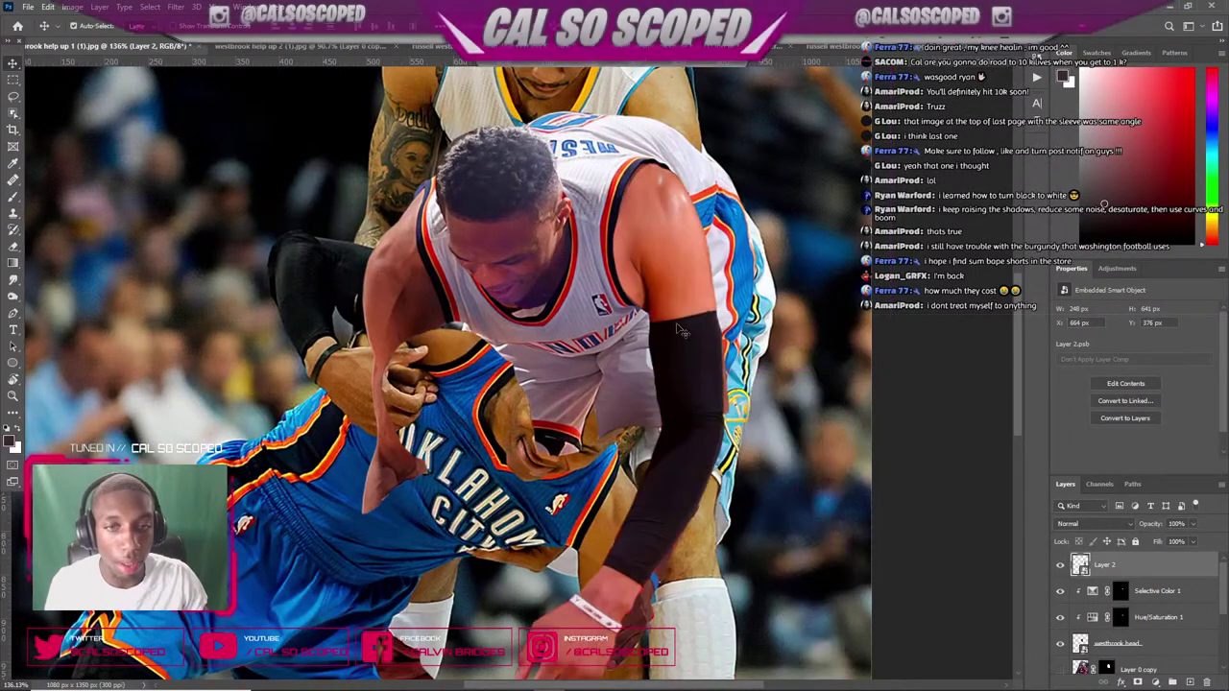
scroll(685, 417, up, 1)
key(ctrl+z)
key(ctrl+z)
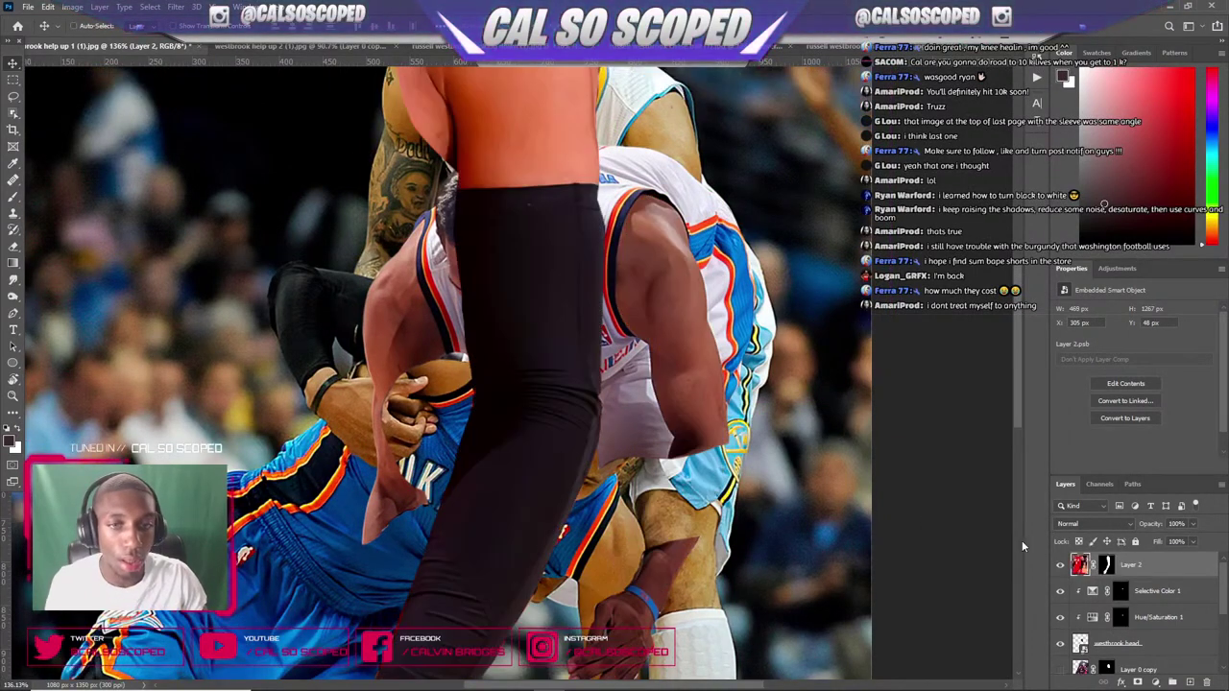
key(ctrl+shift+z)
key(ctrl+shift+z)
key(ctrl+z)
key(ctrl+shift+z)
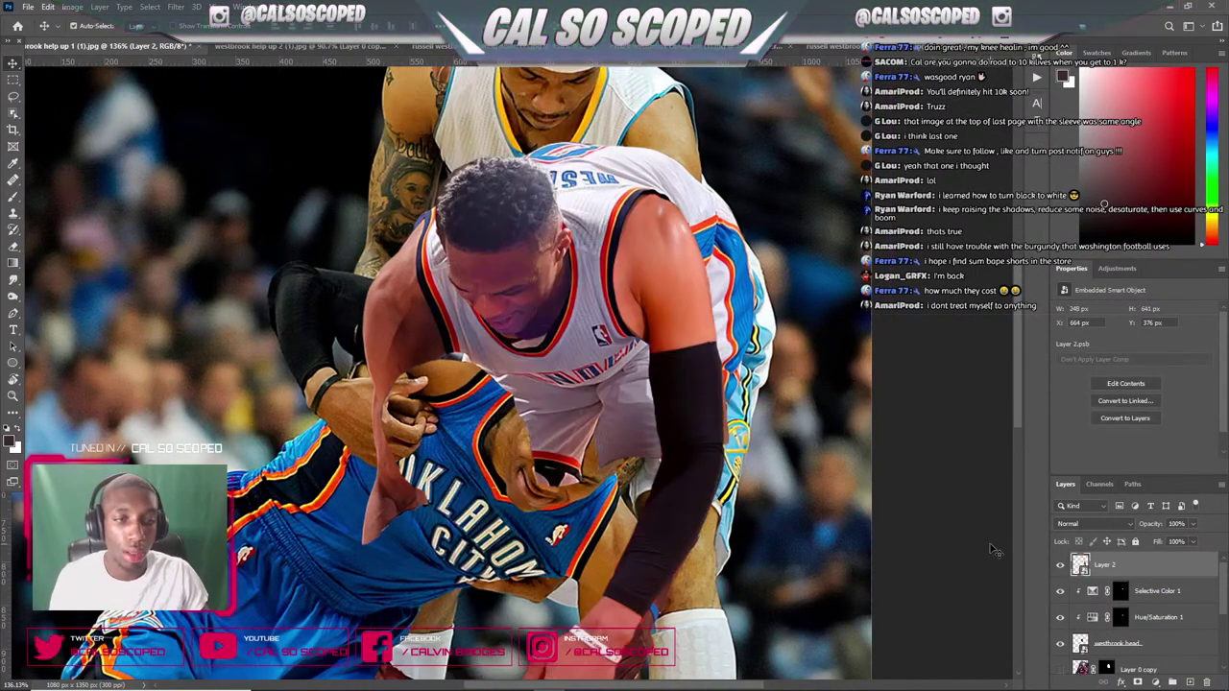
- Lower the arm layer's opacity to 77% without keeping any transform of the arm
key(ctrl+t)
drag(758, 180, 760, 153)
mouse_move(713, 197)
mouse_down()
mouse_move(691, 309)
mouse_move(702, 213)
mouse_up()
key(Return)
key(Escape)
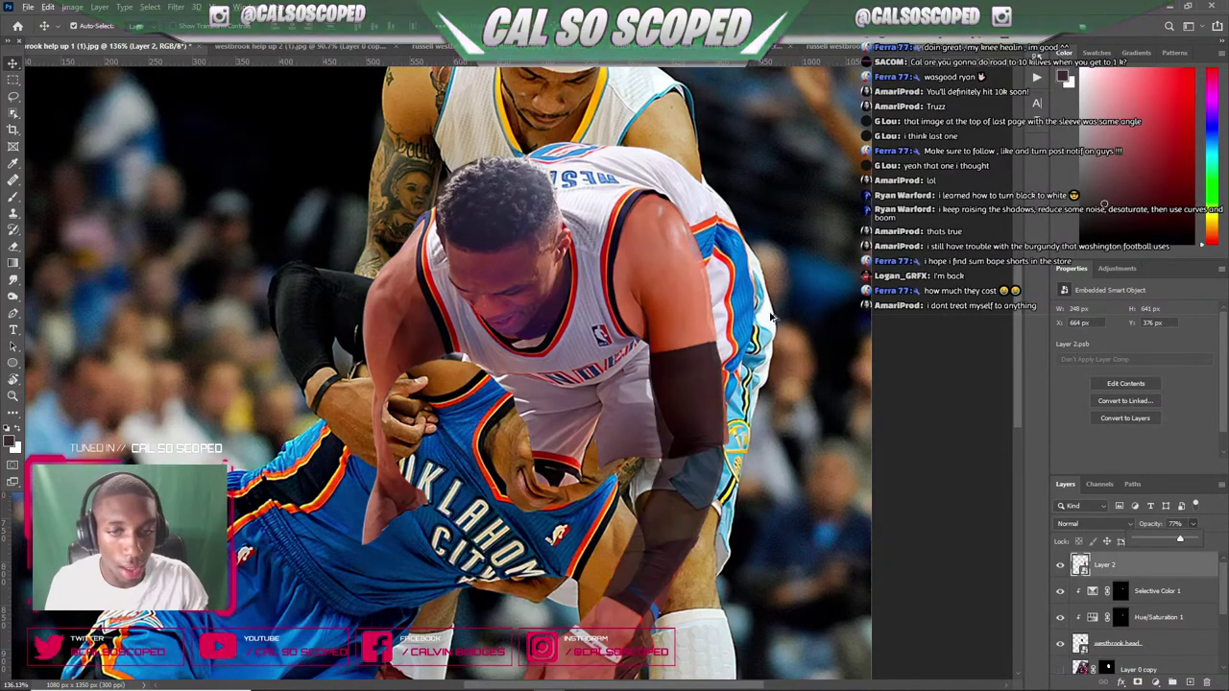
- Try moving the semi-transparent arm sideways away from the jersey, and undo the move
scroll(773, 326, down, 3)
scroll(805, 494, up, 2)
drag(672, 419, 823, 419)
key(ctrl+z)
key(ctrl+z)
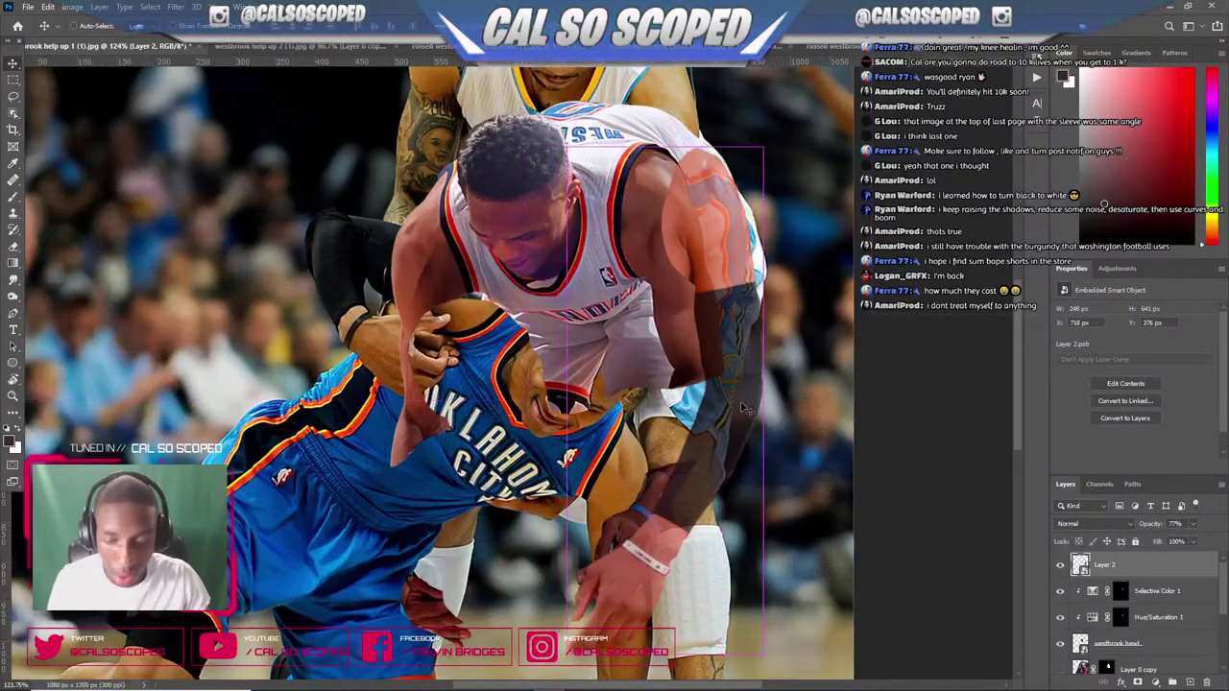
key(ctrl+t)
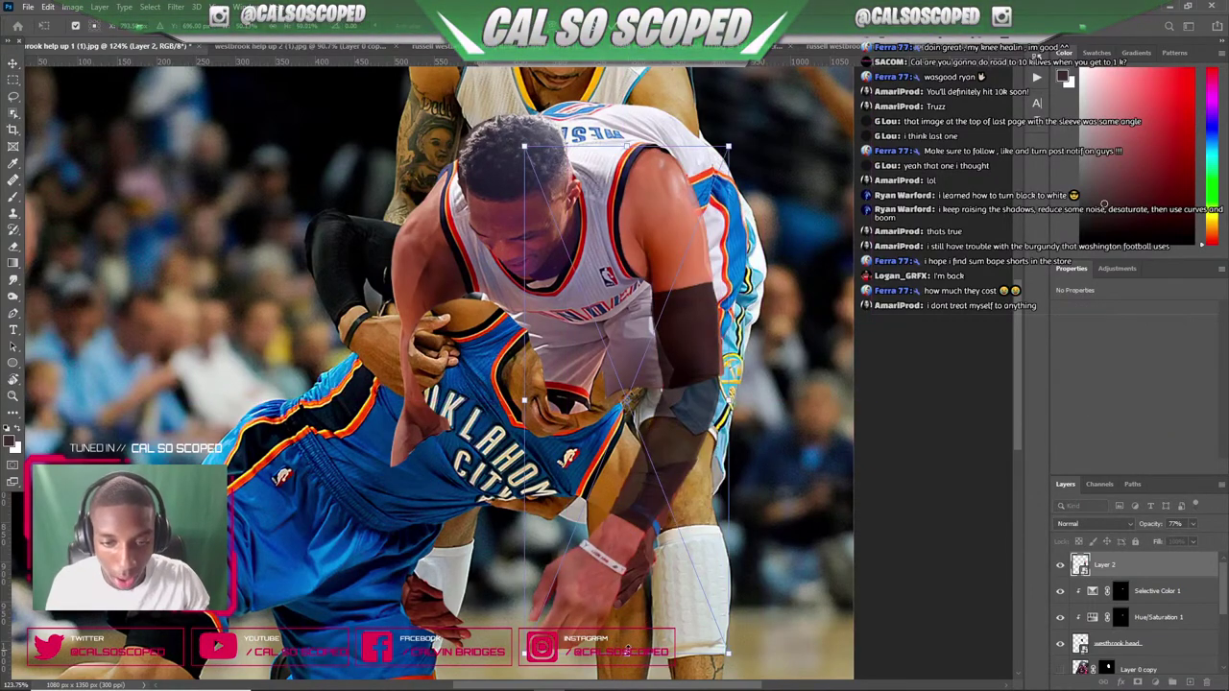
drag(628, 650, 630, 619)
key(ctrl+z)
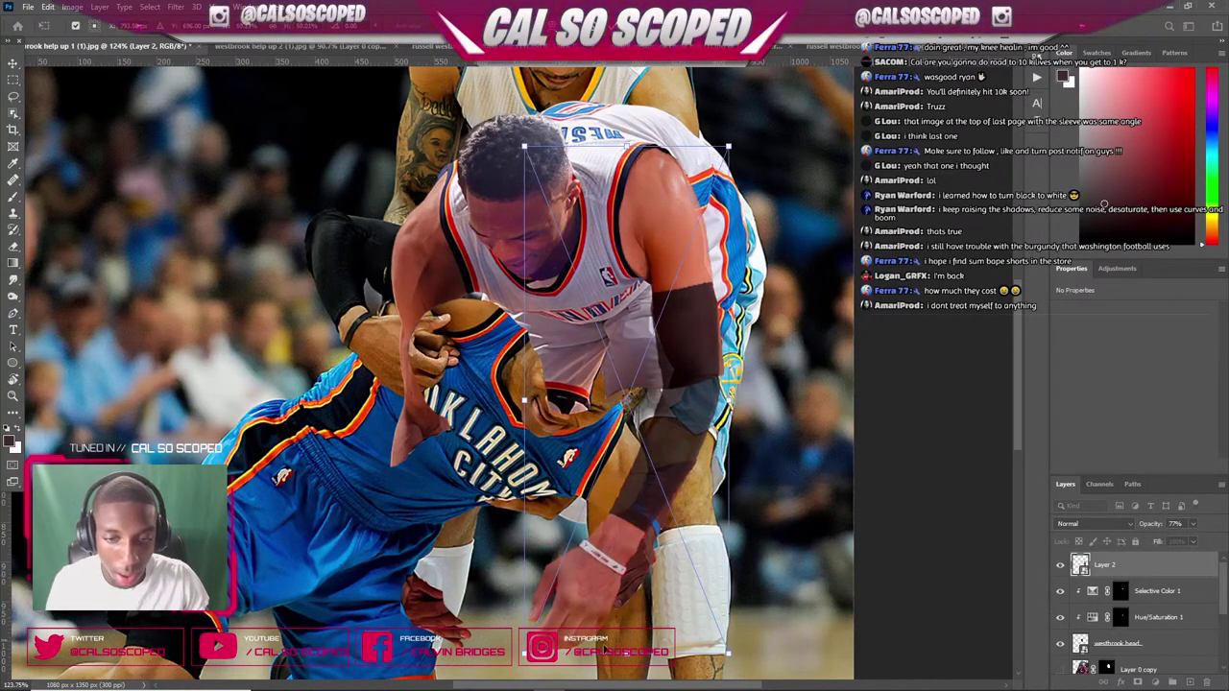
drag(628, 537, 682, 535)
key(ctrl+z)
right_click(629, 514)
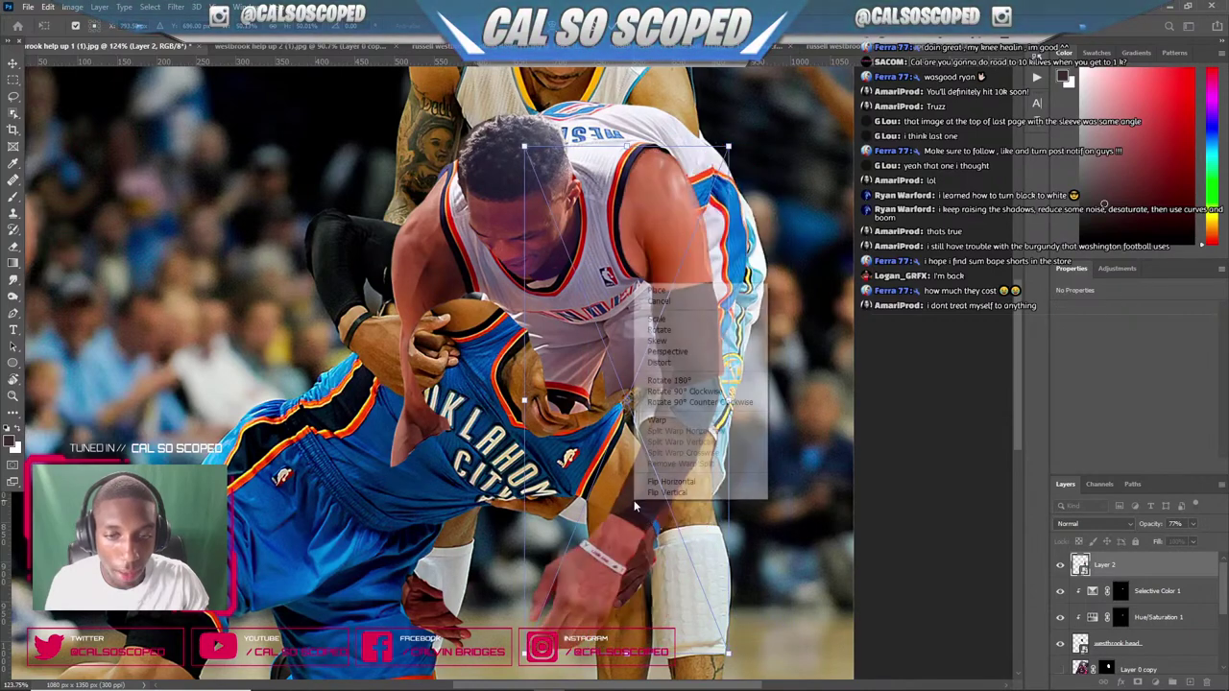
click(657, 421)
drag(567, 582, 604, 609)
key(ctrl+z)
key(Escape)
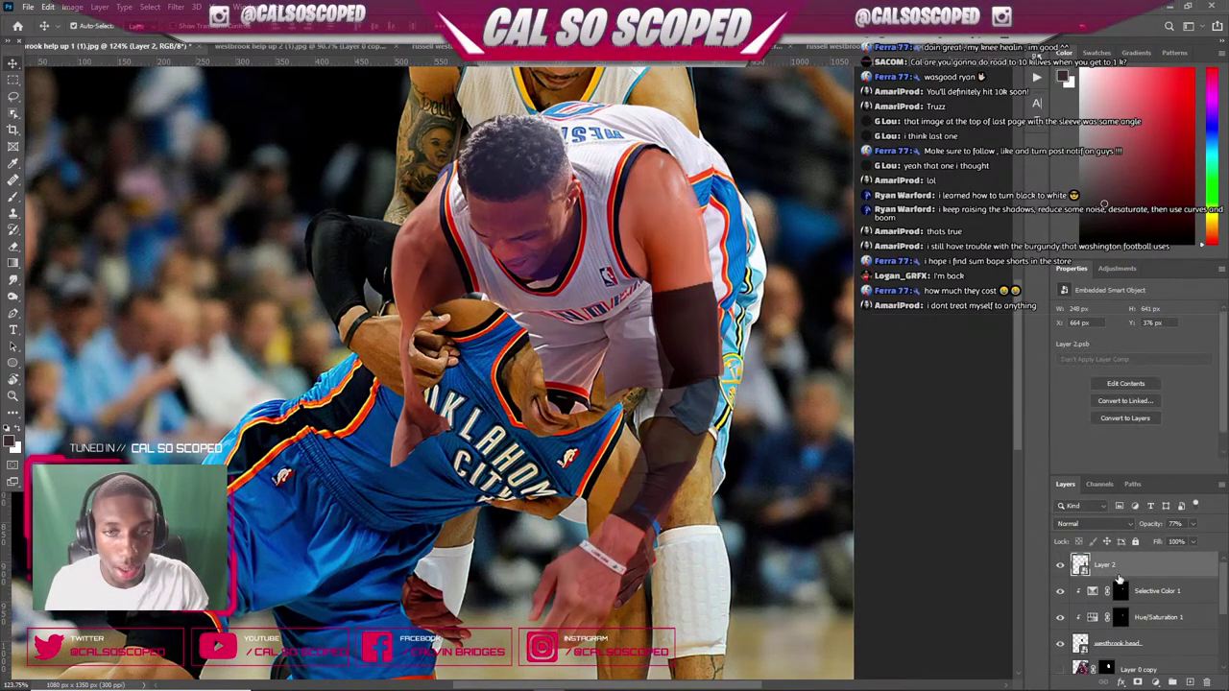
- Scale the full-size, fully opaque arm down to about 249 x 671 px and place it beside the white-jersey player's back
key(ctrl+0)
key(ctrl+t)
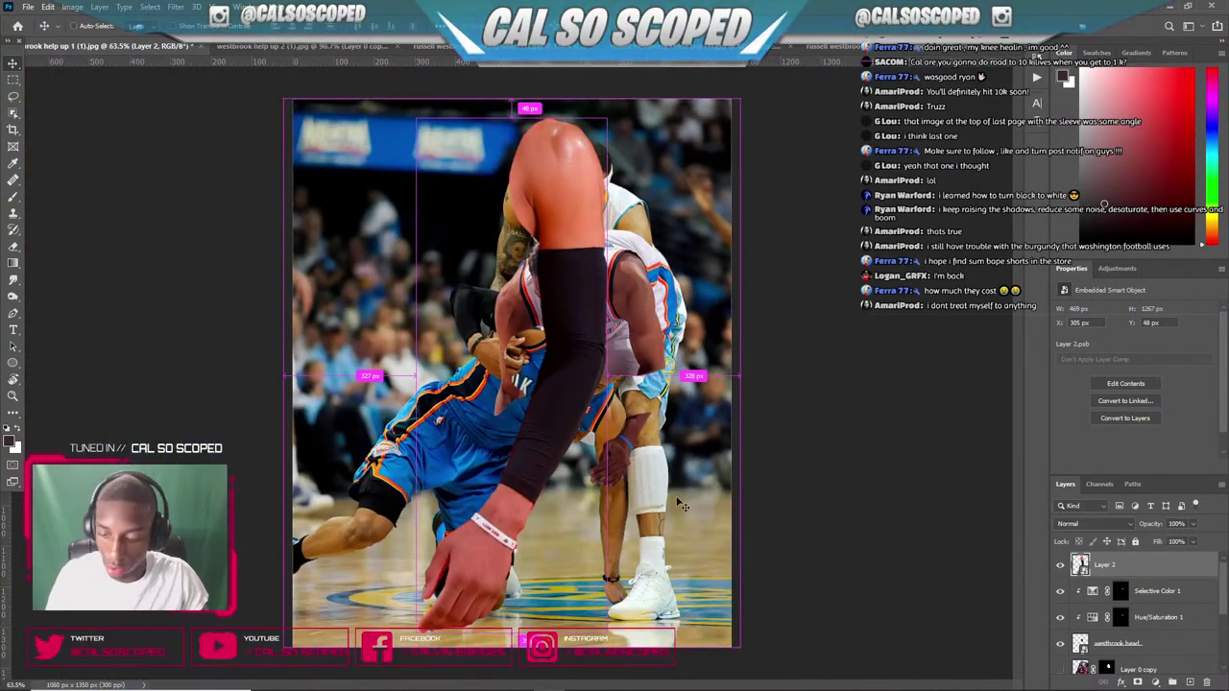
drag(416, 119, 599, 327)
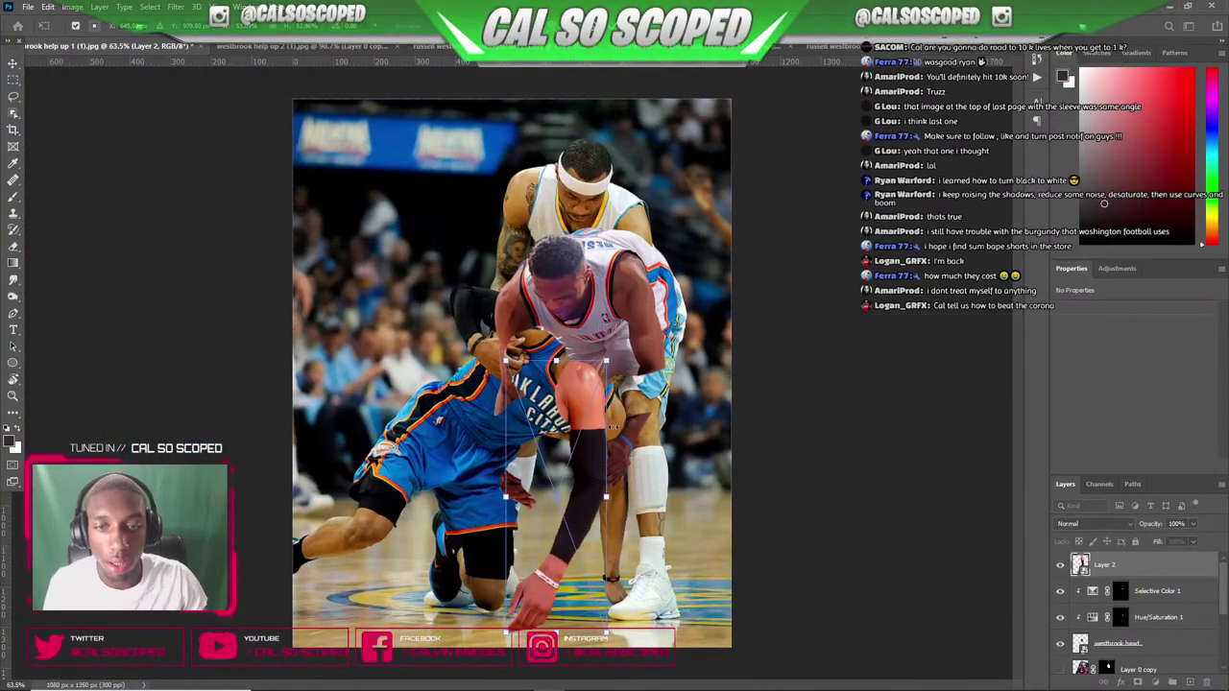
mouse_move(605, 409)
mouse_down()
mouse_move(690, 317)
mouse_move(596, 422)
mouse_move(706, 298)
mouse_up()
key(Escape)
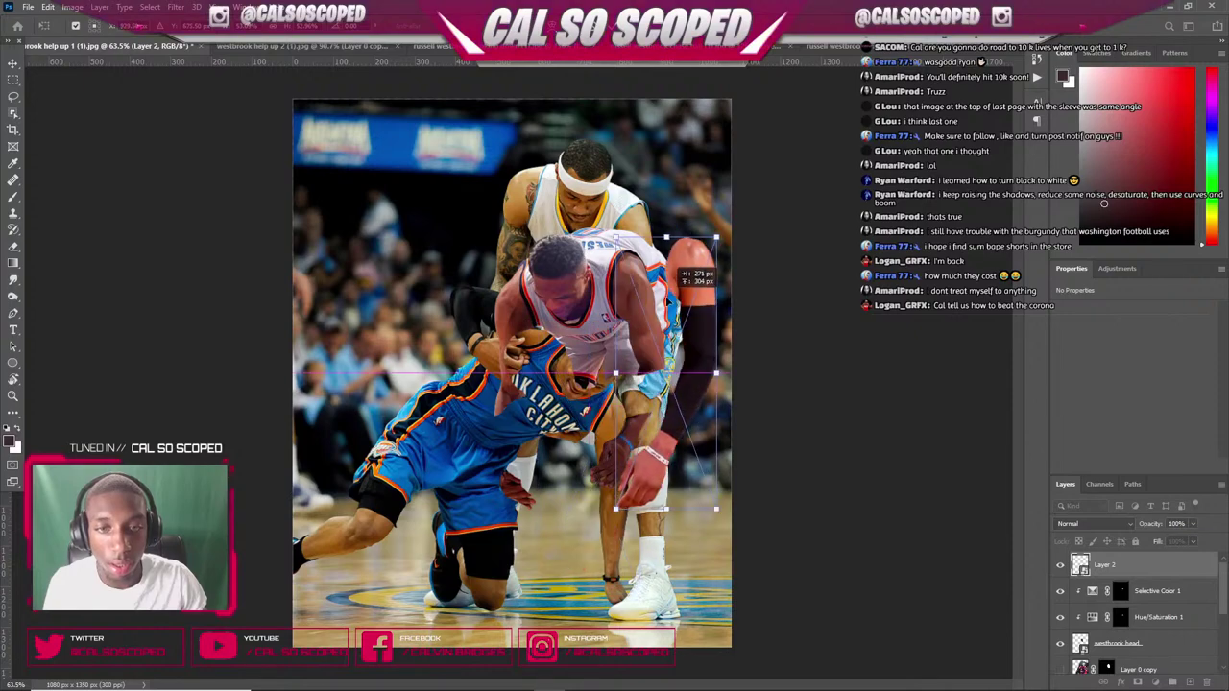
scroll(608, 328, up, 3)
key(Return)
scroll(758, 288, up, 2)
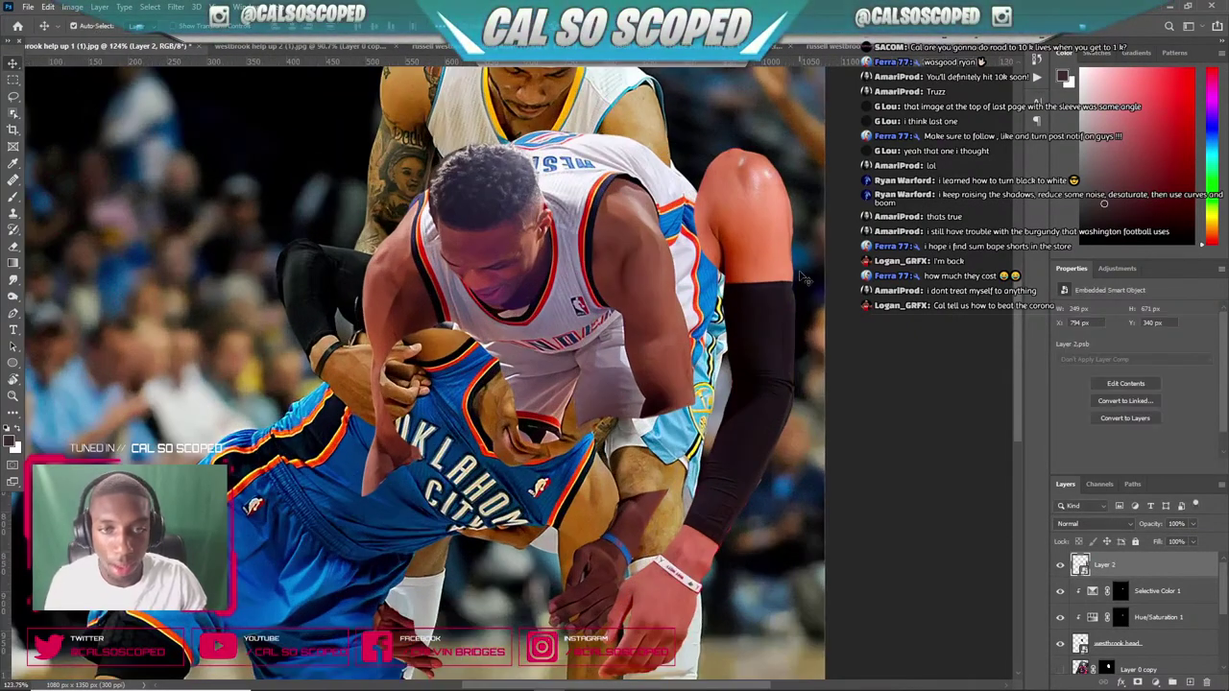
- Try shrinking the arm, rotating it about -12.5° and fitting it over the leaning player's shoulder
key(ctrl+t)
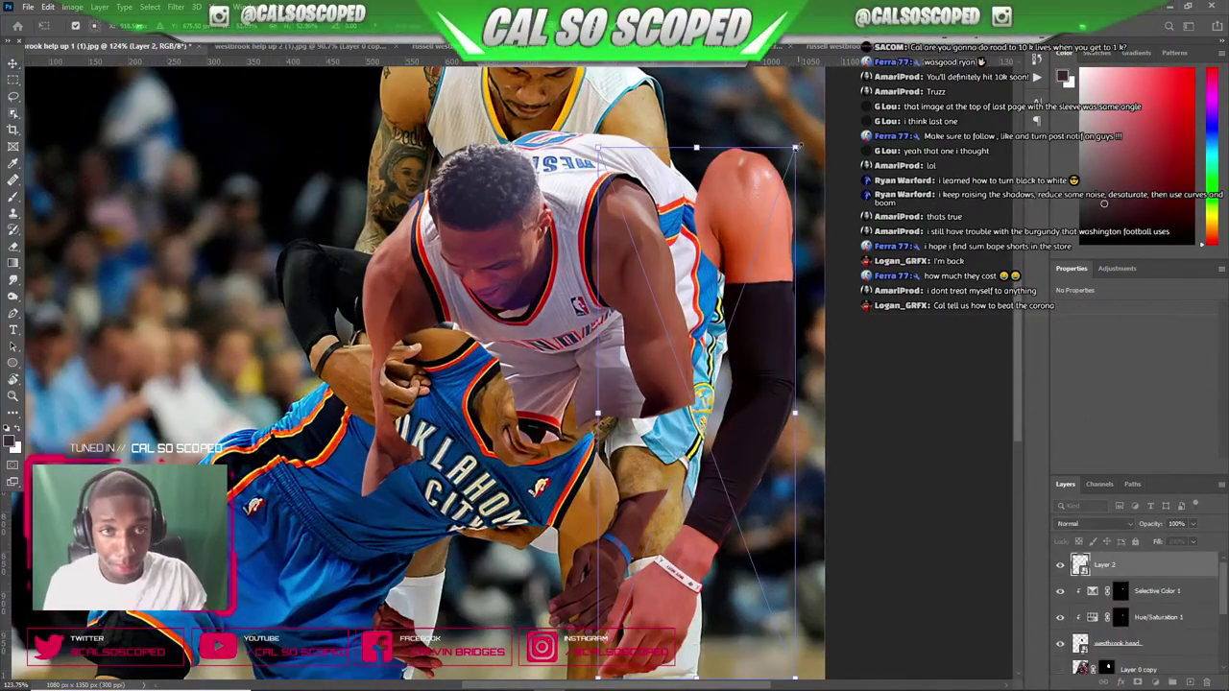
drag(796, 147, 788, 166)
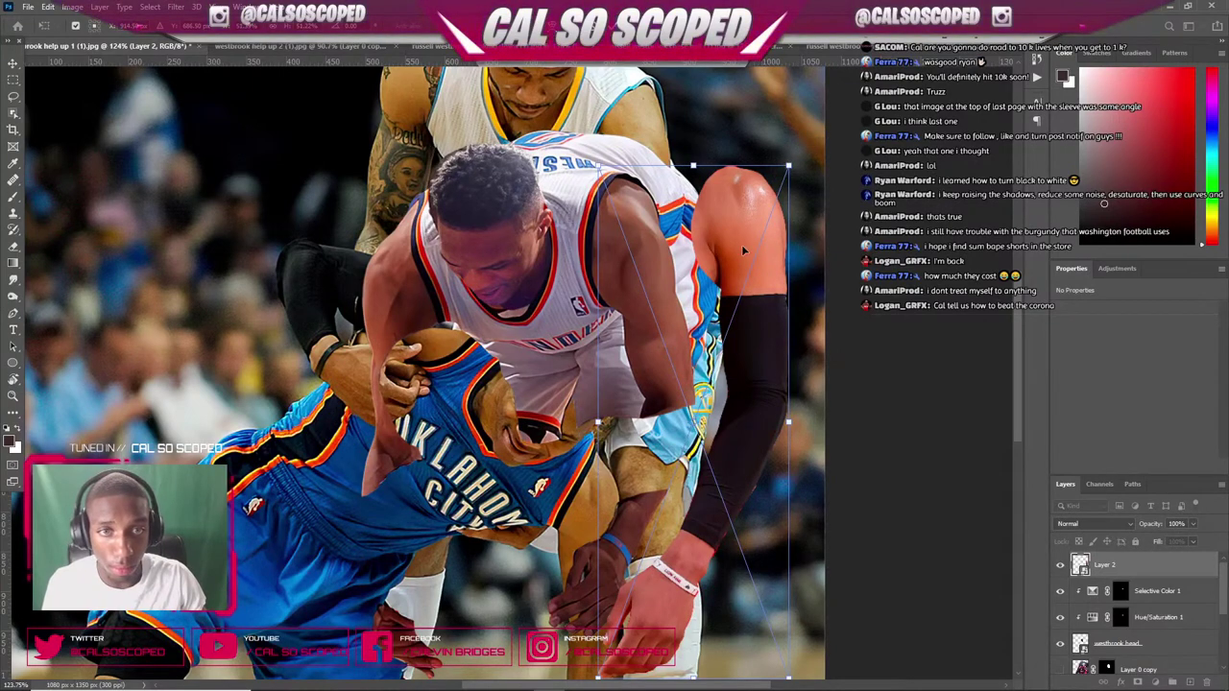
drag(731, 239, 622, 271)
drag(659, 190, 578, 291)
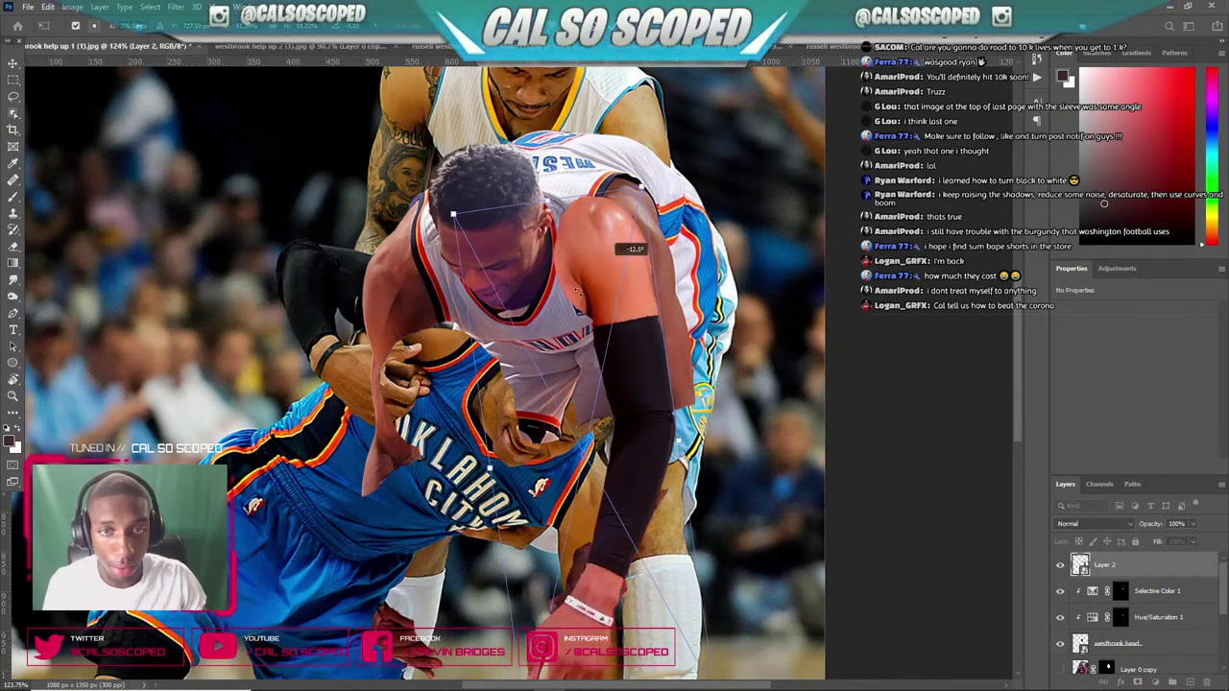
drag(622, 251, 613, 309)
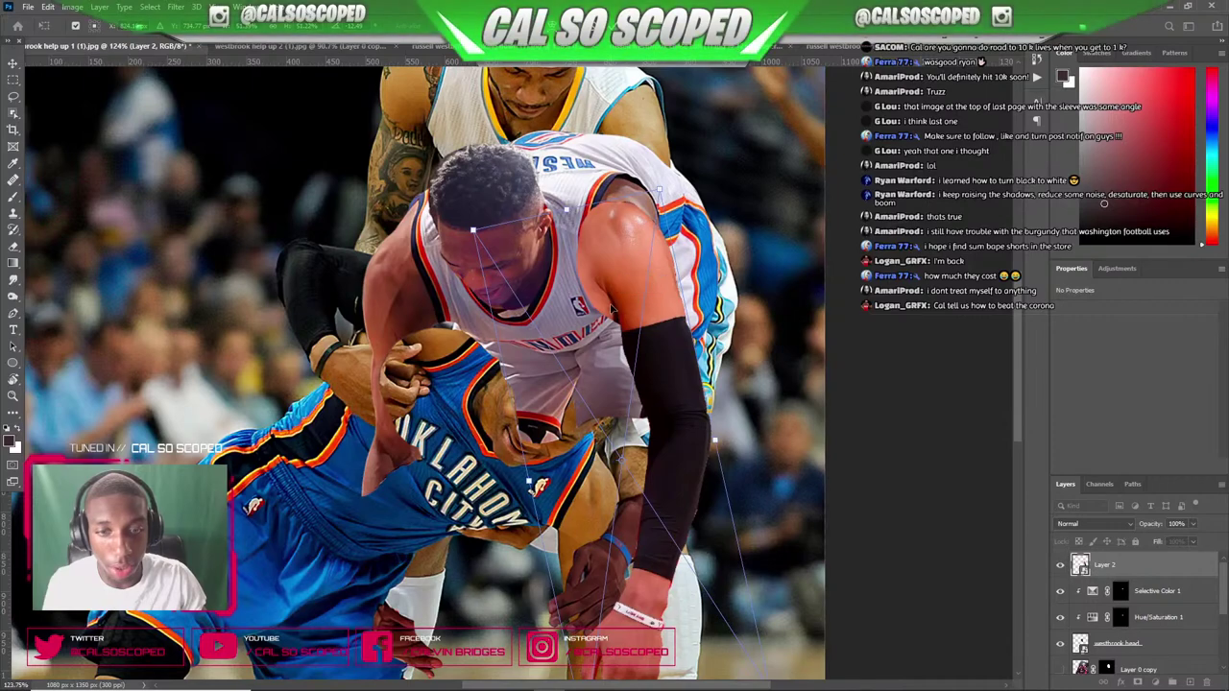
scroll(612, 309, down, 3)
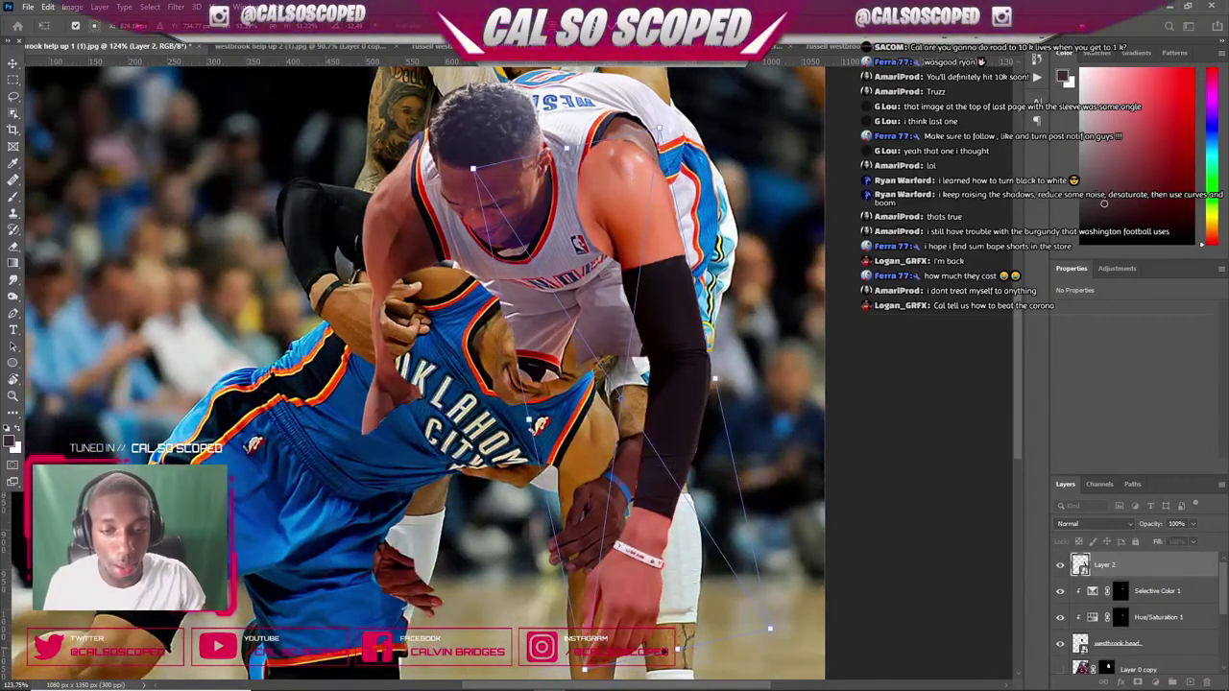
drag(675, 645, 660, 560)
mouse_move(615, 369)
mouse_down()
mouse_move(622, 362)
mouse_move(626, 379)
mouse_up()
drag(664, 326, 763, 359)
key(Escape)
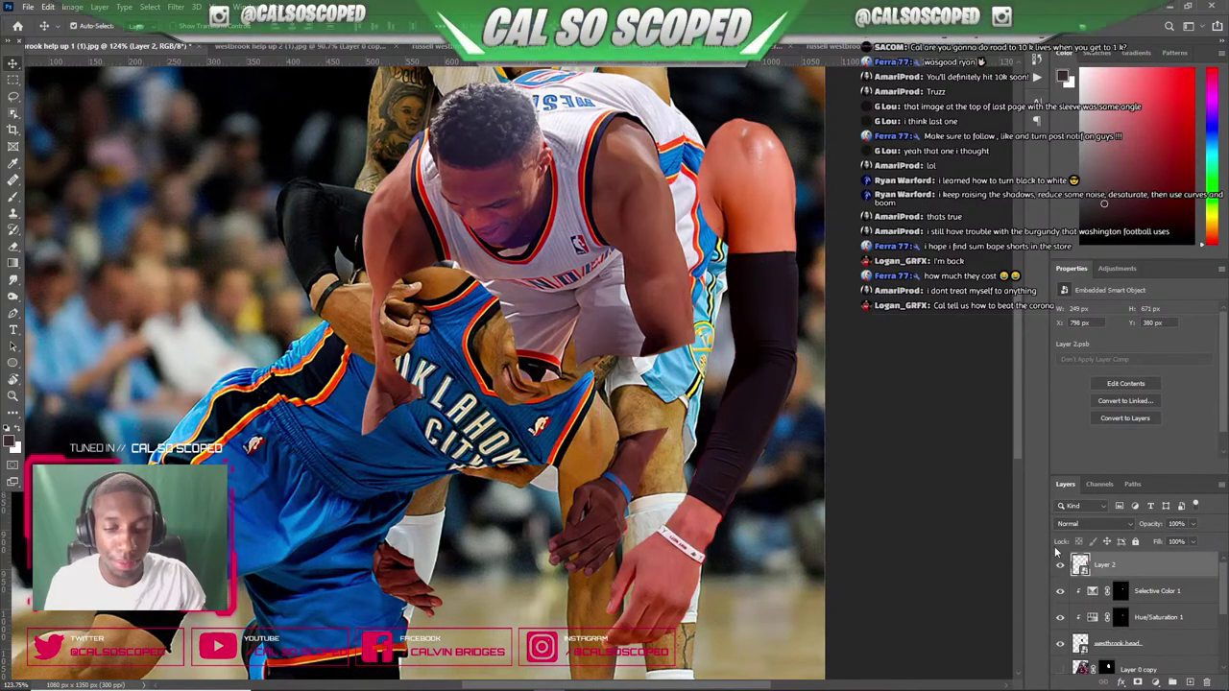
- Move the arm inward against the jersey, to about X 763 px, Y 374 px
key(ctrl+t)
drag(795, 383, 719, 403)
key(Return)
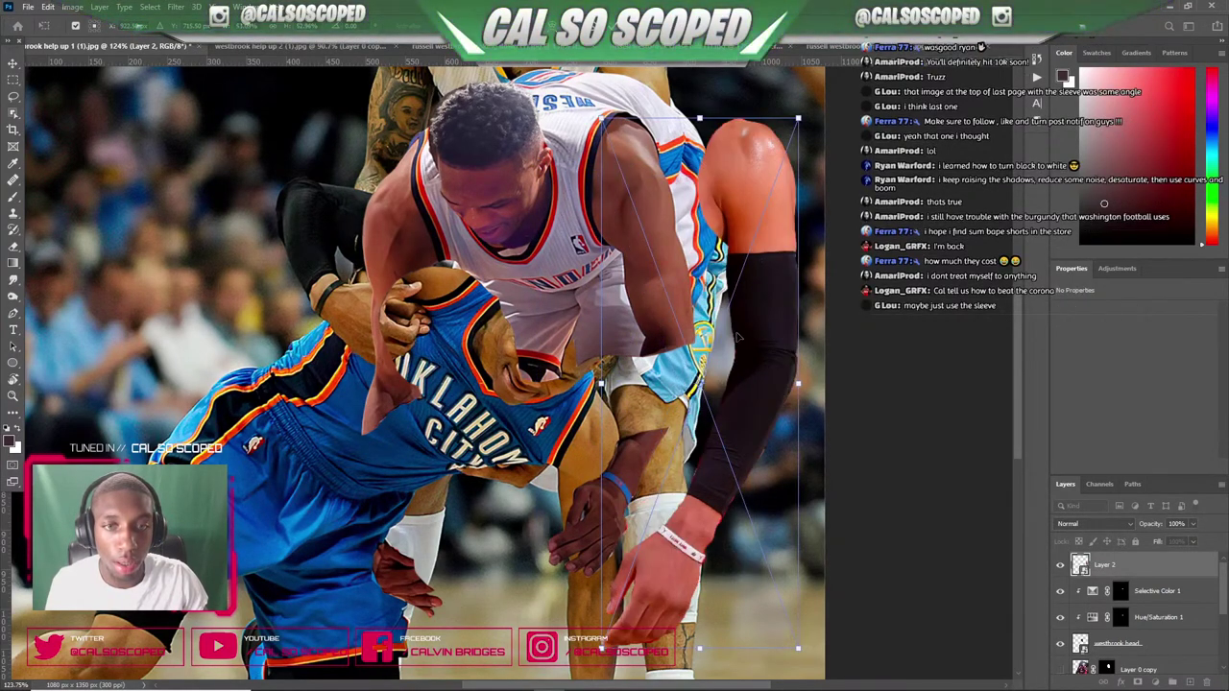
- Puppet Warp the arm with pins on the shoulder, elbow and hand, bending the forearm and hand inward and upward
click(48, 7)
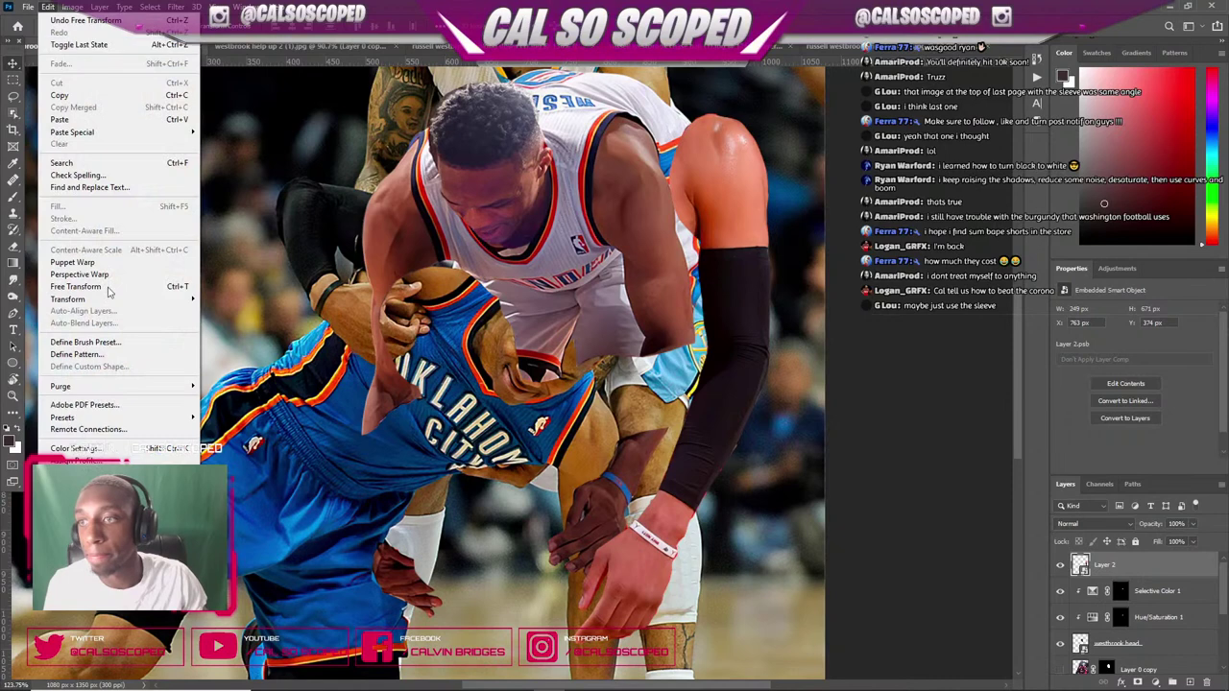
click(73, 262)
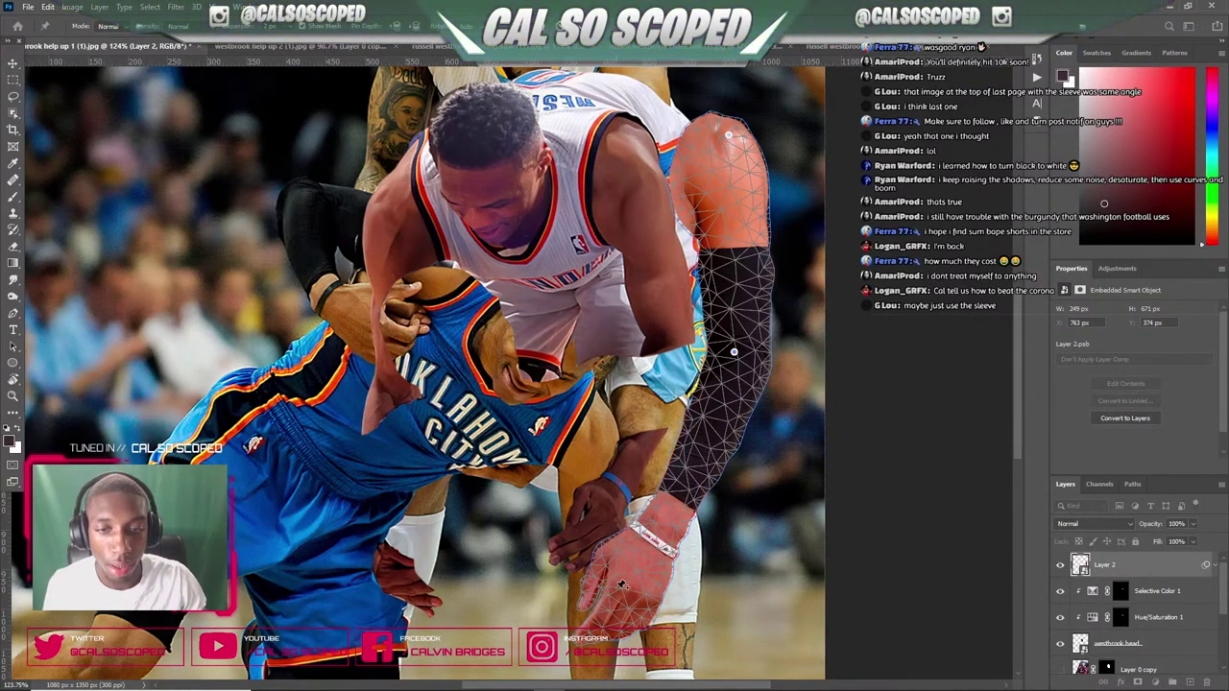
drag(735, 357, 743, 357)
drag(617, 600, 594, 544)
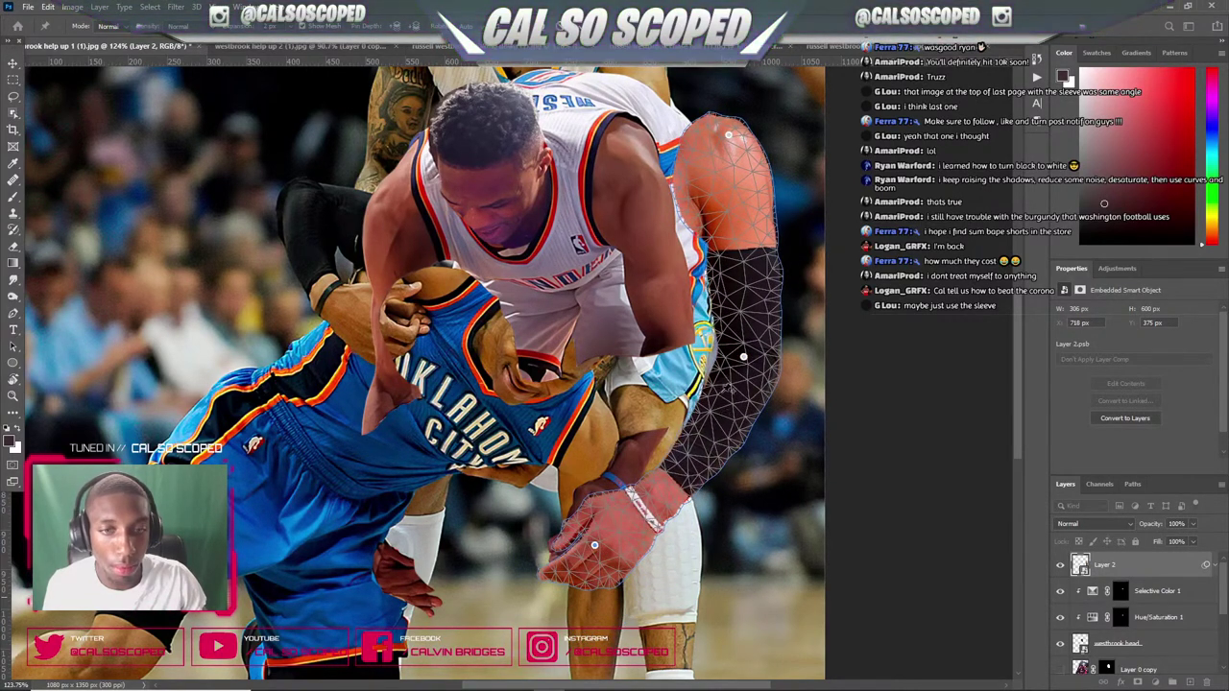
click(715, 354)
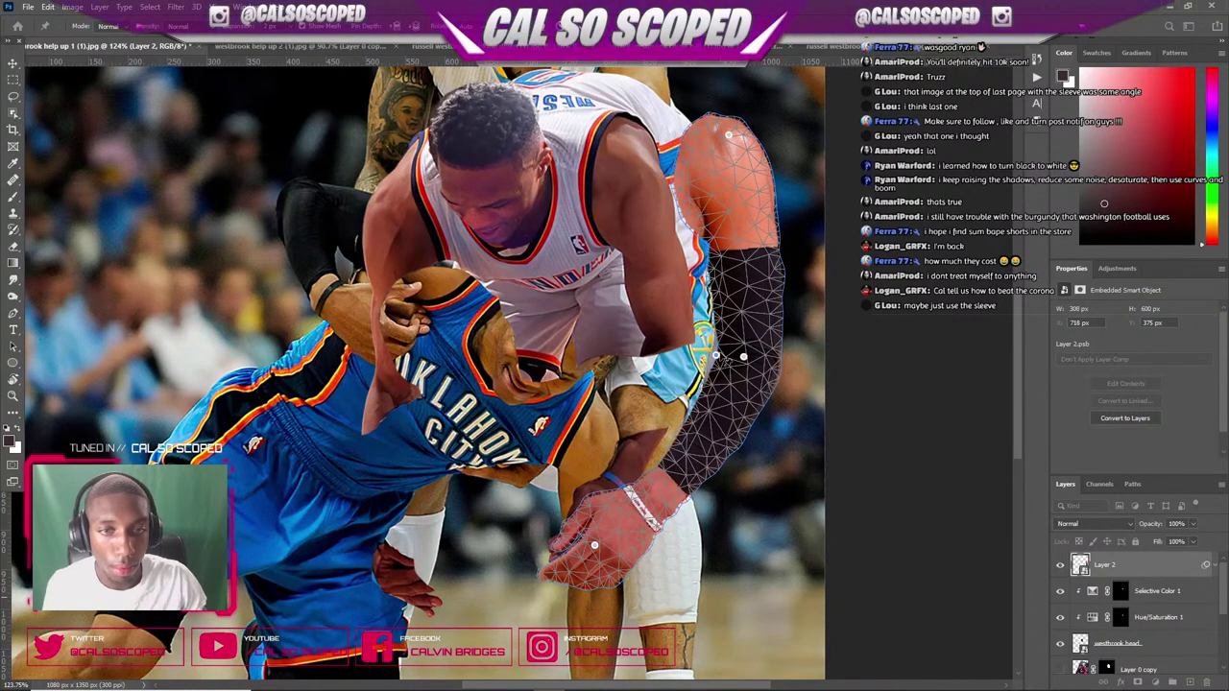
drag(716, 360, 721, 354)
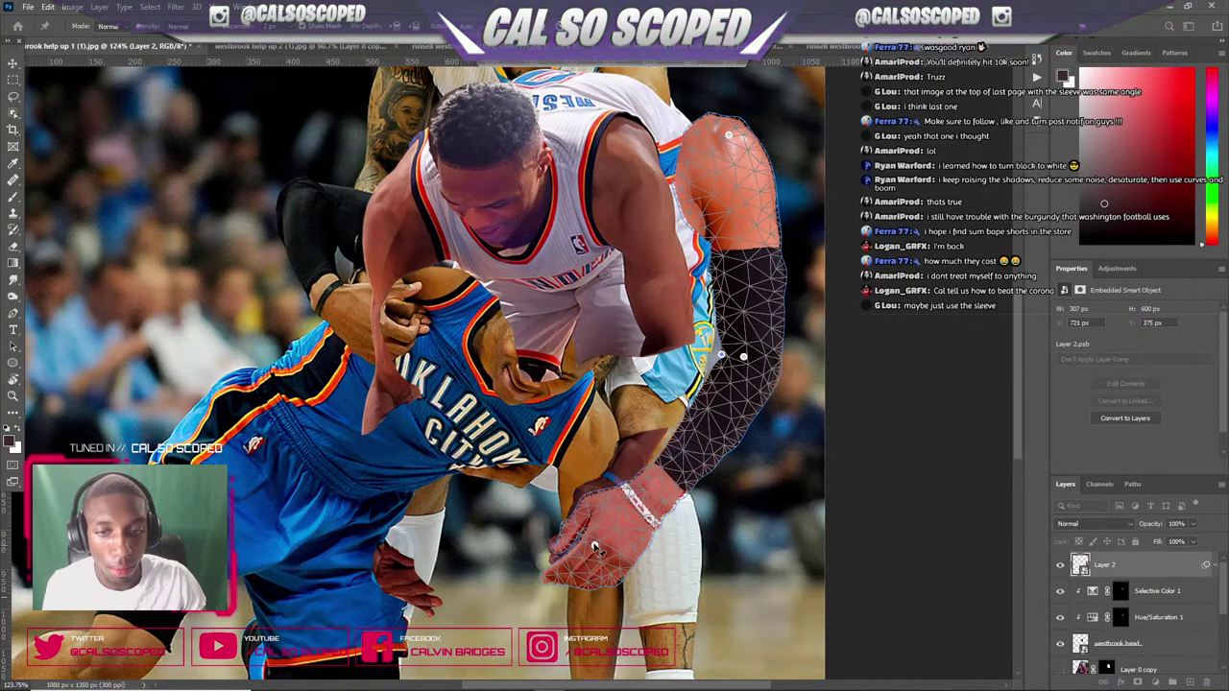
drag(595, 547, 605, 520)
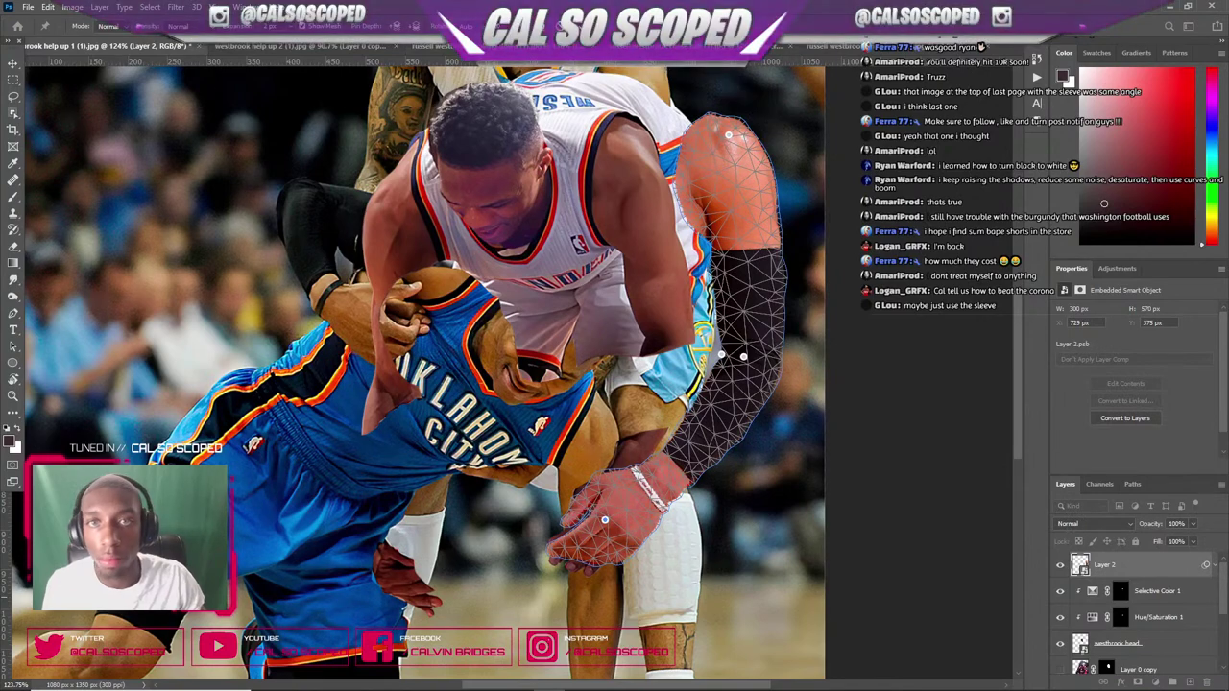
key(Return)
- Move the bent arm onto the leaning player's shoulder and check the fit
key(v)
drag(761, 294, 669, 301)
scroll(585, 313, down, 8)
scroll(618, 317, up, 5)
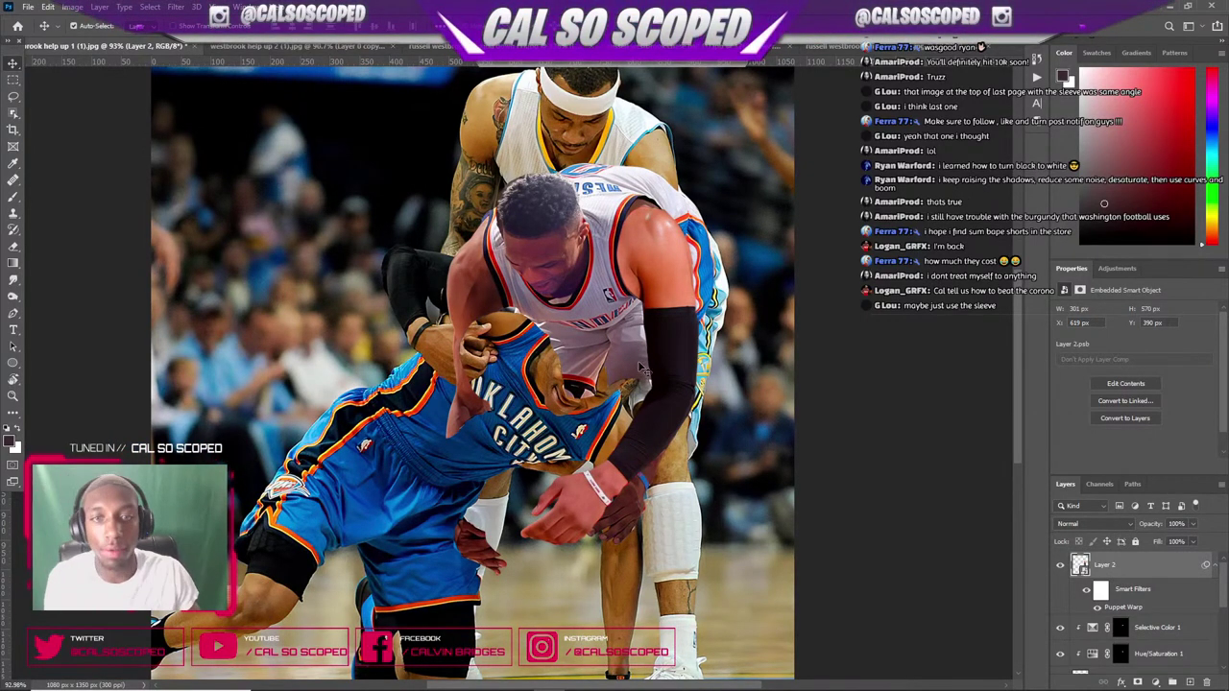
- Try the bent arm over his other shoulder and lower down across the blue Oklahoma City jersey
drag(672, 336, 528, 213)
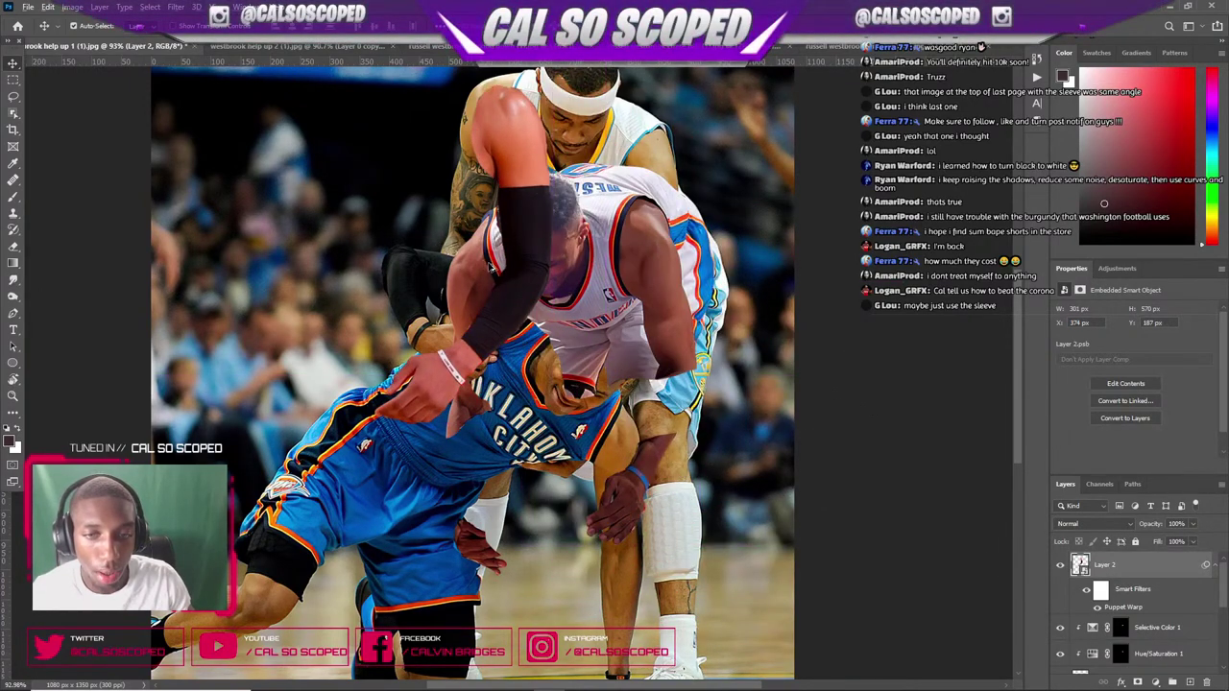
scroll(491, 269, up, 2)
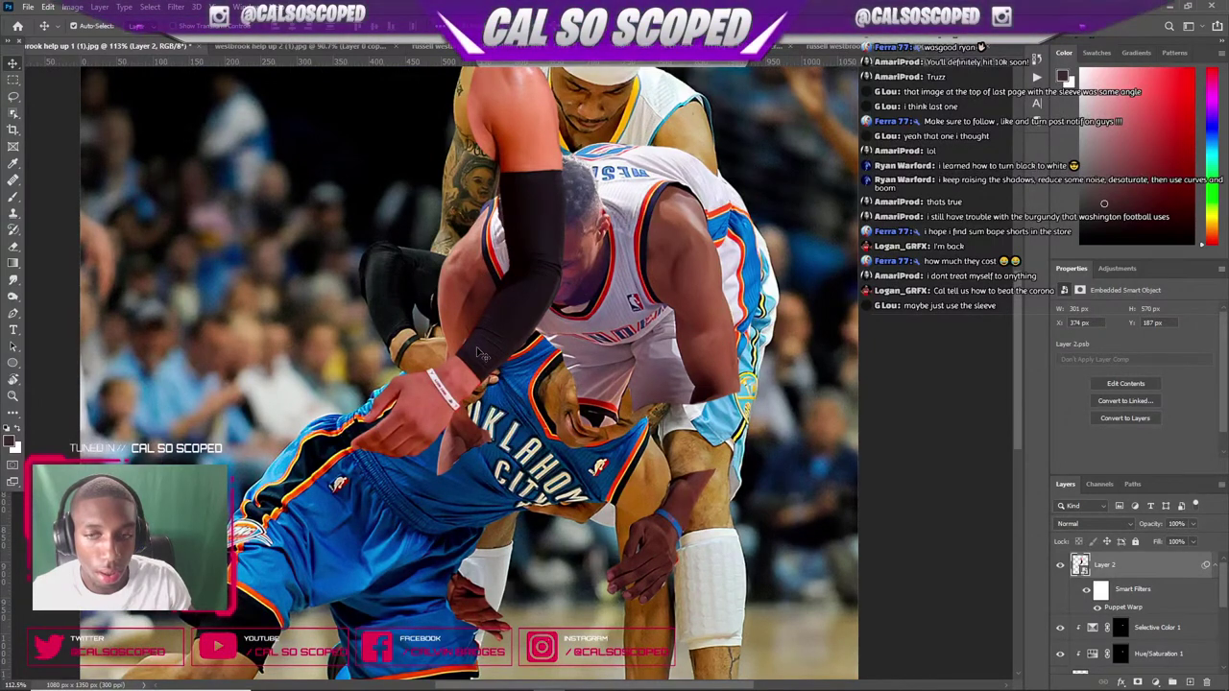
scroll(447, 407, down, 3)
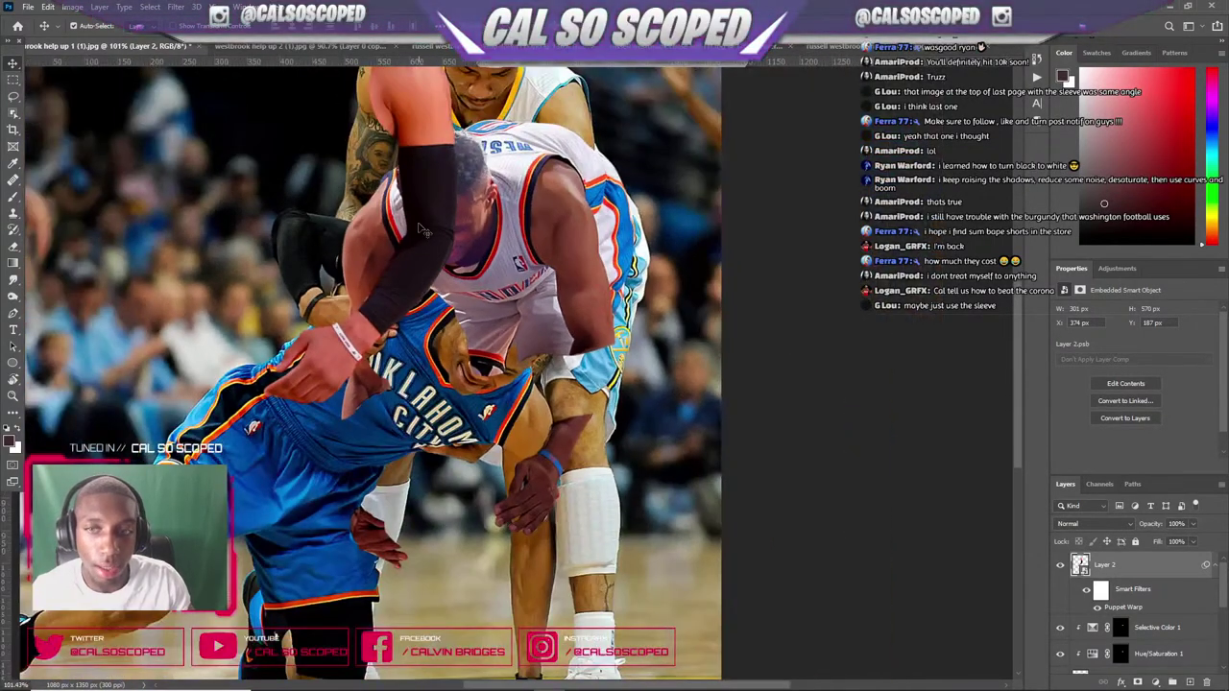
drag(419, 230, 515, 480)
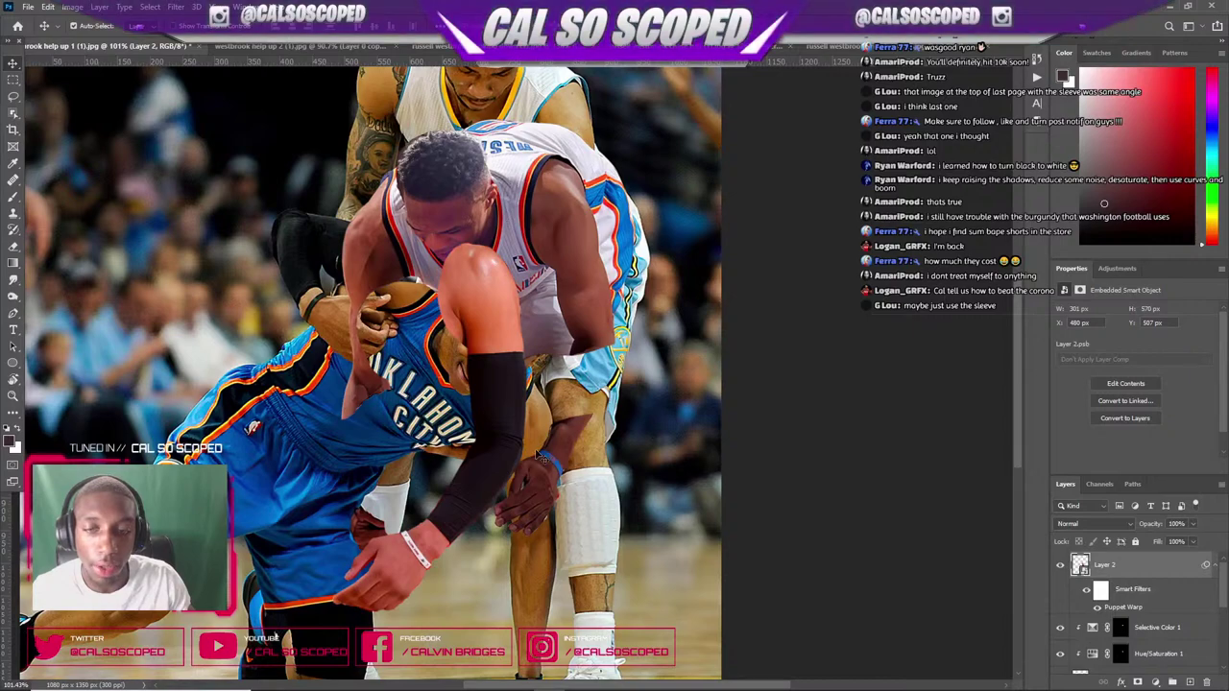
scroll(536, 457, up, 3)
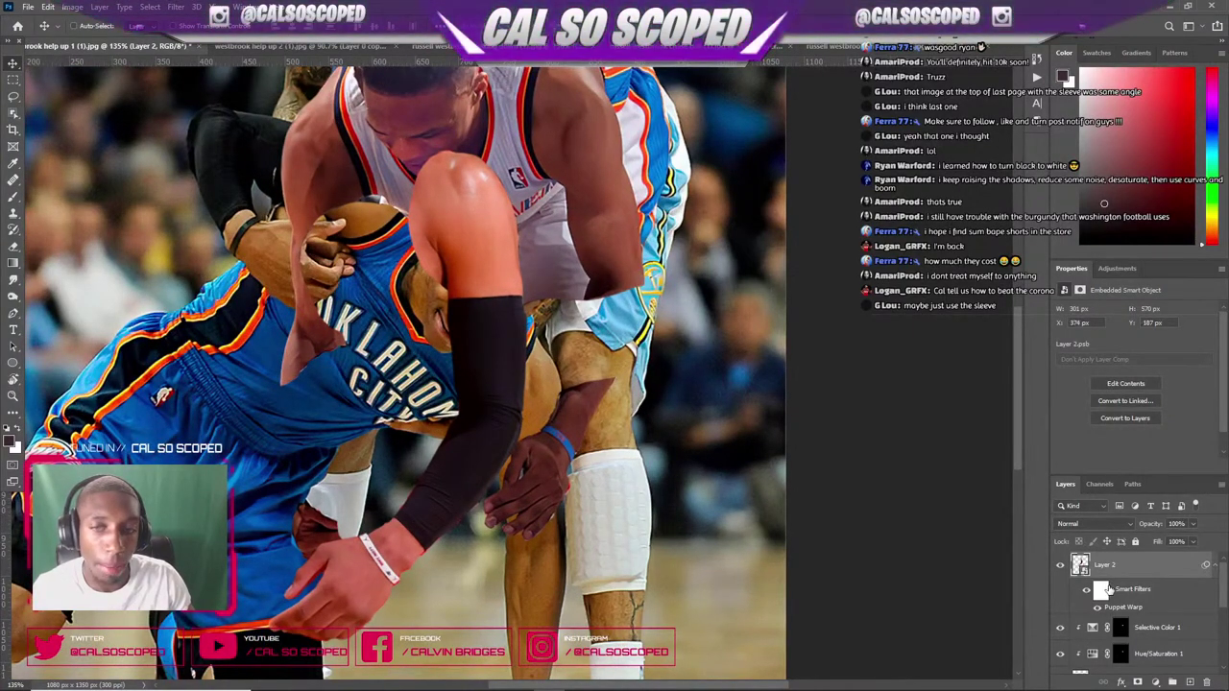
- Undo the arm's recent moves and its Puppet Warp
key(ctrl+z)
key(ctrl+z)
key(ctrl+z)
key(ctrl+z)
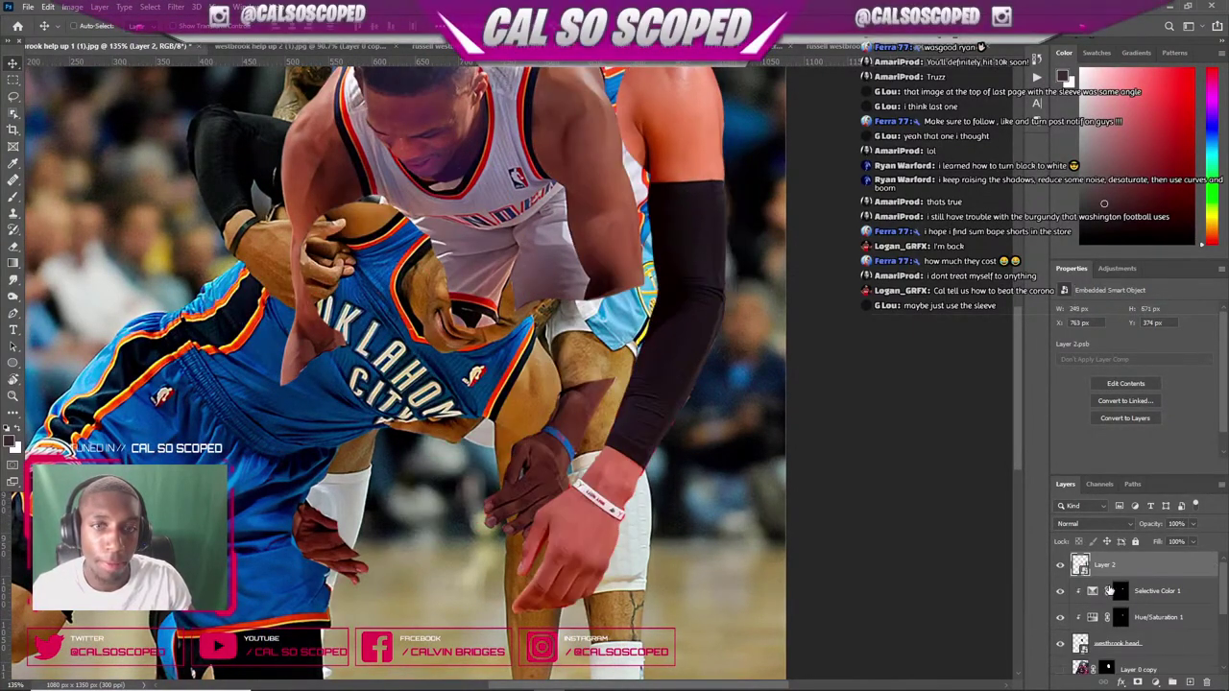
- Undo and redo the sleeved arm's recent changes until Layer 2 is a scaled-down smart object beside the player's arm
key(ctrl+z)
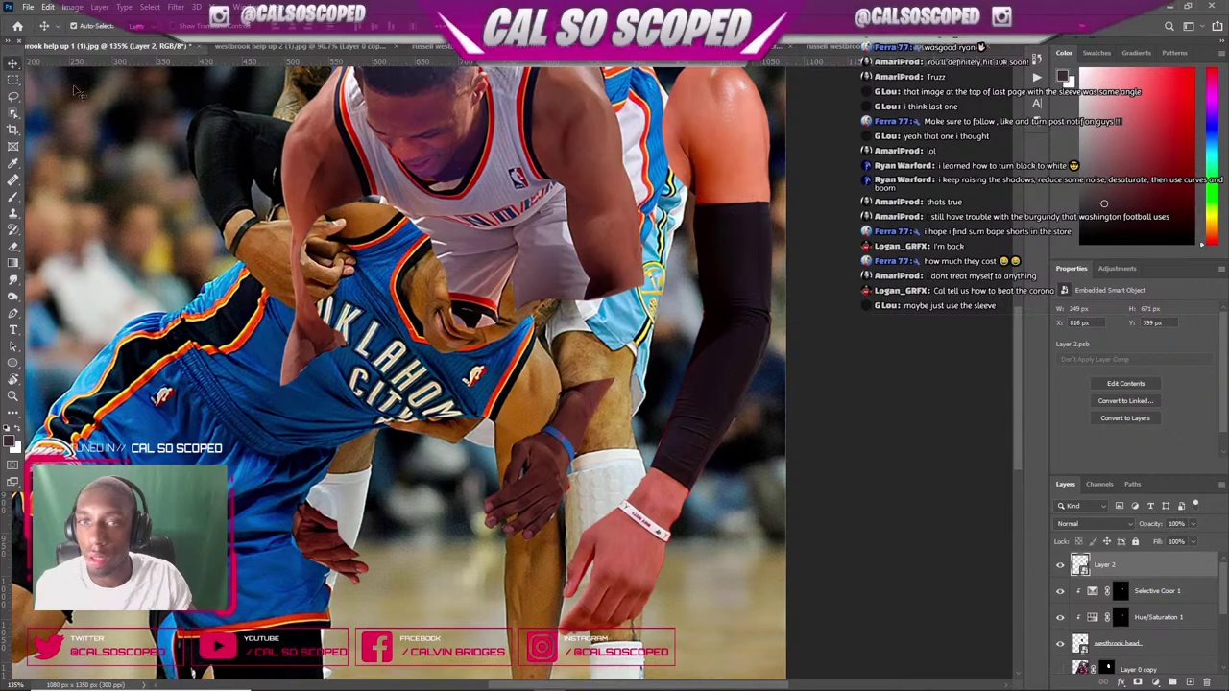
mouse_move(751, 231)
mouse_down()
mouse_move(736, 245)
mouse_move(755, 240)
mouse_up()
key(ctrl+z)
key(ctrl+z)
key(ctrl+z)
key(ctrl+z)
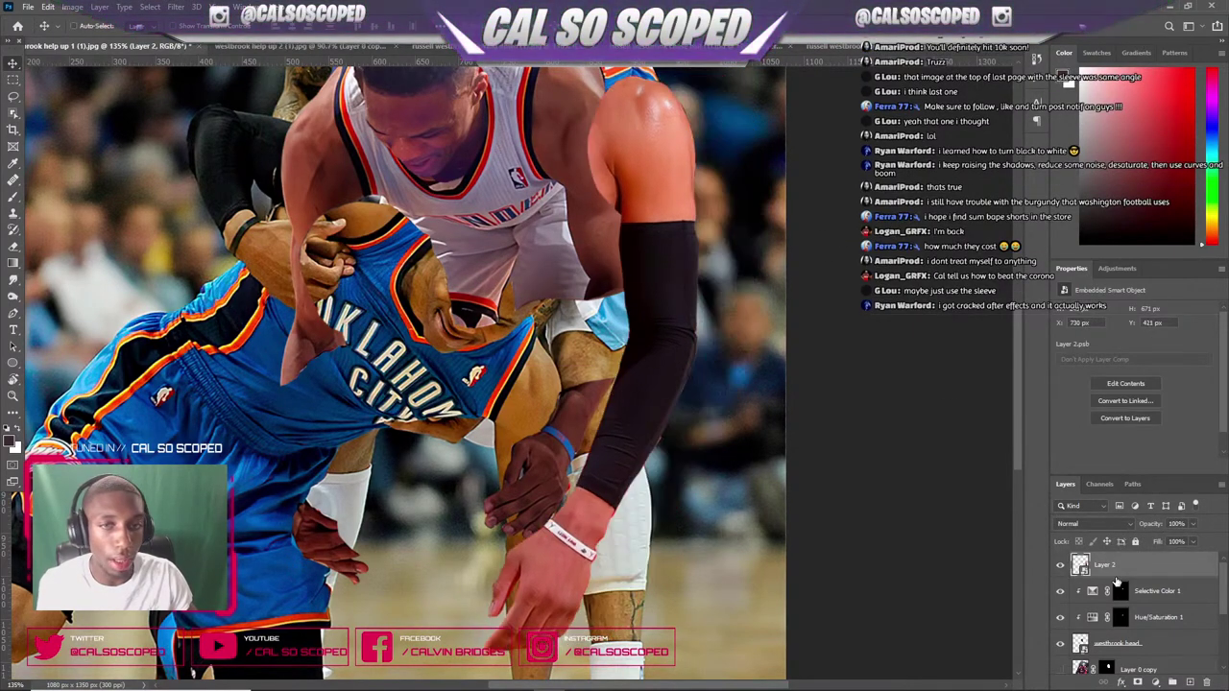
key(ctrl+z)
key(ctrl+z)
key(ctrl+z)
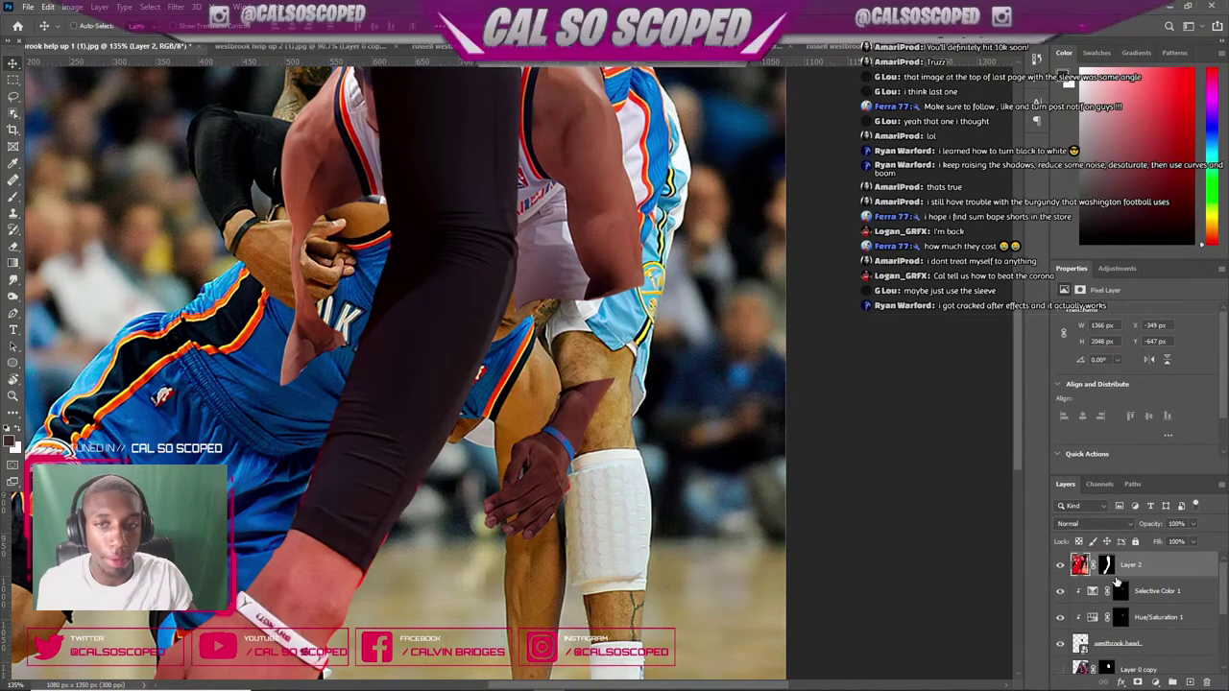
key(ctrl+shift+z)
key(ctrl+shift+z)
key(ctrl+shift+z)
key(ctrl+shift+z)
key(ctrl+z)
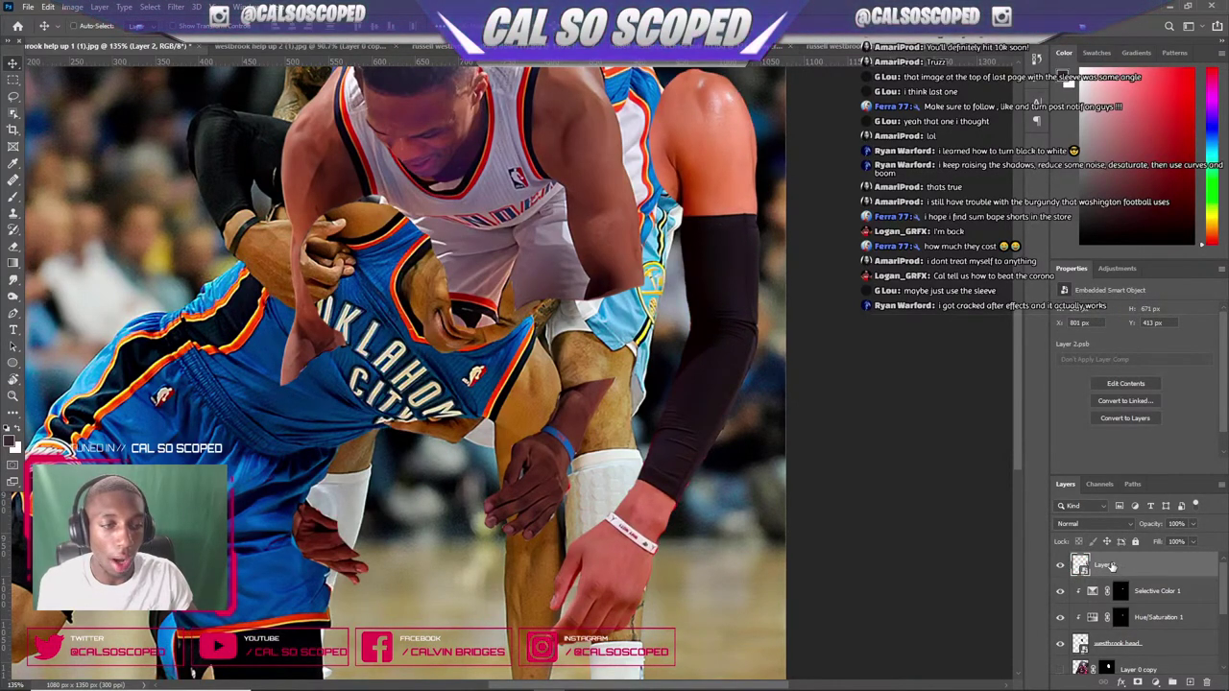
- Trace a closed Pen path around the black sleeve of the arm, from the wrist to the upper cuff and back
click(14, 313)
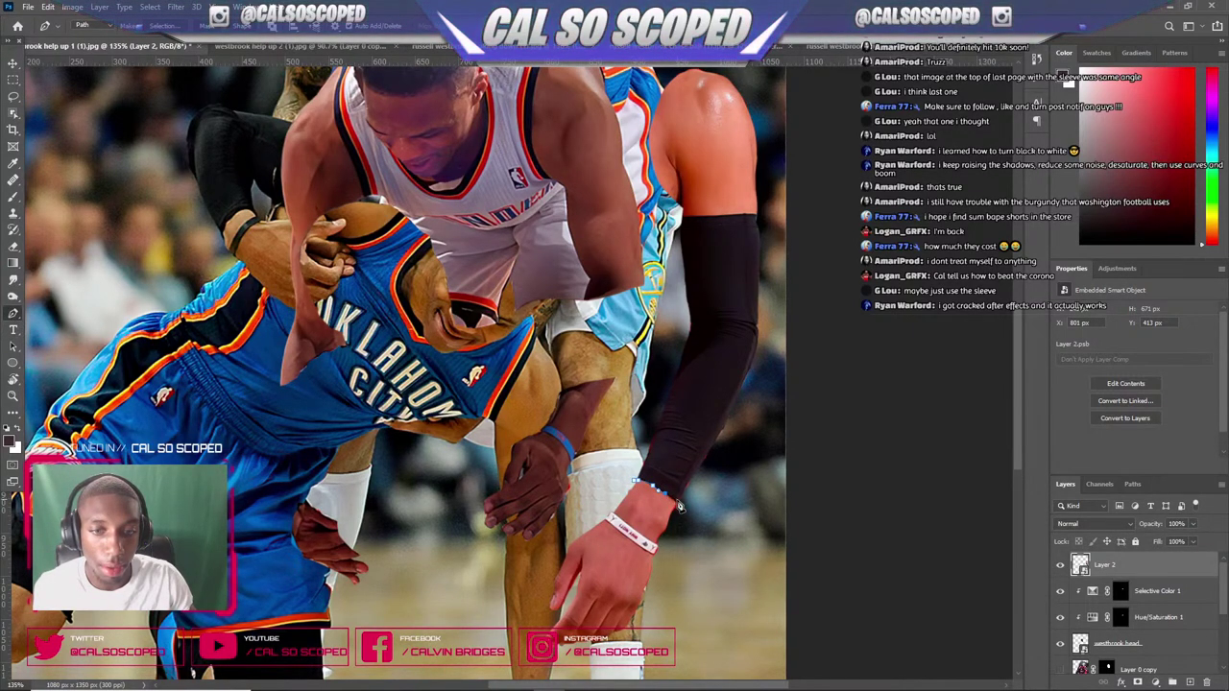
click(685, 511)
click(722, 449)
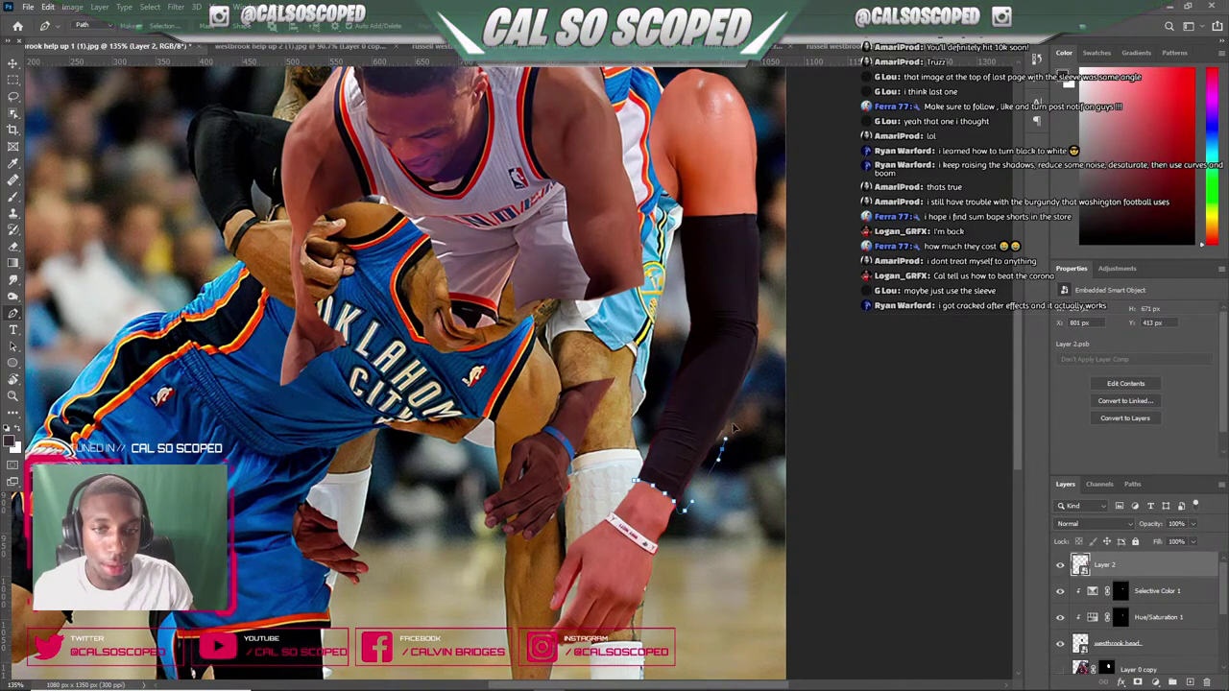
click(743, 390)
drag(767, 309, 773, 272)
click(765, 209)
click(755, 213)
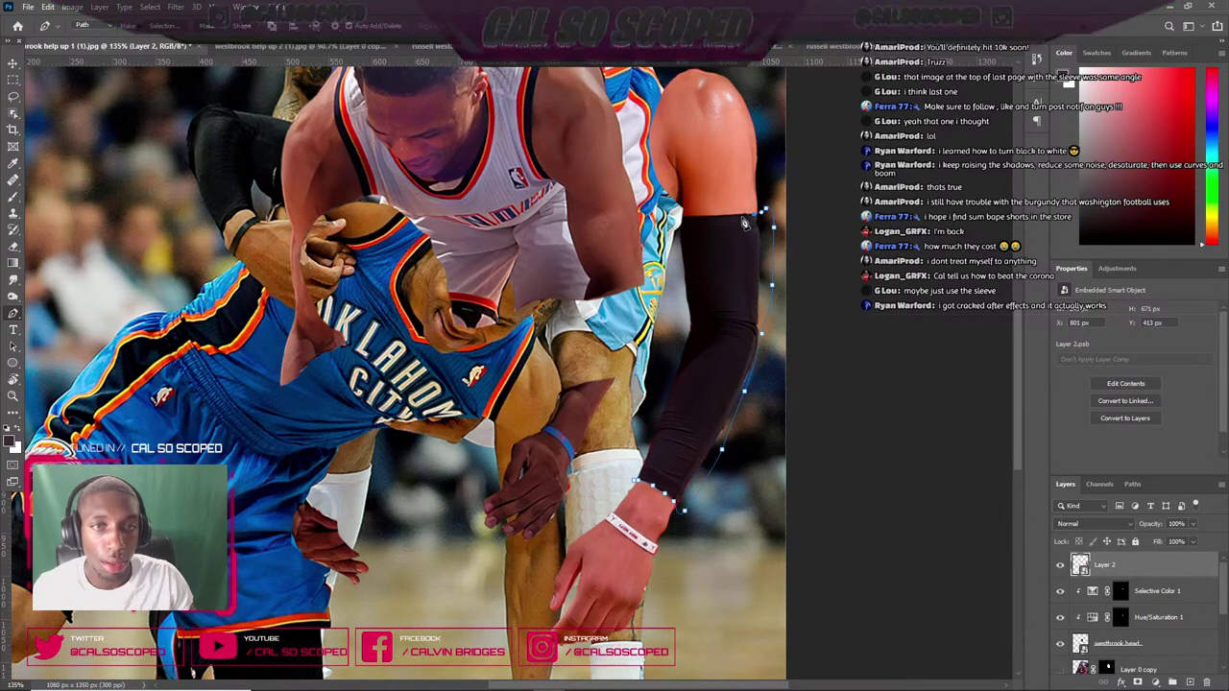
click(742, 215)
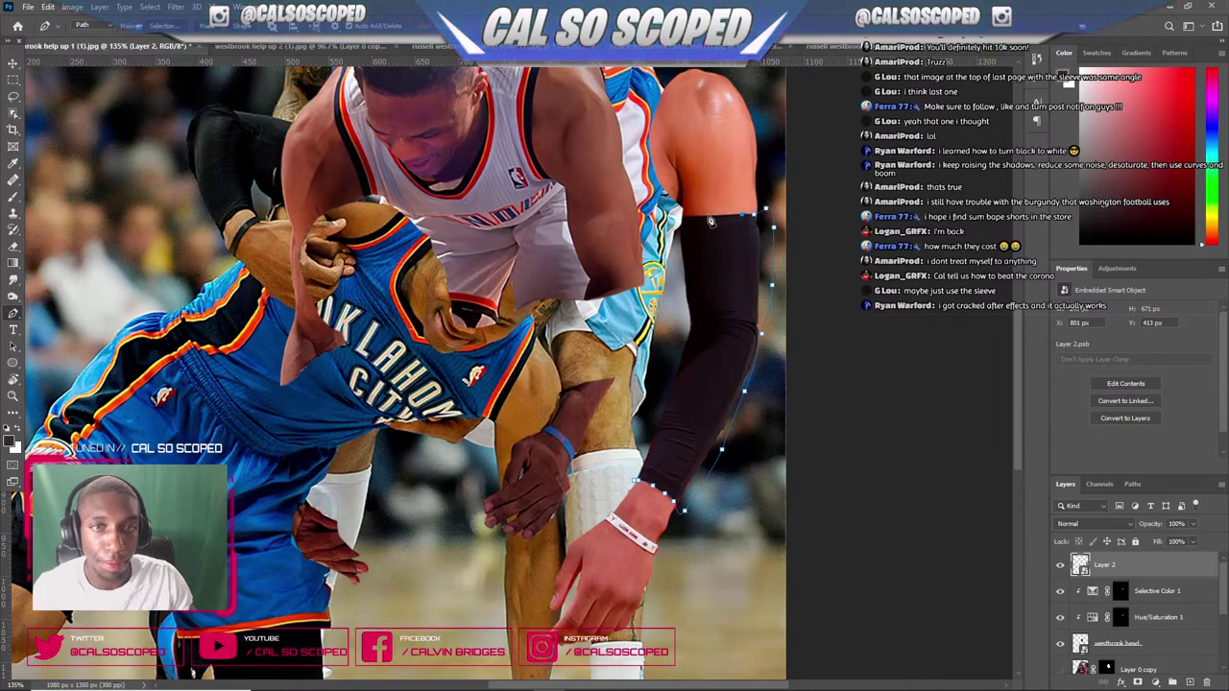
click(690, 216)
key(ctrl+z)
mouse_move(691, 221)
mouse_down()
mouse_move(679, 224)
mouse_move(627, 478)
mouse_up()
- Convert the sleeve path to a selection and mask Layer 2 with it so that only the sleeve shows
right_click(726, 334)
click(768, 391)
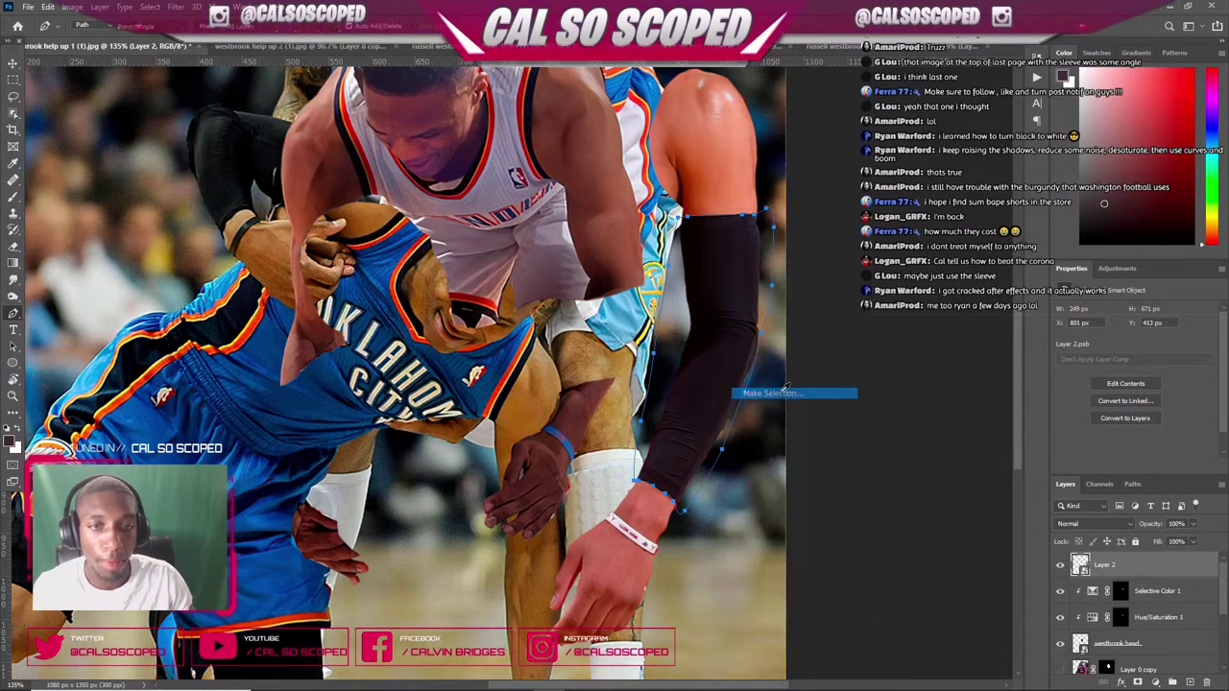
click(680, 205)
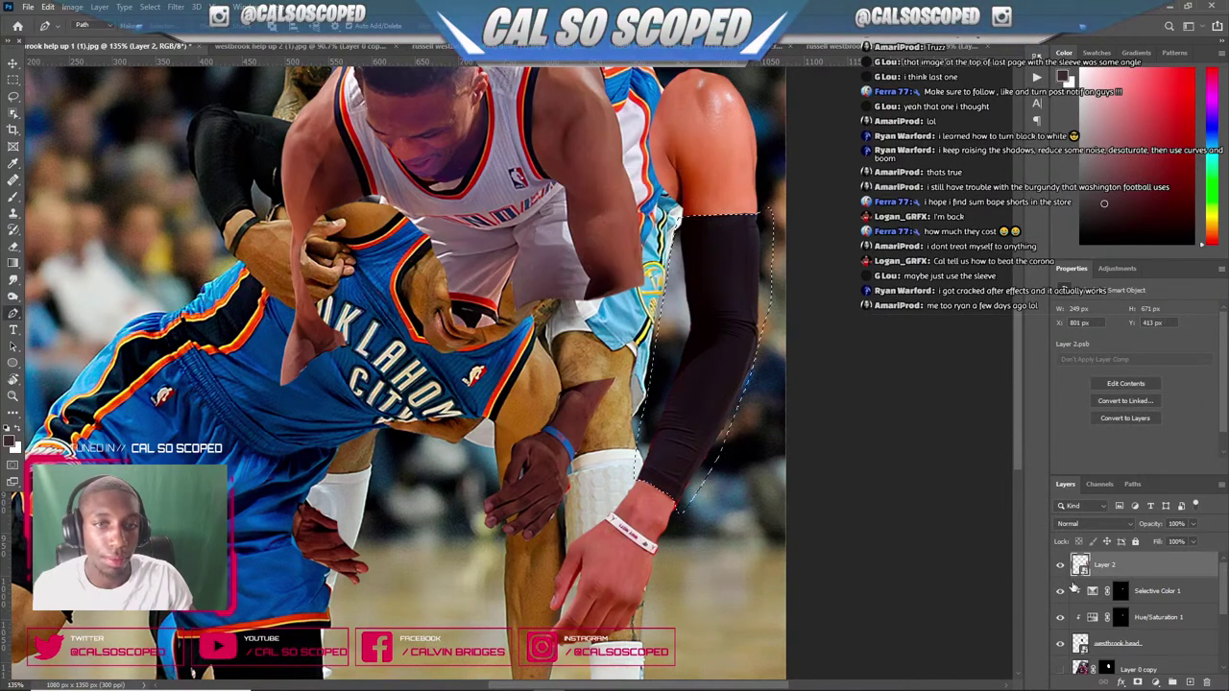
click(1137, 681)
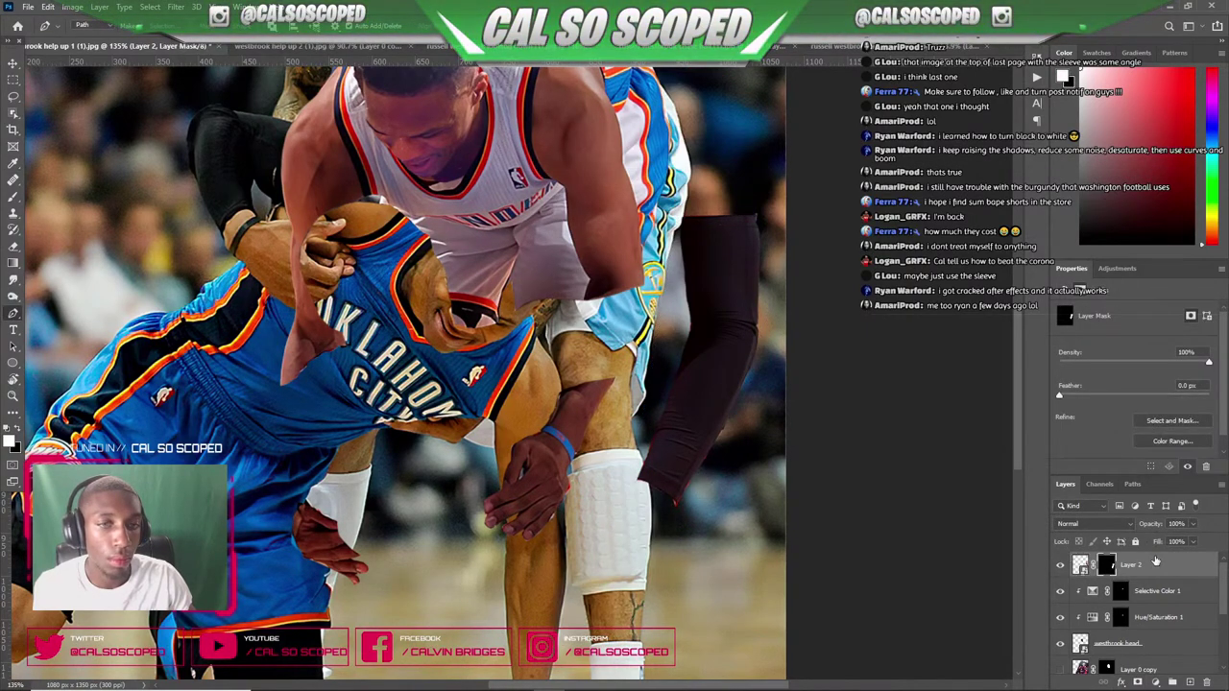
- Duplicate the masked sleeve layer, move the copy over the standing player's forearm and convert it to a smart object
click(1156, 561)
key(ctrl+j)
key(ctrl+t)
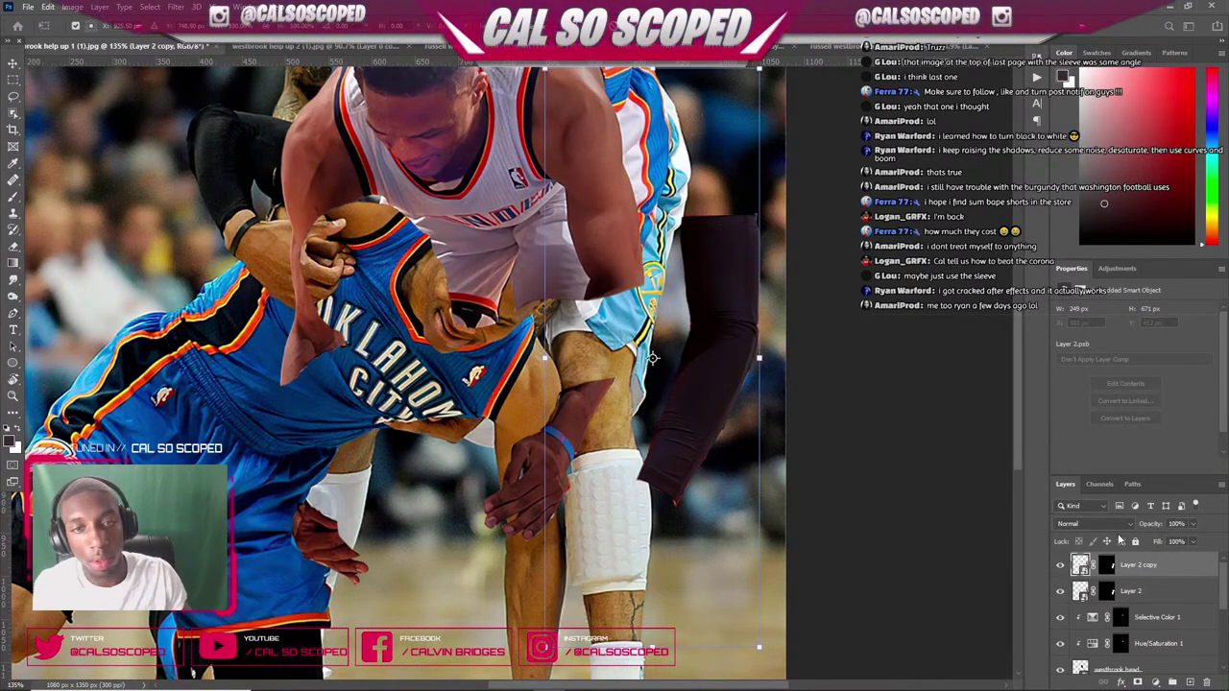
drag(699, 363, 605, 314)
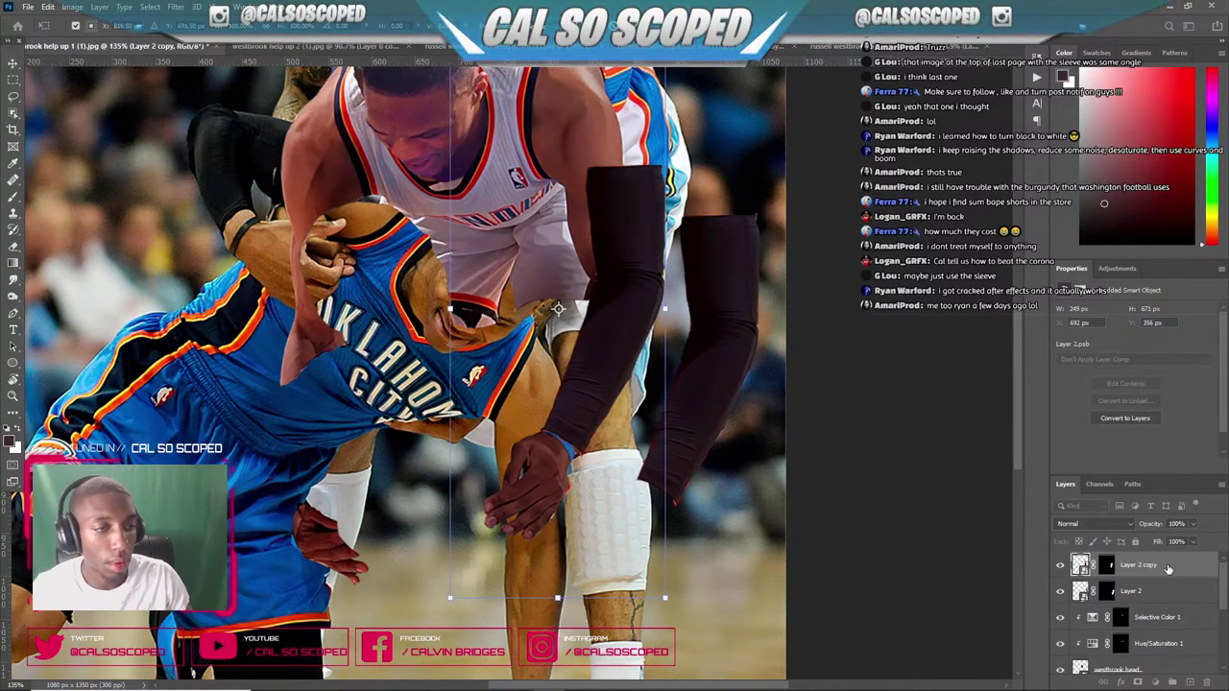
key(Return)
right_click(1167, 568)
click(1131, 137)
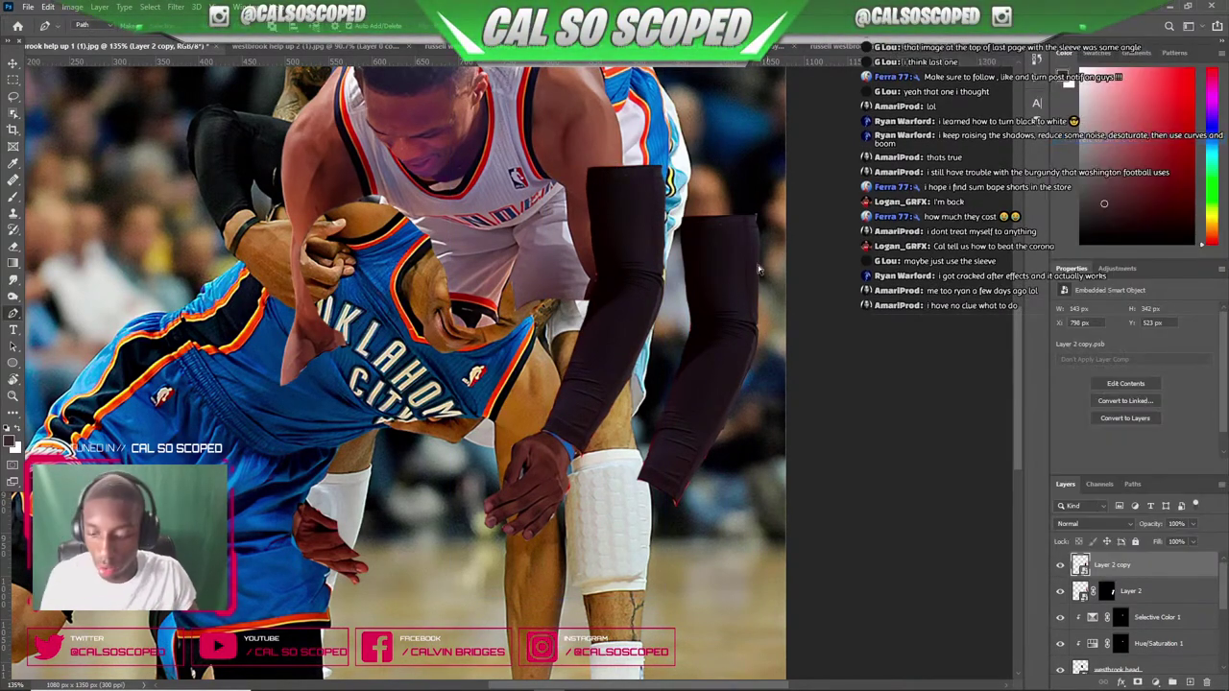
key(ctrl+t)
drag(666, 158, 630, 202)
drag(606, 236, 593, 219)
key(Escape)
key(ctrl+t)
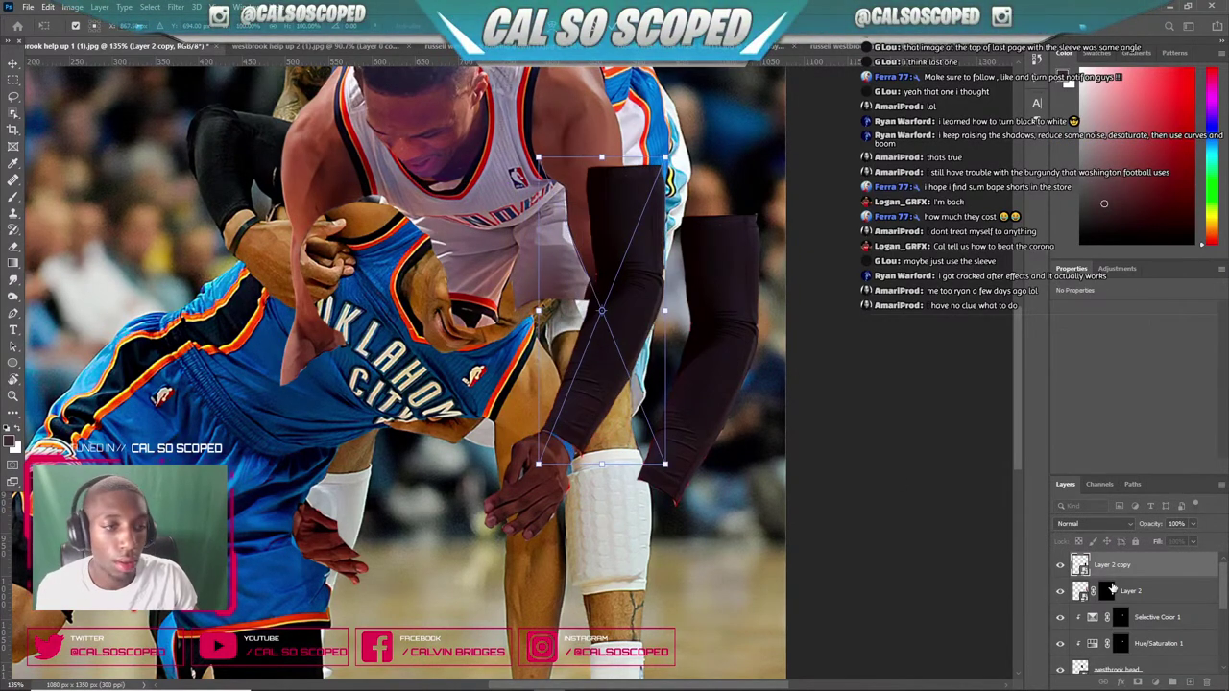
key(Return)
- Duplicate the masked Layer 2 and delete the layer mask from the original Layer 2
click(1128, 591)
key(ctrl+j)
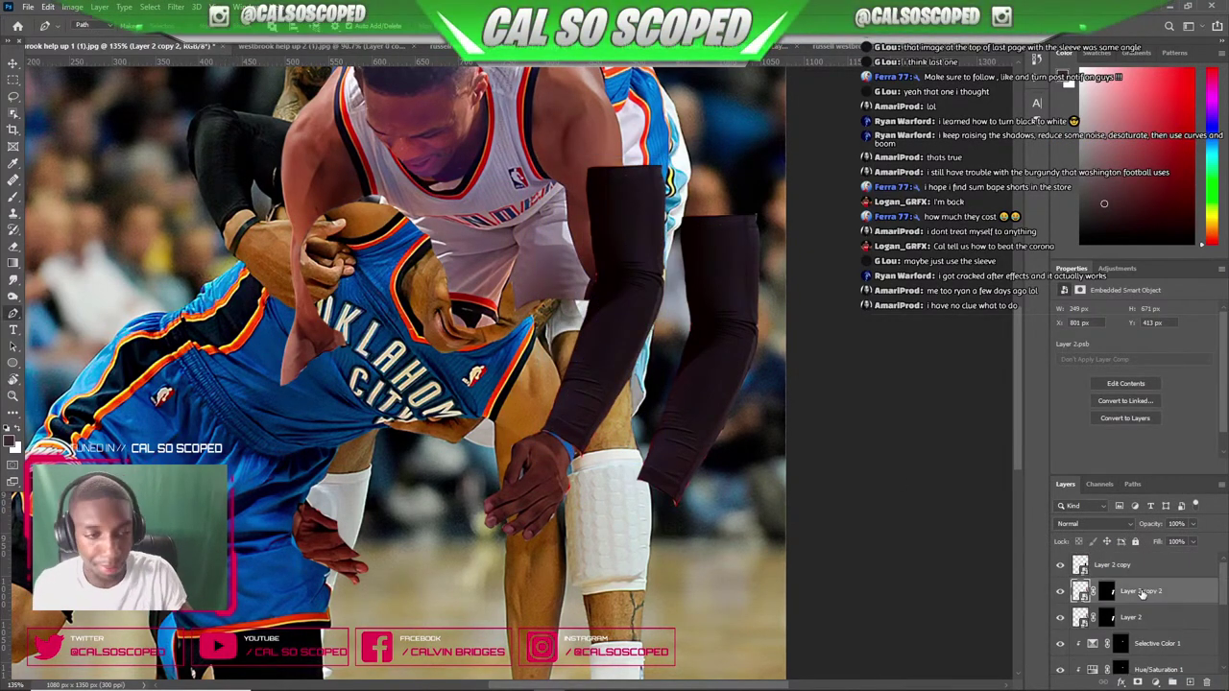
right_click(1108, 620)
click(1121, 635)
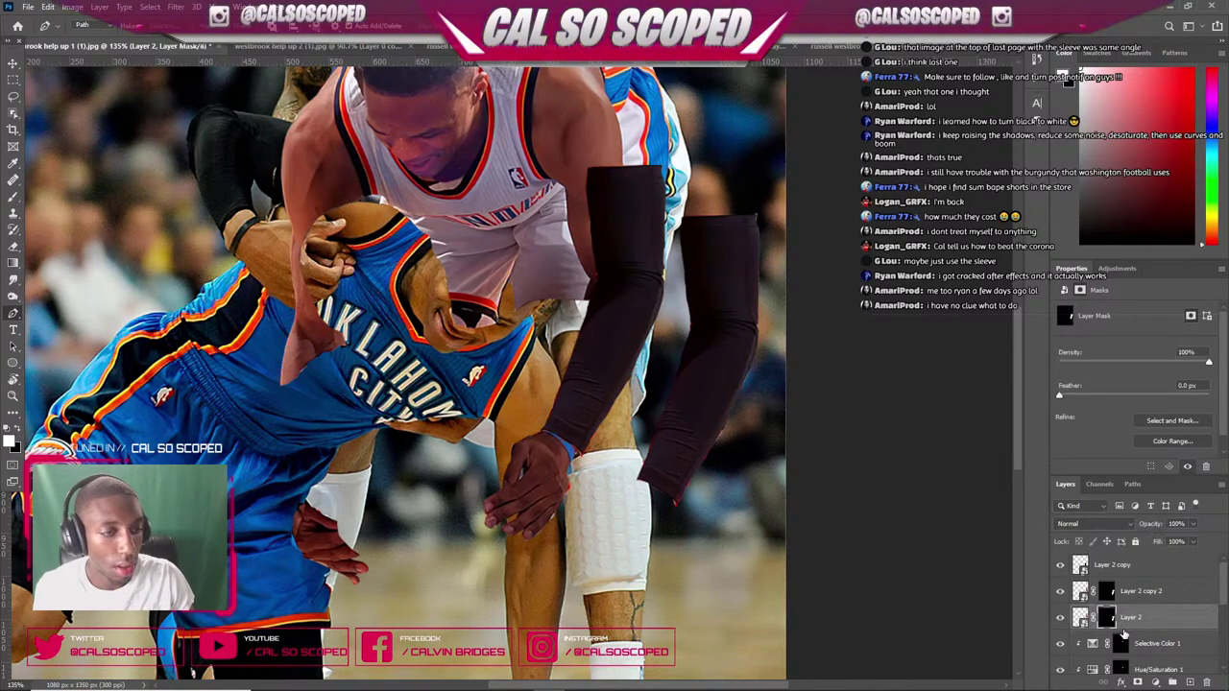
right_click(1107, 620)
click(1117, 522)
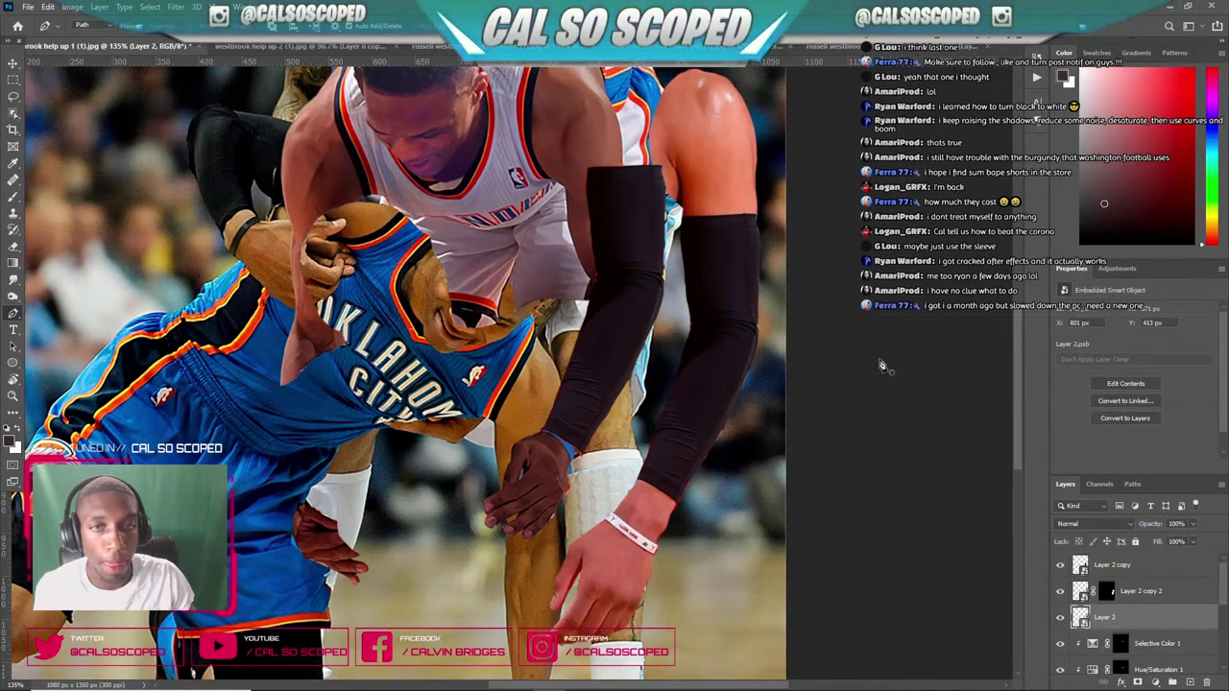
- Move the sleeve copy onto the standing player's forearm and scale it to about 86% so it ends at the wrist
scroll(811, 265, down, 2)
scroll(612, 113, up, 1)
key(l)
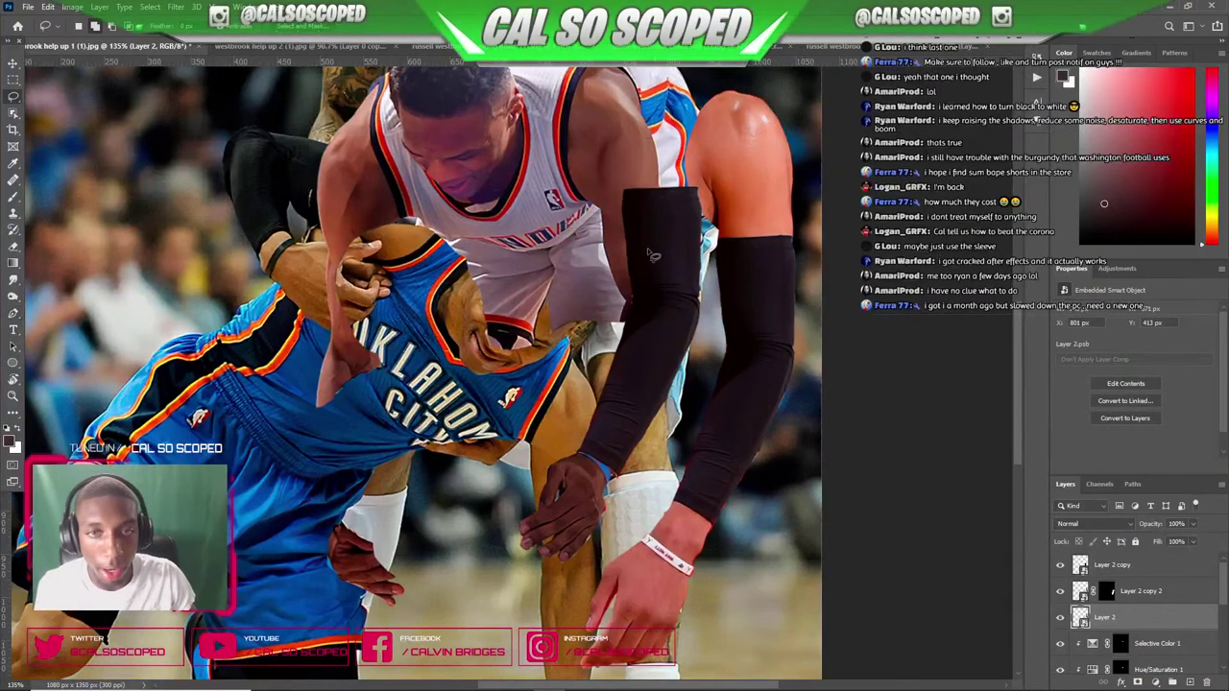
key(v)
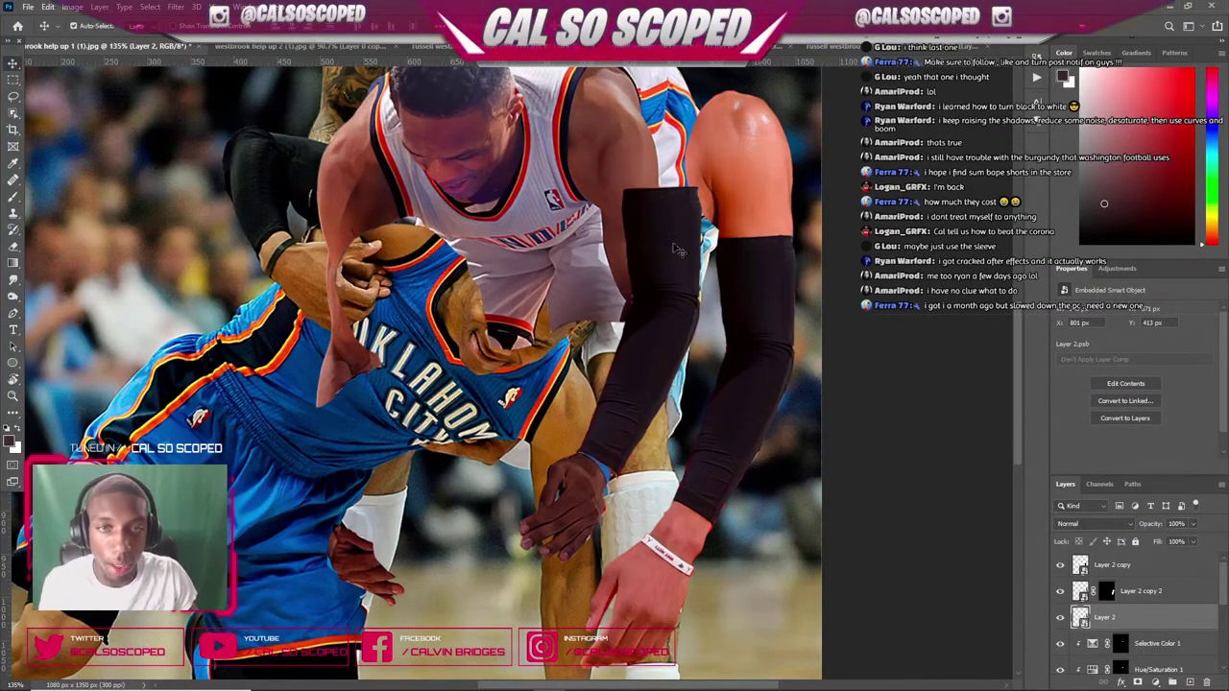
drag(670, 241, 653, 276)
key(ctrl+t)
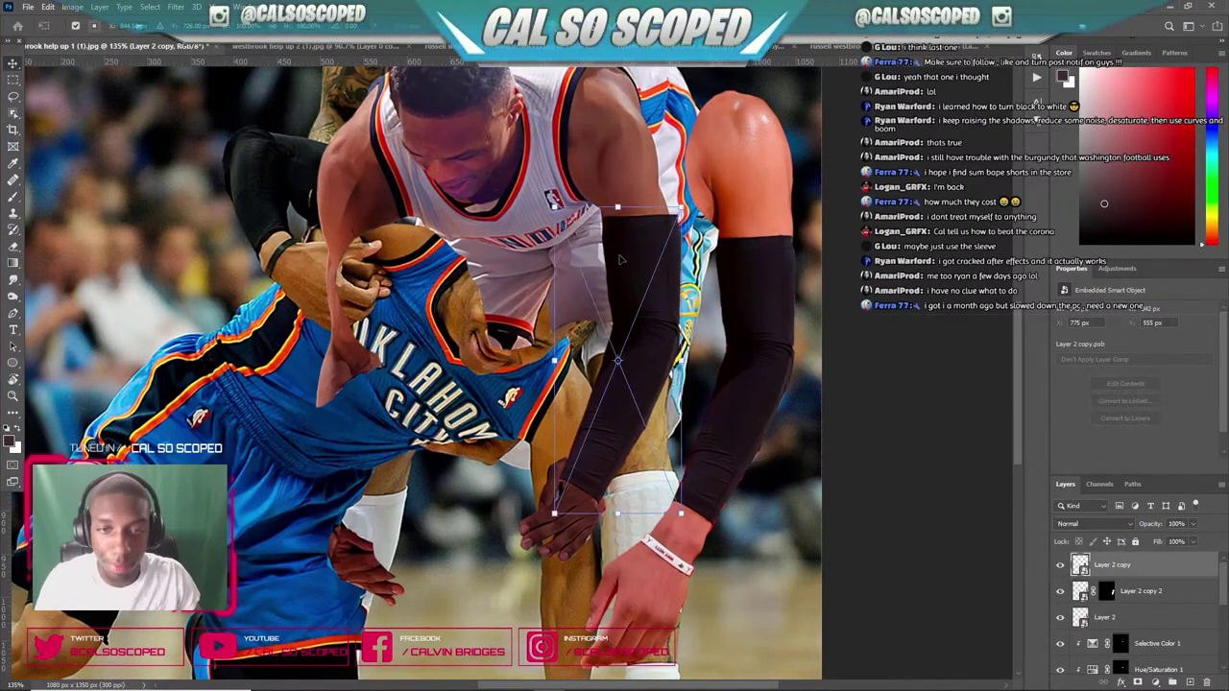
drag(554, 514, 573, 472)
drag(633, 442, 642, 441)
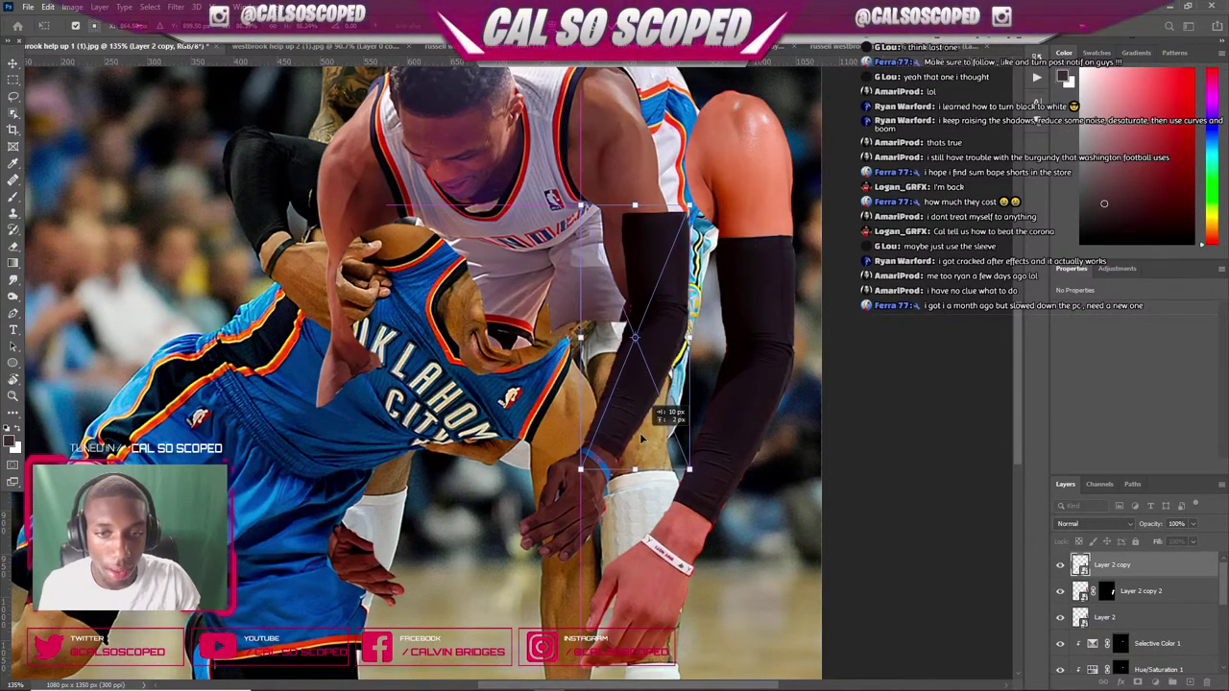
right_click(639, 432)
click(606, 325)
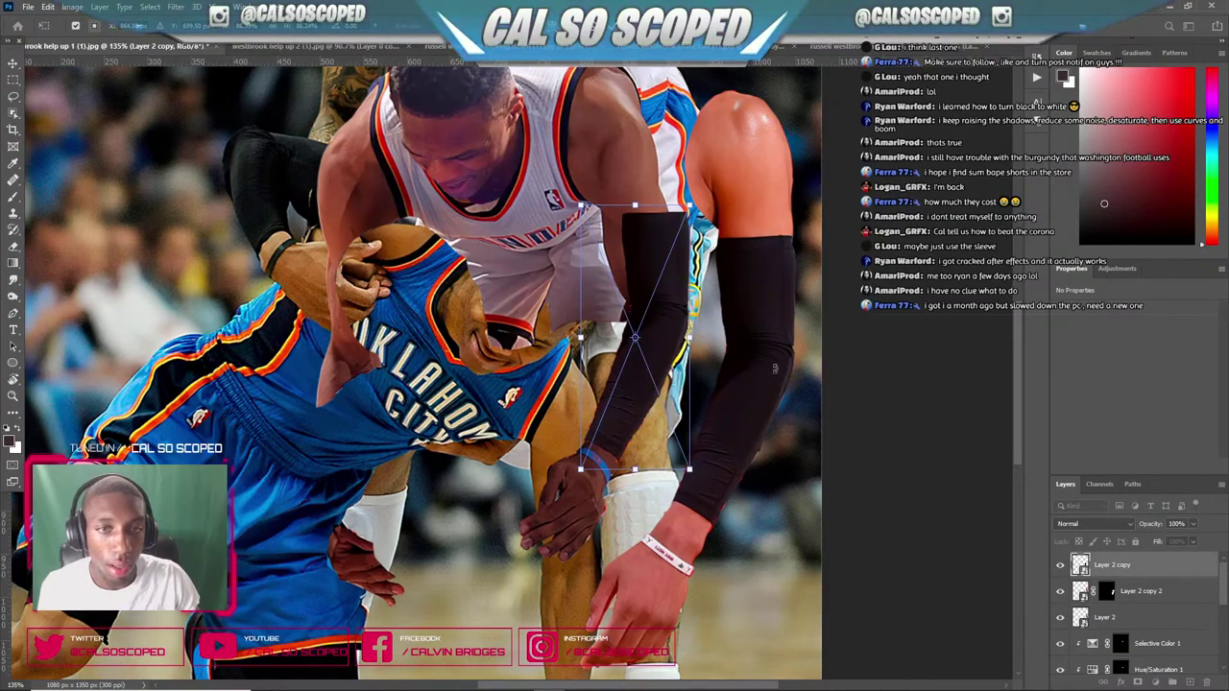
click(1173, 569)
- Puppet Warp the sleeve copy with pins at the upper cuff, elbow and wrist, bending it to follow the player's arm
click(46, 6)
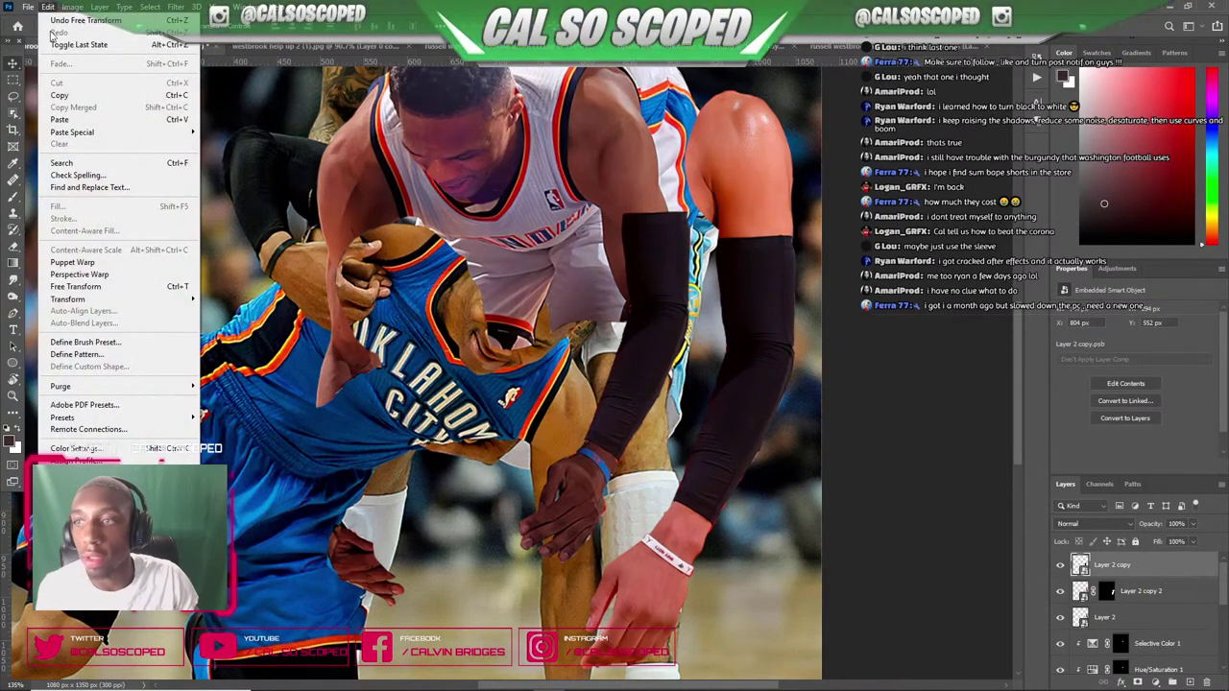
click(77, 262)
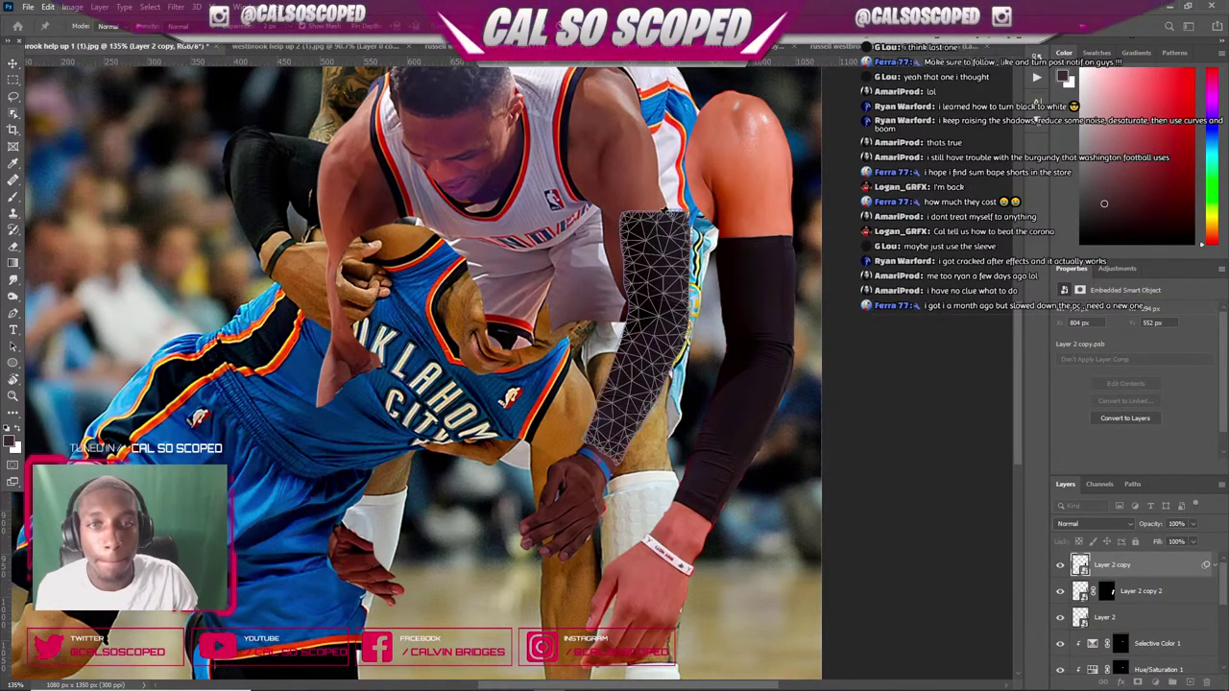
click(660, 215)
click(648, 339)
click(608, 444)
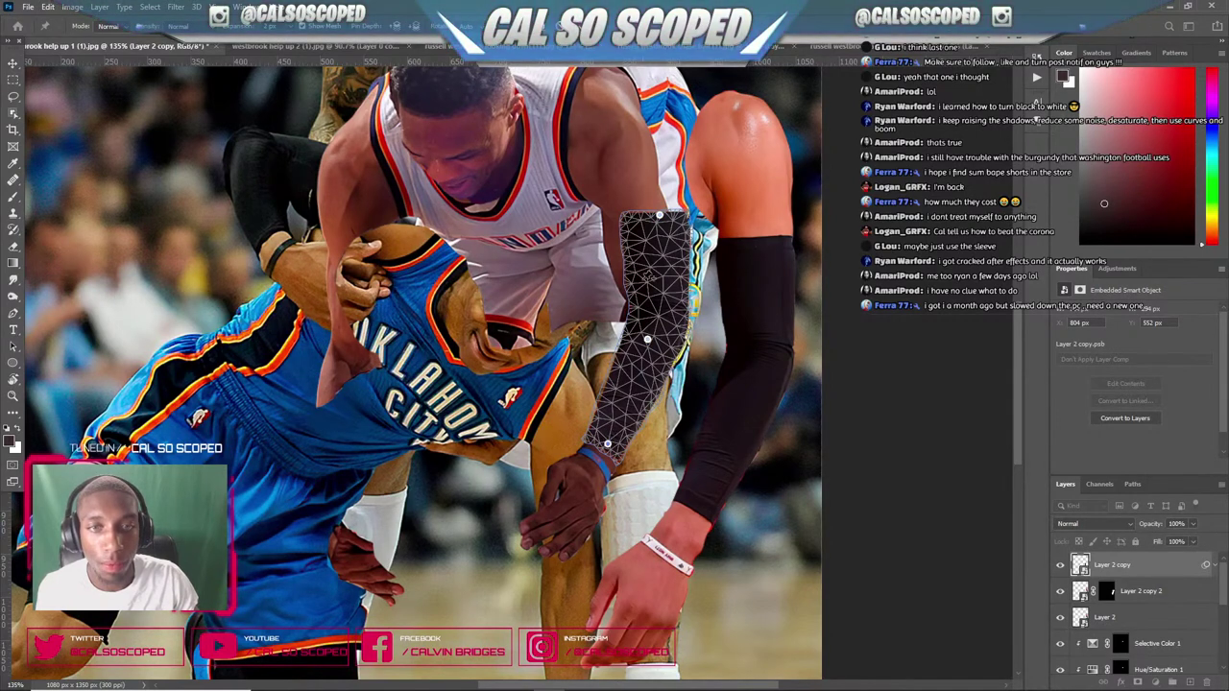
drag(659, 215, 640, 220)
drag(648, 340, 642, 340)
drag(641, 220, 636, 222)
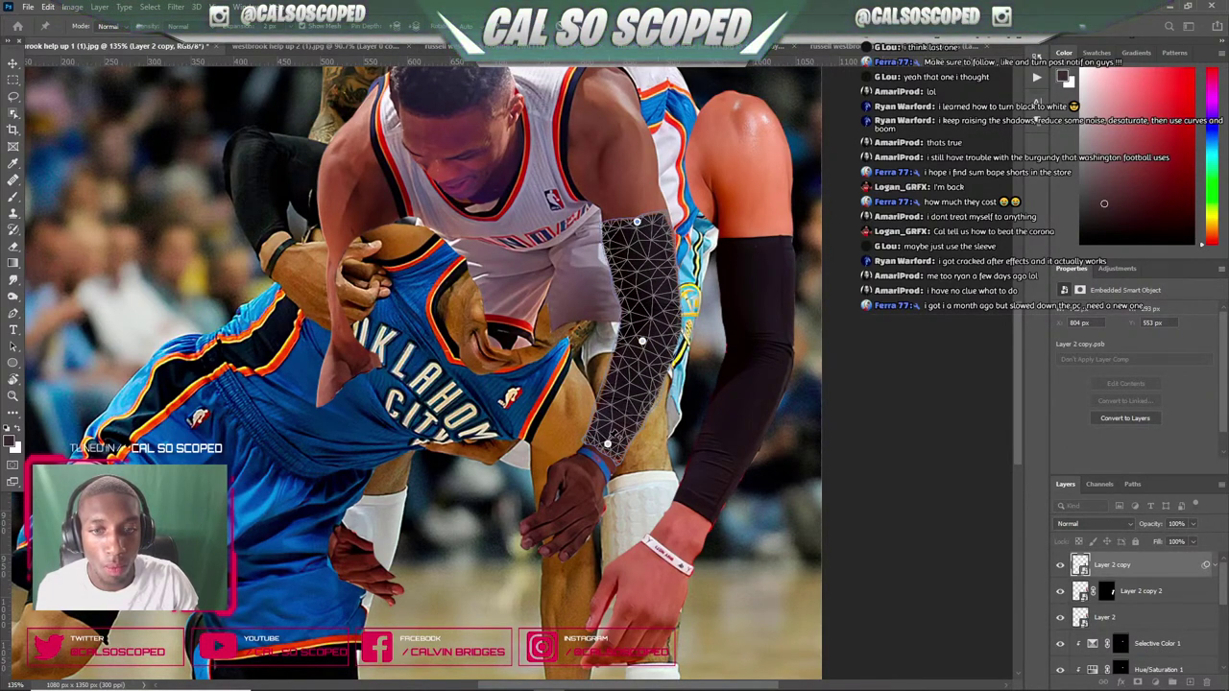
drag(608, 443, 615, 440)
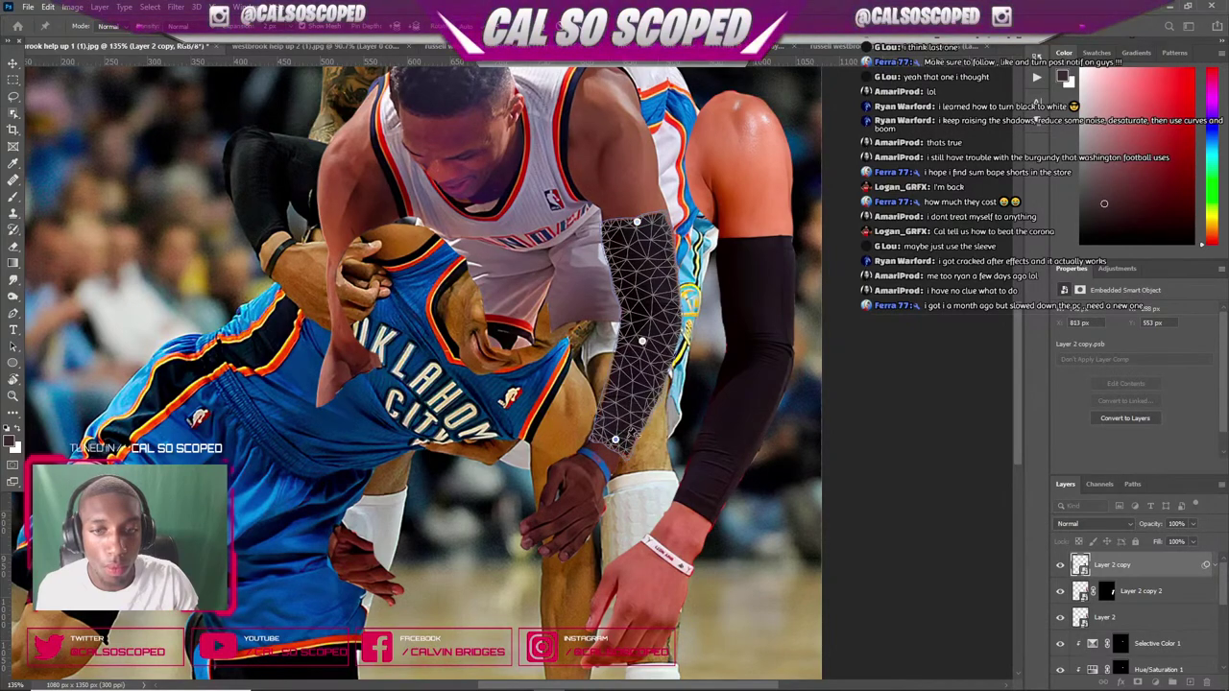
- Add a warp pin at the outer elbow, fine-tune the cuff and wrist pins, and apply the Puppet Warp
scroll(646, 363, up, 5)
click(654, 320)
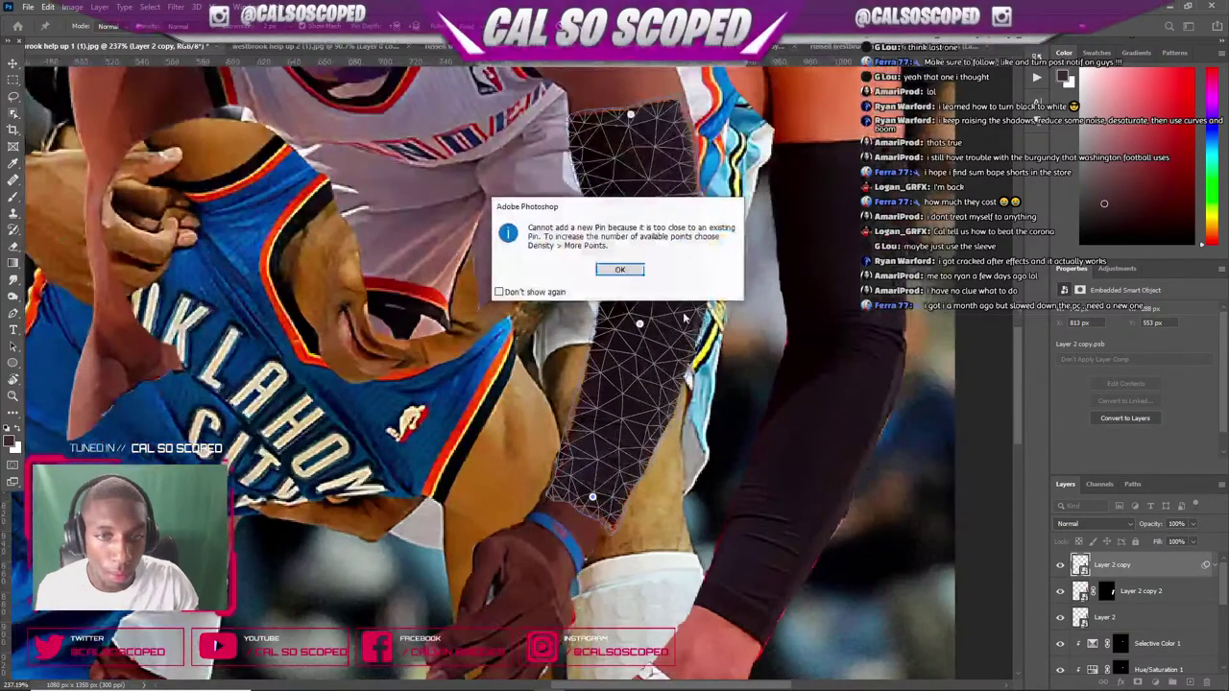
click(622, 269)
drag(689, 328, 699, 323)
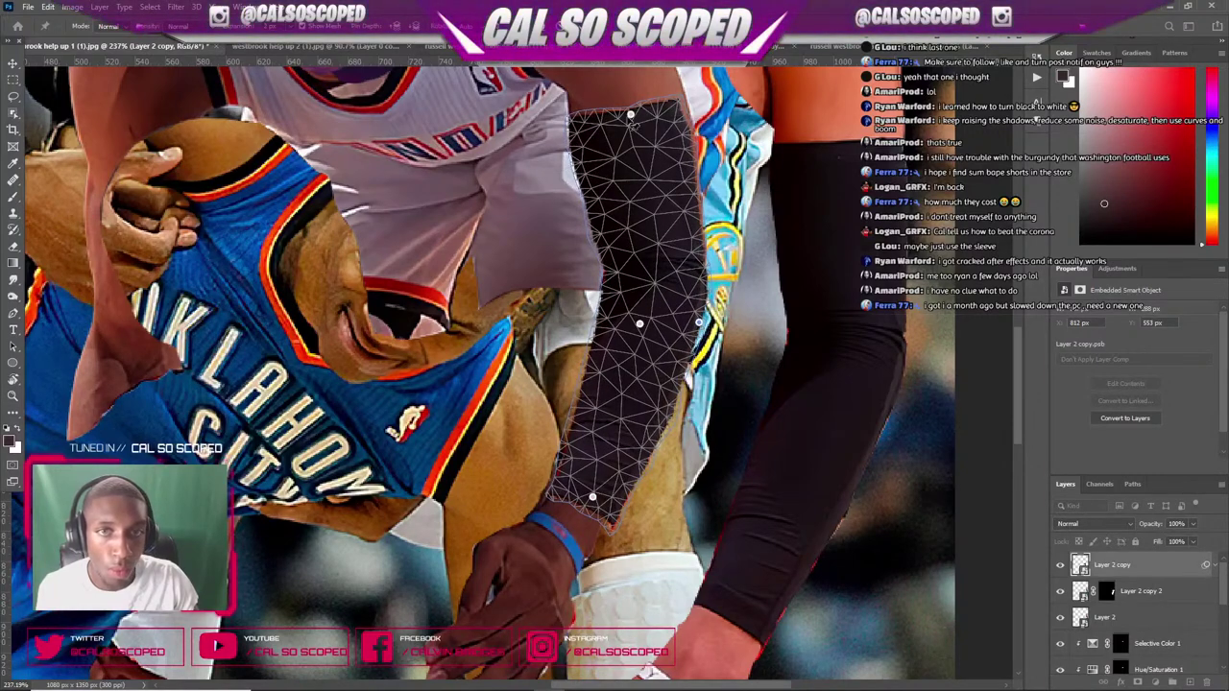
drag(631, 117, 635, 112)
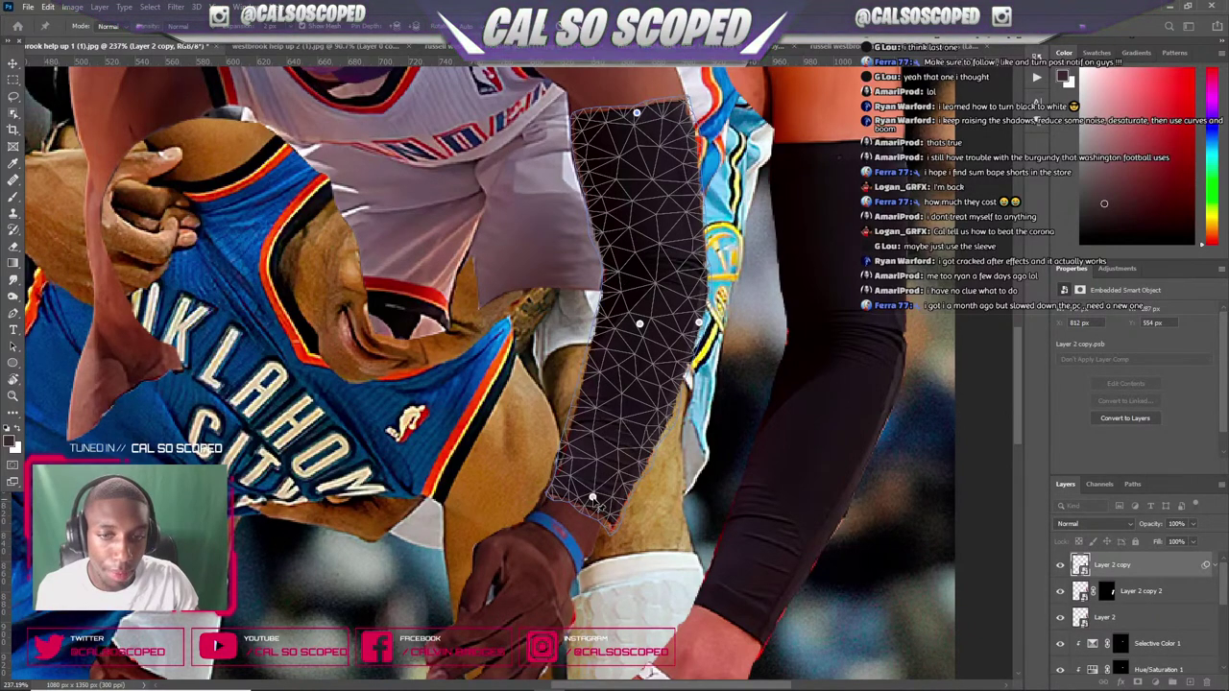
drag(593, 497, 593, 496)
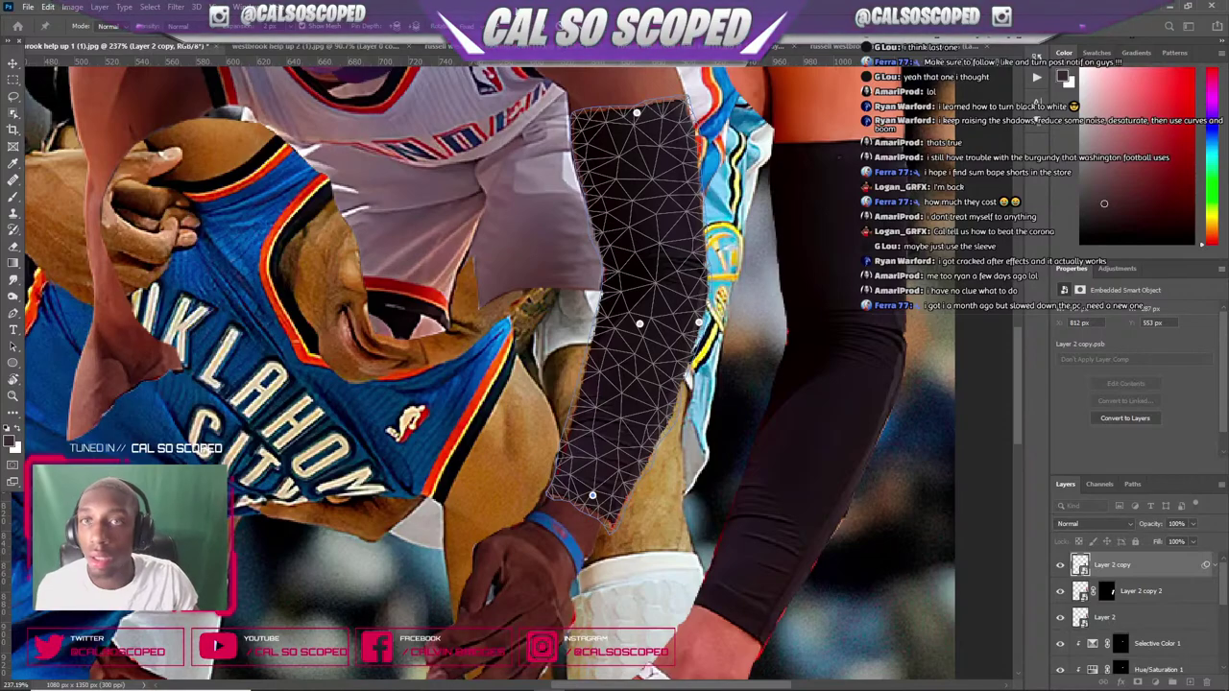
key(Return)
key(ctrl+0)
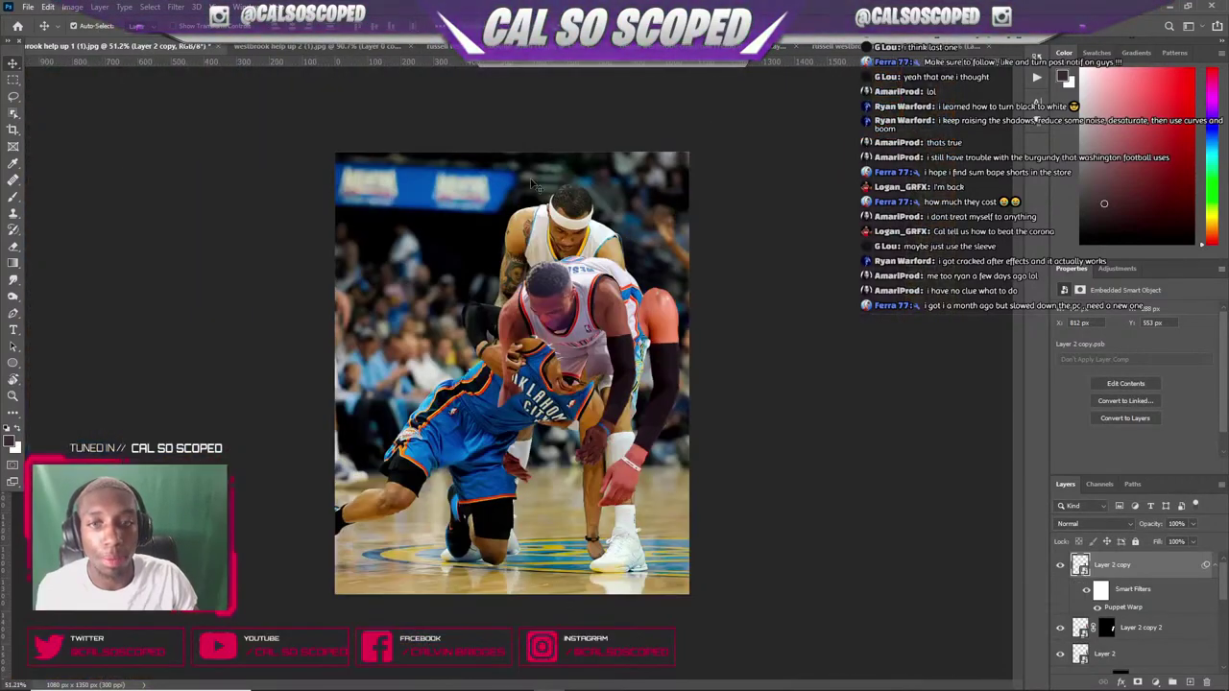
- Rasterize the warped sleeve copy layer
scroll(543, 281, up, 5)
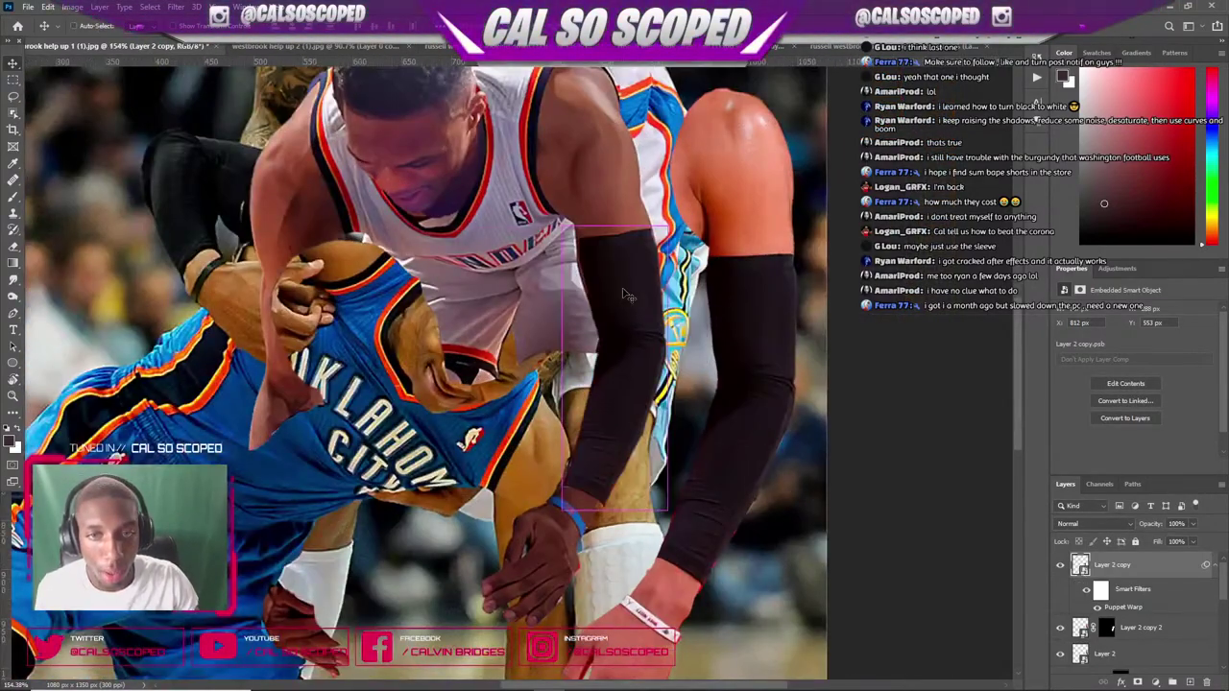
right_click(1113, 570)
click(1104, 247)
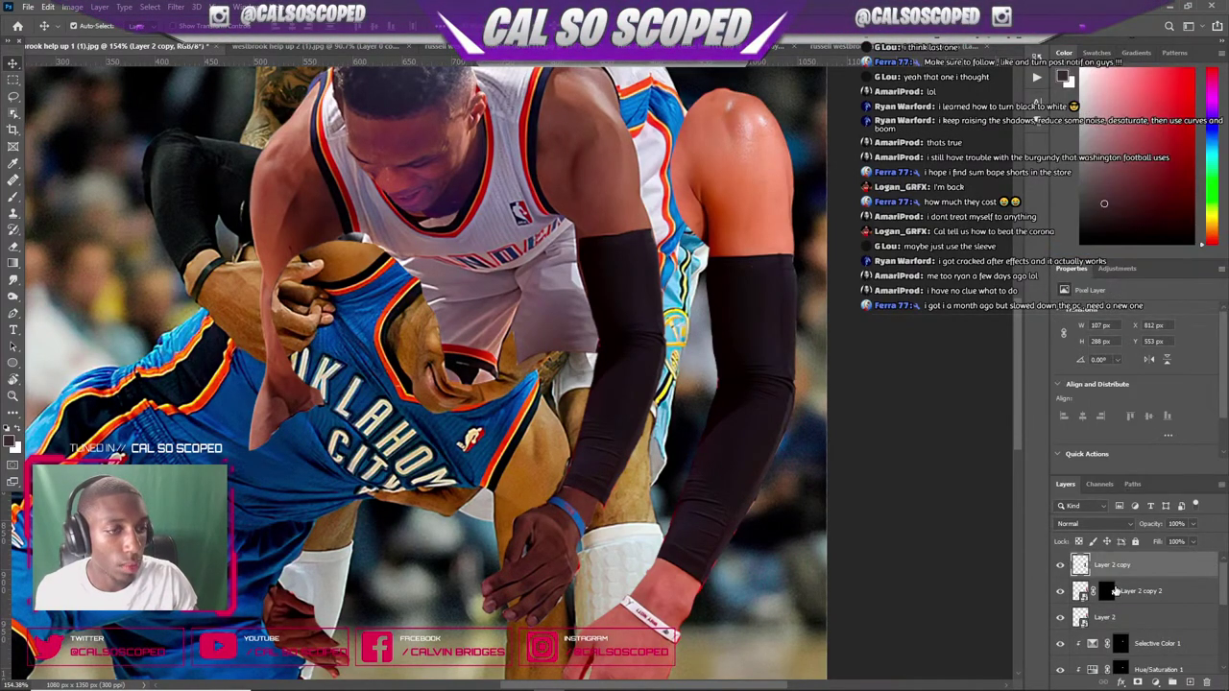
- Rename the rasterized sleeve layer as arm sleeve russ
text(arm sleeve r)
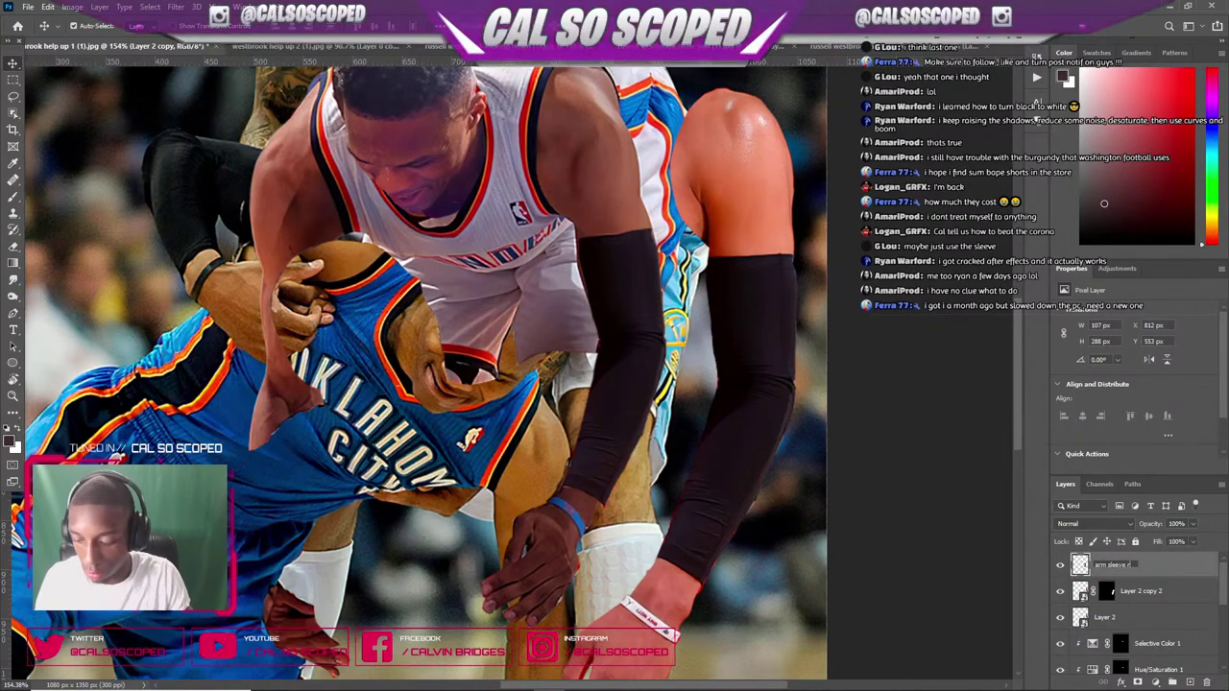
text(uss)
key(Return)
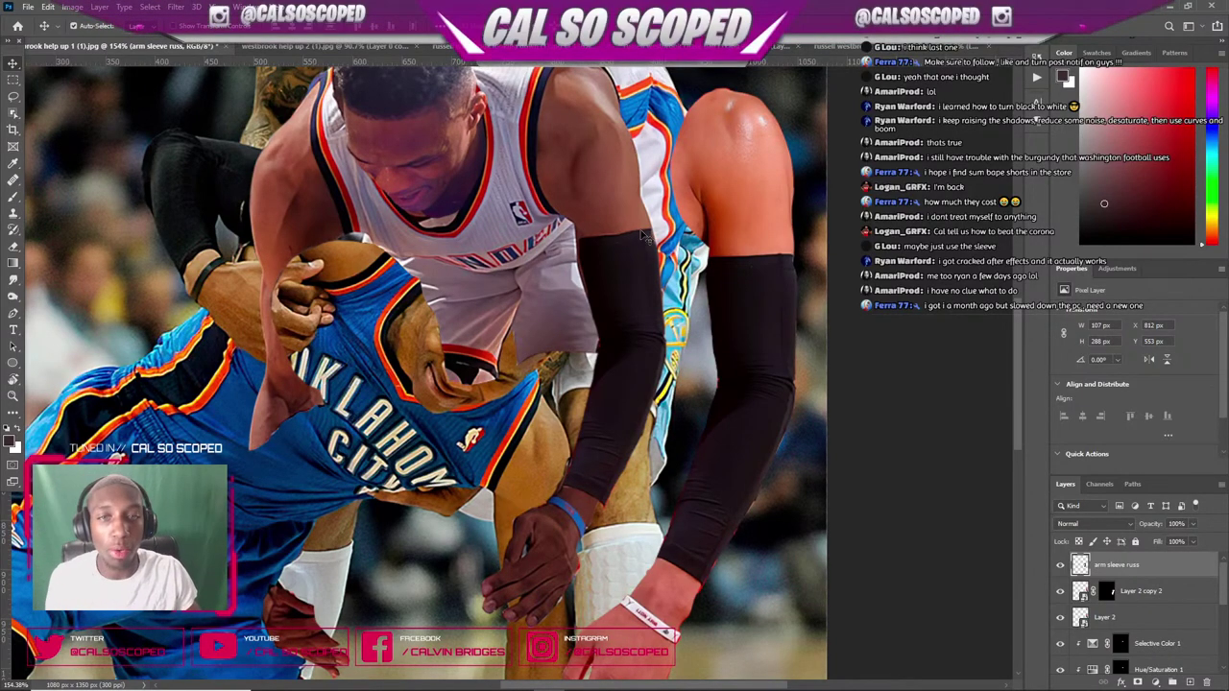
- Lasso a thin strip along the upper sleeve's inner edge, Clone Stamp dark sleeve fabric over it, and clear the selection
scroll(645, 237, up, 2)
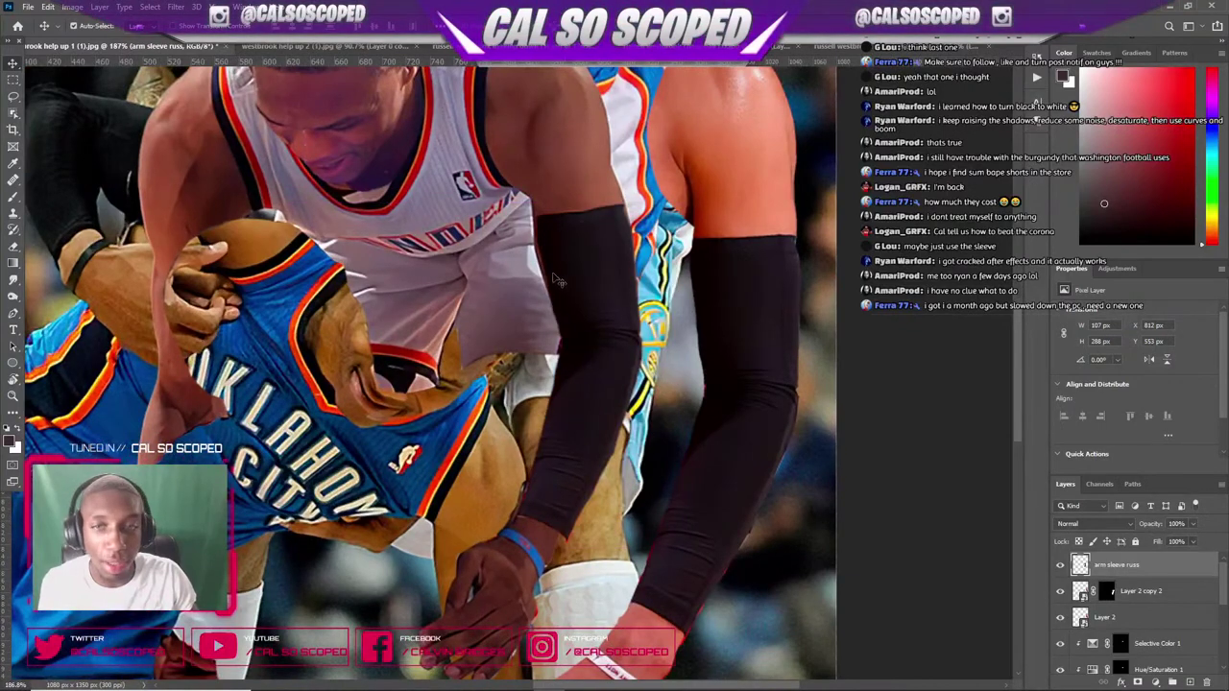
click(12, 96)
scroll(575, 288, up, 3)
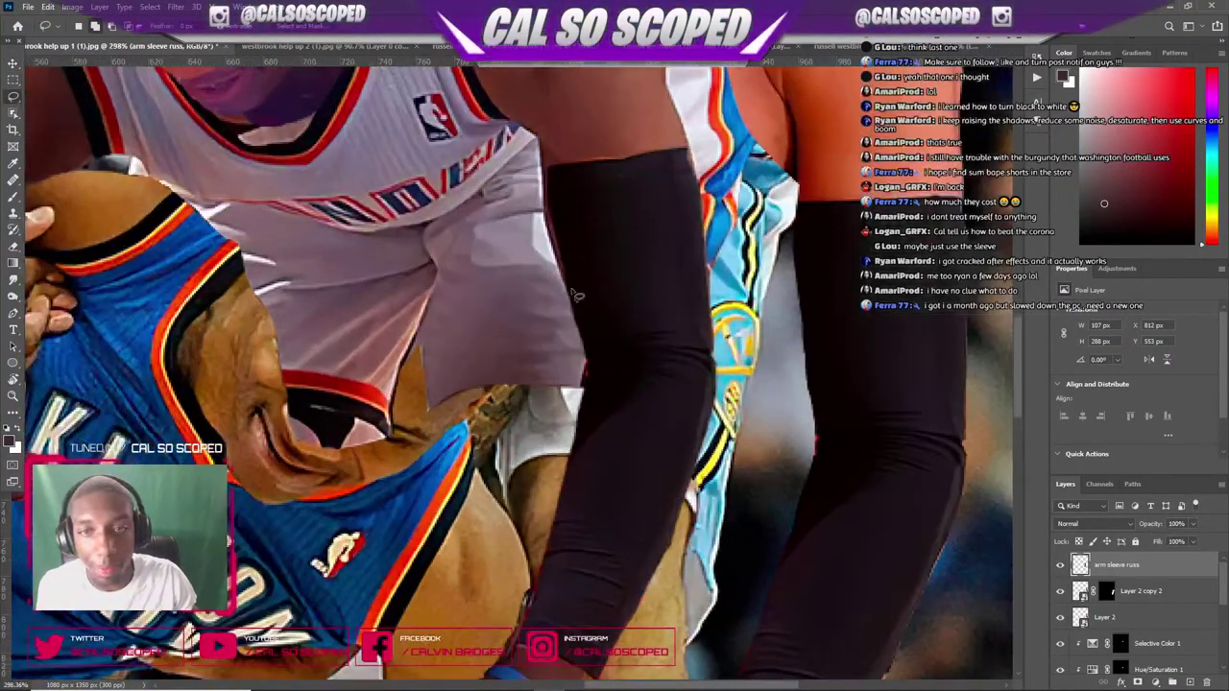
mouse_move(556, 265)
mouse_down()
mouse_move(548, 170)
mouse_move(575, 288)
mouse_up()
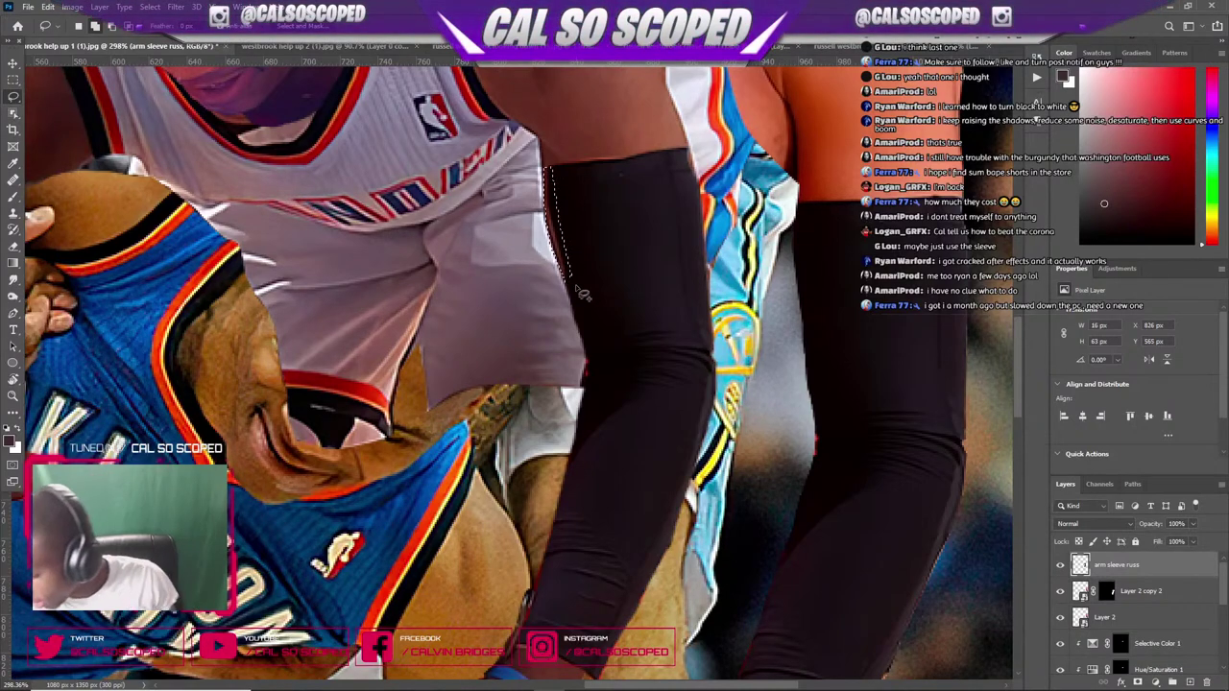
scroll(460, 365, down, 1)
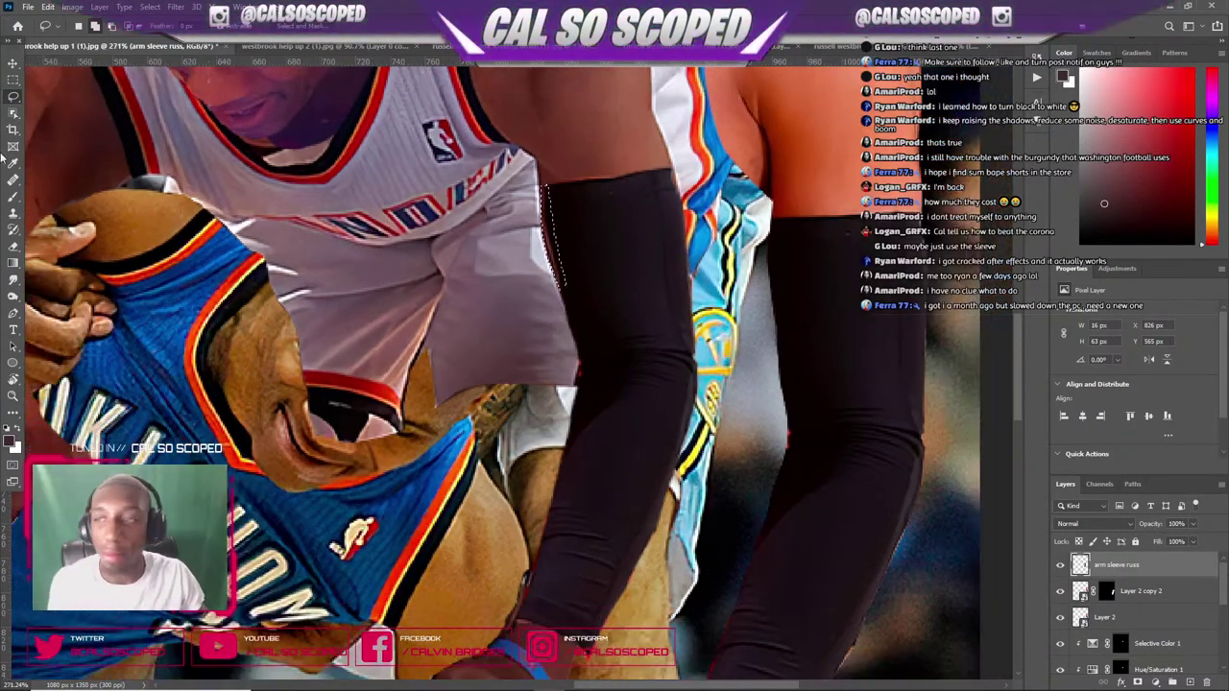
click(14, 213)
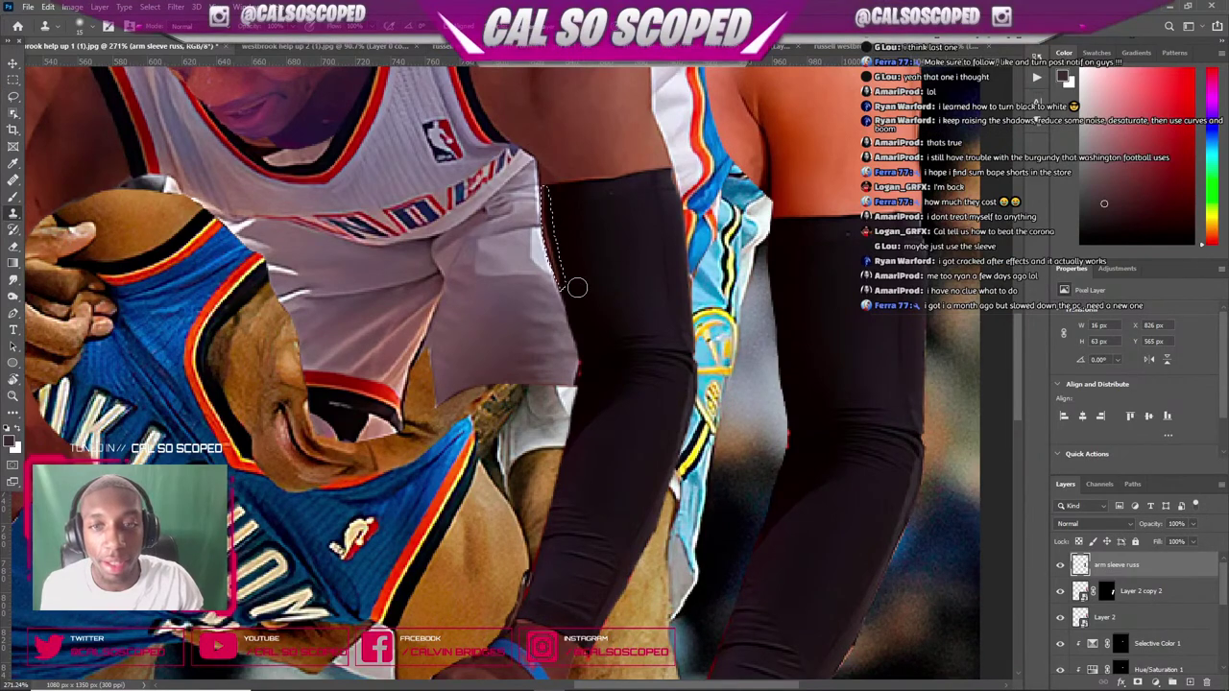
drag(569, 289, 545, 199)
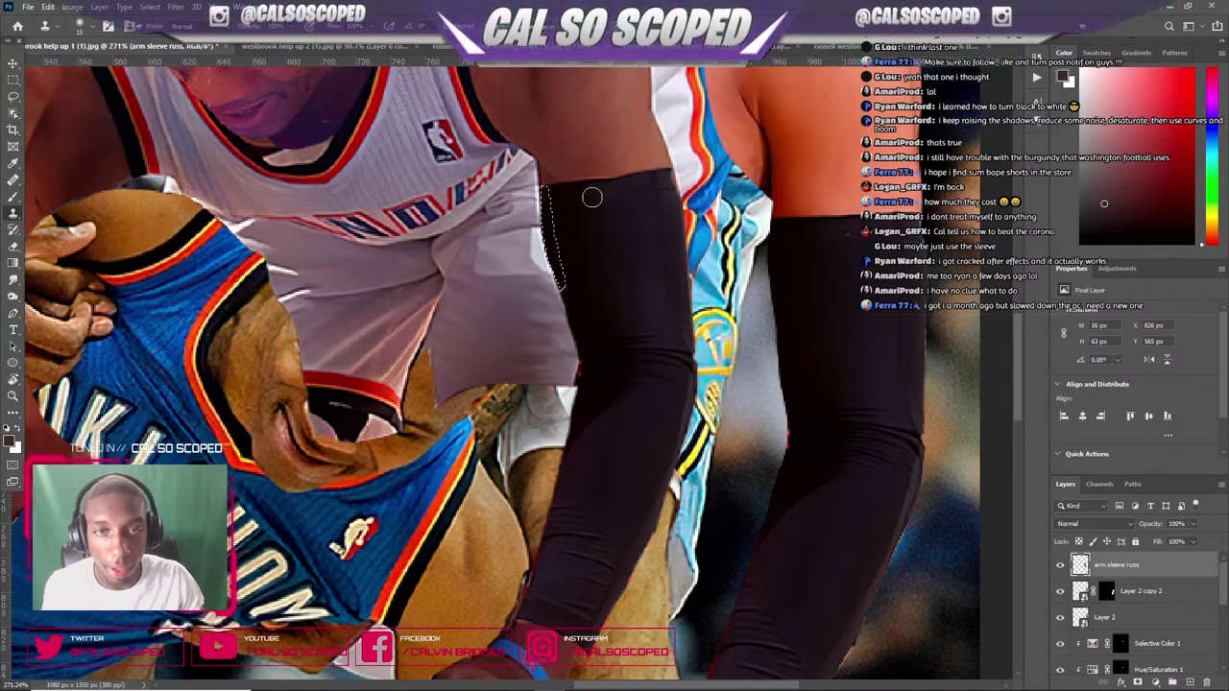
key(ctrl+d)
- Lasso the outer corner of the sleeve's upper cuff, Clone Stamp sleeve fabric into it, and clear the selection
scroll(576, 240, down, 5)
scroll(534, 192, up, 5)
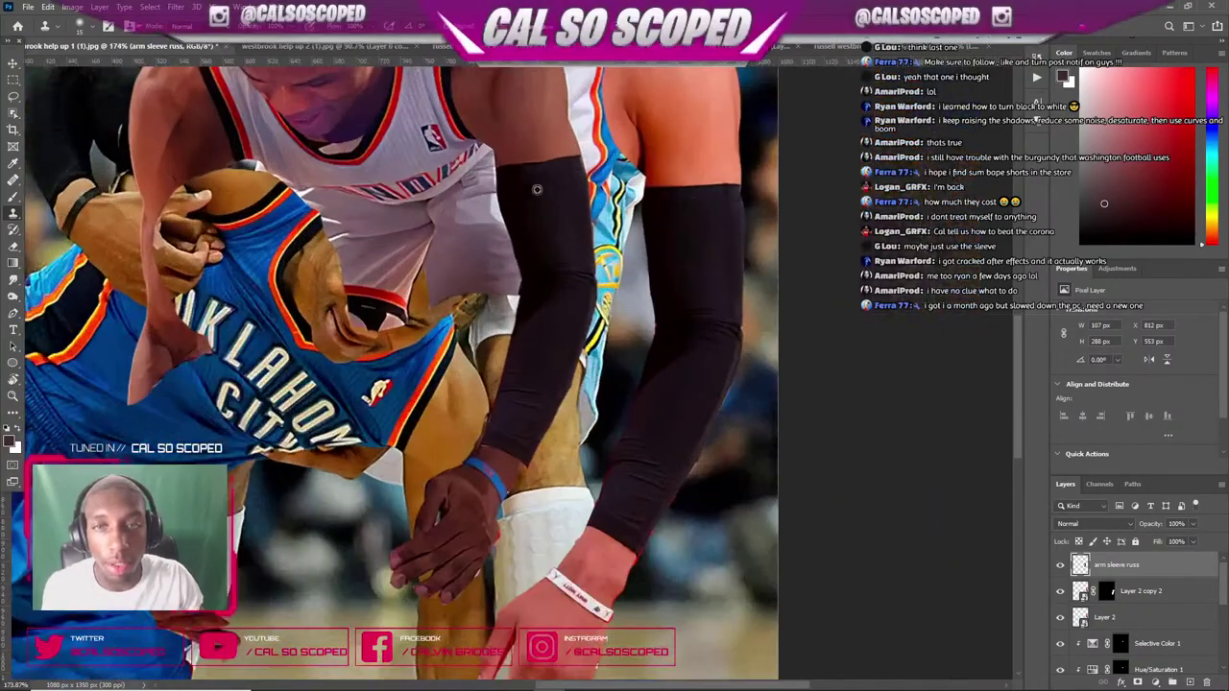
click(13, 96)
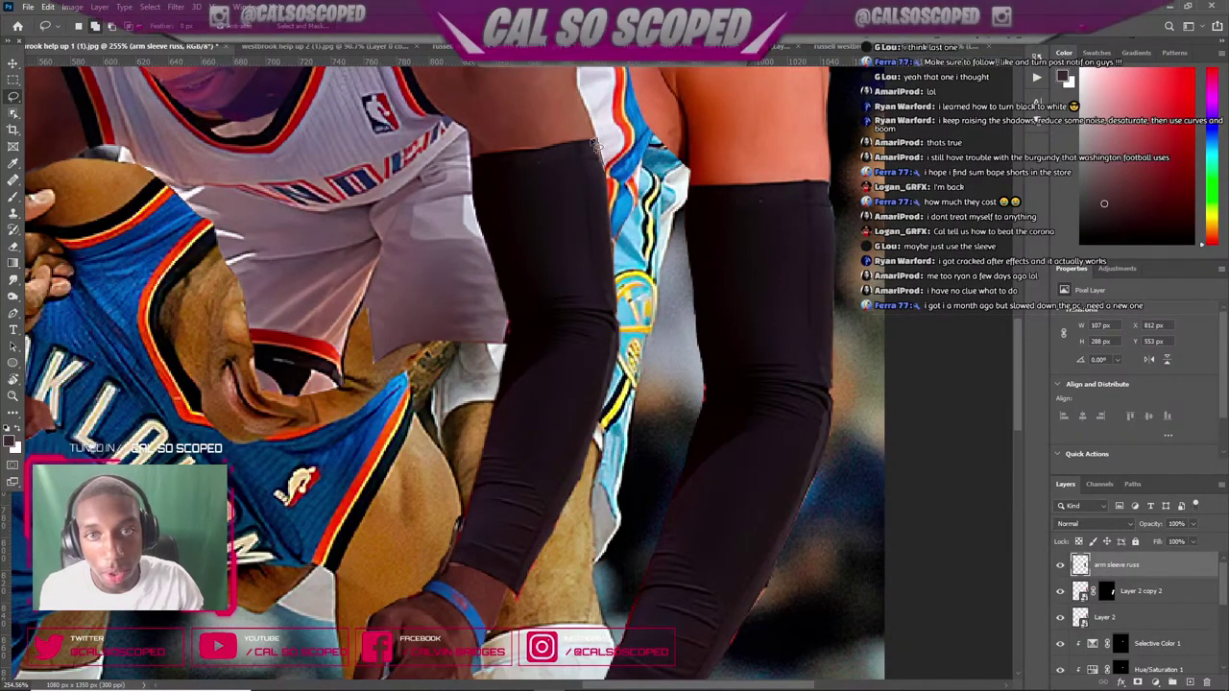
mouse_move(592, 142)
mouse_down()
mouse_move(603, 171)
mouse_move(593, 142)
mouse_up()
click(13, 213)
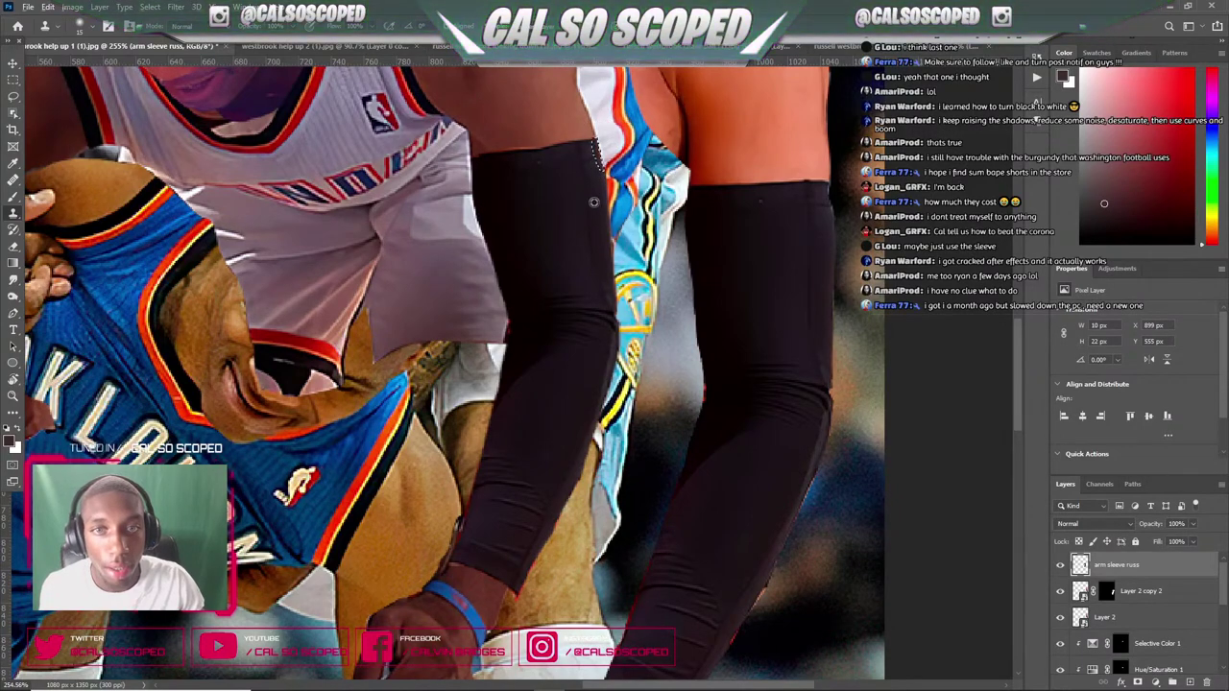
scroll(547, 168, down, 3)
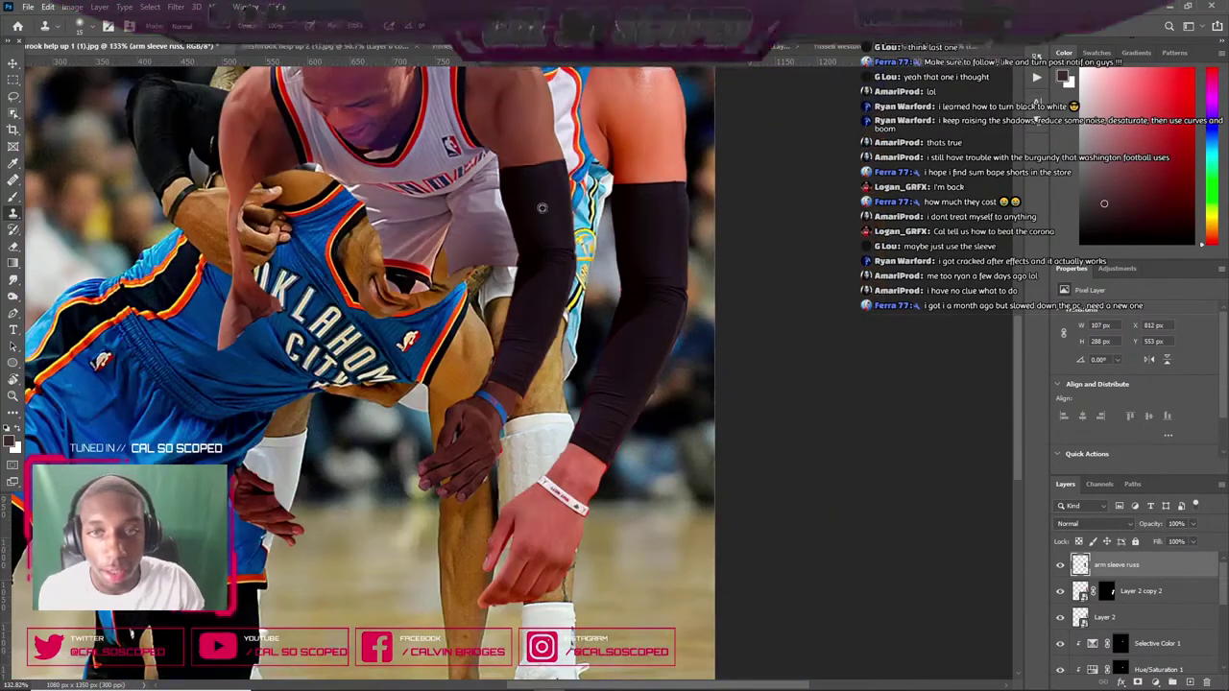
scroll(541, 208, up, 3)
key(v)
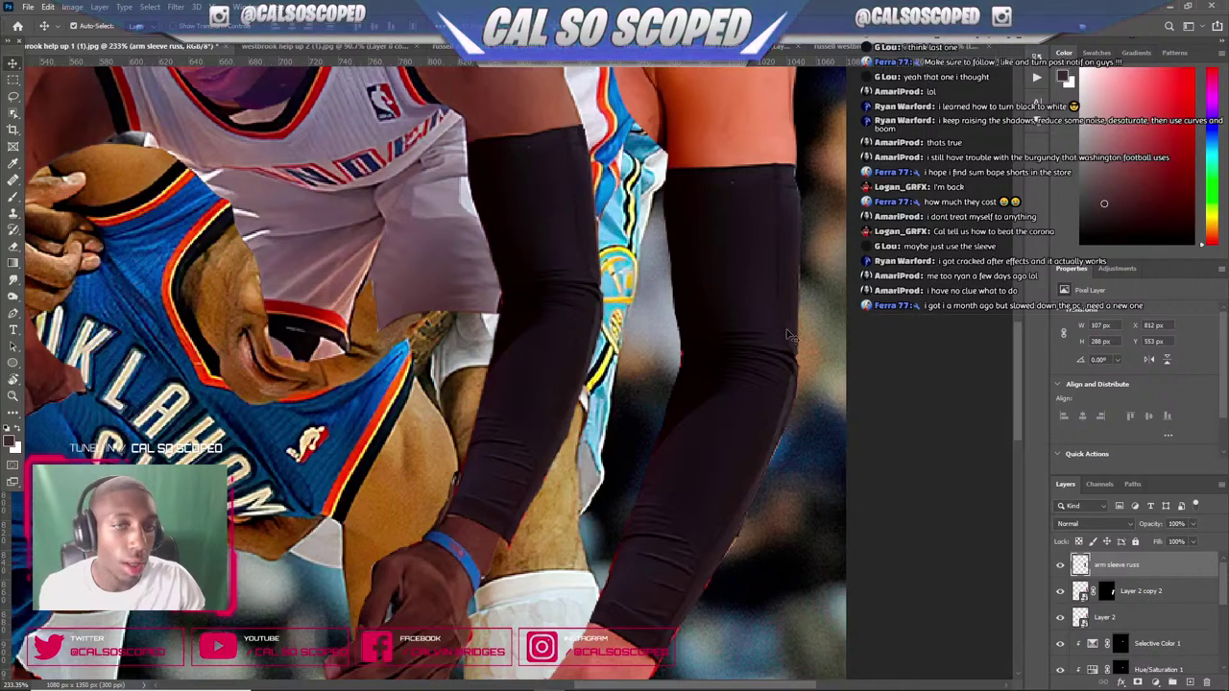
- Add a layer mask to the arm sleeve russ layer and set up a small hard round brush with black for masking
click(1139, 682)
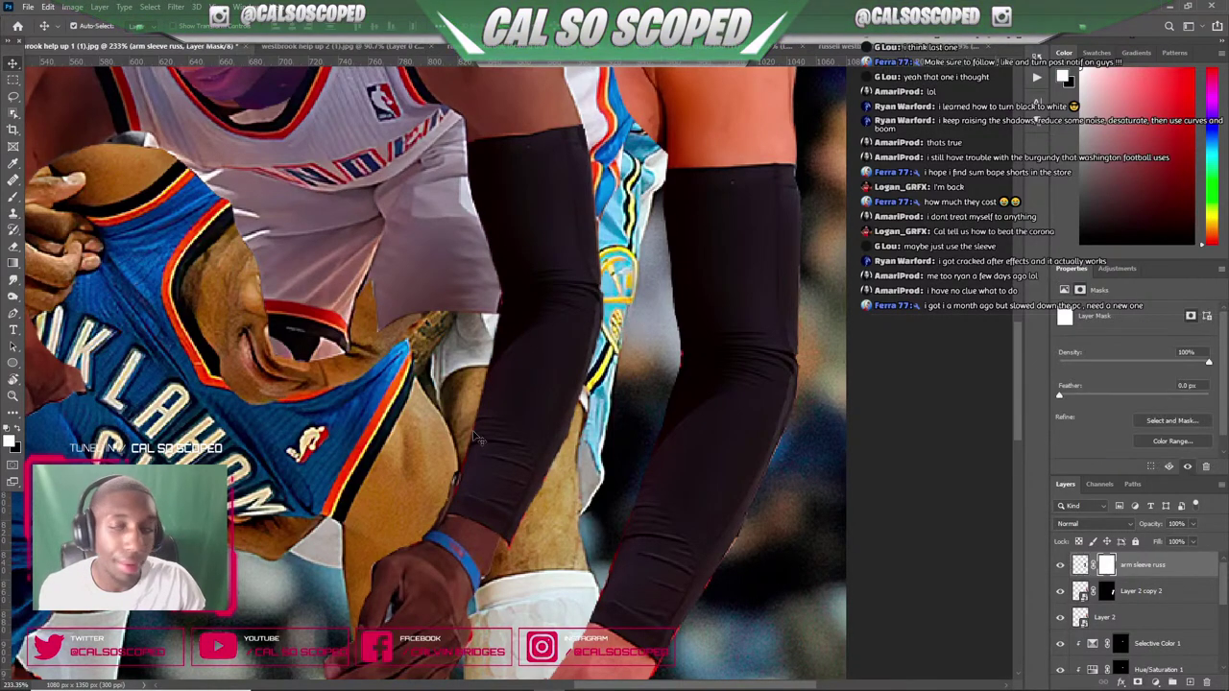
key(b)
click(109, 25)
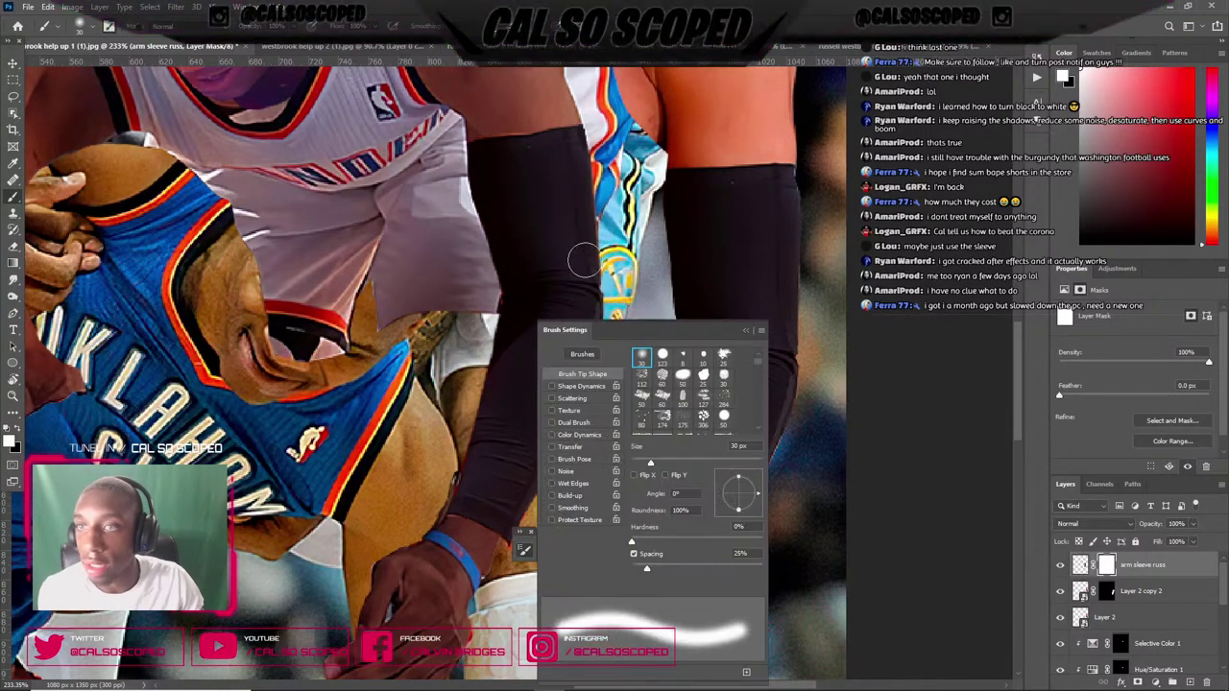
click(666, 360)
click(743, 328)
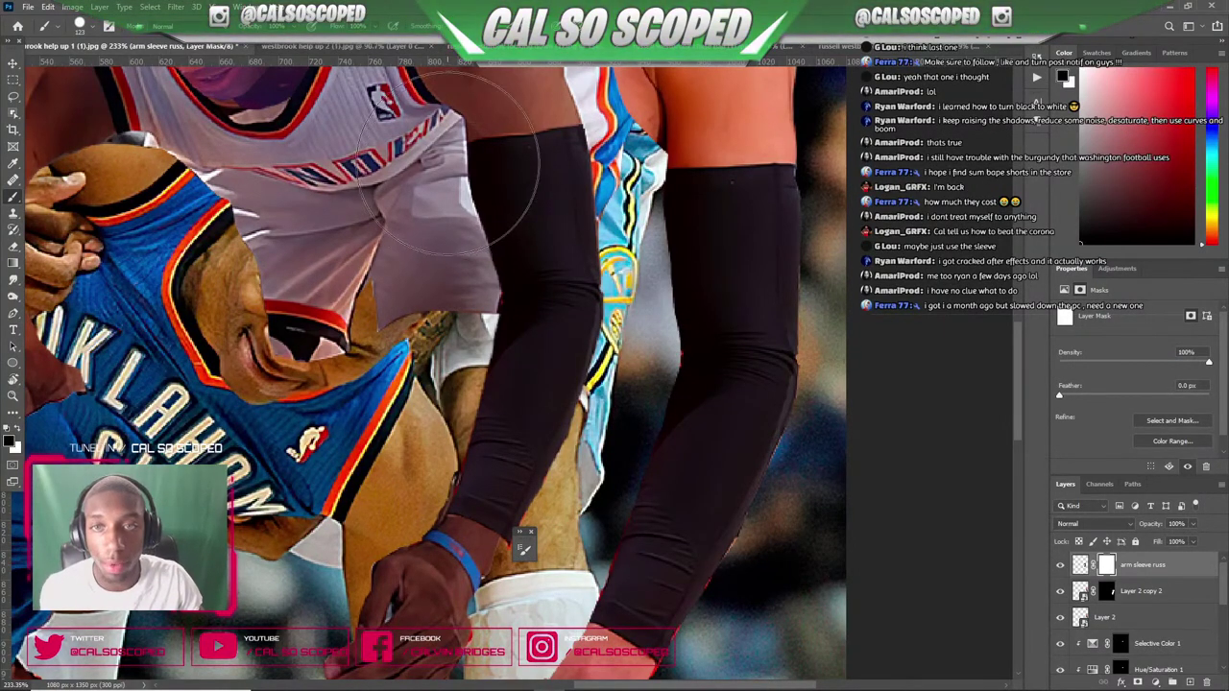
key(bracketleft)
key(bracketleft)
key(bracketleft)
key(bracketleft)
key(bracketleft)
key(bracketleft)
key(bracketleft)
key(bracketleft)
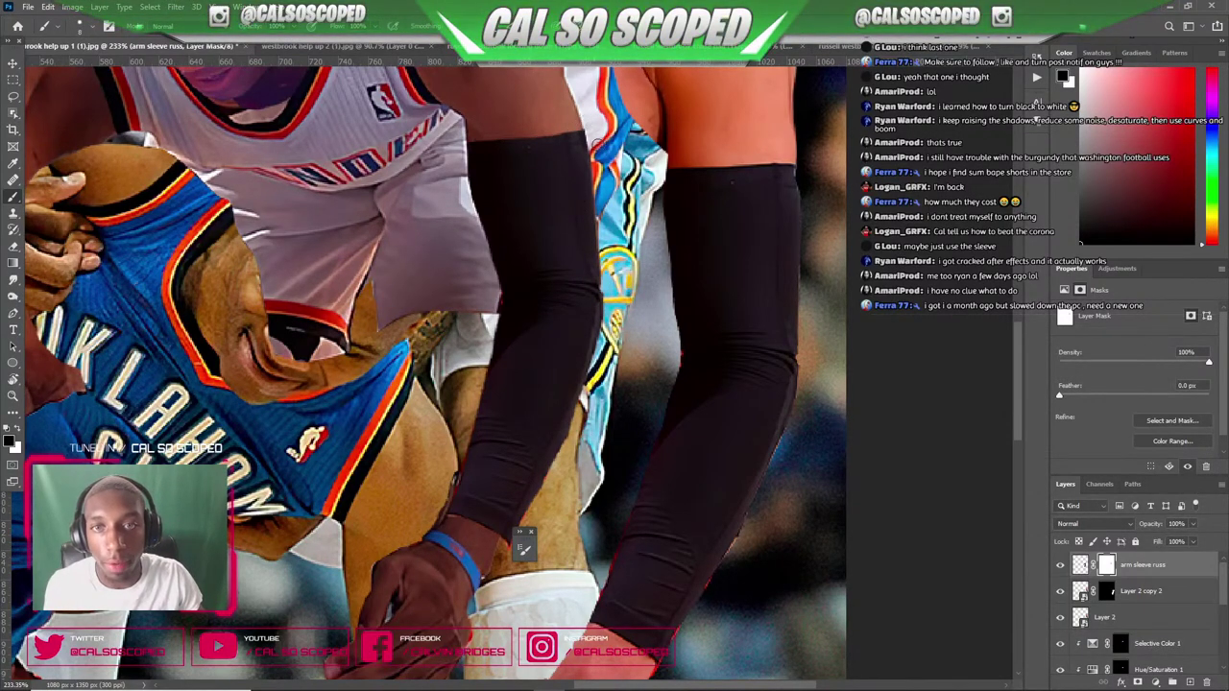
- Examine the masked sleeve's edges along the forearm and wrist, up close and in the whole composition
scroll(540, 196, down, 6)
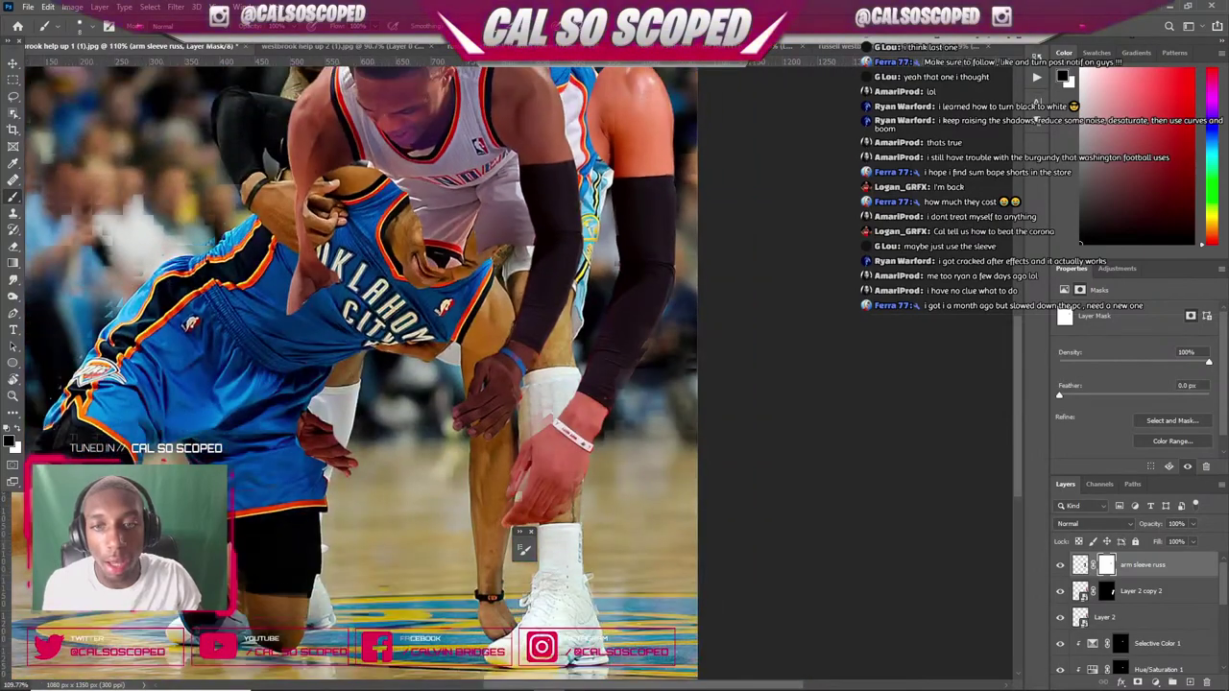
scroll(544, 308, up, 5)
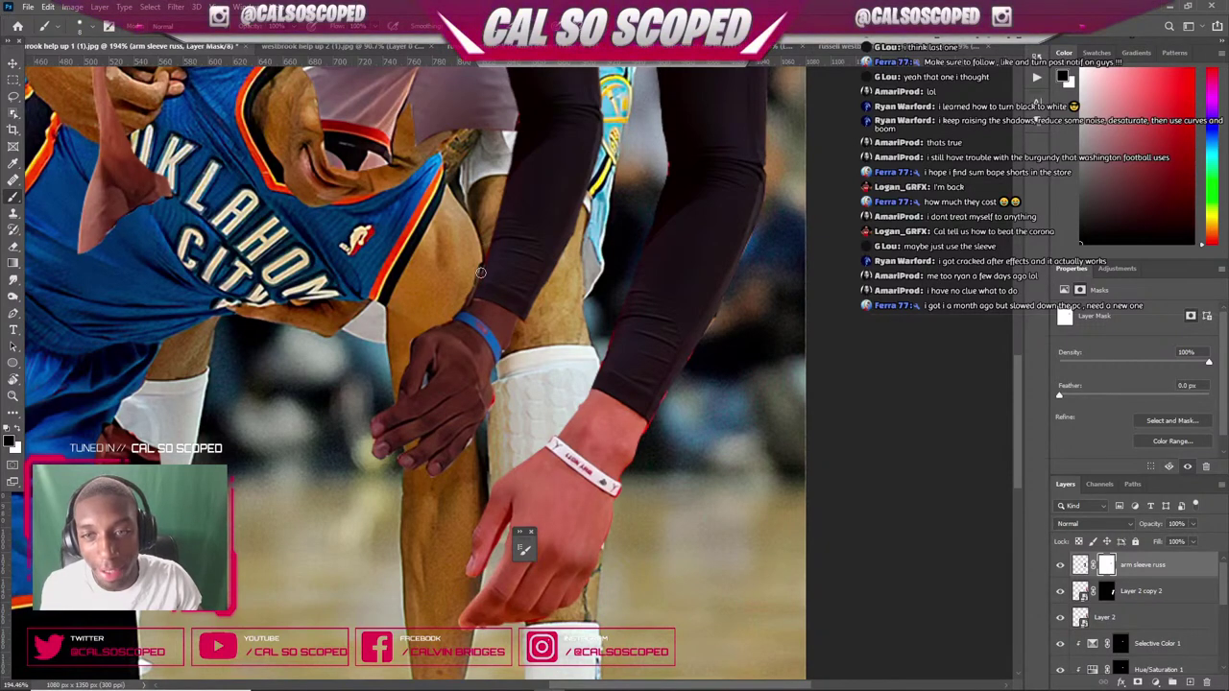
scroll(478, 283, up, 3)
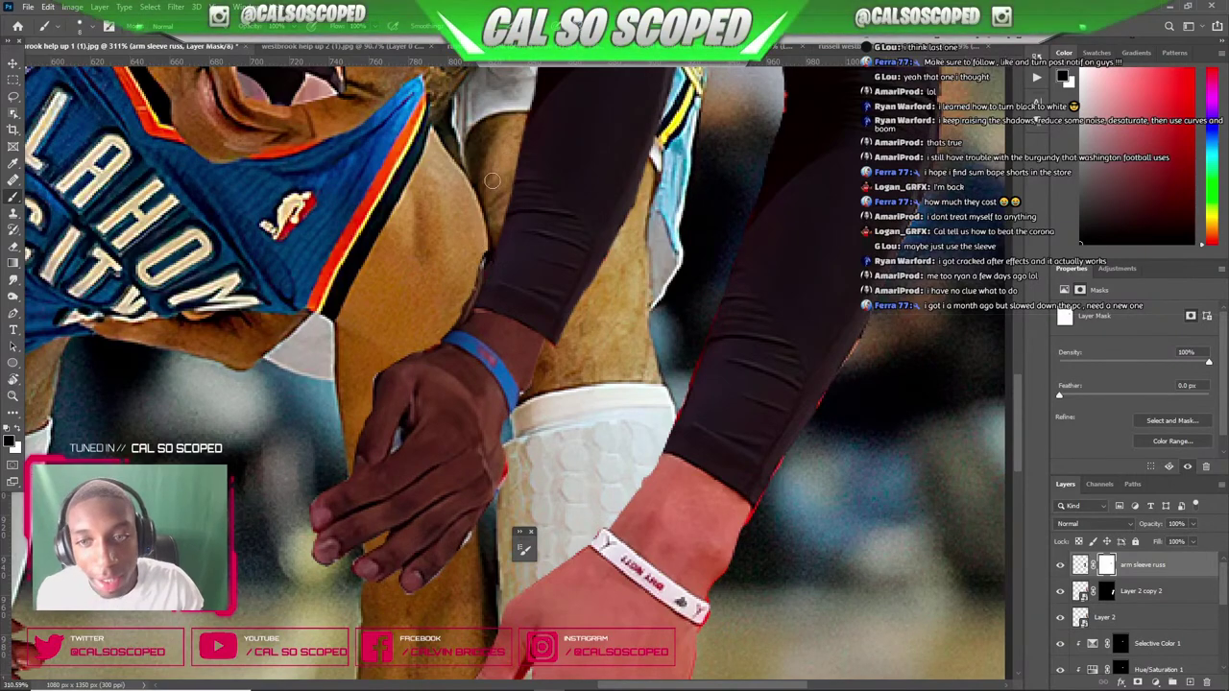
scroll(489, 209, down, 3)
scroll(485, 203, down, 3)
scroll(484, 220, up, 3)
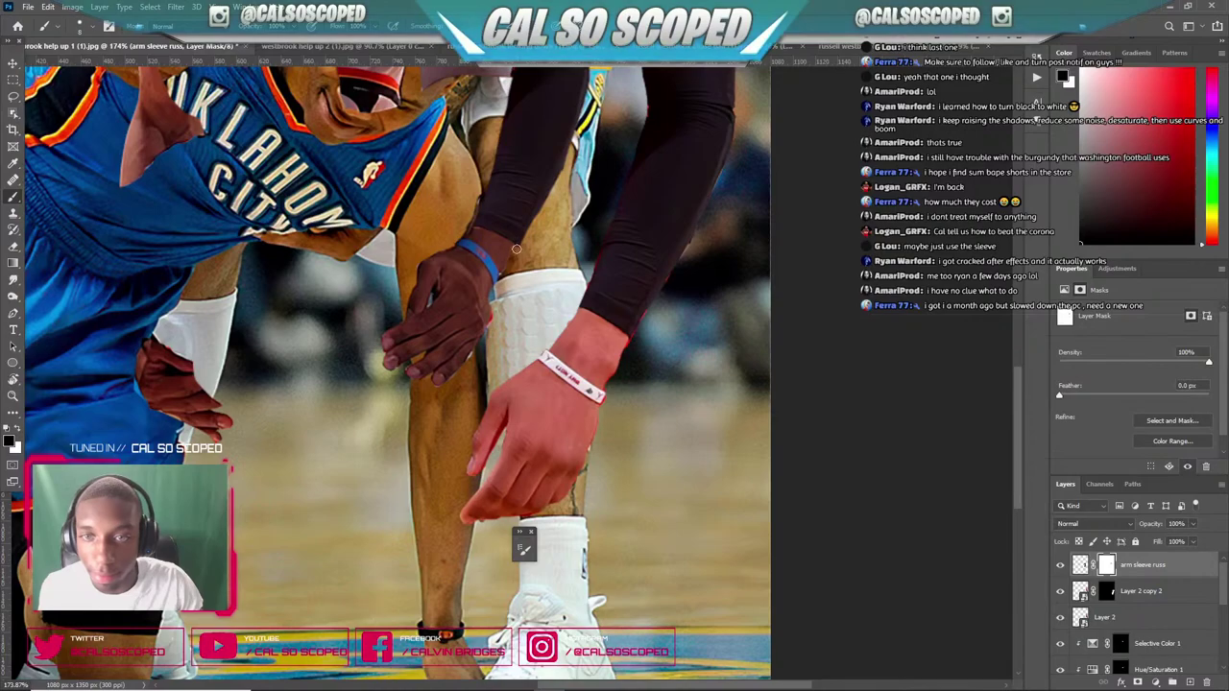
scroll(551, 209, down, 5)
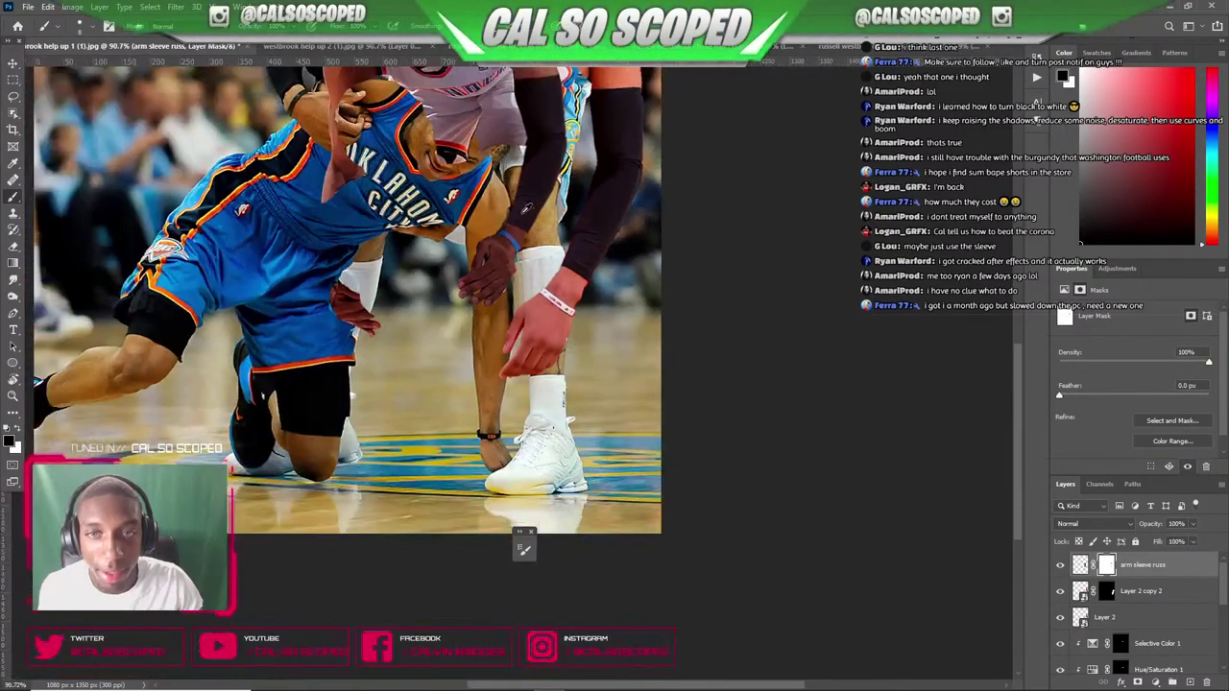
scroll(534, 333, up, 5)
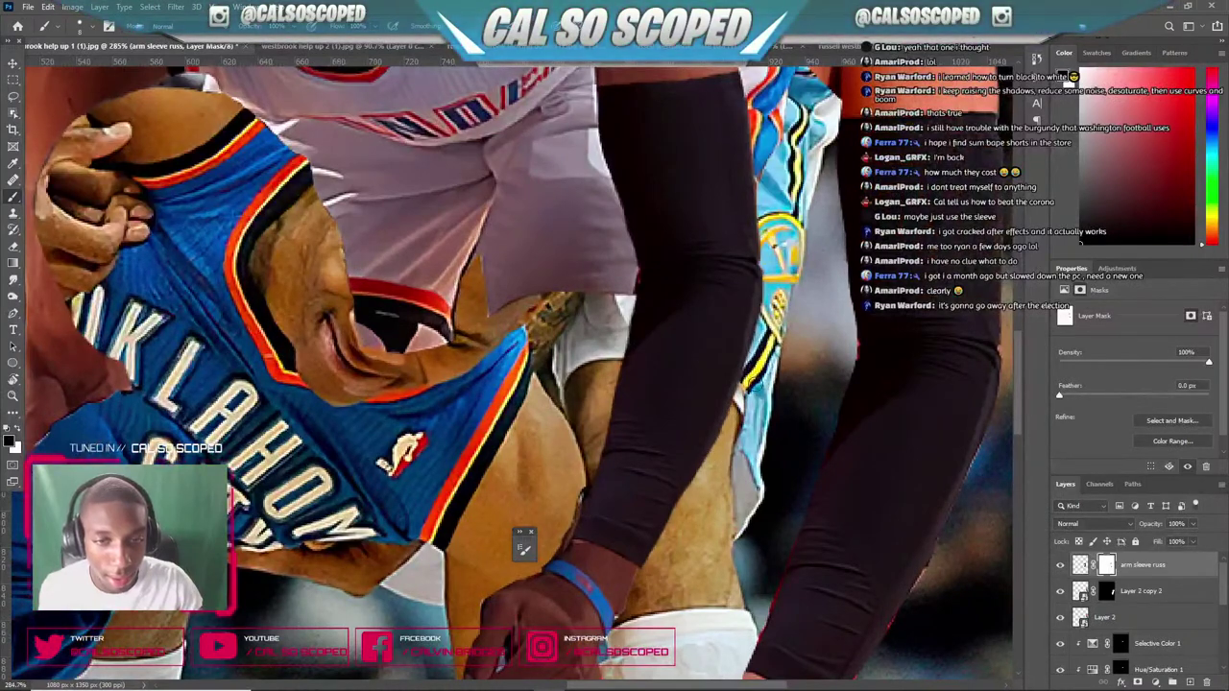
scroll(730, 394, down, 6)
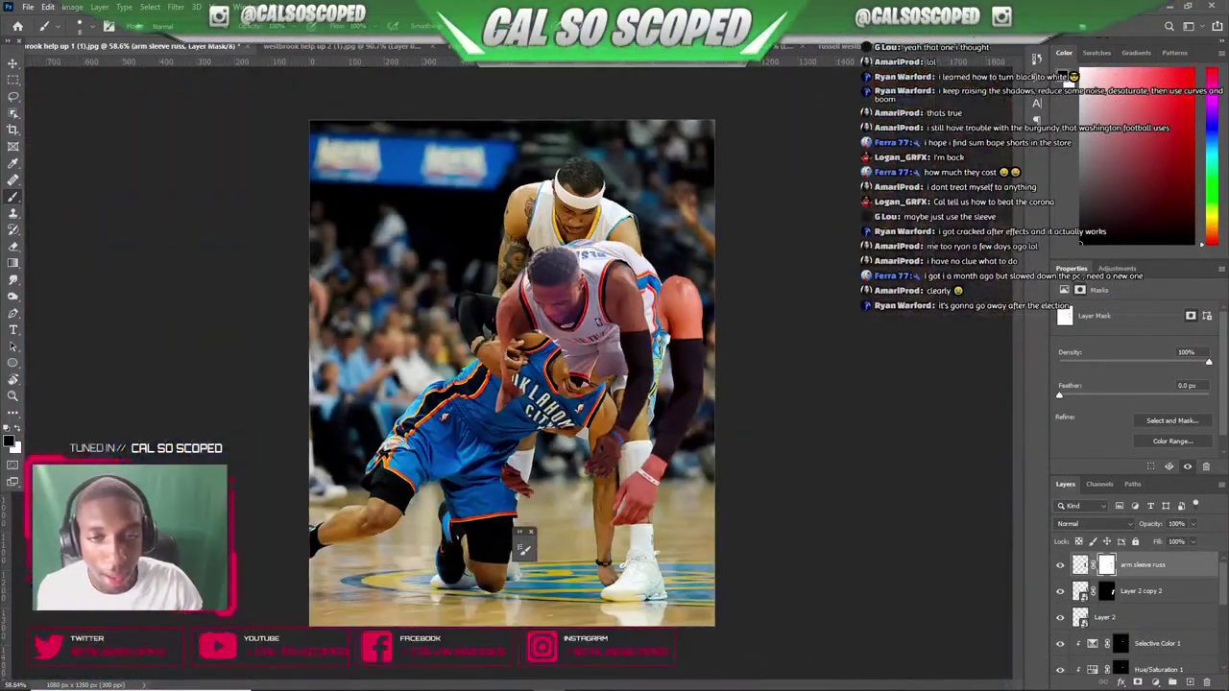
key(v)
key(alt+v)
click(574, 288)
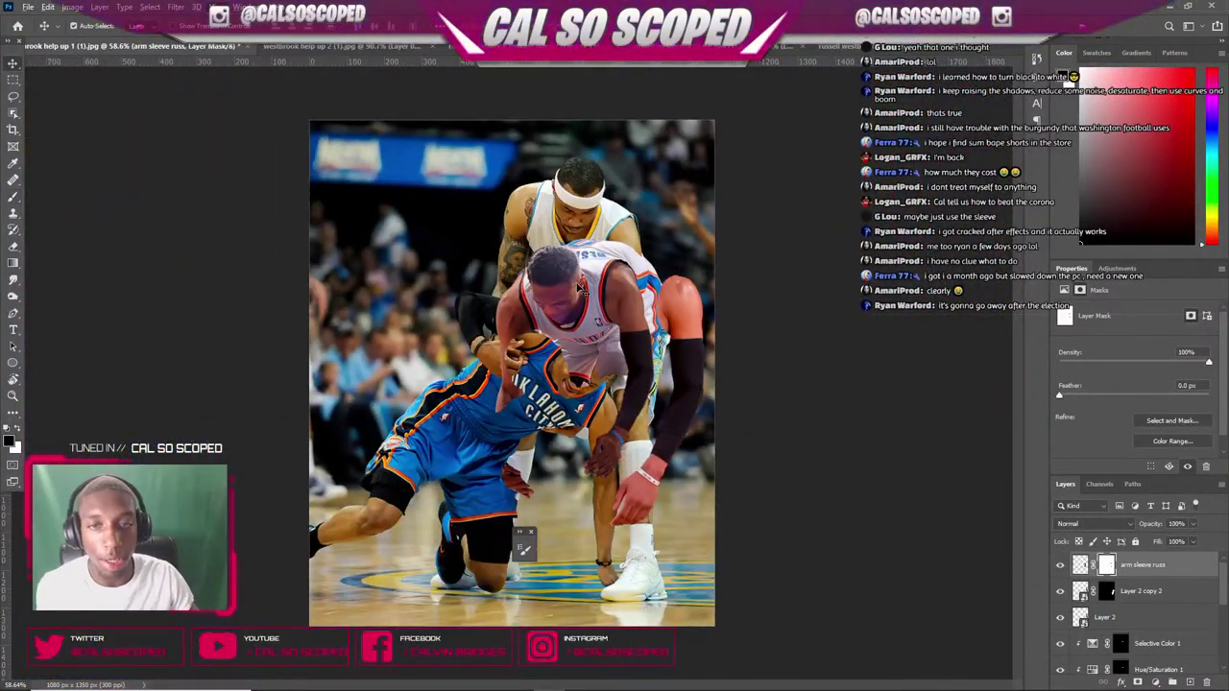
click(574, 286)
scroll(645, 323, up, 2)
drag(744, 328, 367, 273)
key(ctrl+z)
scroll(655, 487, up, 3)
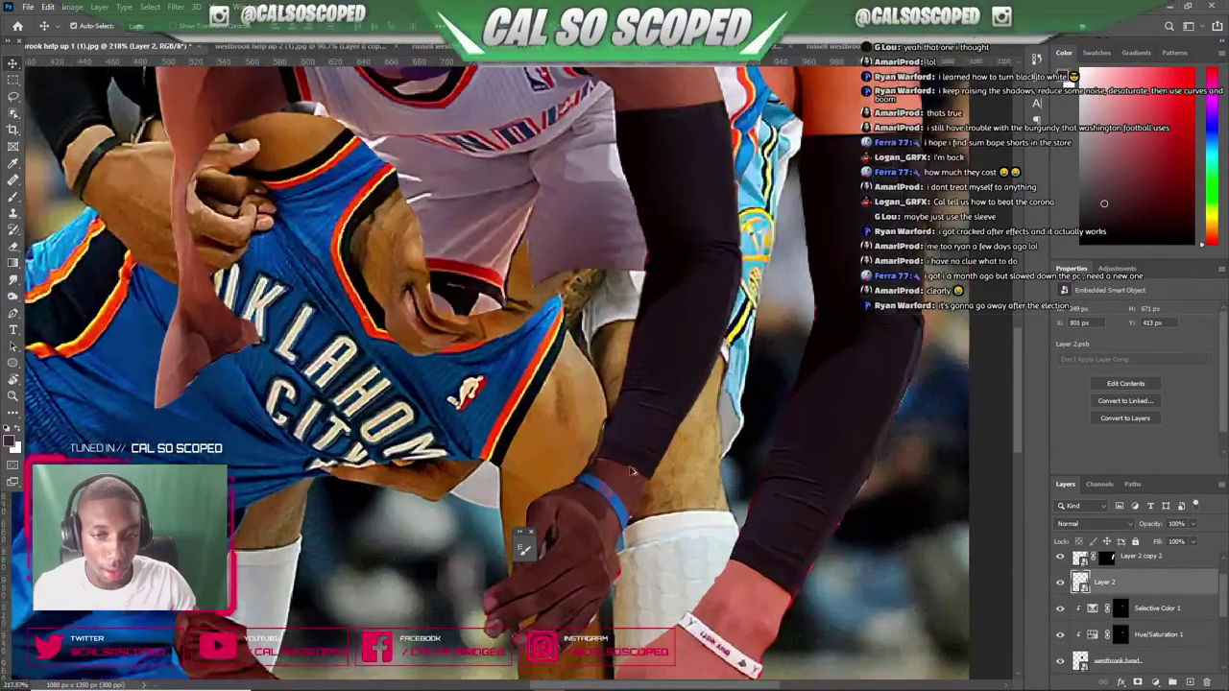
- Reselect the arm sleeve russ layer's mask and switch to the Brush for retouching the sleeve
drag(620, 449, 626, 422)
click(1107, 565)
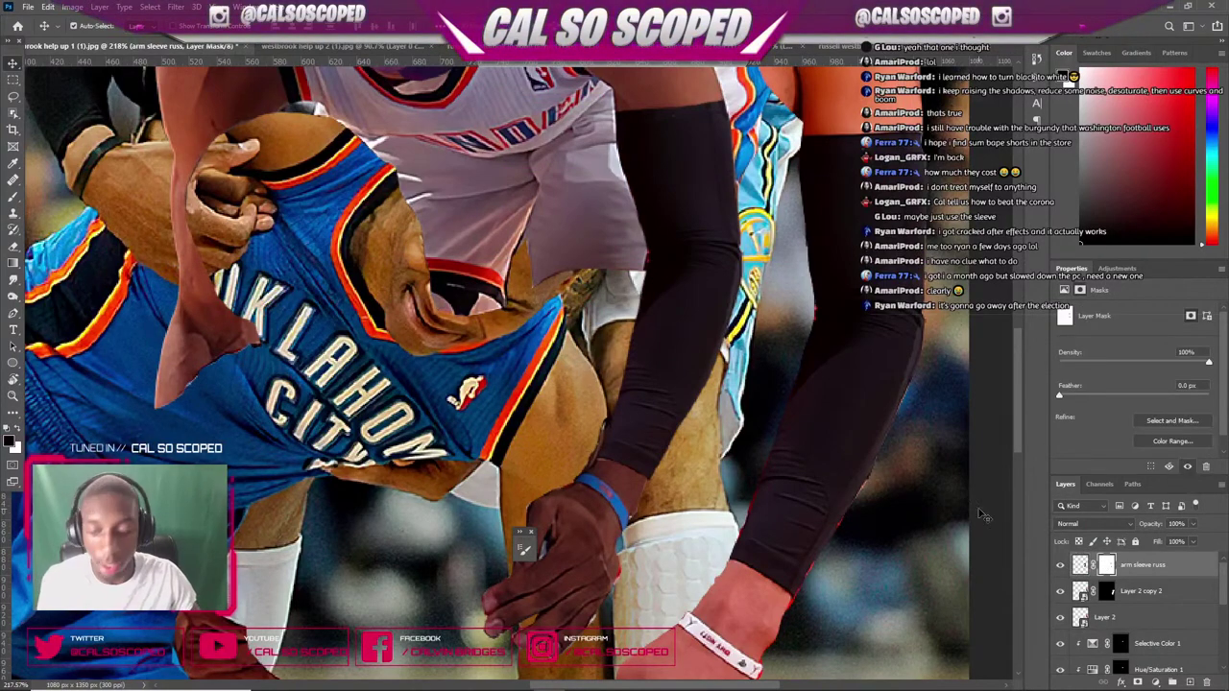
key(b)
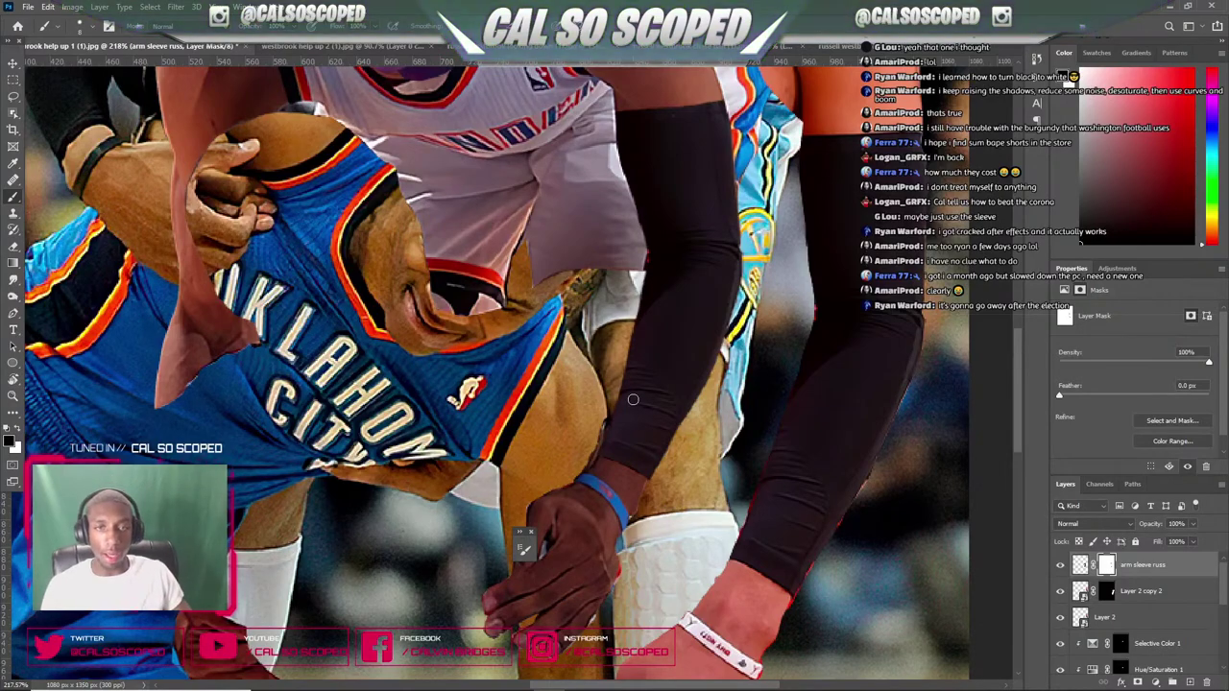
- Examine how the sleeve blends with the player's upper arm, elbow and wrist, up close and from farther out
scroll(612, 410, down, 3)
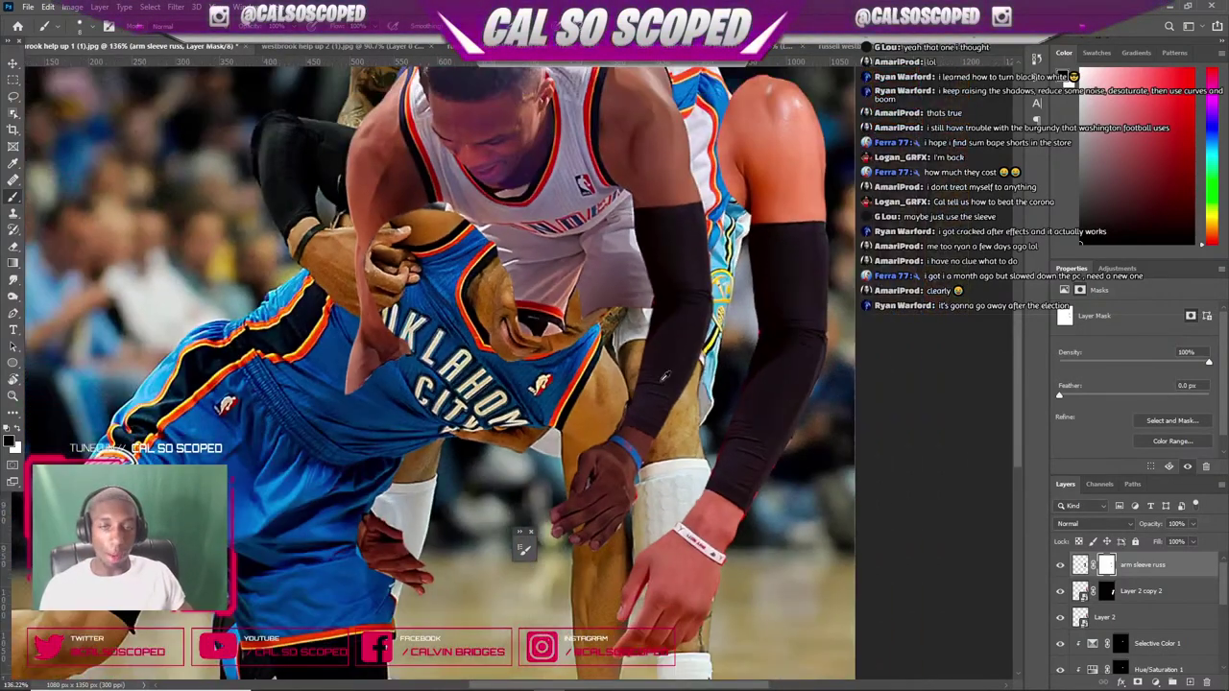
scroll(716, 434, up, 7)
scroll(716, 434, down, 9)
key(v)
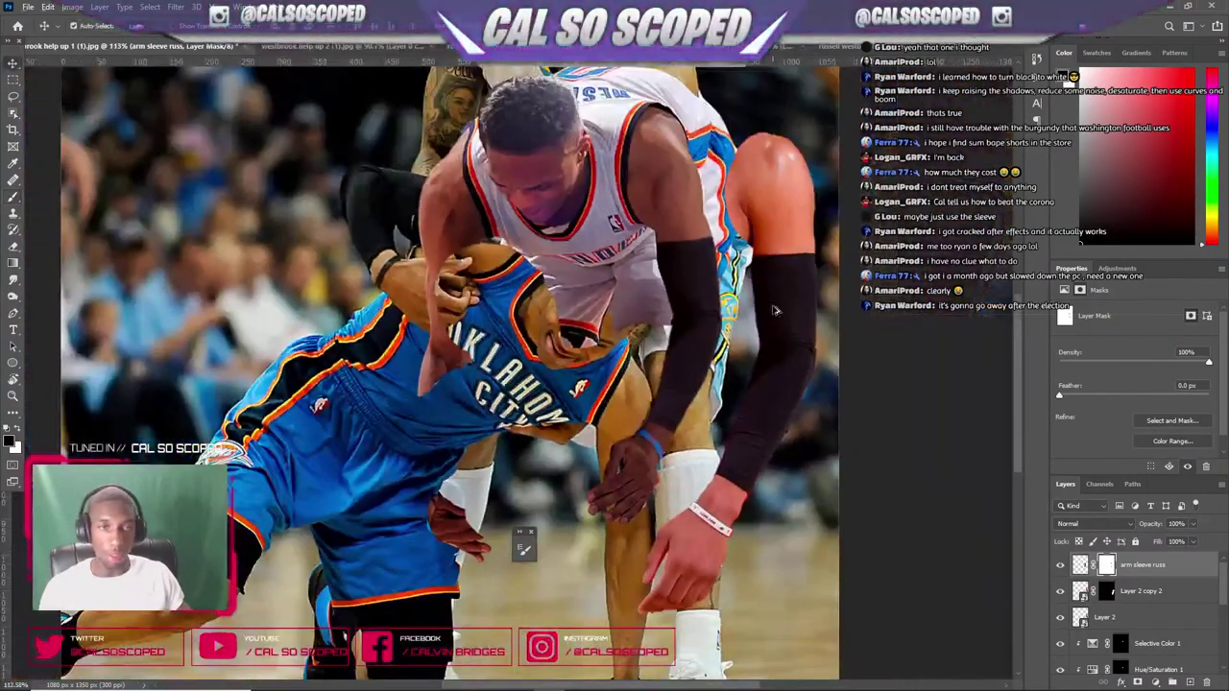
scroll(776, 310, up, 2)
scroll(759, 306, up, 2)
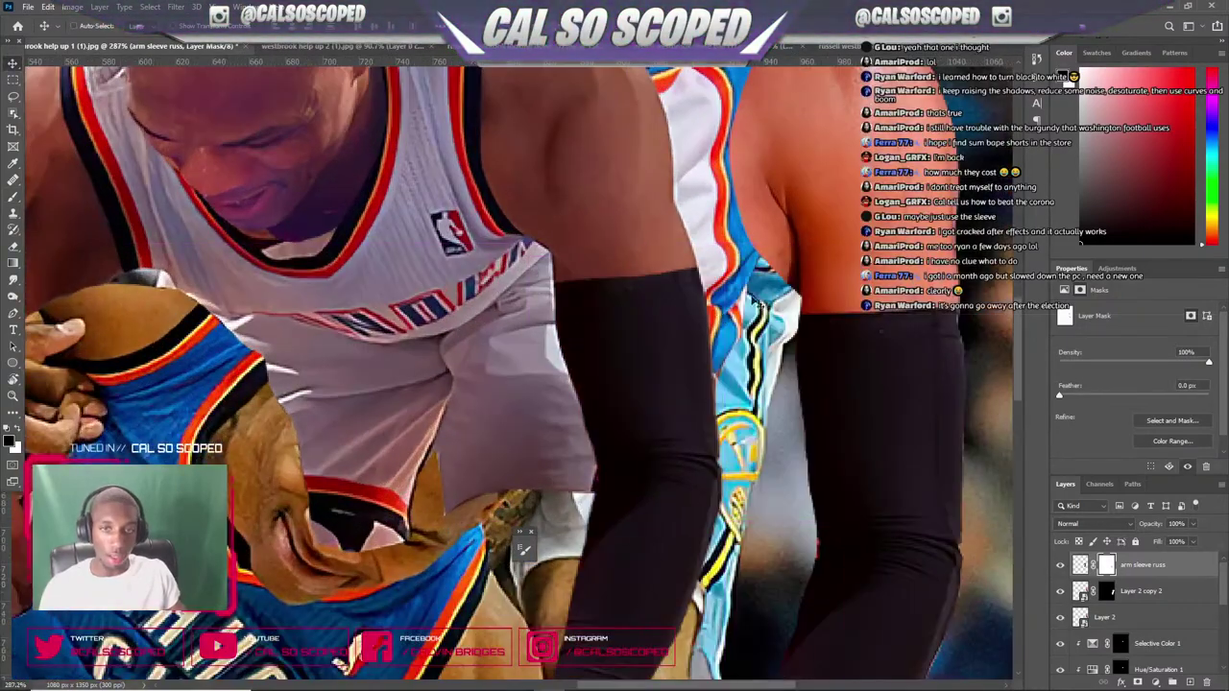
scroll(666, 374, down, 5)
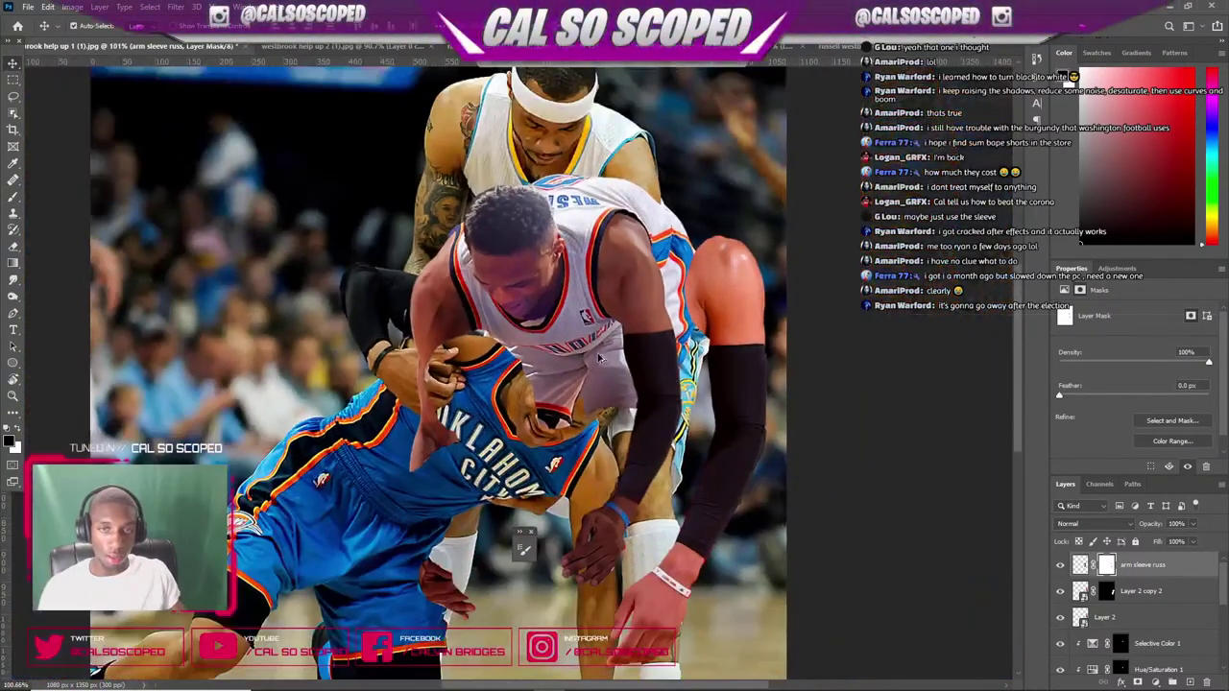
scroll(599, 357, down, 2)
scroll(643, 379, up, 2)
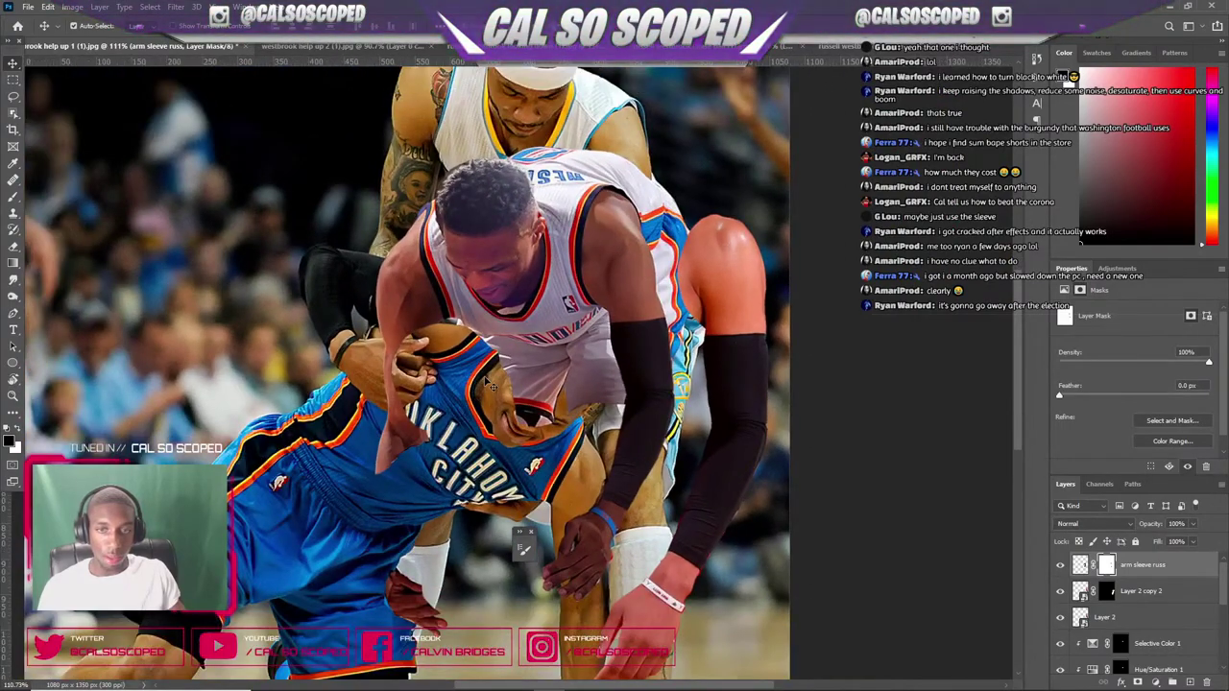
scroll(583, 544, up, 1)
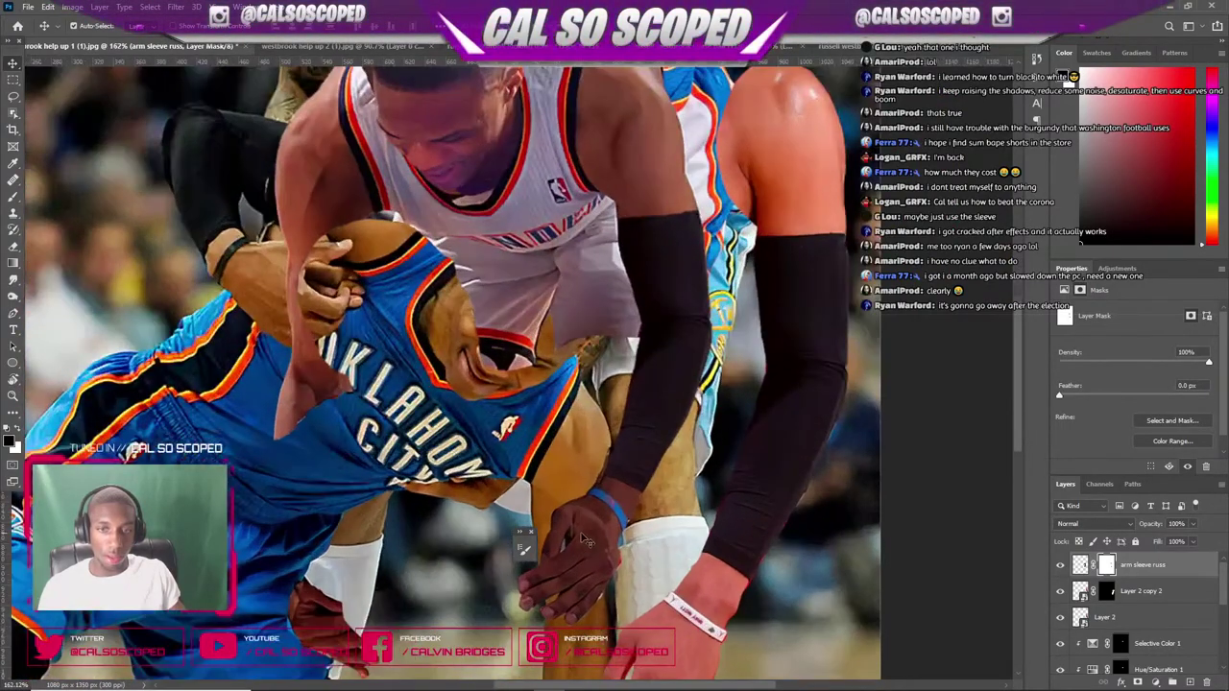
- Examine the sleeved arm and both wrists, up close and in the whole composition
scroll(582, 537, down, 2)
scroll(581, 536, down, 2)
scroll(651, 443, up, 5)
ctrl+click(653, 454)
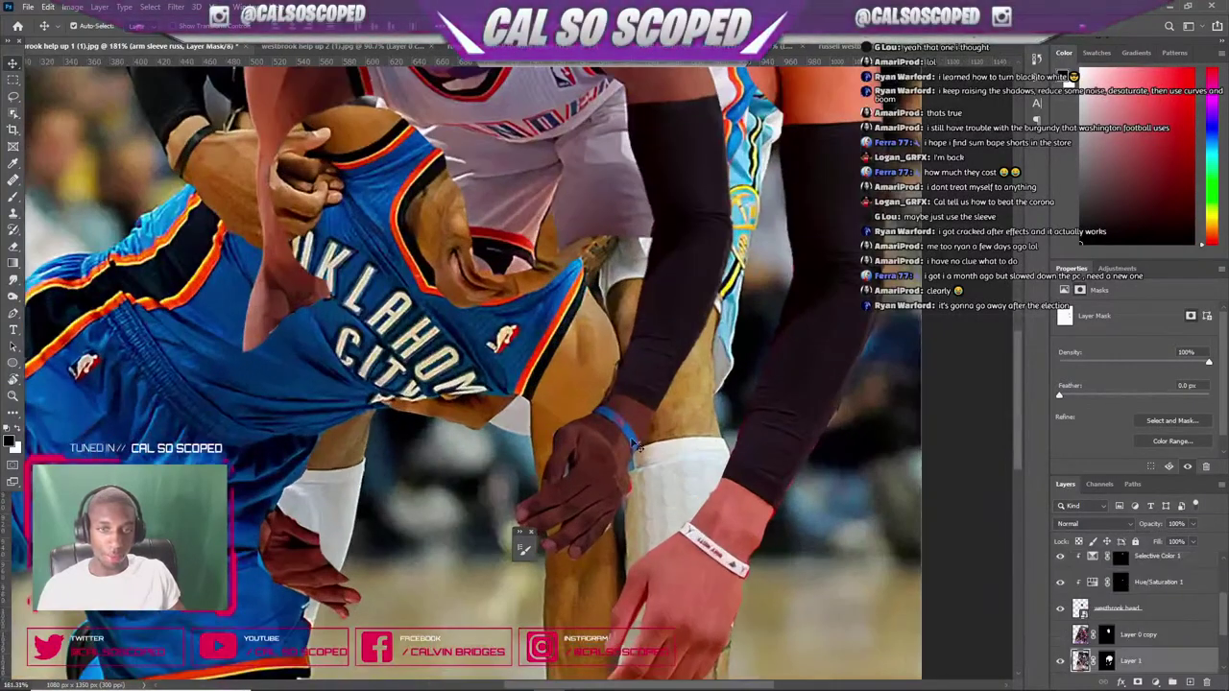
scroll(656, 458, down, 5)
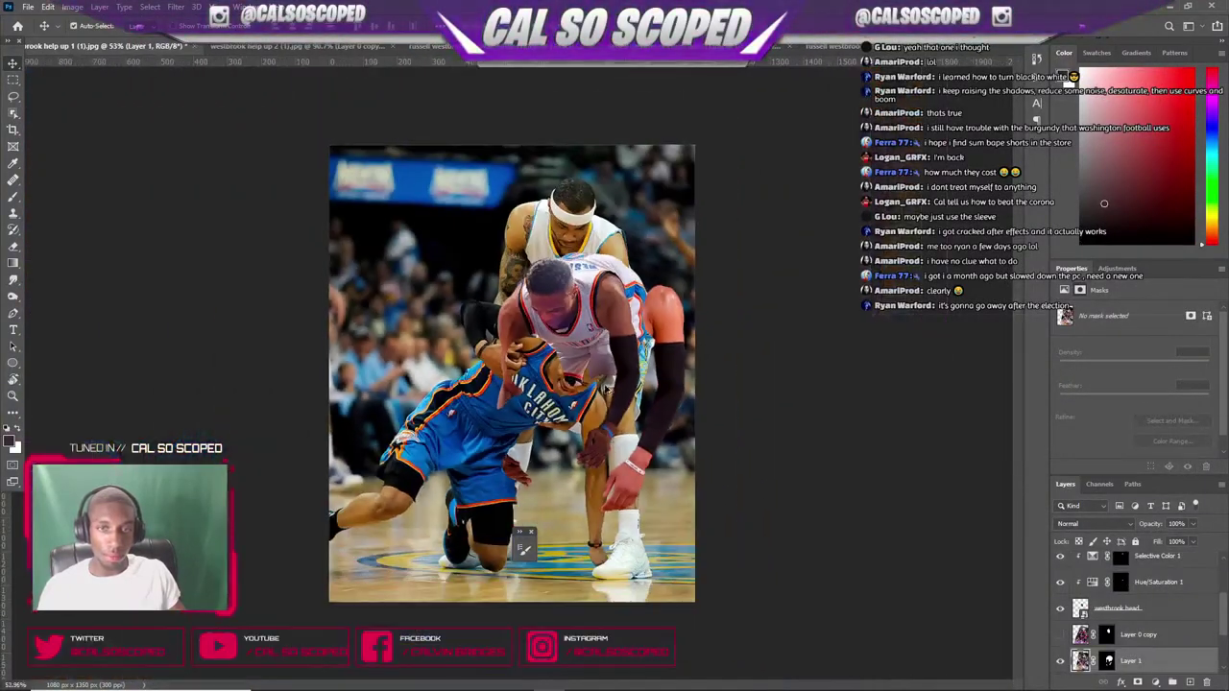
scroll(593, 410, up, 4)
ctrl+click(740, 473)
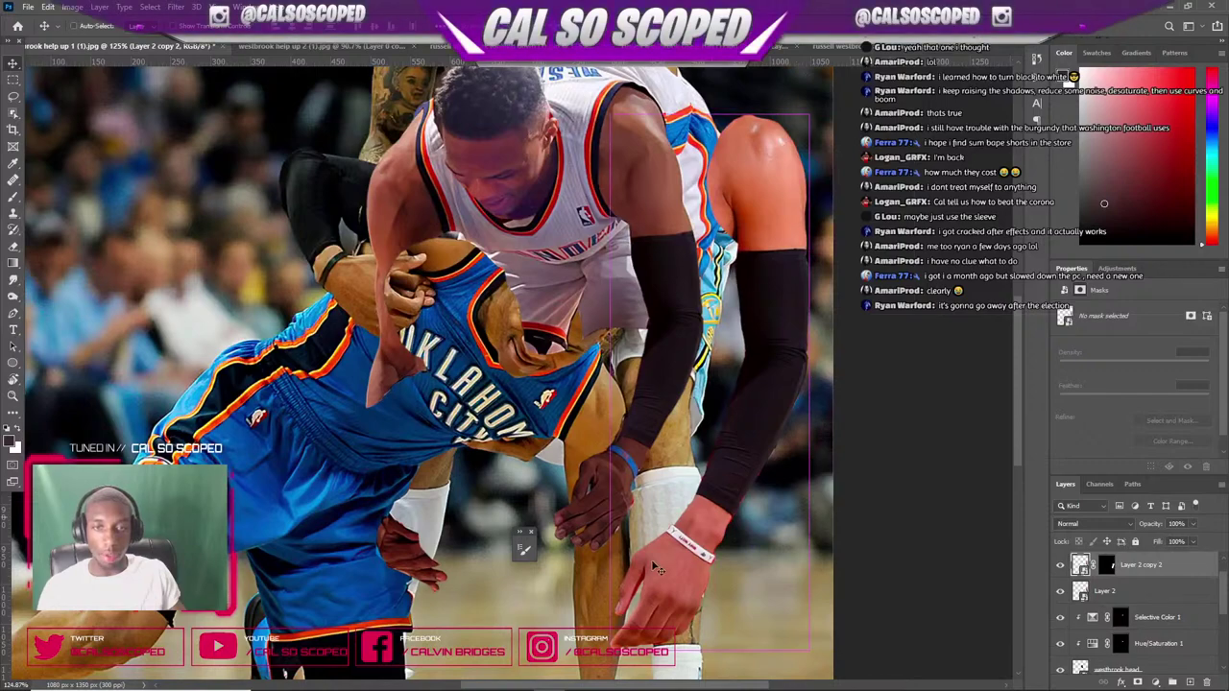
- Select Layer 2 and outline its white wristband with a closed Pen tool path
click(689, 554)
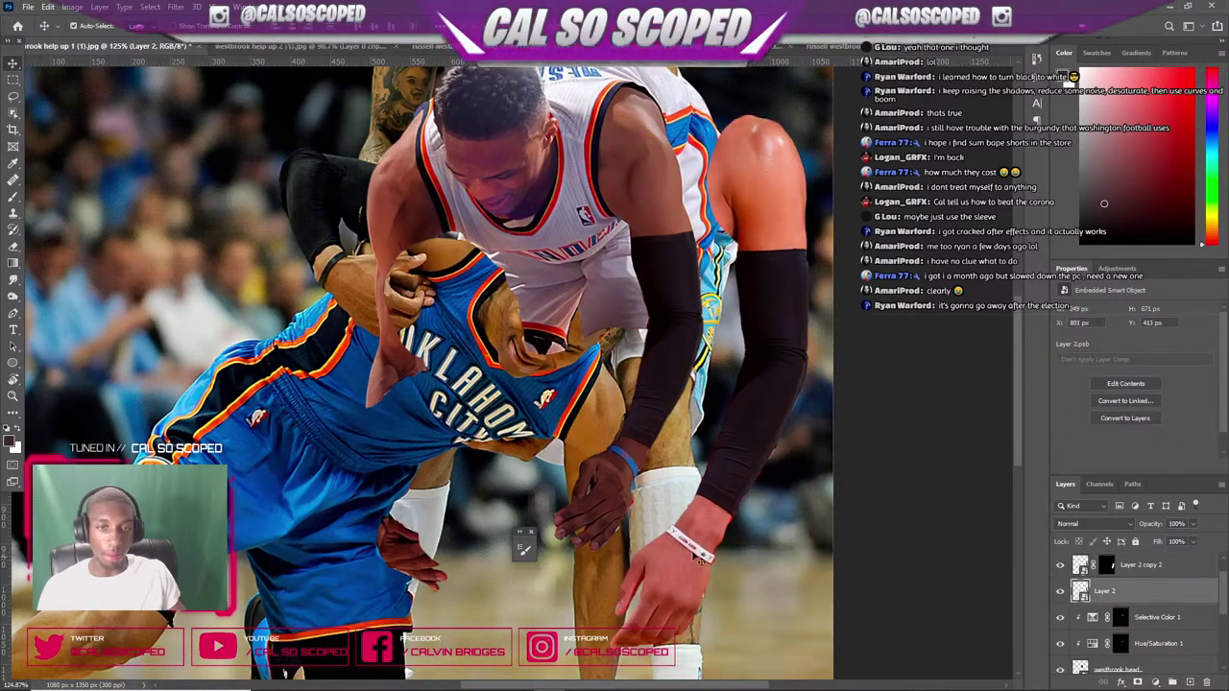
scroll(698, 557, up, 3)
scroll(680, 571, up, 1)
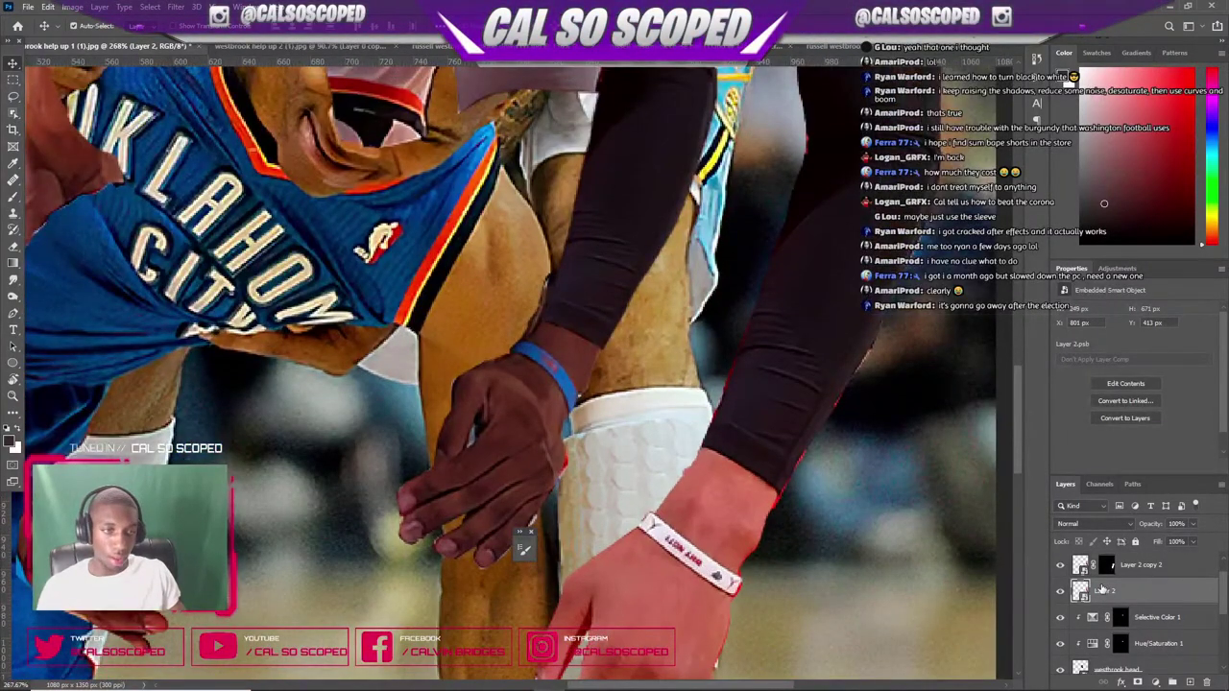
click(12, 313)
scroll(622, 560, up, 2)
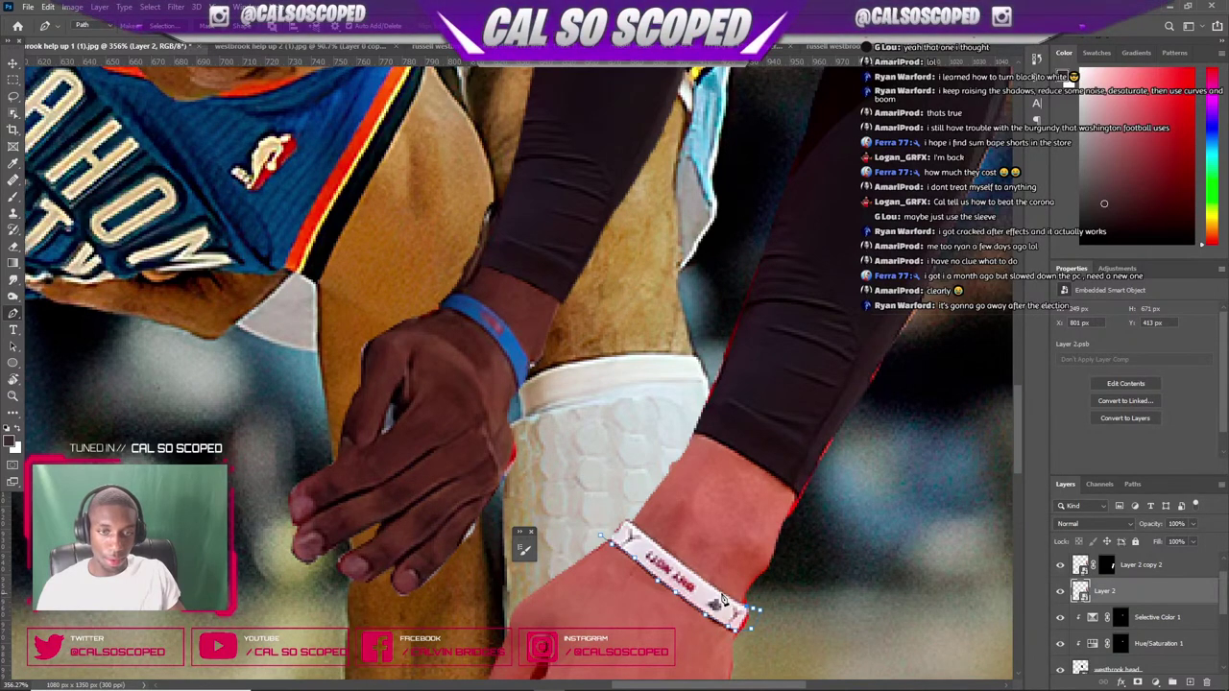
- Turn the wristband path into an anti-aliased selection with a 0-pixel feather and copy it to a new layer
right_click(619, 523)
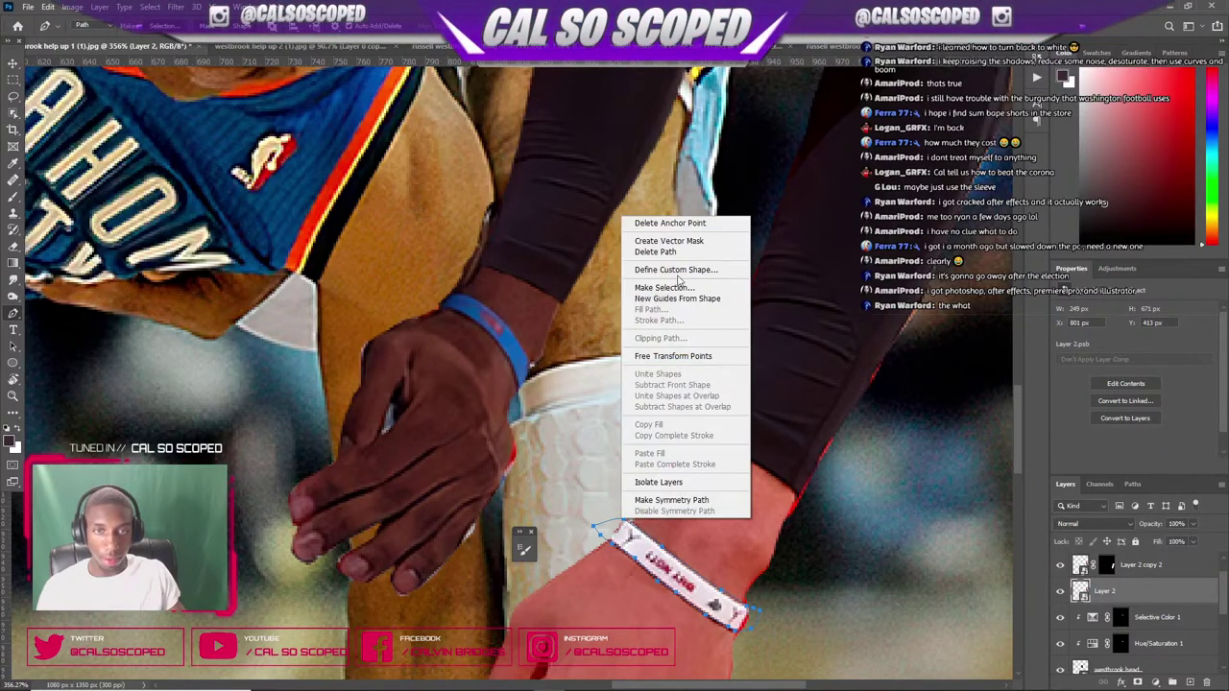
click(676, 287)
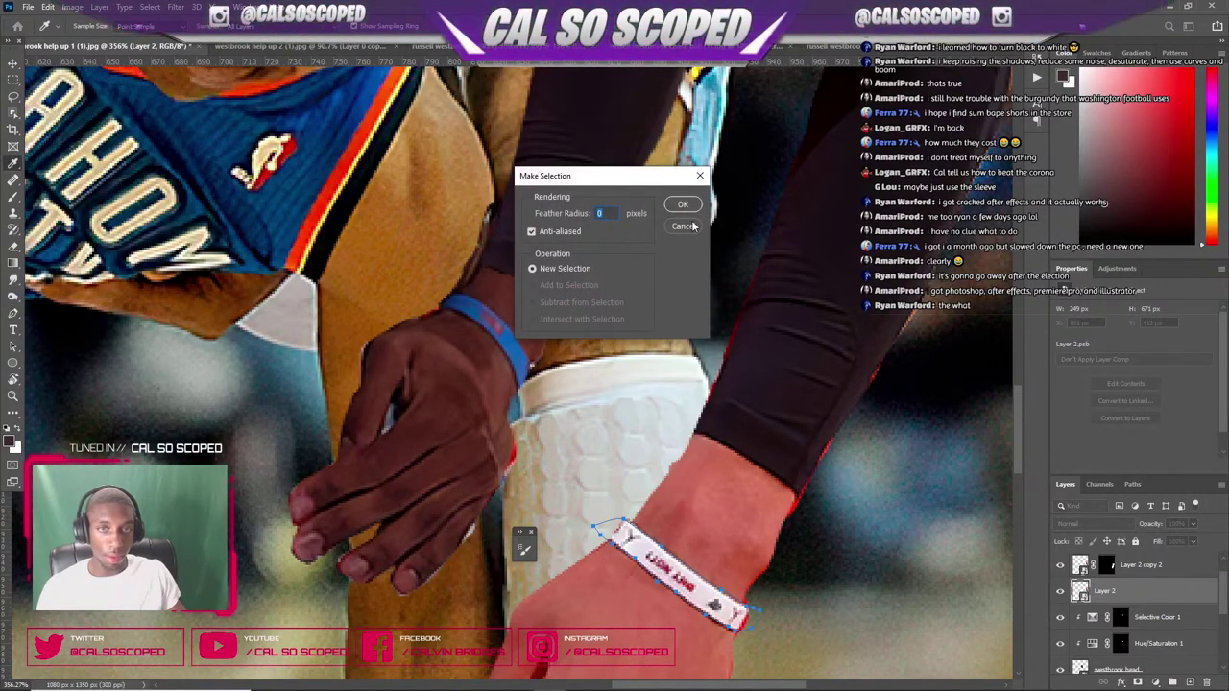
click(682, 203)
key(ctrl+j)
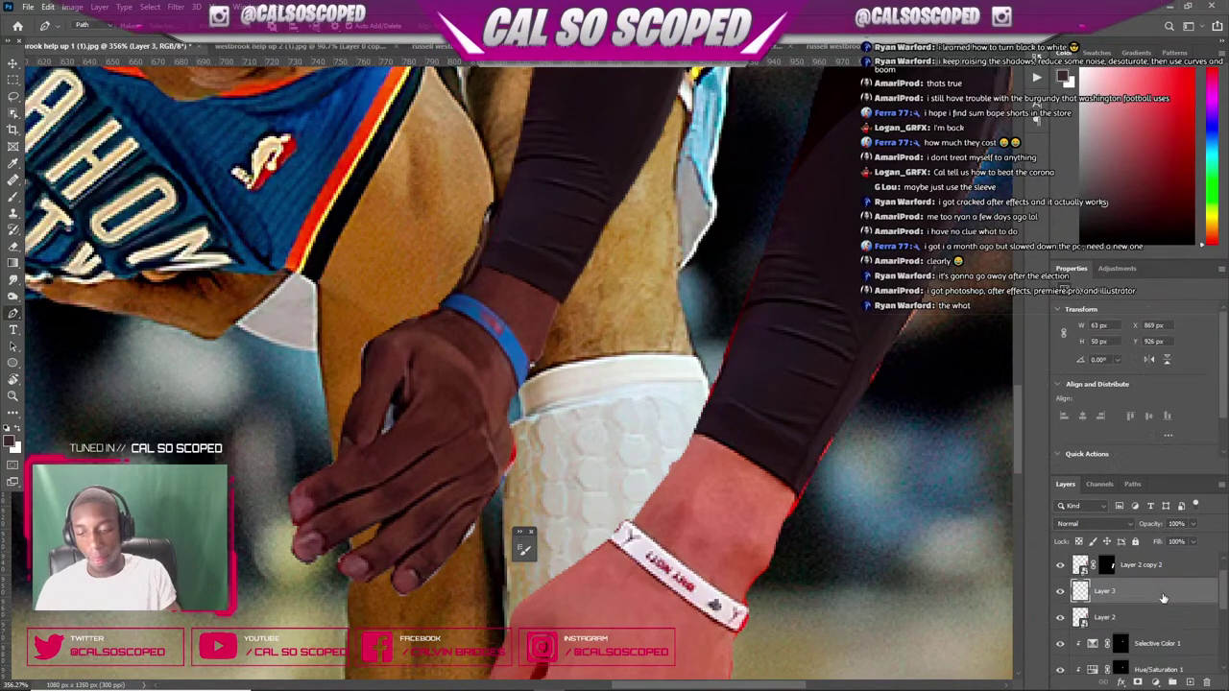
- Move the copied wristband over the blue band on the other wrist and warp it to follow the wrist's curve
key(ctrl+t)
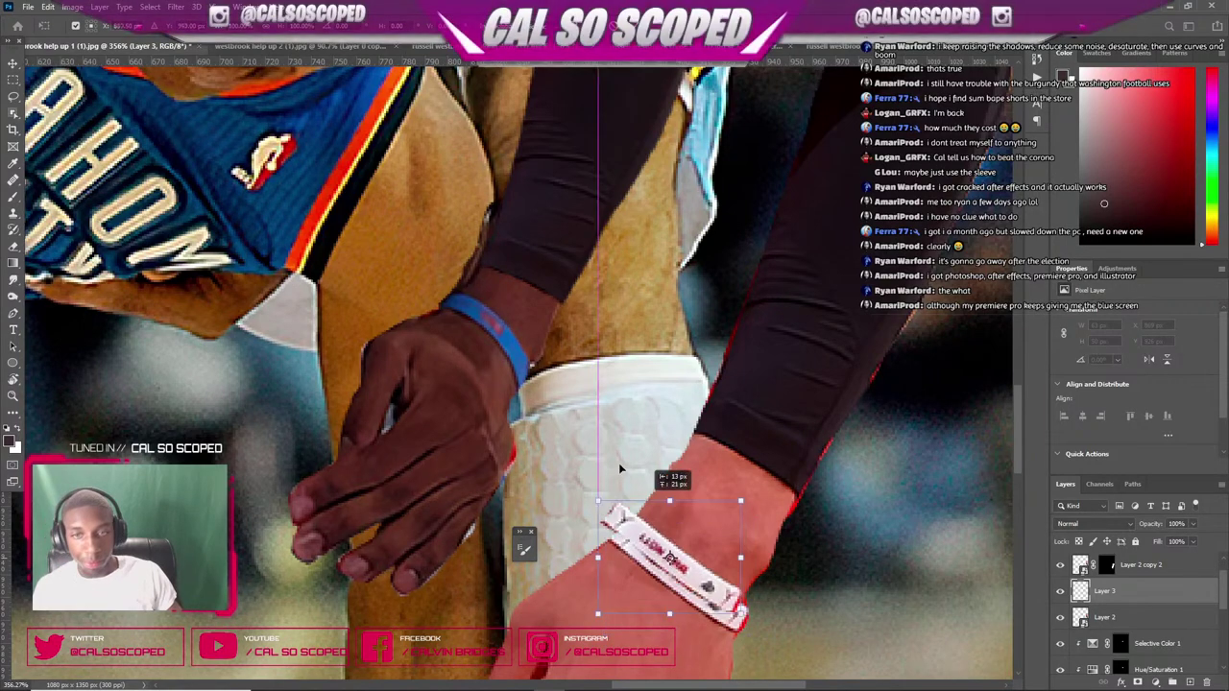
drag(677, 563, 504, 312)
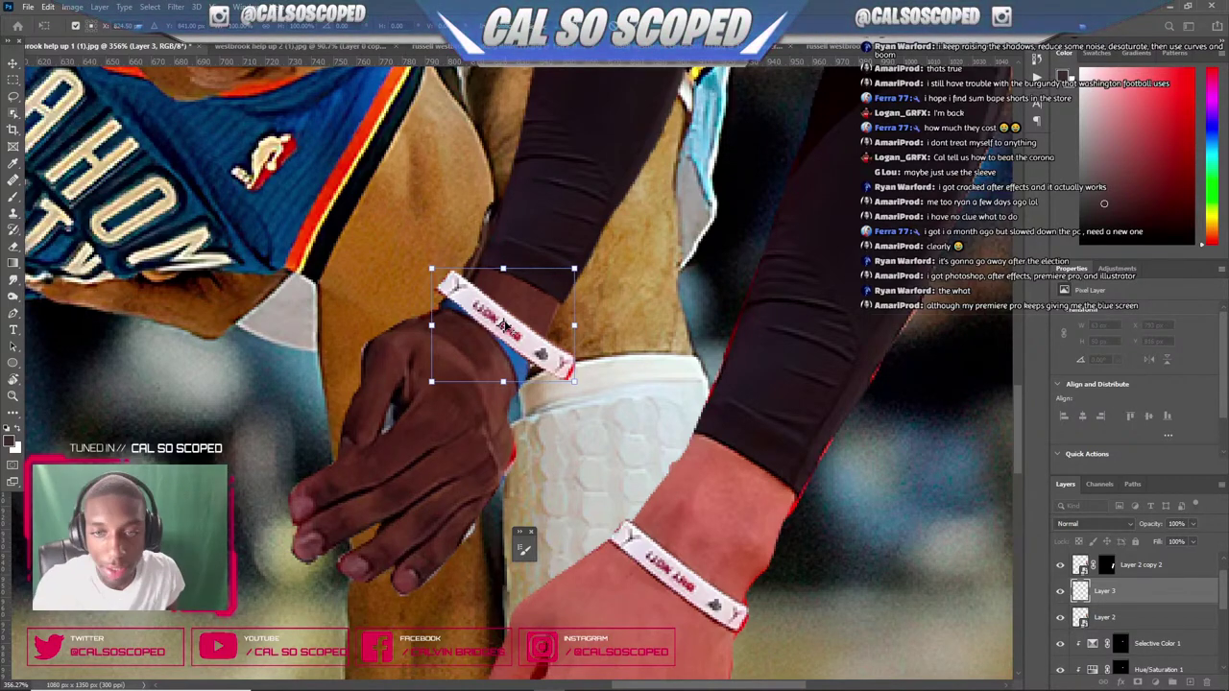
right_click(543, 323)
click(572, 381)
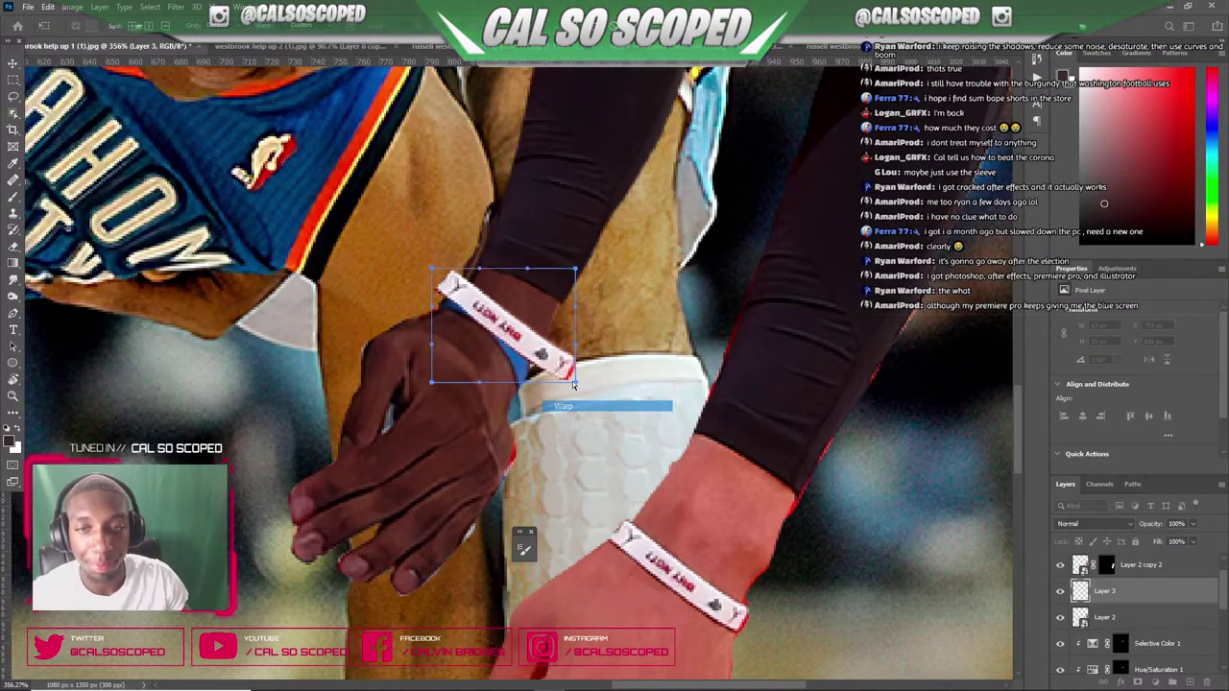
drag(572, 381, 525, 386)
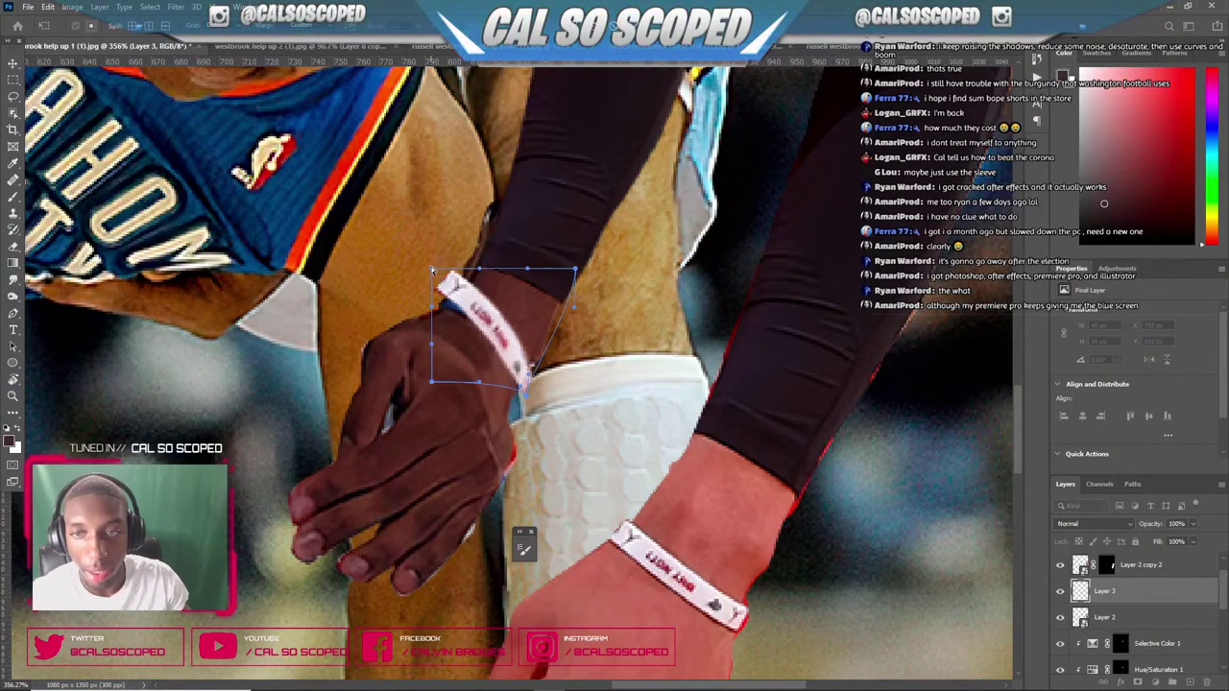
drag(432, 272, 432, 304)
drag(525, 387, 522, 393)
key(Return)
scroll(442, 307, down, 10)
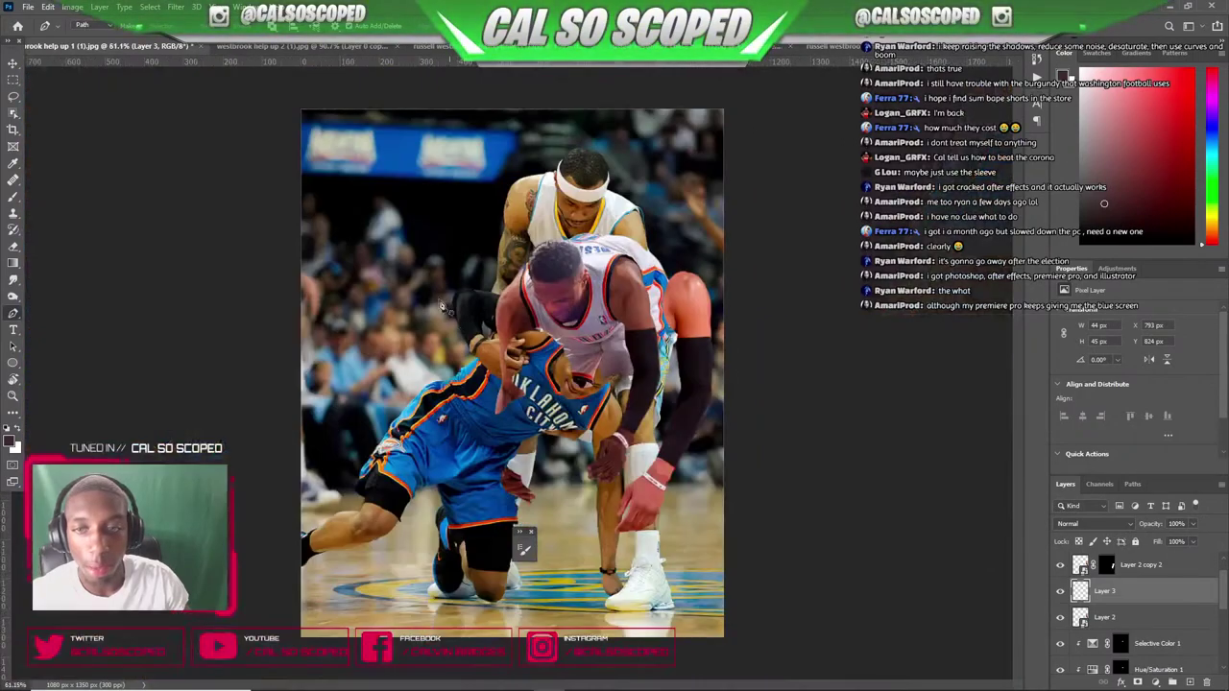
- Erase the end of the copied wristband that overhangs the edge of the wrist
scroll(624, 422, up, 8)
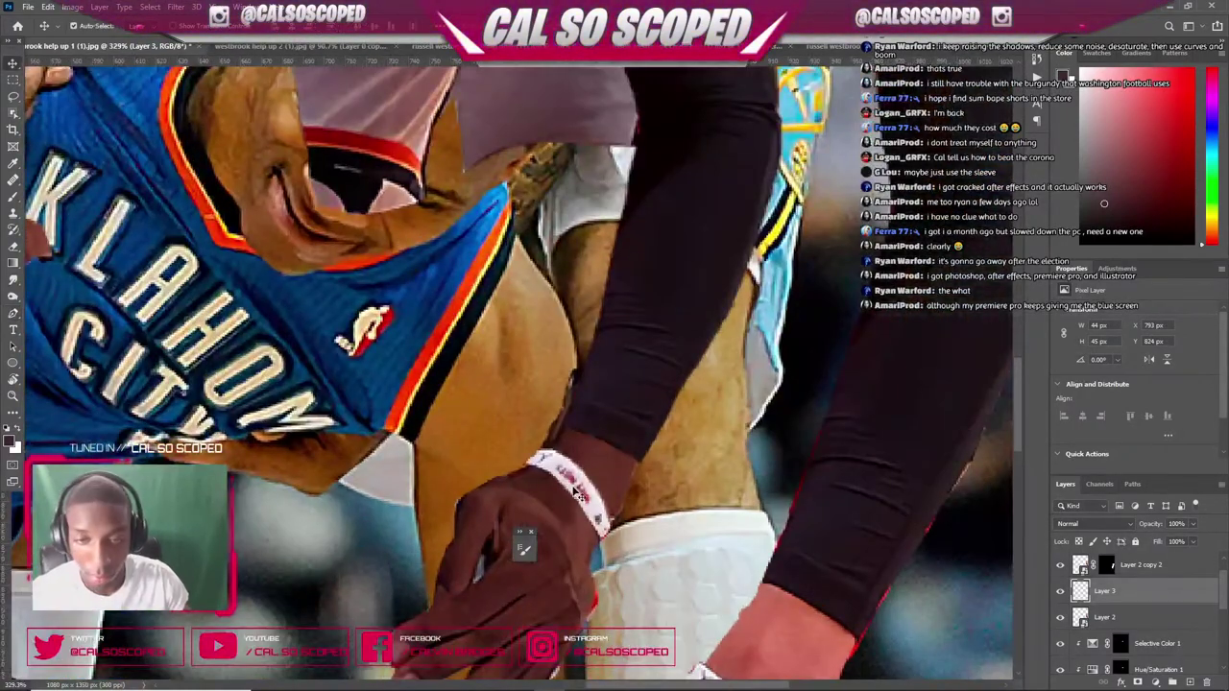
drag(574, 491, 620, 474)
key(ctrl+z)
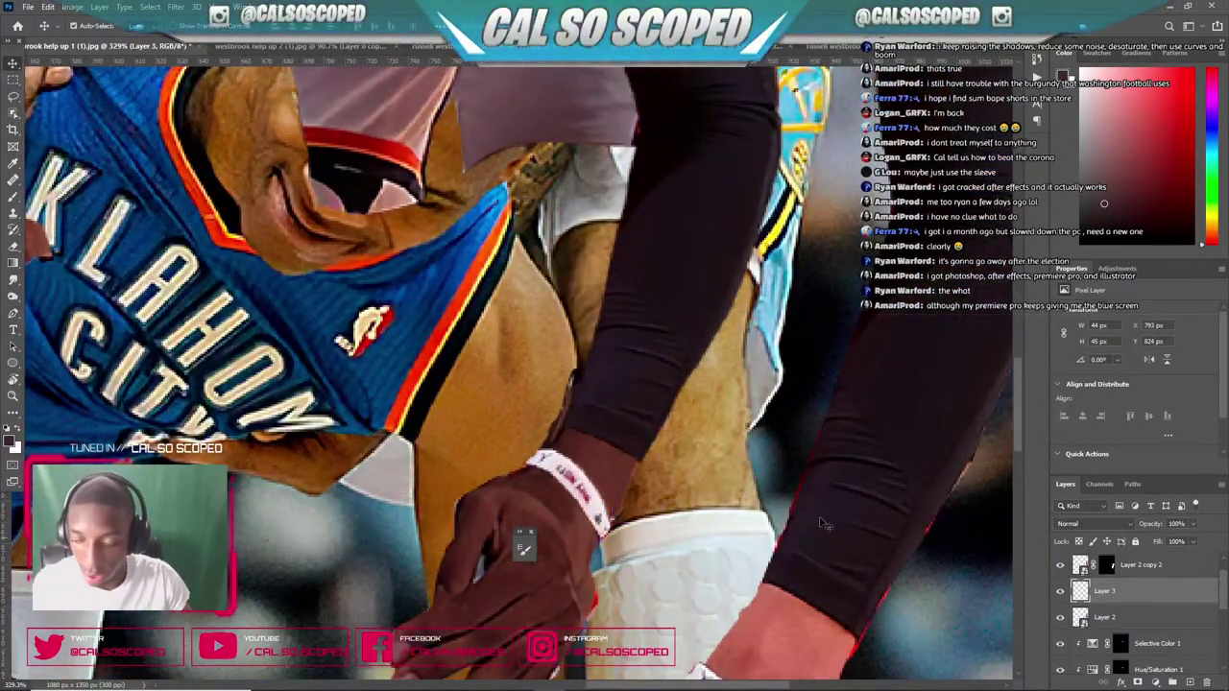
key(e)
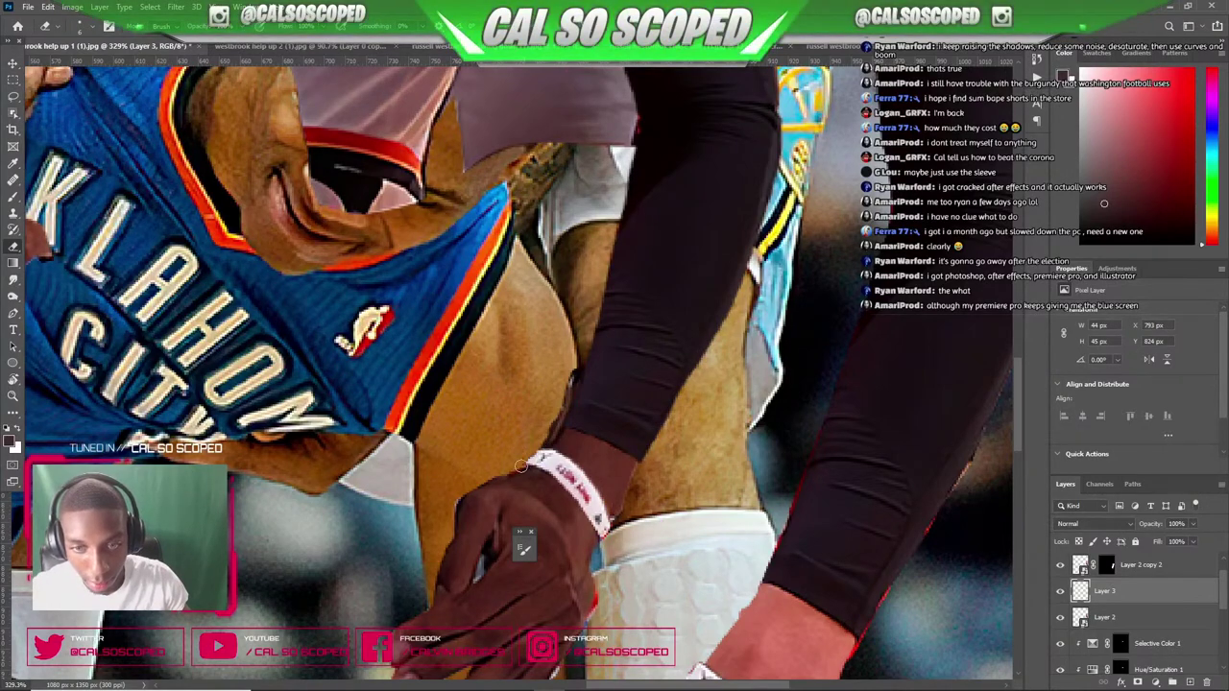
key(v)
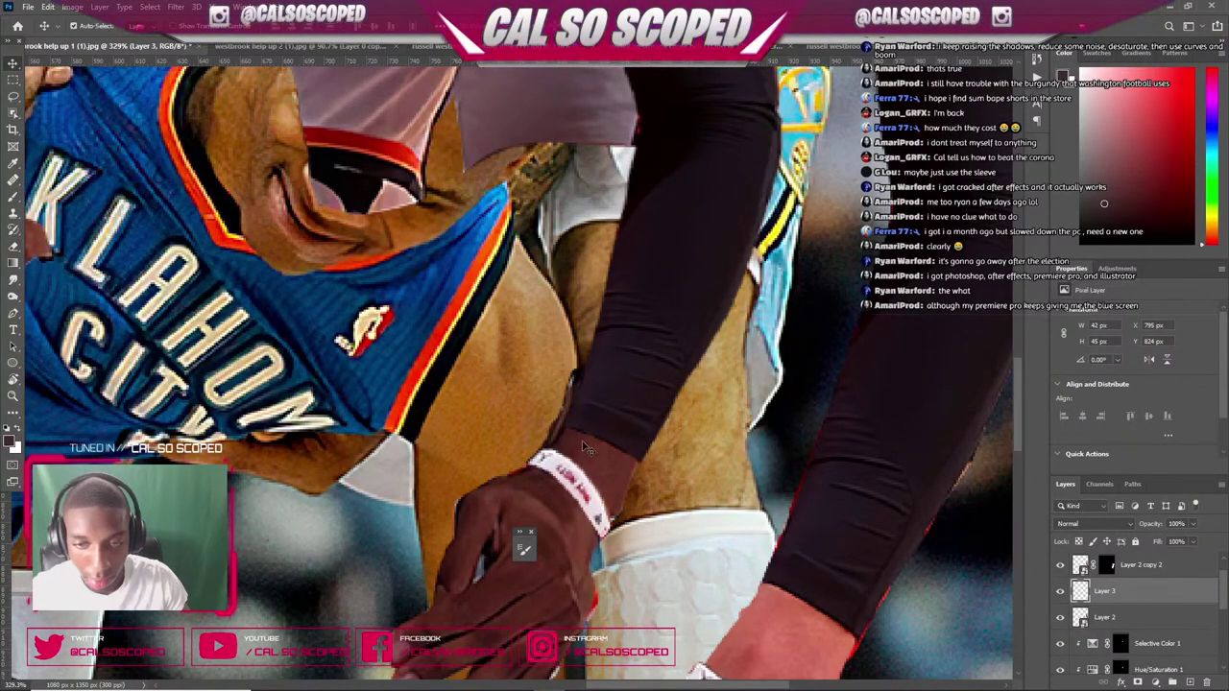
- Brush black on Layer 1's mask to hide the stray dark edge beside the sleeve near the wrist
drag(595, 424, 628, 458)
key(ctrl+z)
click(1109, 660)
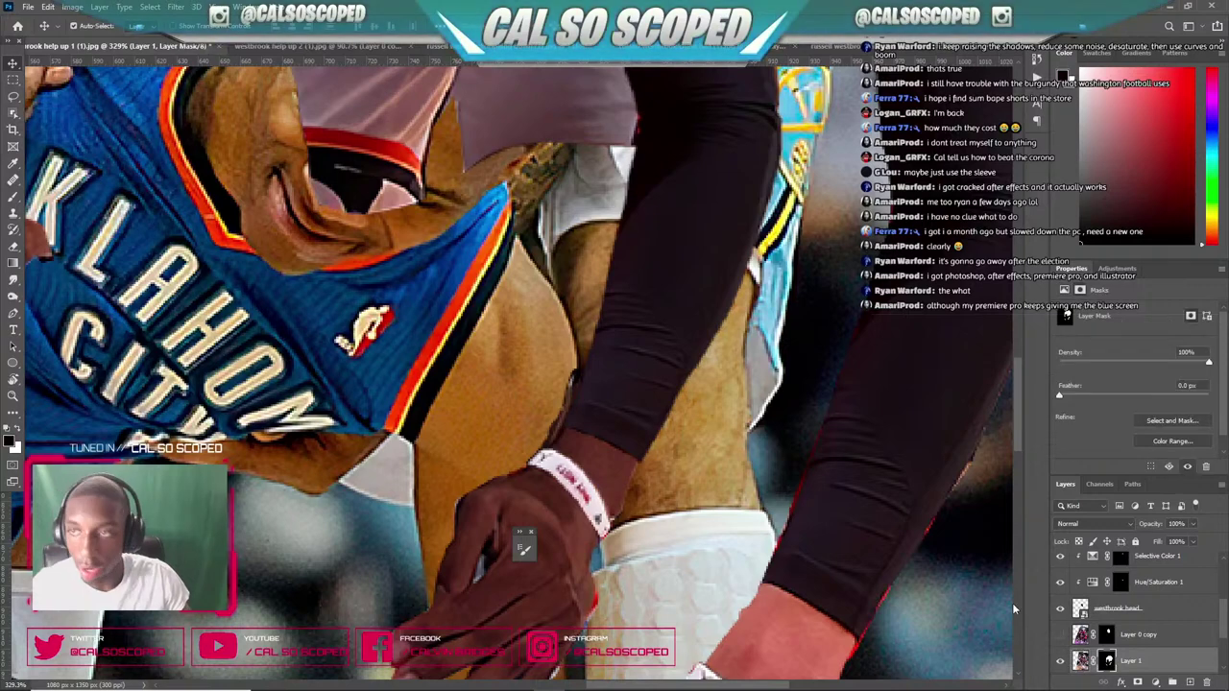
key(b)
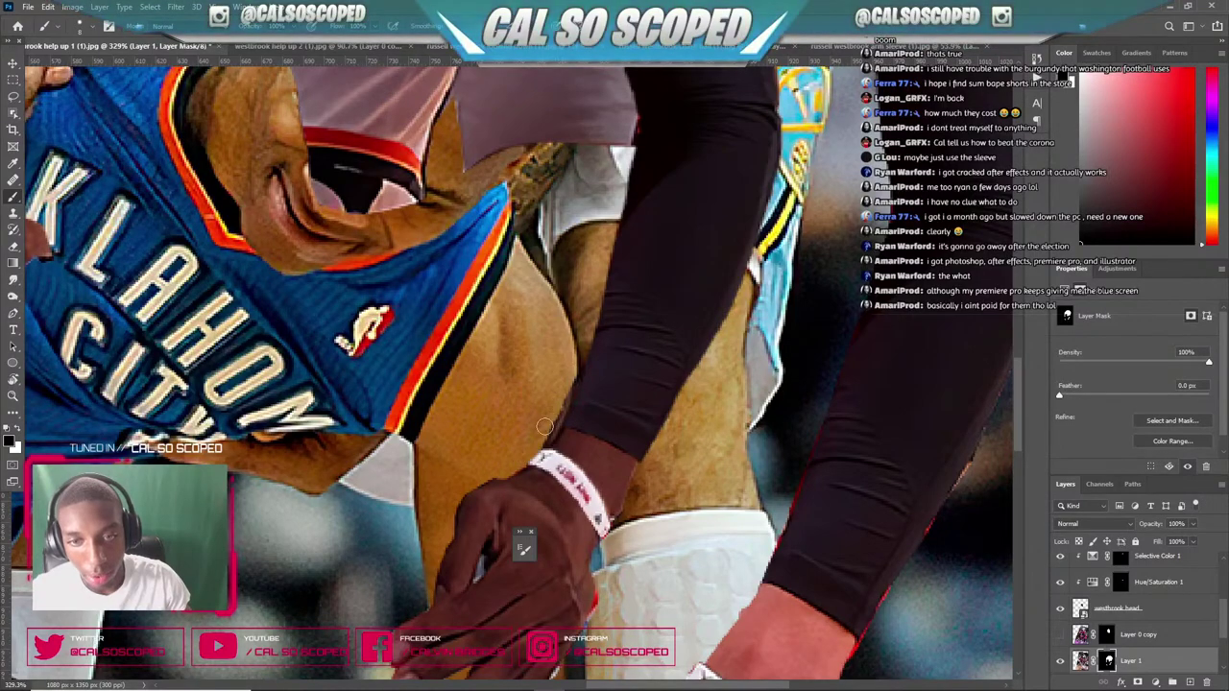
scroll(557, 413, down, 3)
scroll(560, 411, up, 4)
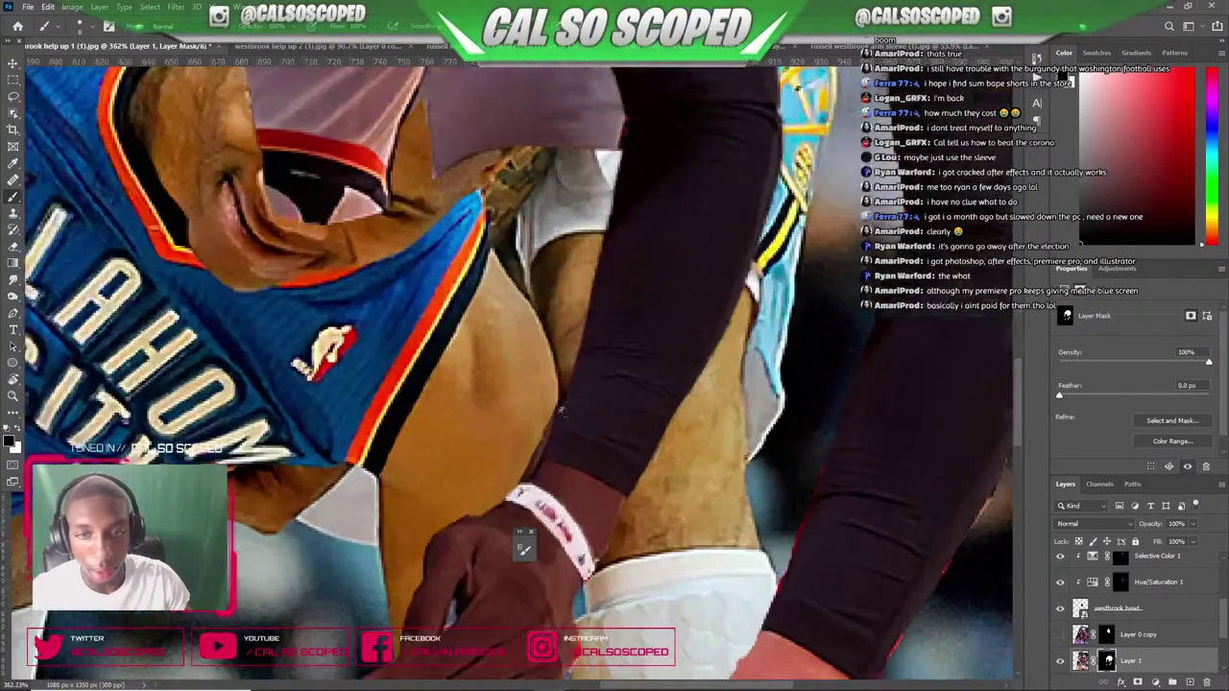
- Select the arm sleeve russ layer and delete its layer mask
key(v)
drag(569, 416, 680, 433)
key(ctrl+z)
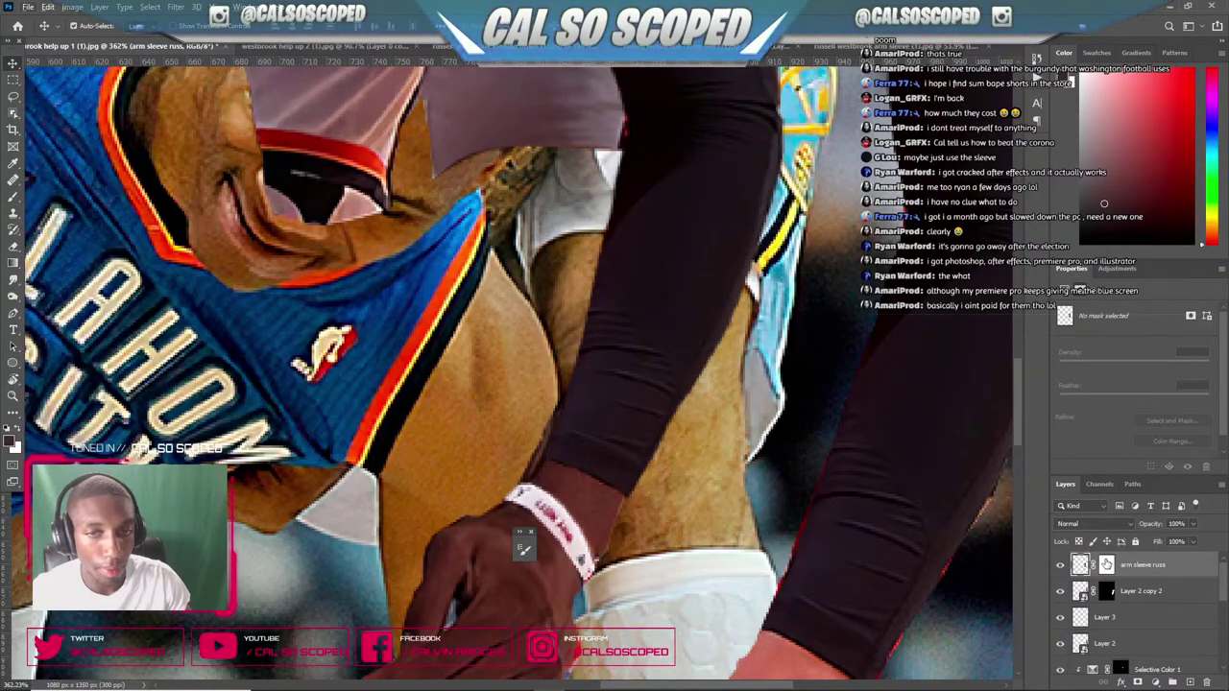
click(1105, 565)
right_click(1105, 565)
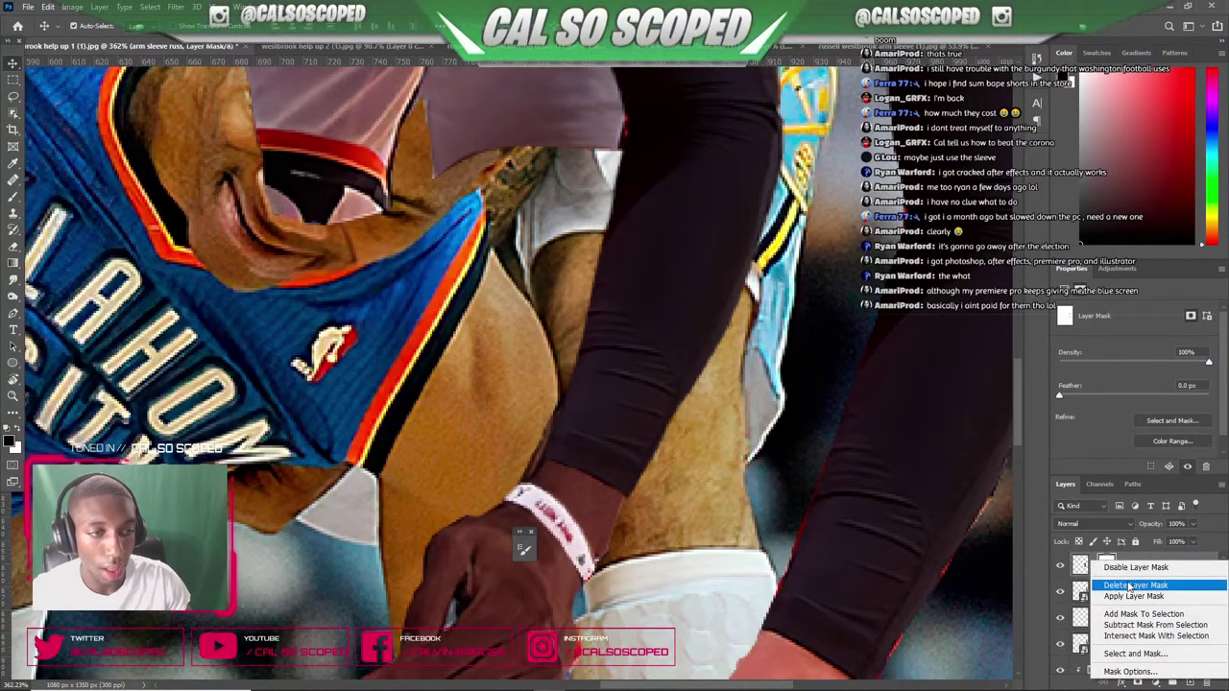
click(1133, 586)
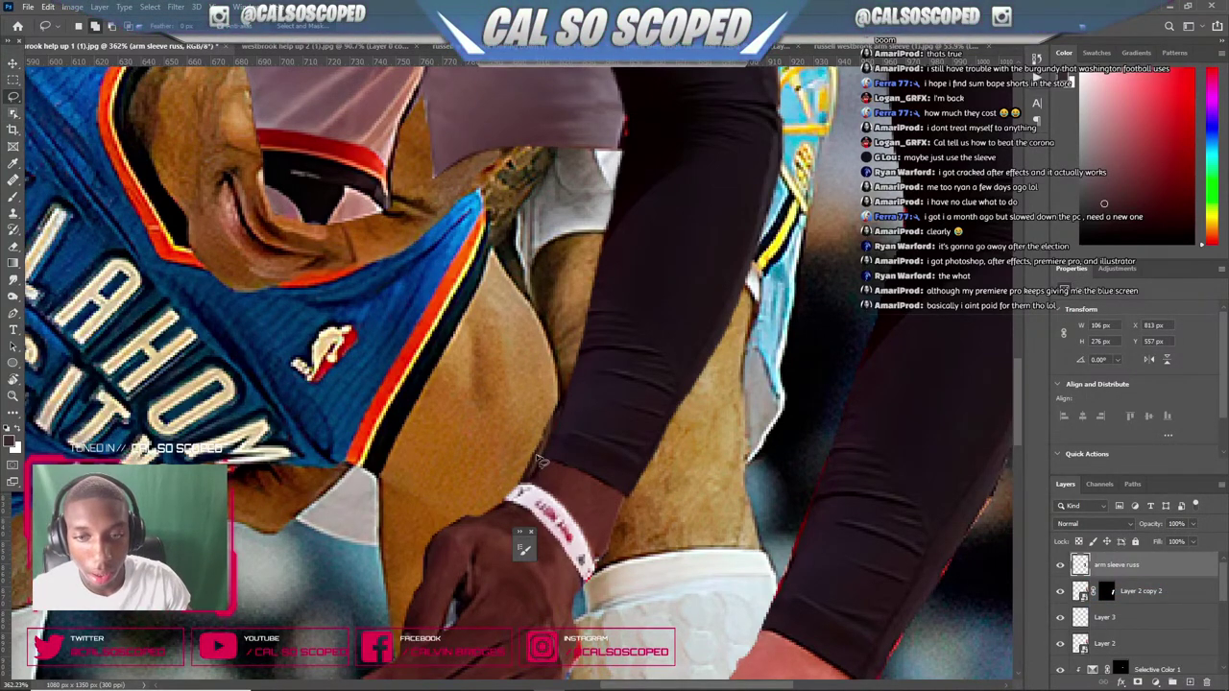
- Lasso the narrow strip along the sleeve's edge near the wrist, fill it dark, and compare with the sleeve layer hidden
mouse_move(571, 397)
mouse_down()
mouse_move(561, 451)
mouse_move(531, 465)
mouse_up()
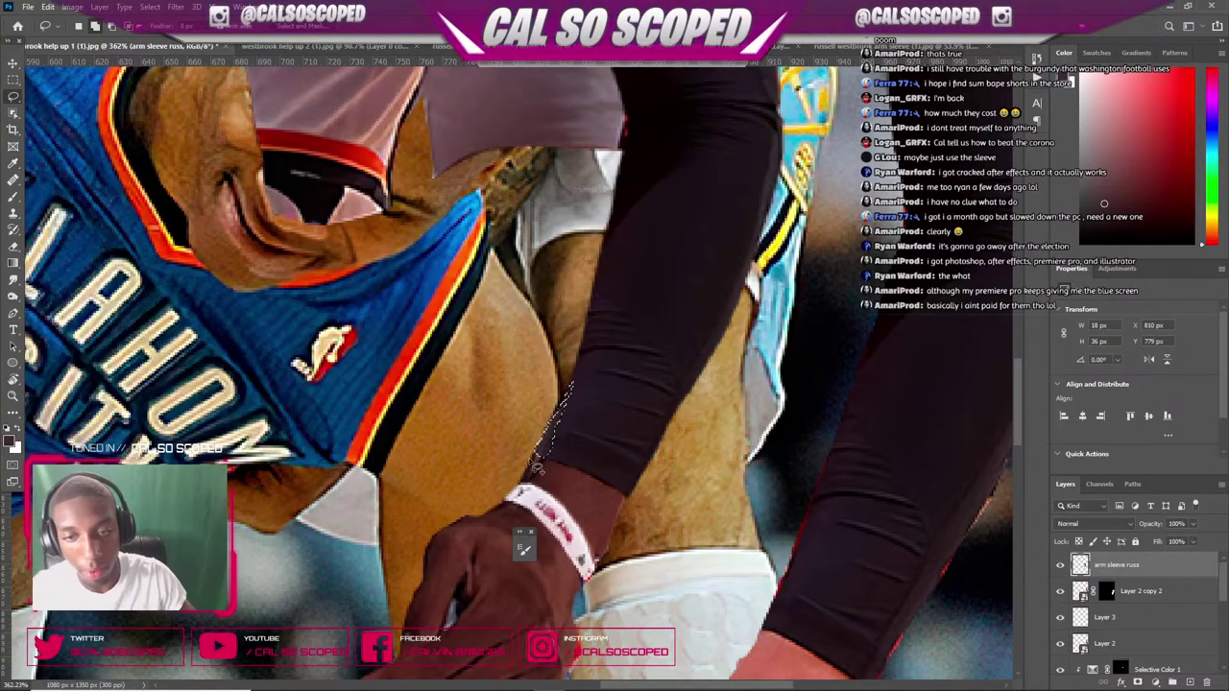
scroll(530, 466, down, 3)
scroll(471, 362, up, 2)
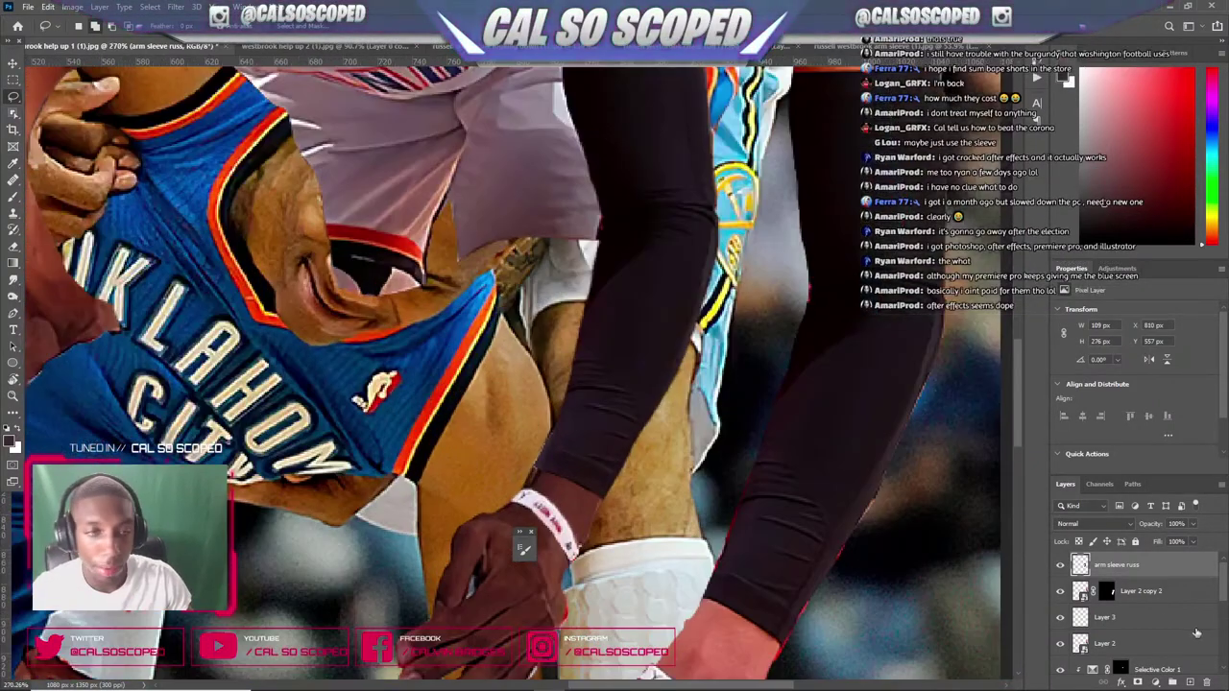
click(1060, 566)
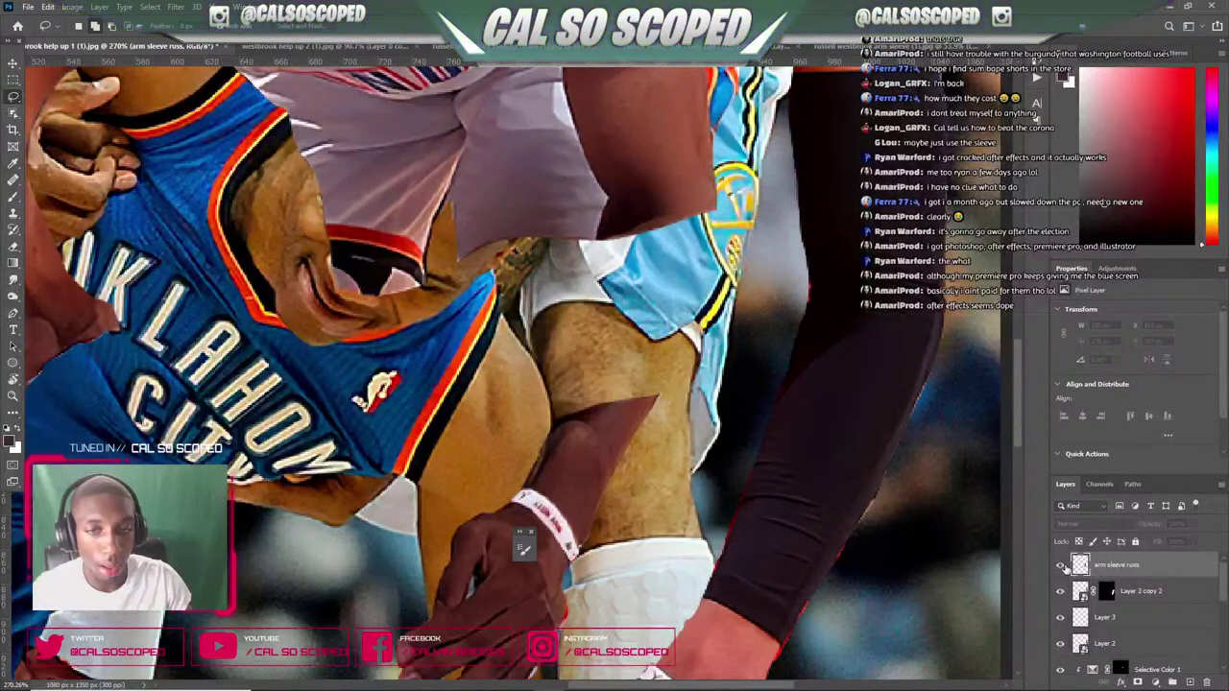
click(1060, 565)
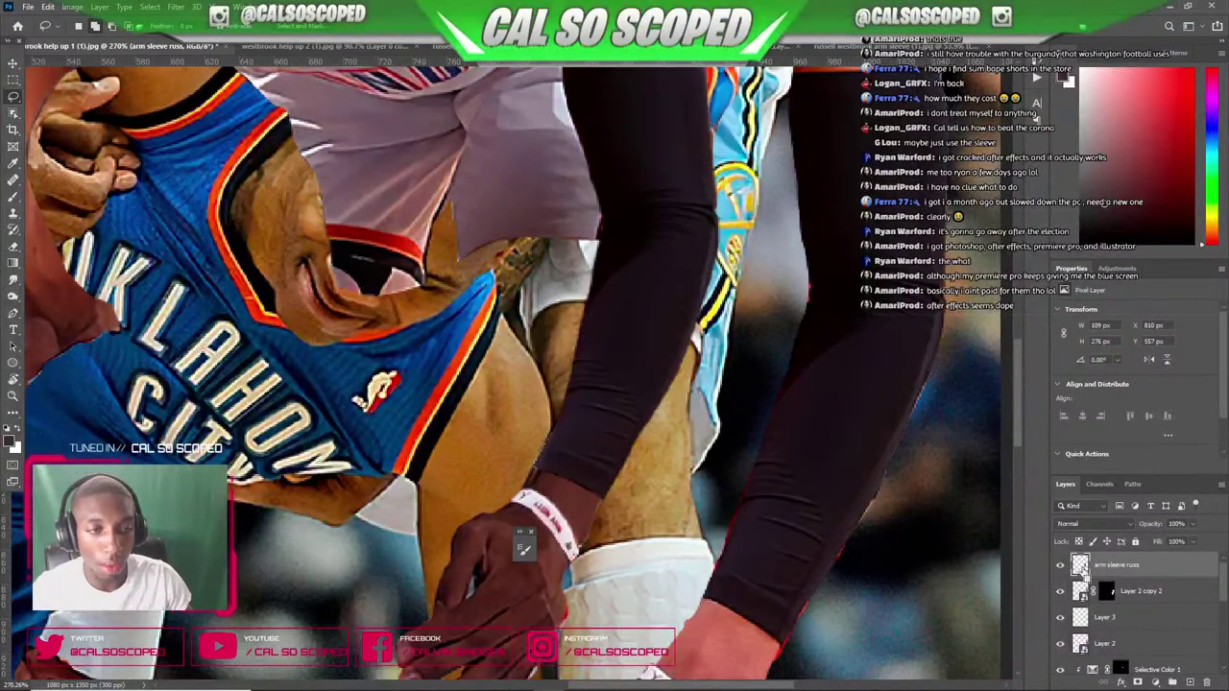
- Limit the Clone Stamp to the sleeve's outline and blend the filled strip near the wrist with the sleeve fabric
click(14, 211)
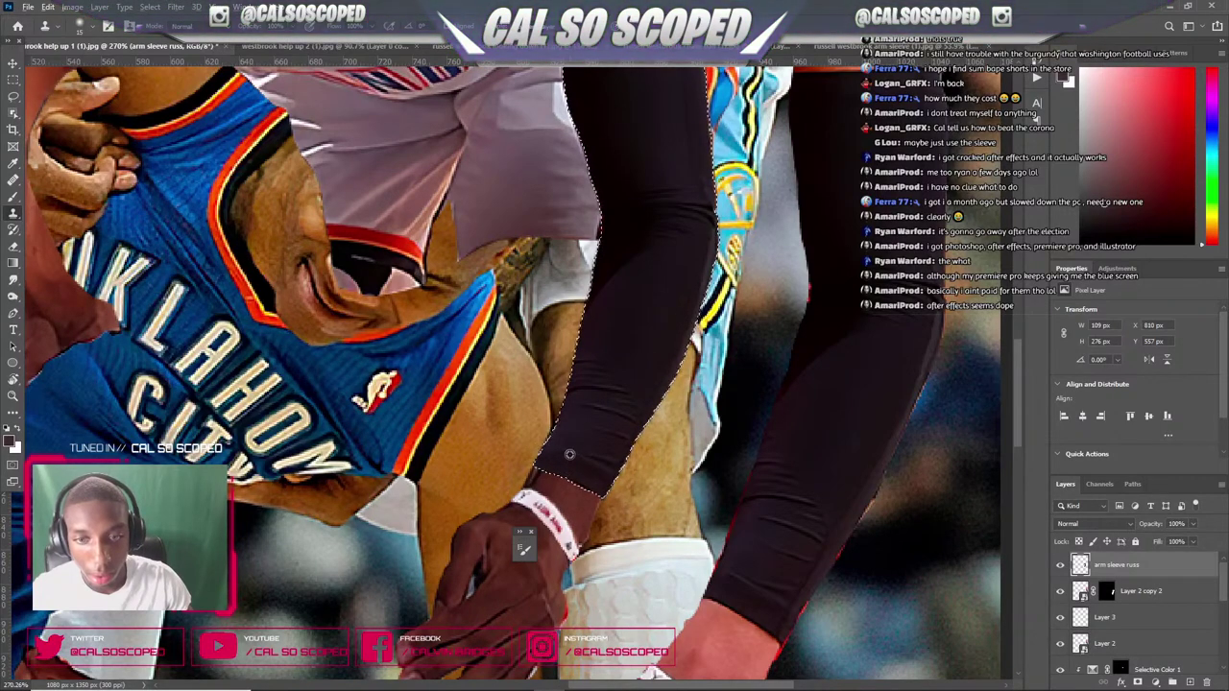
scroll(505, 437, down, 5)
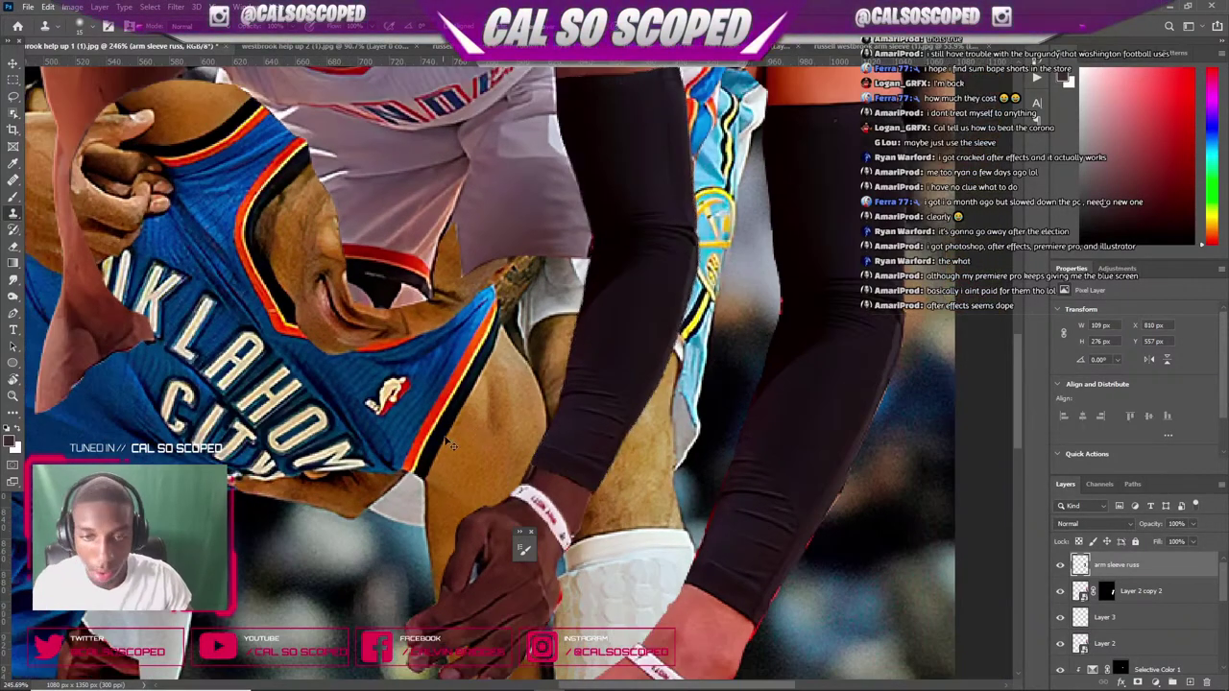
scroll(549, 410, up, 5)
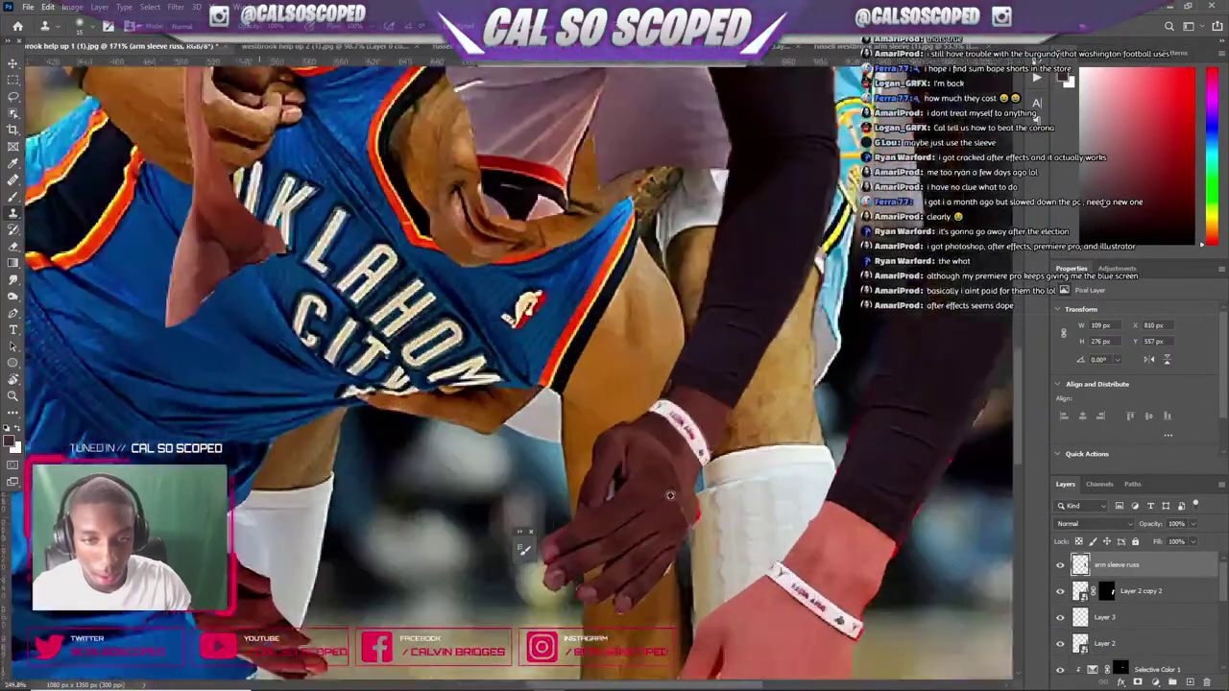
- Undo the last clone stroke and paint black on Layer 1's mask to hide the red fringe along the hand's edge
key(ctrl+z)
scroll(656, 489, down, 4)
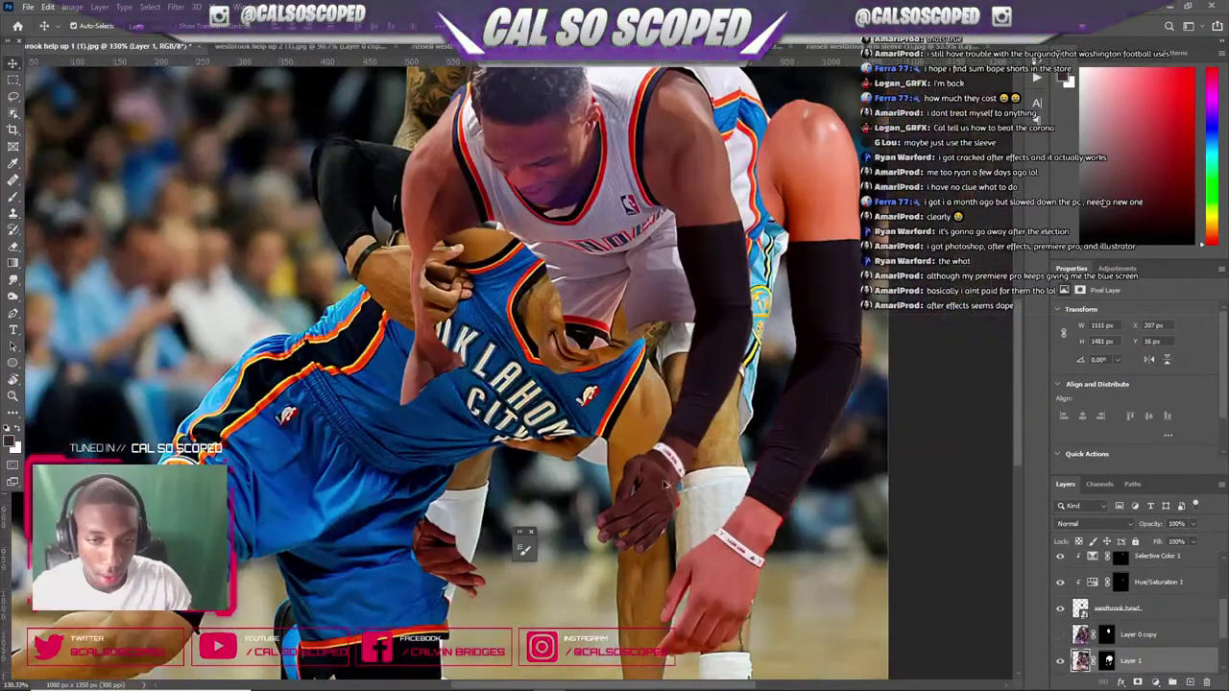
scroll(660, 485, up, 3)
mouse_move(671, 461)
mouse_down()
mouse_move(726, 490)
mouse_move(669, 477)
mouse_up()
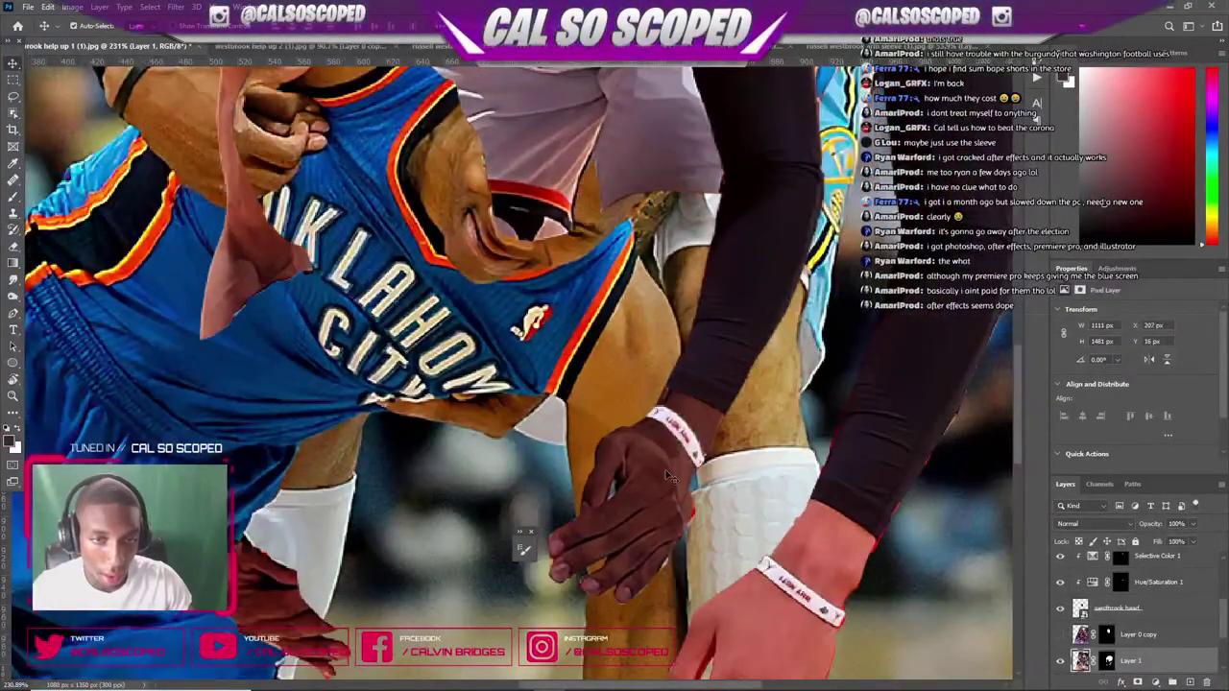
click(1109, 659)
key(b)
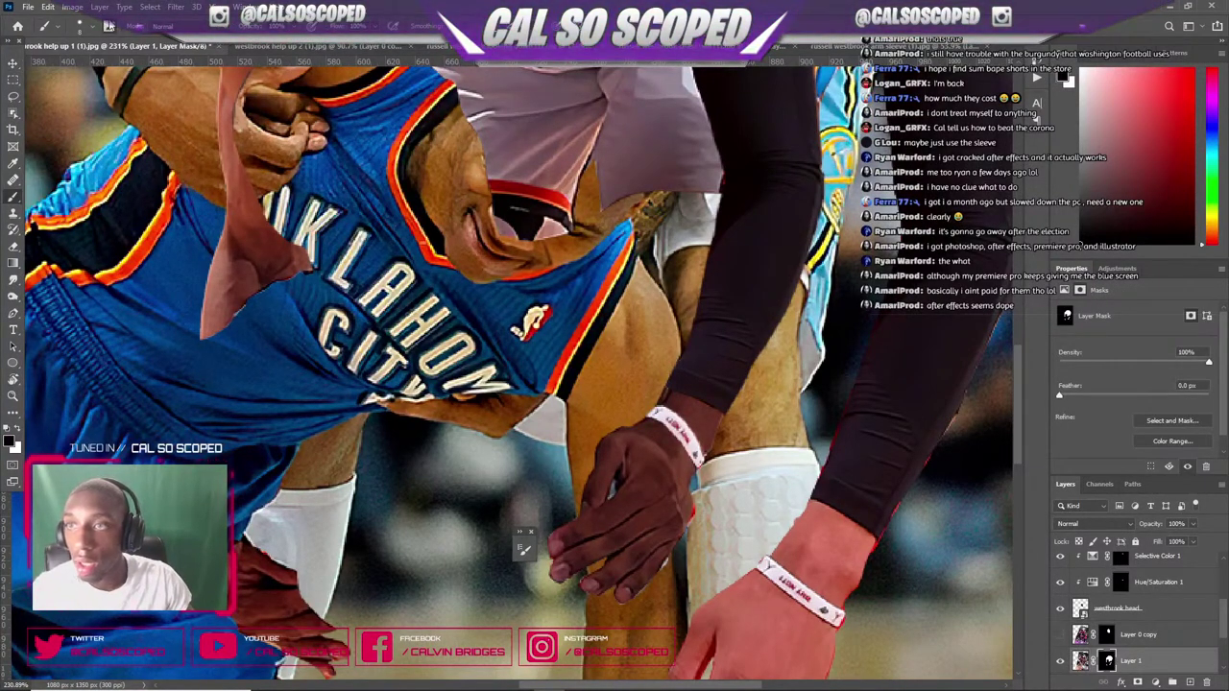
click(525, 549)
click(746, 331)
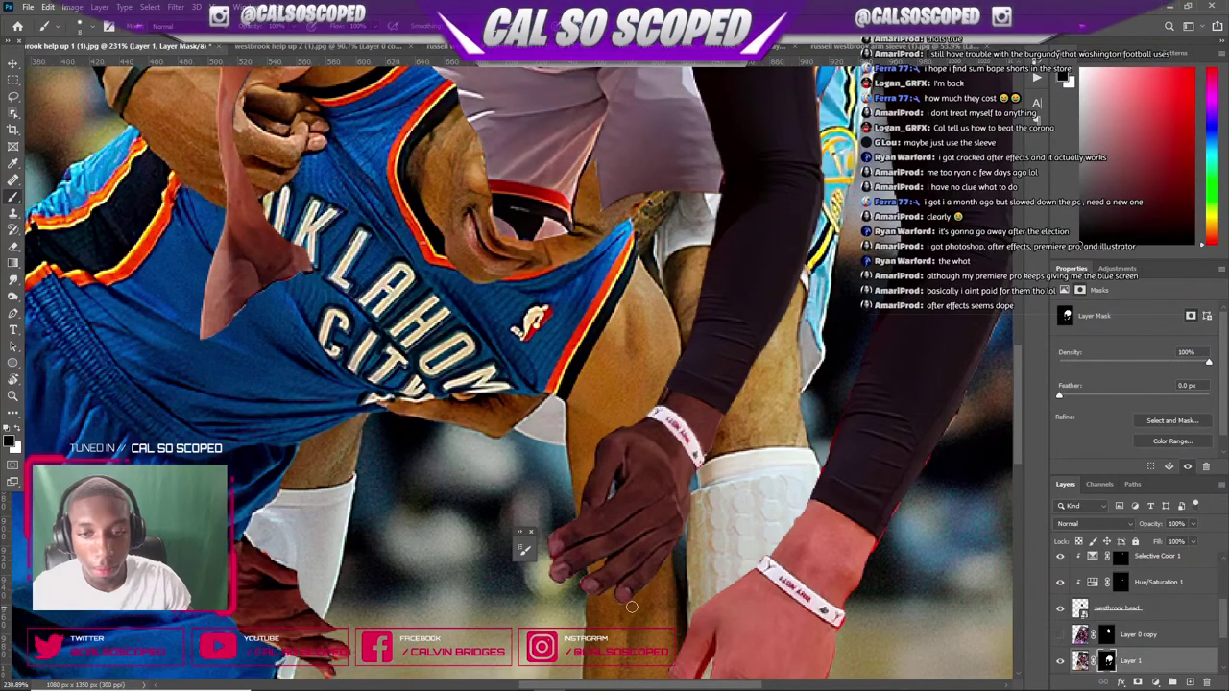
- Try shifting the player on Layer 1 against the photo underneath, and undo the moves
scroll(567, 608, down, 5)
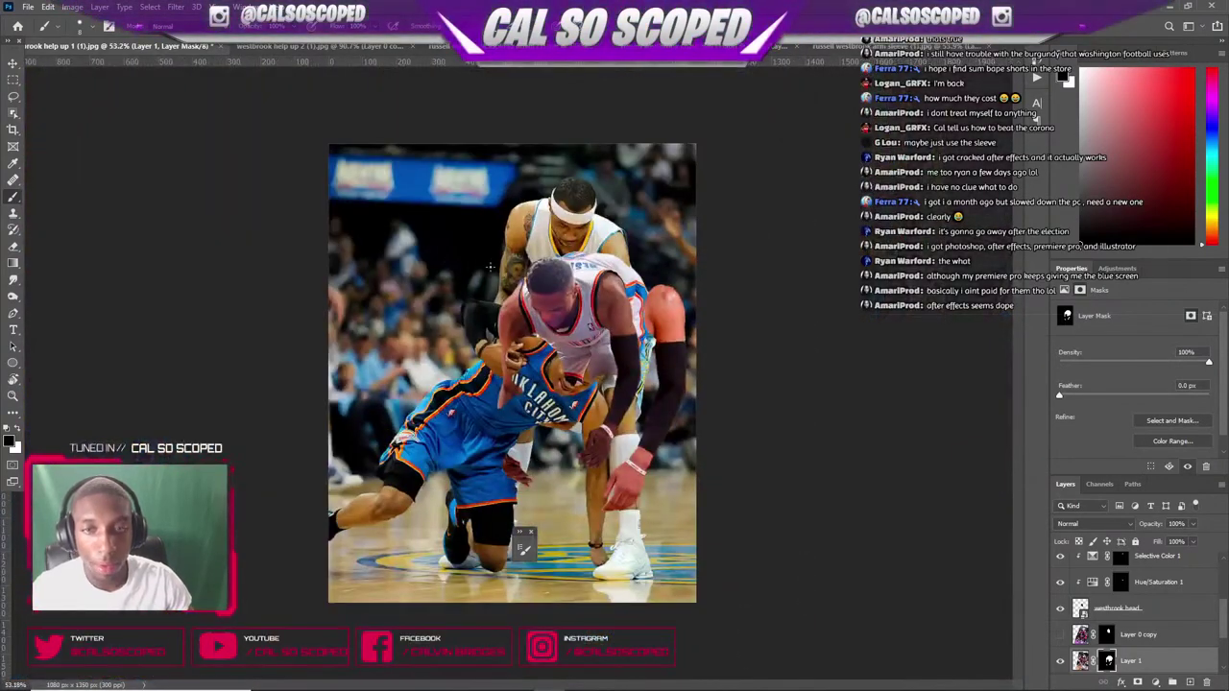
scroll(523, 548, up, 3)
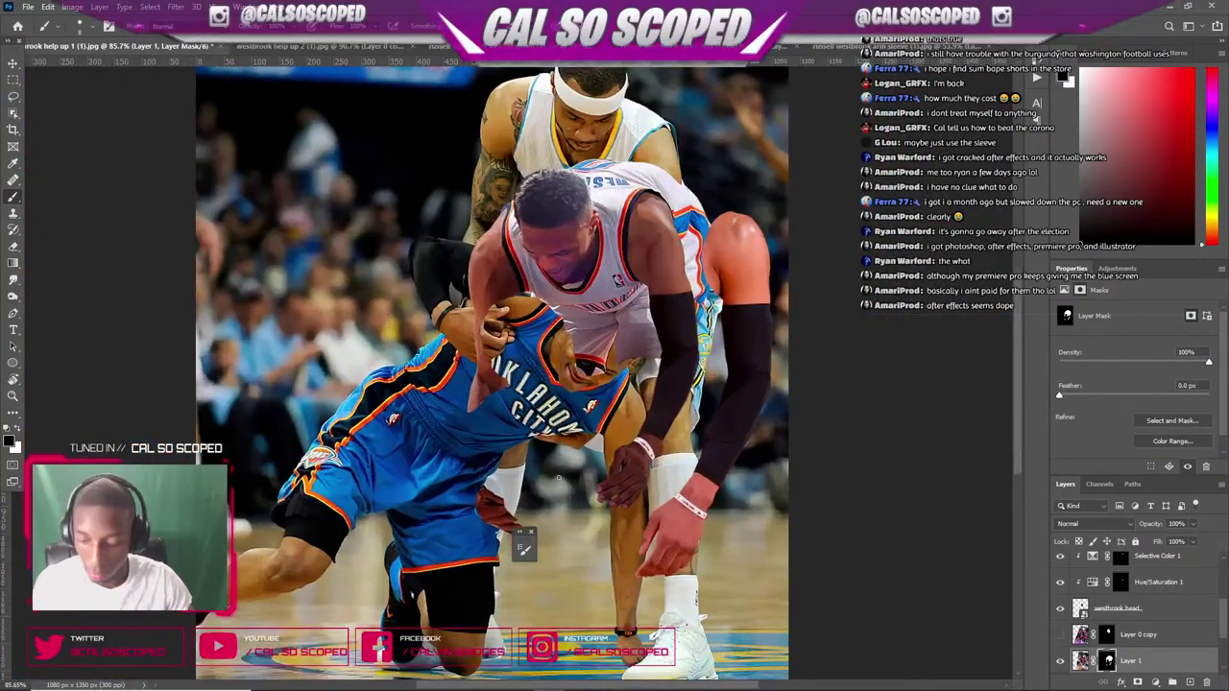
key(v)
drag(641, 197, 716, 197)
key(ctrl+z)
key(ctrl+z)
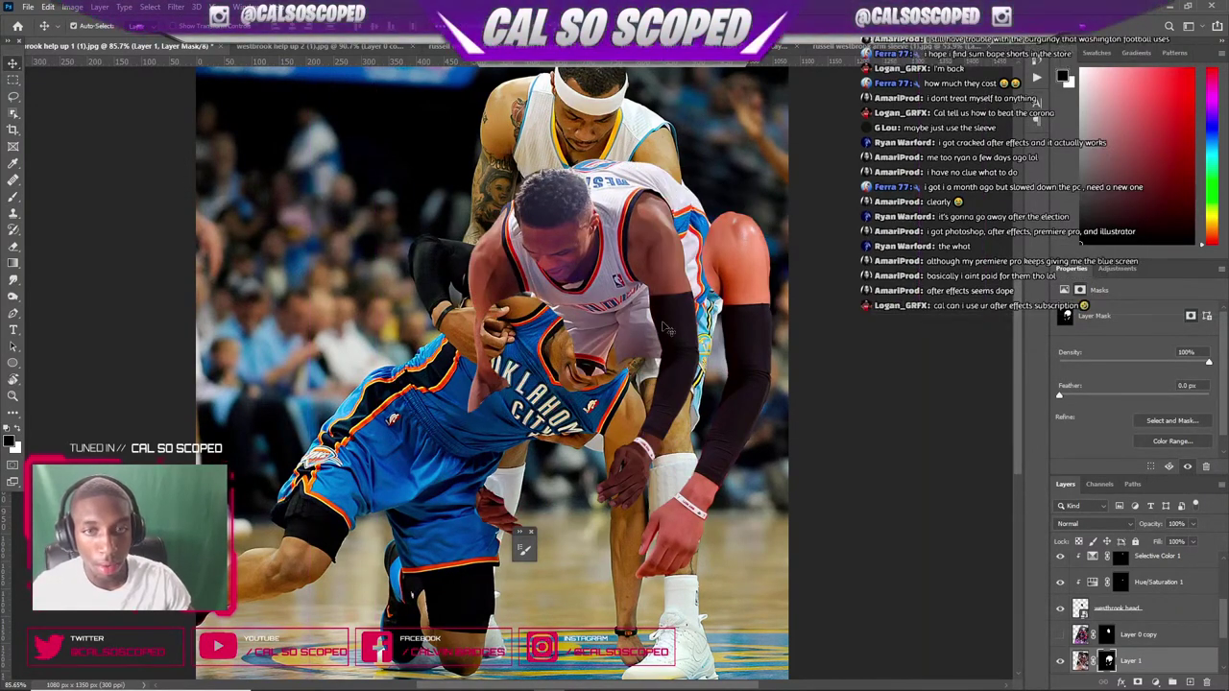
scroll(656, 336, down, 2)
scroll(664, 384, up, 2)
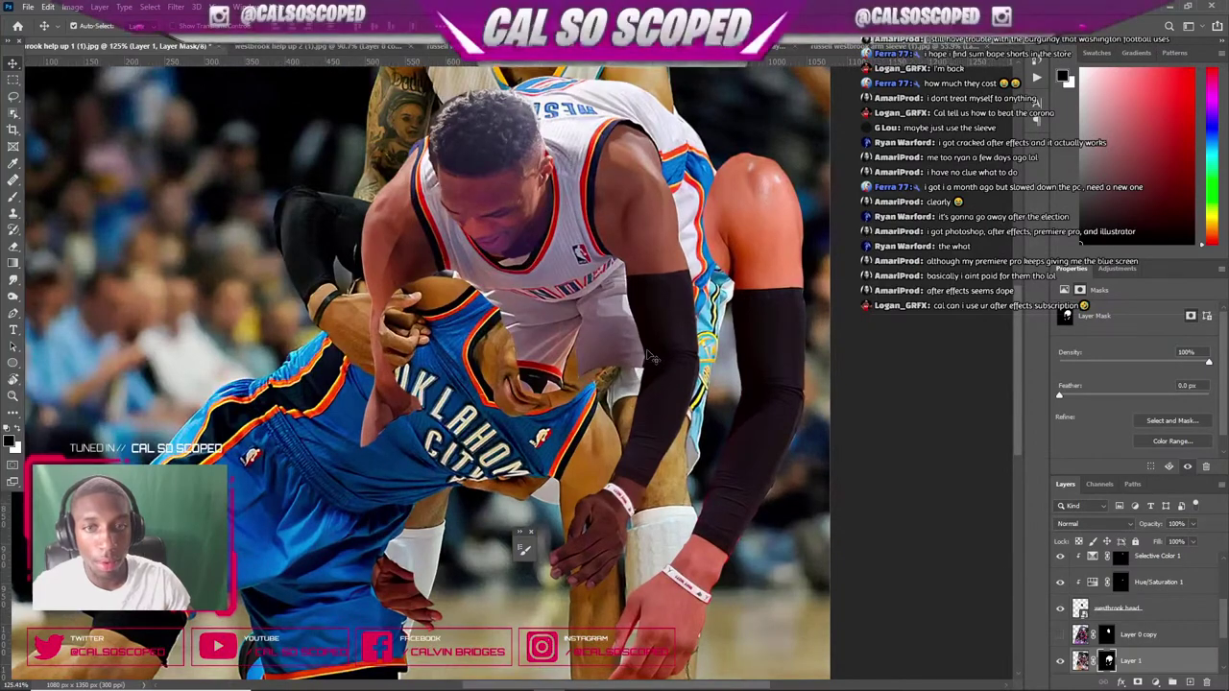
scroll(650, 335, down, 2)
scroll(650, 291, up, 1)
scroll(650, 291, up, 1)
key(ctrl+z)
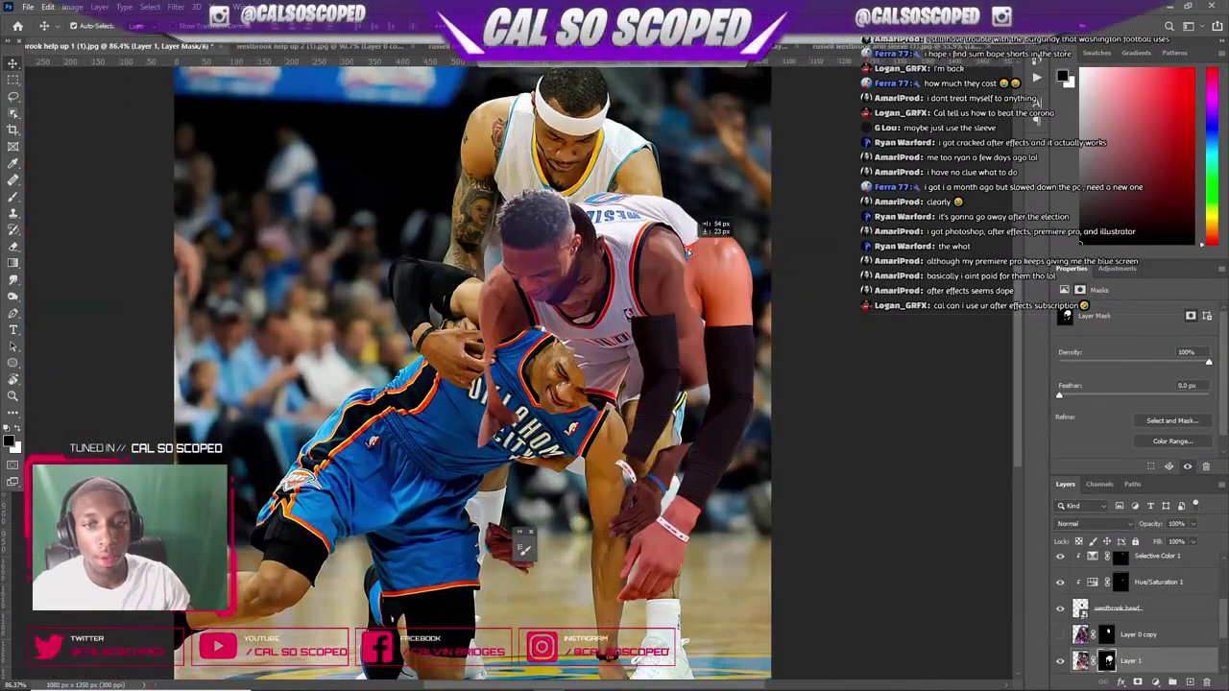
key(ctrl+shift+z)
scroll(618, 349, up, 1)
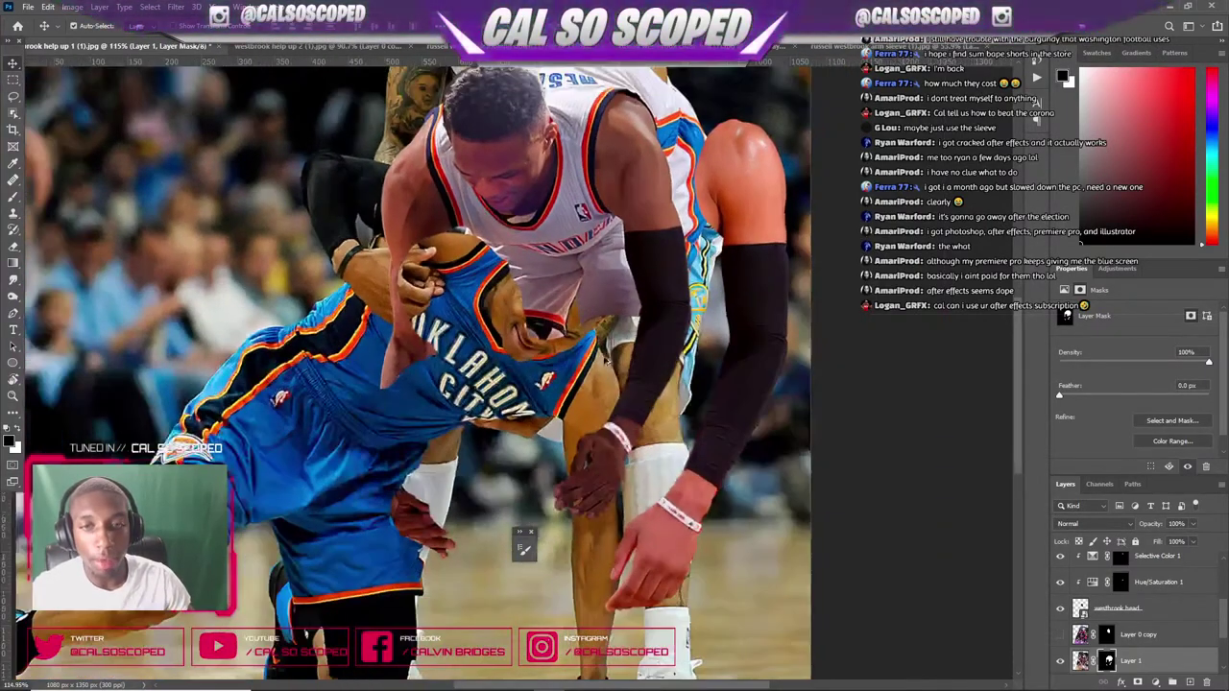
scroll(592, 172, down, 2)
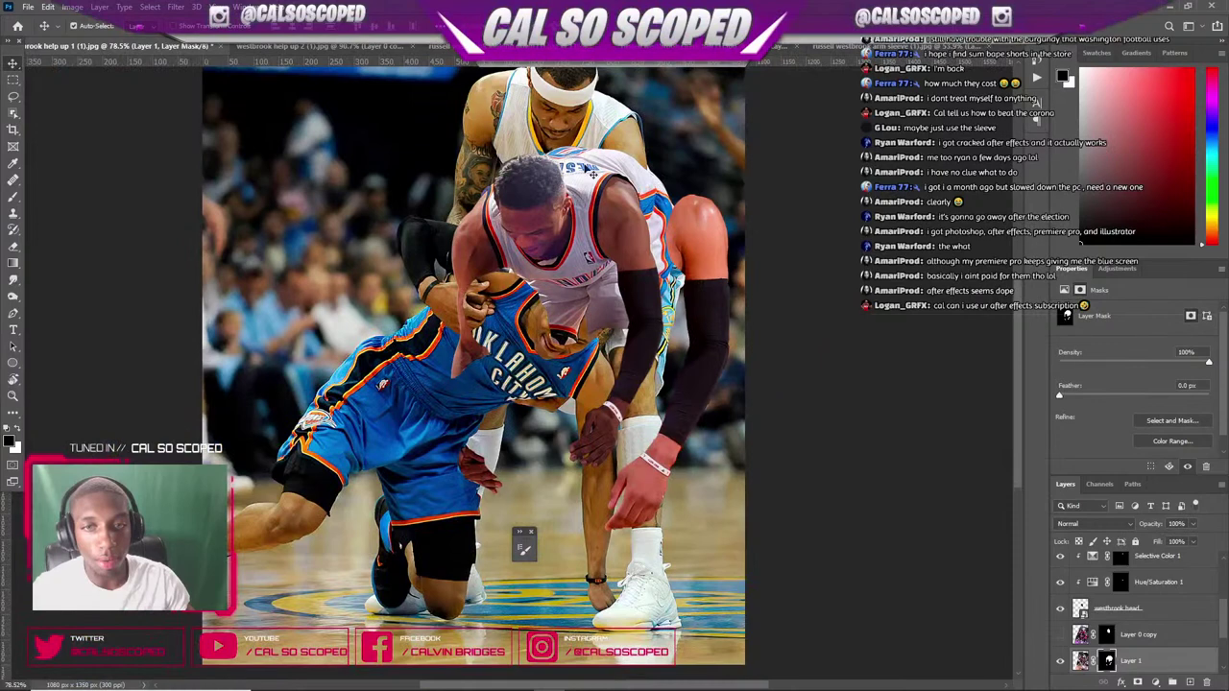
- Duplicate Layer 1 with the original hidden, and apply the copy's layer mask
click(1137, 660)
scroll(1138, 660, down, 1)
key(ctrl+j)
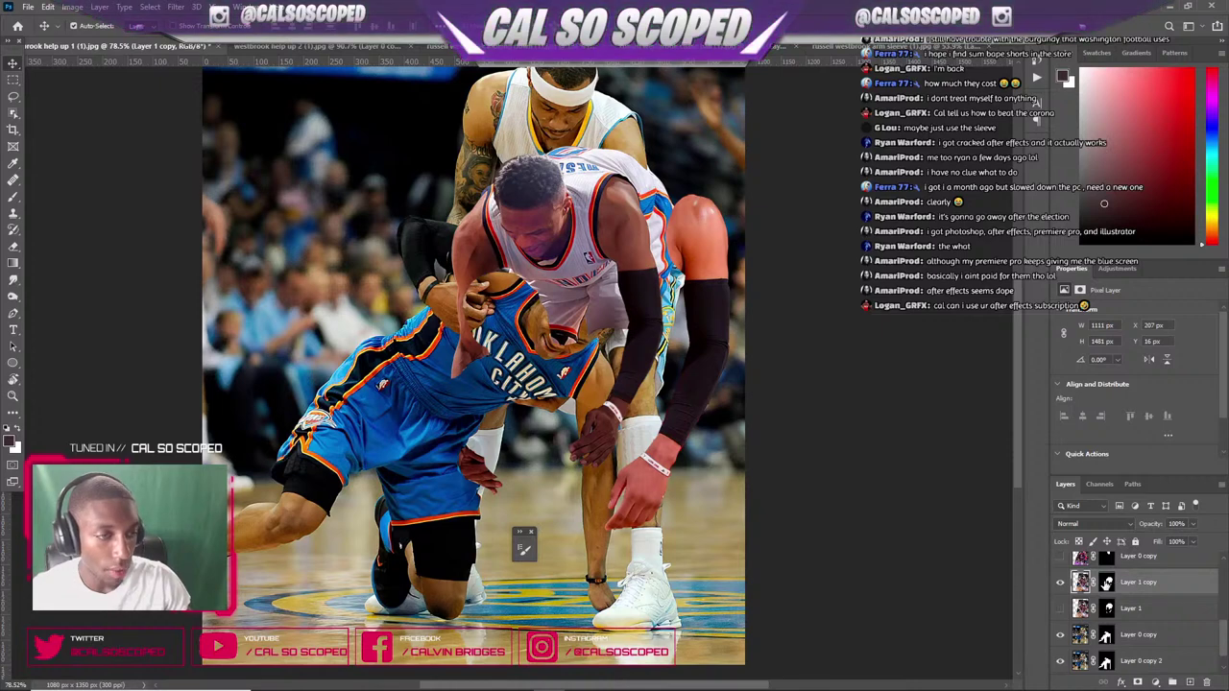
click(1108, 582)
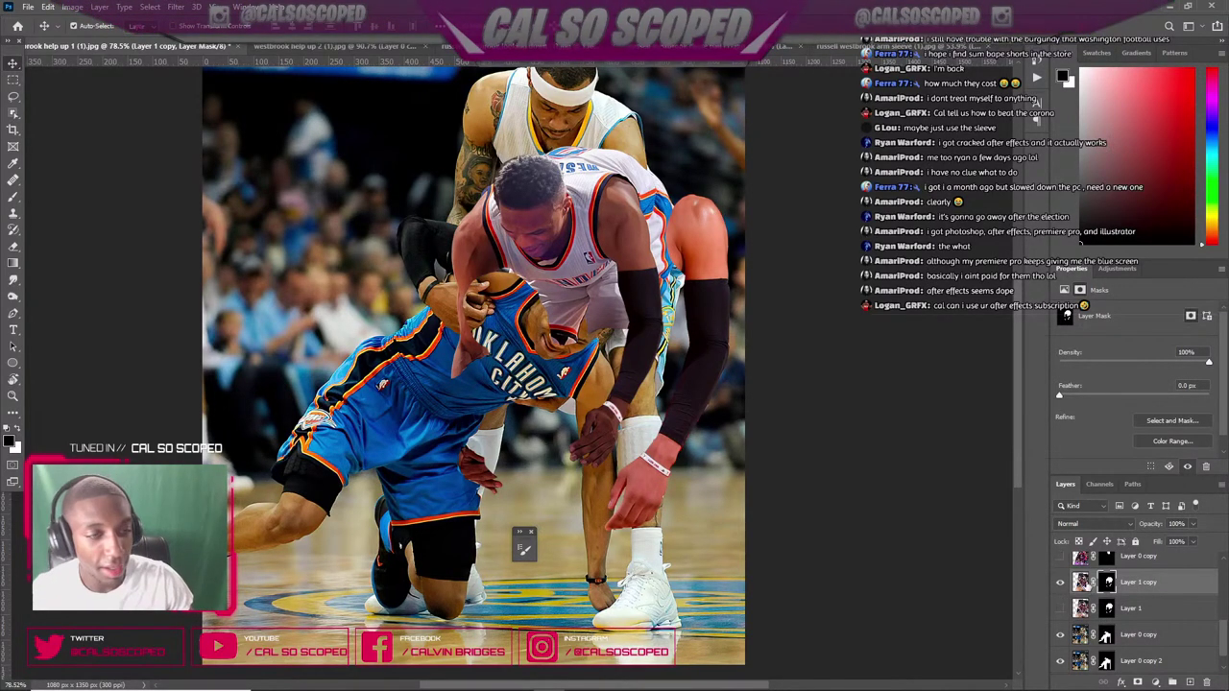
right_click(1104, 583)
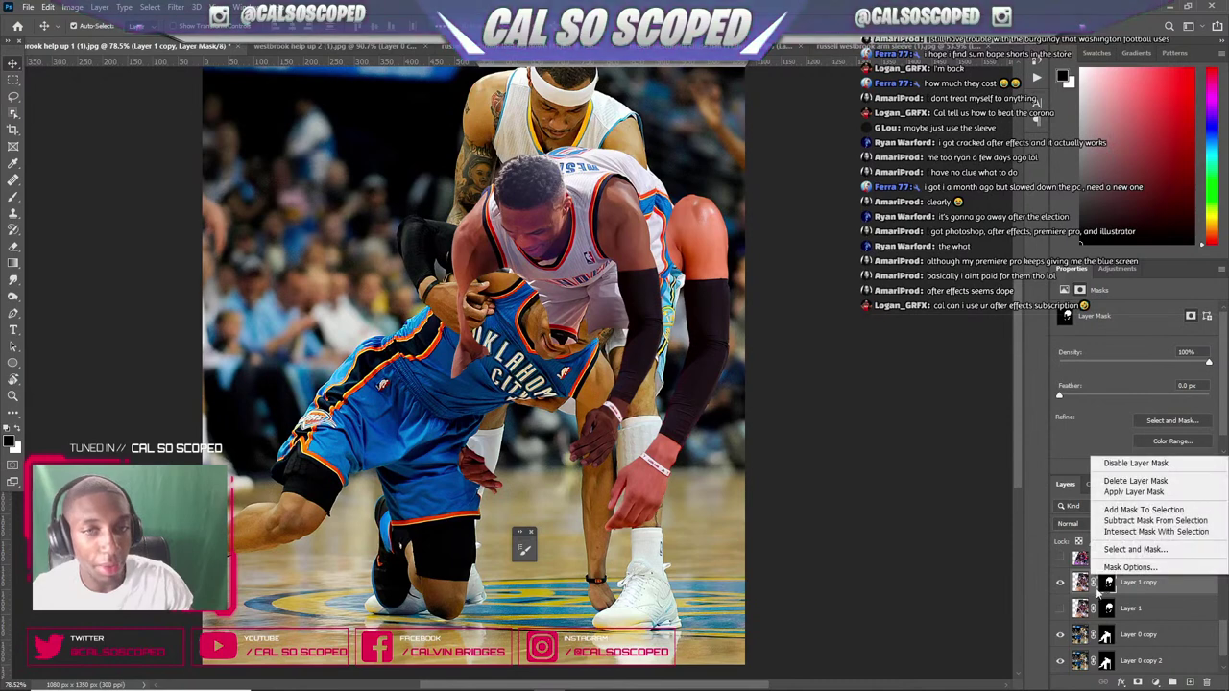
click(1130, 481)
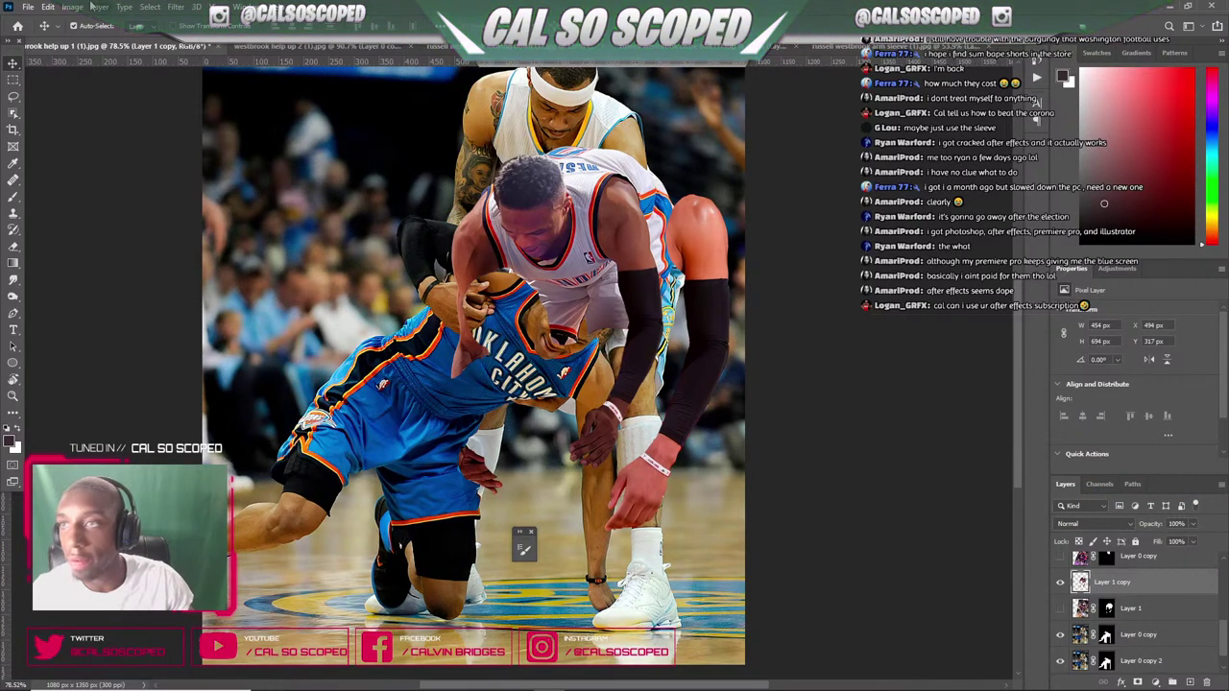
- Puppet Warp Layer 1 copy with pins on the face, shoulders, chest and arm, pulling the sleeve-side shoulder down
click(46, 7)
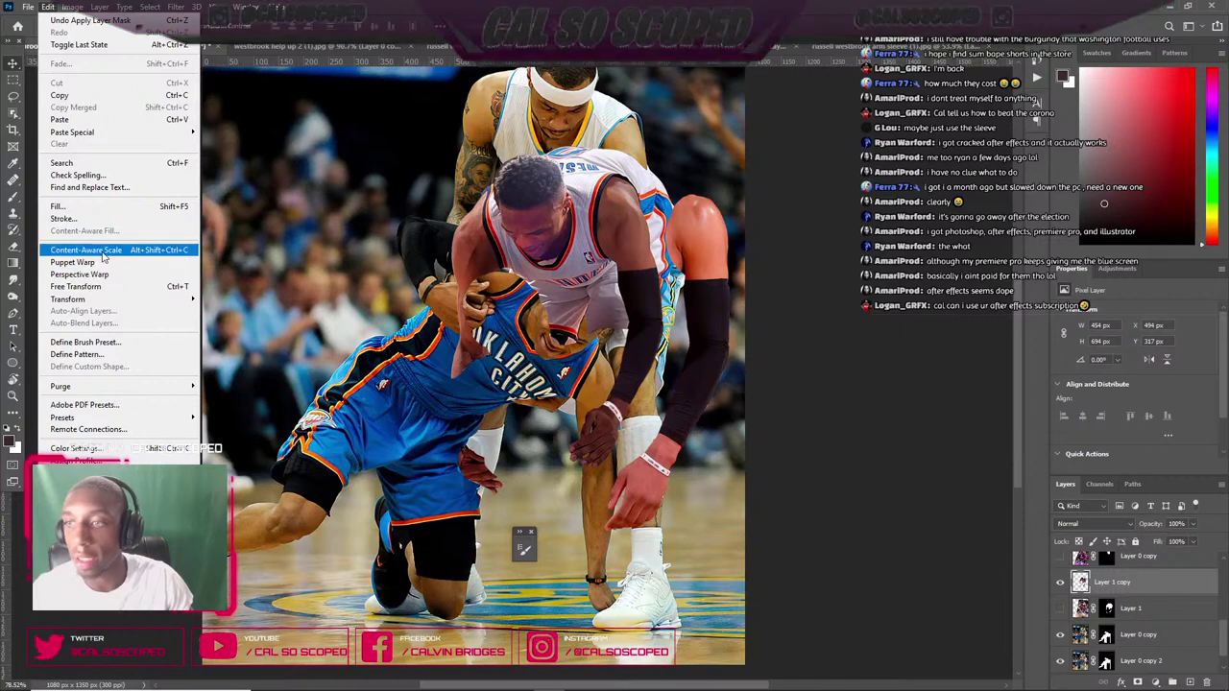
click(148, 257)
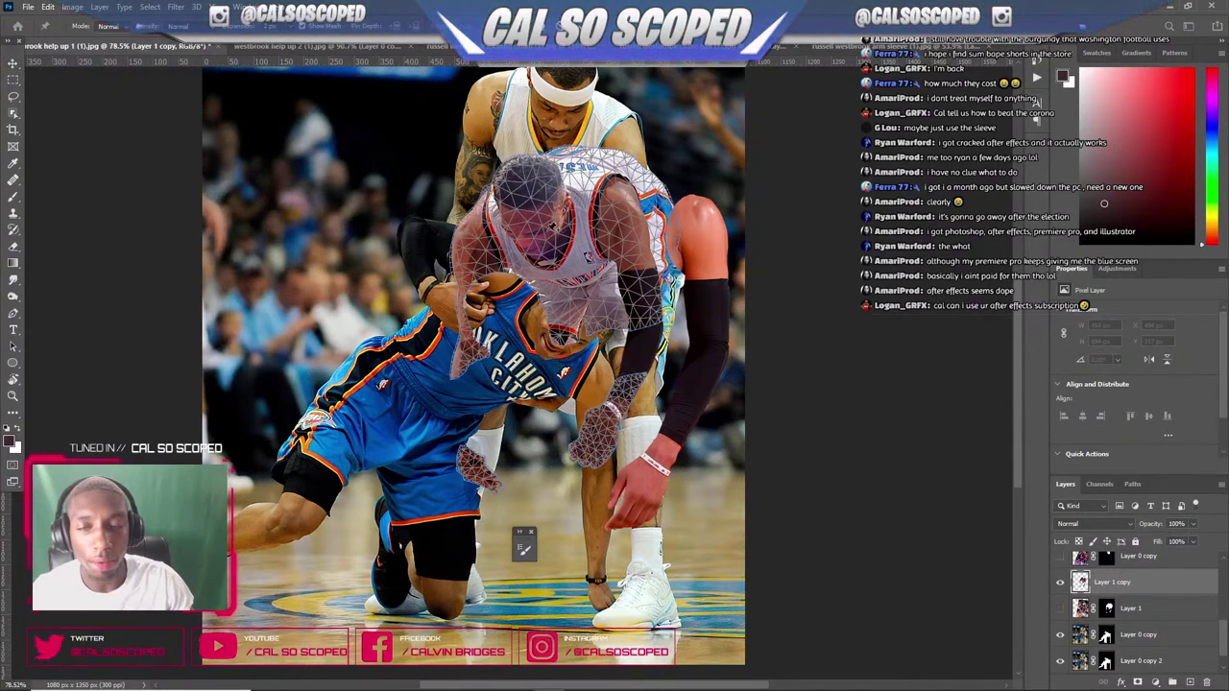
click(546, 230)
click(473, 253)
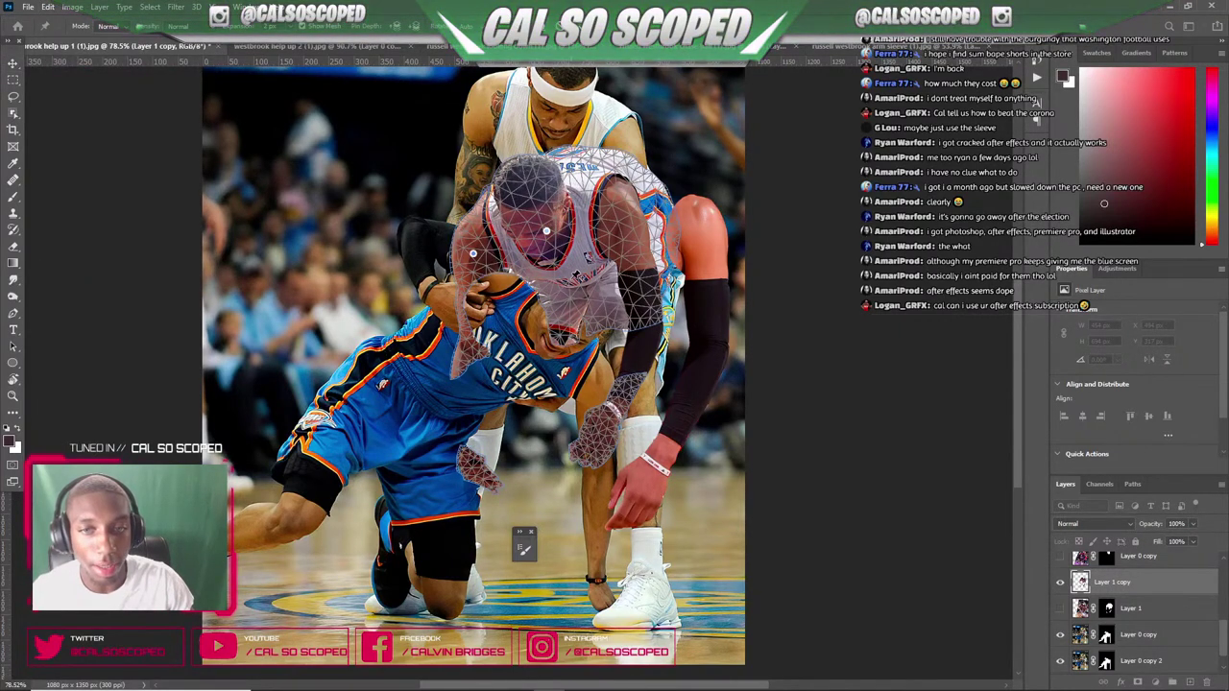
click(571, 279)
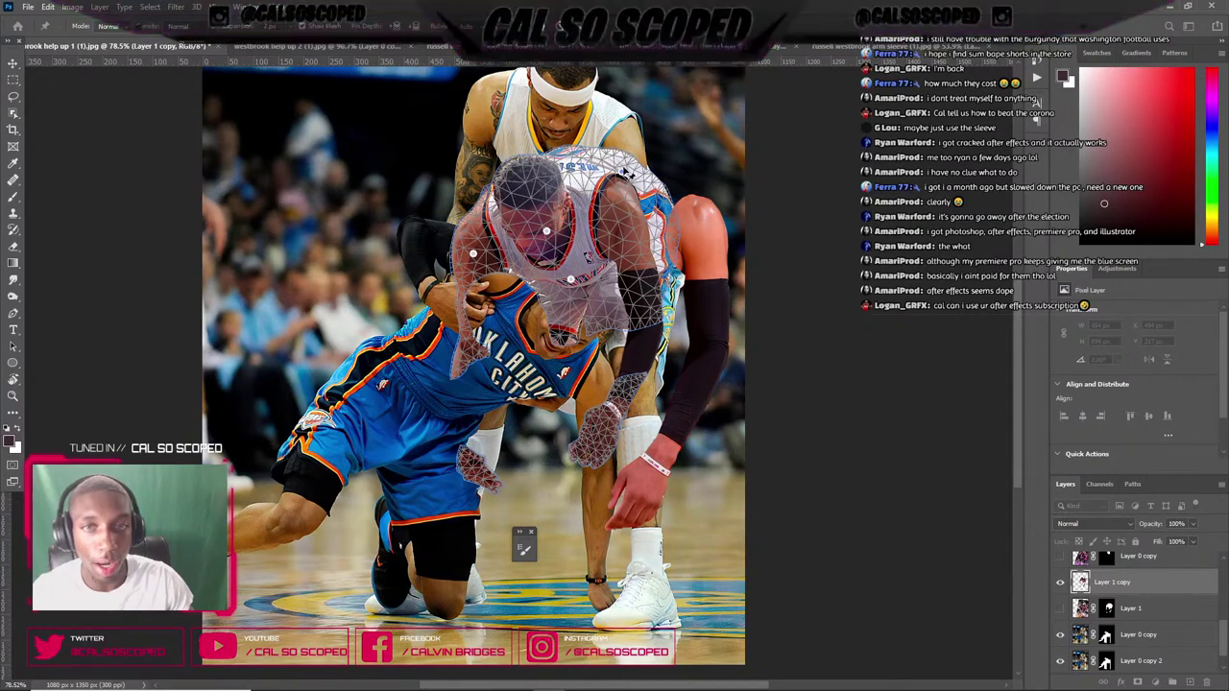
drag(625, 186, 625, 222)
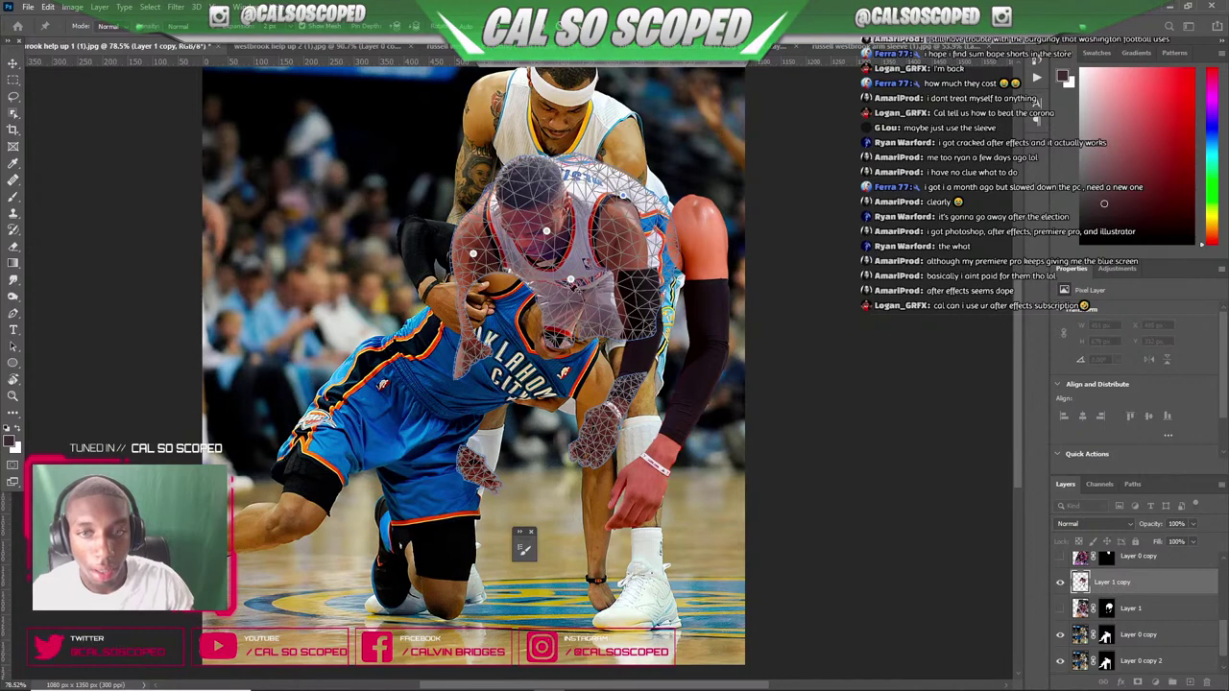
click(571, 281)
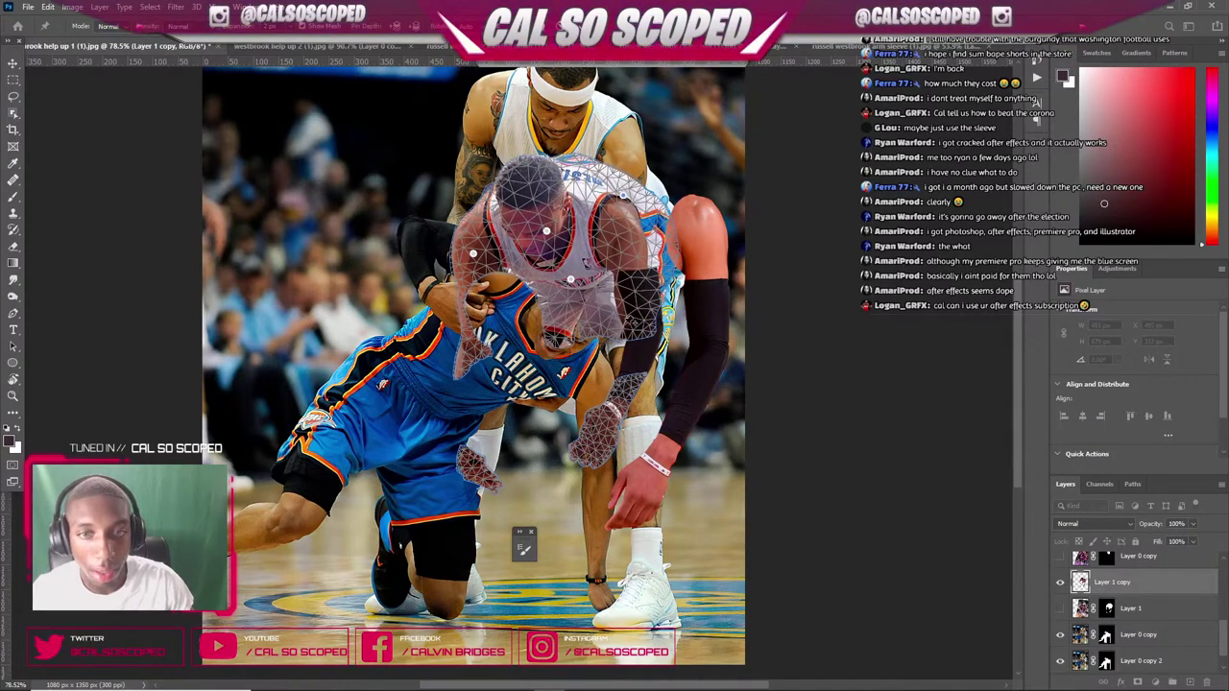
drag(636, 325, 633, 340)
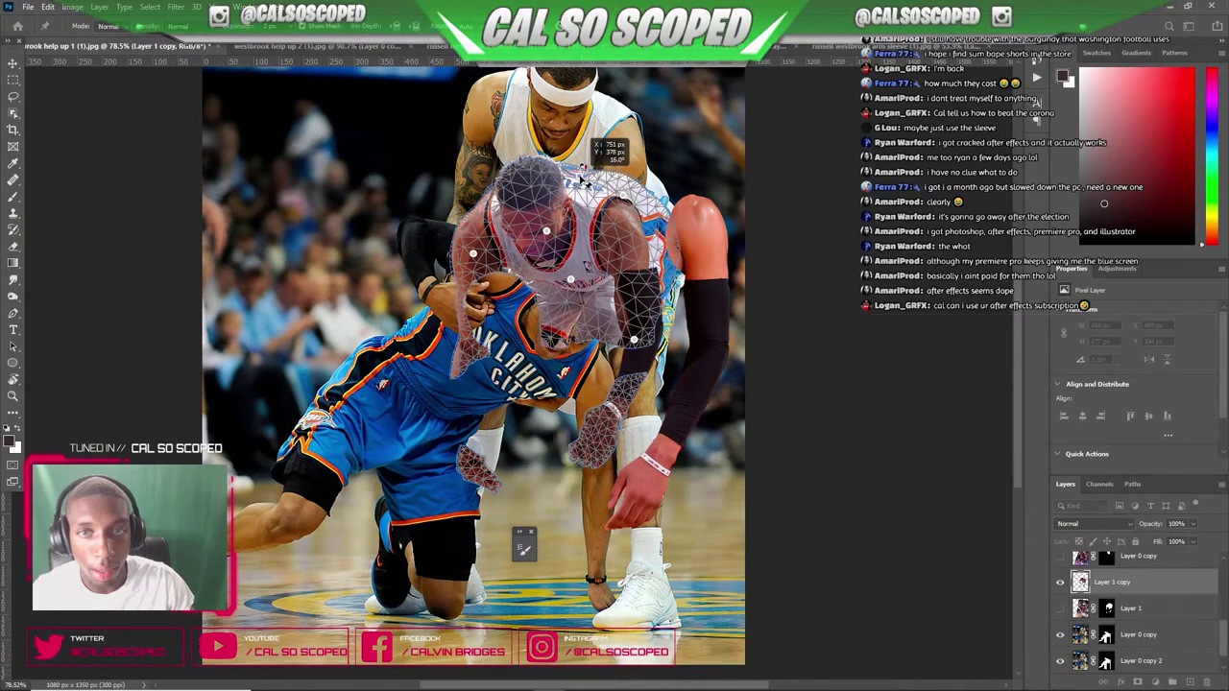
drag(624, 201, 650, 246)
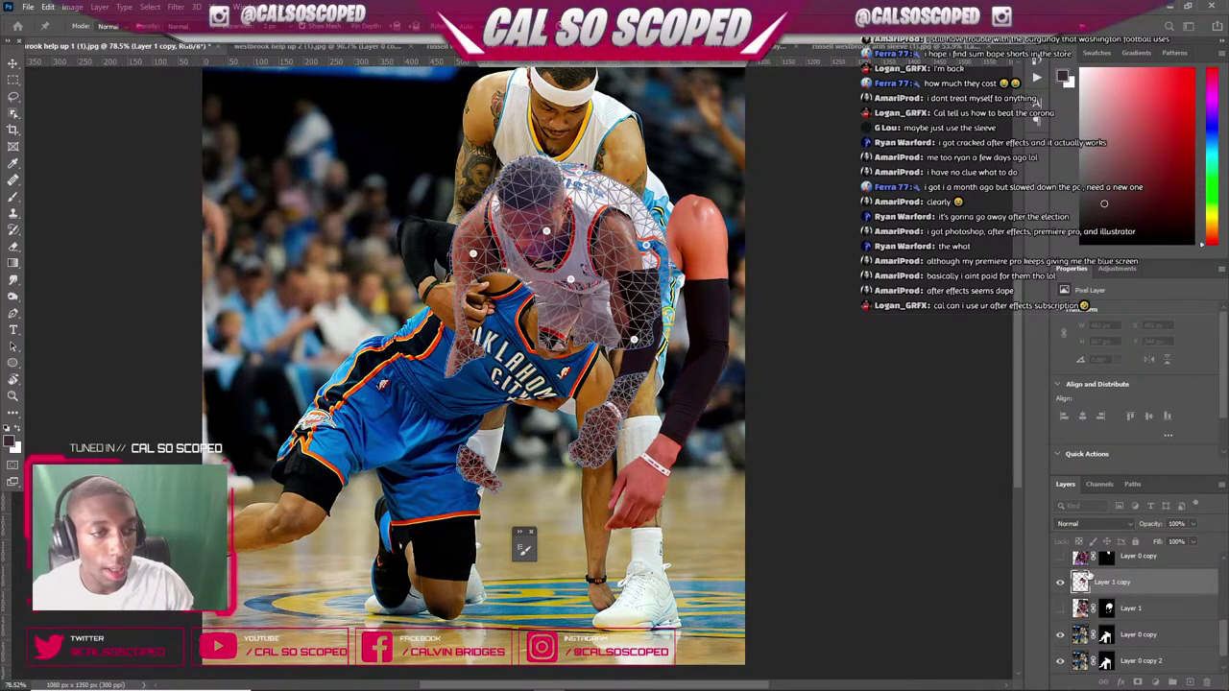
key(Return)
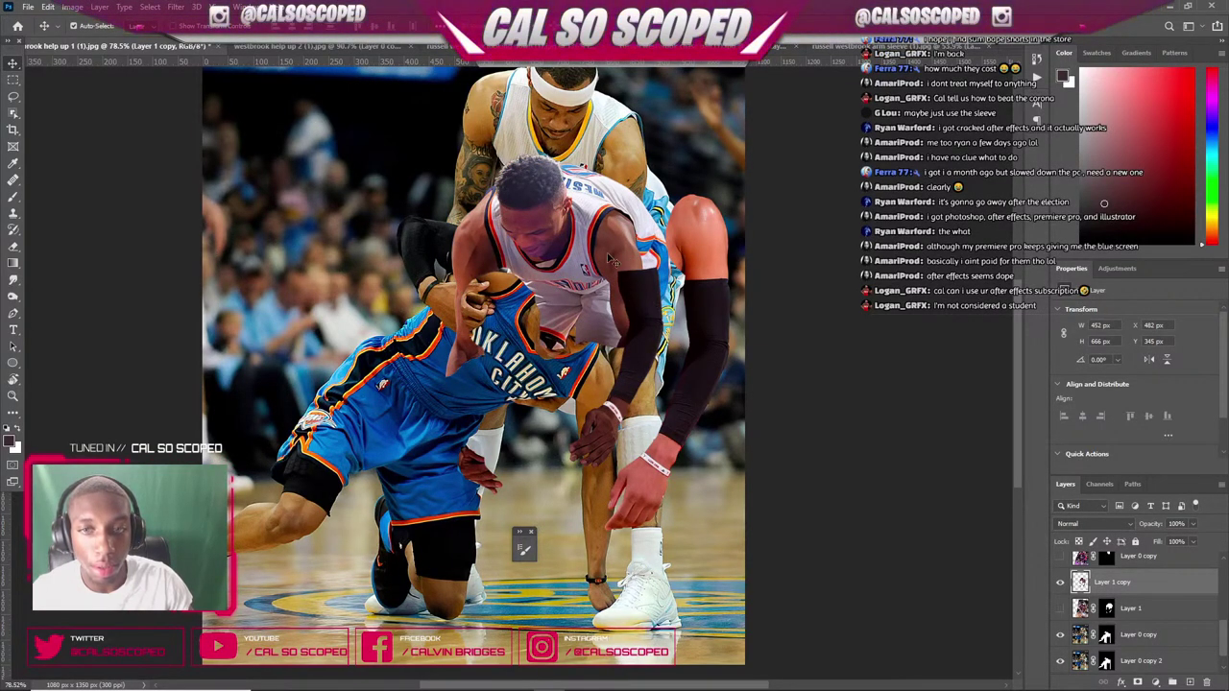
- Move the arm sleeve russ layer off the player's arm and delete it
drag(618, 248, 639, 247)
key(ctrl+z)
drag(639, 317, 793, 405)
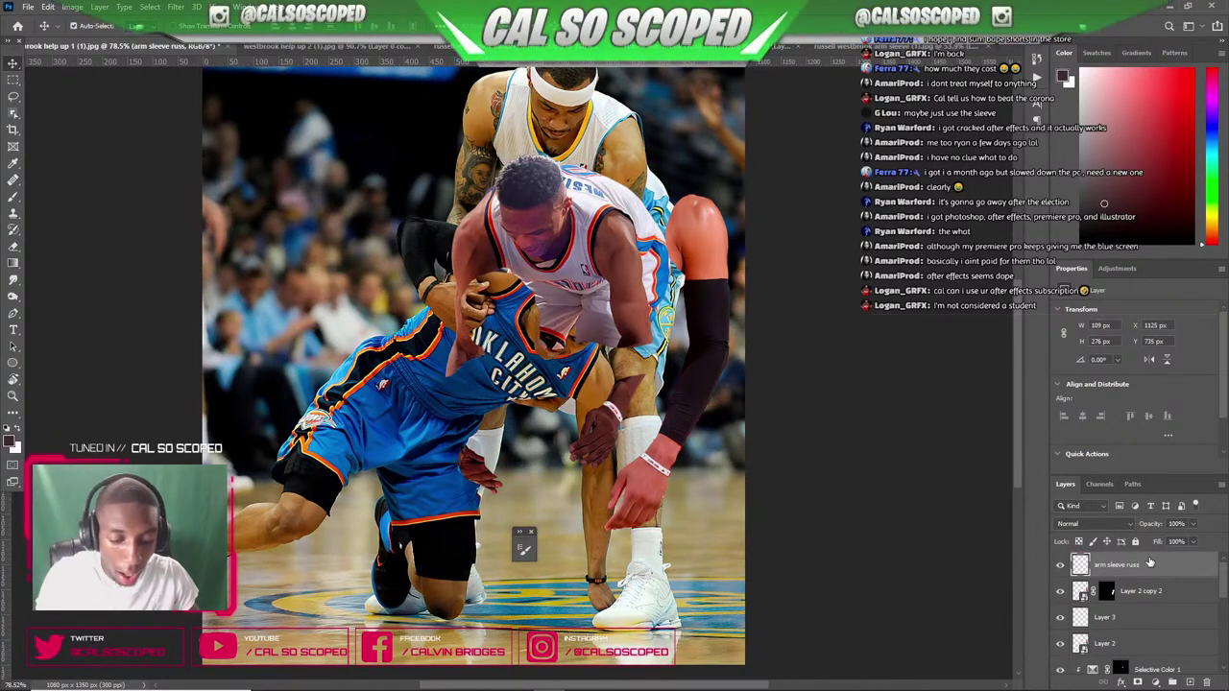
key(Delete)
- Shift the sleeve on Layer 2 copy 2 up along the reference arm
drag(688, 282, 782, 288)
key(ctrl+z)
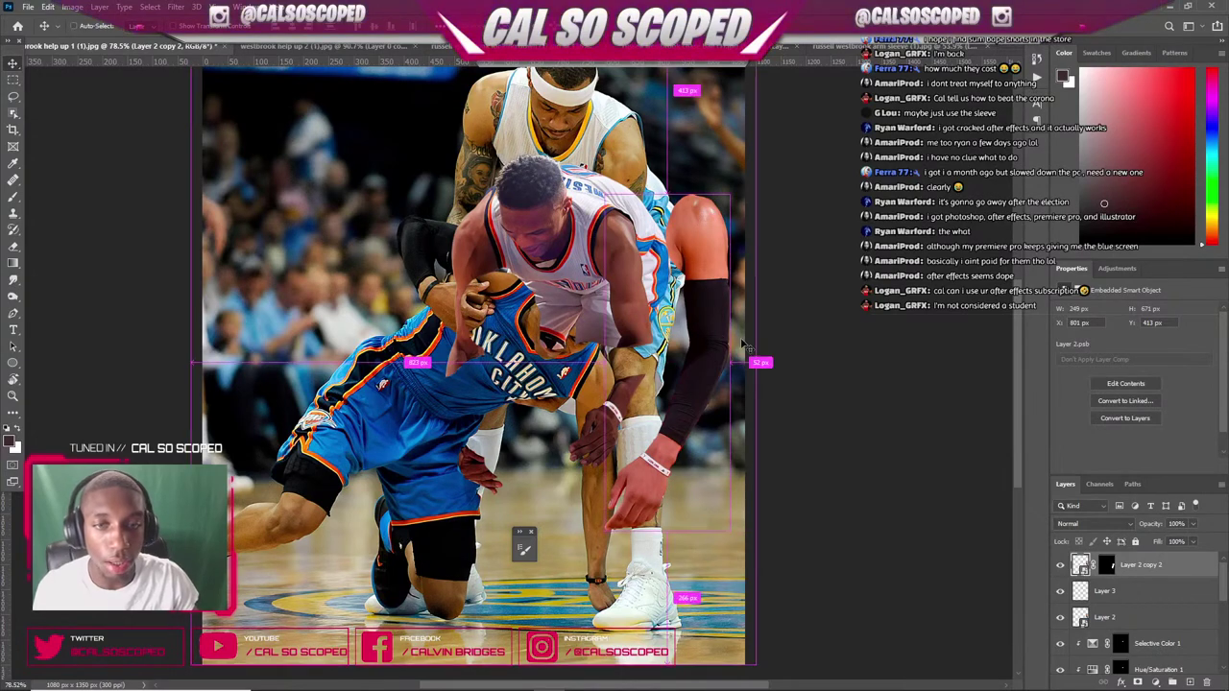
drag(712, 333, 720, 290)
scroll(717, 290, up, 3)
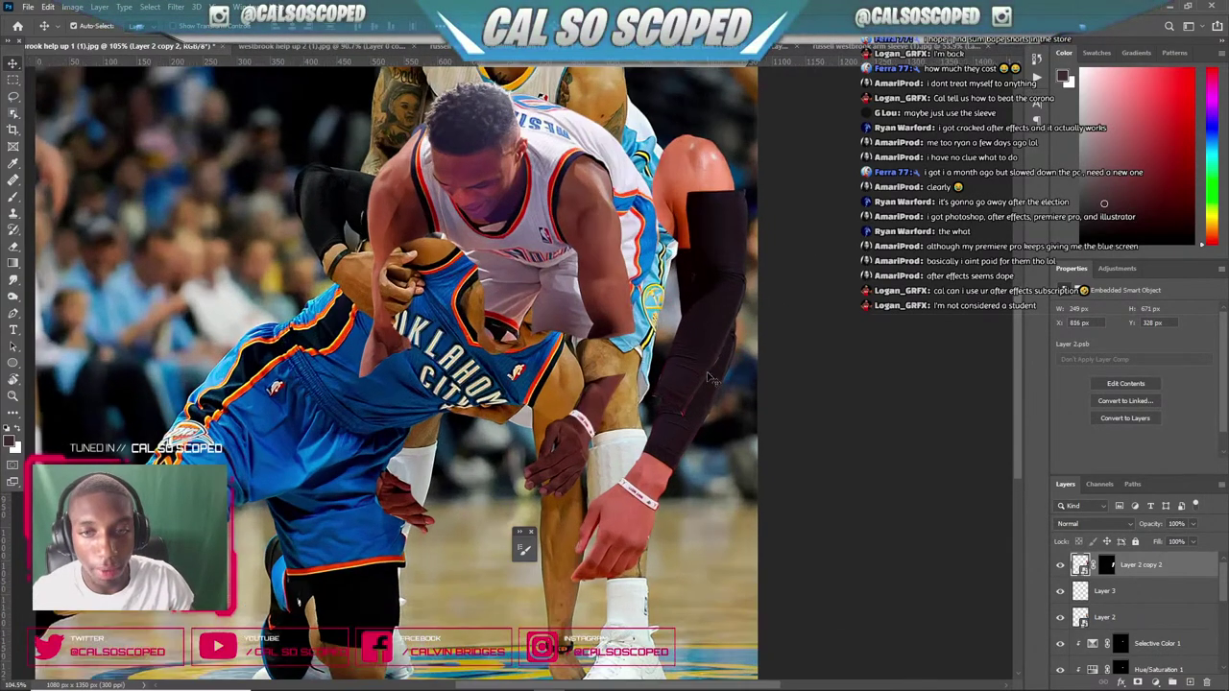
scroll(718, 290, down, 5)
scroll(559, 236, down, 2)
scroll(658, 328, up, 5)
- Try moving Layer 1 copy, and undo the layer moves, the sleeve deletion and the puppet warp
drag(589, 283, 624, 285)
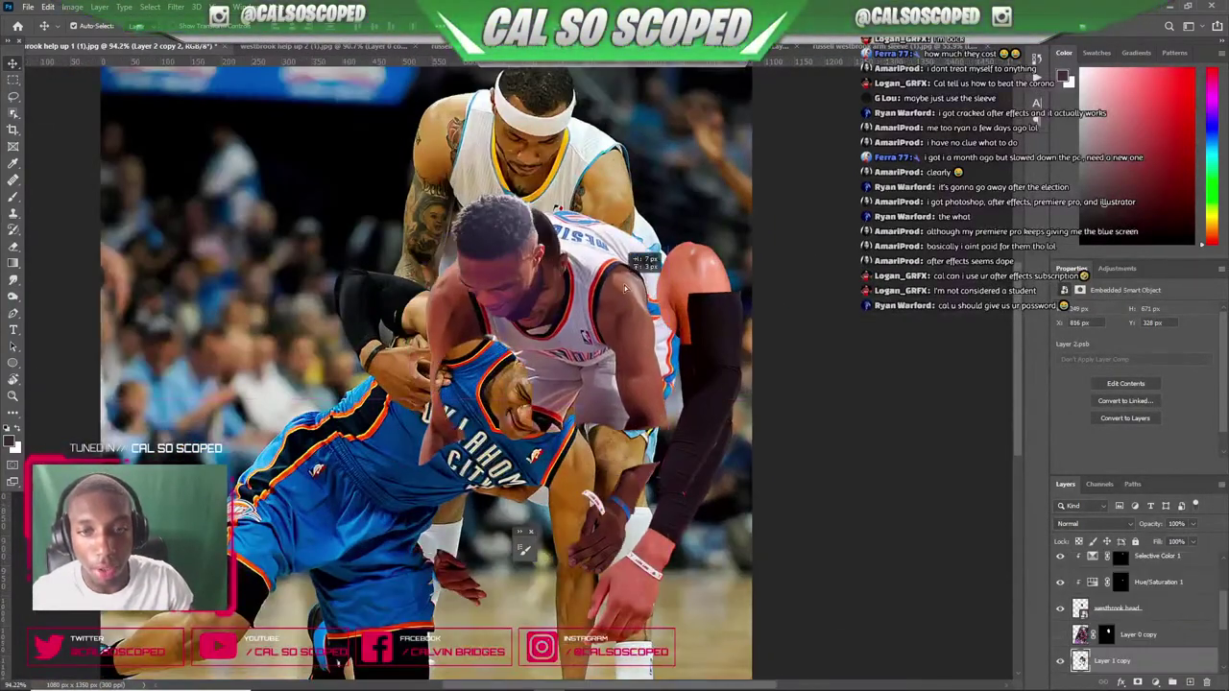
key(ctrl+z)
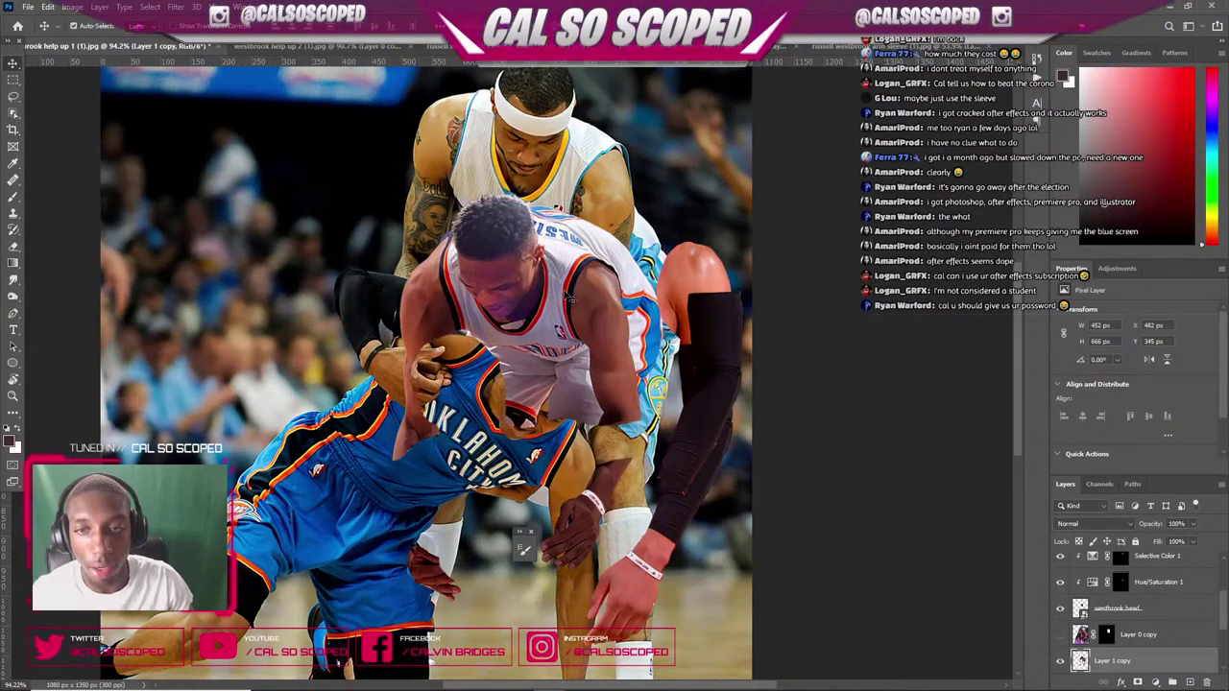
scroll(573, 312, down, 3)
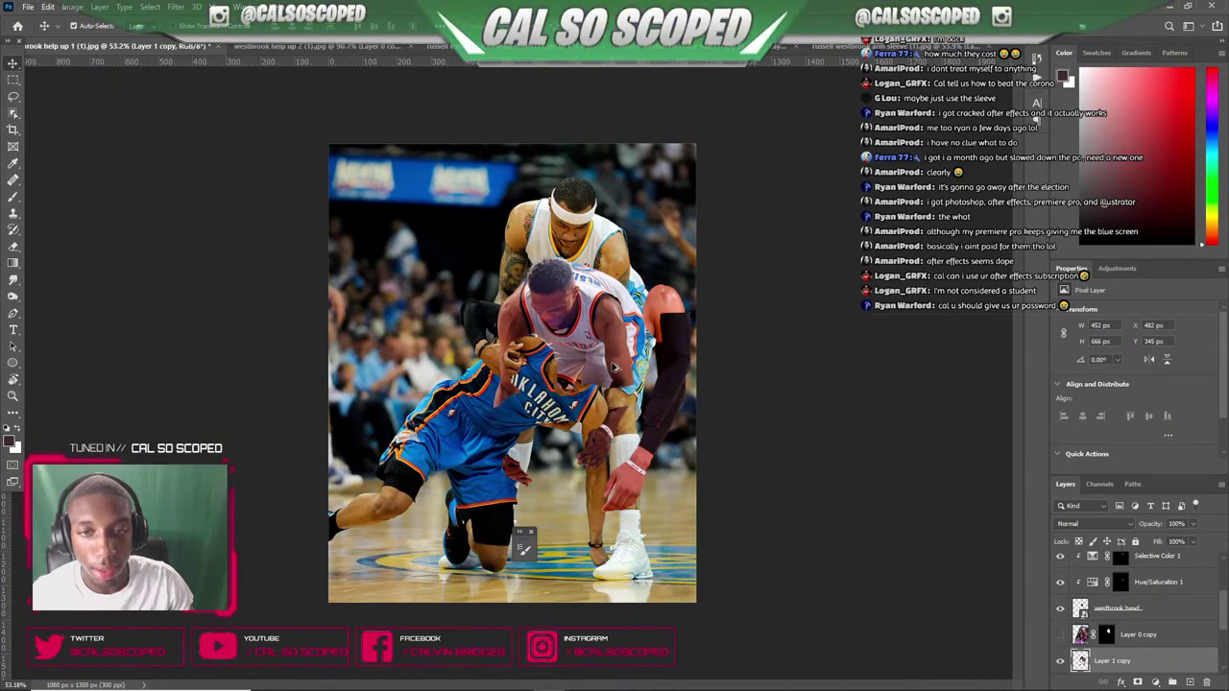
scroll(615, 368, up, 1)
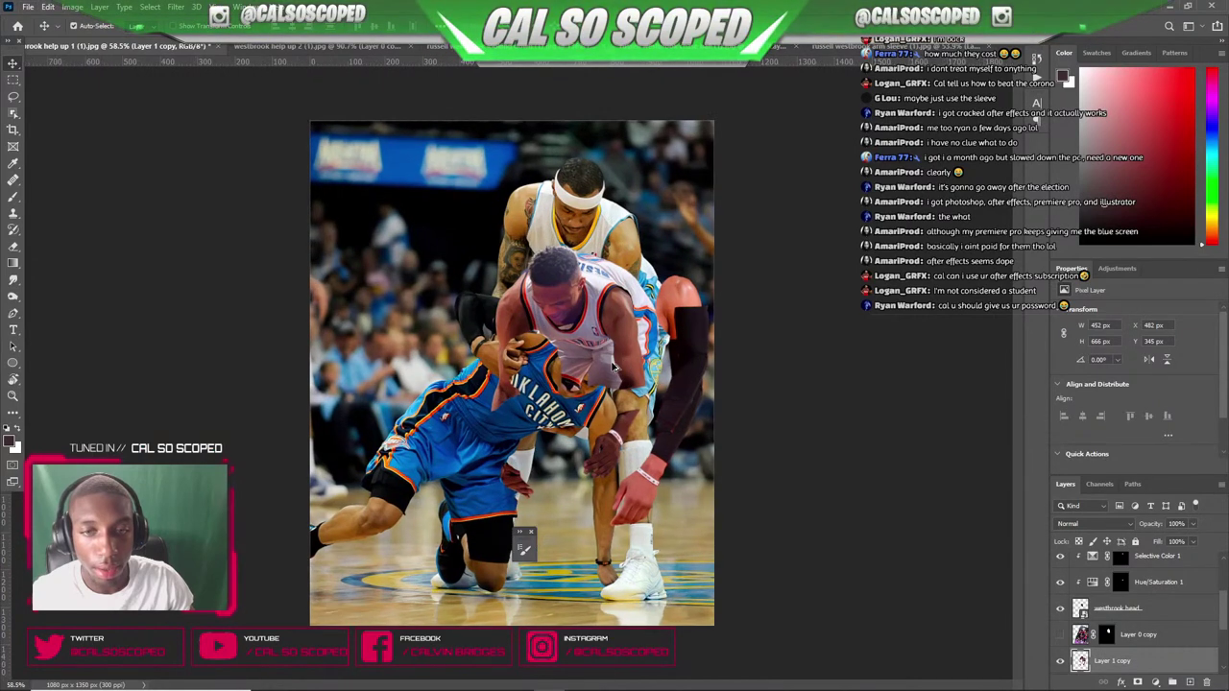
key(ctrl+z)
click(1055, 611)
click(1055, 605)
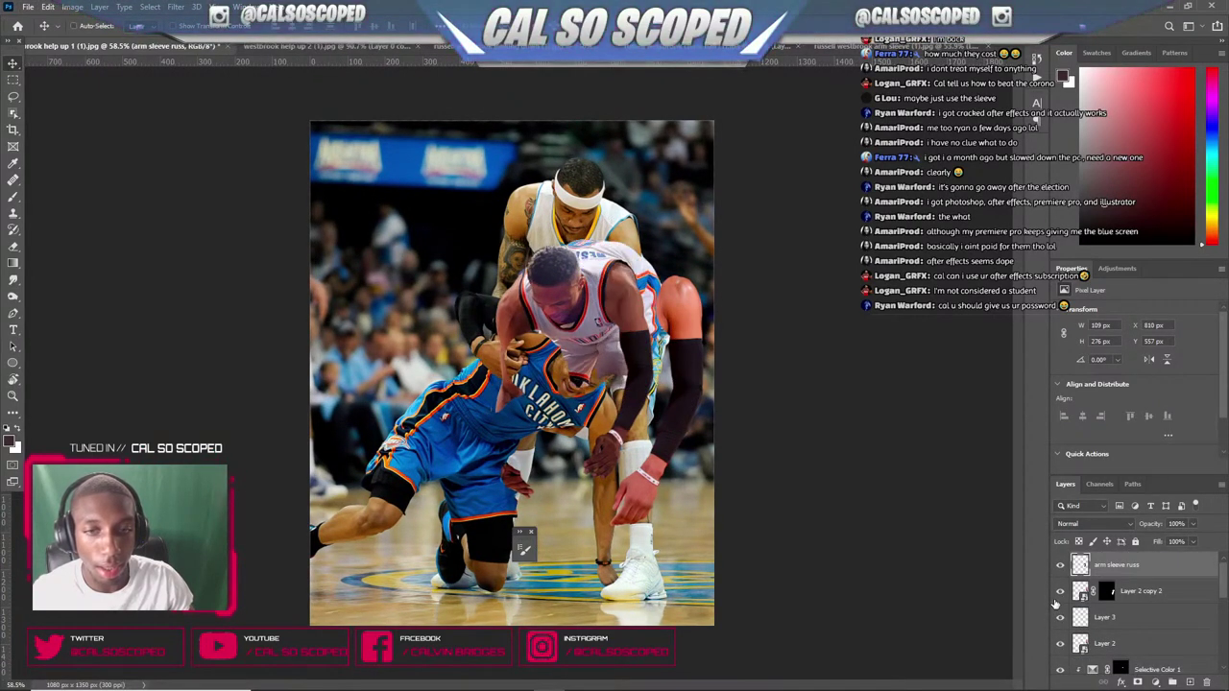
click(1055, 600)
click(1055, 600)
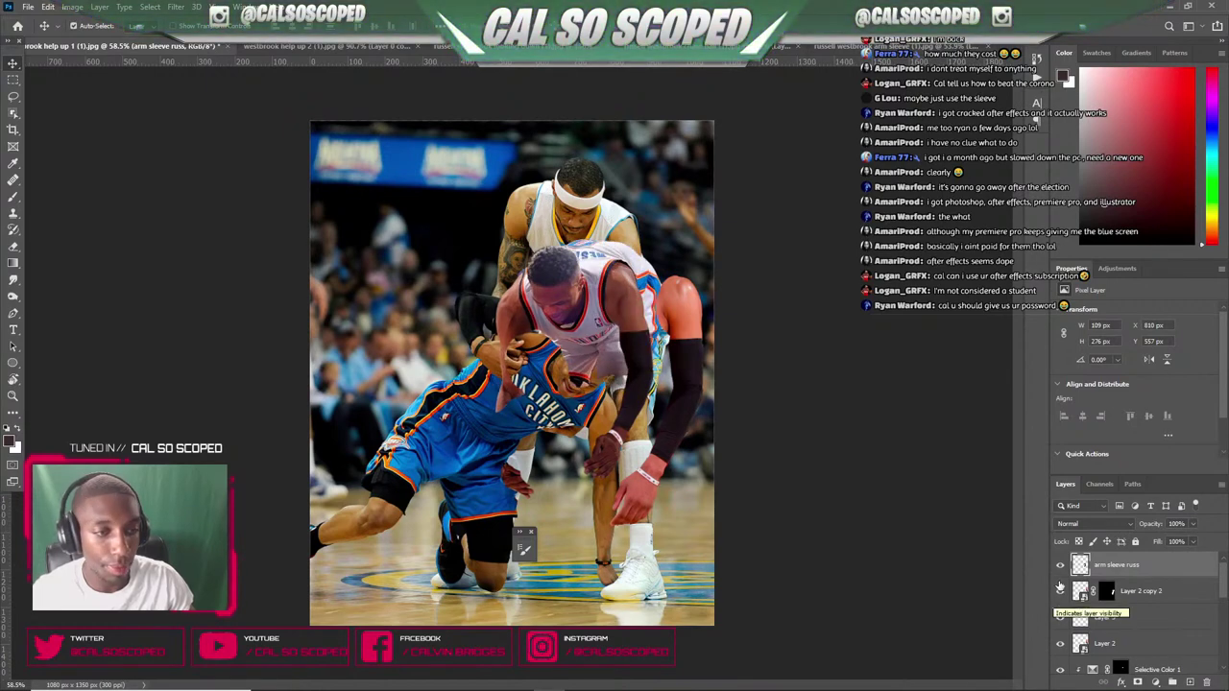
- Switch to the Rockets jersey photo and examine the player's shoulders and arms as a reference
click(607, 272)
scroll(614, 249, up, 2)
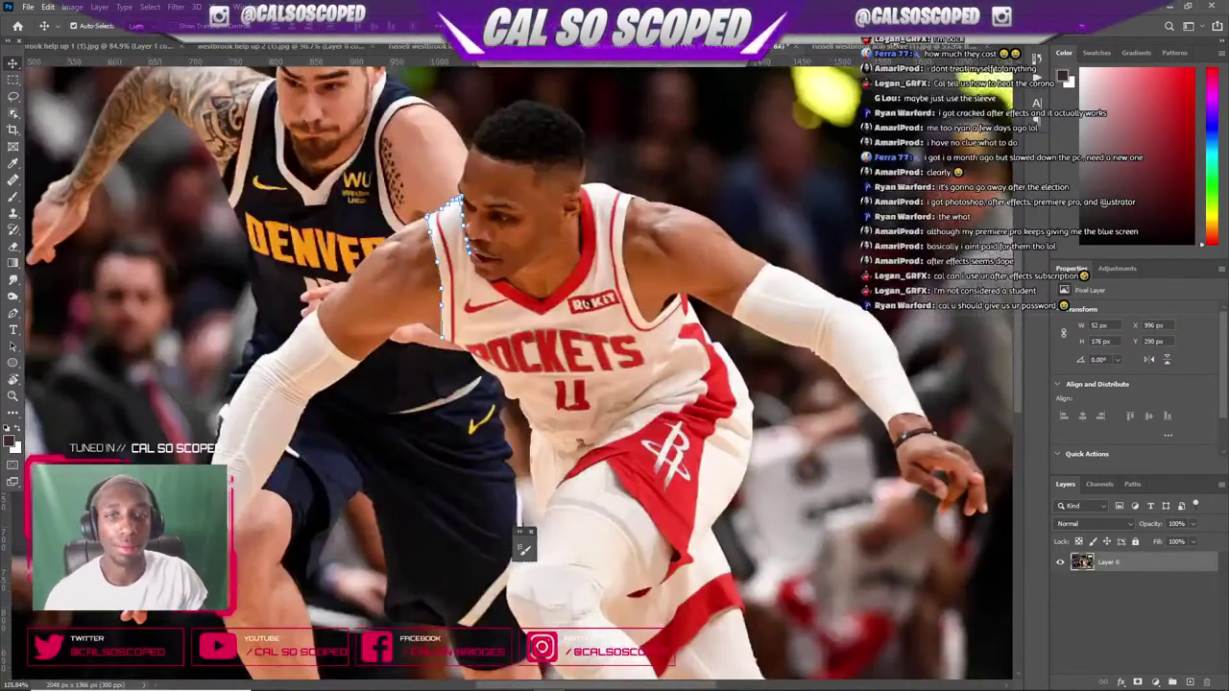
scroll(581, 442, down, 2)
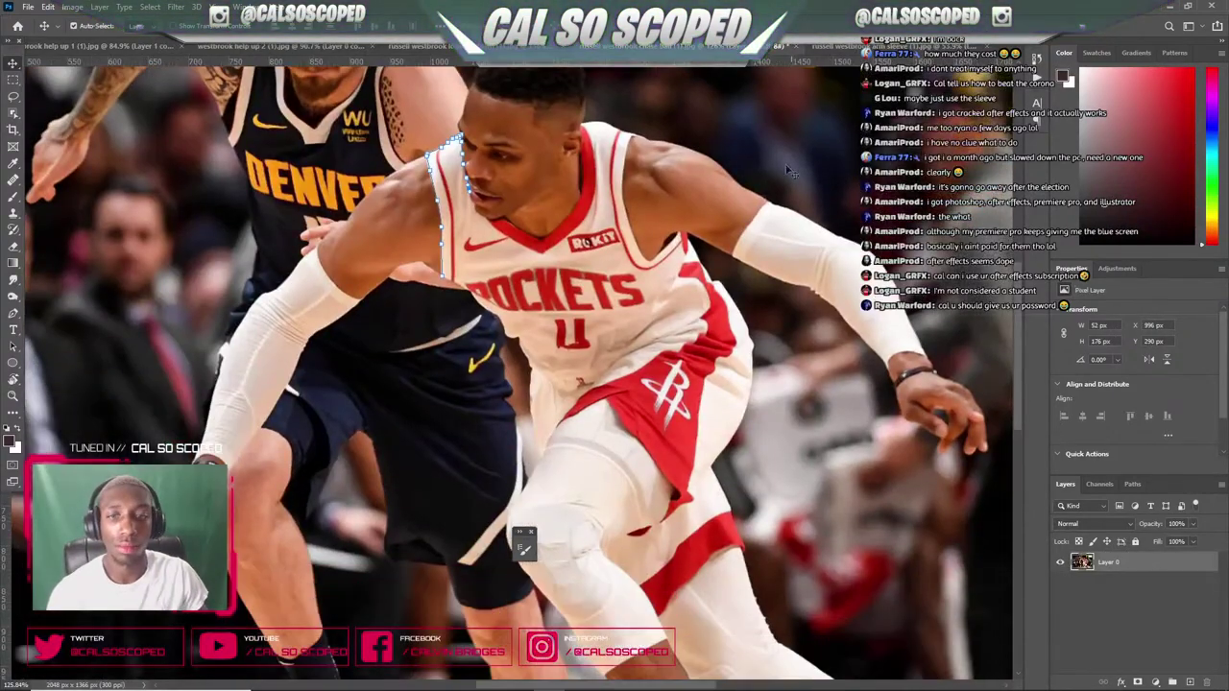
- Switch to the Getty Images results for "russell westbrook rockets" in Chrome and compare the two open results tabs
click(576, 679)
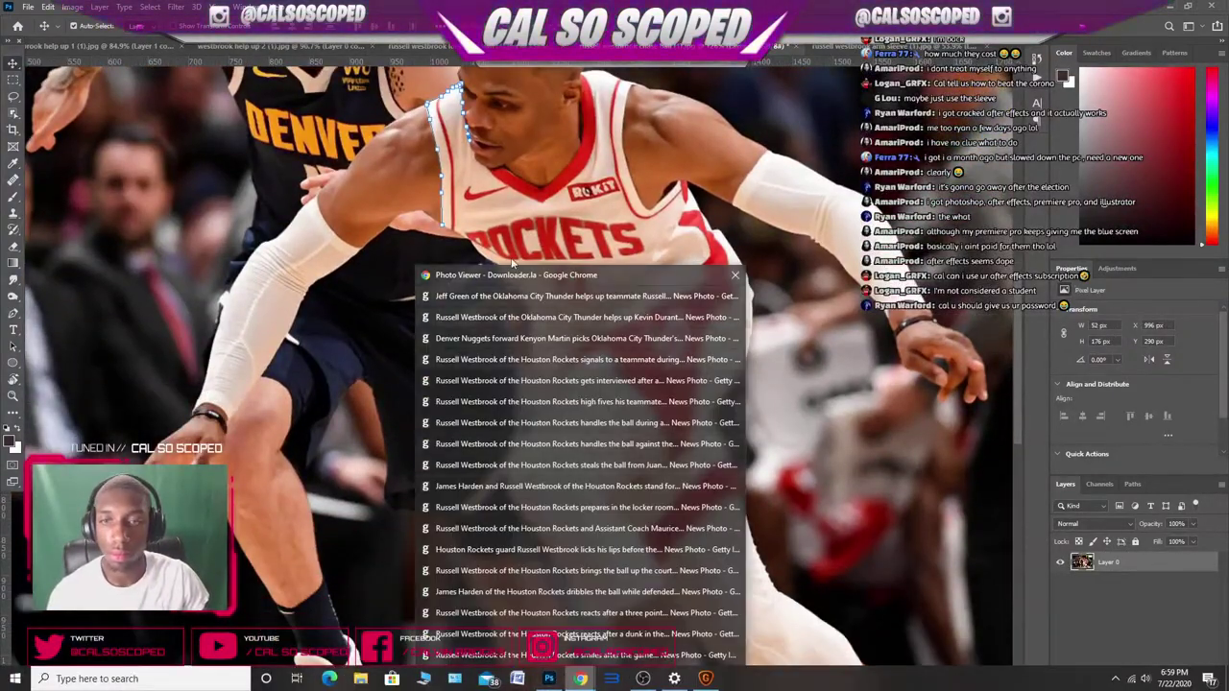
click(509, 656)
click(217, 8)
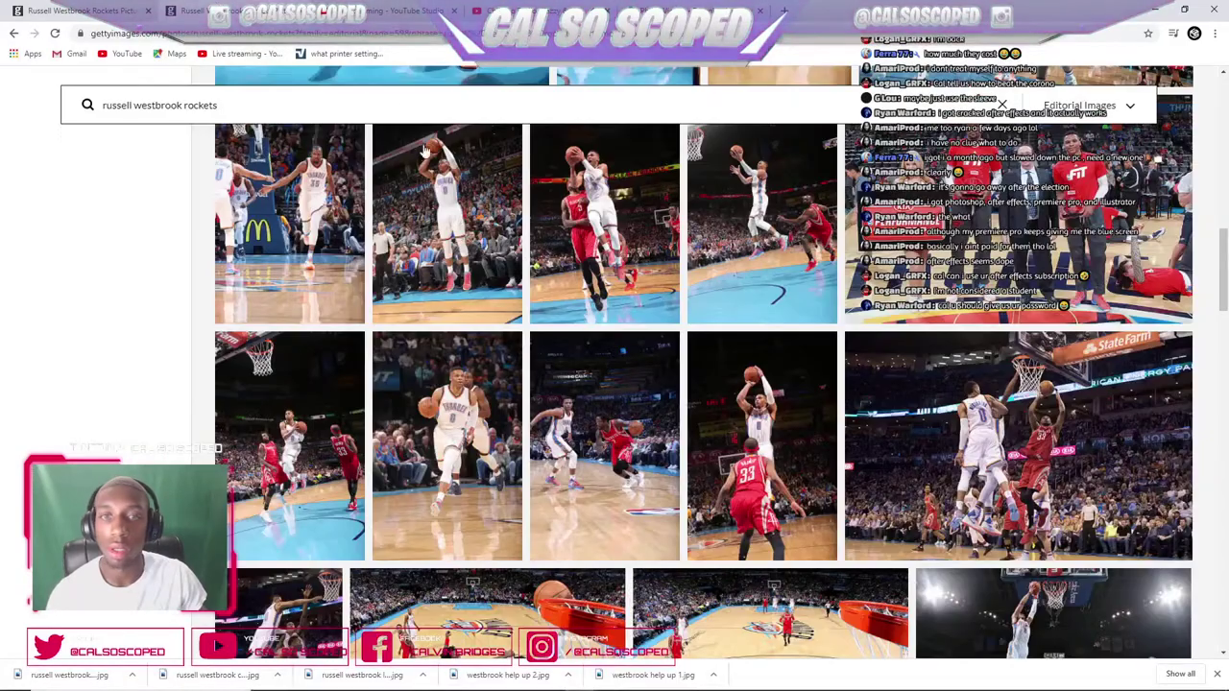
click(81, 10)
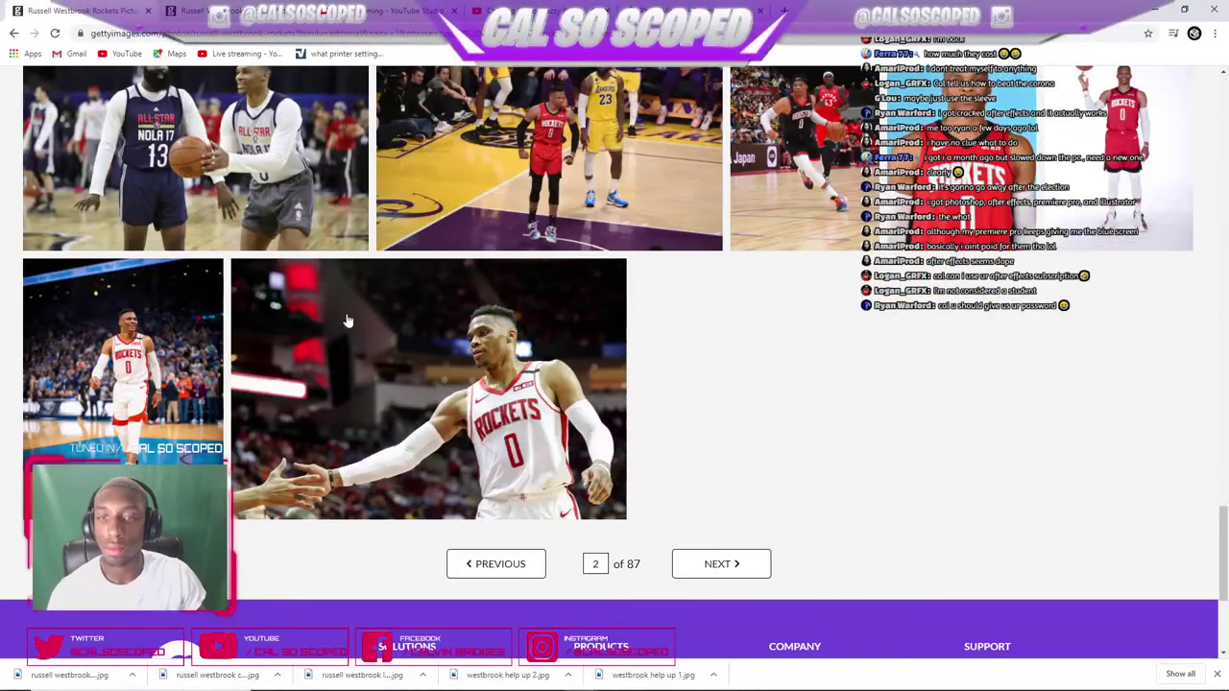
click(475, 562)
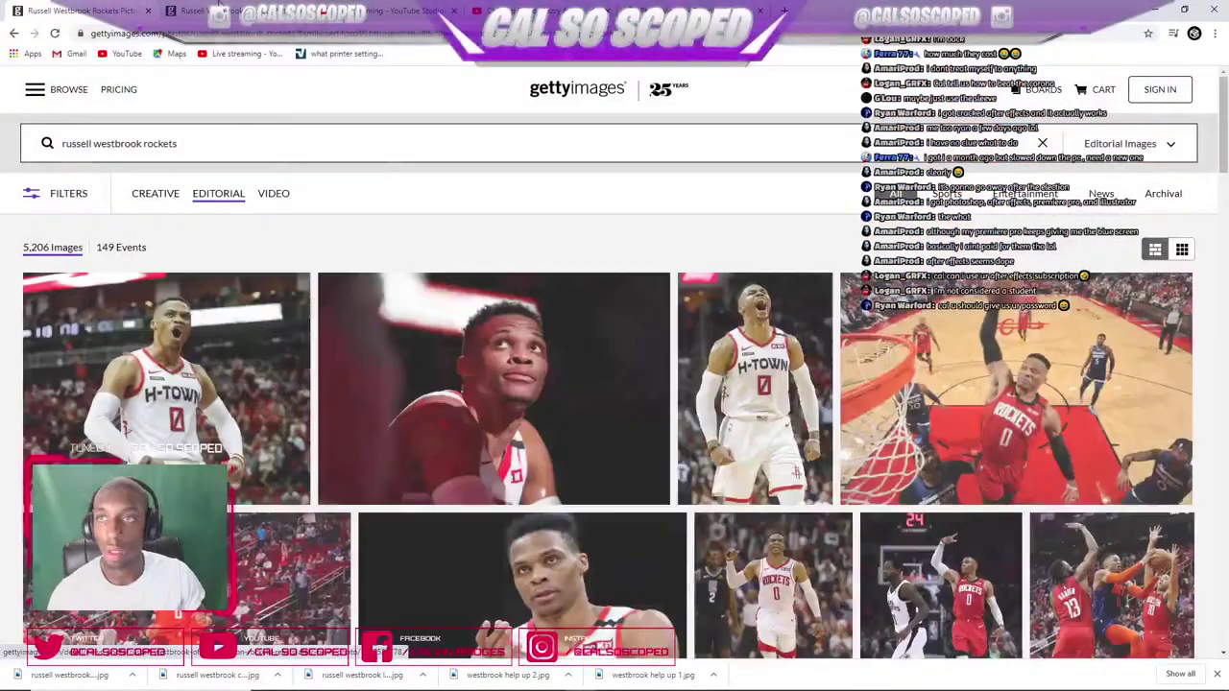
click(219, 8)
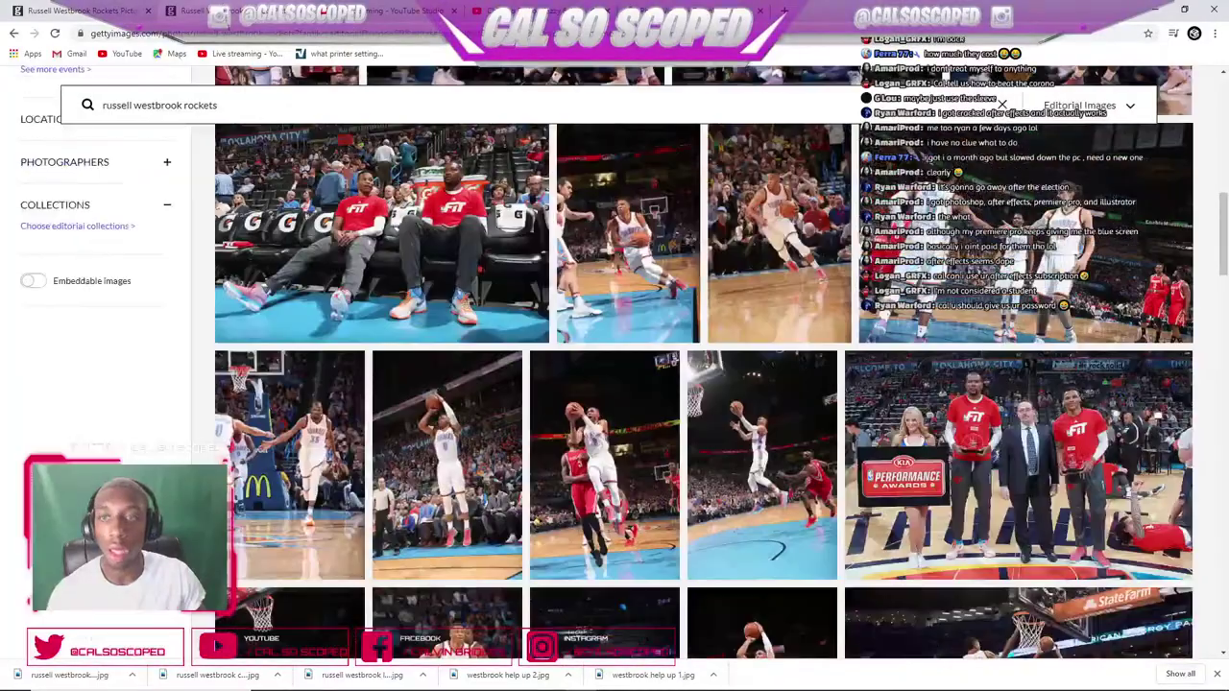
- Look through page 59 of the Getty results for an arm reference photo and go back one results page
scroll(497, 461, down, 6)
scroll(588, 433, down, 2)
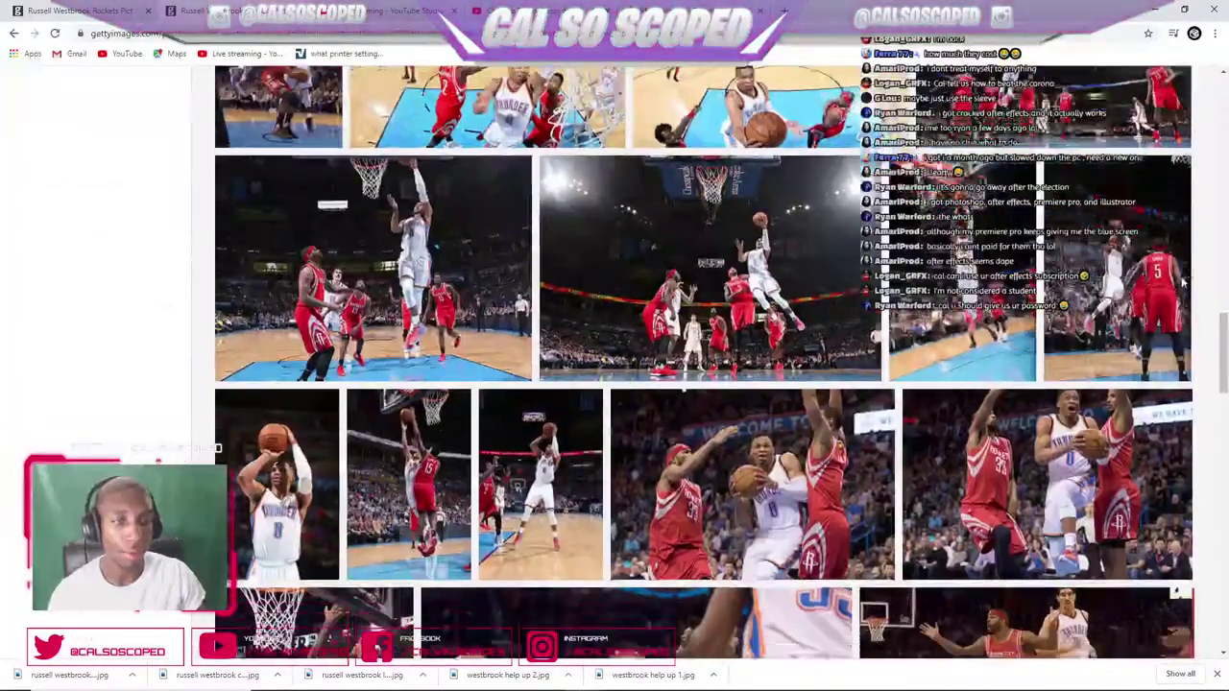
scroll(588, 433, down, 10)
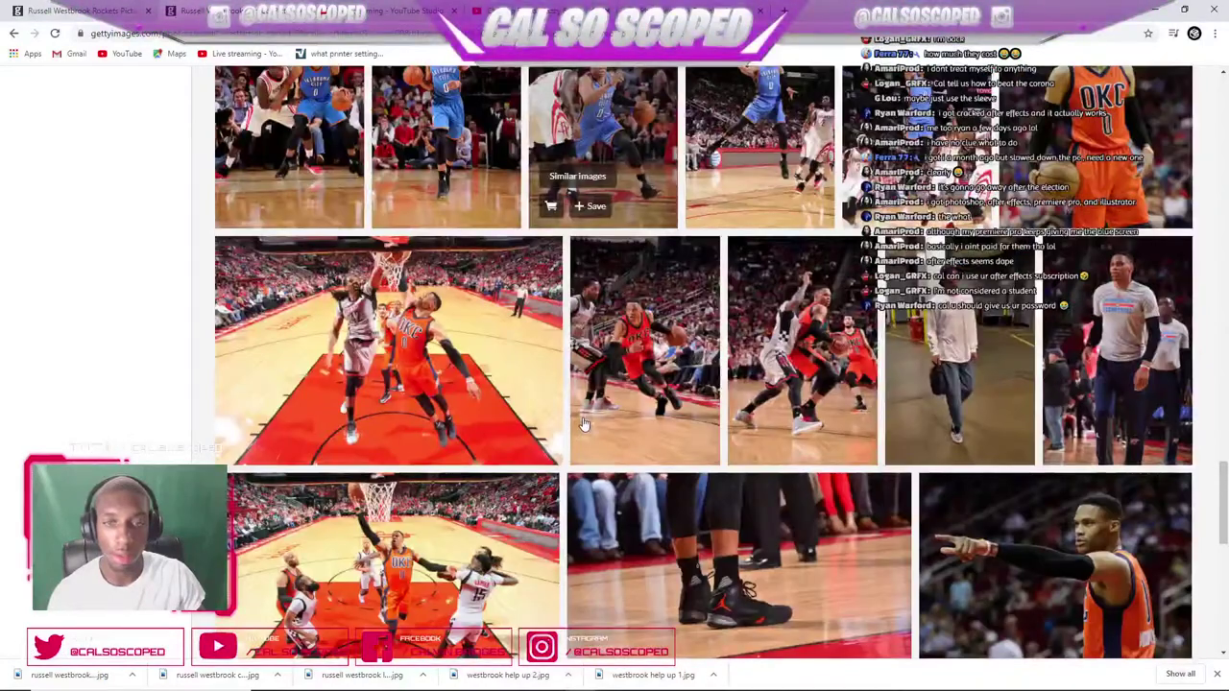
scroll(581, 421, down, 5)
scroll(581, 432, up, 3)
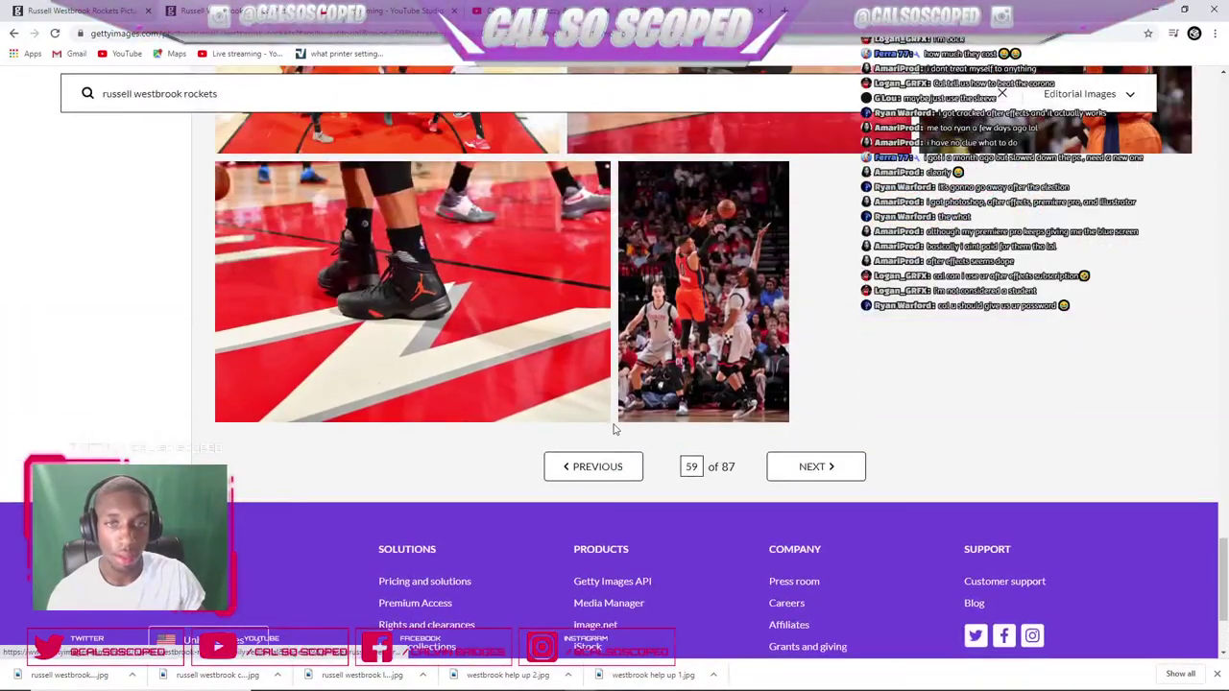
click(576, 467)
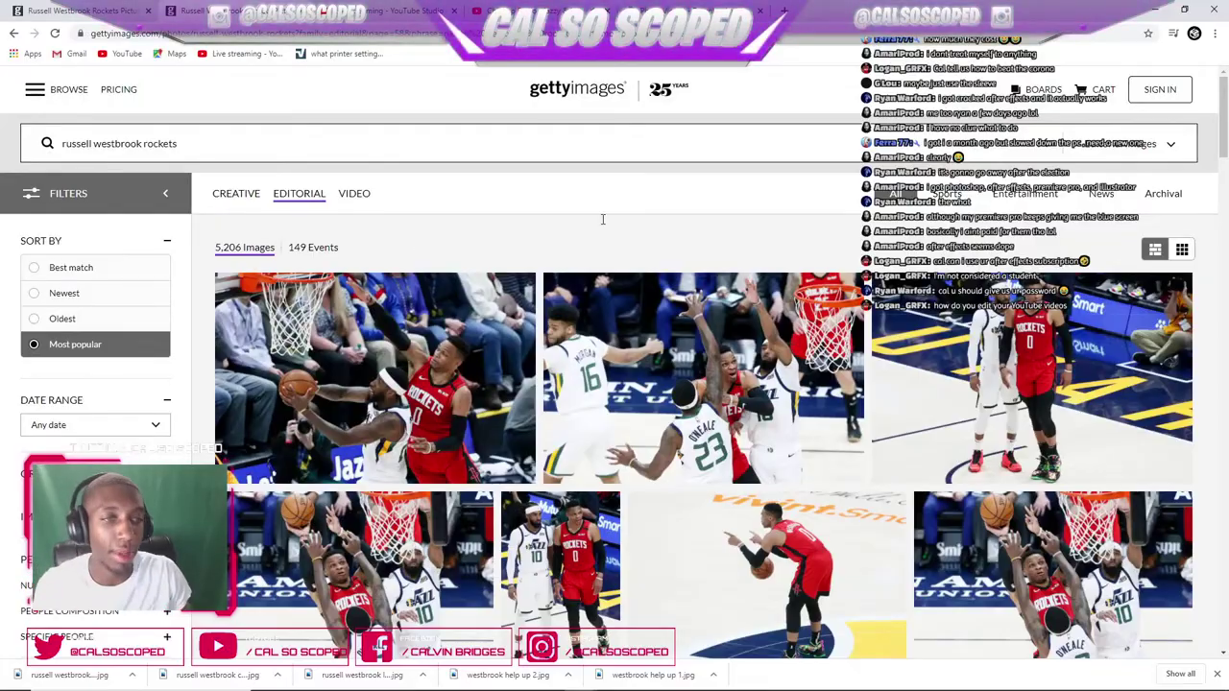
- Browse the results page for arm sleeve references and open the photo of Westbrook calling a play against the Utah Jazz
scroll(605, 225, down, 6)
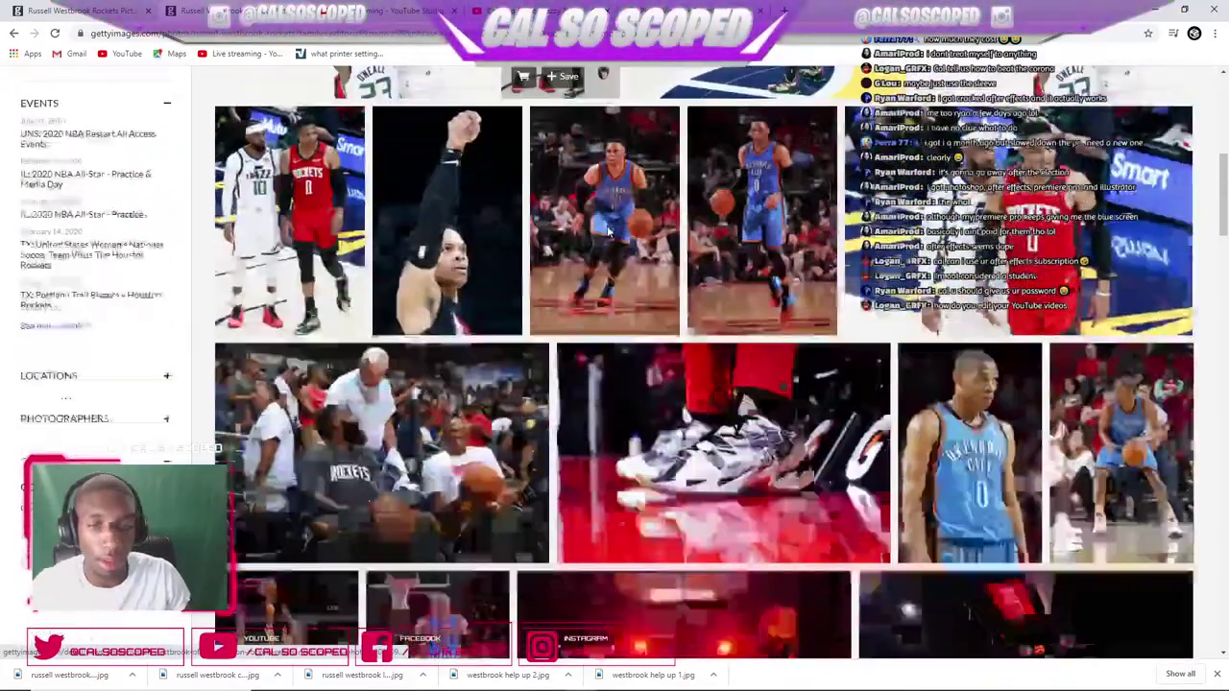
scroll(605, 230, down, 7)
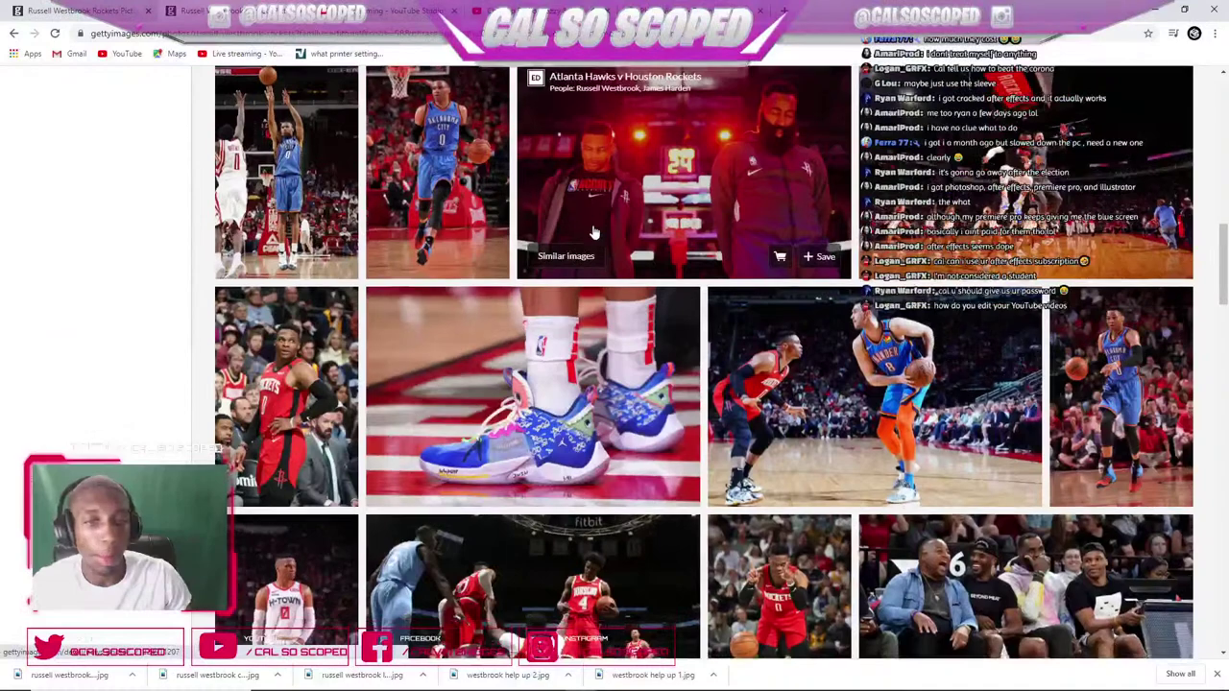
scroll(594, 232, down, 2)
scroll(590, 233, down, 3)
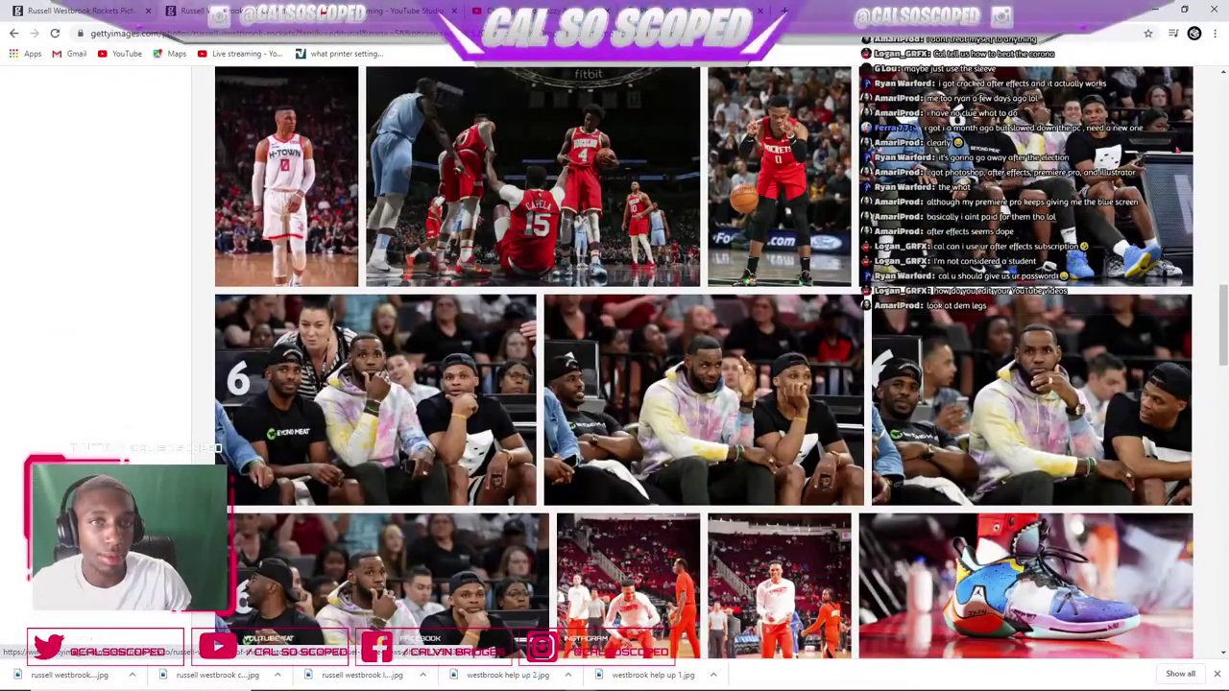
click(787, 161)
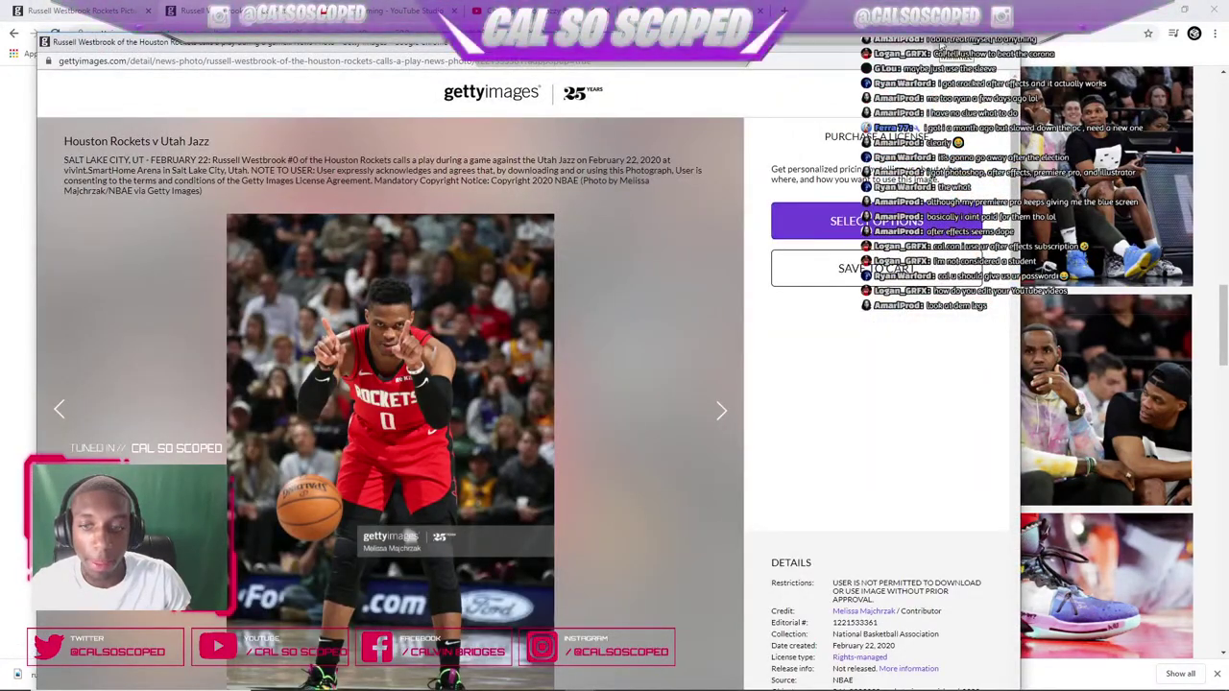
- Examine the black arm sleeves in the Utah Jazz game photo and close its window
scroll(471, 270, down, 3)
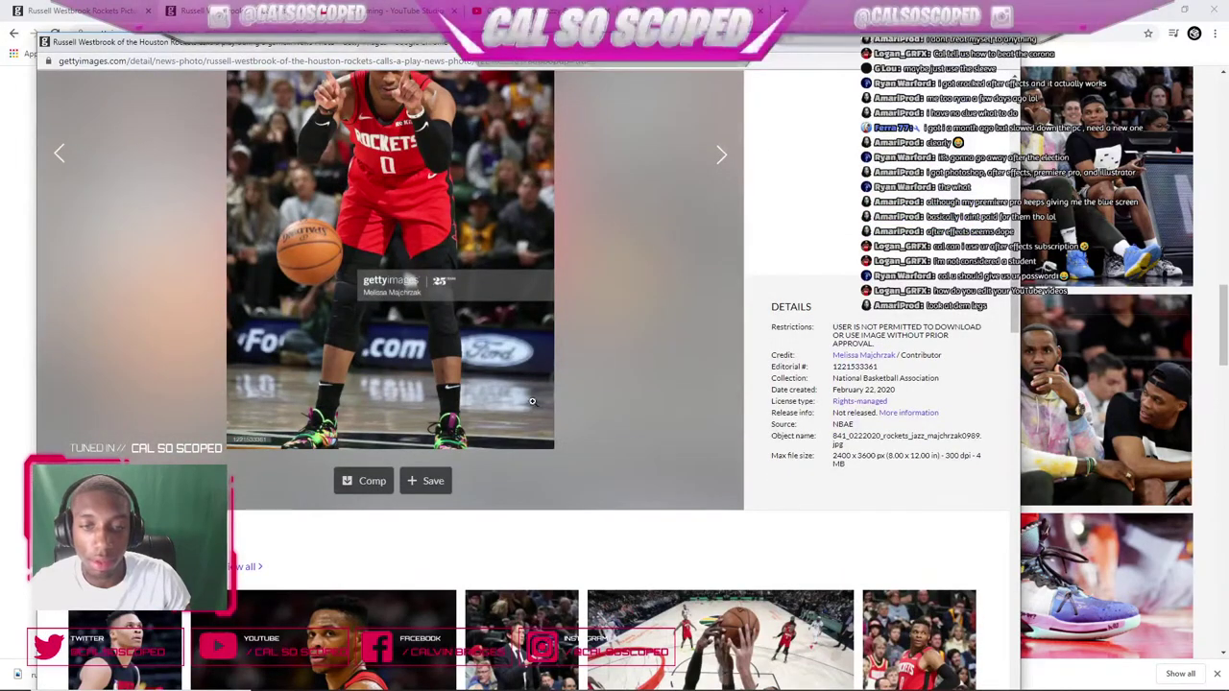
scroll(532, 401, down, 3)
scroll(531, 401, up, 3)
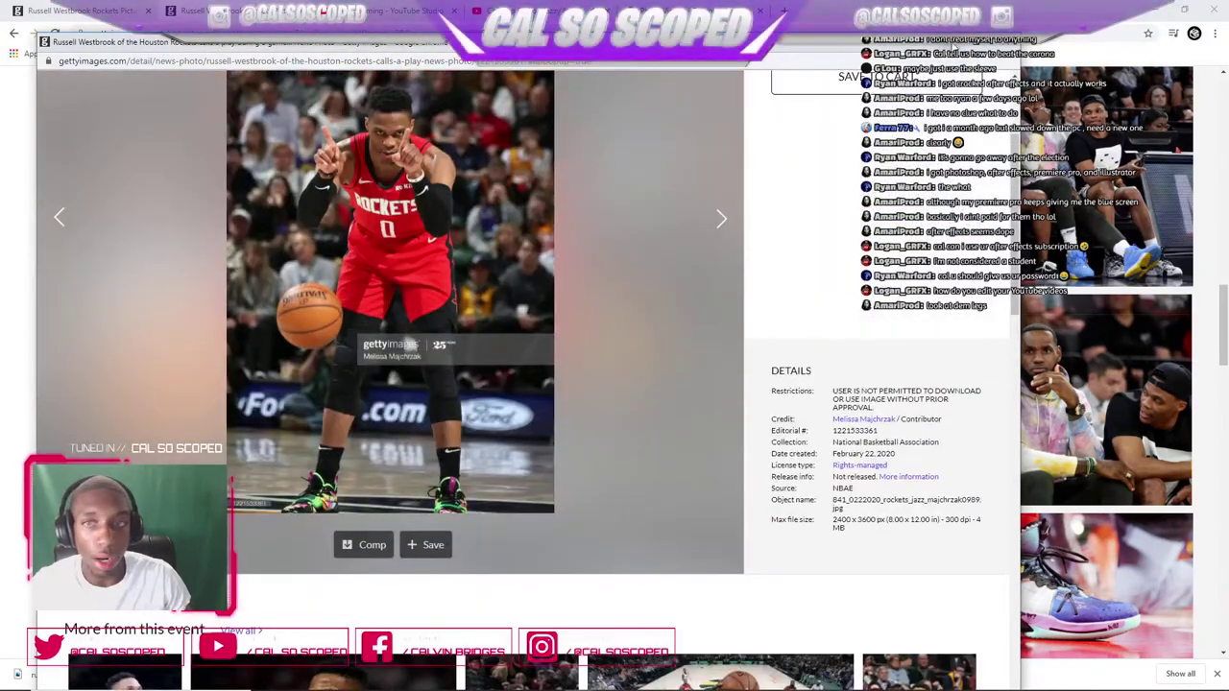
click(999, 41)
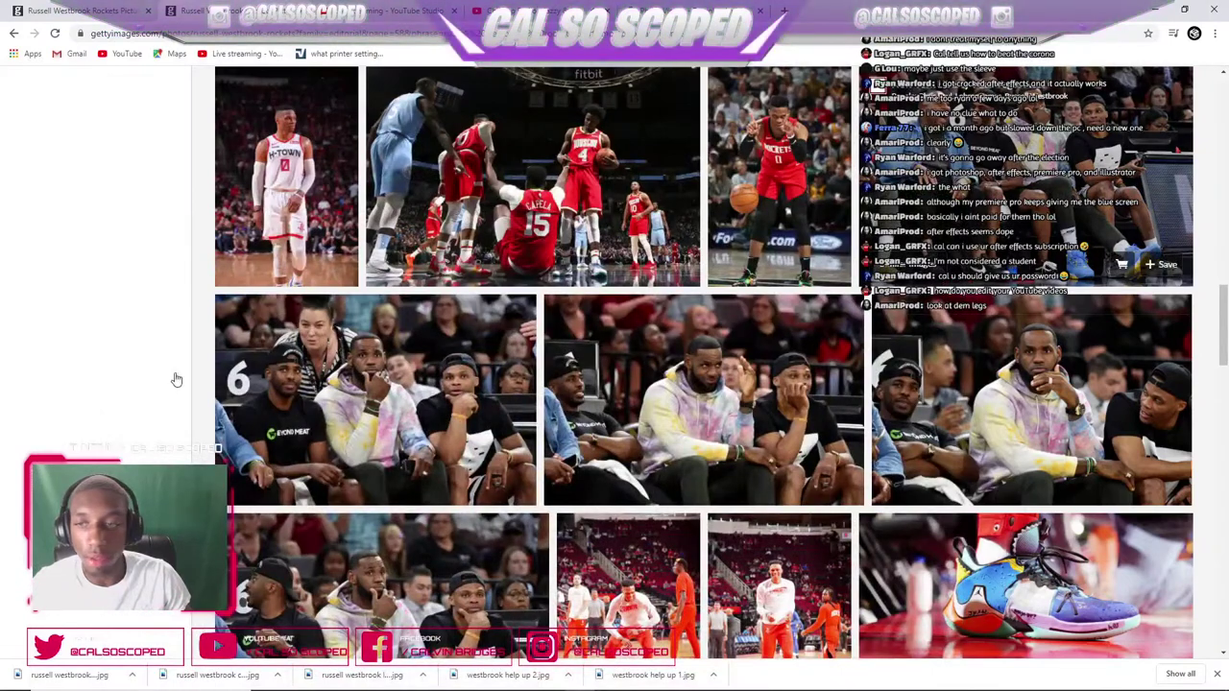
- Search further down the Getty results for matching arm poses, checking the other open results tab as well
scroll(1051, 338, down, 5)
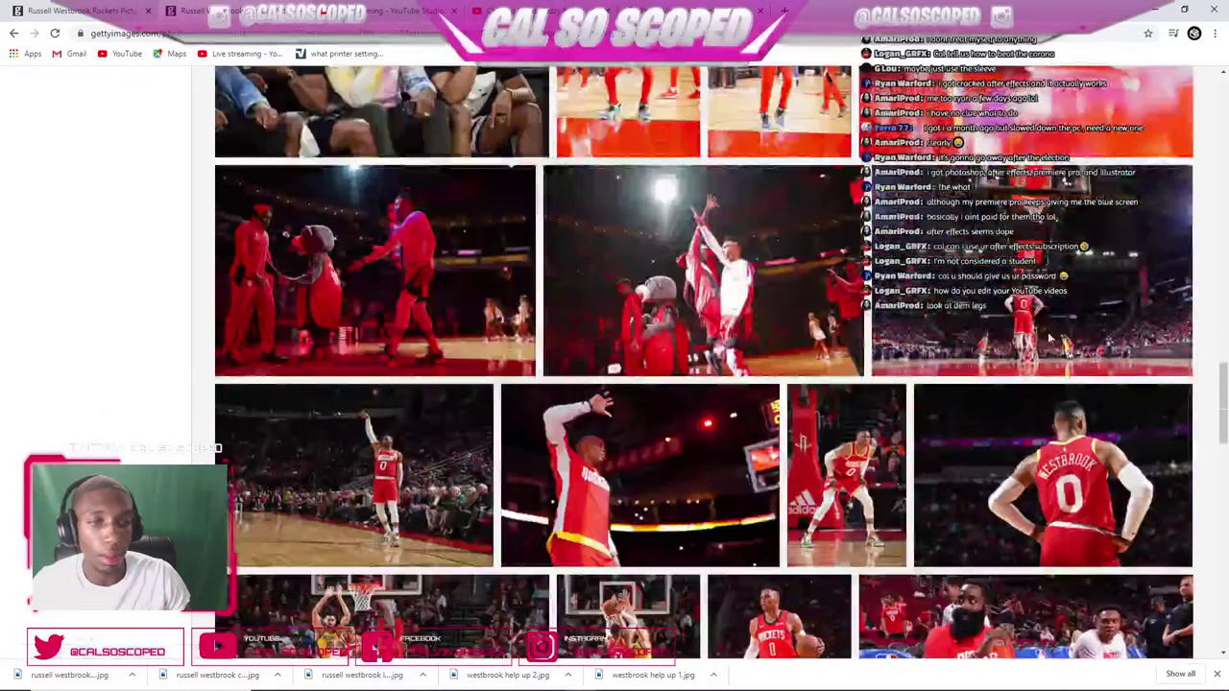
scroll(1051, 338, down, 2)
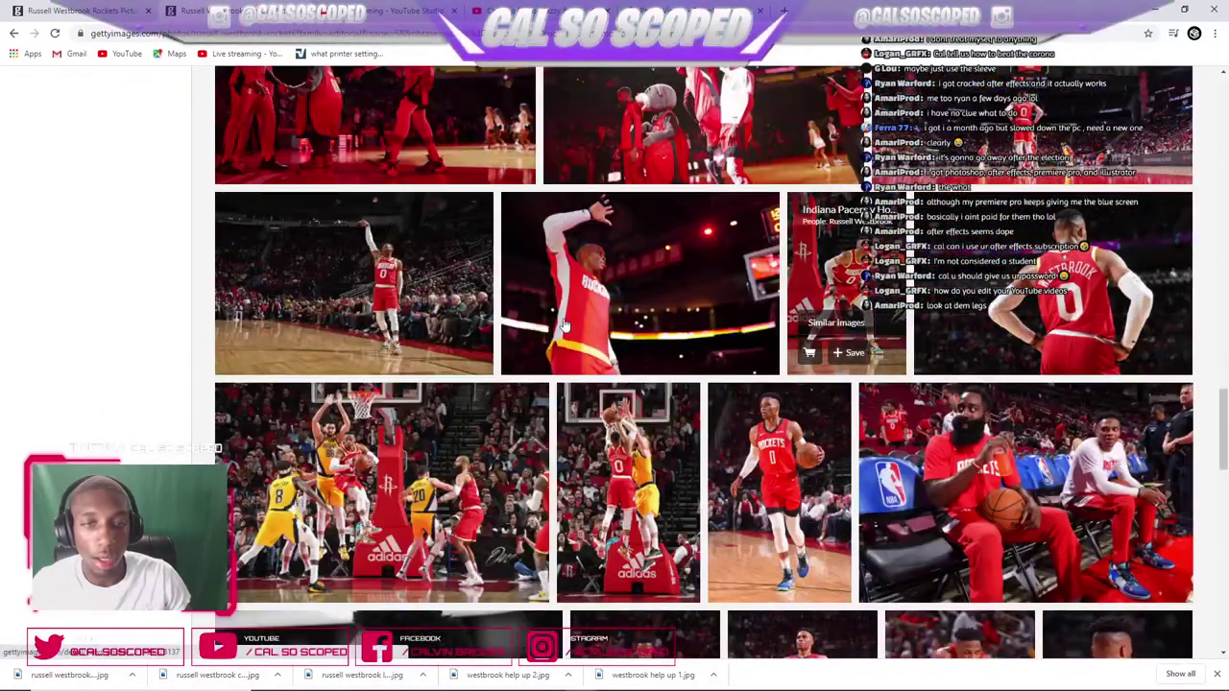
scroll(979, 374, down, 2)
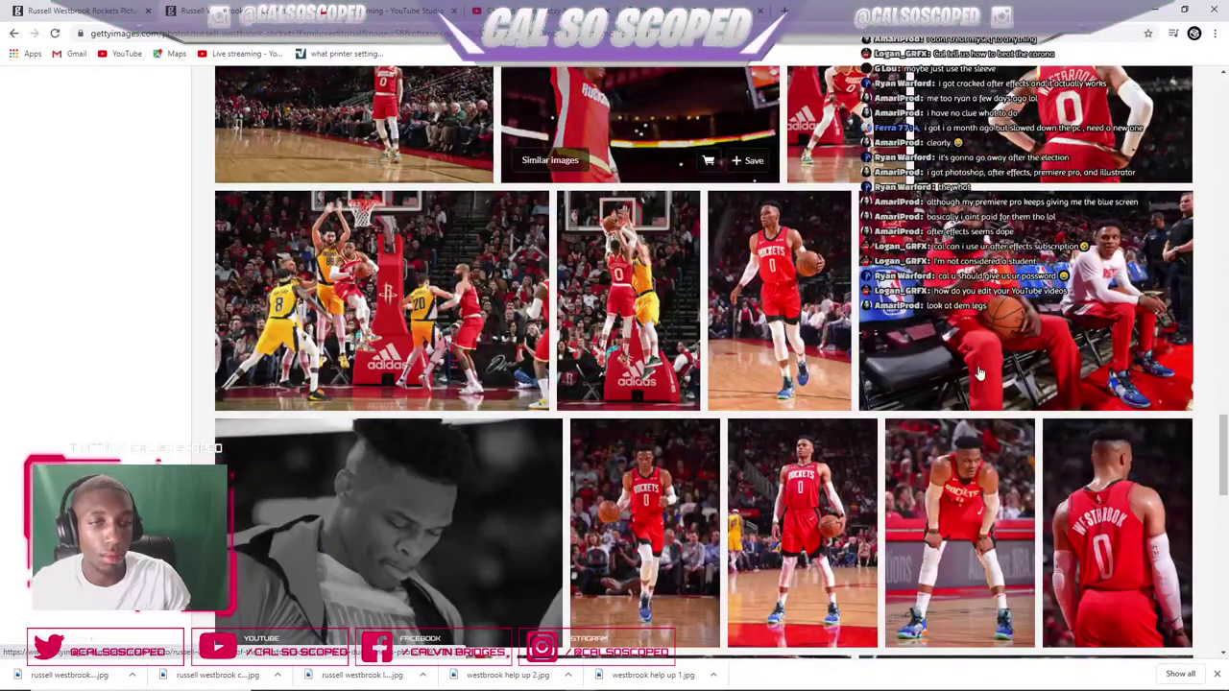
scroll(979, 374, down, 1)
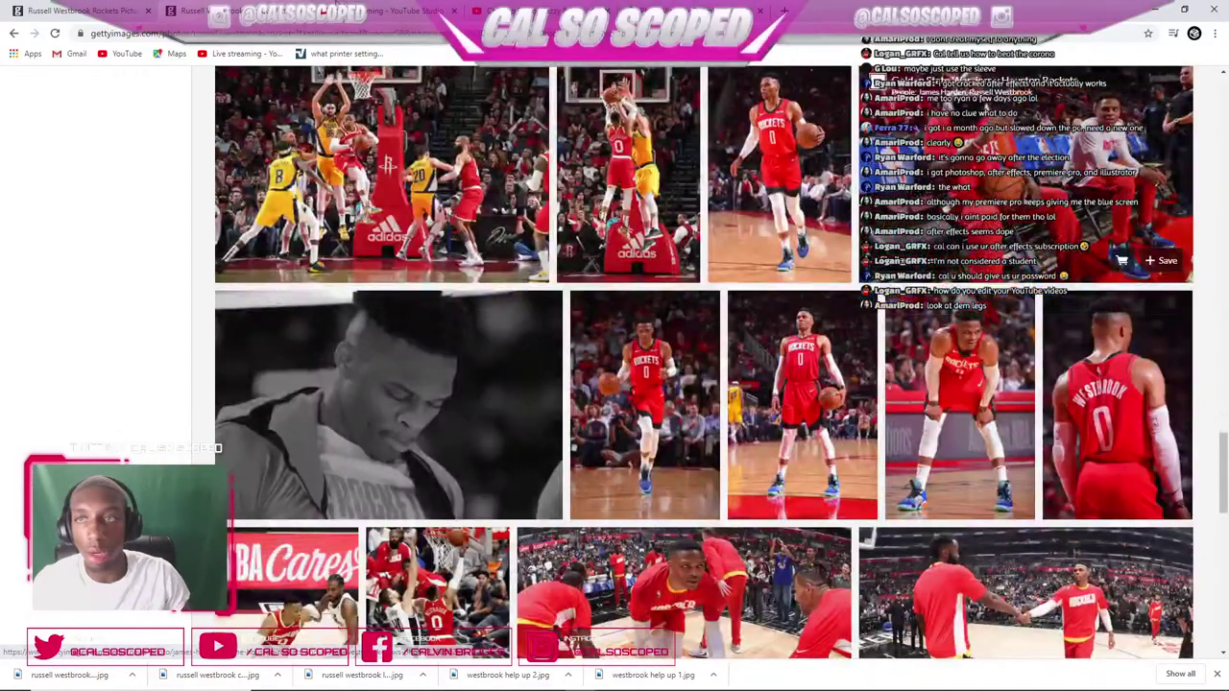
click(336, 7)
click(86, 9)
click(216, 8)
click(86, 9)
click(216, 7)
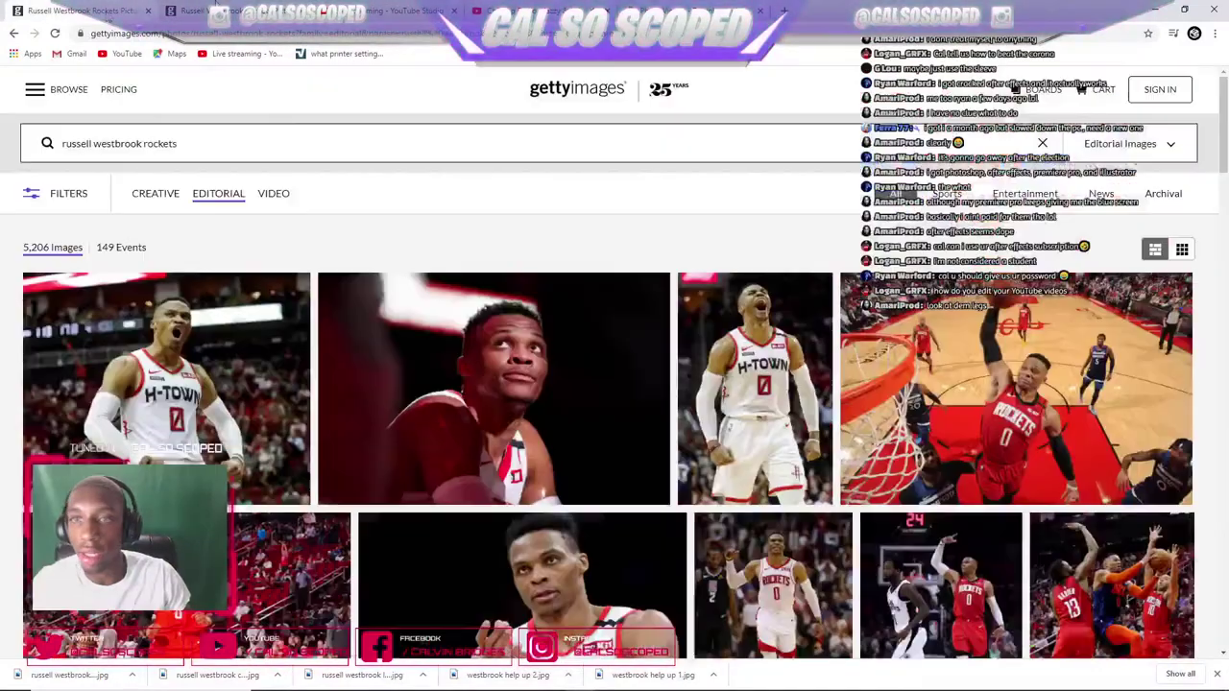
click(87, 10)
scroll(471, 349, down, 3)
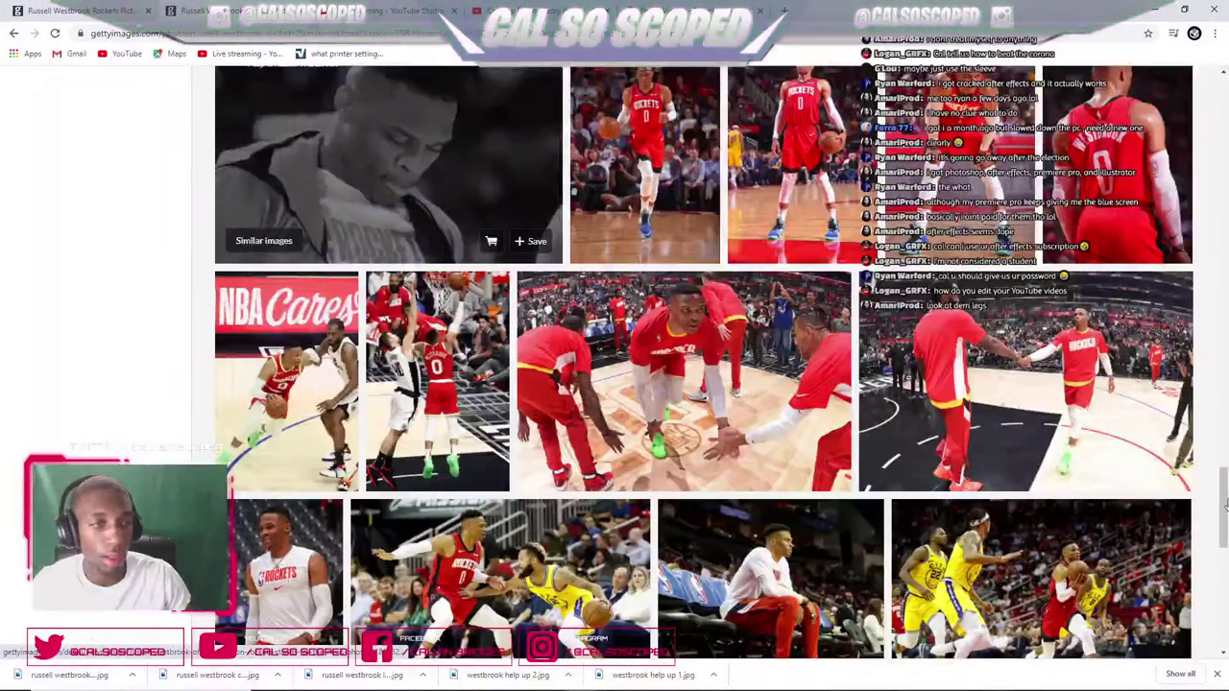
click(642, 682)
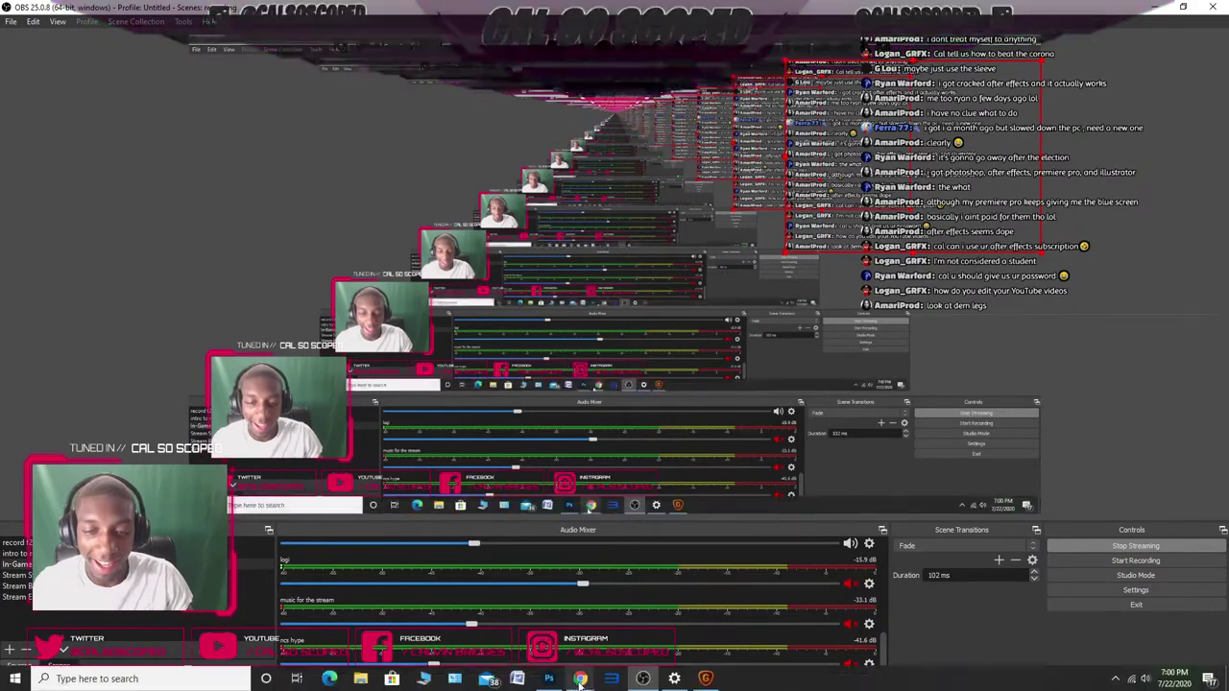
click(580, 679)
click(513, 255)
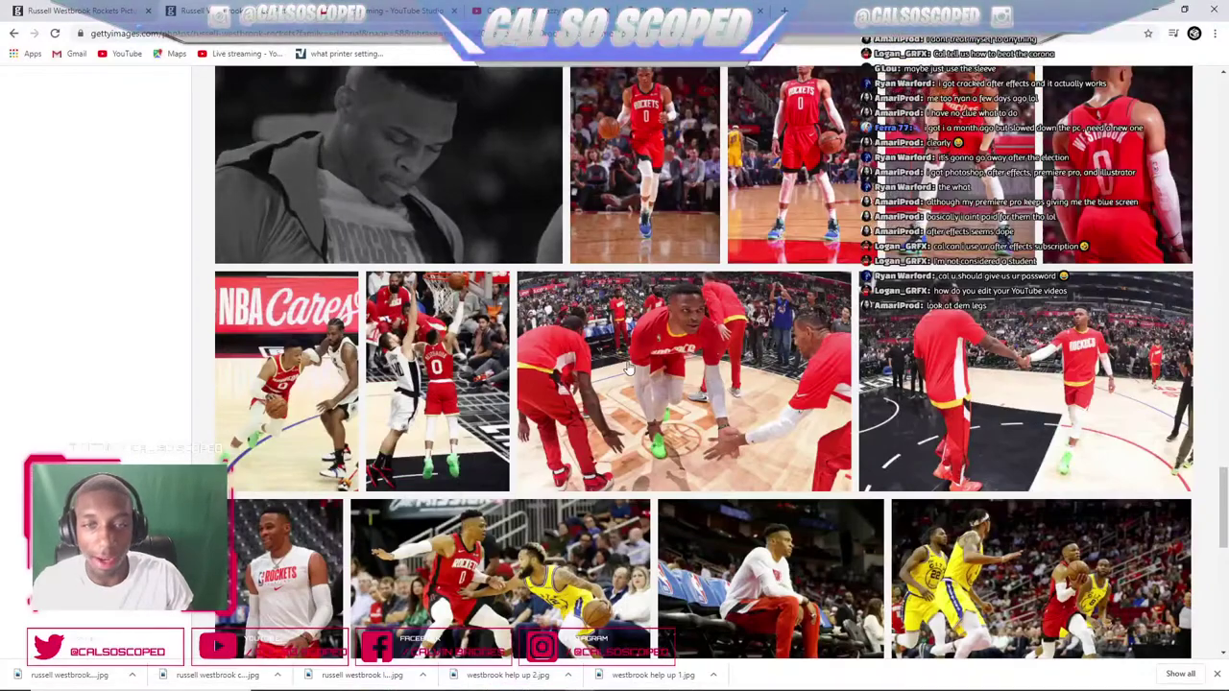
- Check the last results on the page, preview the open Getty photo windows and close one of the player reaction photos
scroll(1225, 461, down, 3)
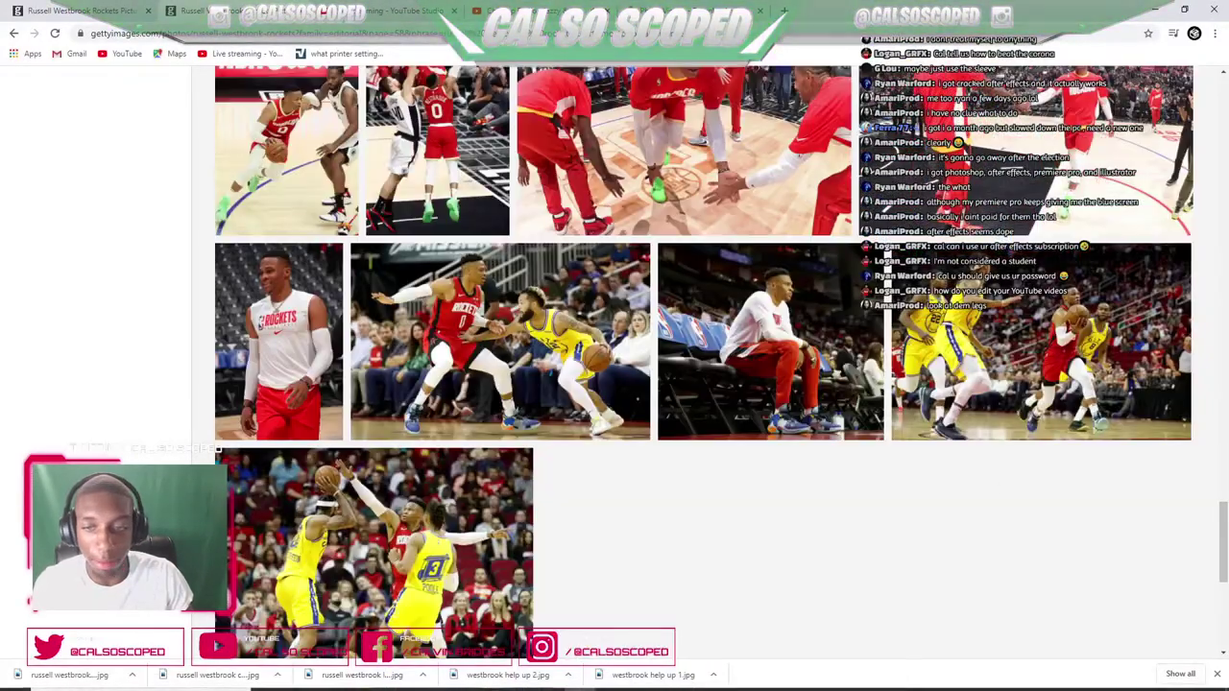
mouse_move(580, 684)
mouse_move(486, 593)
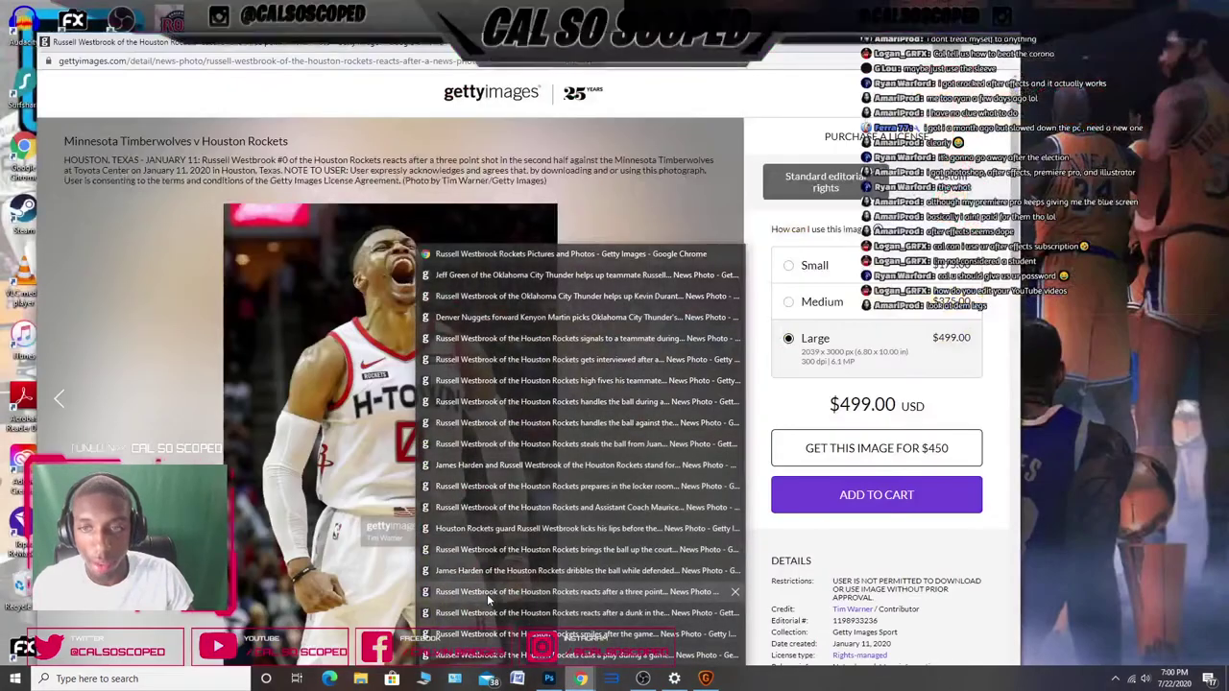
click(733, 597)
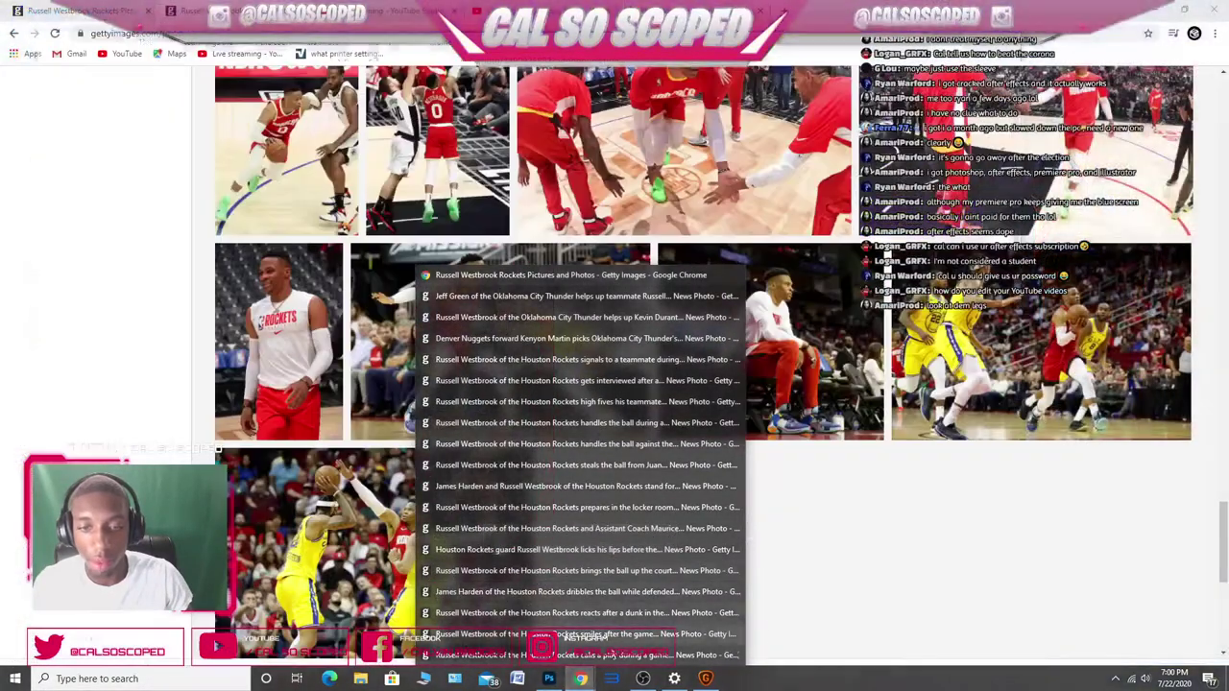
- Return to the westbrook help up 1 document in Photoshop and examine the composited player's arms, shoulder and sleeves
click(550, 678)
scroll(525, 493, down, 2)
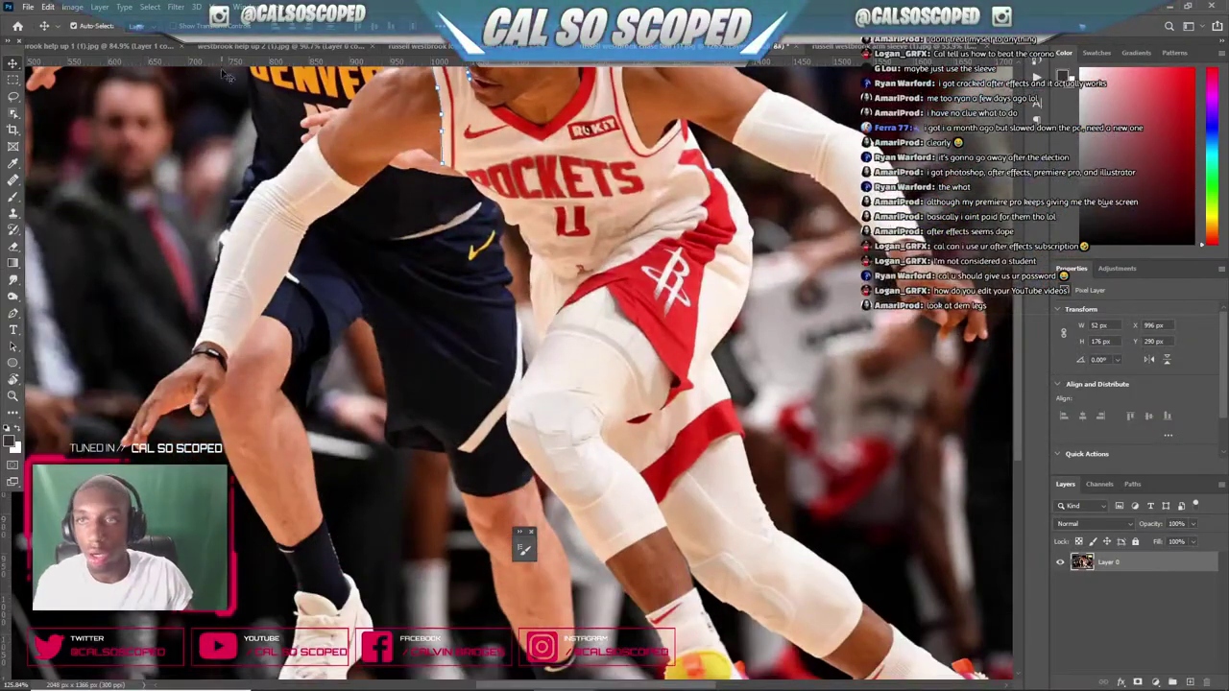
click(103, 44)
scroll(493, 399, down, 3)
scroll(670, 526, up, 4)
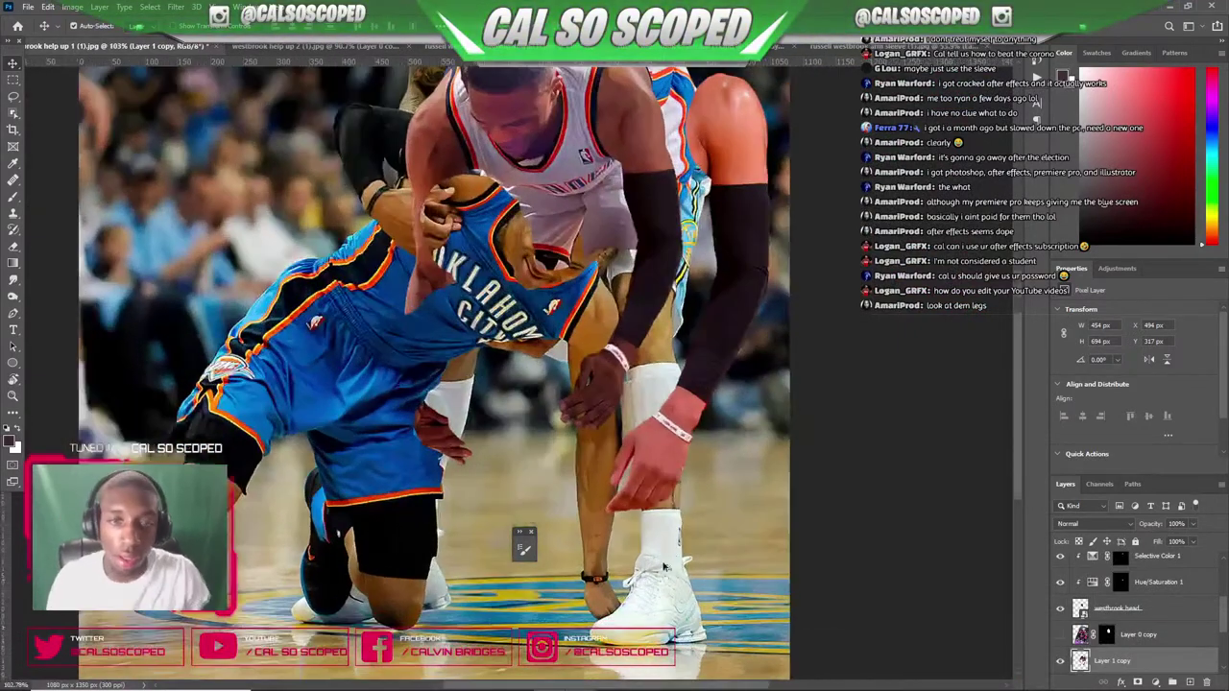
scroll(664, 567, up, 1)
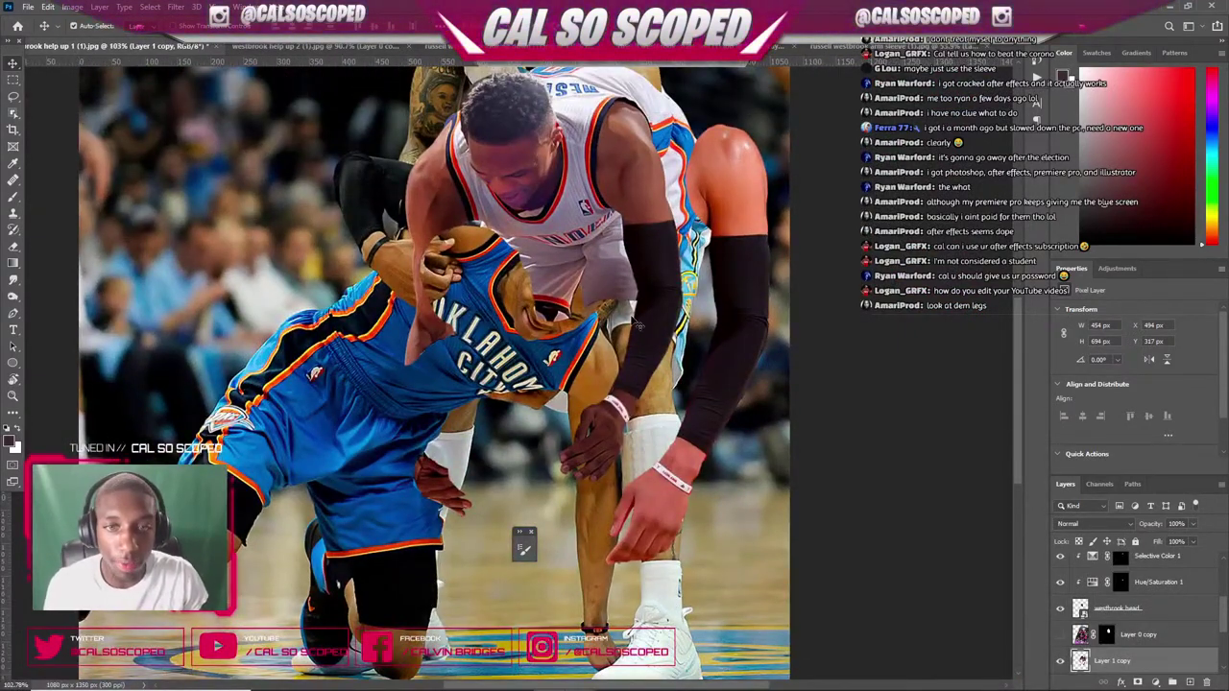
scroll(629, 312, down, 4)
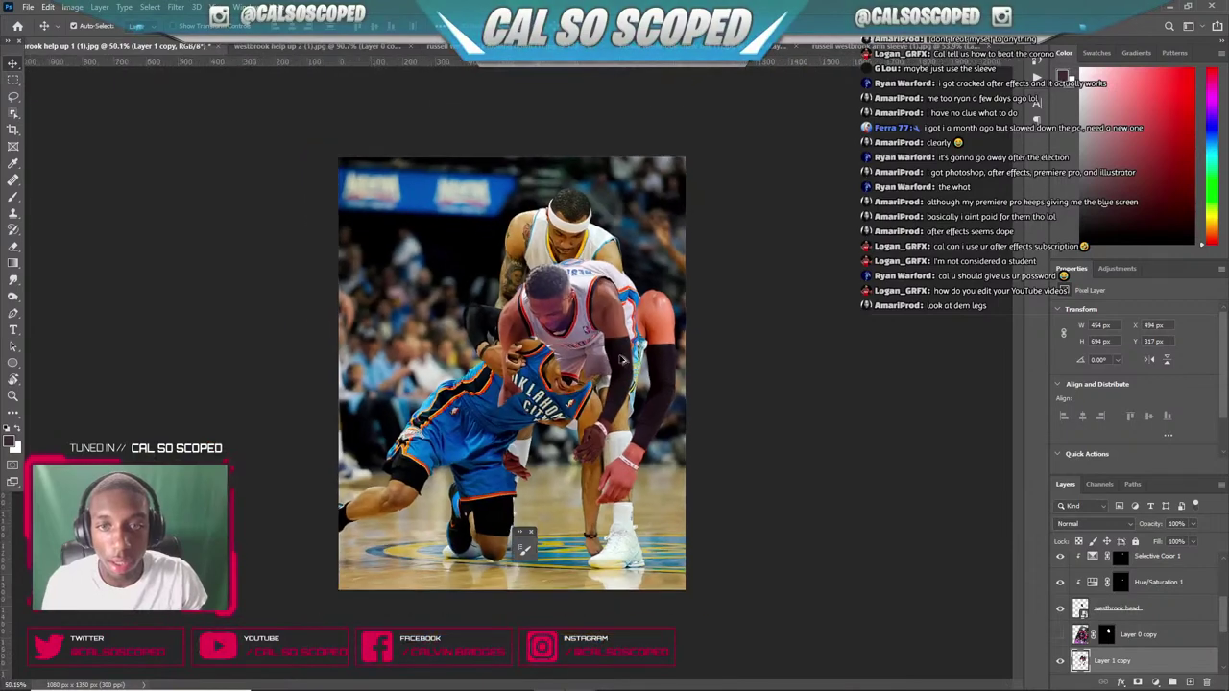
scroll(634, 394, up, 3)
scroll(663, 398, up, 1)
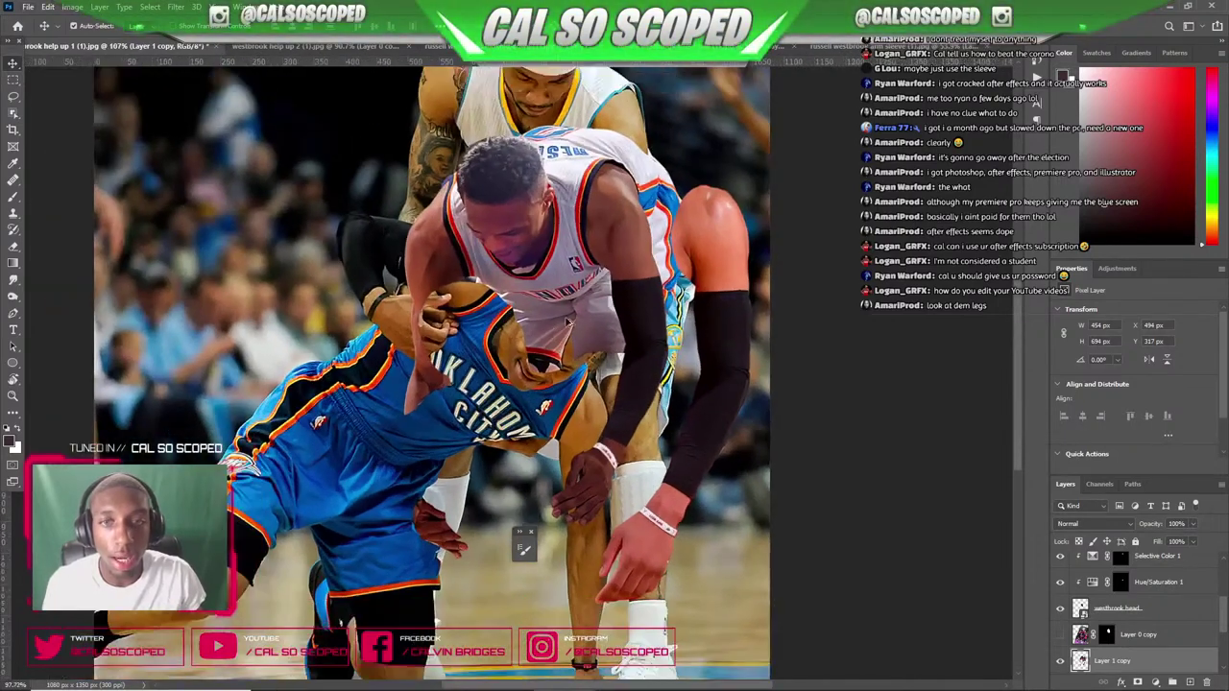
scroll(581, 302, down, 2)
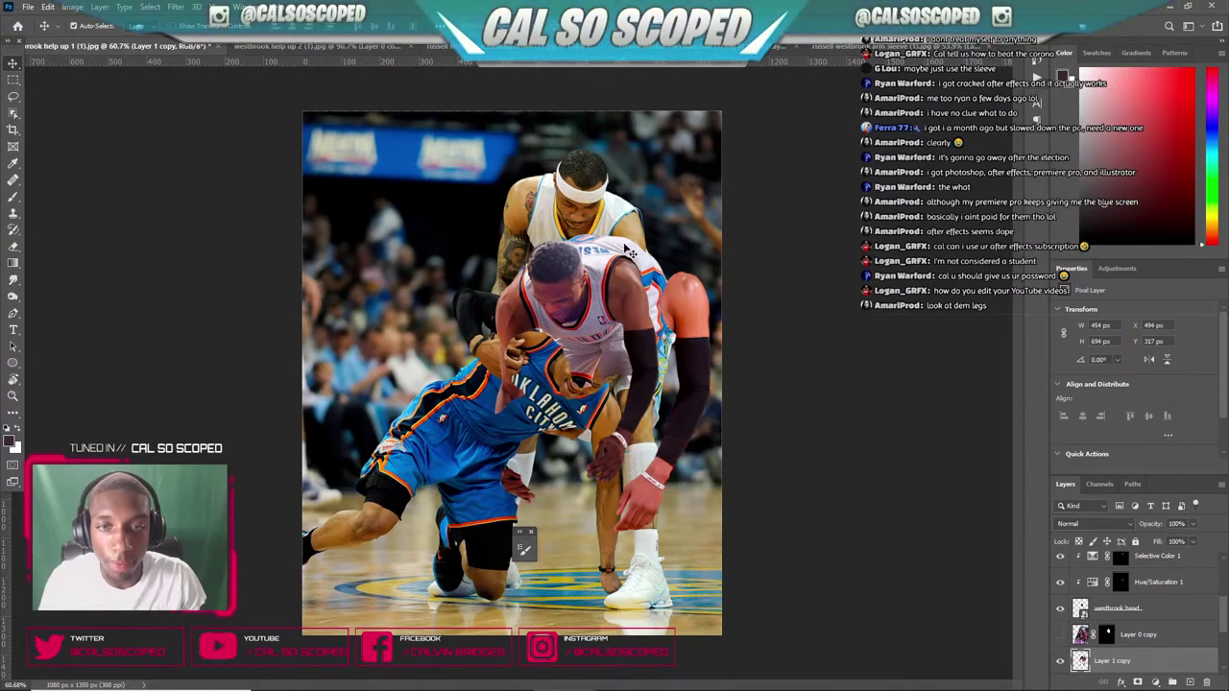
- Try repositioning the composited player cutout on Layer 1 copy and undo each move
drag(586, 288, 482, 292)
key(ctrl+z)
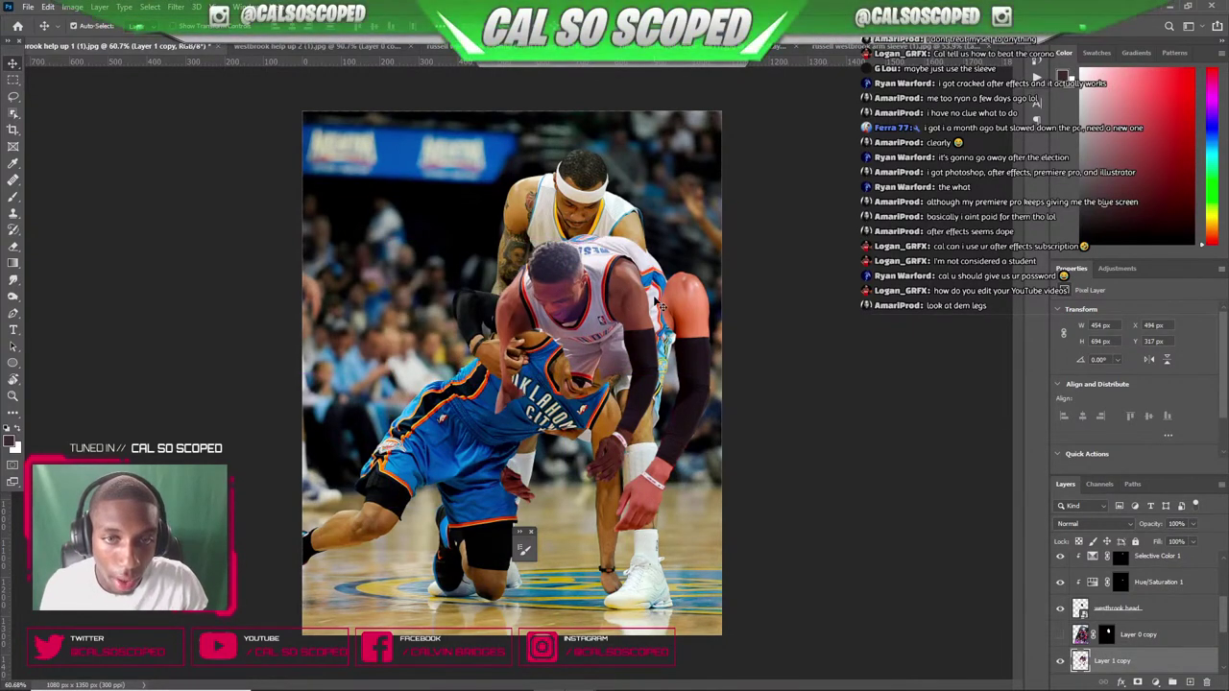
drag(654, 298, 590, 293)
key(ctrl+z)
drag(666, 291, 641, 313)
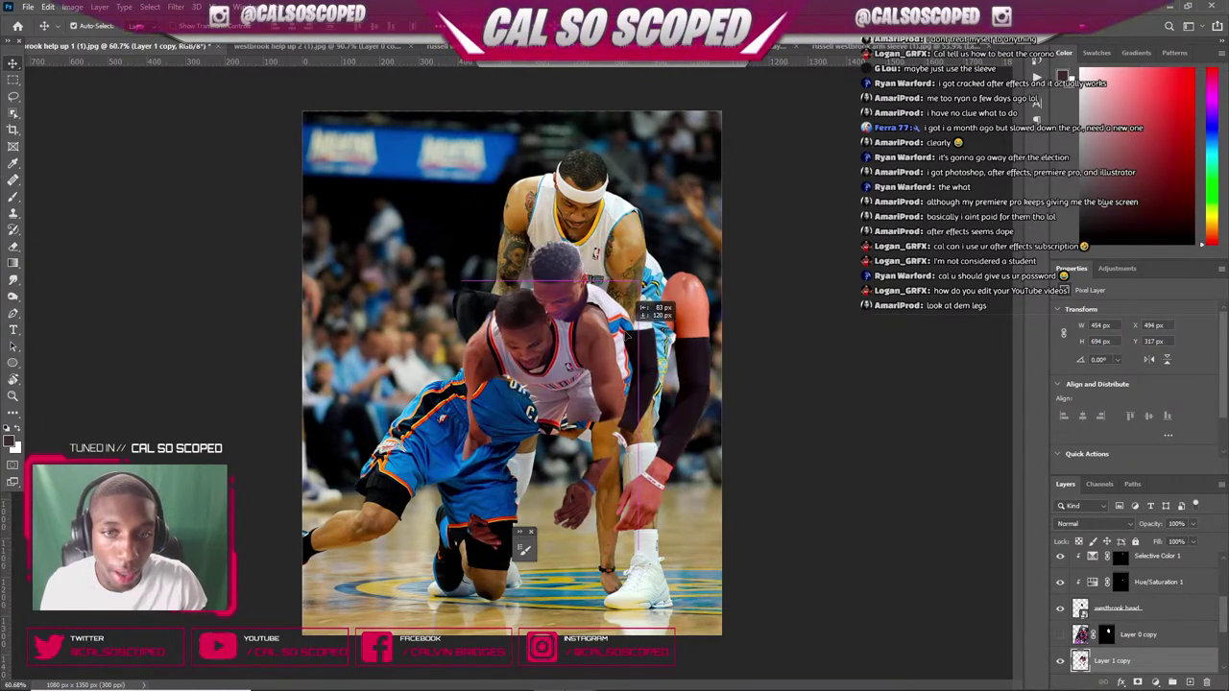
key(ctrl+z)
- Compare the composite with Layer 0 copy temporarily shown and Layer 1 copy temporarily hidden
click(1058, 635)
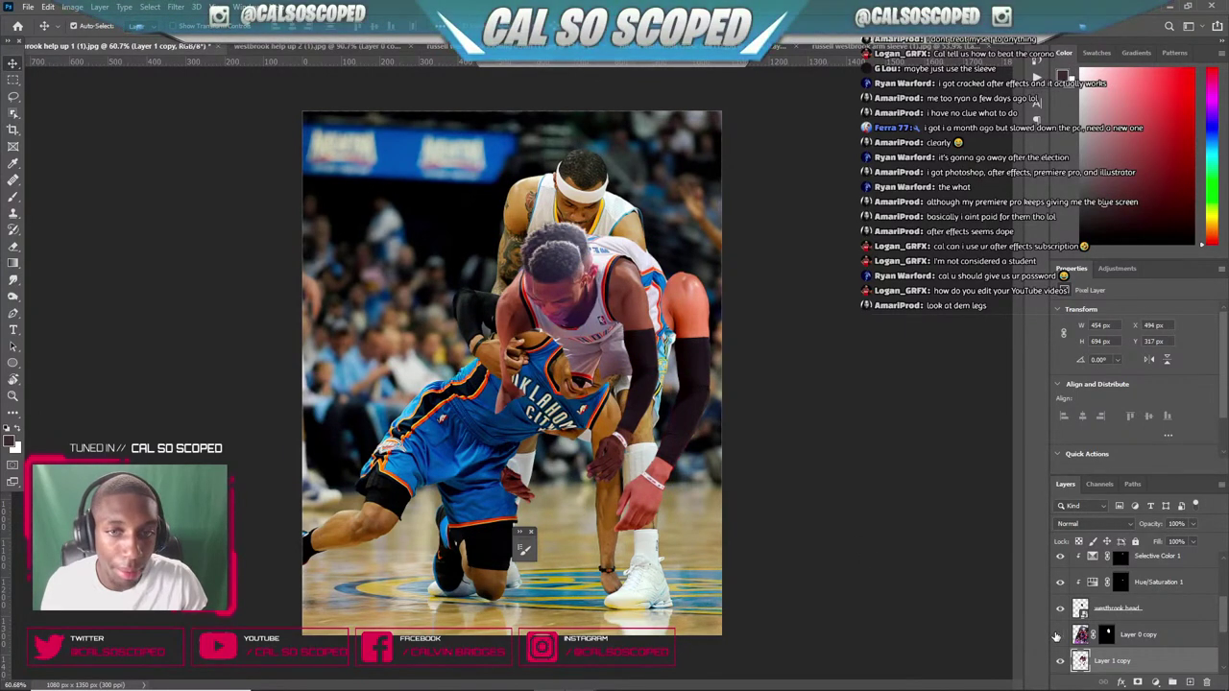
click(1059, 635)
click(1060, 662)
click(1060, 661)
scroll(1059, 657, down, 2)
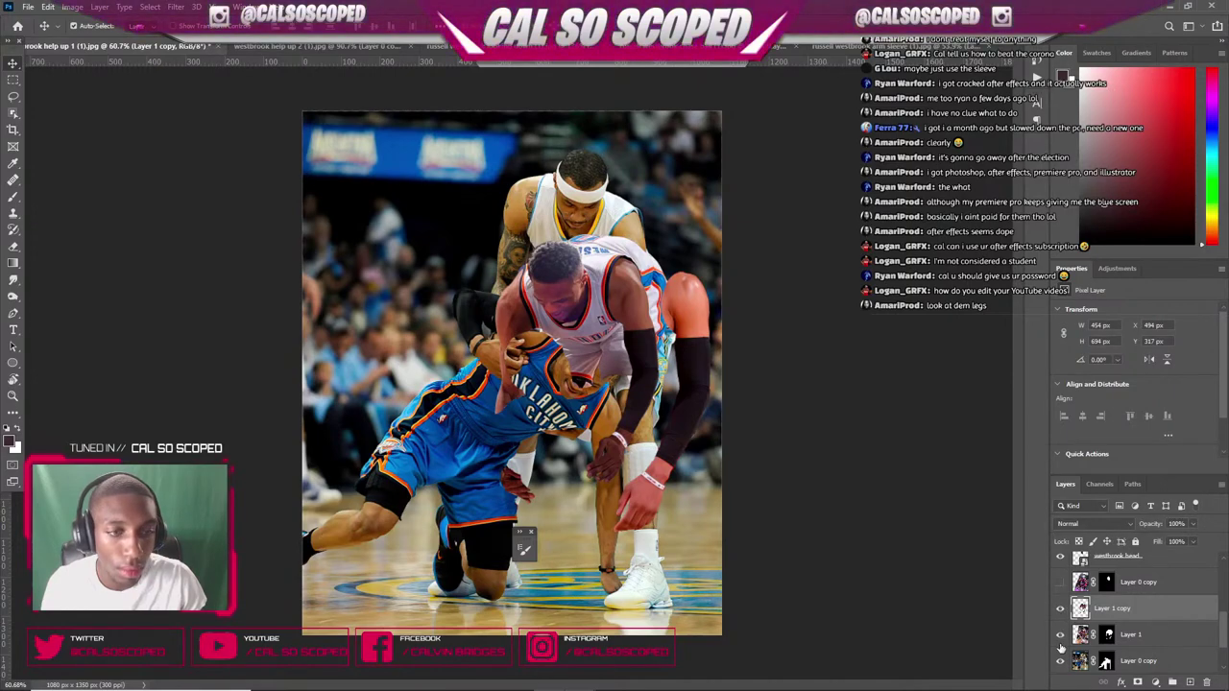
- Try moving the Layer 1 copy cutout down over the kneeling player and undo the move
scroll(566, 296, up, 4)
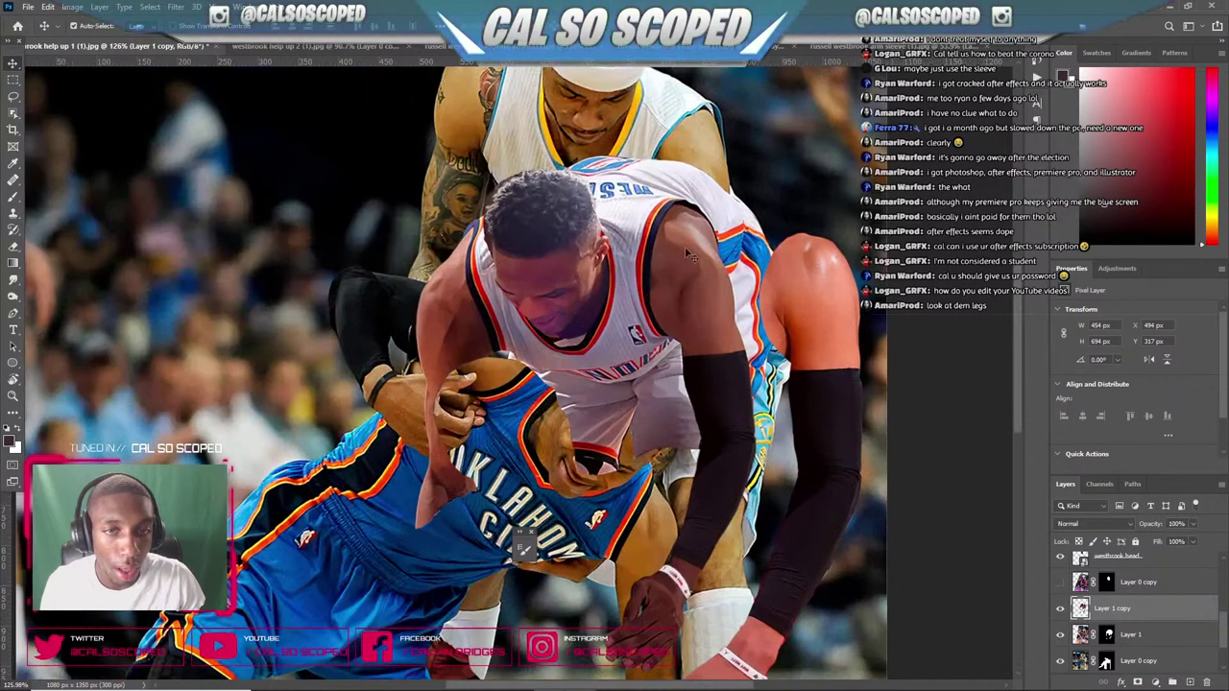
drag(685, 247, 616, 356)
key(ctrl+z)
scroll(690, 359, down, 2)
scroll(691, 359, down, 3)
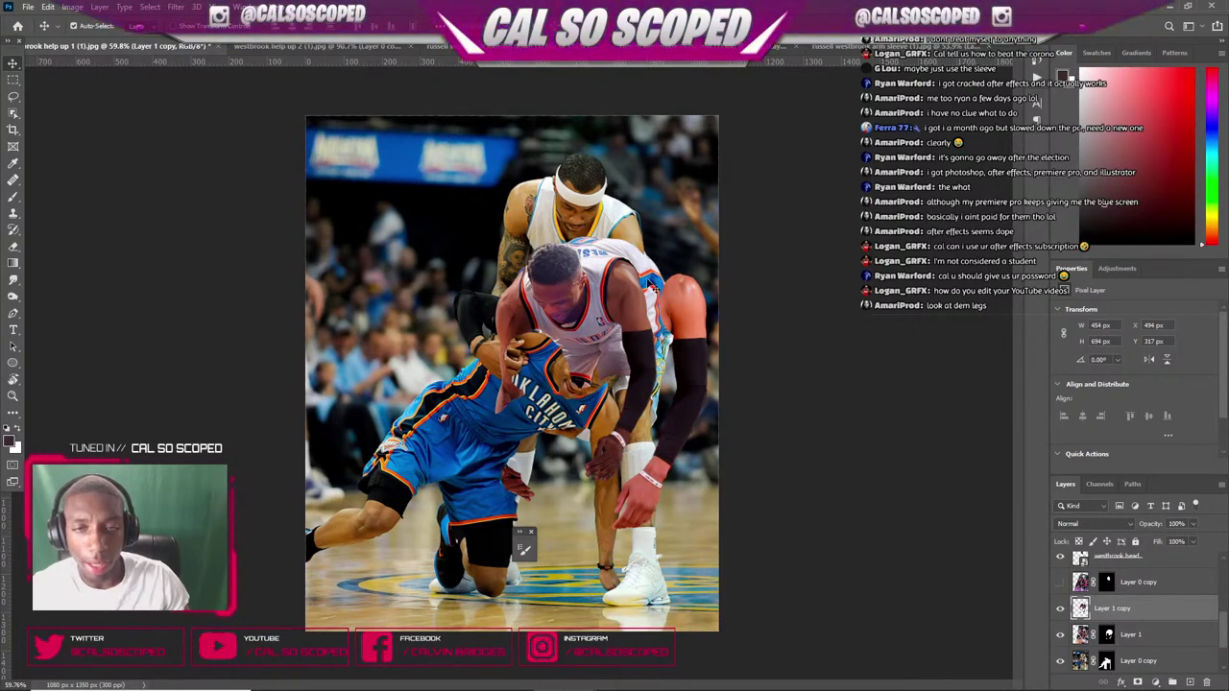
- Select Layer 1, try moving the standing player's cutout lower, undo it and inspect the arms and legs
scroll(650, 281, up, 3)
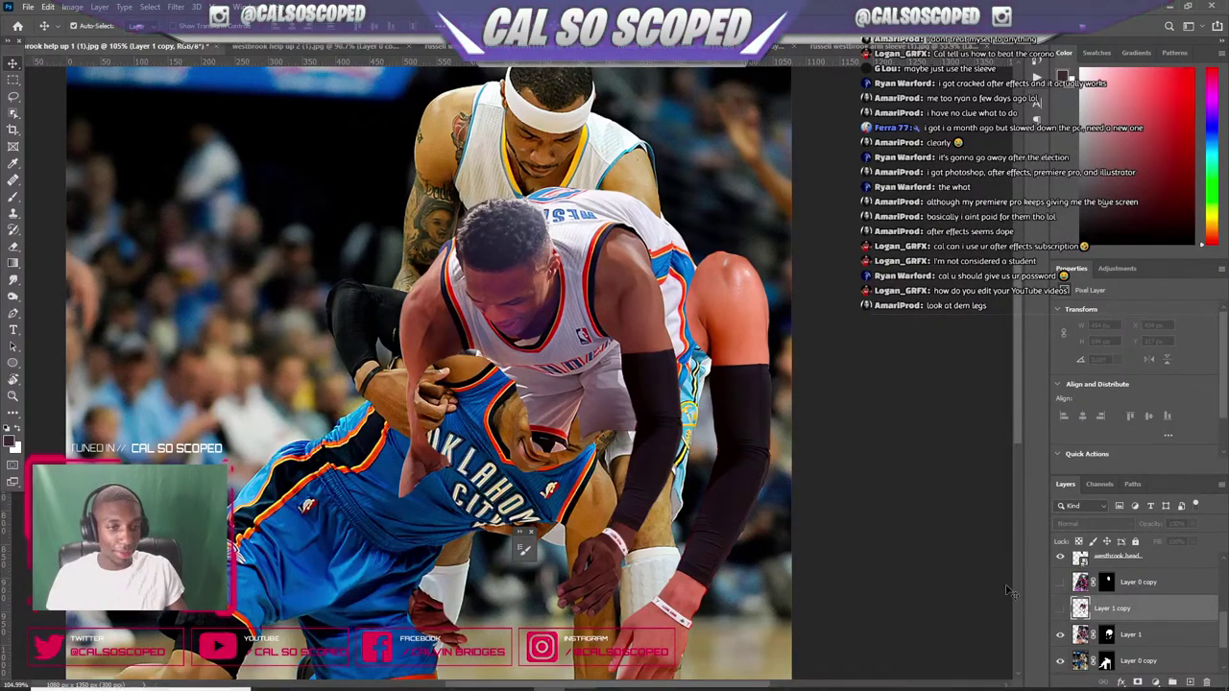
click(1123, 635)
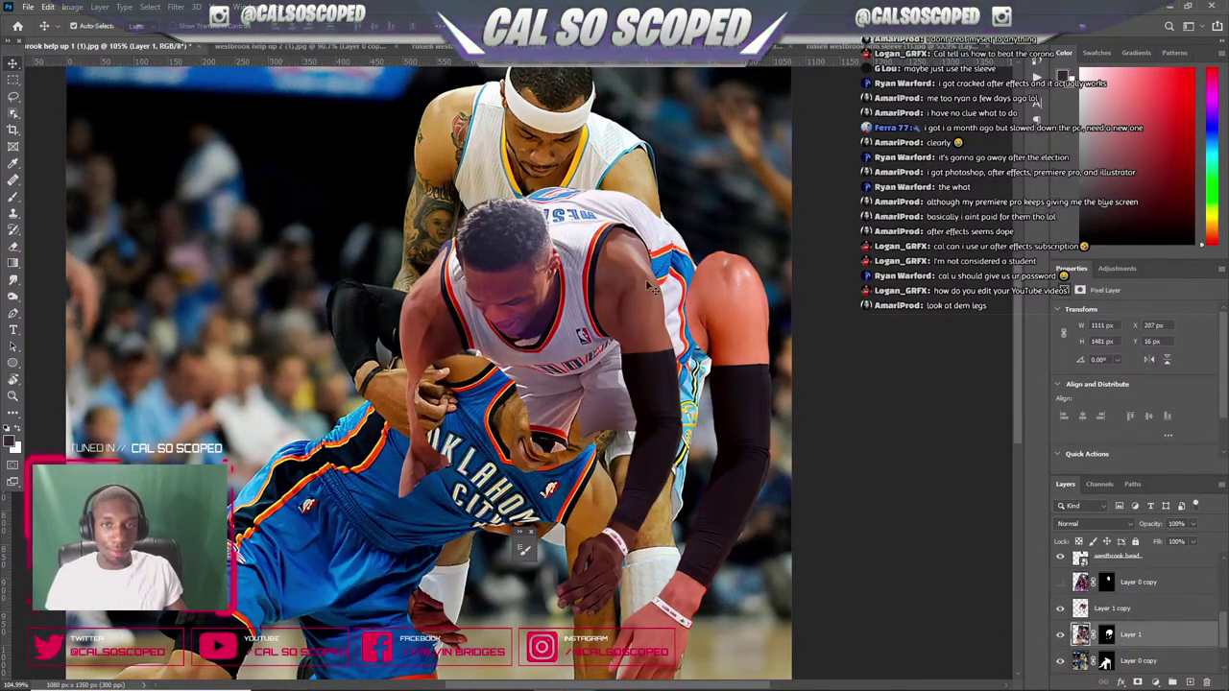
drag(648, 286, 576, 382)
key(ctrl+z)
key(ctrl+0)
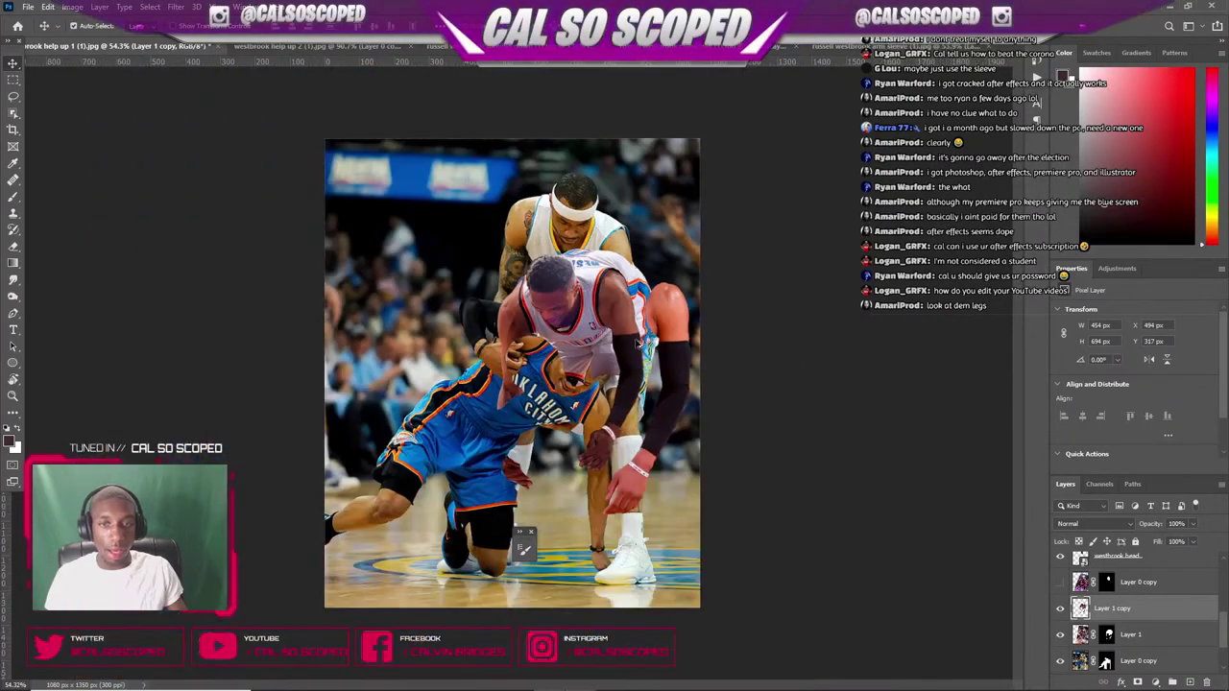
scroll(648, 451, up, 3)
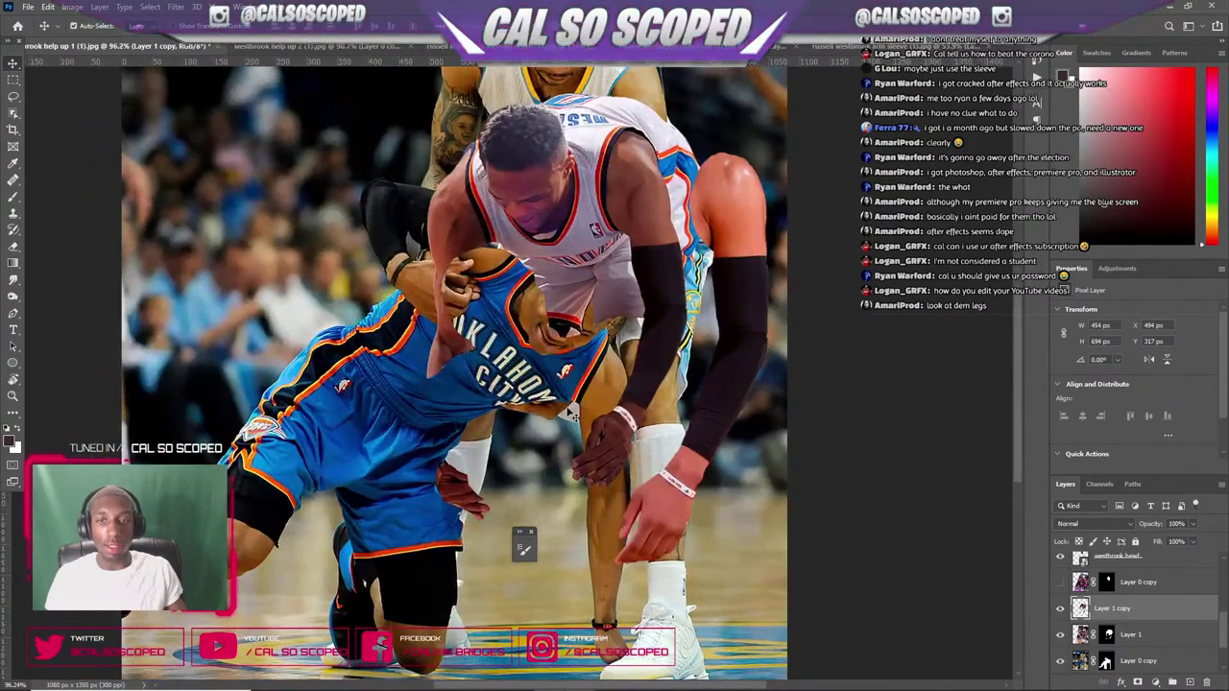
scroll(638, 547, down, 2)
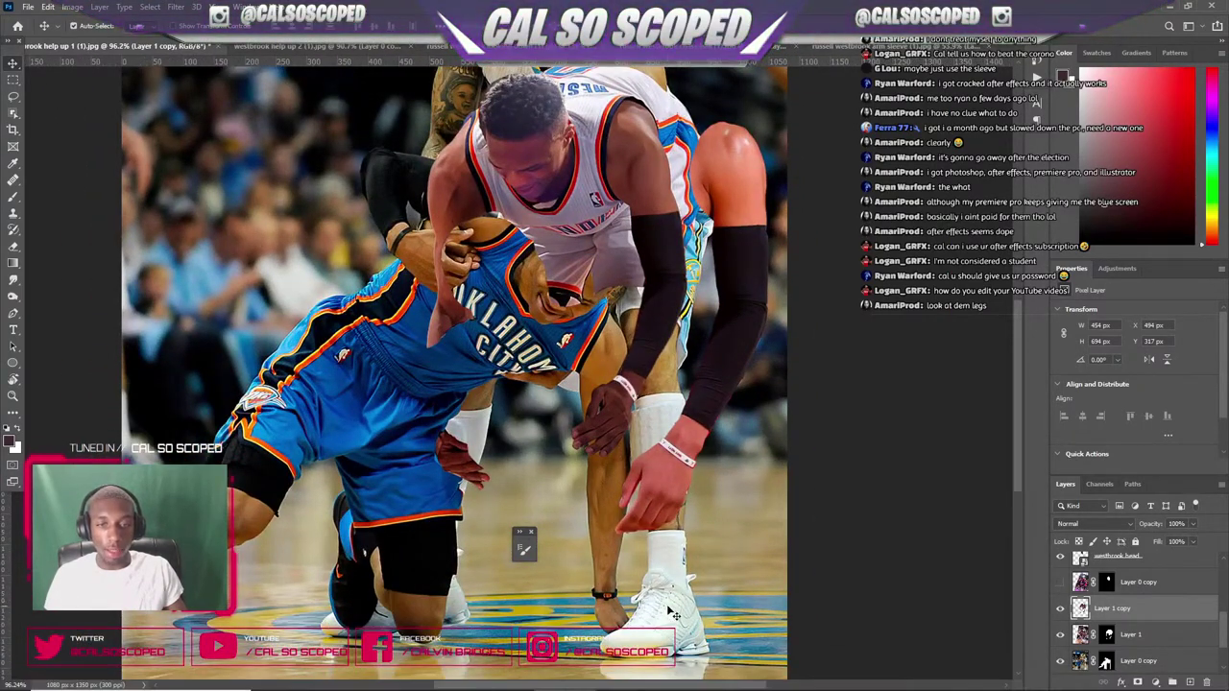
scroll(674, 609, down, 1)
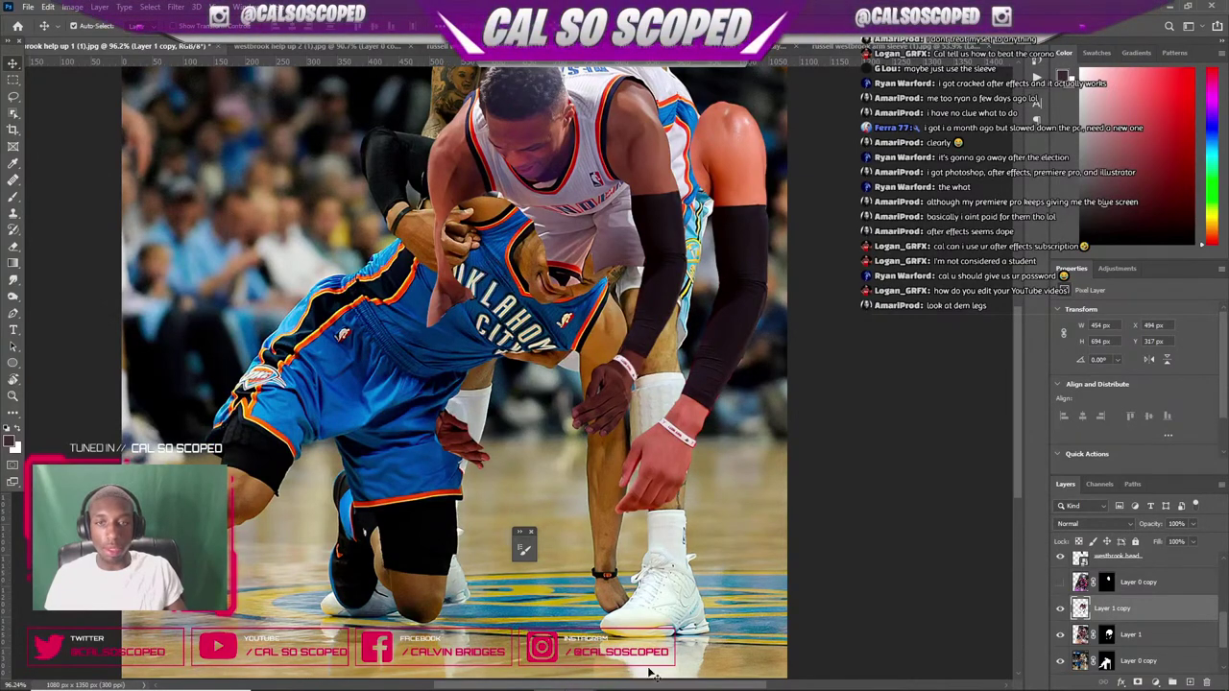
- Switch to the Getty Images results in Chrome and look through page 58 for matching arm poses
click(580, 678)
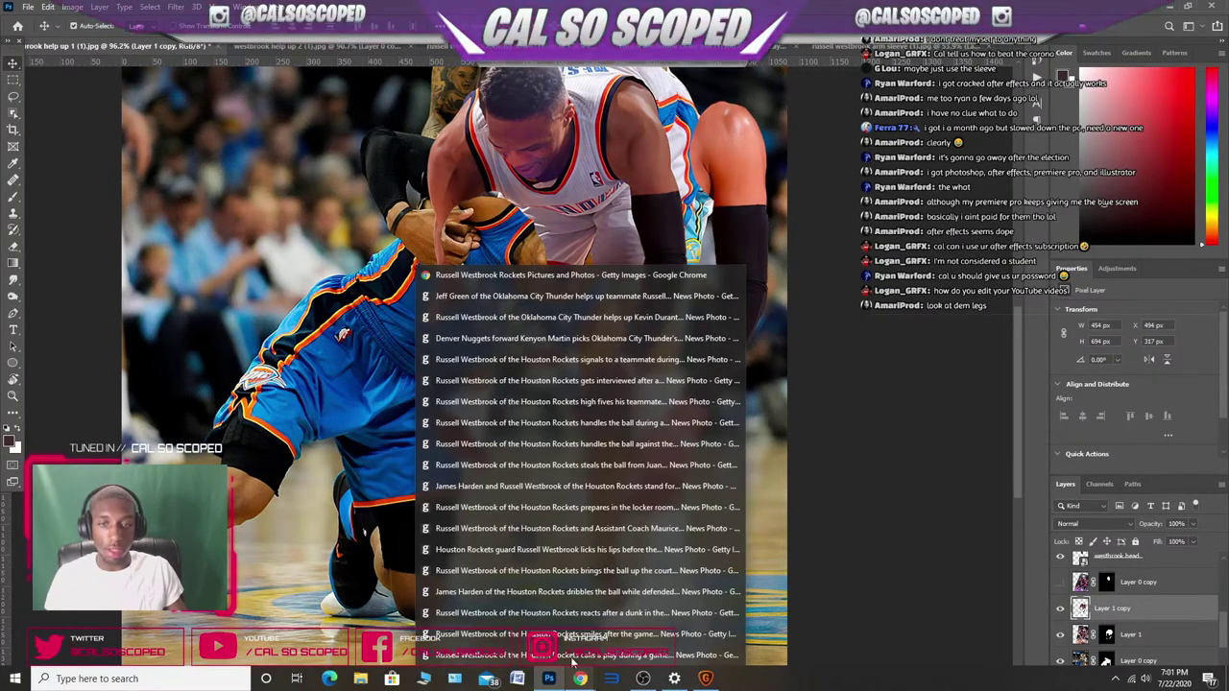
click(496, 276)
scroll(495, 248, up, 3)
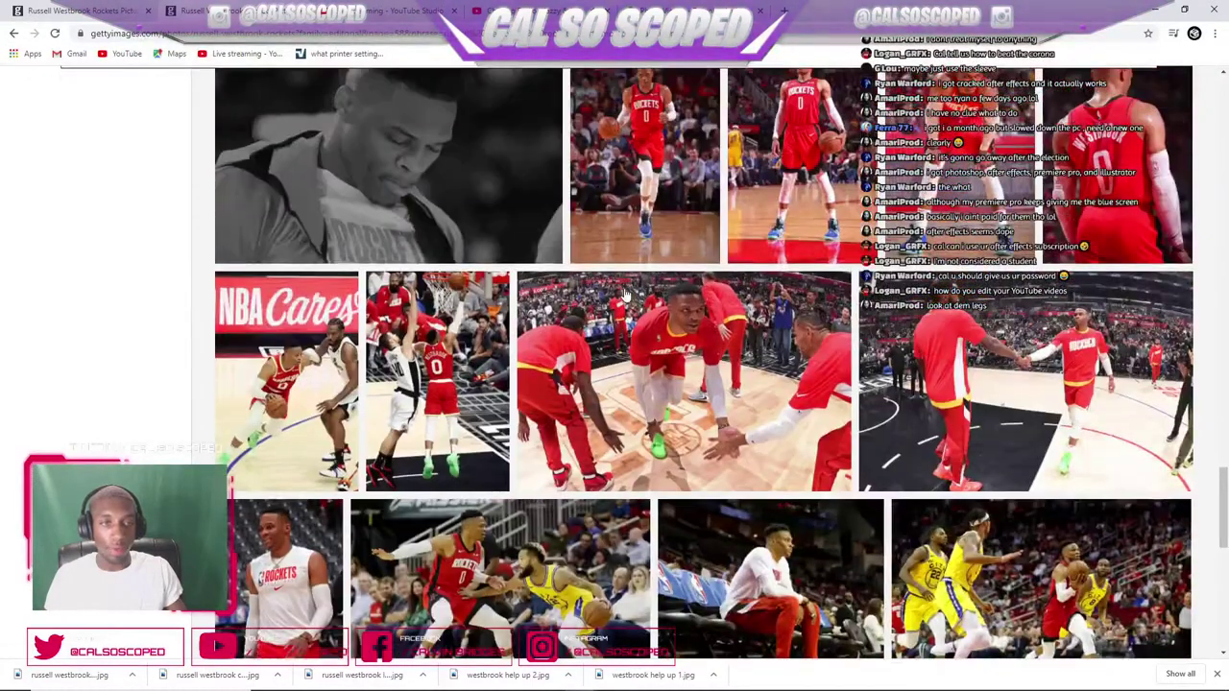
scroll(537, 278, down, 1)
scroll(559, 301, up, 1)
scroll(559, 301, up, 1)
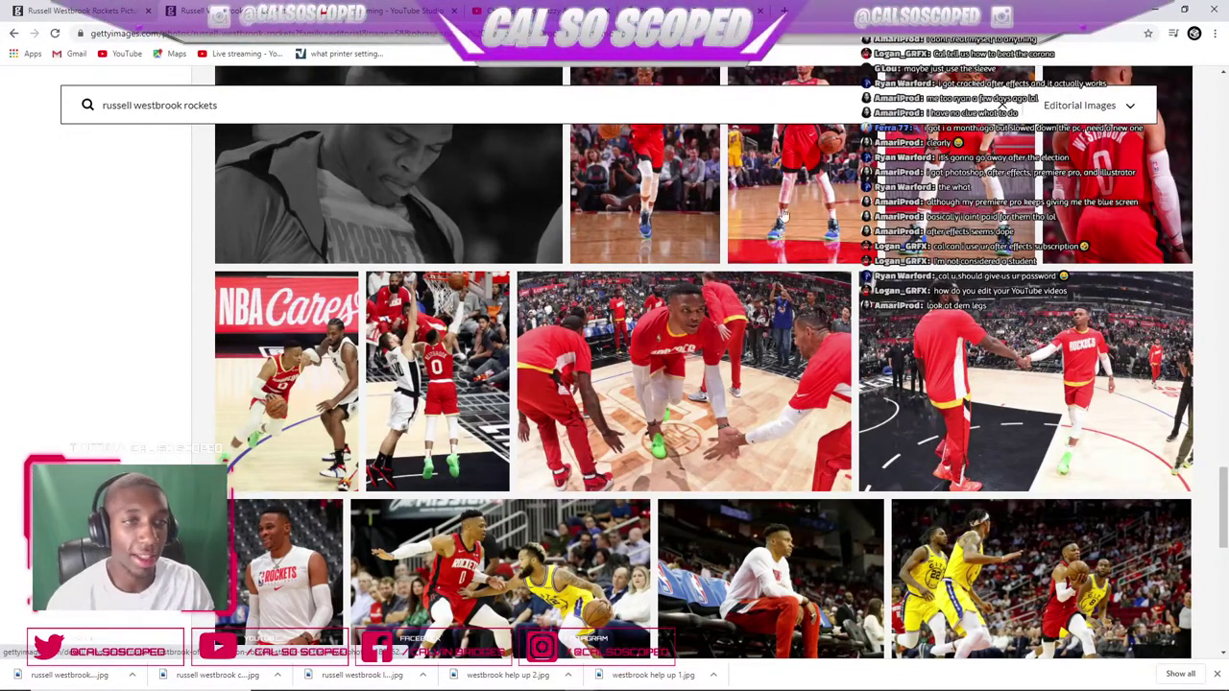
scroll(701, 364, up, 3)
scroll(701, 365, up, 2)
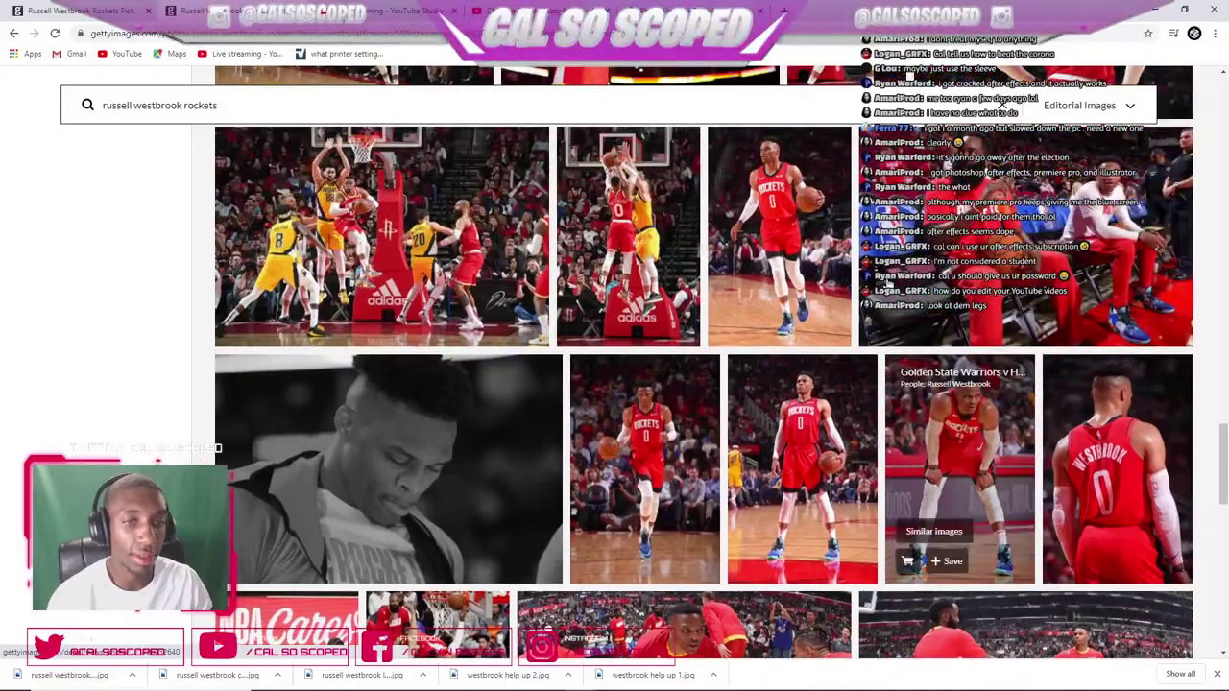
scroll(701, 365, down, 1)
scroll(874, 206, down, 1)
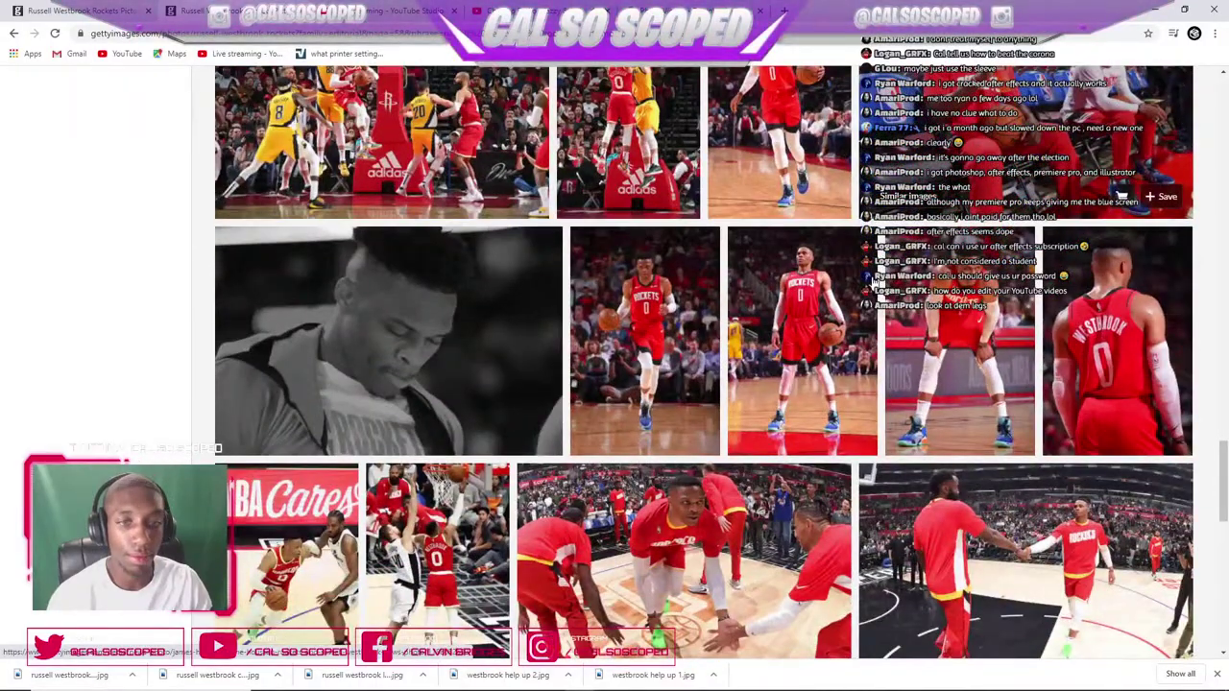
scroll(873, 282, down, 3)
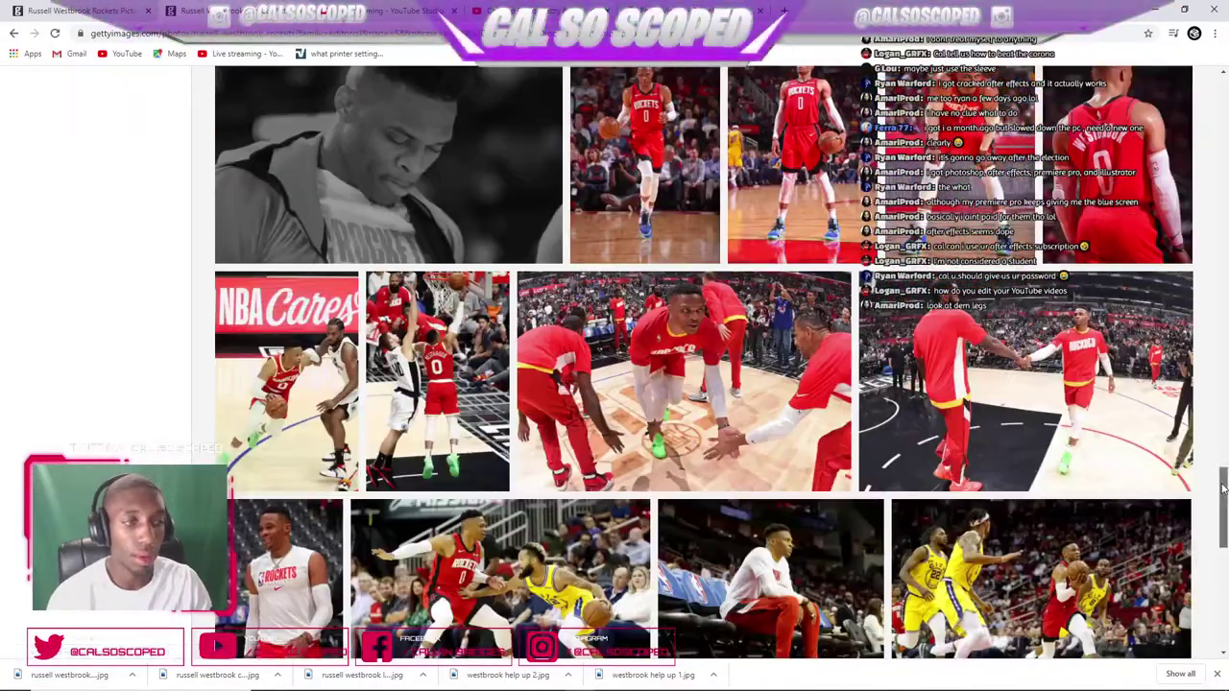
drag(1222, 489, 1217, 548)
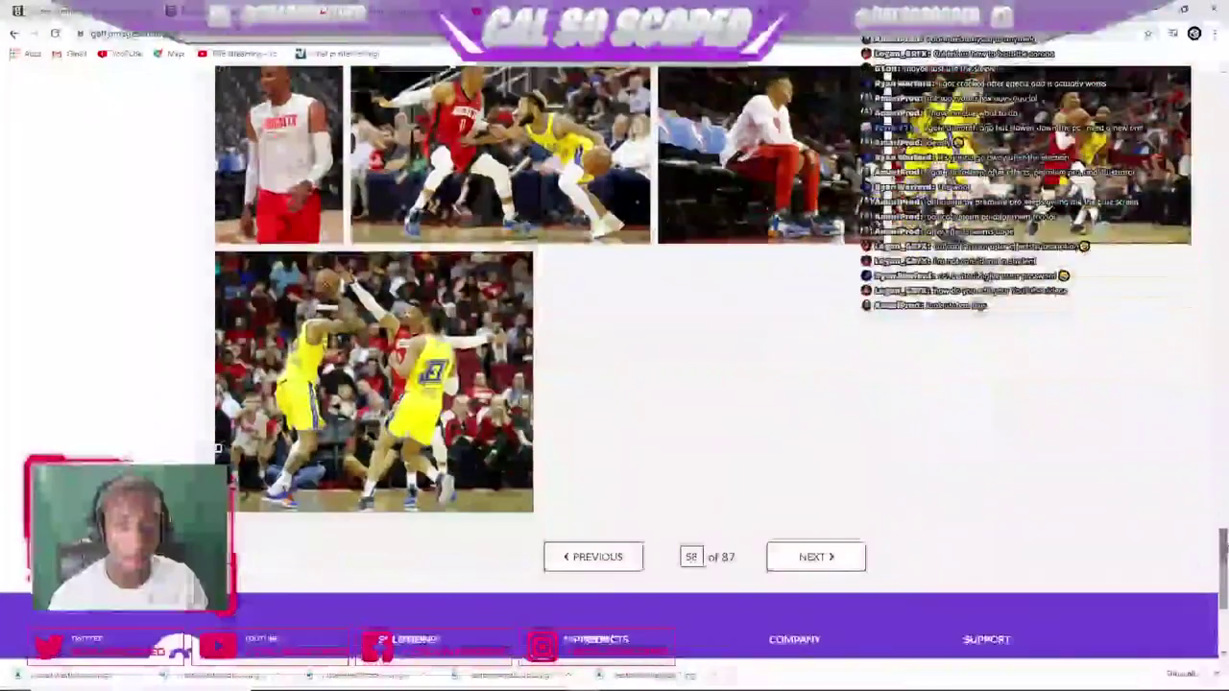
- Open the next page of Getty results and look through its photos for a matching arm pose
click(815, 556)
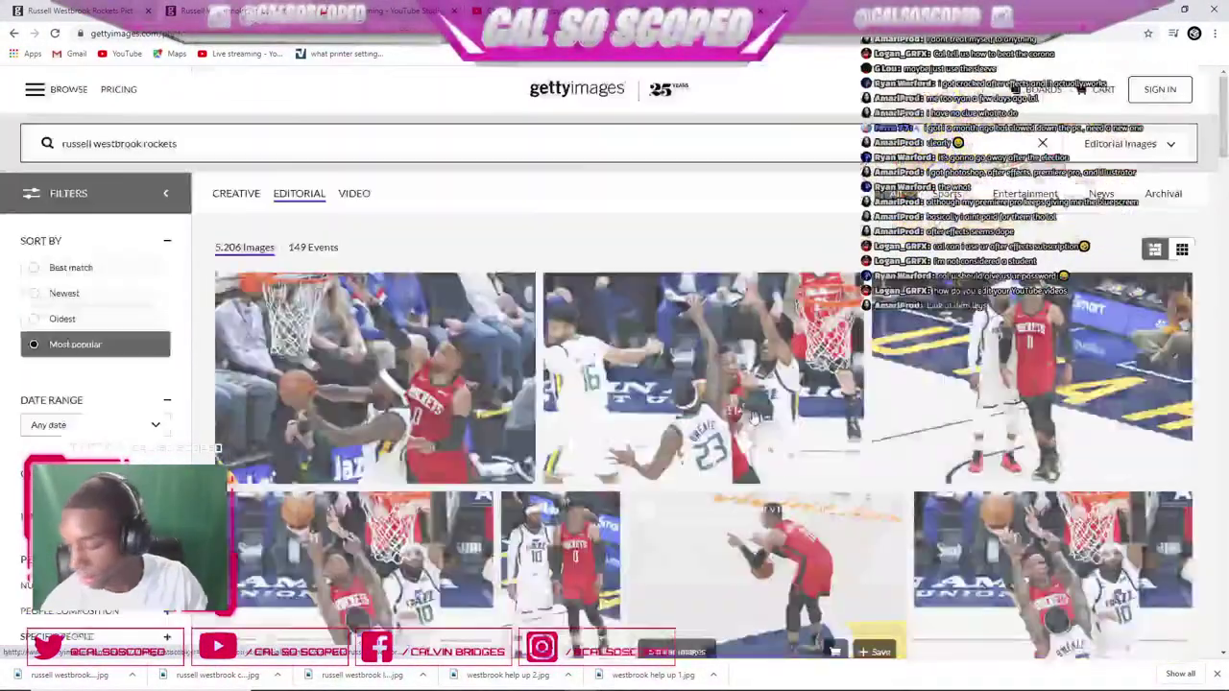
scroll(490, 210, down, 5)
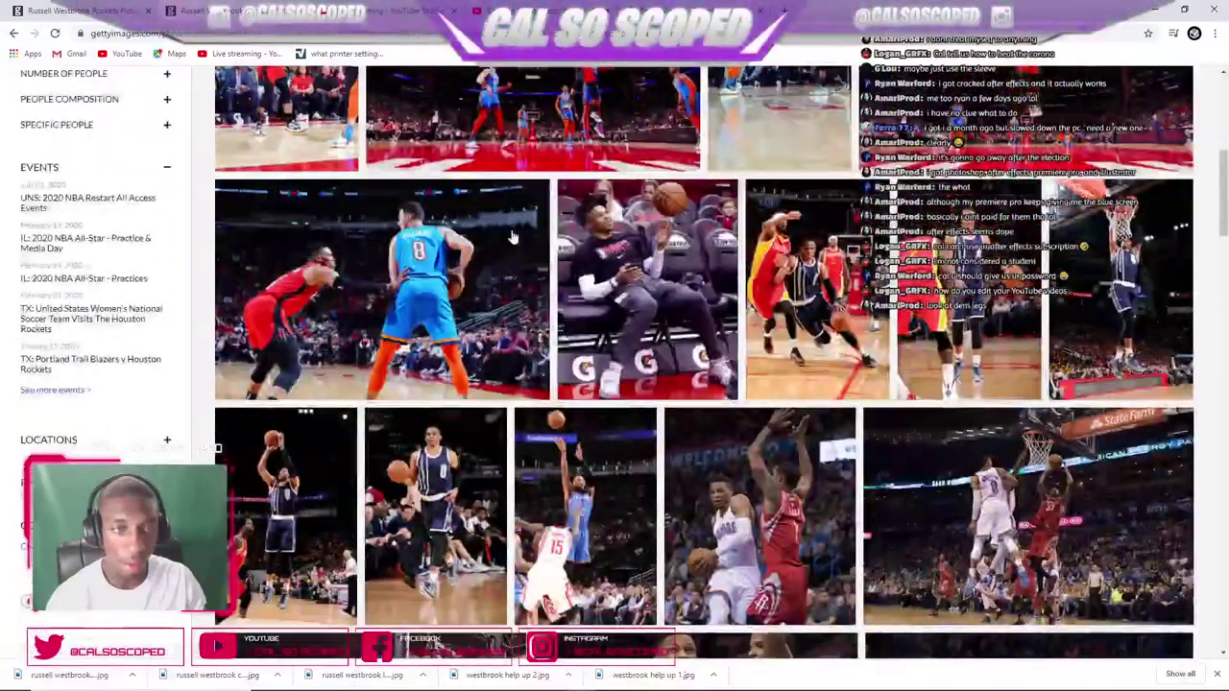
scroll(513, 238, down, 3)
scroll(519, 251, down, 4)
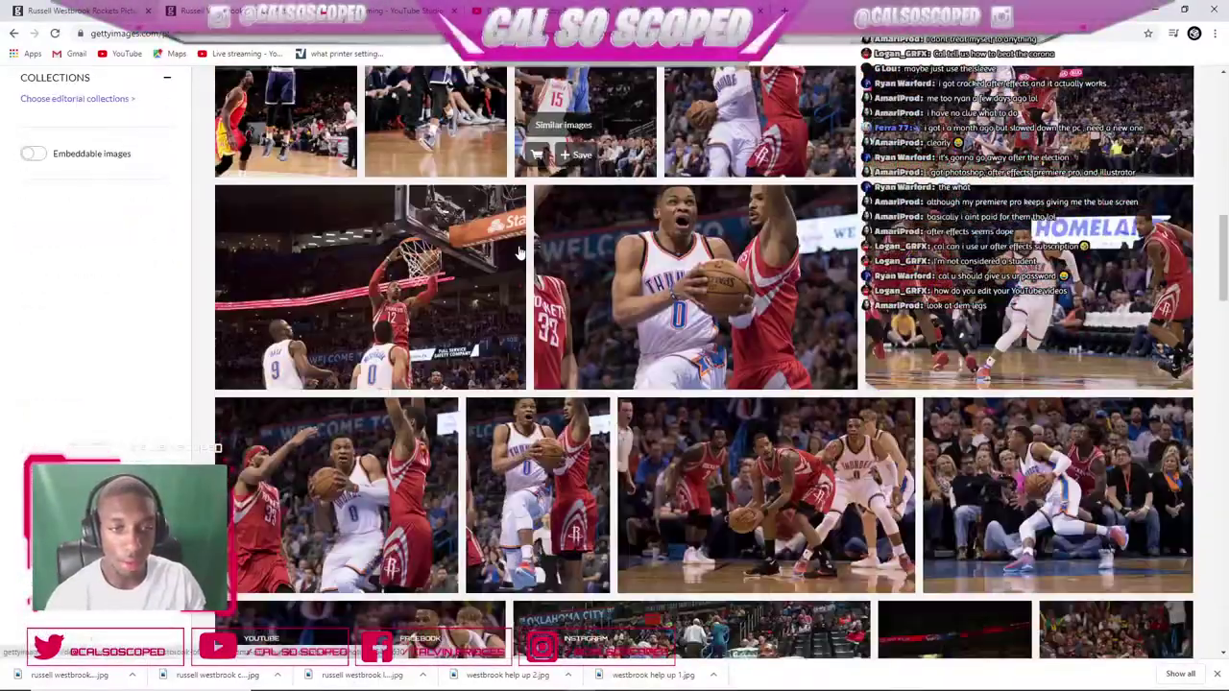
scroll(526, 275, down, 2)
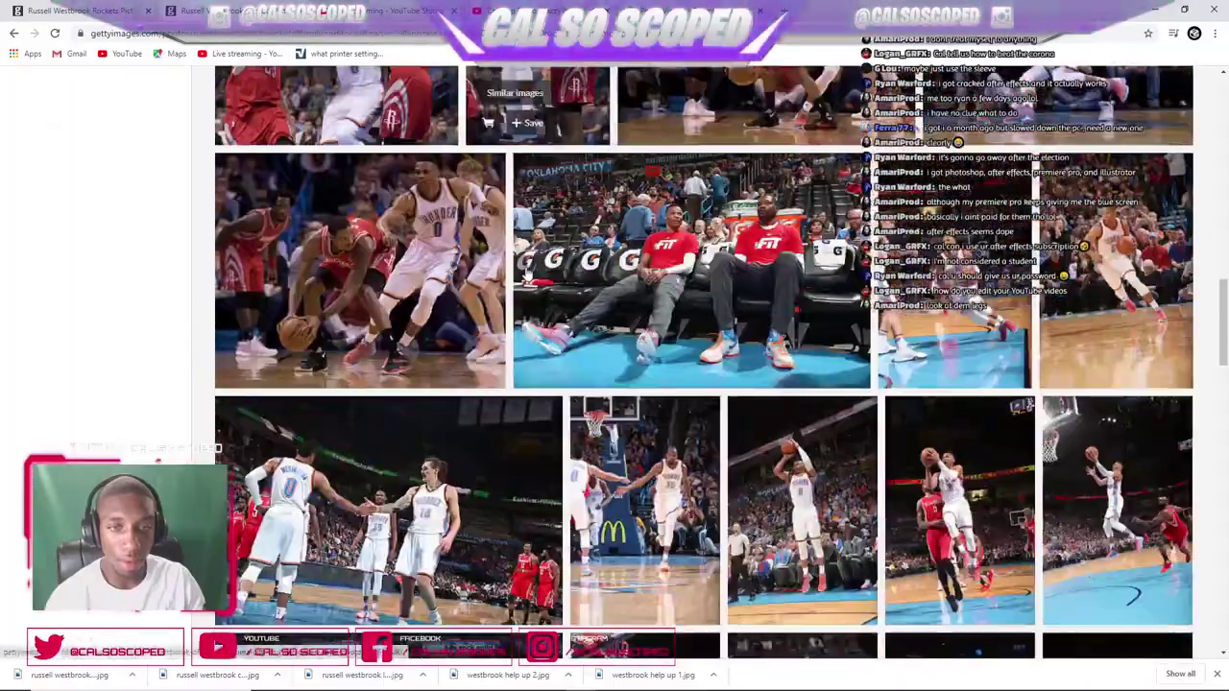
scroll(526, 275, down, 8)
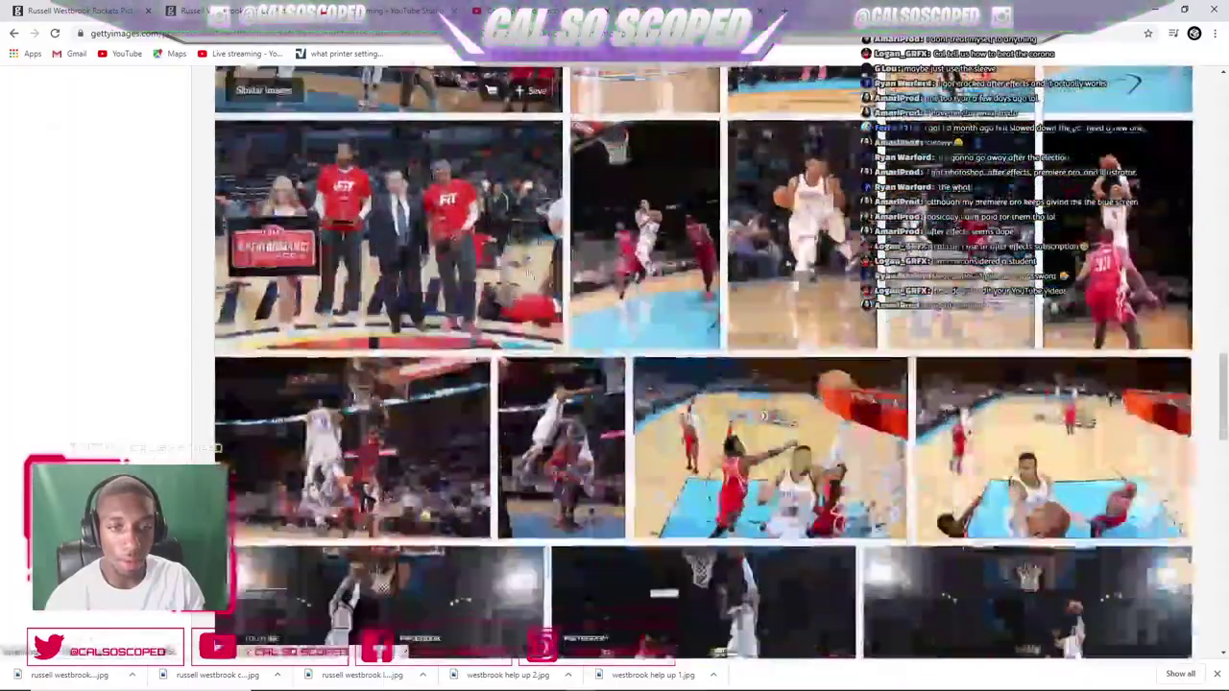
scroll(530, 278, down, 5)
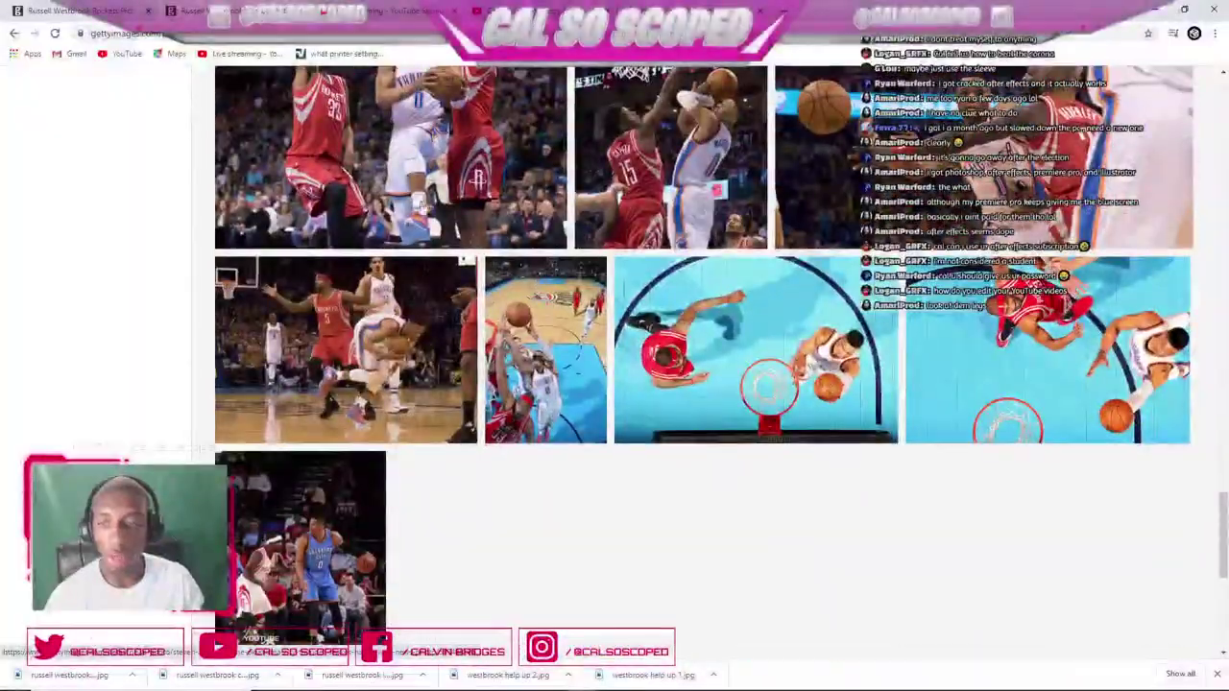
scroll(423, 204, down, 1)
- Go back to the previously visited Getty results and look over the photos there
click(14, 33)
scroll(379, 316, down, 3)
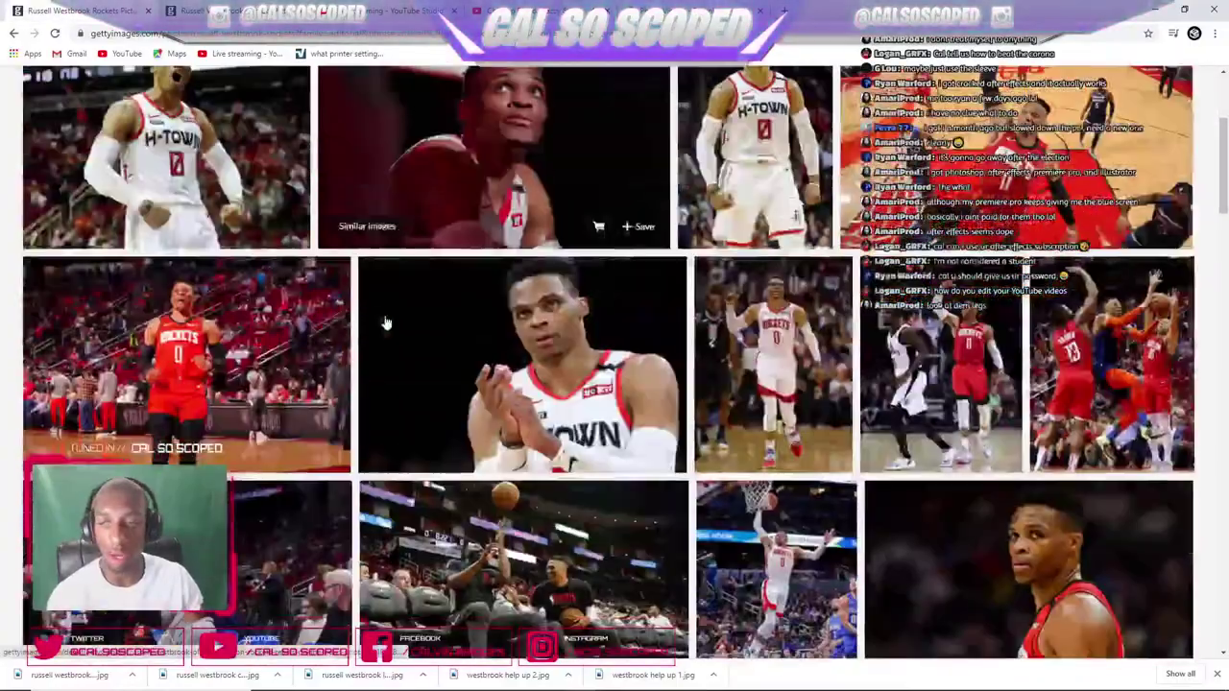
scroll(385, 323, down, 4)
scroll(336, 317, up, 5)
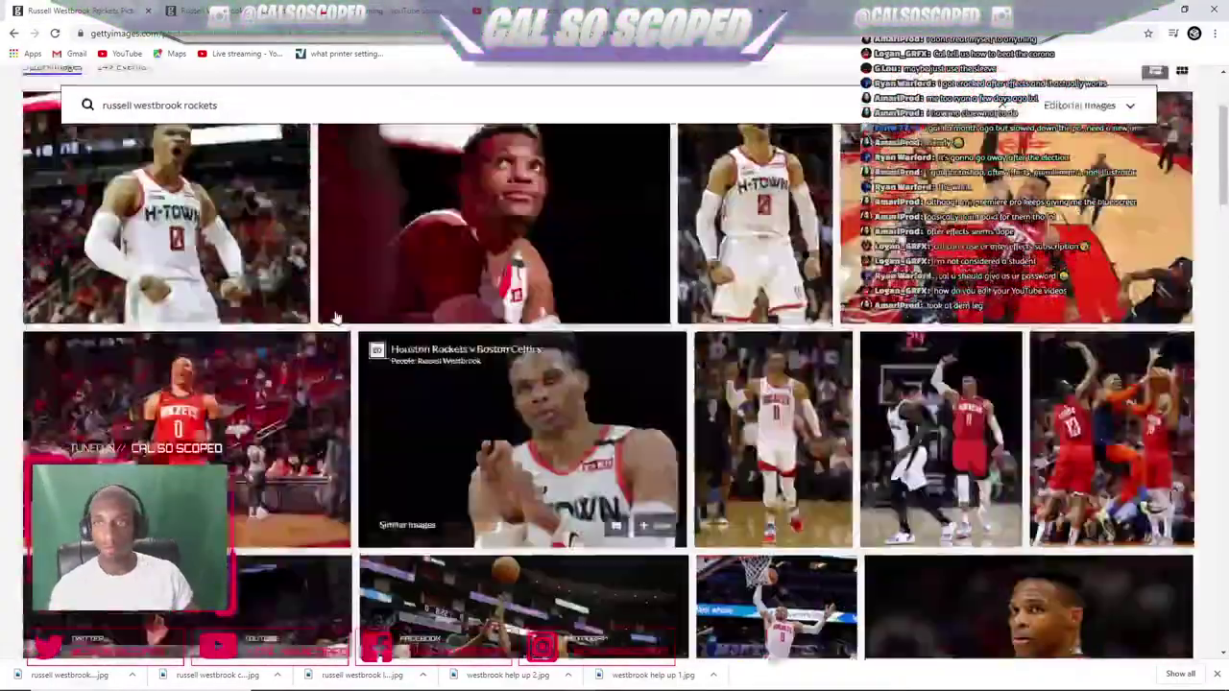
scroll(336, 317, up, 2)
- Search Getty's editorial images for "russell westbrook bend"
drag(178, 144, 151, 149)
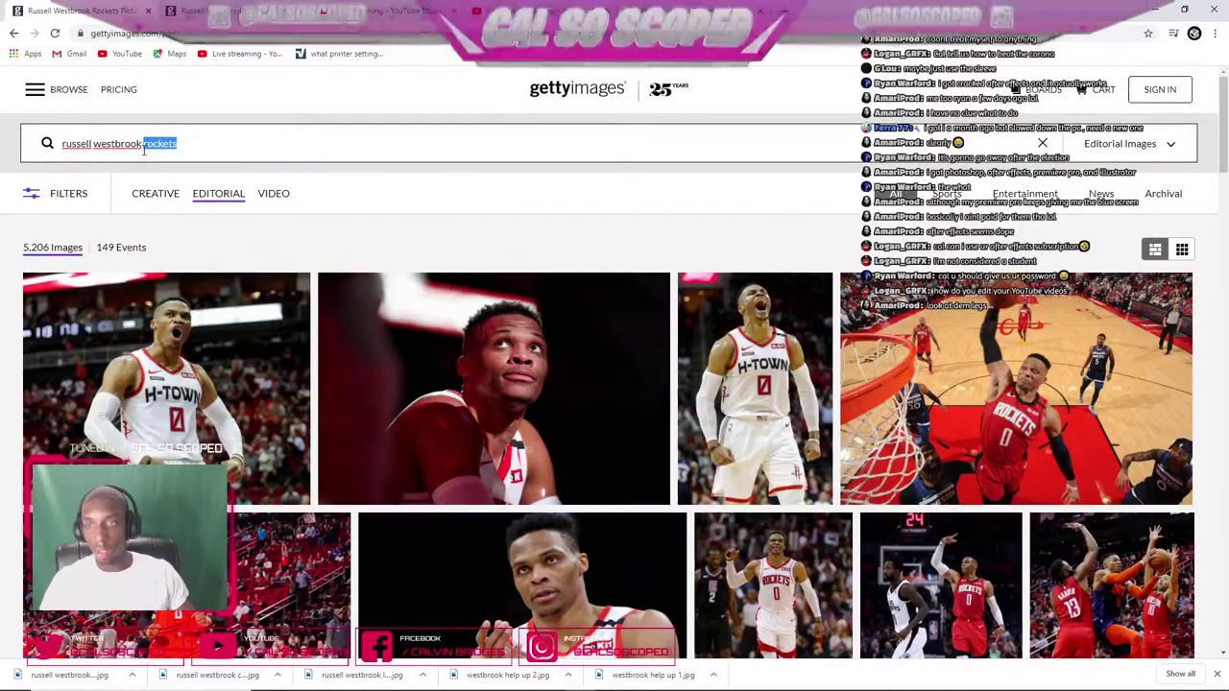
text(p)
key(Return)
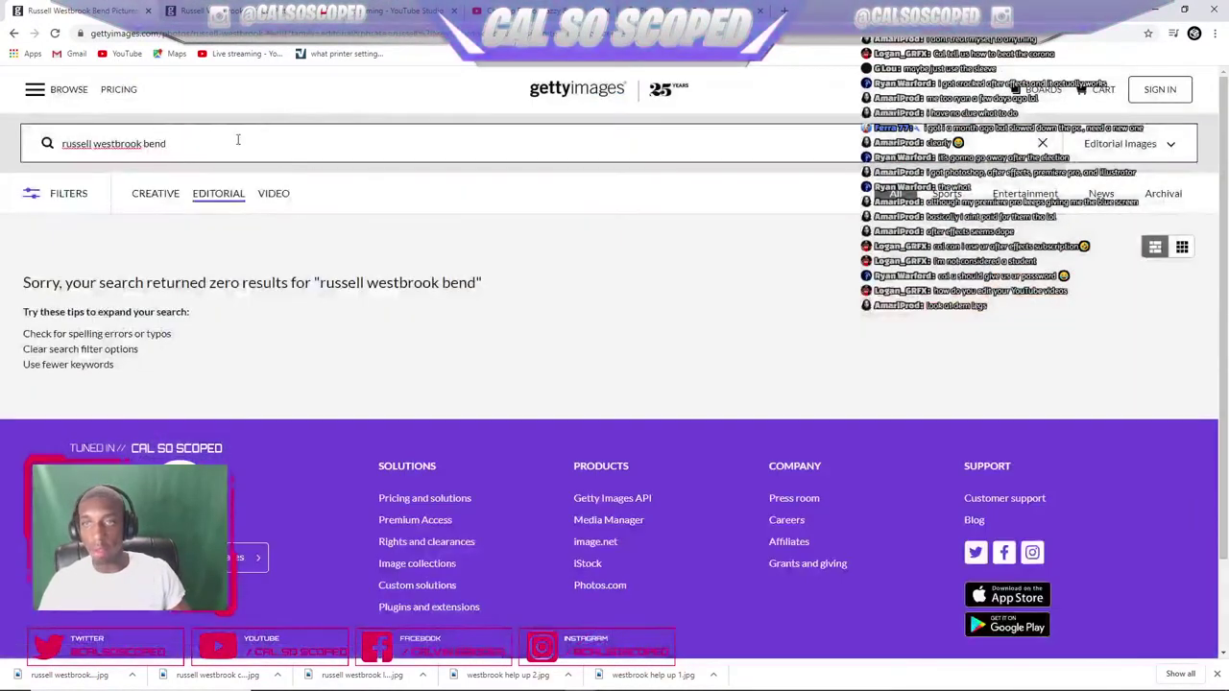
- Change the Getty search to "russell westbrook kneel"
key(BackSpace)
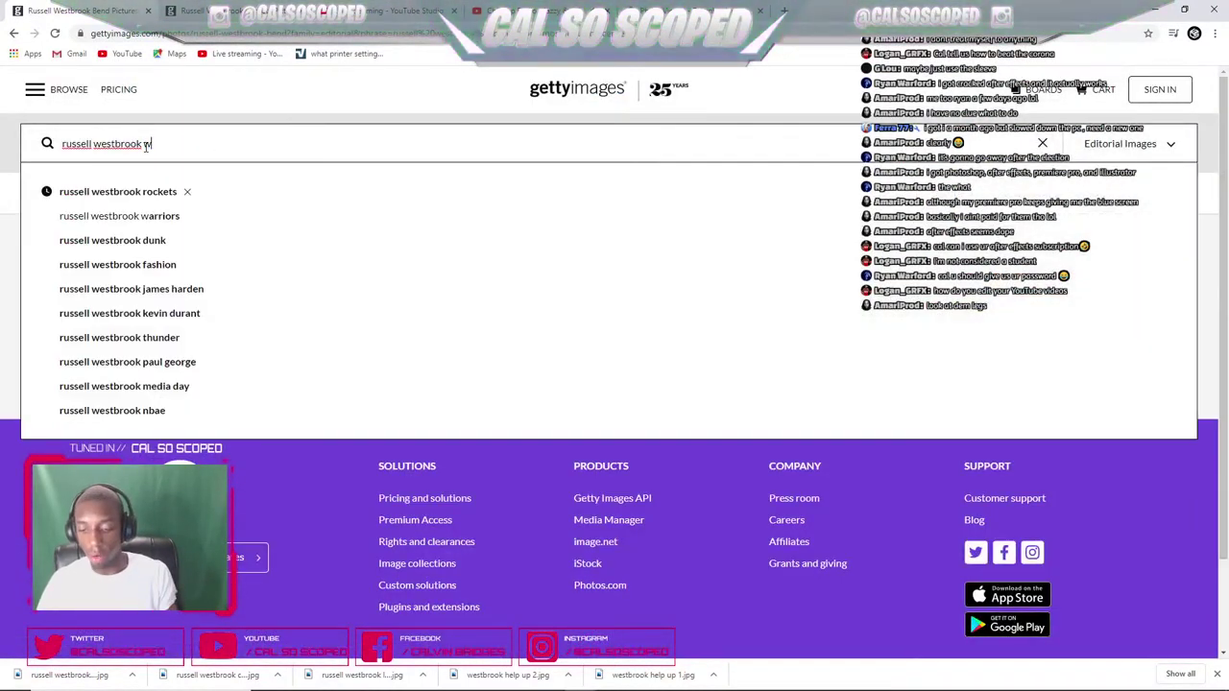
text(k)
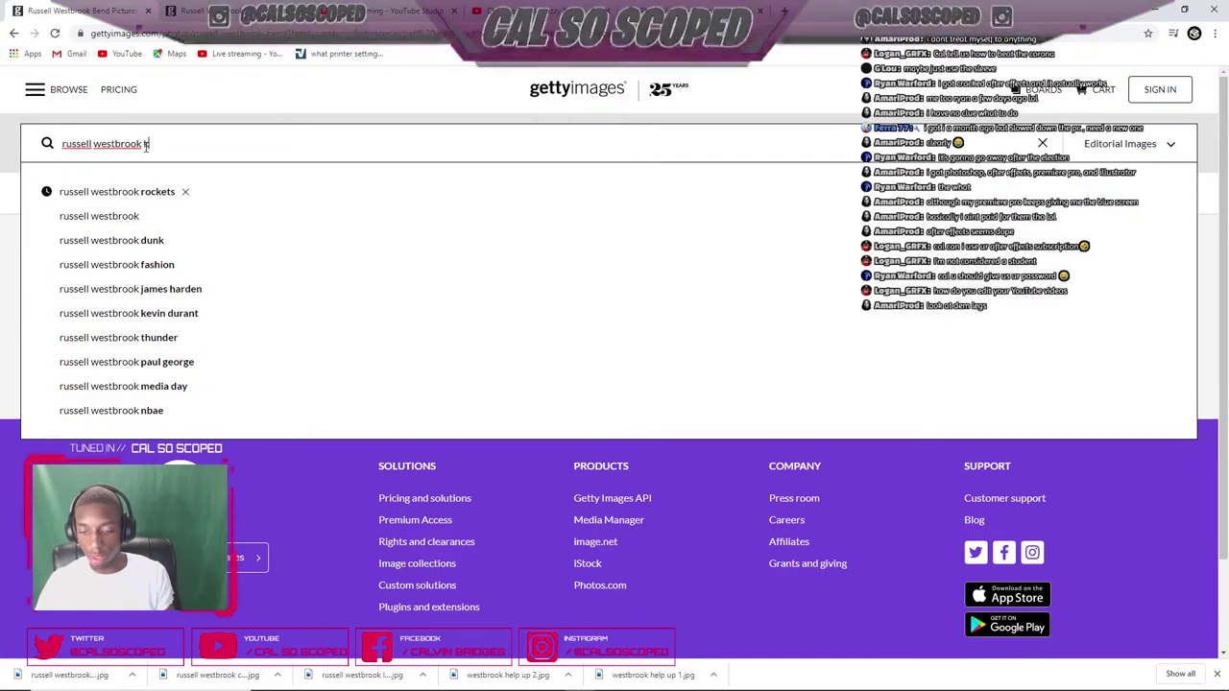
text(neel)
key(Return)
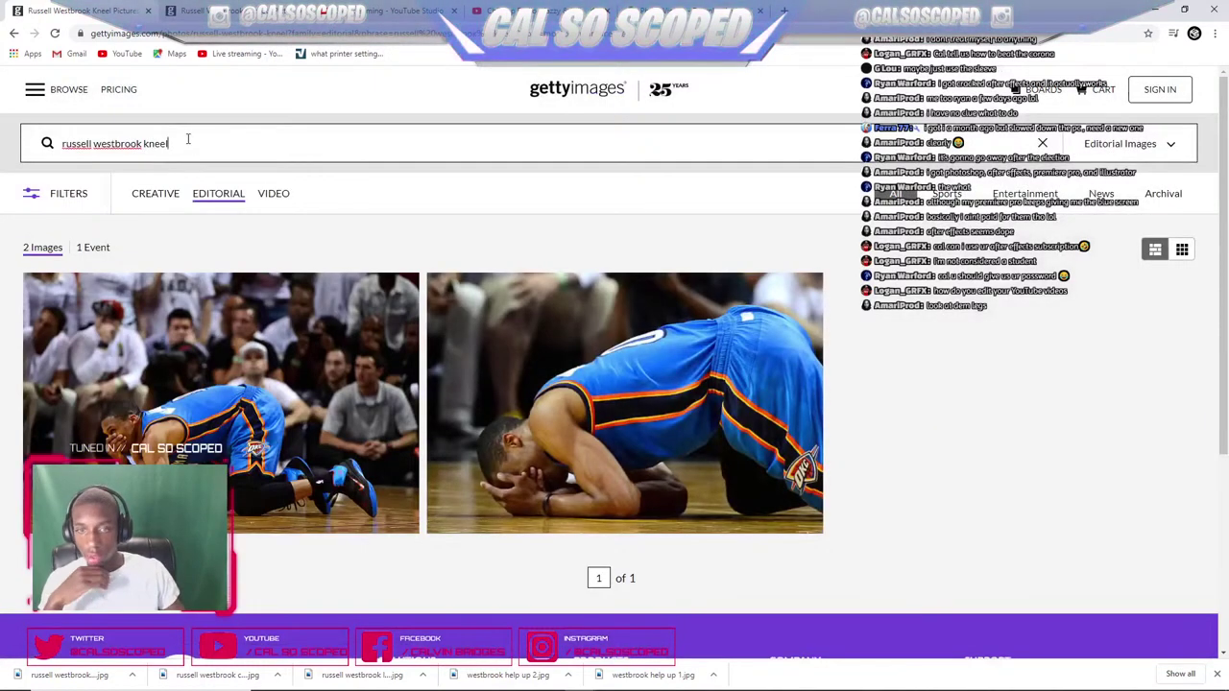
- Replace the search keyword to look for "russell westbrook rockets" in the editorial images
click(188, 143)
key(BackSpace)
key(BackSpace)
key(BackSpace)
key(BackSpace)
key(BackSpace)
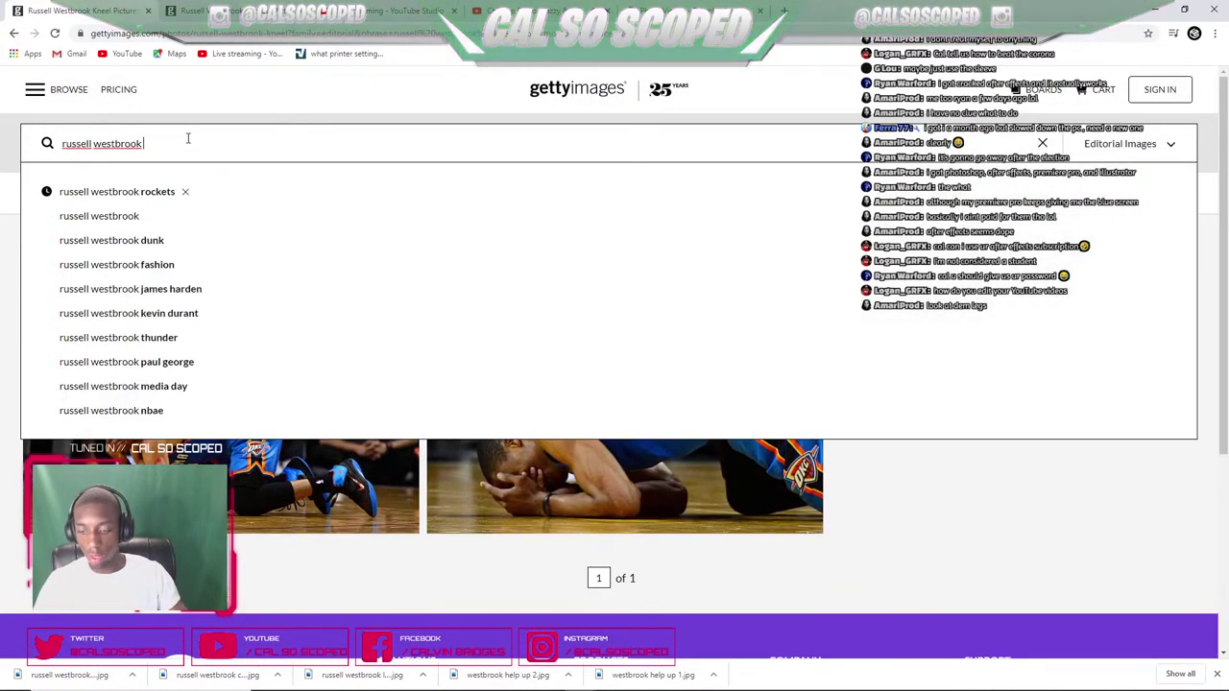
key(BackSpace)
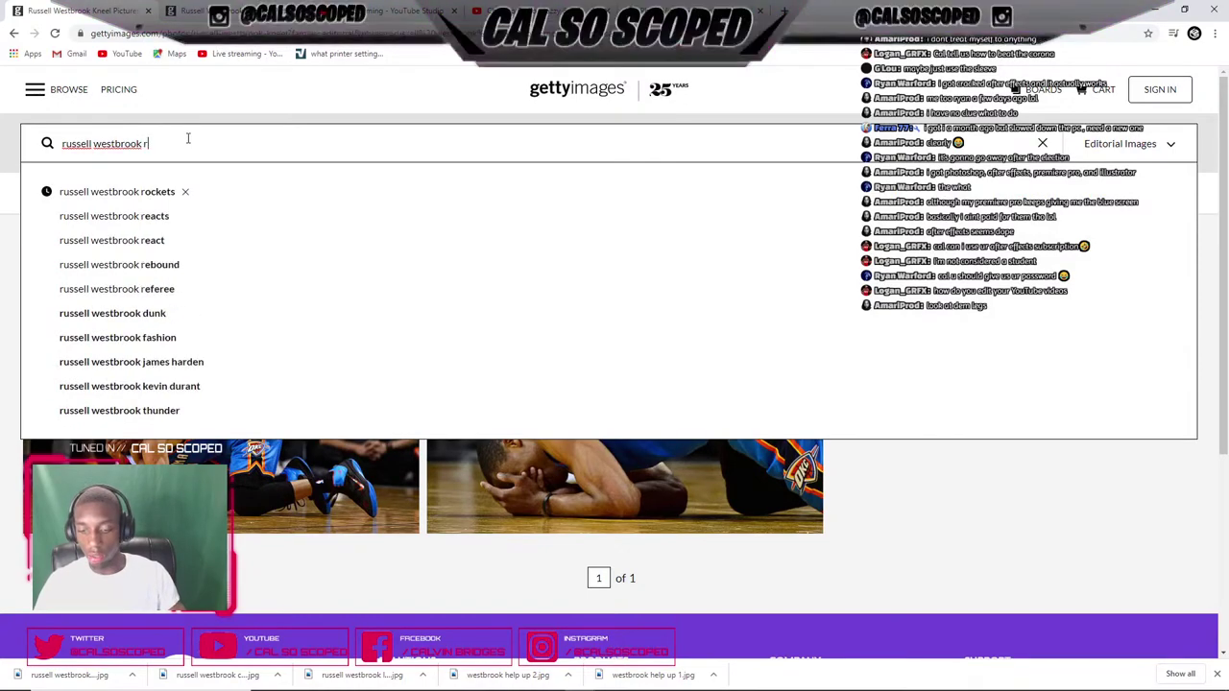
text(ockets)
key(Return)
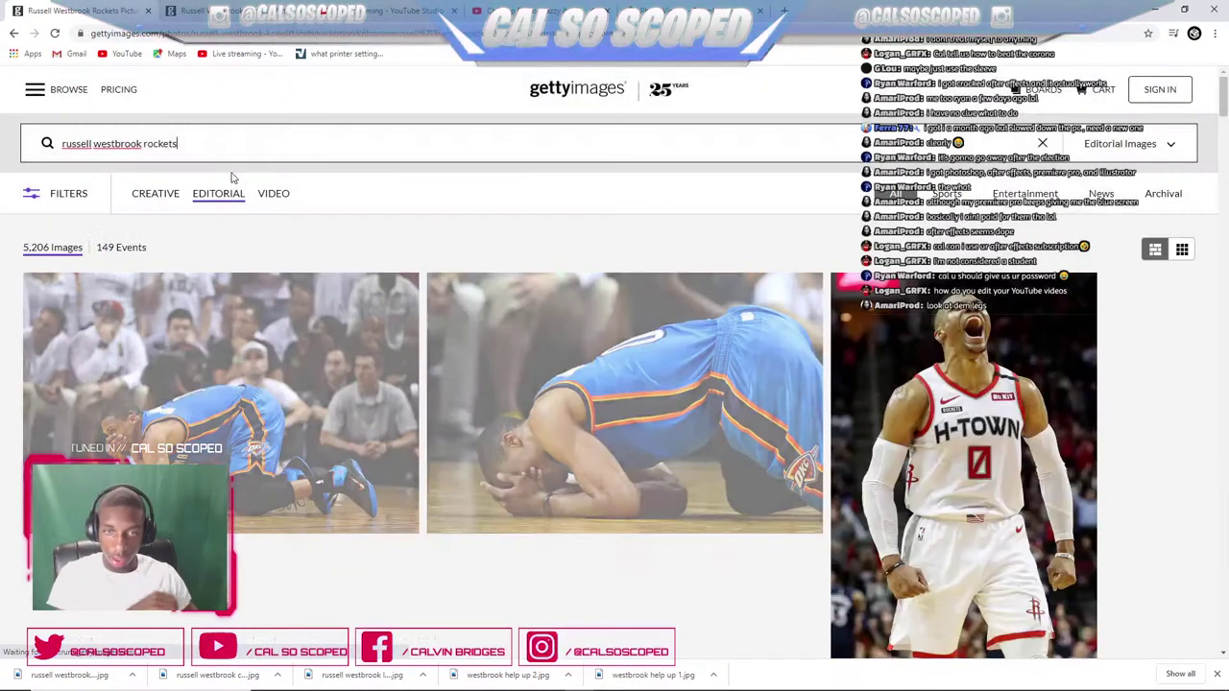
- Look through the first page of "russell westbrook rockets" results for a photo with a usable sleeved arm
scroll(533, 304, down, 1)
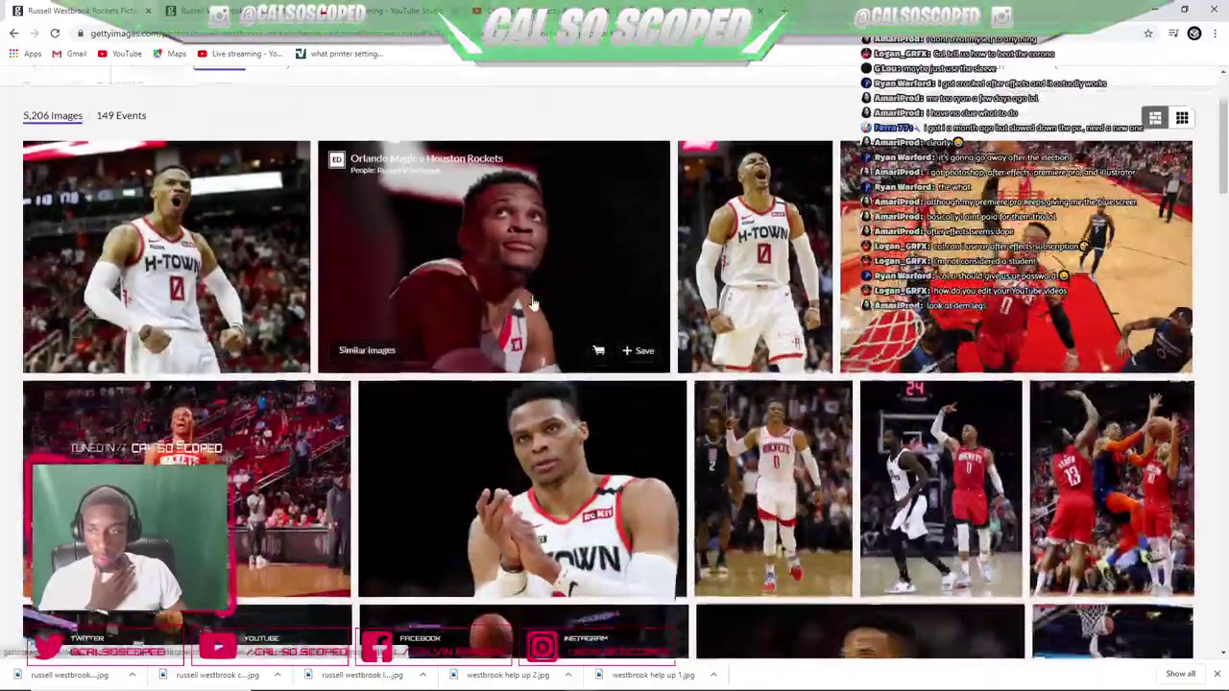
scroll(533, 304, down, 6)
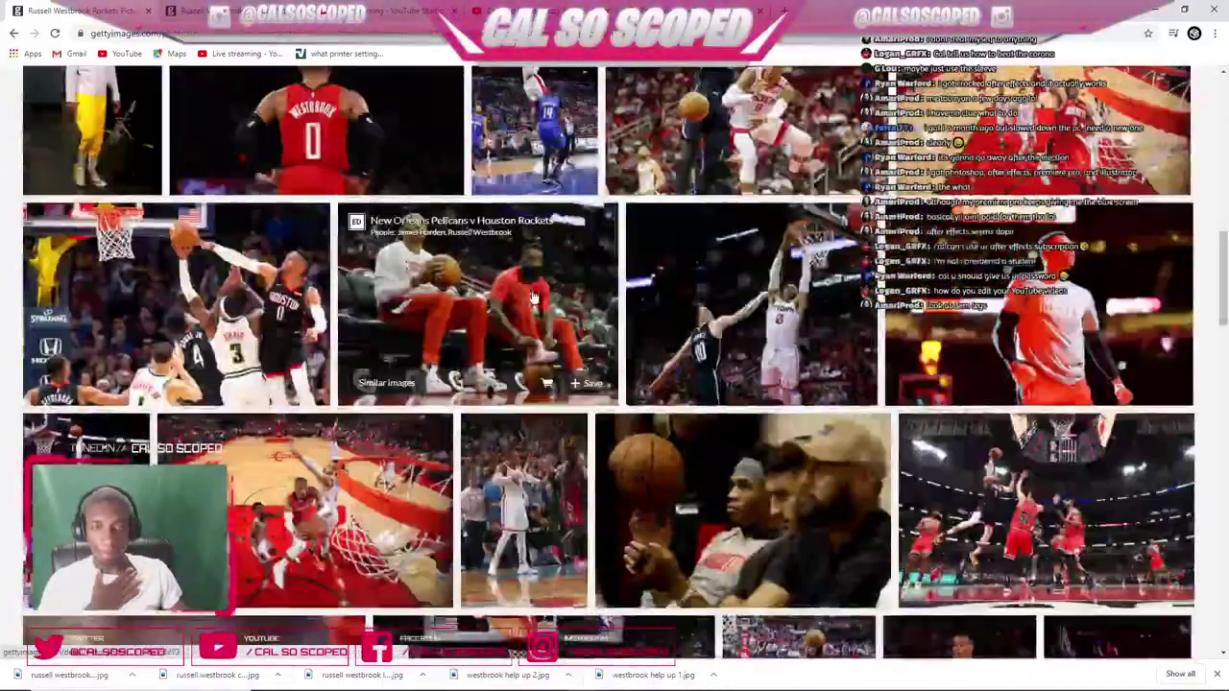
scroll(533, 297, down, 8)
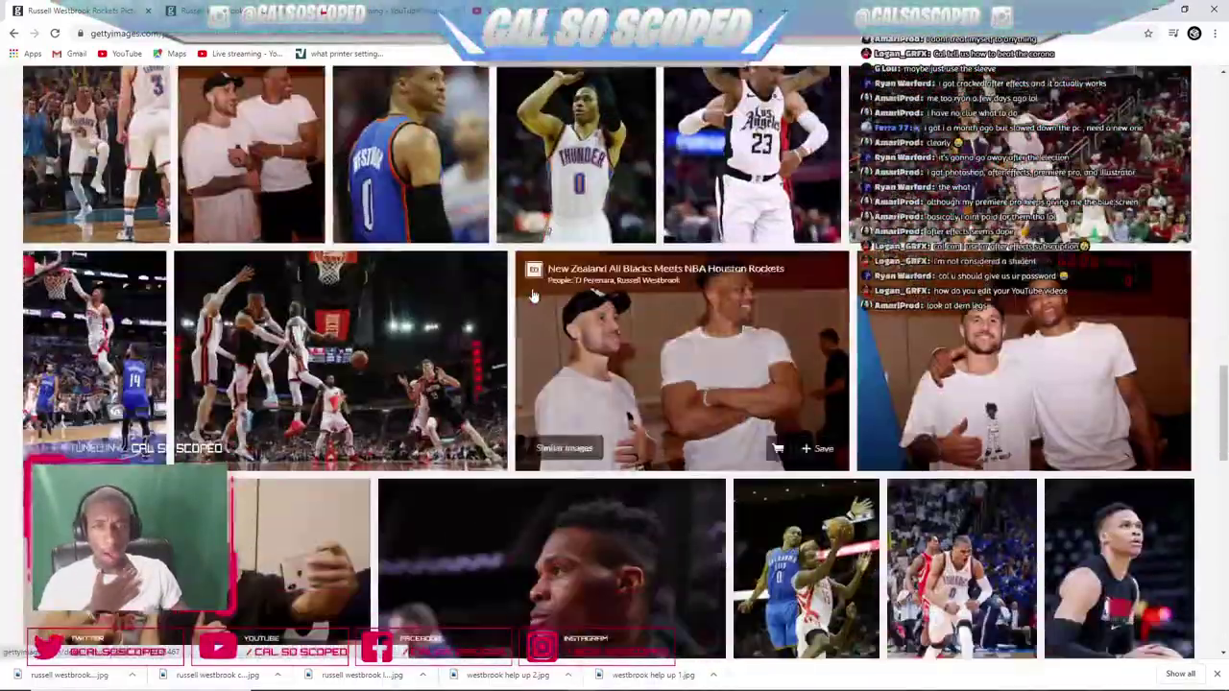
scroll(533, 296, down, 5)
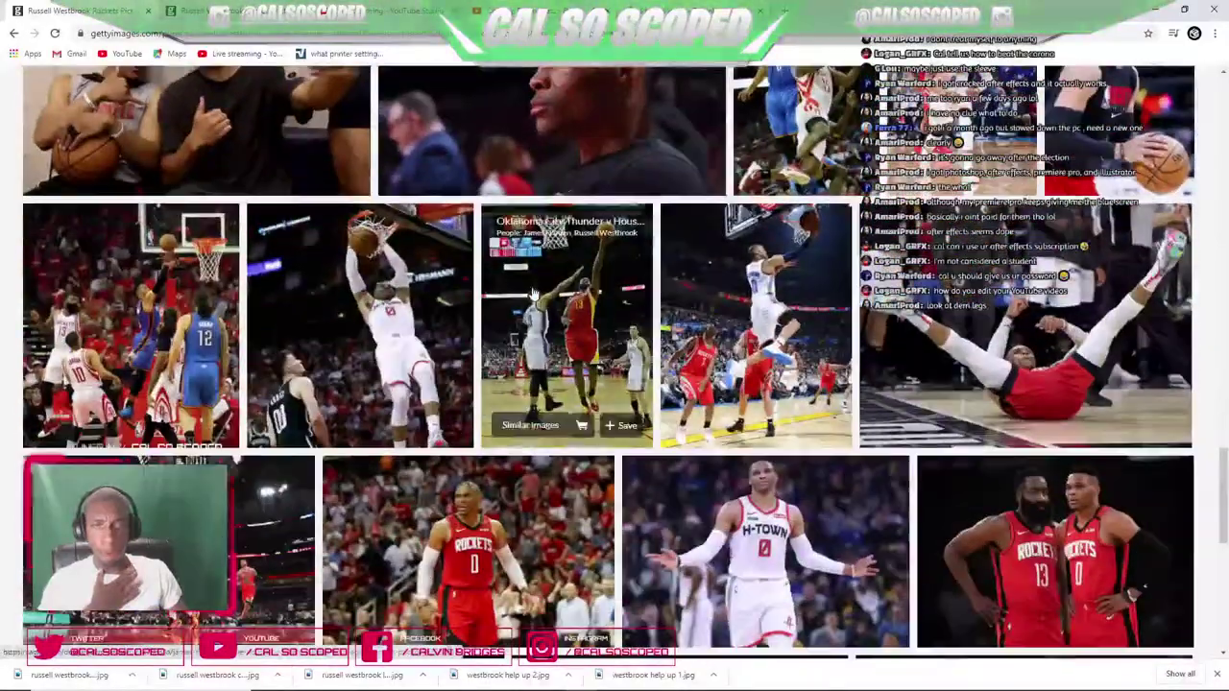
scroll(532, 293, down, 4)
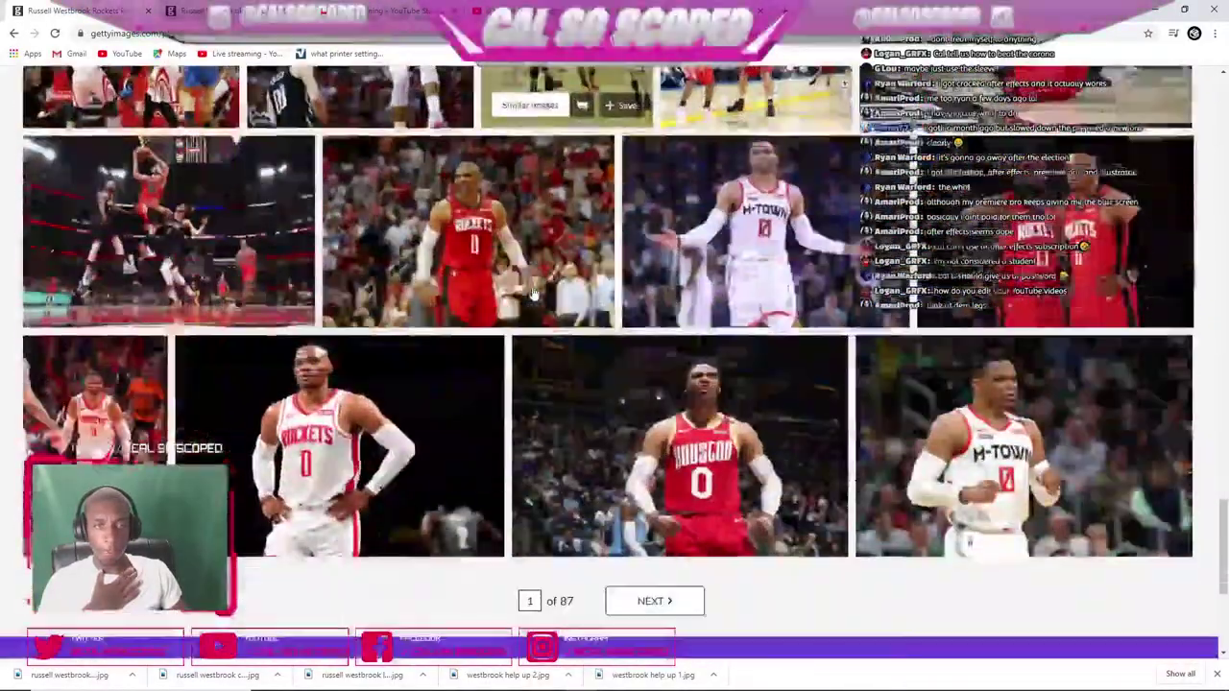
scroll(623, 375, down, 2)
- Go to page 2 of the Getty results and look over its Westbrook photos
click(655, 407)
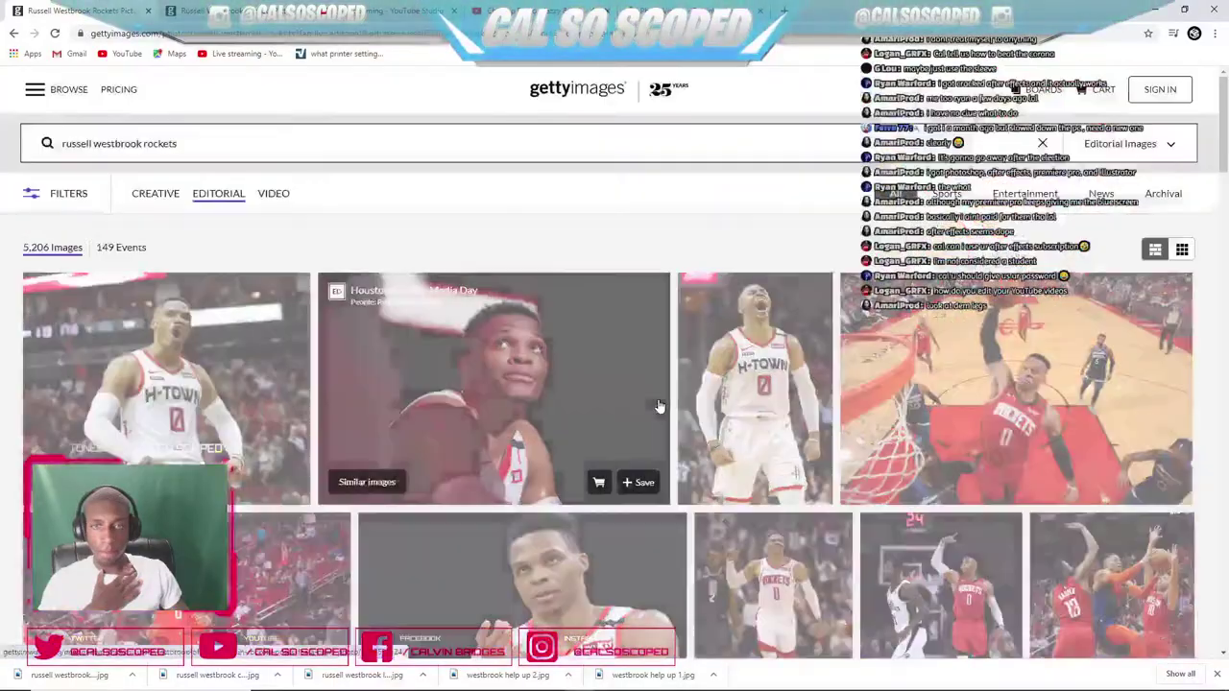
scroll(659, 407, down, 3)
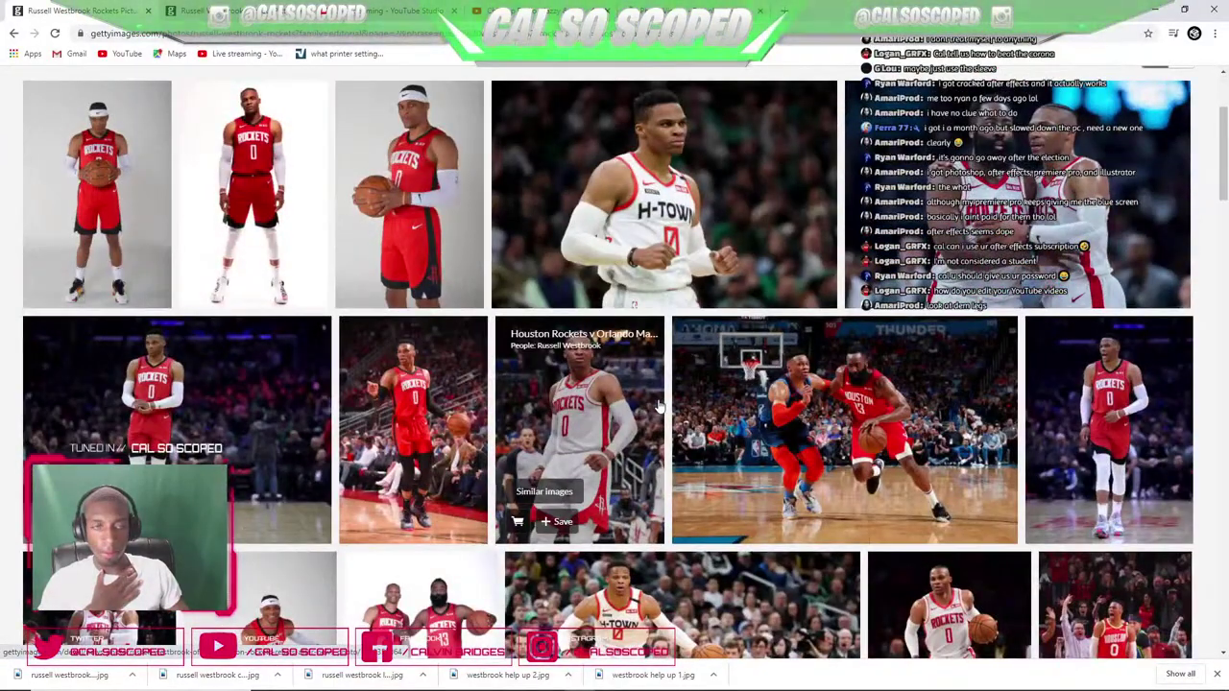
scroll(658, 407, down, 3)
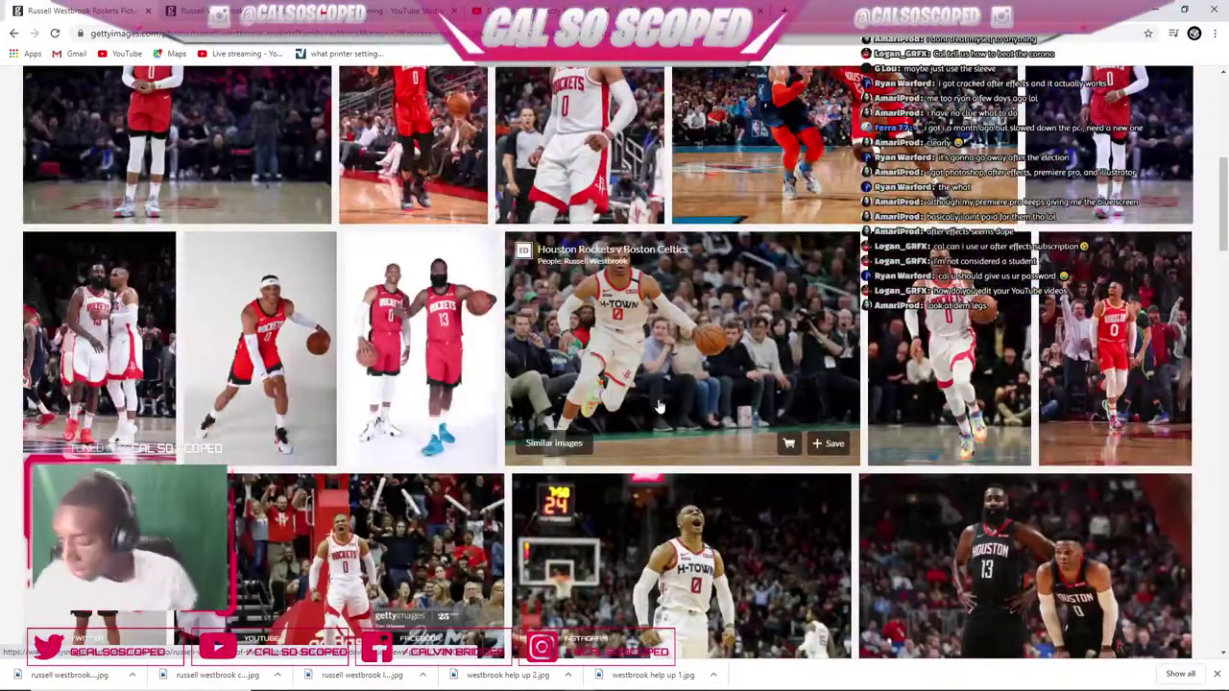
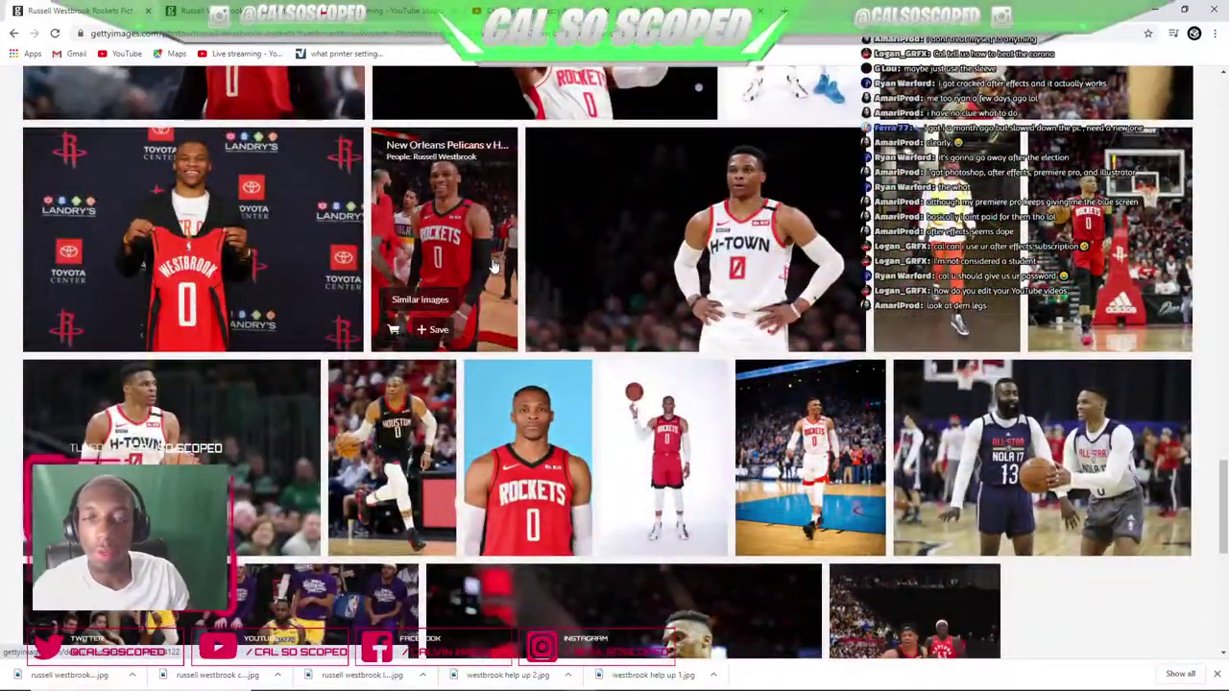
scroll(487, 280, down, 4)
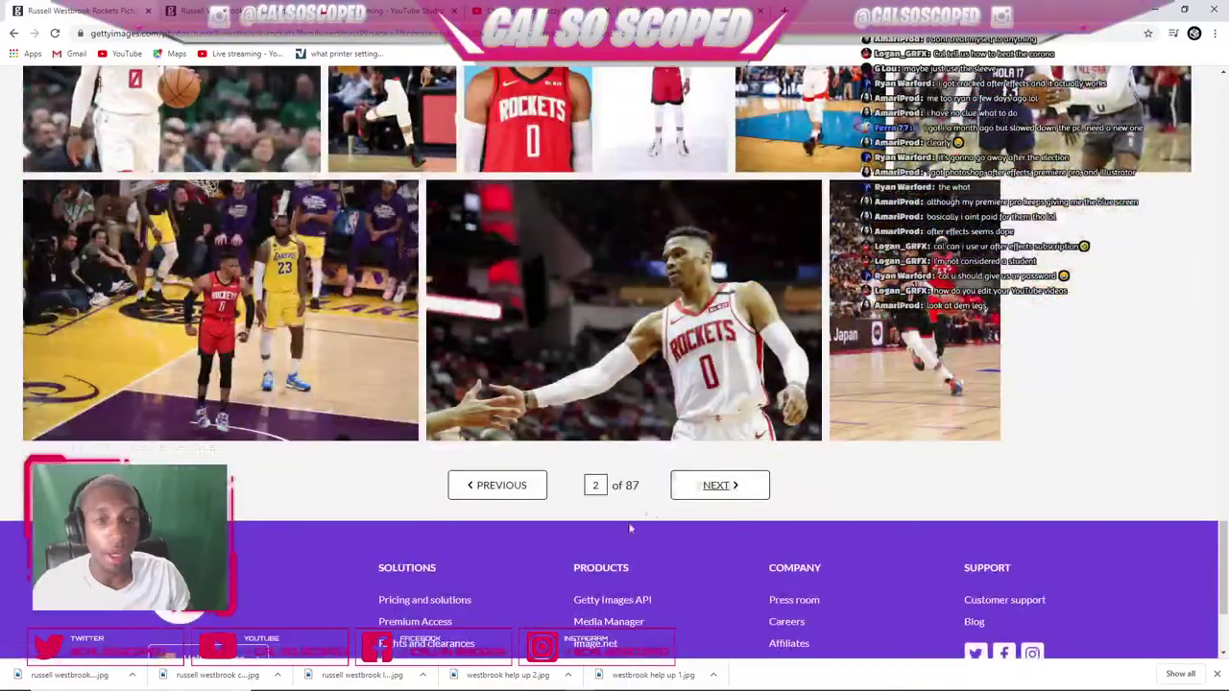
- Go to page 3 of the Getty results and examine its photos for a matching arm and pose
click(713, 486)
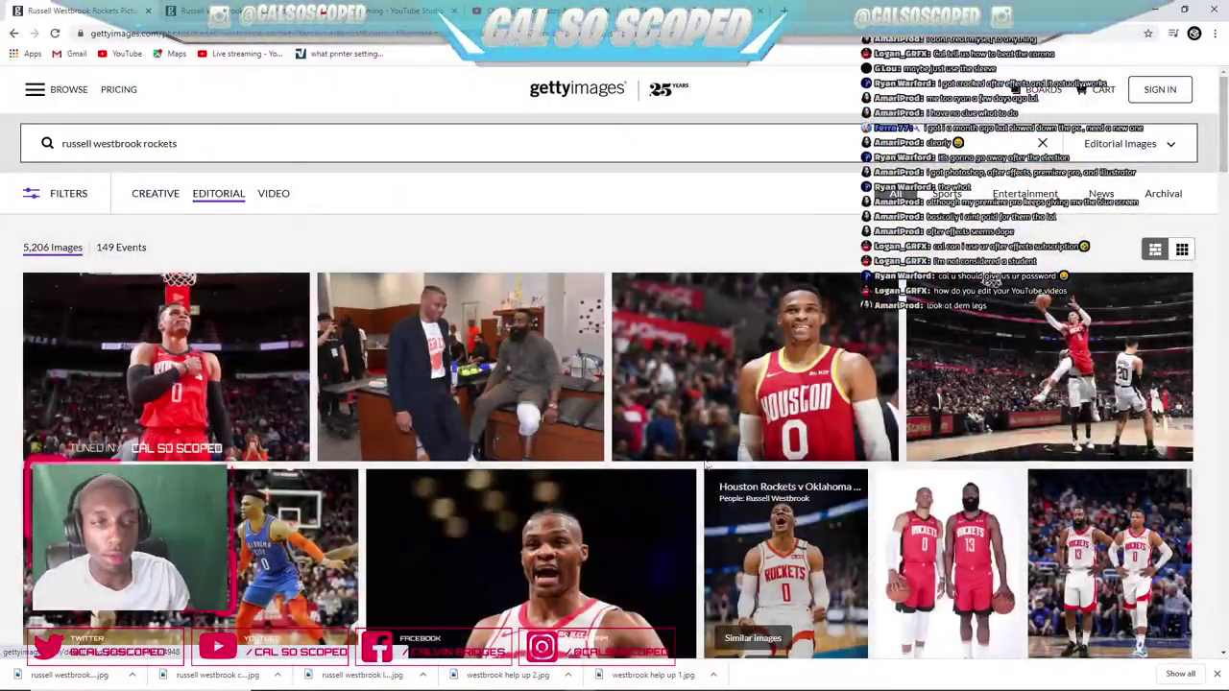
scroll(705, 465, down, 2)
scroll(703, 442, down, 4)
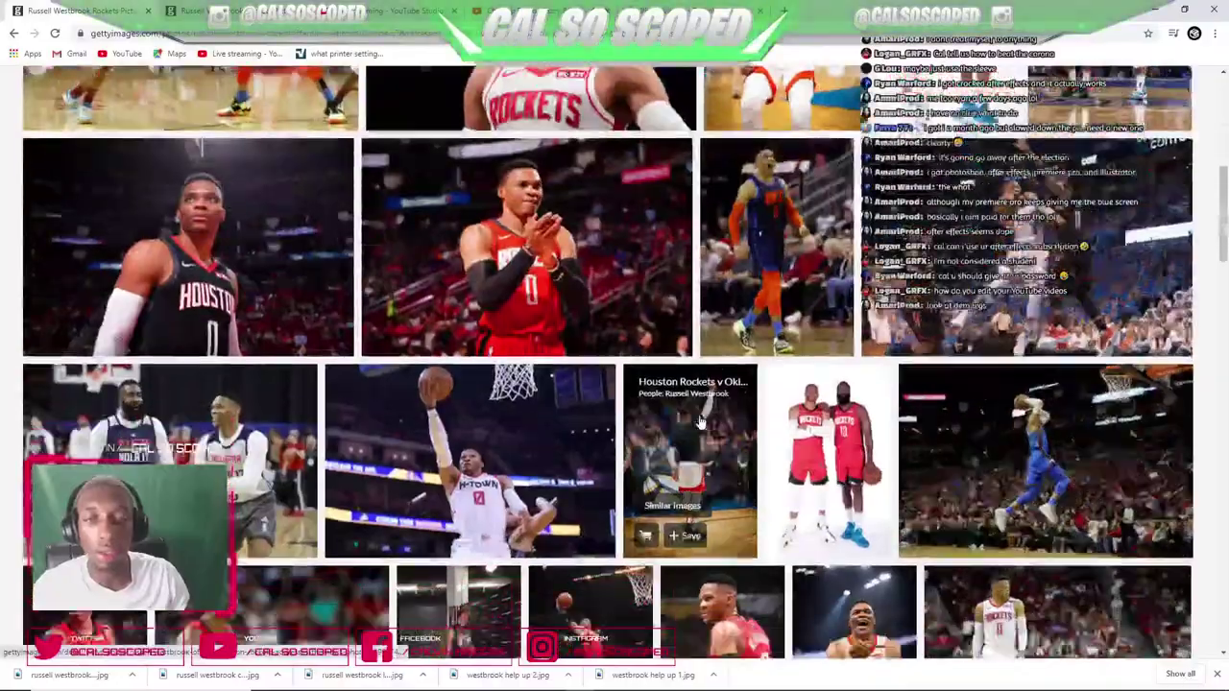
scroll(701, 423, down, 5)
scroll(698, 419, down, 3)
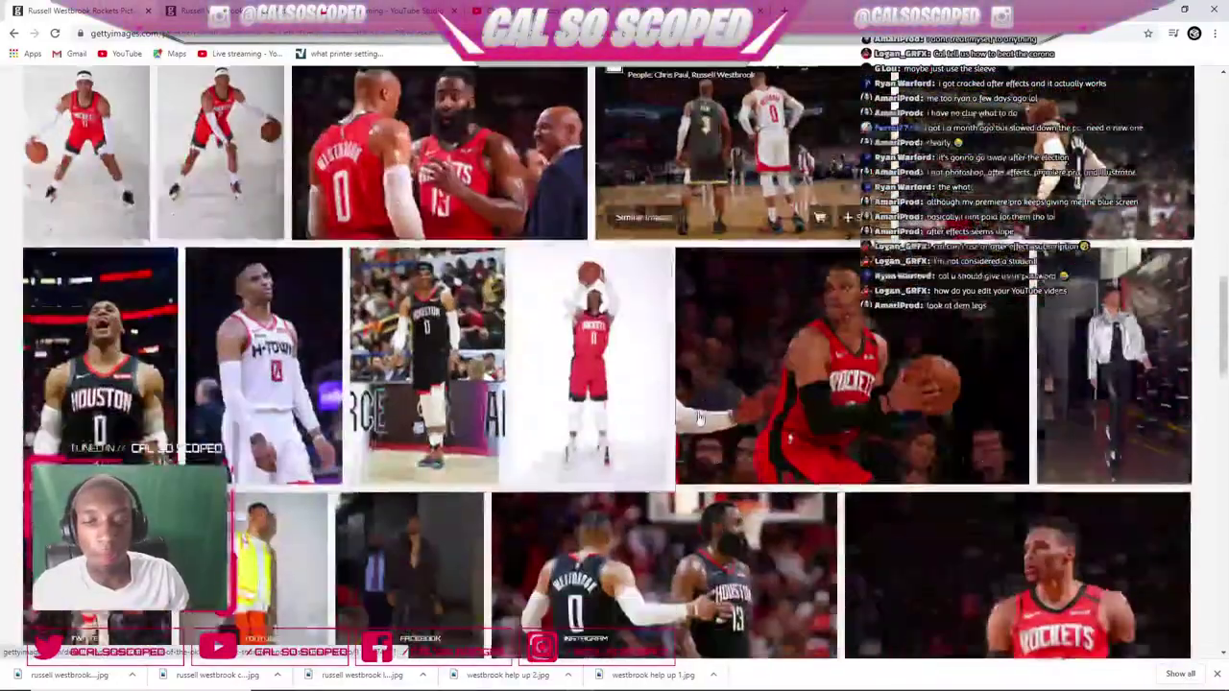
scroll(700, 417, down, 4)
scroll(700, 417, down, 5)
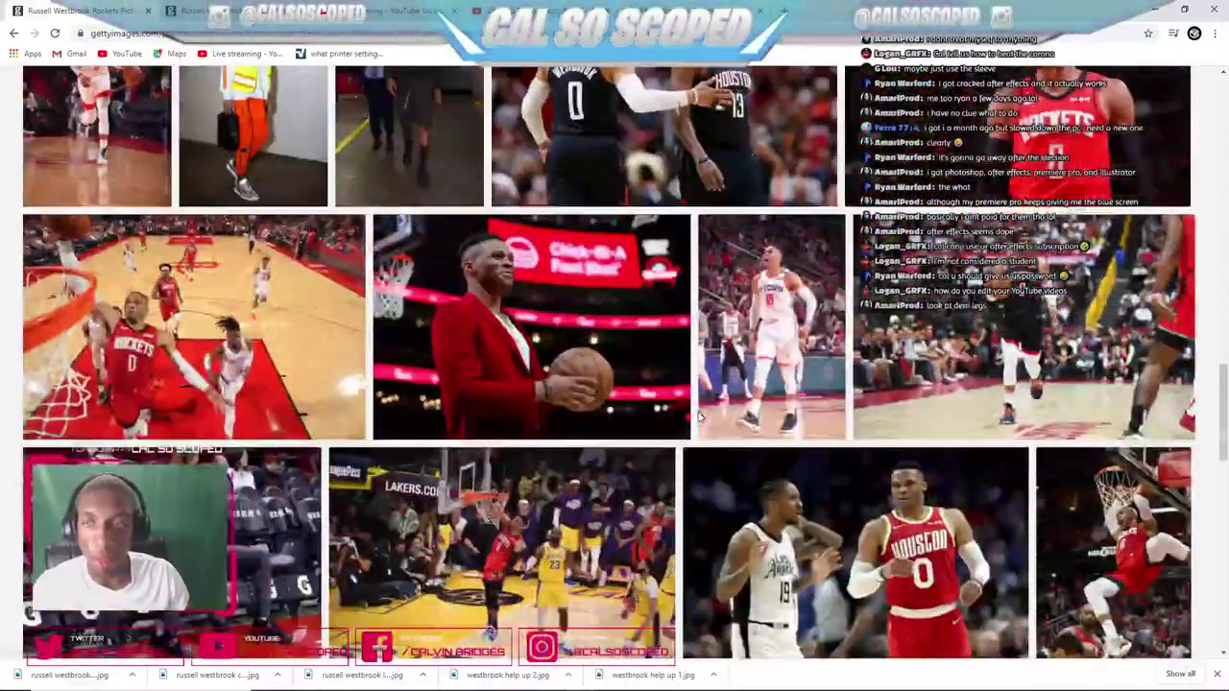
scroll(700, 420, down, 1)
scroll(699, 420, down, 3)
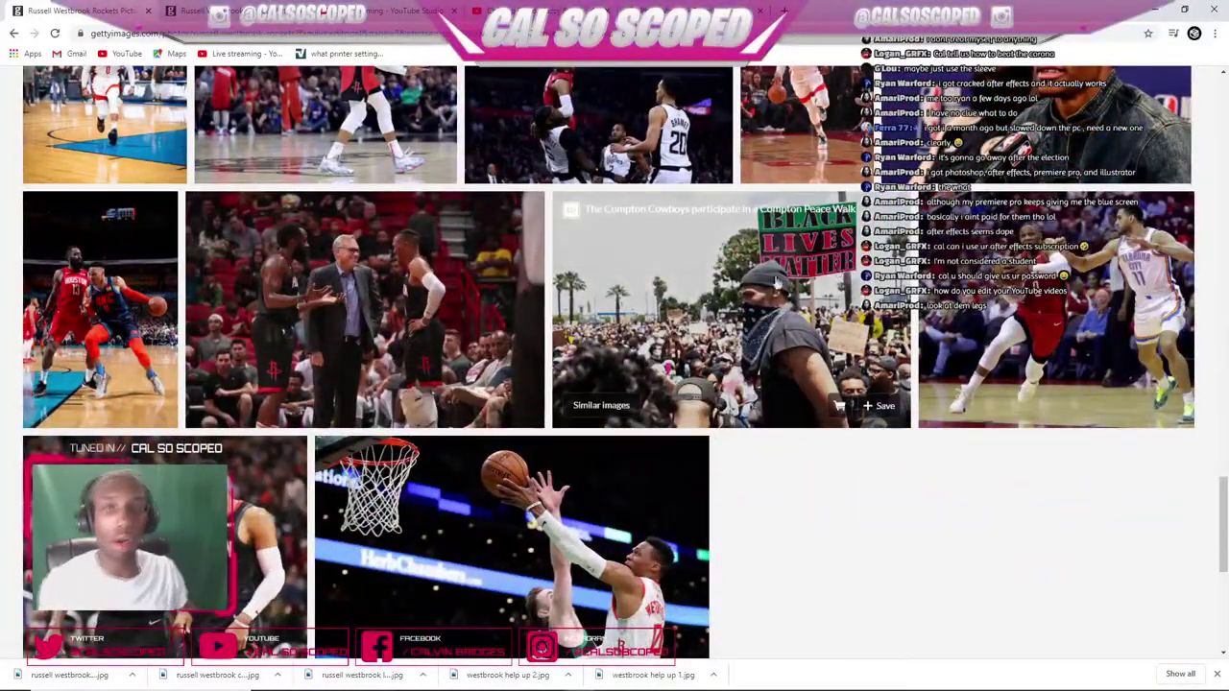
- View the detail page of the Compton Peace Walk photo, read its caption and date, and close it
click(623, 265)
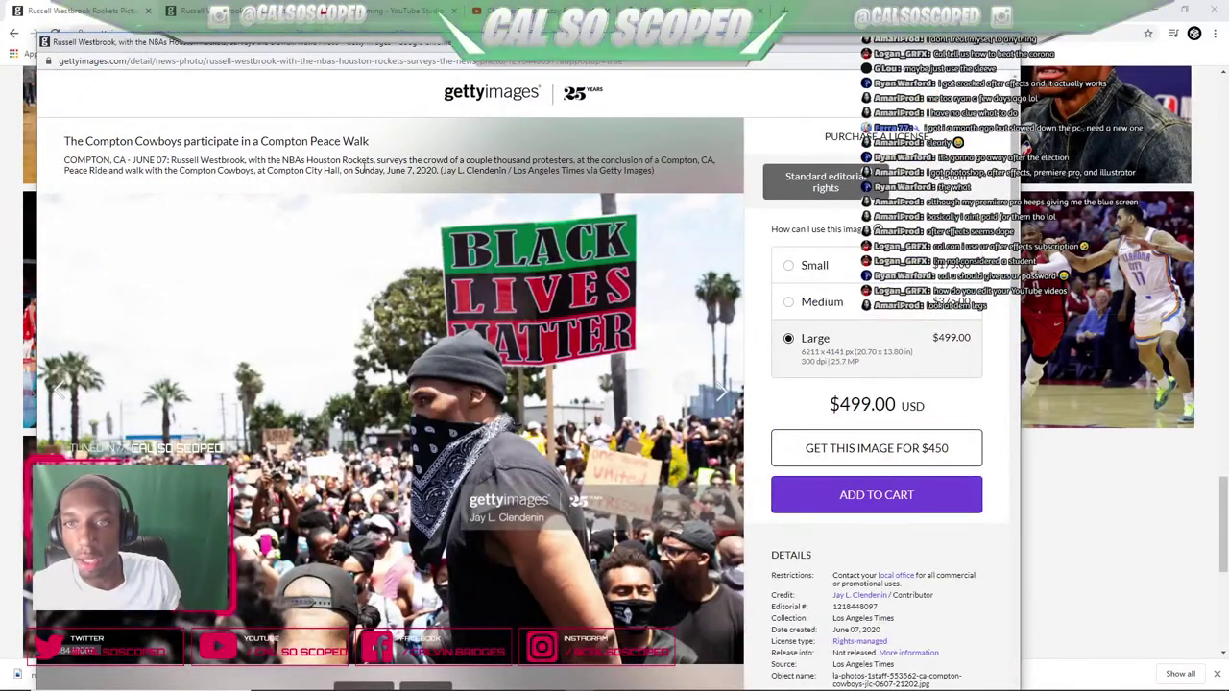
drag(368, 169, 477, 183)
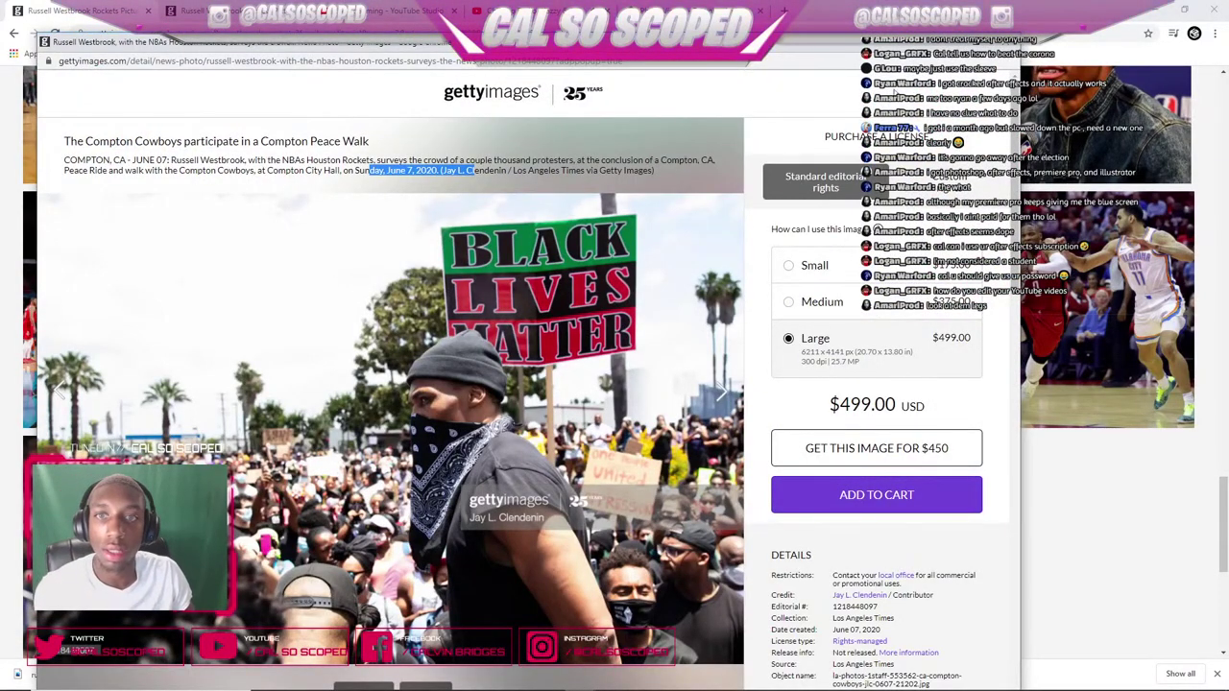
click(962, 61)
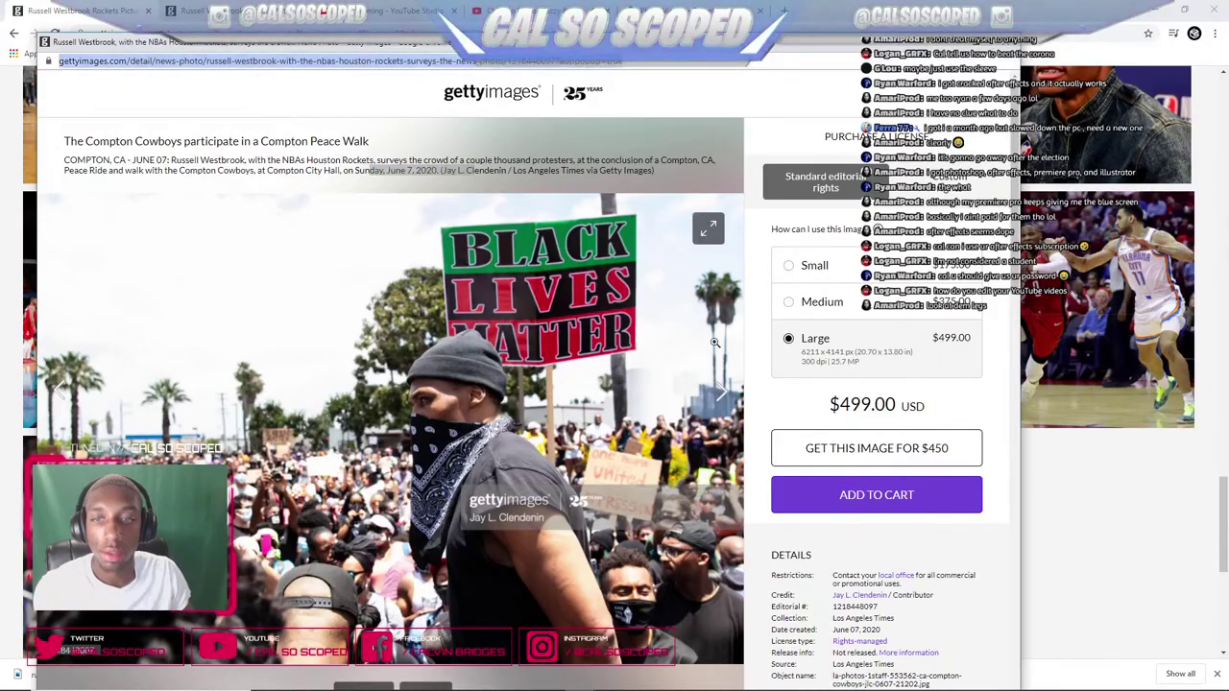
key(ctrl+w)
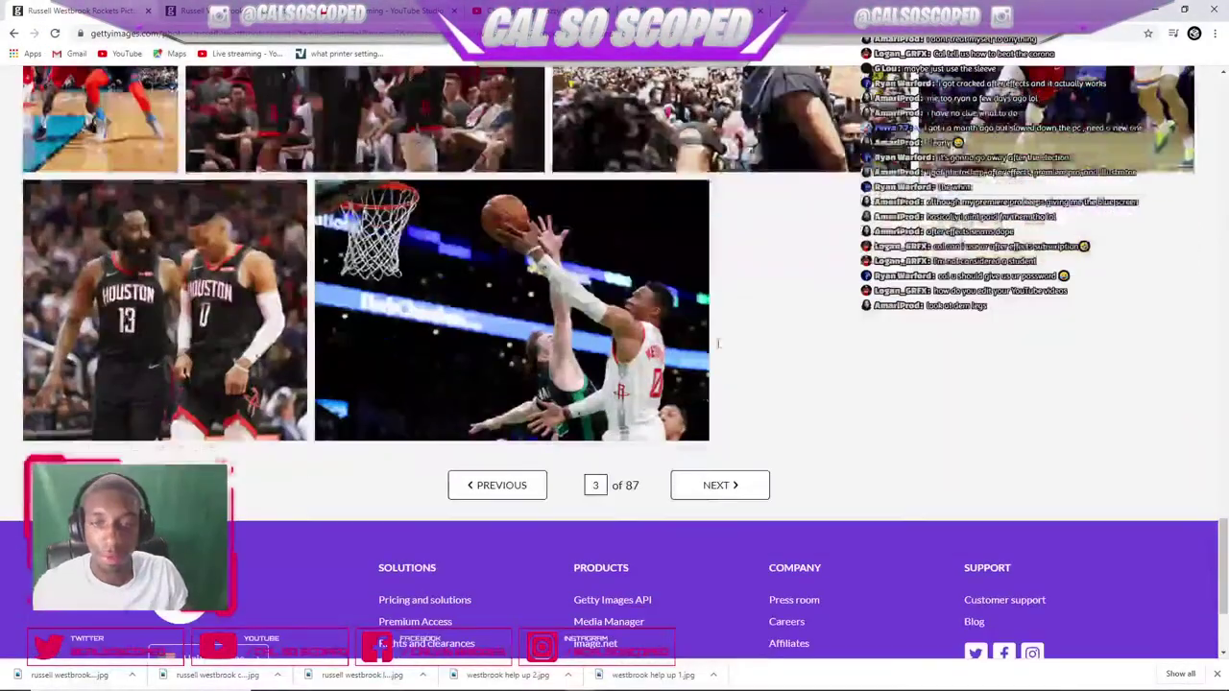
- Go to page 4 of the Getty results and scan its photos for a suitable arm reference
click(718, 484)
scroll(538, 288, down, 15)
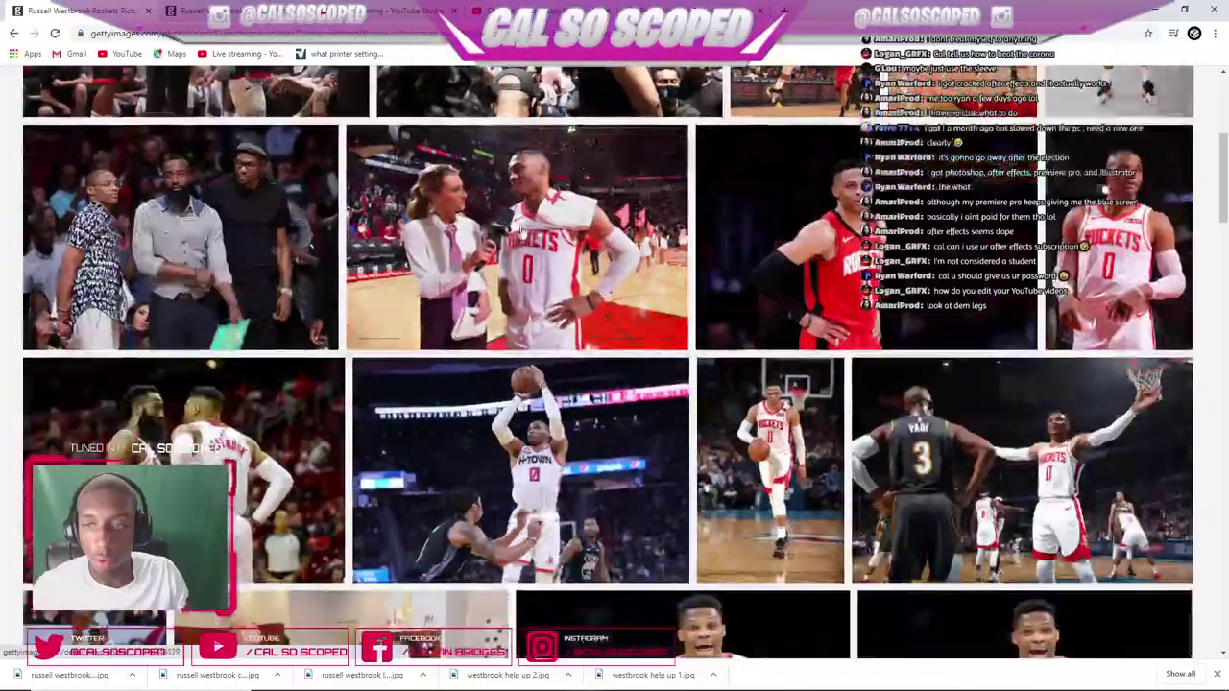
scroll(525, 233, down, 15)
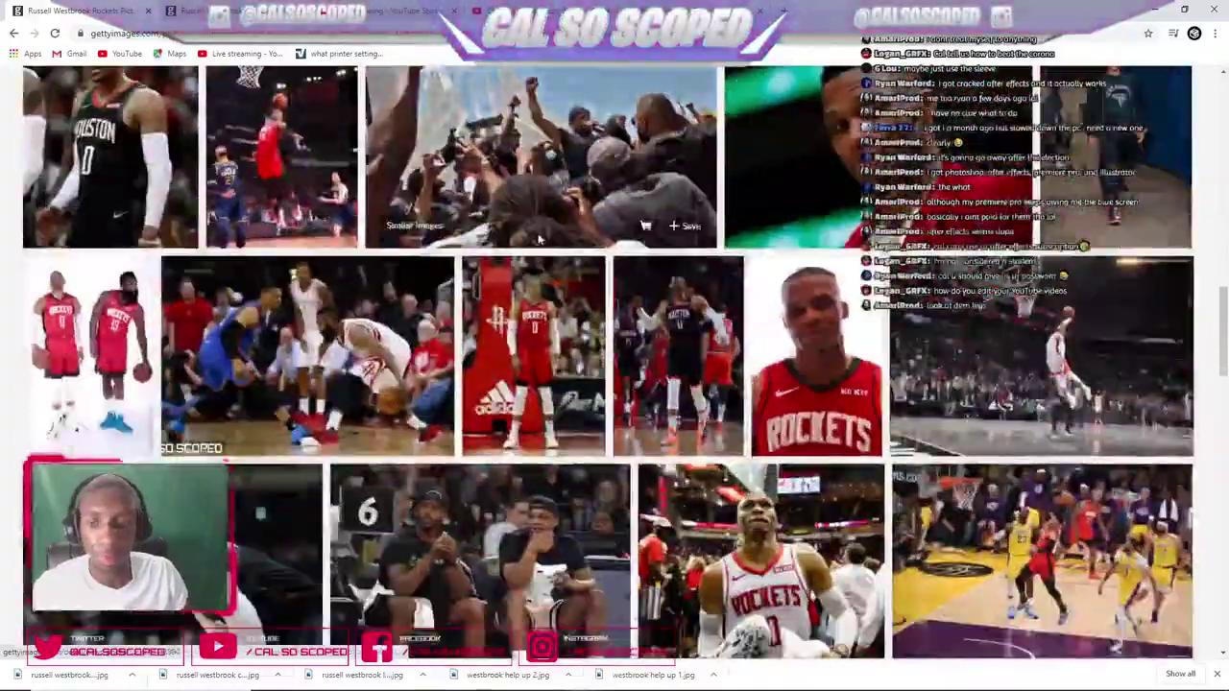
scroll(561, 257, down, 5)
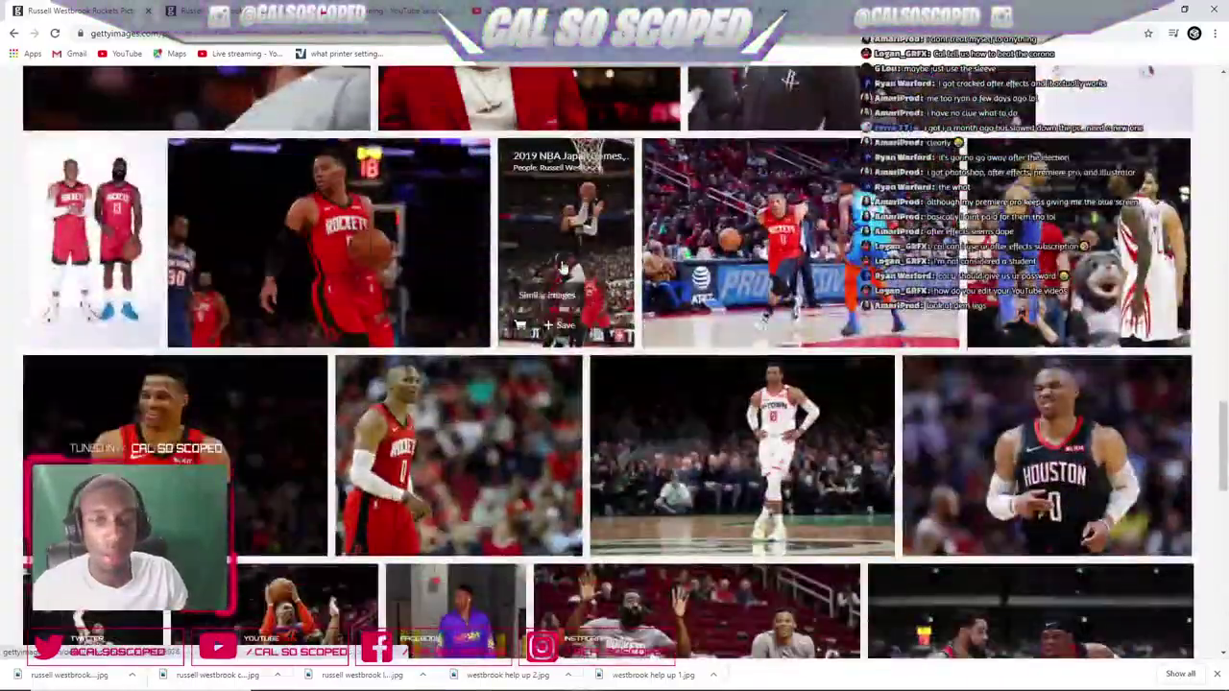
scroll(559, 265, down, 5)
scroll(655, 365, down, 5)
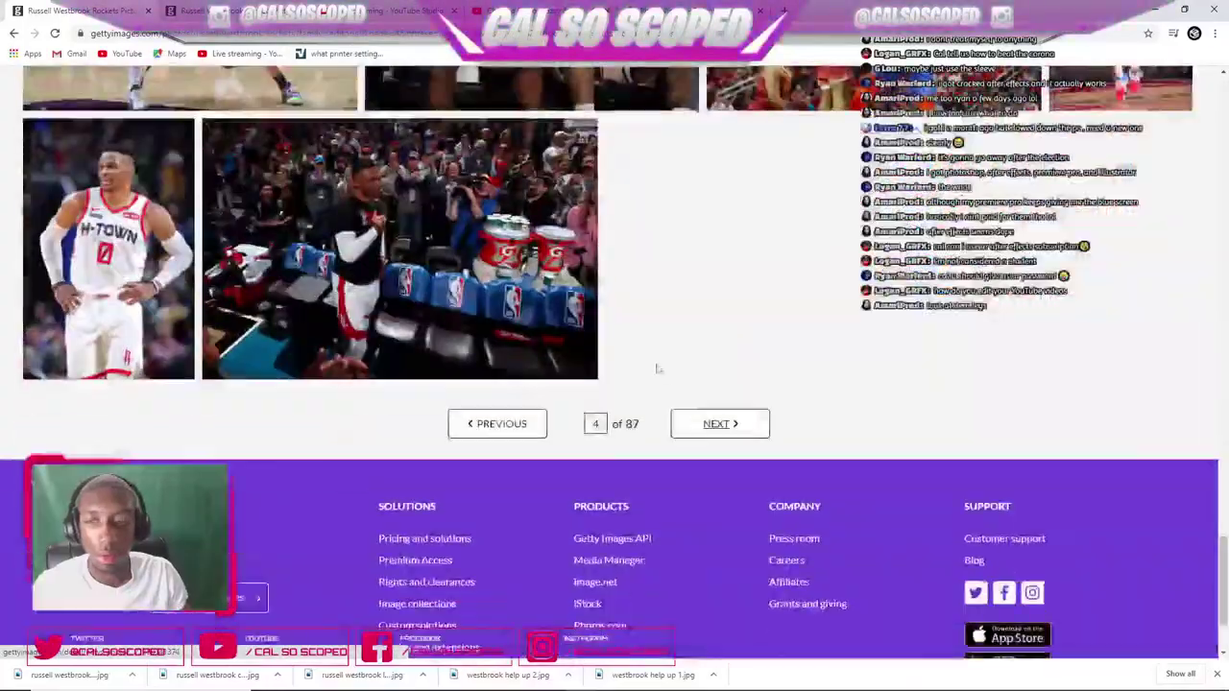
- Bring up page 5 of the Getty results, check the composite in Photoshop, and return to the results in Chrome
click(706, 422)
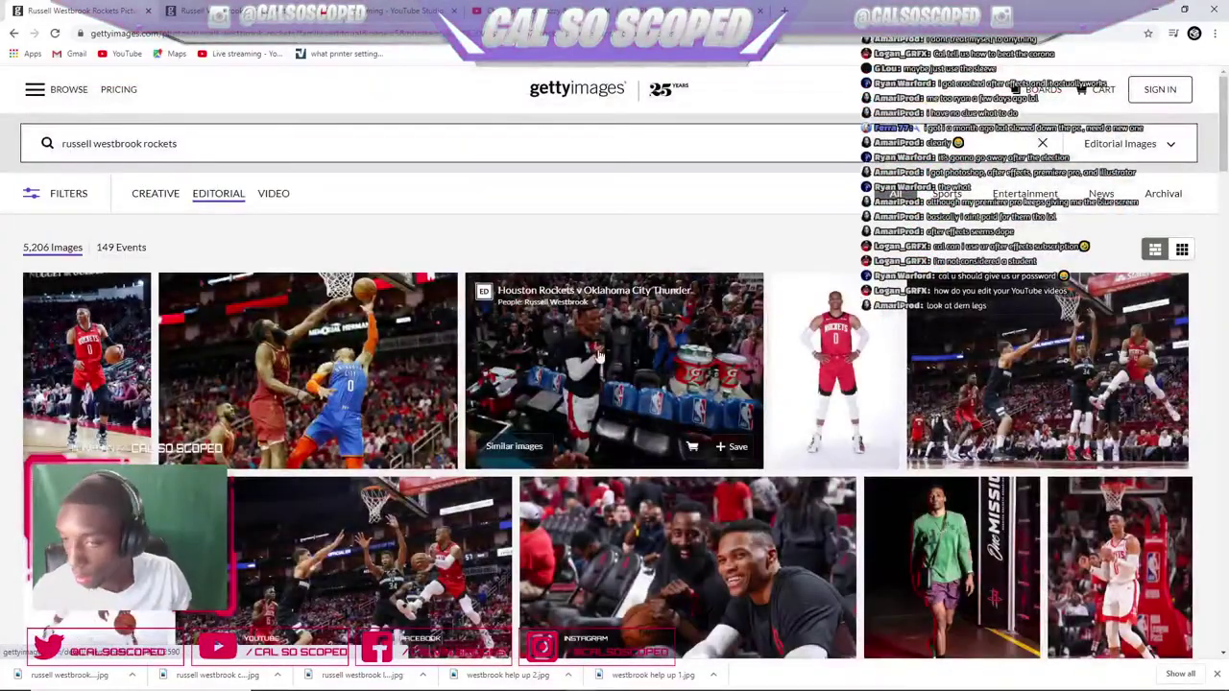
scroll(288, 322, down, 3)
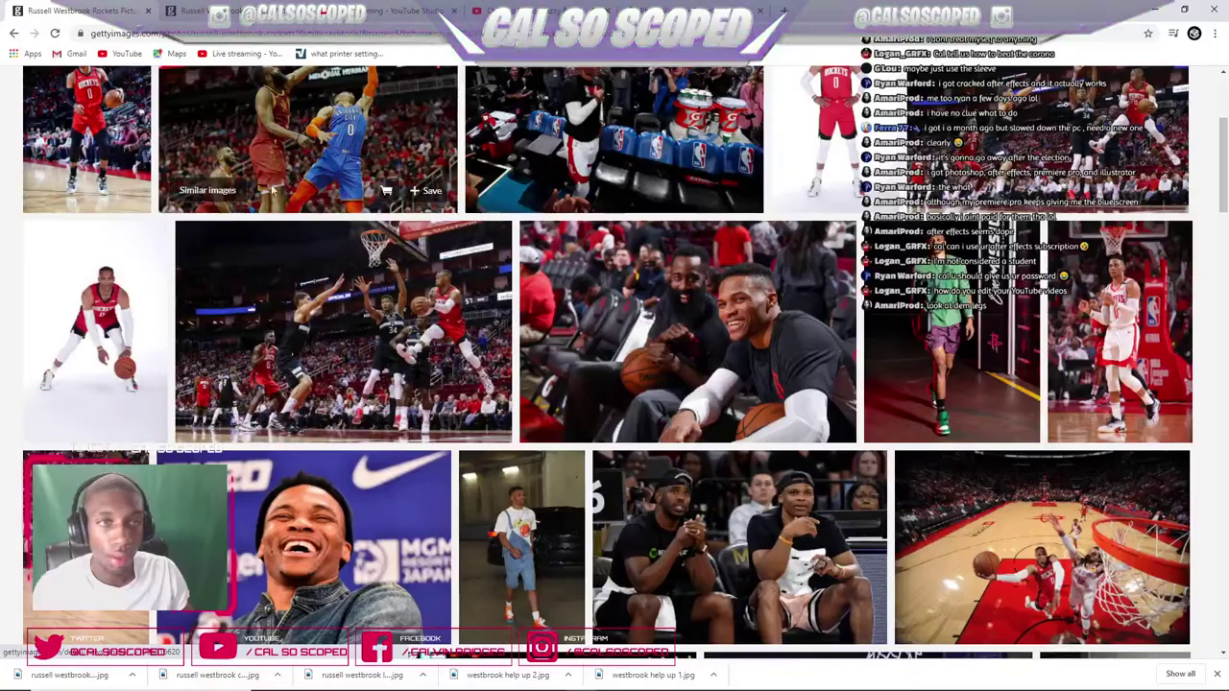
mouse_move(591, 666)
click(549, 678)
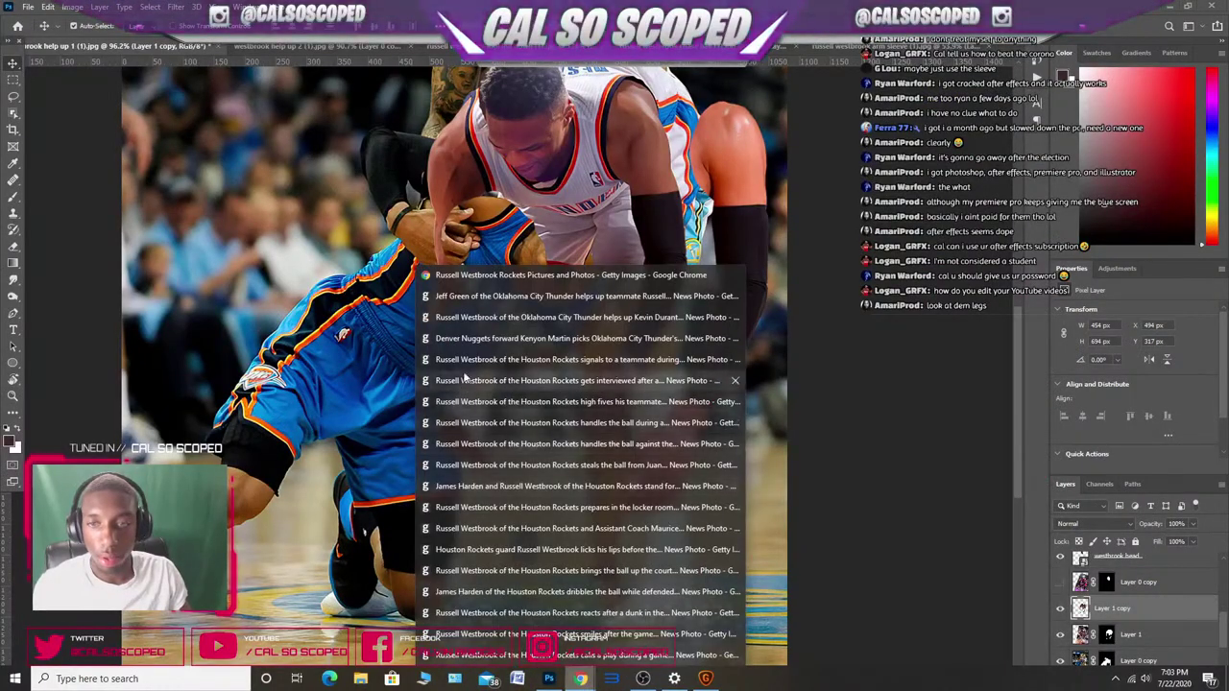
click(559, 275)
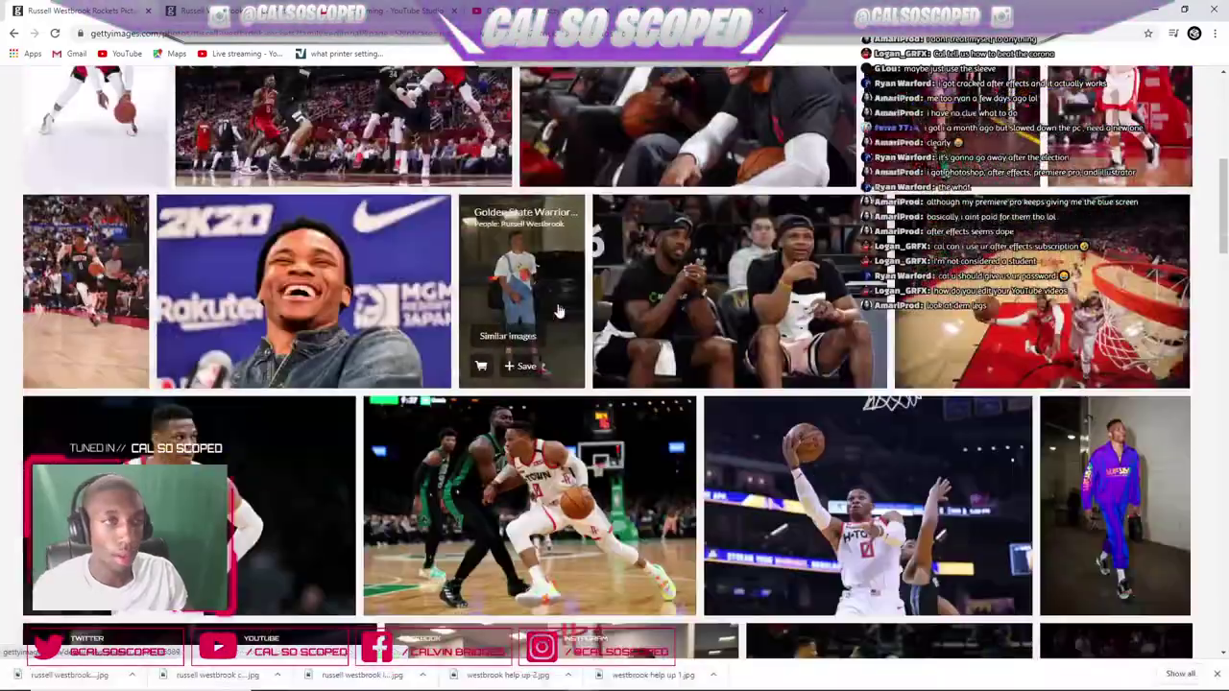
- Look over the remaining photos on page 5 of the Getty results
scroll(559, 310, down, 6)
scroll(560, 310, down, 10)
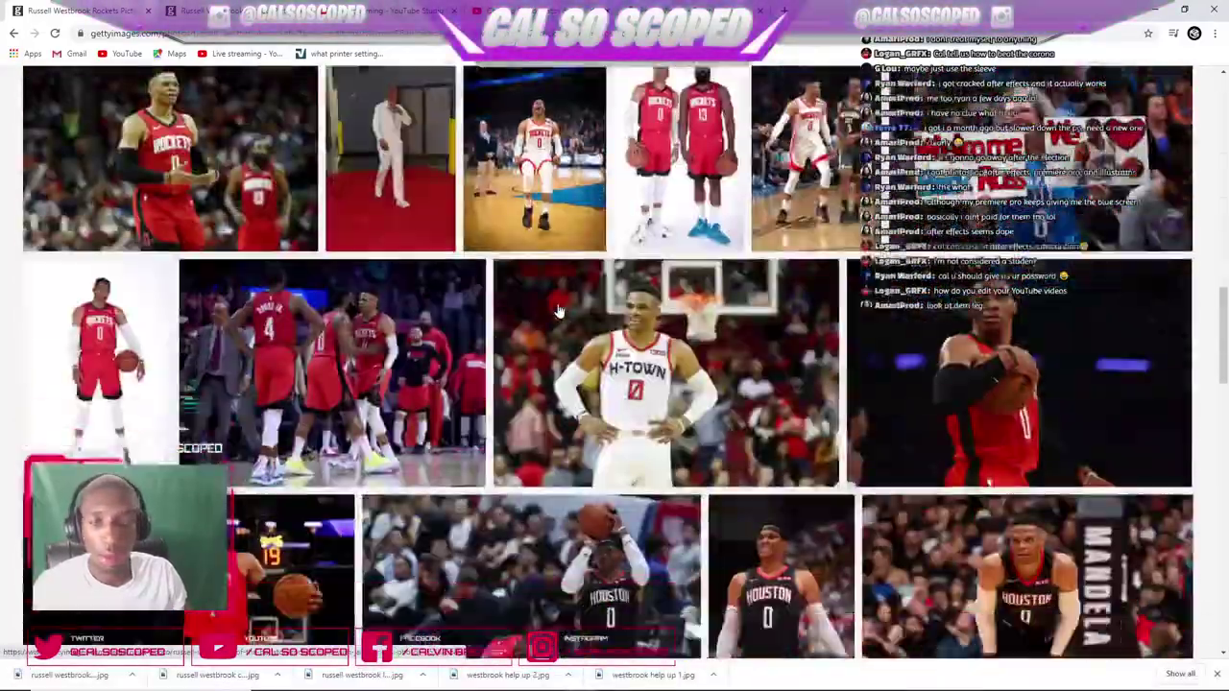
scroll(560, 310, down, 5)
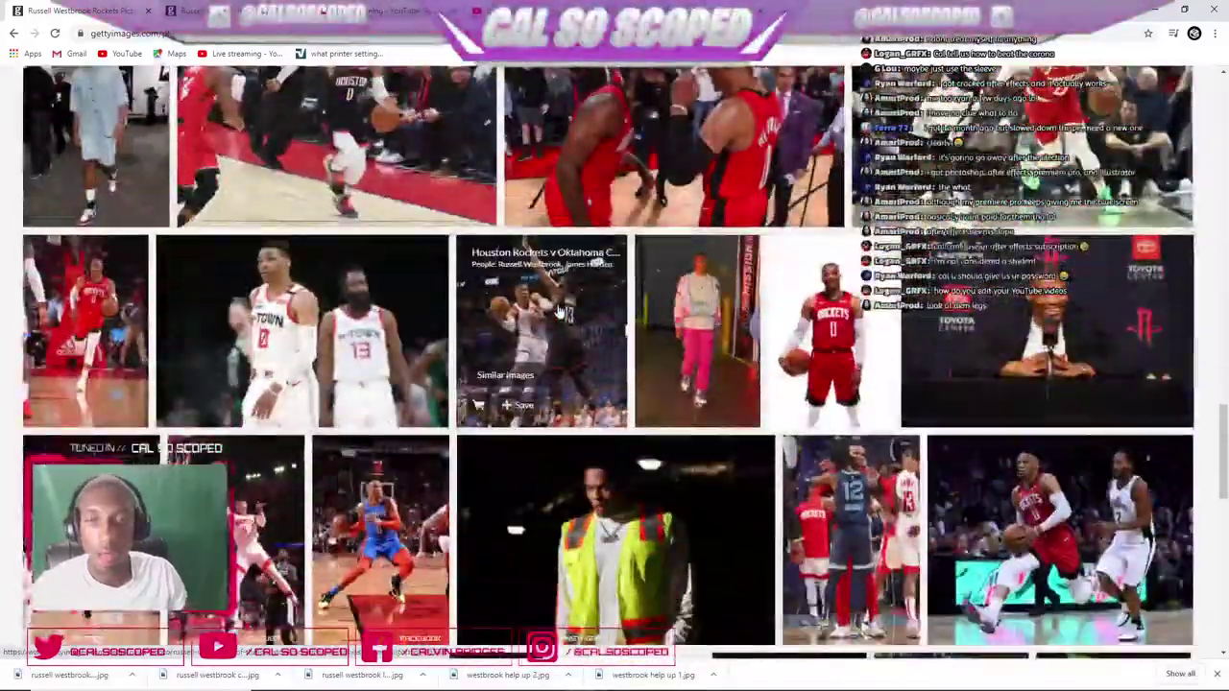
scroll(560, 326, down, 2)
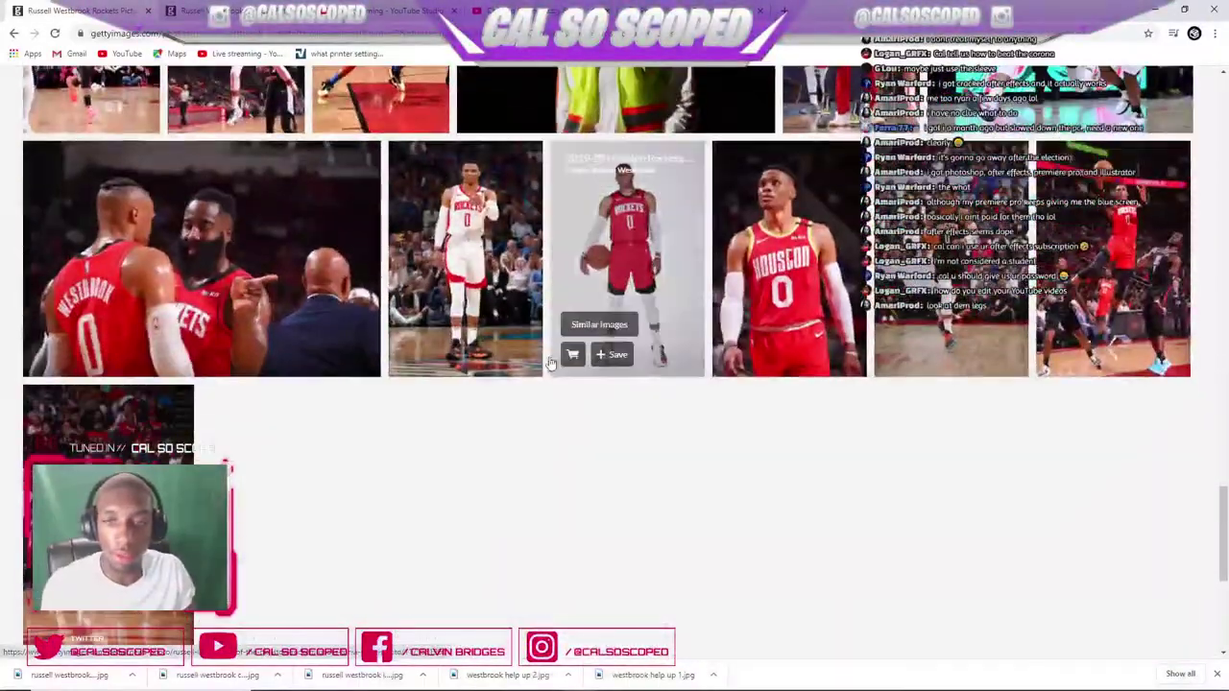
scroll(492, 442, down, 2)
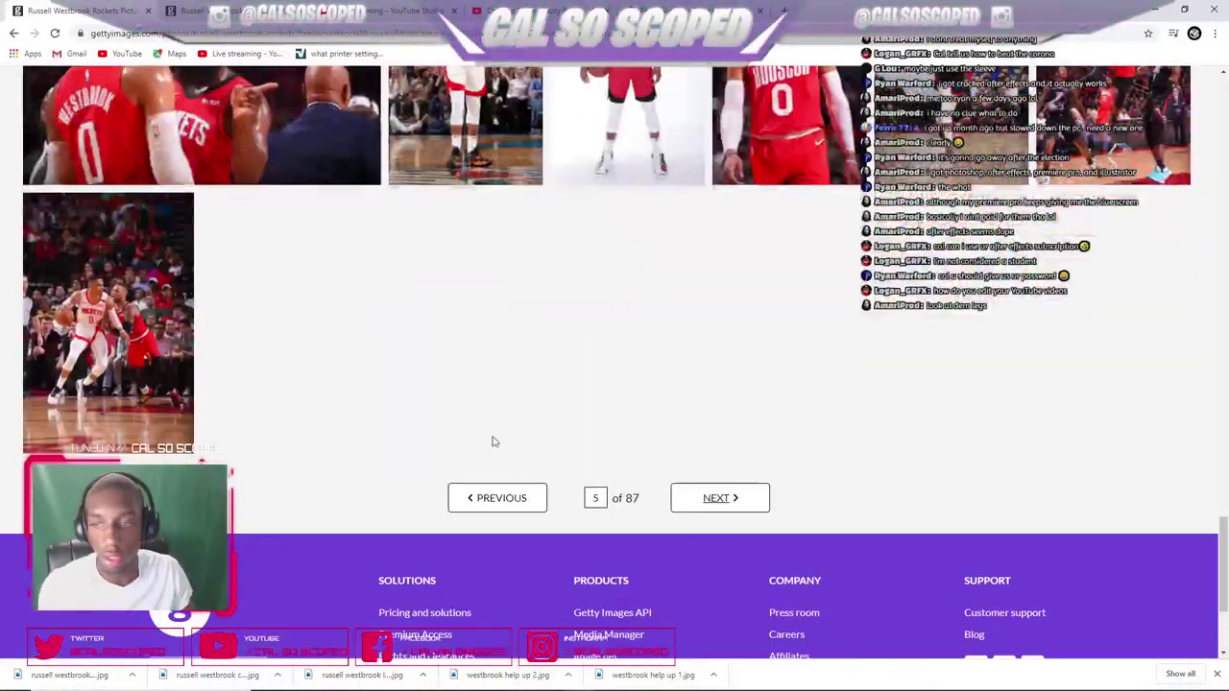
- Go to page 6 of the results, inspect the Memphis Grizzlies photo of Westbrook with both arms raised, and close it
click(688, 502)
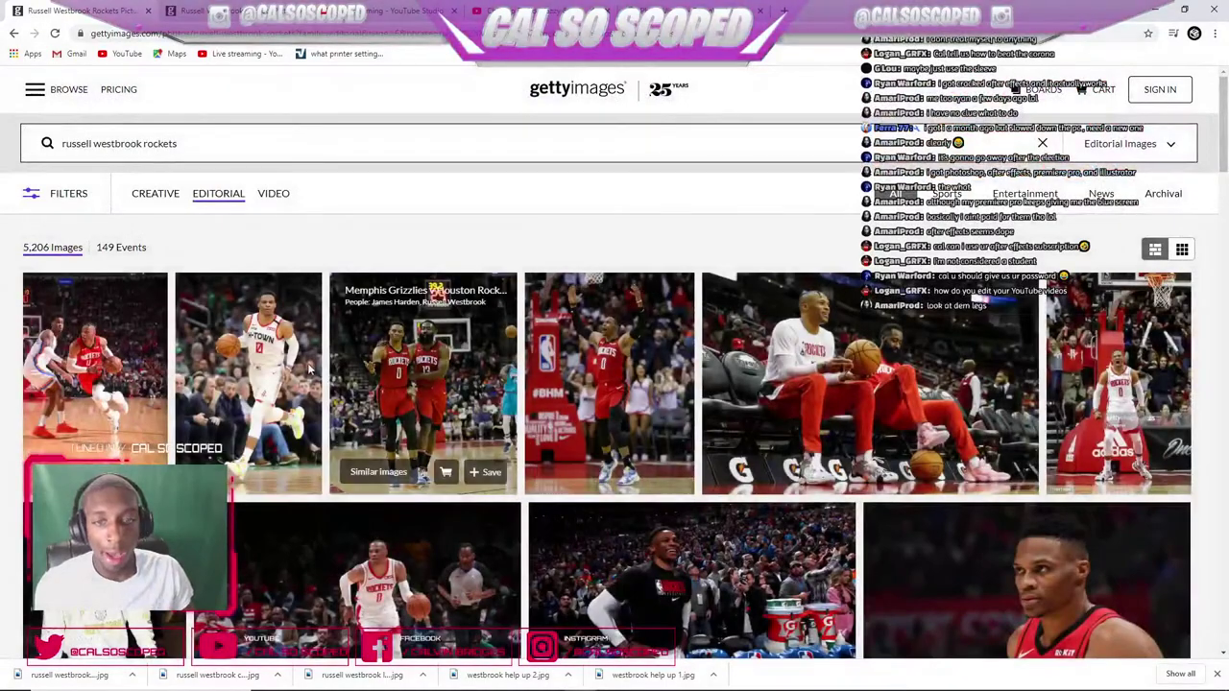
click(627, 366)
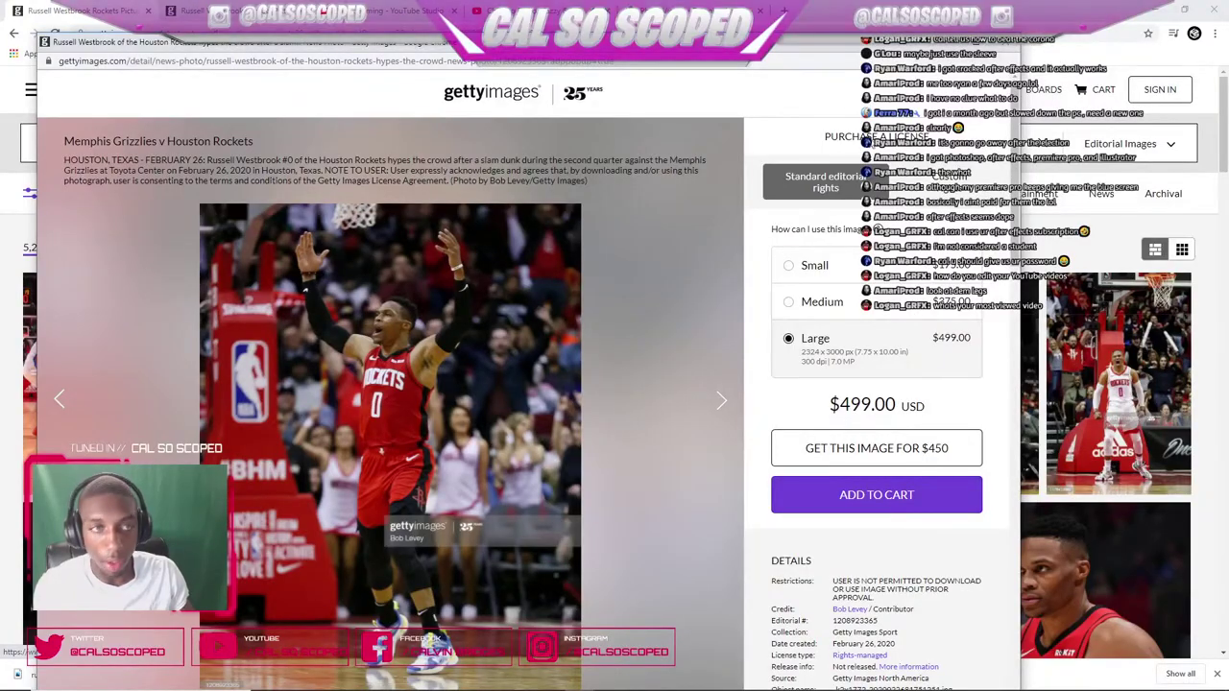
key(Escape)
- Look over the remaining photos on page 6 of the Getty results for a suitable arm reference
scroll(651, 360, down, 15)
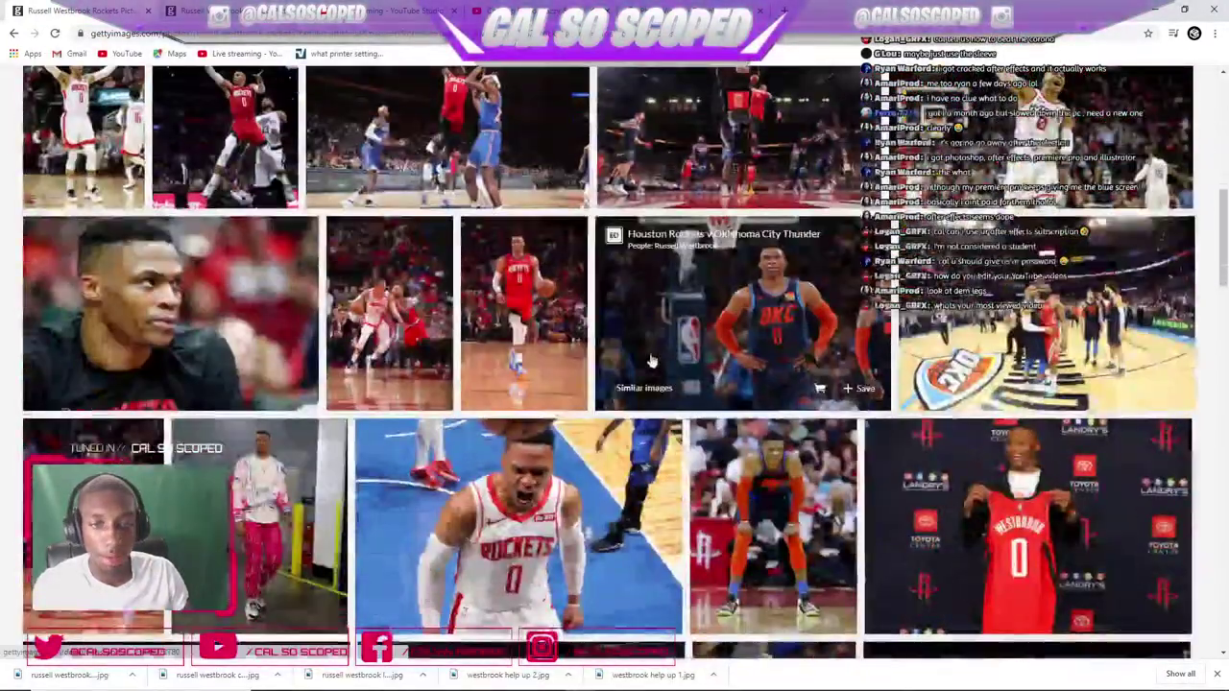
scroll(651, 360, down, 5)
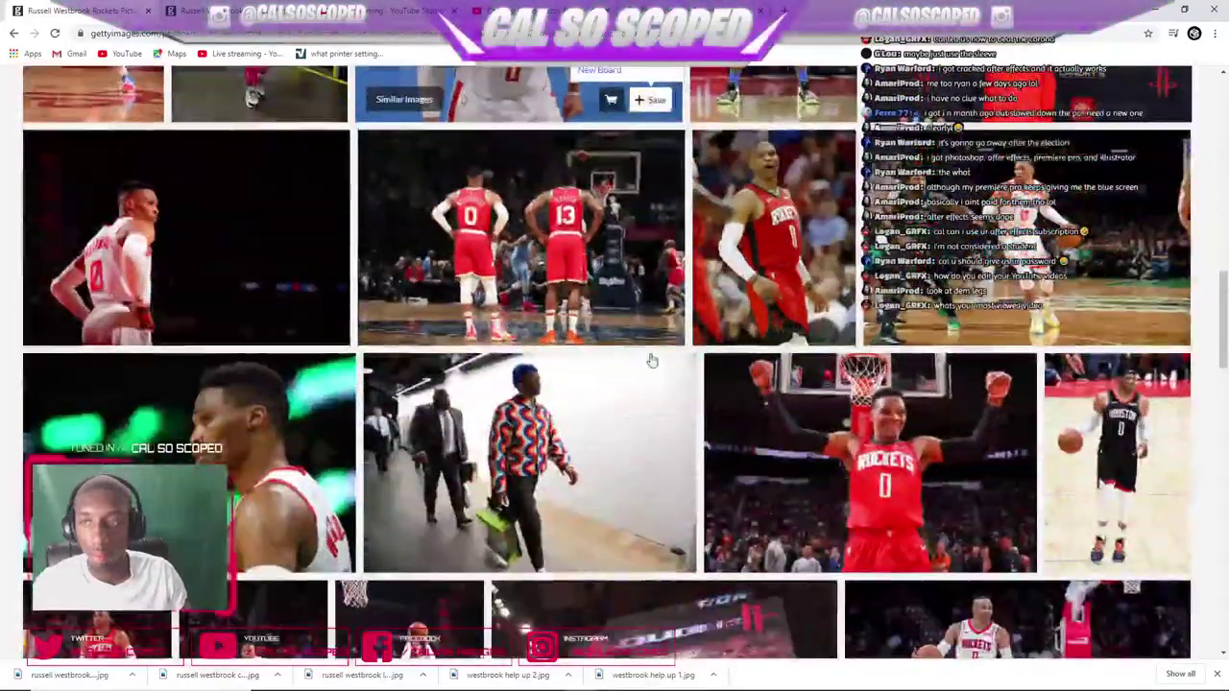
scroll(651, 360, down, 10)
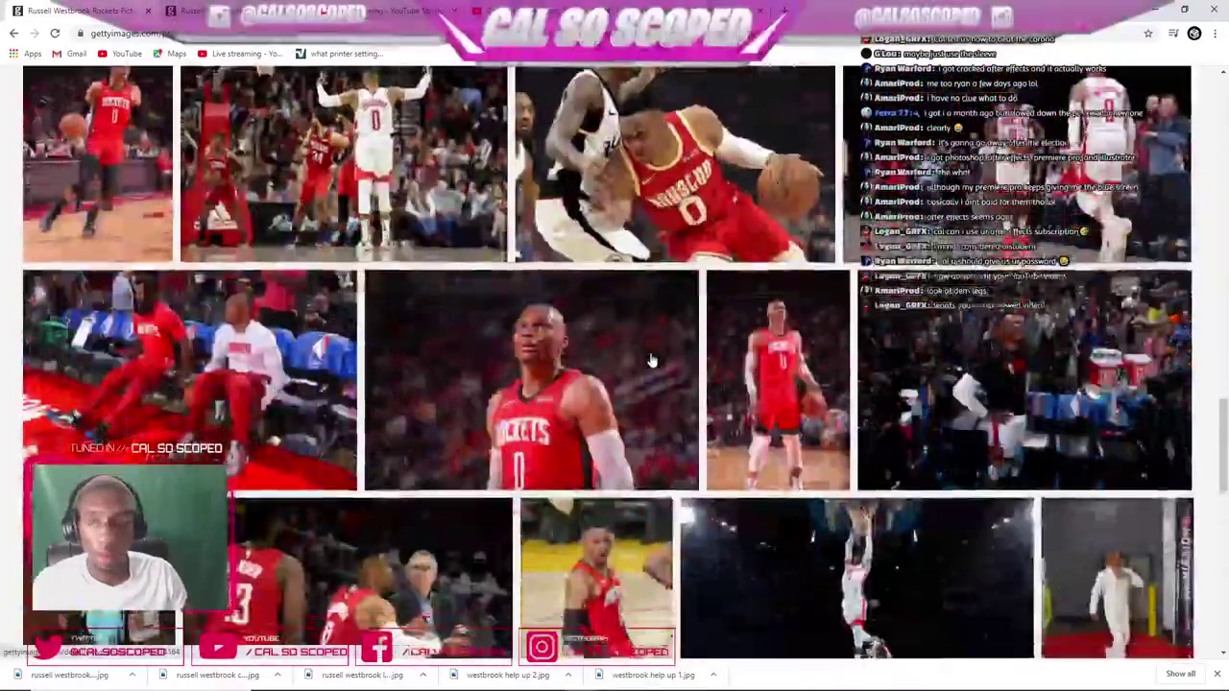
scroll(650, 360, down, 10)
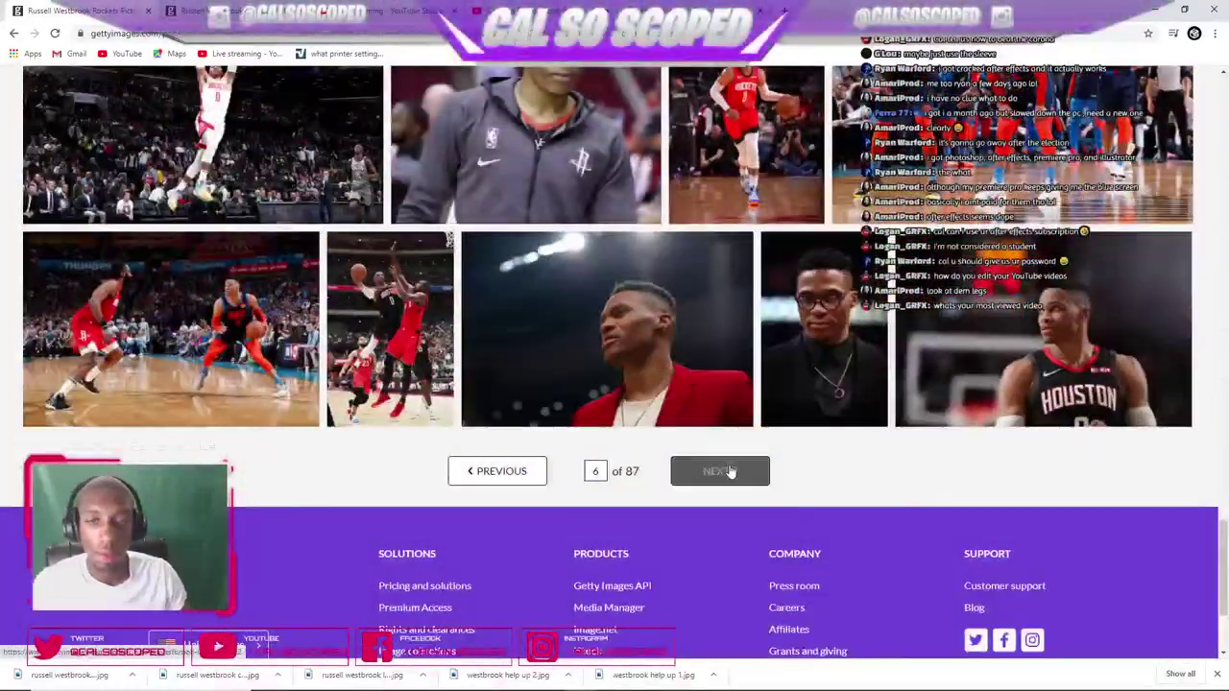
- Go to page 7 of the Getty results and scan its Westbrook photos for a matching arm pose
click(724, 470)
scroll(509, 415, down, 3)
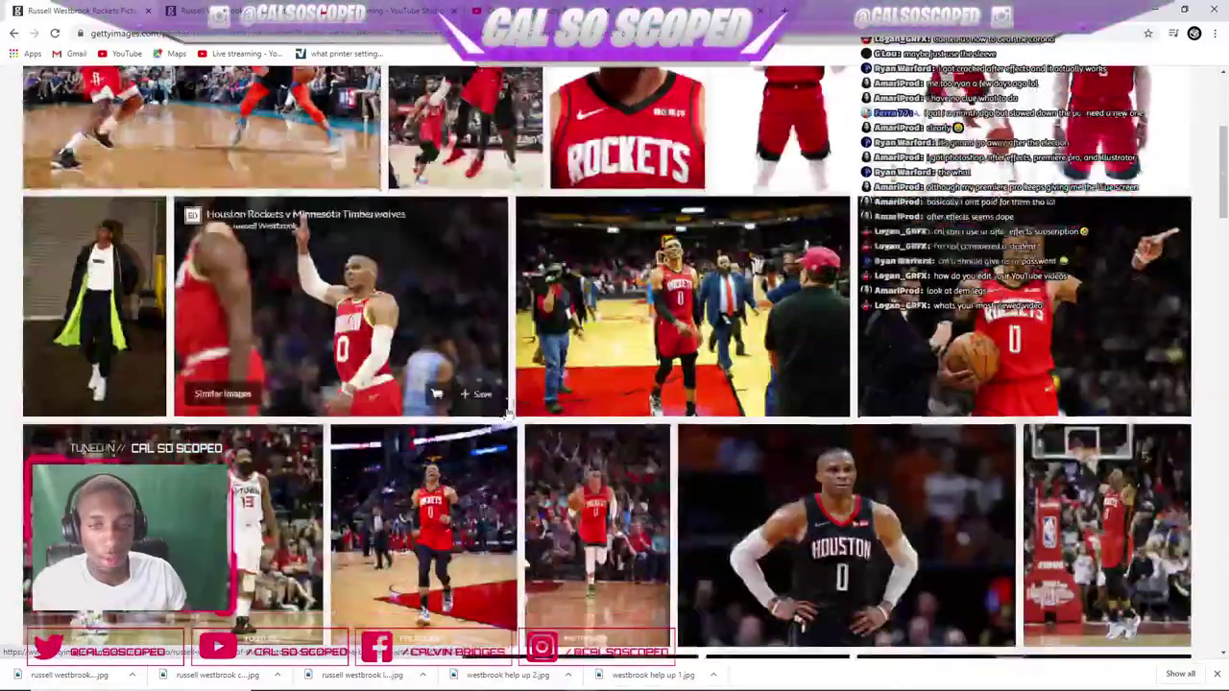
scroll(509, 415, down, 7)
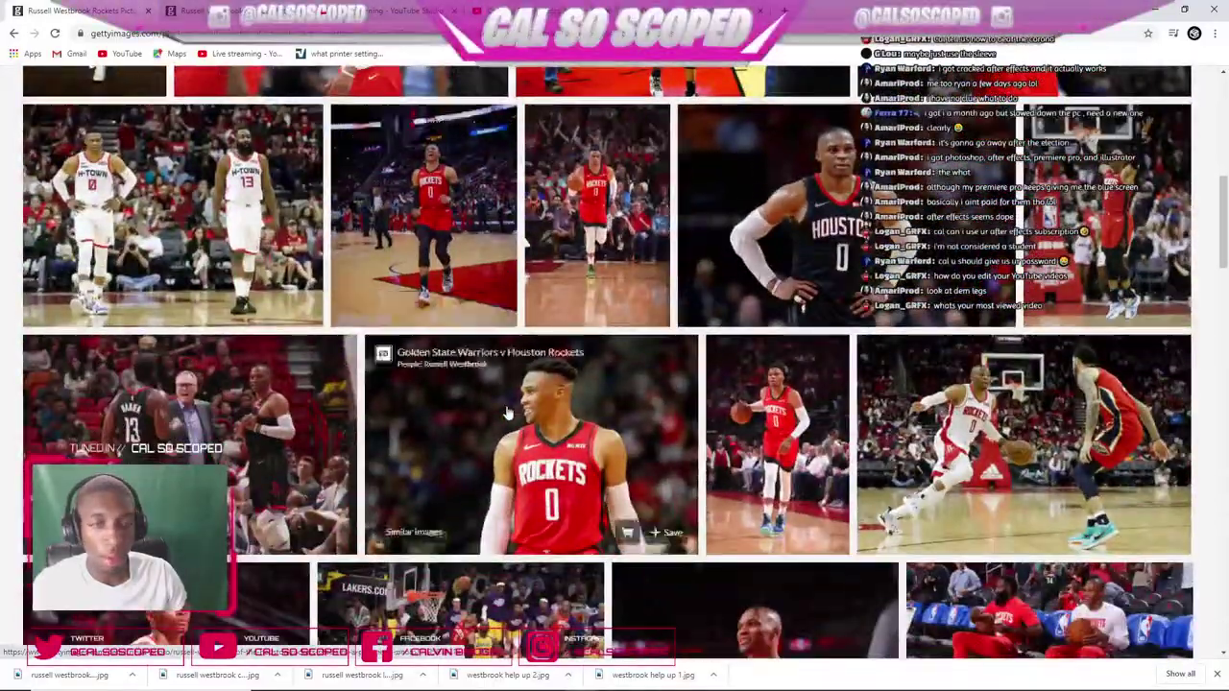
scroll(508, 413, down, 5)
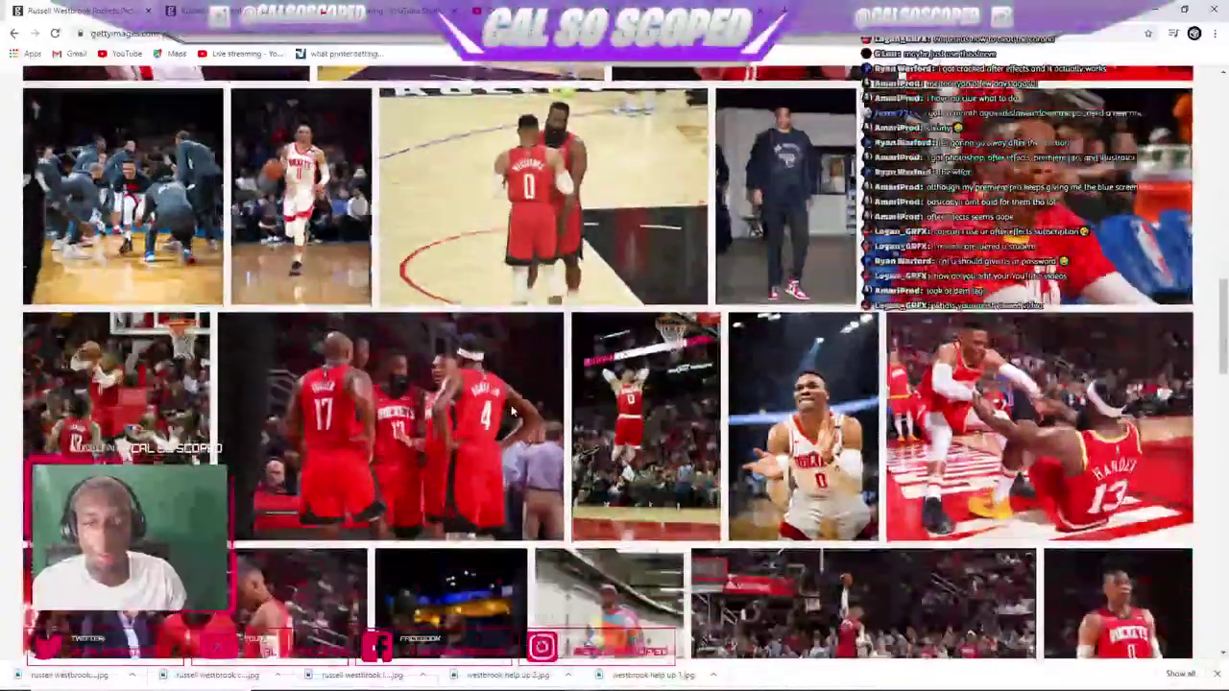
scroll(512, 413, down, 1)
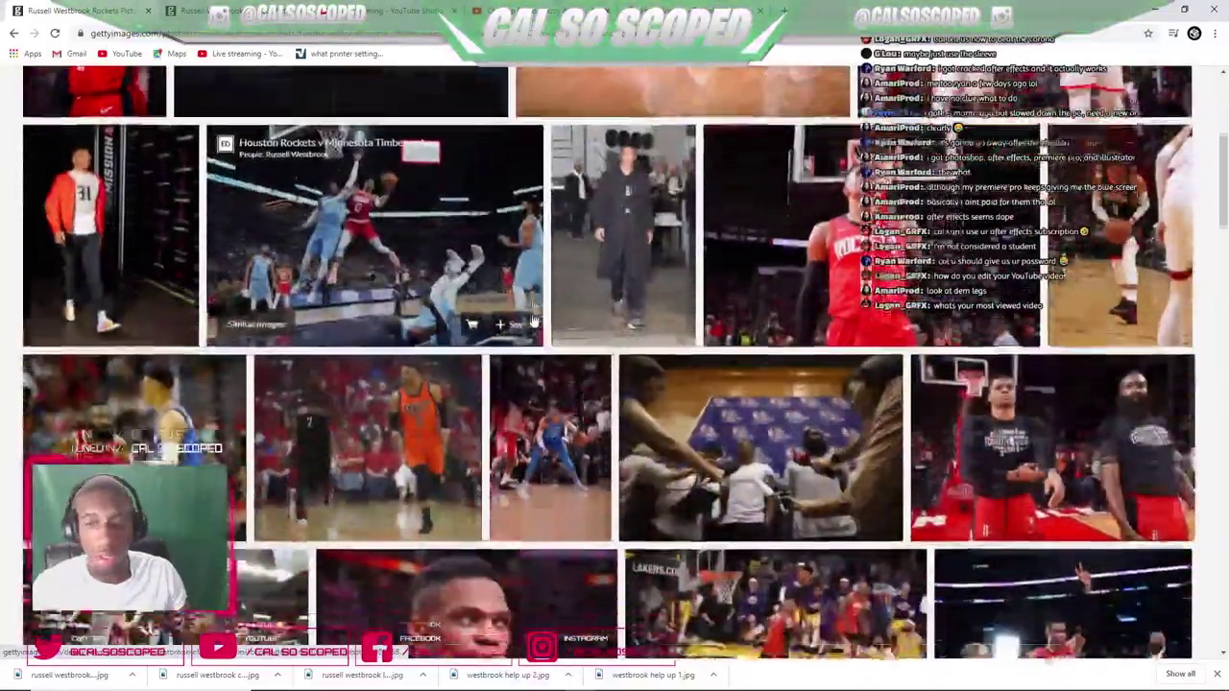
- Scan the photos on page 9 of the Getty results down to the end of the page
scroll(542, 312, down, 2)
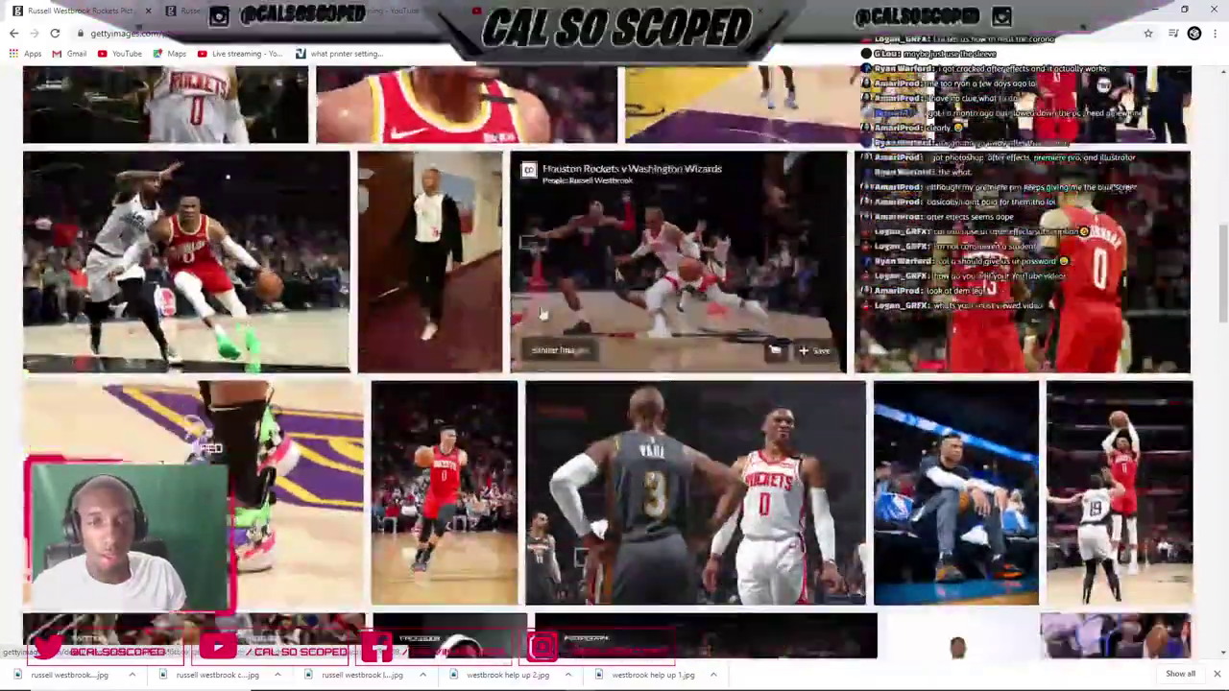
scroll(546, 322, down, 2)
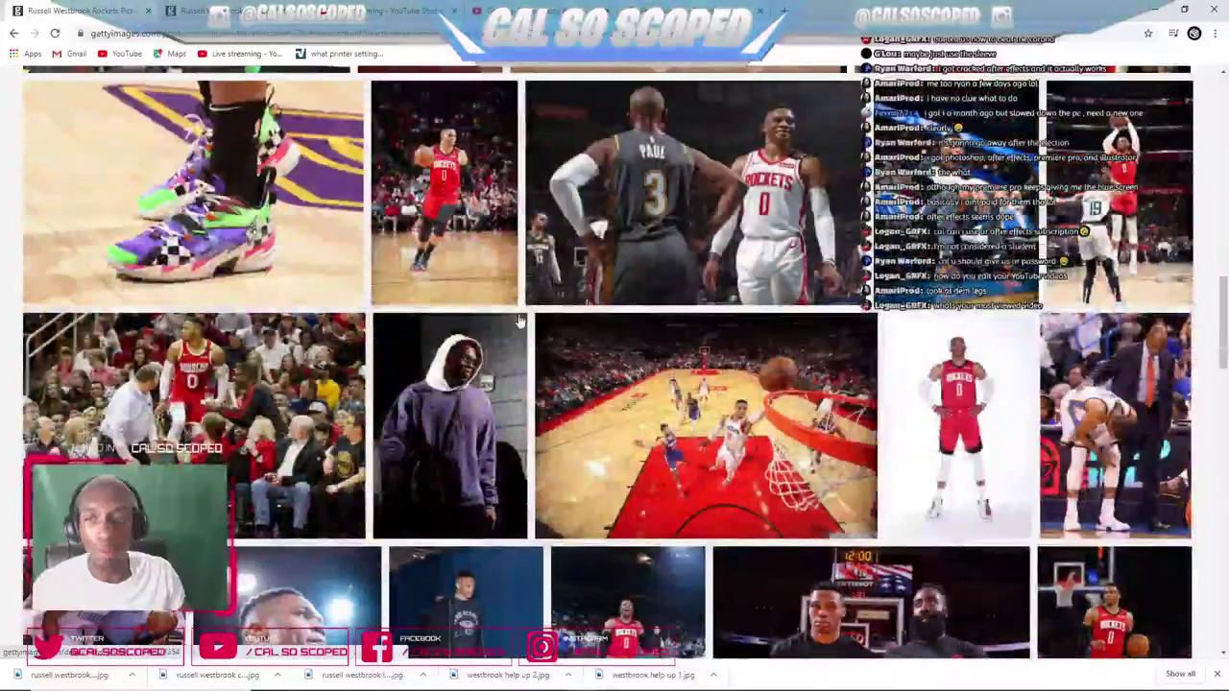
scroll(547, 320, down, 2)
scroll(518, 323, down, 2)
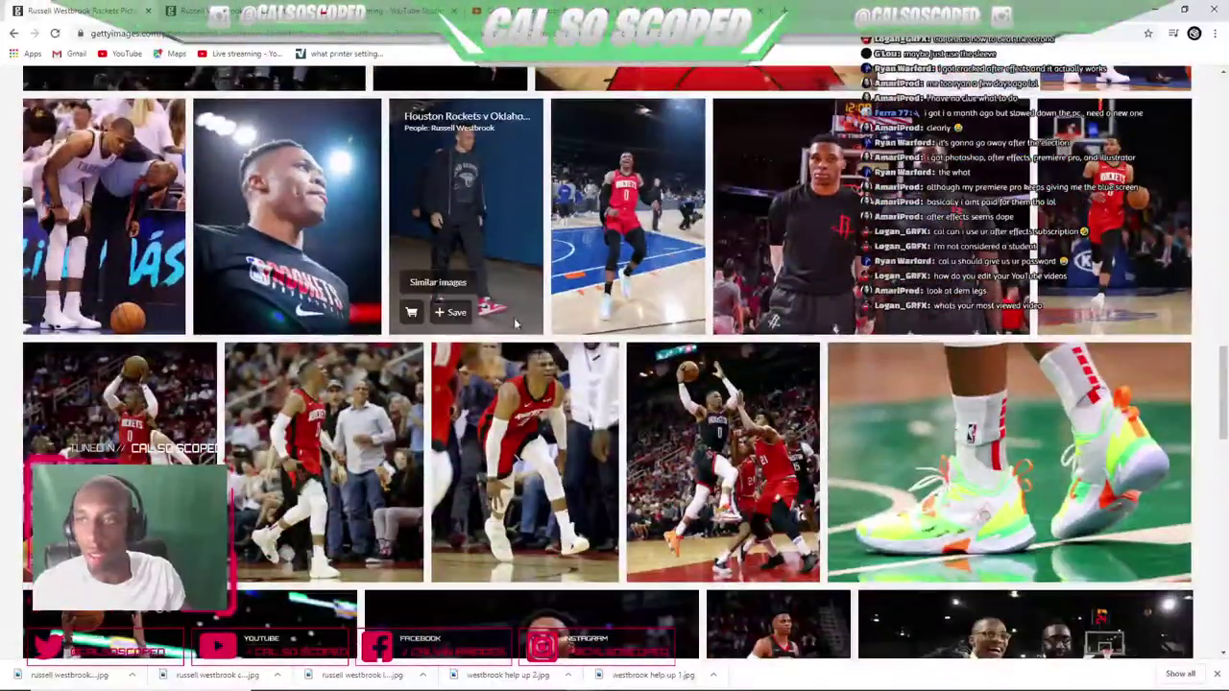
scroll(619, 185, down, 1)
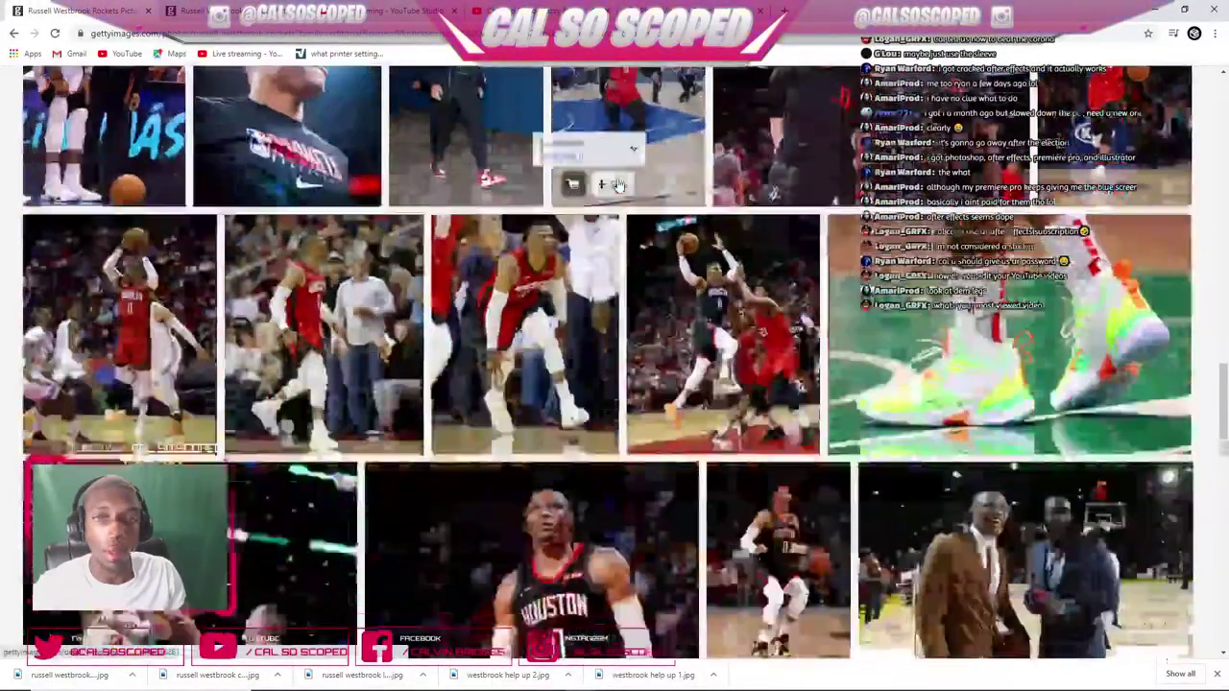
scroll(620, 186, down, 2)
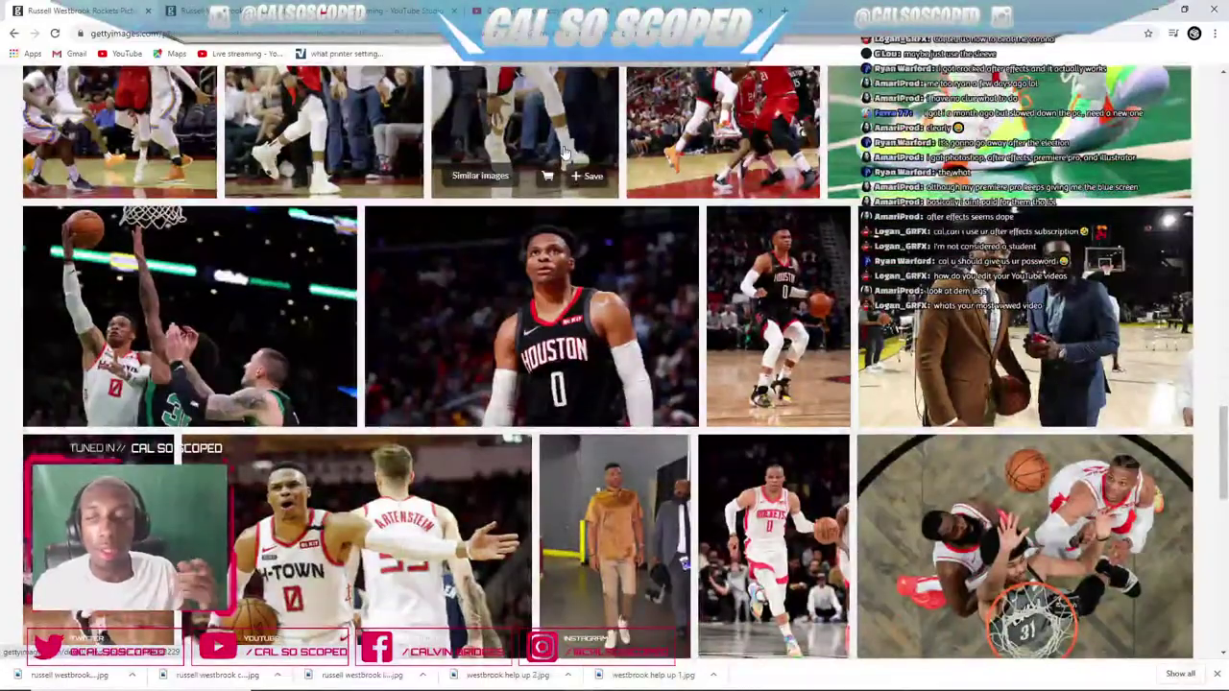
scroll(576, 161, down, 4)
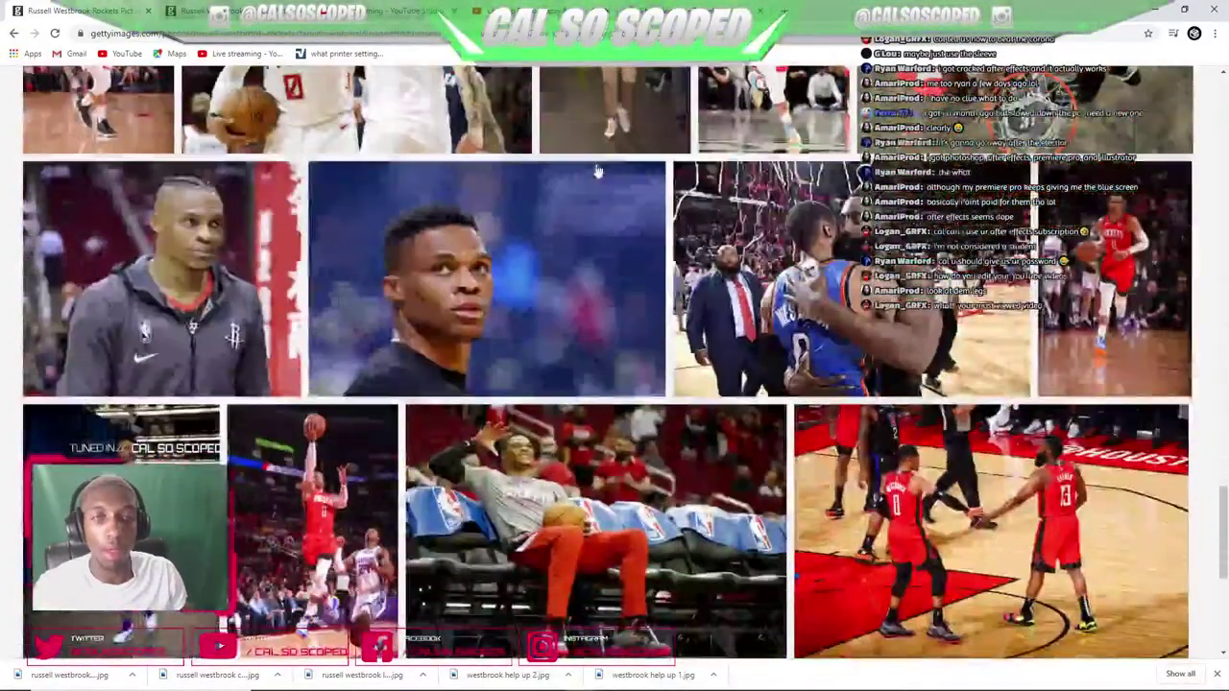
scroll(596, 170, down, 3)
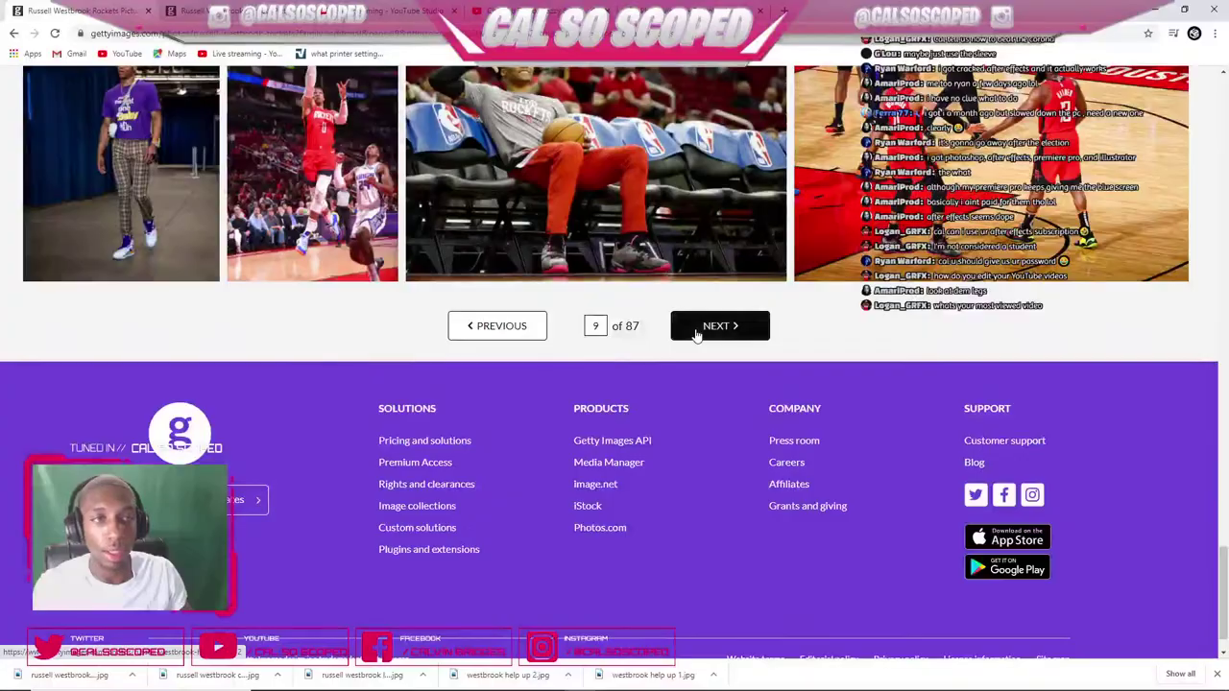
- Go to page 10 of the Getty results and look through its photos for a black-sleeved arm
click(718, 325)
scroll(310, 260, down, 3)
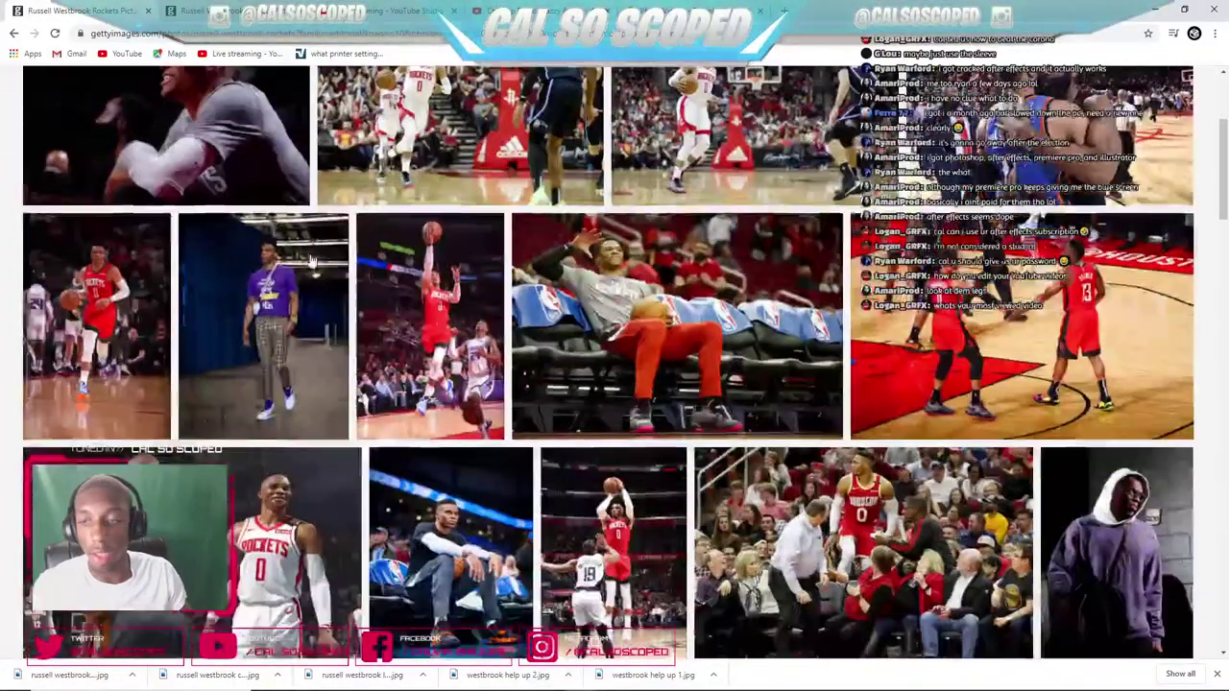
mouse_move(310, 260)
scroll(309, 262, down, 2)
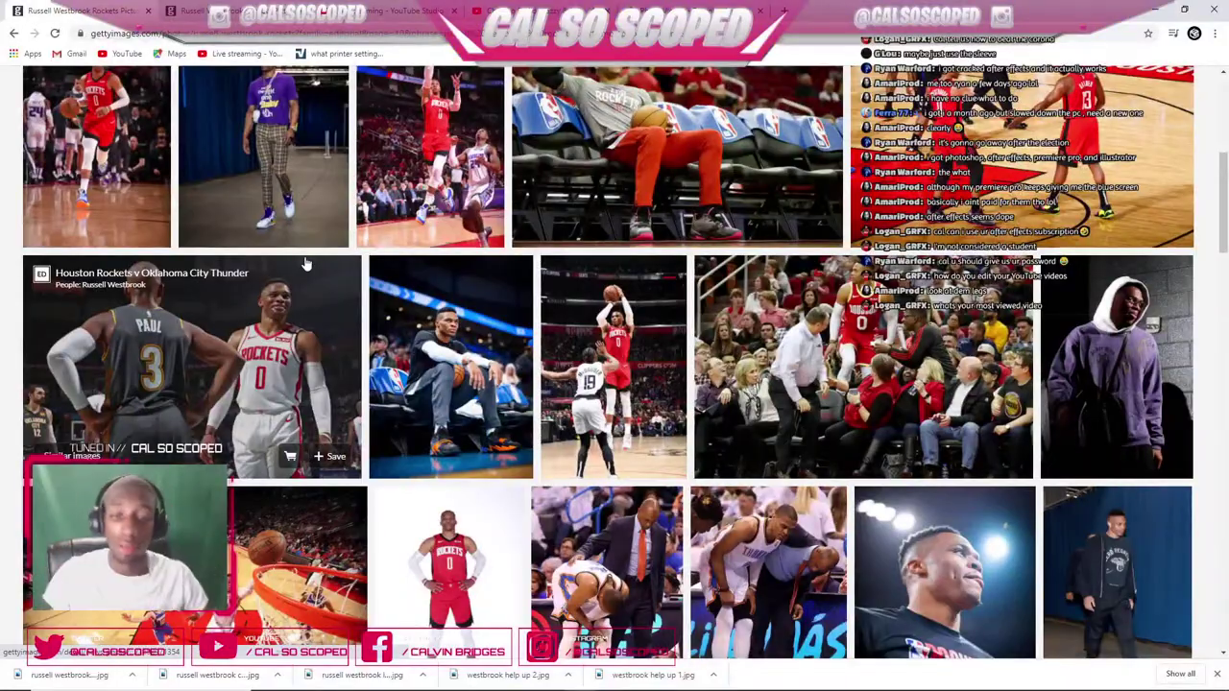
scroll(315, 273, down, 5)
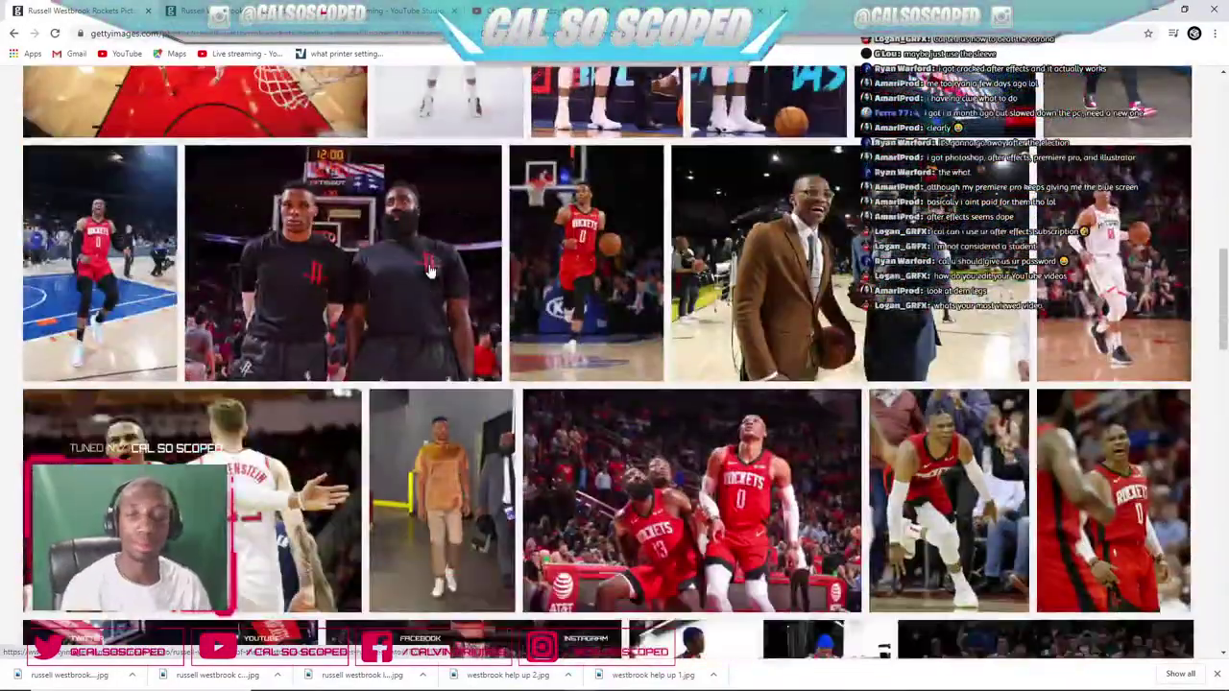
scroll(430, 272, down, 8)
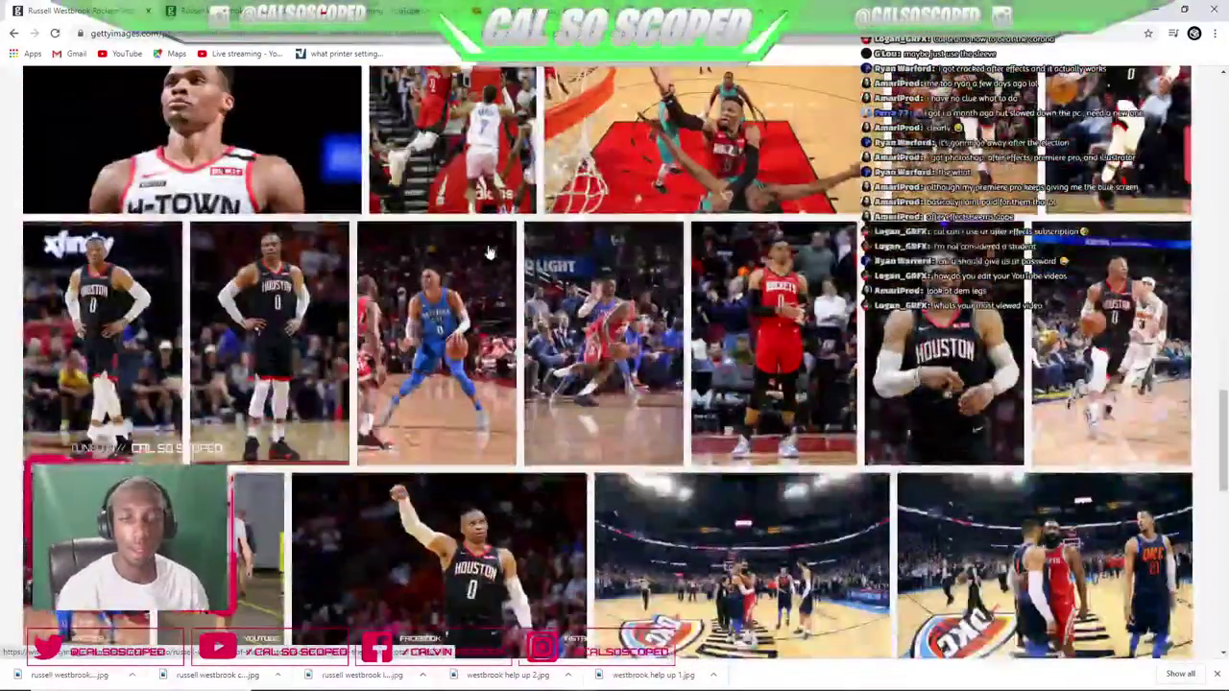
scroll(494, 253, down, 2)
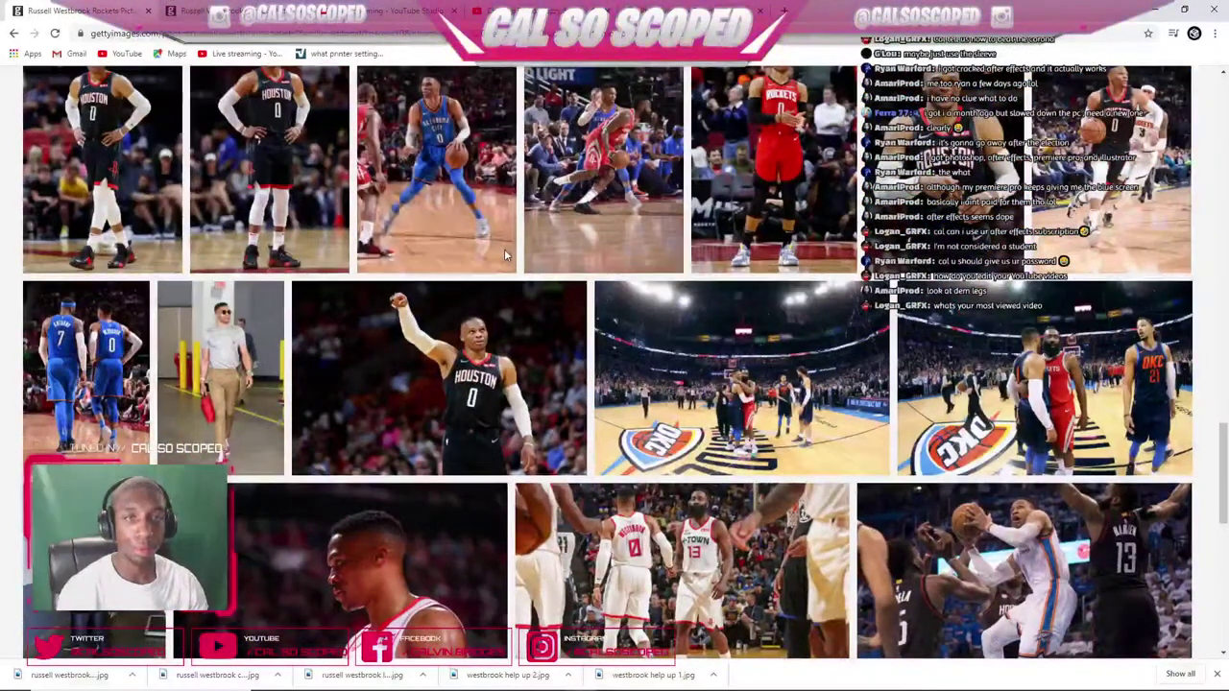
- Open the Memphis Grizzlies photo of Westbrook standing in the red Rockets uniform with black sleeves, and close it
mouse_move(505, 255)
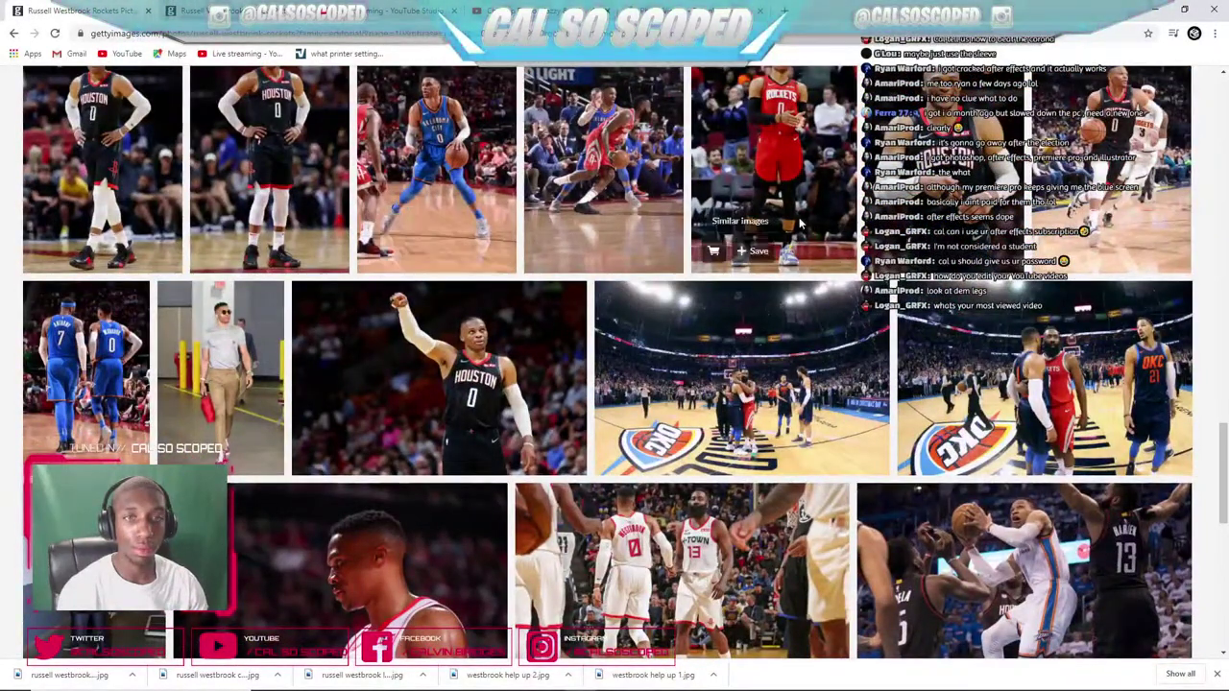
mouse_move(798, 216)
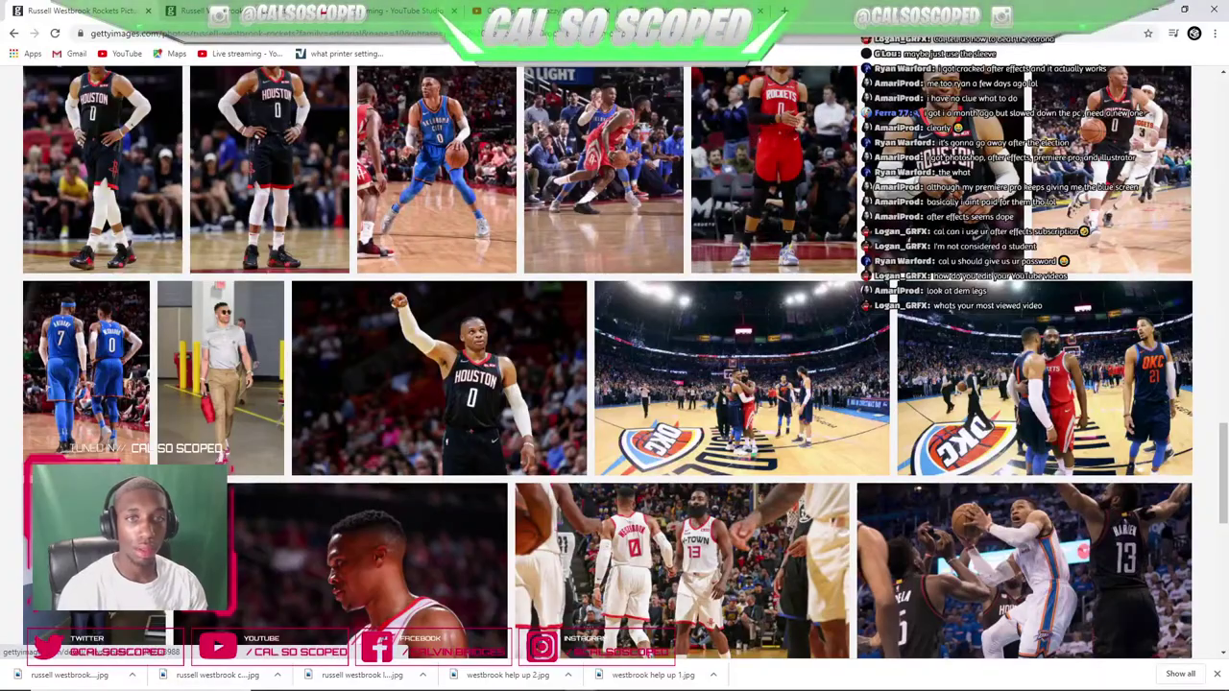
click(751, 144)
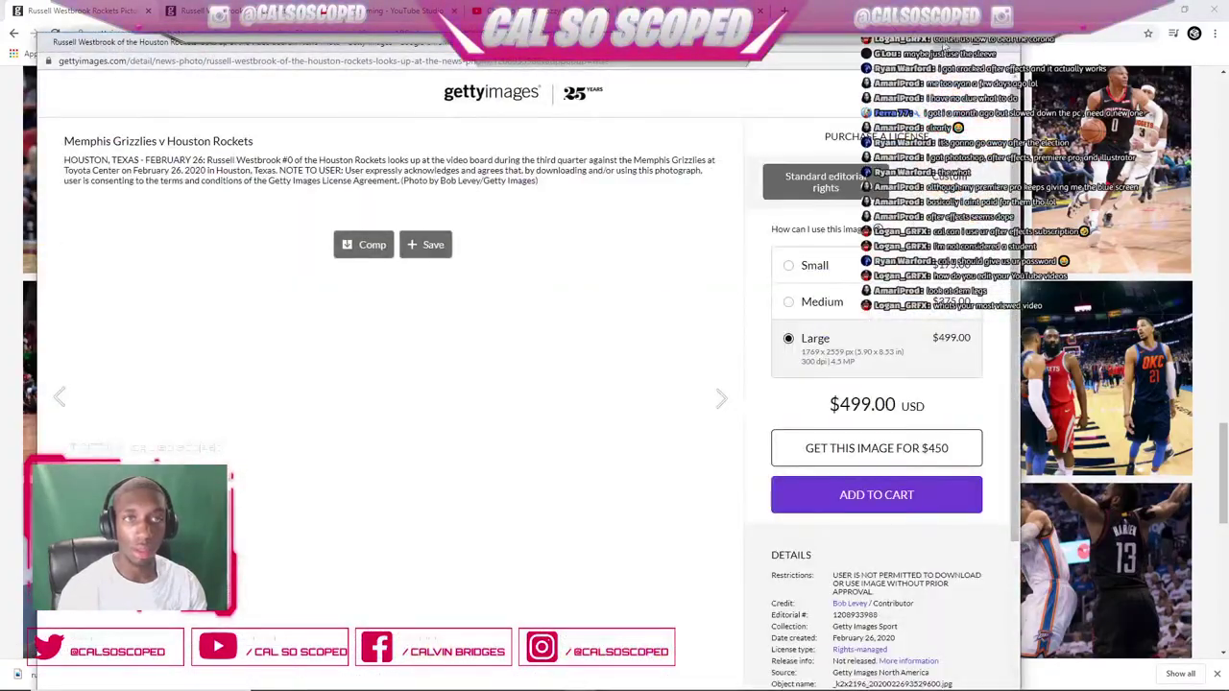
click(996, 45)
- Go to page 11 of the Getty results and examine its photos for a usable arm reference
scroll(648, 351, down, 6)
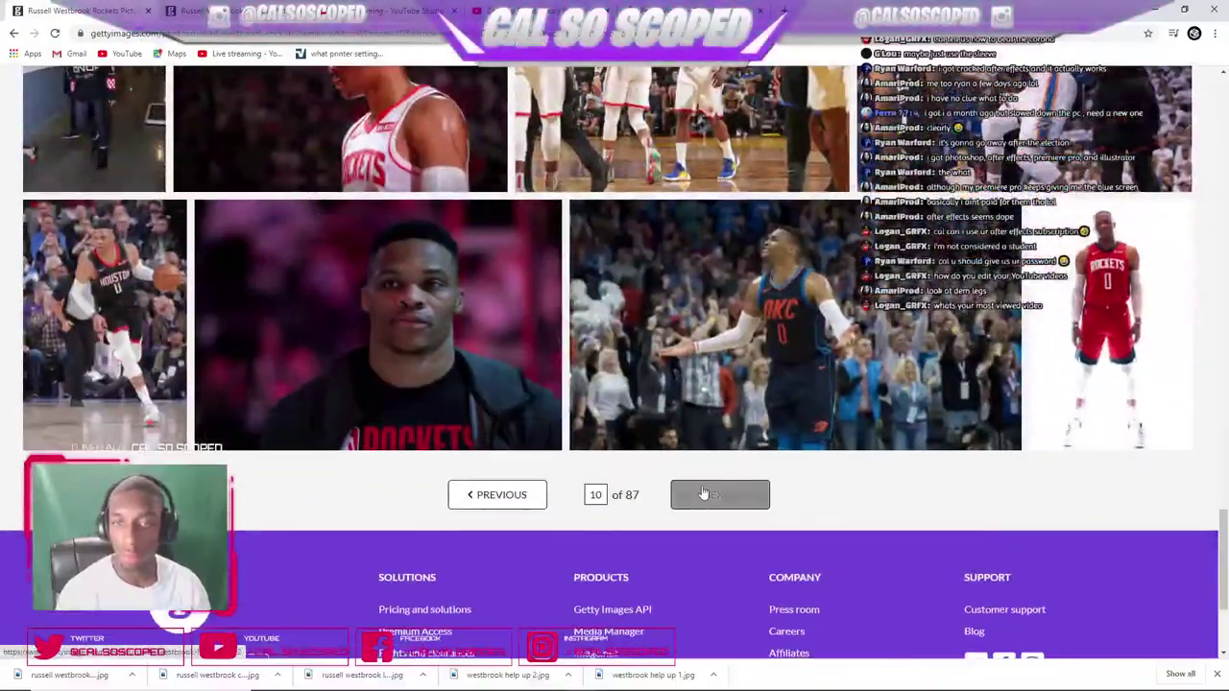
click(703, 494)
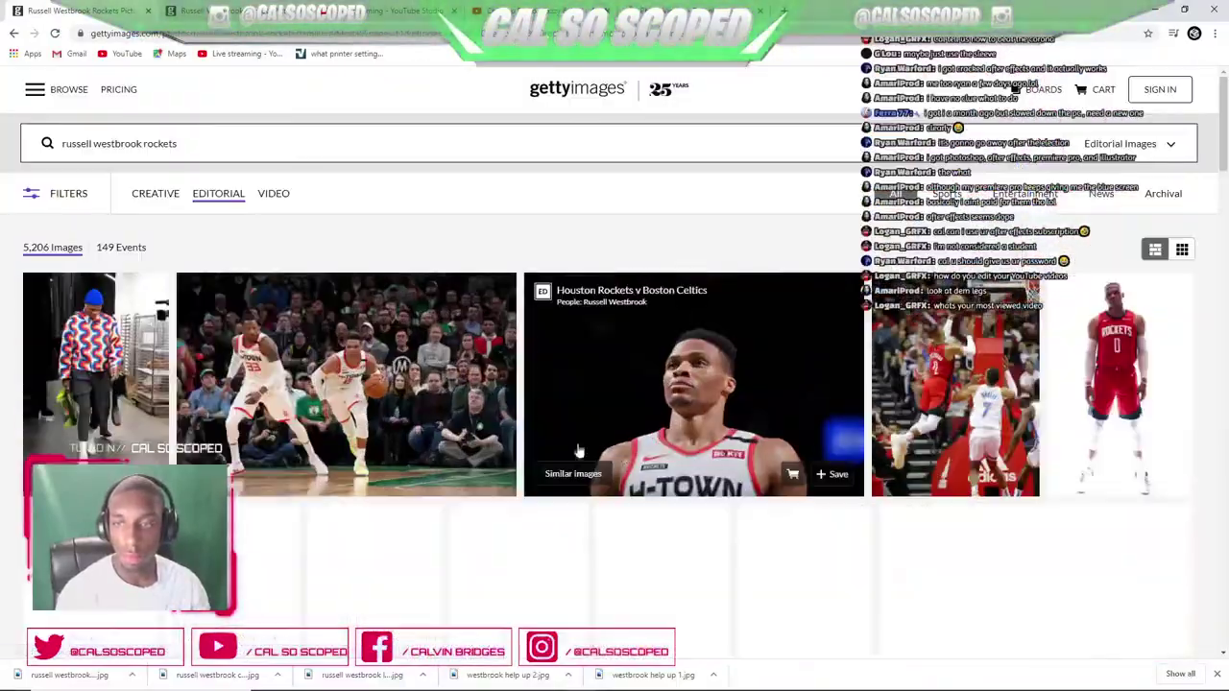
scroll(321, 331, down, 3)
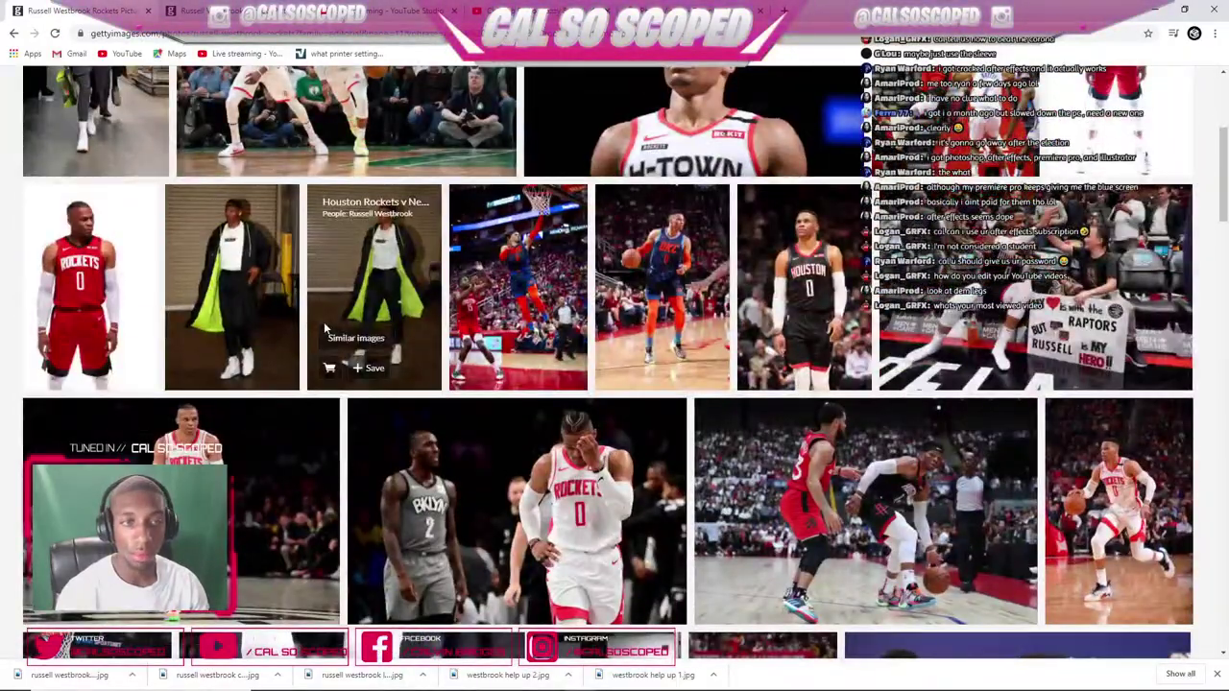
scroll(326, 331, down, 3)
scroll(334, 330, down, 2)
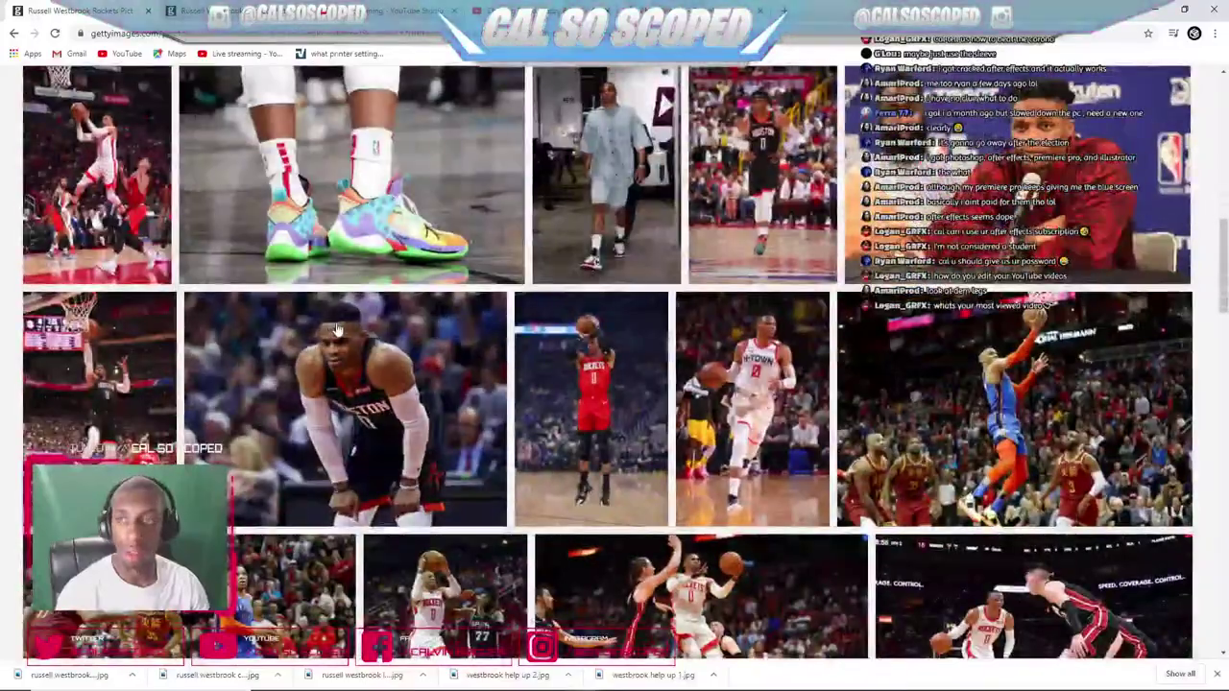
scroll(336, 329, down, 2)
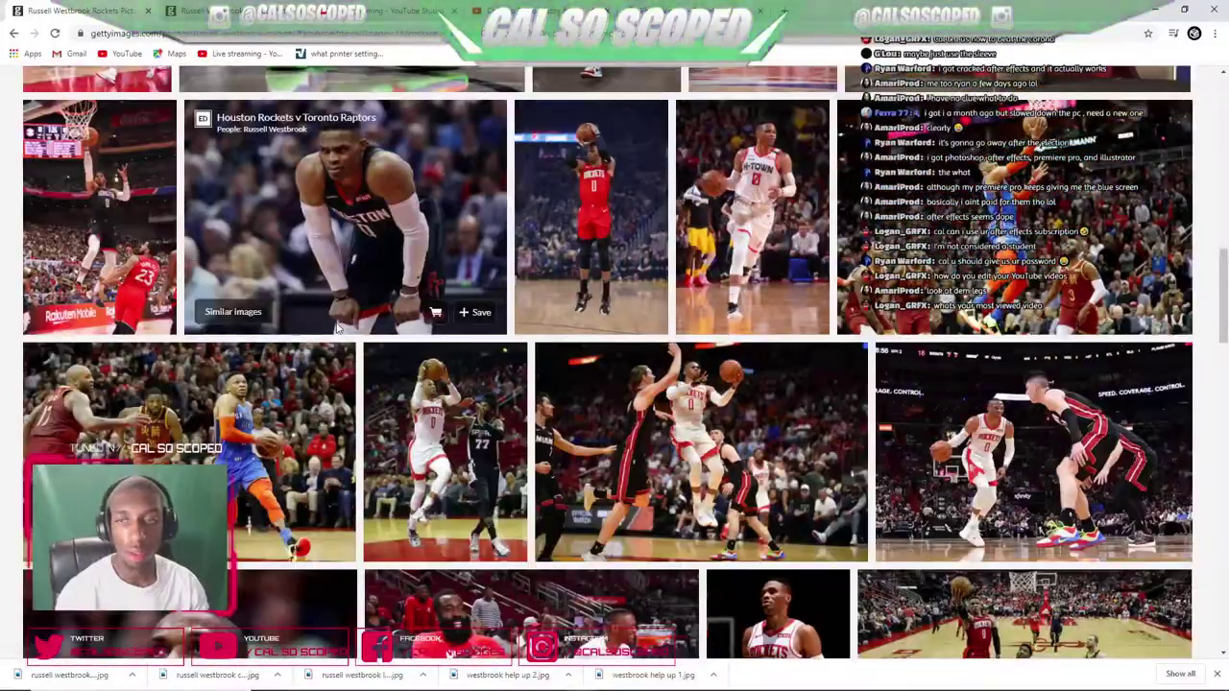
scroll(336, 329, down, 3)
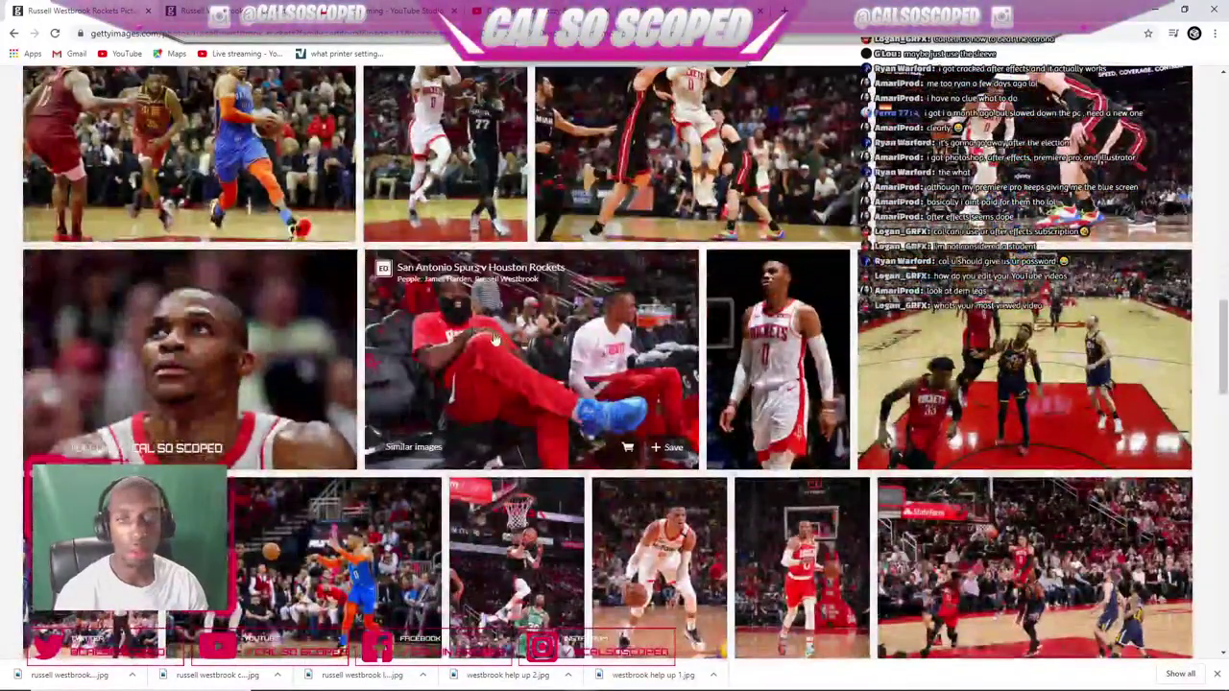
scroll(529, 346, down, 3)
scroll(528, 346, down, 3)
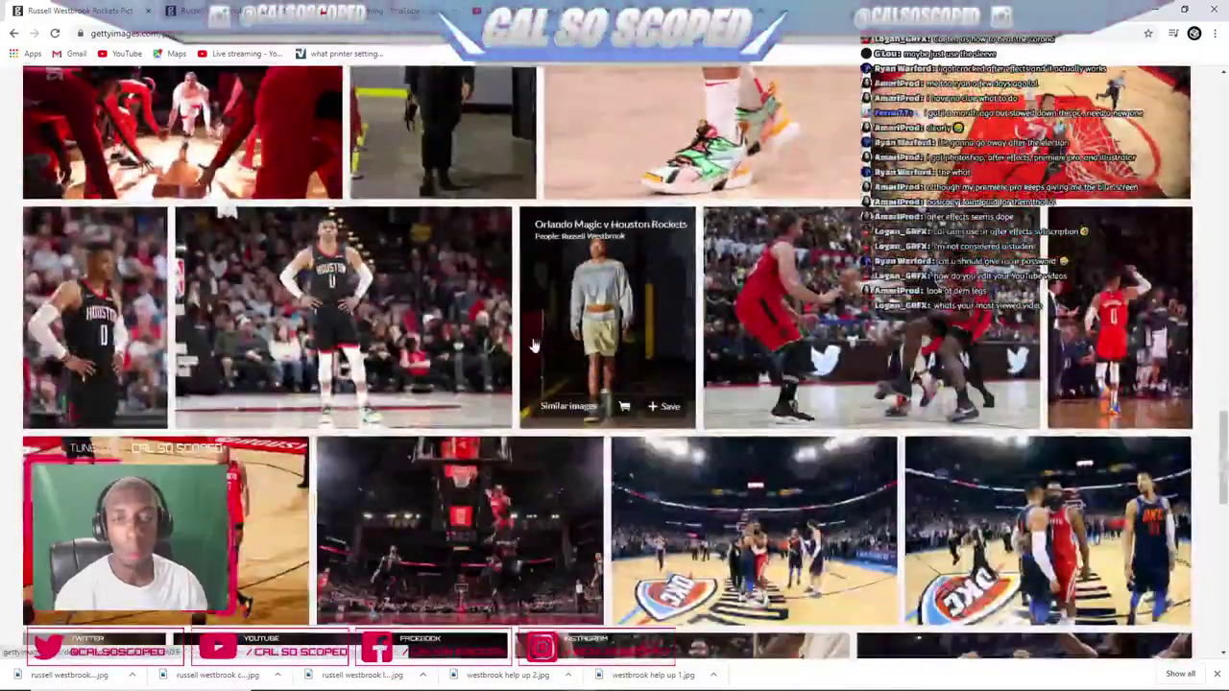
scroll(534, 342, down, 2)
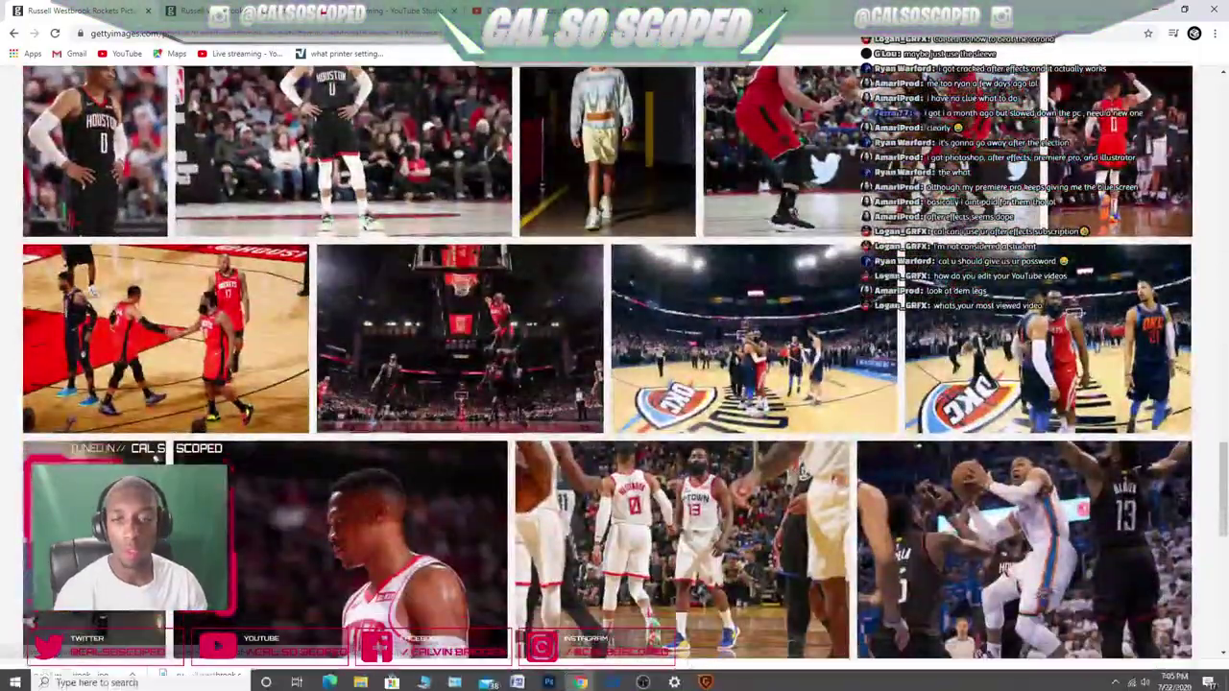
- Close the Getty photo windows of Harden dribbling, Westbrook bringing the ball up the court, and Westbrook licking his lips
right_click(592, 679)
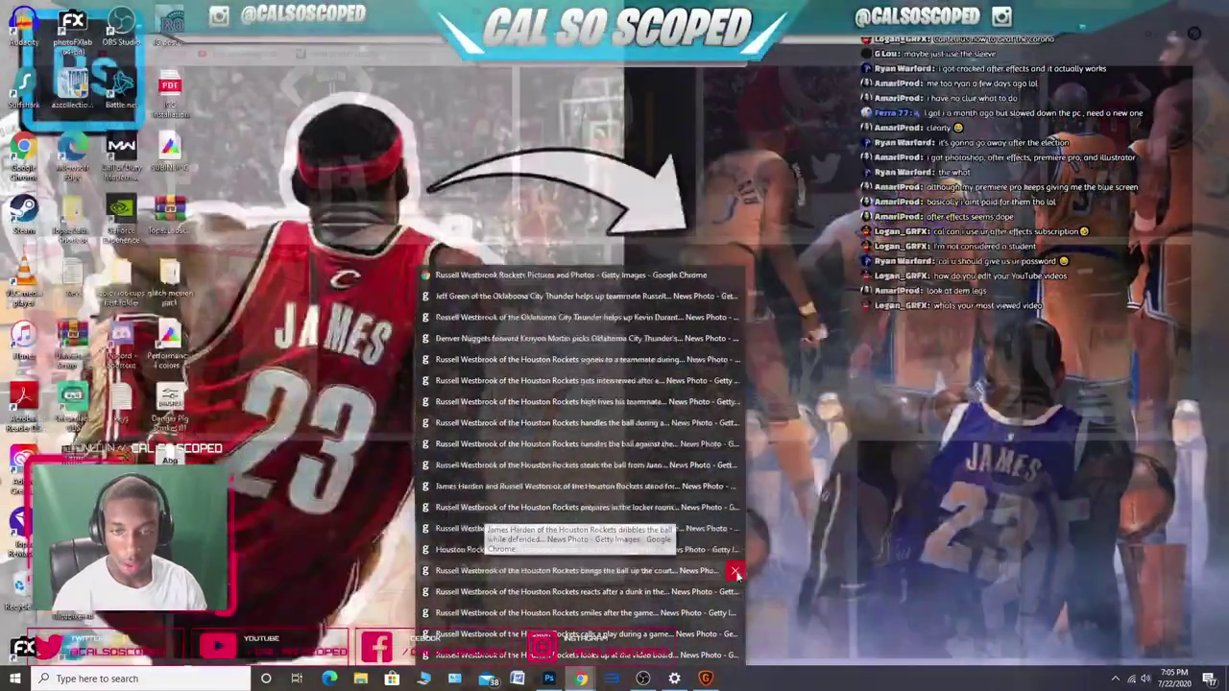
click(734, 571)
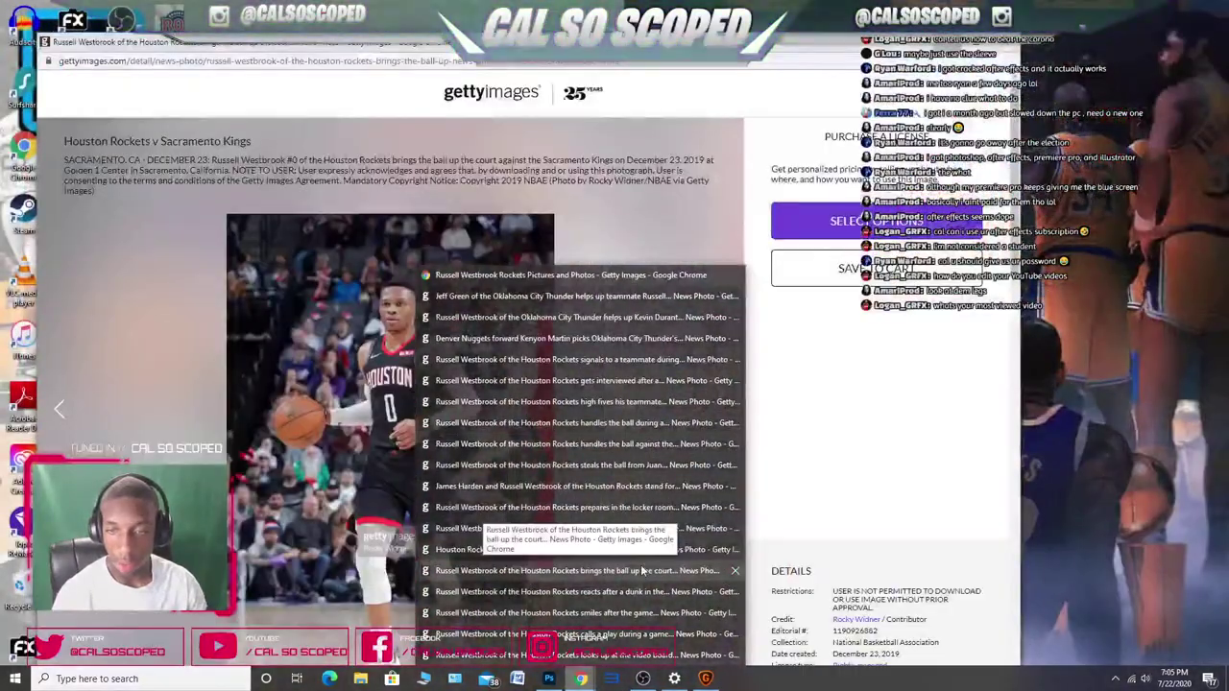
click(726, 573)
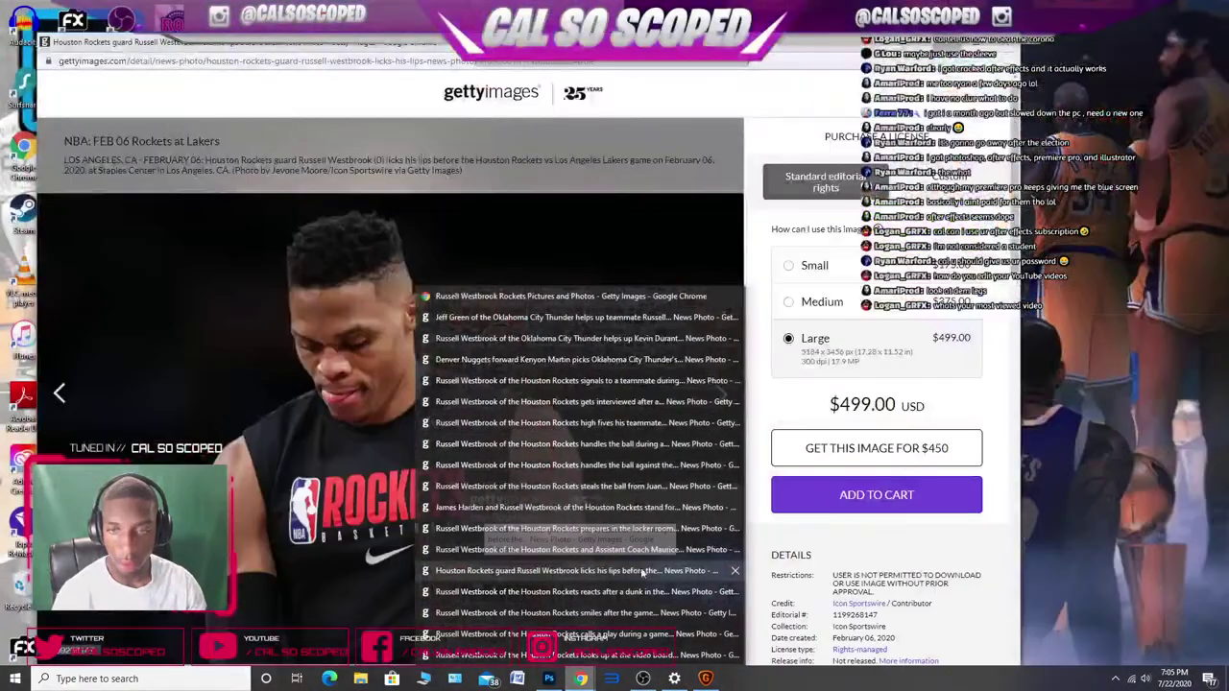
click(729, 572)
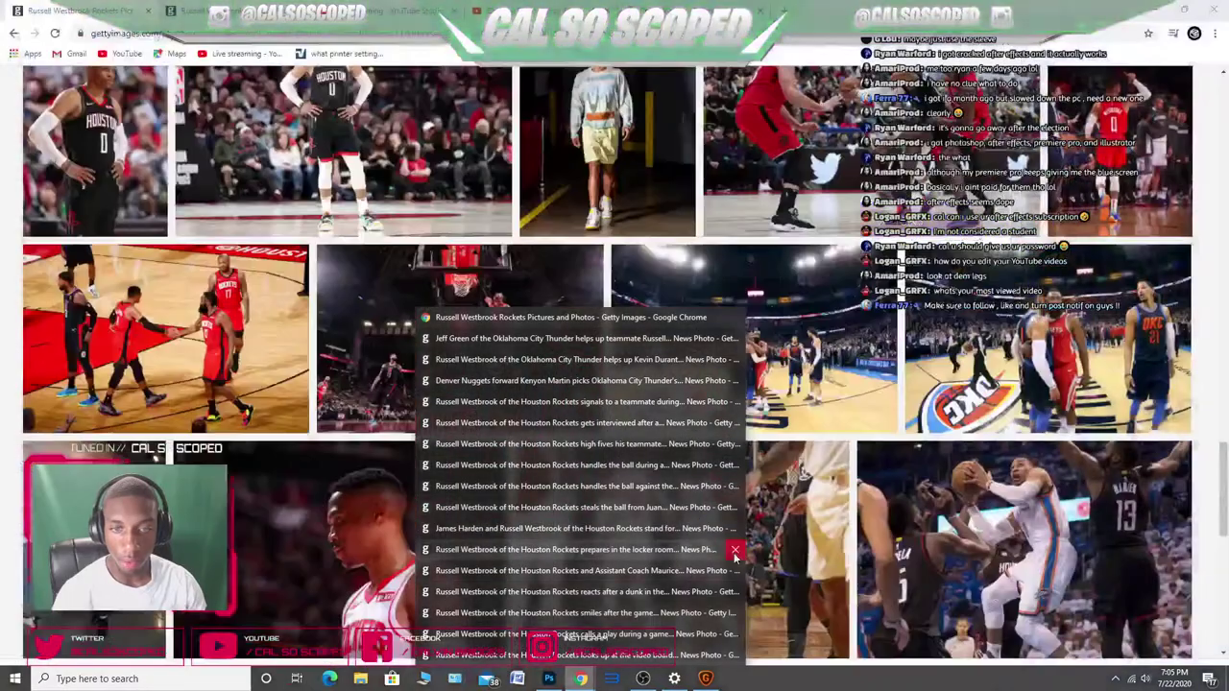
- Close the Westbrook photo windows for the locker room, standing with Harden, the steal from Juan, and the ball handling against the Clippers
click(734, 552)
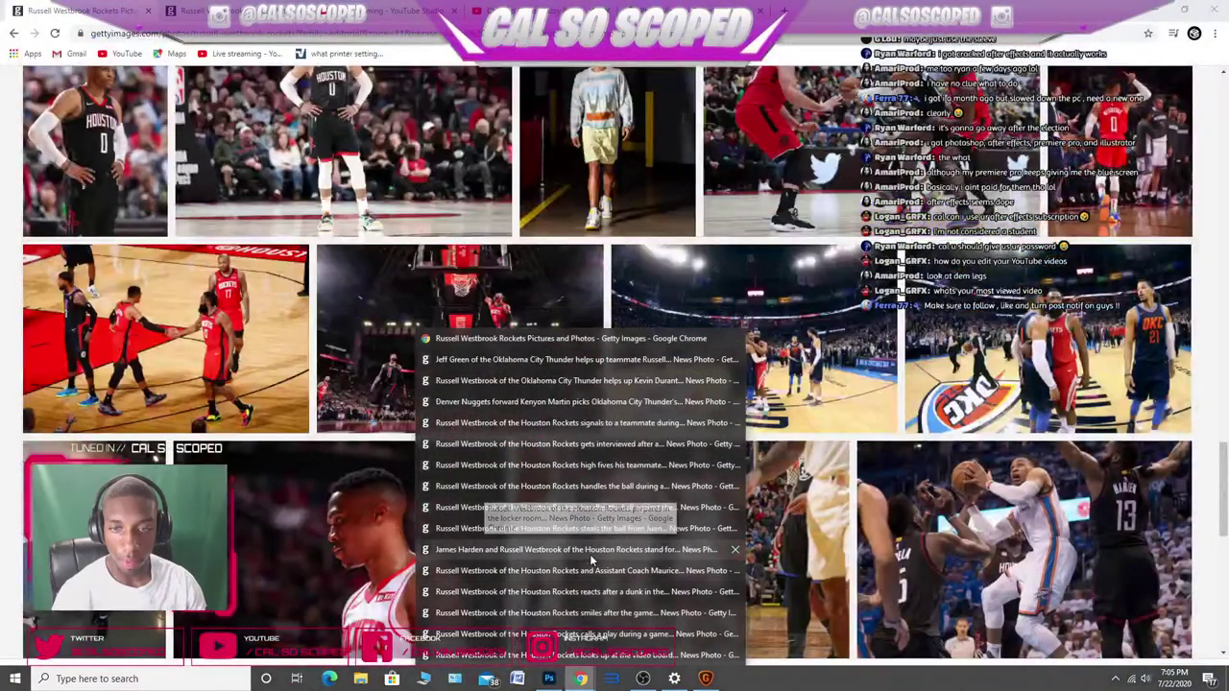
click(734, 549)
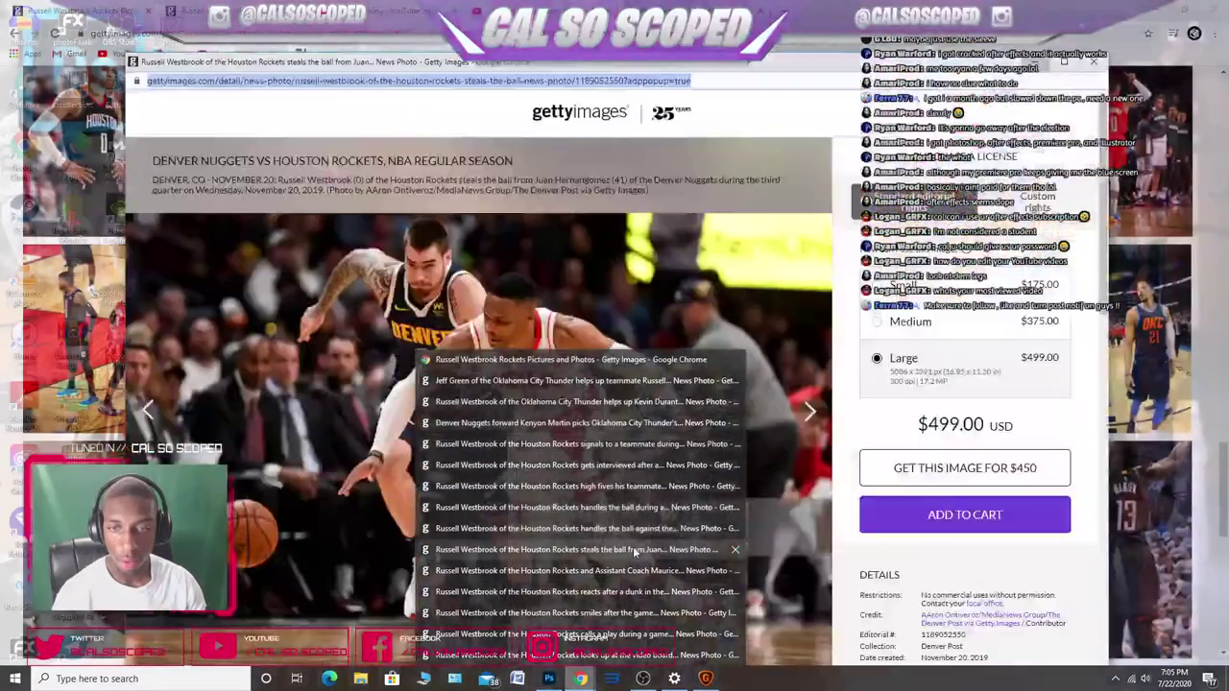
click(734, 549)
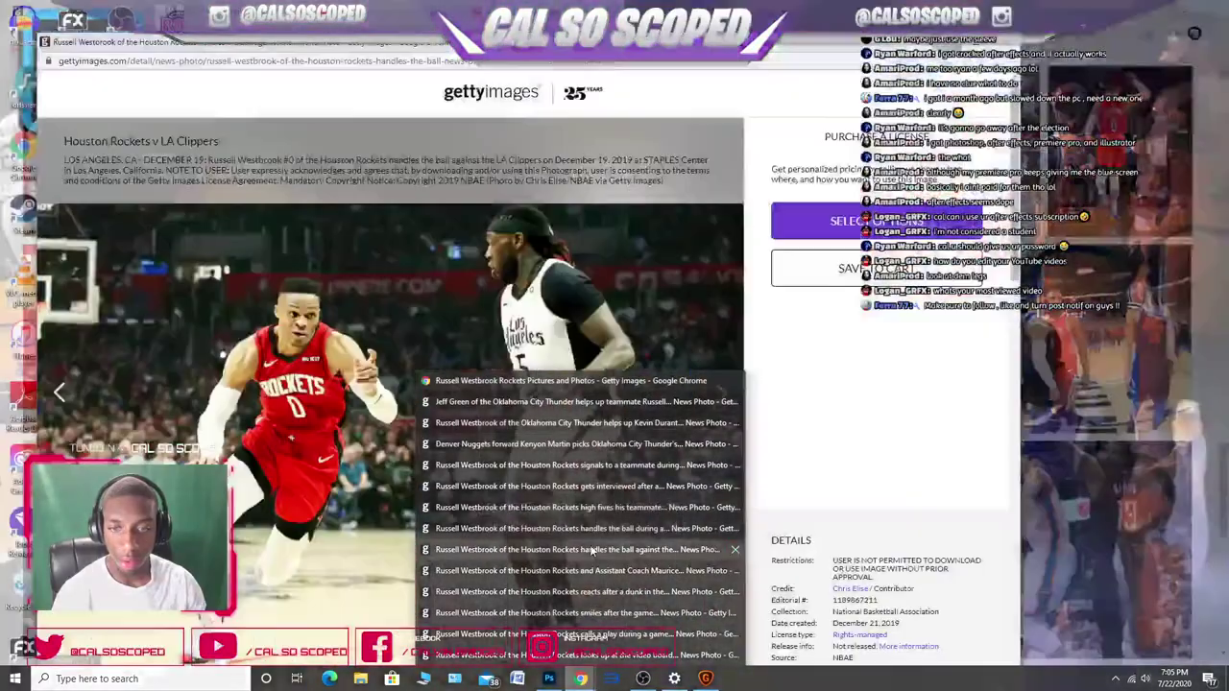
click(734, 549)
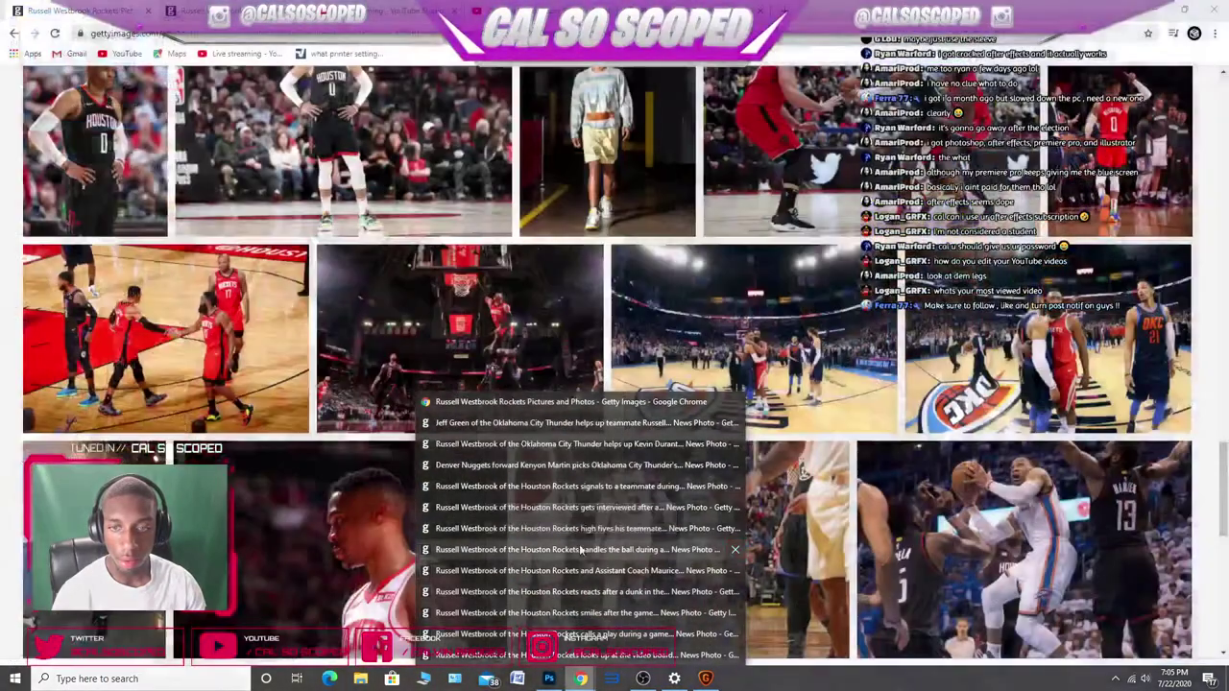
- Close the remaining ball-handling and high-five photo windows, and the post-game Lakers interview photo after viewing it
click(733, 554)
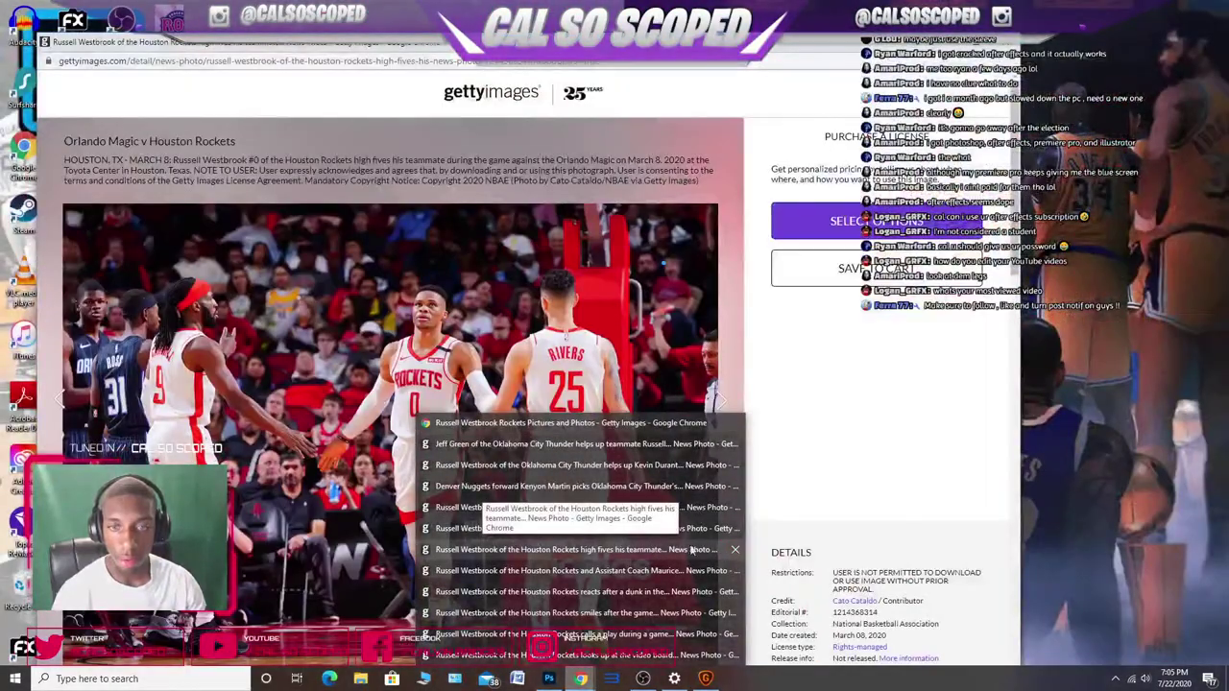
click(734, 549)
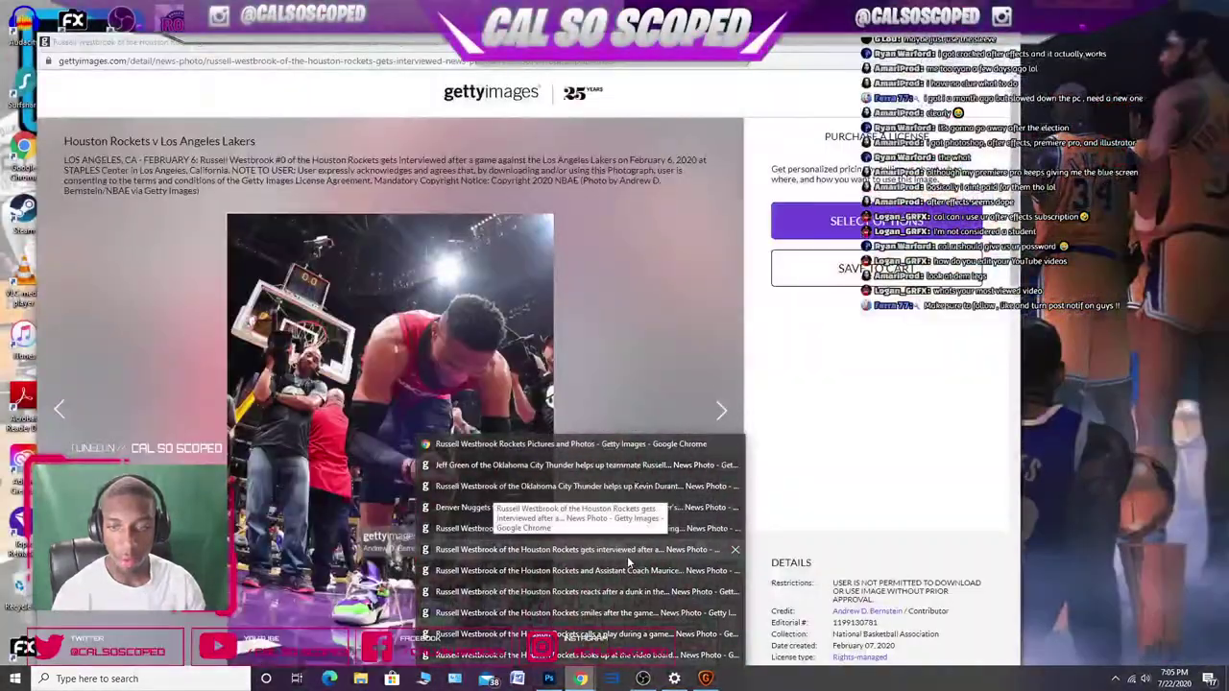
click(627, 555)
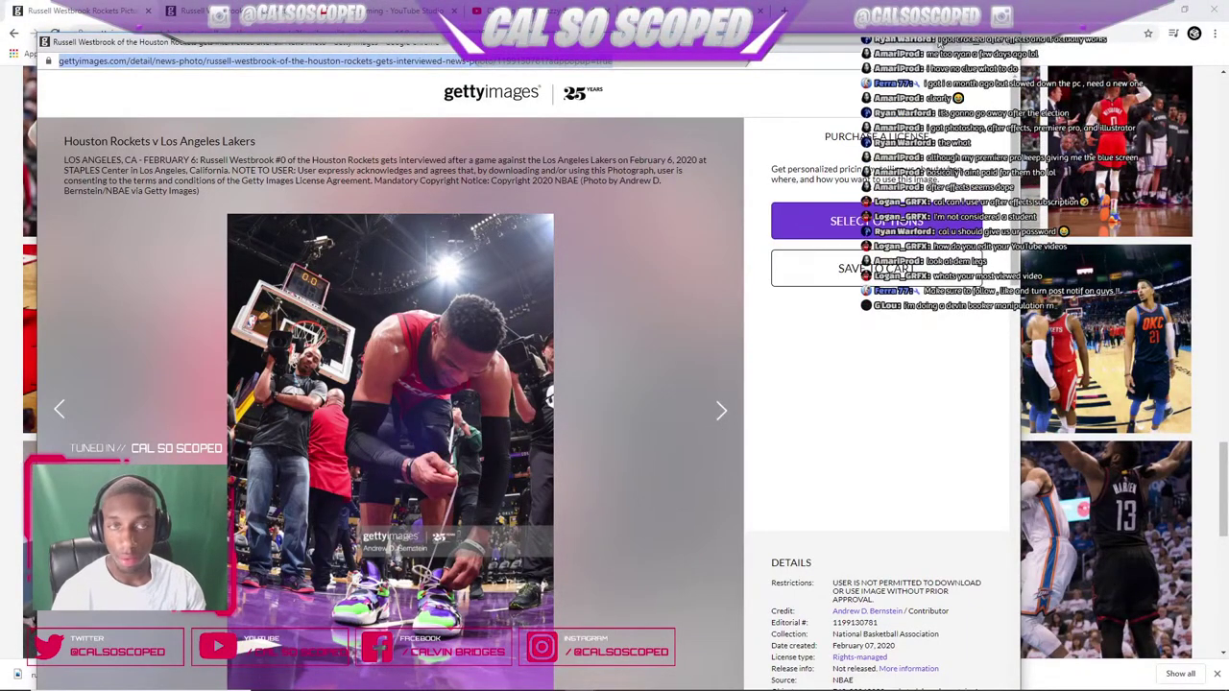
click(1001, 41)
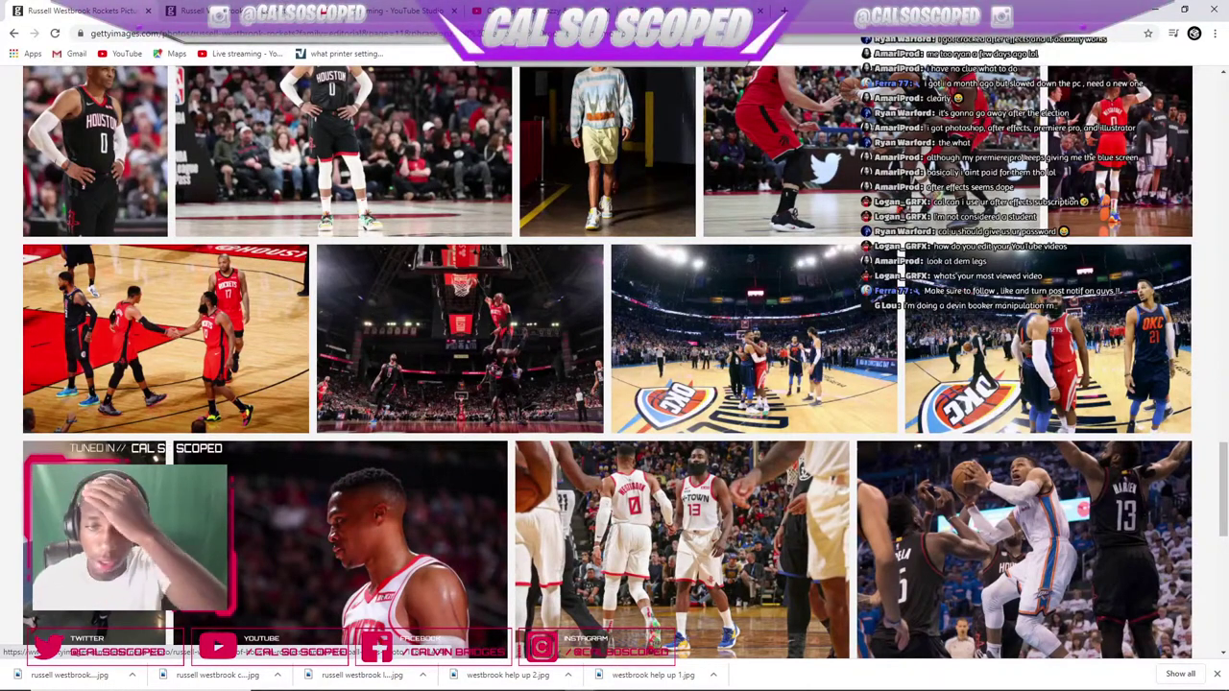
- Go on to pages 12 and 13 of the Getty results and scan their photos for a black-sleeved arm
scroll(789, 478, down, 5)
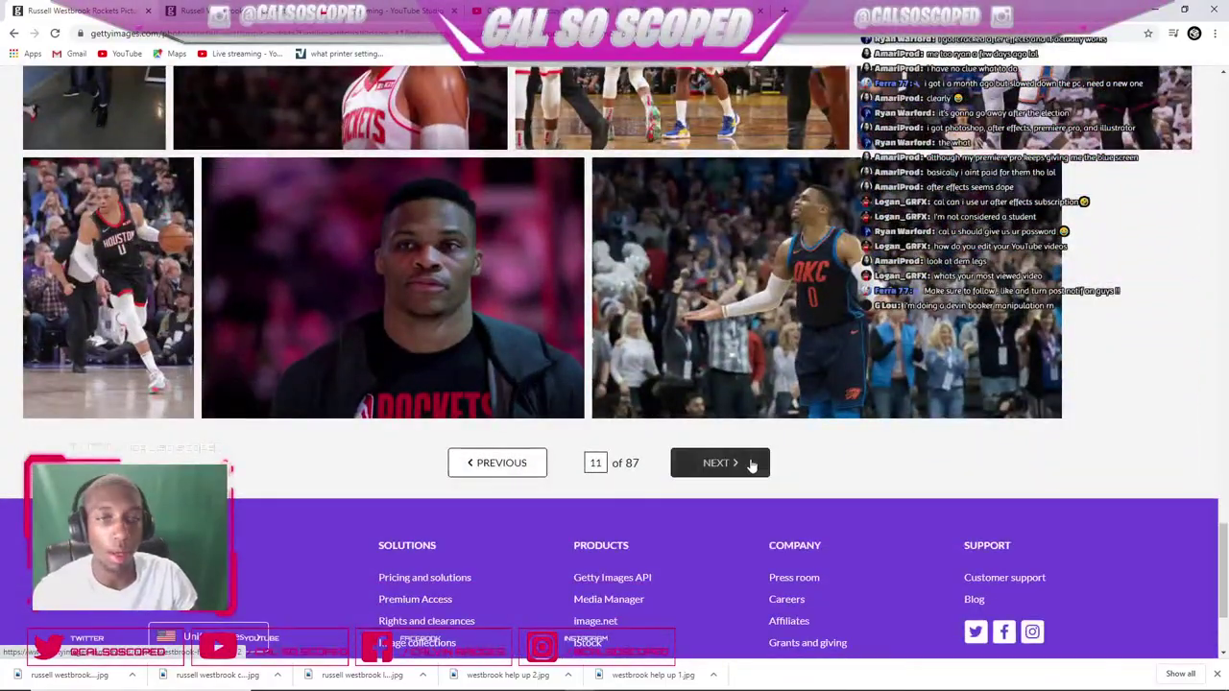
click(720, 463)
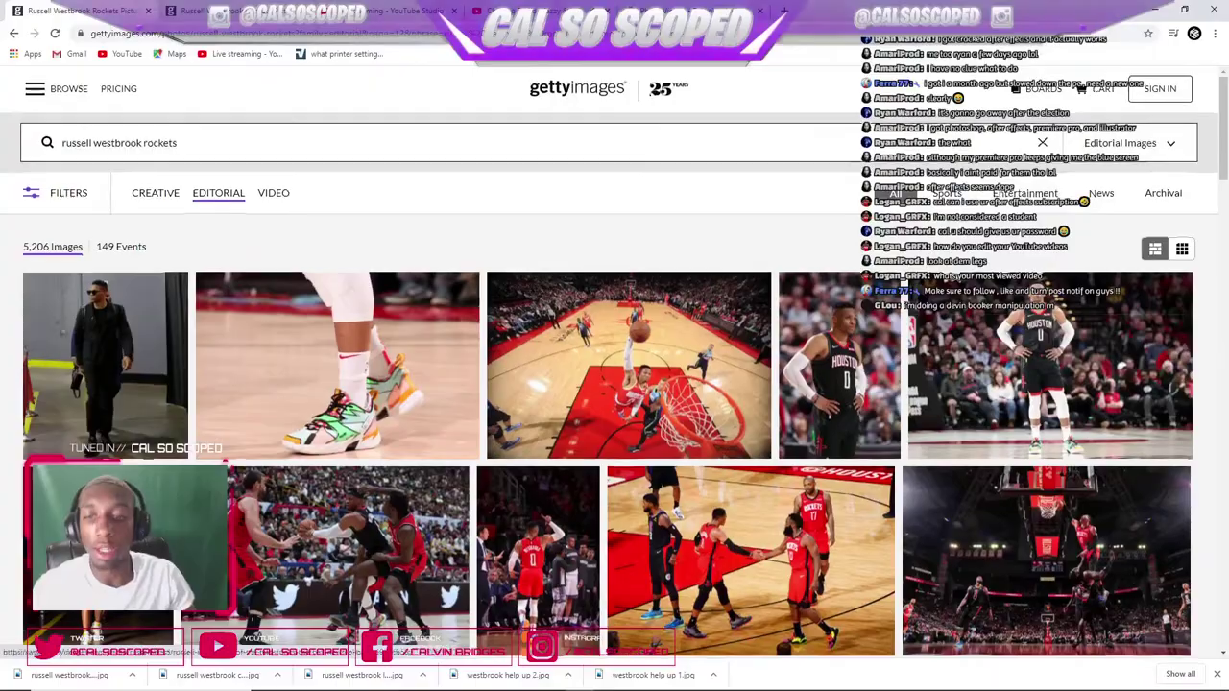
scroll(681, 407, down, 3)
scroll(682, 407, down, 2)
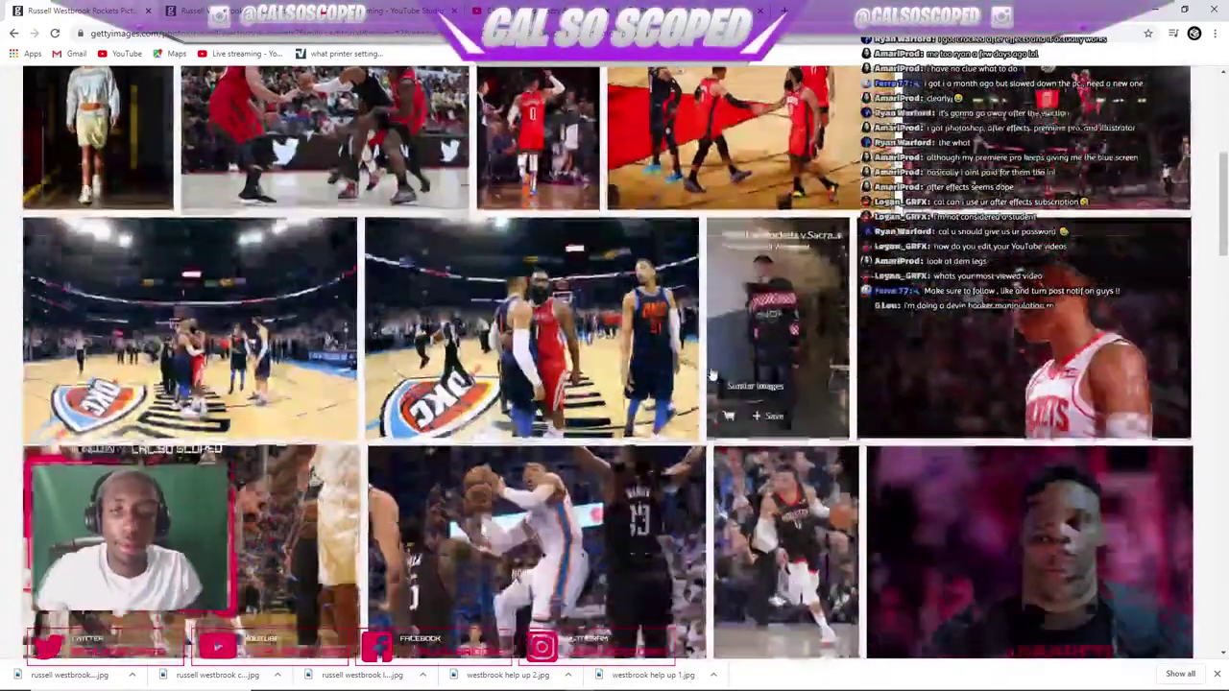
scroll(720, 252, down, 3)
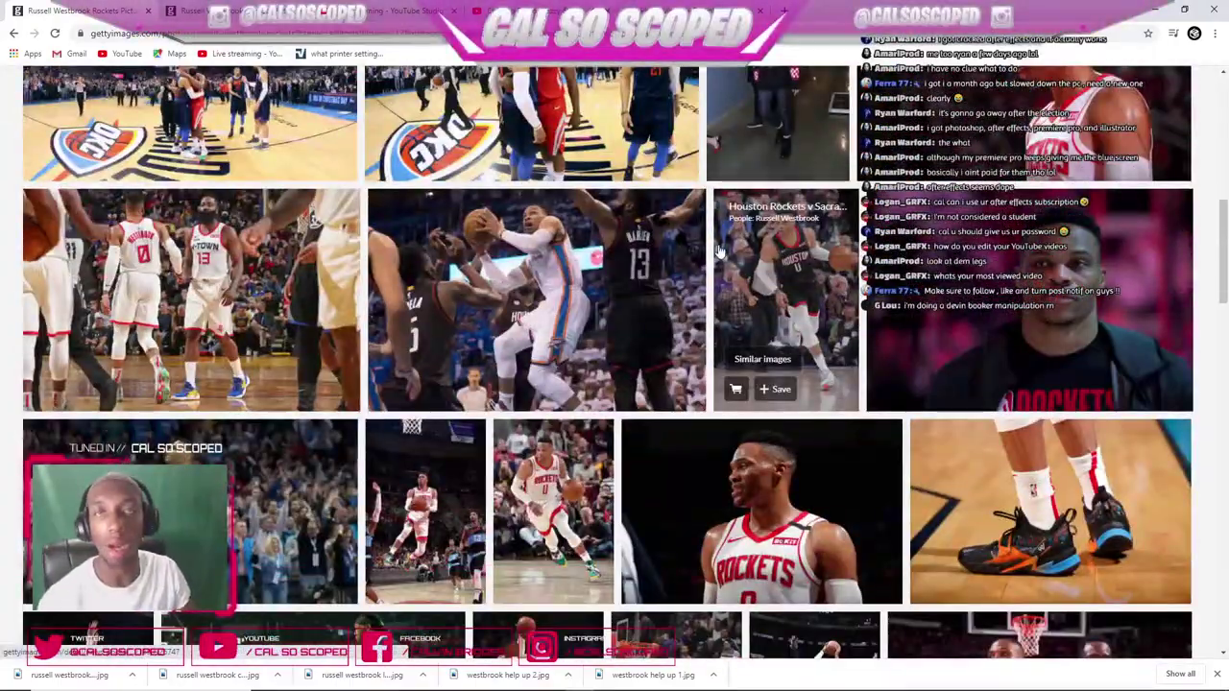
scroll(719, 251, down, 9)
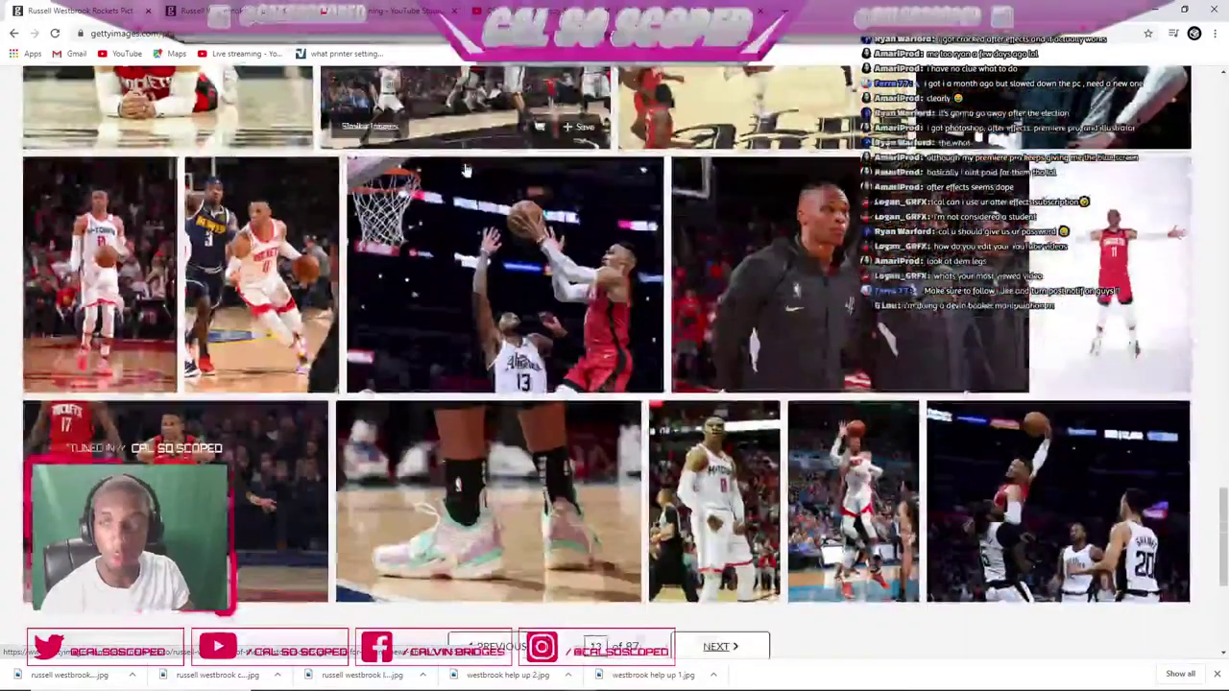
- Scan the photos on page 14 of the Getty results down to the end of the page
scroll(466, 170, down, 3)
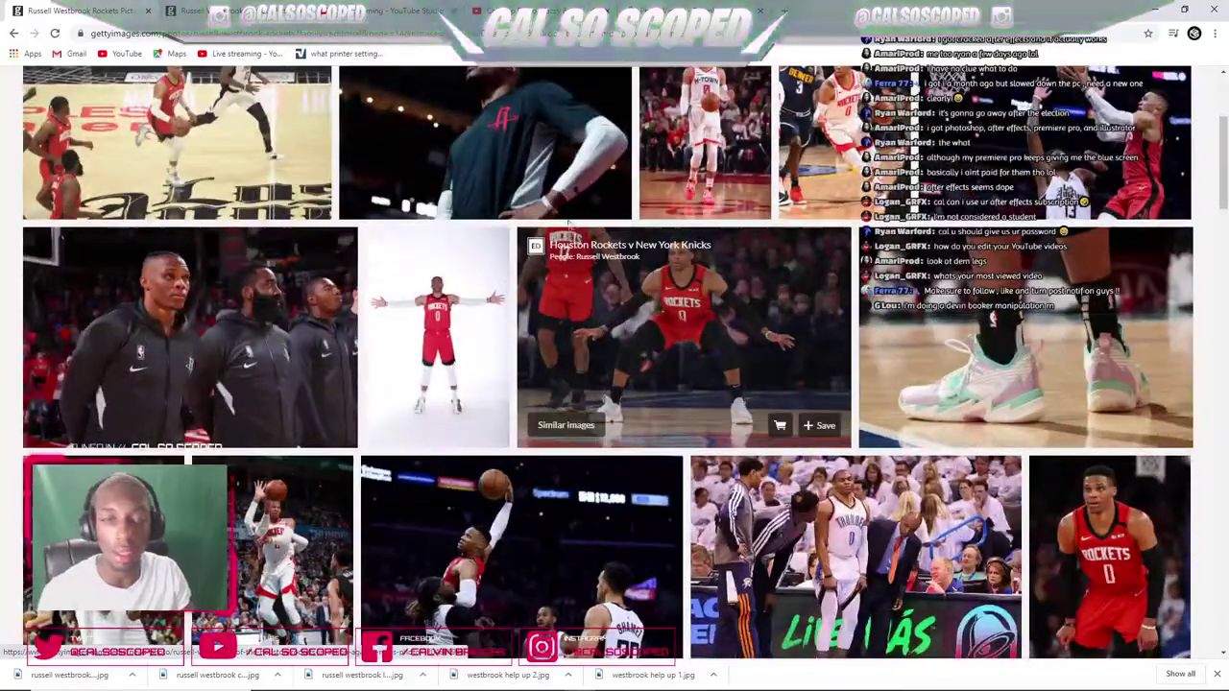
scroll(585, 228, down, 4)
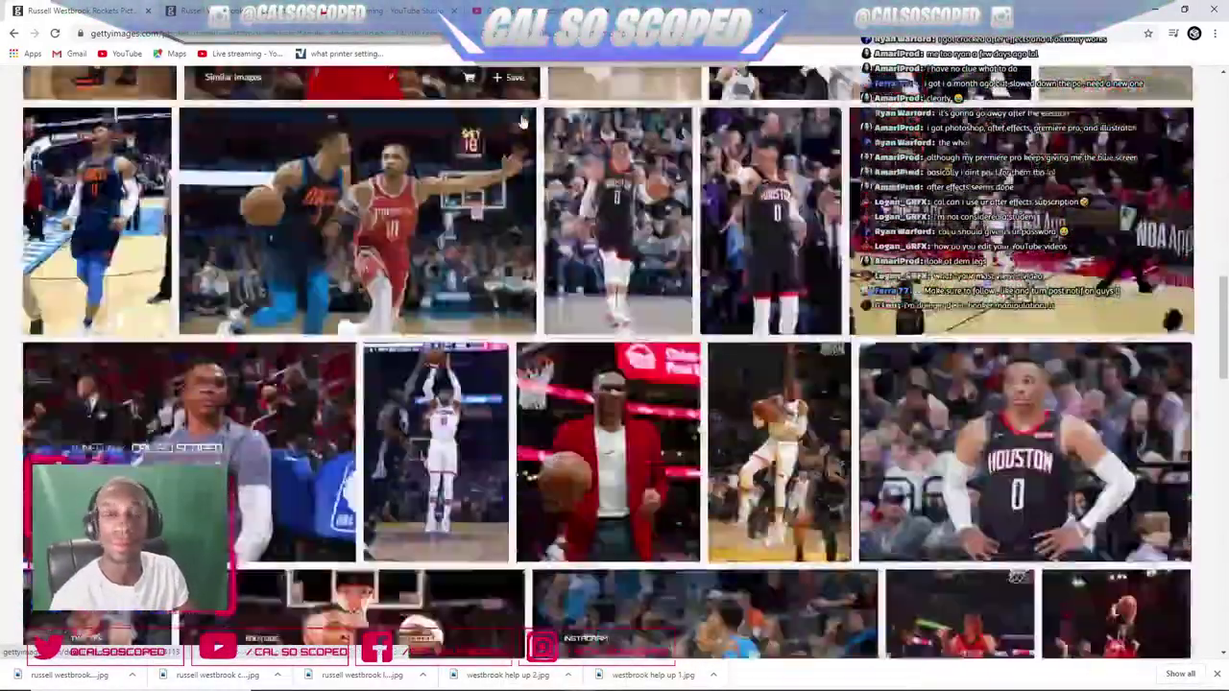
scroll(519, 129, down, 4)
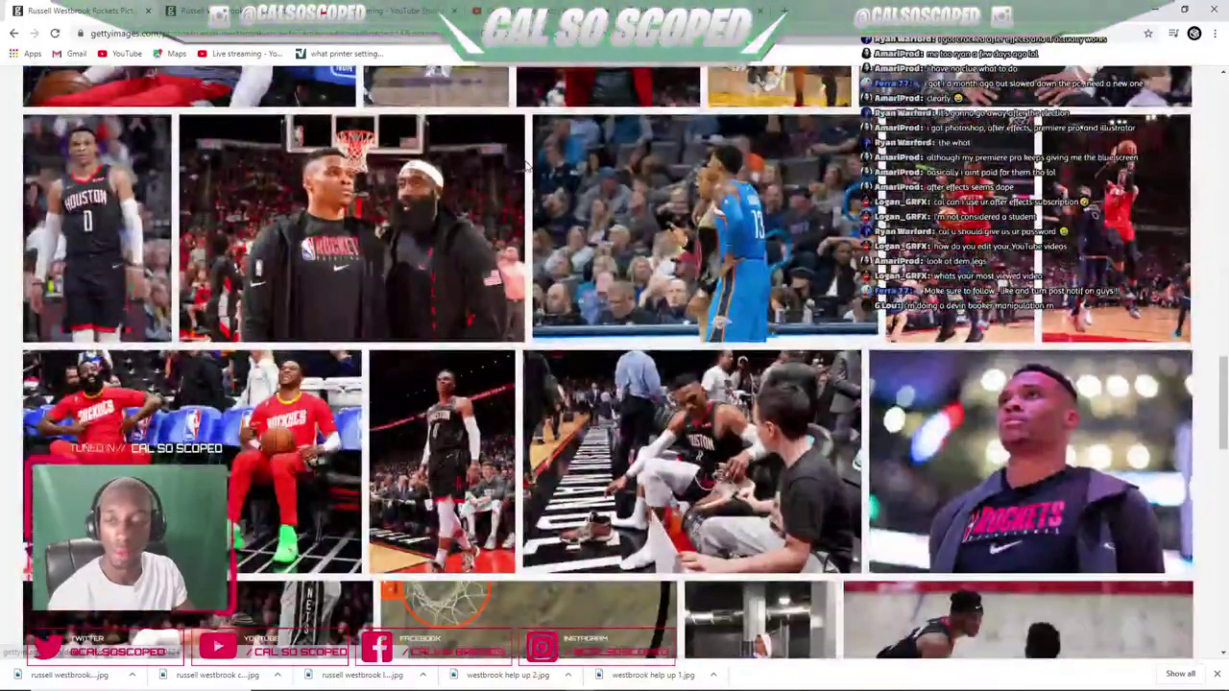
scroll(526, 165, down, 10)
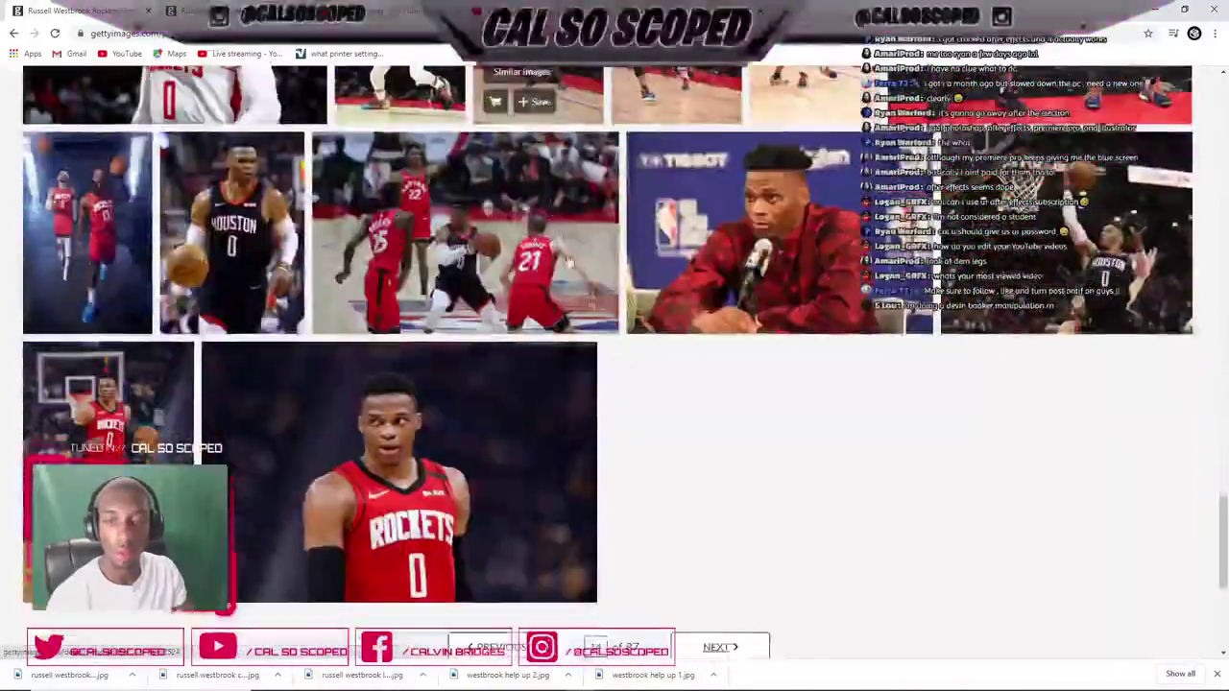
- Go to page 15 of the Getty results and look through its upper rows for a usable arm pose
click(716, 647)
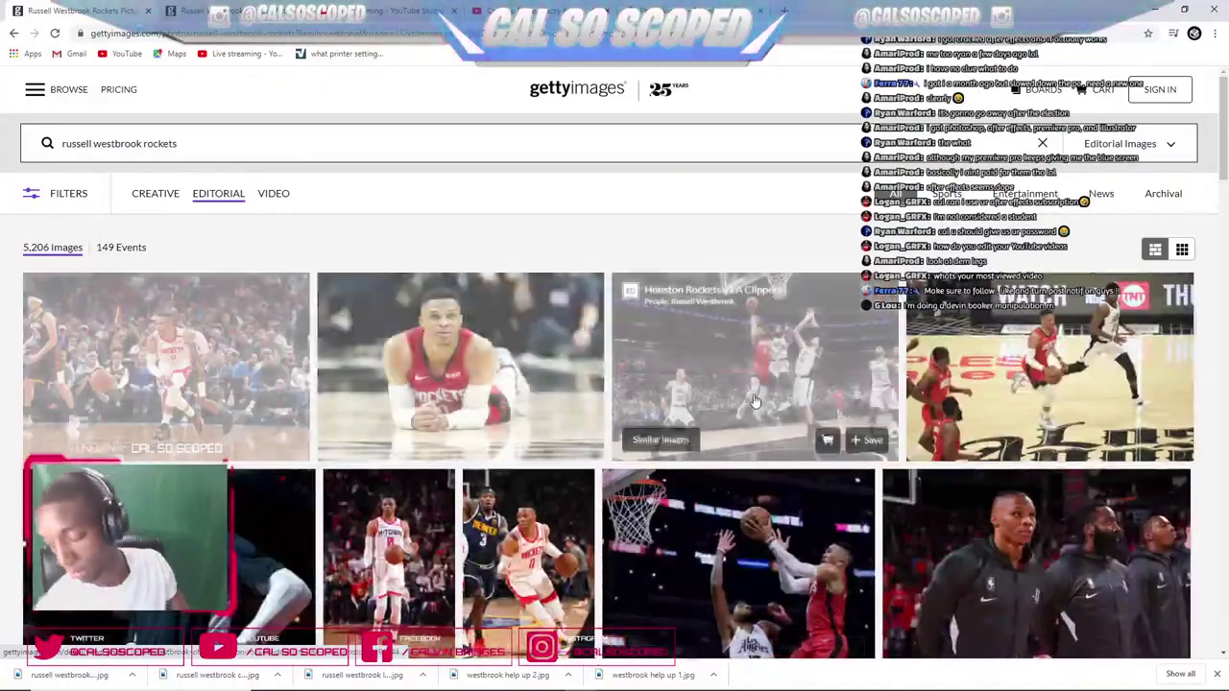
scroll(658, 360, down, 4)
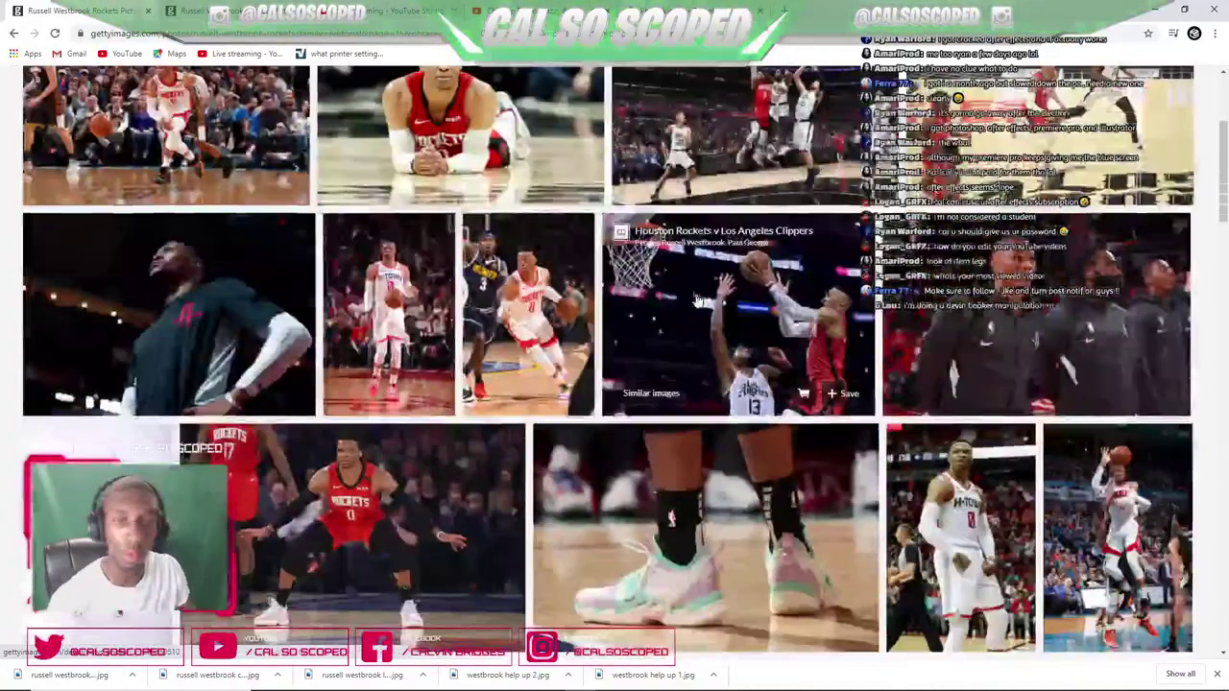
scroll(633, 292, down, 5)
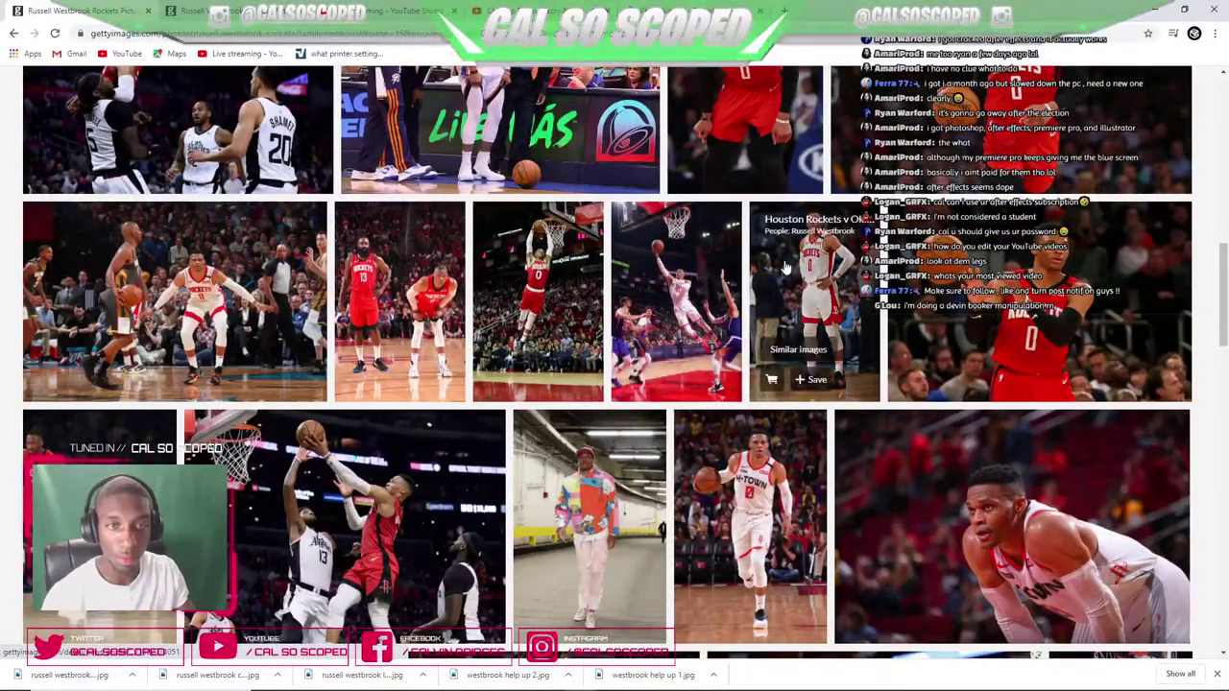
- Open the Oklahoma City Thunder photo of Westbrook with hands on hips, compare it with the Photoshop document, and close it
click(785, 269)
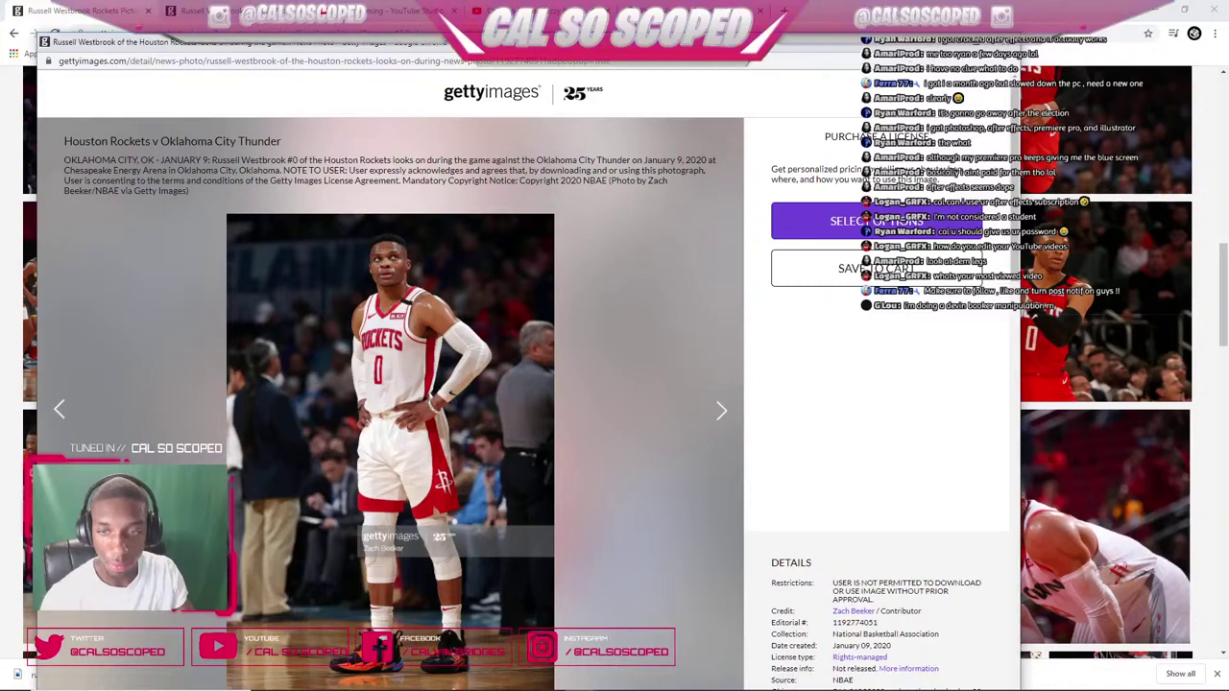
mouse_move(596, 683)
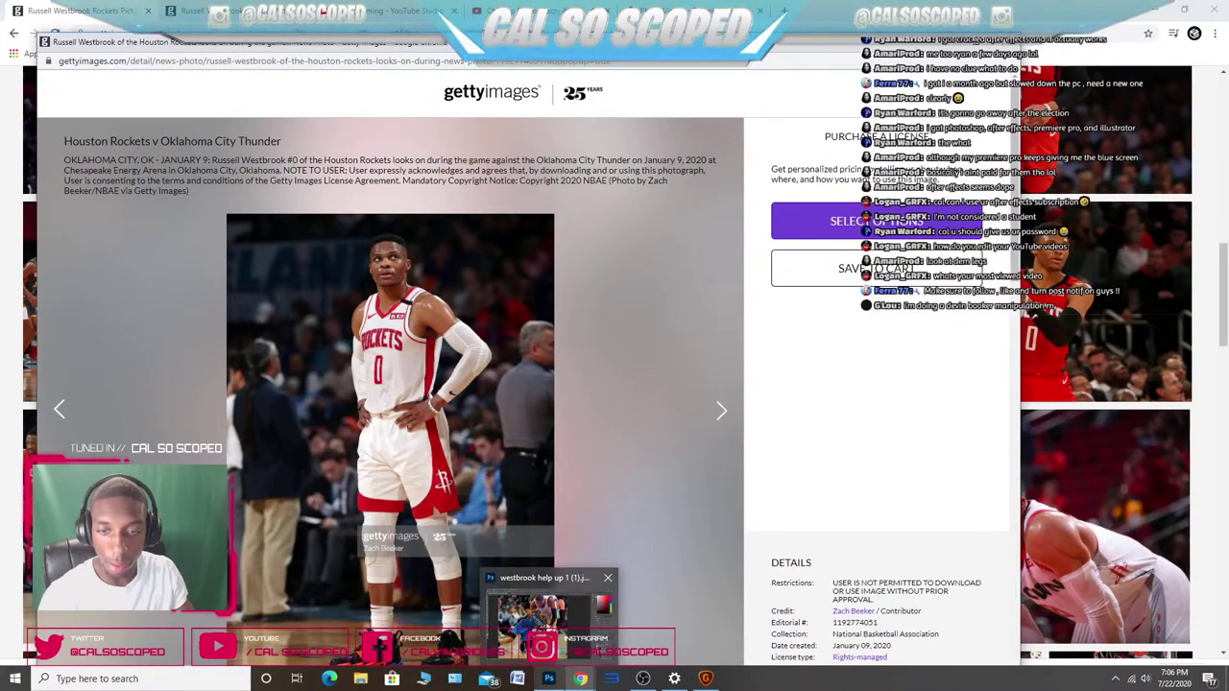
click(542, 619)
key(alt+Tab)
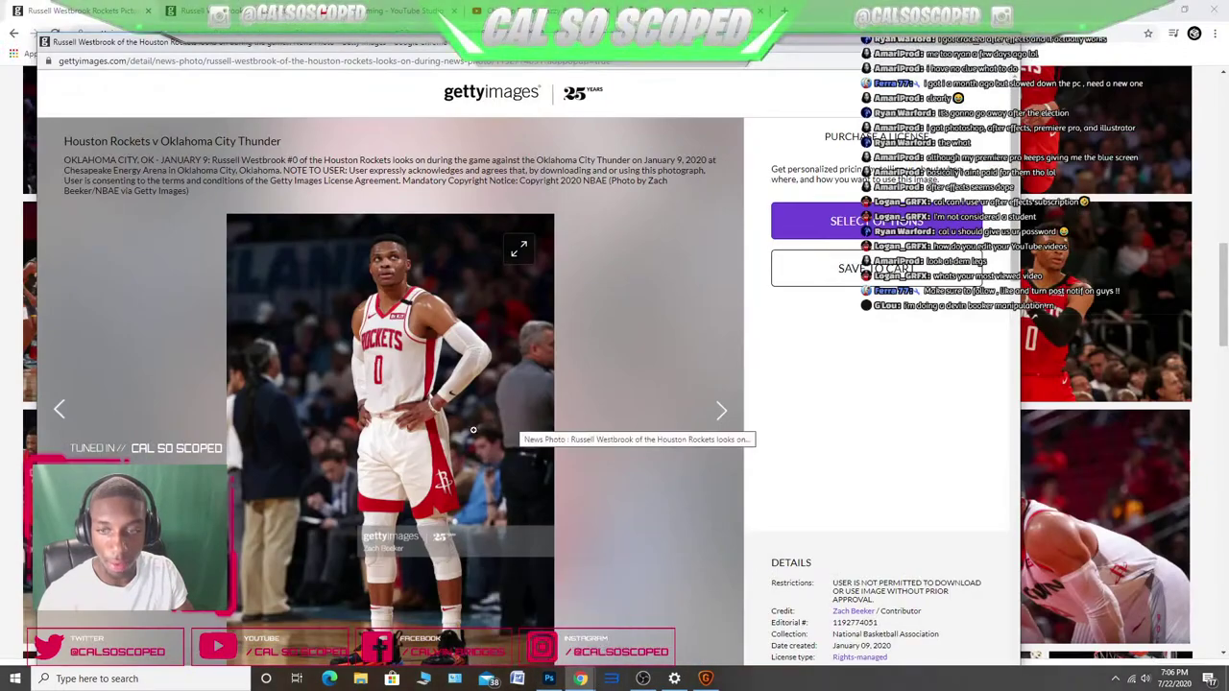
scroll(518, 432, down, 2)
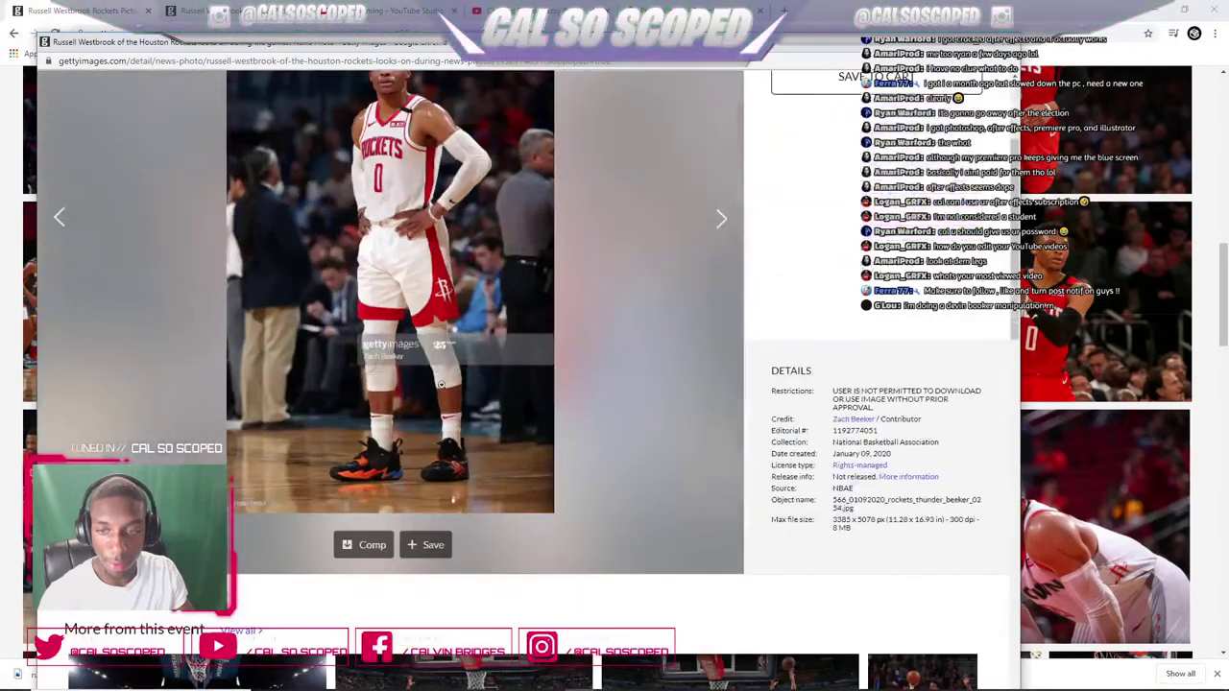
right_click(259, 63)
click(999, 43)
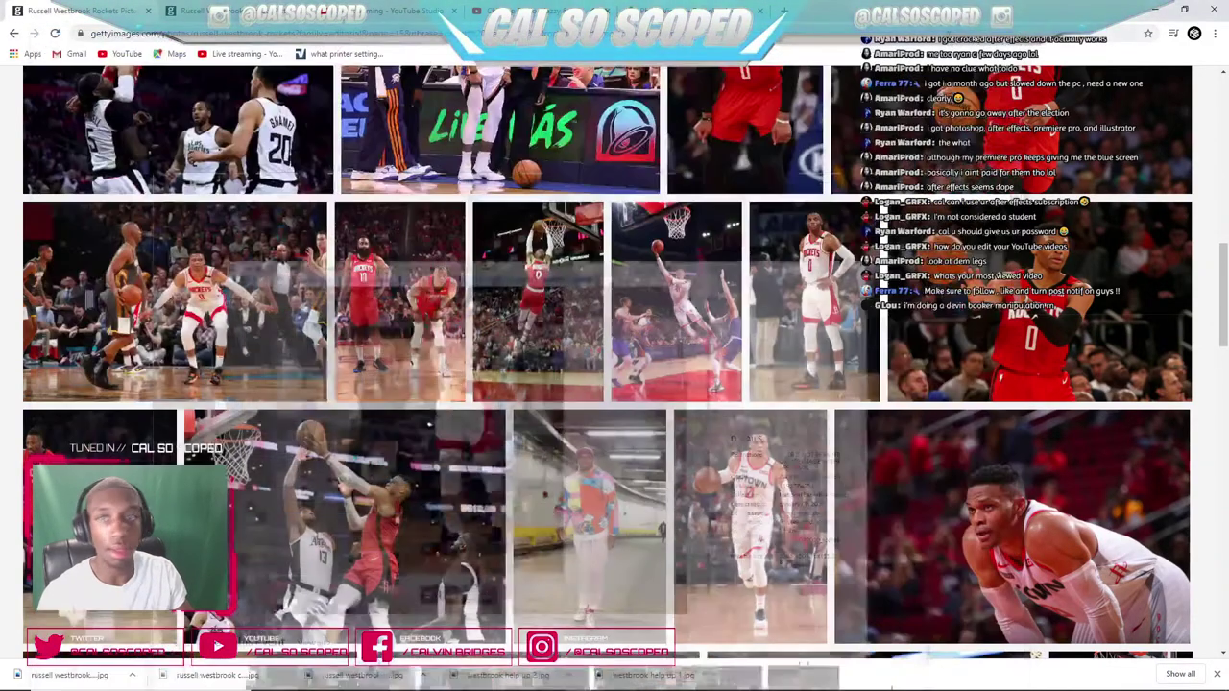
- Scan the rest of page 15 of the Getty results and all of page 16 for a black-sleeved arm reference
scroll(645, 295, down, 6)
scroll(646, 298, down, 10)
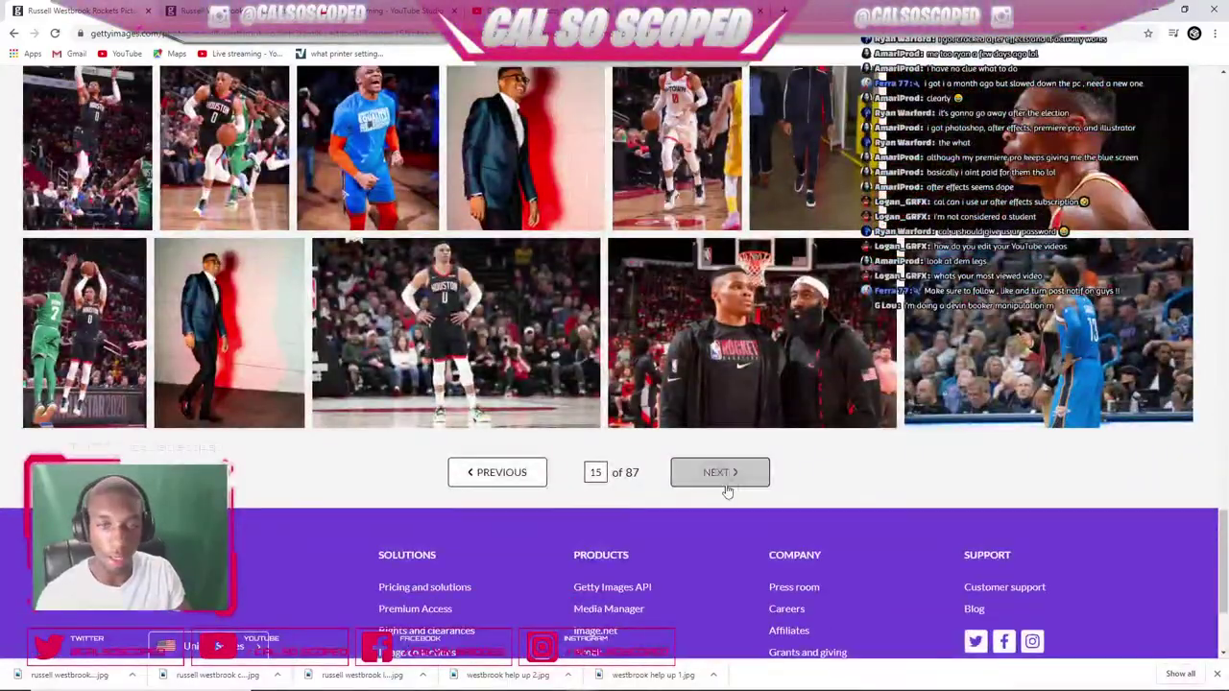
click(720, 473)
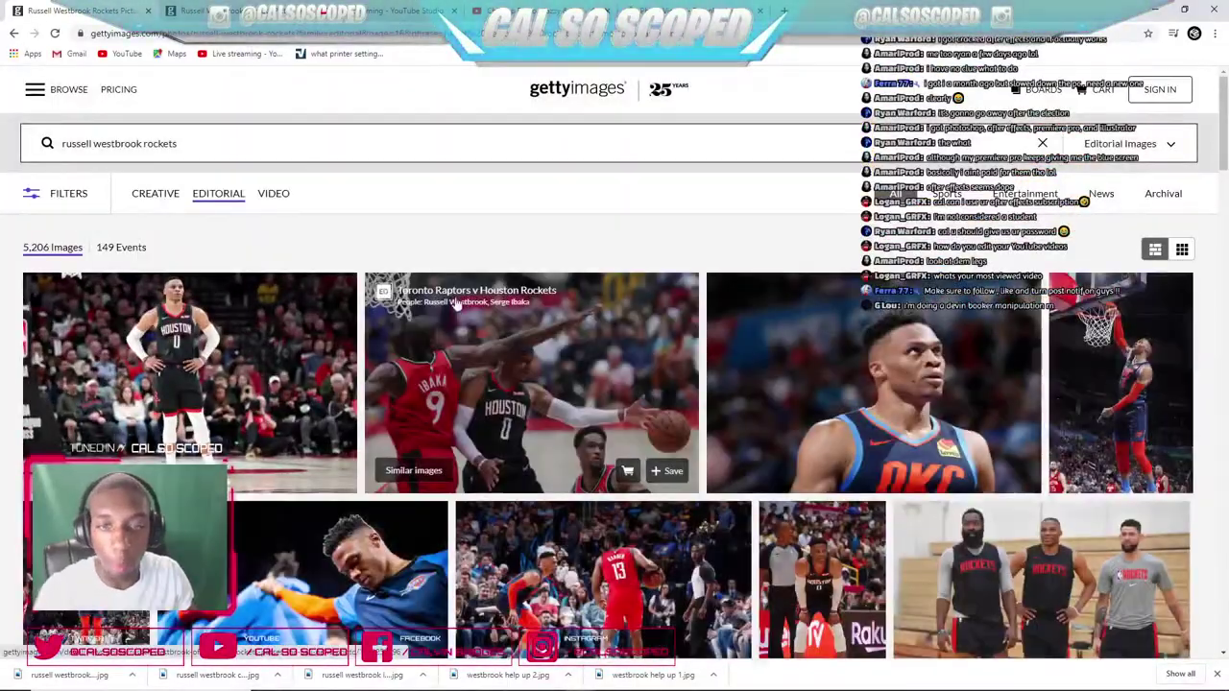
scroll(465, 342, down, 7)
scroll(454, 284, down, 1)
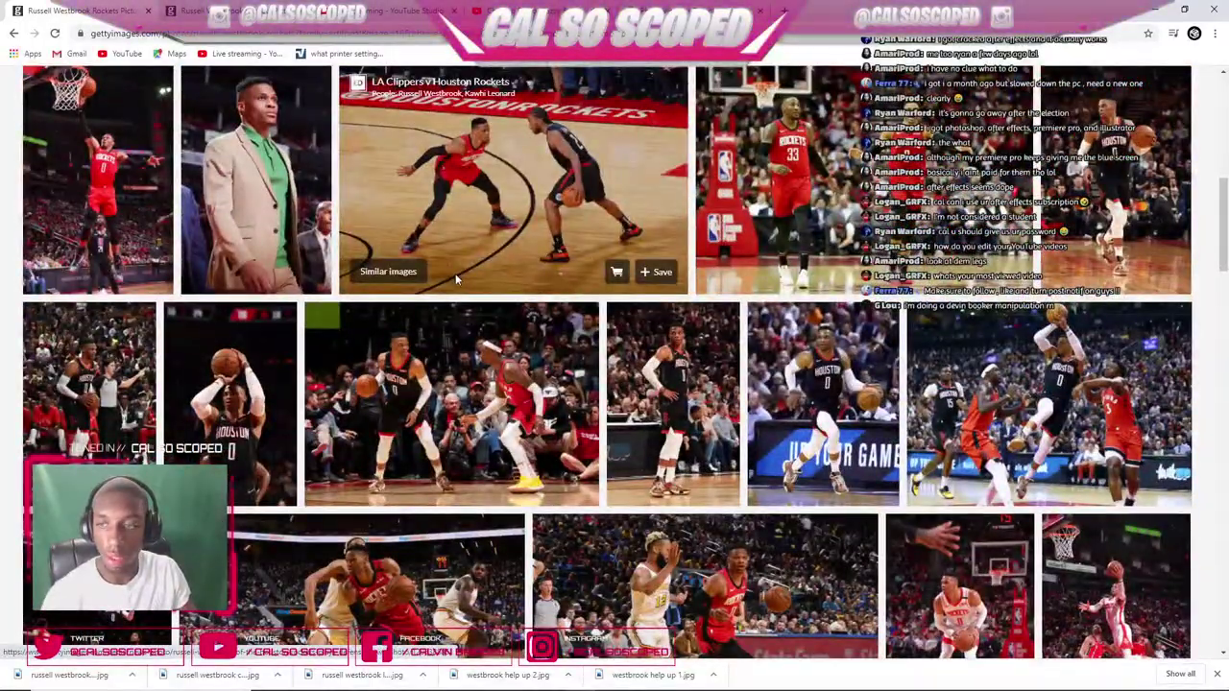
scroll(461, 278, down, 3)
scroll(477, 277, down, 8)
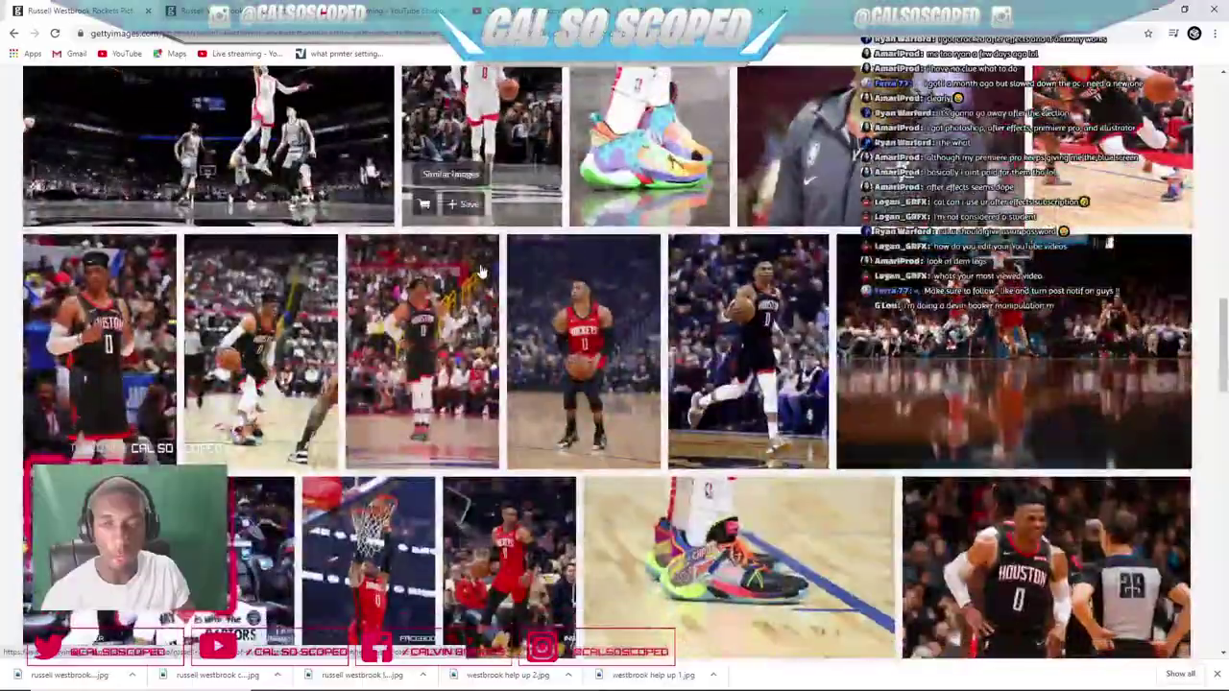
scroll(485, 261, down, 8)
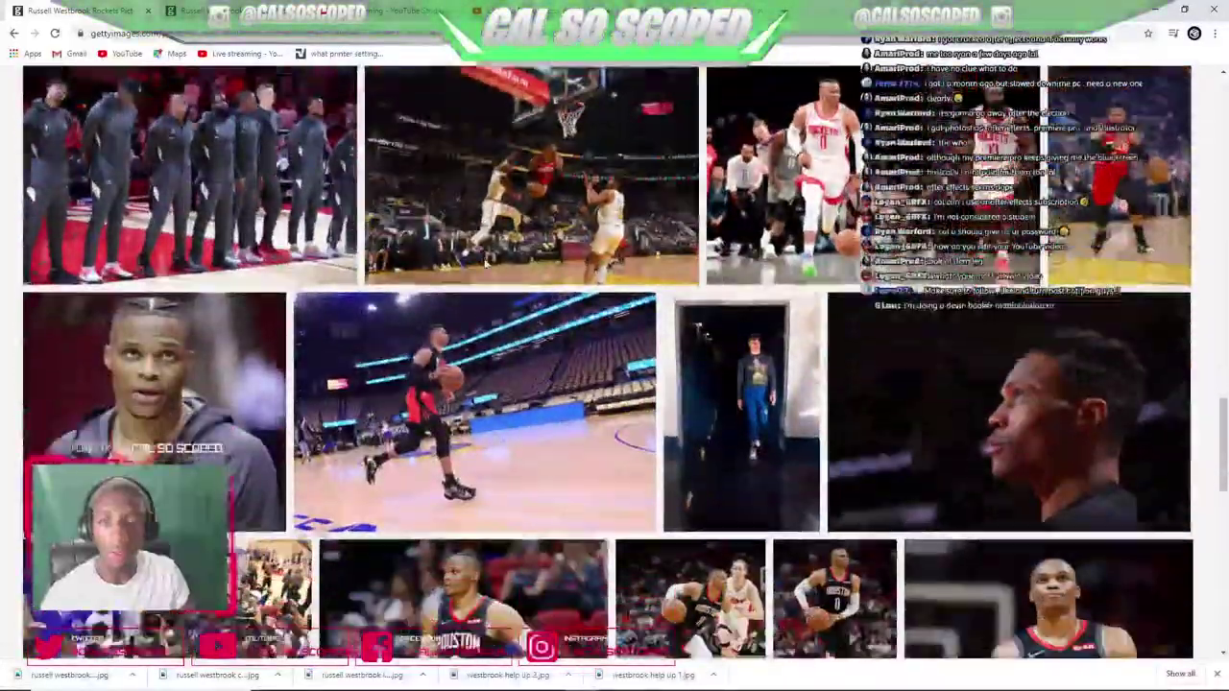
scroll(542, 206, down, 5)
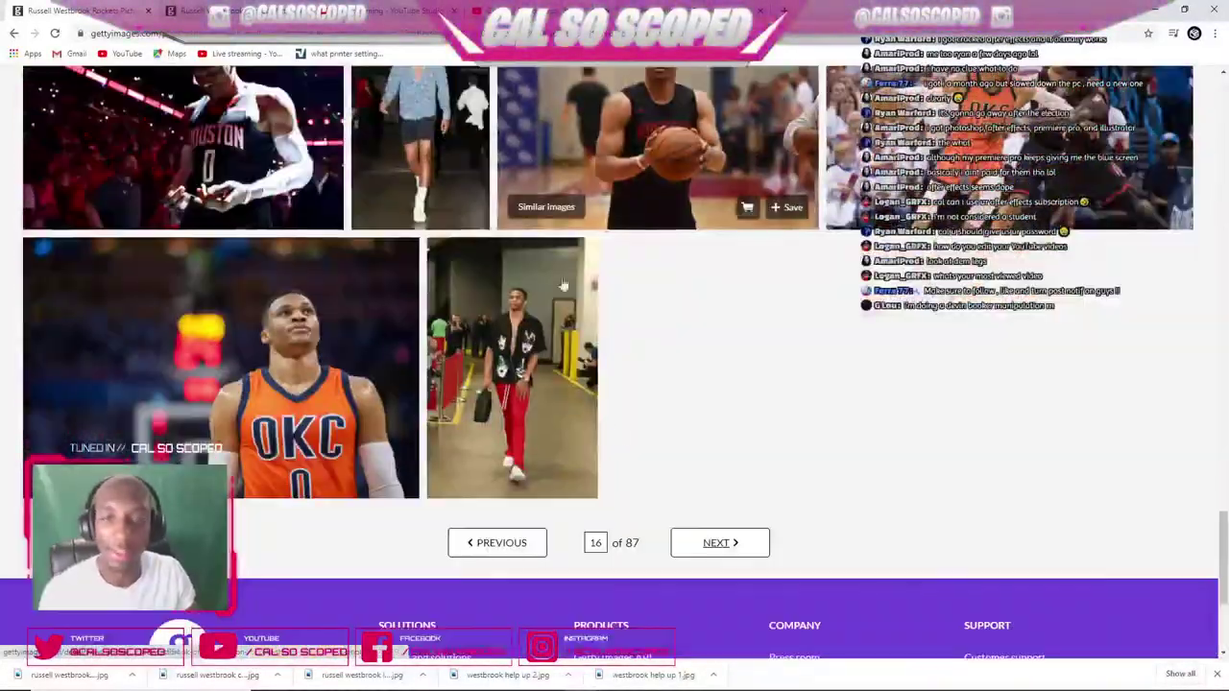
- Go to page 17 of the Getty results and scan its photos to the end for a usable black-sleeved arm
click(735, 549)
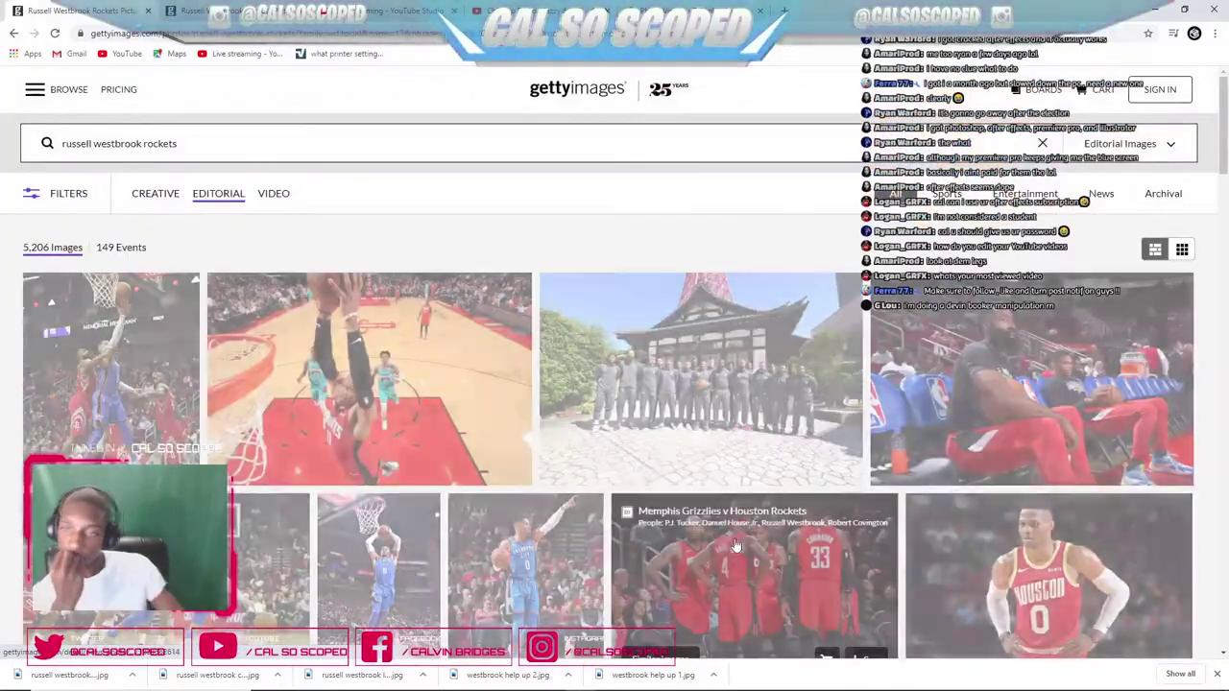
scroll(643, 407, down, 5)
scroll(643, 407, down, 4)
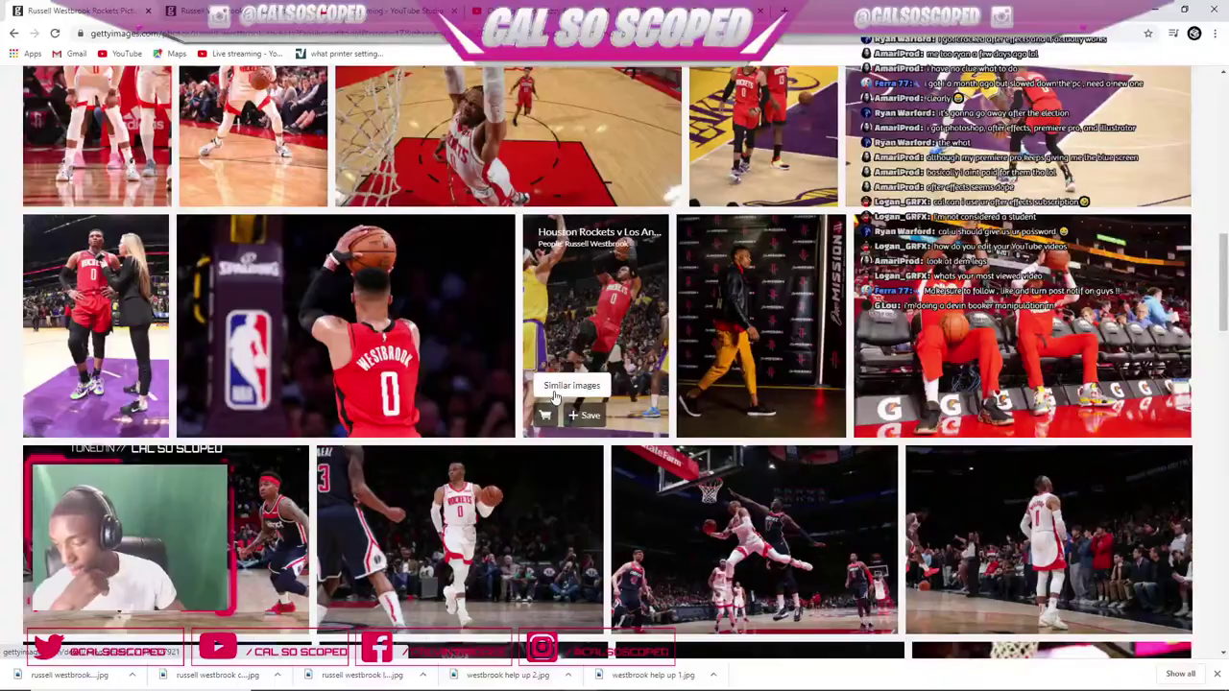
scroll(547, 396, down, 4)
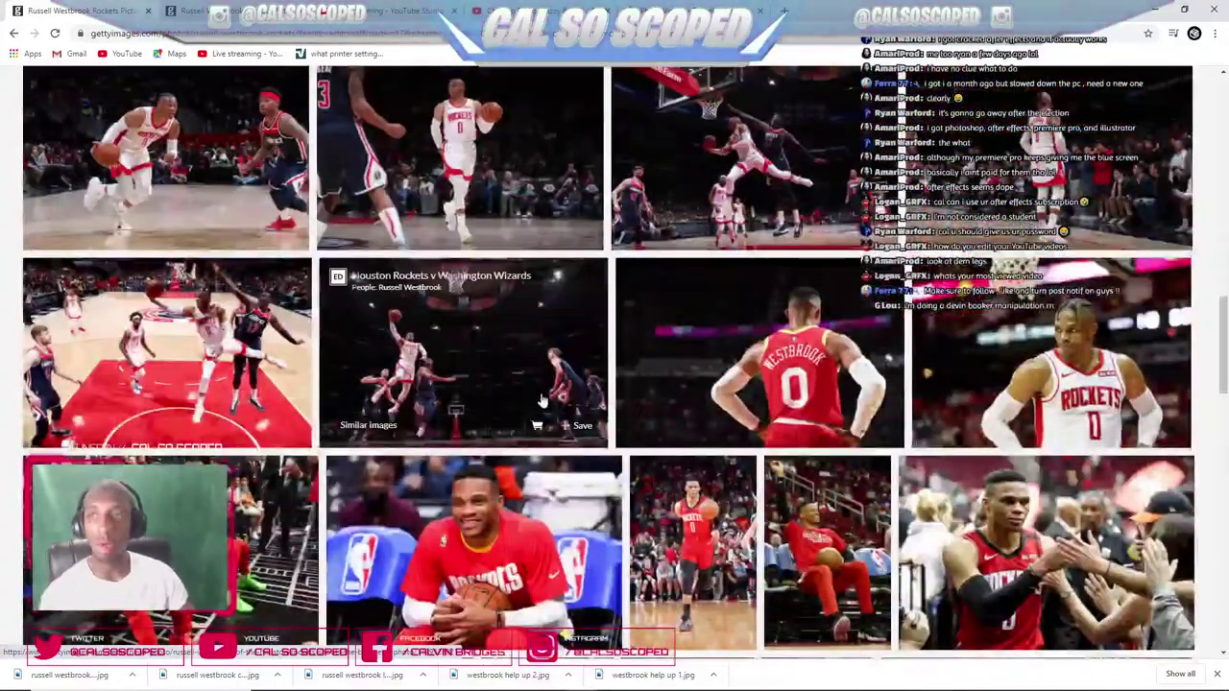
scroll(536, 388, down, 3)
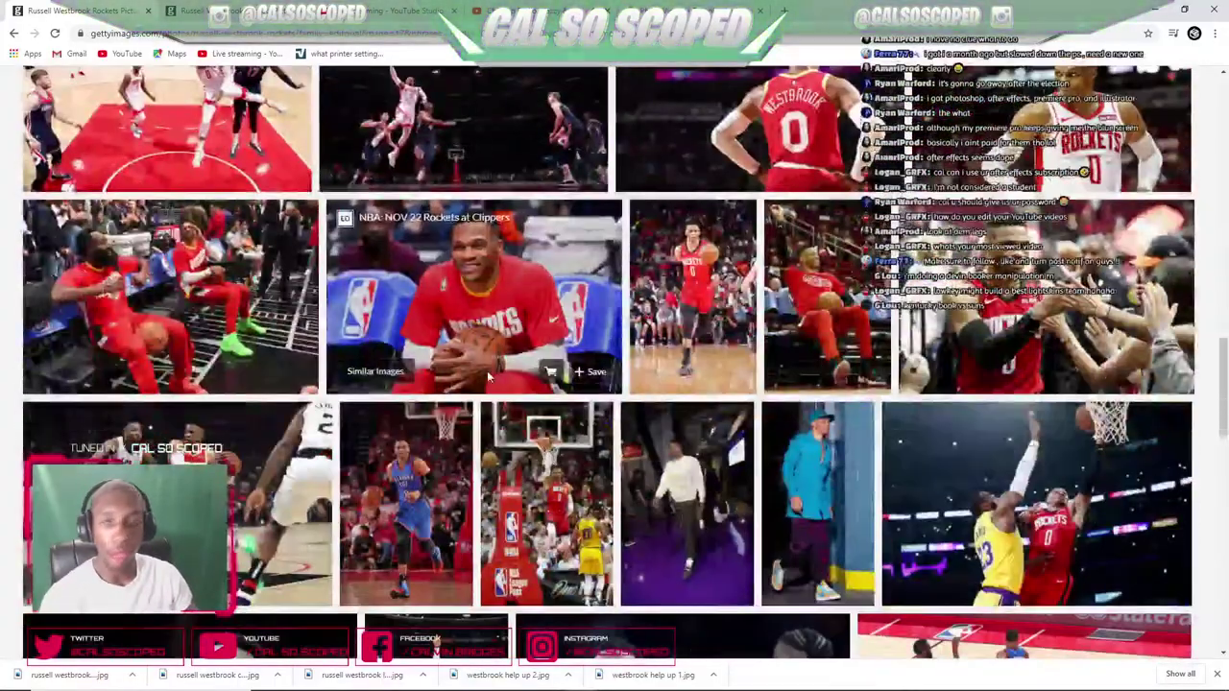
scroll(490, 397, down, 3)
scroll(490, 397, down, 3)
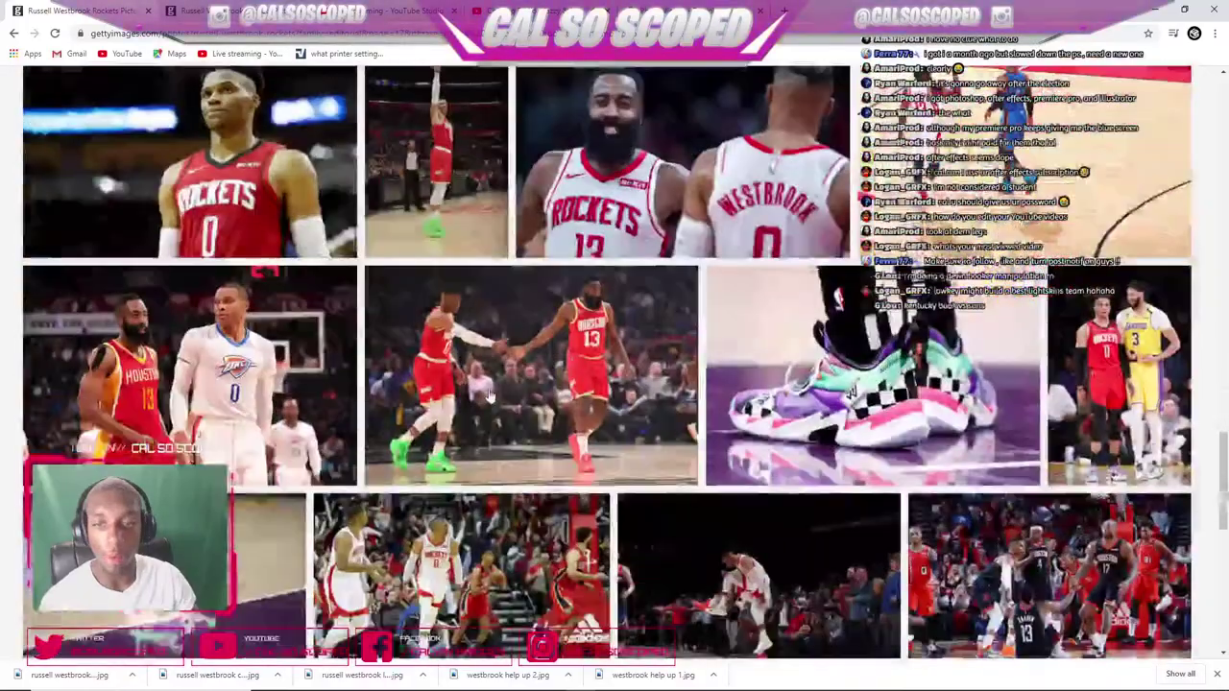
scroll(490, 397, down, 3)
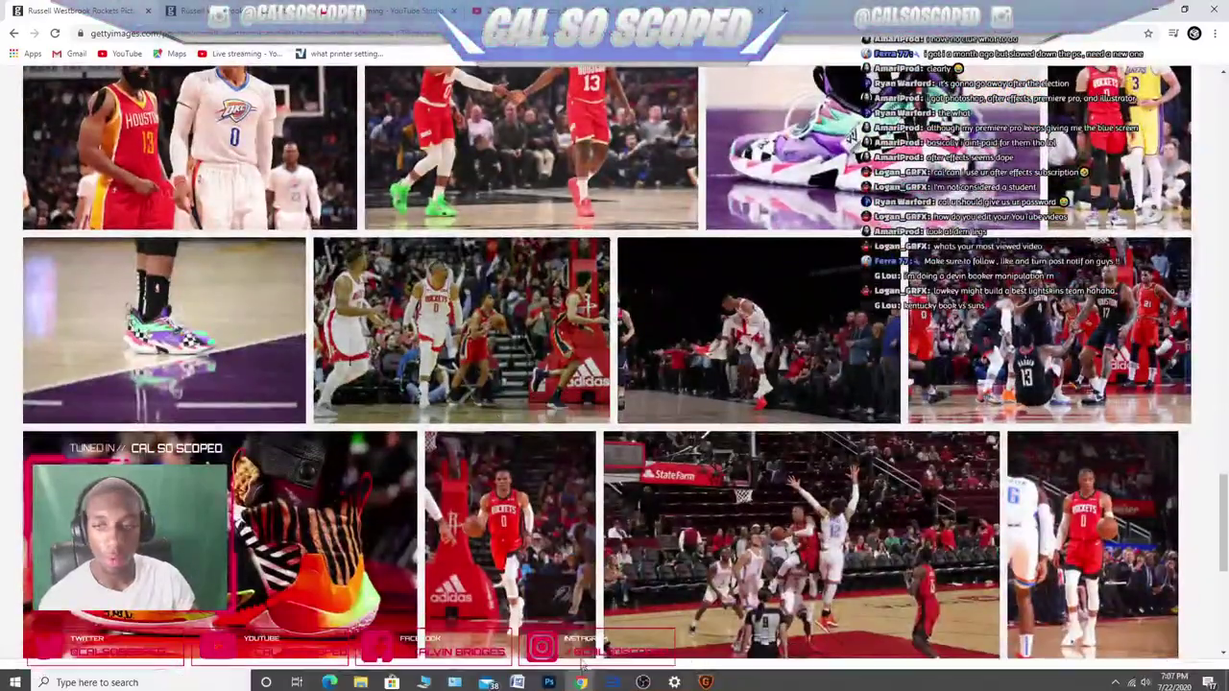
scroll(489, 396, down, 5)
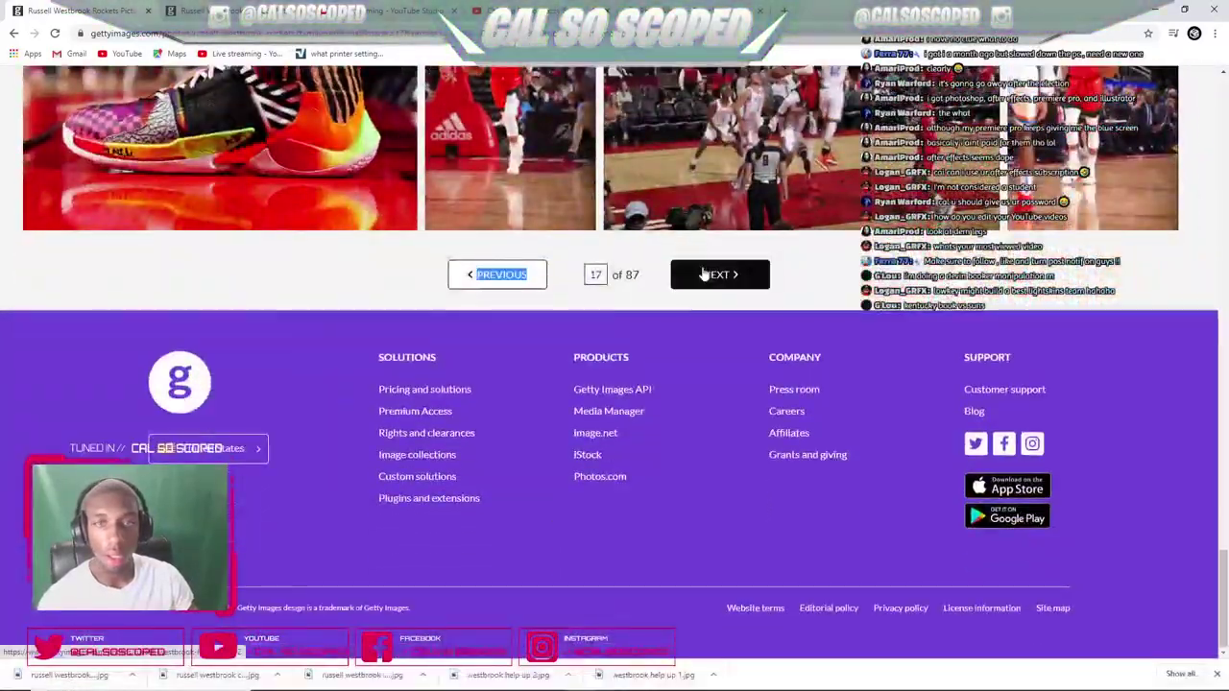
- Scan all of page 18 of the Getty results and the upper rows of page 19 for an arm reference
click(707, 275)
scroll(309, 194, down, 3)
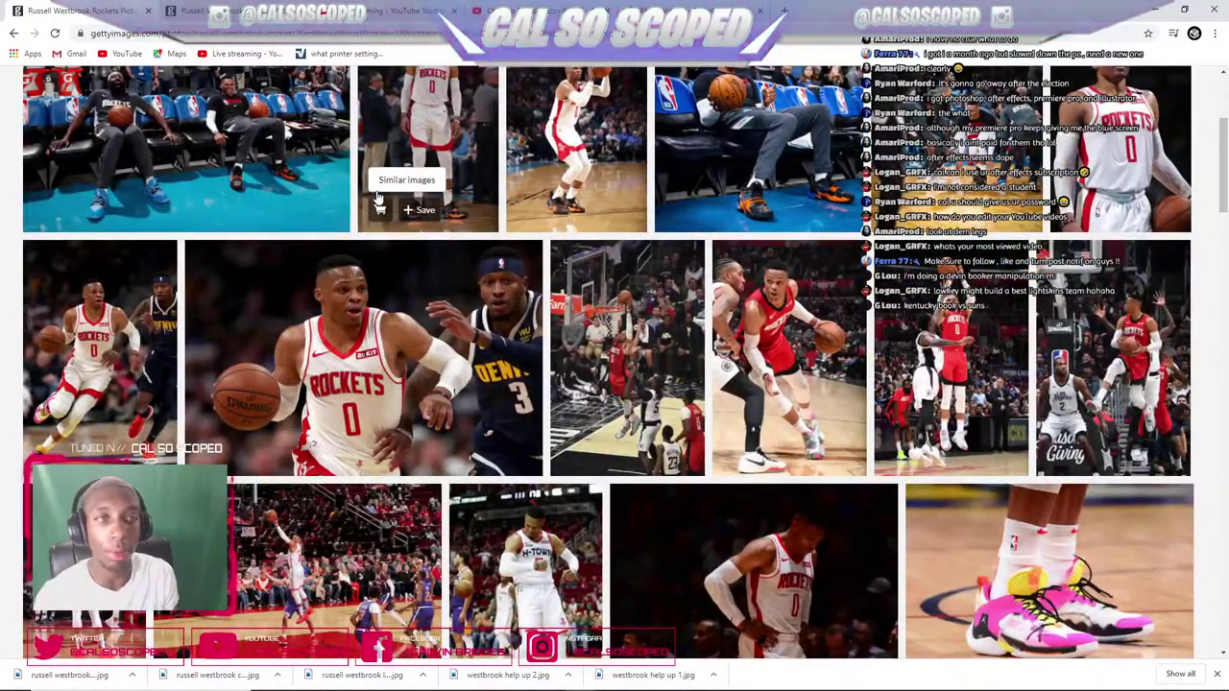
scroll(377, 197, down, 6)
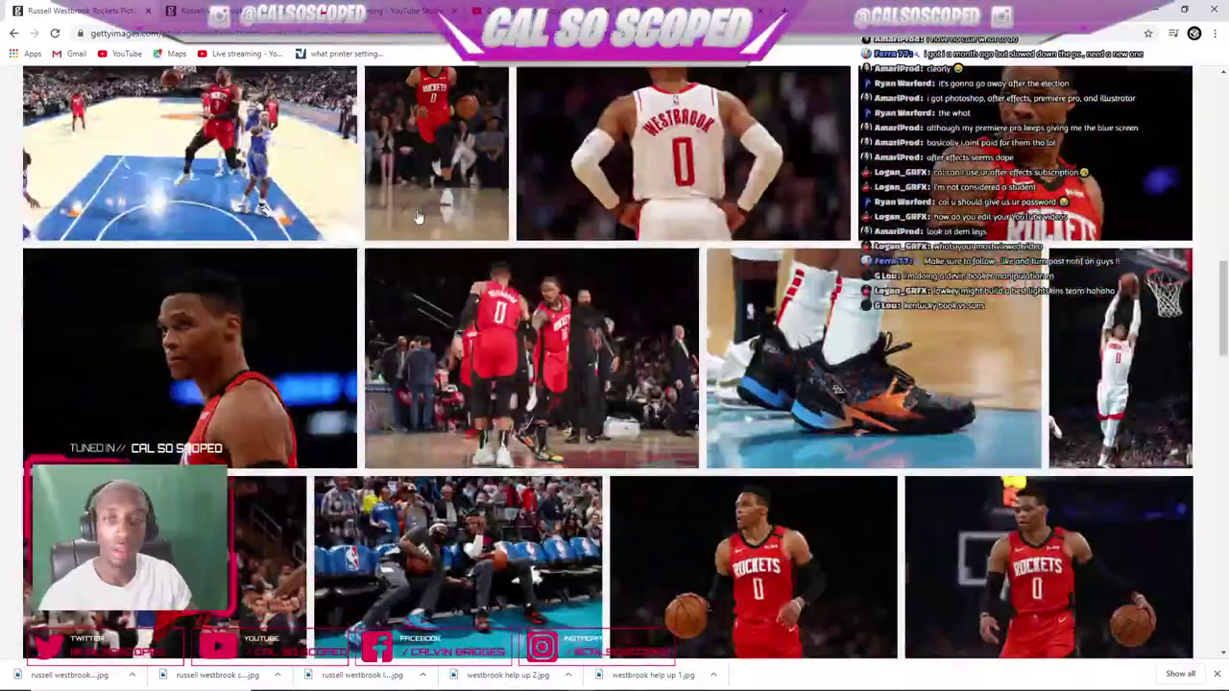
scroll(418, 217, down, 4)
scroll(417, 218, down, 5)
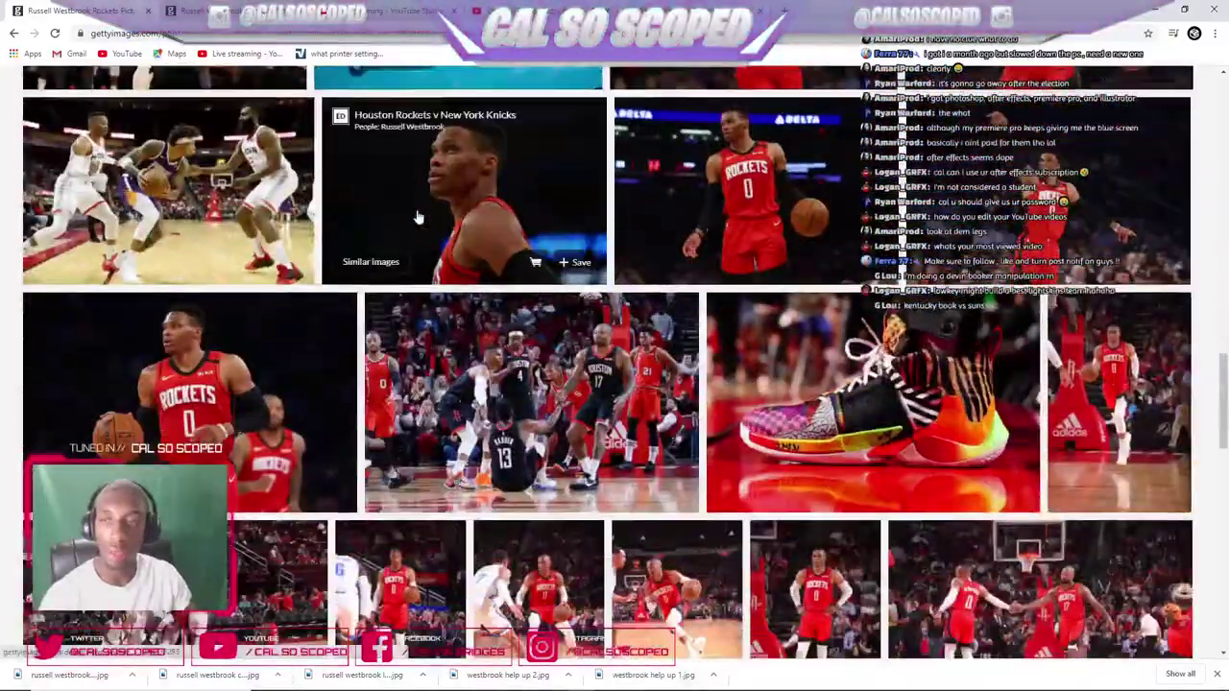
scroll(417, 218, down, 8)
scroll(513, 223, down, 4)
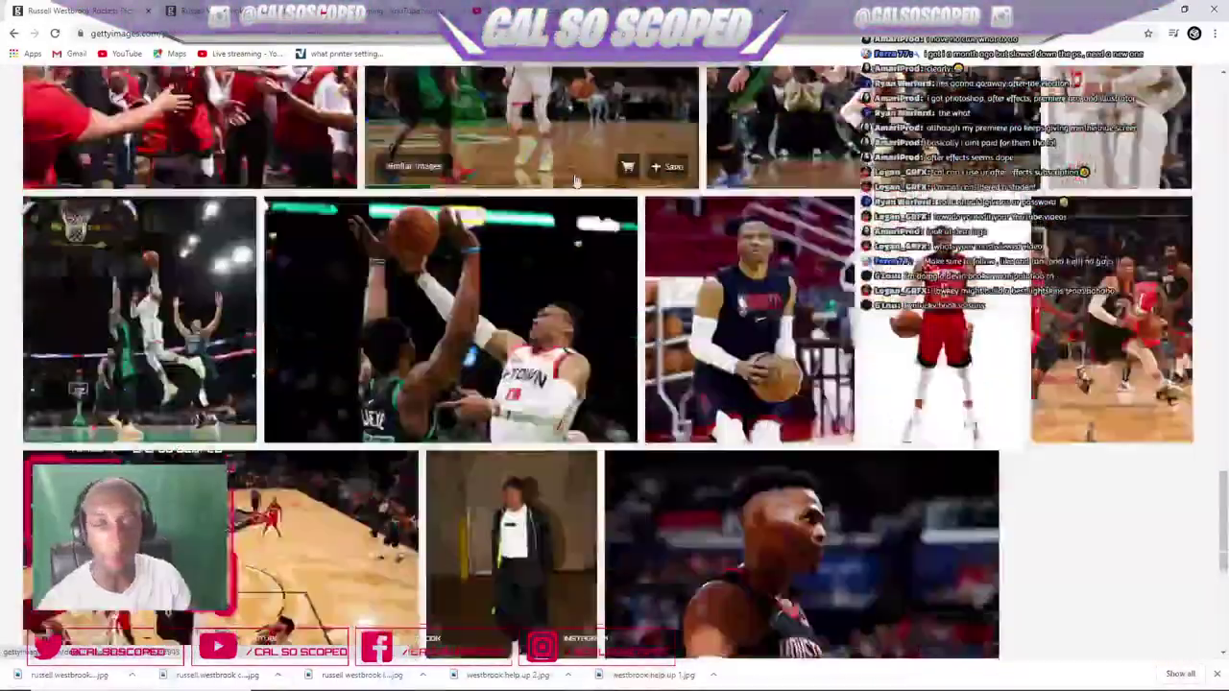
click(720, 491)
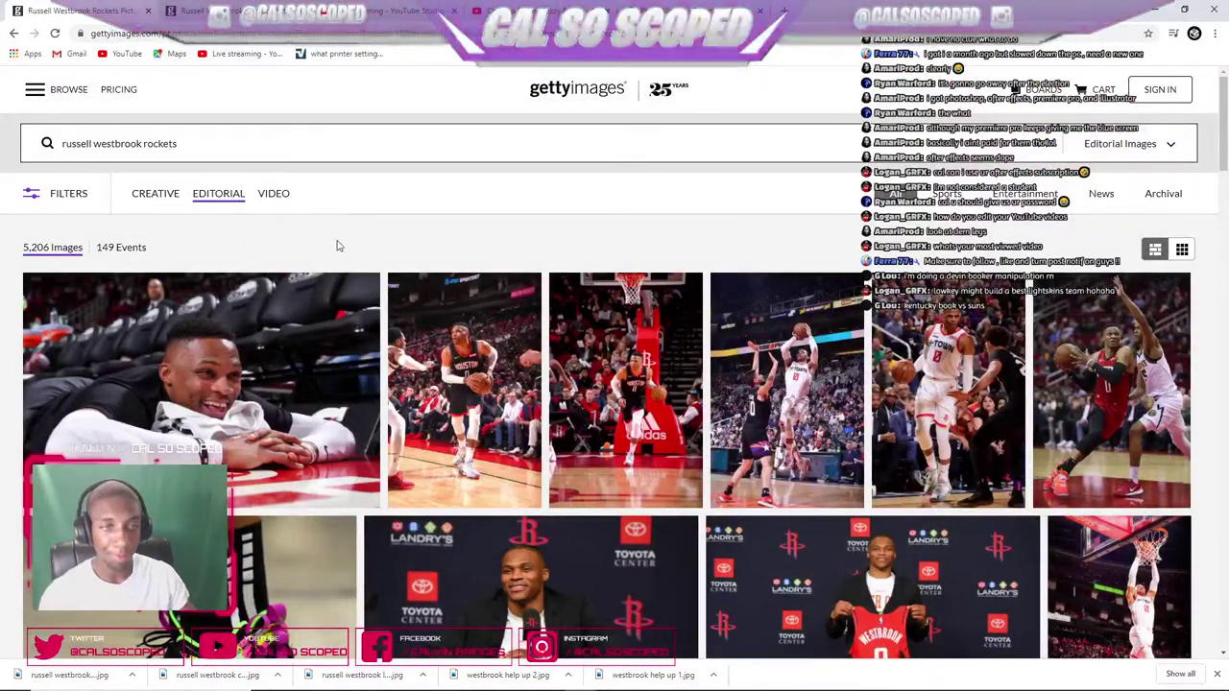
scroll(344, 291, down, 7)
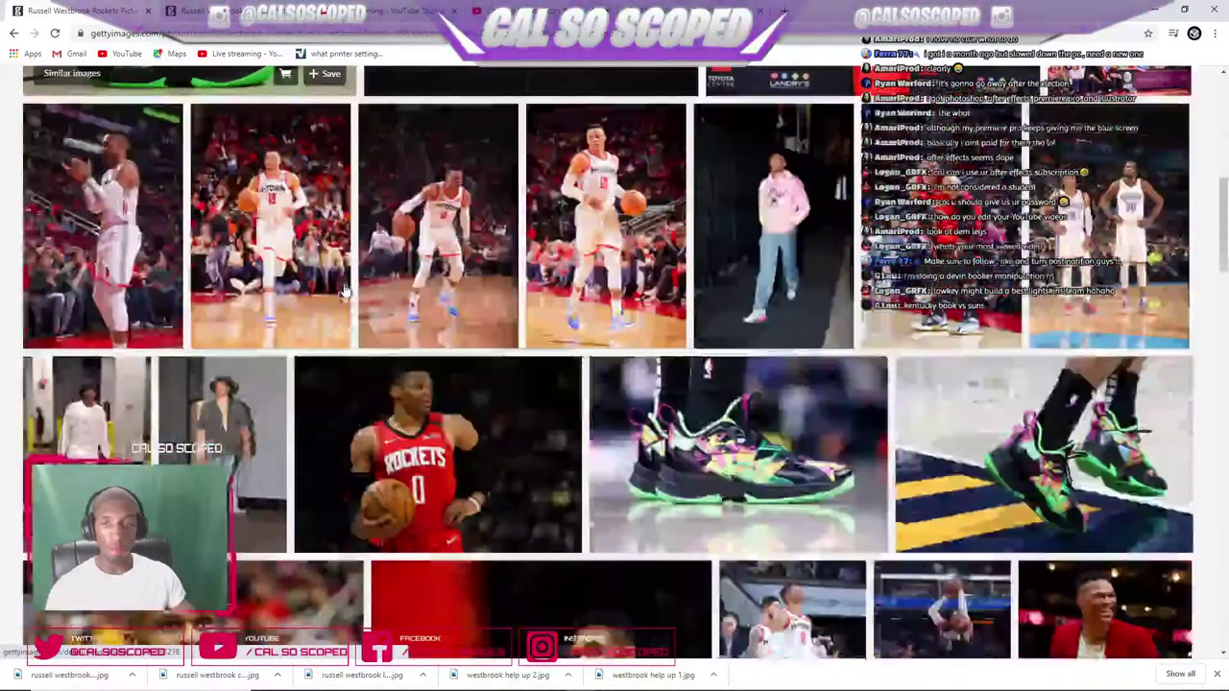
- Bring up the already opened Getty photo of Westbrook standing in the white Rockets uniform and copy its web address
mouse_move(582, 679)
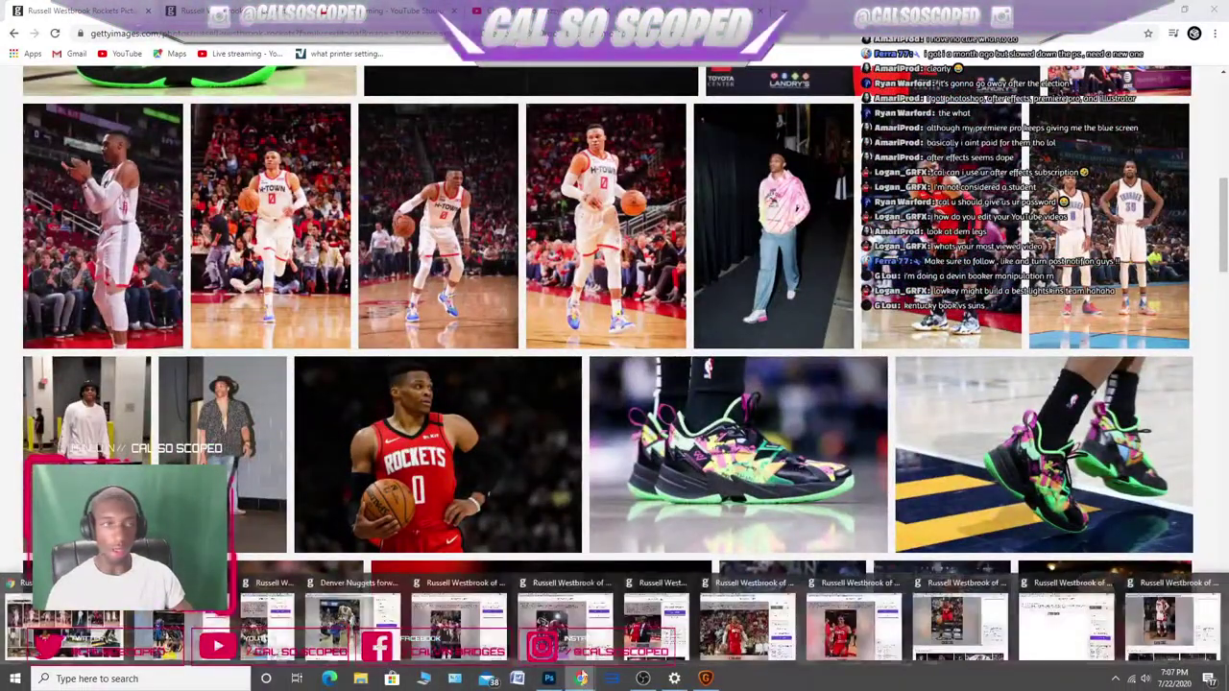
click(1169, 625)
click(160, 61)
right_click(159, 60)
click(184, 106)
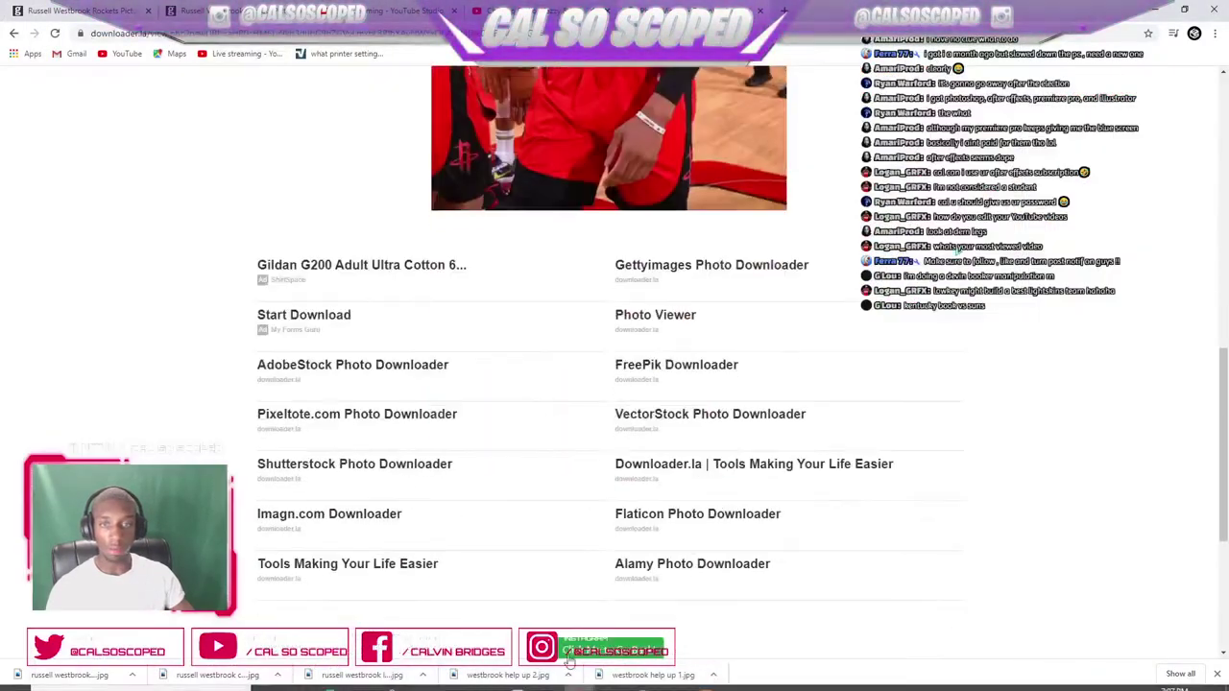
- Fetch the copied photo link with the Gettyimages downloader on downloader.la and open the resulting full image
scroll(488, 527, down, 5)
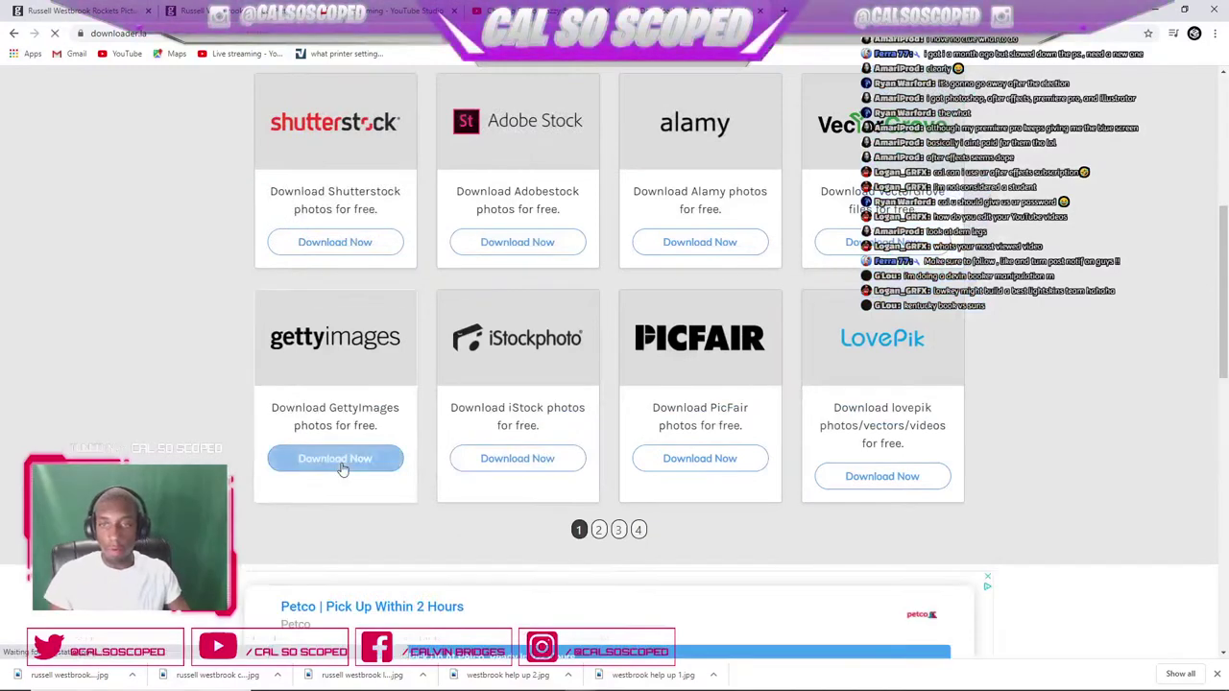
click(329, 458)
click(401, 503)
key(ctrl+v)
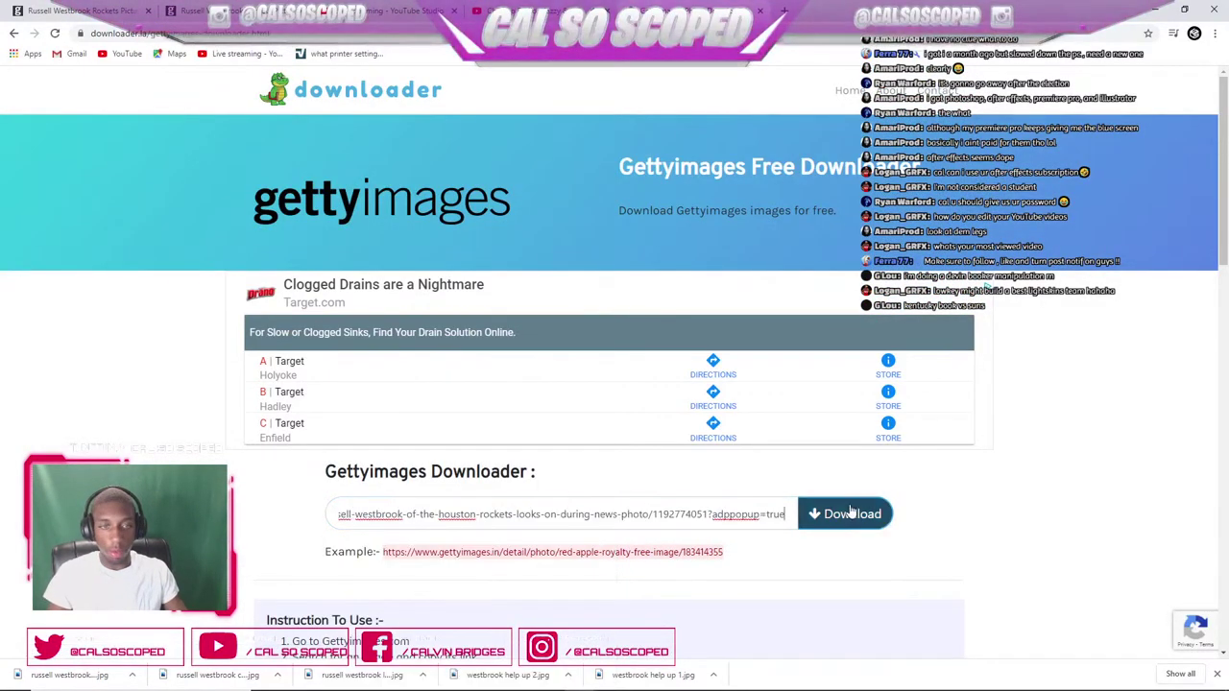
click(850, 524)
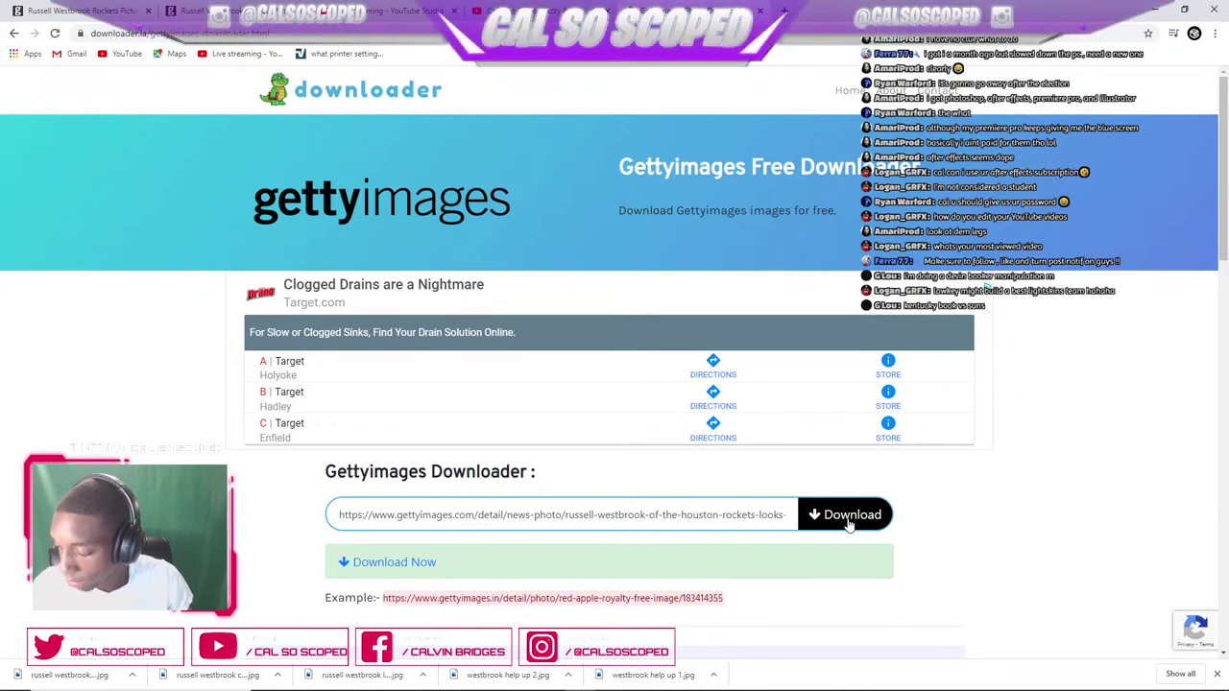
click(368, 562)
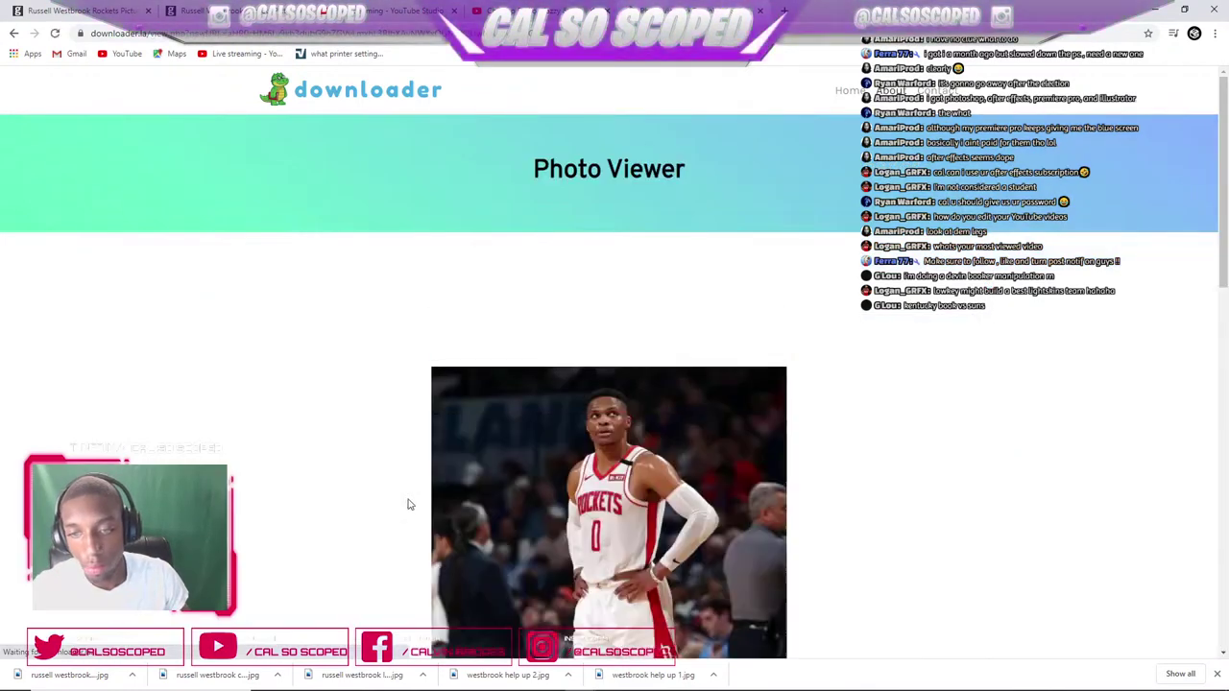
- Save the fetched photo in the base photos folder as "russell westbrook stance white leg sleeves"
scroll(635, 288, down, 4)
right_click(635, 266)
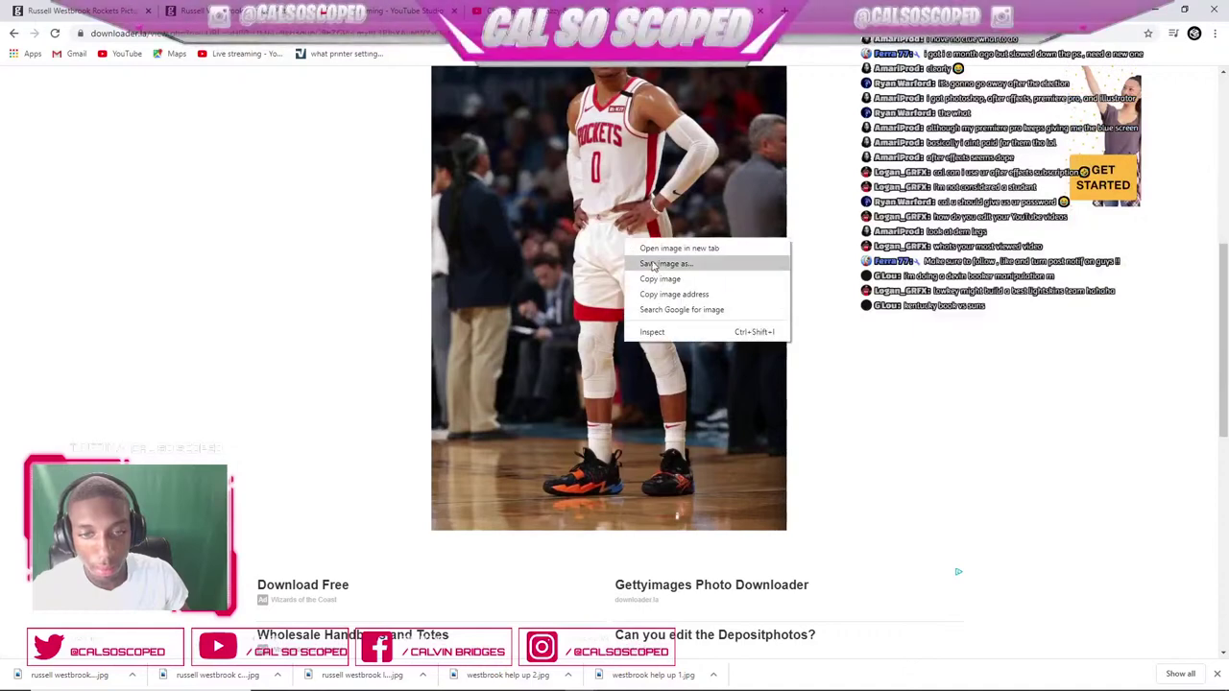
click(656, 267)
text(russell westbr)
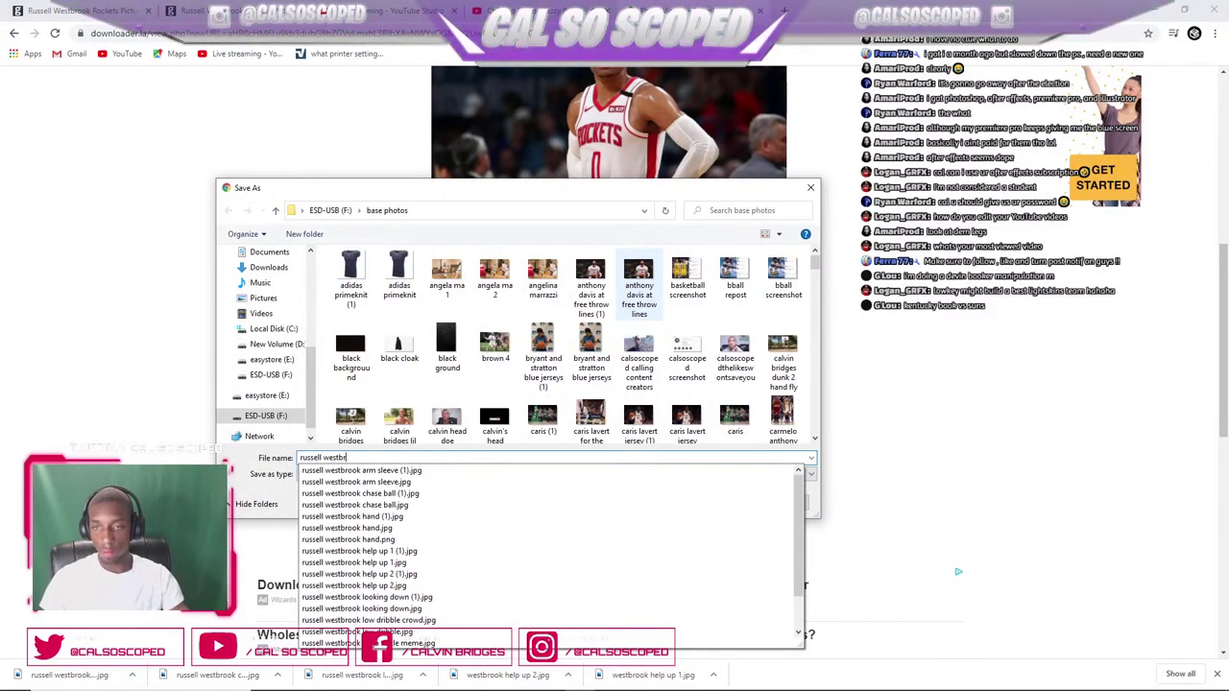
text(ook stance white leg sleeves)
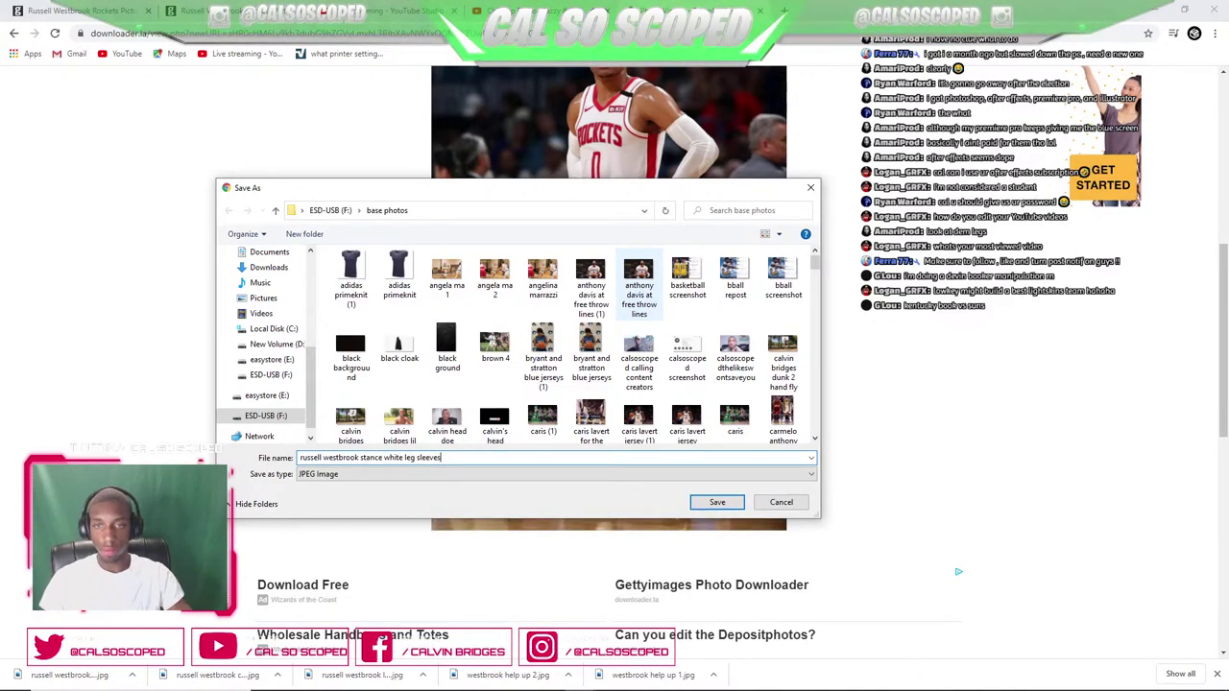
key(Return)
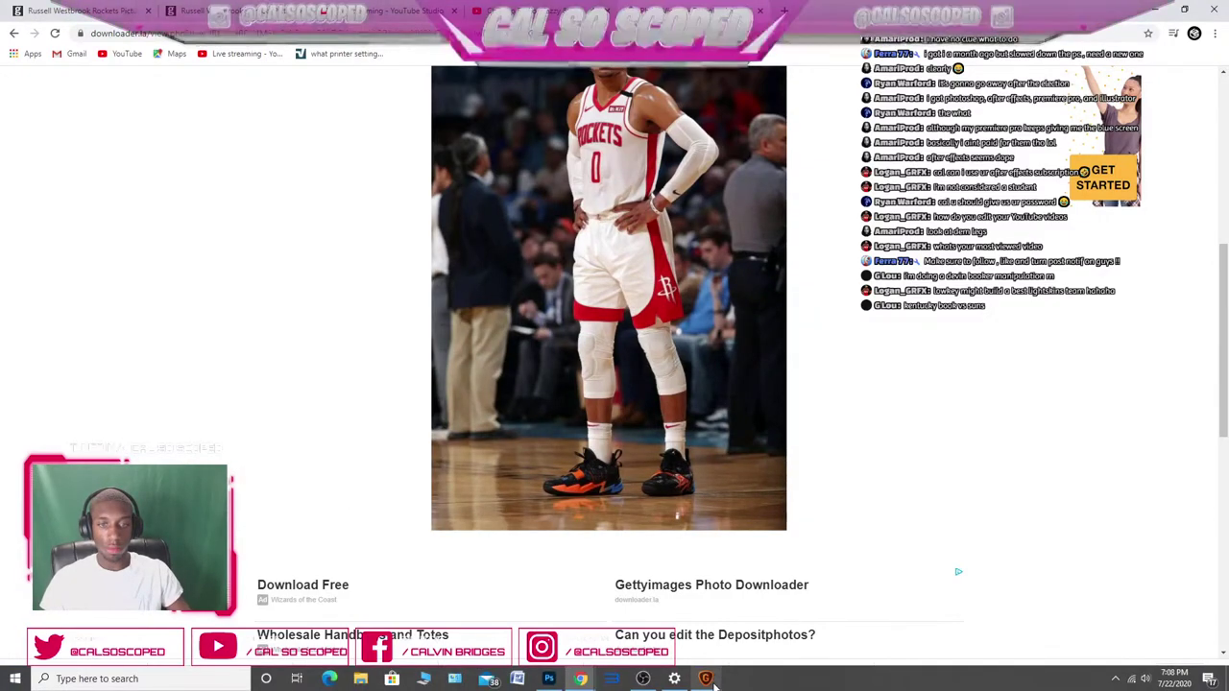
- In Topaz Gigapixel AI, replace the arm sleeve image with russell westbrook stance white leg sleeves.jpg and start upscaling it
click(706, 680)
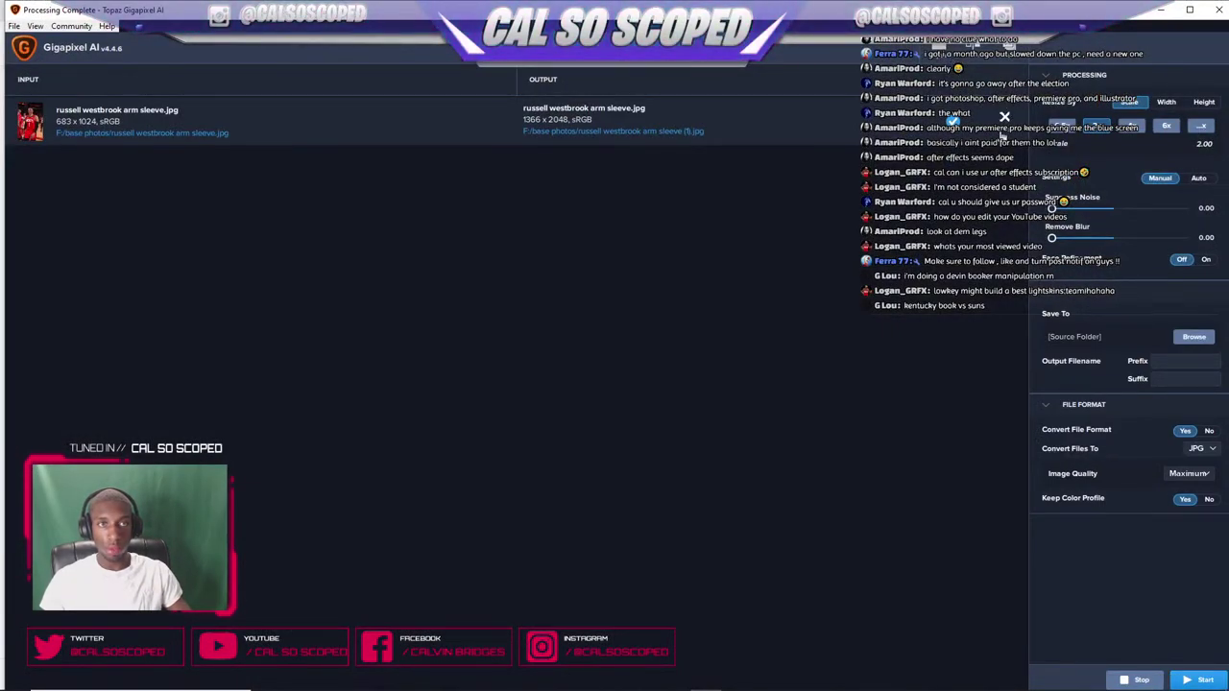
click(1004, 118)
click(516, 398)
text(russell)
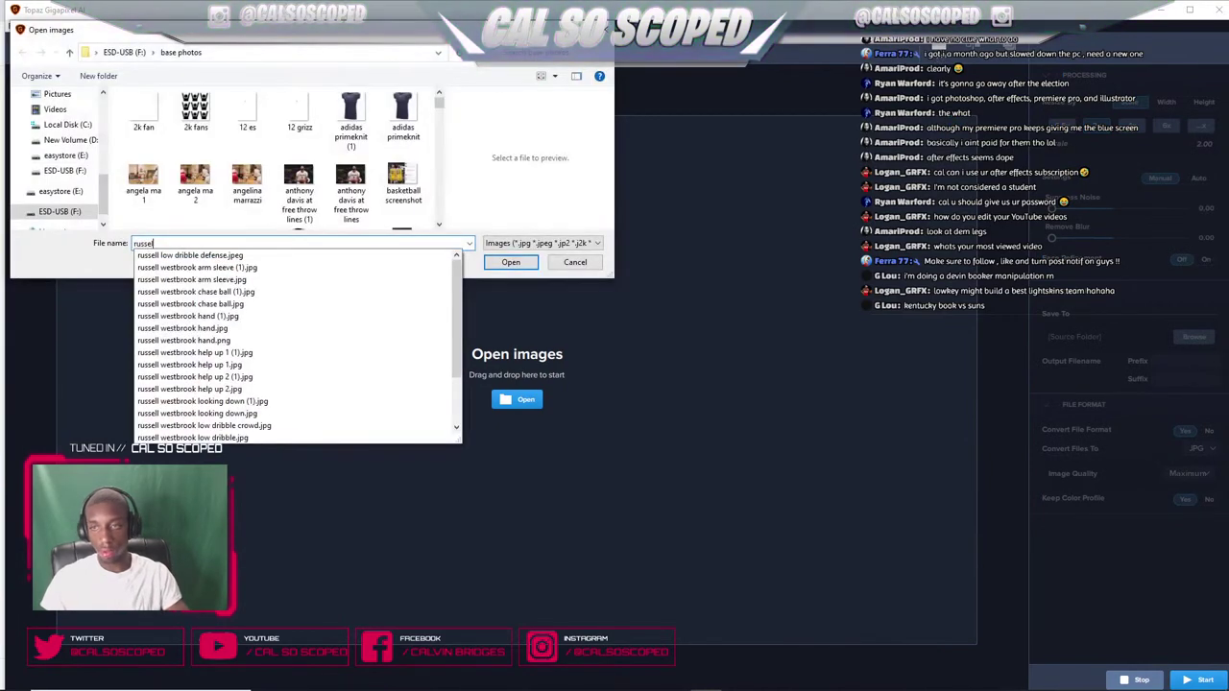
text( westbrook )
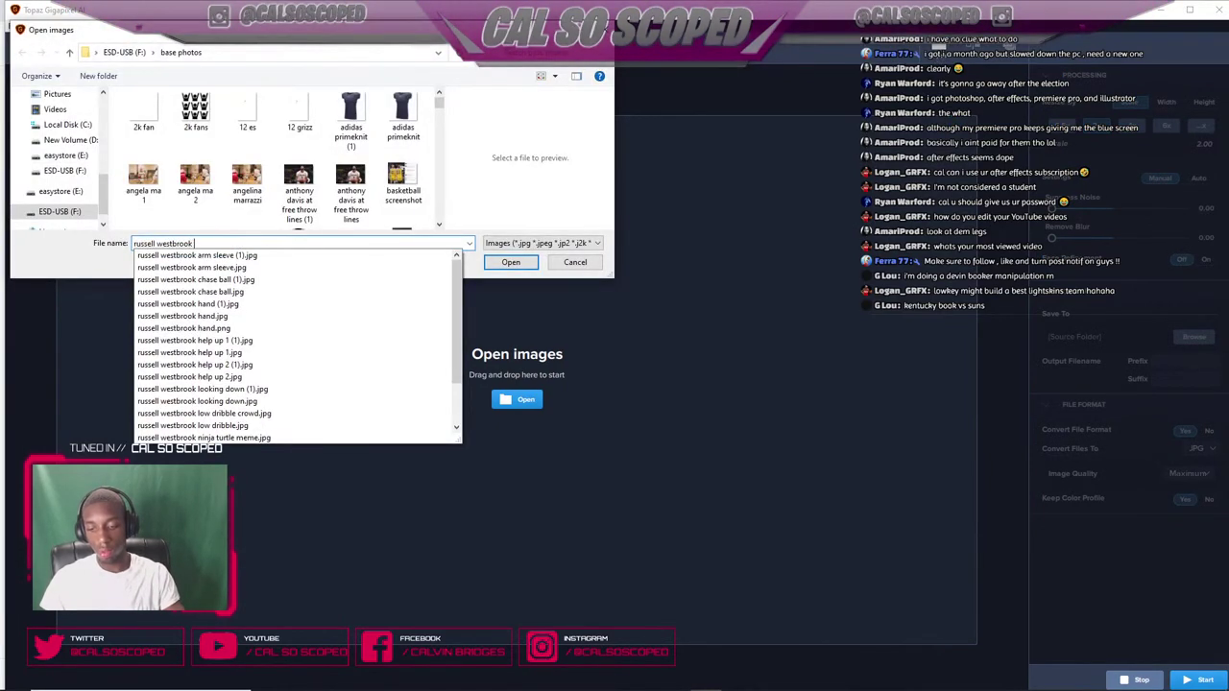
text(stan)
key(Down)
key(Return)
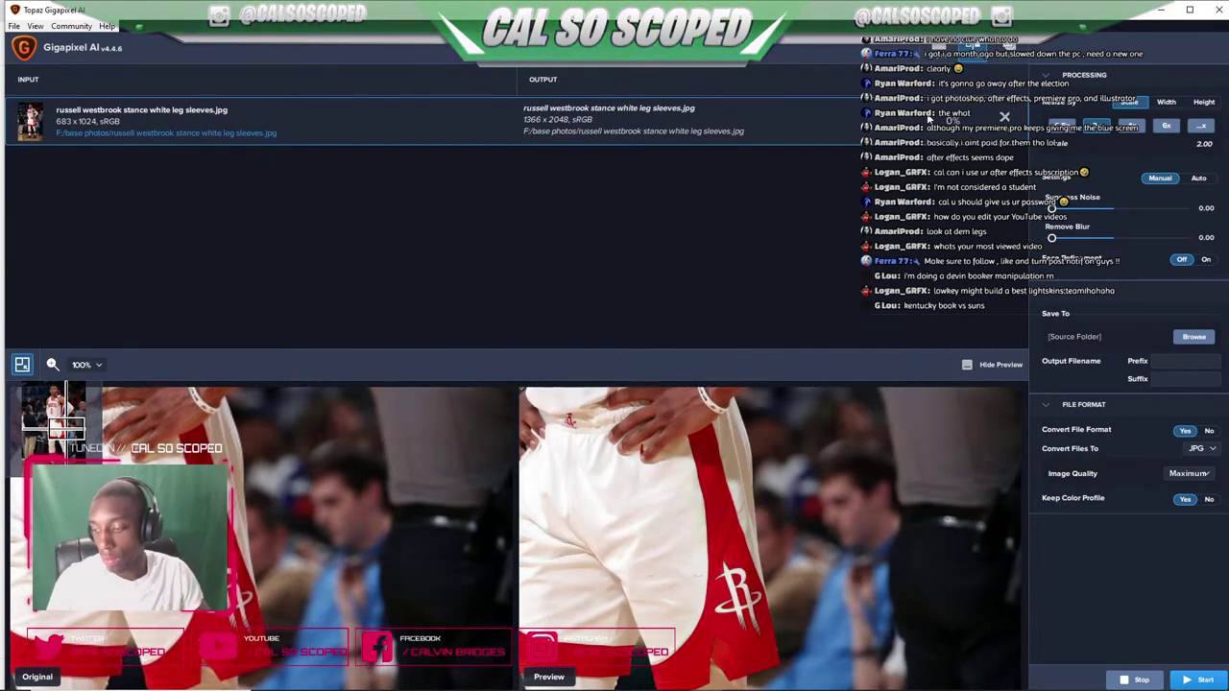
click(1200, 678)
- Switch to Photoshop, look through the open photo documents, and return to the help up 1 composite
click(548, 687)
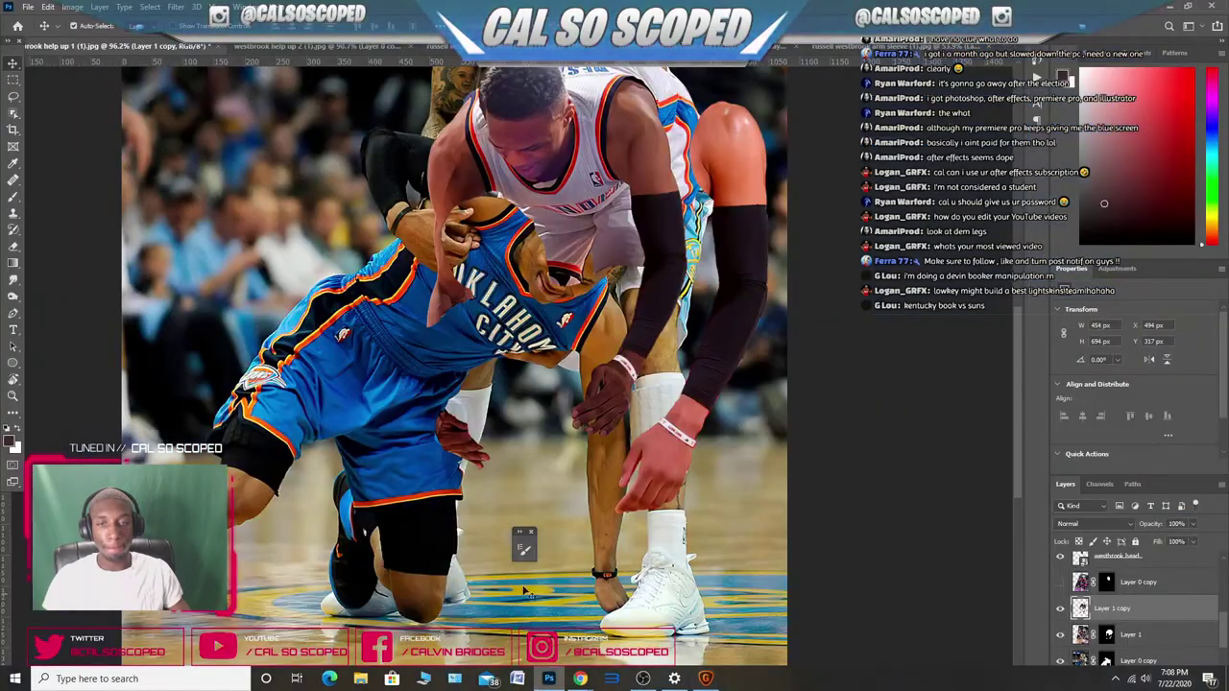
scroll(480, 387, down, 2)
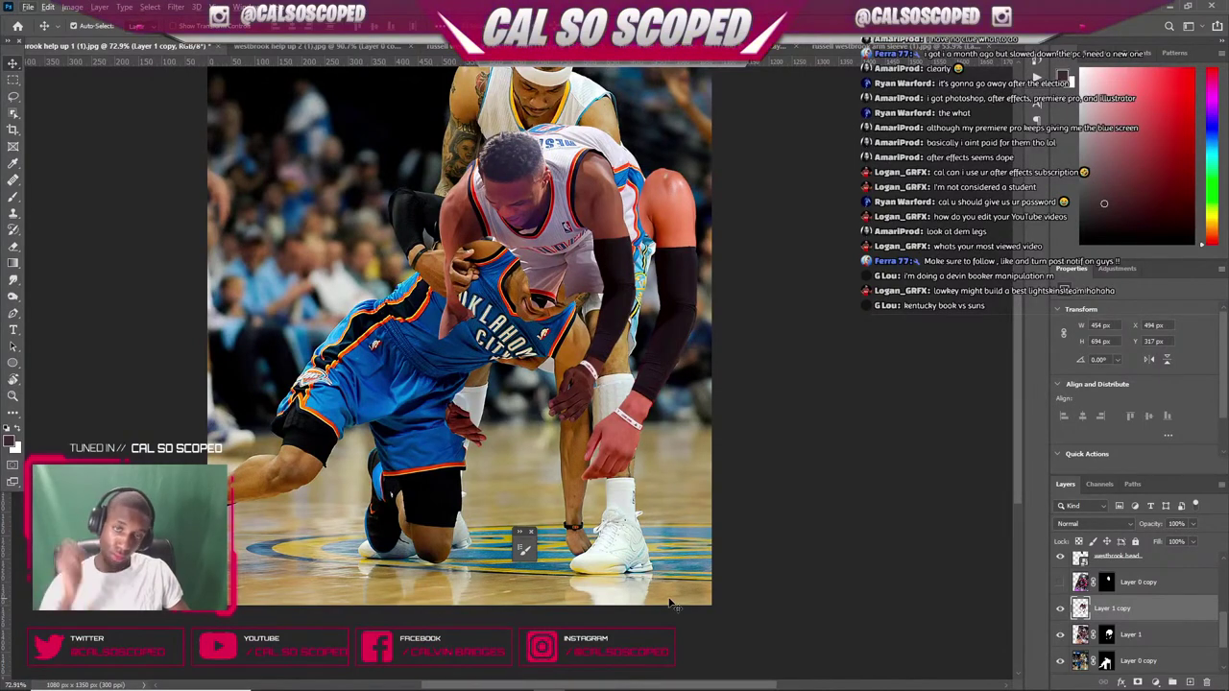
click(680, 46)
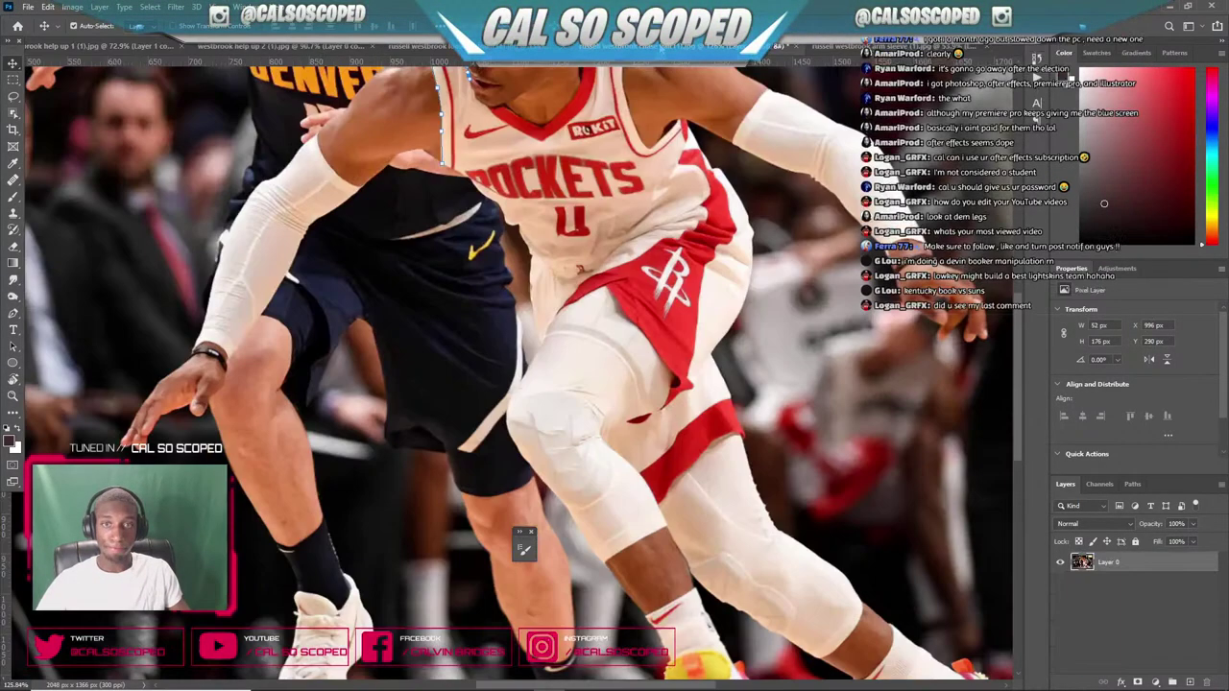
key(ctrl+Tab)
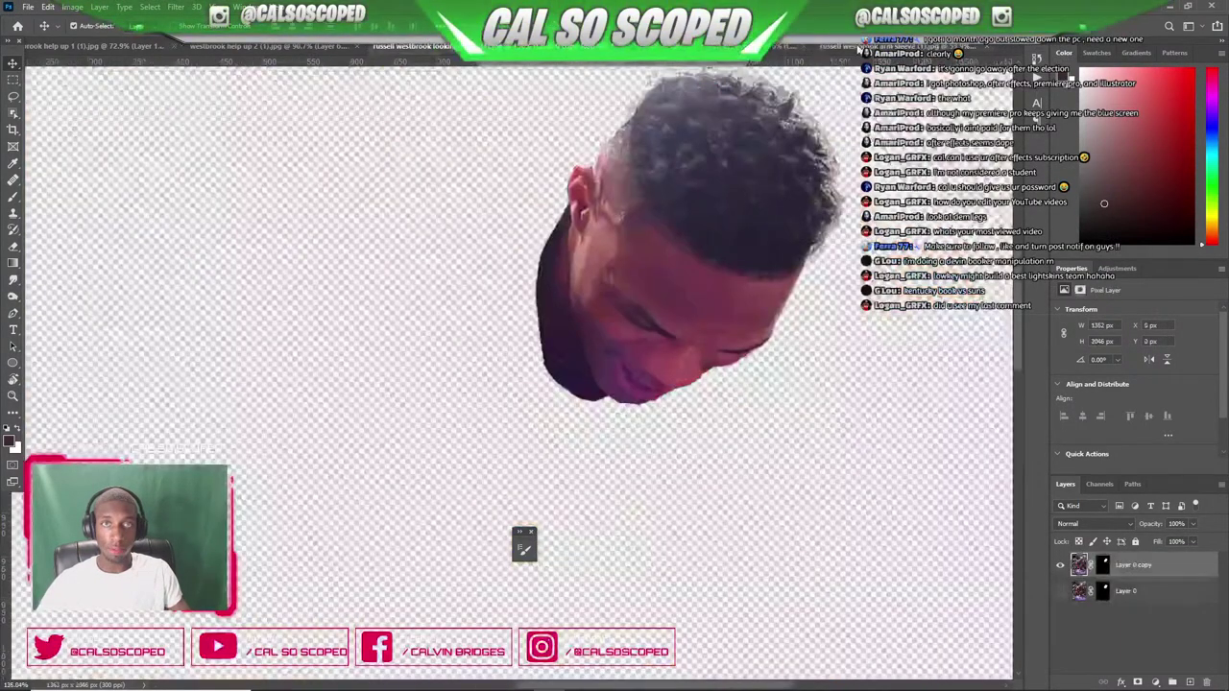
key(ctrl+Tab)
key(ctrl+Tab)
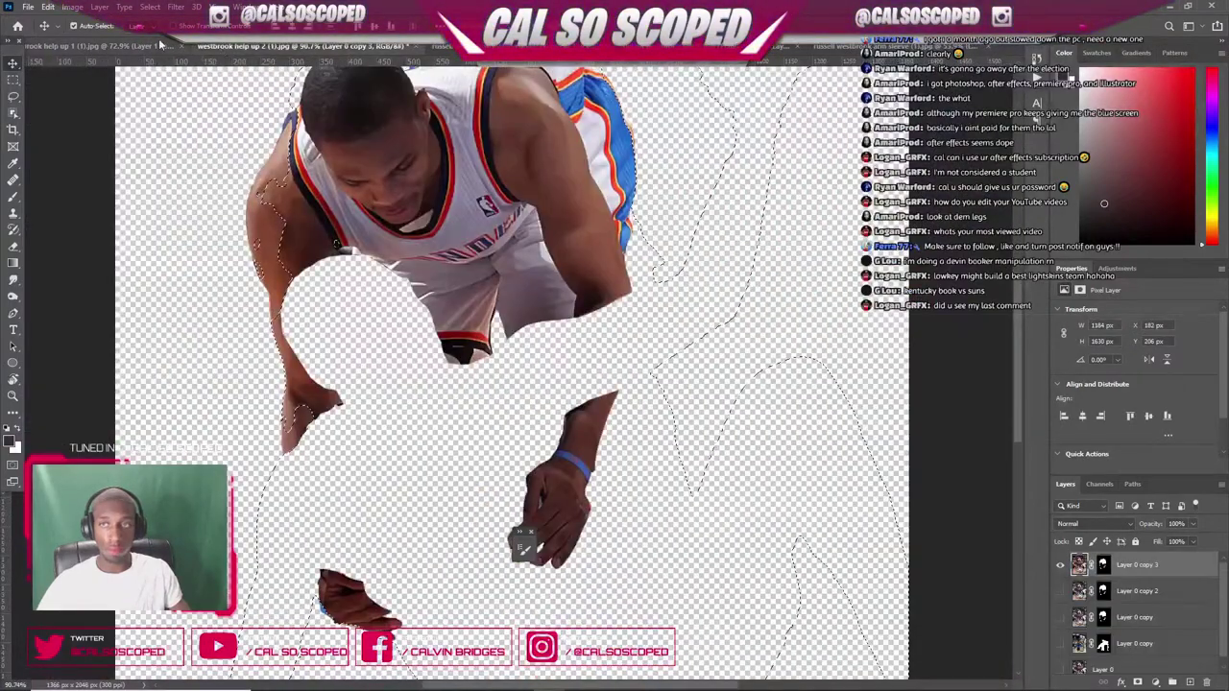
key(ctrl+Tab)
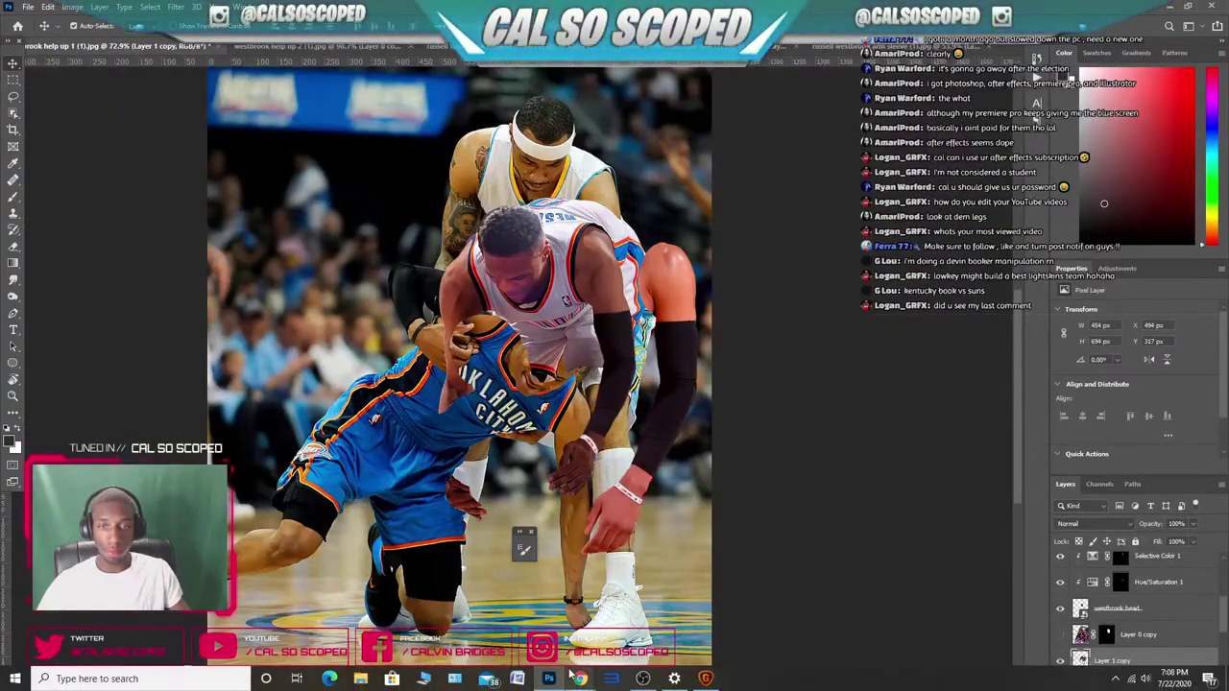
- Switch to Chrome and advance the "russell westbrook rockets" Getty Images results past page 19
click(580, 679)
click(77, 634)
click(197, 7)
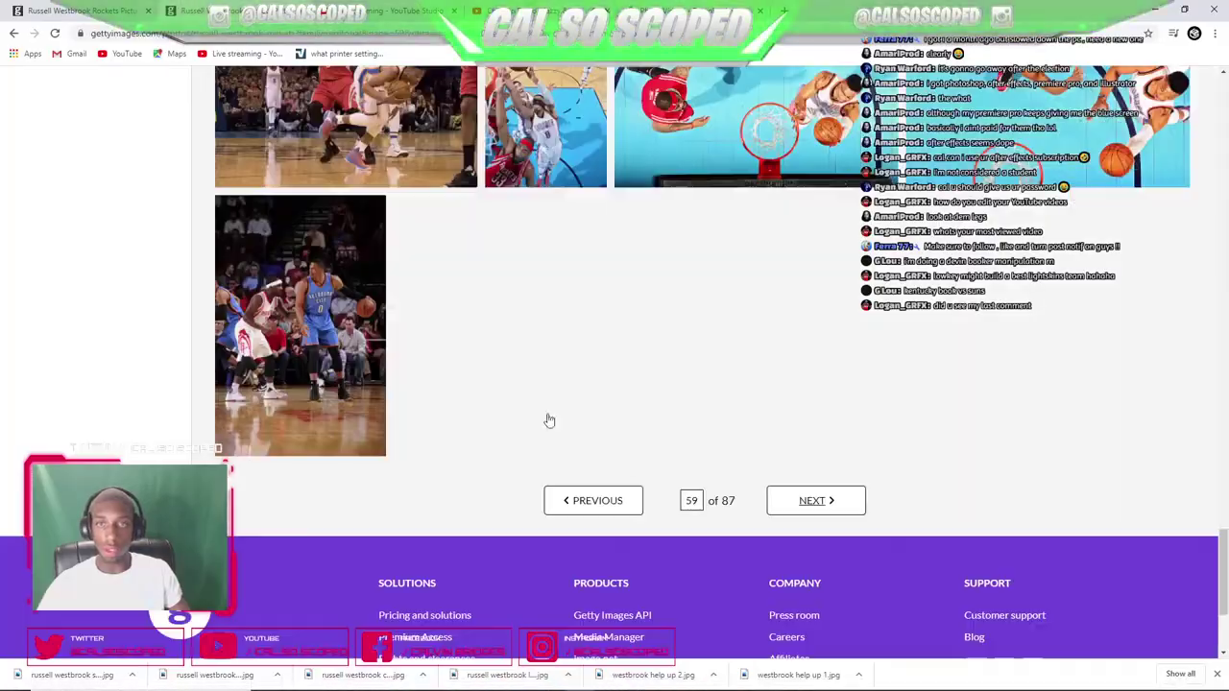
click(96, 12)
scroll(682, 428, down, 10)
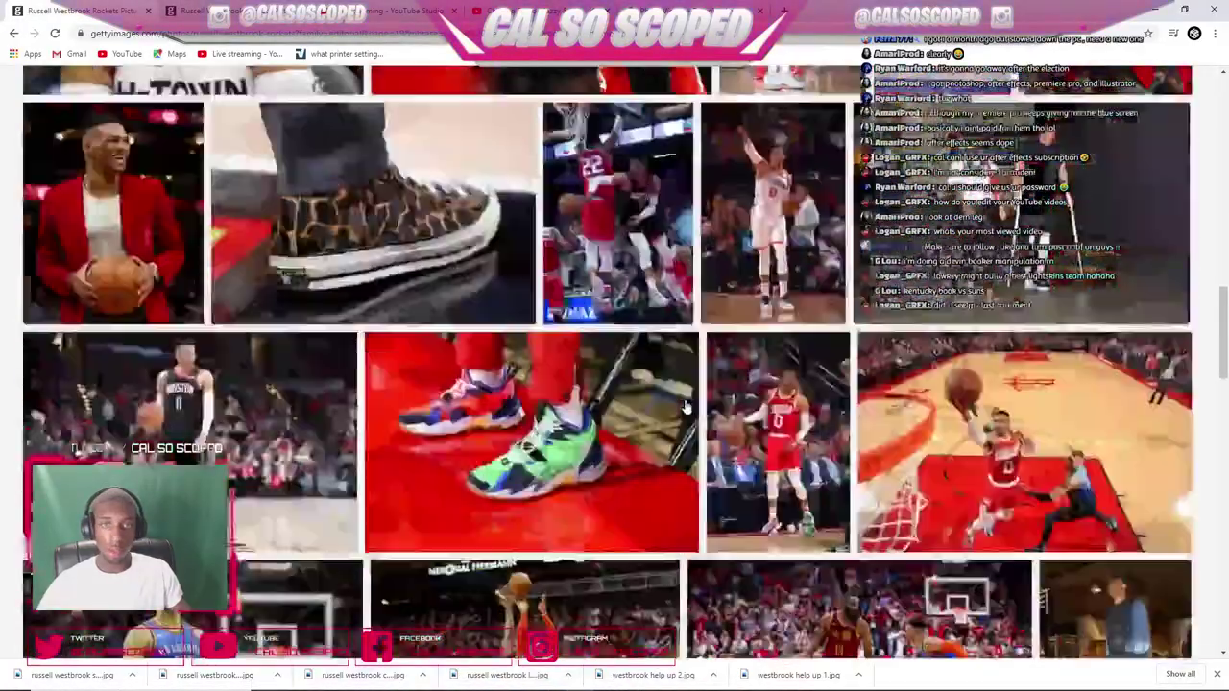
scroll(684, 408, down, 15)
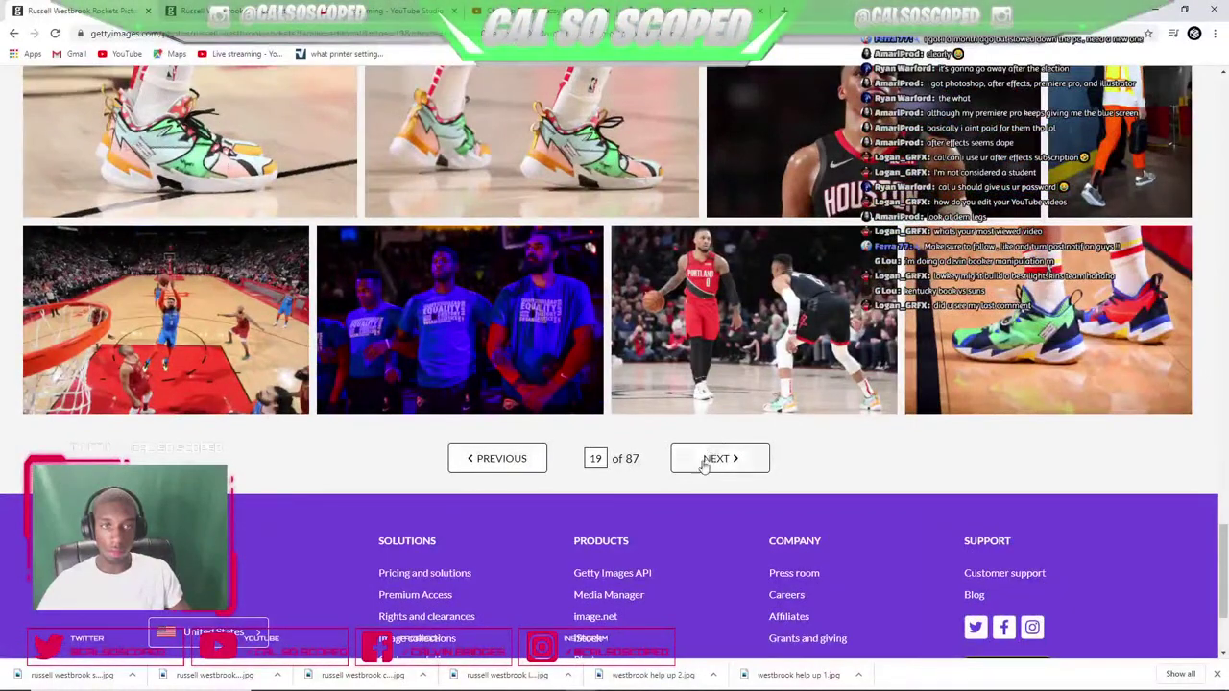
click(702, 464)
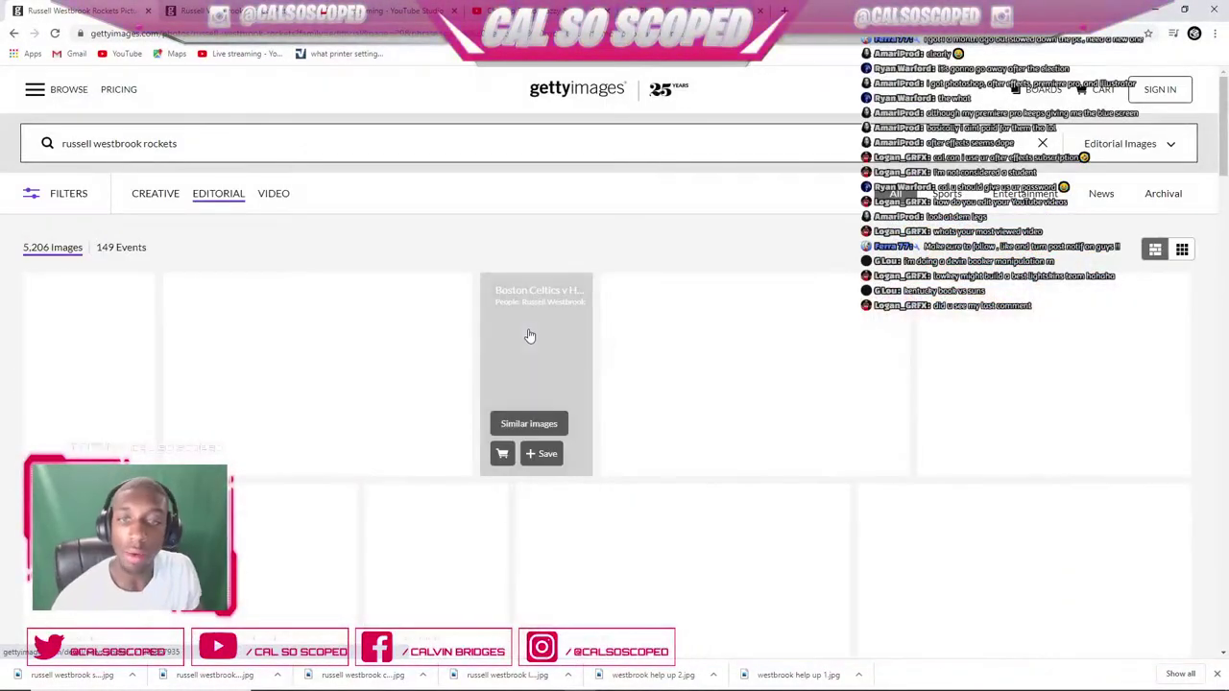
- Examine the next two pages of Westbrook Rockets results for usable body and sleeve reference photos
scroll(523, 298, down, 7)
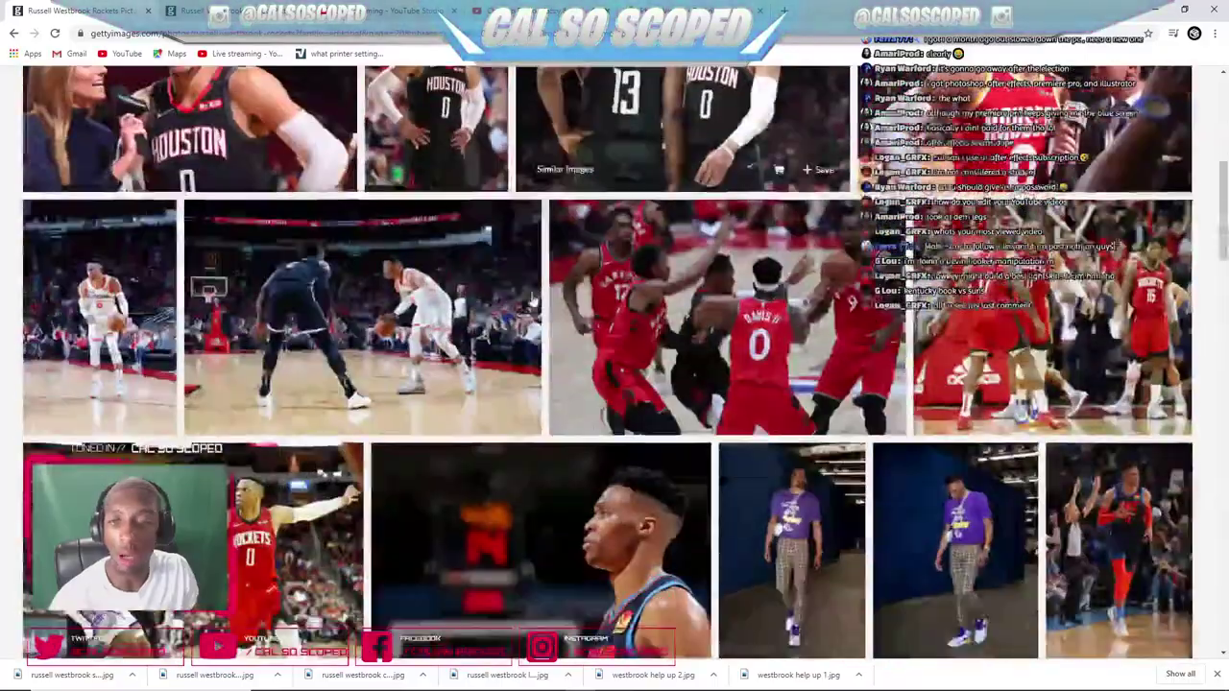
scroll(530, 288, down, 4)
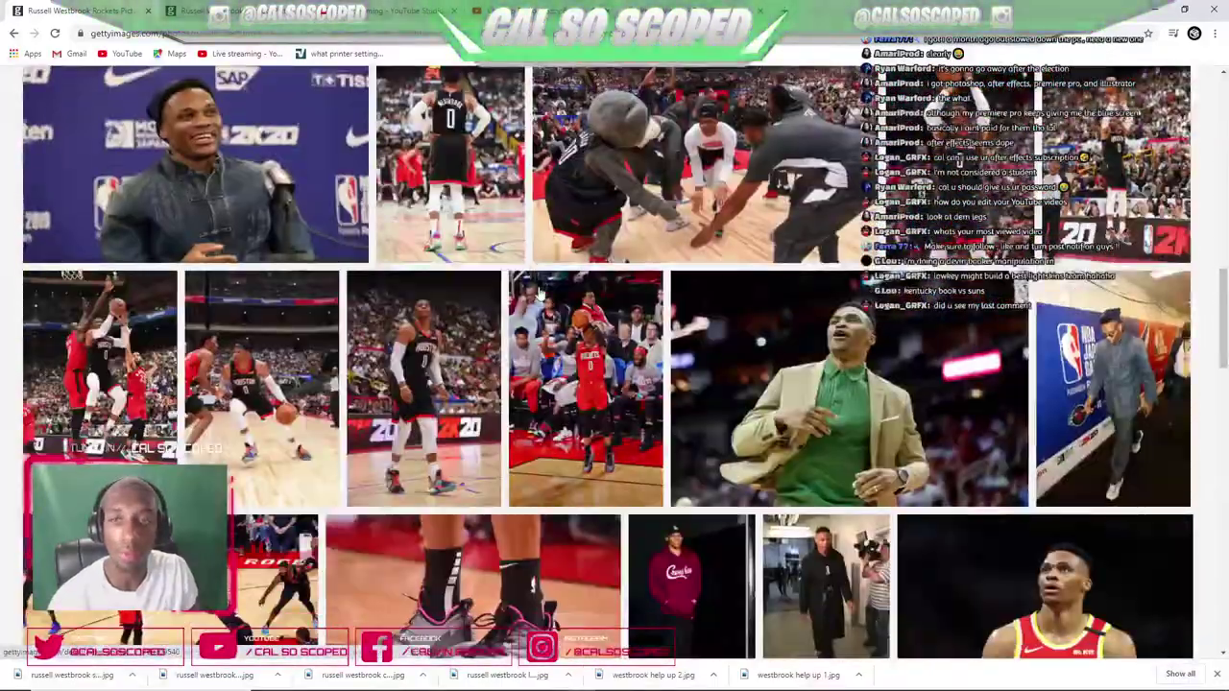
scroll(539, 293, down, 5)
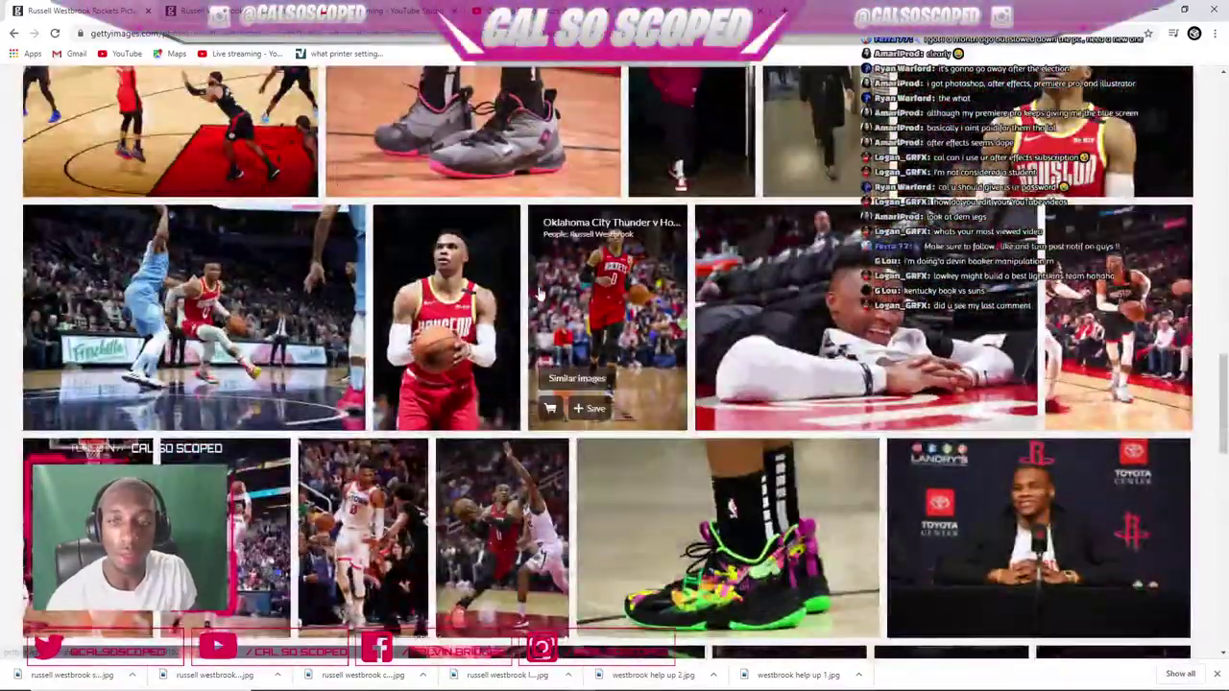
scroll(539, 307, down, 3)
scroll(540, 307, down, 2)
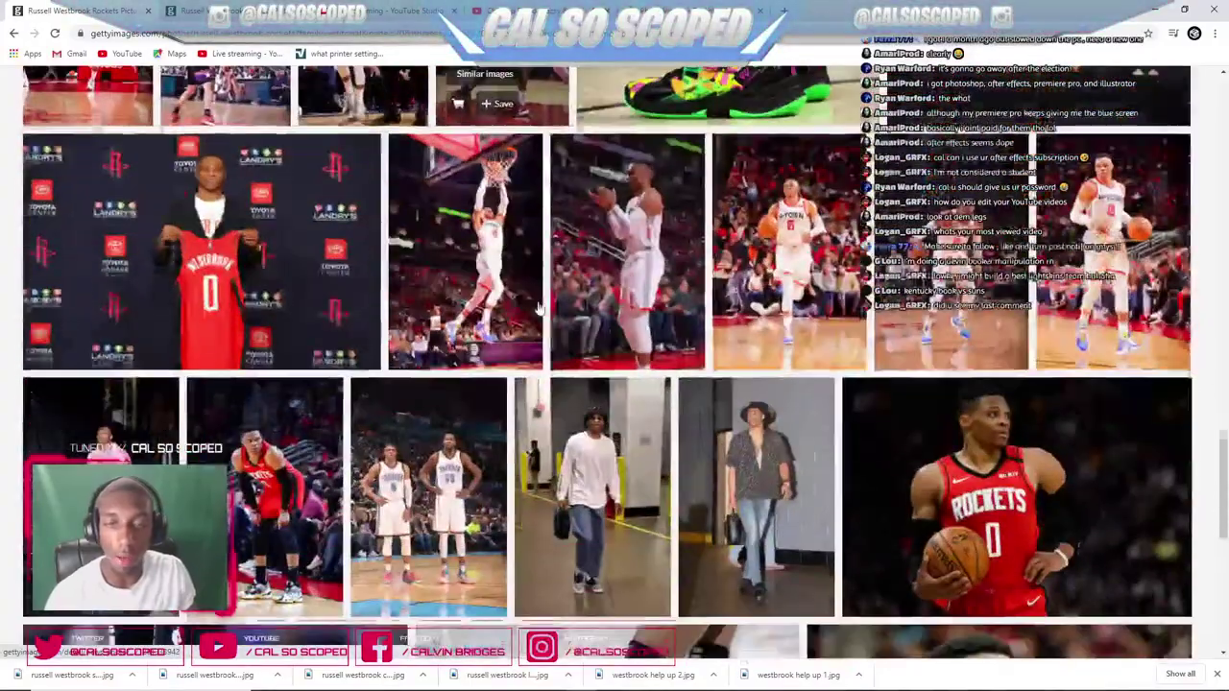
scroll(542, 346, down, 2)
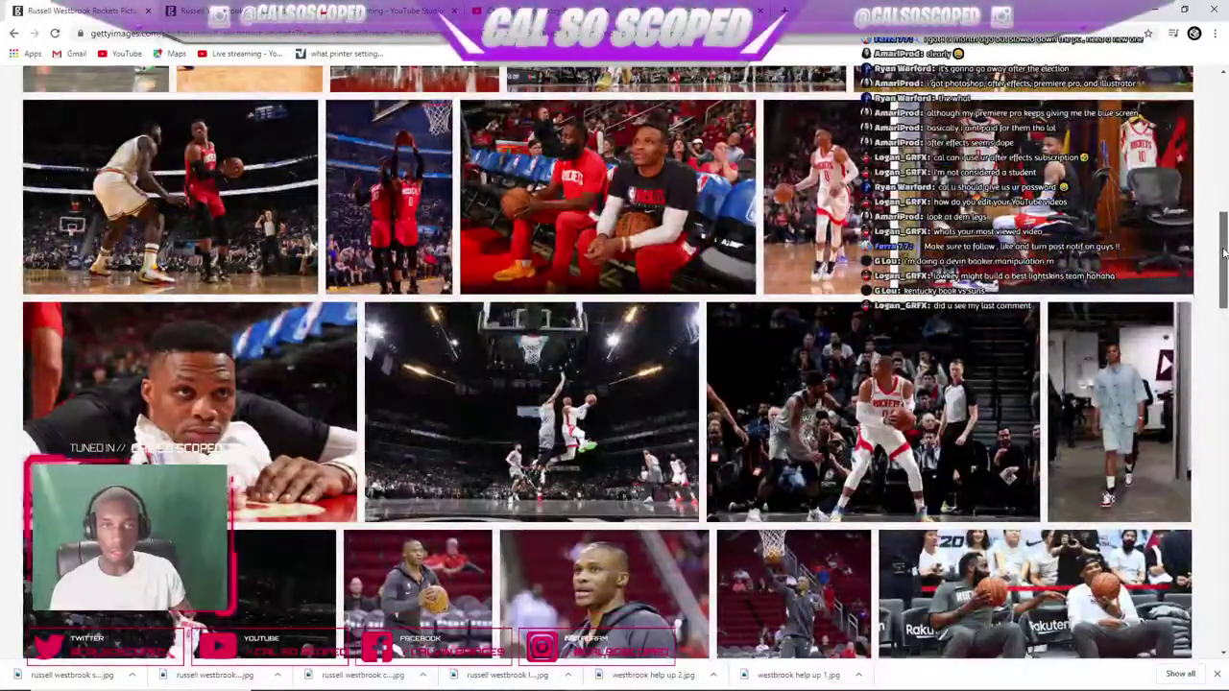
drag(1222, 253, 1223, 513)
click(720, 573)
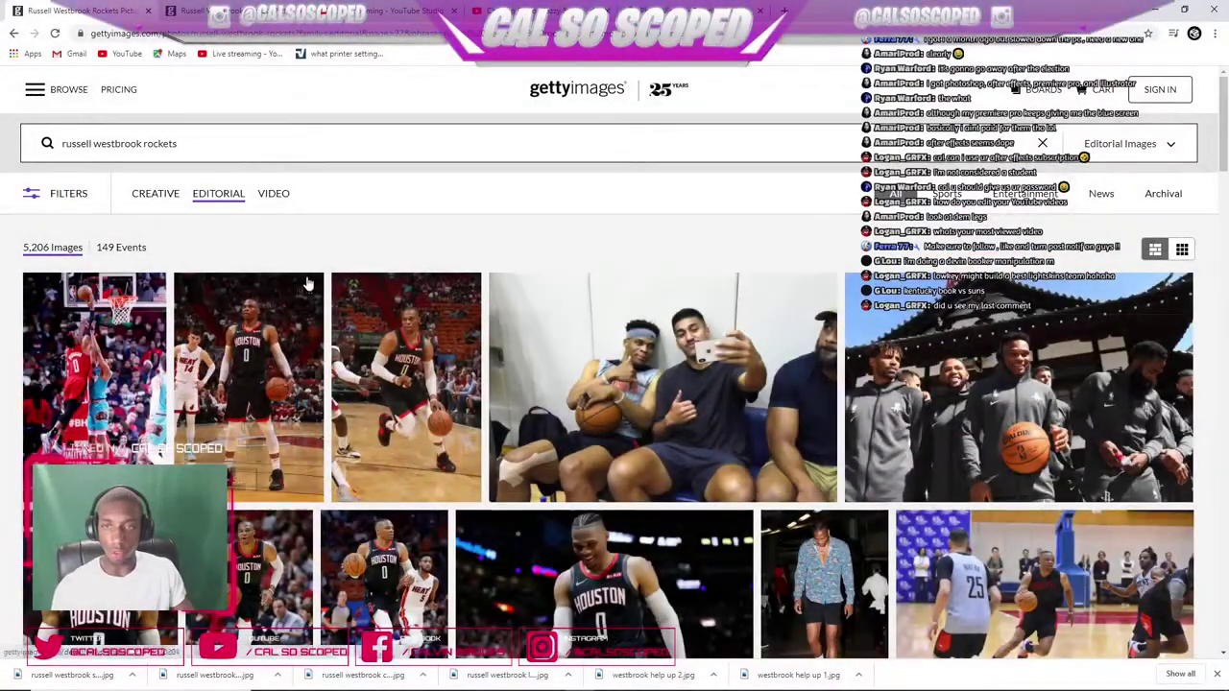
scroll(357, 220, down, 3)
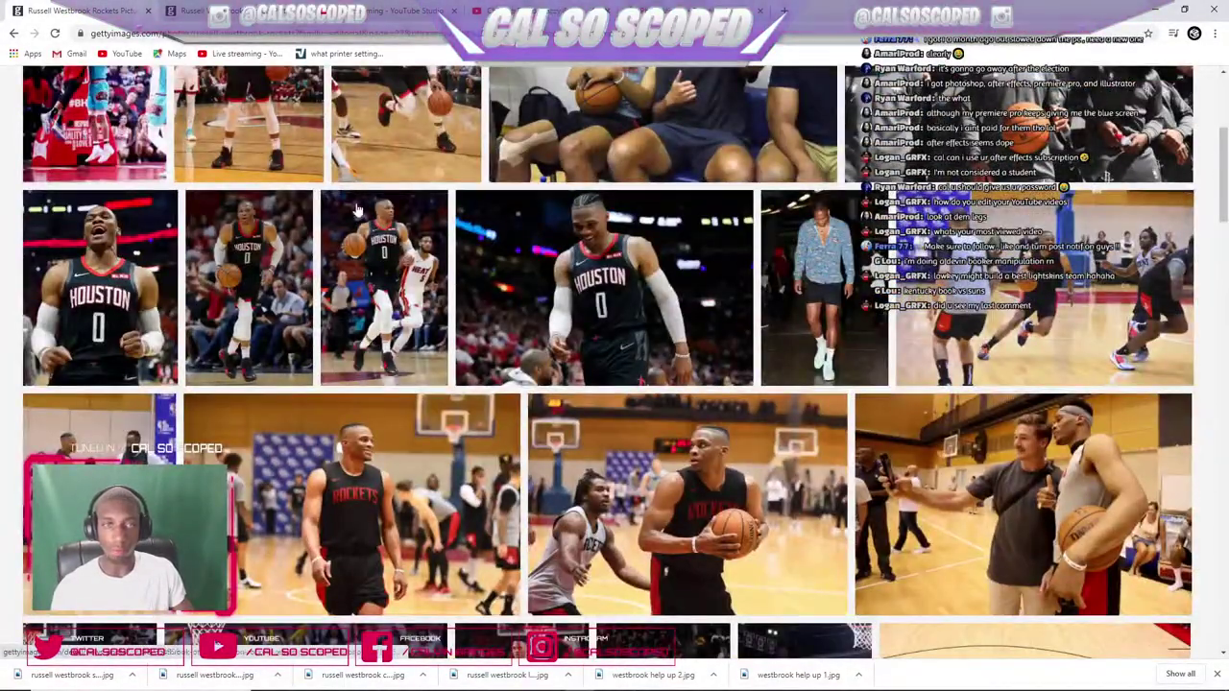
scroll(357, 221, down, 6)
scroll(633, 266, down, 10)
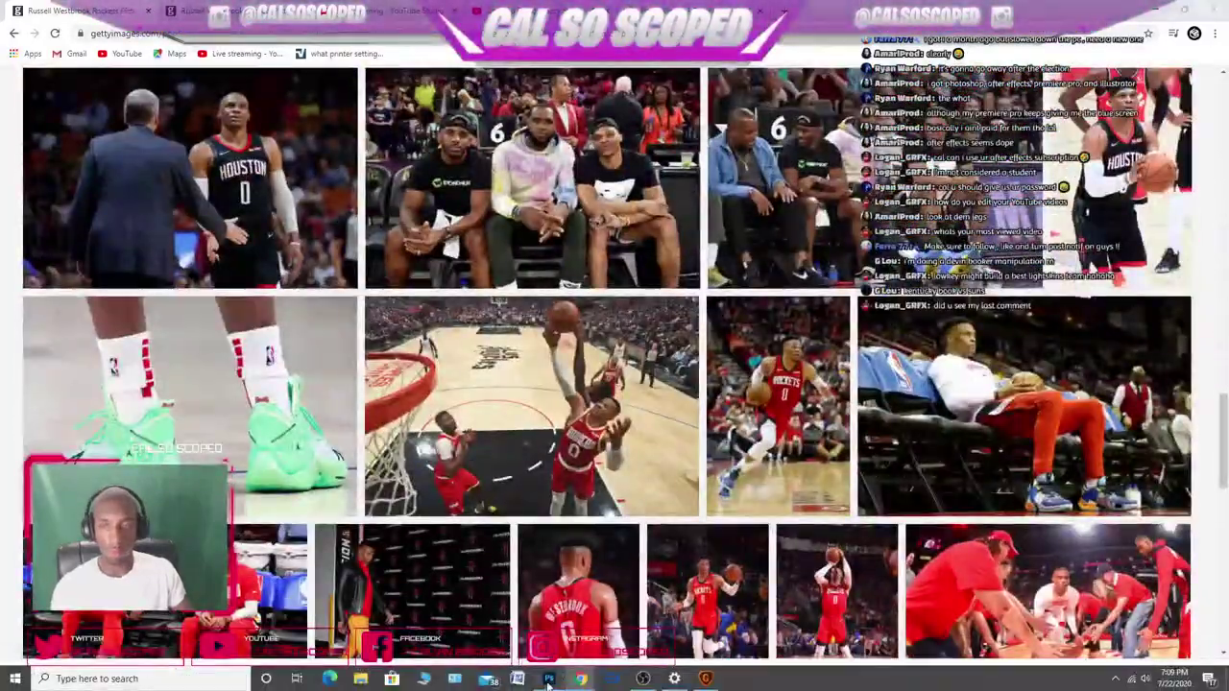
- Check the upscaling of the white leg sleeves photo in Topaz Gigapixel AI and return to Photoshop
click(548, 678)
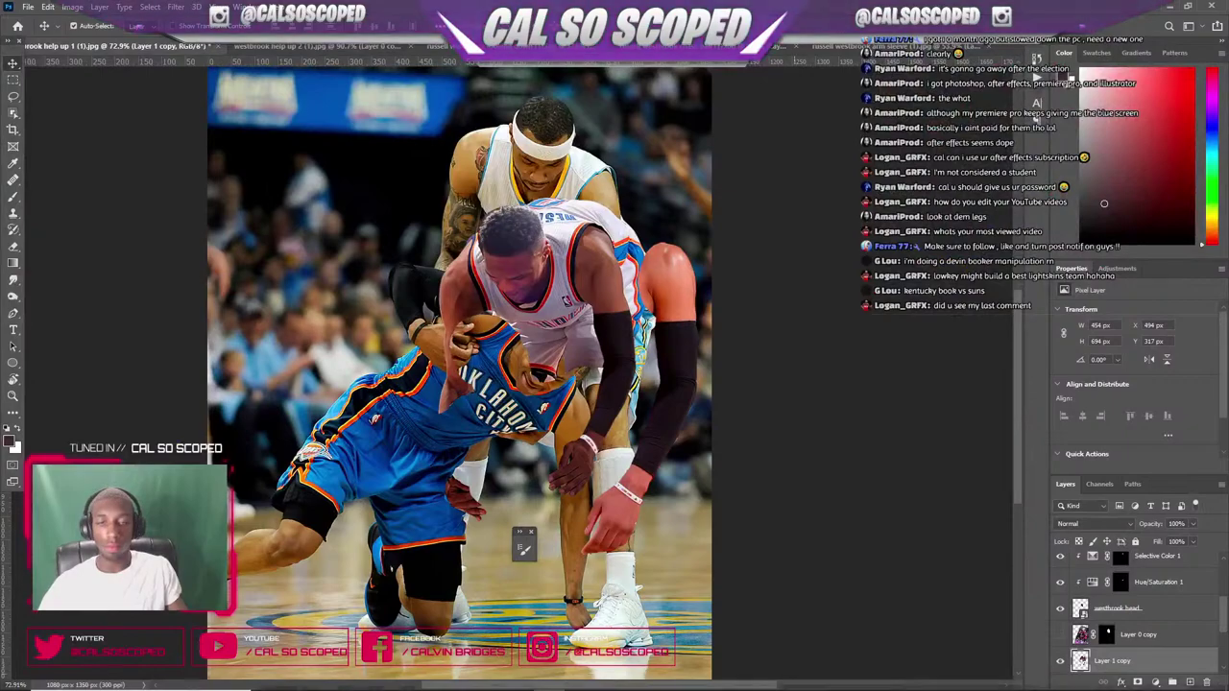
mouse_move(614, 679)
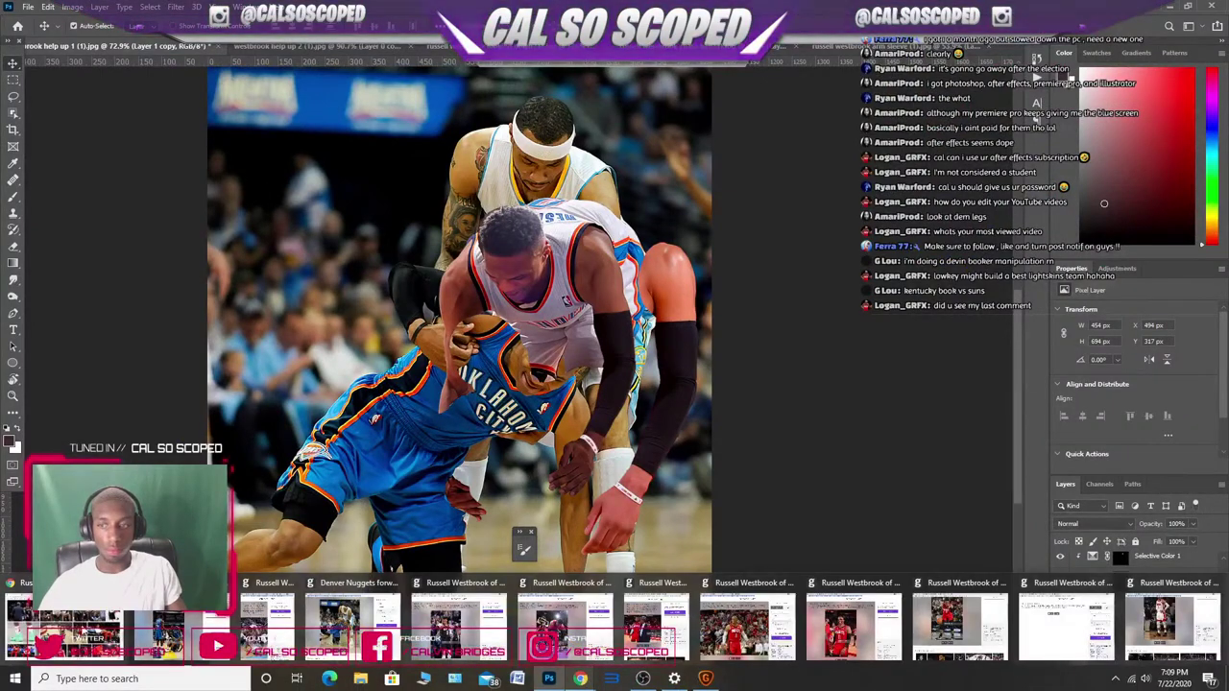
mouse_move(403, 606)
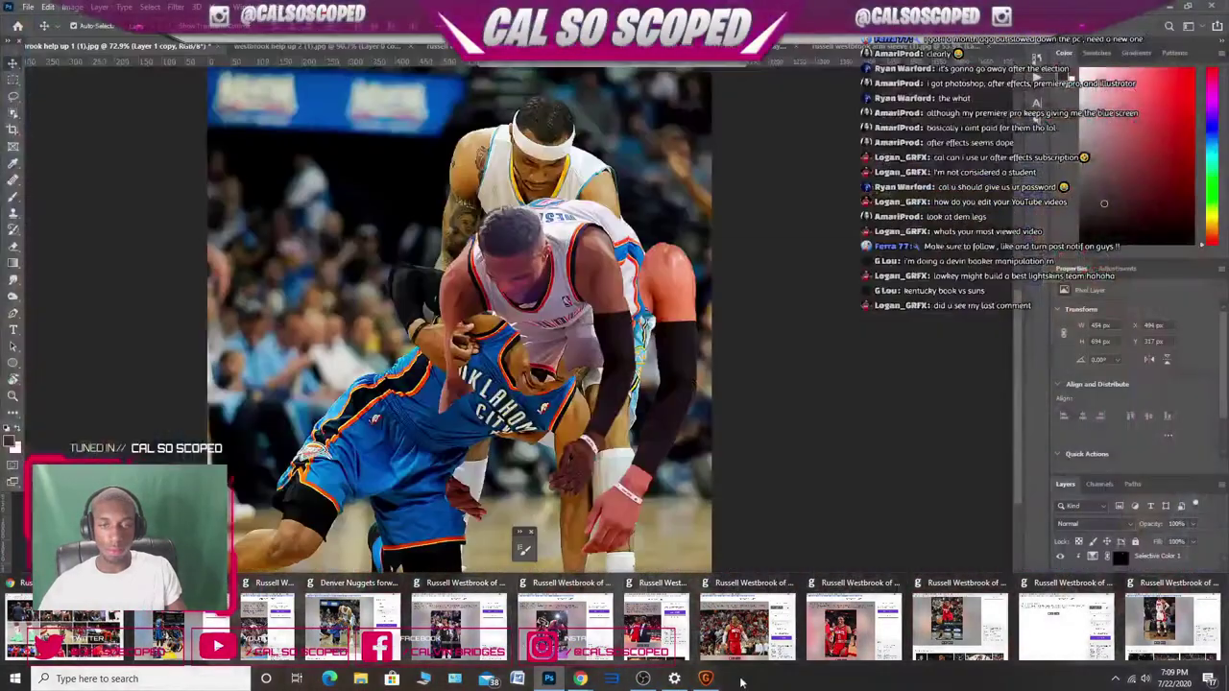
click(705, 678)
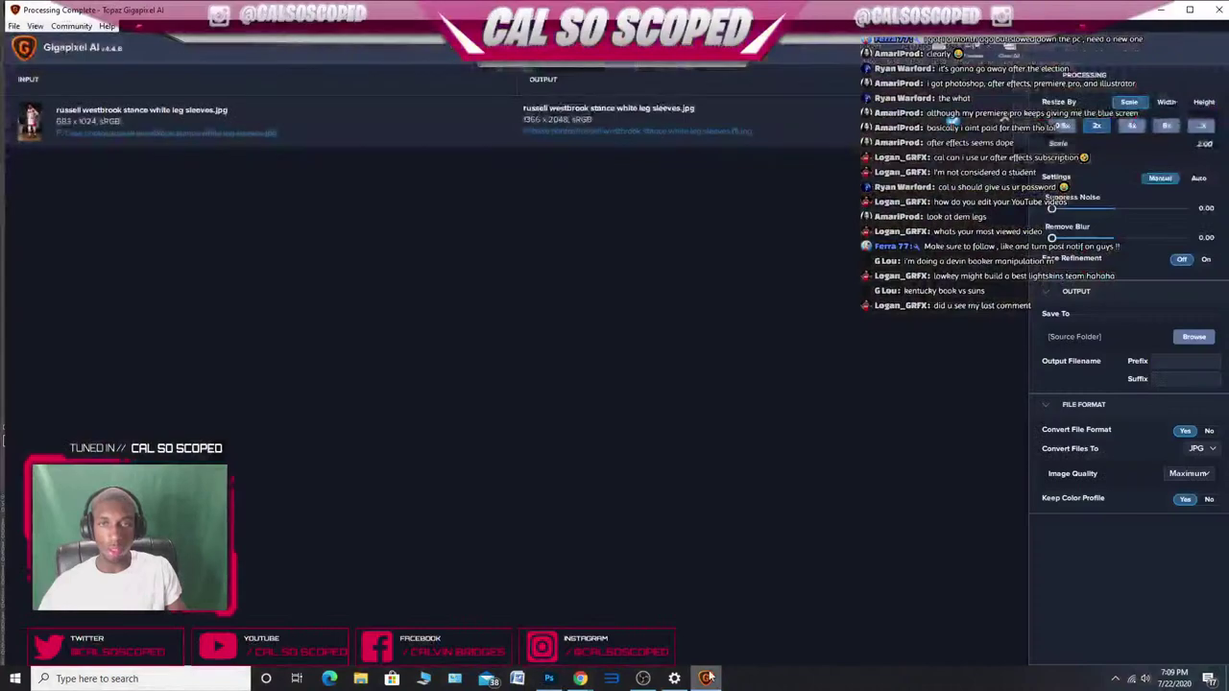
click(1163, 9)
- Open russell westbrook stance white leg sleeves (1).jpg from the base photos folder in Photoshop
click(24, 7)
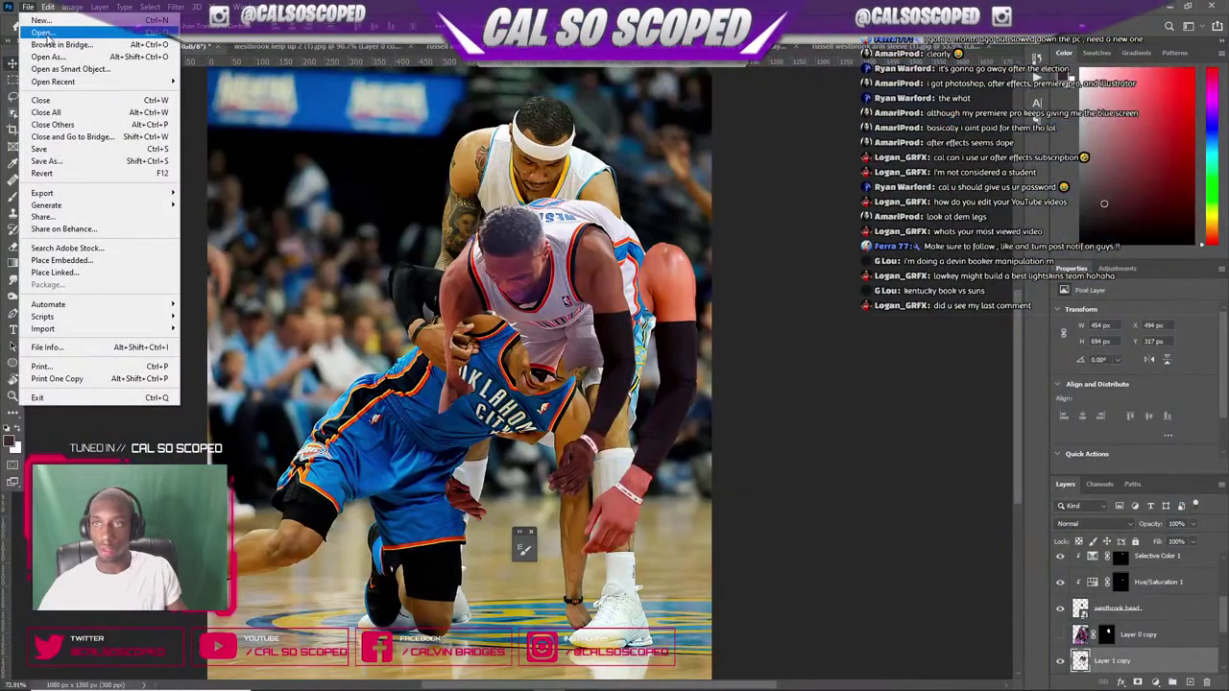
click(39, 30)
text(russell)
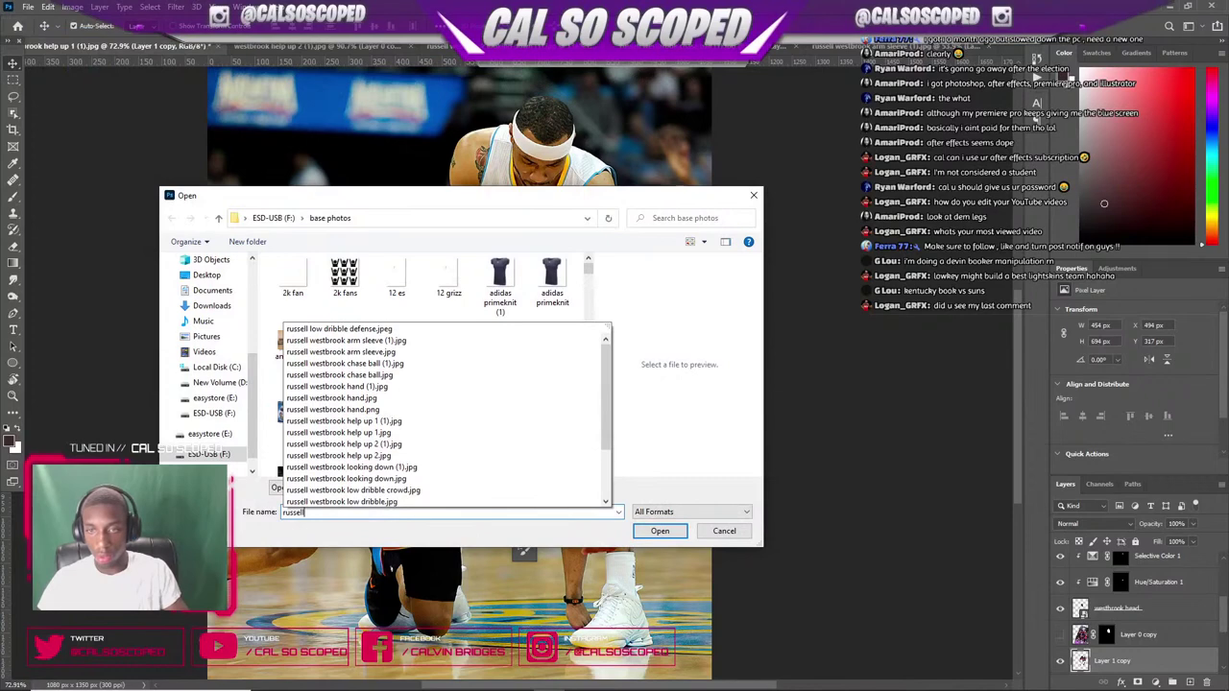
text( westbroom )
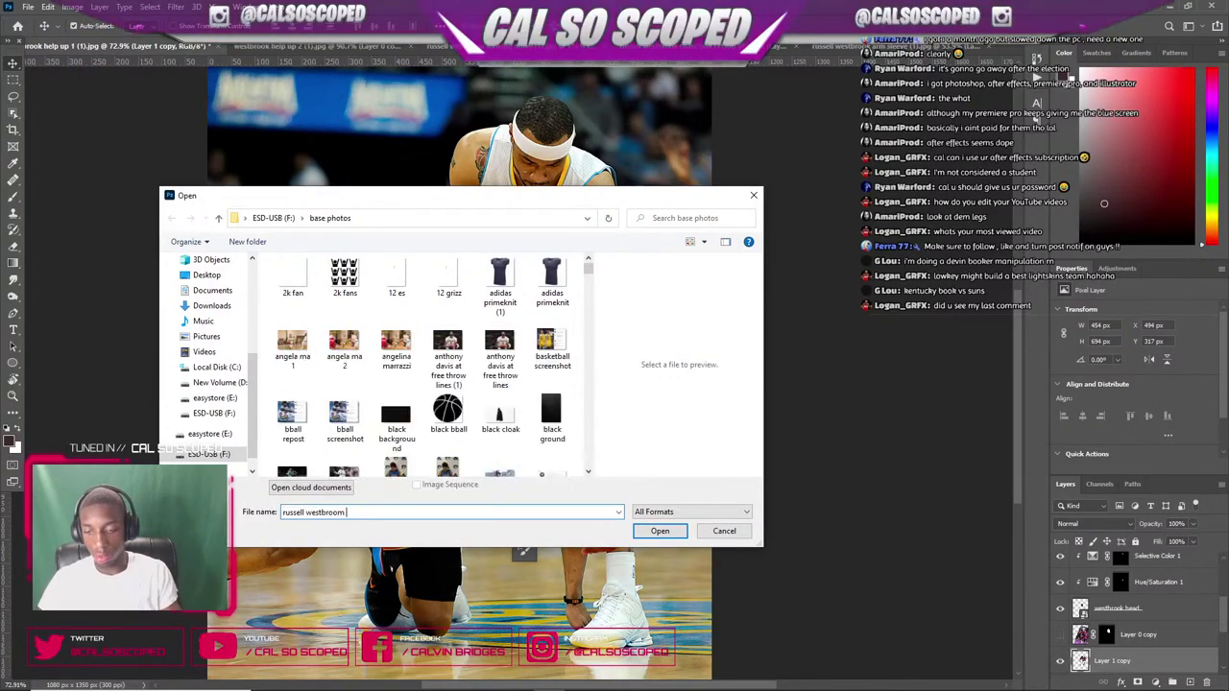
text(st)
key(BackSpace)
key(BackSpace)
key(BackSpace)
key(BackSpace)
text(k str)
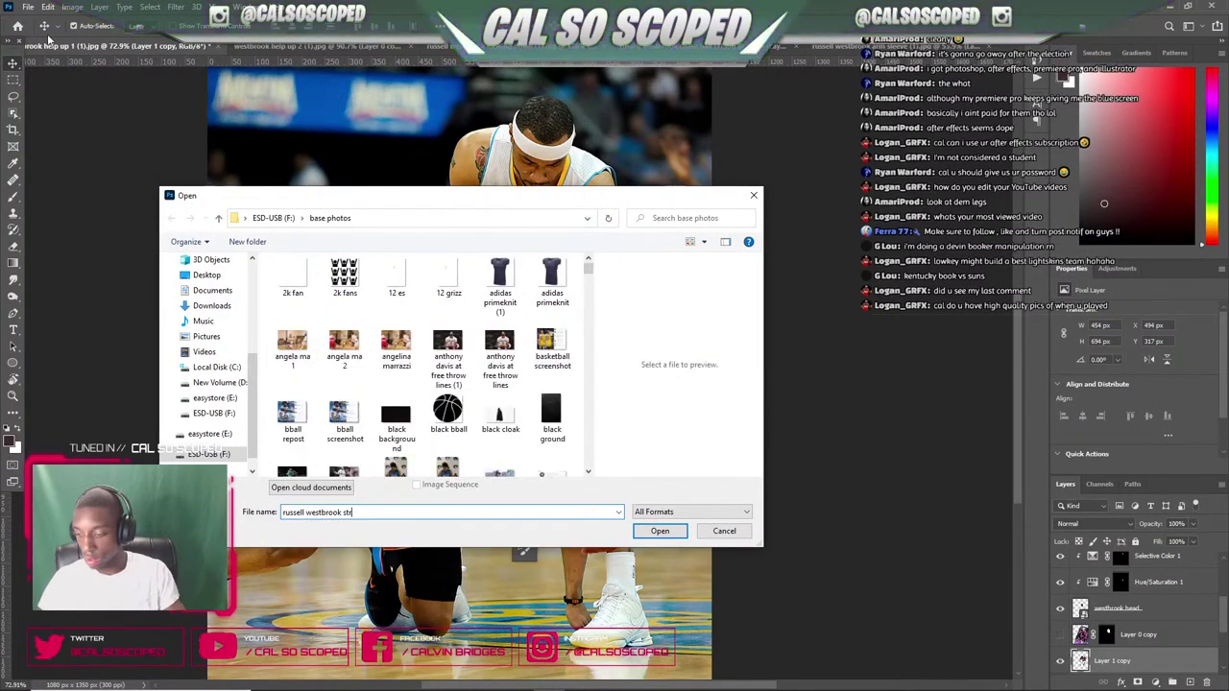
key(BackSpace)
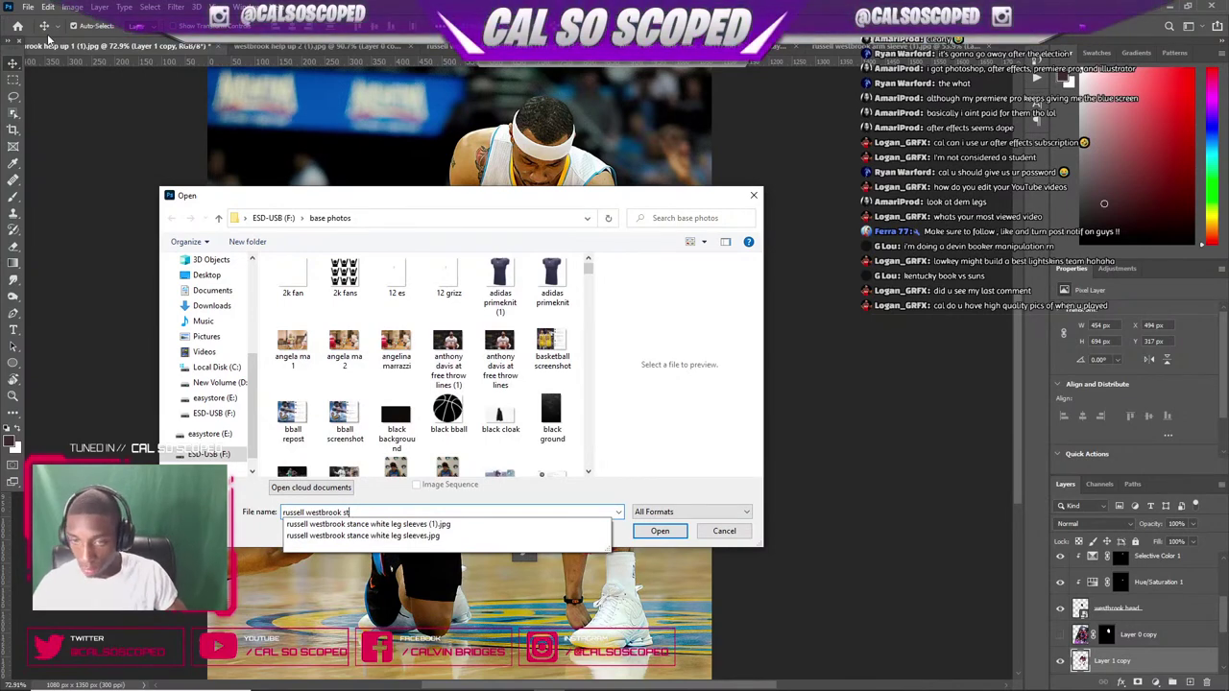
key(Down)
key(Return)
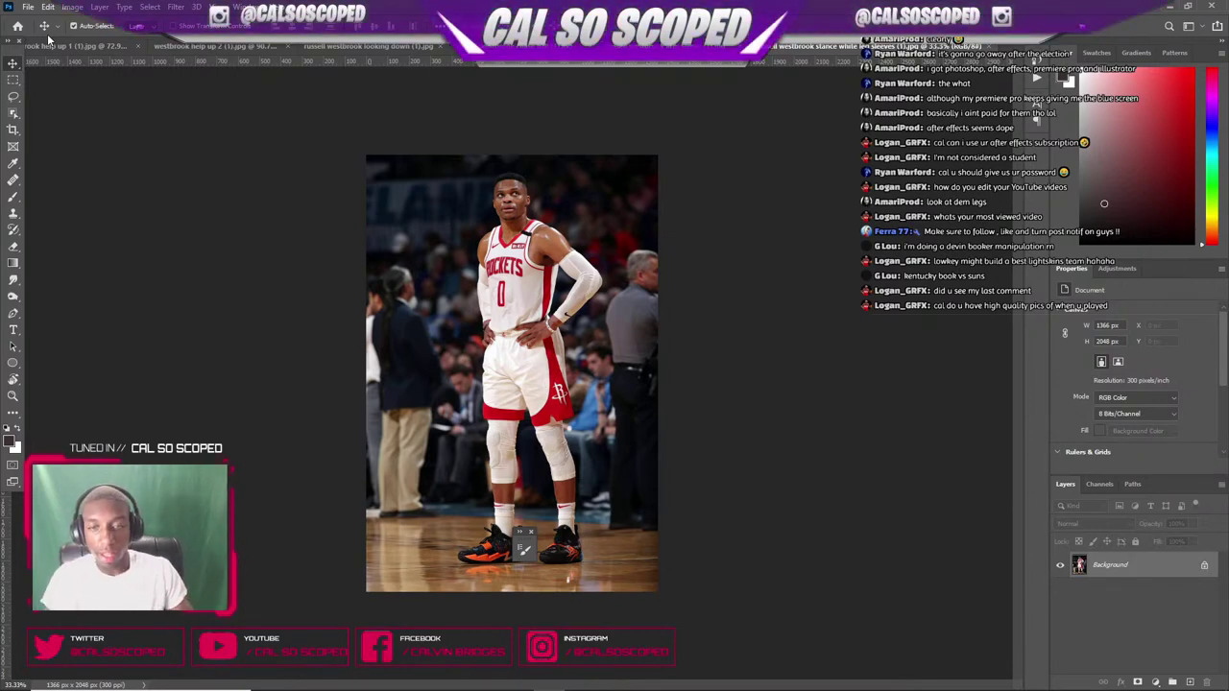
- Start a Pen tool path at the lower hem of the player's right leg sleeve and trace its outer edge up past the knee pad
scroll(503, 404, up, 6)
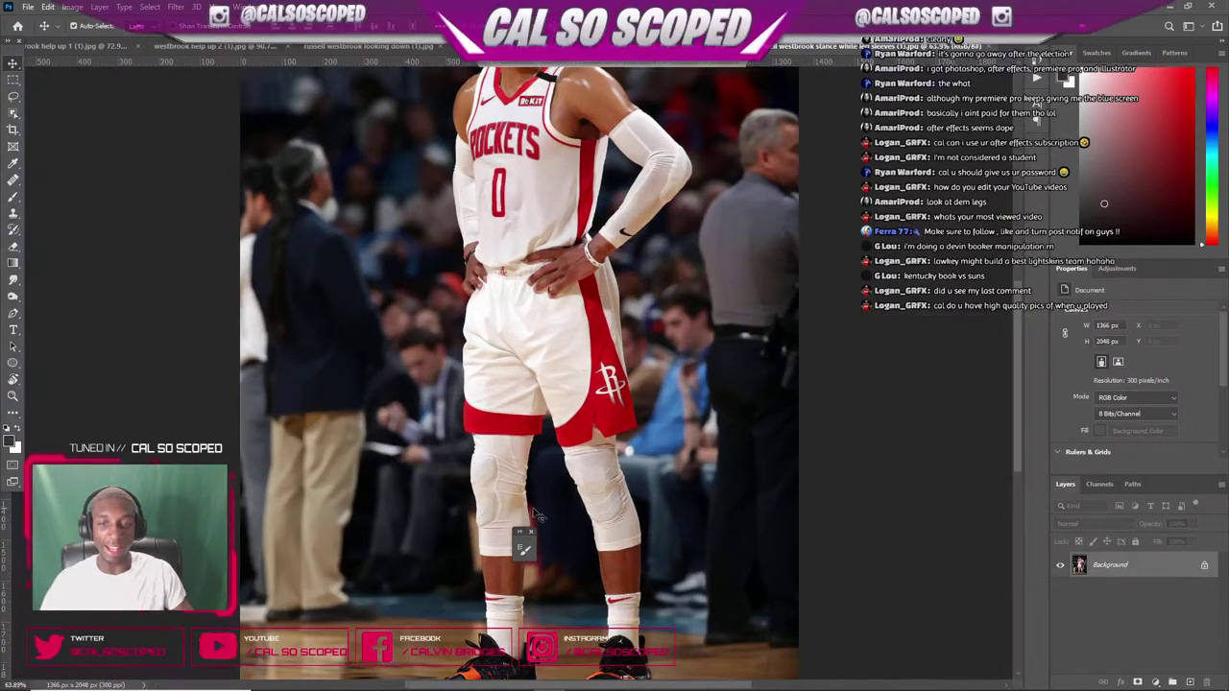
scroll(531, 533, down, 3)
scroll(531, 534, up, 5)
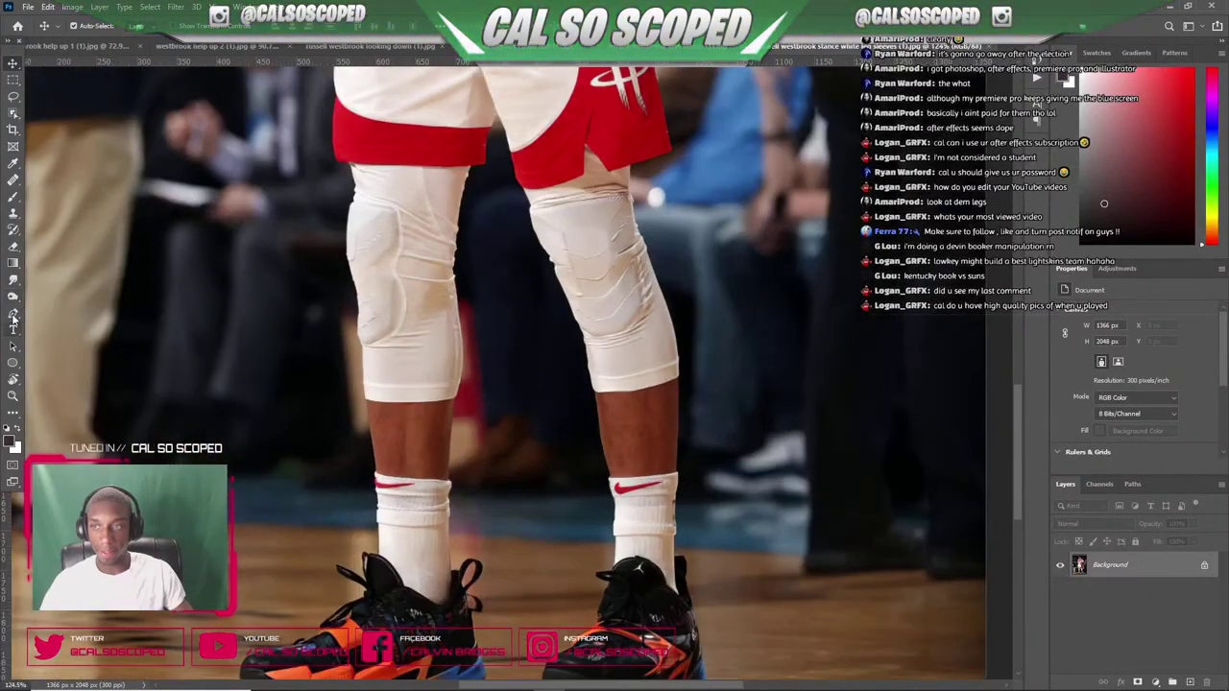
click(12, 315)
scroll(384, 336, up, 2)
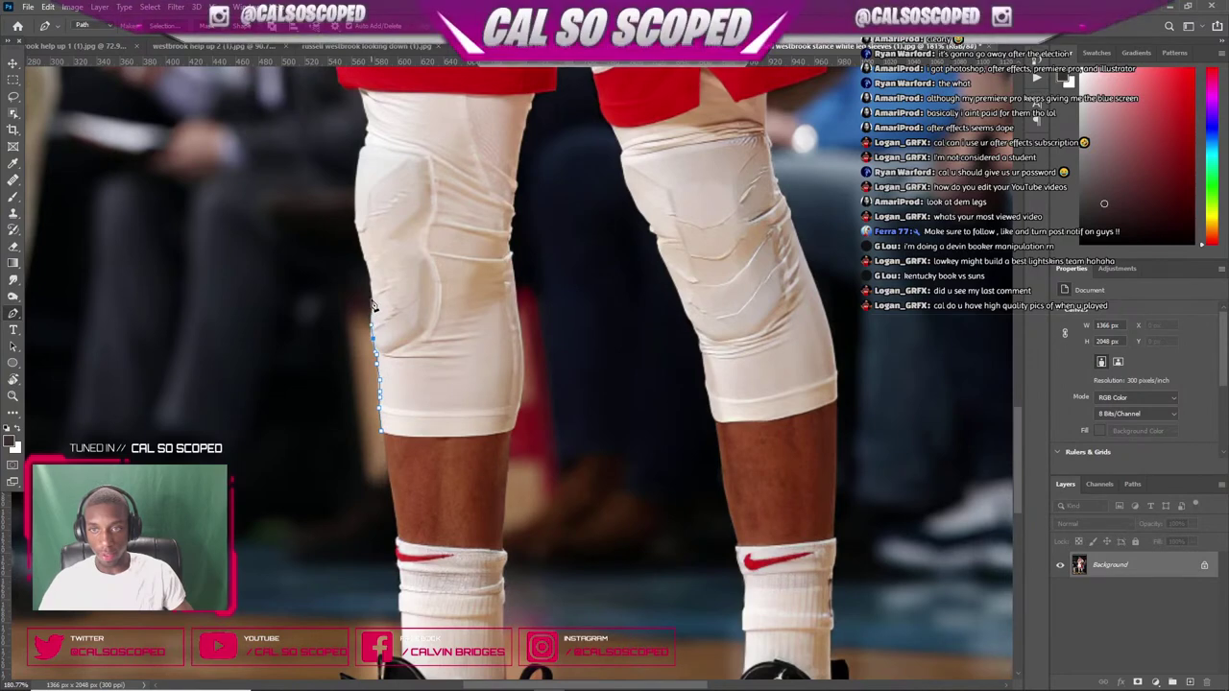
drag(373, 303, 372, 293)
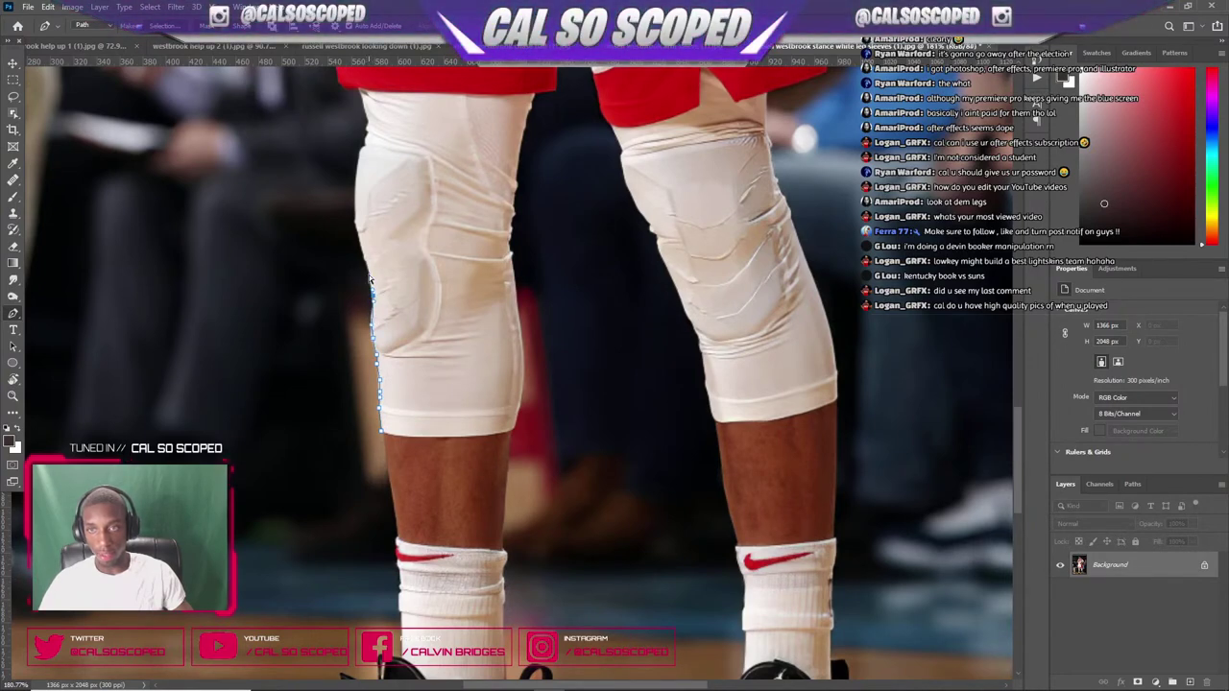
drag(359, 242, 354, 231)
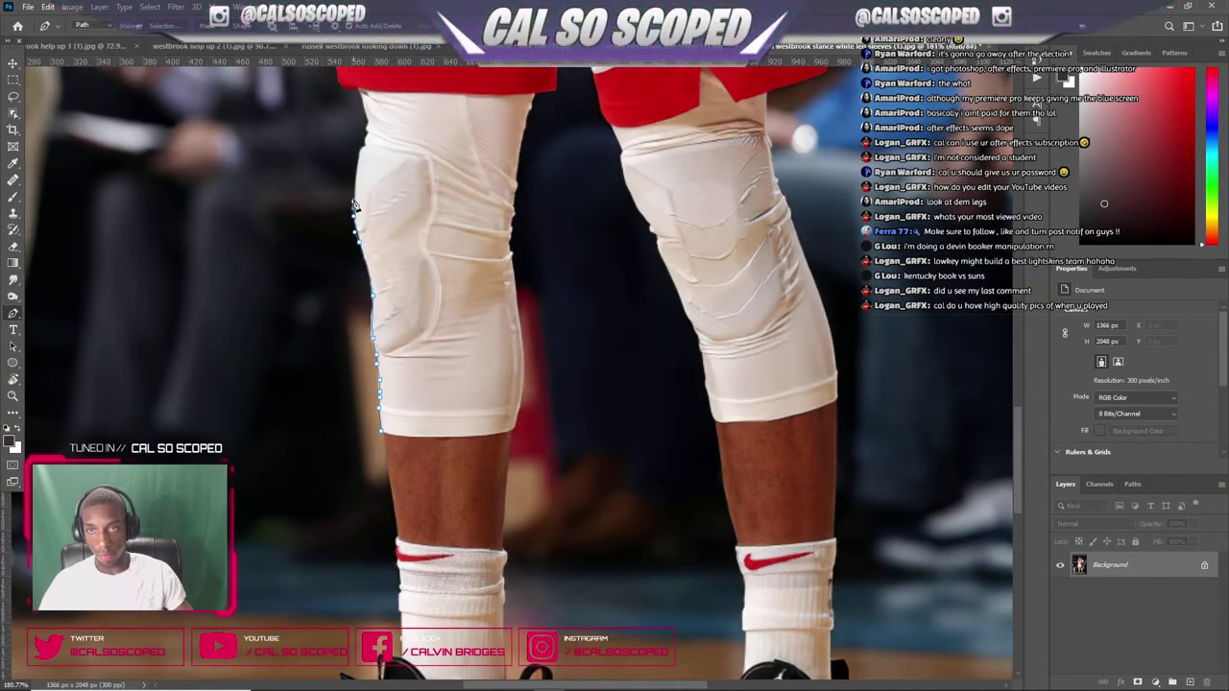
click(357, 170)
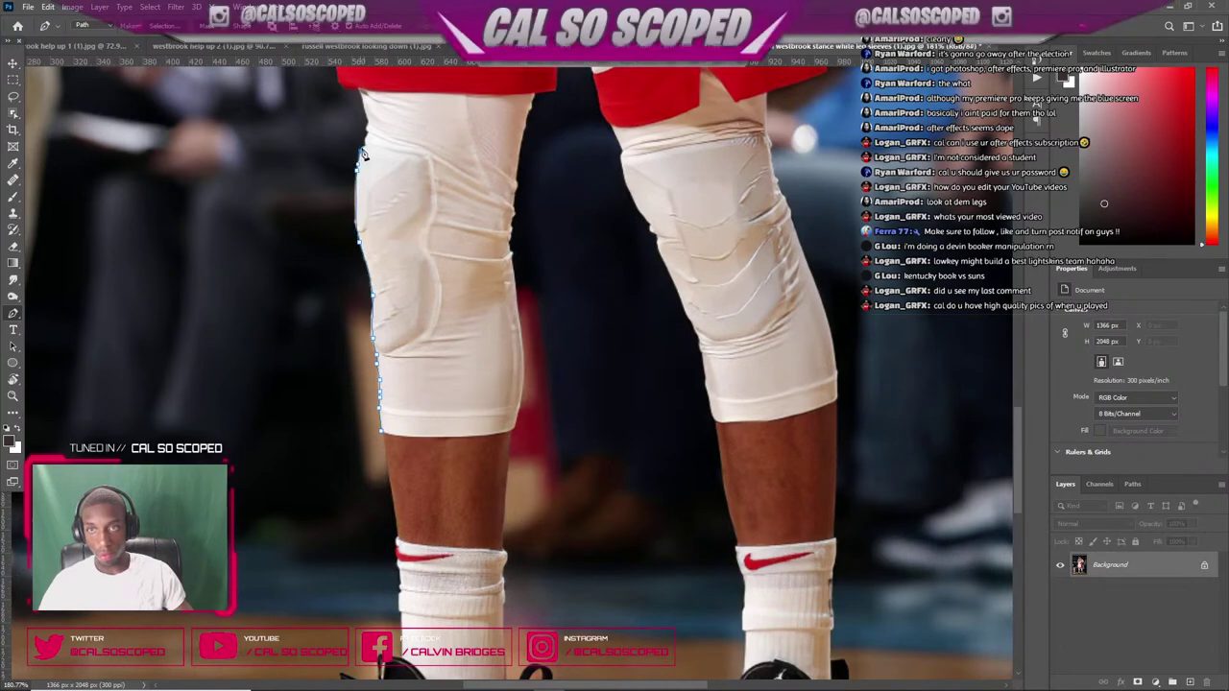
- Continue the path closely around the small fabric folds on the sleeve's outer edge just above the knee pad
scroll(380, 177, up, 6)
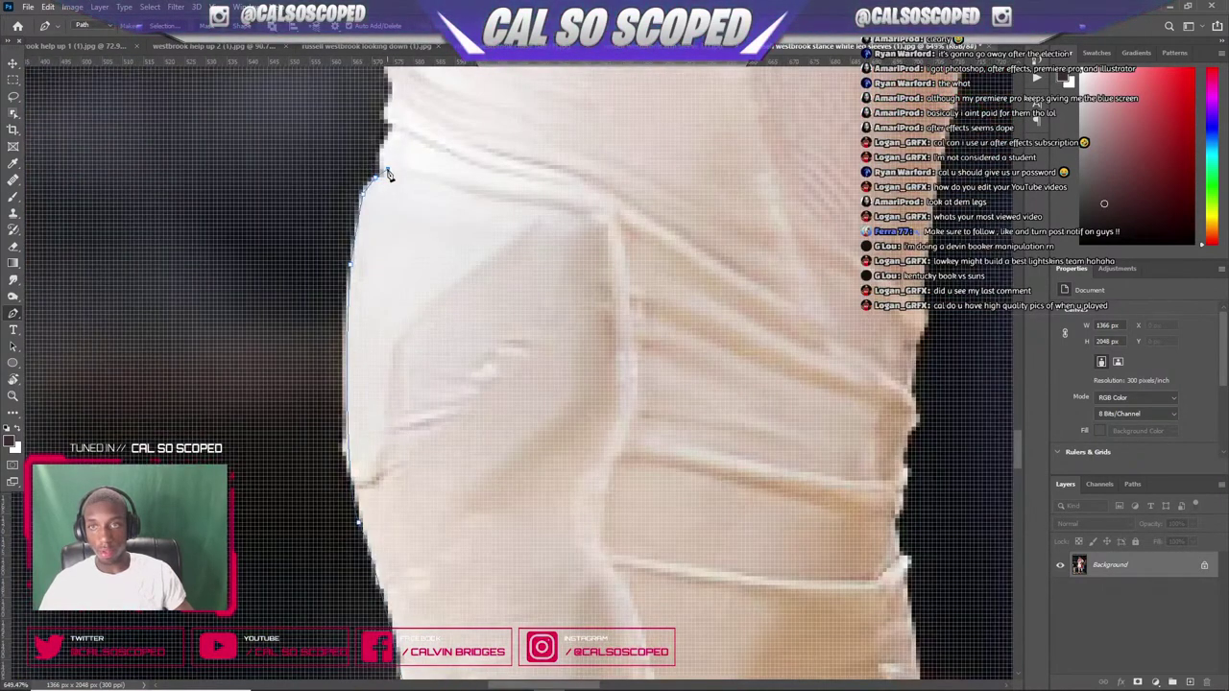
click(375, 160)
click(383, 144)
click(392, 136)
click(391, 127)
click(380, 114)
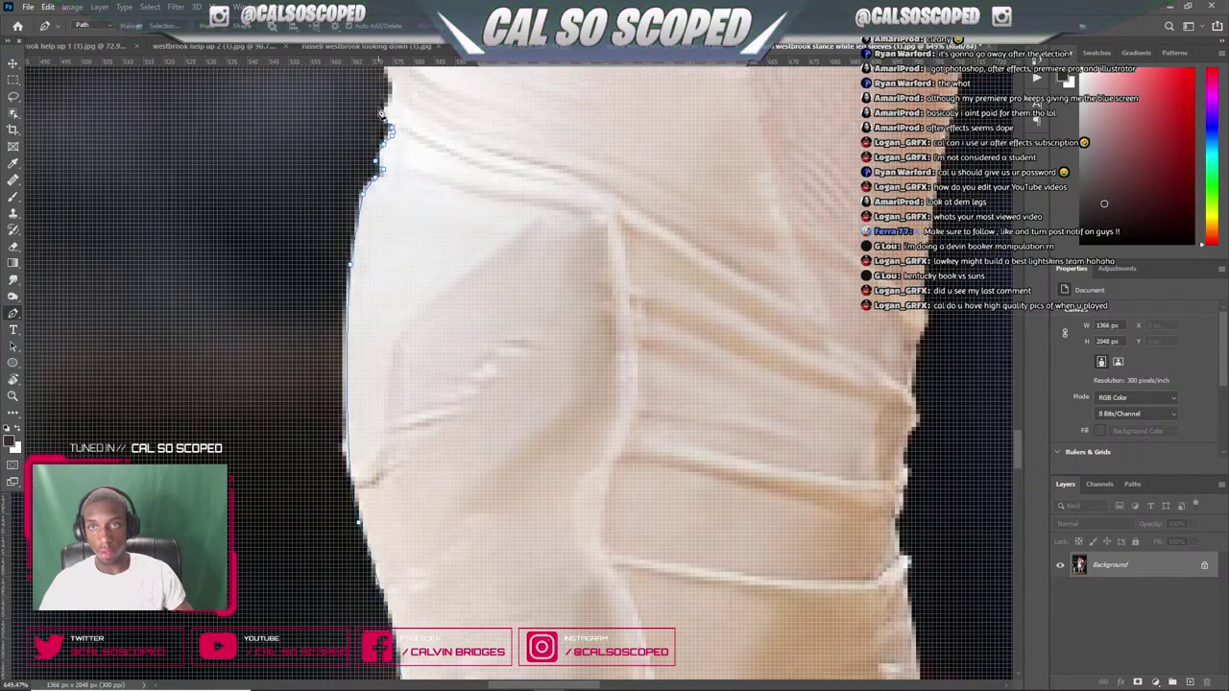
click(388, 98)
- Continue the path around the outer corner of the shorts' hem and along the upper edge of its red trim
scroll(389, 77, down, 4)
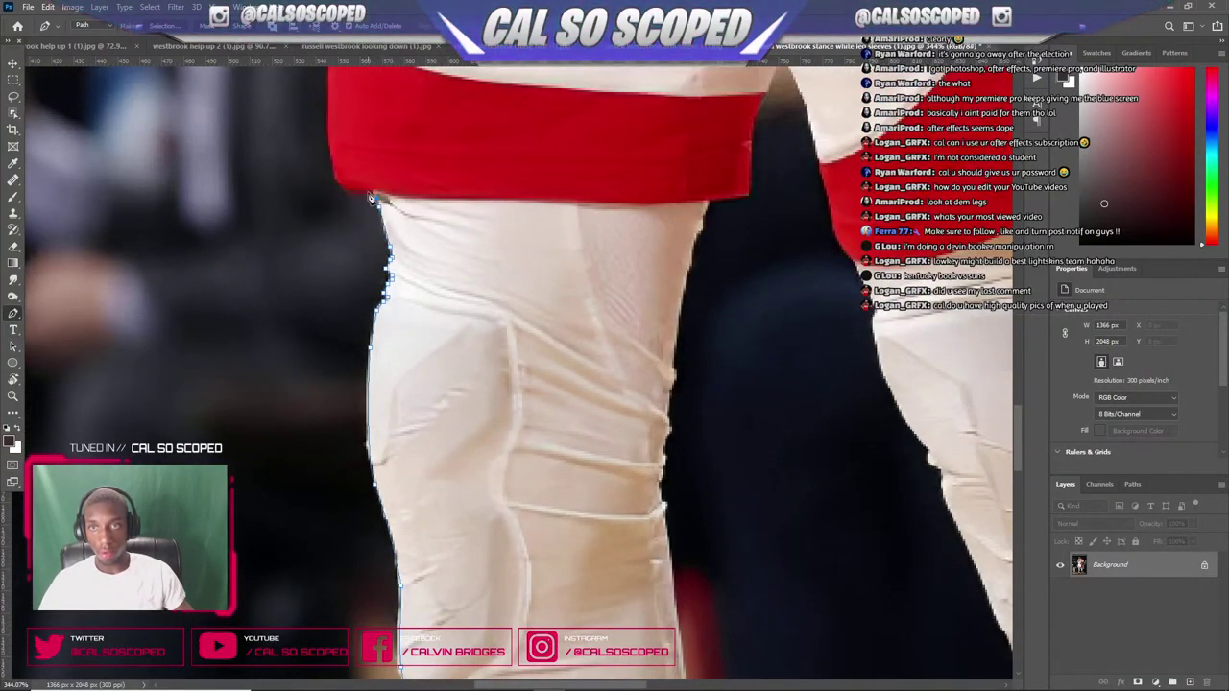
click(338, 182)
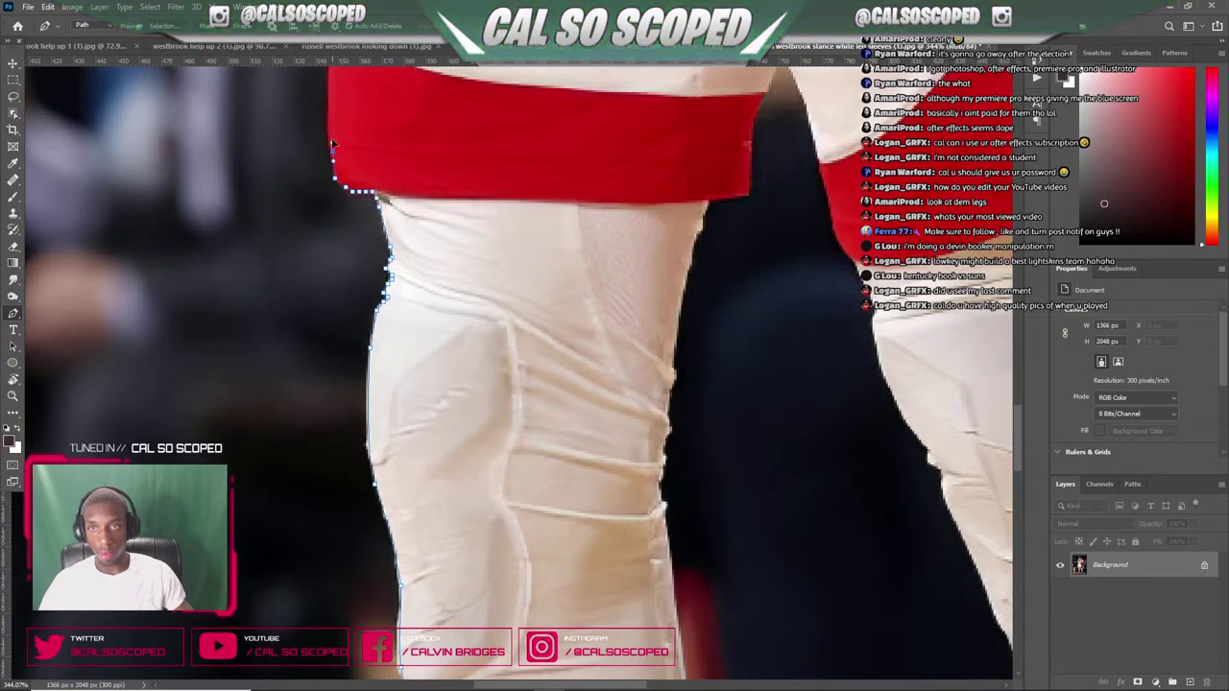
scroll(431, 131, down, 3)
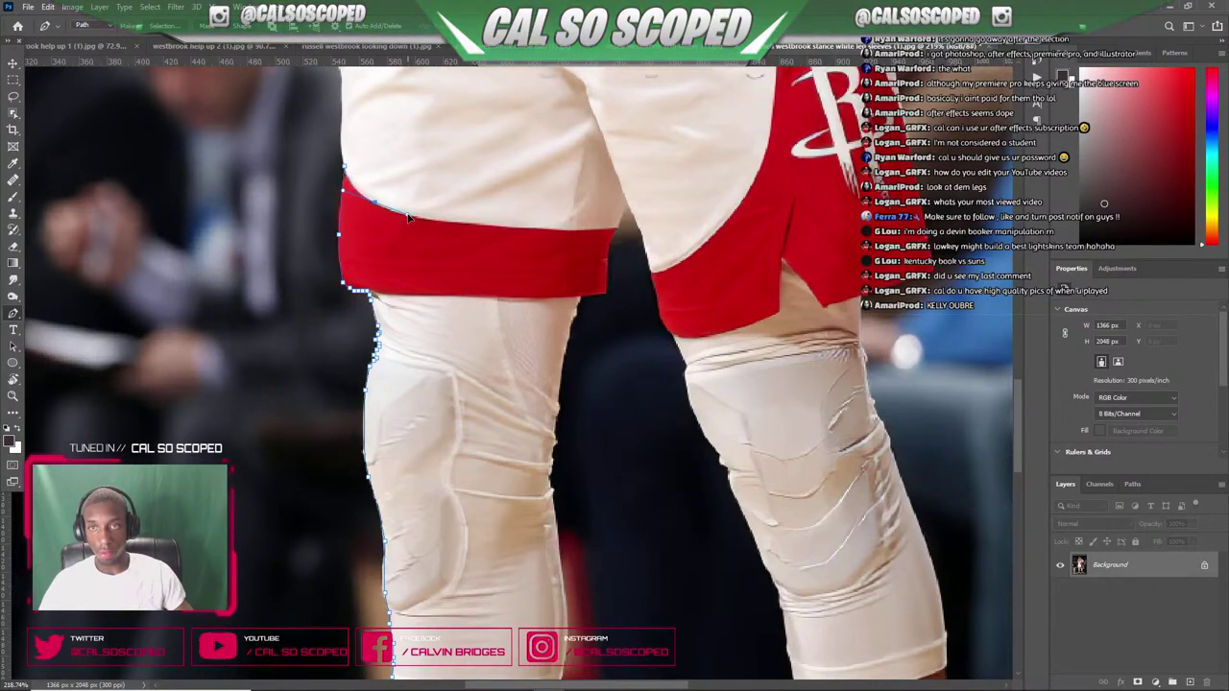
click(458, 223)
click(568, 230)
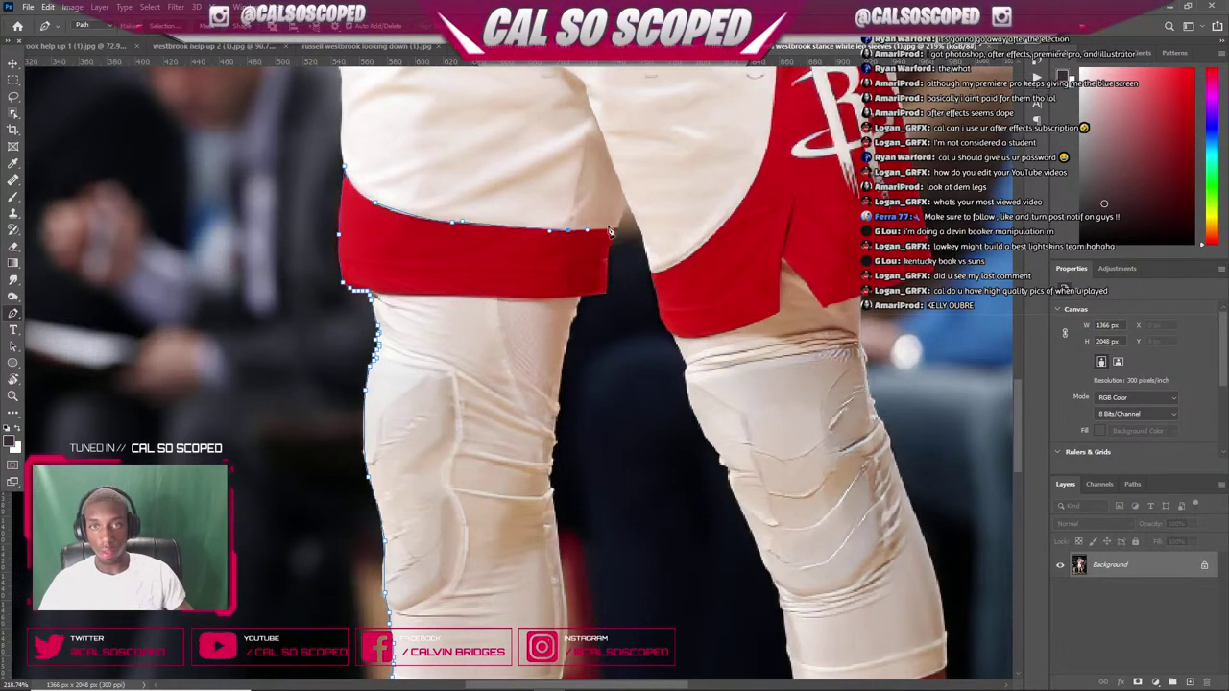
click(608, 227)
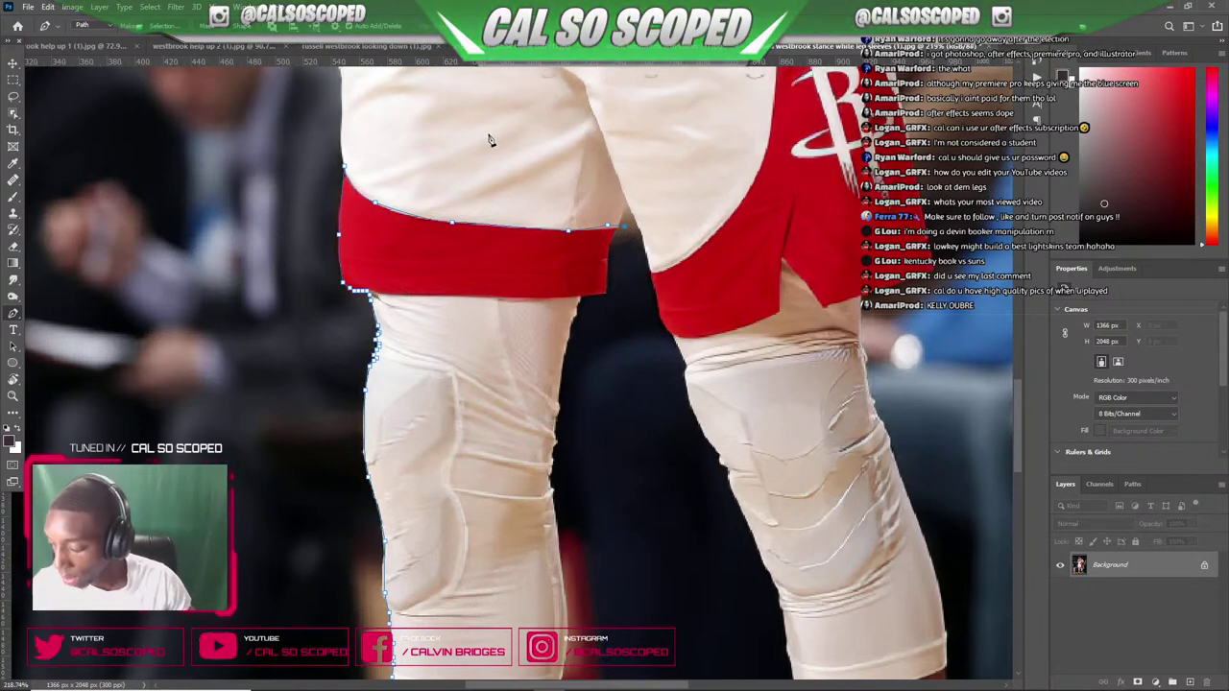
- Correct the path's end at the red trim's inner corner and trace down the trim's inner side and back to the sleeve
scroll(648, 271, up, 3)
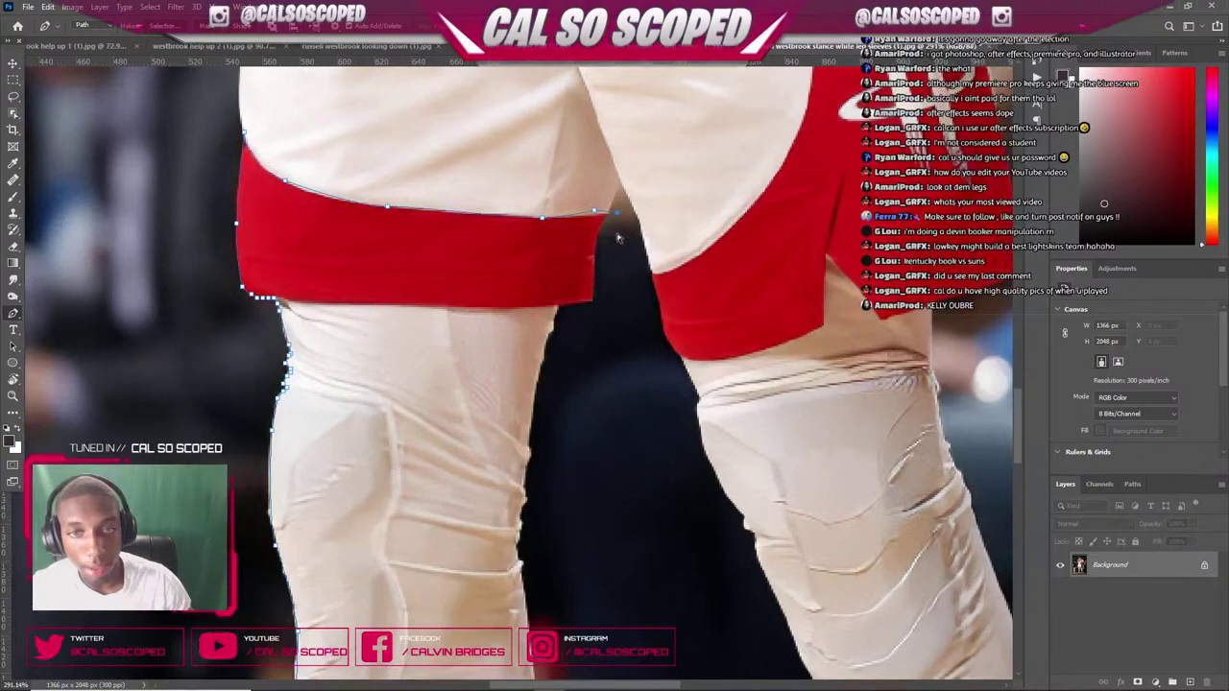
click(582, 218)
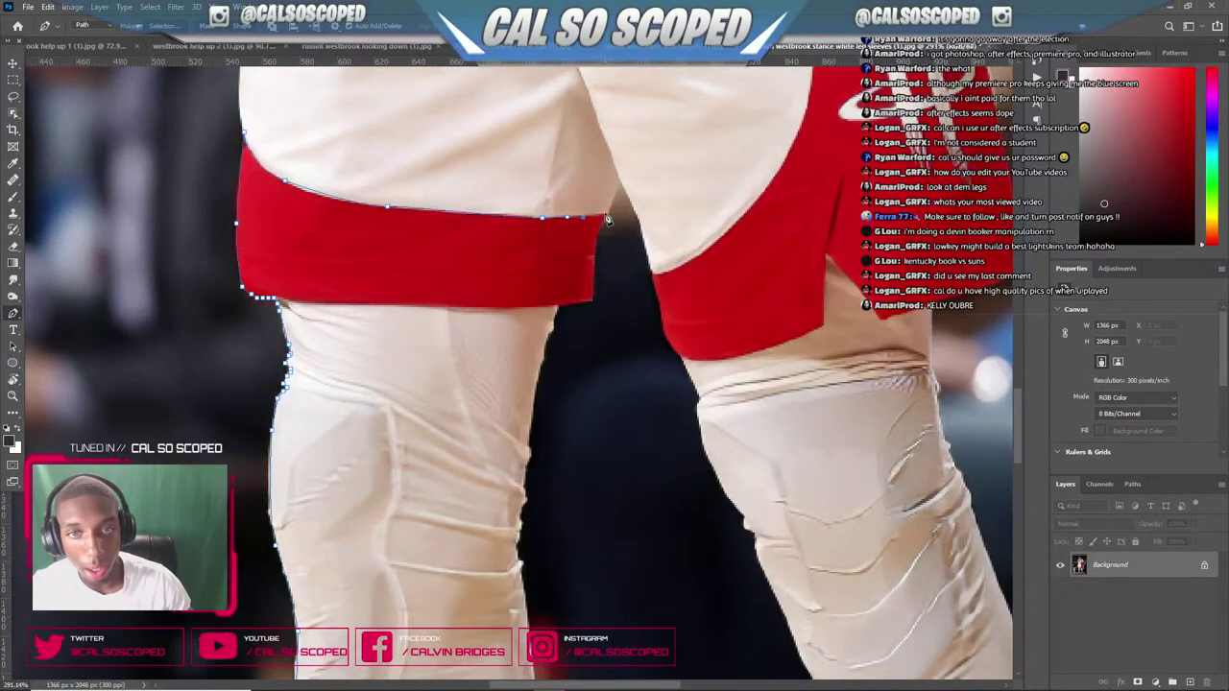
click(591, 263)
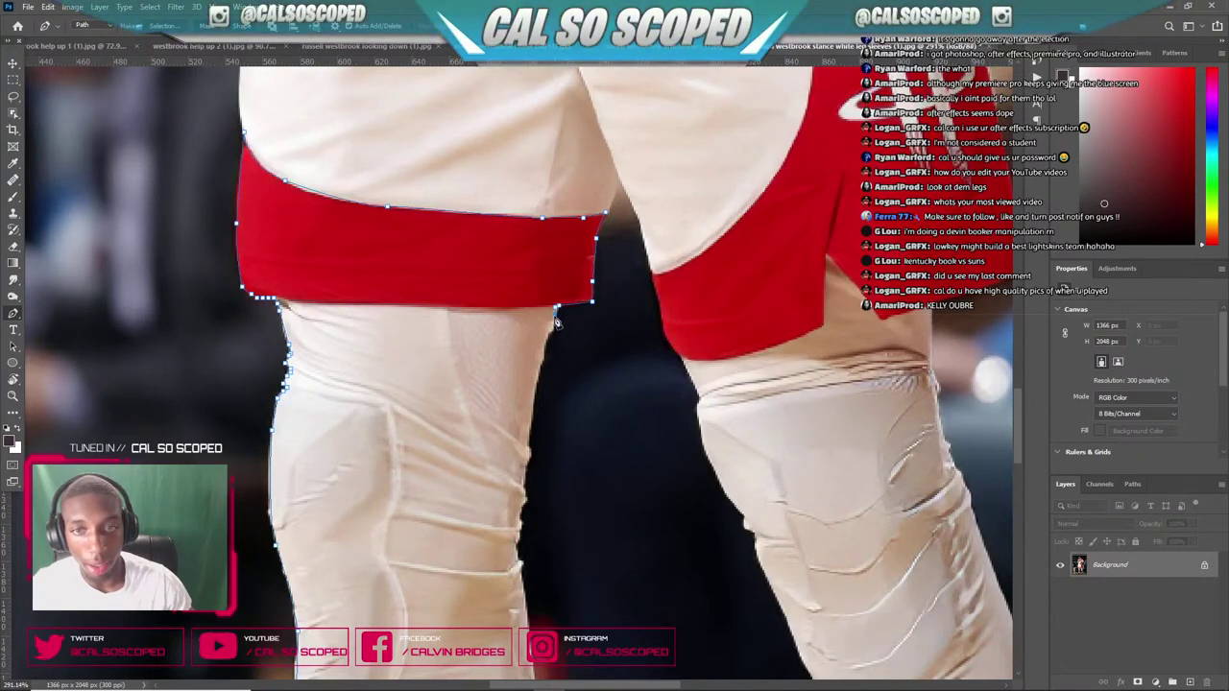
- Trace the inner edge of the right leg sleeve from the shorts down past the fabric folds at the knee
click(534, 381)
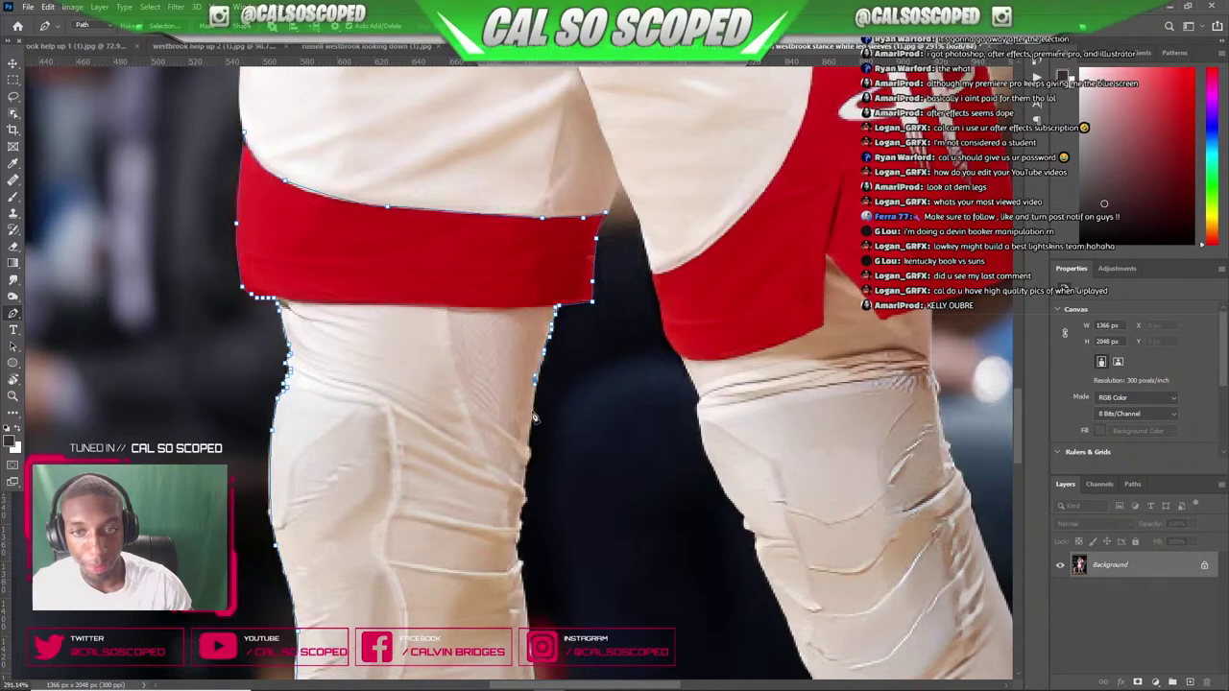
click(529, 429)
click(527, 448)
drag(531, 459, 524, 572)
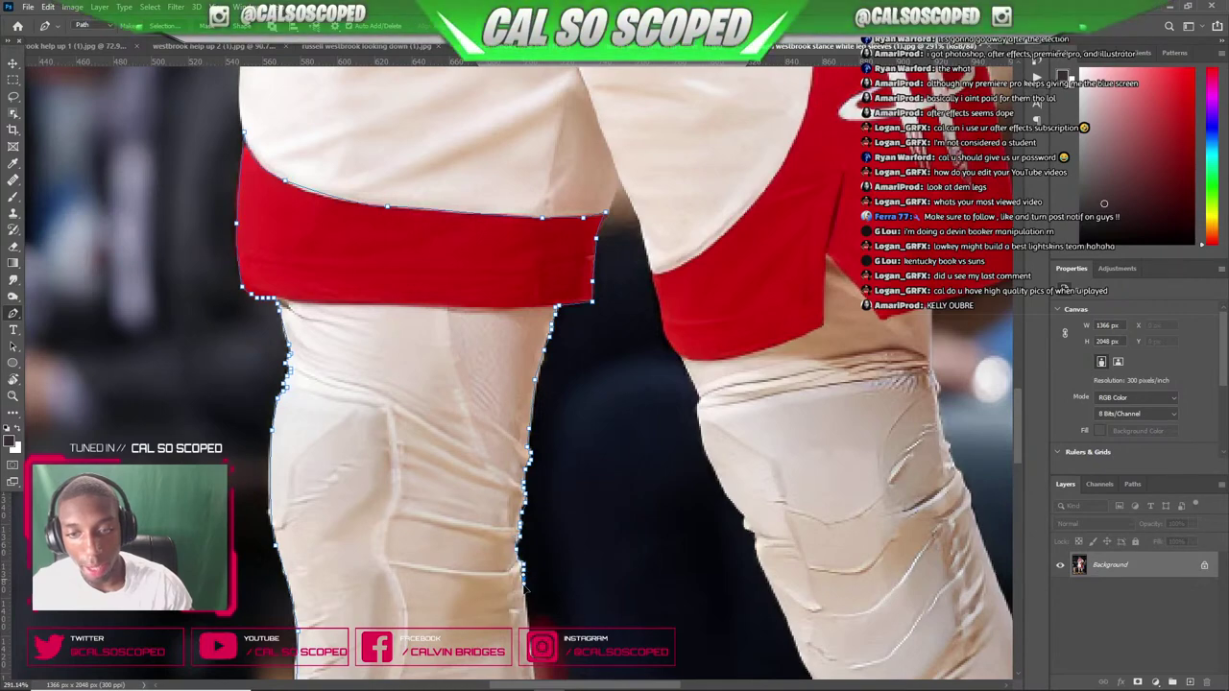
click(529, 637)
- Continue the path down the inner edge of the lower sleeve and just past its hem onto the shin
scroll(525, 518, down, 5)
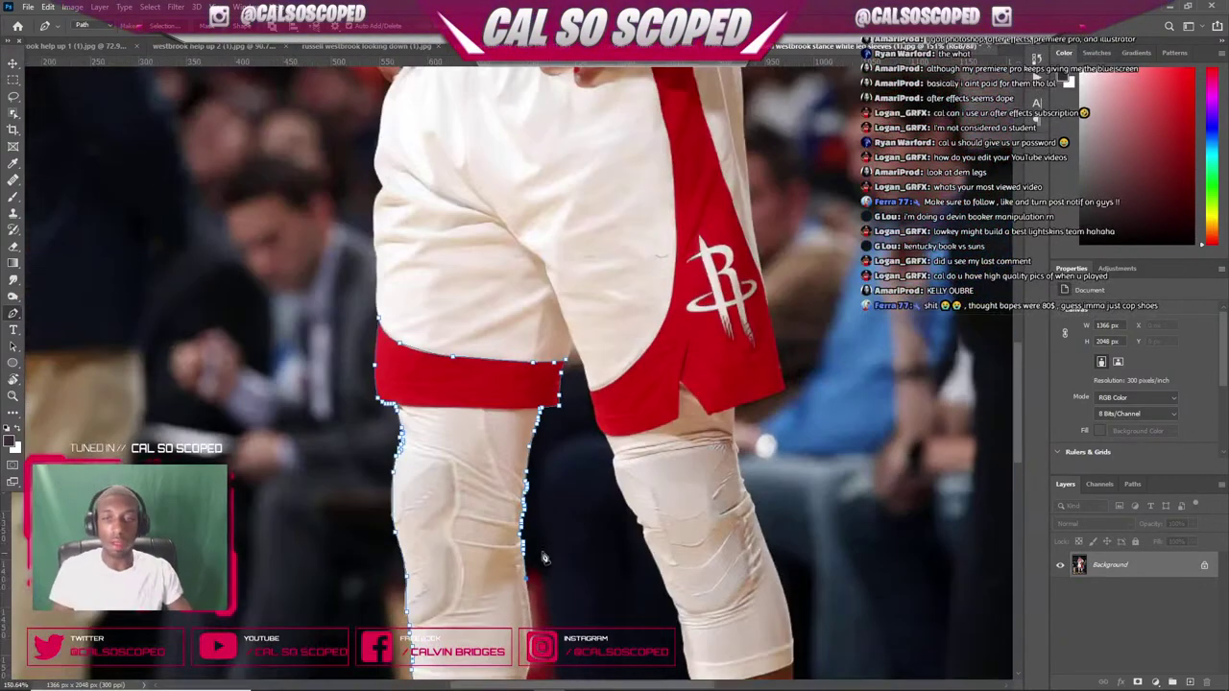
scroll(544, 557, down, 2)
scroll(519, 549, up, 3)
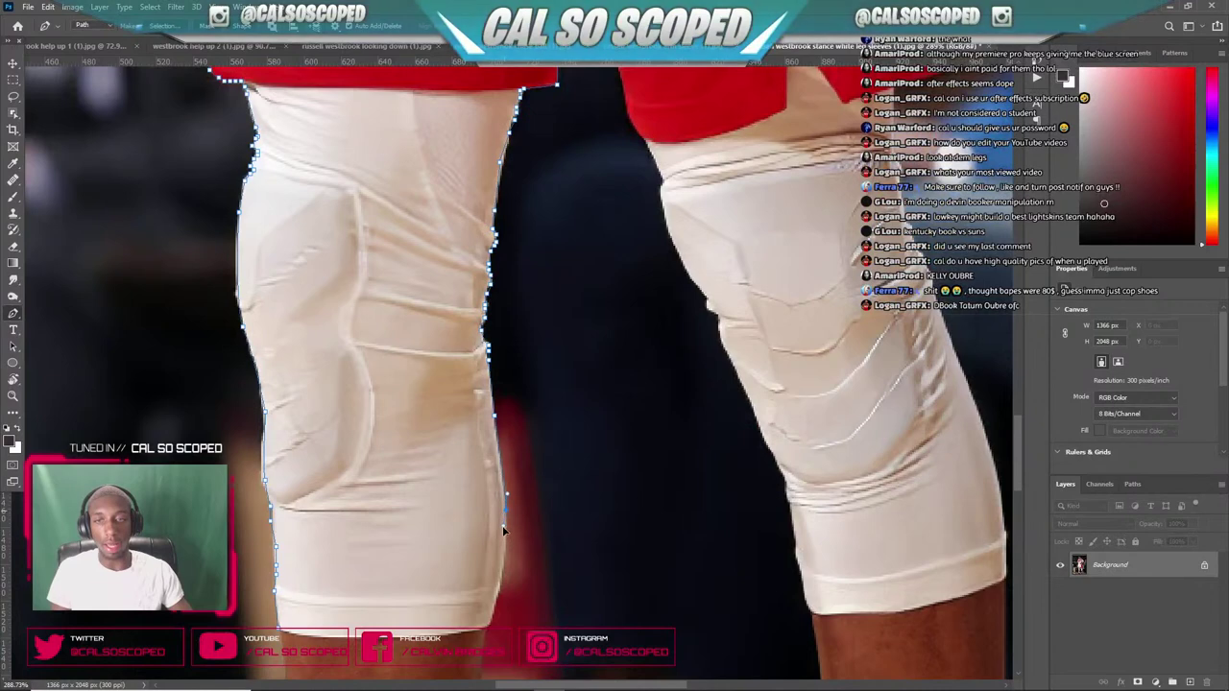
mouse_move(506, 588)
mouse_down()
mouse_move(485, 674)
mouse_move(485, 657)
mouse_up()
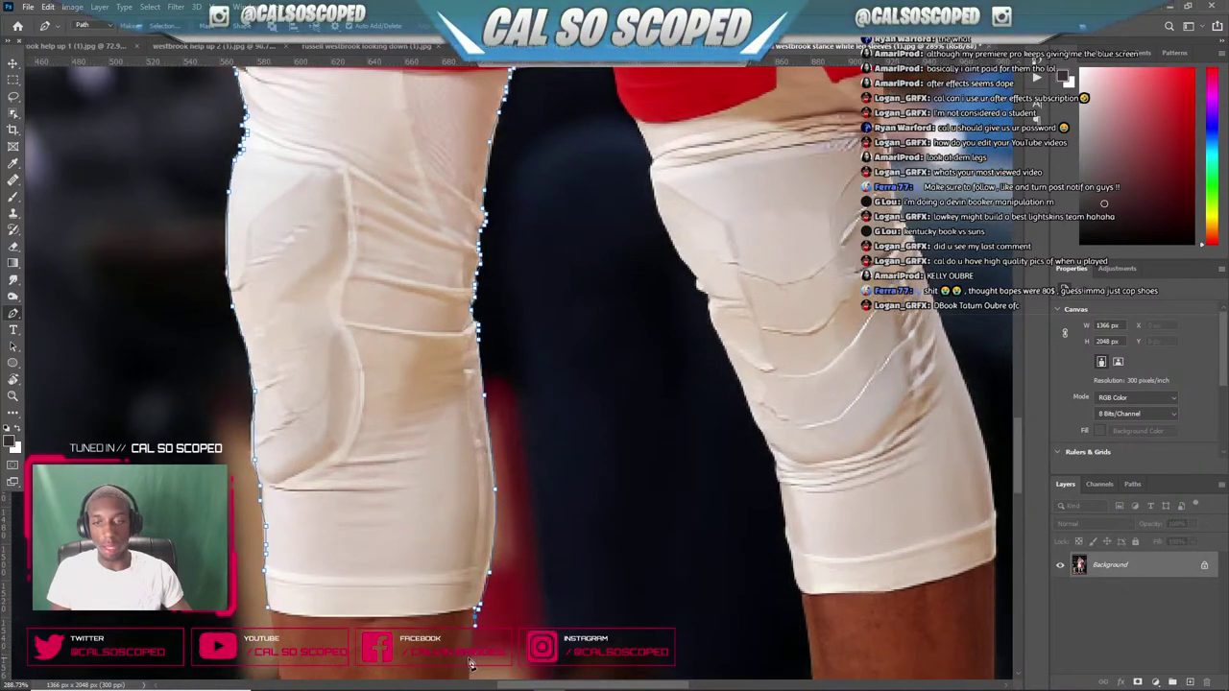
- Trace the inner edge of the bare shin and white sock, continuing around the upper pull loop at the shoe's heel
scroll(469, 666, down, 2)
scroll(435, 586, down, 3)
scroll(411, 511, up, 1)
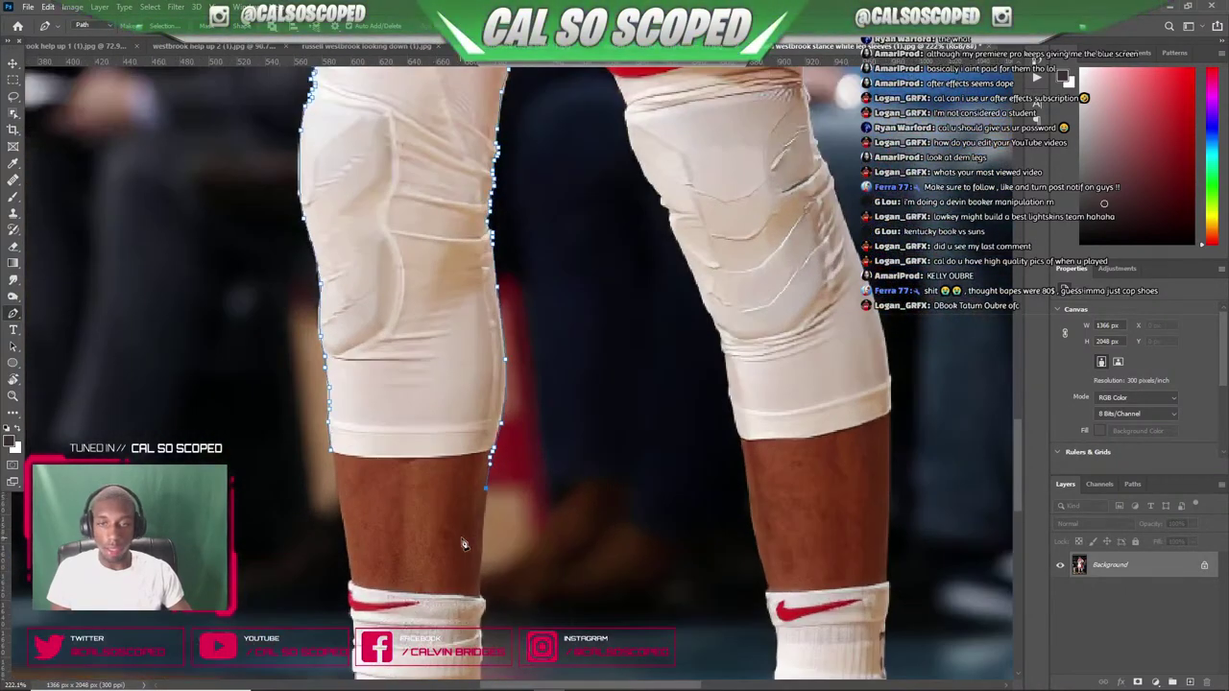
mouse_move(490, 526)
mouse_down()
mouse_move(482, 679)
mouse_move(474, 613)
mouse_move(479, 661)
mouse_move(504, 641)
mouse_up()
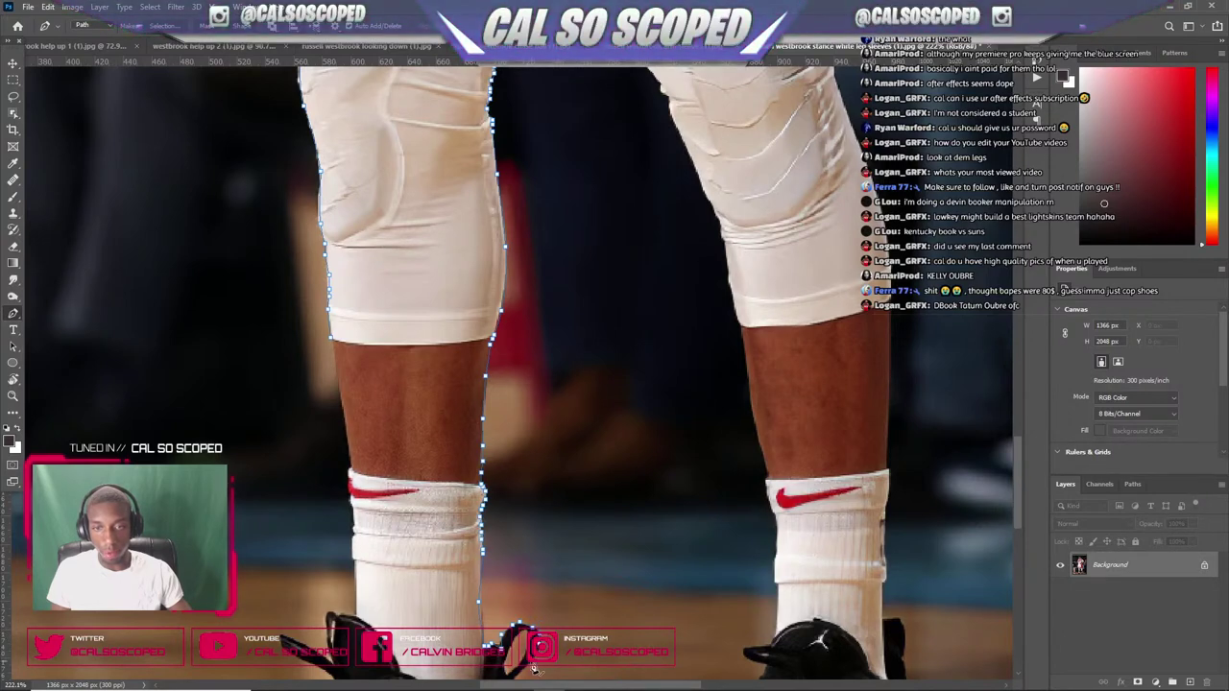
drag(516, 681, 515, 622)
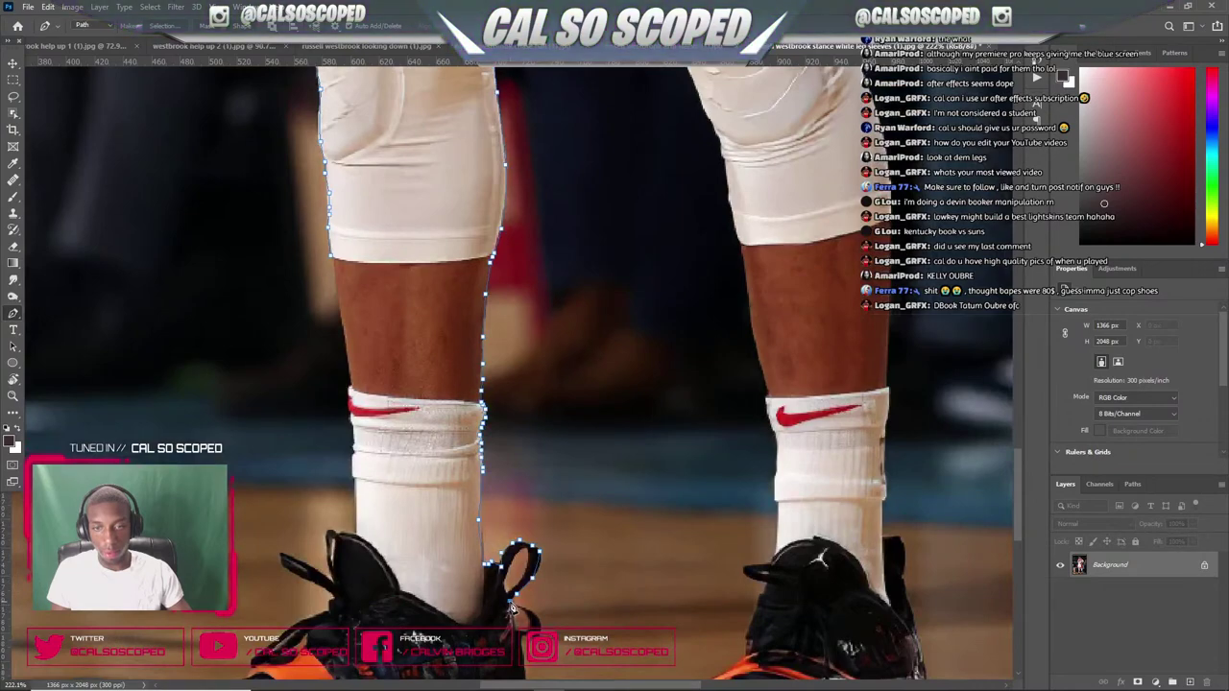
- Outline the small lower pull tab at the back of the right shoe
scroll(511, 607, down, 5)
scroll(514, 541, up, 4)
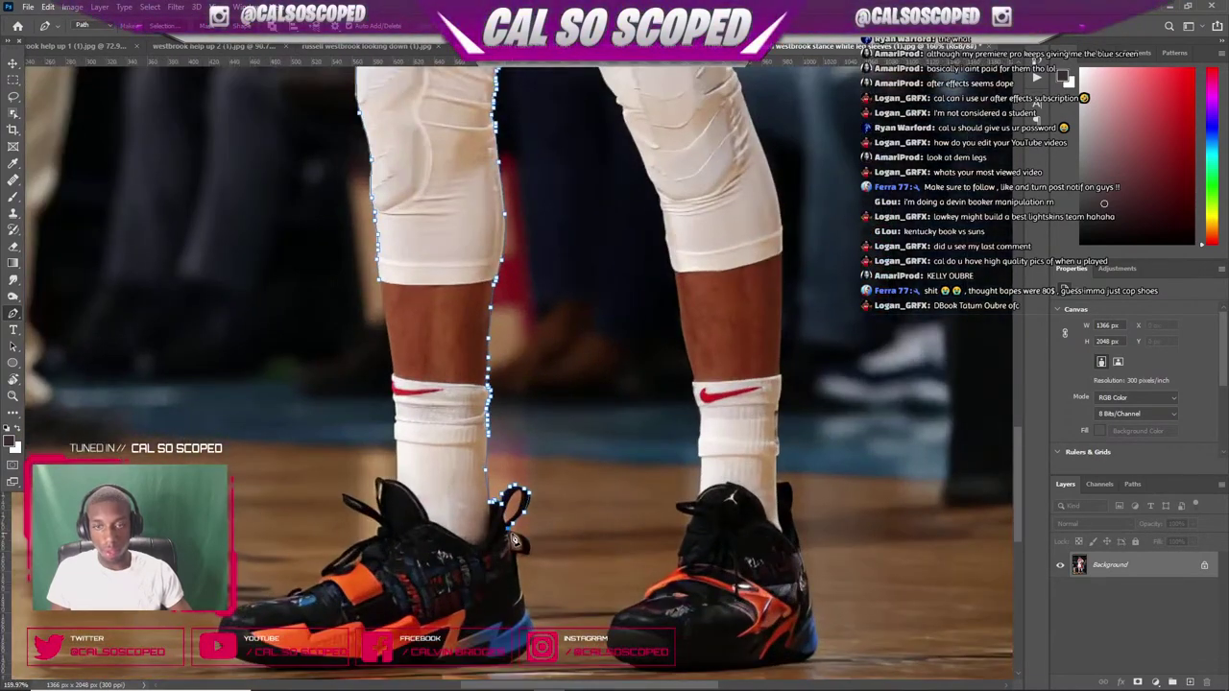
scroll(513, 541, up, 4)
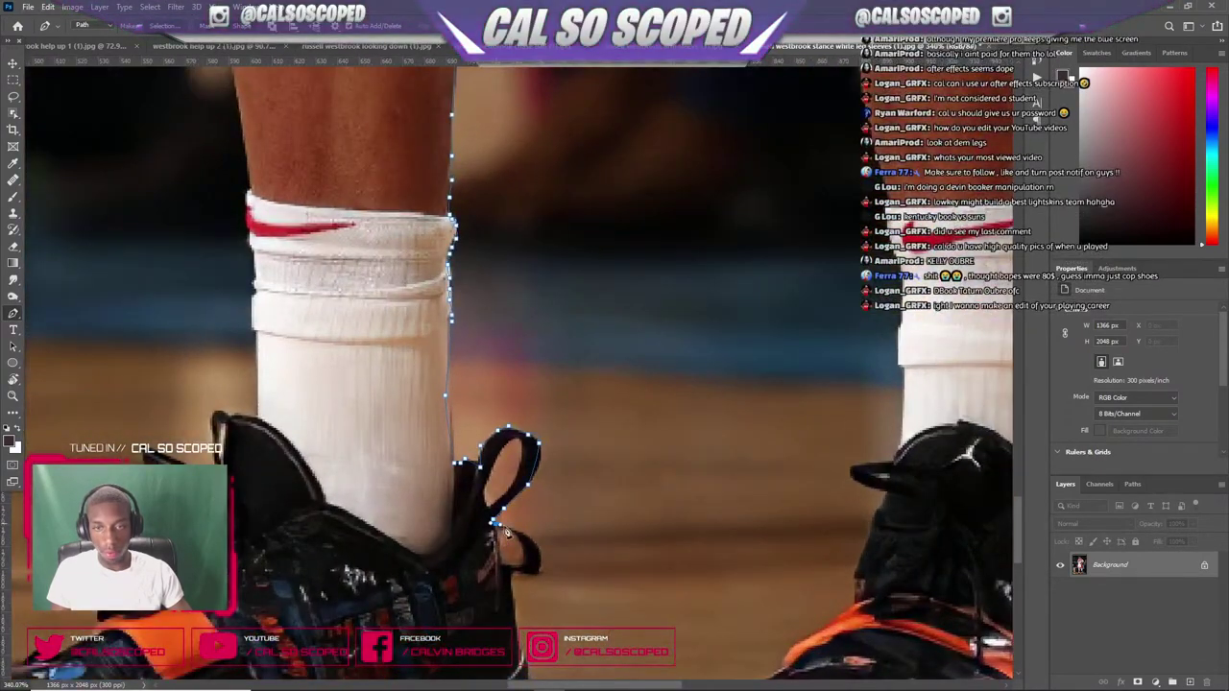
click(538, 549)
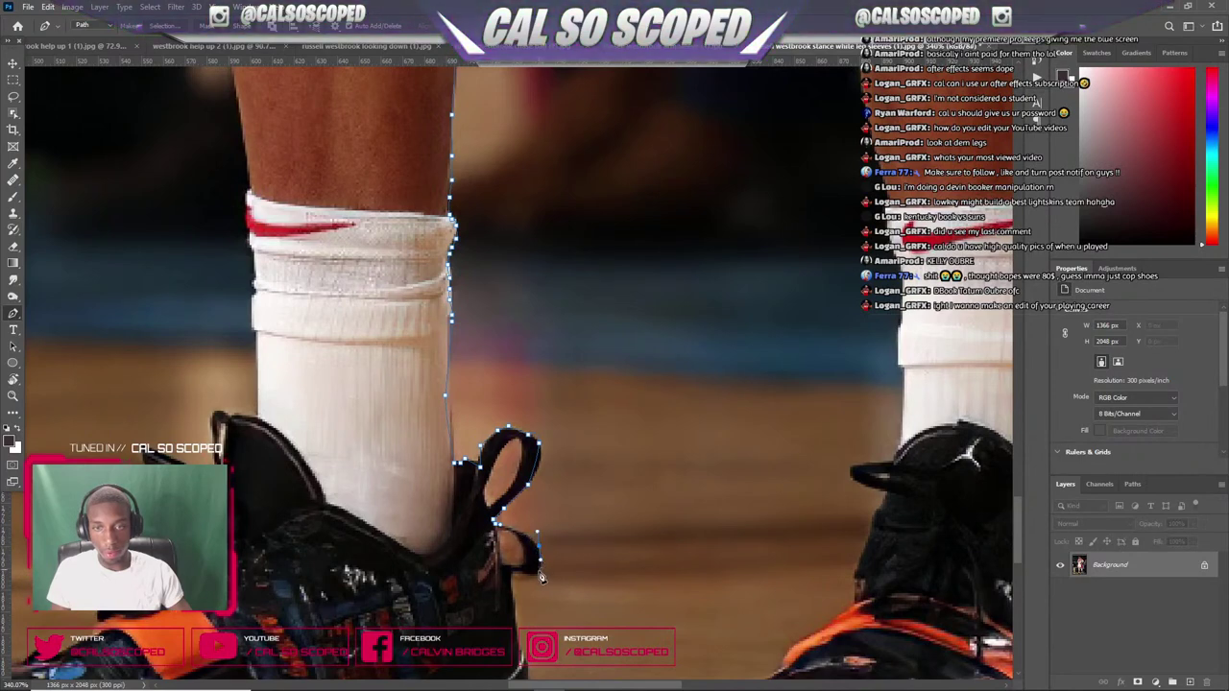
click(536, 574)
click(509, 576)
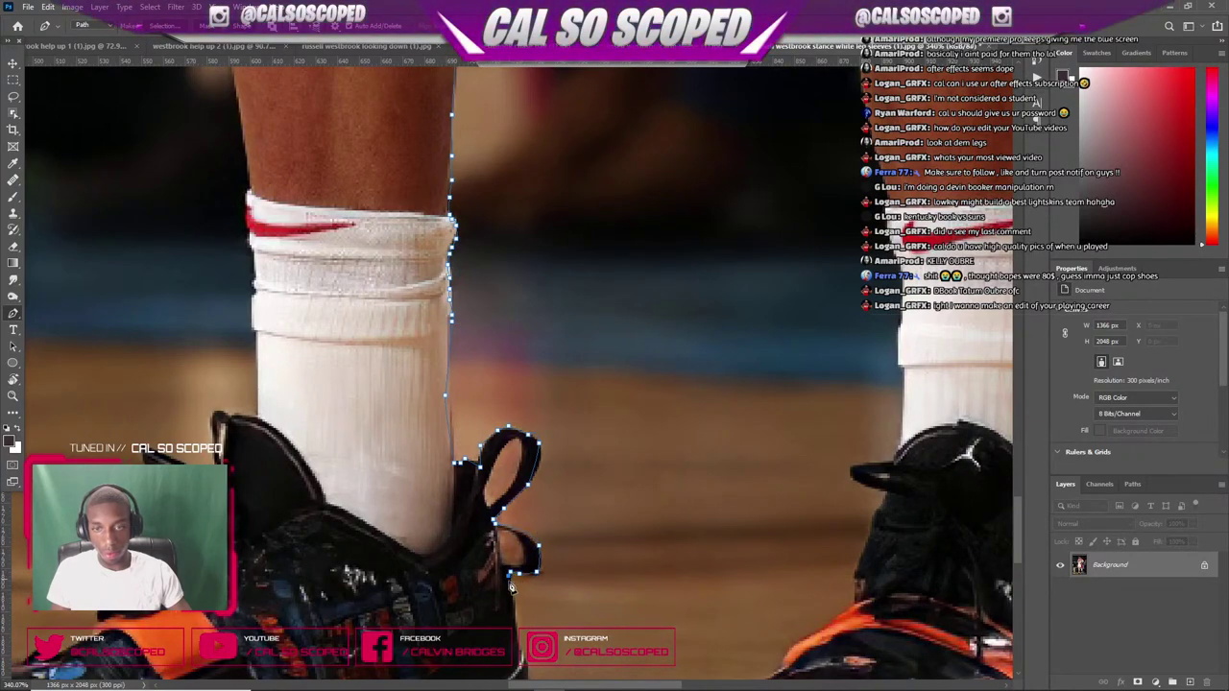
- Trace closely spaced path points down the back of the right shoe to just above the blue heel
click(510, 583)
click(510, 592)
click(513, 603)
click(514, 614)
click(517, 637)
click(521, 660)
click(528, 672)
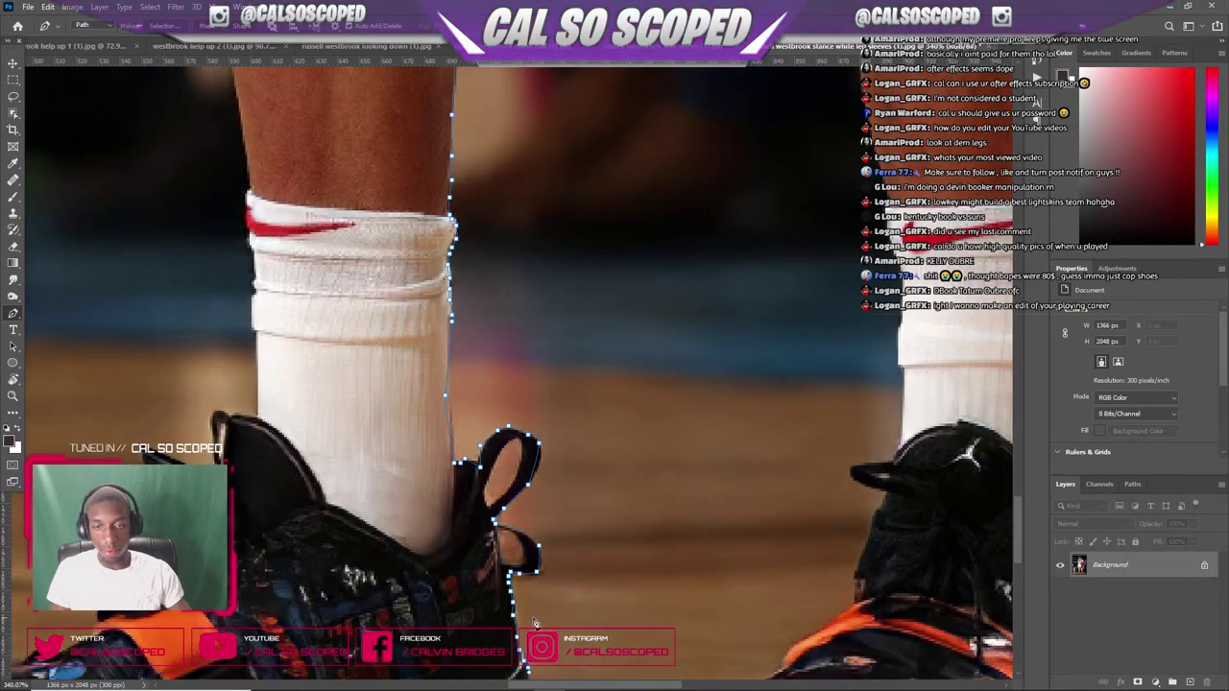
- Continue the path around the blue heel and along the rear underside of the right shoe's sole
scroll(530, 625, down, 5)
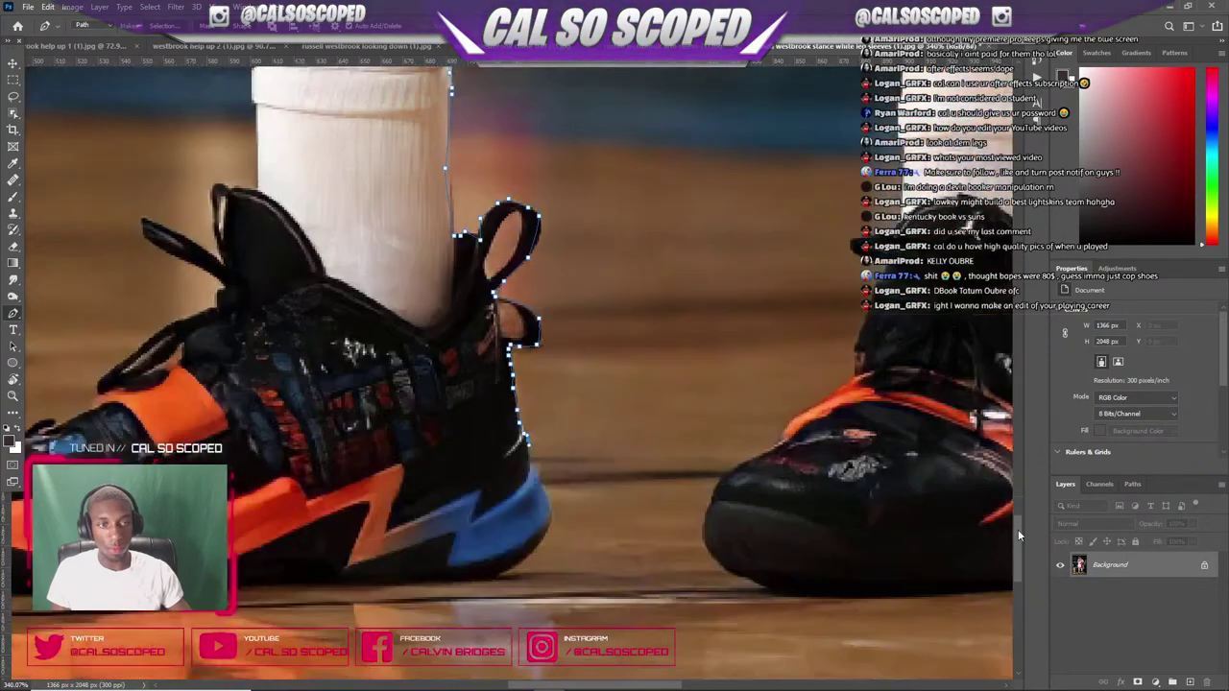
mouse_move(533, 393)
mouse_down()
mouse_move(553, 446)
mouse_move(510, 499)
mouse_move(461, 512)
mouse_move(230, 515)
mouse_up()
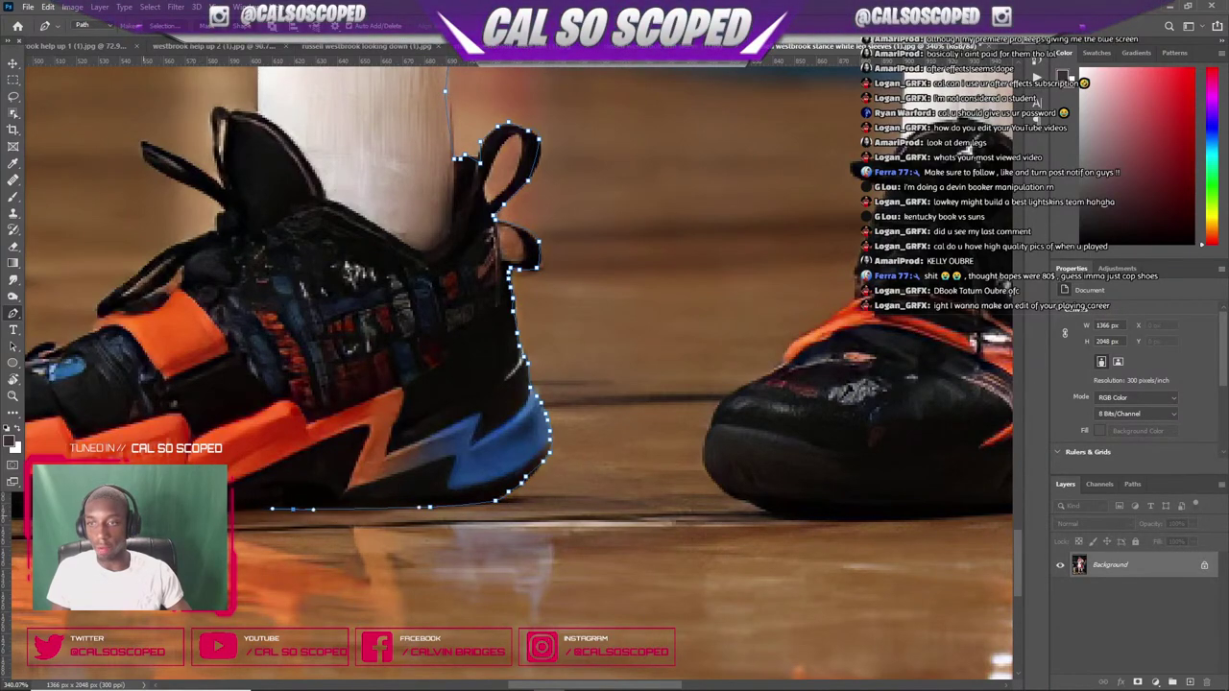
click(226, 509)
- Trace the rest of the right shoe's sole to the toe and redo the last points around the toe's front
scroll(173, 508, down, 12)
scroll(394, 462, up, 4)
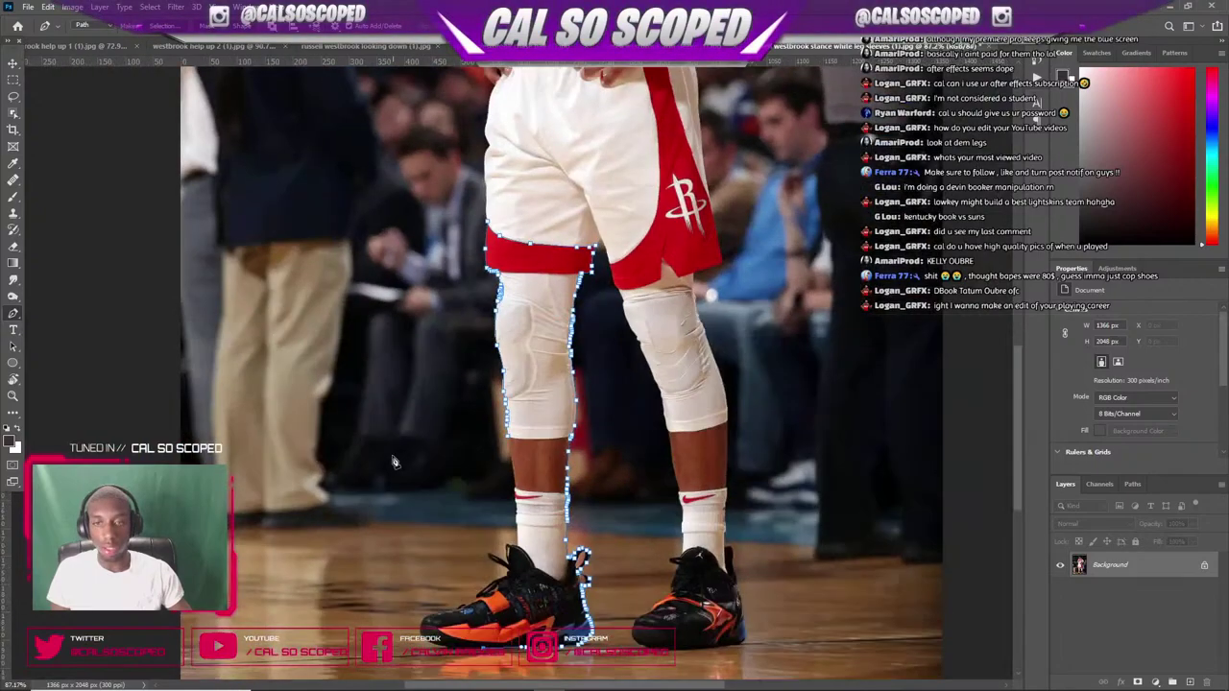
scroll(395, 462, down, 3)
scroll(465, 499, up, 7)
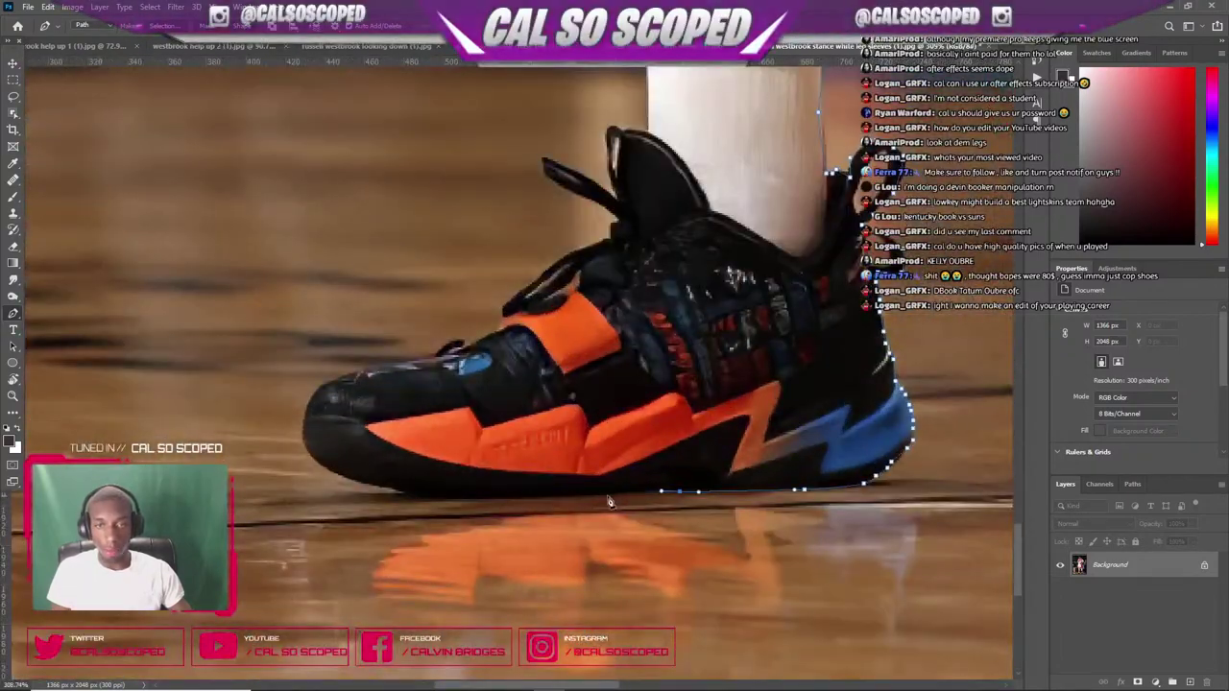
mouse_move(608, 501)
mouse_down()
mouse_move(404, 499)
mouse_move(341, 477)
mouse_move(307, 458)
mouse_move(305, 443)
mouse_move(329, 384)
mouse_up()
key(ctrl+z)
key(ctrl+z)
click(303, 407)
click(310, 398)
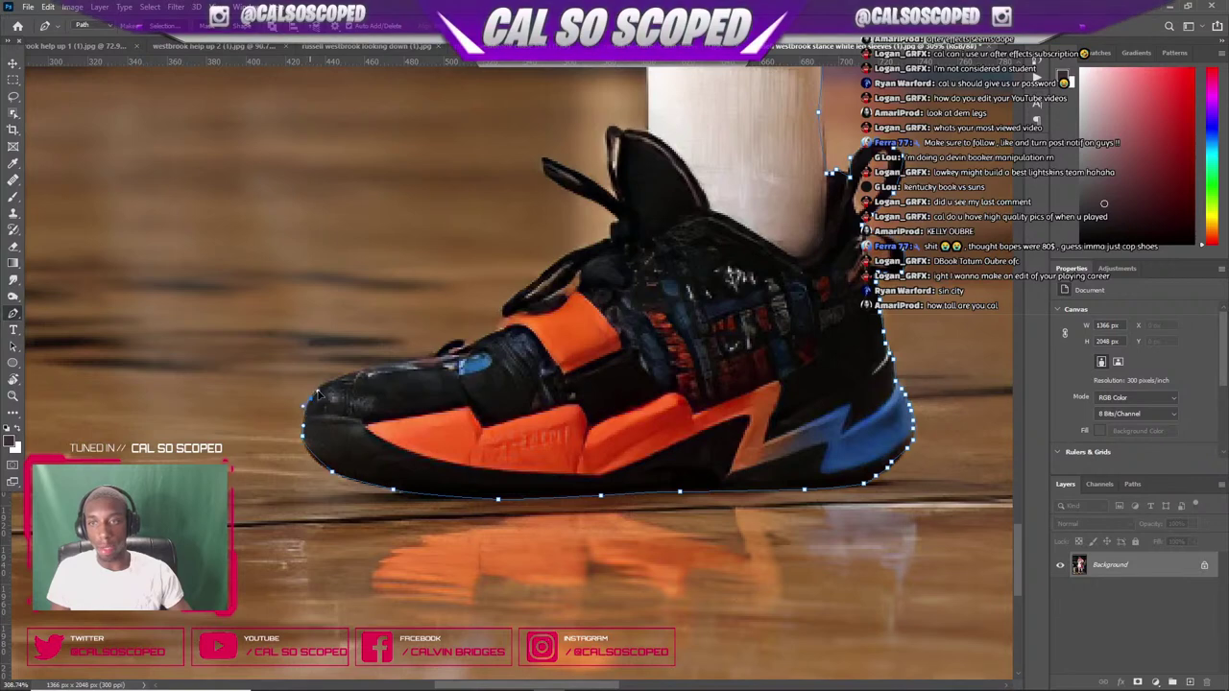
- Trace over the top of the toe cap and up the front of the shoe to the orange strap
click(334, 379)
click(361, 370)
key(ctrl+z)
click(361, 370)
click(375, 363)
mouse_move(407, 368)
mouse_down()
mouse_move(497, 340)
mouse_move(505, 318)
mouse_up()
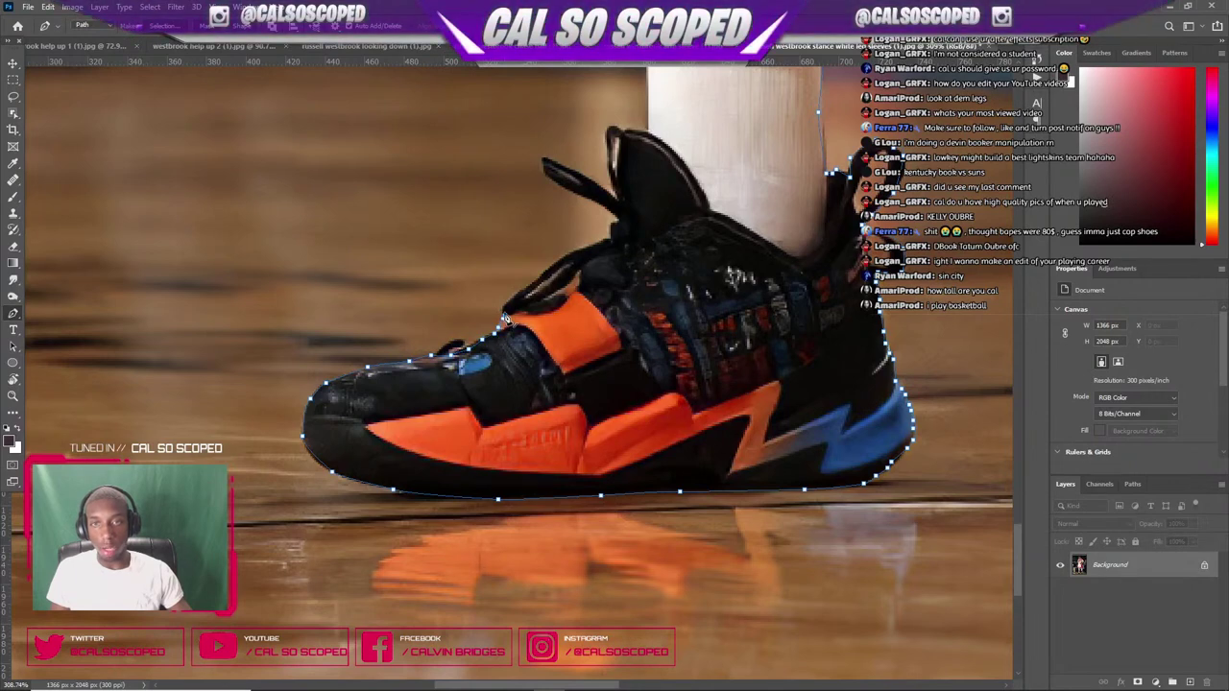
- Trace the outer edge of the lace loop above the orange strap up towards the shoe's tongue
click(504, 306)
click(509, 299)
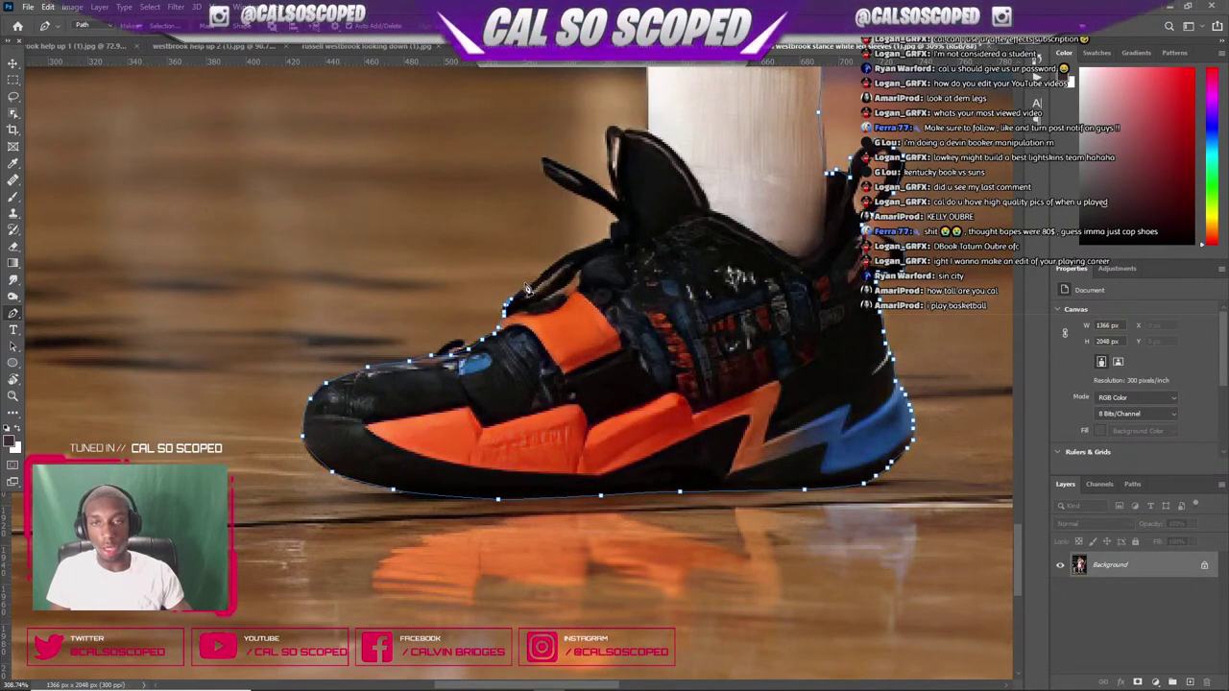
click(521, 288)
drag(544, 270, 551, 260)
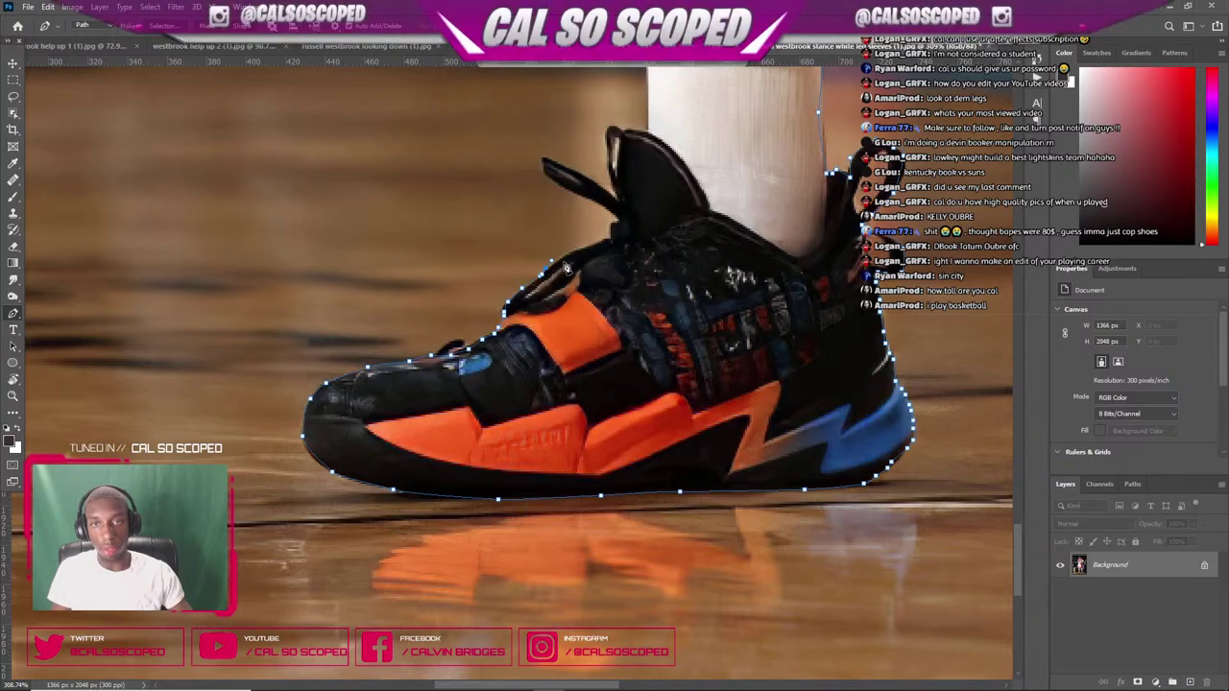
click(568, 261)
click(582, 254)
click(597, 247)
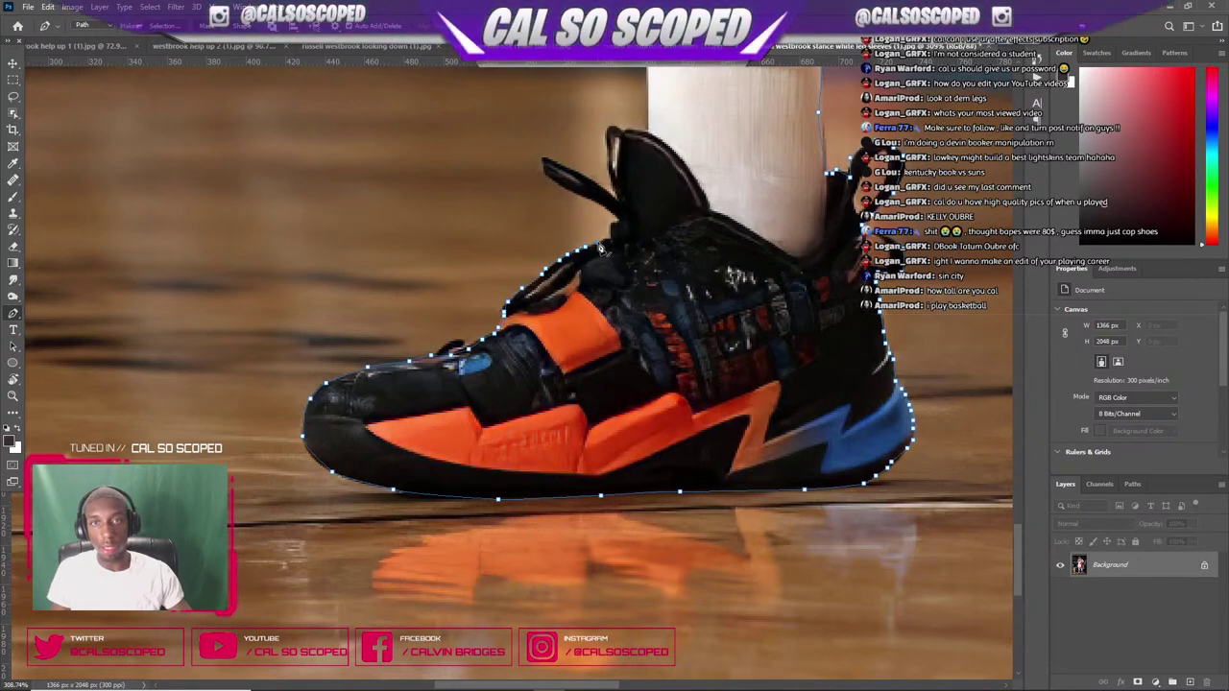
- Continue the path past the base of the tongue and along the lower edge of the protruding black lace to its tip
click(602, 240)
click(609, 239)
click(614, 226)
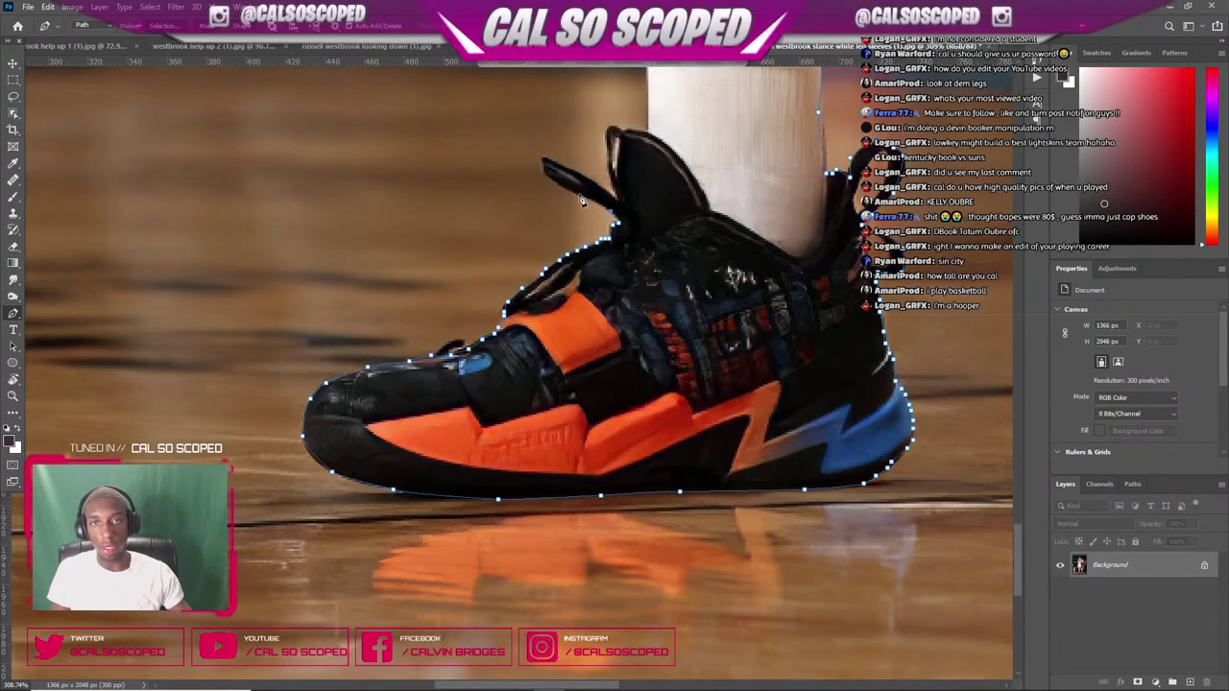
click(543, 160)
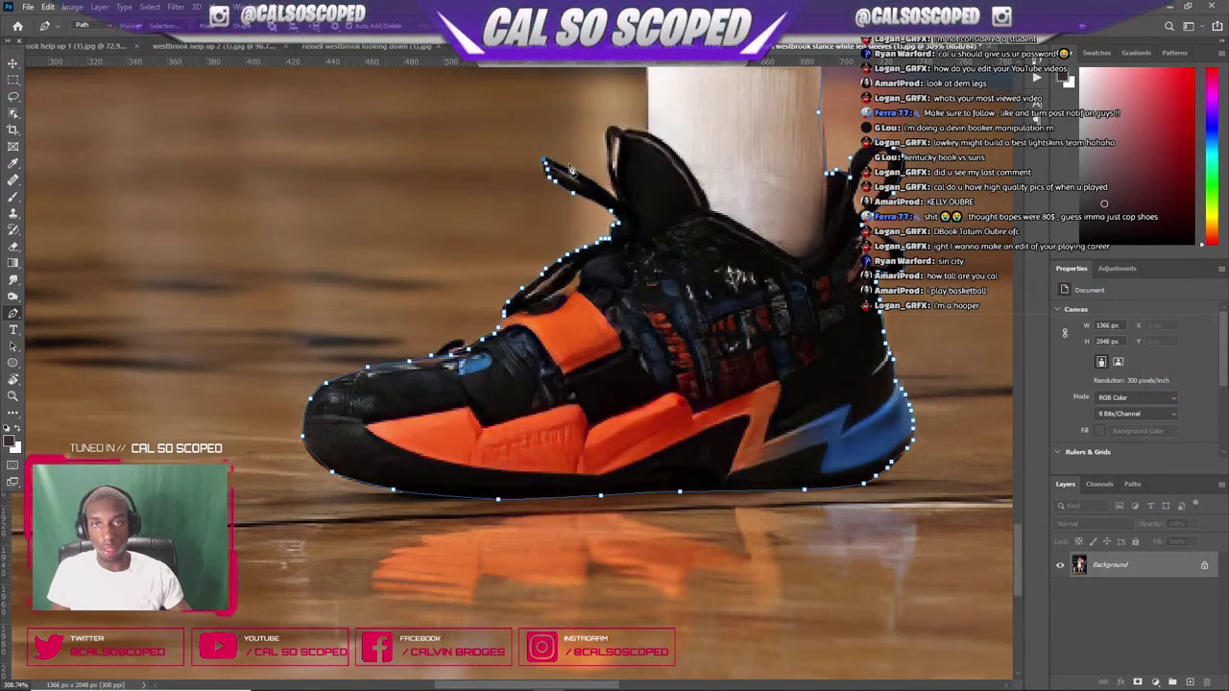
- Extend the pen path around the front lace loop and over the tongue tip of the orange-strapped shoe
click(567, 171)
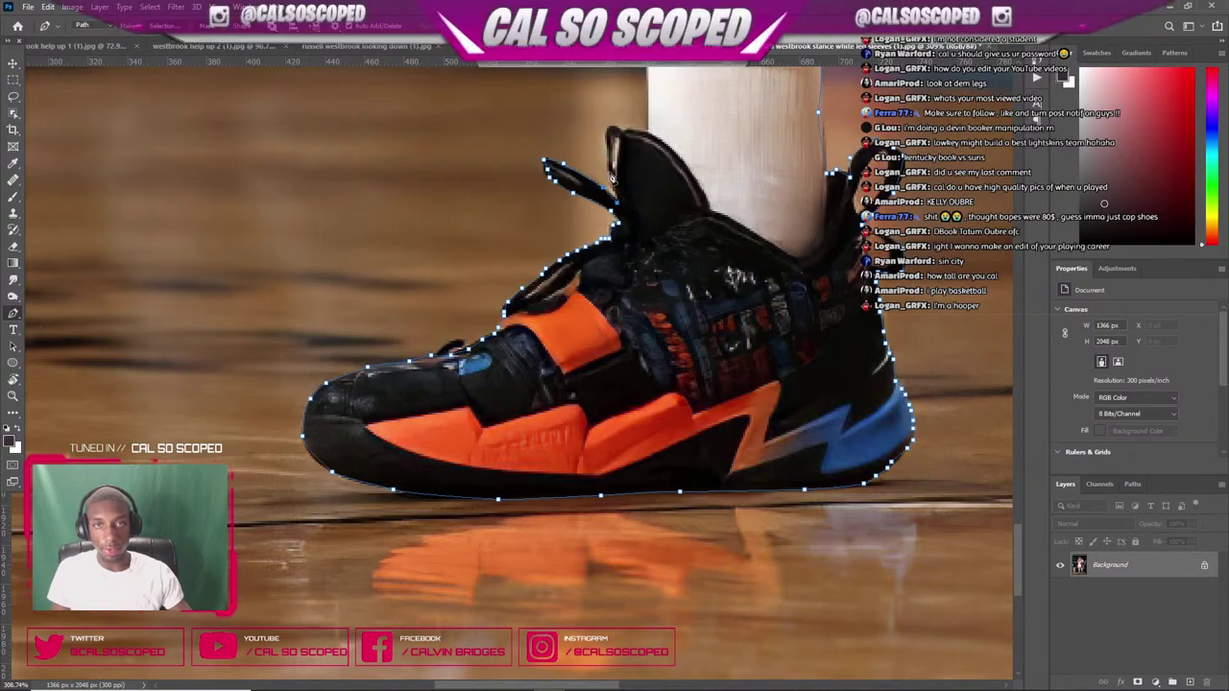
click(605, 140)
click(609, 128)
click(615, 126)
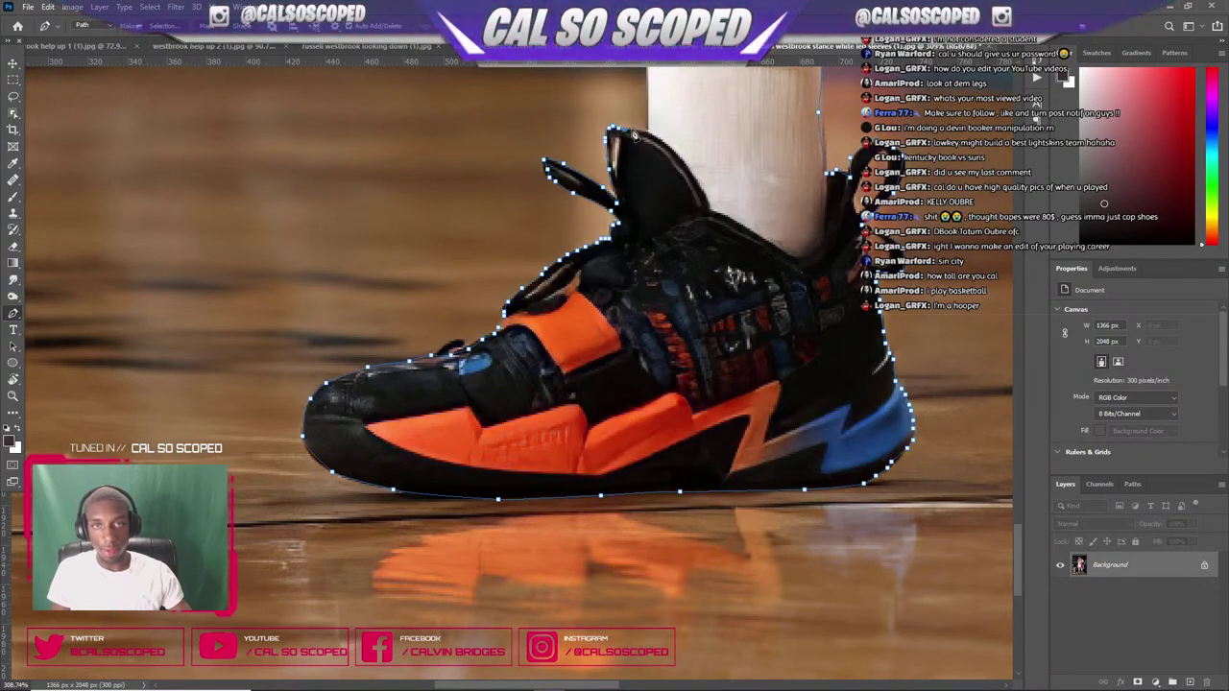
click(631, 129)
click(642, 131)
scroll(649, 123, down, 2)
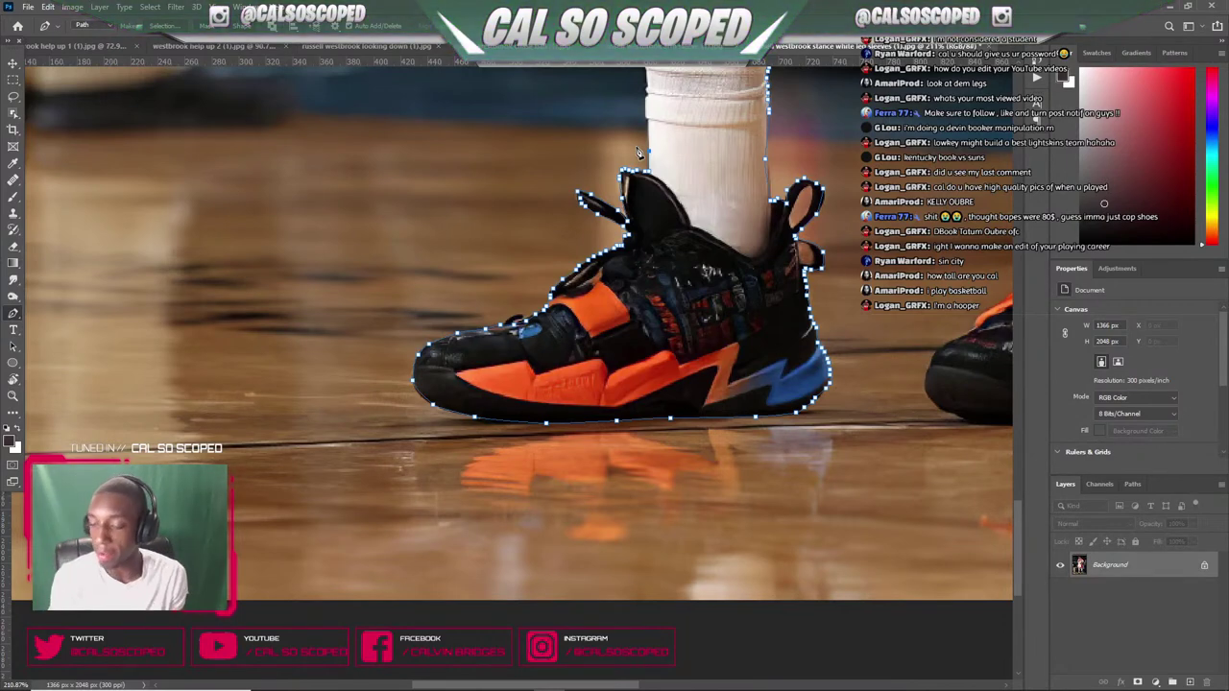
- Continue the pen path up the front edge of the same leg's white sock and onto the shin
key(h)
drag(617, 117, 612, 252)
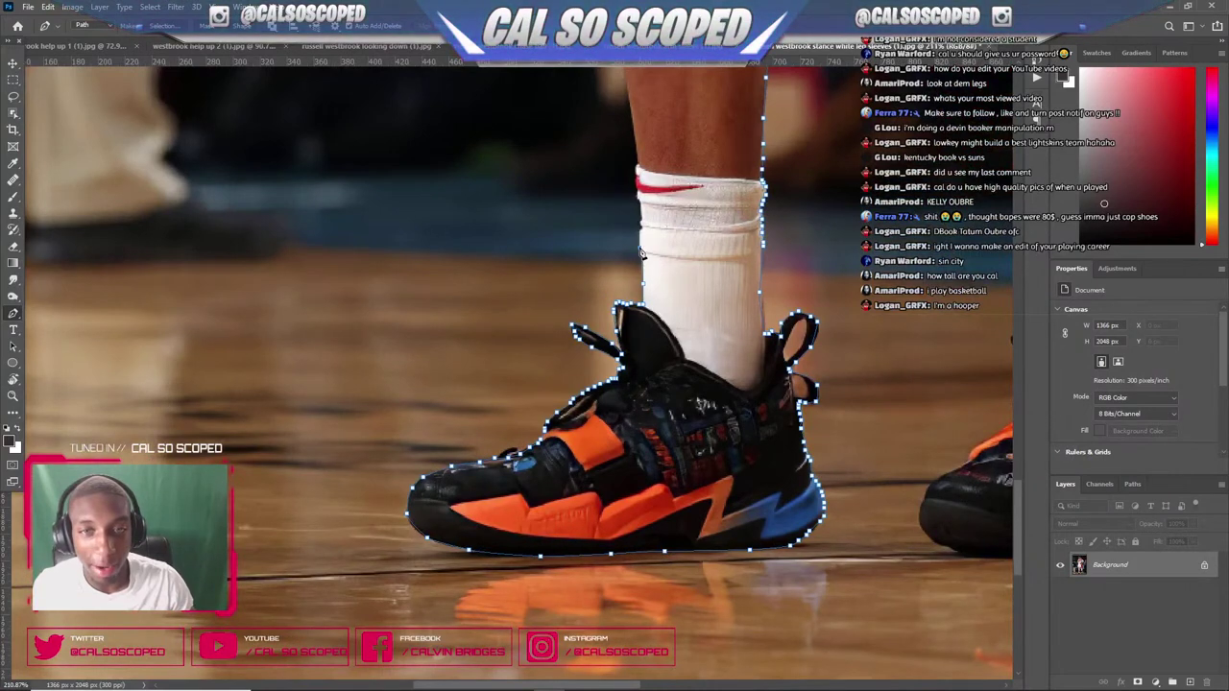
click(634, 195)
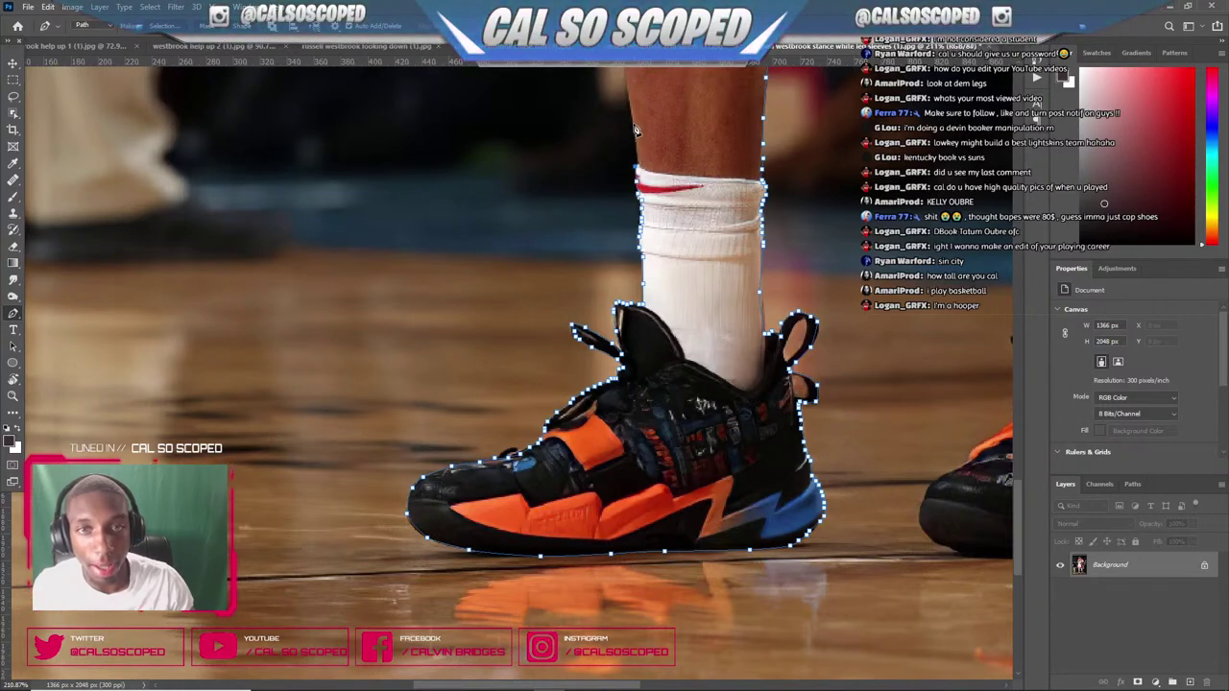
drag(634, 125, 631, 106)
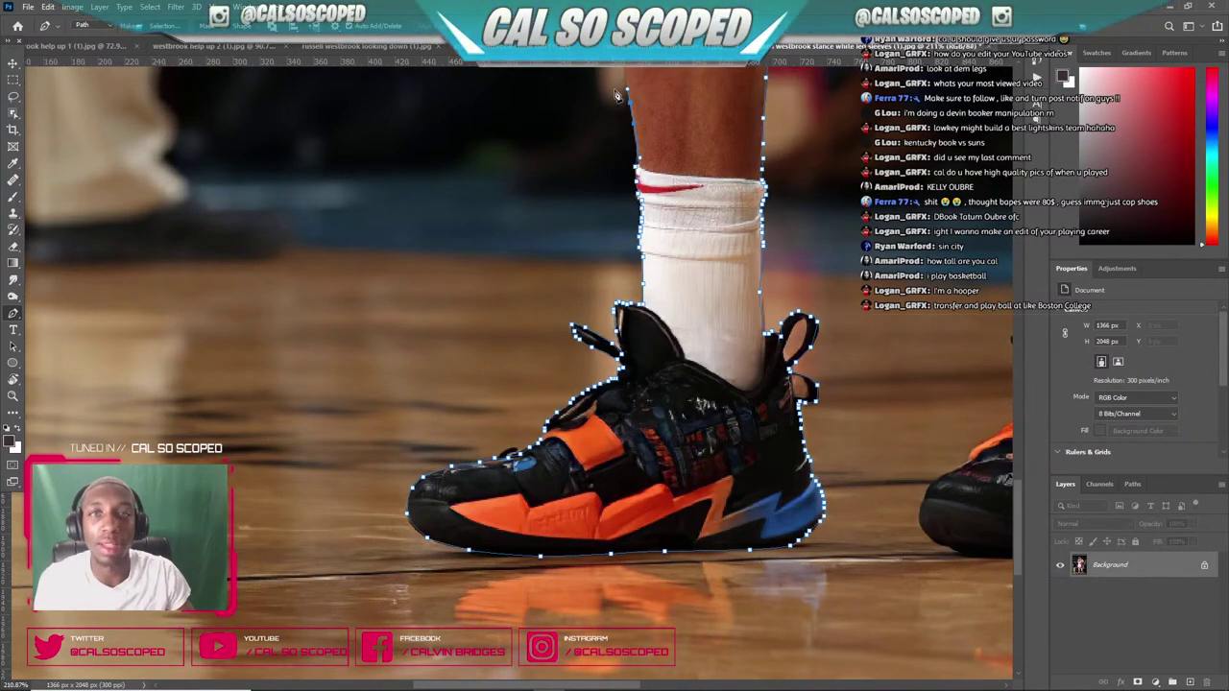
- Trace the front edge of the knee sleeve up to the shorts and close the pen path around the first leg
scroll(630, 109, down, 6)
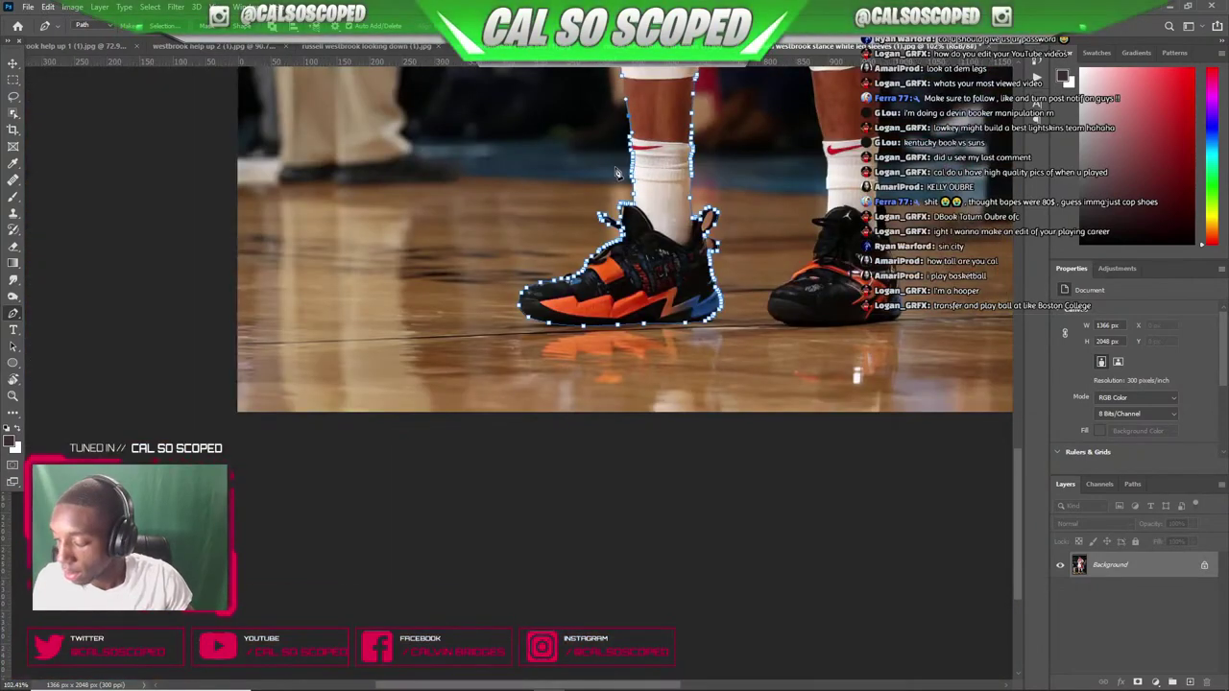
scroll(614, 106, up, 6)
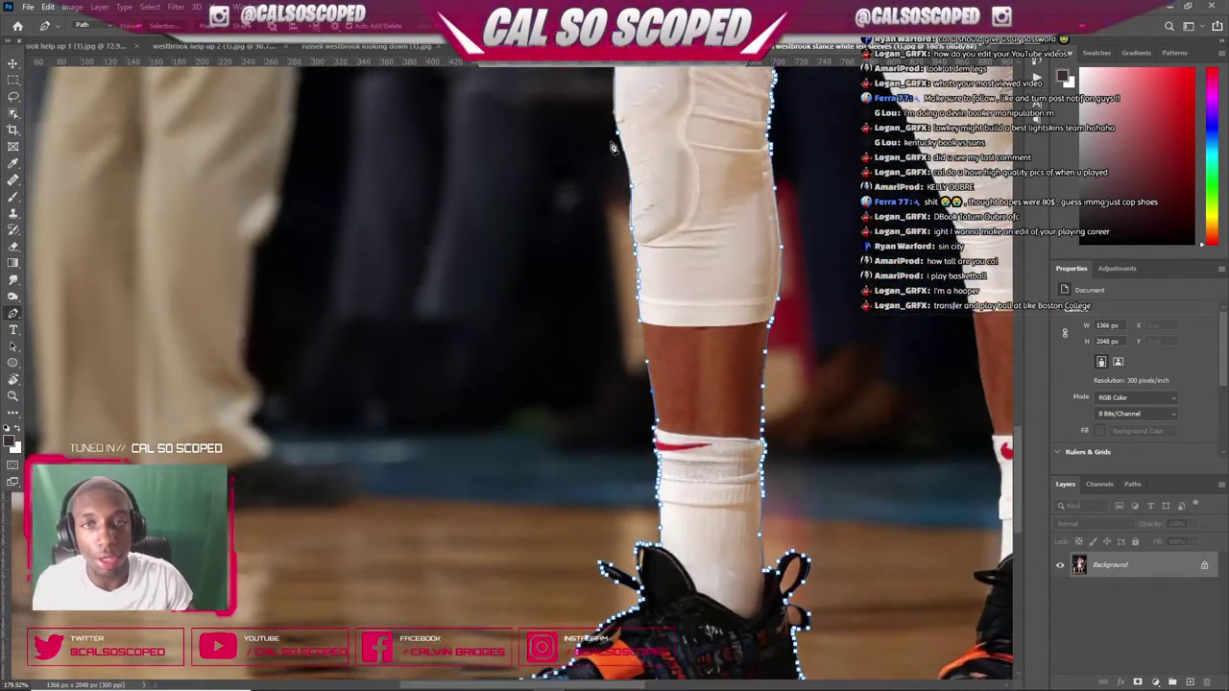
scroll(635, 177, down, 2)
scroll(629, 202, up, 2)
scroll(625, 223, down, 4)
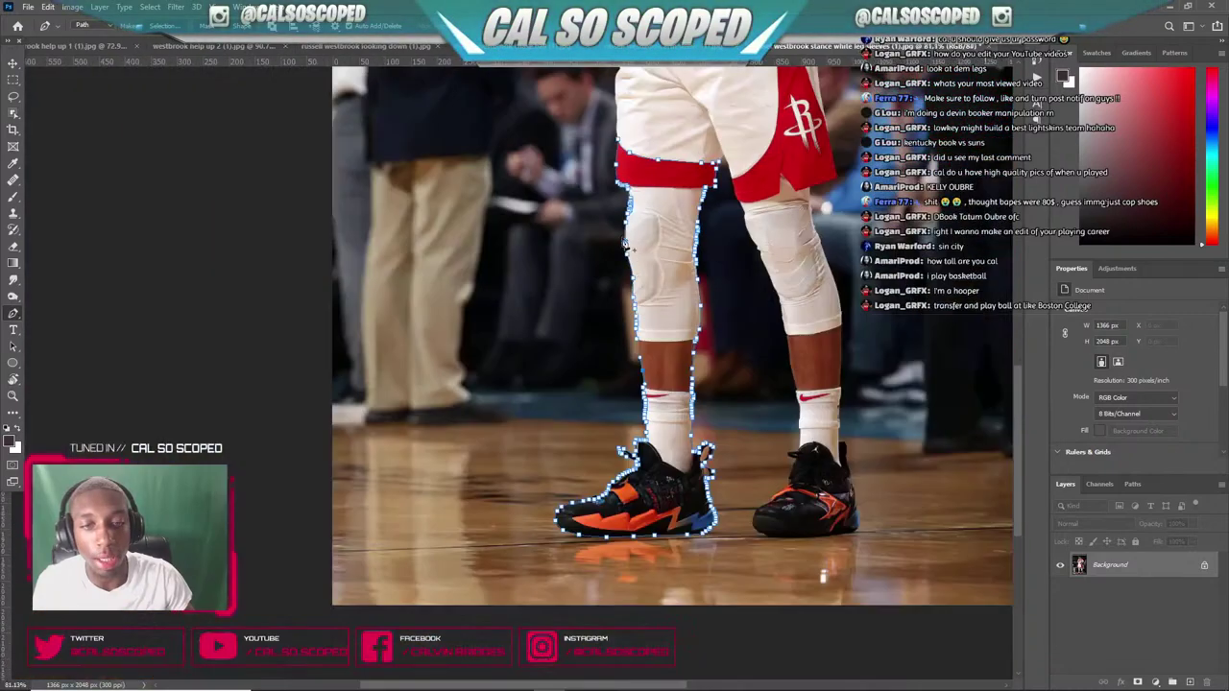
scroll(624, 228, up, 3)
- Convert the closed path around the first leg and shoe into a selection
right_click(630, 146)
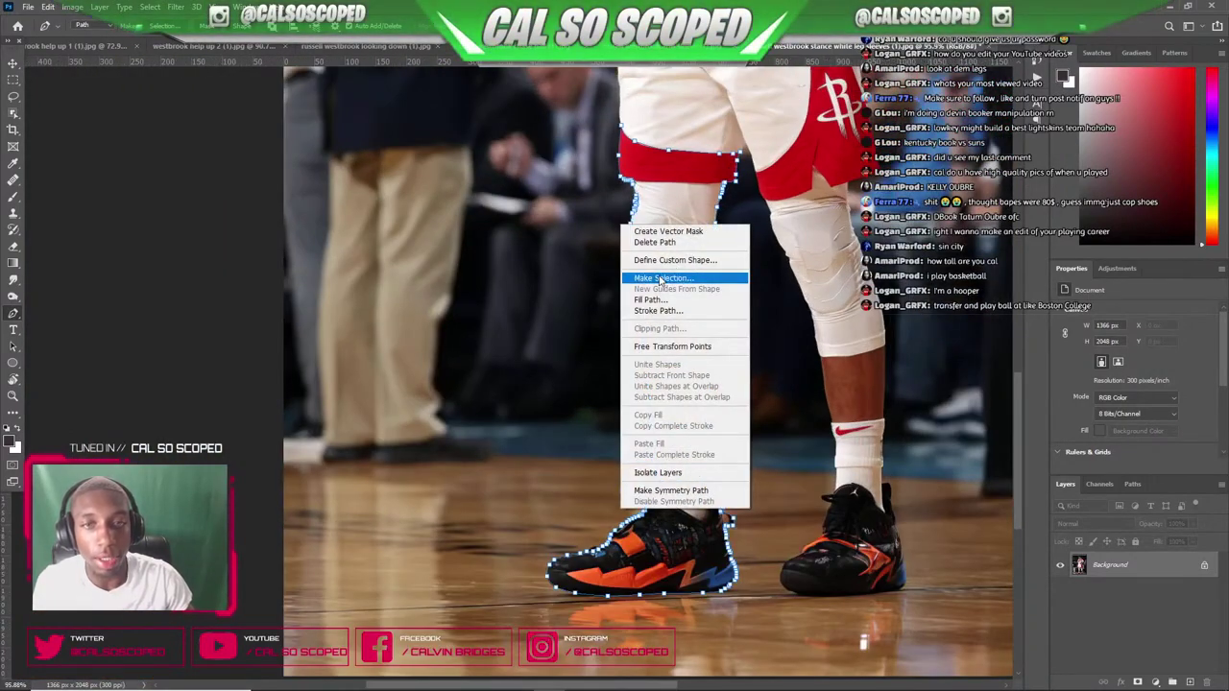
click(662, 278)
click(682, 204)
- Start a new pen path at the other shoe's toe and trace along its sole to the heel
scroll(677, 238, down, 3)
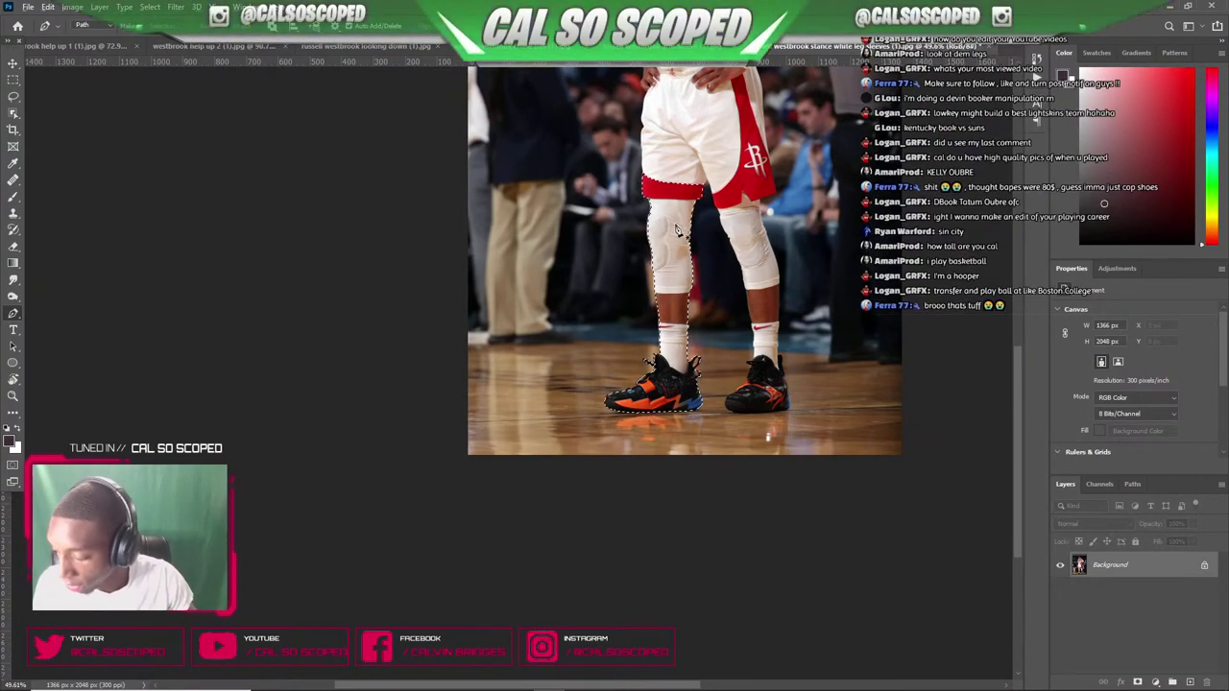
scroll(672, 240, down, 2)
scroll(518, 537, up, 5)
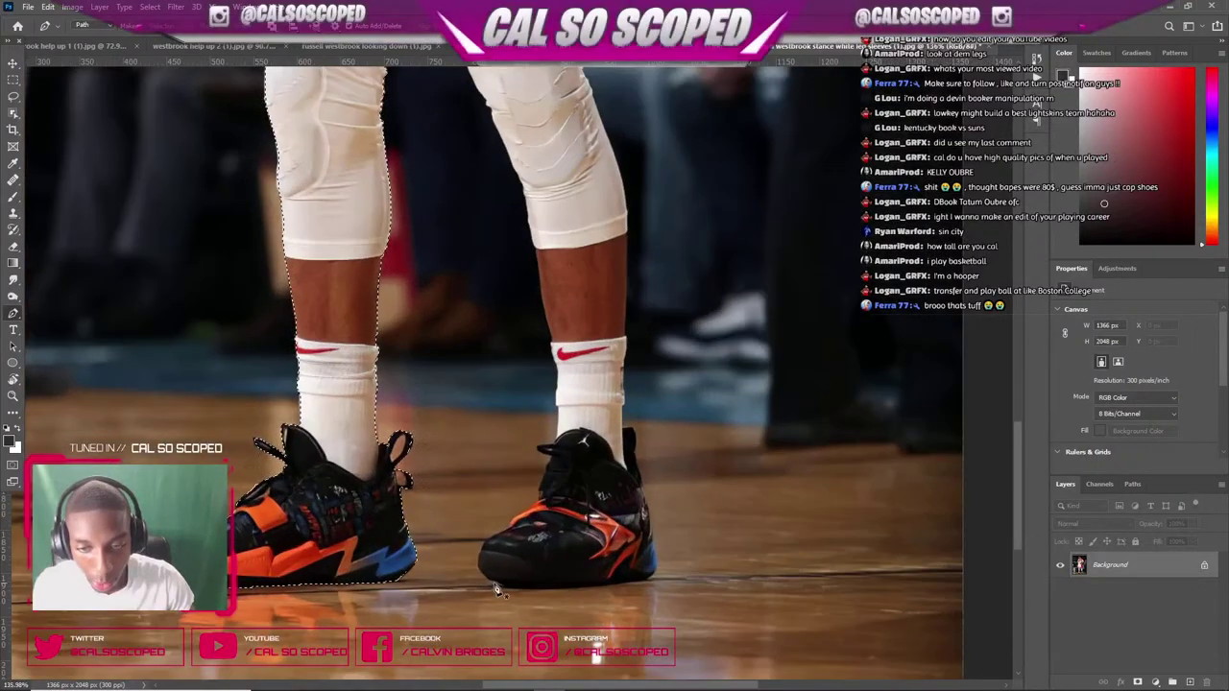
click(493, 585)
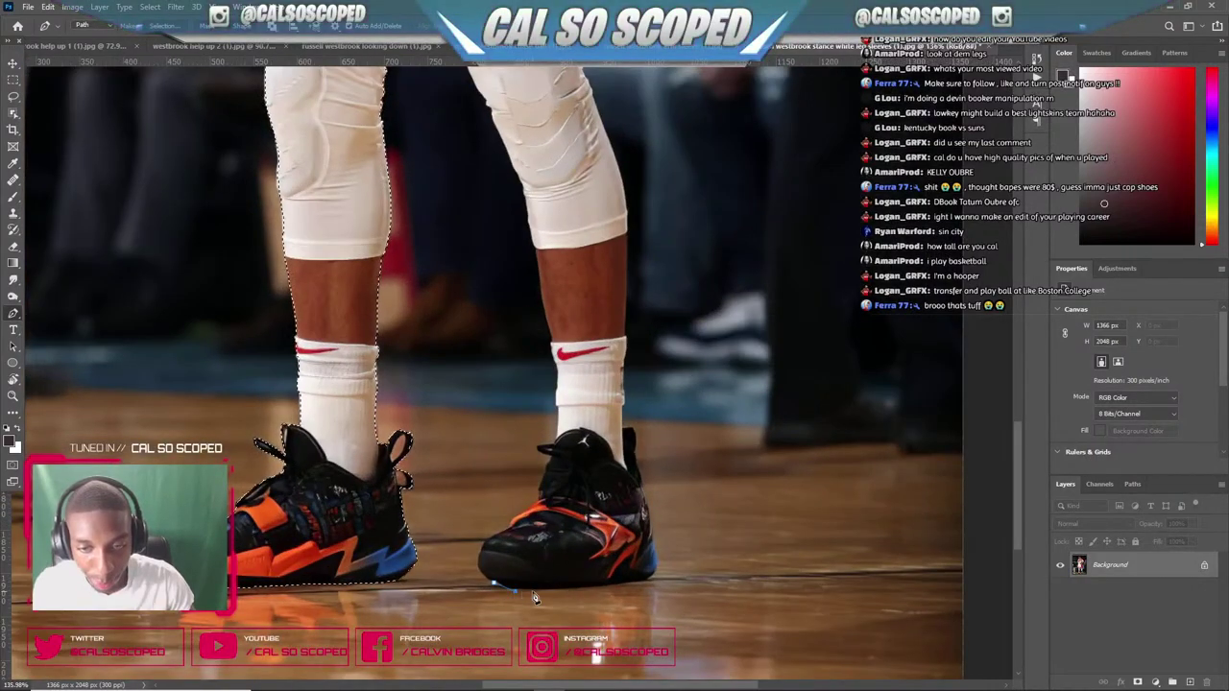
drag(512, 596, 588, 588)
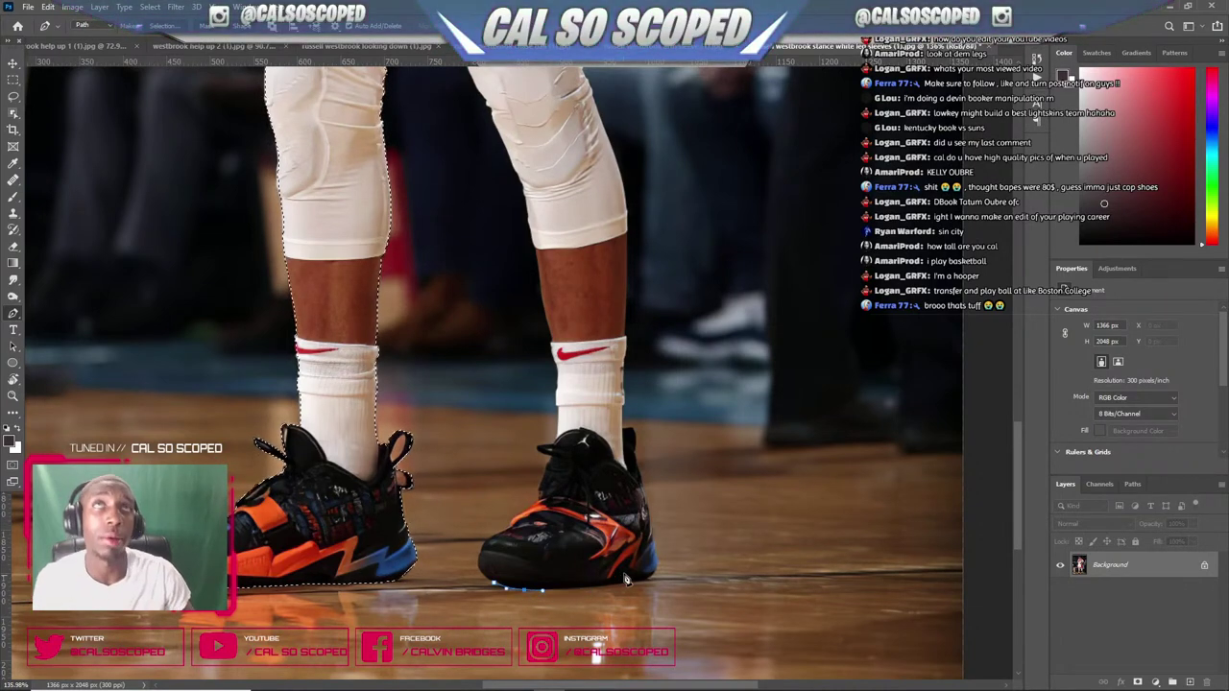
click(574, 587)
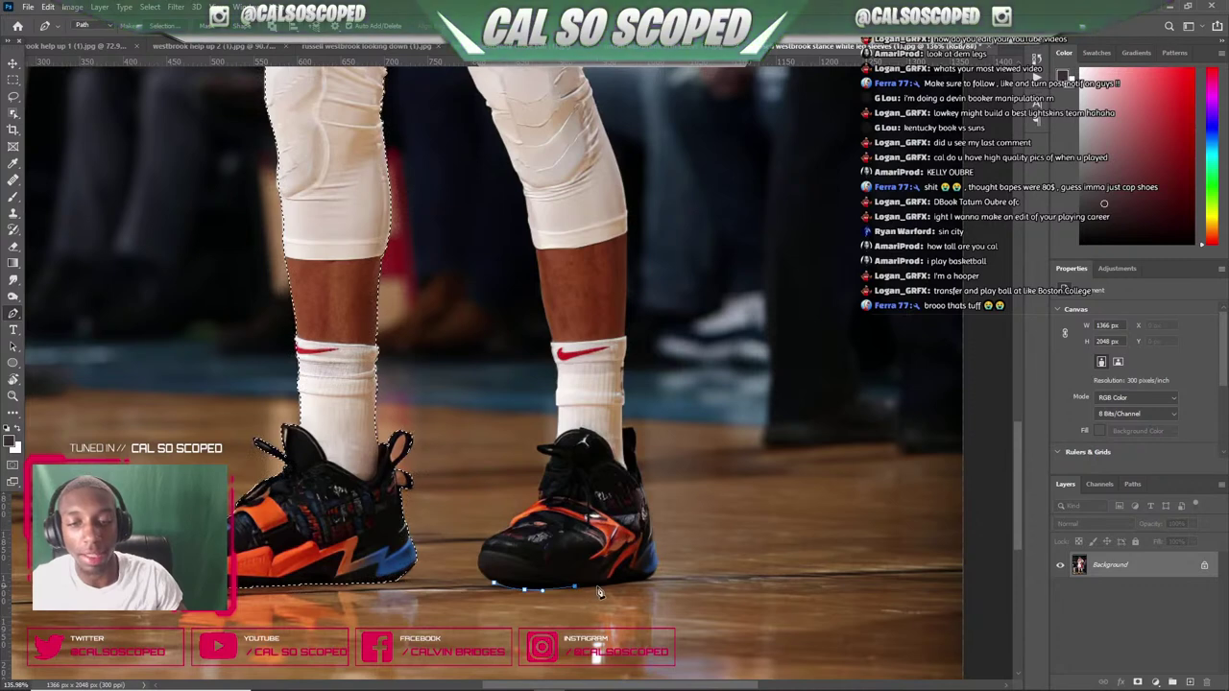
click(598, 586)
click(622, 581)
click(635, 580)
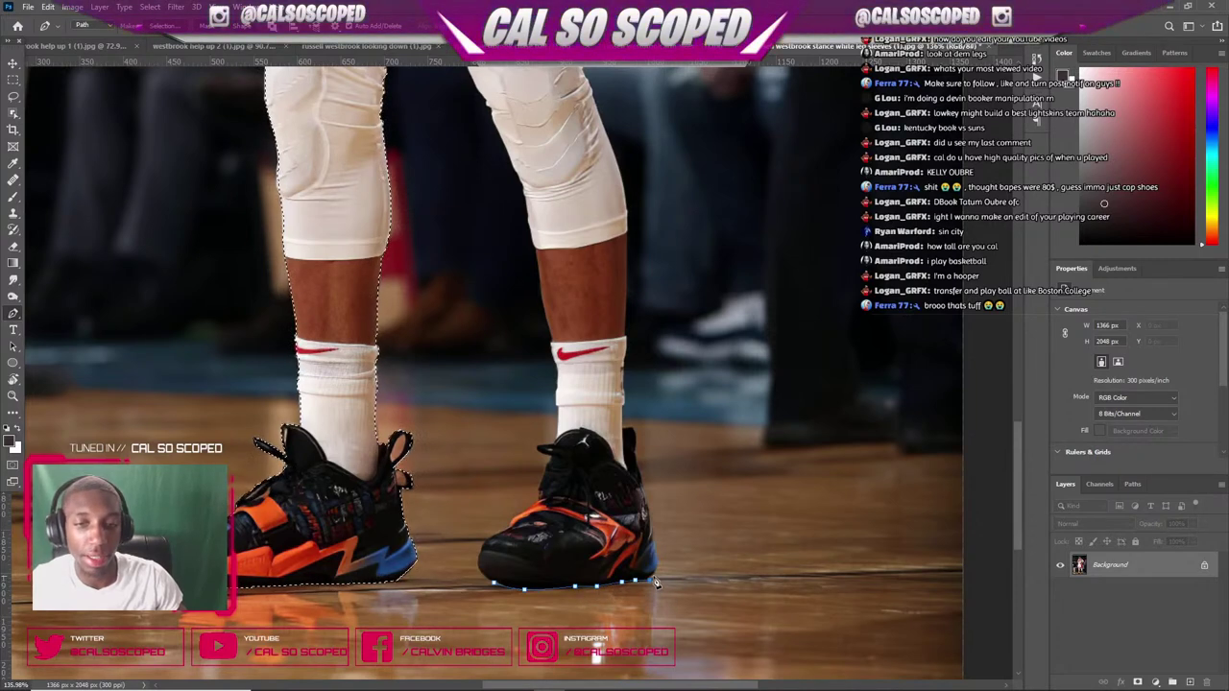
click(652, 578)
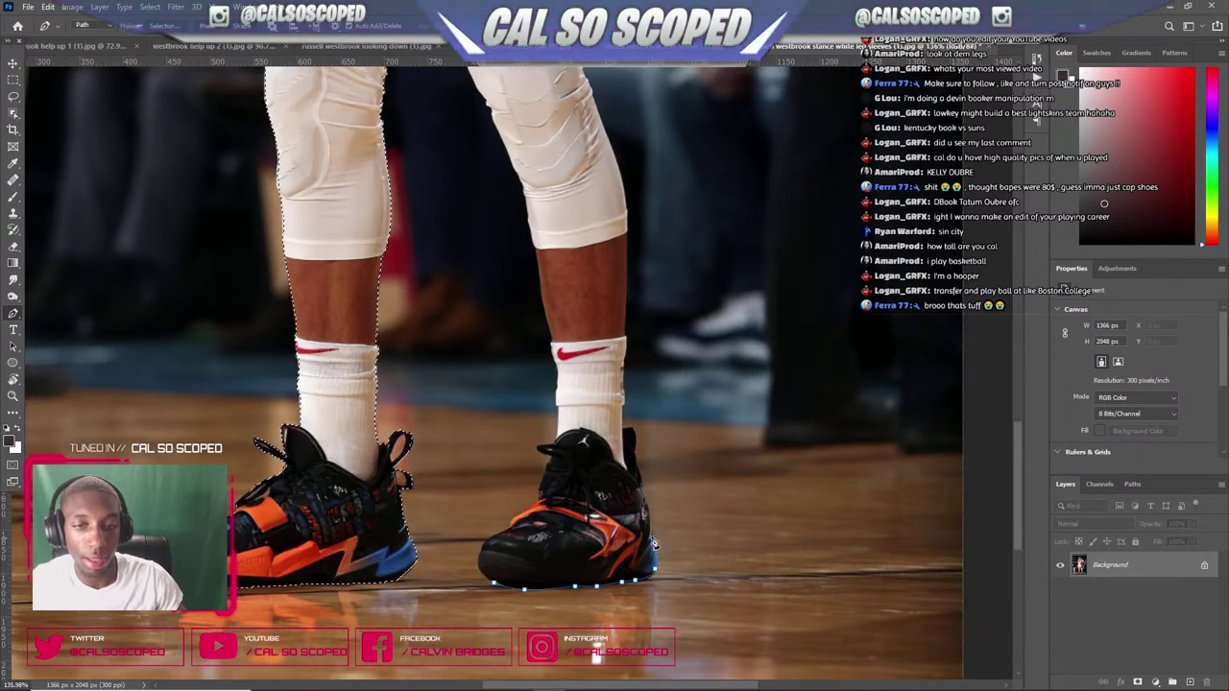
- Trace the pen path up the second shoe's heel and around its pull tab to the sock
click(649, 514)
click(646, 497)
click(642, 483)
click(639, 467)
click(634, 454)
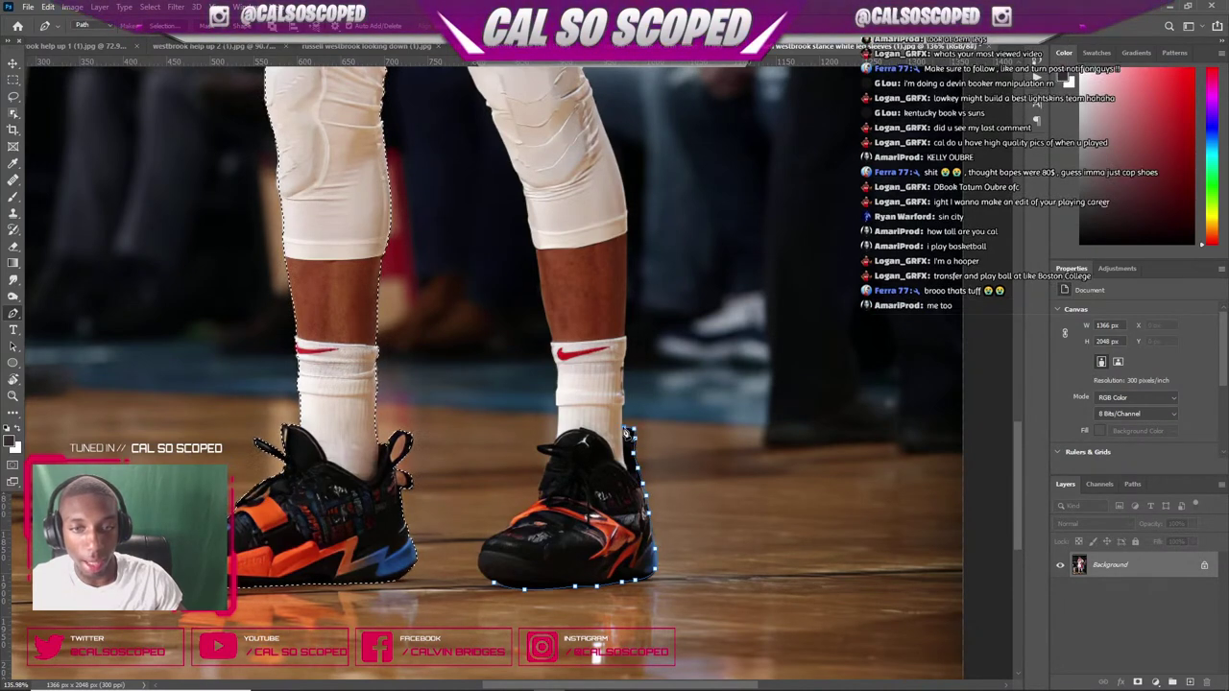
scroll(624, 408, up, 5)
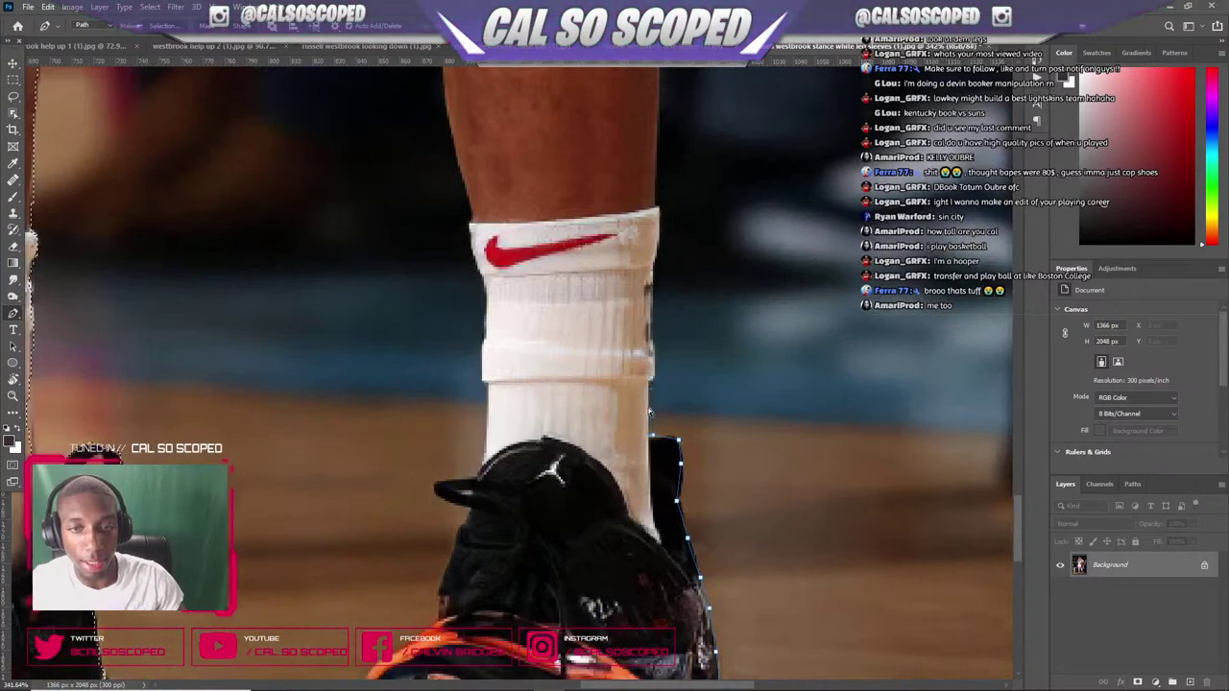
click(672, 435)
click(658, 438)
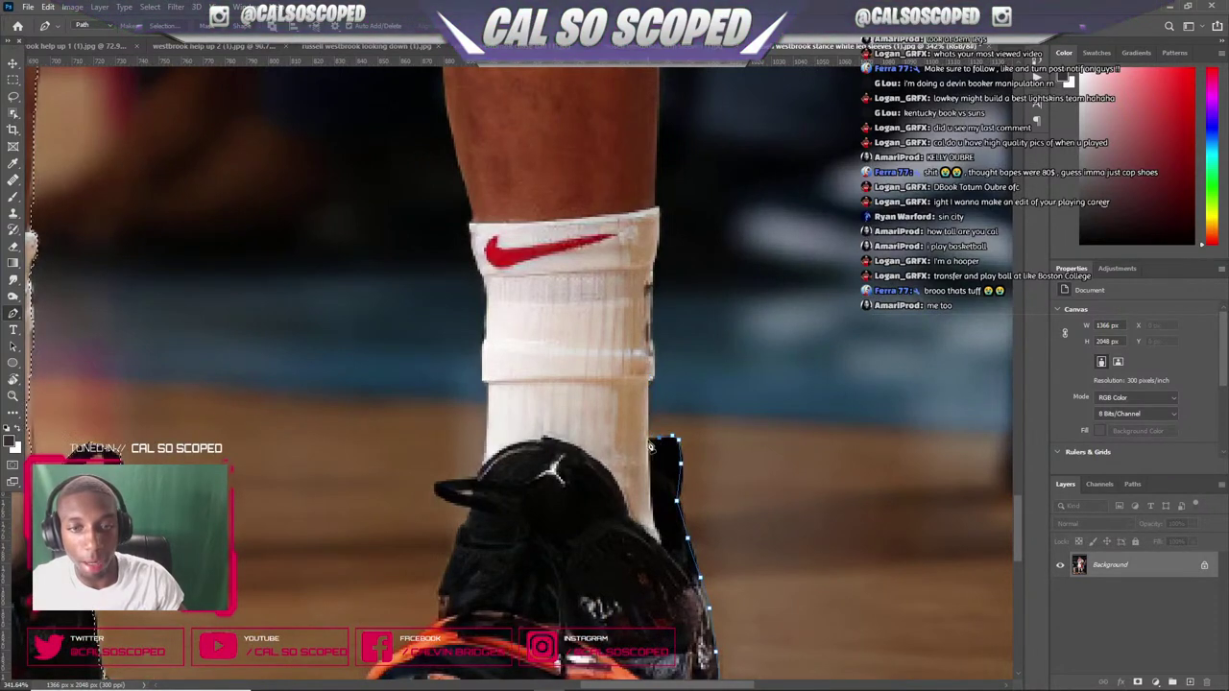
click(649, 439)
- Continue the pen path up the outer edge of the second leg's sock and onto the bare calf
click(647, 384)
click(648, 380)
click(651, 373)
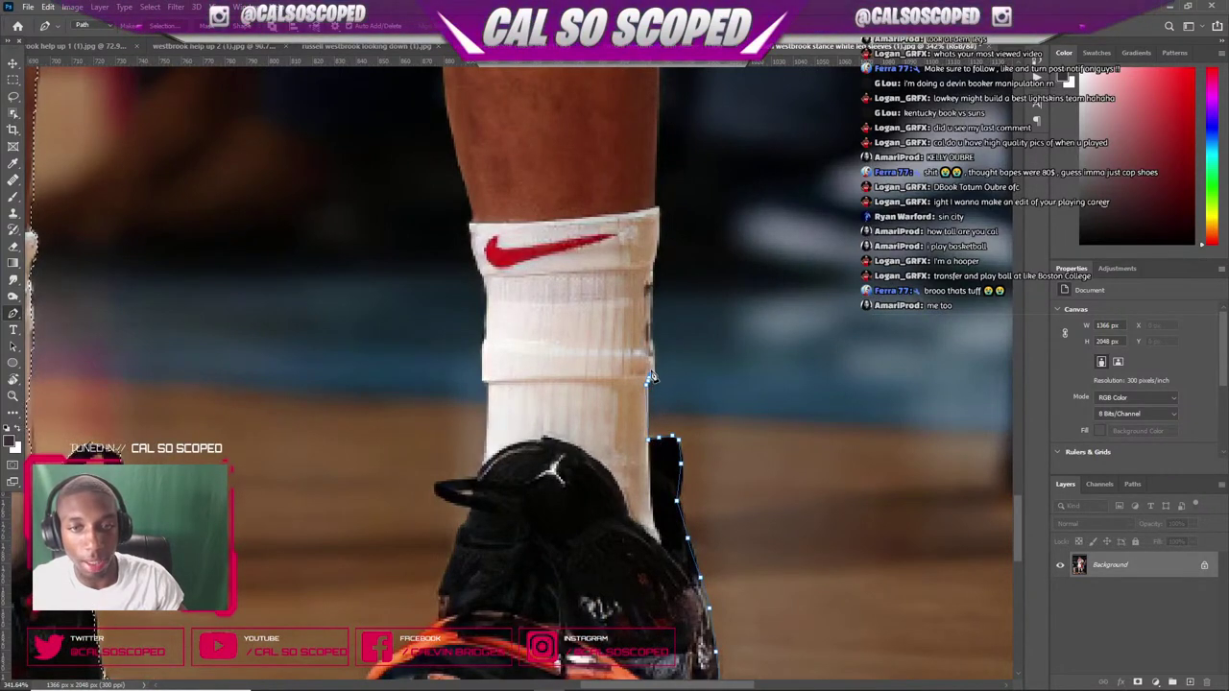
click(650, 367)
click(652, 353)
drag(652, 340, 661, 216)
click(660, 199)
click(659, 190)
click(658, 179)
click(658, 71)
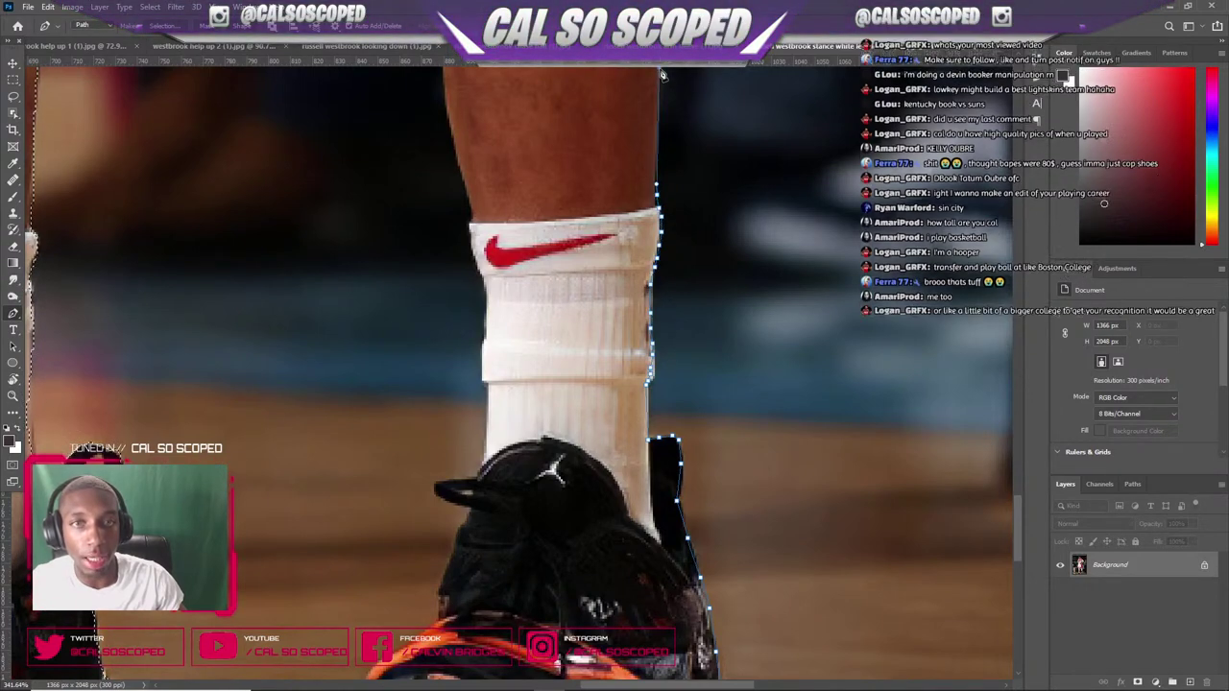
- Extend the pen path along the outer edge of the second leg's knee sleeve up to the shorts' hem
scroll(658, 151, down, 7)
scroll(674, 223, up, 4)
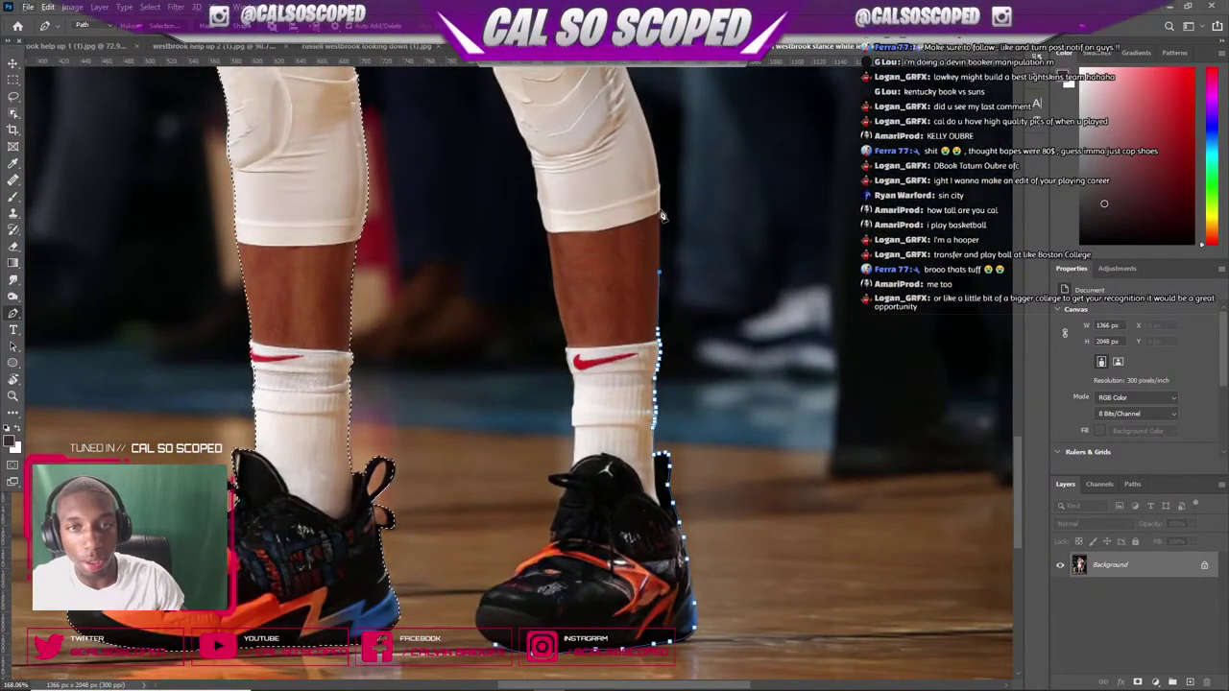
drag(660, 172, 630, 93)
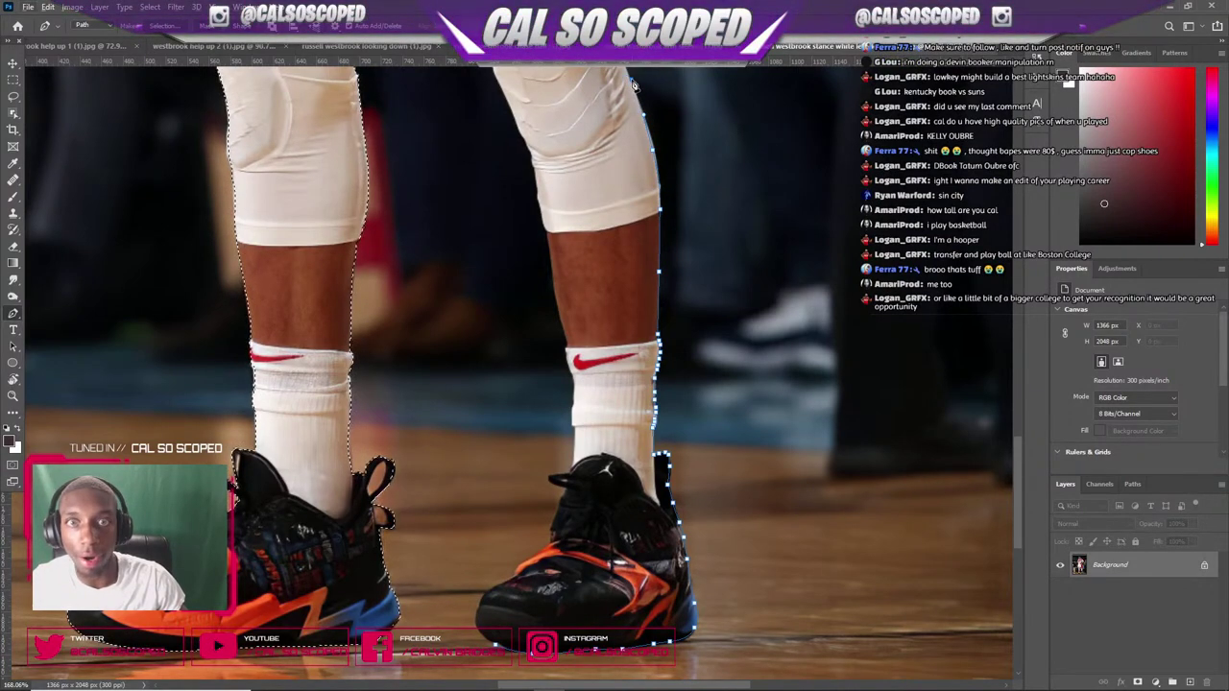
scroll(632, 81, up, 4)
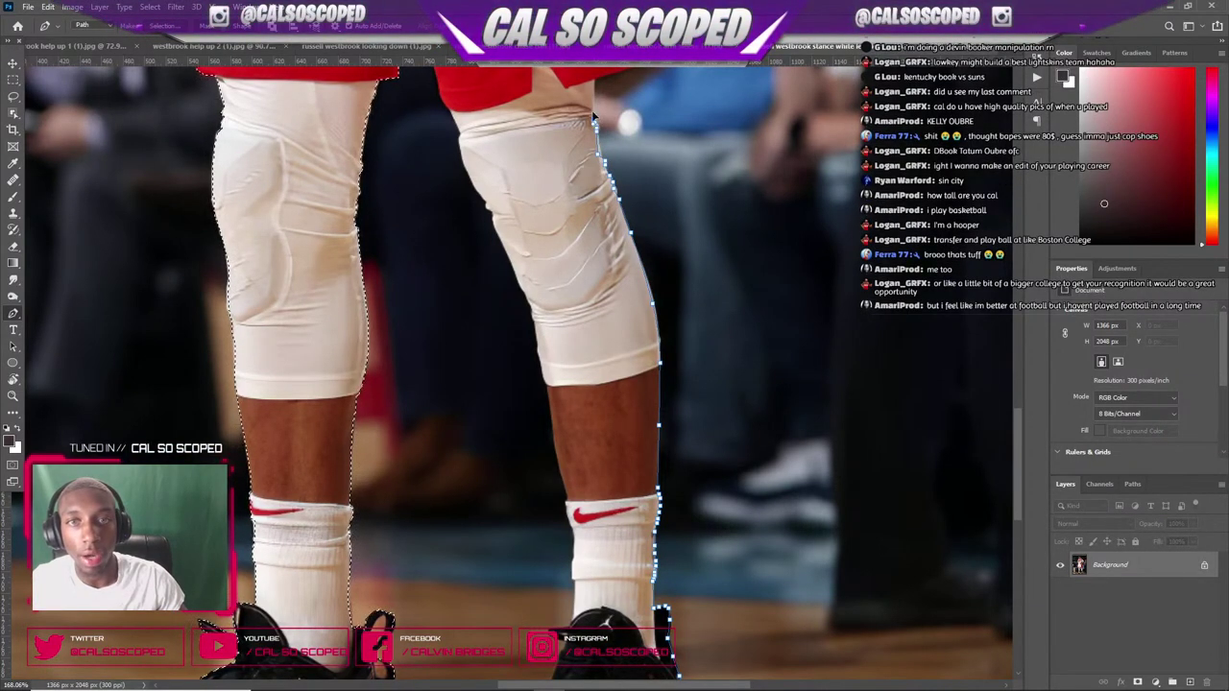
scroll(566, 288, down, 4)
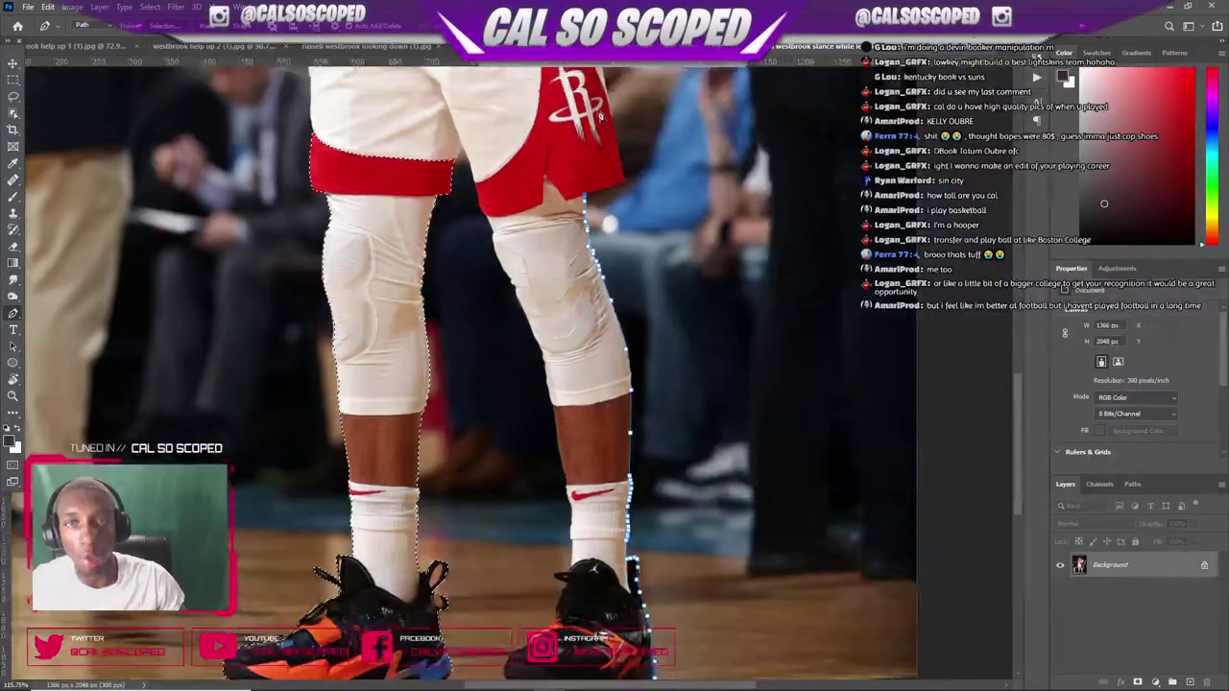
- Carry the pen path around the shorts' logo side, across the thigh and down to the inner edge of the knee sleeve
scroll(561, 115, up, 5)
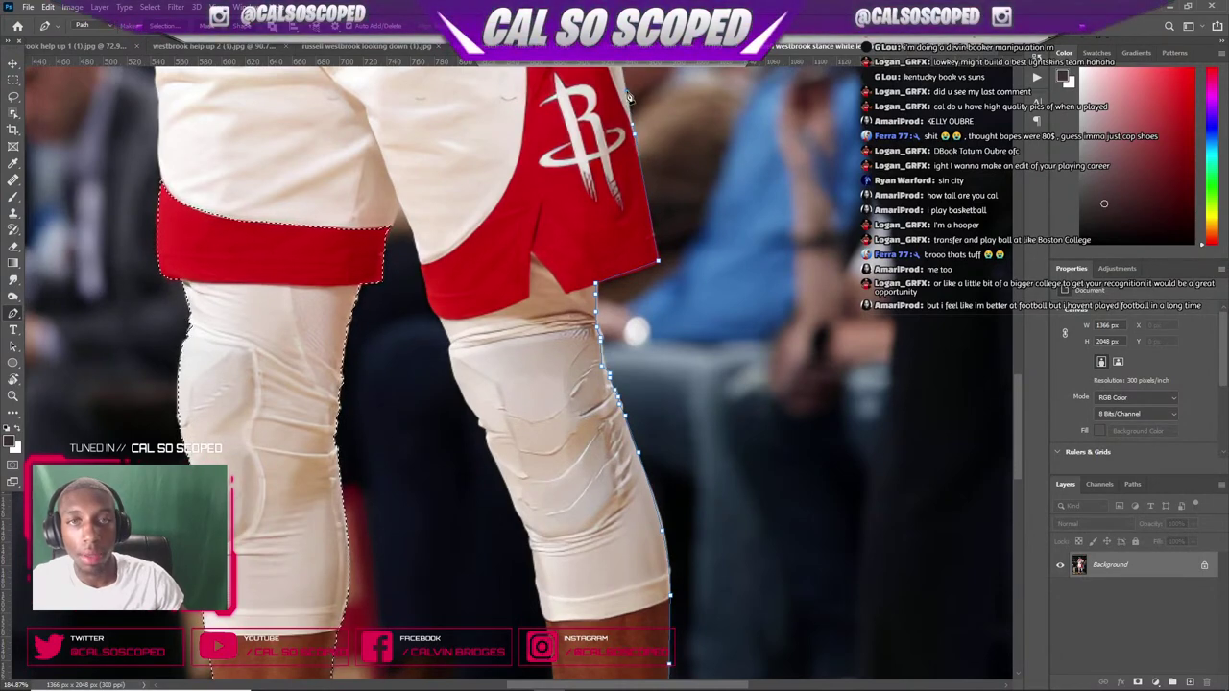
scroll(626, 83, down, 5)
scroll(626, 83, up, 3)
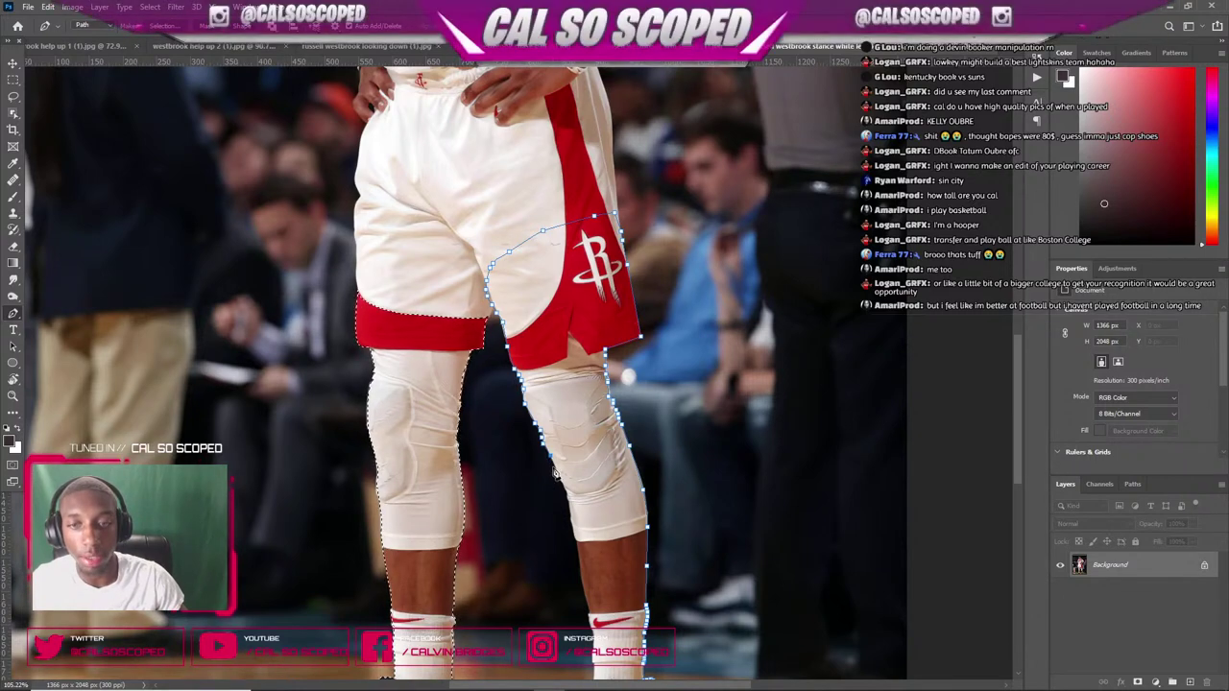
- Trace the inner edge of the second leg's knee sleeve down to its lower hem
scroll(553, 473, up, 5)
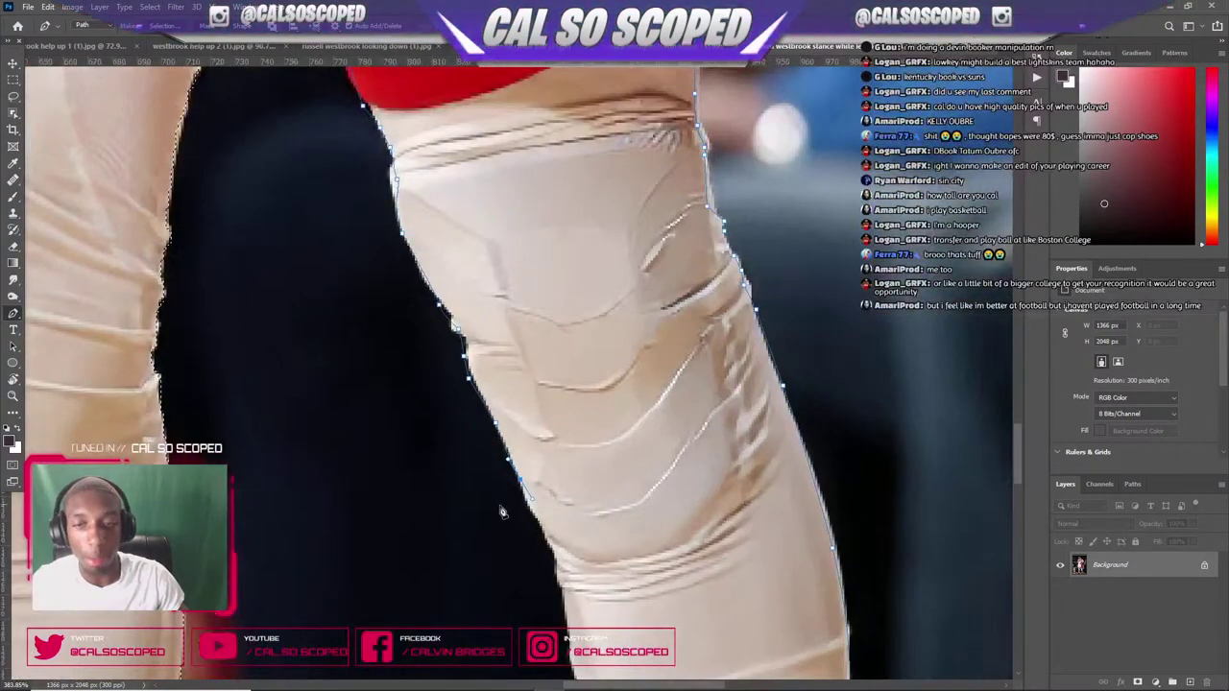
click(524, 498)
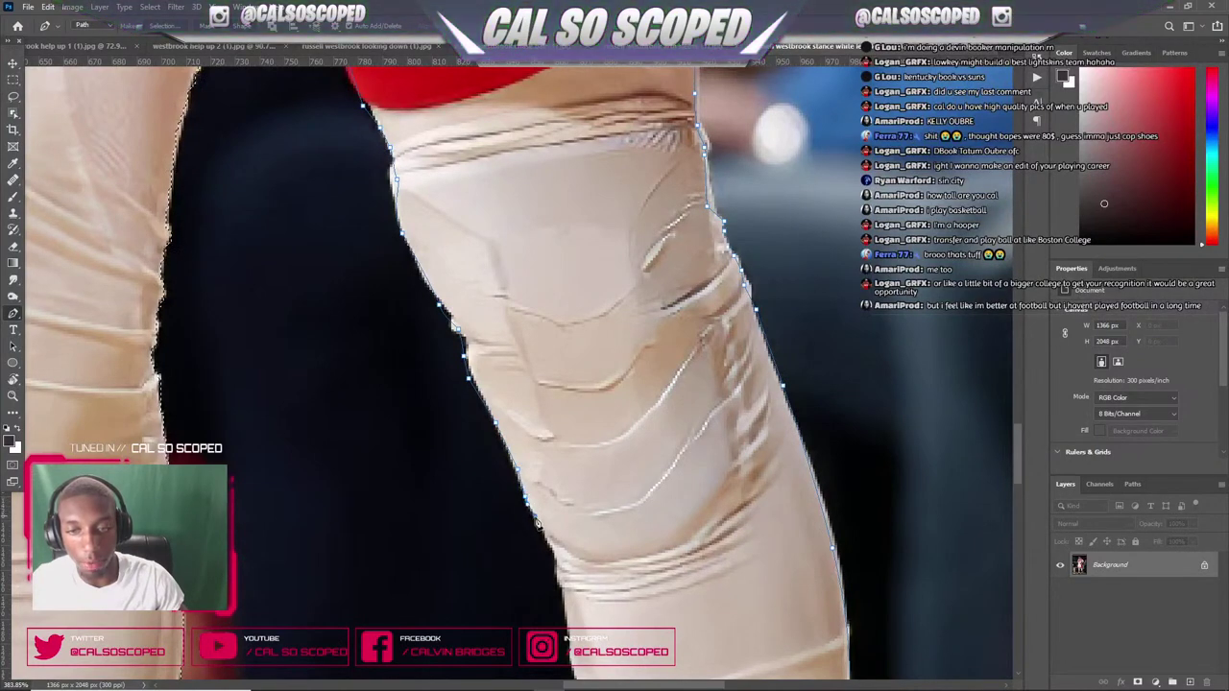
click(557, 573)
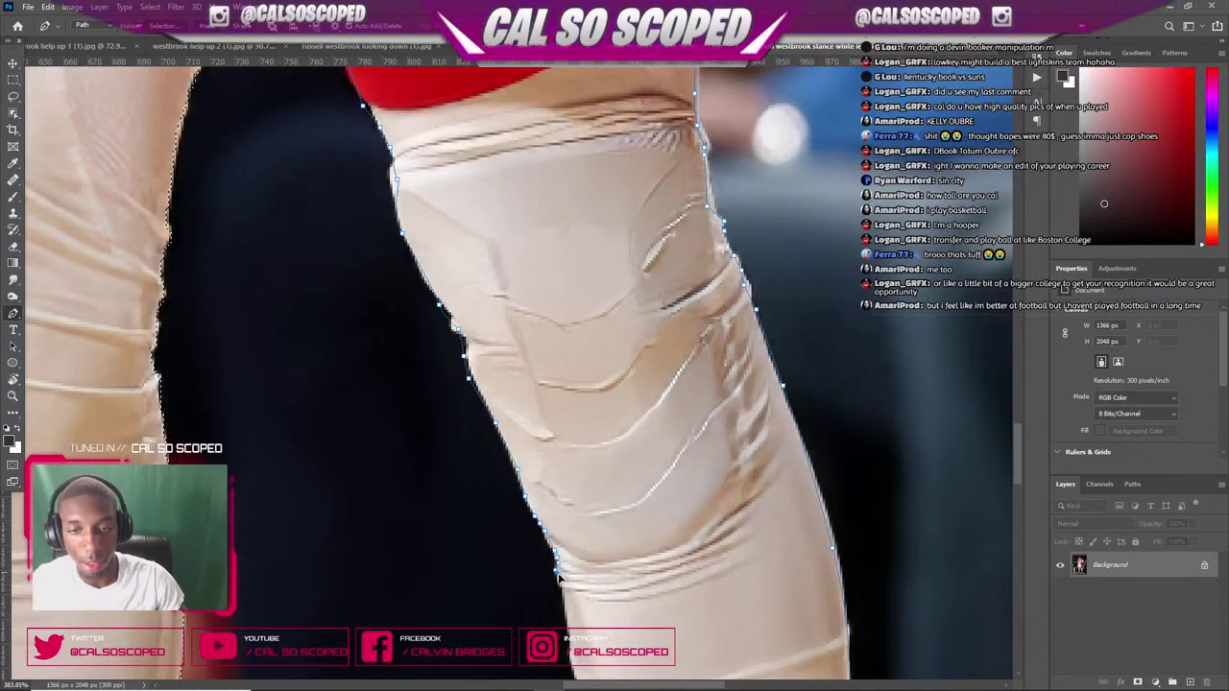
click(571, 647)
scroll(585, 605, down, 3)
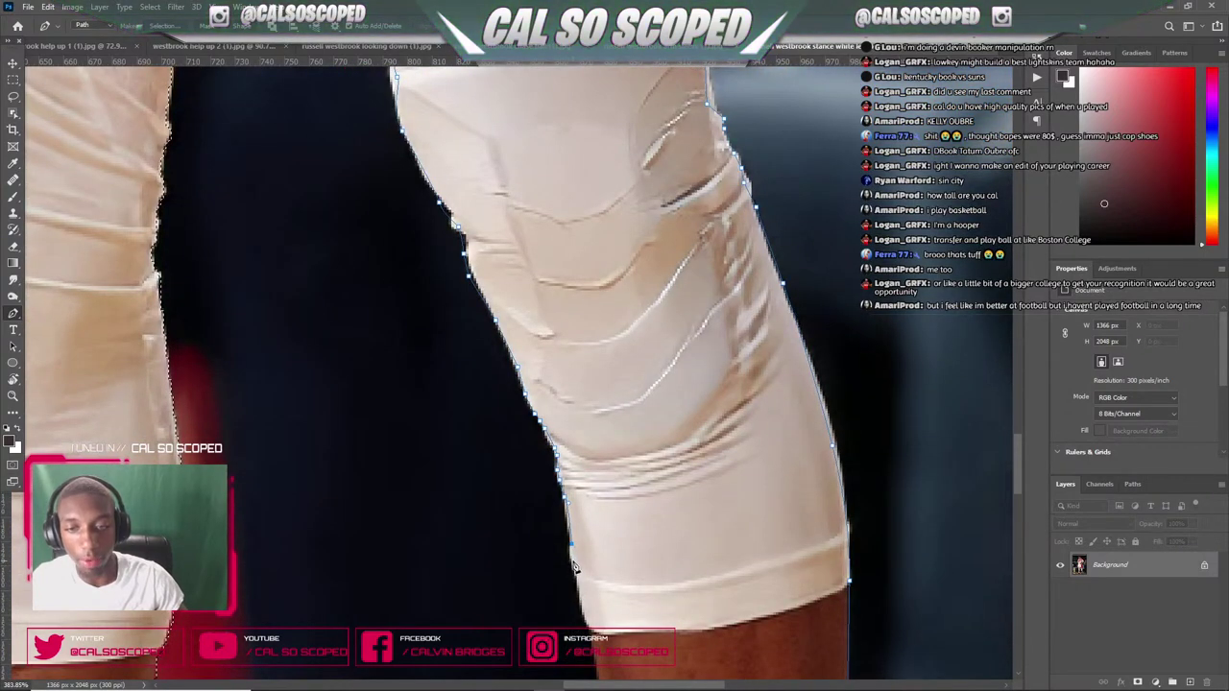
drag(573, 566, 574, 578)
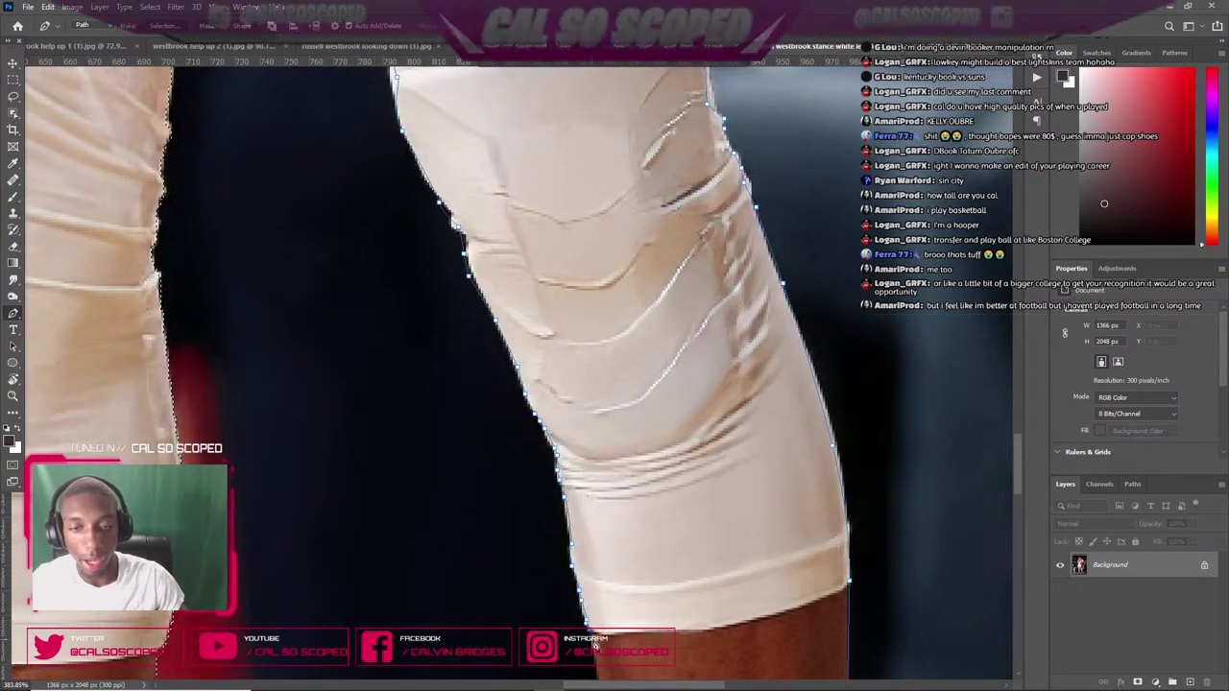
- Continue the pen path down the inner edge of the second leg's bare calf and sock to the shoe's tongue
scroll(598, 606, down, 5)
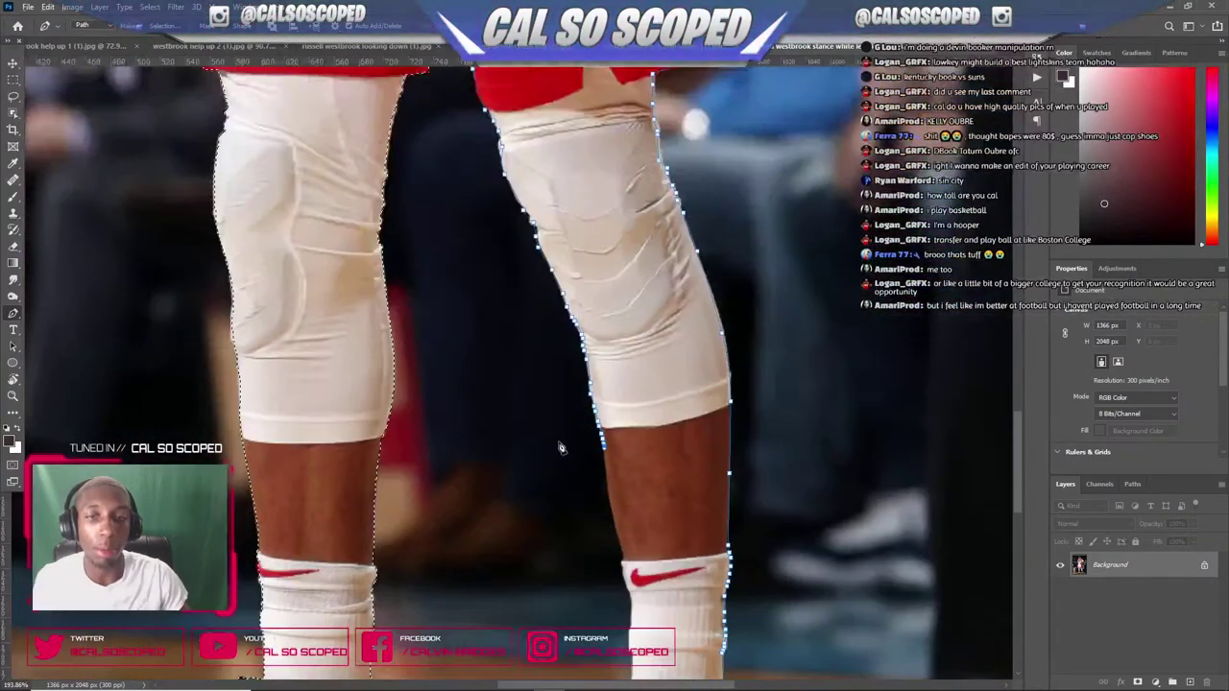
scroll(579, 398, up, 2)
scroll(584, 384, up, 2)
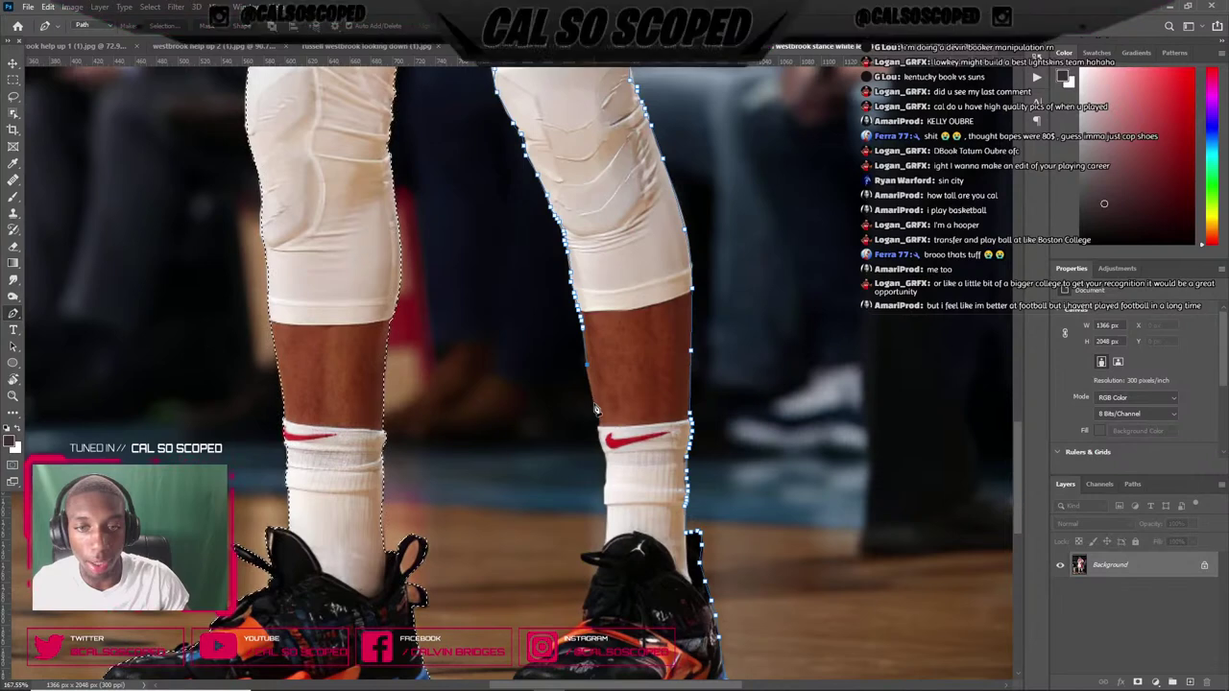
click(594, 408)
click(599, 426)
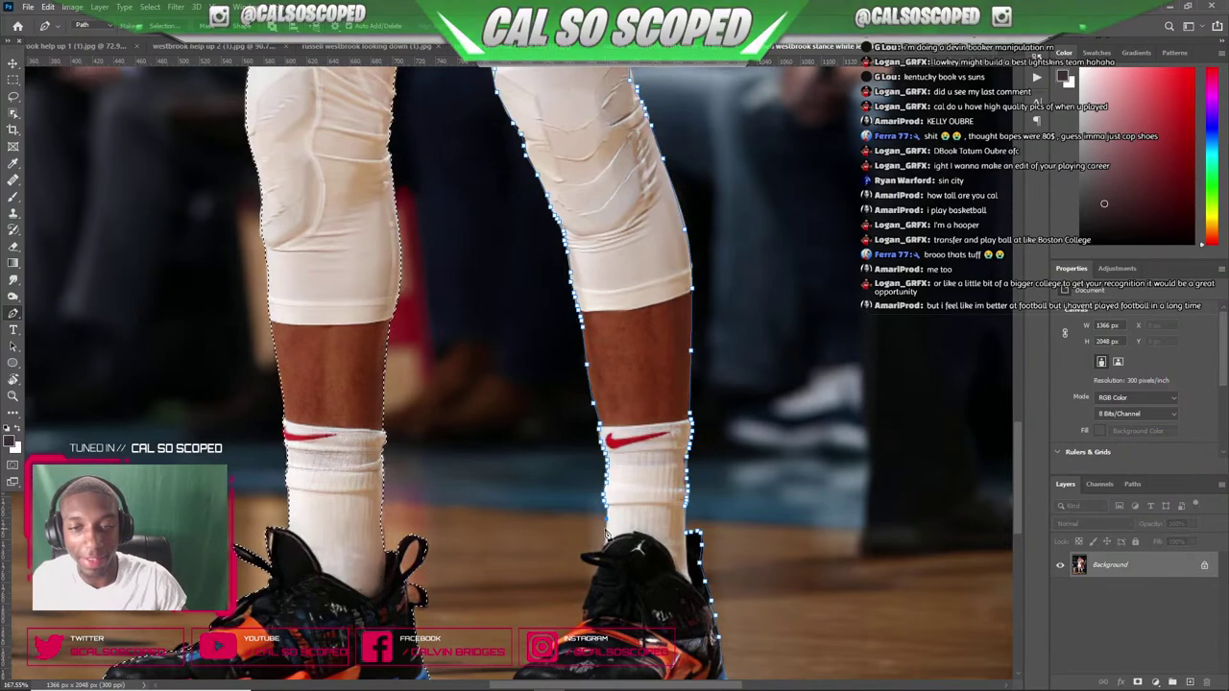
scroll(596, 509, down, 3)
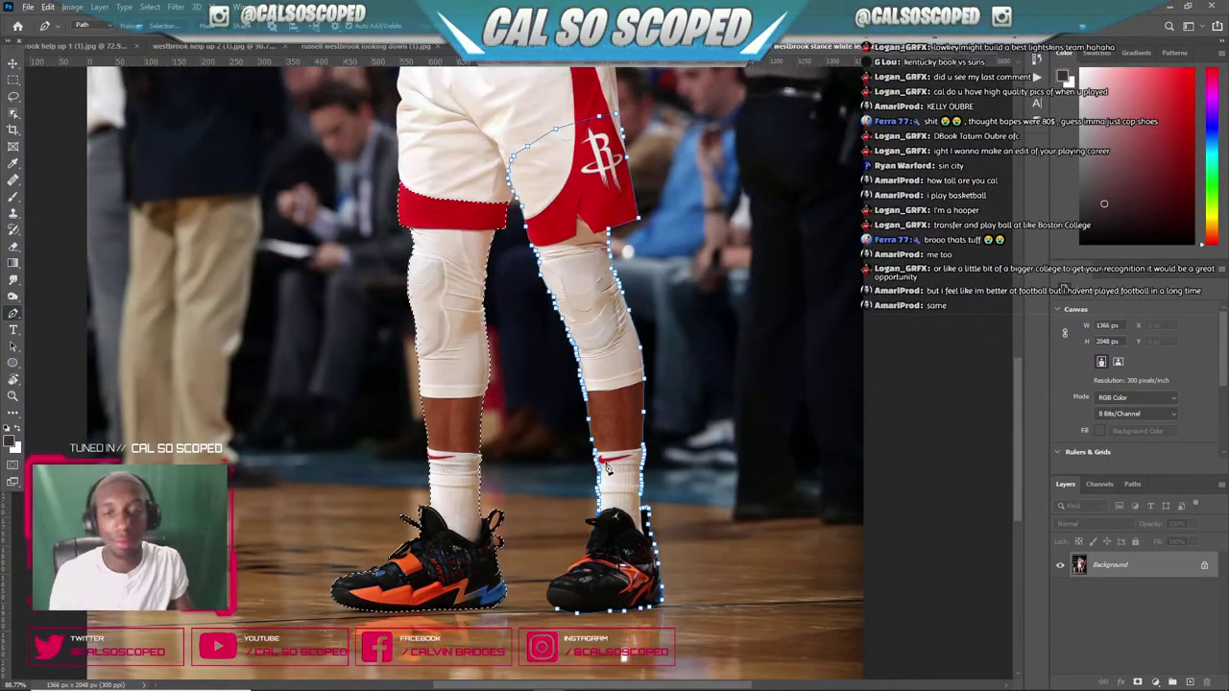
- Carry the pen path around the second shoe's pointed lace end and down its front edge to the orange stripe
scroll(593, 462, up, 3)
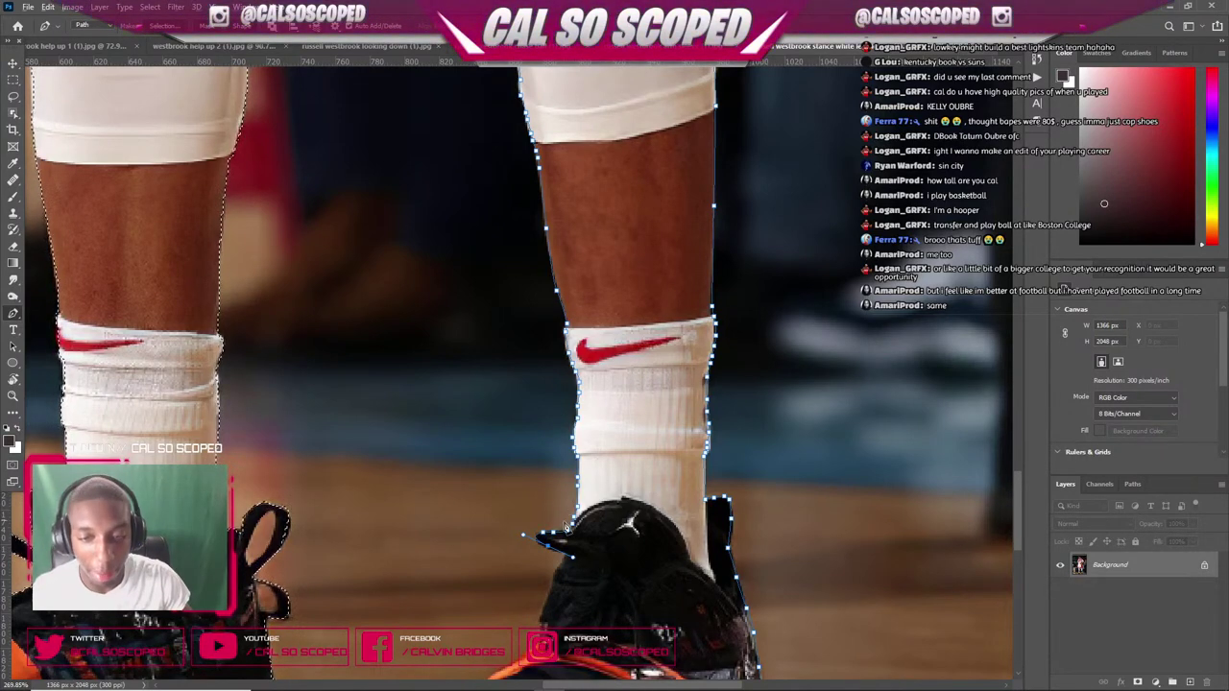
scroll(564, 546, up, 3)
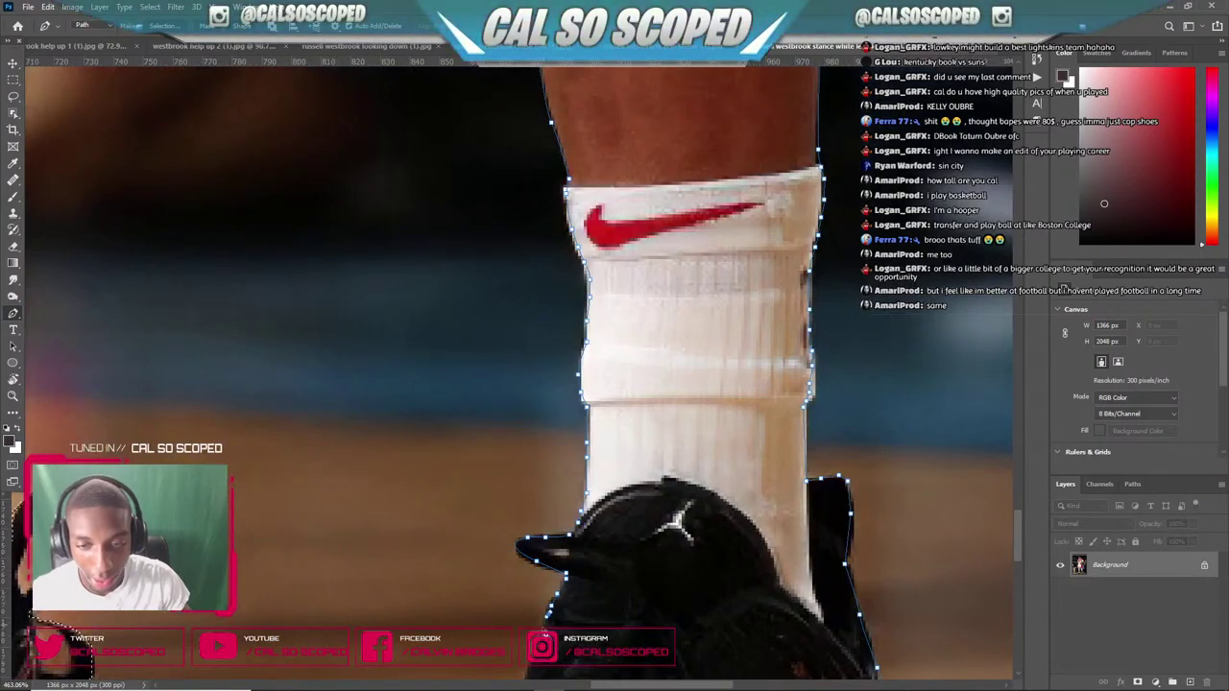
scroll(530, 653, down, 3)
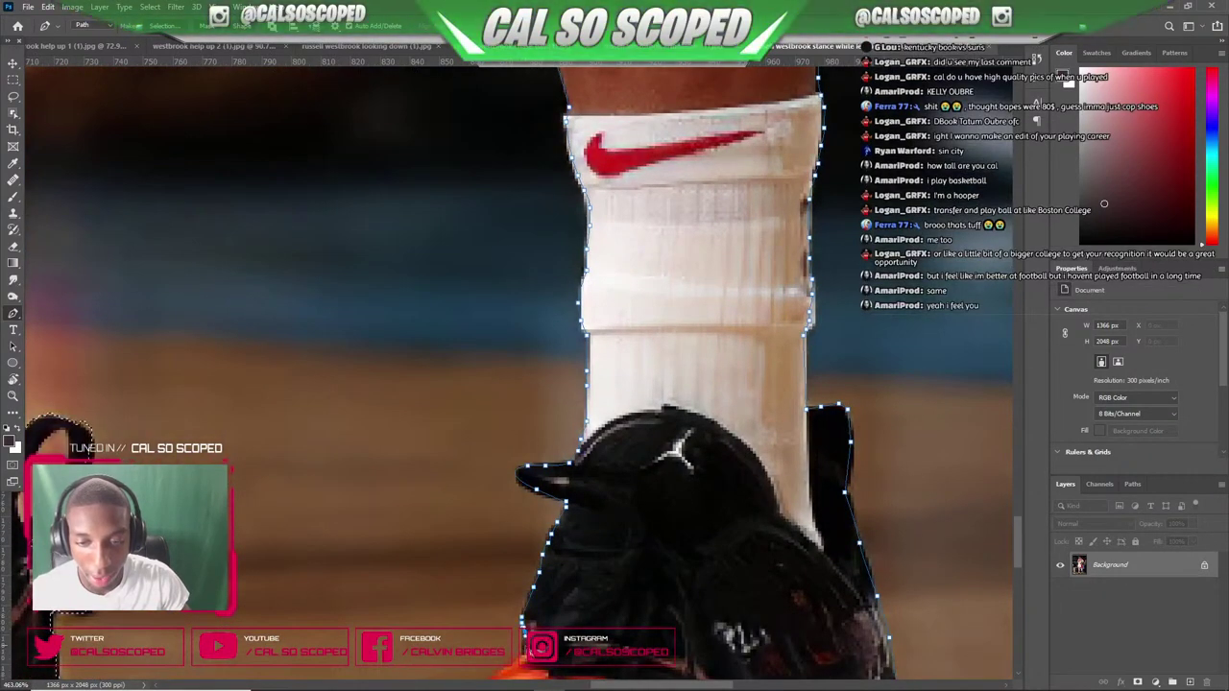
scroll(503, 677, down, 3)
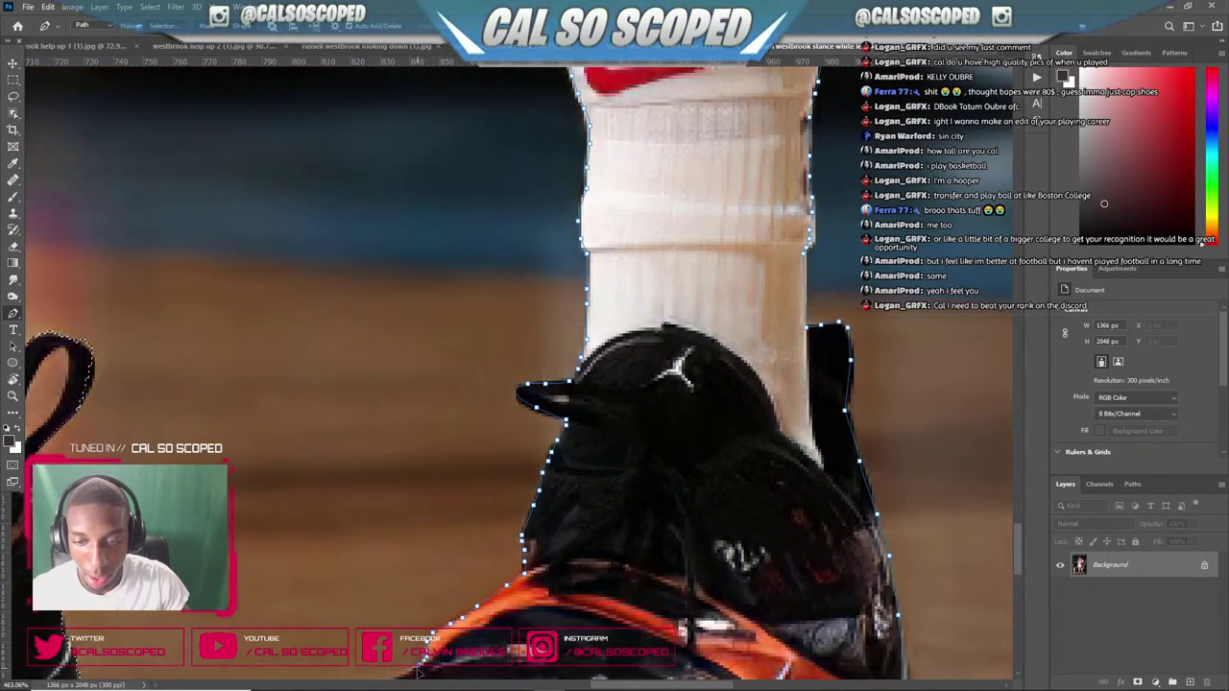
- Trace the second shoe's toe down to the sole and close the pen path around the leg
scroll(418, 672, down, 2)
scroll(413, 648, down, 3)
scroll(399, 544, up, 1)
click(395, 543)
click(381, 556)
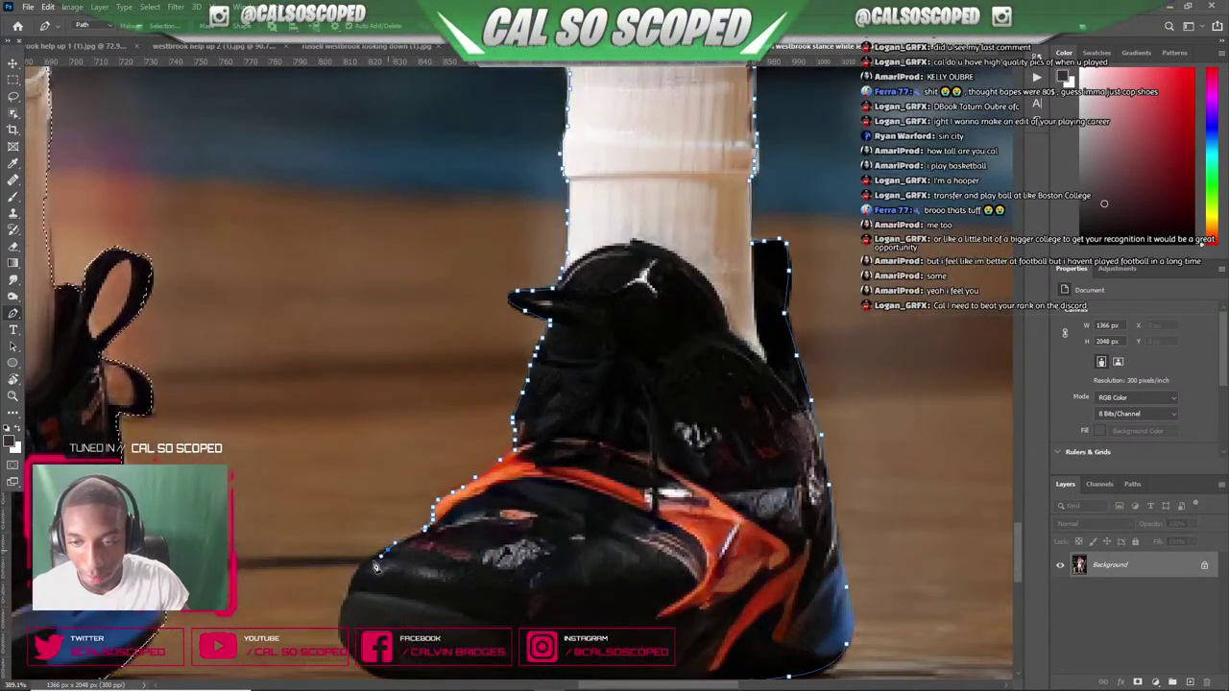
click(341, 609)
click(343, 642)
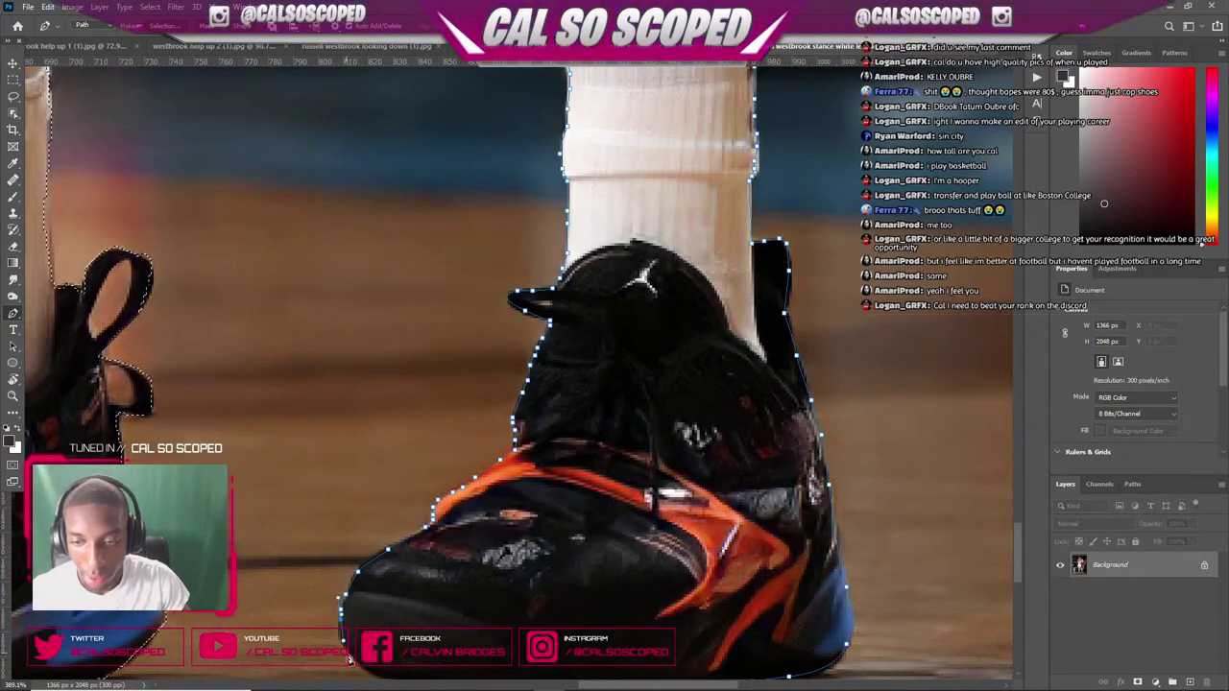
click(359, 663)
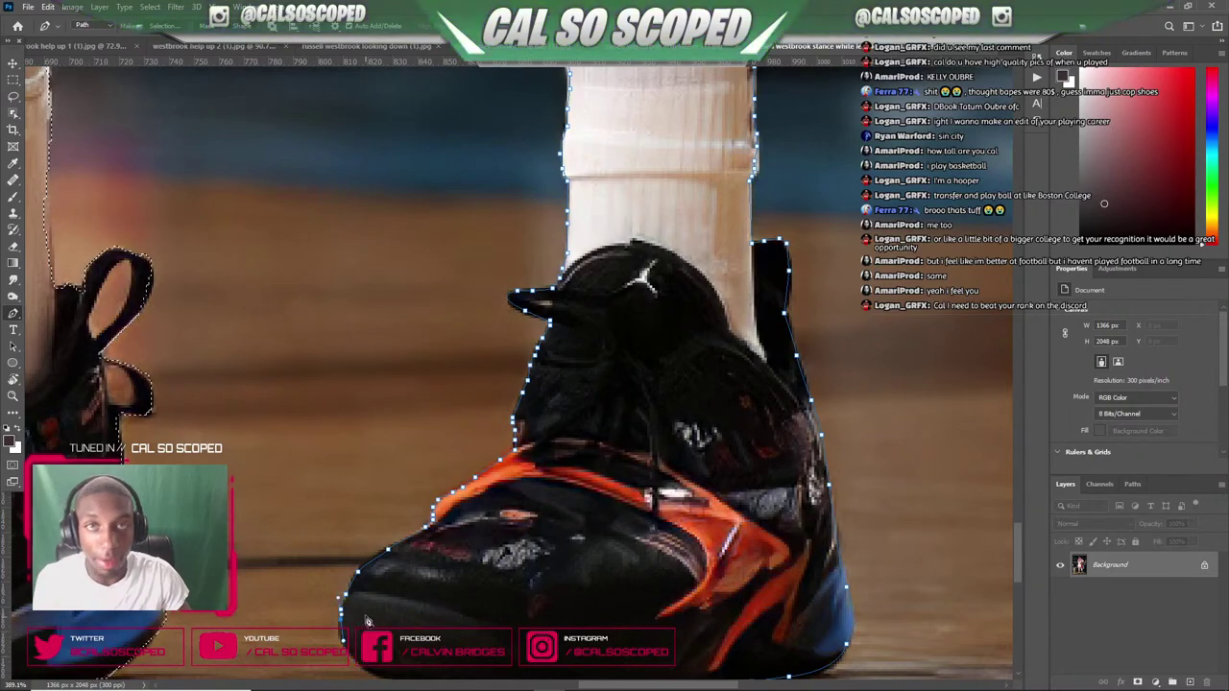
scroll(360, 538, down, 5)
scroll(360, 537, down, 3)
scroll(365, 540, up, 6)
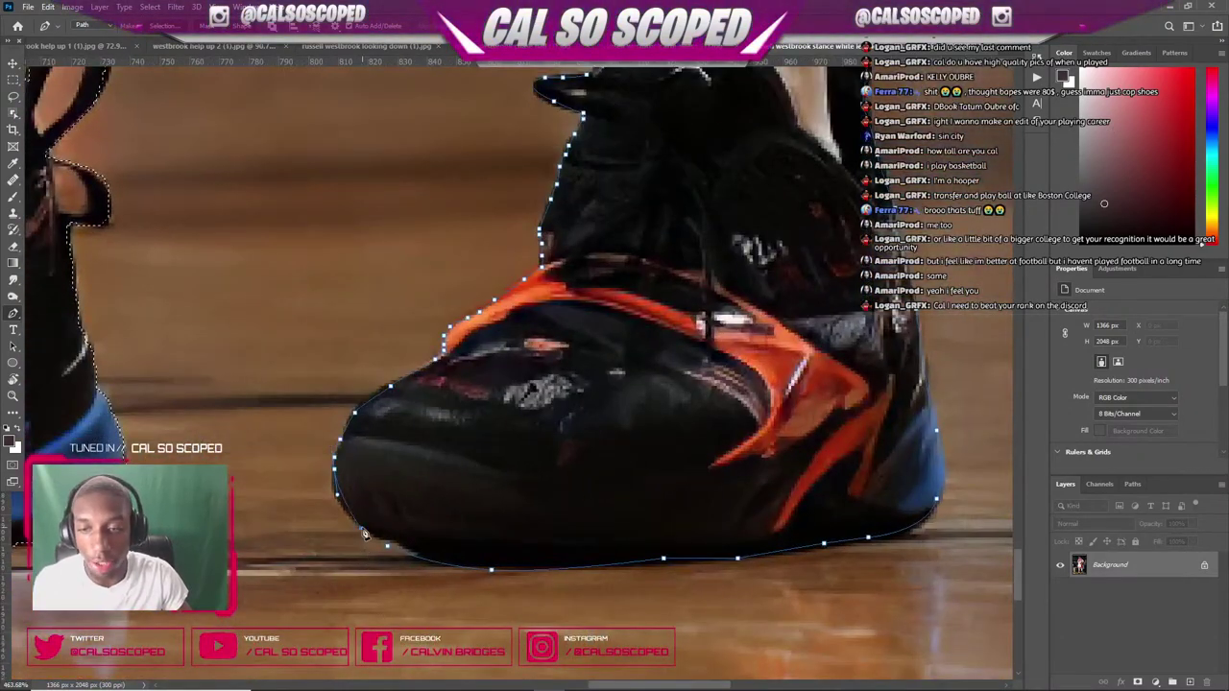
click(382, 544)
- Turn the second leg's path into a selection using Add to Selection
scroll(424, 479, down, 3)
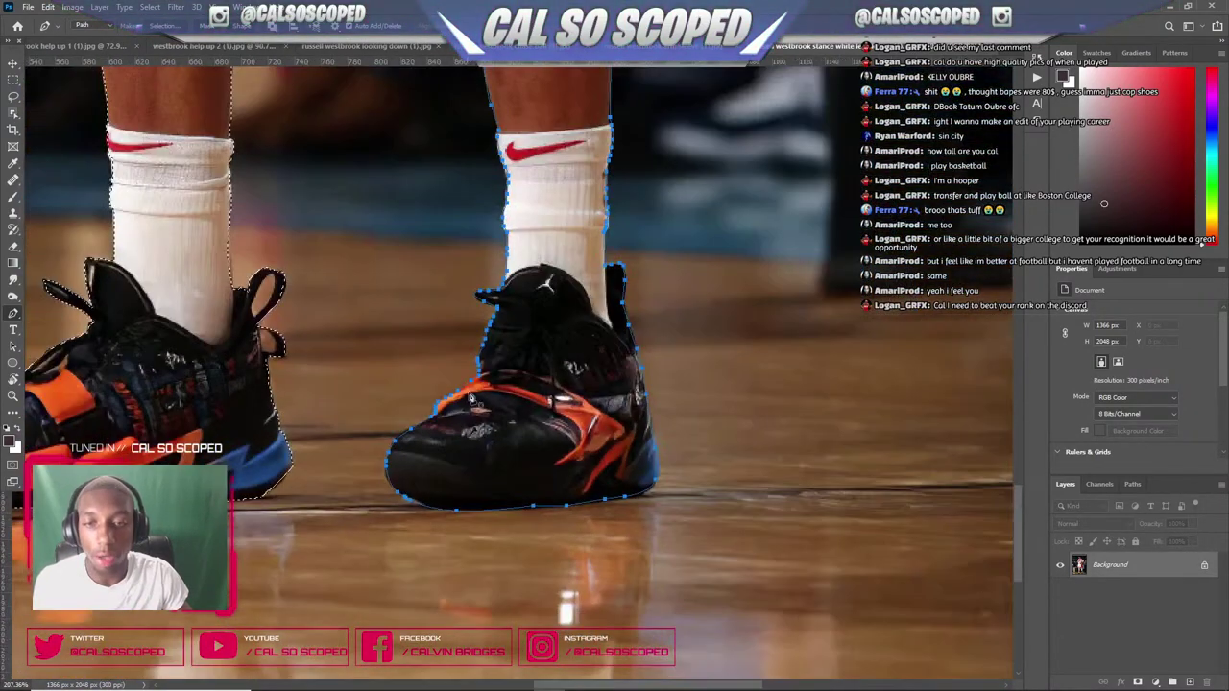
right_click(467, 386)
click(524, 439)
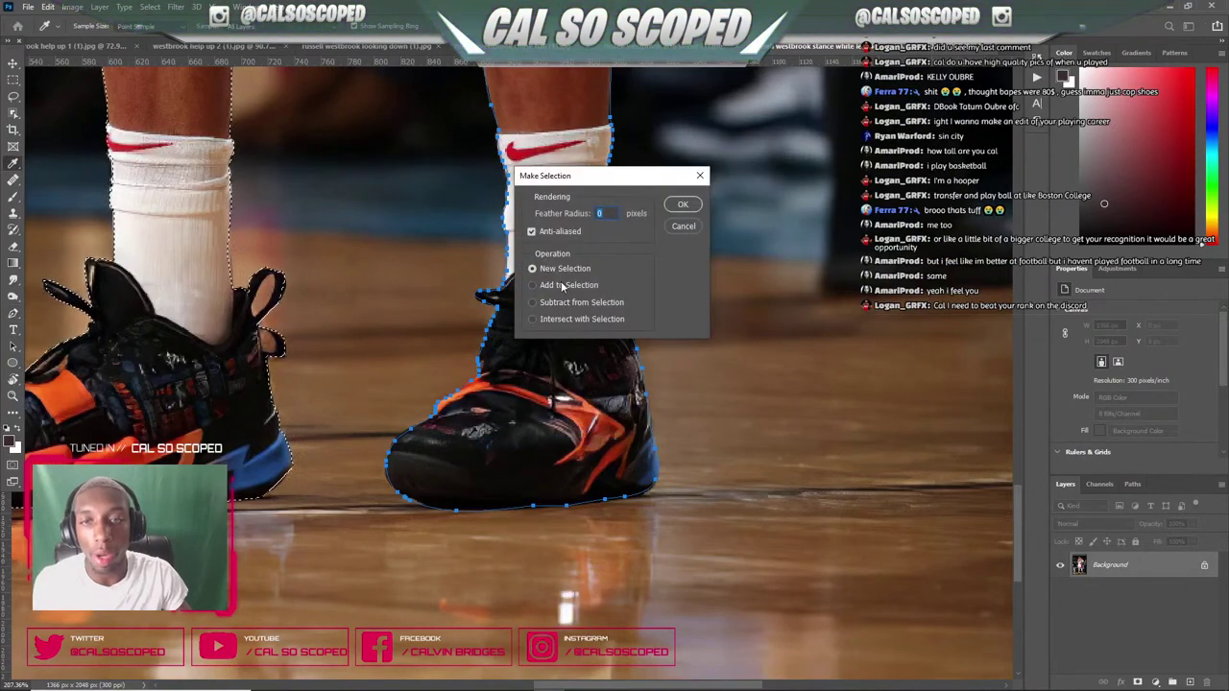
click(540, 277)
click(682, 200)
- Outline the opening inside the upper heel loop of the first shoe with a closed pen path
scroll(653, 228, down, 3)
scroll(382, 255, up, 4)
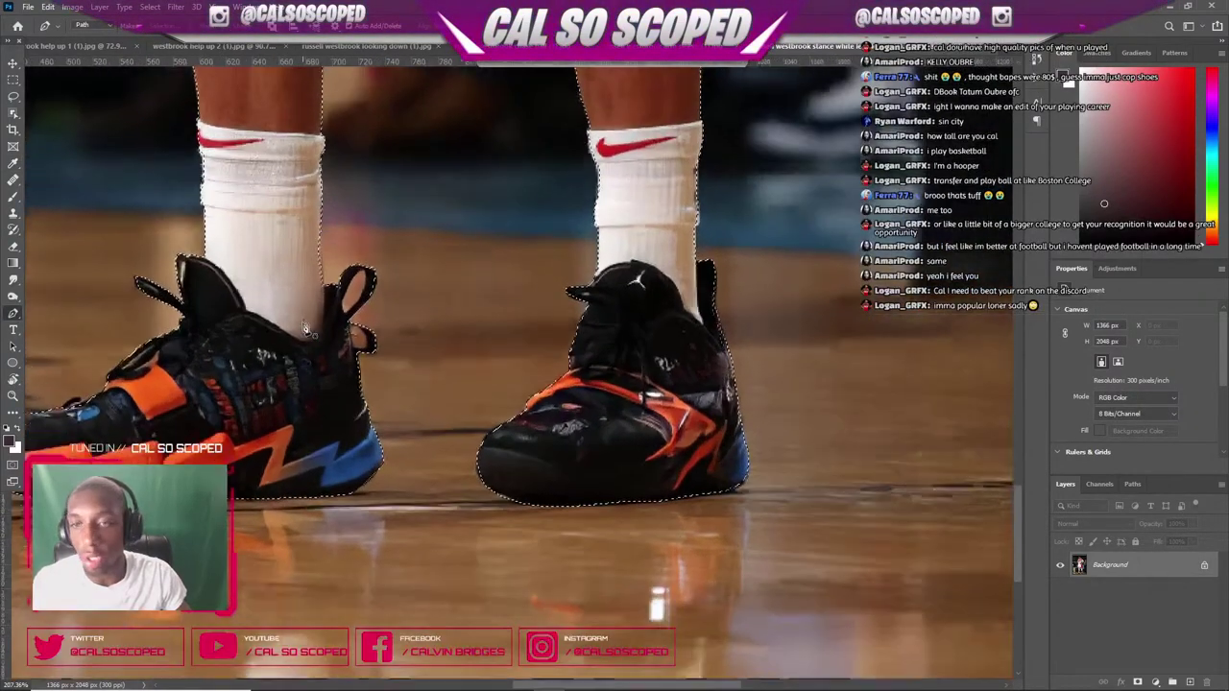
scroll(382, 255, up, 3)
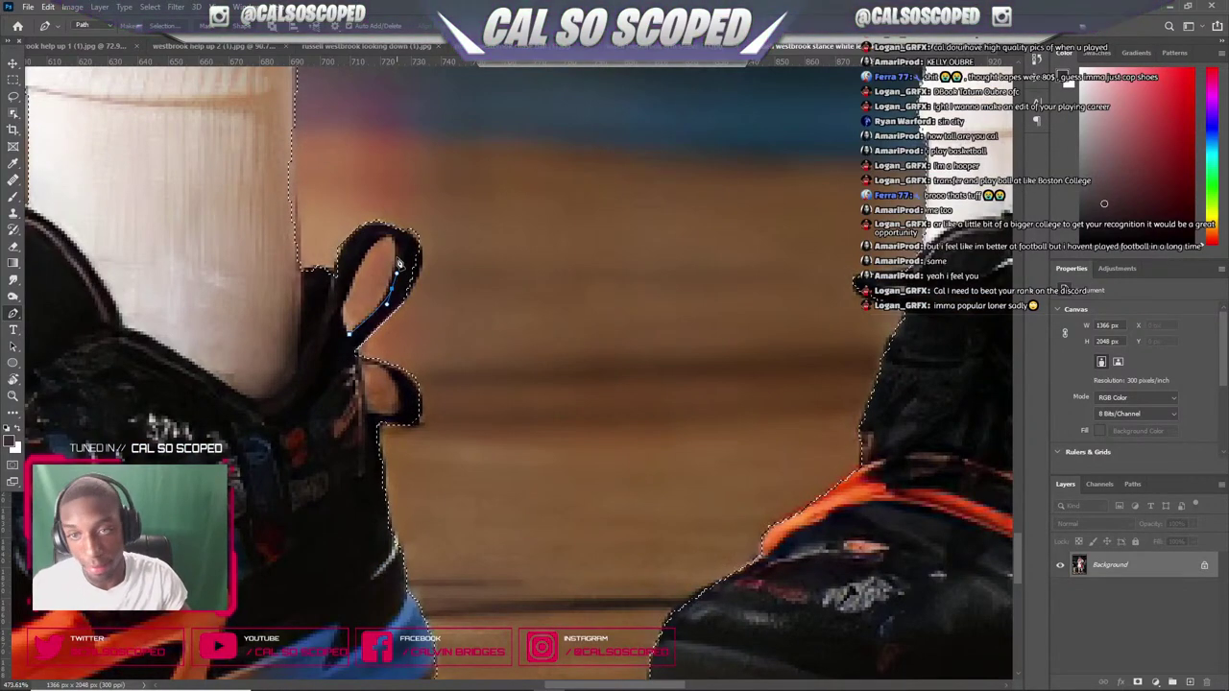
click(397, 251)
click(394, 237)
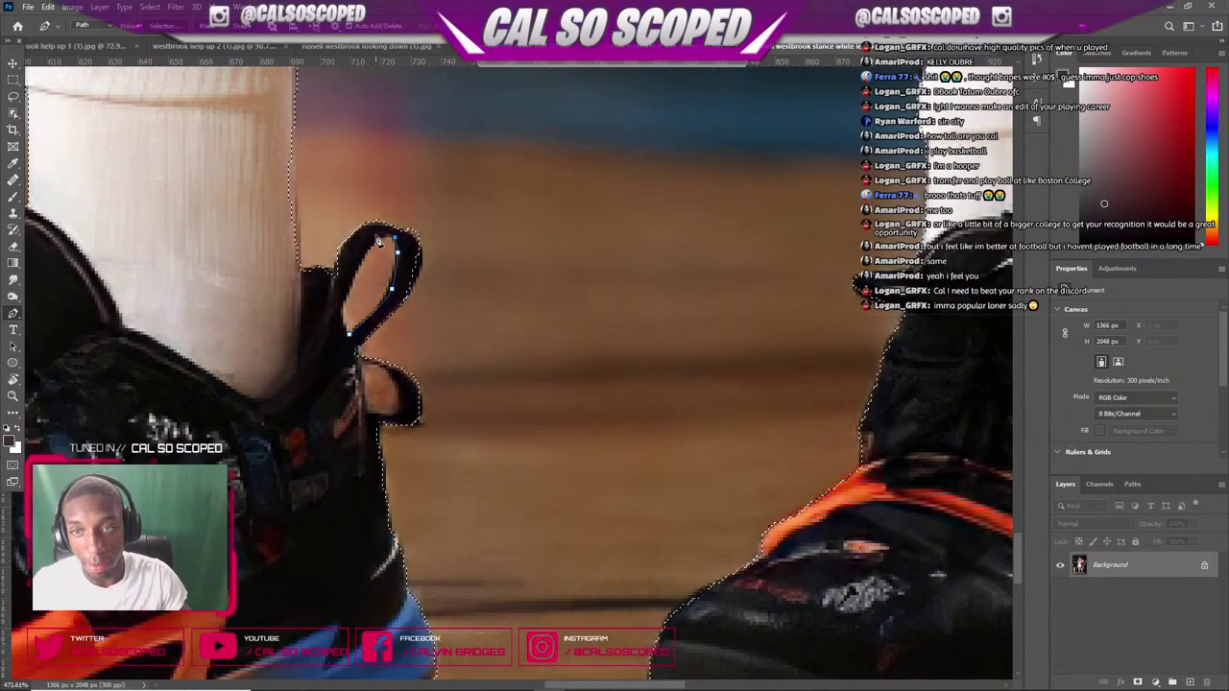
drag(367, 250, 342, 316)
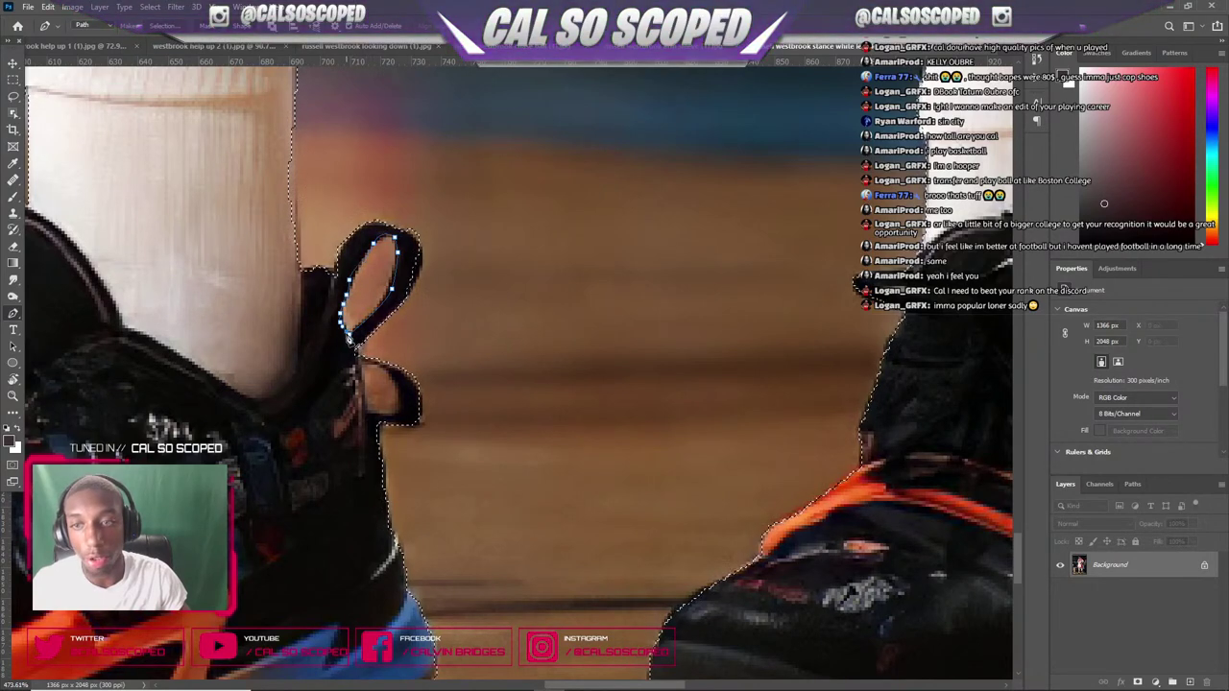
click(347, 336)
- Convert the upper heel loop path with Make Selection, using Subtract from Selection
right_click(366, 241)
click(409, 294)
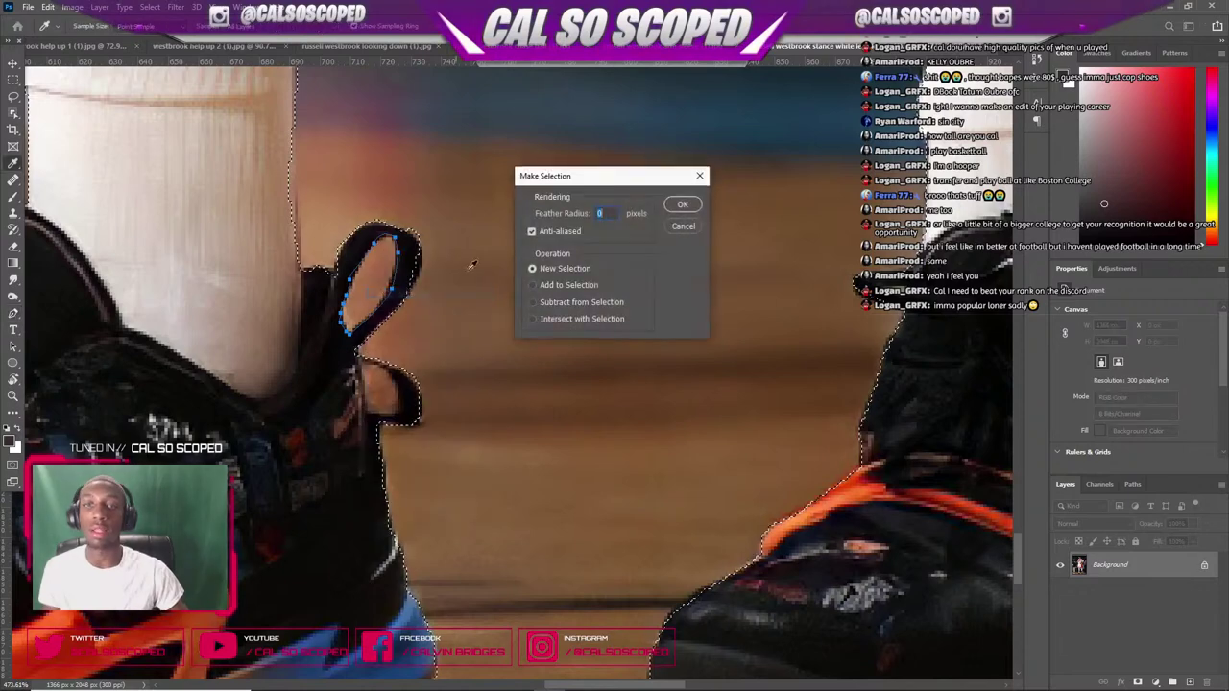
click(552, 303)
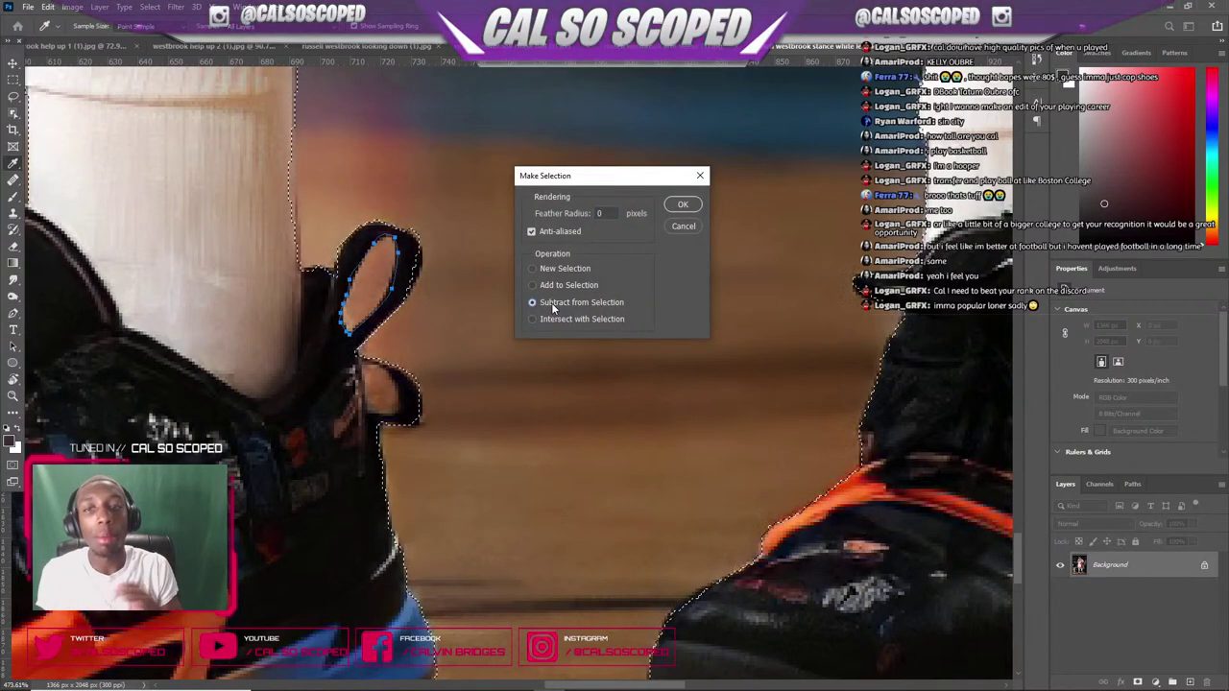
click(700, 174)
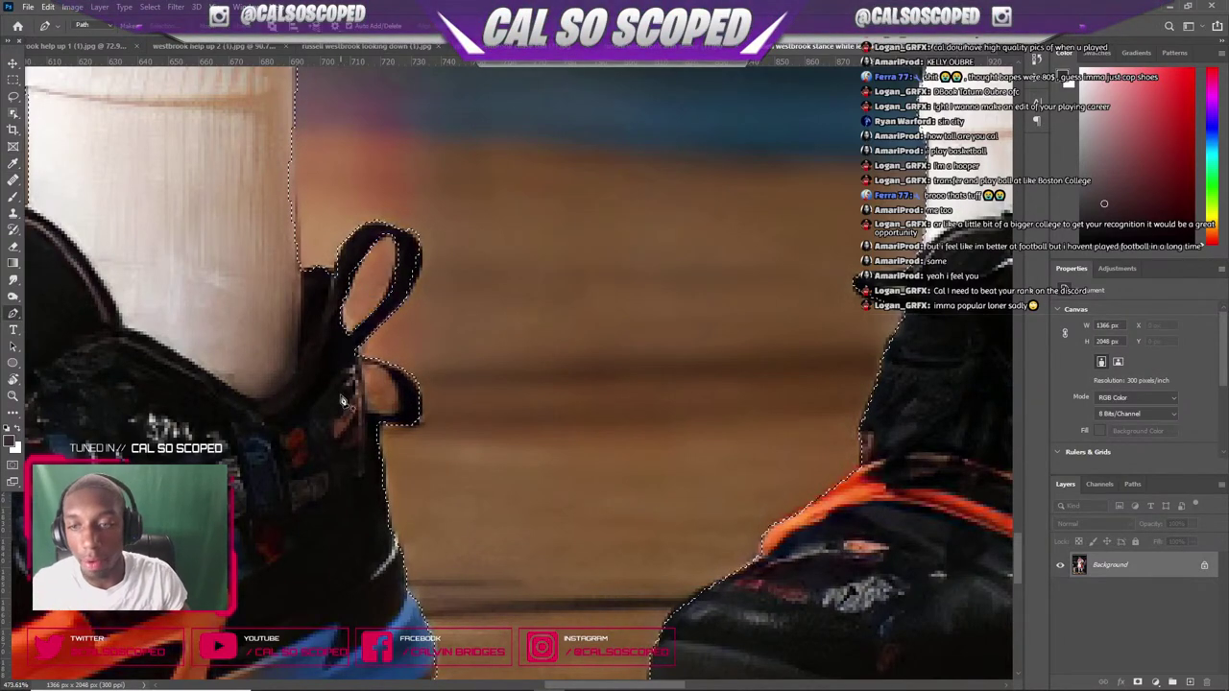
- Outline the opening inside the first shoe's smaller lower heel loop with a closed pen path
click(370, 410)
click(365, 404)
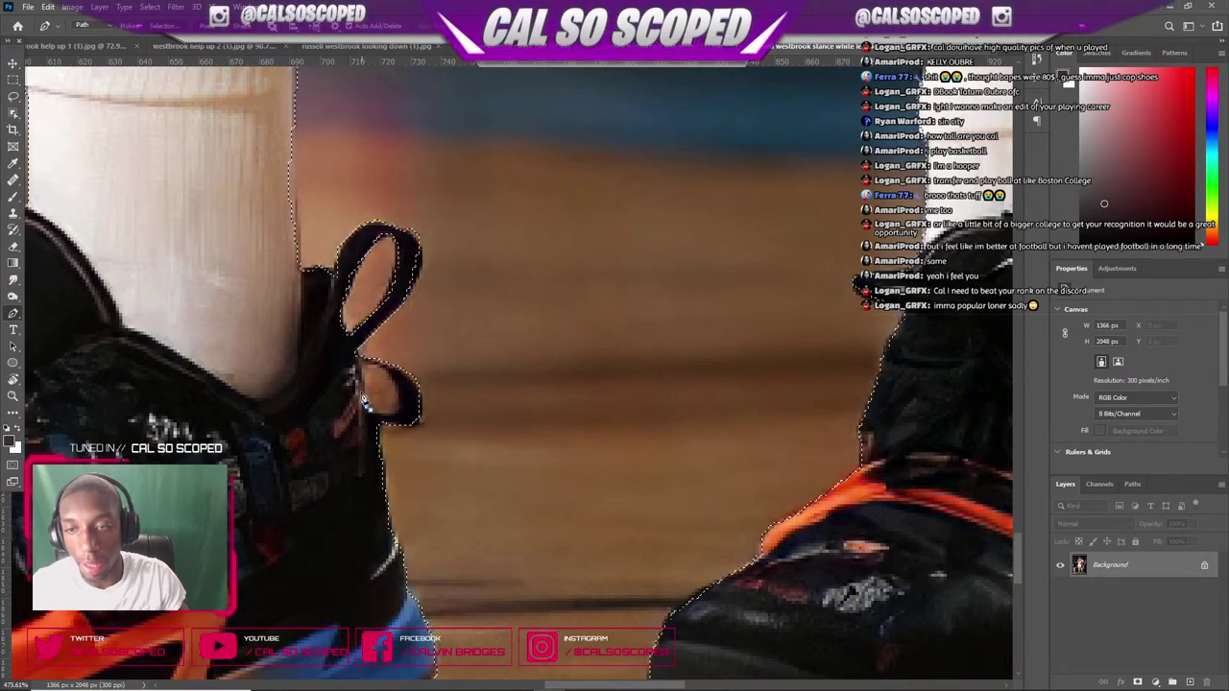
click(359, 374)
click(359, 367)
click(368, 367)
click(382, 367)
click(388, 373)
click(397, 388)
click(398, 397)
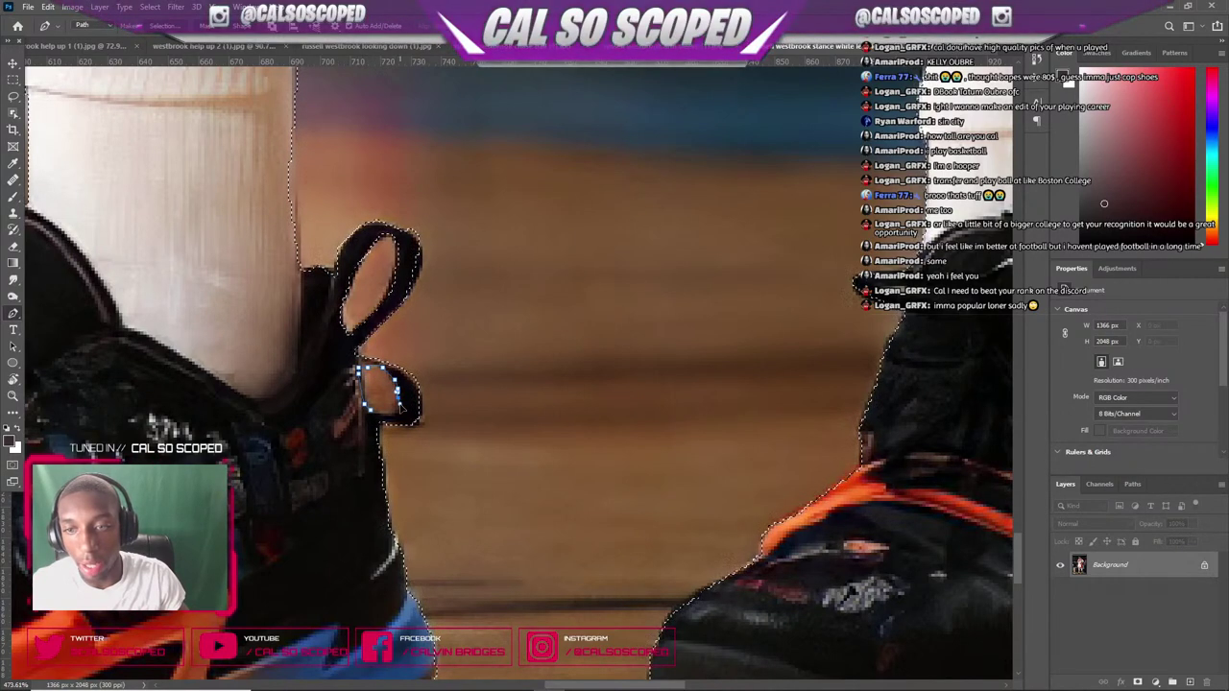
click(398, 413)
click(392, 418)
click(382, 419)
click(376, 416)
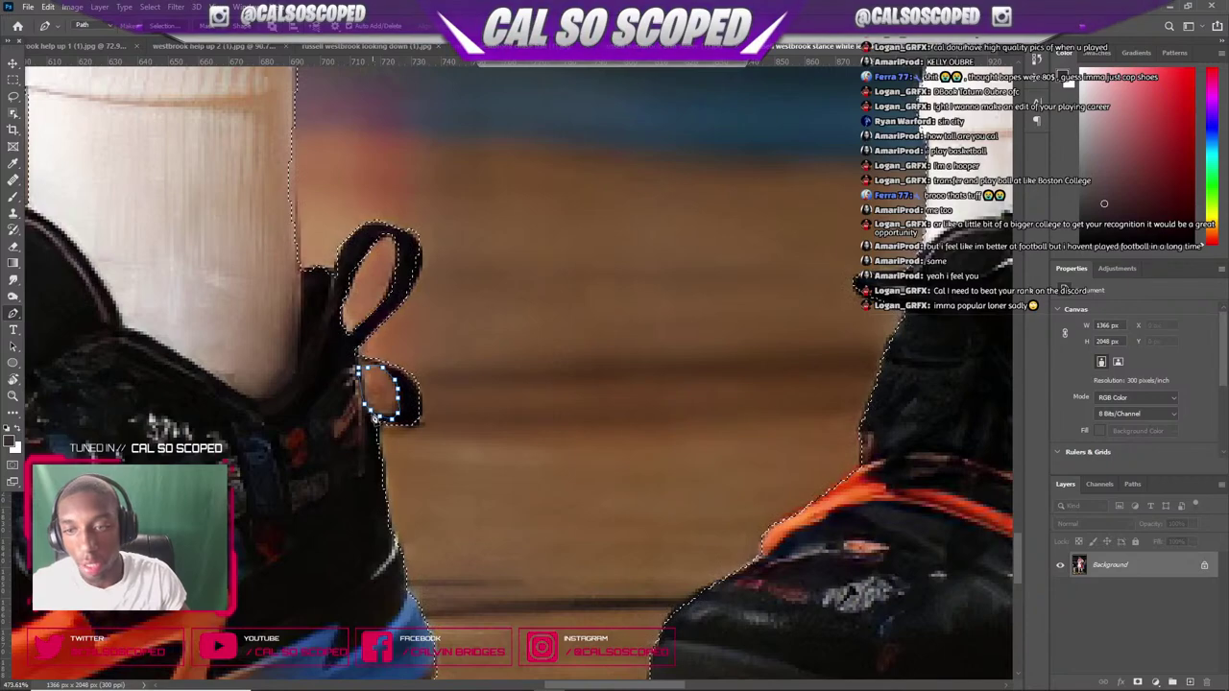
click(366, 407)
- Subtract the lower heel loop's opening from the selection using its path
right_click(394, 354)
click(413, 405)
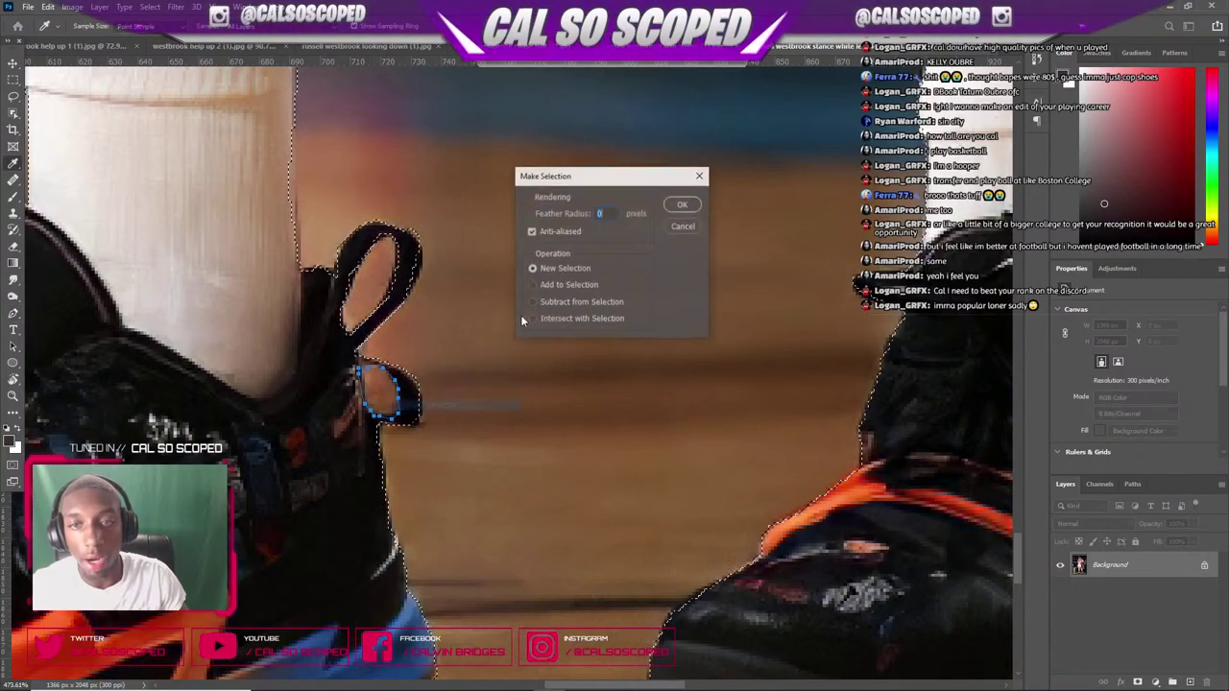
click(534, 301)
click(682, 204)
- Outline the light gap inside the second shoe's pointed lace end with a small closed pen path
scroll(806, 315, down, 3)
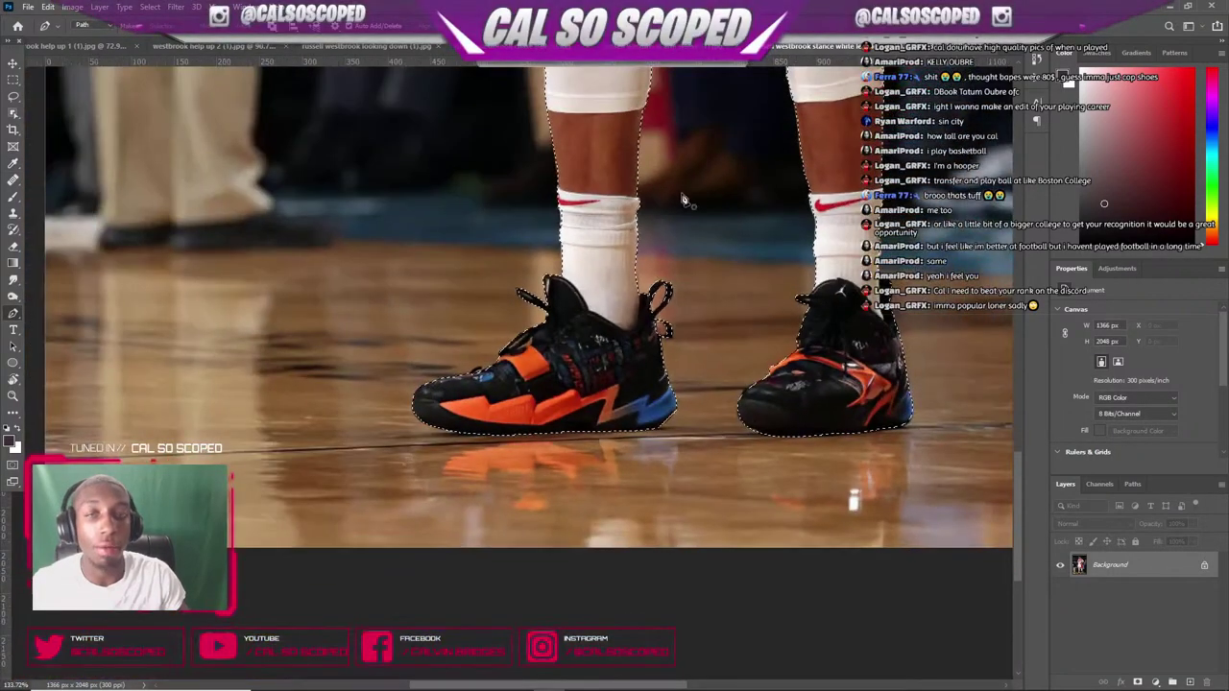
scroll(806, 322, up, 6)
click(803, 321)
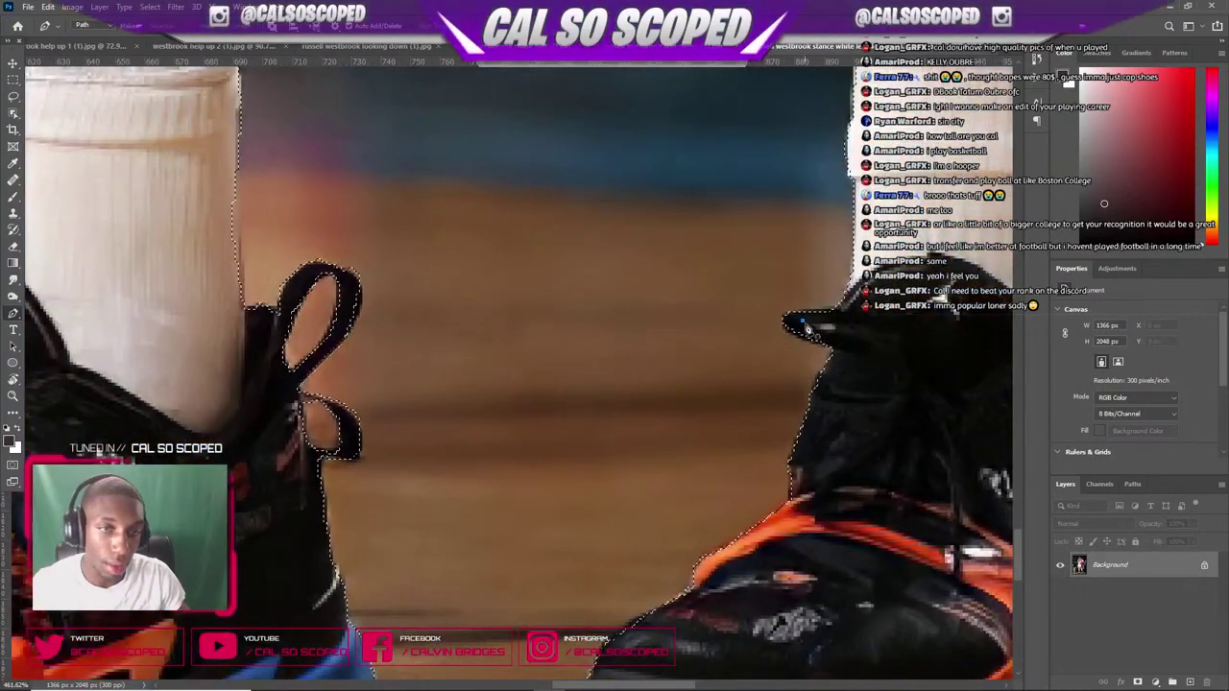
click(822, 331)
click(835, 329)
click(832, 325)
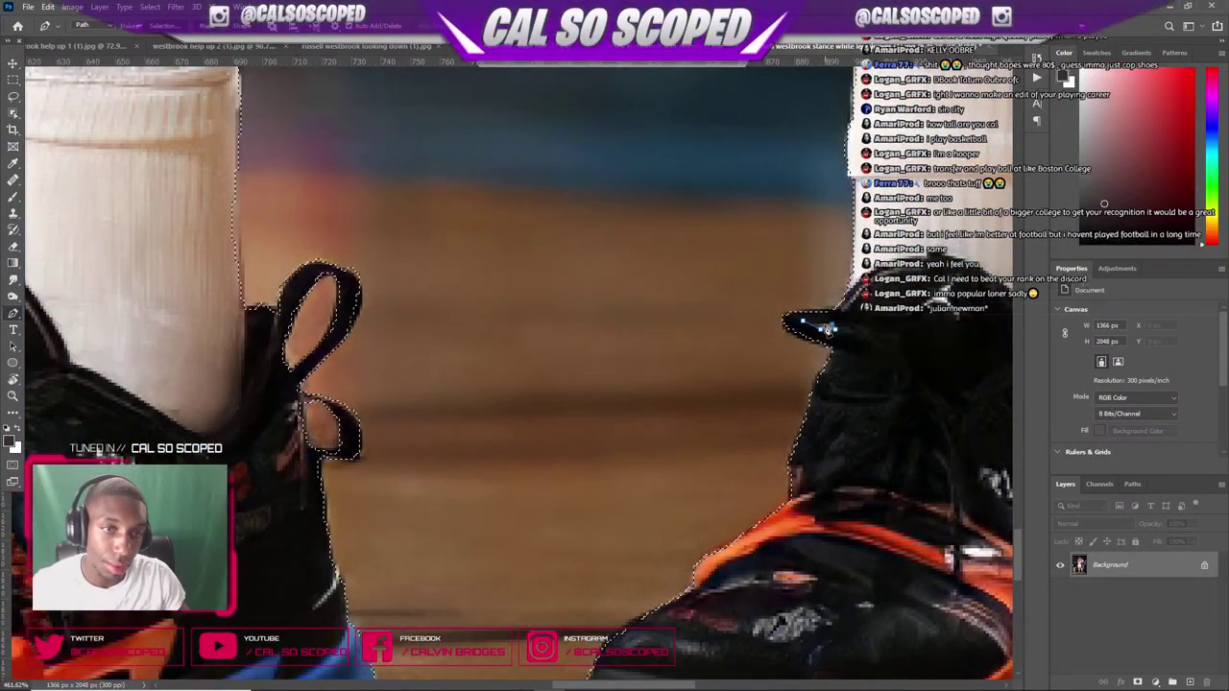
click(818, 324)
- Make a selection from the lace-end path and subtract it from the existing selection
right_click(805, 325)
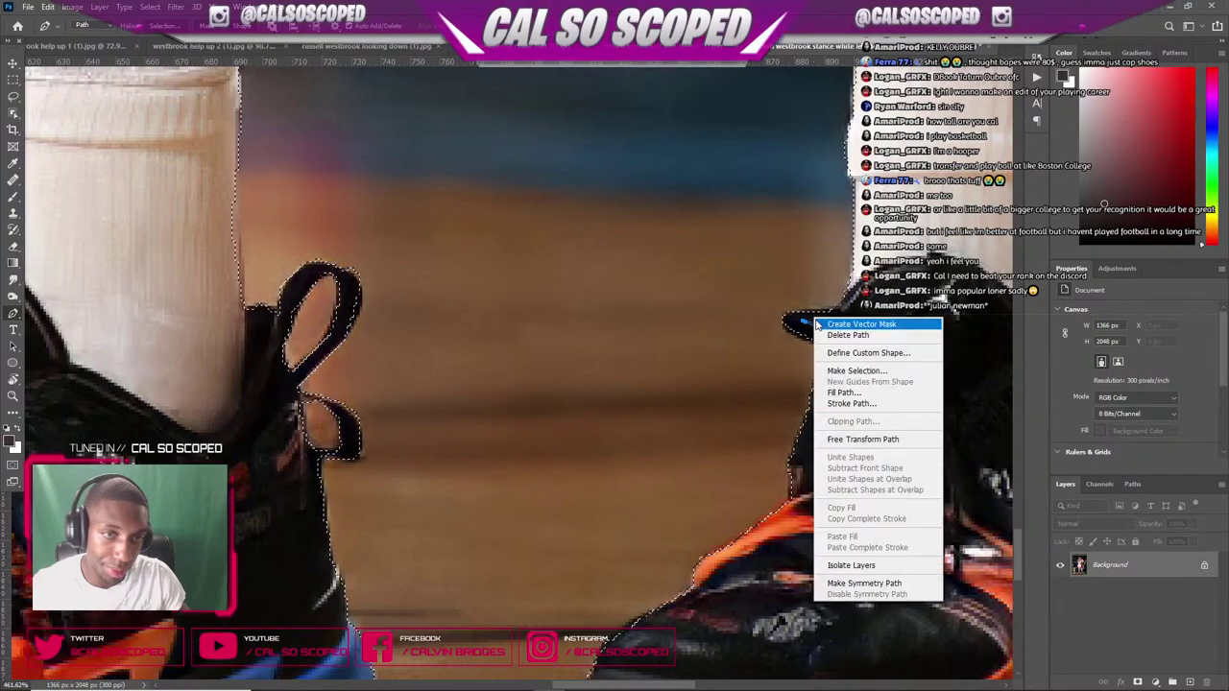
click(845, 373)
click(556, 303)
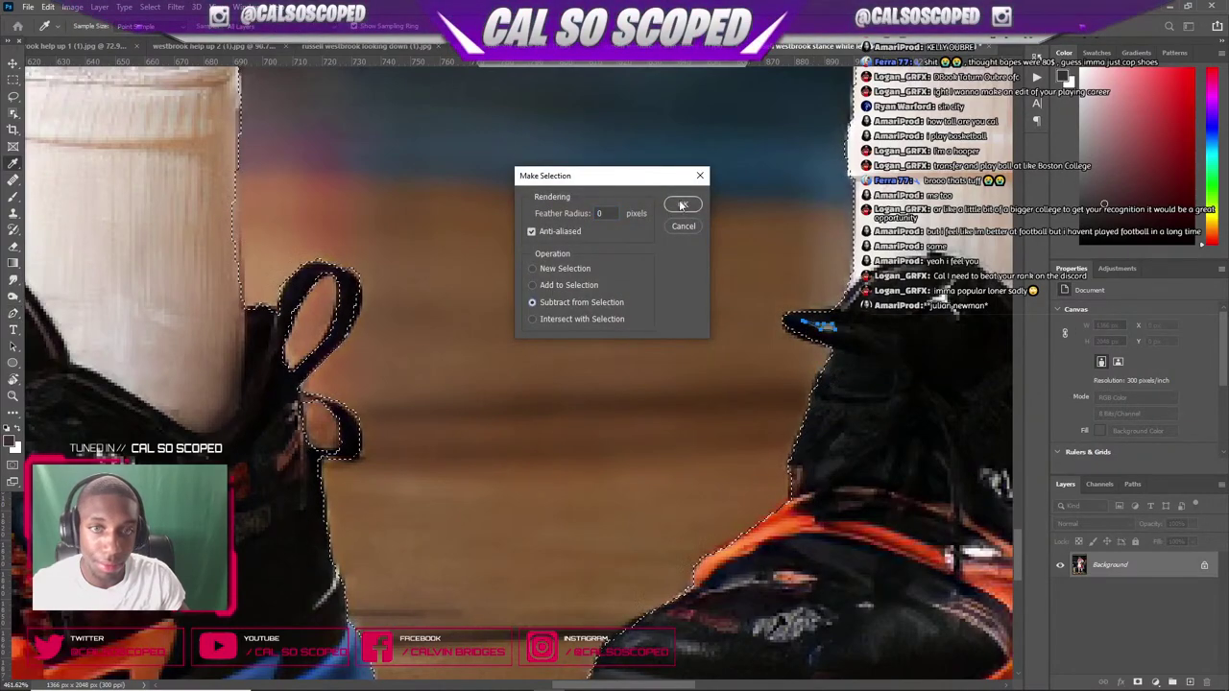
click(680, 203)
- Examine the selection outline around both legs, the shorts' hem and the shoes
scroll(486, 309, down, 8)
scroll(521, 243, down, 2)
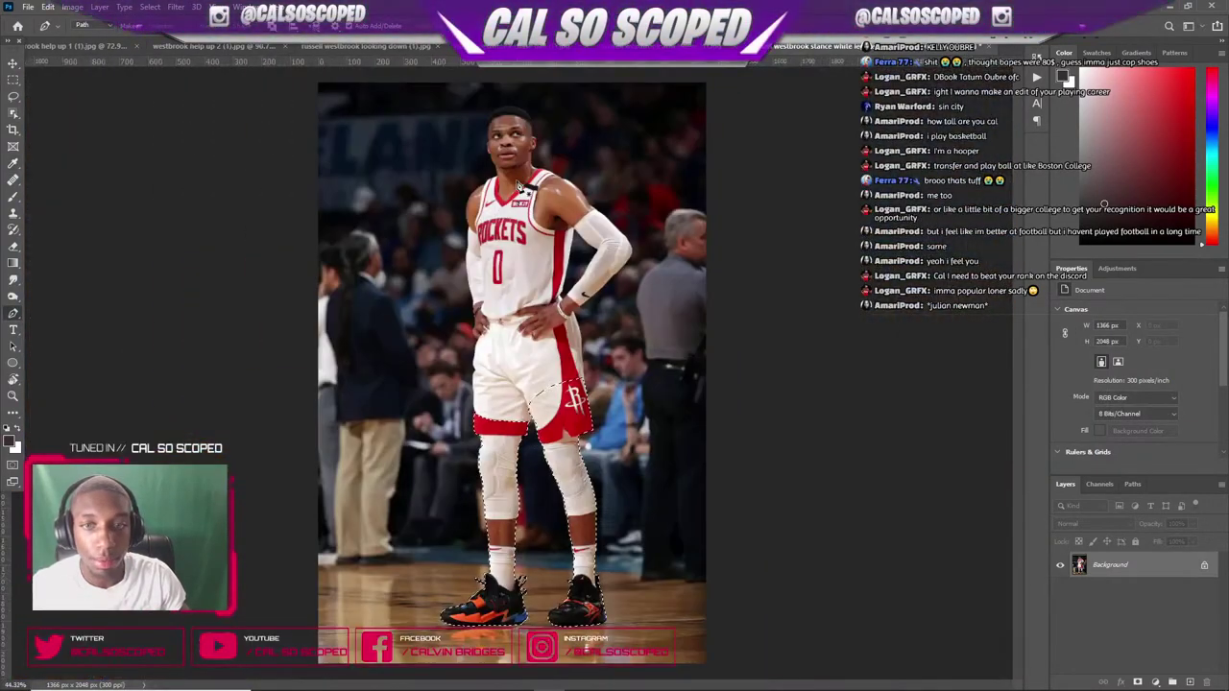
scroll(576, 322, up, 3)
scroll(407, 489, down, 3)
scroll(506, 492, up, 3)
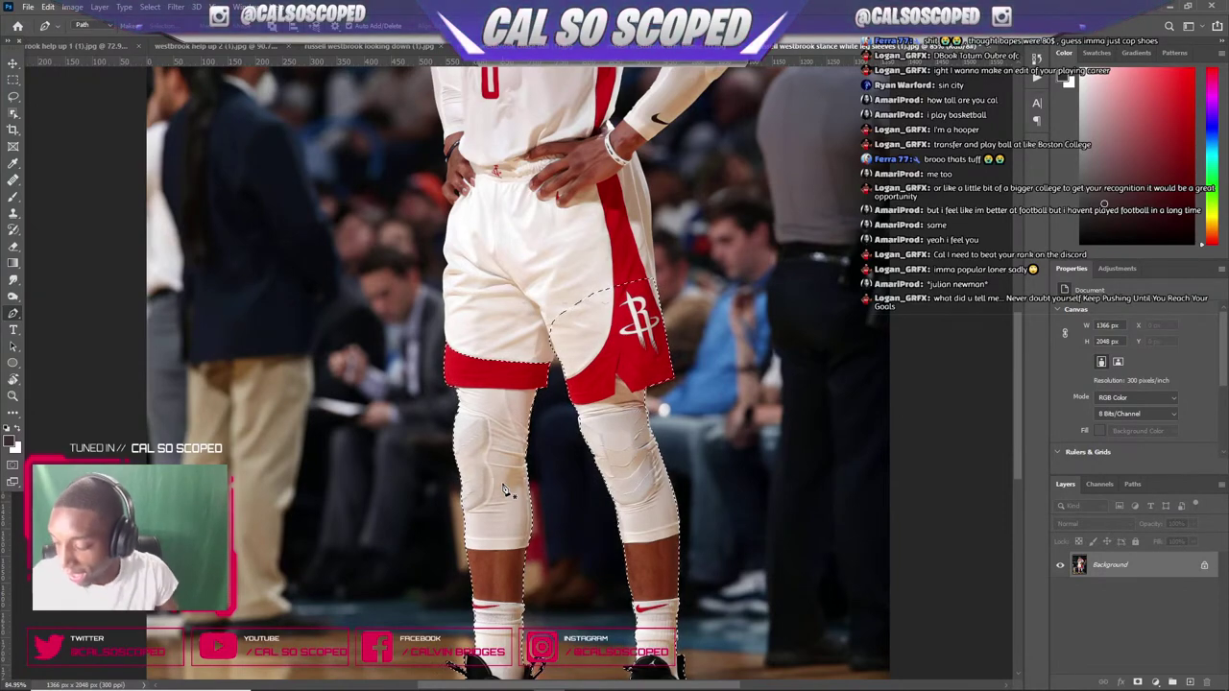
scroll(547, 392, down, 4)
scroll(507, 527, up, 3)
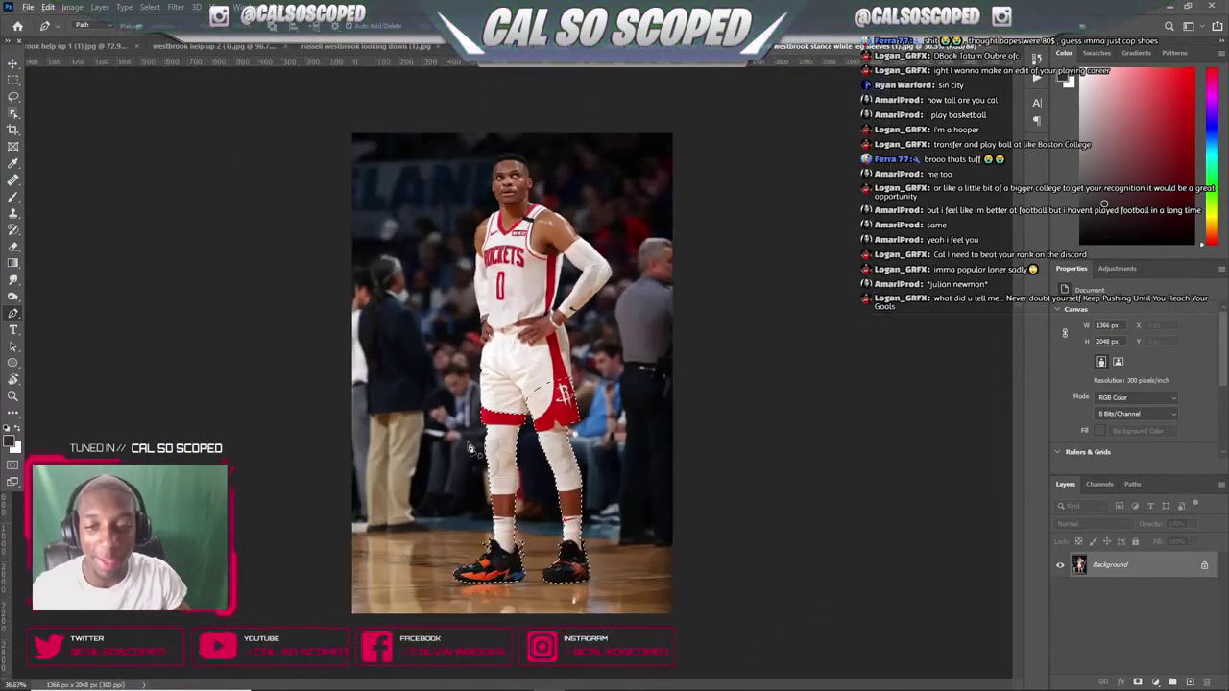
- Make a selection from the small path at the first shoe's tongue tip and subtract it from the existing selection
scroll(509, 528, up, 4)
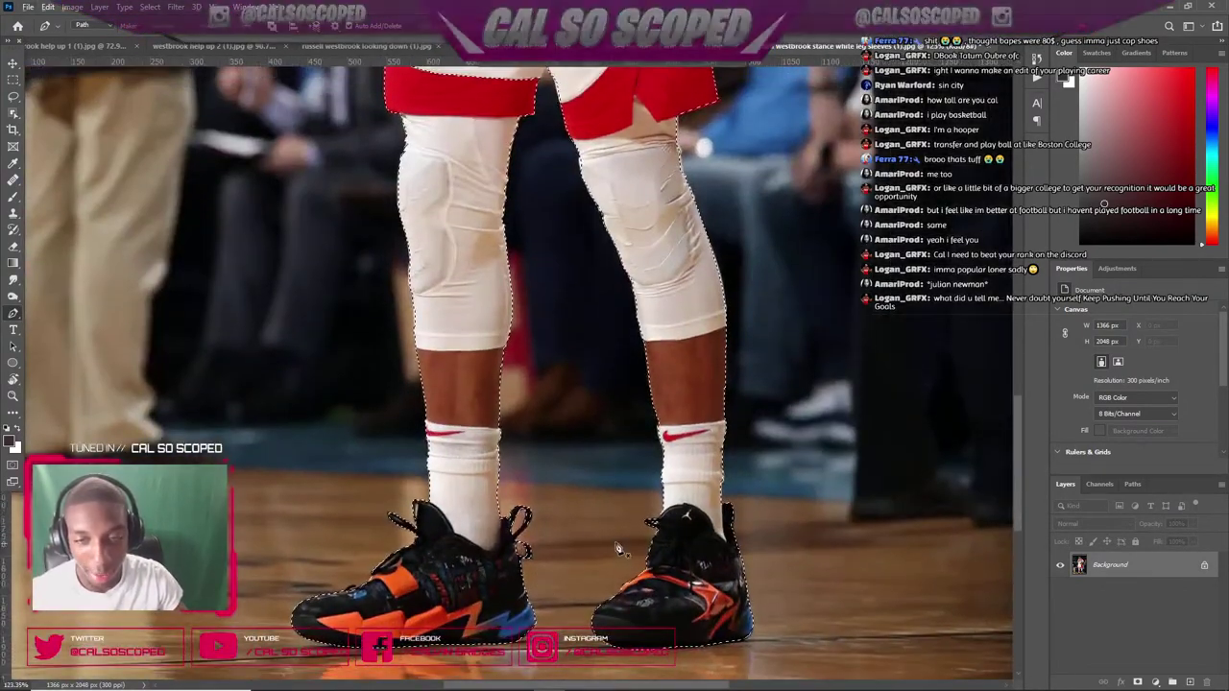
scroll(417, 532, up, 4)
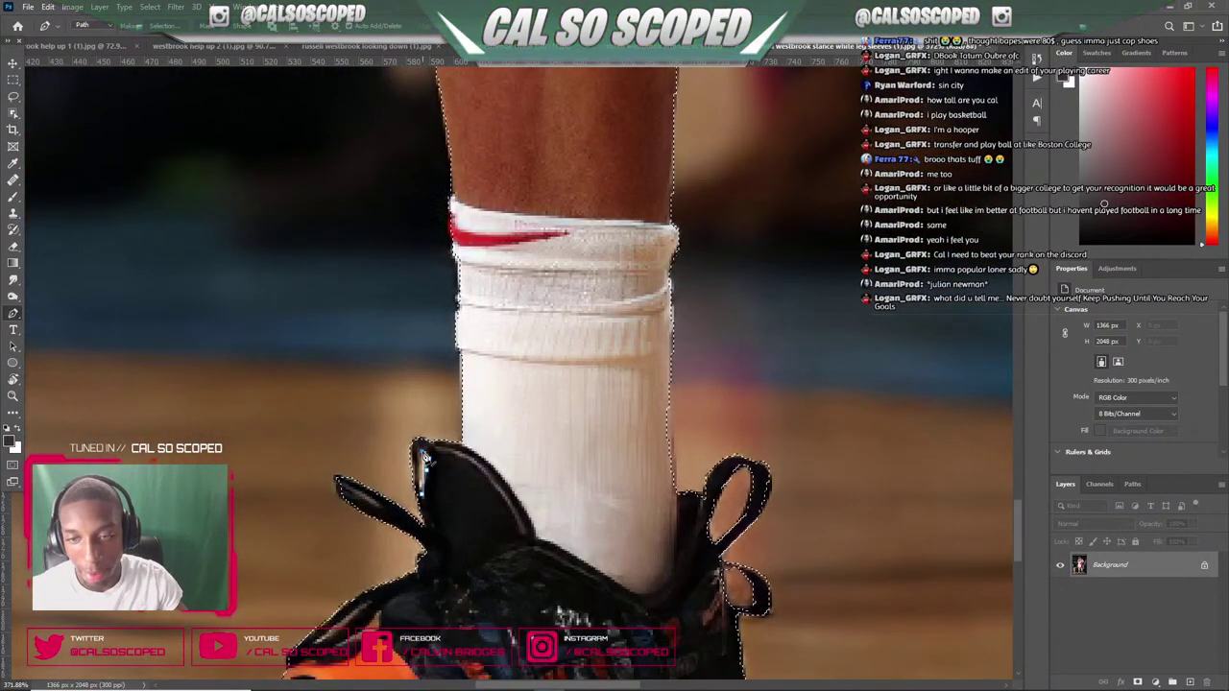
right_click(423, 490)
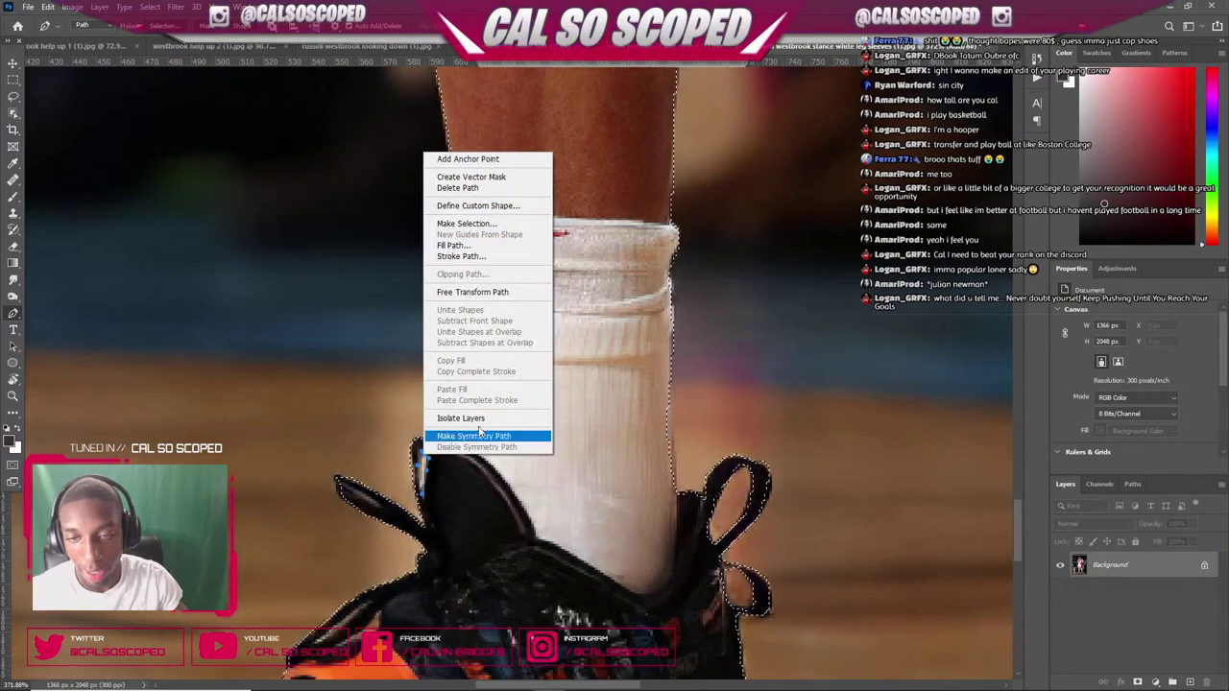
click(456, 223)
key(Return)
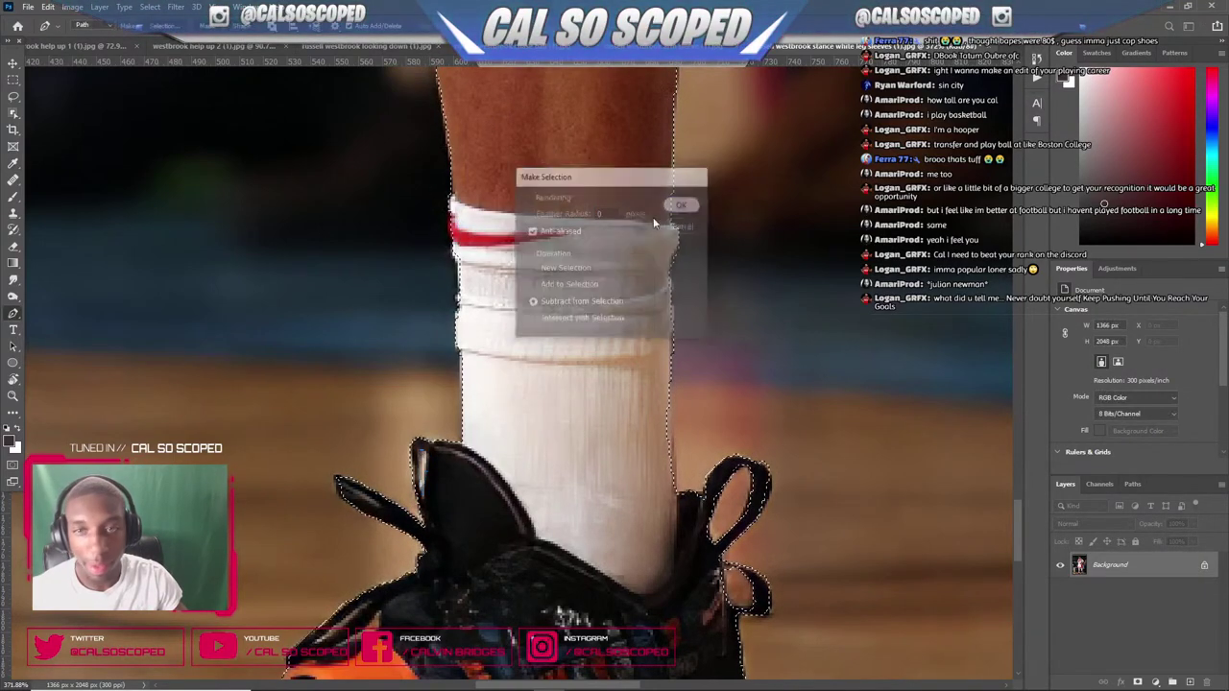
- Examine the selection outline around both shoes, socks and lower legs for missed areas
scroll(317, 331, down, 3)
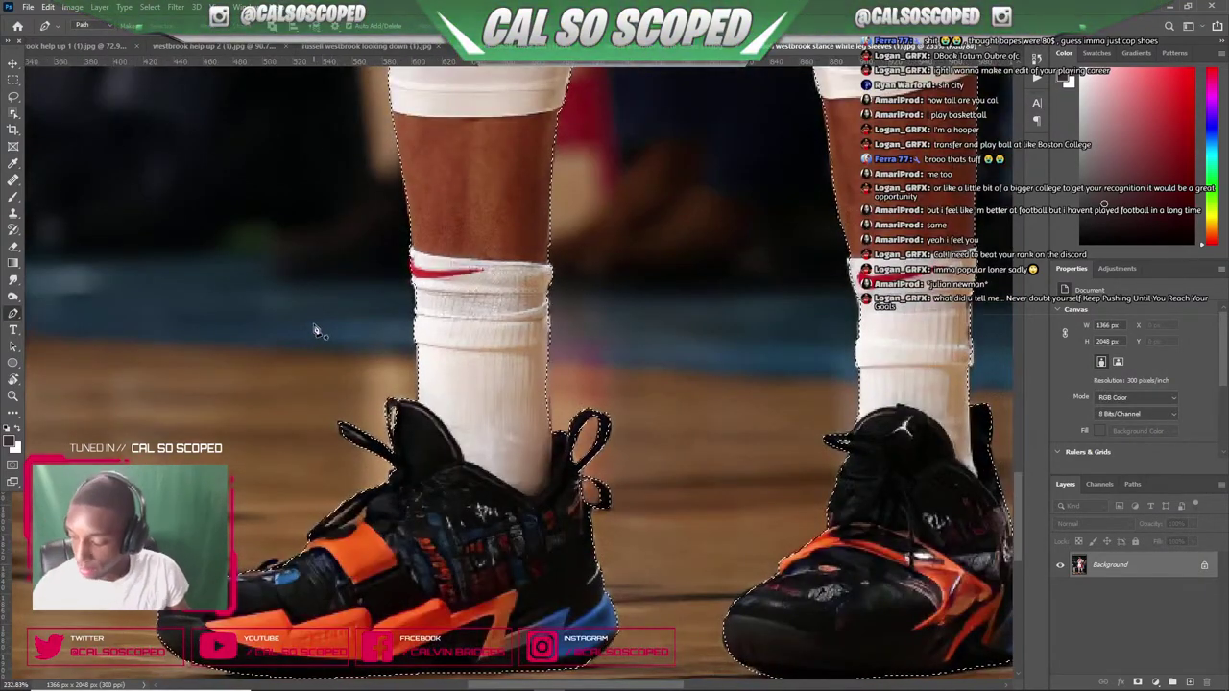
scroll(346, 364, down, 2)
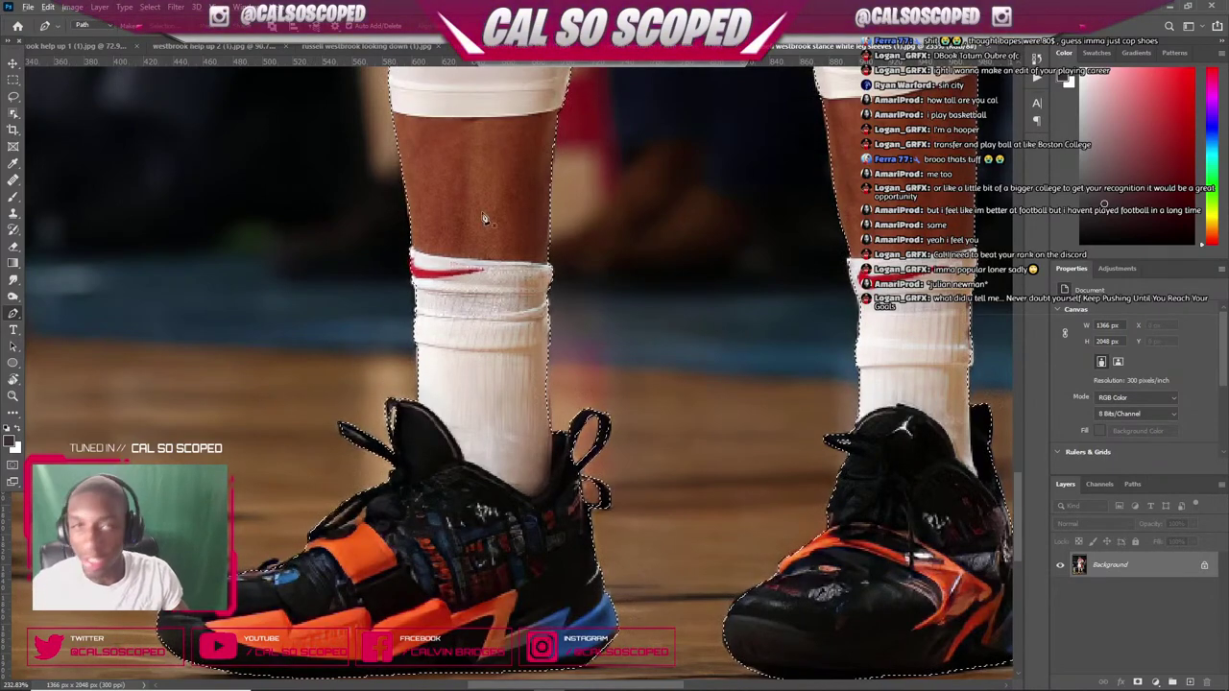
scroll(537, 185, down, 3)
scroll(557, 278, up, 2)
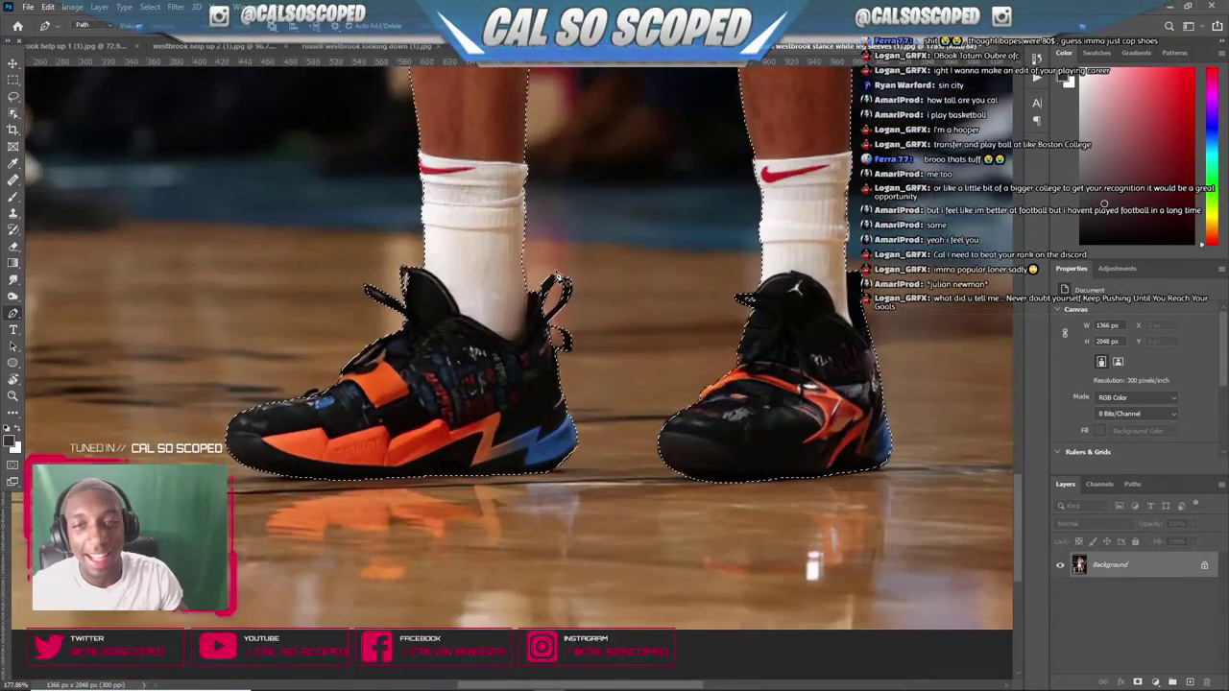
scroll(614, 240, up, 2)
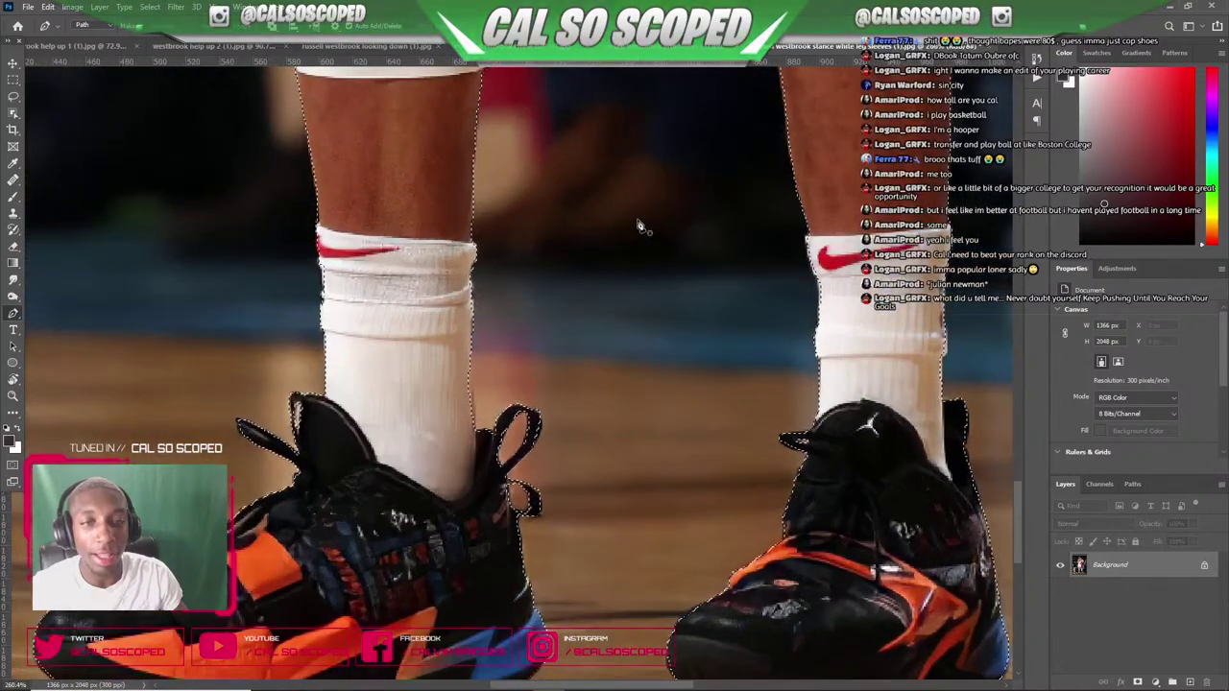
scroll(639, 225, down, 3)
scroll(815, 259, up, 3)
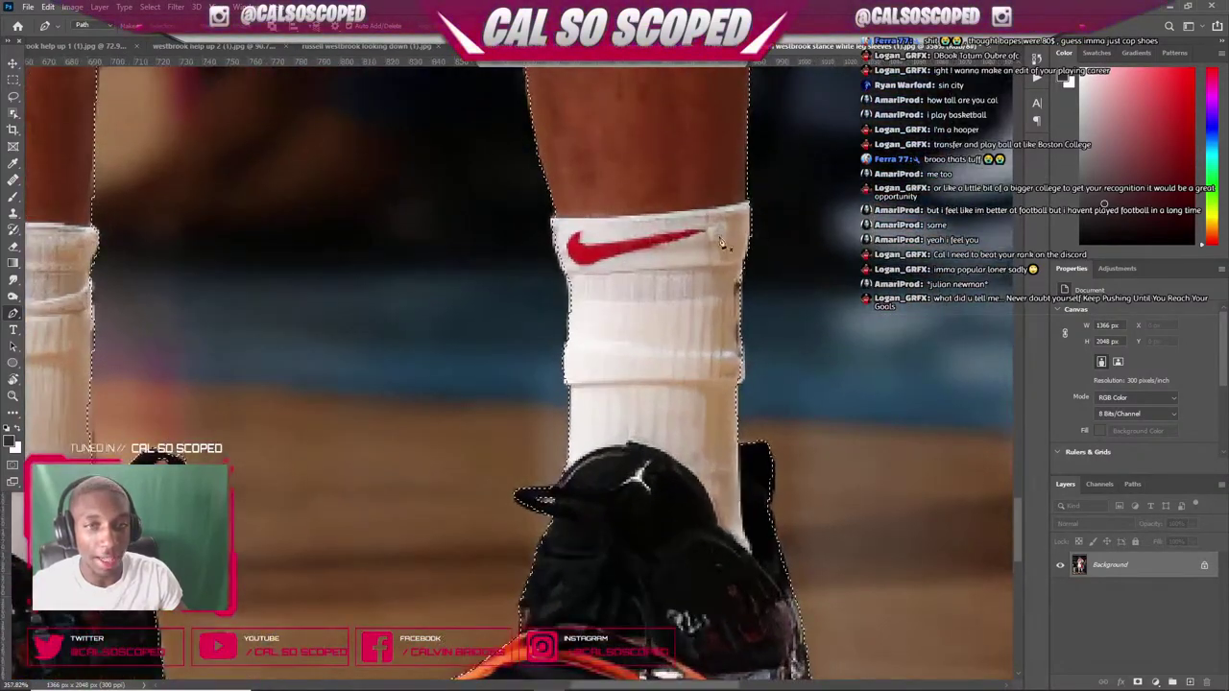
scroll(614, 249, down, 4)
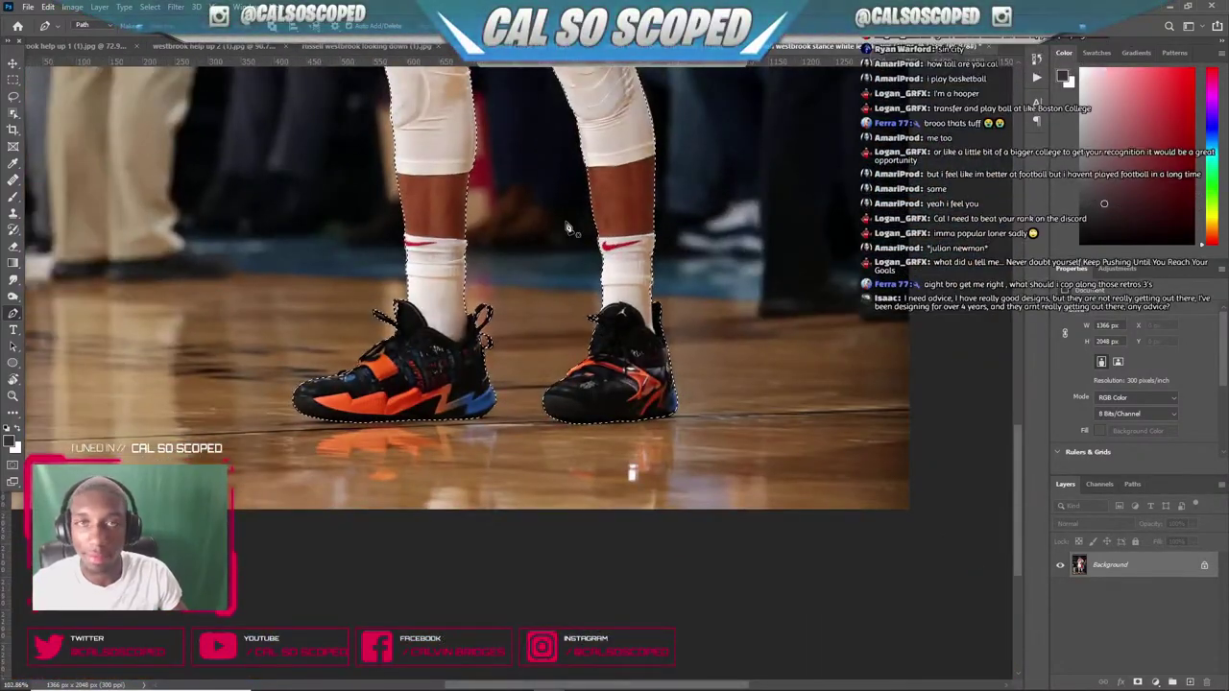
scroll(369, 167, down, 2)
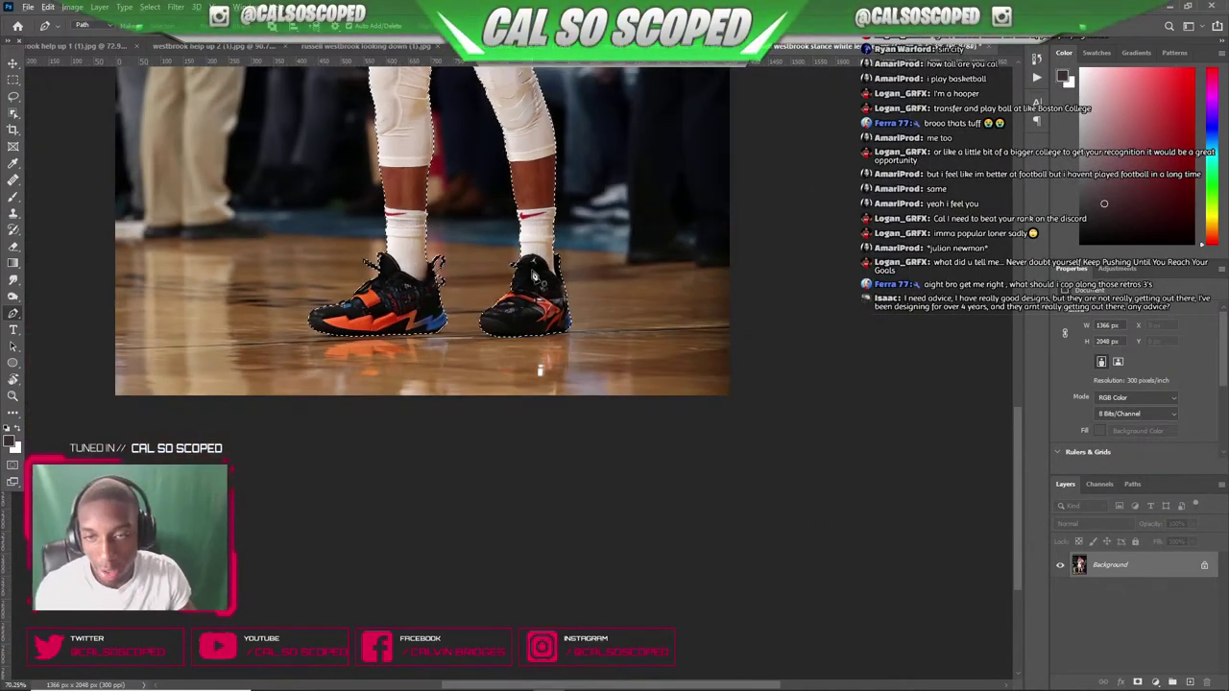
- Add a layer mask from the legs selection and make the layer image active instead of its mask
click(1137, 680)
scroll(233, 196, down, 5)
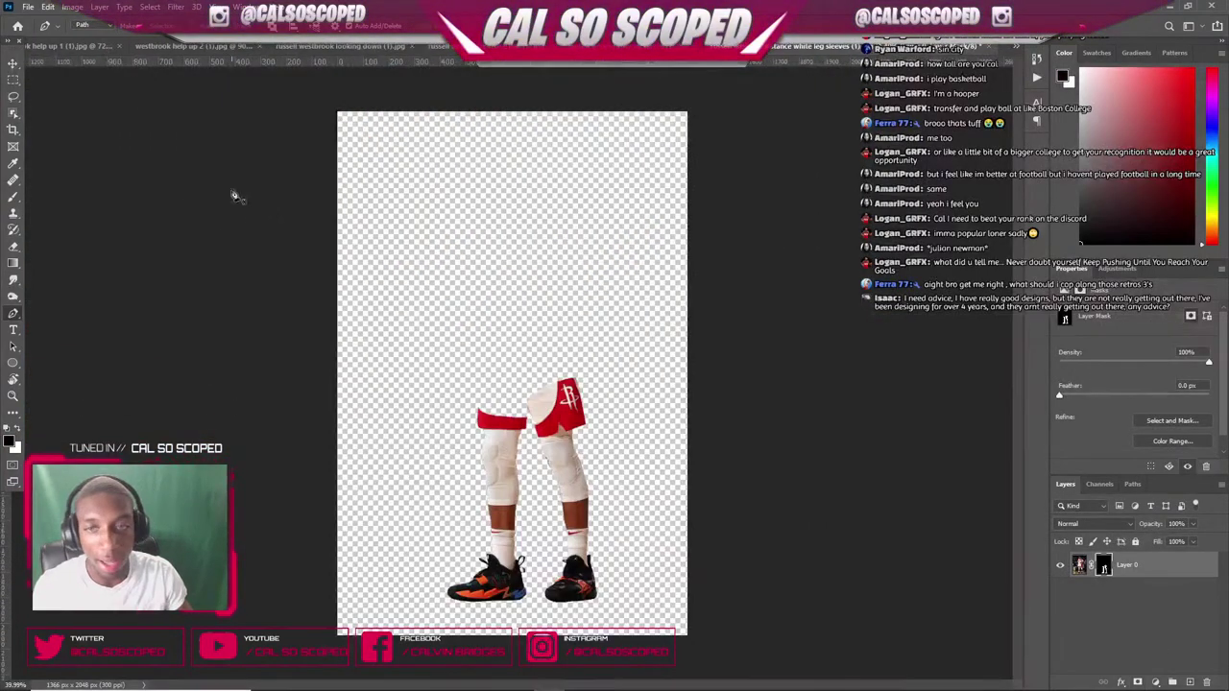
click(1164, 573)
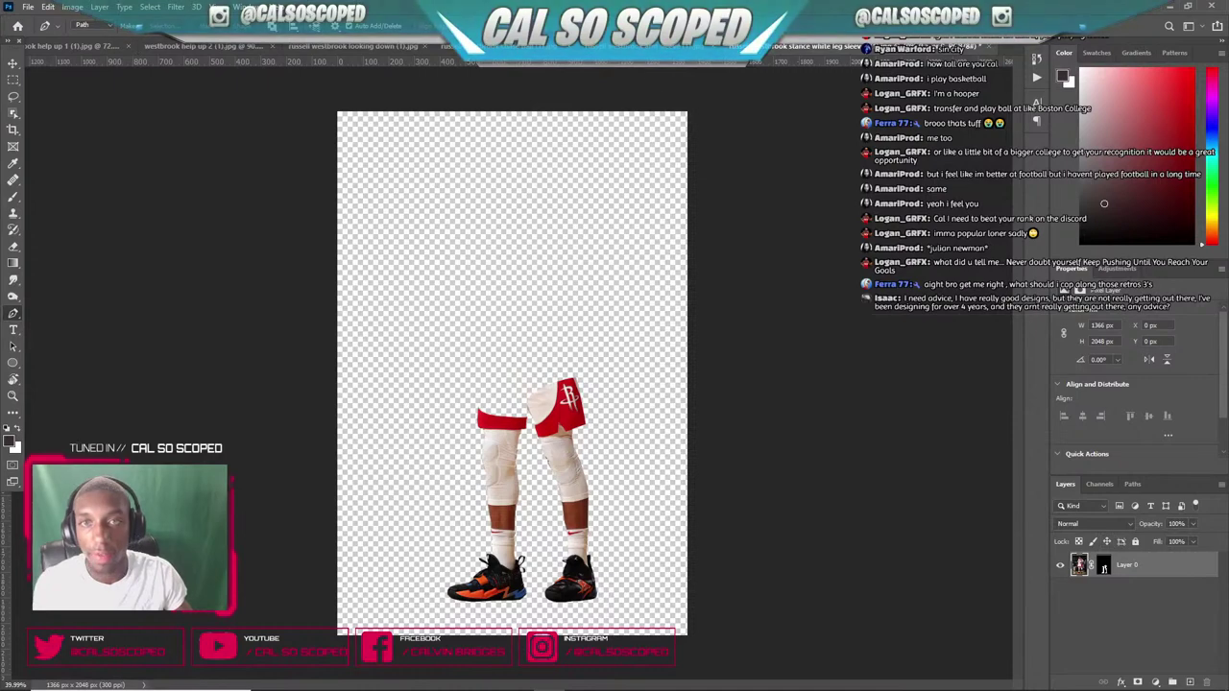
- Copy the masked legs layer into "westbrook help up 1 (1).jpg", placing it directly below Layer 1 copy
key(ctrl+Tab)
click(59, 47)
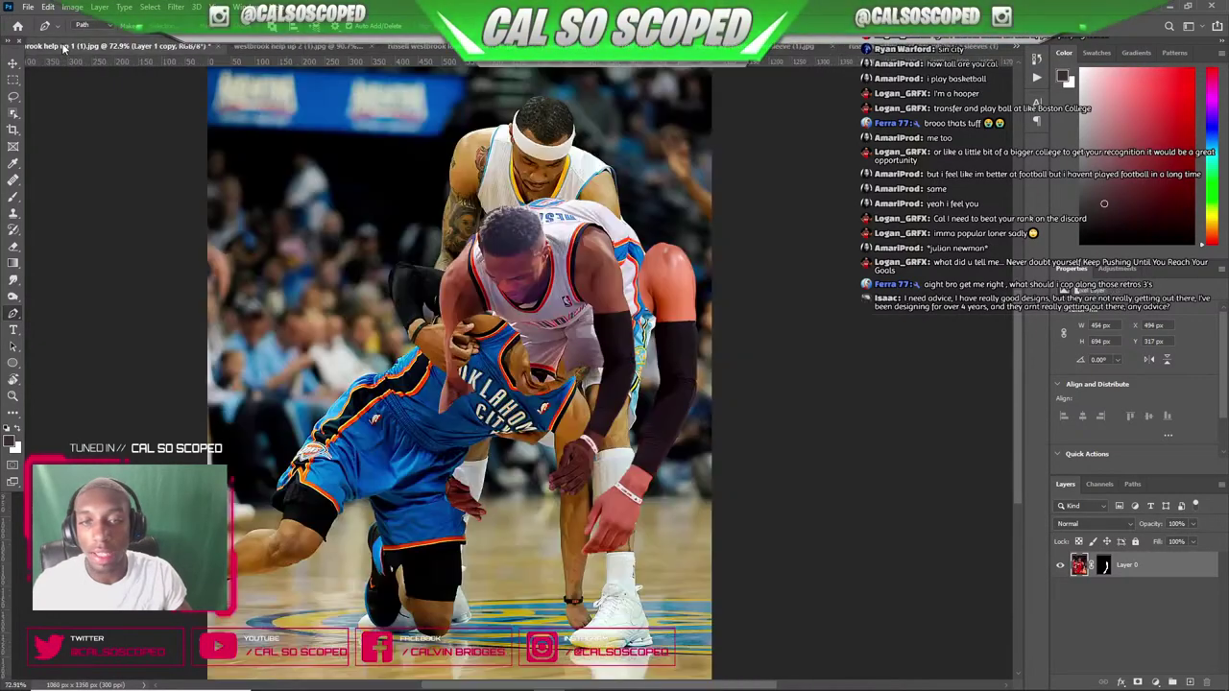
scroll(413, 240, down, 4)
scroll(785, 572, up, 2)
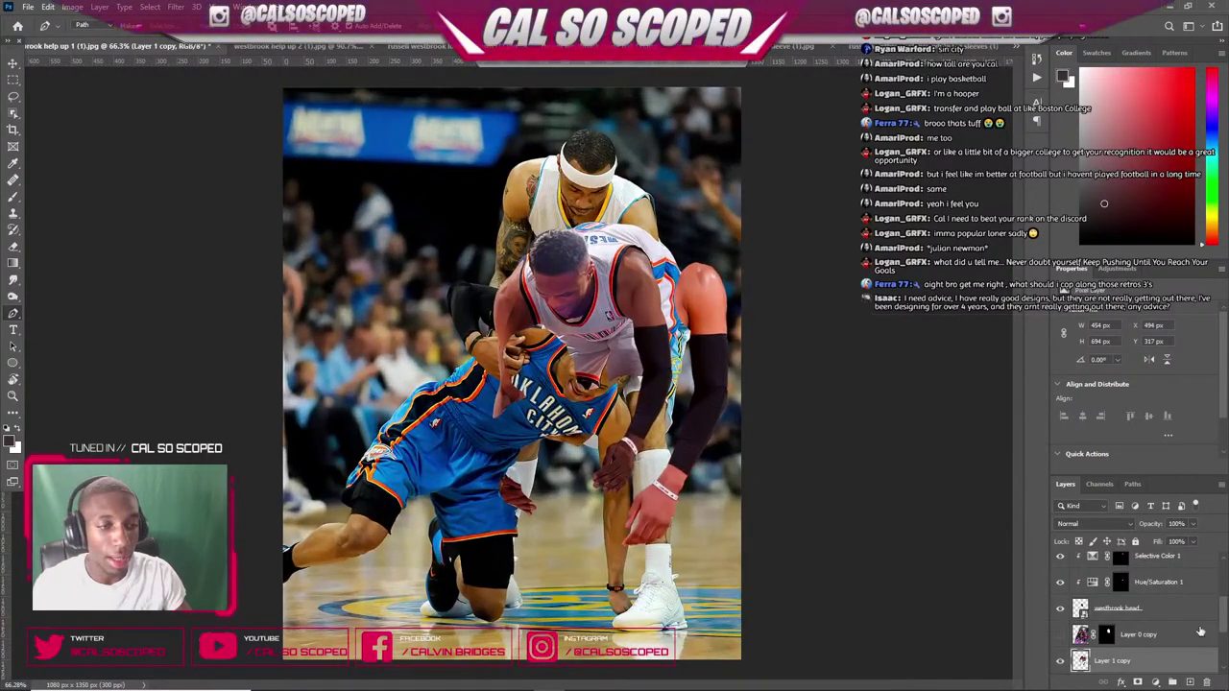
scroll(1191, 634, down, 2)
click(1137, 644)
key(ctrl+v)
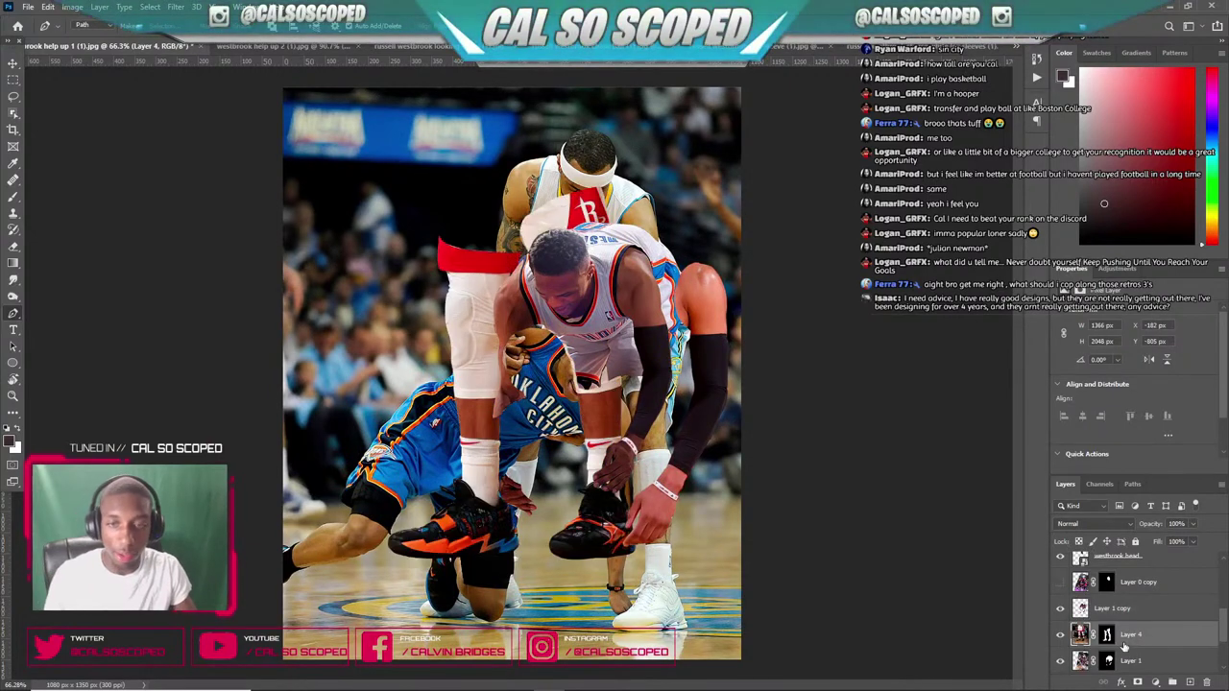
- Move the pasted legs beneath the bent-over player's torso and convert the legs layer to a smart object
key(ctrl+t)
drag(648, 295, 735, 357)
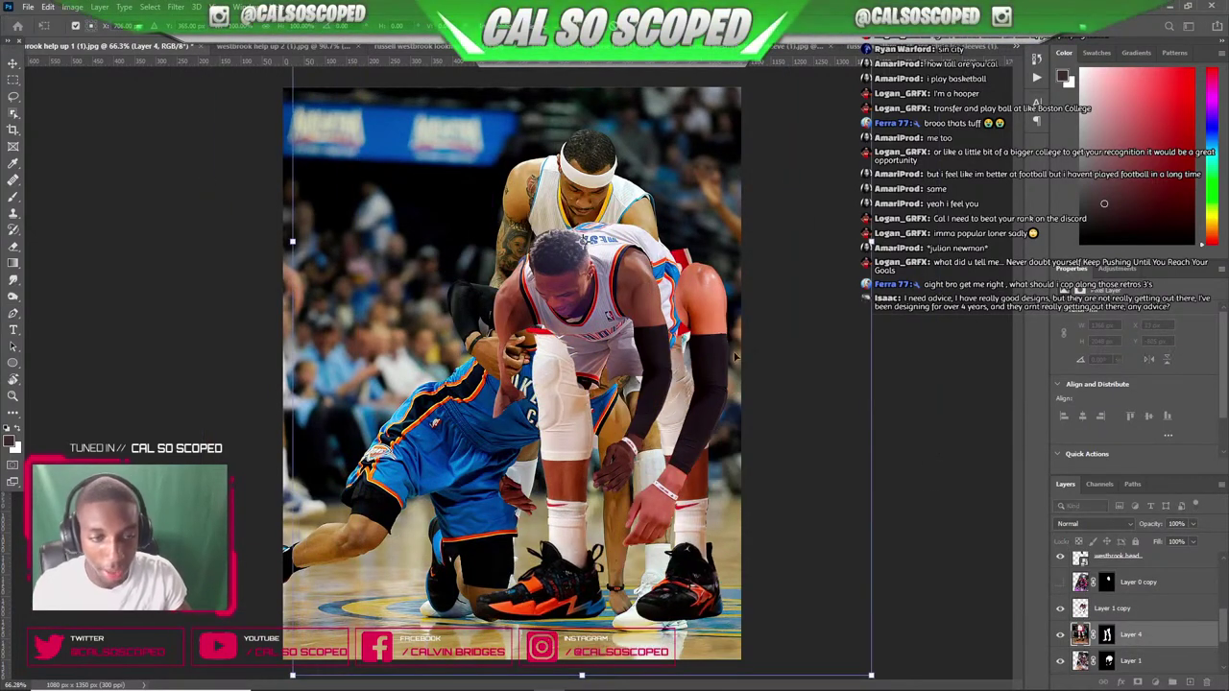
key(Return)
right_click(1142, 636)
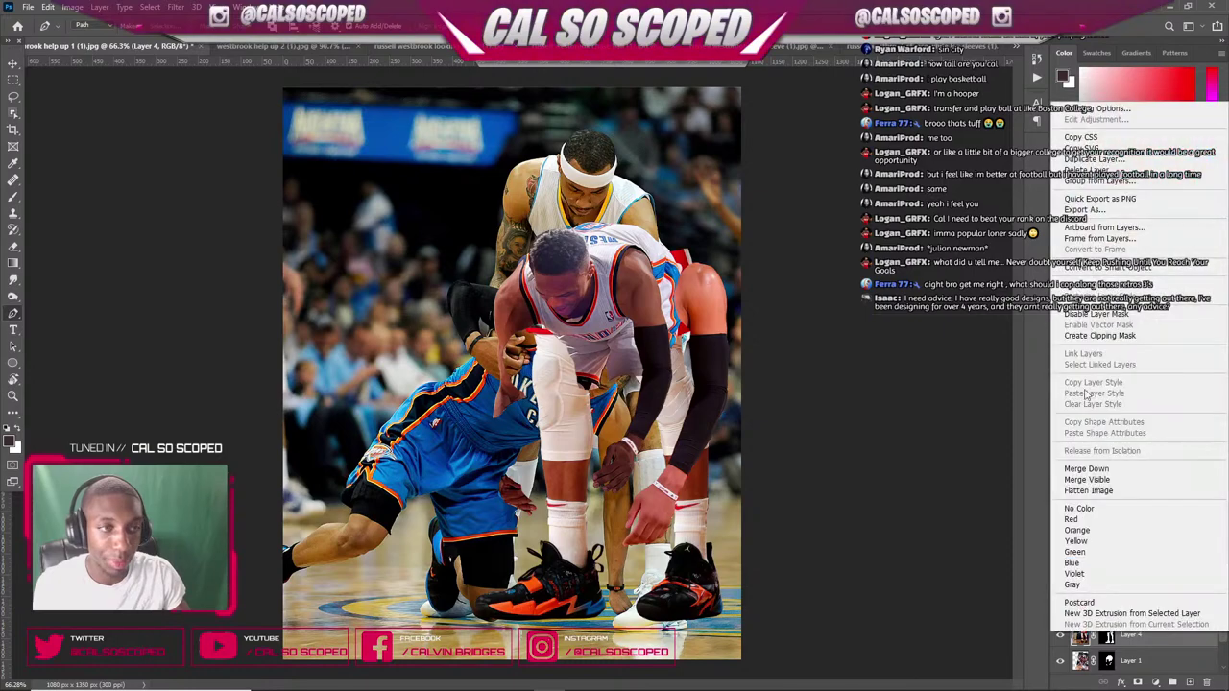
click(1093, 269)
- Try scaling the legs down proportionally and moving them over the kneeling player, then undo the transform
key(ctrl+t)
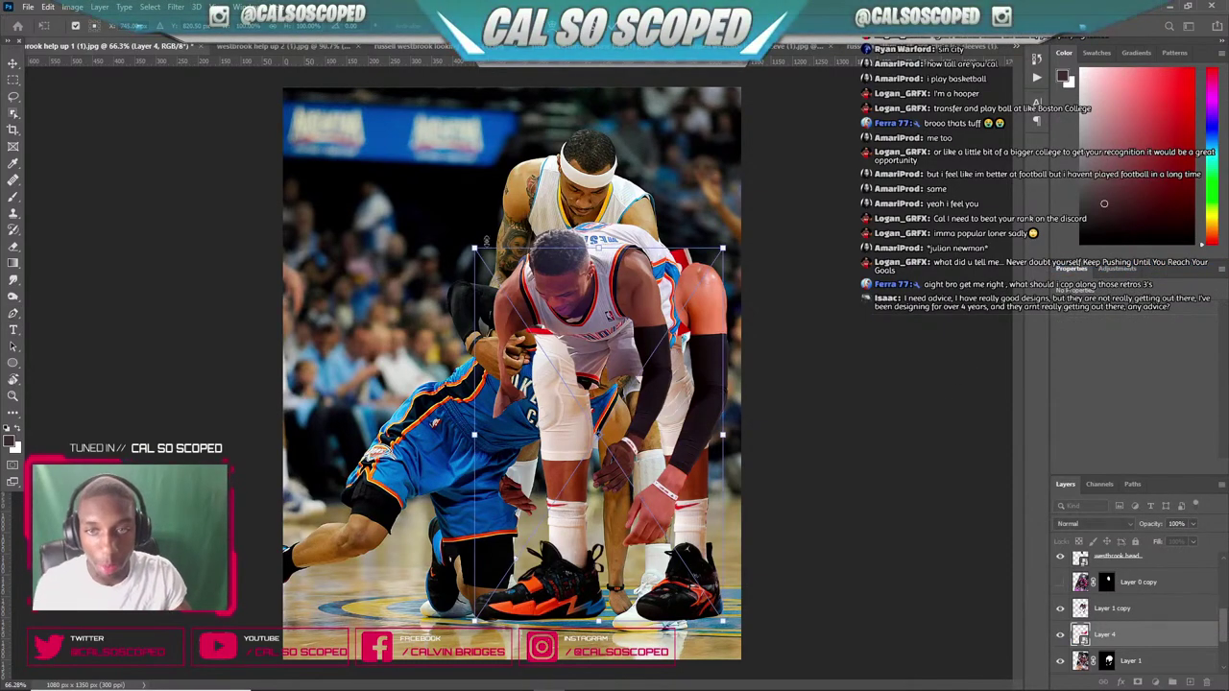
drag(477, 249, 593, 324)
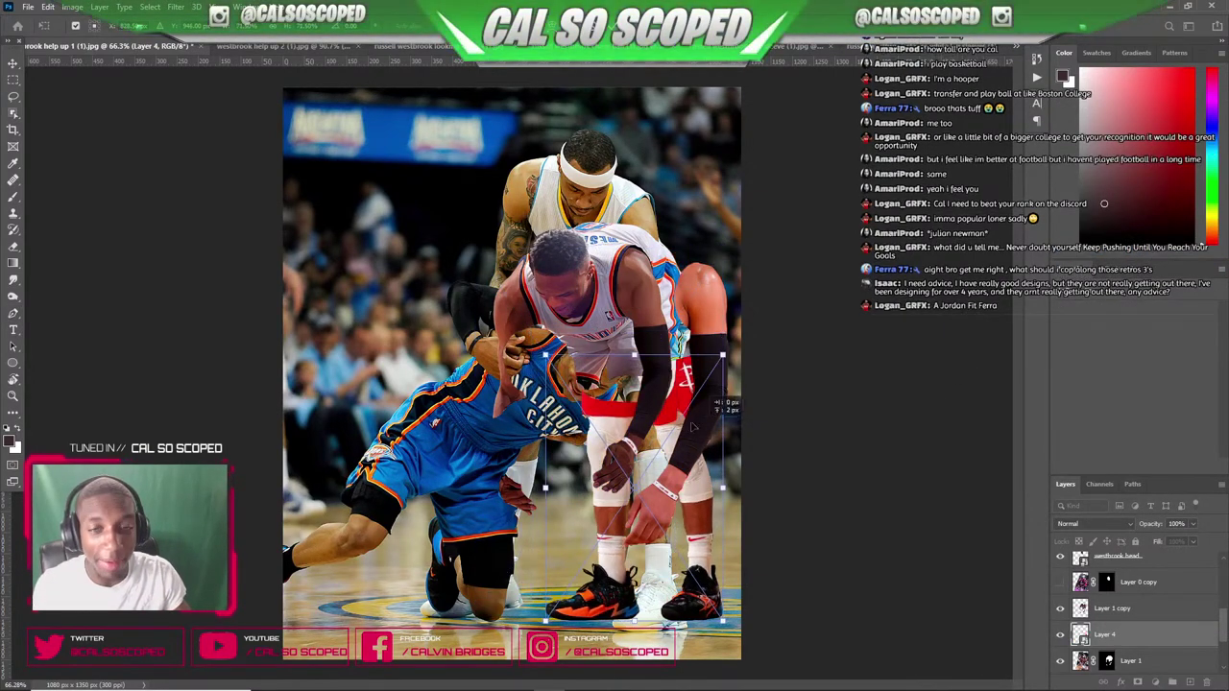
drag(718, 413, 440, 396)
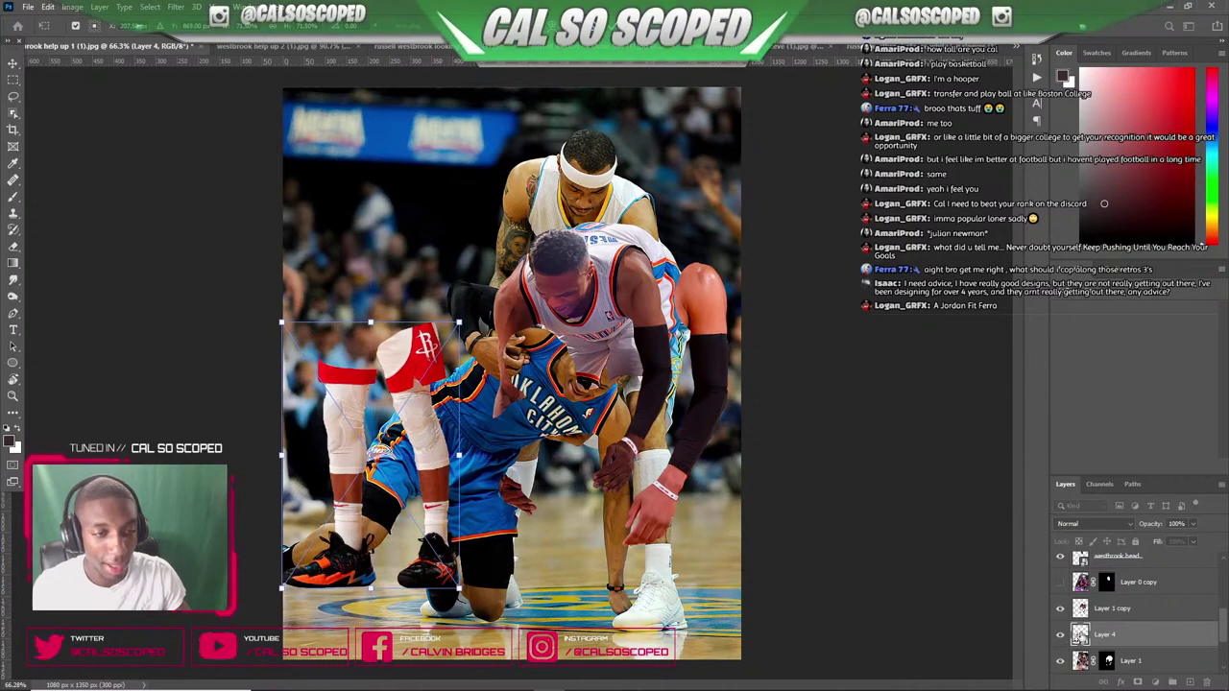
key(Return)
key(ctrl+z)
key(ctrl+z)
key(ctrl+shift+z)
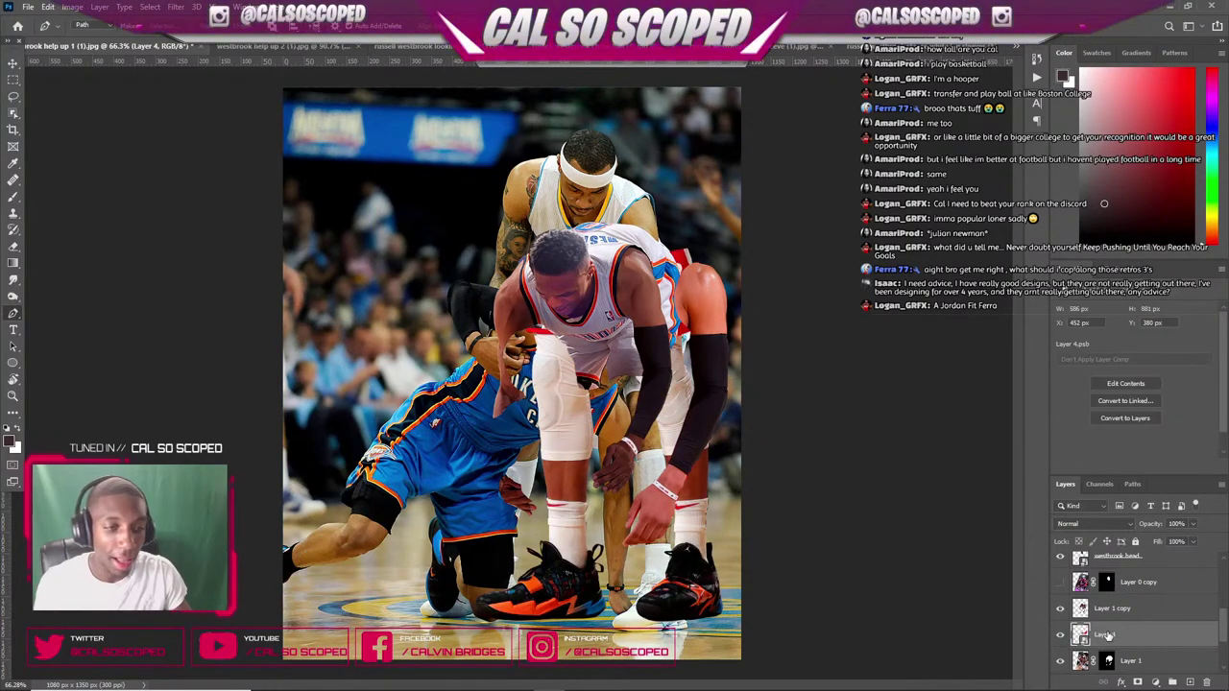
- Move the legs up and away from the bent-over player, lasso the front leg and mask Layer 4 to it
key(ctrl+t)
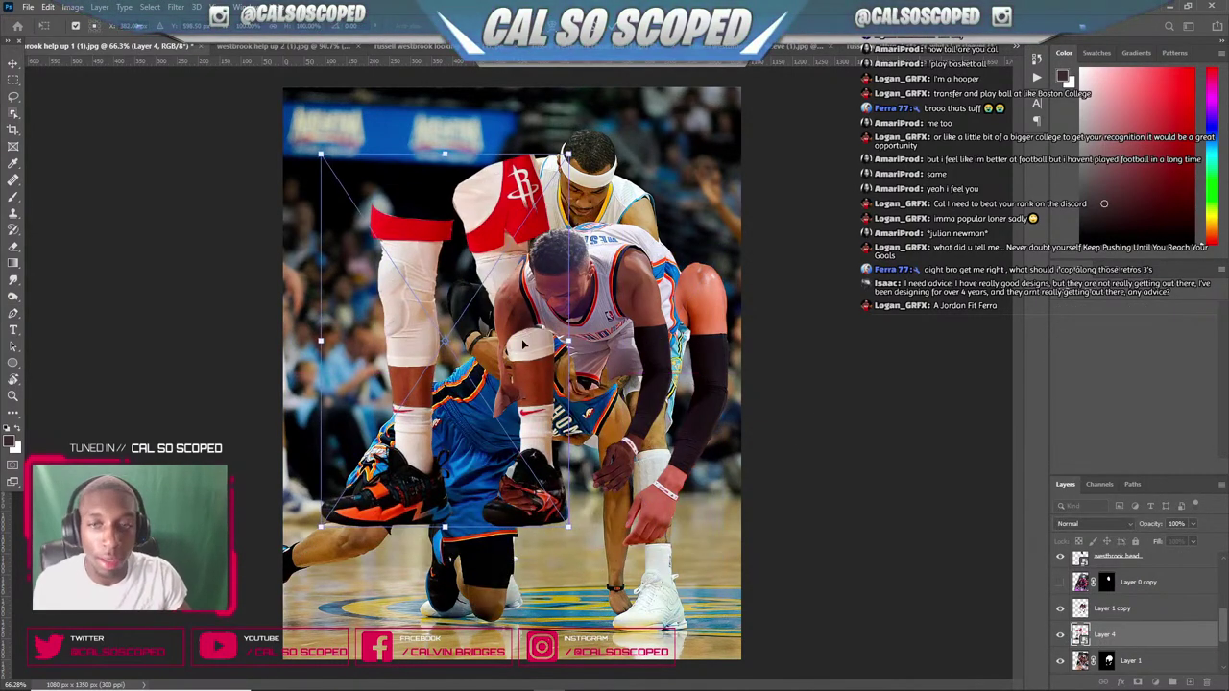
key(Return)
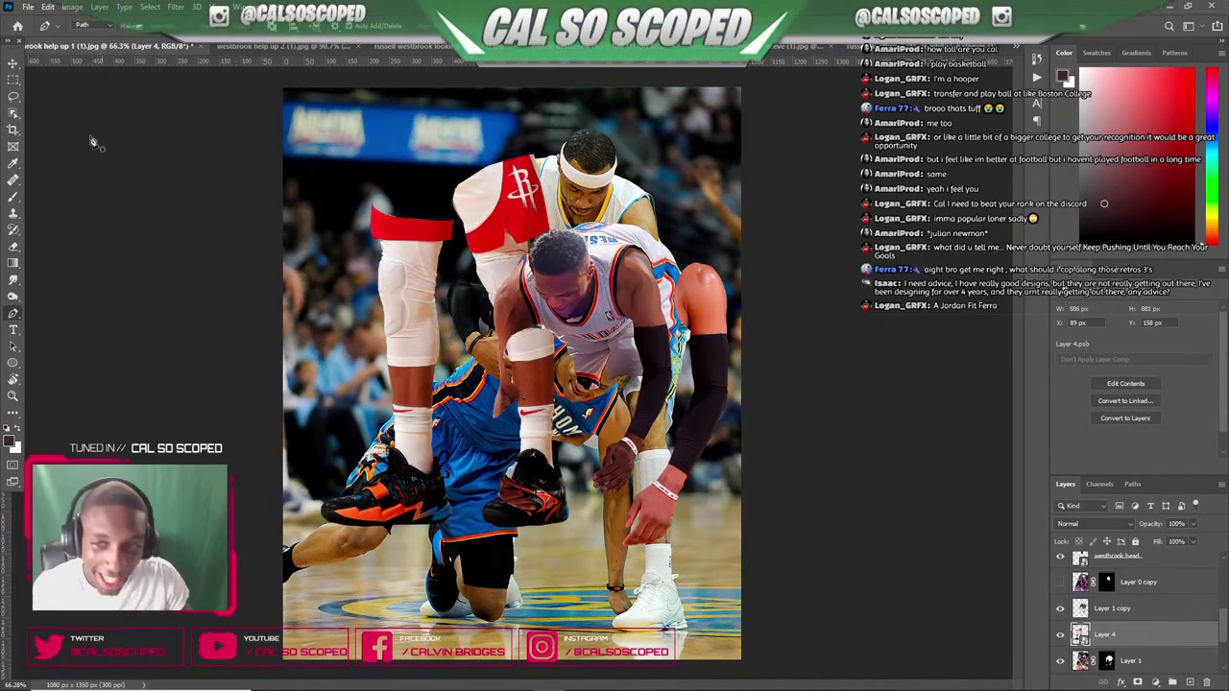
click(14, 96)
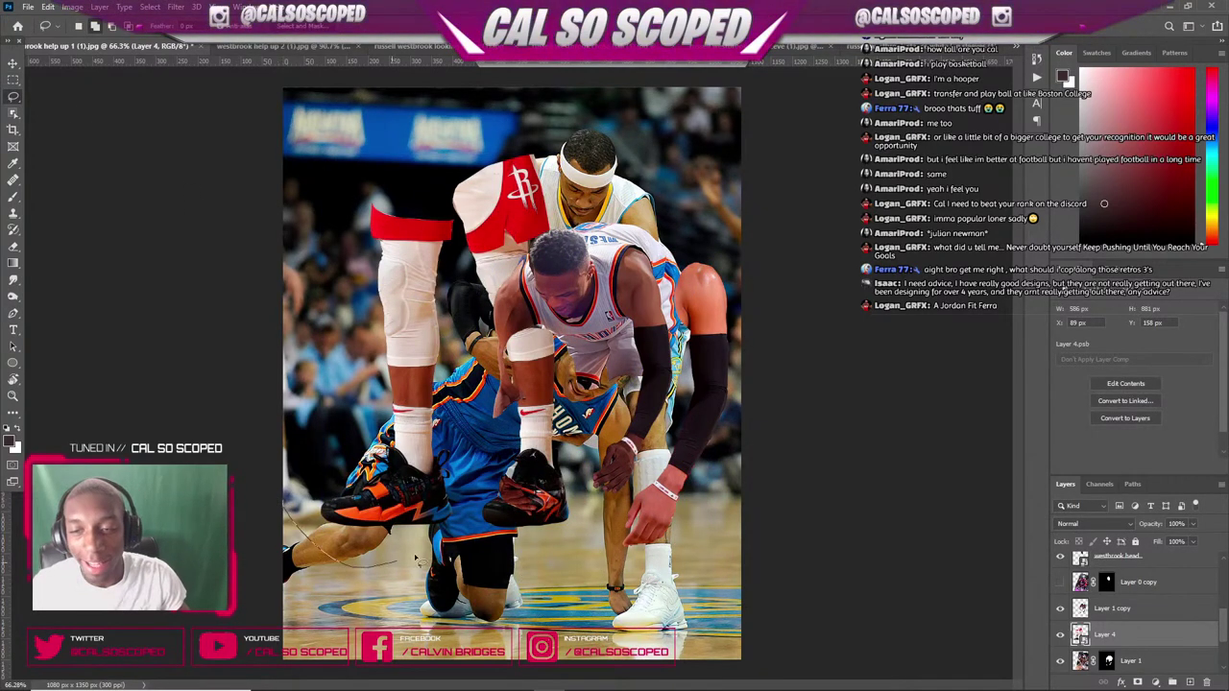
mouse_move(464, 235)
mouse_down()
mouse_move(438, 203)
mouse_move(347, 185)
mouse_move(331, 258)
mouse_move(322, 472)
mouse_up()
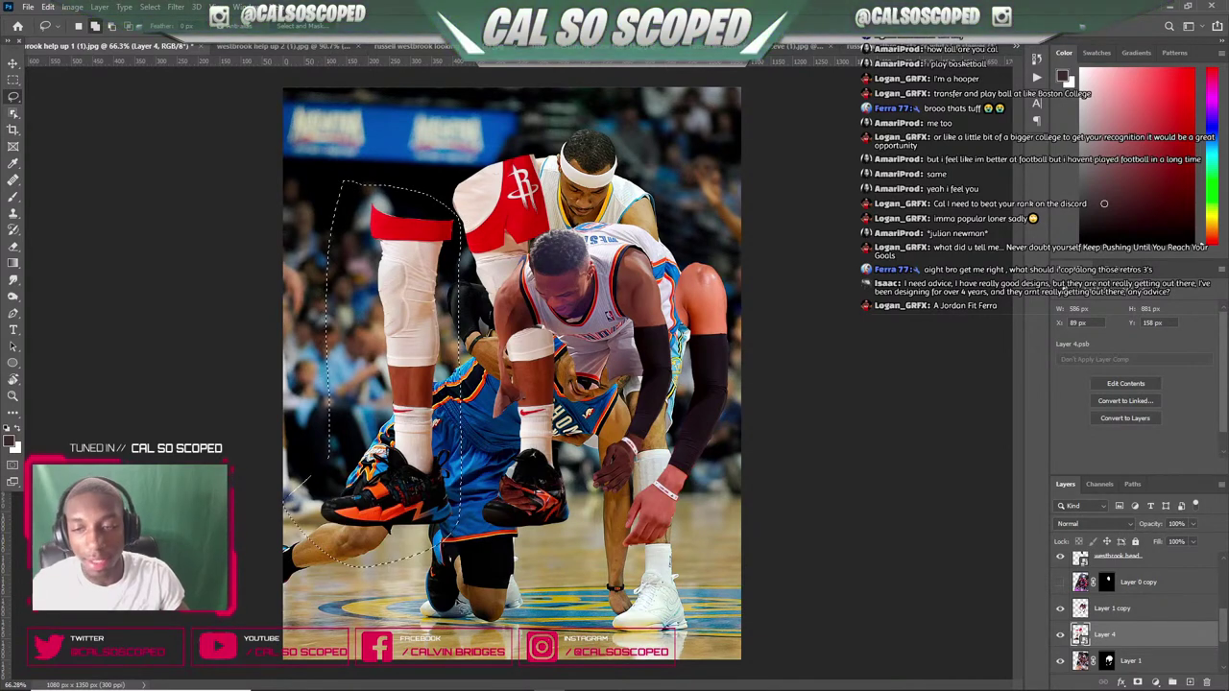
click(1137, 680)
- Duplicate the masked Layer 4 and invert the copy's mask so it shows the other leg
key(ctrl+j)
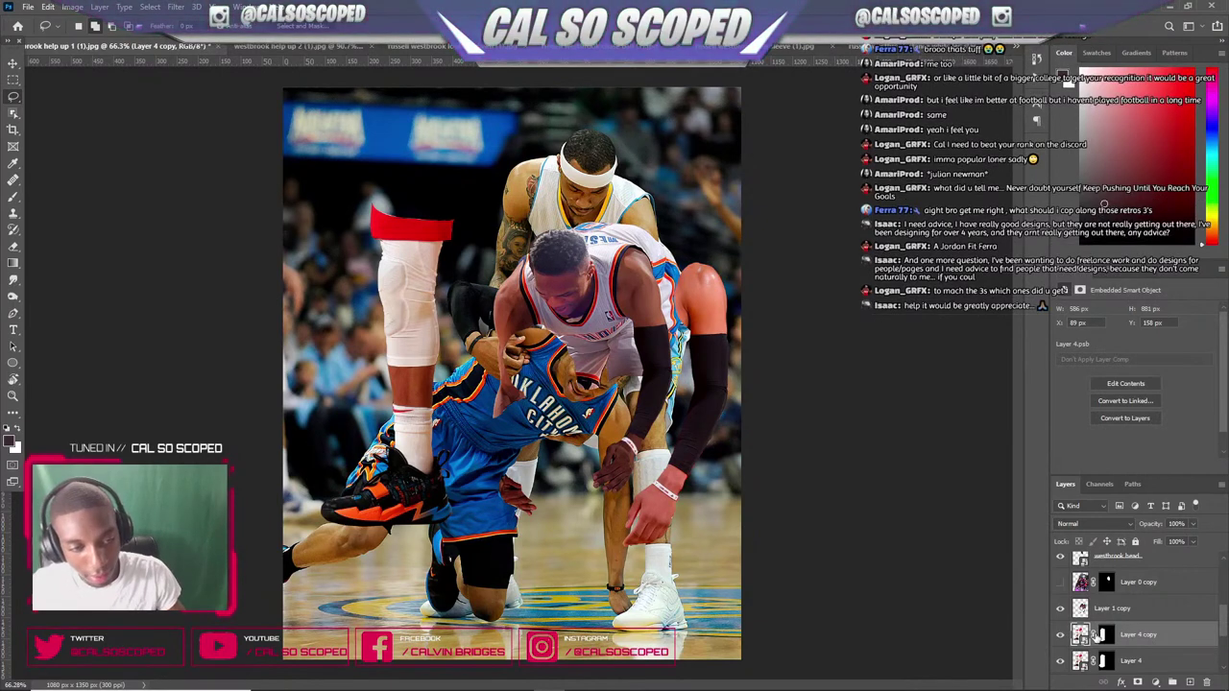
click(1105, 635)
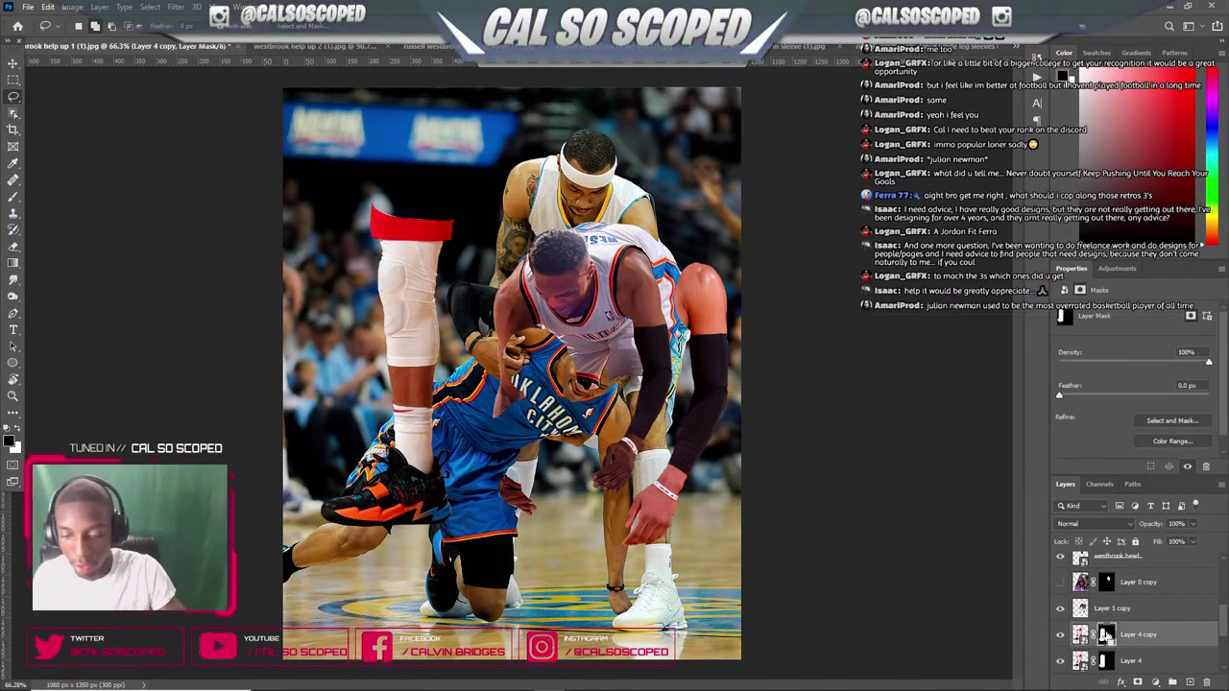
key(ctrl+i)
- Move the Layer 4 copy leg under the bent-over player's shorts, with its shoe over the standing player's white shoe
key(ctrl+t)
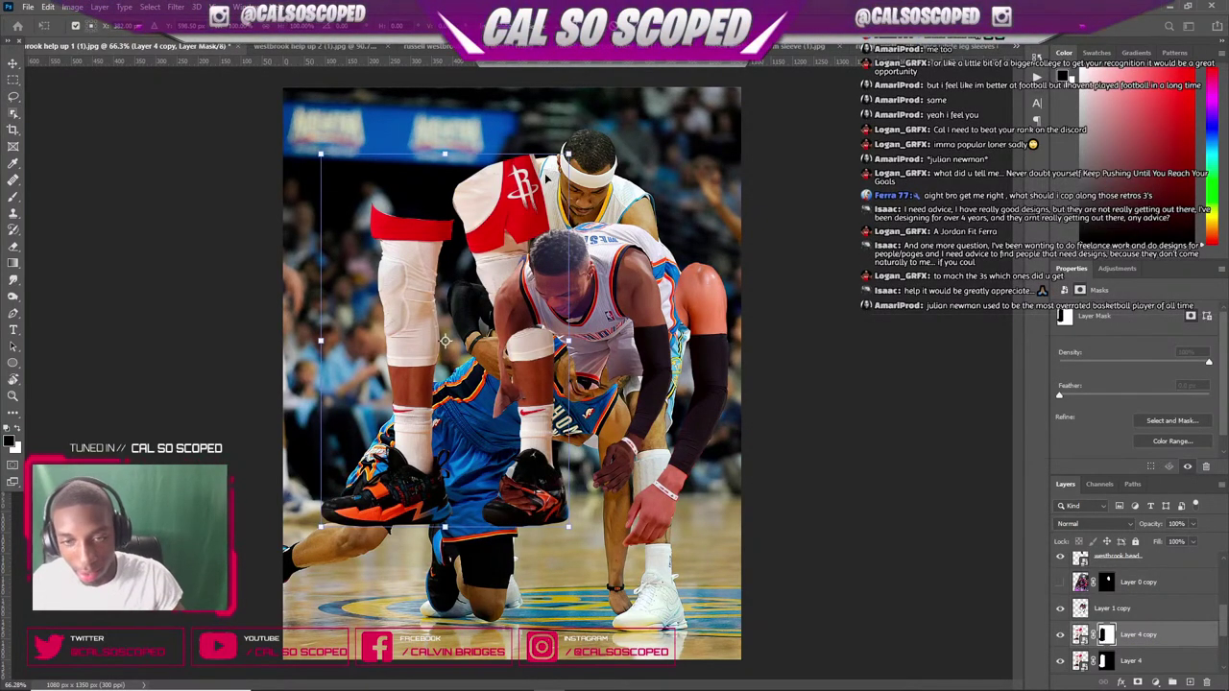
drag(538, 228, 655, 338)
key(Return)
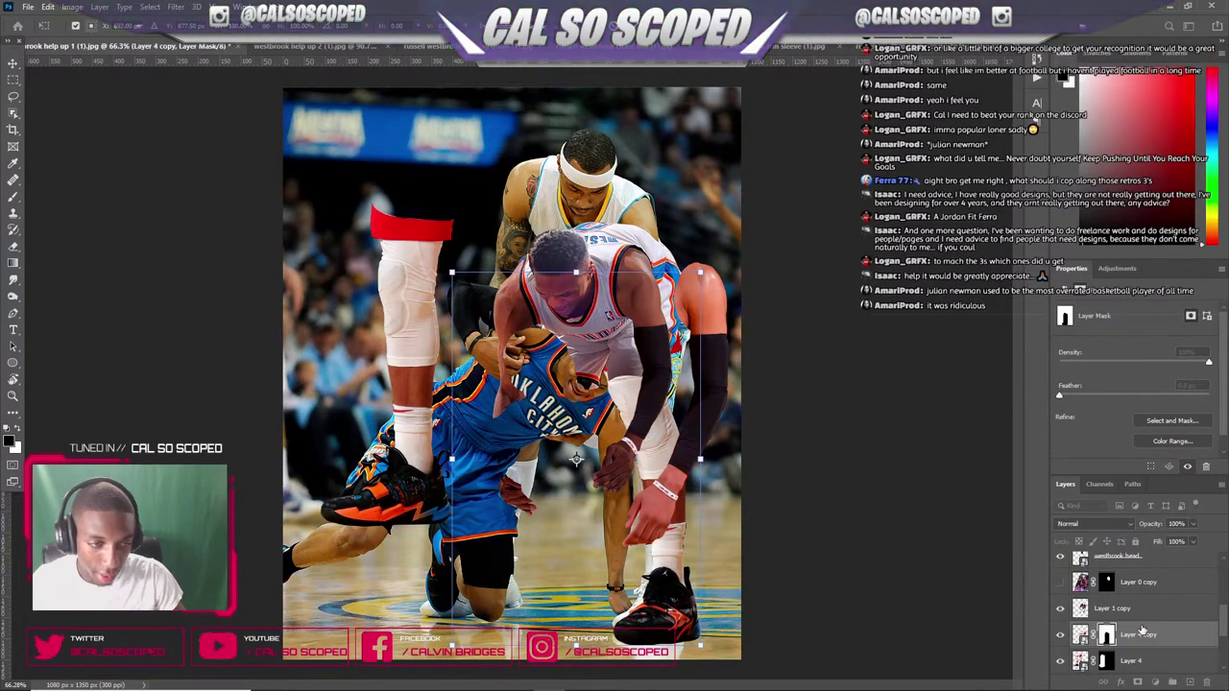
- Scale the Layer 4 copy leg down to about 494 by 742 px and align it beneath the shorts
key(ctrl+t)
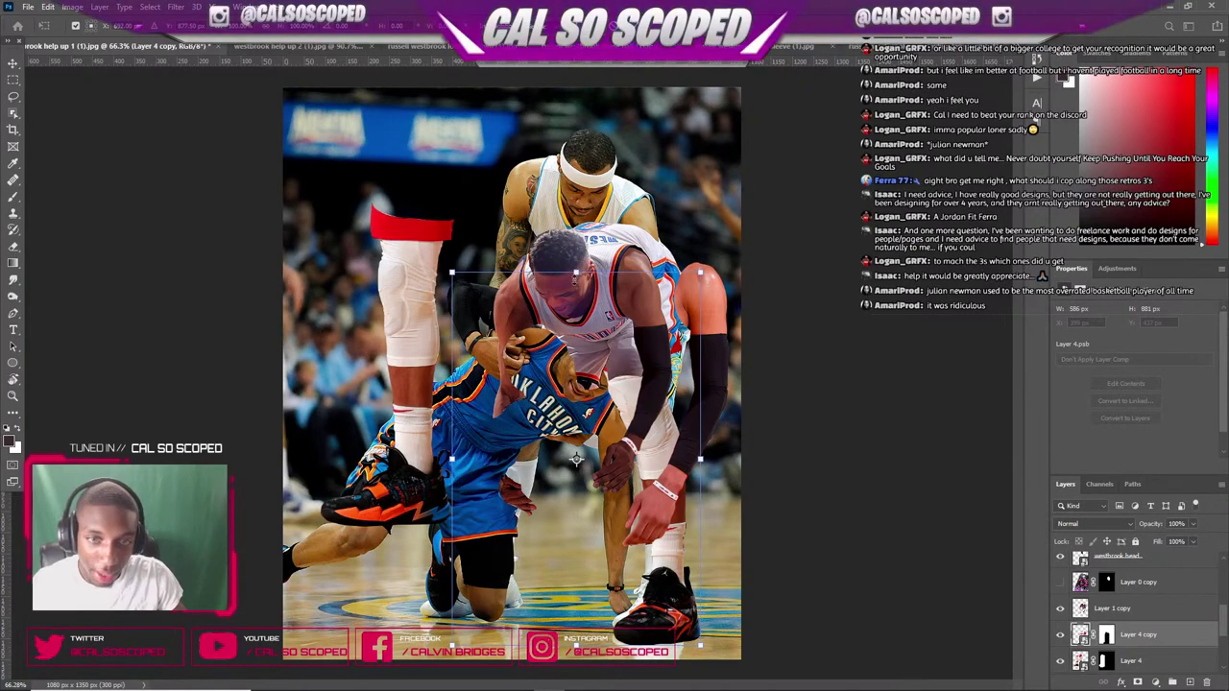
drag(575, 275, 586, 334)
mouse_move(654, 397)
mouse_down()
mouse_move(673, 393)
mouse_move(658, 384)
mouse_up()
right_click(654, 357)
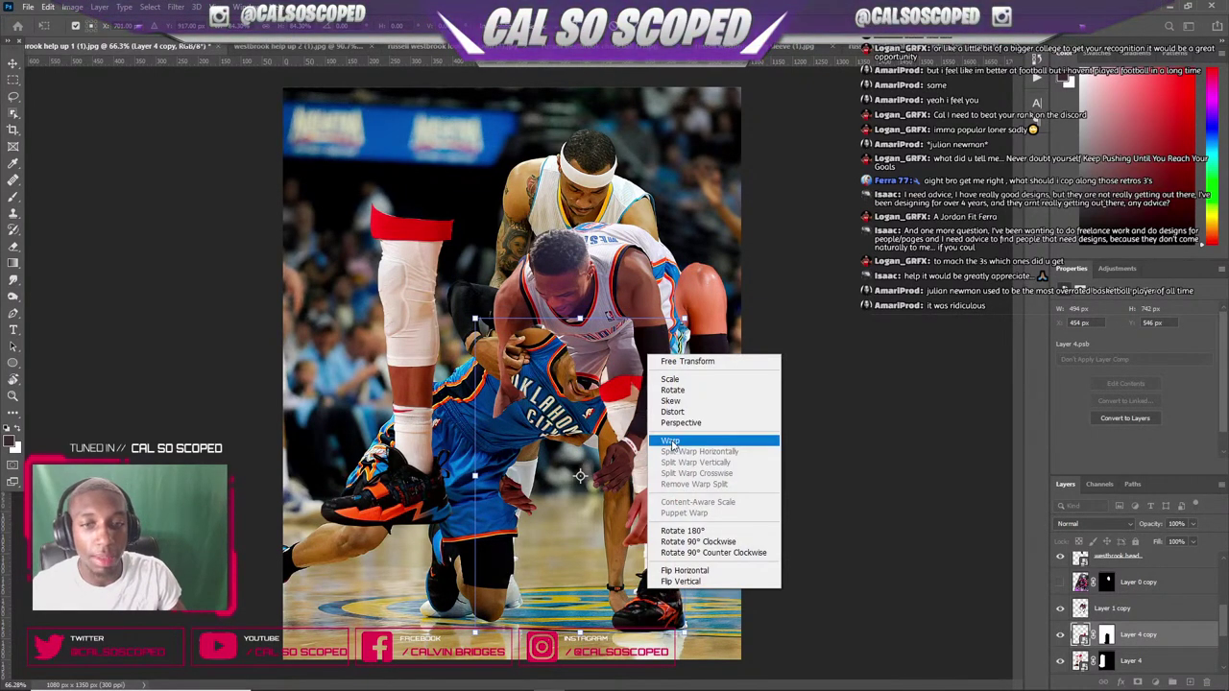
click(675, 444)
click(619, 270)
key(Return)
key(l)
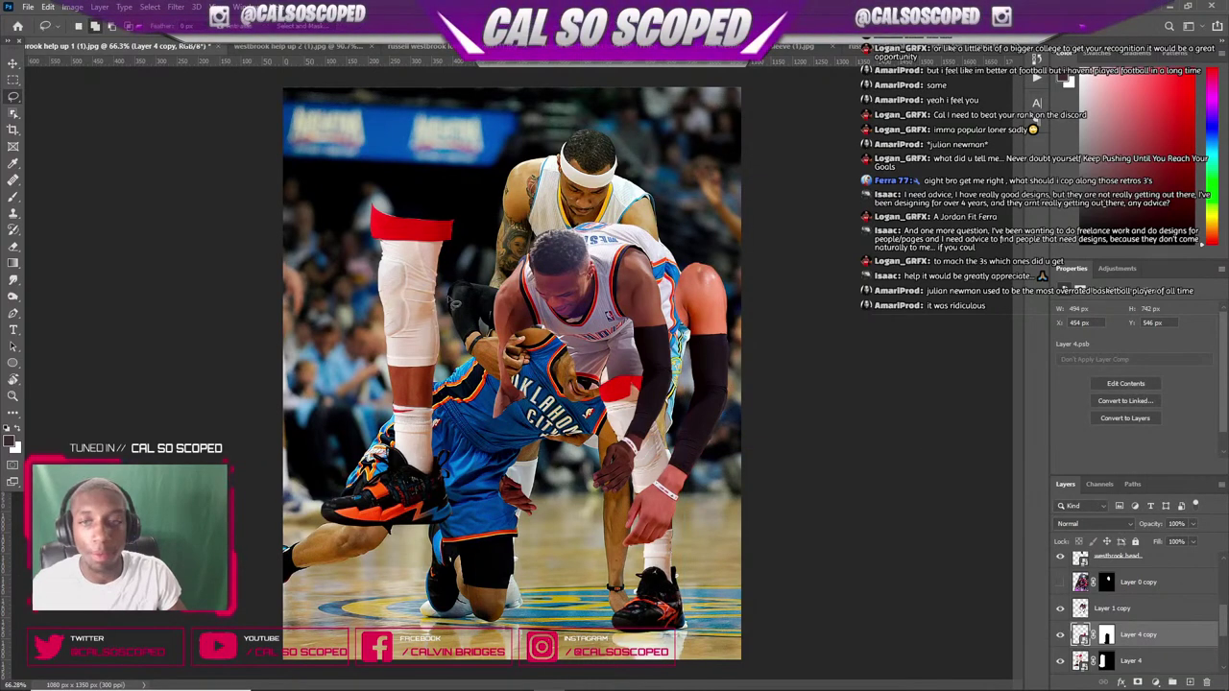
- Move the Layer 4 leg to about X 283, Y 365 px, in front of the kneeling player
key(v)
drag(410, 278, 492, 359)
scroll(1070, 573, down, 3)
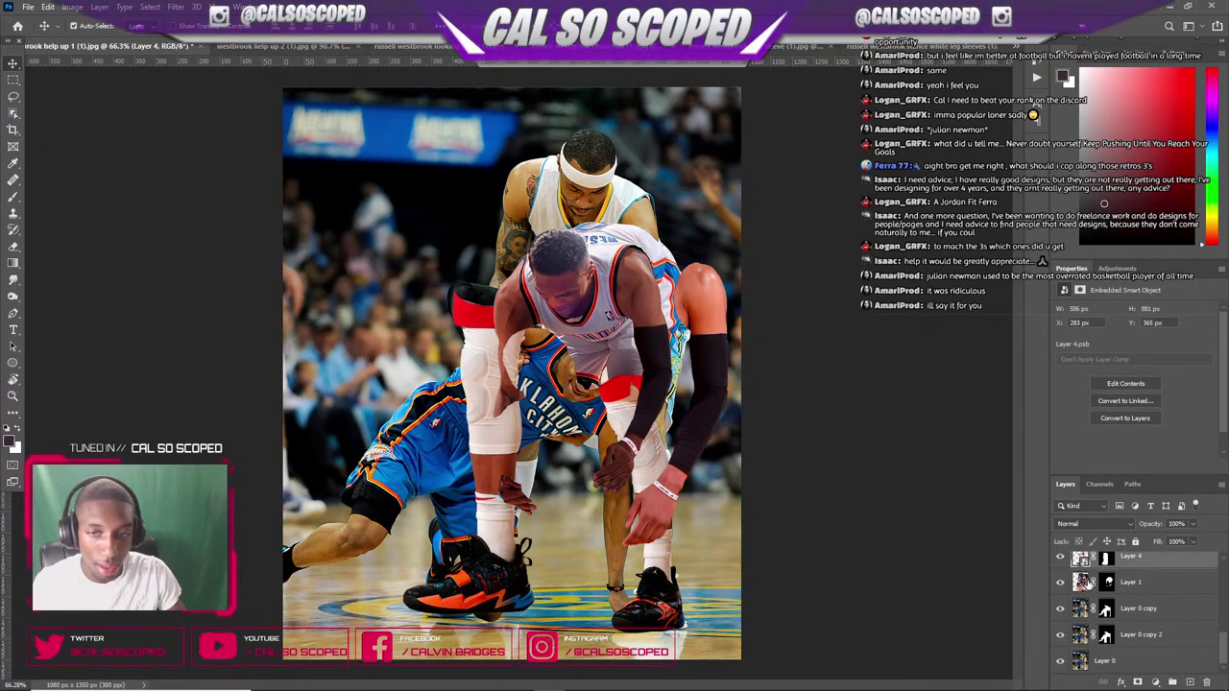
scroll(667, 382, down, 2)
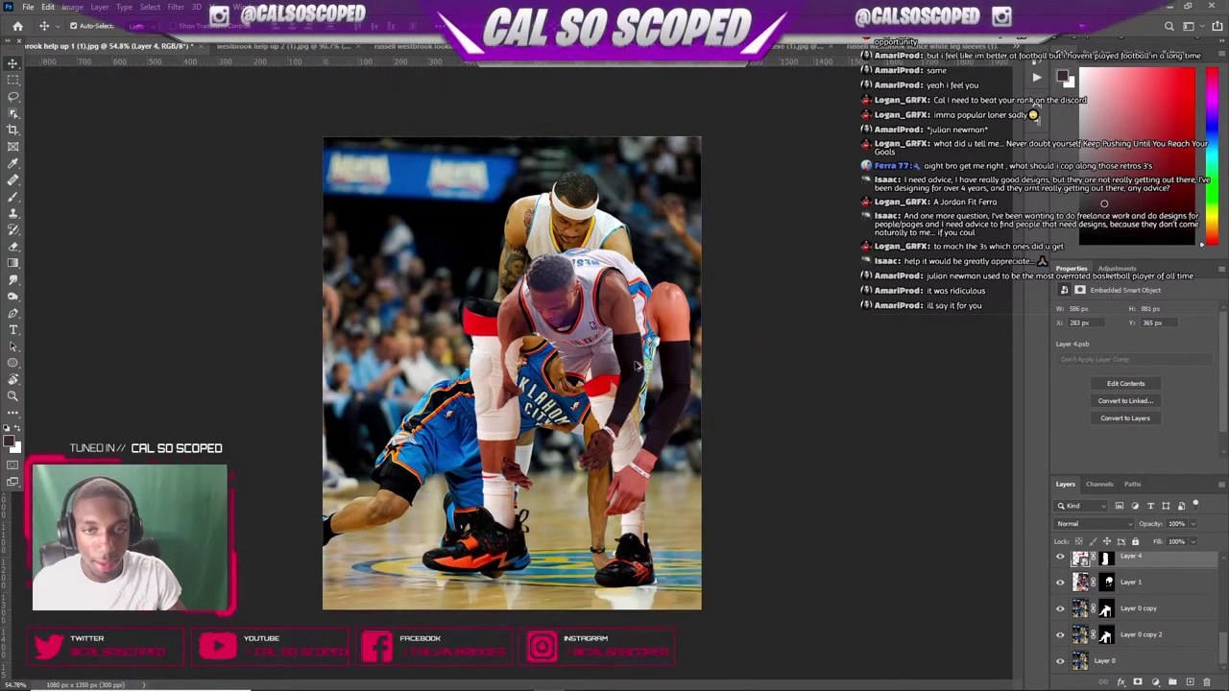
- Move the Layer 4 leg aside over the kneeling player and shift the Layer 4 copy leg to X 474, Y 557 px
drag(490, 360, 424, 342)
drag(590, 397, 602, 403)
key(ctrl+t)
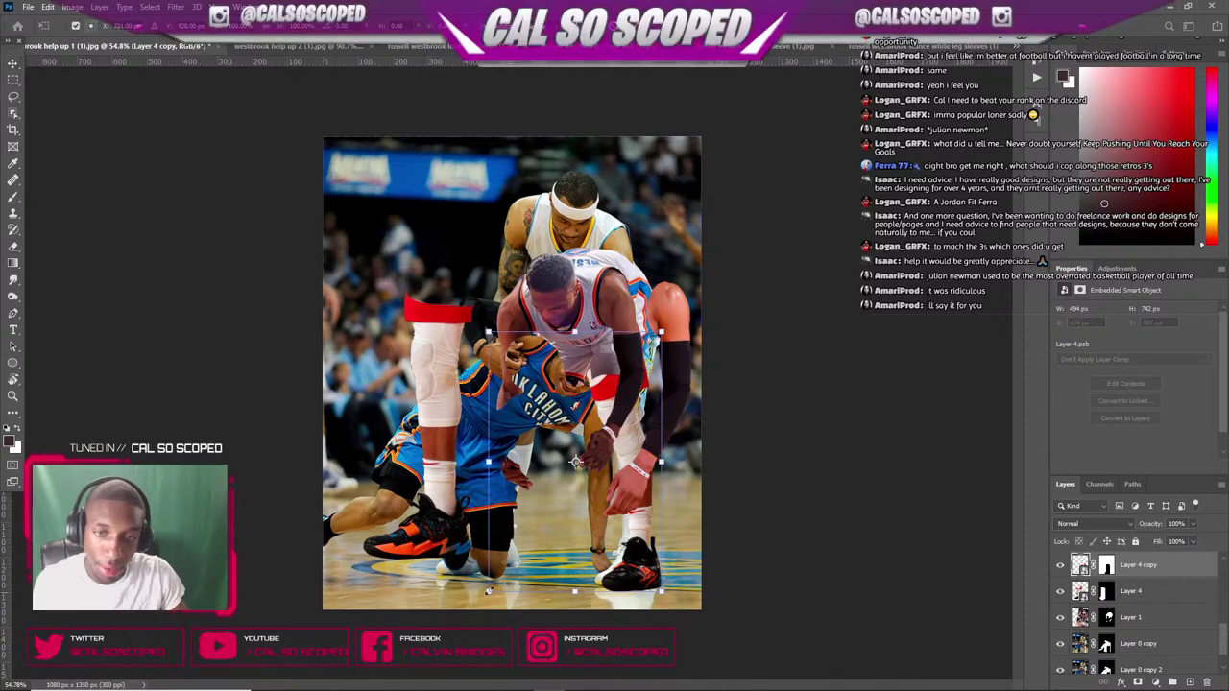
right_click(589, 392)
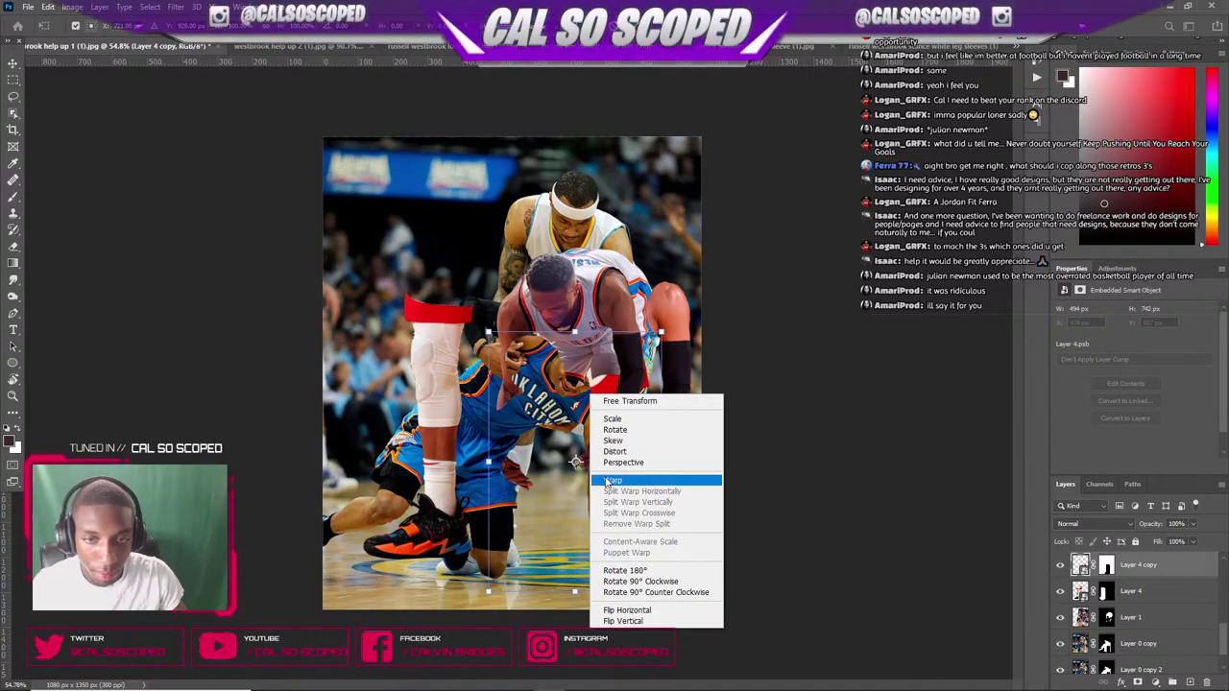
click(653, 479)
click(619, 269)
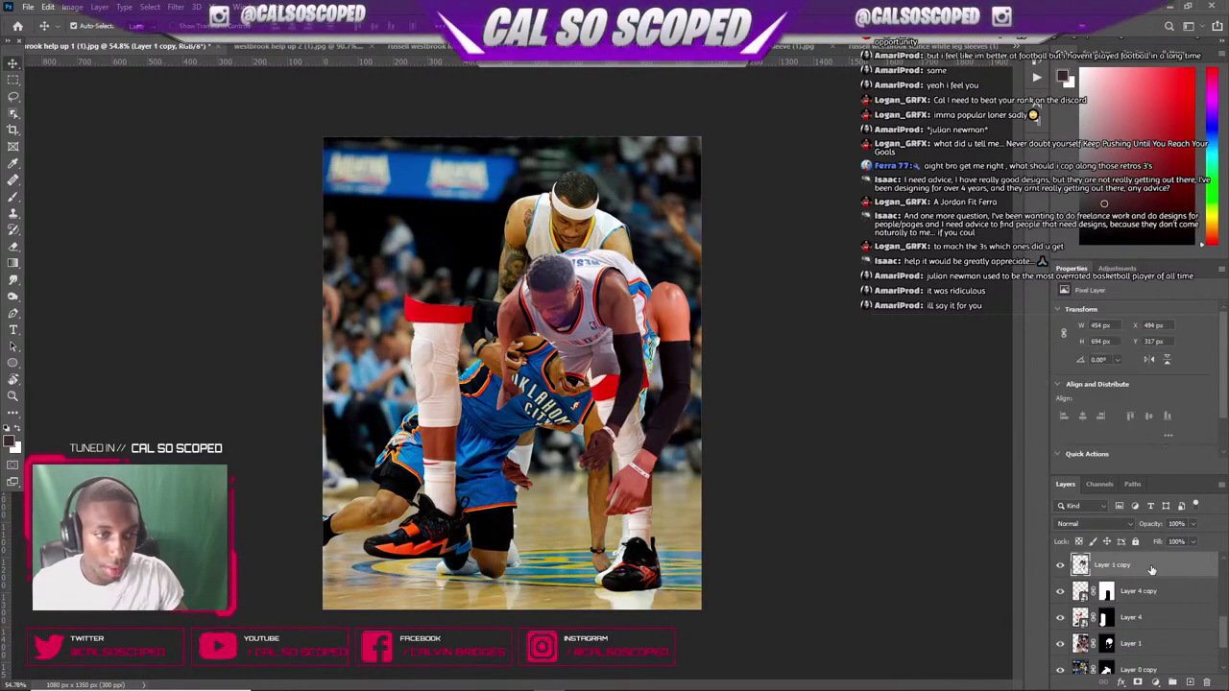
- Rename the Layer 4 copy as "right leg westbropok" and convert it to a smart object, baking in its mask
double_click(1138, 592)
text(right )
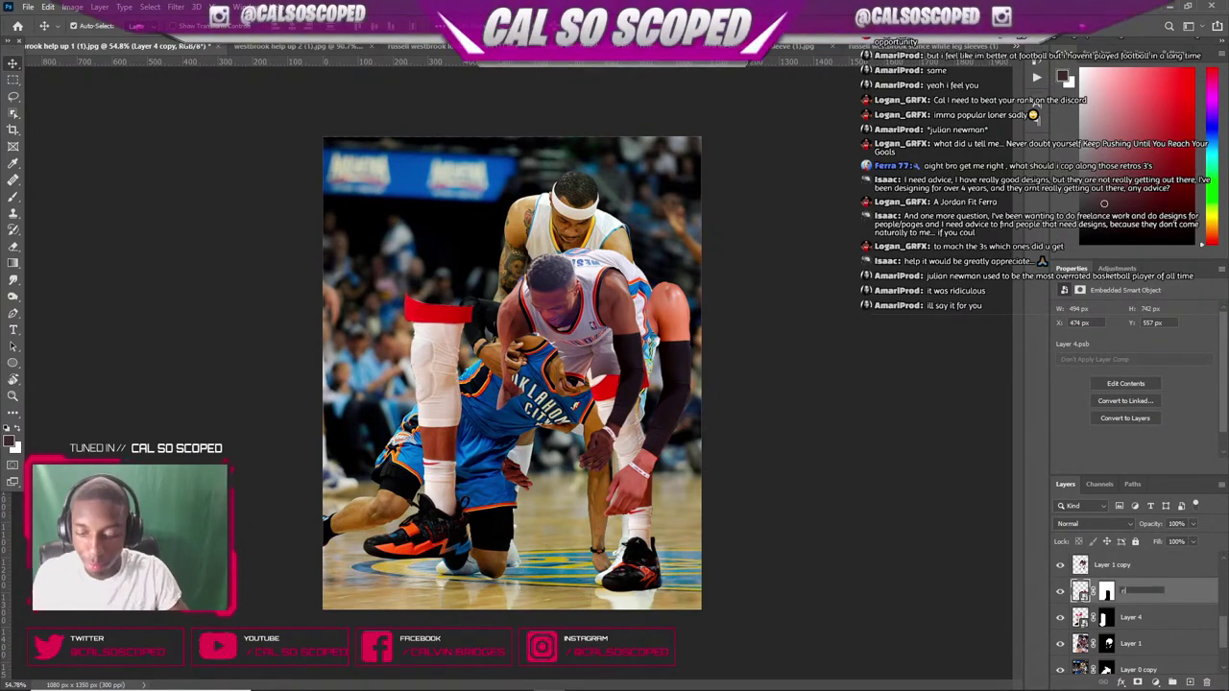
text(le)
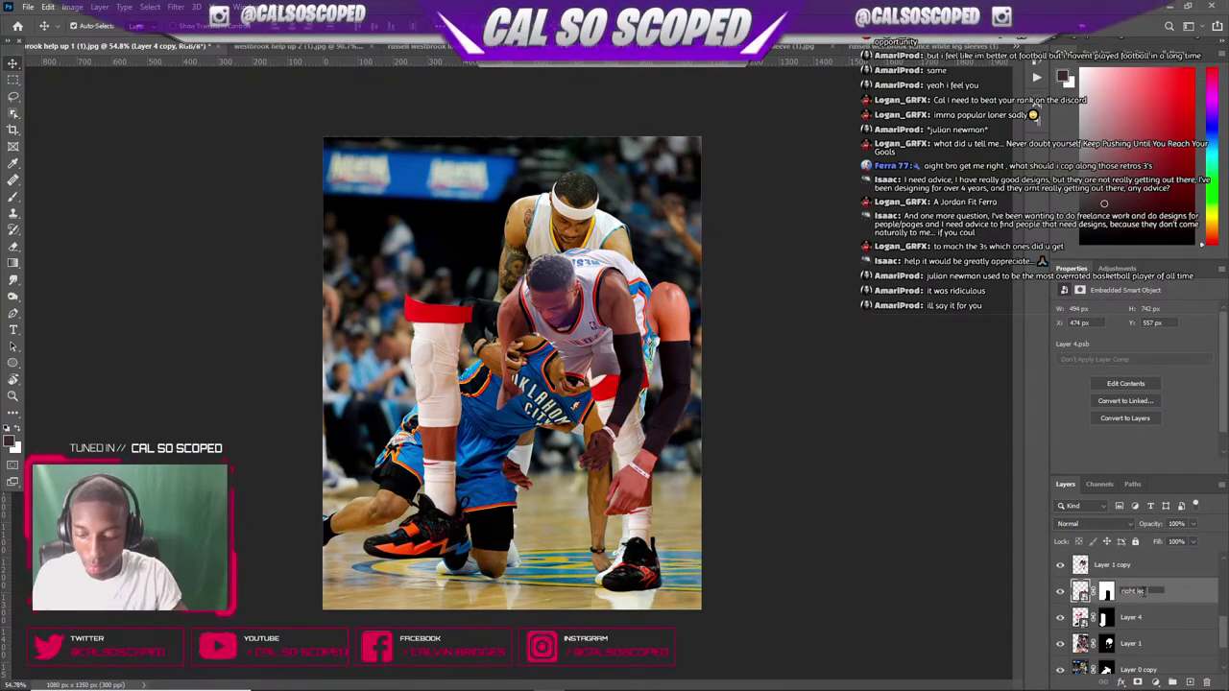
text(g westbrook)
key(Return)
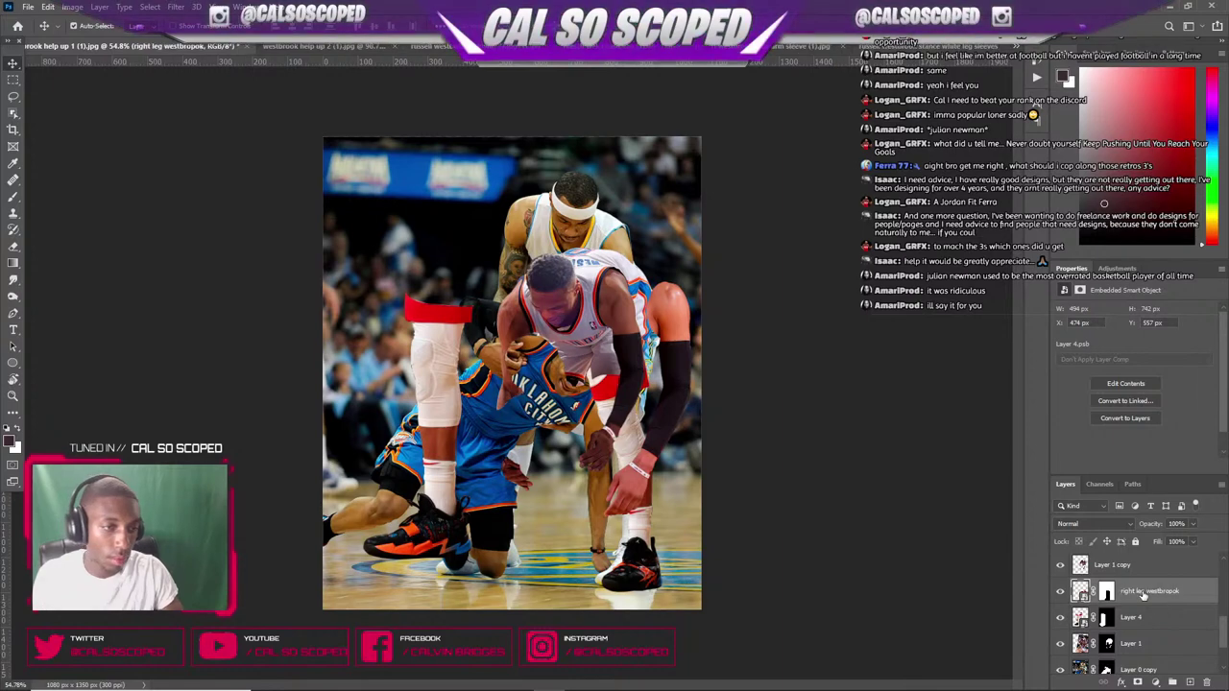
right_click(1143, 596)
click(1100, 171)
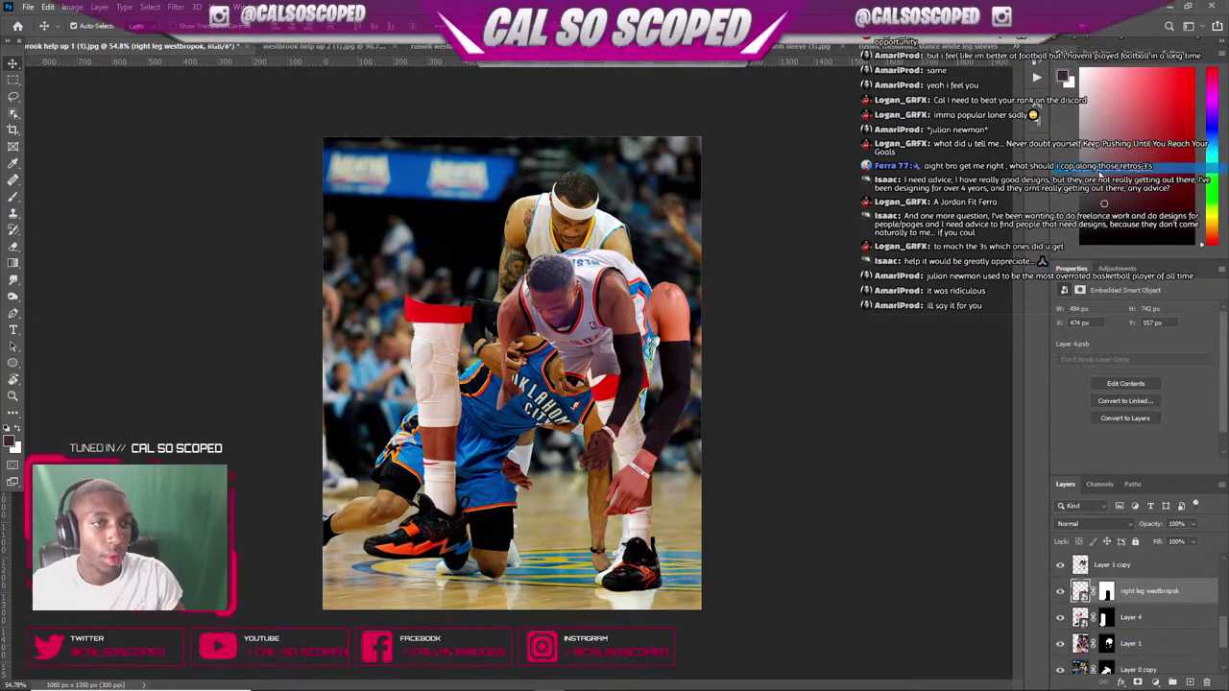
- Scale the right leg down slightly to about 221 by 708 px, placed under the shorts at X 724, Y 591 px
key(ctrl+t)
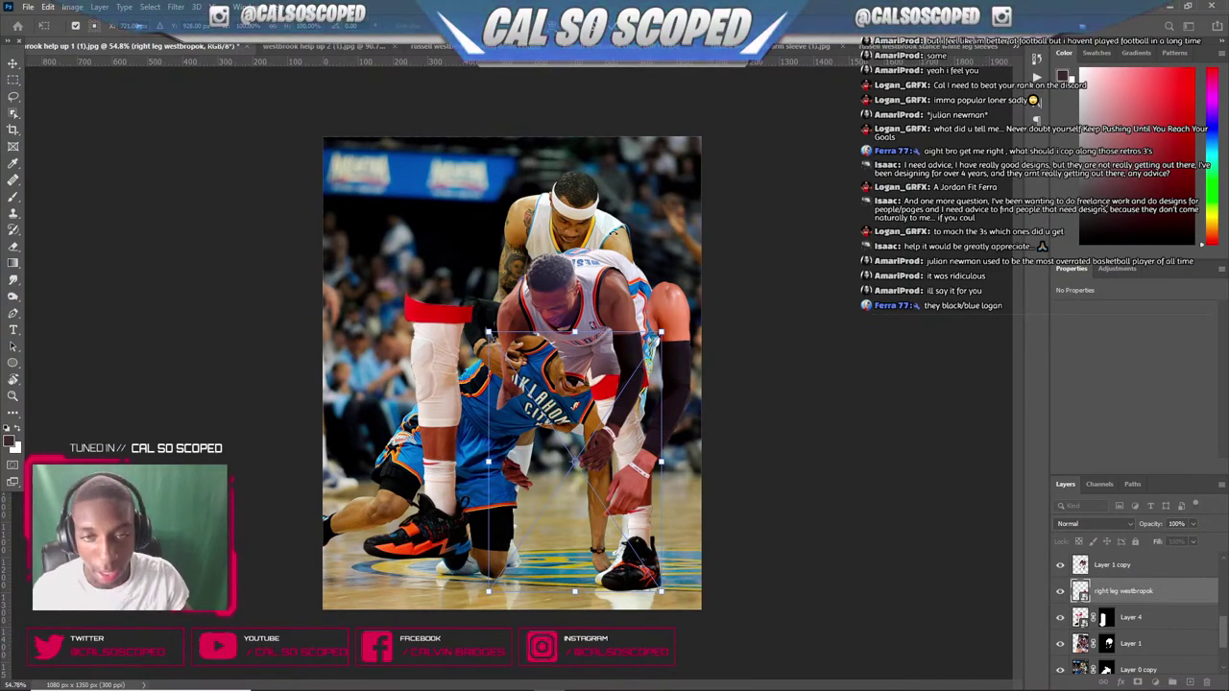
mouse_move(660, 332)
mouse_down()
mouse_move(699, 326)
mouse_move(653, 342)
mouse_up()
key(ctrl+z)
drag(644, 396, 645, 392)
key(ctrl+z)
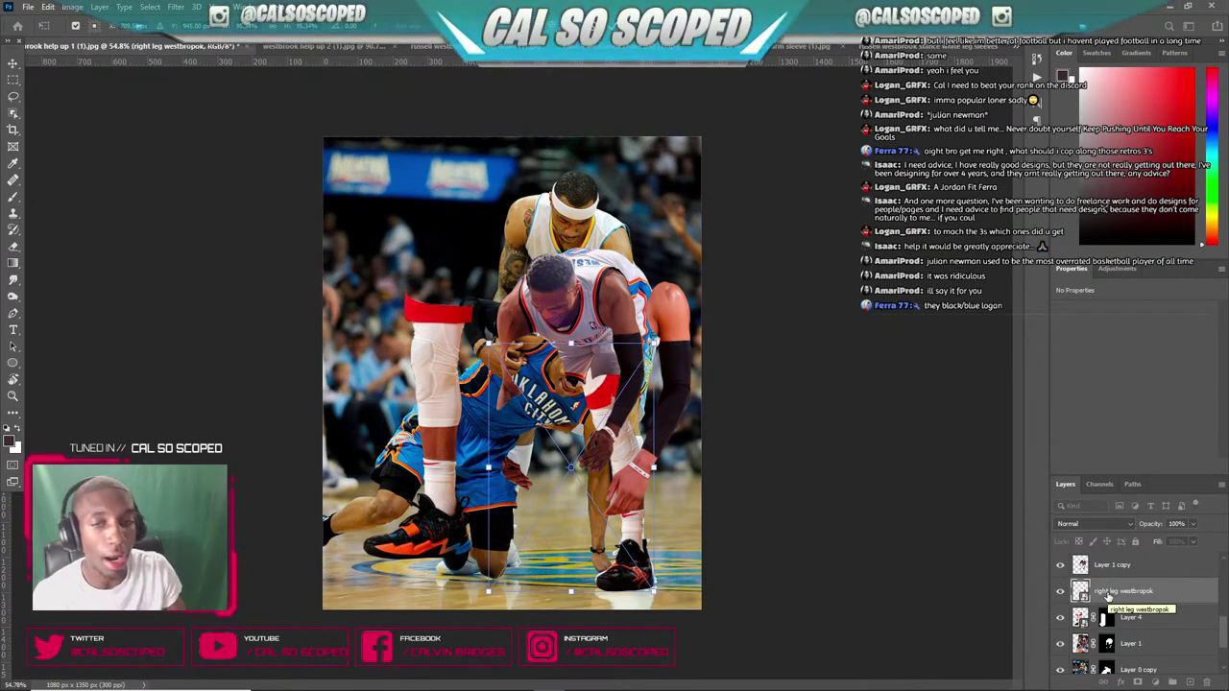
key(Return)
scroll(1148, 601, up, 2)
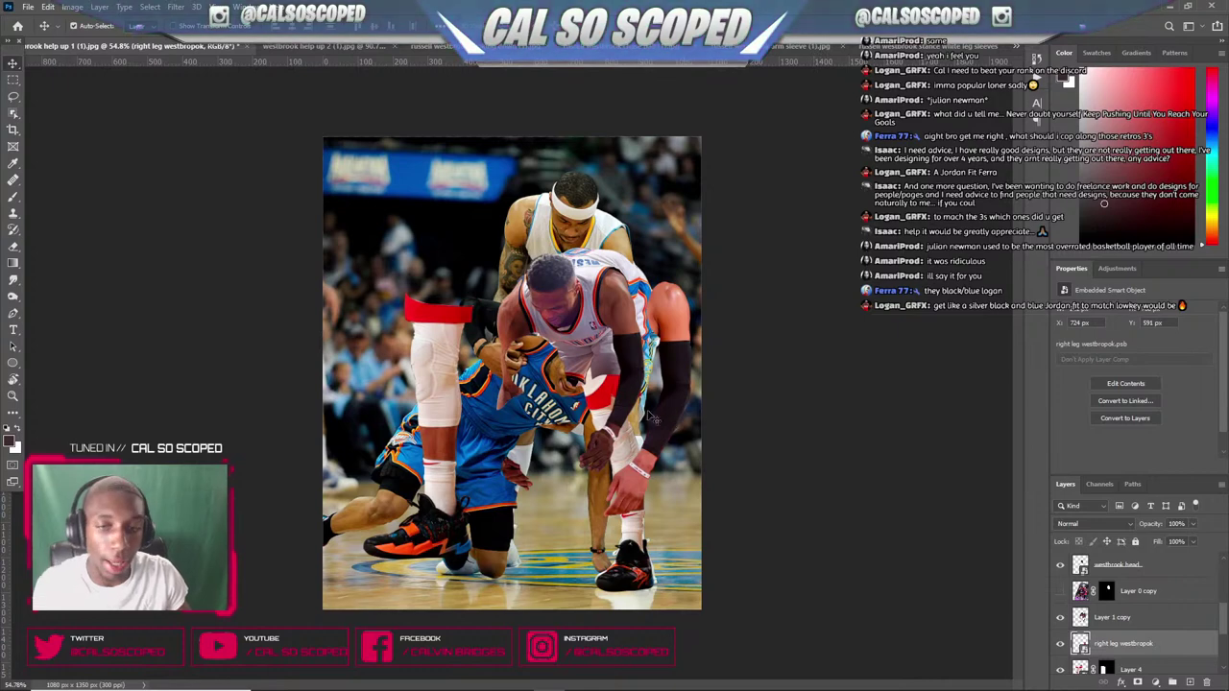
mouse_move(636, 440)
mouse_down()
mouse_move(669, 429)
mouse_move(625, 450)
mouse_move(635, 442)
mouse_up()
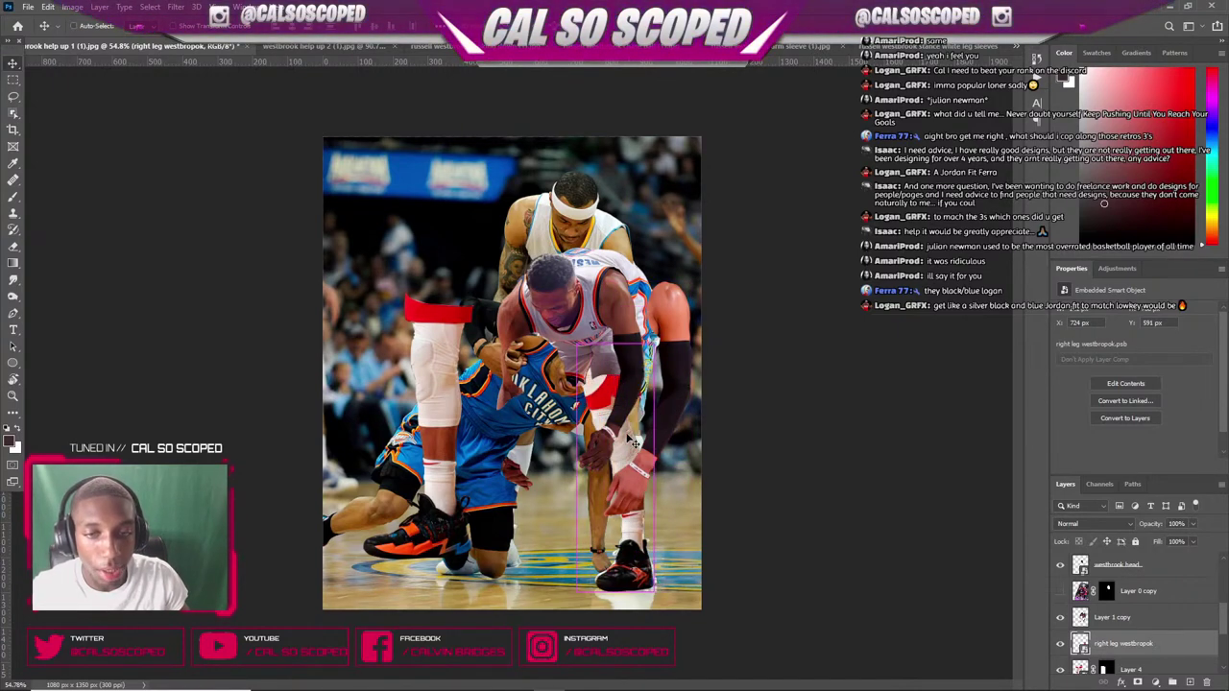
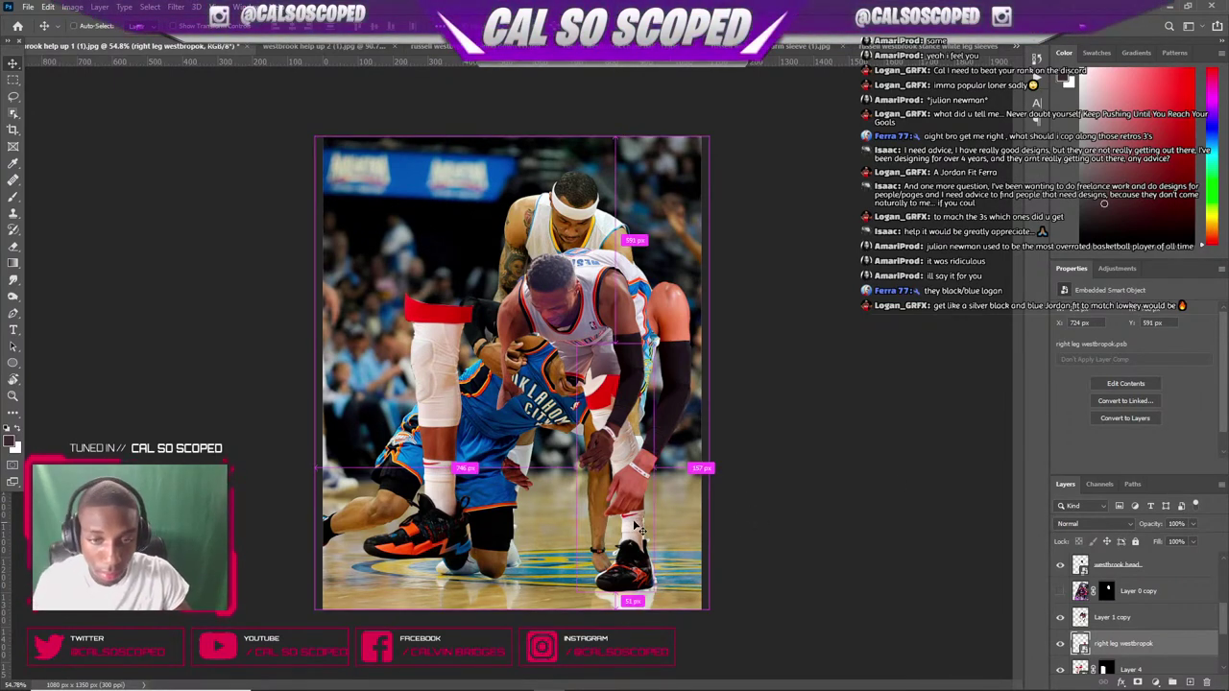
- Try moving the right leg outward, behind the bent-over player's outer black-sleeved arm
scroll(635, 453, up, 5)
ctrl+click(643, 457)
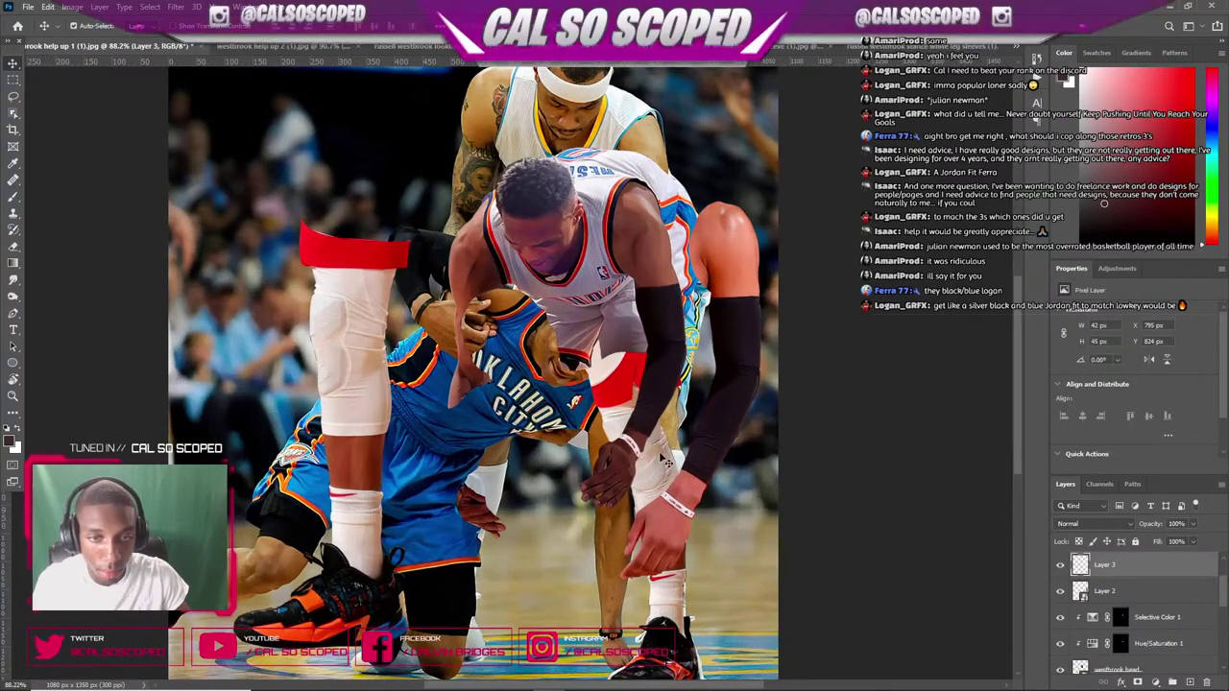
click(664, 458)
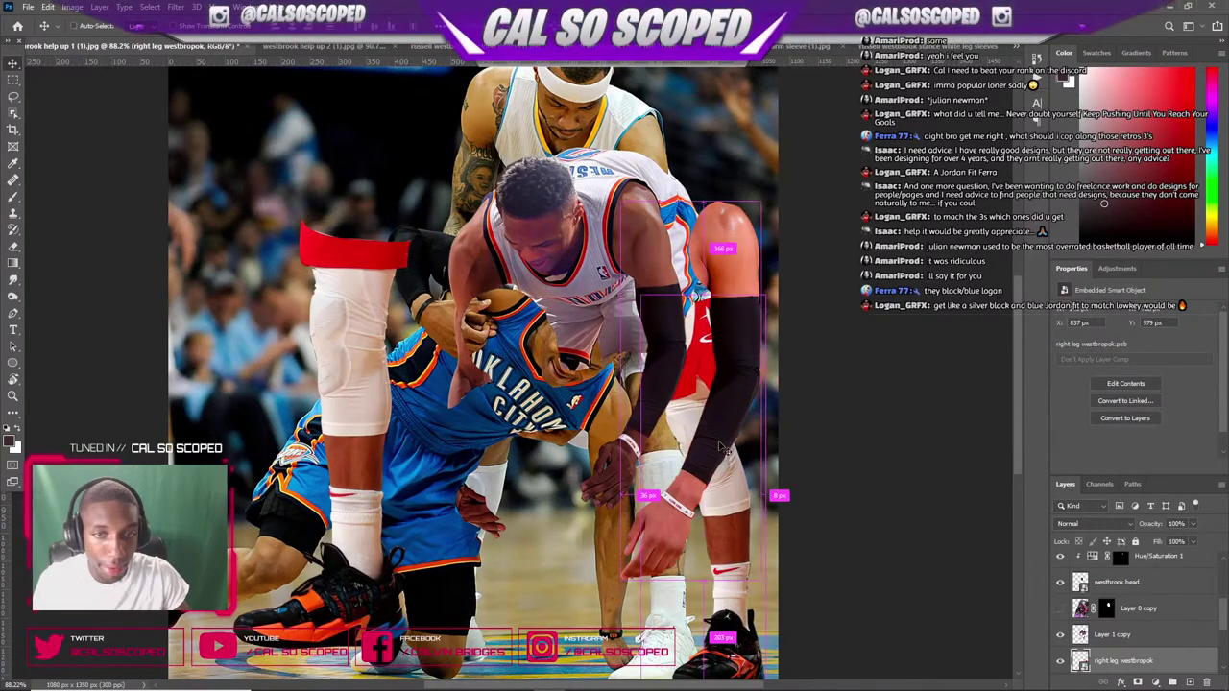
scroll(643, 453, down, 2)
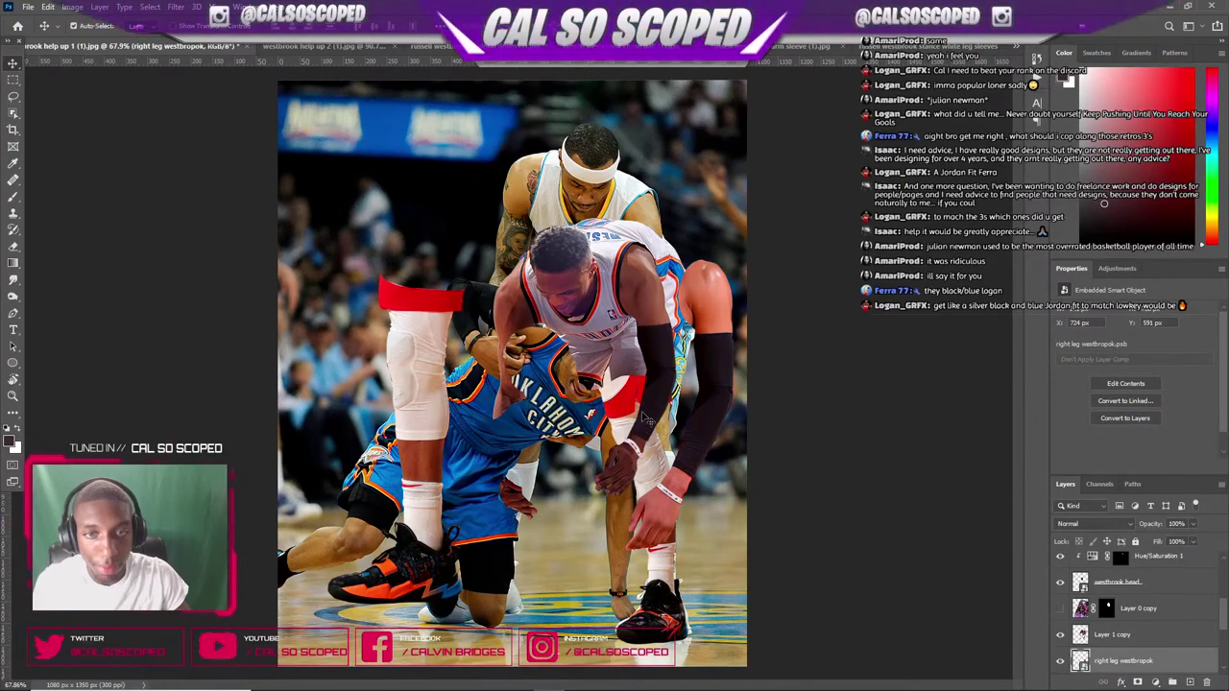
scroll(643, 418, up, 2)
- Move the Layer 4 leg back beneath the bent-over player's jersey and convert the layer to a smart object
drag(362, 335, 541, 386)
right_click(1130, 663)
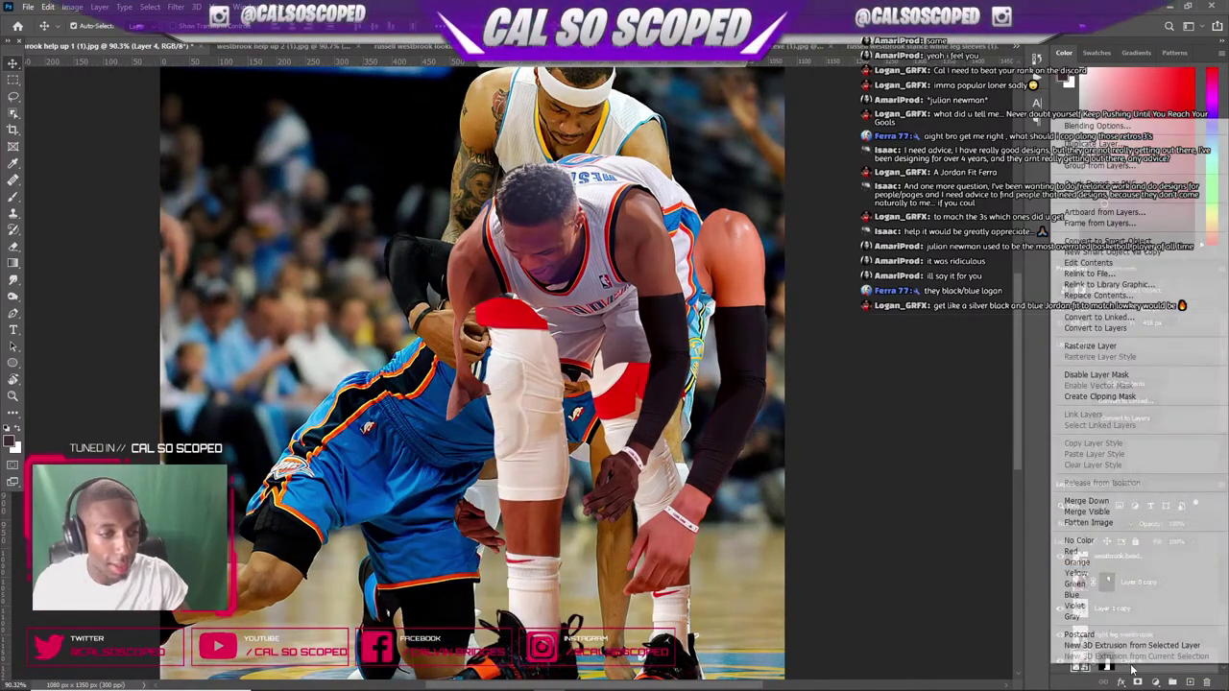
click(1117, 240)
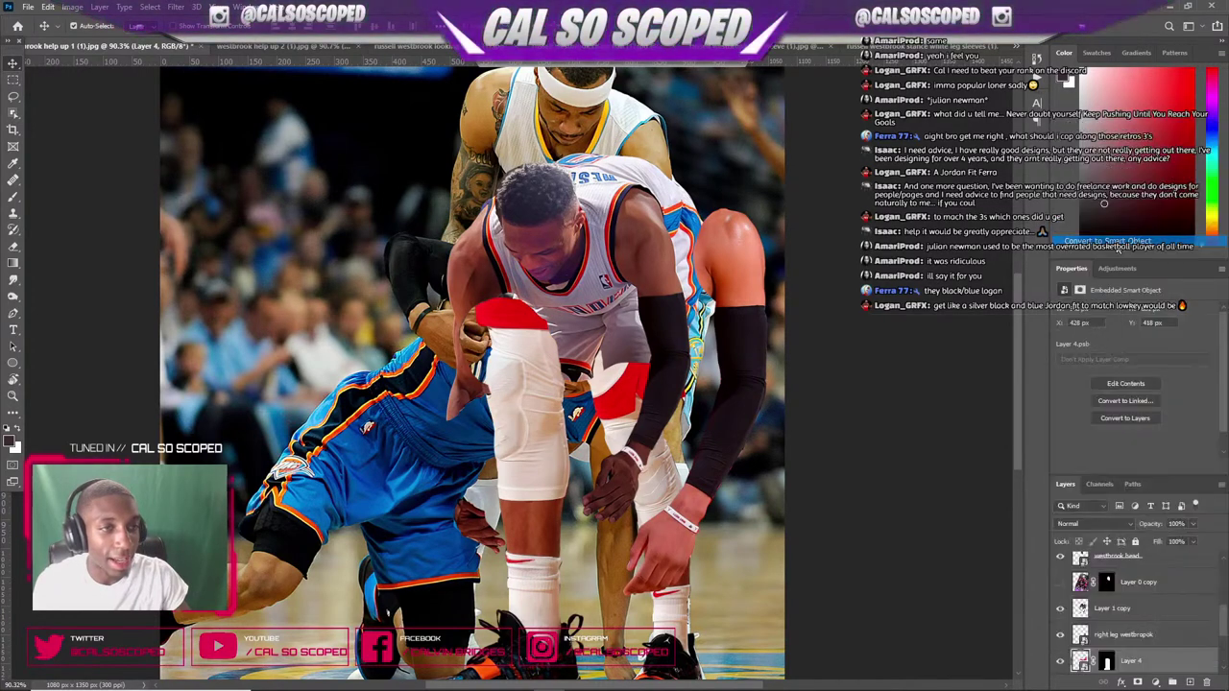
- Rename the Layer 4 smart object as "left leg westbrook"
double_click(1109, 660)
text(left)
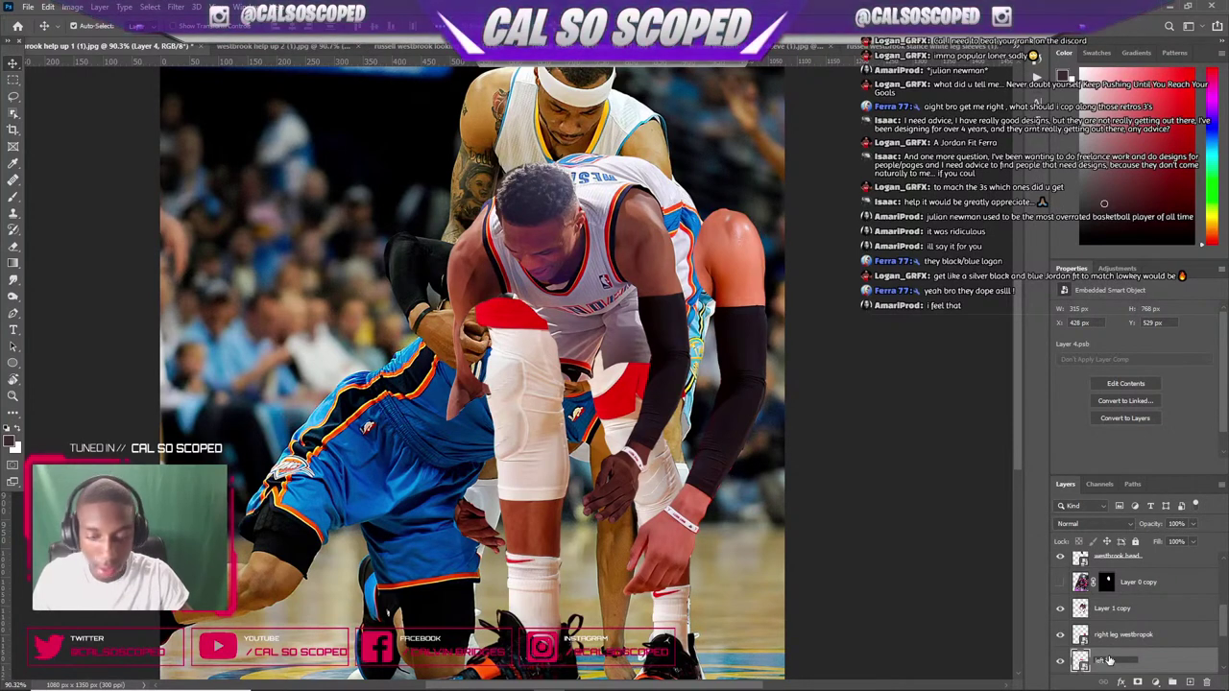
text( leg westbrook)
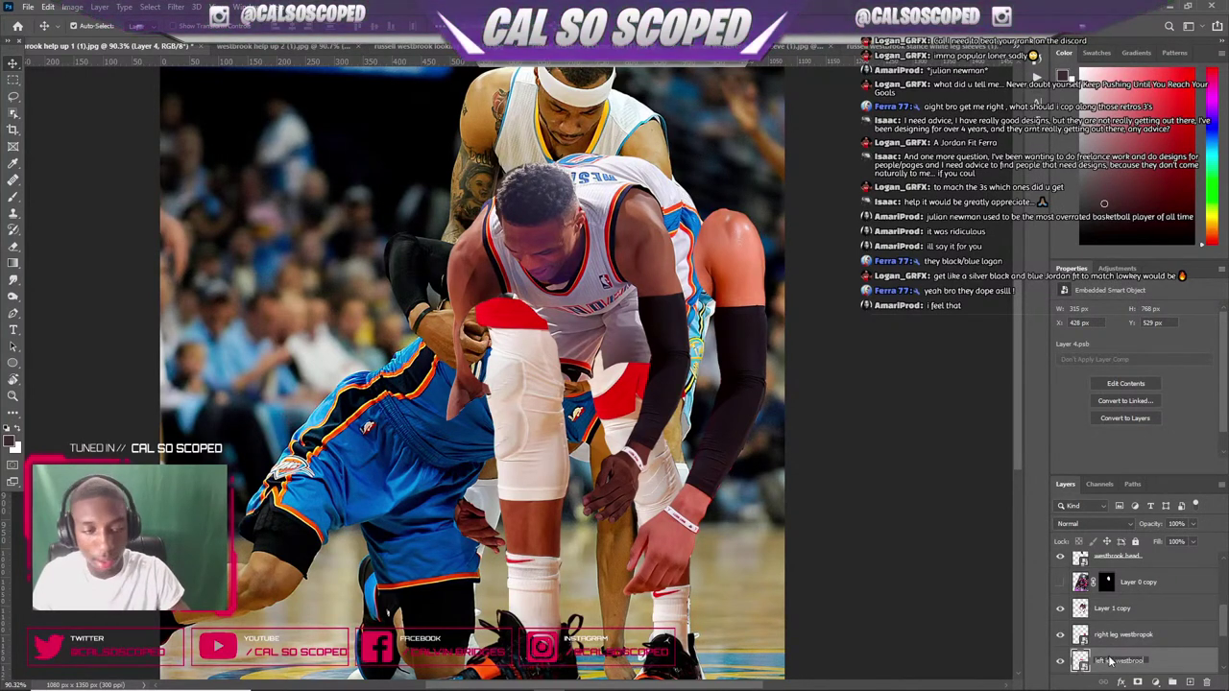
key(Return)
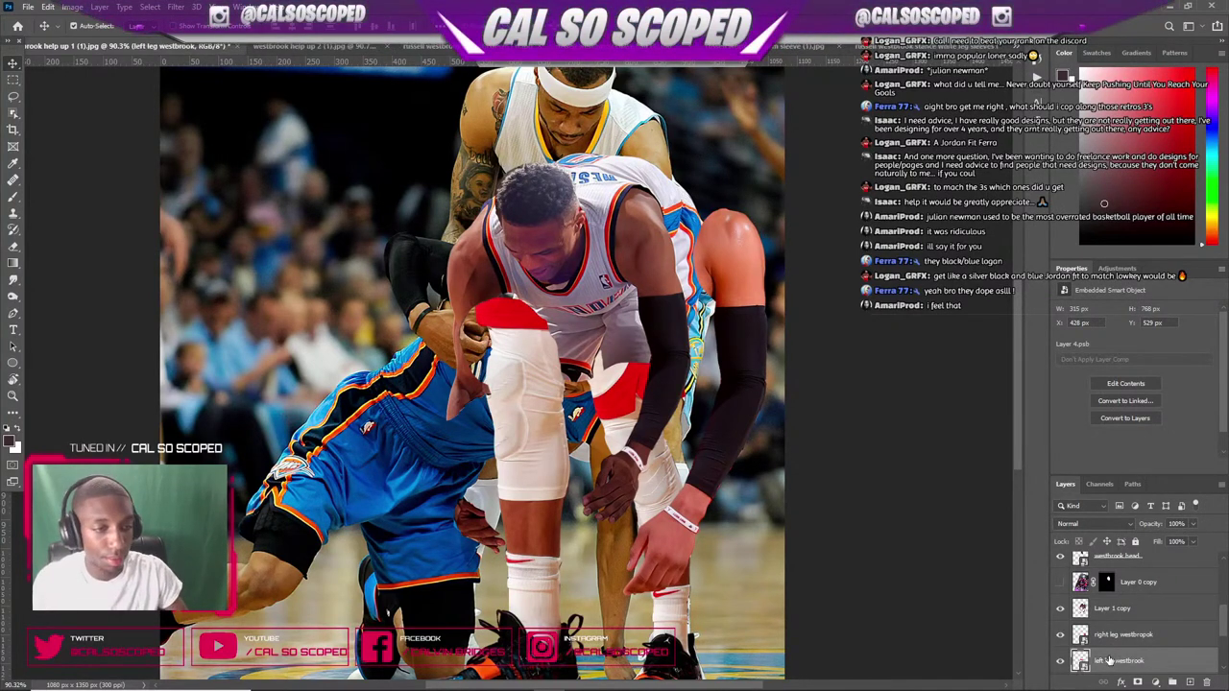
- Move the left leg toward the right leg, scale it down, and place its red band beneath the shorts
click(1059, 608)
click(1059, 609)
drag(550, 437, 574, 440)
key(ctrl+t)
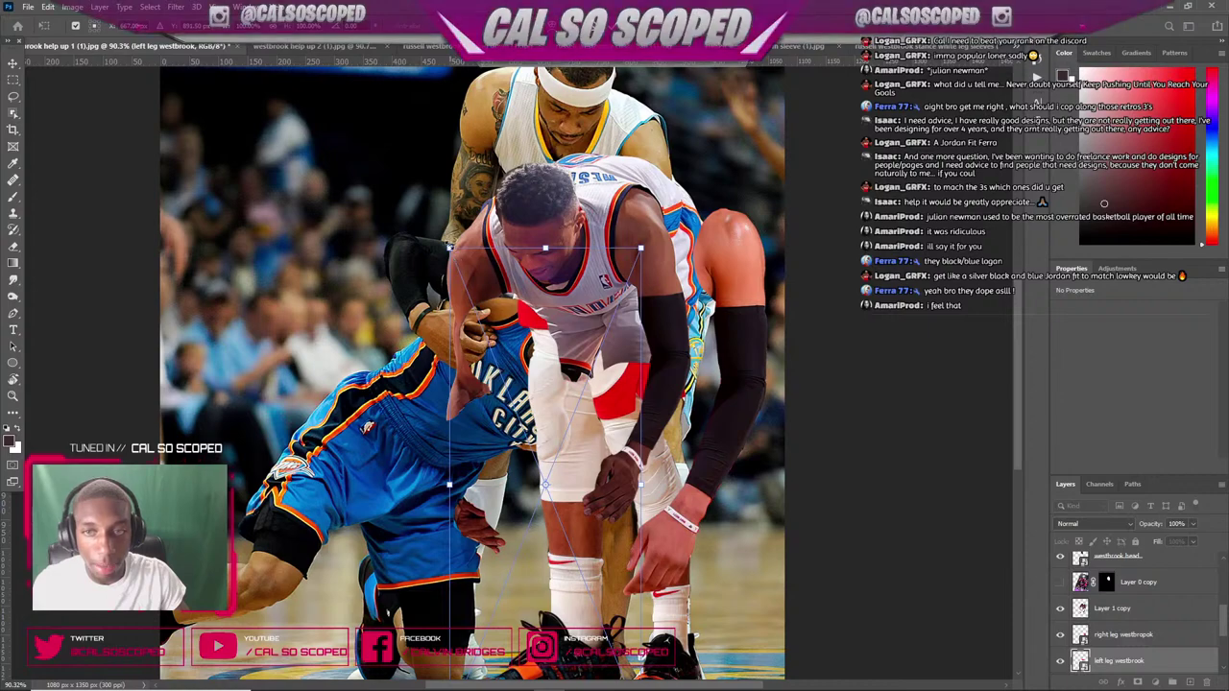
drag(449, 247, 526, 326)
drag(561, 401, 523, 372)
scroll(541, 422, down, 4)
scroll(542, 480, up, 5)
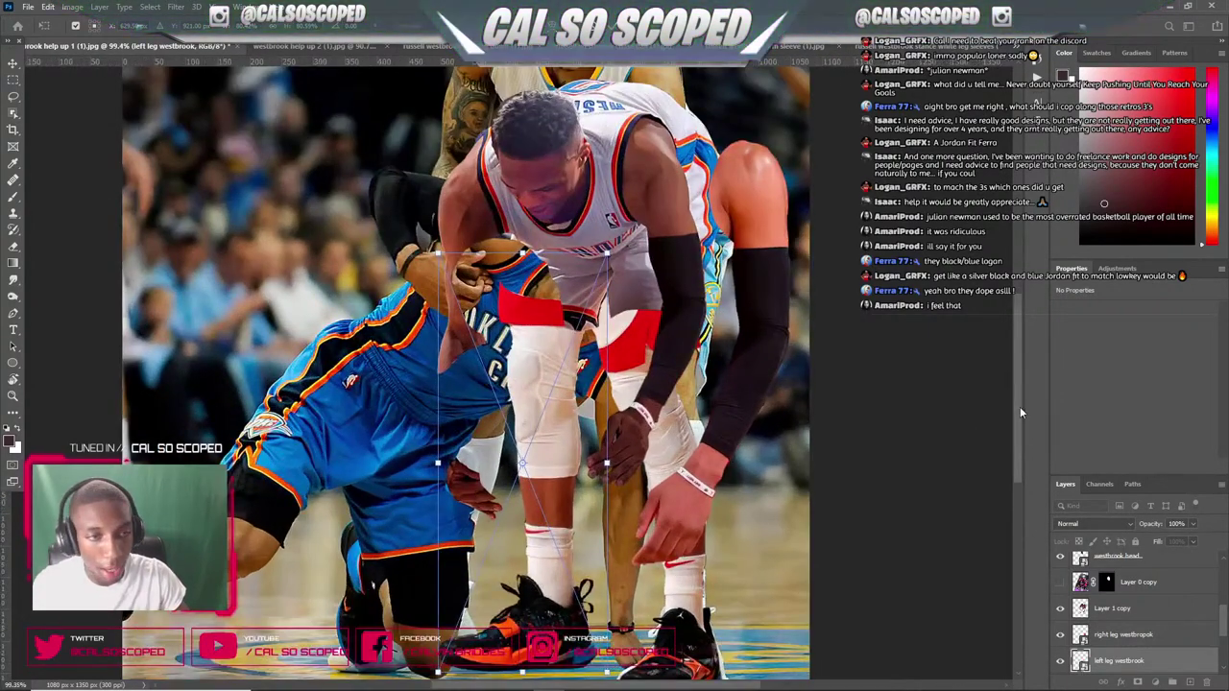
- Scale the left leg further to about 68% and align it beside the right leg beneath the shorts
drag(1019, 408, 1019, 429)
drag(440, 191, 486, 248)
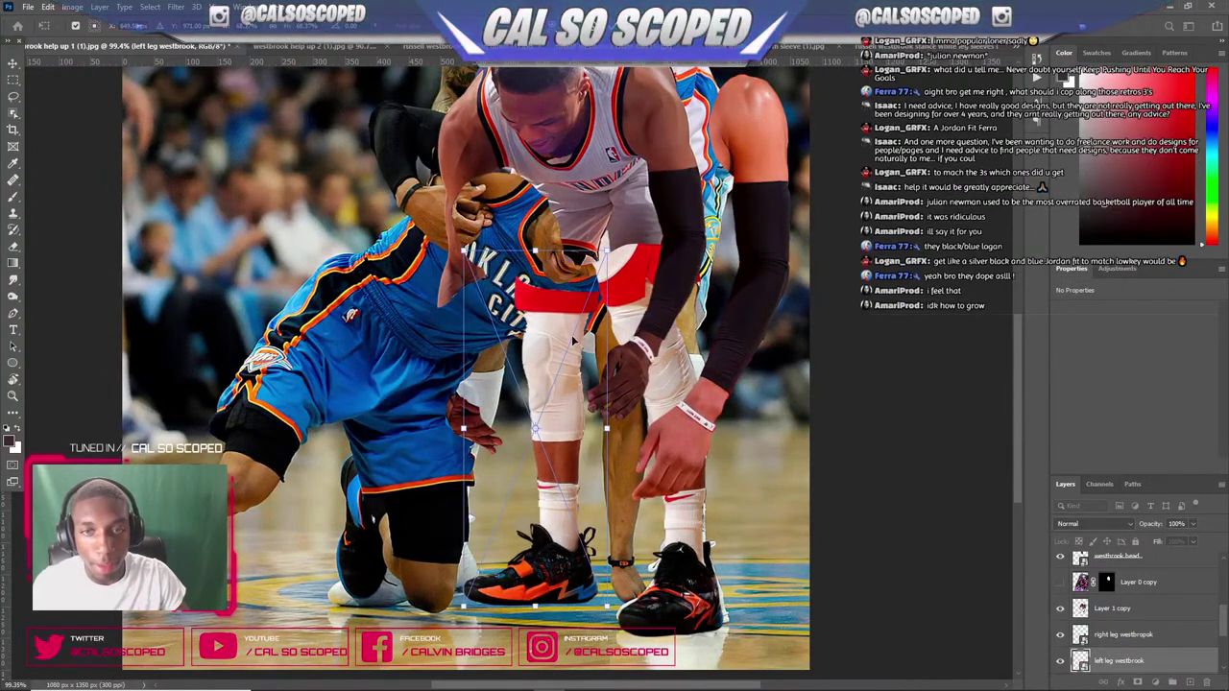
drag(572, 339, 581, 334)
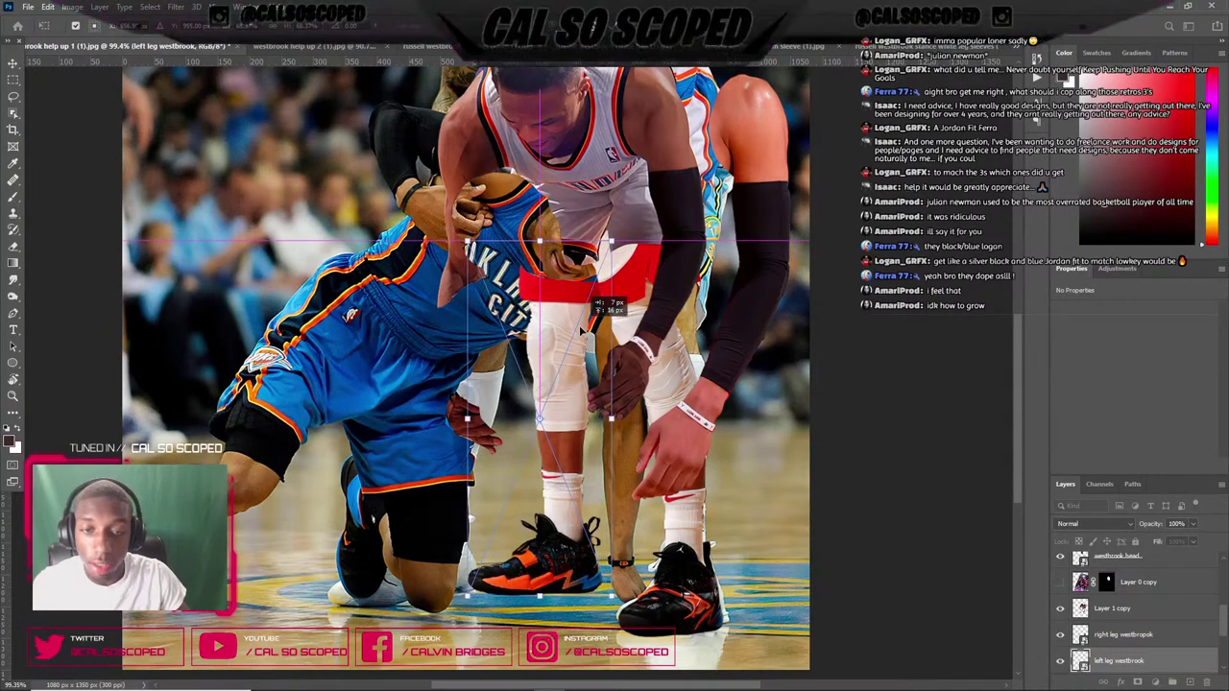
drag(580, 331, 576, 331)
scroll(576, 331, down, 5)
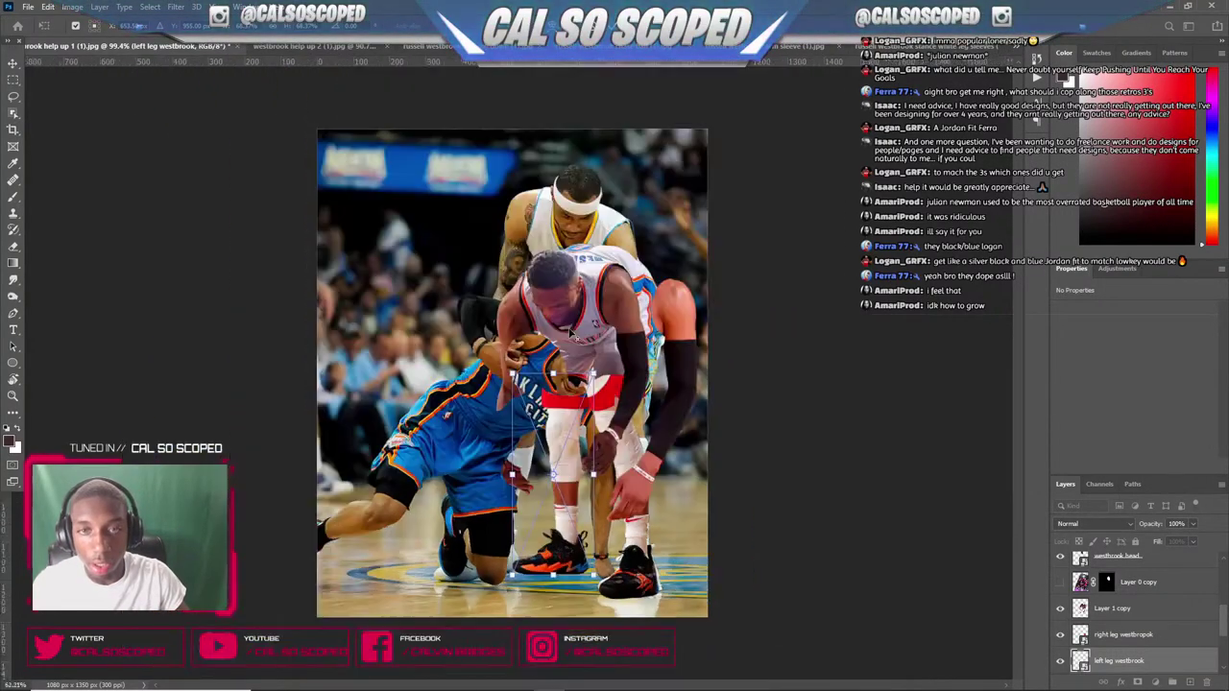
scroll(576, 332, up, 4)
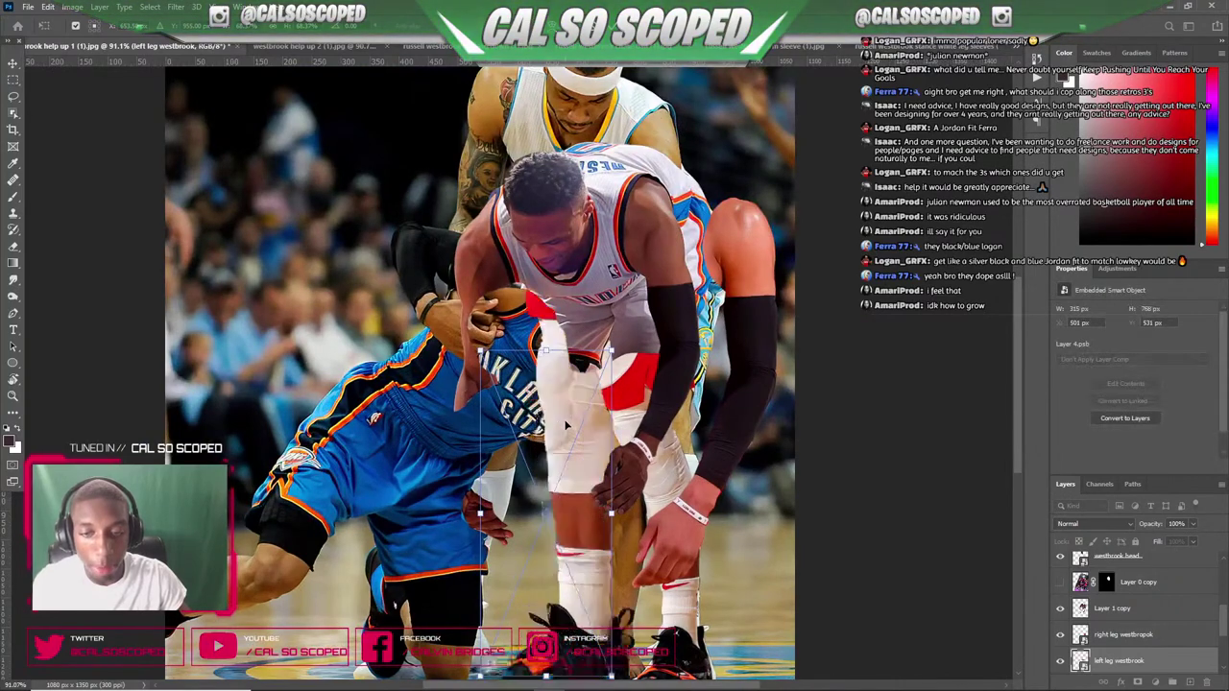
- Warp the left leg's upper outer corner inward and nudge the leg to X 540, Y 675 px
right_click(557, 384)
click(580, 520)
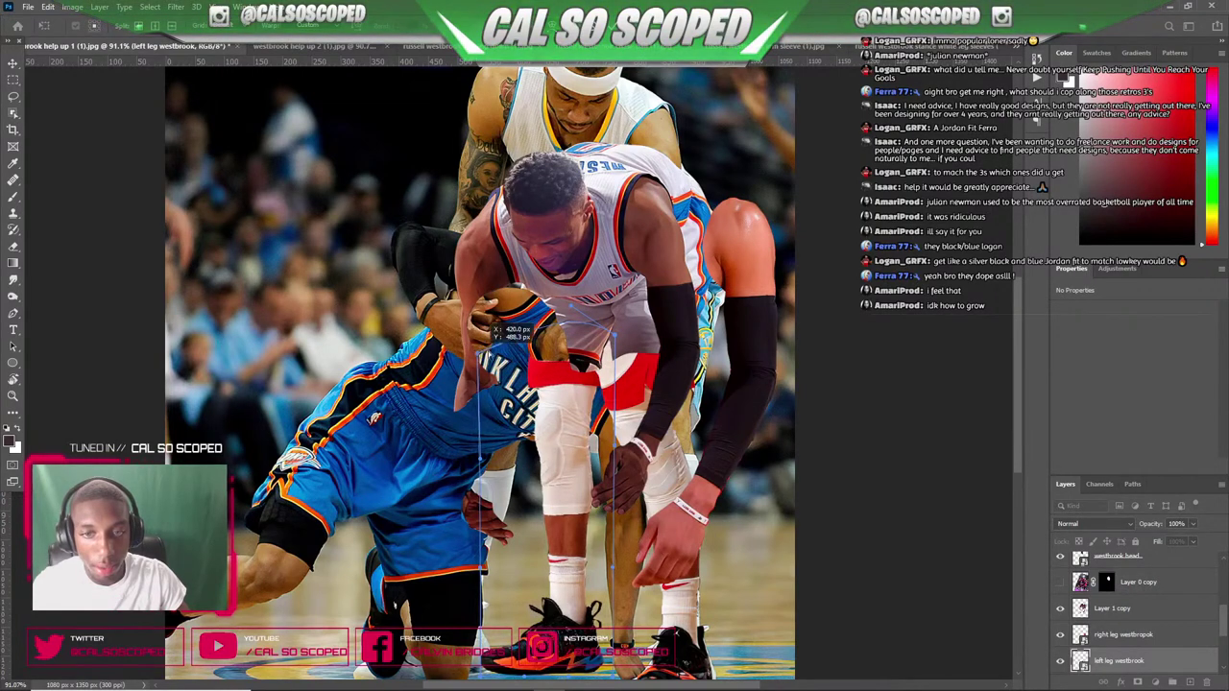
drag(495, 353, 535, 347)
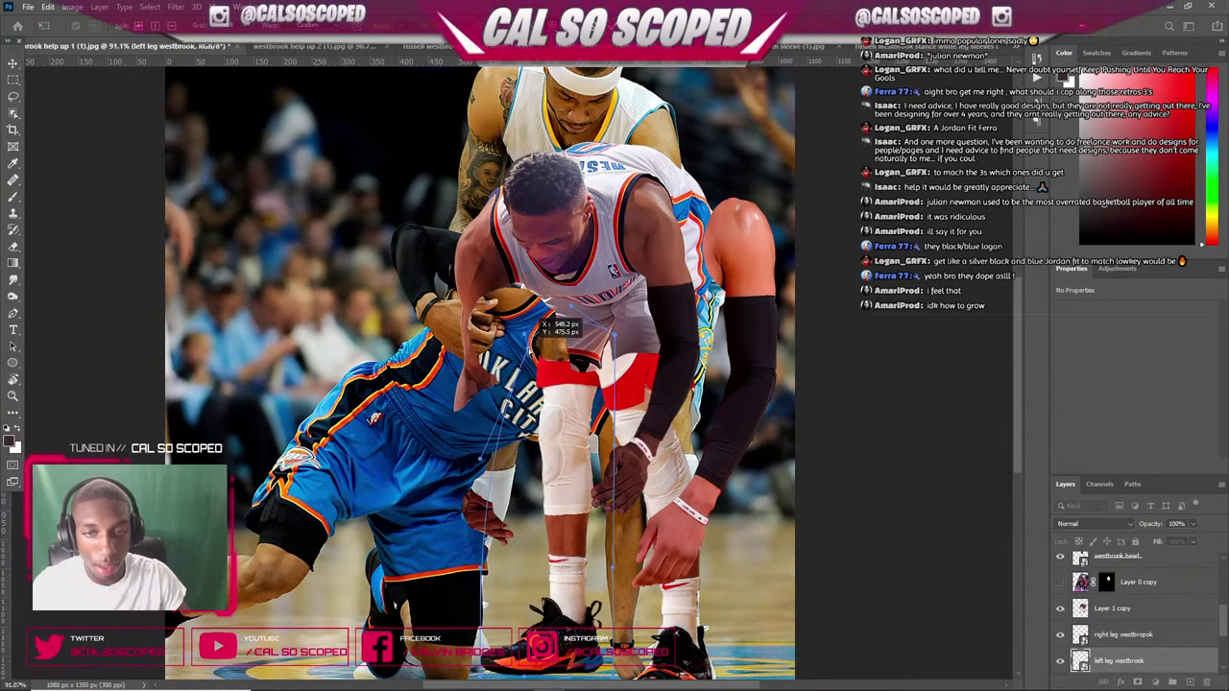
scroll(540, 326, down, 3)
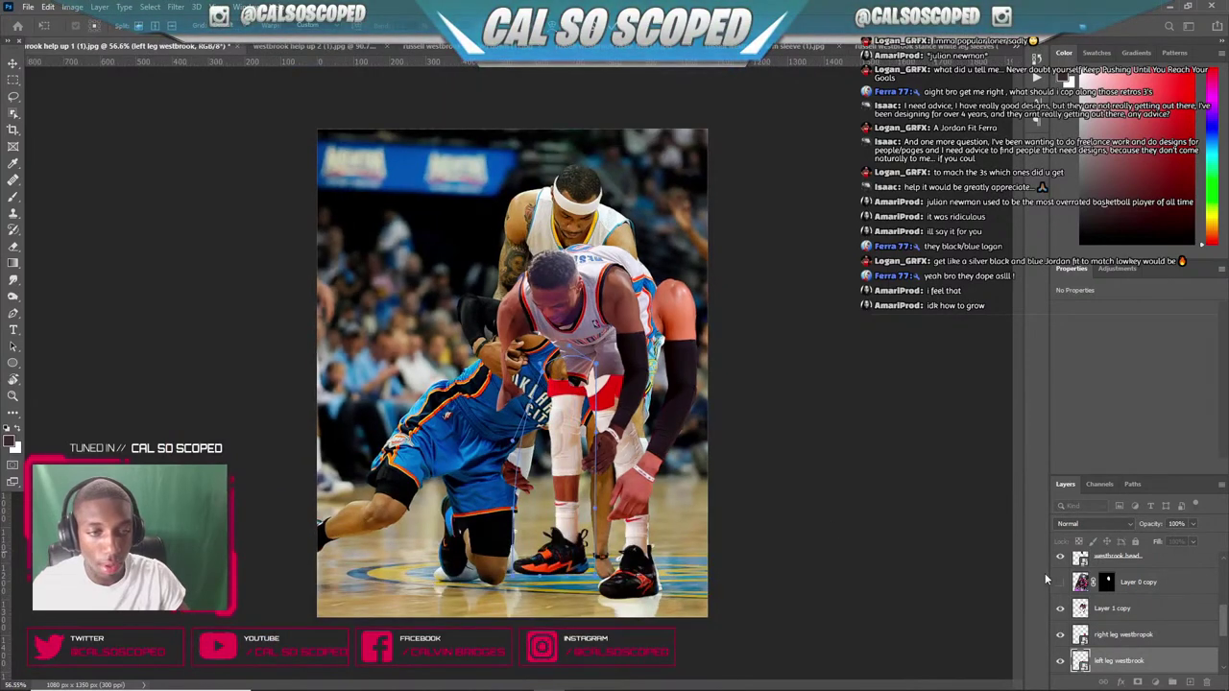
key(Return)
scroll(538, 432, down, 2)
scroll(537, 431, up, 2)
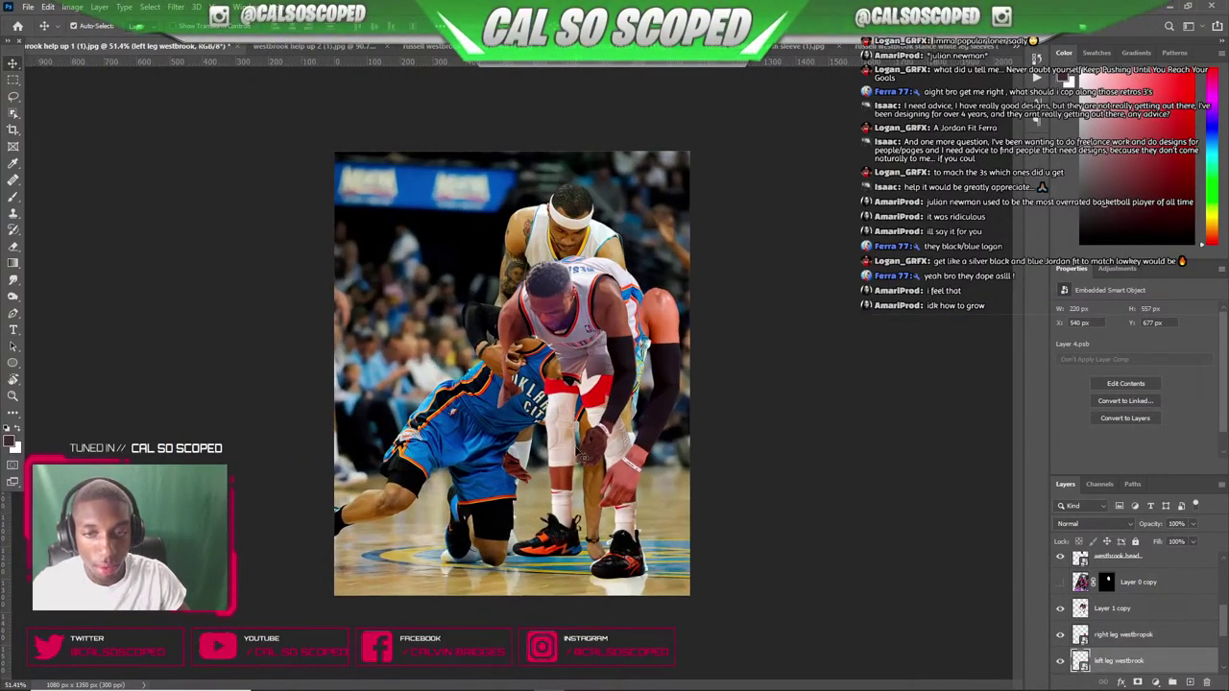
drag(566, 443, 564, 441)
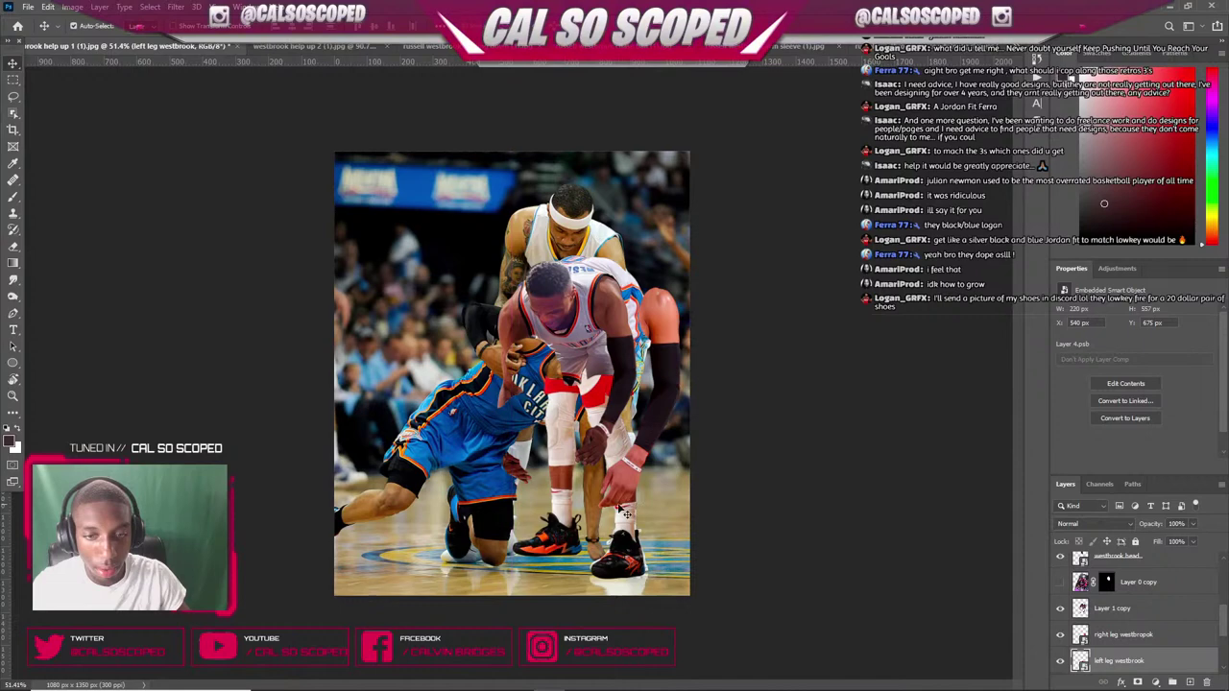
- Nudge the right leg up and slightly inward to X 721, Y 563 px
click(619, 506)
click(633, 542)
key(Up)
key(Up)
key(Up)
key(Up)
key(Up)
key(Up)
key(Up)
key(Up)
key(Up)
key(Up)
key(Up)
key(Up)
key(Up)
key(Up)
key(Up)
key(Up)
key(Up)
key(Up)
key(Up)
key(Up)
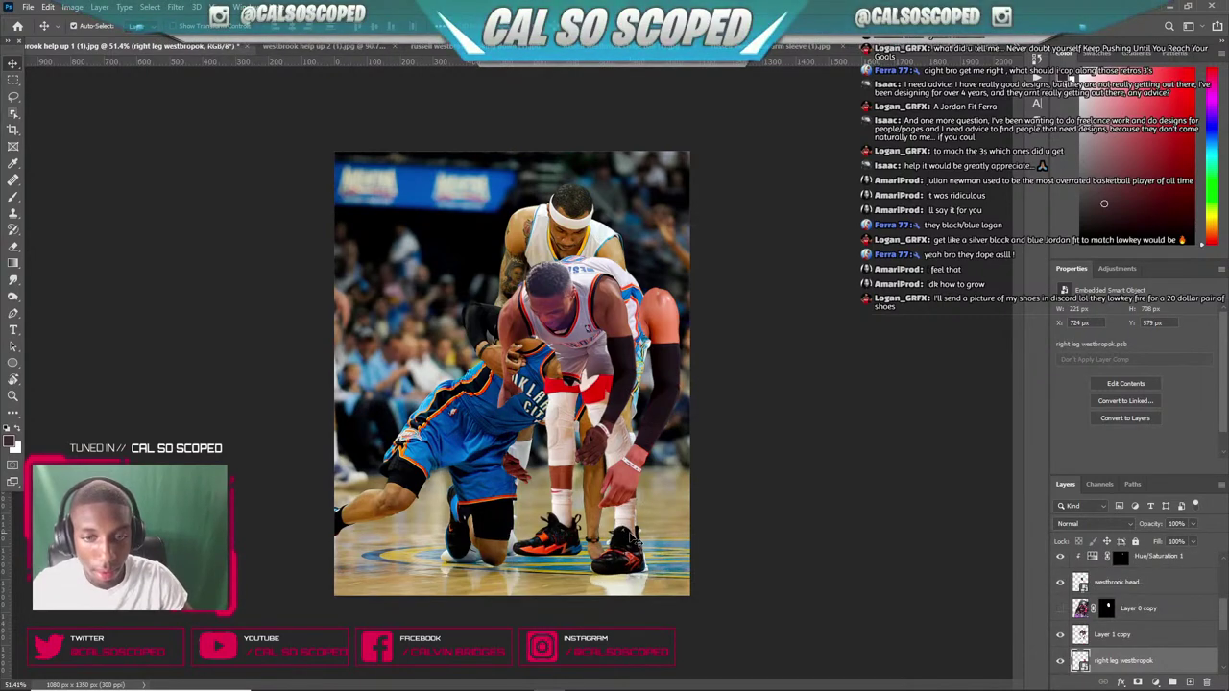
key(Left)
key(Up)
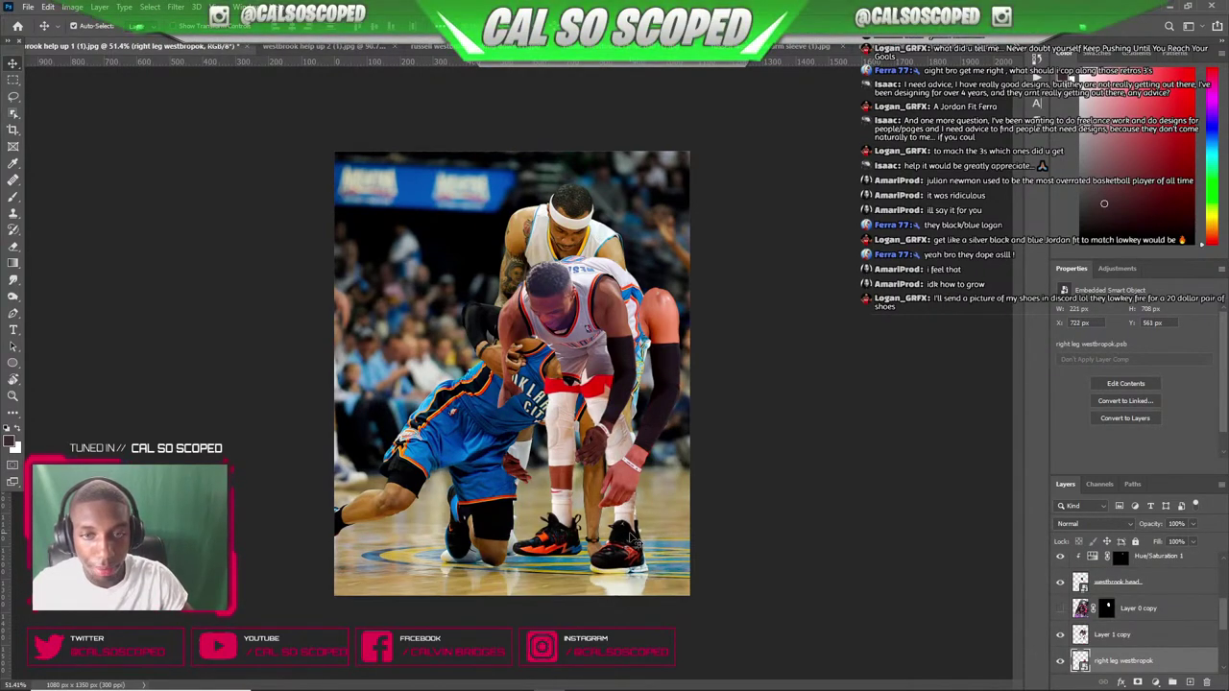
key(Left)
key(Left)
key(Left)
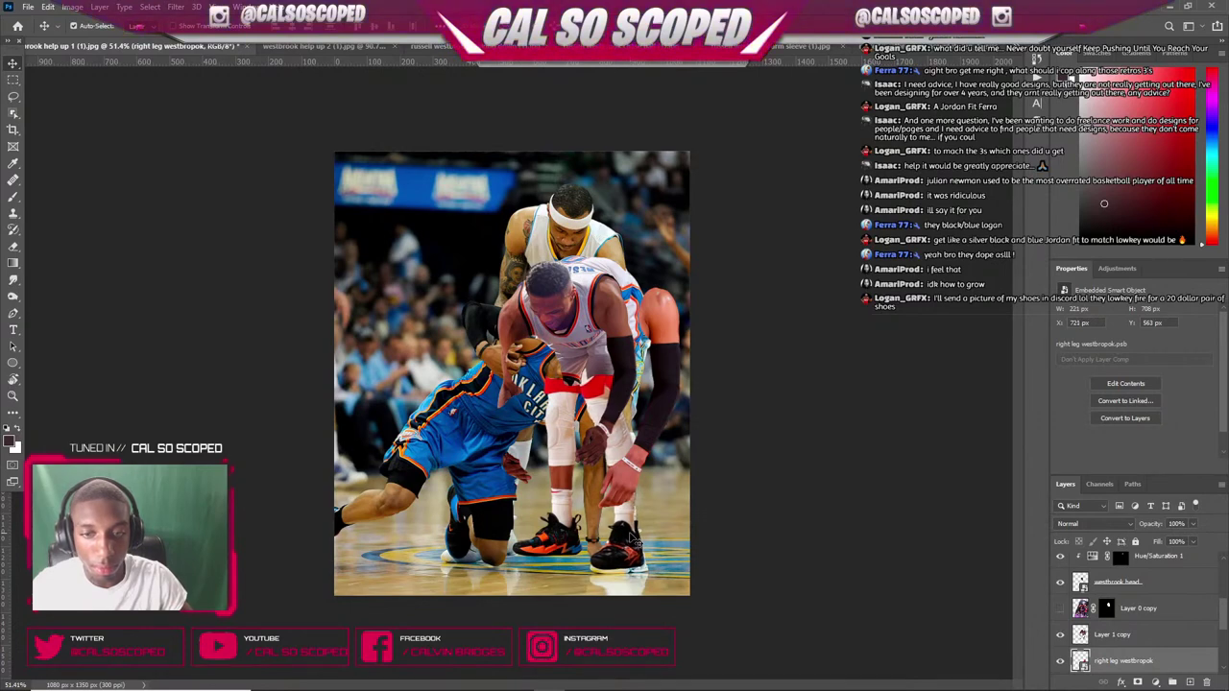
- Move the left leg slightly down to X 546, Y 695 px beneath the shorts
drag(552, 486, 566, 497)
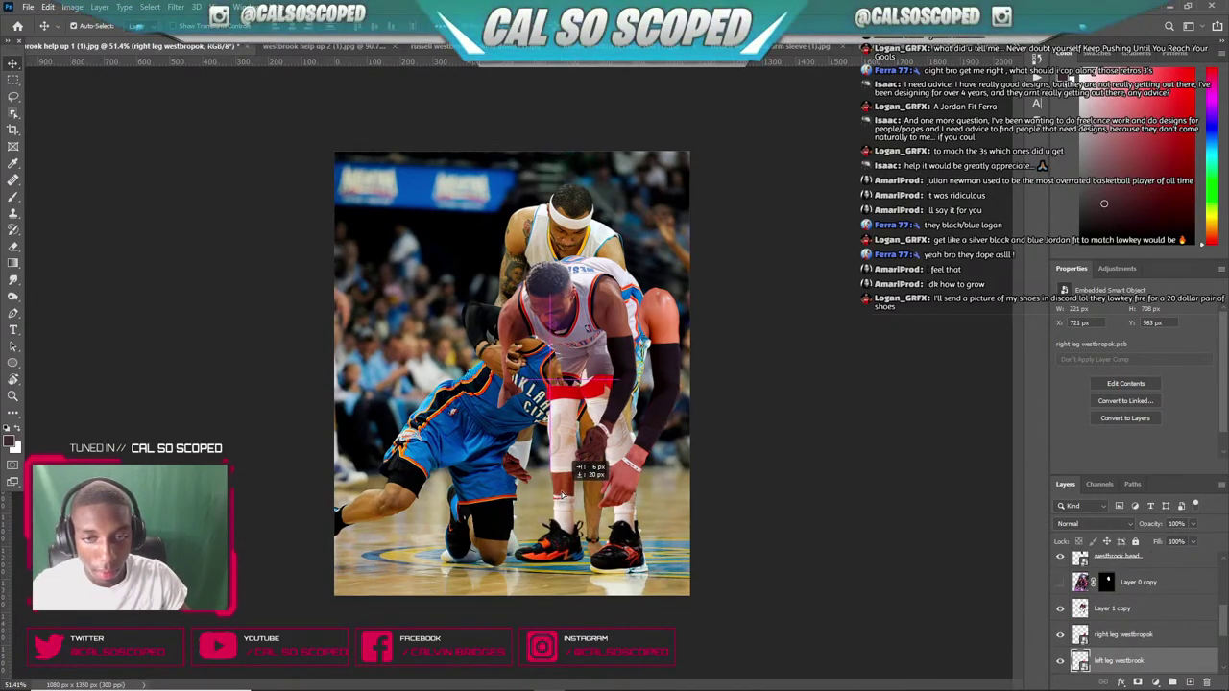
key(ctrl+minus)
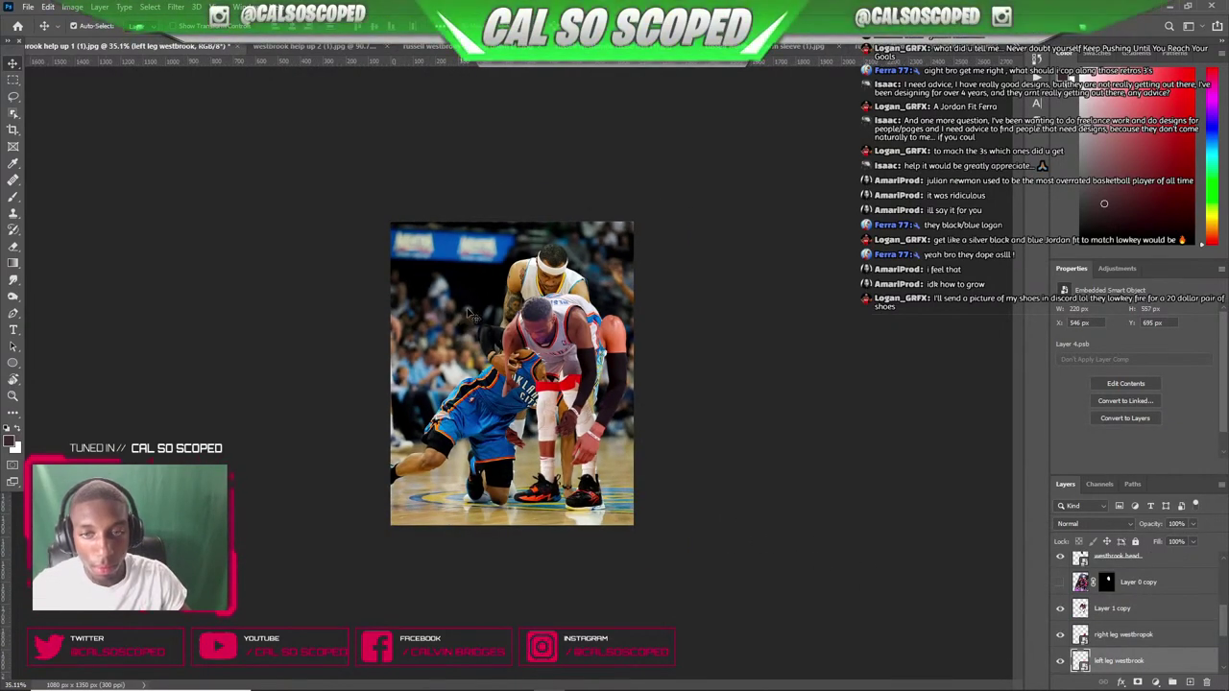
key(ctrl+plus)
key(ctrl+plus)
drag(573, 394, 534, 403)
key(ctrl+z)
click(628, 426)
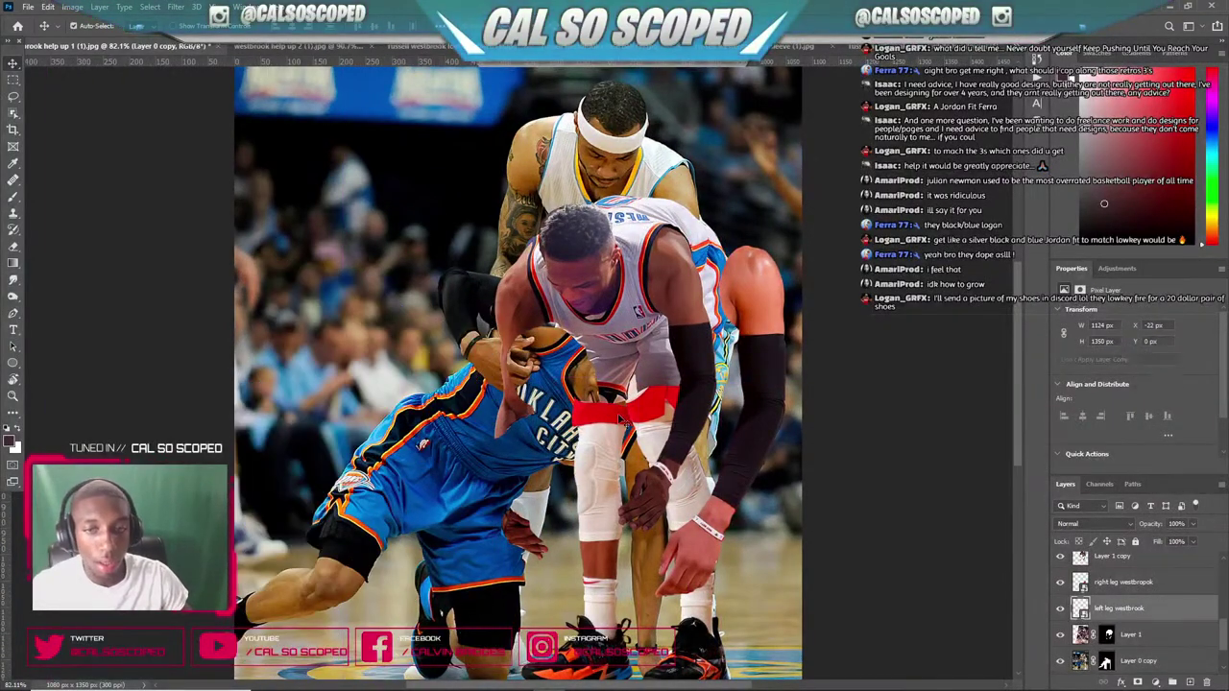
key(ctrl+minus)
key(ctrl+minus)
key(ctrl+0)
scroll(579, 355, up, 1)
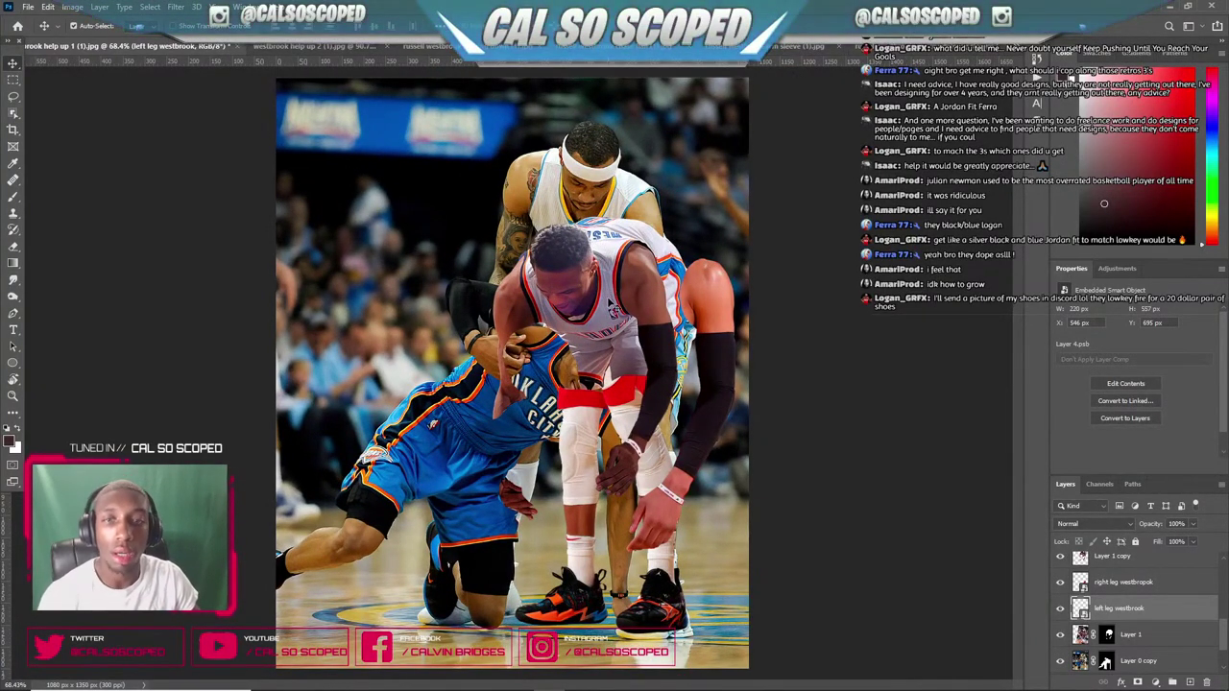
- Nudge the right leg slightly down and inward to X 720, Y 568 px
click(1092, 566)
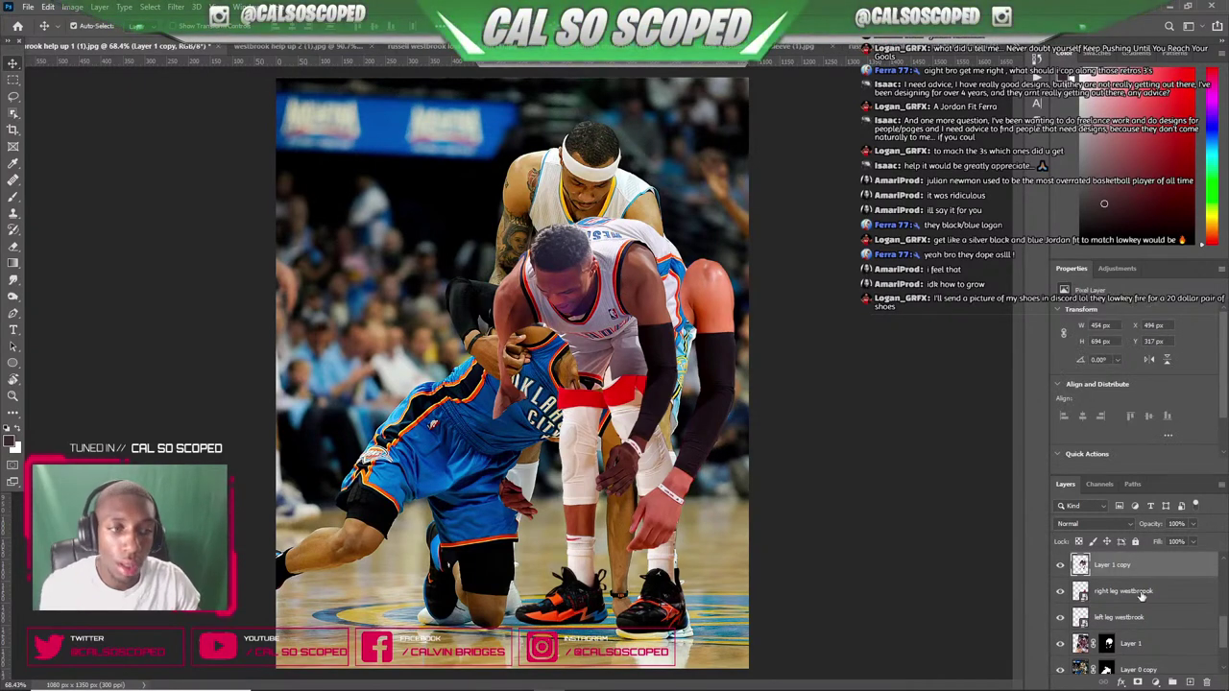
click(653, 610)
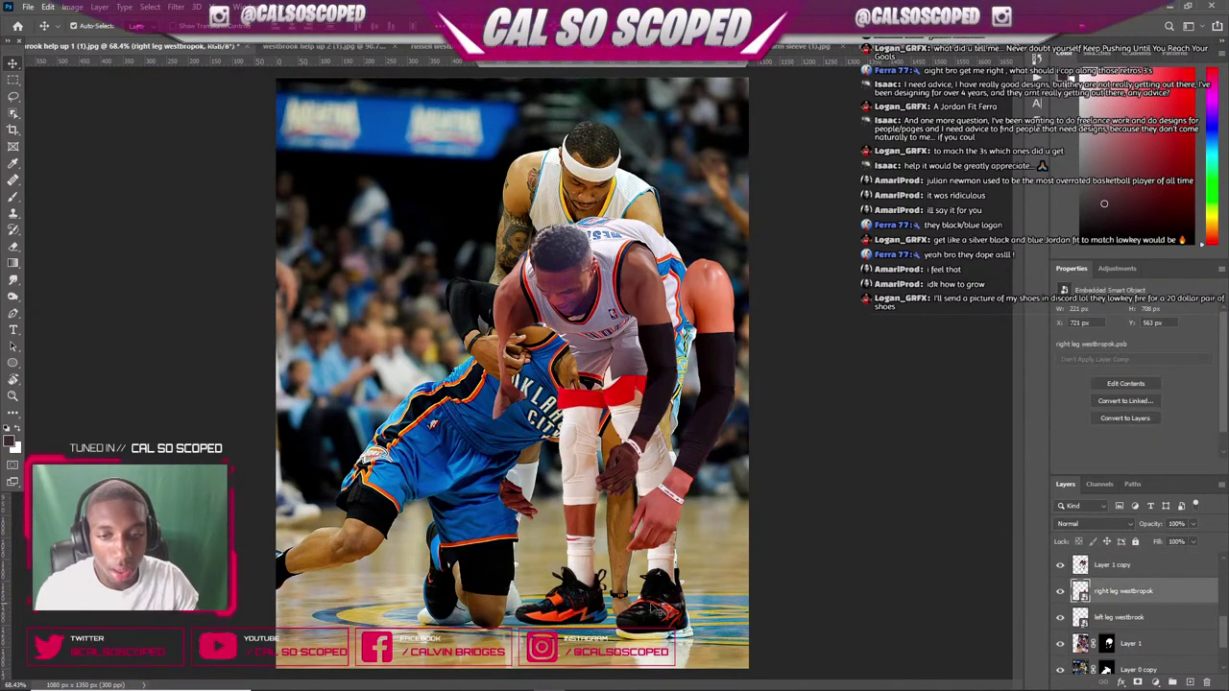
key(Down)
key(Down)
key(Down)
key(Down)
key(Down)
key(Left)
key(Left)
key(Right)
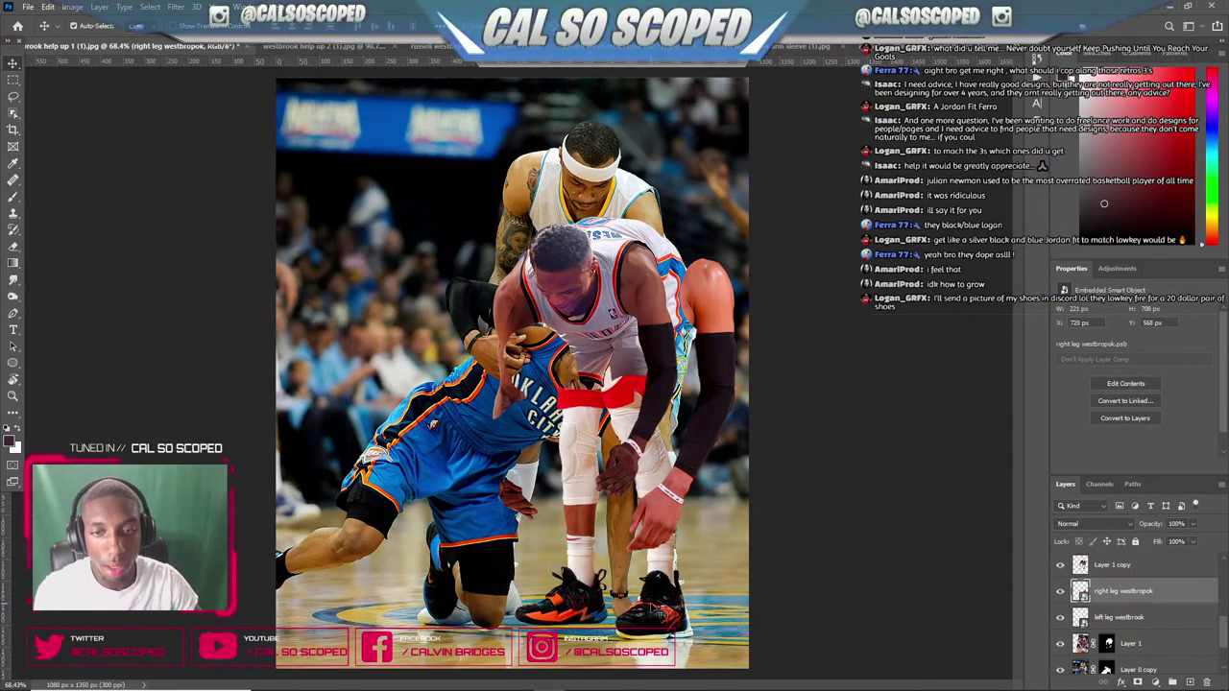
- Rename the bent-over body's layer, Layer 1 copy, as "body westbrook"
click(628, 240)
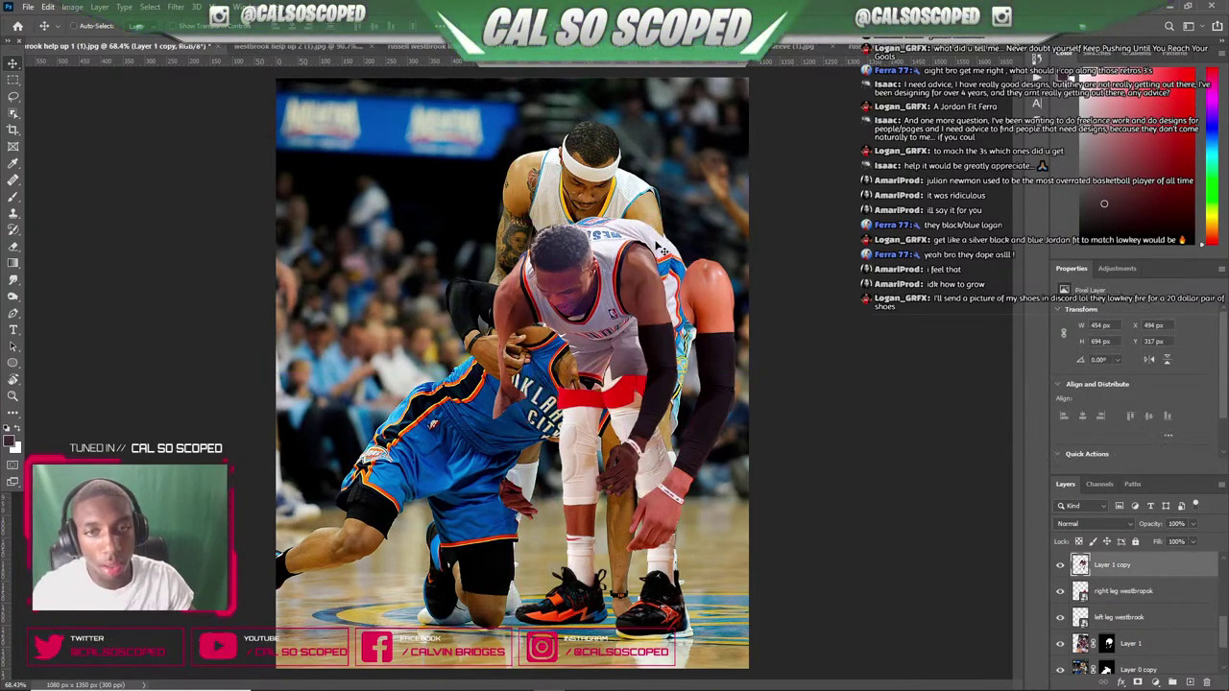
click(48, 7)
click(48, 7)
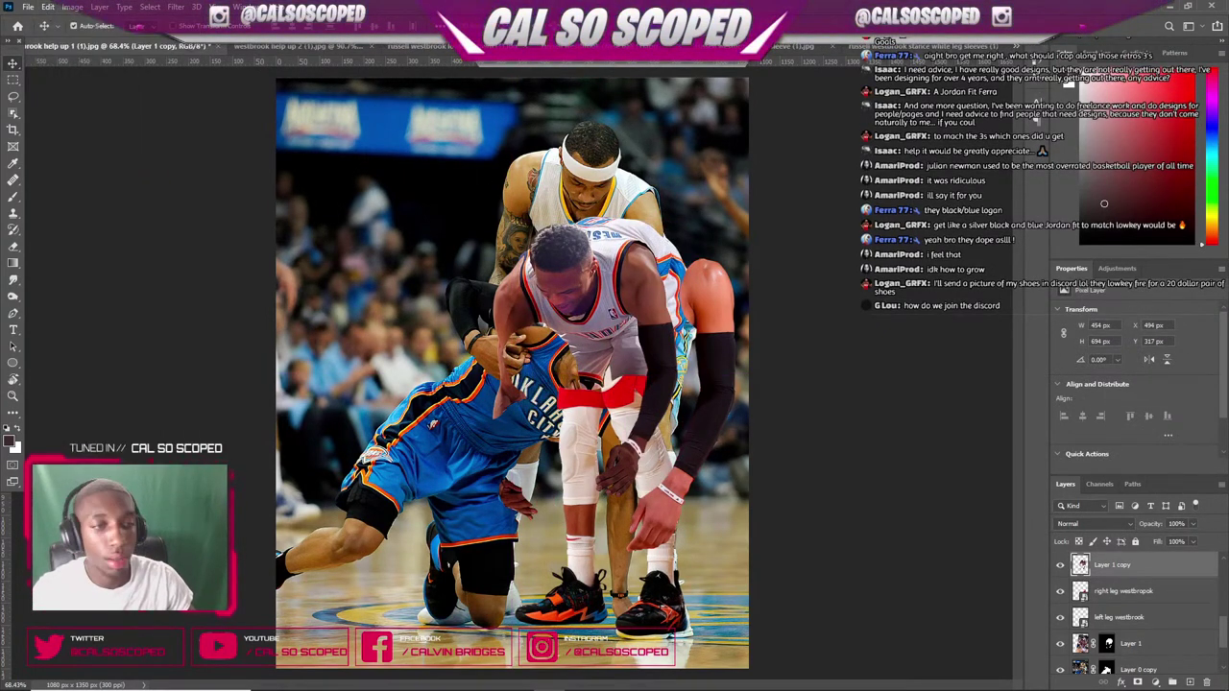
double_click(1111, 565)
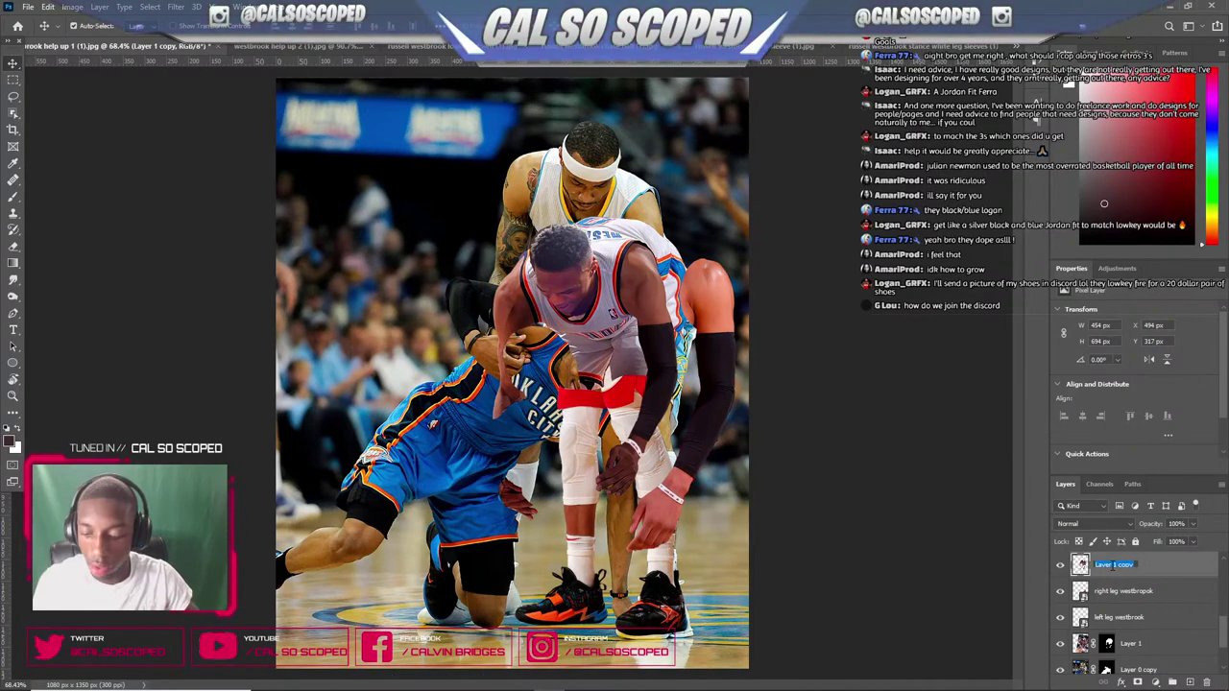
text(body westbrook)
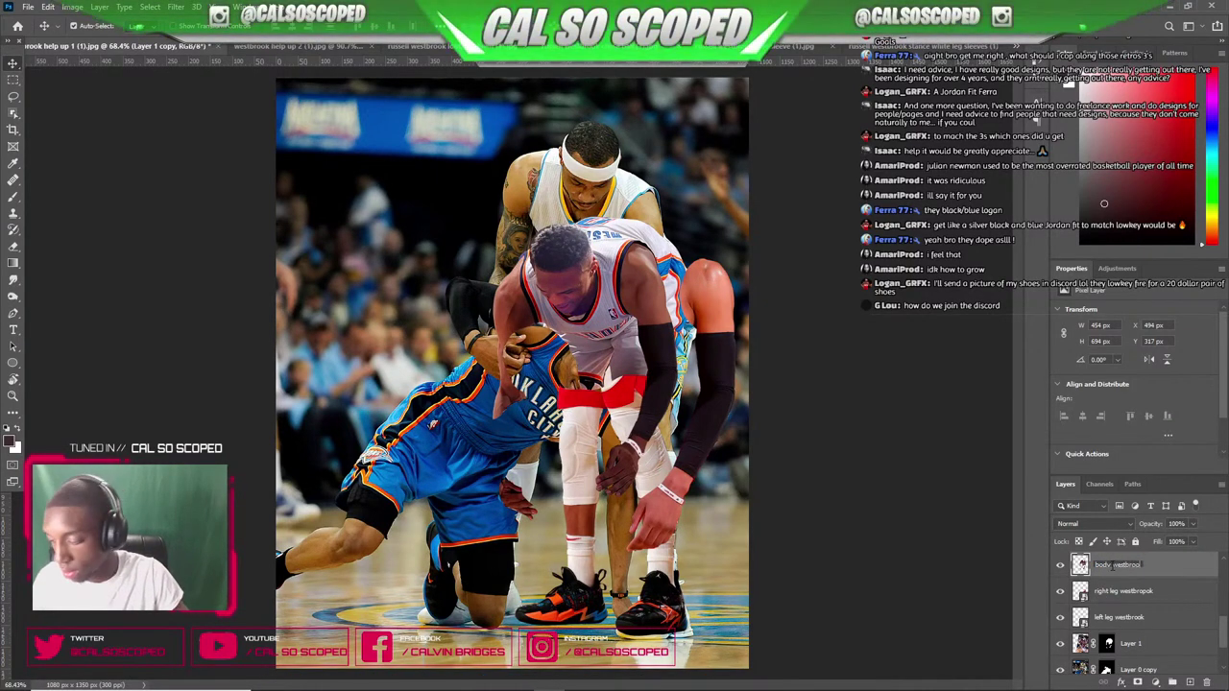
key(Return)
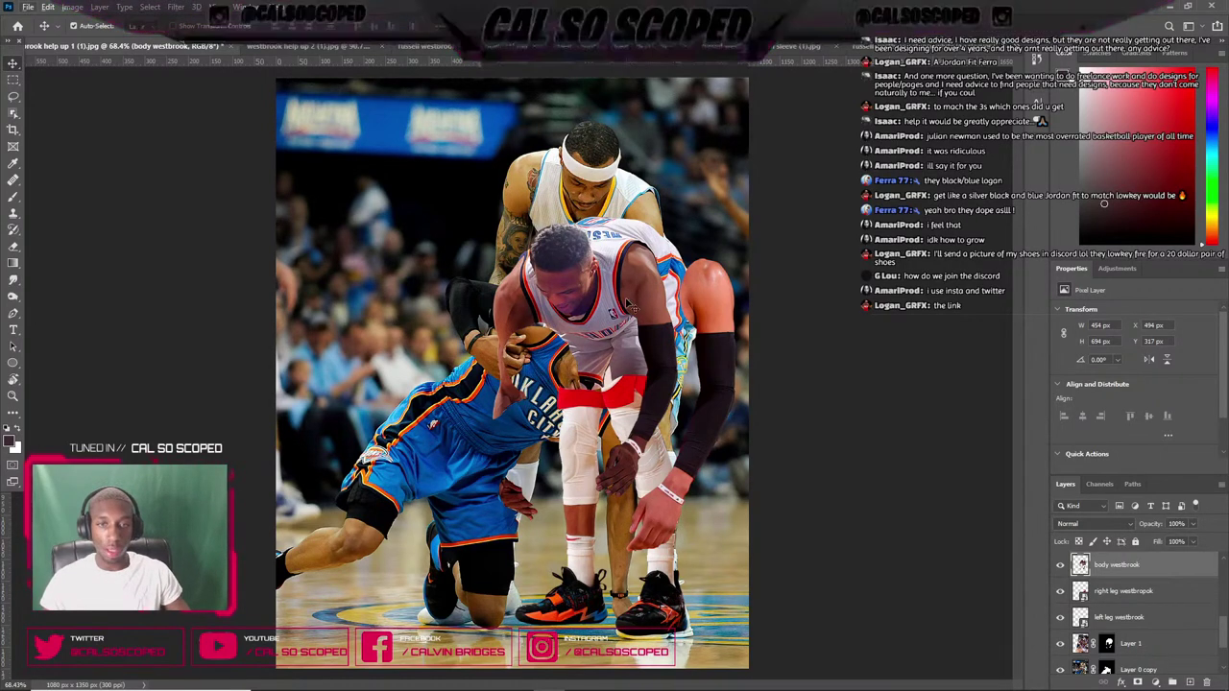
scroll(579, 307, up, 2)
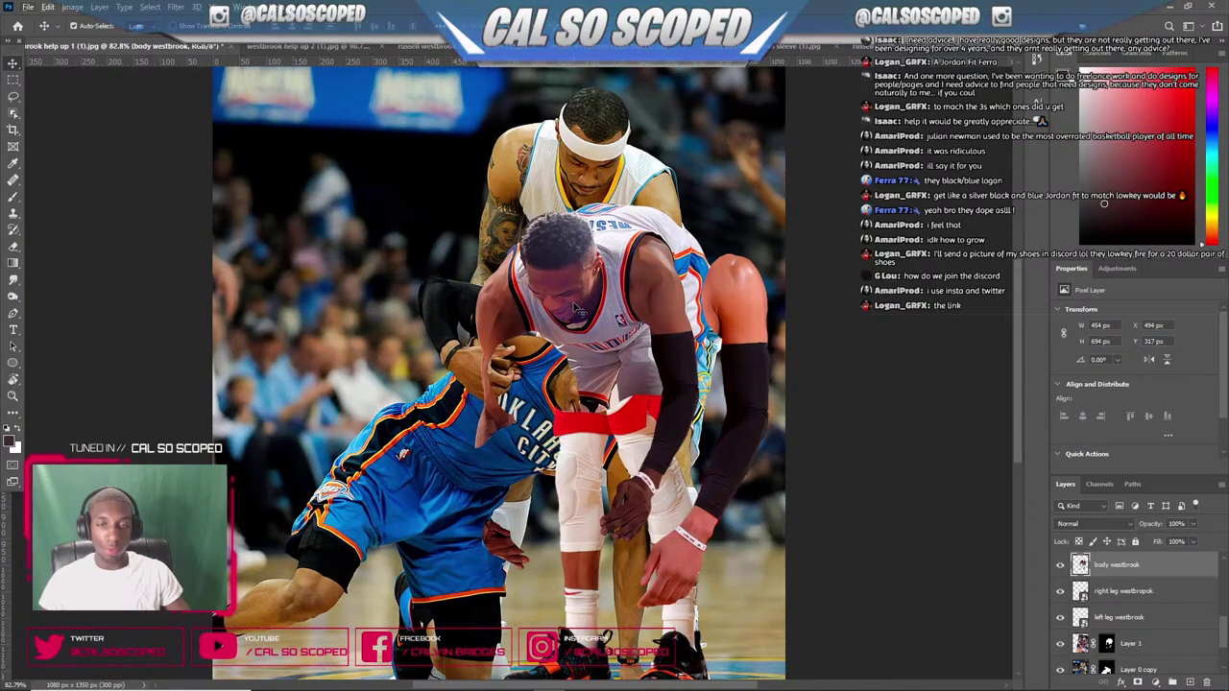
scroll(579, 308, up, 3)
drag(652, 512, 737, 509)
key(ctrl+z)
key(ctrl+z)
drag(655, 501, 787, 521)
drag(594, 518, 643, 514)
key(ctrl+z)
key(ctrl+z)
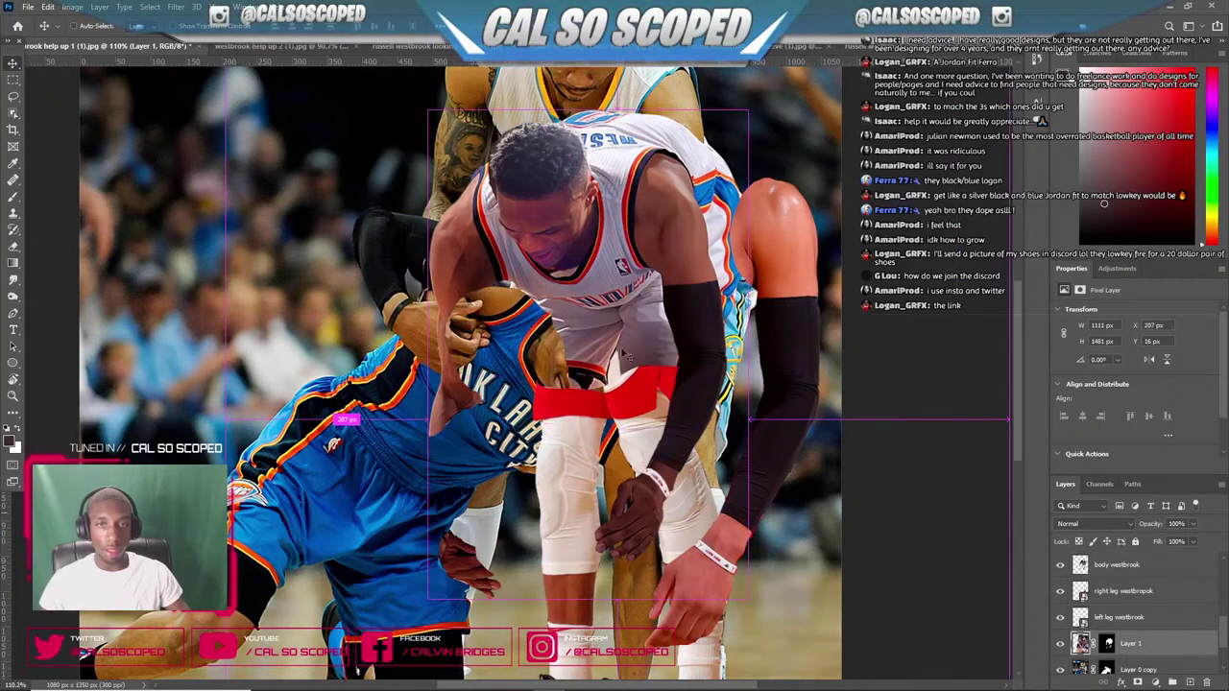
ctrl+click(560, 192)
scroll(701, 215, down, 2)
scroll(701, 215, up, 3)
drag(679, 217, 742, 217)
key(ctrl+z)
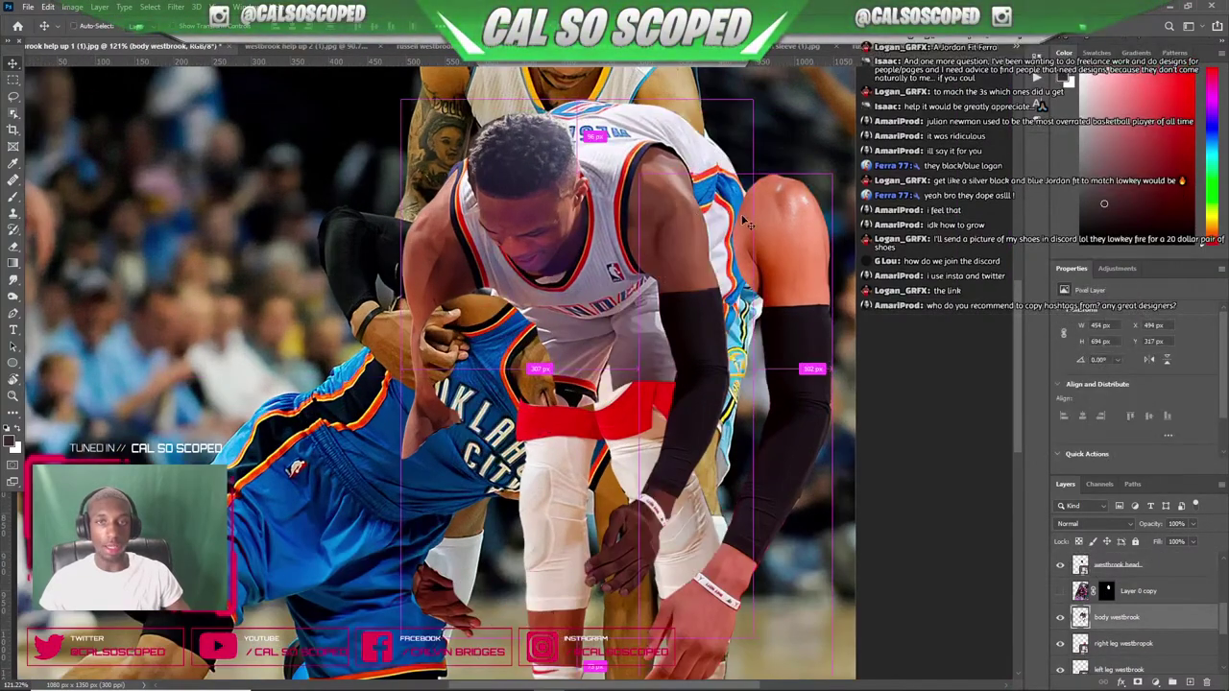
scroll(597, 211, down, 2)
scroll(597, 211, up, 1)
drag(636, 222, 716, 241)
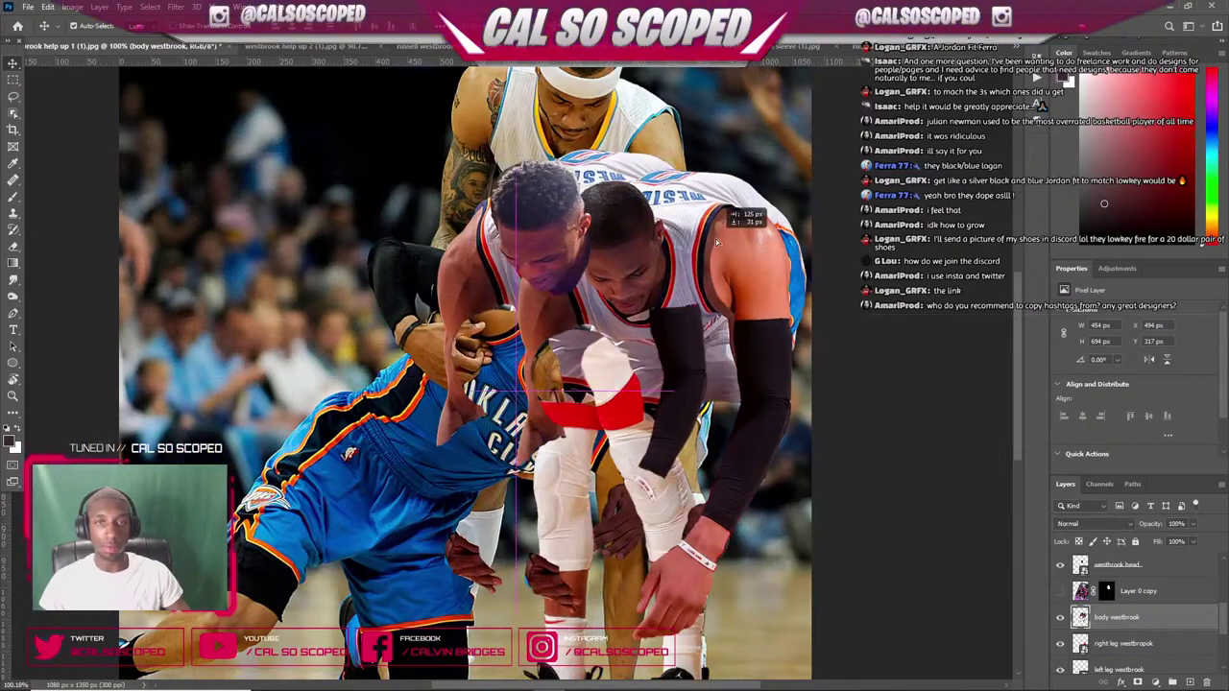
key(ctrl+z)
scroll(635, 241, up, 2)
drag(639, 240, 676, 234)
key(ctrl+z)
drag(697, 396, 756, 397)
key(ctrl+z)
key(ctrl+z)
key(ctrl+z)
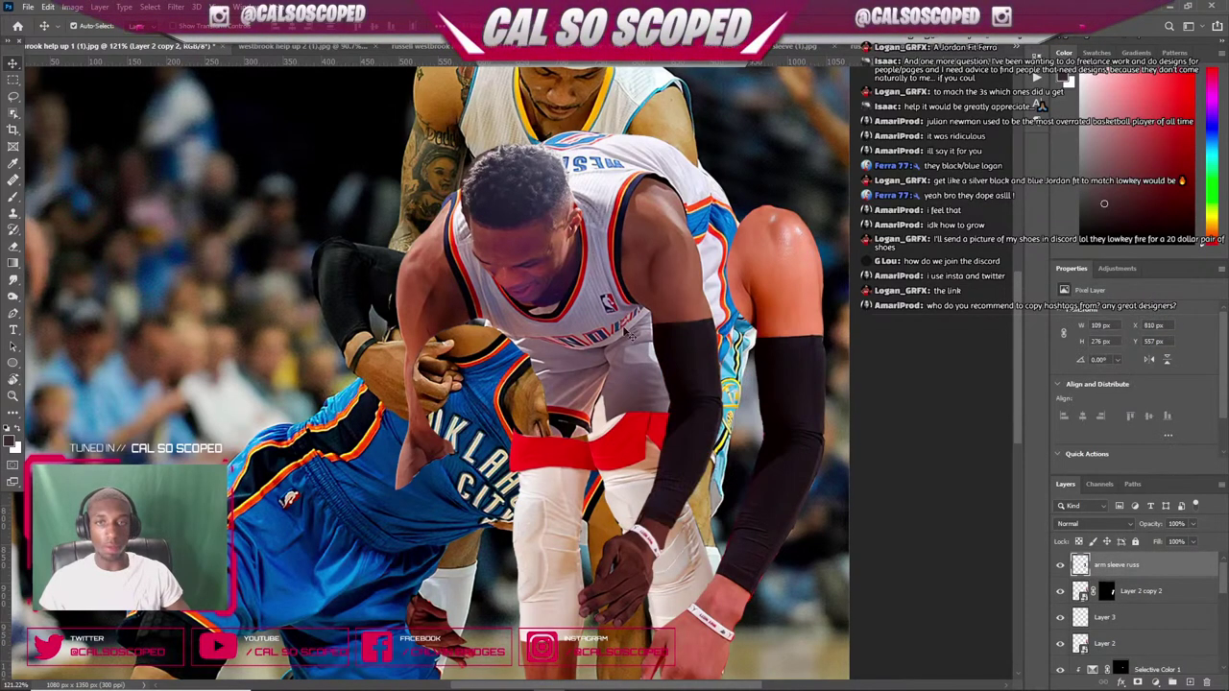
- Duplicate the body westbrook layer and mark the copy with a red colour label
ctrl+click(629, 331)
scroll(545, 203, down, 2)
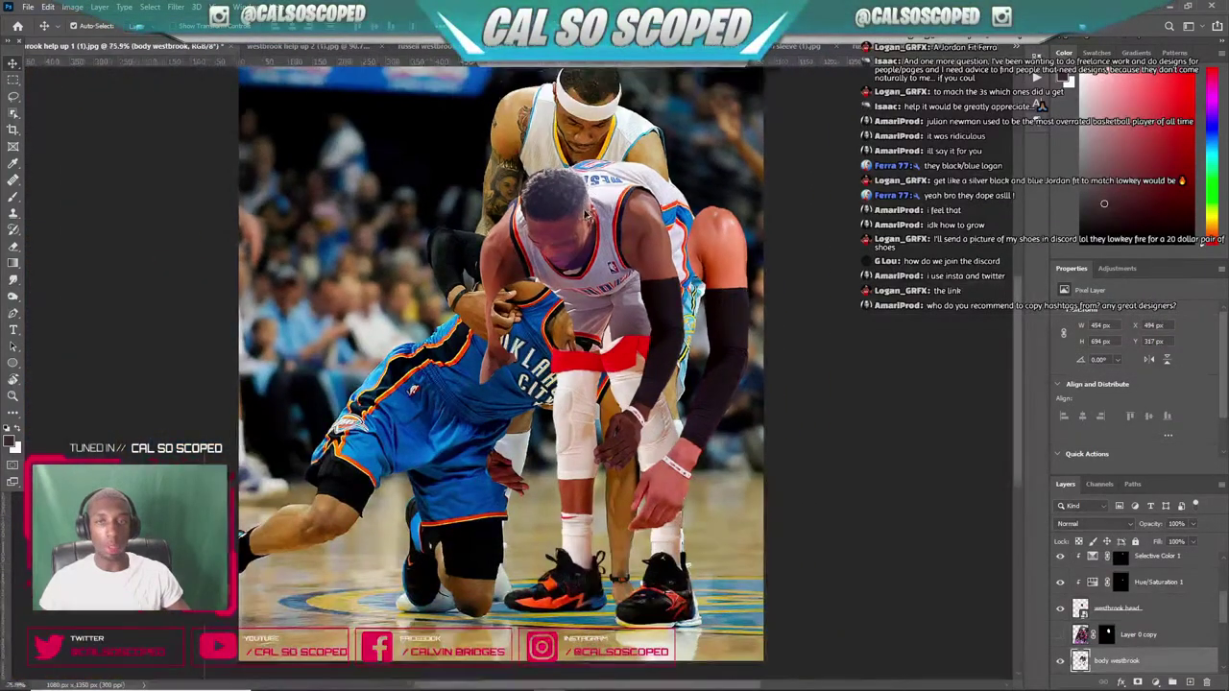
scroll(586, 213, up, 2)
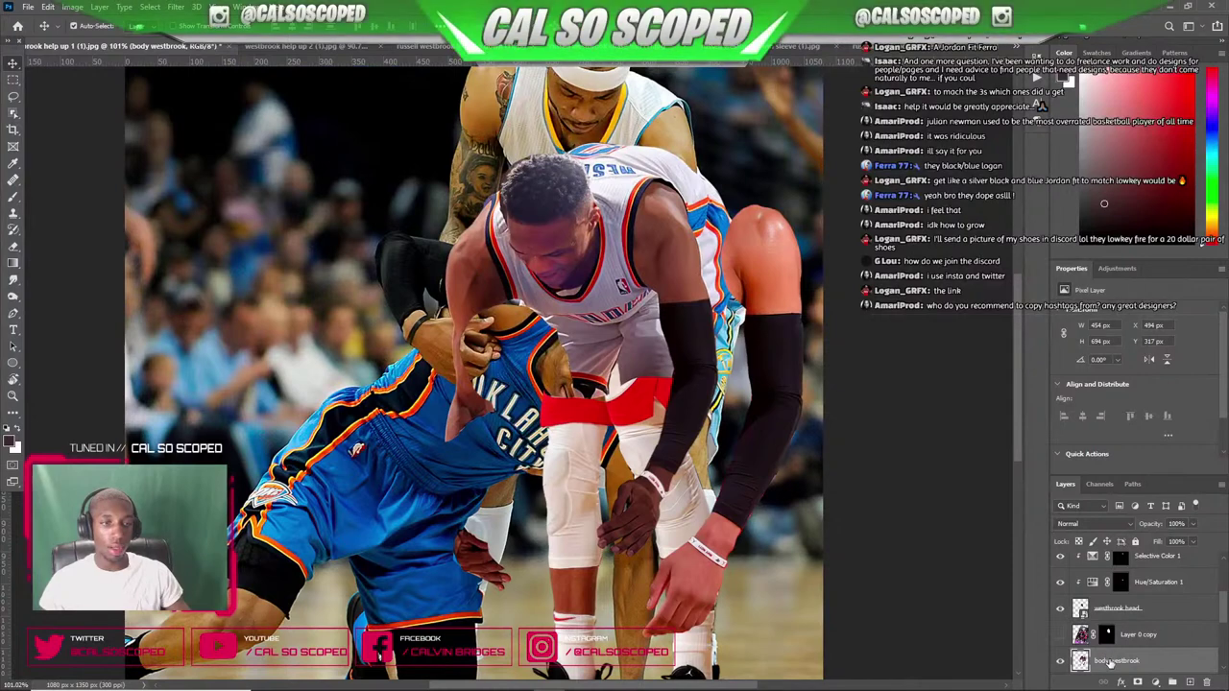
scroll(1109, 663, down, 2)
click(1061, 582)
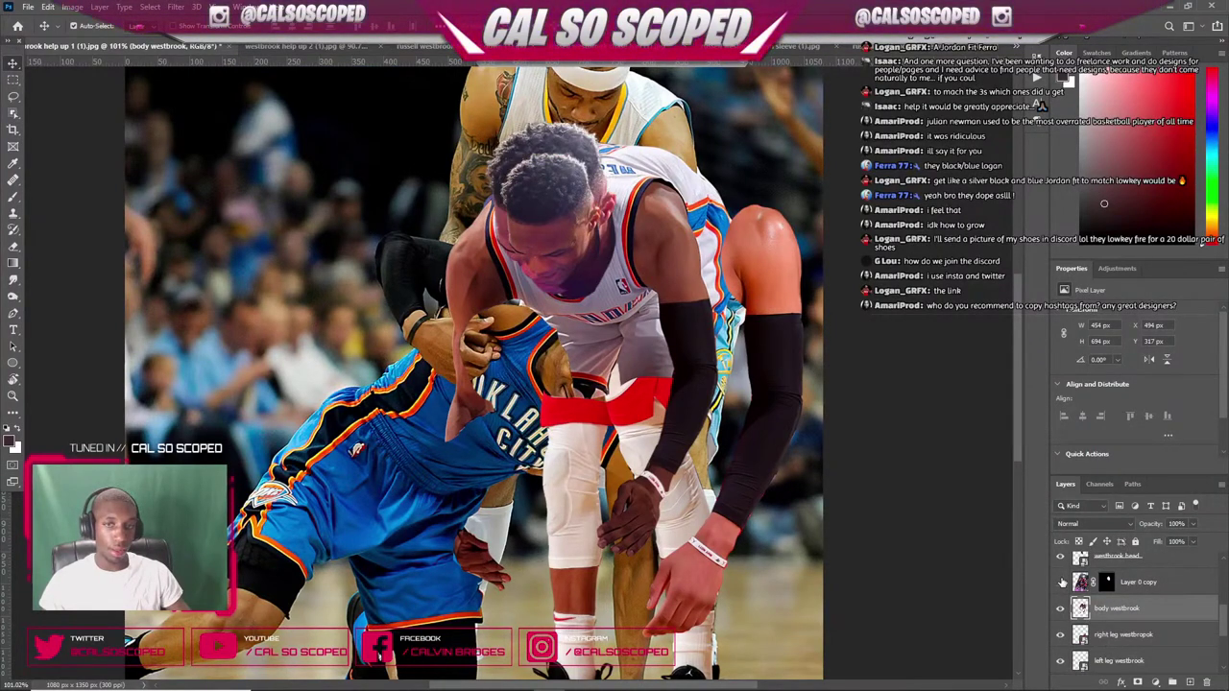
click(1061, 581)
key(ctrl+j)
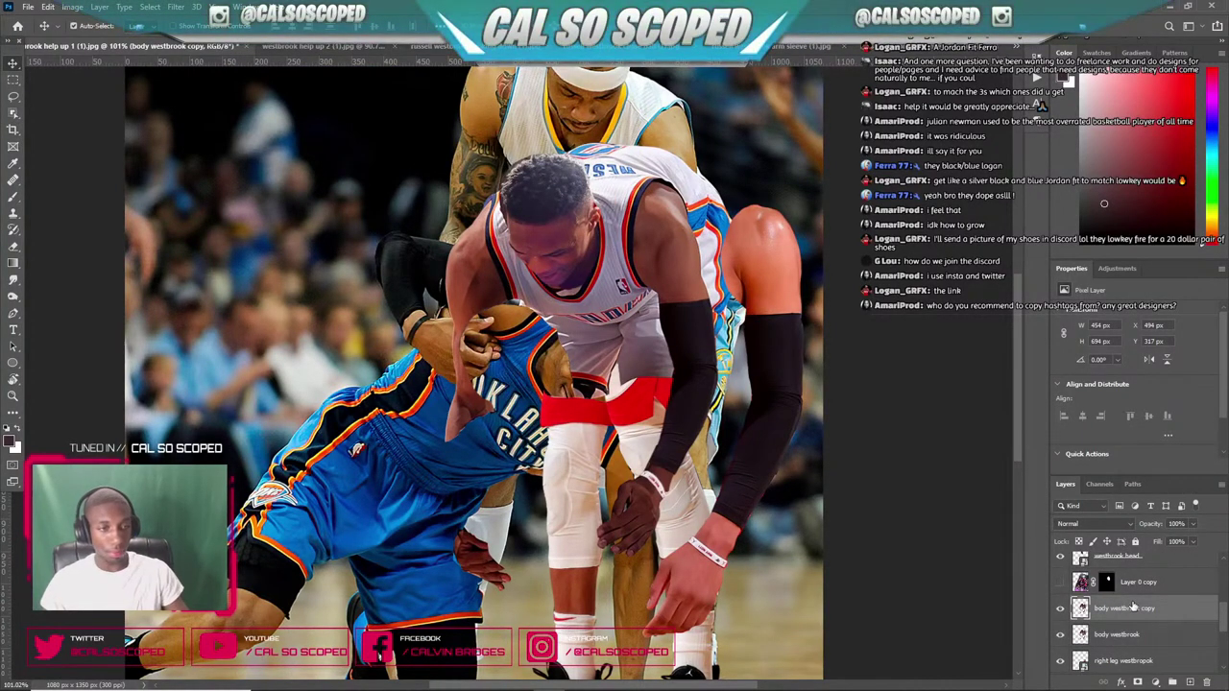
right_click(1109, 620)
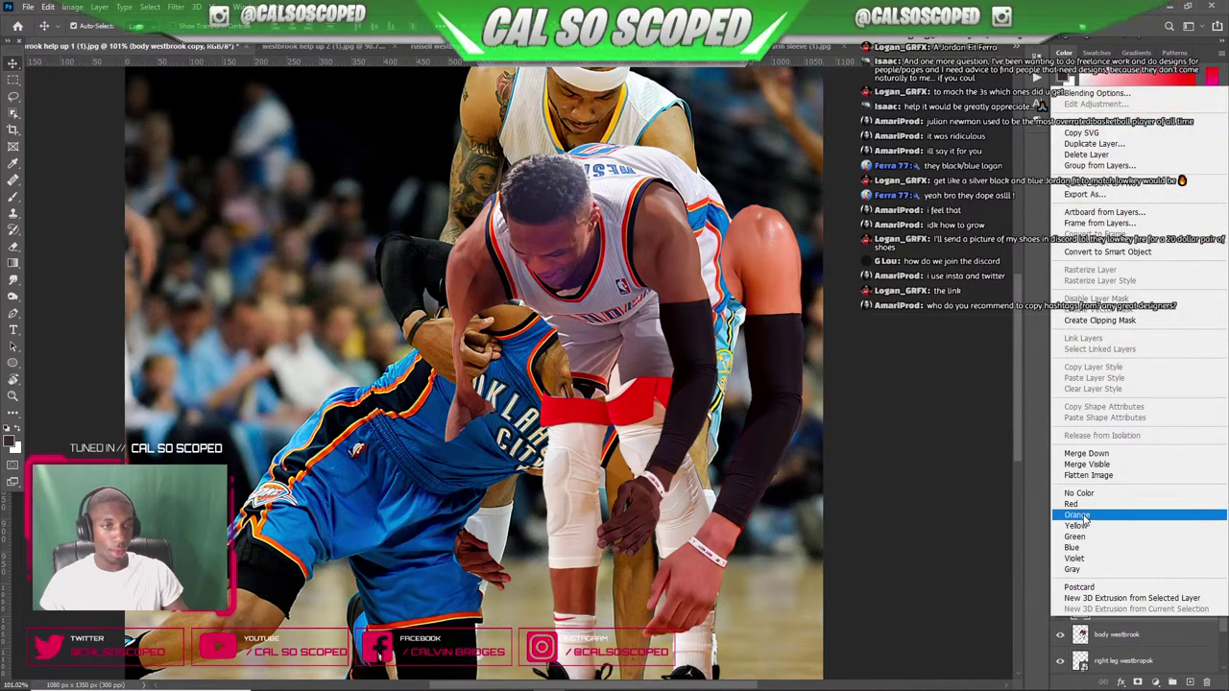
click(1084, 514)
- Convert body westbrook to a smart object and Puppet Warp its back and shoulder slightly downward, pinning the face, hanging arm and waist, with the copy hidden
right_click(1110, 636)
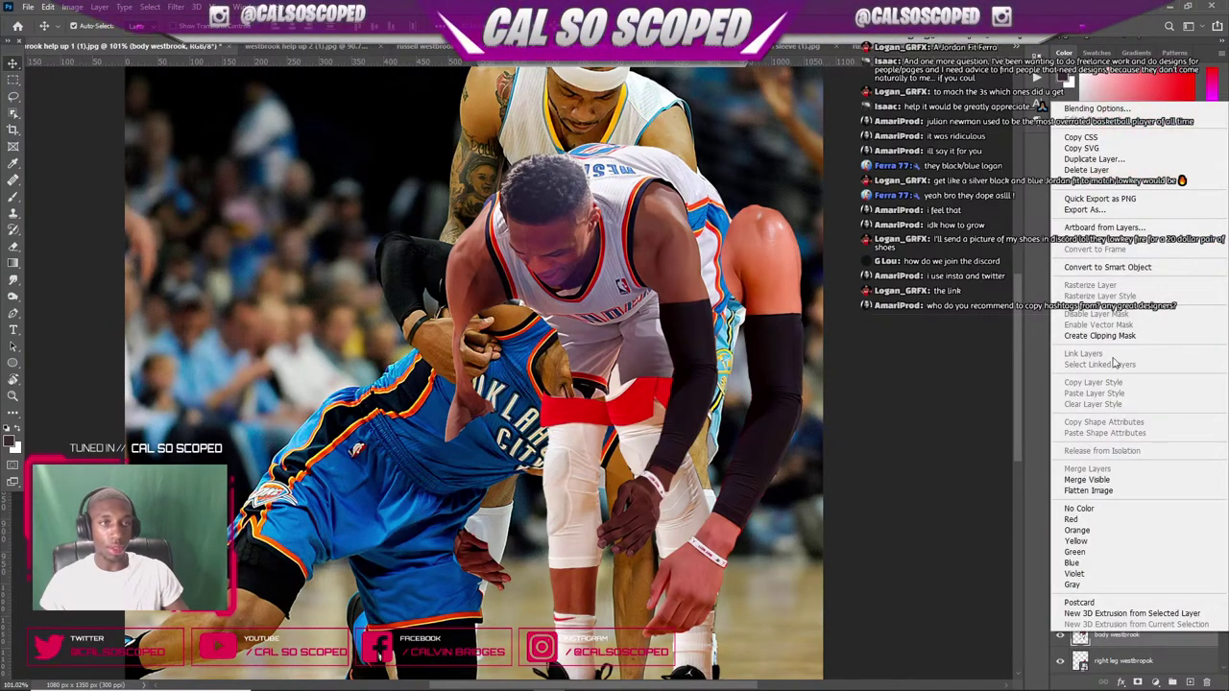
click(1104, 263)
click(47, 7)
click(73, 262)
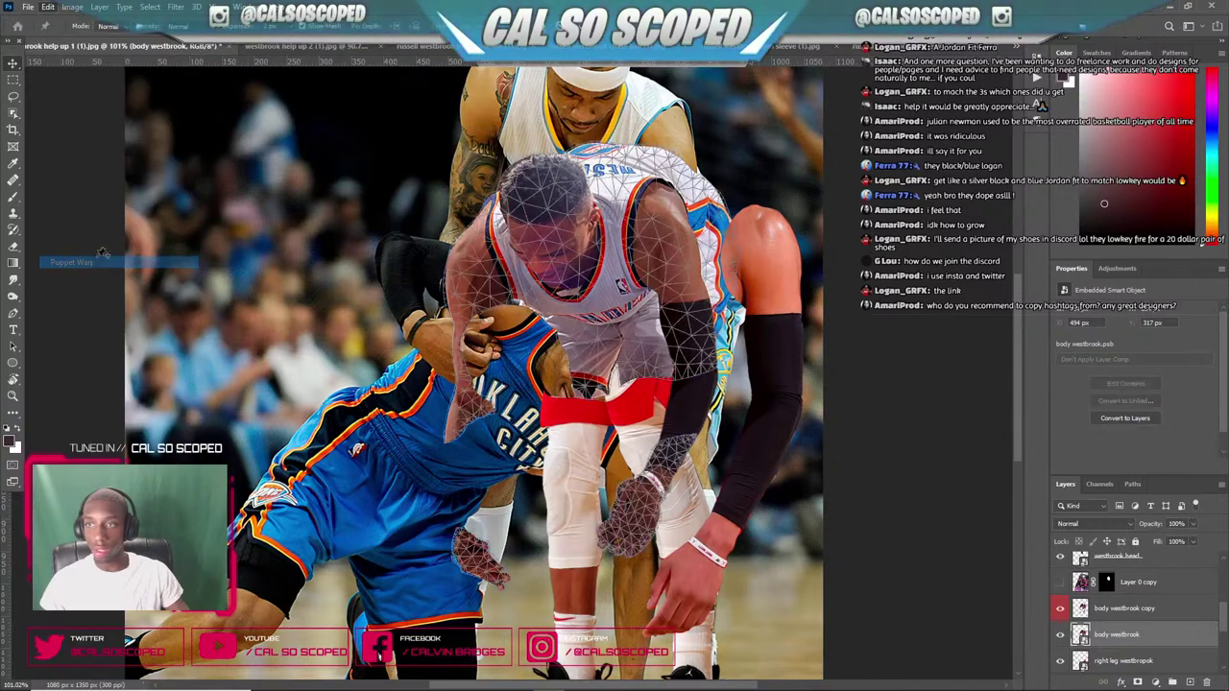
click(545, 250)
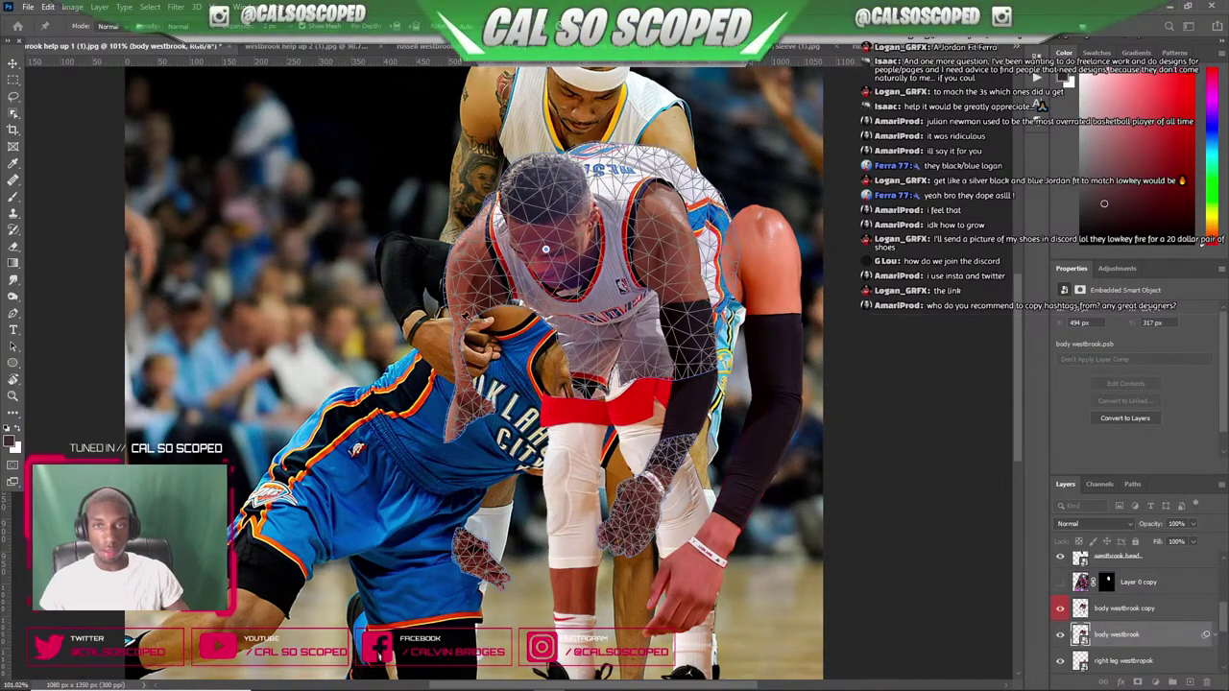
click(459, 309)
click(597, 314)
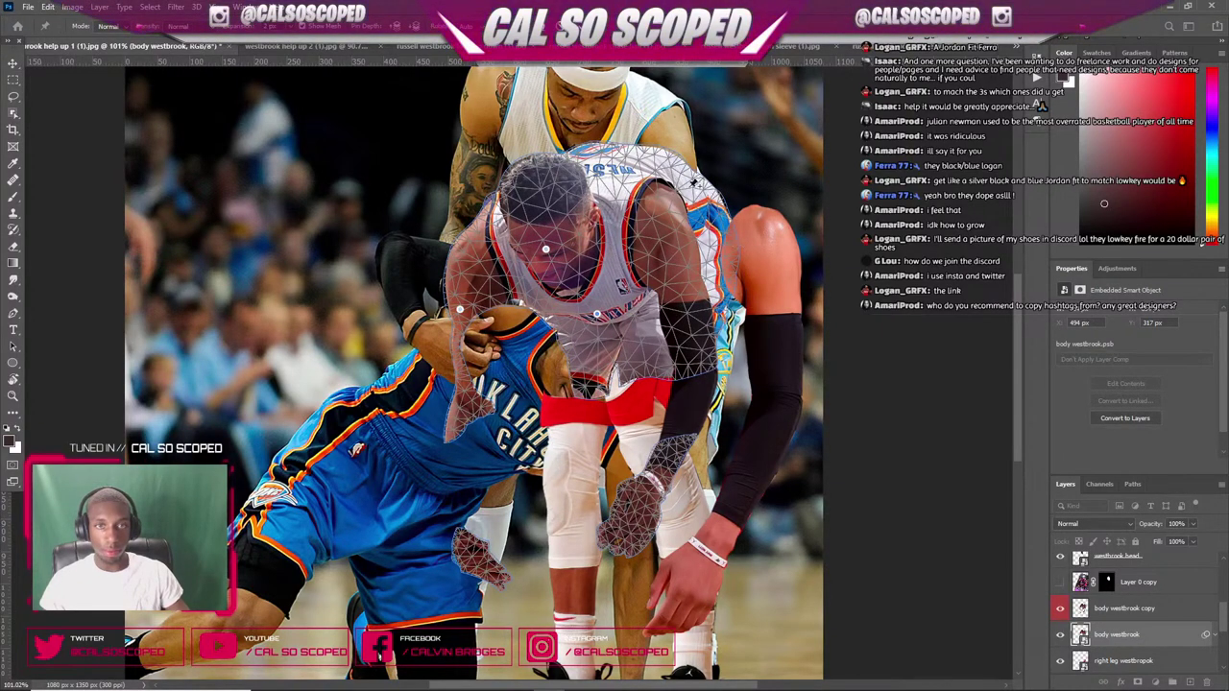
drag(679, 184, 674, 220)
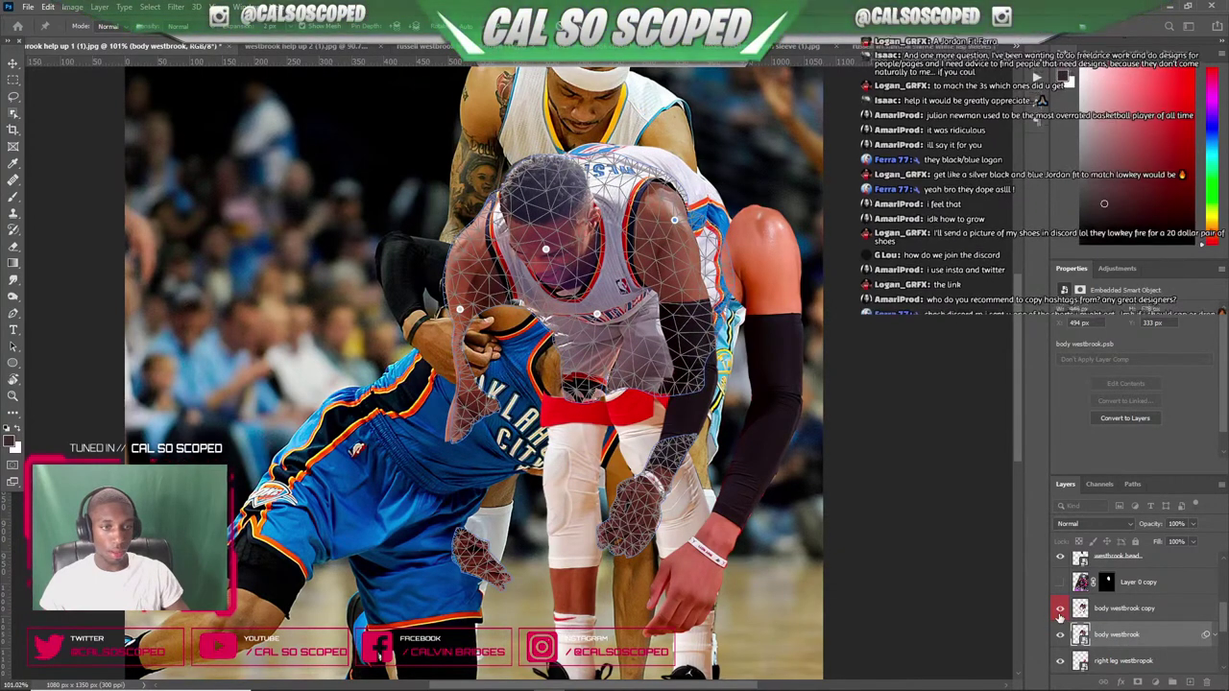
key(Return)
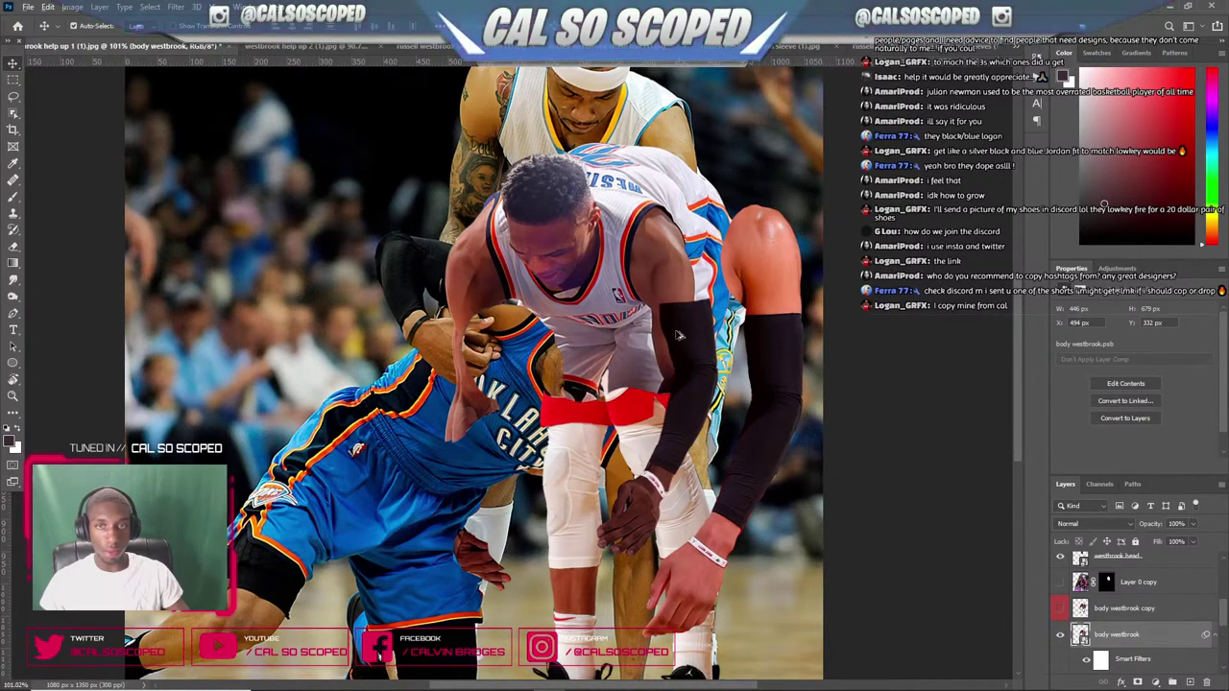
- Nudge the head slightly down over the warped body to X 570, Y 337 px
scroll(681, 334, down, 3)
scroll(712, 311, up, 3)
drag(691, 278, 695, 287)
key(ctrl+z)
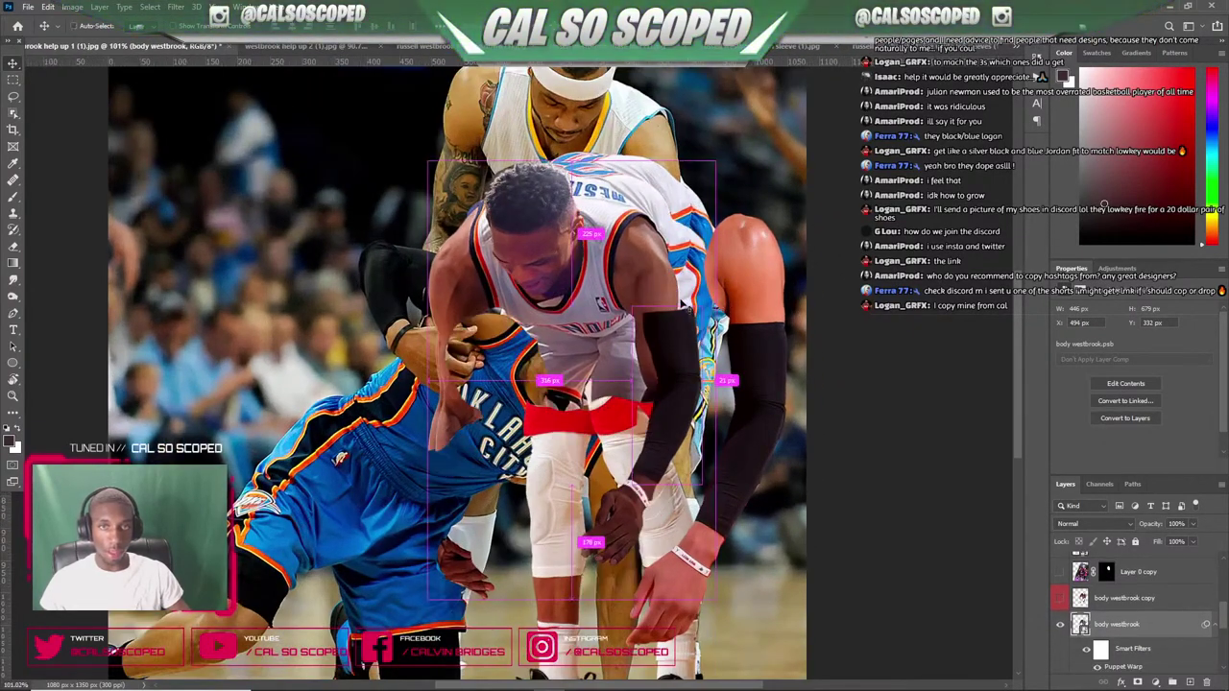
scroll(633, 430, down, 1)
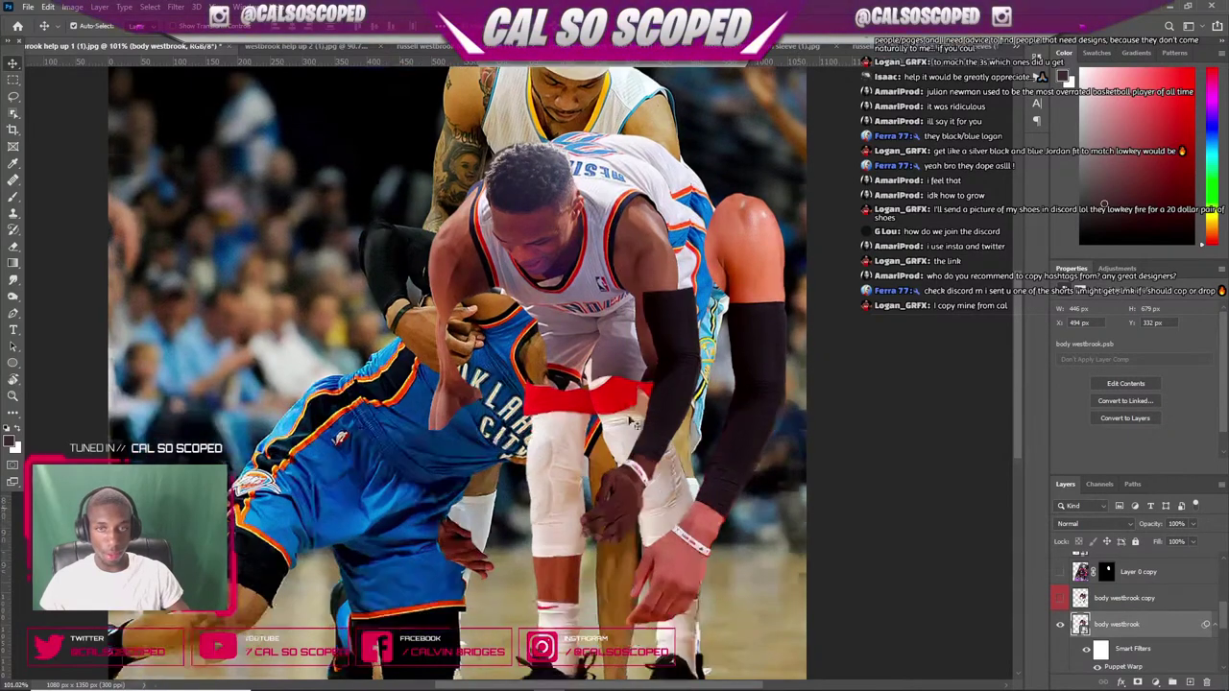
drag(620, 257, 637, 246)
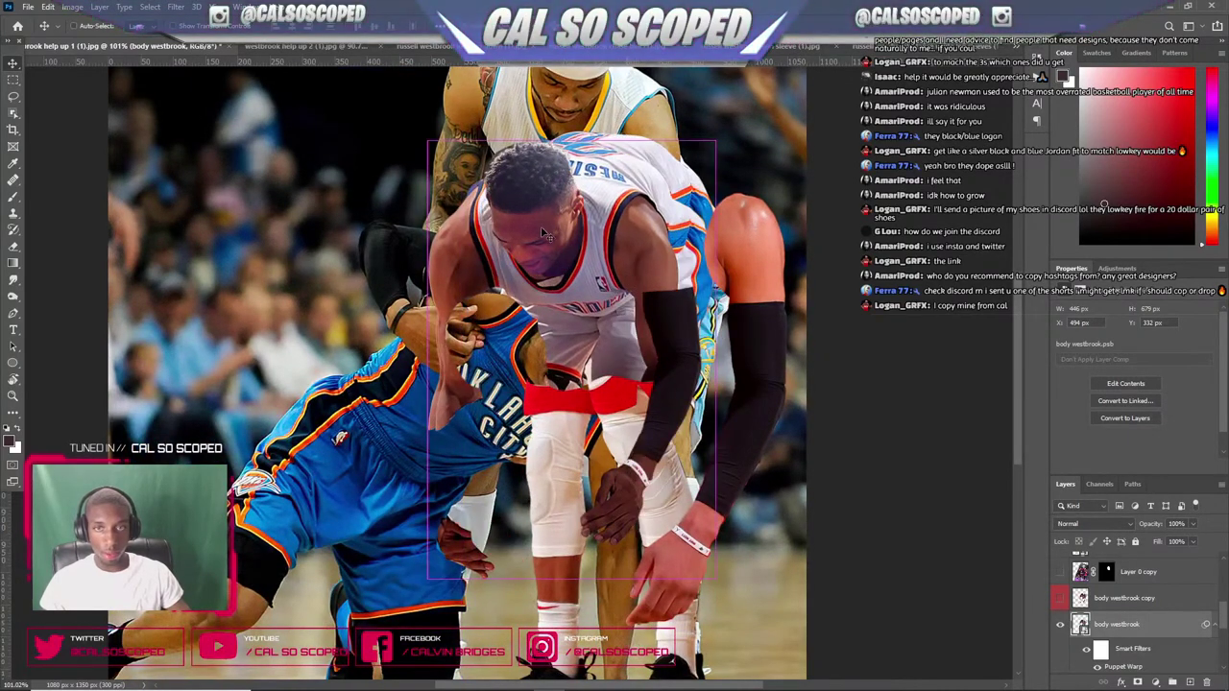
drag(532, 223, 536, 229)
scroll(537, 229, down, 2)
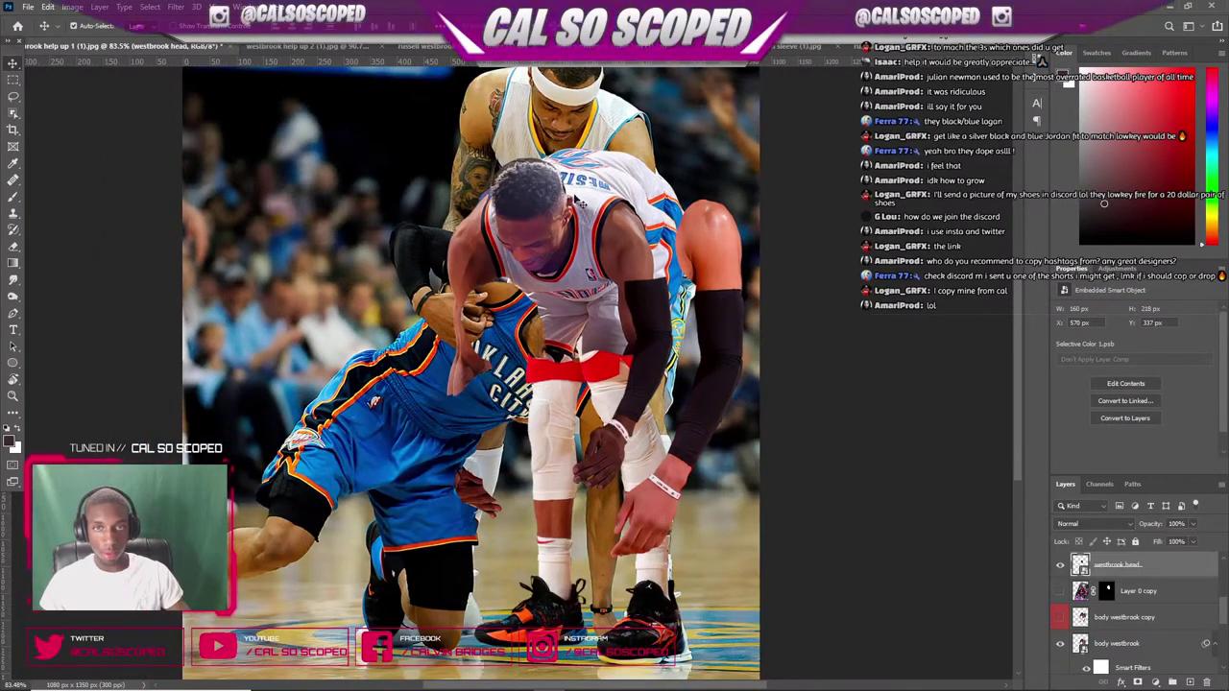
- Hide Layer 1, the masked body image beneath the two leg layers
click(1060, 619)
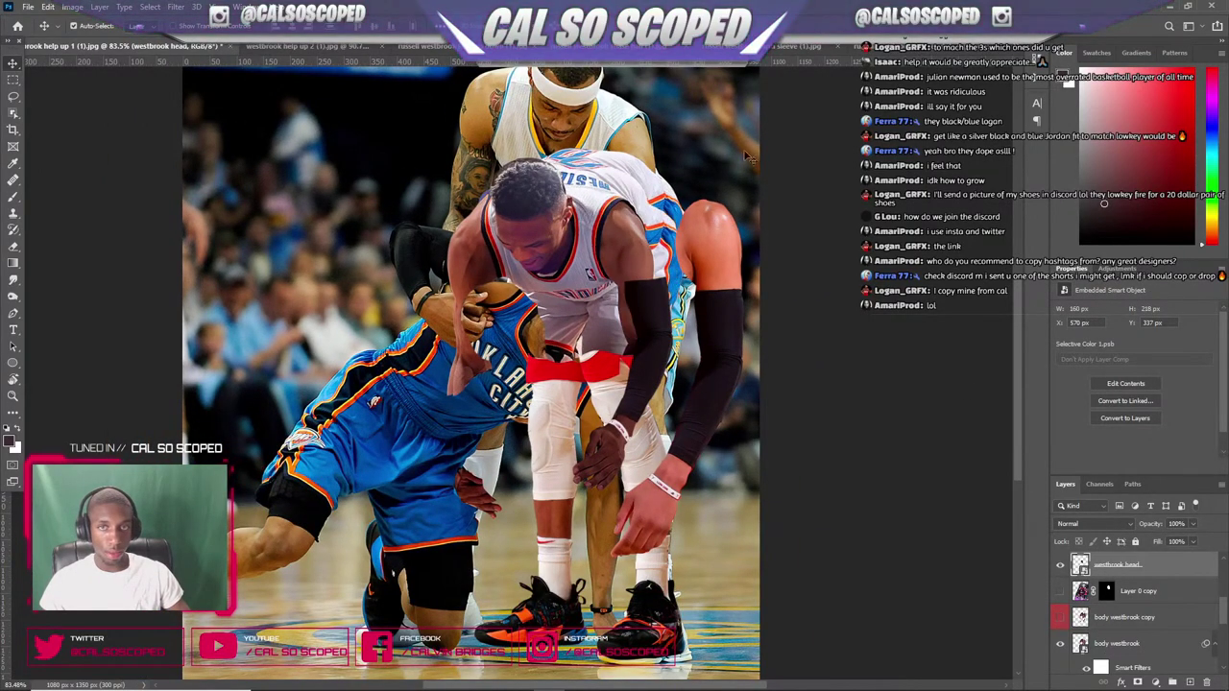
drag(656, 178, 576, 463)
key(ctrl+z)
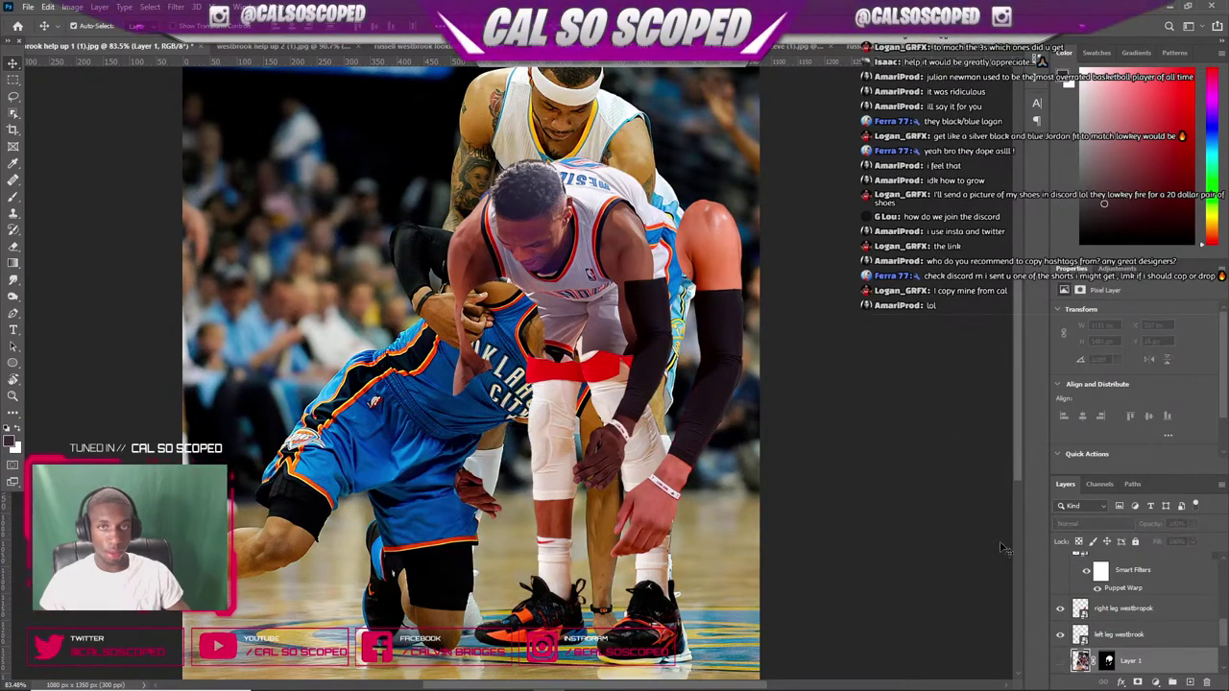
scroll(643, 240, down, 3)
scroll(633, 359, up, 2)
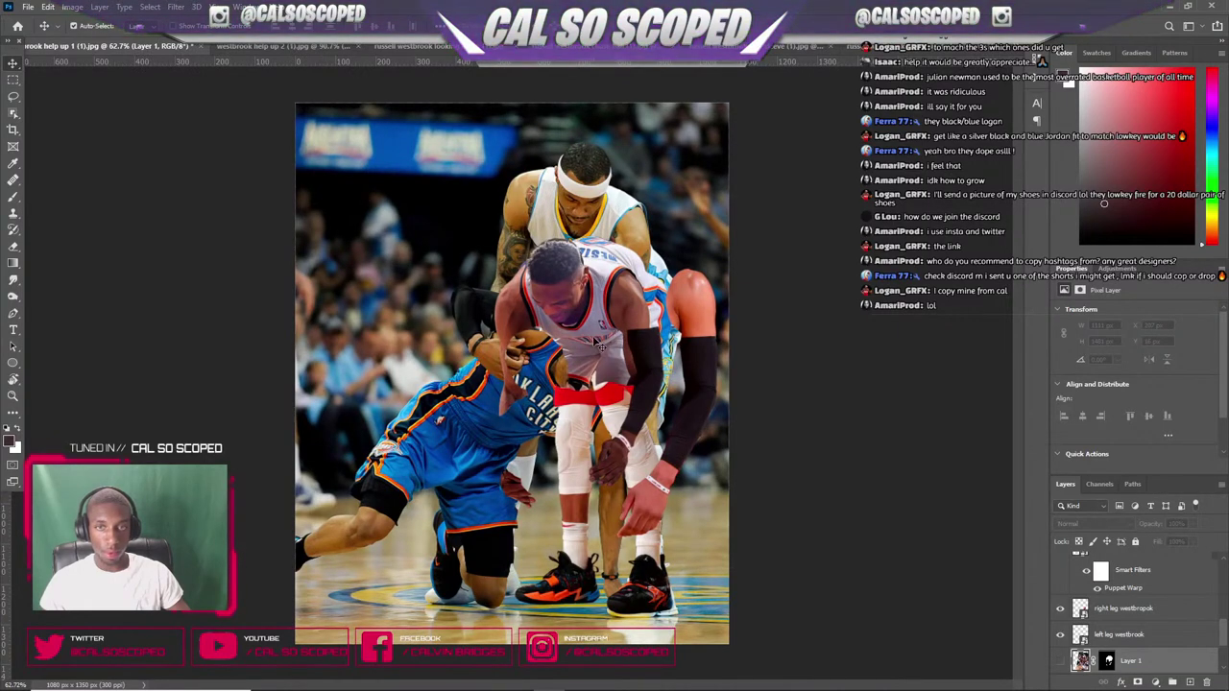
click(545, 367)
drag(581, 347, 631, 277)
key(ctrl+z)
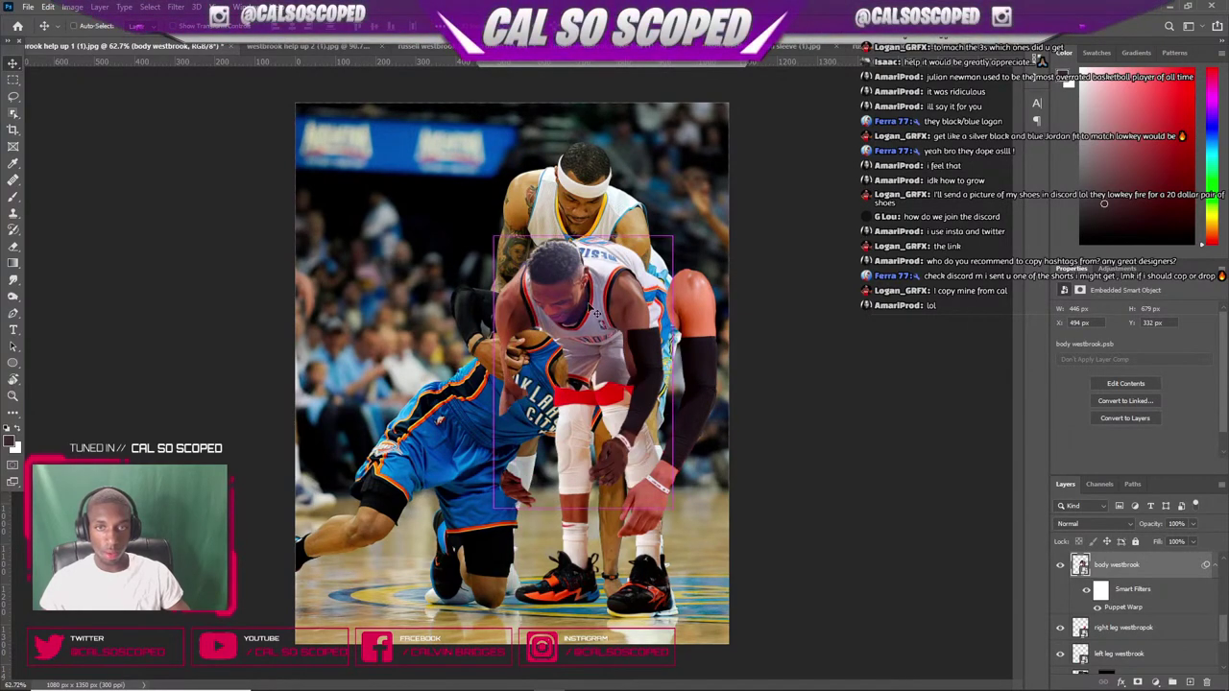
- Reposition the black arm sleeve over the hanging forearm, nudging it slightly down
ctrl+click(702, 315)
drag(640, 360, 650, 331)
scroll(641, 345, up, 2)
key(Down)
key(Down)
key(Down)
key(Down)
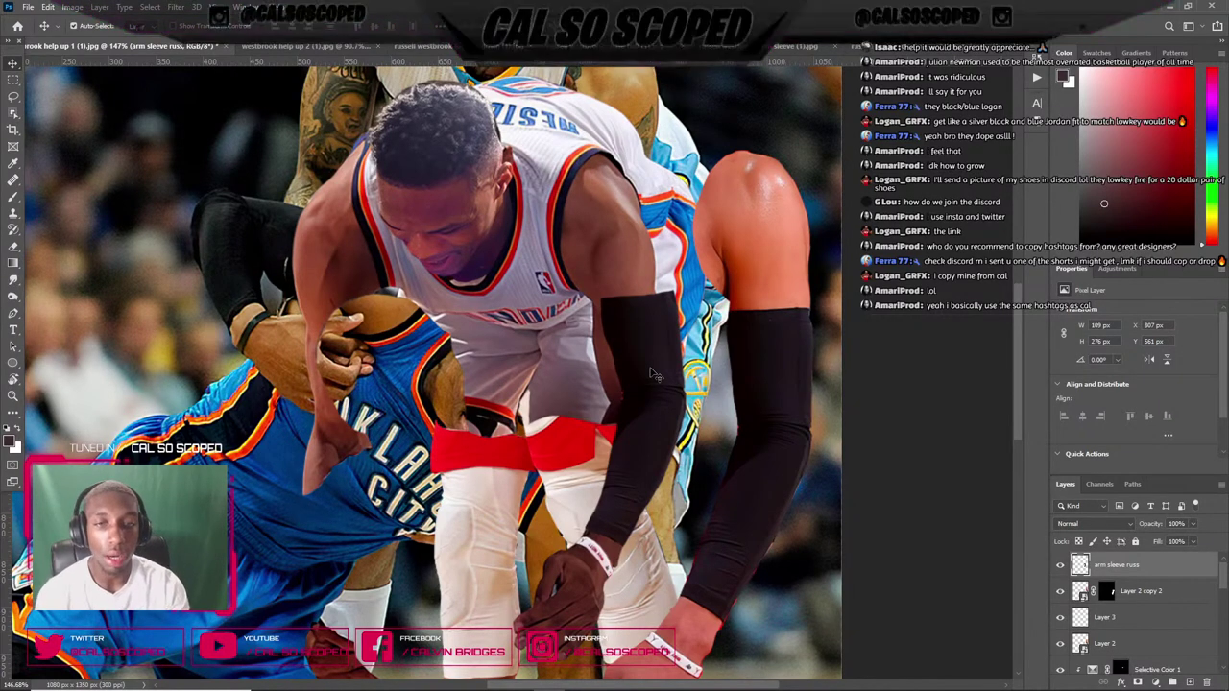
- Puppet Warp the arm sleeve russ layer with pins at wrist, elbow and upper end, pulling the elbow and upper end inward onto the arm
key(ctrl+t)
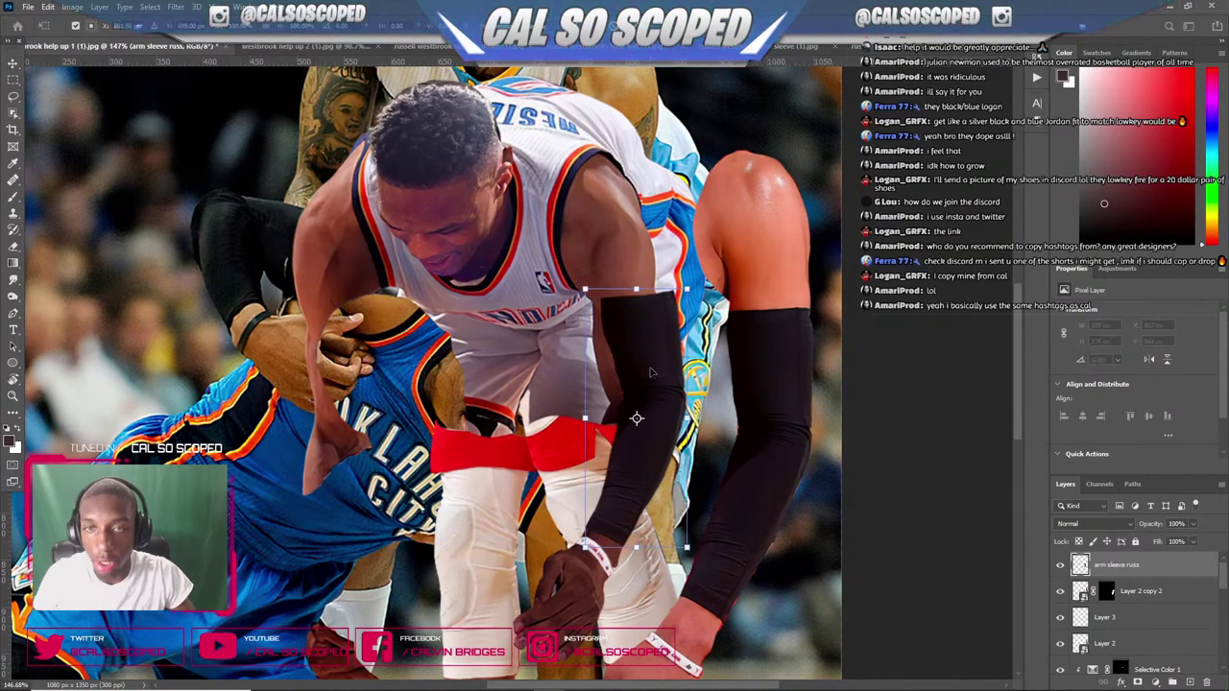
key(Return)
click(48, 6)
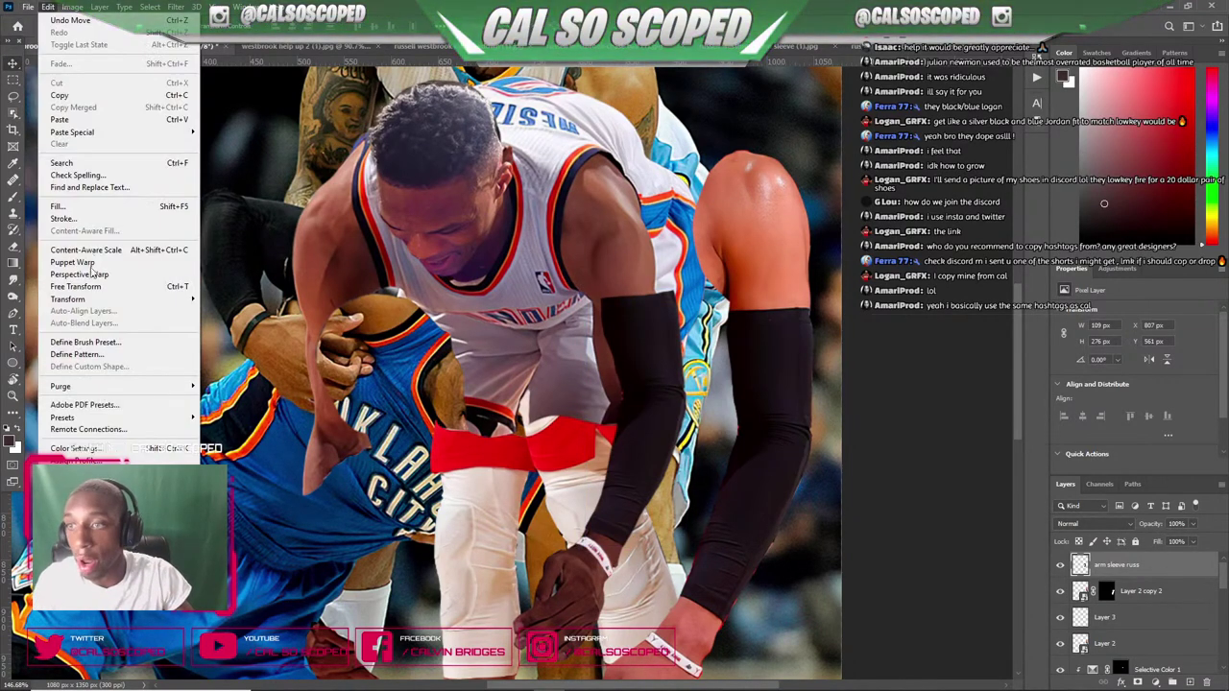
click(91, 260)
click(605, 533)
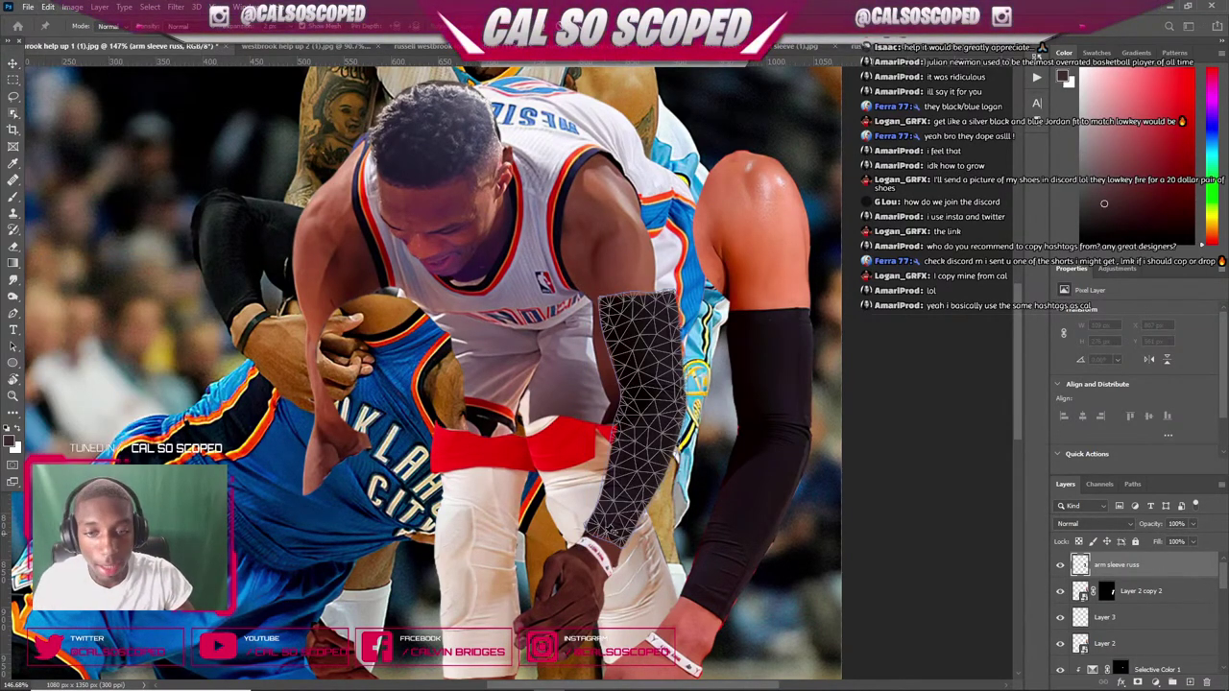
click(647, 414)
click(631, 309)
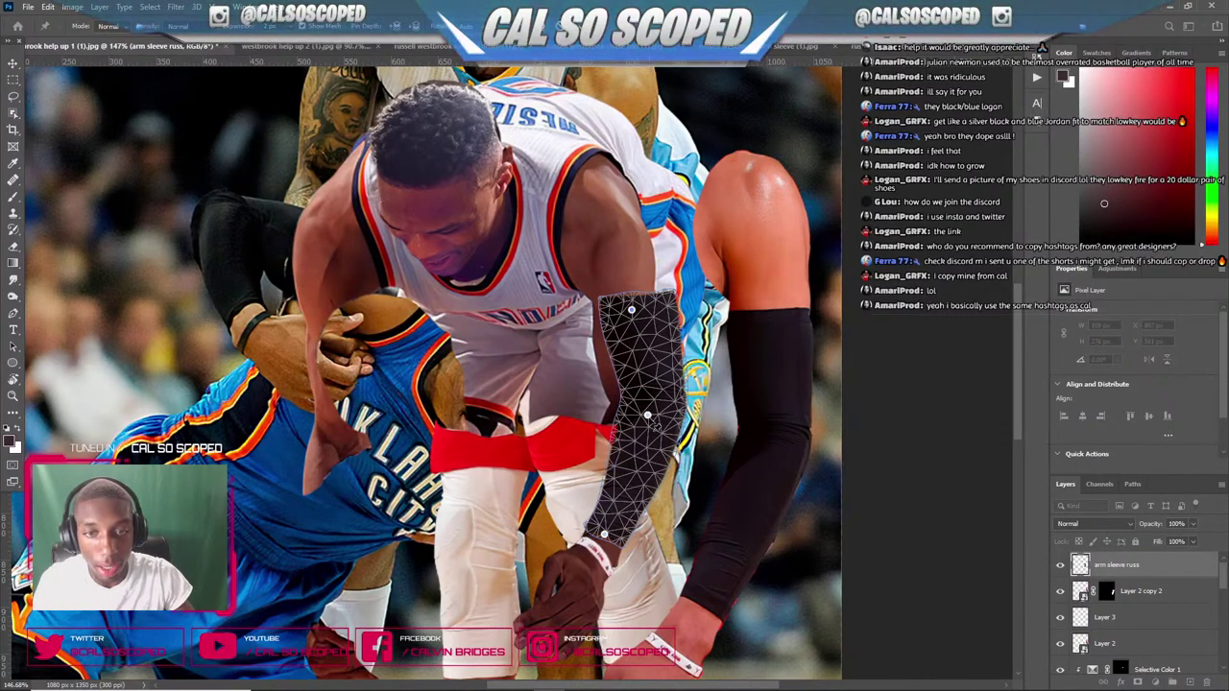
drag(647, 415, 624, 417)
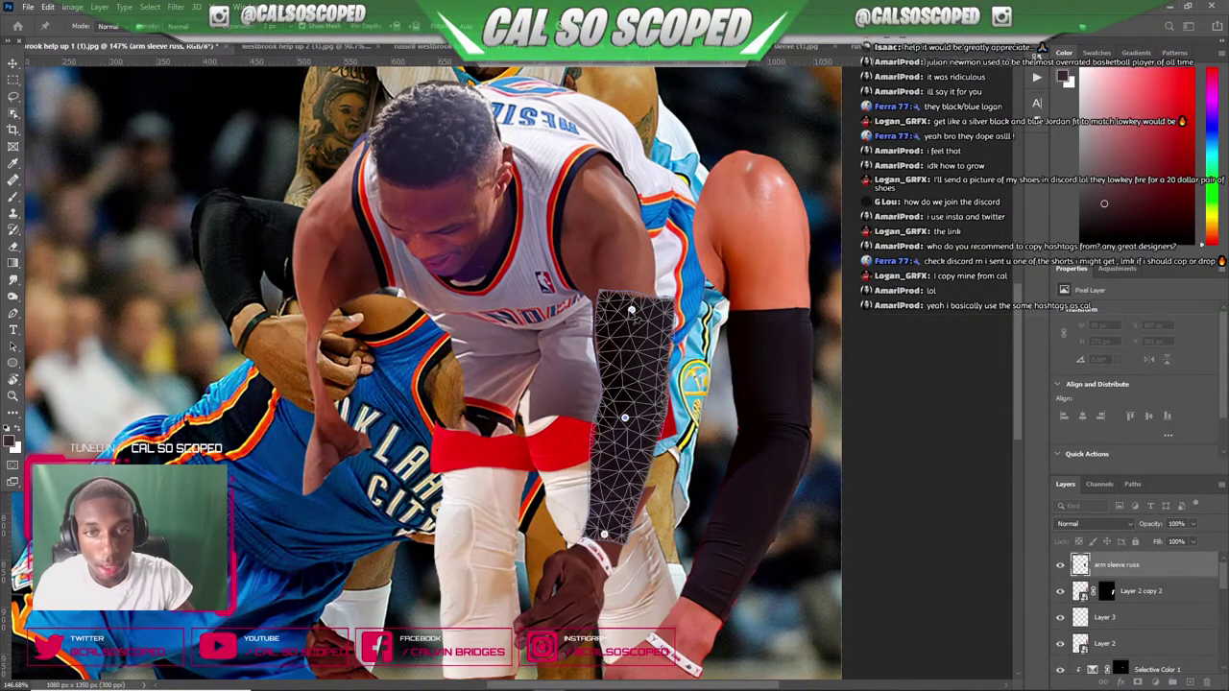
drag(630, 309, 619, 318)
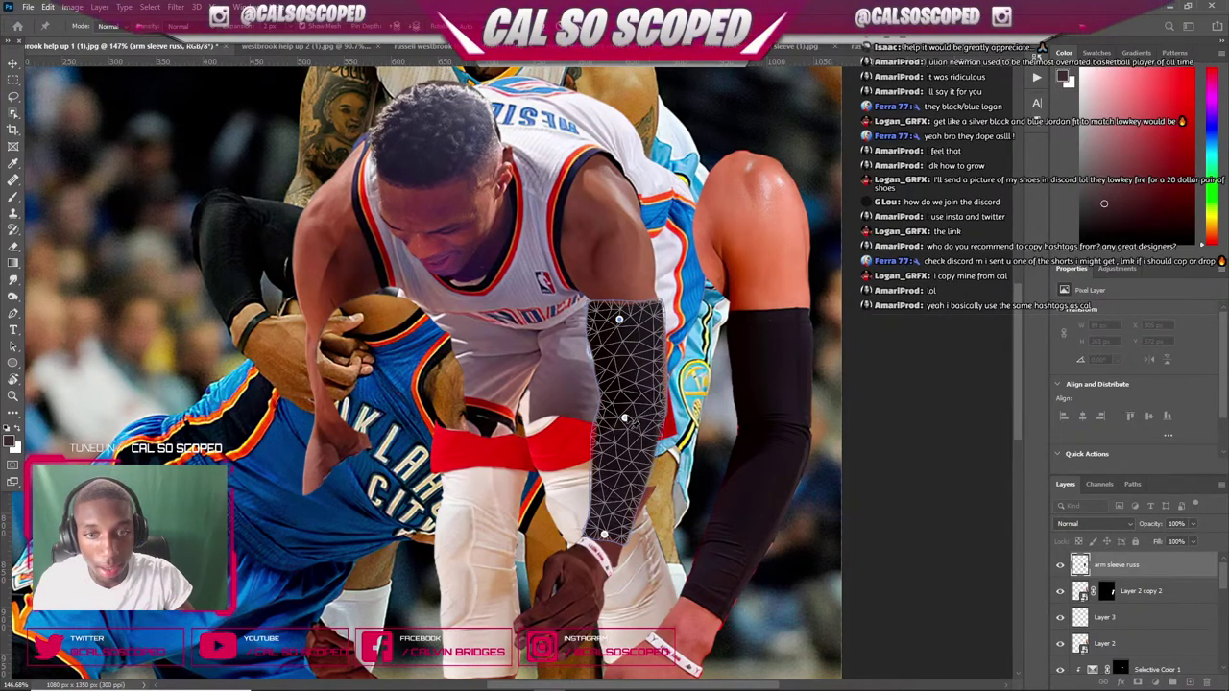
drag(625, 418, 632, 414)
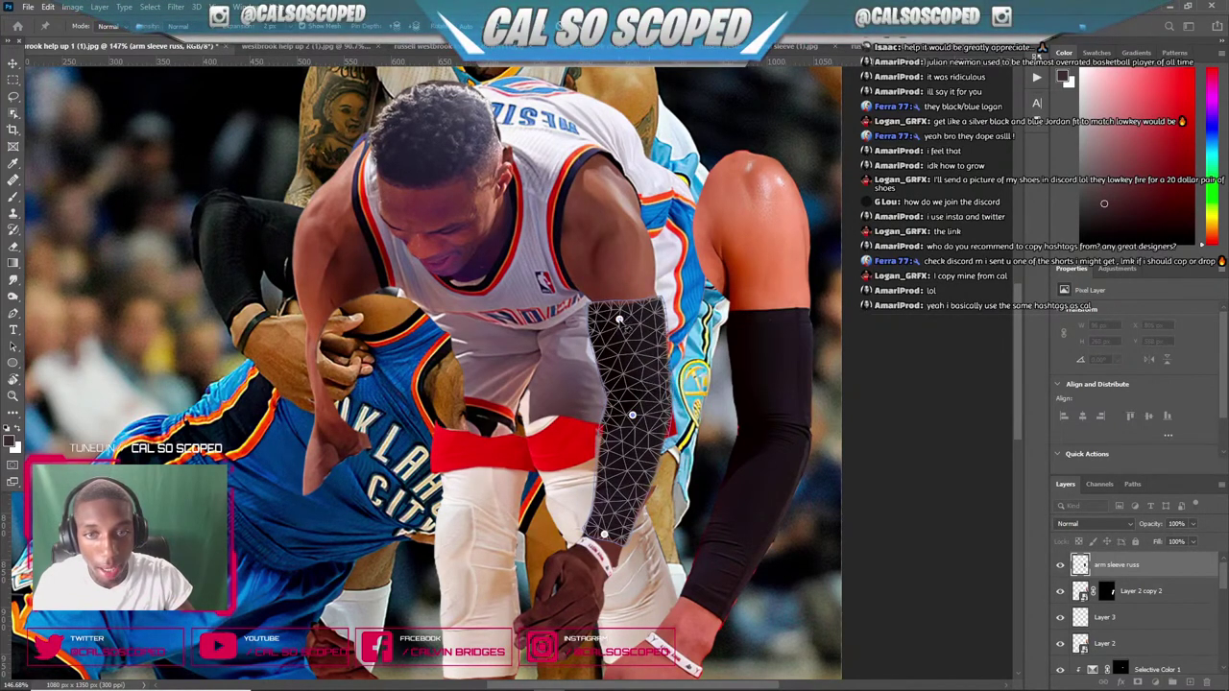
- Lower the sleeve's upper end, add a pin on the inner forearm, fine-tune the fit and apply the warp
drag(622, 327, 622, 333)
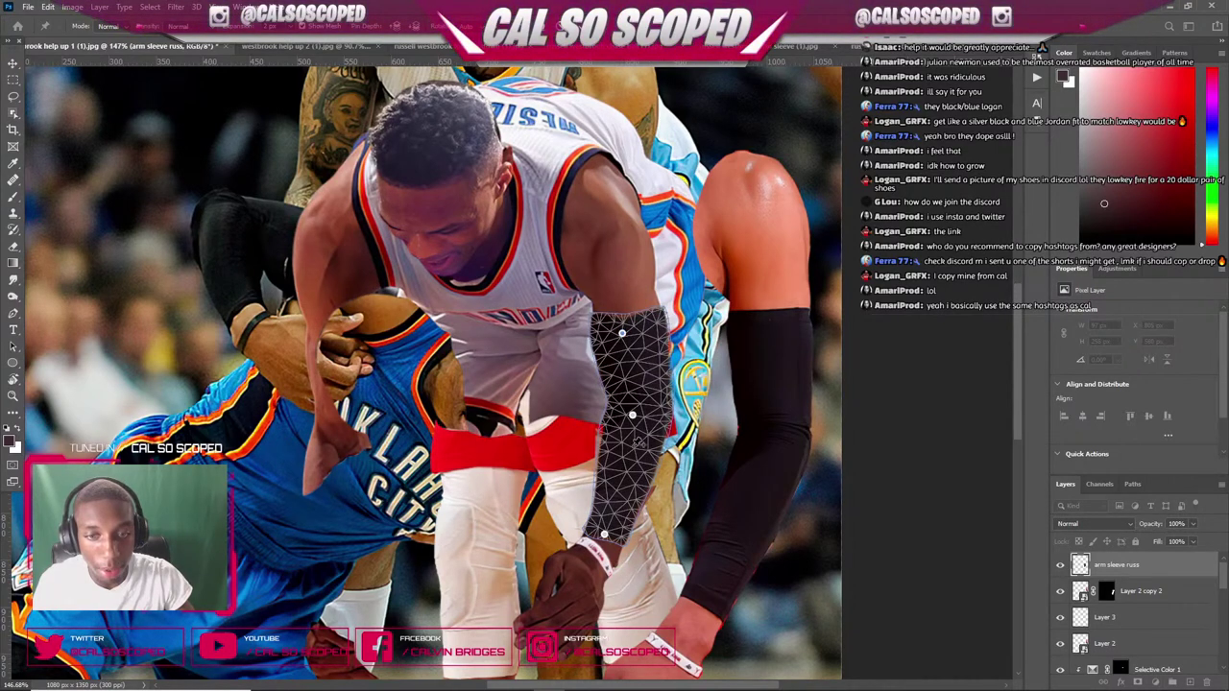
drag(633, 415, 631, 414)
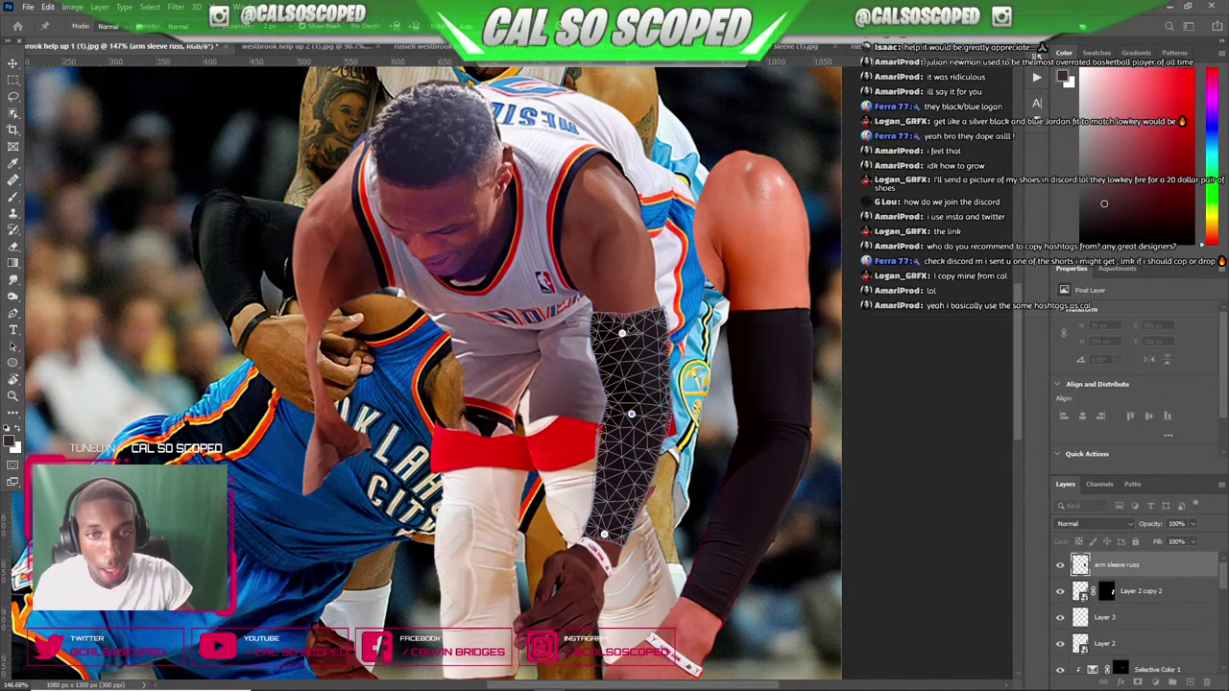
drag(622, 333, 623, 332)
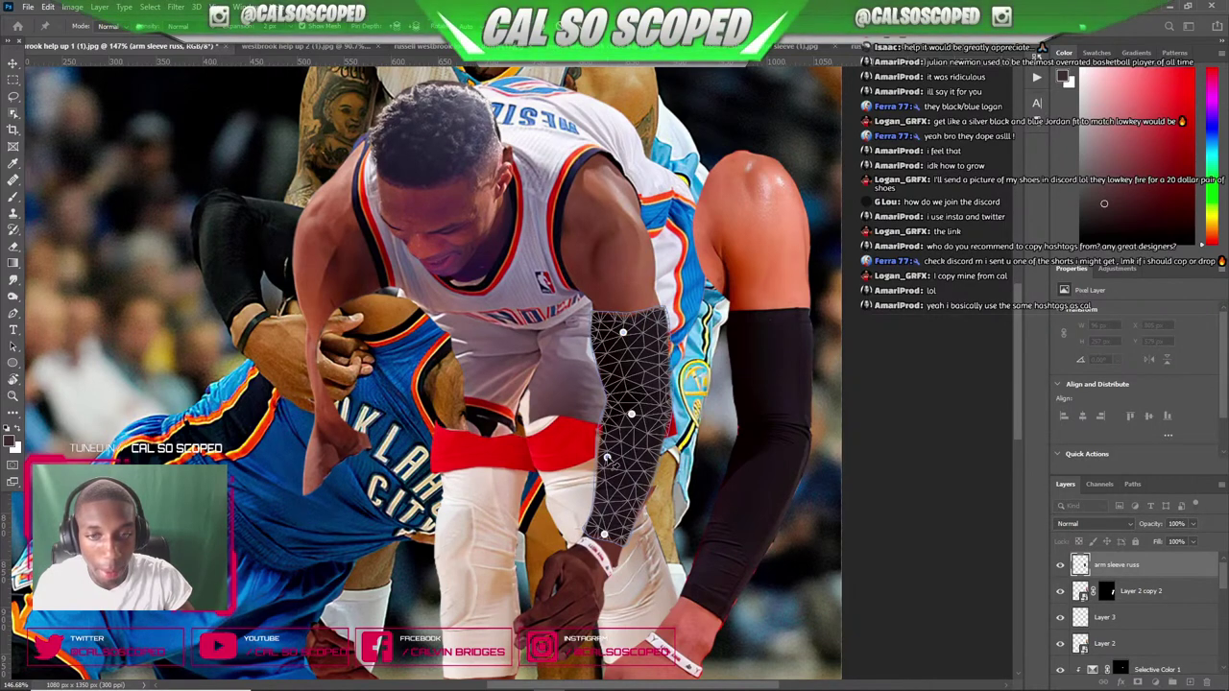
click(613, 455)
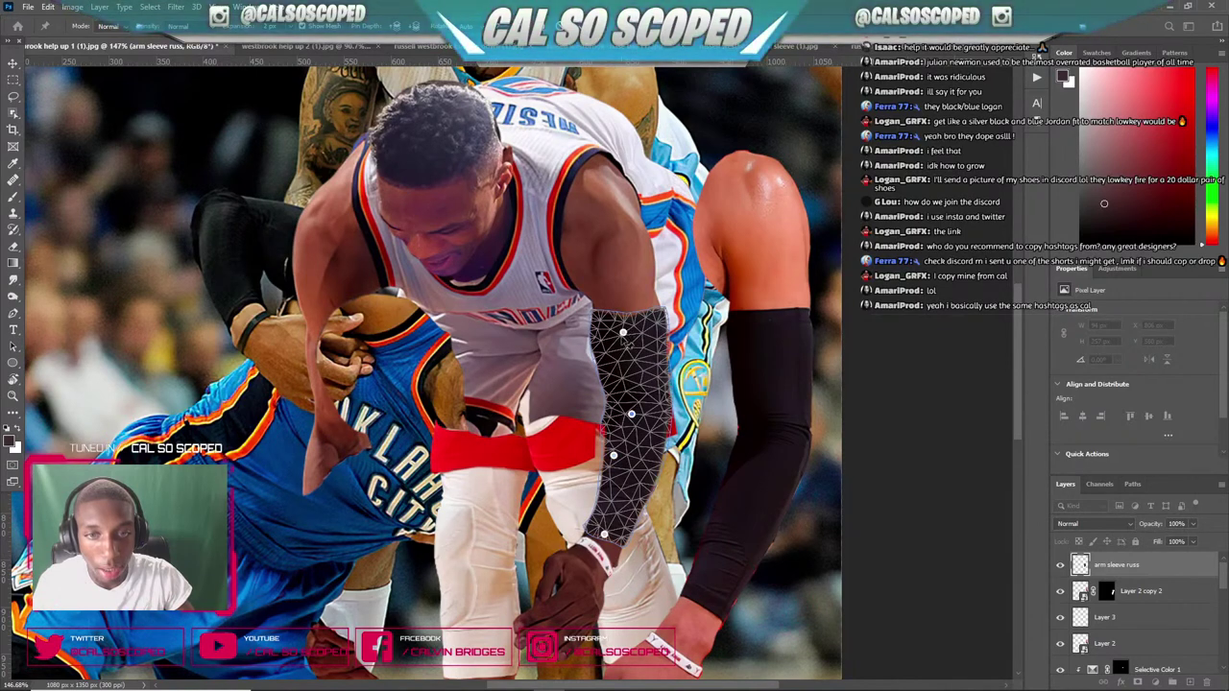
drag(623, 333, 625, 333)
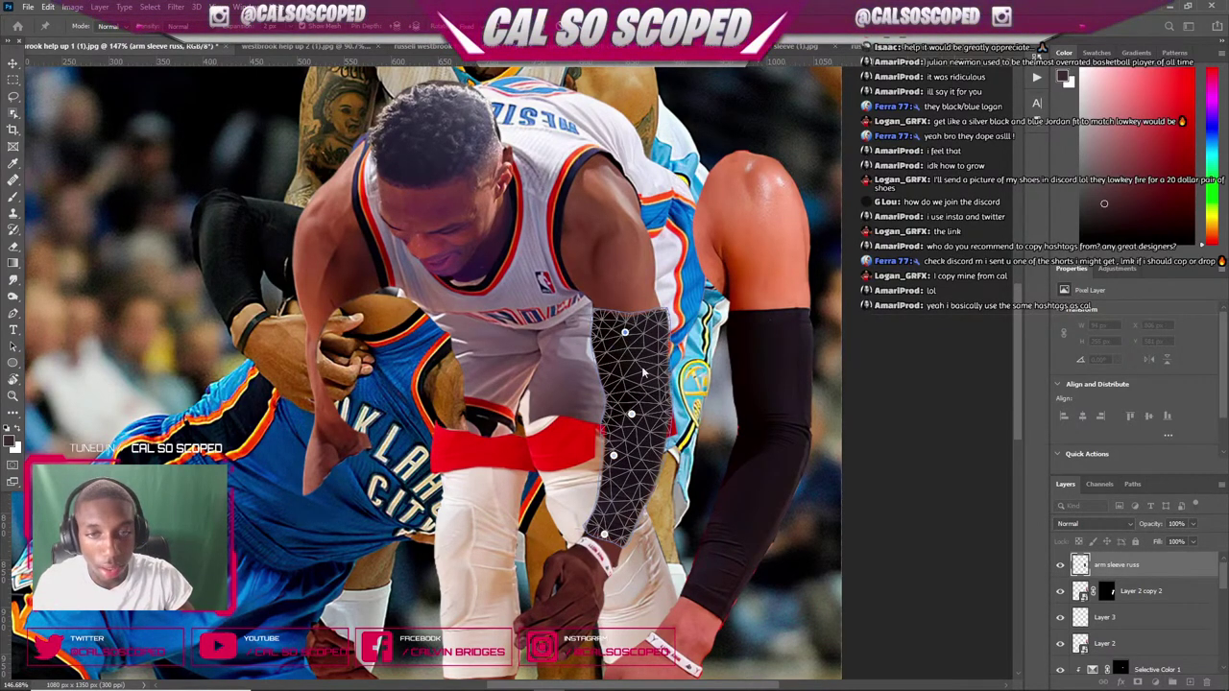
key(Return)
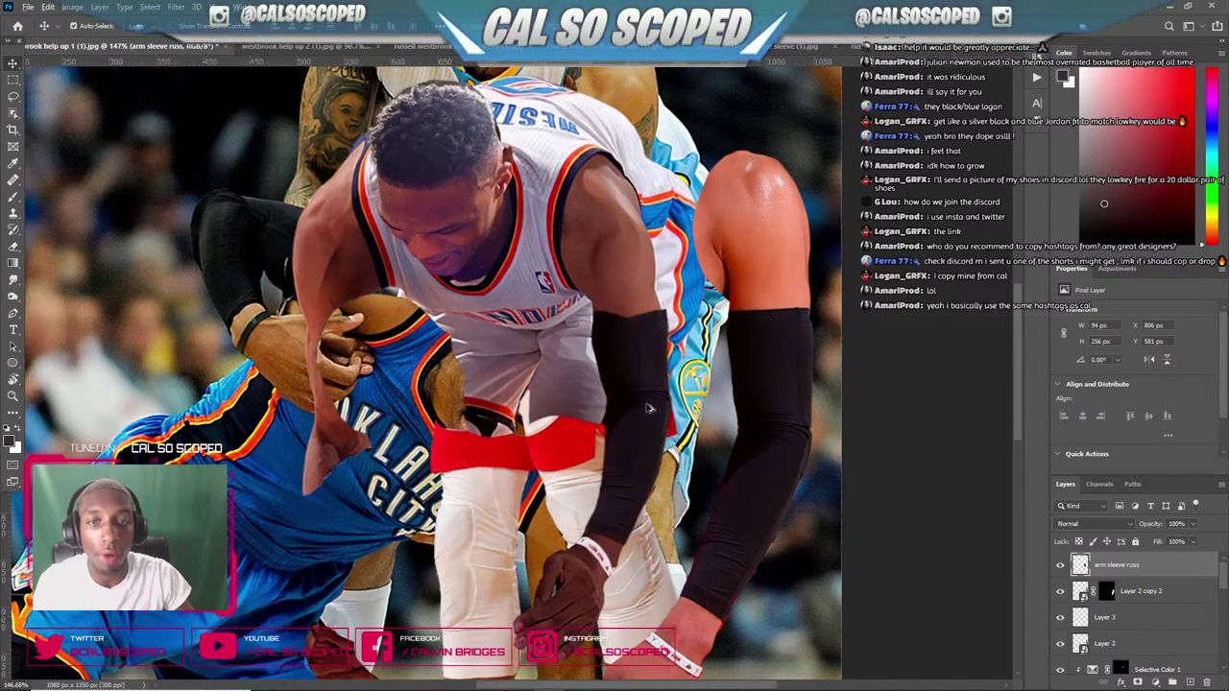
- Add a layer mask to arm sleeve russ and brush black along the sleeve's inner upper edge beside the shorts
key(ctrl+0)
scroll(600, 403, up, 3)
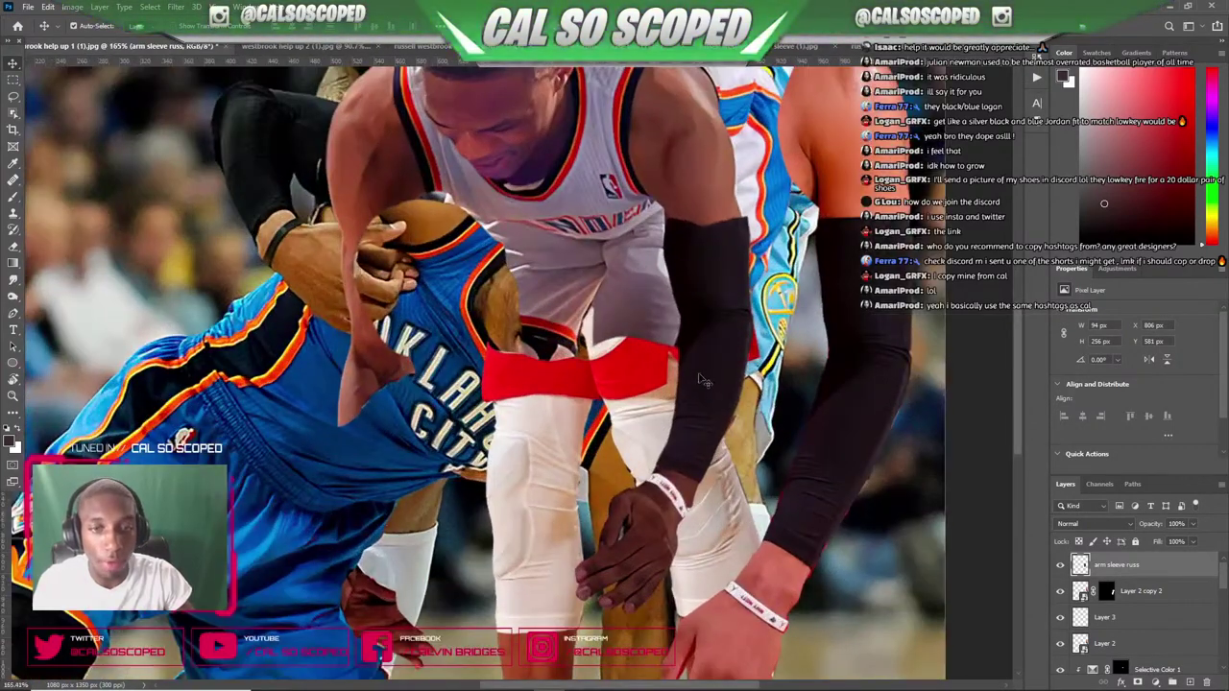
drag(739, 377, 720, 369)
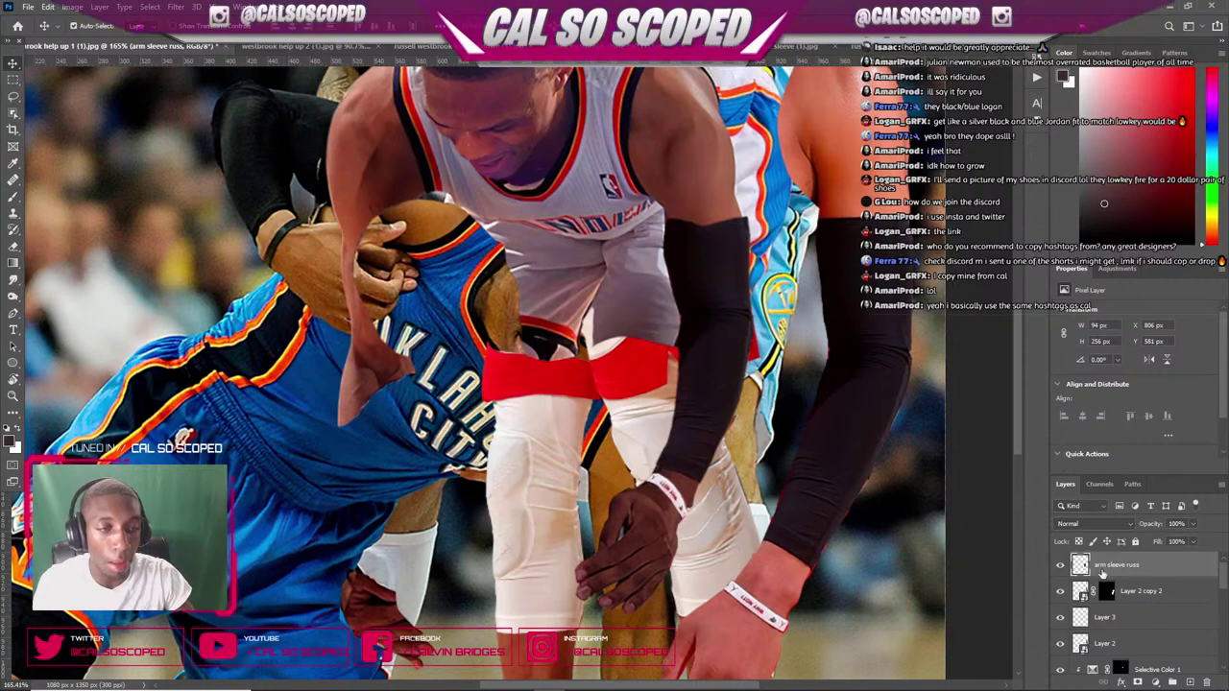
click(1136, 683)
key(b)
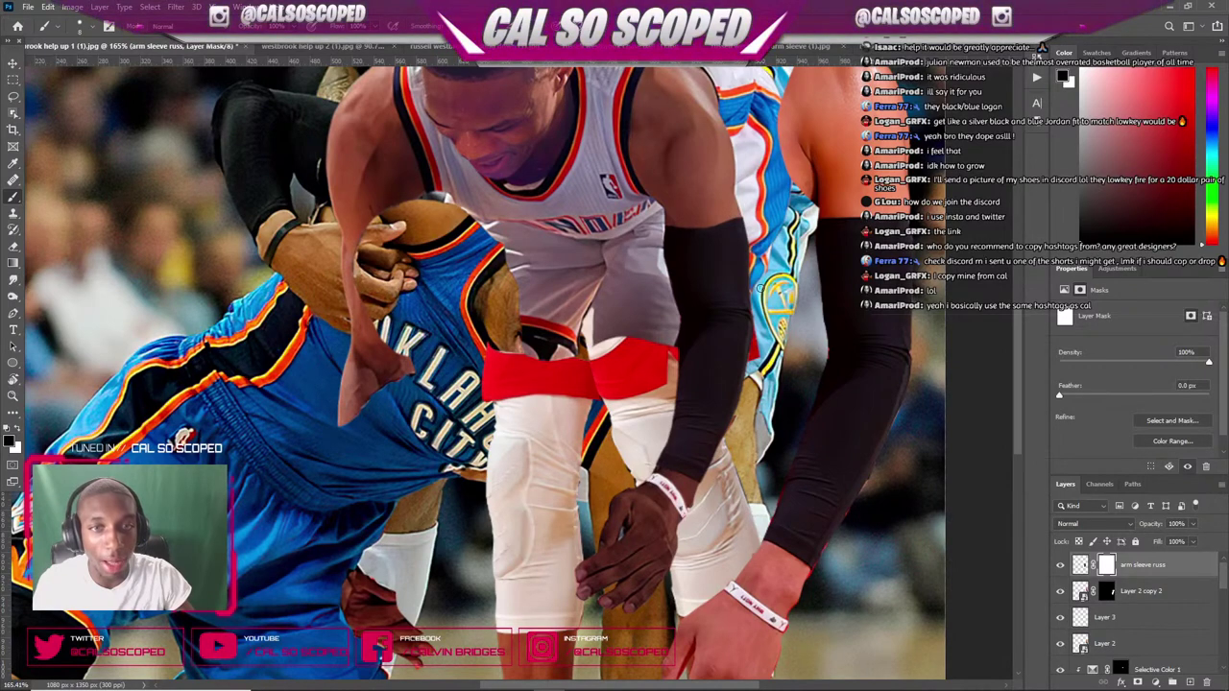
scroll(745, 259, down, 5)
scroll(763, 313, up, 5)
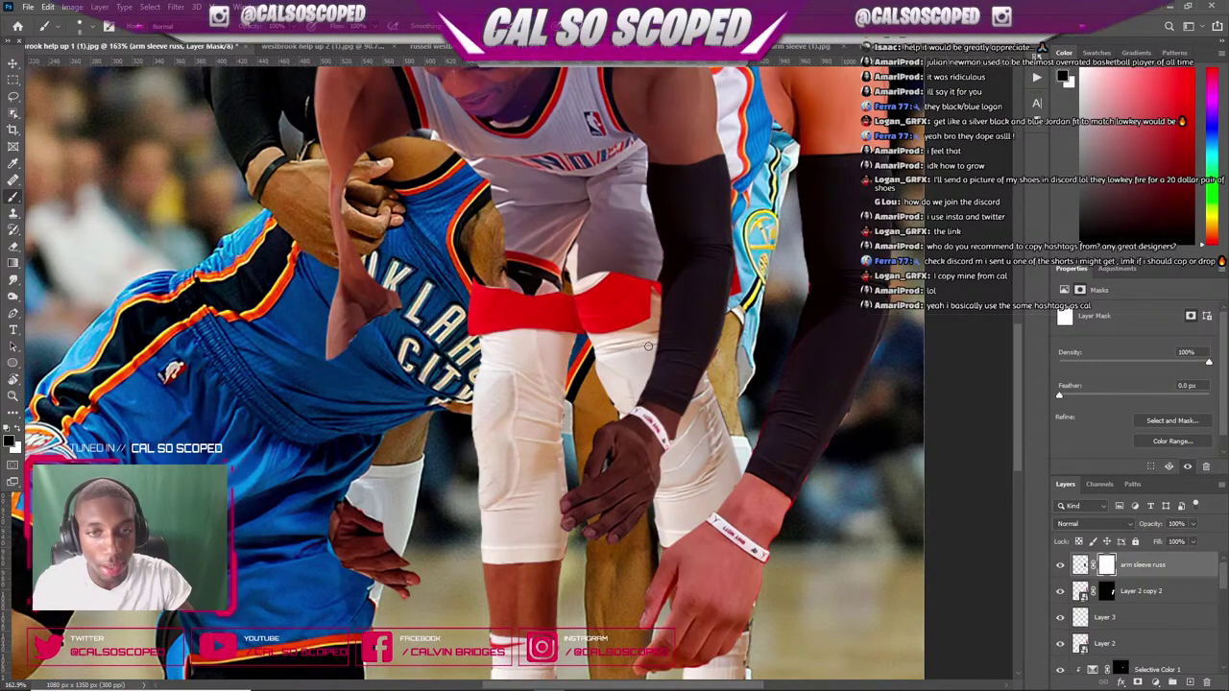
scroll(650, 275, down, 5)
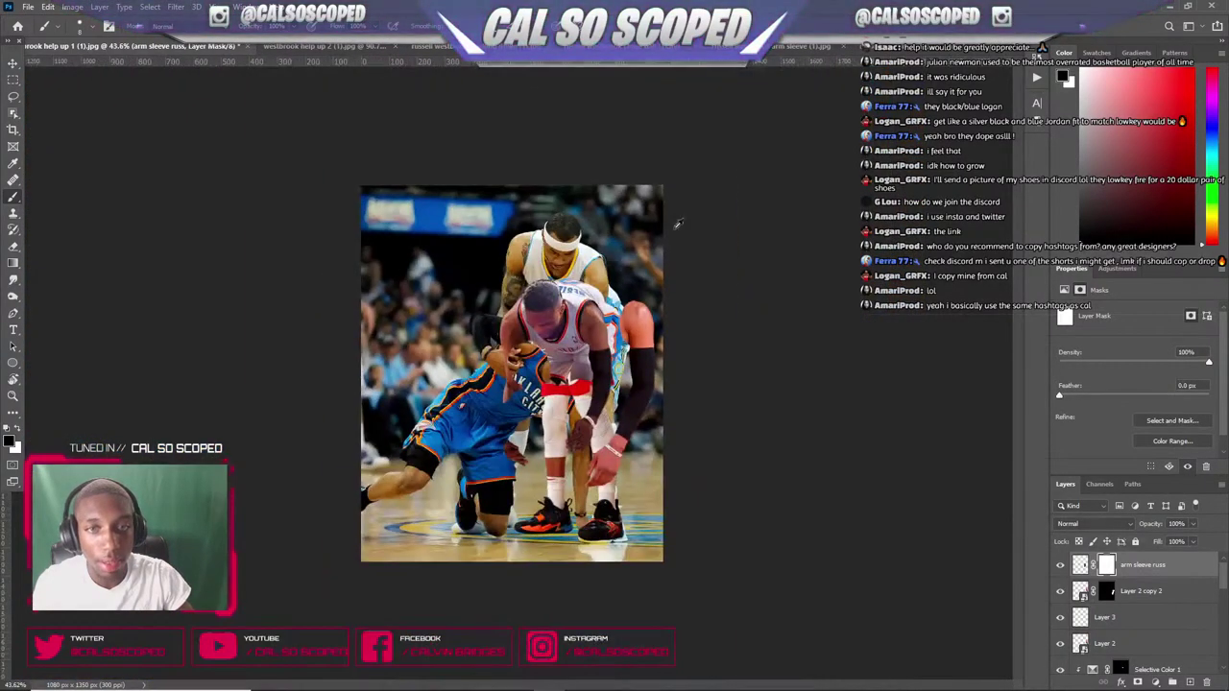
scroll(566, 326, up, 8)
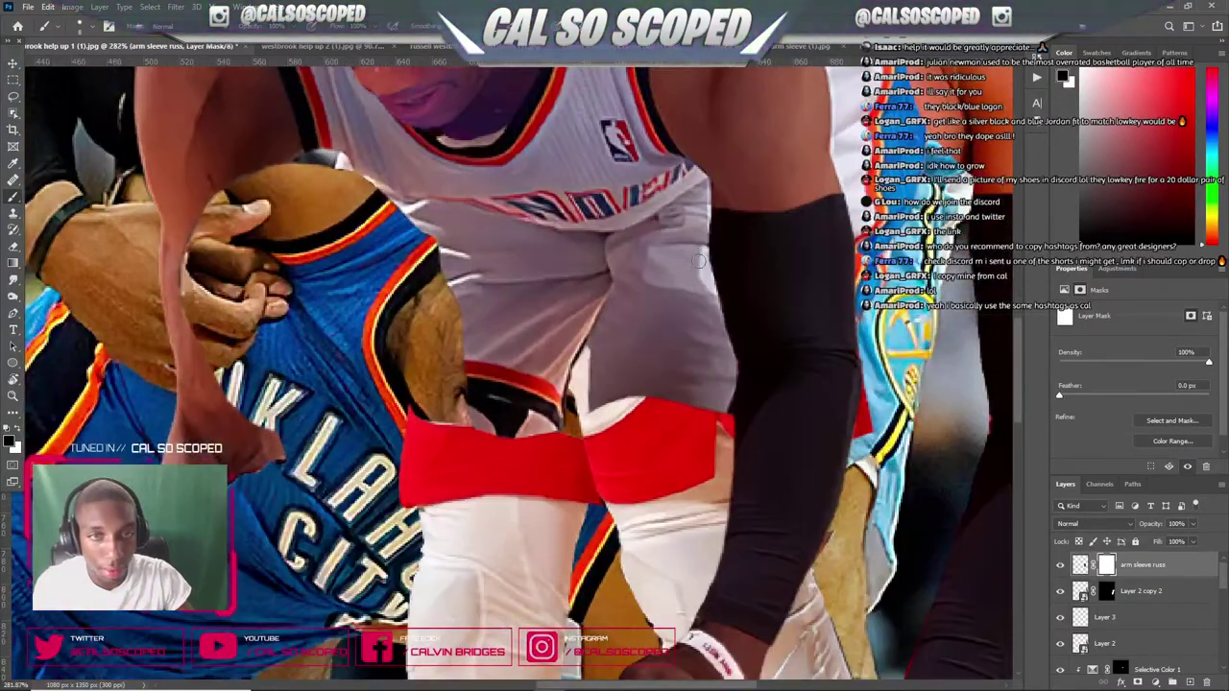
mouse_move(704, 223)
mouse_down()
mouse_move(712, 301)
mouse_move(708, 286)
mouse_up()
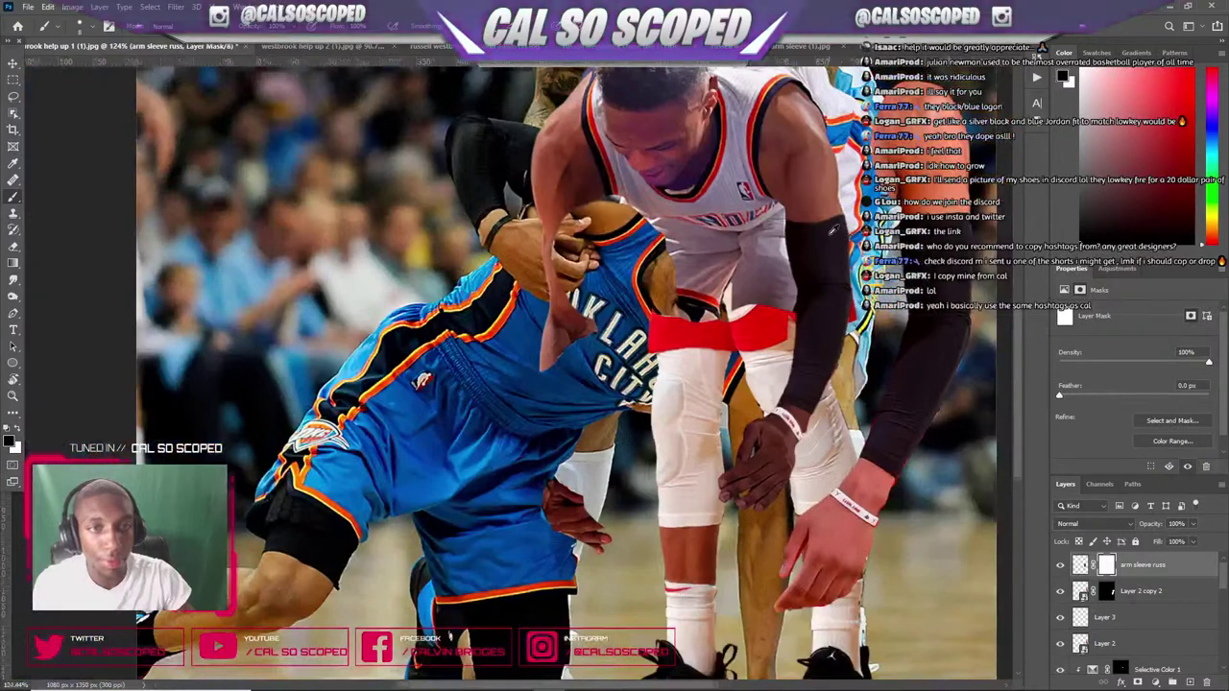
- Examine how the warped sleeve fits the arm, both close up and in the whole composite
scroll(700, 220, down, 6)
scroll(715, 376, up, 5)
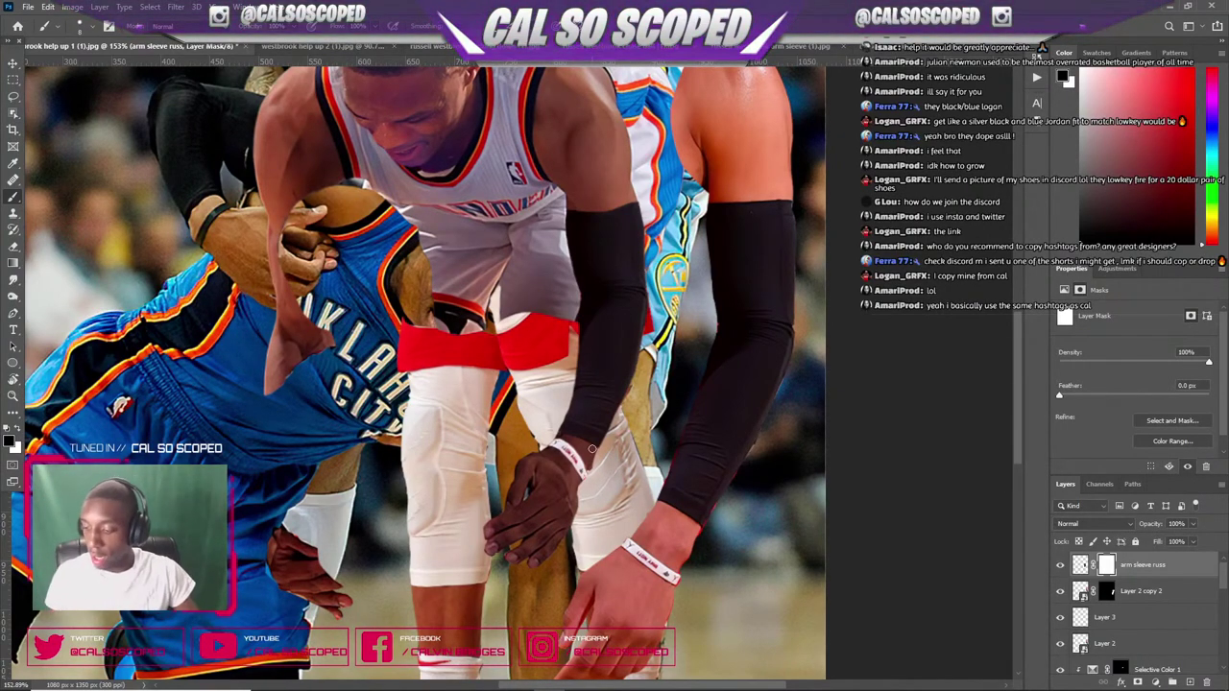
scroll(480, 400, down, 2)
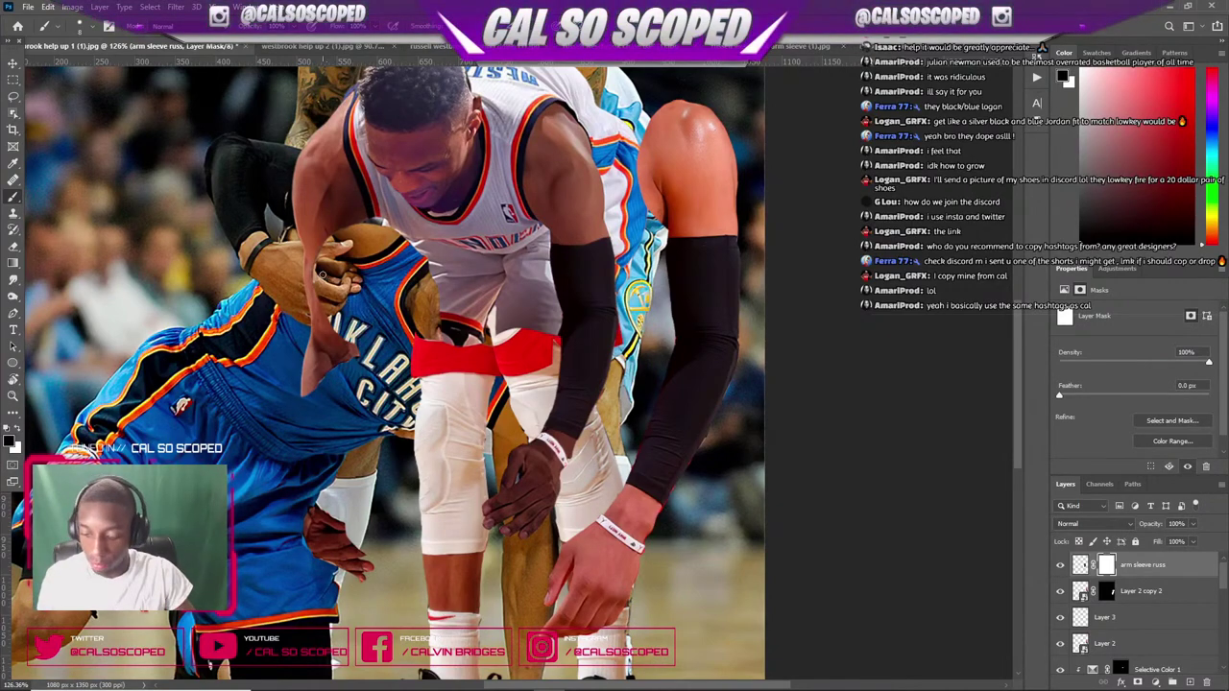
scroll(321, 274, down, 4)
scroll(518, 298, up, 2)
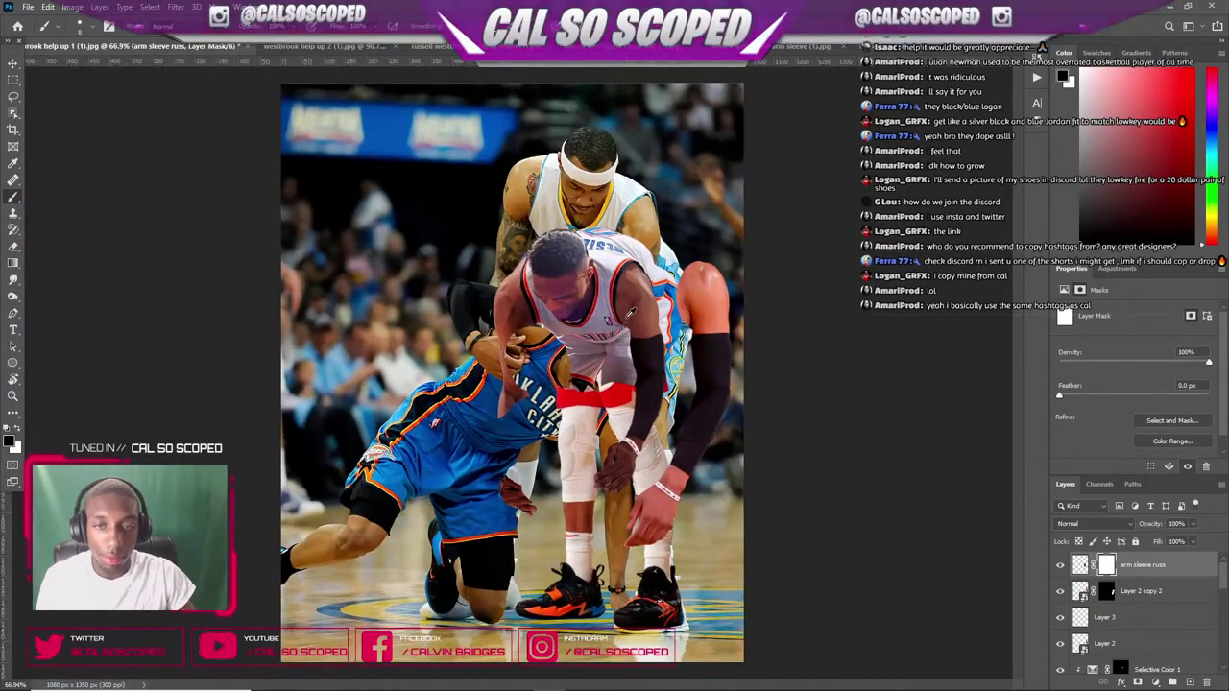
scroll(643, 403, up, 2)
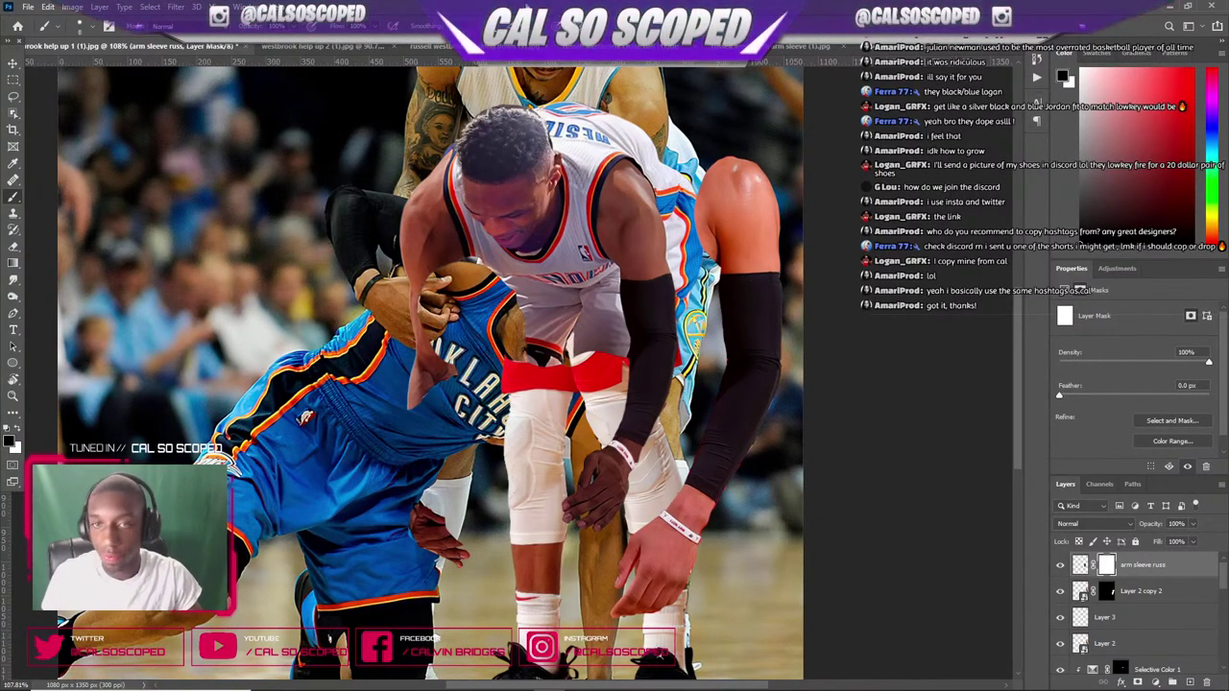
scroll(605, 377, down, 5)
scroll(614, 355, up, 12)
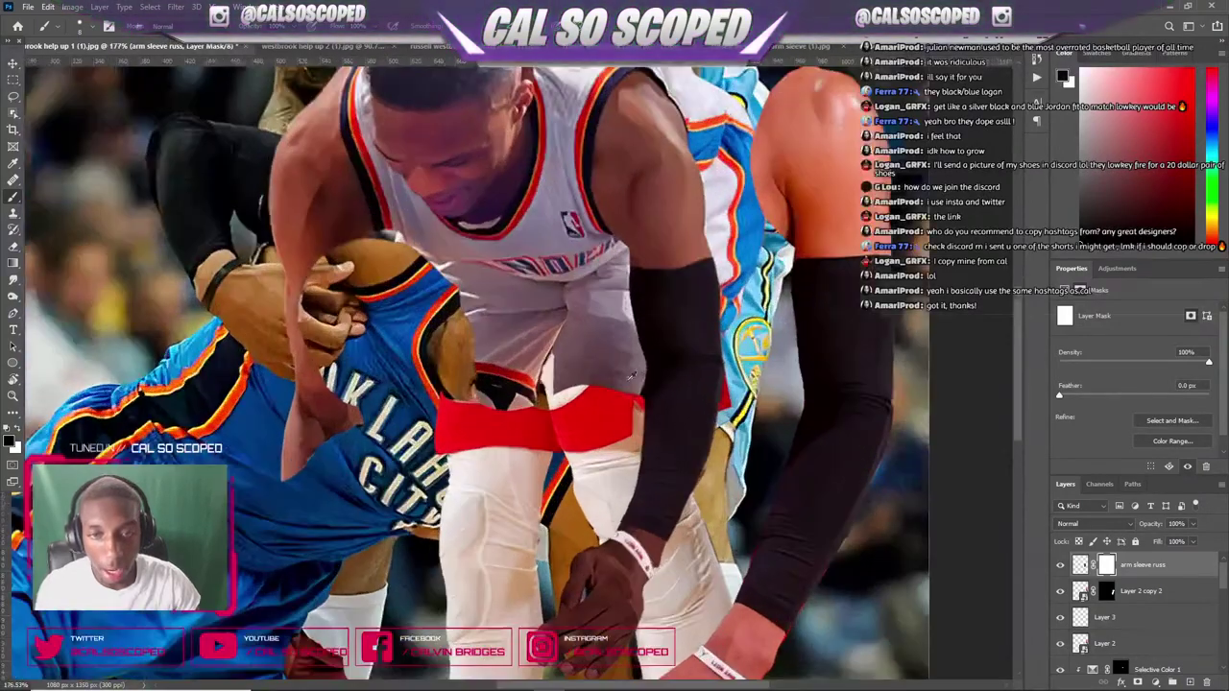
key(v)
drag(644, 338, 706, 333)
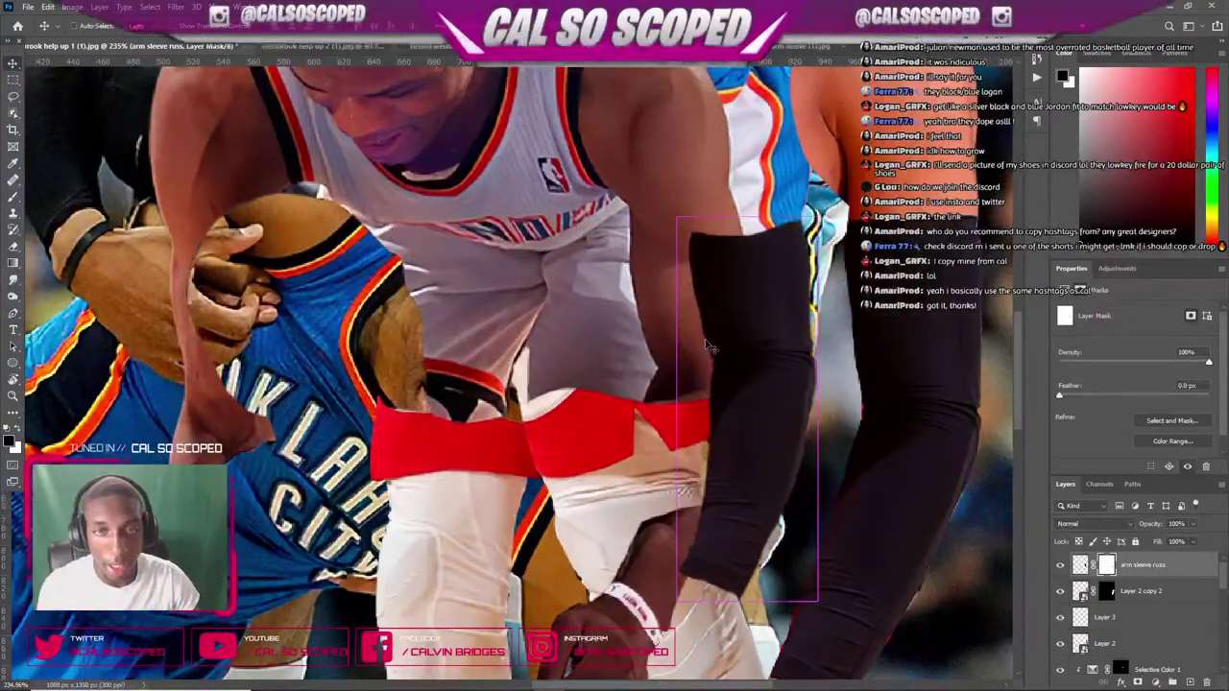
key(ctrl+z)
scroll(653, 403, down, 3)
scroll(662, 389, up, 3)
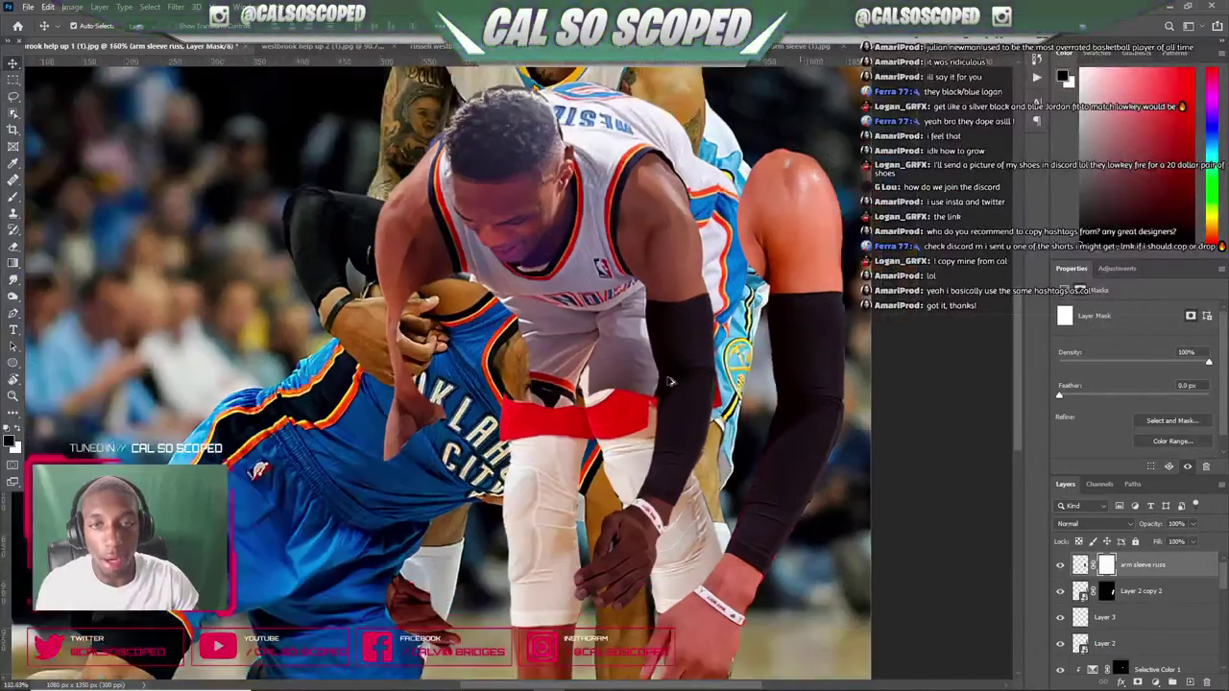
scroll(670, 381, down, 5)
drag(655, 401, 718, 401)
key(ctrl+z)
- Look through the open source images, including the Rockets player photo and the leg cutout, for the isolated sleeved arm
click(645, 46)
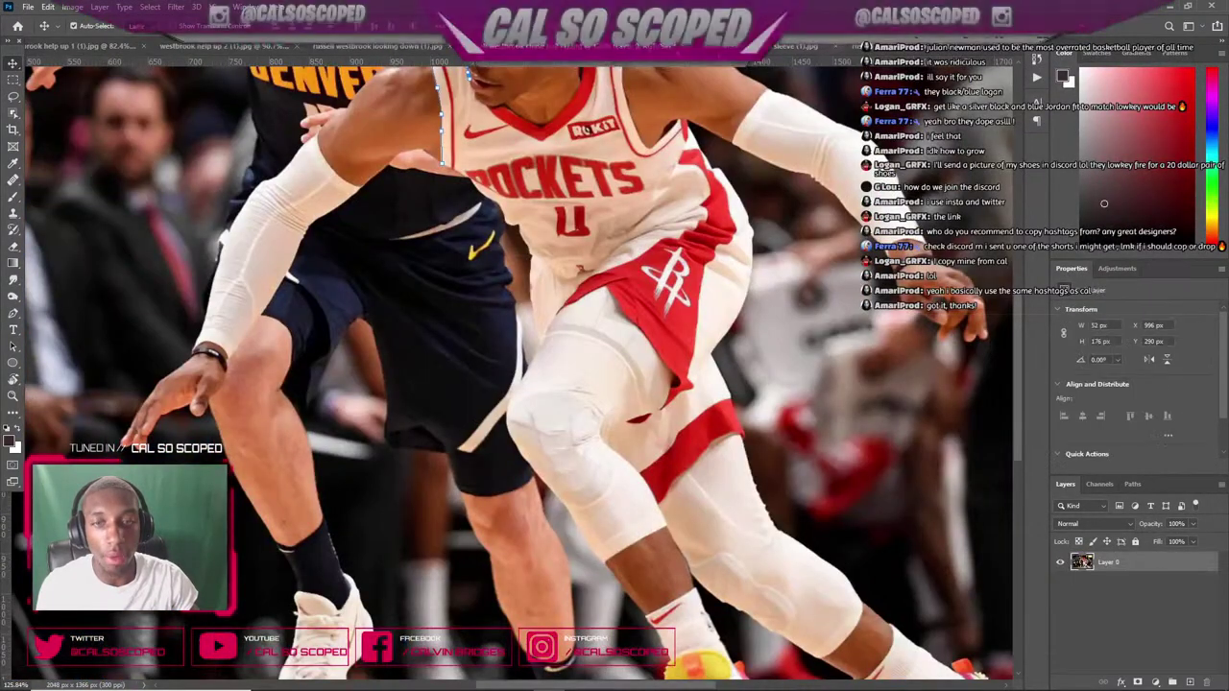
scroll(667, 147, down, 3)
click(745, 47)
click(845, 46)
scroll(626, 194, down, 3)
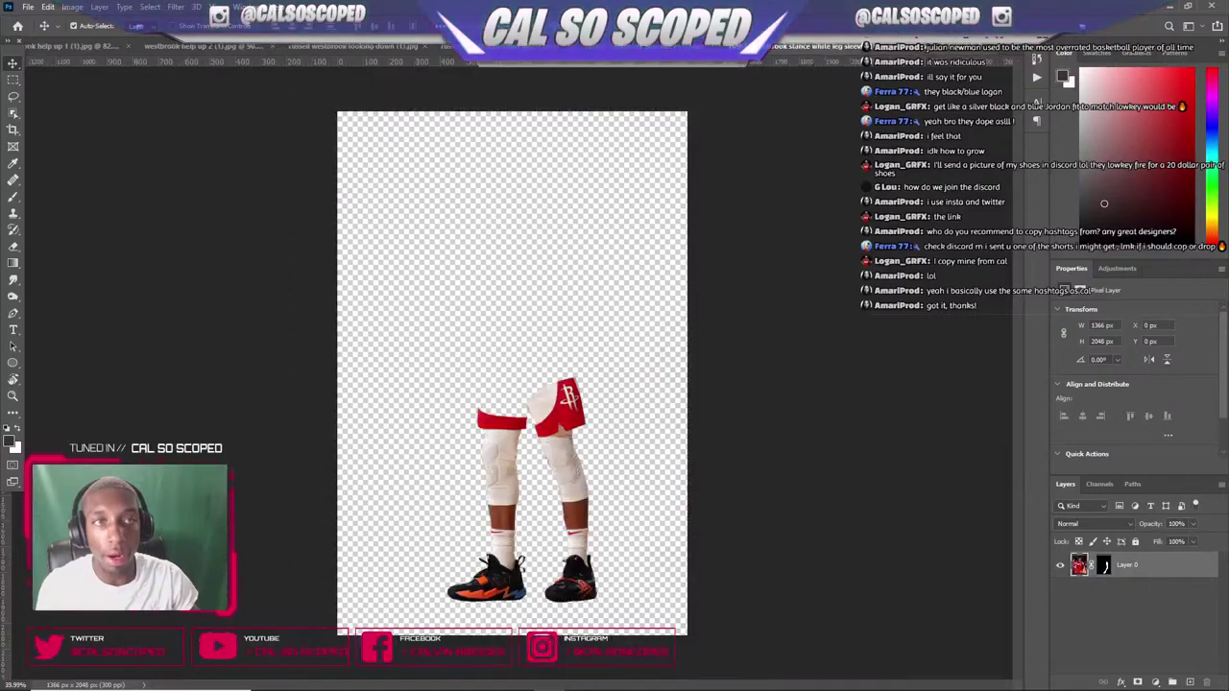
scroll(604, 256, up, 3)
key(ctrl+shift+Tab)
key(ctrl+shift+Tab)
key(ctrl+shift+Tab)
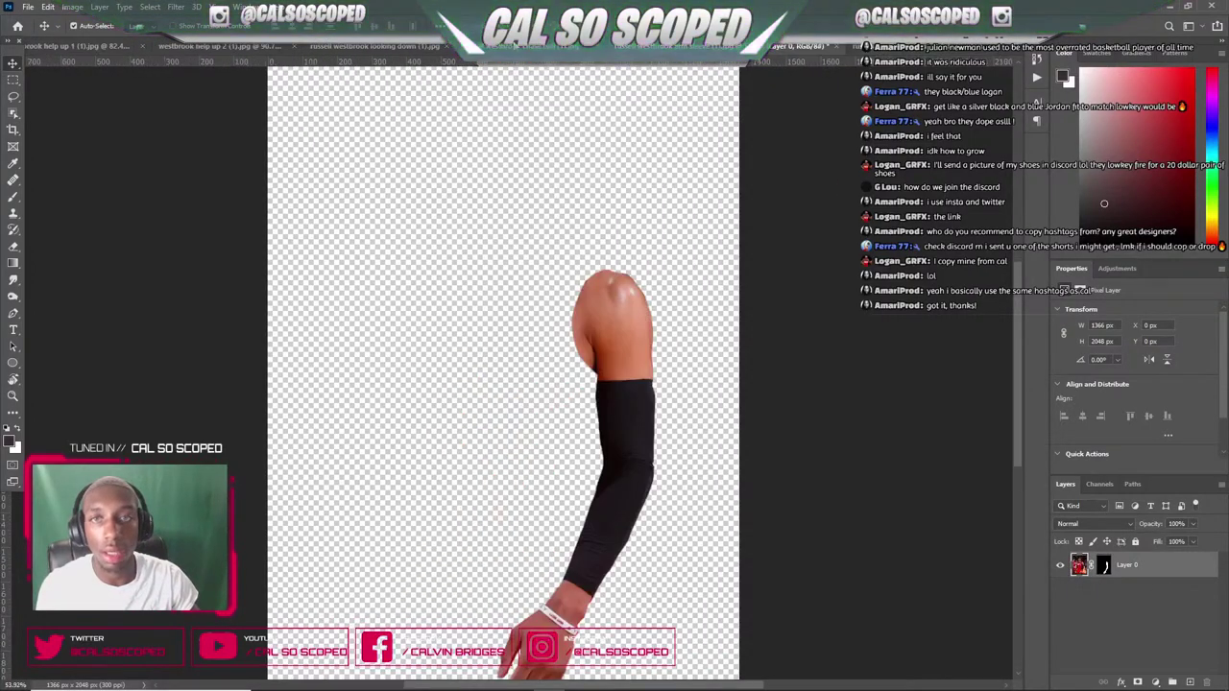
- Return to the document with the isolated sleeved arm and duplicate its masked Layer 0
key(ctrl+Tab)
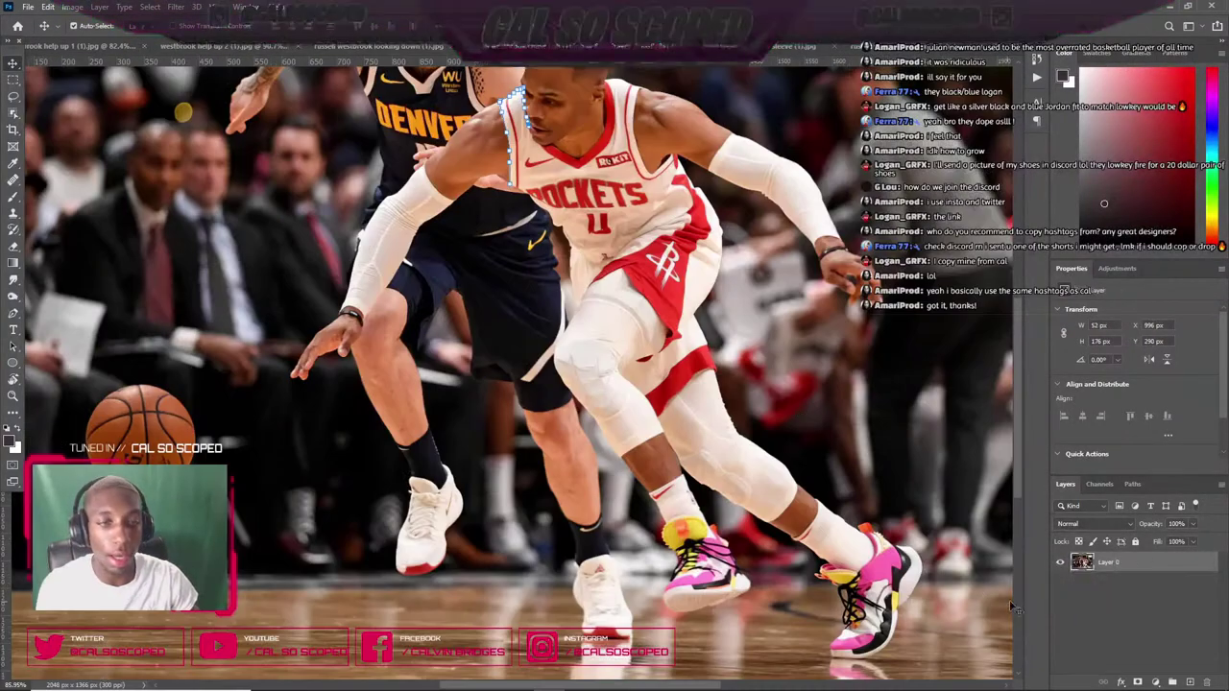
key(ctrl+Tab)
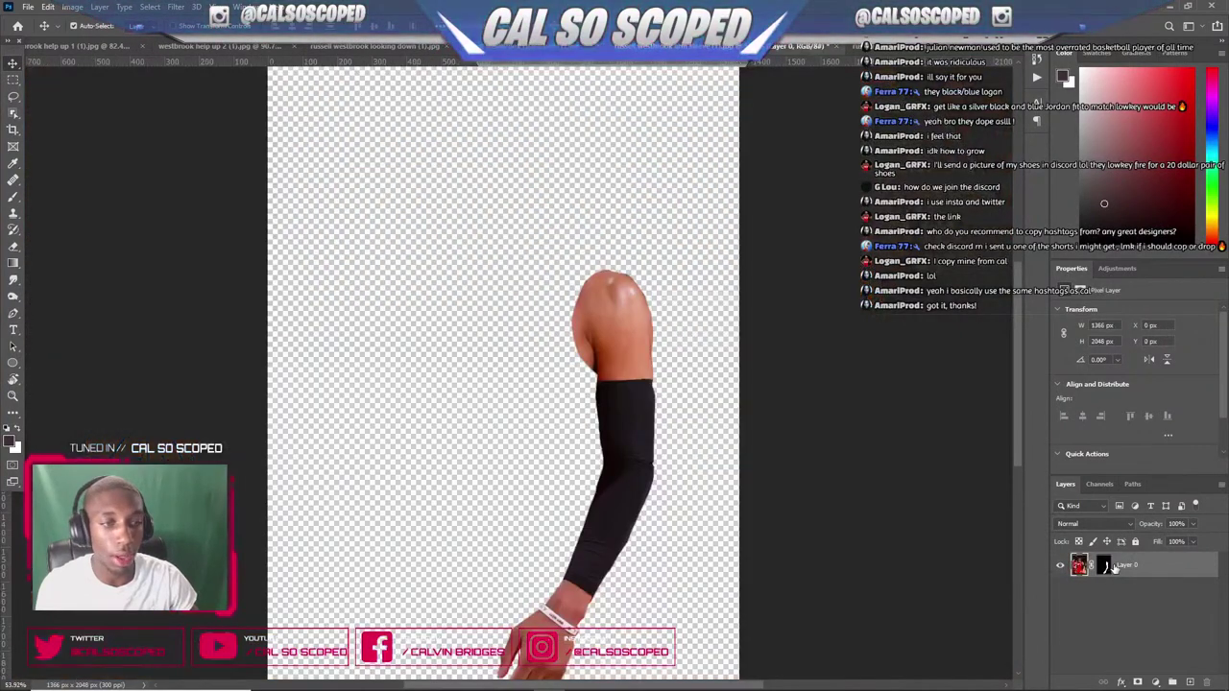
key(ctrl+j)
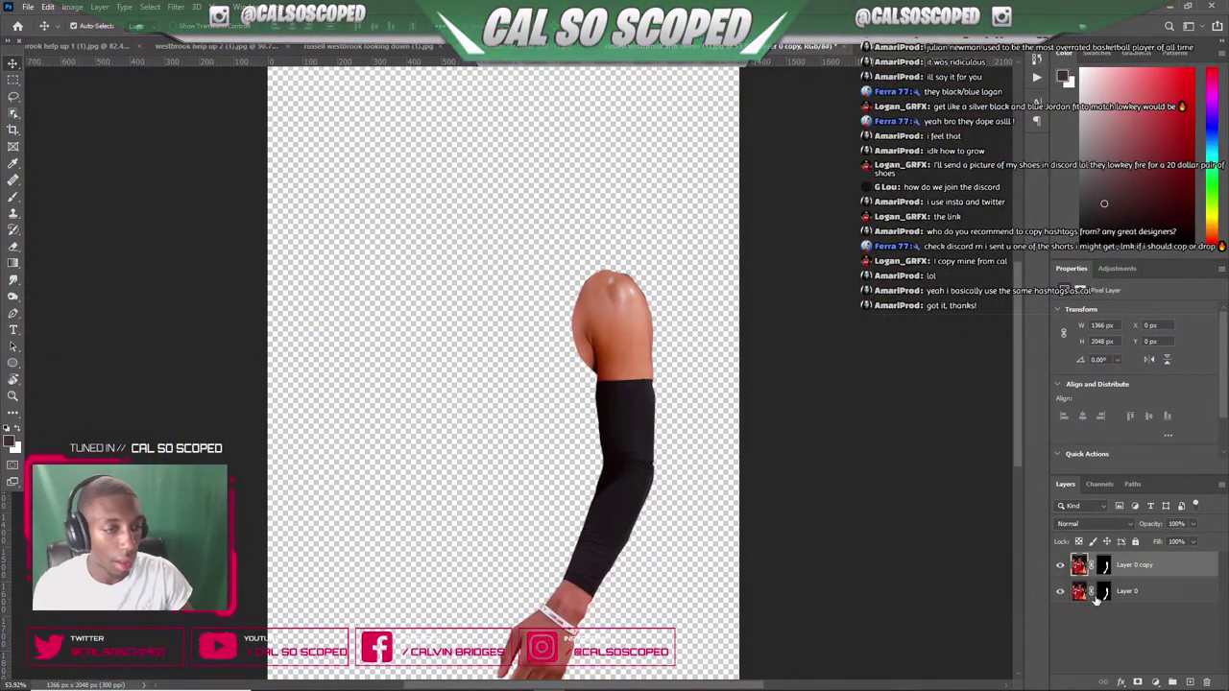
- Delete the layer mask from the original Layer 0, keeping the masked Layer 0 copy
right_click(1096, 597)
right_click(1105, 595)
click(1136, 504)
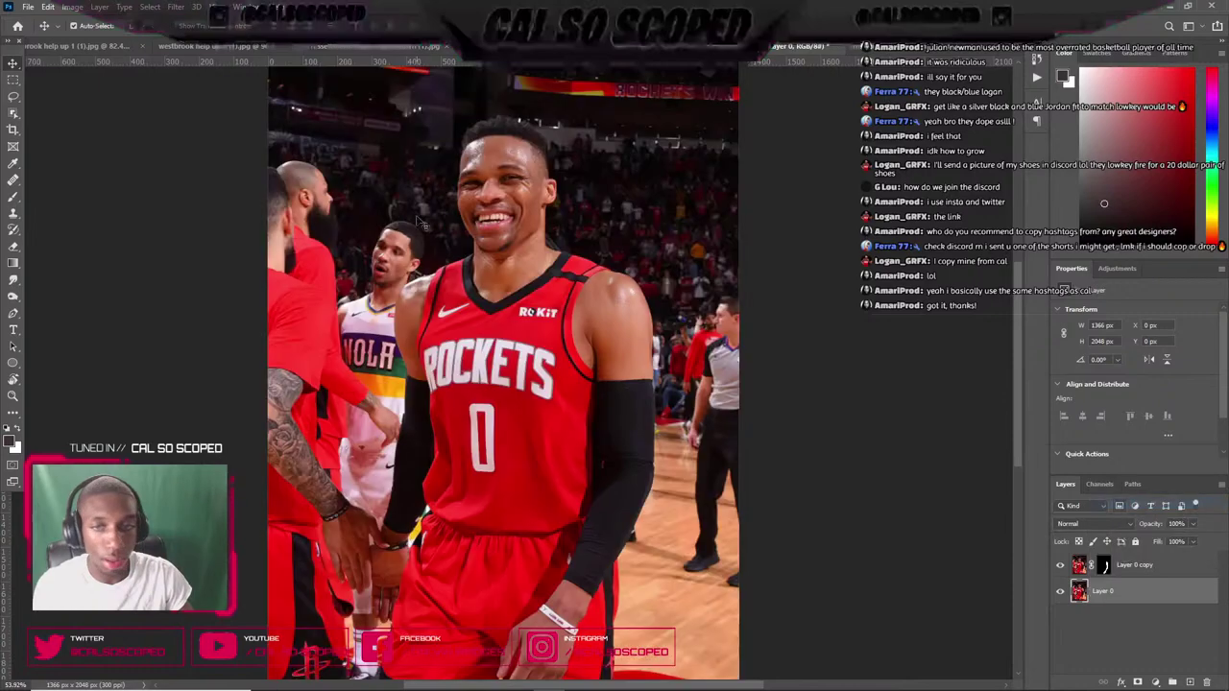
- Compare the unmasked Rockets jersey photo with the help-up composite and the cut-out body document to judge the jersey
scroll(422, 264, up, 2)
scroll(404, 248, up, 1)
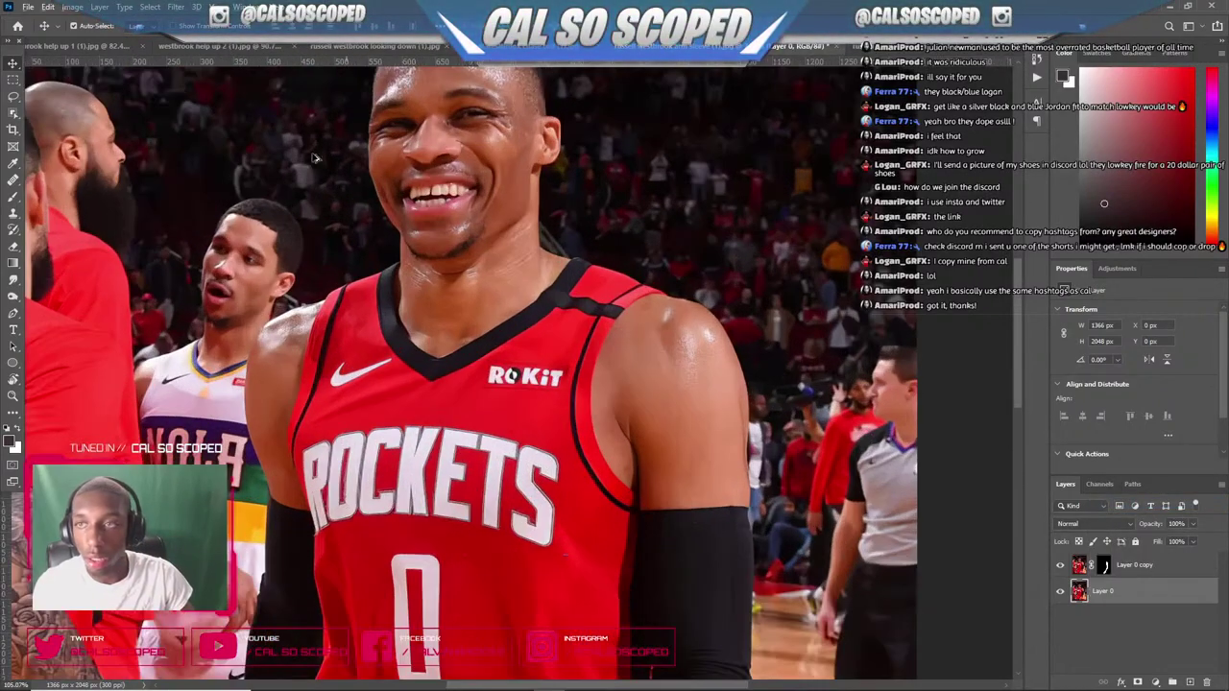
scroll(349, 293, down, 5)
scroll(388, 349, up, 4)
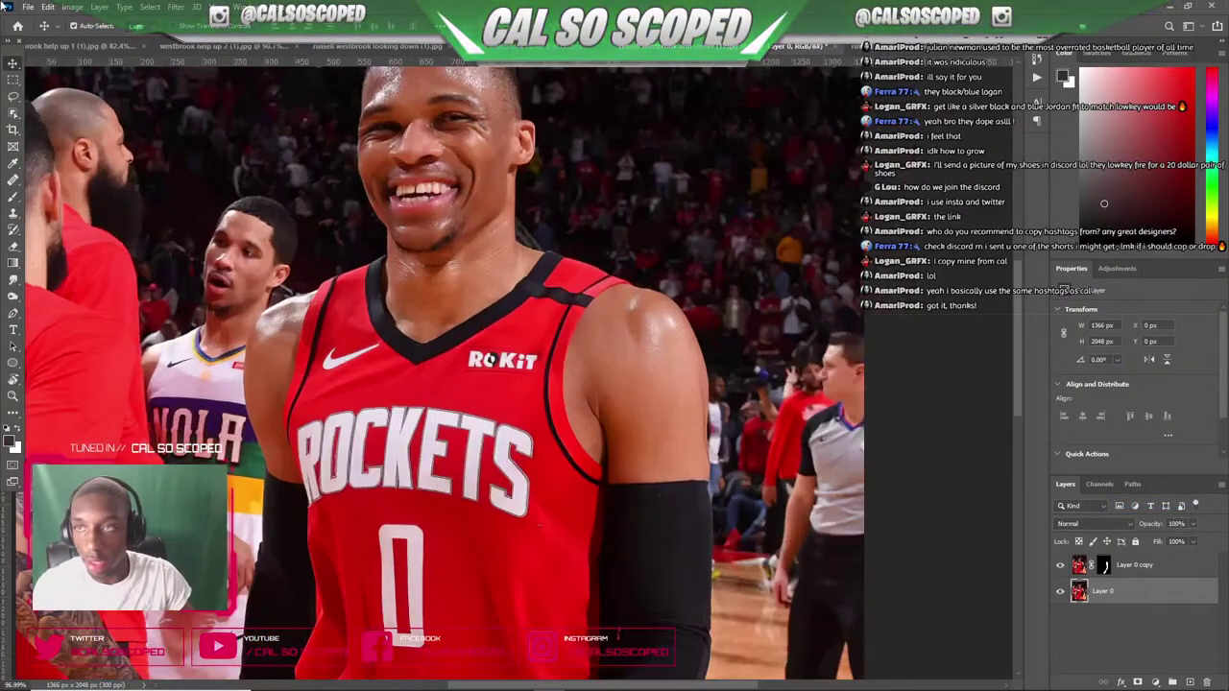
click(87, 48)
scroll(729, 401, up, 2)
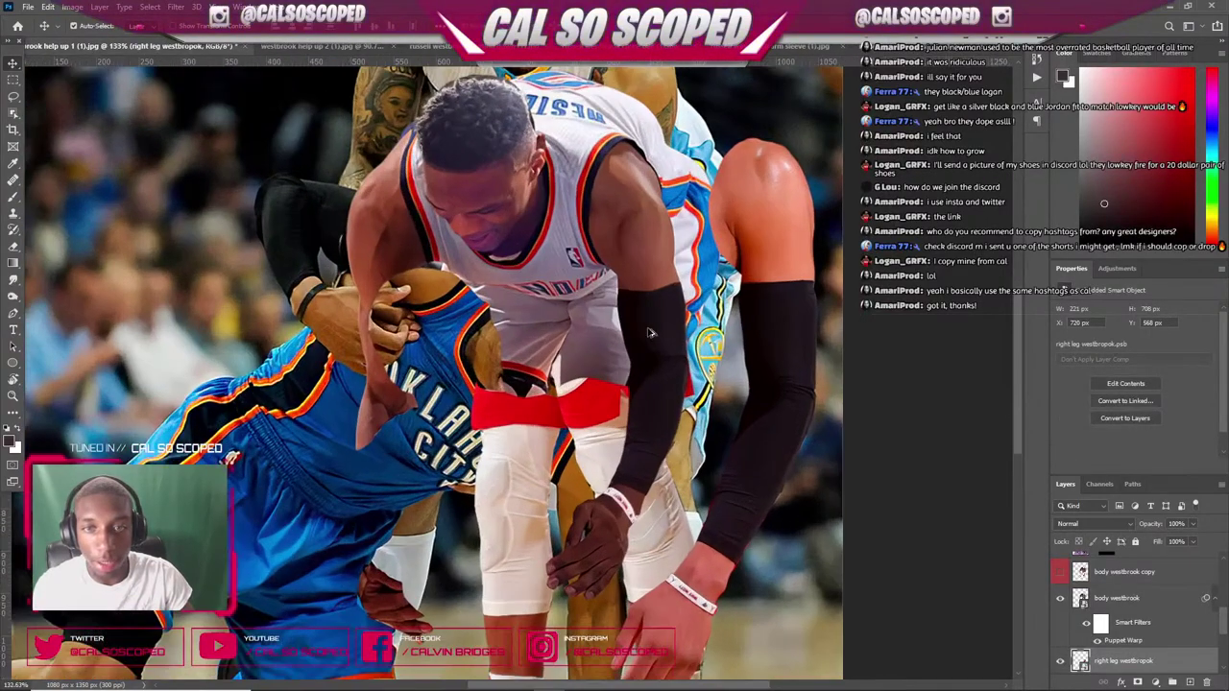
click(274, 46)
scroll(485, 371, down, 3)
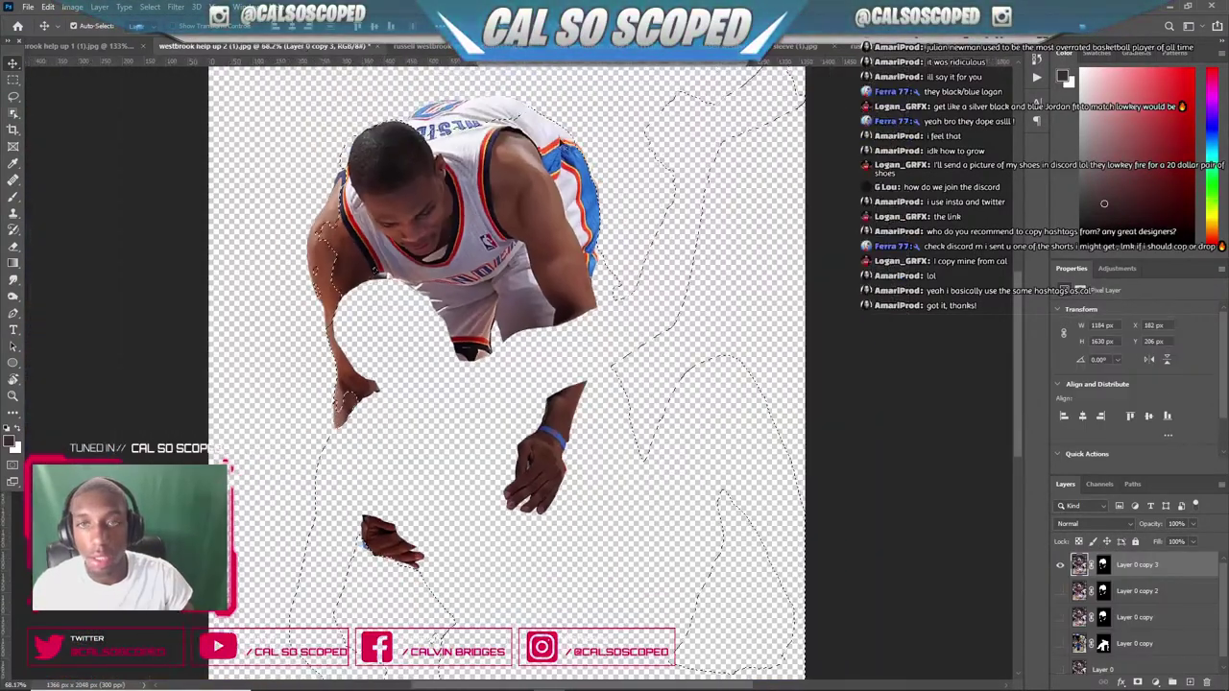
key(ctrl+Tab)
key(ctrl+Tab)
scroll(507, 319, down, 3)
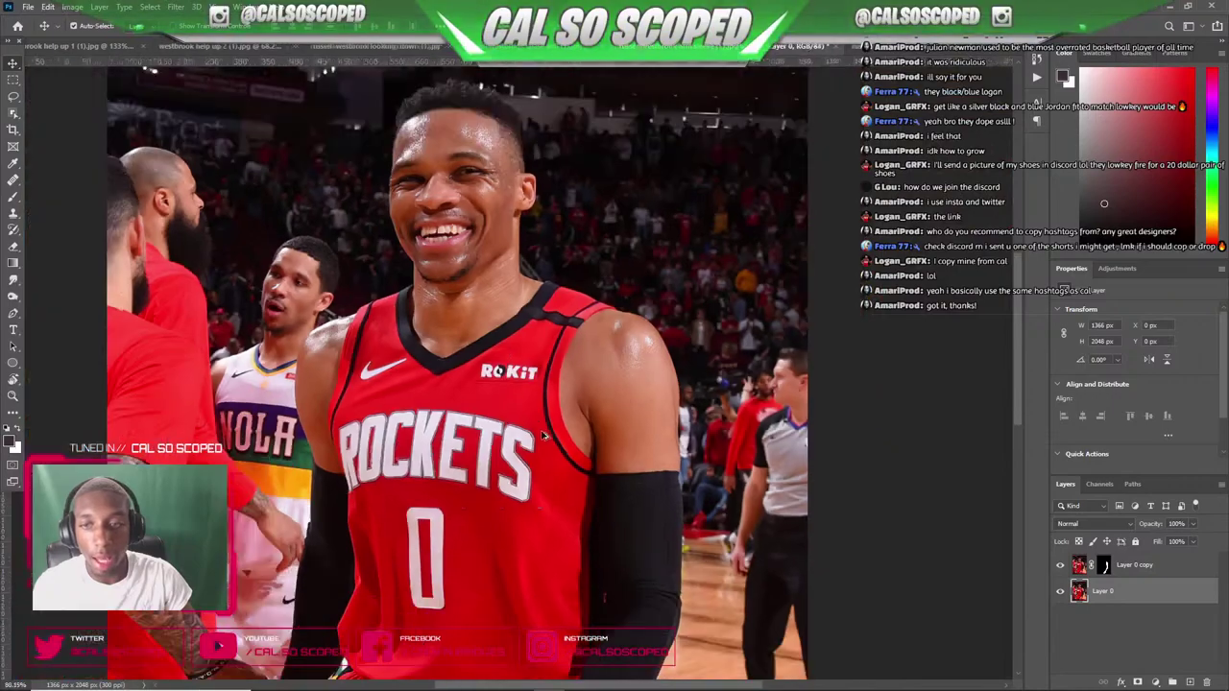
scroll(494, 397, up, 6)
drag(502, 504, 500, 339)
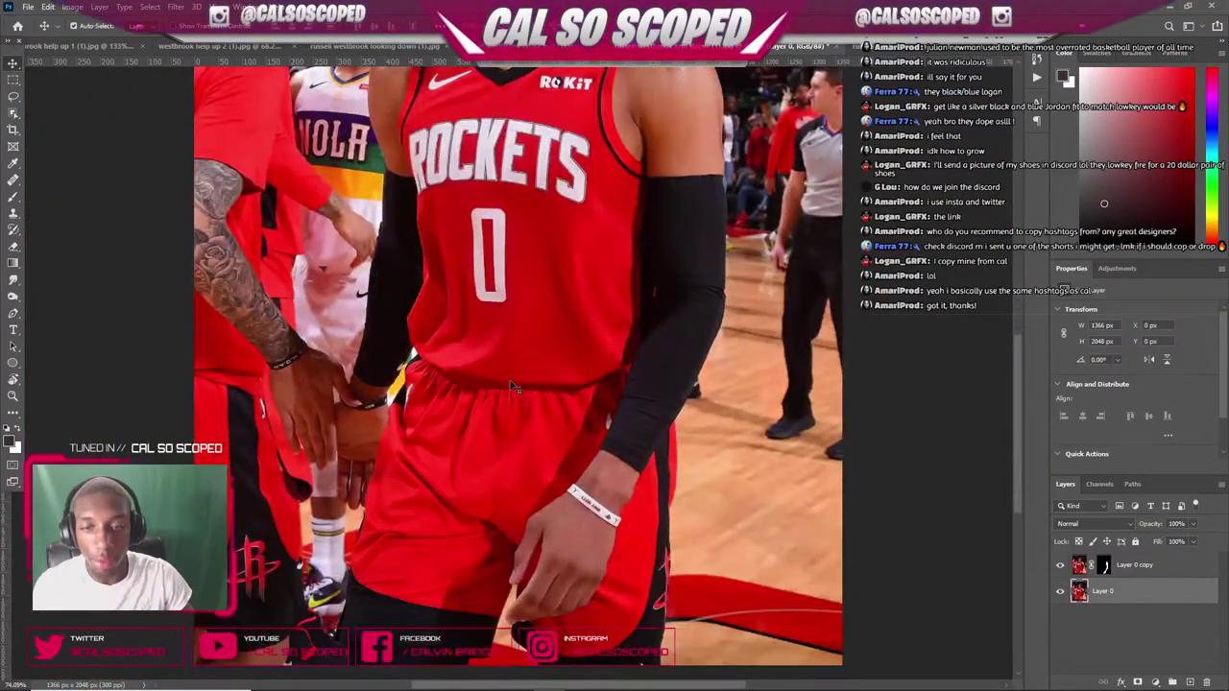
scroll(500, 339, down, 3)
scroll(499, 340, up, 2)
scroll(423, 225, up, 3)
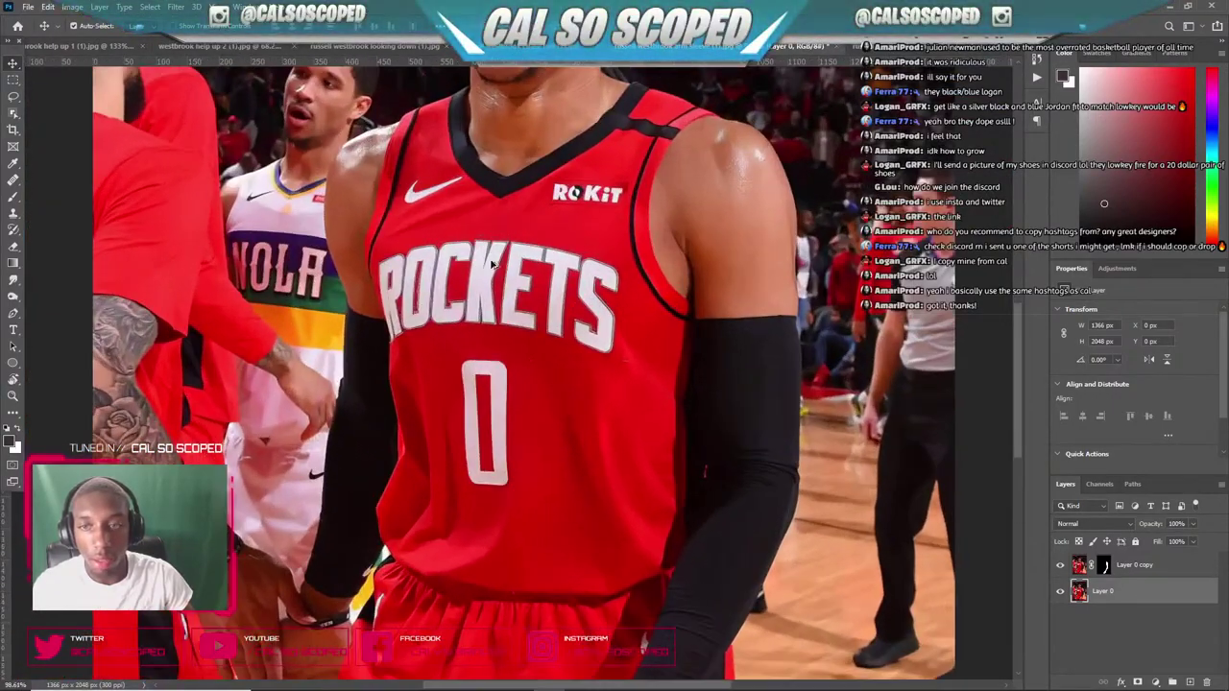
scroll(418, 219, up, 2)
- Start a Pen tool path along the outer edge of the black jersey collar, from the Nike-logo-side shoulder down to the V point
key(p)
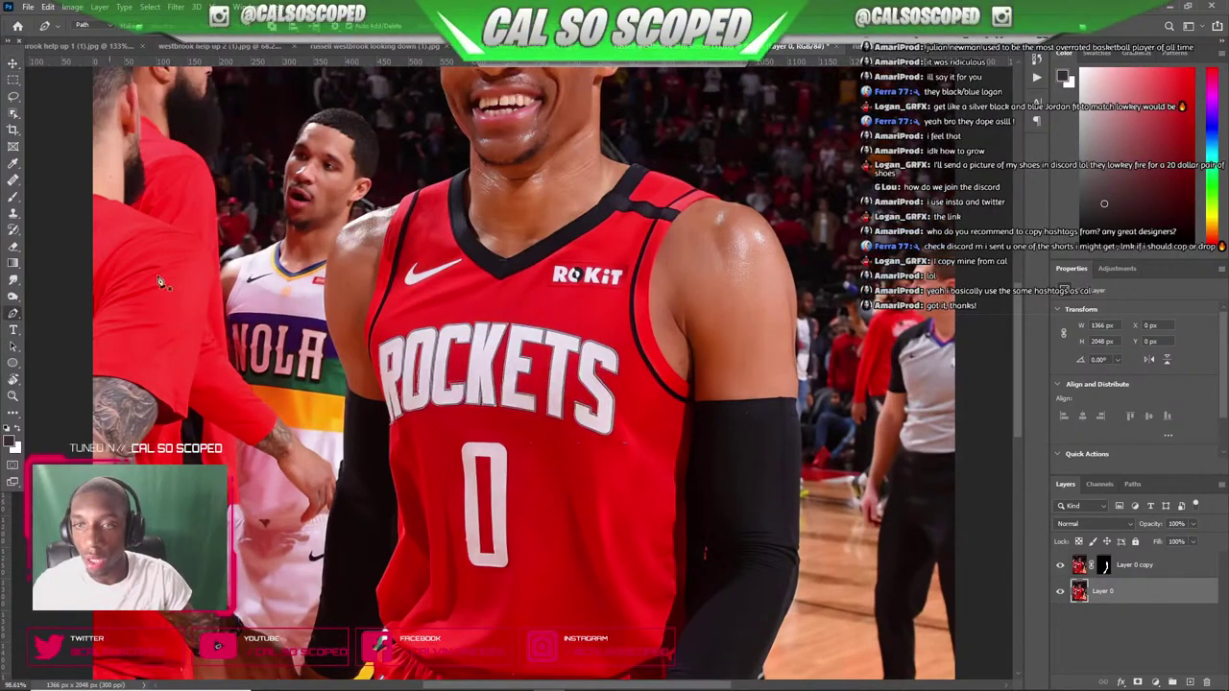
scroll(471, 194, up, 2)
click(474, 154)
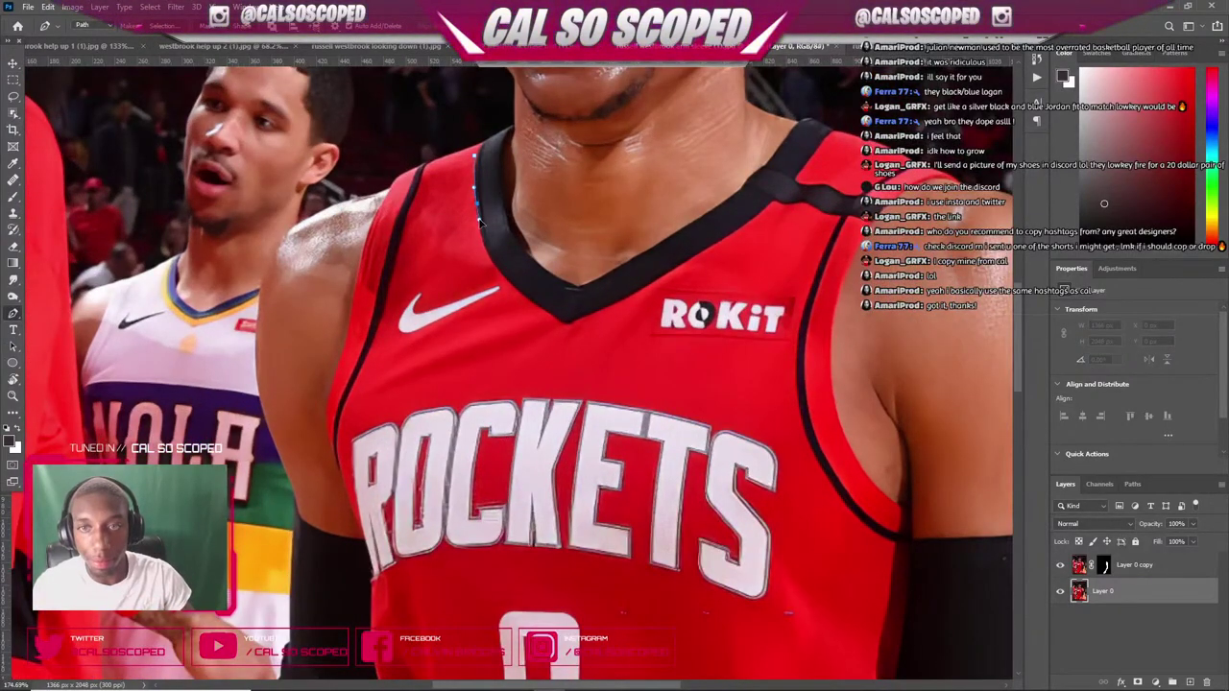
click(478, 225)
drag(491, 259, 507, 279)
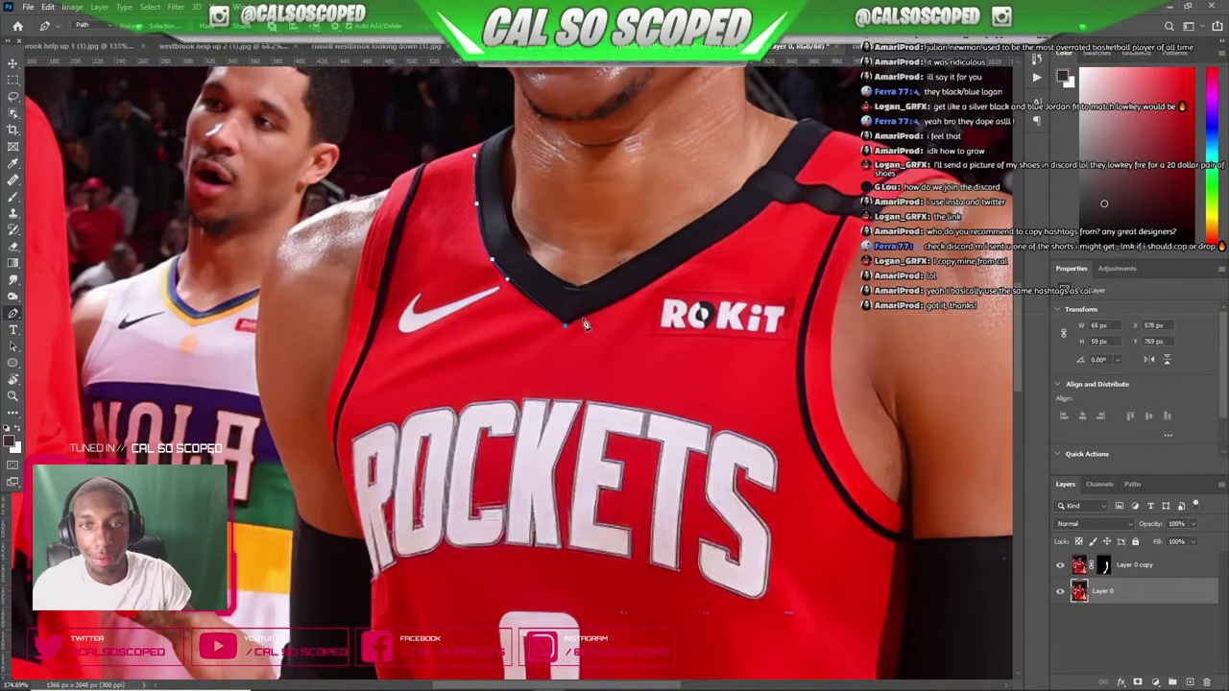
click(530, 301)
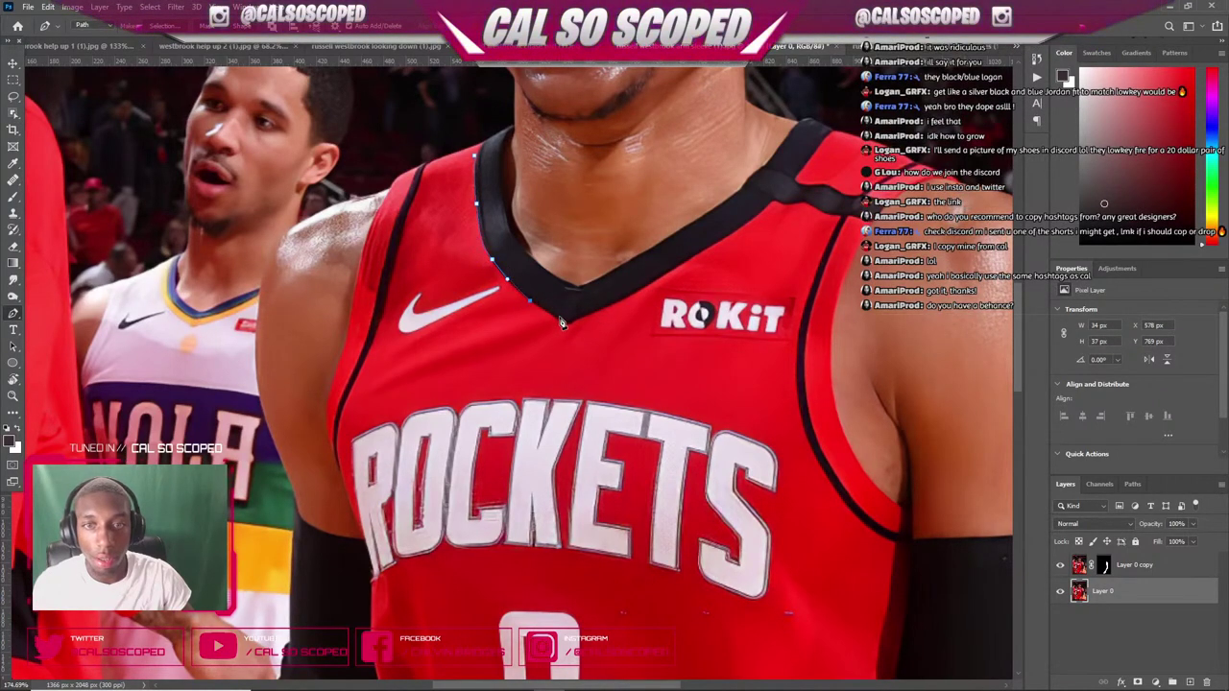
click(565, 323)
- Continue the path up the collar's outer edge above the ROKiT logo to the black shoulder strip, redoing the misplaced points
click(621, 301)
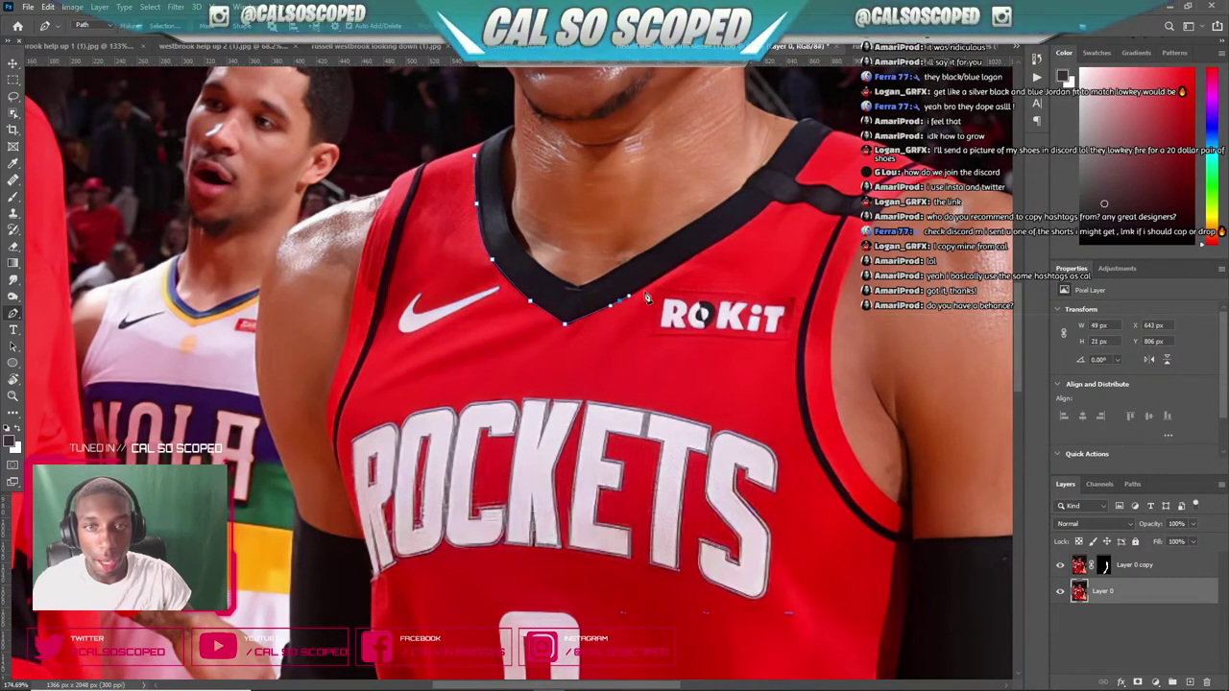
drag(700, 254, 717, 246)
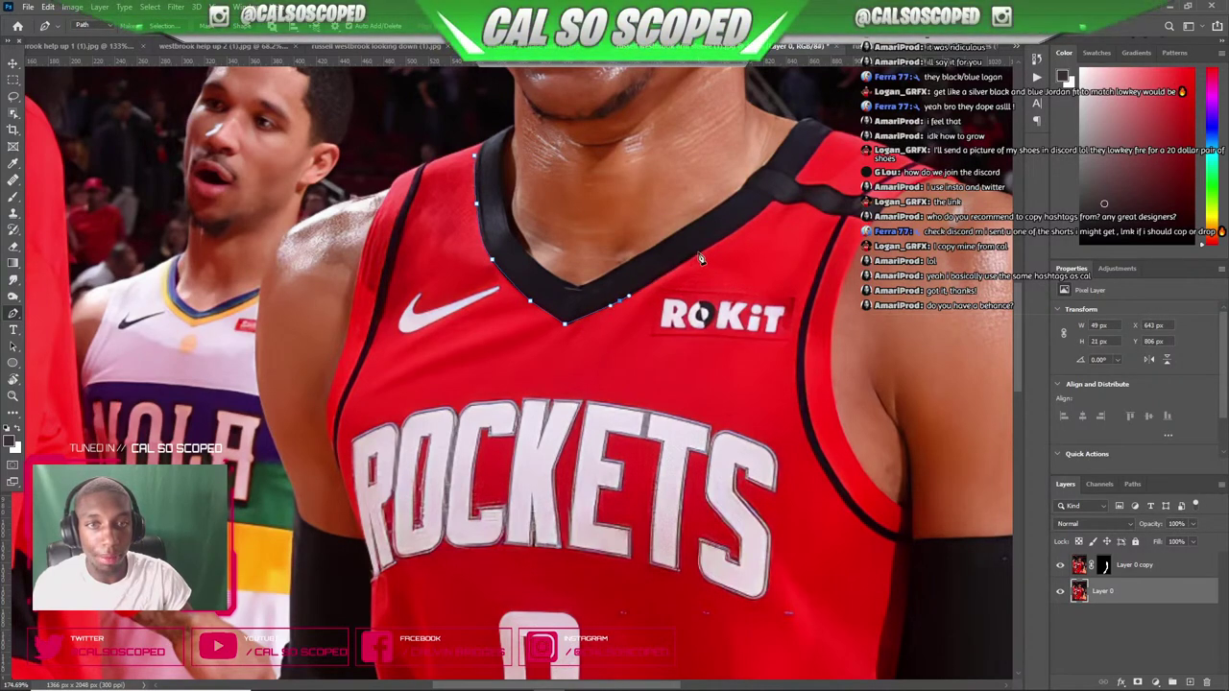
click(707, 247)
click(748, 223)
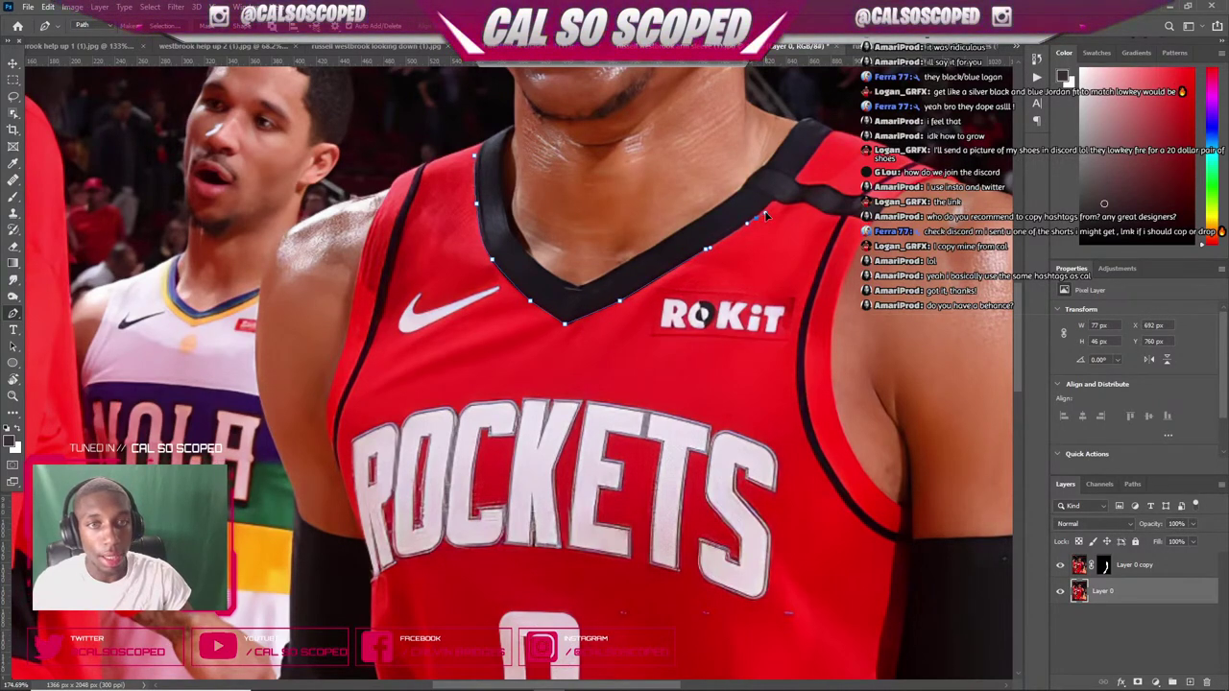
click(765, 206)
click(775, 197)
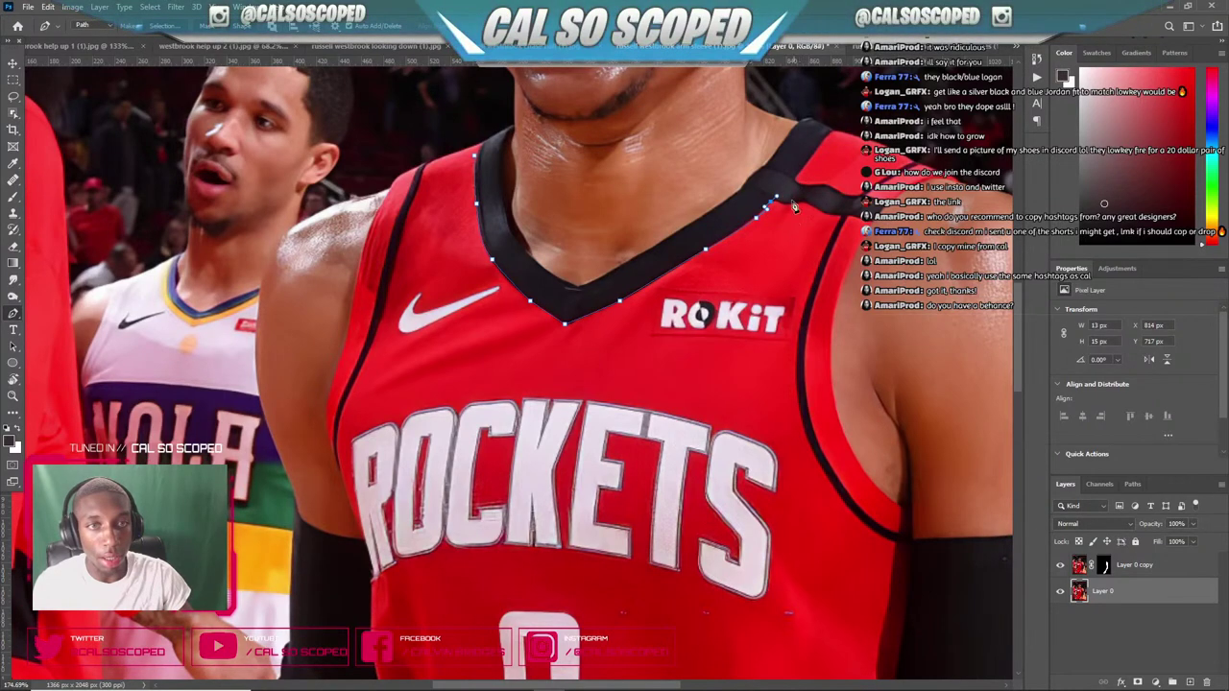
scroll(786, 205, up, 2)
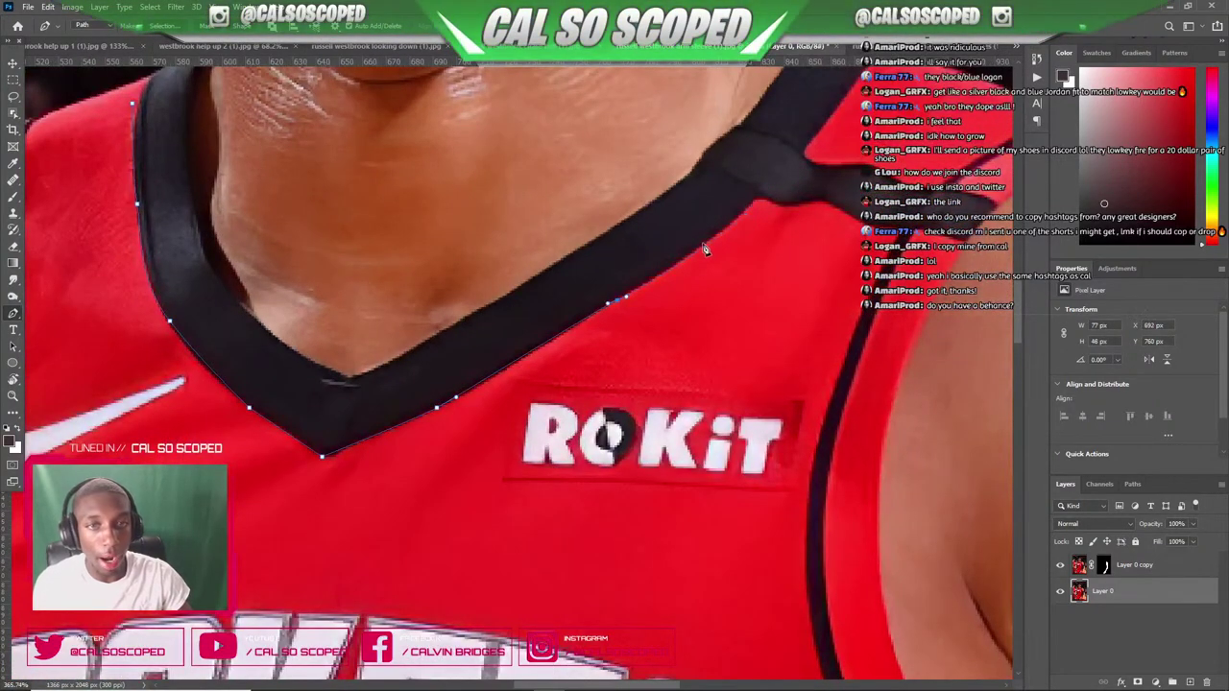
key(ctrl+z)
drag(717, 232, 735, 217)
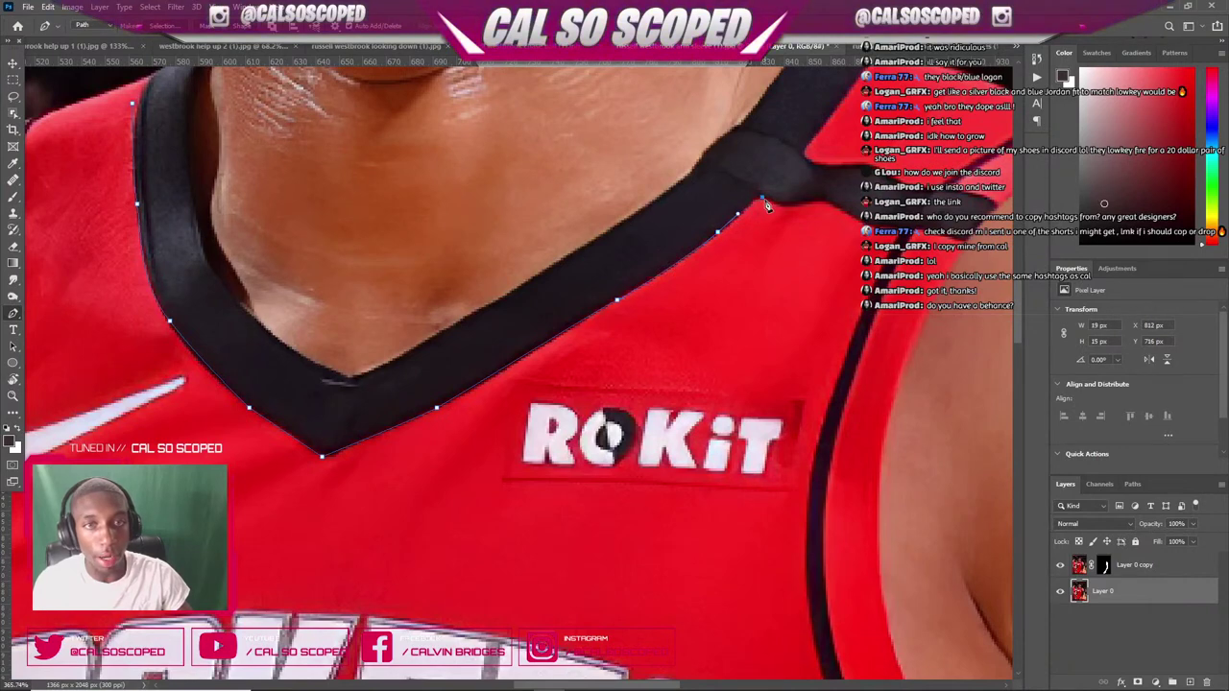
- Try to trace the path around the black strip branching from the collar across the shoulder
click(773, 203)
click(788, 205)
click(797, 204)
click(813, 202)
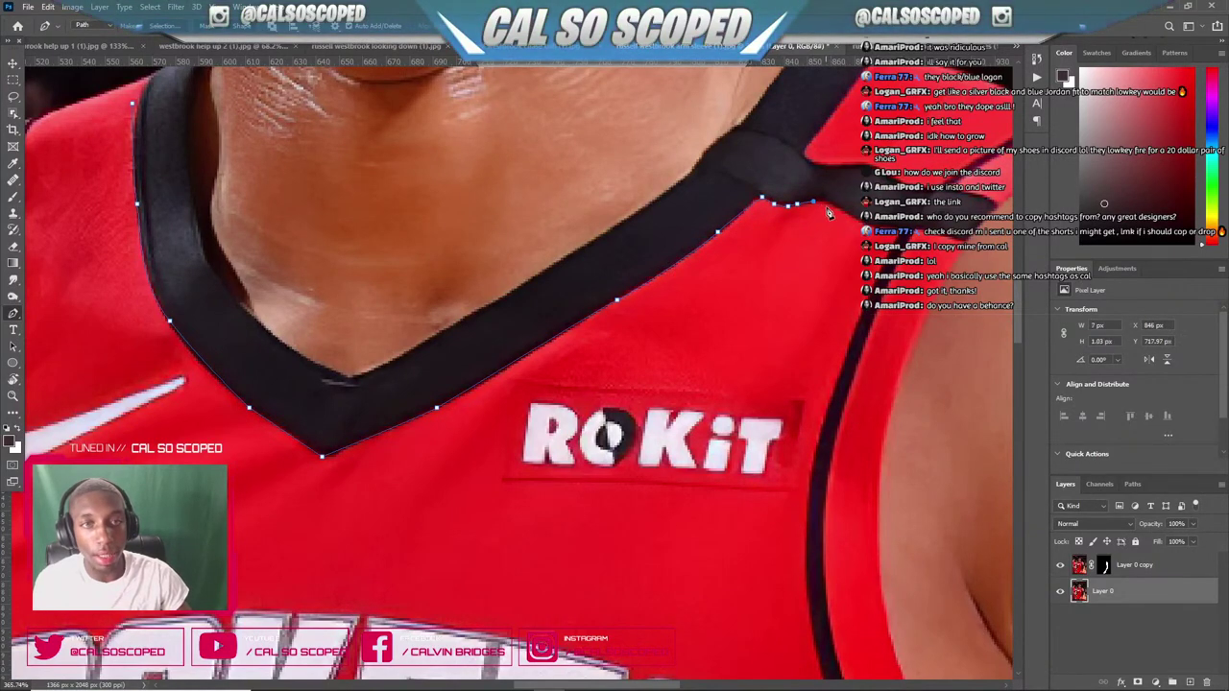
click(863, 222)
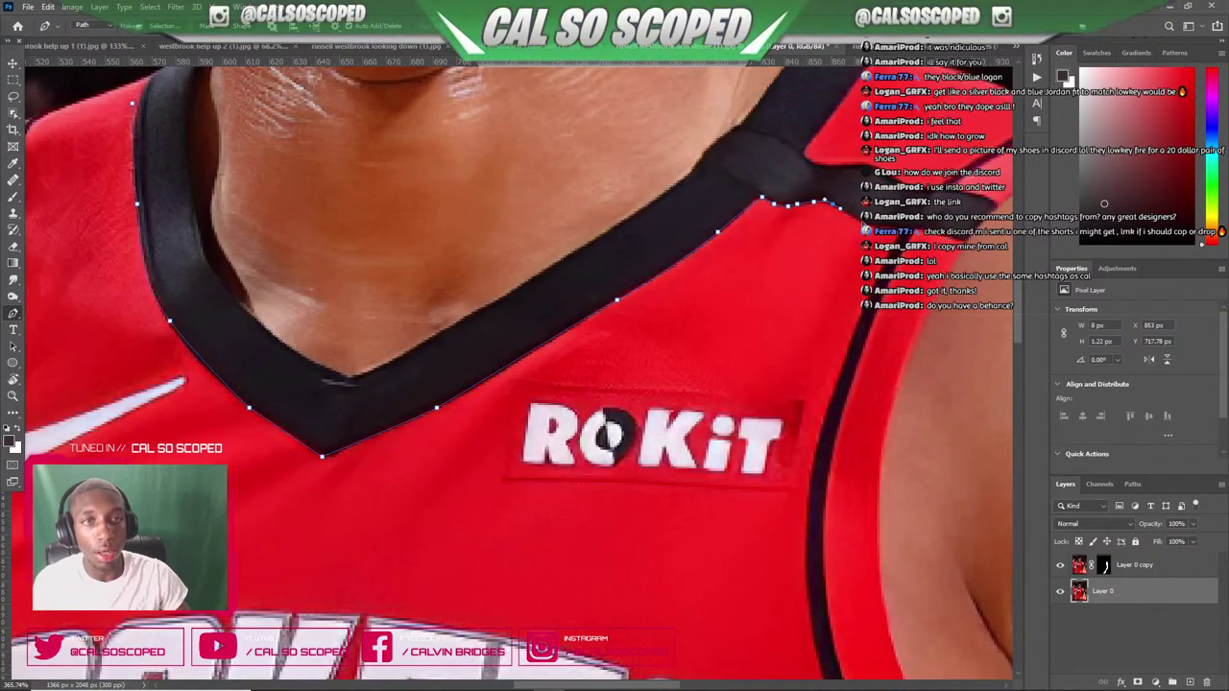
click(898, 227)
drag(918, 227, 929, 235)
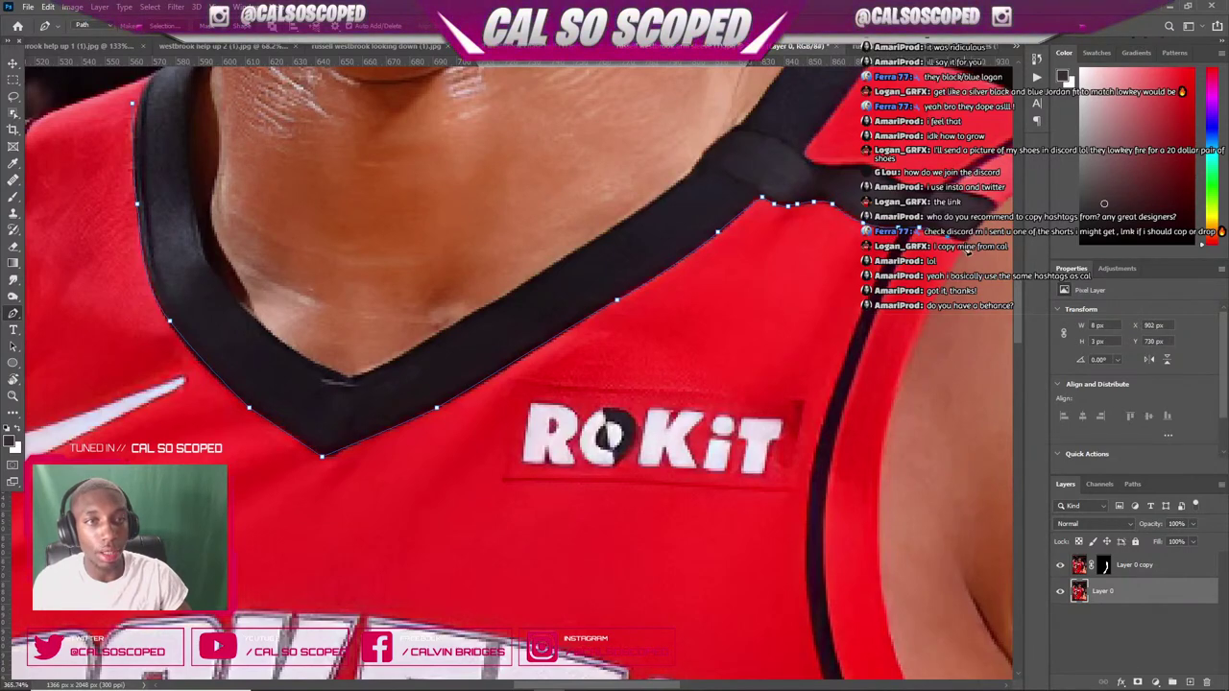
click(991, 201)
click(982, 197)
click(966, 194)
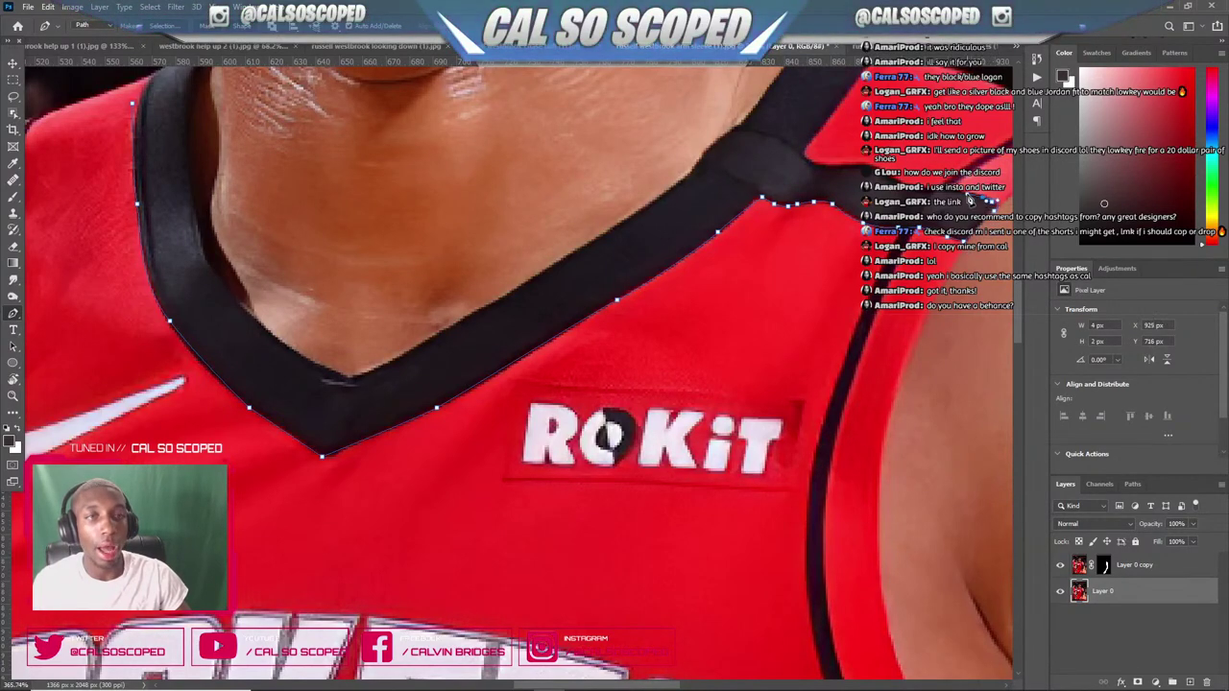
click(957, 195)
click(940, 189)
click(906, 183)
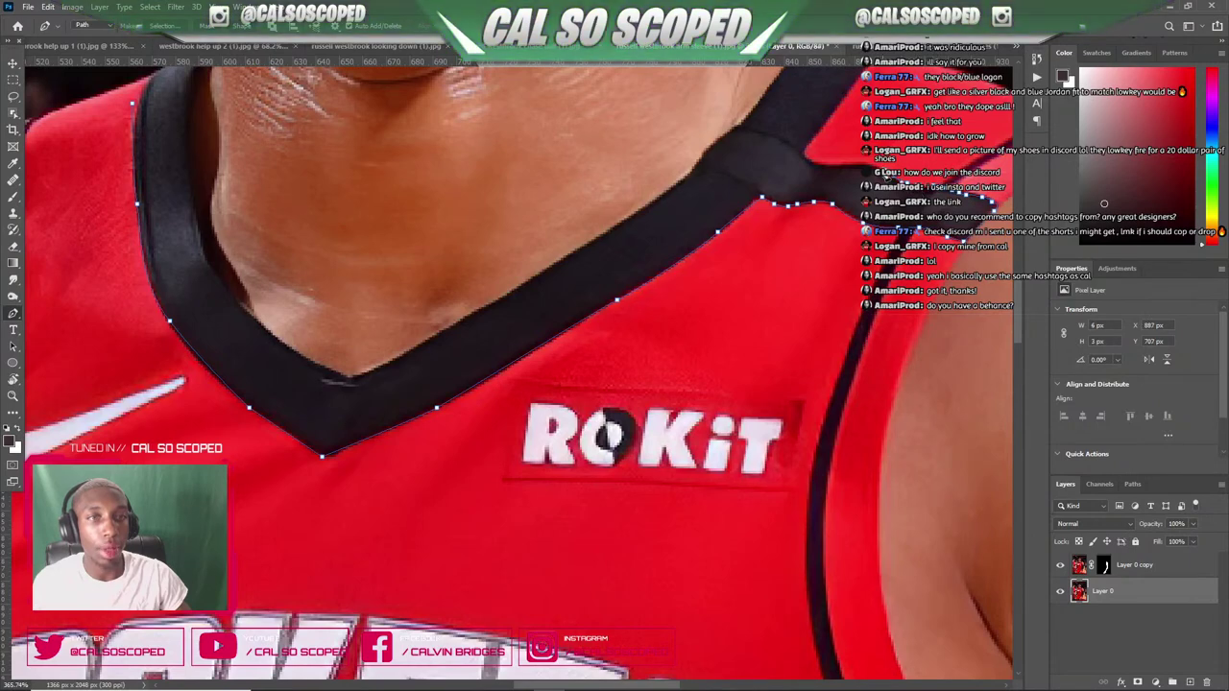
click(865, 164)
click(850, 162)
click(834, 162)
click(816, 162)
click(801, 157)
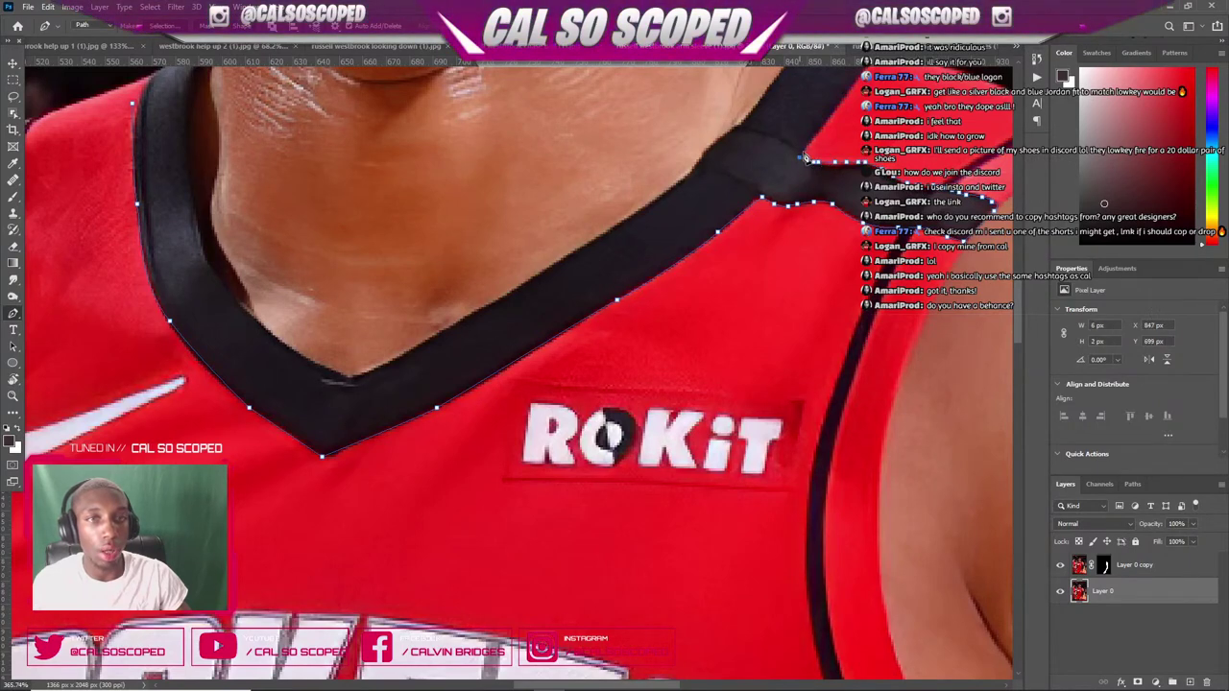
- Undo the path points around the shoulder strip back to where it meets the collar's outer edge
scroll(827, 135, down, 3)
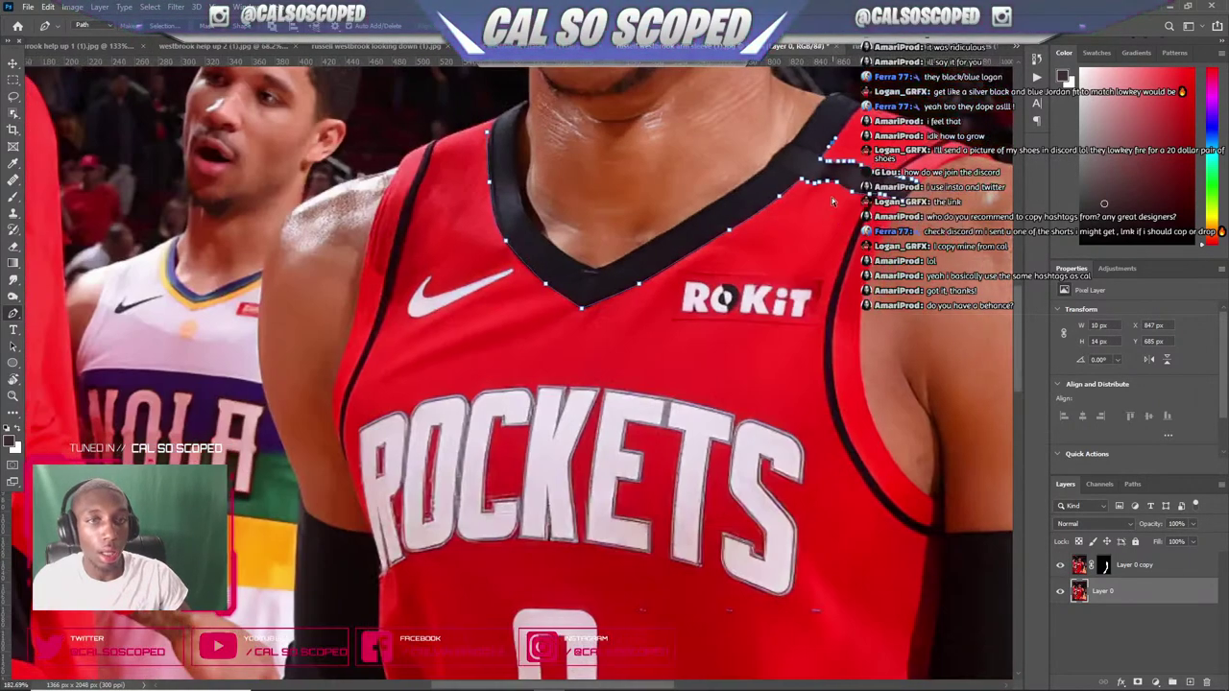
key(ctrl+z)
key(ctrl+z)
key(ctrl+z)
key(ctrl+z)
key(ctrl+z)
key(ctrl+z)
key(ctrl+z)
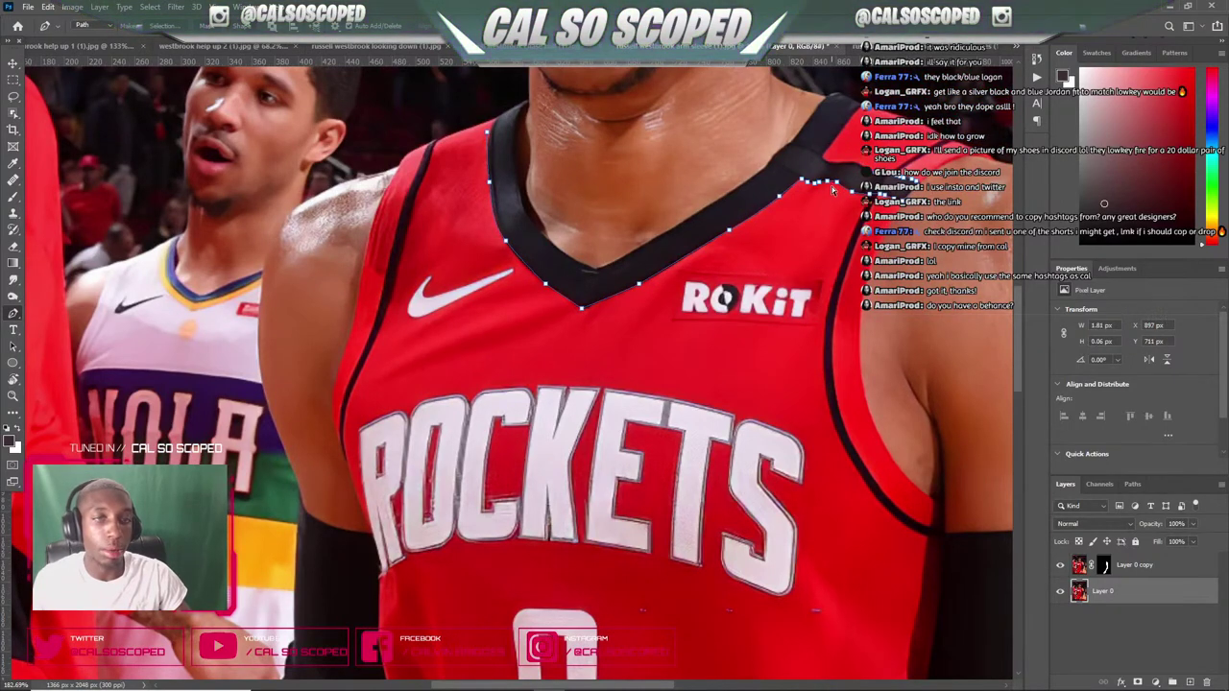
key(ctrl+z)
key(ctrl+z)
key(ctrl+z)
key(ctrl+z)
key(ctrl+z)
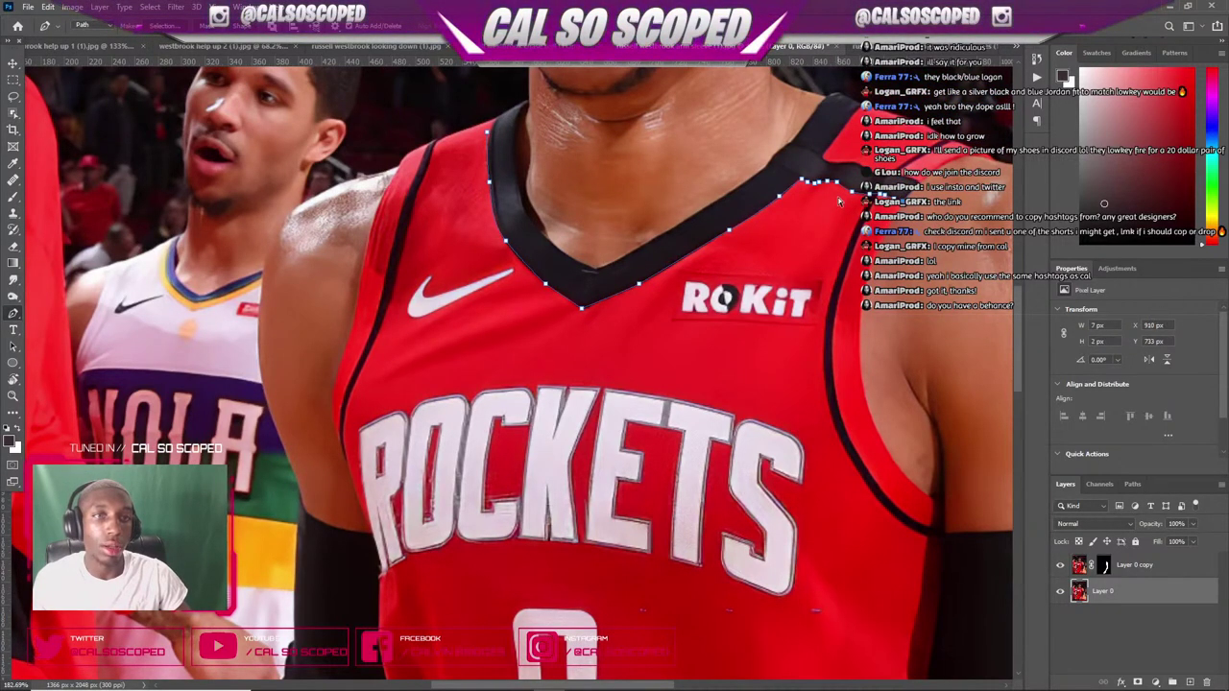
key(ctrl+z)
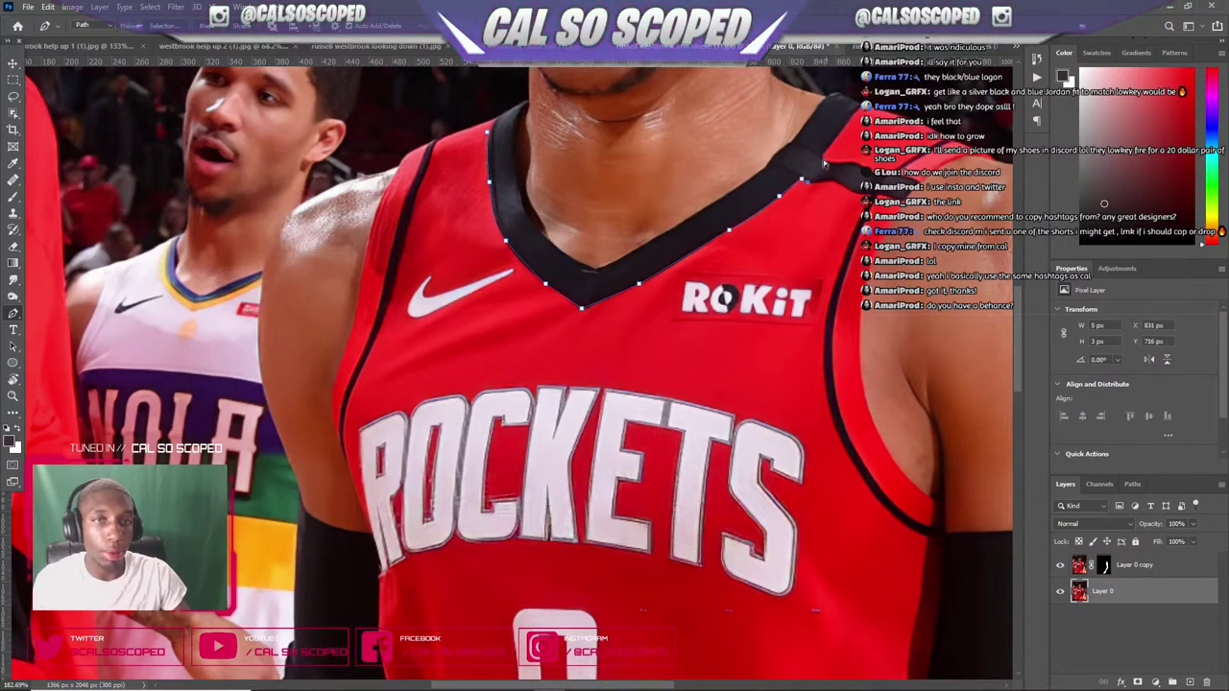
- Extend the path straight past the shoulder strip and around the collar's upper end on the ROKiT-logo side
click(842, 134)
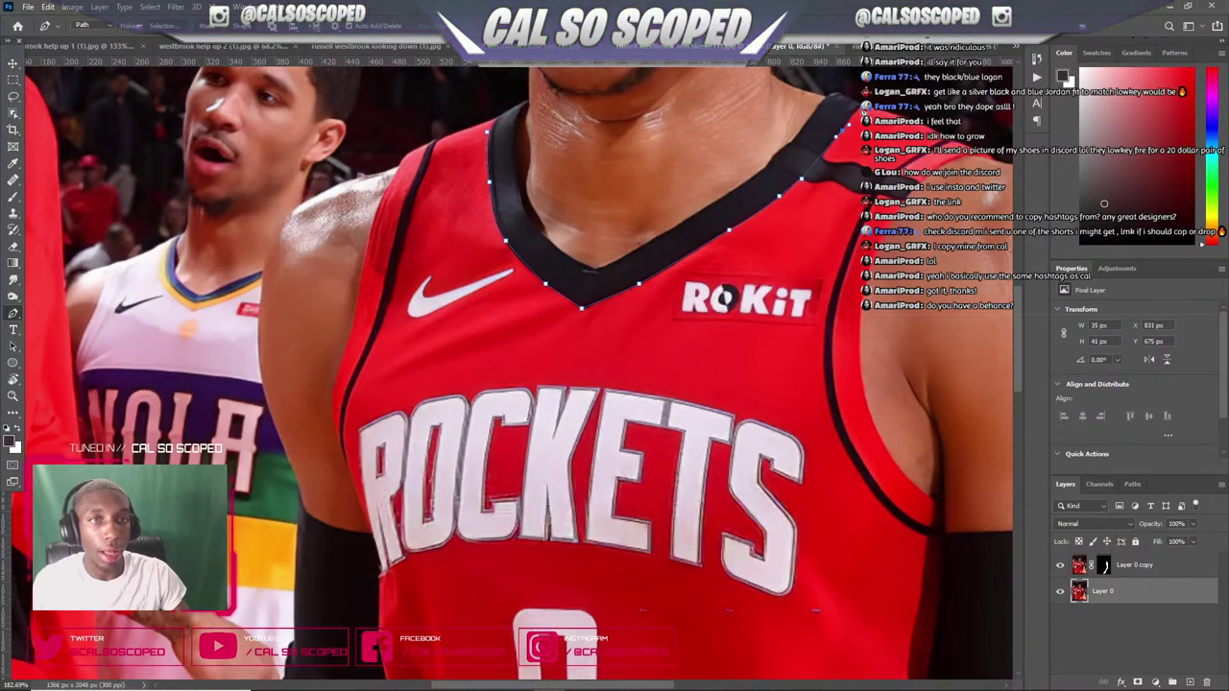
click(849, 97)
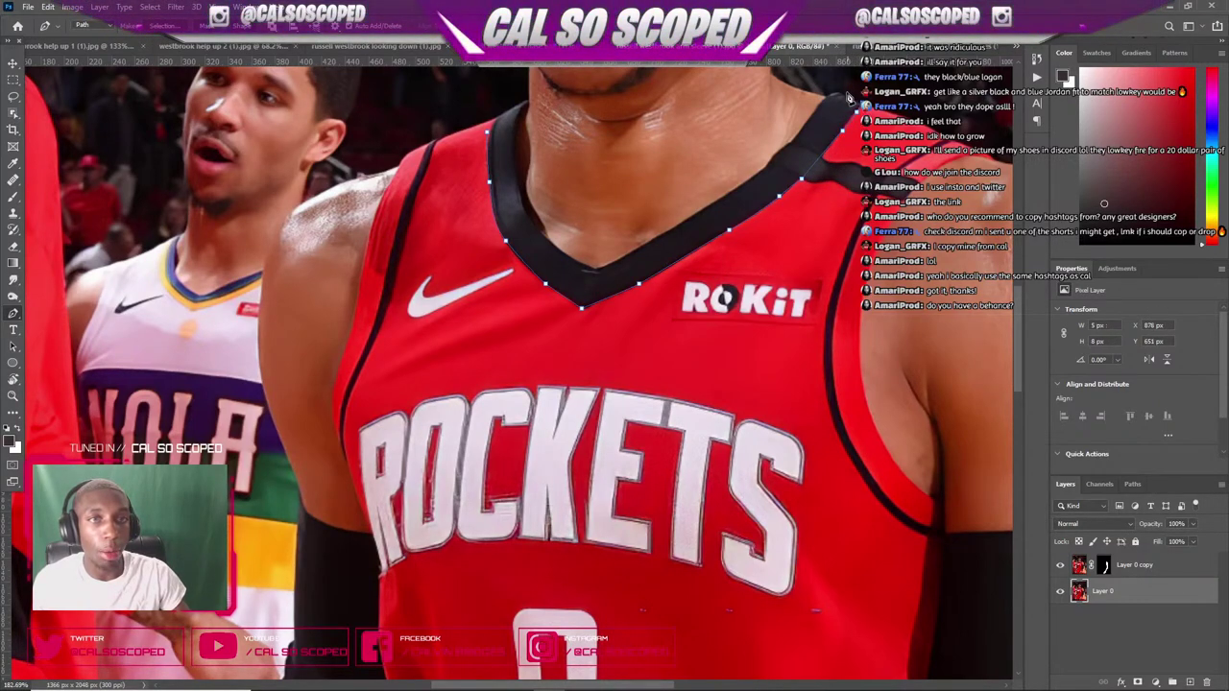
click(838, 92)
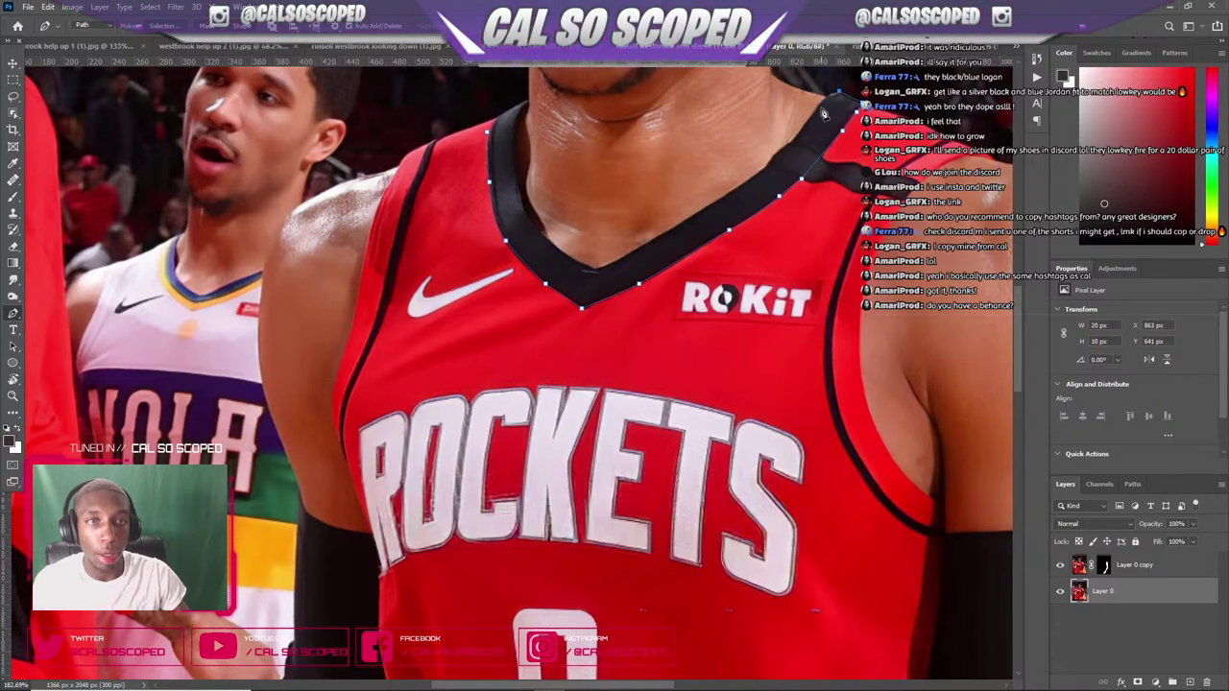
- Trace the path down the collar's inner edge along the neck toward the bottom of the V on the ROKiT-logo side
click(808, 122)
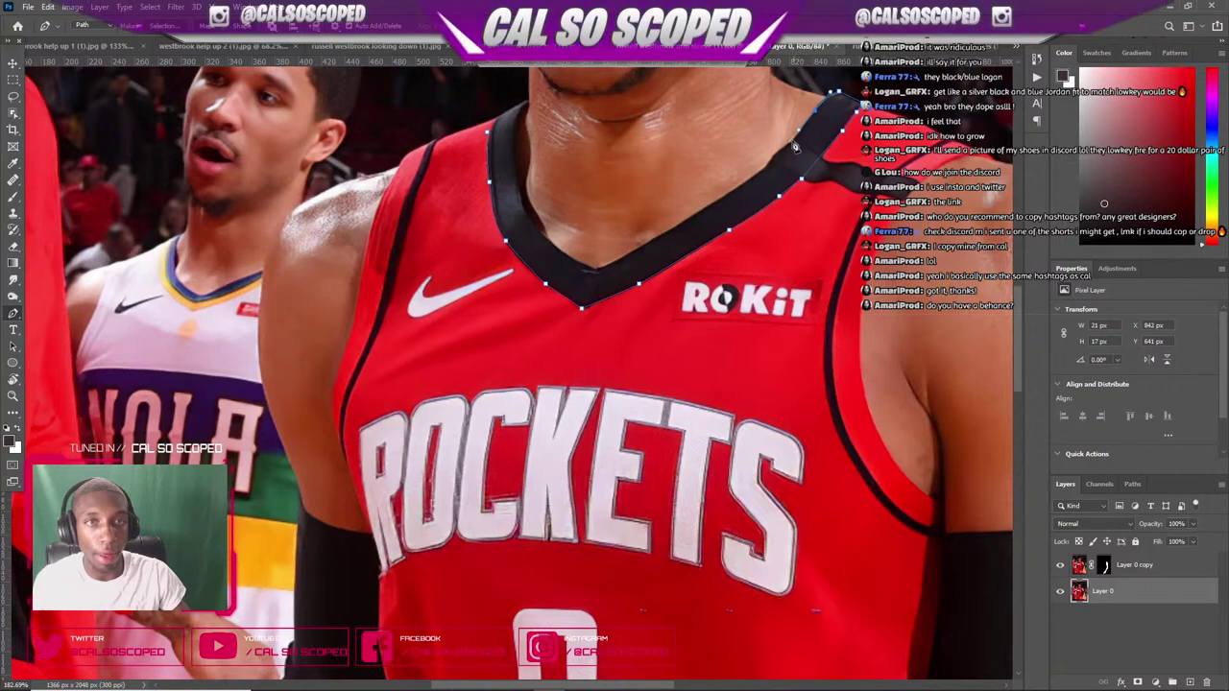
click(786, 146)
click(776, 152)
click(765, 166)
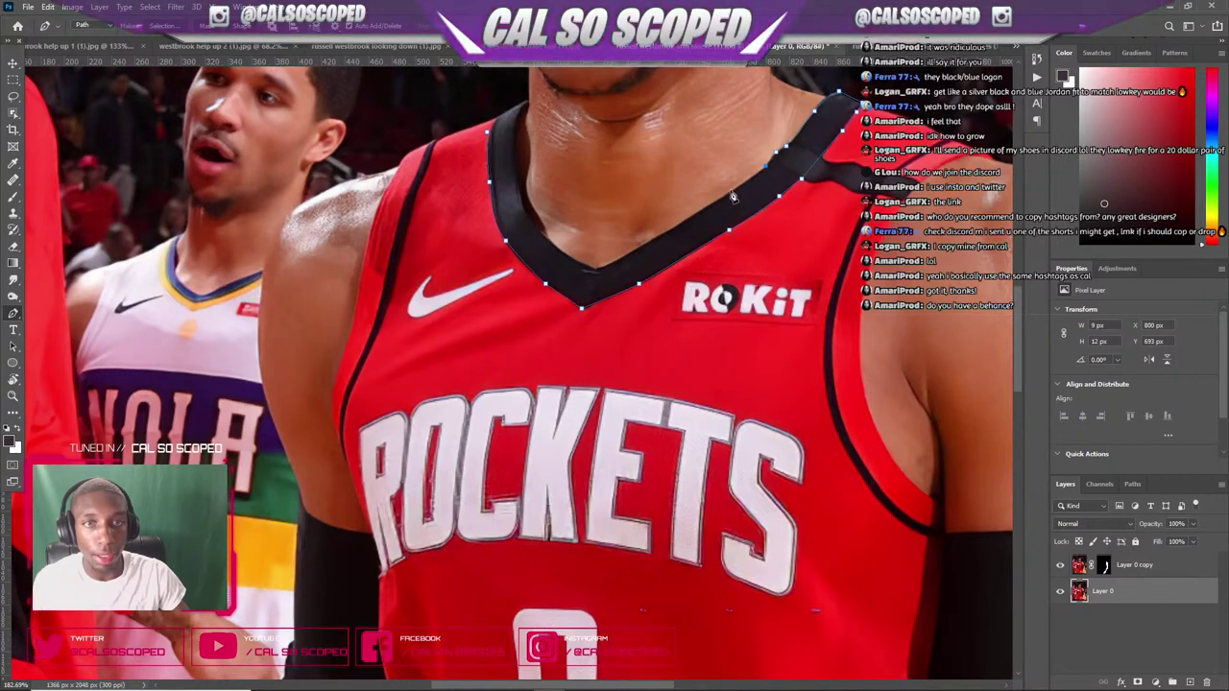
click(669, 230)
click(621, 257)
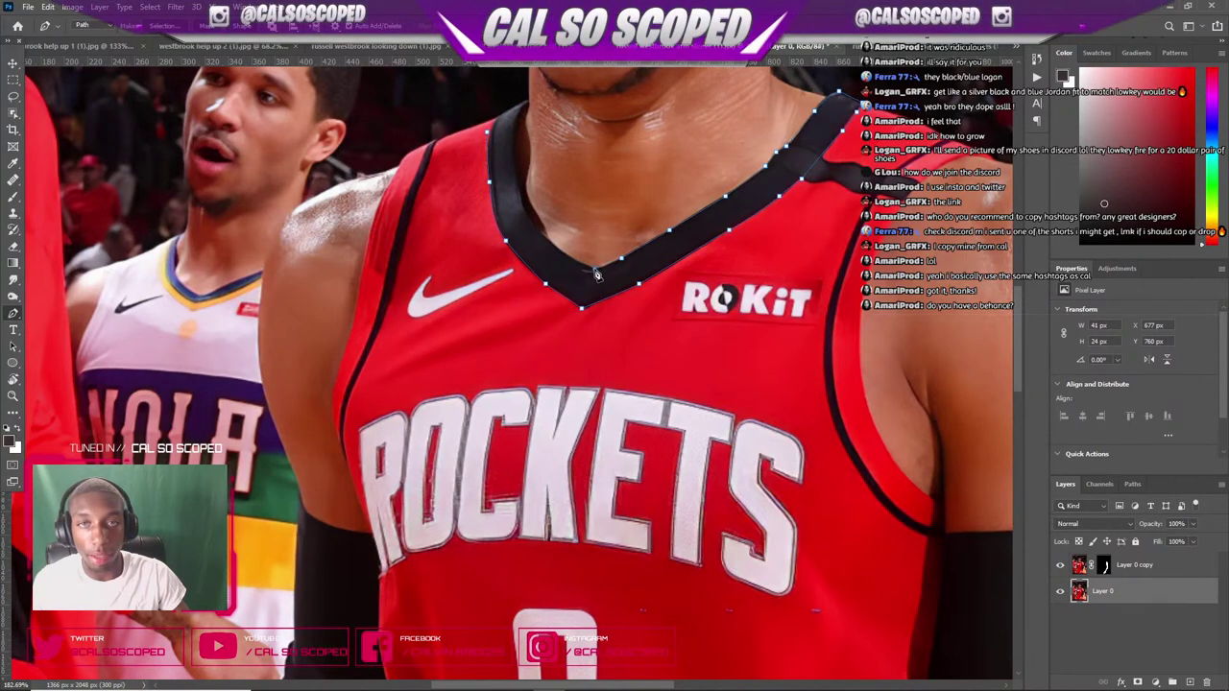
- Trace the path up the collar's inner edge on the Nike-logo side to the collar's upper tip beside the neck
click(521, 199)
click(518, 188)
click(515, 175)
click(512, 160)
click(512, 136)
click(517, 115)
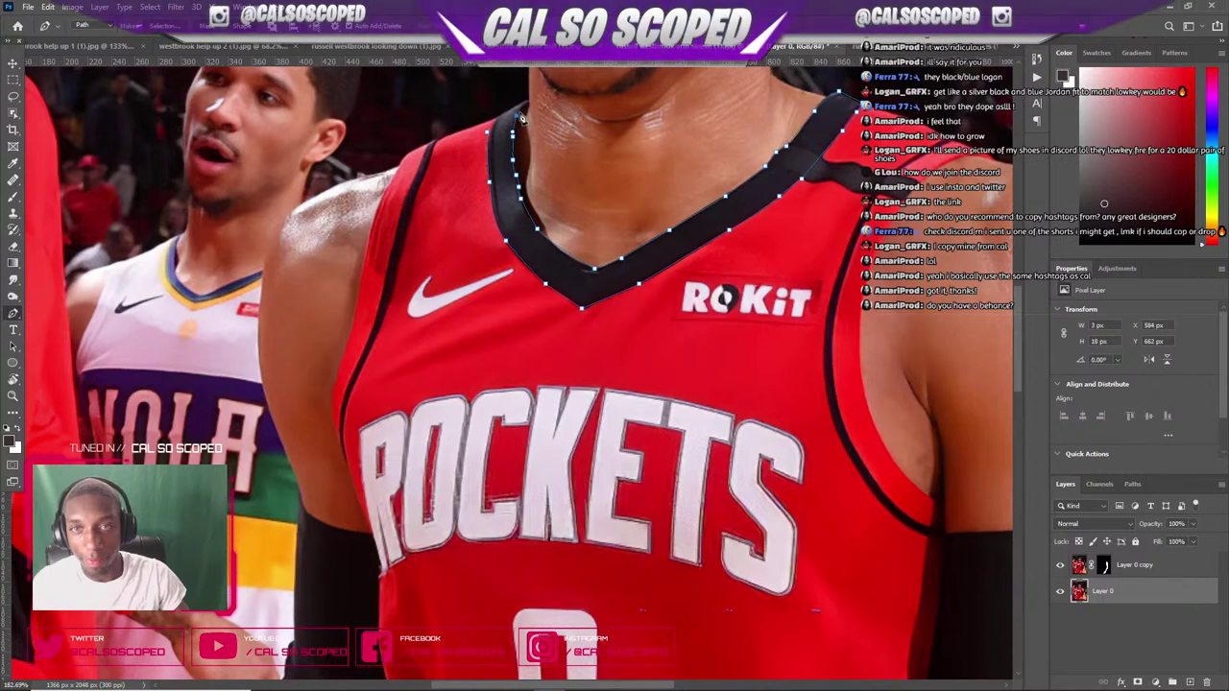
click(523, 106)
key(ctrl+z)
scroll(517, 109, up, 3)
click(518, 125)
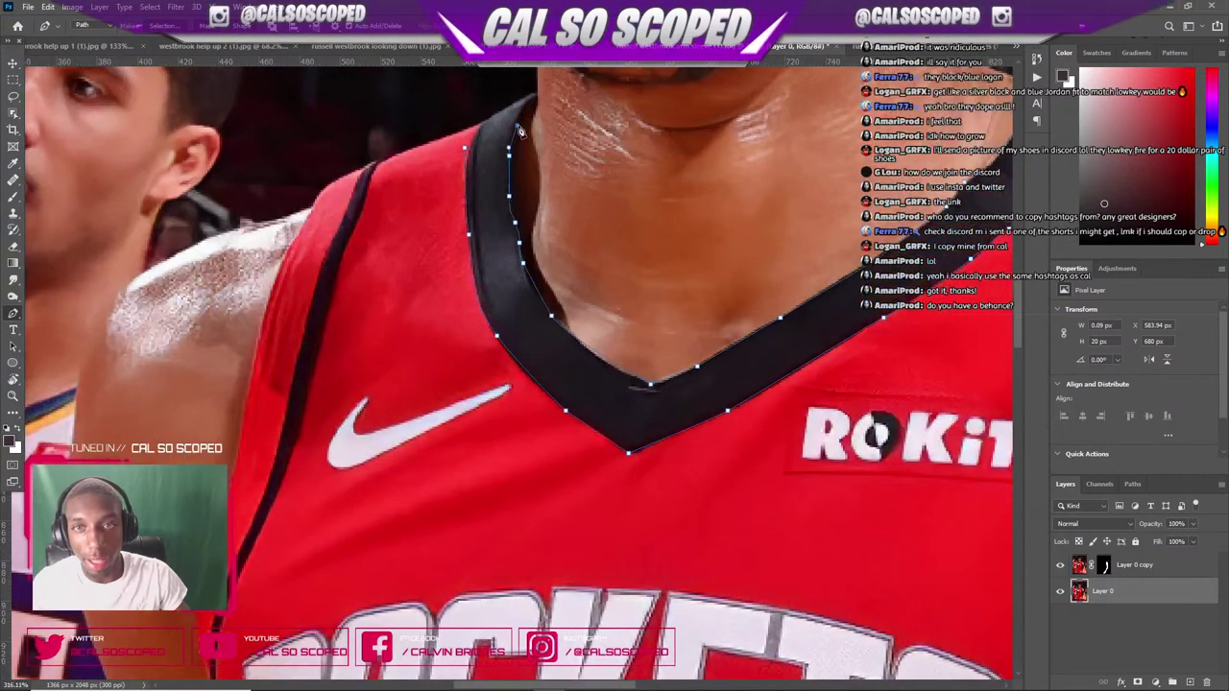
drag(528, 111, 533, 108)
click(539, 95)
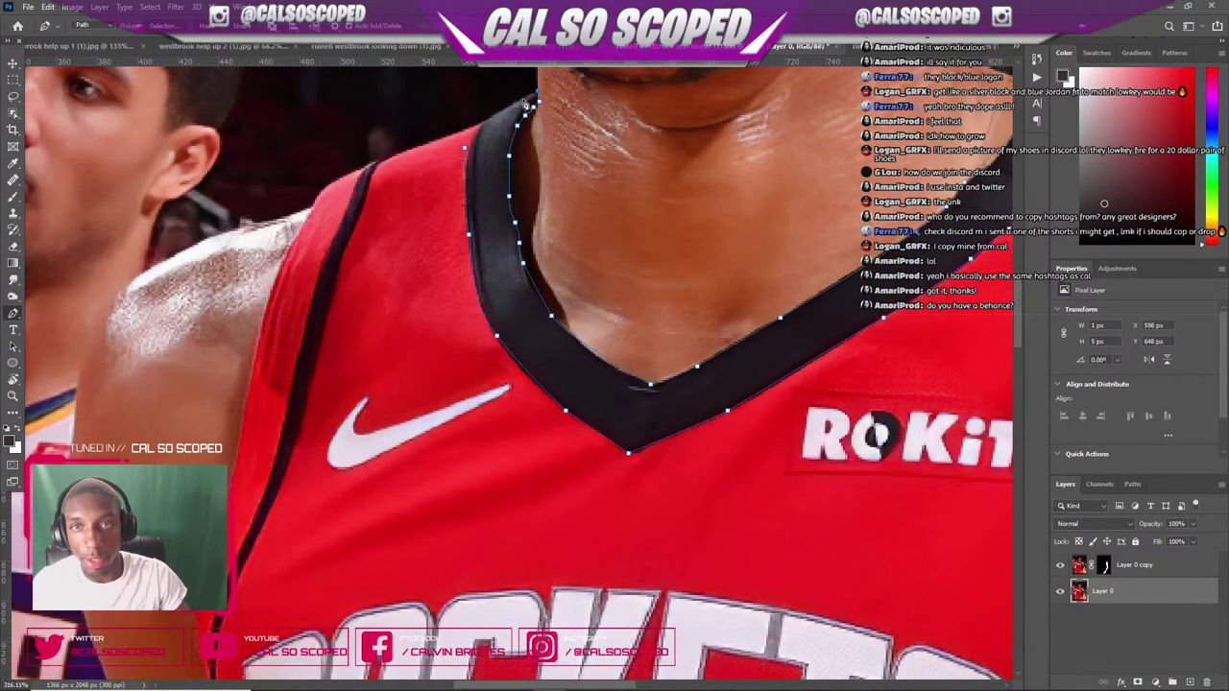
- Close the path around the collar's upper end and back to its outer edge on the Nike-logo side
click(519, 100)
click(488, 118)
click(481, 127)
click(470, 142)
click(464, 148)
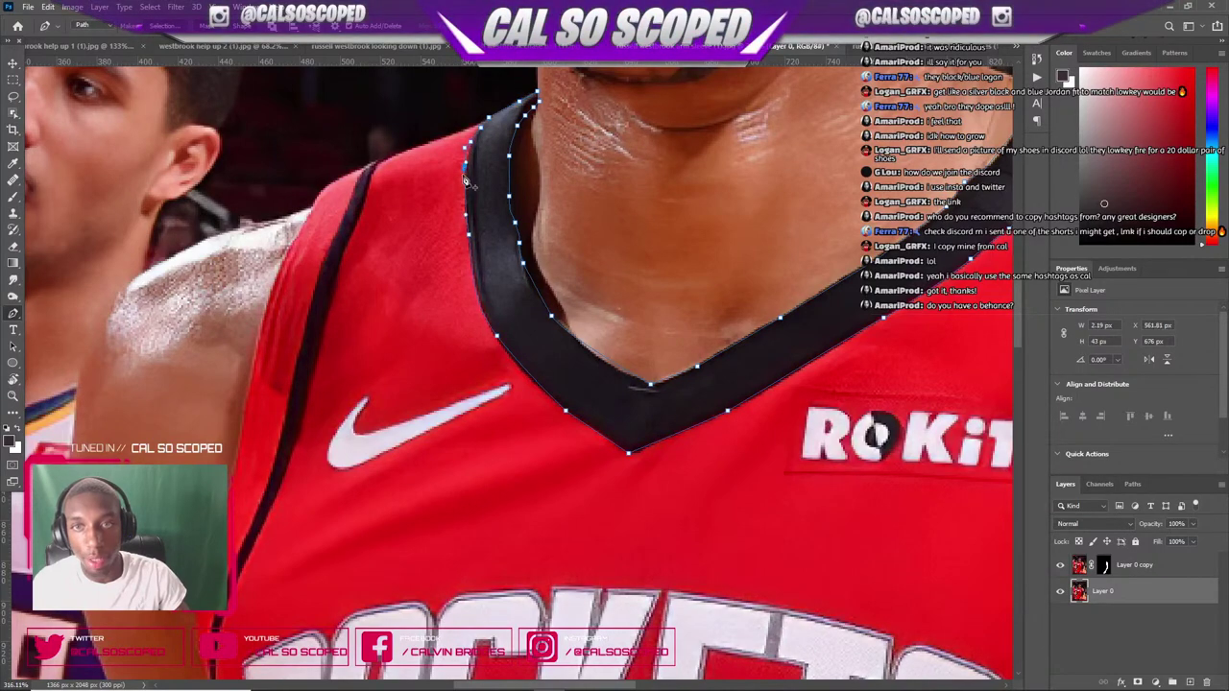
- Convert the closed collar path into a new anti-aliased selection with a 0-pixel feather
scroll(465, 177, down, 3)
right_click(481, 152)
click(521, 209)
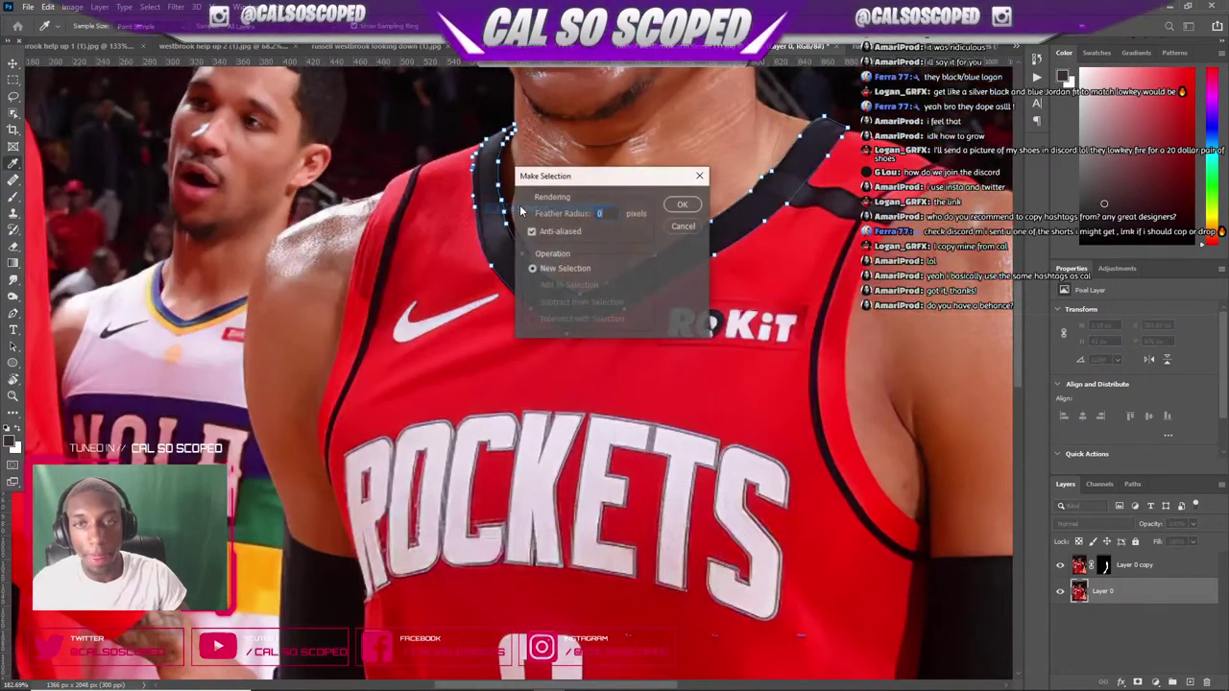
click(681, 203)
scroll(557, 163, down, 2)
scroll(552, 157, up, 2)
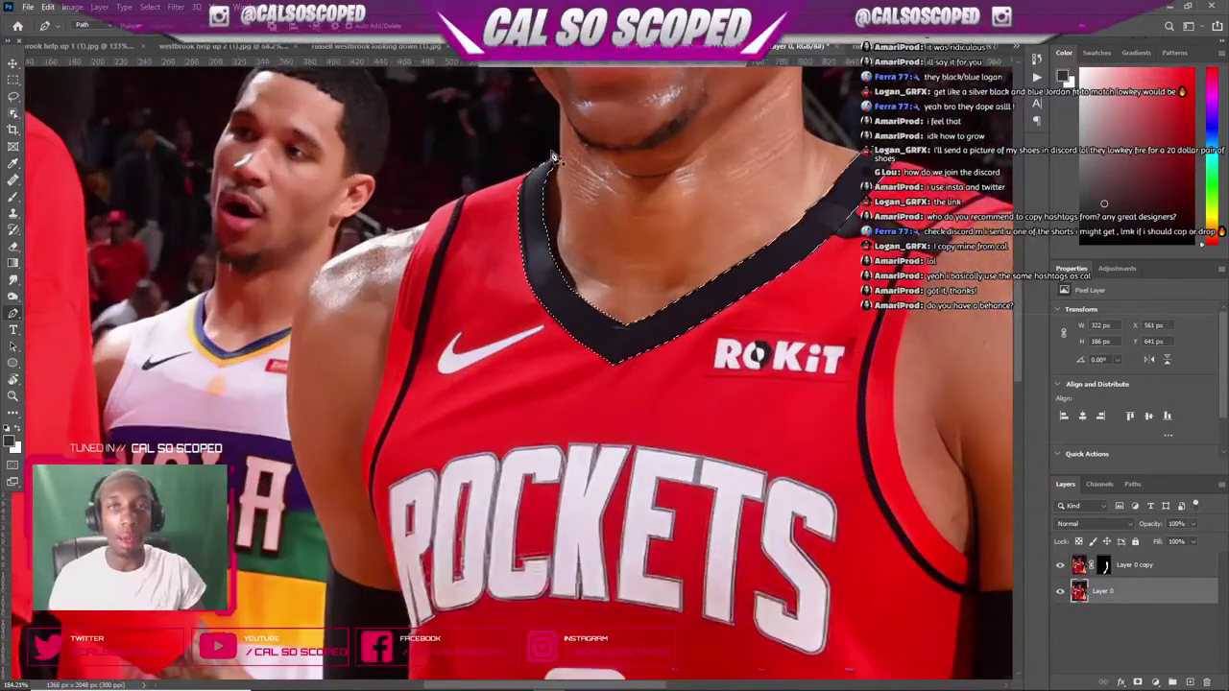
scroll(530, 259, up, 1)
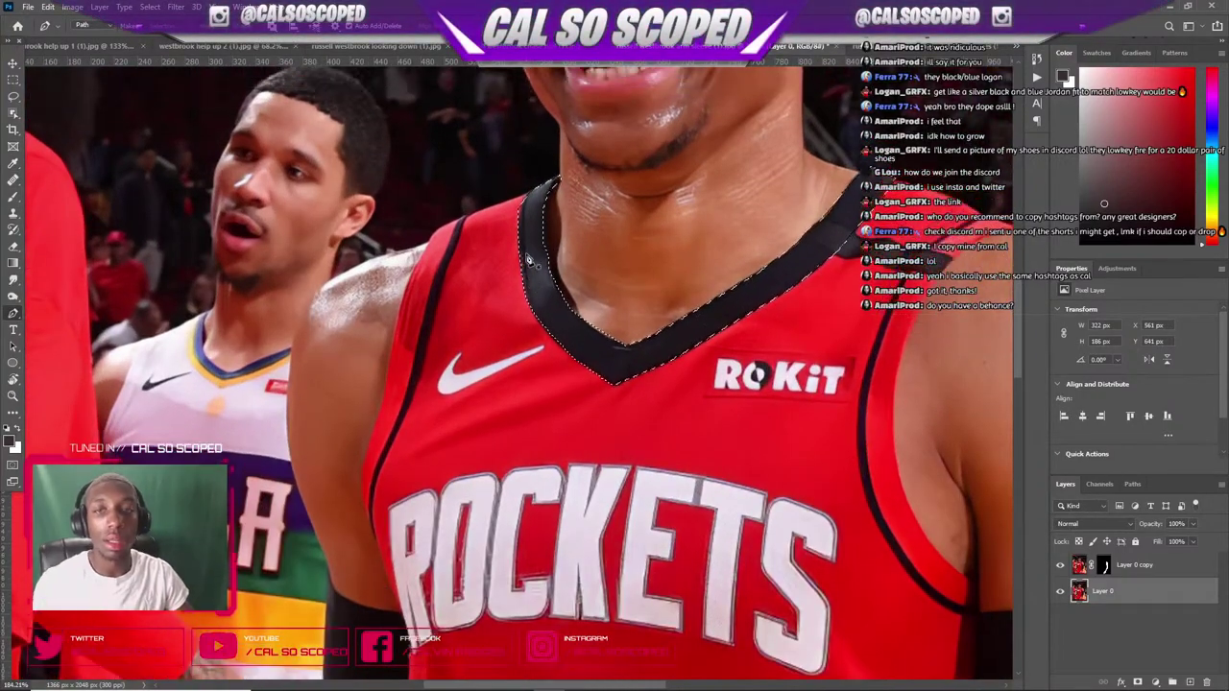
scroll(531, 260, up, 2)
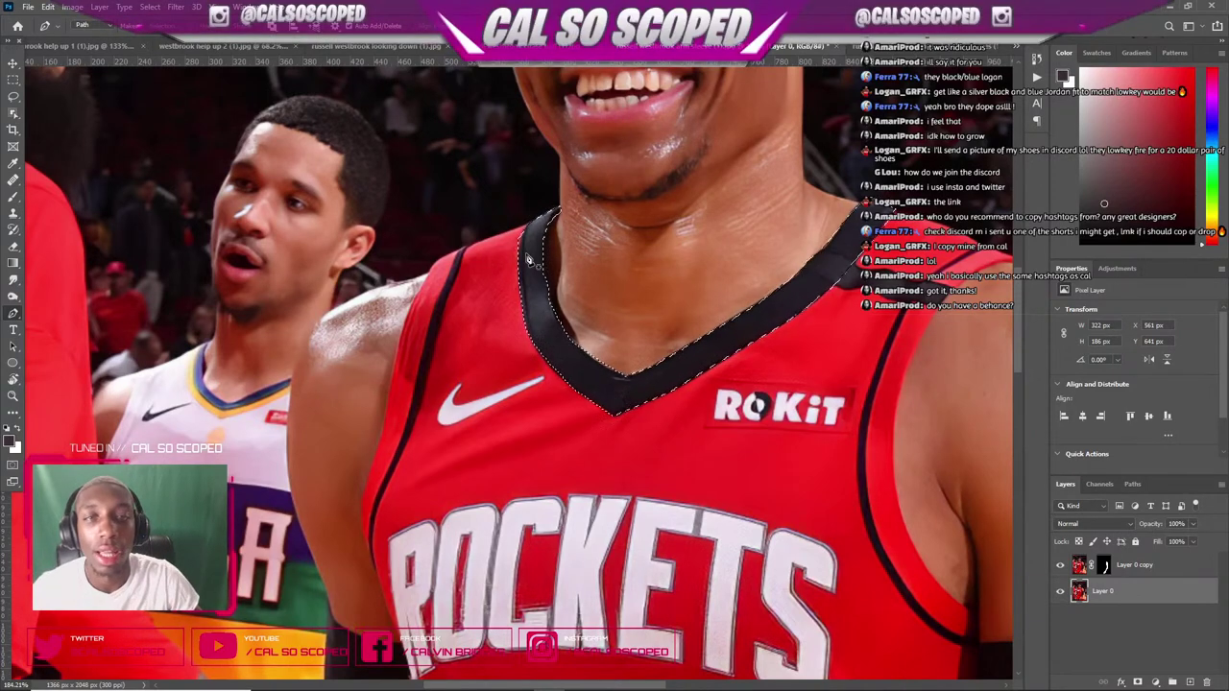
scroll(618, 241, up, 2)
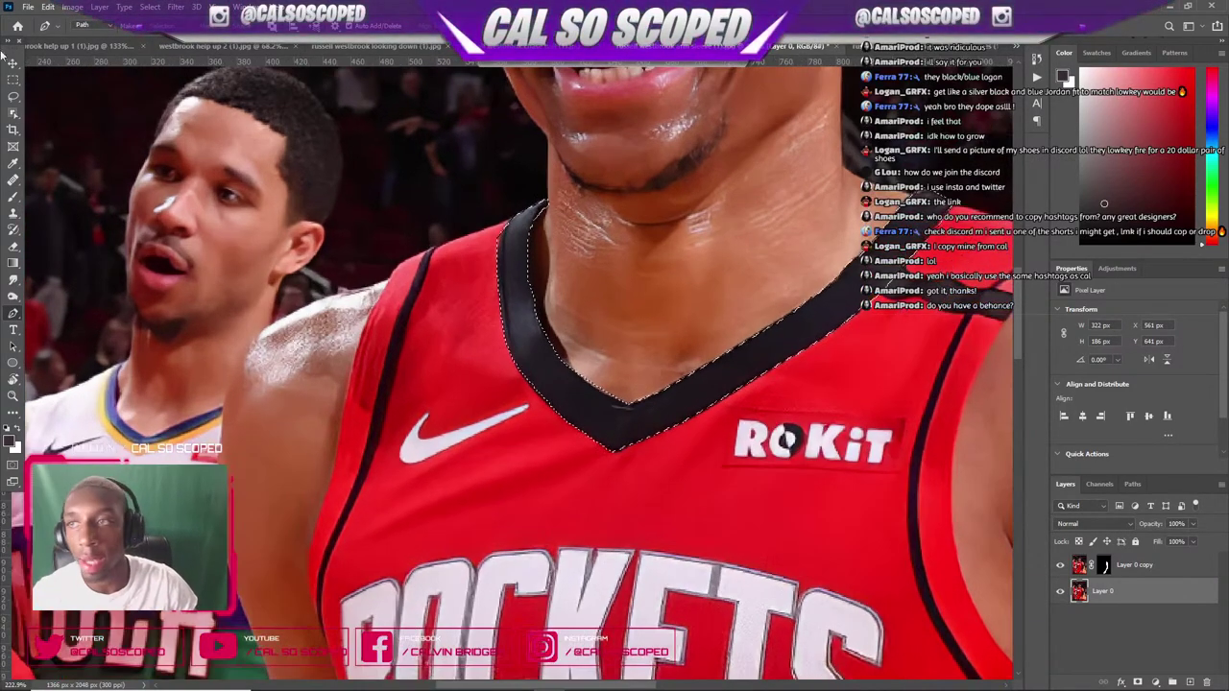
- Add a layer mask to Layer 0 from the selection so that only the black collar is kept
click(14, 96)
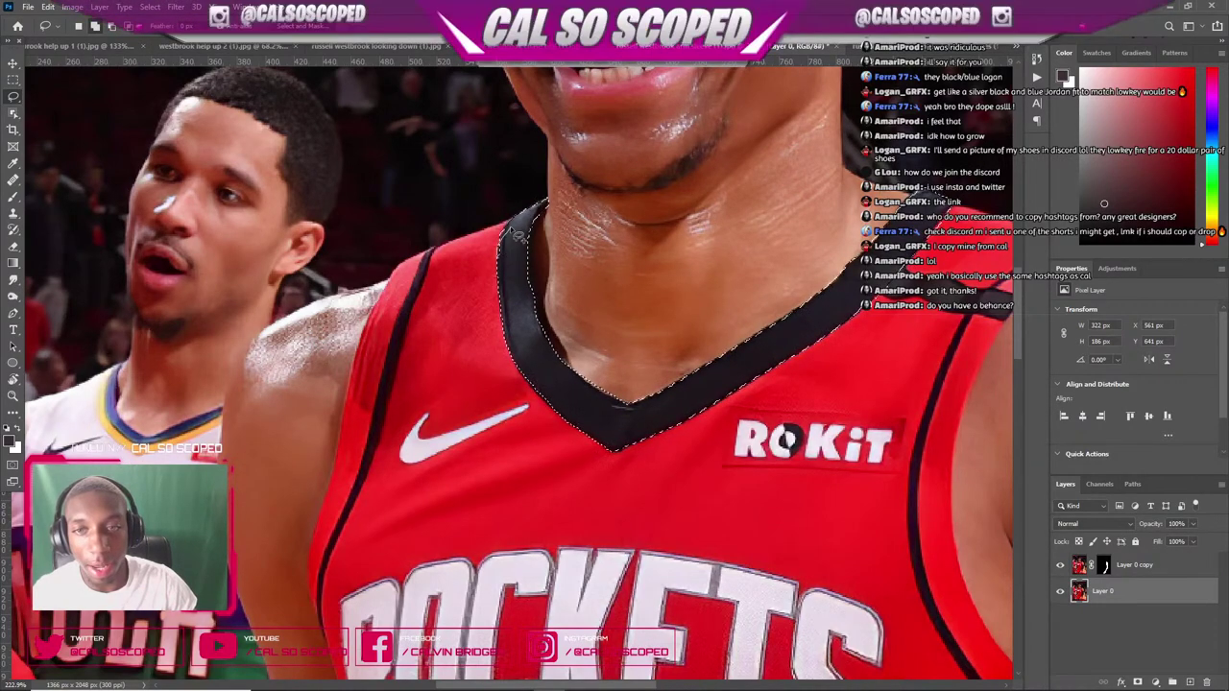
scroll(509, 273, down, 3)
scroll(515, 277, down, 2)
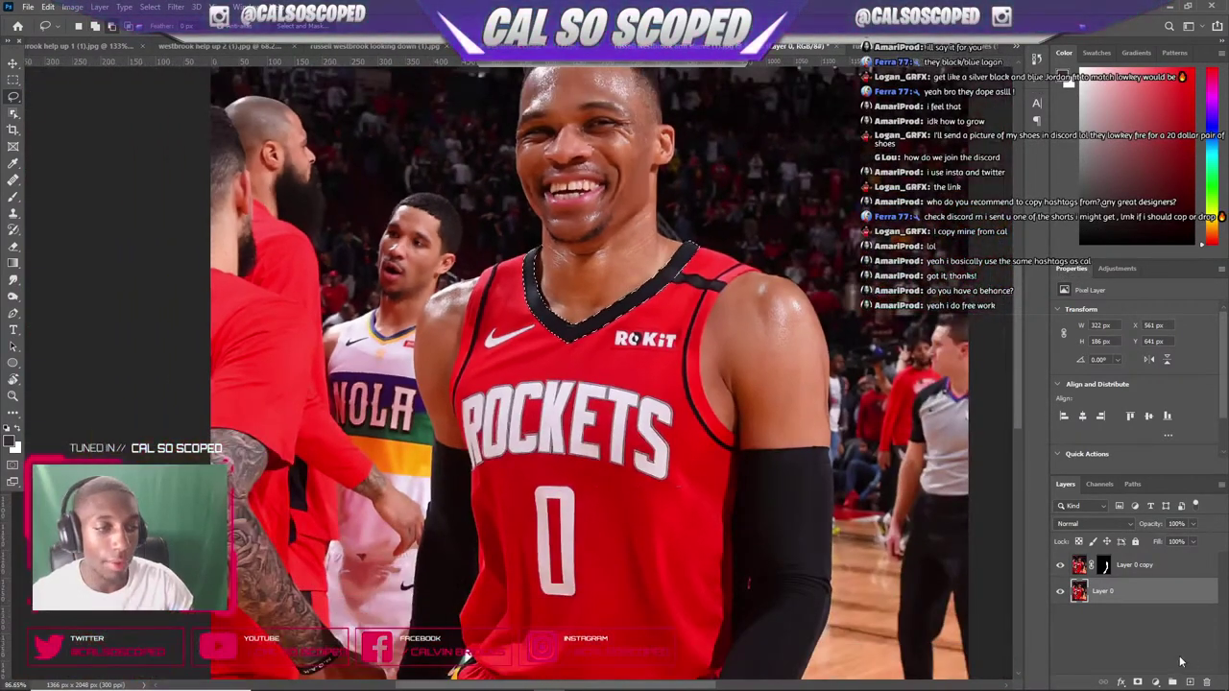
click(1137, 682)
- Copy the masked collar layer into the help-up image, directly above the body westbrook layer
click(1158, 600)
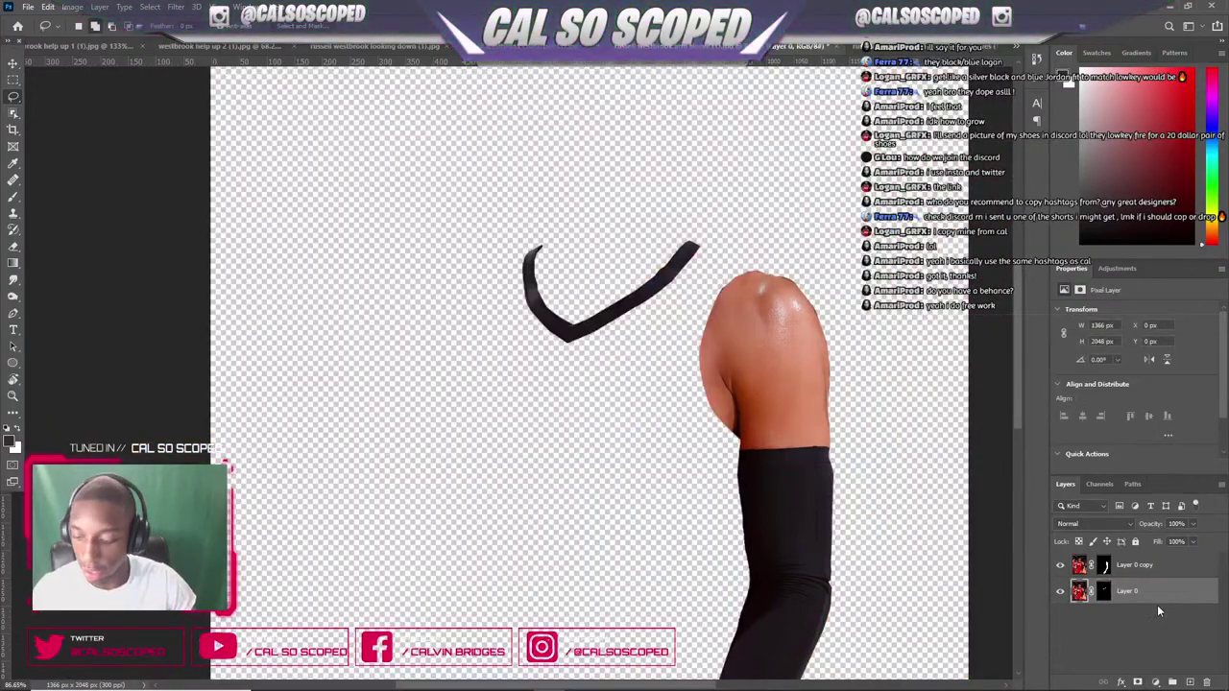
click(206, 45)
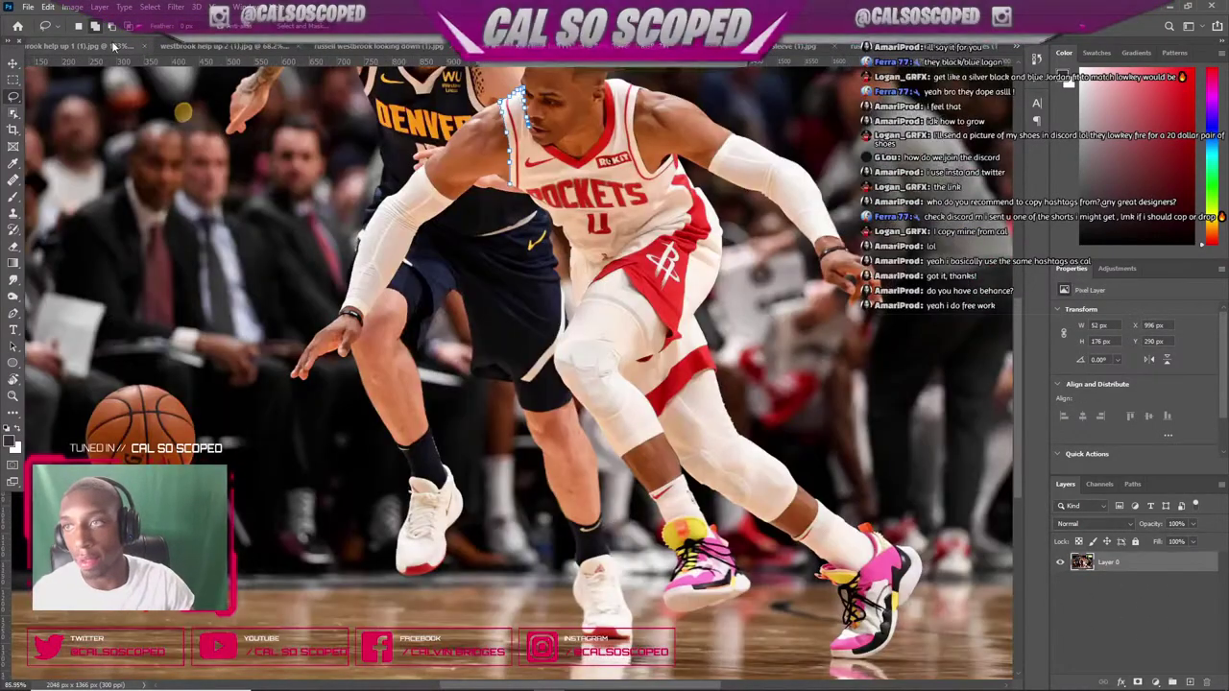
click(112, 43)
scroll(521, 196, down, 2)
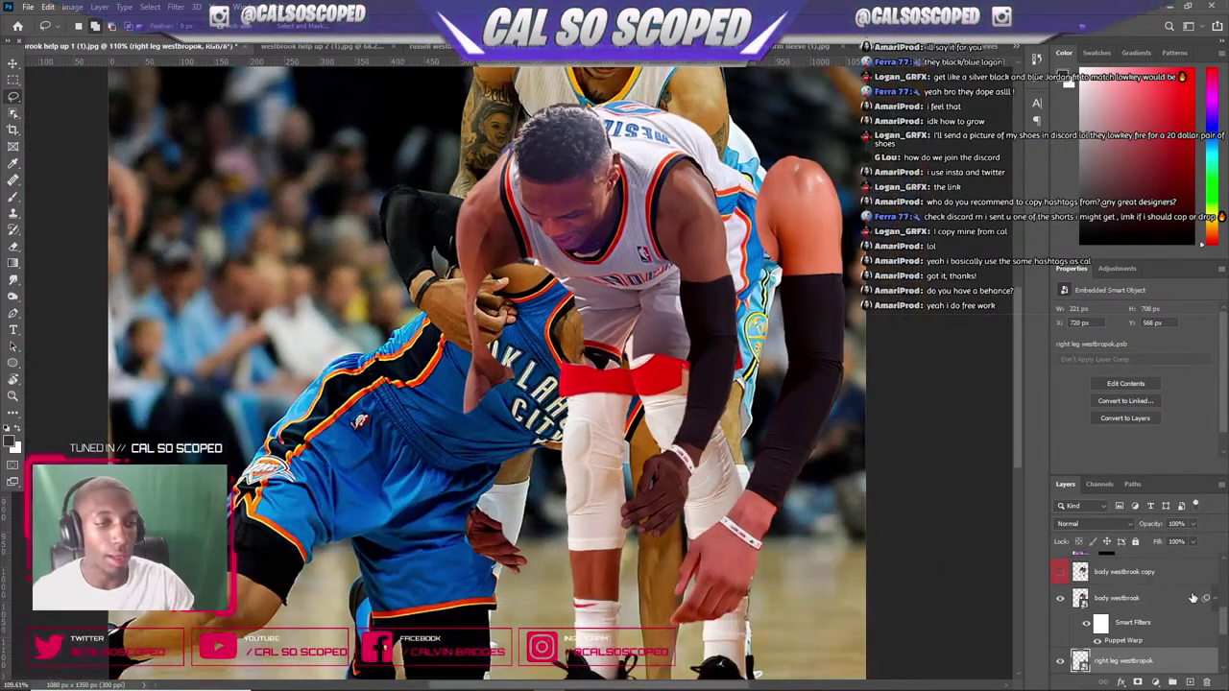
click(1151, 598)
key(ctrl+v)
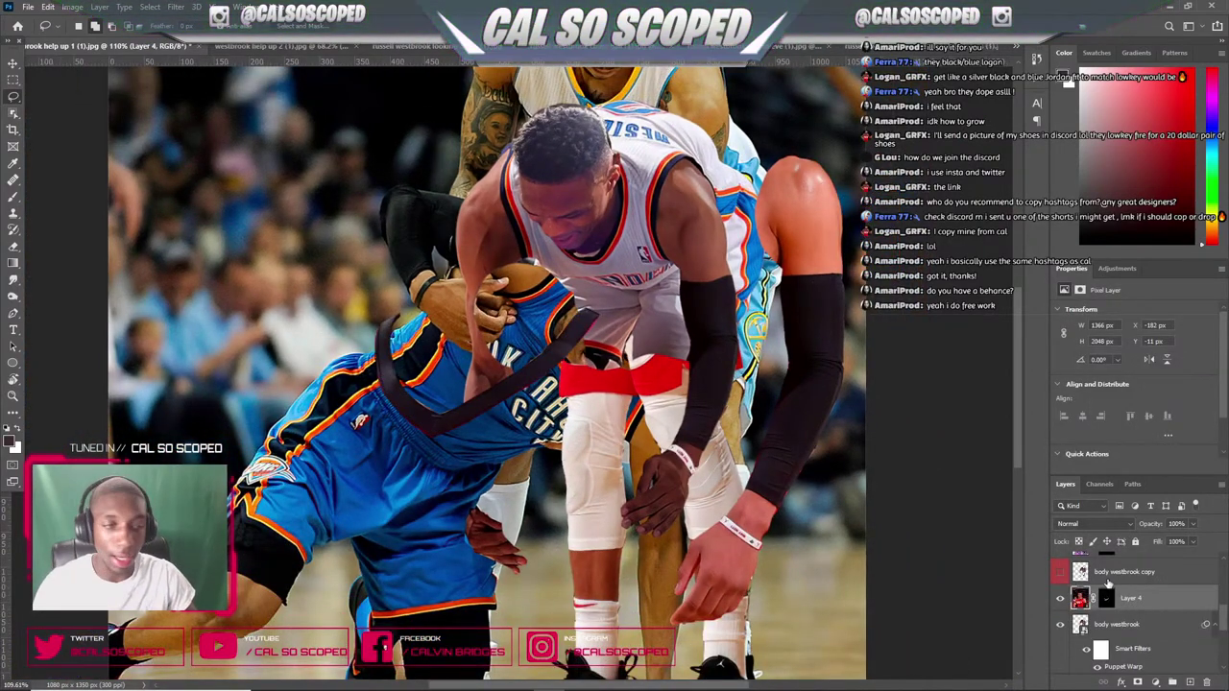
- Convert the pasted collar layer to a smart object and rename it "russell westbrook neck piece"
right_click(1181, 603)
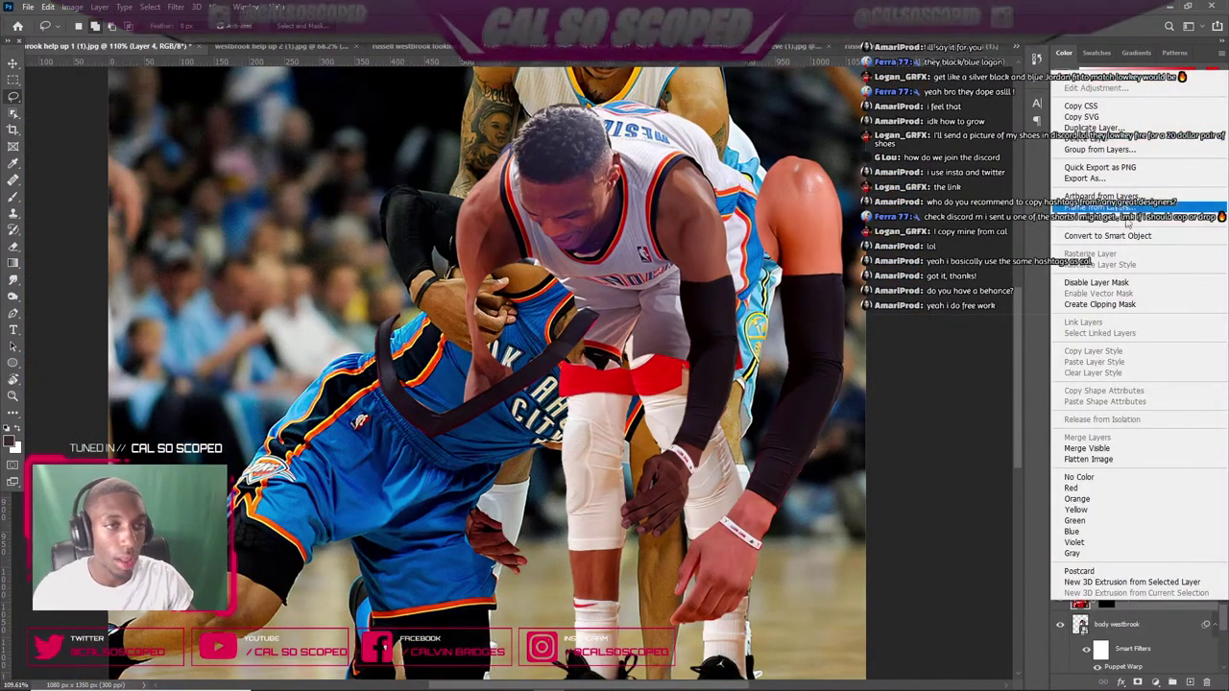
click(1114, 235)
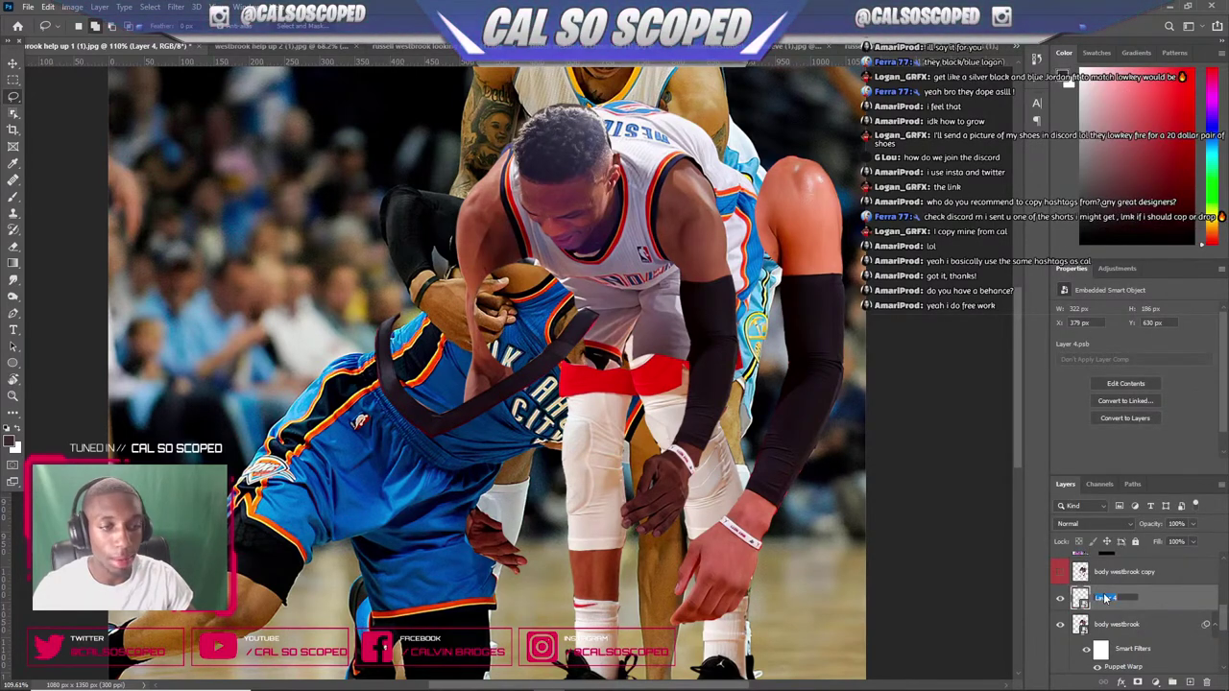
double_click(1104, 597)
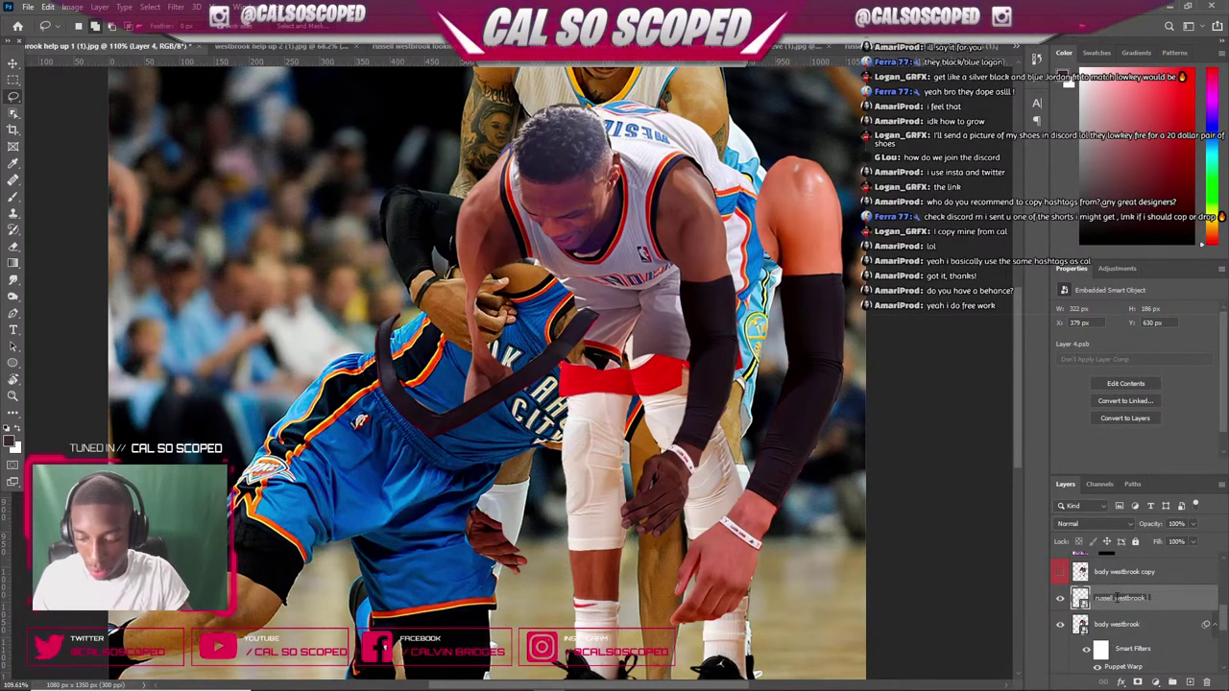
text(ce)
key(Return)
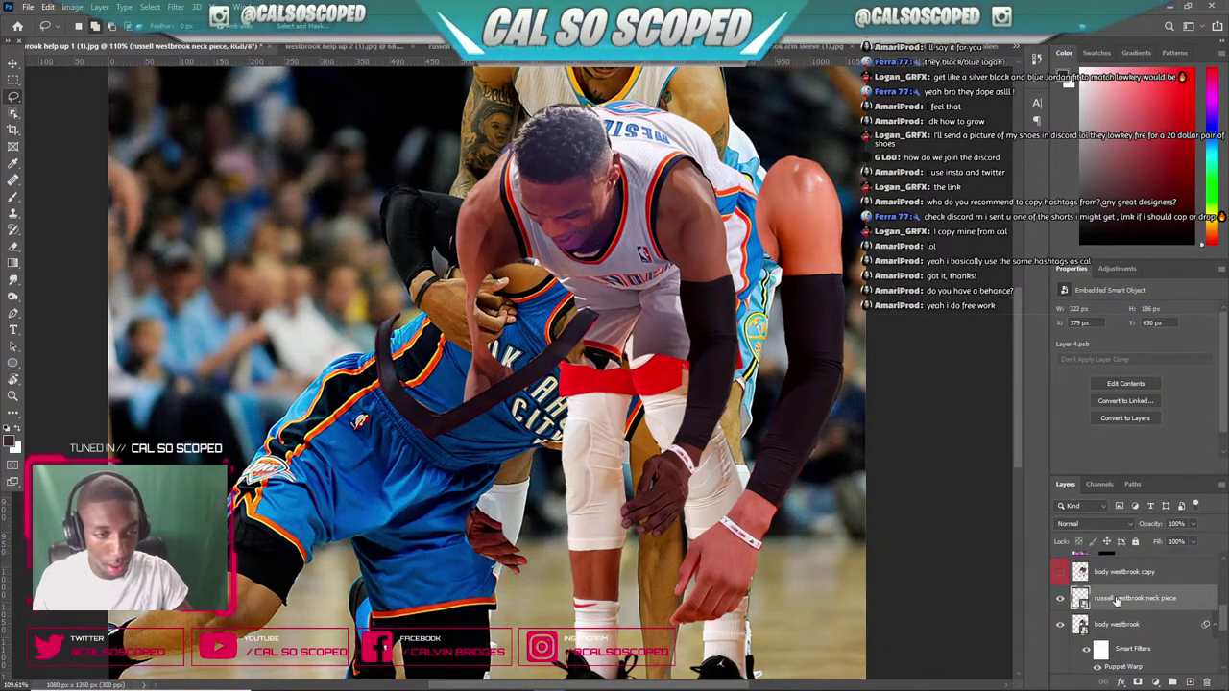
key(ctrl+t)
drag(568, 342, 708, 183)
drag(757, 126, 635, 215)
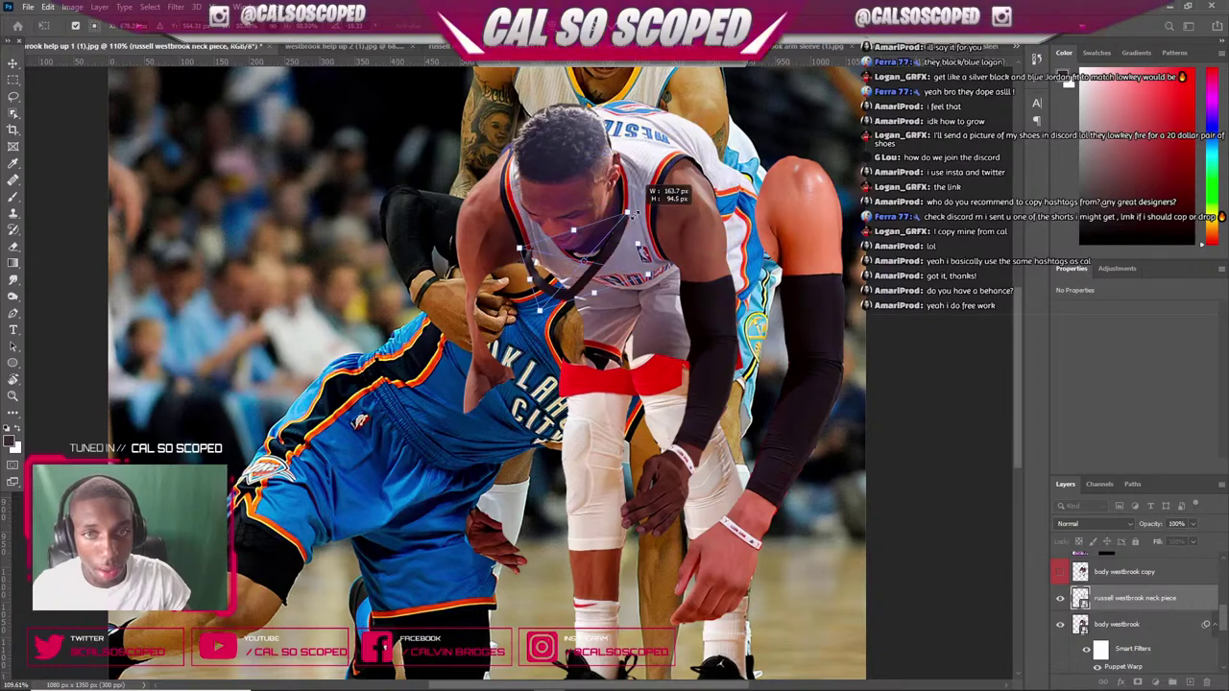
drag(593, 269, 621, 237)
scroll(621, 238, up, 3)
right_click(631, 190)
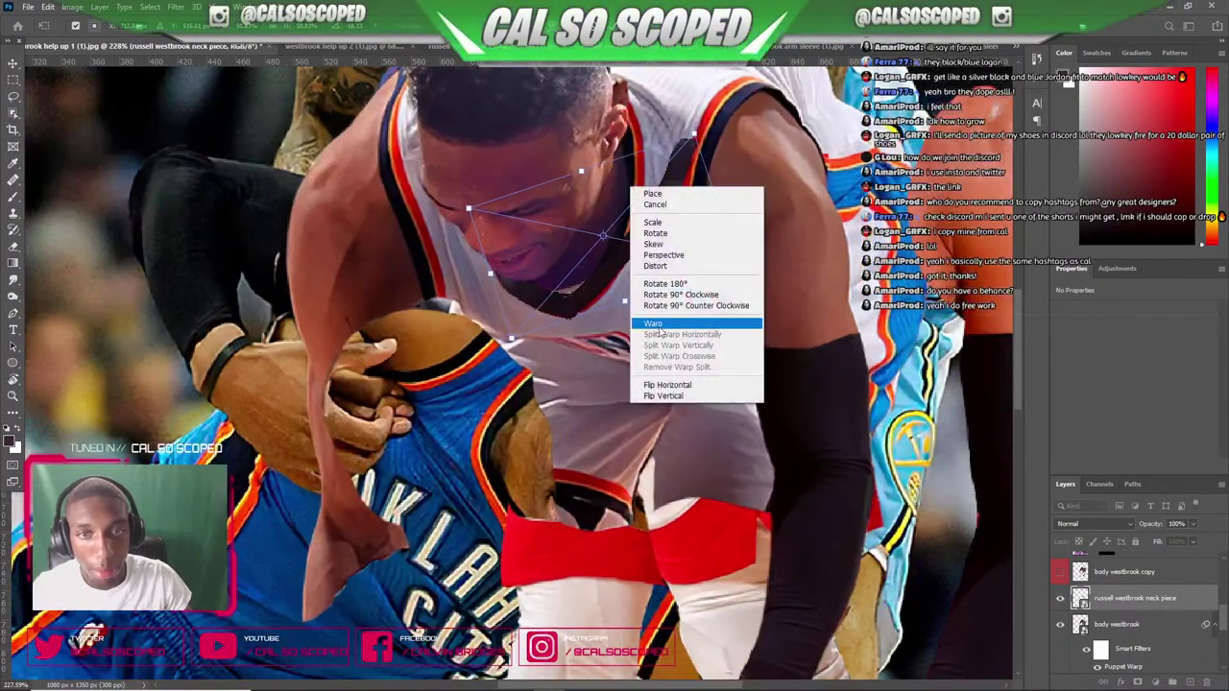
click(602, 281)
key(Escape)
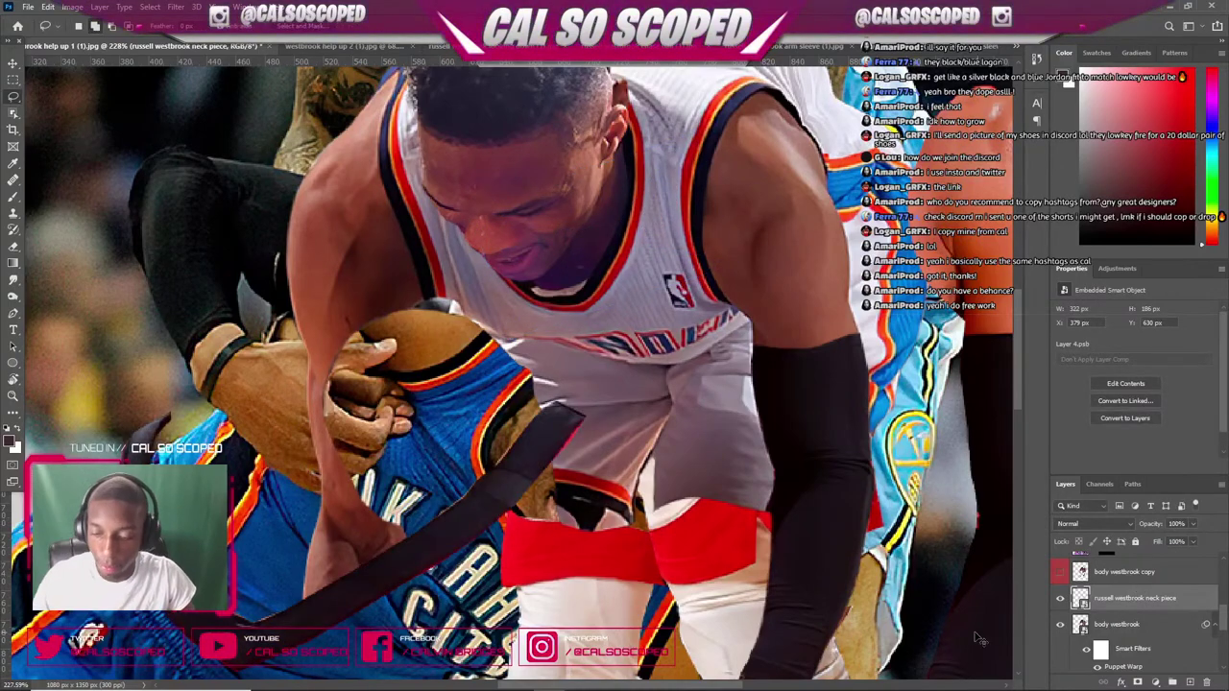
- Move the collar piece over the bent-over player's chest with Free Transform and rotate it counterclockwise toward the neckline's angle
key(ctrl+t)
drag(479, 499, 690, 108)
drag(811, 293, 825, 106)
scroll(681, 144, up, 3)
drag(673, 146, 698, 170)
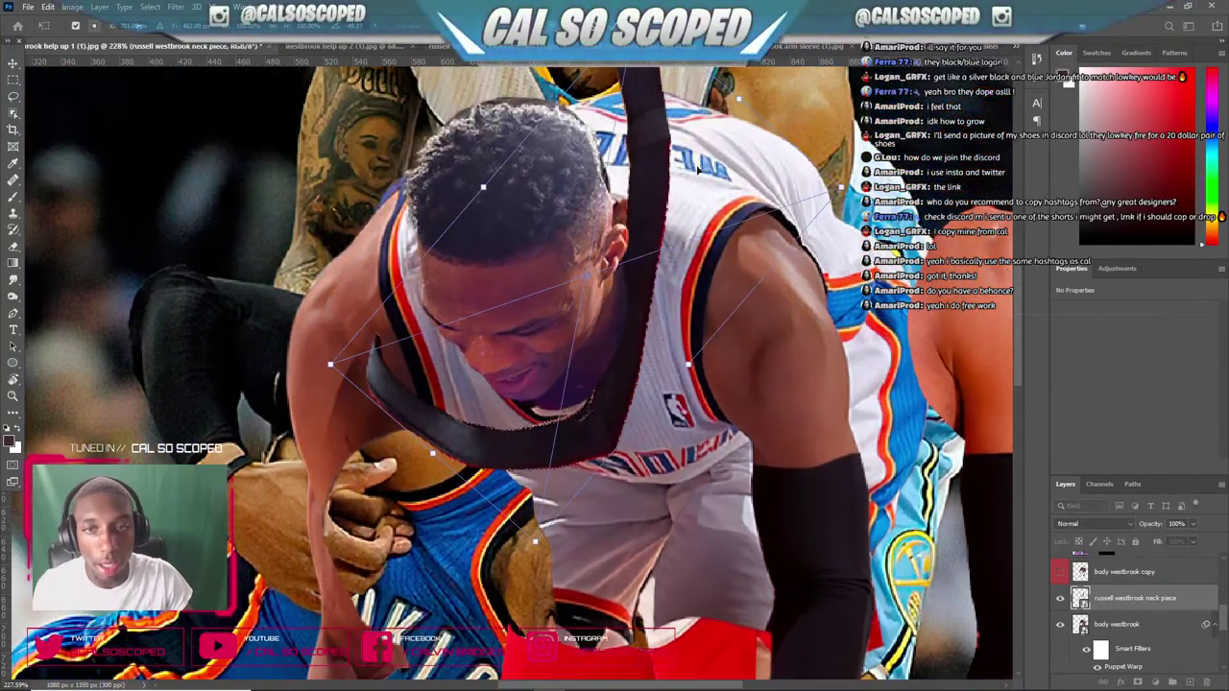
scroll(784, 230, down, 2)
drag(820, 178, 850, 226)
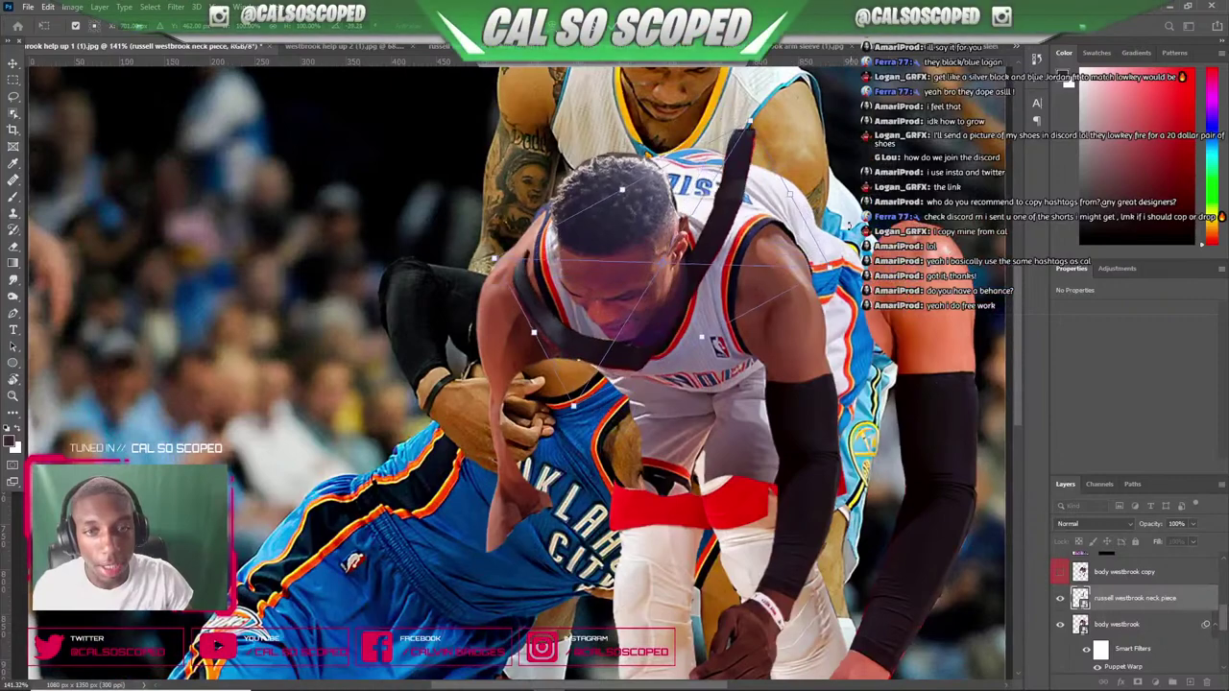
- Scale the collar piece down to the neckline's size, and refine its rotation and position under the chin
drag(686, 272, 722, 275)
drag(784, 125, 713, 243)
drag(704, 299, 679, 306)
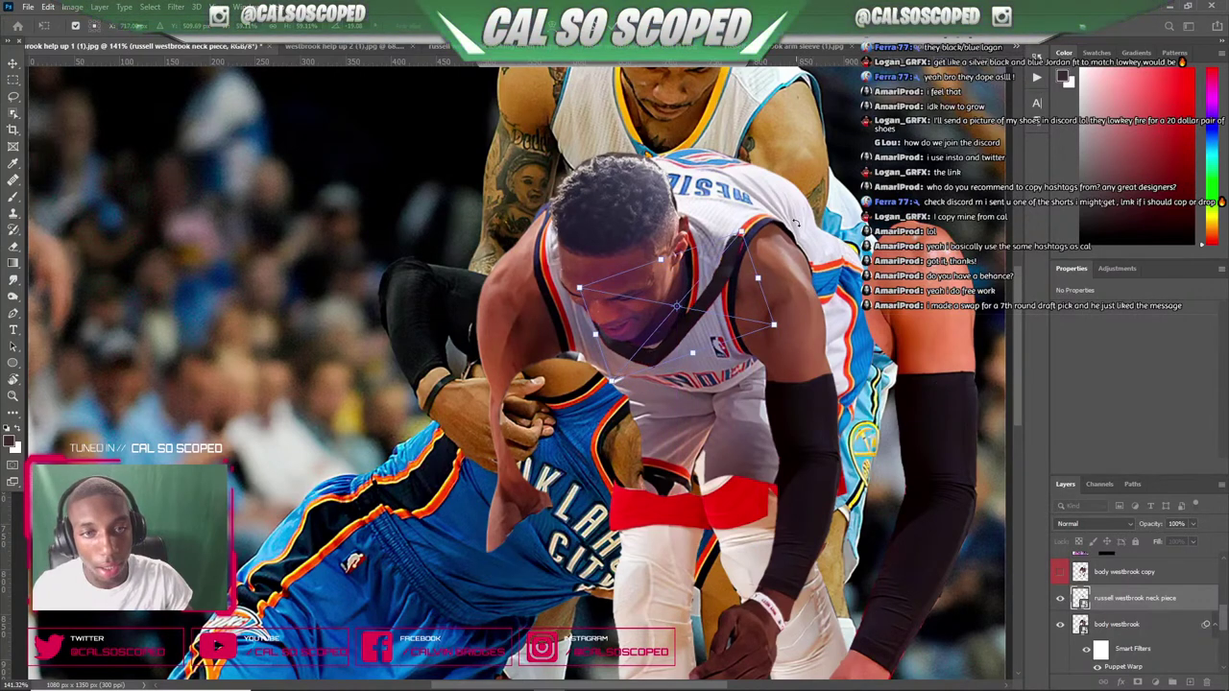
drag(796, 223, 719, 242)
drag(707, 253, 710, 247)
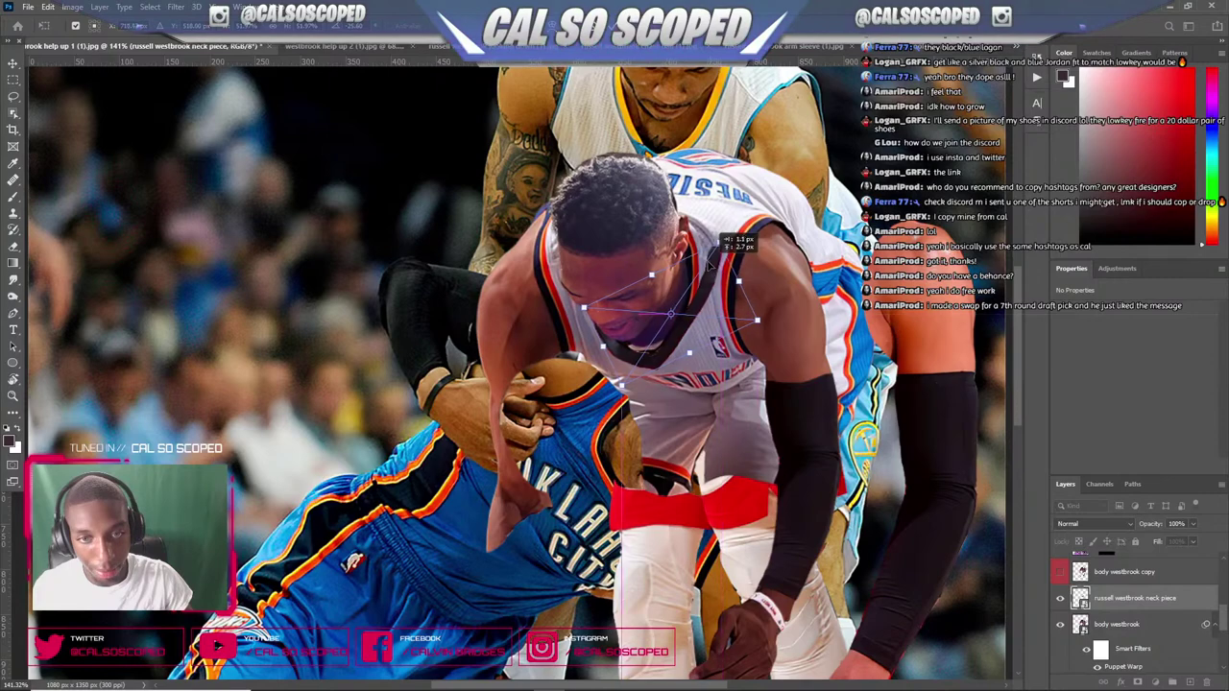
- Warp the collar piece so its shoulder-side strip bends along the jersey's neckline, and apply the transformation
right_click(670, 287)
click(691, 422)
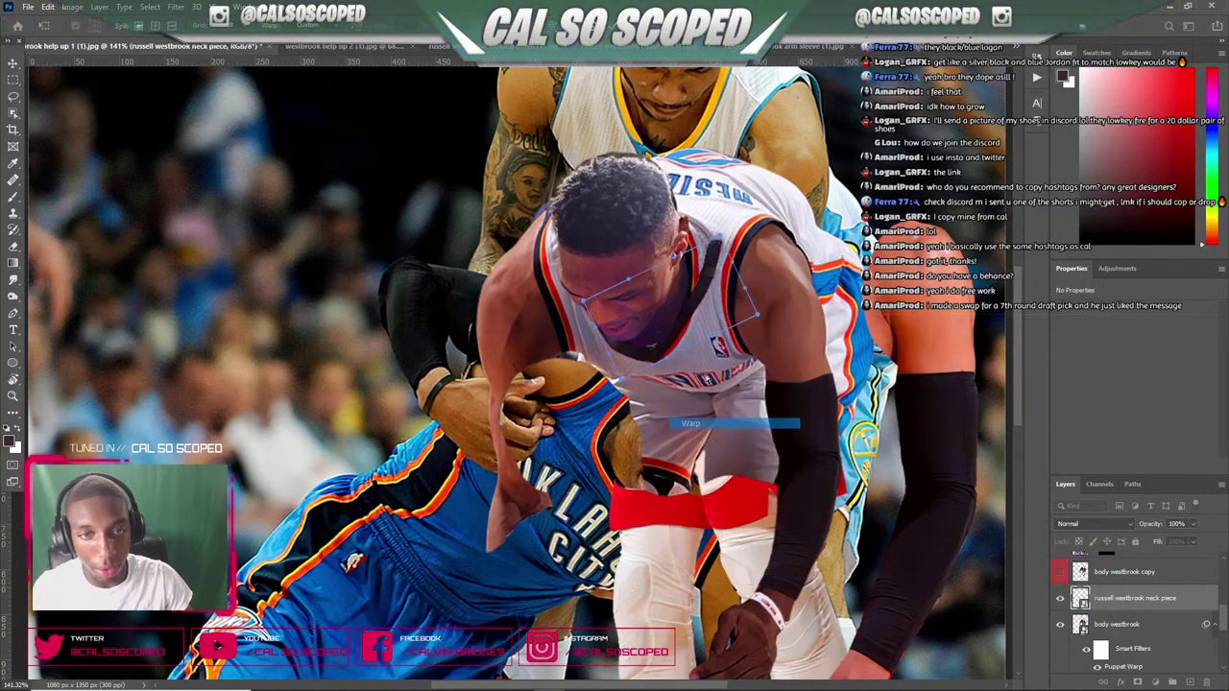
drag(678, 220, 685, 230)
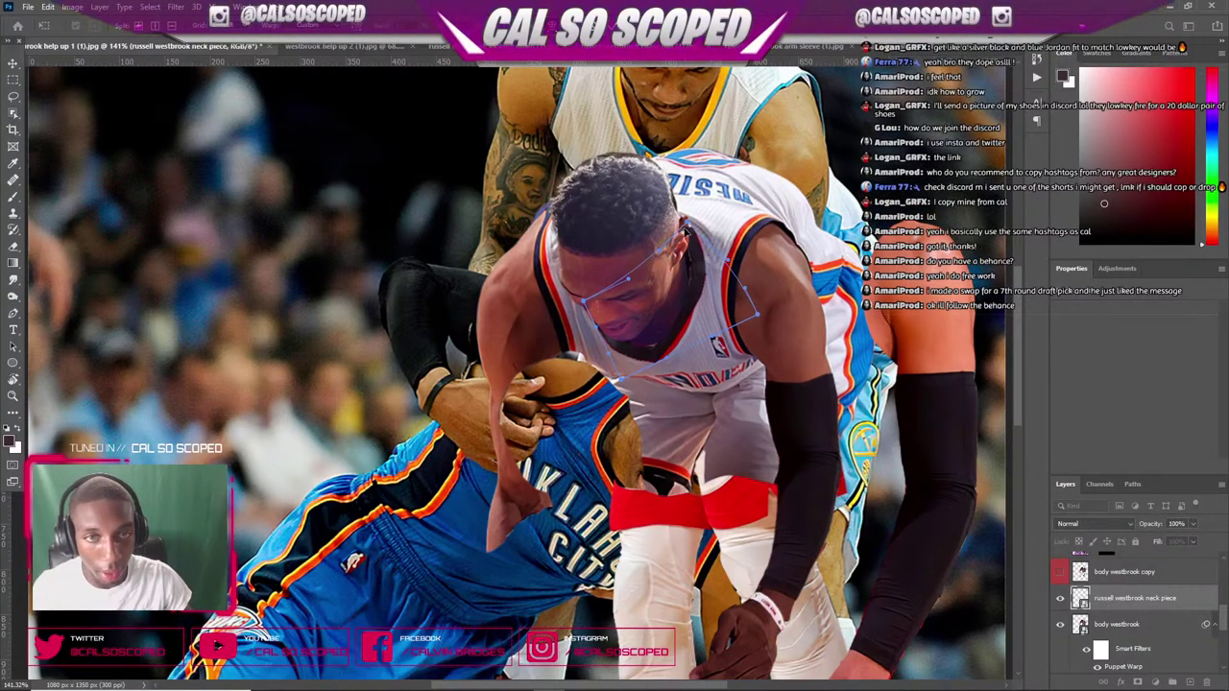
drag(700, 281, 707, 248)
key(ctrl+z)
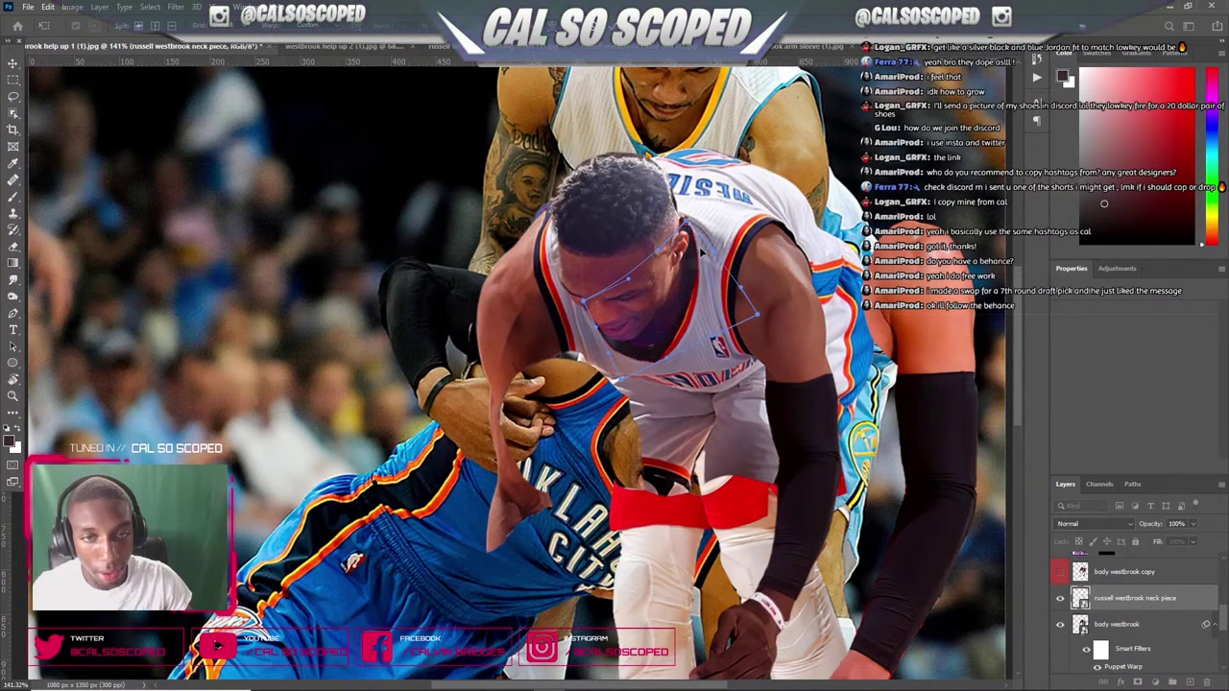
click(1127, 598)
scroll(730, 384, down, 6)
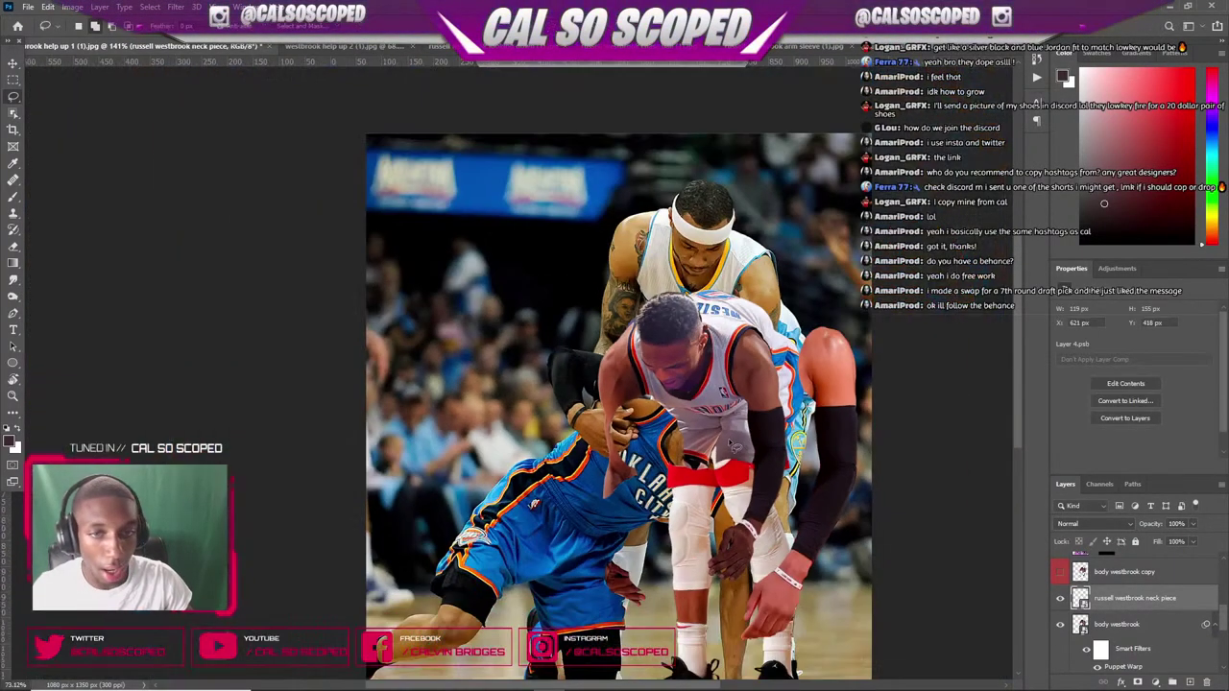
scroll(580, 316, up, 8)
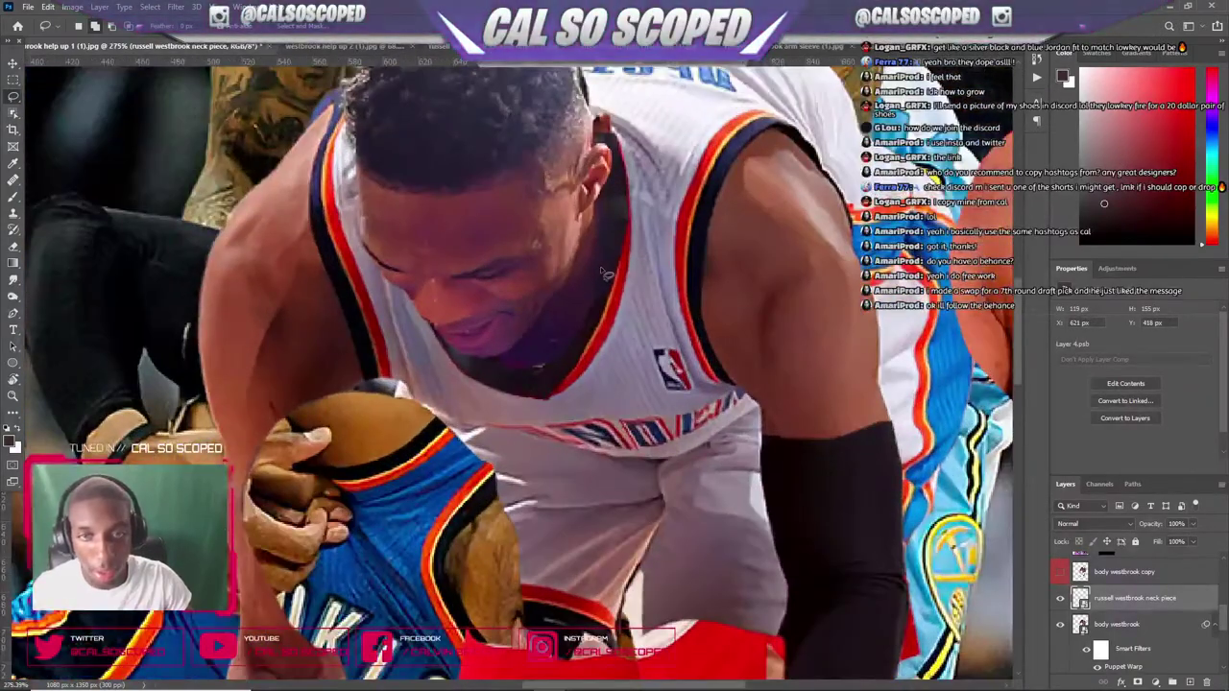
- Add a layer mask to the westbrook head layer and get the Brush tool ready for painting on it
key(v)
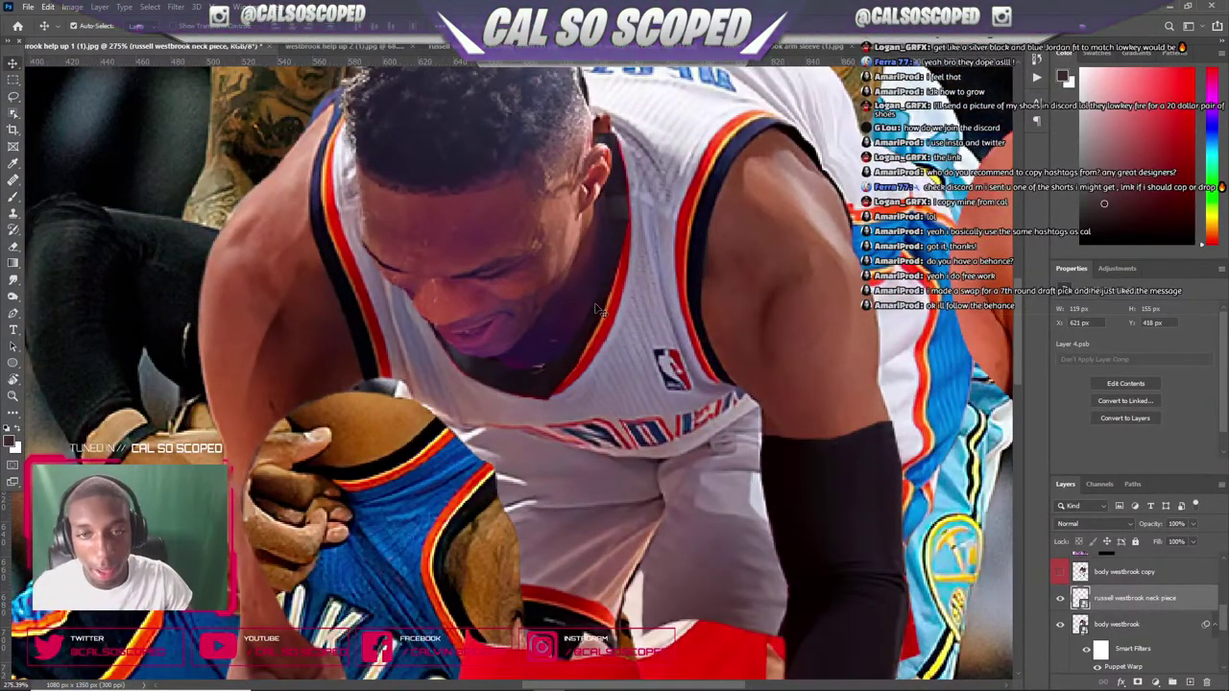
drag(600, 317, 630, 334)
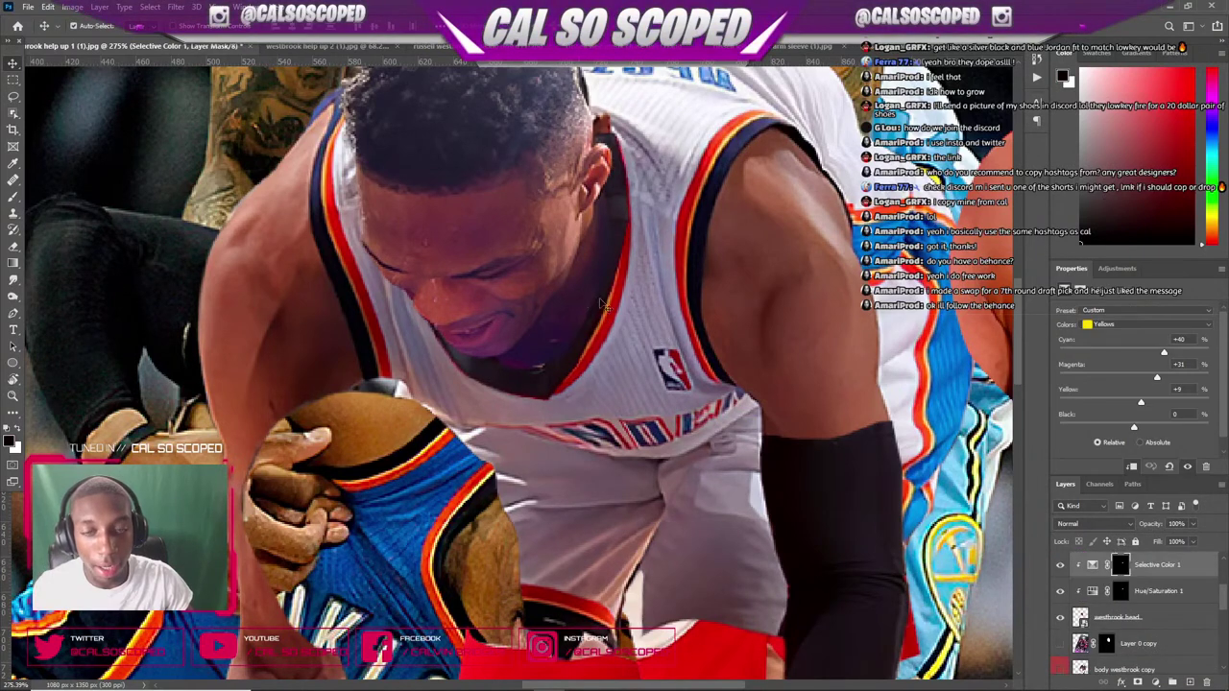
click(1102, 616)
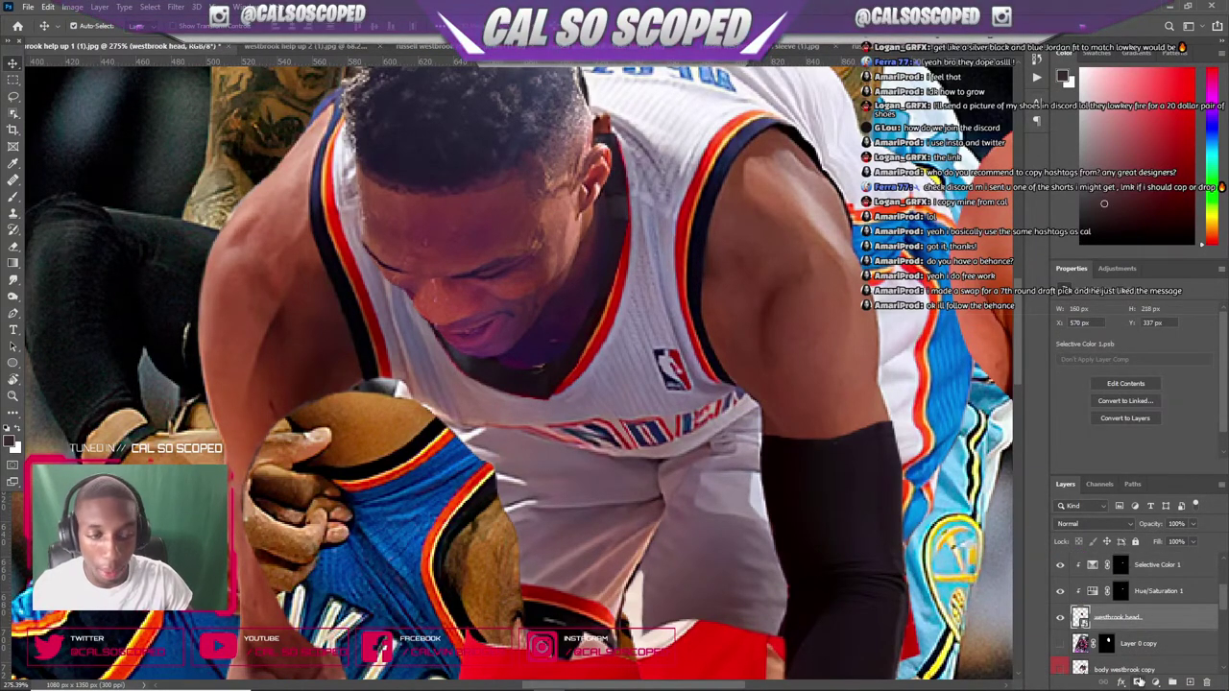
key(b)
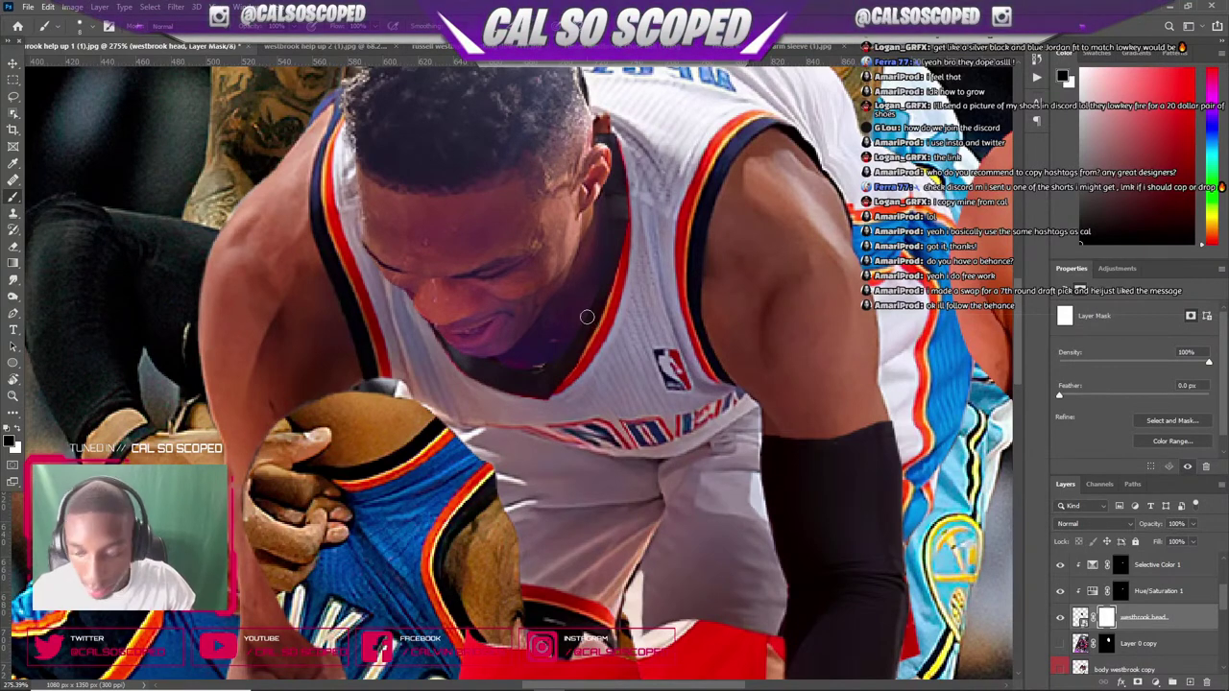
- Move the russell westbrook neck piece layer above the head's Selective Color adjustment and add a layer mask to it
key(v)
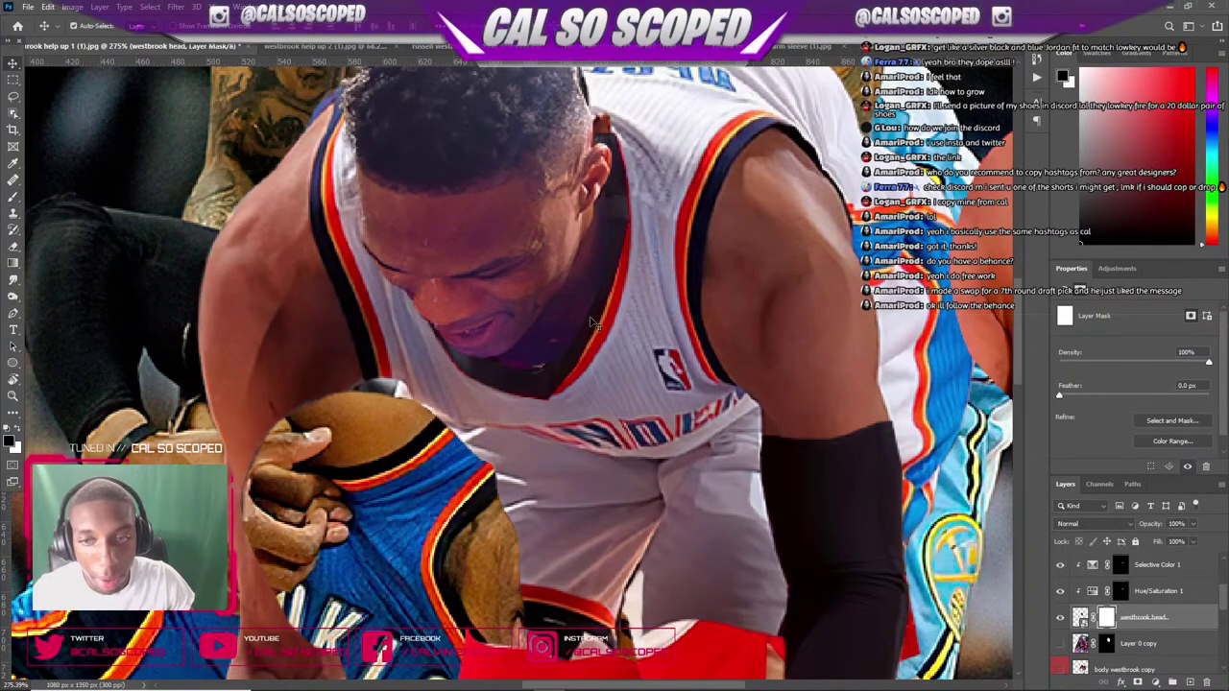
click(593, 331)
drag(1128, 669, 1173, 617)
click(1138, 681)
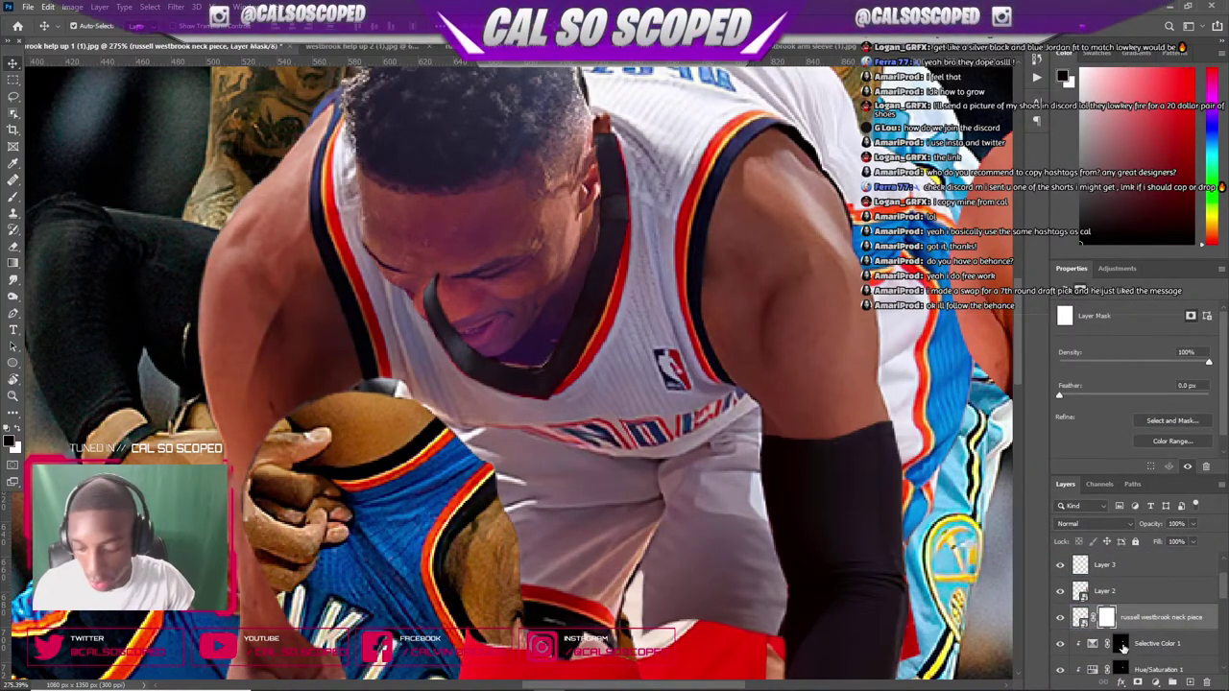
- Paint on the neck piece's mask to hide the collar where it overlaps the chin, cheek and ear
key(b)
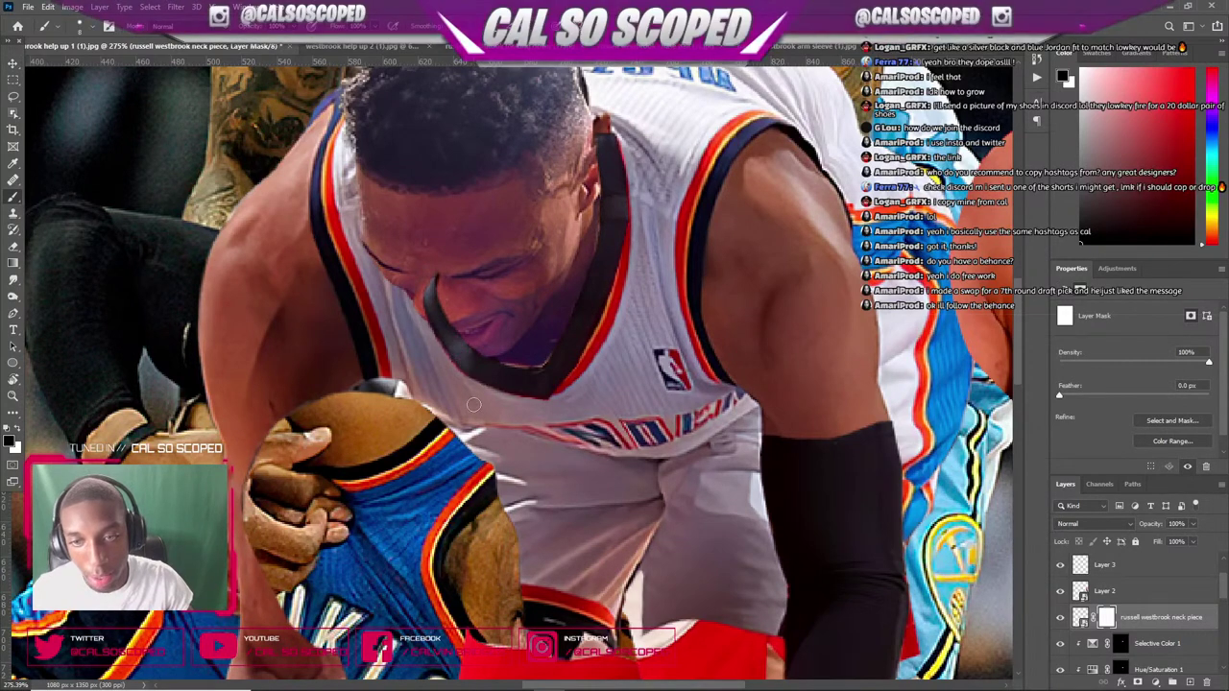
mouse_move(437, 355)
mouse_down()
mouse_move(418, 287)
mouse_move(449, 344)
mouse_move(430, 301)
mouse_move(466, 341)
mouse_up()
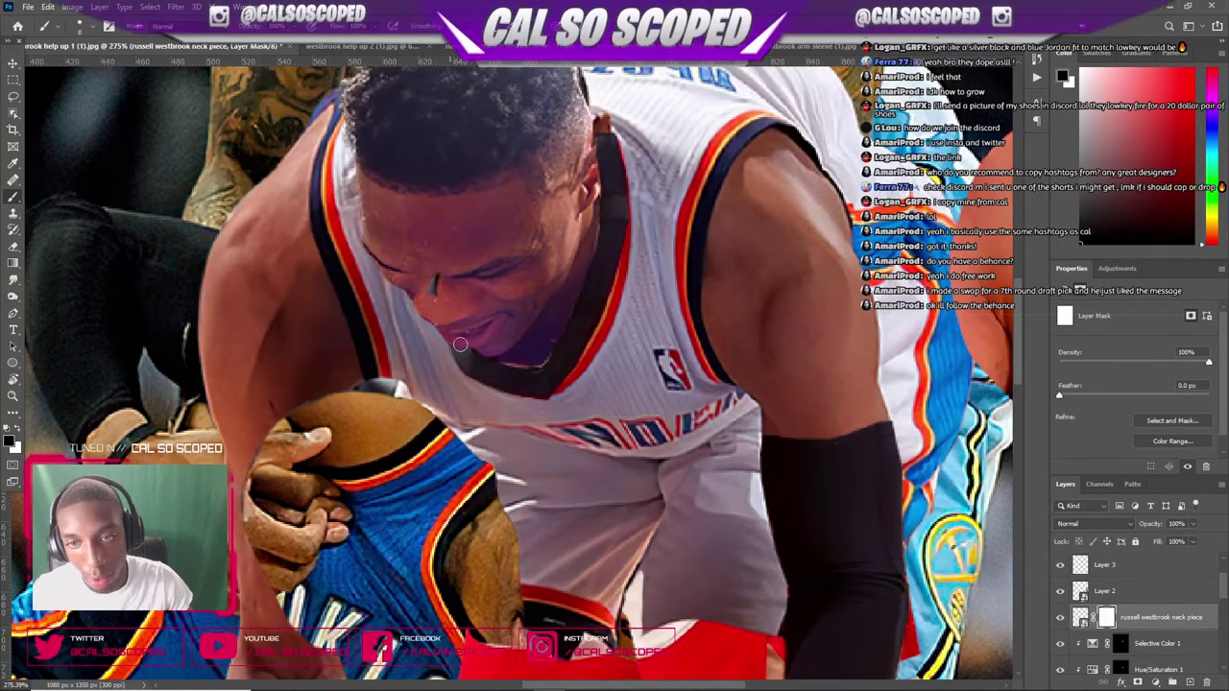
key(x)
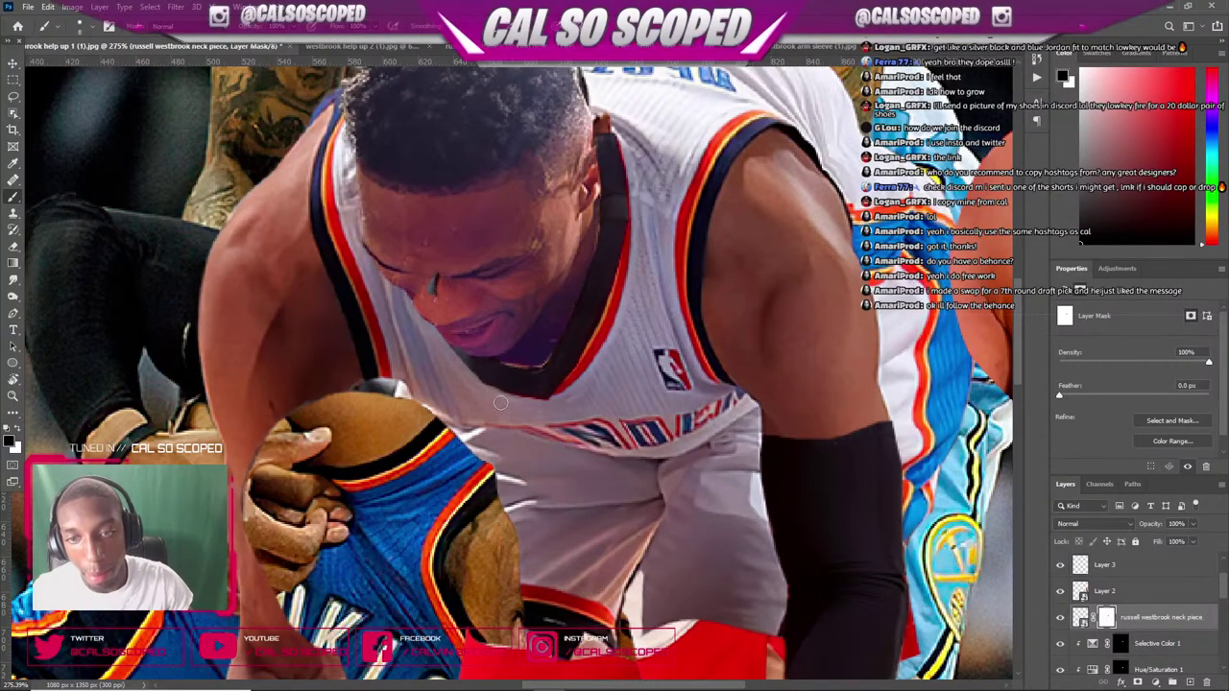
drag(444, 320, 451, 307)
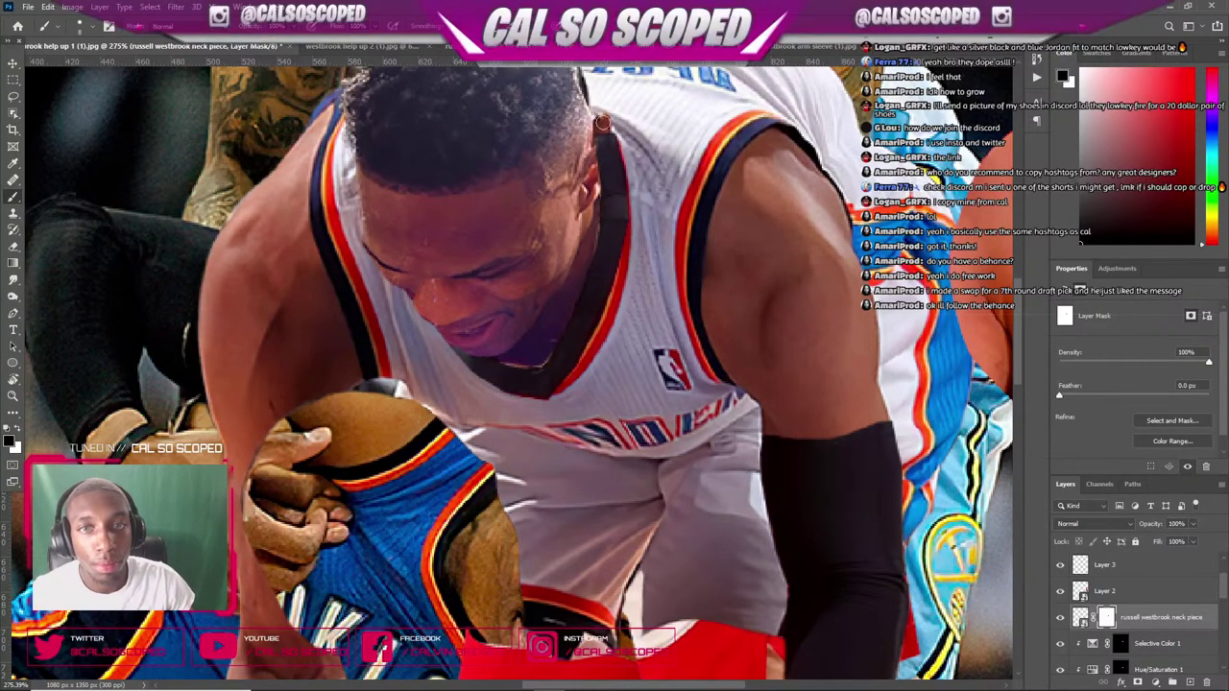
drag(601, 123, 589, 184)
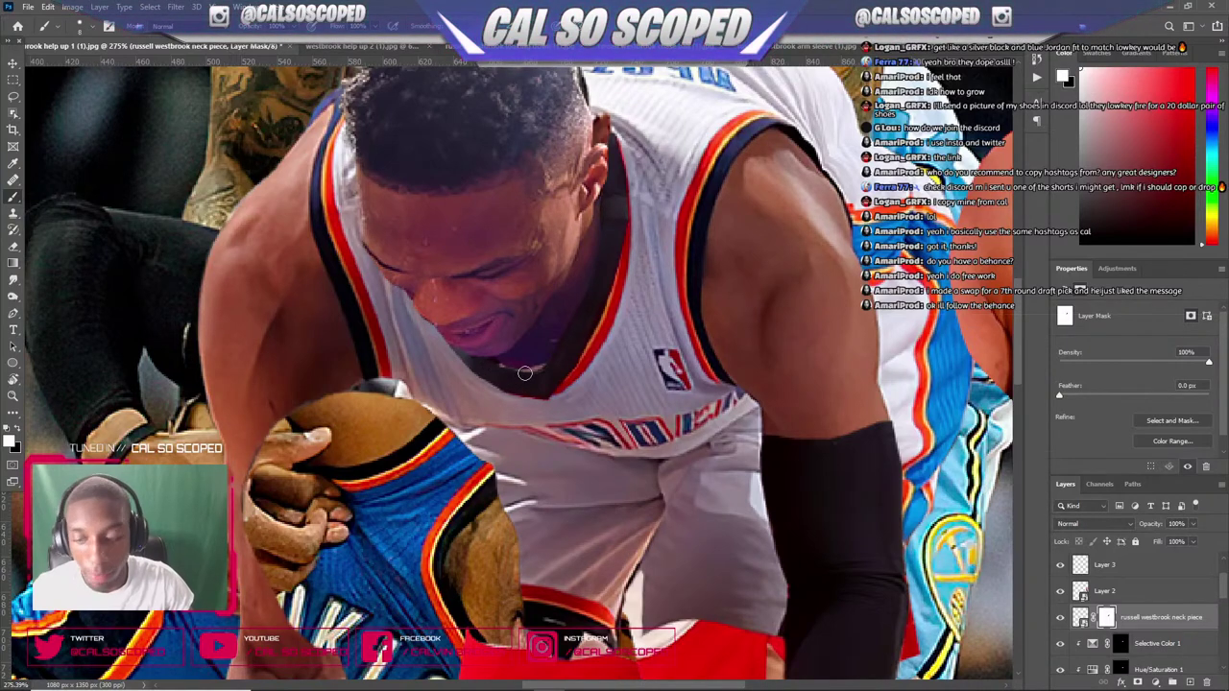
- Try shifting the neck piece away from the neckline and undo the moves
key(v)
drag(540, 379, 509, 287)
key(ctrl+z)
scroll(535, 296, down, 9)
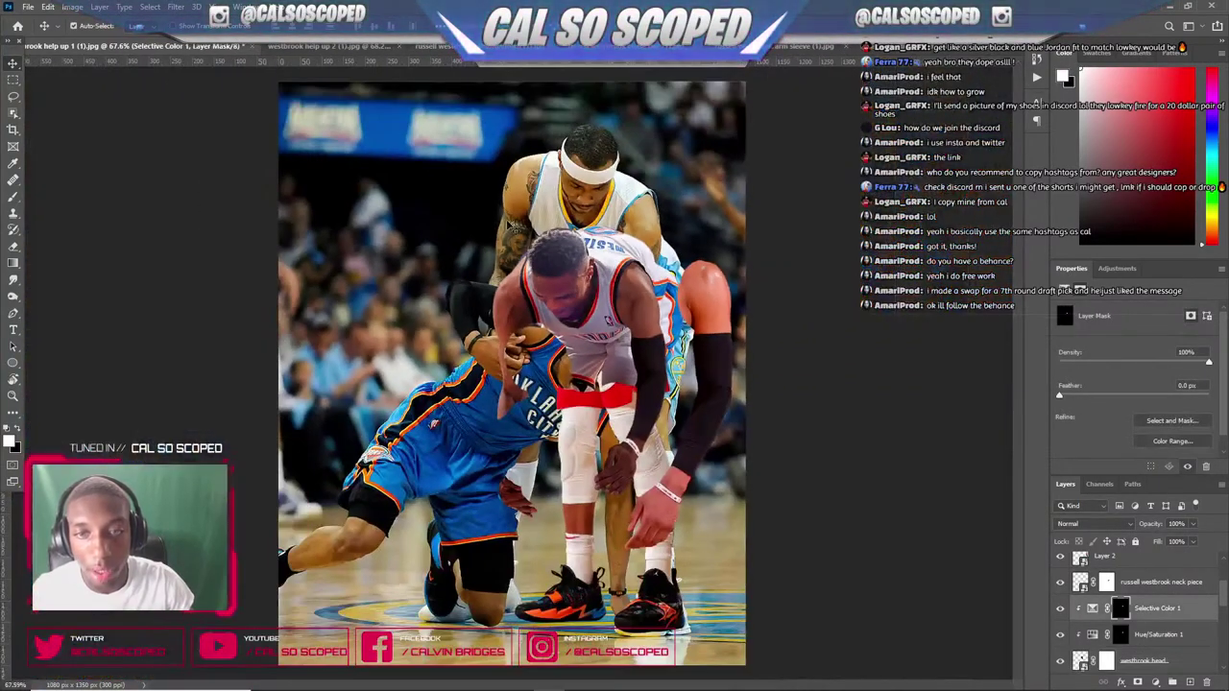
scroll(562, 292, up, 7)
scroll(606, 359, up, 3)
key(alt+])
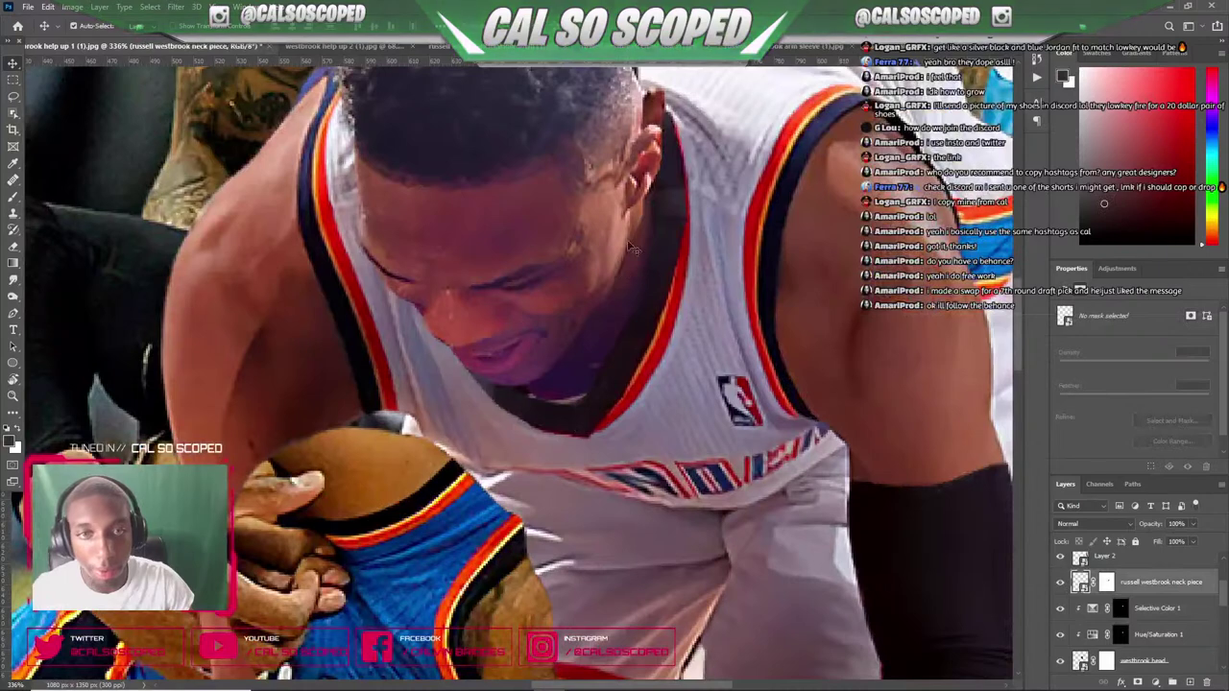
drag(677, 186, 699, 163)
key(ctrl+z)
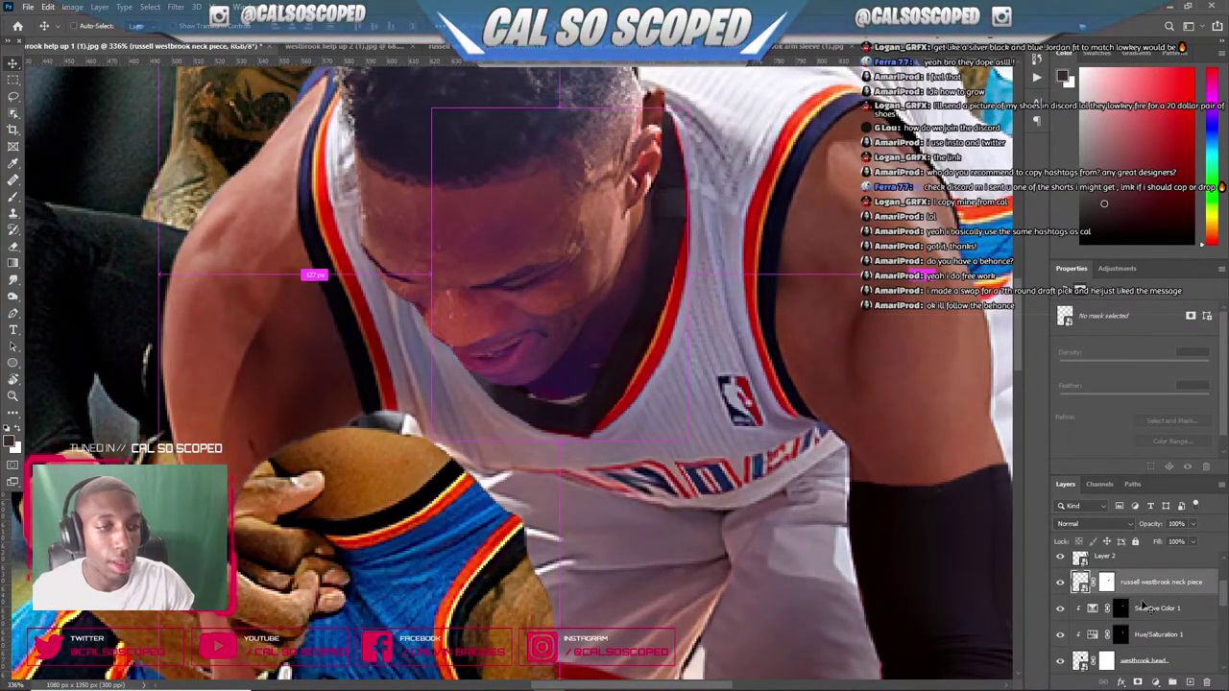
- Examine how the masked collar sits along the neckline, up close and against the whole figure
click(1107, 583)
key(b)
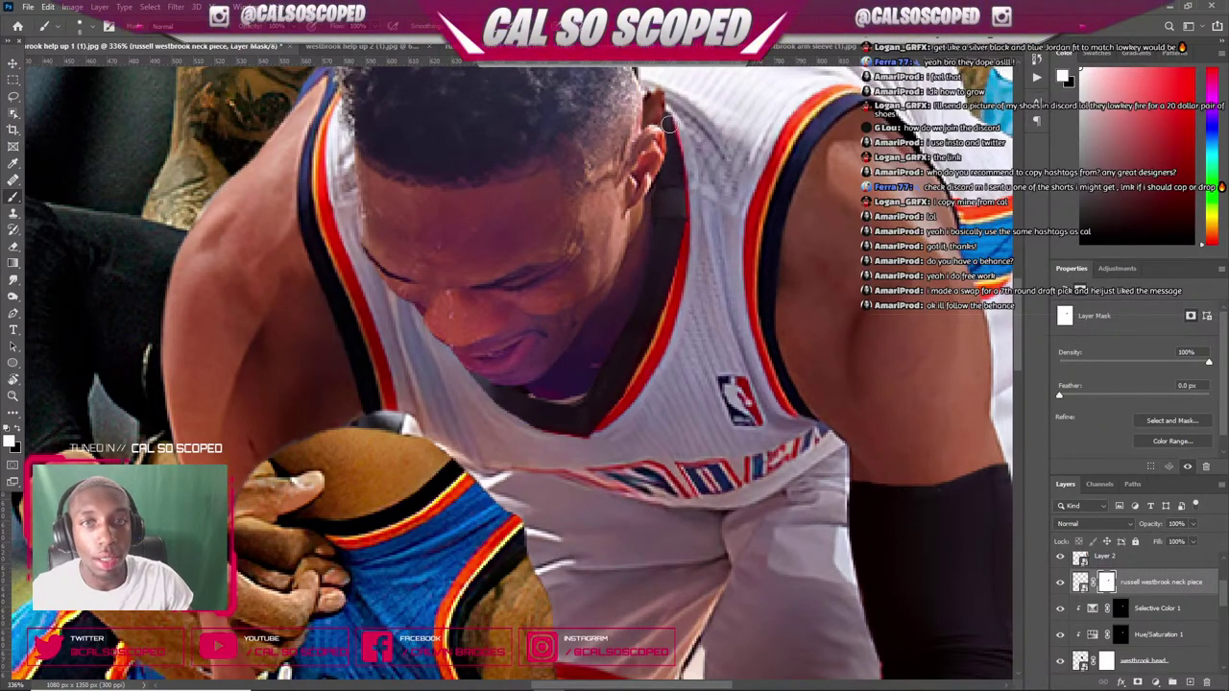
key(ctrl+0)
scroll(626, 151, down, 3)
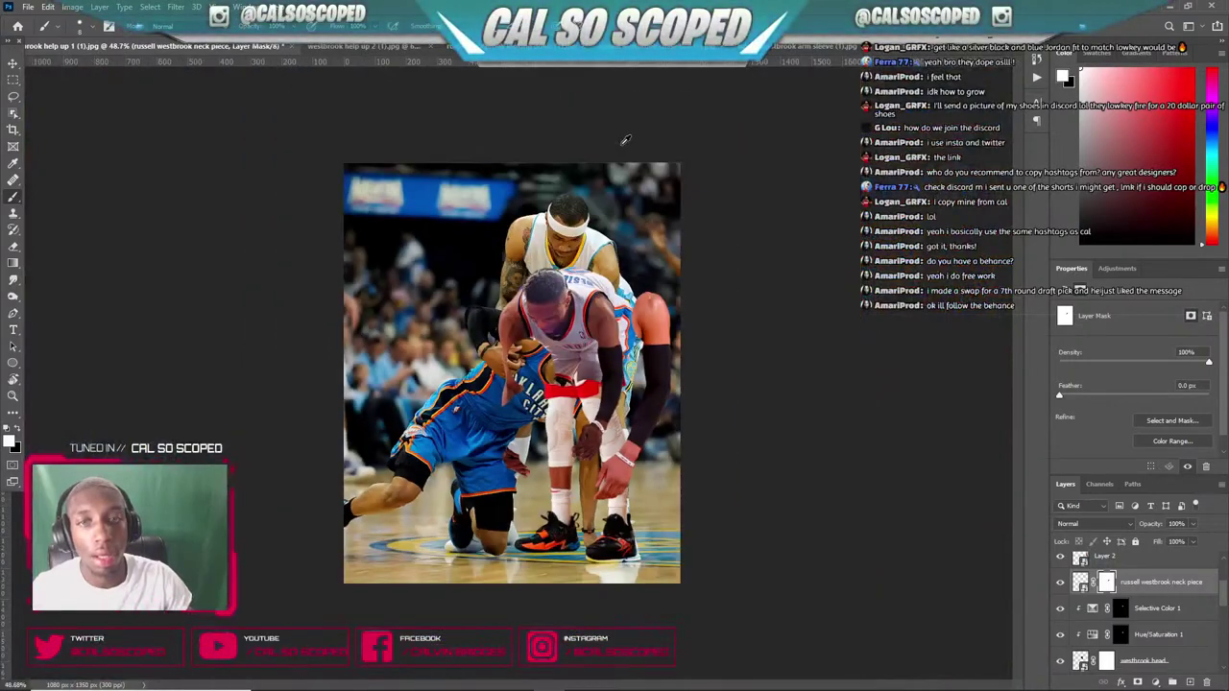
scroll(579, 277, up, 6)
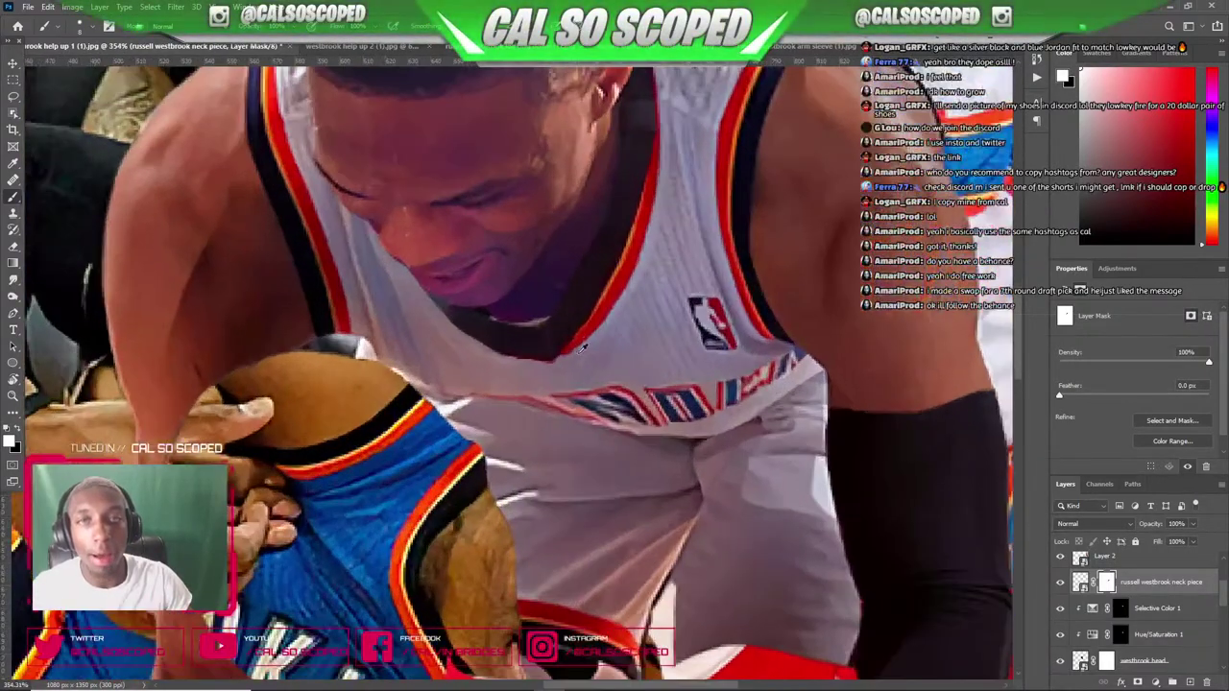
key(v)
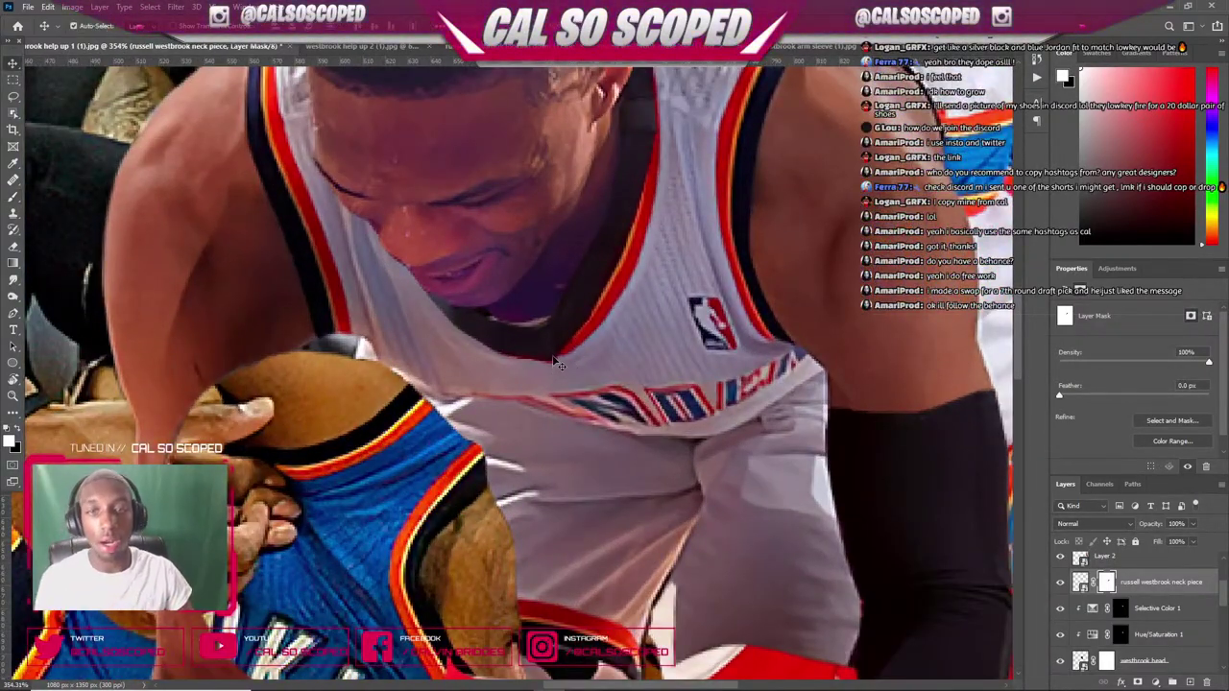
key(b)
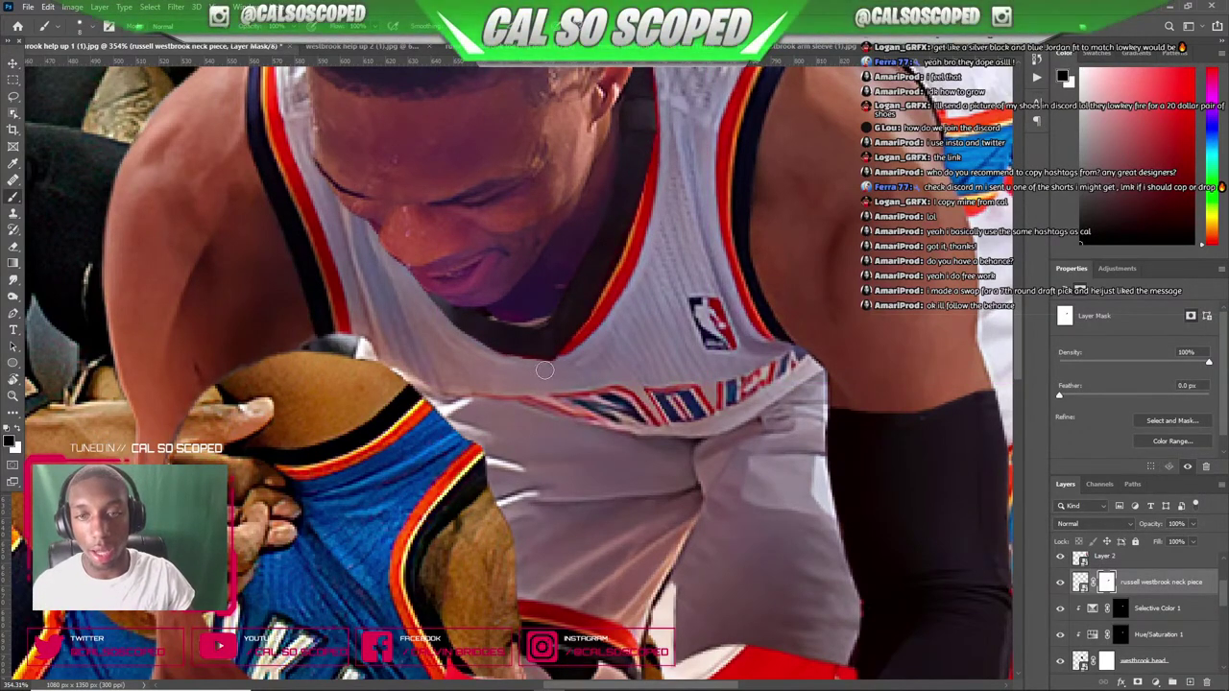
scroll(473, 364, down, 8)
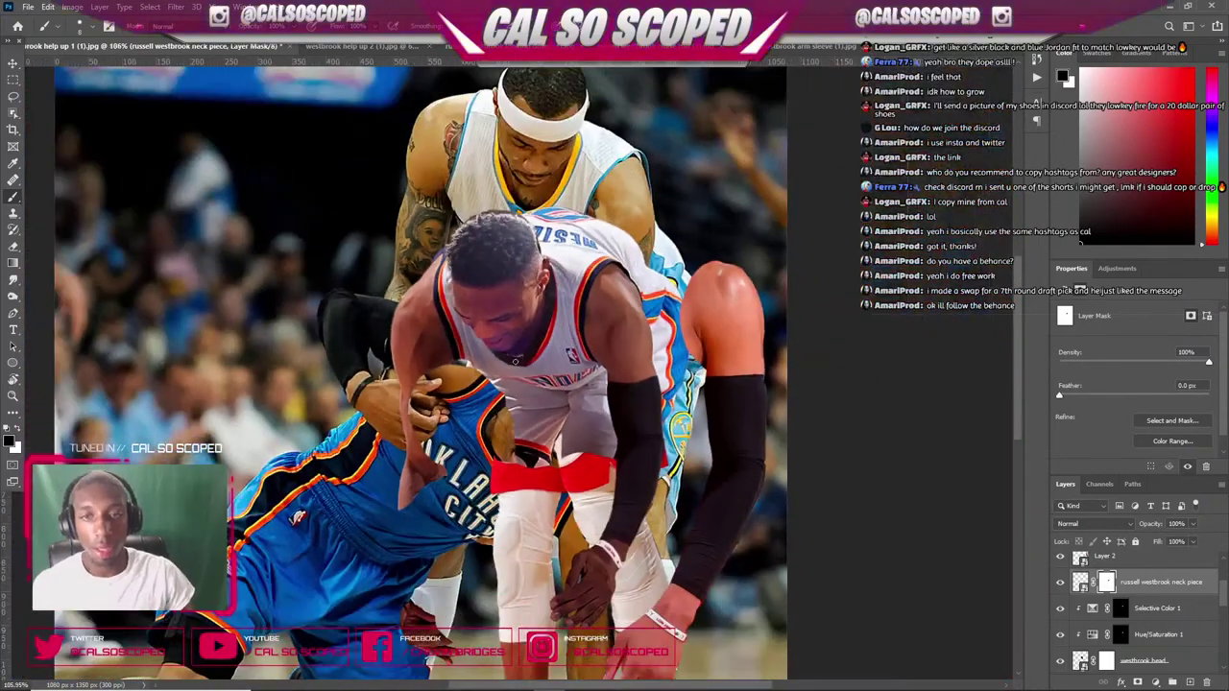
scroll(502, 176, up, 3)
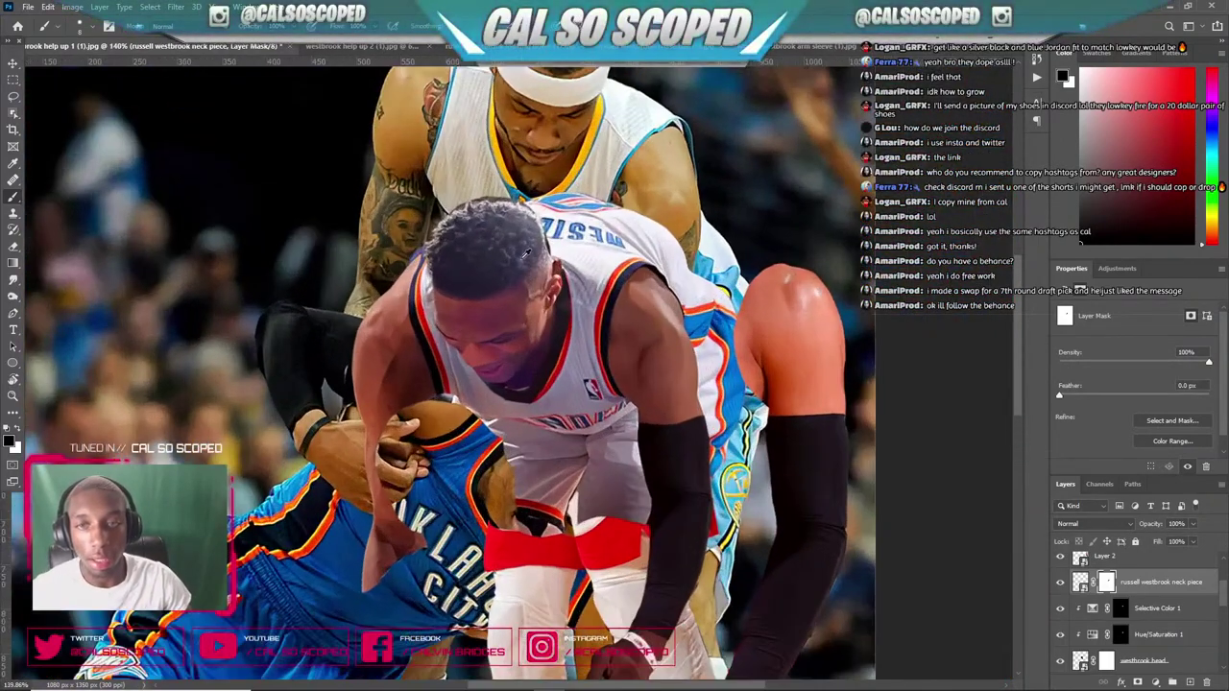
scroll(509, 221, up, 1)
key(v)
scroll(603, 245, down, 4)
scroll(587, 240, down, 2)
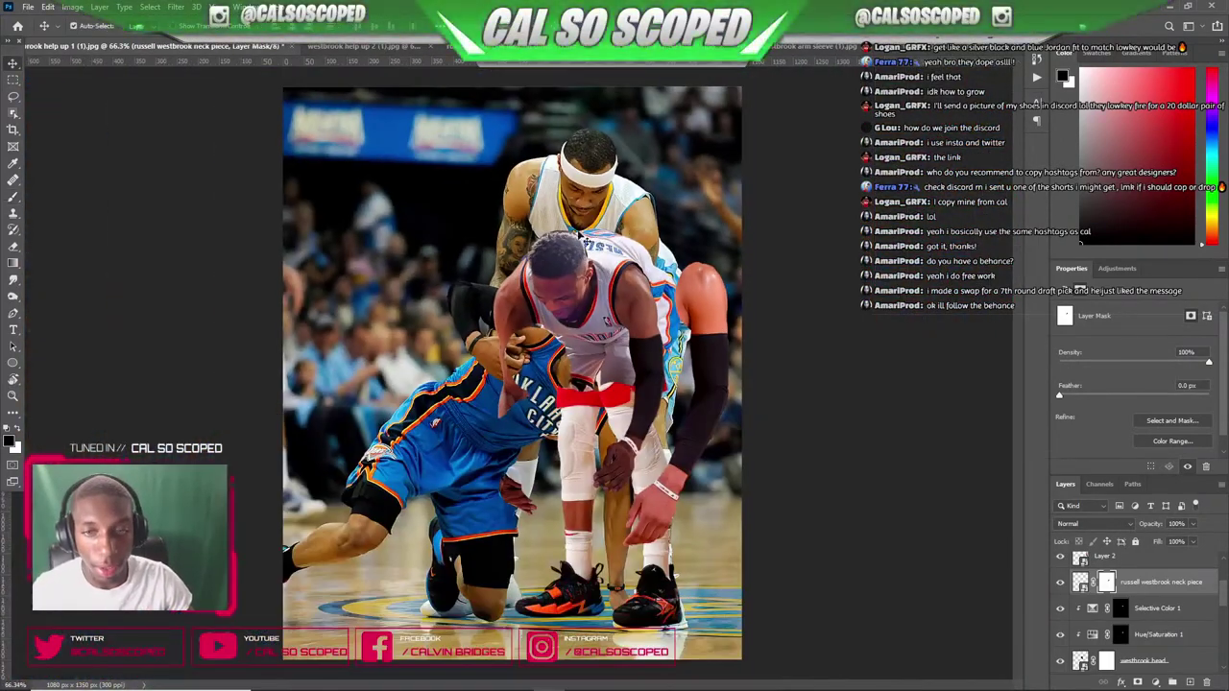
scroll(583, 317, up, 3)
scroll(581, 320, up, 3)
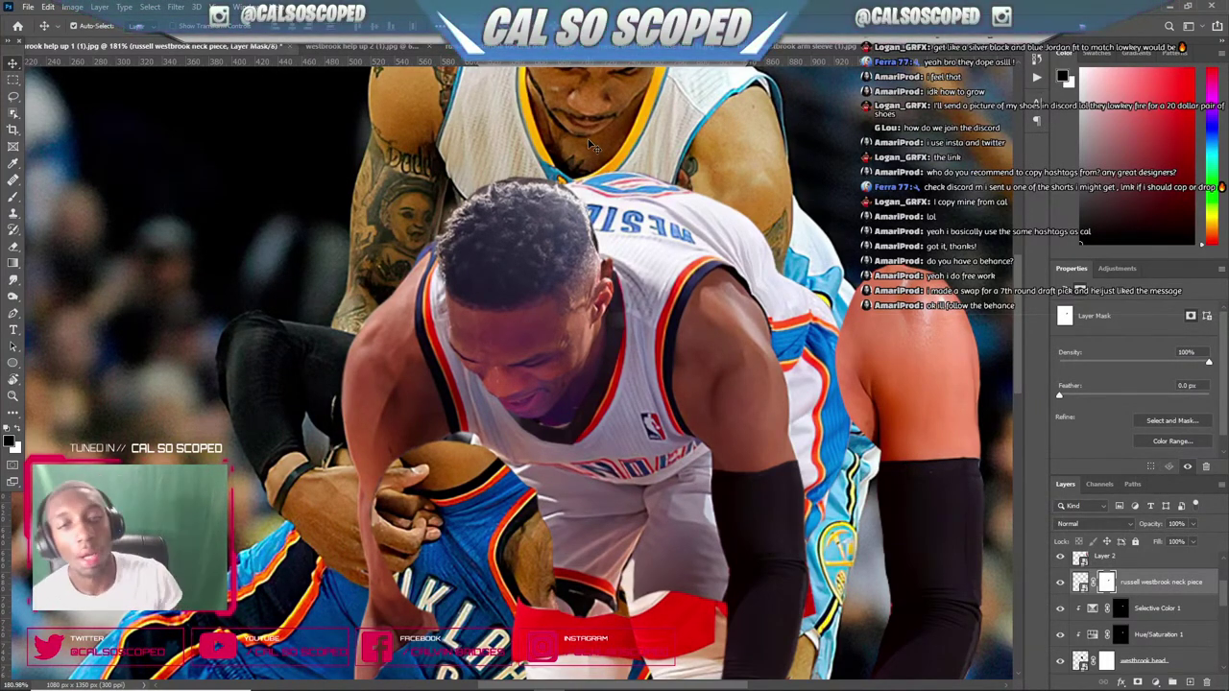
scroll(521, 269, down, 16)
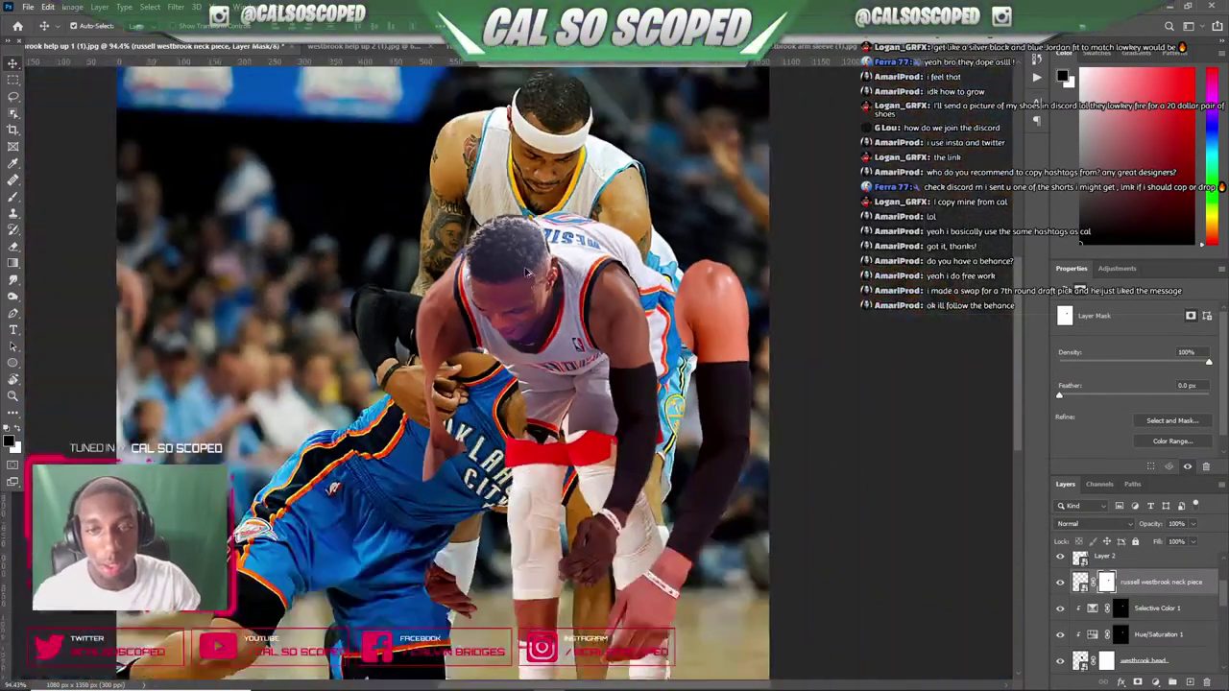
scroll(562, 303, up, 15)
- Review the westbrook head layer and its Selective Color adjustment against the jersey and body
click(583, 278)
scroll(597, 286, up, 5)
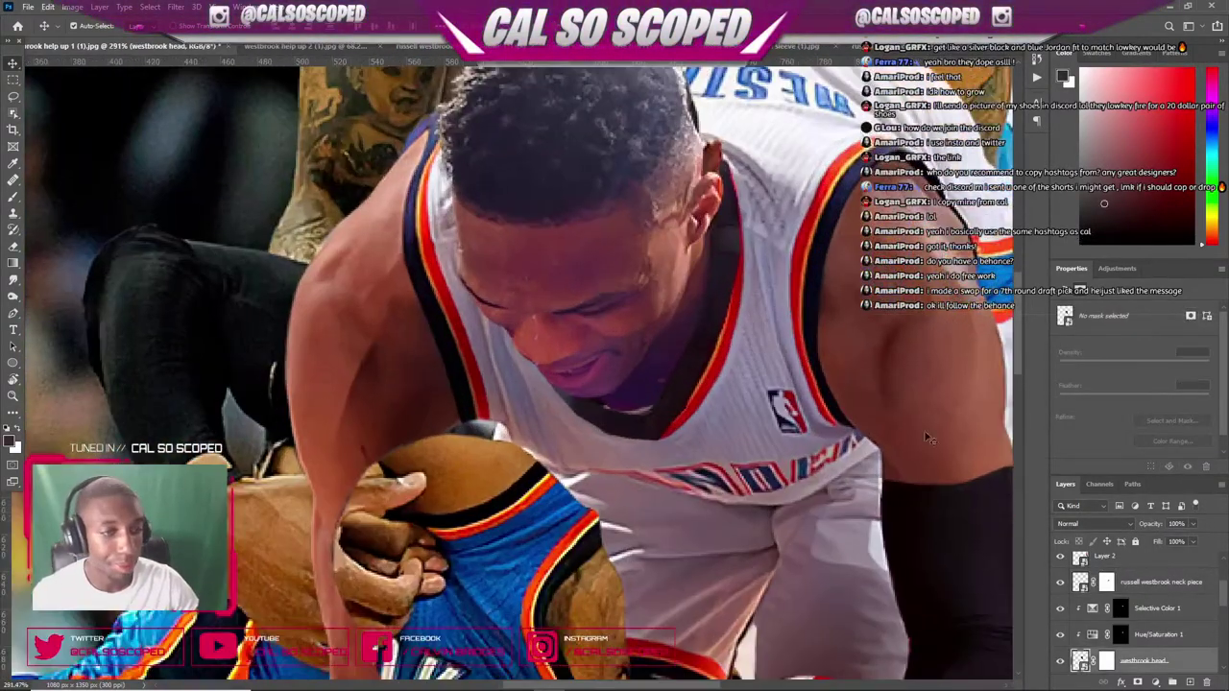
click(1155, 610)
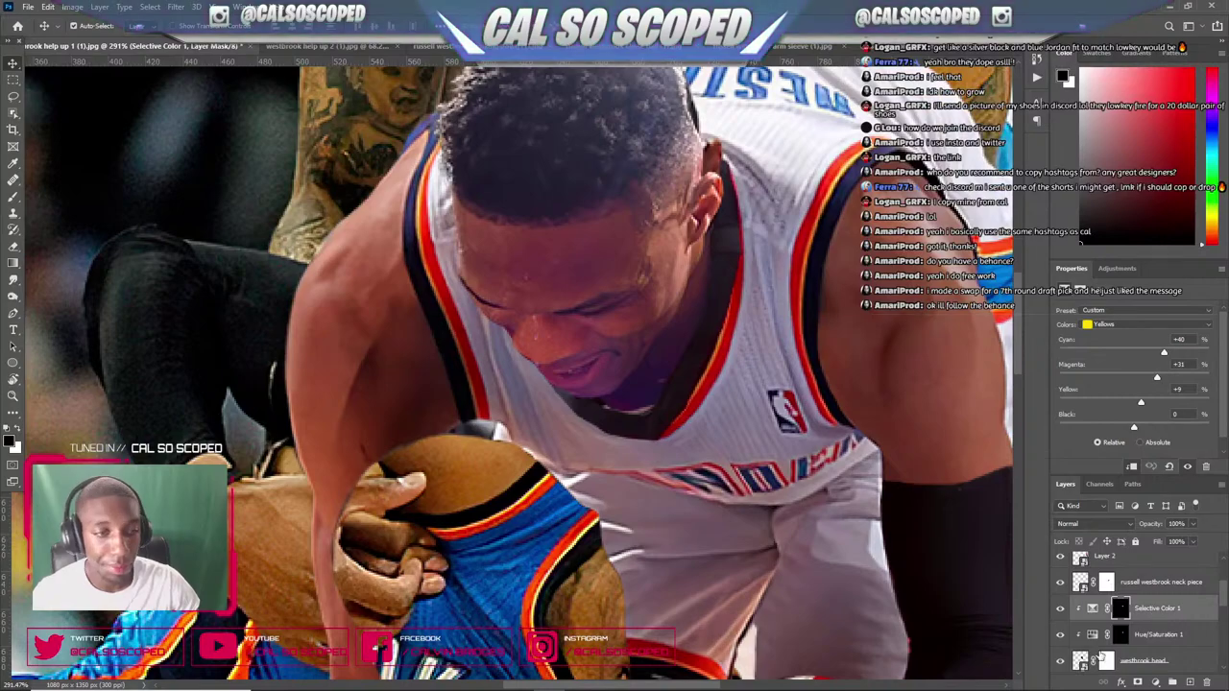
scroll(530, 273, down, 6)
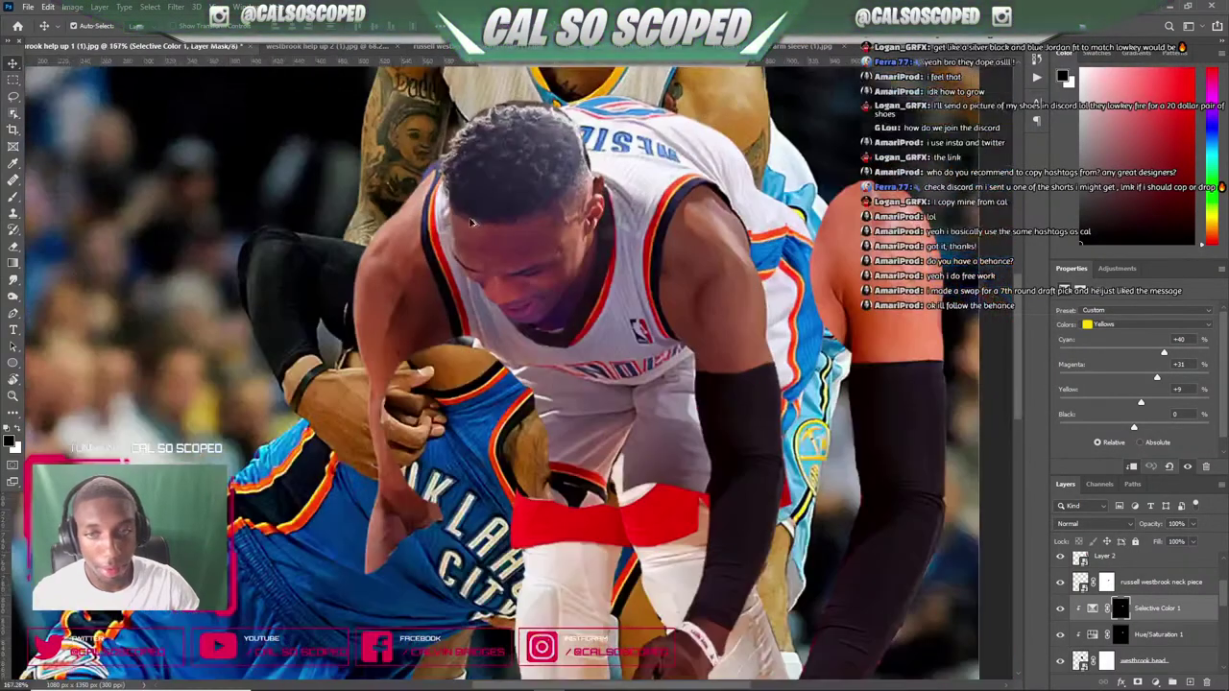
scroll(547, 290, up, 3)
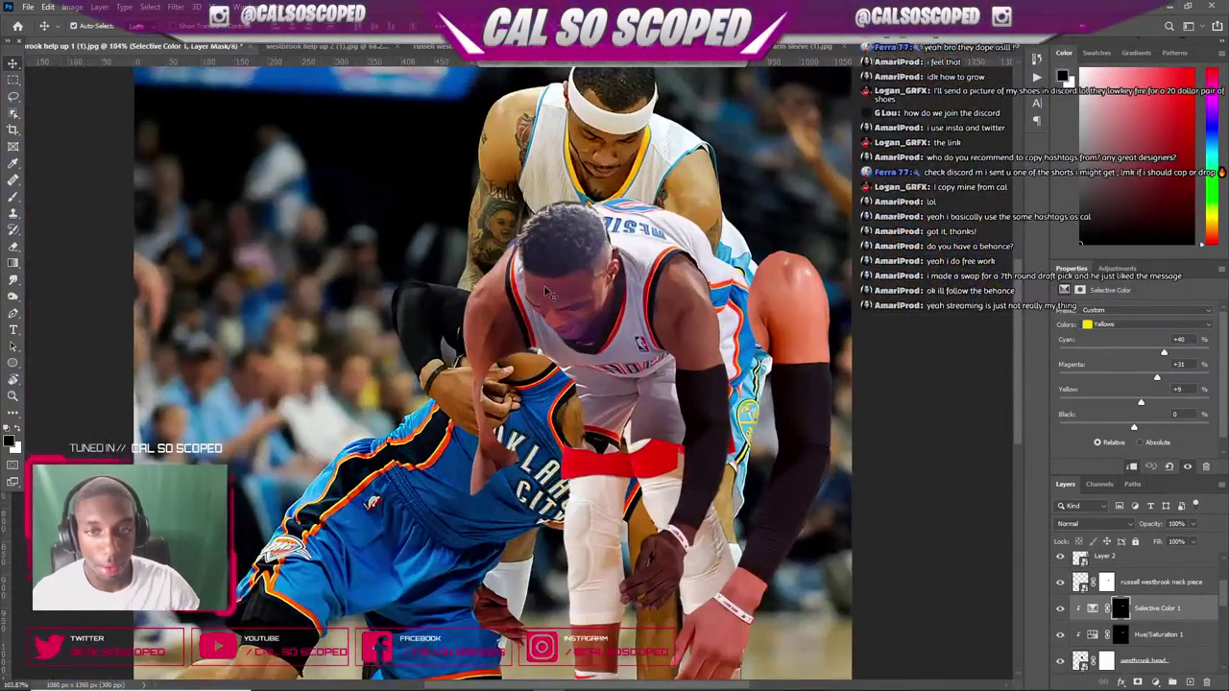
scroll(576, 315, down, 3)
scroll(630, 362, up, 2)
scroll(595, 355, up, 4)
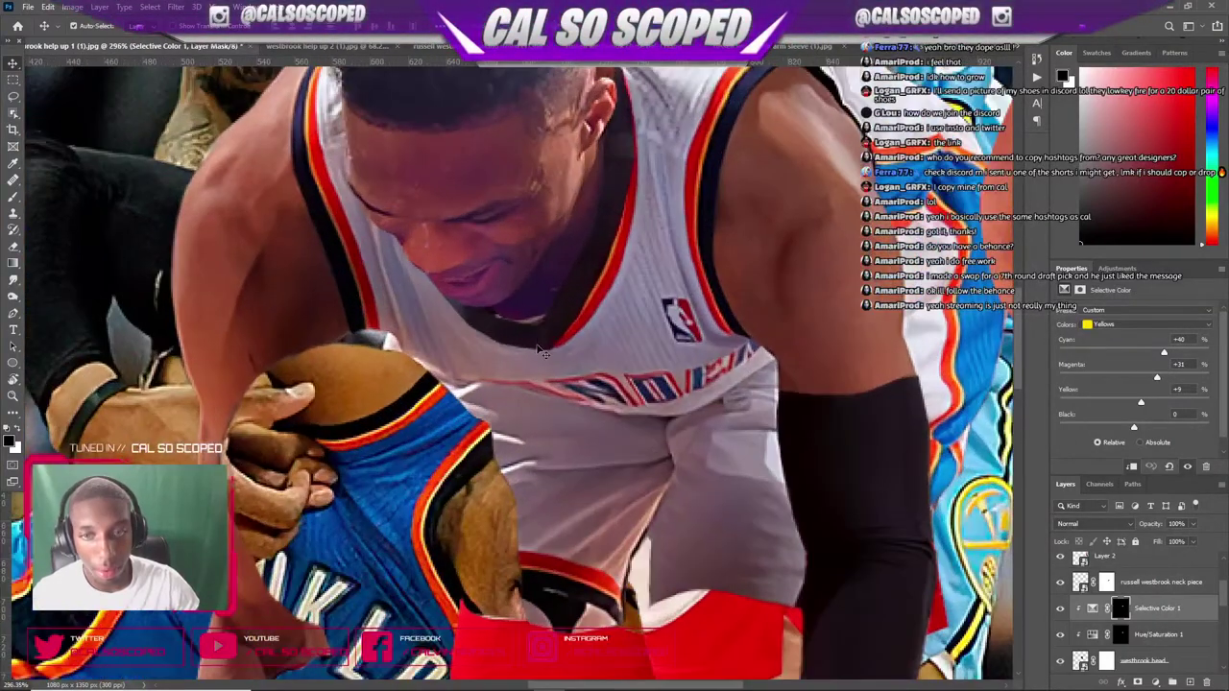
- Try moving the neck piece off the neckline, undo it, and reselect its layer mask for brushing
click(540, 352)
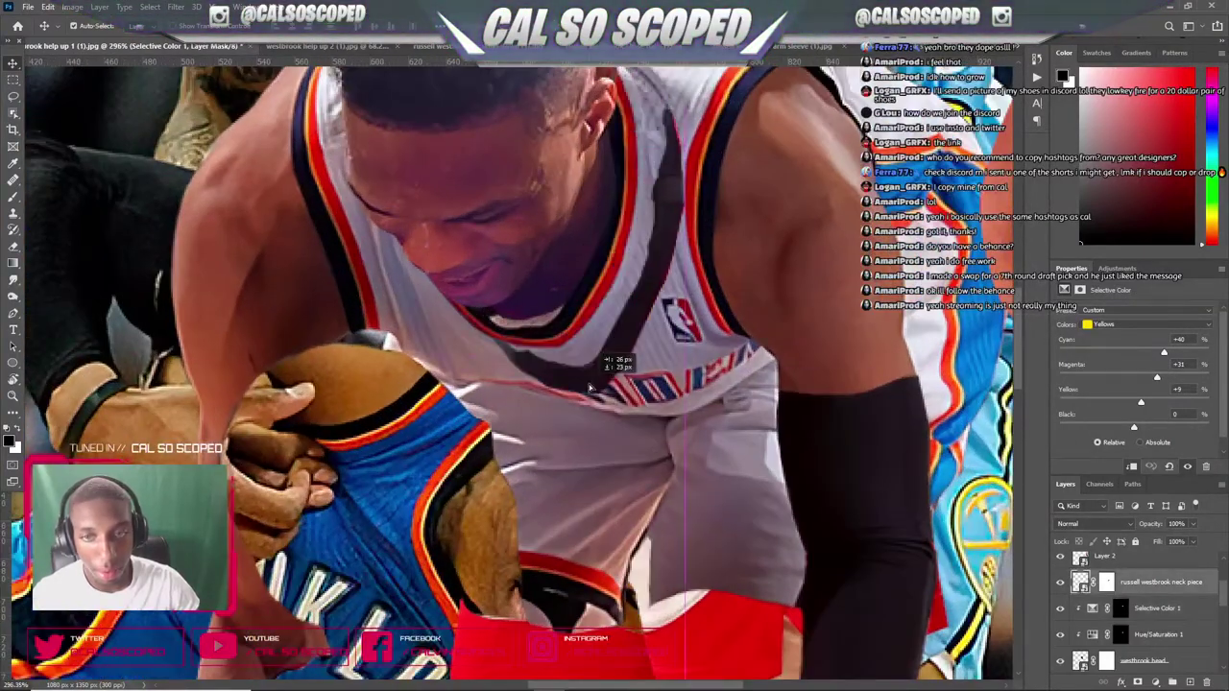
click(1106, 582)
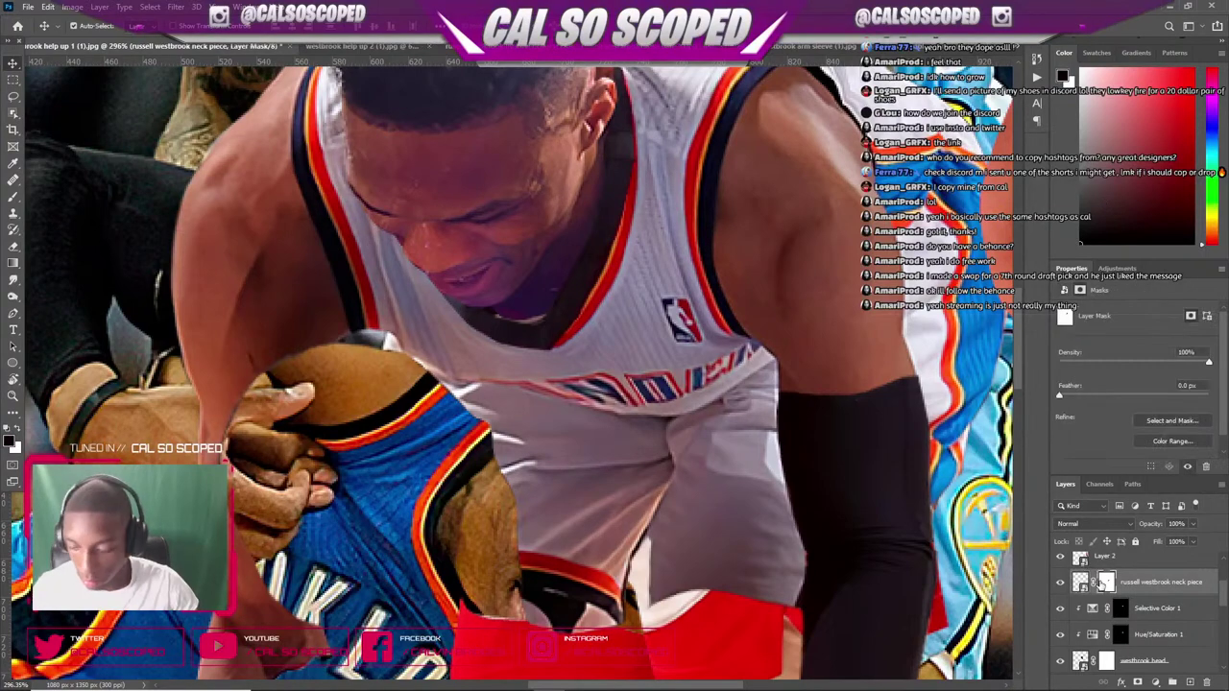
key(b)
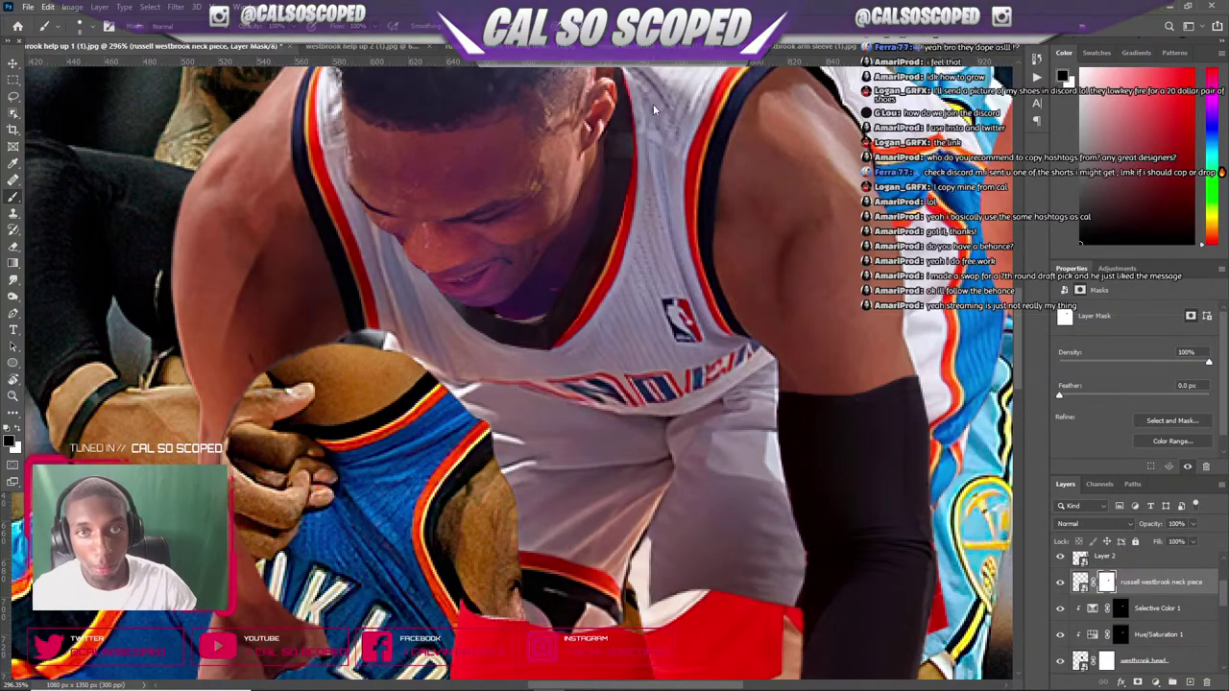
- Switch to the document with the collar and arm sleeve cutouts and duplicate Layer 0 twice
key(ctrl+0)
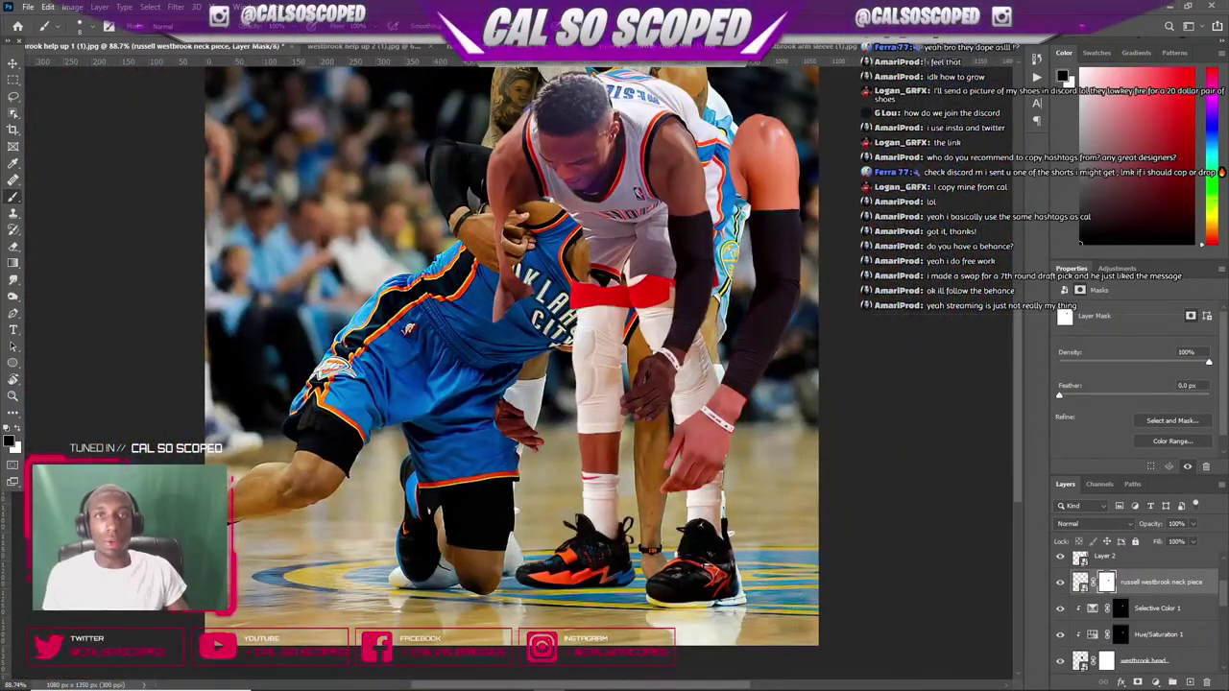
key(ctrl+Tab)
key(ctrl+Tab)
key(ctrl+Tab)
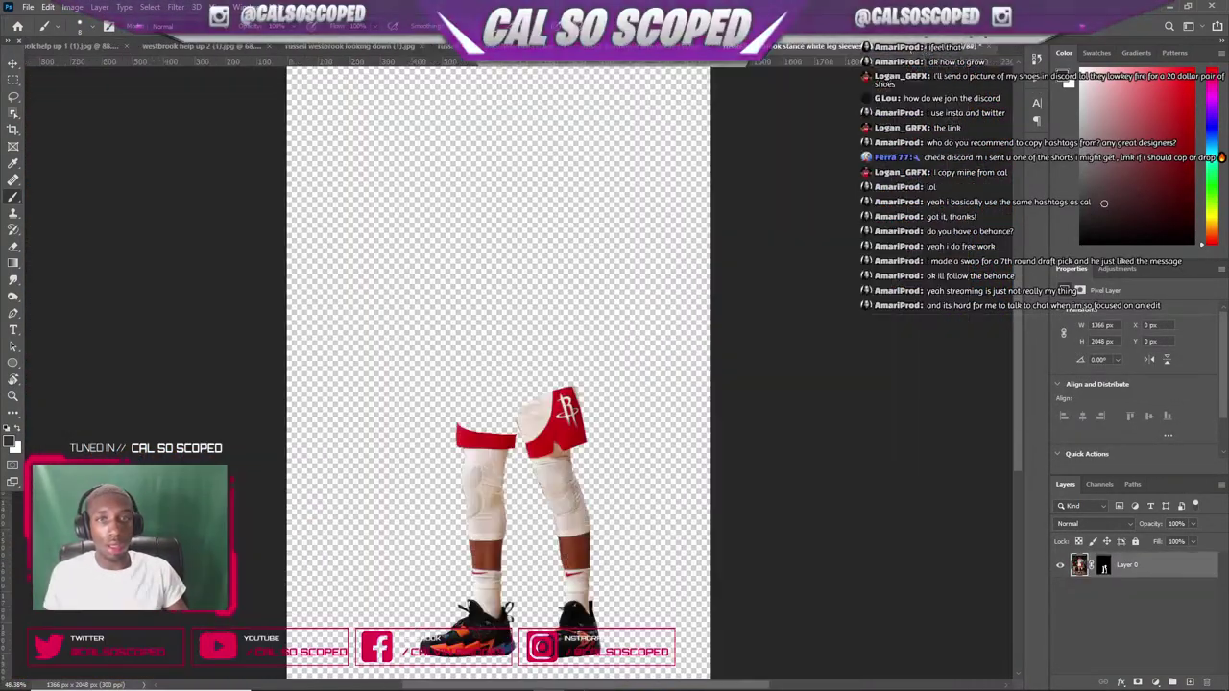
key(ctrl+Tab)
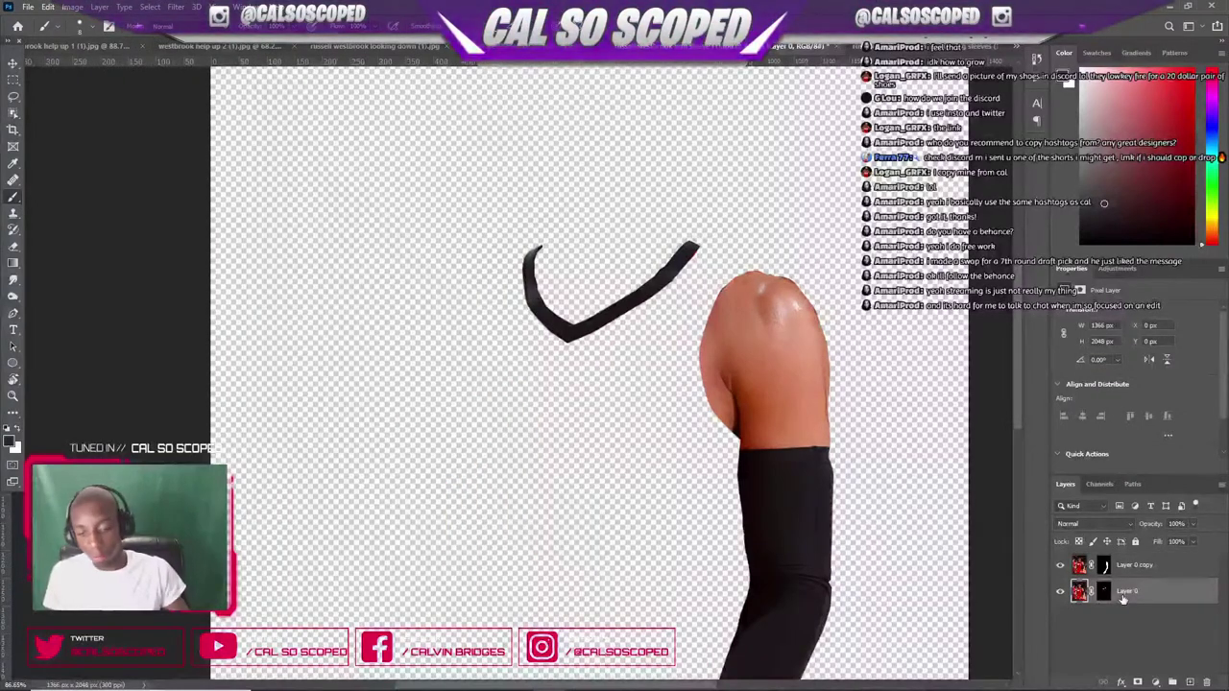
key(ctrl+j)
key(ctrl+j)
- Delete the layer masks from Layer 0 and Layer 0 copy 2, and return to the help up 1 document
right_click(1106, 645)
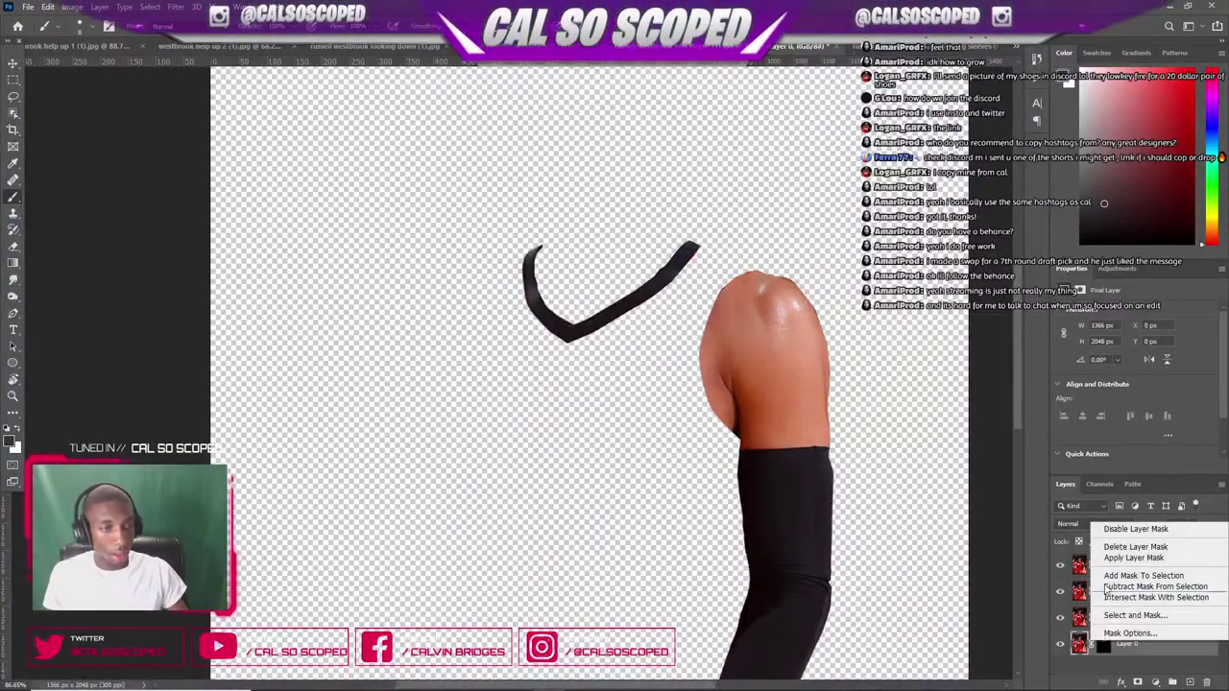
click(1135, 555)
right_click(1104, 616)
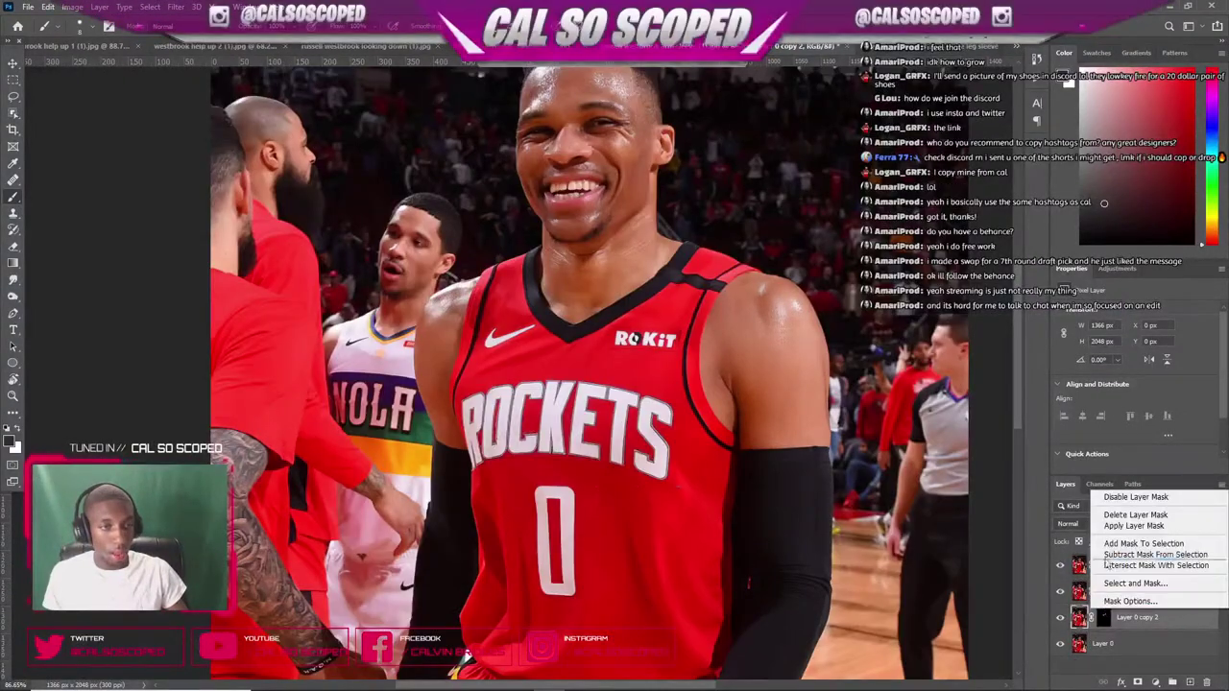
click(1136, 514)
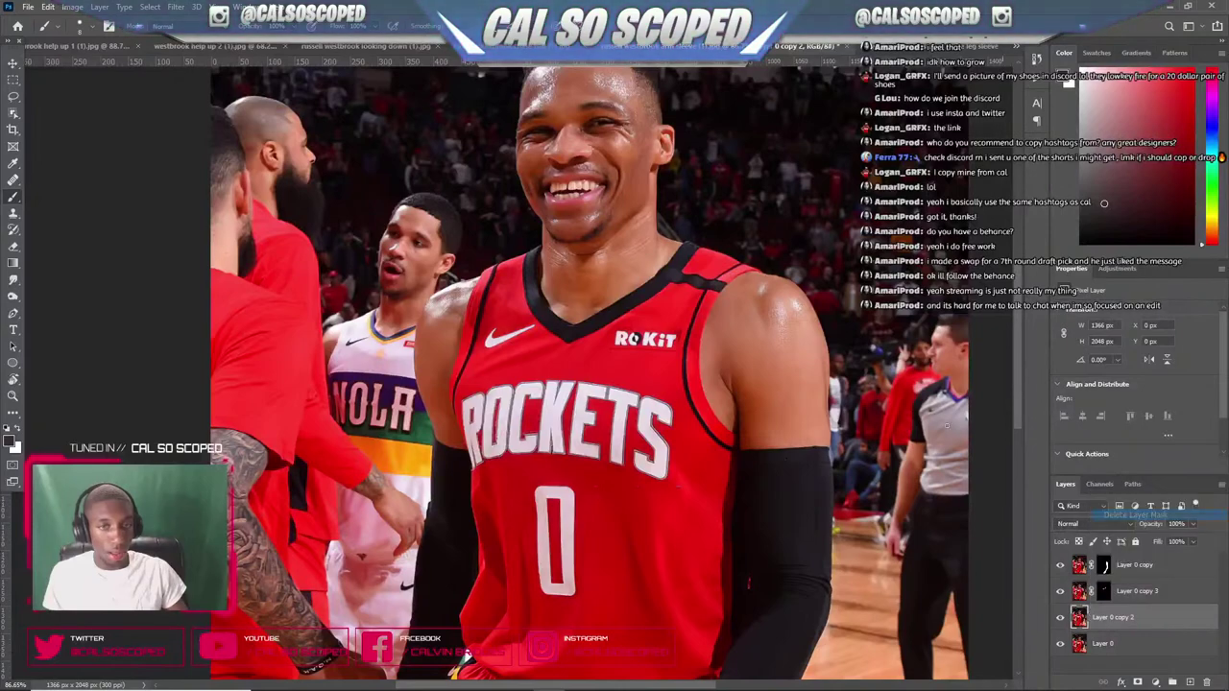
click(42, 46)
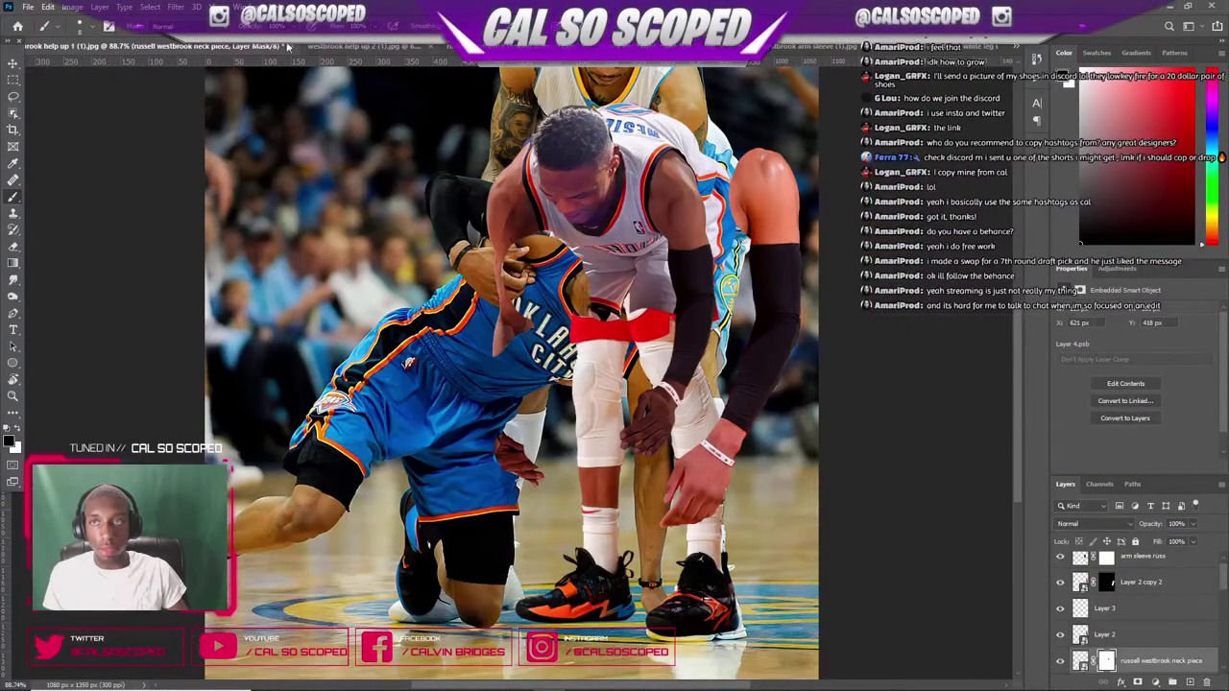
- Check the open documents and switch to the red Rockets jersey photo, framing the sleeved arm's shoulder
click(336, 47)
click(90, 48)
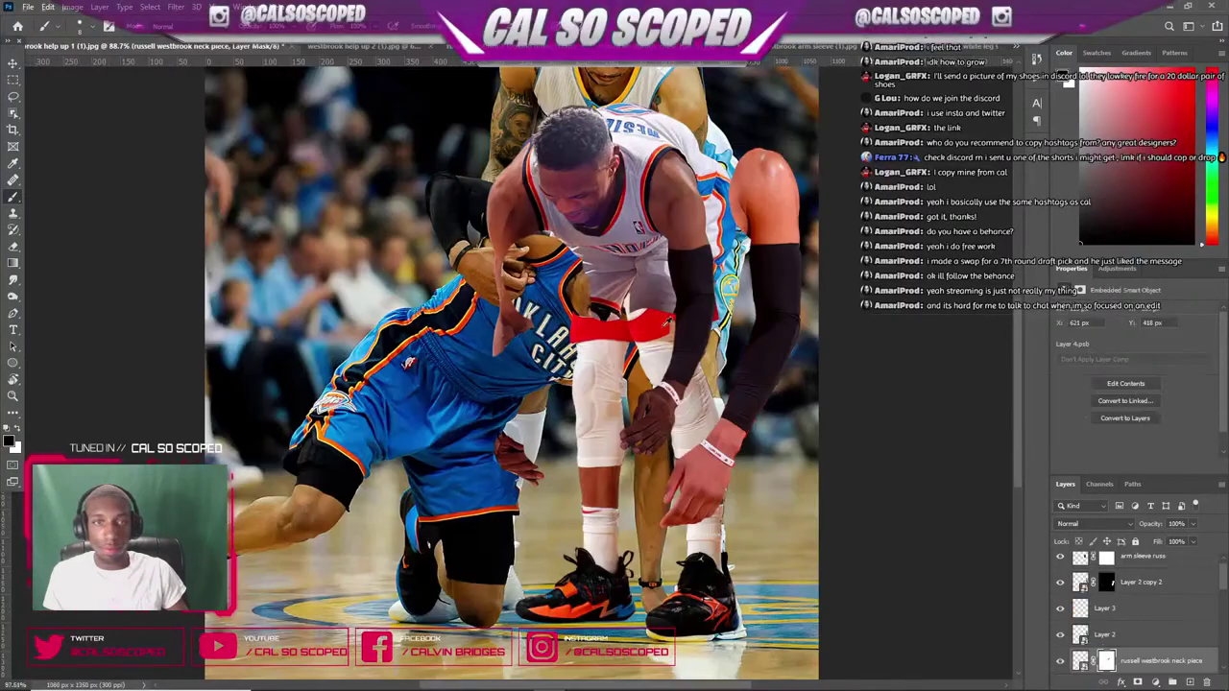
scroll(662, 330, up, 3)
click(899, 48)
scroll(712, 138, up, 3)
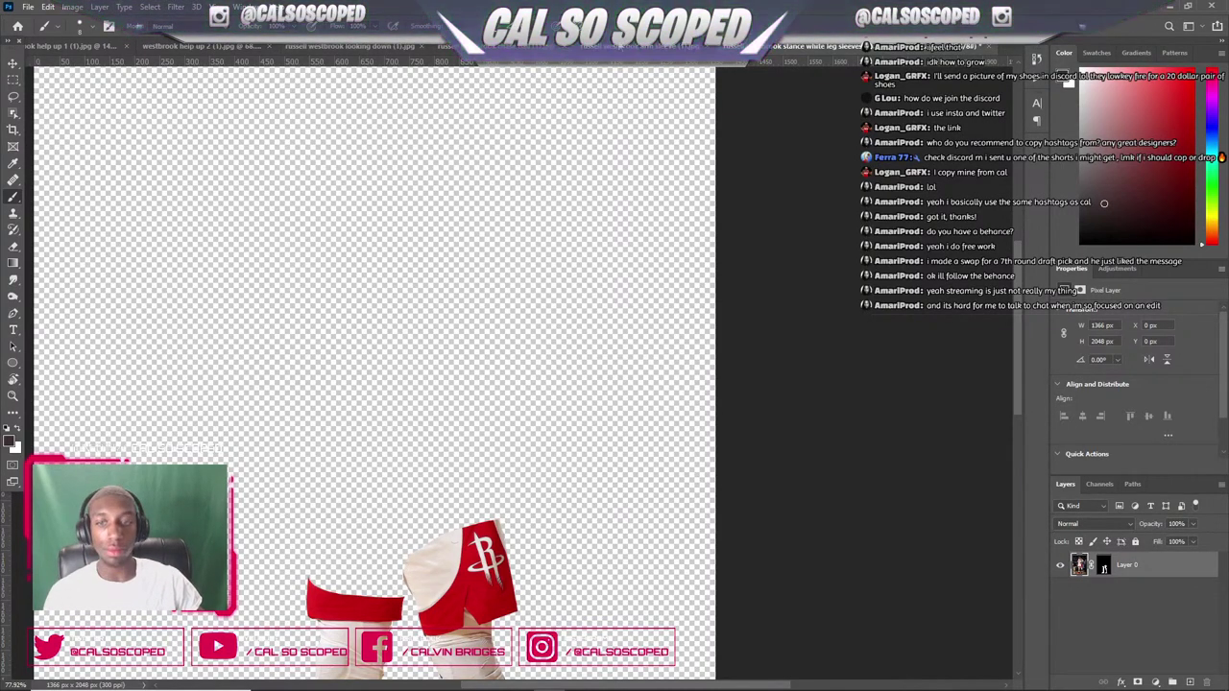
click(653, 45)
scroll(718, 462, up, 3)
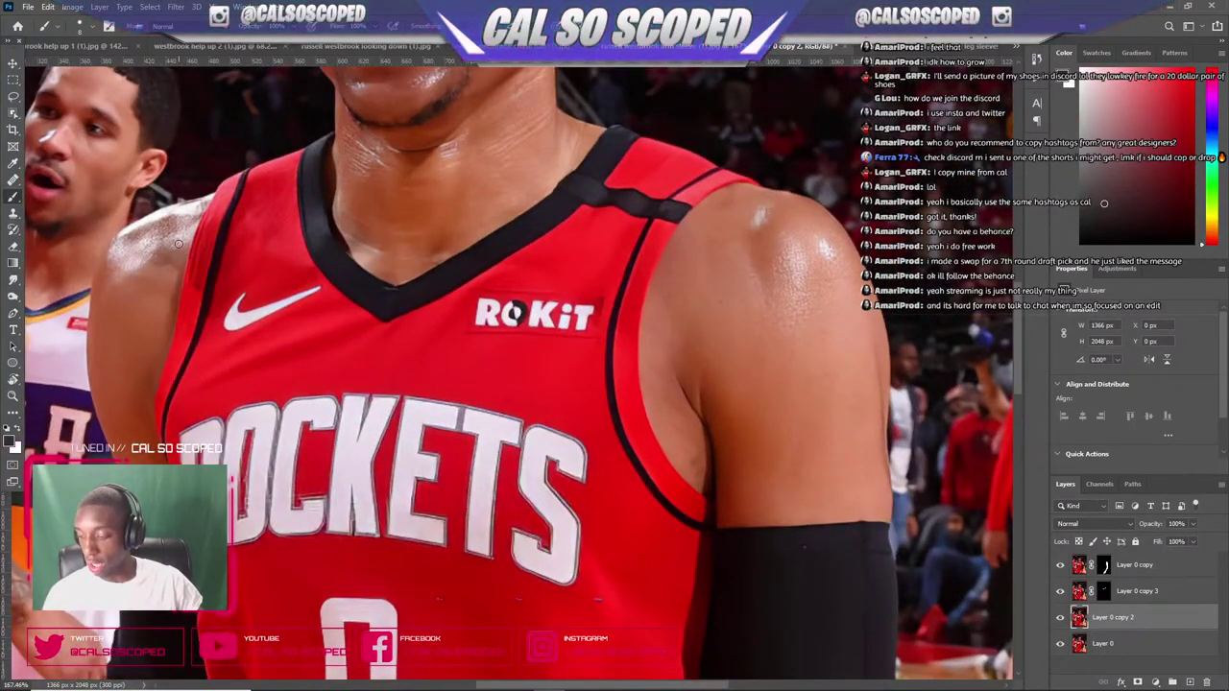
- Trace a Pen path along the inner edge of the red armhole trim from the armpit up to the shoulder
click(12, 313)
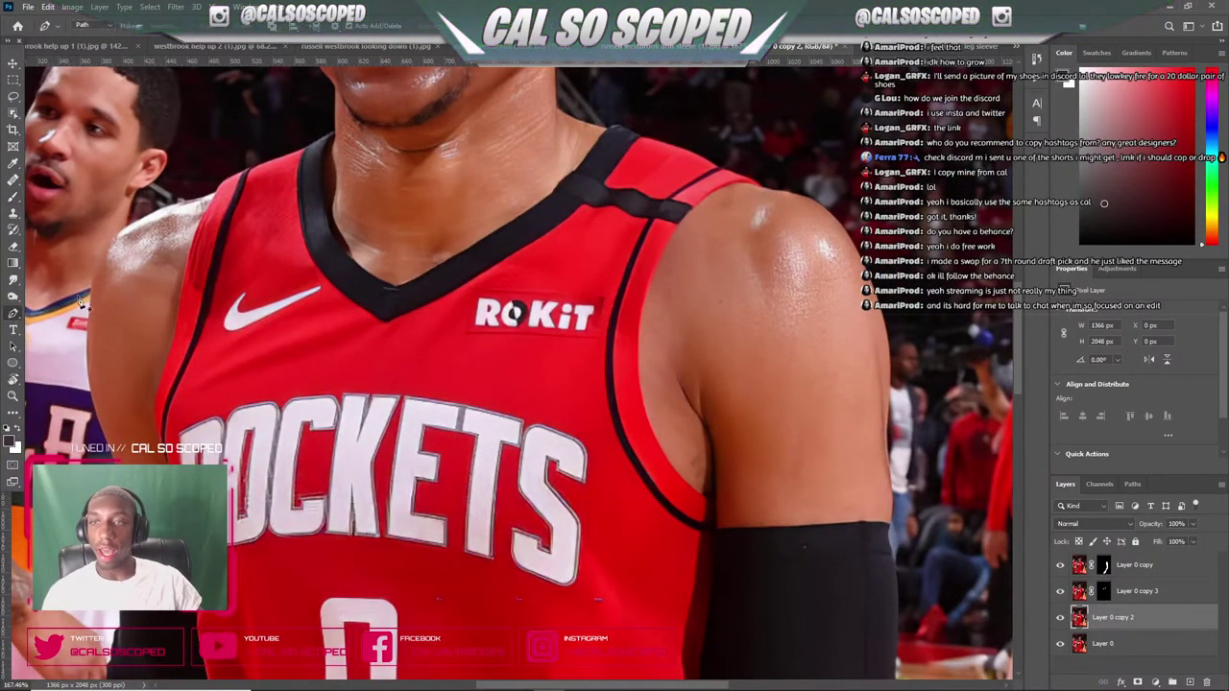
click(714, 501)
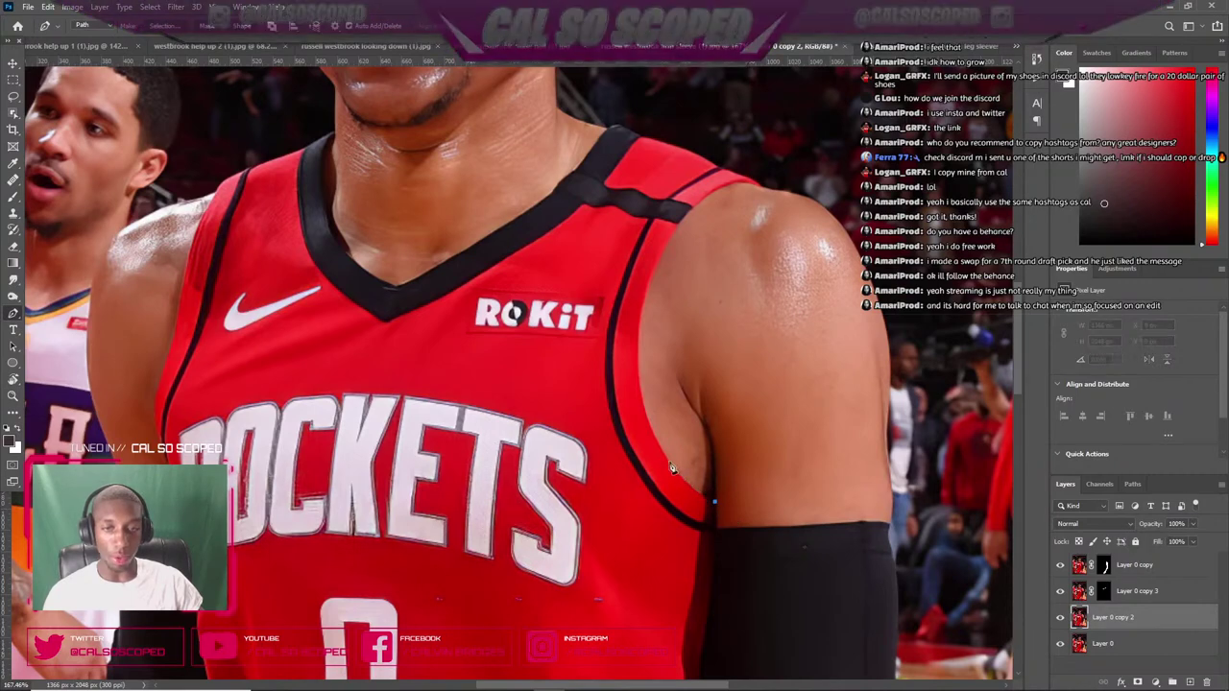
drag(659, 443, 644, 403)
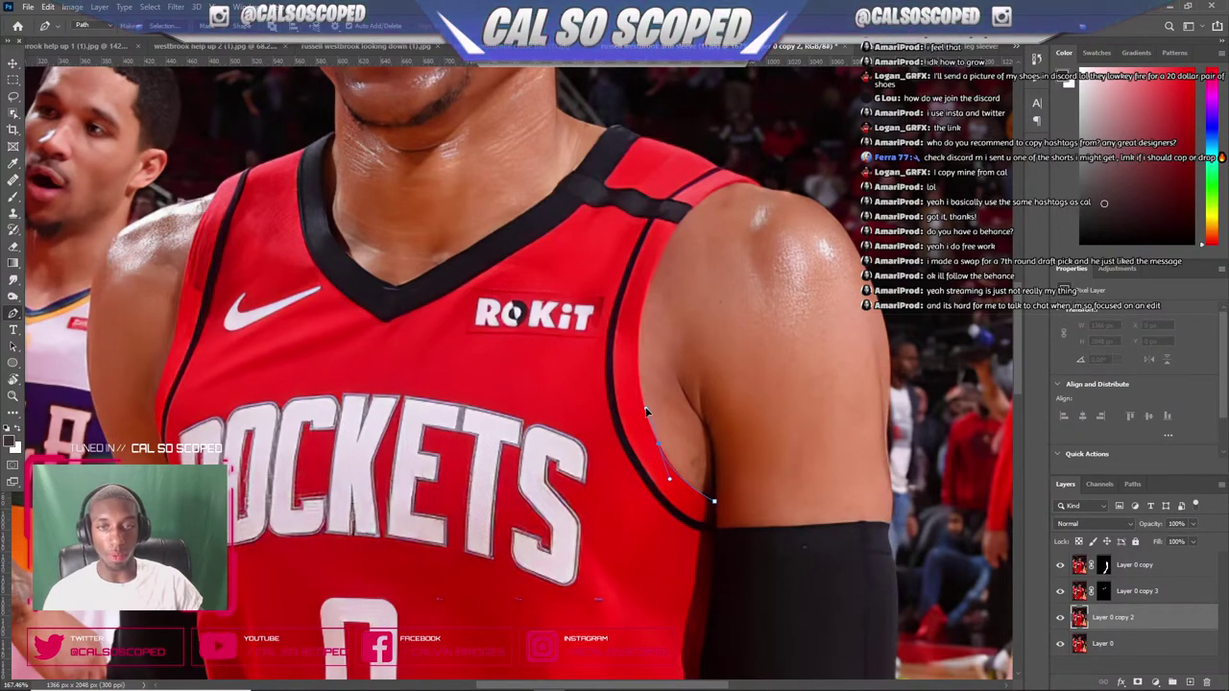
click(646, 411)
click(637, 334)
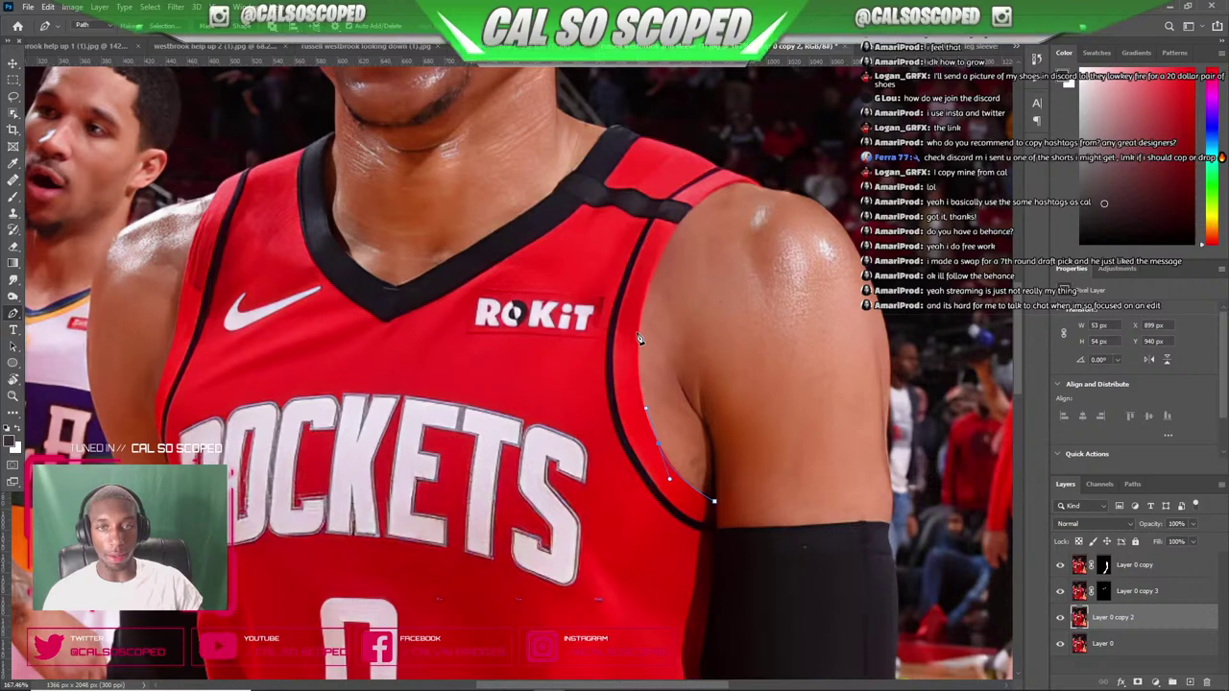
click(647, 280)
click(663, 253)
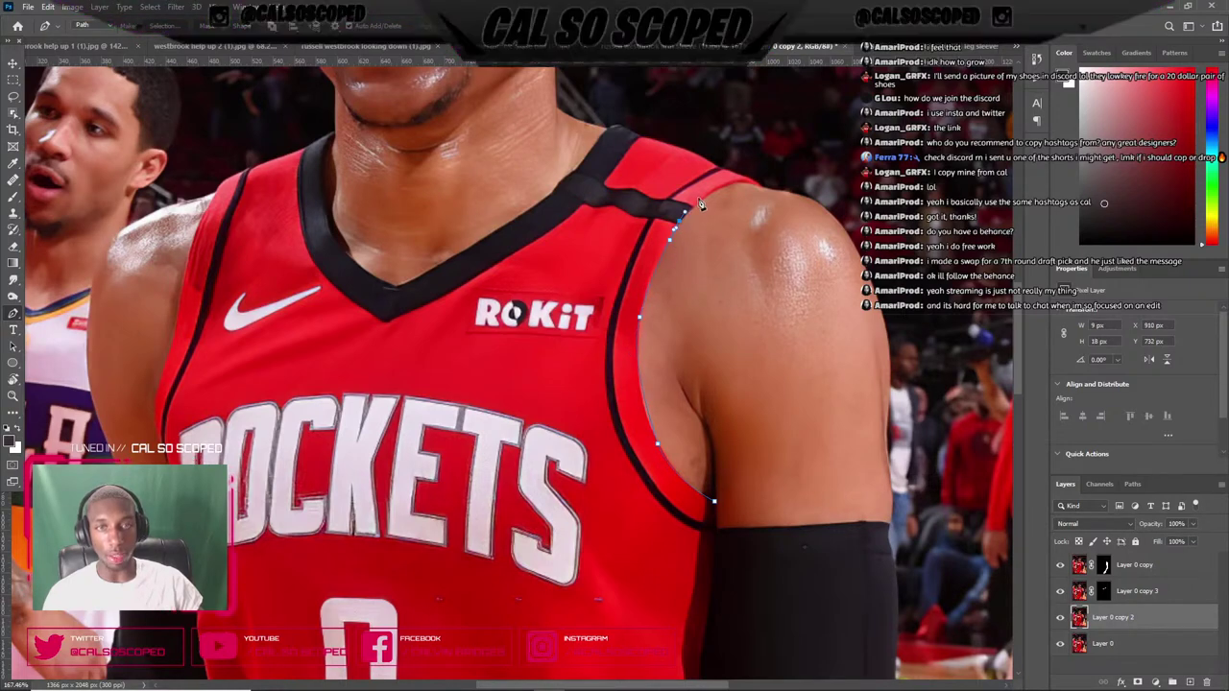
click(677, 225)
click(694, 204)
click(718, 190)
click(739, 181)
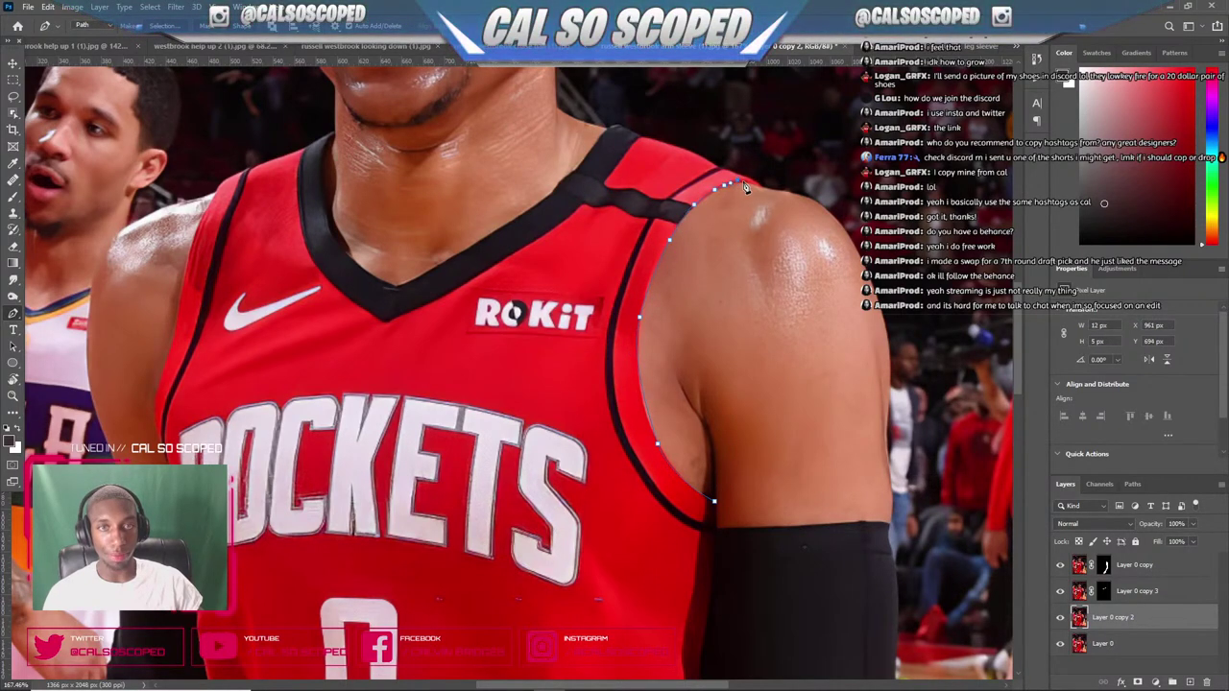
- Continue the path around the shoulder tip and back down the black trim's outer edge, closing it at the armpit
click(758, 182)
key(ctrl+z)
click(756, 188)
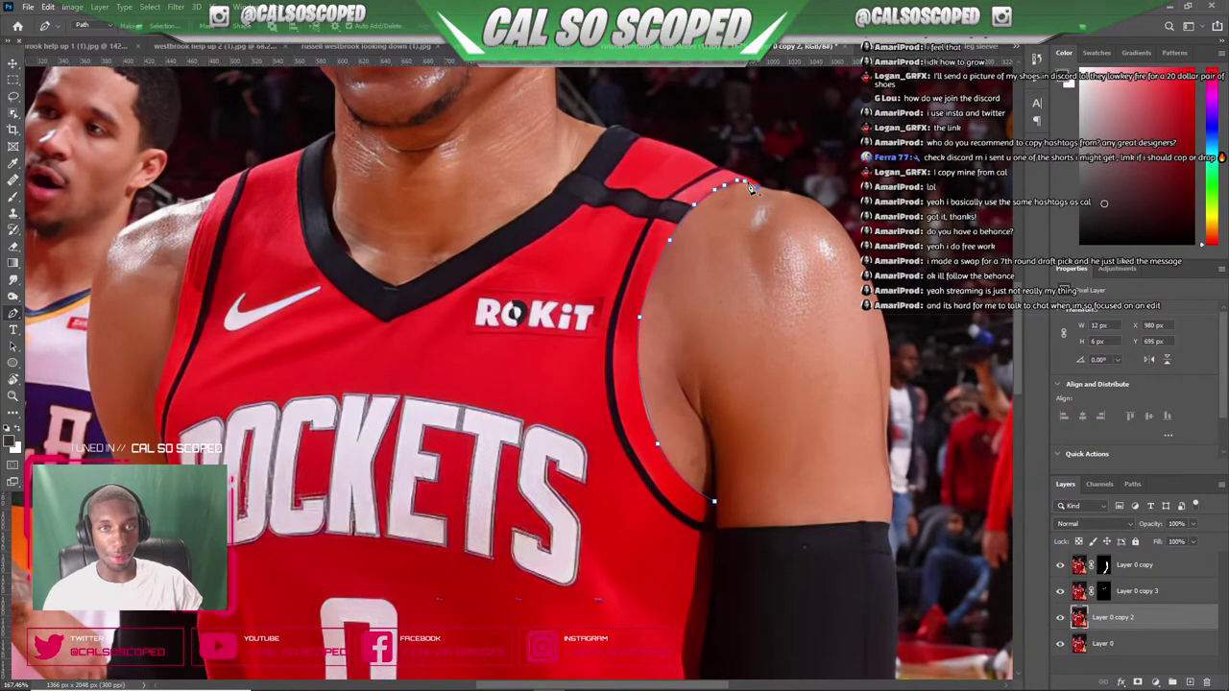
click(761, 189)
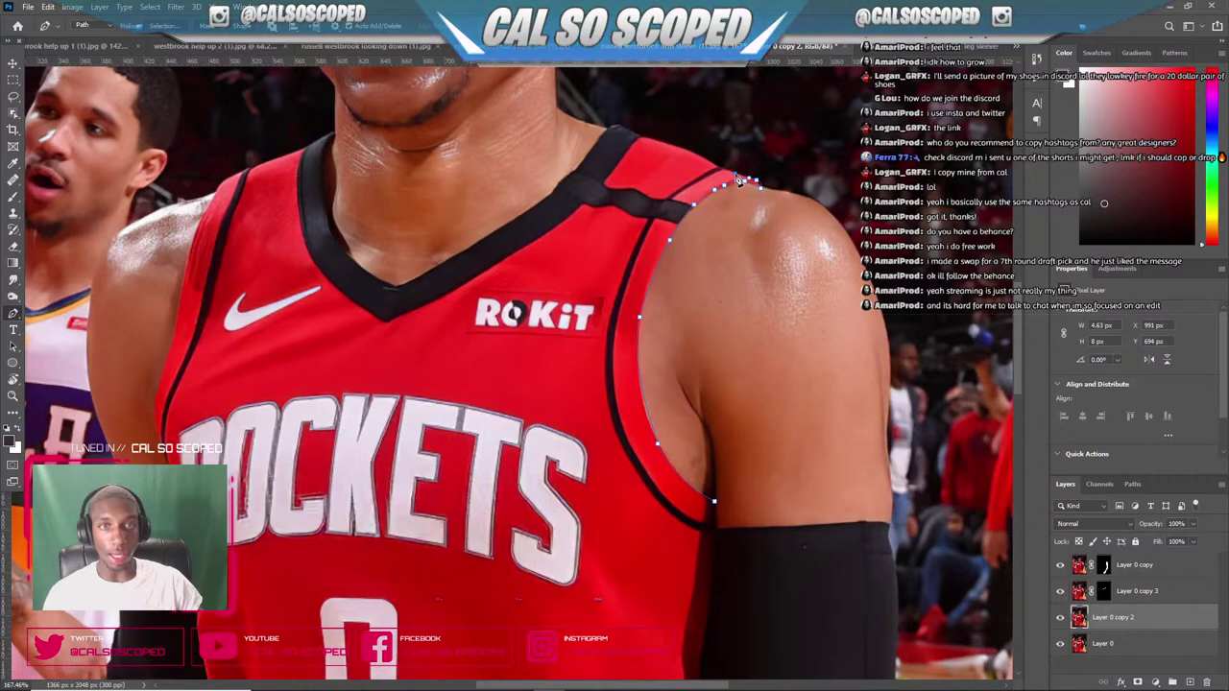
click(725, 174)
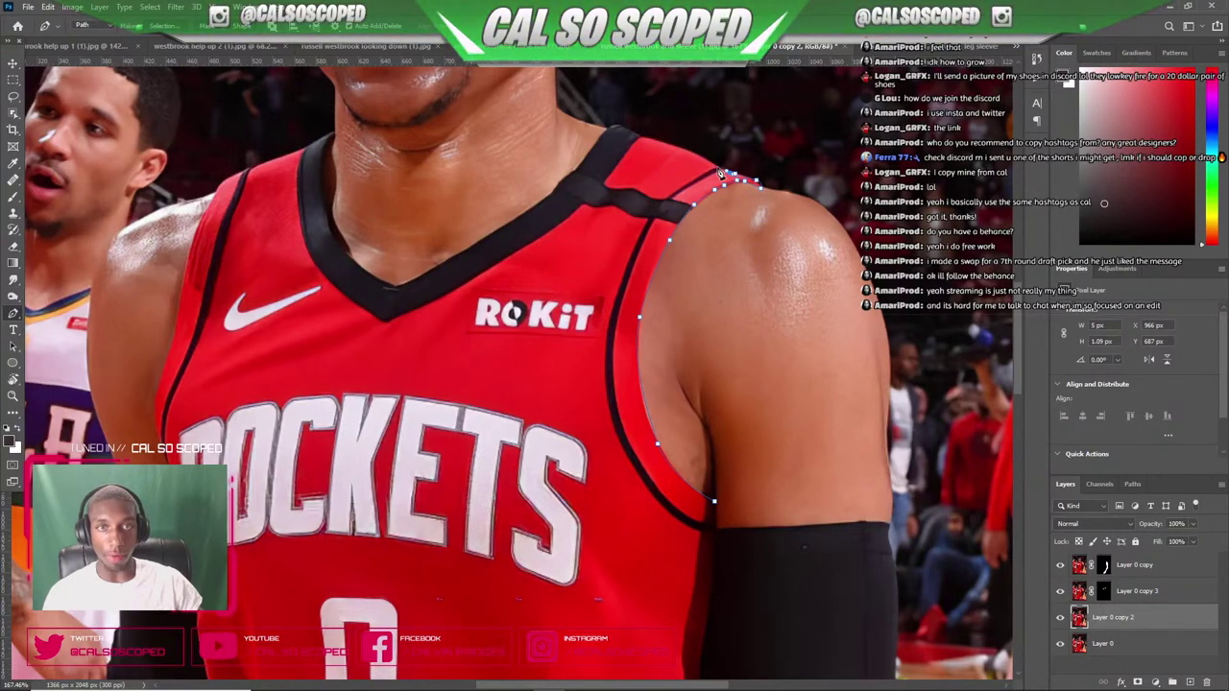
click(718, 168)
drag(680, 186, 648, 218)
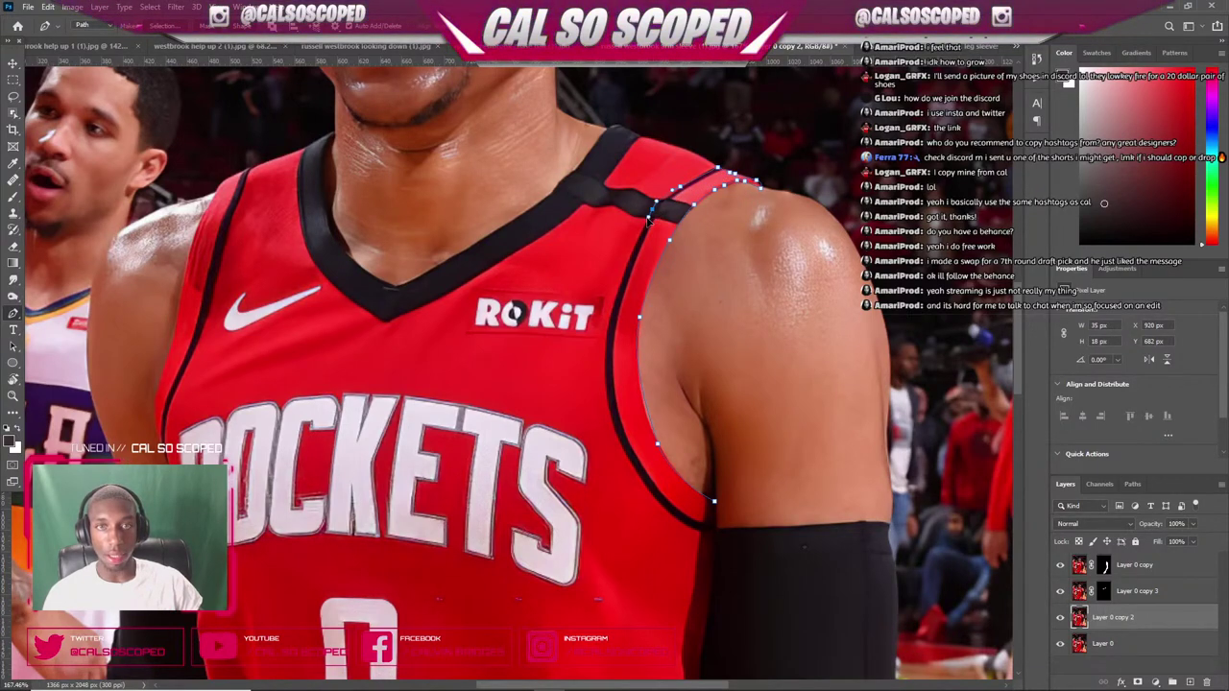
click(629, 260)
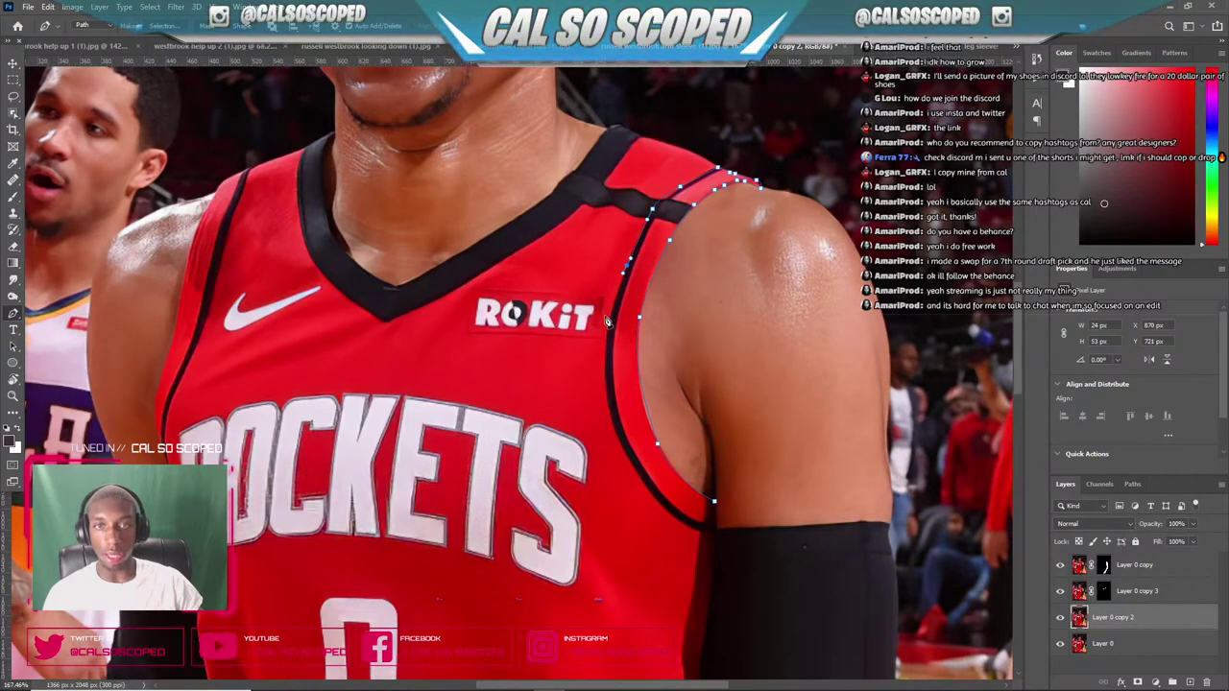
click(606, 359)
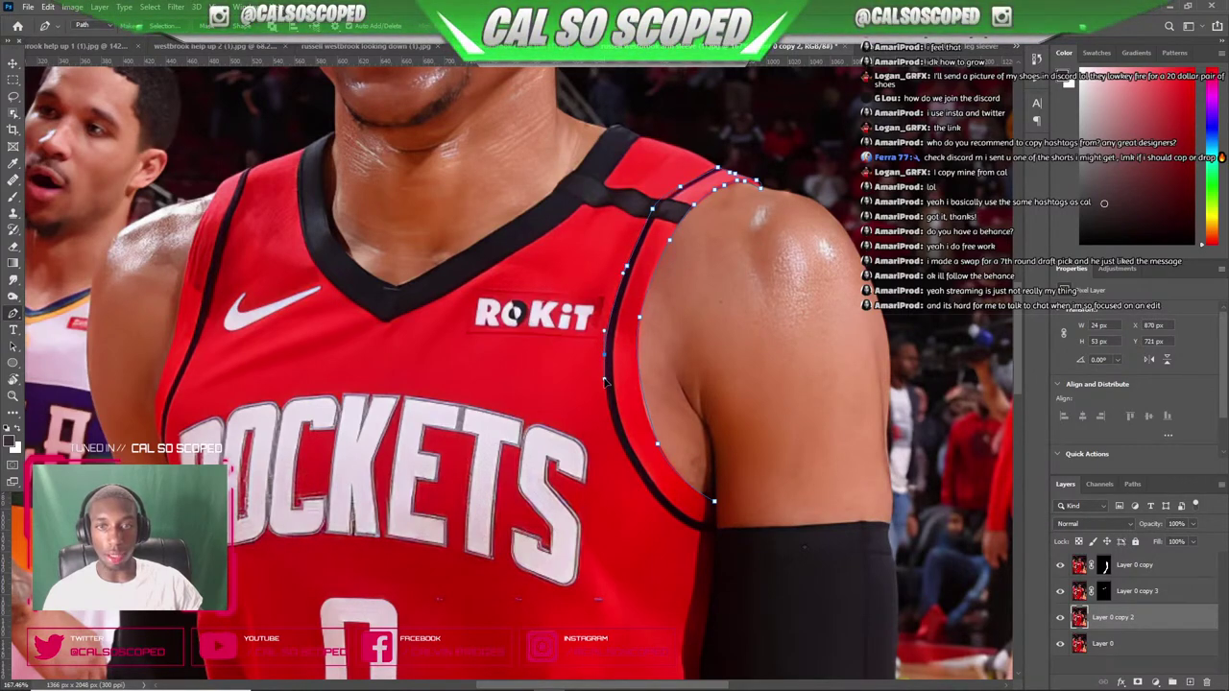
drag(621, 451, 631, 464)
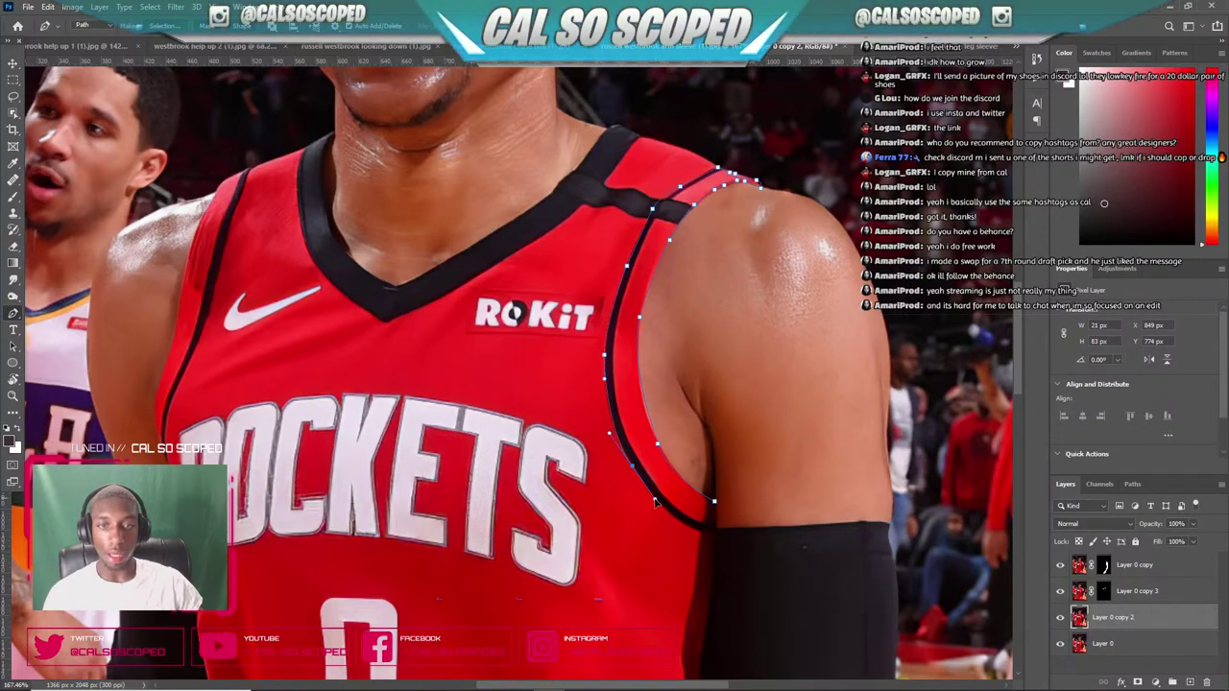
drag(655, 501, 722, 519)
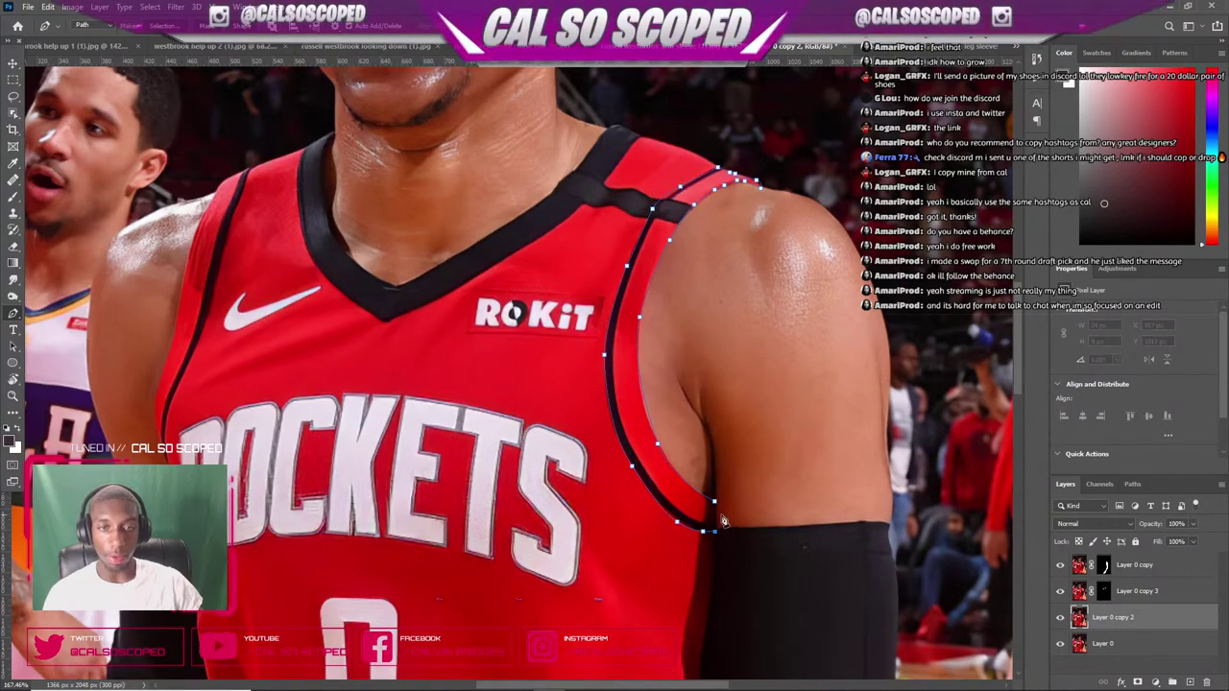
- Convert the path to a new selection with a 0-pixel feather and mask Layer 0 copy 2 to it
right_click(703, 443)
click(794, 201)
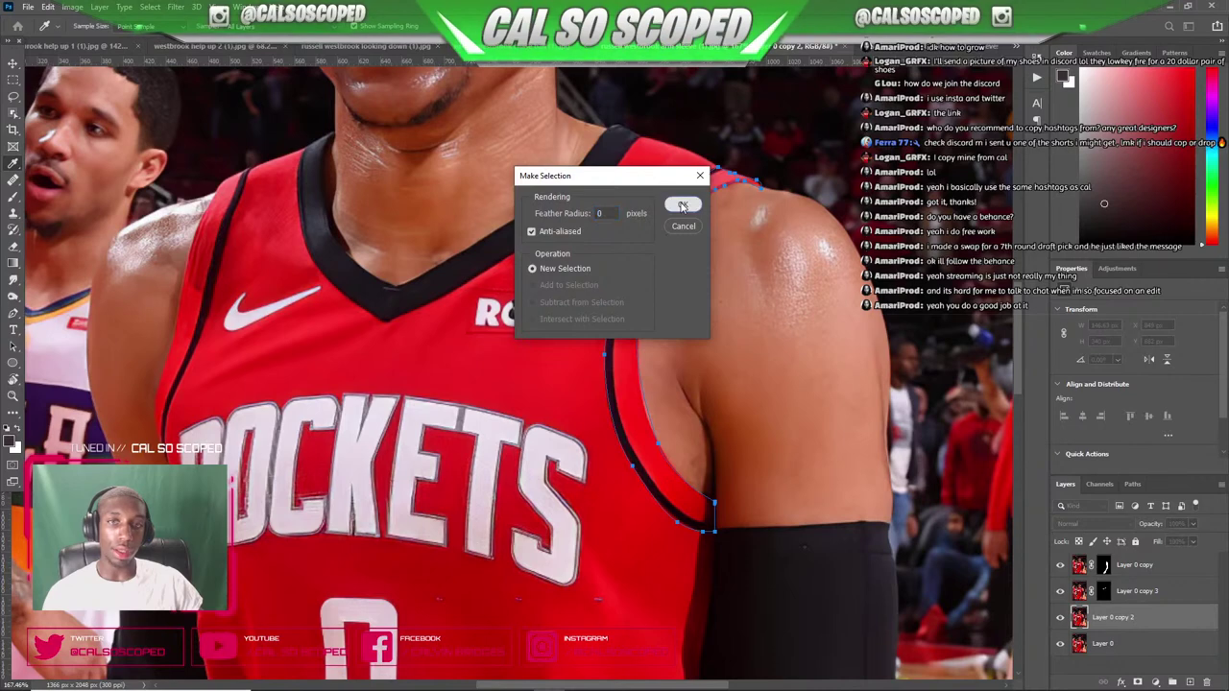
click(681, 203)
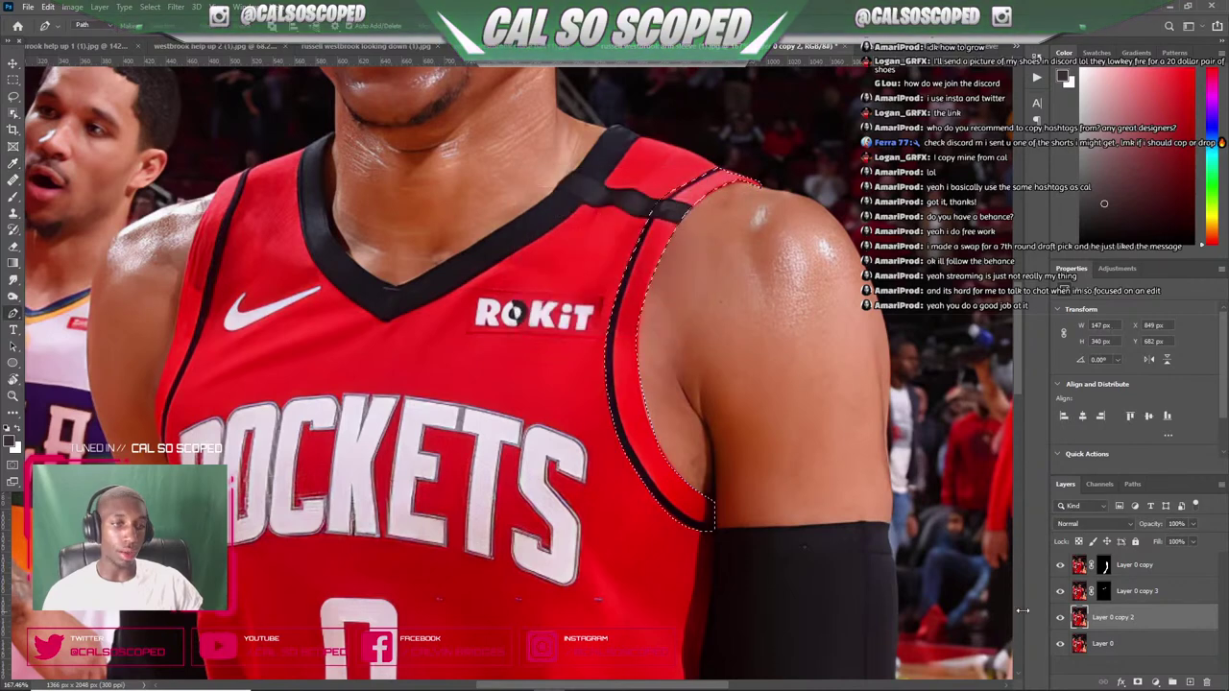
click(1138, 682)
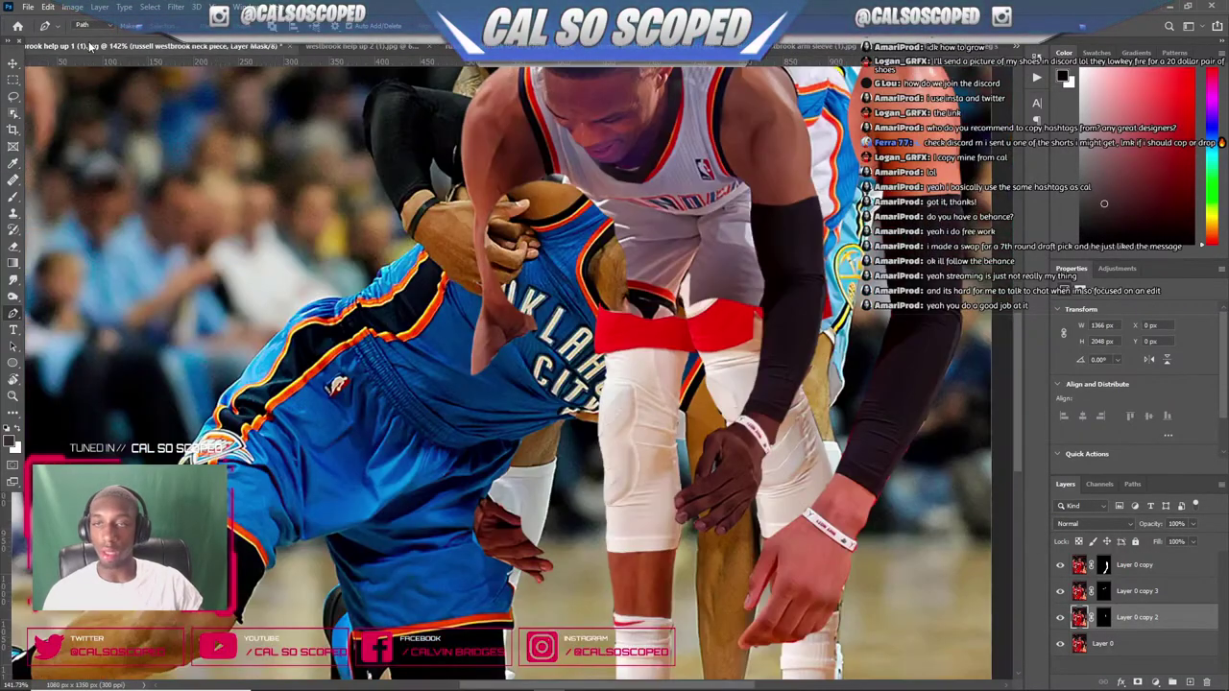
- Return to the help up 1 document and paste the masked armhole trim above the arm sleeve russ layer
click(29, 46)
scroll(743, 146, down, 3)
scroll(785, 248, up, 2)
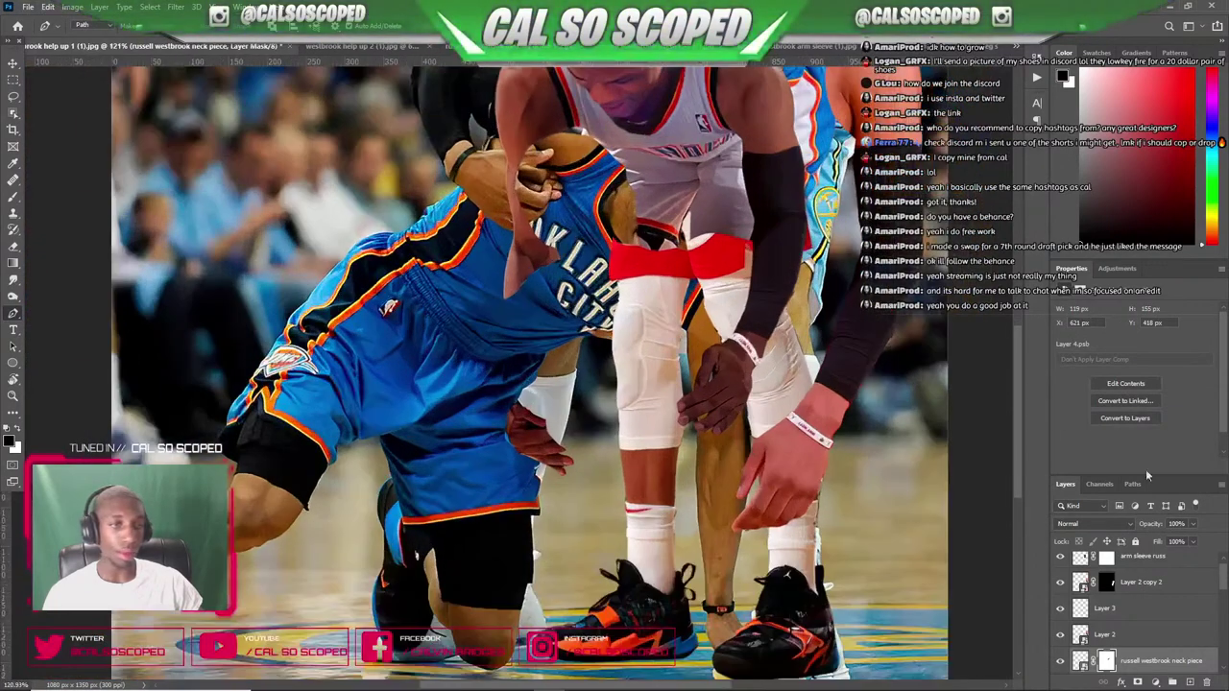
scroll(1187, 597, up, 1)
click(1181, 566)
key(ctrl+v)
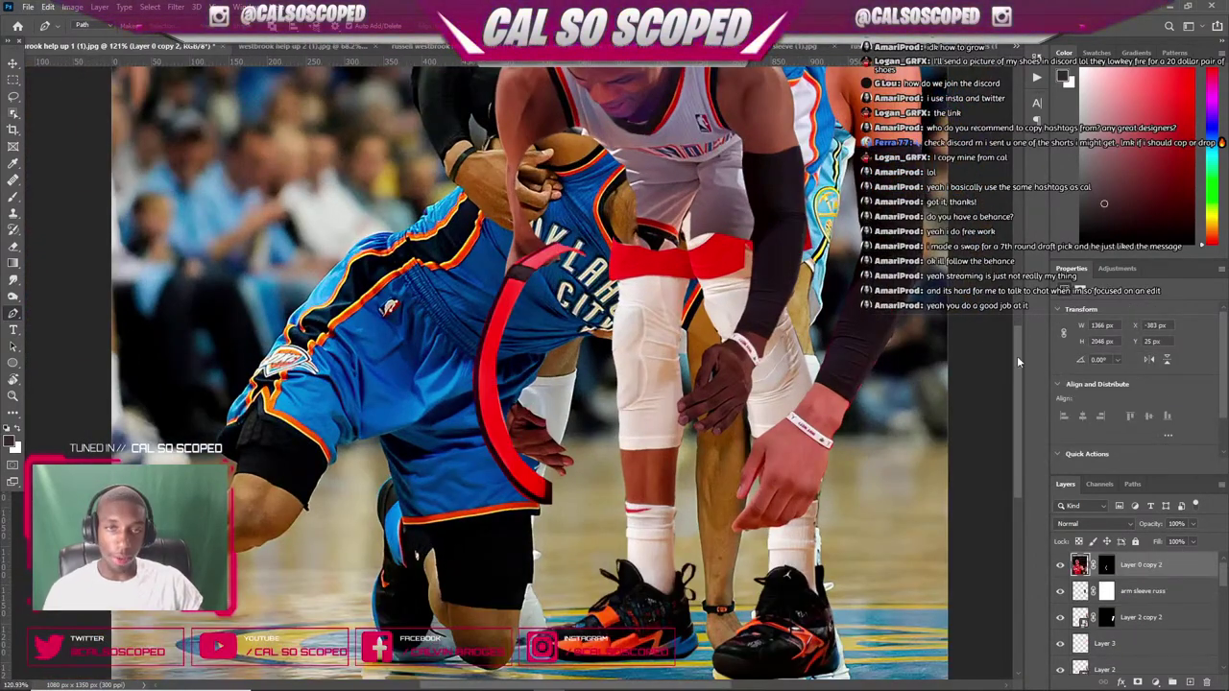
- Move the pasted trim up to the bent player's shoulder and convert its layer to a smart object
key(ctrl+t)
drag(501, 289, 773, 83)
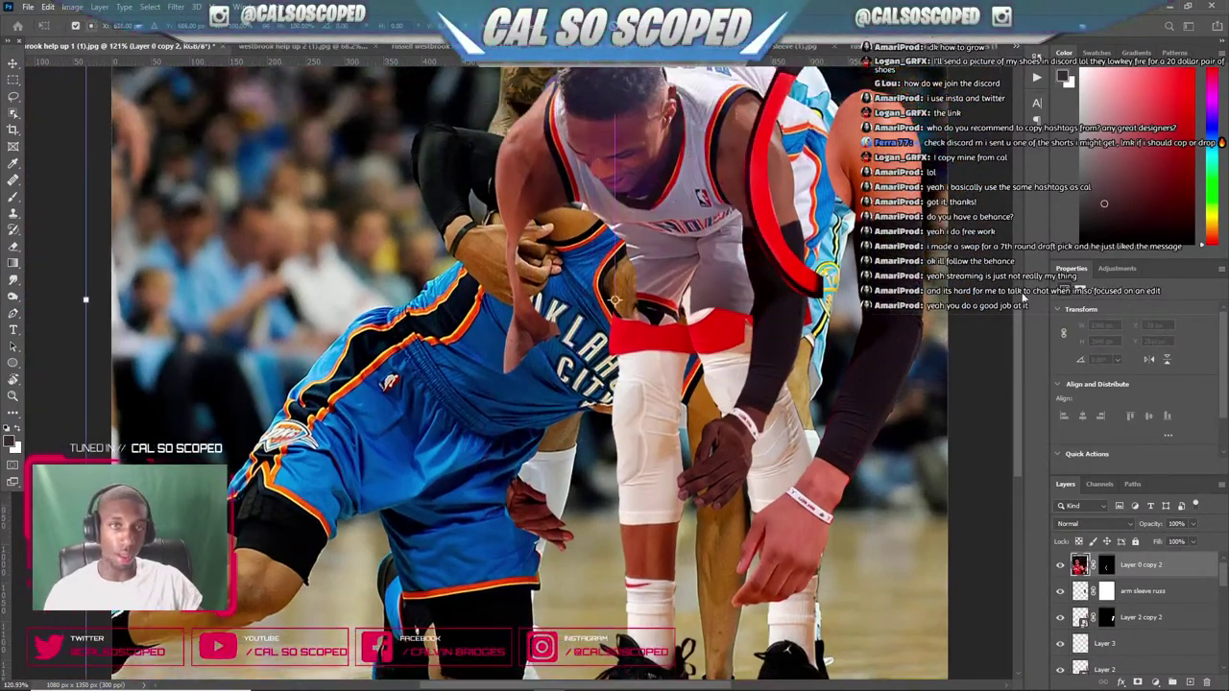
right_click(1165, 563)
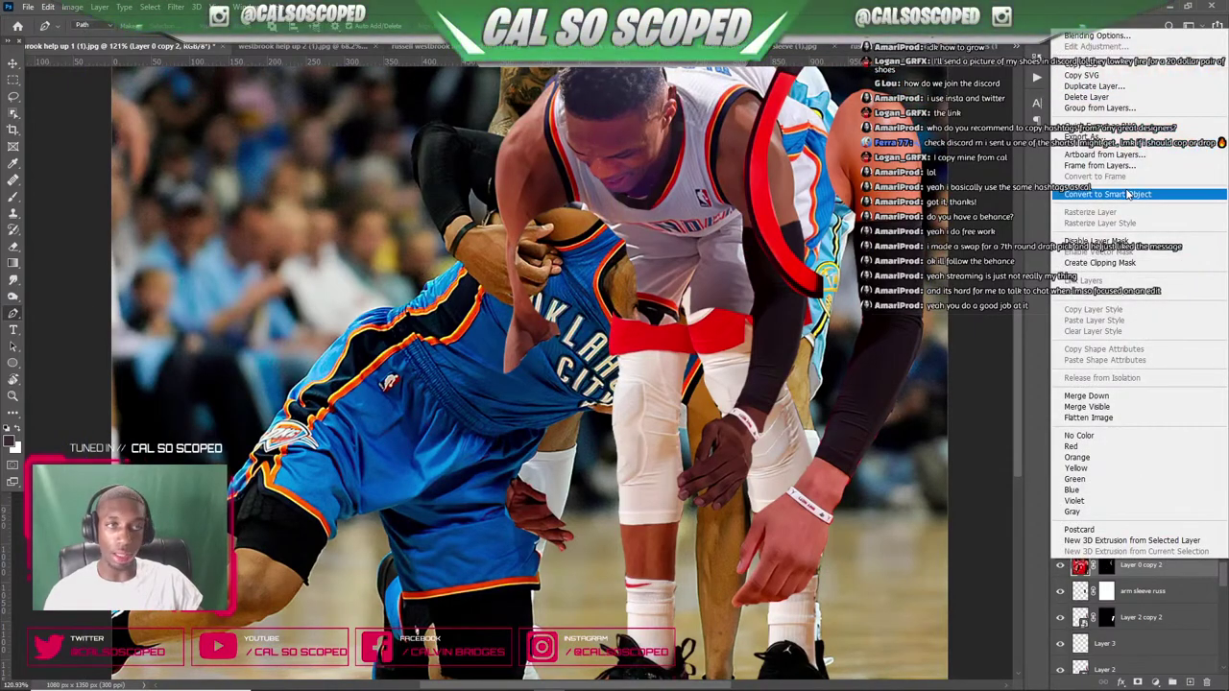
click(1125, 194)
- Scale down the trim, rotate it about 14 degrees and position it over the white jersey's armhole
key(ctrl+t)
scroll(797, 118, down, 2)
scroll(796, 116, down, 2)
scroll(793, 115, up, 5)
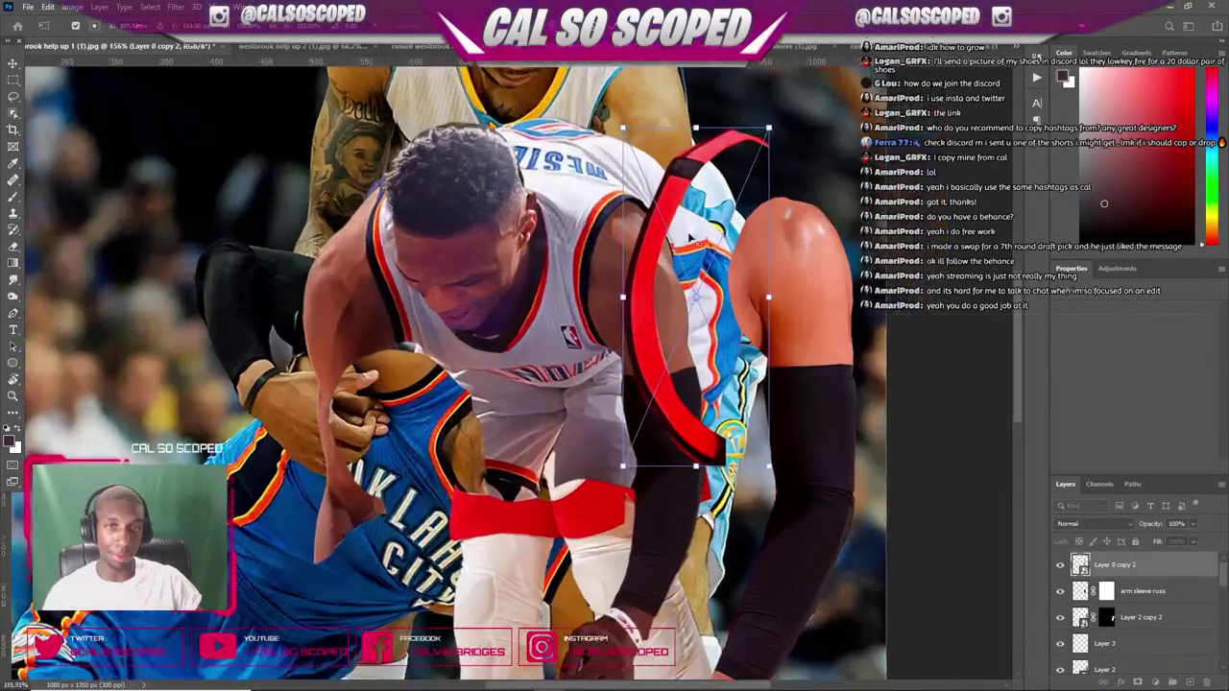
drag(777, 118, 706, 283)
drag(660, 362, 715, 241)
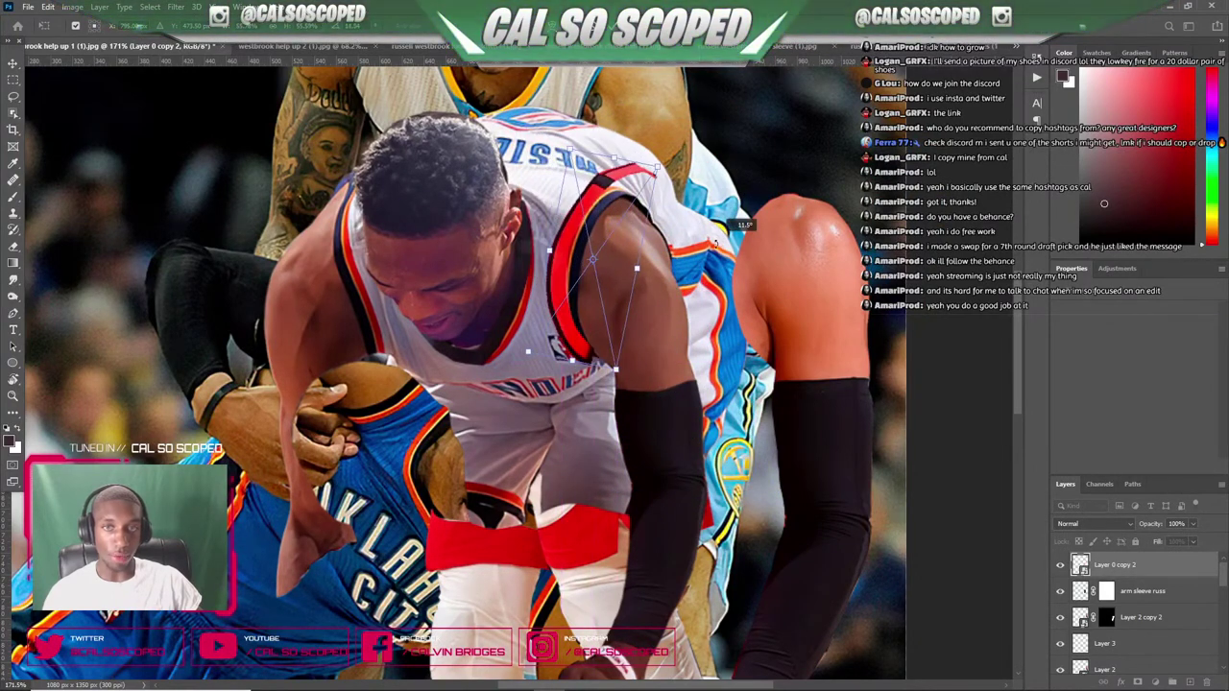
mouse_move(628, 240)
mouse_down()
mouse_move(640, 200)
mouse_move(634, 245)
mouse_move(643, 240)
mouse_up()
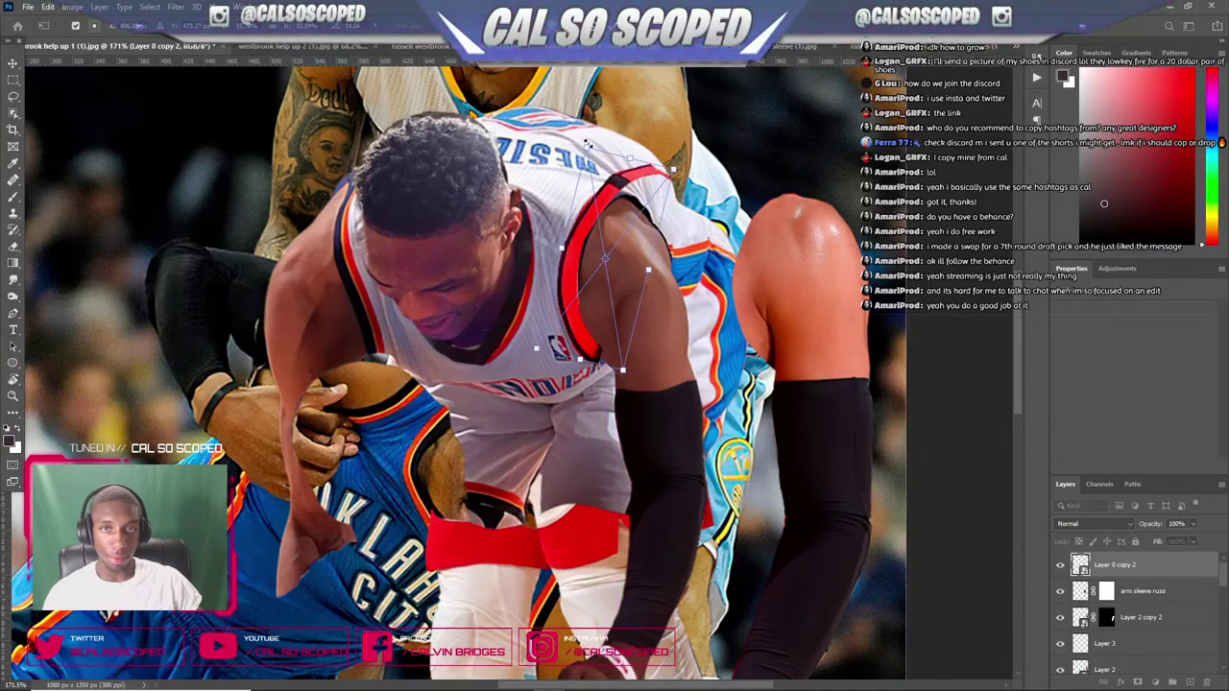
drag(643, 240, 634, 205)
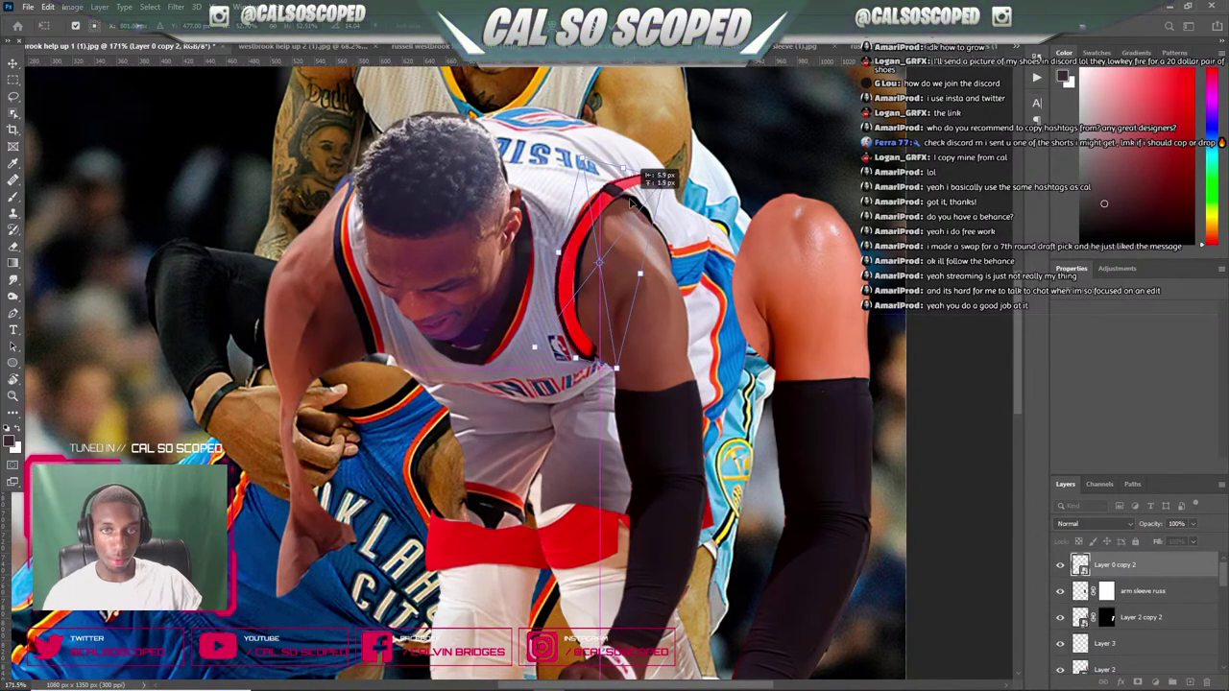
- Warp the upper end of the armhole trim so it curves over the top of the shoulder
scroll(633, 226, up, 3)
right_click(638, 246)
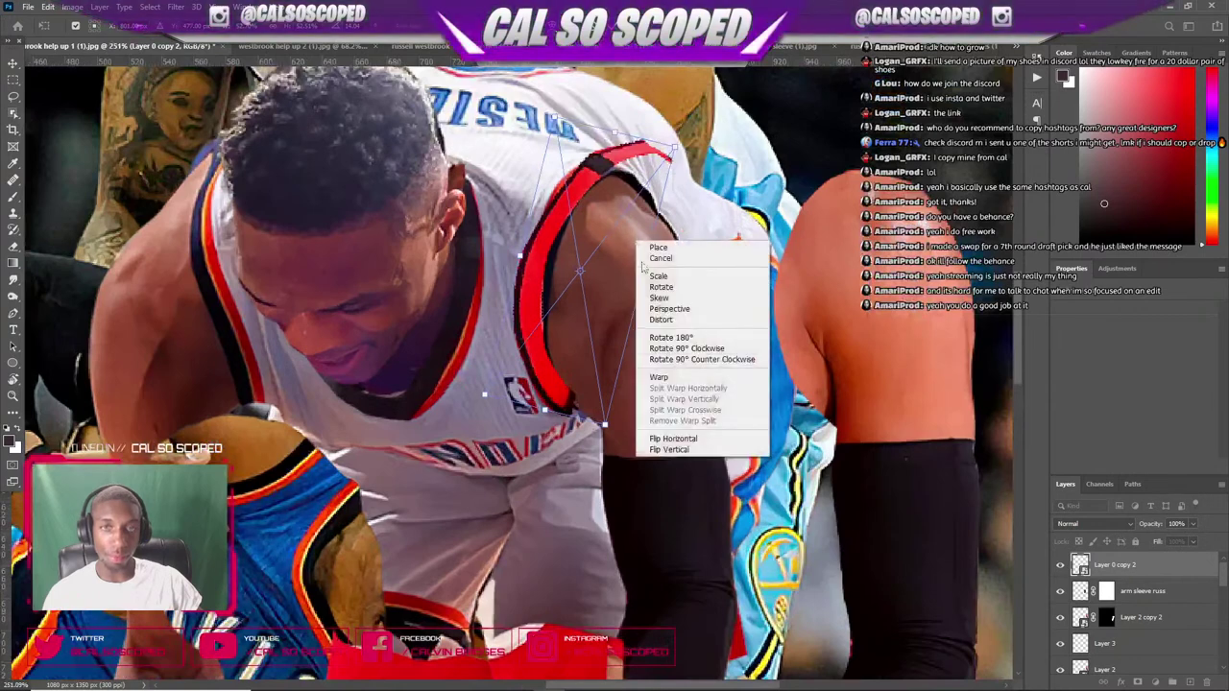
click(672, 377)
drag(650, 153, 659, 178)
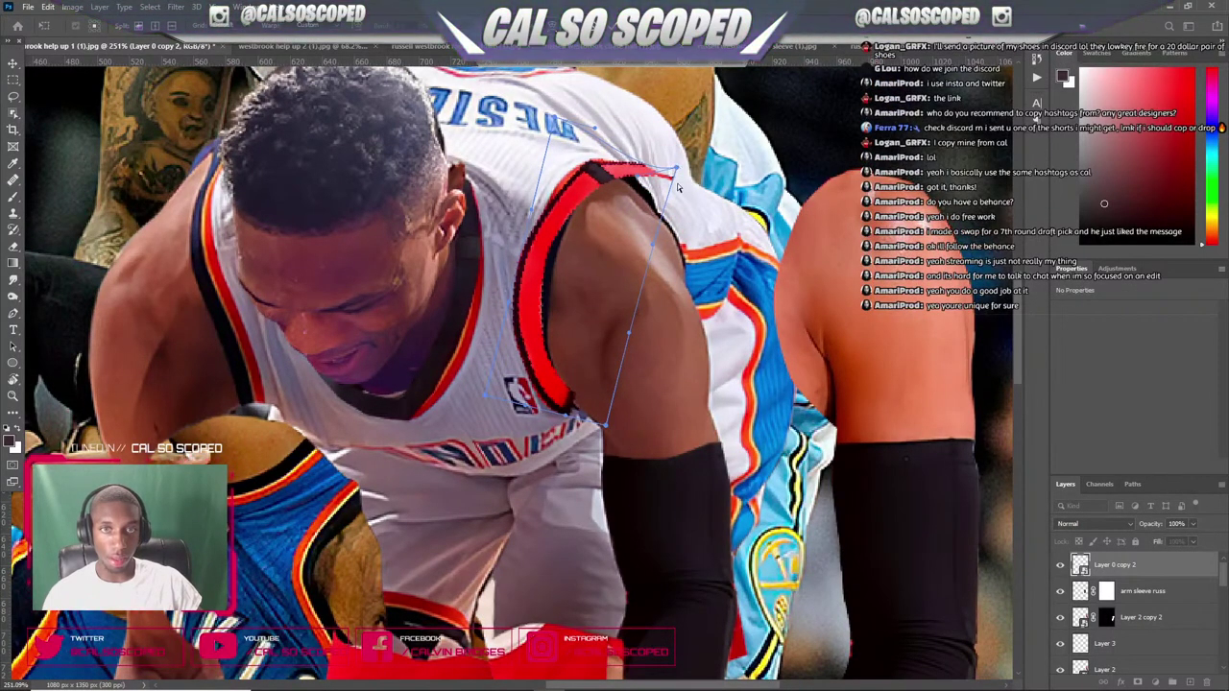
drag(675, 175, 658, 197)
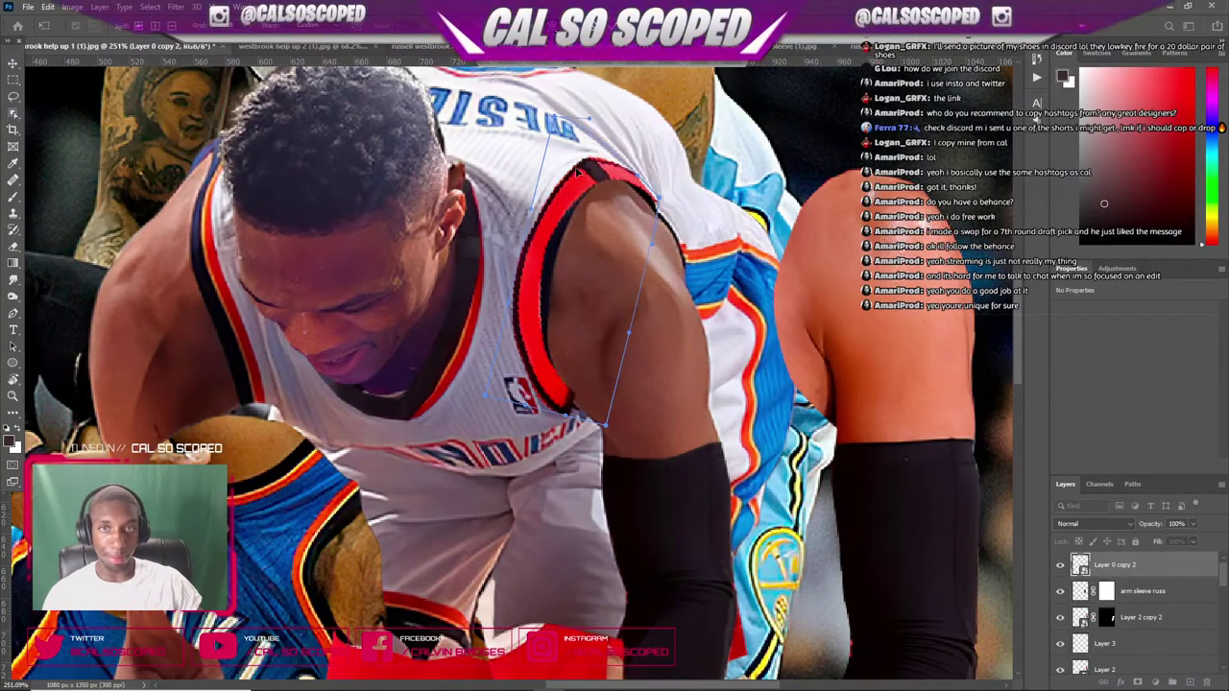
- Warp the trim's front edge and lower end to follow the jersey armhole down to the armpit, and apply the warp
drag(577, 173, 580, 173)
drag(529, 301, 561, 274)
drag(571, 212, 583, 197)
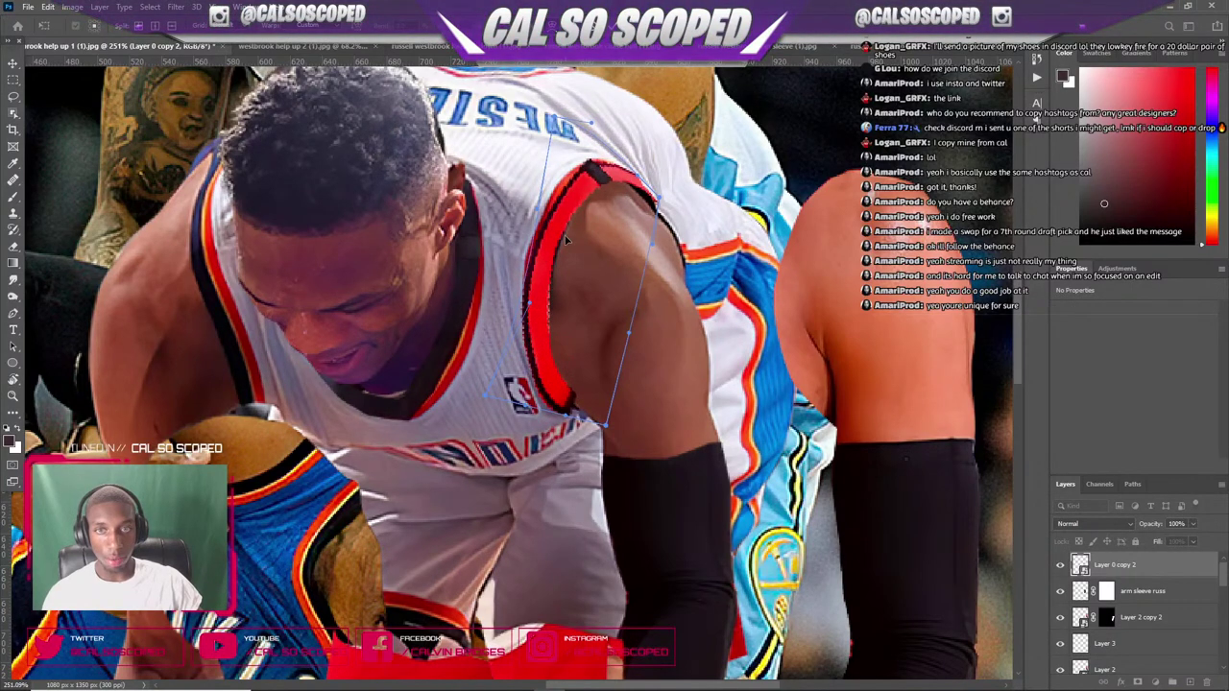
drag(565, 240, 568, 240)
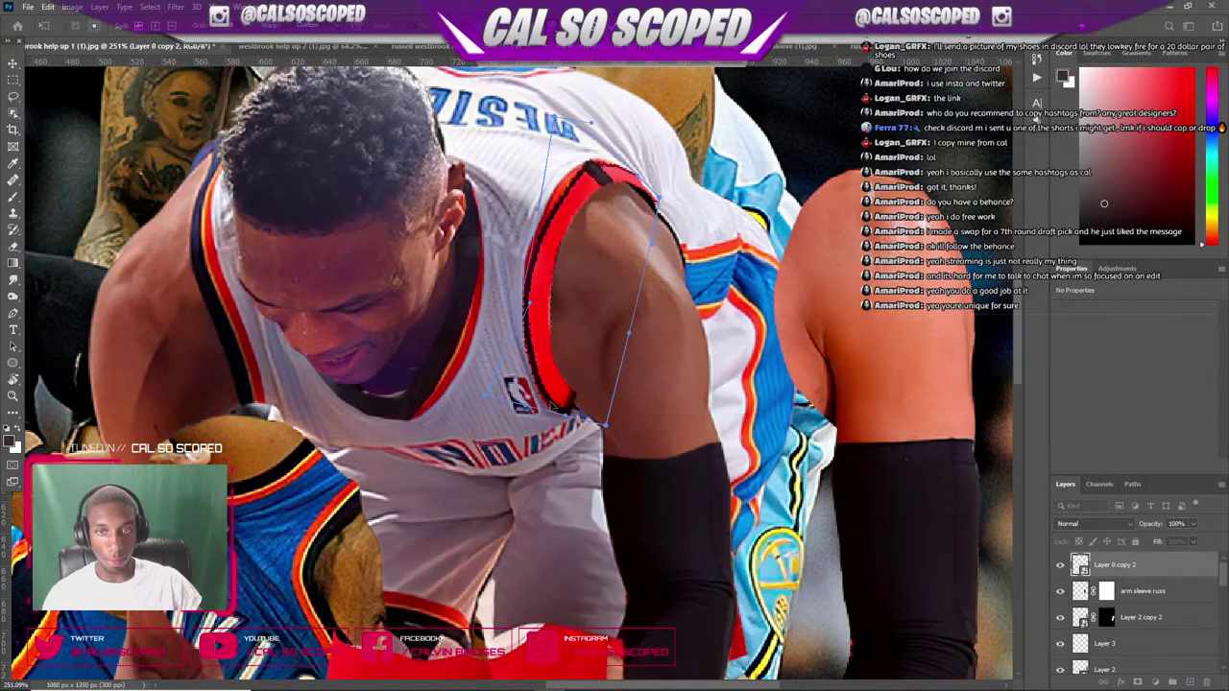
drag(554, 404, 581, 418)
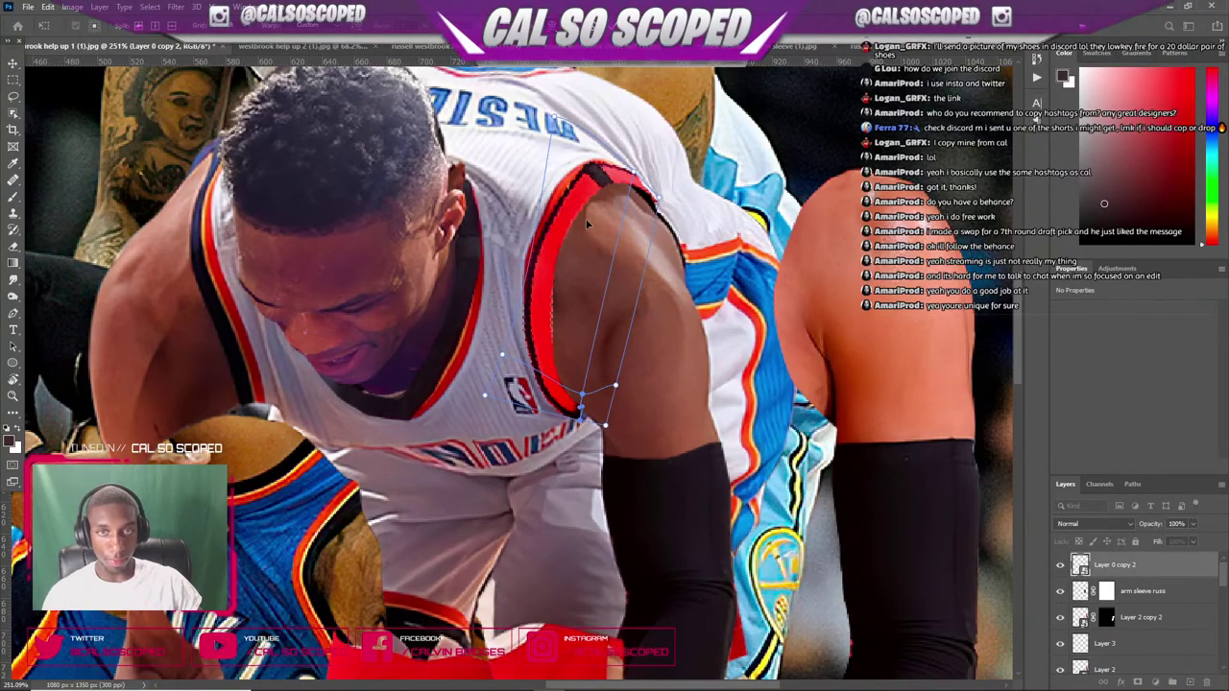
key(Return)
scroll(641, 338, down, 5)
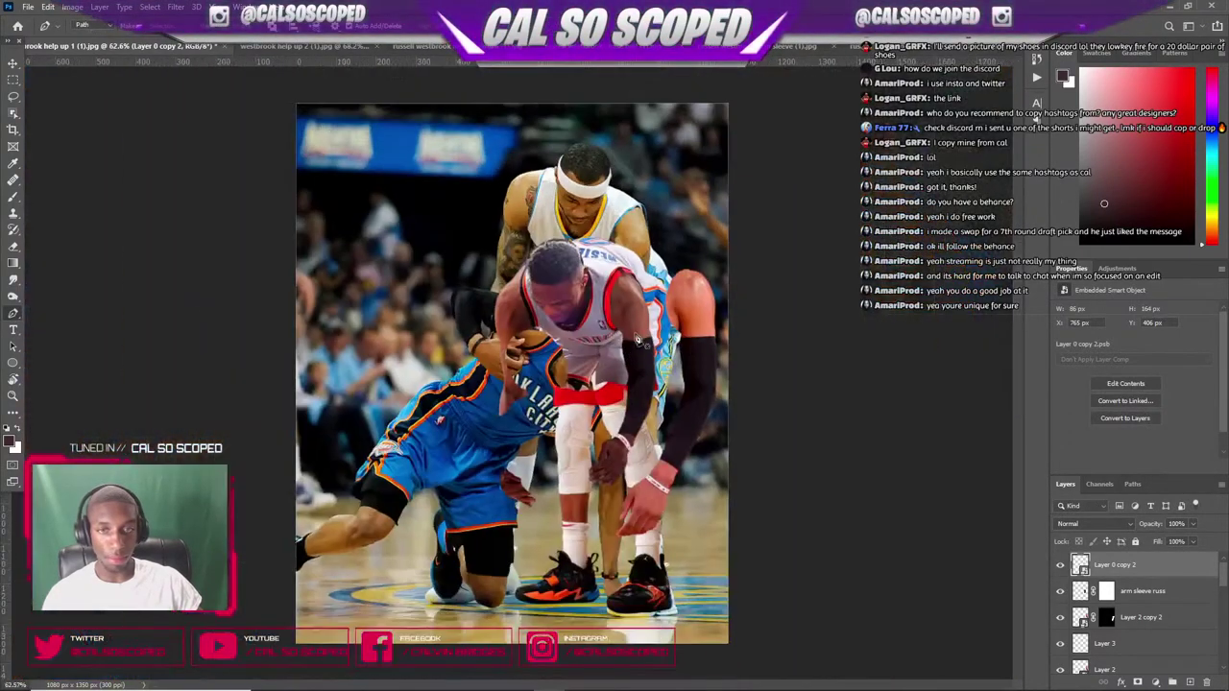
- Rasterize the armhole trim's smart object layer, Layer 0 copy 2
scroll(547, 169, up, 3)
scroll(786, 353, up, 5)
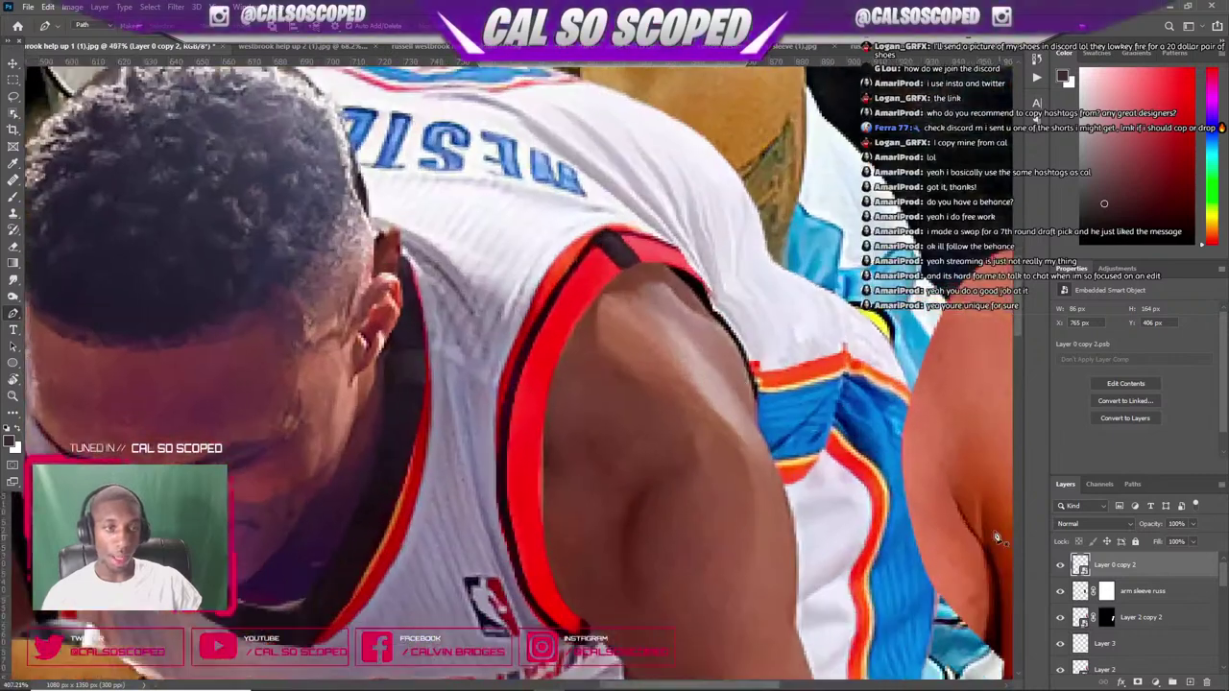
right_click(1156, 566)
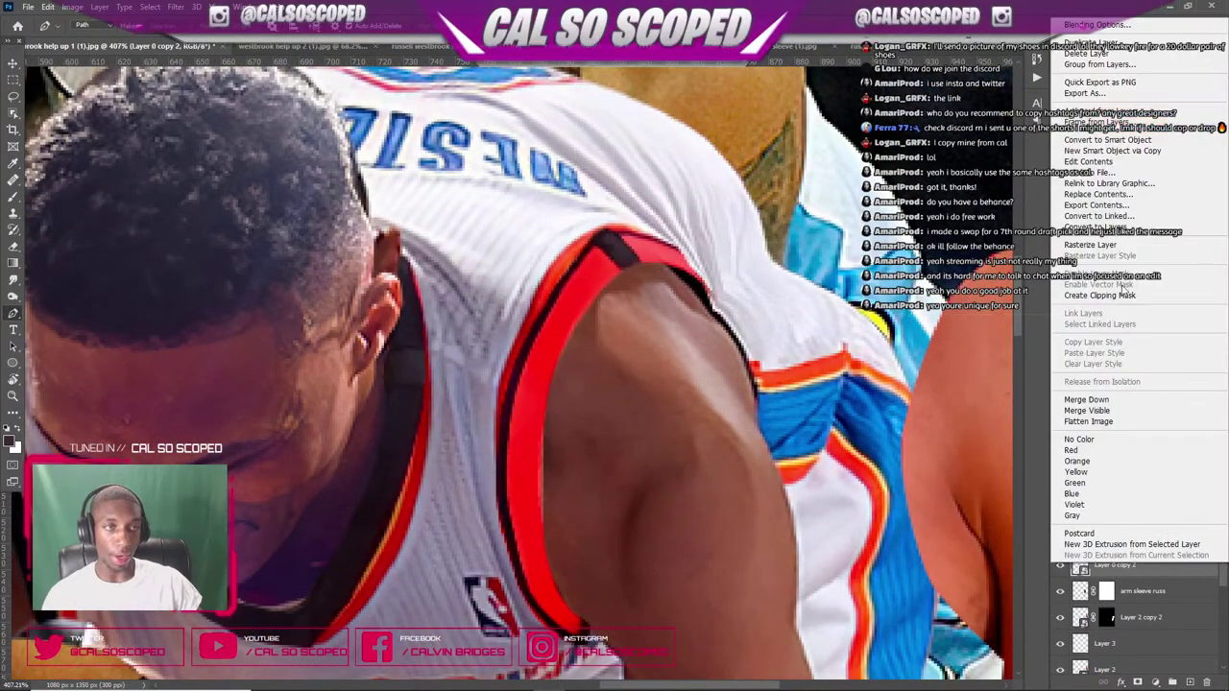
click(1089, 247)
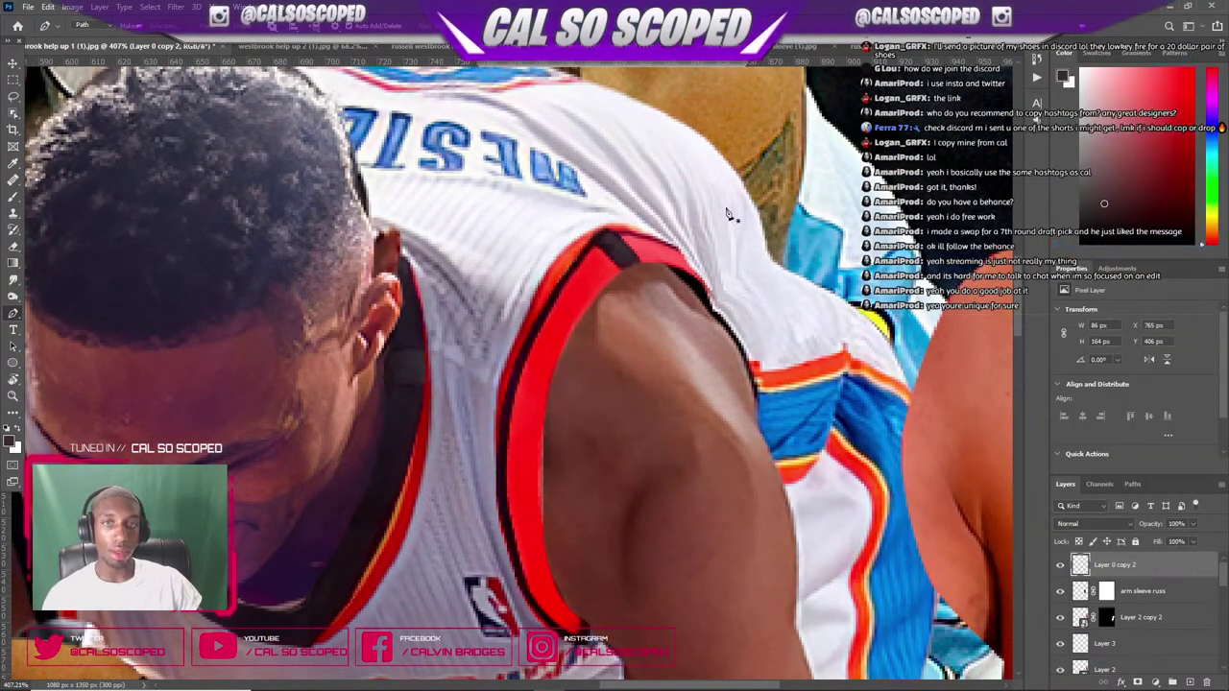
- Lasso the black strap mark at the shoulder end of the armhole trim for Clone Stamp retouching, and release the selection
scroll(278, 259, up, 2)
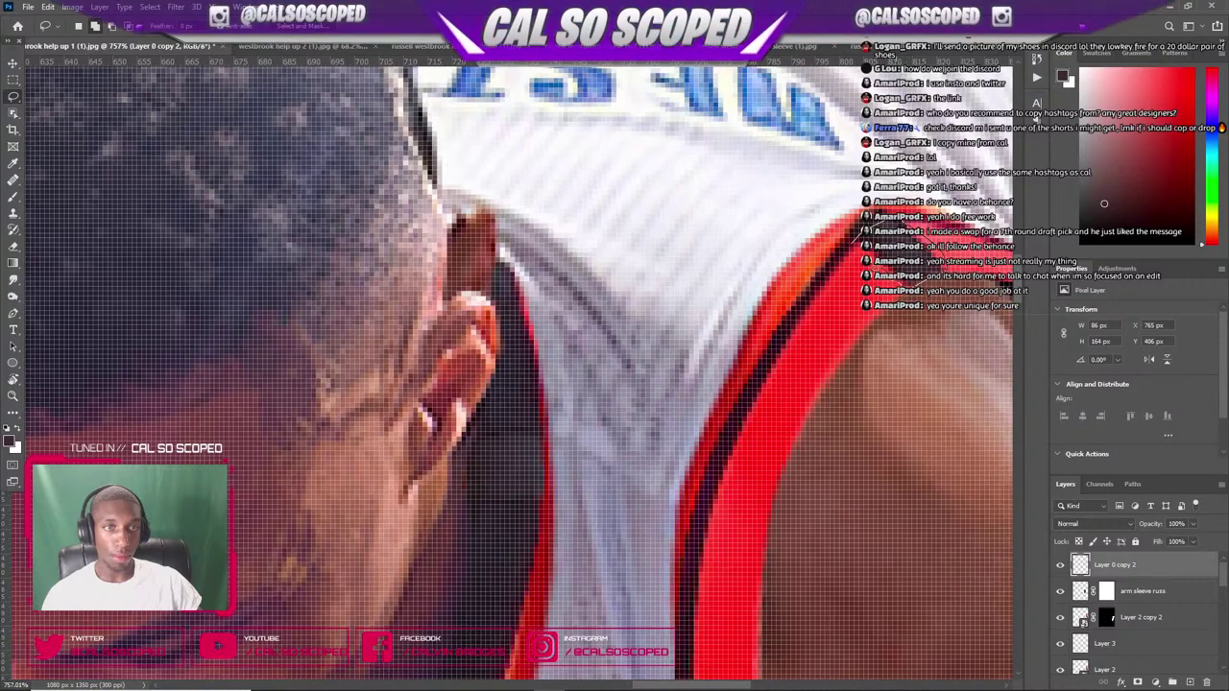
drag(852, 242, 909, 285)
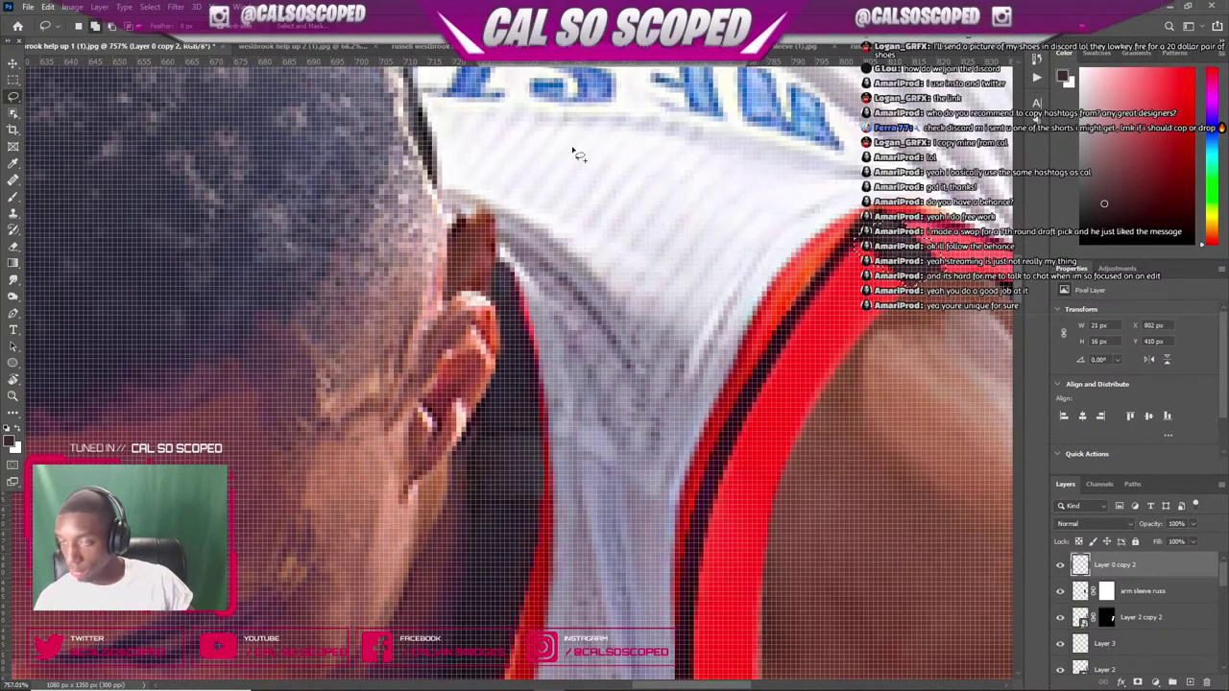
click(13, 214)
scroll(1056, 323, down, 1)
scroll(829, 323, up, 2)
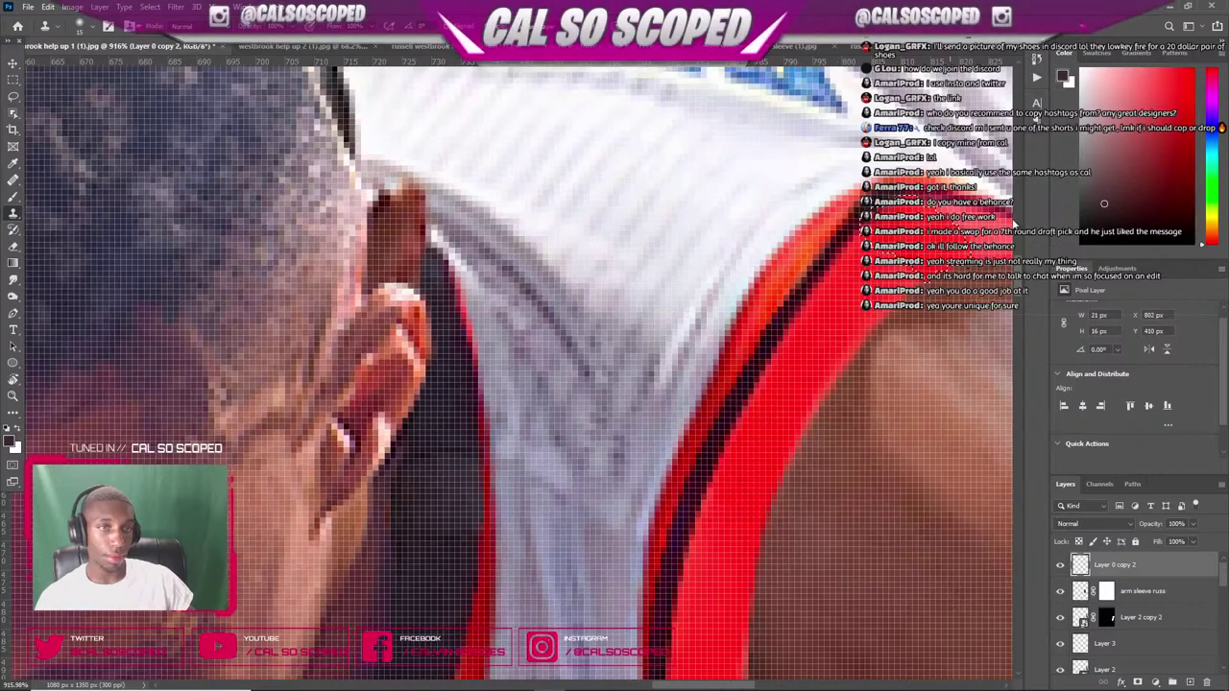
key(ctrl+d)
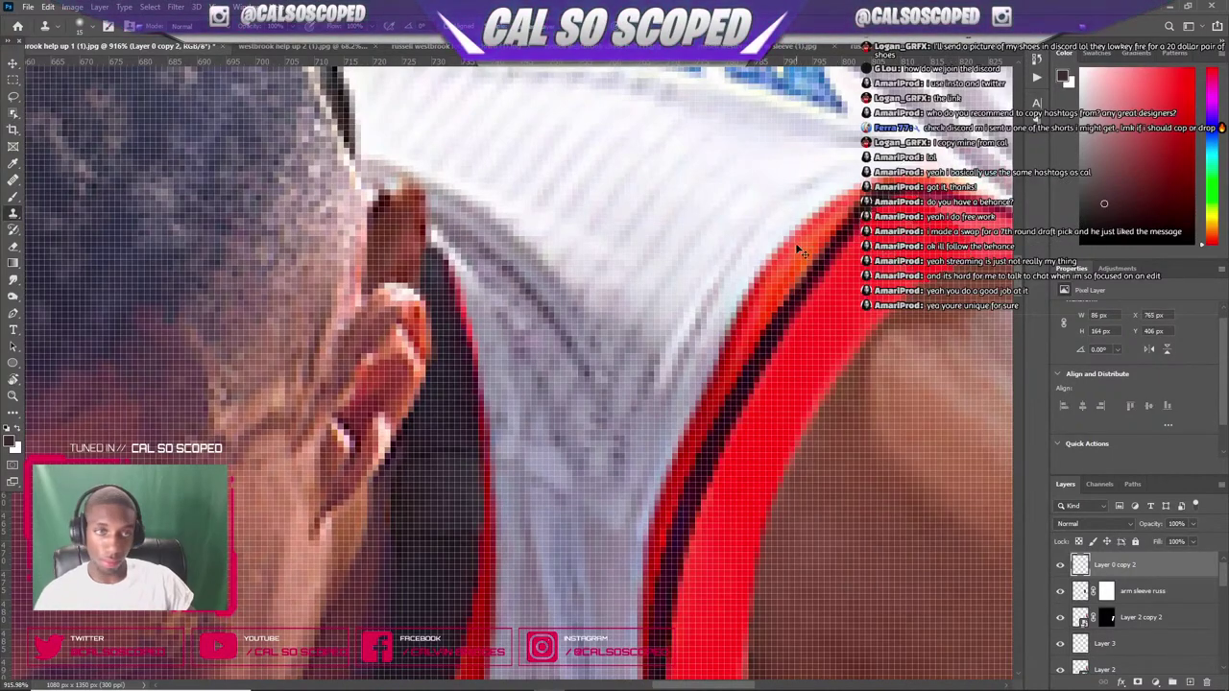
- Switch to the red Rockets jersey photo and examine the armhole trim on the opposite shoulder
scroll(816, 252, down, 10)
scroll(821, 201, down, 2)
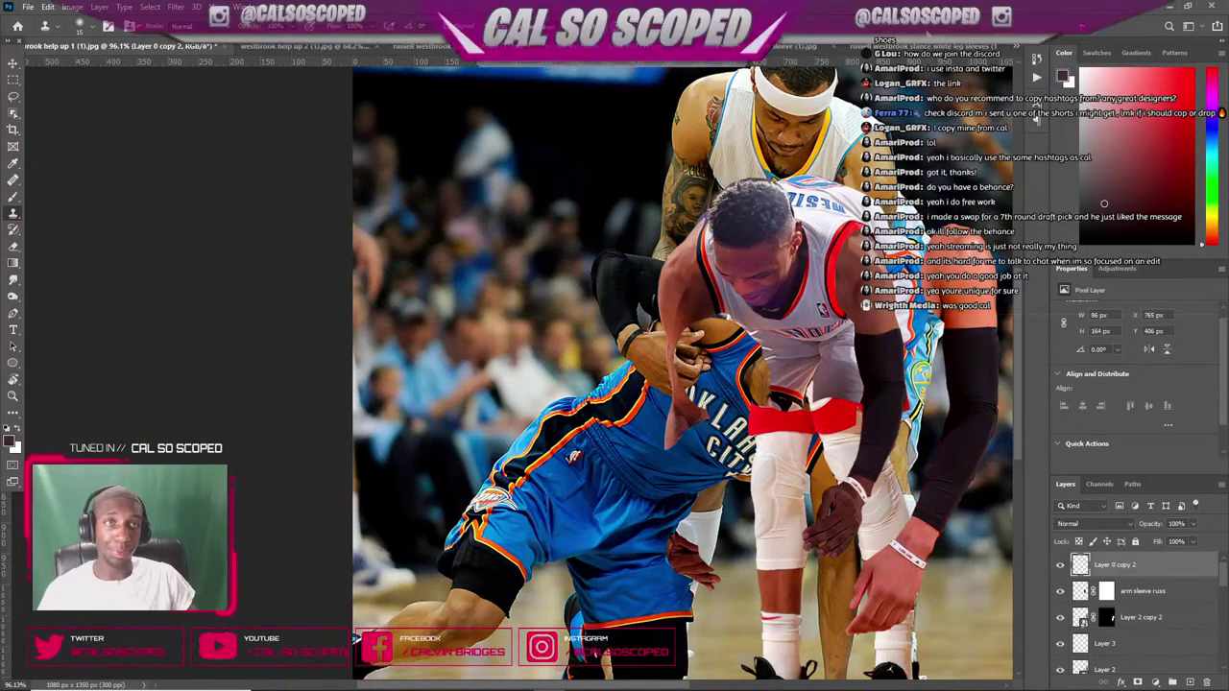
click(907, 45)
click(655, 45)
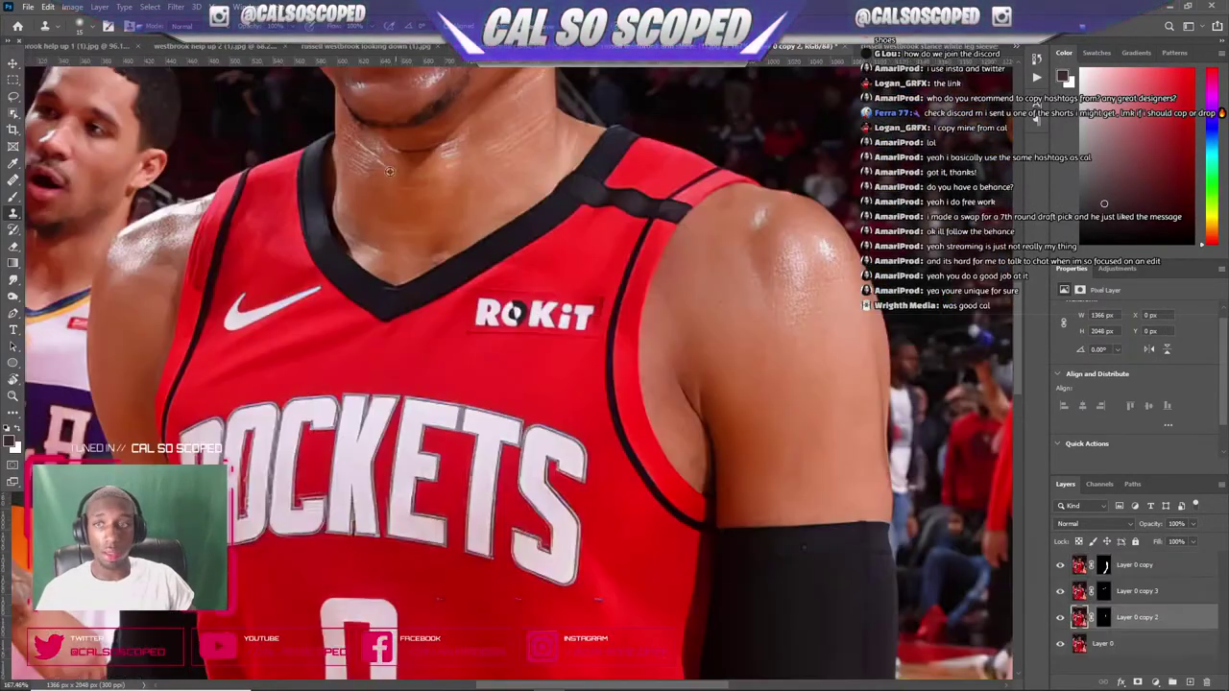
scroll(388, 170, up, 2)
scroll(293, 163, down, 3)
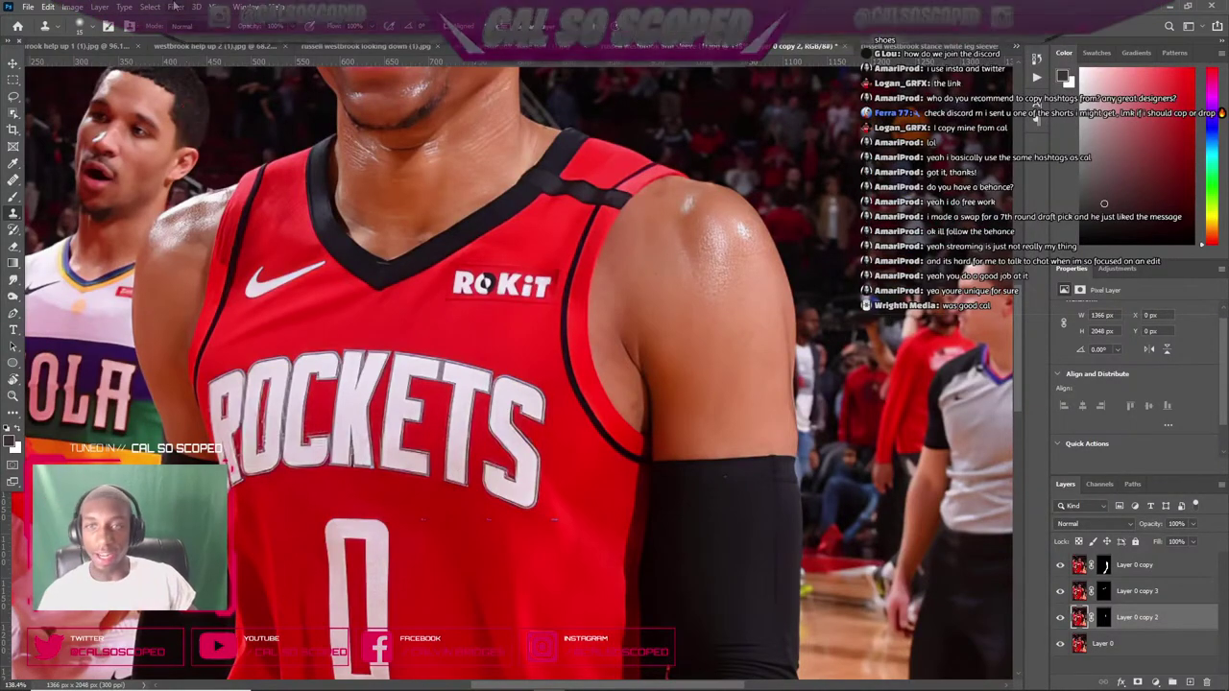
scroll(225, 110, down, 2)
scroll(204, 282, up, 2)
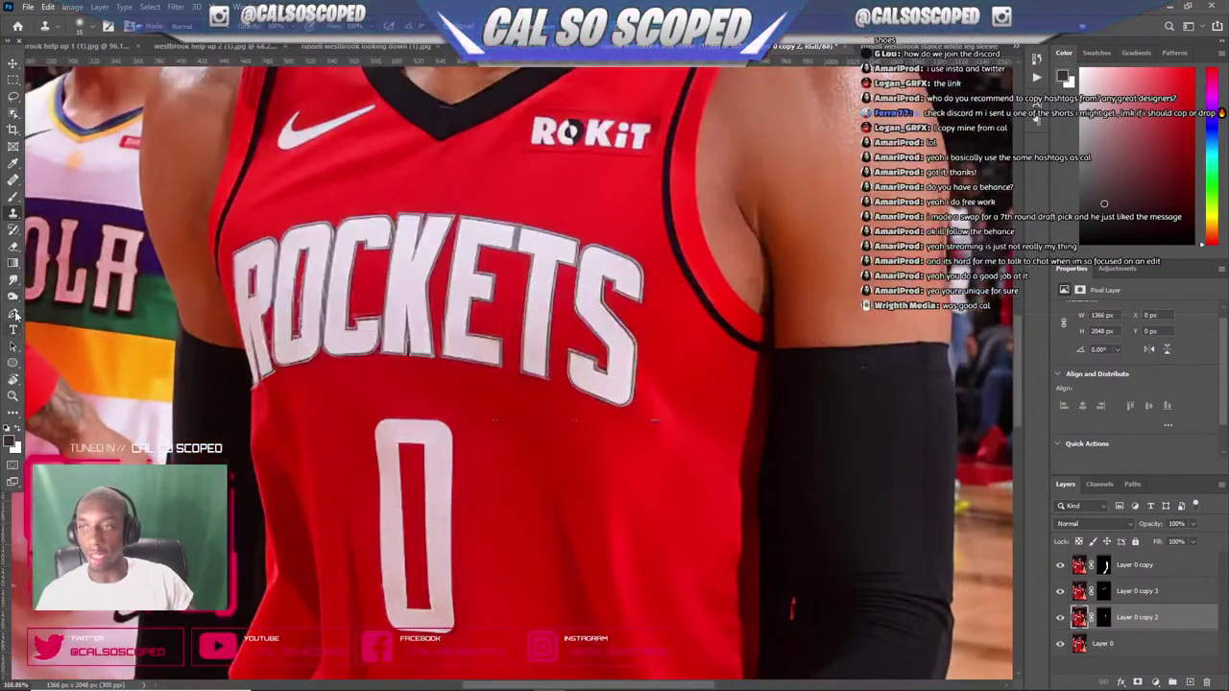
- Trace a Pen path along the inner edge of the black armhole stripe beside the Nike logo, from the armpit up to the shoulder
click(14, 313)
scroll(402, 351, down, 4)
scroll(401, 351, up, 2)
scroll(401, 351, up, 3)
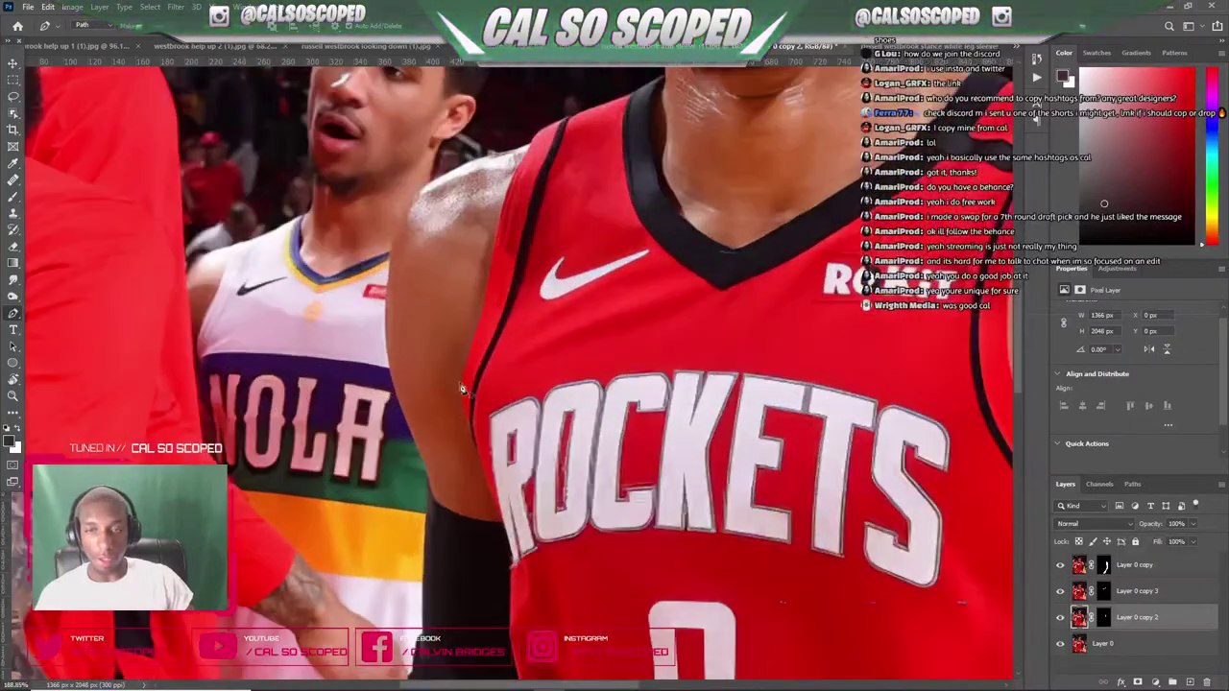
click(477, 443)
drag(468, 417, 482, 375)
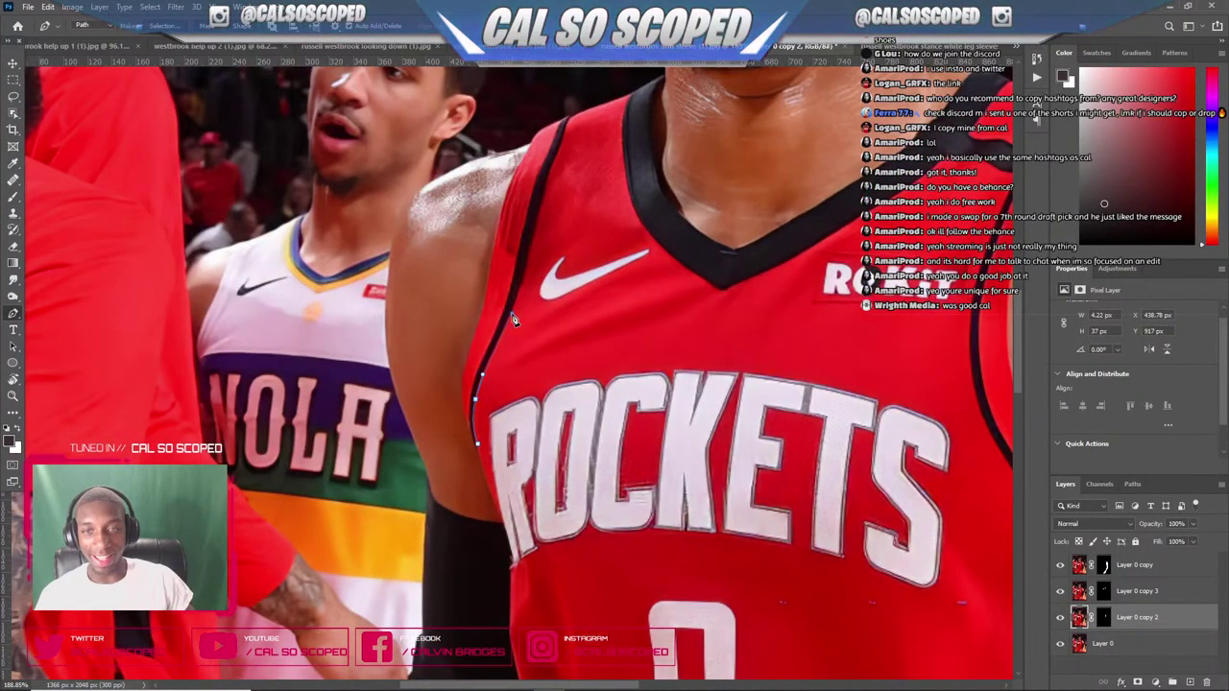
drag(531, 247, 535, 237)
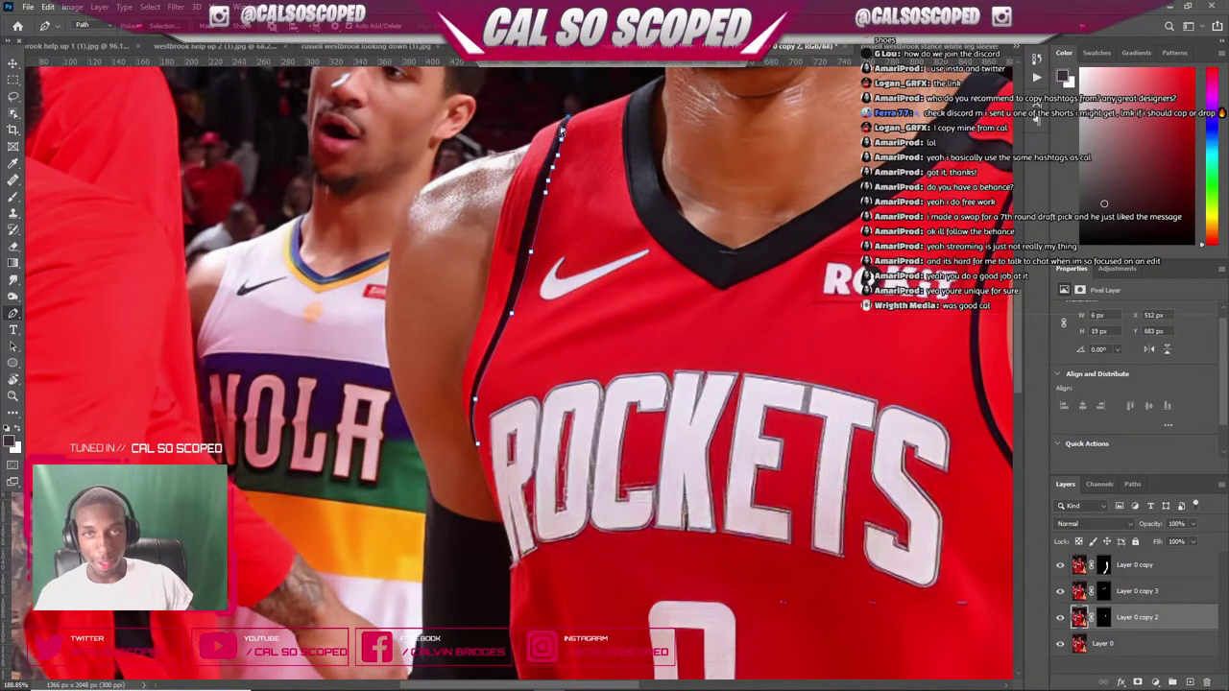
key(ctrl+z)
scroll(571, 121, up, 6)
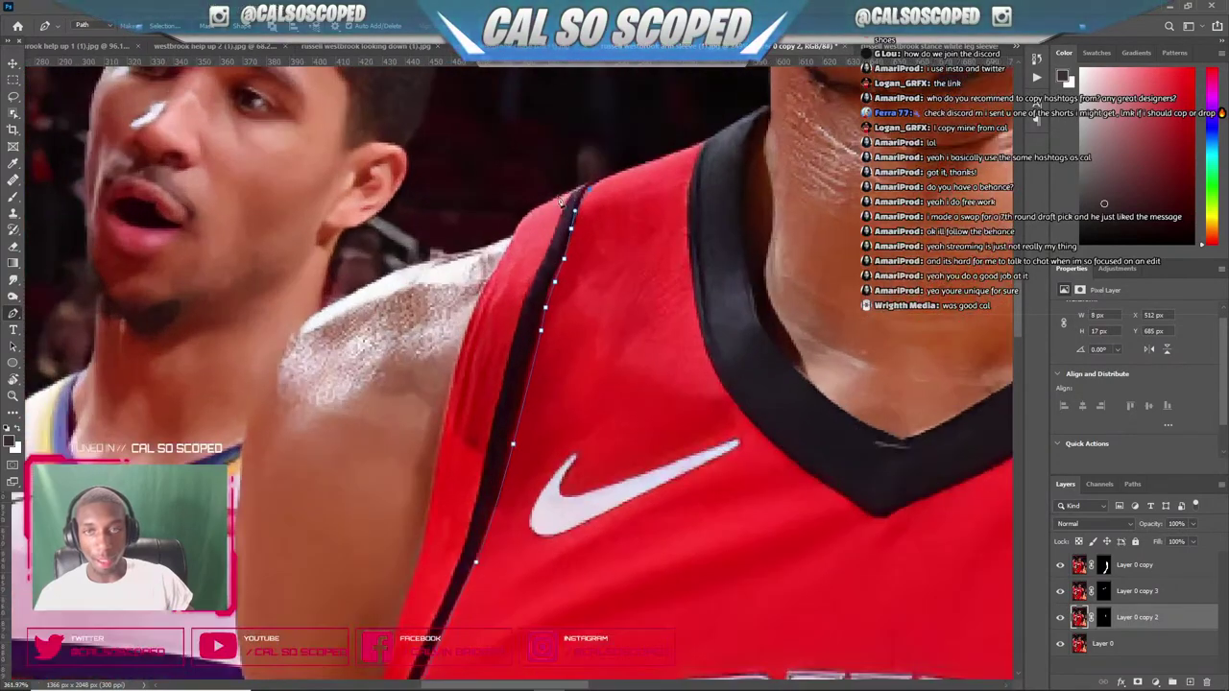
- Continue the path across the top of the shoulder strap and around to where the trim meets the skin
click(591, 187)
click(591, 185)
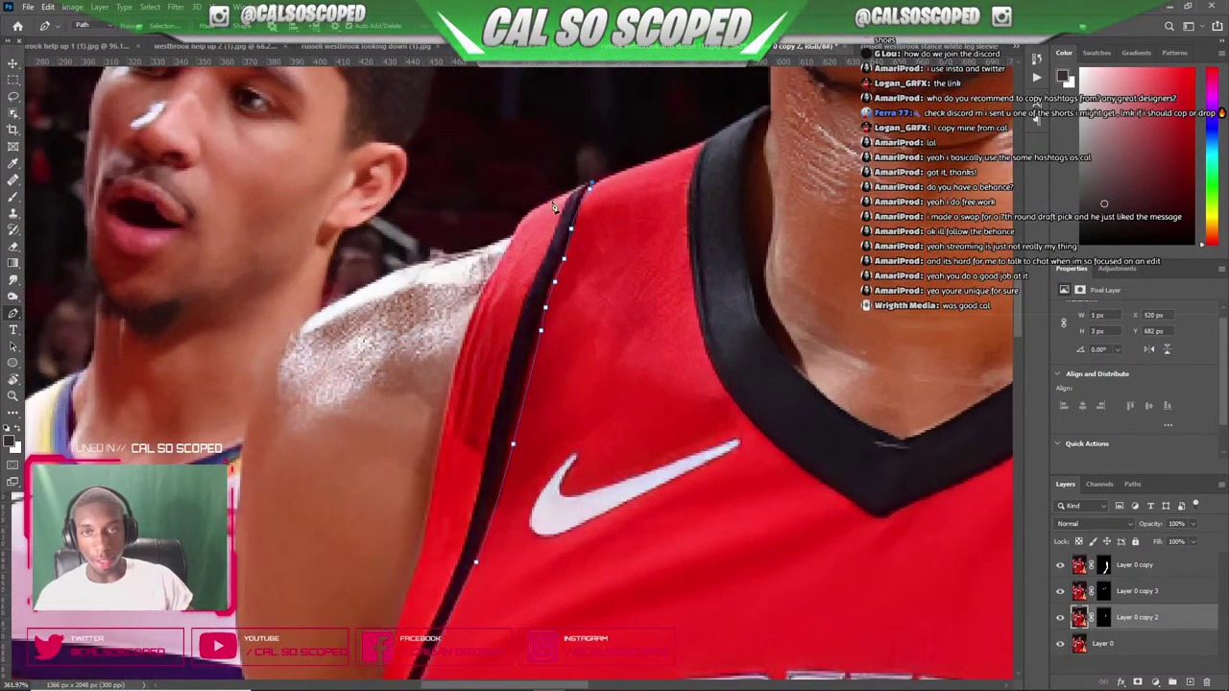
click(536, 204)
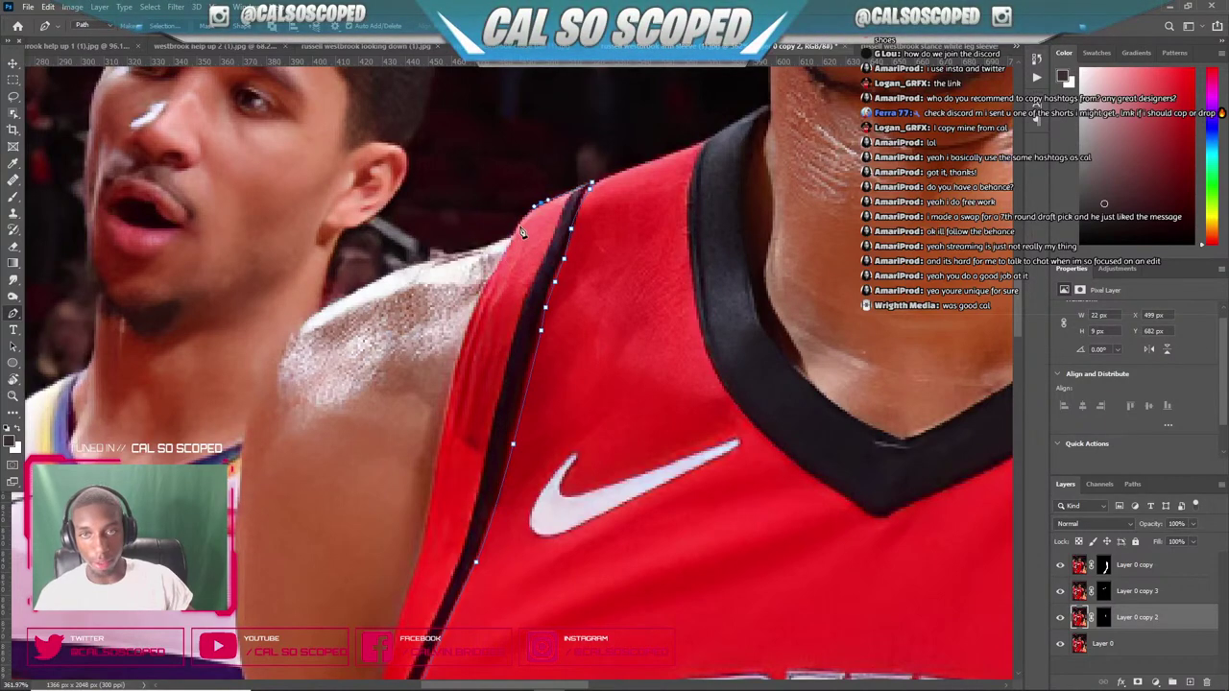
click(516, 231)
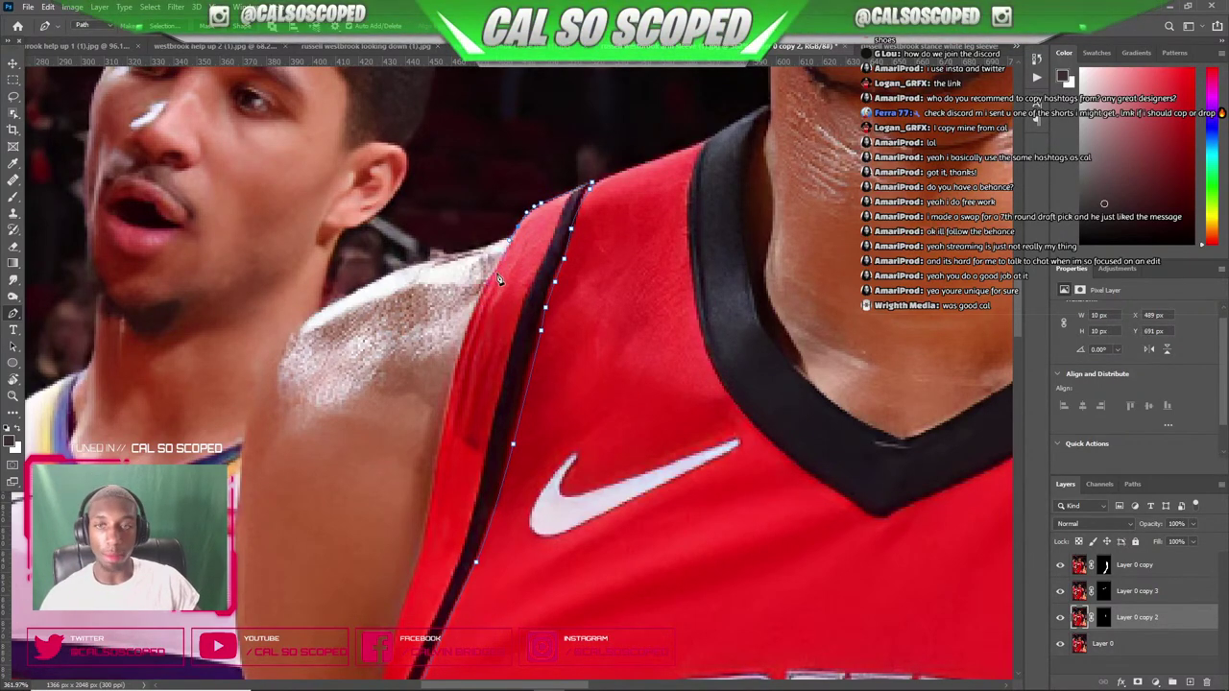
key(ctrl+z)
click(486, 285)
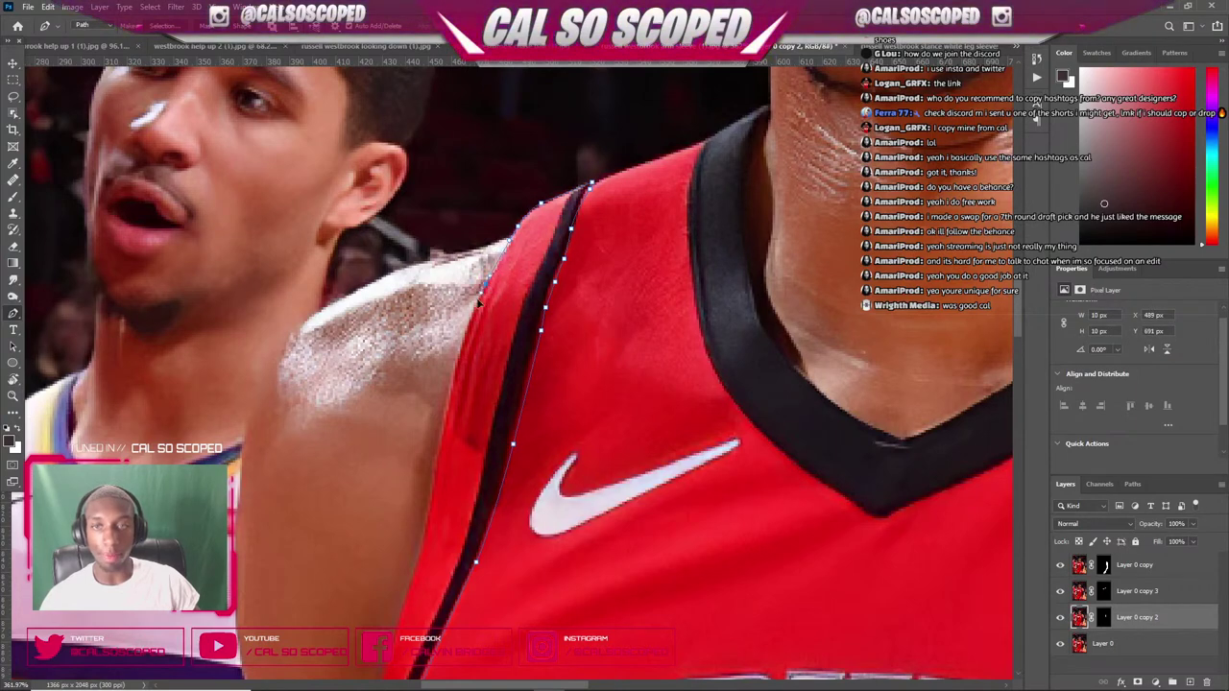
- Trace the trim's outer edge along the arm down to the armpit and close the path
click(457, 359)
click(446, 413)
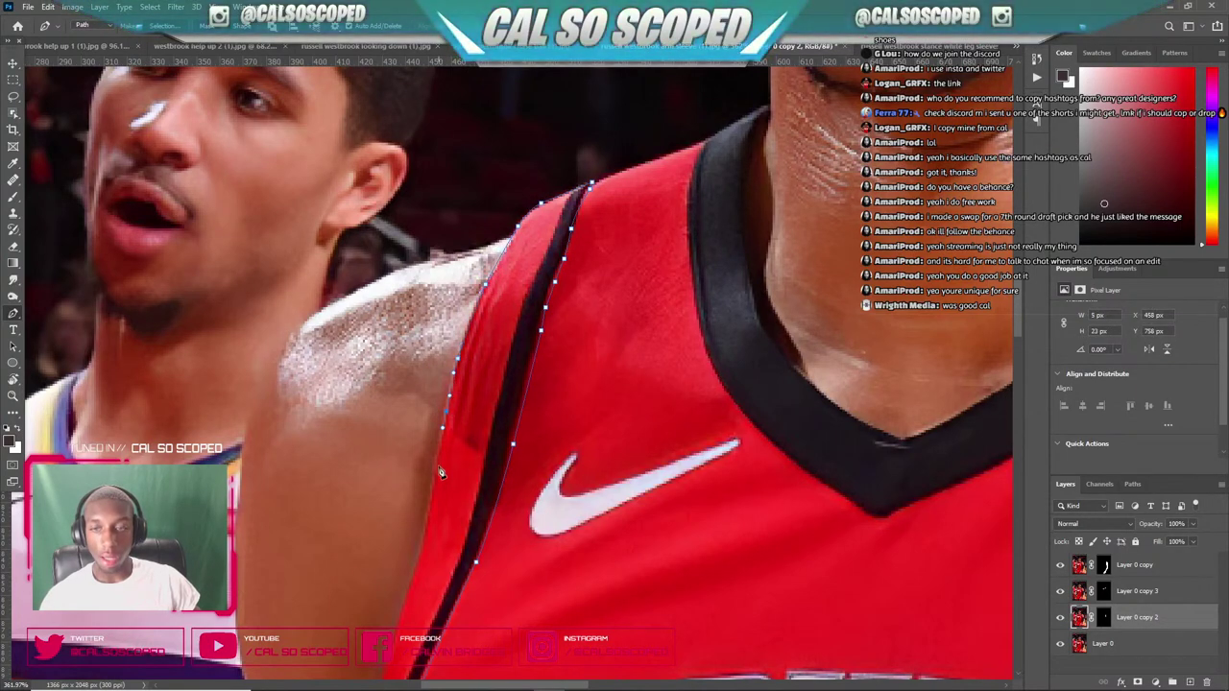
drag(436, 472, 434, 485)
drag(425, 529, 421, 551)
click(405, 617)
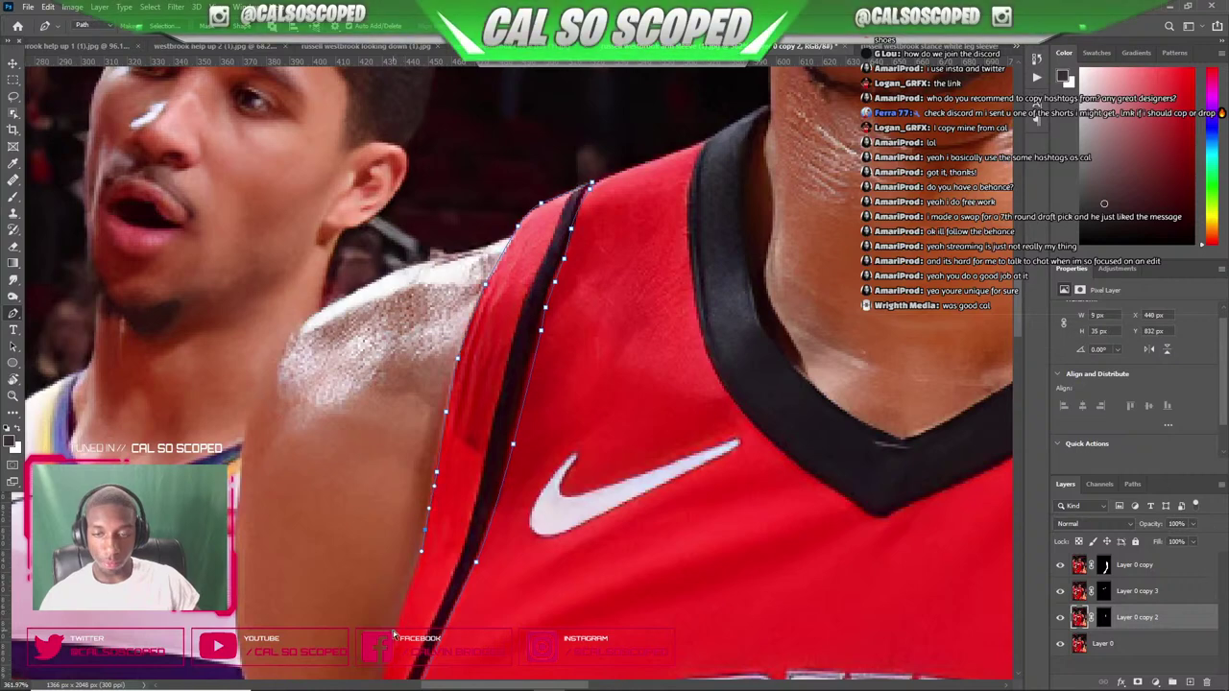
scroll(405, 610, down, 2)
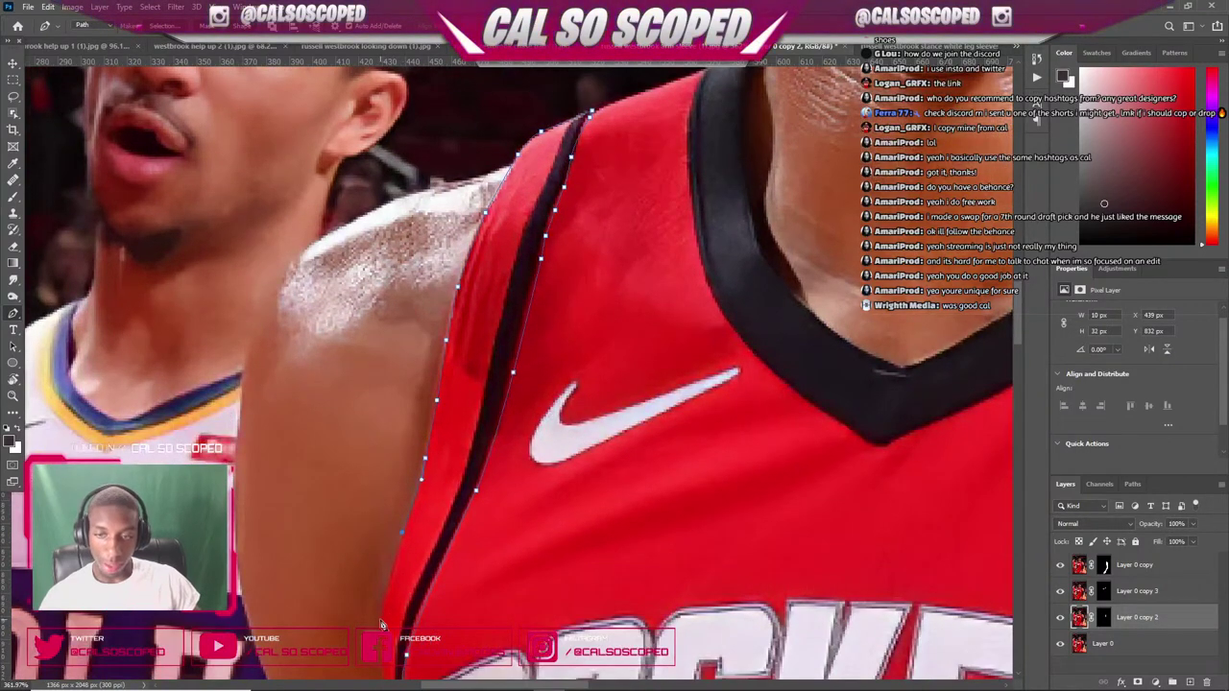
key(ctrl+z)
scroll(381, 625, down, 2)
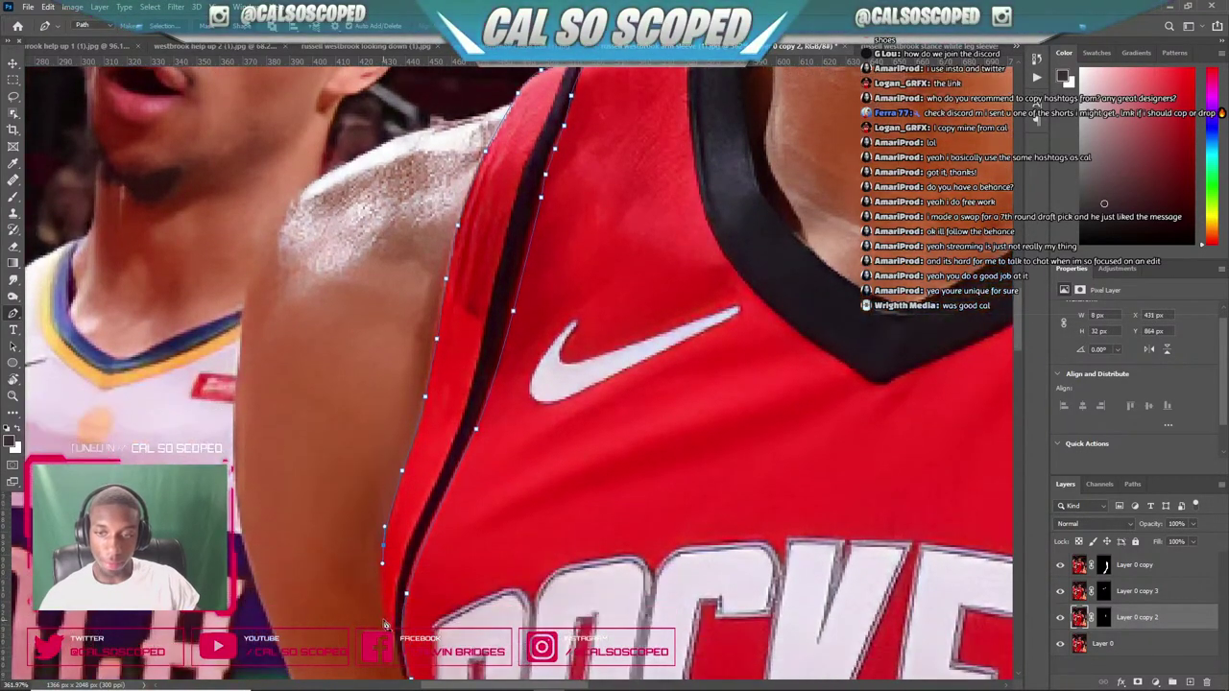
click(383, 621)
click(396, 657)
scroll(400, 662, down, 2)
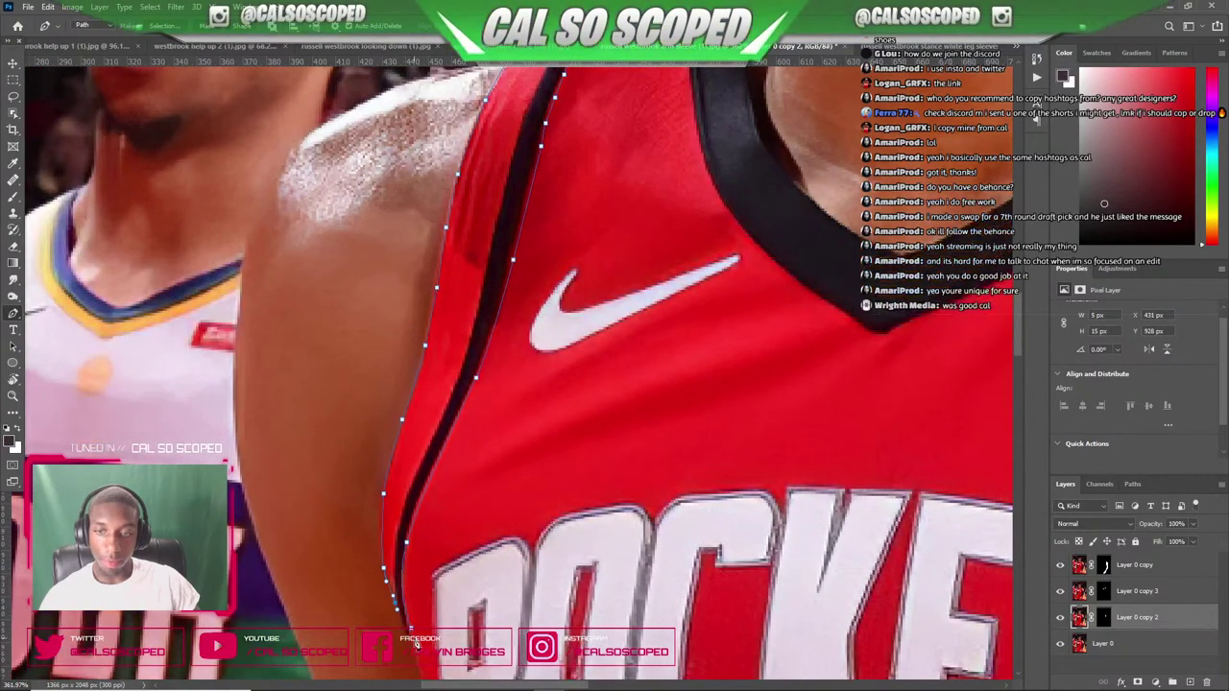
- Convert the trim path into a selection and copy that area of Layer 0 onto its own layer
right_click(379, 464)
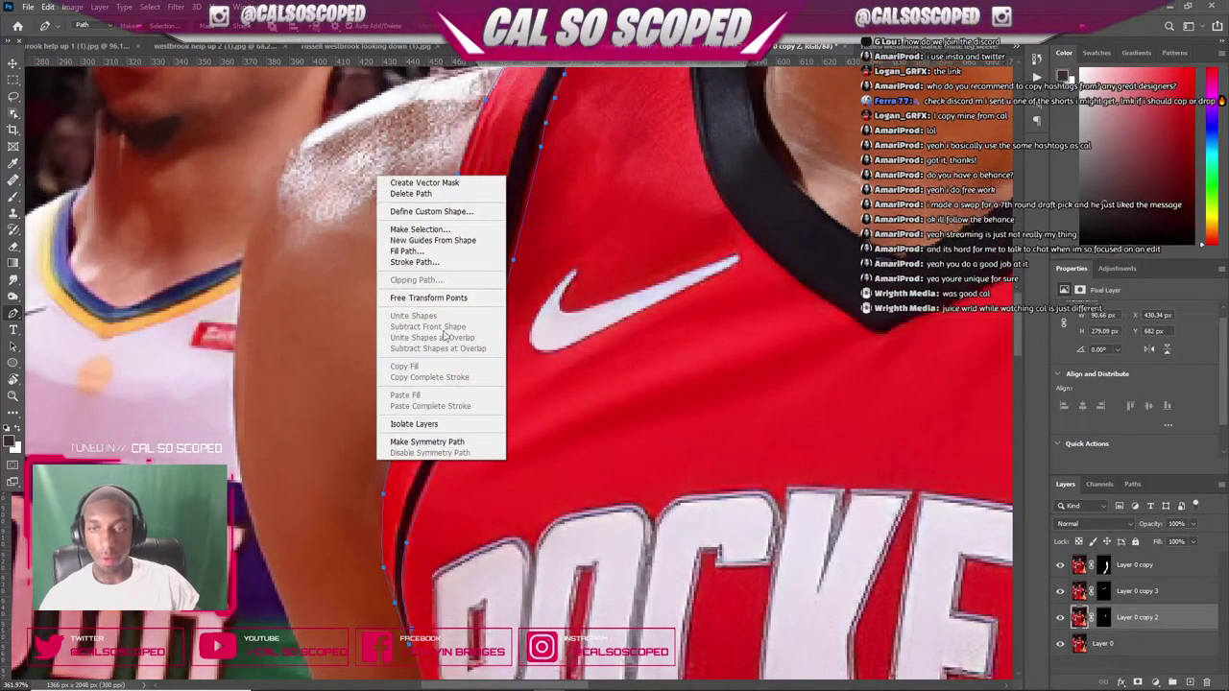
click(461, 230)
click(682, 204)
key(ctrl+minus)
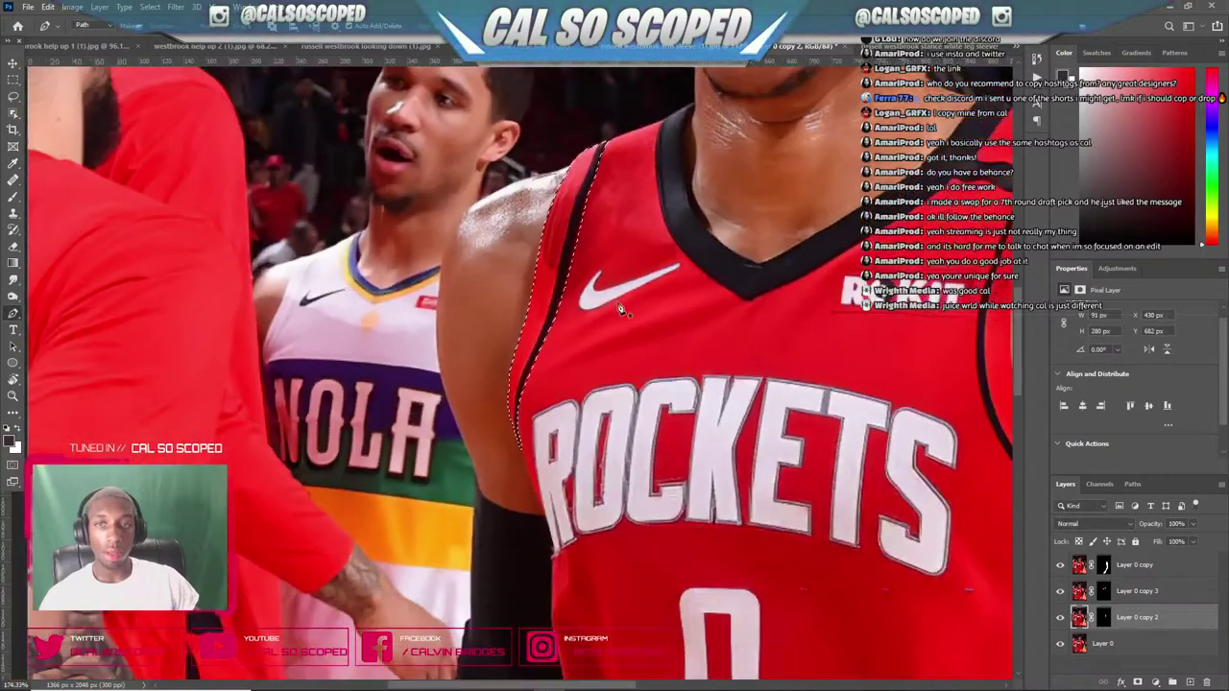
click(1126, 650)
key(ctrl+j)
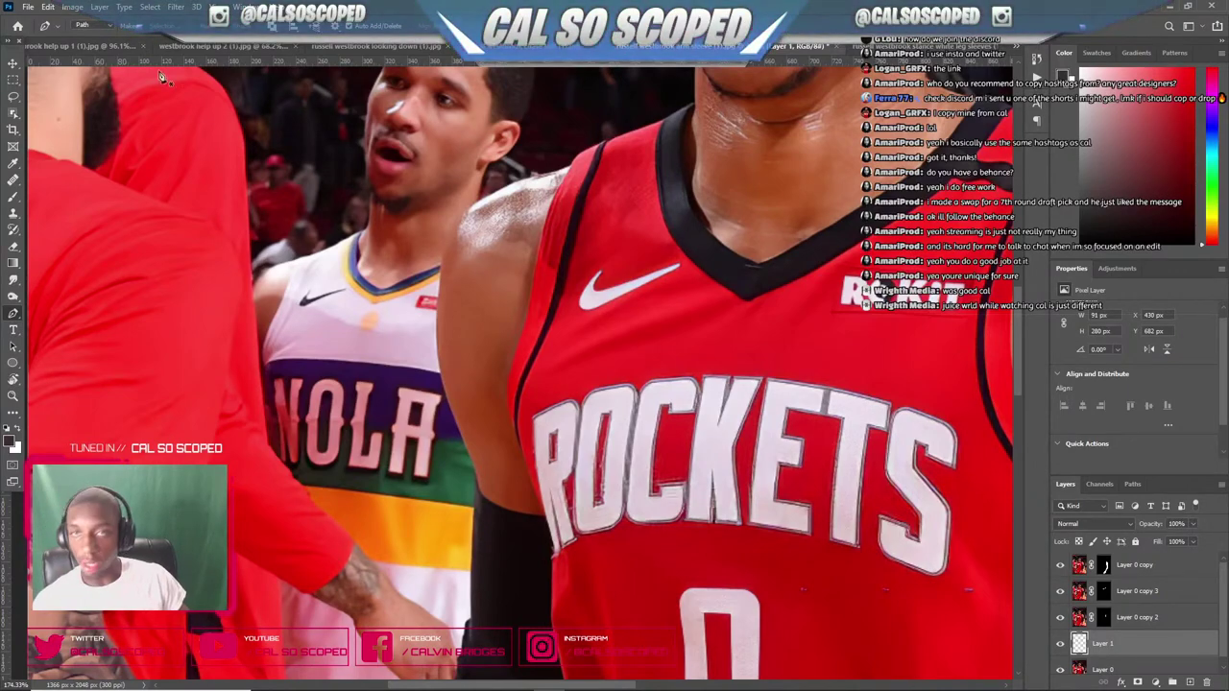
- Return to the help-up image and paste the second armhole trim as a new layer above the first trim
click(970, 45)
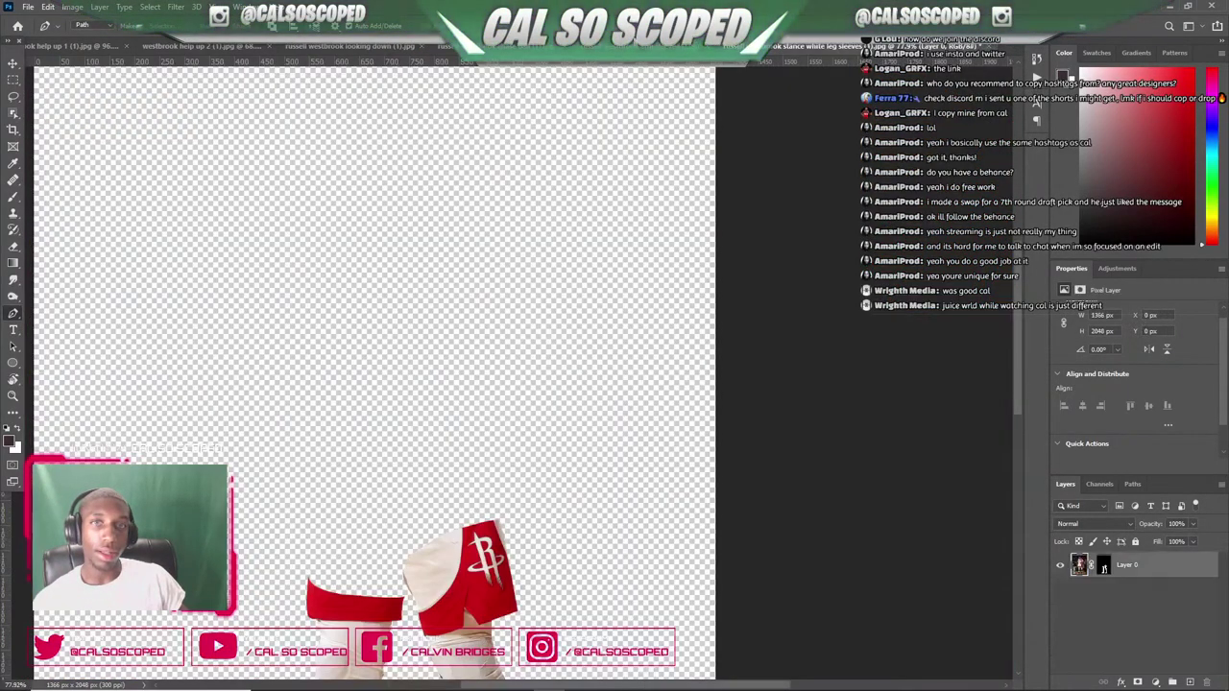
click(165, 45)
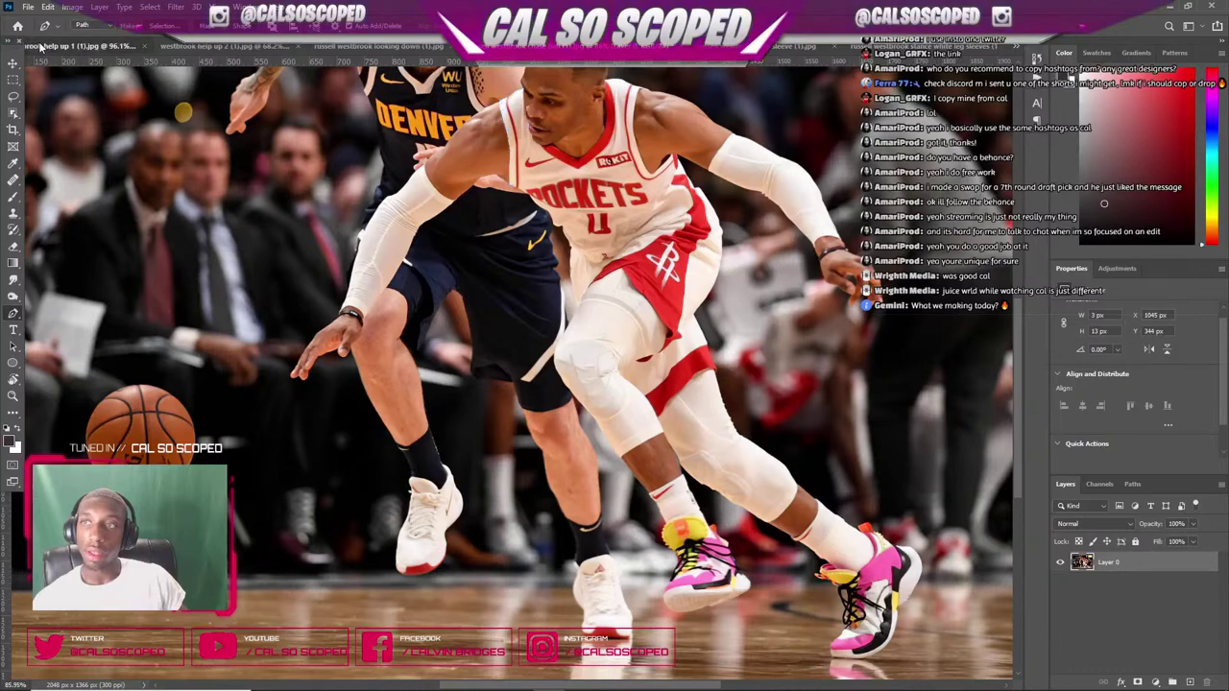
click(40, 45)
scroll(768, 352, up, 5)
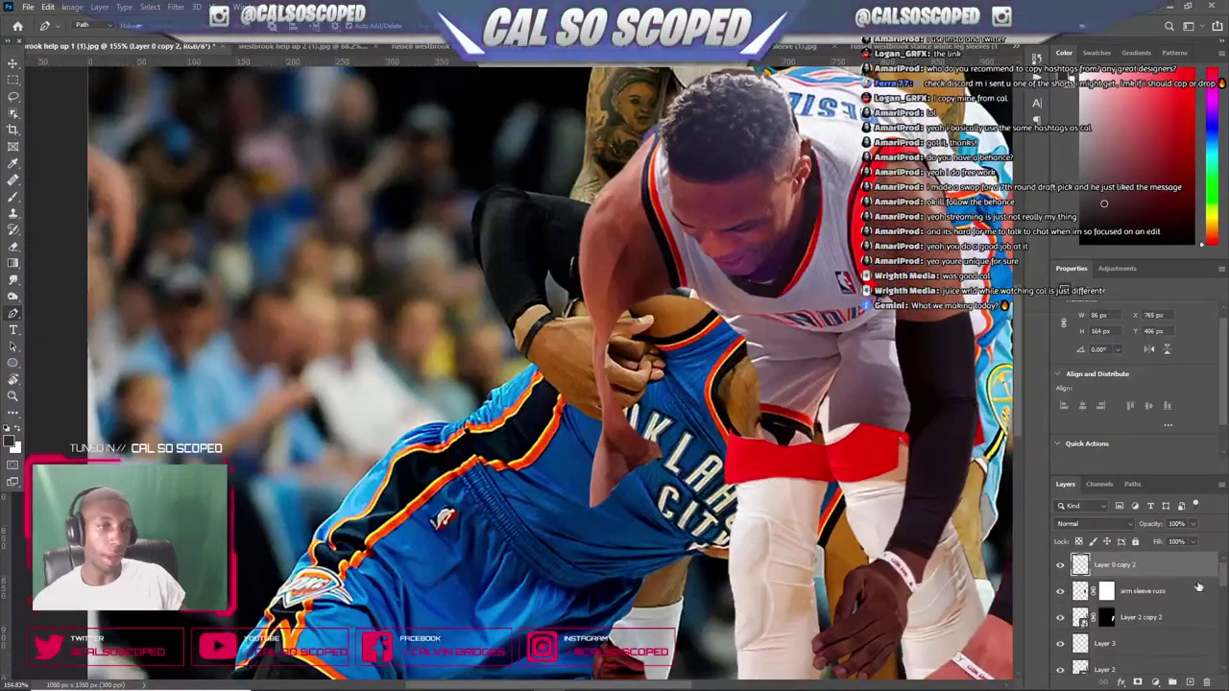
key(ctrl+v)
- Rotate the pasted trim counterclockwise, move it up beside the bent player's head at the other shoulder, and apply the transform
key(ctrl+t)
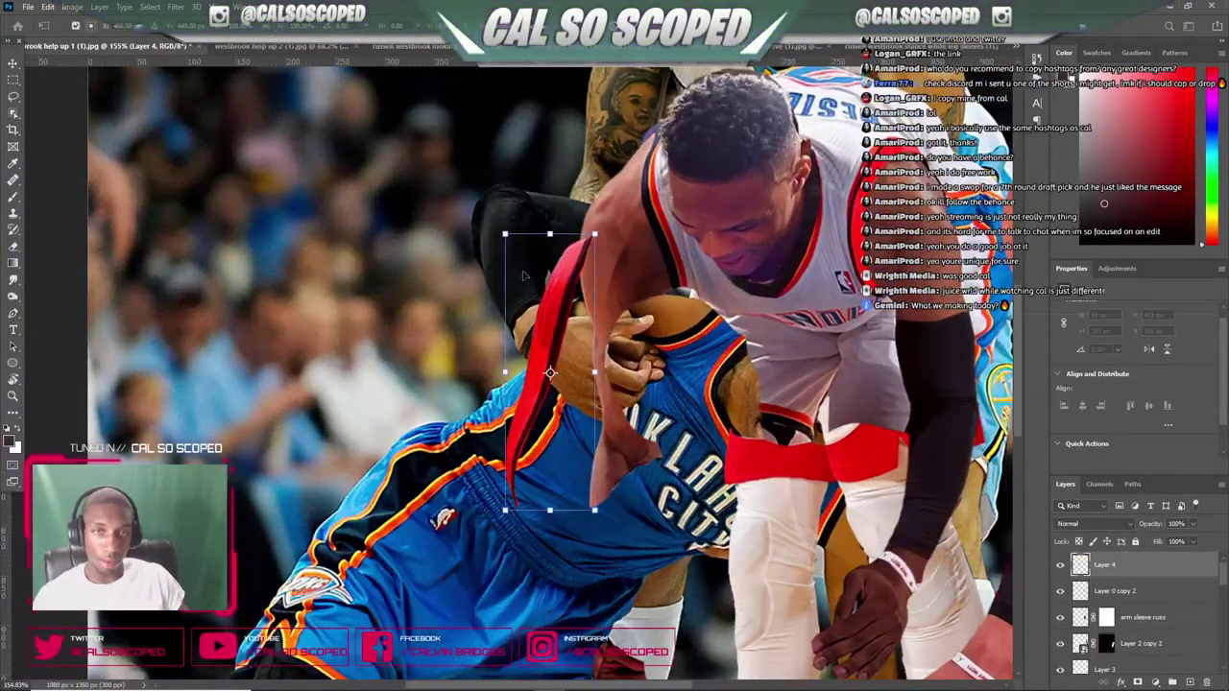
drag(652, 230, 575, 199)
drag(515, 278, 647, 119)
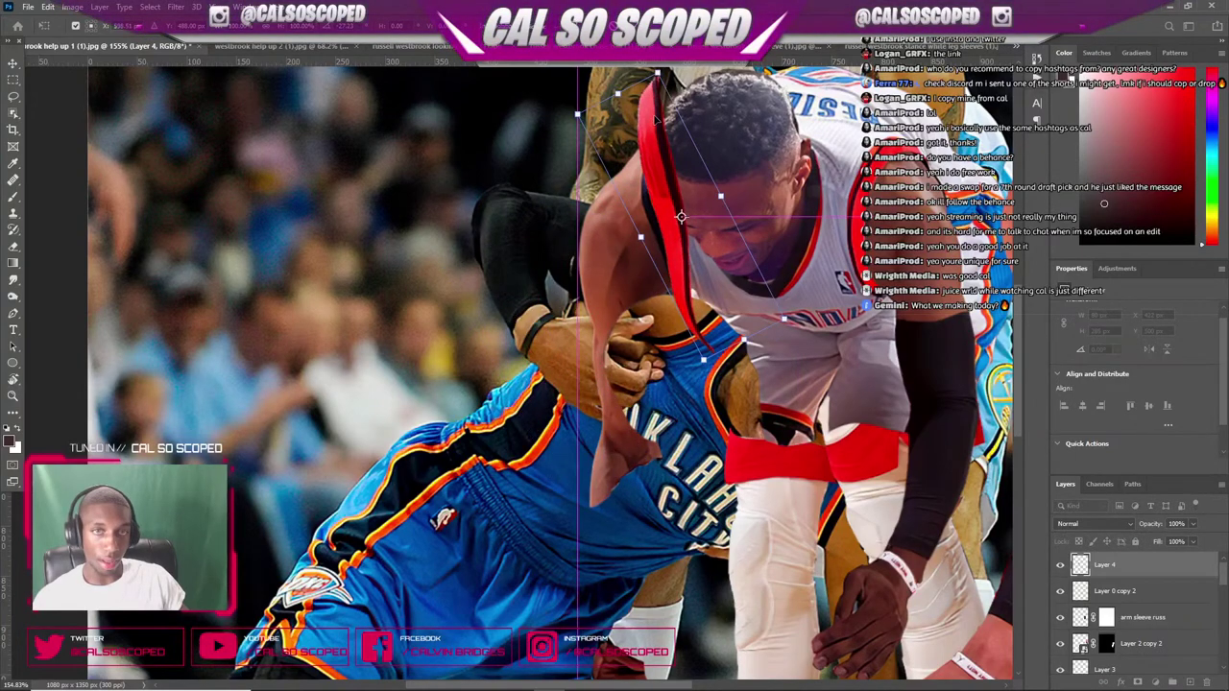
right_click(1140, 576)
click(1098, 592)
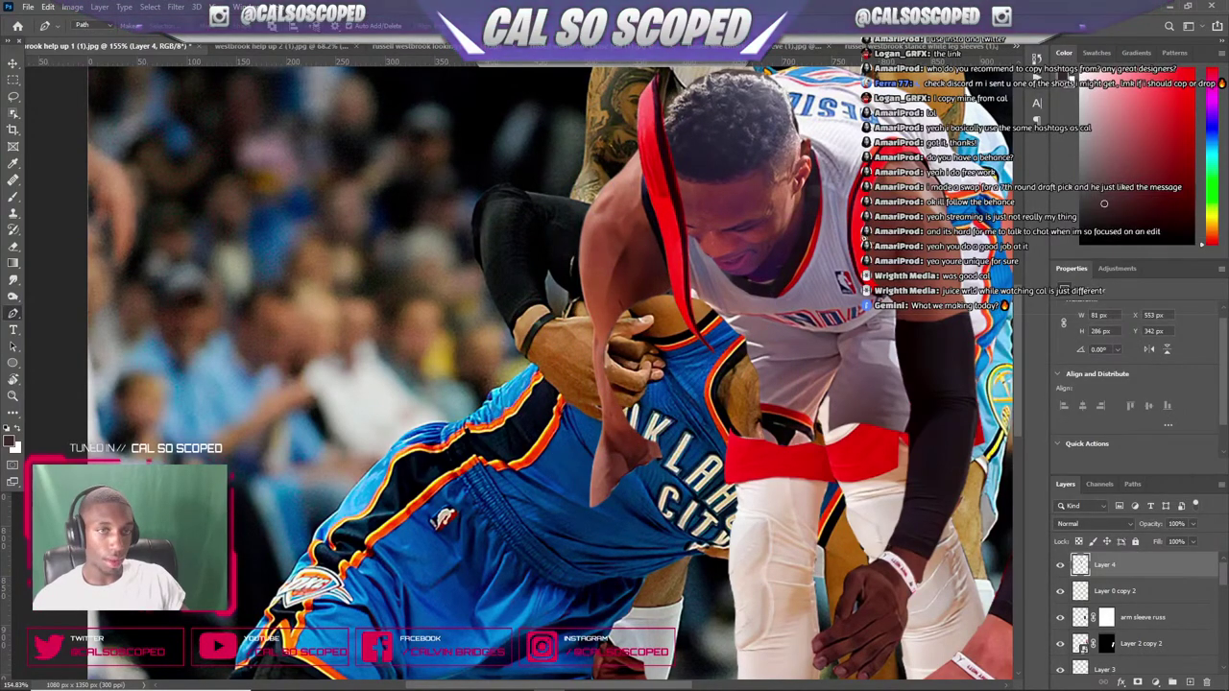
- Rename the first armhole trim layer, Layer 0 copy 2, as "right arm sleeve"
key(v)
click(1118, 590)
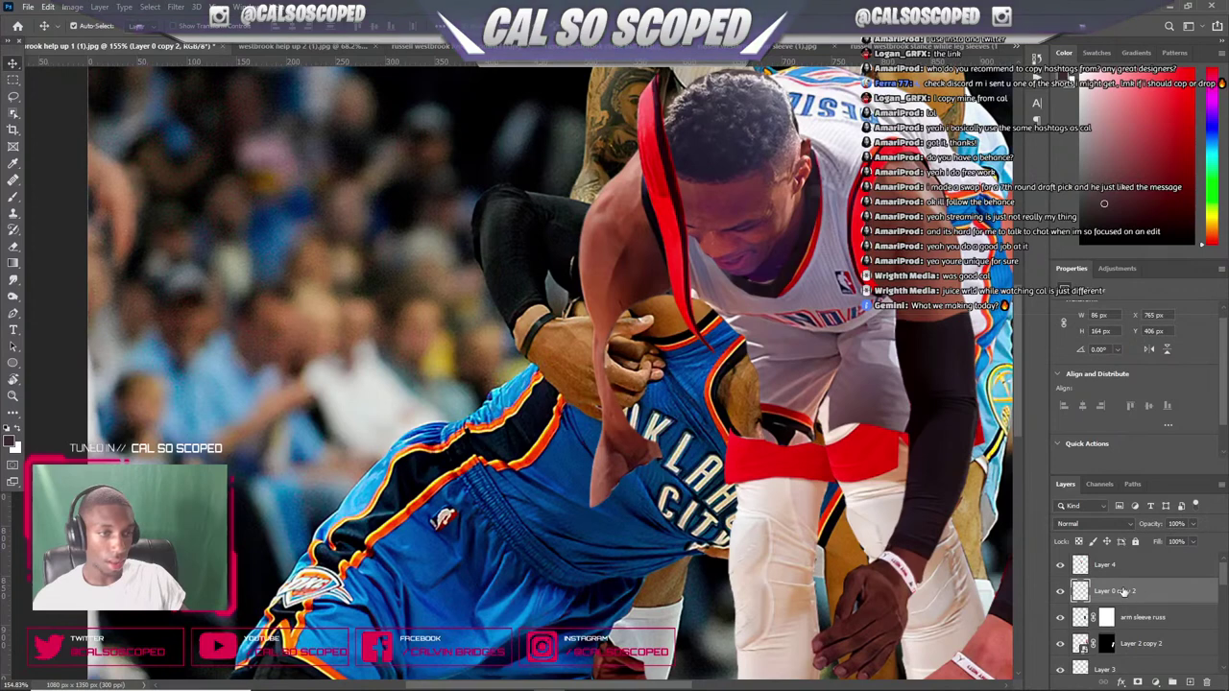
double_click(1118, 590)
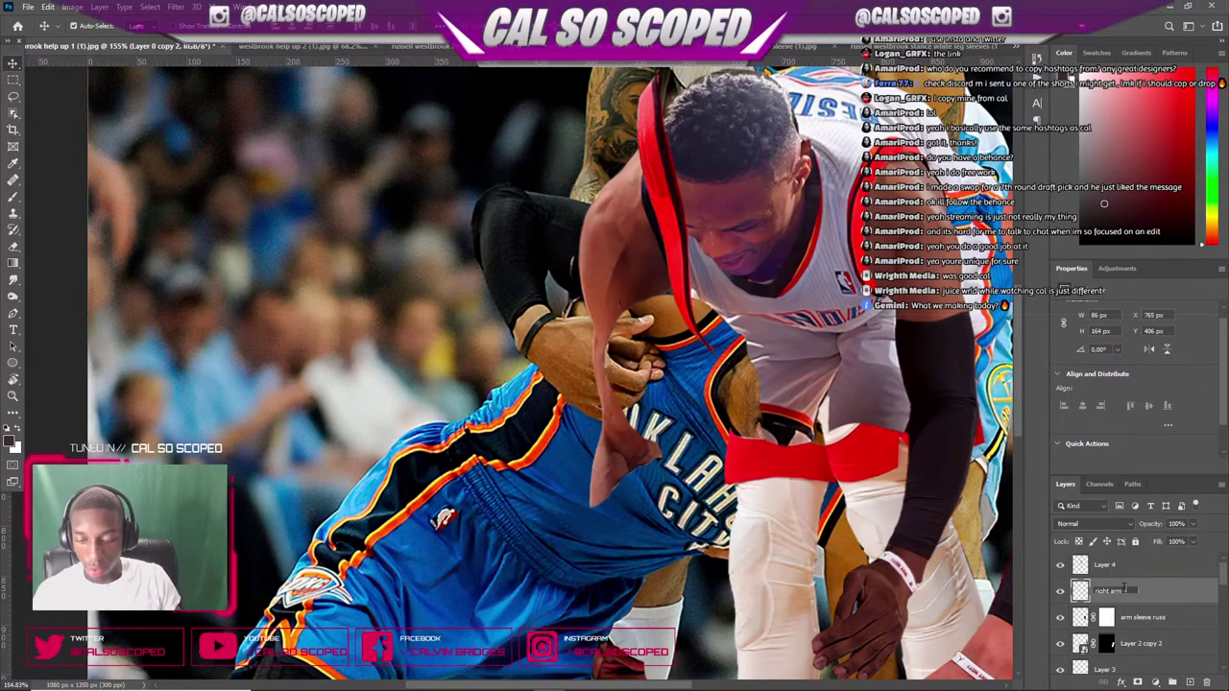
text(right arm sleeve)
key(Return)
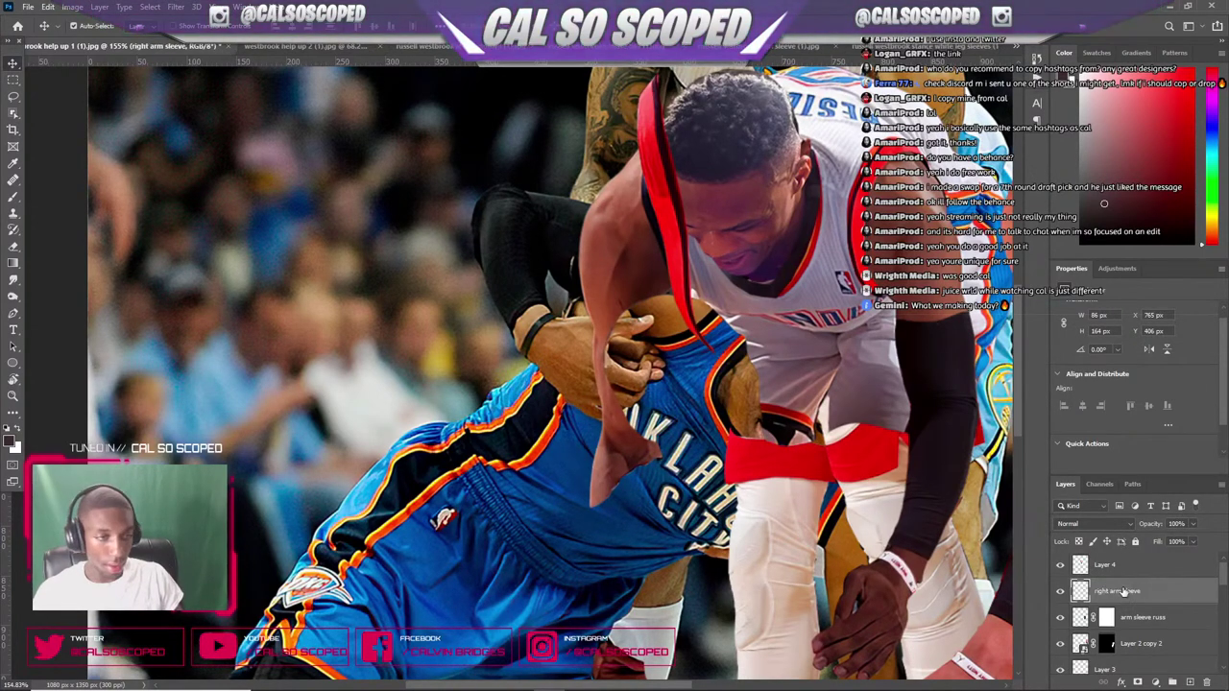
- Rename the second armhole trim layer, Layer 4, as "left arm sleeve"
double_click(1105, 565)
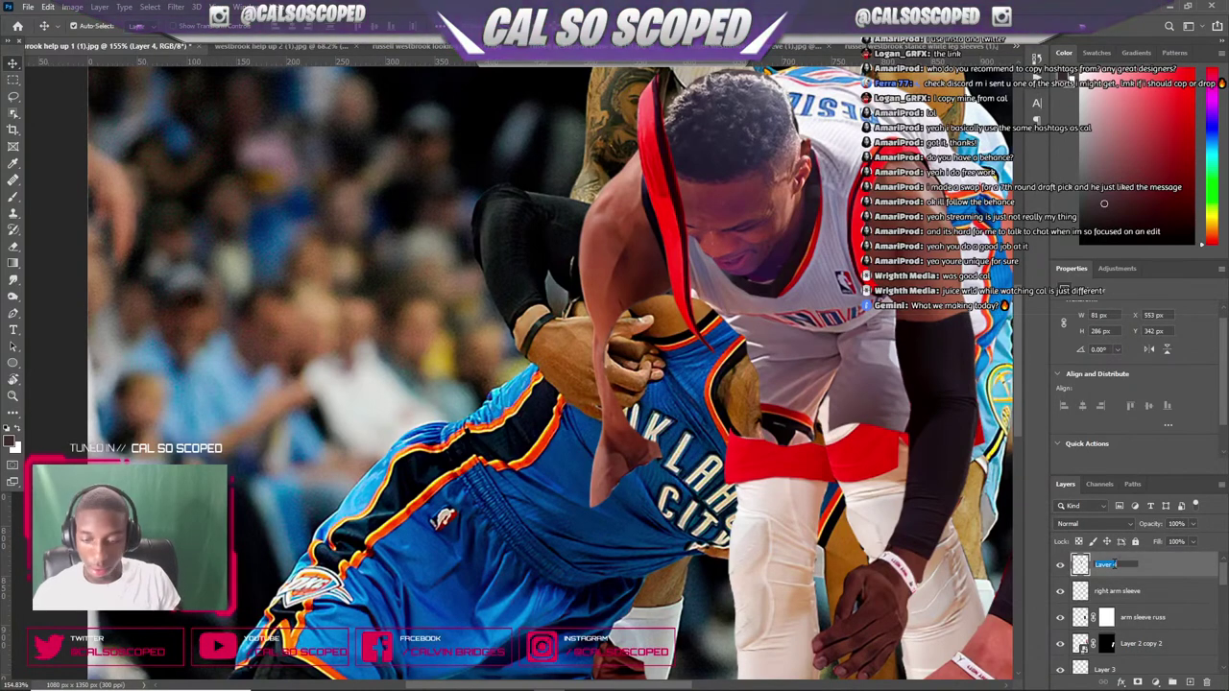
text(left arm slee)
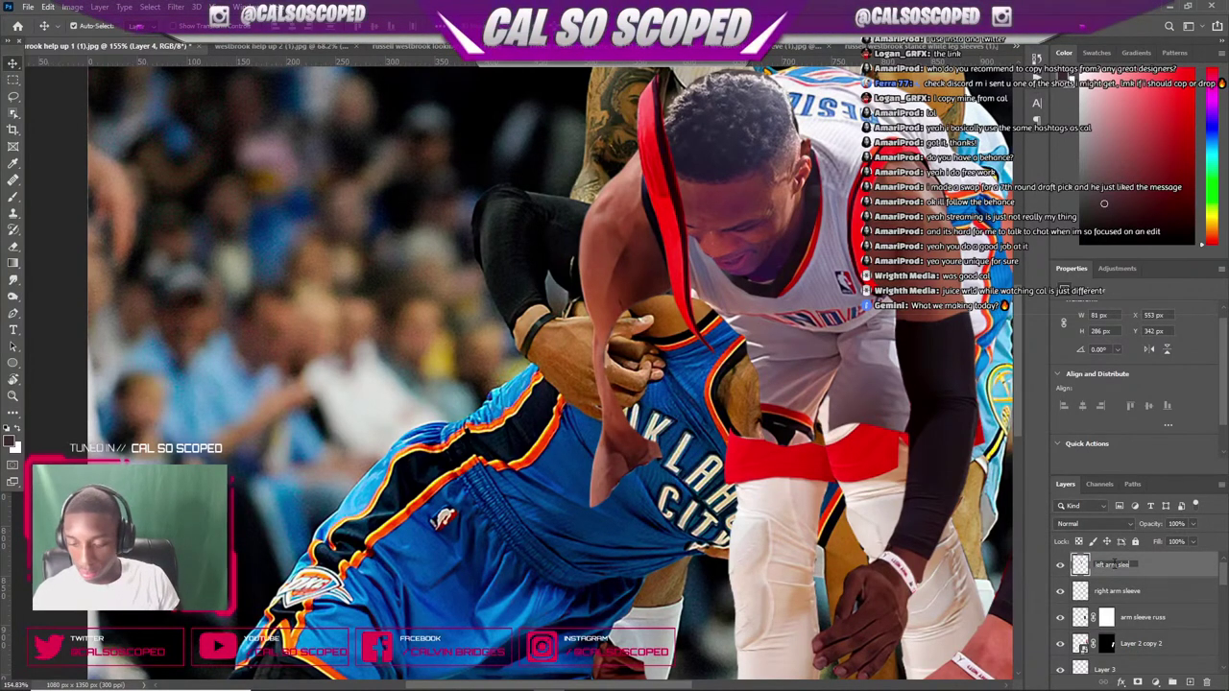
text(ve)
key(Return)
- Convert the left arm sleeve layer to a Smart Object for transforming
key(ctrl+t)
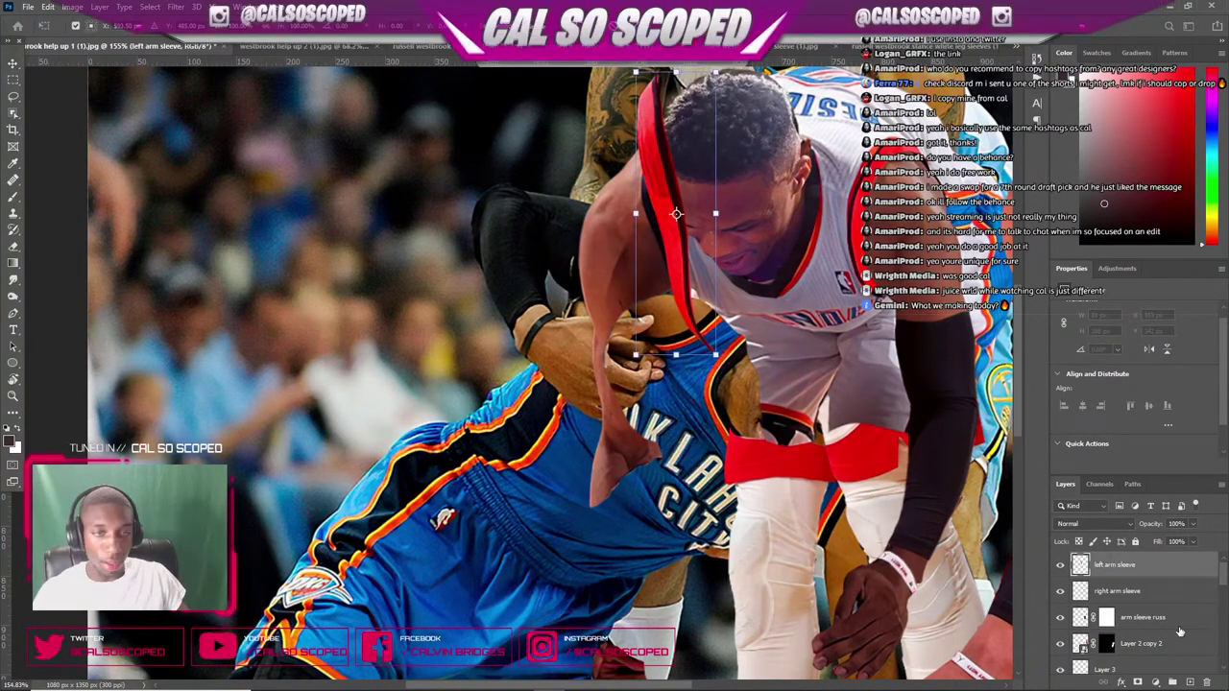
right_click(1156, 567)
click(1106, 198)
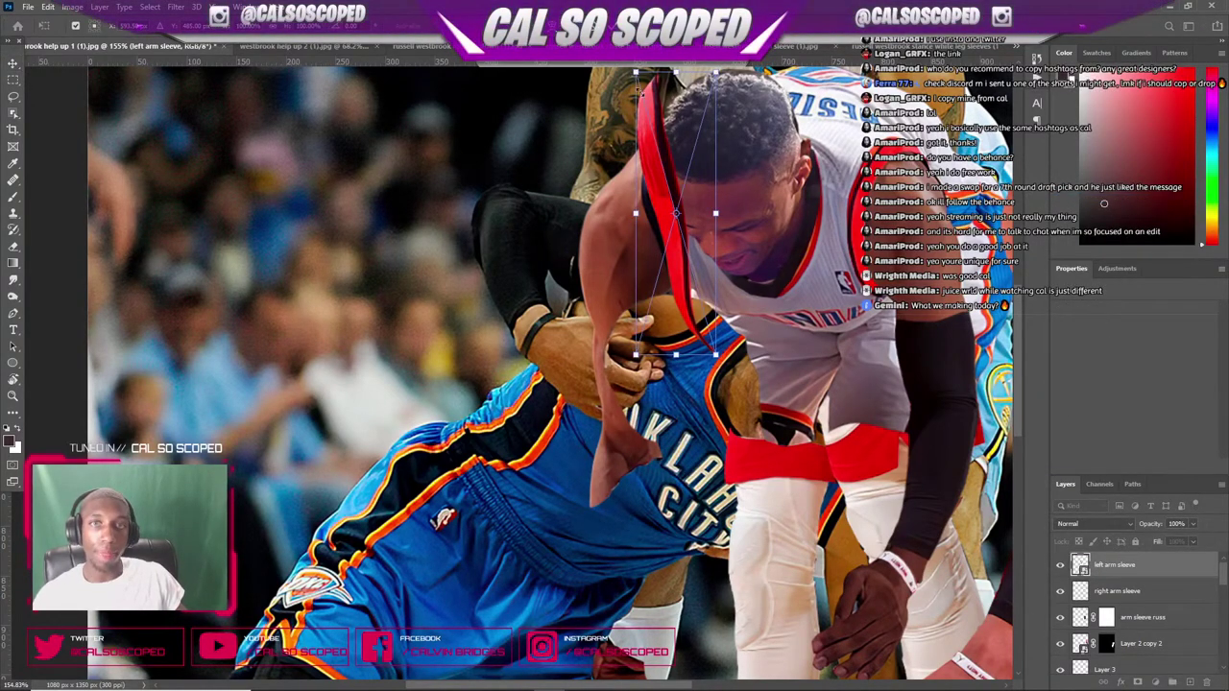
- Scale the left trim down, tilt it slightly and position it along the jersey's armhole between the bare shoulder and the head
drag(639, 91, 660, 159)
drag(689, 185, 694, 125)
scroll(676, 158, up, 6)
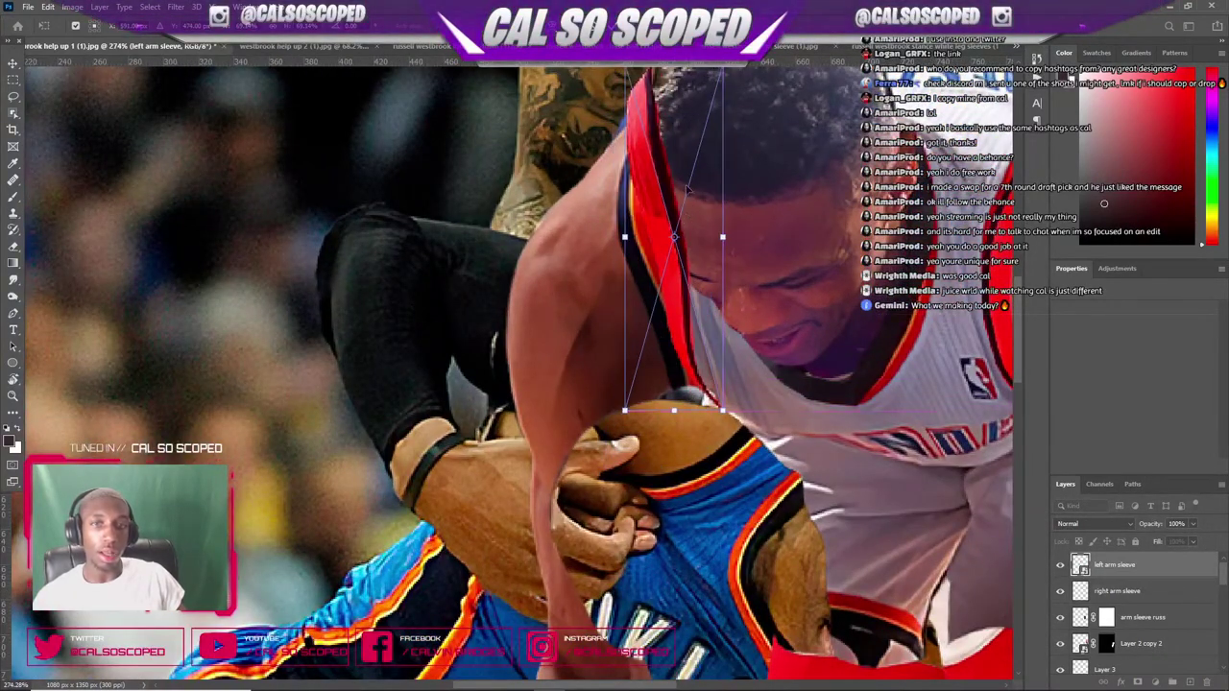
drag(661, 174, 649, 184)
drag(716, 76, 720, 115)
drag(679, 152, 727, 113)
- Warp the left trim so its upper end reaches the shoulder, its middle curves along the armhole and its lower end meets the armpit
right_click(689, 343)
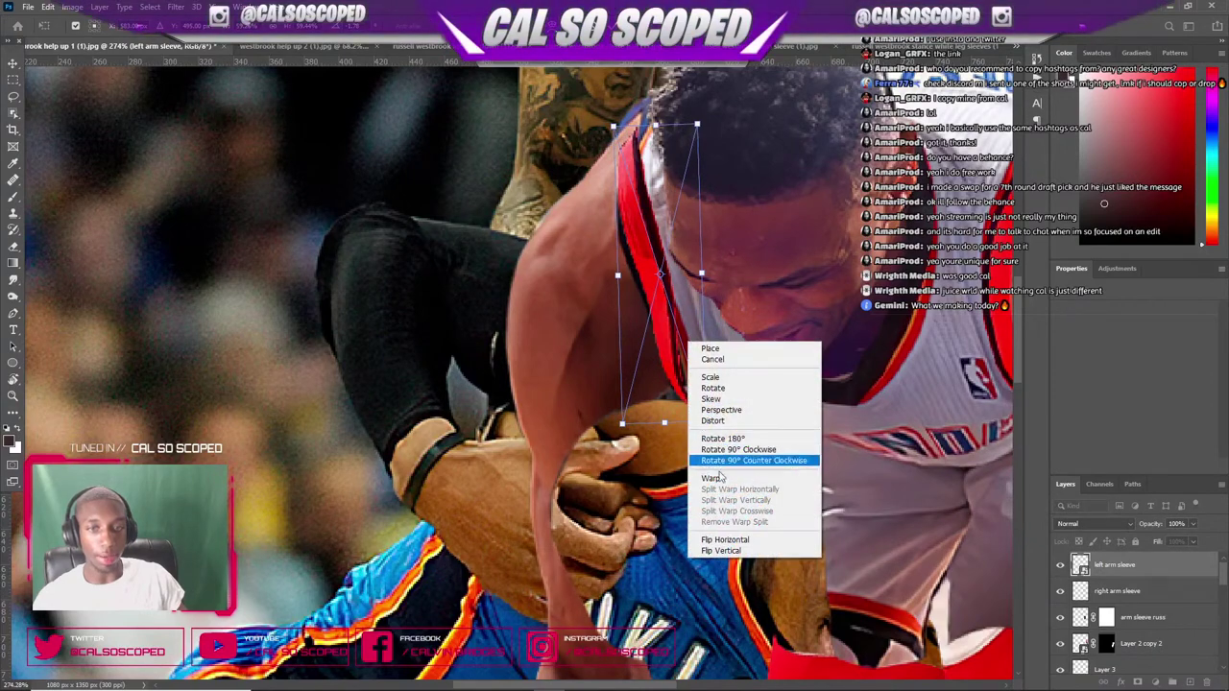
click(715, 461)
drag(690, 376, 700, 394)
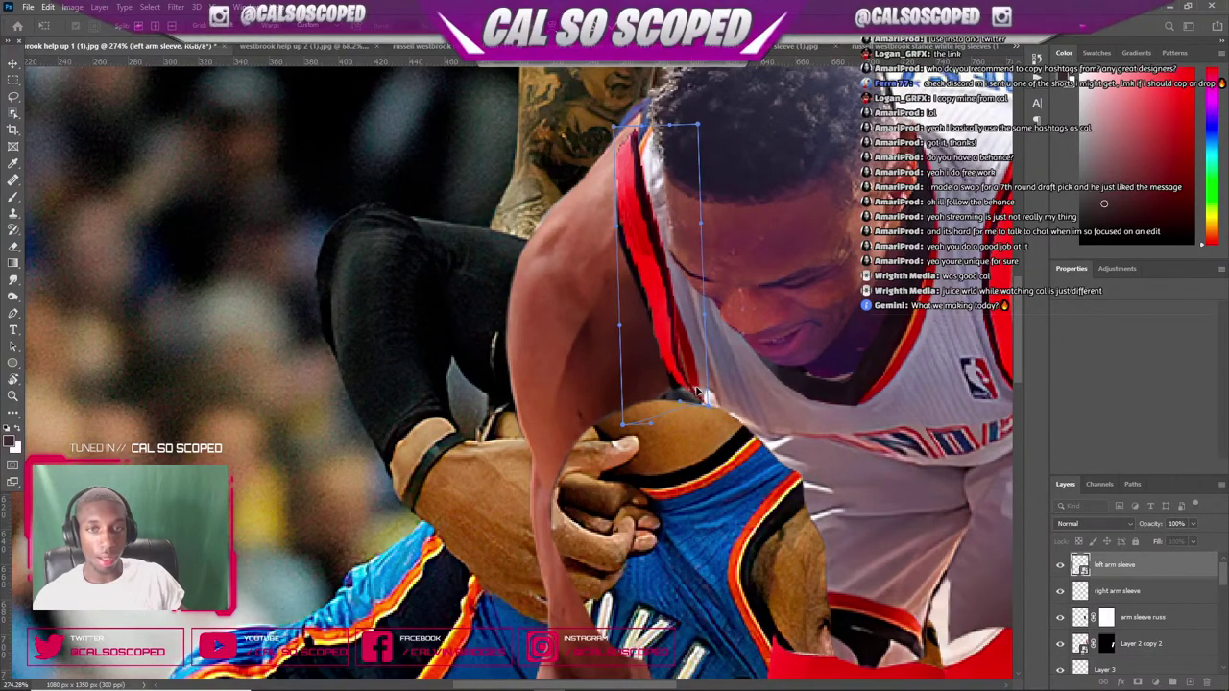
mouse_move(634, 129)
mouse_down()
mouse_move(661, 123)
mouse_move(636, 122)
mouse_move(644, 117)
mouse_up()
drag(659, 229, 623, 230)
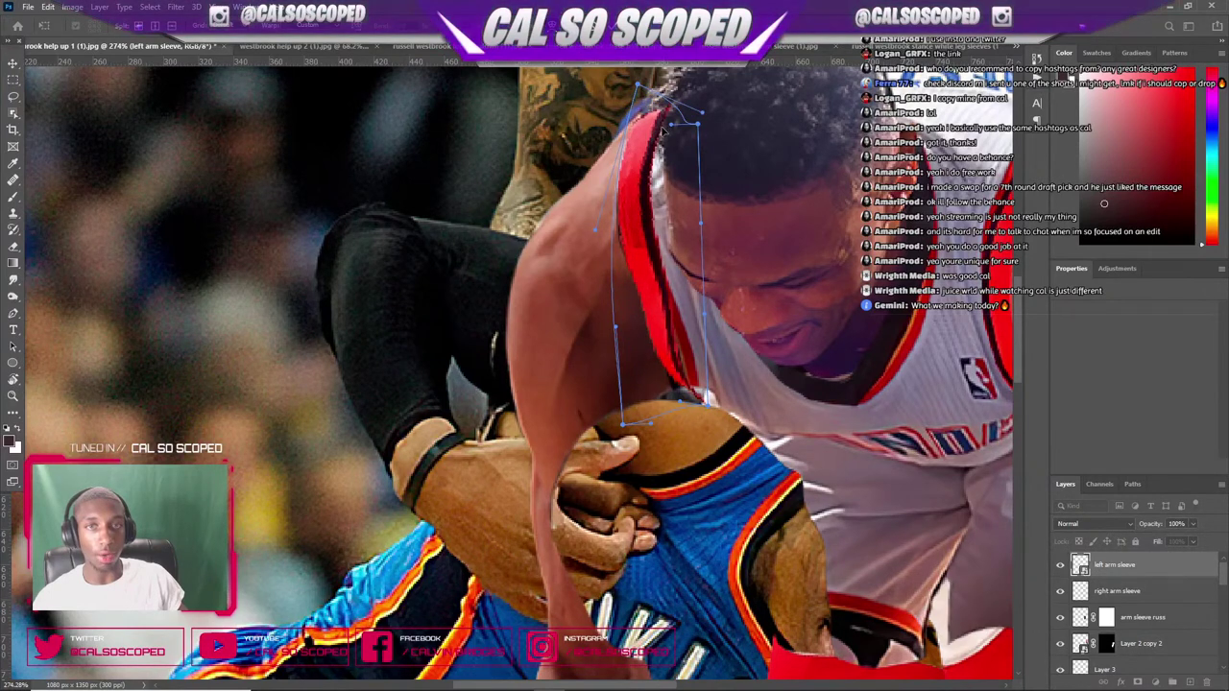
mouse_move(696, 395)
mouse_down()
mouse_move(714, 395)
mouse_move(713, 408)
mouse_move(691, 373)
mouse_up()
drag(688, 197, 667, 177)
drag(664, 324, 670, 330)
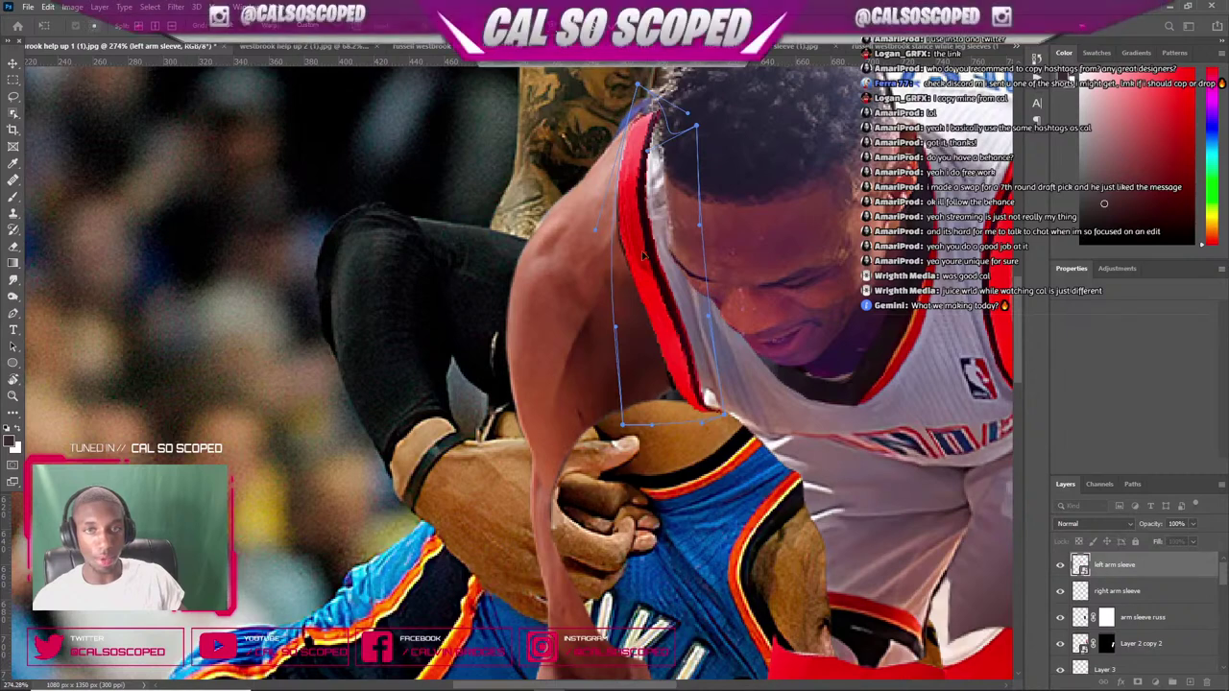
- Add a warp split across the upper part of the left trim, pull its outer edge toward the shoulder and apply the warp
alt+click(615, 233)
drag(613, 231, 608, 228)
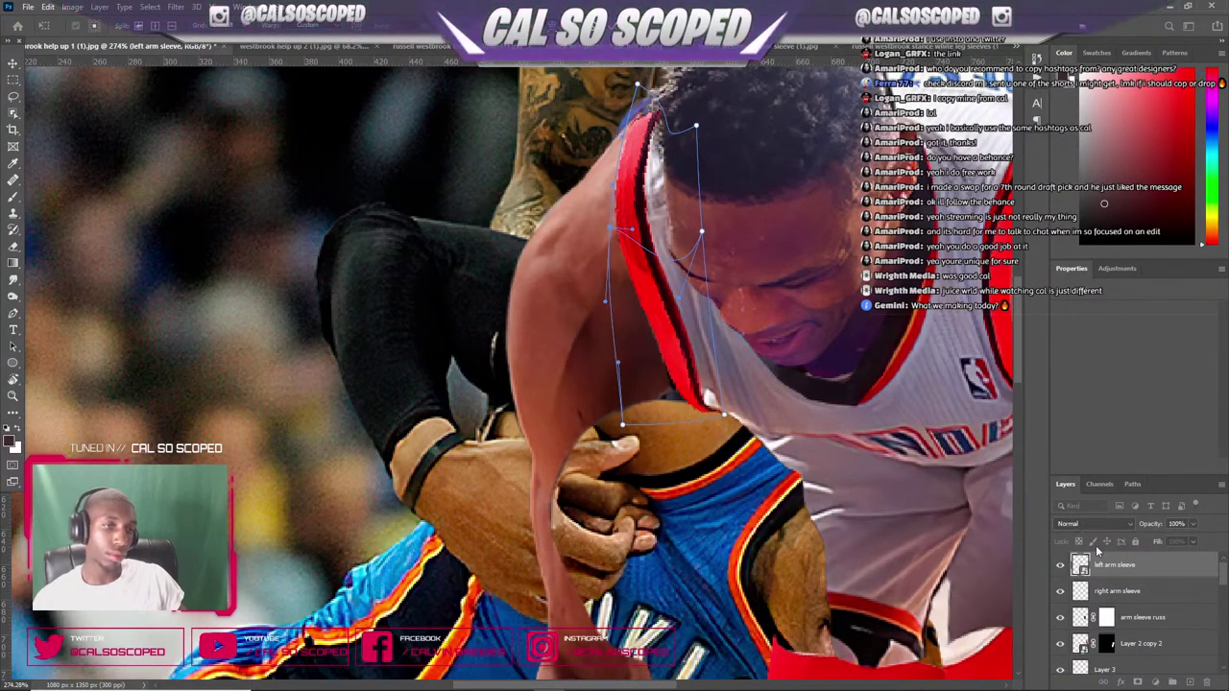
key(Return)
- Examine both fitted armhole trims on the bent player and compare them with the Rockets jersey in the reference image
key(ctrl+0)
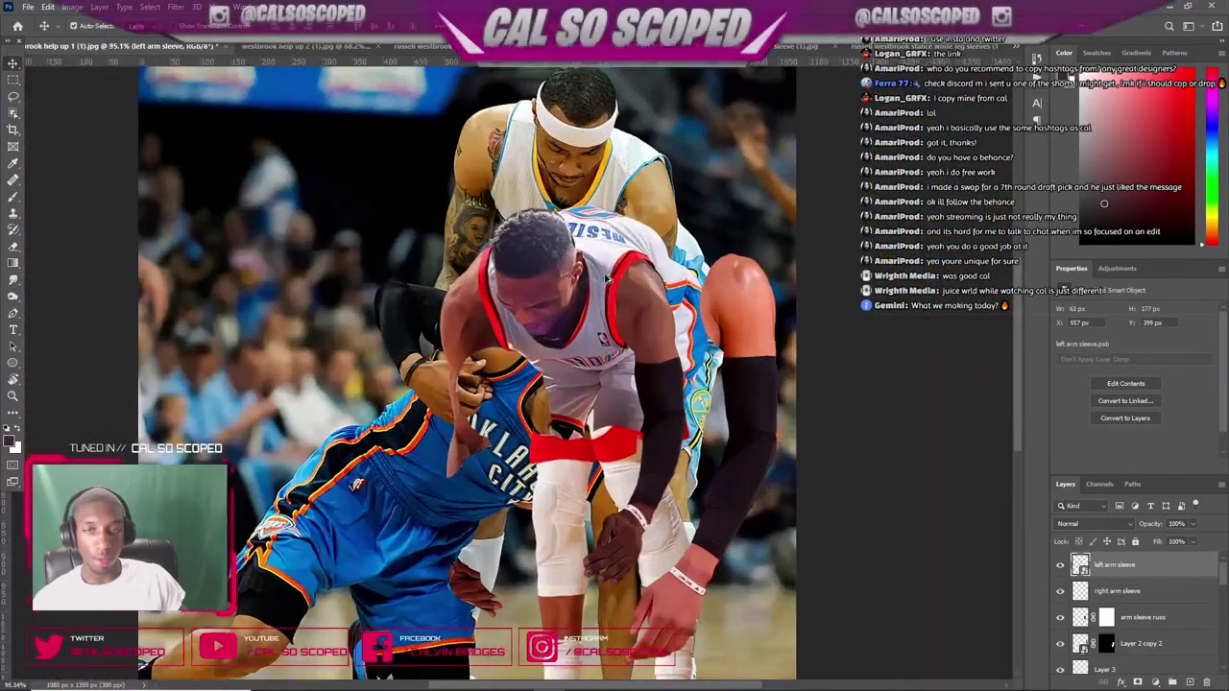
scroll(606, 278, up, 5)
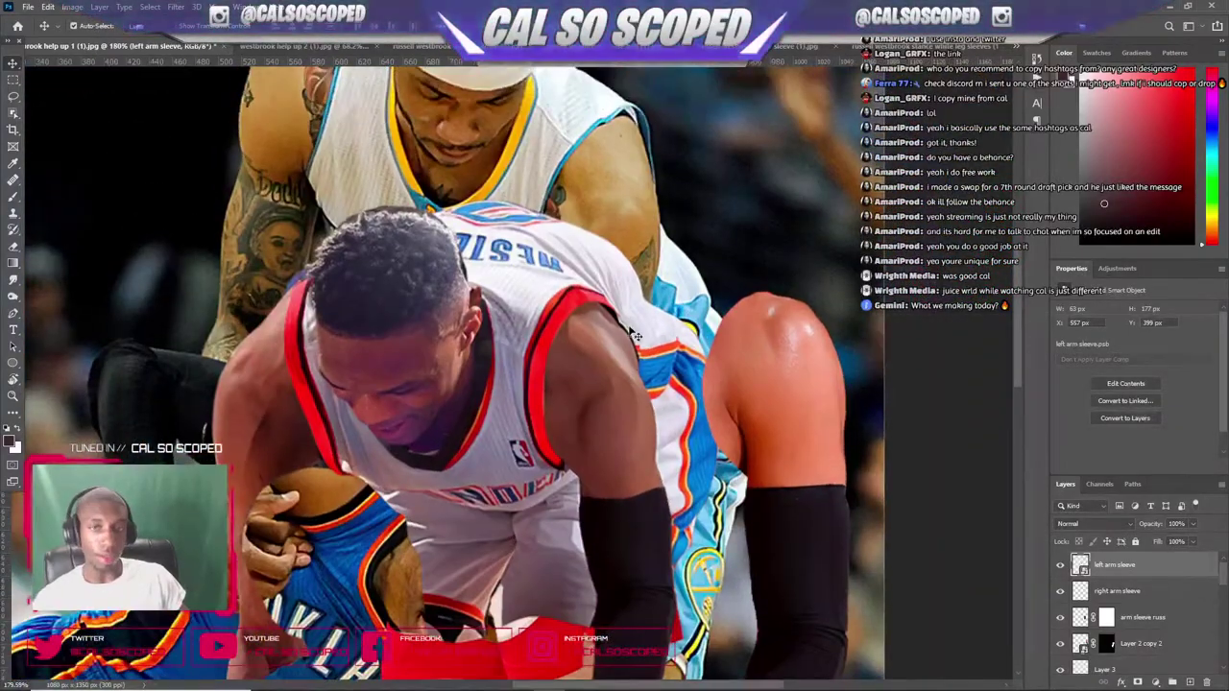
scroll(633, 334, down, 5)
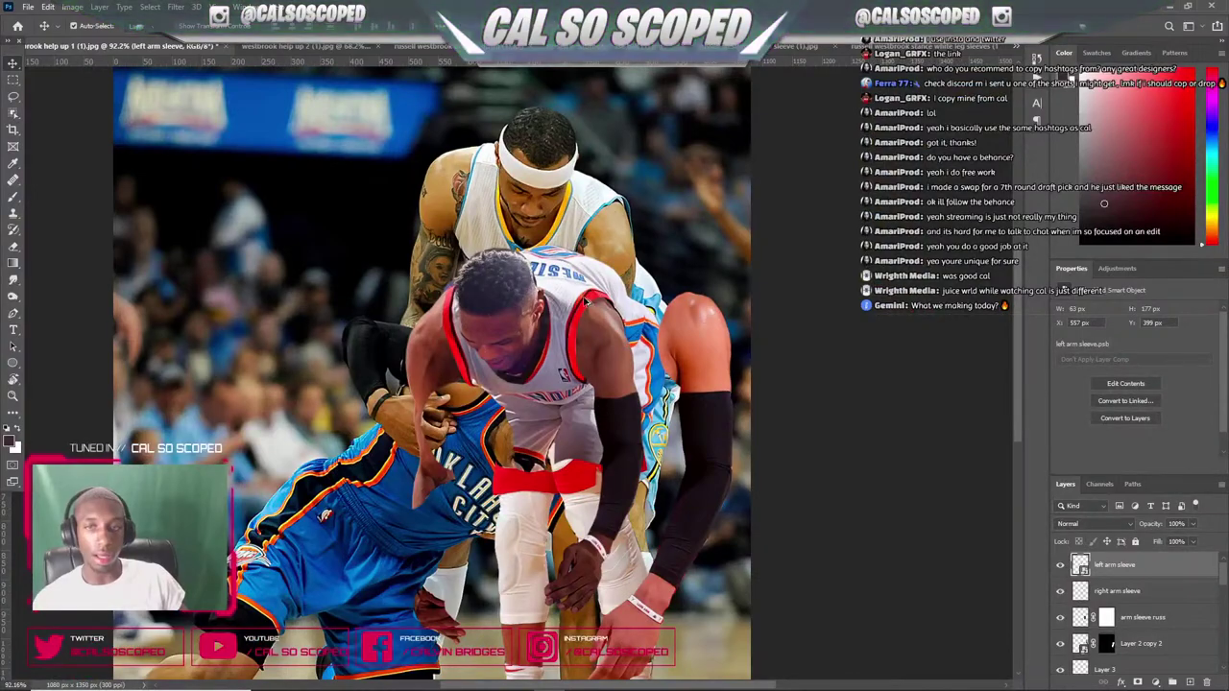
scroll(599, 356, up, 3)
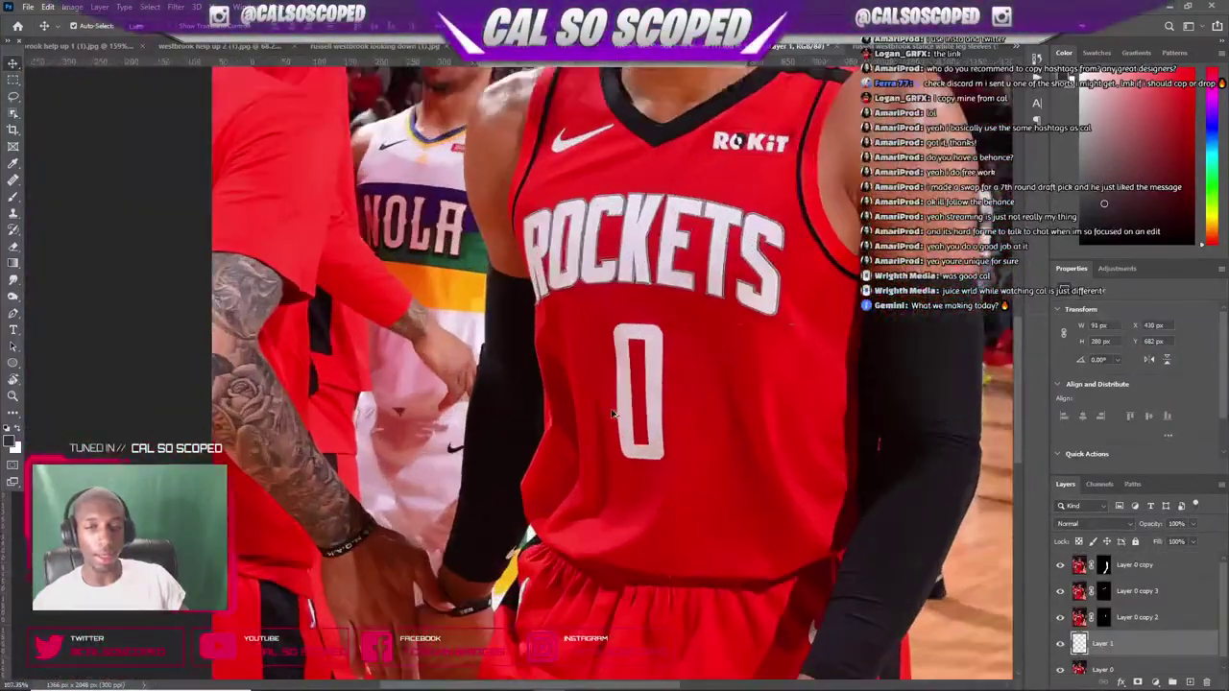
scroll(613, 413, up, 2)
scroll(699, 356, up, 1)
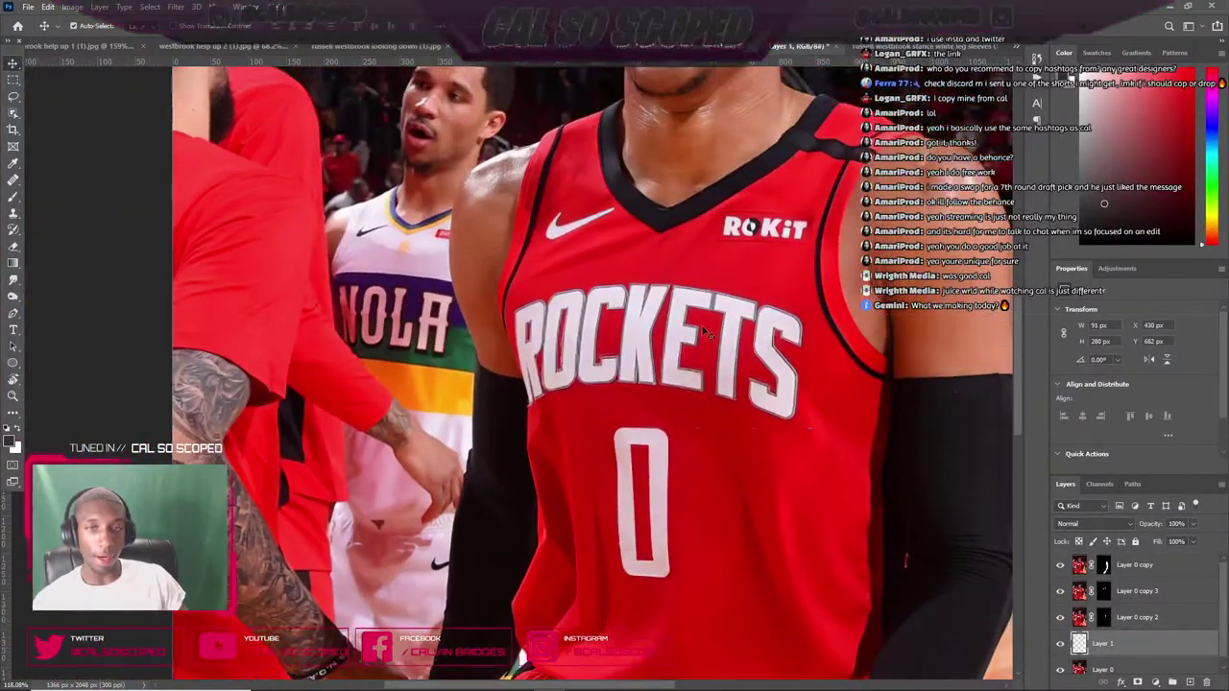
scroll(700, 332, down, 6)
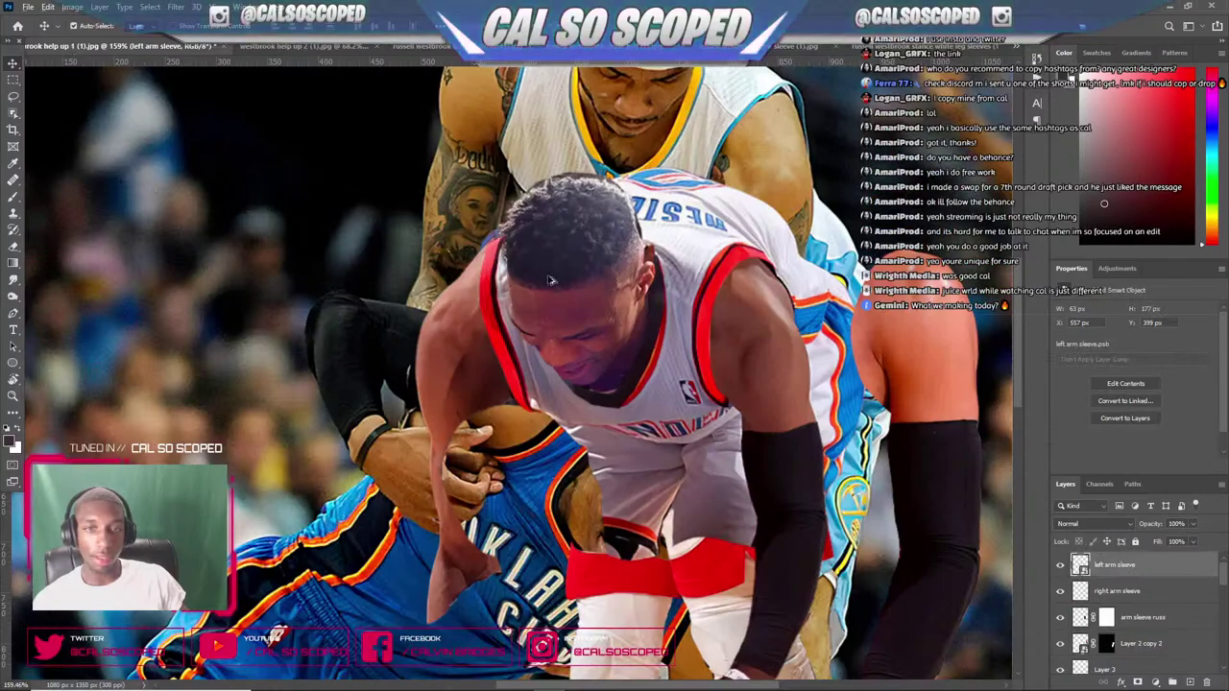
scroll(651, 355, up, 3)
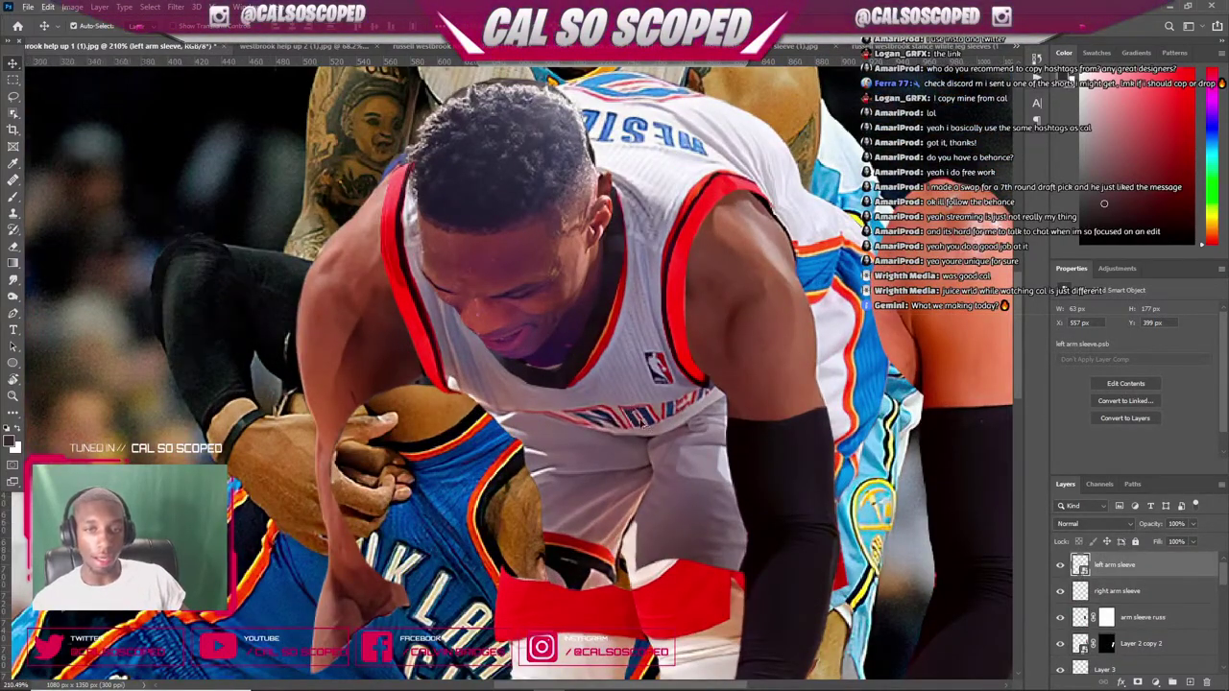
- Inspect the bent-over player's jersey, arms and legs up close and against the whole composite
scroll(586, 365, up, 5)
scroll(600, 325, down, 6)
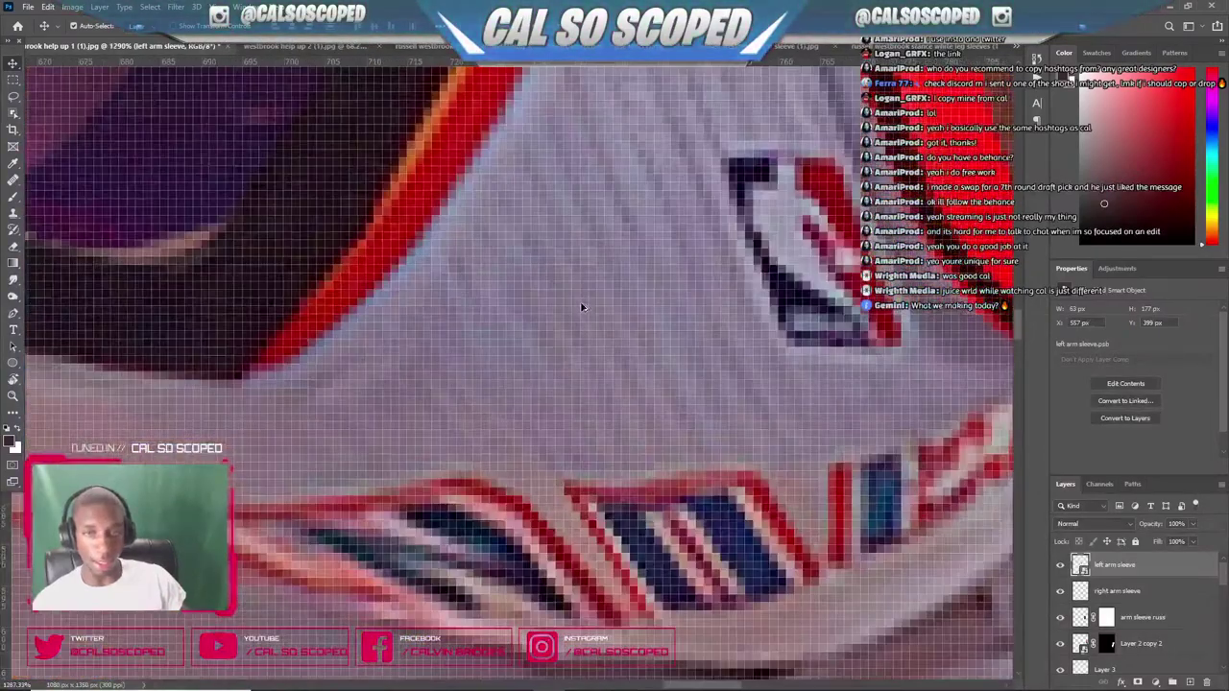
scroll(681, 327, down, 2)
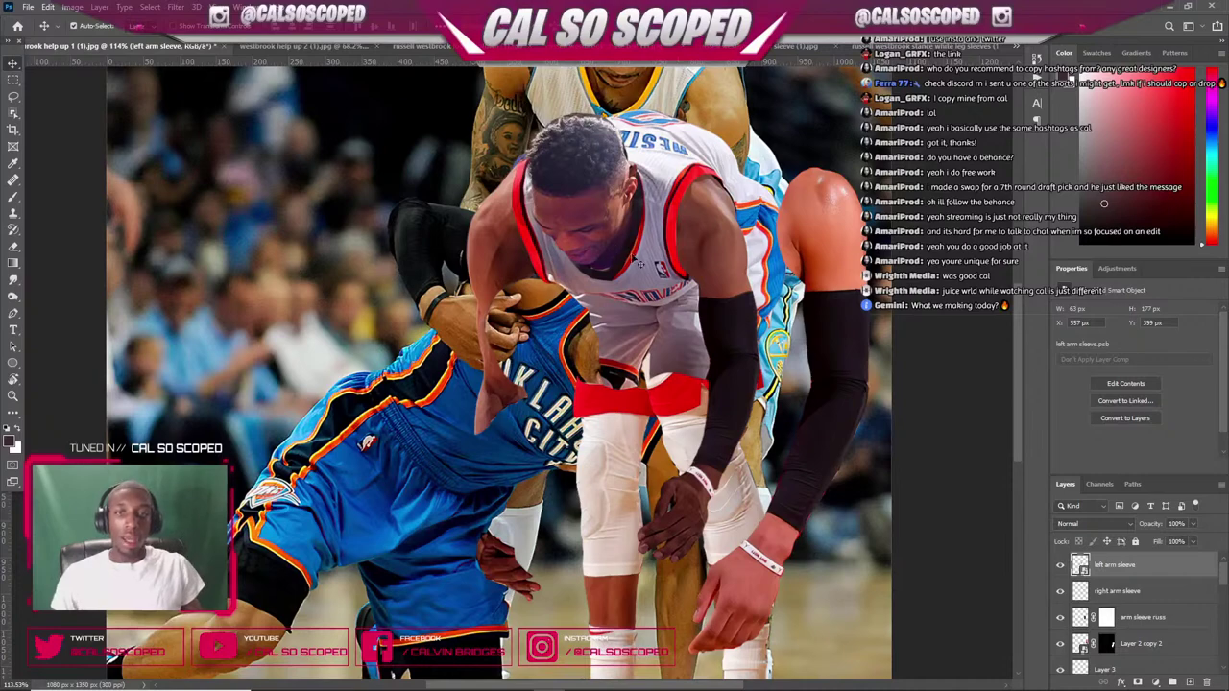
scroll(664, 357, down, 2)
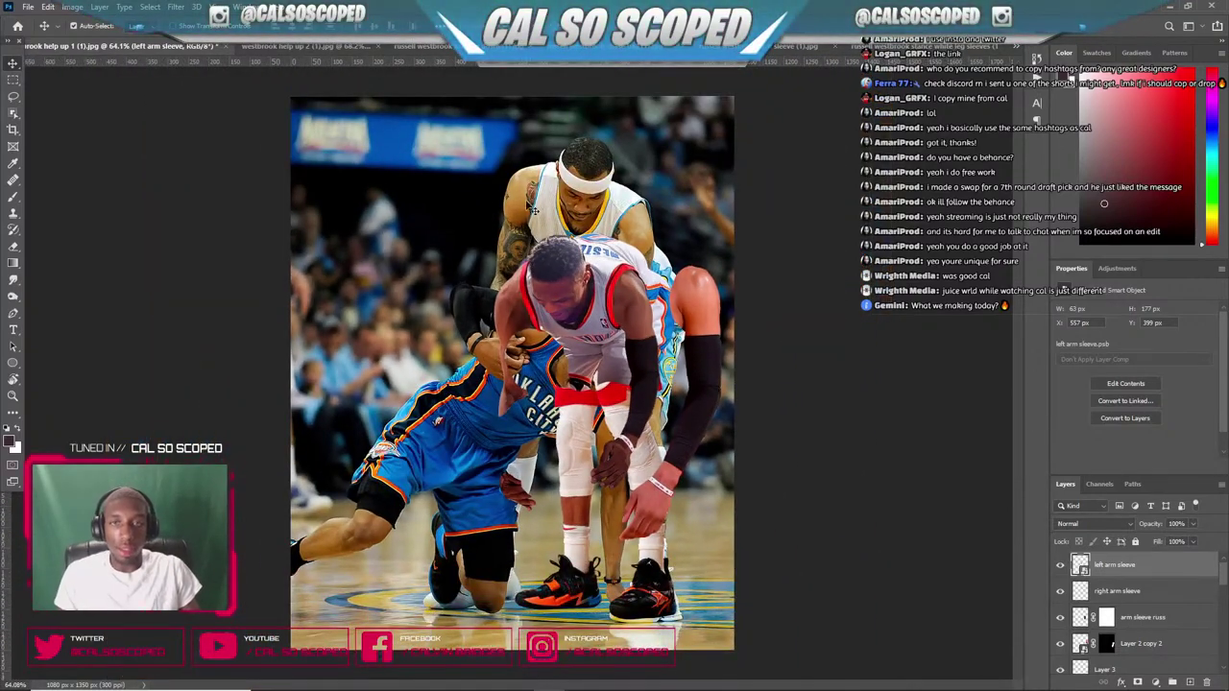
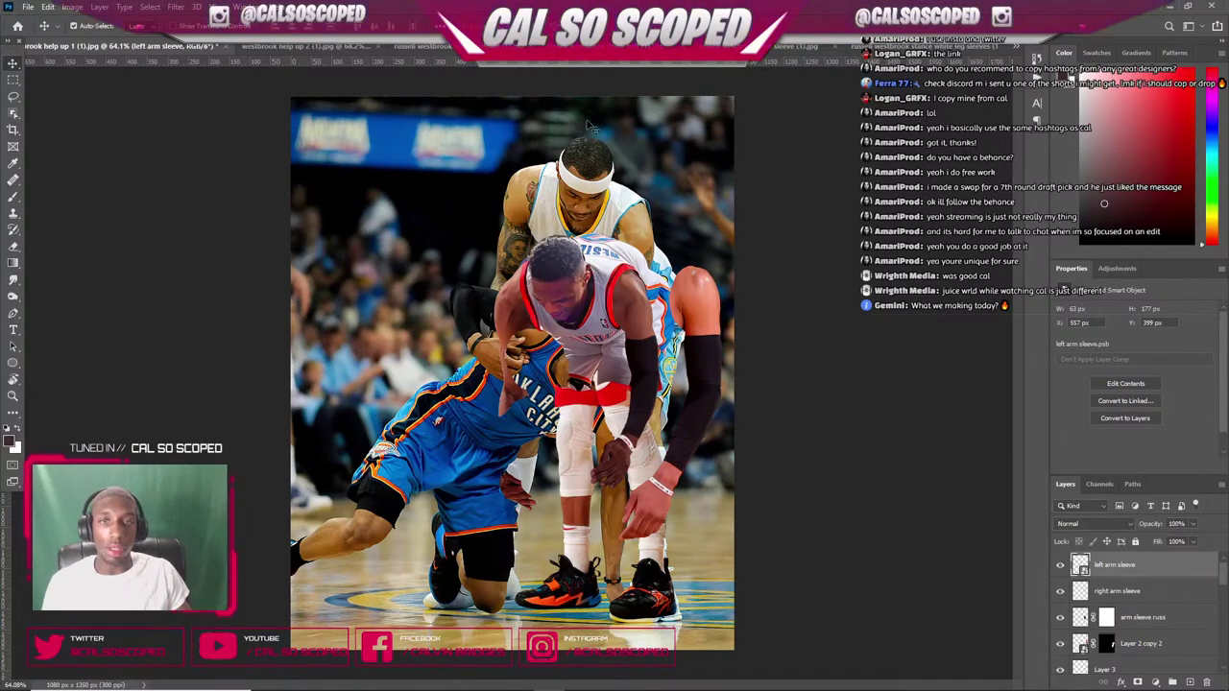
scroll(590, 128, up, 3)
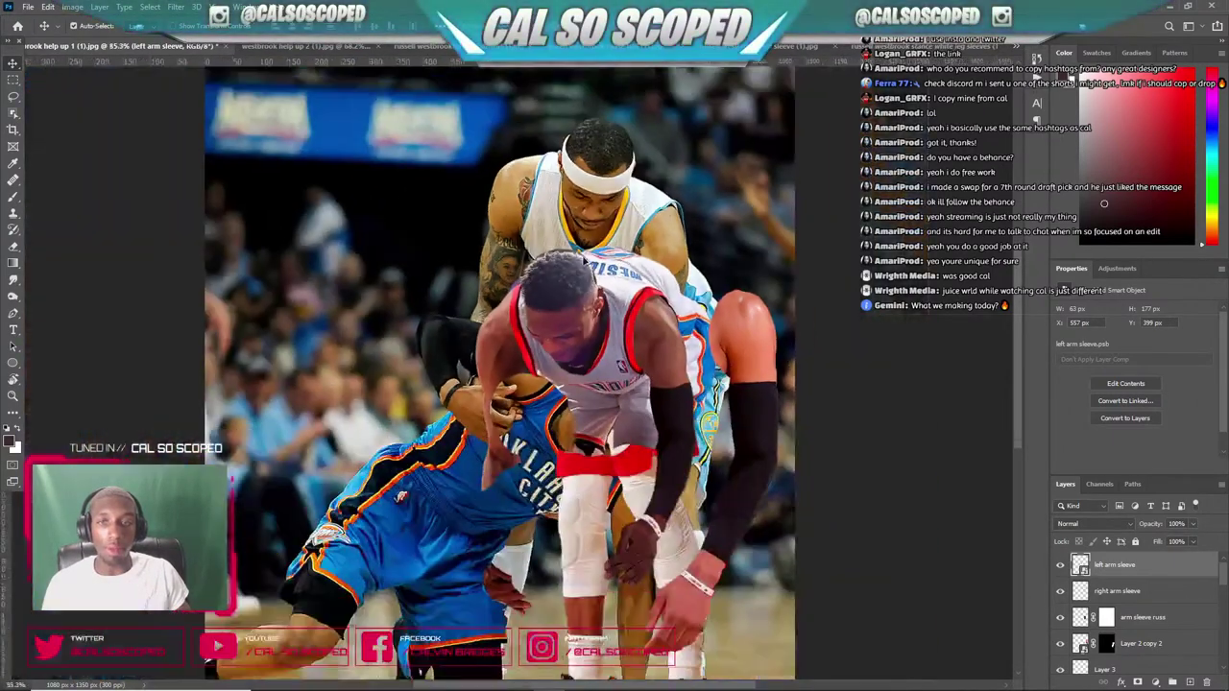
scroll(553, 190, down, 3)
scroll(701, 161, up, 3)
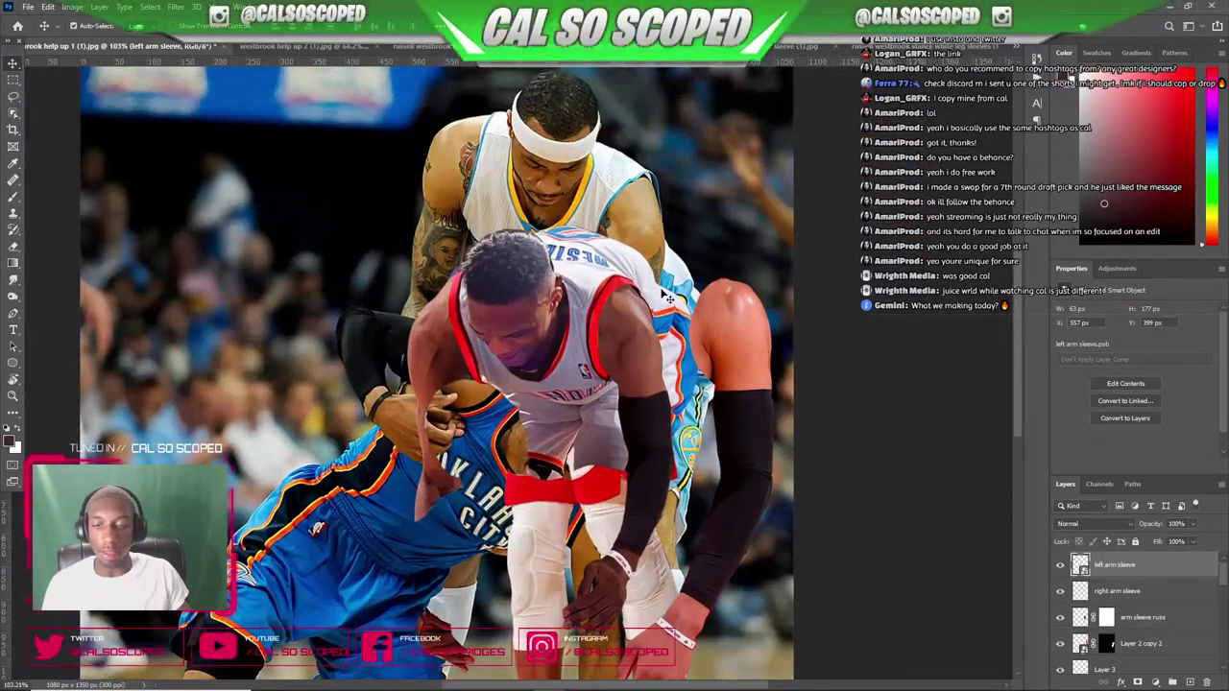
scroll(567, 298, down, 4)
scroll(566, 300, up, 3)
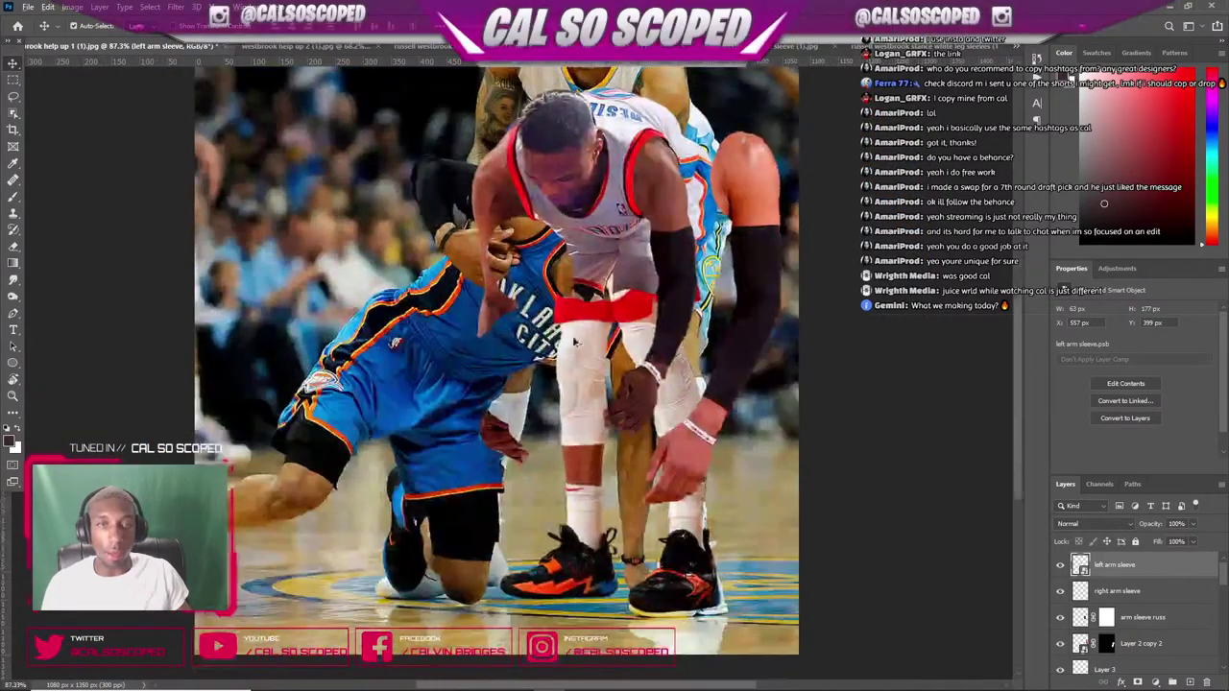
scroll(582, 555, up, 3)
mouse_move(581, 533)
mouse_down()
mouse_move(550, 526)
mouse_move(575, 526)
mouse_up()
scroll(574, 526, down, 3)
scroll(570, 476, down, 4)
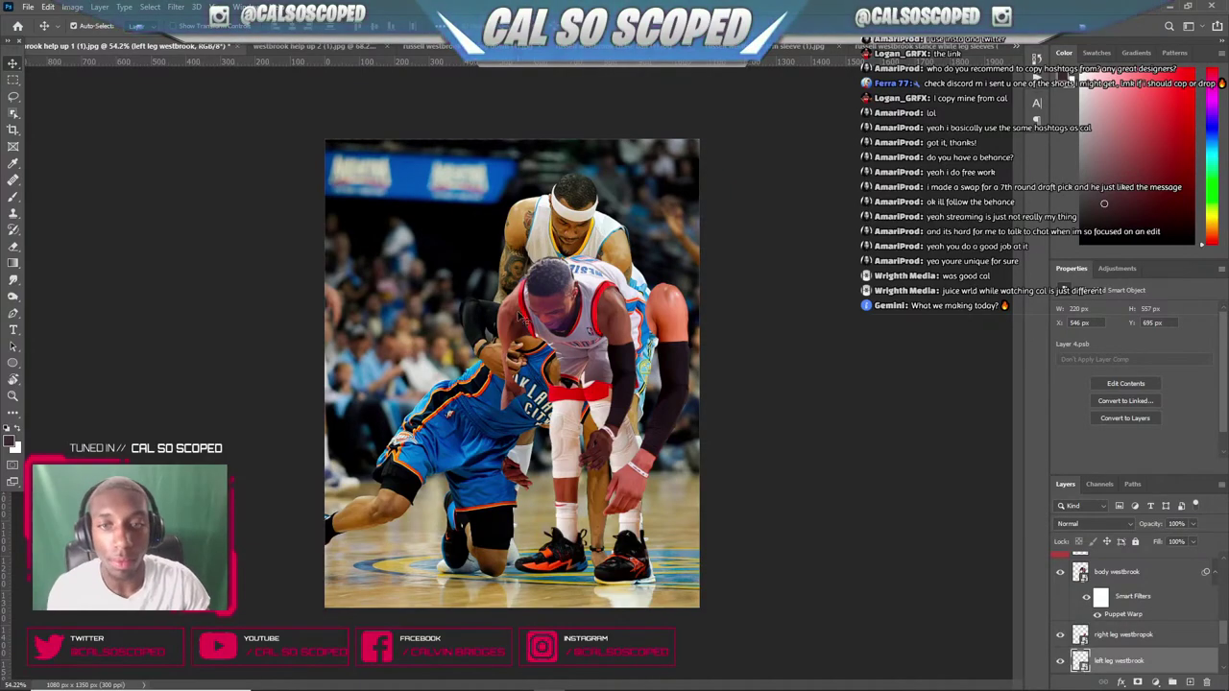
scroll(564, 316, up, 5)
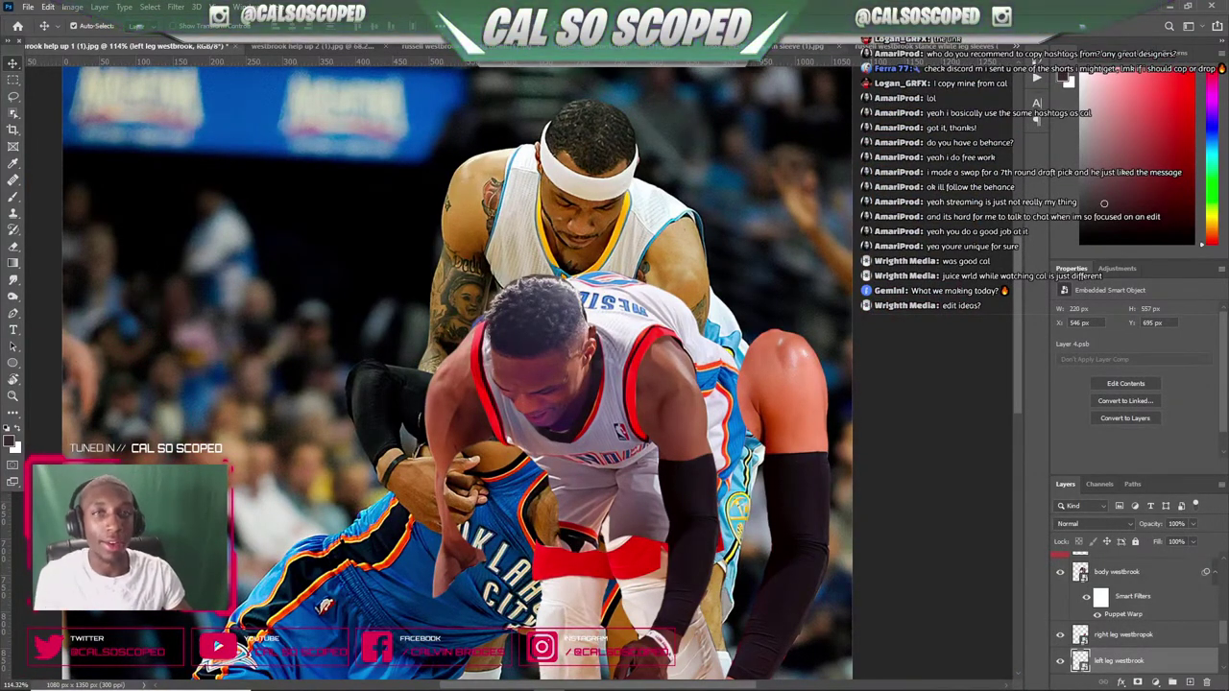
- Compare the composite with the red Rockets jersey photo and review the player's arm sleeve and body layers
click(626, 47)
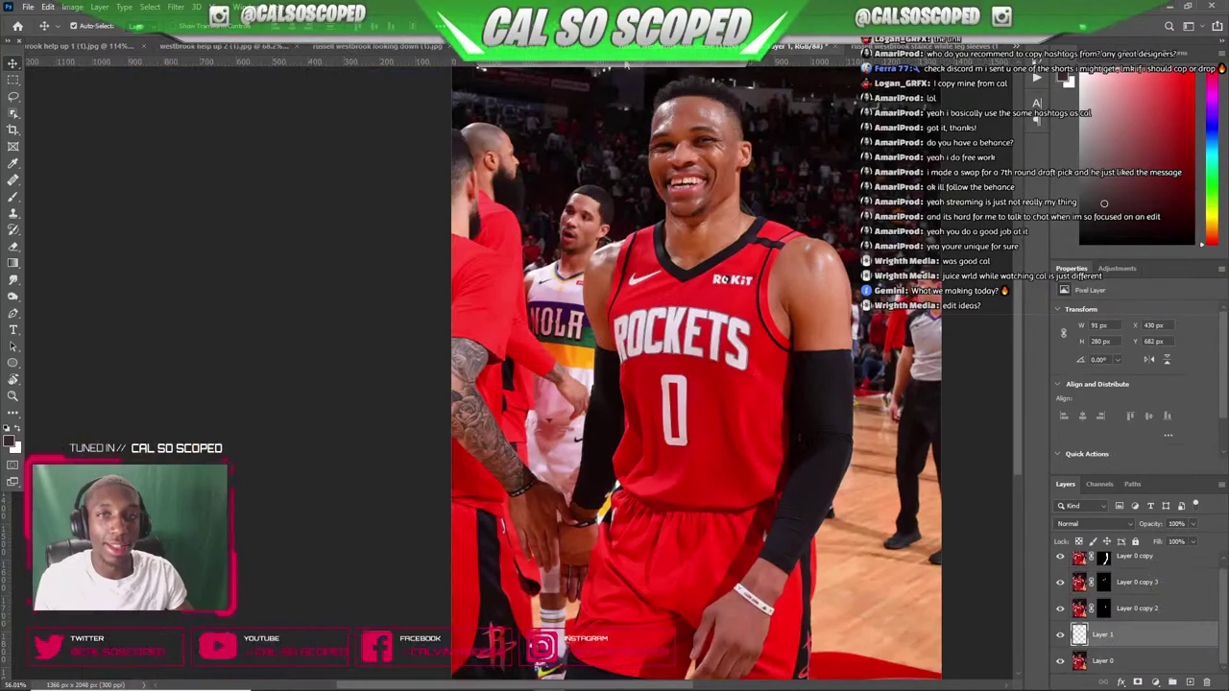
click(52, 48)
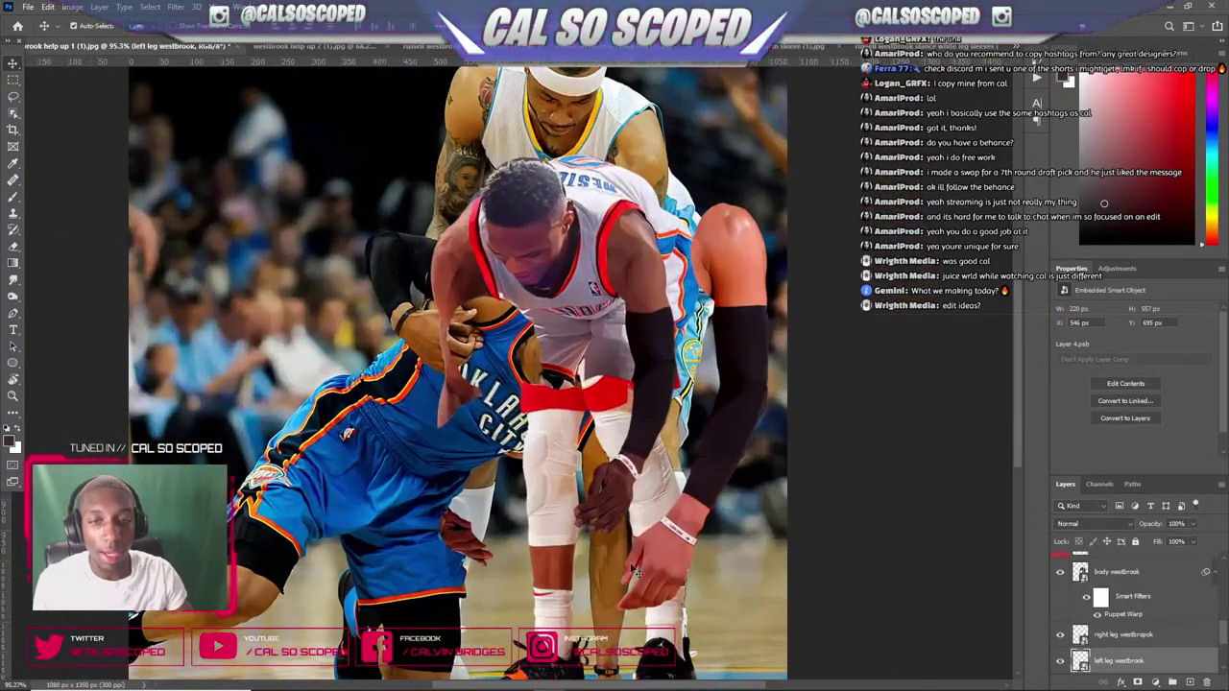
scroll(633, 566, down, 1)
scroll(654, 361, up, 3)
drag(649, 324, 672, 305)
scroll(672, 304, down, 5)
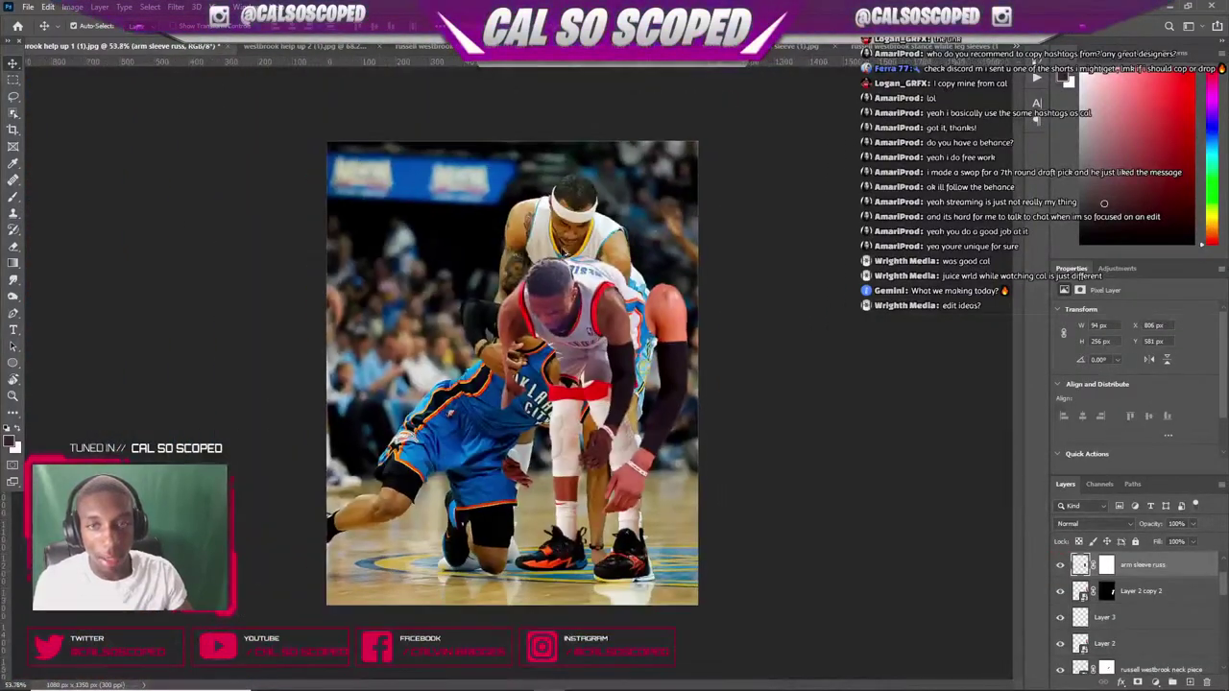
scroll(571, 281, up, 2)
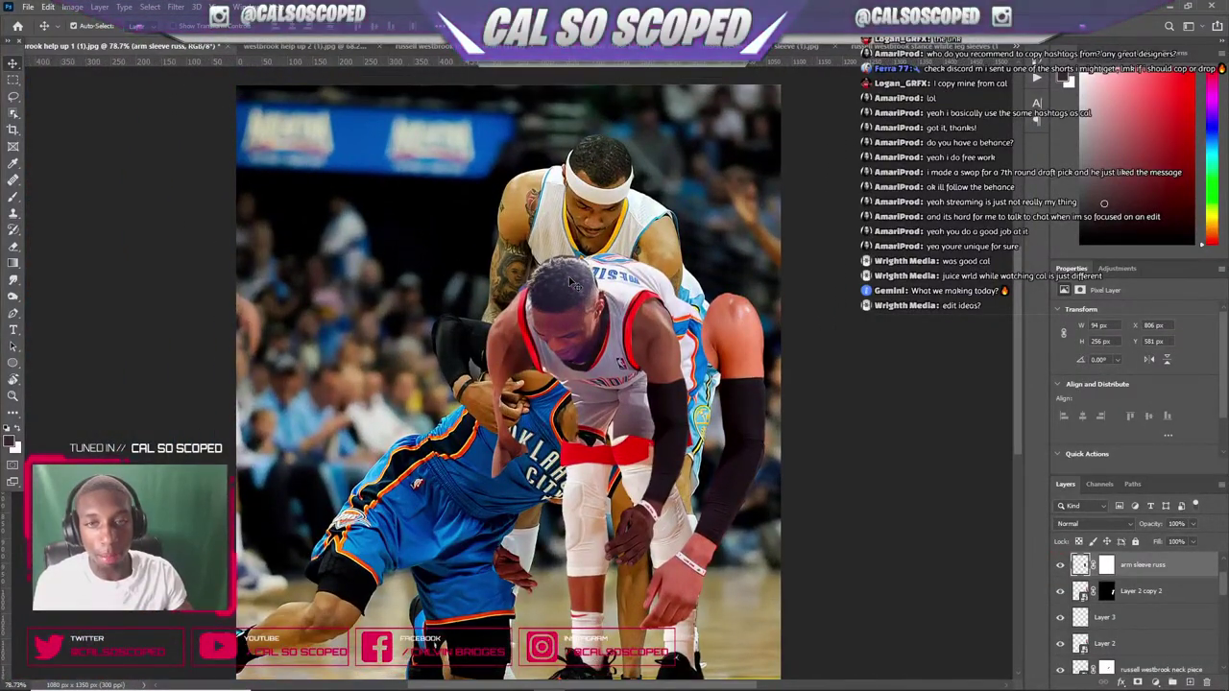
scroll(587, 267, up, 1)
scroll(587, 267, down, 3)
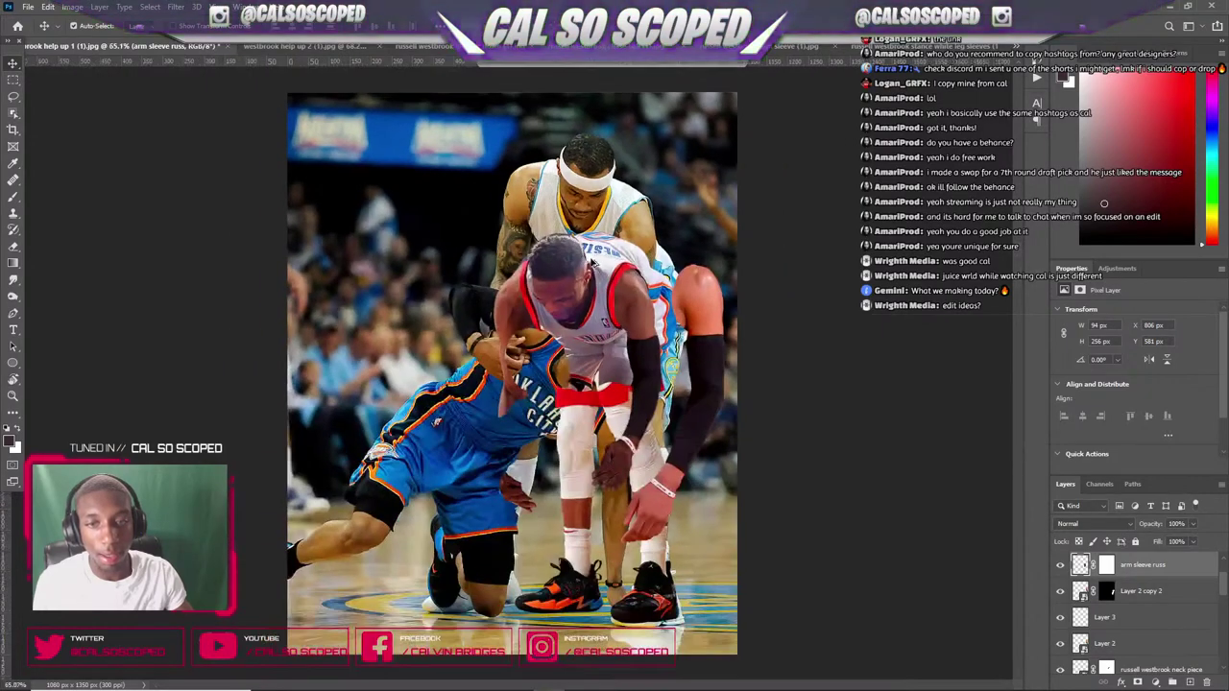
scroll(545, 153, up, 4)
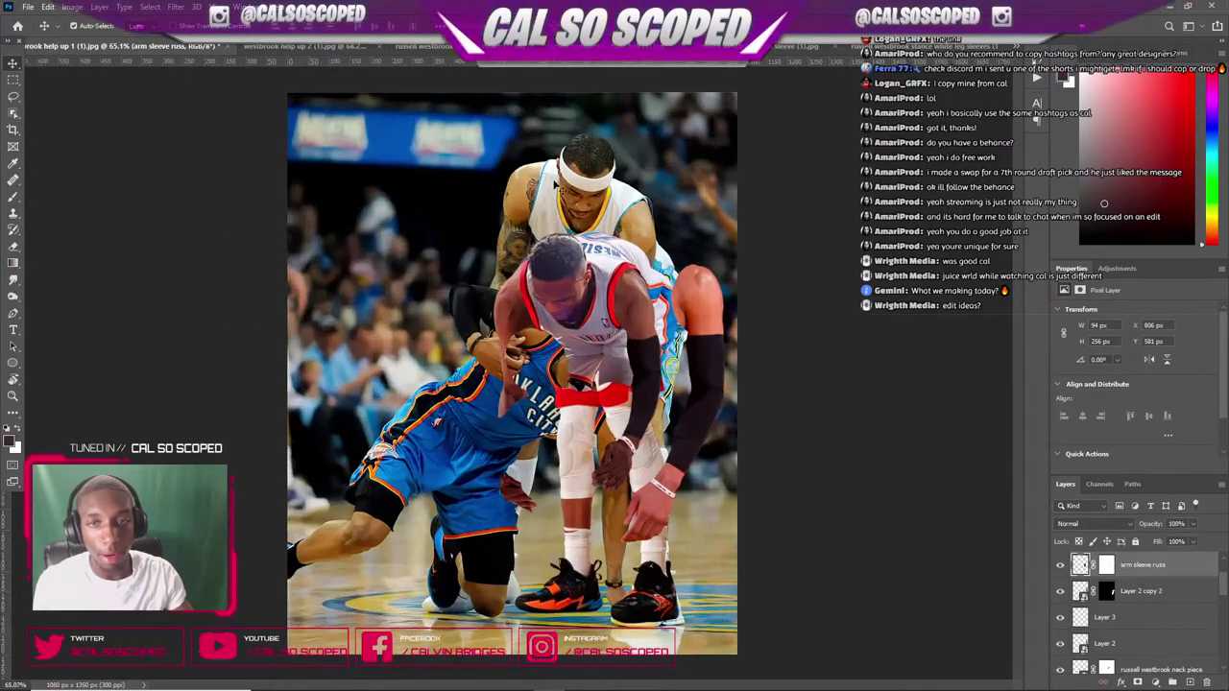
click(622, 232)
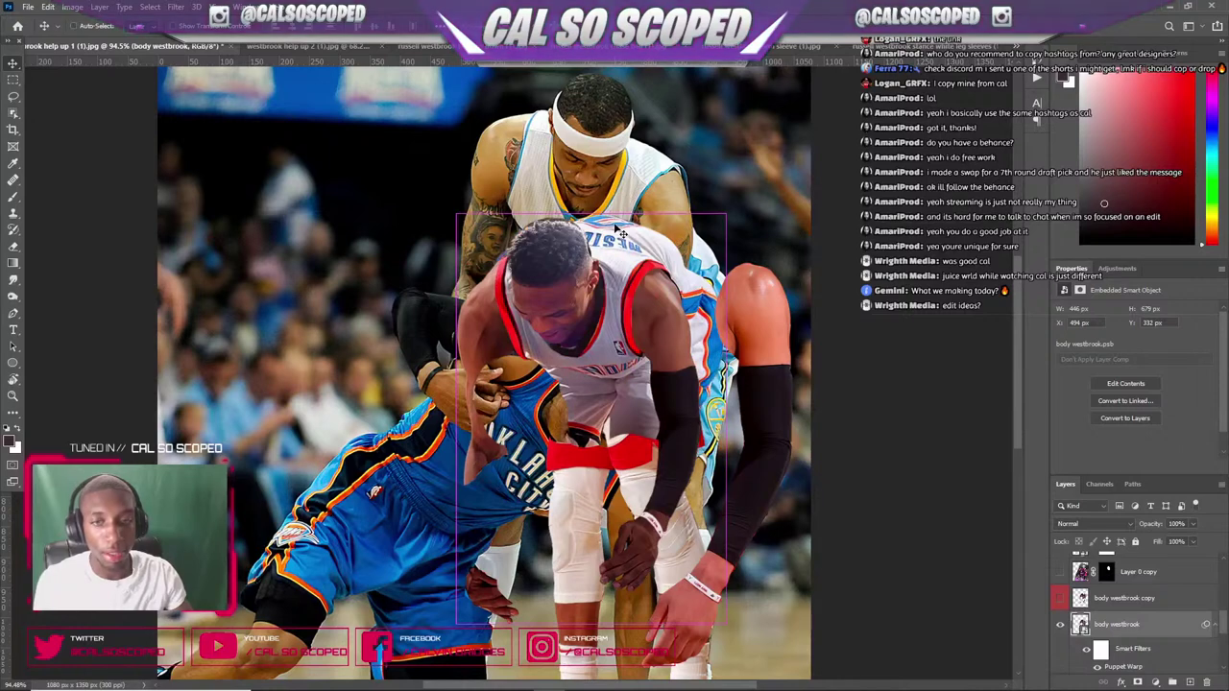
scroll(621, 233, down, 3)
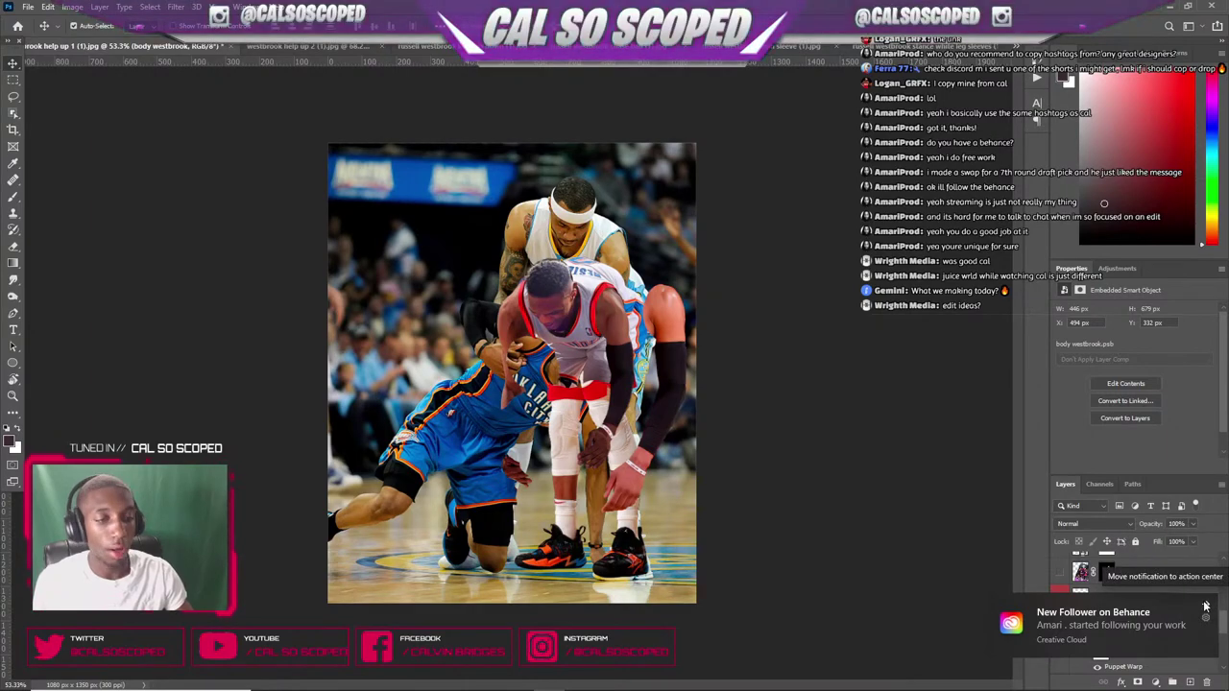
click(1204, 607)
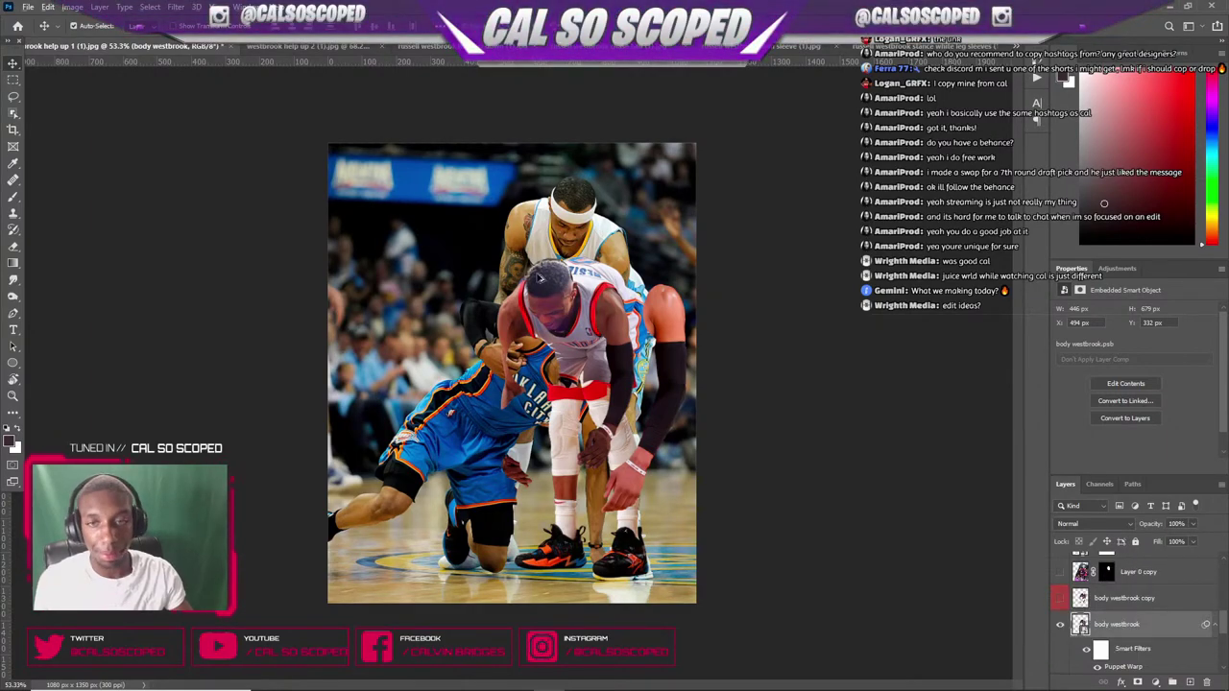
scroll(541, 278, up, 4)
scroll(540, 278, up, 2)
- Lasso the ROCKETS lettering and surrounding jersey in the red Rockets photo and copy it onto its own layer
click(769, 46)
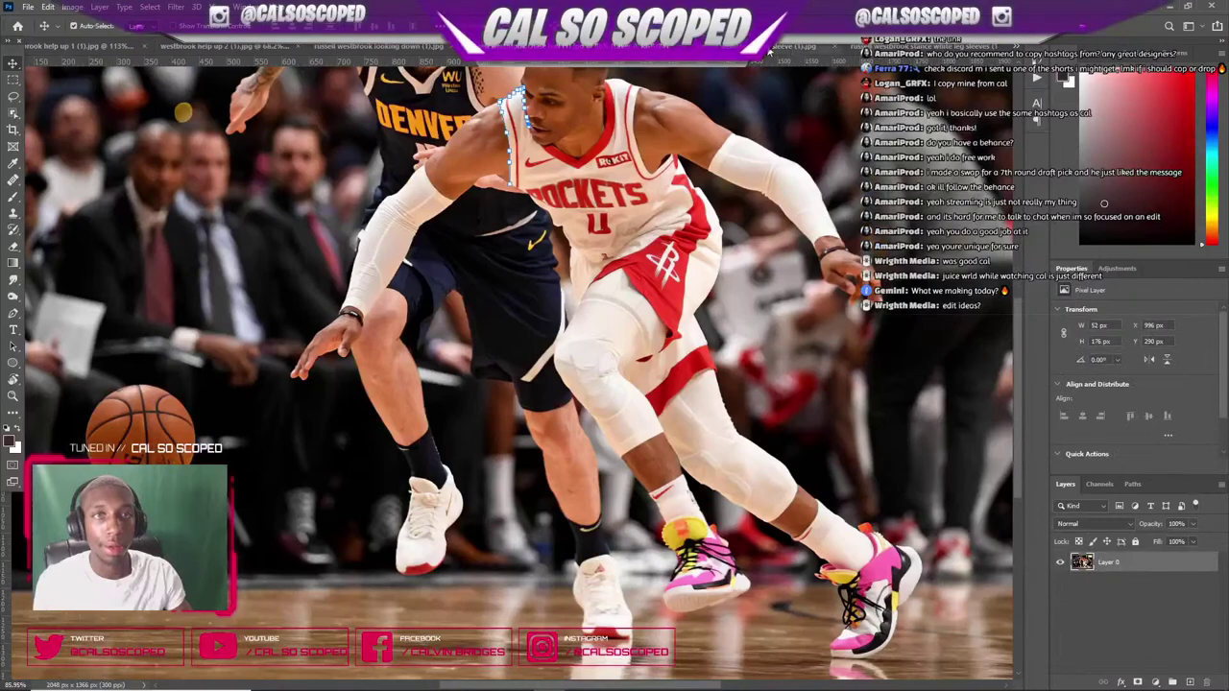
scroll(614, 171, up, 2)
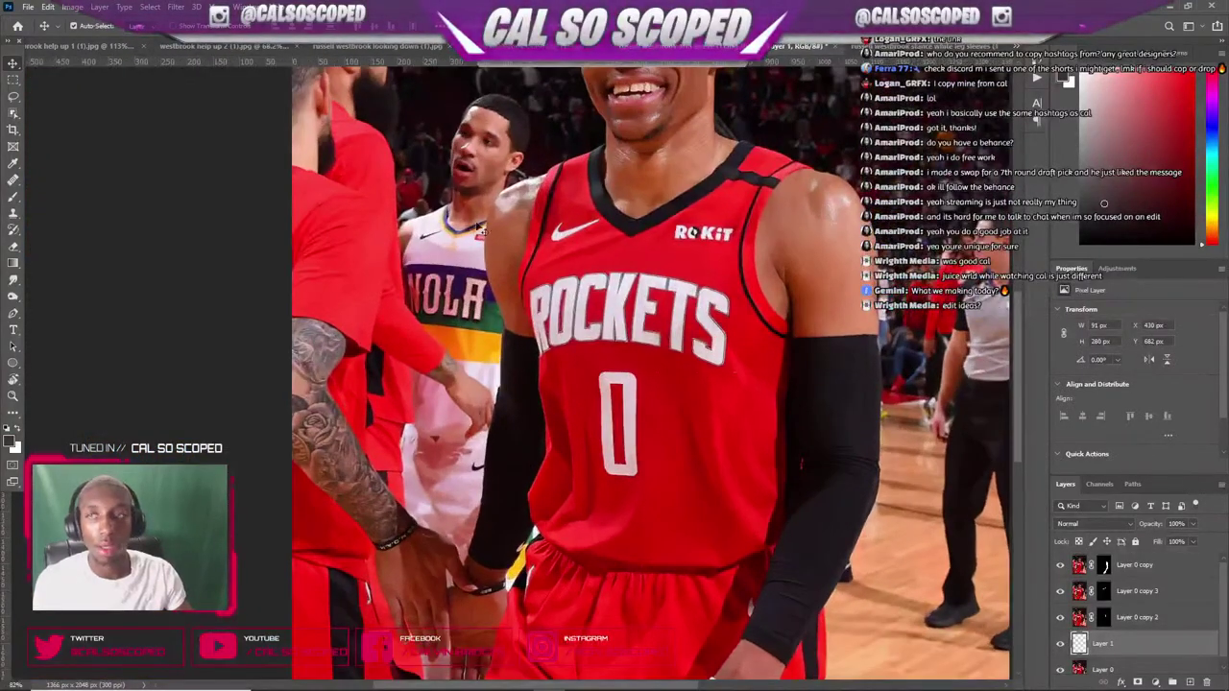
click(13, 97)
mouse_move(539, 363)
mouse_down()
mouse_move(619, 351)
mouse_move(731, 377)
mouse_move(749, 302)
mouse_move(685, 266)
mouse_move(567, 268)
mouse_move(526, 303)
mouse_move(542, 363)
mouse_up()
scroll(1140, 654, down, 1)
key(ctrl+j)
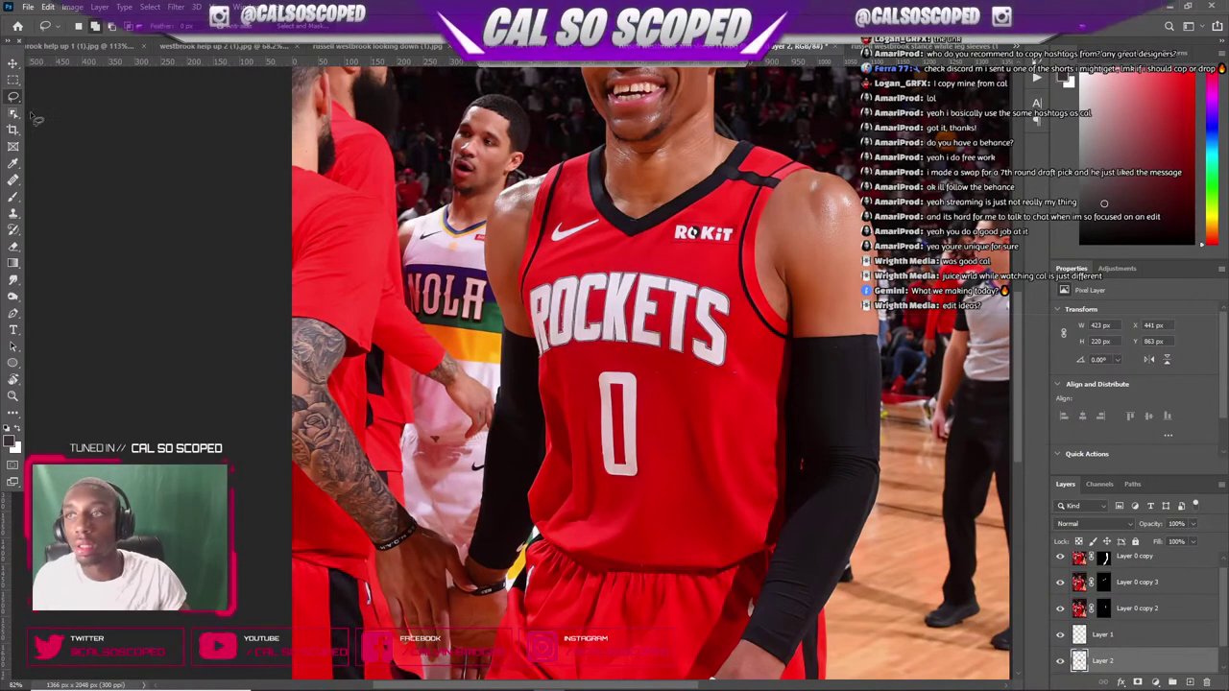
- Paste the Rockets jersey piece above the body westbrook layer in the composite and name its layer rockets
click(101, 46)
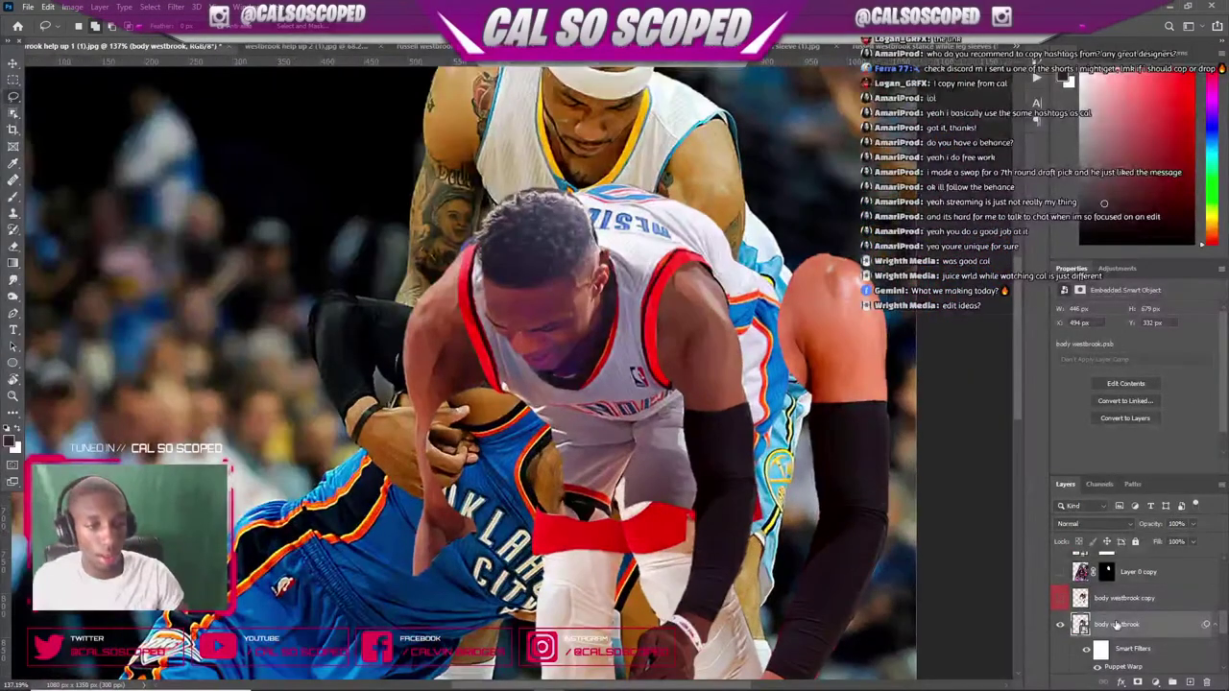
key(ctrl+v)
double_click(1106, 624)
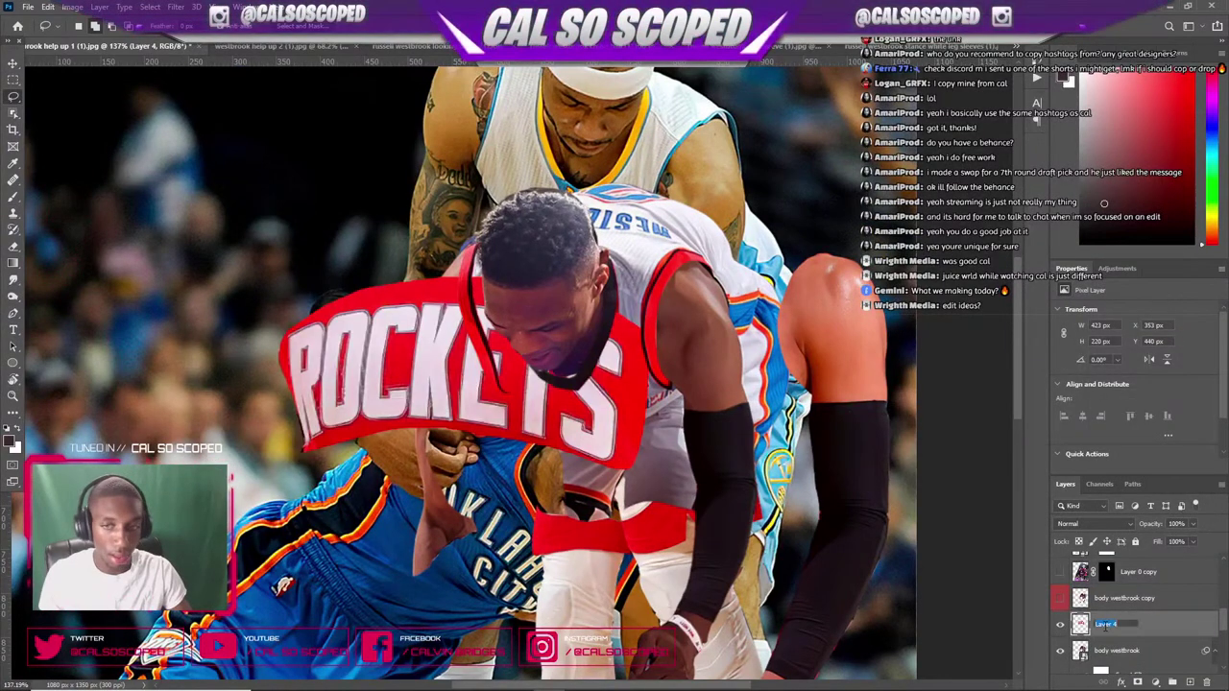
text(rockets)
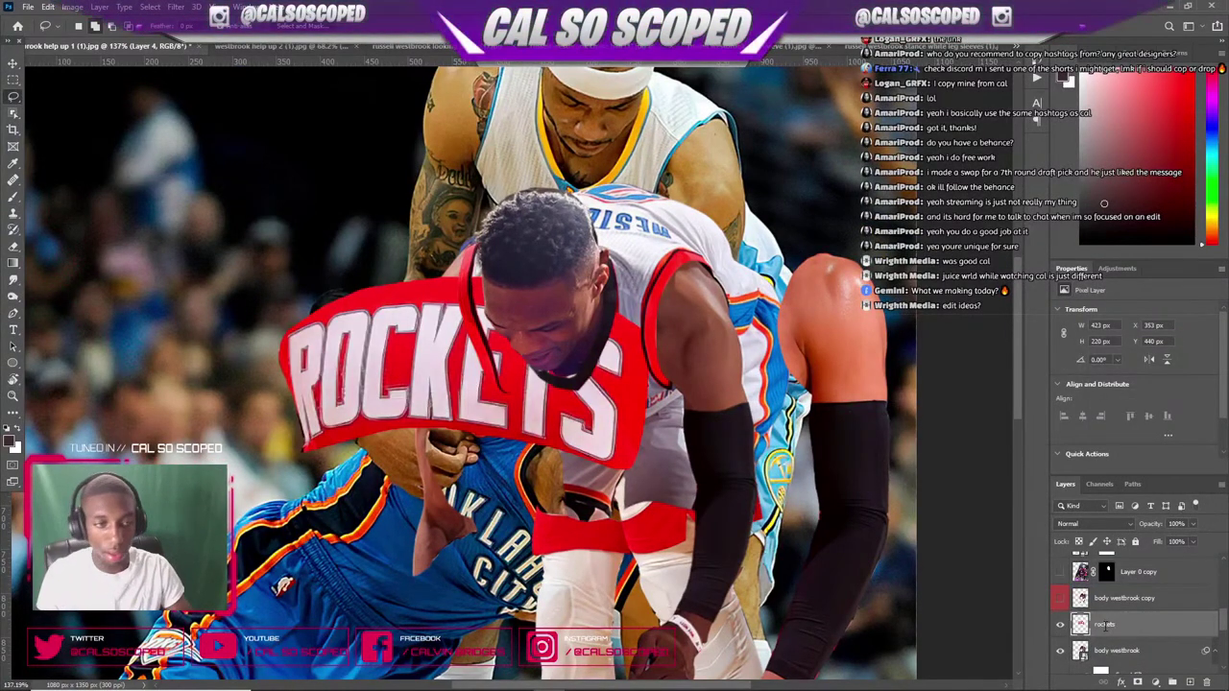
key(Return)
- Move the Rockets jersey piece over the bent-over player's chest and convert its layer to a smart object
key(ctrl+t)
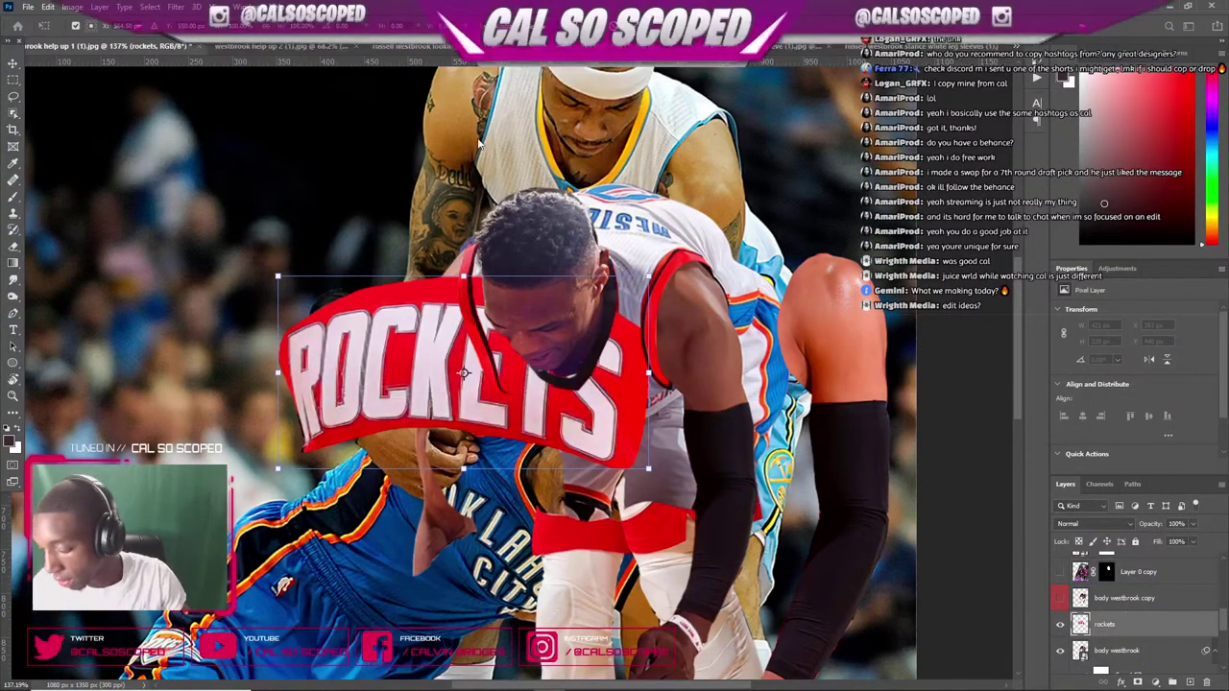
drag(464, 373, 576, 353)
key(Return)
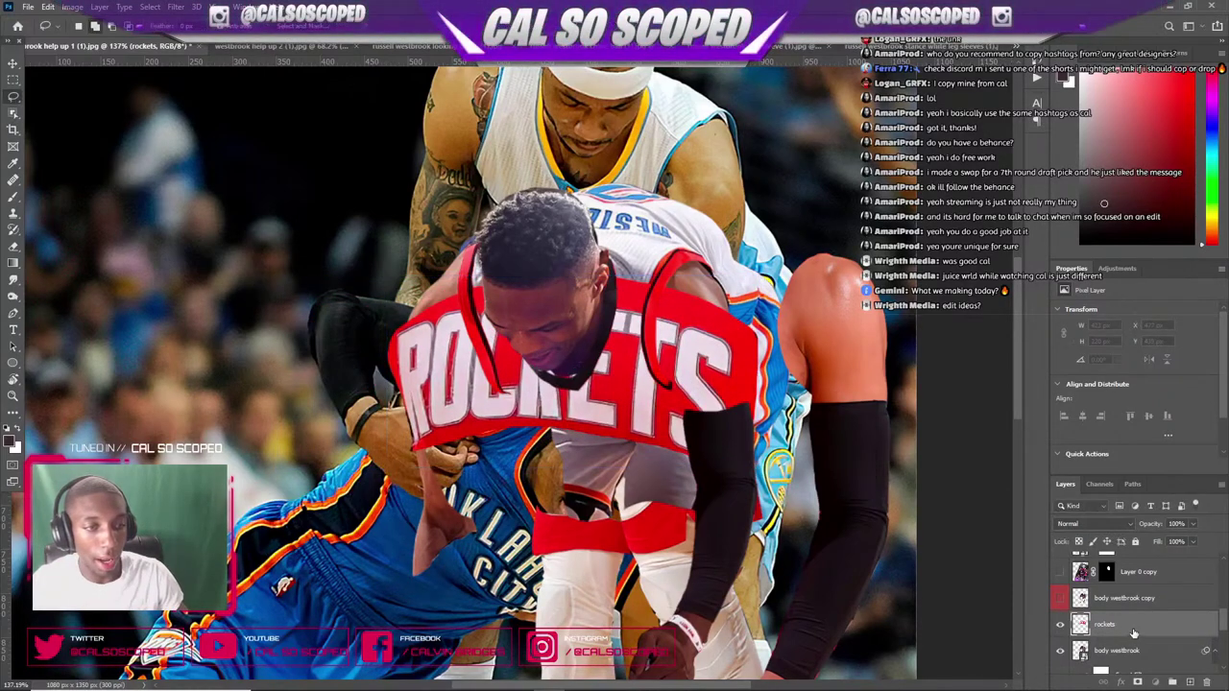
right_click(1104, 624)
click(1144, 258)
- Rotate the Rockets jersey piece slightly counterclockwise and switch the transform to Distort
key(ctrl+t)
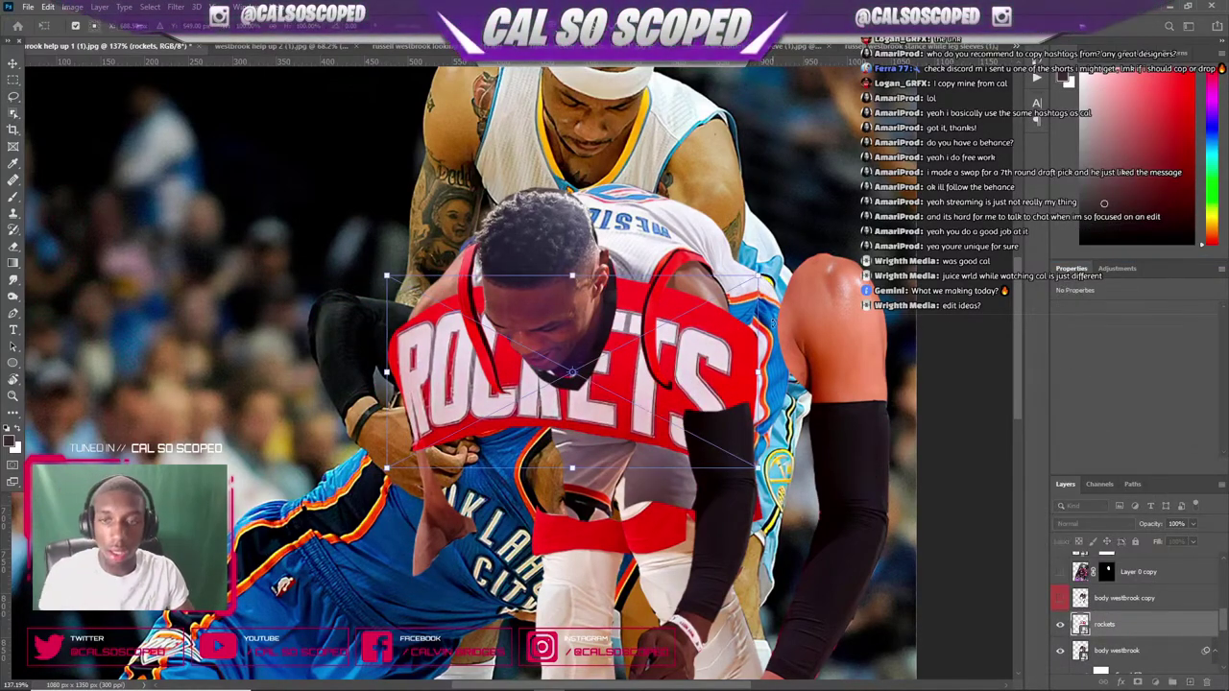
drag(810, 288, 804, 261)
right_click(610, 320)
click(641, 402)
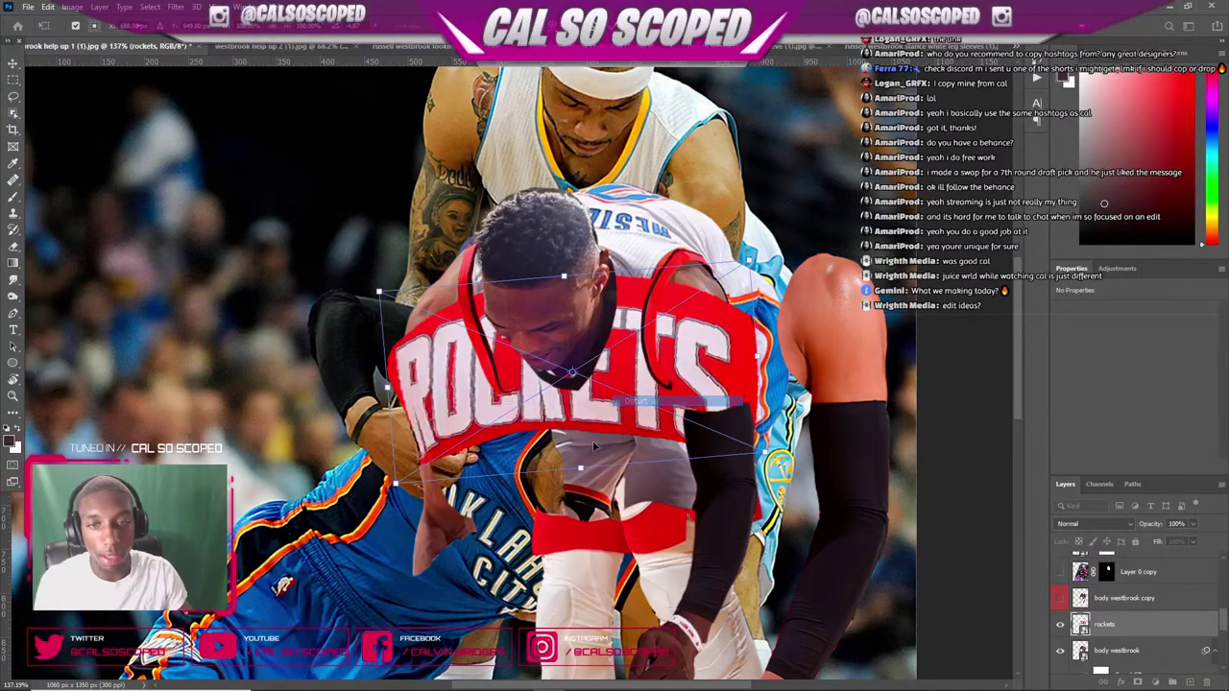
drag(581, 468, 588, 422)
key(ctrl+z)
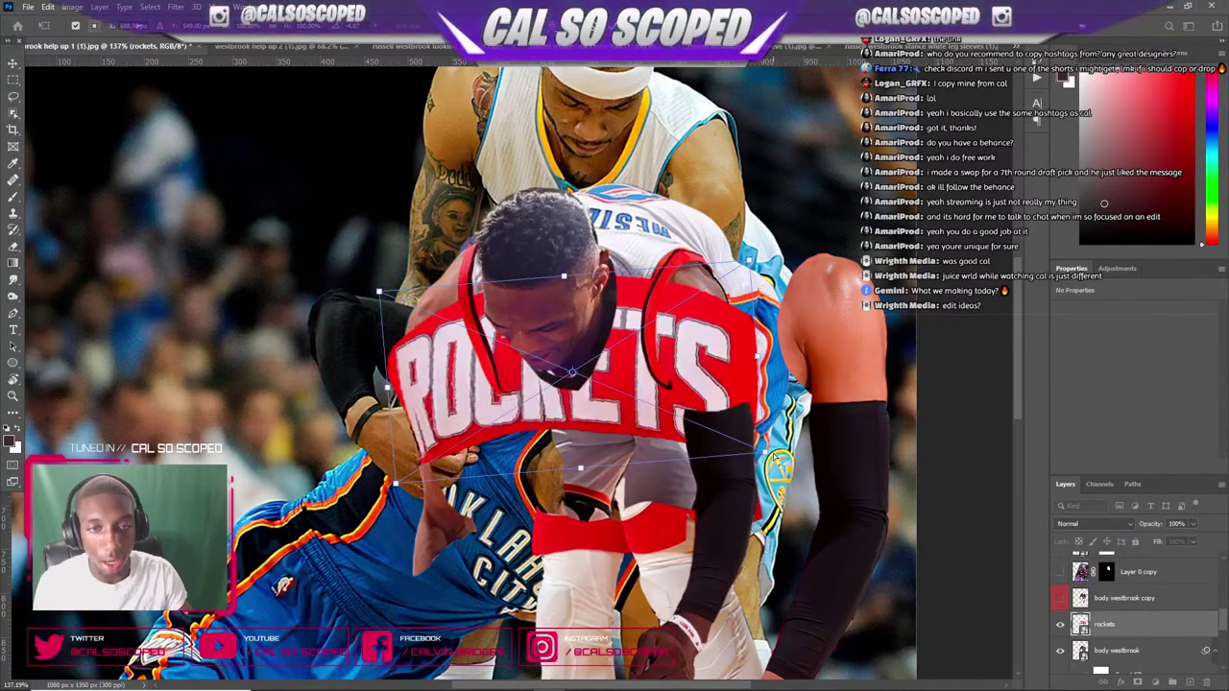
drag(763, 450, 716, 403)
key(ctrl+z)
- Distort the Rockets jersey piece by pulling both lower corners inward and raising its bottom edge
drag(395, 483, 467, 411)
drag(764, 451, 696, 411)
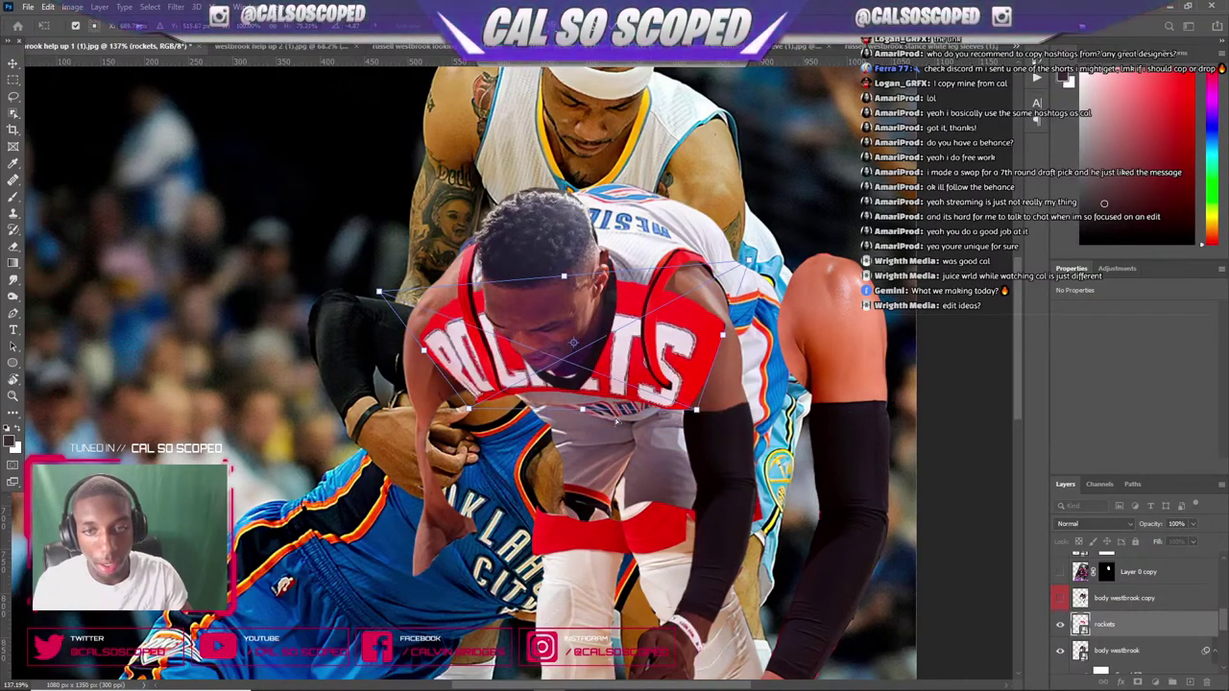
drag(586, 410, 586, 379)
- Move the Rockets lettering down to the lower part of the player's jersey and flatten it by raising its bottom edge
drag(597, 348, 702, 516)
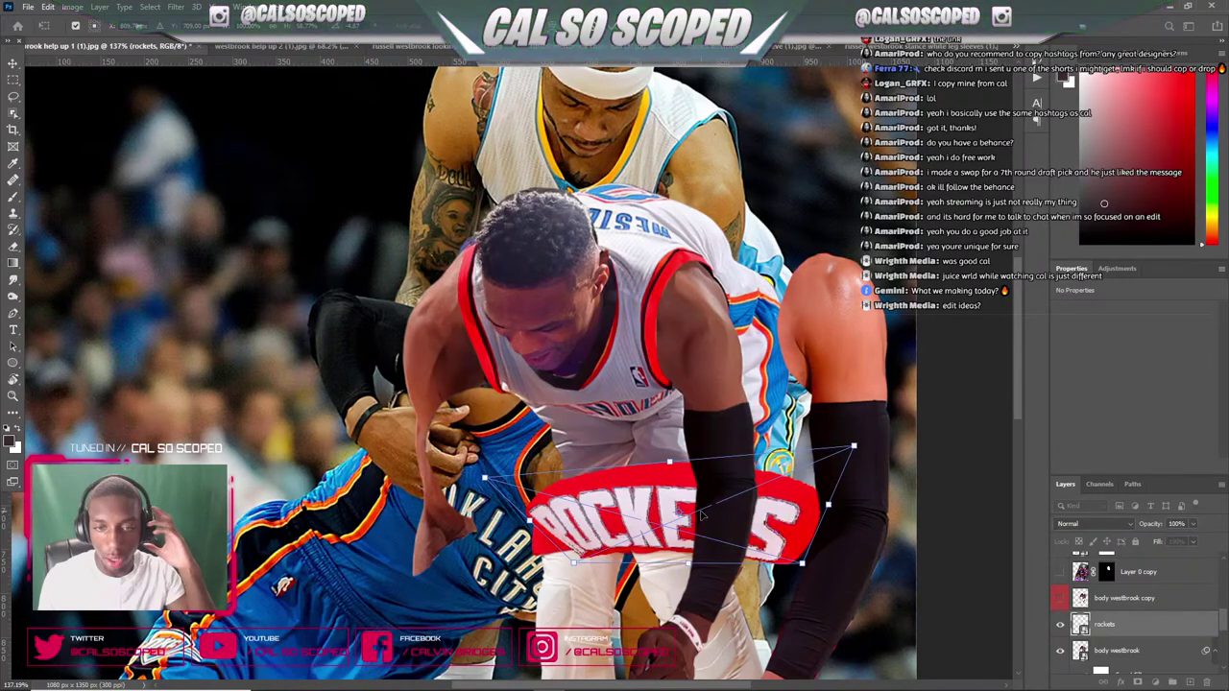
drag(714, 512, 678, 432)
drag(757, 484, 751, 455)
key(ctrl+z)
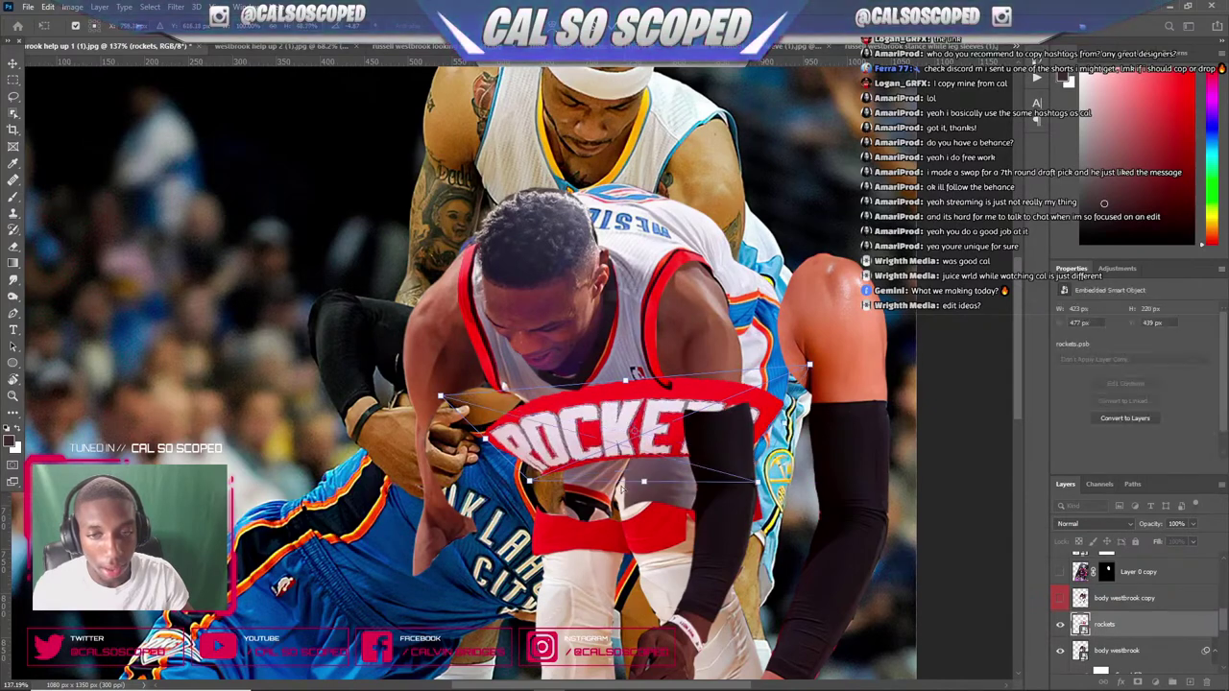
drag(643, 482, 639, 457)
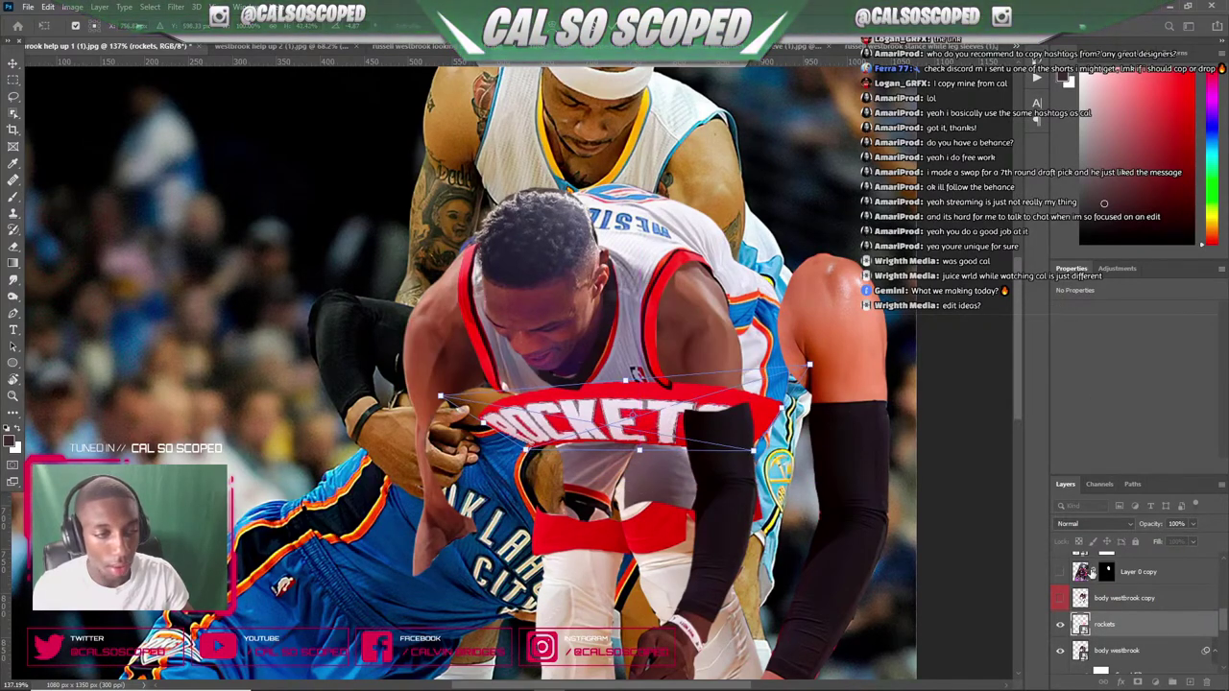
- Narrow the Rockets lettering, rotate it slightly, and fit it along the lower part of the bent-over player's jersey with a free transform
click(1119, 622)
scroll(902, 585, up, 3)
key(ctrl+t)
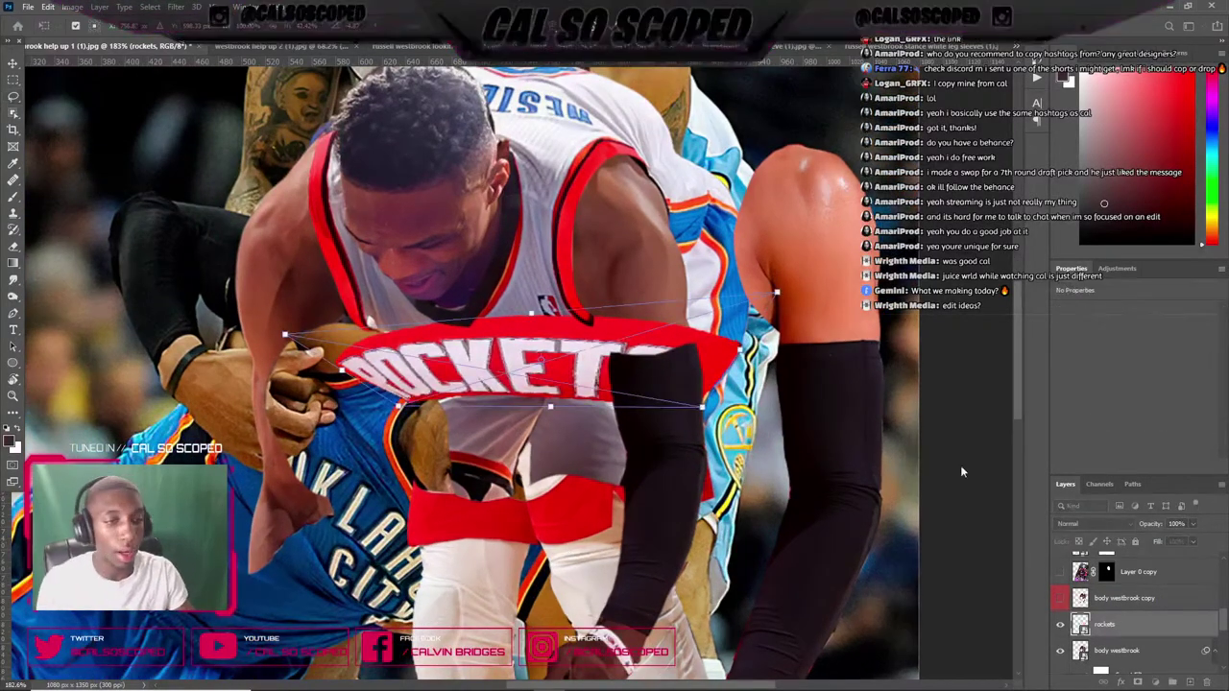
drag(777, 292, 590, 311)
drag(687, 277, 692, 292)
mouse_move(562, 338)
mouse_down()
mouse_move(552, 279)
mouse_move(537, 329)
mouse_move(555, 249)
mouse_move(543, 351)
mouse_up()
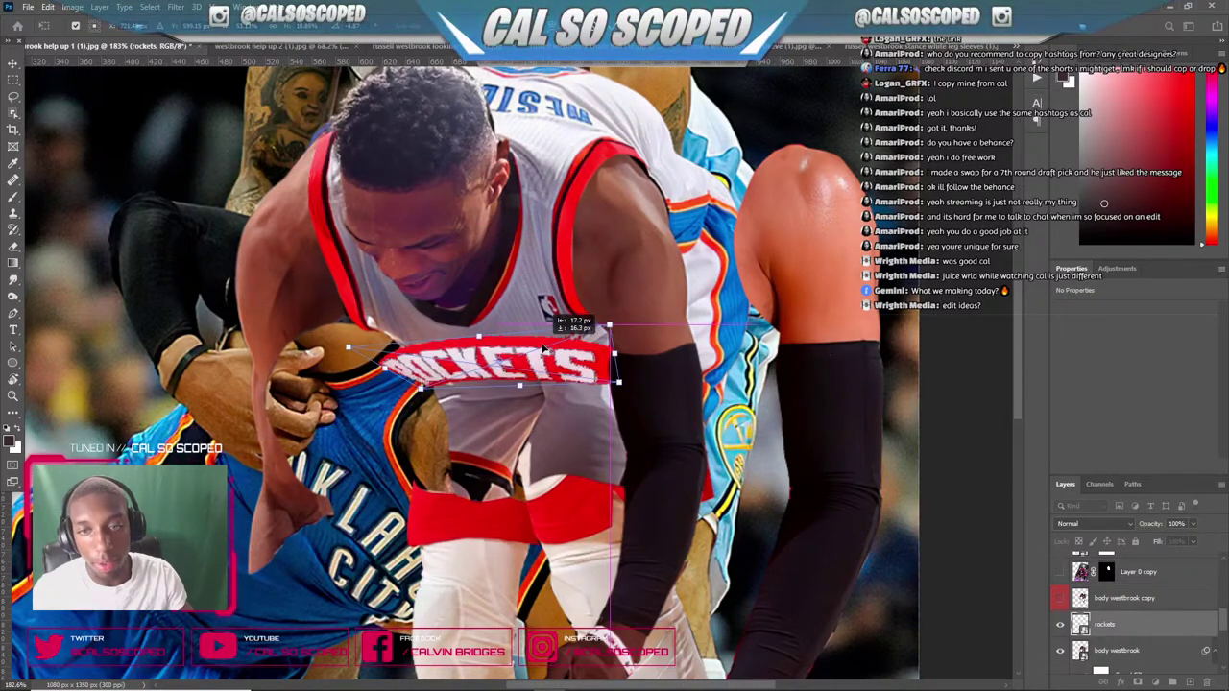
drag(611, 326, 562, 336)
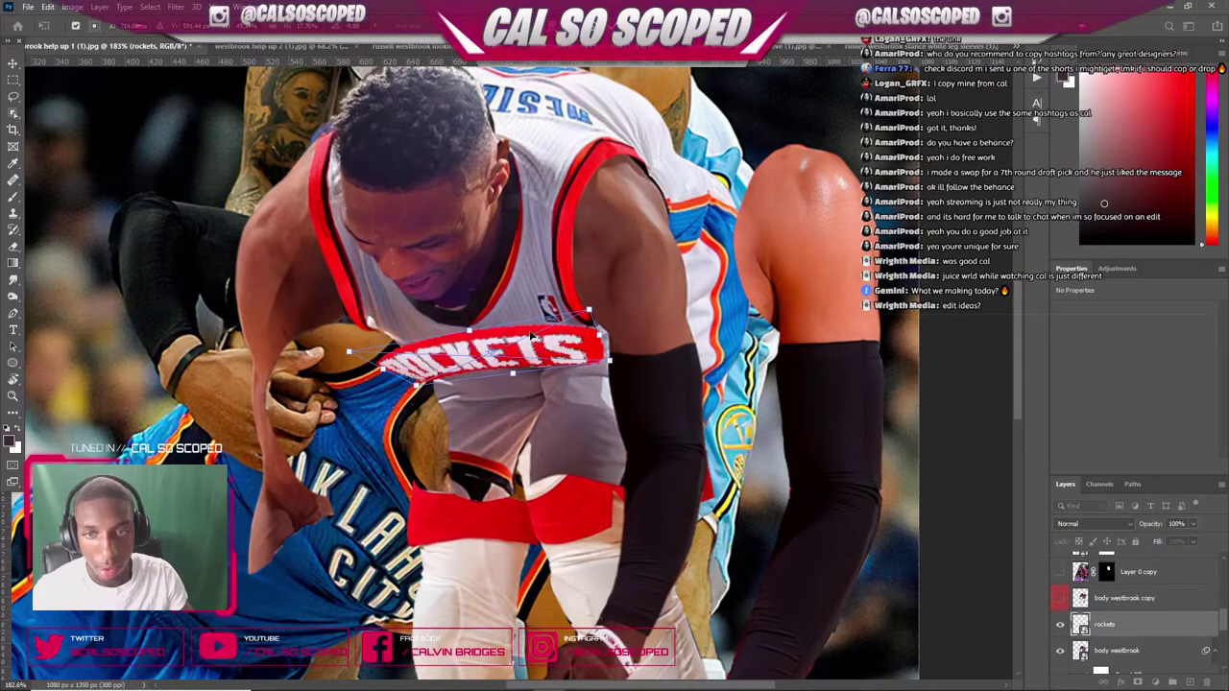
- Warp the Rockets lettering so its center and right end follow the jersey's curve, and compare the result with the layer hidden and shown
right_click(531, 333)
click(552, 470)
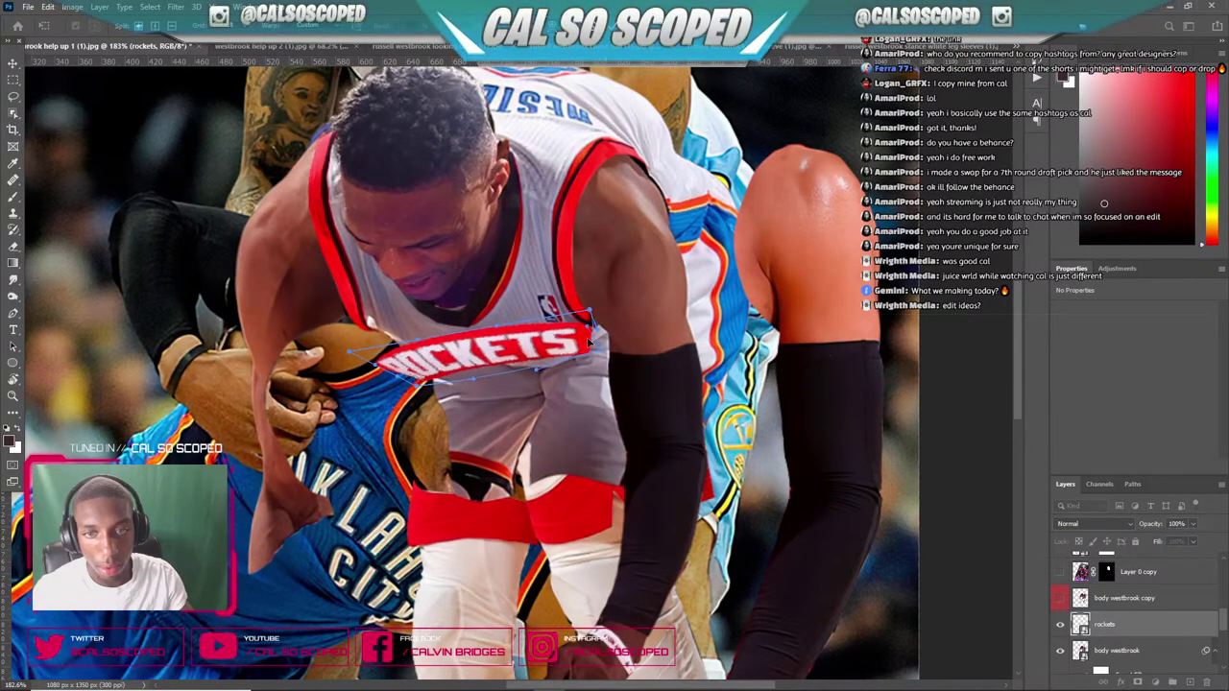
drag(588, 341, 592, 350)
drag(511, 338, 501, 346)
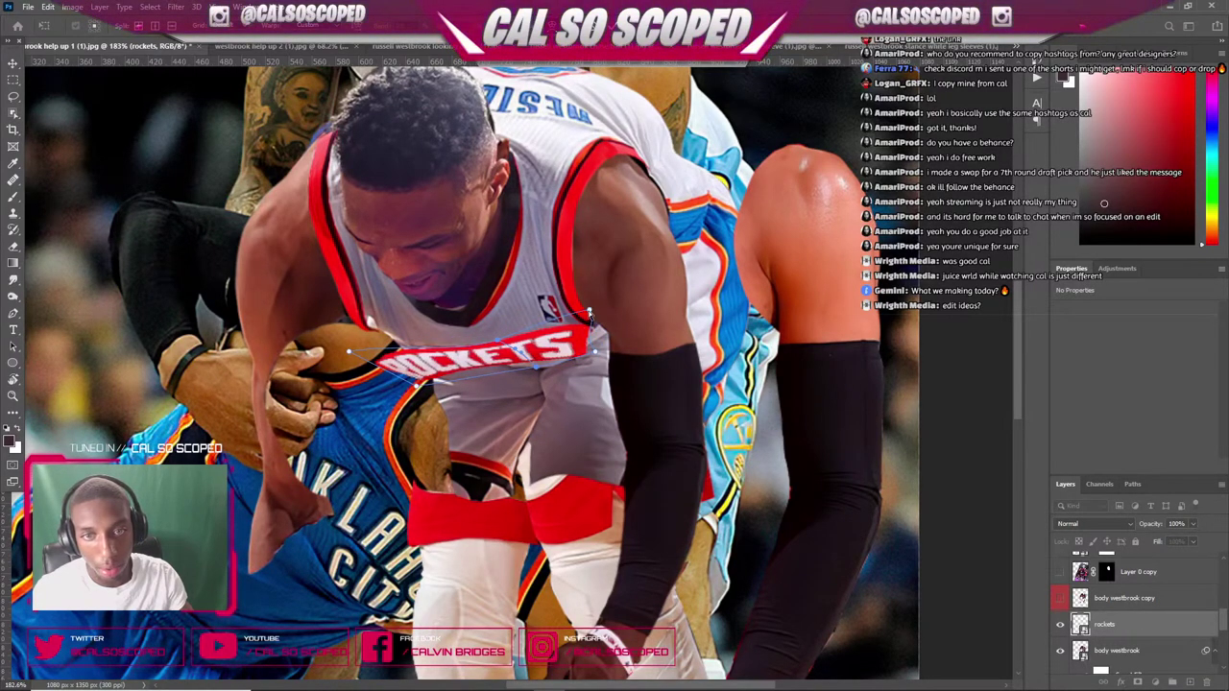
drag(589, 312, 575, 305)
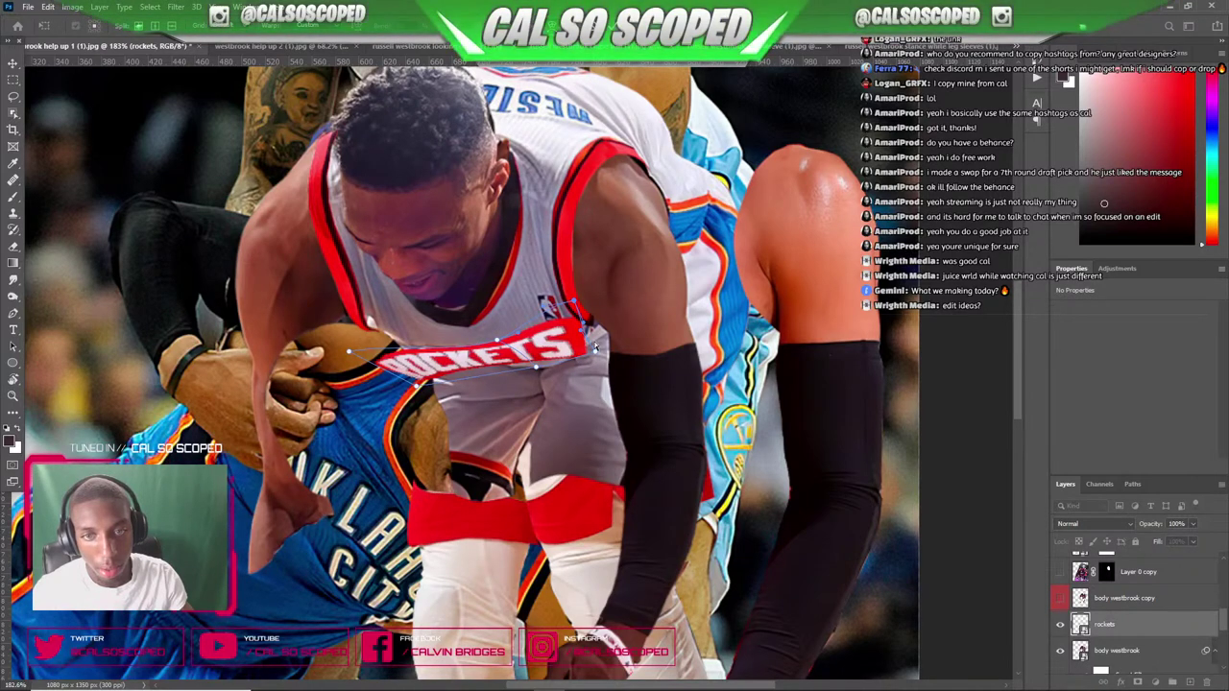
drag(594, 351, 594, 339)
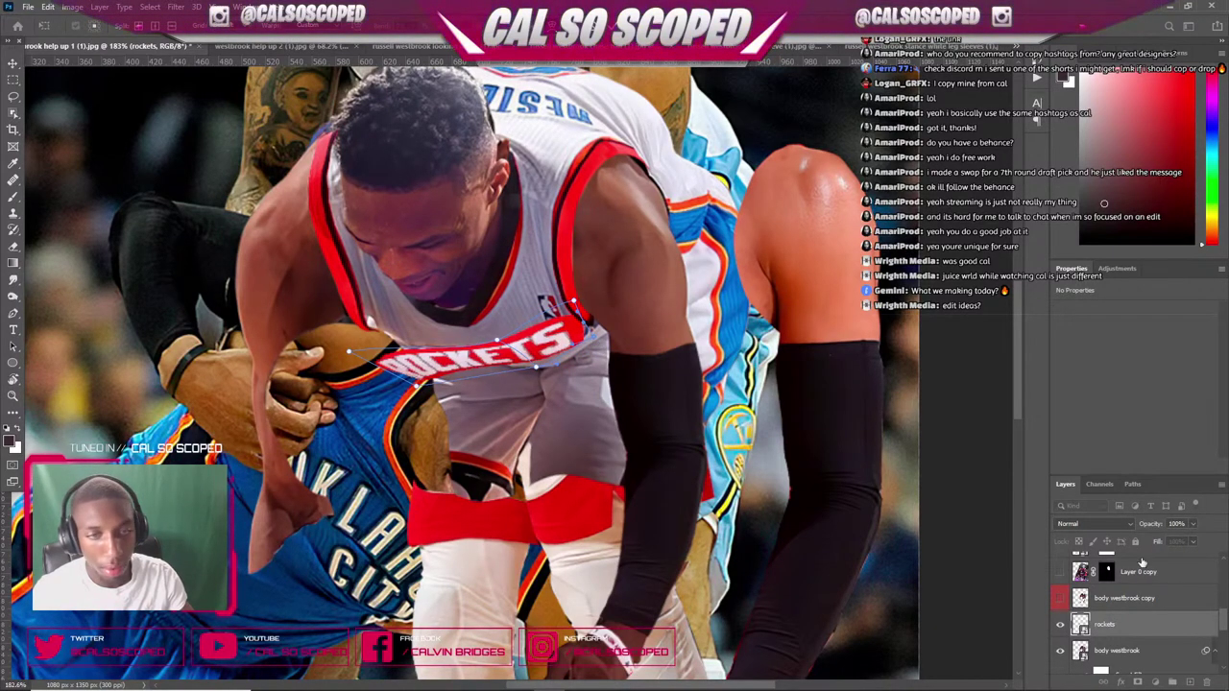
key(Return)
click(1060, 625)
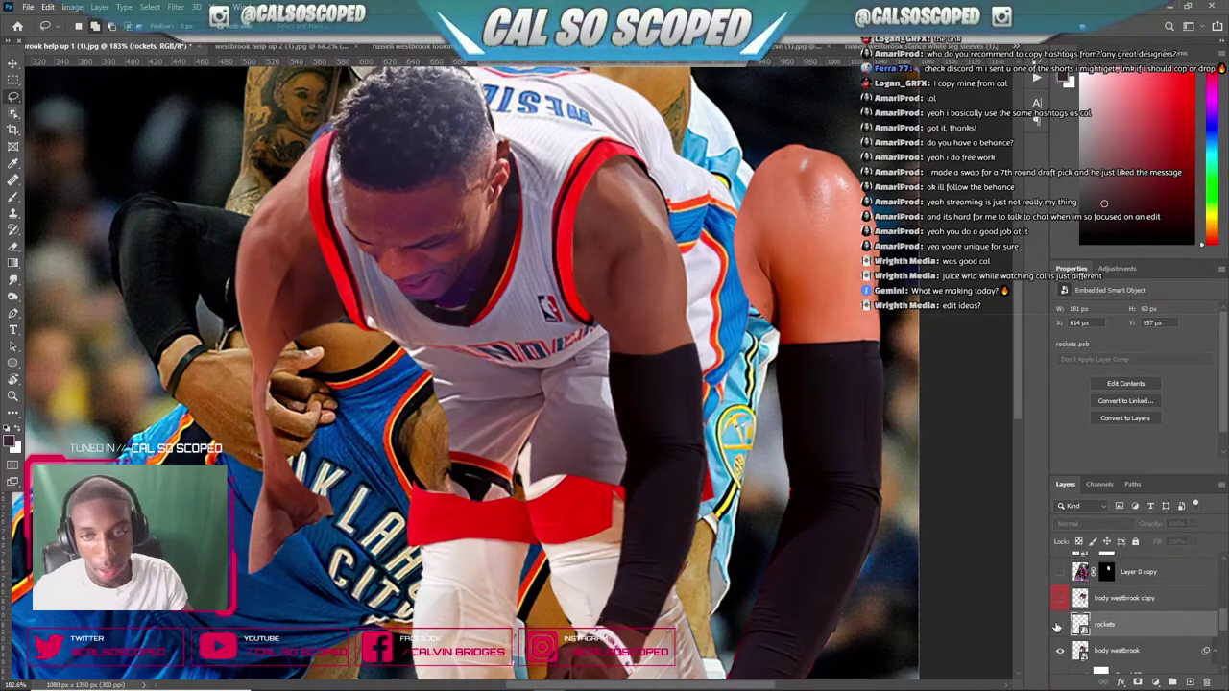
click(1060, 625)
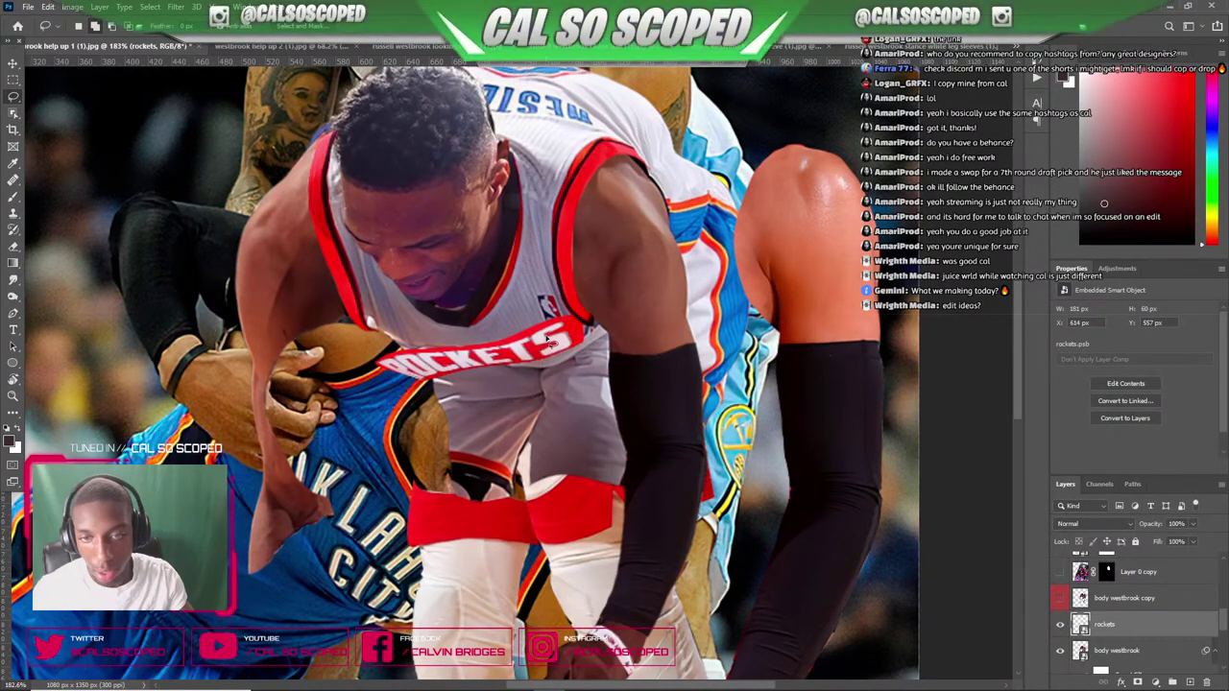
- Move the Rockets lettering slightly lower on the jersey and warp its left end downward
key(v)
drag(555, 336, 430, 403)
key(ctrl+z)
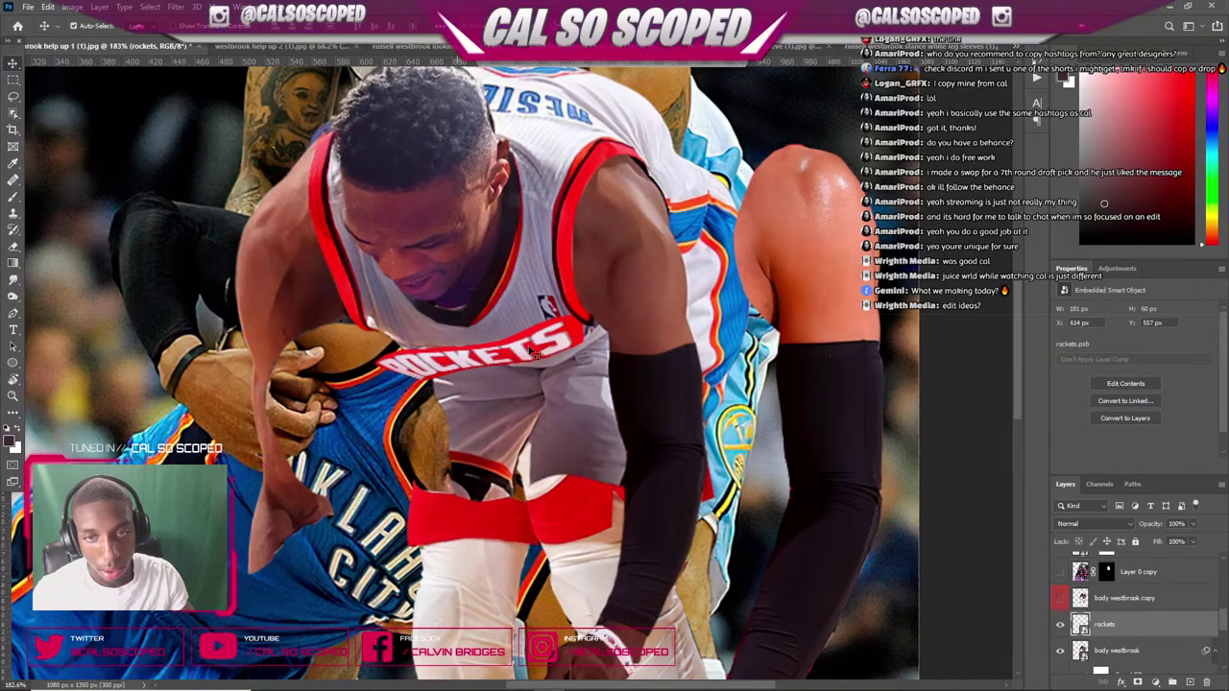
drag(528, 350, 528, 367)
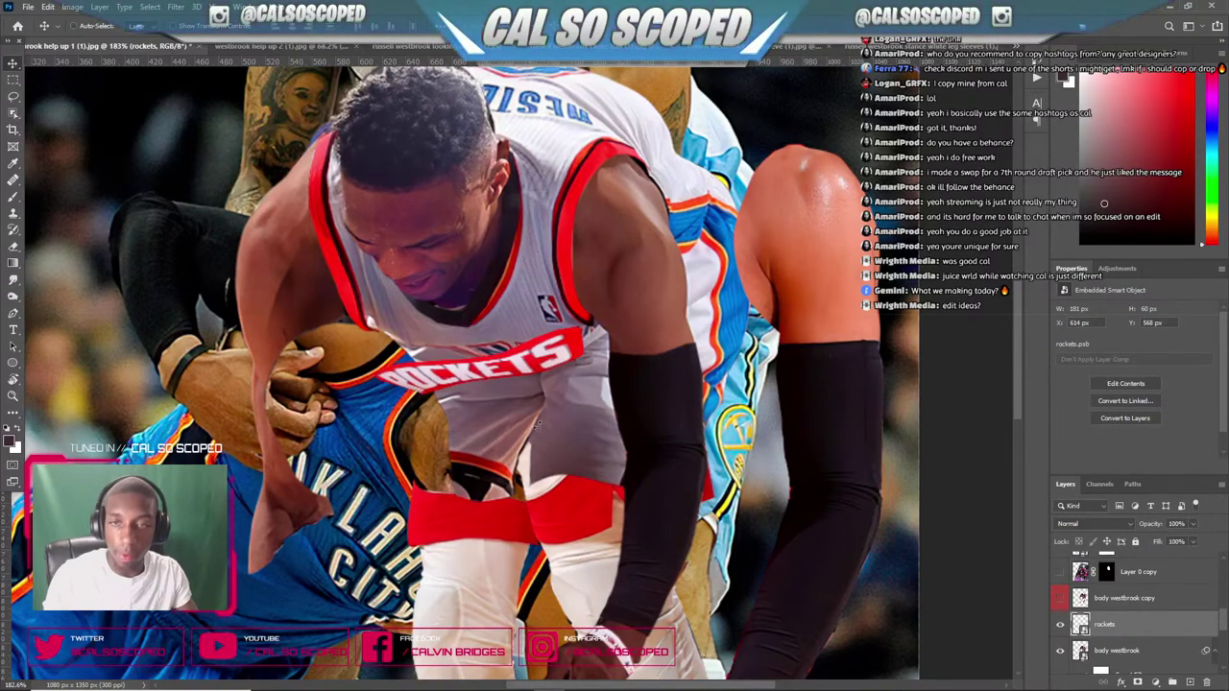
key(ctrl+t)
right_click(479, 345)
click(503, 483)
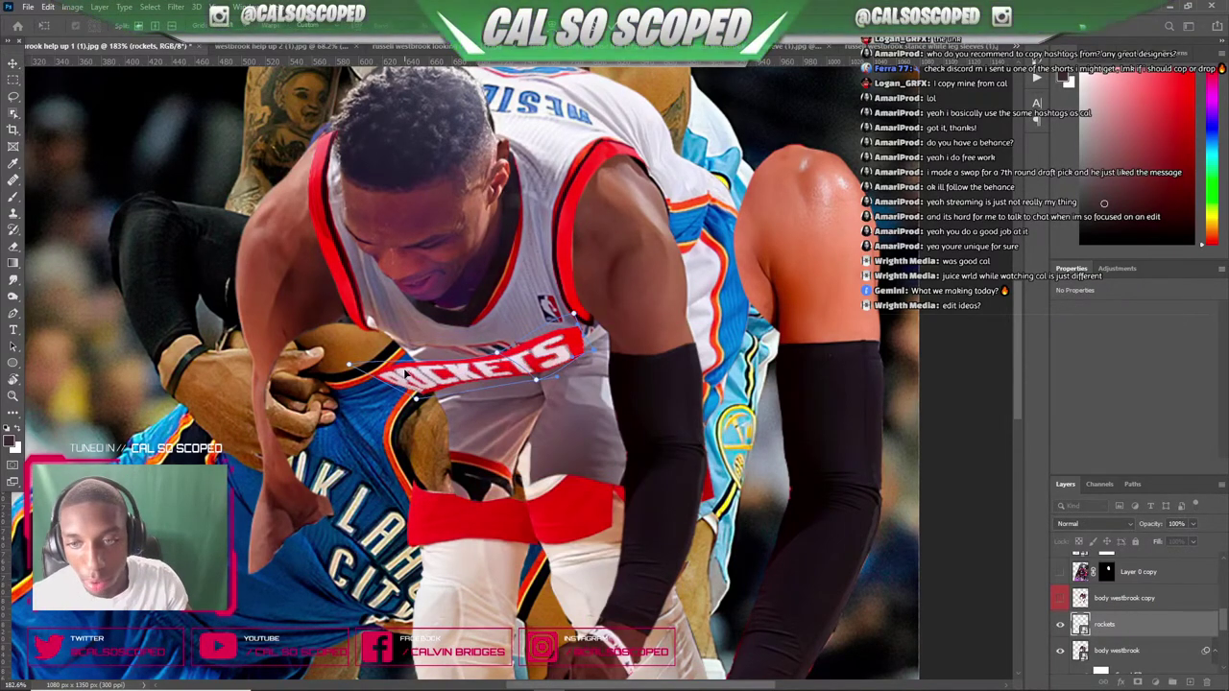
drag(405, 373, 413, 411)
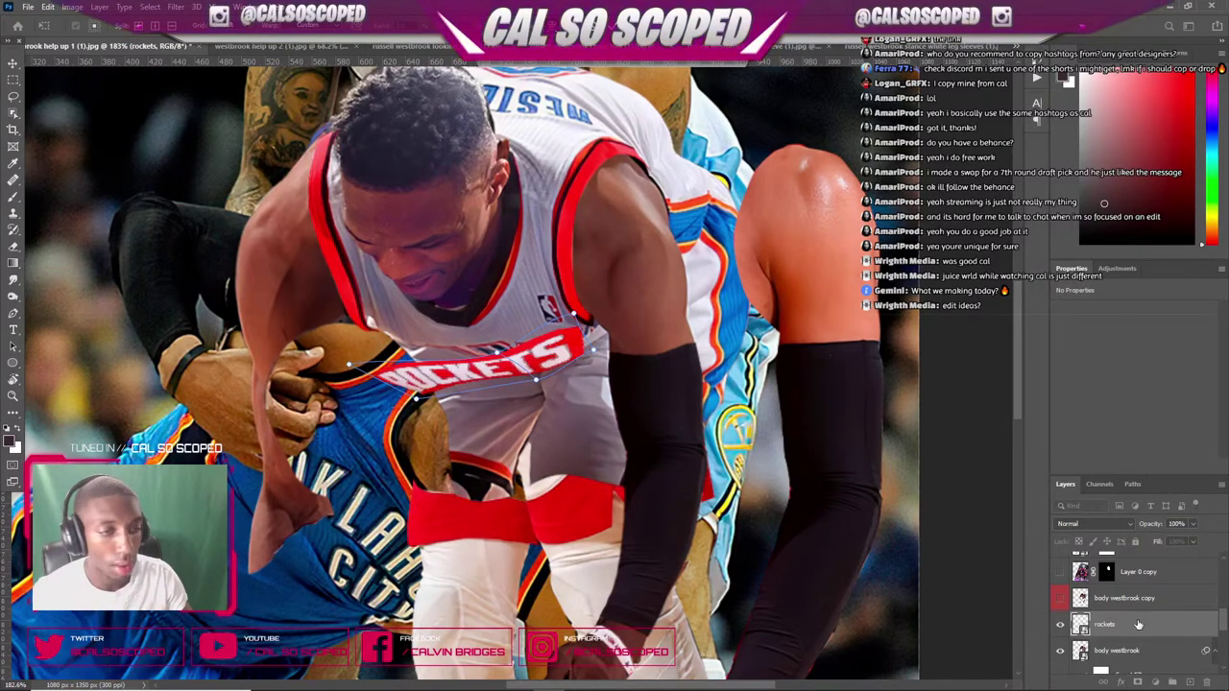
key(Return)
- Rotate the Rockets lettering slightly clockwise and nudge it up against the jersey's lower edge
key(ctrl+t)
mouse_move(666, 303)
mouse_down()
mouse_move(670, 324)
mouse_move(671, 313)
mouse_up()
drag(501, 359, 499, 347)
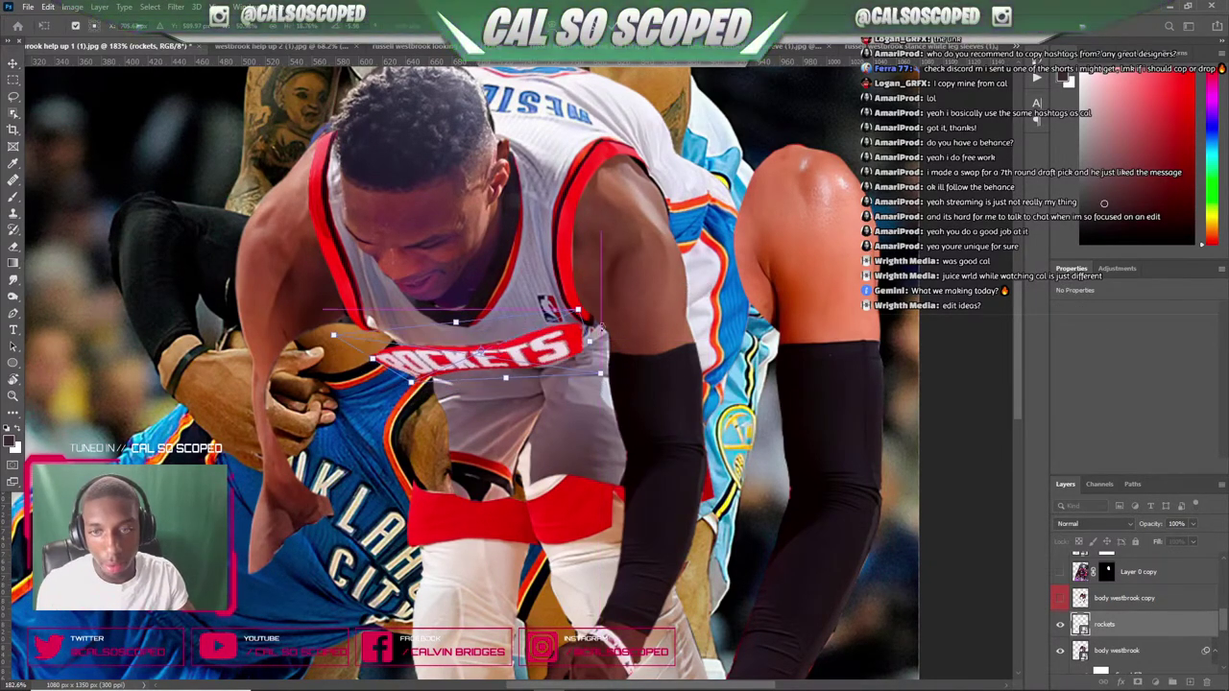
drag(641, 328, 648, 334)
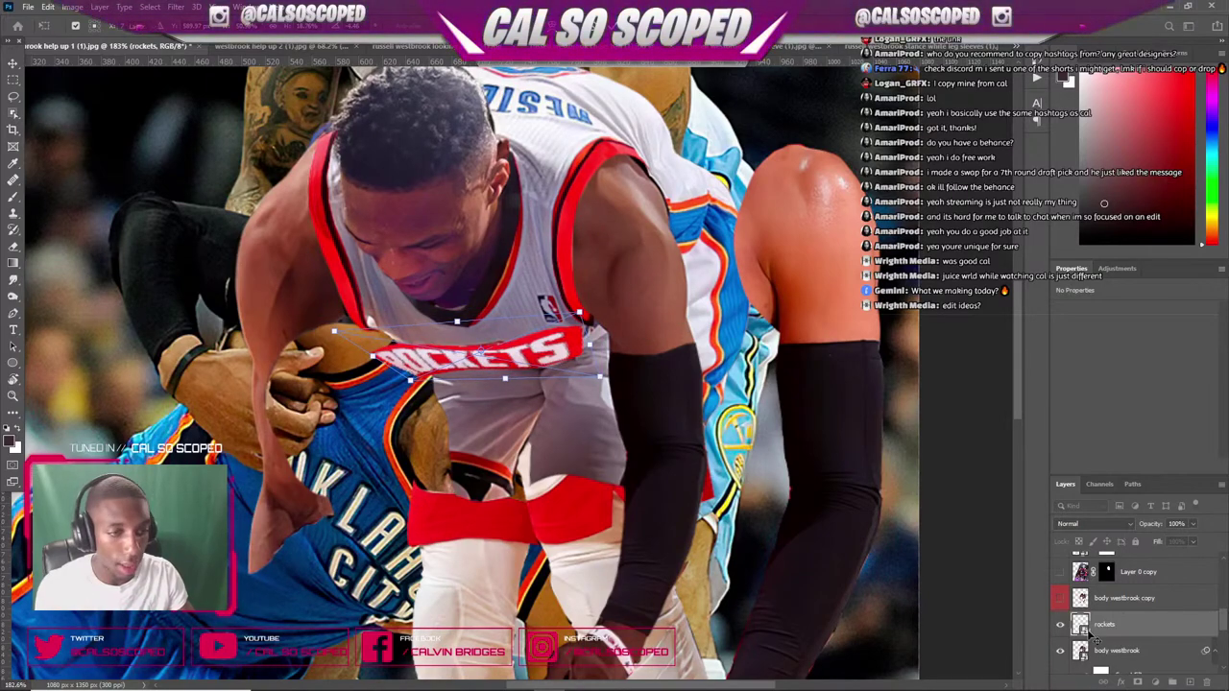
key(Return)
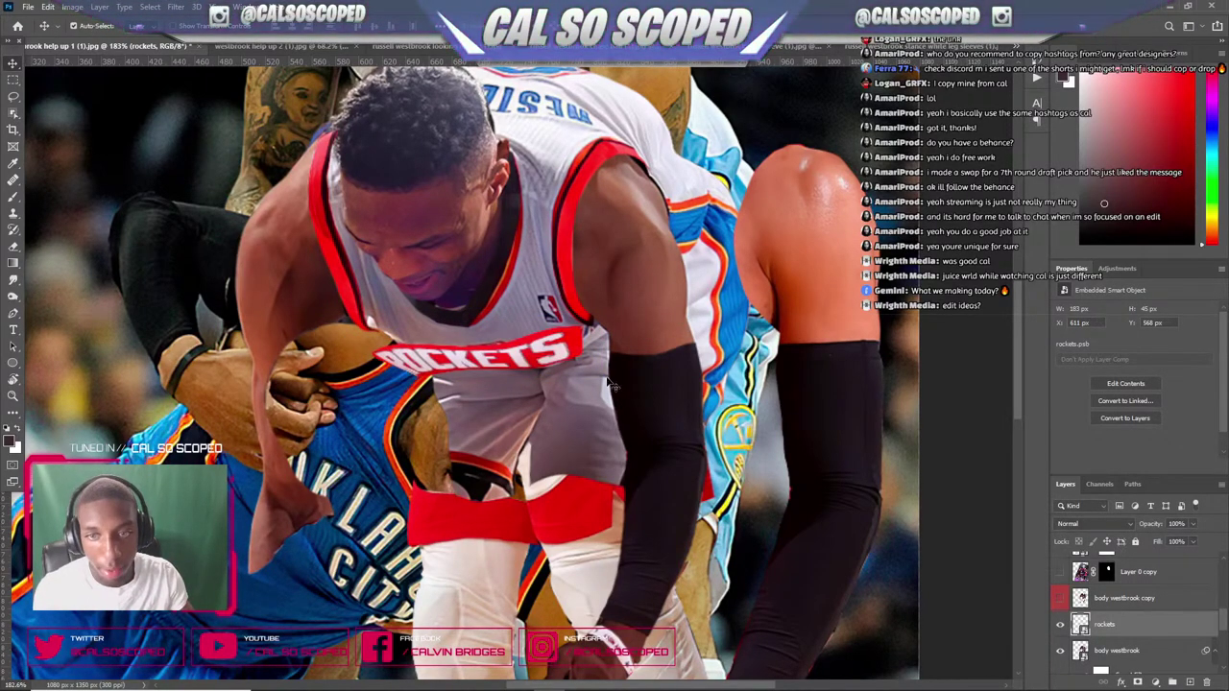
- Hide the dark tones of the rockets layer with Blend If Gray, splitting This Layer's black slider at 76 / 142
scroll(485, 364, down, 1)
scroll(511, 361, up, 3)
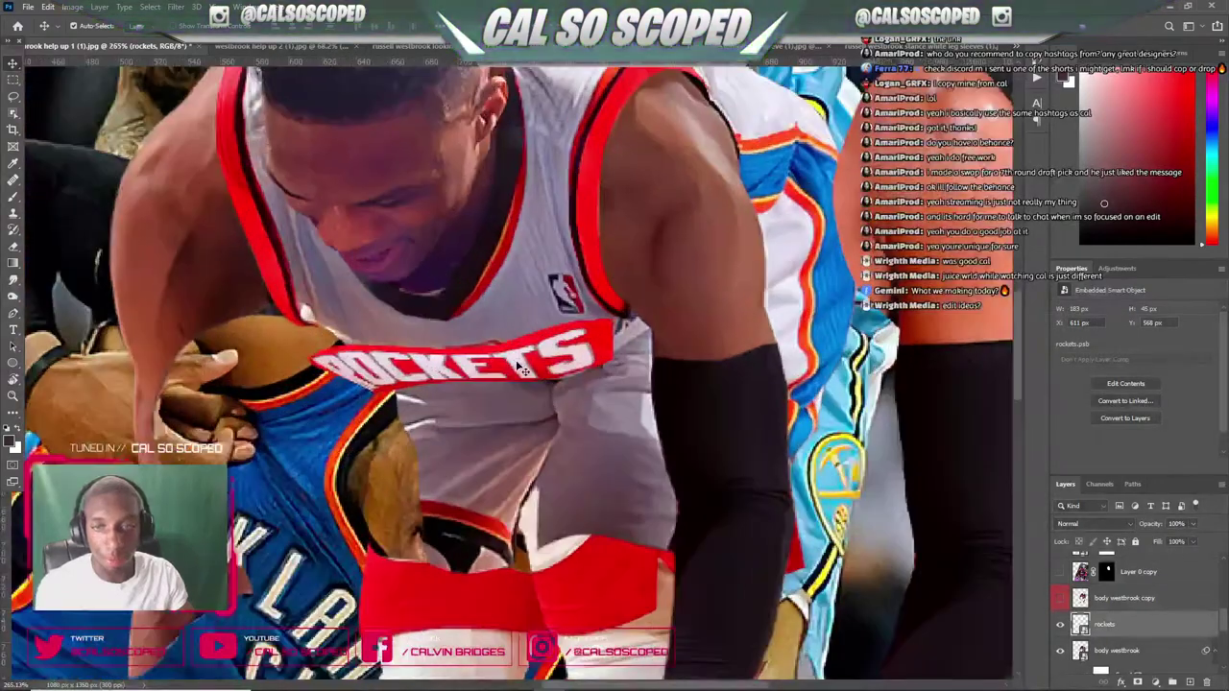
scroll(514, 362, down, 1)
right_click(1094, 622)
click(1096, 380)
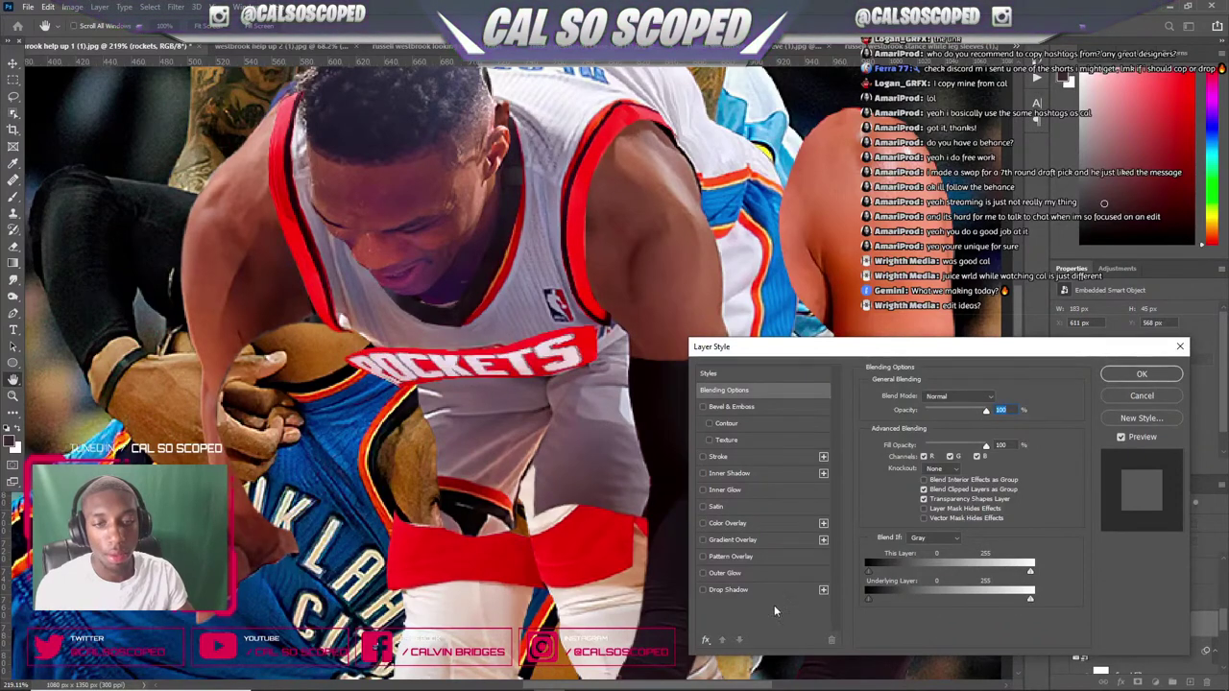
drag(863, 569, 959, 573)
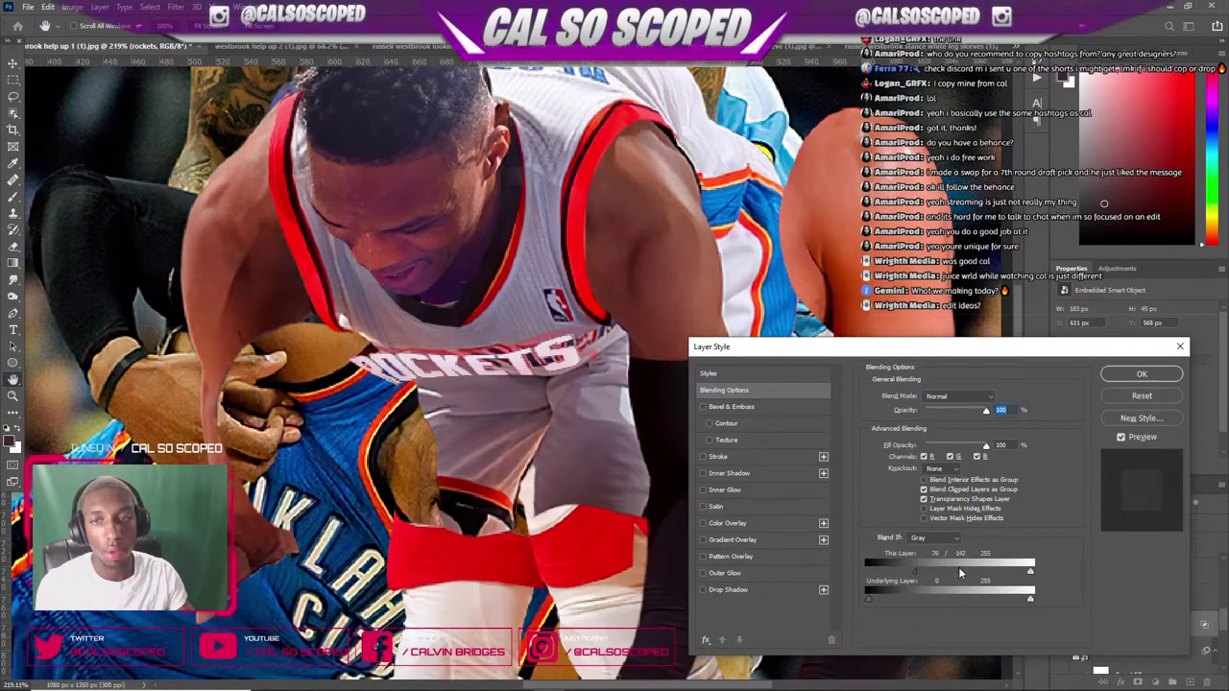
click(1134, 372)
- Inspect the blended lettering in the composite and check the open reference documents with the red Rockets jersey and shorts
key(ctrl+0)
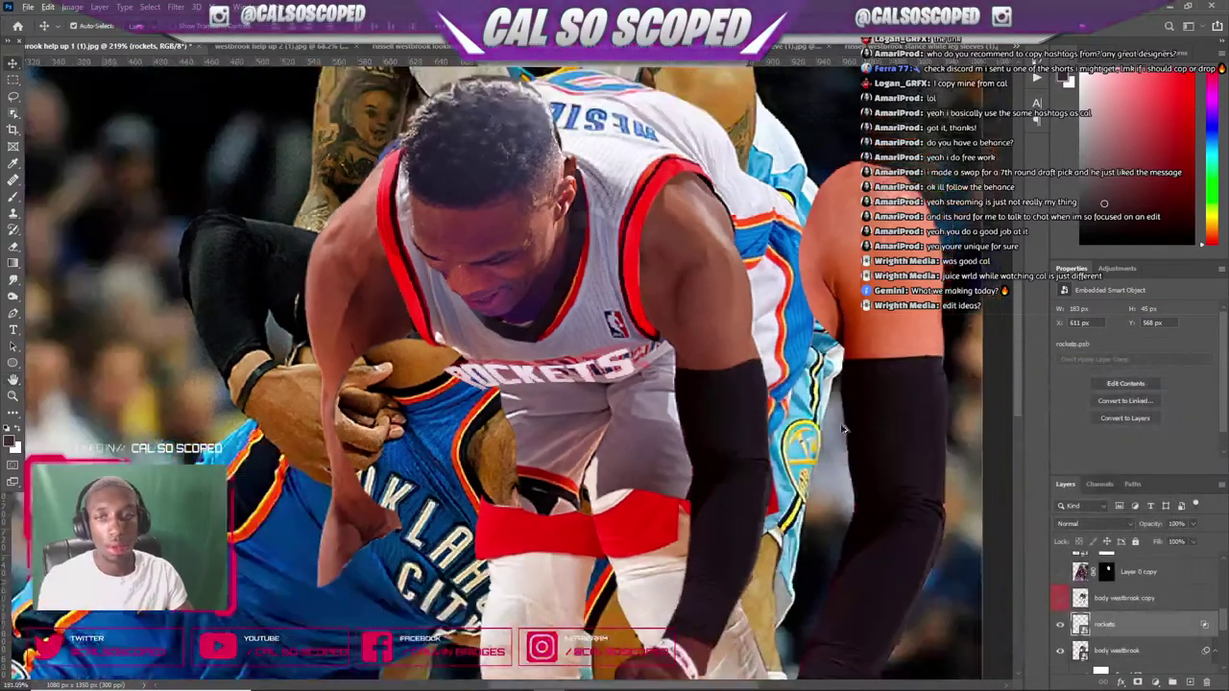
scroll(617, 331, up, 4)
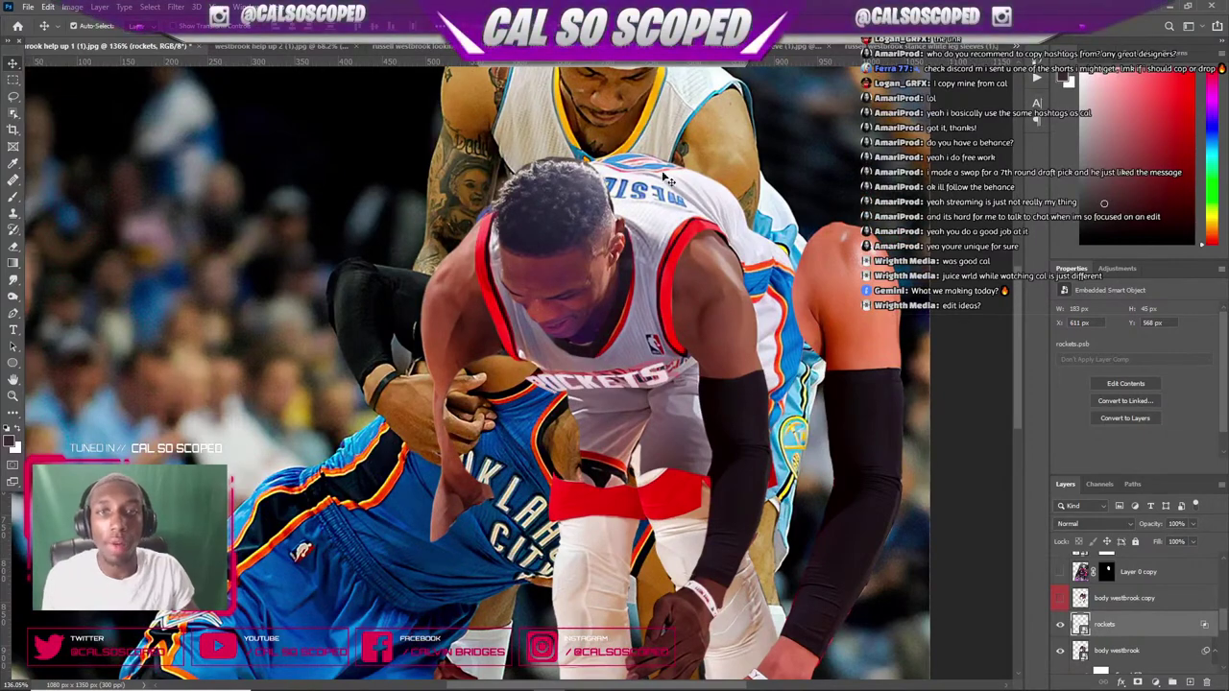
scroll(641, 297, up, 3)
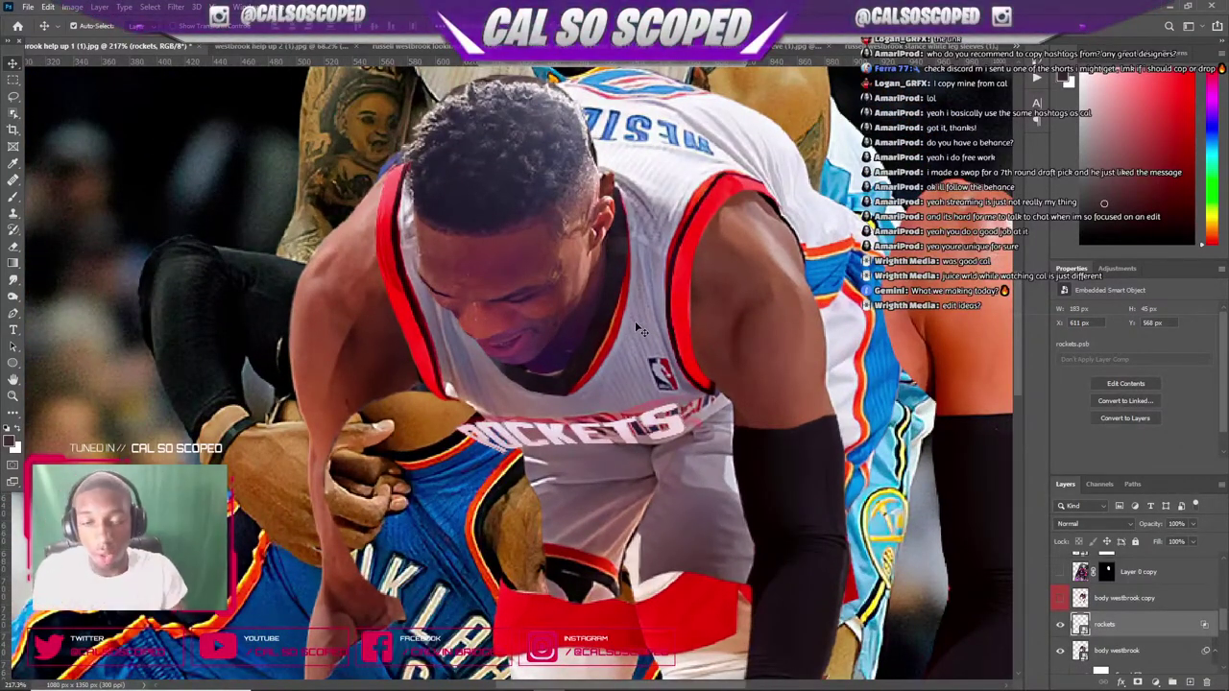
click(785, 46)
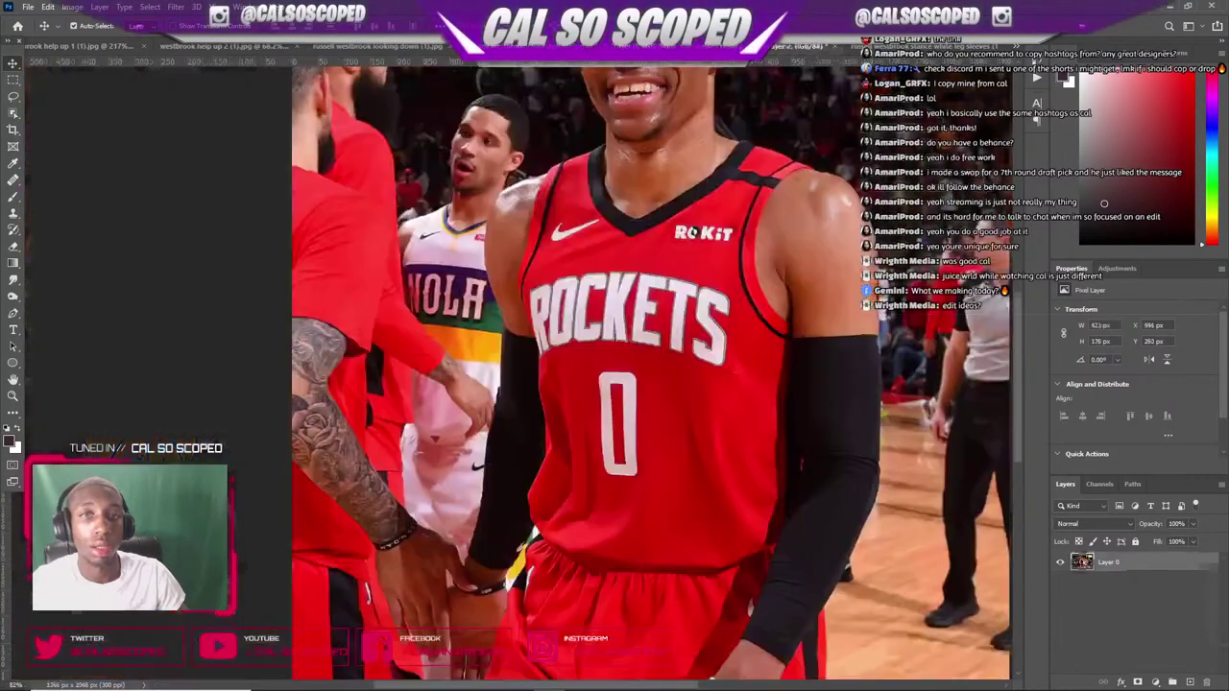
click(883, 46)
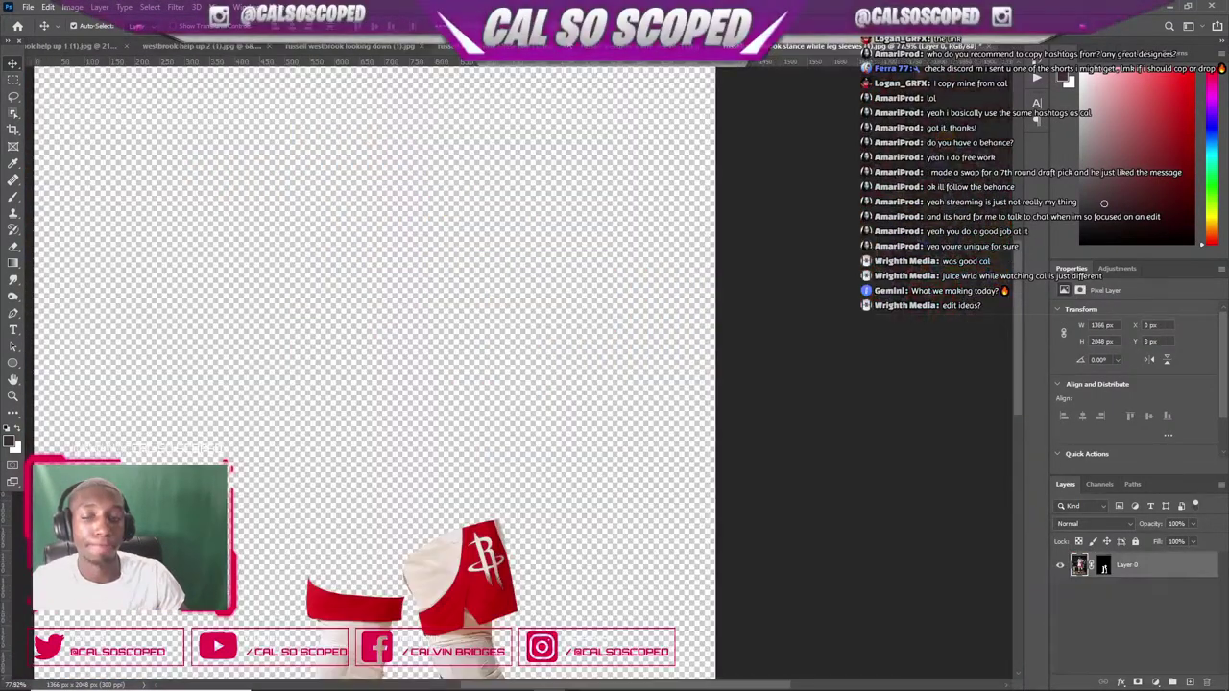
click(730, 47)
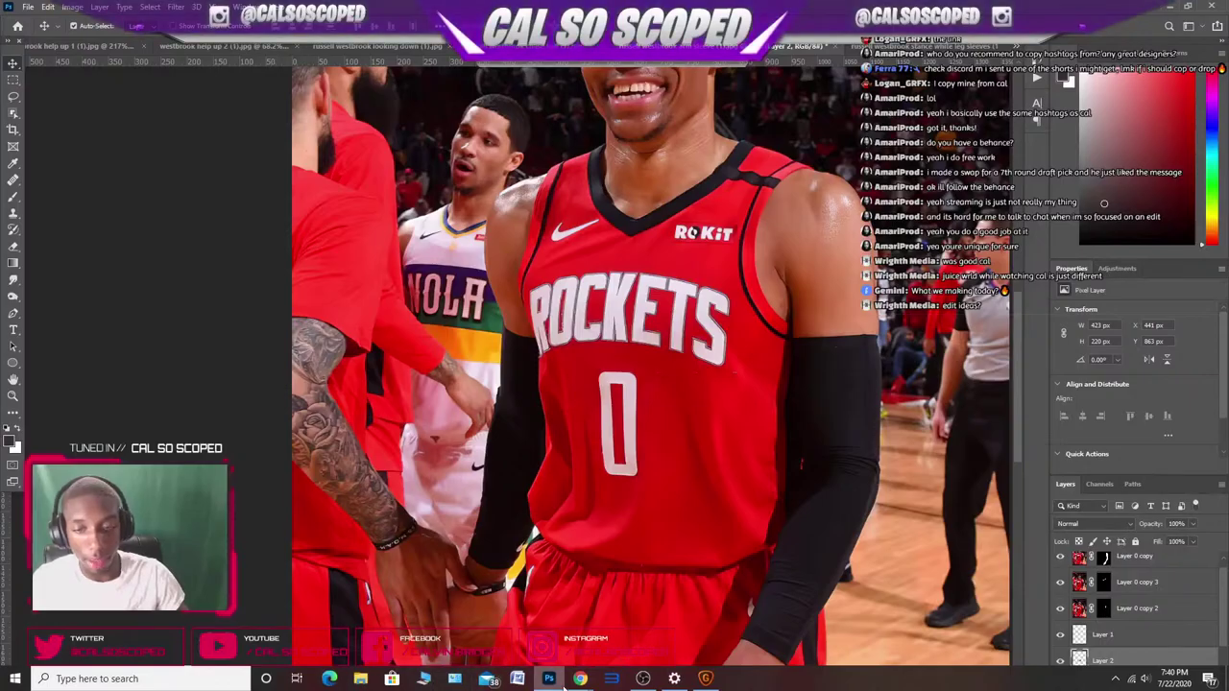
- Switch to the browser, scan page 59 of the Getty Images results for russell westbrook rockets, and go to the previous page
mouse_move(580, 679)
click(60, 624)
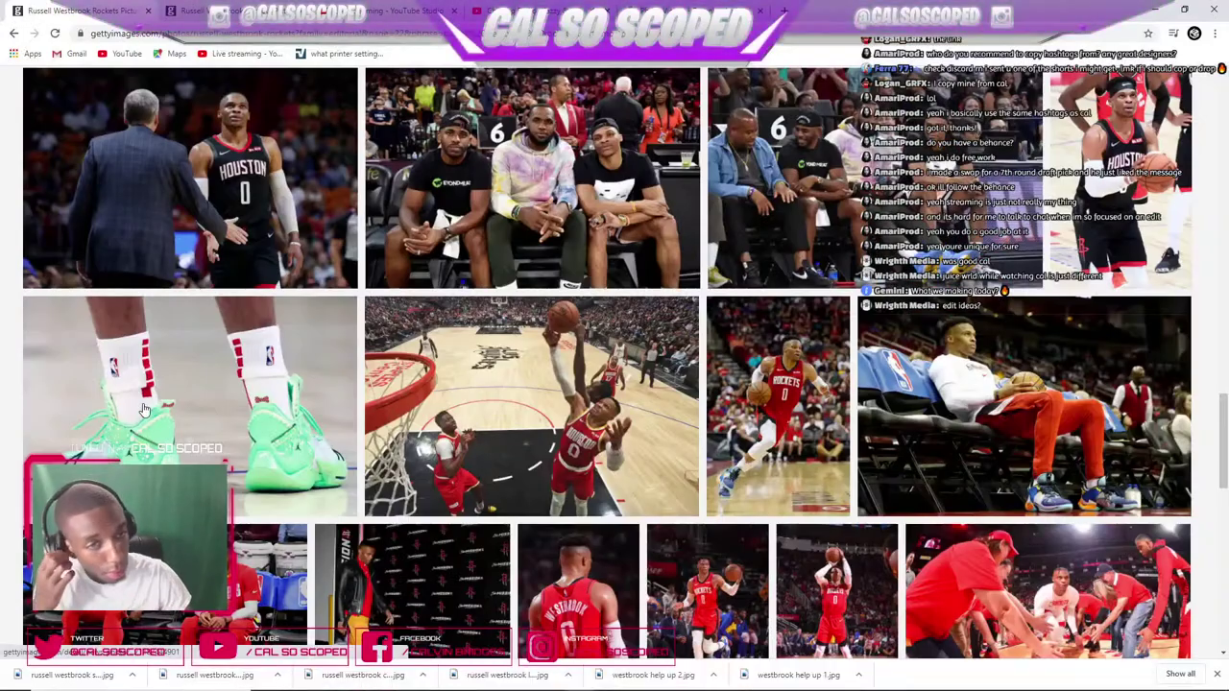
scroll(149, 436, down, 10)
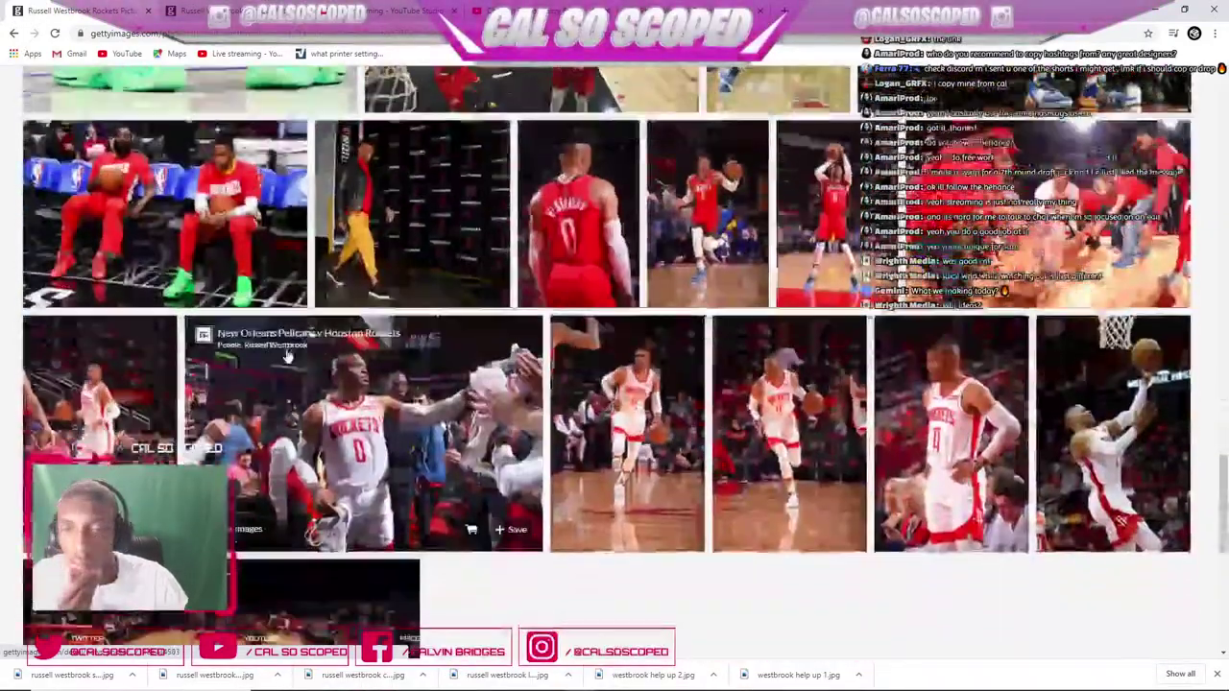
scroll(505, 404, up, 1)
scroll(505, 403, down, 4)
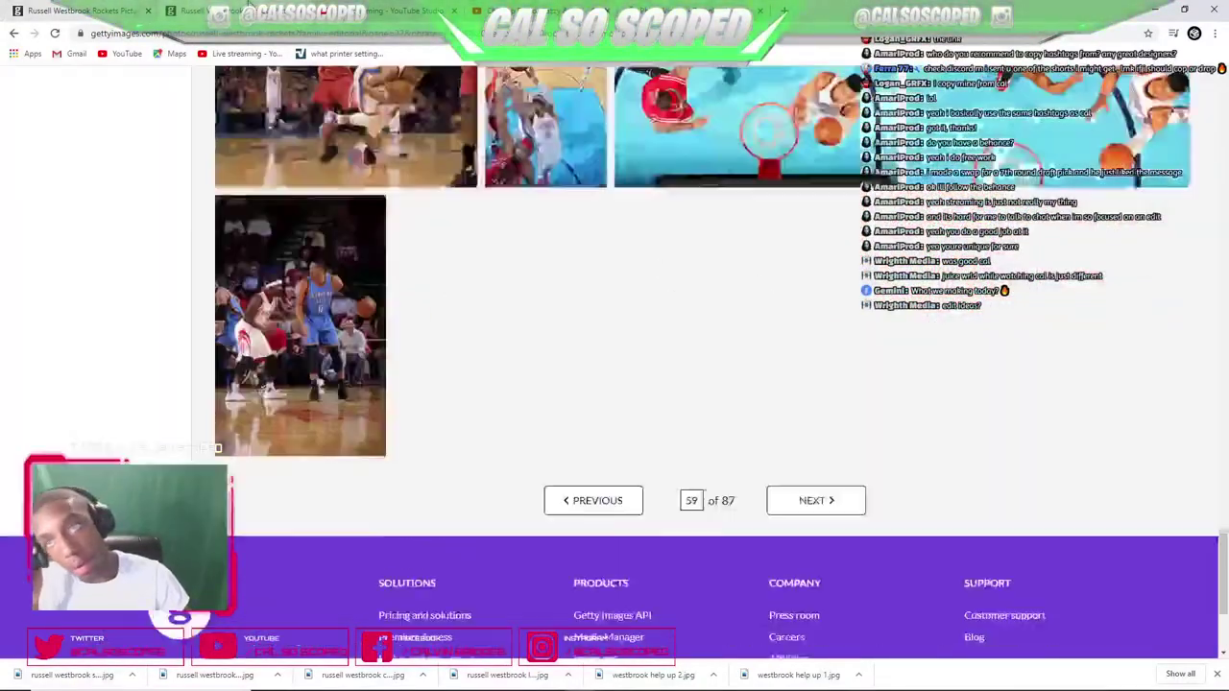
scroll(630, 354, down, 1)
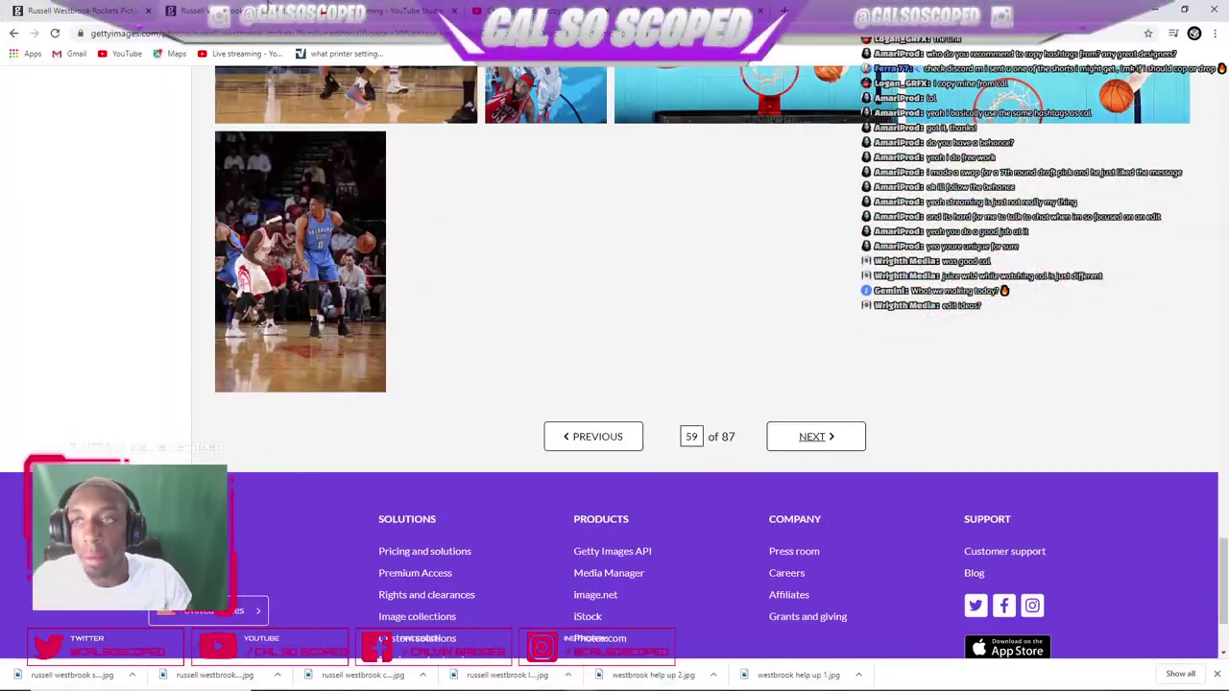
scroll(597, 393, down, 3)
click(582, 276)
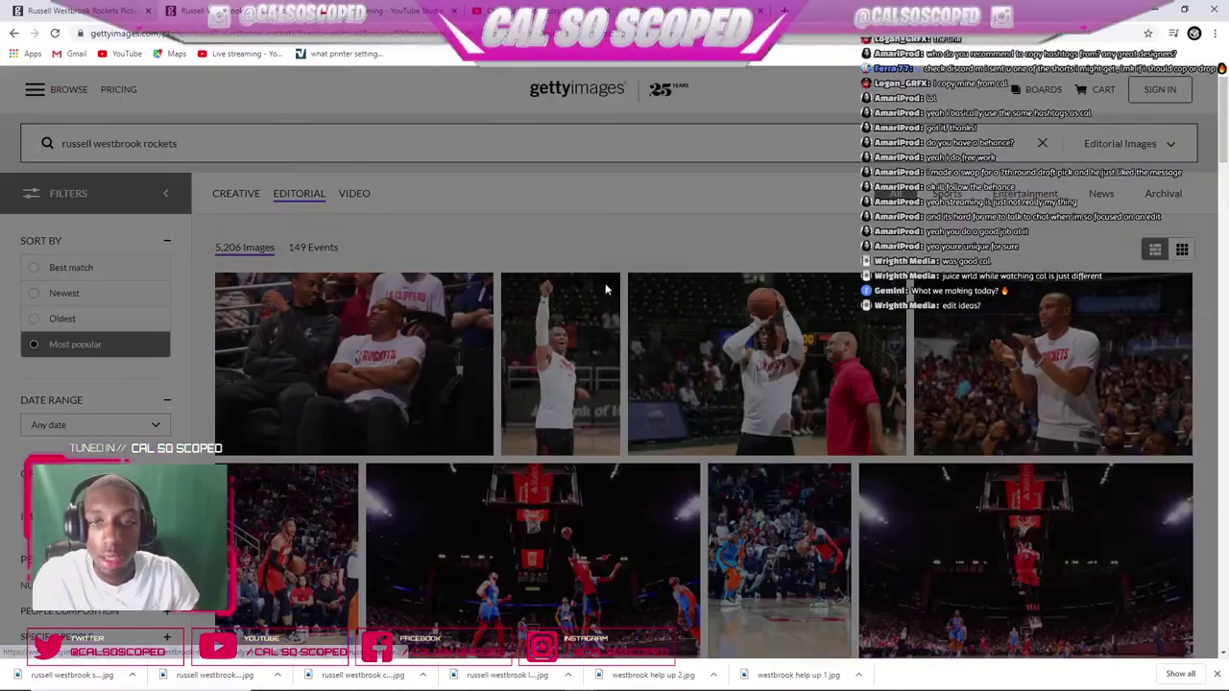
- Scan page 58 of the russell westbrook rockets results for a red-jersey reference photo and go to the previous page
scroll(576, 286, down, 3)
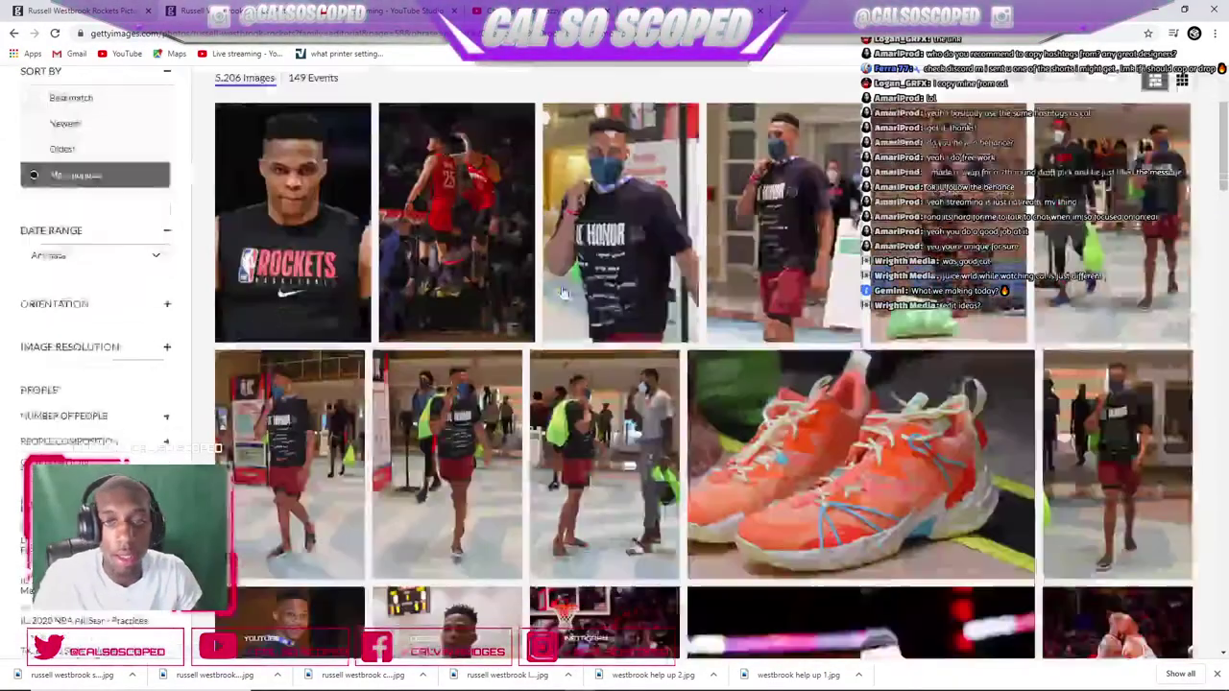
scroll(561, 291, down, 5)
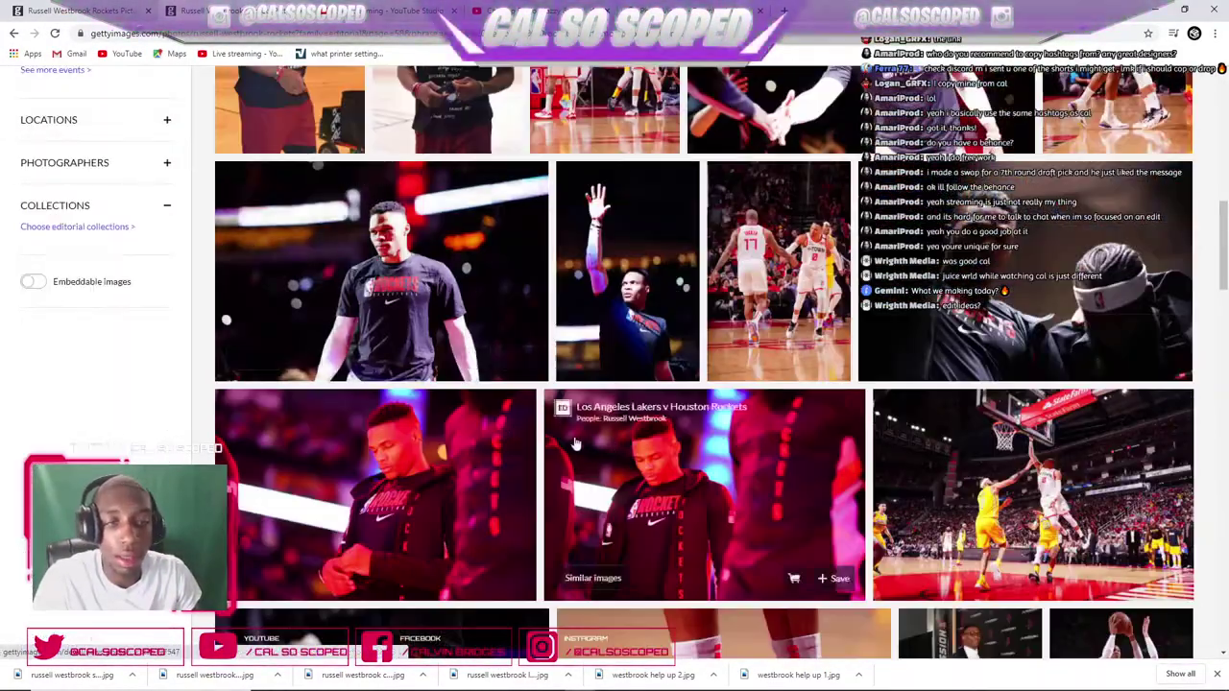
scroll(573, 443, down, 3)
scroll(573, 443, down, 5)
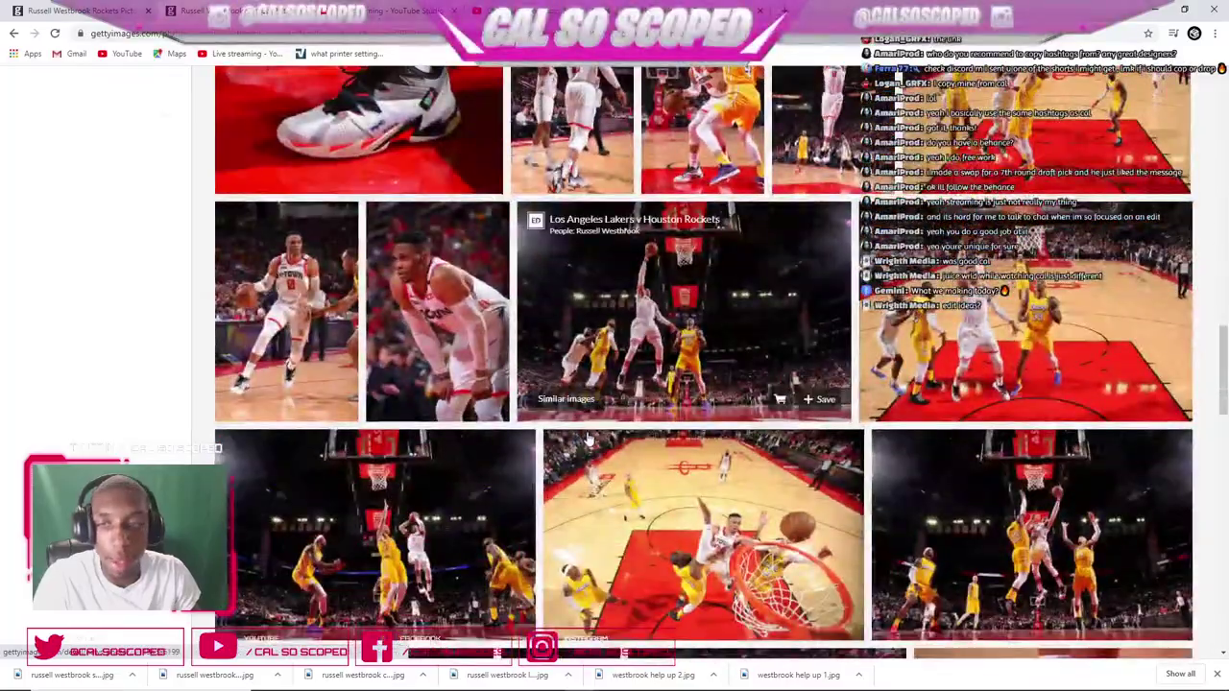
scroll(581, 439, down, 3)
drag(1223, 380, 1223, 407)
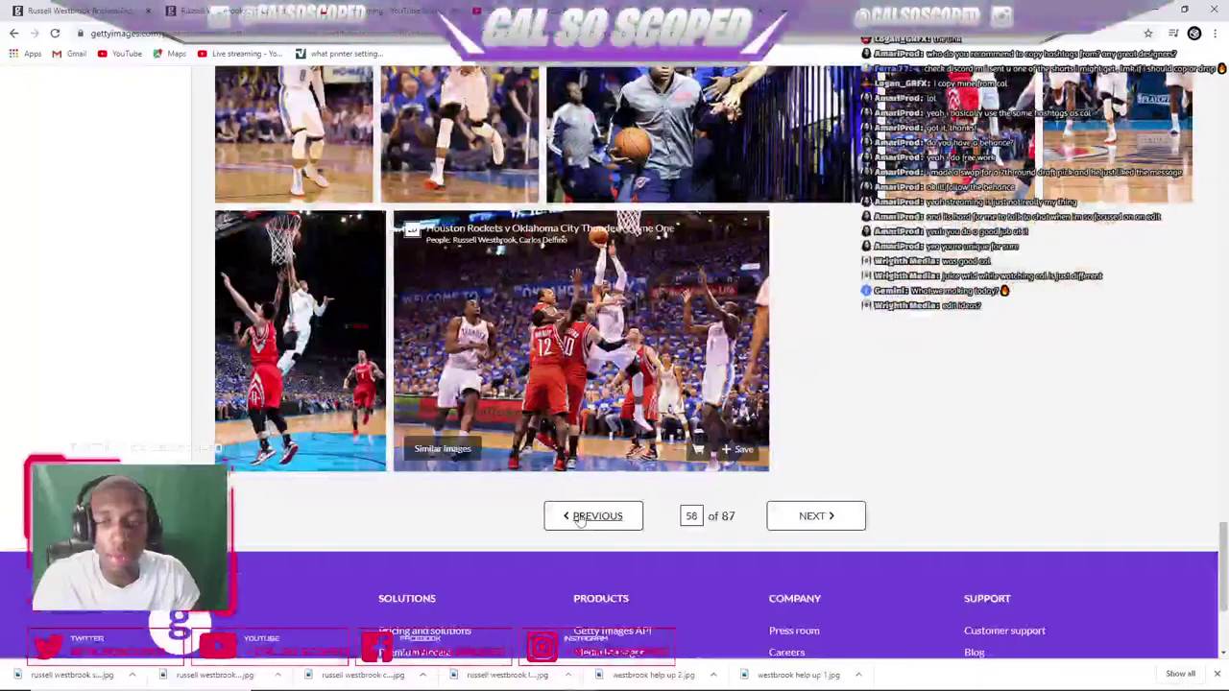
click(579, 518)
- Look through all the photos on results page 57 for a suitable Rockets jersey pose, and go back one page
scroll(522, 300, down, 2)
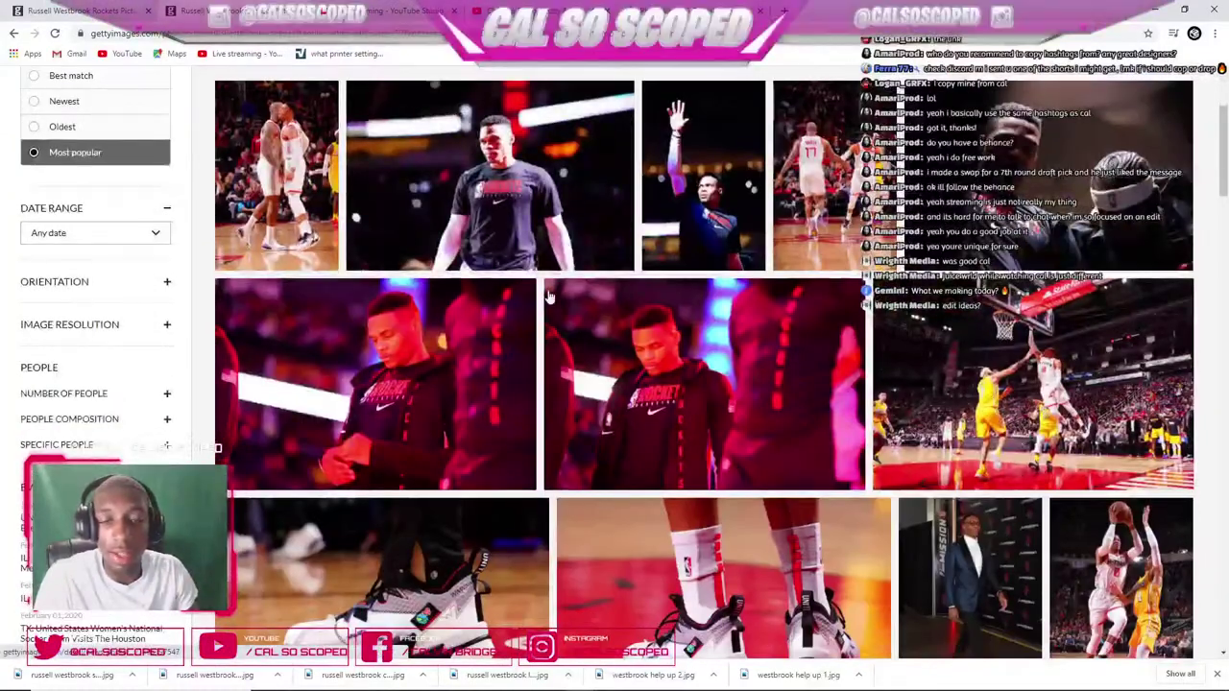
scroll(549, 298, down, 1)
scroll(755, 309, down, 2)
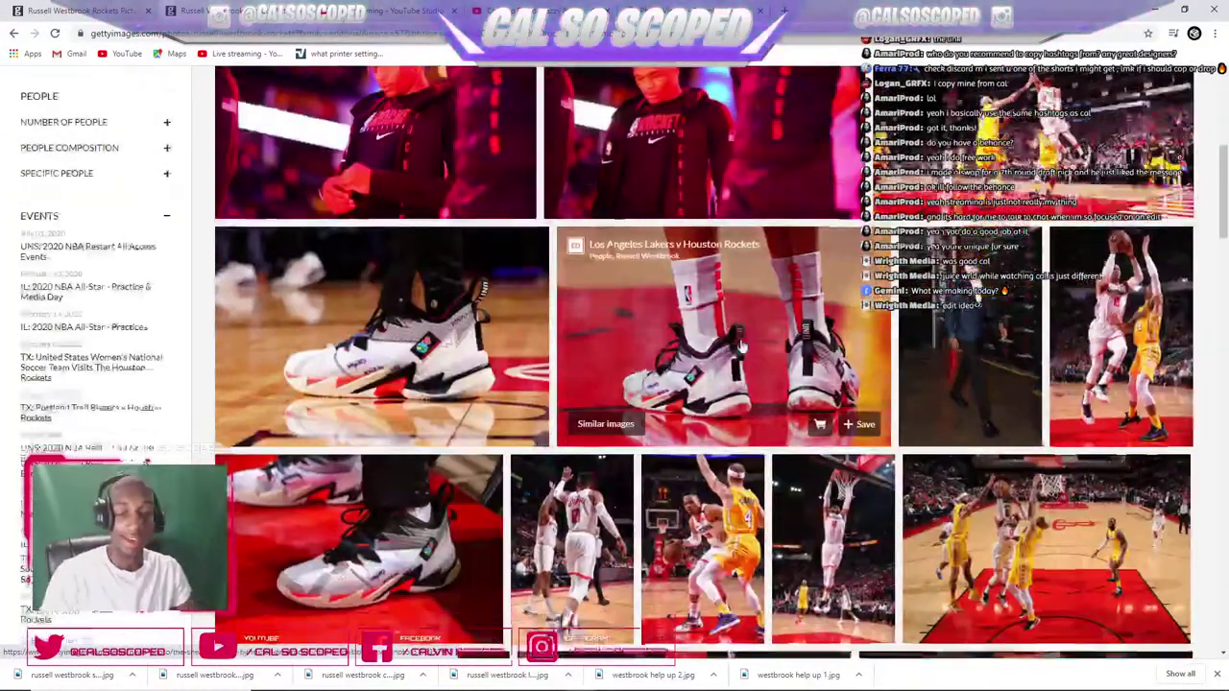
scroll(605, 337, down, 4)
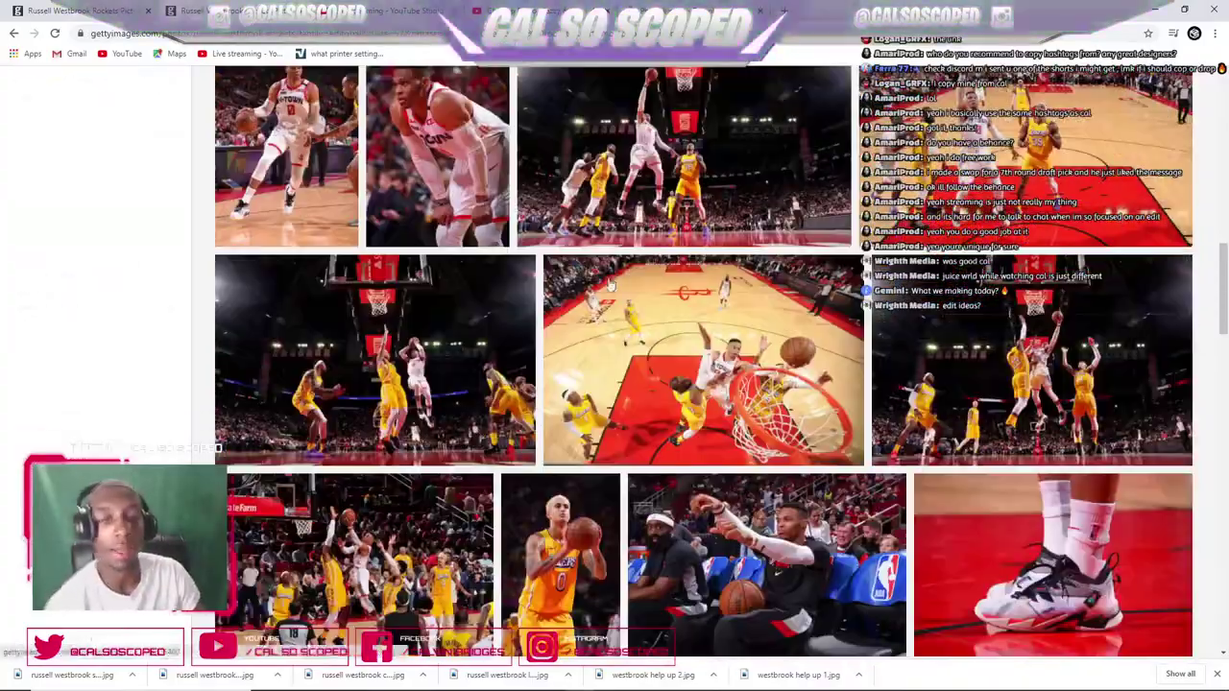
scroll(605, 338, down, 3)
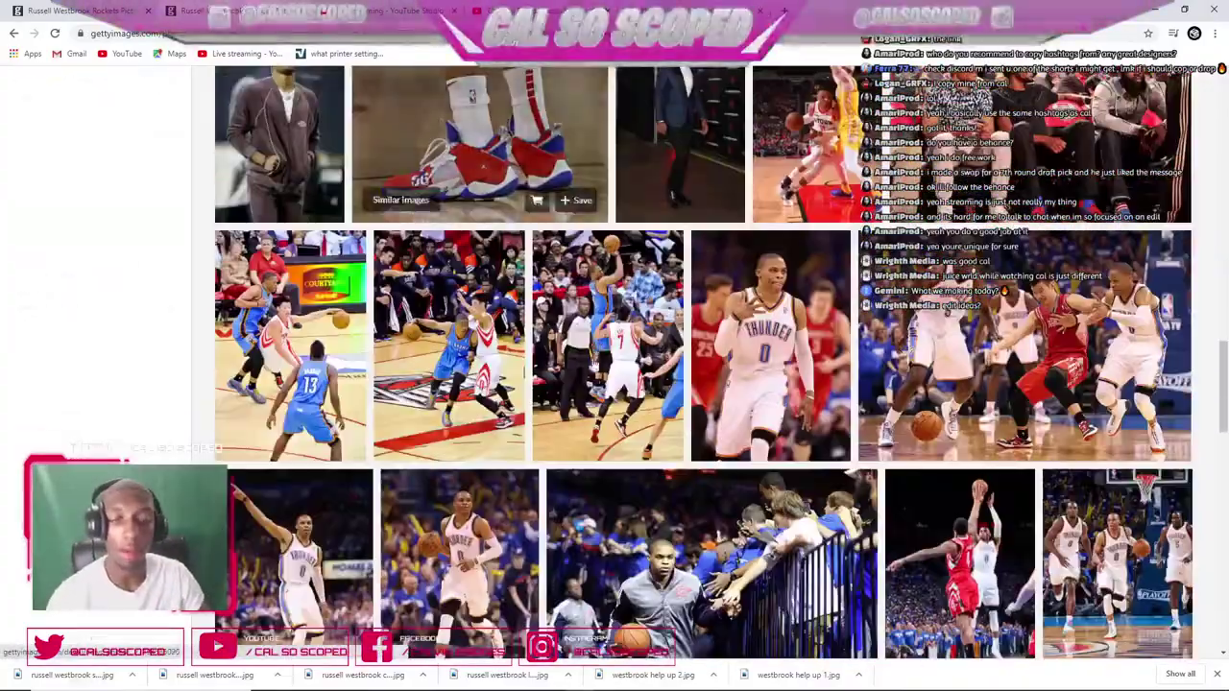
scroll(593, 365, down, 2)
scroll(594, 365, down, 4)
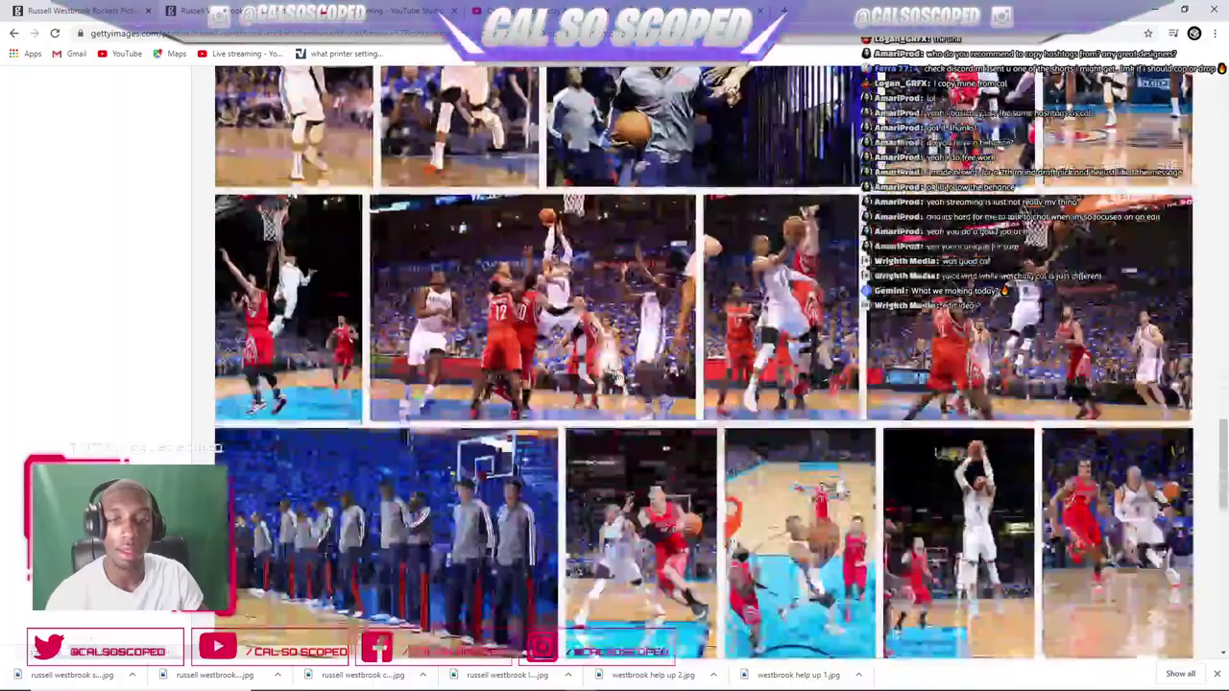
scroll(608, 465, down, 6)
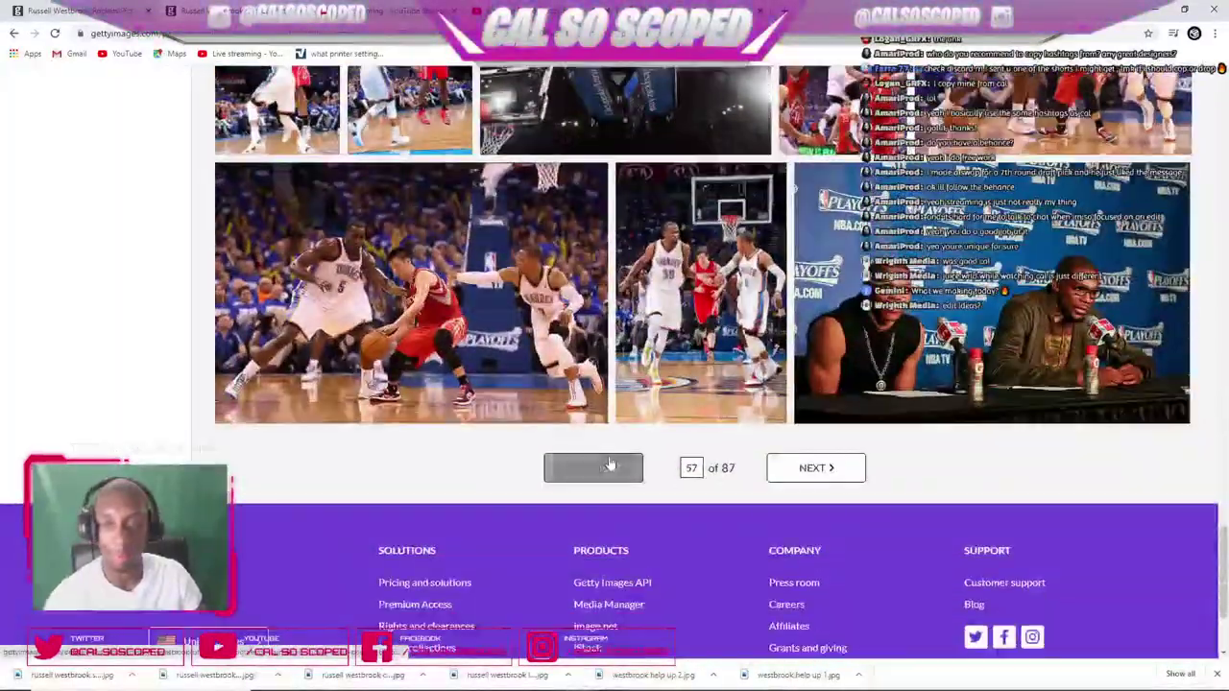
click(608, 465)
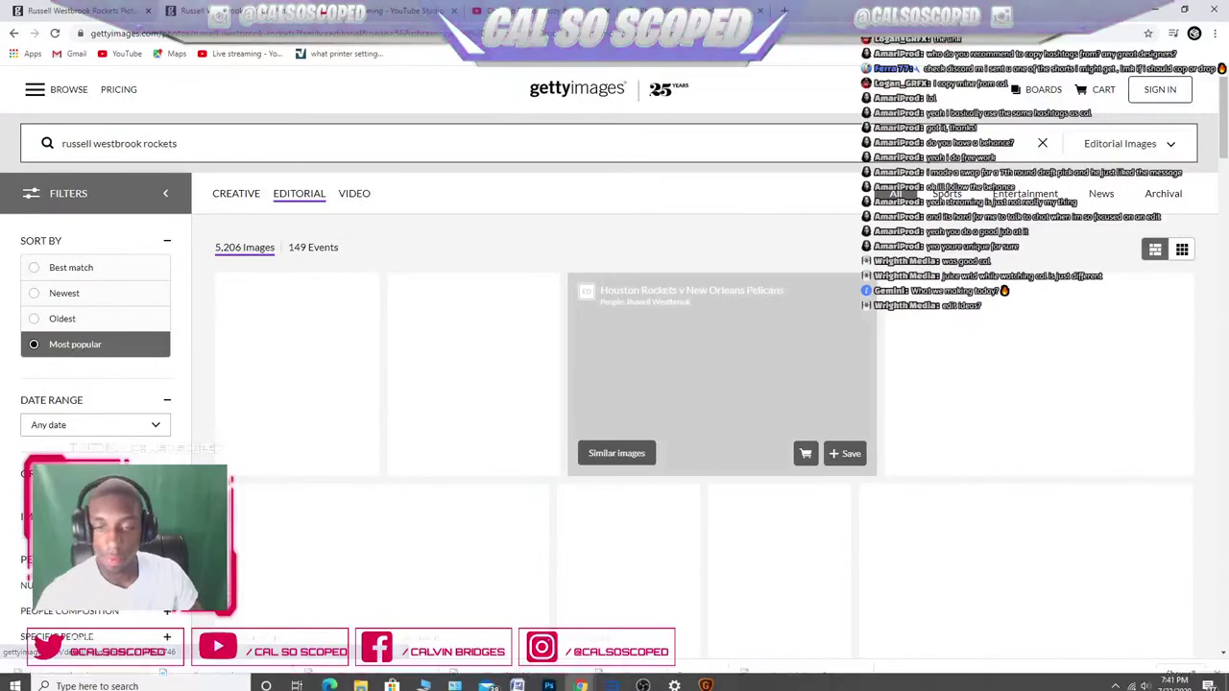
- Switch to Photoshop, fit the Westbrook composite in view, and save it as "westbrook through the years"
click(549, 685)
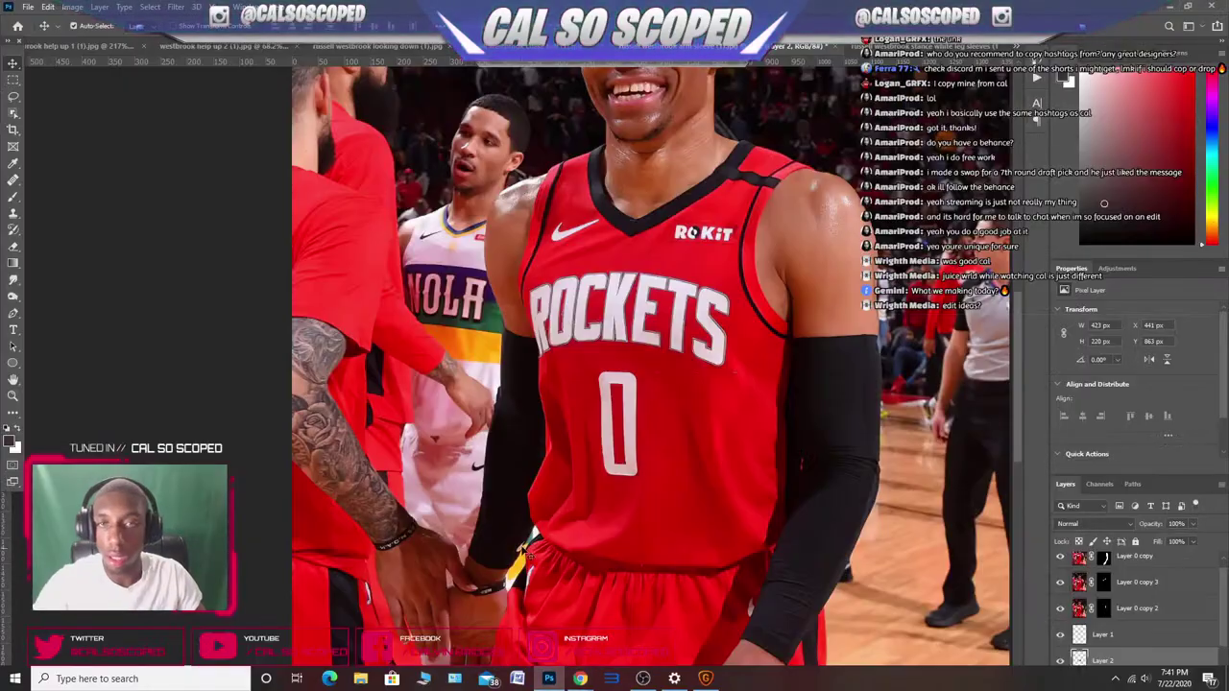
click(60, 46)
key(ctrl+0)
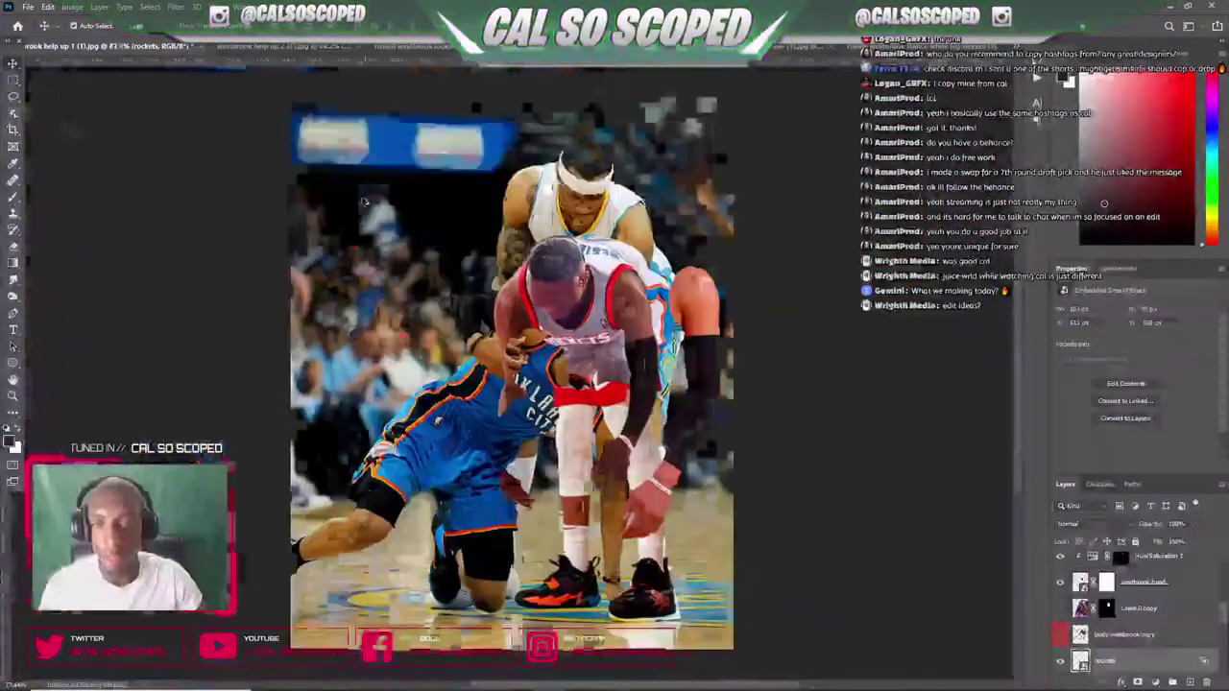
key(ctrl+shift+s)
click(691, 563)
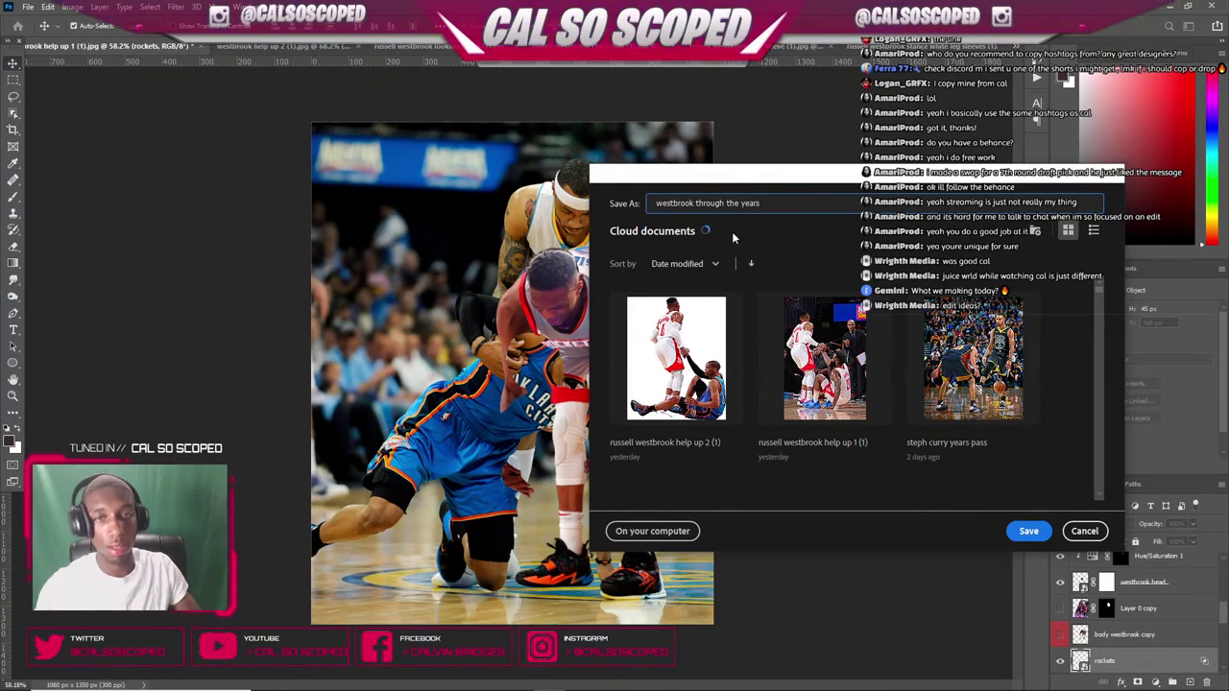
key(Return)
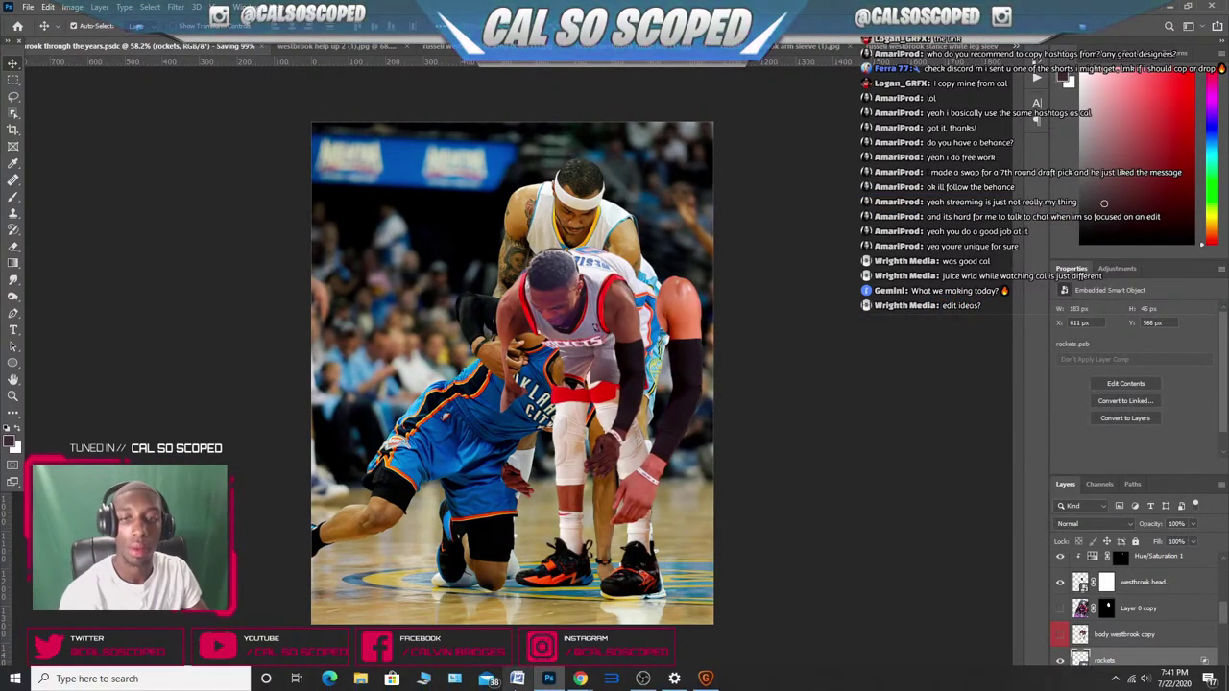
- Return to the browser, scan page 56 of the Getty Images results, and go to the previous page
click(582, 679)
click(528, 616)
scroll(535, 447, down, 4)
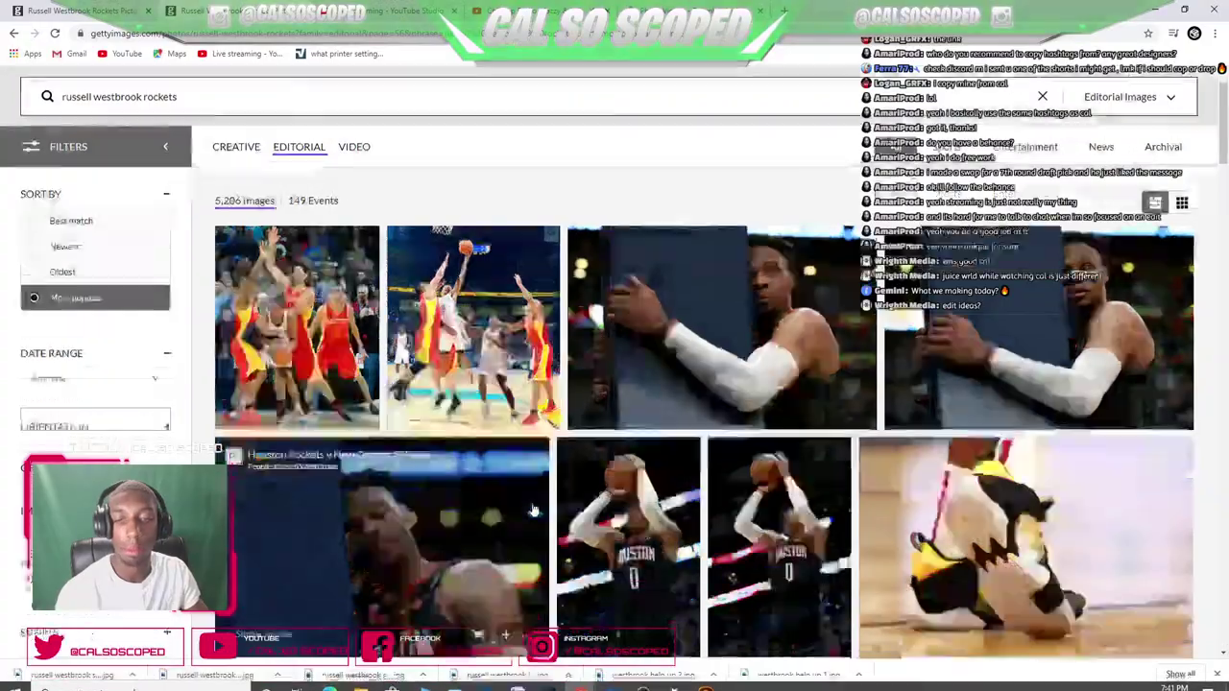
scroll(595, 408, down, 10)
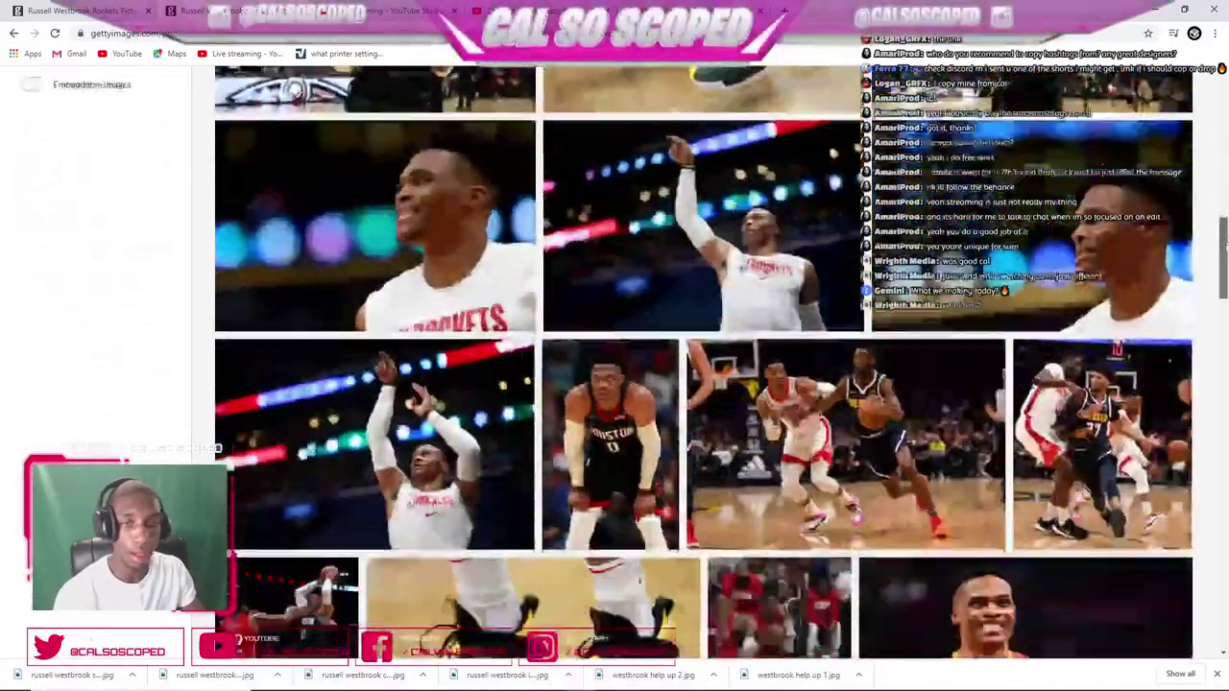
drag(1224, 247, 1223, 549)
click(587, 543)
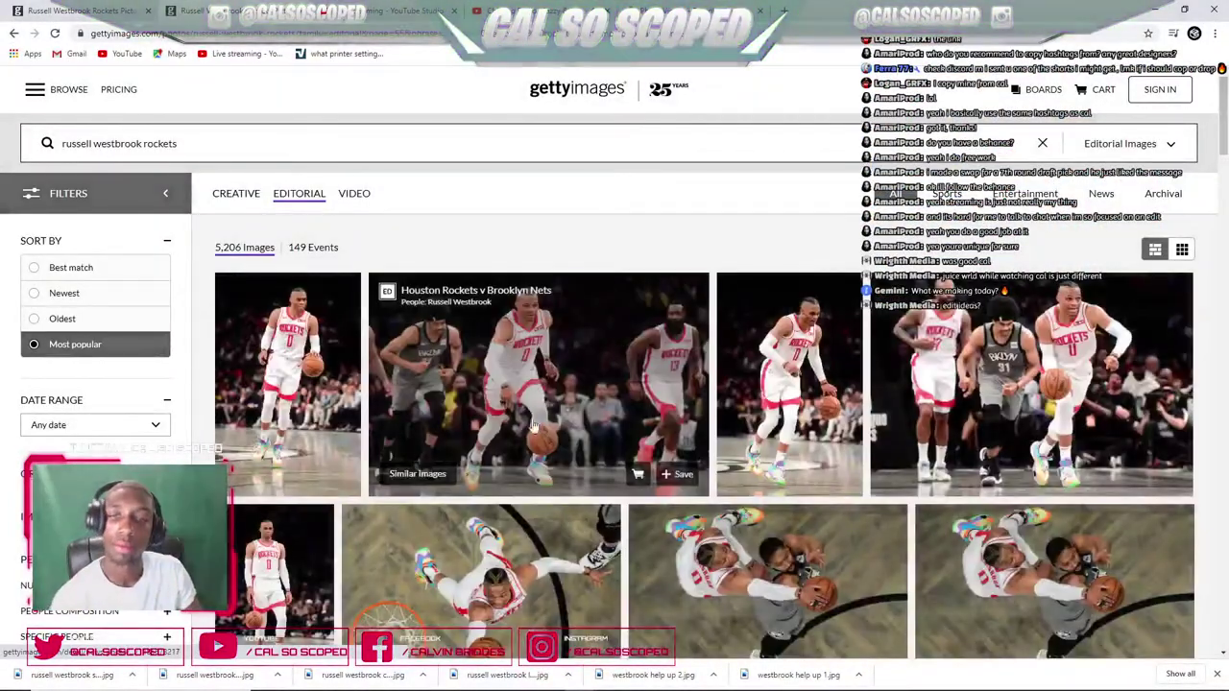
- Switch to Photoshop and check the cut-out shorts document and the red Rockets jersey reference document
click(561, 680)
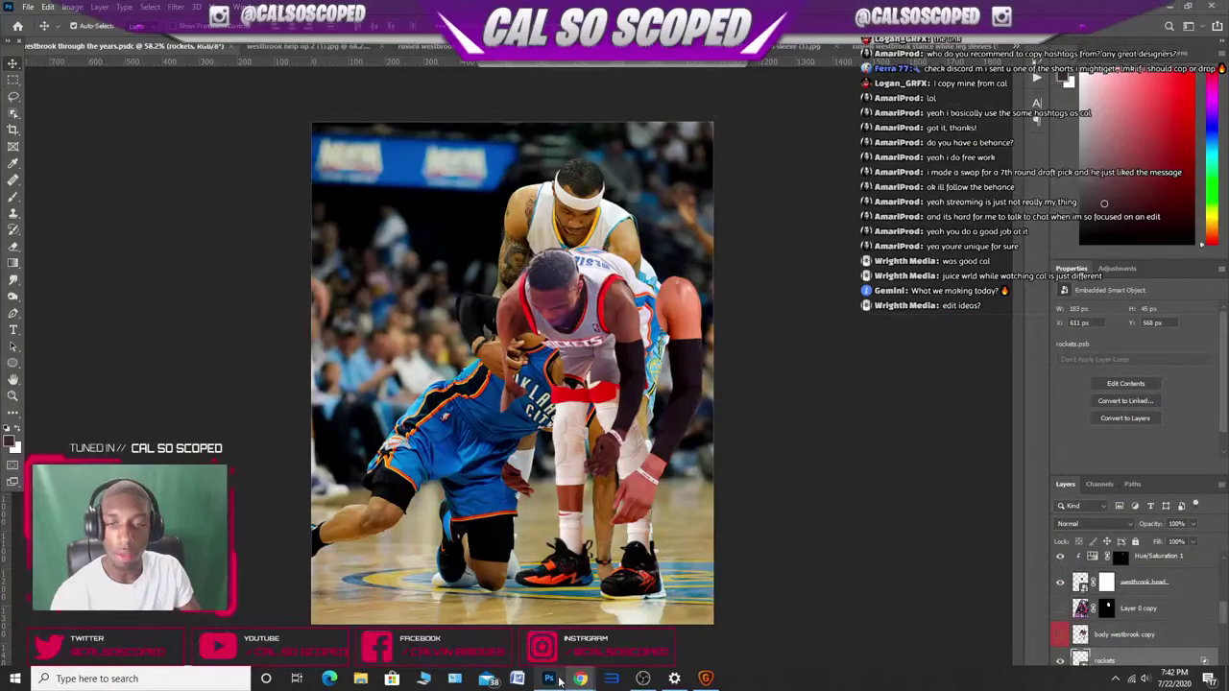
click(903, 46)
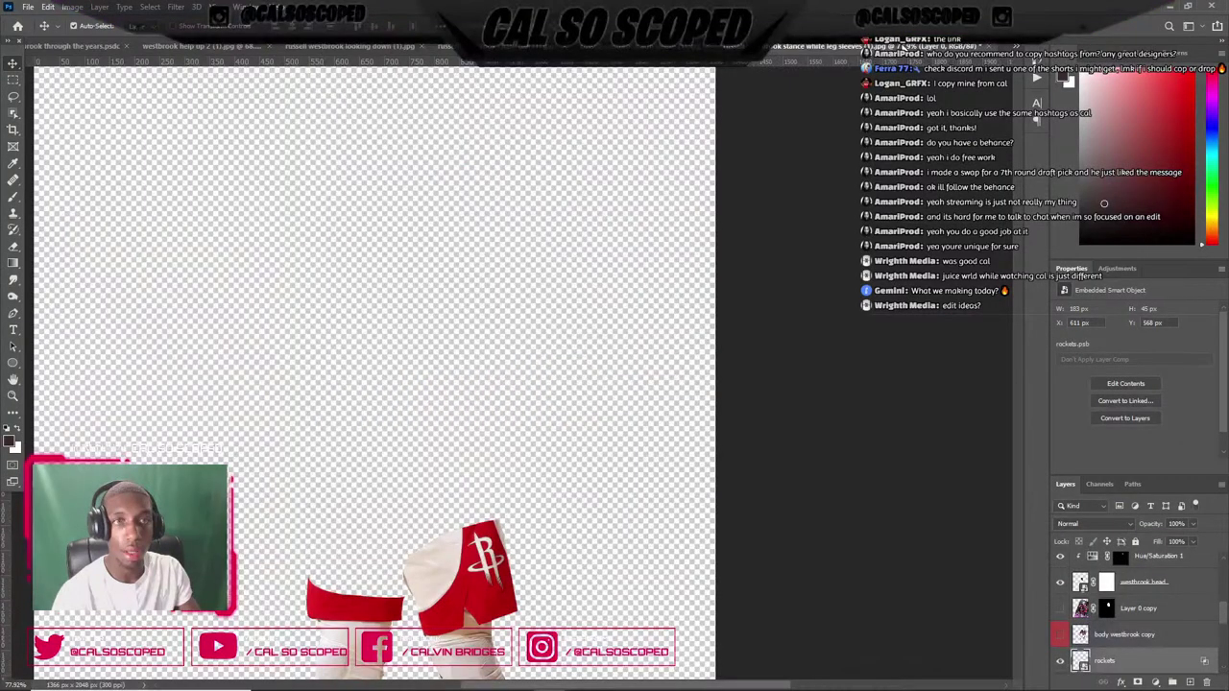
click(653, 46)
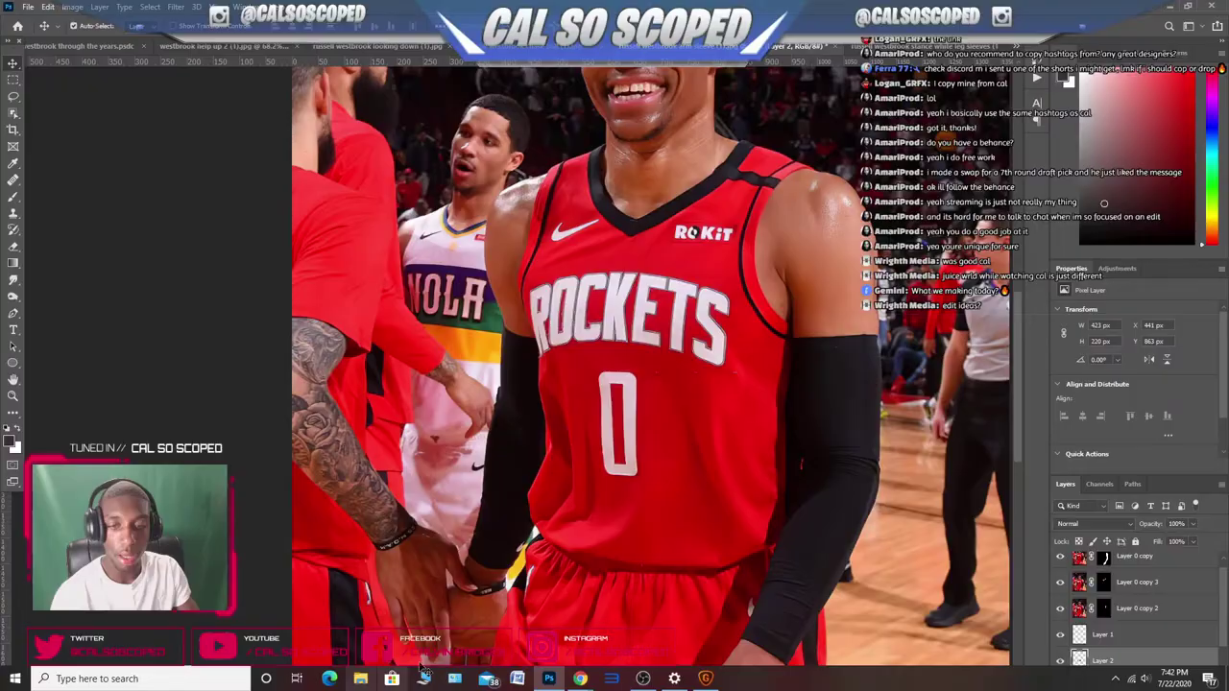
- Switch back to the browser, scan page 55 of the Getty Images results, and go to the previous page
key(alt+Tab)
scroll(502, 371, down, 10)
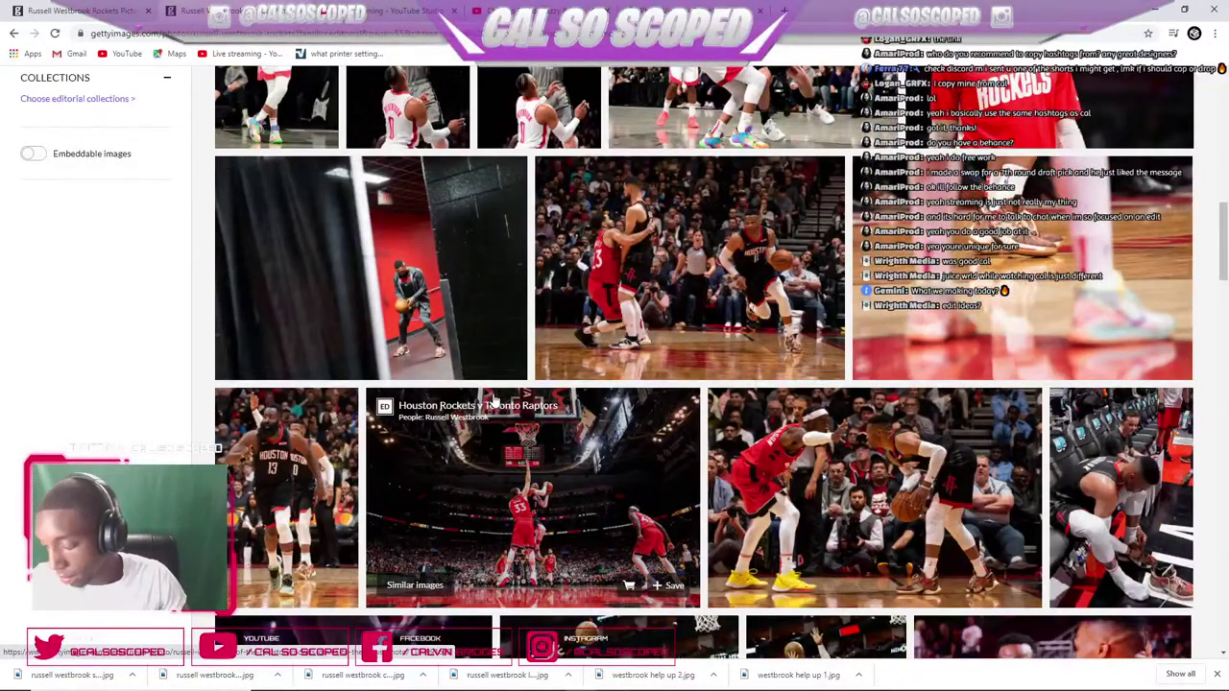
scroll(494, 398, down, 8)
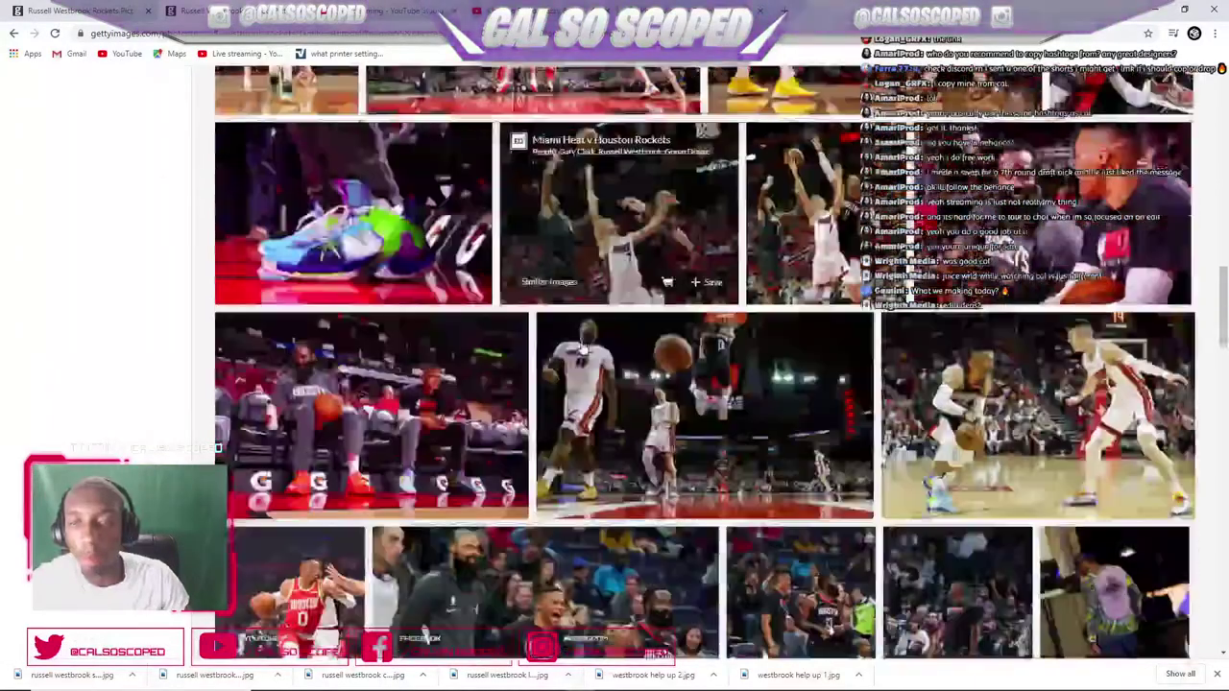
scroll(408, 351, down, 5)
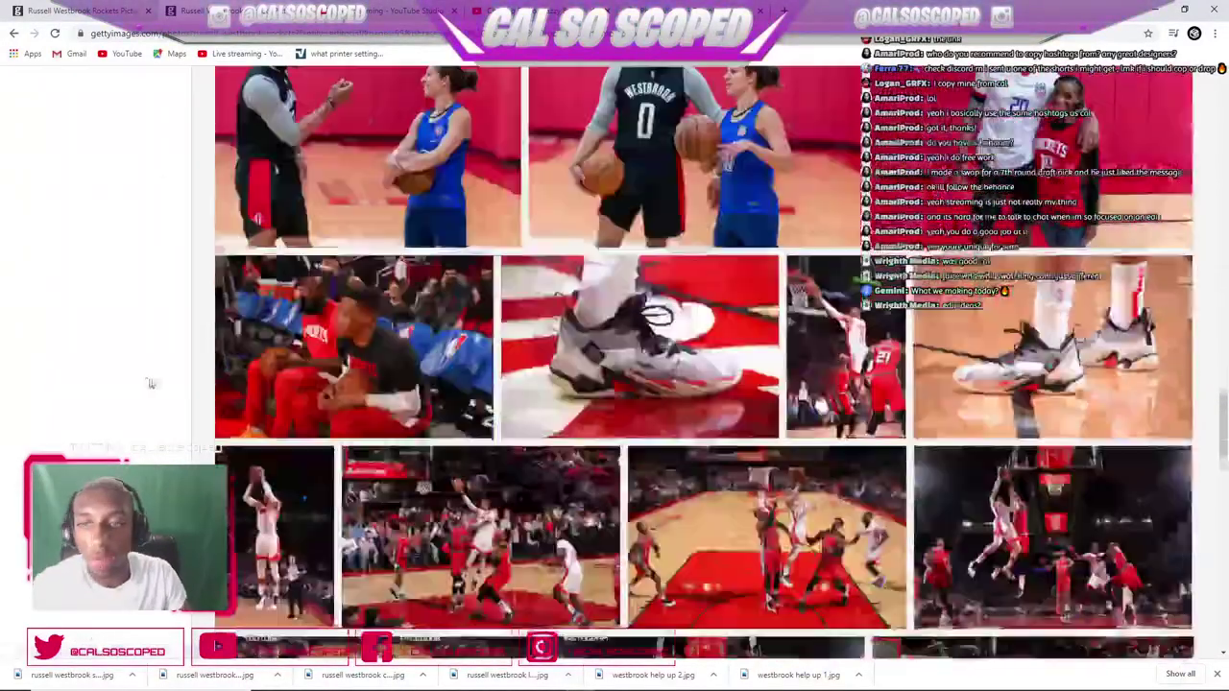
scroll(491, 363, down, 2)
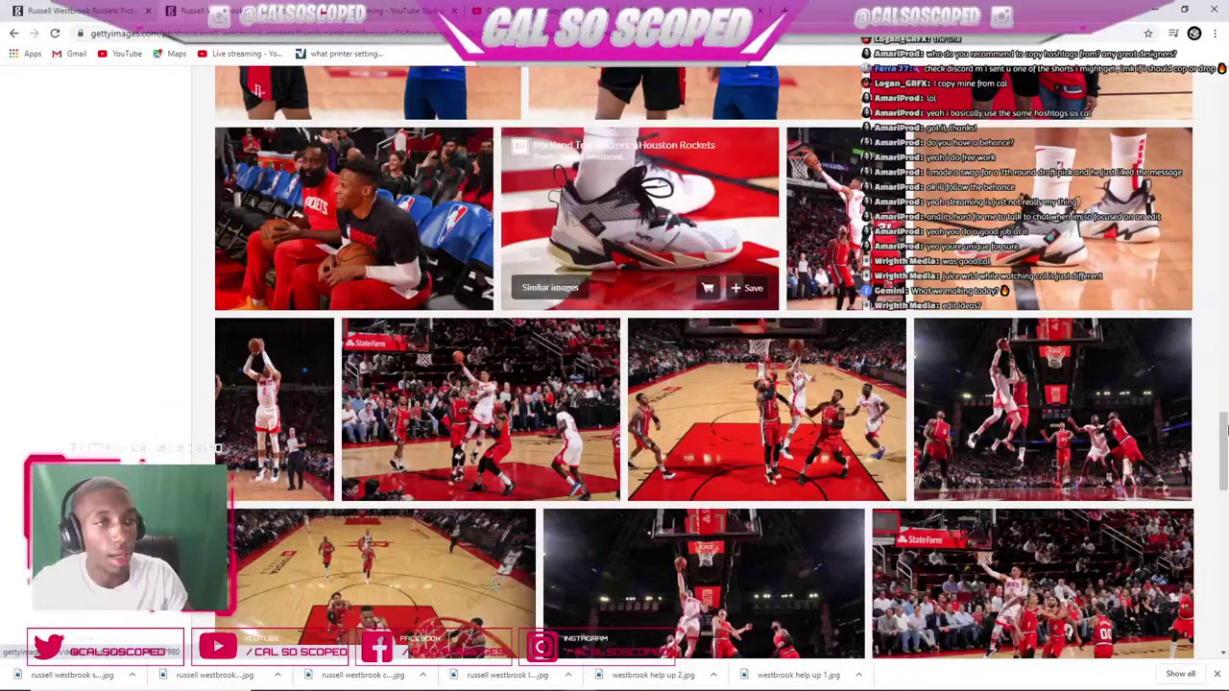
scroll(1225, 430, down, 10)
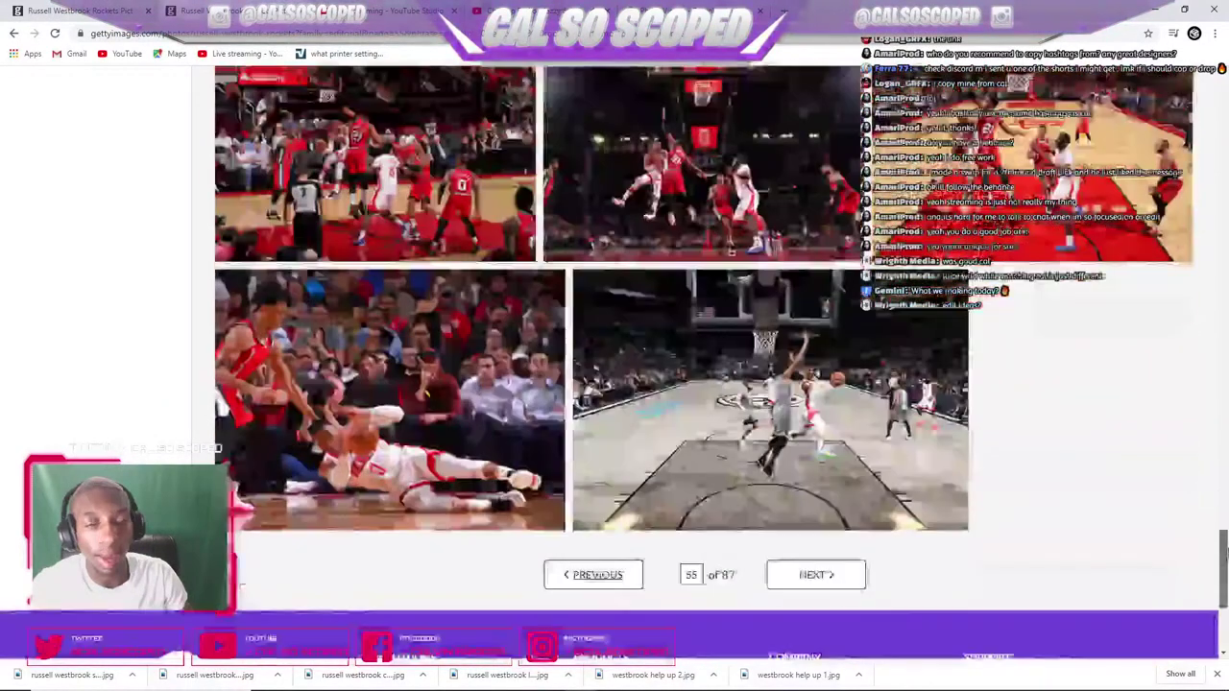
click(594, 574)
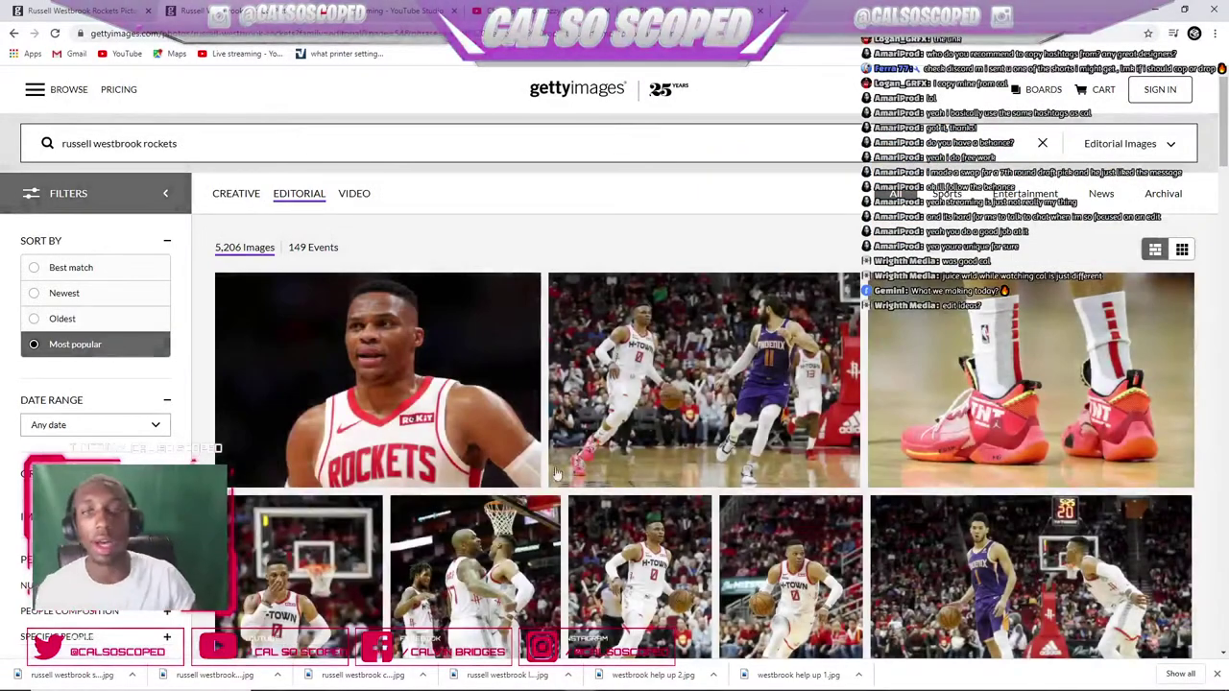
- Search page 54 of the results for photos of Westbrook bending over in the red Rockets jersey
scroll(394, 333, down, 3)
scroll(393, 333, down, 1)
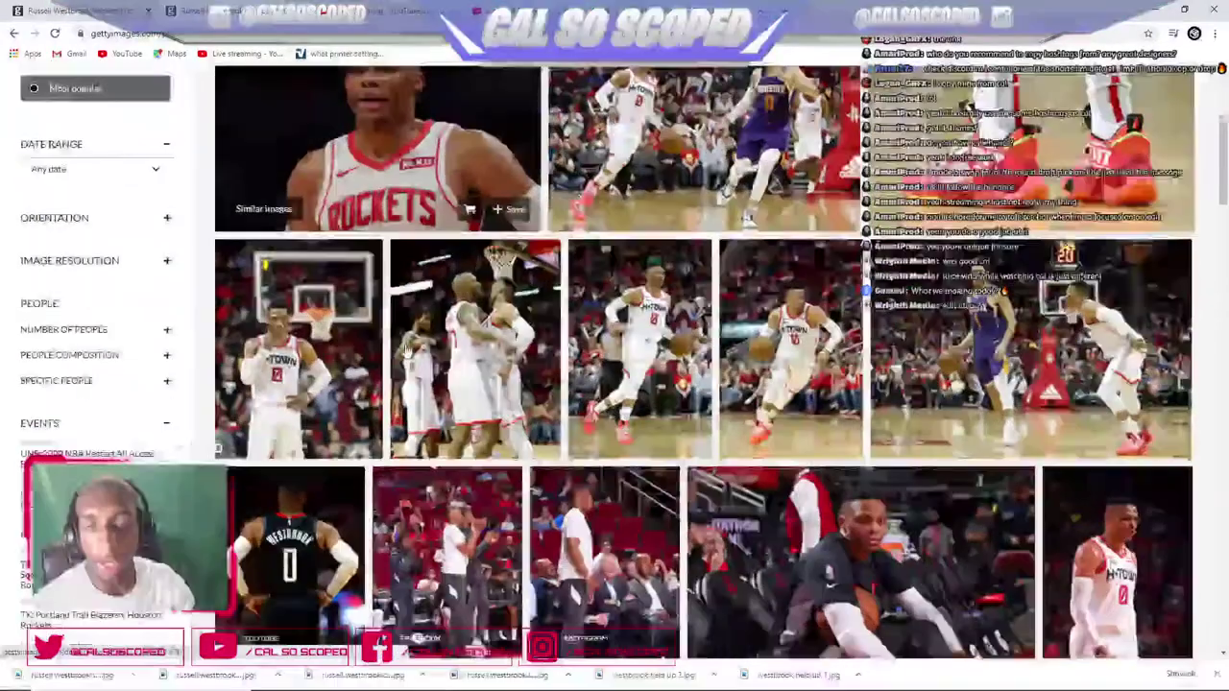
scroll(464, 302, down, 10)
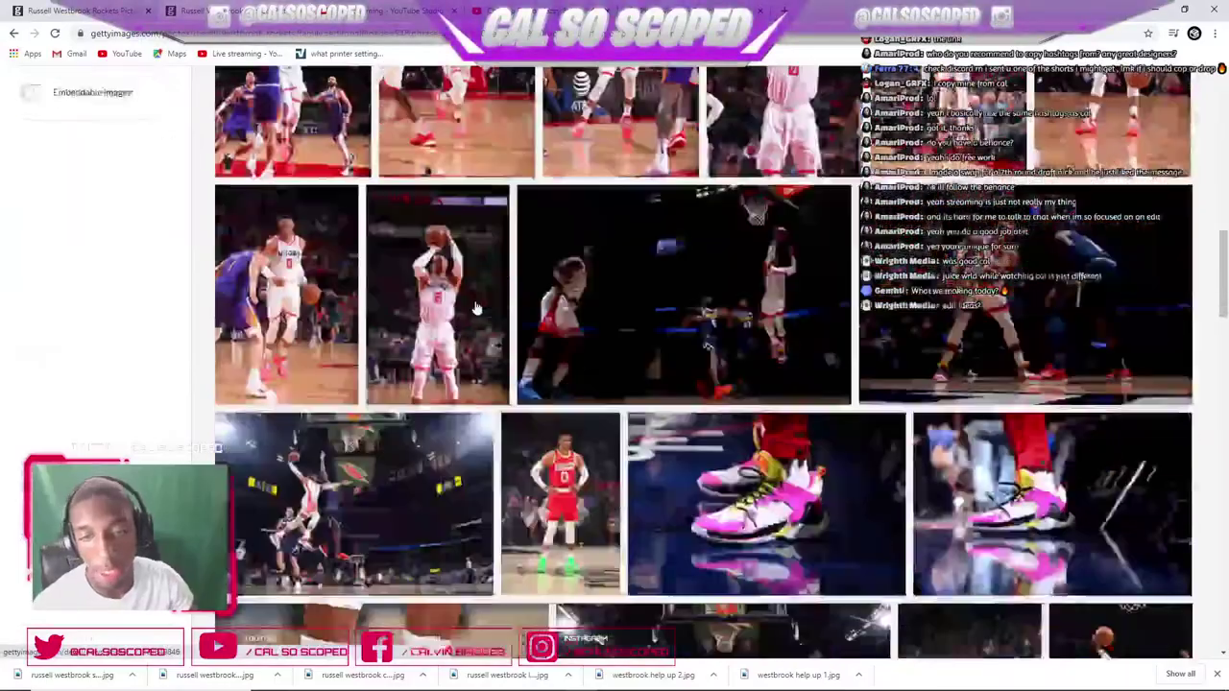
scroll(465, 301, down, 2)
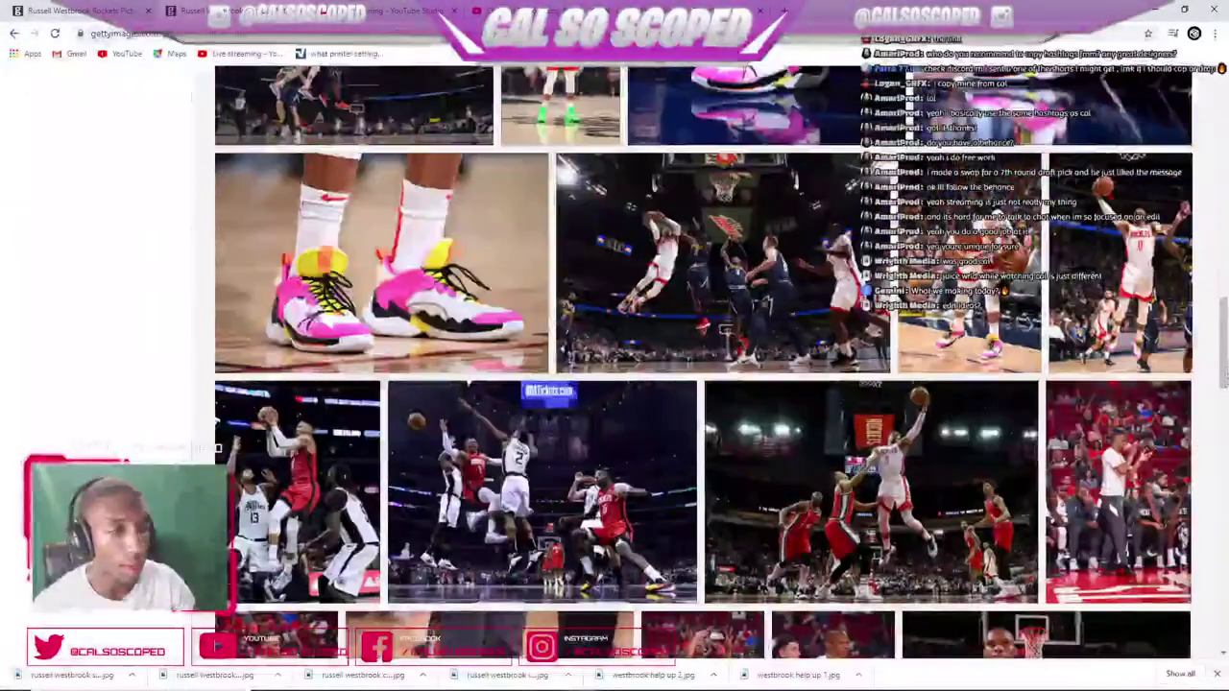
scroll(1224, 336, down, 2)
drag(1224, 336, 1211, 485)
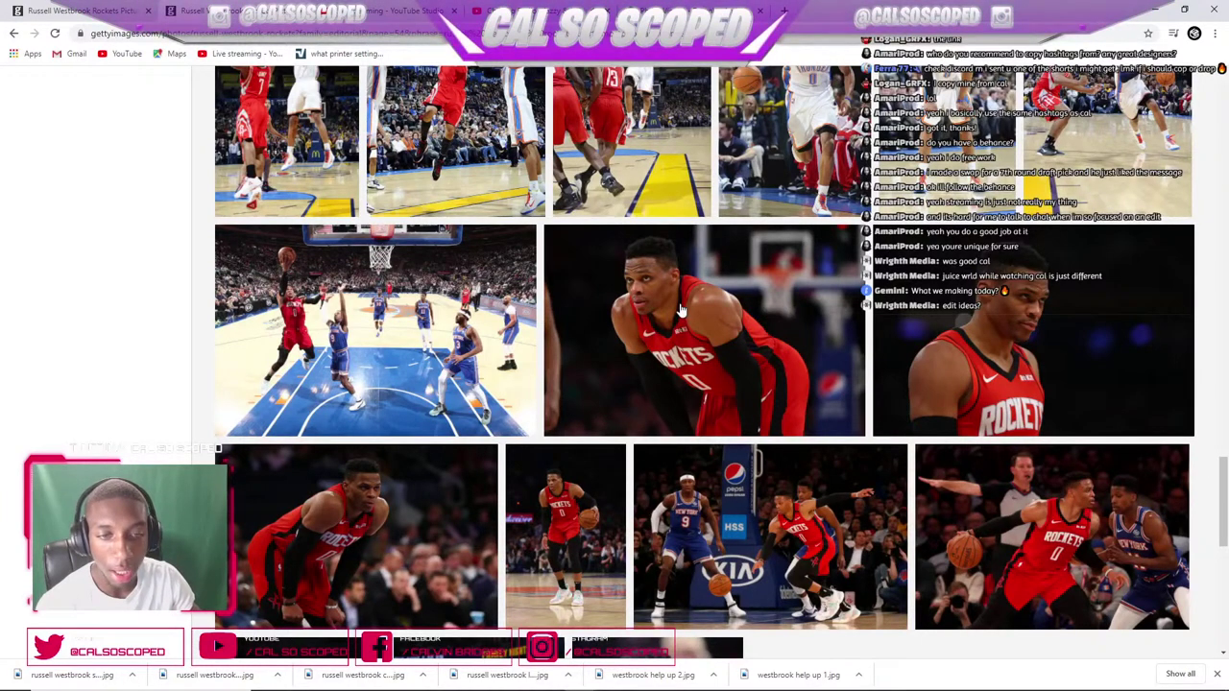
- Open the bent-over Westbrook photo from Houston Rockets v New York Knicks in a separate window, view its page, and close it
mouse_move(680, 290)
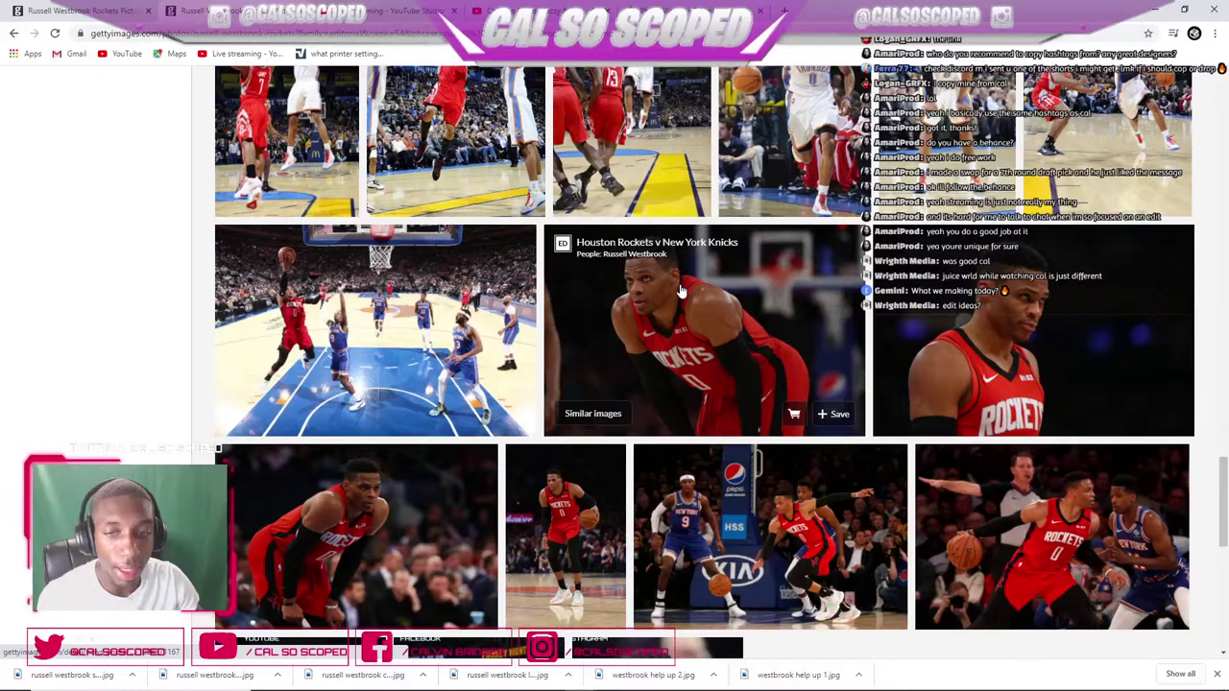
right_click(681, 290)
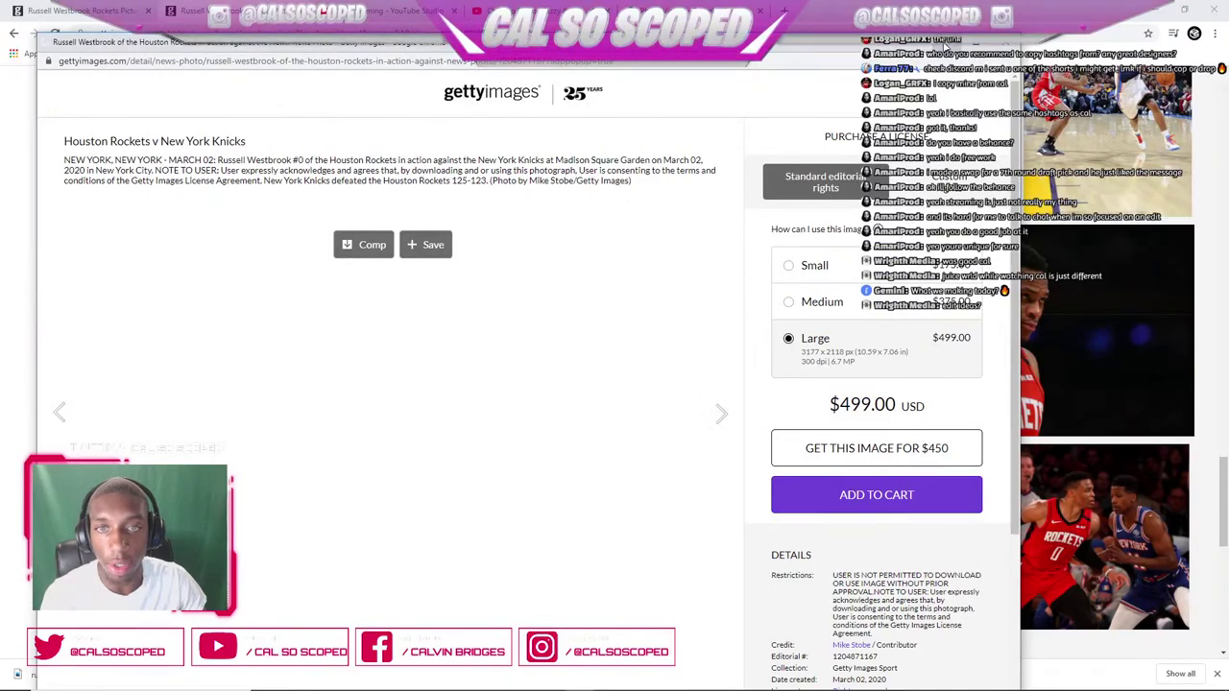
click(944, 46)
scroll(563, 535, down, 3)
click(556, 242)
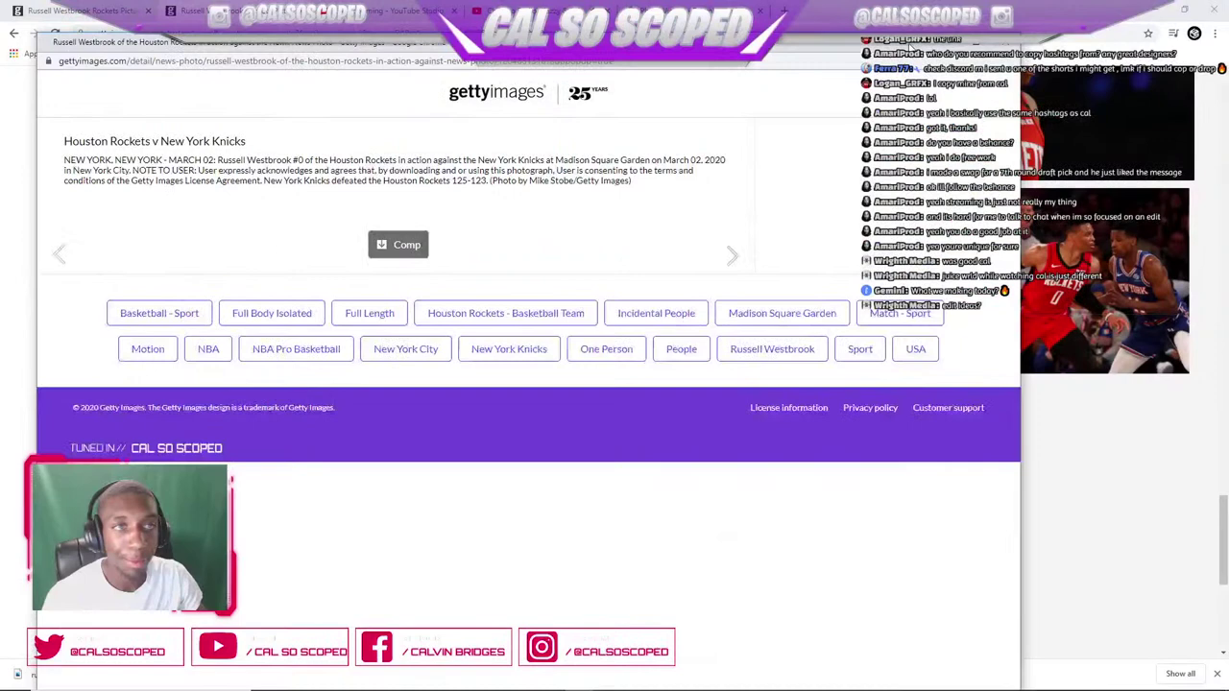
key(Escape)
scroll(607, 403, down, 2)
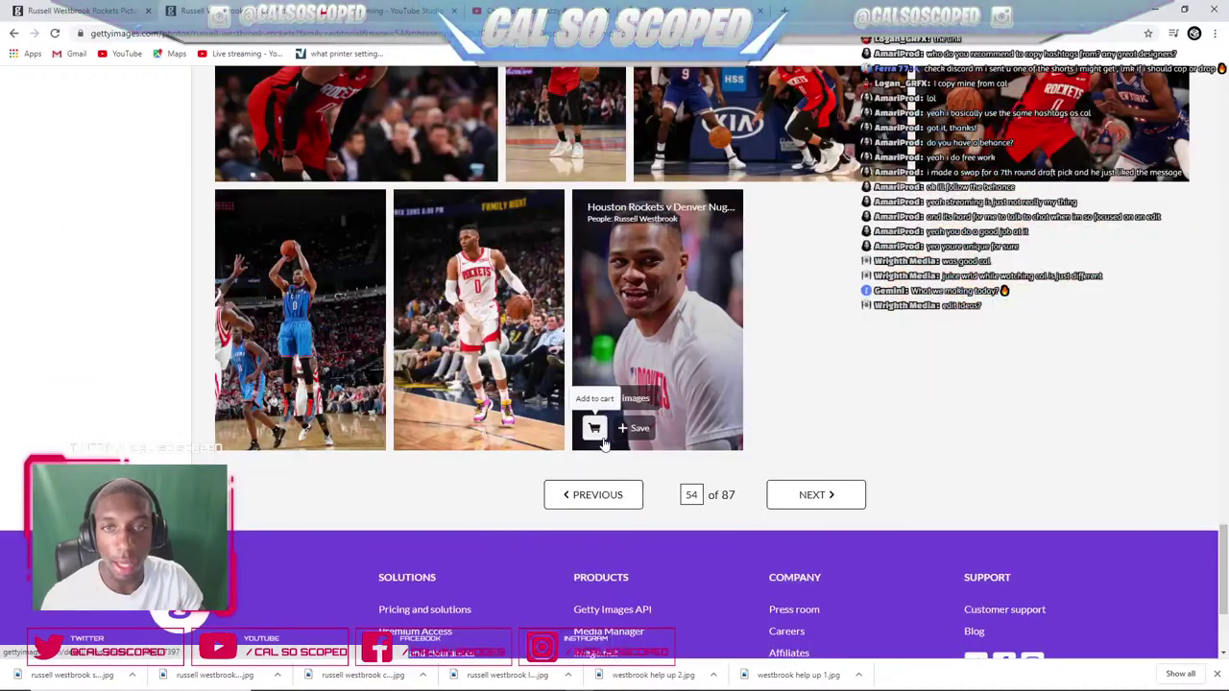
- Go back to page 53 of the Getty Images results and look for Westbrook bent over in the red Rockets jersey
click(597, 494)
scroll(614, 259, down, 10)
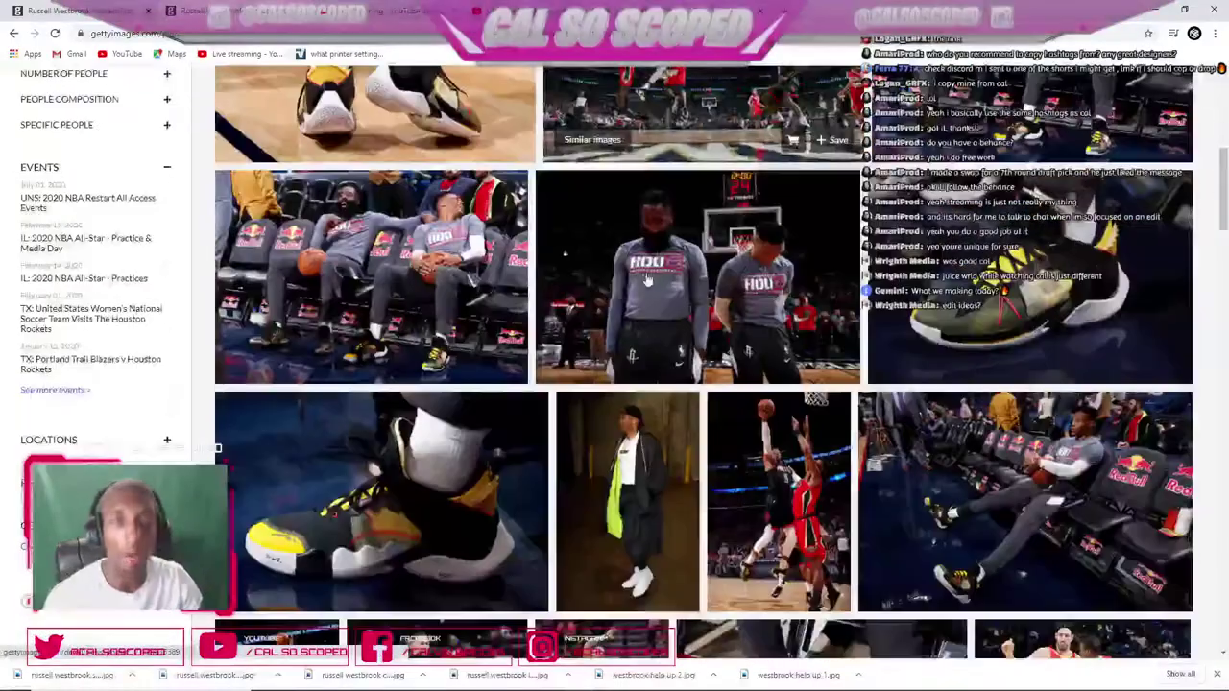
scroll(648, 284, down, 2)
scroll(651, 288, down, 1)
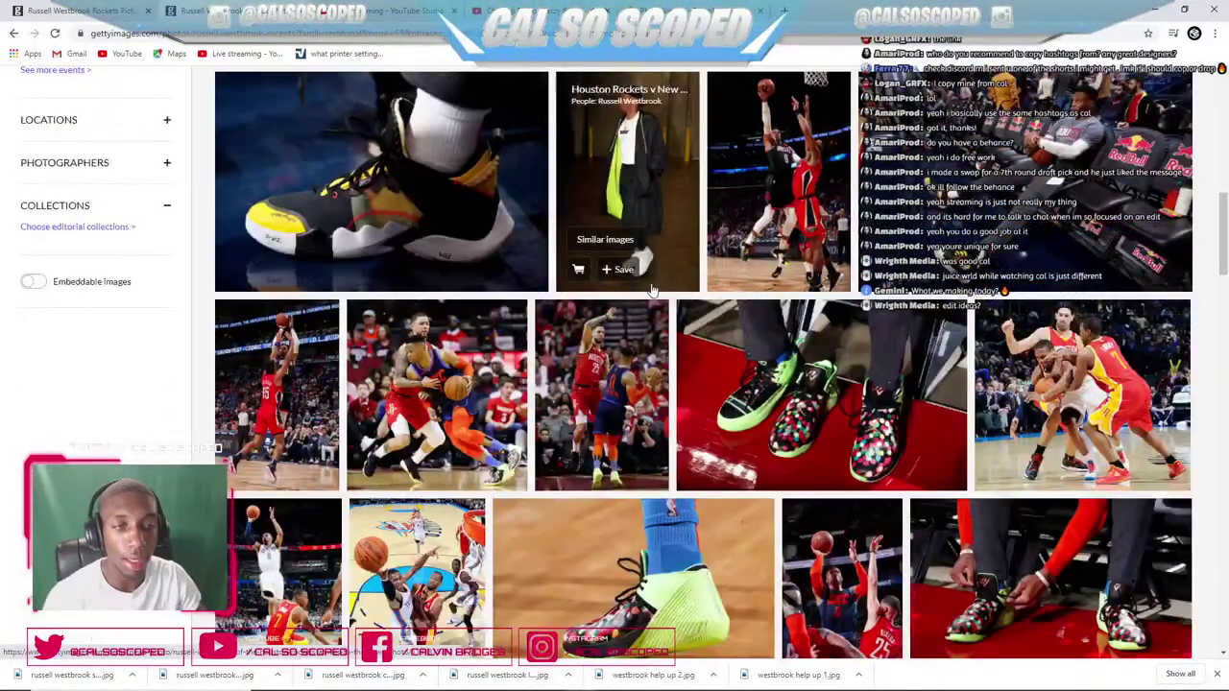
scroll(651, 288, down, 8)
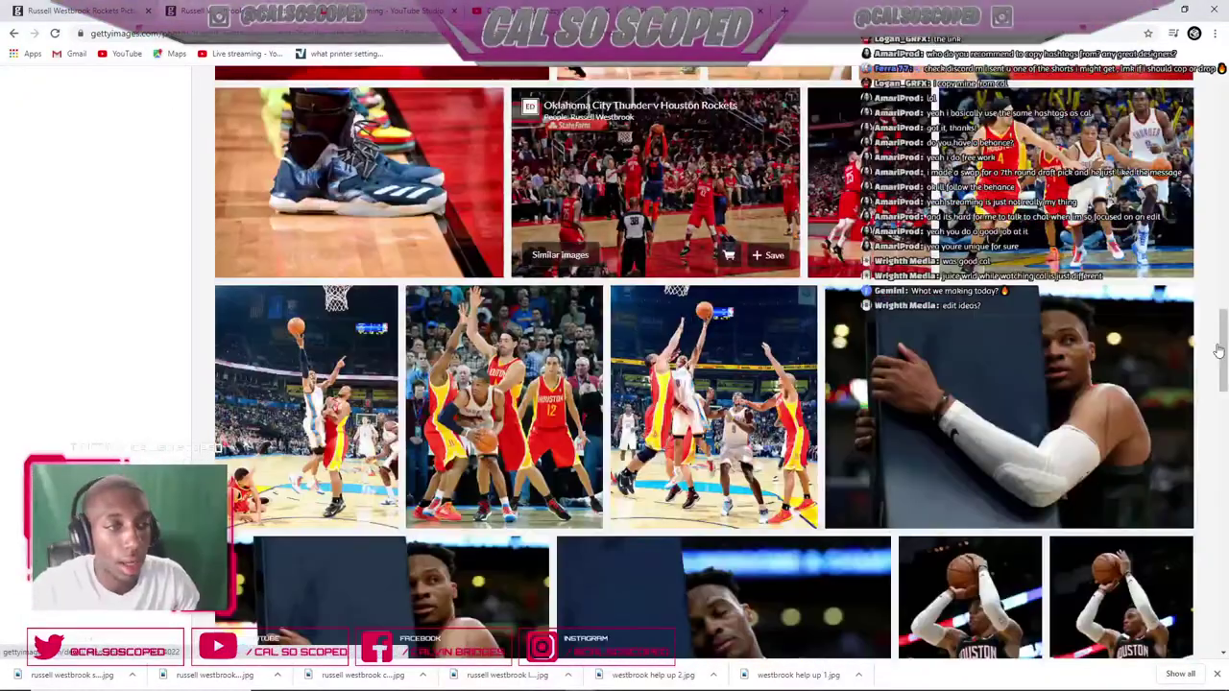
drag(1221, 351, 1211, 556)
- Go back to page 52 of the results and scan its photos for a bent-over red Rockets jersey reference
click(570, 585)
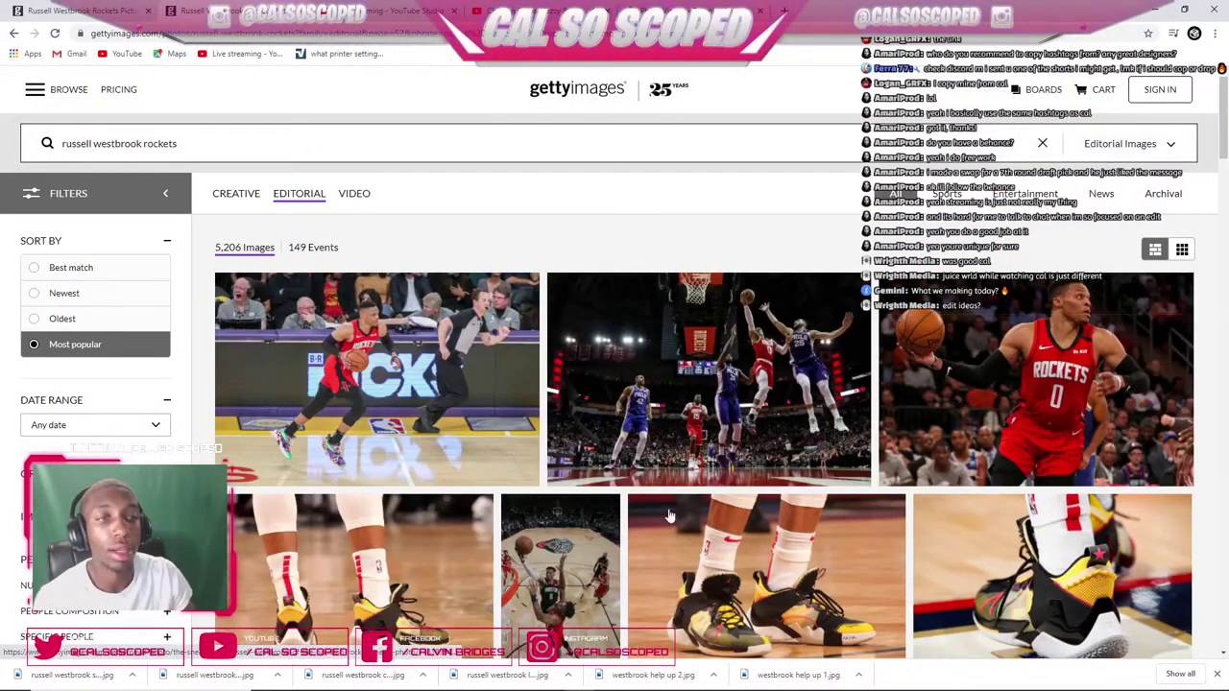
scroll(775, 461, down, 2)
scroll(776, 461, down, 10)
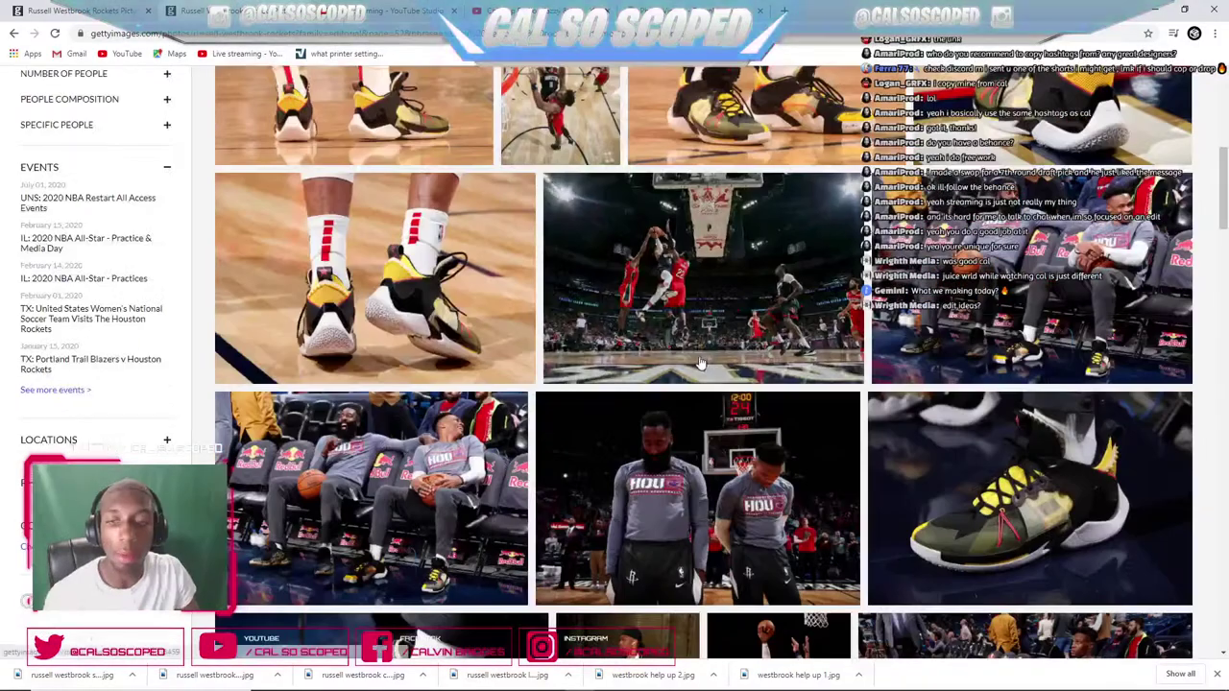
scroll(642, 358, down, 2)
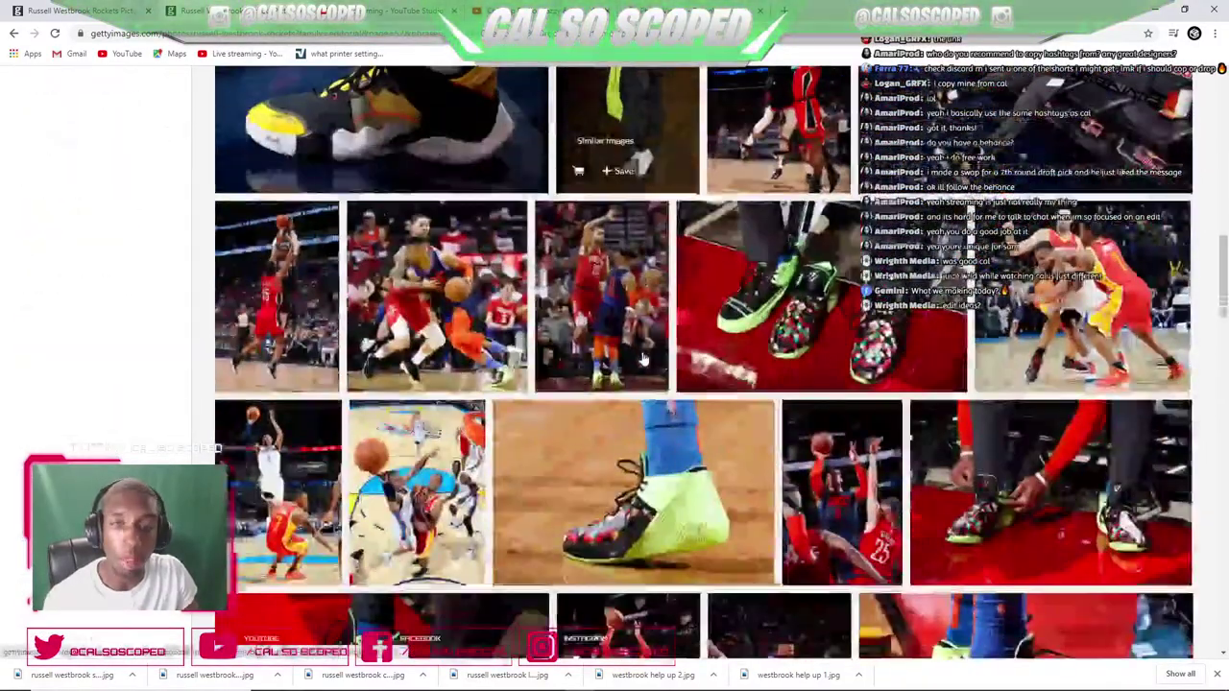
scroll(642, 358, down, 6)
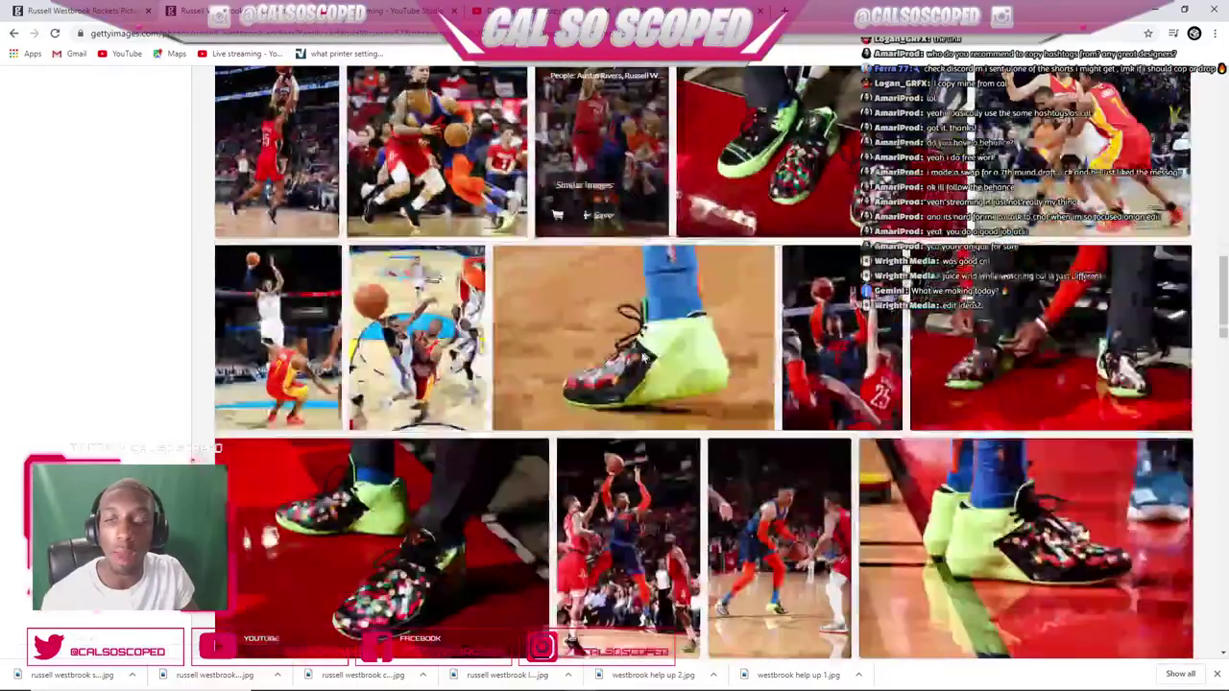
scroll(634, 353, down, 3)
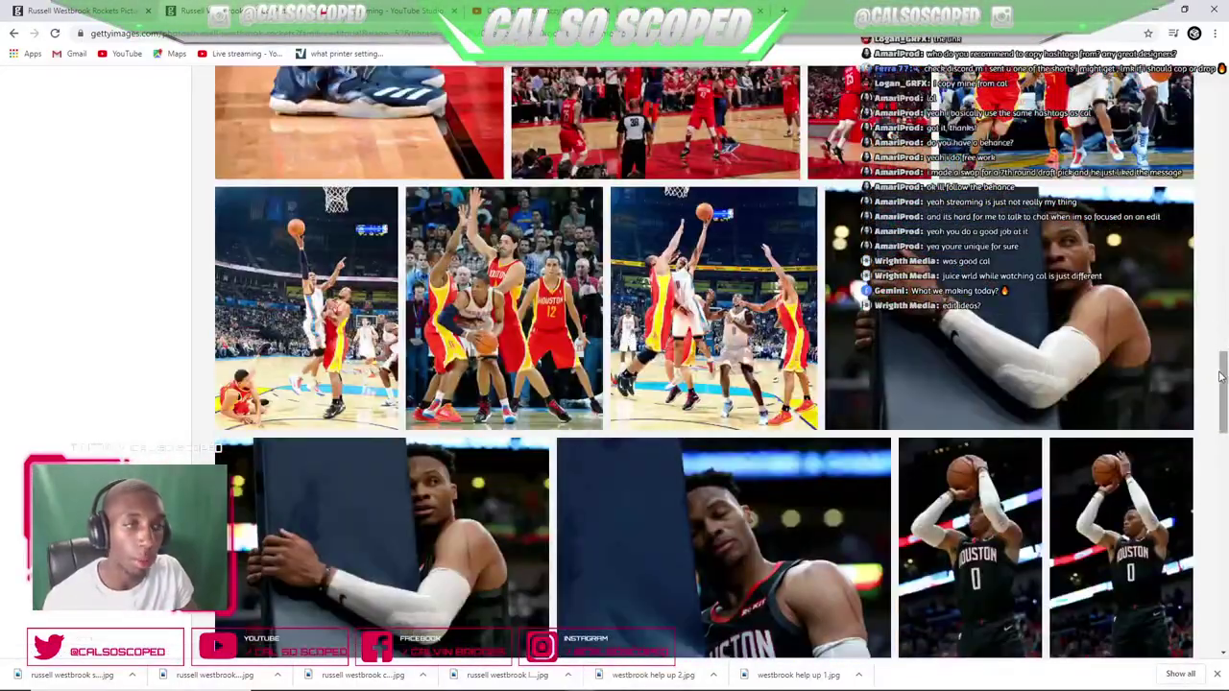
drag(1220, 376, 1211, 528)
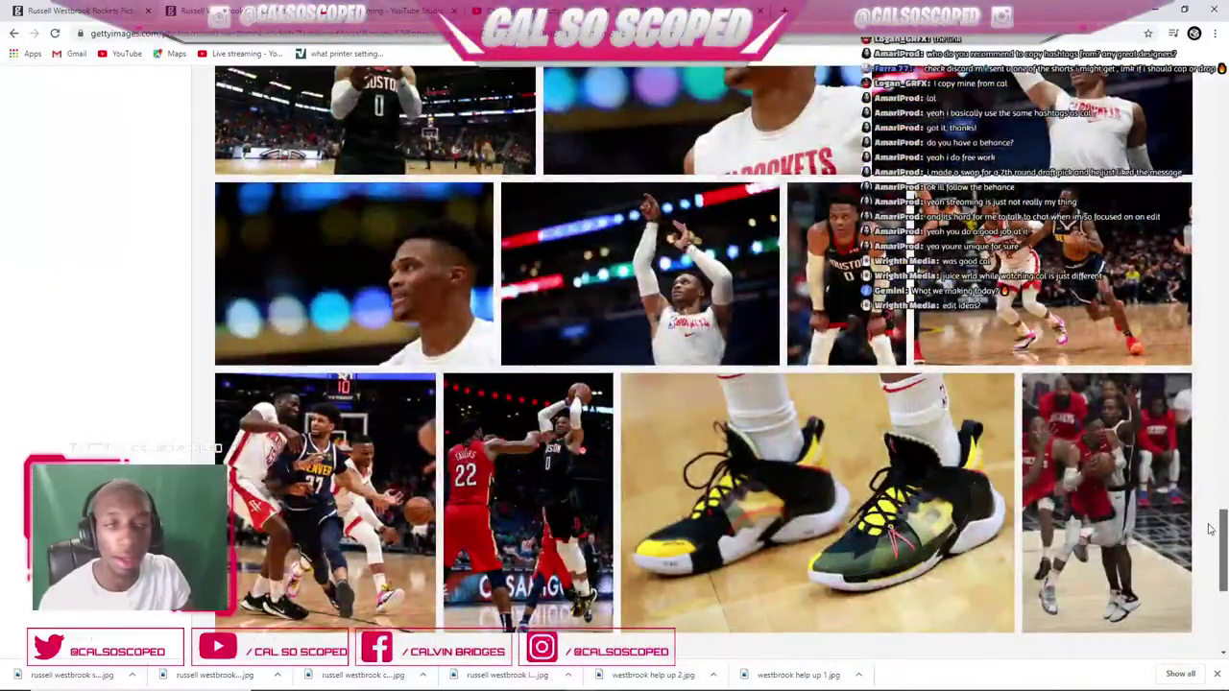
scroll(453, 477, down, 3)
- Open page 51 of the results and examine the Westbrook photos for a bending pose in the red Rockets jersey
click(570, 449)
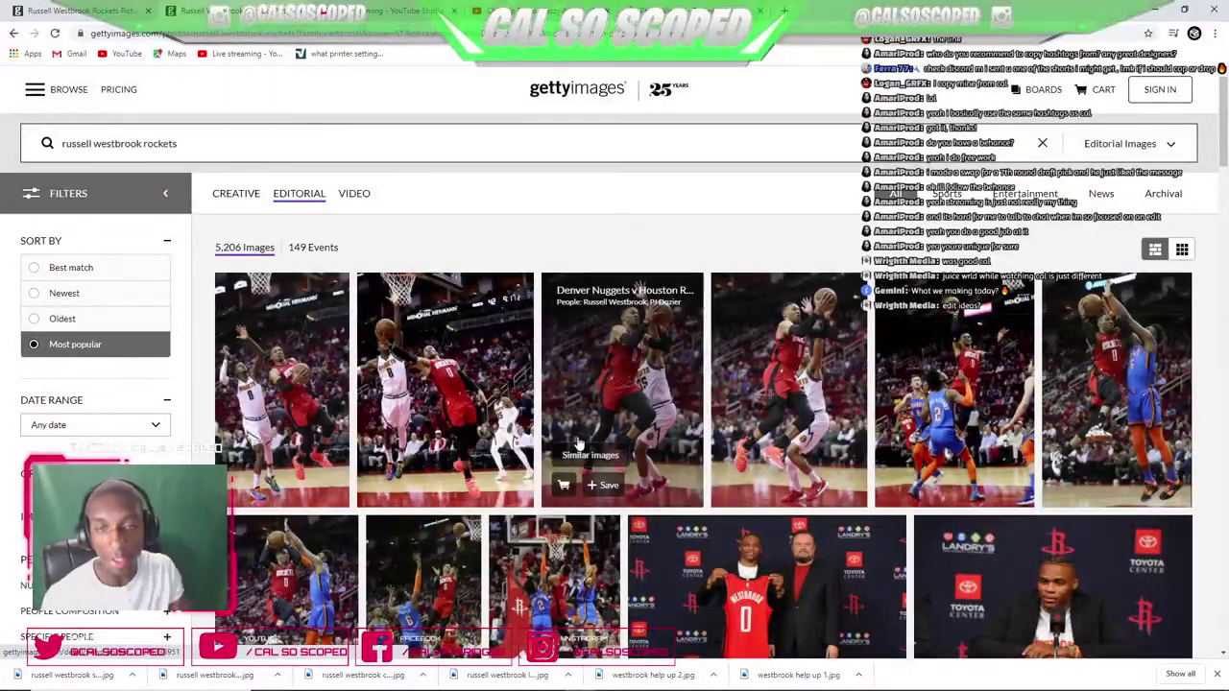
scroll(509, 328, down, 3)
scroll(508, 329, down, 10)
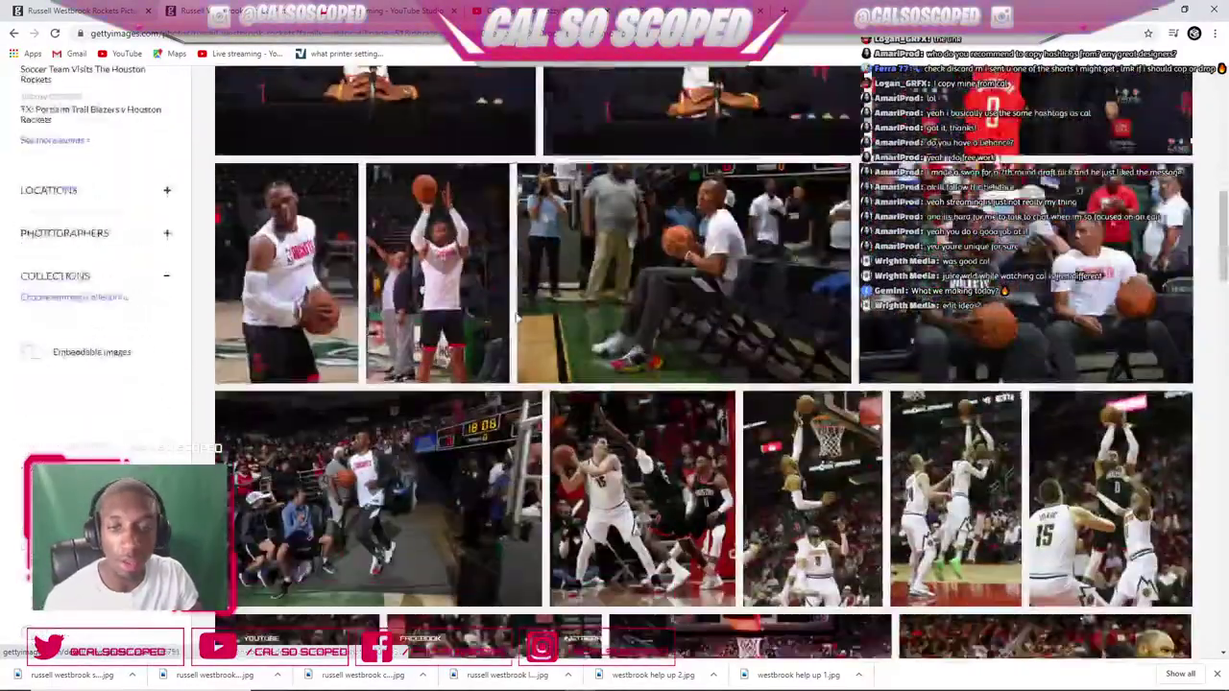
scroll(578, 343, down, 5)
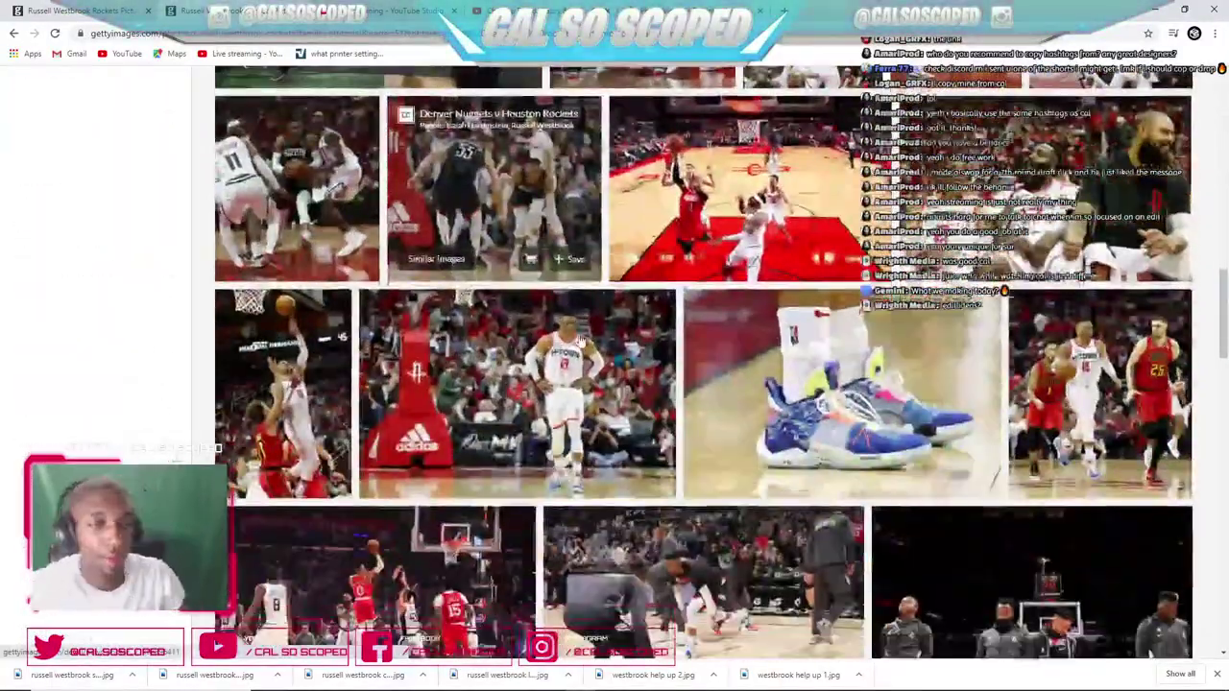
scroll(599, 363, down, 3)
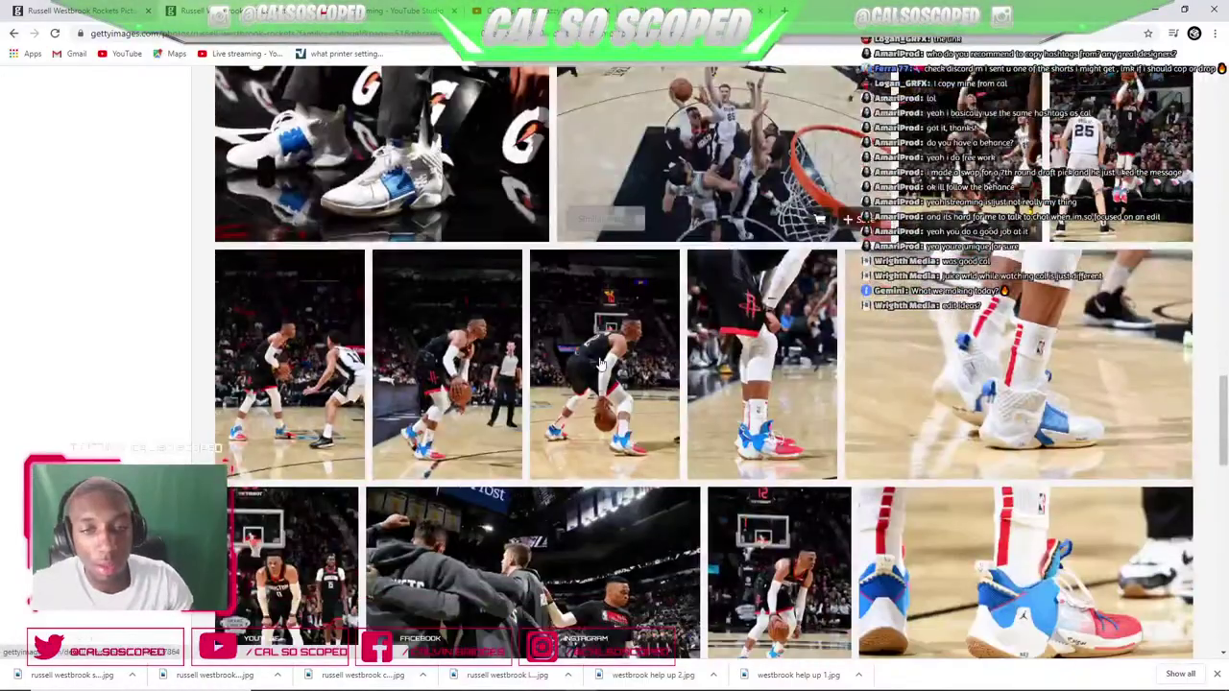
scroll(600, 363, down, 1)
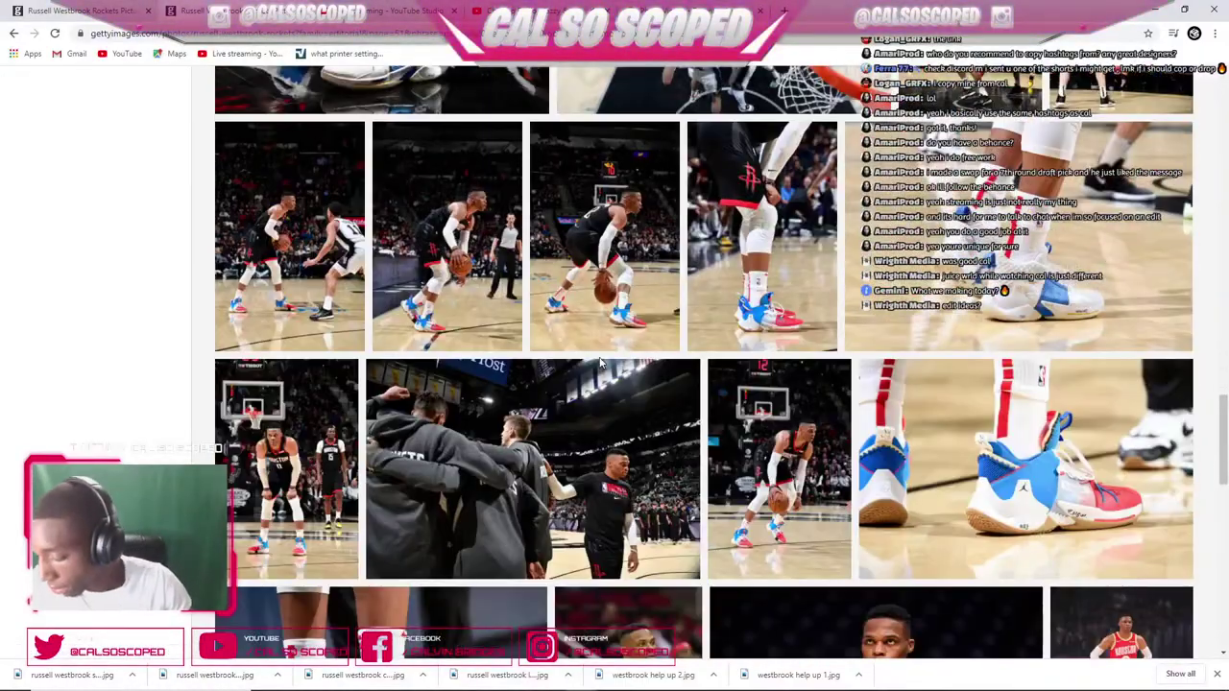
scroll(601, 363, down, 3)
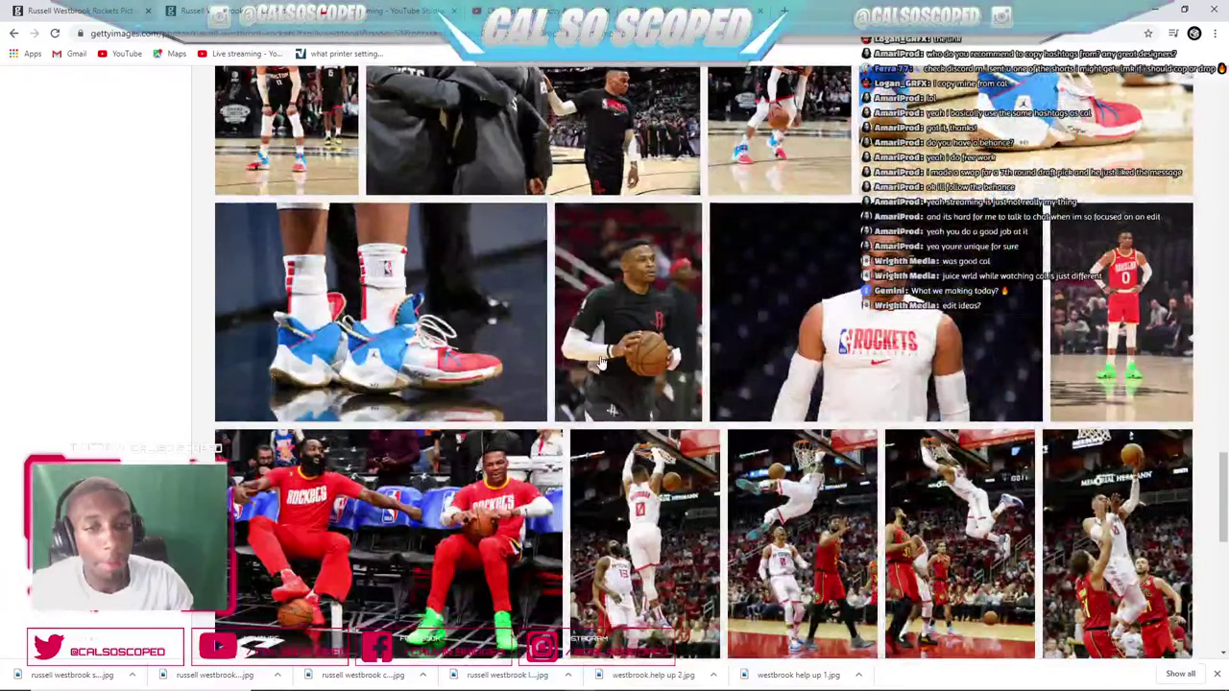
scroll(601, 363, down, 2)
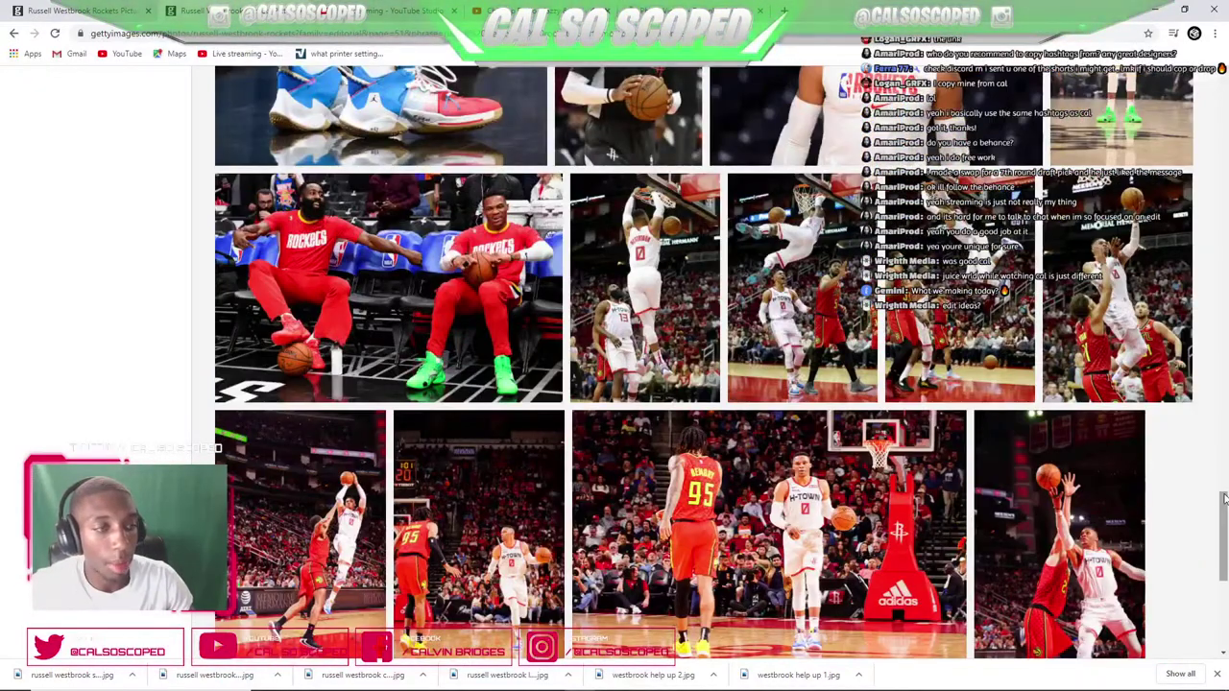
scroll(1224, 498, down, 5)
- Go back to page 50 of the results and check its photos down to the end for a usable red jersey pose
click(602, 280)
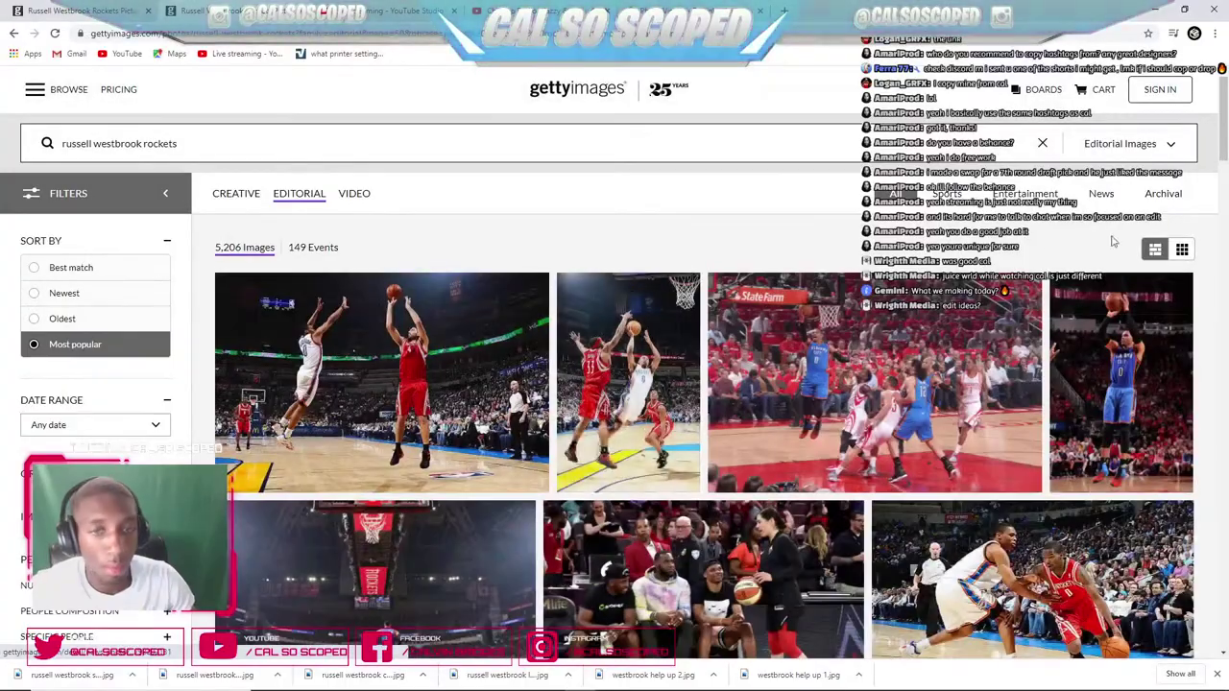
scroll(1223, 227, down, 5)
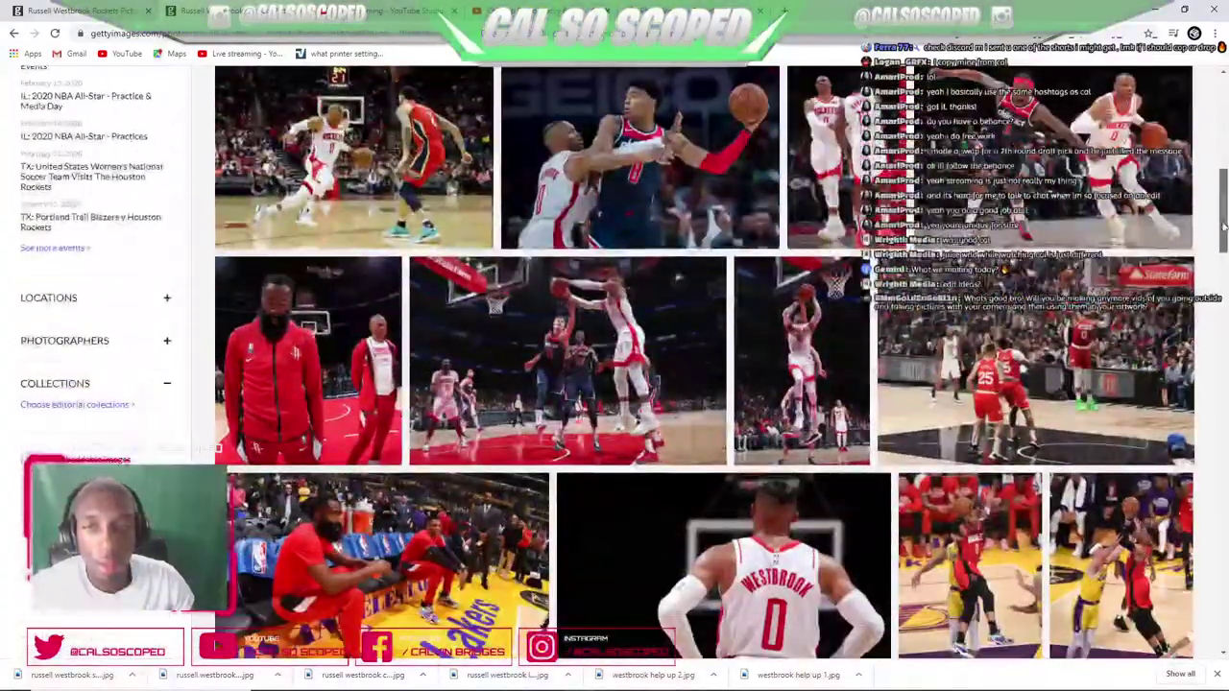
scroll(1224, 228, down, 15)
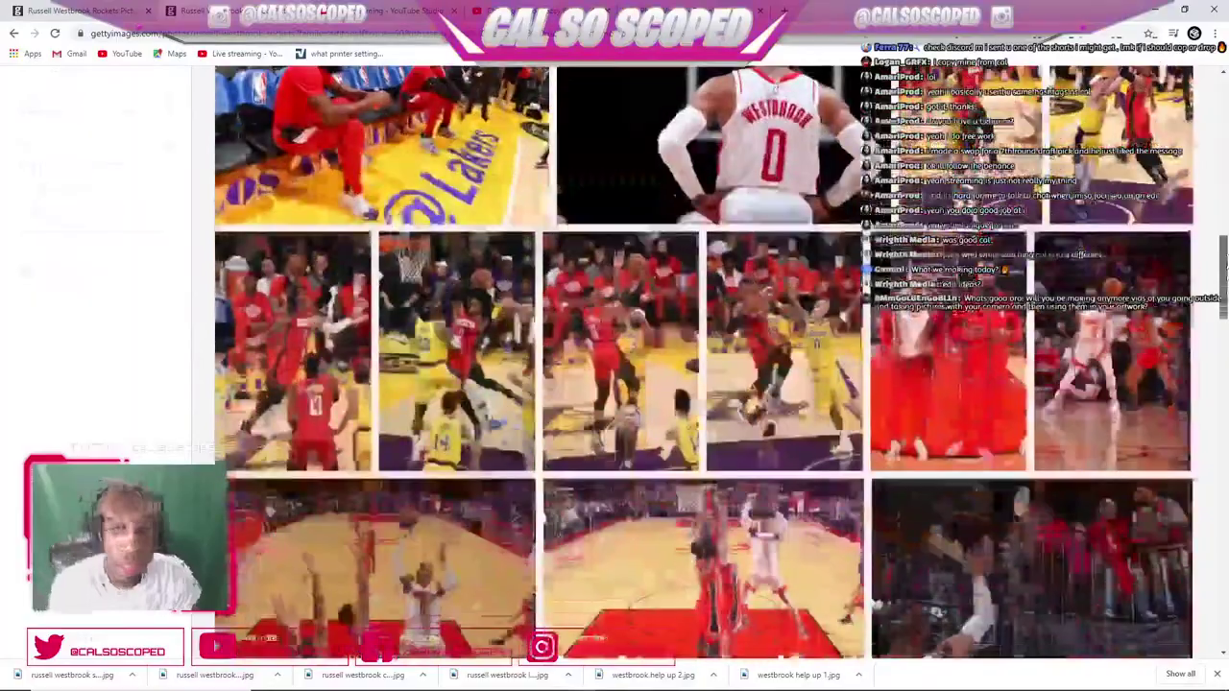
scroll(1210, 475, down, 5)
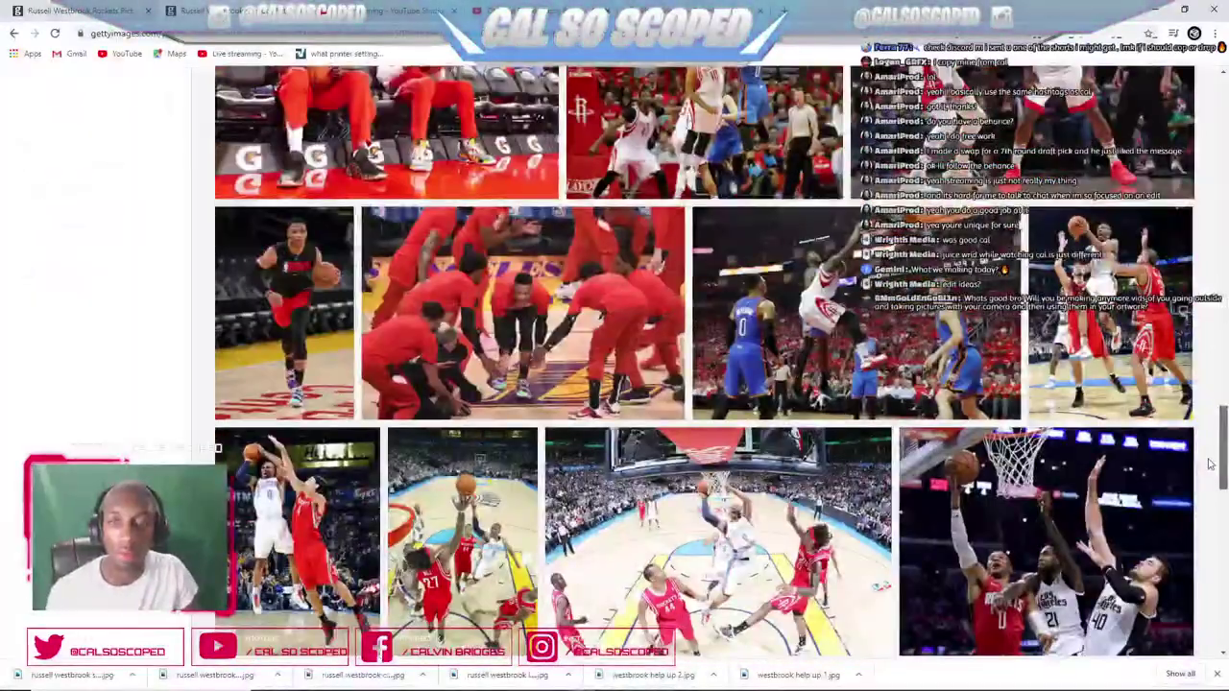
scroll(1209, 475, down, 1)
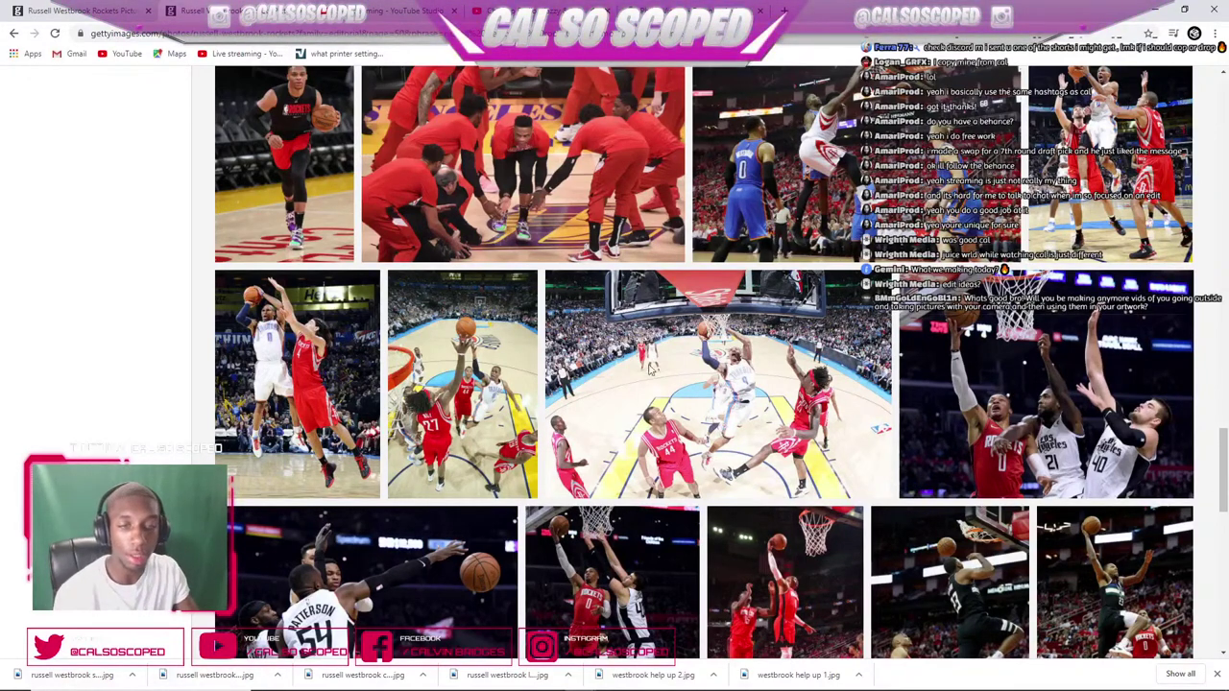
scroll(705, 364, down, 2)
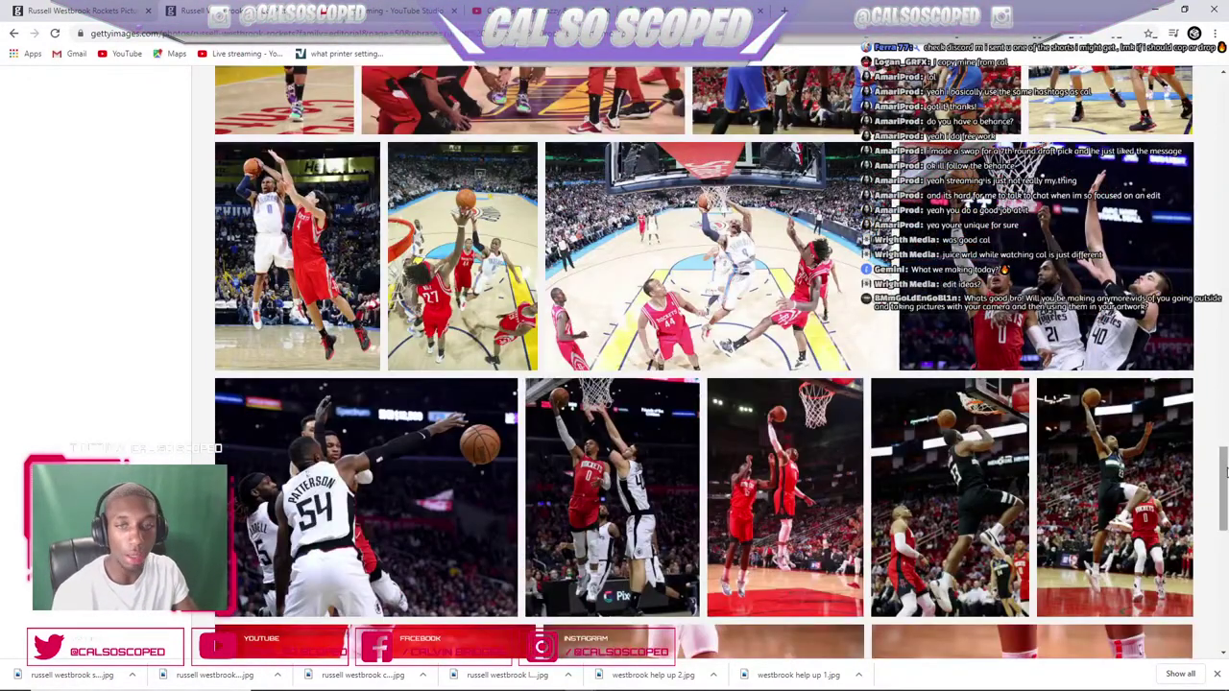
drag(1225, 472, 1224, 550)
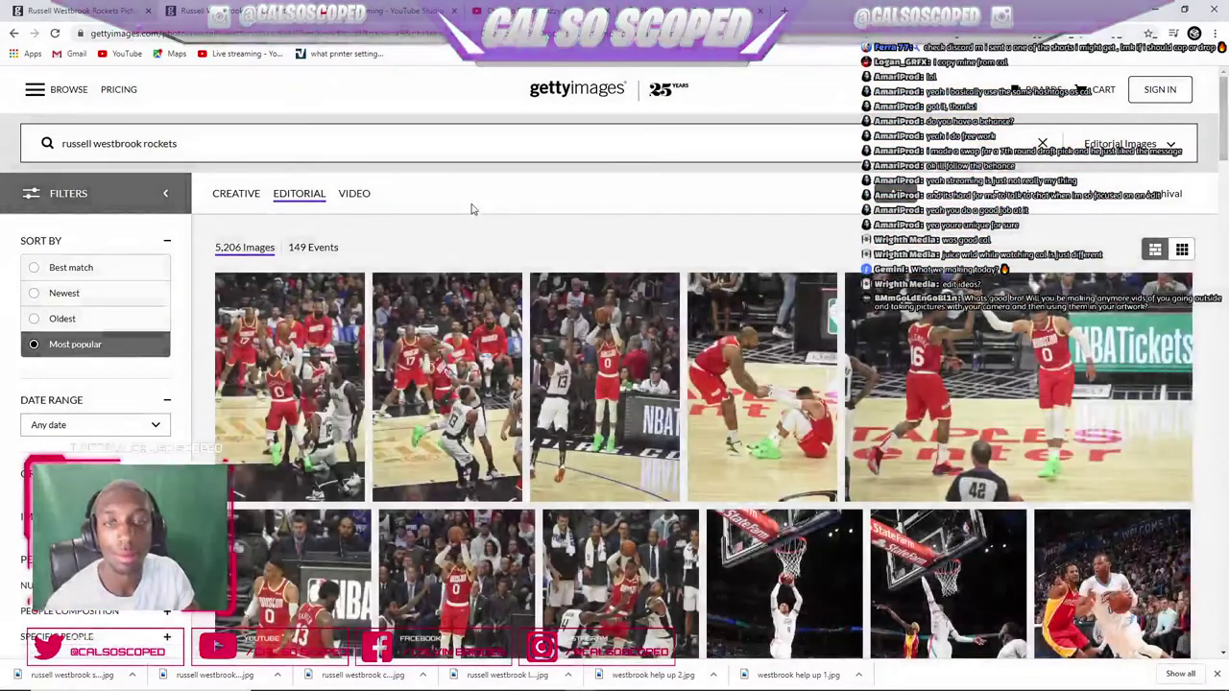
- Scan page 49 of the results for Westbrook leaning forward in the red Rockets jersey
scroll(475, 211, down, 3)
scroll(482, 209, down, 2)
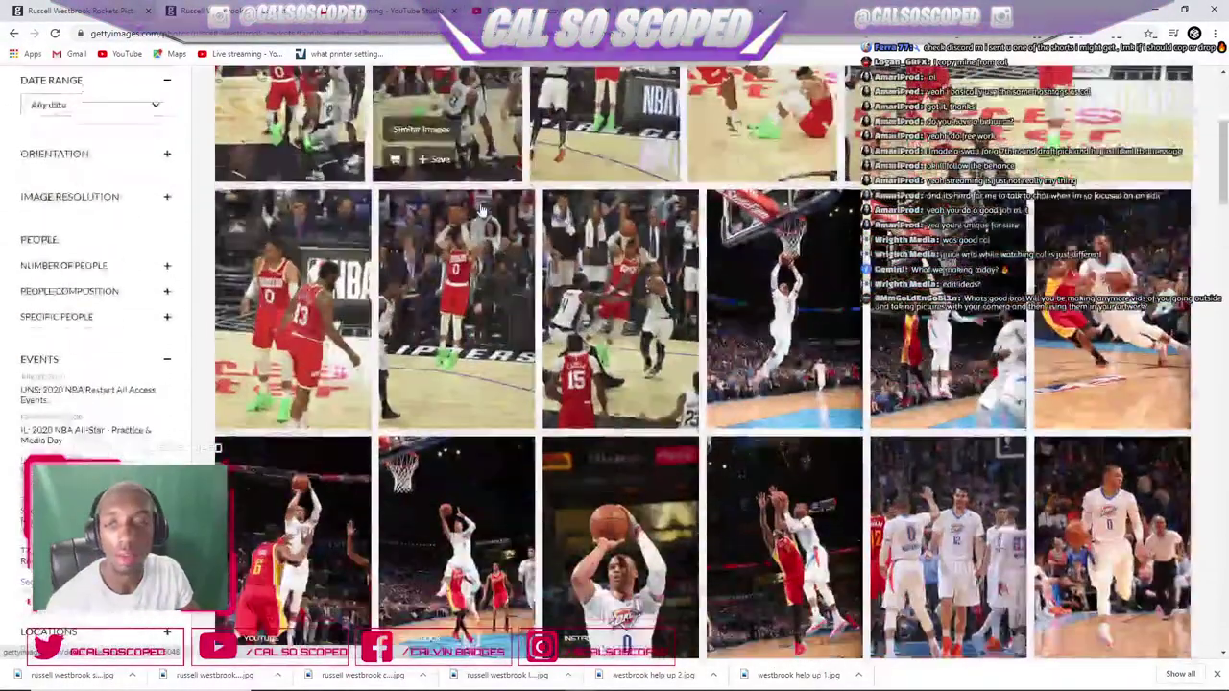
scroll(481, 209, down, 2)
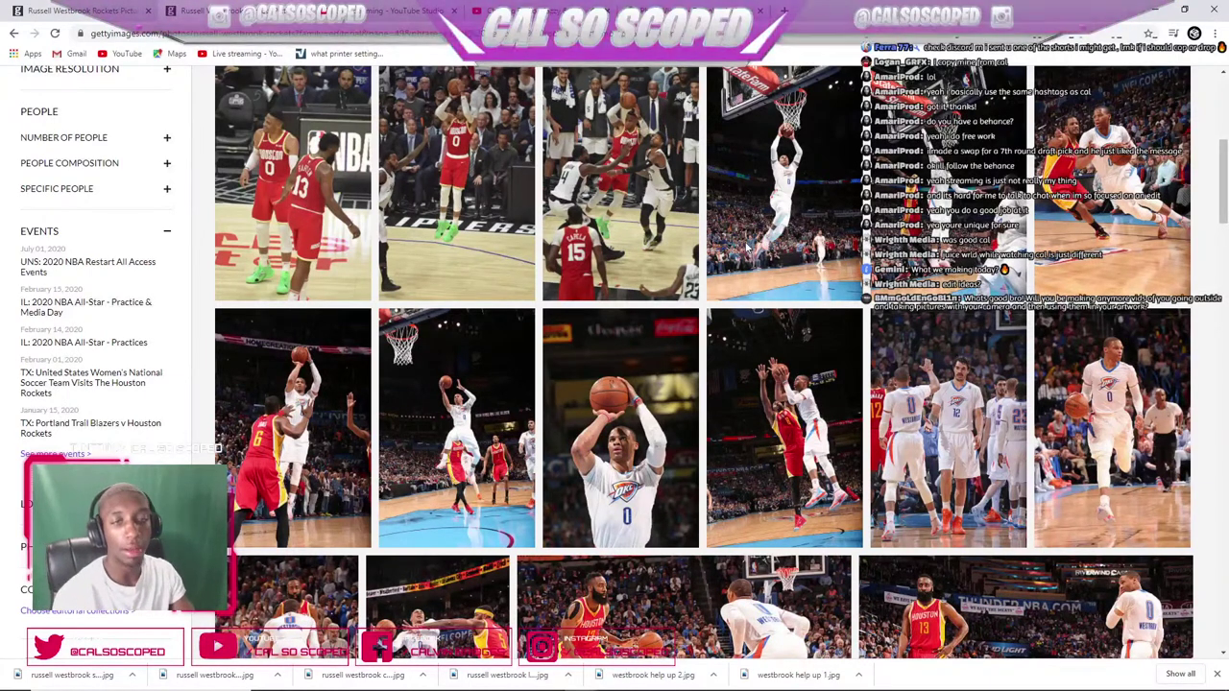
drag(1223, 205, 1225, 614)
- Go back to page 48 of the results and search all its photos for a bent-over red Rockets jersey shot
click(581, 607)
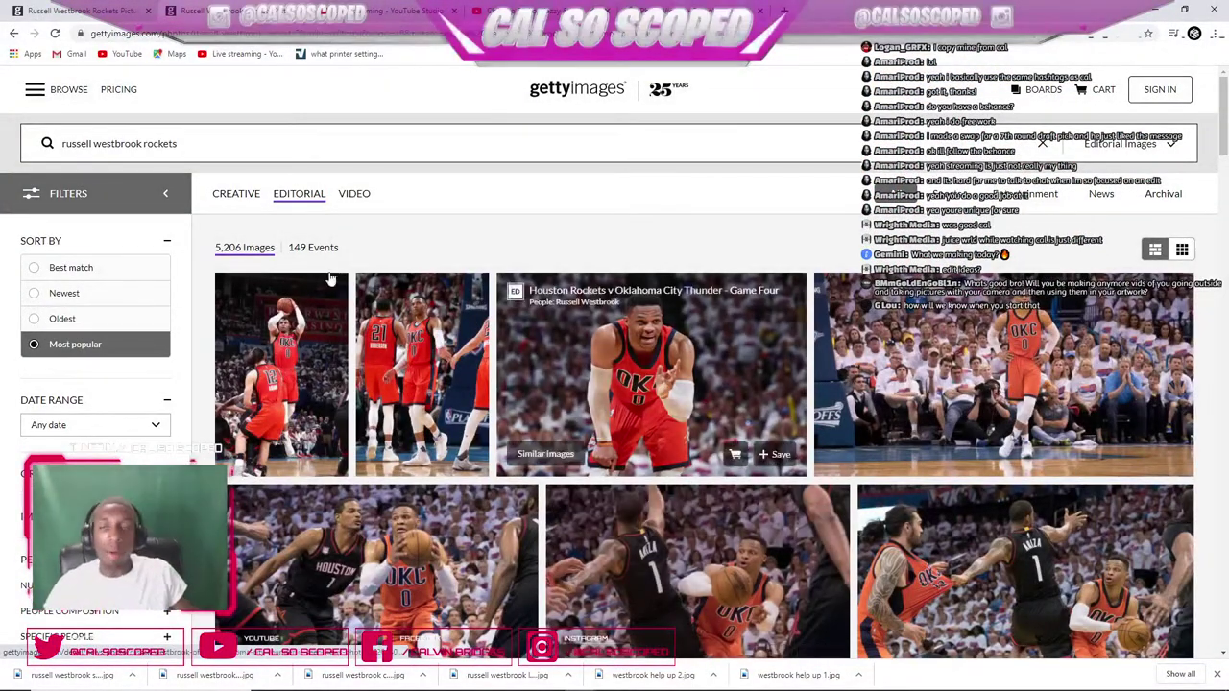
scroll(414, 343, down, 5)
scroll(415, 343, down, 10)
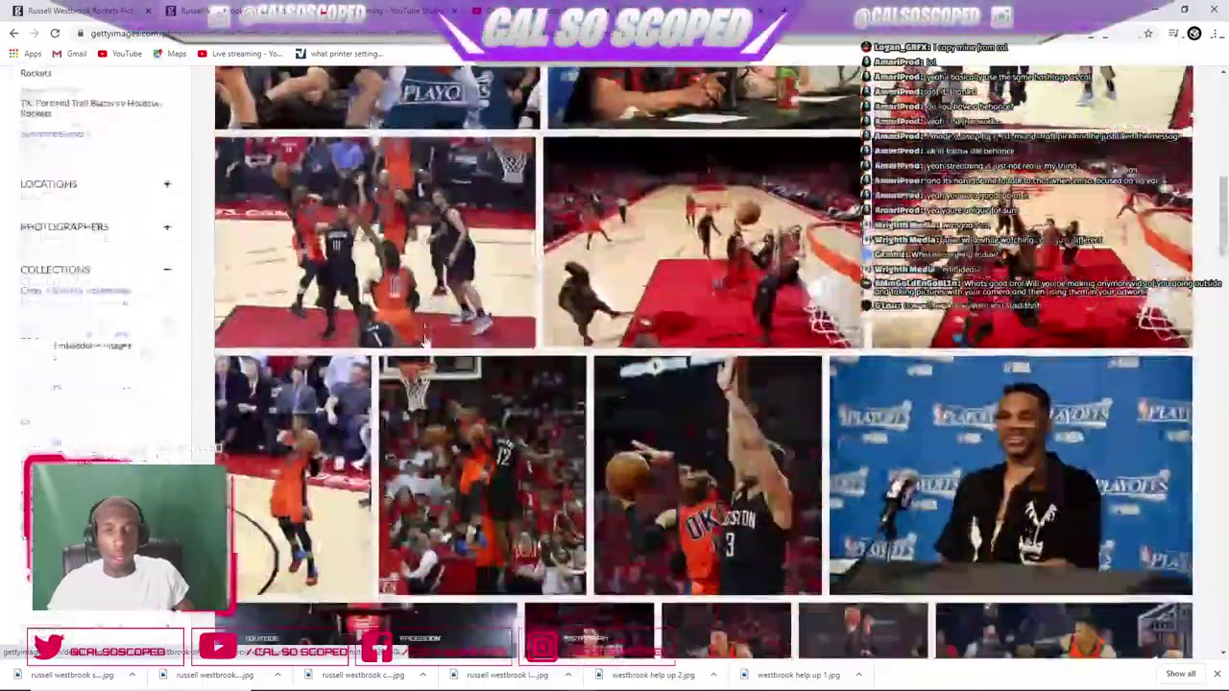
scroll(437, 321, down, 3)
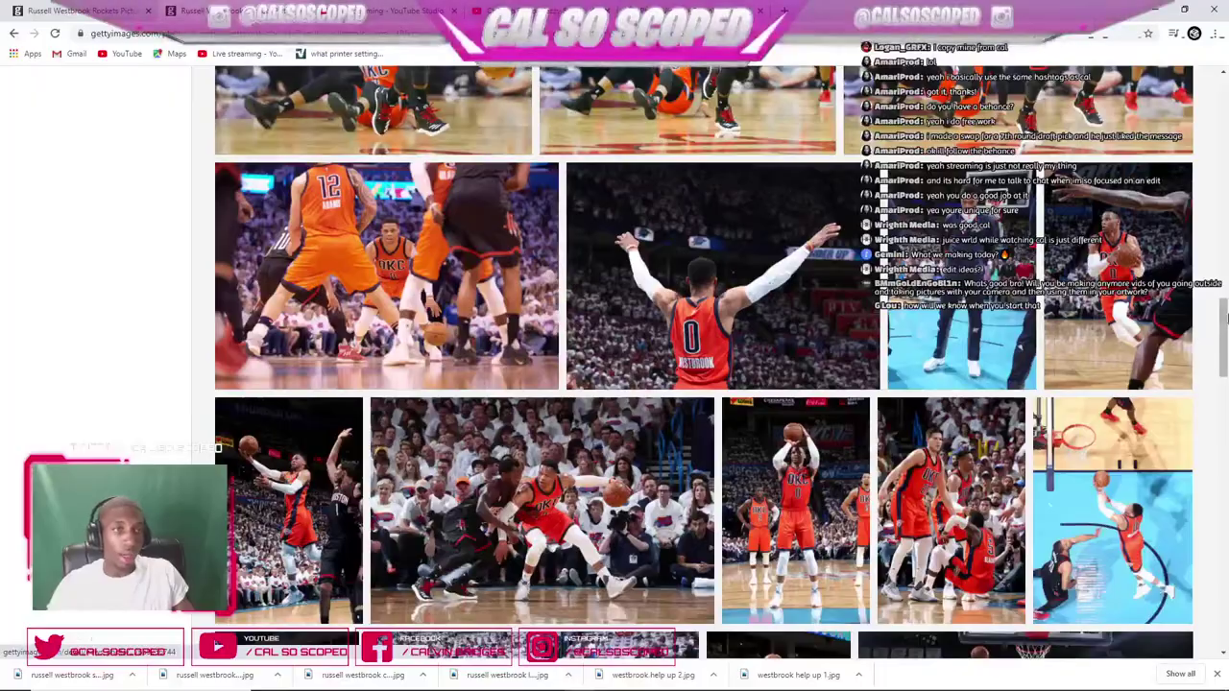
drag(1224, 325, 1225, 513)
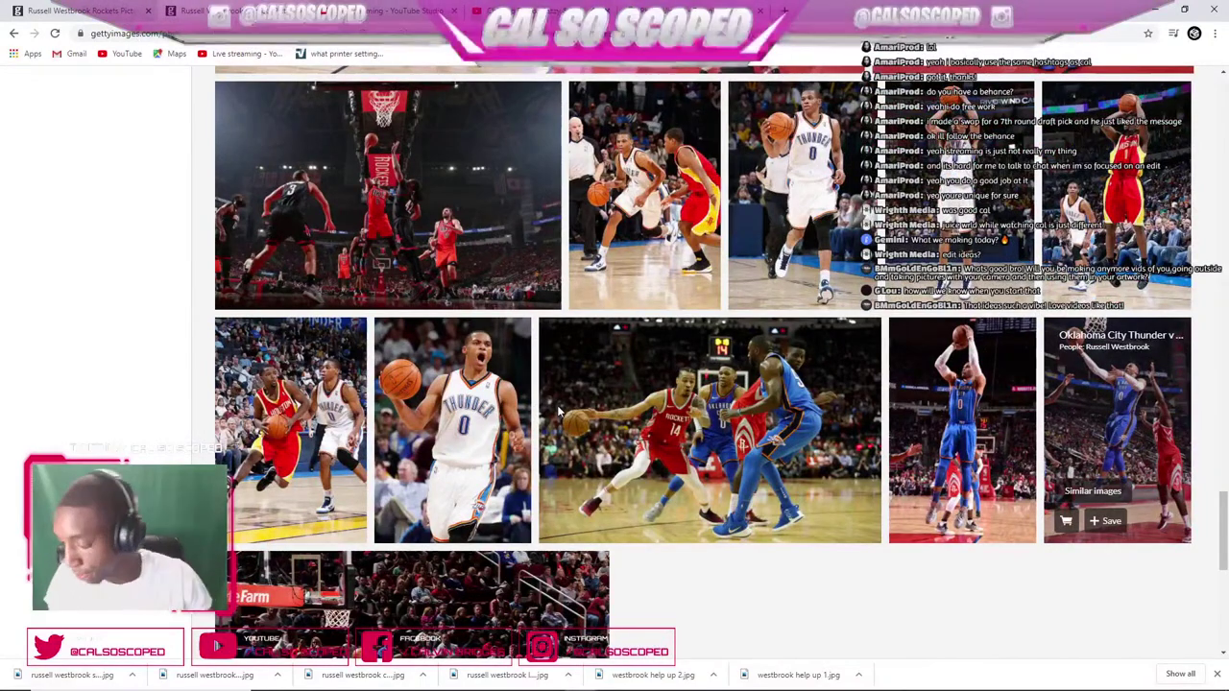
scroll(559, 411, down, 1)
scroll(558, 411, down, 2)
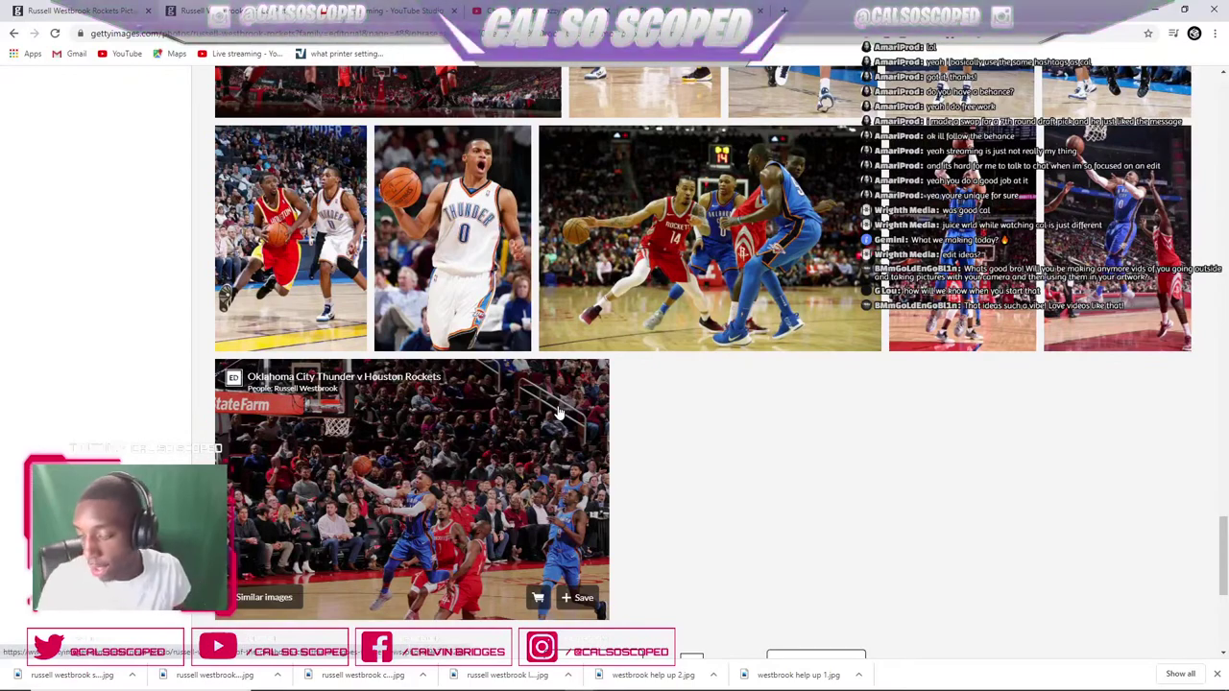
scroll(559, 411, down, 3)
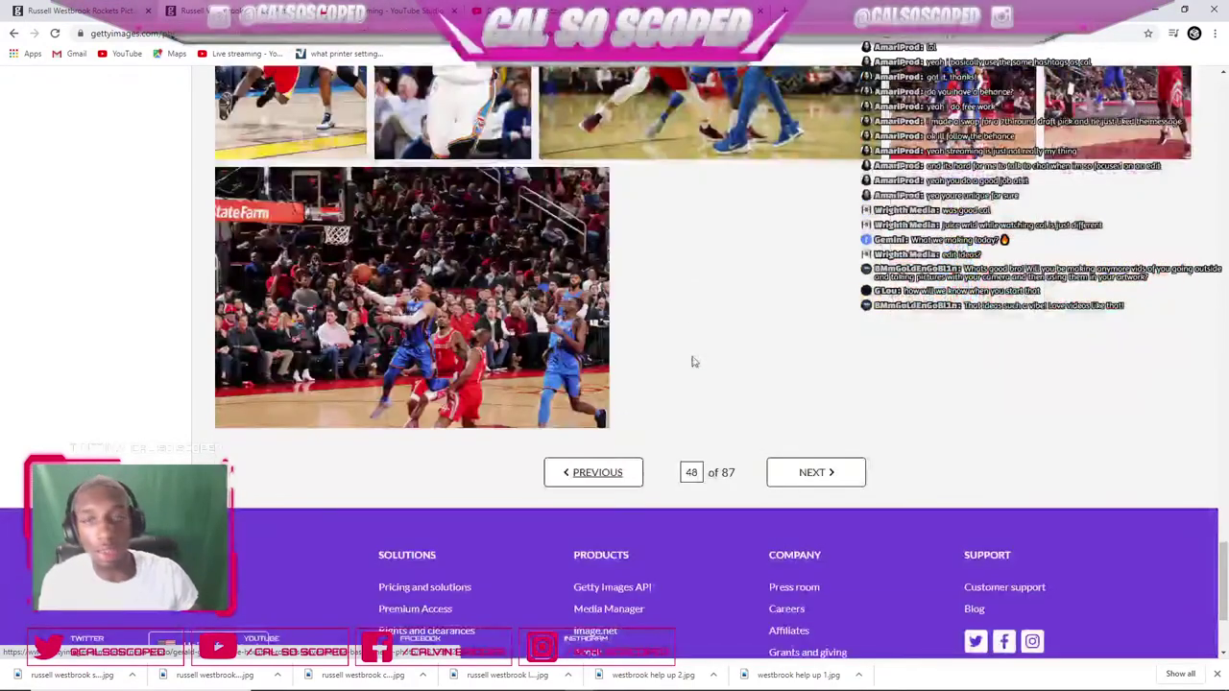
- Scan page 47 of the results for a bent-over Westbrook in the red Rockets jersey, and go back to page 46
click(595, 472)
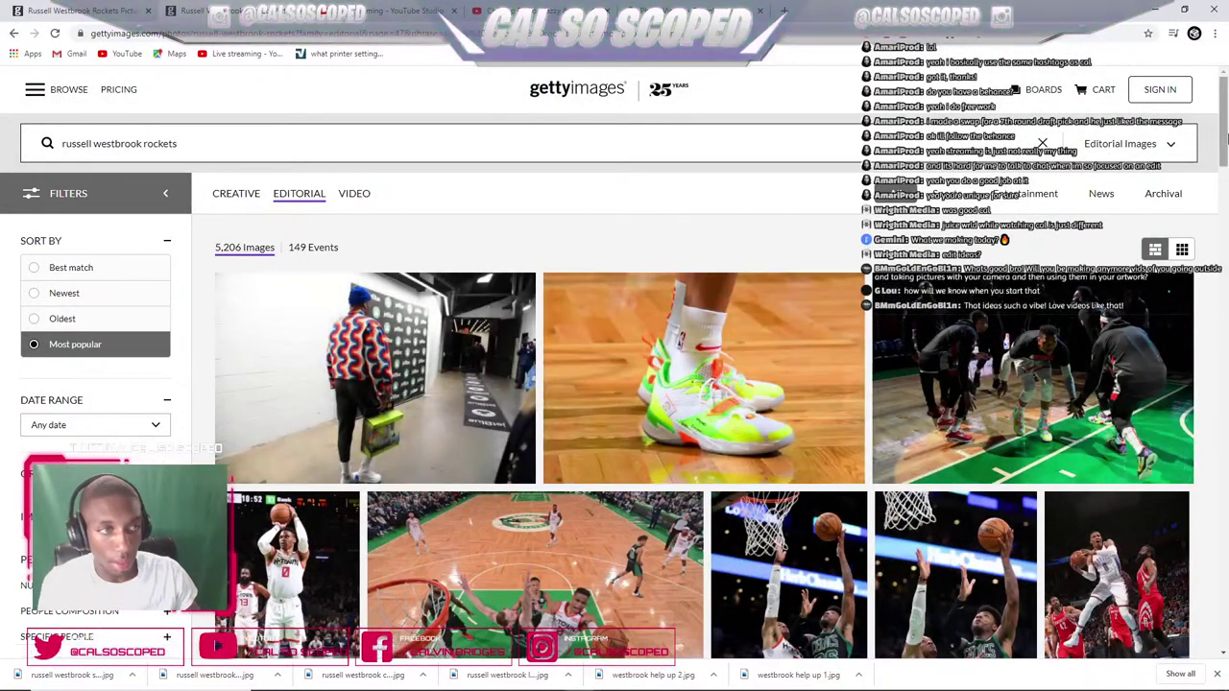
scroll(581, 389, down, 2)
scroll(1226, 142, up, 2)
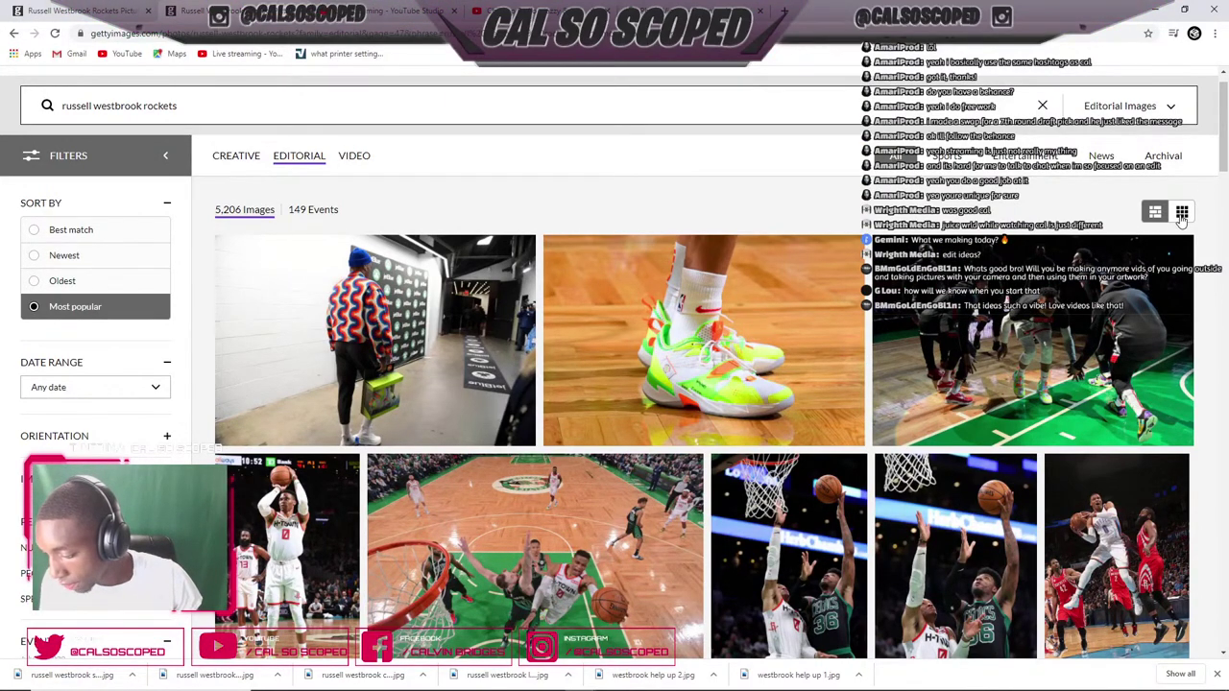
scroll(566, 307, down, 4)
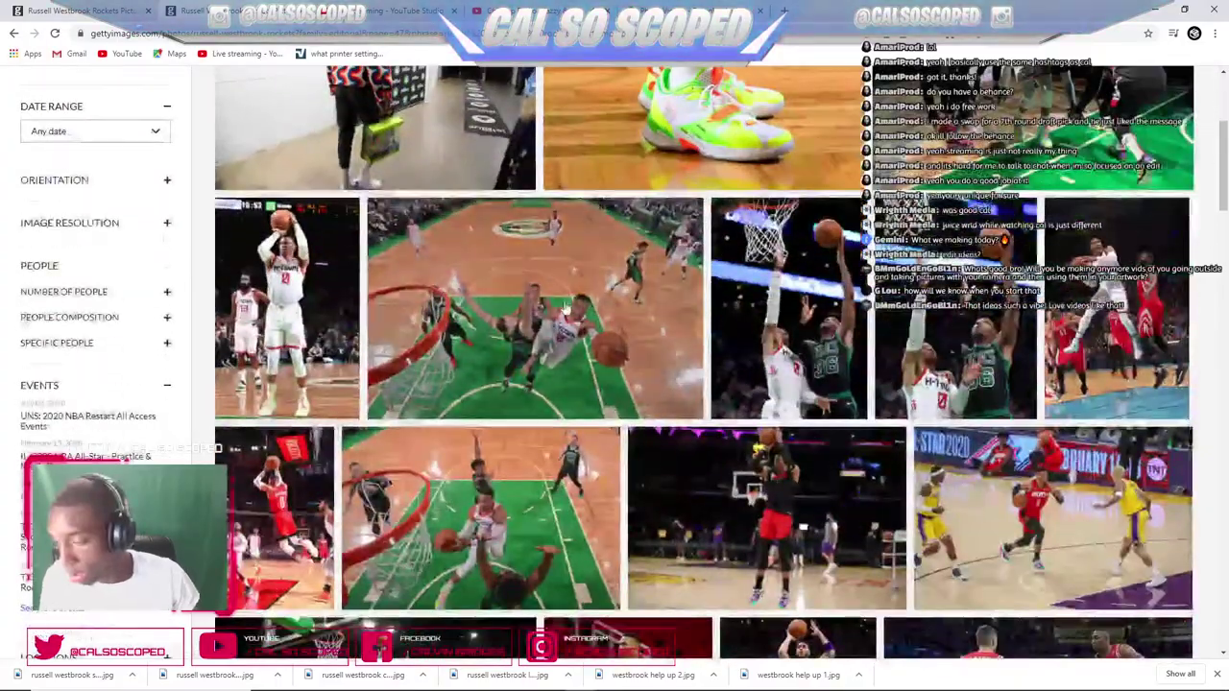
scroll(567, 307, down, 3)
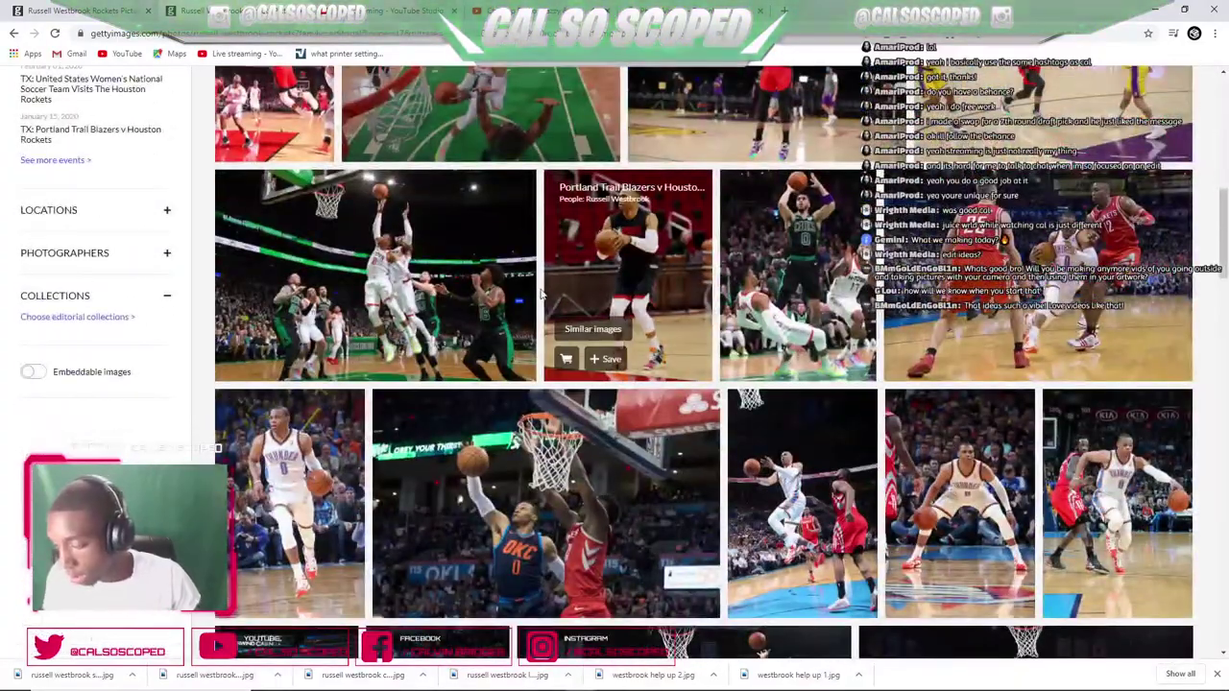
scroll(541, 294, down, 2)
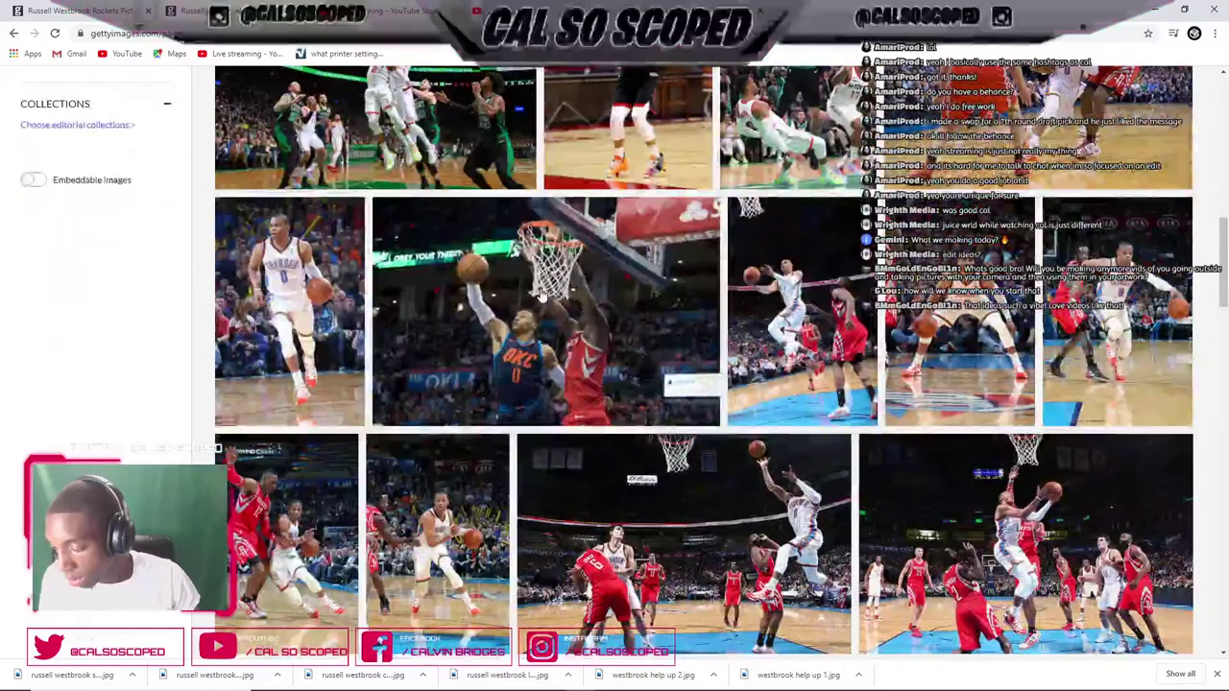
scroll(541, 296, down, 1)
scroll(542, 296, down, 1)
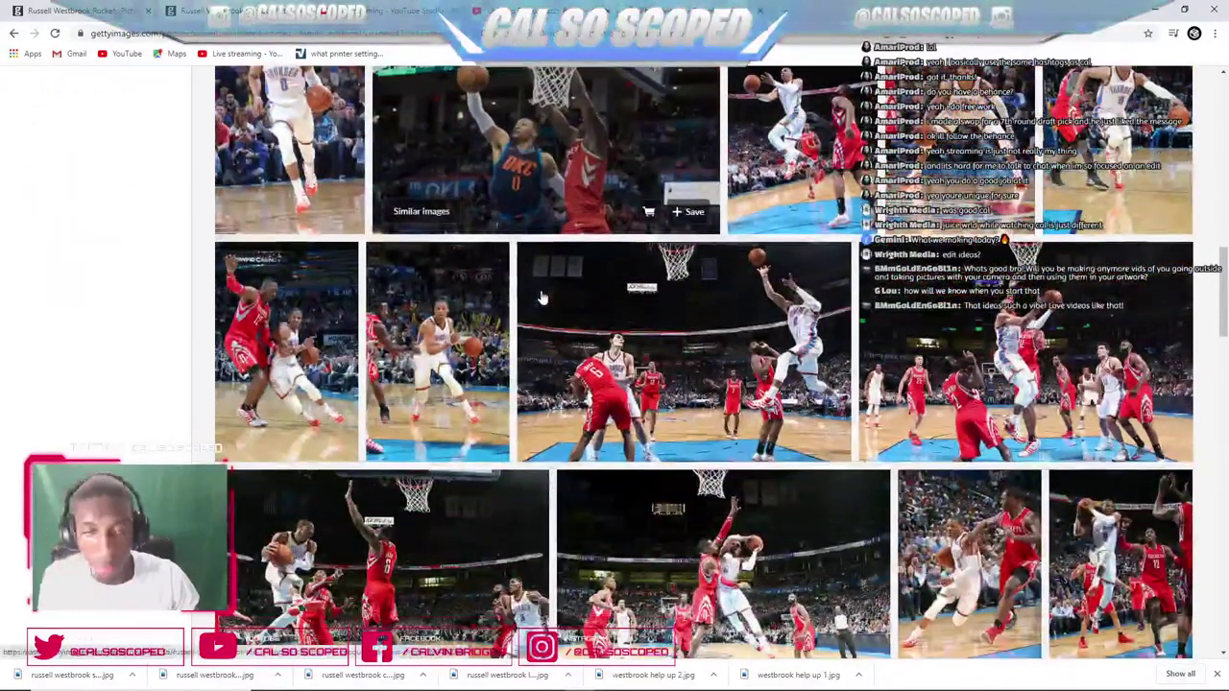
scroll(541, 296, down, 2)
scroll(403, 329, down, 1)
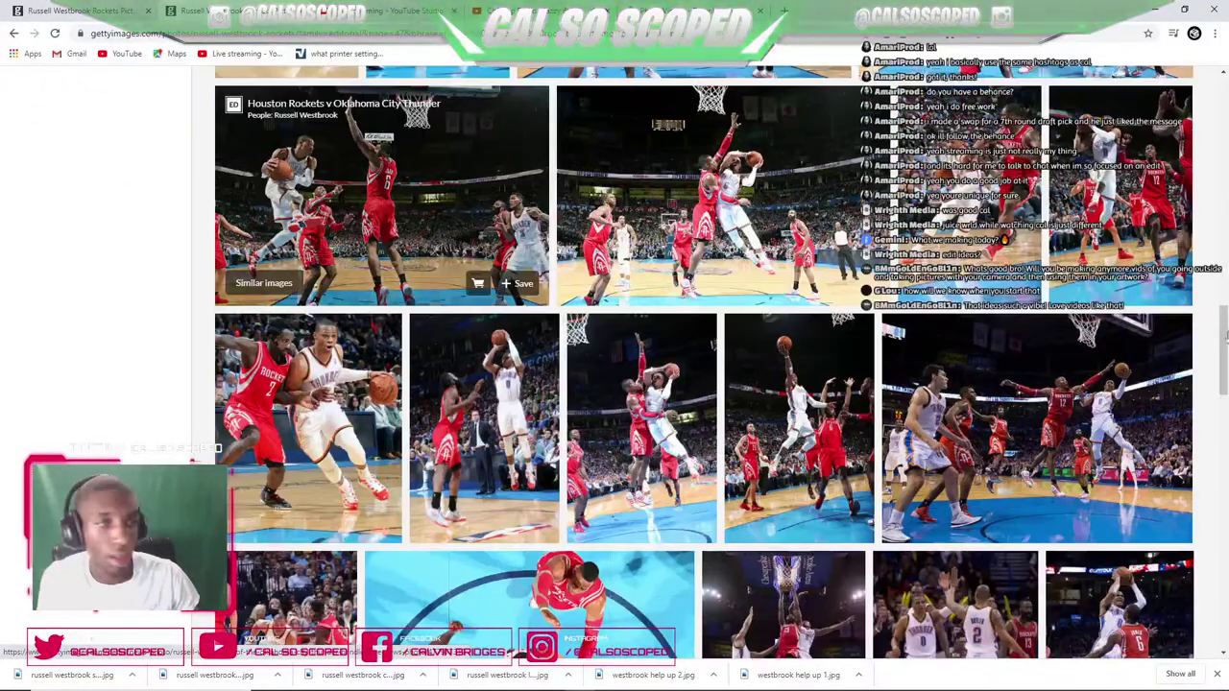
drag(1224, 351, 1223, 575)
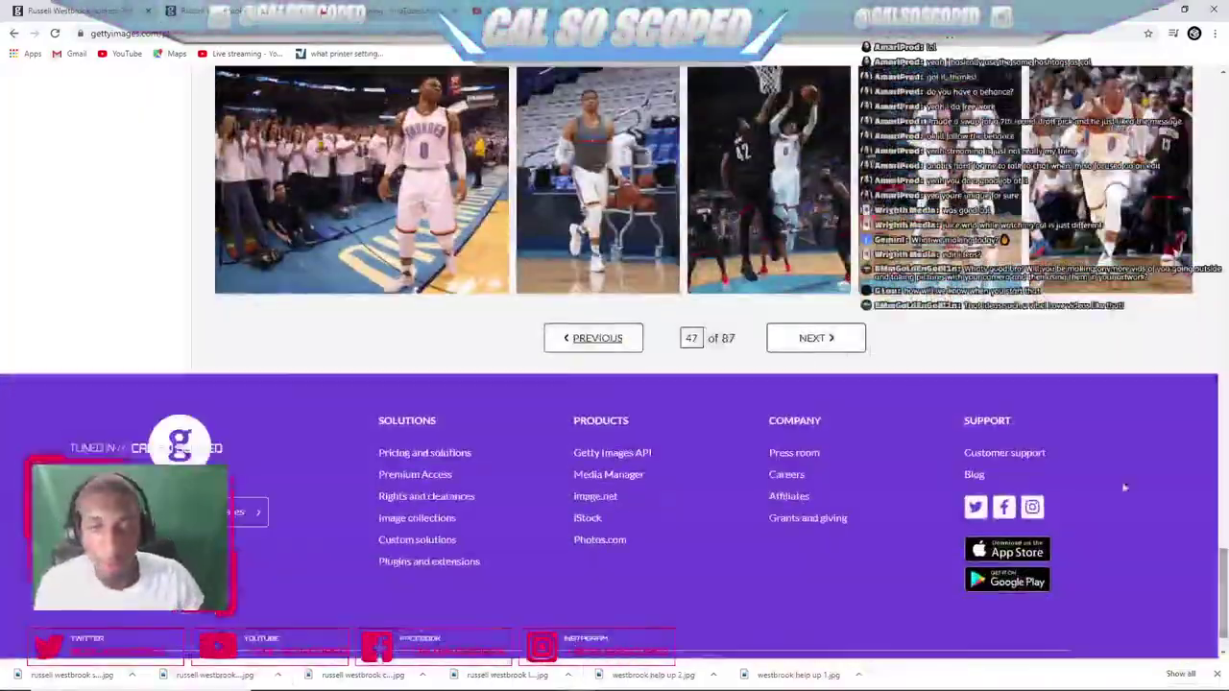
click(585, 338)
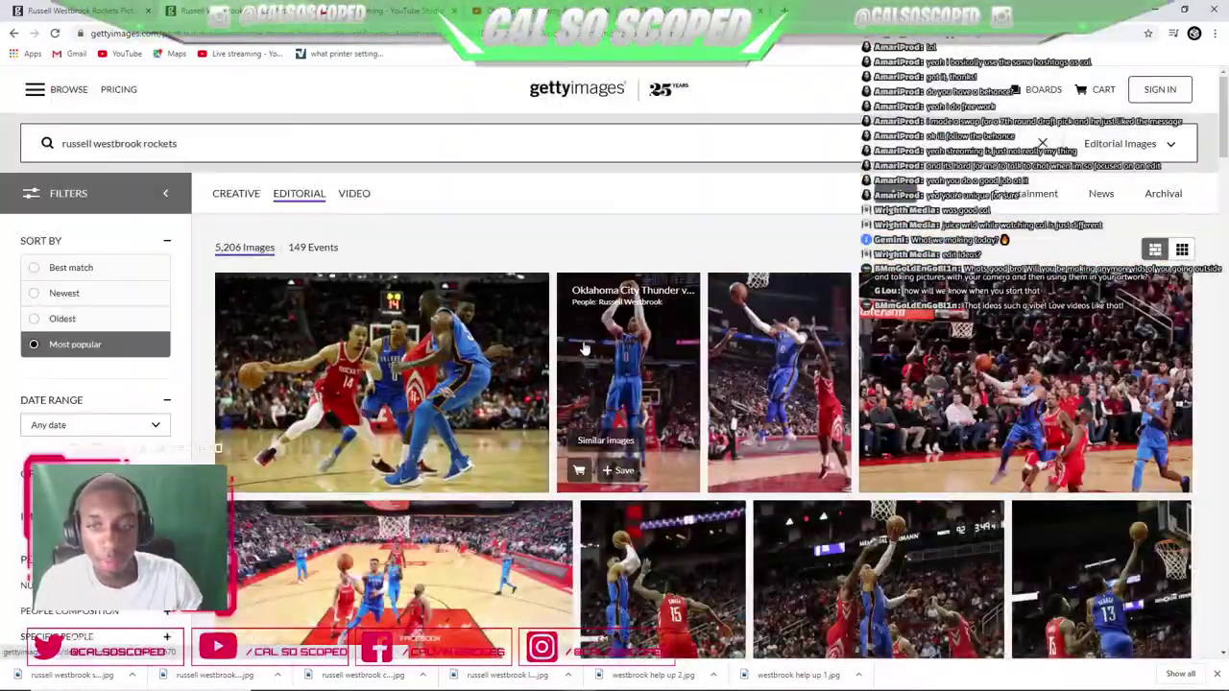
scroll(583, 346, down, 2)
- Switch to Discord and open the invite dialog for the CalSoScoped Creative Community server
click(192, 679)
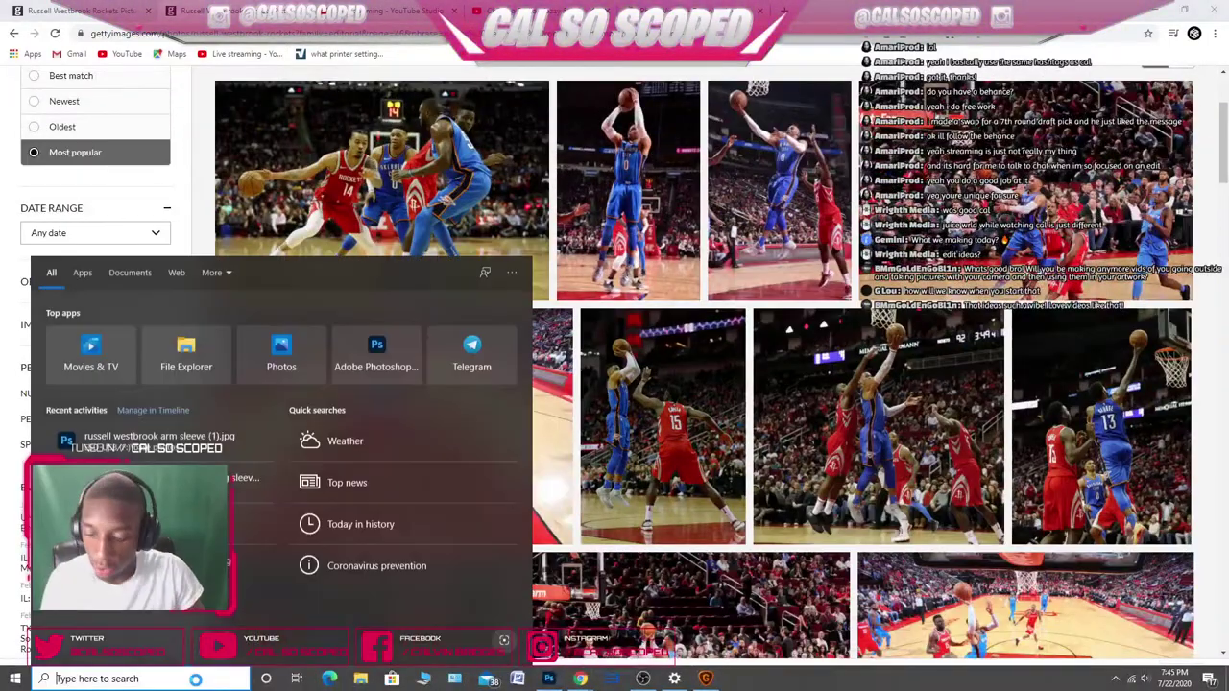
text(dis)
click(149, 375)
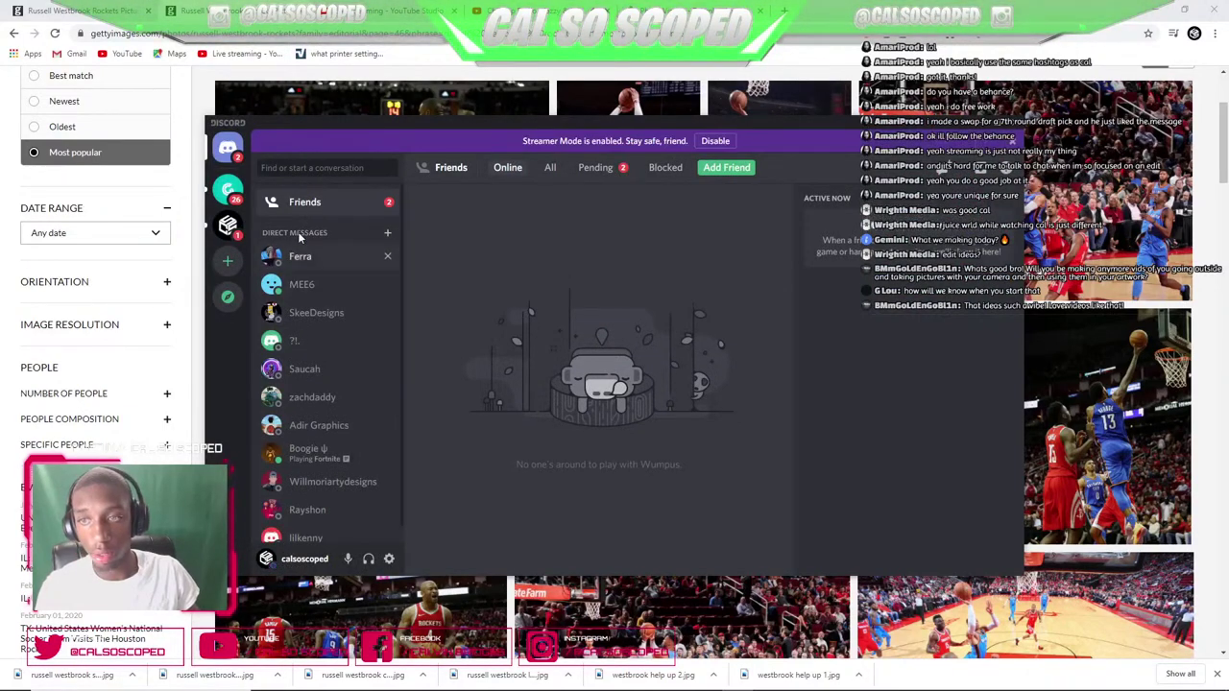
click(227, 226)
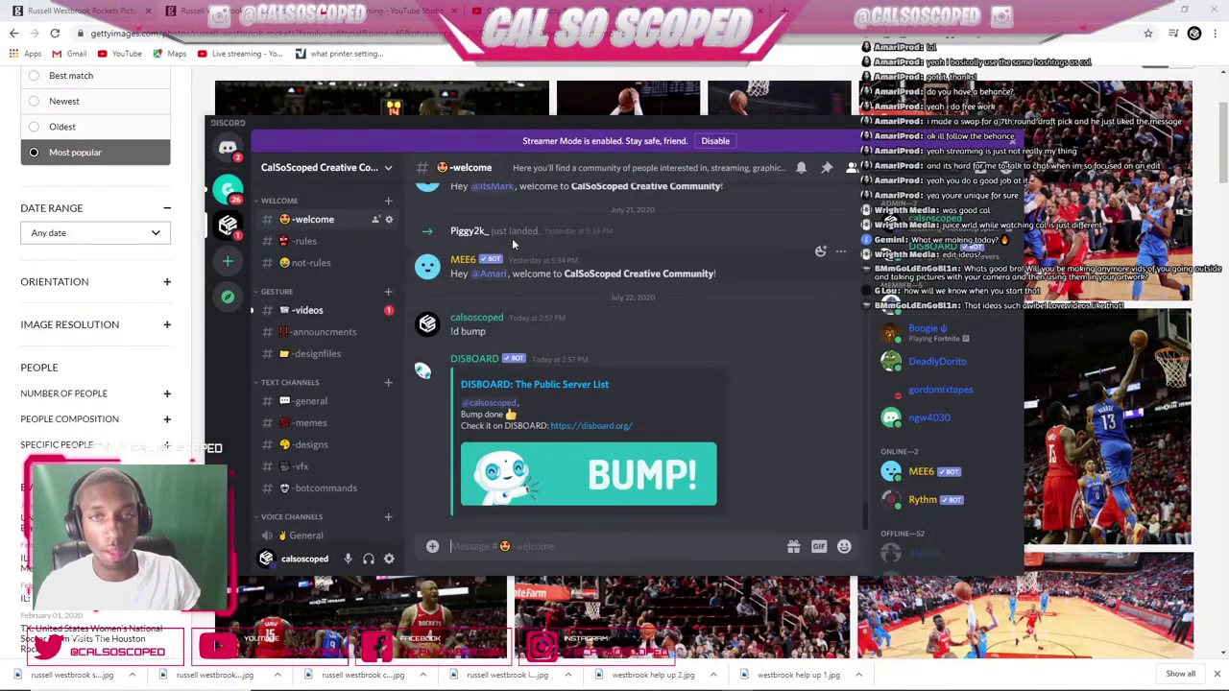
click(317, 170)
click(329, 230)
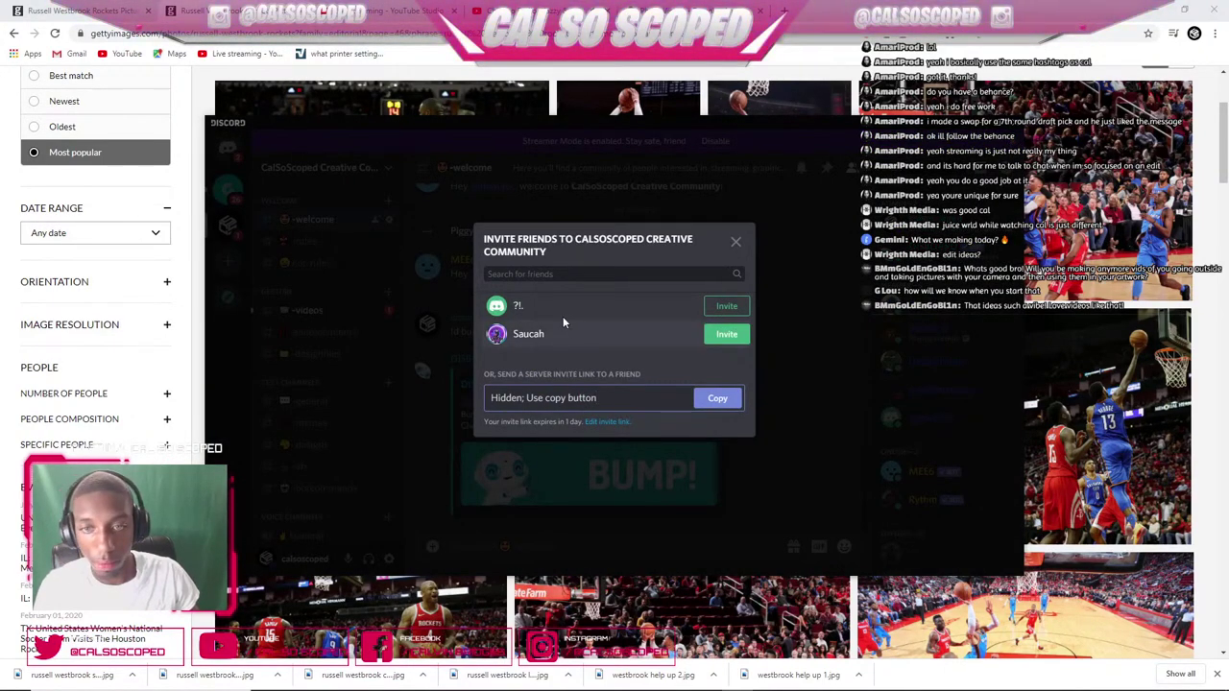
- Generate a server invite link that never expires and has no limit on uses, and copy it
click(606, 422)
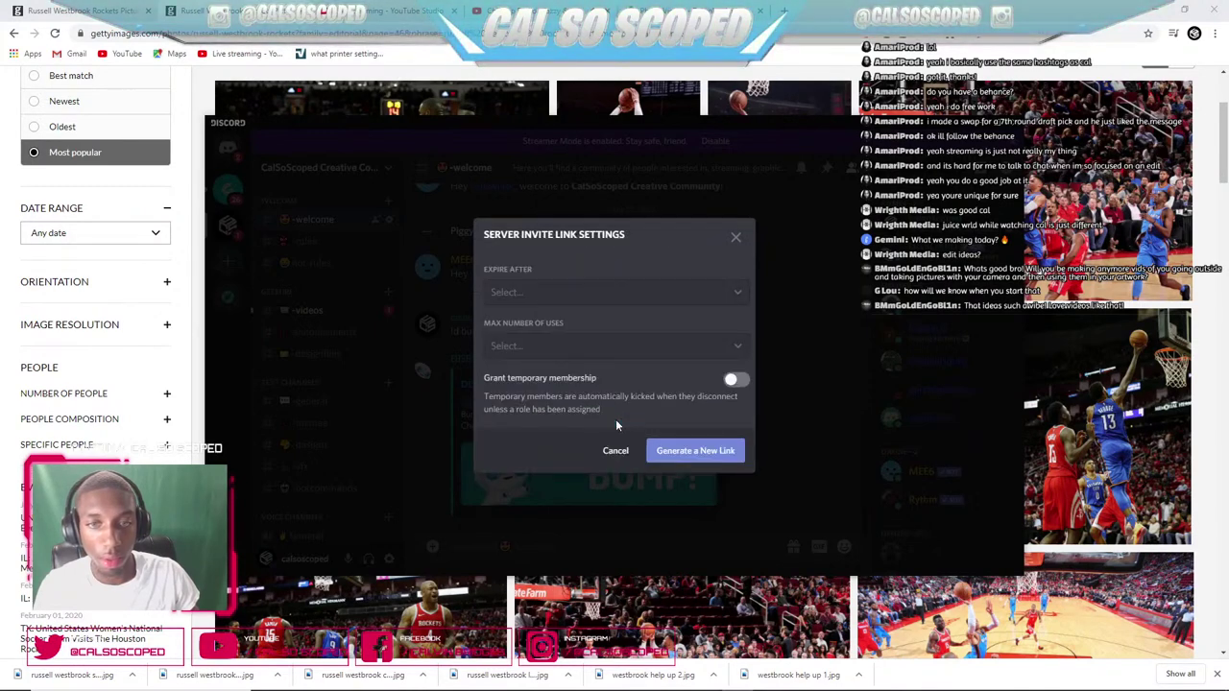
click(576, 286)
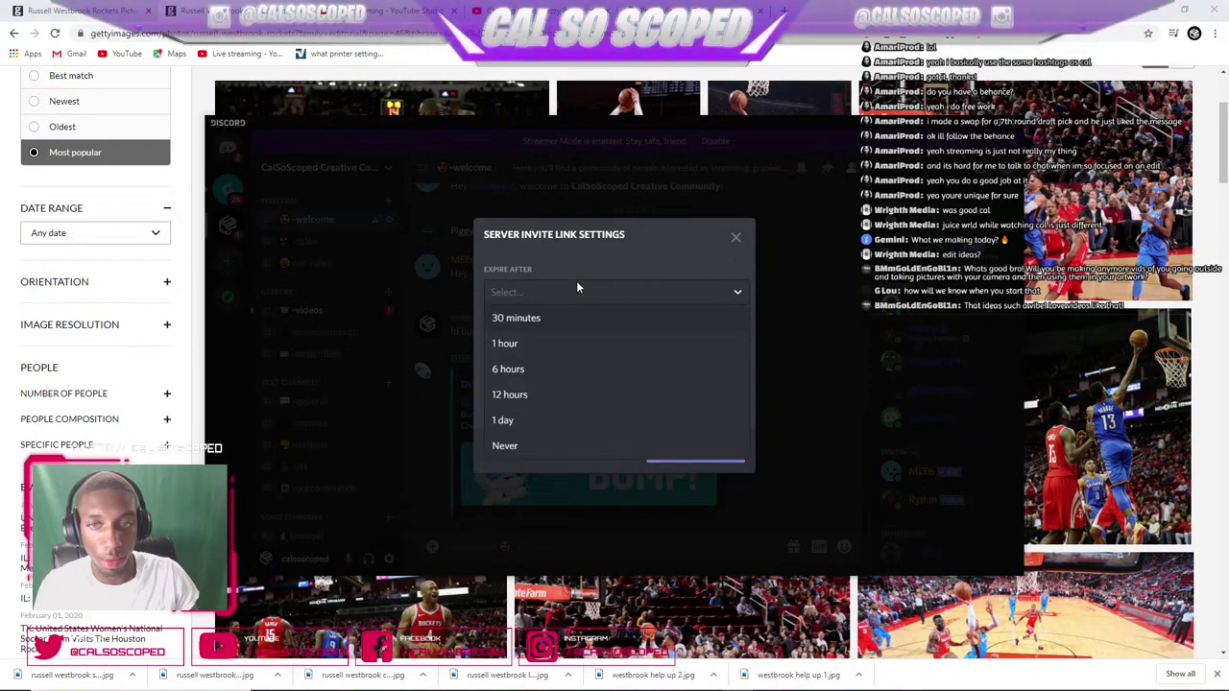
click(509, 443)
click(526, 345)
click(523, 373)
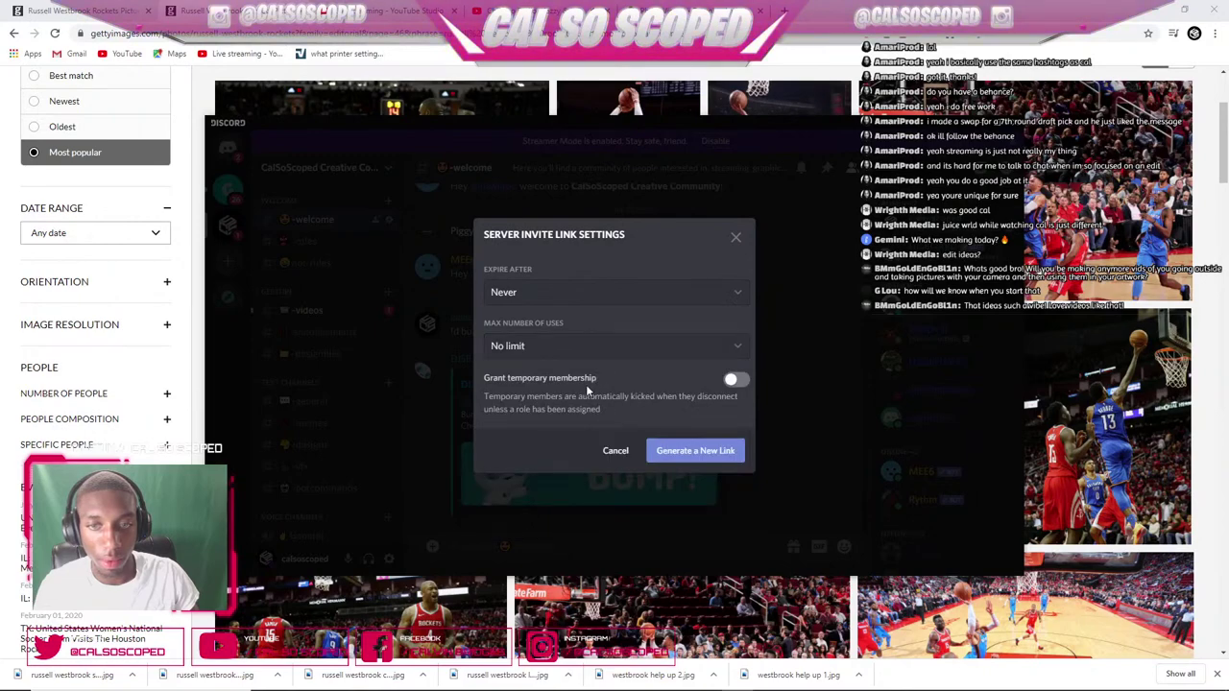
click(672, 451)
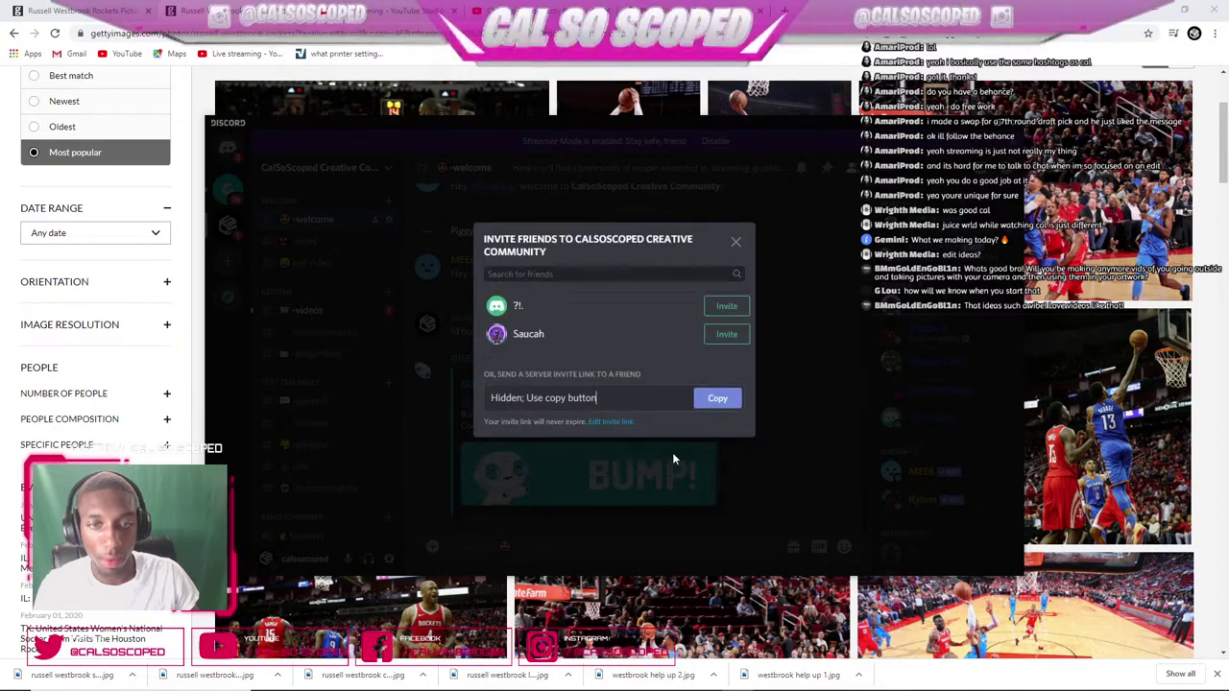
click(714, 403)
click(735, 241)
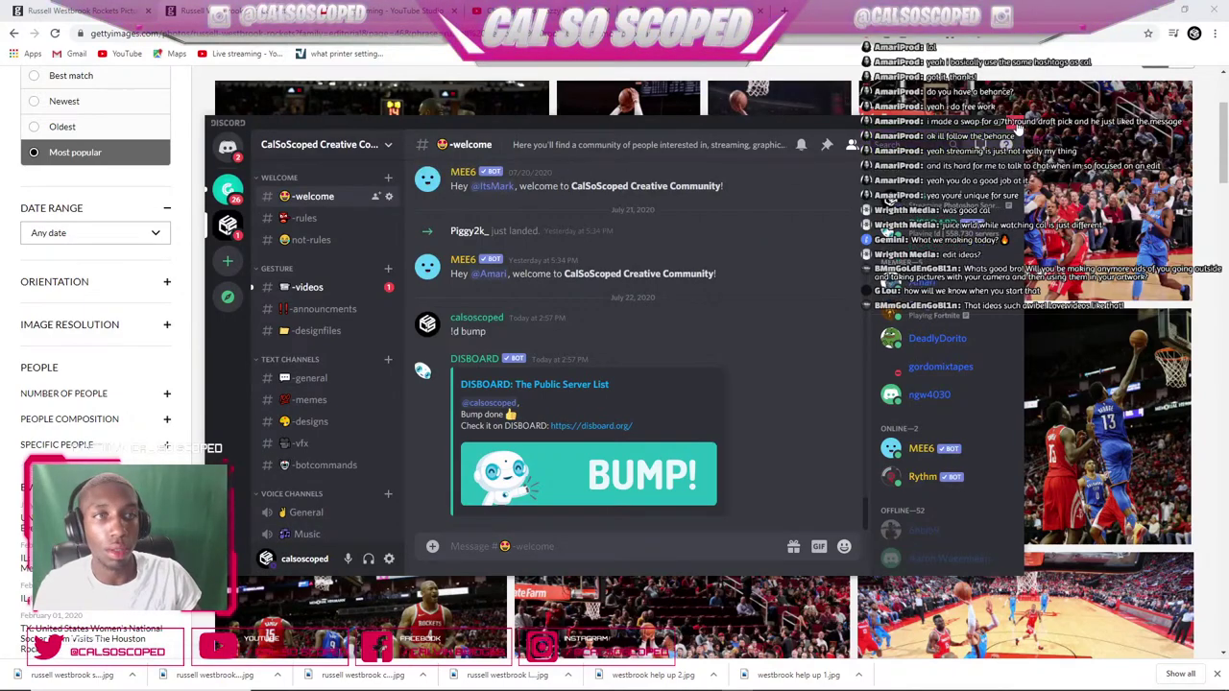
click(1018, 124)
- Switch to YouTube Studio and post "Join Discord:" followed by the copied invite link in the live chat
click(384, 10)
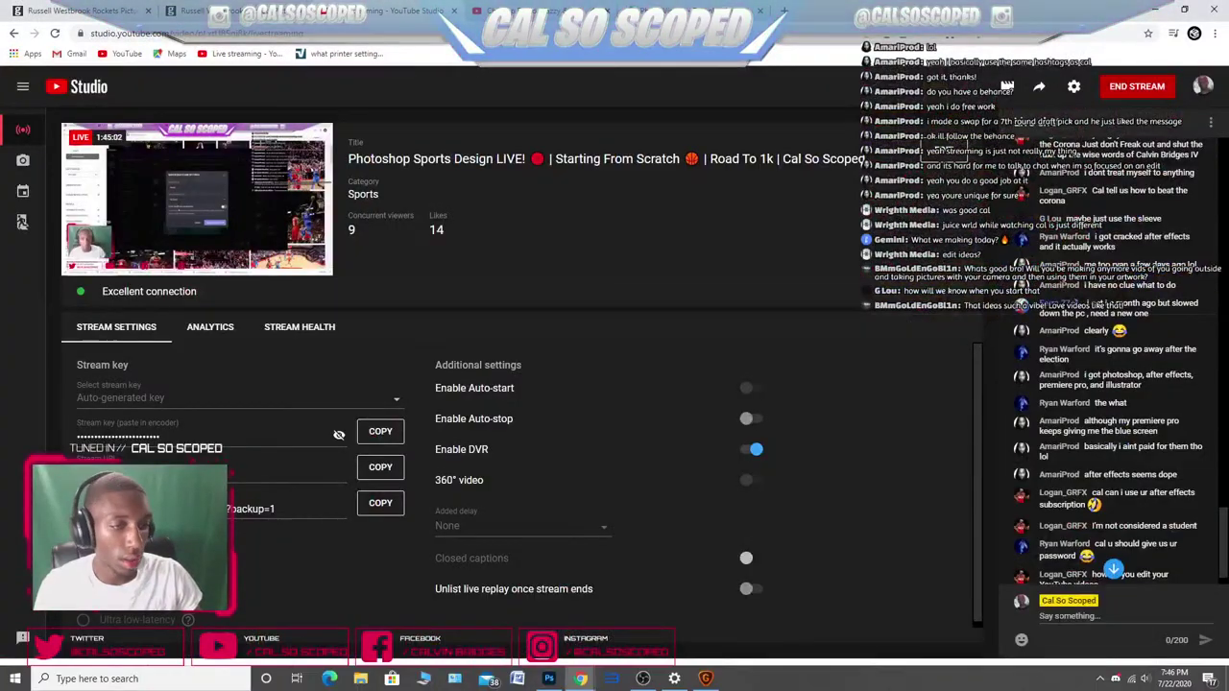
click(1079, 615)
key(ctrl+v)
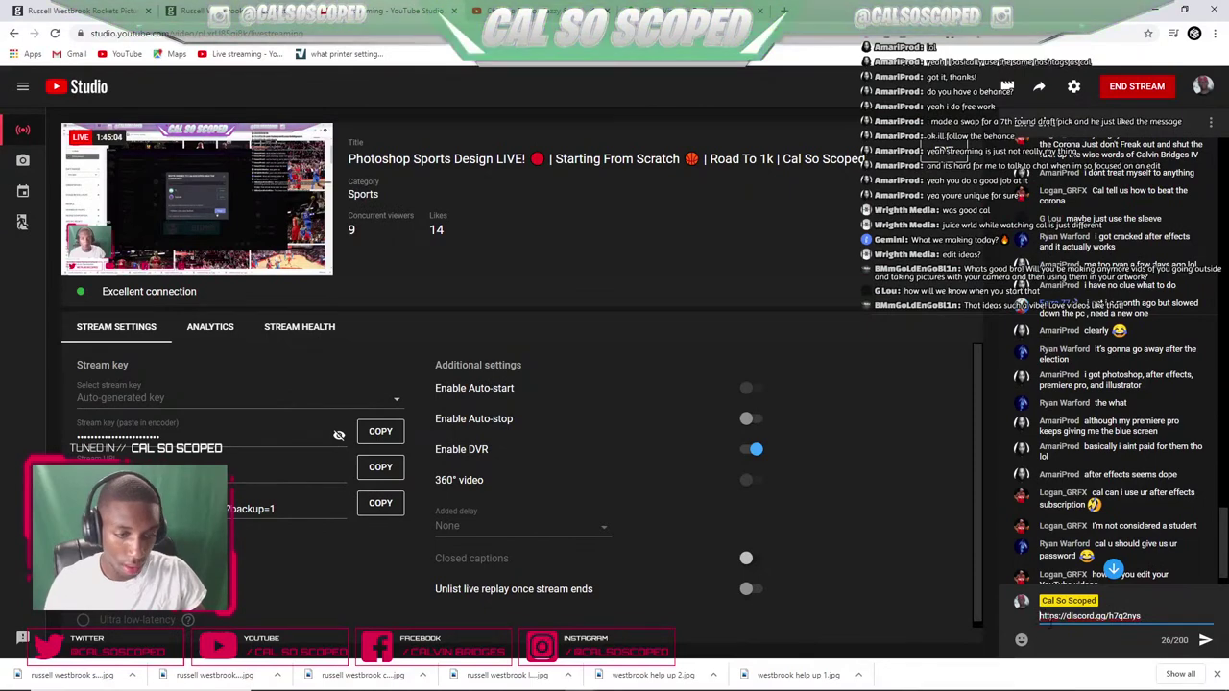
text(Join )
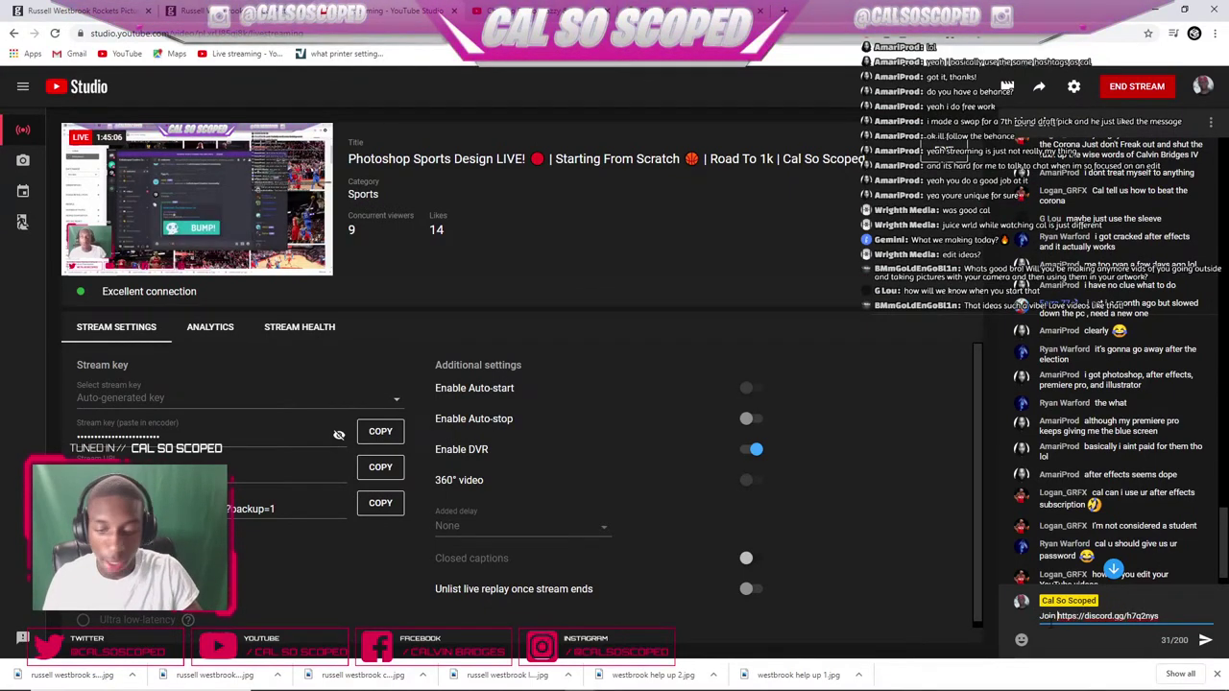
text(Discor)
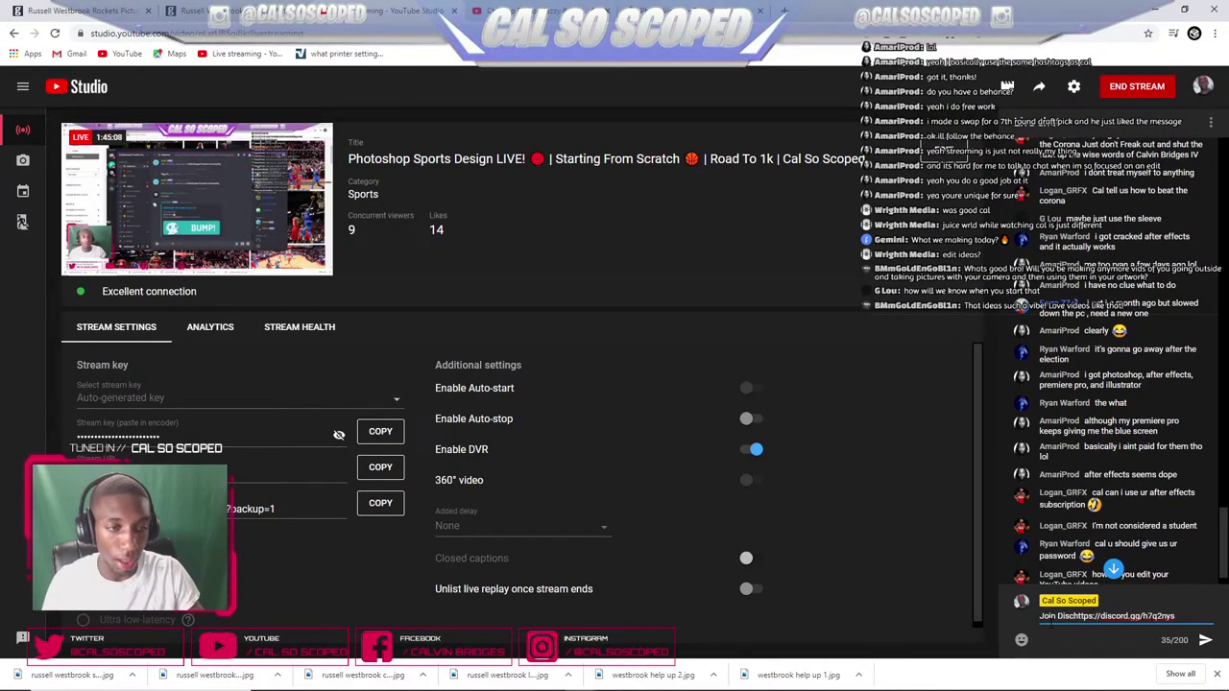
text(ord)
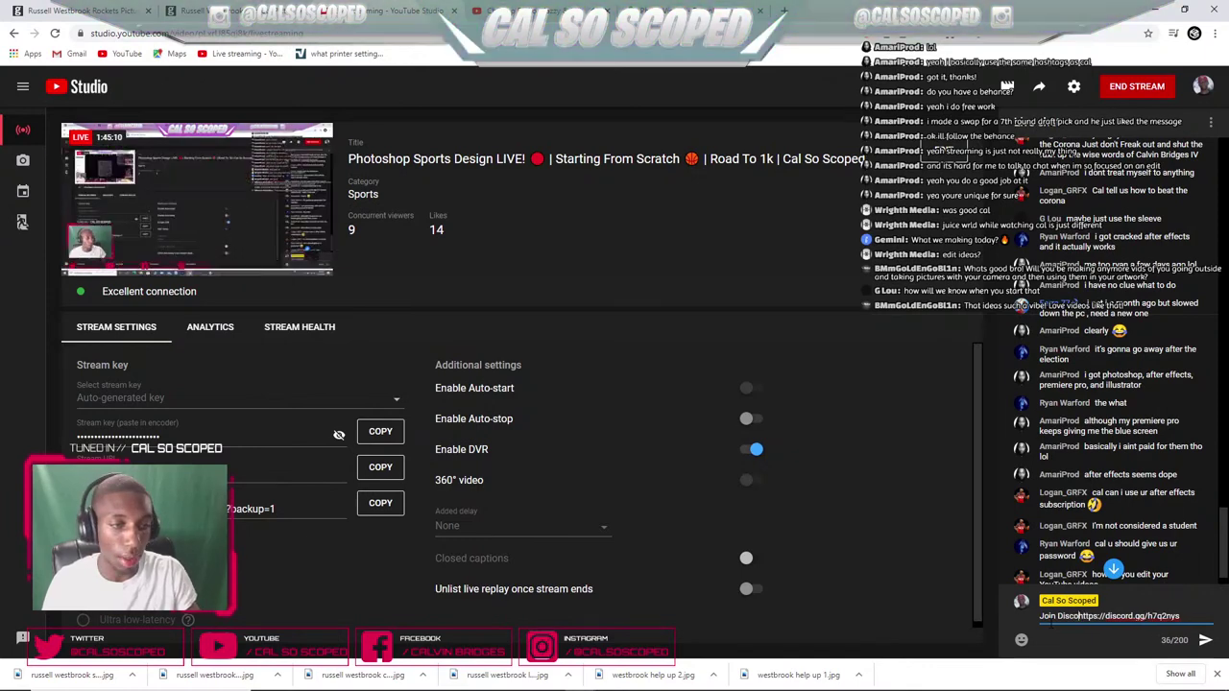
text(rd:)
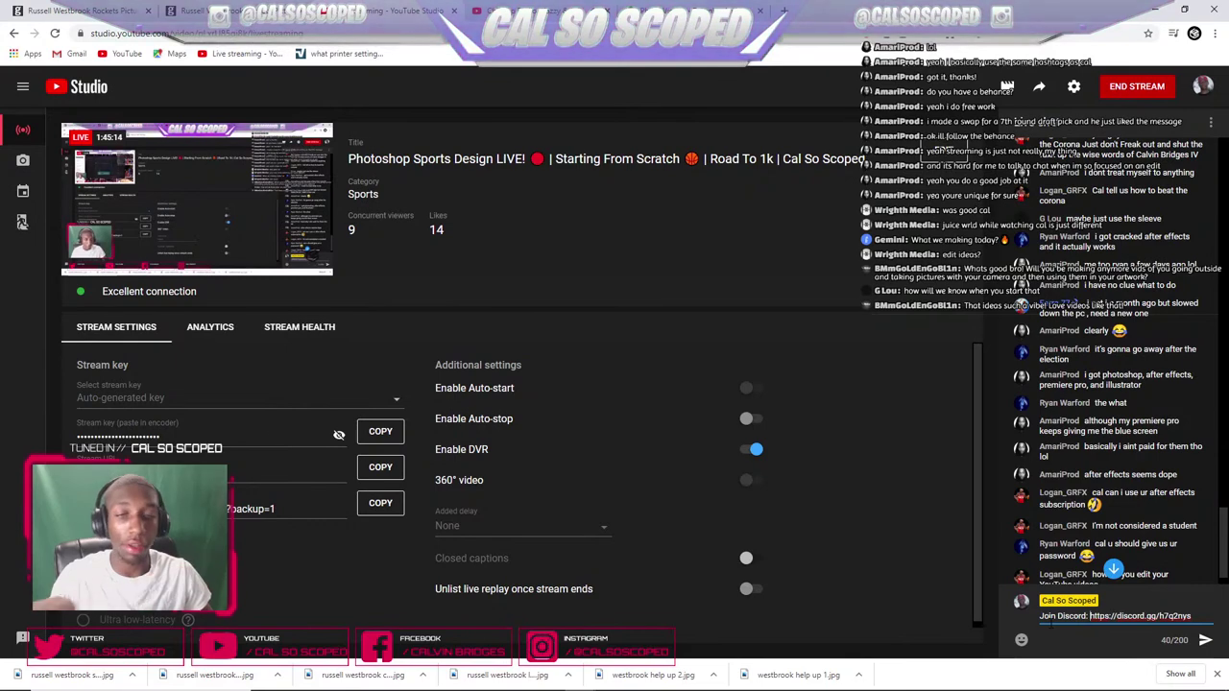
click(1205, 643)
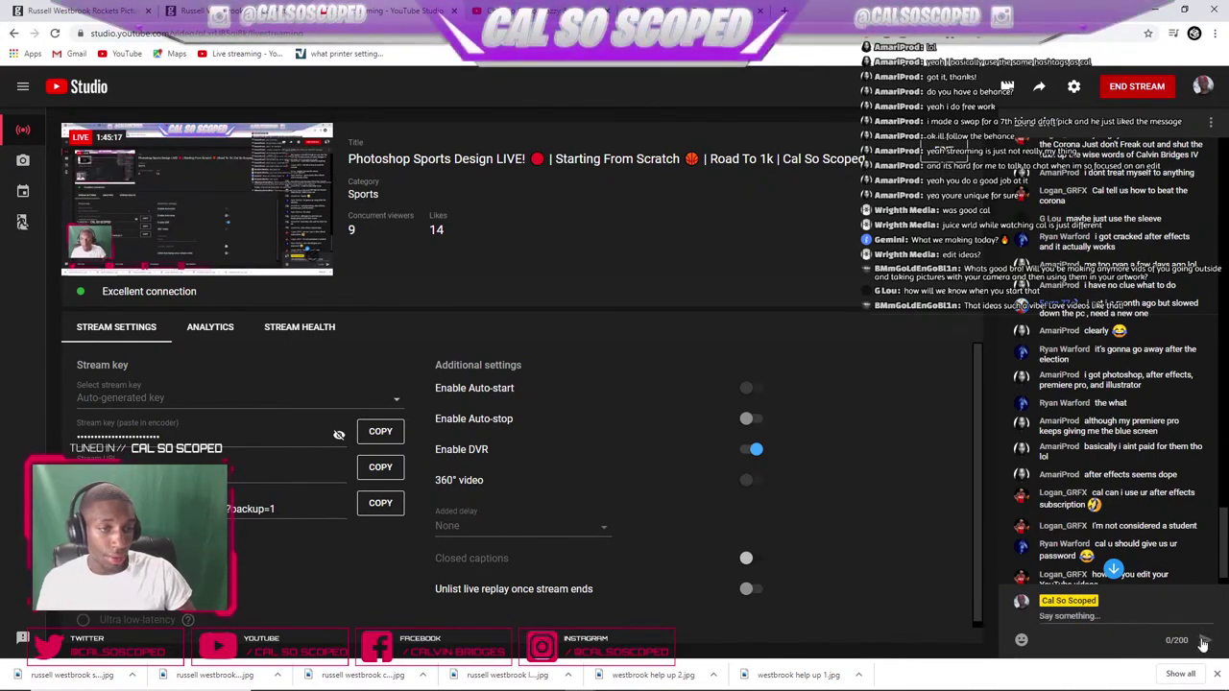
- Pin the Discord invite message in the live chat
click(1112, 570)
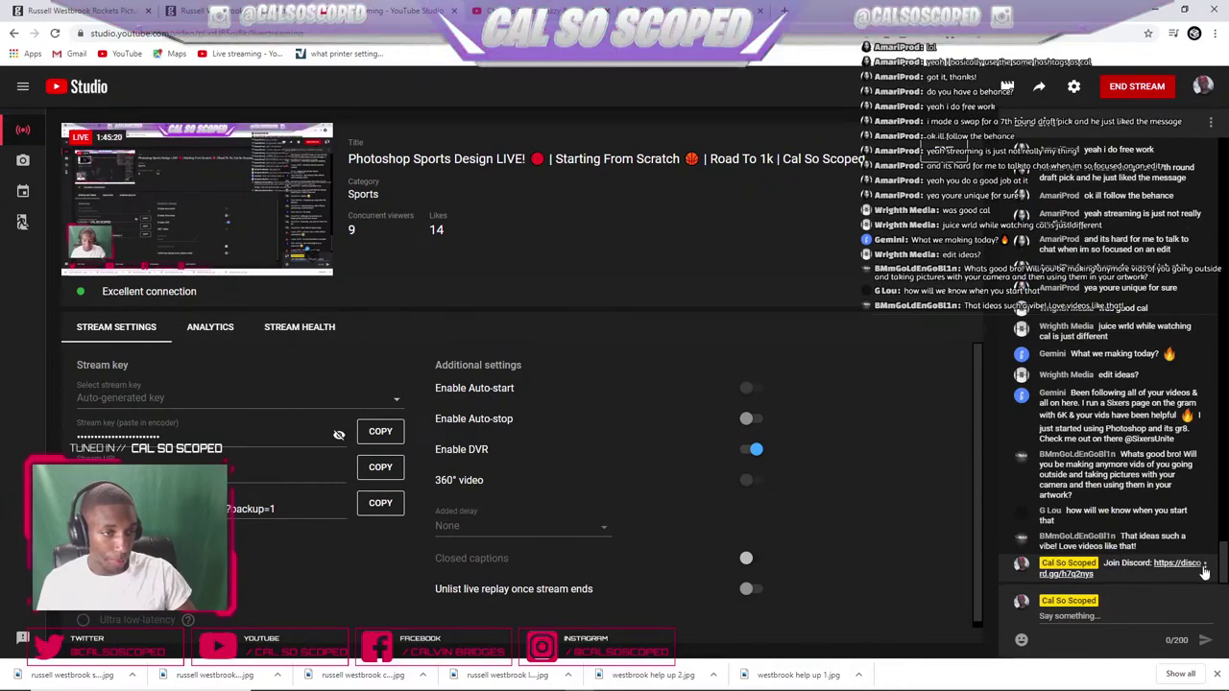
click(1205, 566)
click(1158, 600)
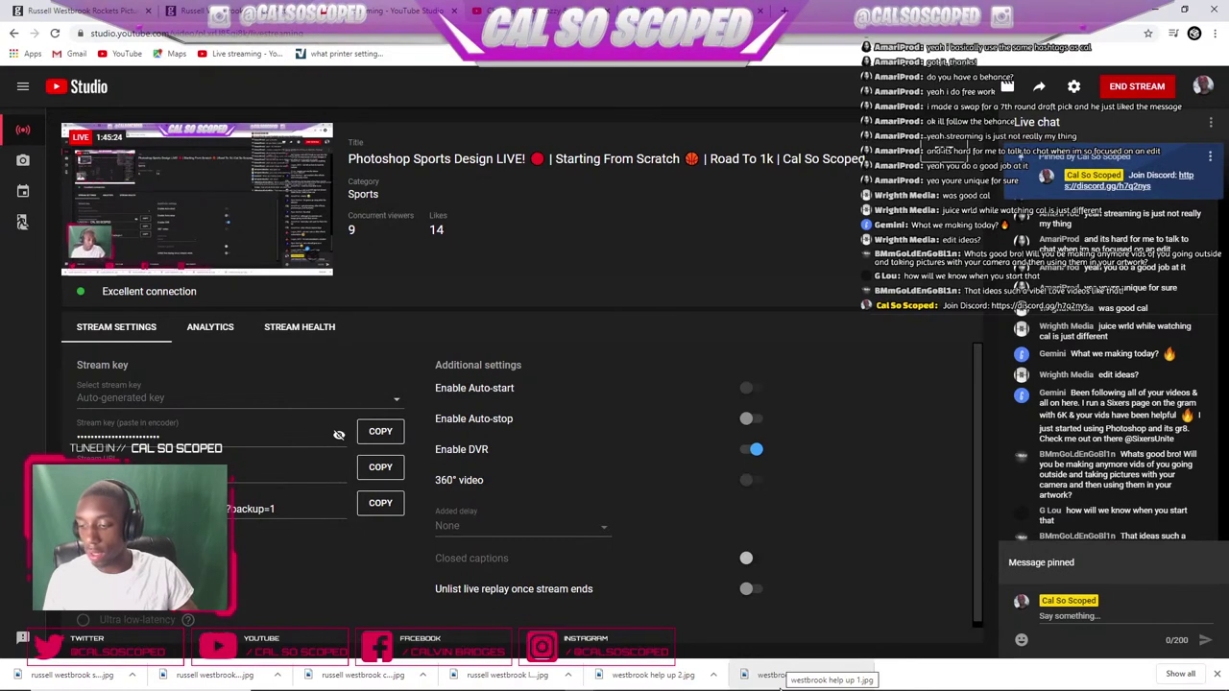
- Switch to Photoshop and examine Westbrook's full pose in the red Rockets jersey photo
mouse_move(758, 681)
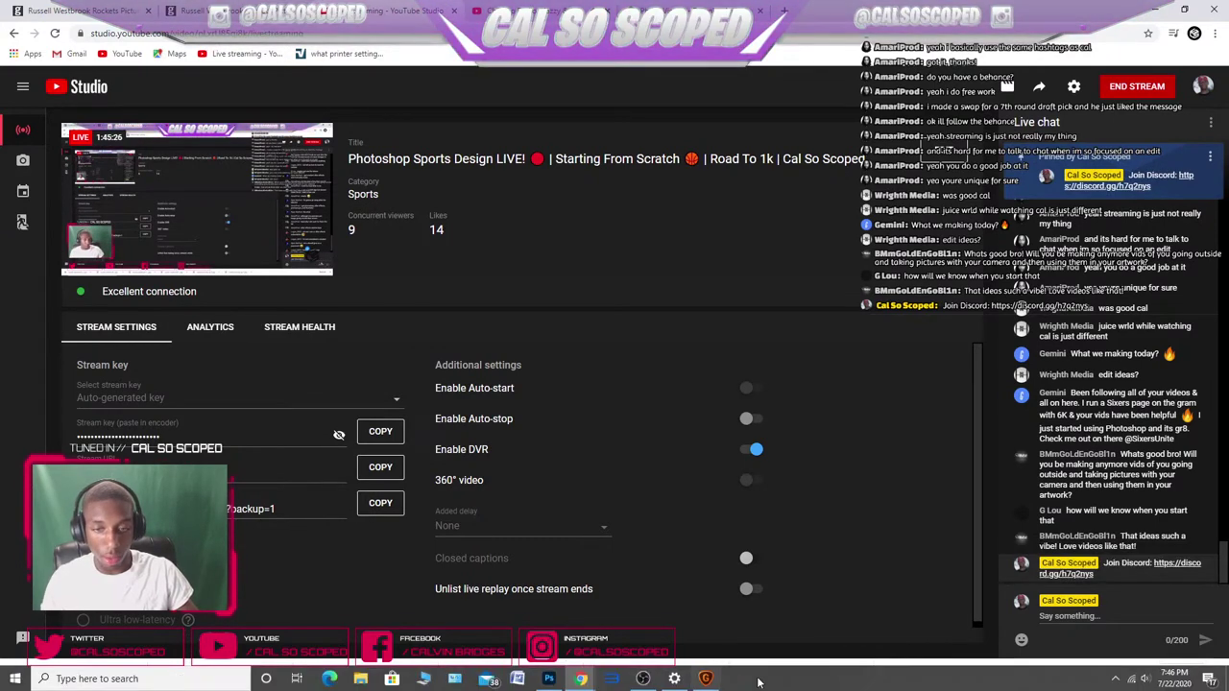
click(548, 678)
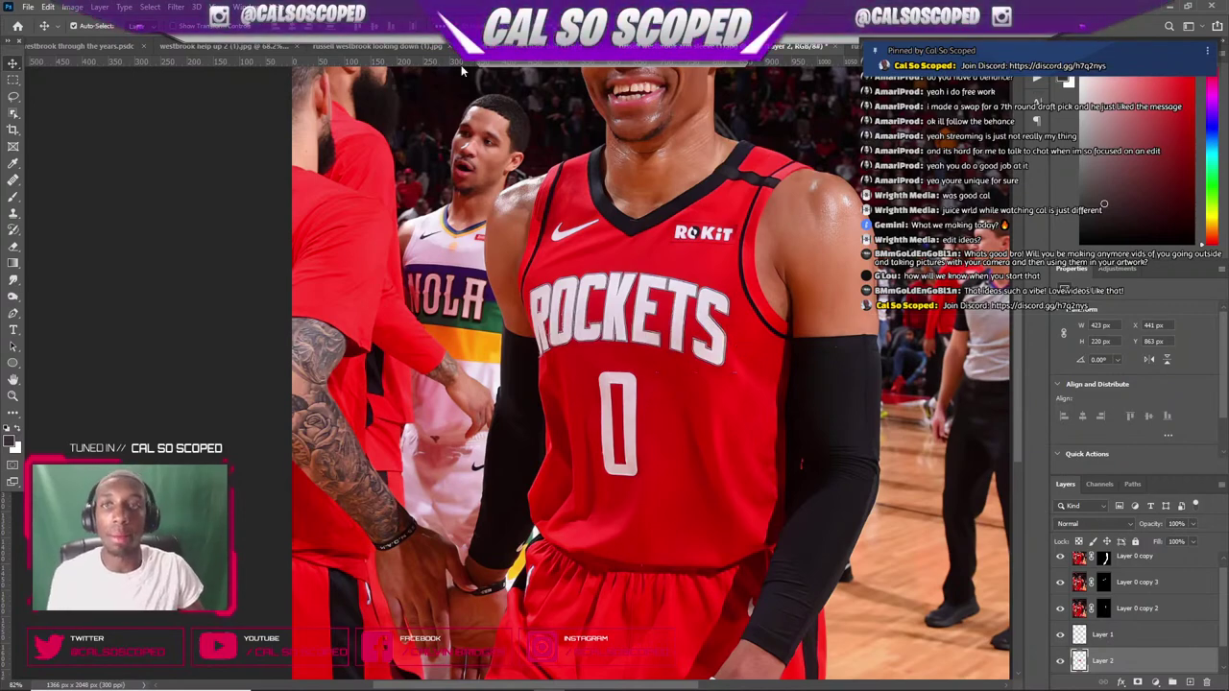
scroll(527, 329, down, 3)
- Return to the Getty Images results in Chrome and scan page 46 for a bent-over red Rockets jersey pose
mouse_move(583, 670)
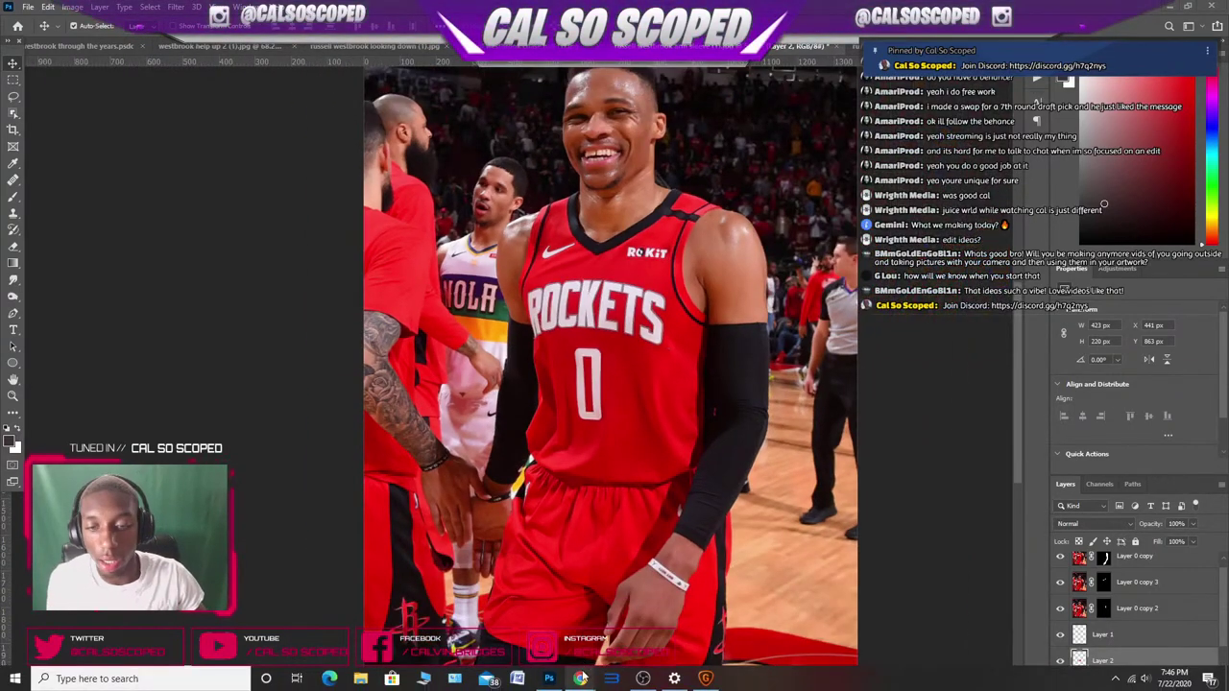
click(96, 628)
click(76, 10)
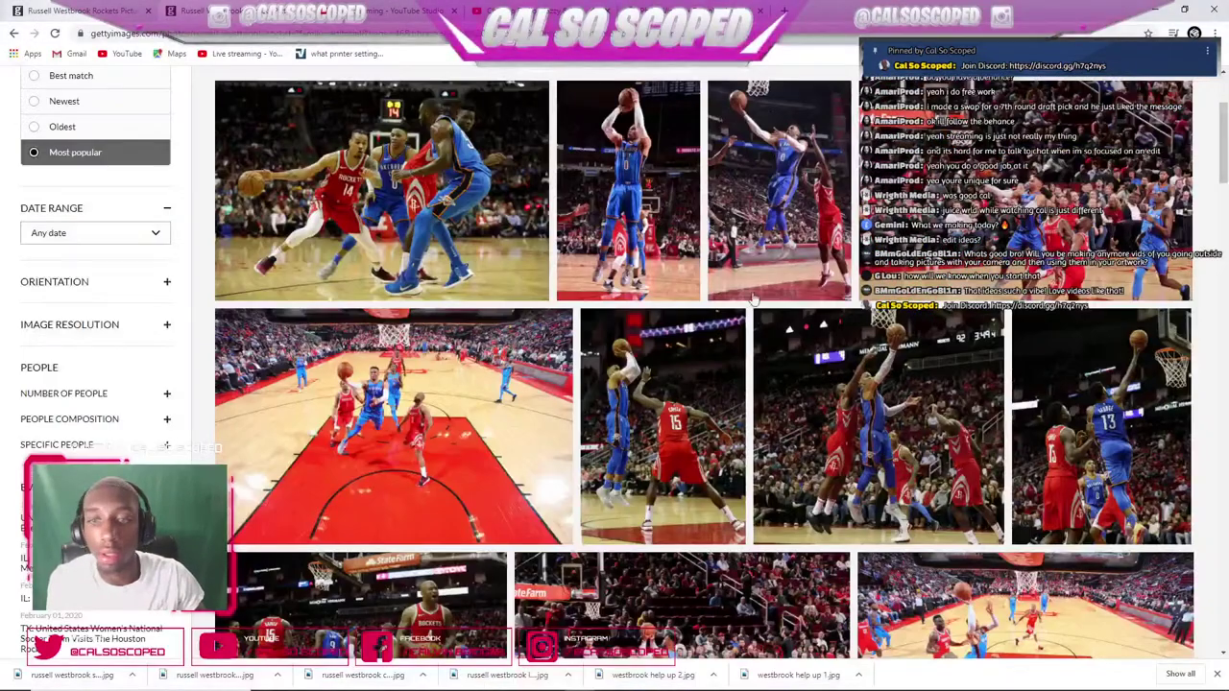
scroll(753, 300, down, 6)
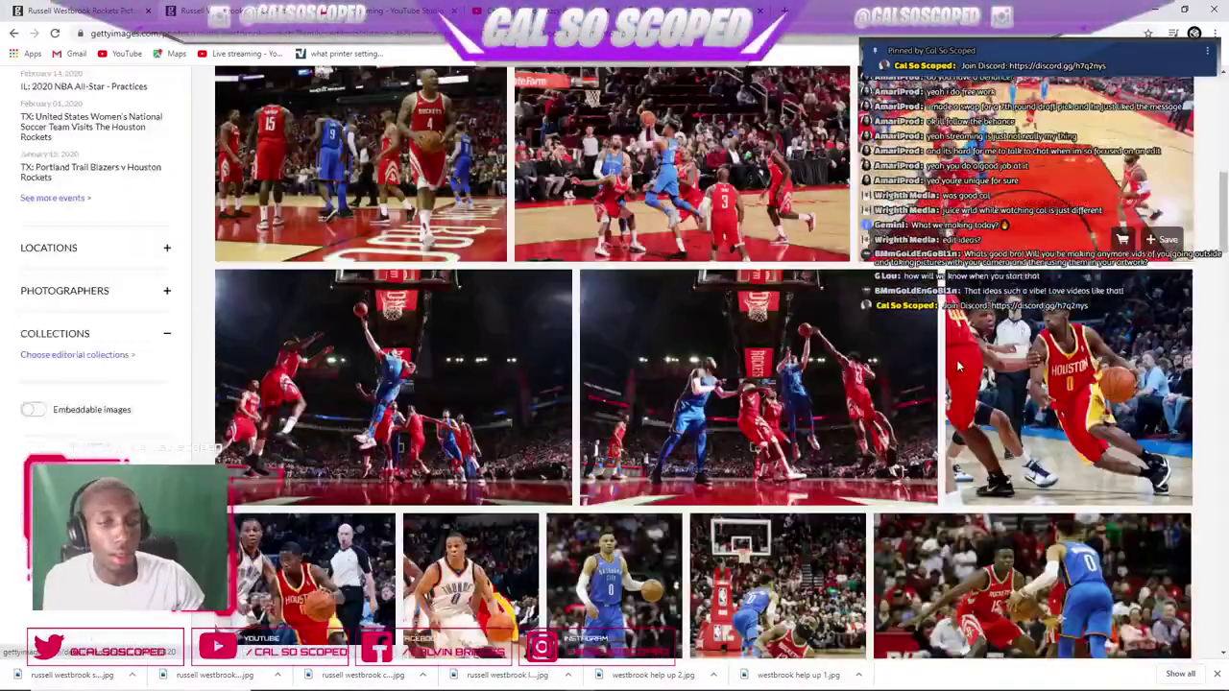
scroll(957, 365, down, 1)
scroll(957, 365, down, 4)
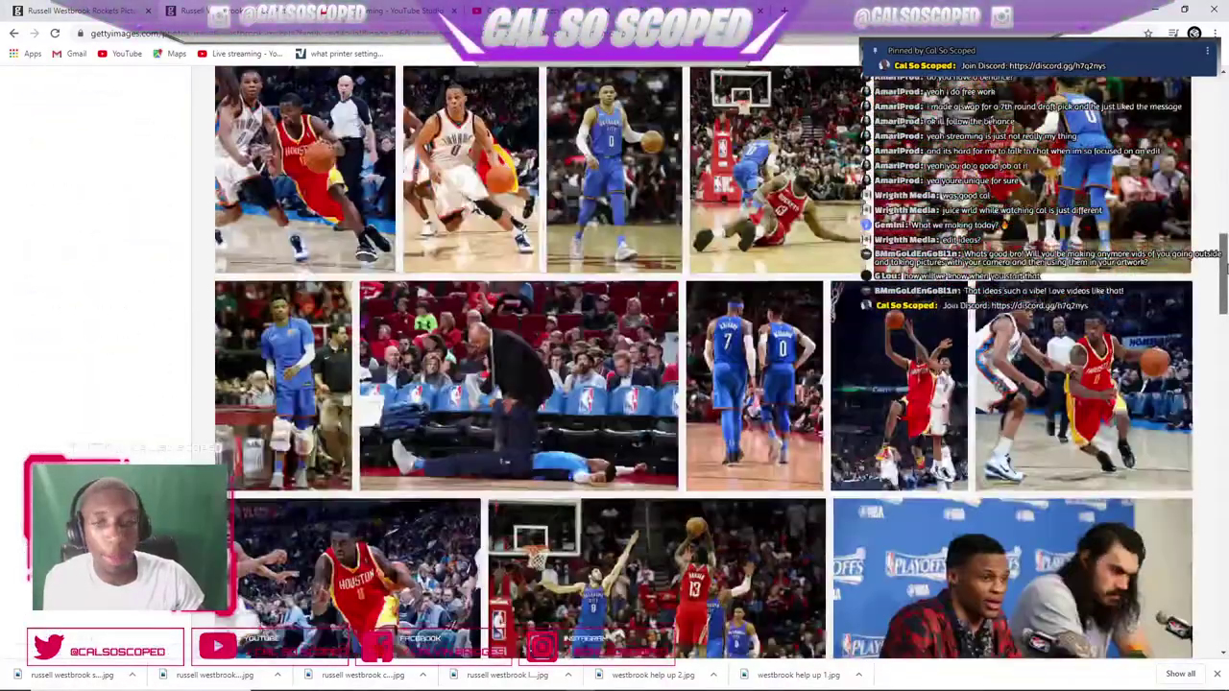
scroll(703, 369, down, 5)
scroll(704, 368, down, 3)
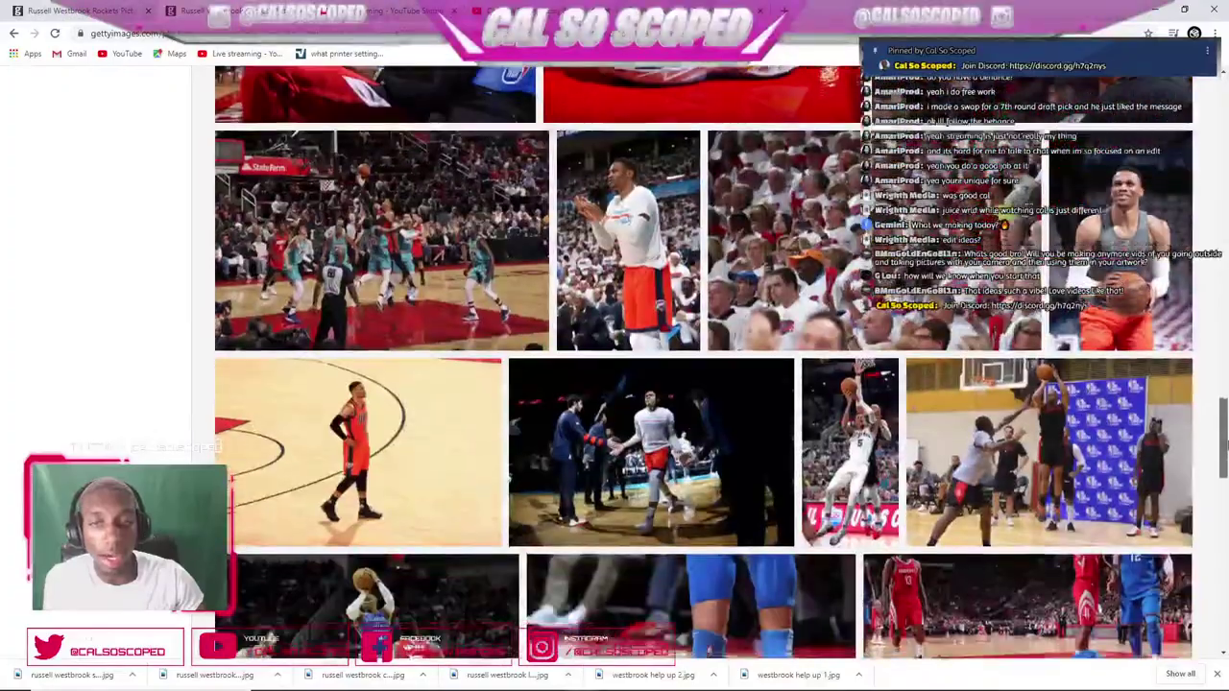
scroll(530, 478, down, 8)
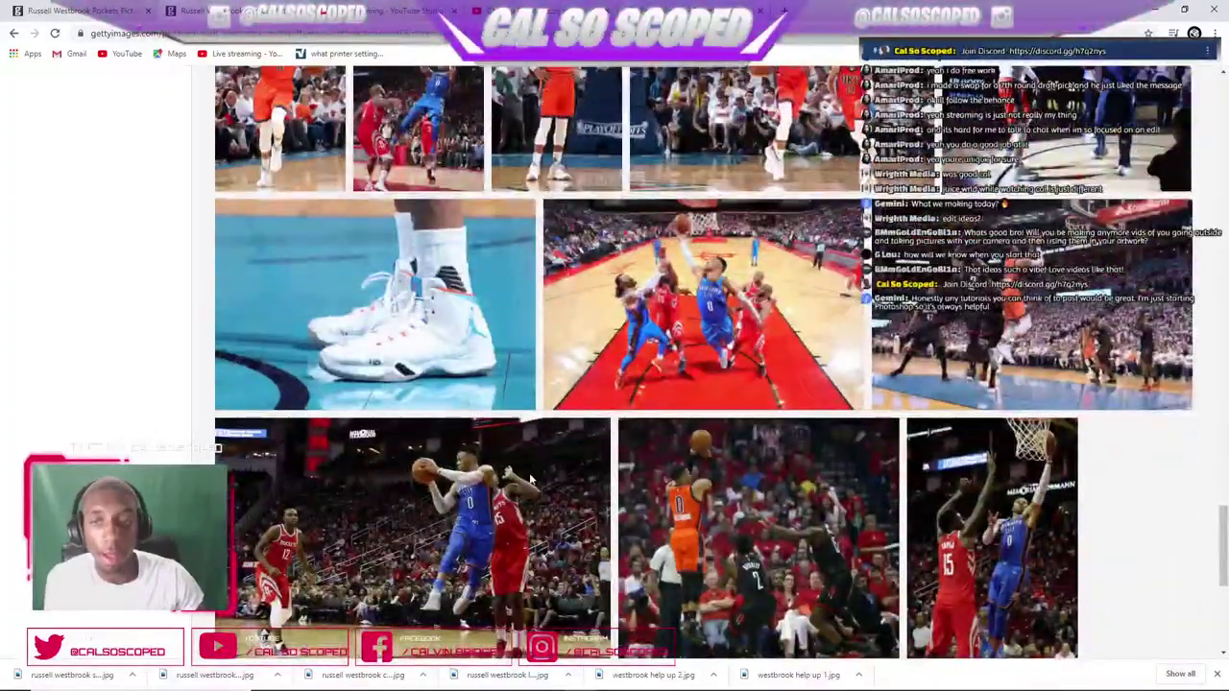
- Go back to page 45 of the Getty Images results and look for a bent-over red Rockets jersey pose
scroll(617, 408, down, 3)
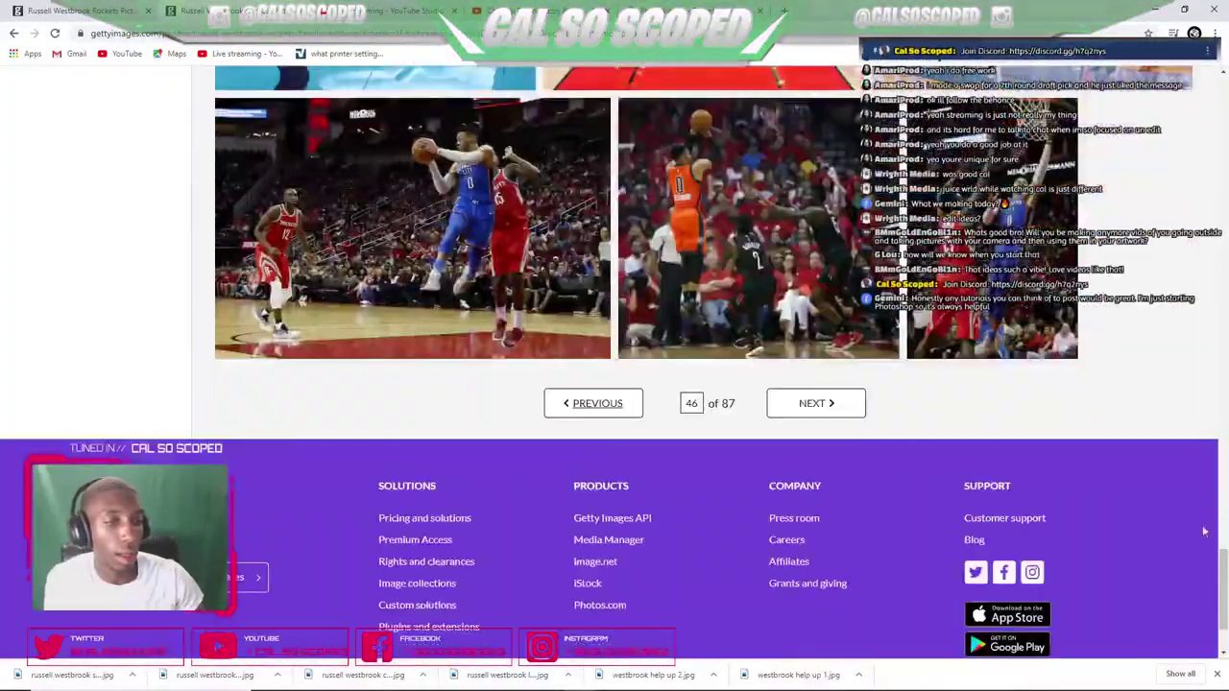
click(595, 403)
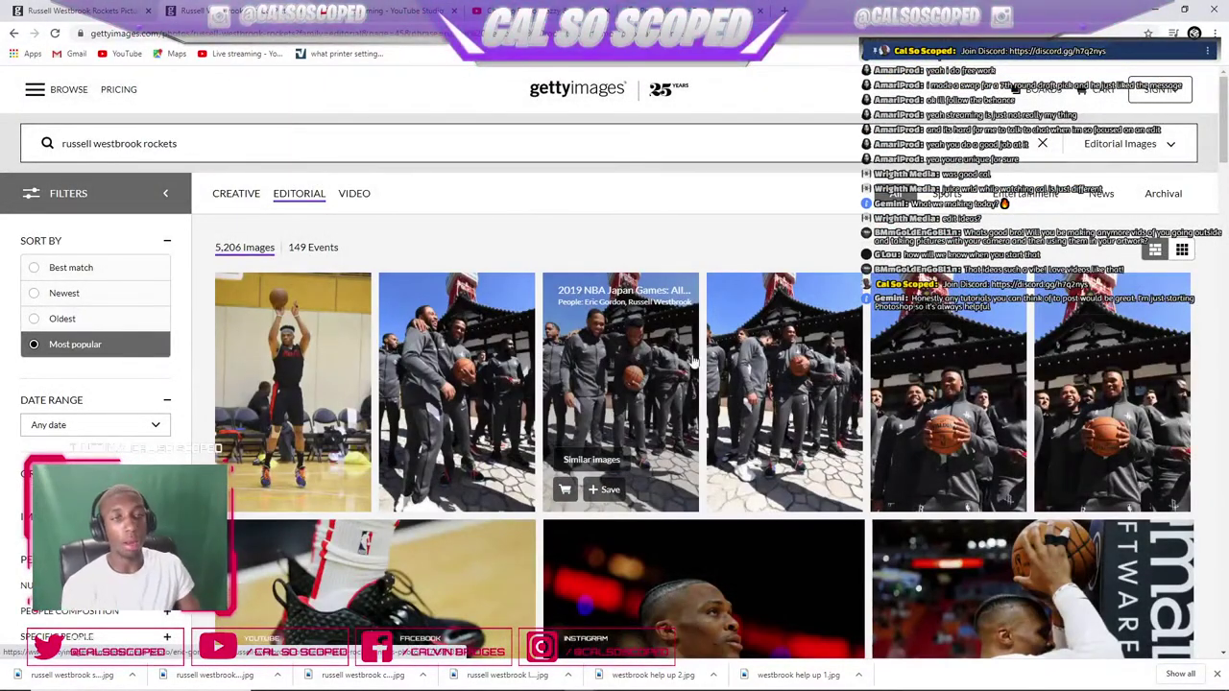
scroll(852, 269, down, 2)
scroll(510, 310, down, 5)
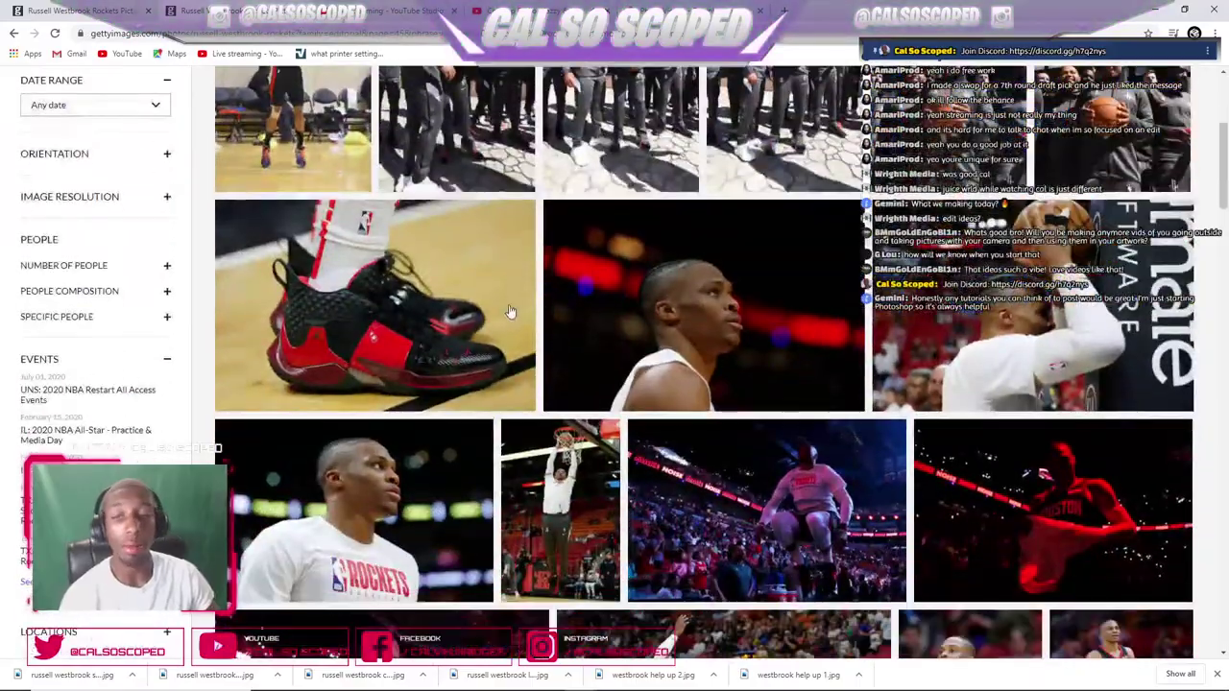
scroll(509, 254, down, 4)
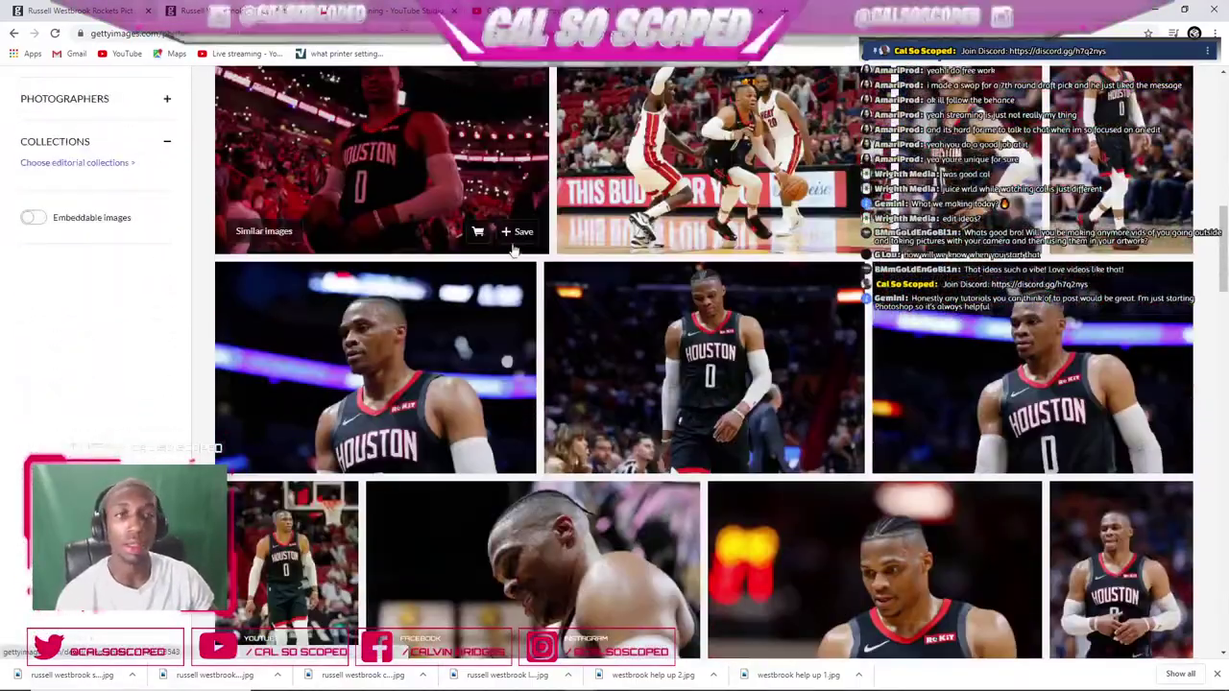
scroll(514, 249, down, 2)
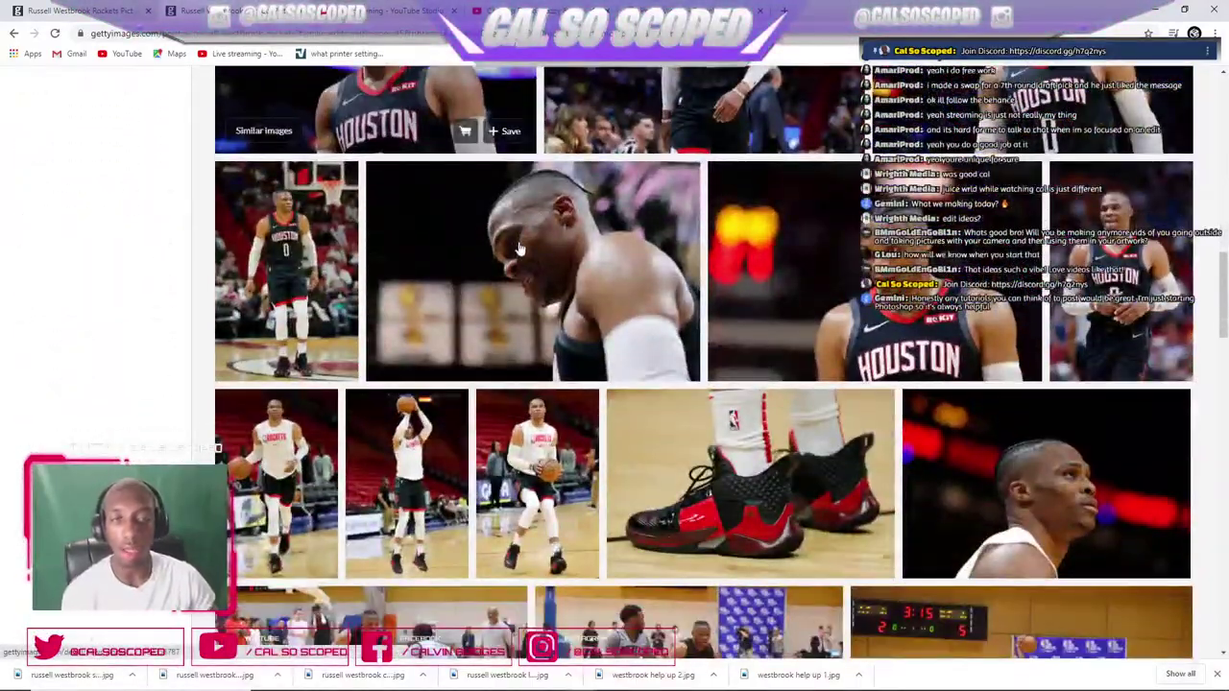
scroll(518, 250, down, 3)
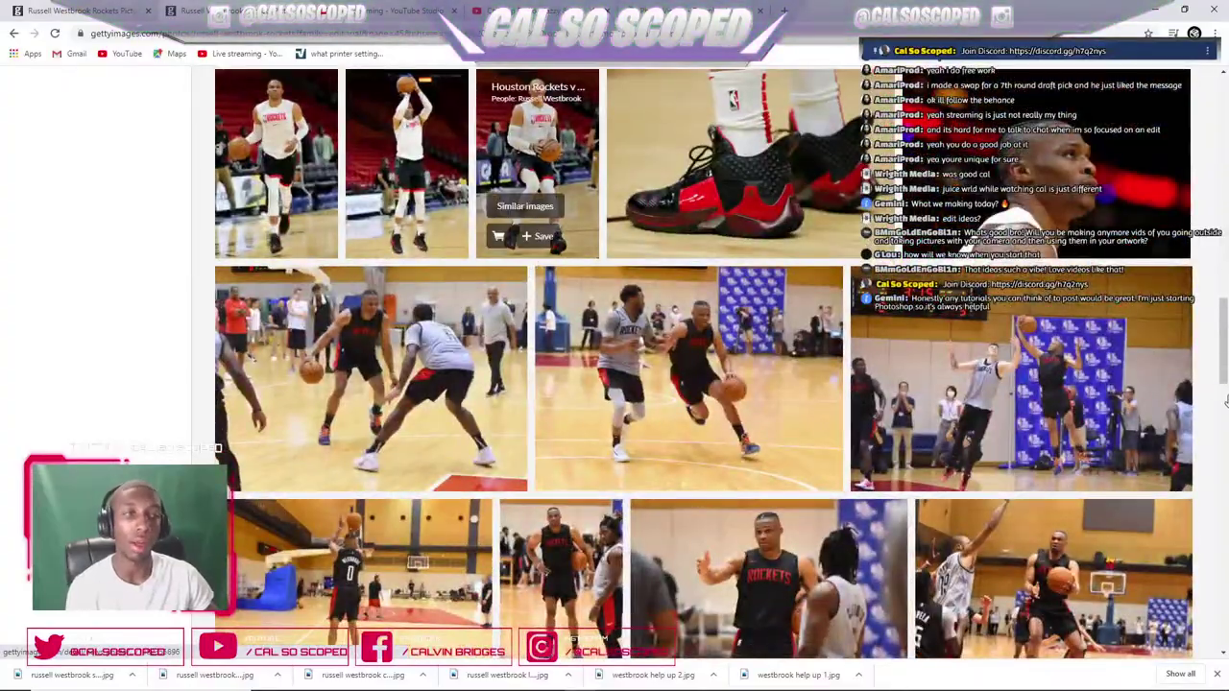
drag(1224, 352, 1223, 542)
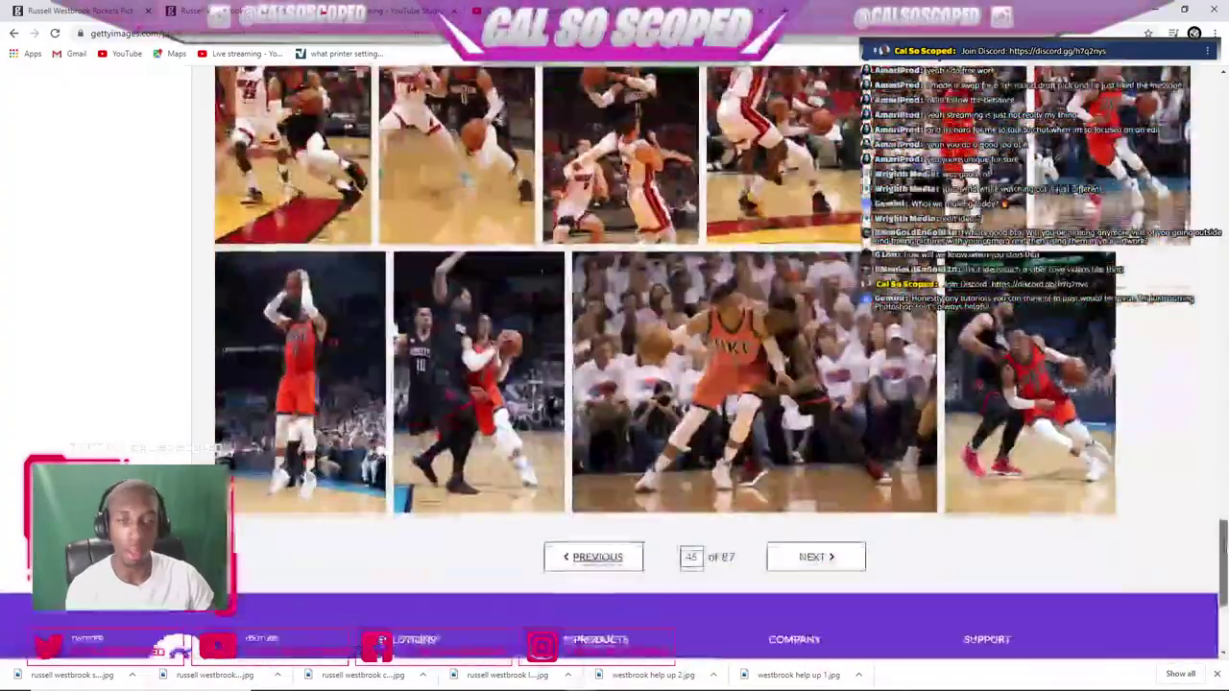
- Continue backwards through results pages 44 and 43, examining the thumbnails for a matching red Rockets jersey pose
click(568, 556)
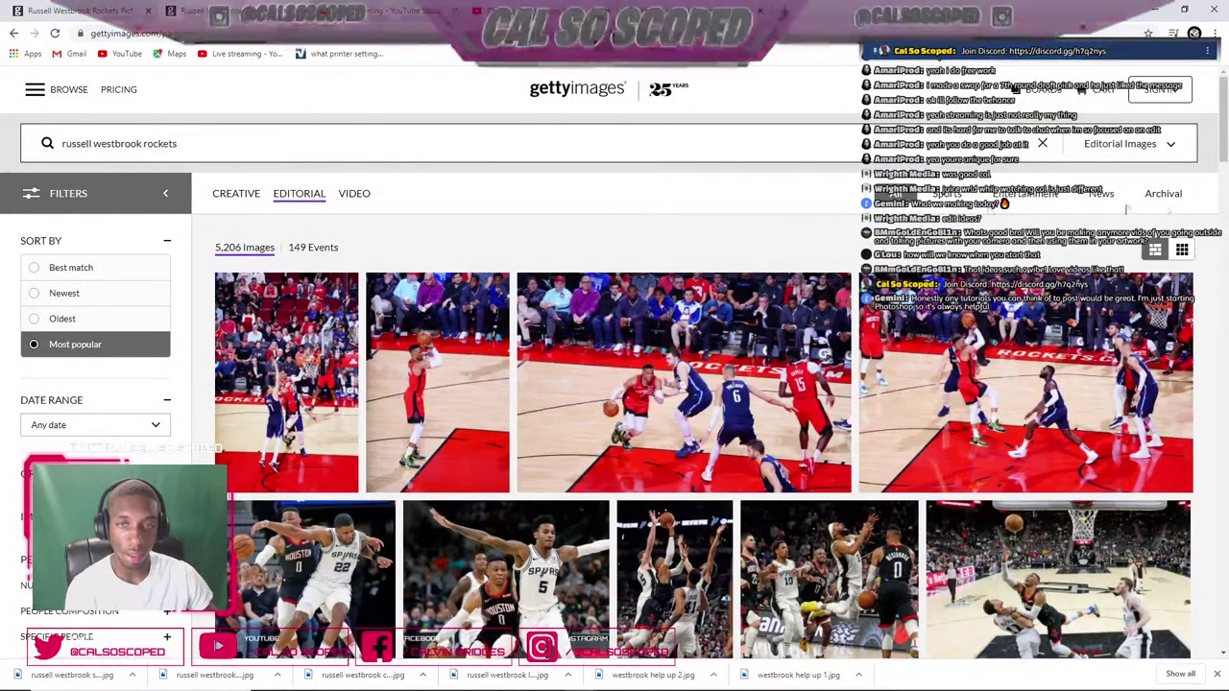
drag(1224, 144, 1212, 219)
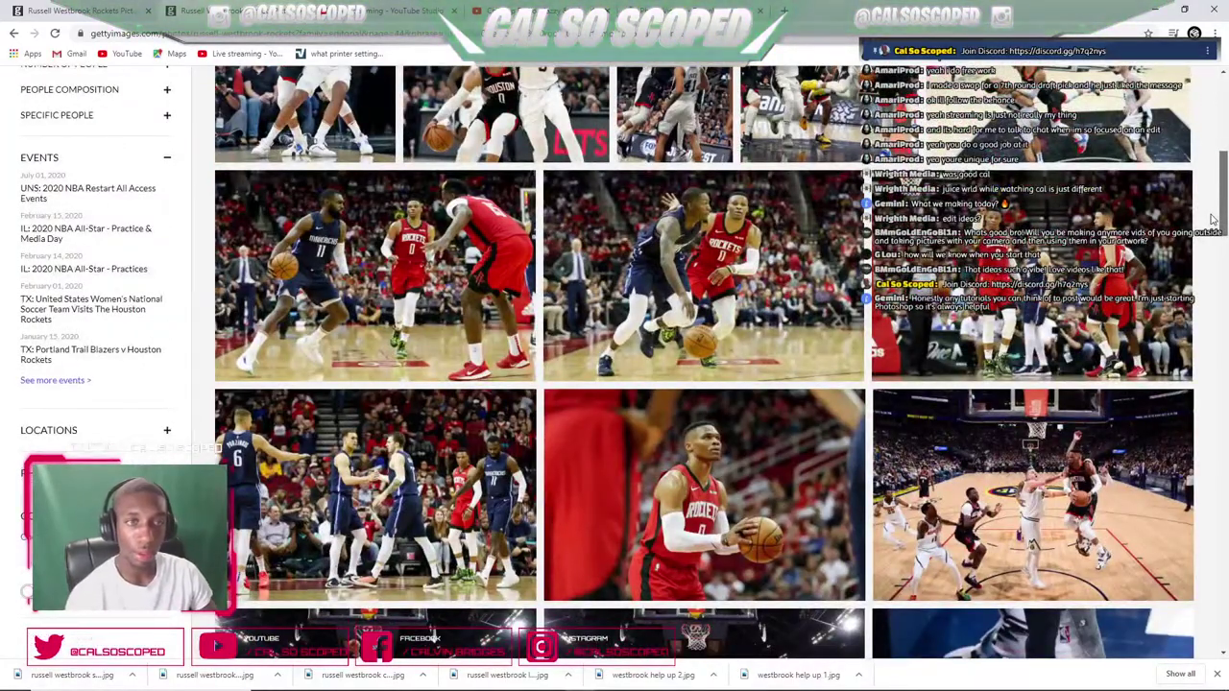
drag(1212, 219, 1211, 602)
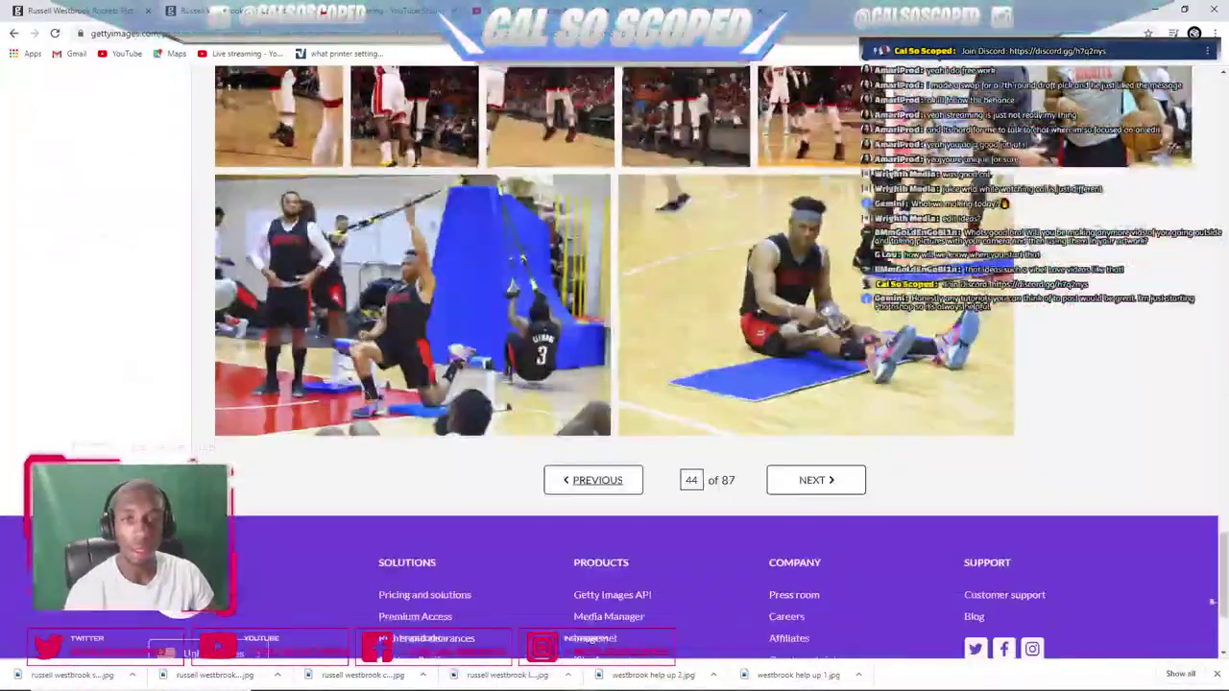
click(571, 479)
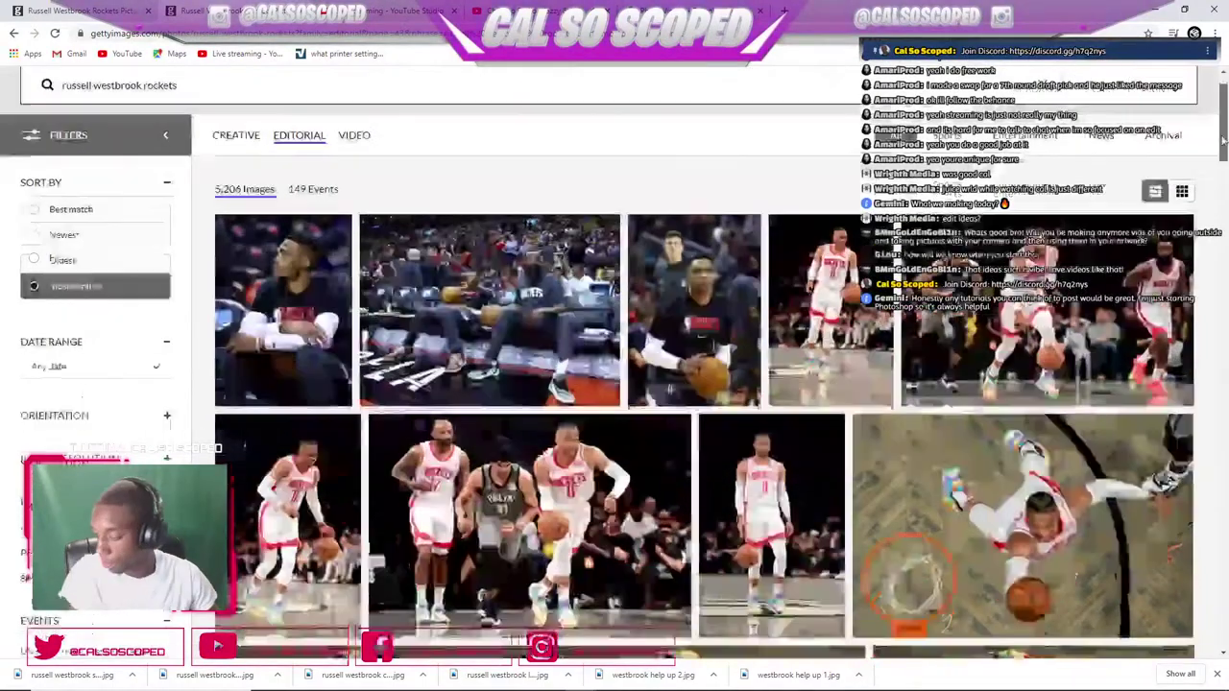
drag(1221, 124, 1223, 154)
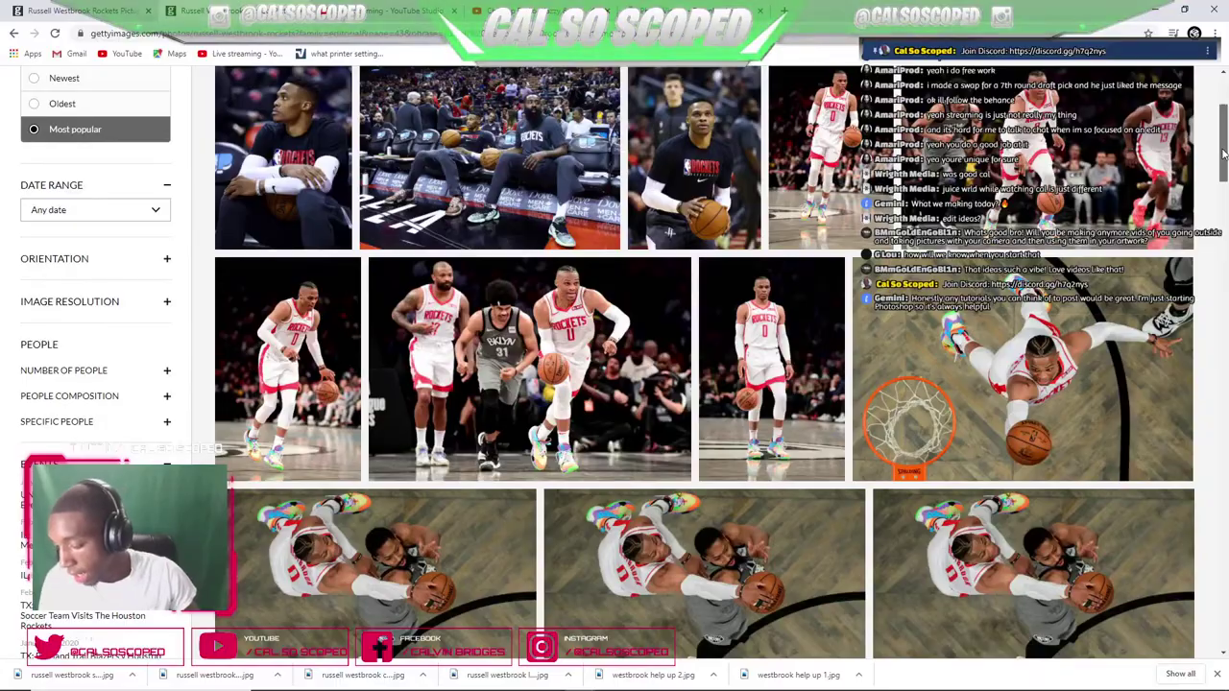
drag(1223, 153, 1197, 248)
scroll(1176, 263, up, 4)
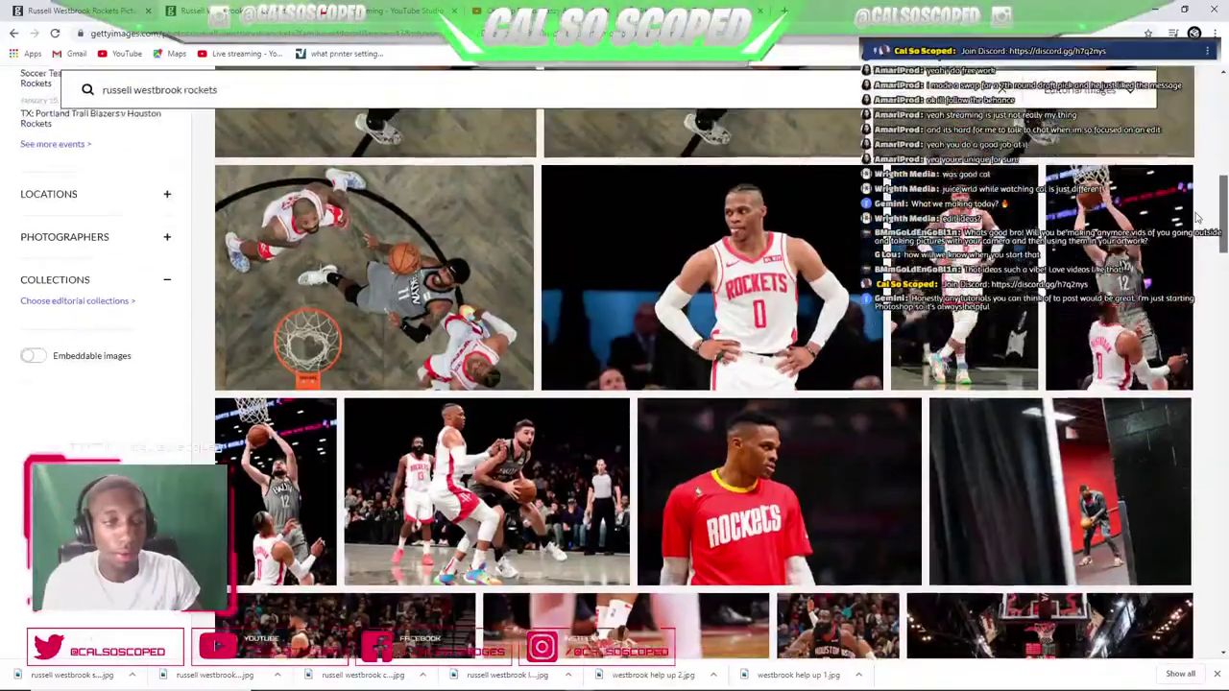
scroll(1176, 263, down, 6)
scroll(1176, 263, down, 6)
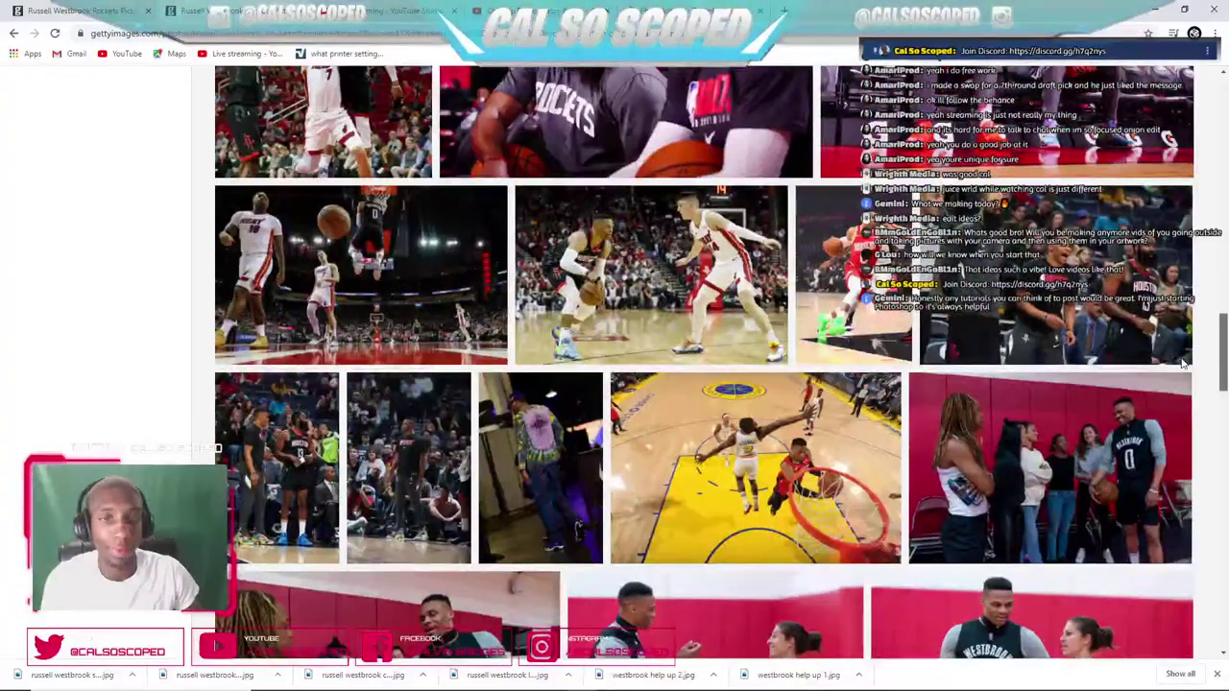
scroll(1182, 362, down, 10)
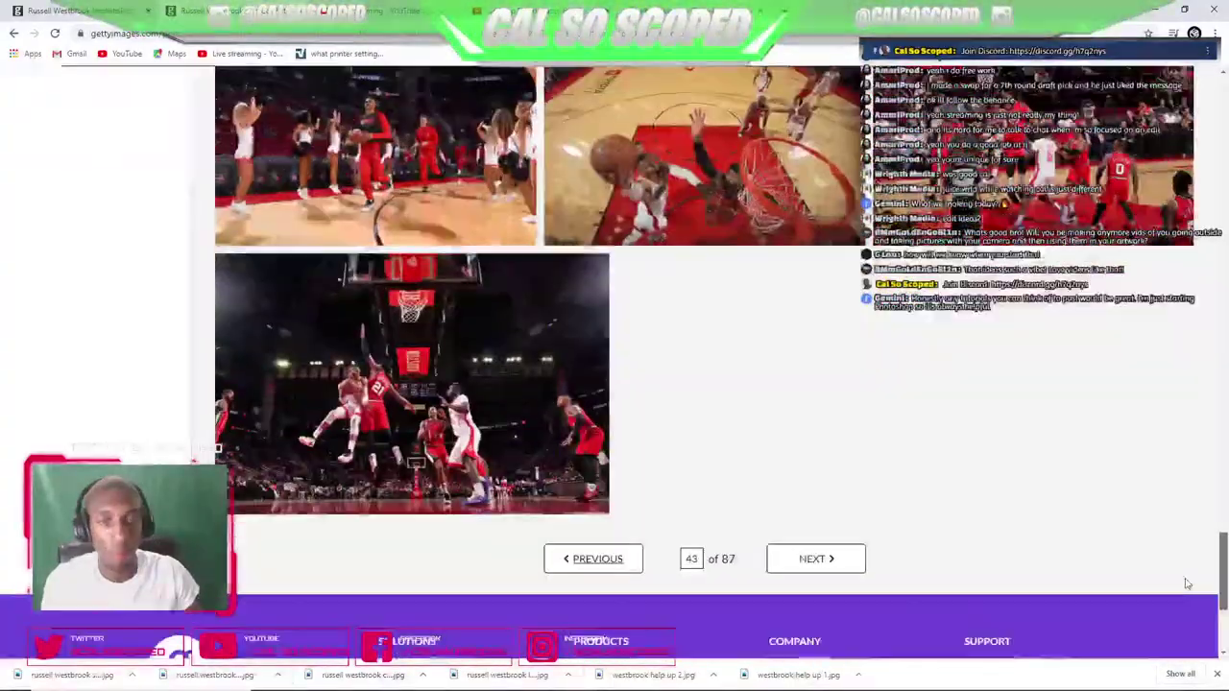
- Skim results pages 42, 41 and 40 for a usable red jersey pose, and open page 39
click(619, 559)
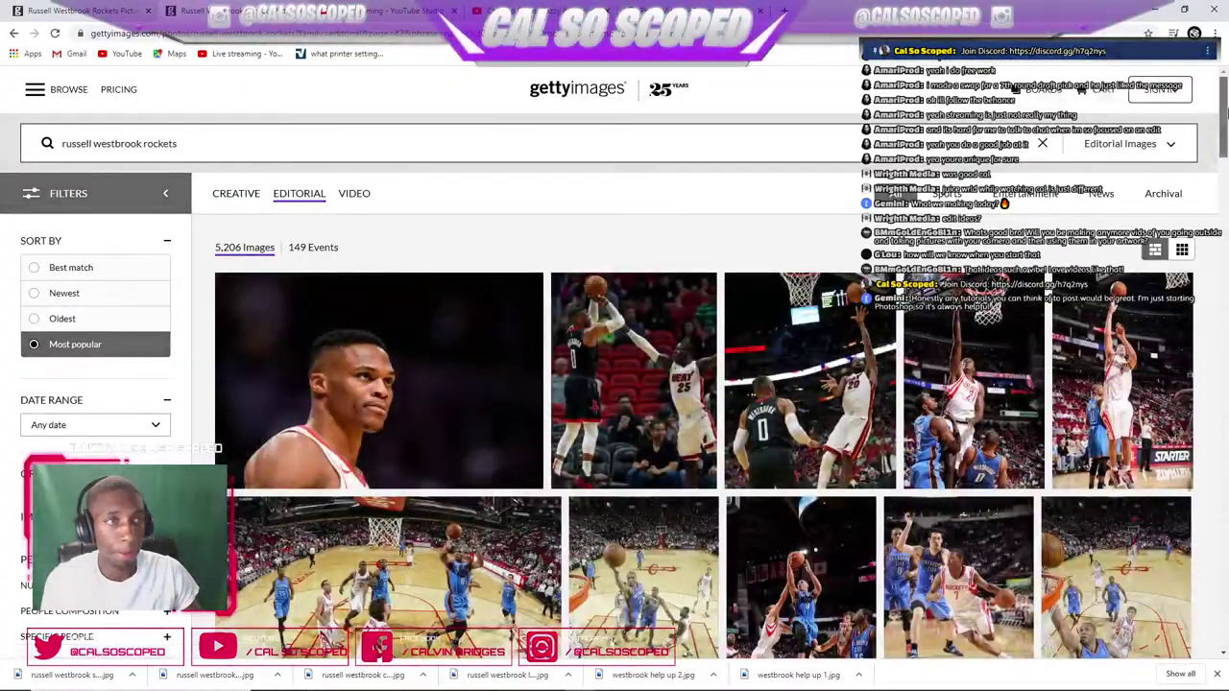
drag(1226, 113, 1223, 605)
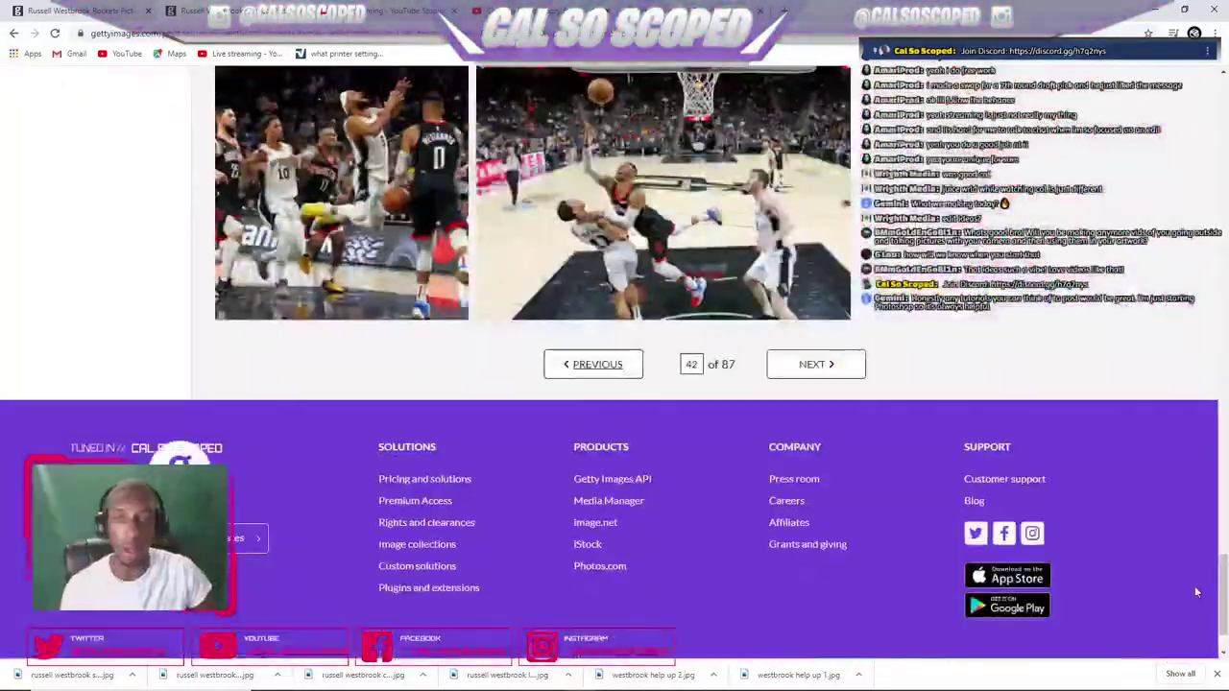
click(574, 375)
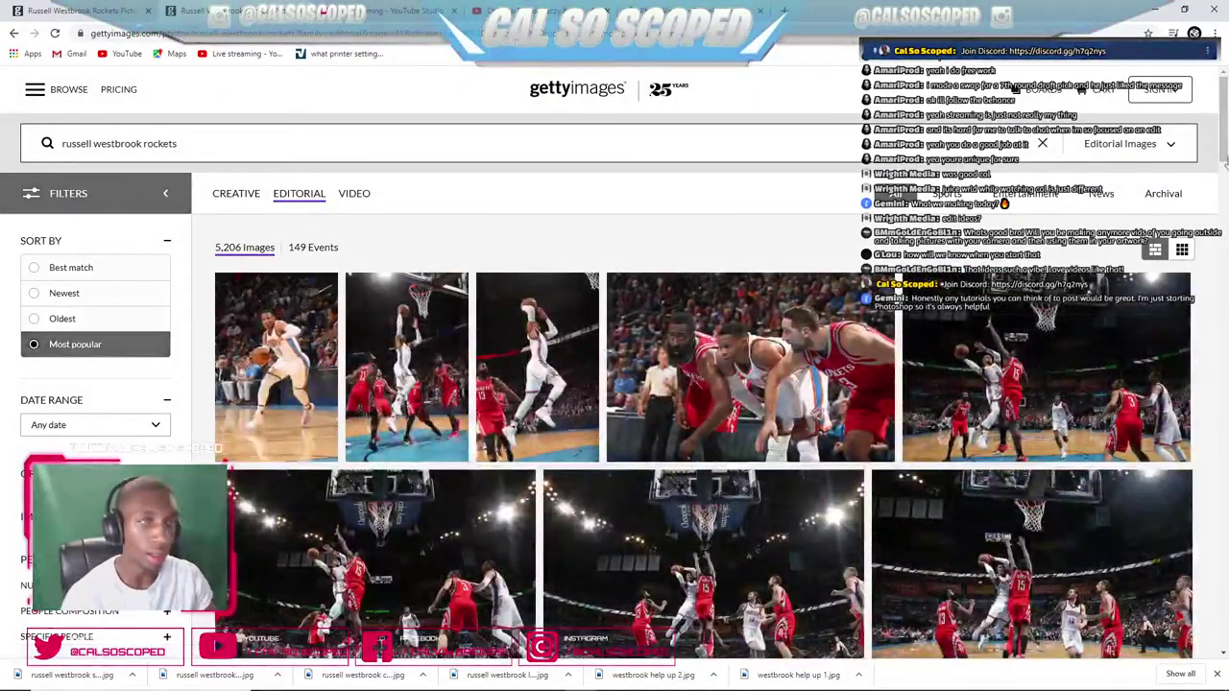
drag(1224, 163, 1225, 561)
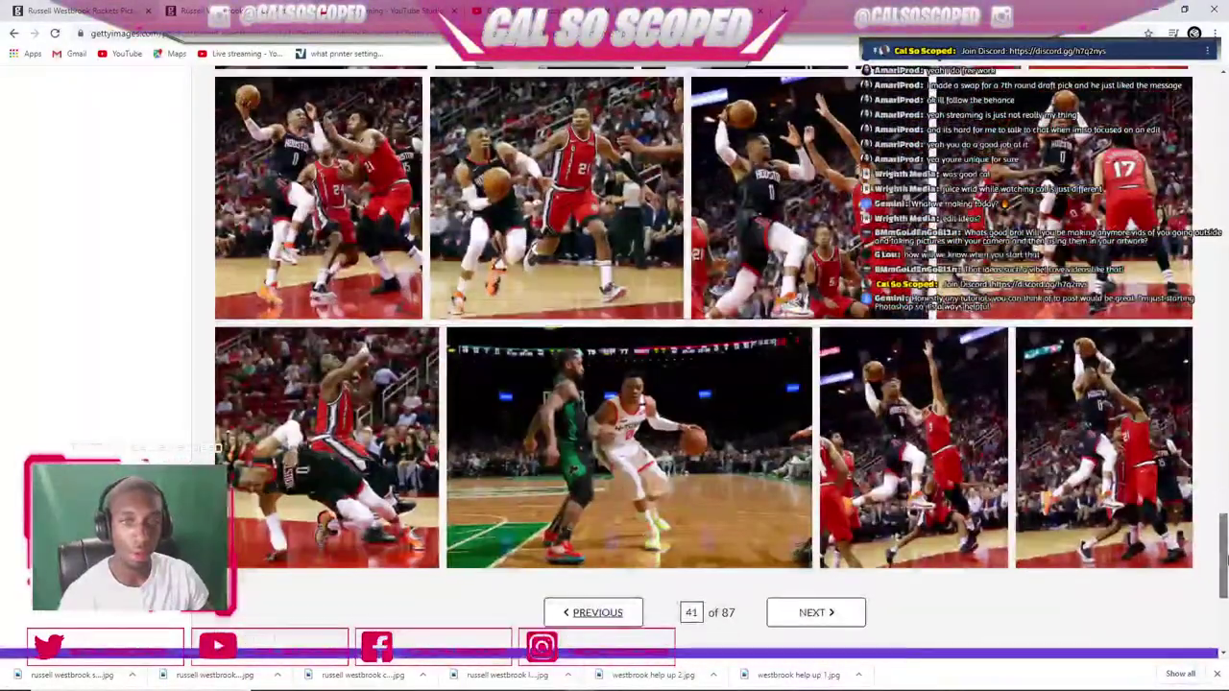
click(587, 612)
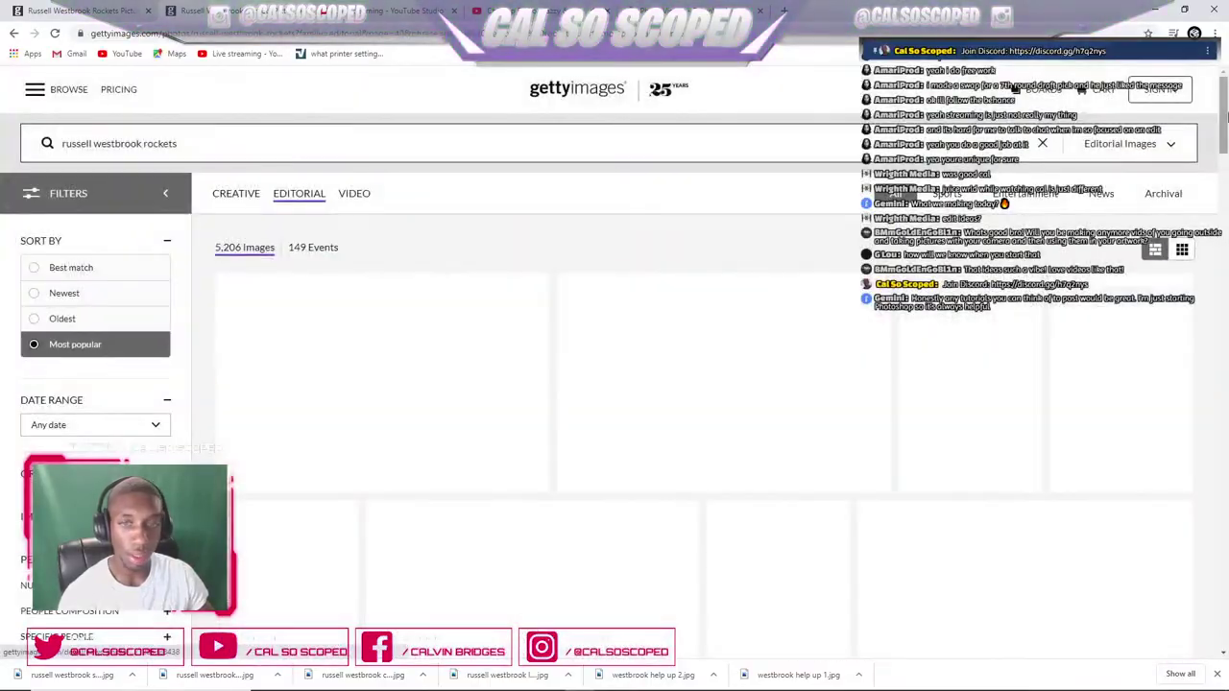
drag(1226, 117, 1224, 568)
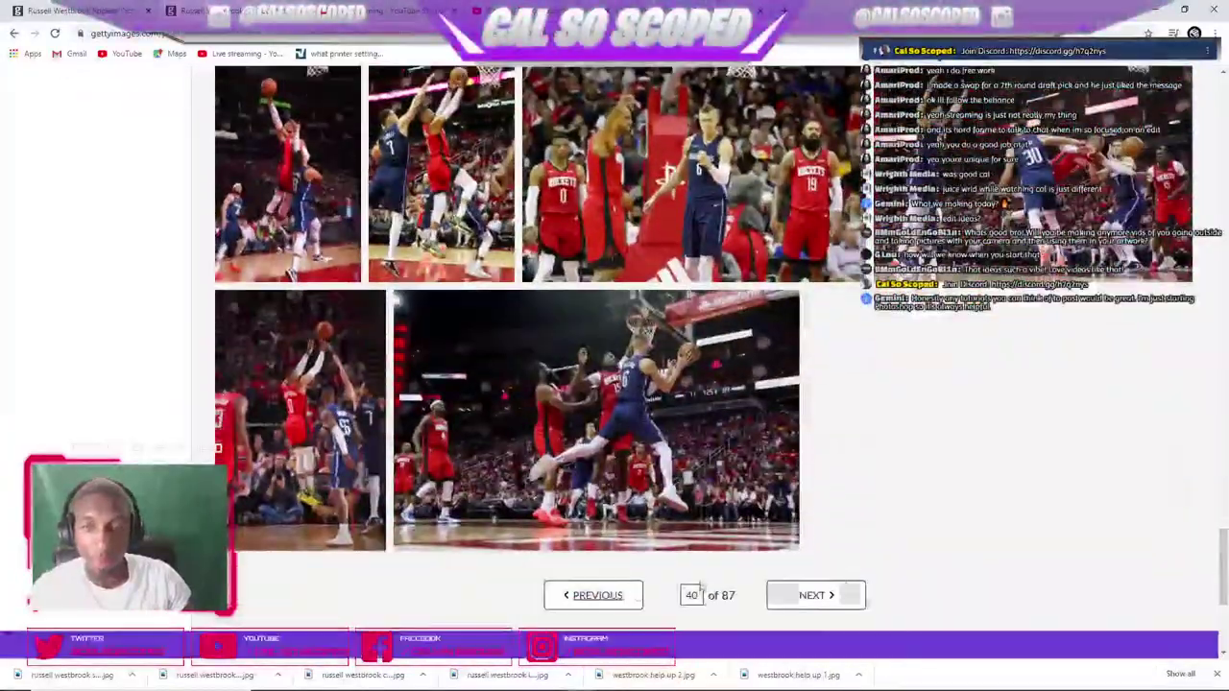
click(589, 594)
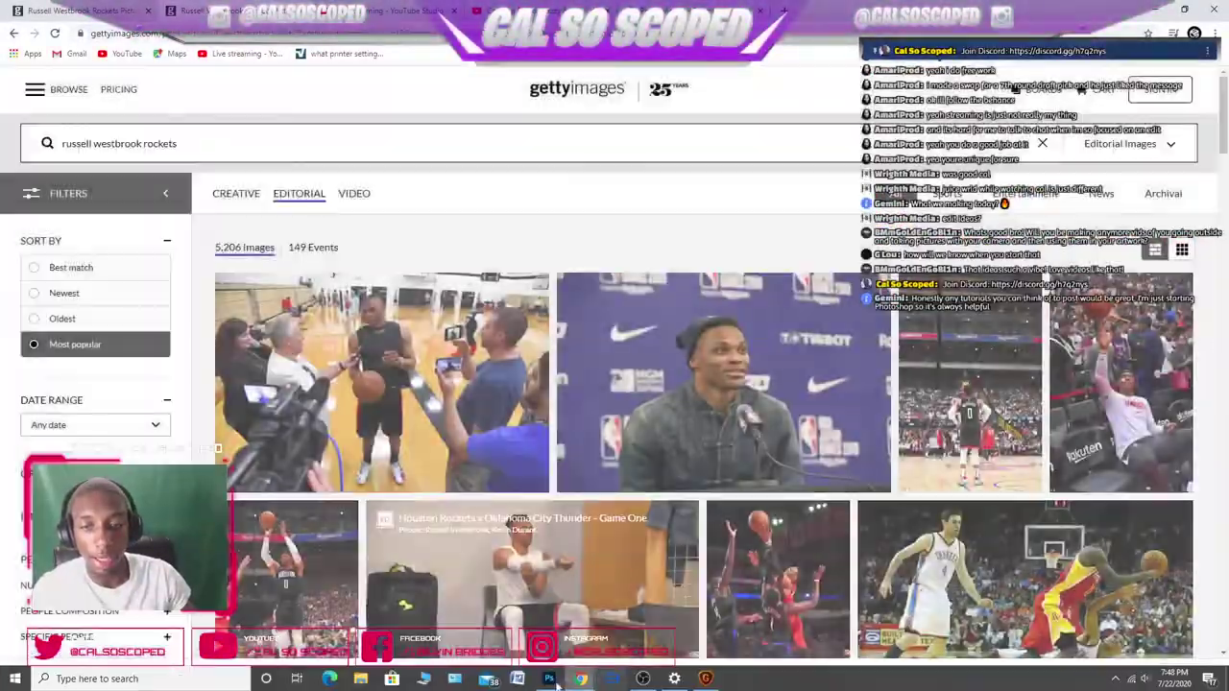
- Check the pose in the "westbrook through the years" composite in Photoshop, and return to the Getty Images results in Chrome
click(543, 683)
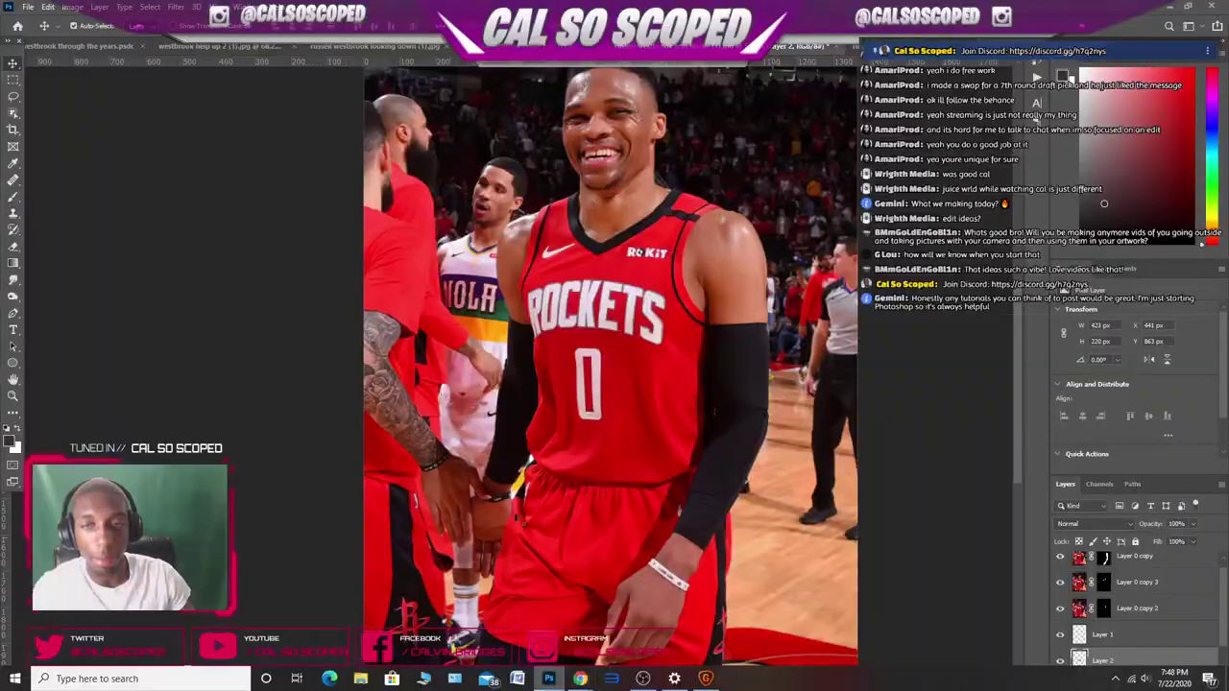
click(29, 45)
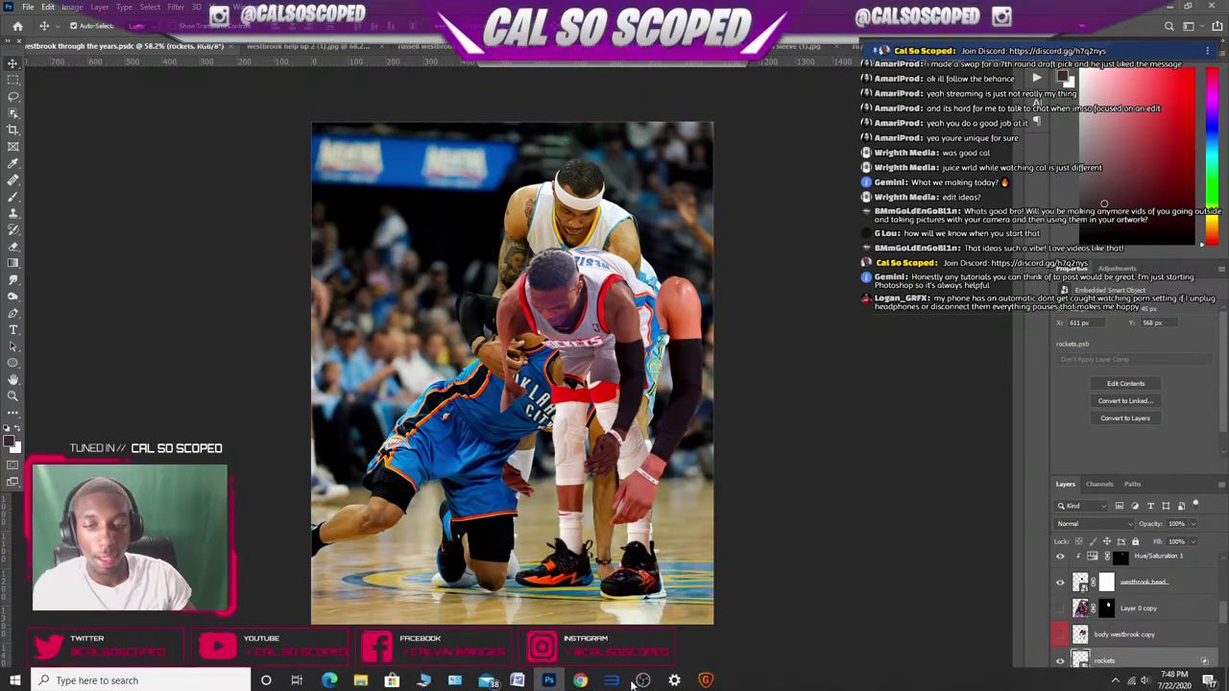
mouse_move(581, 680)
click(56, 629)
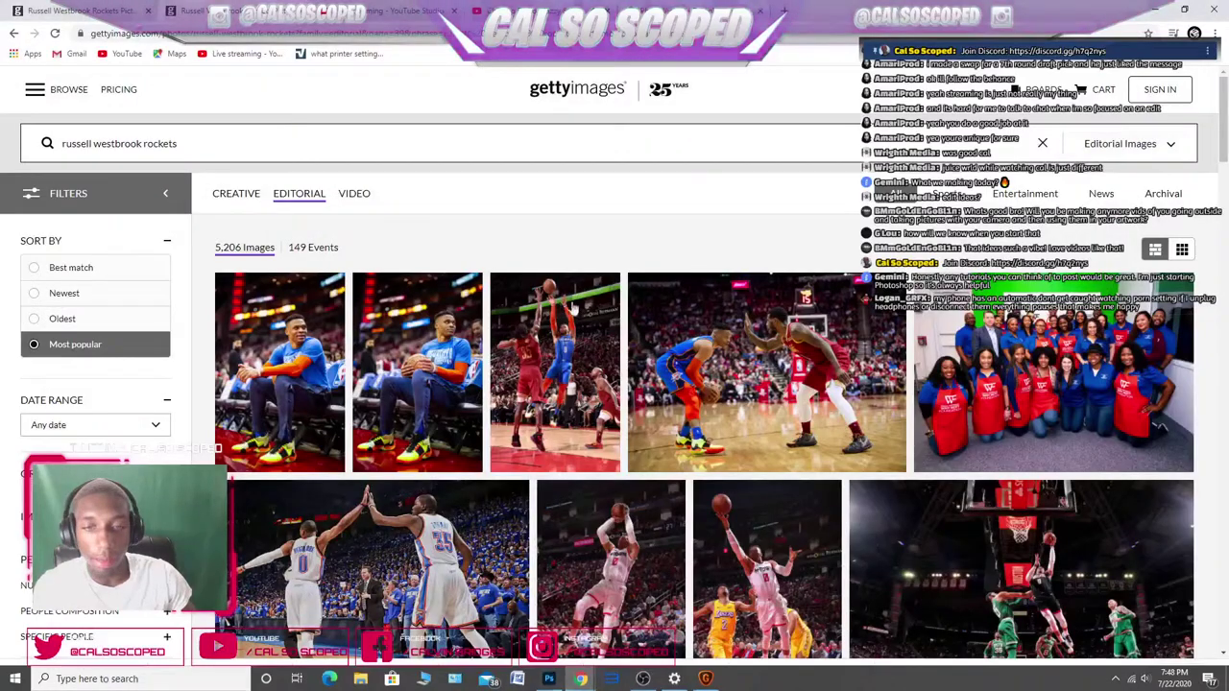
- Scan the photos on results page 39 for Westbrook bending over in a red Rockets jersey
scroll(600, 273, down, 7)
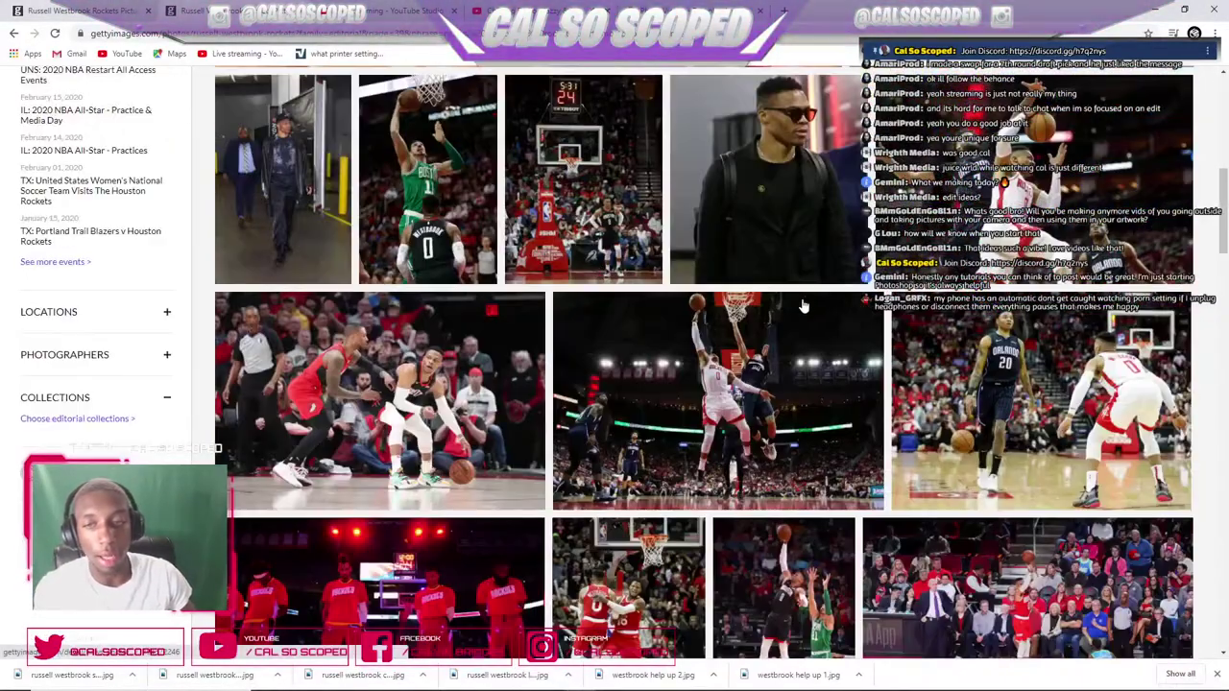
scroll(1219, 371, down, 8)
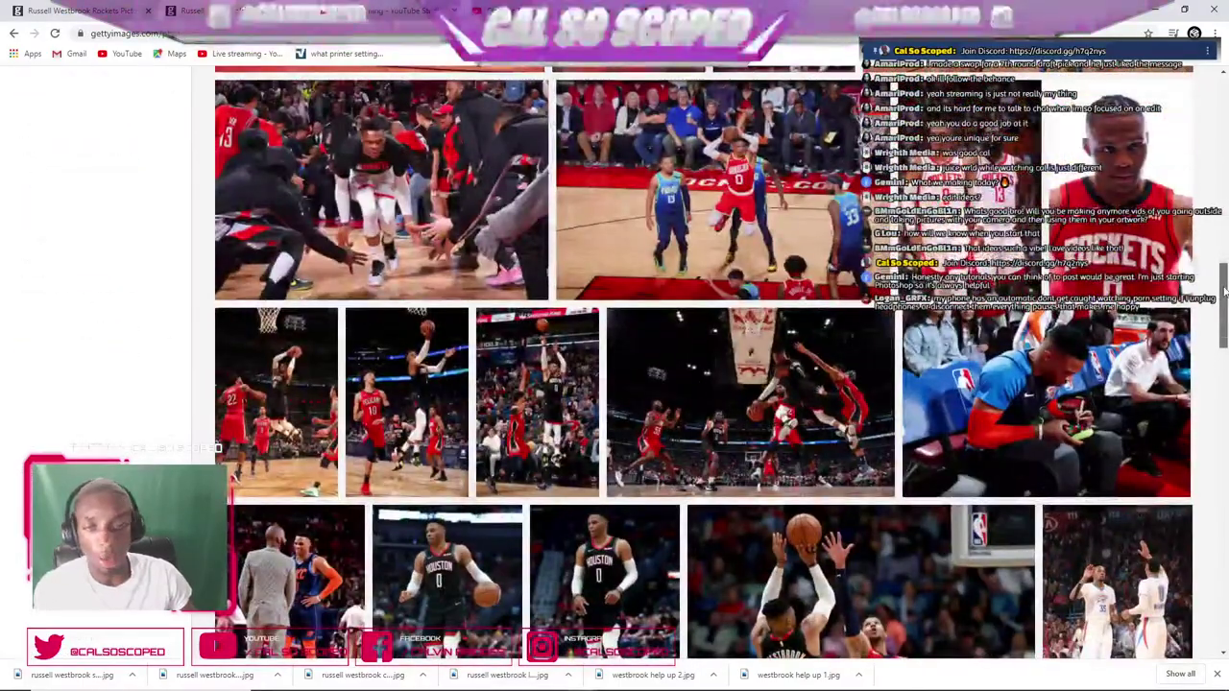
drag(1223, 291, 1224, 582)
- Go back to results page 38 and examine its photos down to the last row for a bent-over pose
click(623, 335)
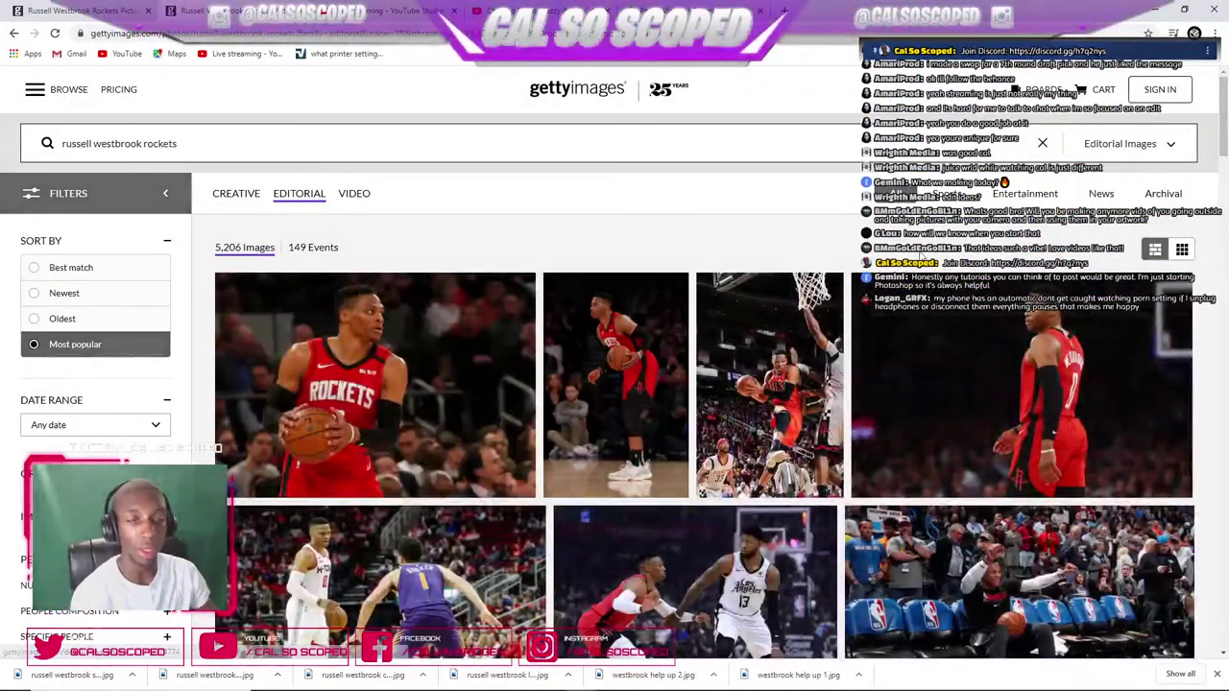
drag(1224, 126, 1215, 518)
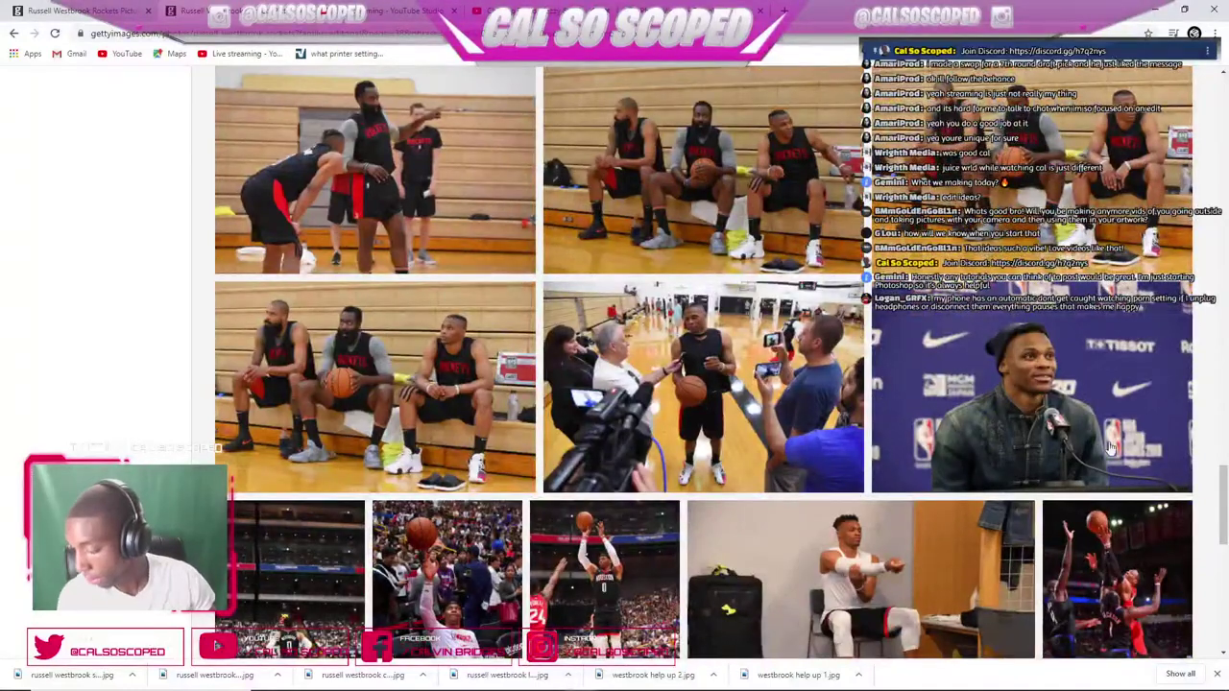
mouse_move(909, 430)
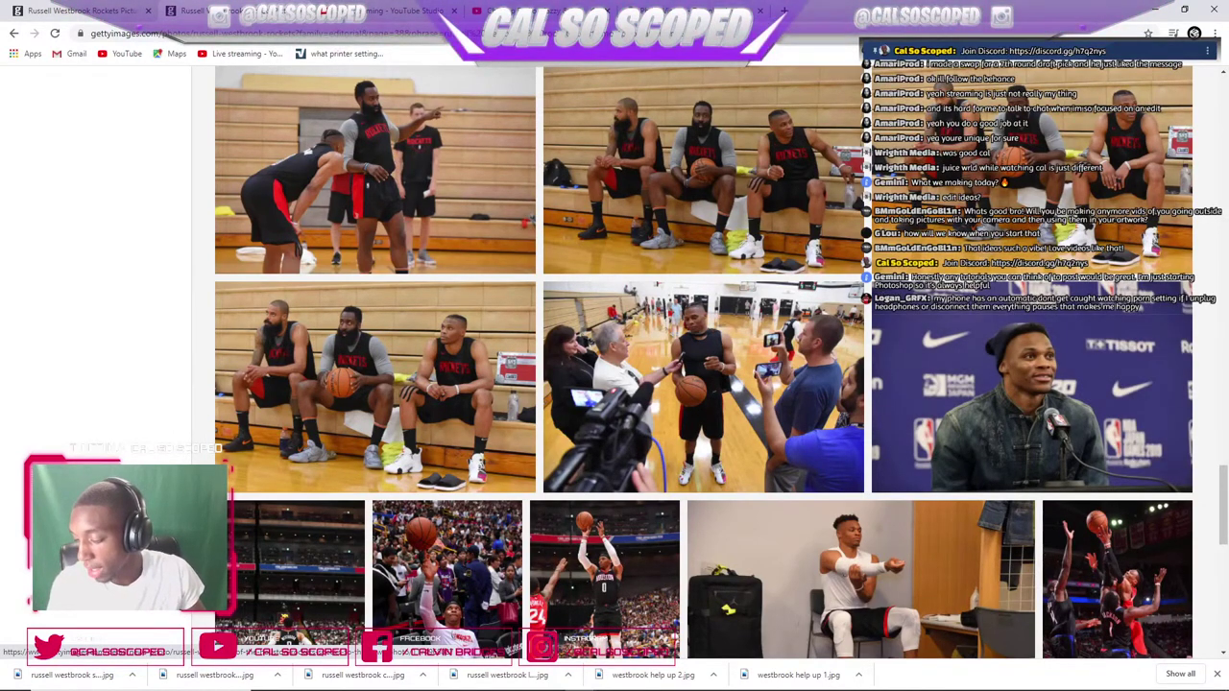
mouse_move(638, 297)
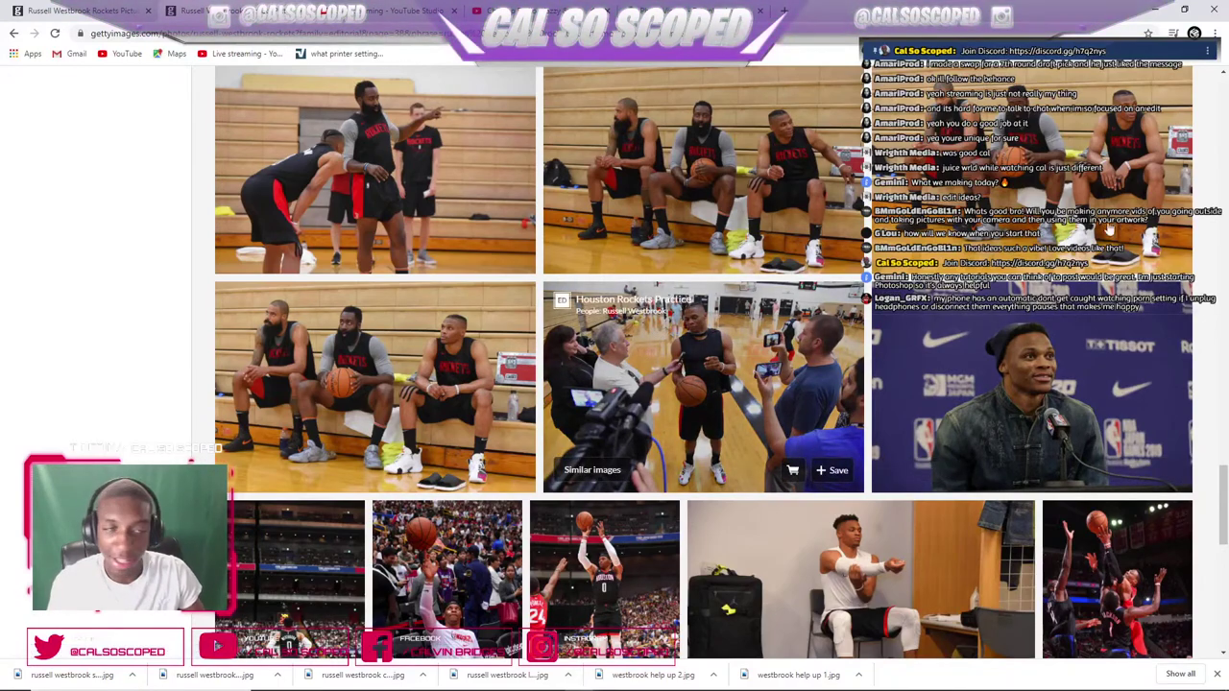
scroll(1226, 454, down, 3)
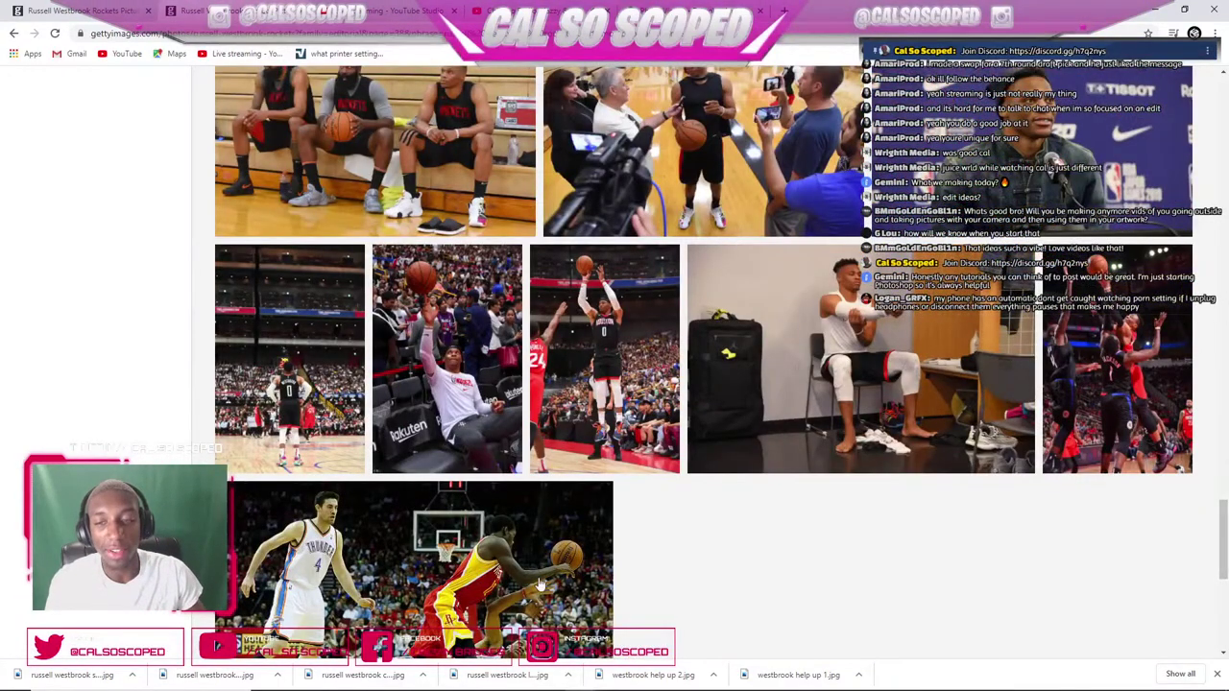
scroll(1201, 512, down, 2)
- Go back to results page 37 and skim its photos down to the last row for a usable Rockets pose
click(599, 594)
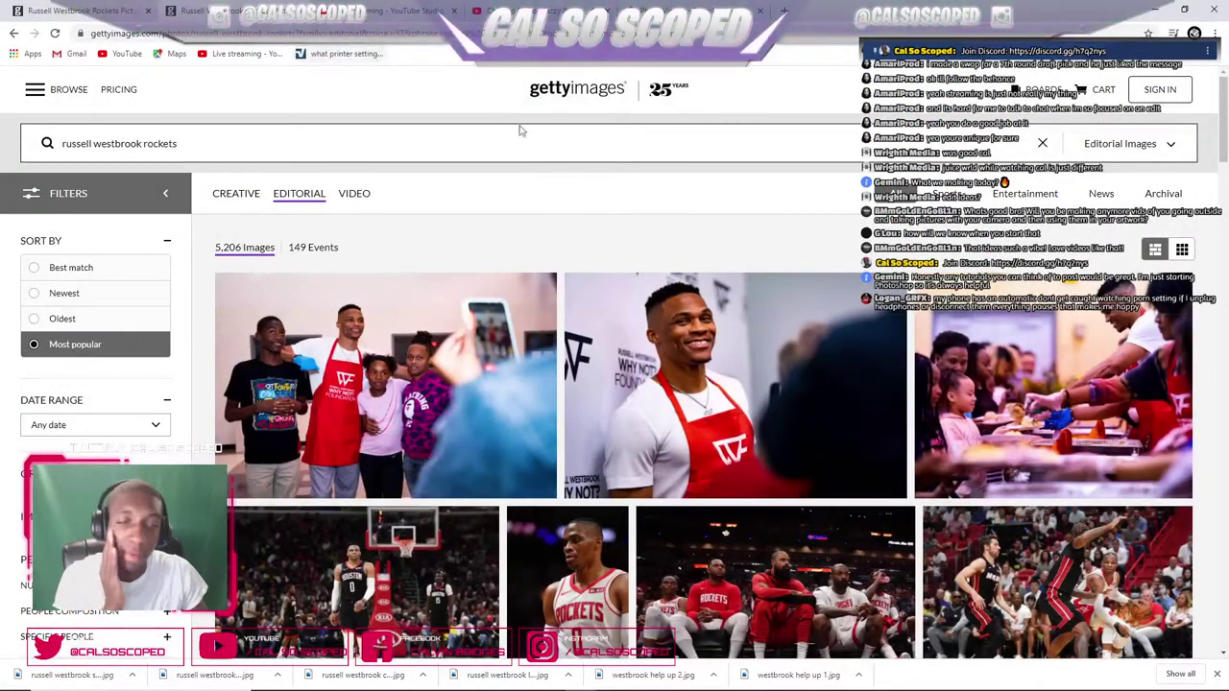
scroll(660, 214, down, 4)
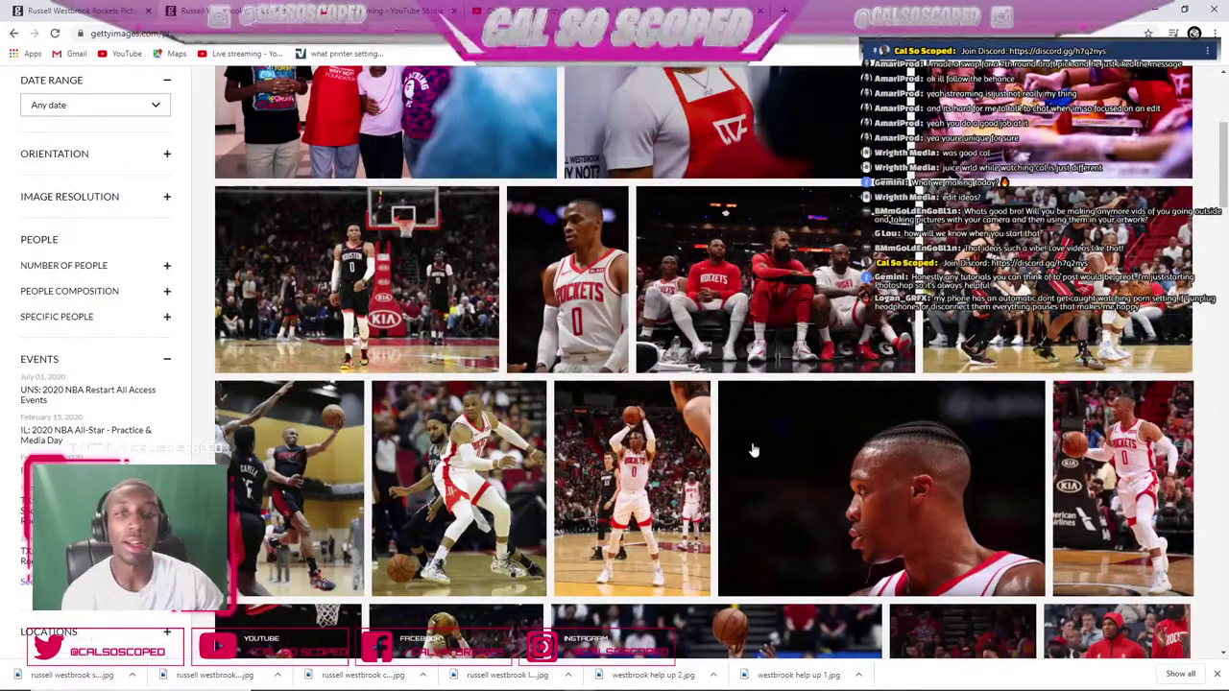
mouse_move(718, 204)
scroll(1222, 100, down, 2)
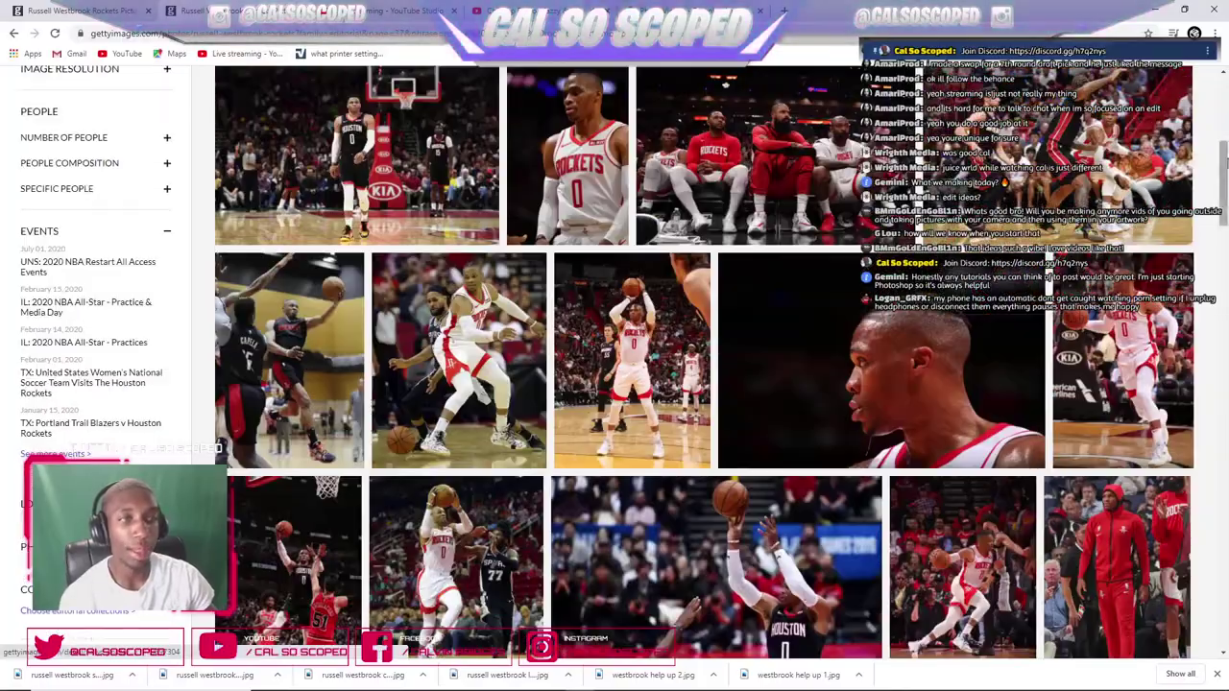
drag(1222, 158, 1221, 614)
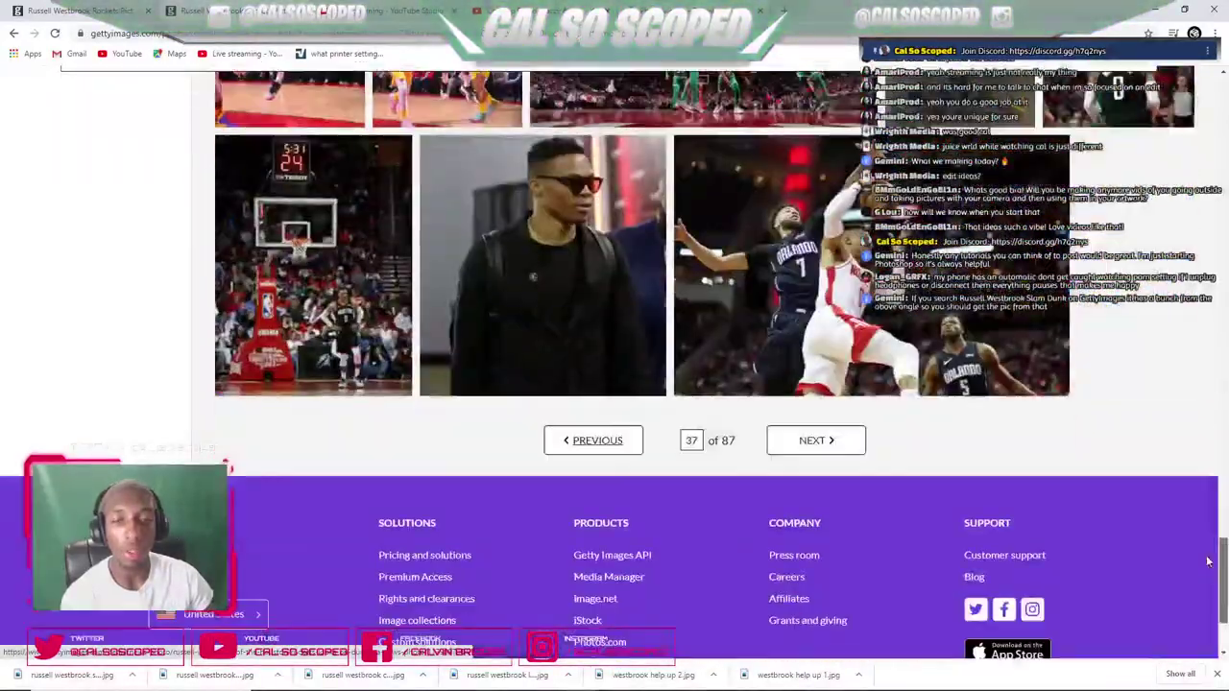
- Go back to results page 36 and scan its photos for Westbrook bending over in a Rockets jersey
click(592, 441)
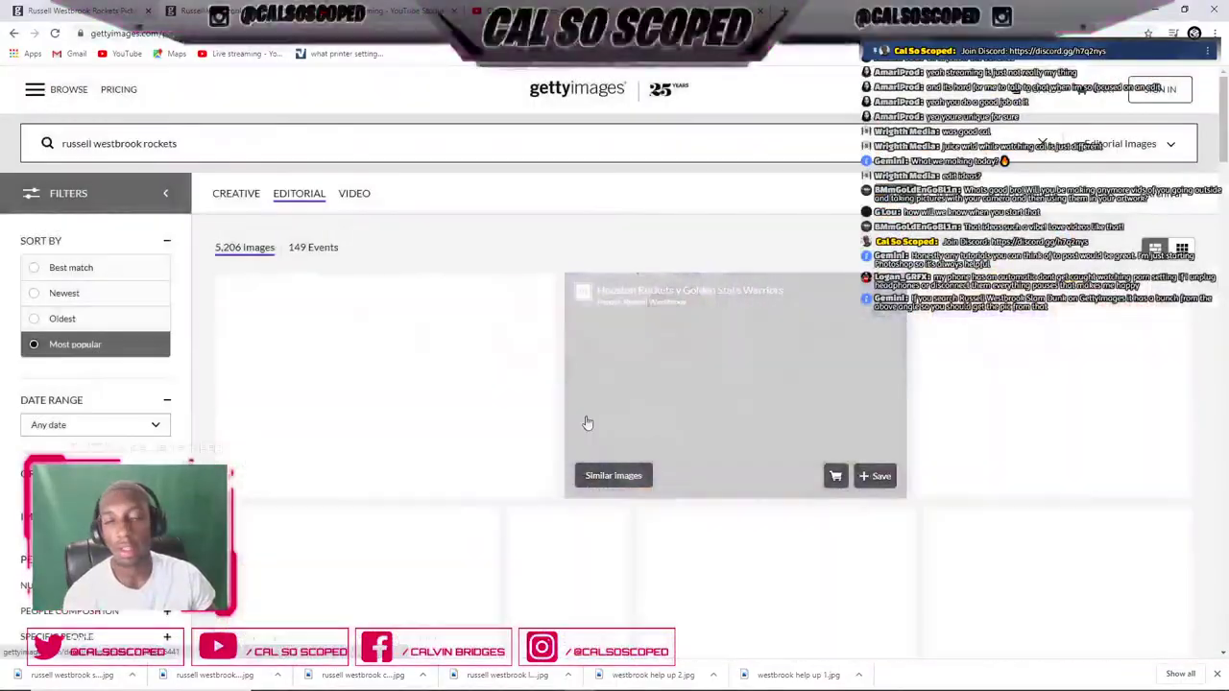
scroll(494, 139, down, 3)
scroll(489, 134, down, 5)
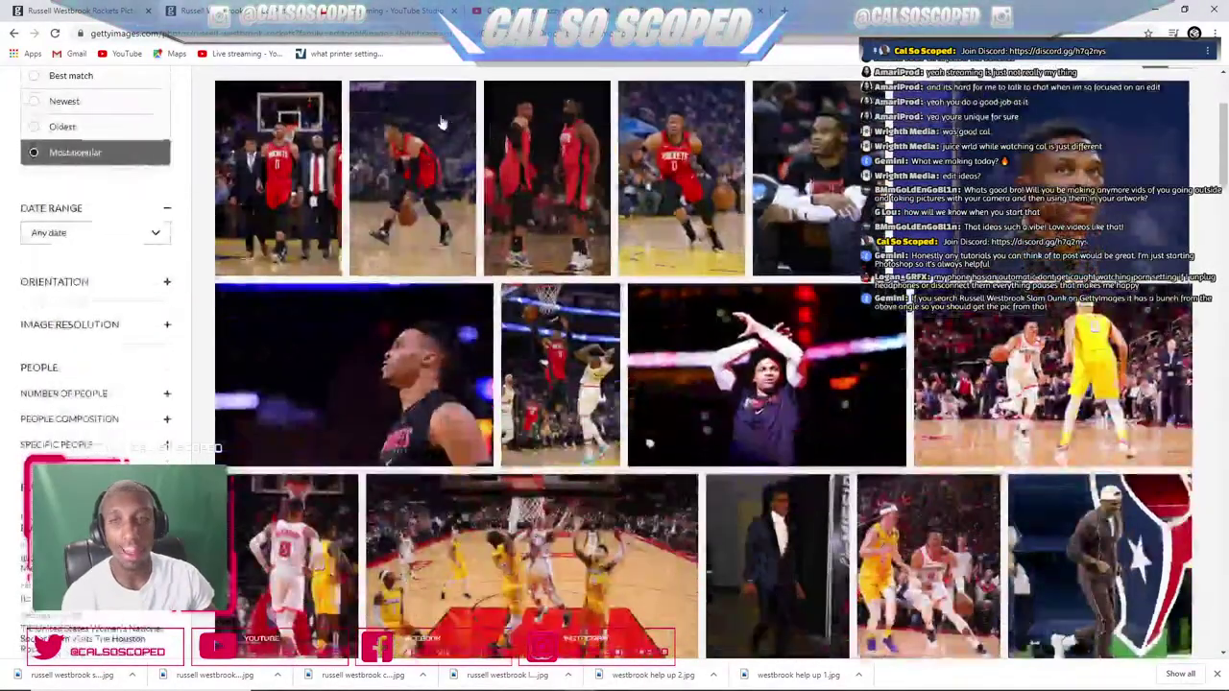
scroll(437, 206, down, 3)
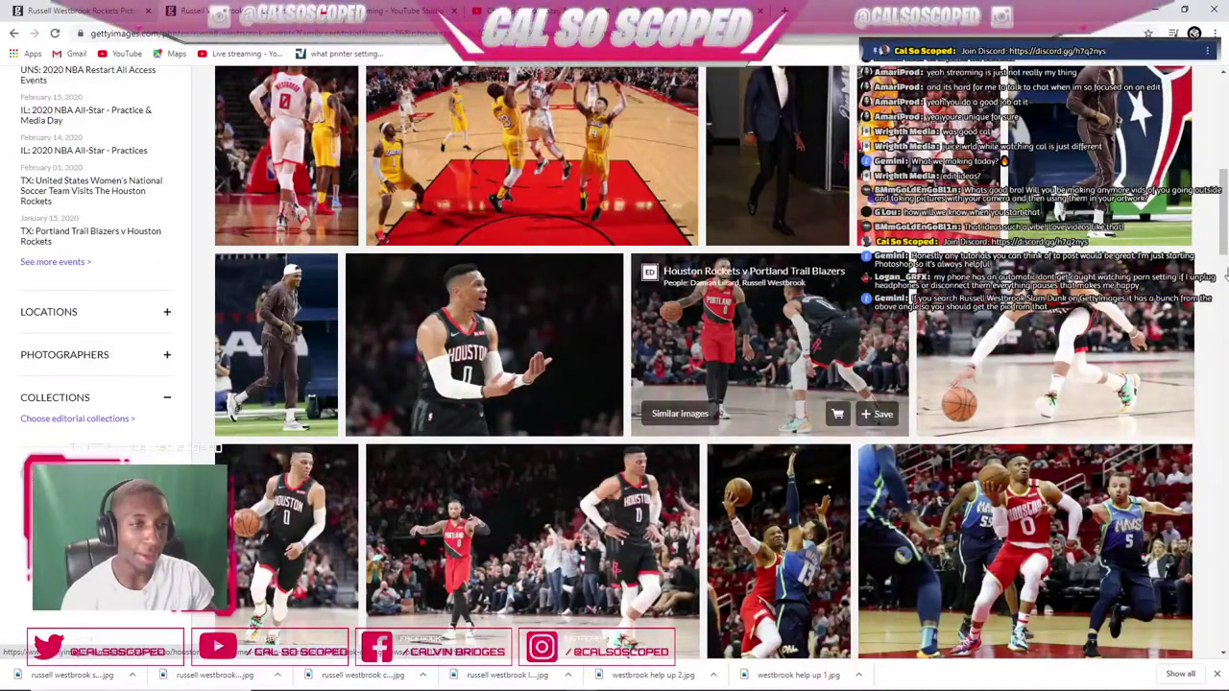
scroll(1224, 276, down, 3)
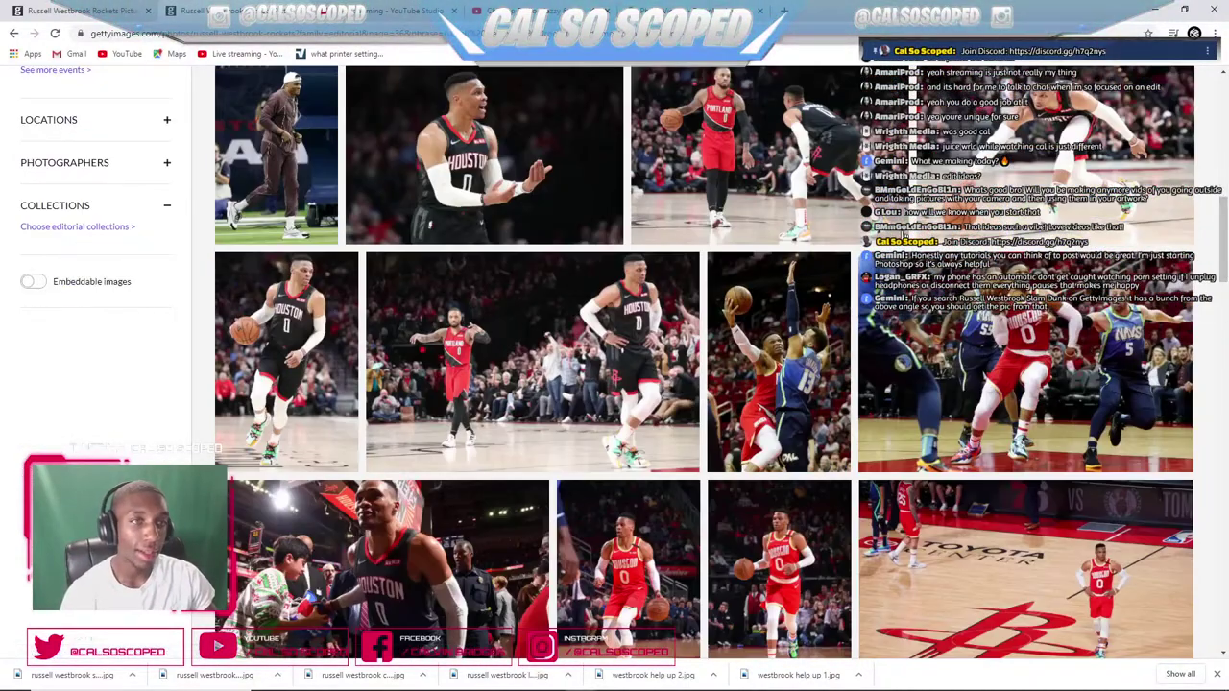
scroll(701, 364, up, 2)
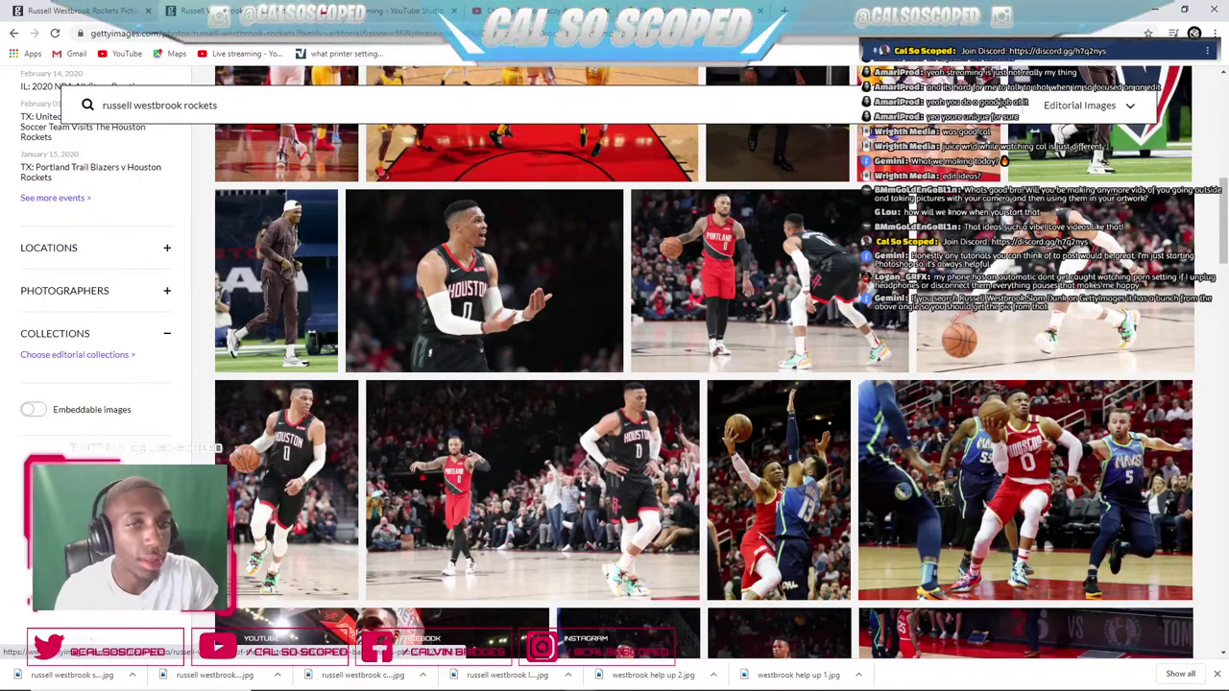
- Open the Houston Rockets v Portland Trail Blazers photo of Westbrook reaching for the ball, compare it with the Photoshop composite, and return to the results in Chrome
click(1054, 327)
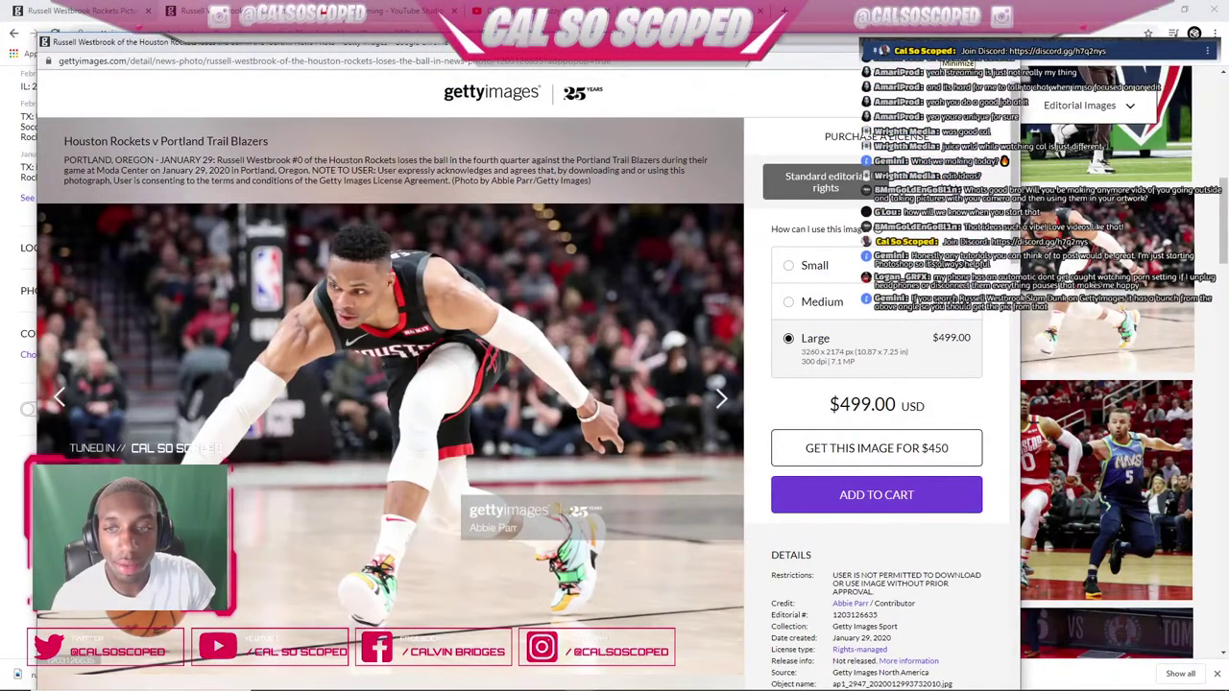
mouse_move(646, 680)
click(548, 679)
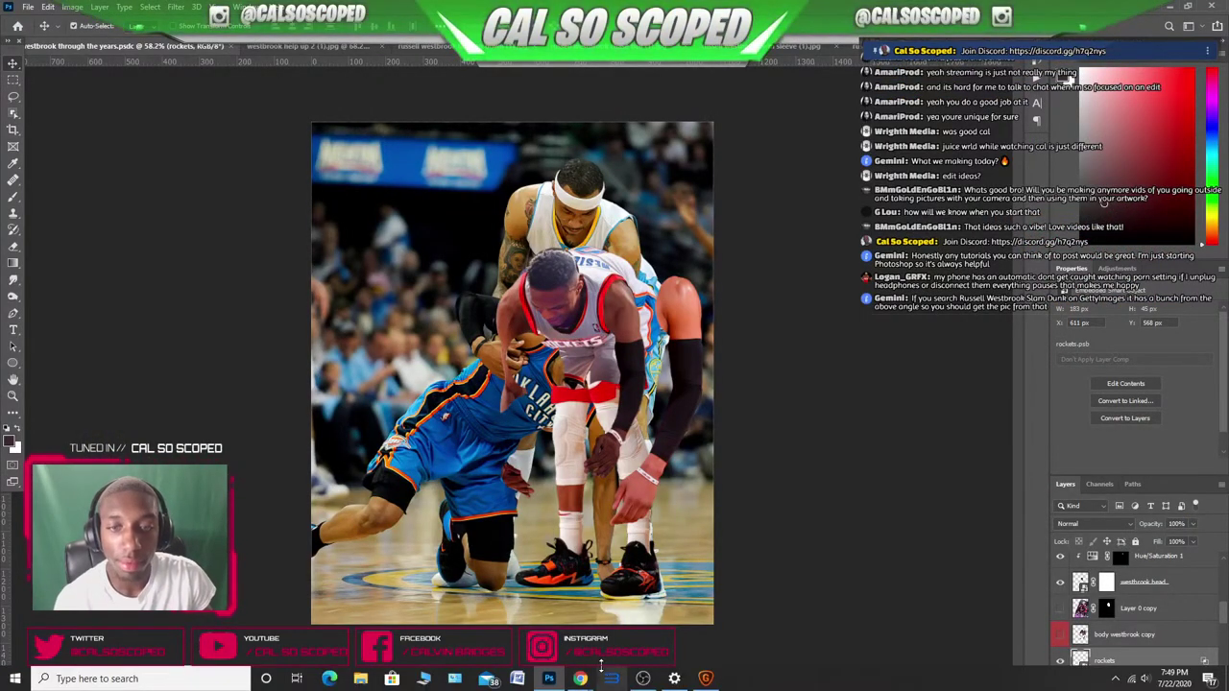
mouse_move(580, 679)
mouse_move(1186, 634)
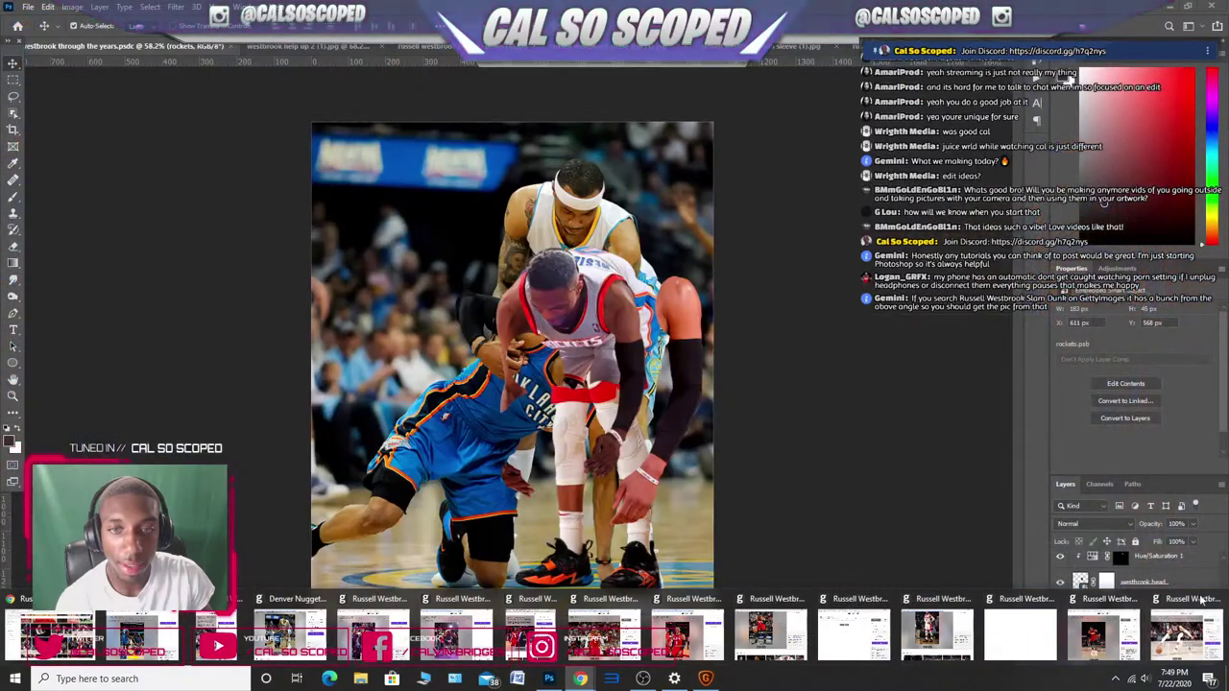
mouse_move(1203, 602)
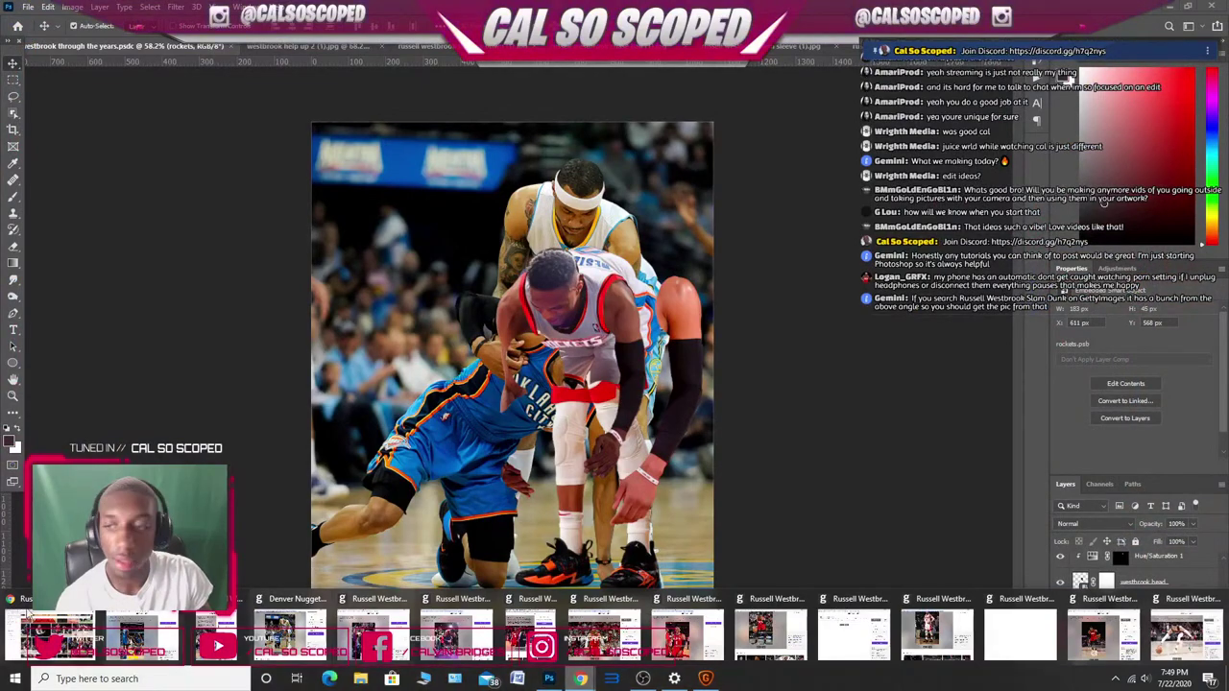
click(27, 613)
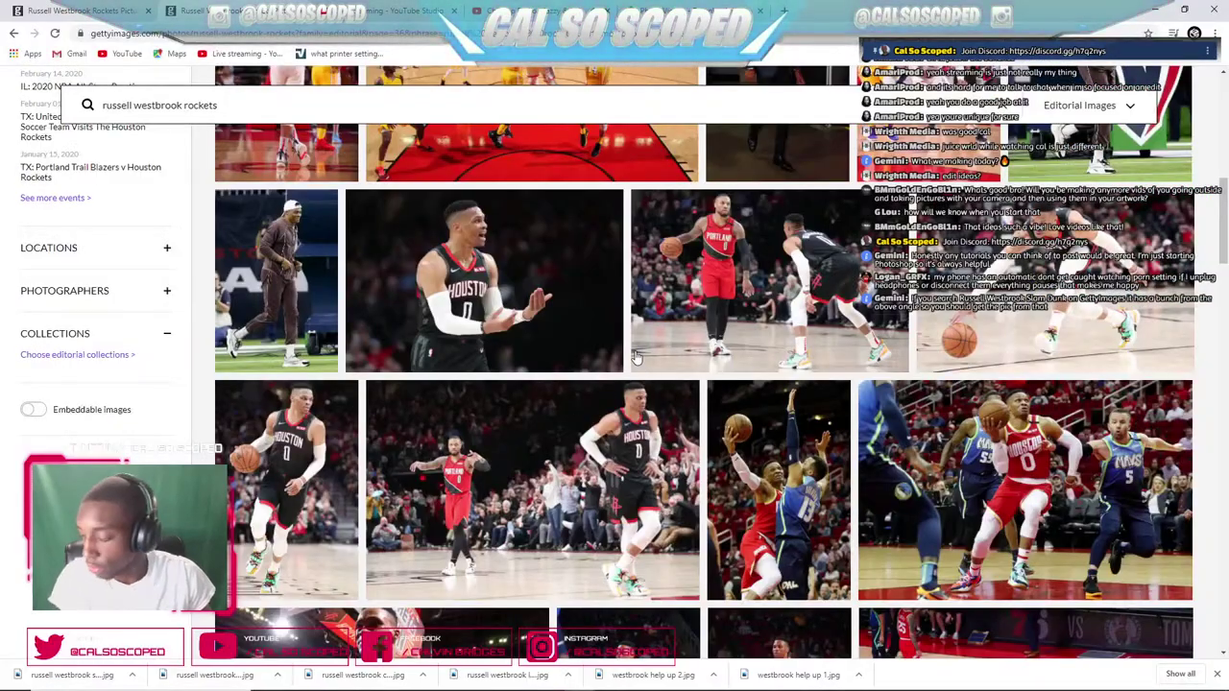
- Check the live stream's chat in YouTube Studio for viewer suggestions, and return to the Getty Images results
scroll(634, 357, down, 2)
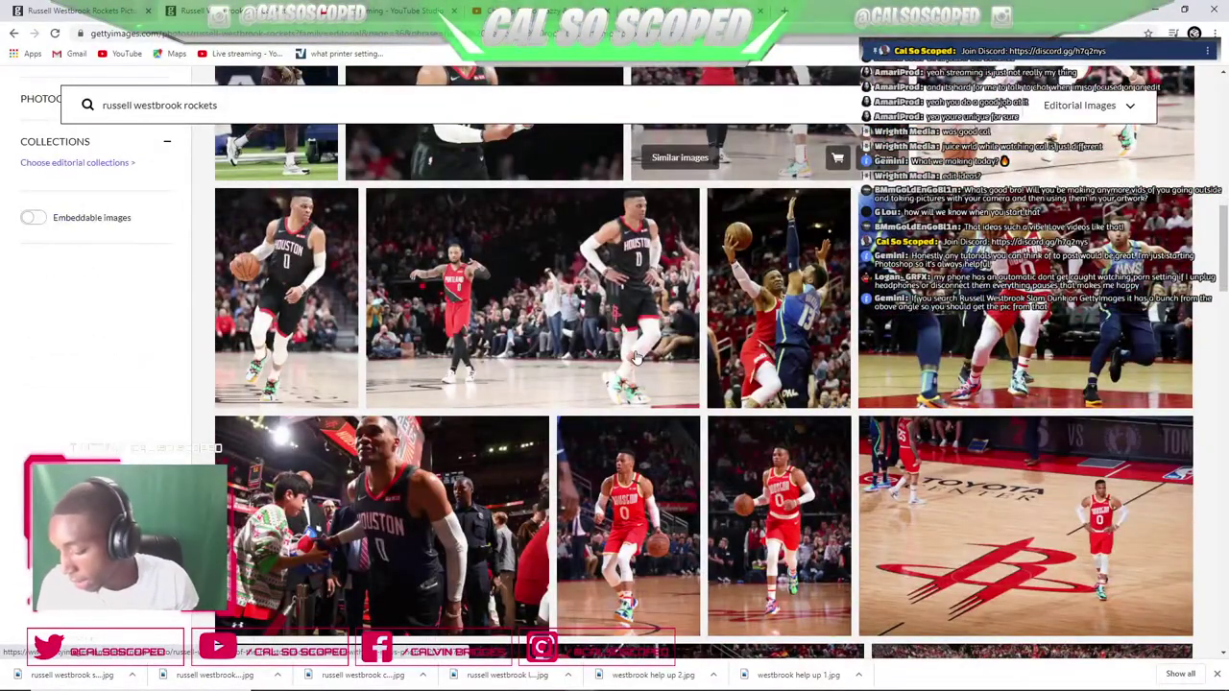
mouse_move(636, 357)
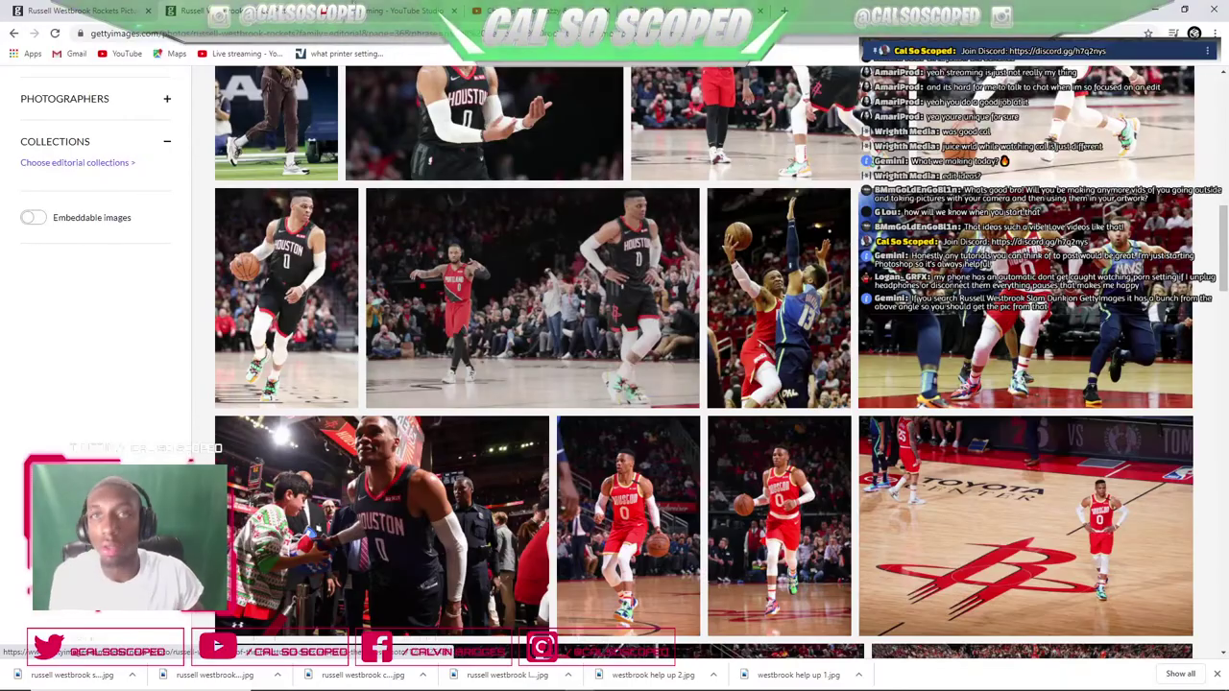
click(394, 11)
click(214, 11)
click(363, 13)
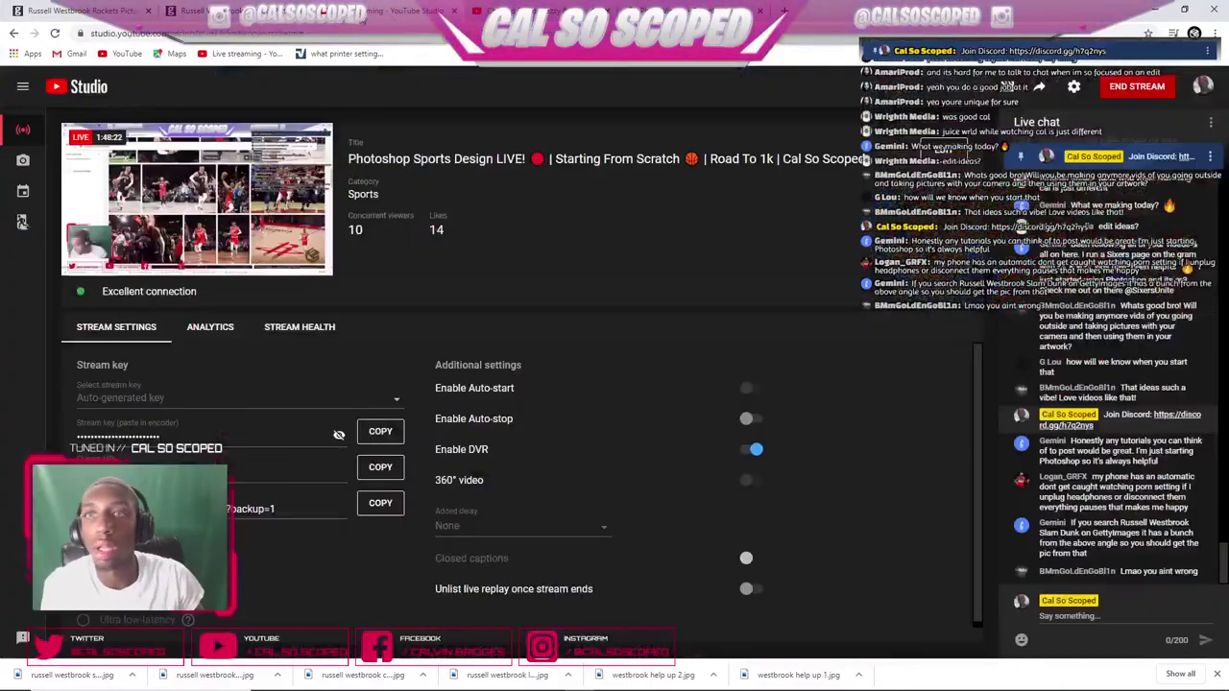
click(213, 11)
- Change the Getty Images editorial search to "russell westbrook slam dunk" and run it
scroll(359, 303, up, 8)
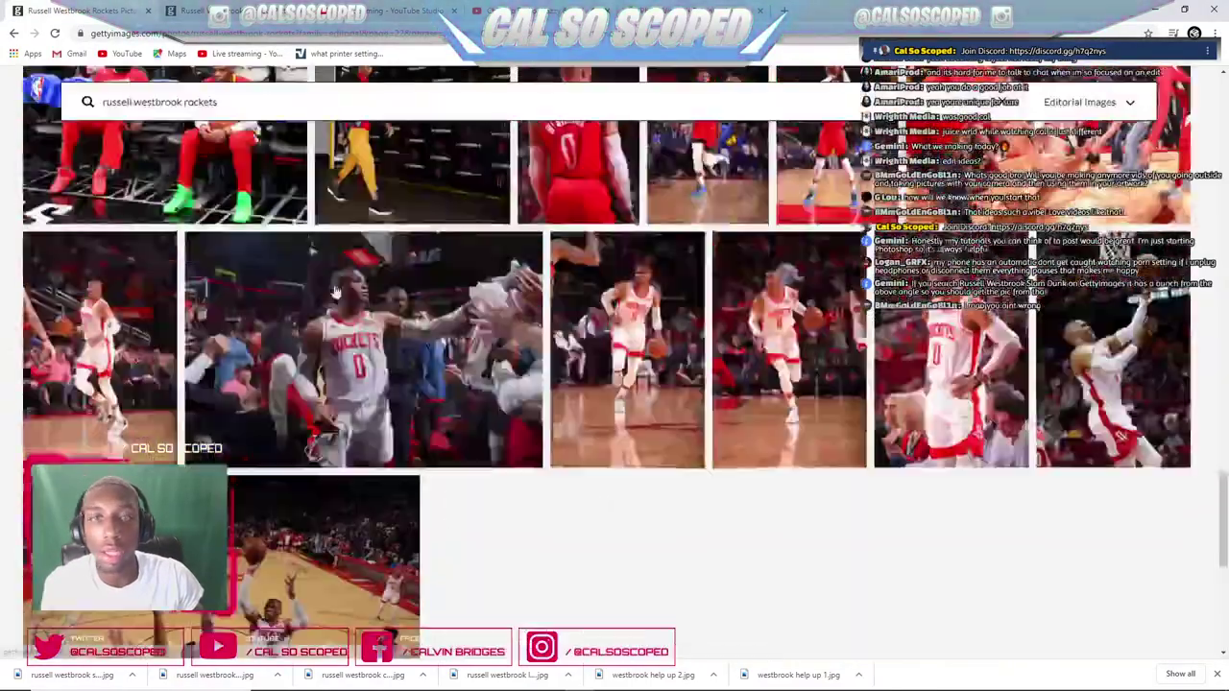
scroll(718, 292, up, 4)
click(257, 100)
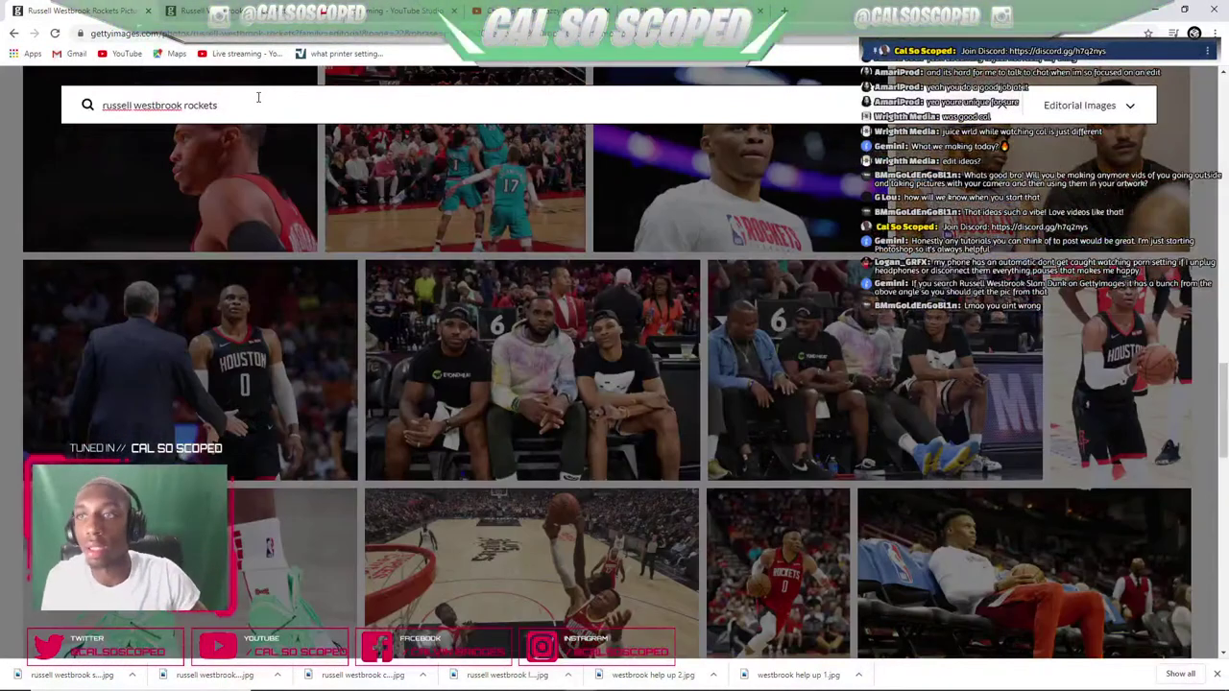
key(BackSpace)
key(BackSpace)
key(BackSpace)
key(BackSpace)
key(BackSpace)
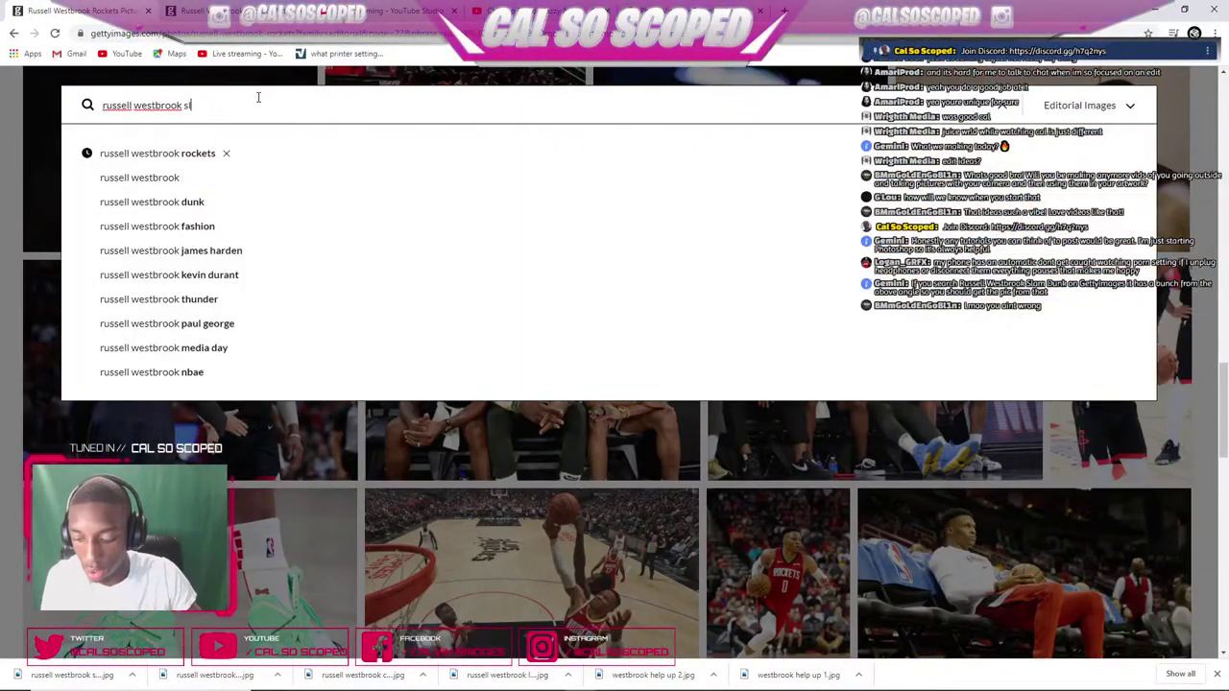
text(slam dunk)
key(Return)
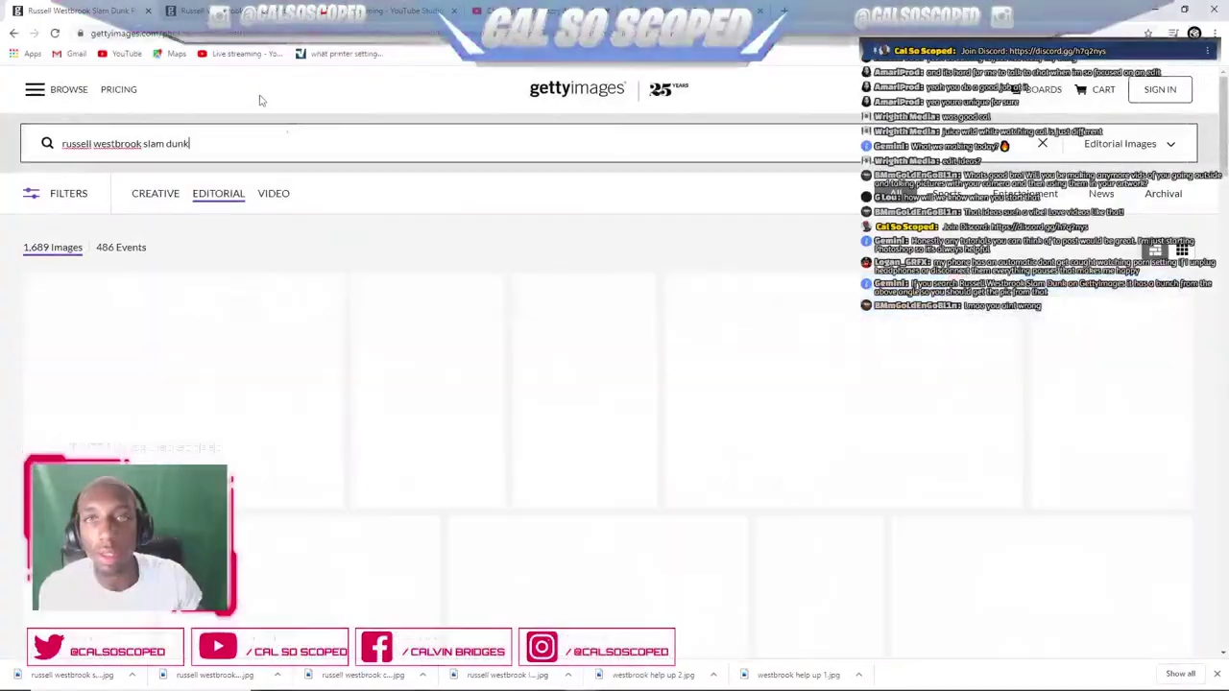
- Scan the first page of slam dunk results down to the last row for a red Rockets jersey pose
scroll(451, 351, down, 2)
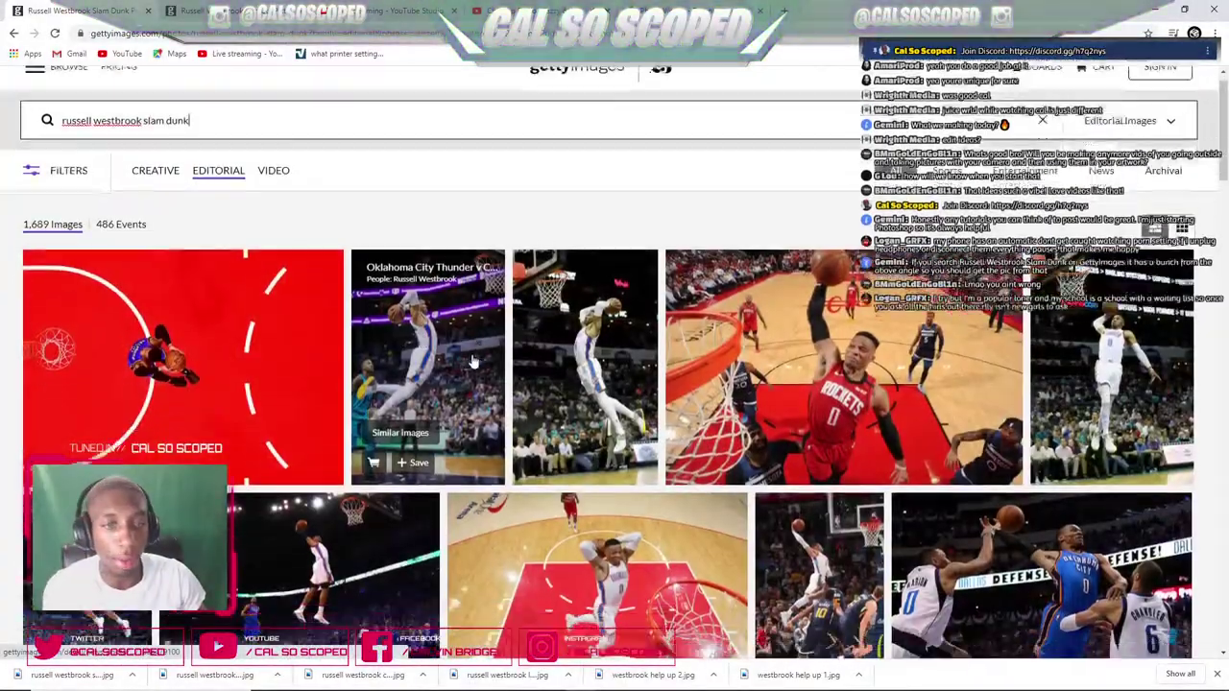
scroll(474, 357, down, 6)
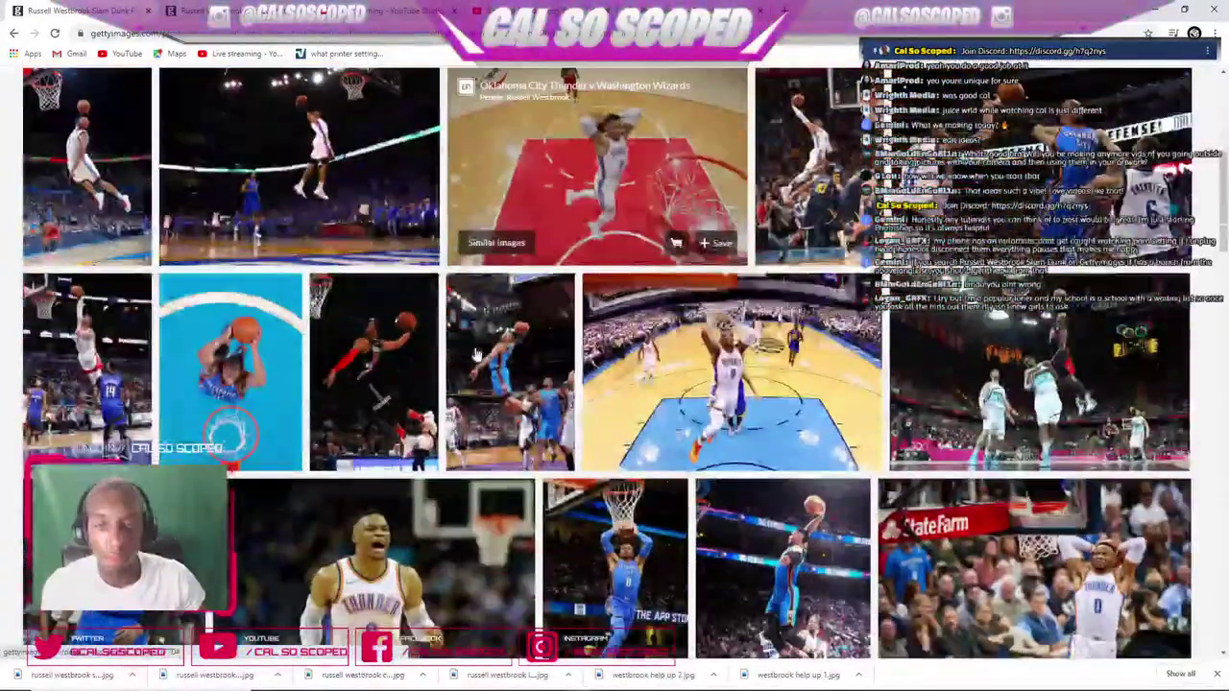
scroll(473, 359, down, 5)
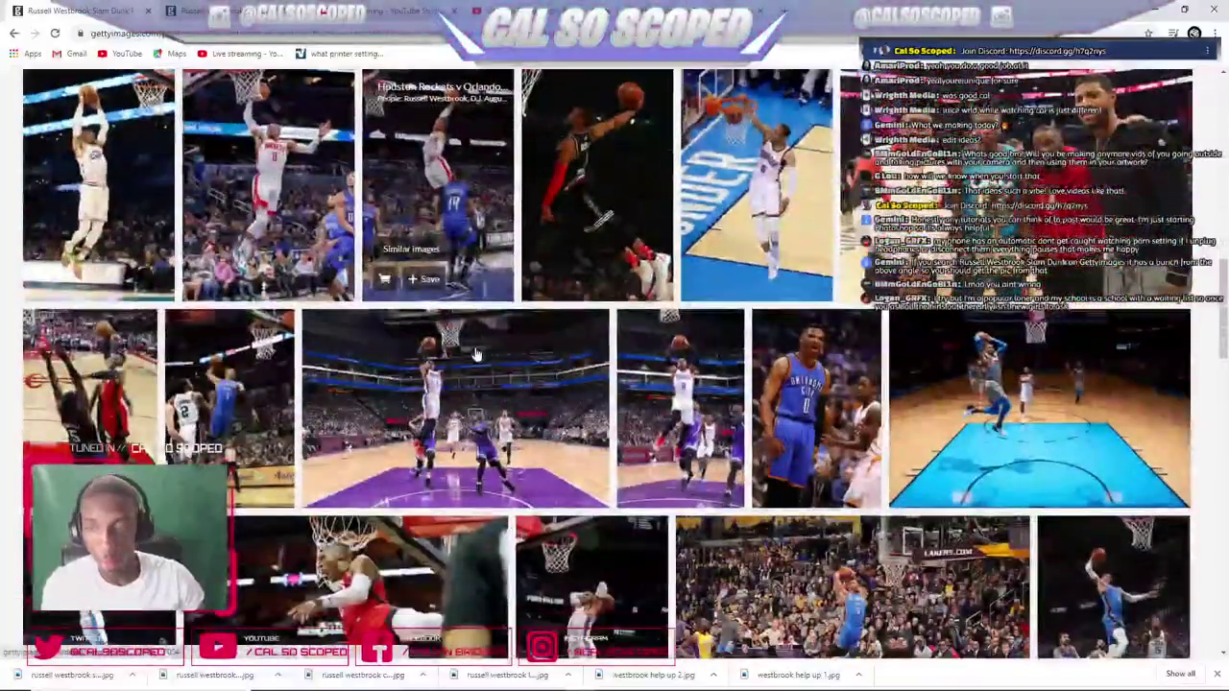
scroll(467, 363, down, 2)
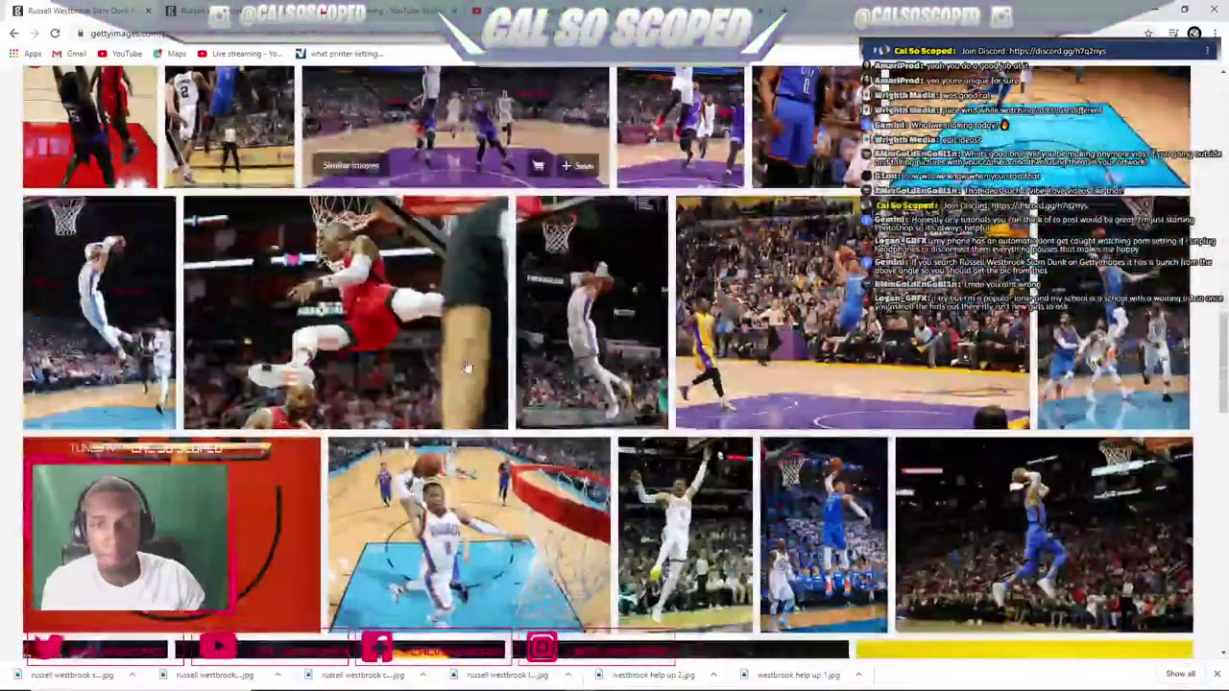
scroll(468, 365, down, 2)
scroll(330, 312, up, 3)
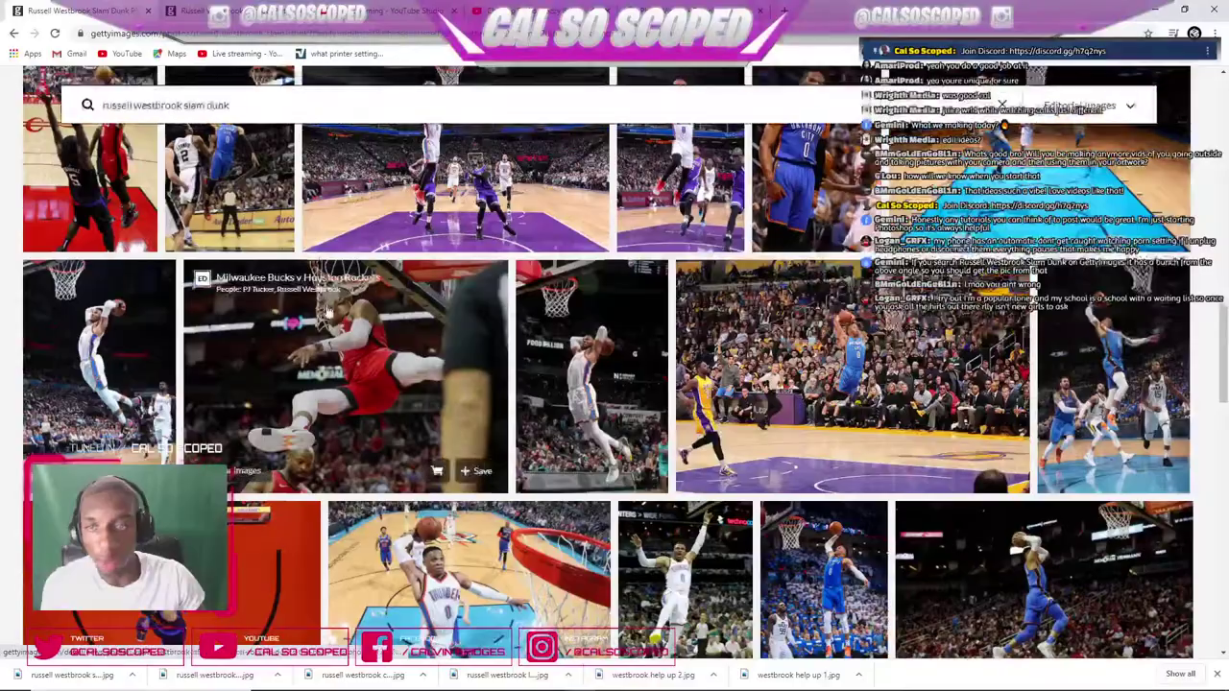
scroll(413, 374, down, 10)
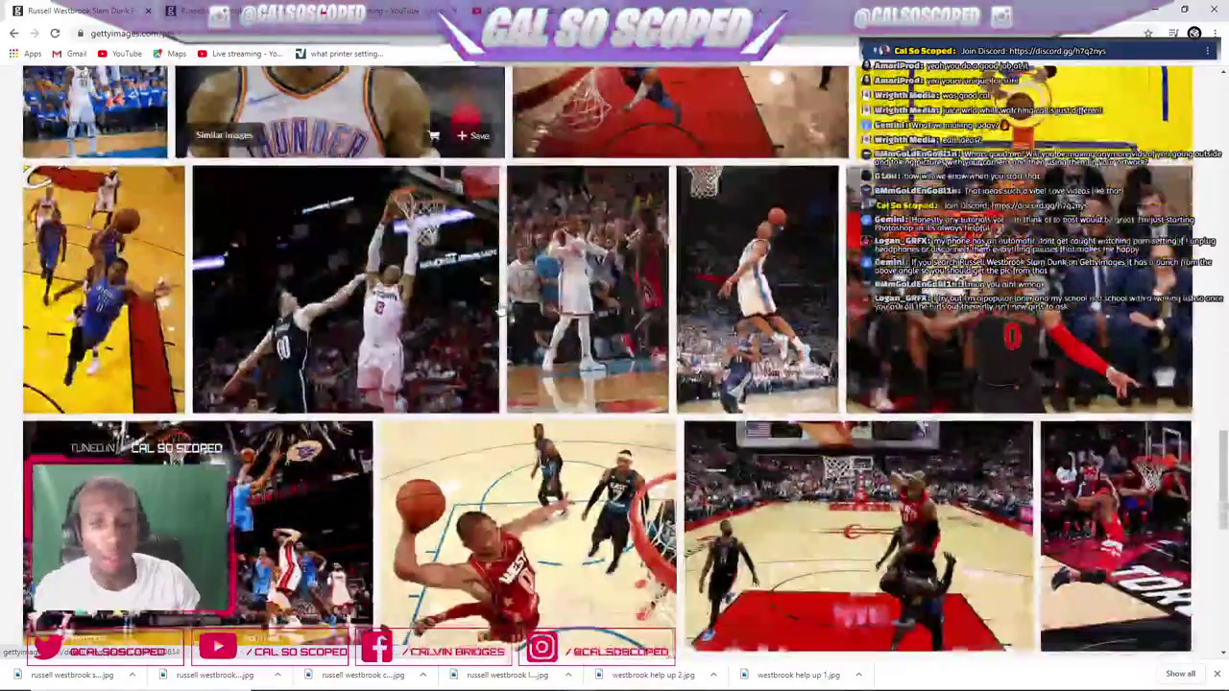
scroll(500, 308, down, 3)
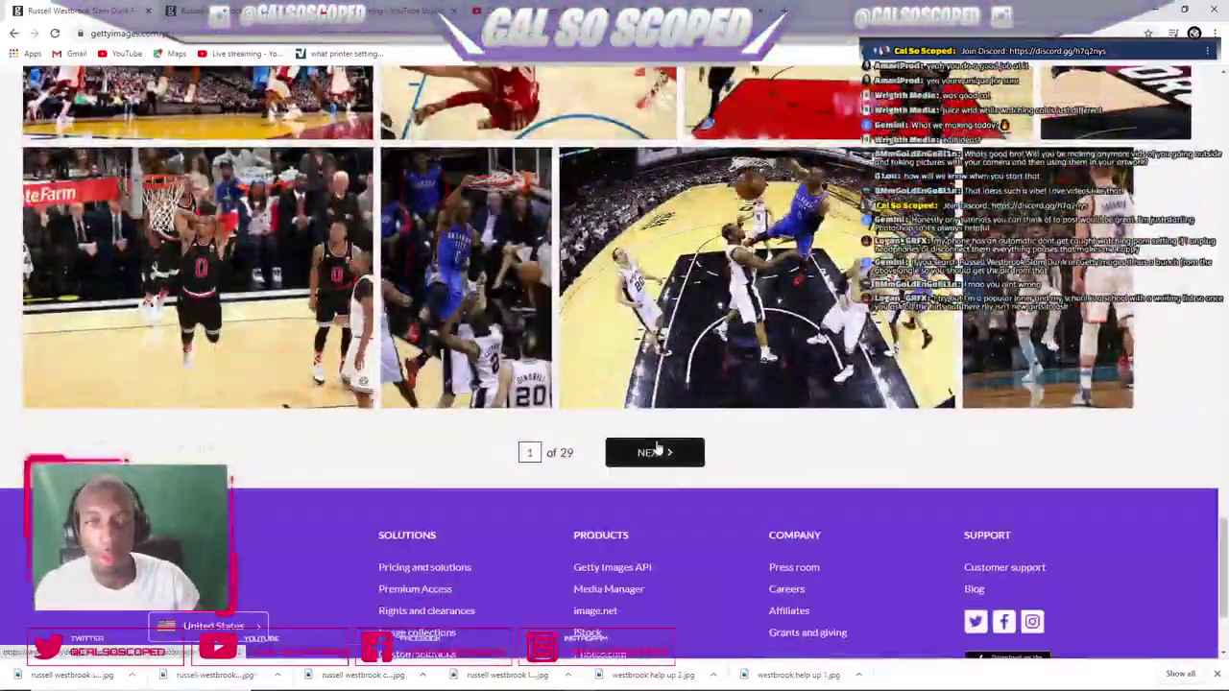
- Open page 2 of the slam dunk results and skim its photos for a red Rockets jersey pose
click(652, 449)
scroll(615, 396, down, 8)
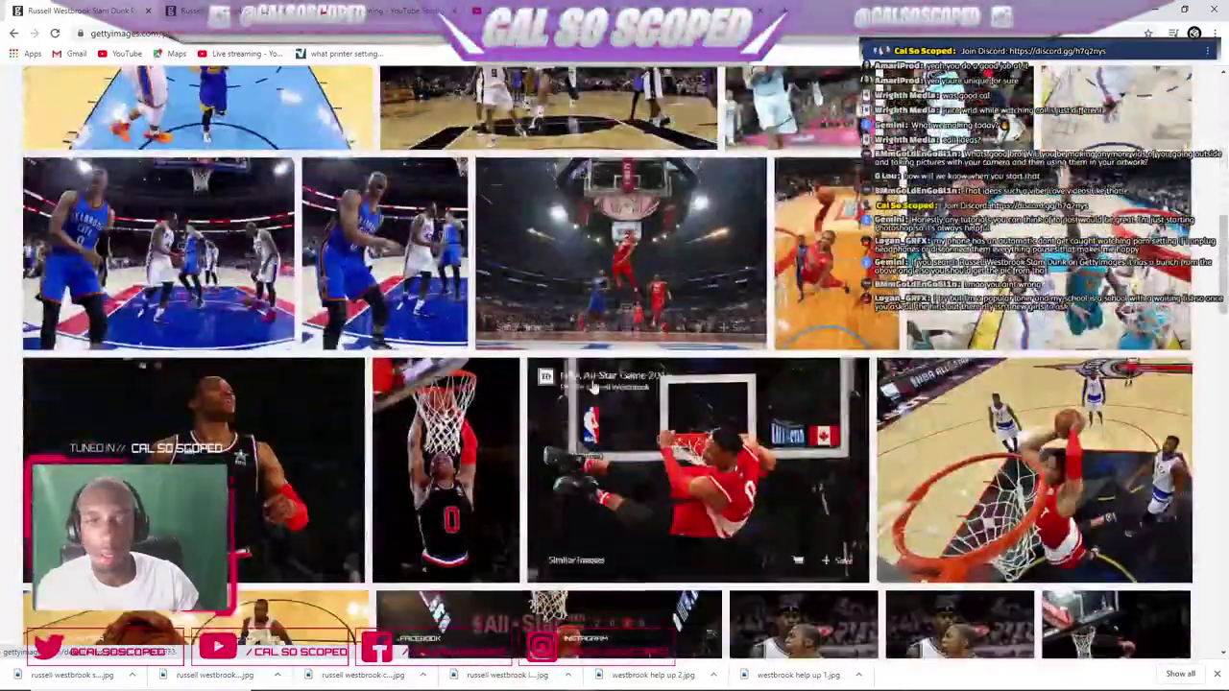
scroll(593, 385, down, 2)
scroll(593, 386, up, 12)
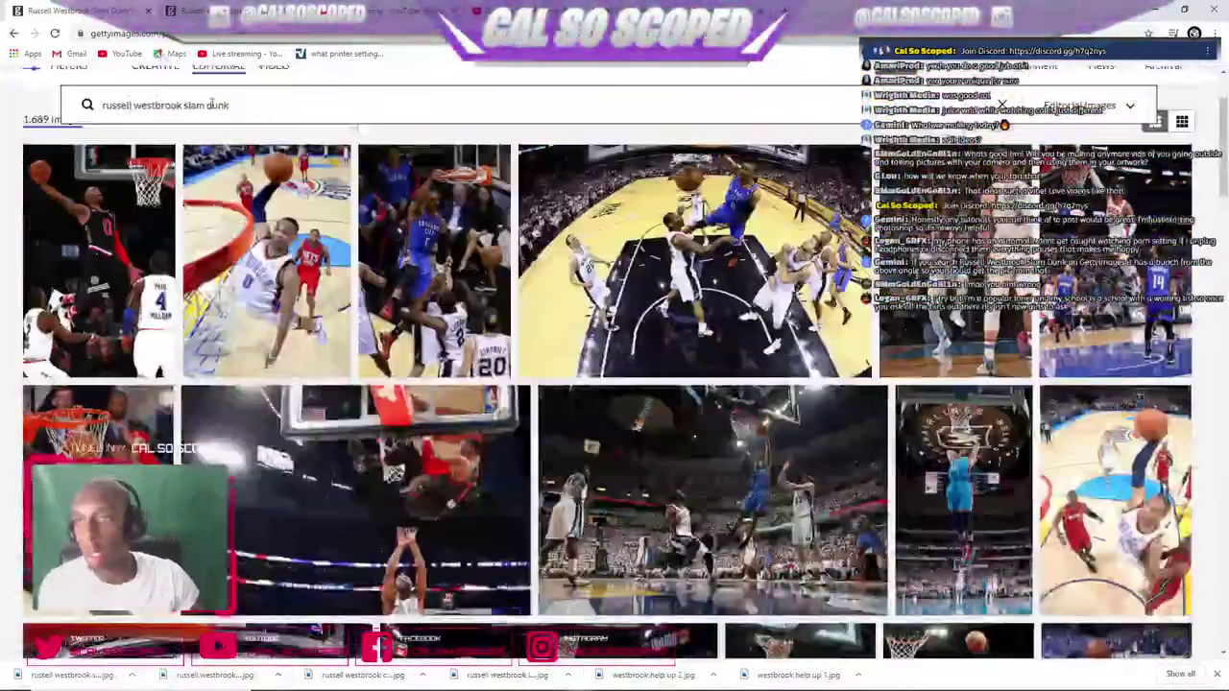
- Change the Getty Images editorial search to "russell westbrook dunk", run it, and skim the upper results for a red Rockets jersey pose
click(210, 106)
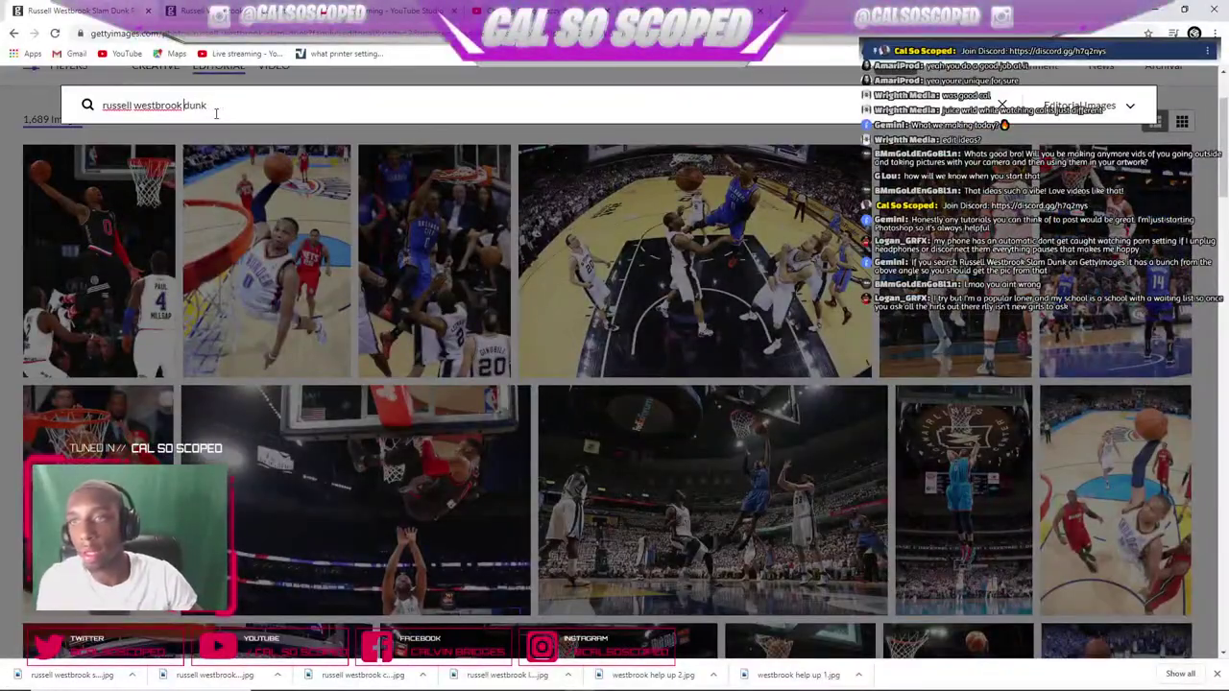
key(Return)
scroll(486, 286, down, 5)
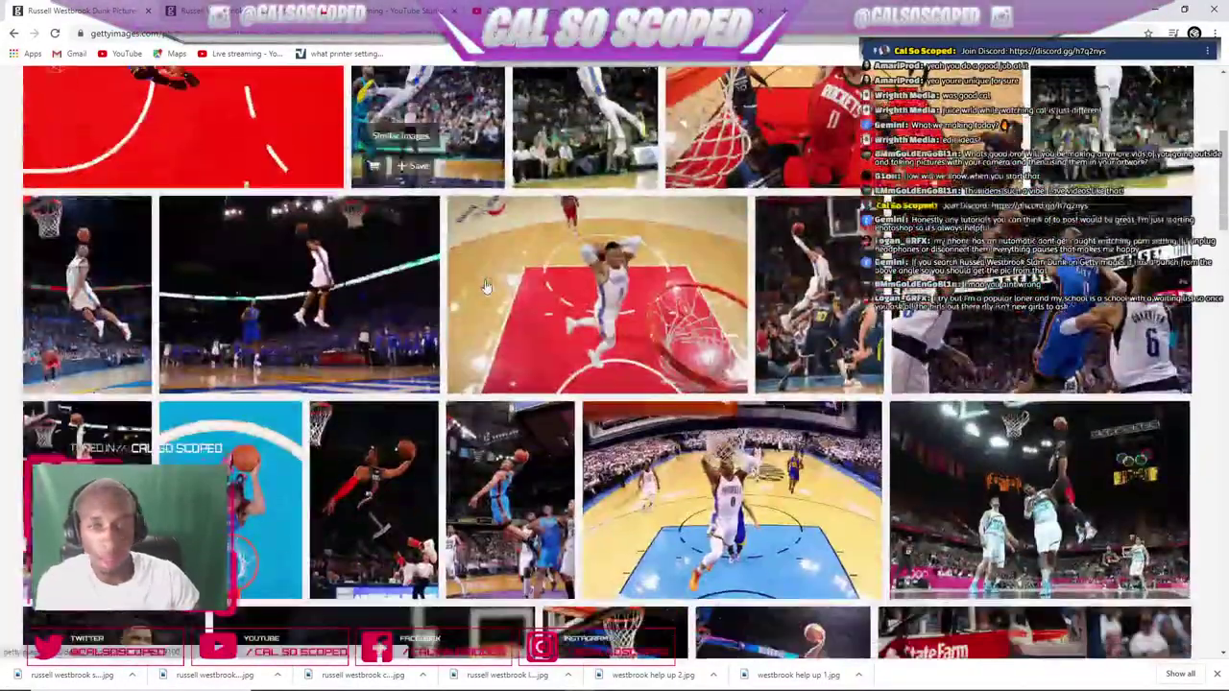
scroll(486, 286, down, 10)
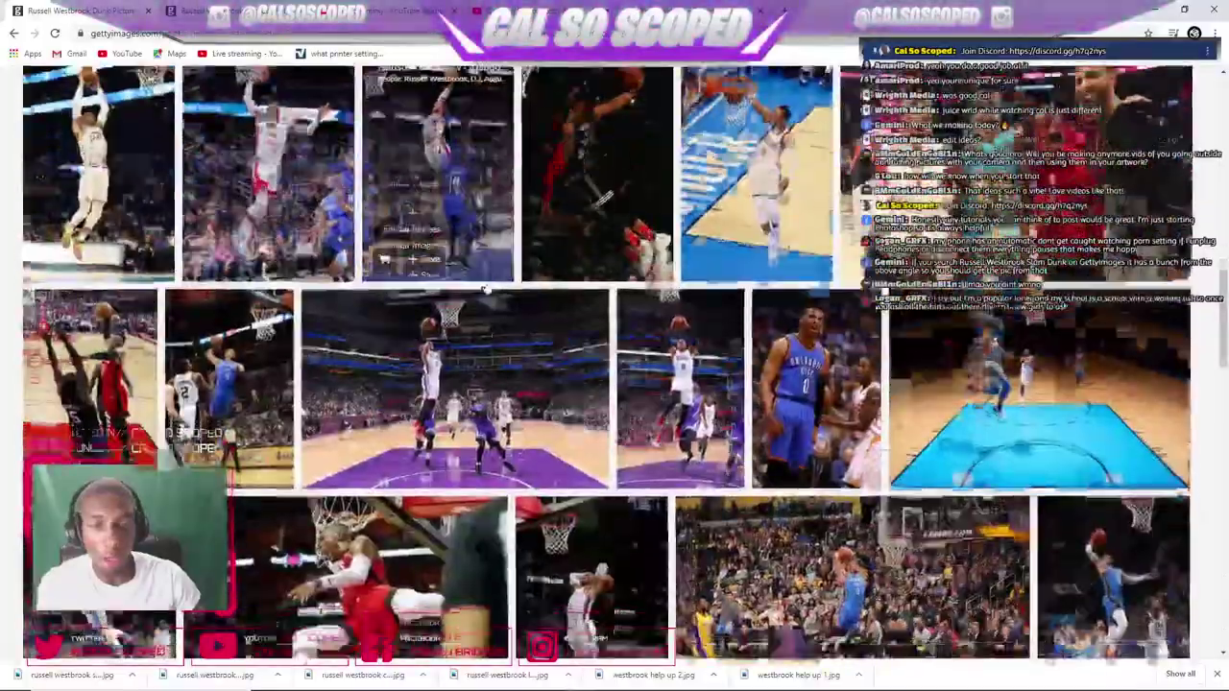
scroll(485, 288, down, 5)
scroll(135, 205, up, 6)
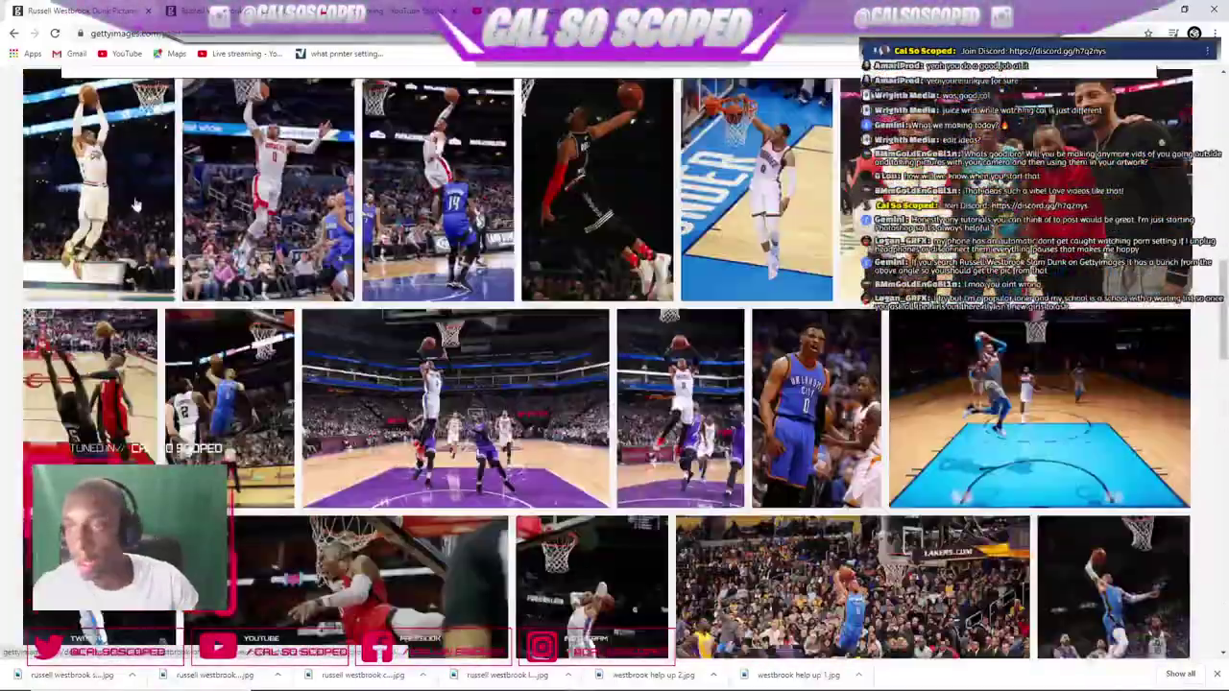
- Inspect the Los Angeles Clippers v Houston Rockets dunk photo near the end of the first results page, and close its detail window
scroll(710, 333, down, 5)
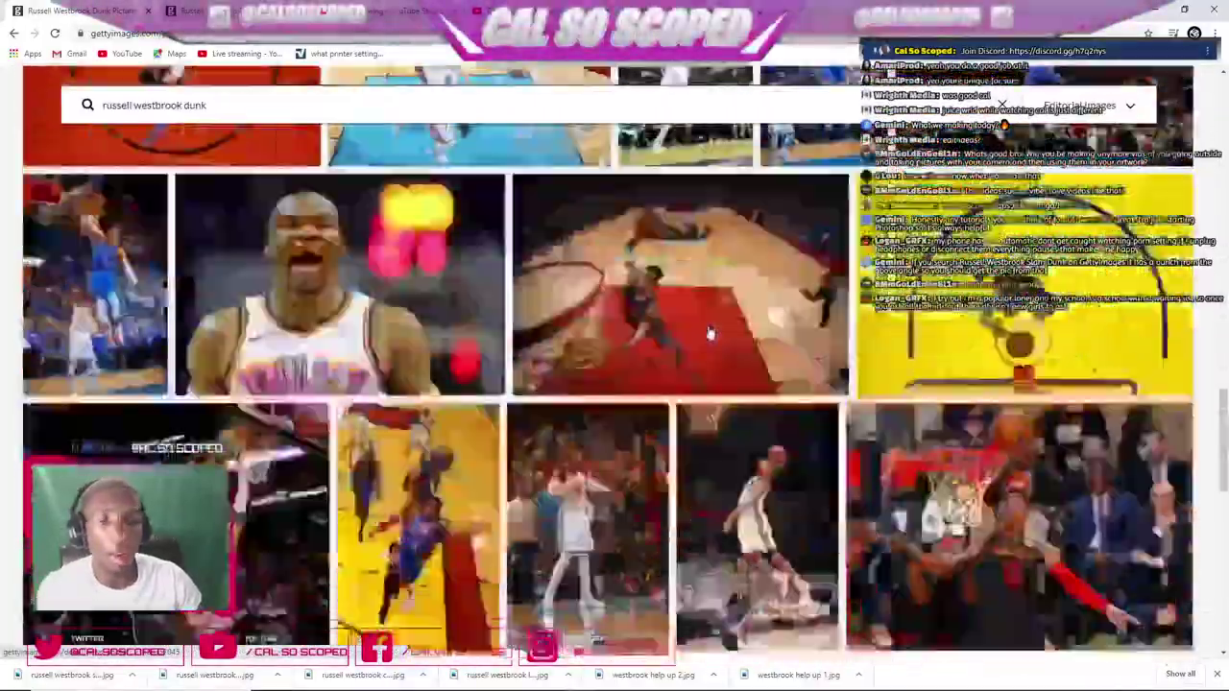
scroll(710, 333, down, 5)
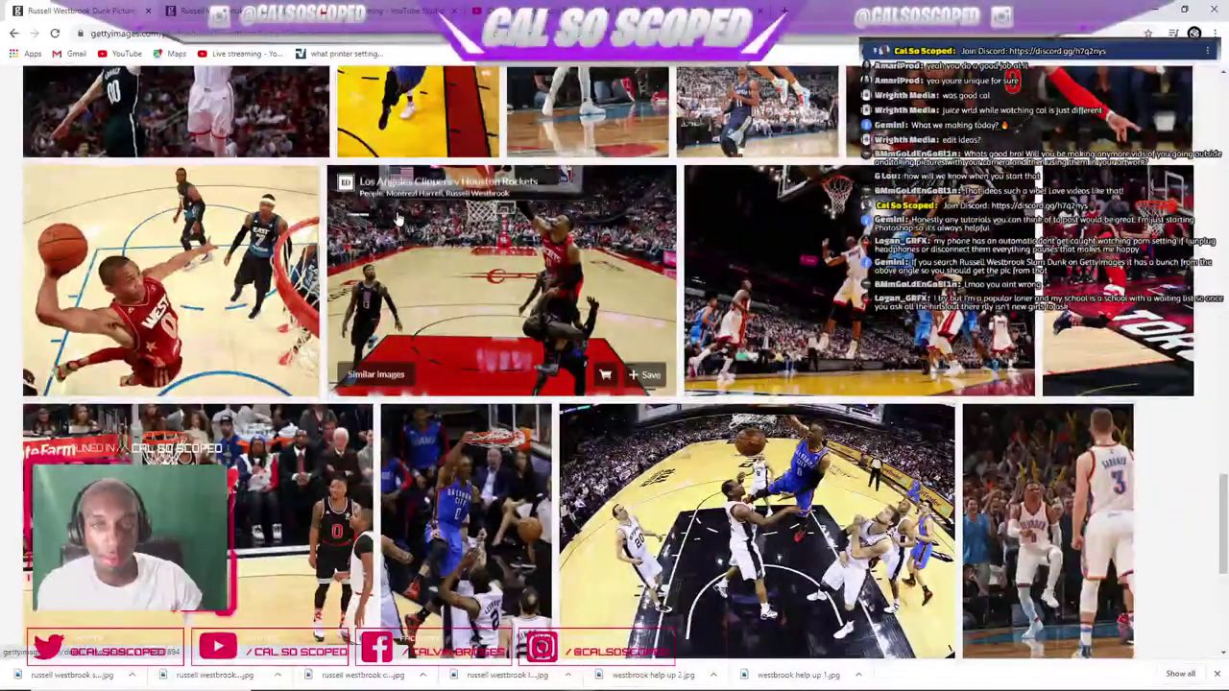
click(430, 274)
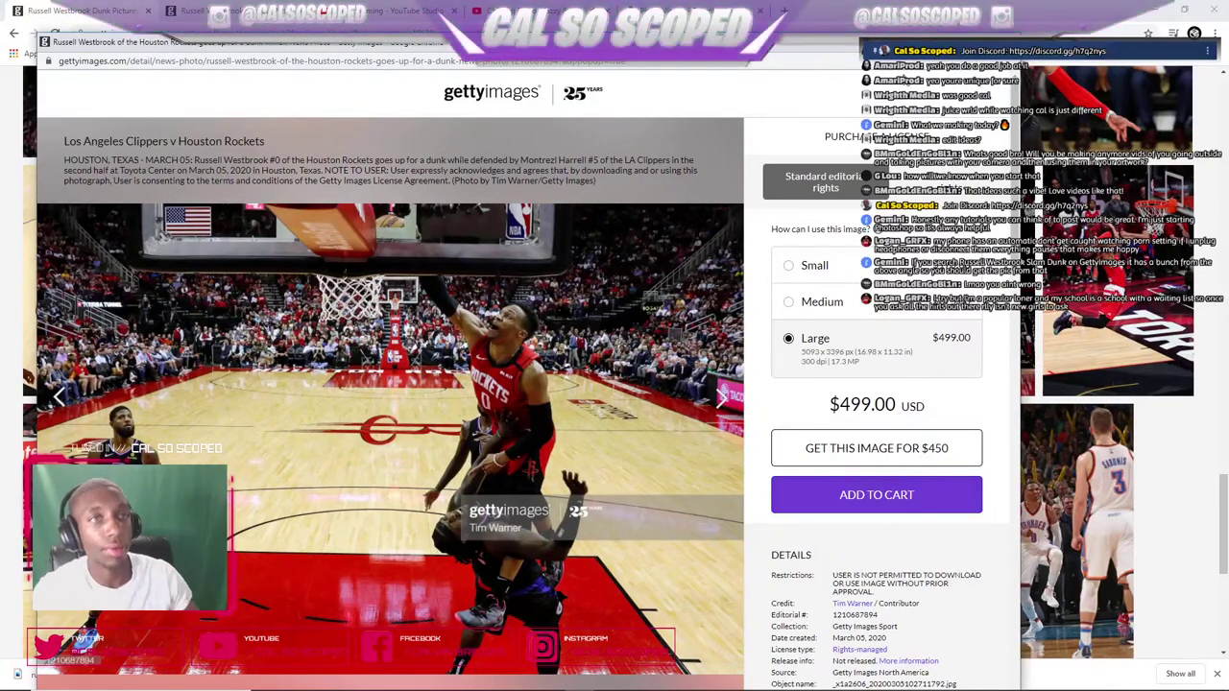
click(1001, 42)
- Open page 2 of the dunk results and scan it to the last row for a bent-over red Rockets jersey pose
scroll(615, 363, down, 5)
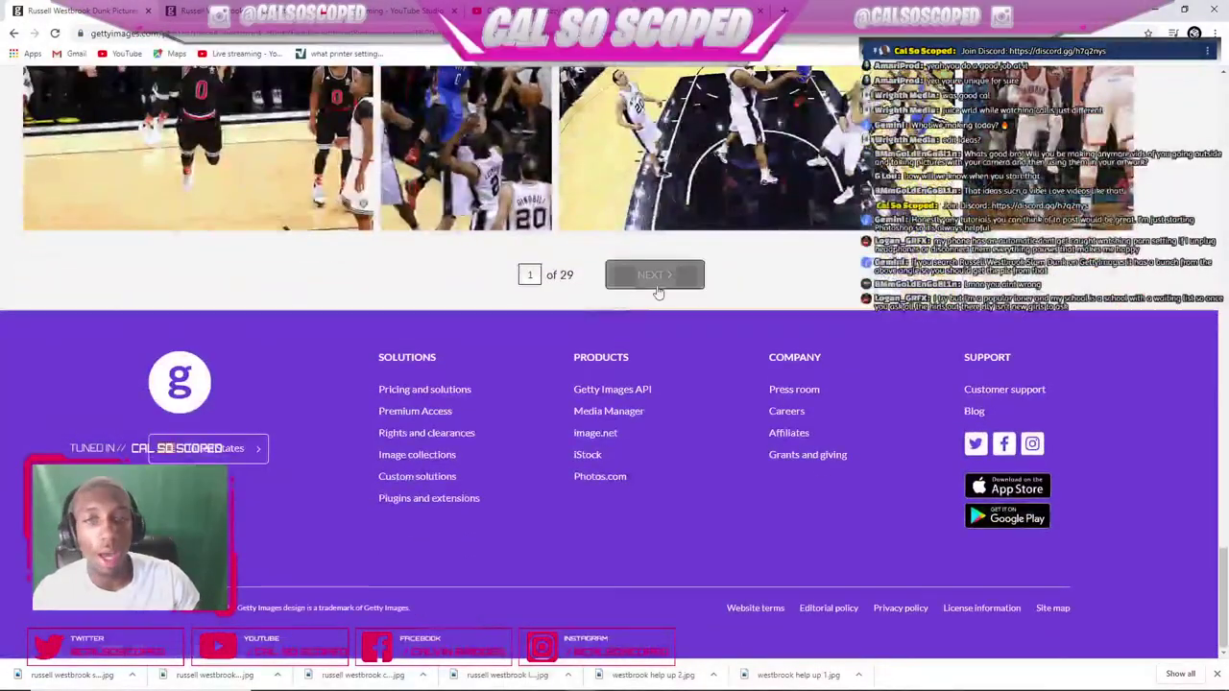
click(658, 279)
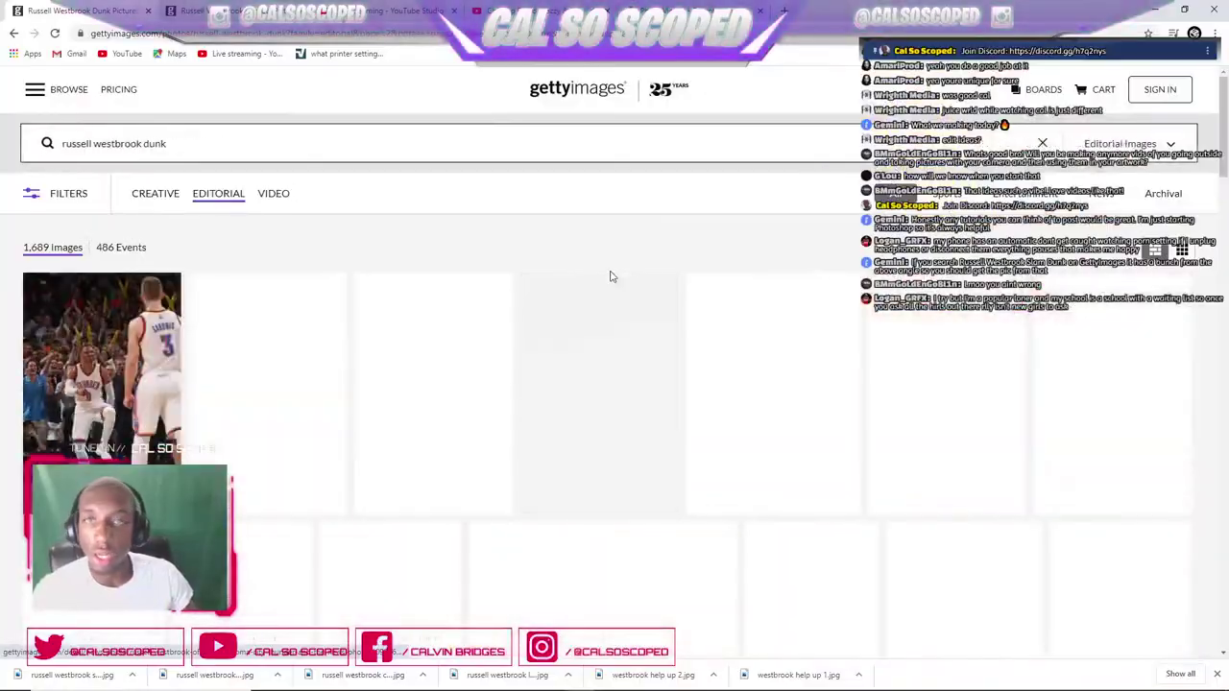
scroll(350, 192, down, 7)
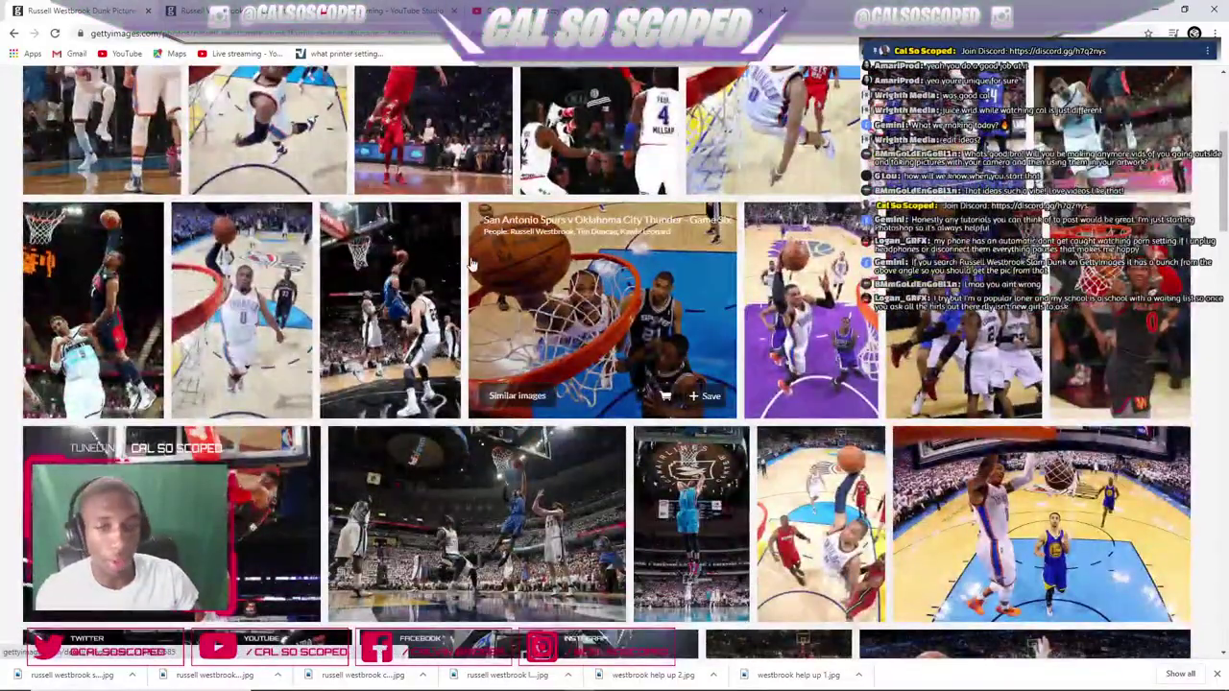
scroll(509, 262, down, 5)
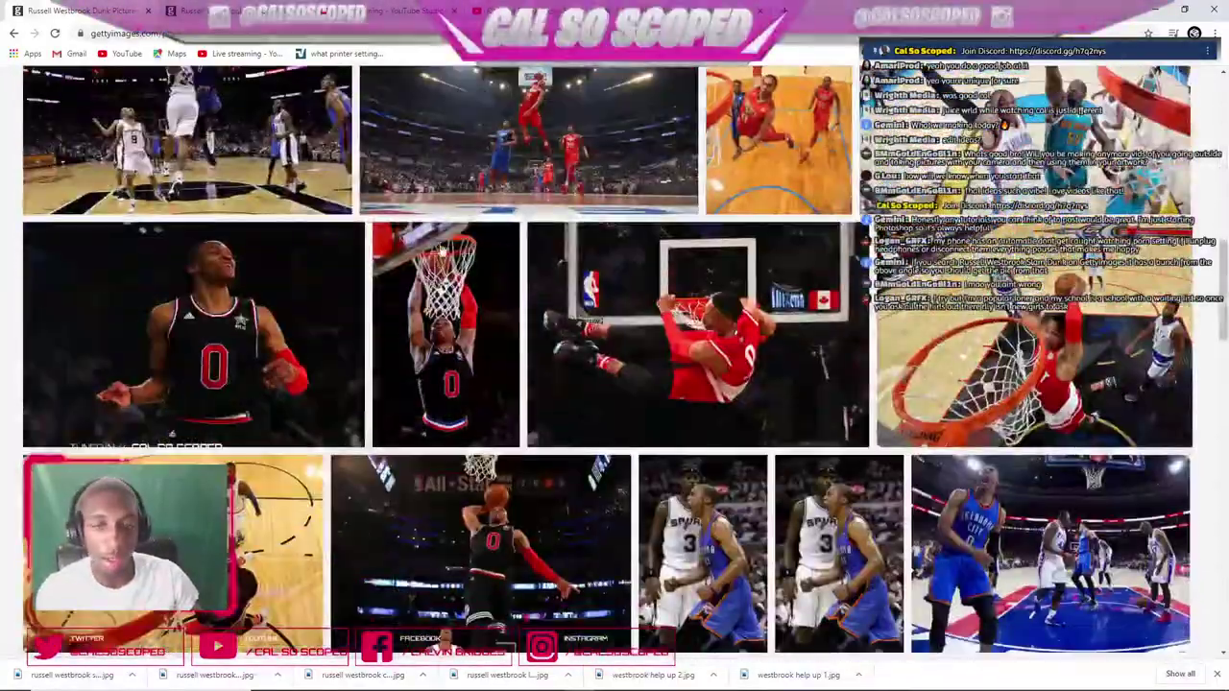
scroll(509, 261, down, 3)
scroll(509, 261, down, 5)
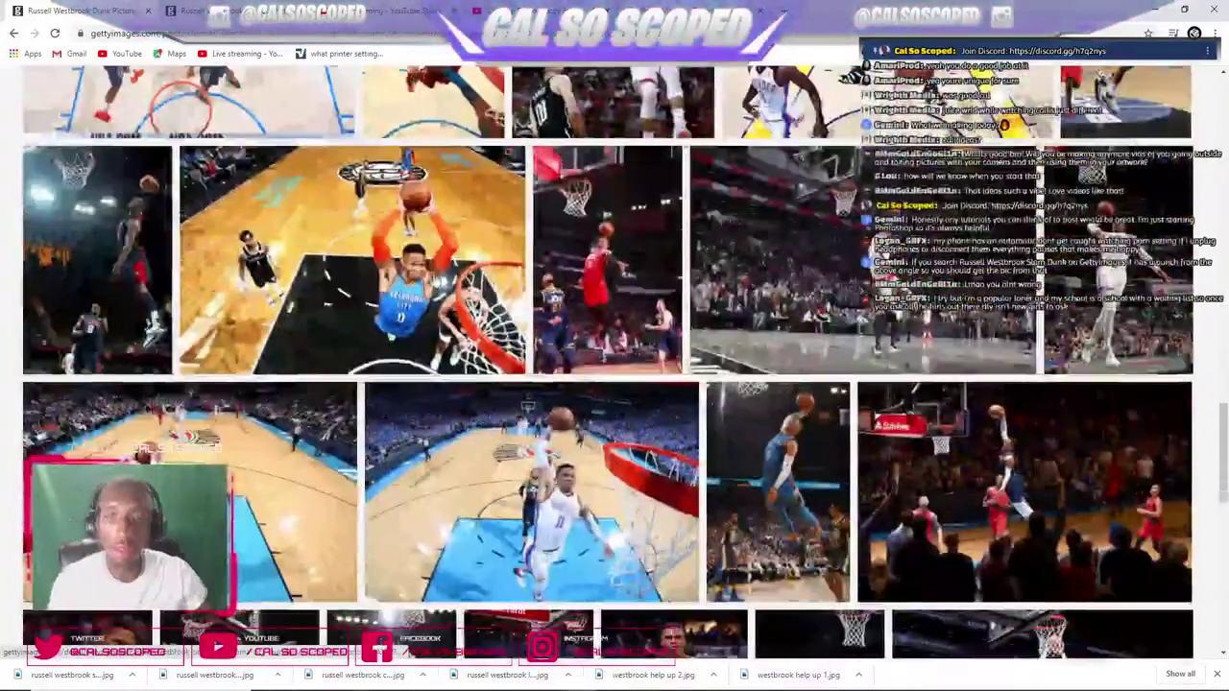
scroll(624, 199, down, 3)
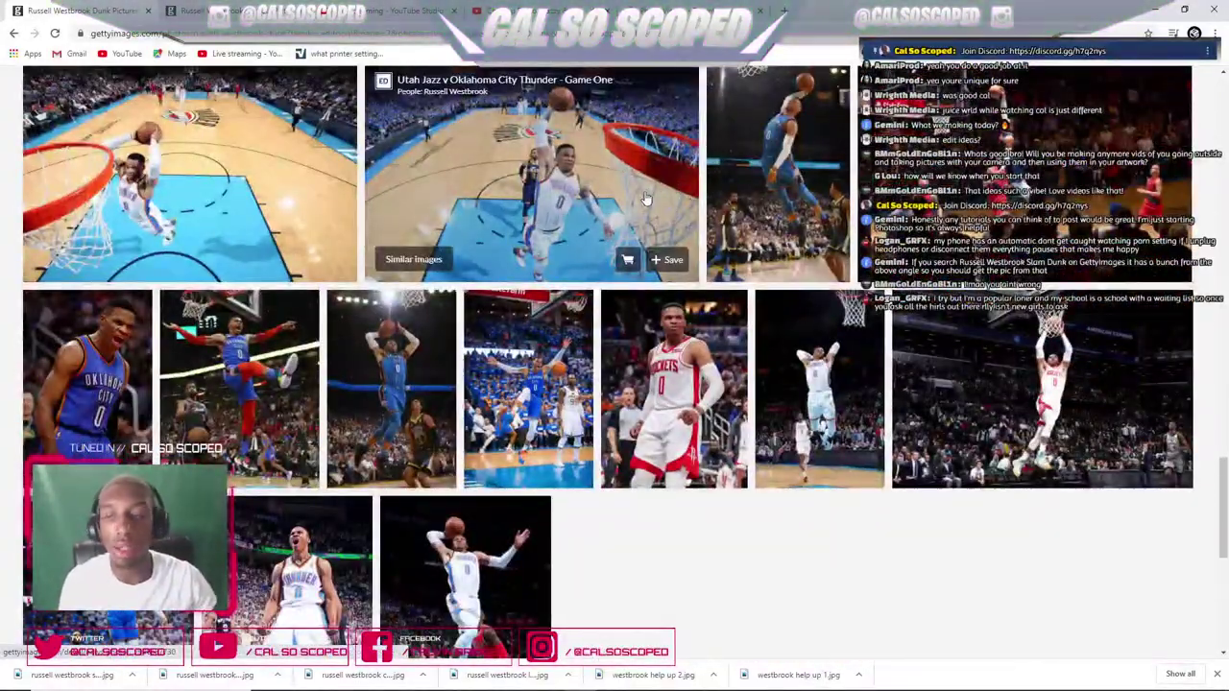
scroll(589, 367, down, 3)
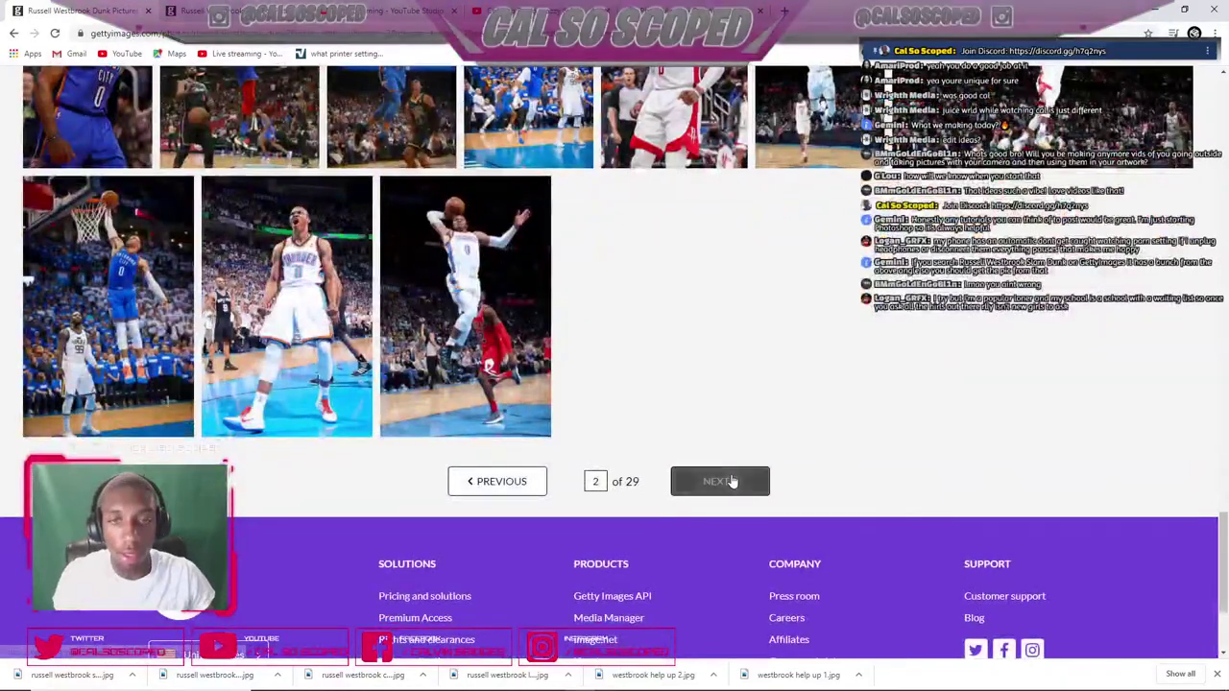
- Continue through pages 3 and 4 of the dunk results, looking for a bent-over red Rockets jersey pose
click(715, 482)
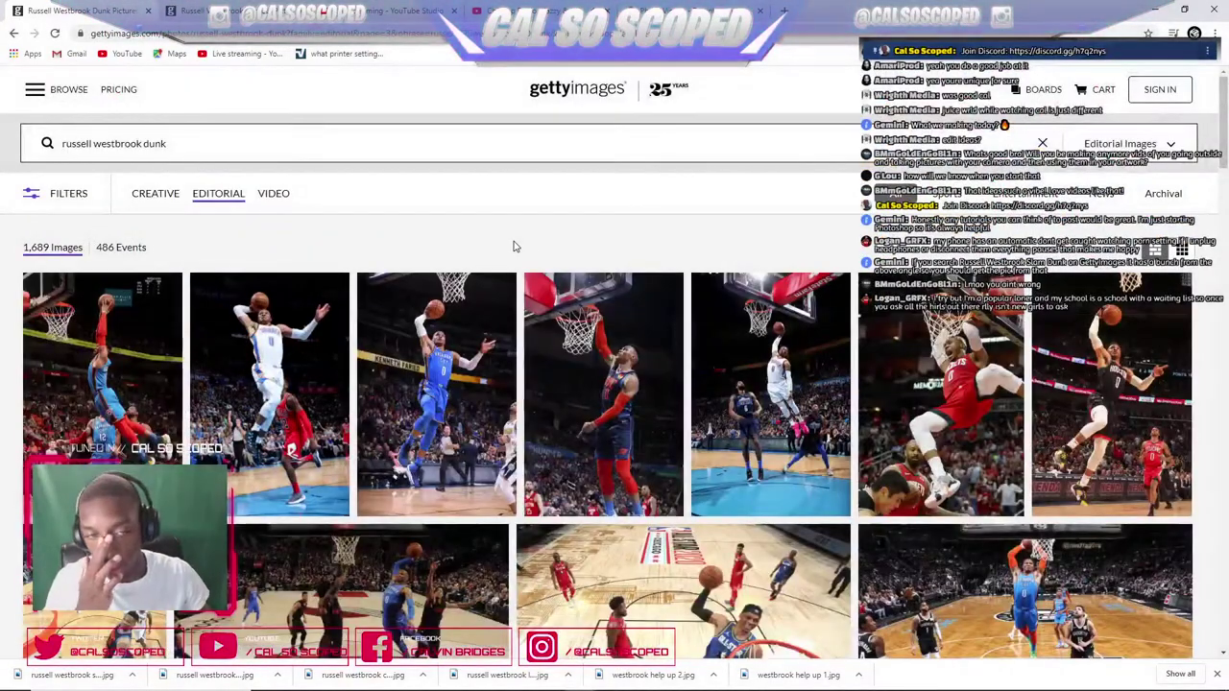
scroll(567, 244, down, 1)
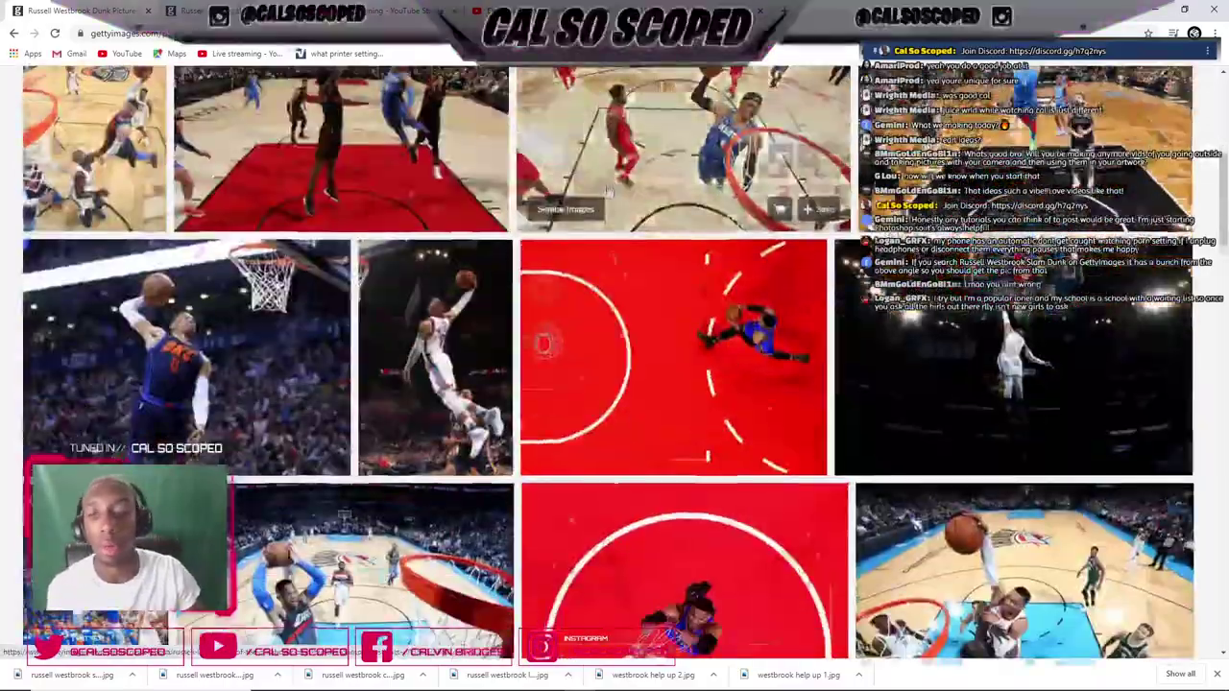
scroll(569, 252, down, 2)
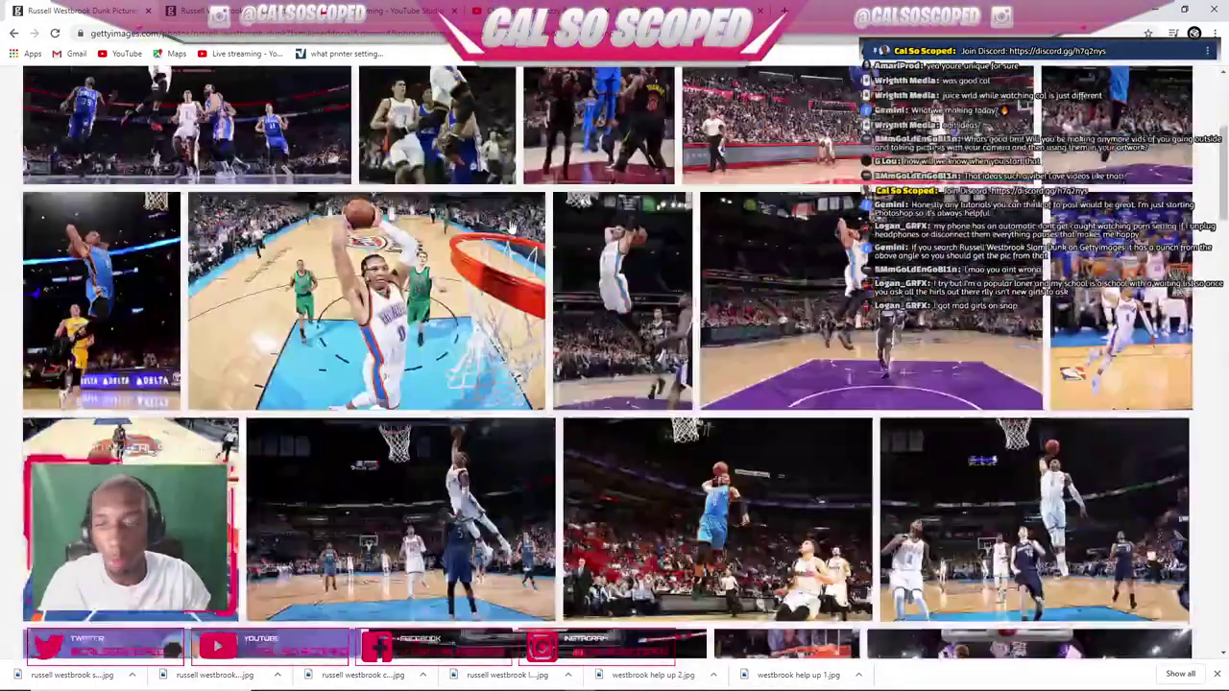
scroll(515, 229, down, 2)
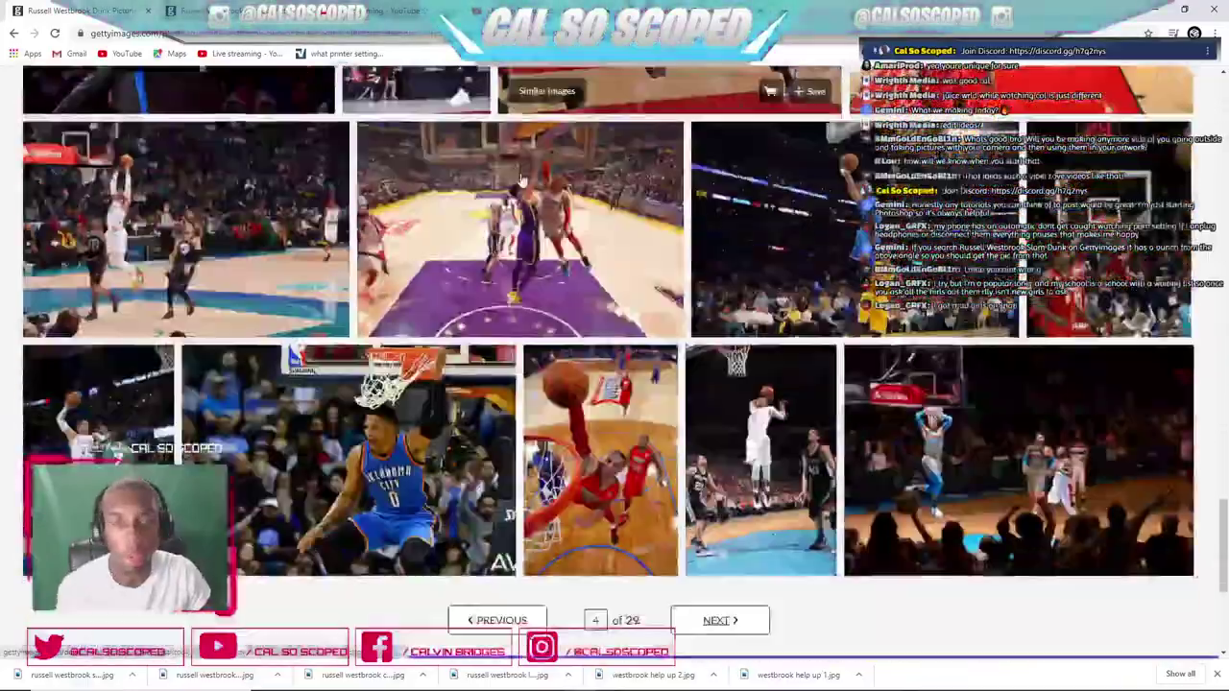
scroll(651, 259, down, 3)
- Open page 5 of the dunk results and skim all its photos for a matching Rockets pose
click(715, 275)
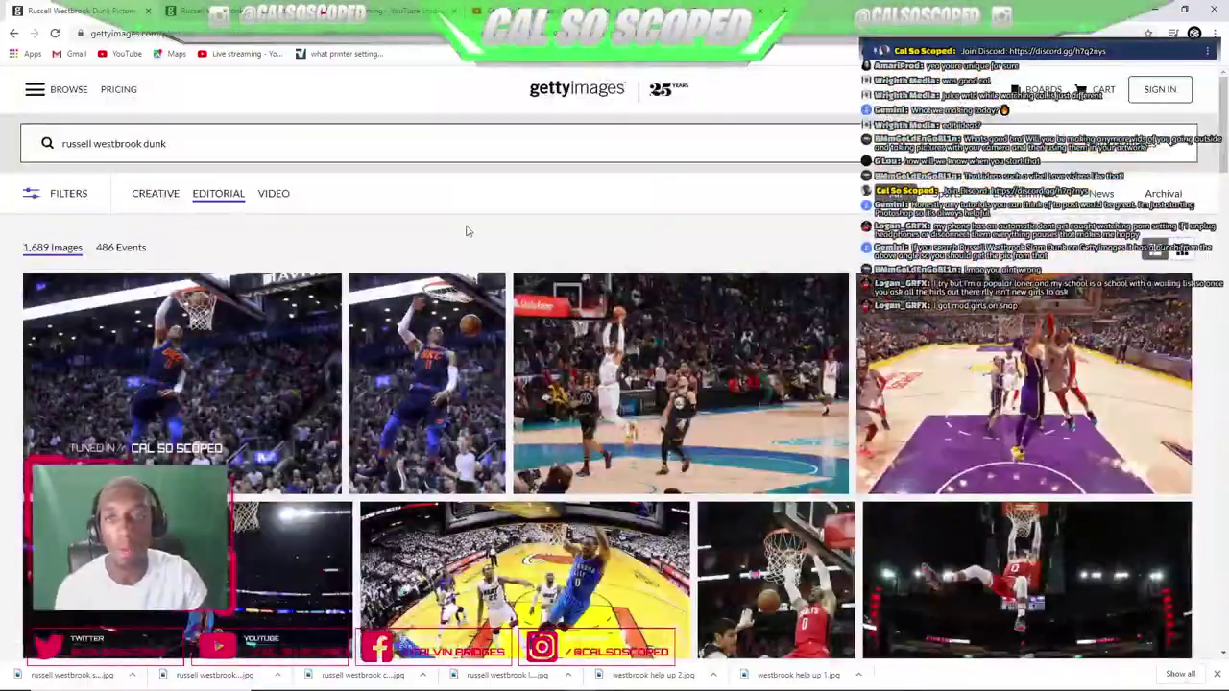
scroll(480, 230, down, 3)
scroll(516, 235, down, 10)
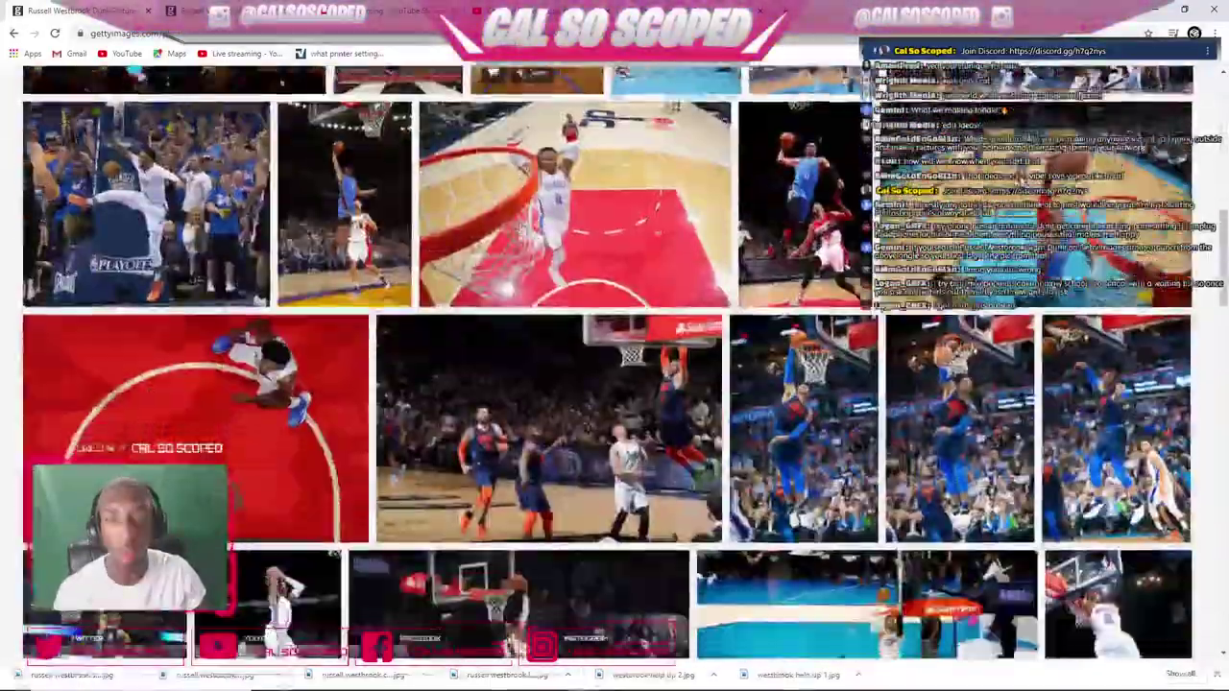
scroll(530, 249, down, 5)
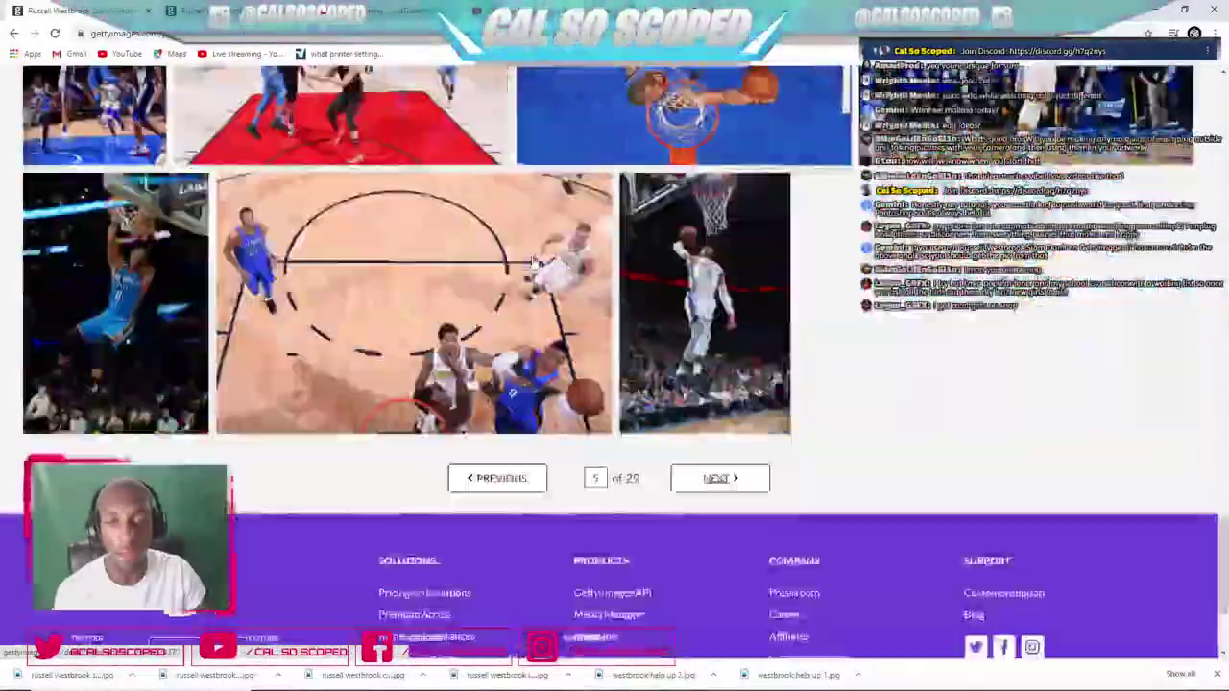
- Open page 6 of the dunk results and look through the red Rockets jersey photos in its upper rows
click(720, 456)
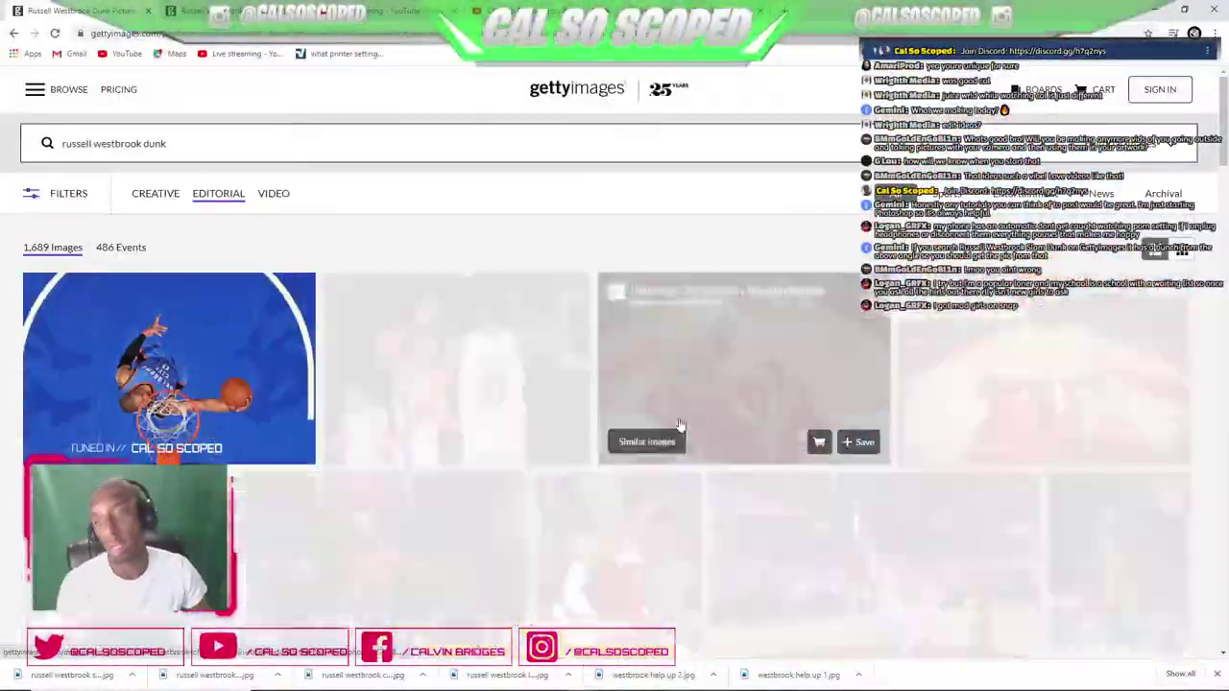
scroll(472, 333, down, 2)
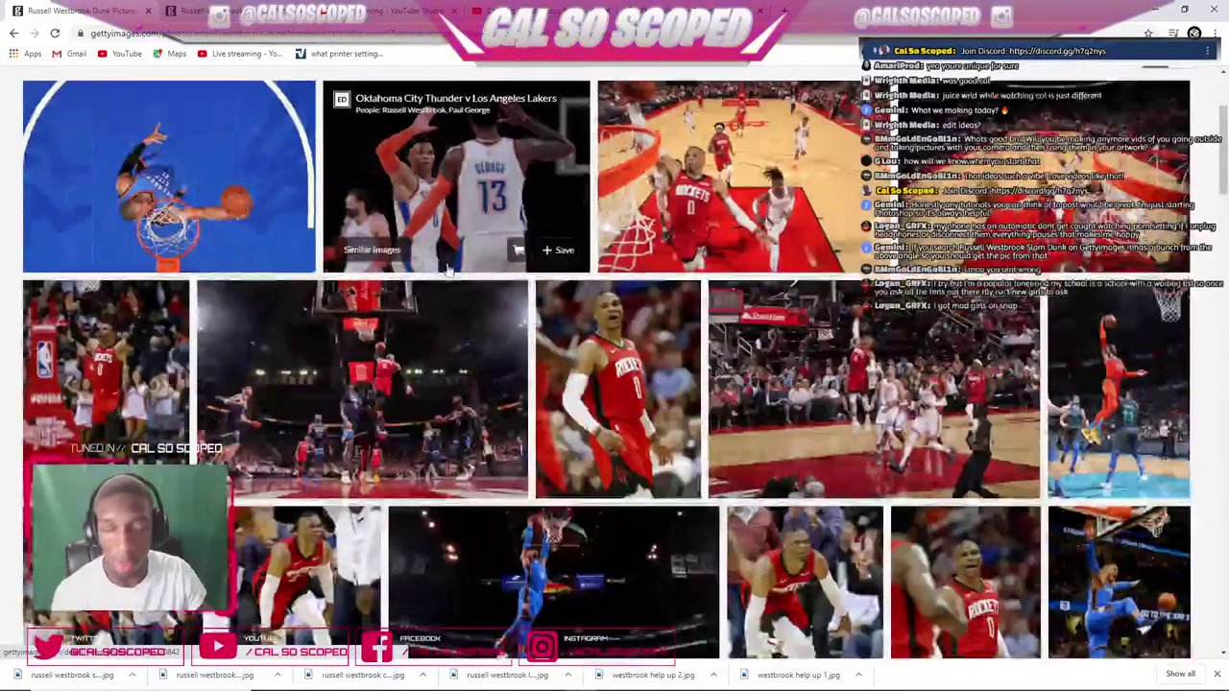
scroll(450, 273, down, 2)
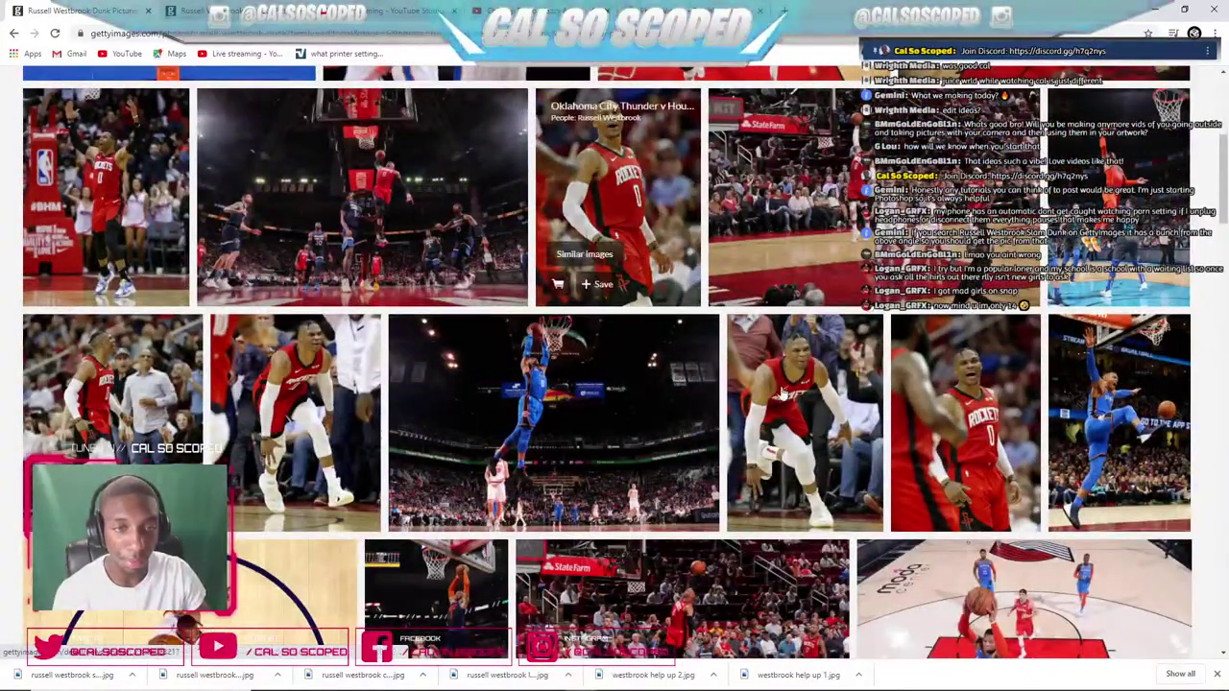
- Open the Thunder v Rockets photo of Westbrook crouching in the red jersey, copy its page URL, and close its detail window
click(595, 268)
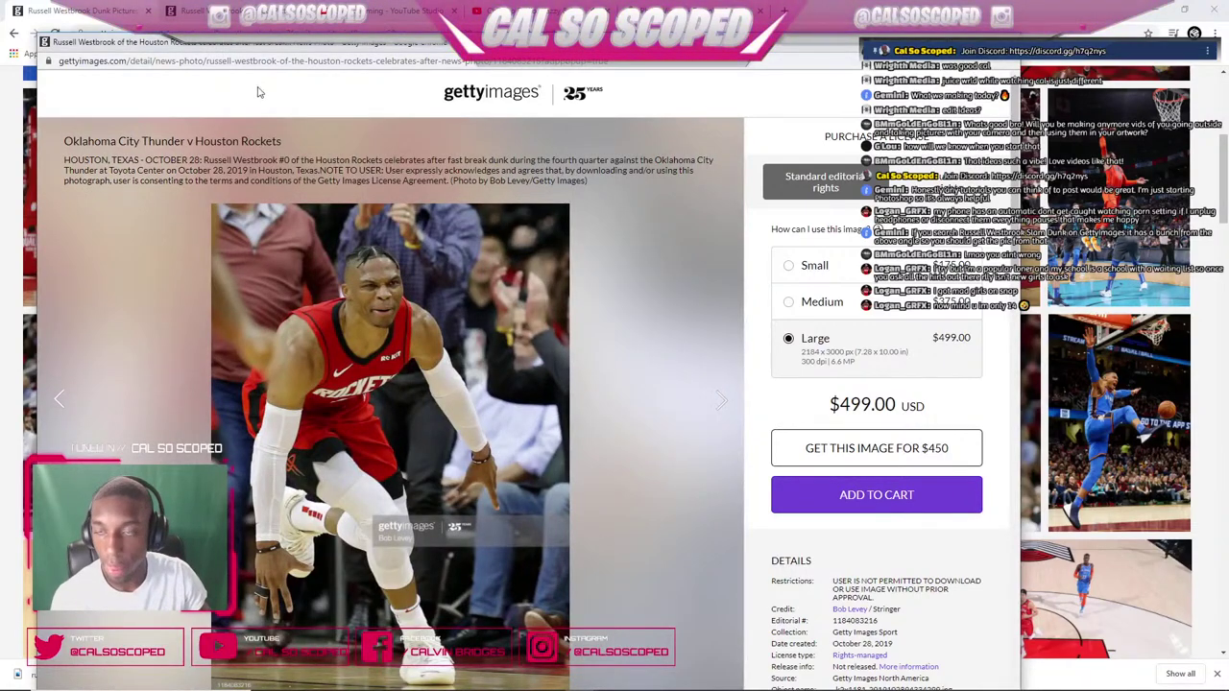
right_click(201, 61)
click(236, 108)
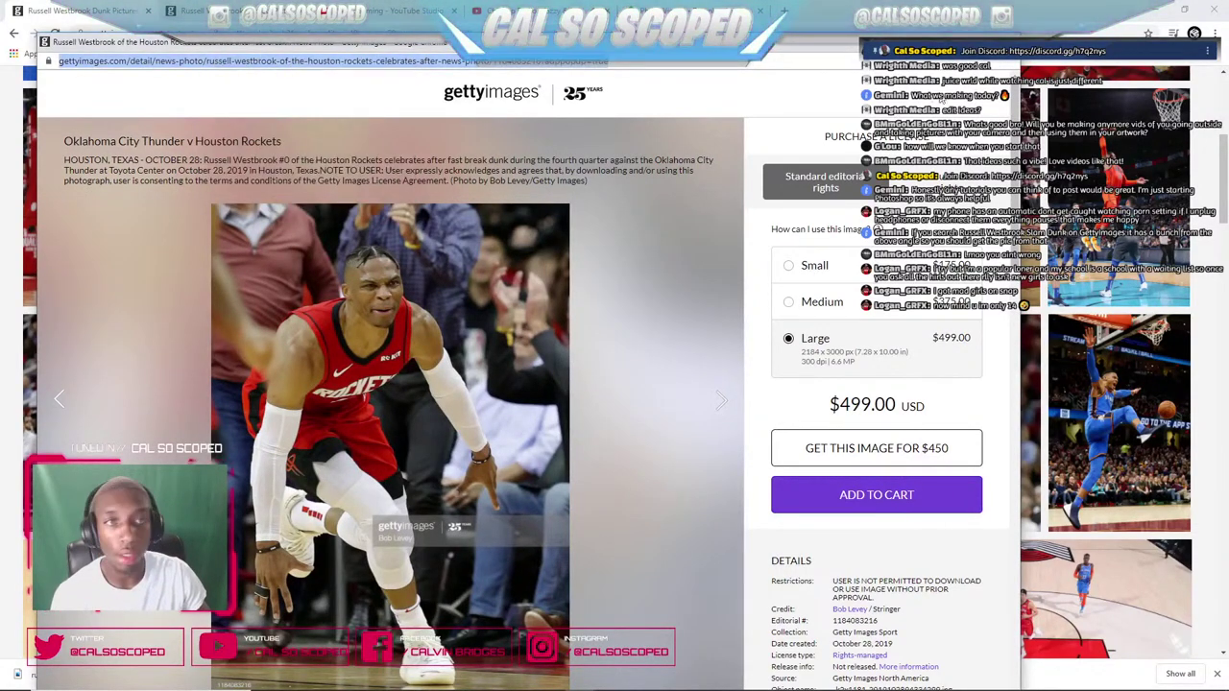
click(998, 41)
scroll(639, 393, down, 4)
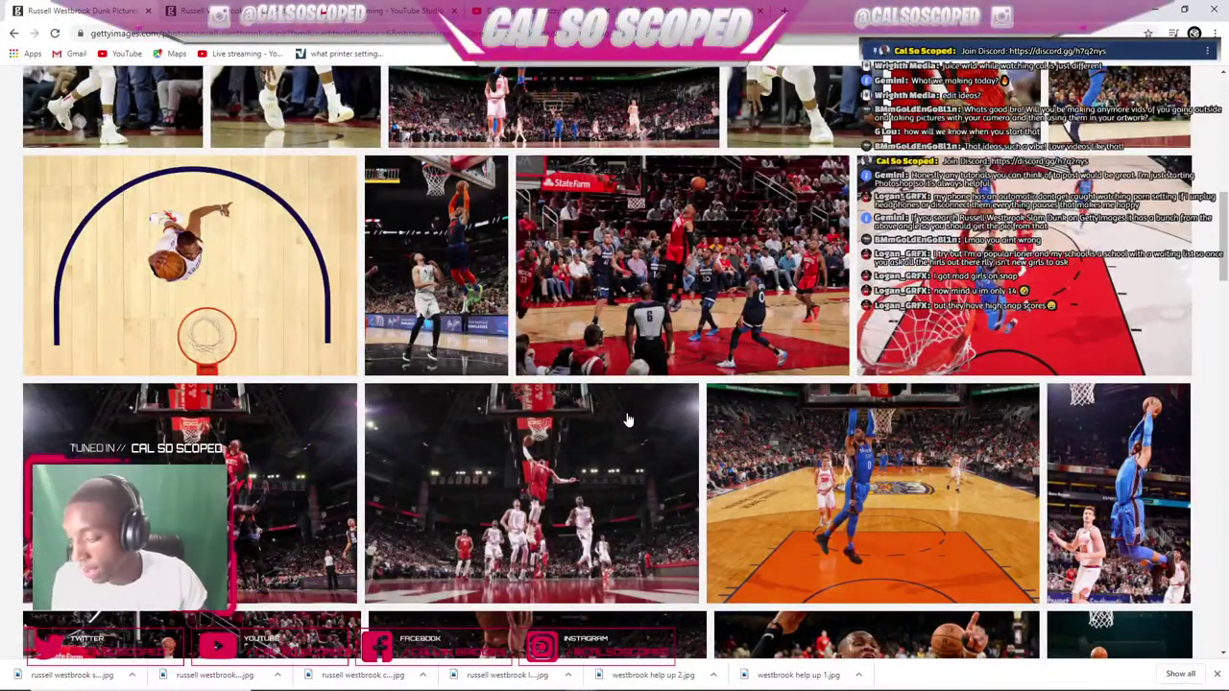
- Switch to the downloader.la site, leave the previous photo's page, and open its Getty Images downloader
click(672, 10)
scroll(513, 436, down, 4)
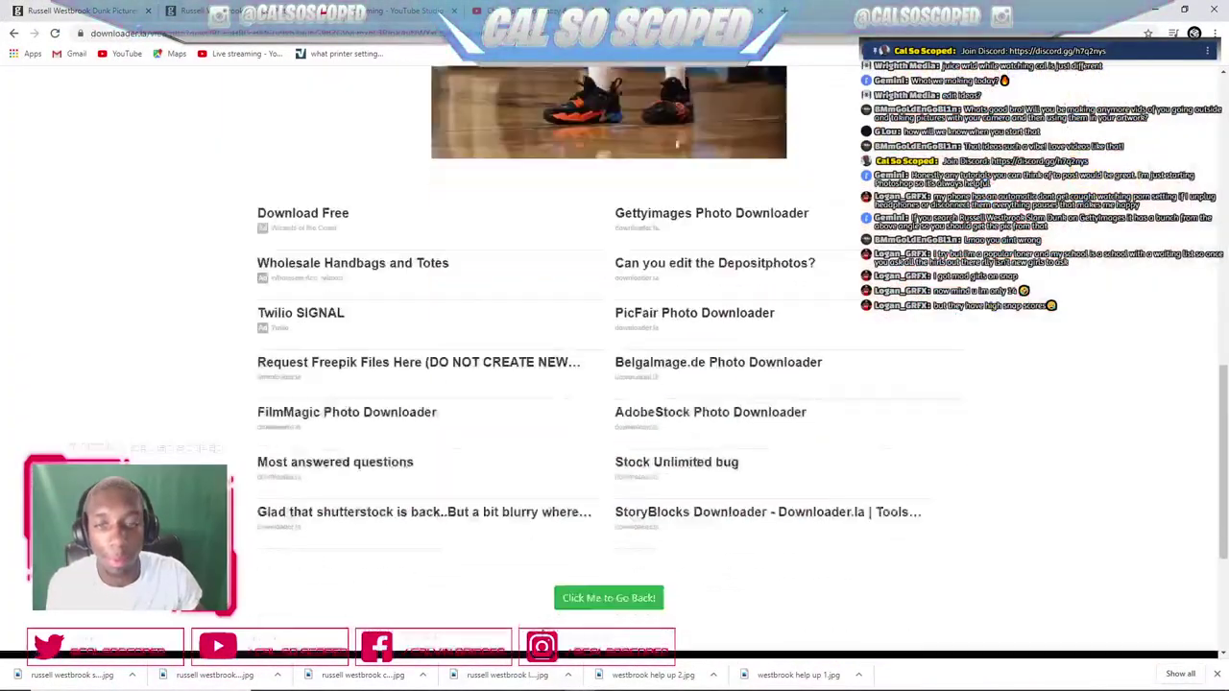
scroll(586, 423, down, 2)
click(586, 401)
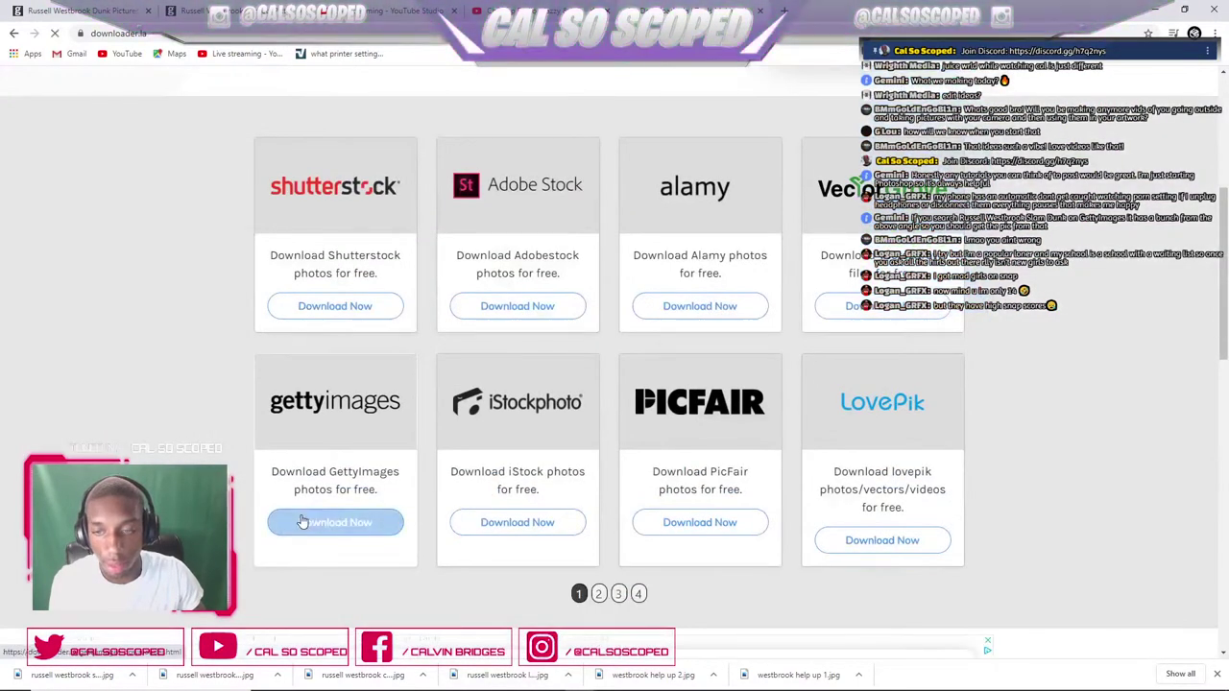
click(301, 521)
- Submit the copied Getty Images photo URL to the downloader and open the resulting download page
click(461, 513)
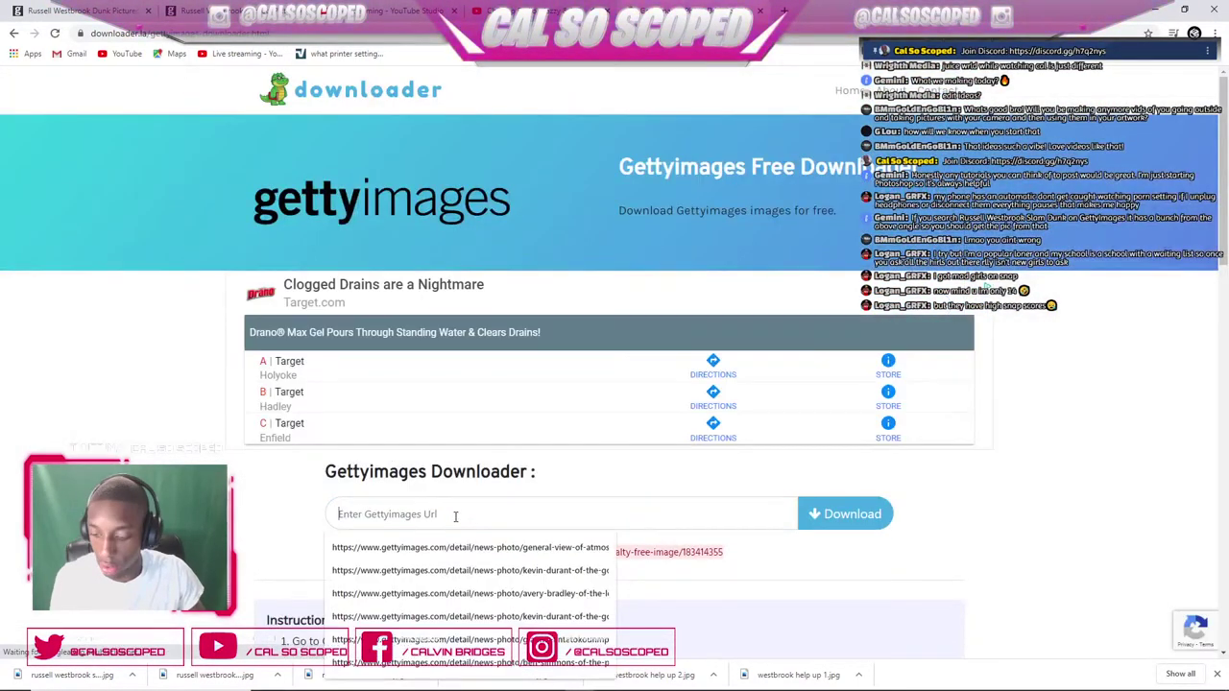
key(ctrl+v)
click(864, 516)
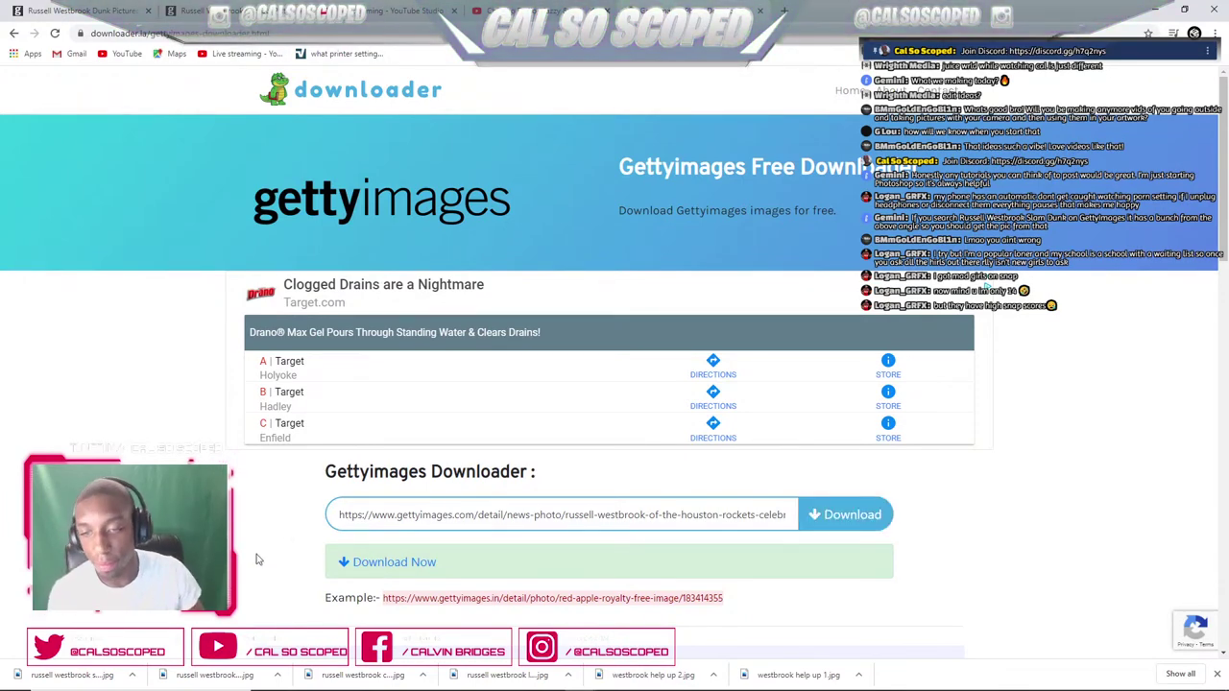
click(380, 565)
- Save the red Rockets jersey photo from the download page into the base photos folder as "russell westbrook back"
right_click(517, 331)
click(555, 354)
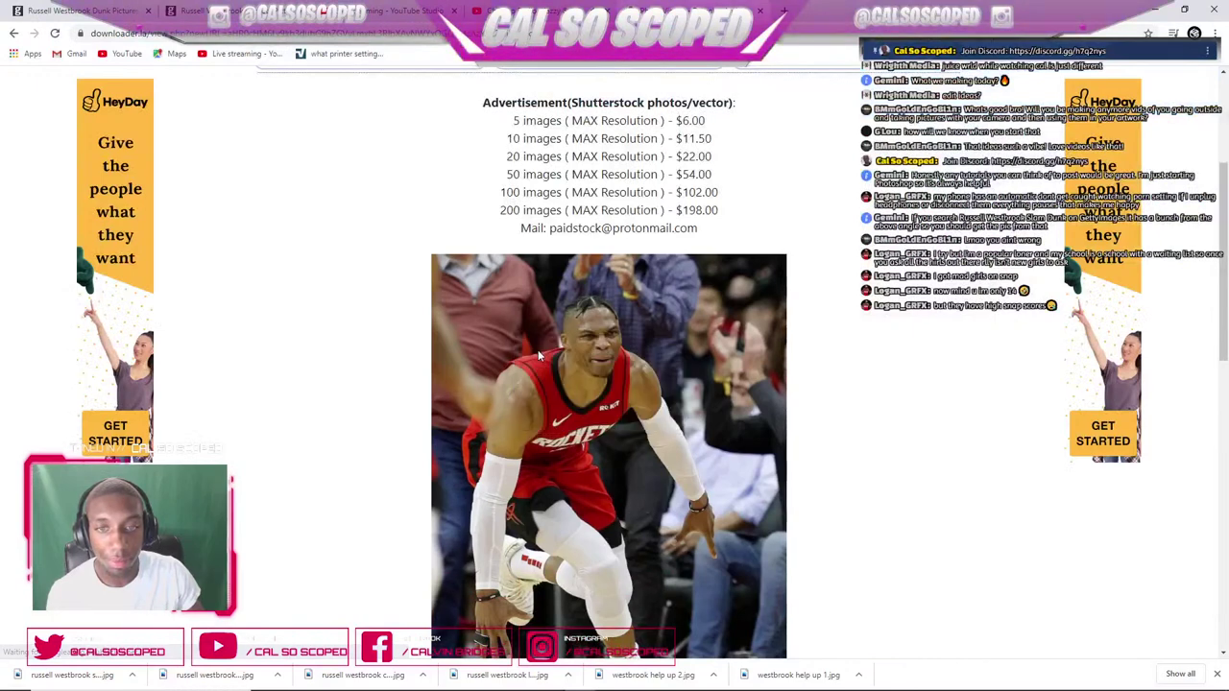
text(russell westbrook)
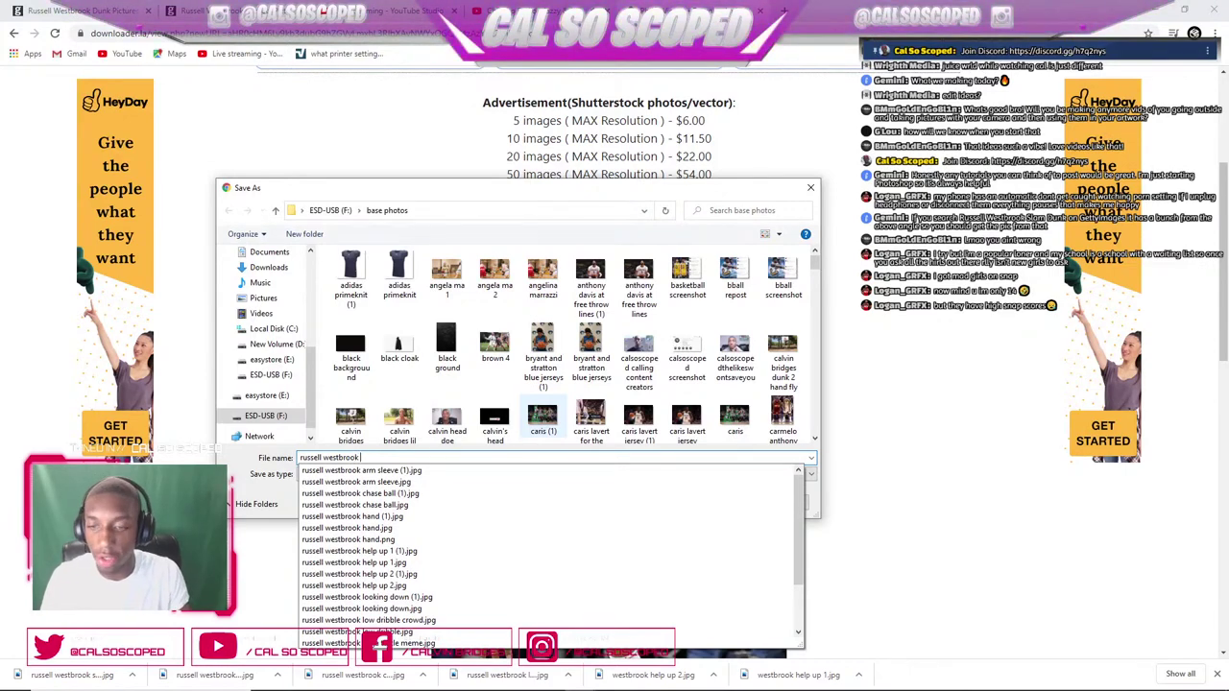
text( d)
key(BackSpace)
text(d)
key(BackSpace)
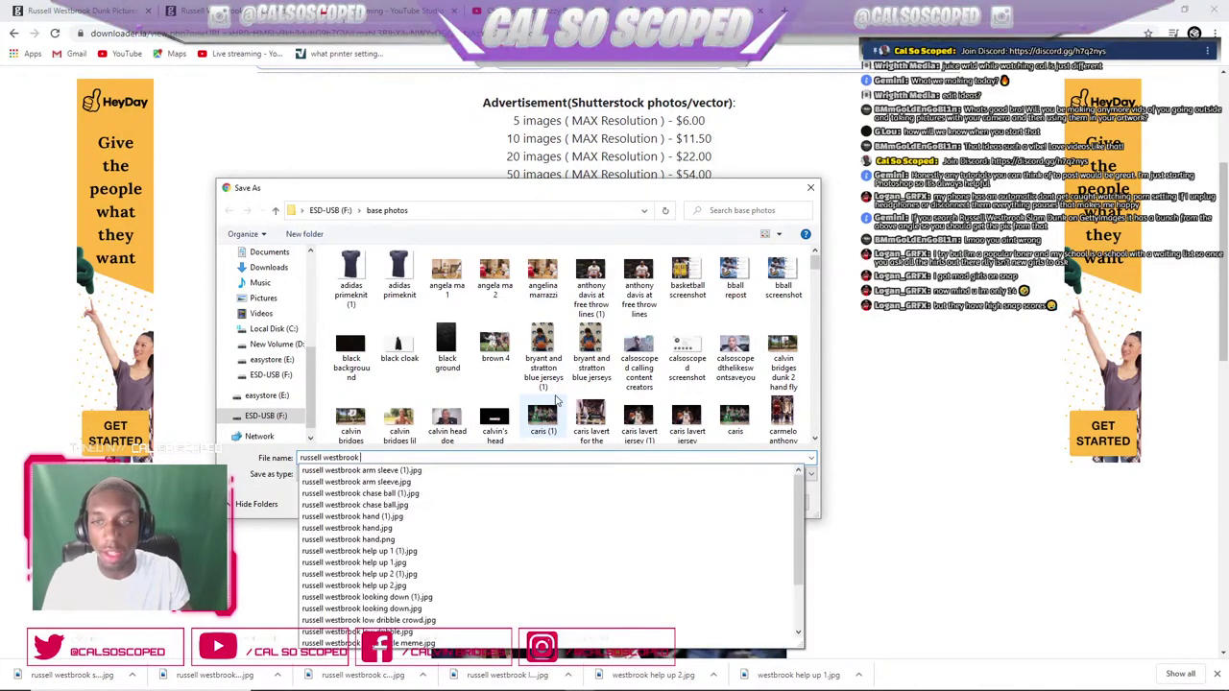
text(back)
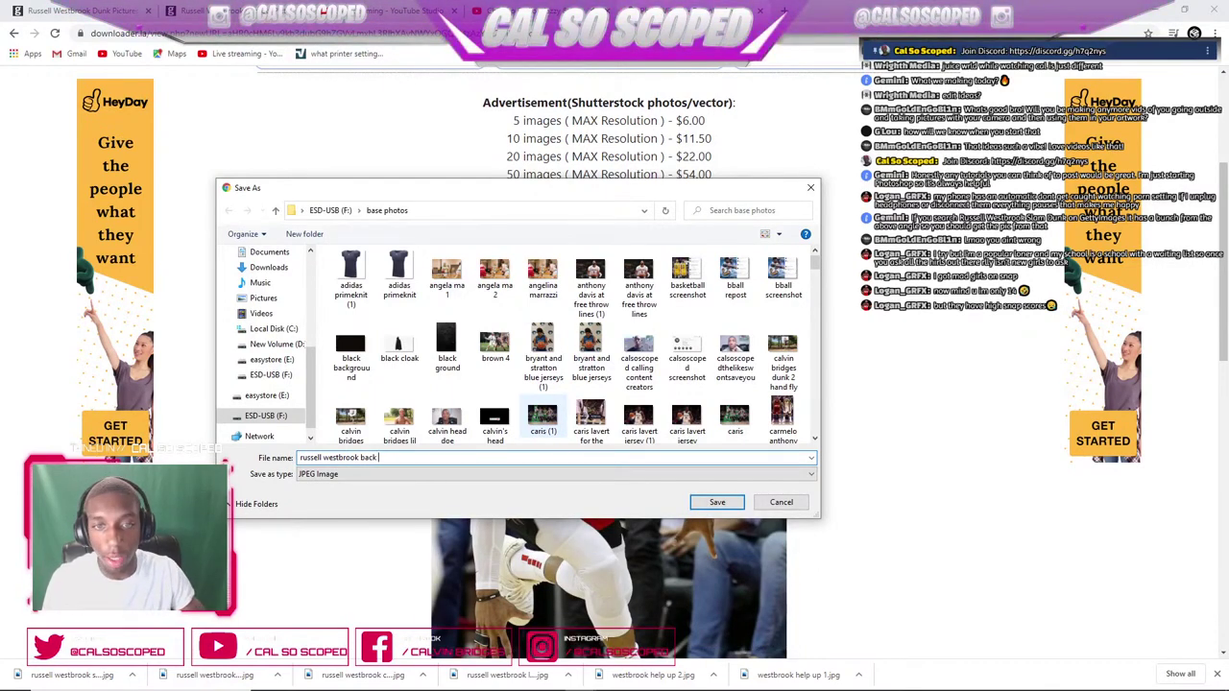
key(Return)
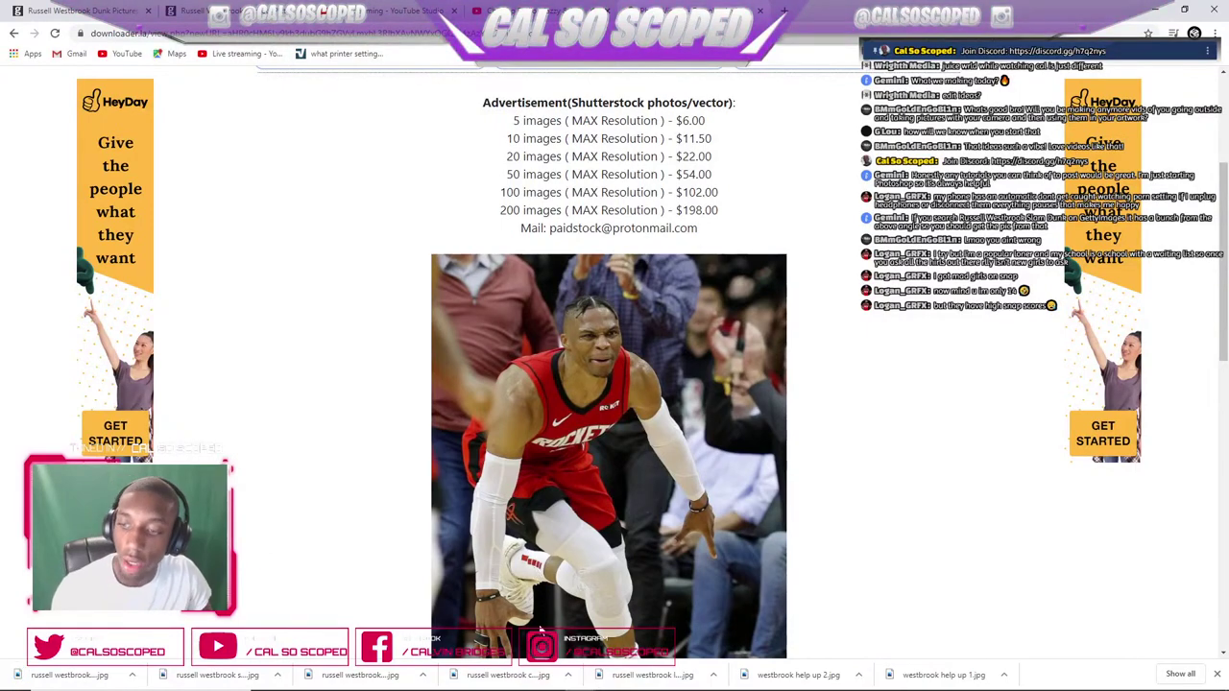
- Switch to Gigapixel AI, load russell westbrook back.jpg from the base photos folder, and start upscaling it at 2x
click(705, 679)
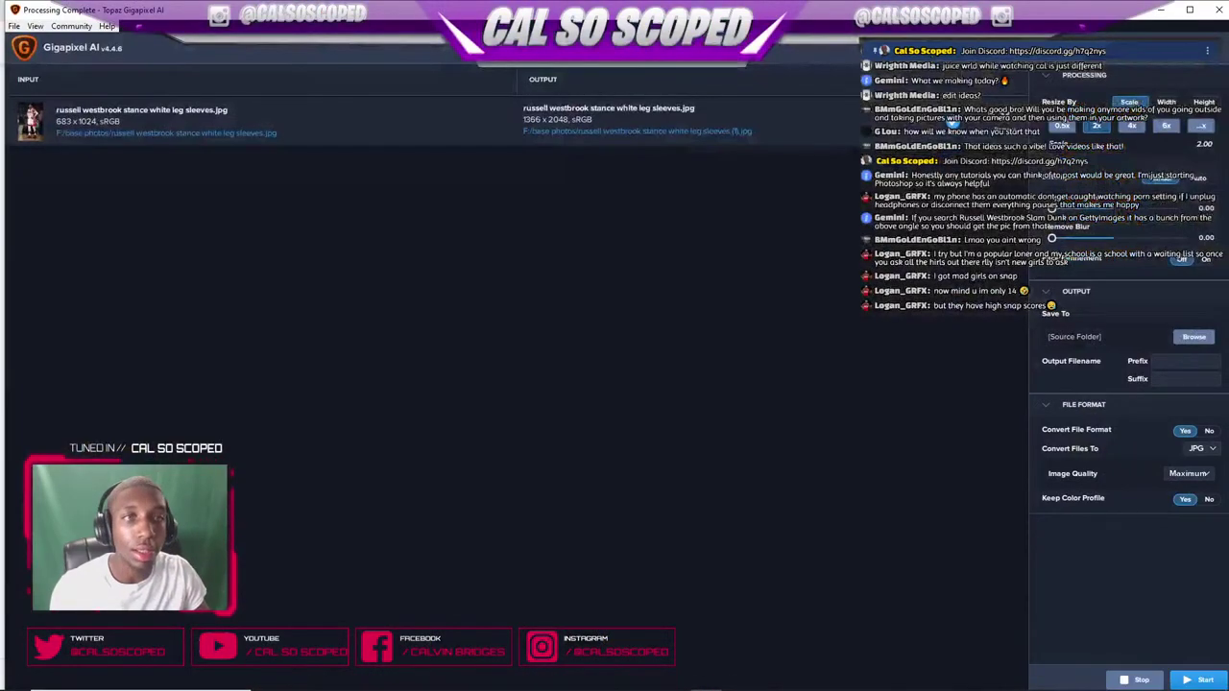
key(ctrl+o)
text(russell)
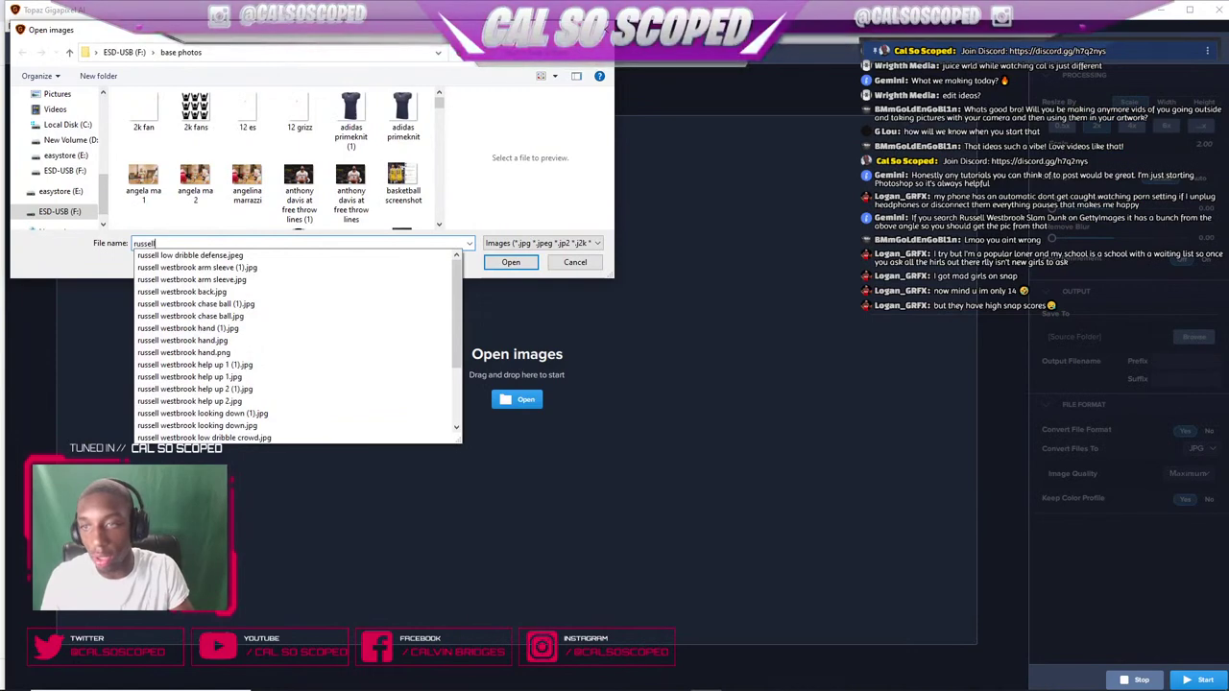
key(Down)
key(Down)
key(Down)
key(Down)
key(Down)
key(Up)
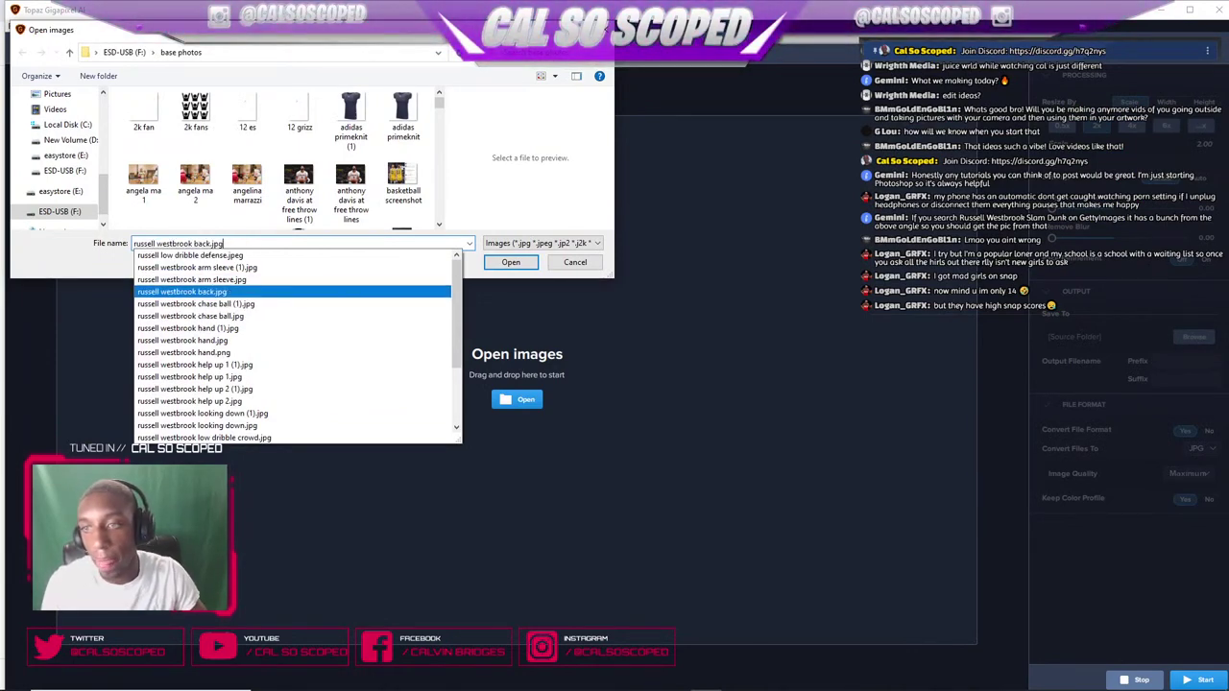
key(Return)
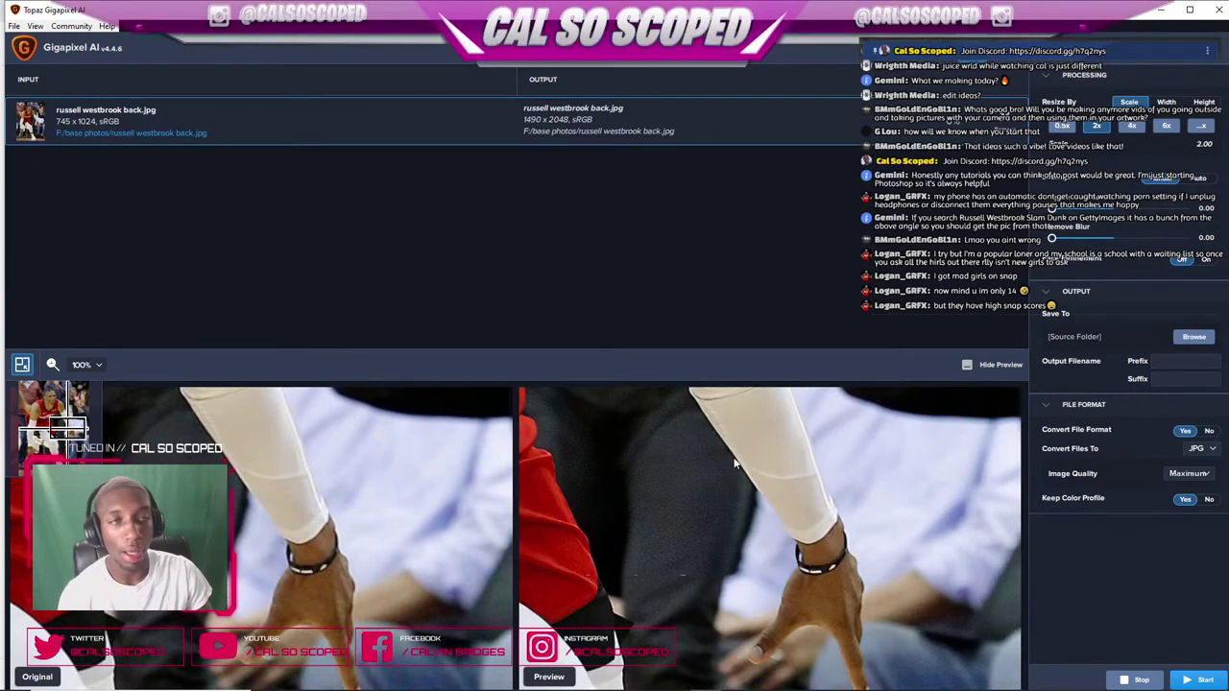
click(1205, 680)
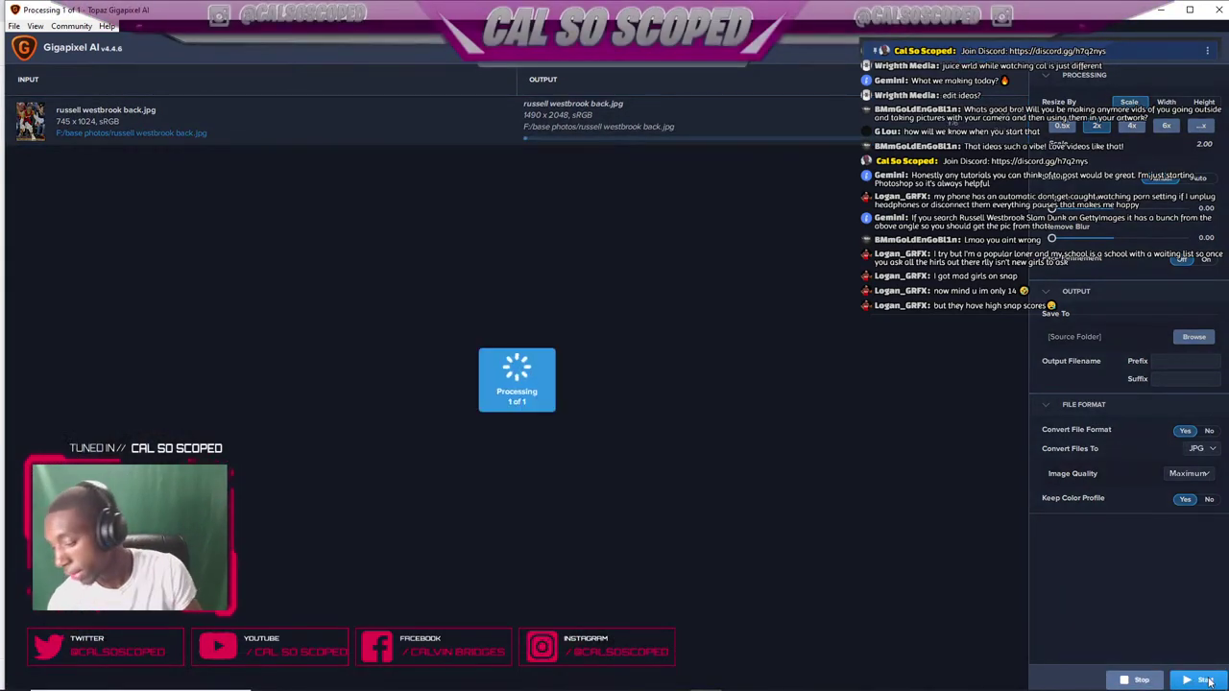
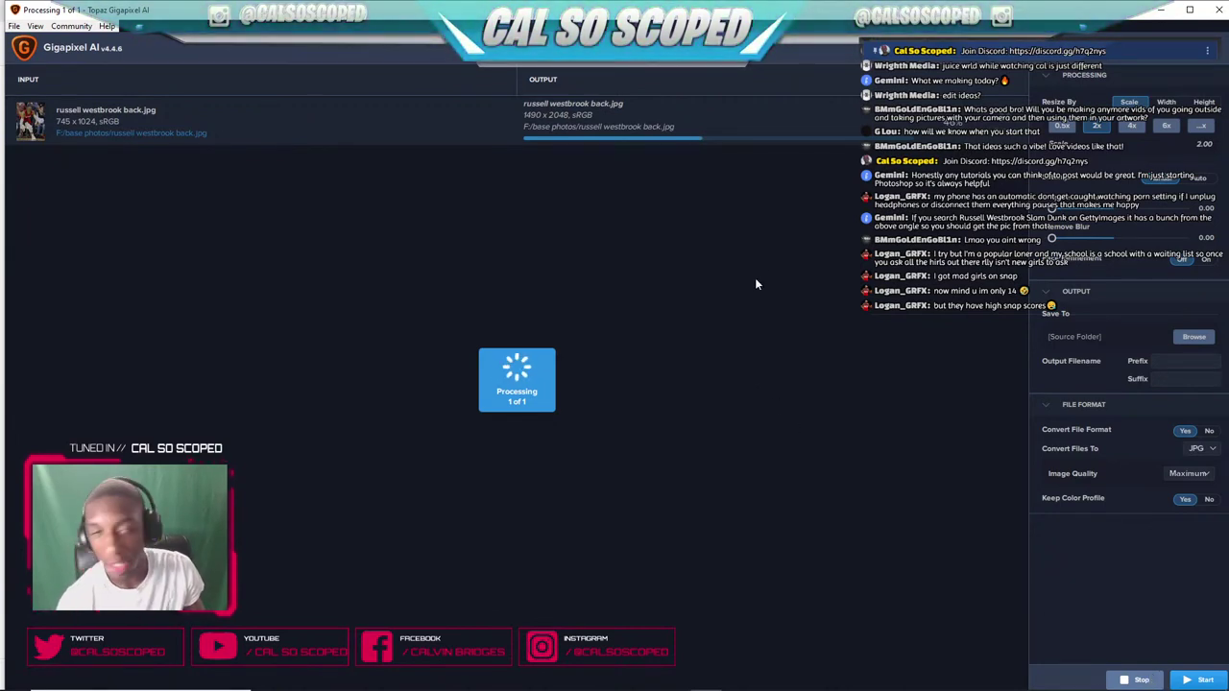
- Switch to the Photoshop composite and examine the bent-over figure's Rockets jersey and arms up close
click(1160, 9)
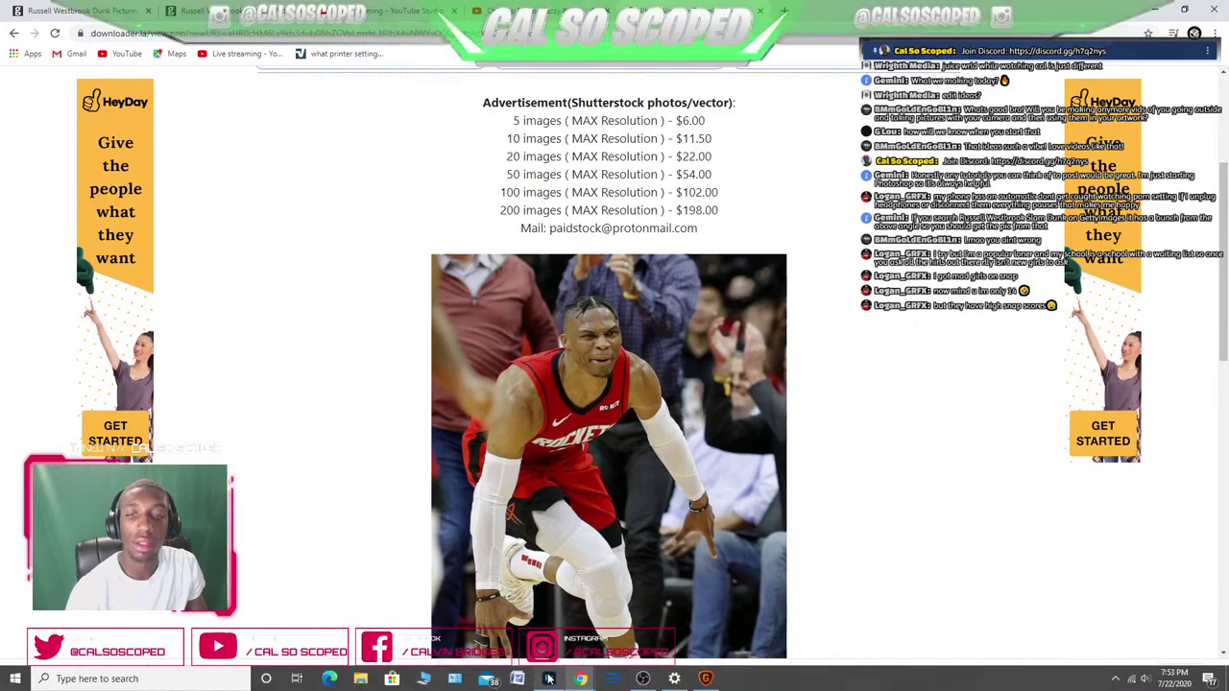
click(549, 679)
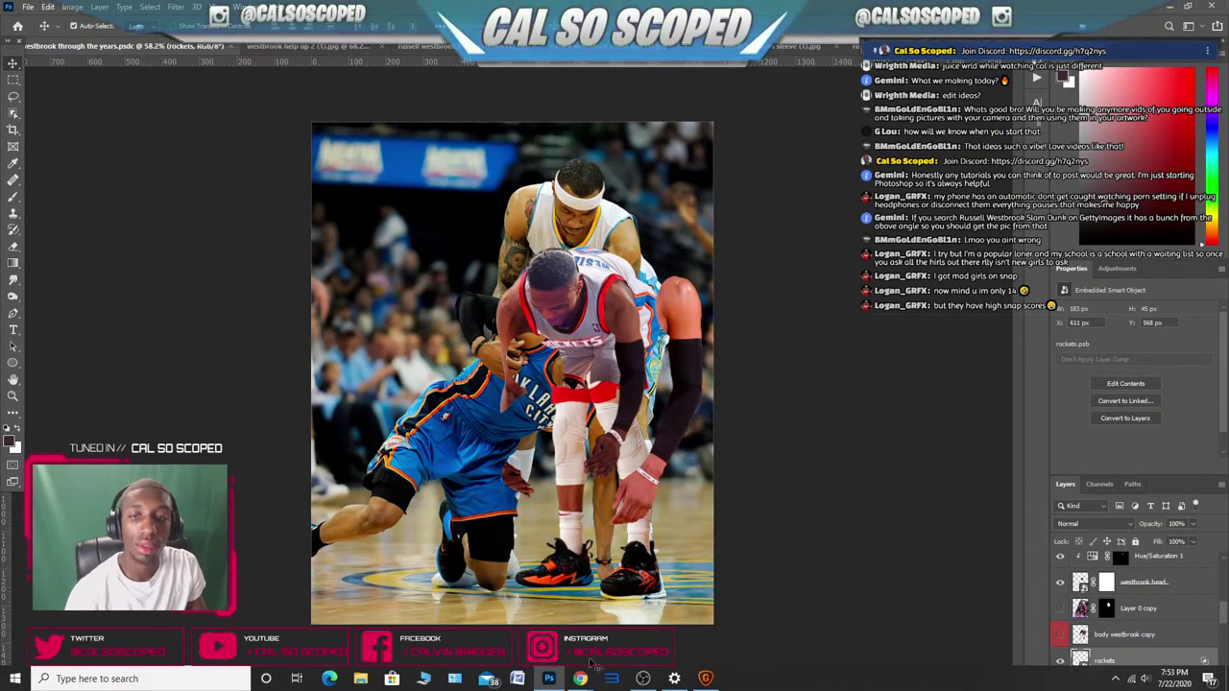
scroll(602, 312, up, 6)
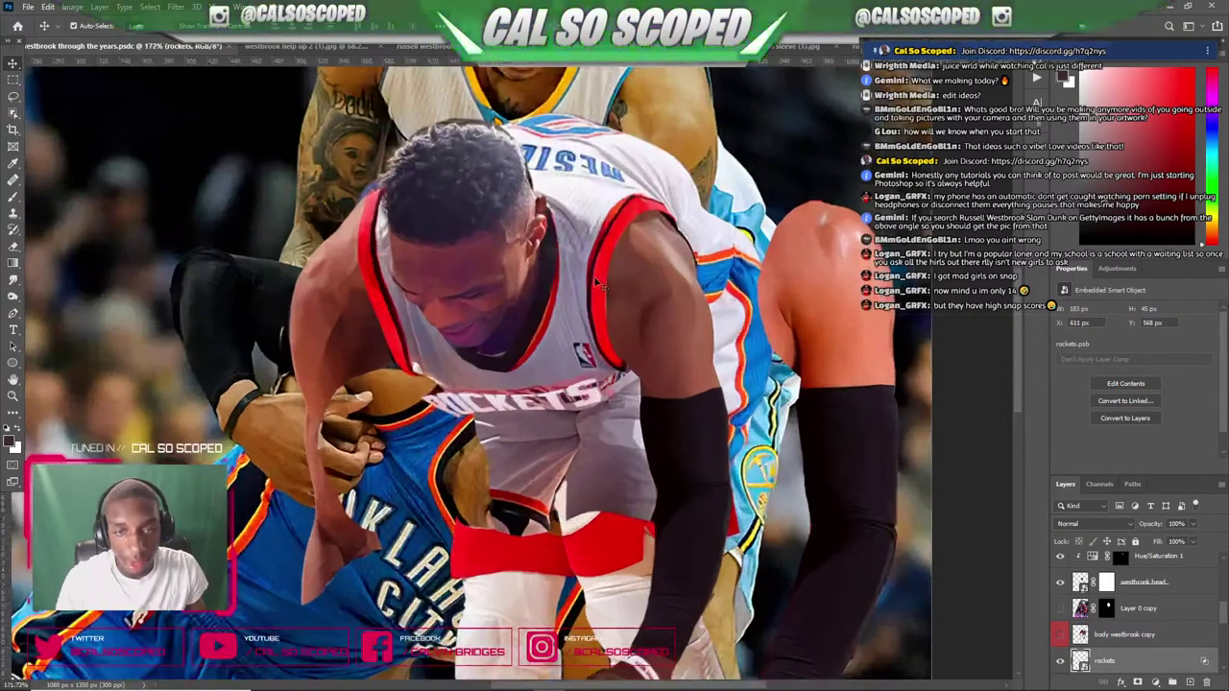
drag(613, 282, 657, 281)
scroll(593, 297, down, 2)
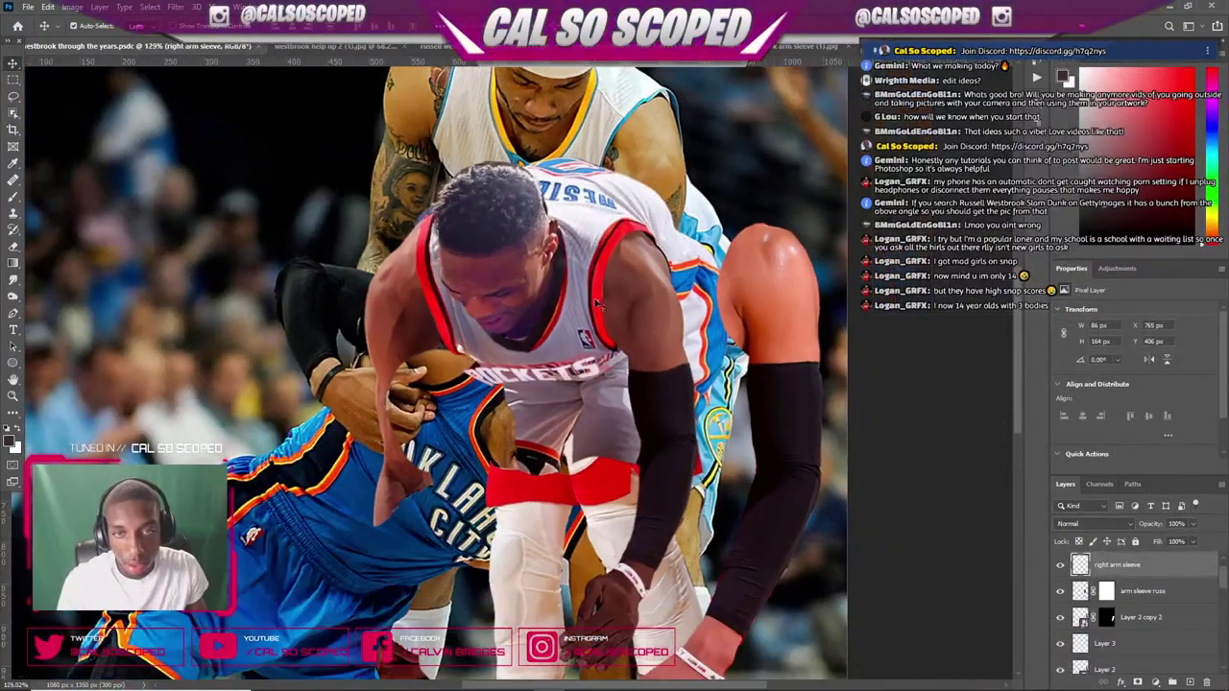
scroll(593, 297, up, 2)
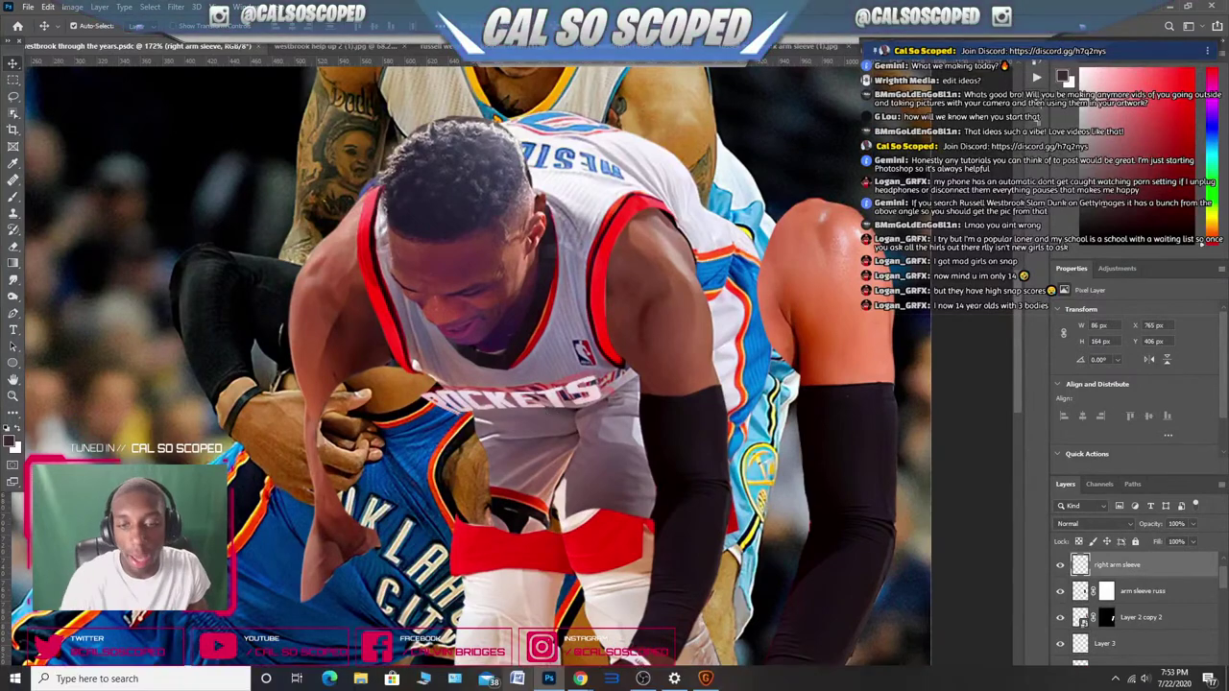
mouse_move(580, 682)
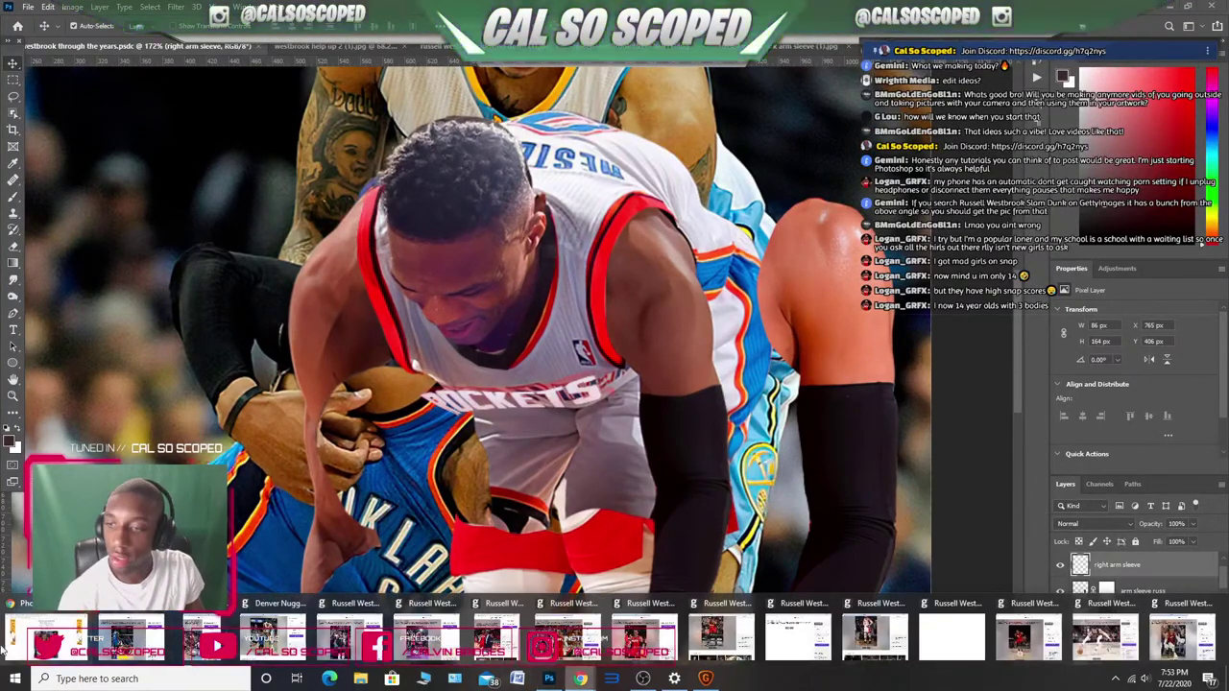
mouse_move(43, 636)
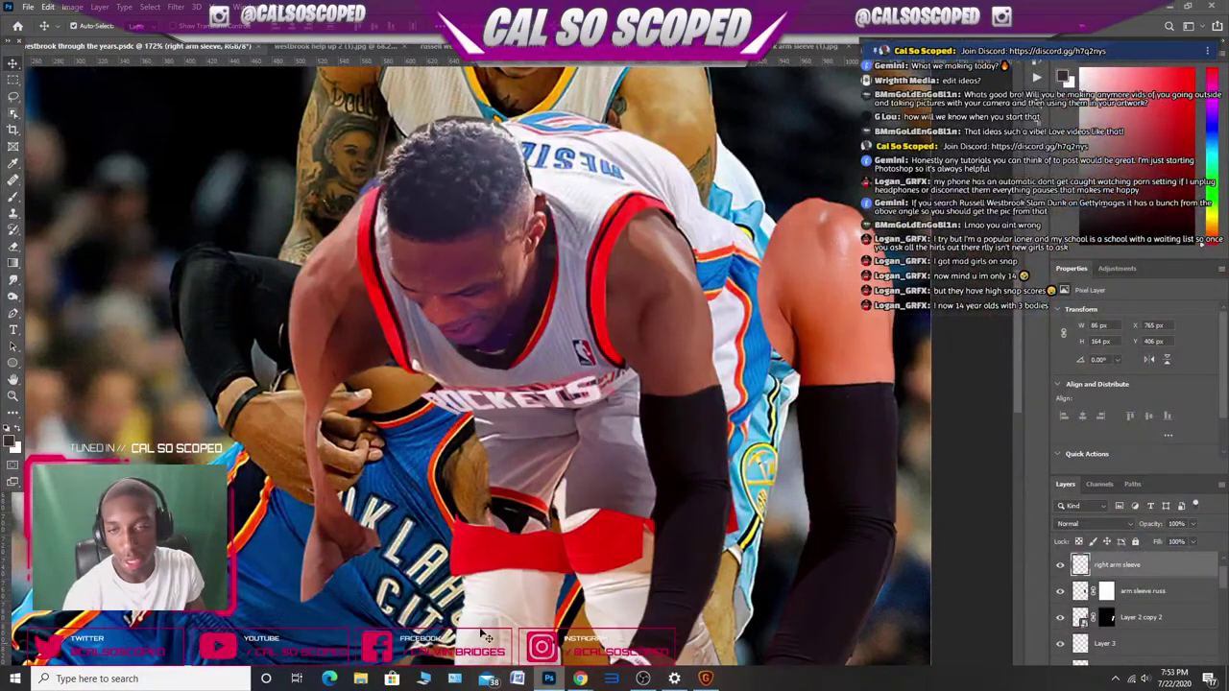
click(25, 7)
click(25, 7)
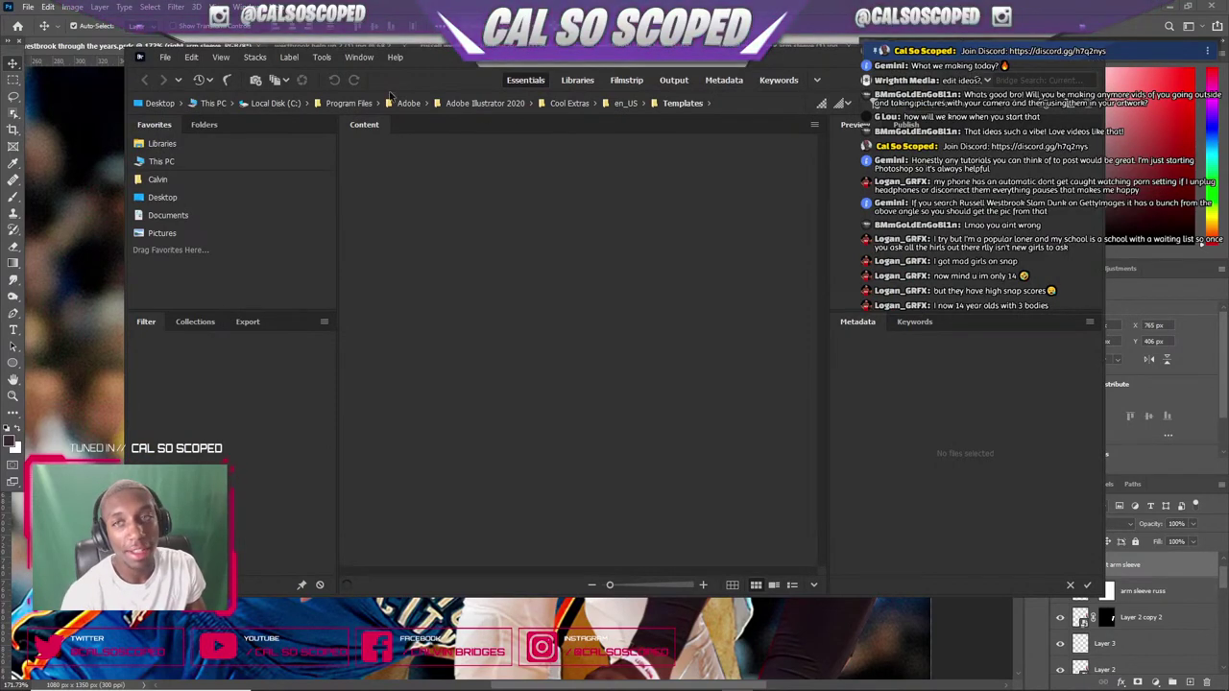
key(alt+Tab)
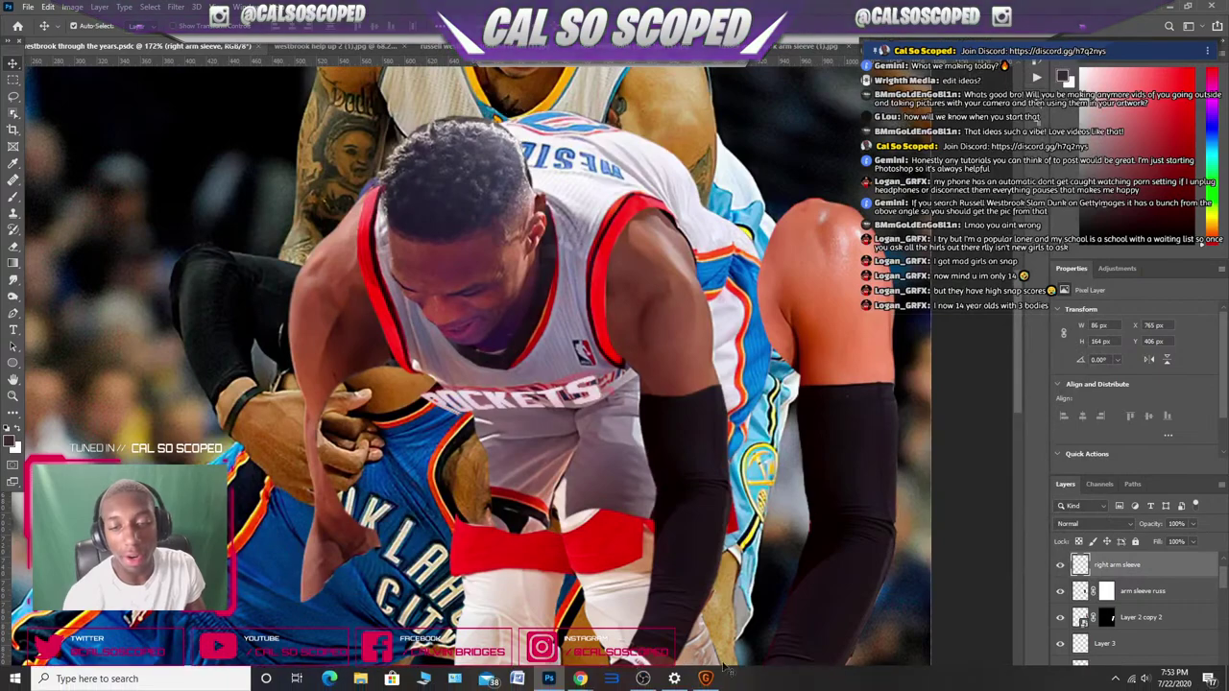
- Check the upscale in Gigapixel AI, return to Photoshop, and open russell westbrook back (1).jpg from the computer's base photos folder
click(704, 678)
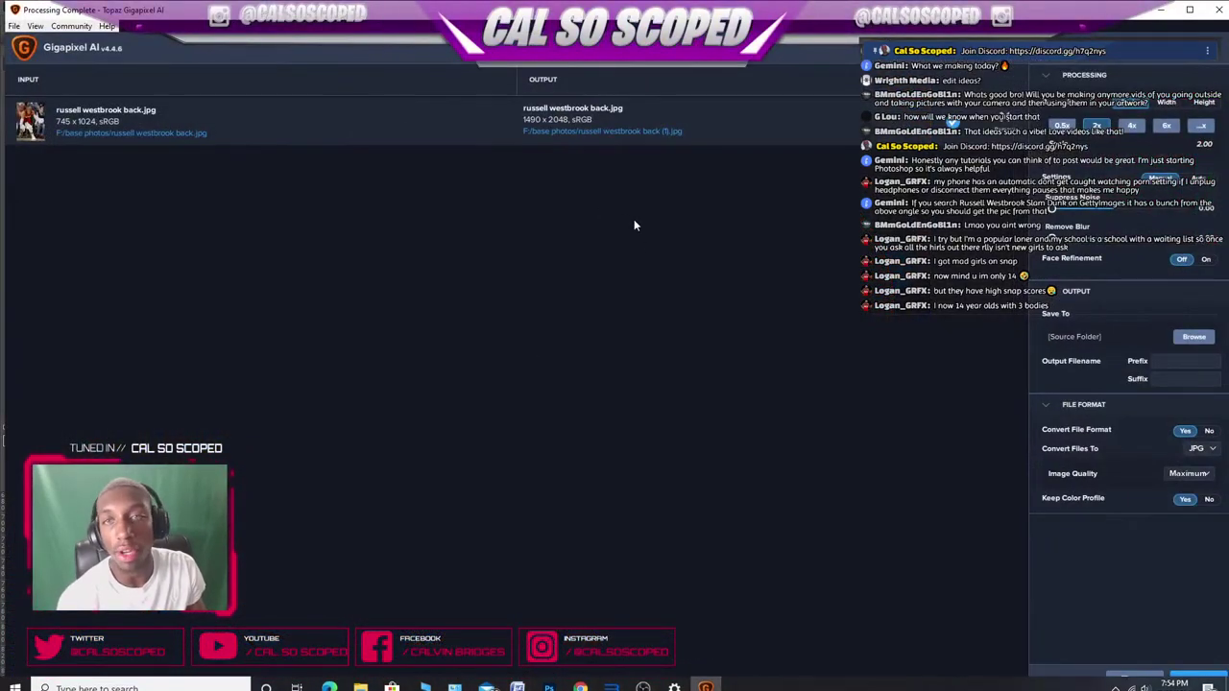
key(alt+Tab)
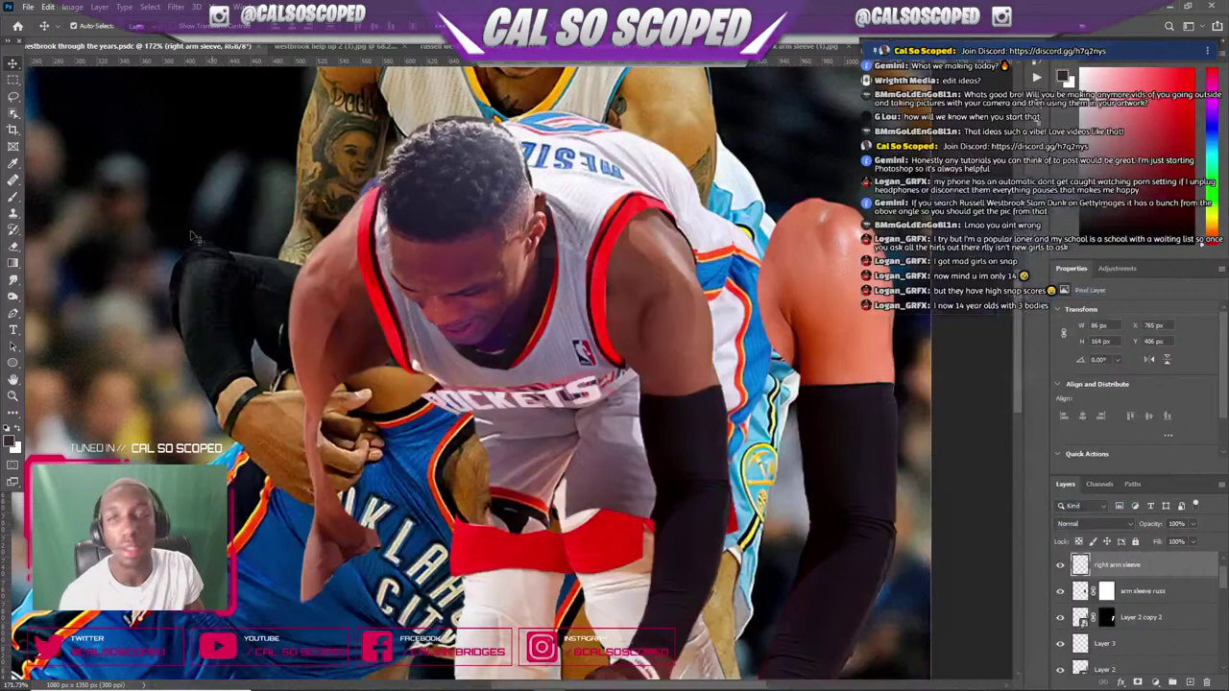
click(31, 7)
click(41, 31)
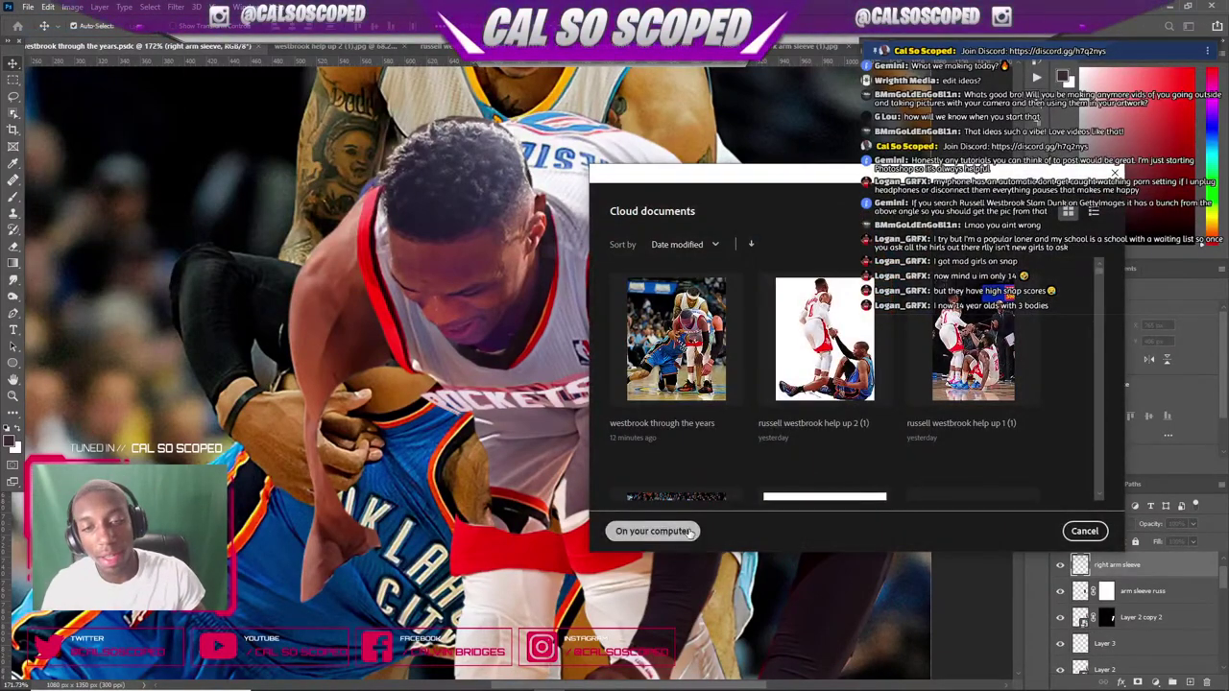
click(652, 530)
text(russ)
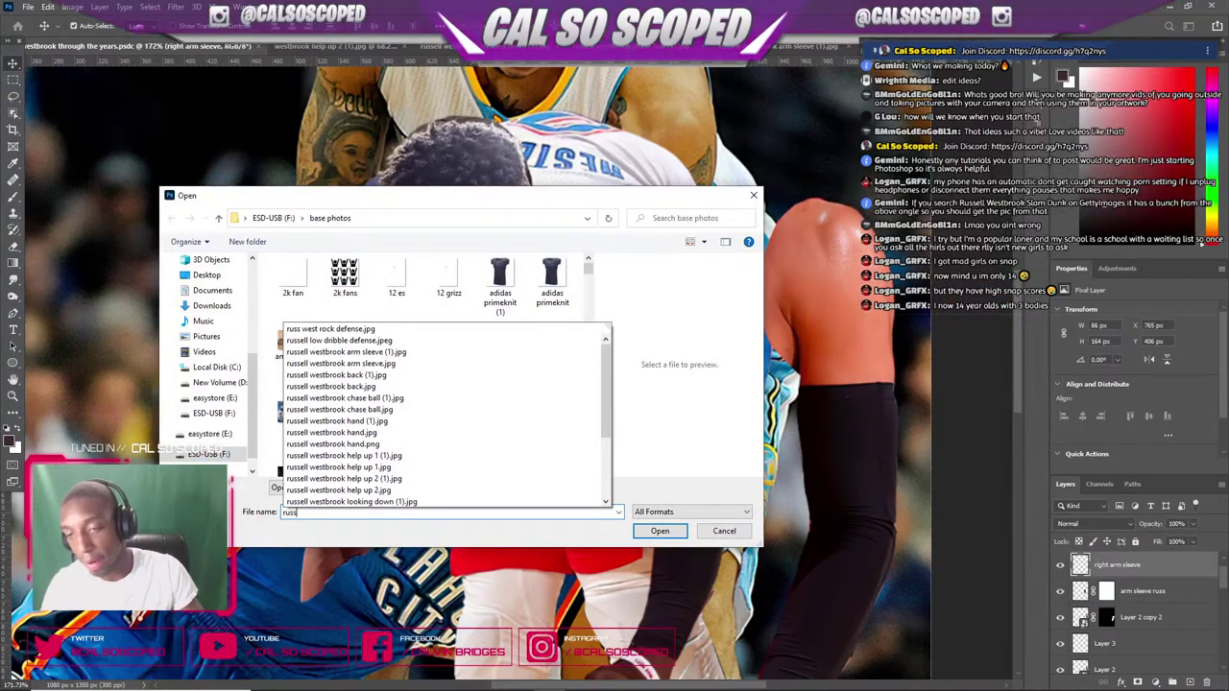
text(ell westbrook back (1).jpg)
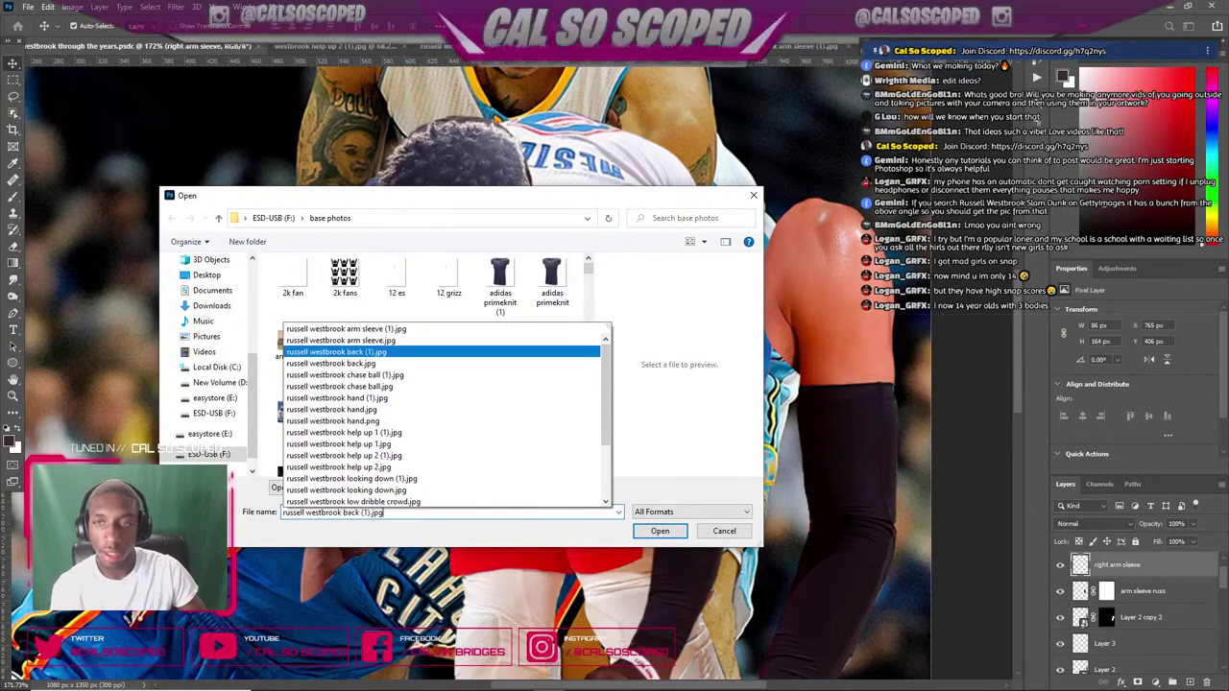
key(Return)
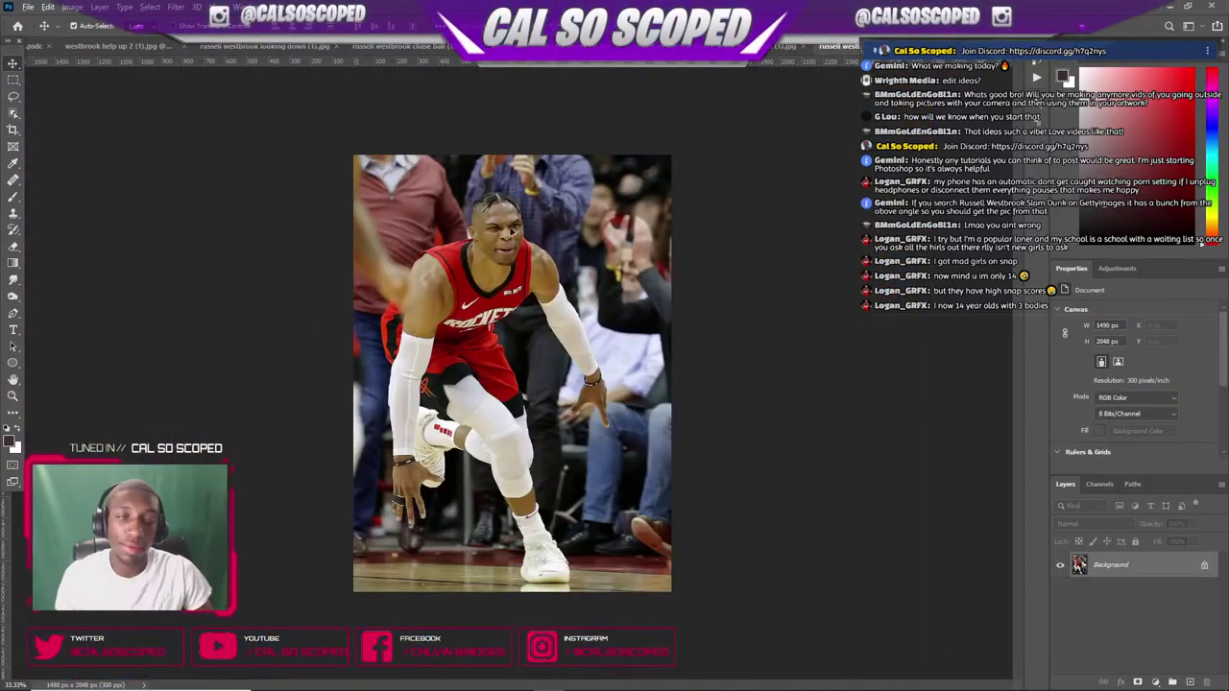
- Unlock the Background layer of the opened red jersey photo and inspect the jersey up close
scroll(496, 268, up, 5)
click(1206, 567)
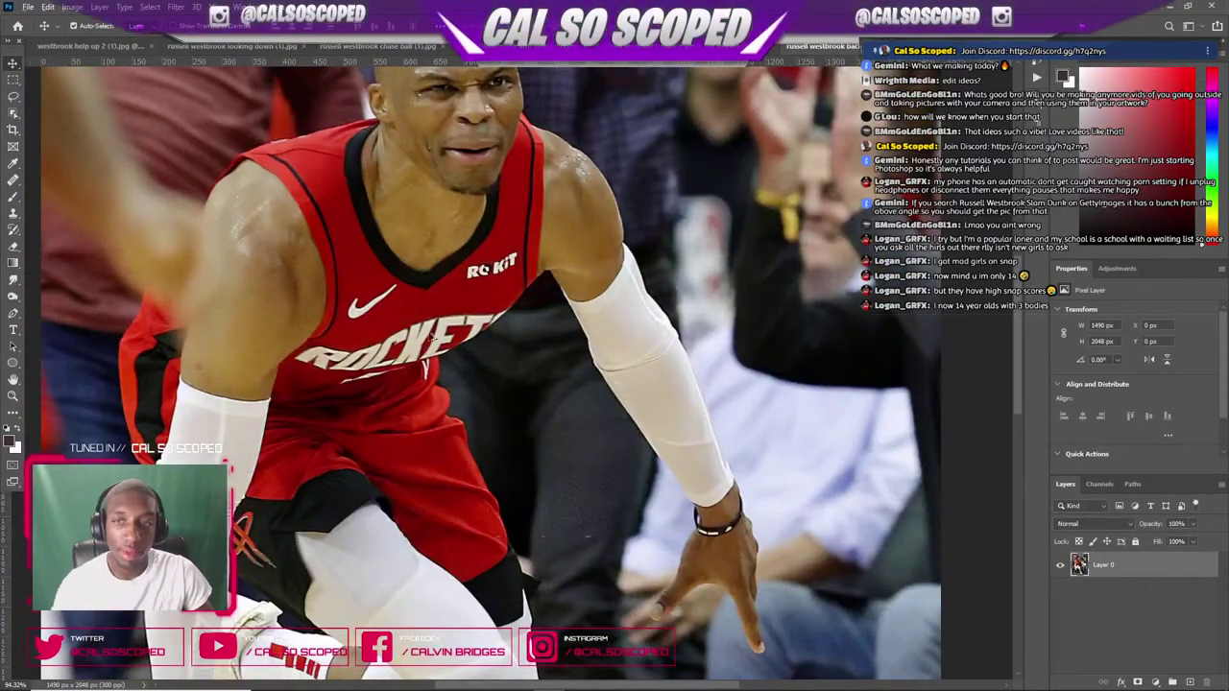
scroll(420, 255, up, 2)
scroll(420, 254, down, 2)
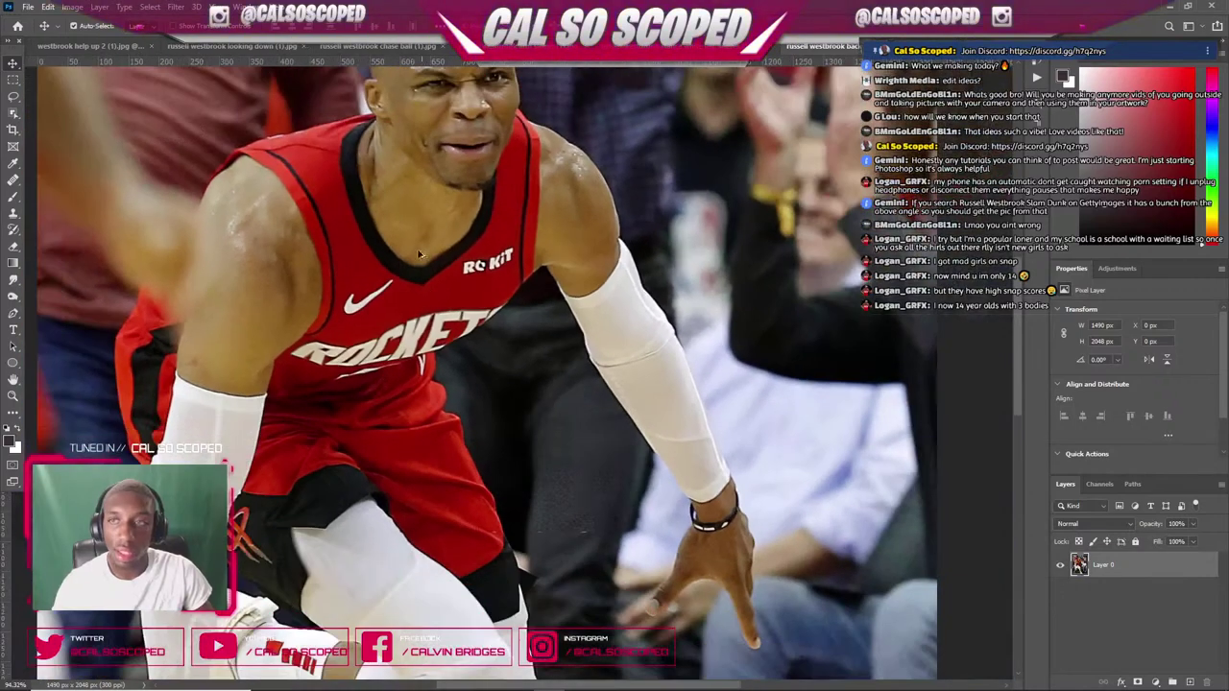
- Compare the help-up cutout, the composite and the white leg sleeves document with the red Rockets jersey photo
click(79, 46)
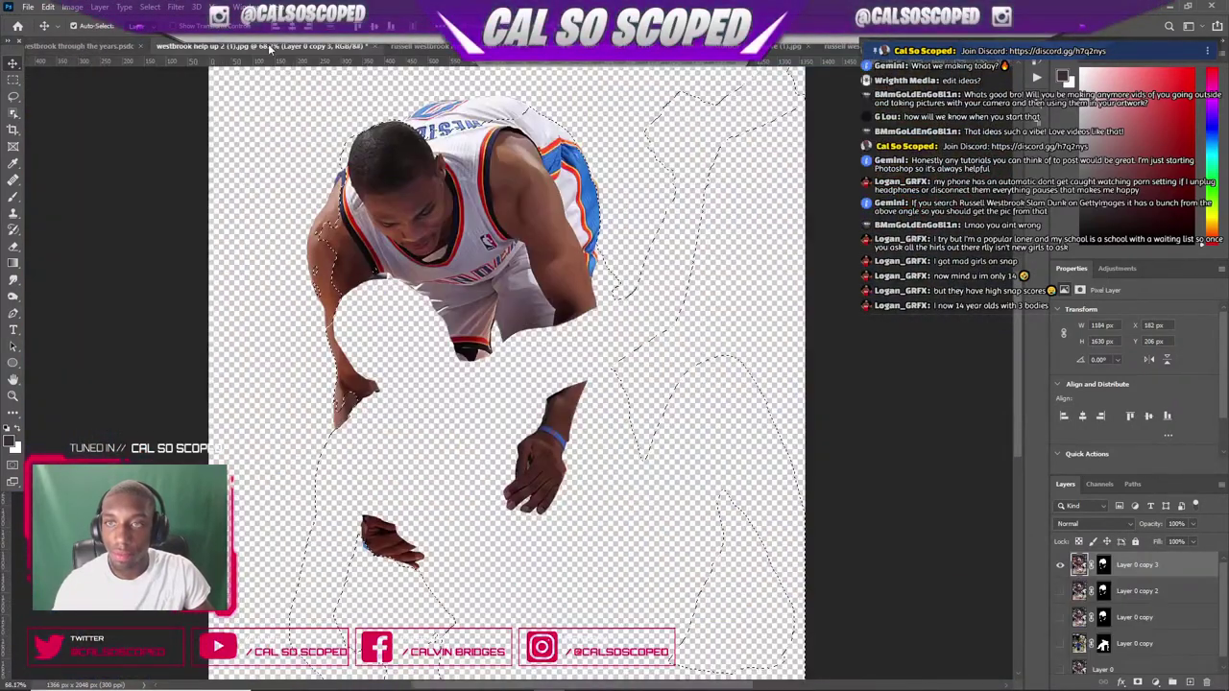
click(81, 46)
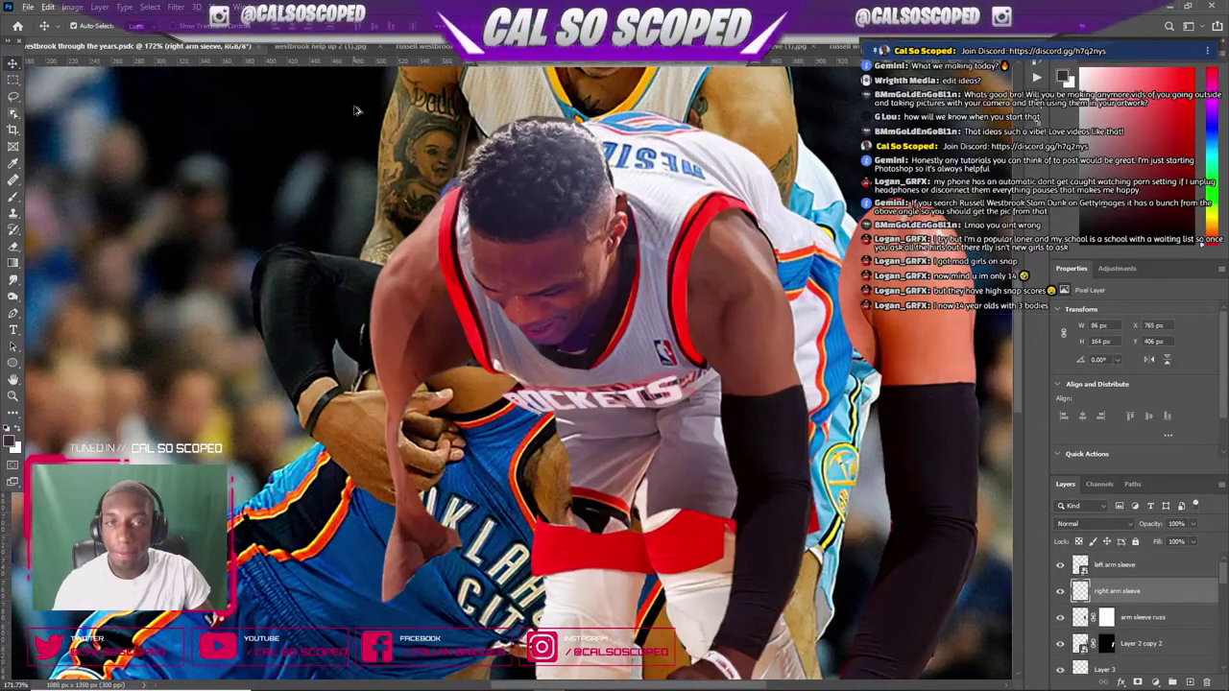
scroll(355, 111, down, 1)
click(605, 46)
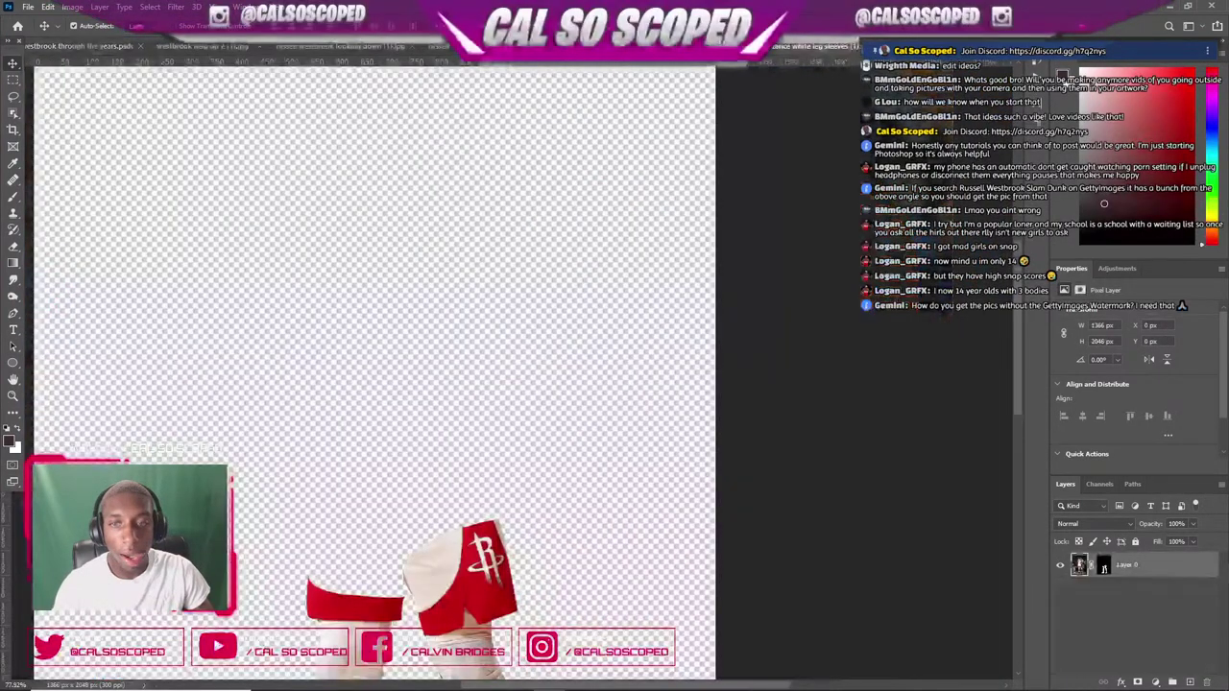
key(ctrl+Tab)
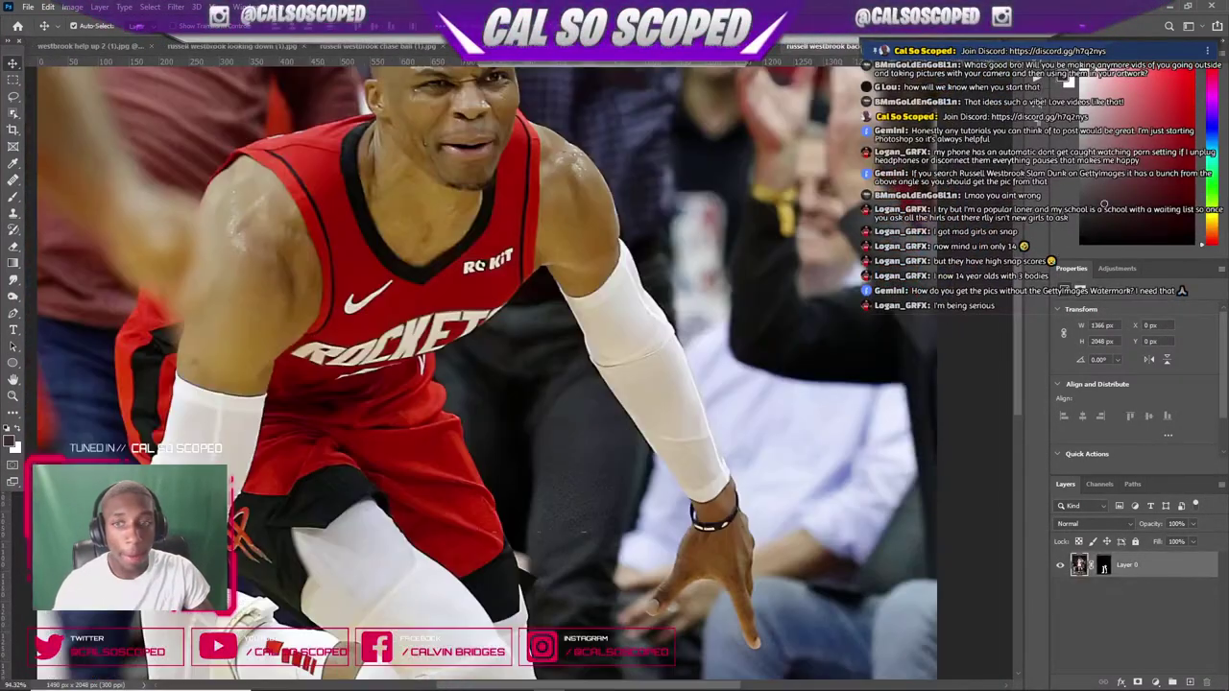
key(ctrl+Tab)
scroll(429, 342, up, 3)
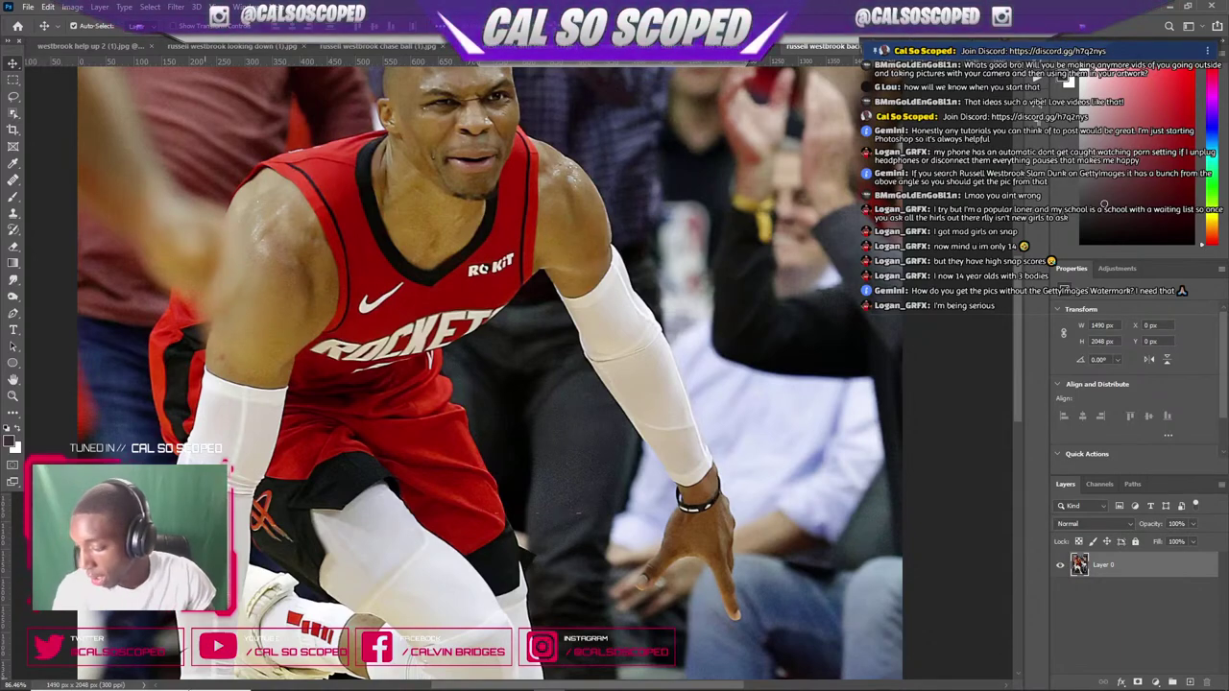
- Switch to the Chrome window and show the YouTube Studio page with the live stream's chat
click(574, 679)
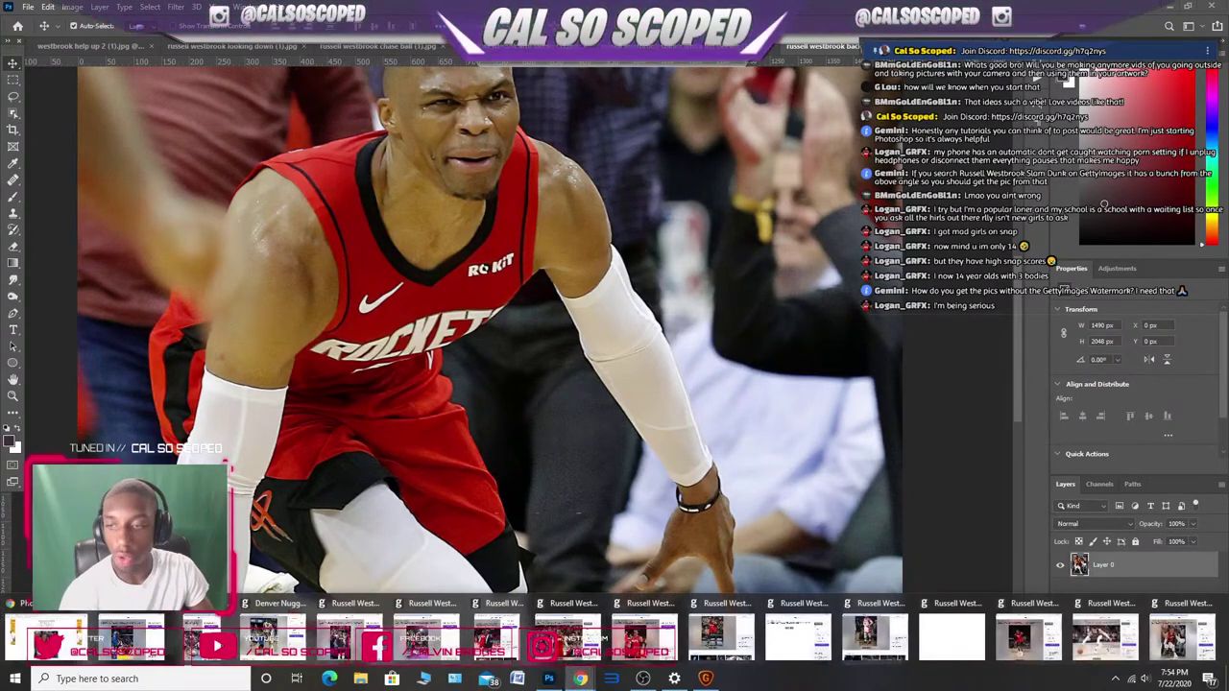
click(48, 628)
click(384, 10)
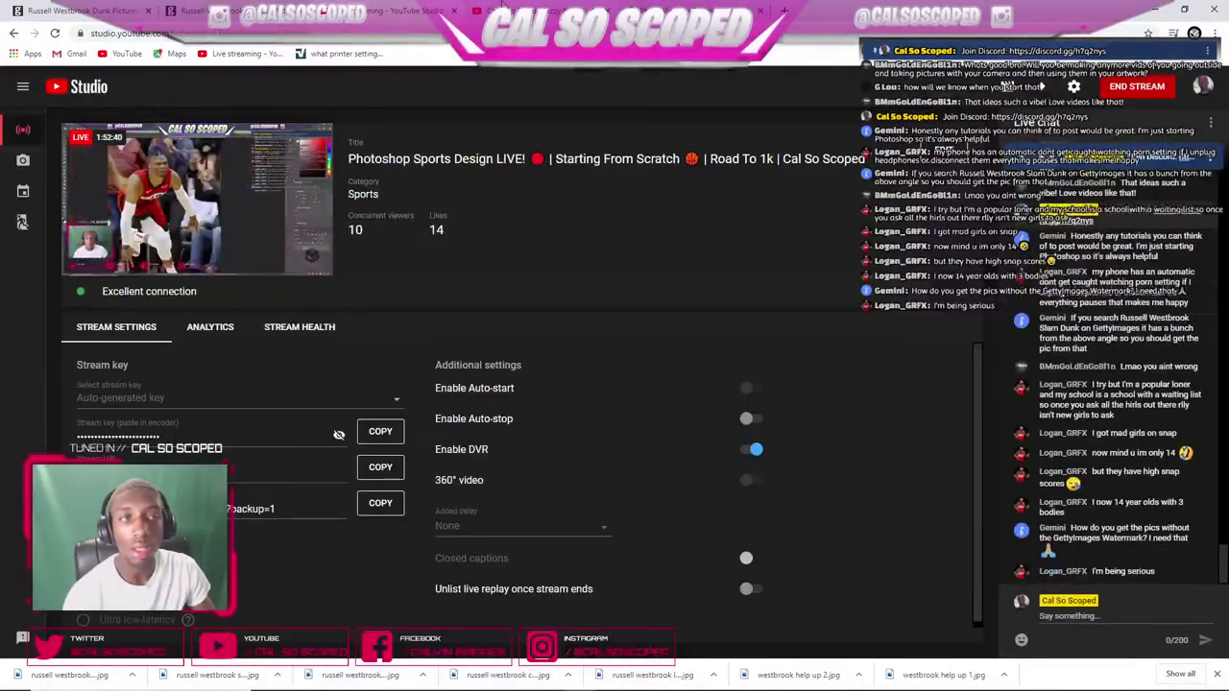
- Open the Cal So Scoped channel page on YouTube in a new browser tab
click(518, 11)
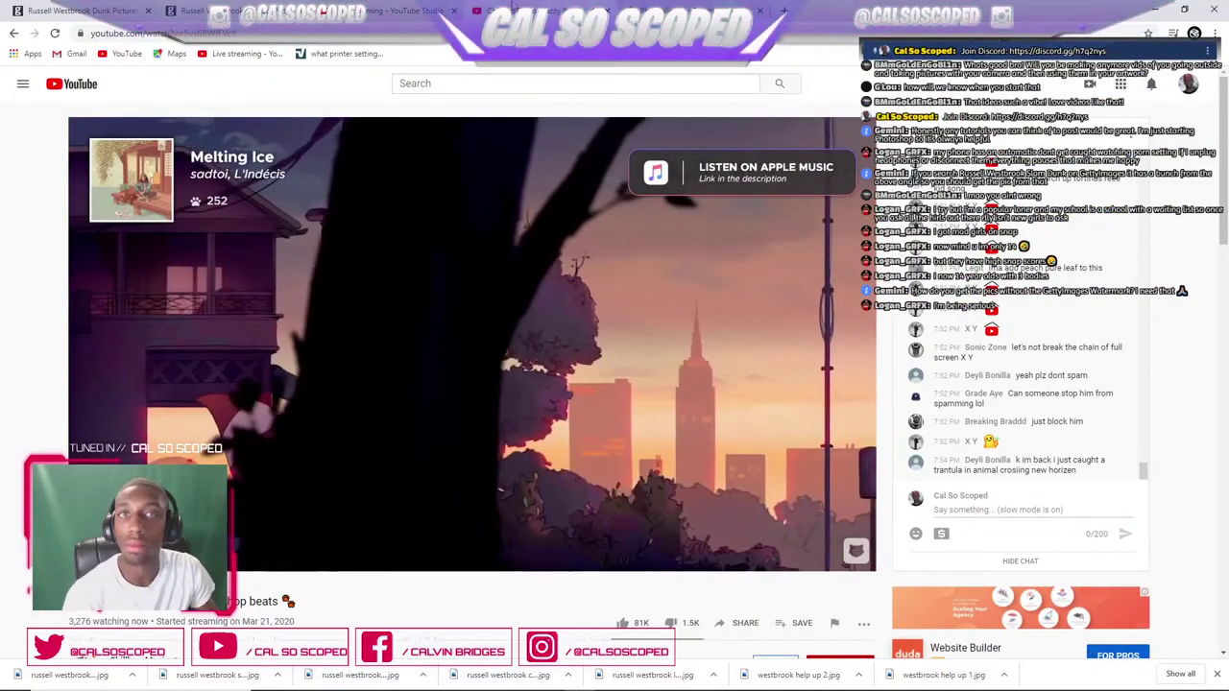
key(ctrl+Tab)
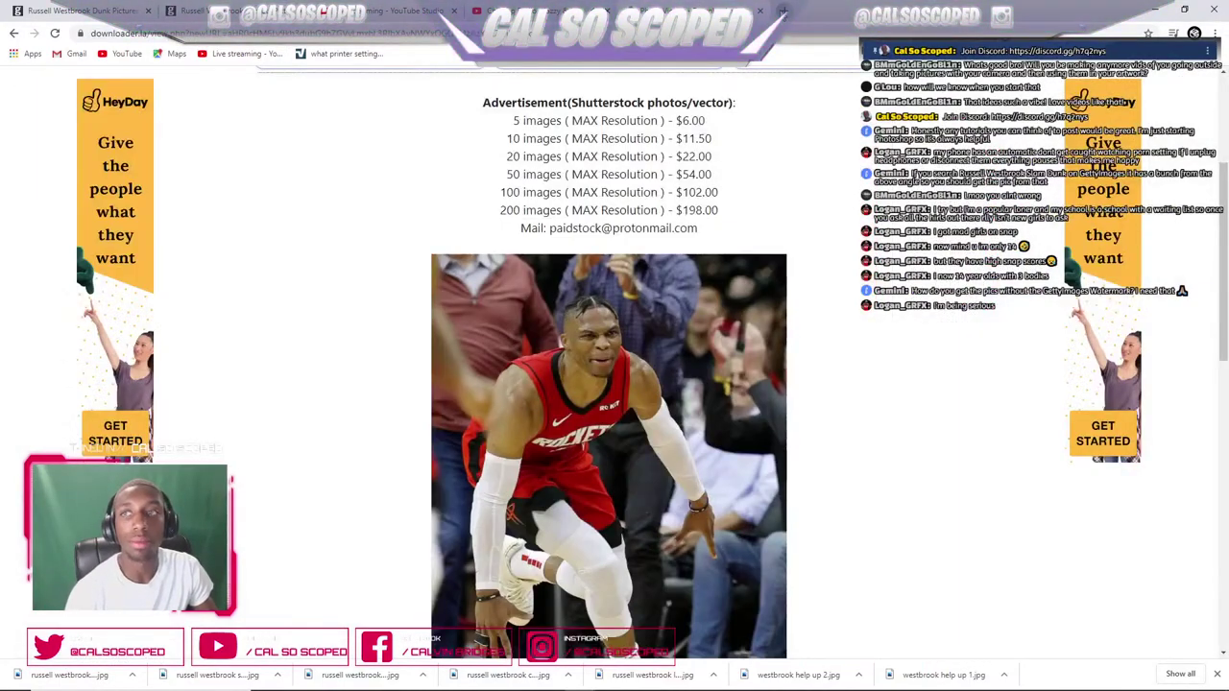
key(ctrl+t)
click(125, 52)
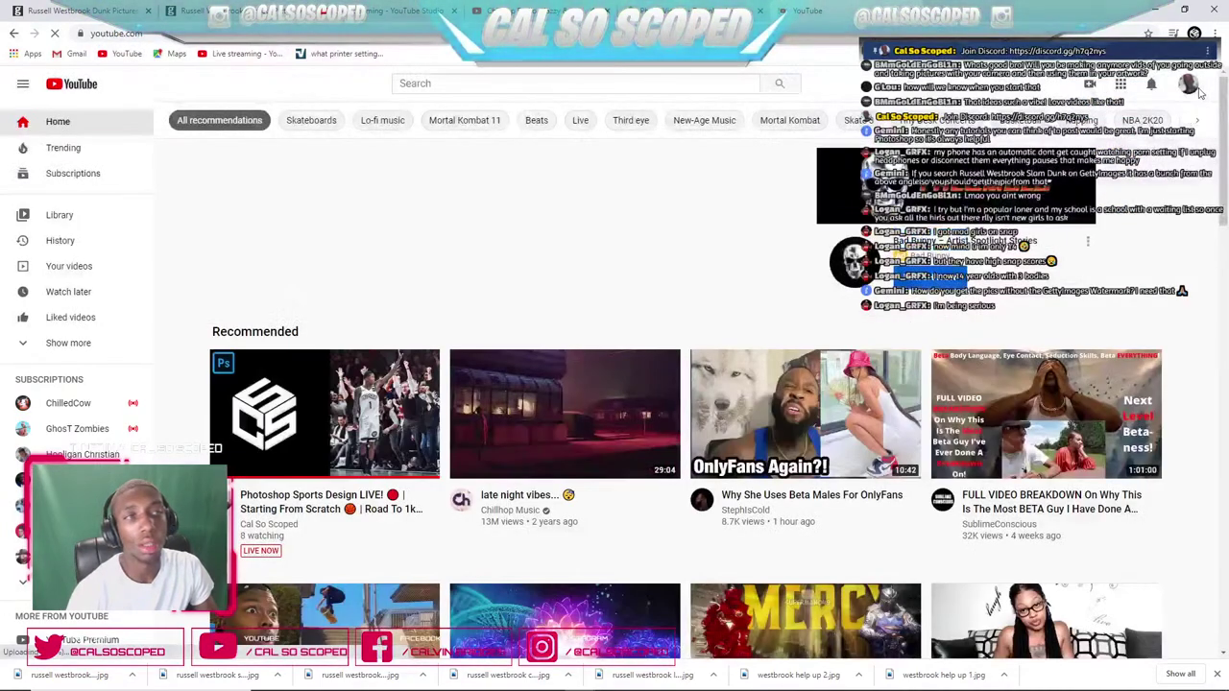
click(1189, 85)
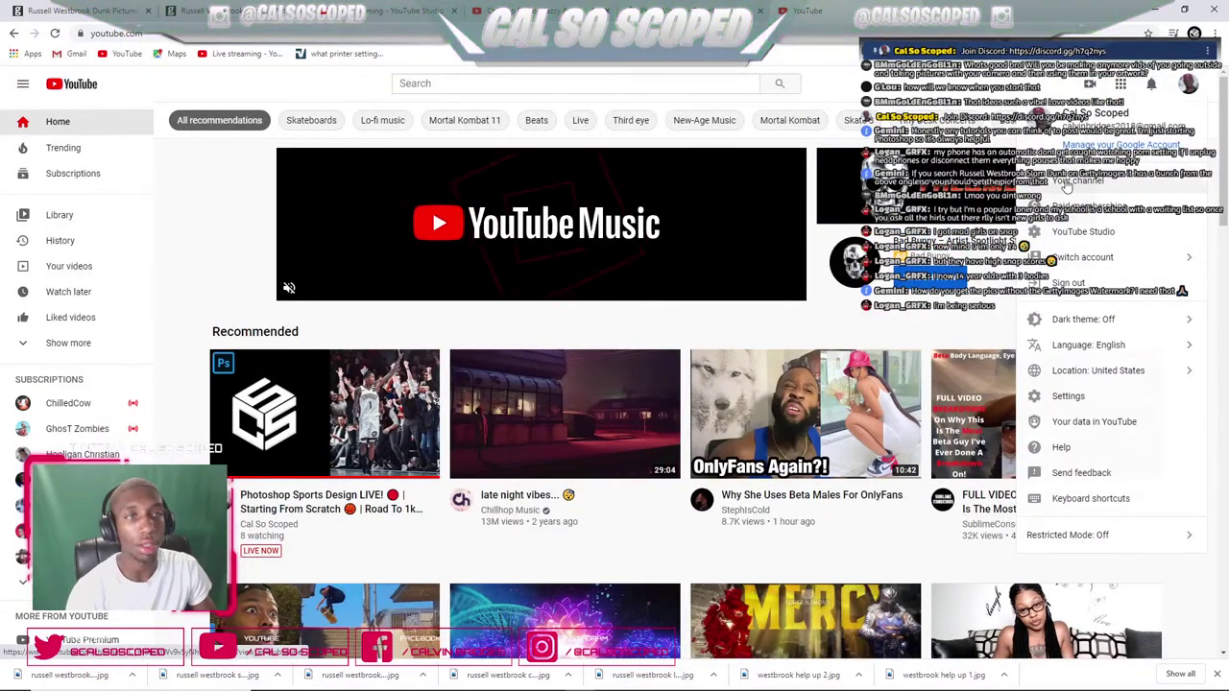
click(1070, 182)
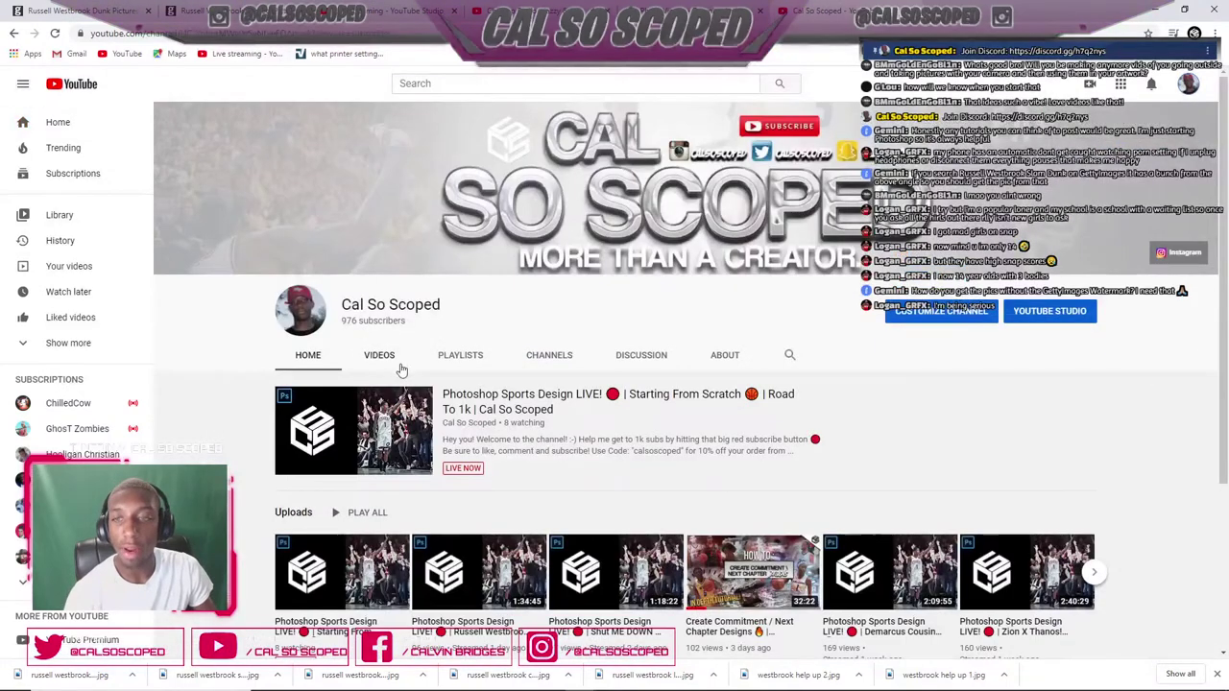
- Play the Tutorials playlist from the channel's created playlists
click(465, 354)
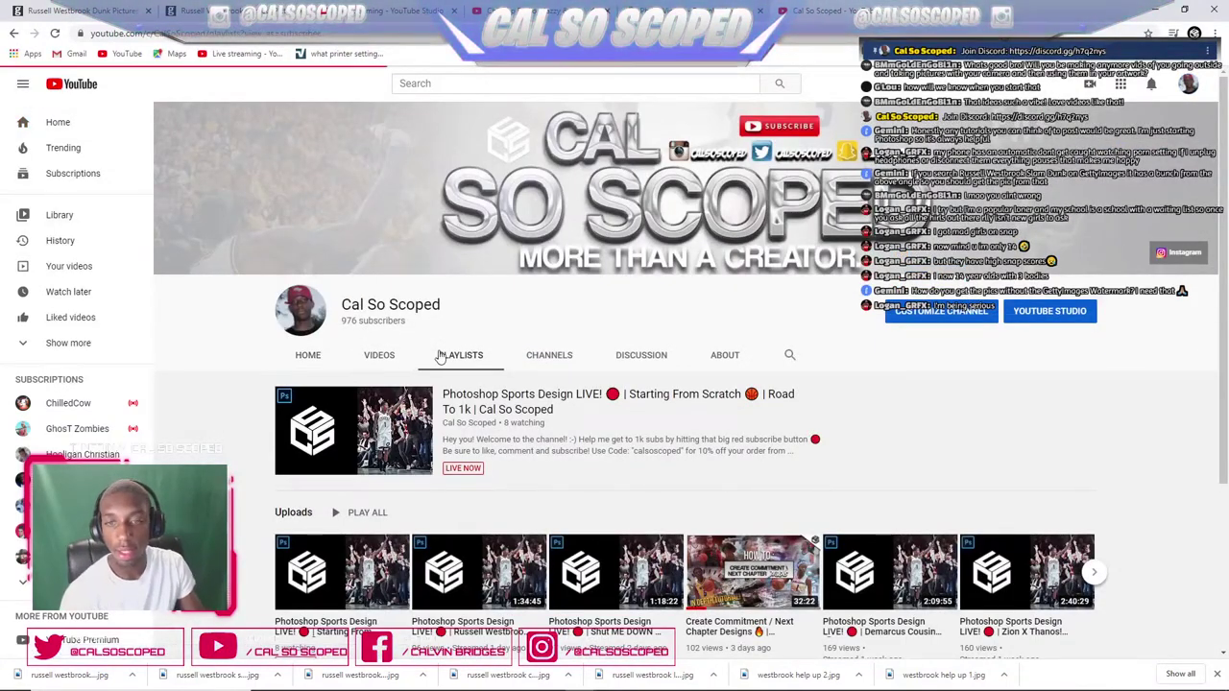
scroll(441, 381, down, 1)
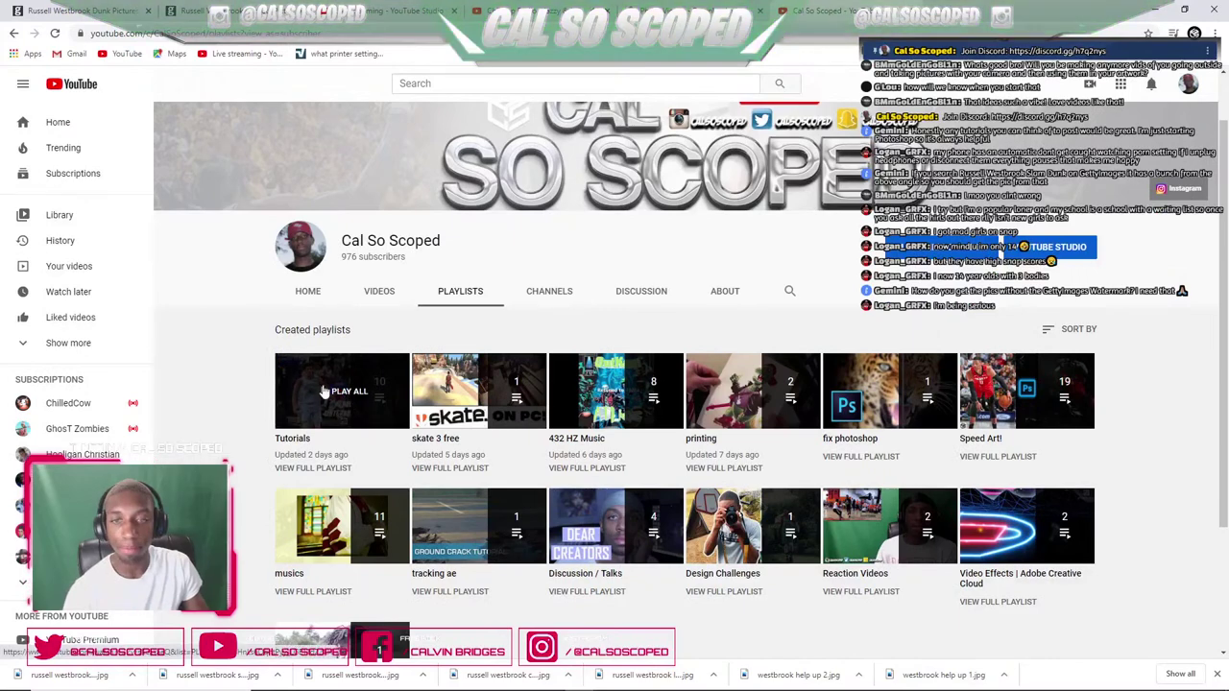
click(343, 384)
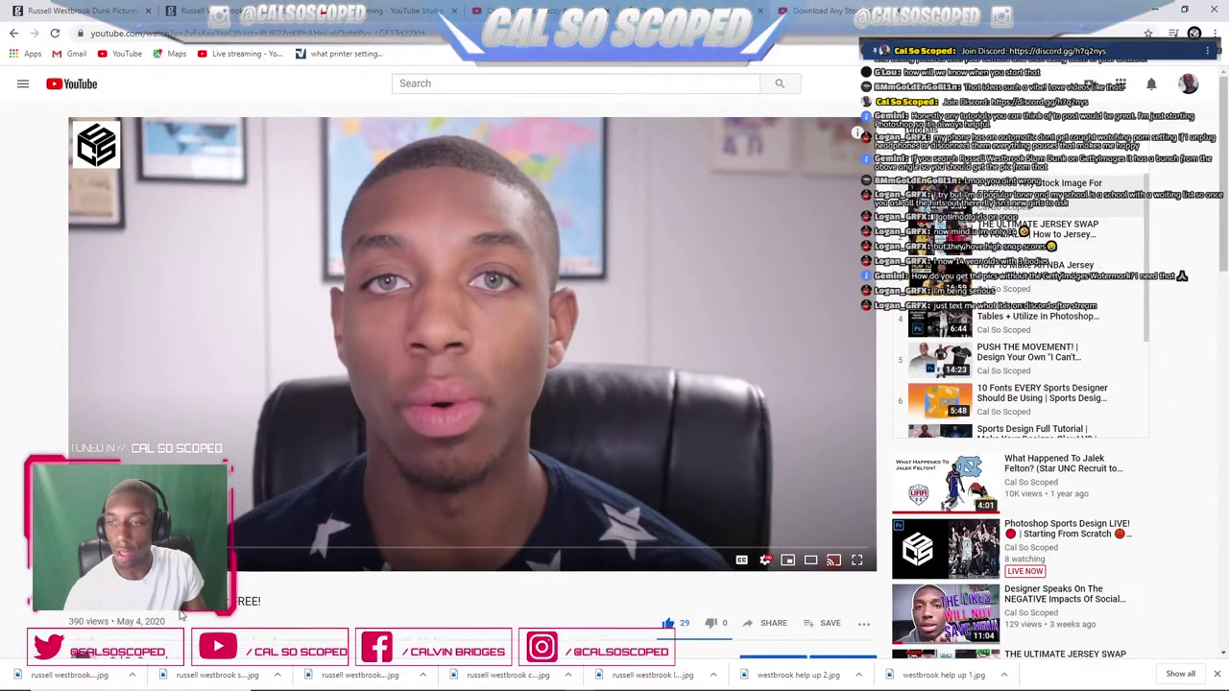
- Copy the tutorial video's link and post it in the live stream's chat in YouTube Studio
right_click(182, 35)
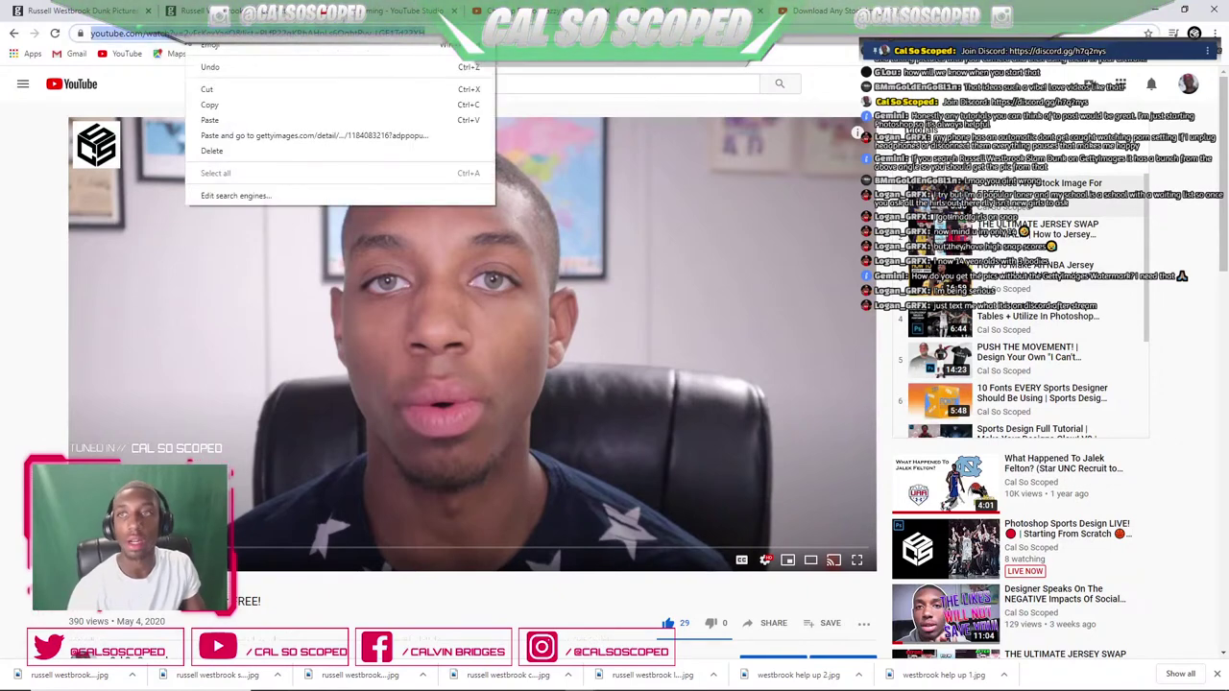
click(204, 102)
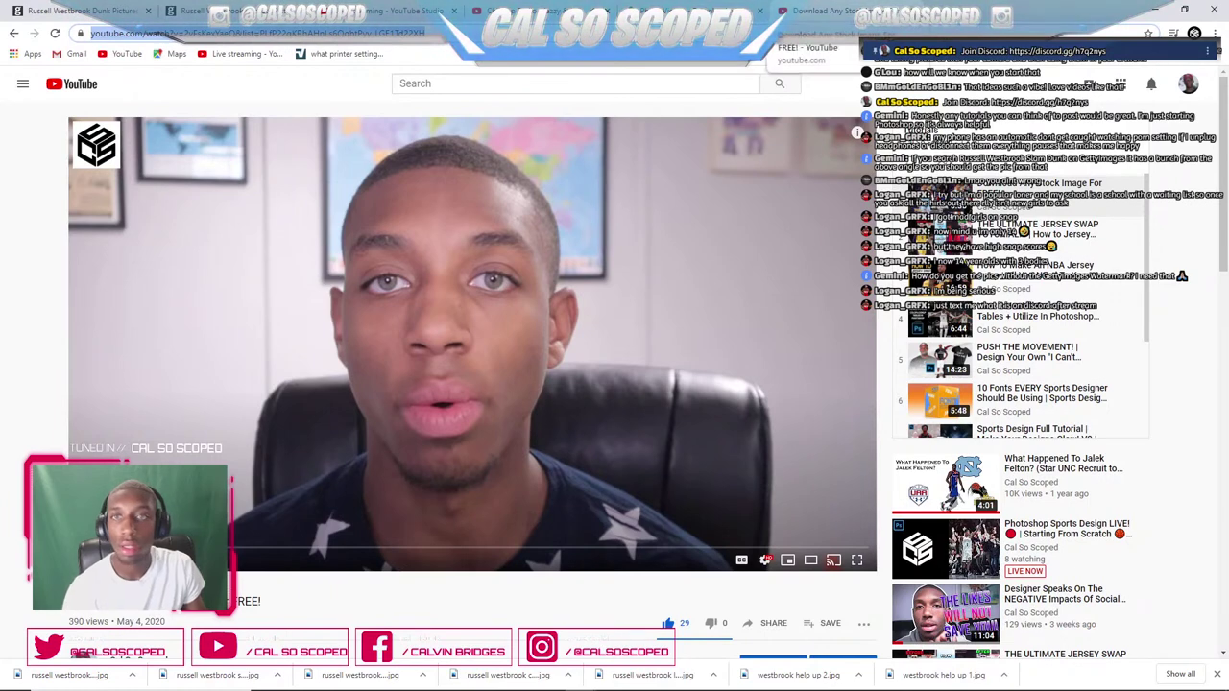
click(699, 11)
click(381, 11)
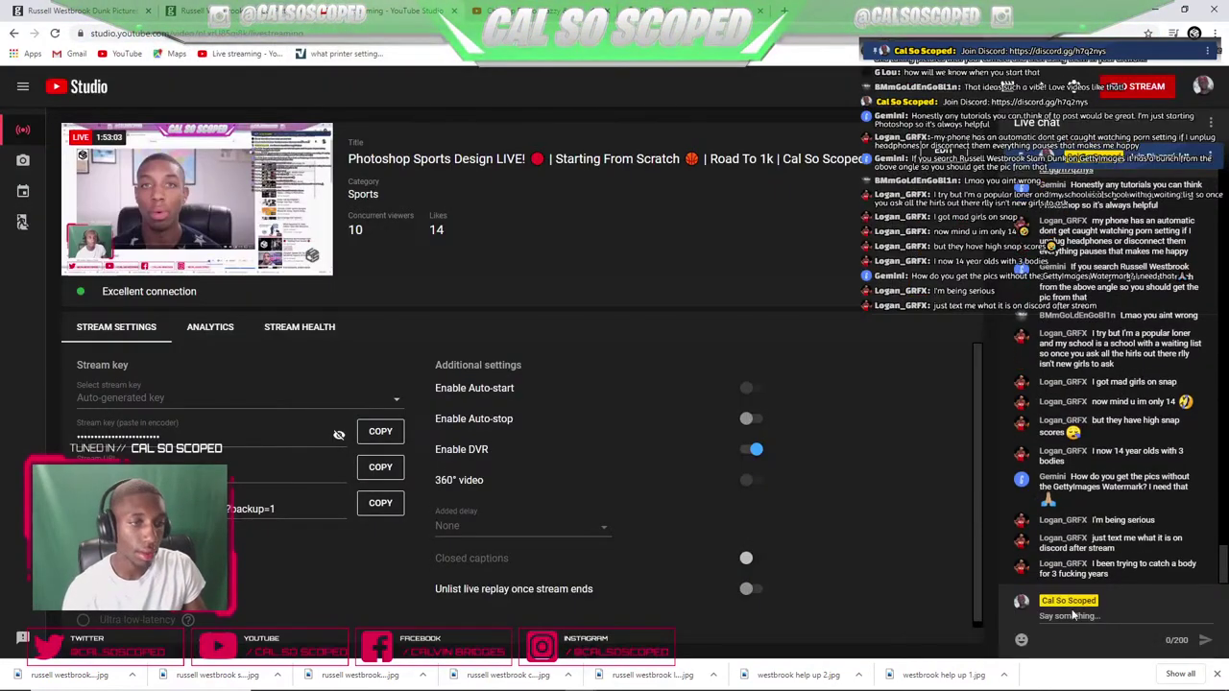
click(1073, 614)
key(ctrl+v)
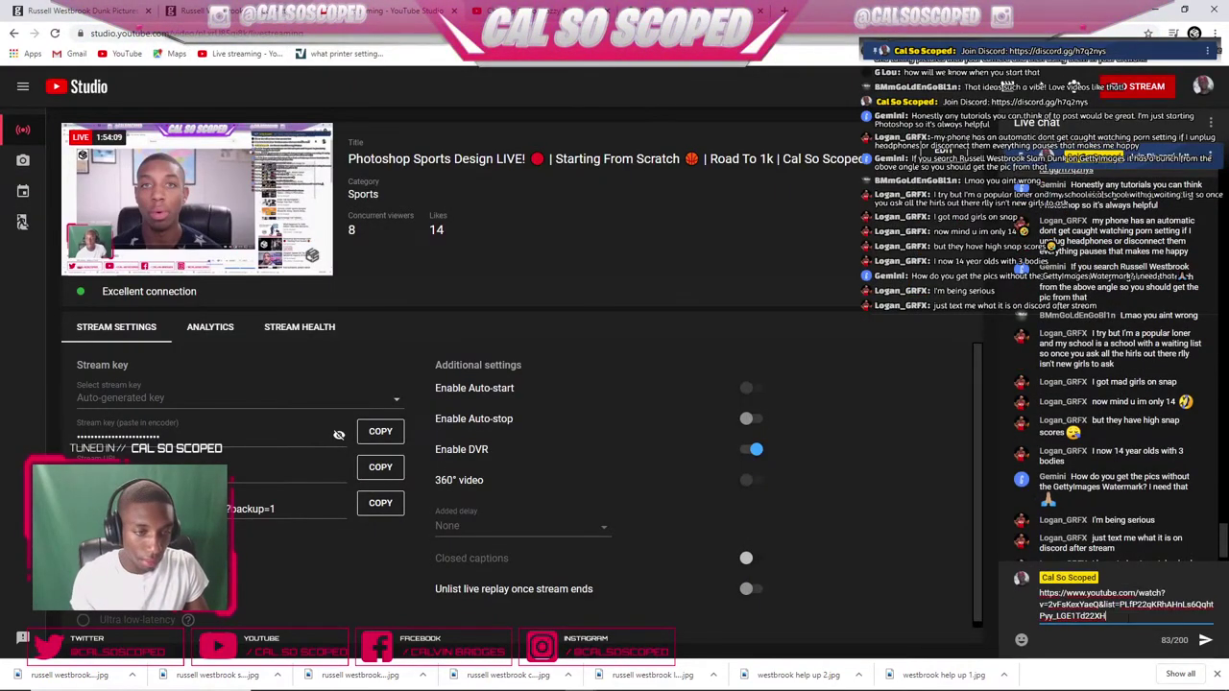
click(1205, 639)
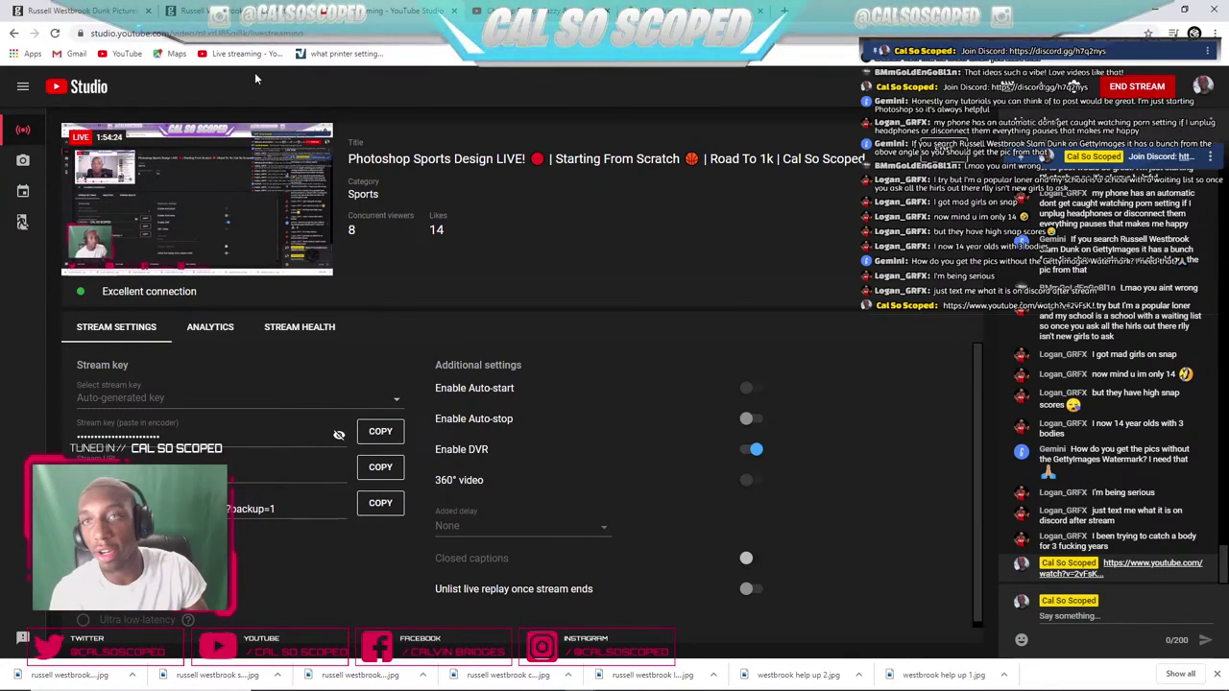
- Leave the browser and switch back to Photoshop with the red Rockets jersey photo
click(523, 11)
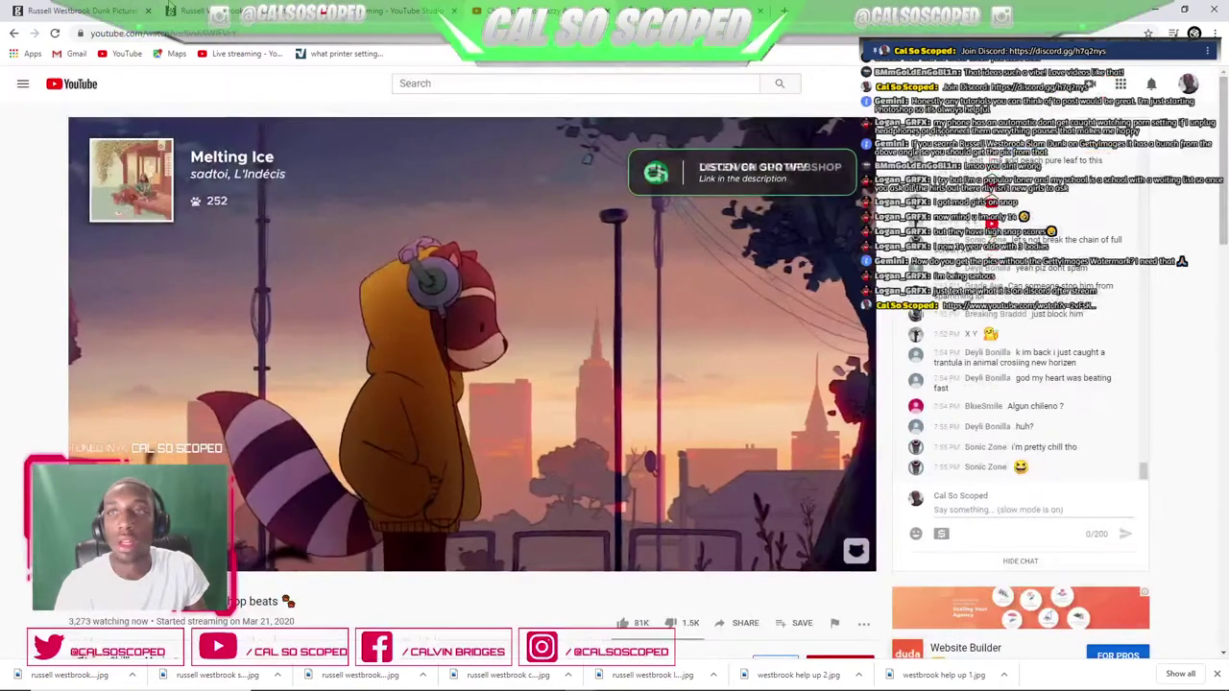
click(171, 8)
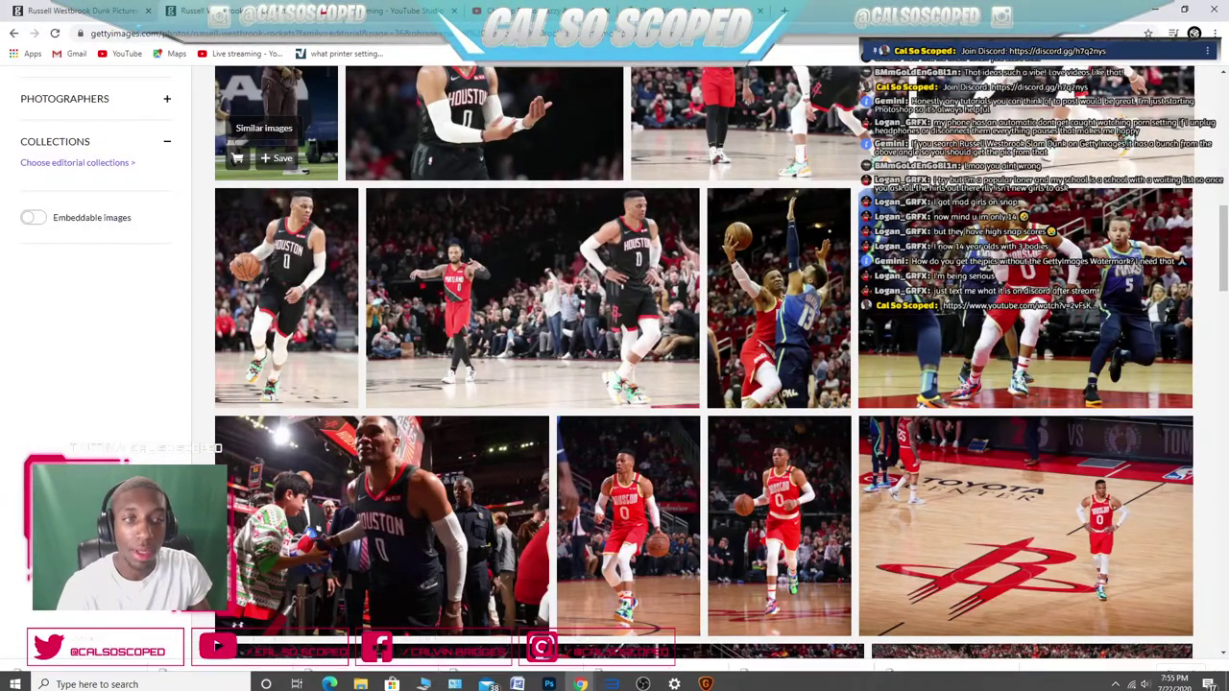
click(550, 680)
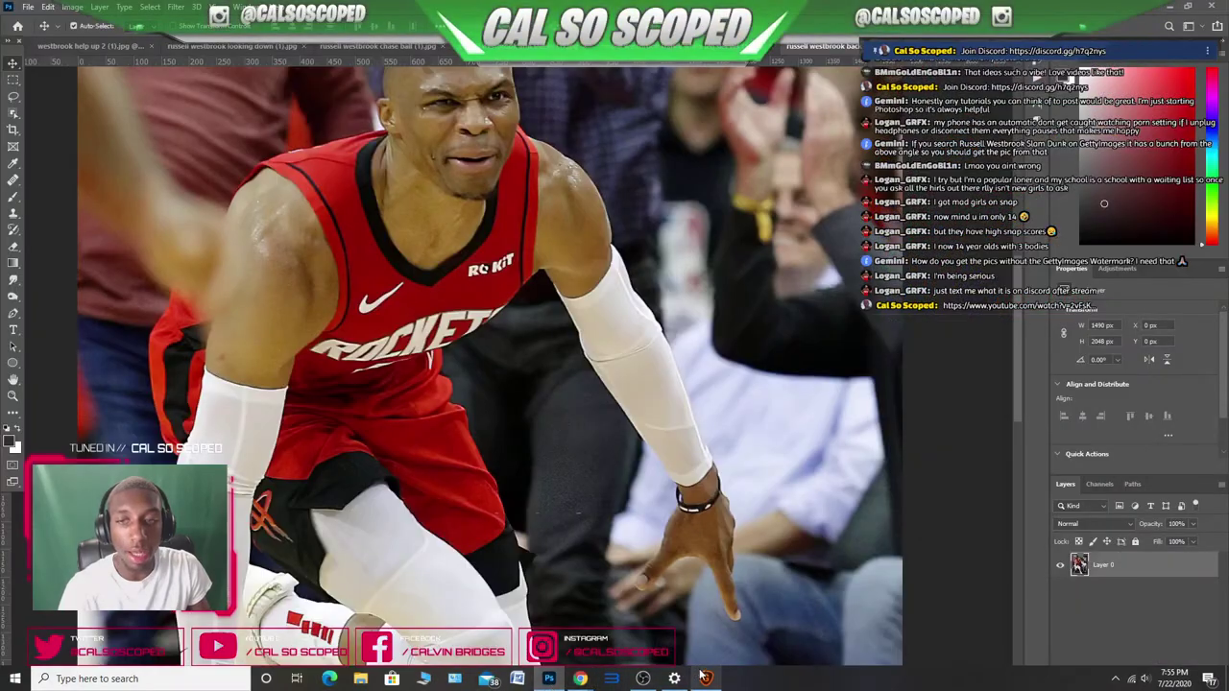
- Review the help-up cutout, the composite and the white leg sleeves document, and return to the red Rockets jersey photo
click(91, 48)
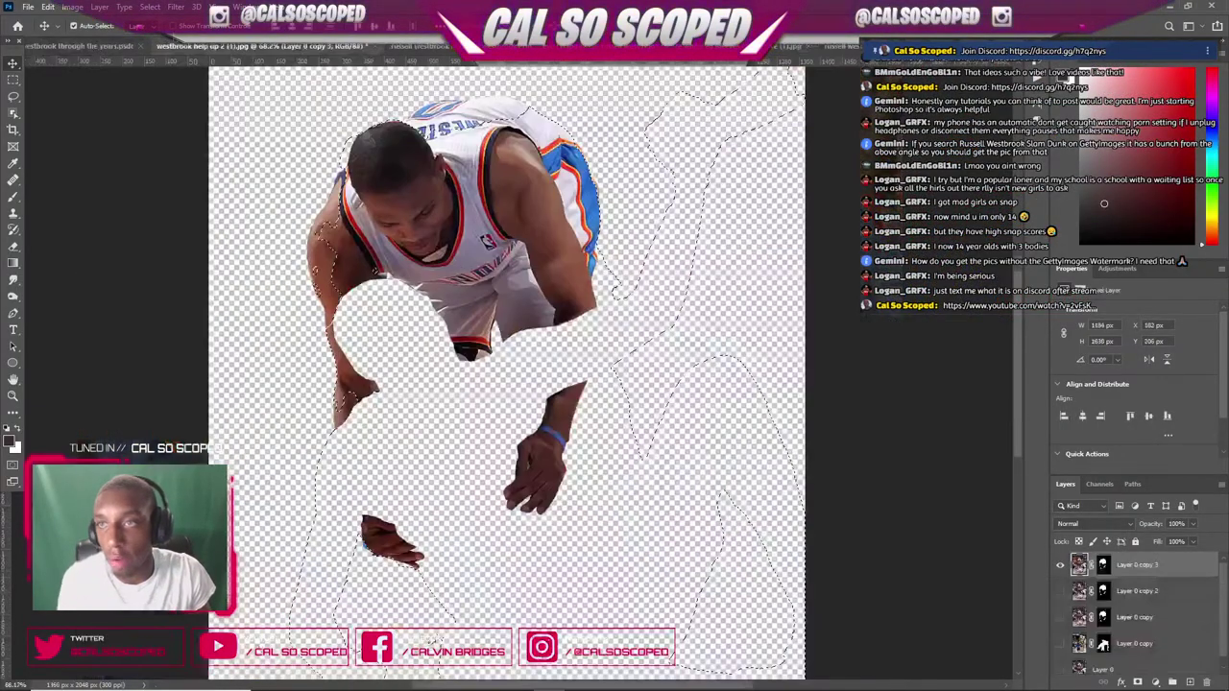
click(91, 48)
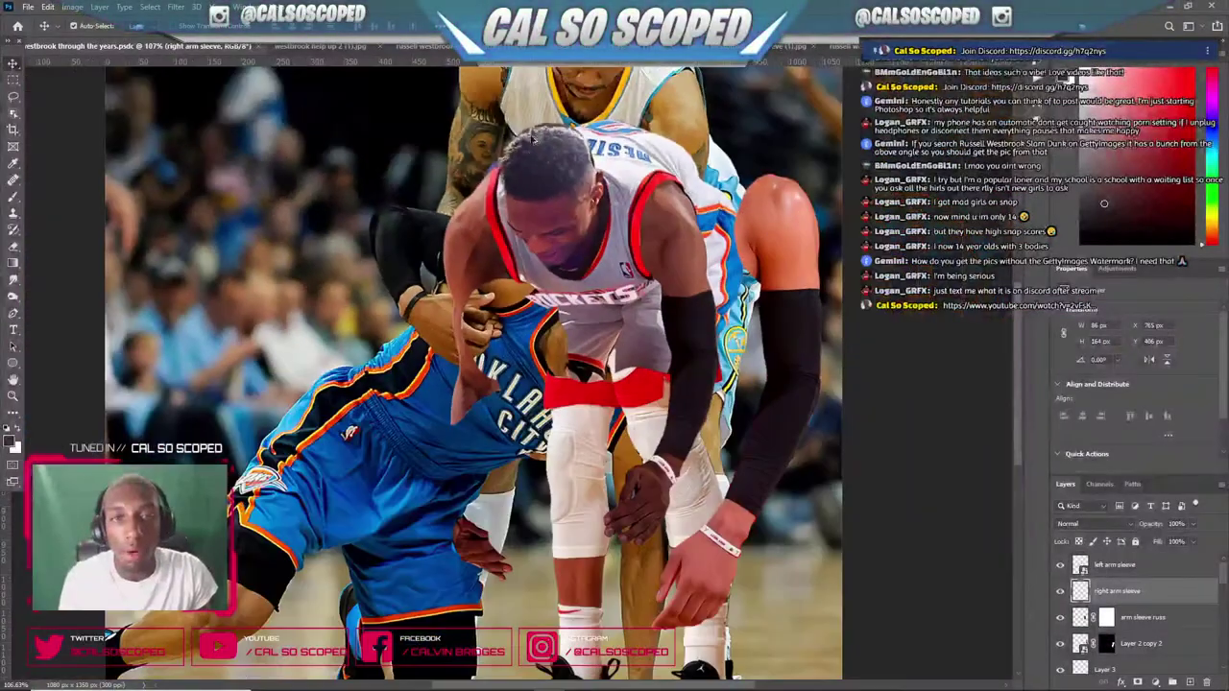
click(864, 47)
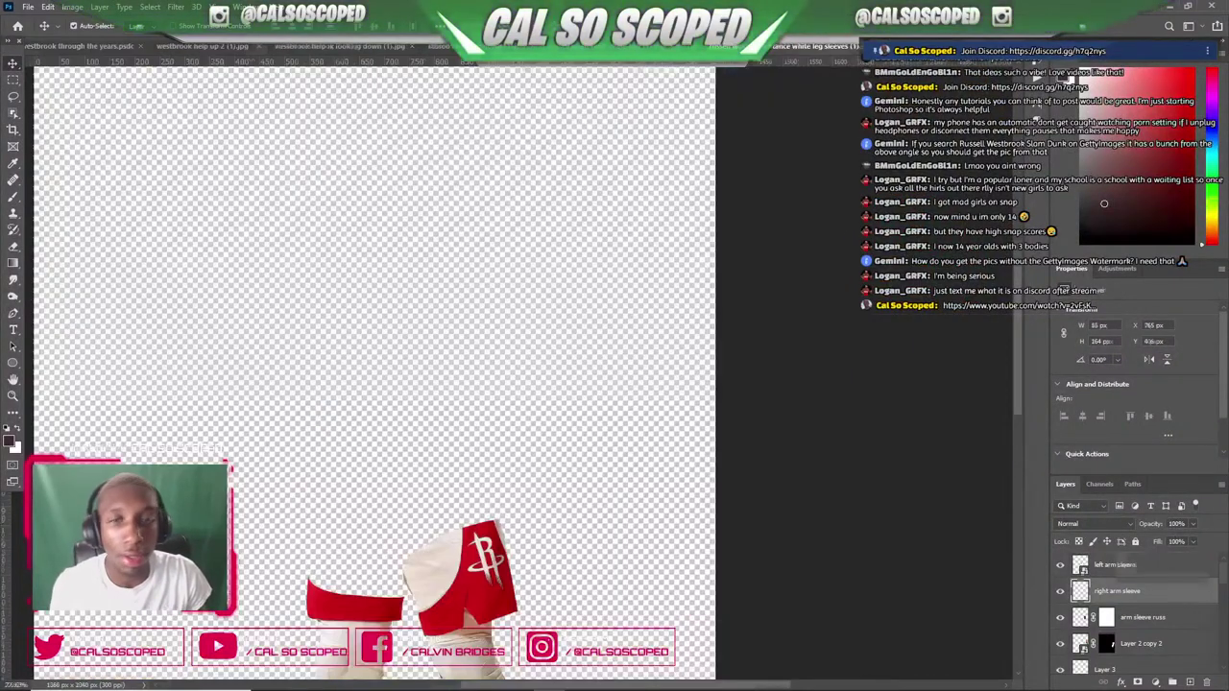
click(902, 47)
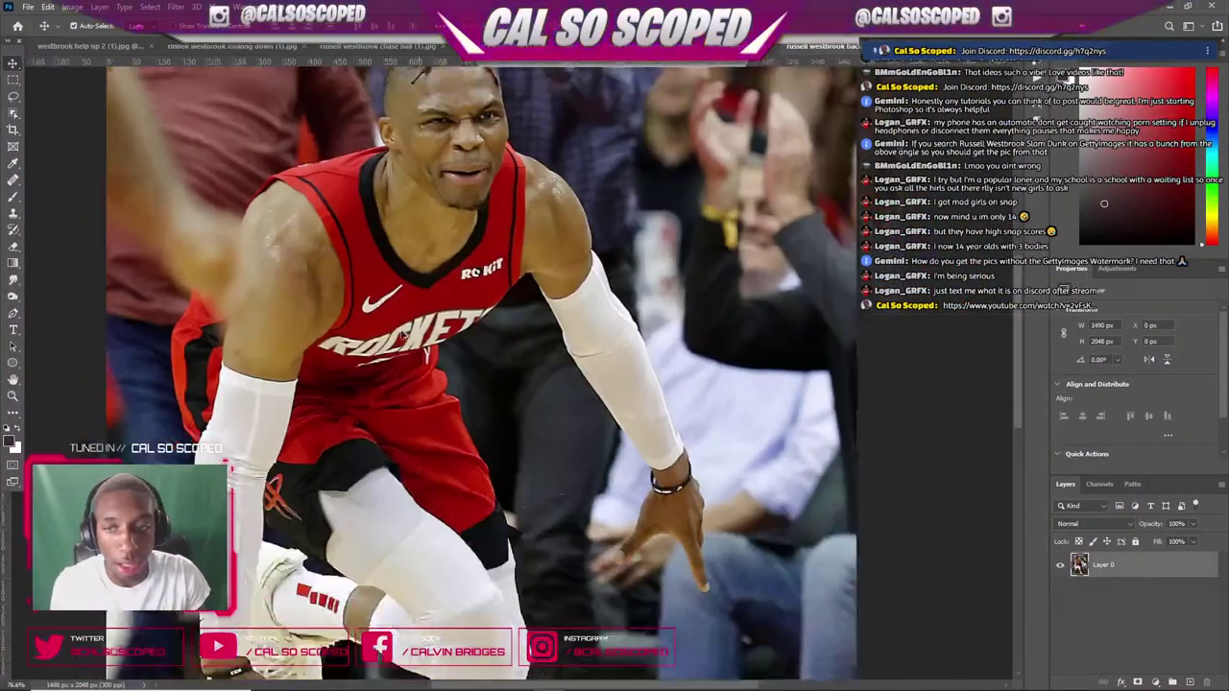
scroll(413, 334, down, 4)
scroll(409, 399, up, 5)
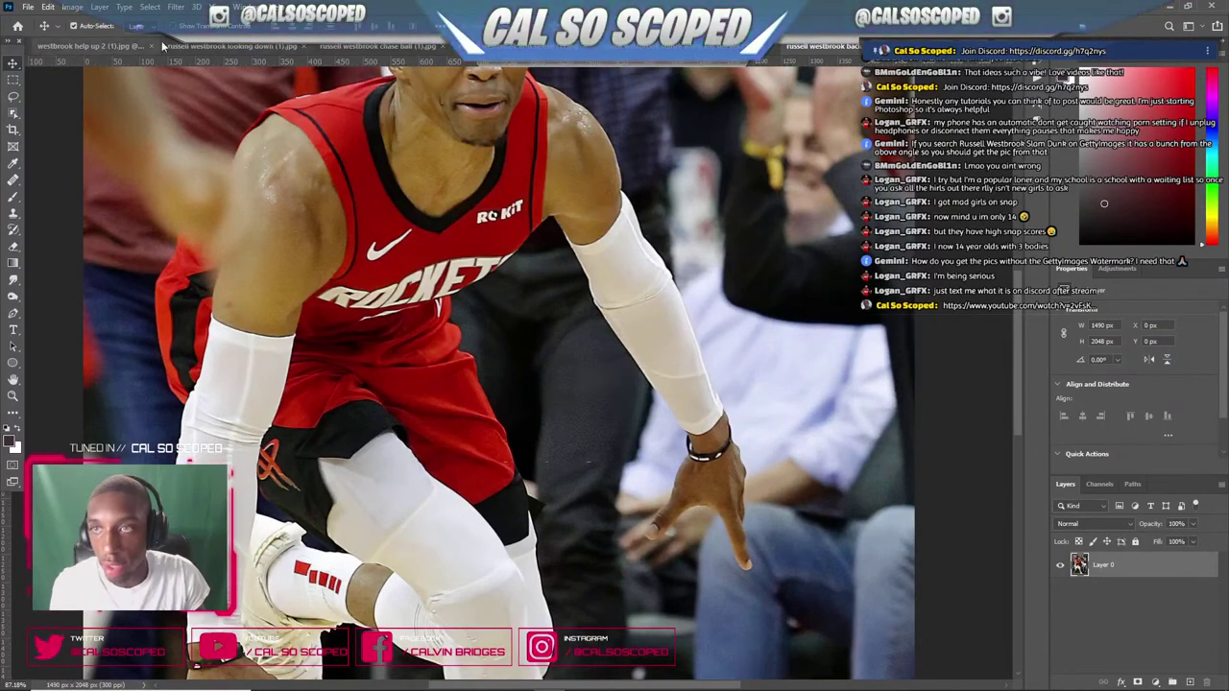
- Compare the red jersey photo's pose and shoulders with the bent-over figure in the Westbrook through the years composite
click(1005, 46)
click(921, 51)
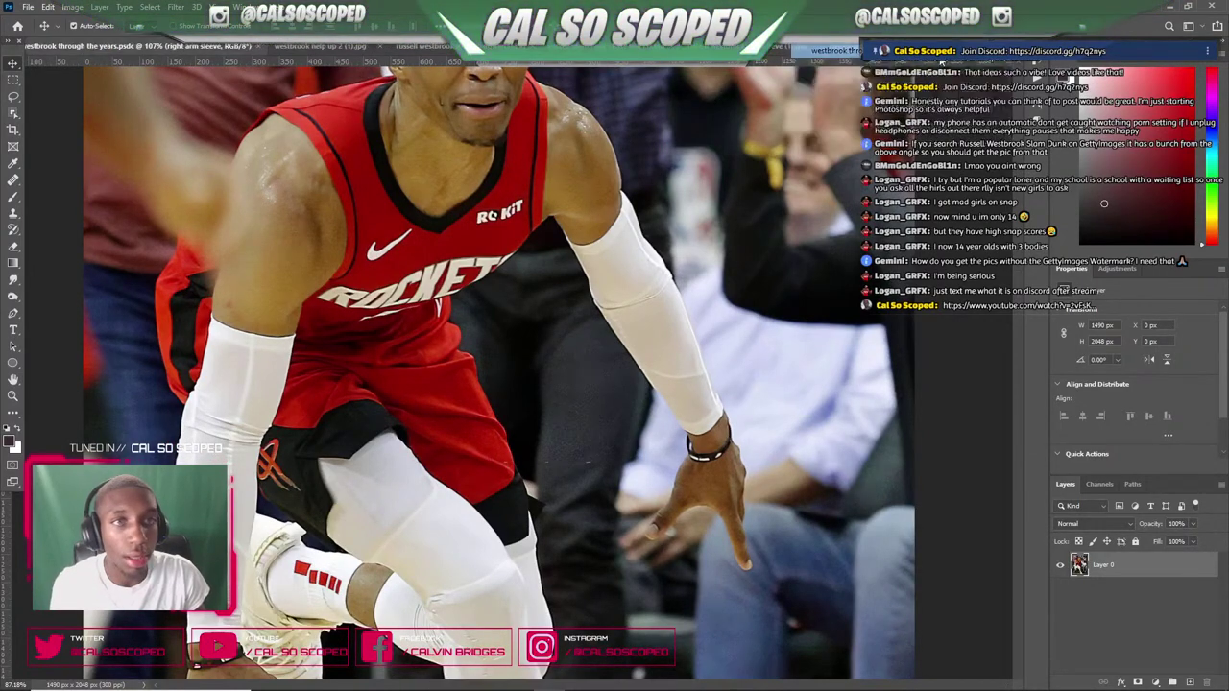
scroll(549, 197, down, 2)
scroll(549, 196, up, 3)
scroll(549, 197, up, 1)
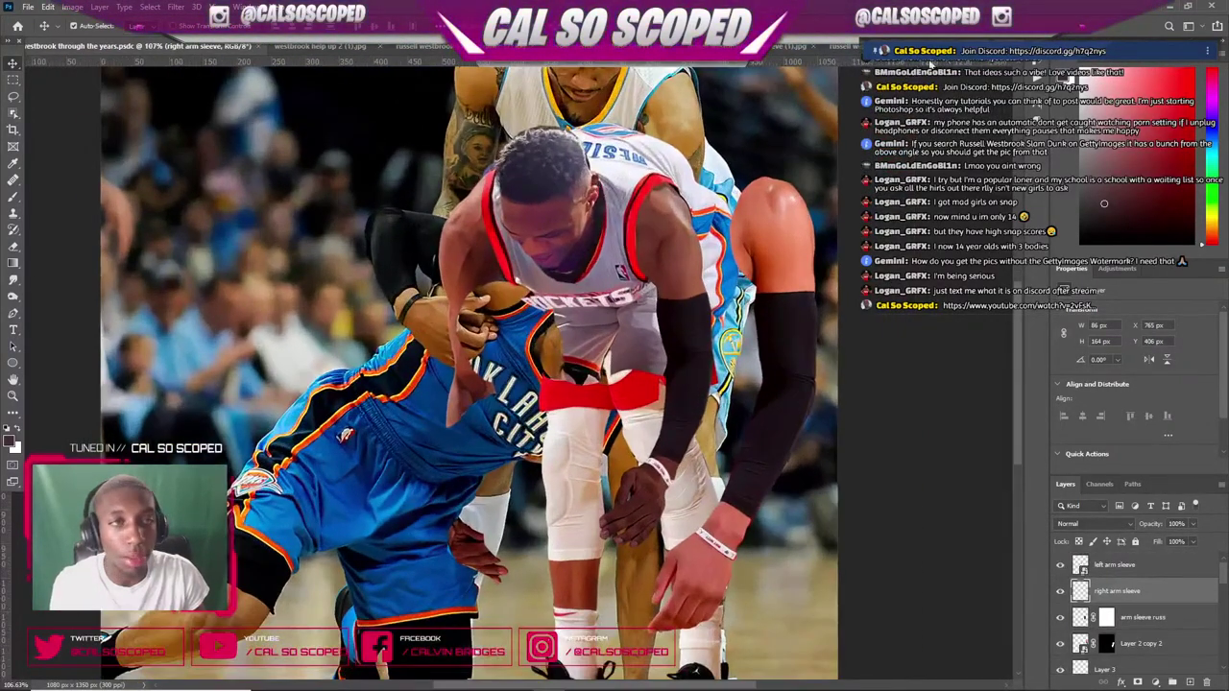
click(1005, 46)
click(900, 135)
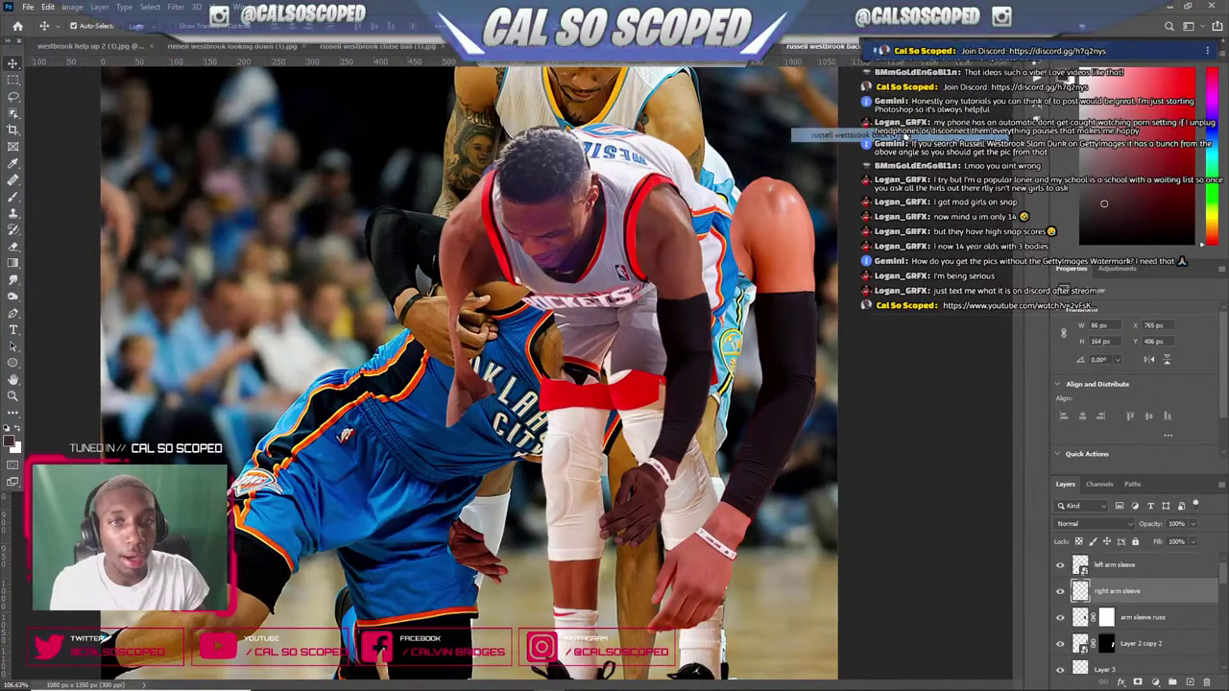
scroll(189, 219, down, 3)
scroll(189, 219, up, 1)
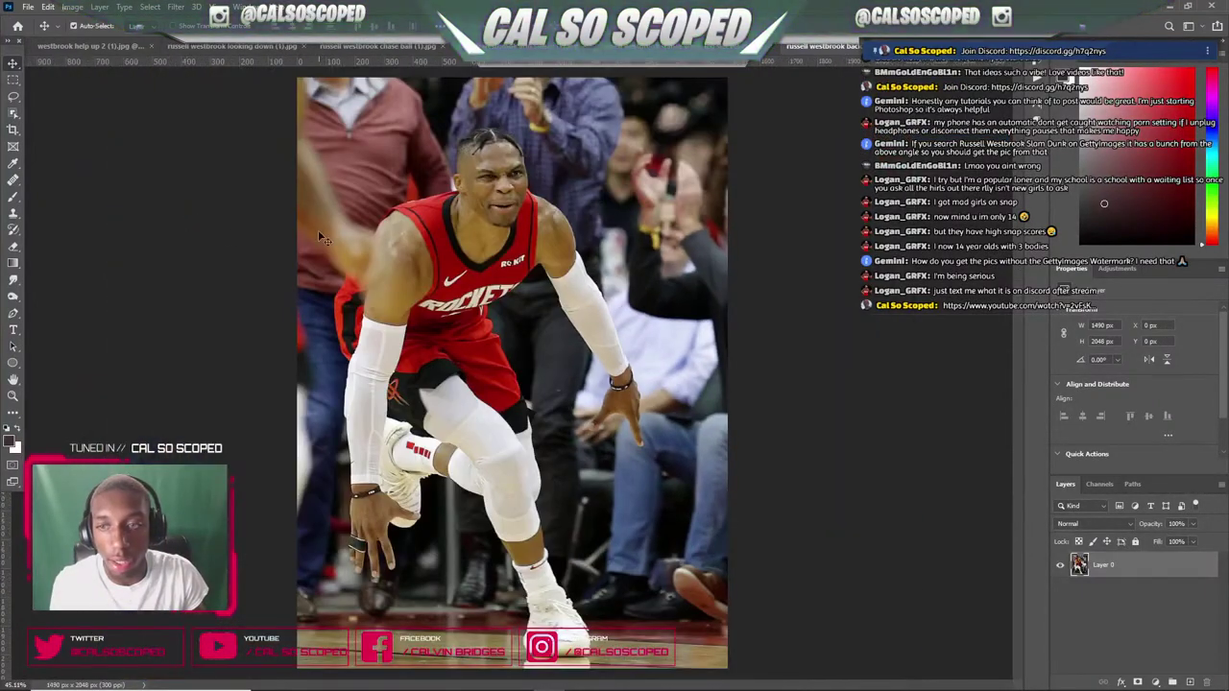
scroll(352, 272, up, 2)
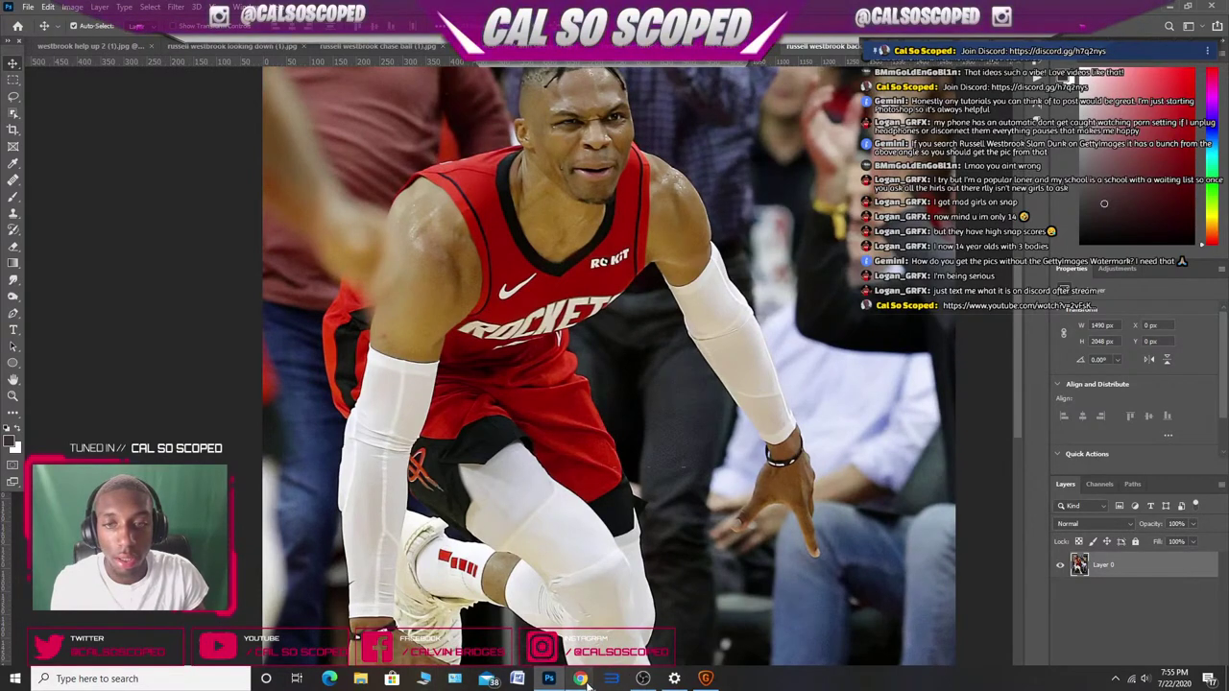
mouse_move(580, 679)
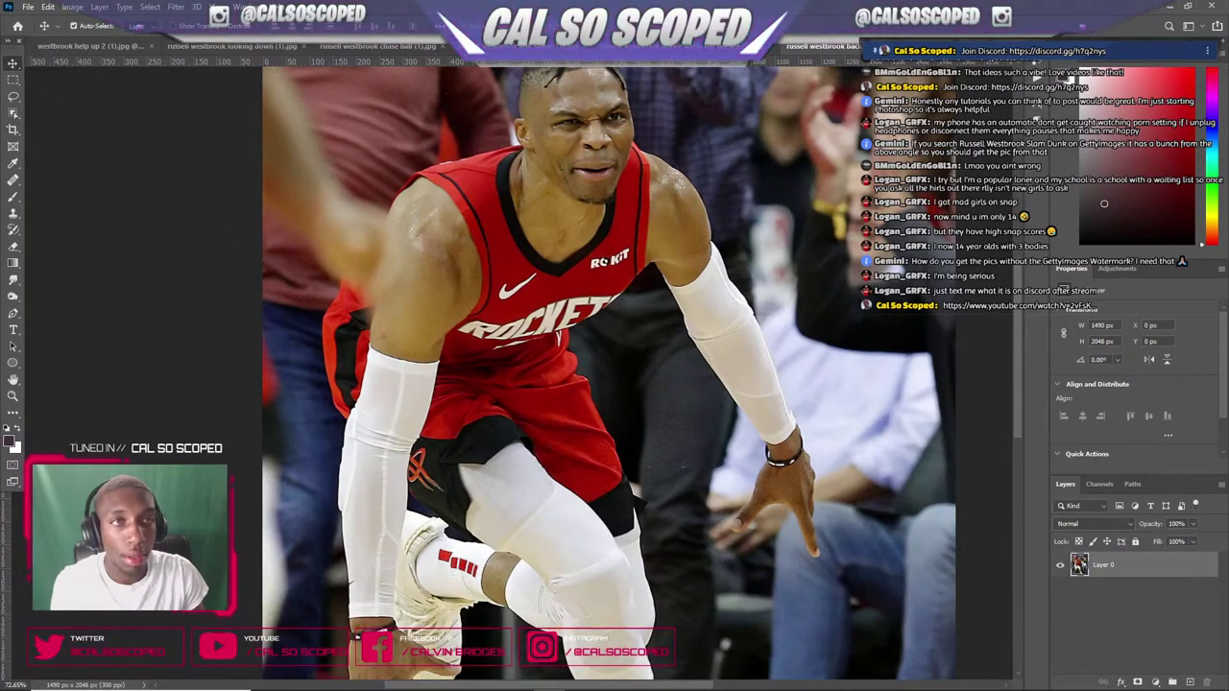
key(ctrl+Tab)
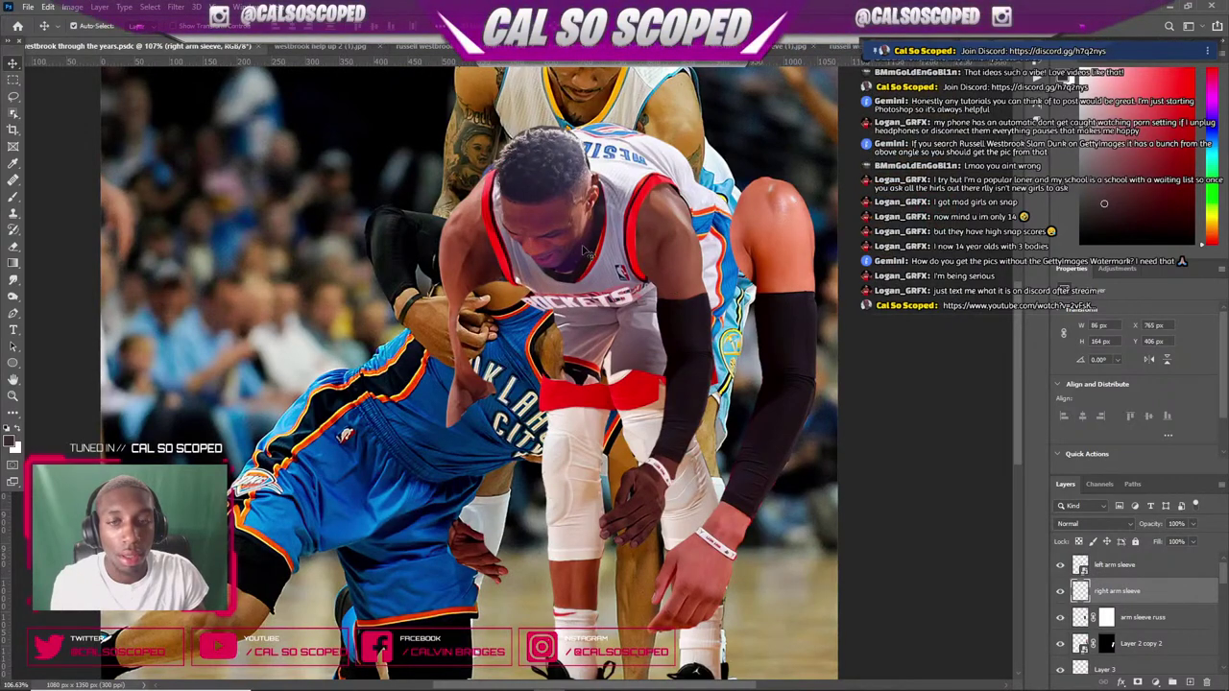
click(1012, 46)
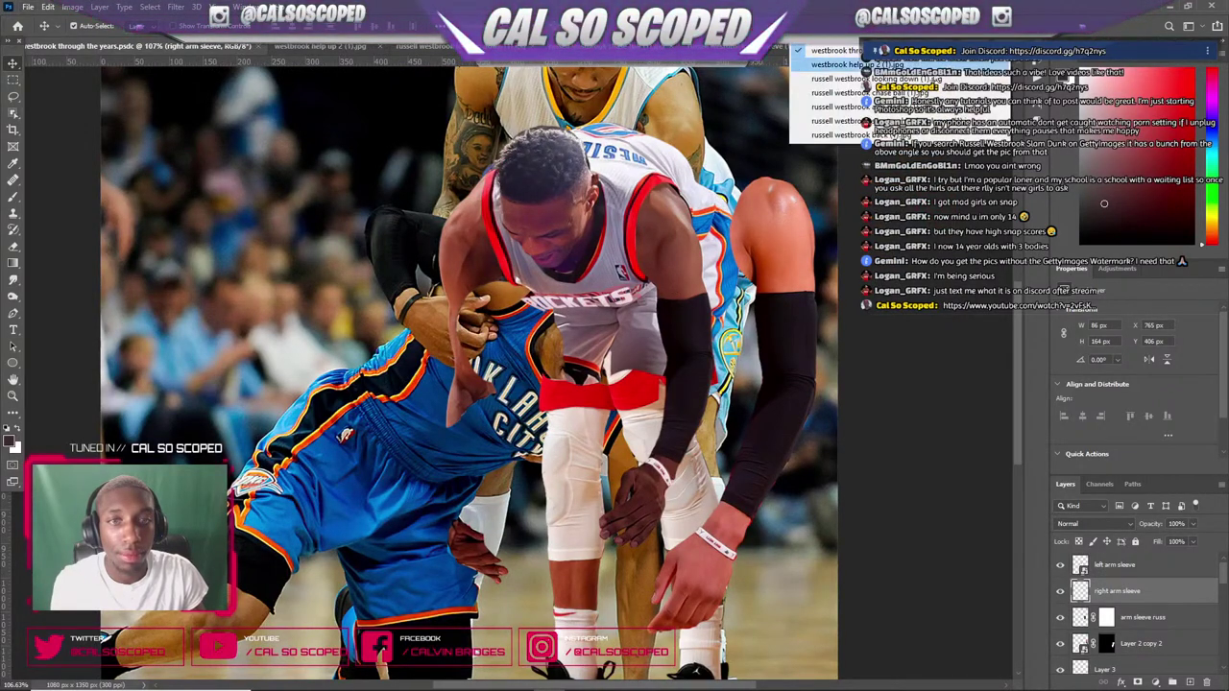
click(840, 134)
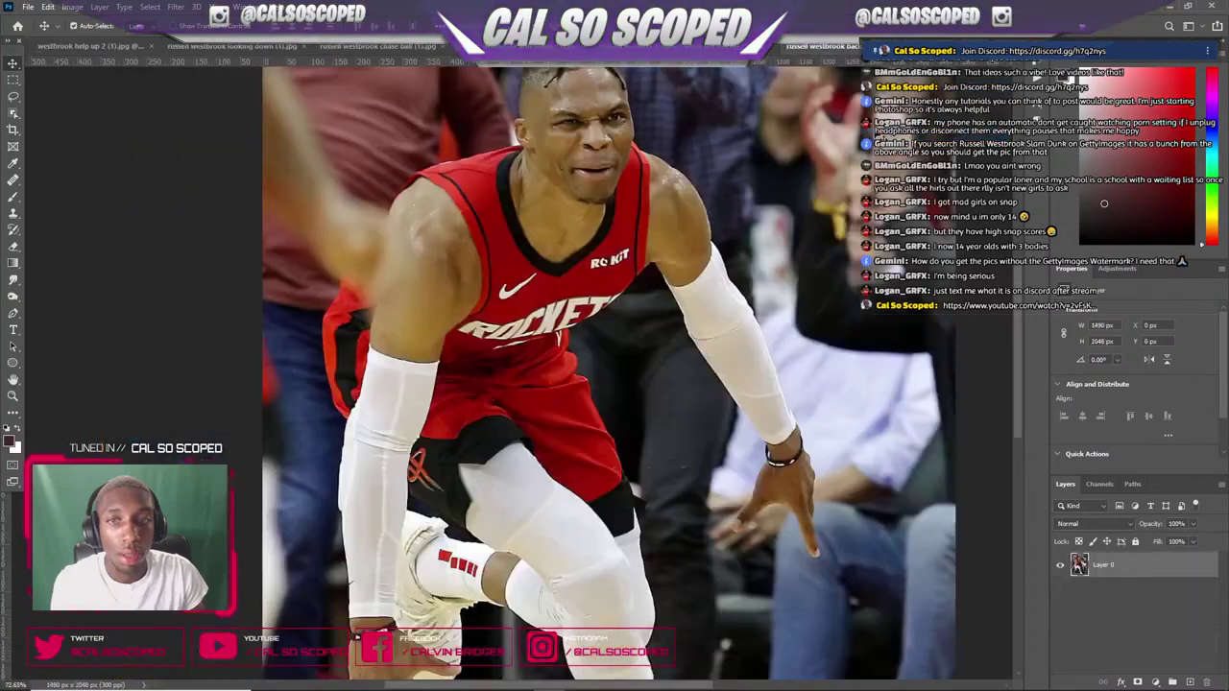
- Trace a Pen tool path on the red jersey photo, up the armhole edge beside the raised shoulder and onto the shoulder seam
scroll(493, 265, up, 3)
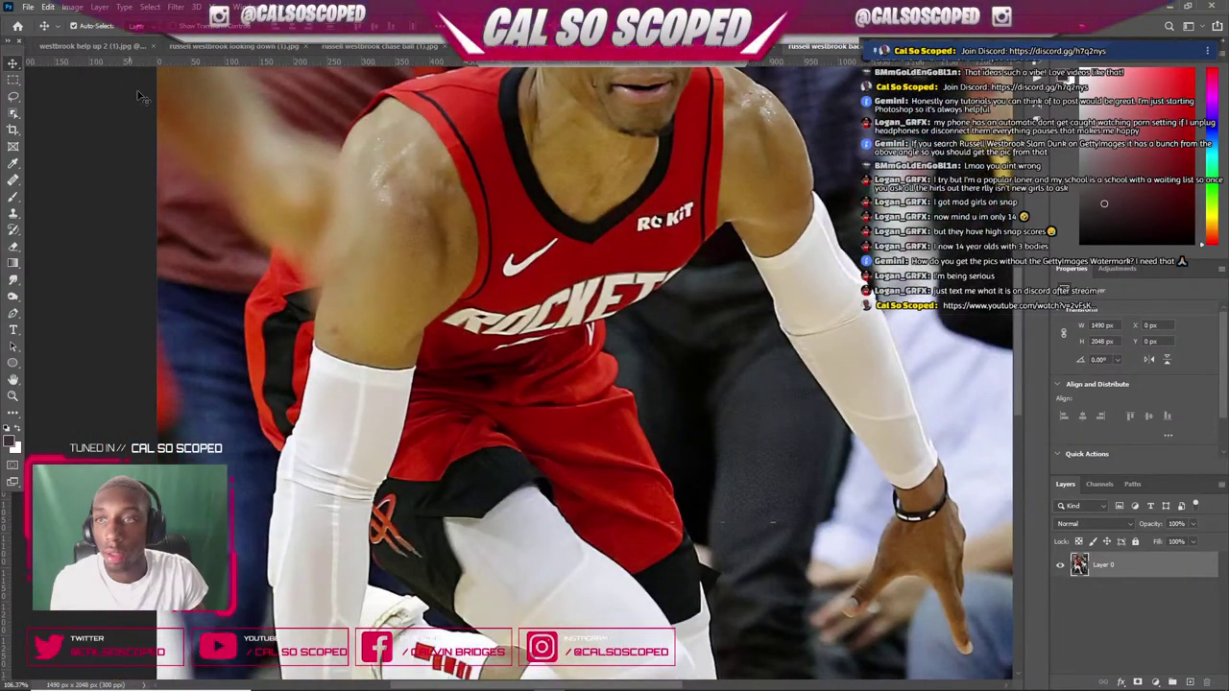
click(13, 313)
click(480, 254)
click(476, 217)
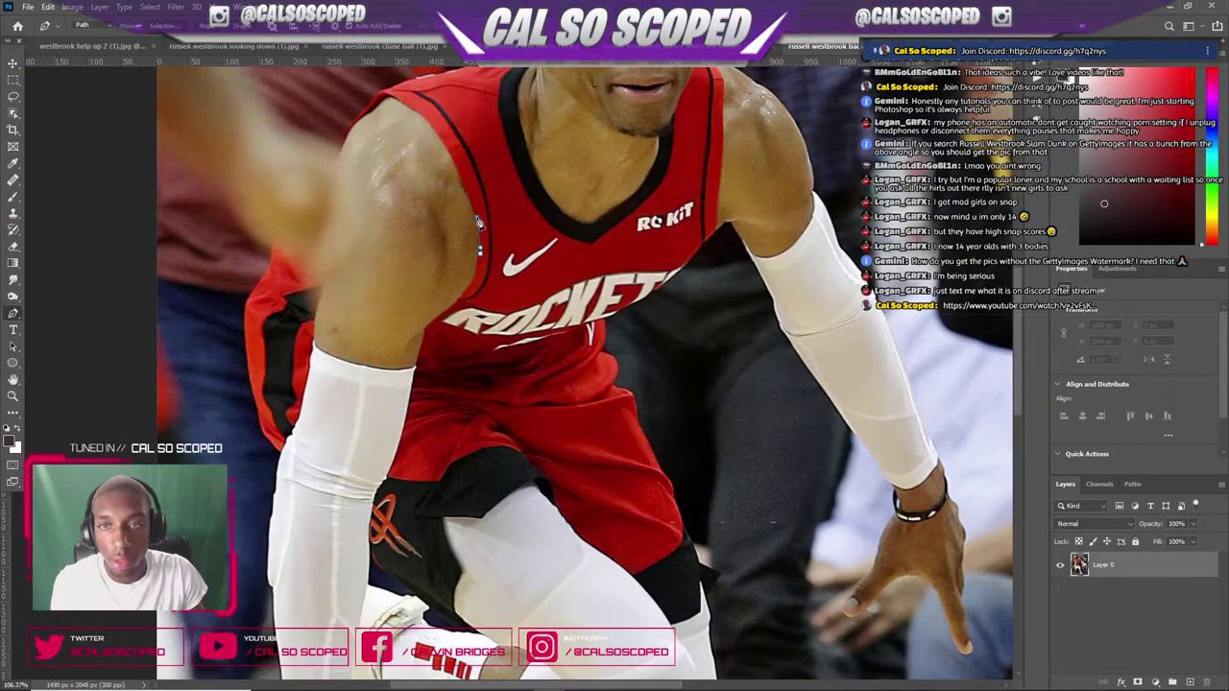
click(472, 205)
mouse_move(468, 196)
mouse_down()
mouse_move(404, 108)
mouse_move(417, 102)
mouse_move(374, 96)
mouse_move(387, 103)
mouse_move(361, 123)
mouse_move(385, 94)
mouse_move(446, 76)
mouse_up()
key(ctrl+z)
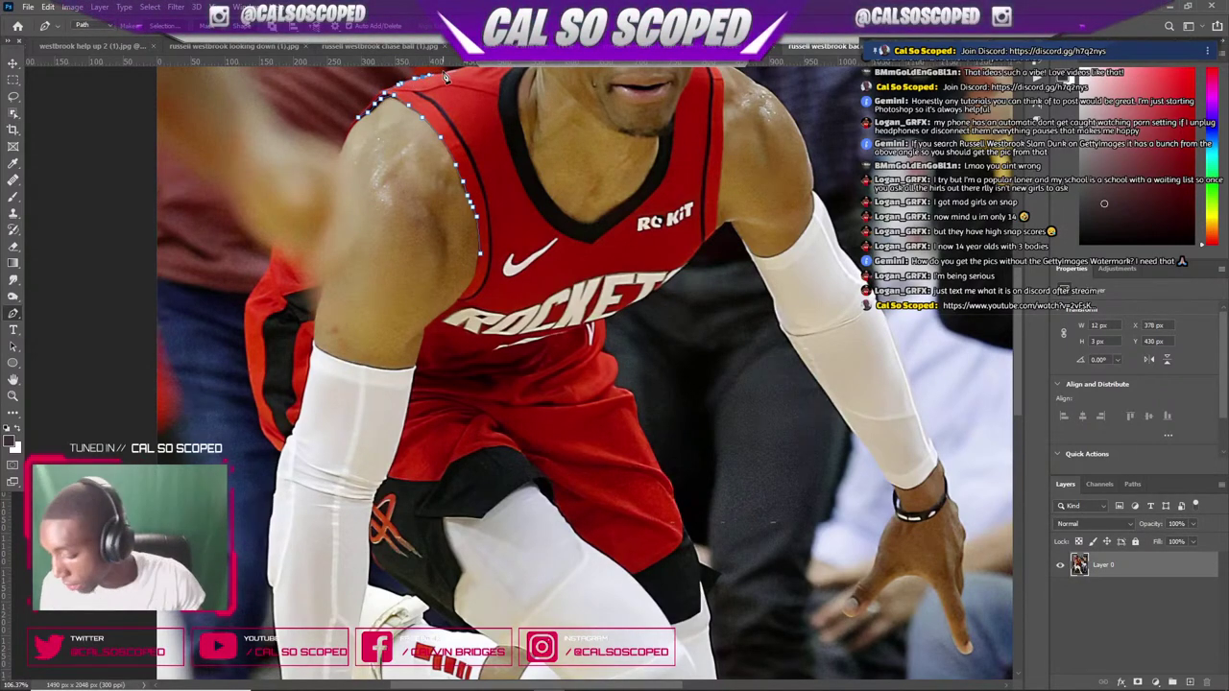
- Extend the Pen path over the shoulder, around the inside of the black V-neck collar and down the opposite armhole
scroll(445, 77, down, 5)
scroll(445, 67, up, 1)
scroll(443, 59, up, 3)
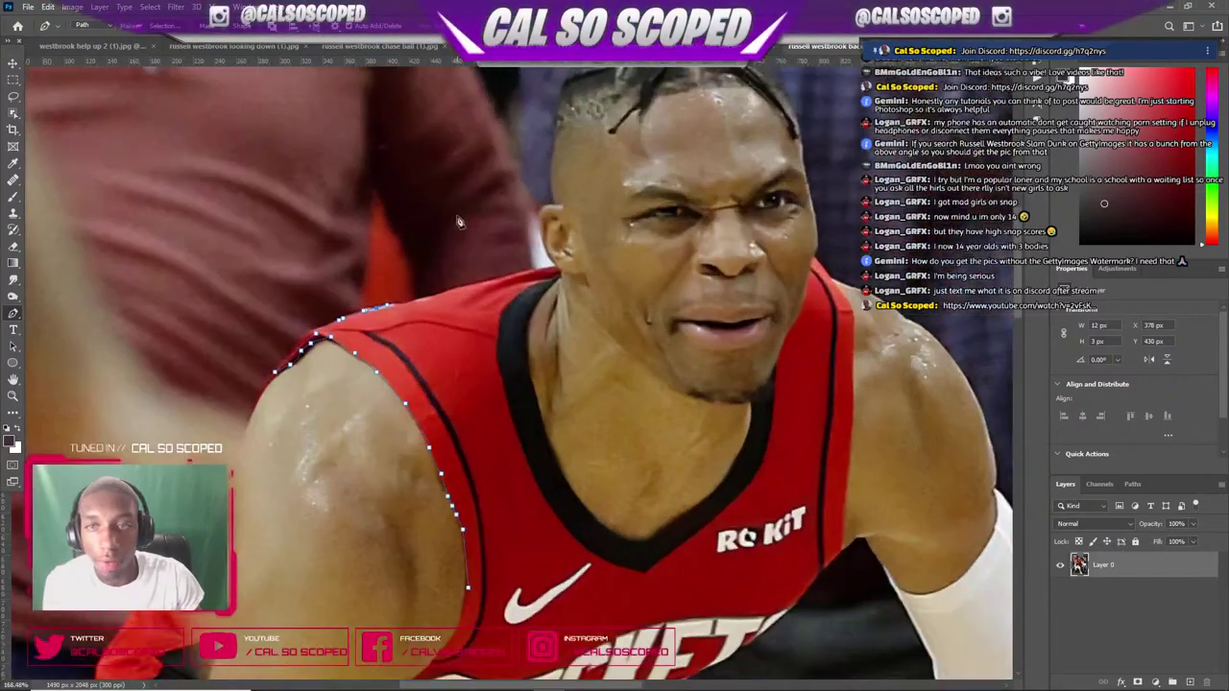
mouse_move(442, 298)
mouse_down()
mouse_move(562, 272)
mouse_move(525, 331)
mouse_up()
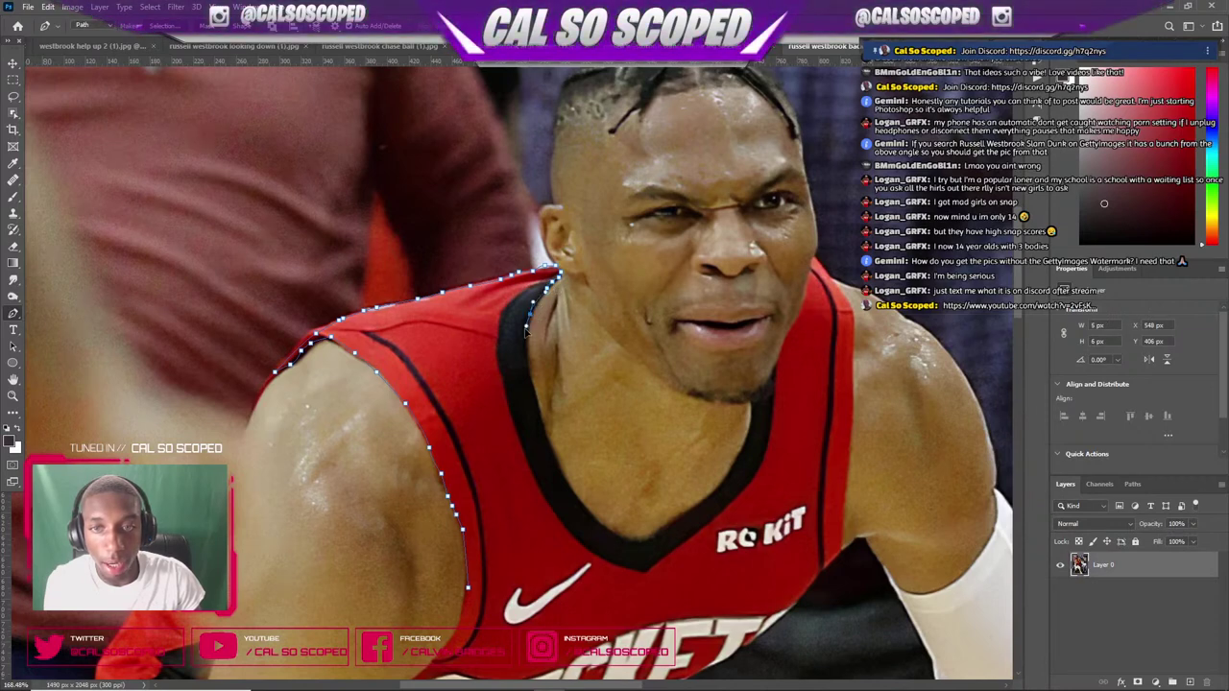
mouse_move(533, 379)
mouse_down()
mouse_move(561, 470)
mouse_move(606, 538)
mouse_move(641, 553)
mouse_move(658, 537)
mouse_move(647, 552)
mouse_move(731, 476)
mouse_up()
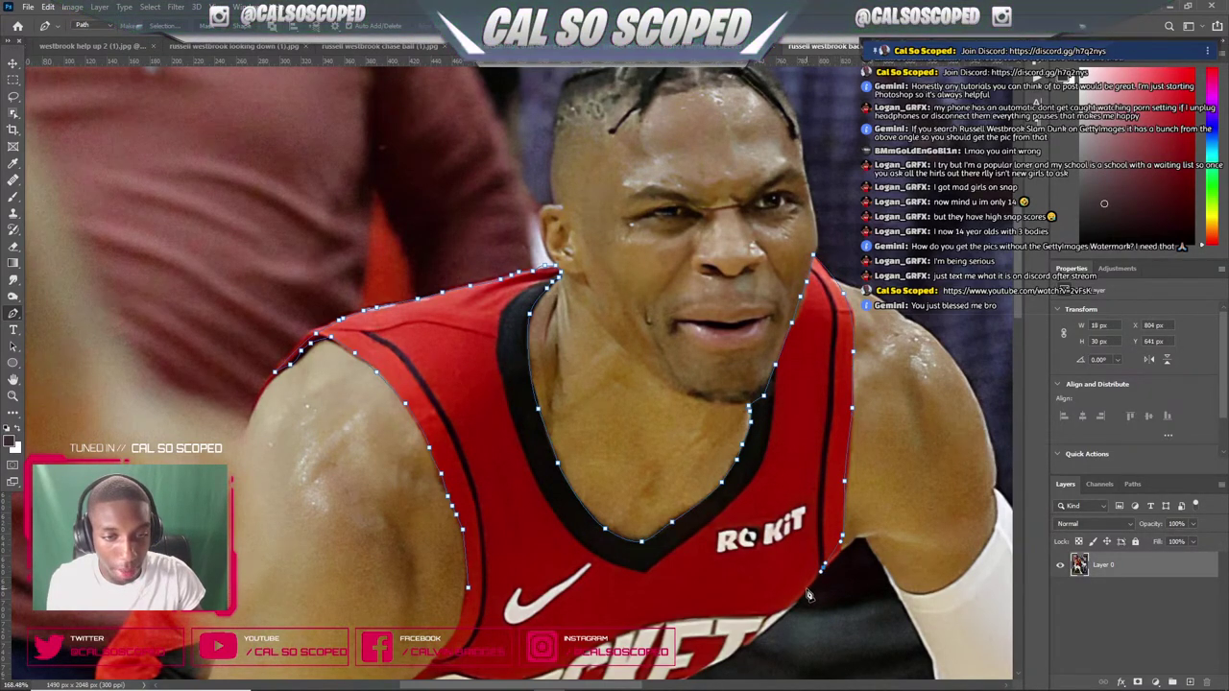
- Continue the Pen path along the jersey's lower edge and waist, across the upper shorts, and back up to close the outline
drag(808, 595, 812, 518)
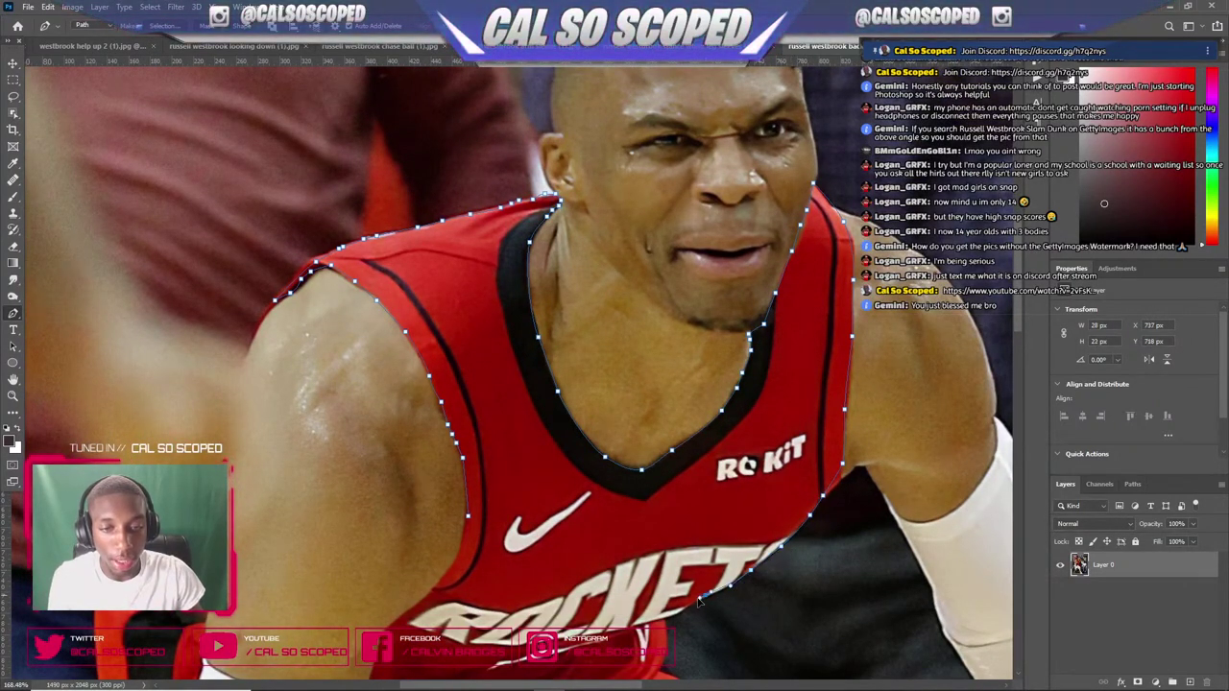
scroll(677, 590, up, 2)
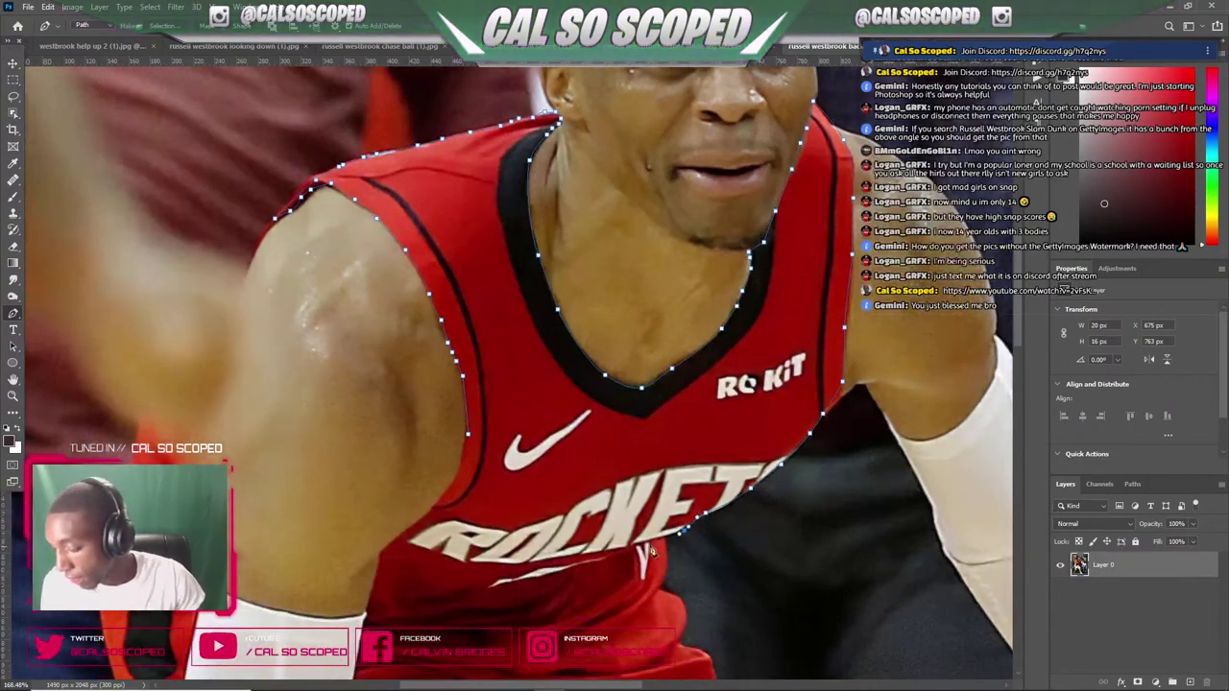
scroll(705, 487, down, 4)
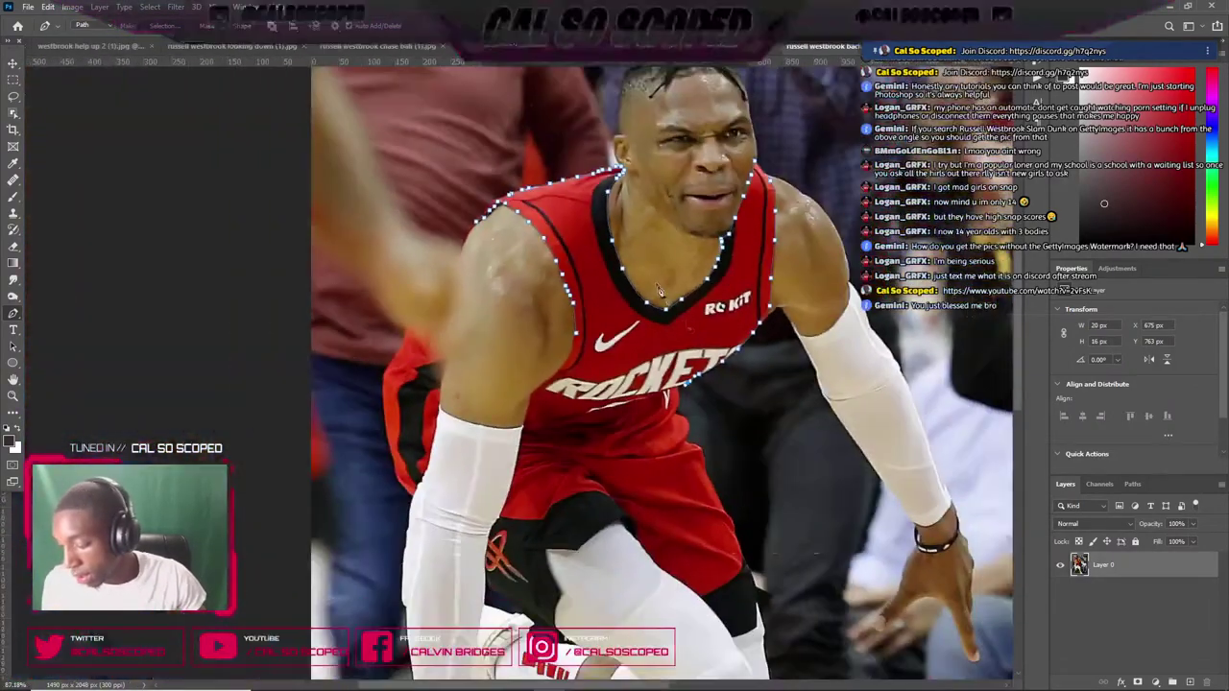
scroll(688, 347, up, 3)
scroll(689, 347, up, 1)
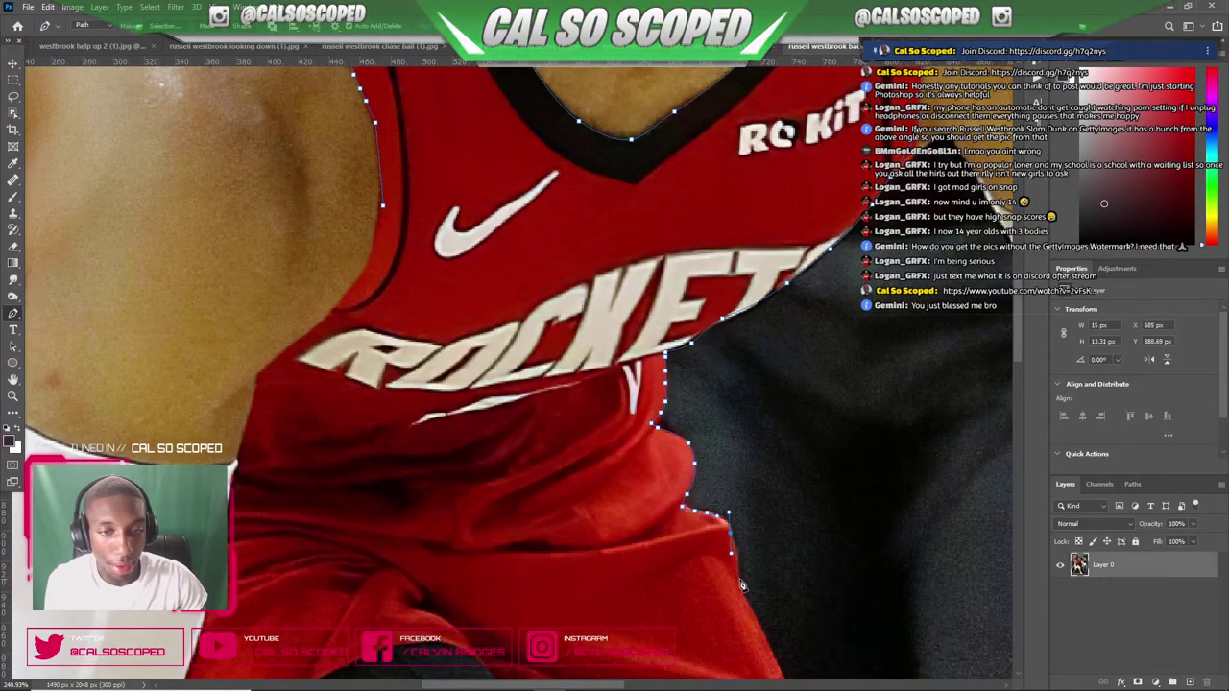
scroll(784, 650, down, 5)
drag(779, 664, 773, 566)
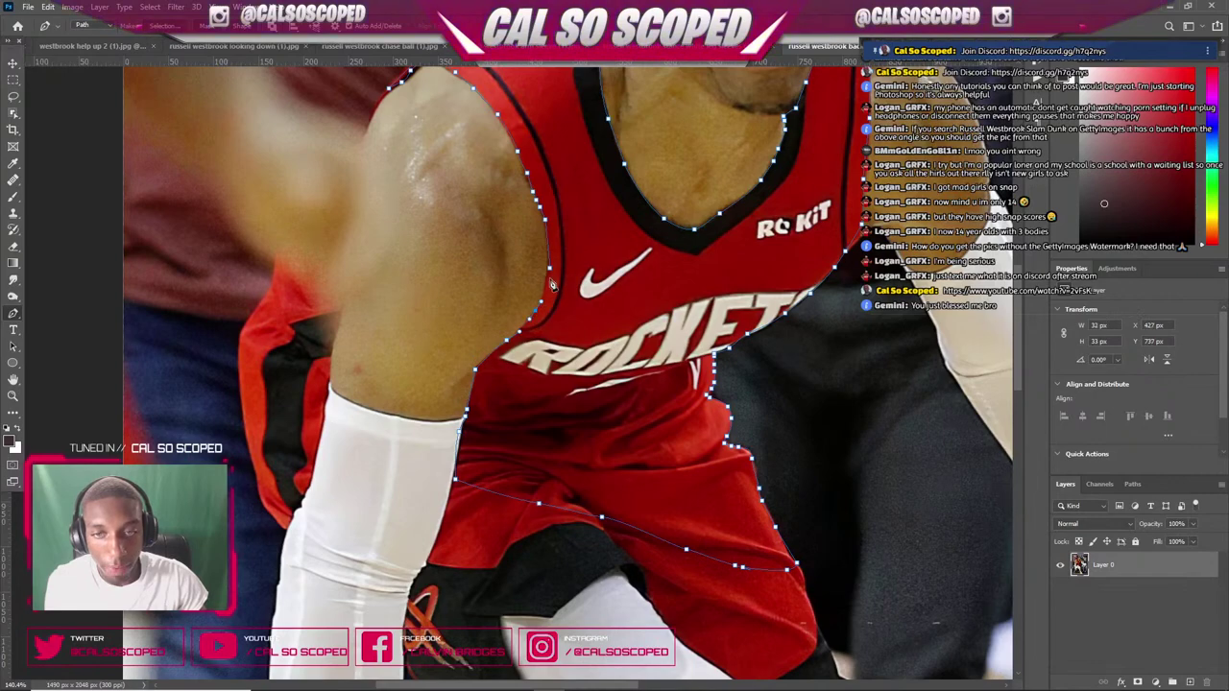
- Turn the path into a new selection with 0 px feather, copy the jersey to its own layer and hide the original photo
right_click(554, 252)
click(595, 295)
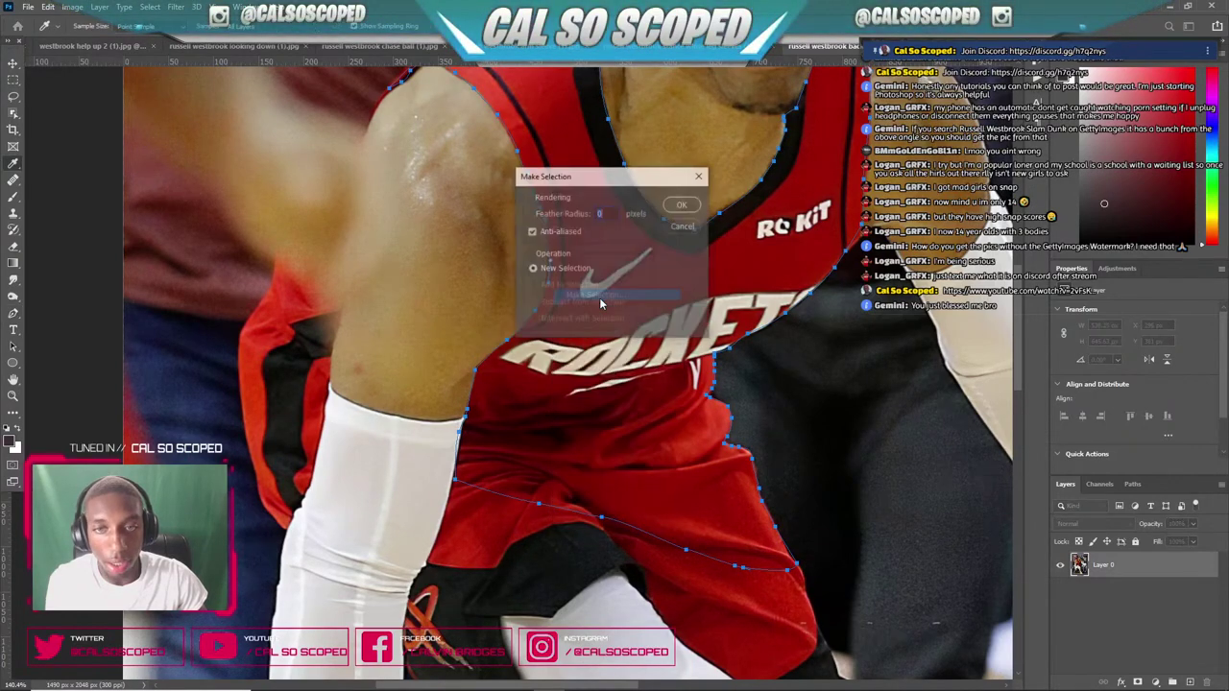
click(683, 204)
key(ctrl+0)
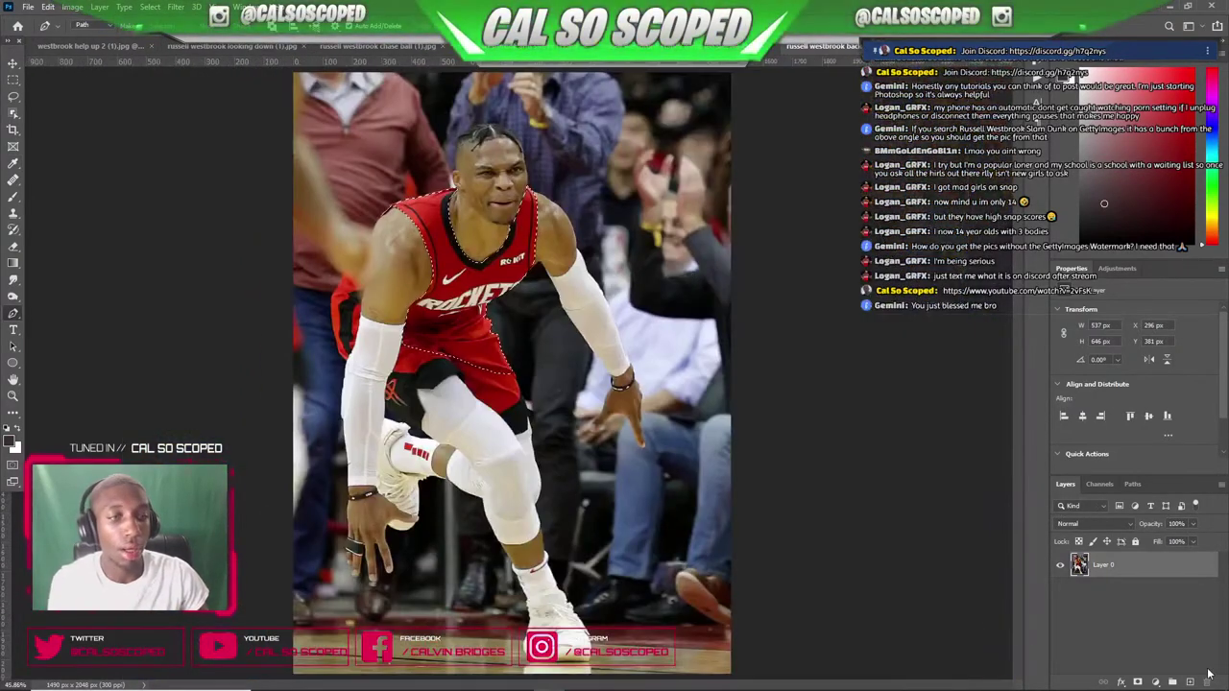
scroll(468, 313, up, 3)
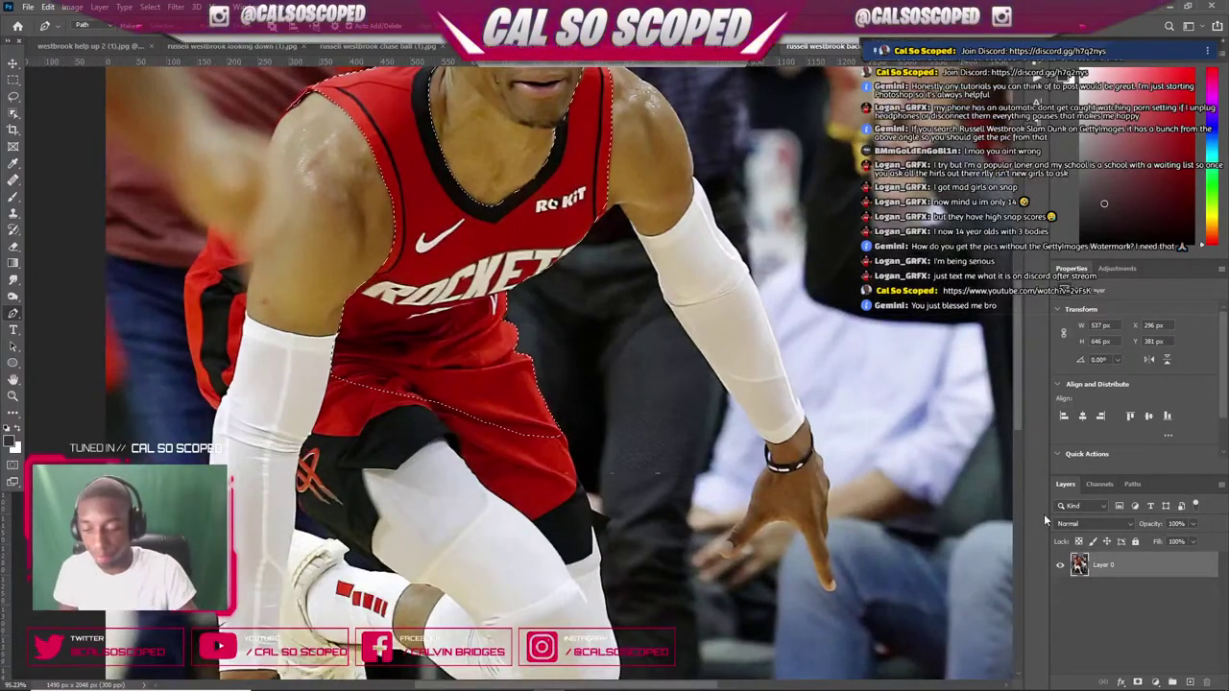
key(ctrl+j)
click(1060, 590)
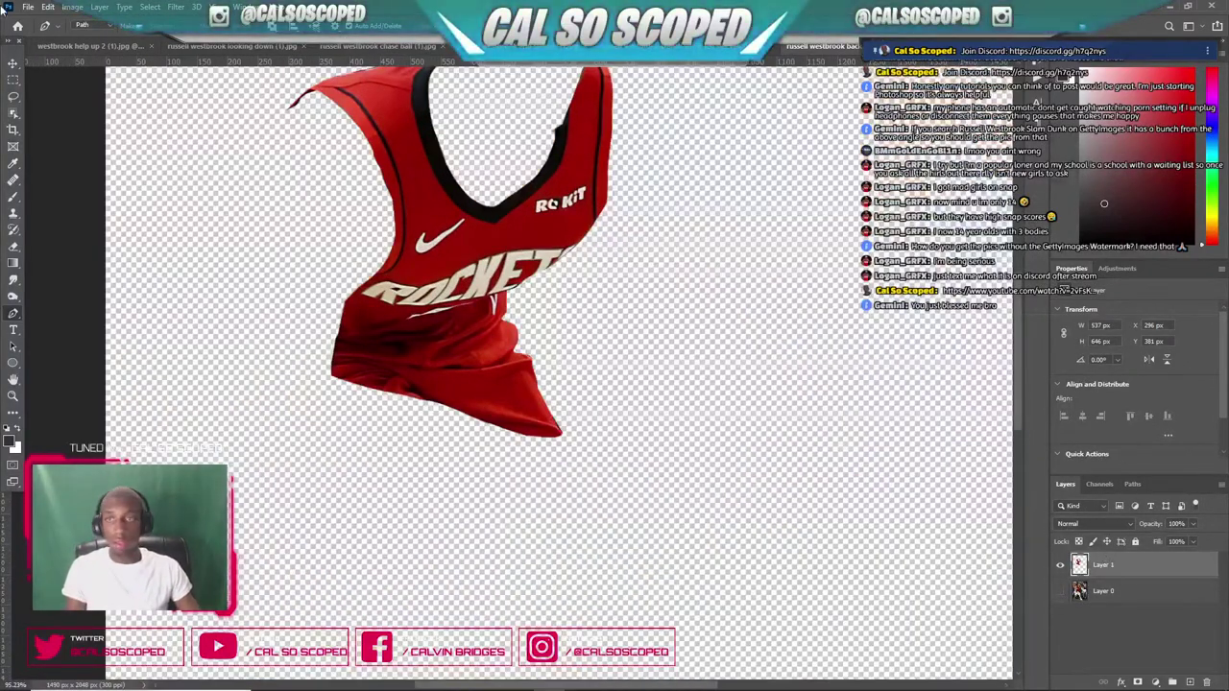
- Lasso the ROCKETS lettering on the jersey layer and fill the selection with surrounding red fabric
scroll(396, 144, up, 5)
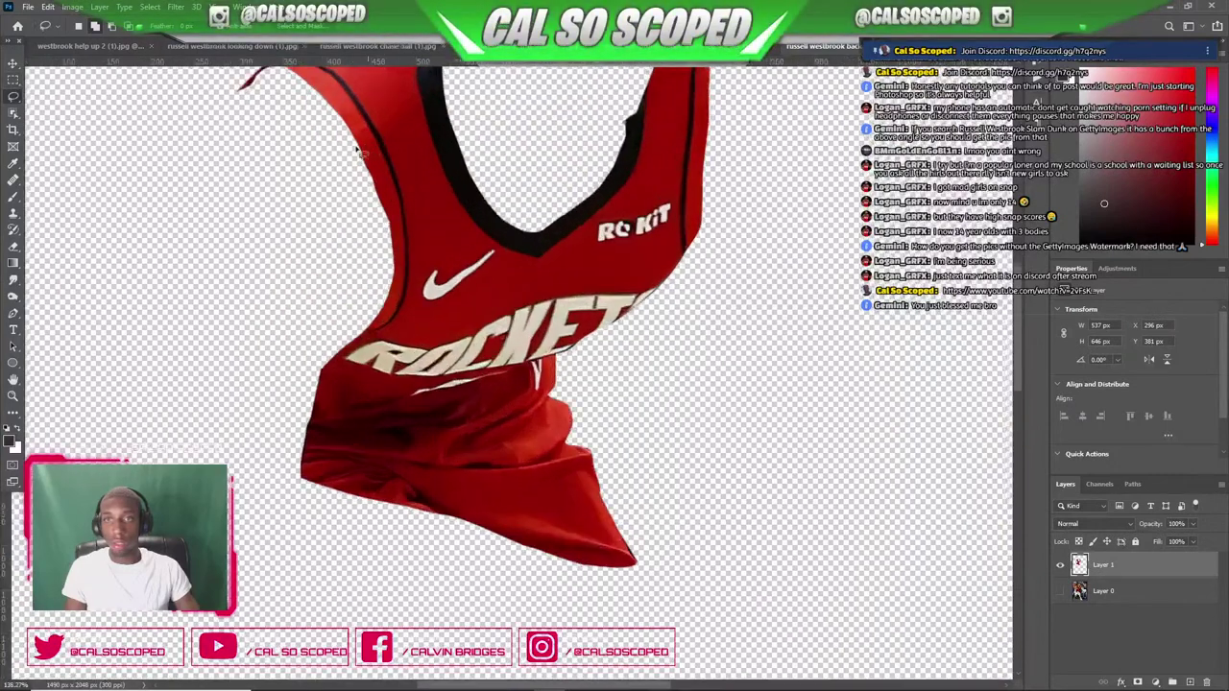
drag(382, 359, 440, 361)
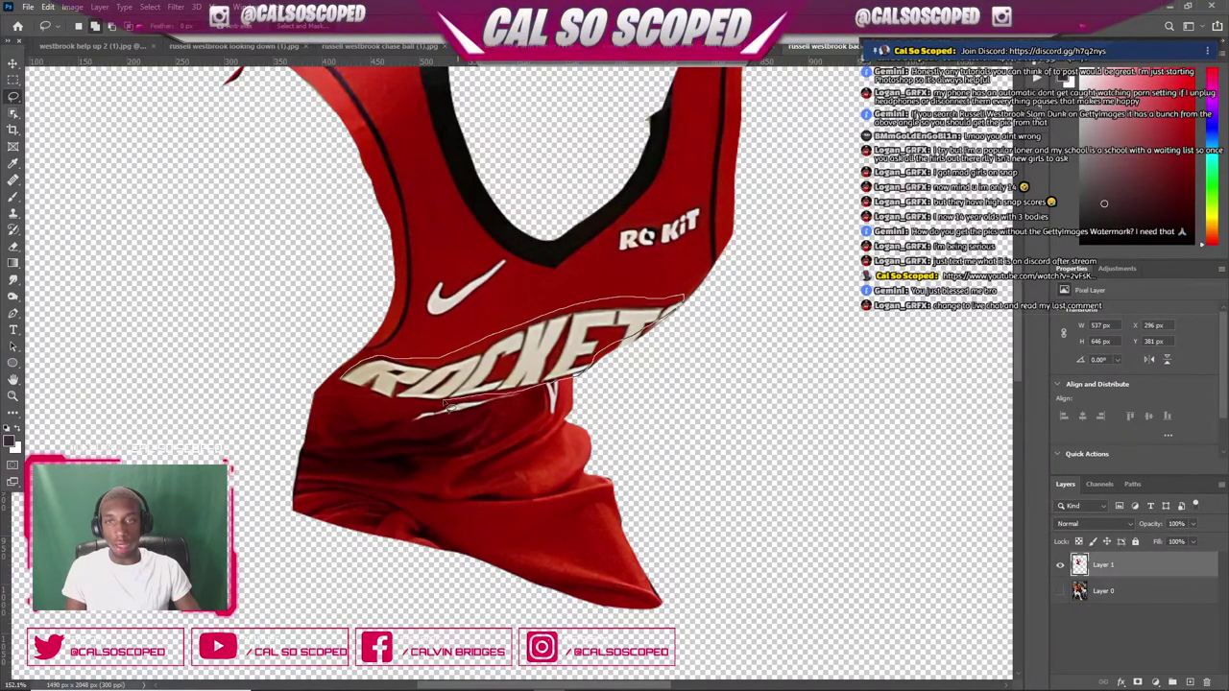
drag(348, 389, 342, 381)
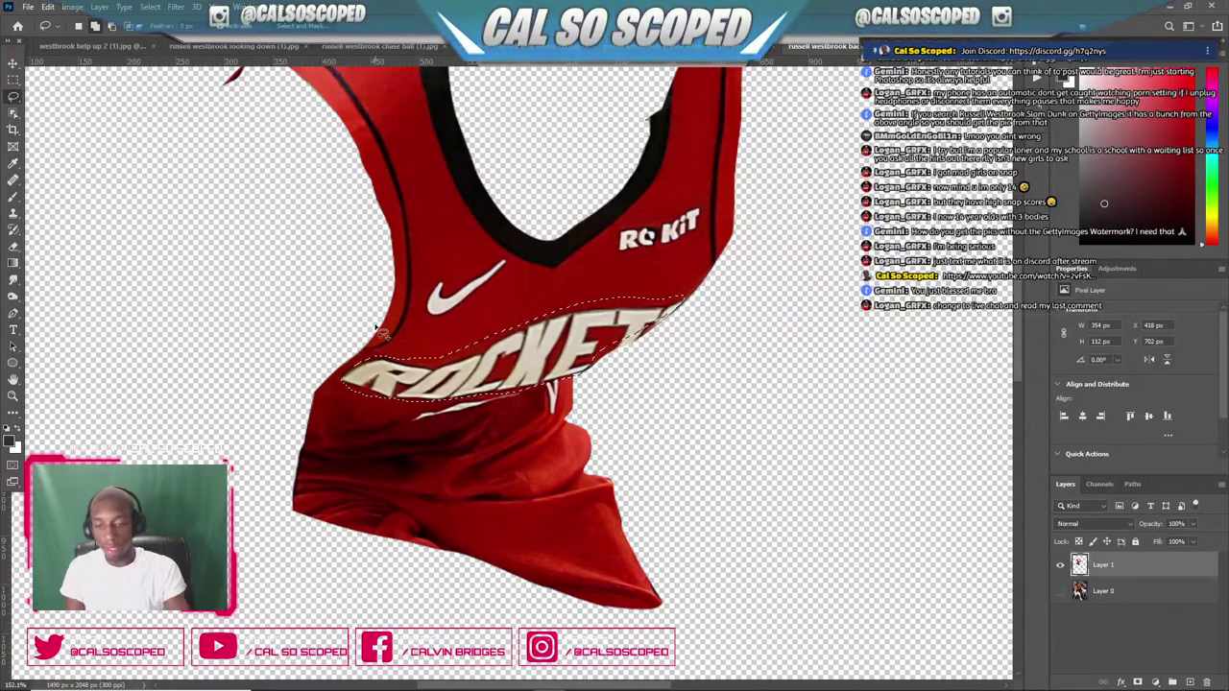
key(shift+F5)
key(Return)
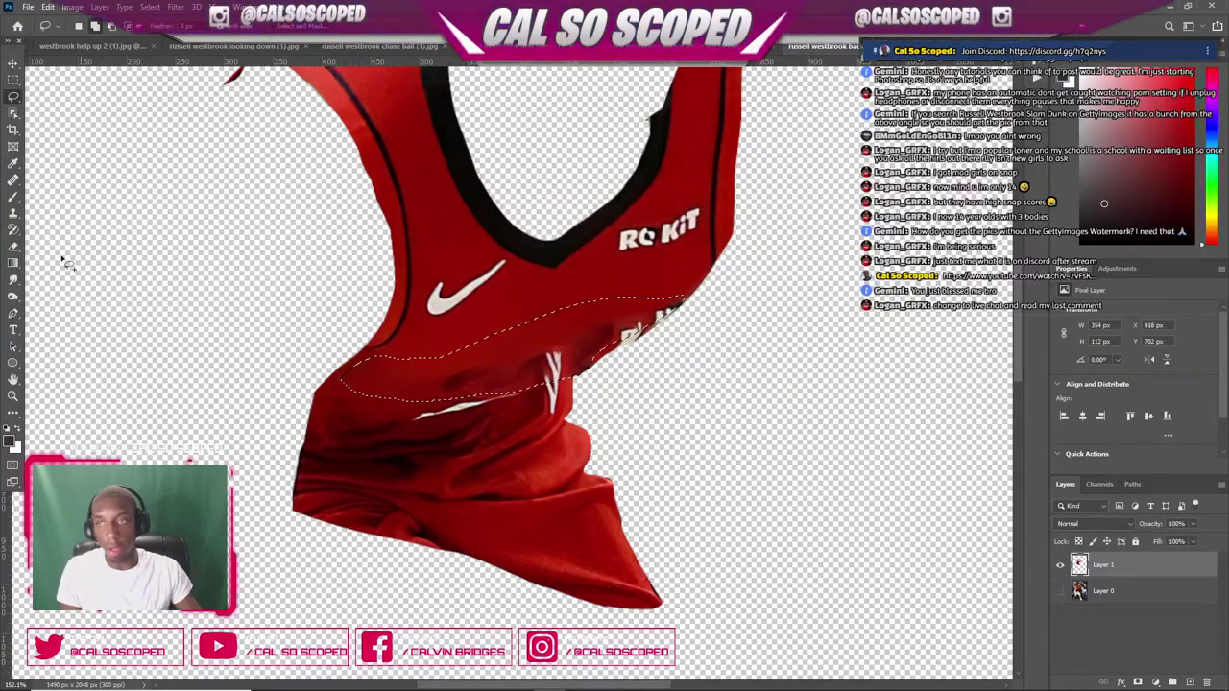
- Clone red fabric over the leftover lettering and dark patches inside the selection with an enlarged Clone Stamp brush, and deselect
click(23, 219)
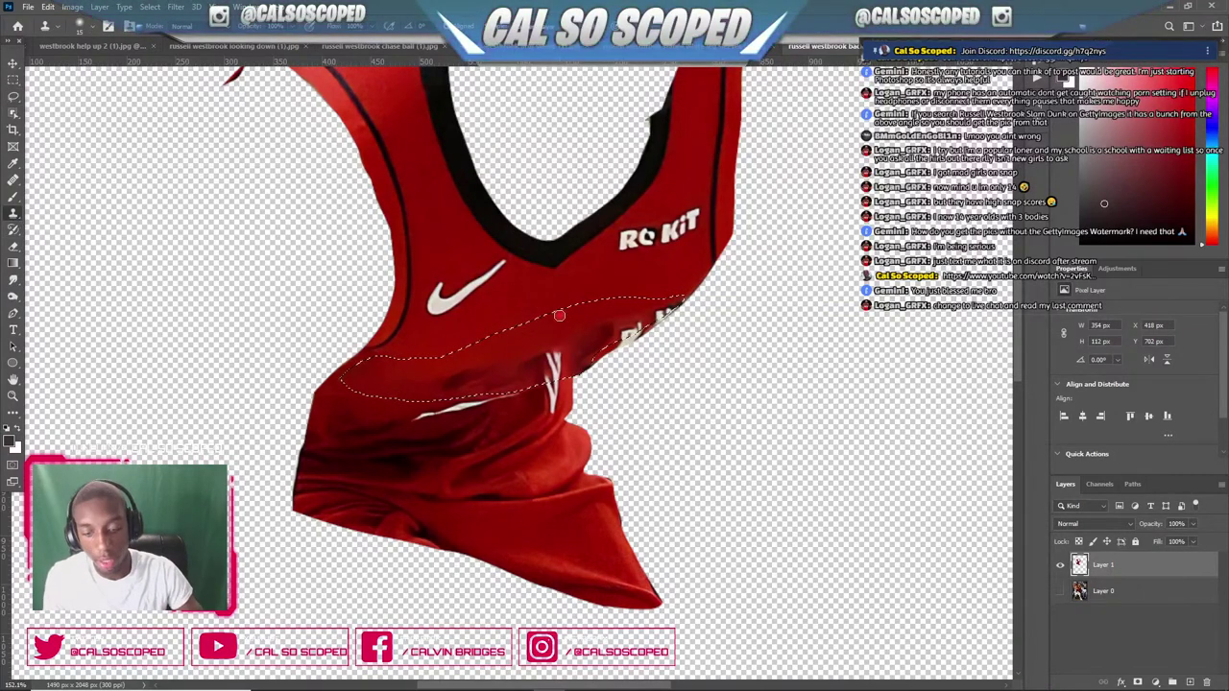
key(])
key(])
key(])
key(])
key(])
key(])
key(])
key(])
key(])
key(])
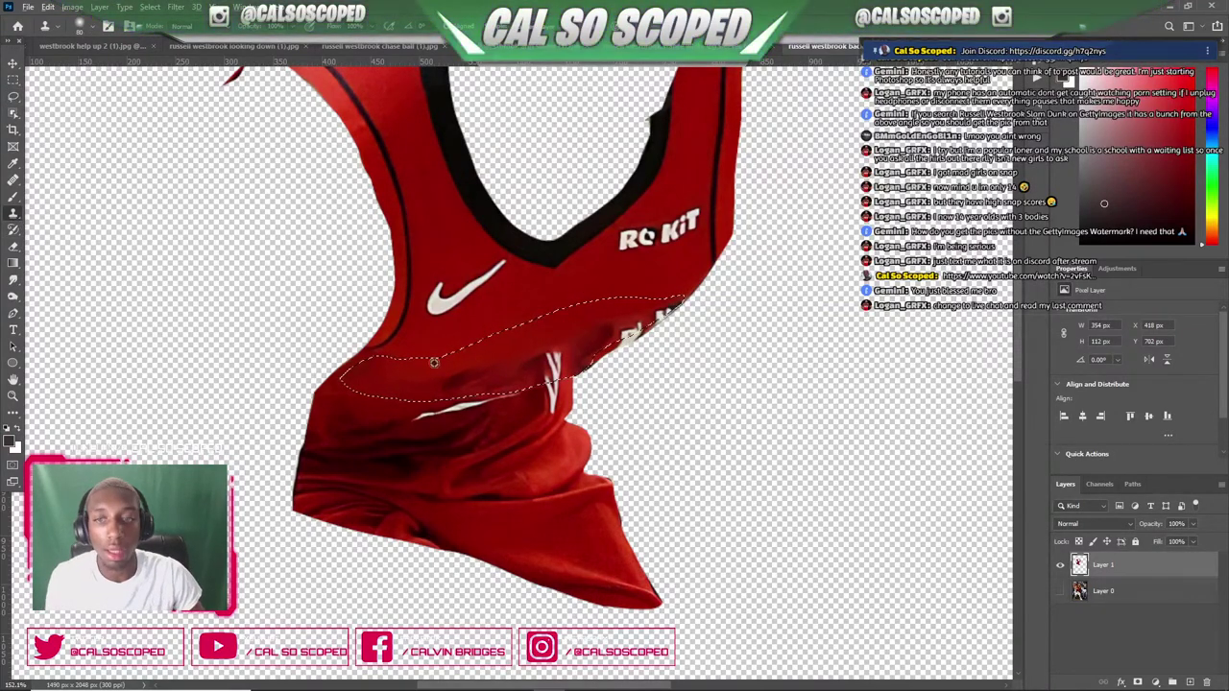
drag(483, 393, 495, 380)
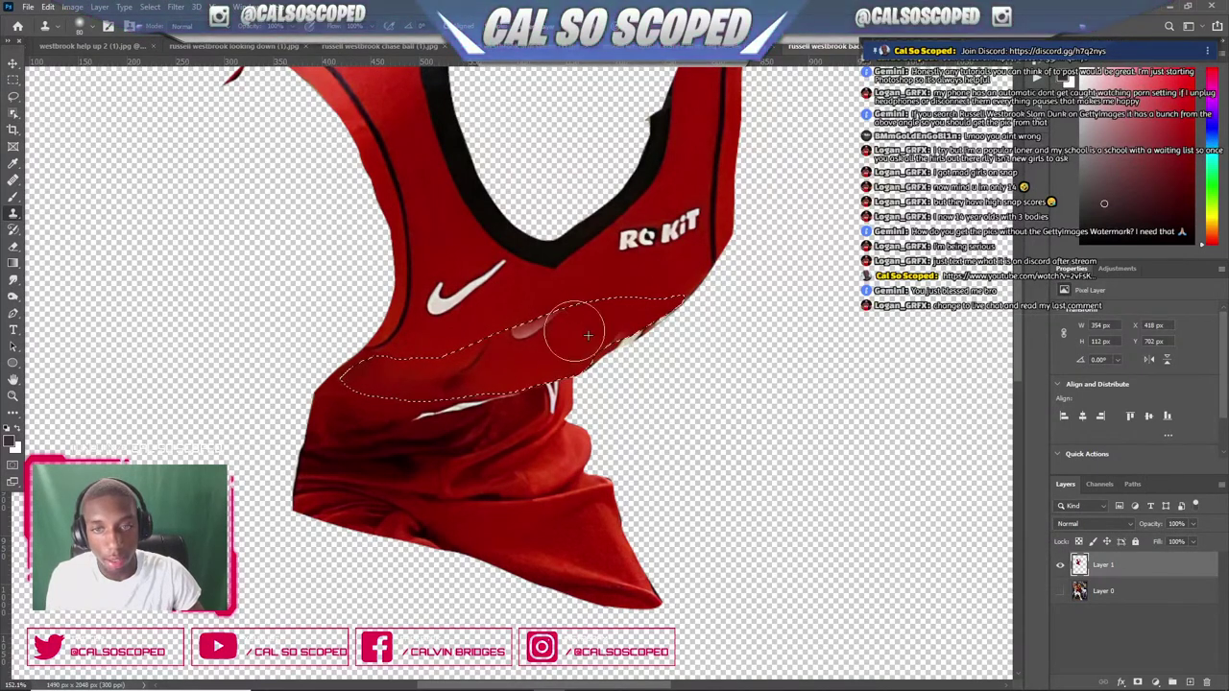
click(456, 330)
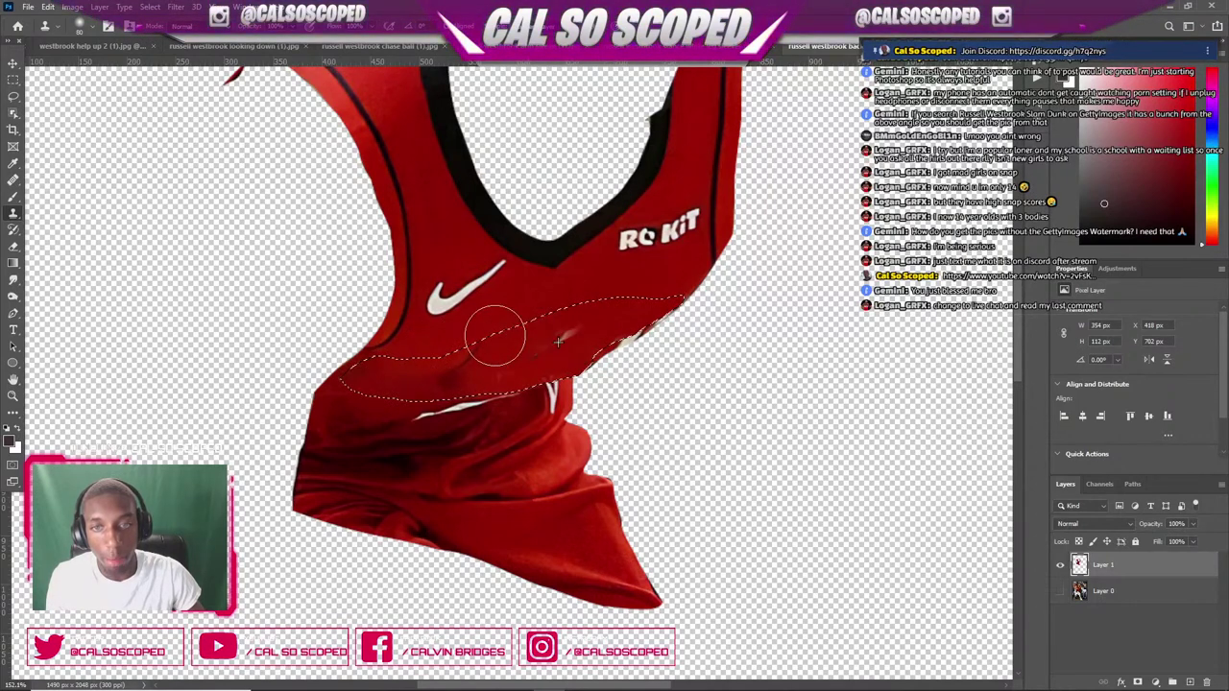
alt+click(524, 315)
mouse_move(573, 338)
mouse_down()
mouse_move(651, 318)
mouse_move(532, 350)
mouse_move(472, 382)
mouse_move(494, 369)
mouse_move(393, 385)
mouse_move(500, 365)
mouse_move(398, 396)
mouse_move(510, 359)
mouse_move(274, 382)
mouse_move(549, 361)
mouse_move(354, 406)
mouse_move(447, 387)
mouse_move(398, 380)
mouse_move(524, 382)
mouse_up()
alt+click(589, 315)
alt+click(397, 378)
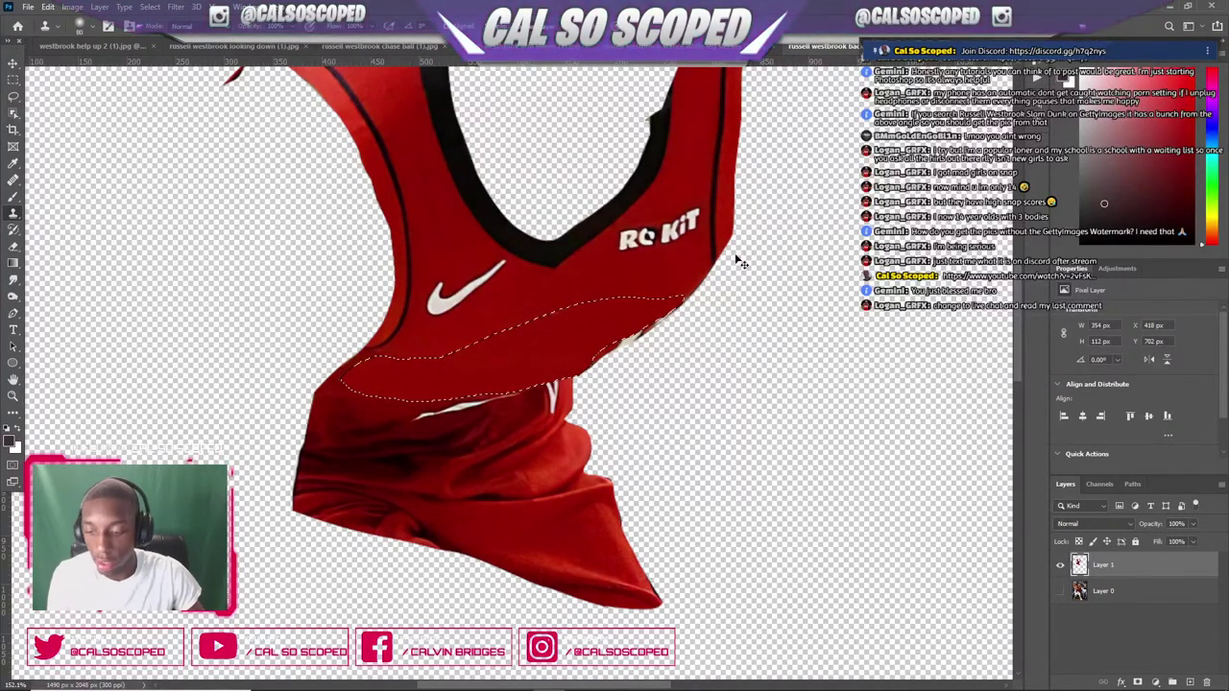
key(ctrl+d)
- Blend the cloned fabric near the jersey's side seam with the Mixer Brush and load the jersey layer's outline as a selection
key(ctrl+0)
scroll(489, 342, up, 10)
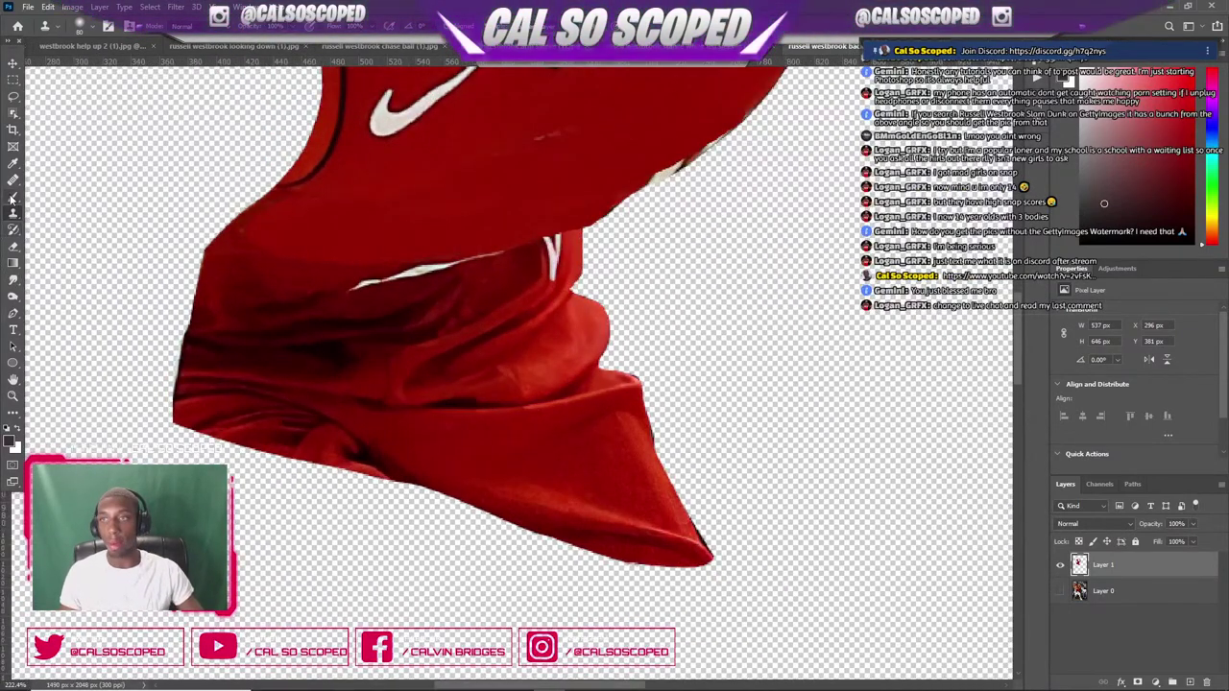
mouse_move(12, 199)
mouse_down()
mouse_move(79, 256)
mouse_move(79, 237)
mouse_up()
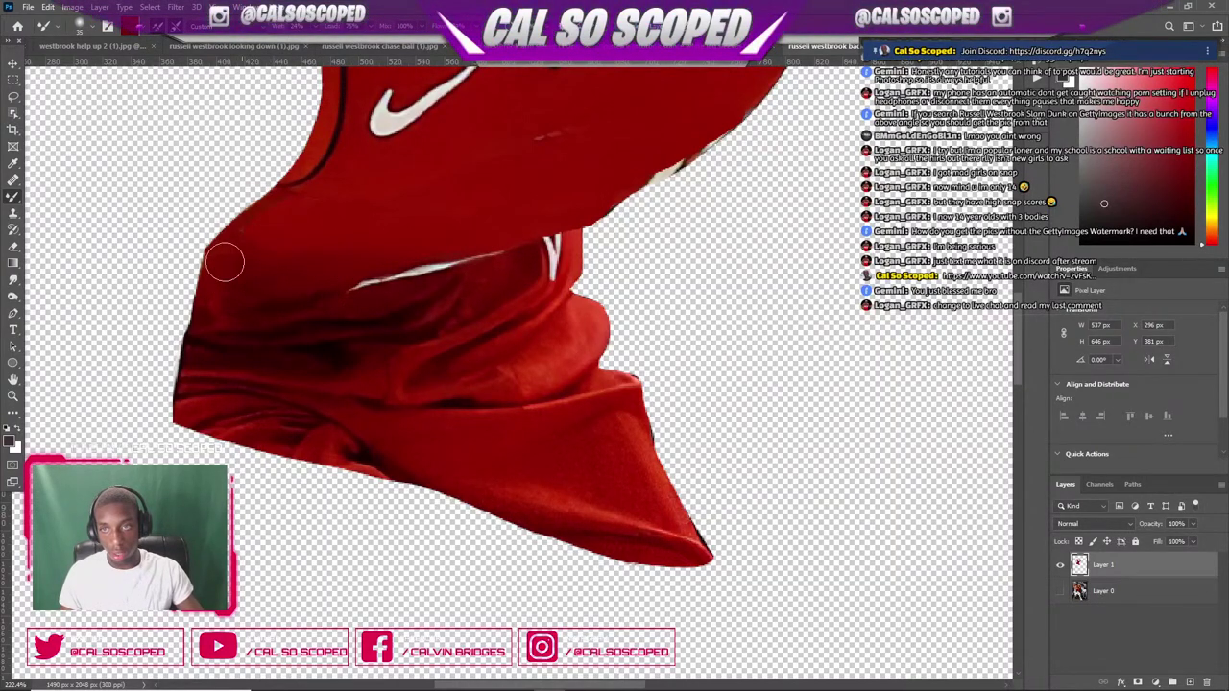
drag(225, 262, 277, 232)
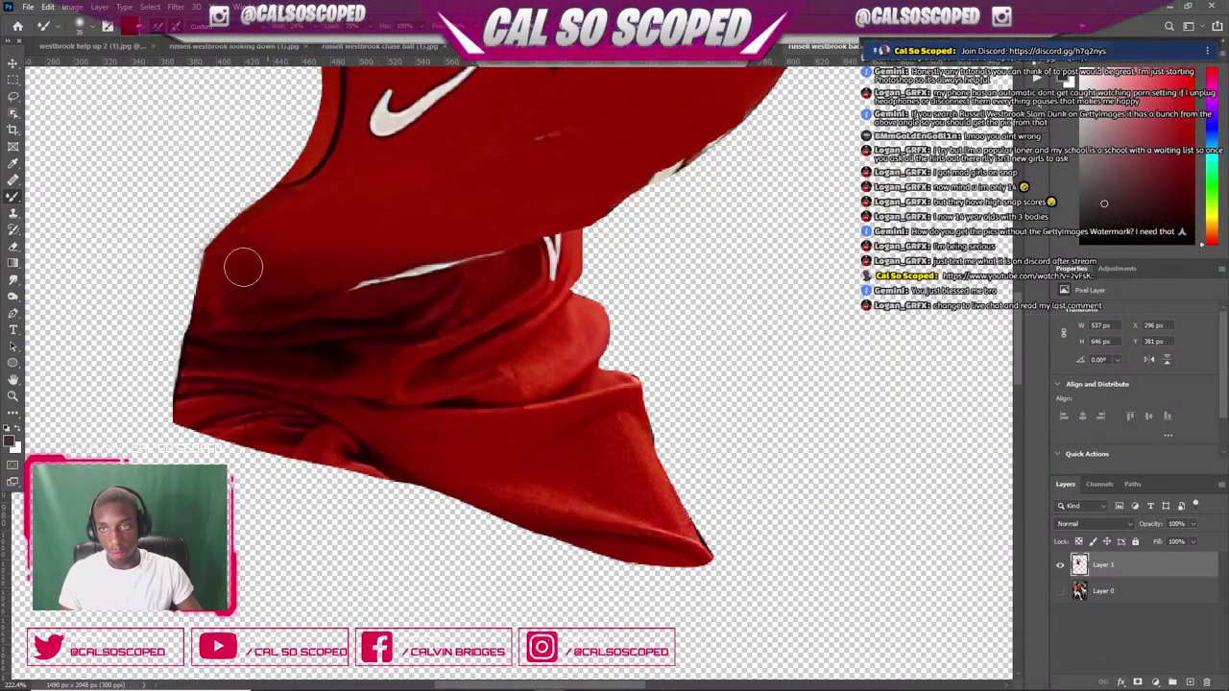
ctrl+click(1079, 565)
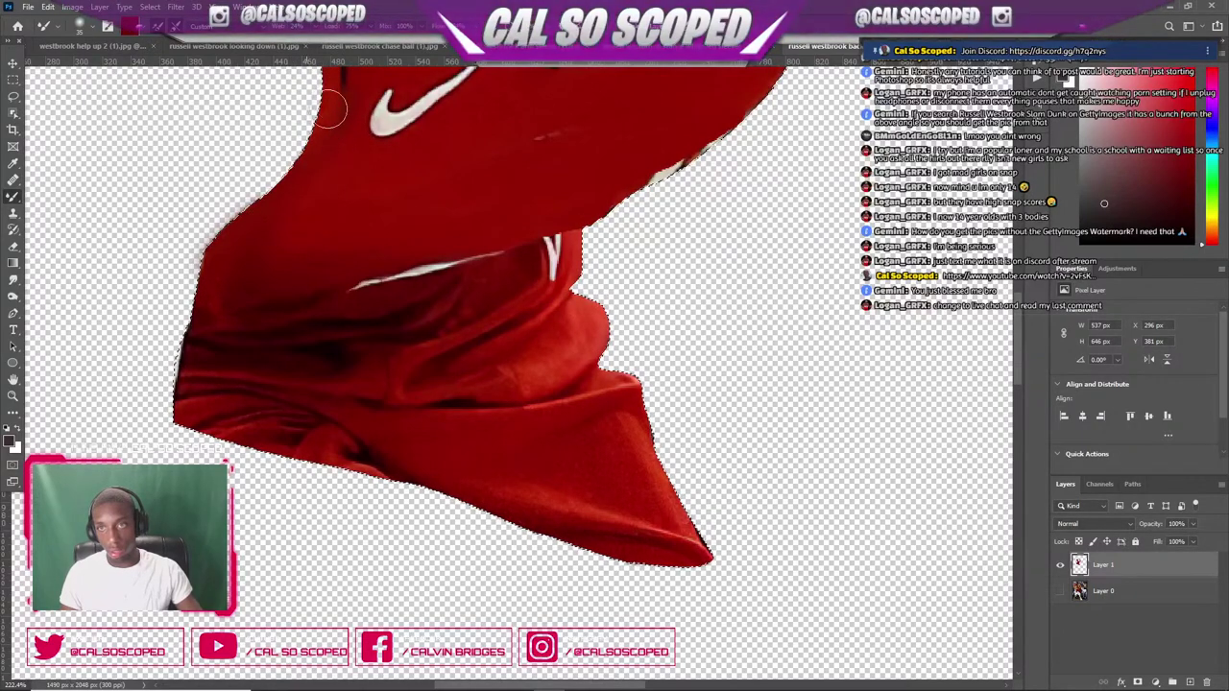
- Cover the Nike swoosh and the stray marks below it with cloned red fabric from the chest
scroll(379, 190, down, 5)
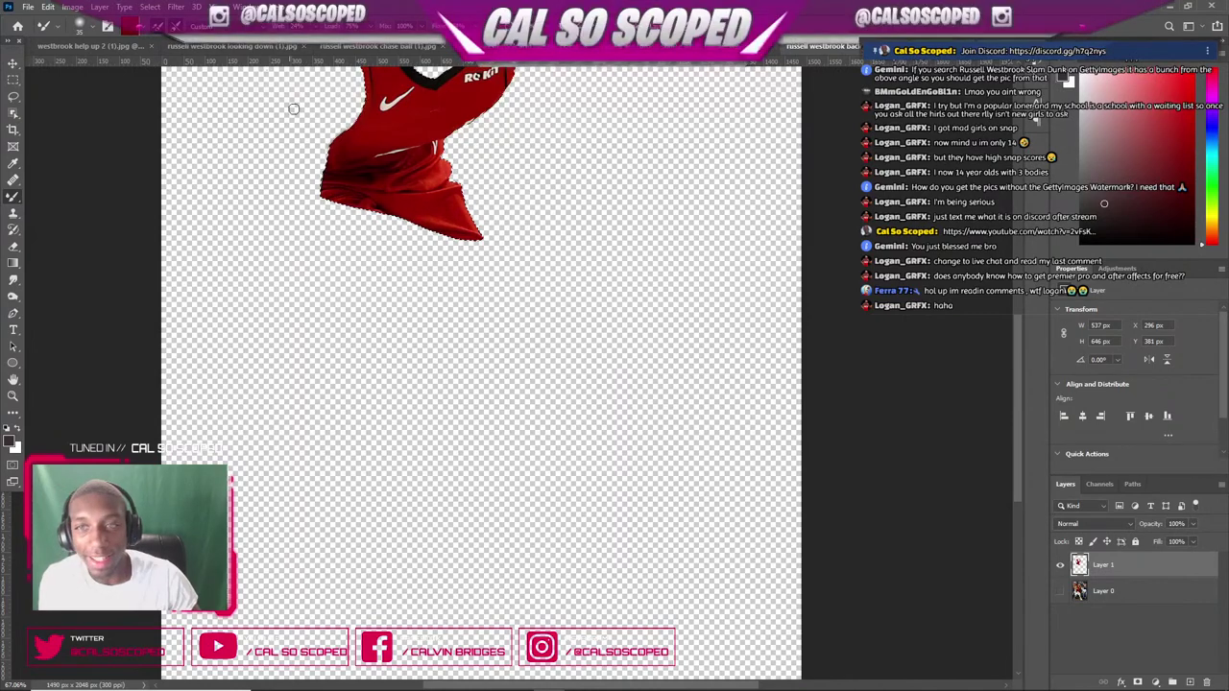
scroll(407, 206, up, 3)
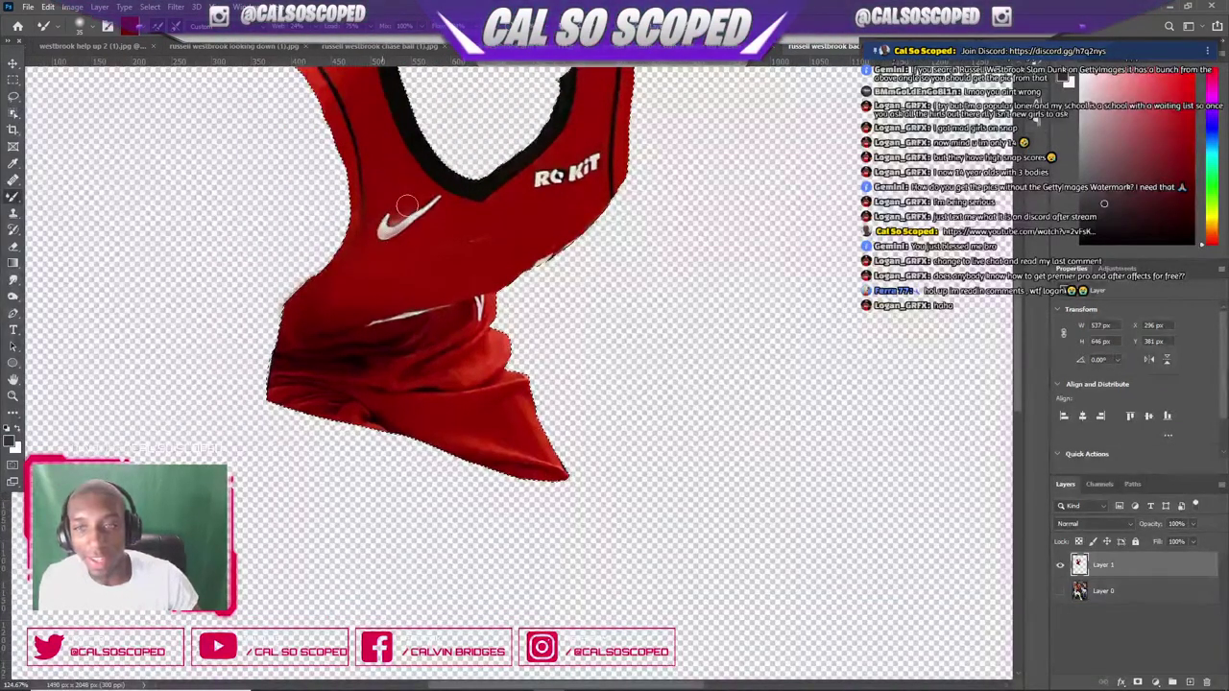
key(s)
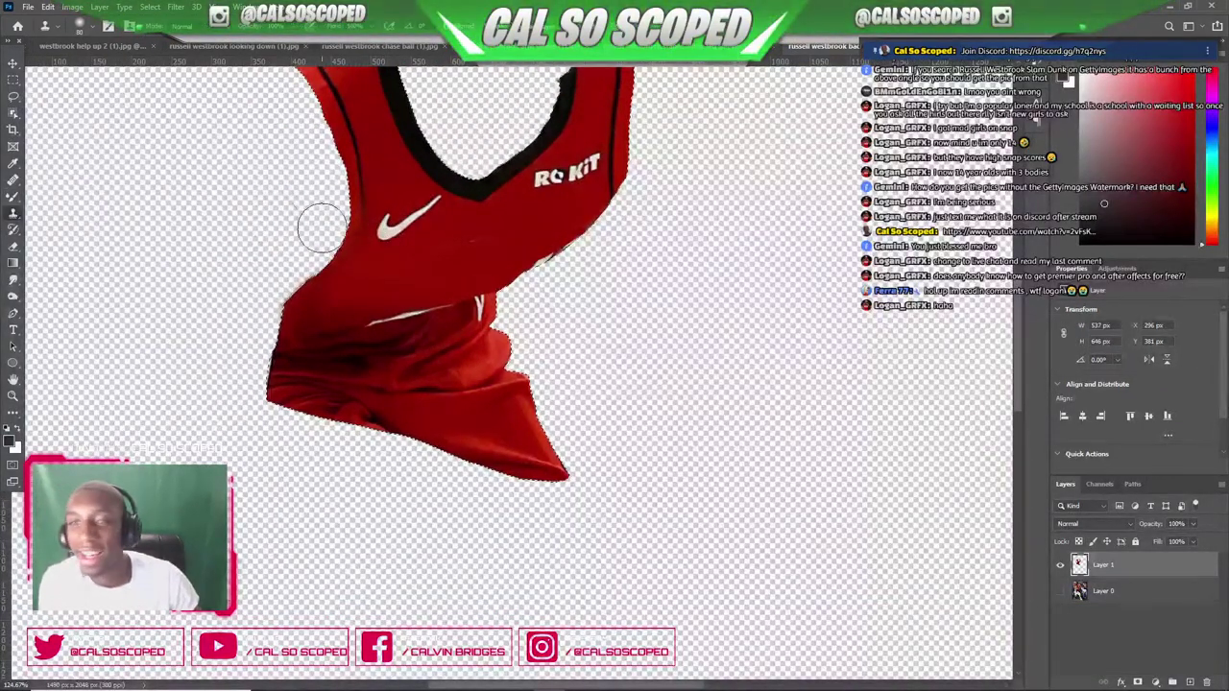
alt+click(464, 244)
drag(393, 267, 393, 238)
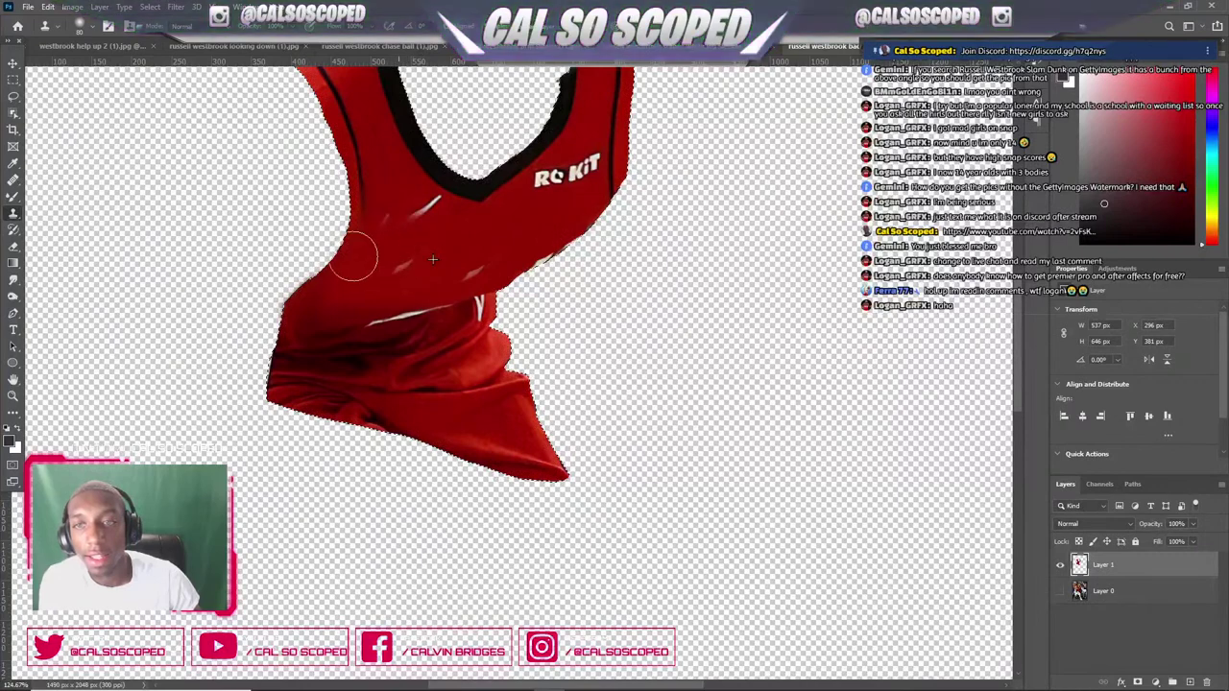
alt+click(515, 246)
drag(473, 272, 437, 292)
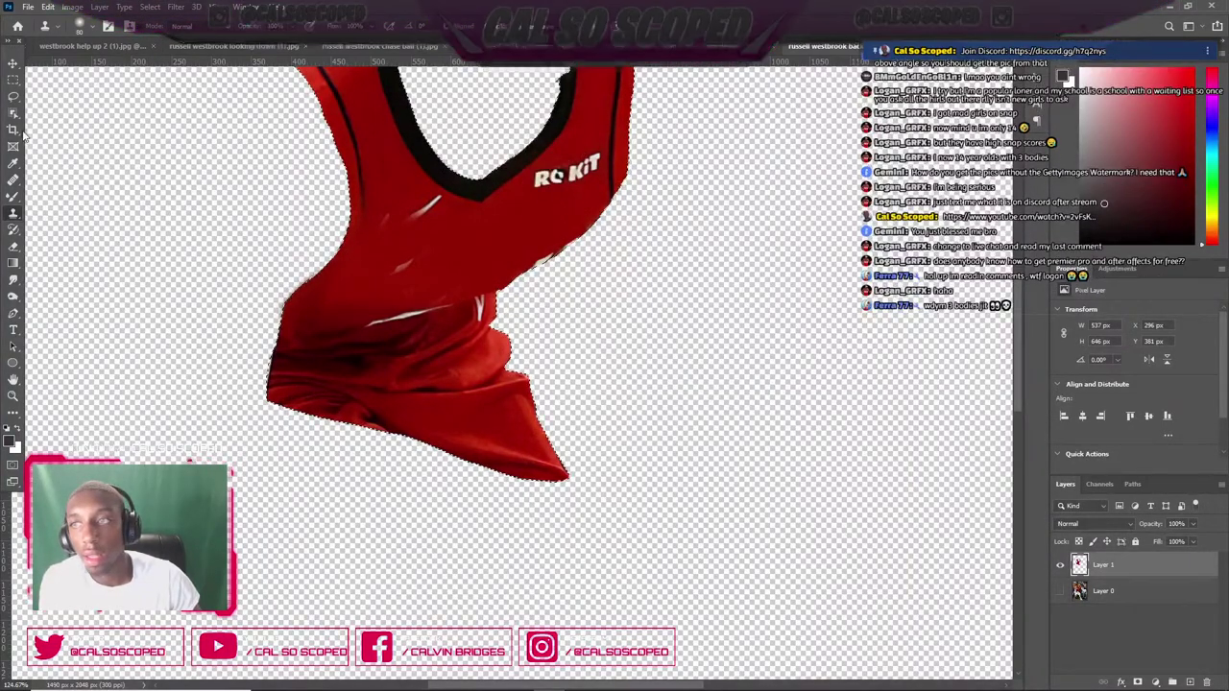
- Lasso the ROKiT sponsor logo on the chest, fill it with surrounding red fabric and deselect
click(14, 97)
scroll(489, 183, down, 3)
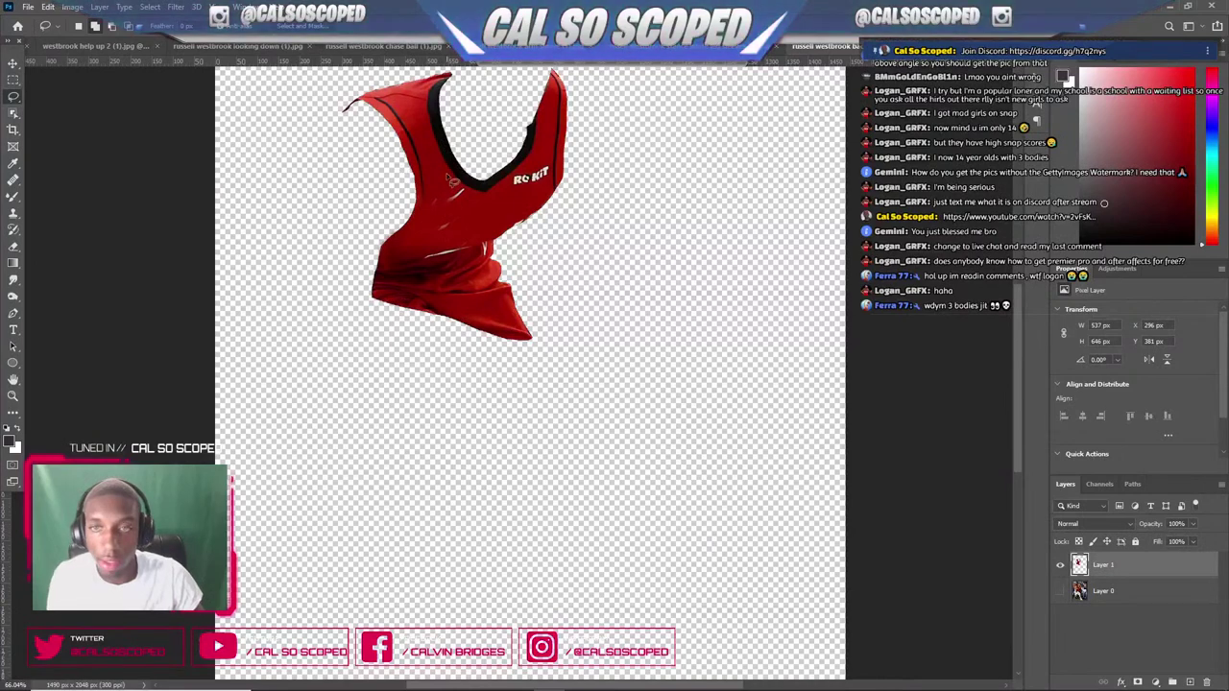
scroll(484, 167, down, 2)
scroll(534, 246, up, 6)
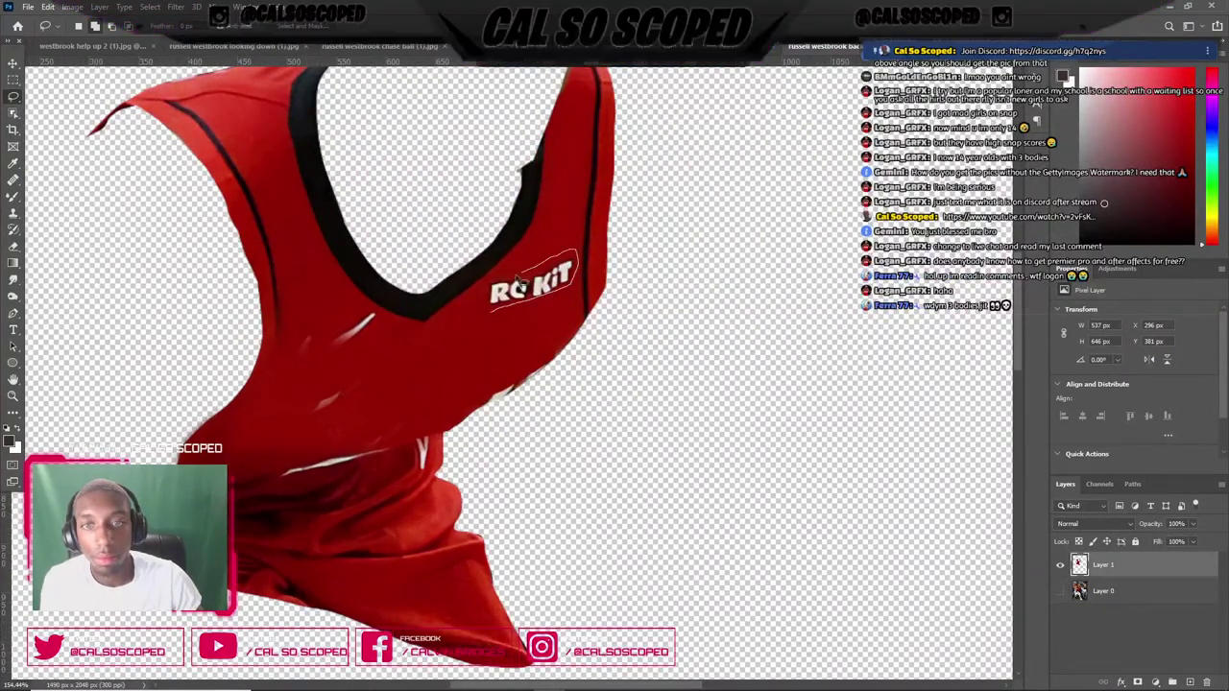
drag(488, 288, 489, 309)
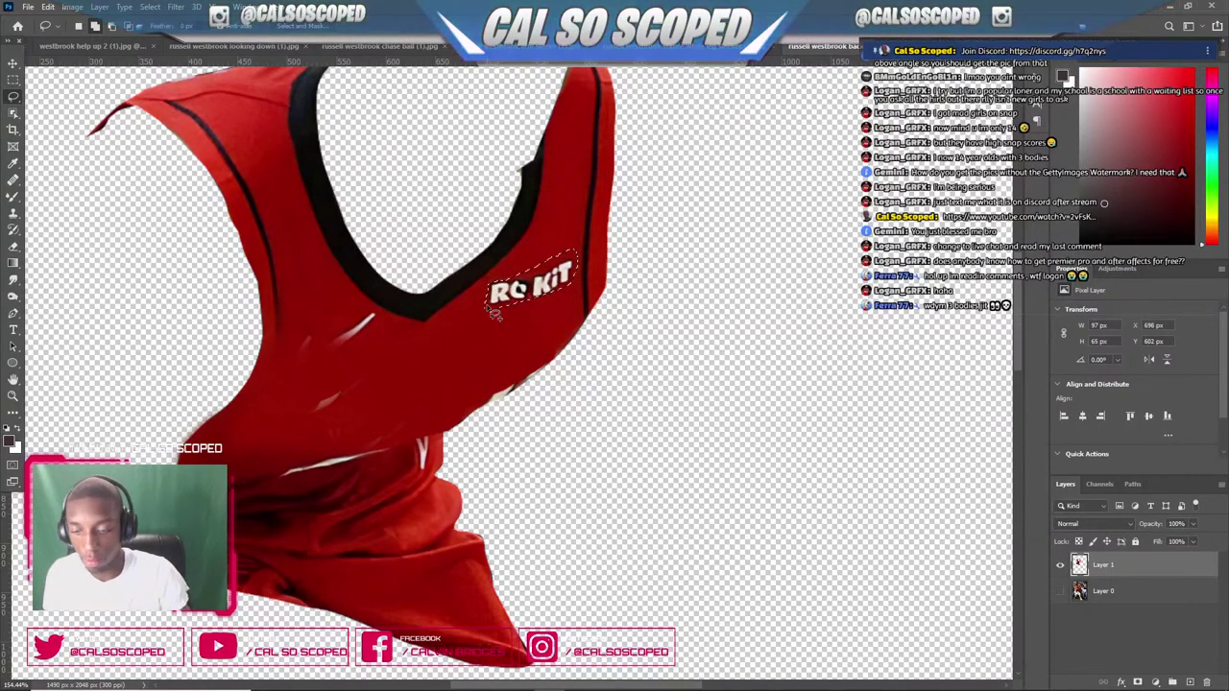
key(shift+F5)
key(Return)
key(ctrl+d)
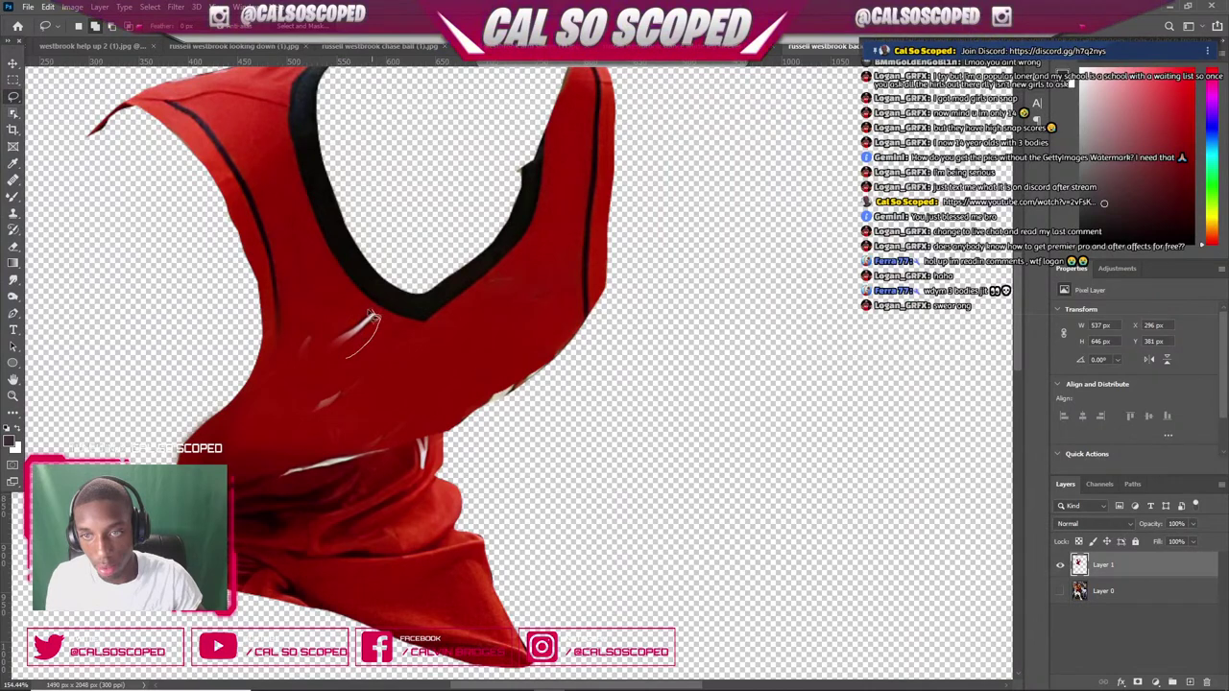
- Lasso the pale streak below the collar, fill it with surrounding red fabric, deselect, and clone red over the faint mark beneath it
drag(370, 315, 337, 344)
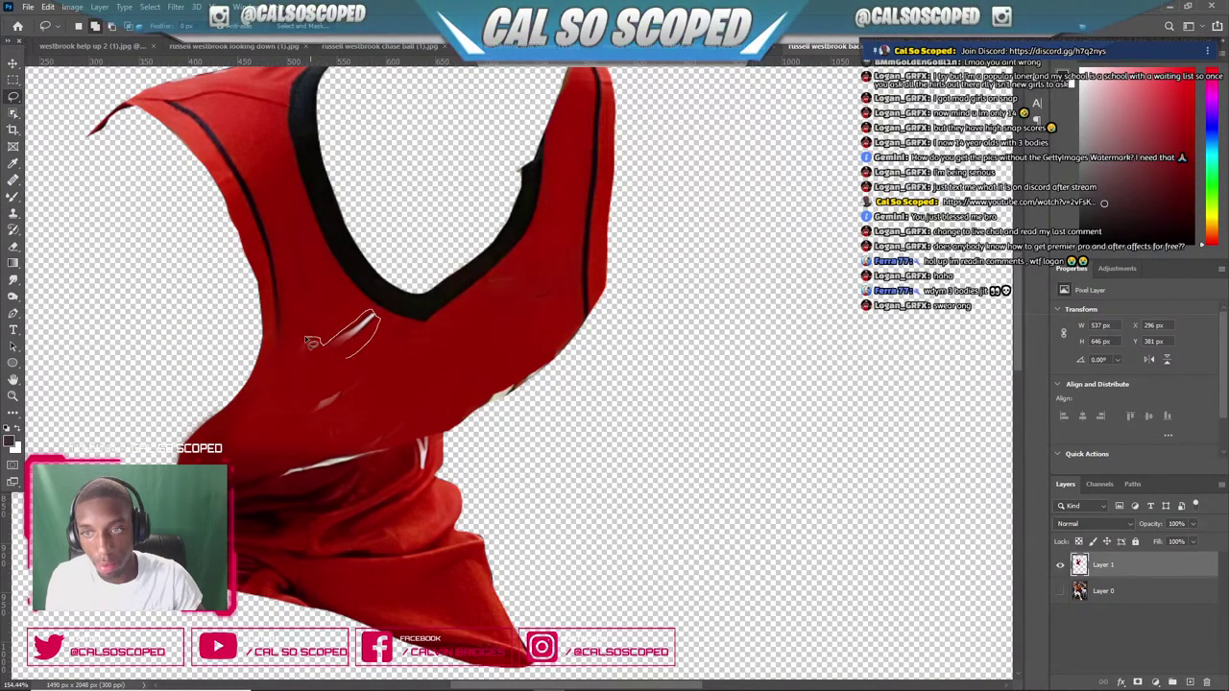
drag(343, 361, 357, 346)
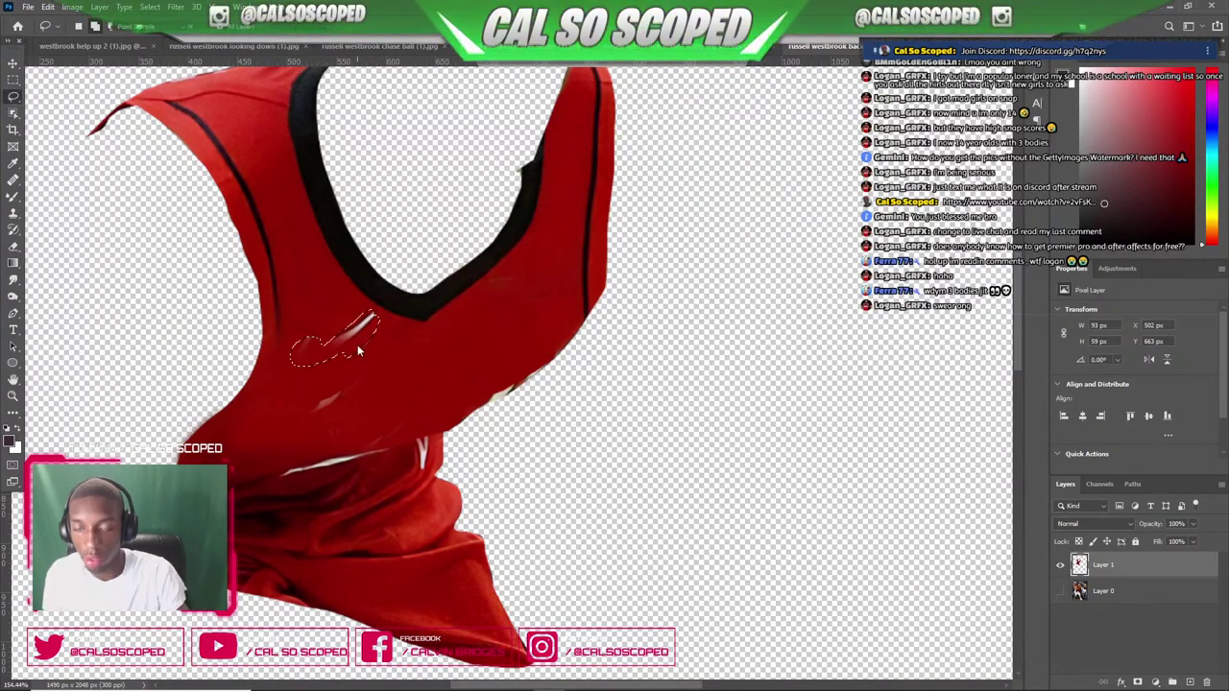
key(shift+F5)
key(Return)
key(ctrl+d)
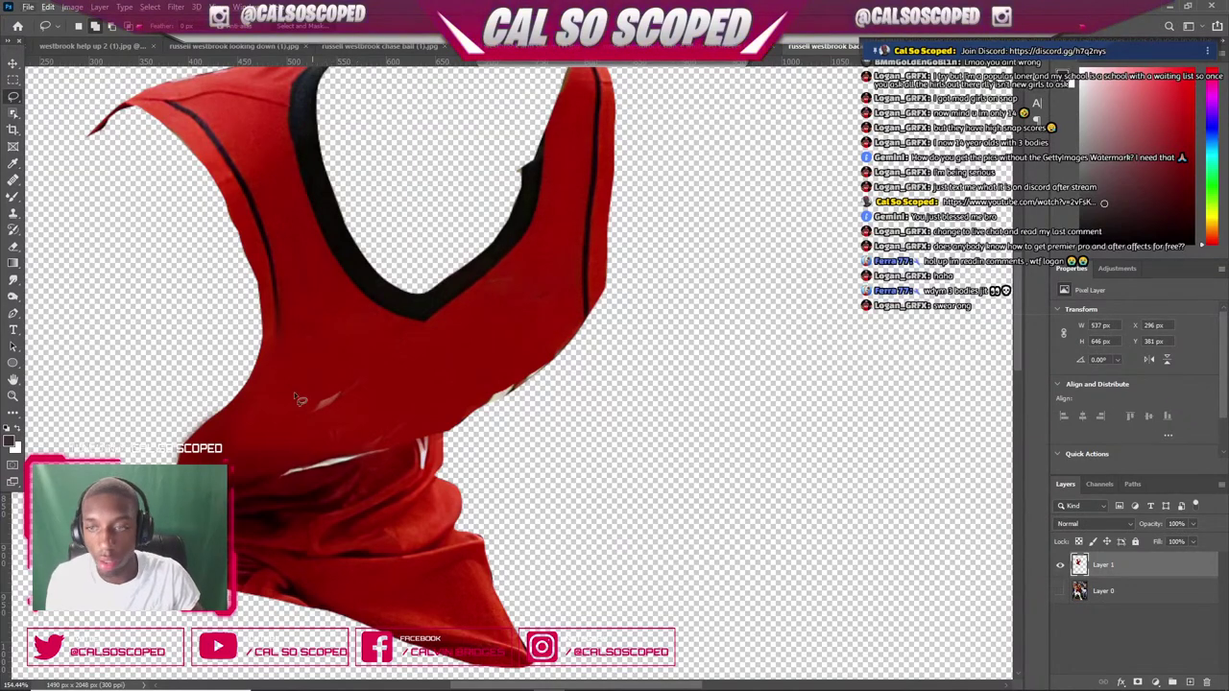
key(s)
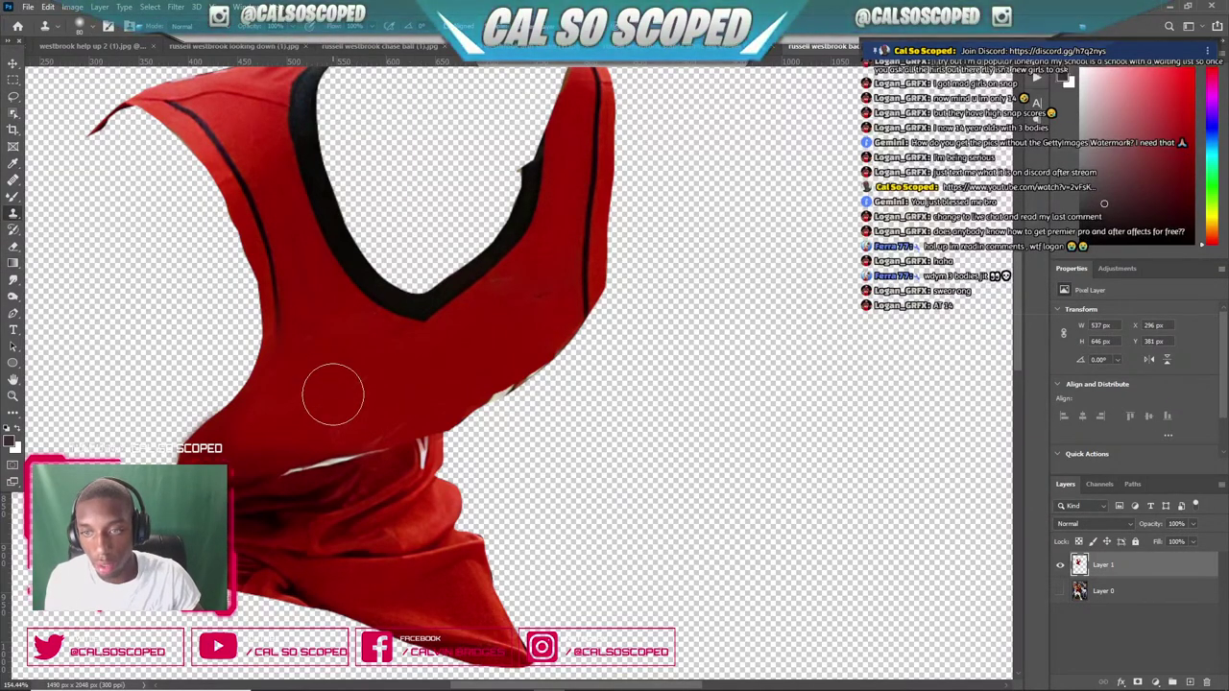
scroll(331, 389, down, 1)
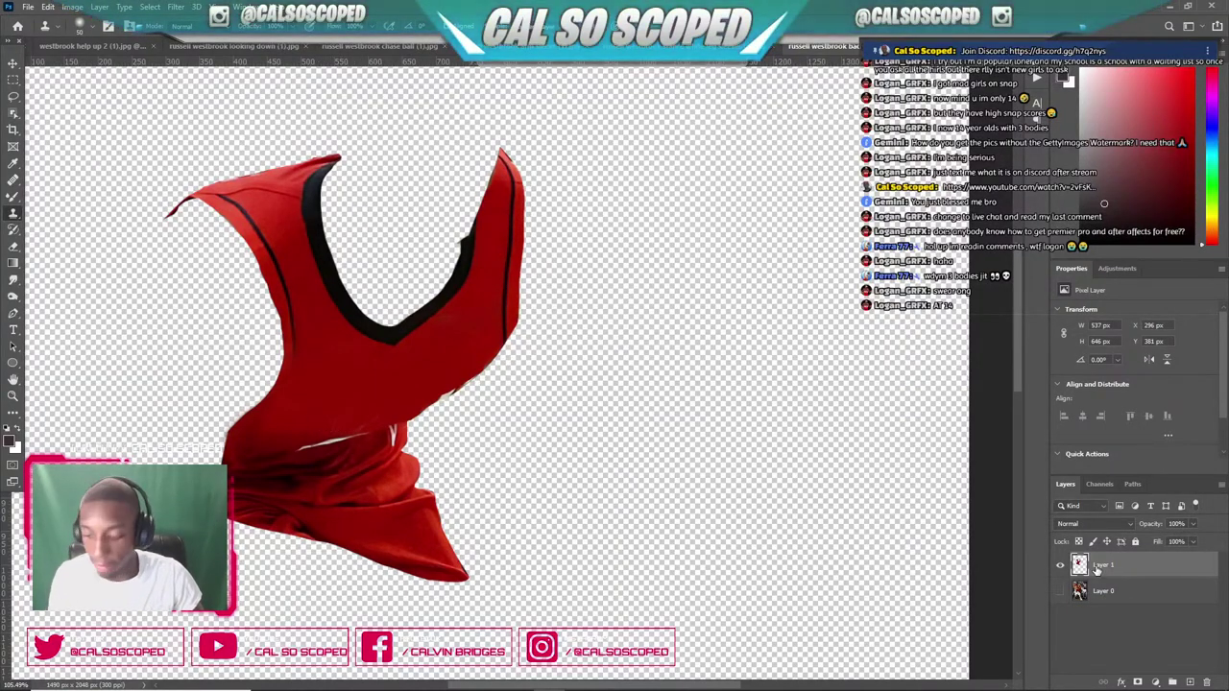
- Paste the cleaned jersey into the "westbrook through the years" document above the right arm sleeve layer
click(89, 46)
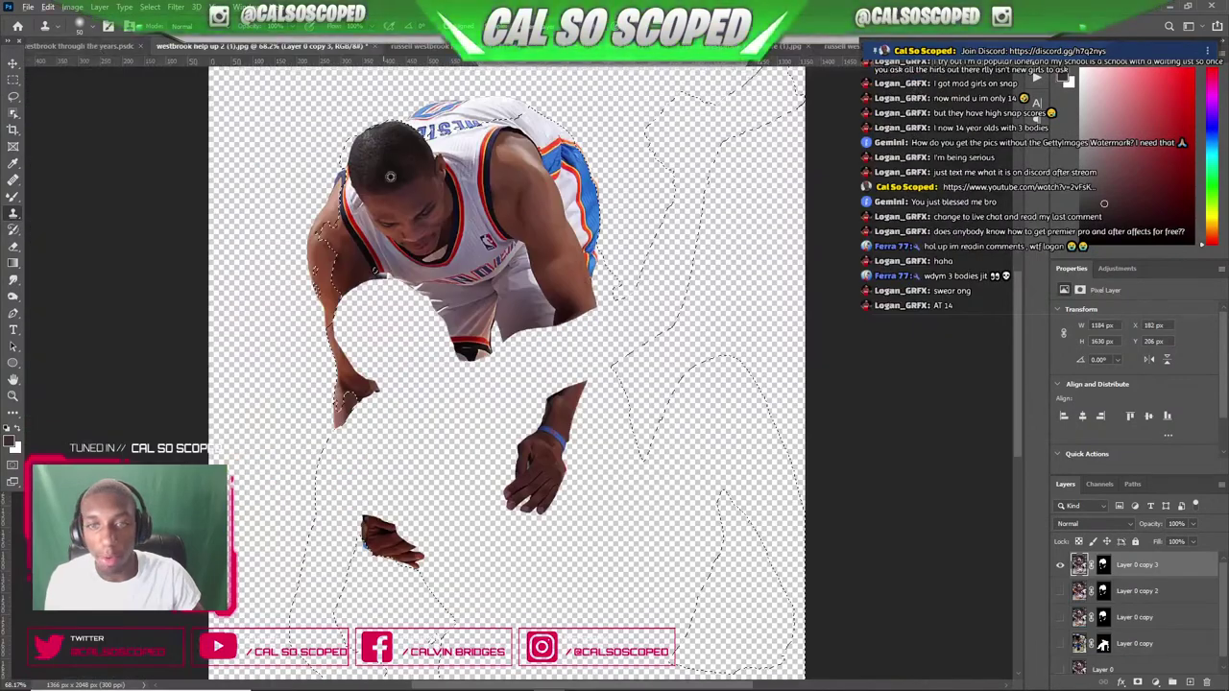
scroll(390, 177, down, 1)
click(77, 46)
key(ctrl+plus)
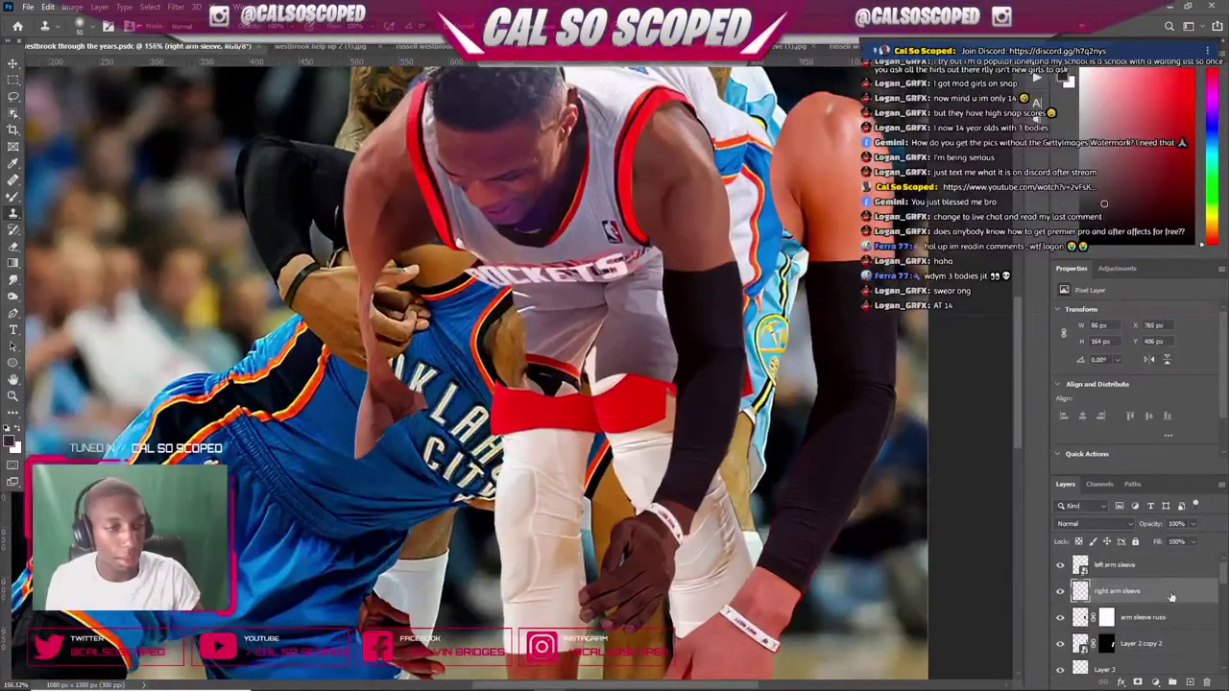
key(ctrl+v)
- Flip the pasted jersey horizontally over the bent-over figure and convert its layer to a Smart Object
key(ctrl+t)
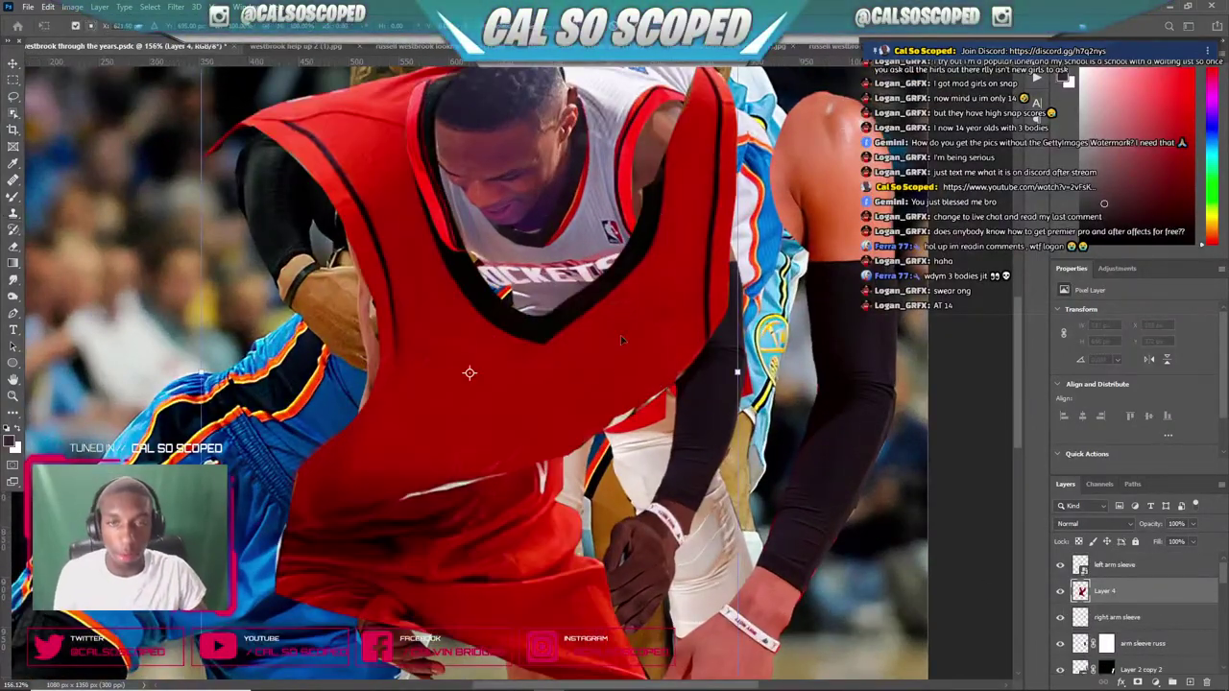
drag(620, 335, 687, 299)
right_click(669, 263)
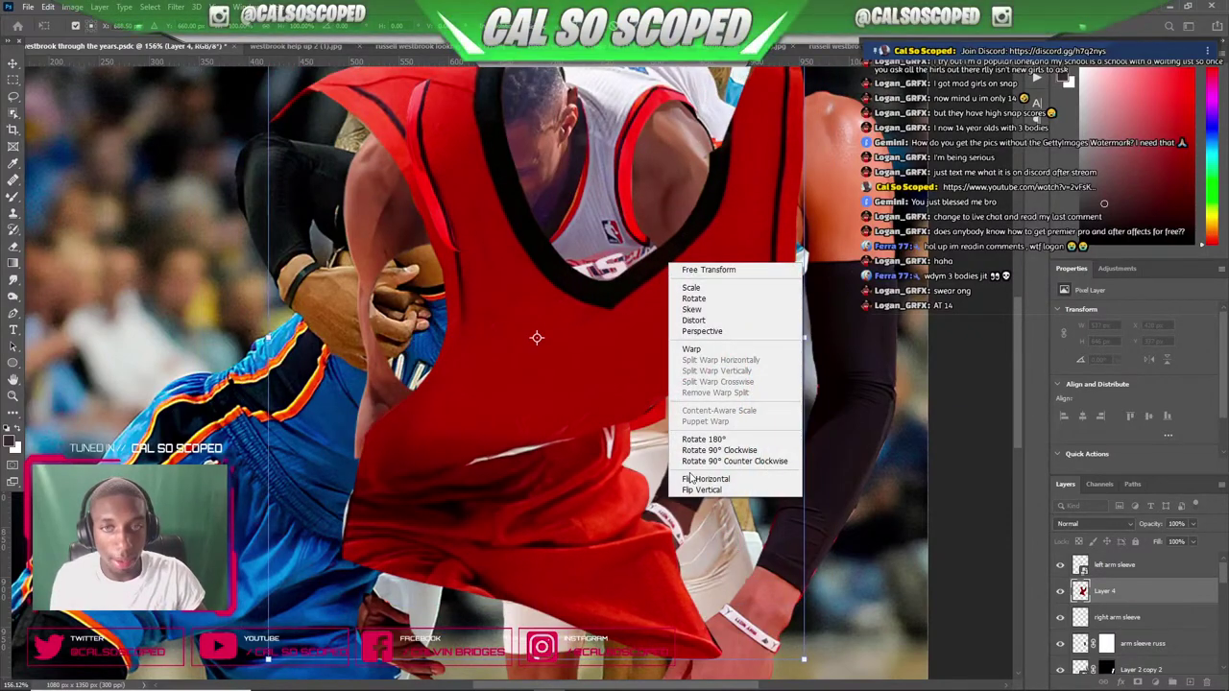
click(689, 477)
drag(577, 402, 583, 361)
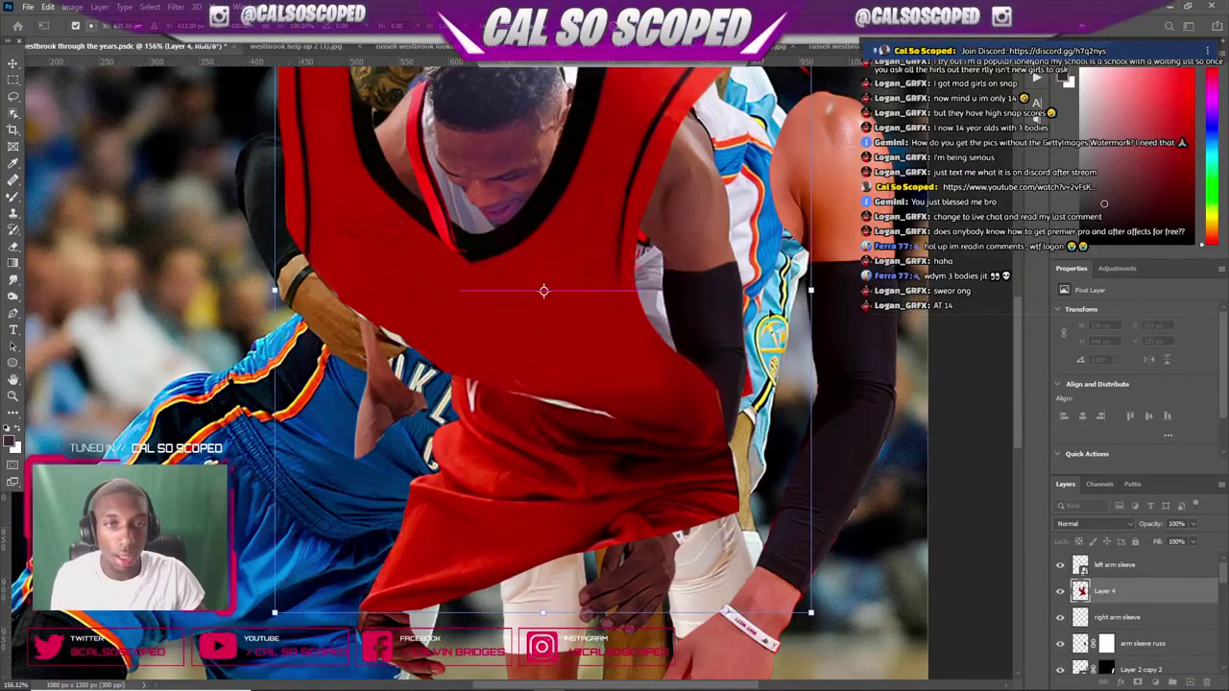
right_click(1140, 592)
click(1114, 225)
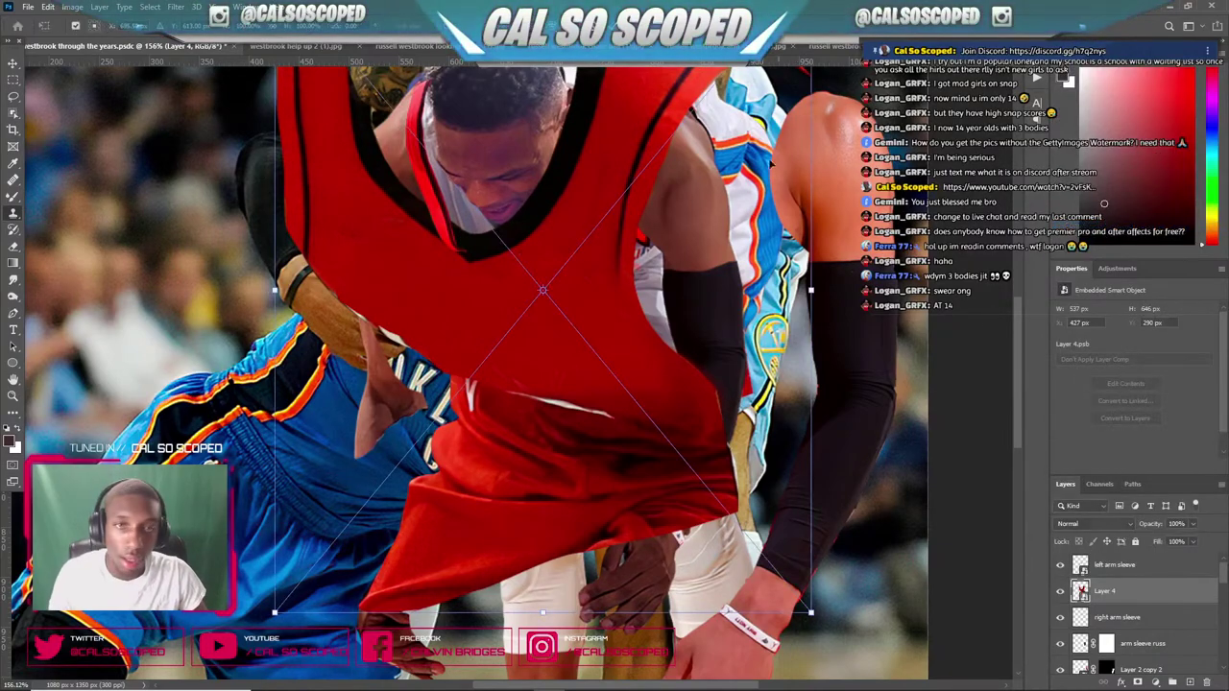
- Scale the jersey down to the size of the bent-over figure's torso and place it between the shoulders
drag(811, 291, 560, 290)
drag(424, 301, 576, 232)
key(ctrl+0)
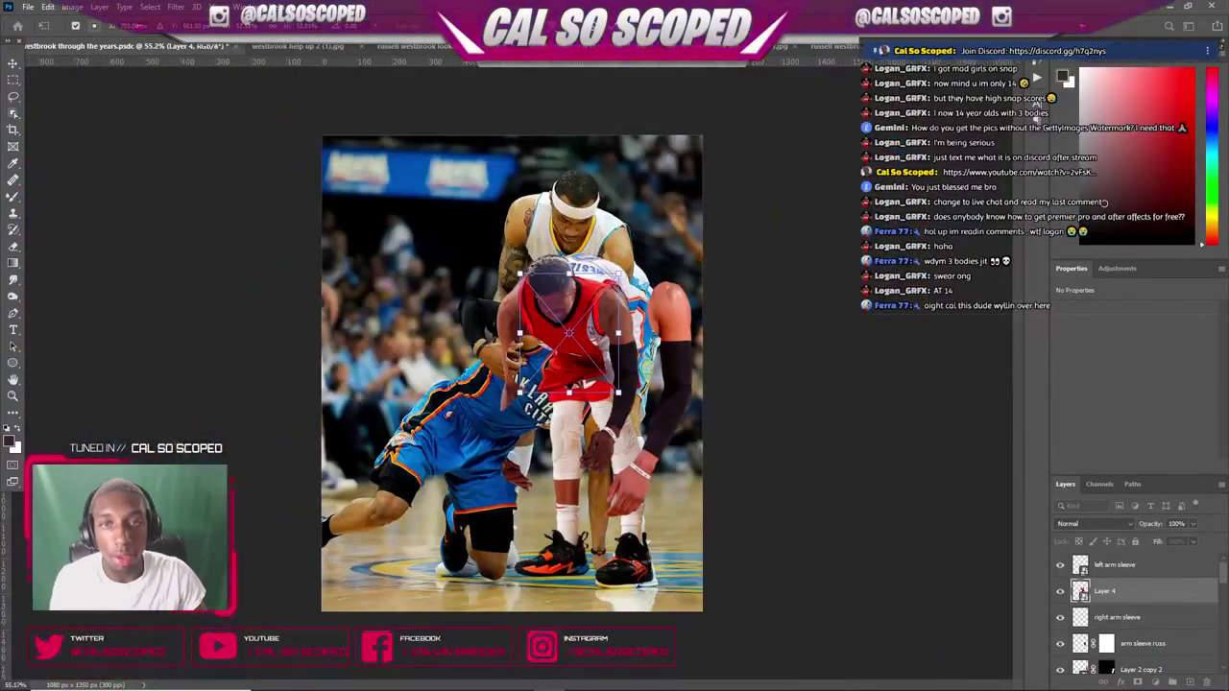
scroll(566, 308, up, 3)
drag(634, 256, 540, 362)
key(ctrl+z)
drag(614, 335, 642, 270)
key(ctrl+z)
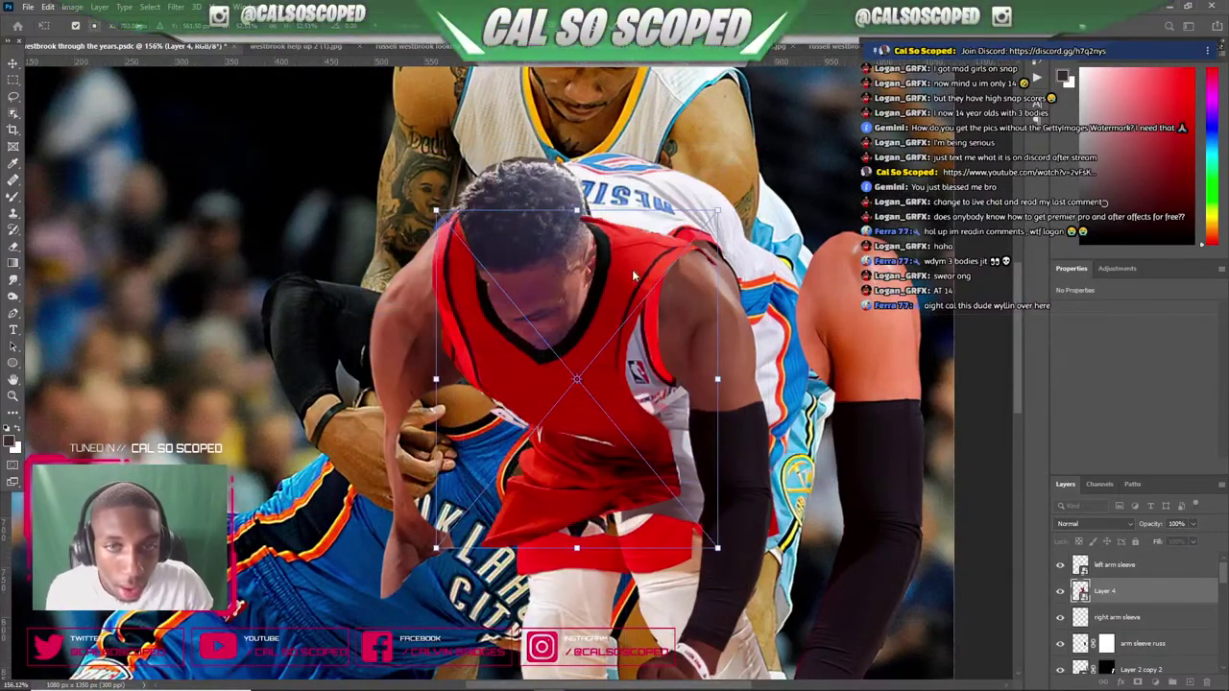
- Warp the jersey so its side and shoulder straps follow the bent-over figure's torso and arm on the sleeve side
right_click(631, 276)
click(663, 353)
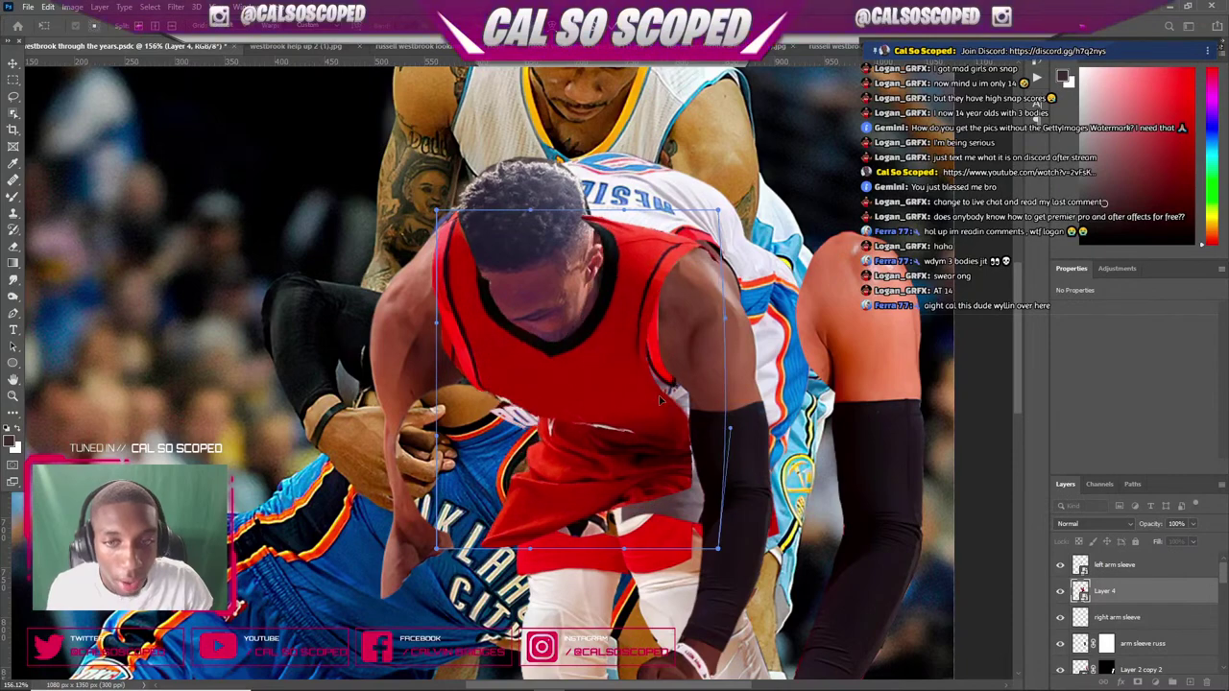
key(ctrl+z)
drag(652, 485, 675, 452)
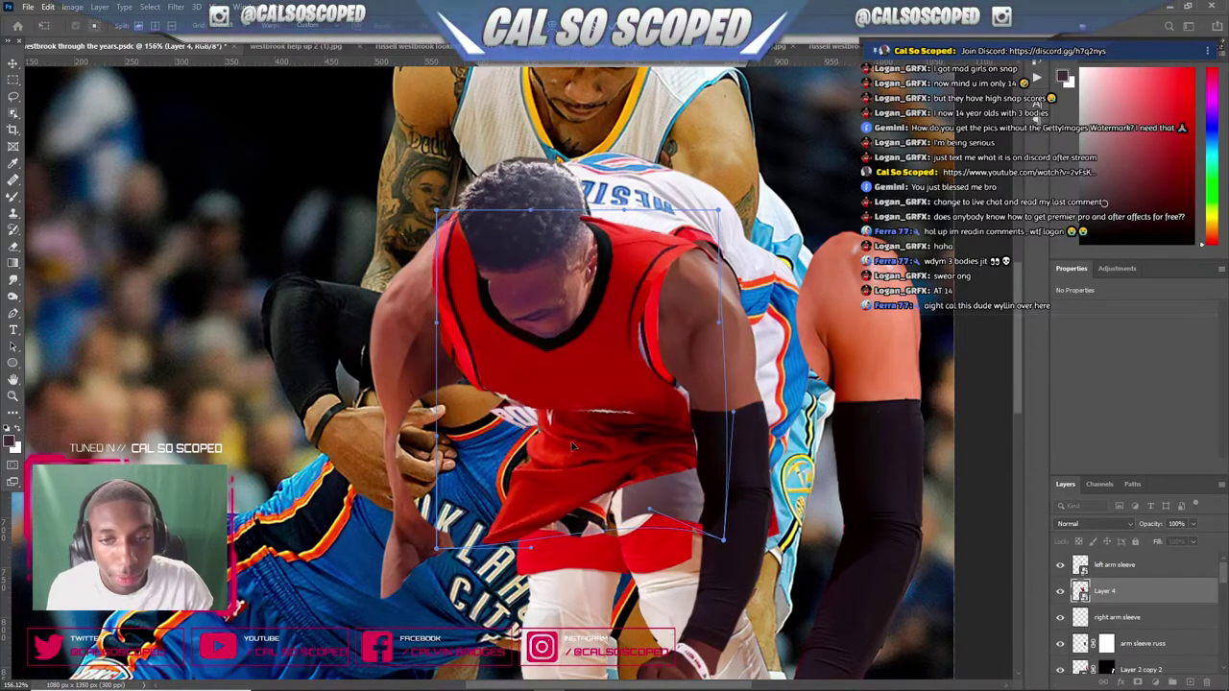
mouse_move(572, 446)
mouse_down()
mouse_move(633, 370)
mouse_move(651, 370)
mouse_move(648, 323)
mouse_up()
drag(608, 215, 607, 198)
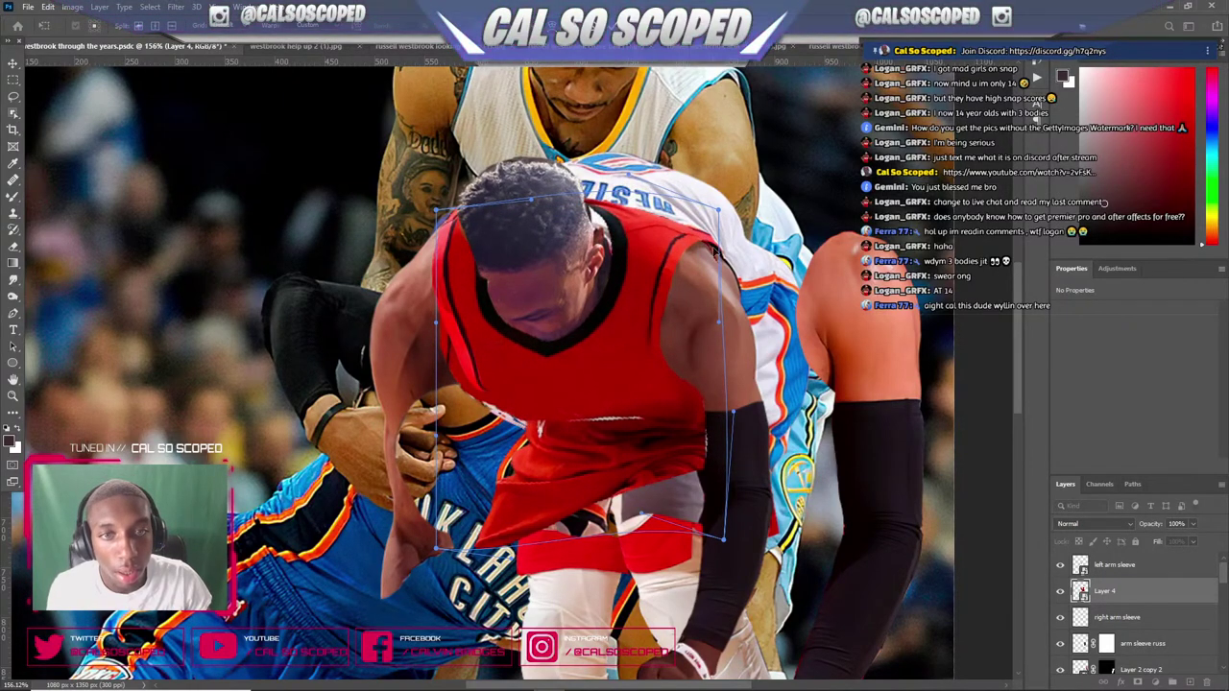
drag(715, 252, 722, 247)
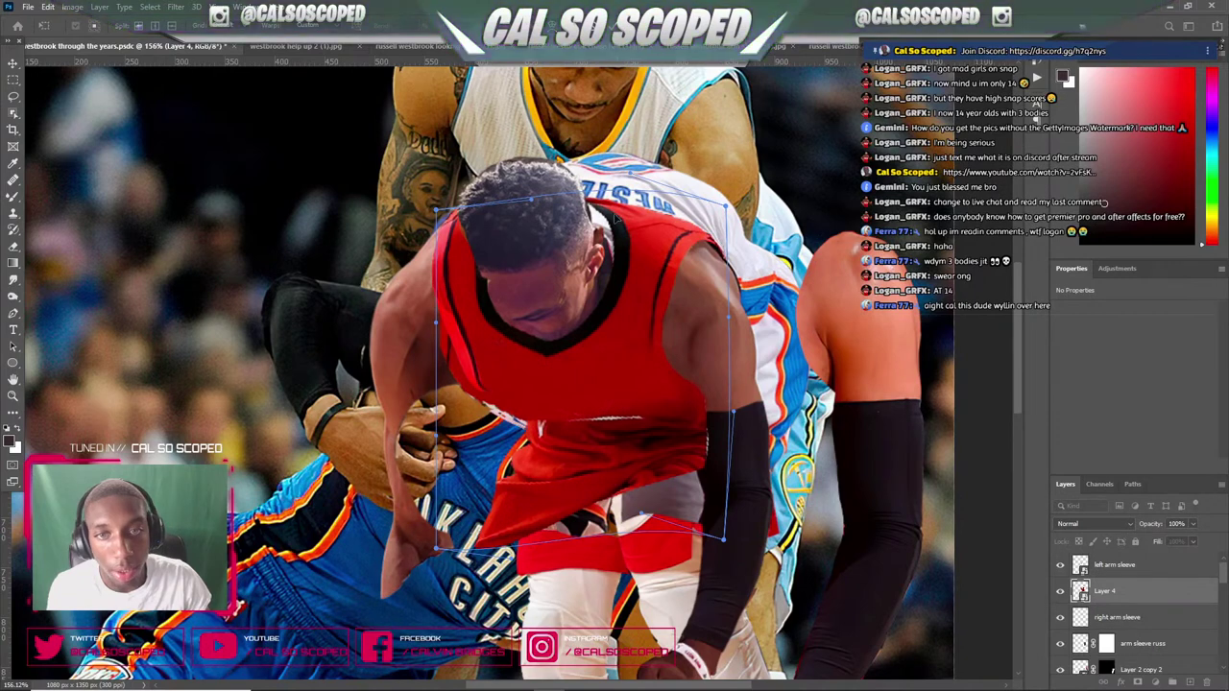
- Split the warp grid near the neck, bend the collar and far shoulder strap around the figure, and apply the warp
alt+click(589, 202)
drag(595, 200, 589, 211)
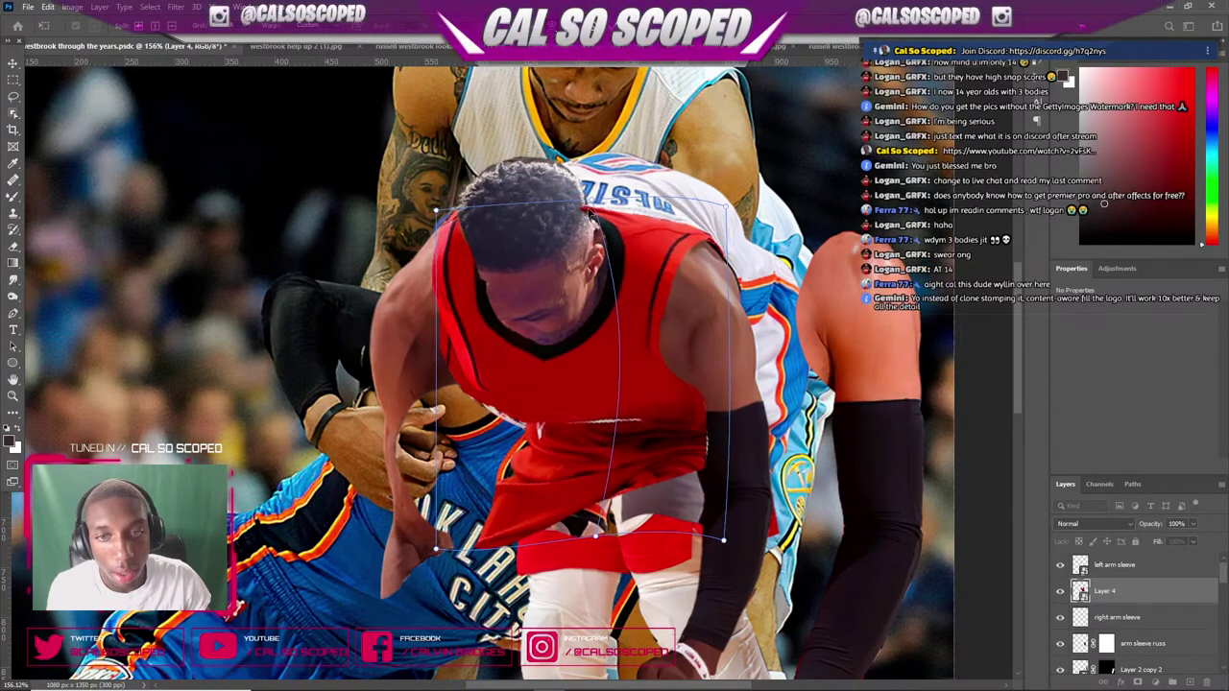
alt+click(496, 300)
drag(499, 308, 504, 334)
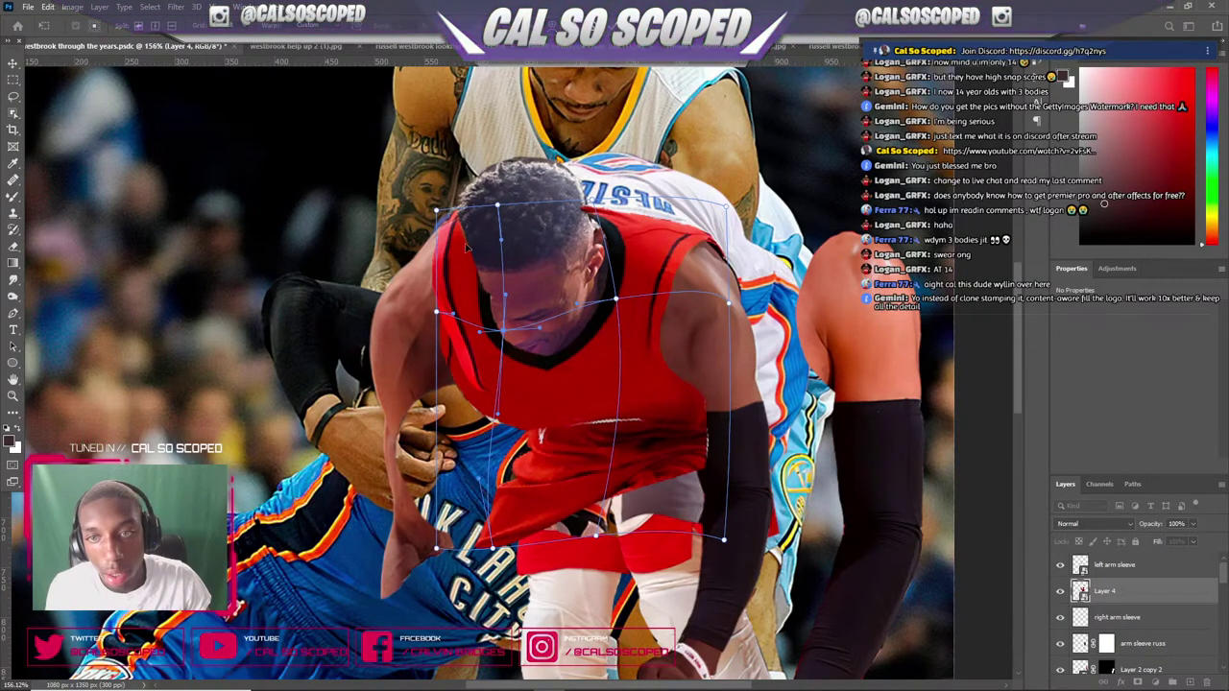
drag(465, 246, 461, 241)
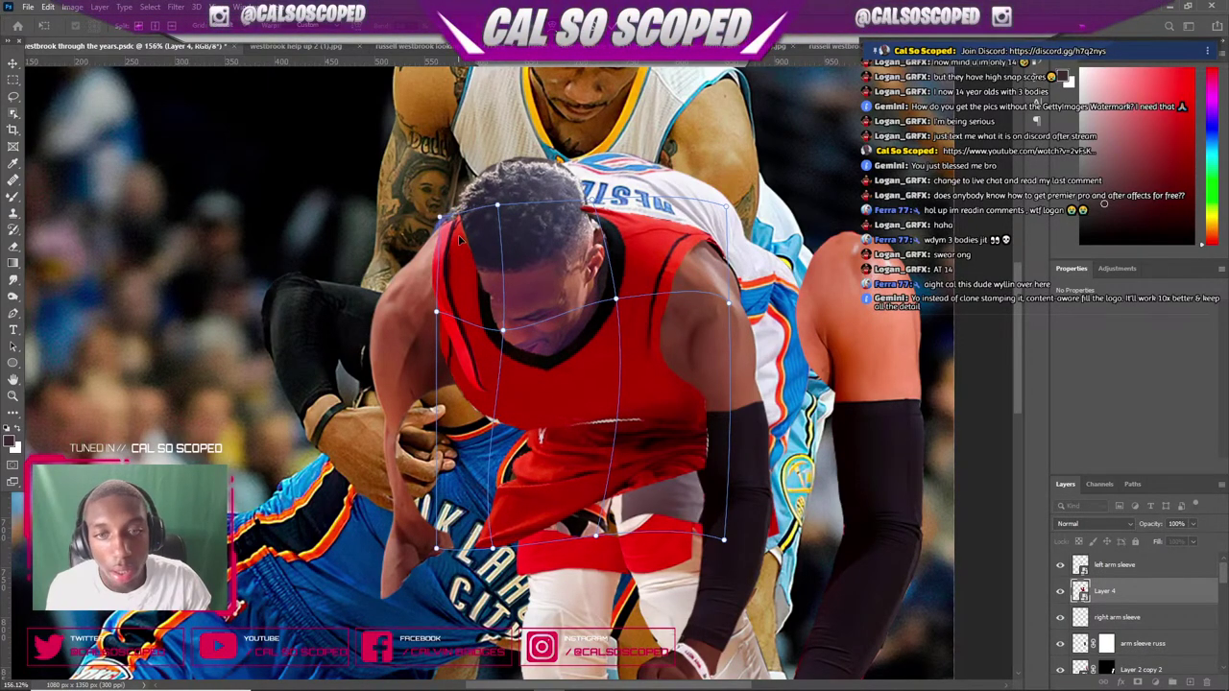
key(Return)
- Move the jersey layer down the layer stack to between Layer 3 and Layer 2
click(1090, 568)
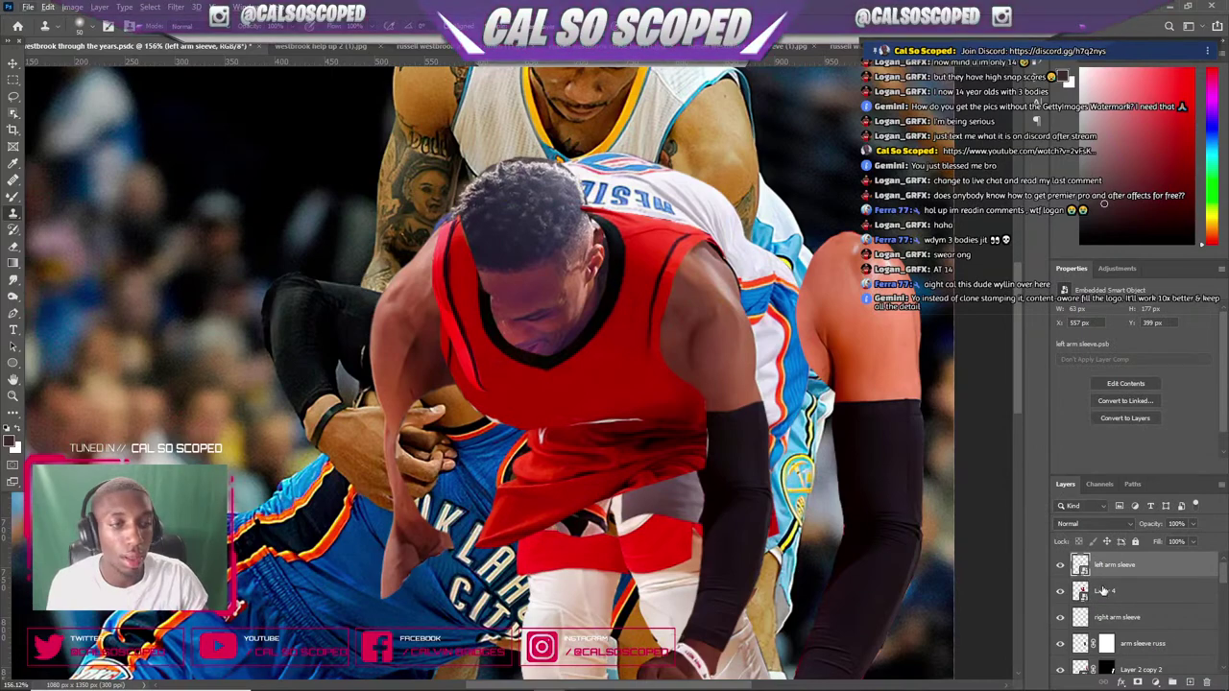
drag(1102, 591, 1140, 628)
scroll(545, 336, down, 3)
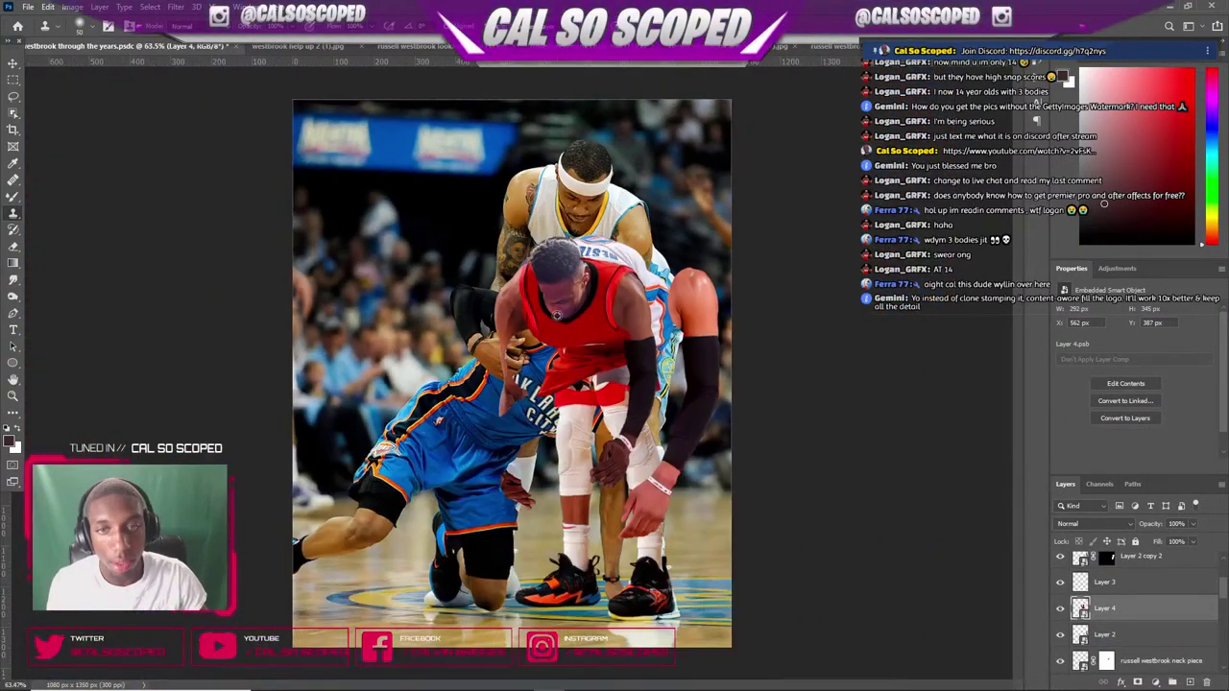
- Try shifting the red jersey slightly on the bent-over figure's torso
scroll(576, 317, up, 5)
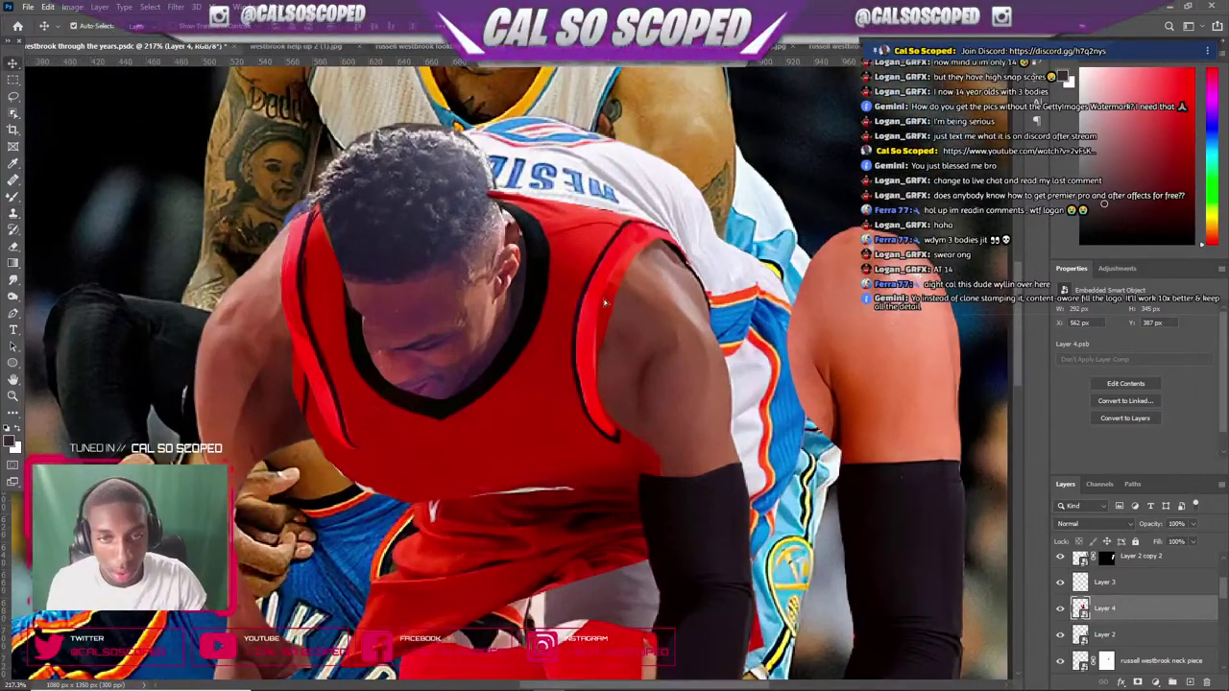
drag(605, 303, 506, 332)
key(ctrl+z)
scroll(580, 326, down, 5)
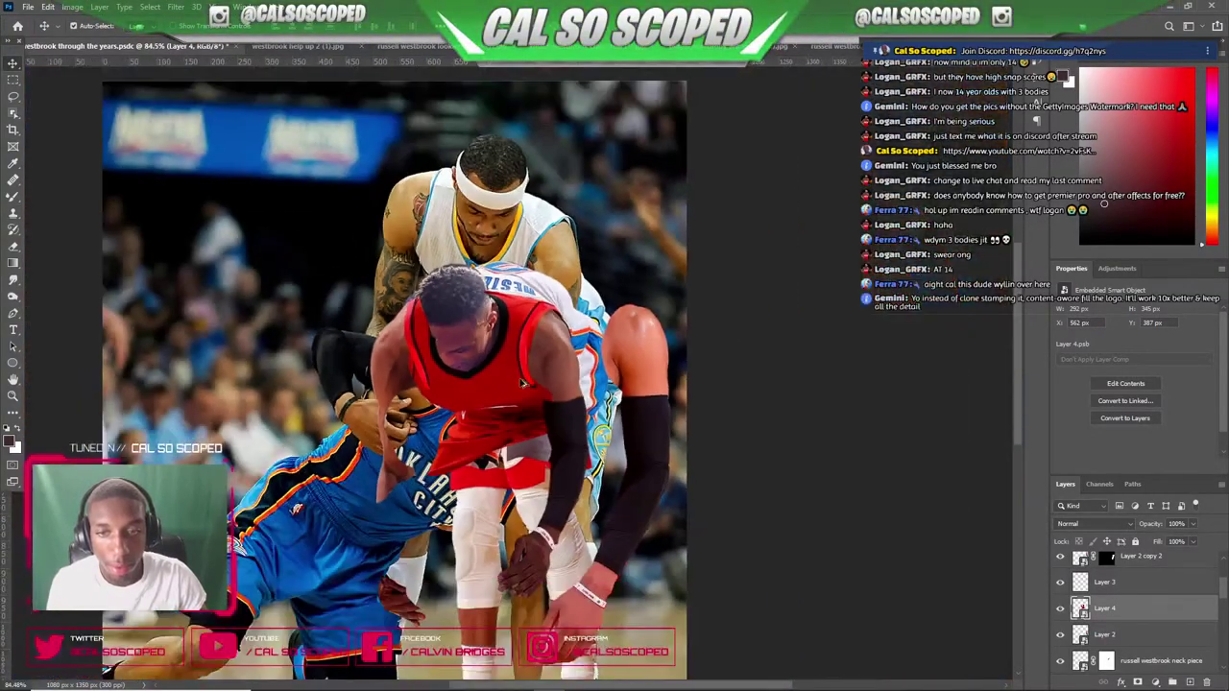
drag(538, 413, 505, 410)
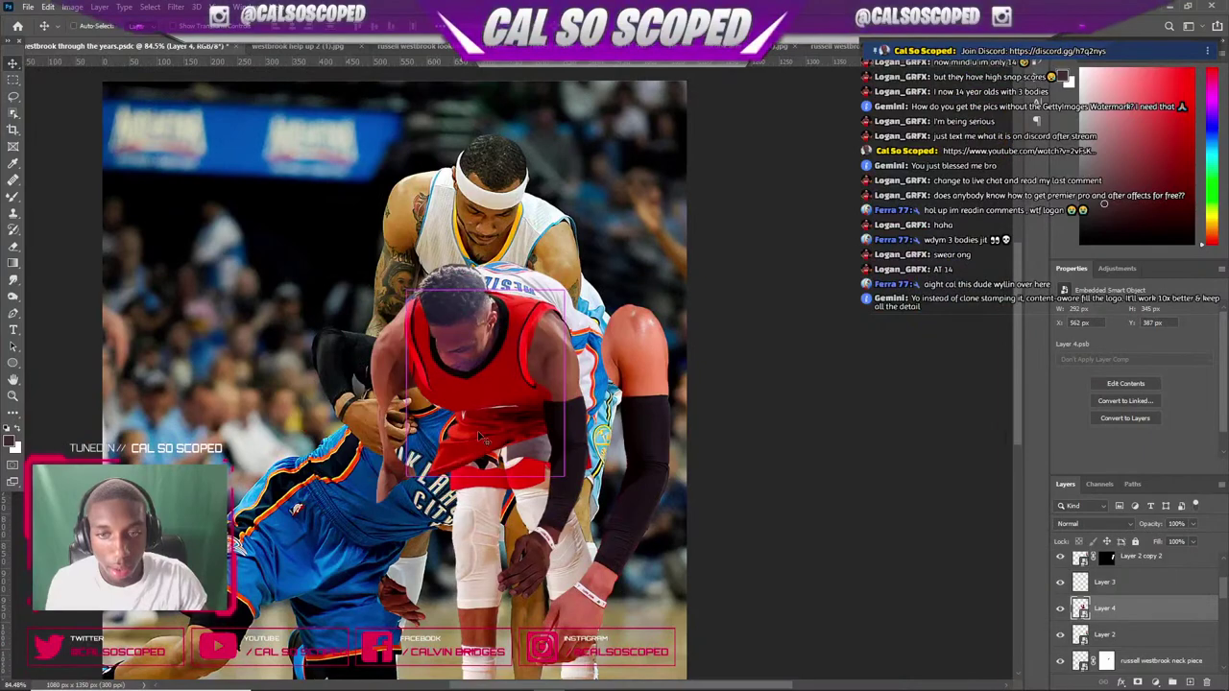
scroll(494, 384, up, 3)
mouse_move(488, 356)
mouse_down()
mouse_move(574, 356)
mouse_move(472, 354)
mouse_up()
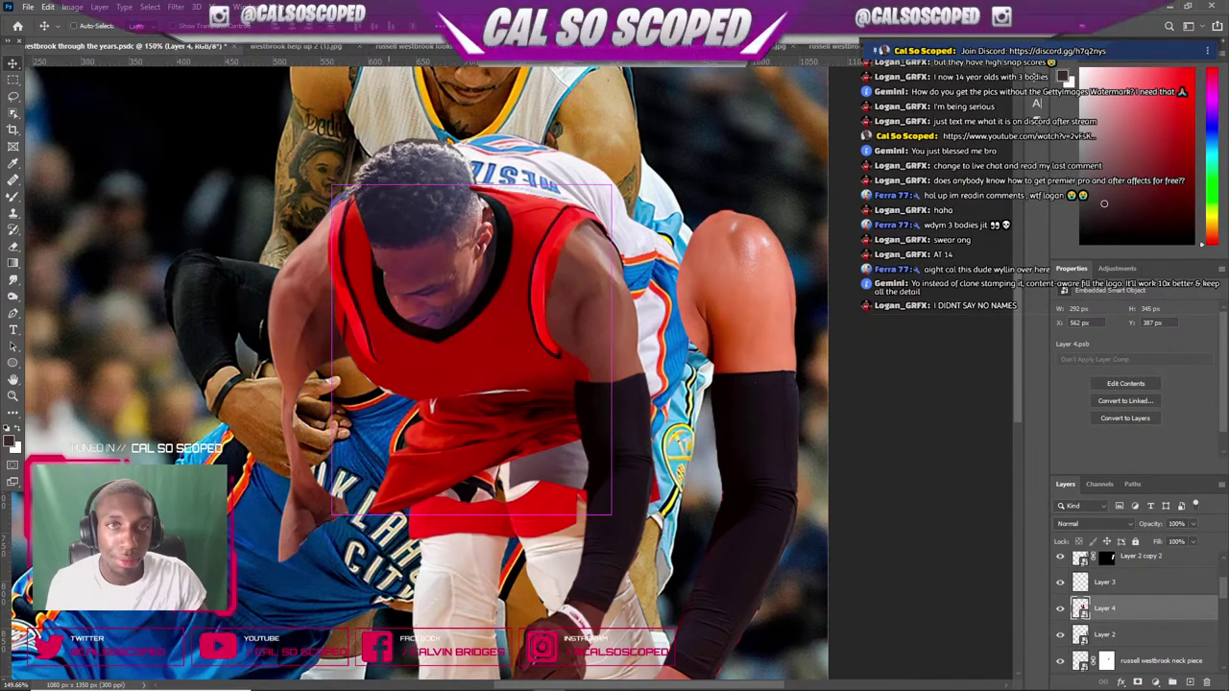
key(ctrl+Tab)
click(95, 48)
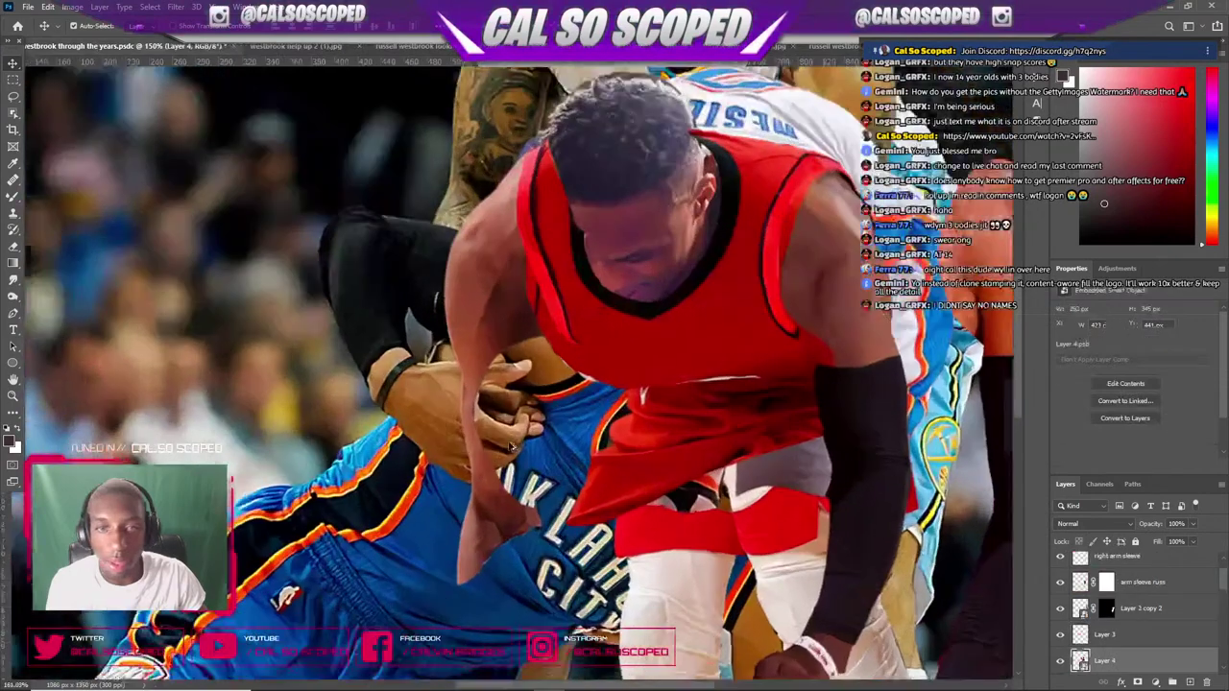
- Add a Hue/Saturation adjustment above the jersey and clip it to the jersey layer
click(1154, 682)
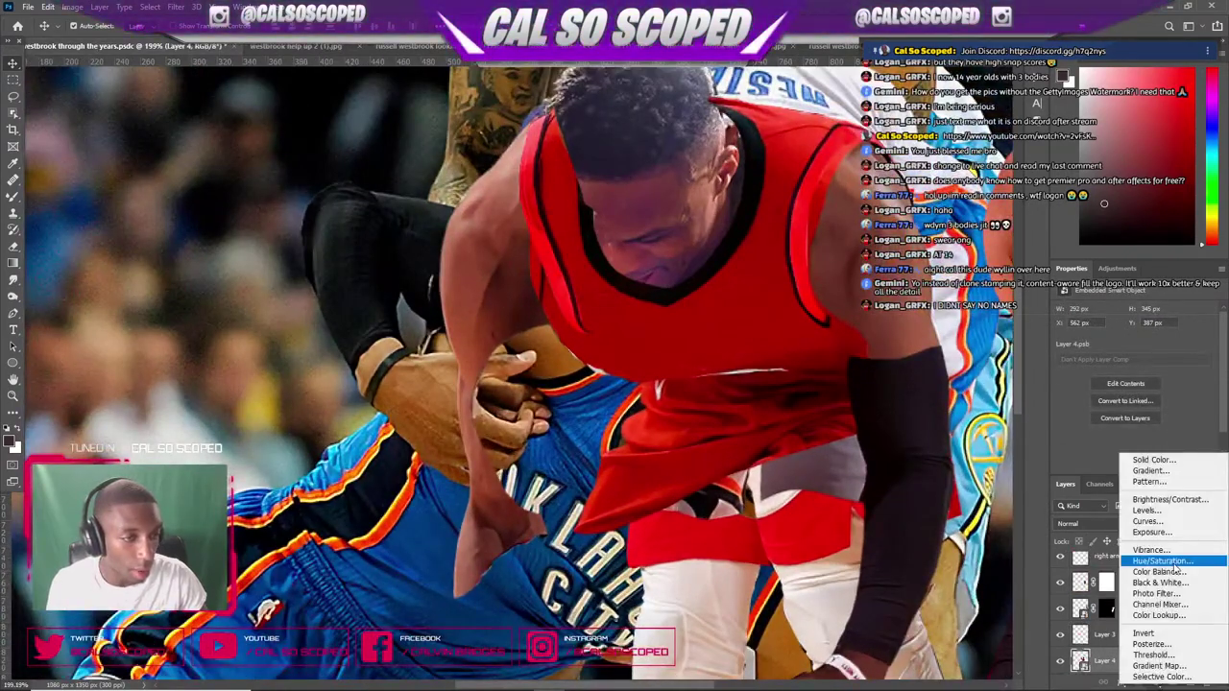
click(1147, 558)
alt+click(1145, 648)
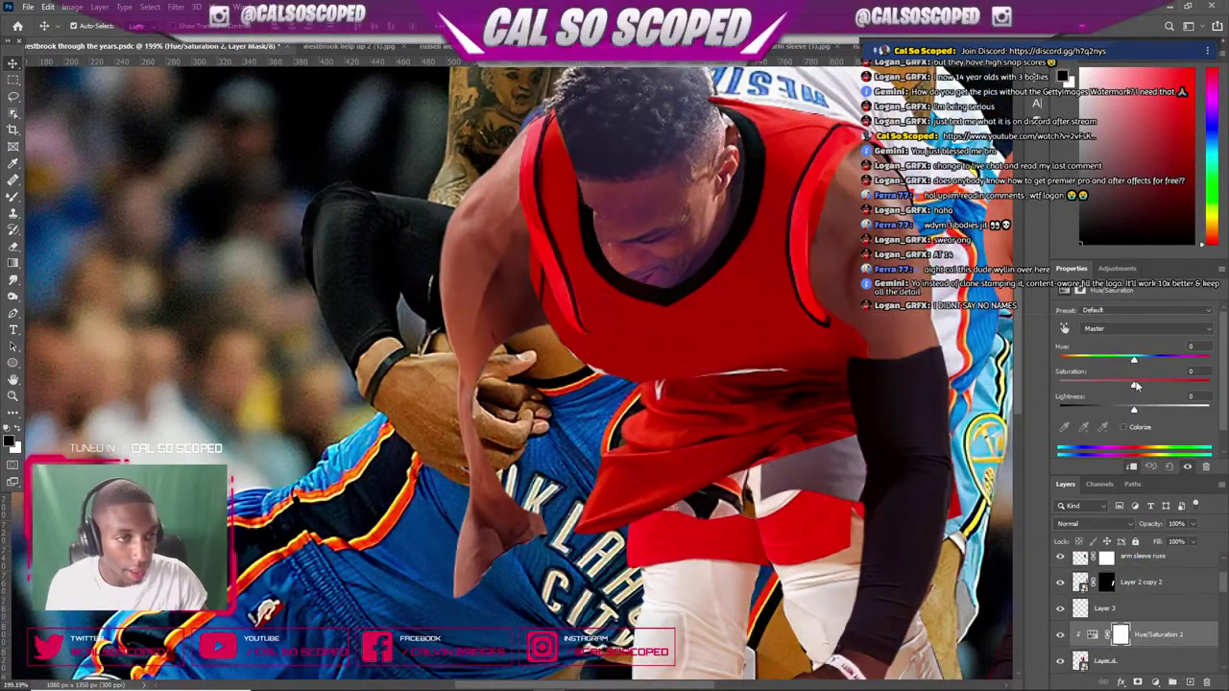
- Try raising the jersey adjustment's saturation to +100
drag(1136, 385, 1209, 385)
key(ctrl+z)
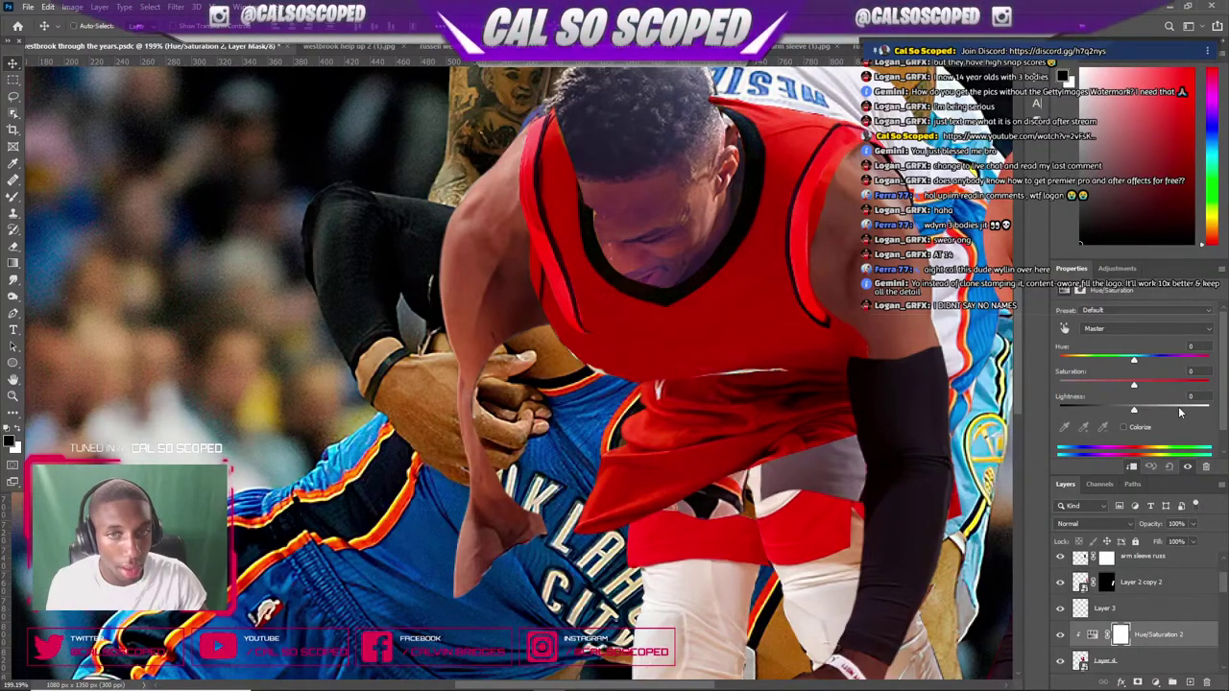
drag(1134, 385, 1211, 384)
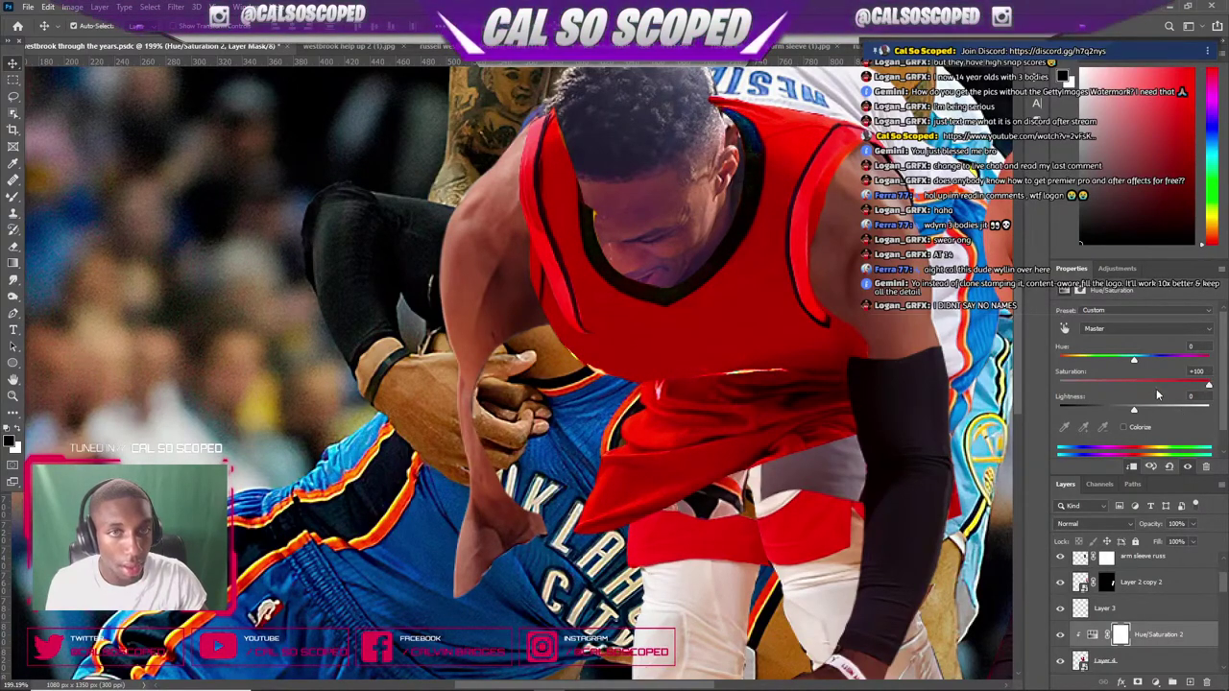
key(ctrl+z)
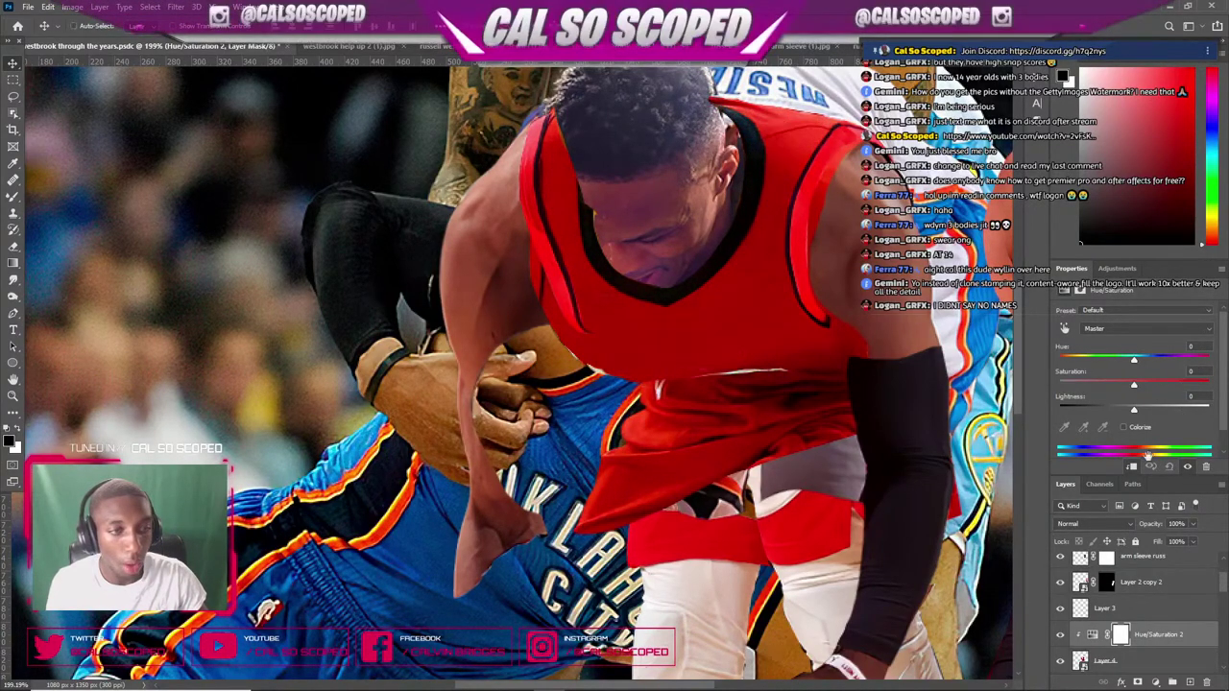
- Move the jersey layer together with its clipped Hue/Saturation adjustment directly below the westbrook head layer
shift+click(1155, 659)
drag(1159, 636, 1201, 661)
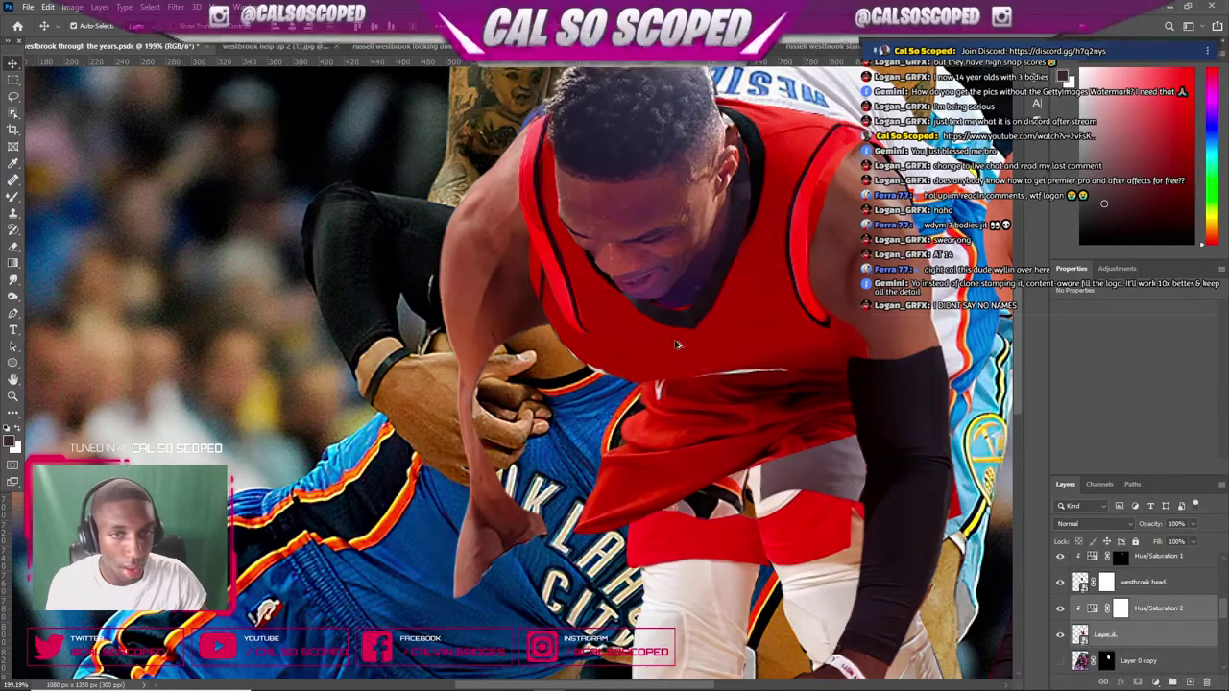
scroll(676, 343, down, 7)
scroll(707, 344, up, 4)
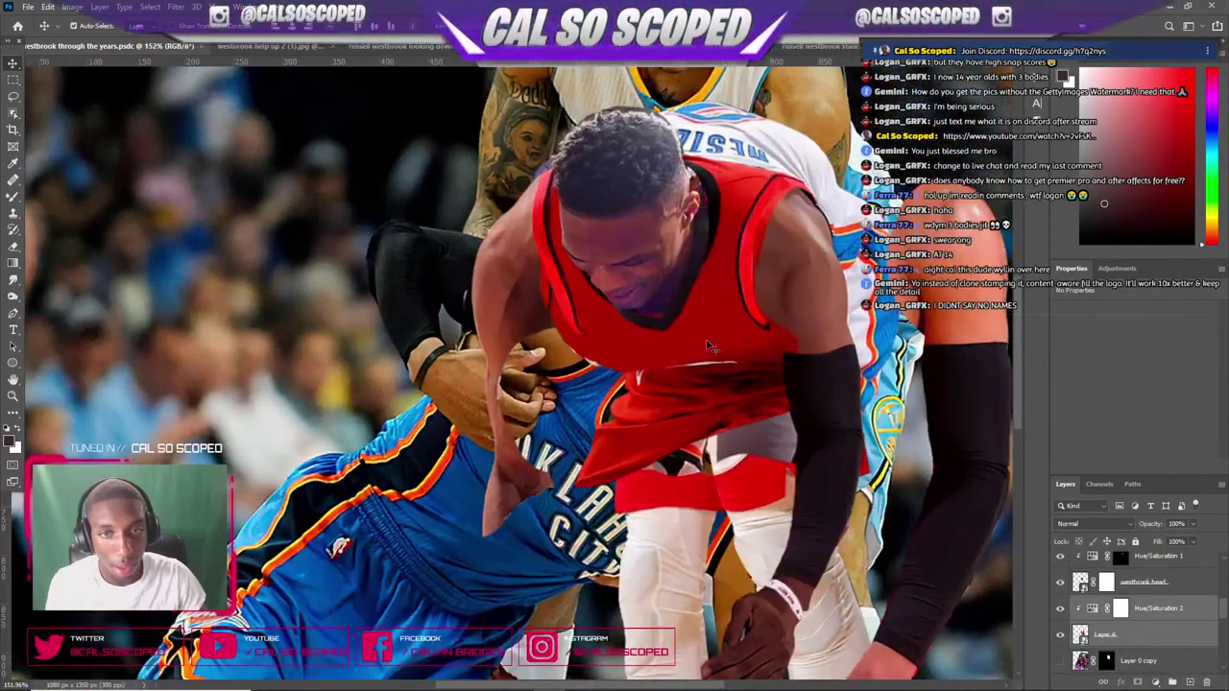
scroll(691, 326, down, 3)
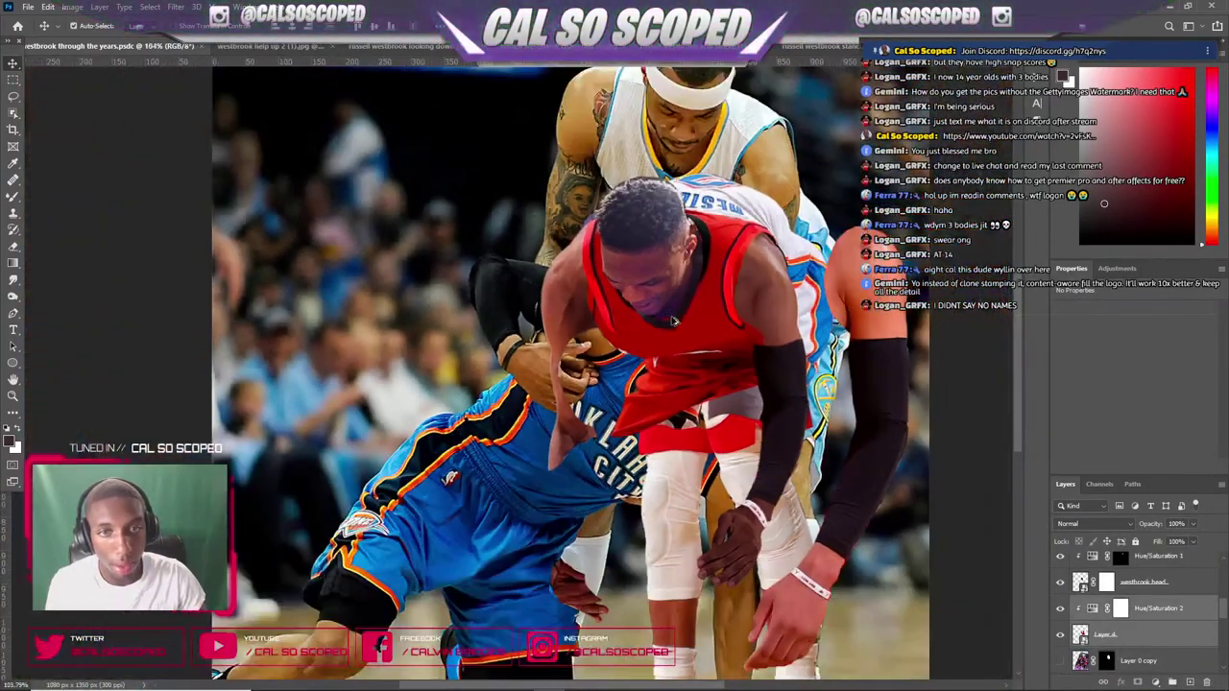
scroll(641, 279, up, 4)
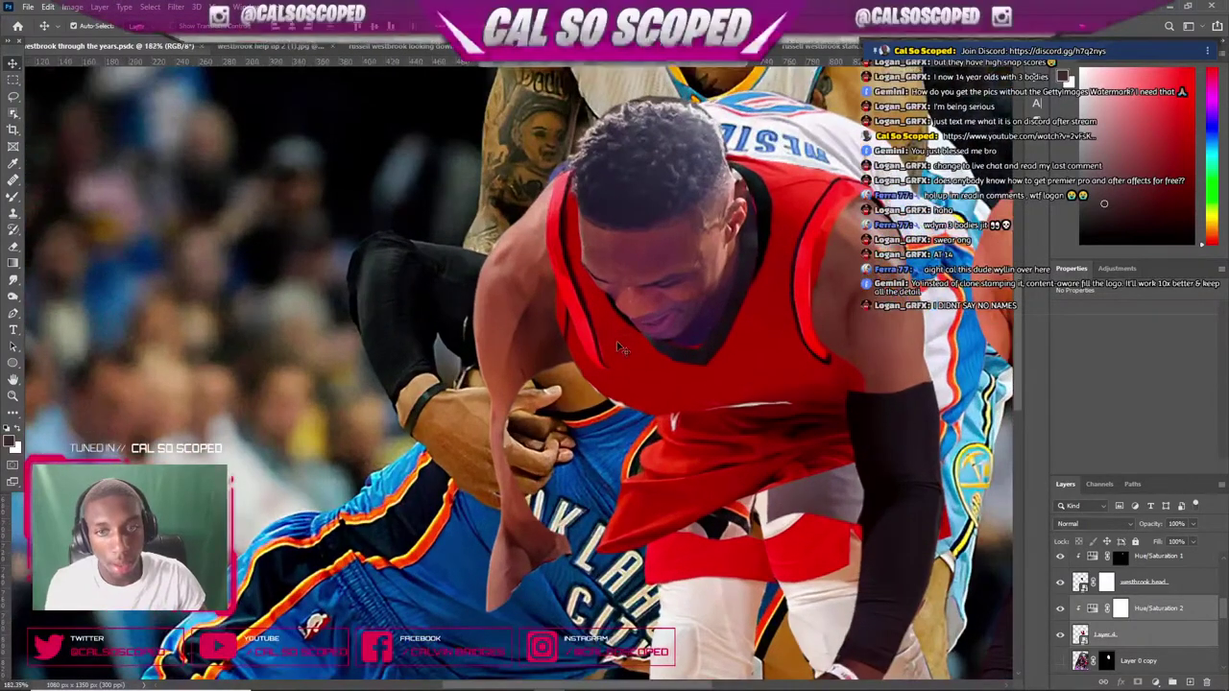
key(ctrl+z)
drag(624, 375, 763, 389)
key(ctrl+z)
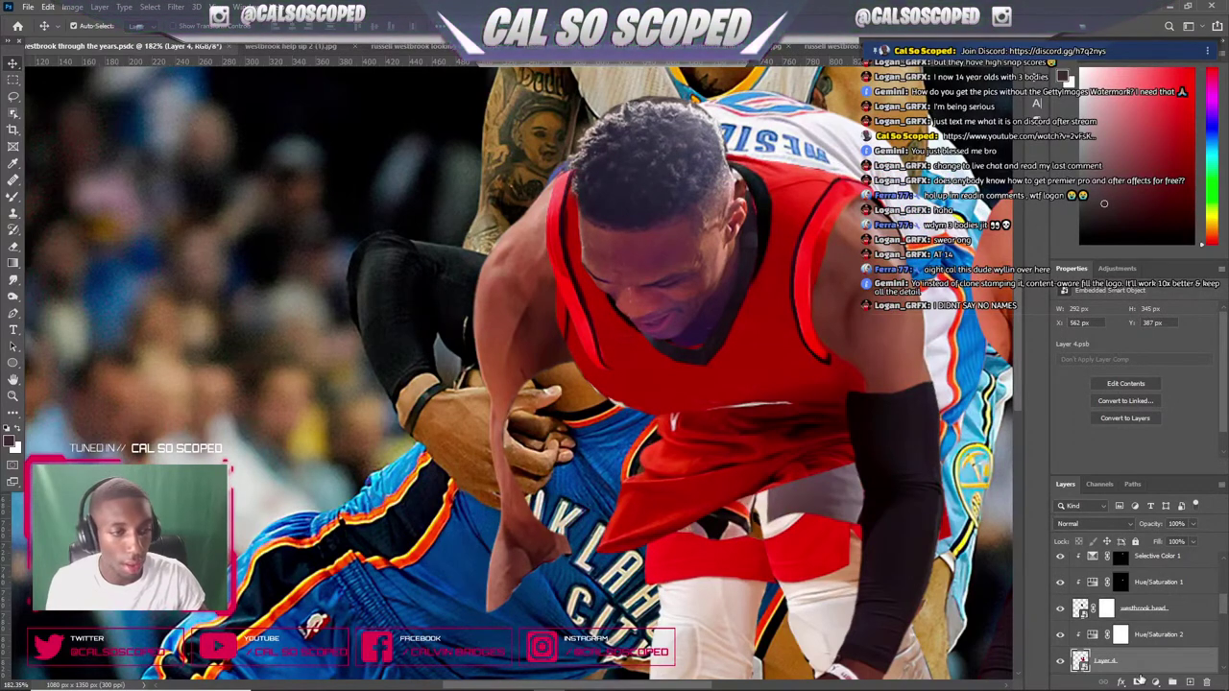
- Add a layer mask to Layer 4 and touch up the red jersey's edges on it with the Brush
click(1139, 679)
key(b)
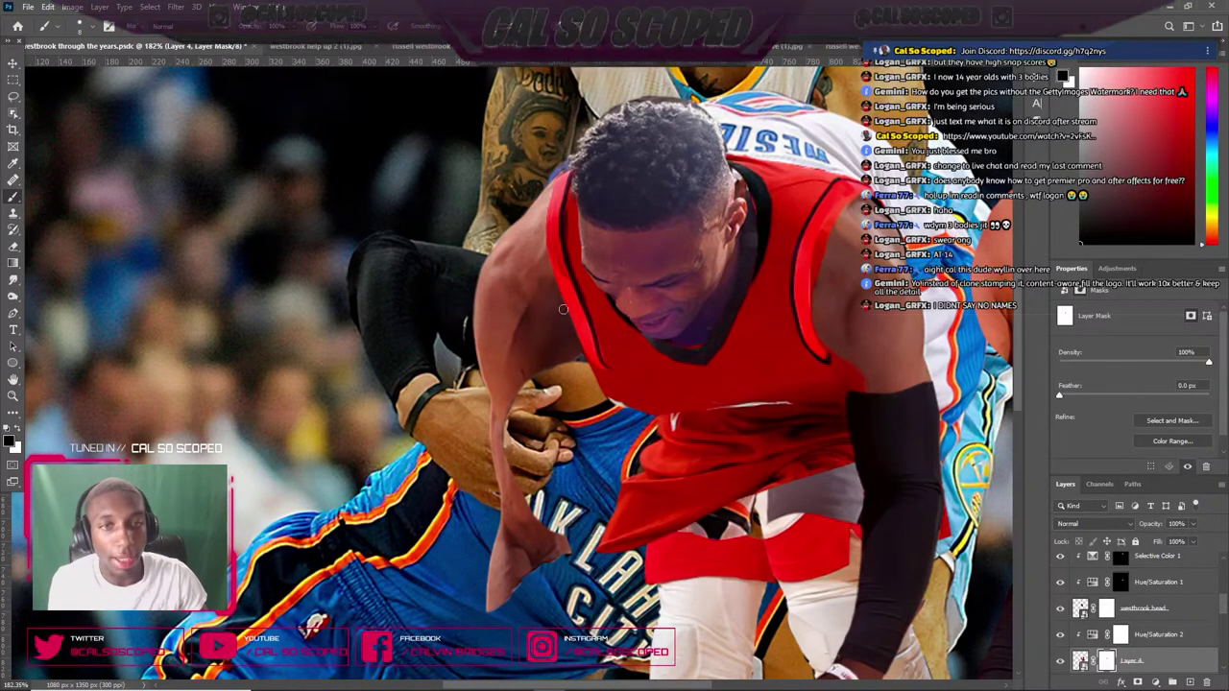
scroll(547, 252, down, 5)
scroll(653, 216, up, 6)
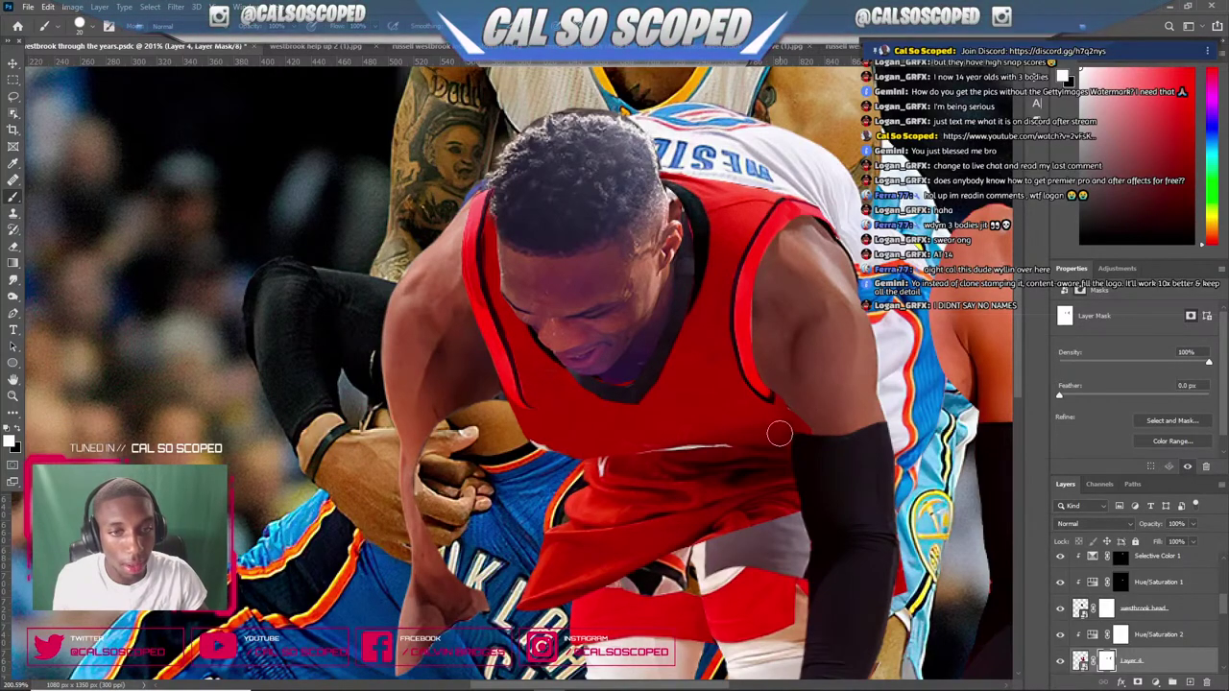
scroll(782, 434, down, 5)
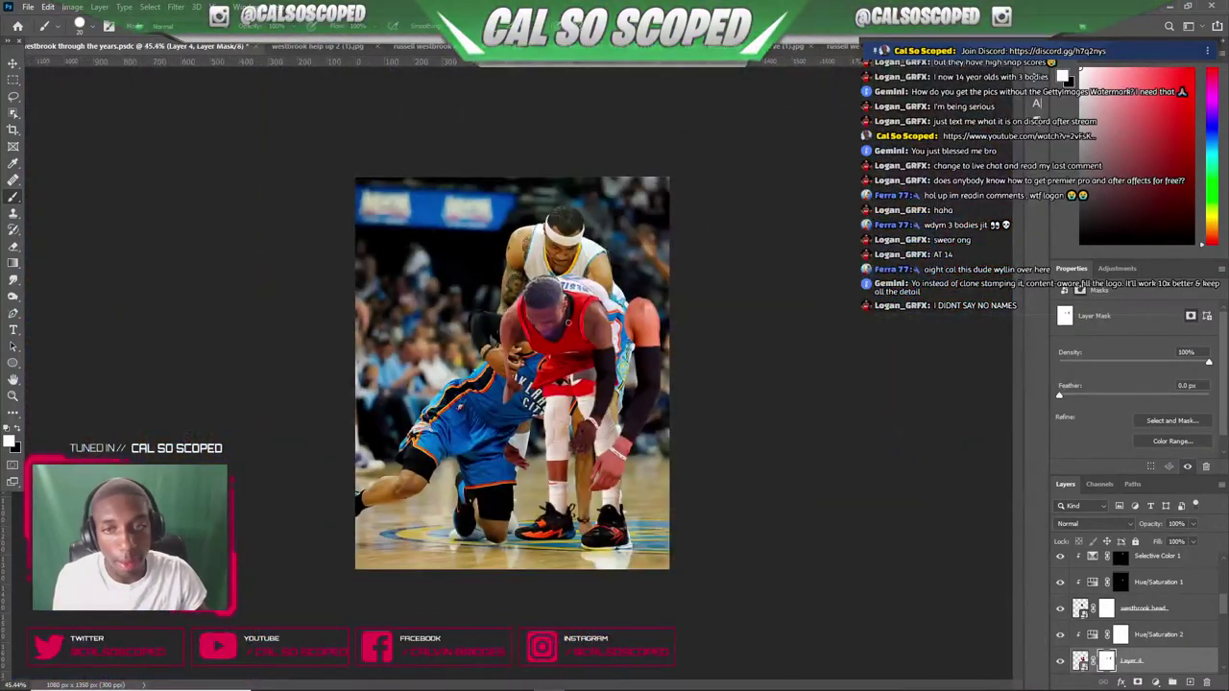
scroll(523, 323, up, 5)
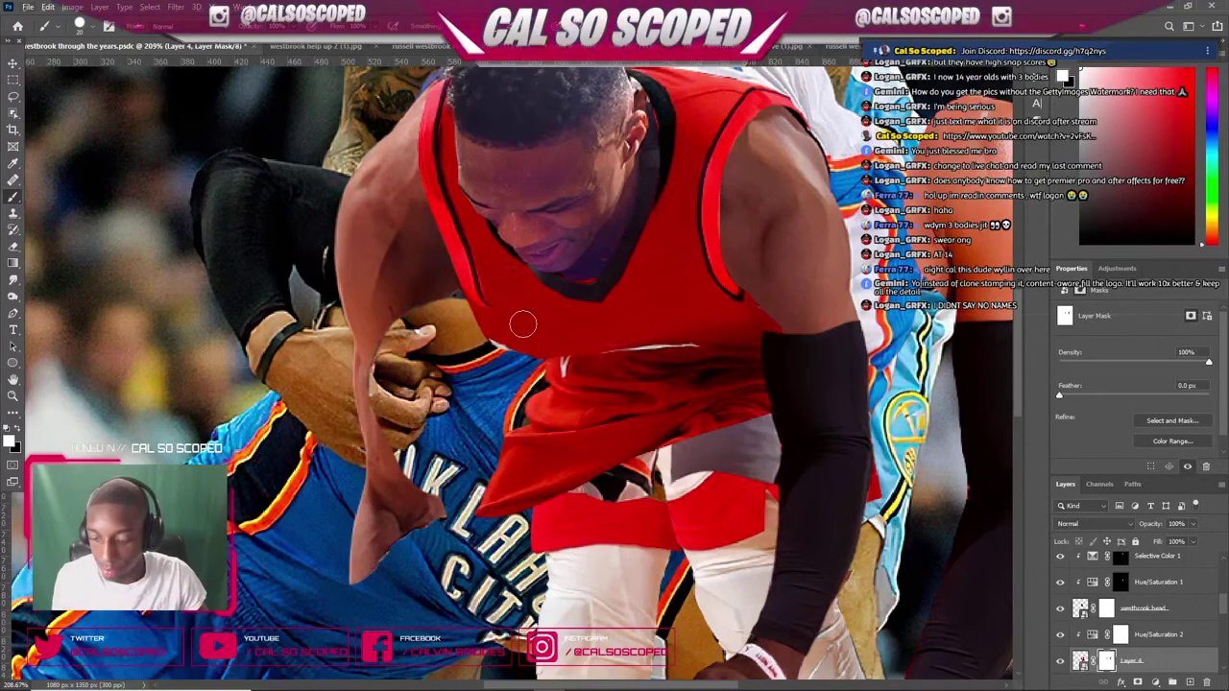
key(v)
key(alt+v)
drag(514, 303, 468, 269)
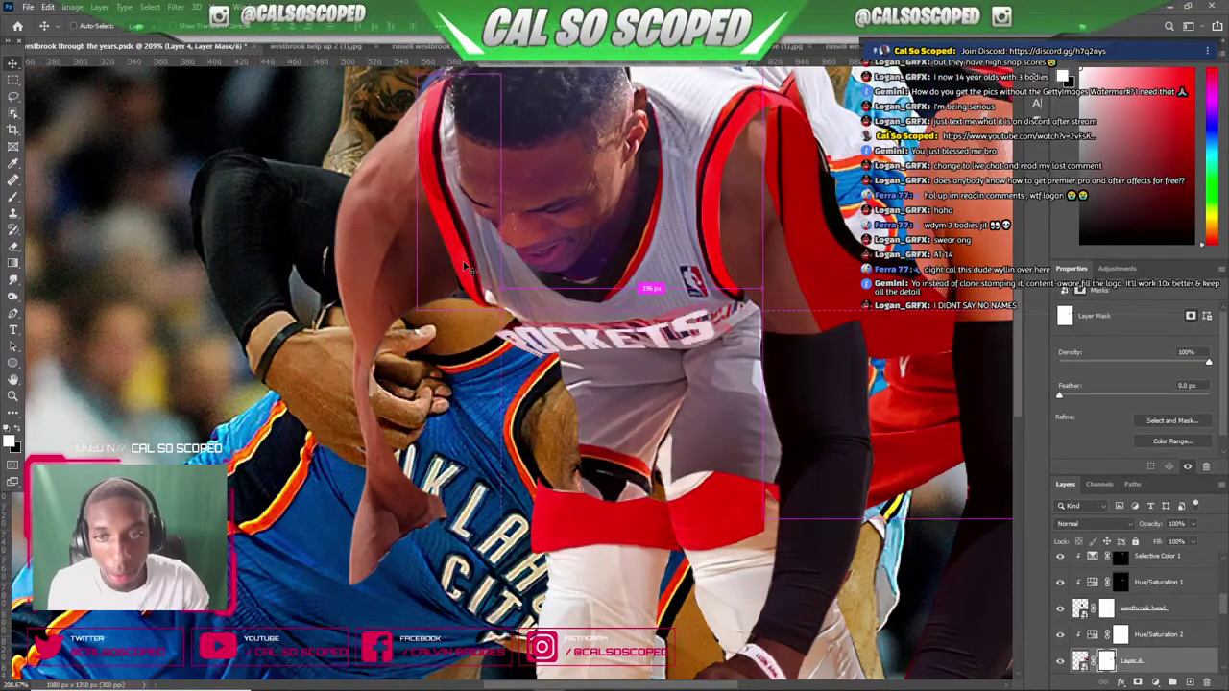
drag(540, 278, 539, 278)
key(b)
key(ctrl+z)
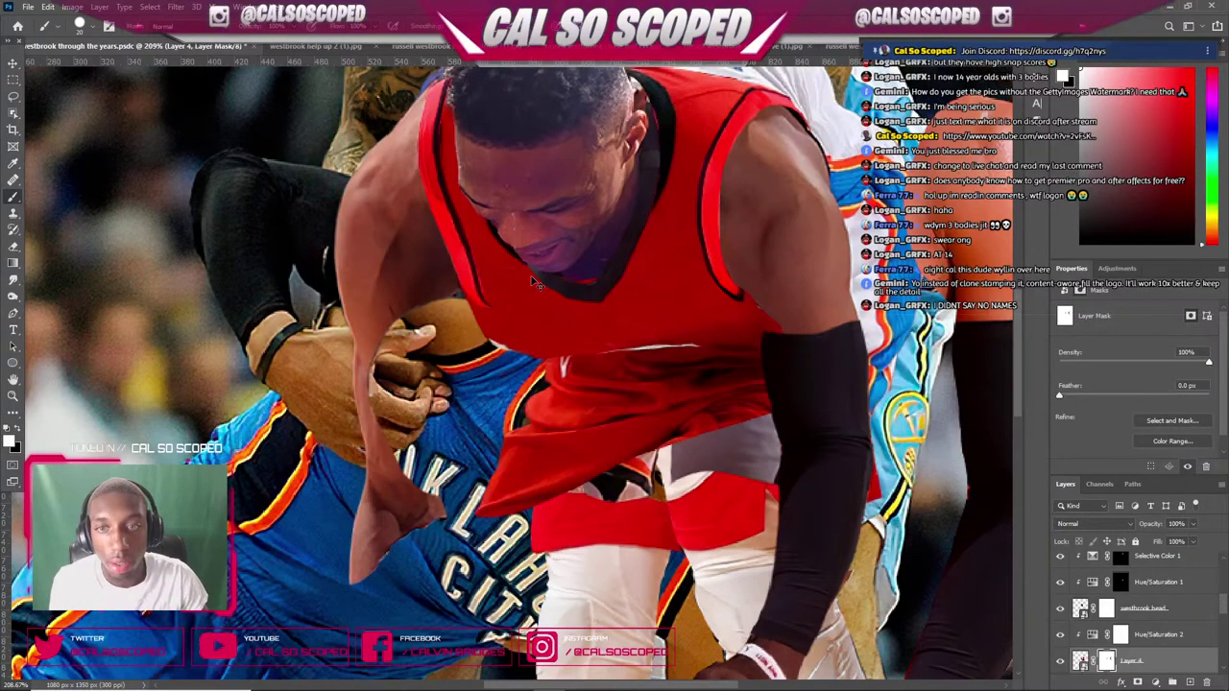
key(v)
drag(456, 277, 413, 292)
key(ctrl+z)
drag(597, 281, 599, 284)
key(z)
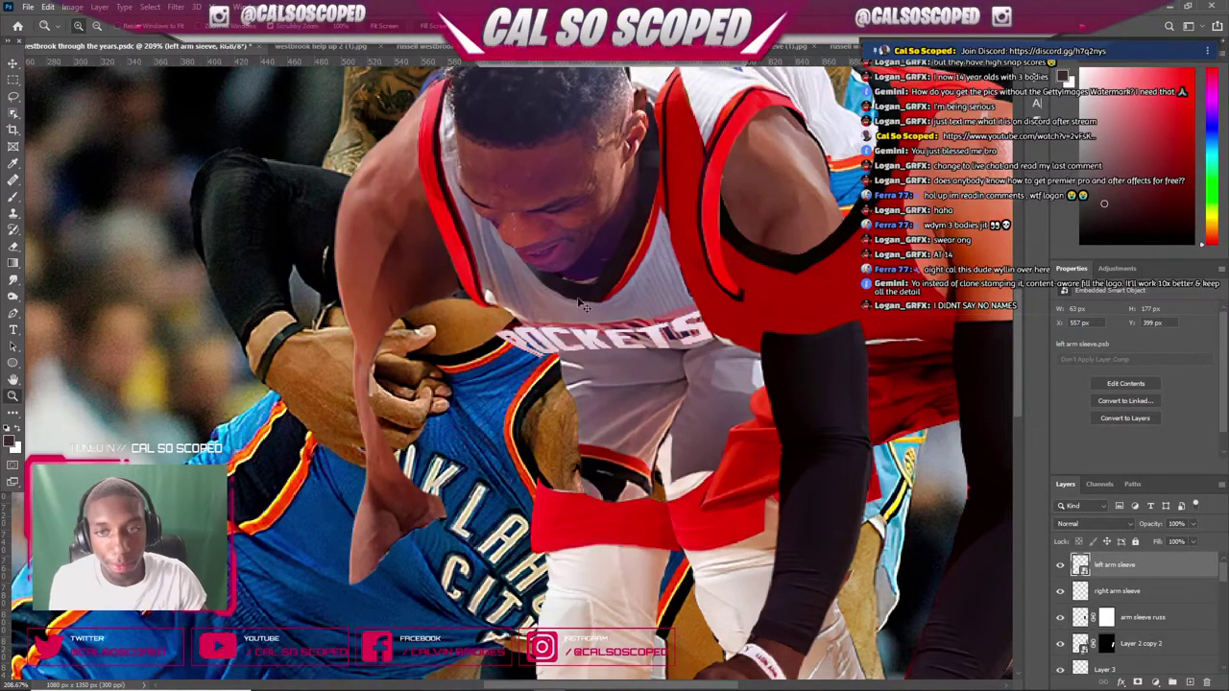
click(576, 301)
key(ctrl+z)
- Add a layer mask to the left arm sleeve layer, try a brush stroke on it, and undo the stroke
key(v)
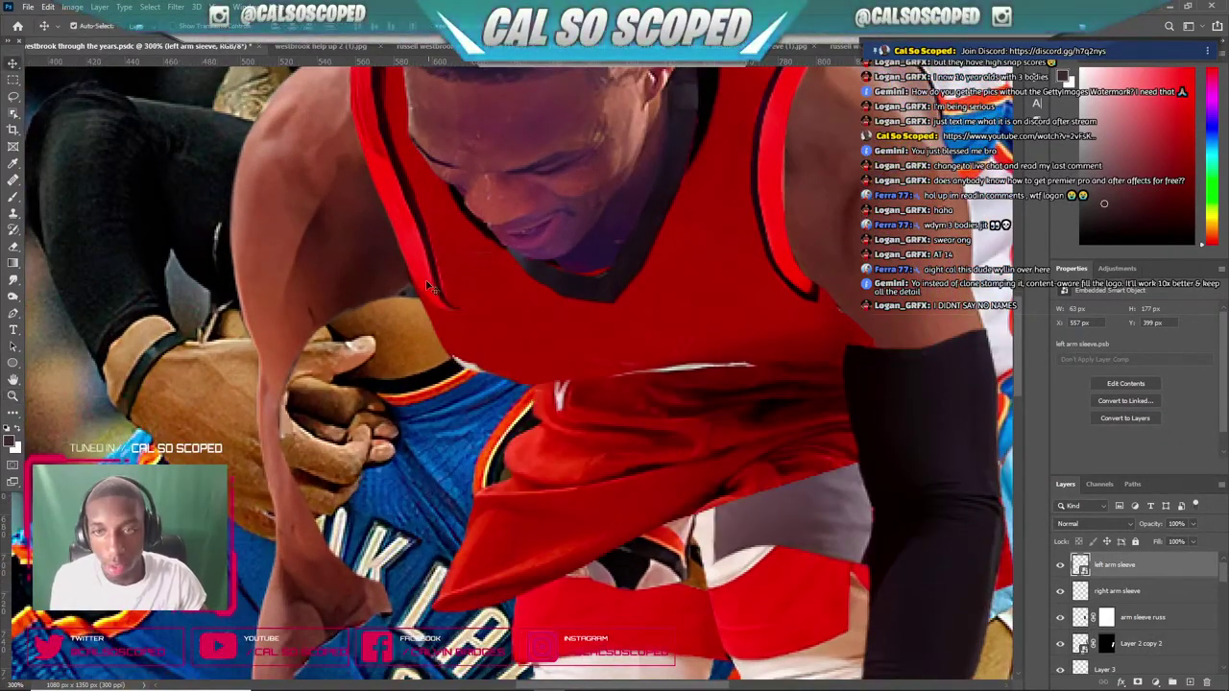
click(1138, 681)
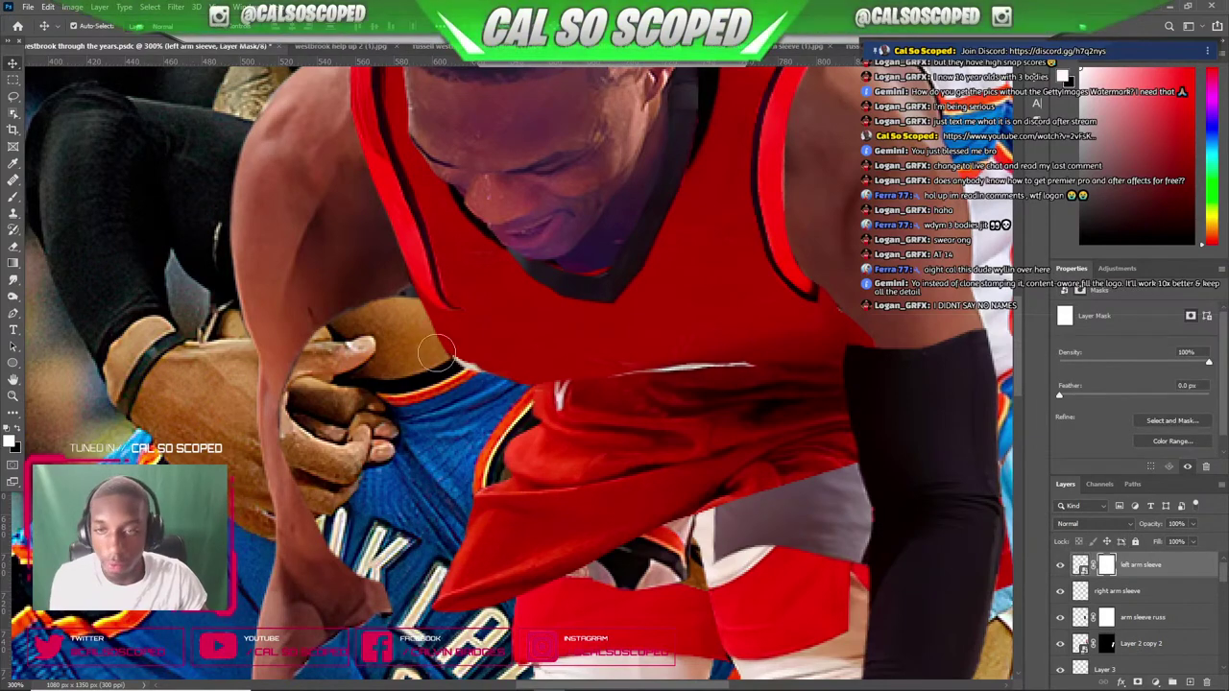
key(b)
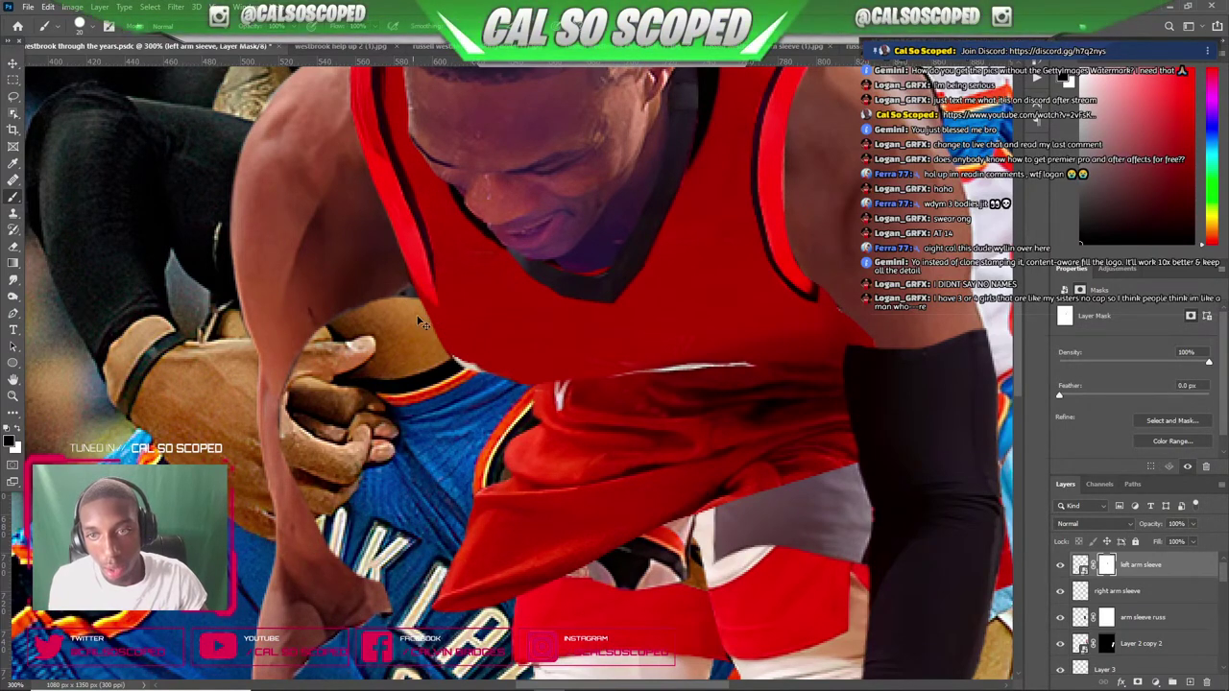
key(ctrl+z)
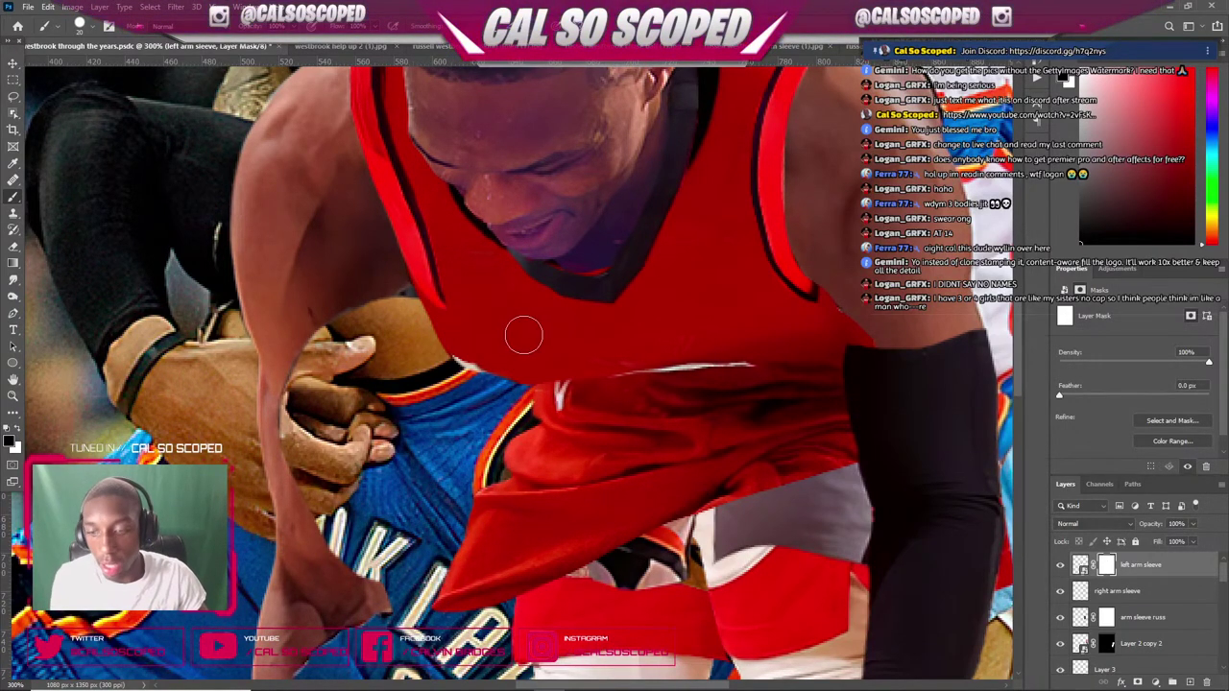
- Hide the red jersey on Layer 4 and lower the left arm sleeve layer's opacity to 59%
key(v)
click(524, 335)
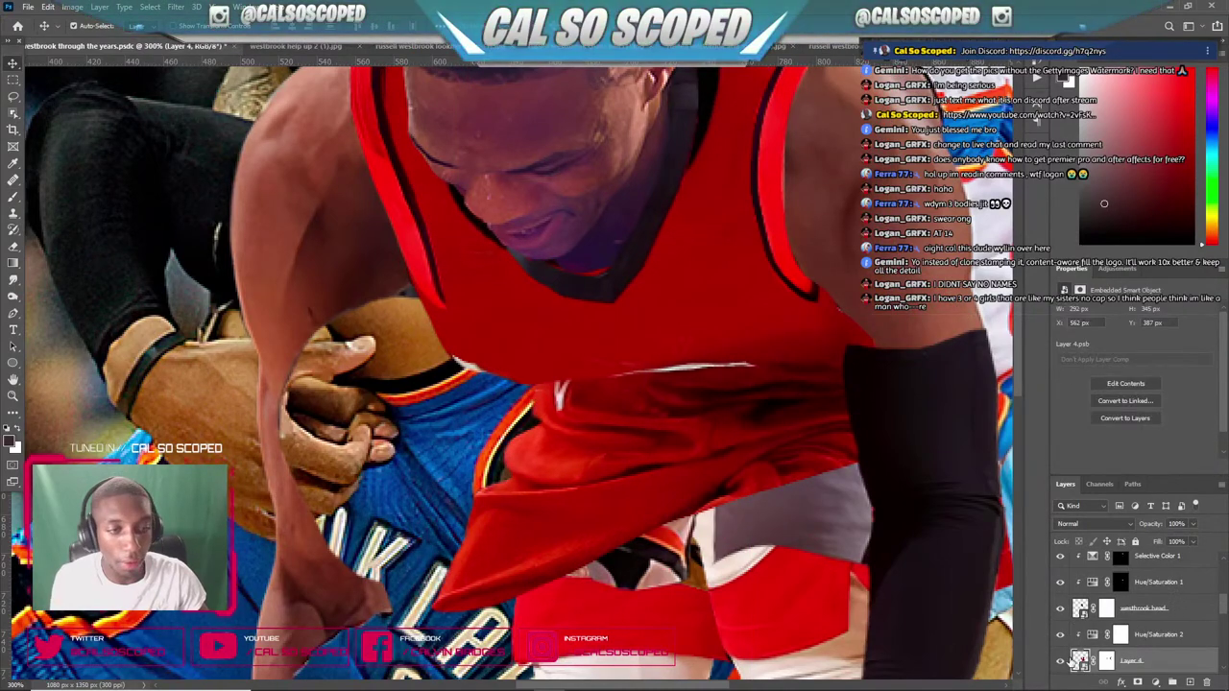
click(1060, 661)
mouse_move(406, 251)
mouse_down()
mouse_move(403, 241)
mouse_move(310, 267)
mouse_move(403, 245)
mouse_up()
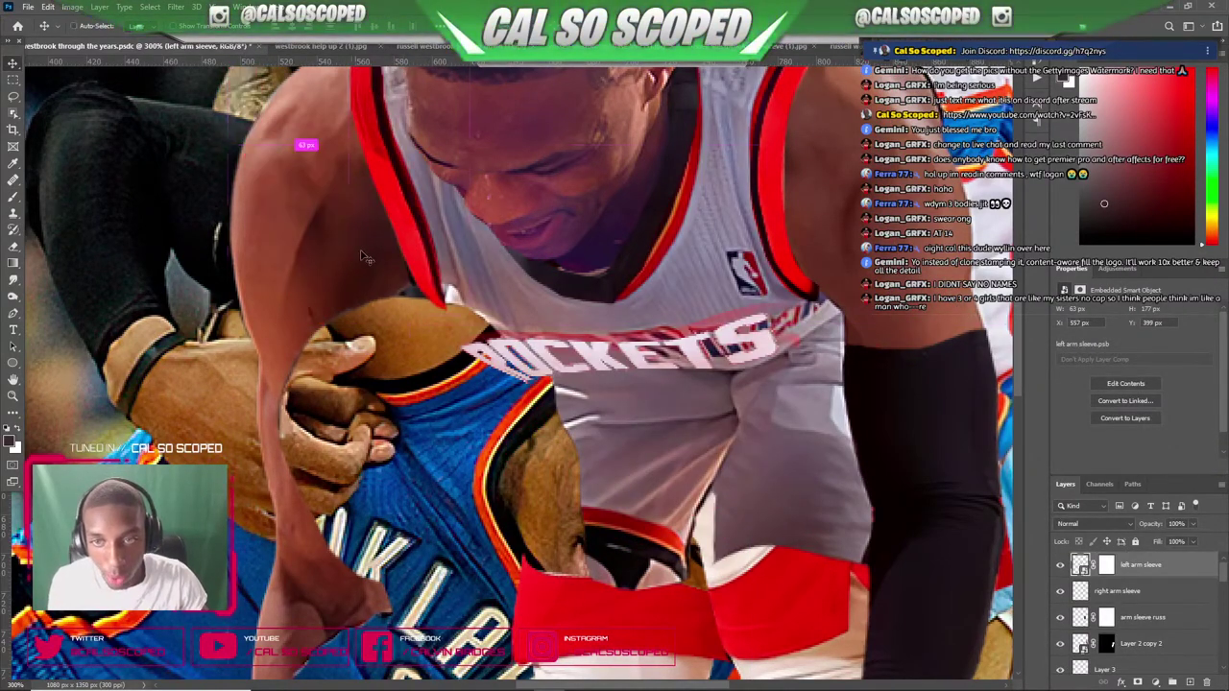
click(1195, 541)
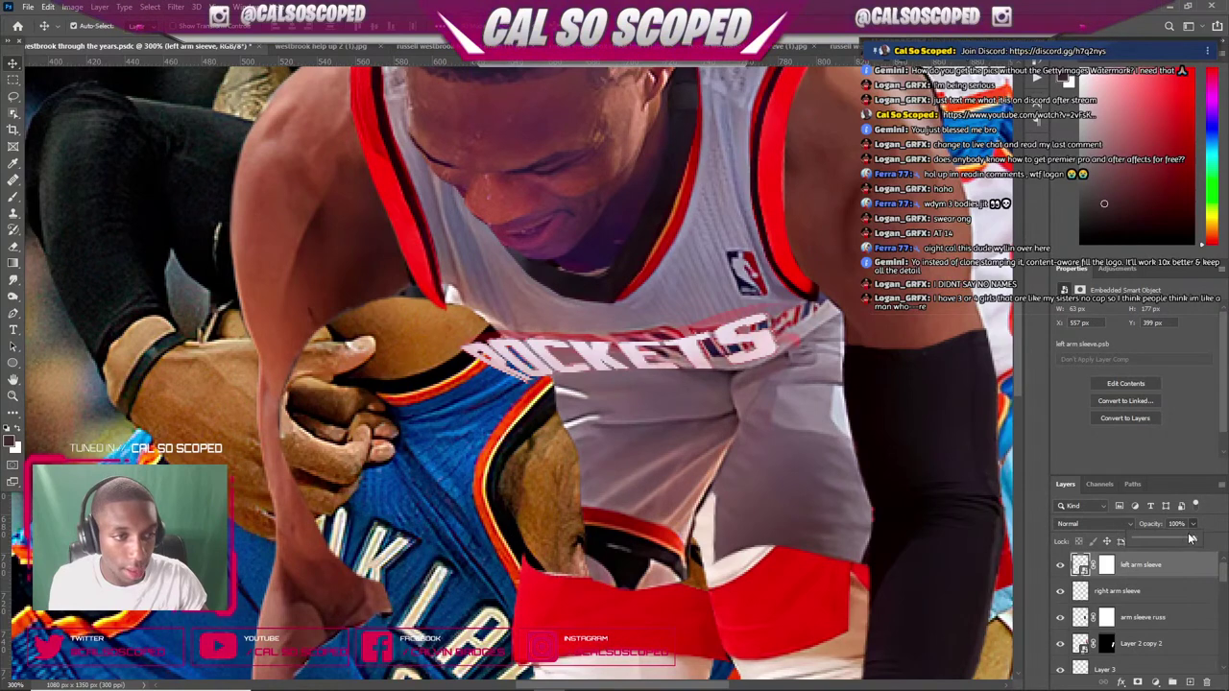
drag(1179, 541, 1167, 541)
- Mask away the strap's excess lower end on the left arm sleeve layer and restore its opacity to 100%
key(b)
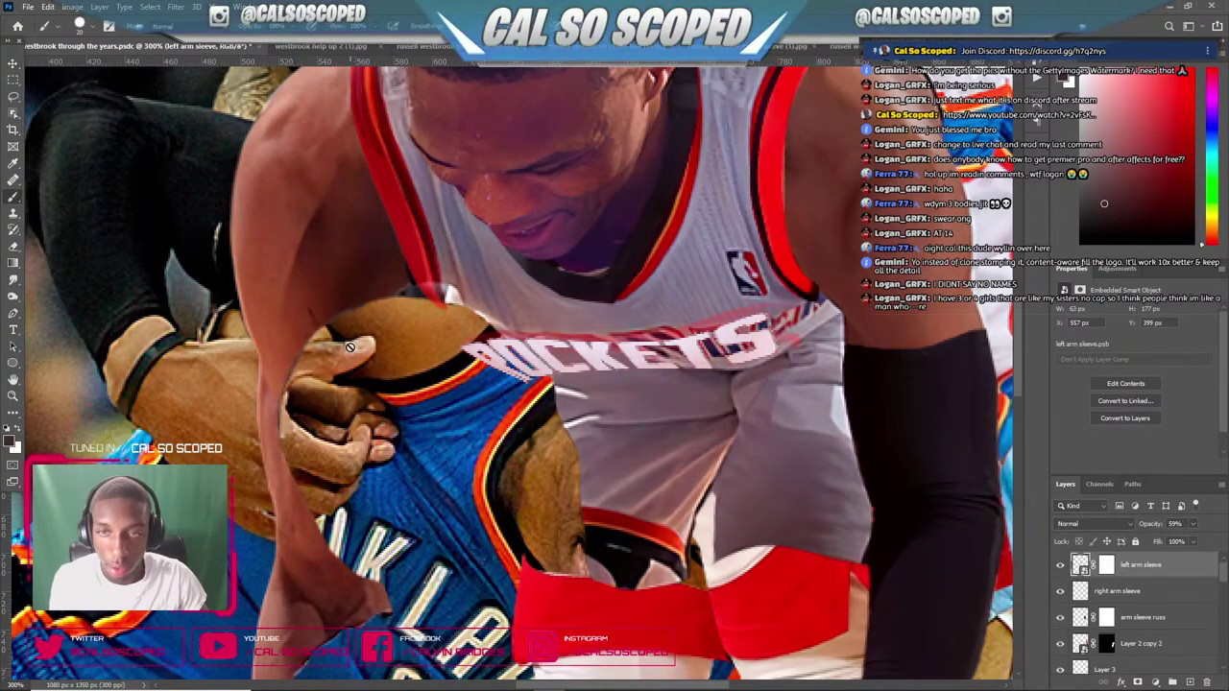
click(1106, 565)
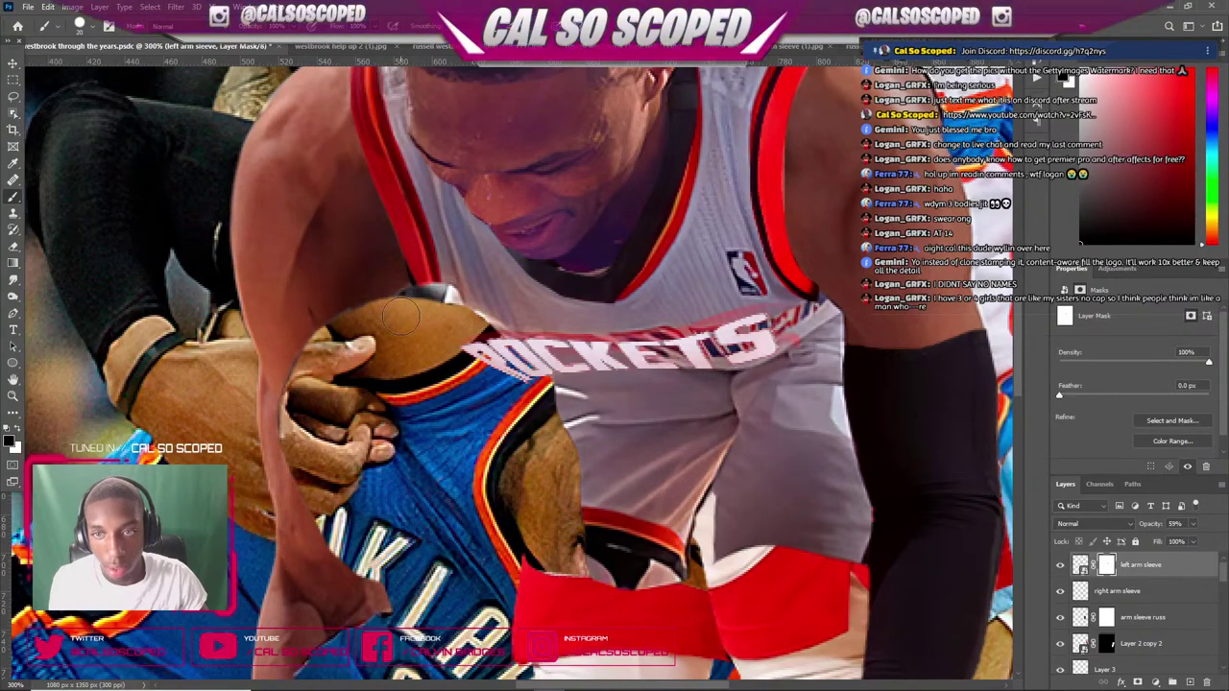
scroll(401, 316, down, 7)
click(1193, 523)
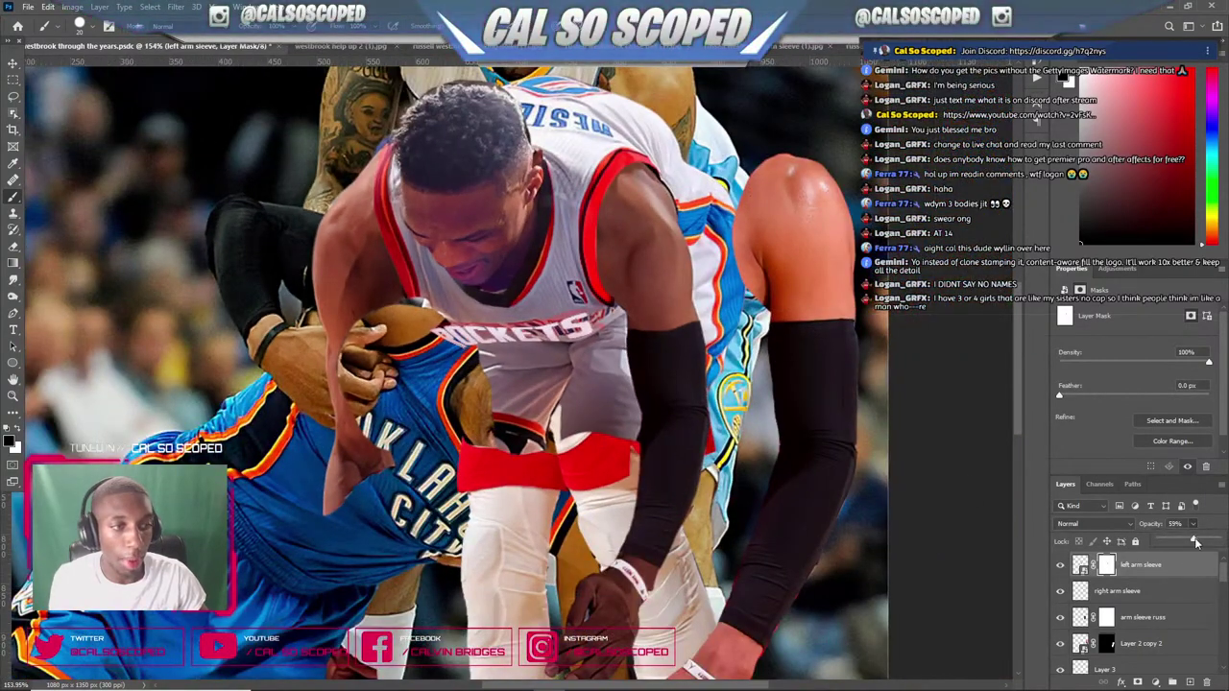
drag(1195, 542, 1219, 543)
- Show the red jersey on Layer 4 again and check the whole composite
scroll(1099, 595, down, 5)
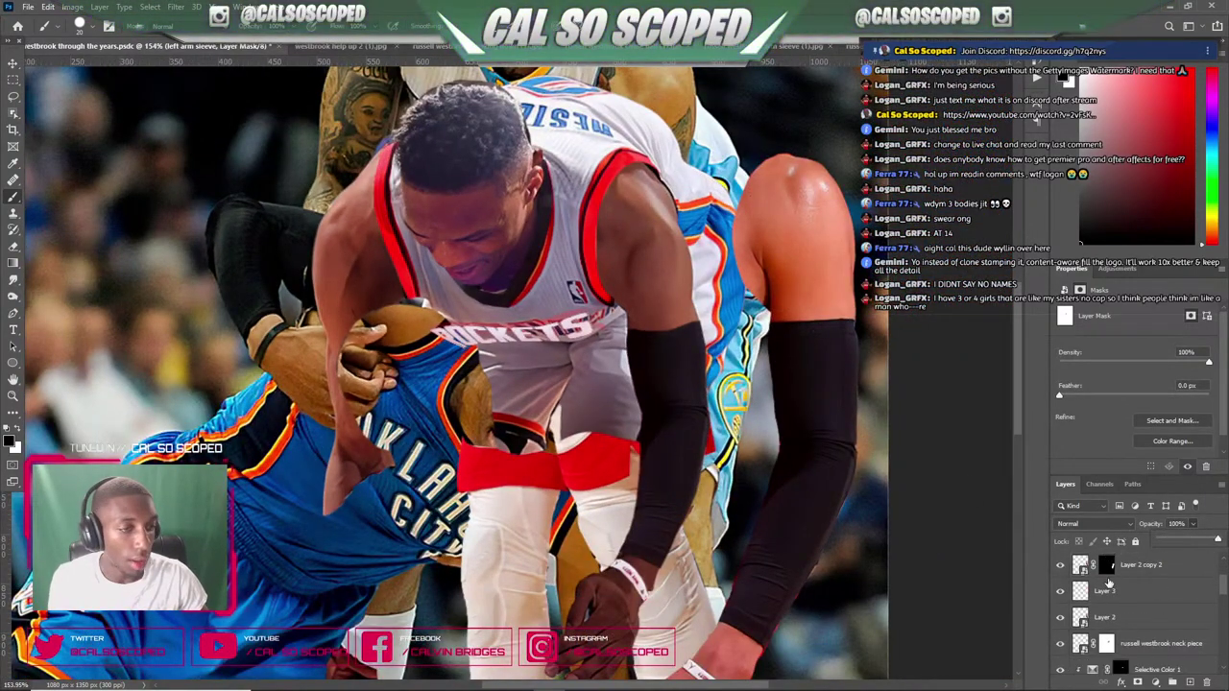
scroll(1099, 595, down, 1)
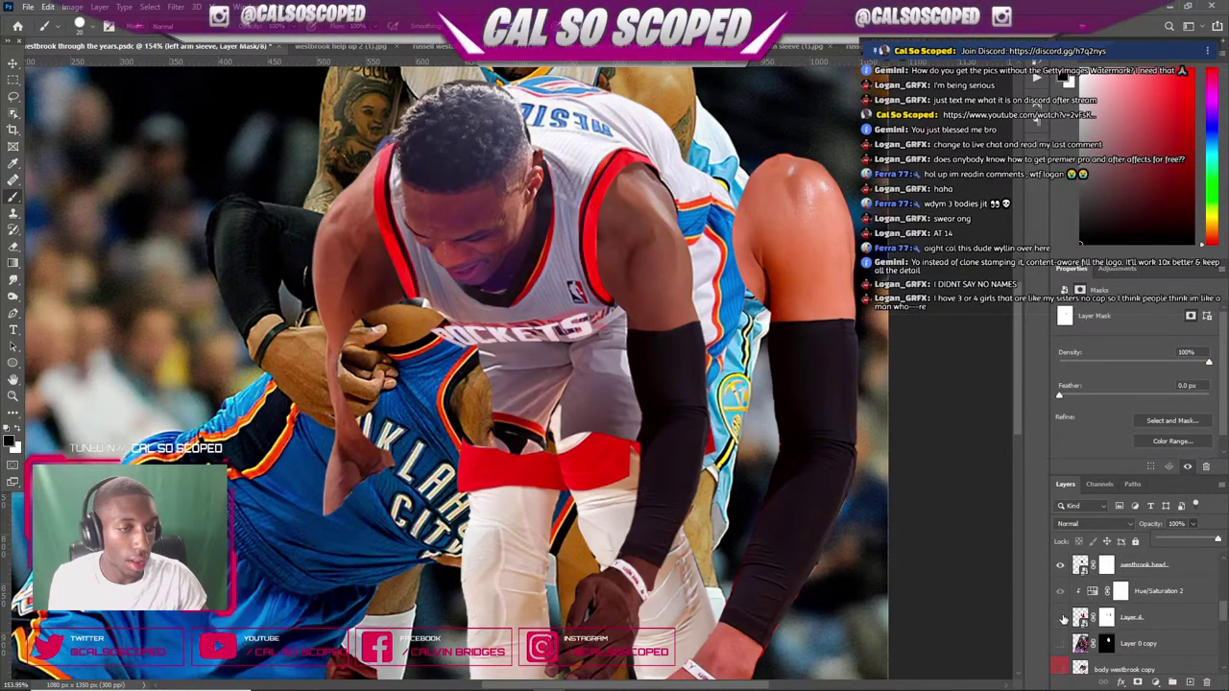
click(1060, 618)
click(1059, 617)
click(1060, 617)
scroll(393, 305, down, 3)
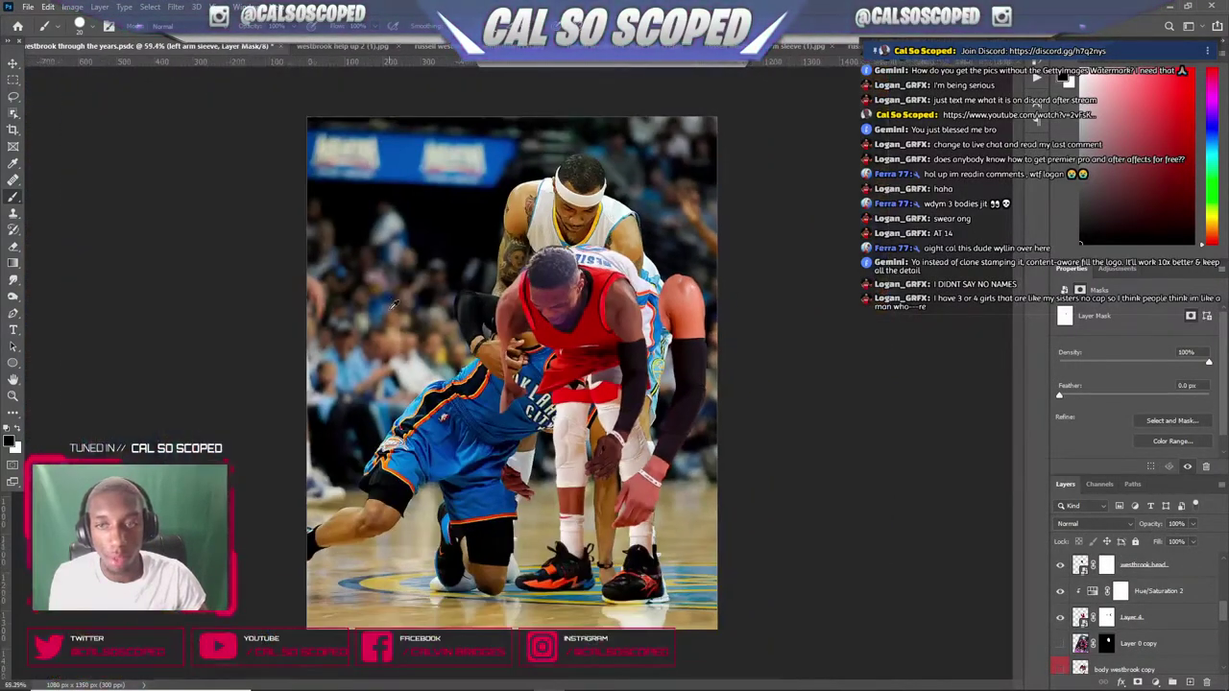
scroll(576, 293, up, 5)
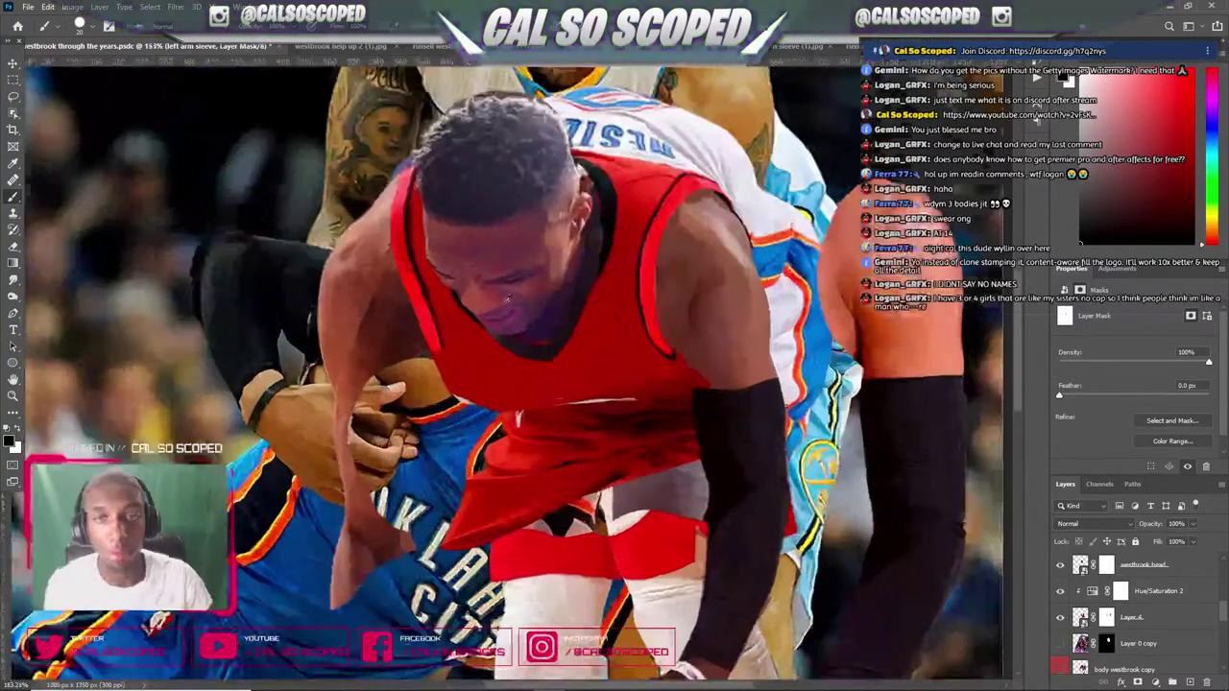
- Clip a Selective Color adjustment to Layer 4 with Reds at Cyan -53, Magenta +13, Yellow +5 and Black +9
key(v)
click(566, 333)
click(609, 340)
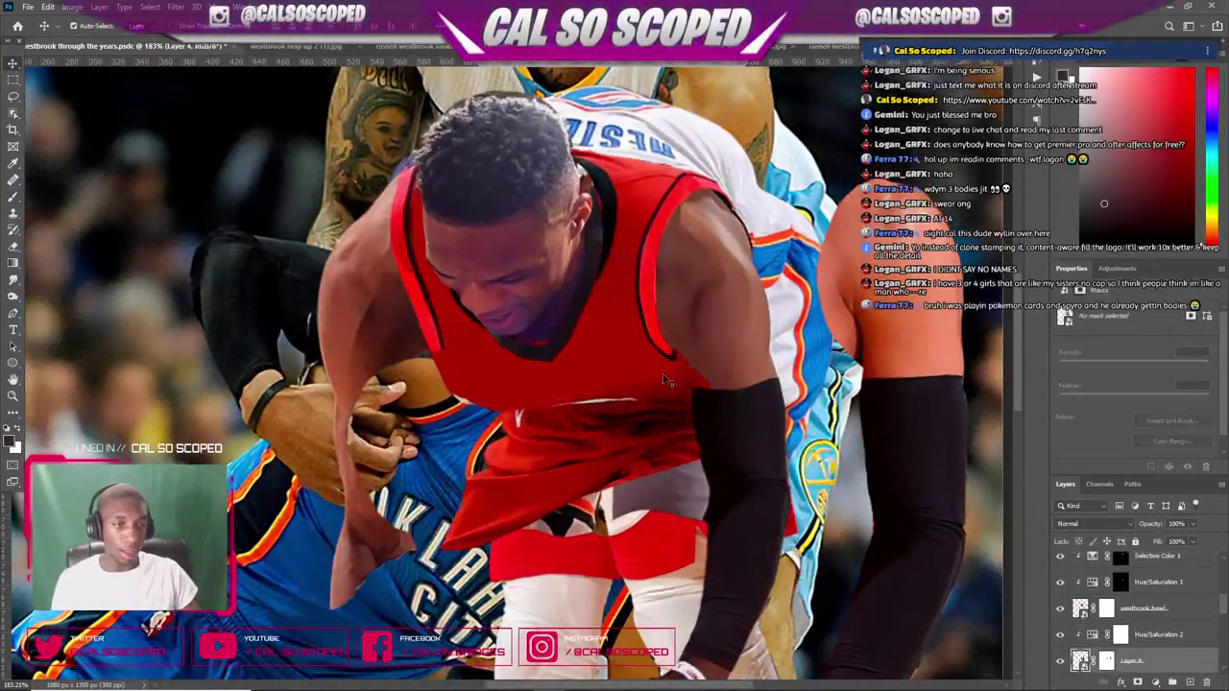
click(1155, 682)
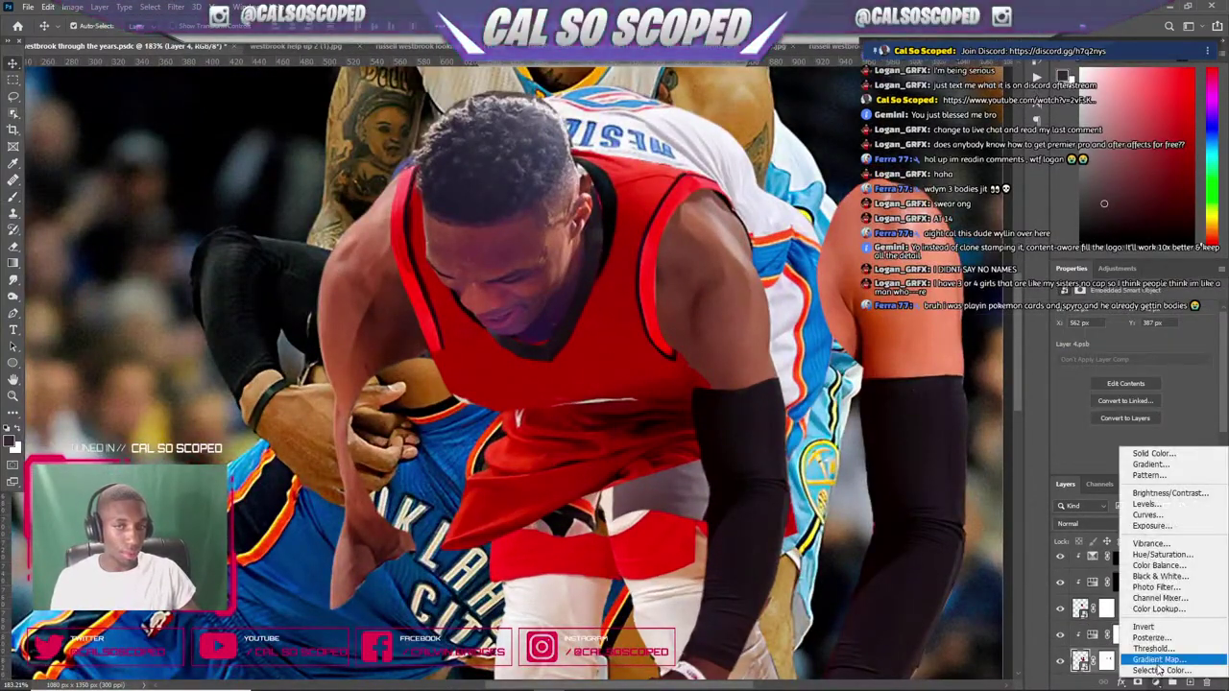
click(1159, 670)
click(1138, 327)
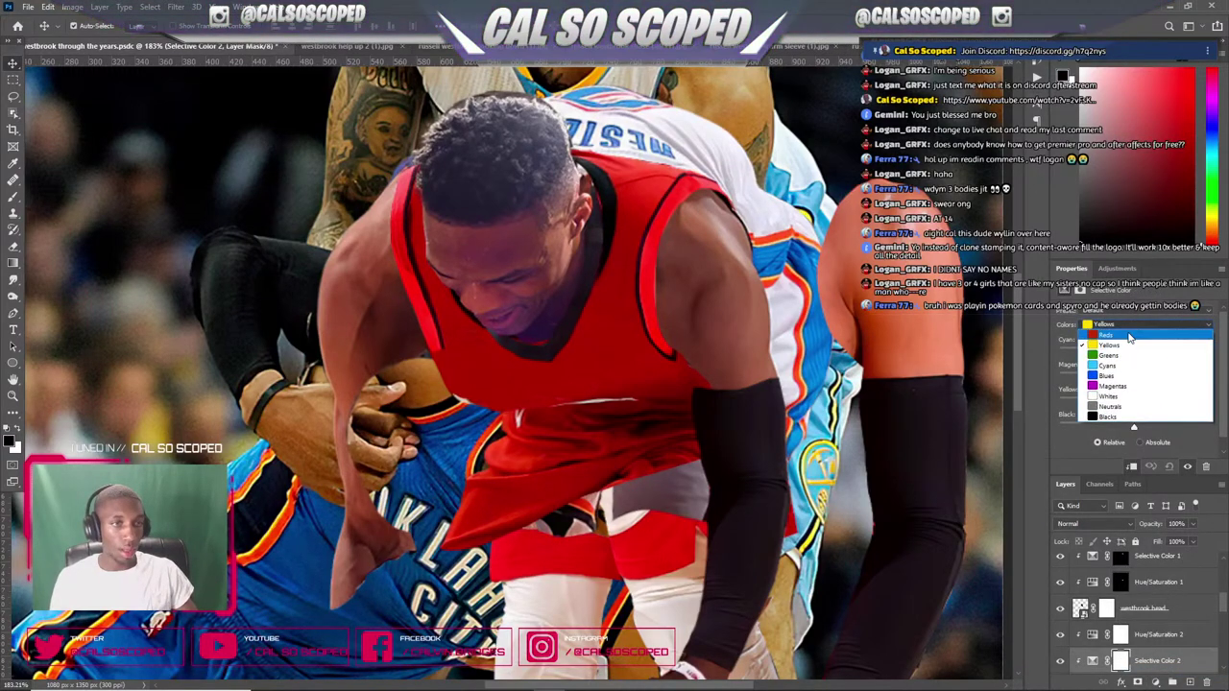
click(1133, 332)
drag(1131, 351, 1120, 402)
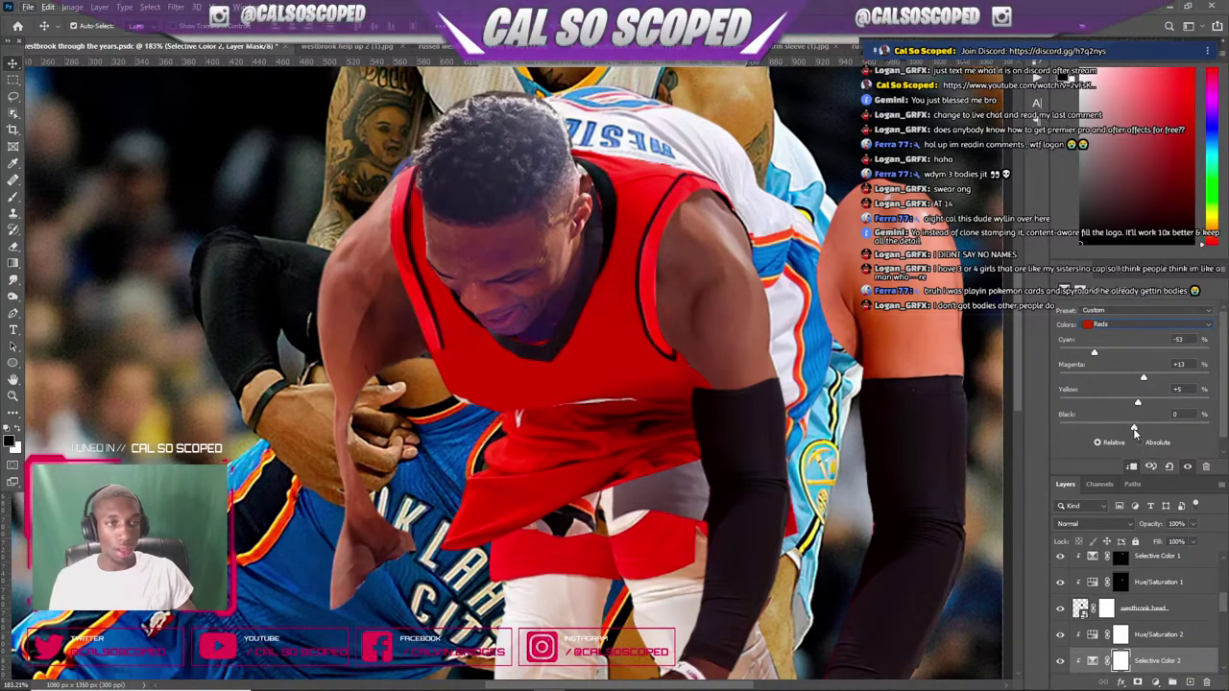
drag(1134, 430, 1146, 421)
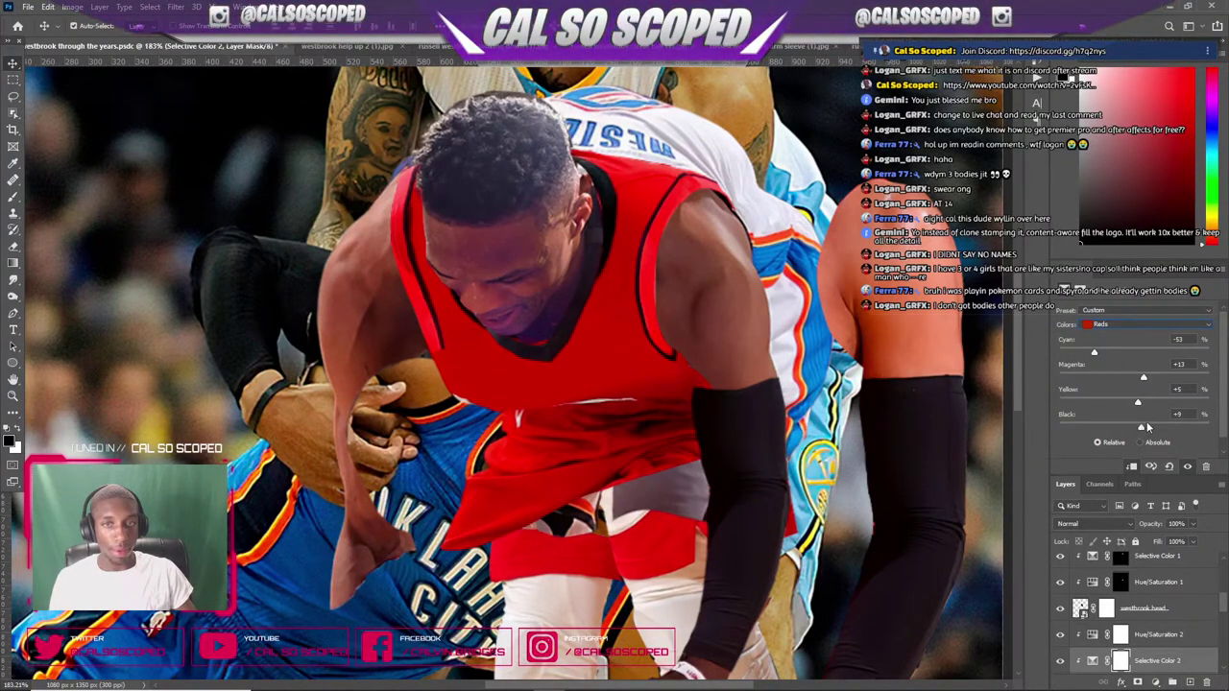
- Clip a Selective Color adjustment to the right arm sleeve layer with Reds at Yellow +66 and Black +30
scroll(1142, 595, down, 3)
click(1142, 566)
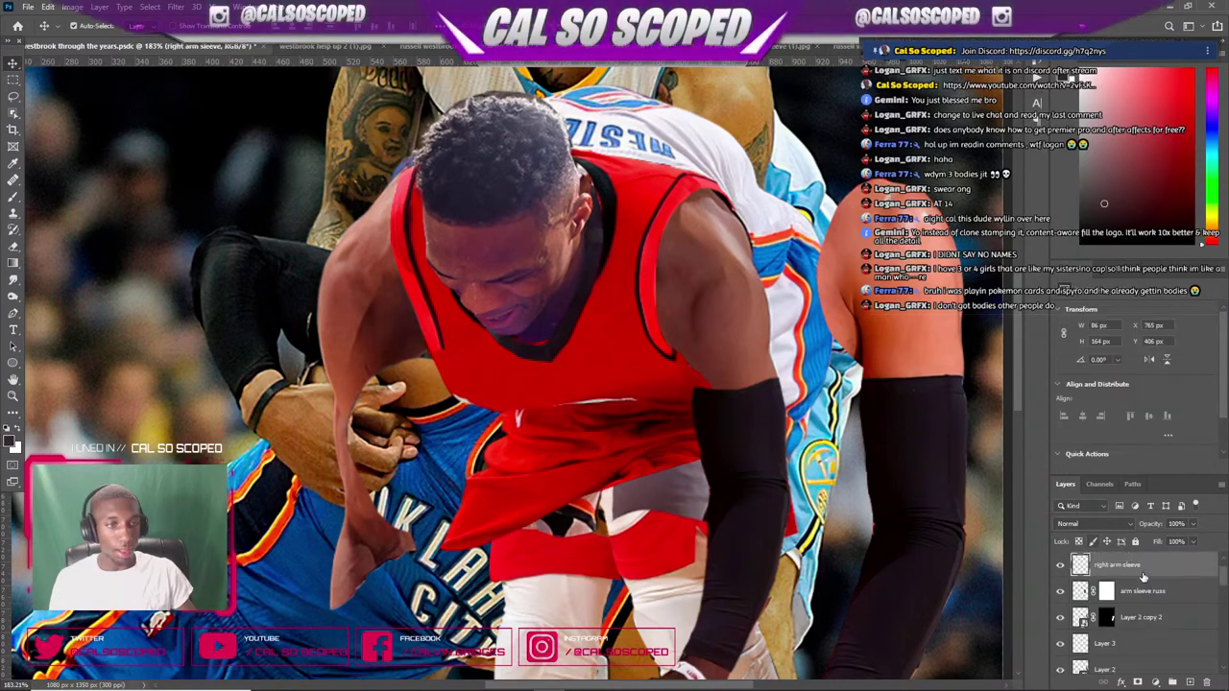
scroll(1137, 592, up, 1)
click(1155, 679)
click(1115, 597)
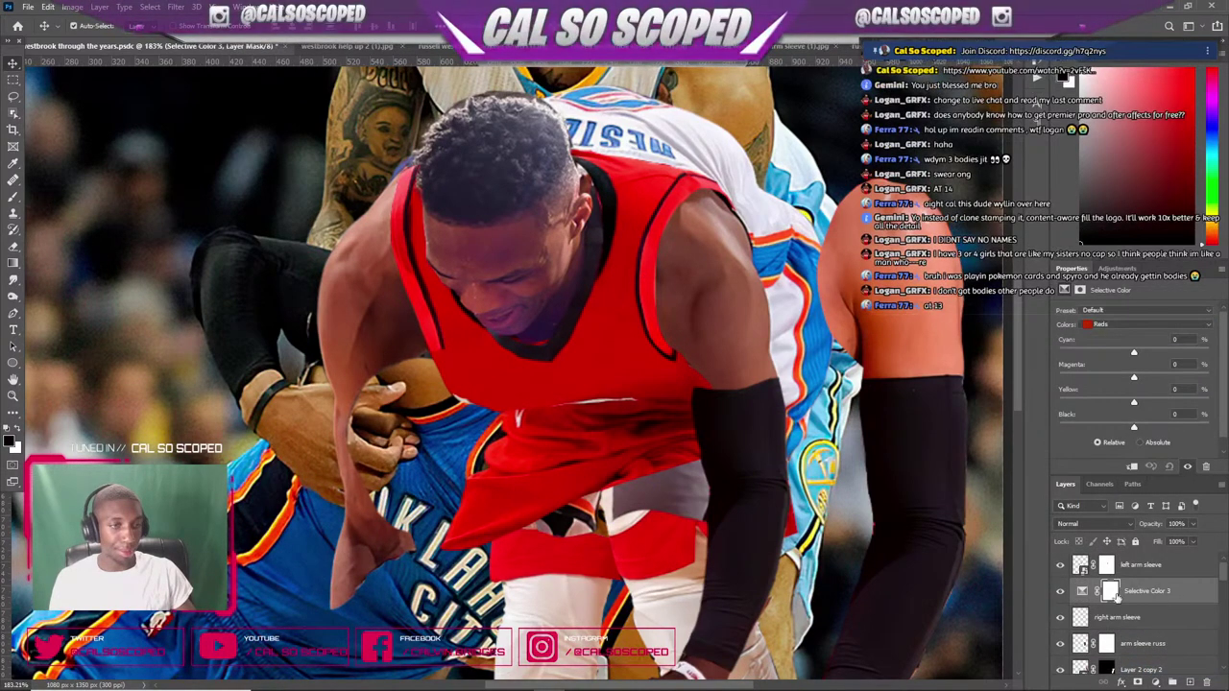
drag(1133, 353, 1148, 376)
key(ctrl+z)
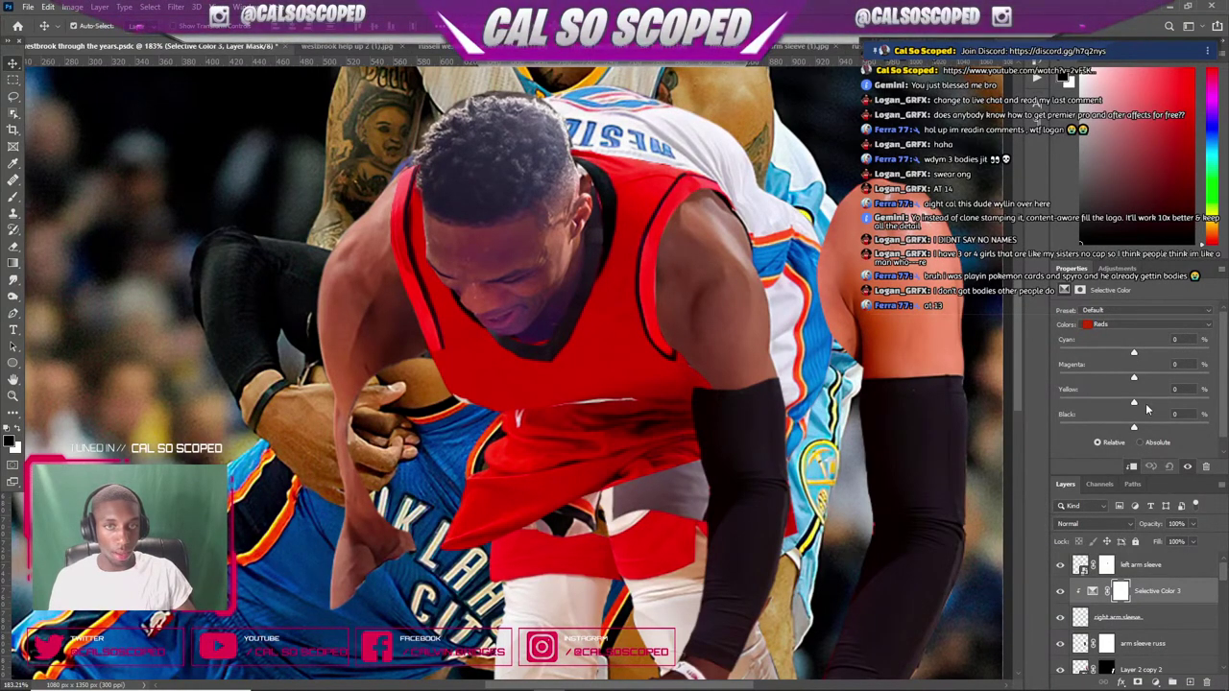
drag(1134, 428, 1113, 401)
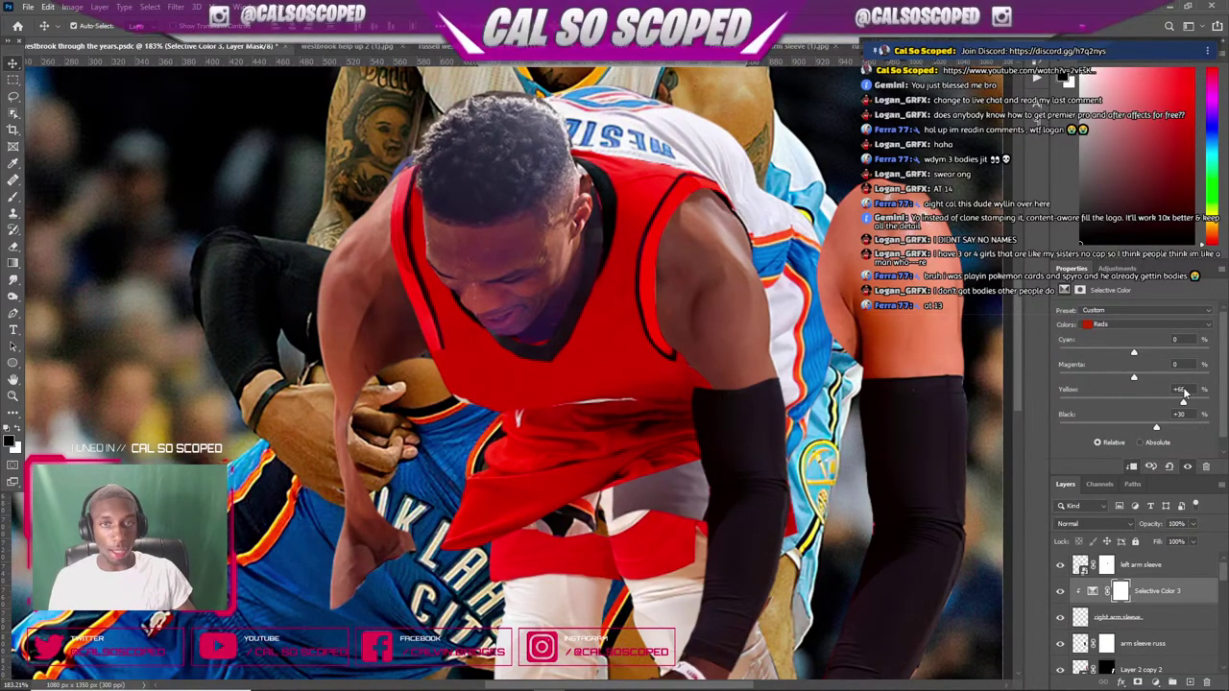
- Examine the jersey's armhole trim up close with the right arm sleeve's Selective Color adjustment off and on
click(659, 269)
scroll(659, 270, up, 8)
click(639, 263)
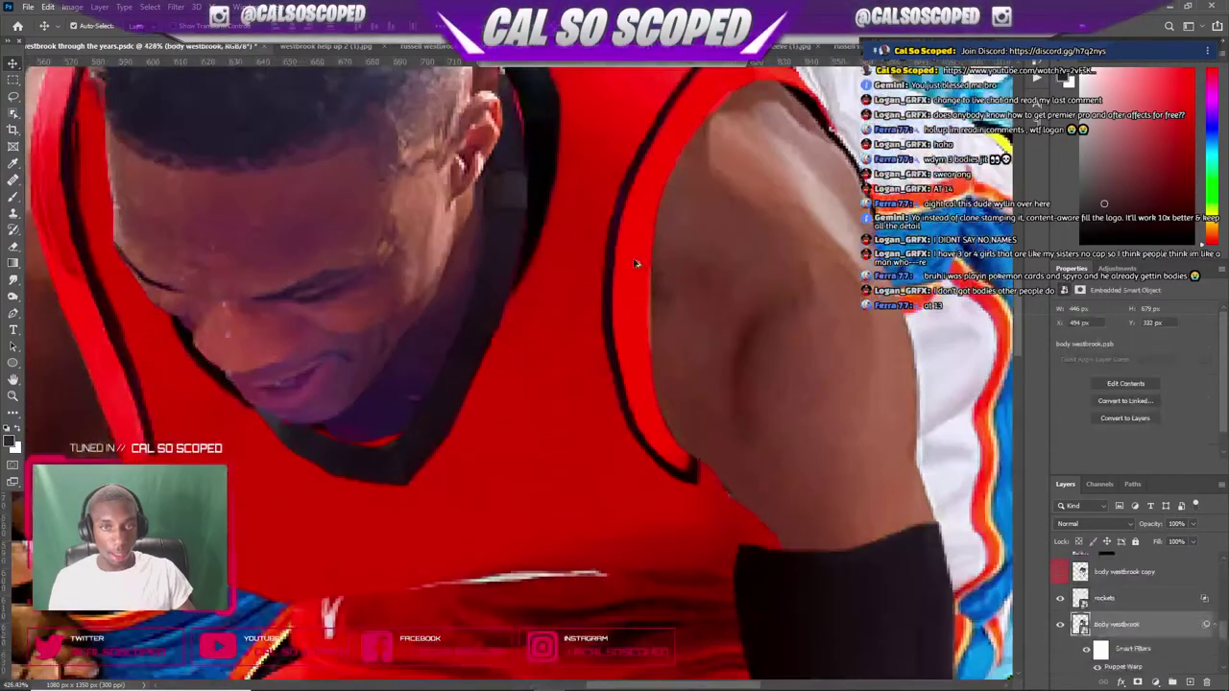
click(633, 257)
scroll(1154, 596, up, 1)
click(1152, 566)
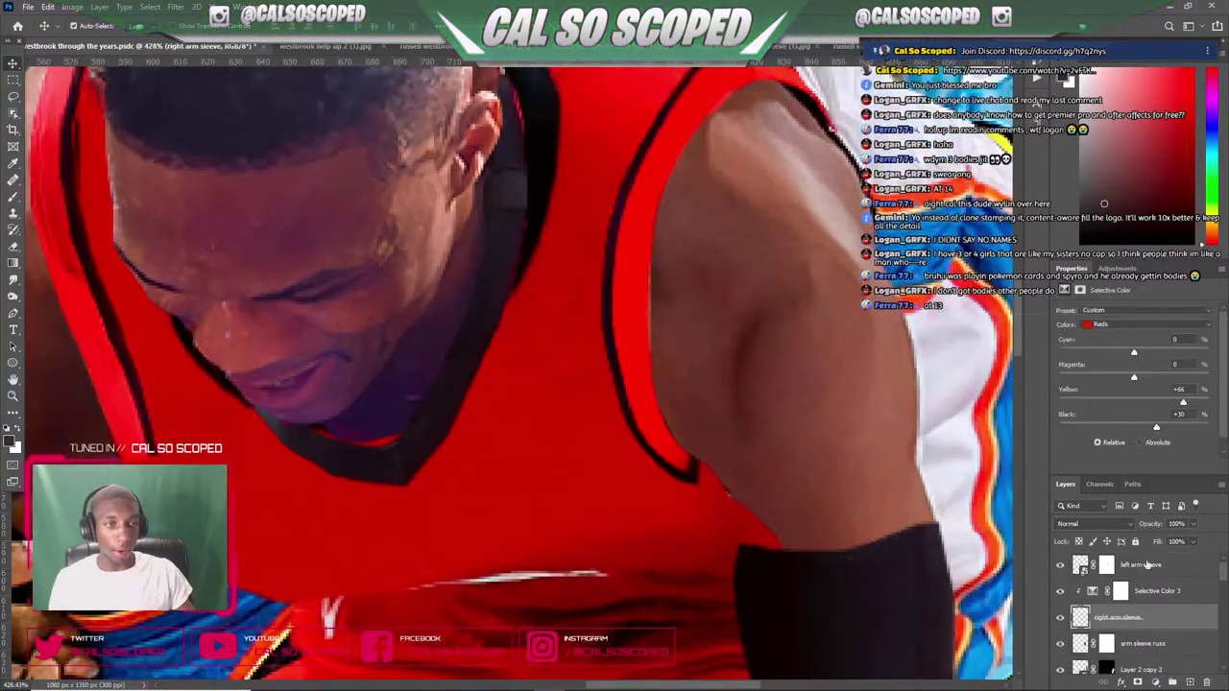
click(1061, 591)
click(1060, 592)
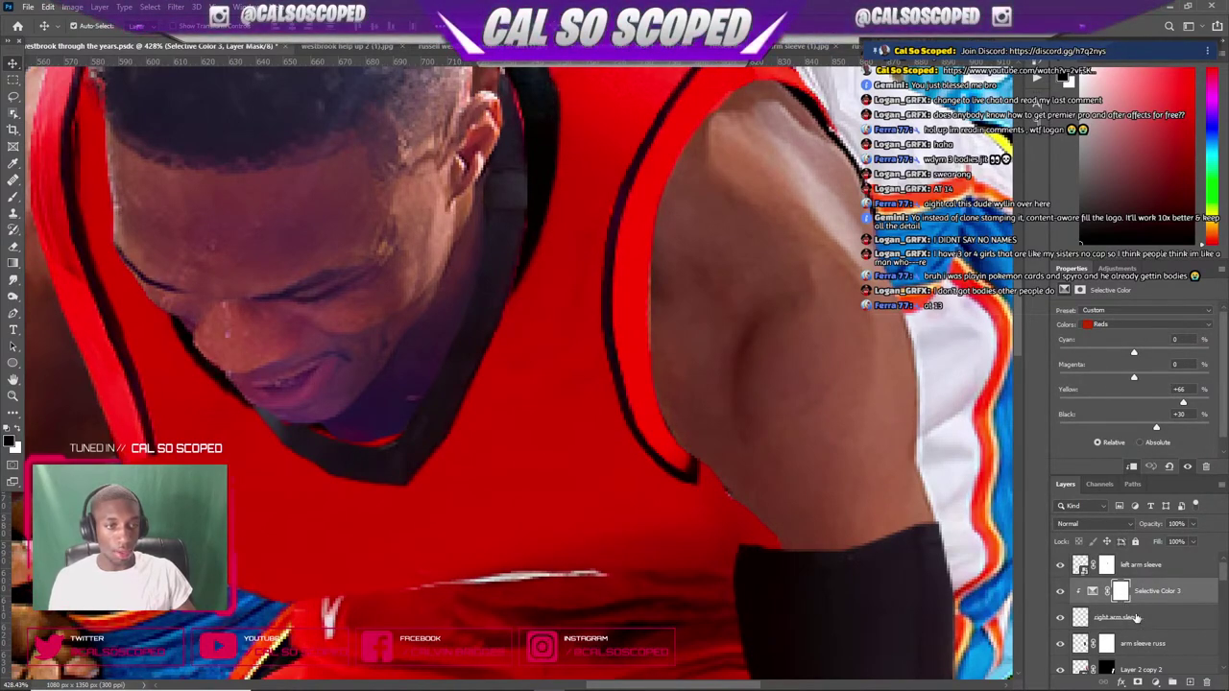
- Clip a Hue/Saturation adjustment to the right arm sleeve layer and set Saturation to -32
click(1136, 617)
click(1155, 681)
click(1157, 551)
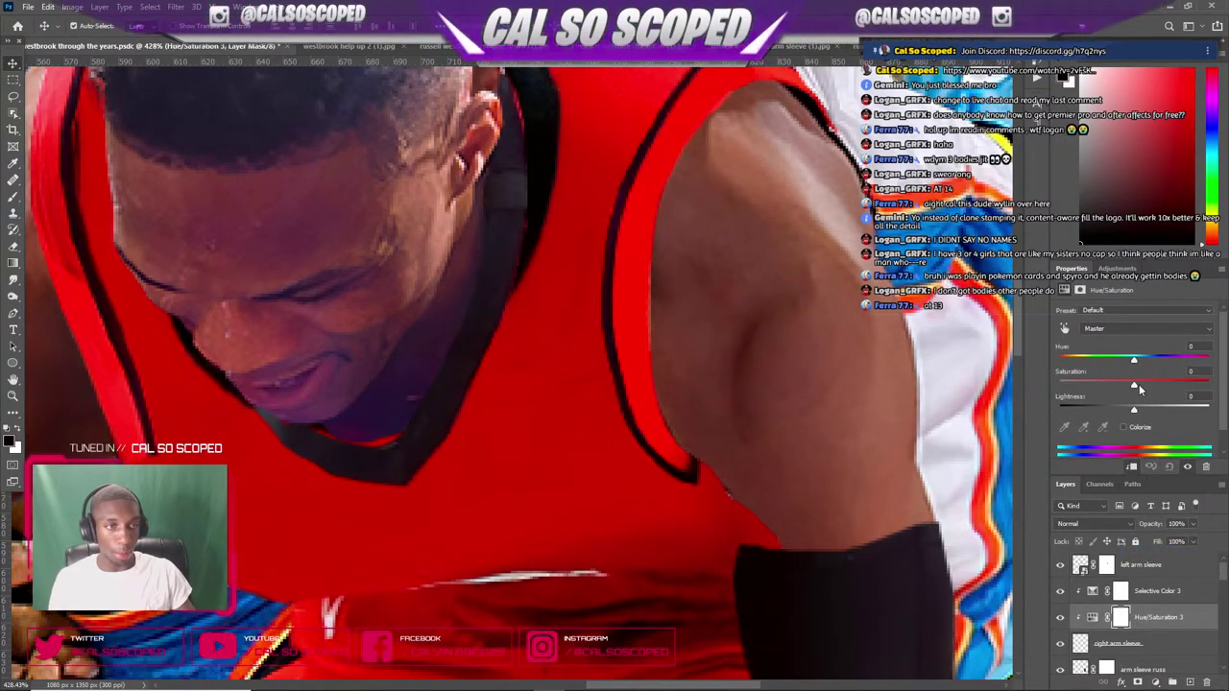
drag(1135, 385, 1110, 389)
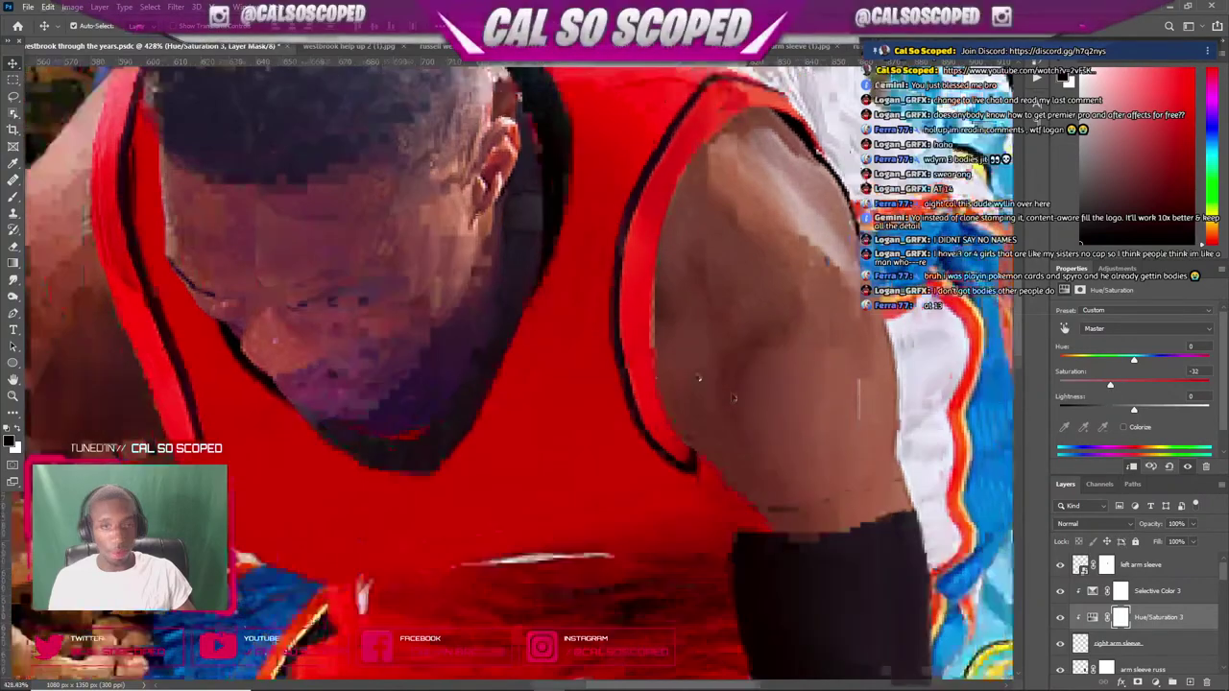
- Duplicate the right arm sleeve's Selective Color 3 and Hue/Saturation 3 adjustments and clip the copies to the left arm sleeve layer
scroll(698, 377, down, 6)
scroll(443, 384, up, 4)
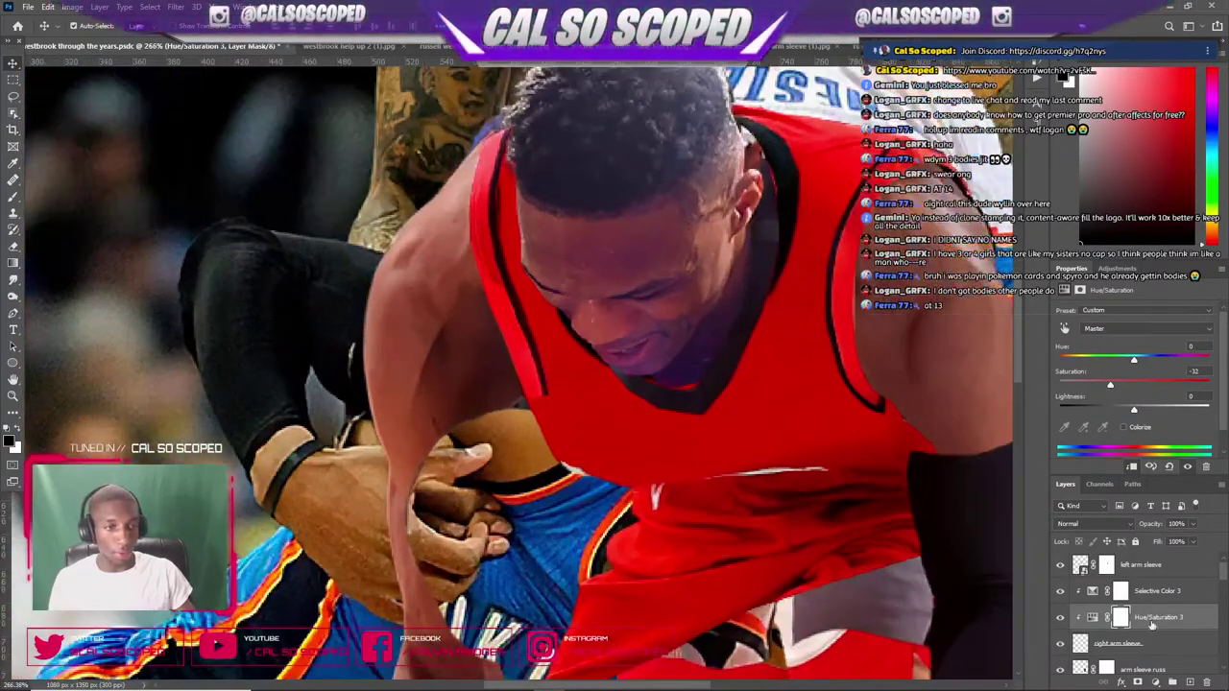
shift+click(1160, 595)
click(507, 335)
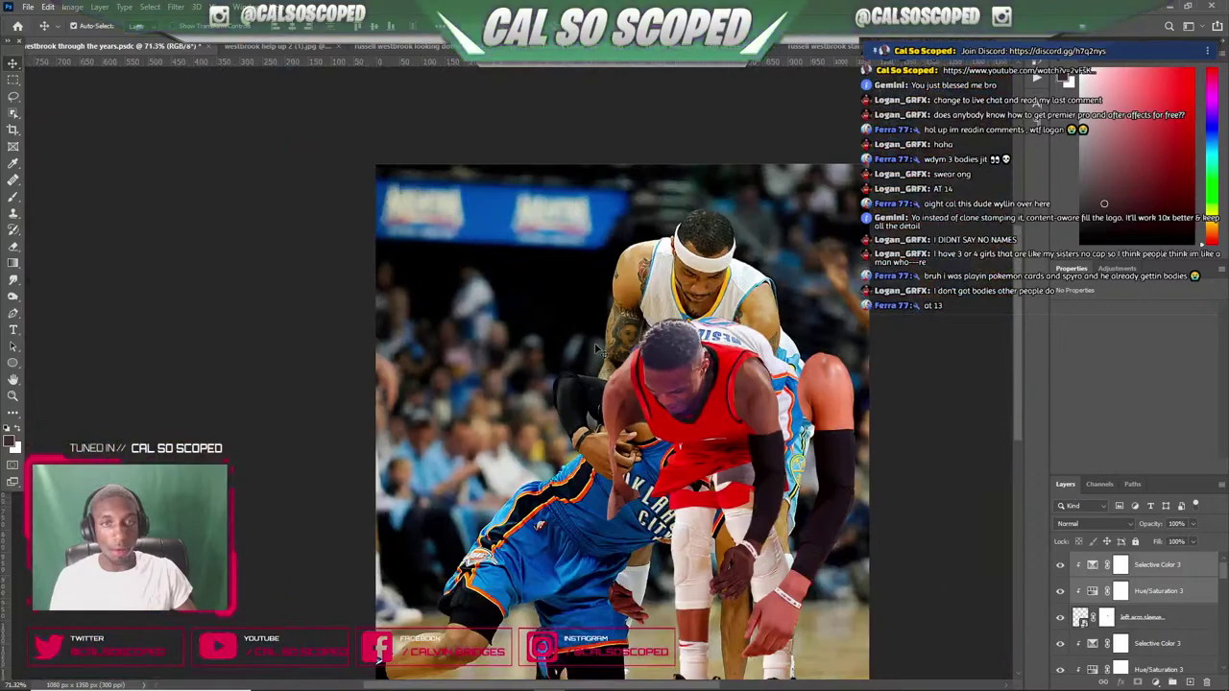
- Select the red jersey layer, Layer 4, and lower its opacity to 57%
scroll(809, 430, up, 5)
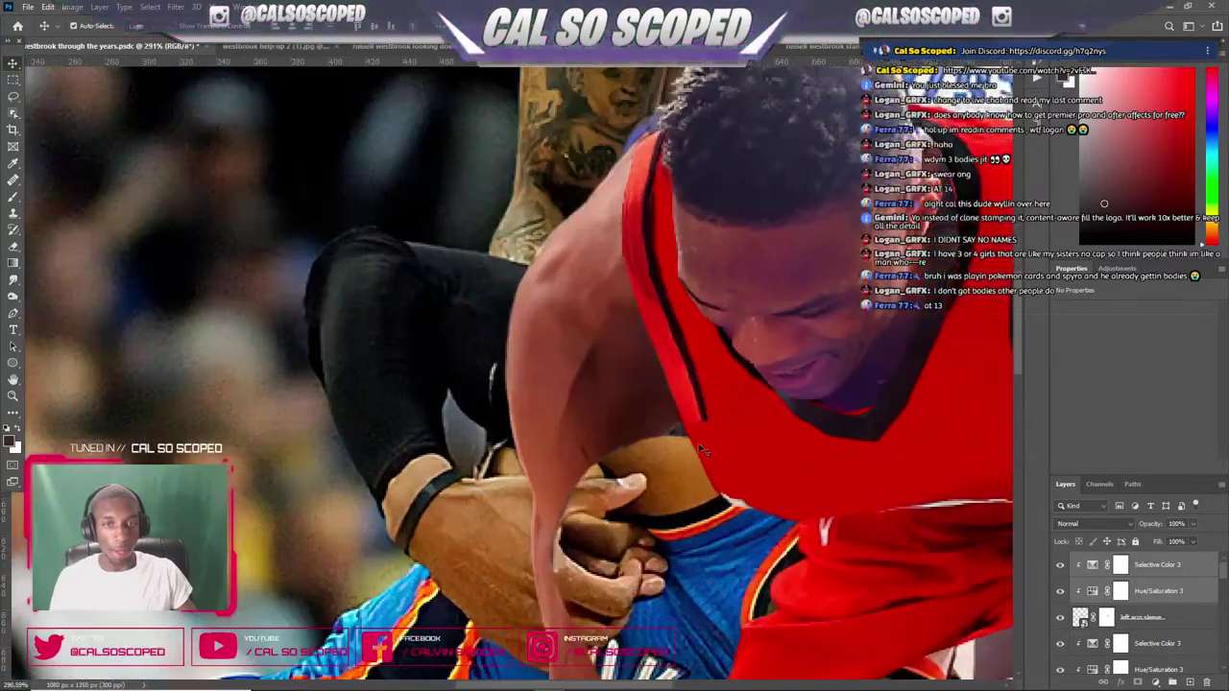
drag(810, 430, 804, 425)
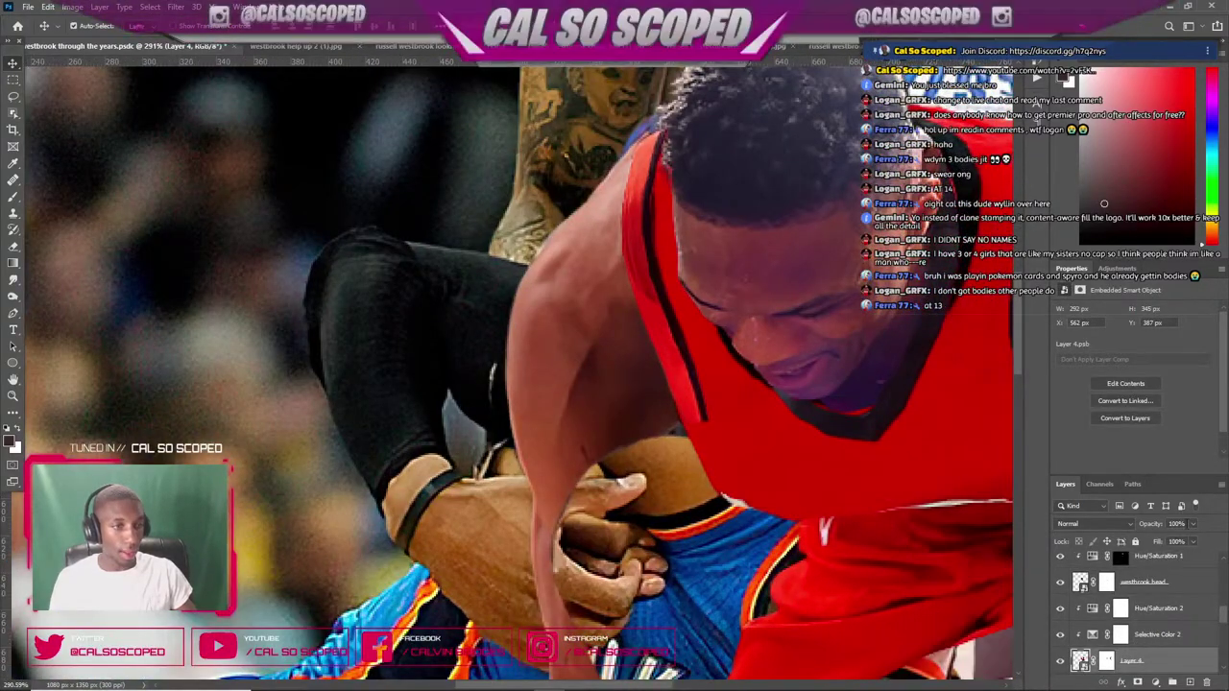
click(1194, 524)
scroll(842, 488, down, 6)
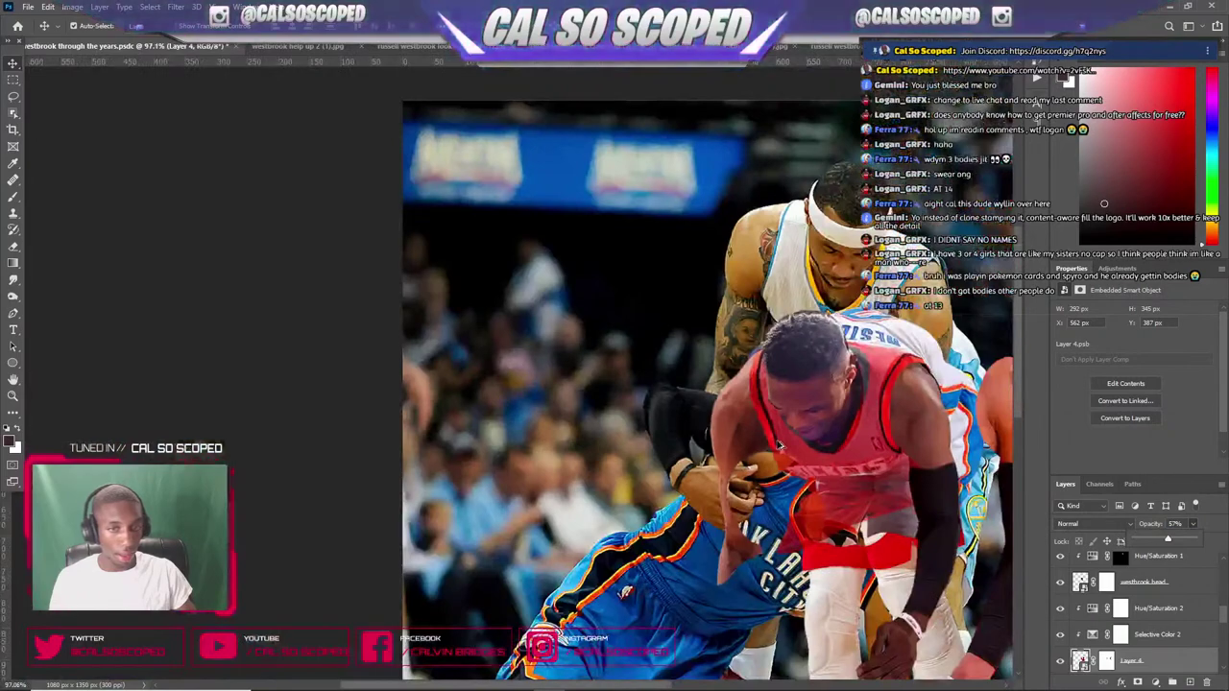
scroll(820, 499, up, 5)
drag(900, 463, 914, 491)
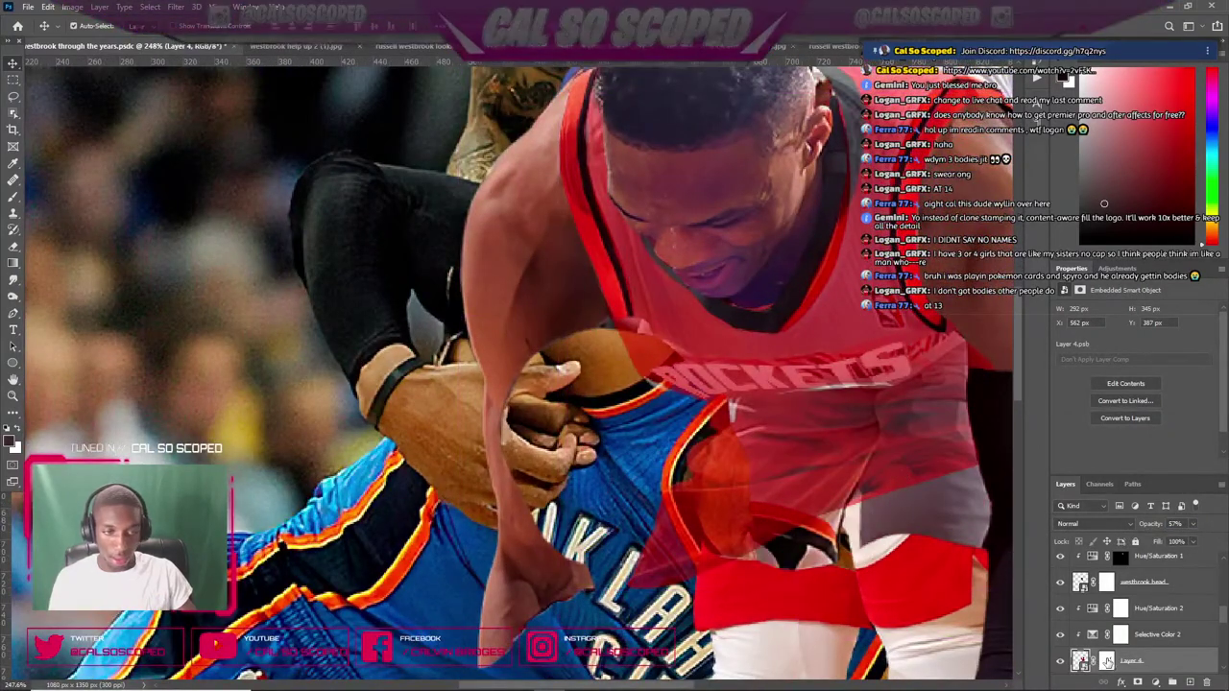
- Paint black on Layer 4's mask to hide the red jersey spilling over the blue Oklahoma City jersey and hand area
click(1107, 660)
key(b)
mouse_move(653, 597)
mouse_down()
mouse_move(677, 509)
mouse_move(680, 579)
mouse_move(695, 434)
mouse_move(667, 376)
mouse_move(622, 335)
mouse_move(672, 415)
mouse_move(655, 357)
mouse_up()
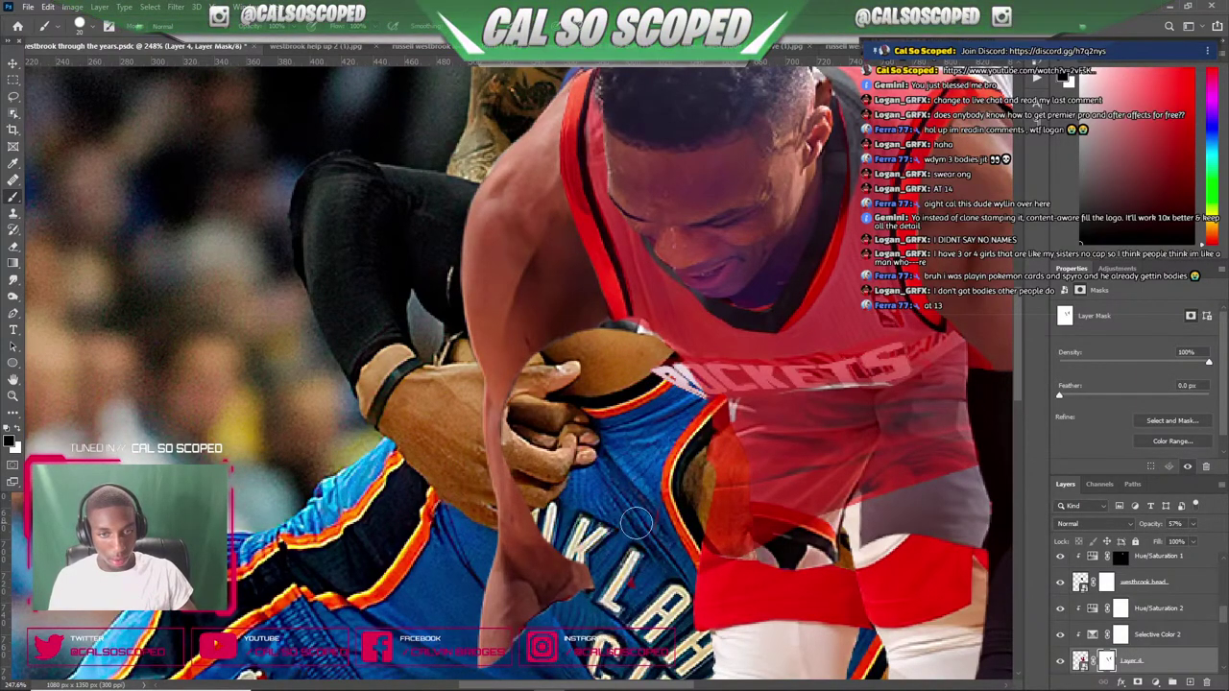
key(ctrl+0)
scroll(563, 272, up, 8)
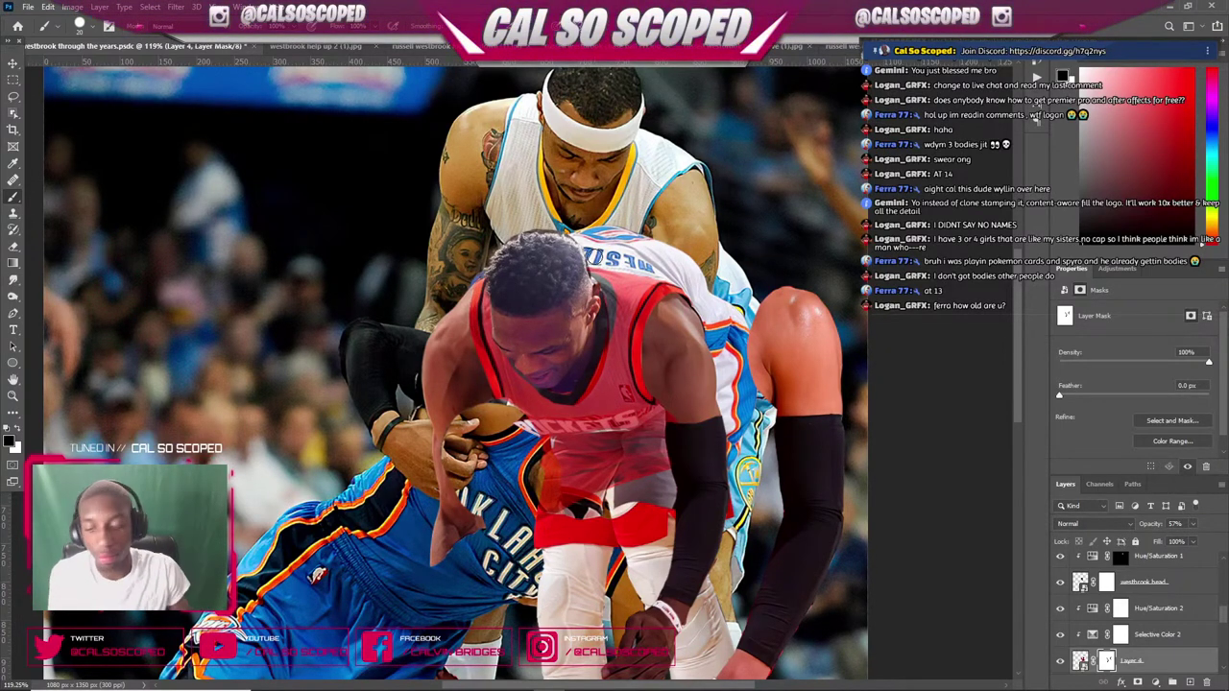
- Restore Layer 4's opacity to 100%
key(v)
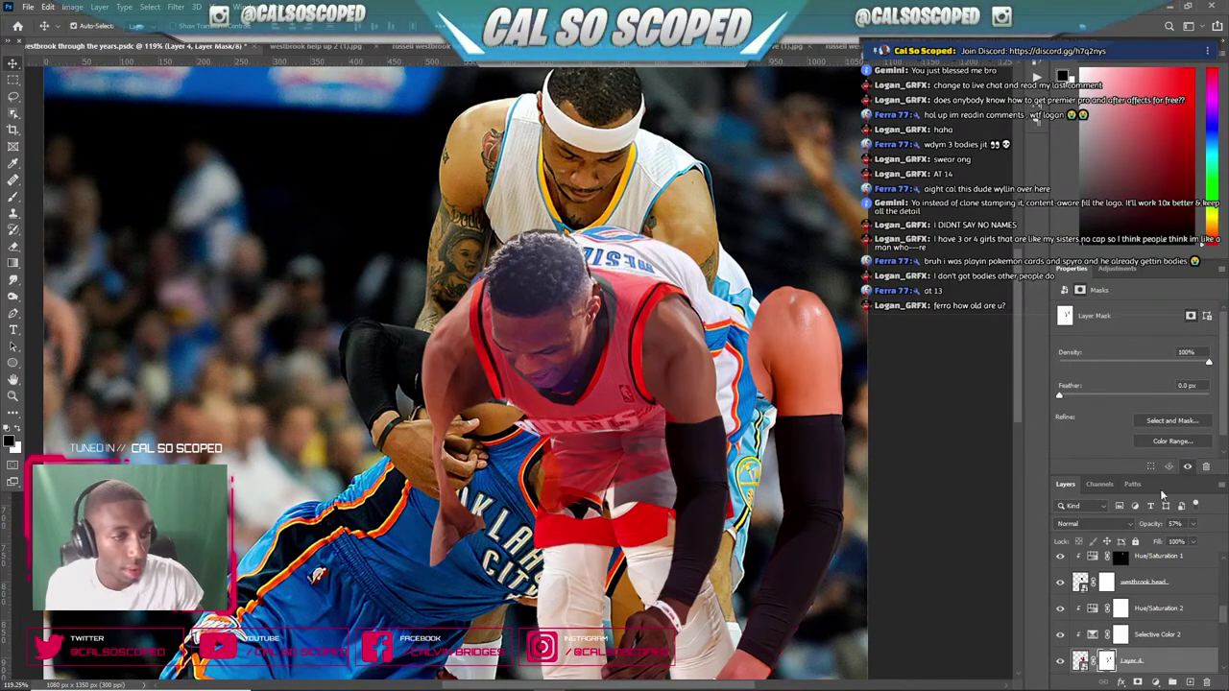
click(1193, 525)
drag(1194, 538, 1219, 539)
scroll(672, 480, down, 6)
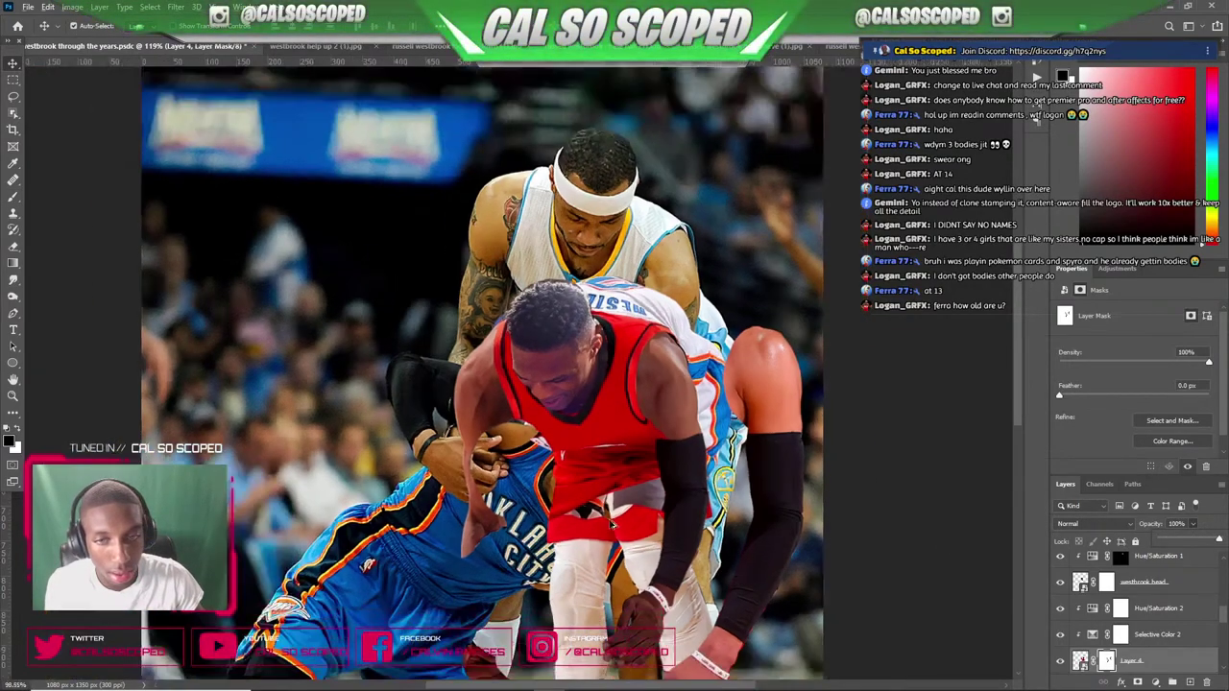
scroll(595, 382, up, 10)
drag(595, 382, 797, 364)
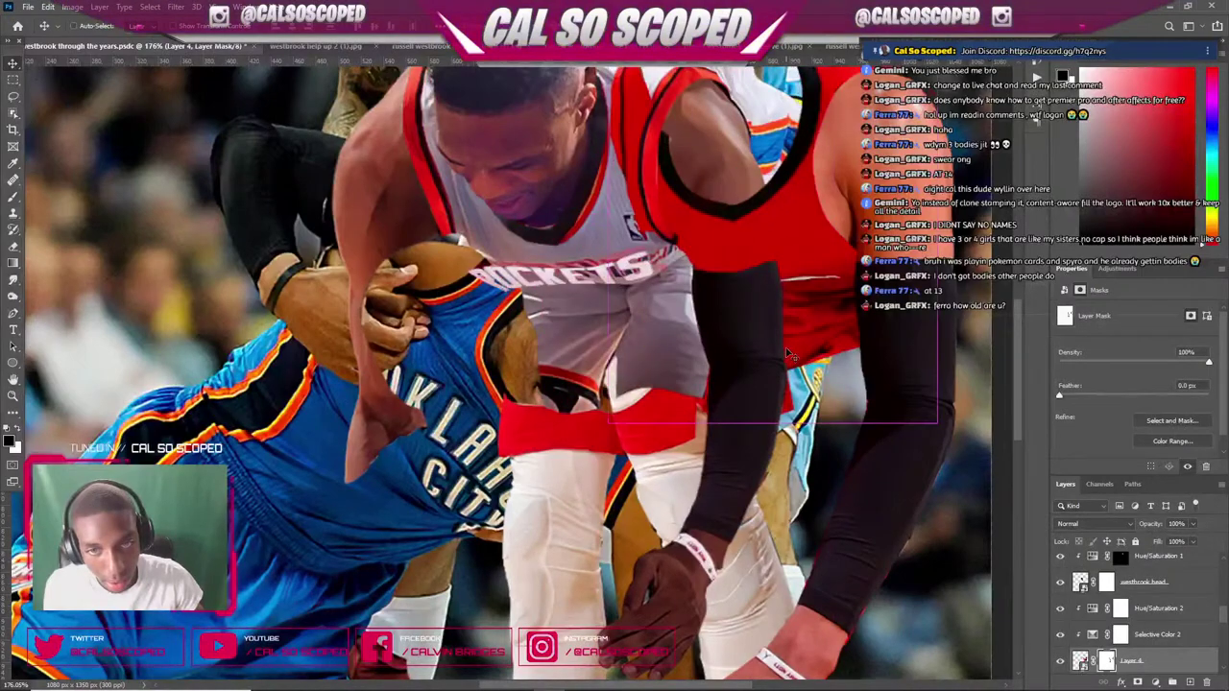
key(ctrl+z)
mouse_move(669, 351)
mouse_down()
mouse_move(755, 352)
mouse_move(672, 353)
mouse_up()
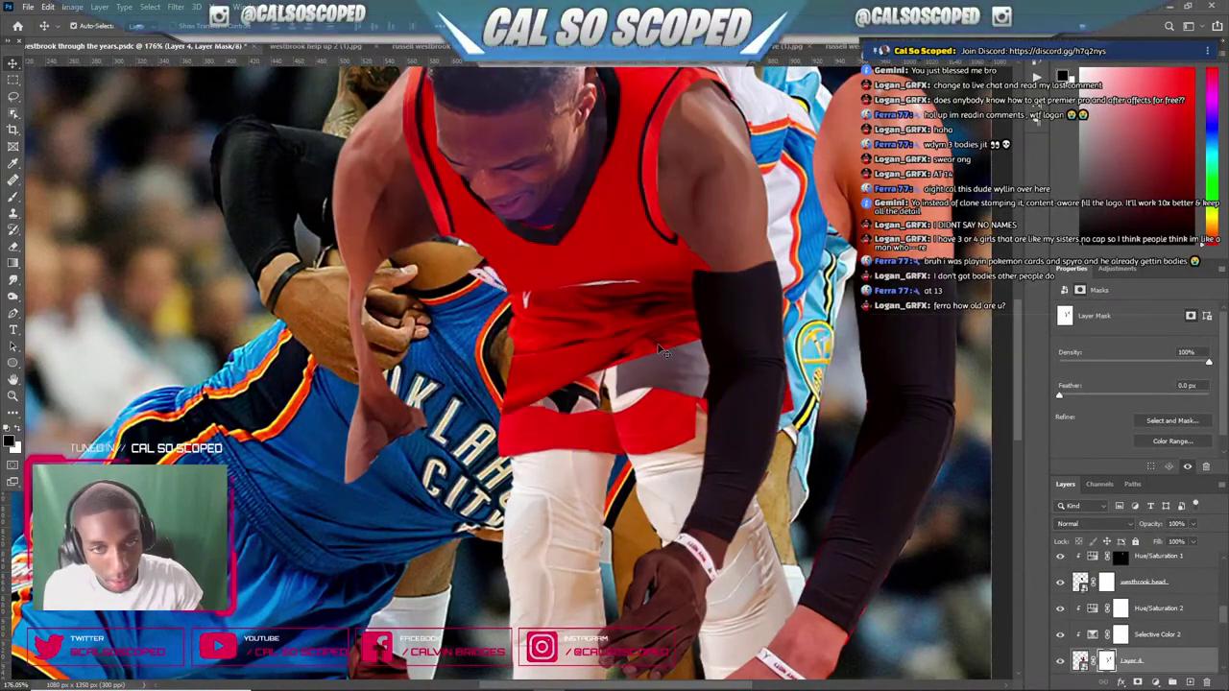
scroll(675, 352, down, 4)
scroll(675, 352, down, 2)
scroll(576, 297, up, 6)
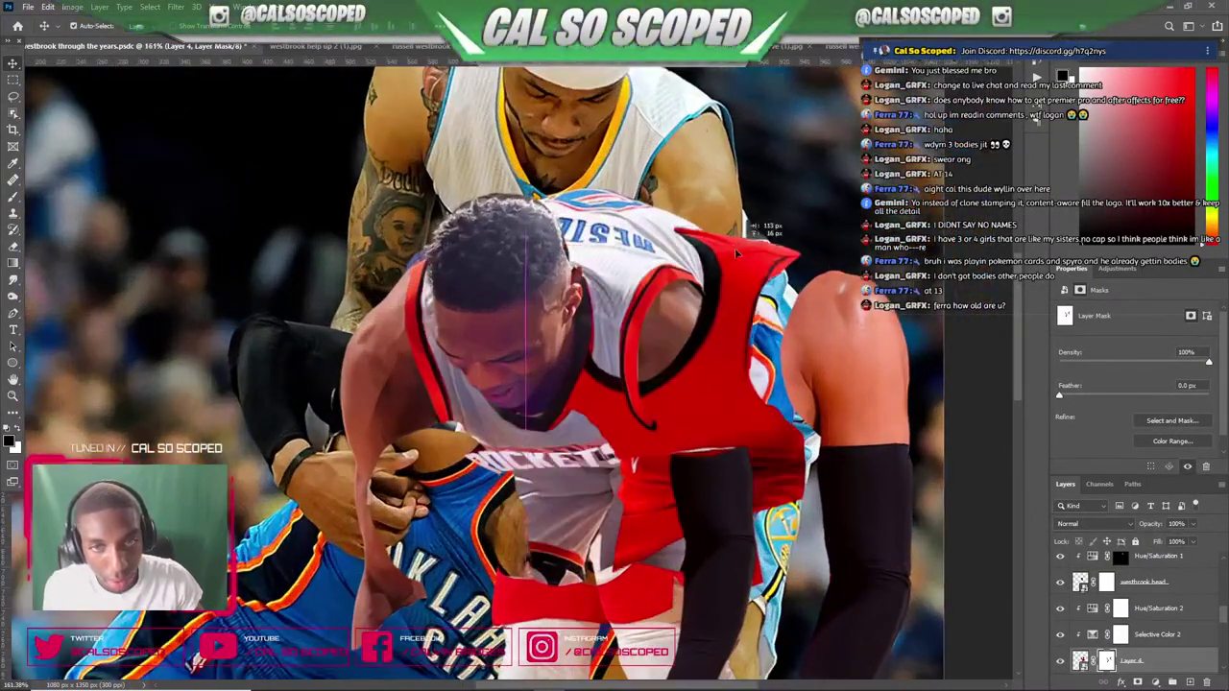
- Switch through the open documents to the one holding the source photo and cut-out of the red jersey
key(ctrl+Tab)
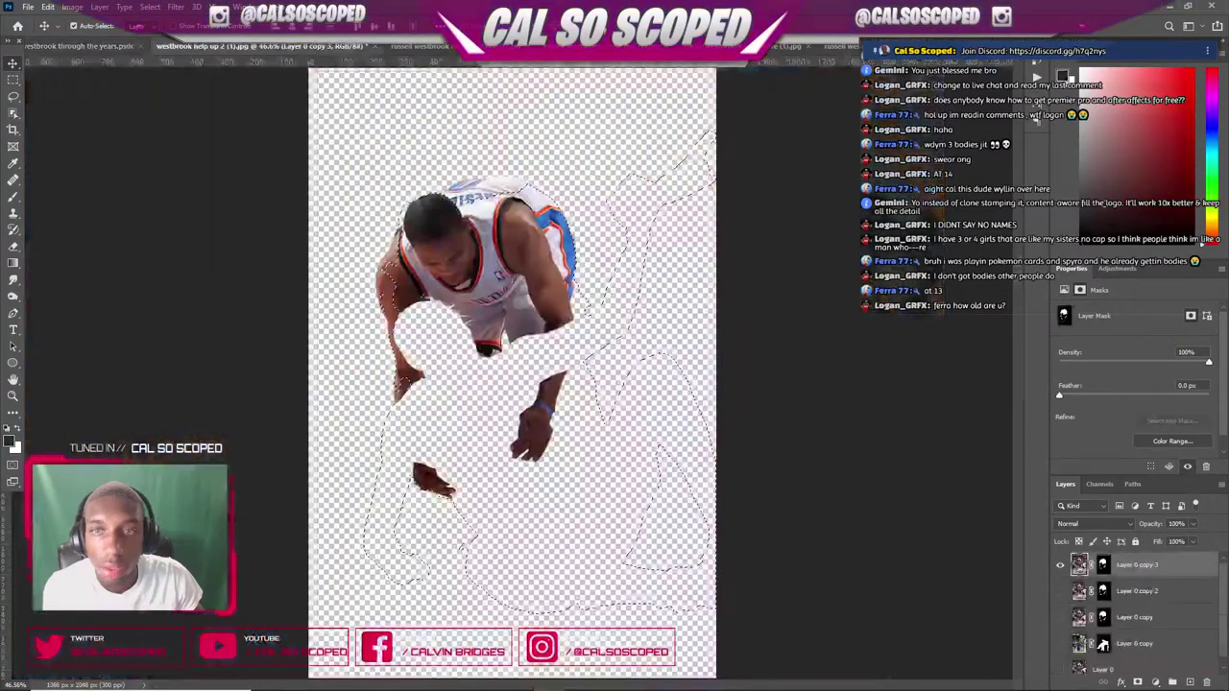
click(842, 46)
click(1004, 46)
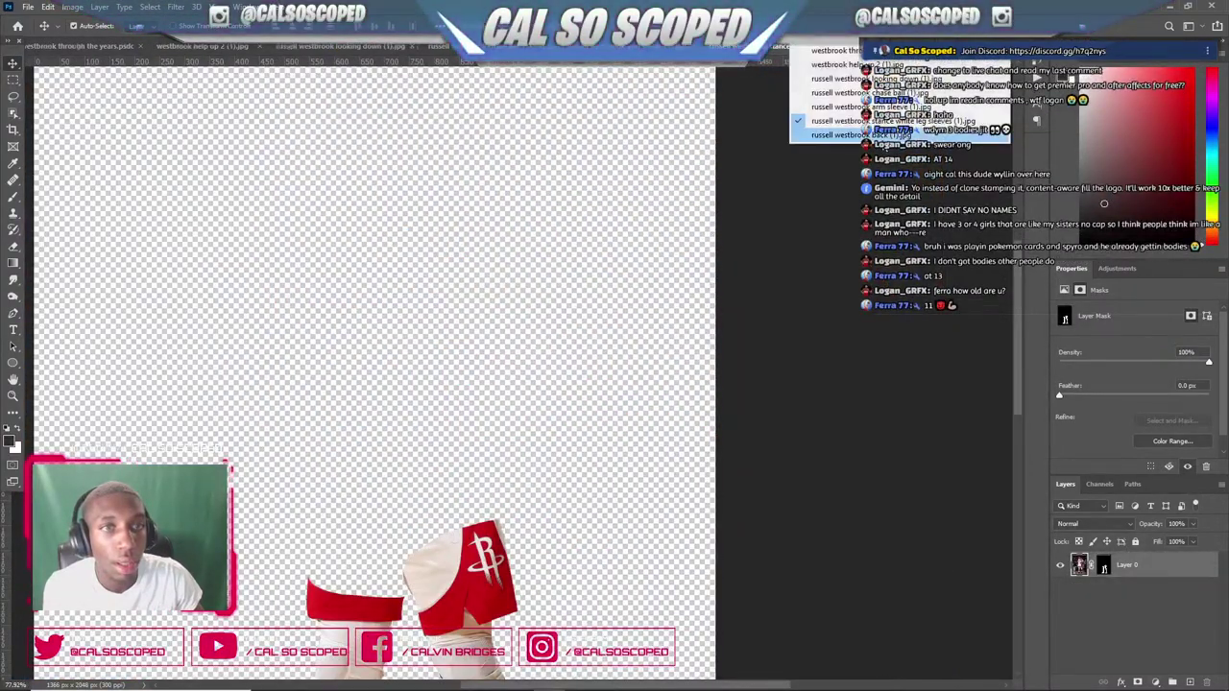
click(900, 136)
scroll(515, 212, down, 2)
scroll(506, 270, up, 2)
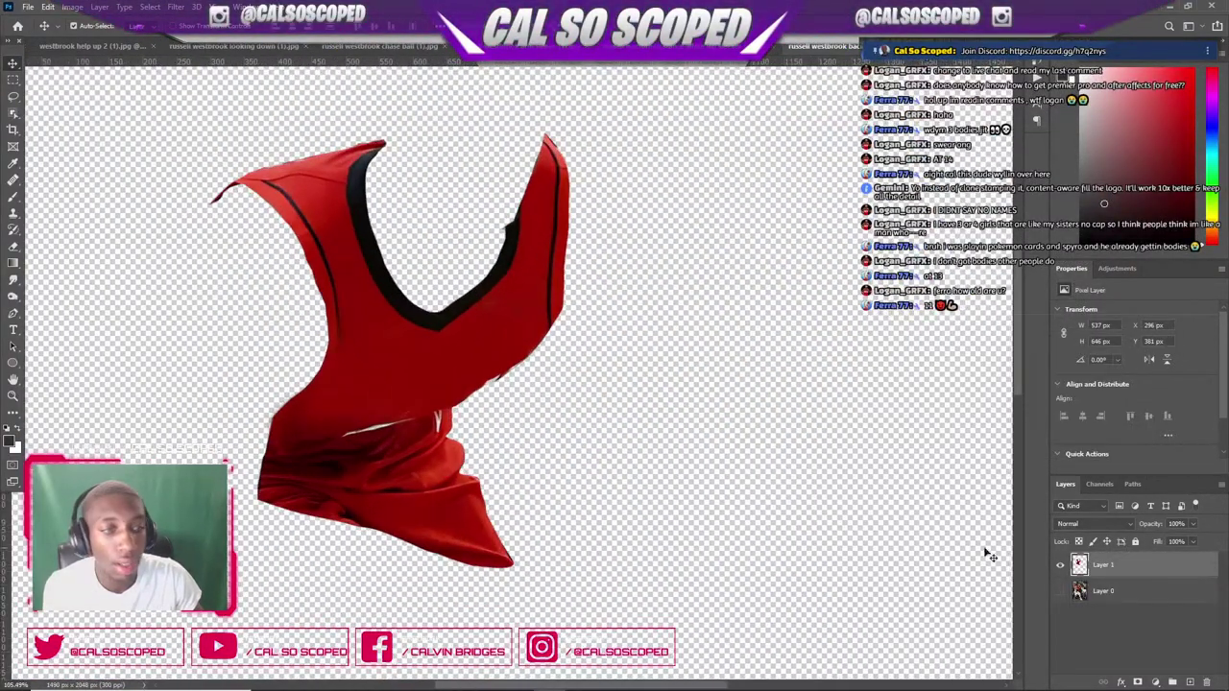
- Toggle Layer 0's visibility to compare the cut-out red jersey with the original photo
click(1060, 591)
click(1059, 590)
click(1060, 591)
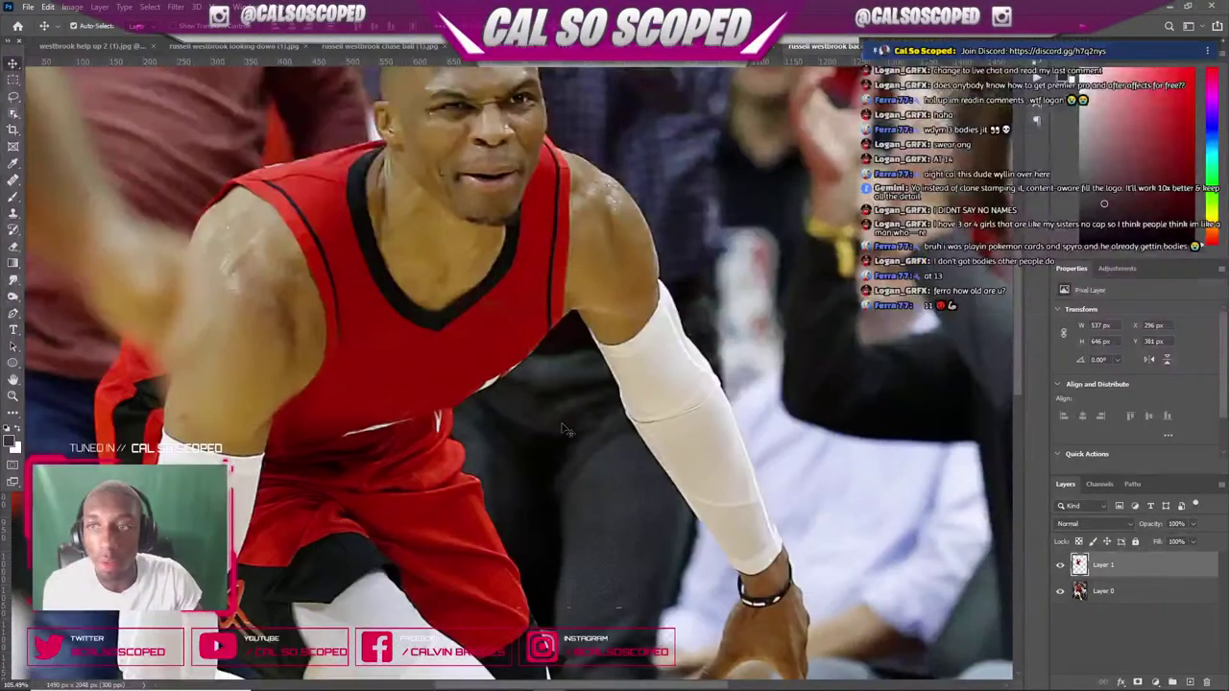
click(1060, 590)
click(1059, 590)
scroll(102, 369, up, 2)
scroll(102, 370, down, 1)
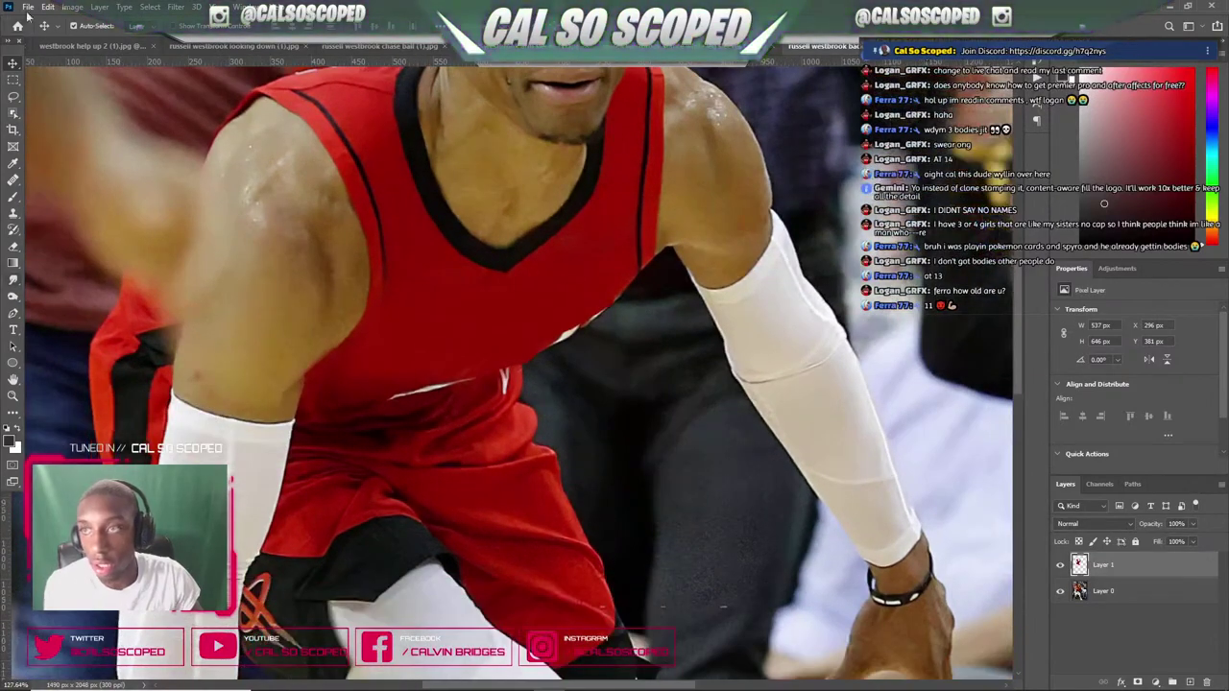
- Return to the westbrook through the years document and examine the red jersey on the bending player
click(83, 47)
click(82, 47)
scroll(544, 299, down, 3)
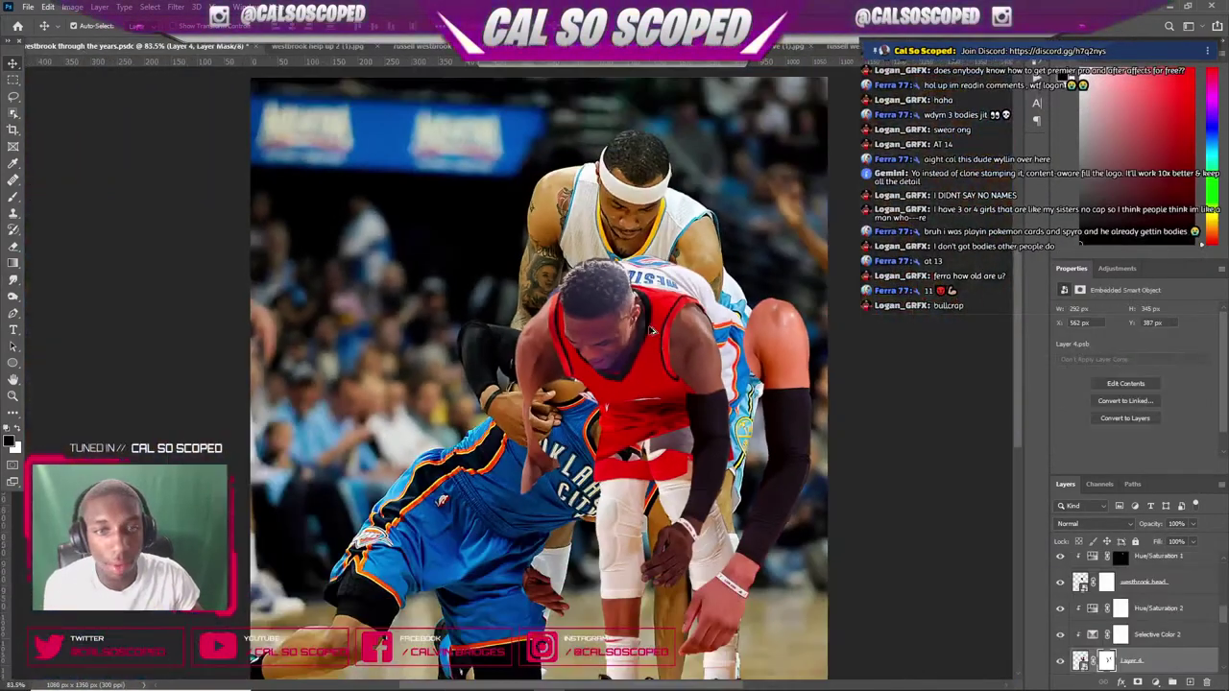
scroll(643, 367, up, 2)
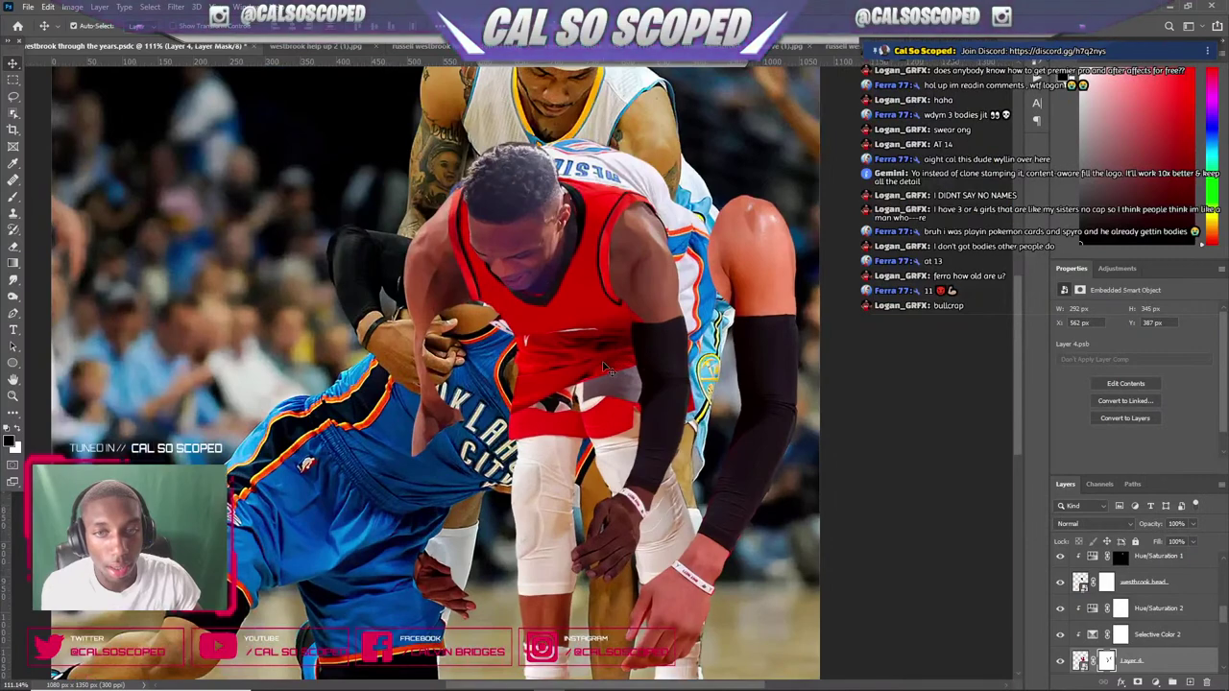
scroll(595, 341, up, 2)
- Move the rockets layer above Layer 4's Hue/Saturation 2 adjustment, directly below the westbrook head layer
click(466, 313)
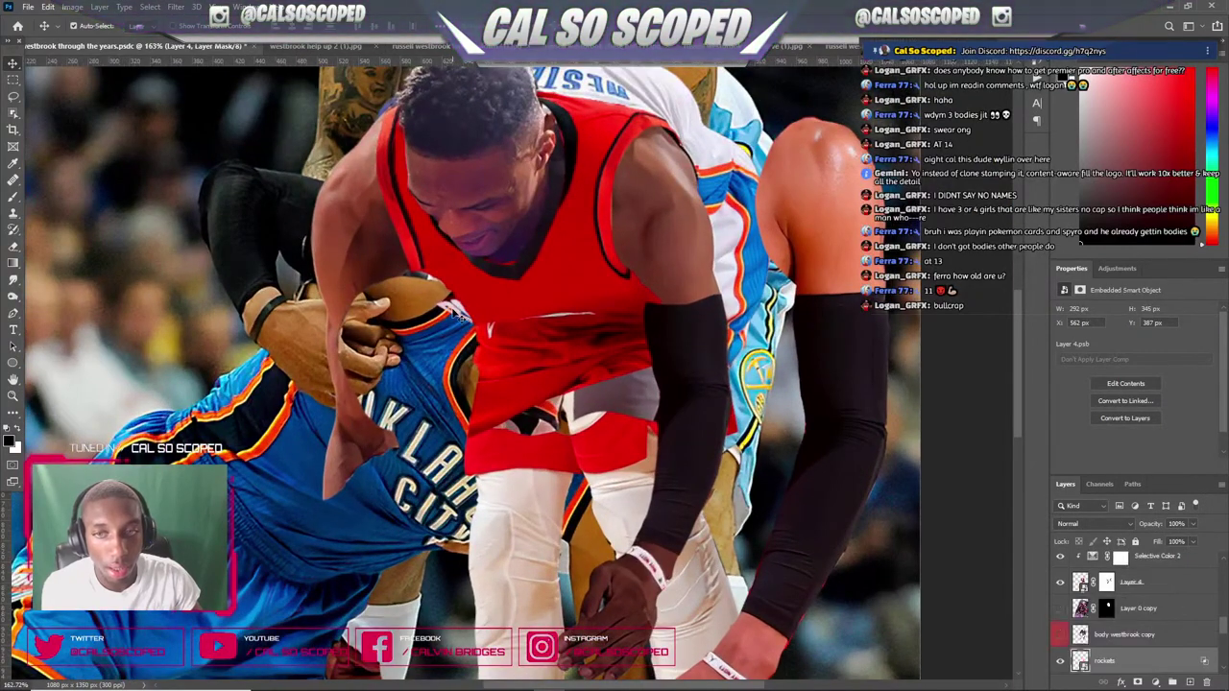
drag(1134, 527, 1176, 581)
scroll(480, 312, up, 2)
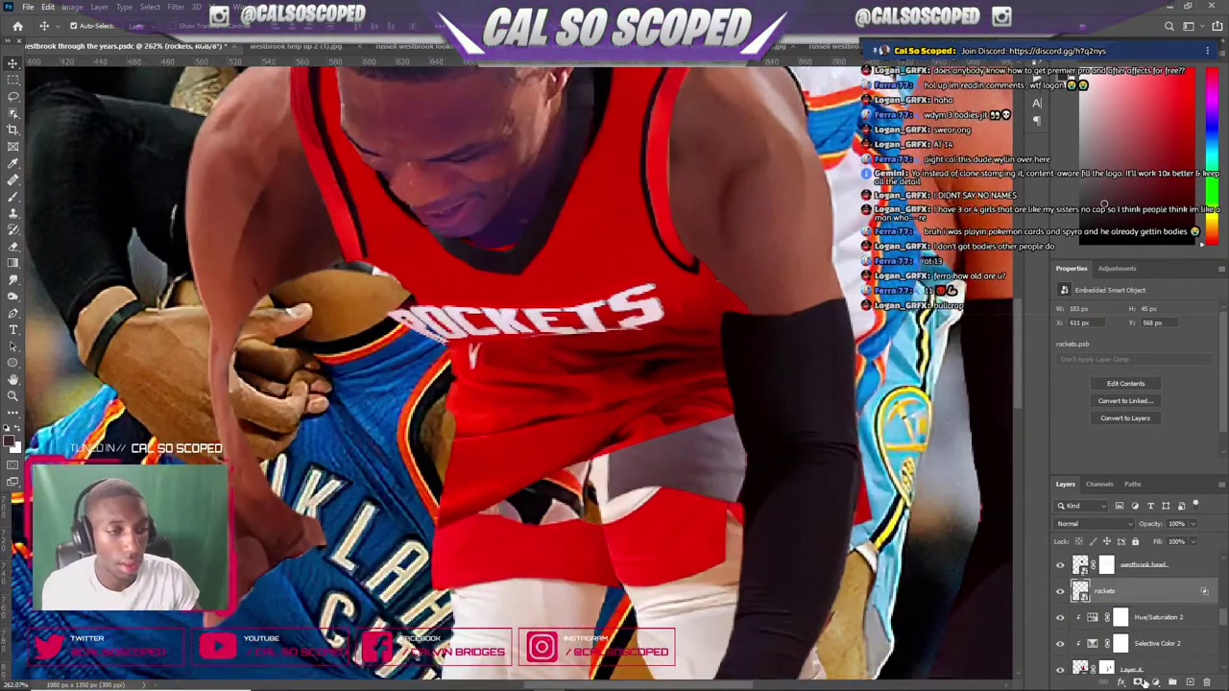
scroll(725, 519, down, 3)
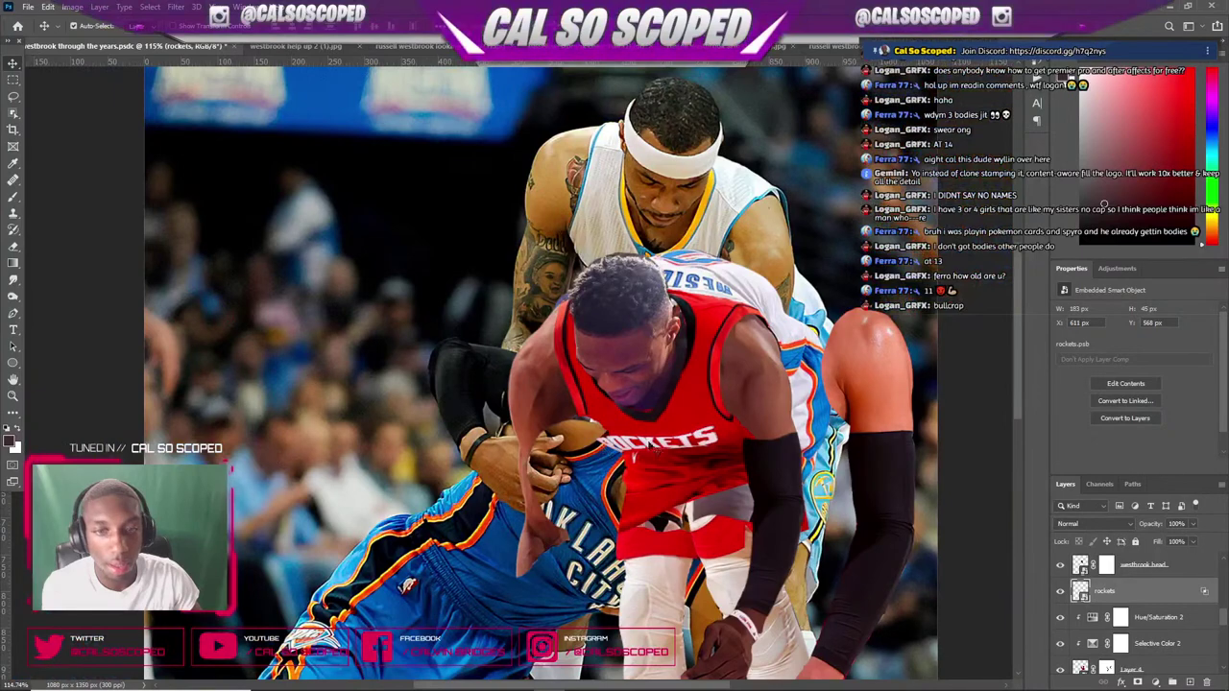
scroll(651, 445, up, 3)
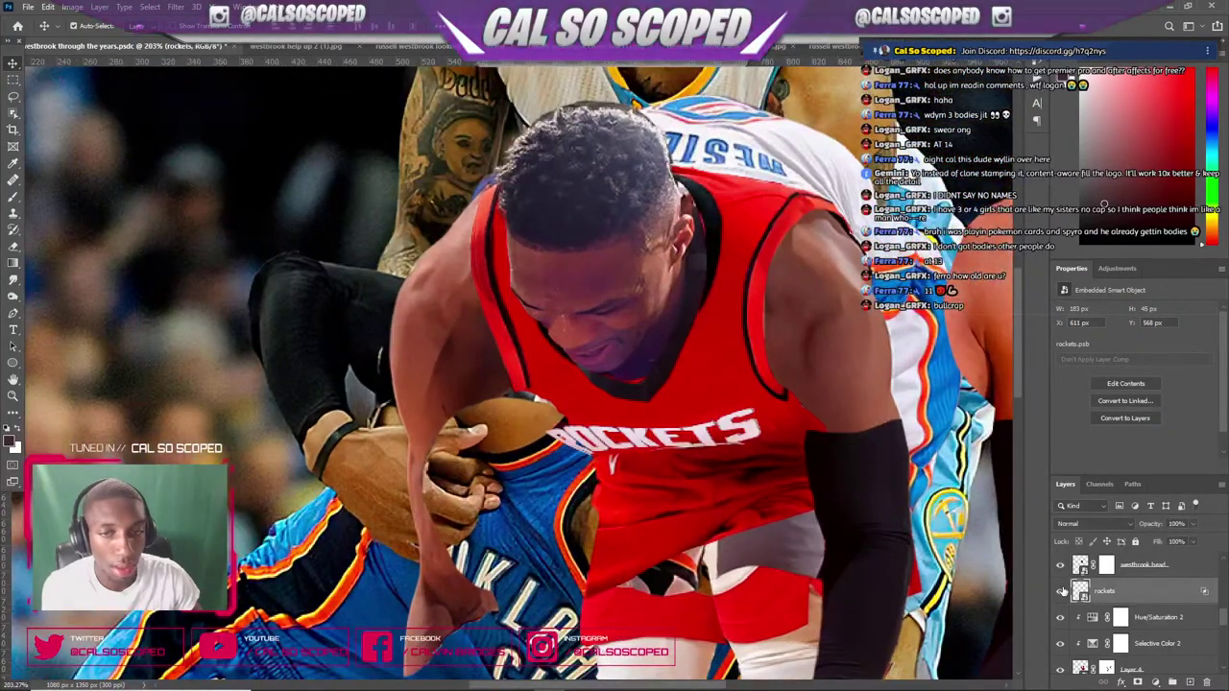
- Add a layer mask to the rockets layer and paint out the lettering that extends past the jersey's edge
click(1133, 678)
key(b)
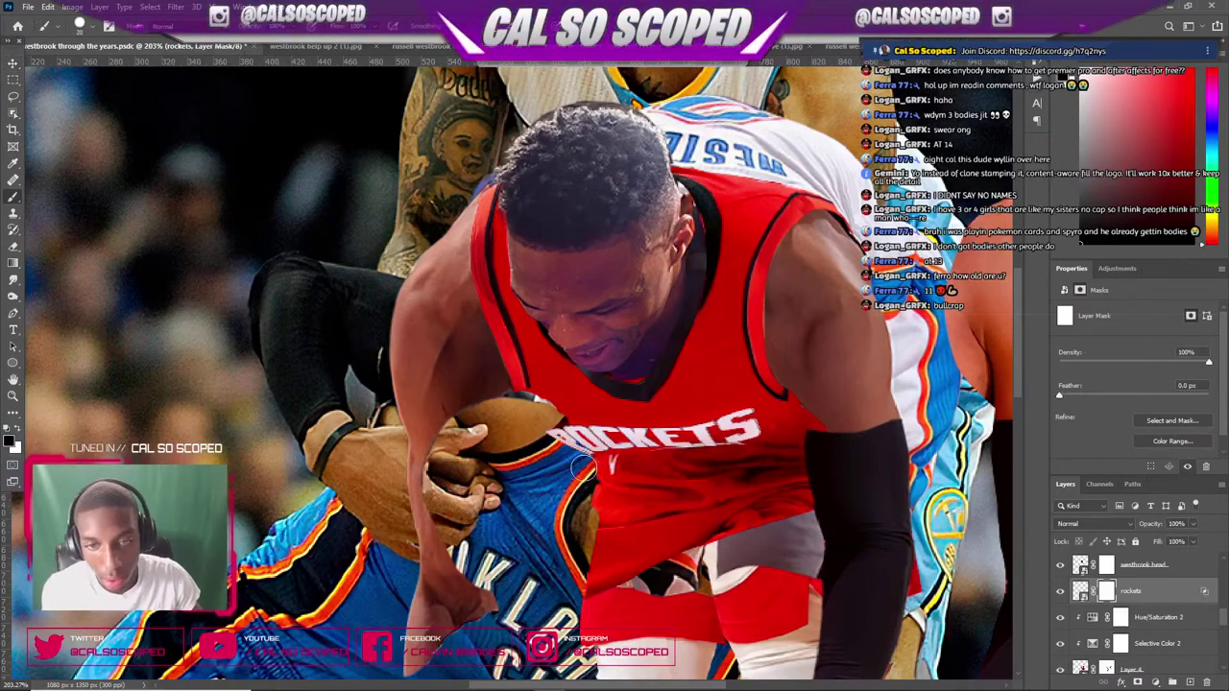
mouse_move(583, 468)
mouse_down()
mouse_move(564, 424)
mouse_move(579, 470)
mouse_move(549, 421)
mouse_up()
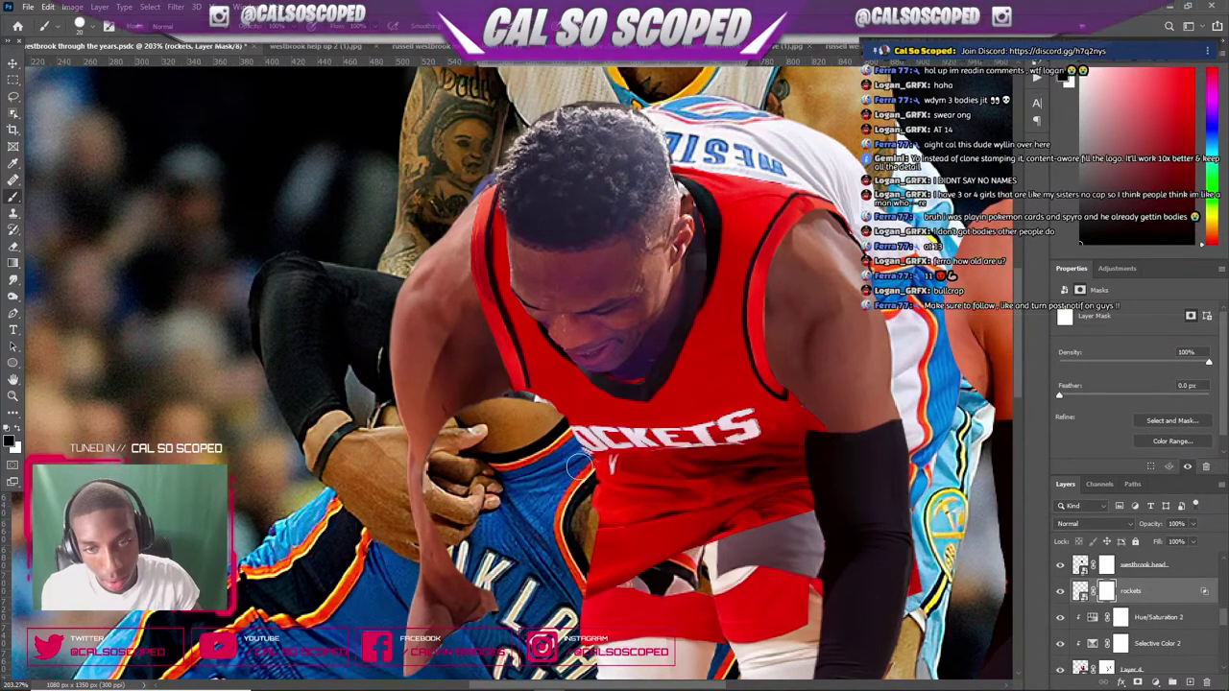
mouse_move(580, 467)
mouse_down()
mouse_move(582, 444)
mouse_move(579, 465)
mouse_move(559, 429)
mouse_move(574, 449)
mouse_move(589, 437)
mouse_up()
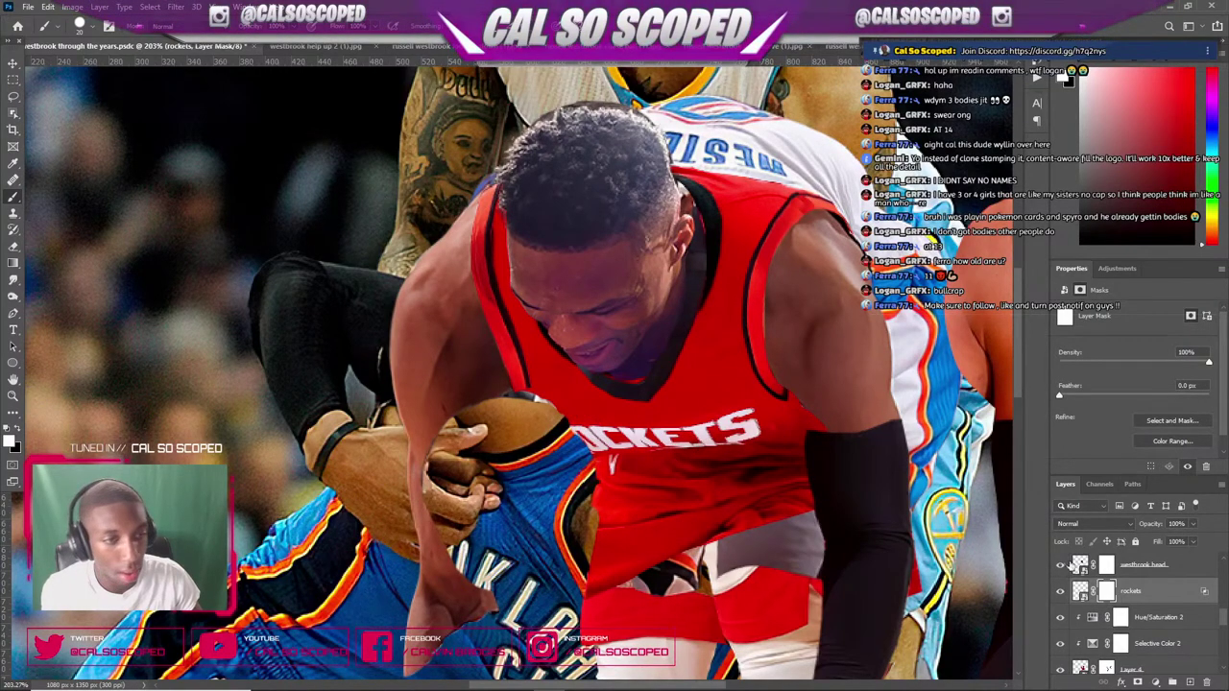
- Adjust the rockets layer's Blend If so the dark end of This Layer is split at 76 / 121
click(1079, 590)
right_click(1078, 590)
click(961, 334)
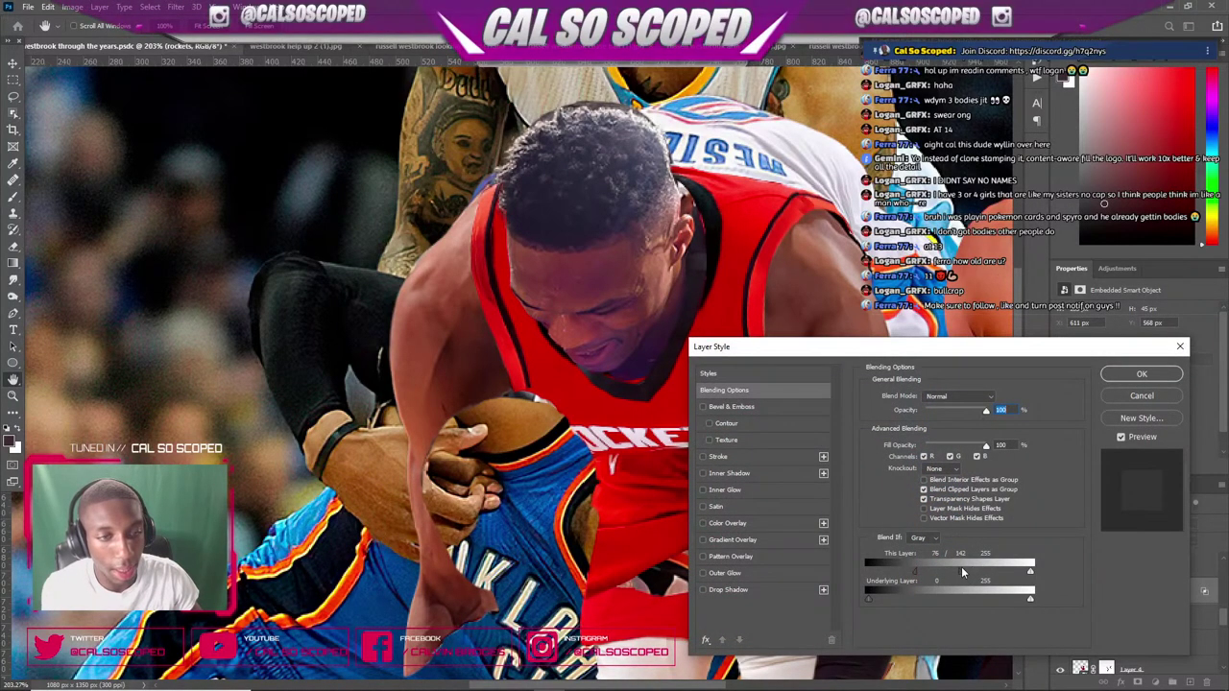
drag(984, 572, 946, 574)
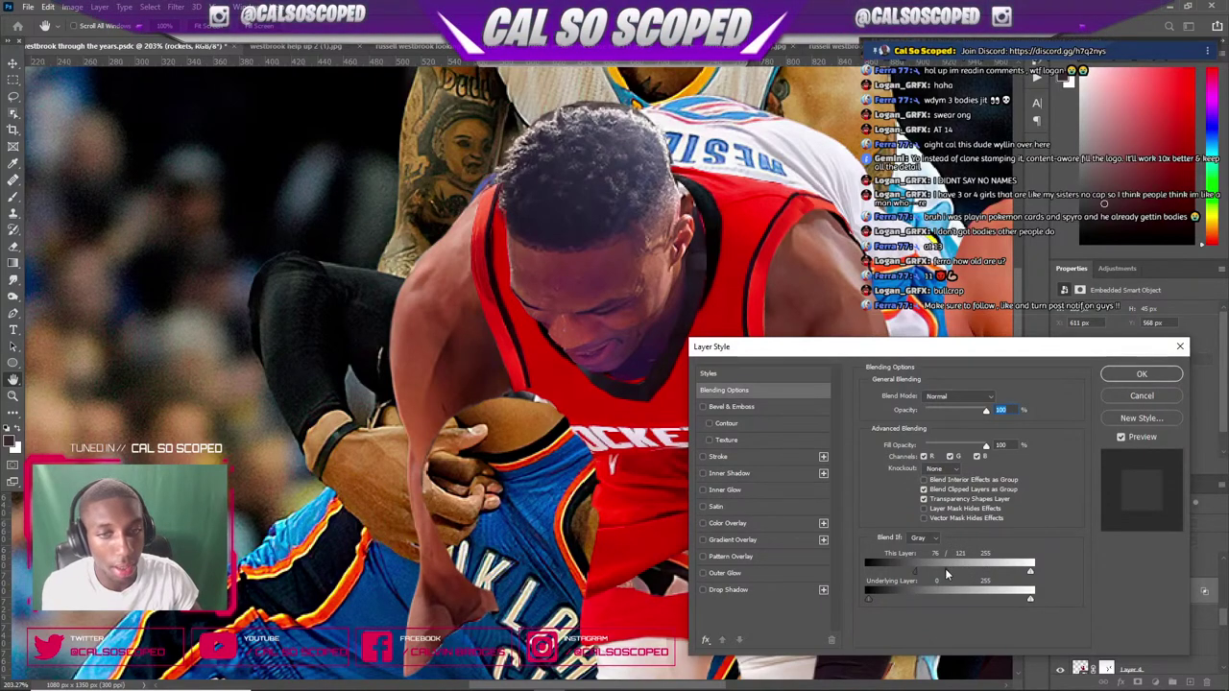
click(1142, 375)
- Clip a Selective Color adjustment to the rockets layer with Reds at Cyan +47, Yellow +28 and Black +18
click(1157, 680)
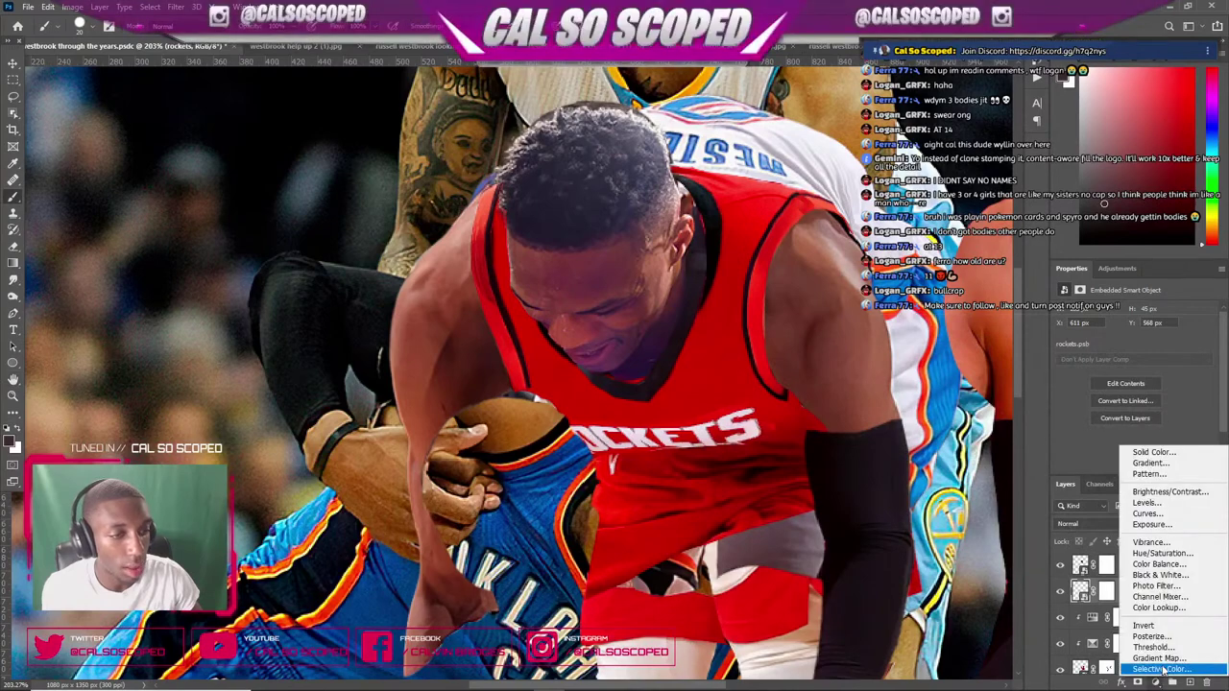
click(1142, 603)
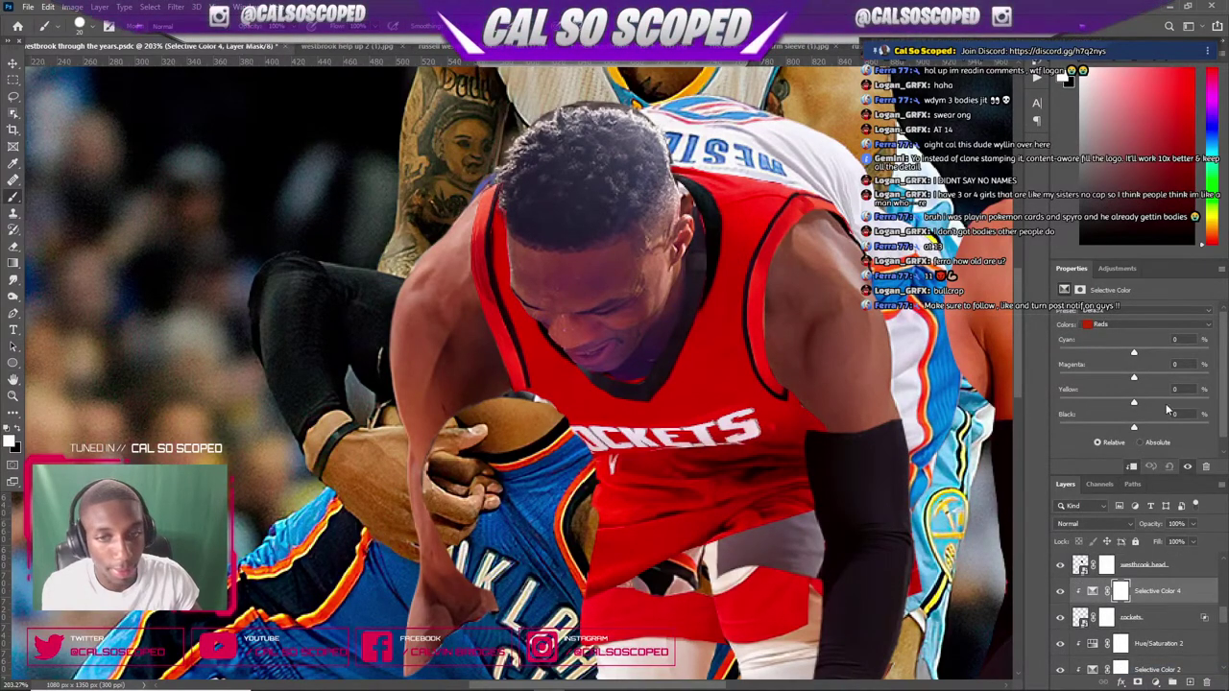
drag(1133, 406, 1165, 405)
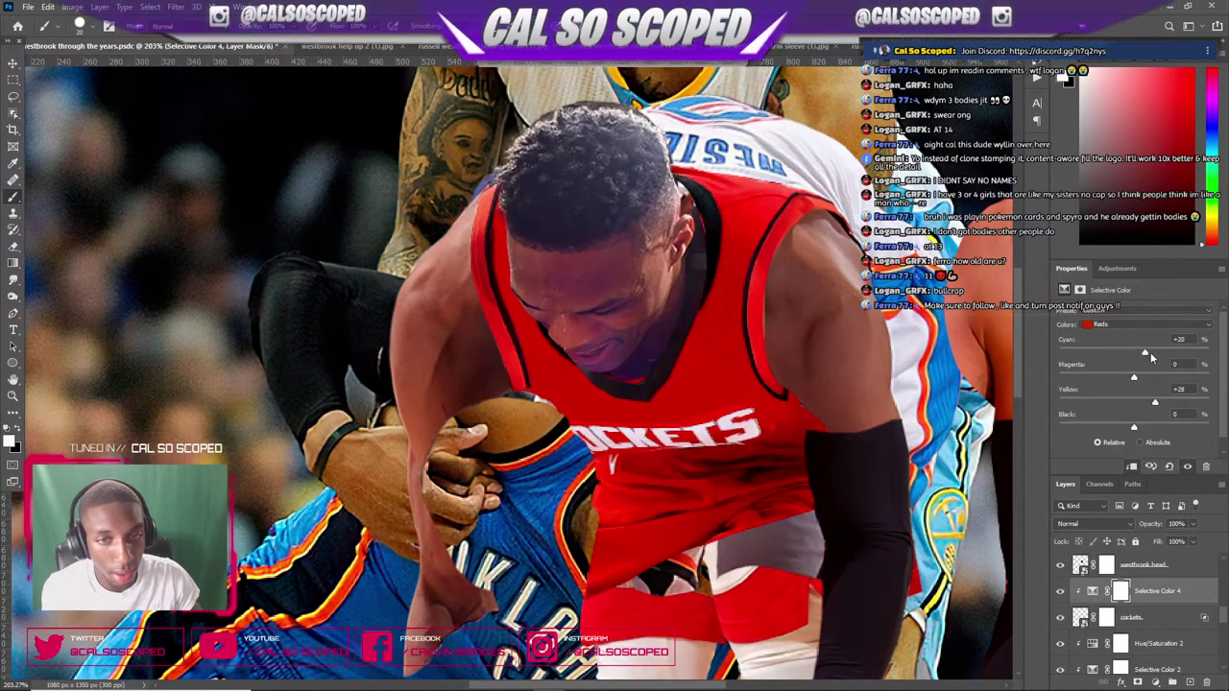
drag(1150, 352, 1169, 353)
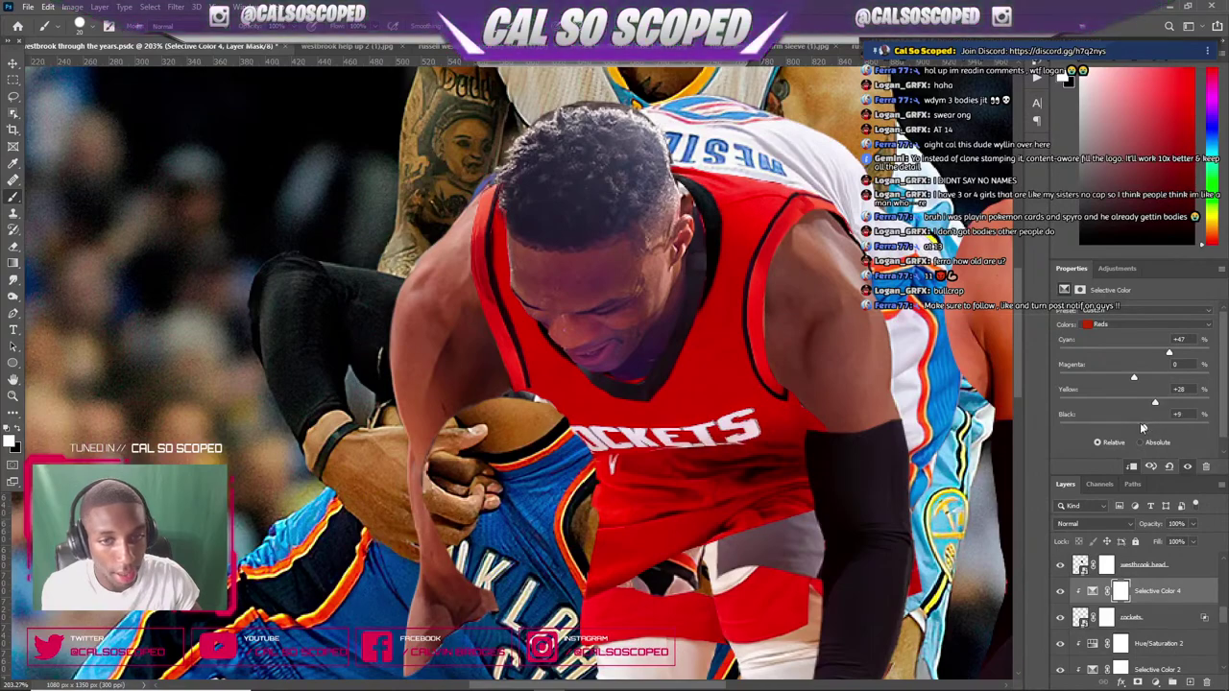
drag(1139, 424, 1134, 427)
scroll(721, 384, down, 8)
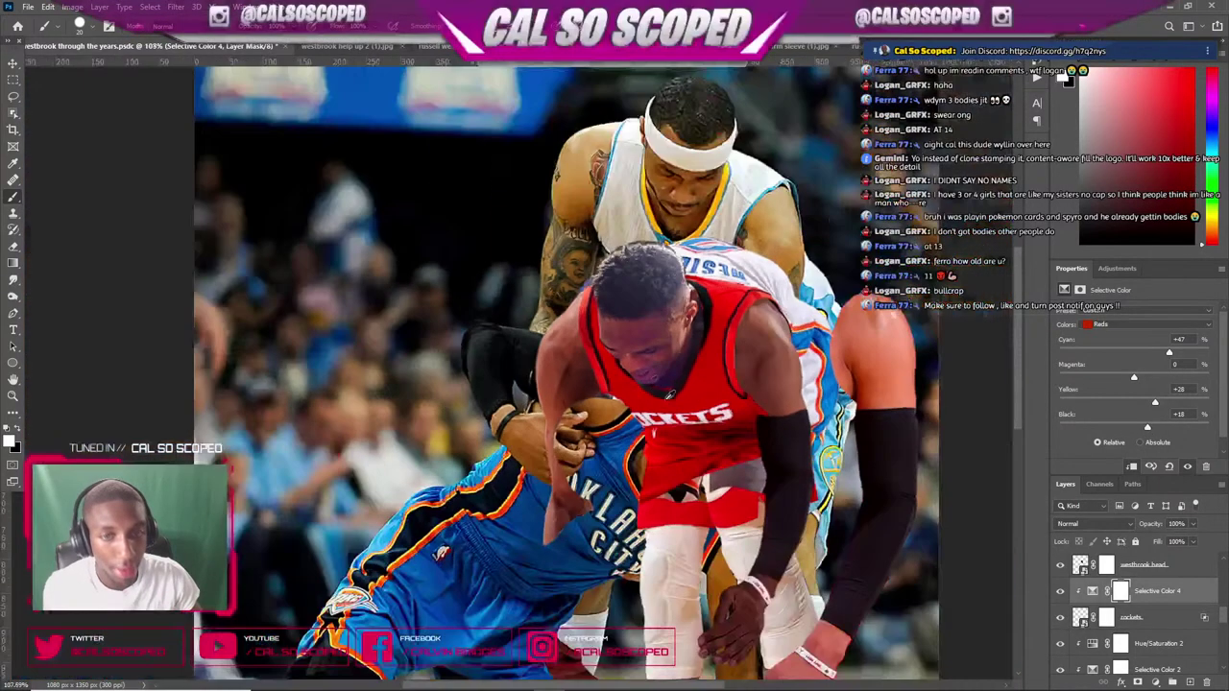
scroll(582, 363, up, 5)
scroll(608, 375, up, 4)
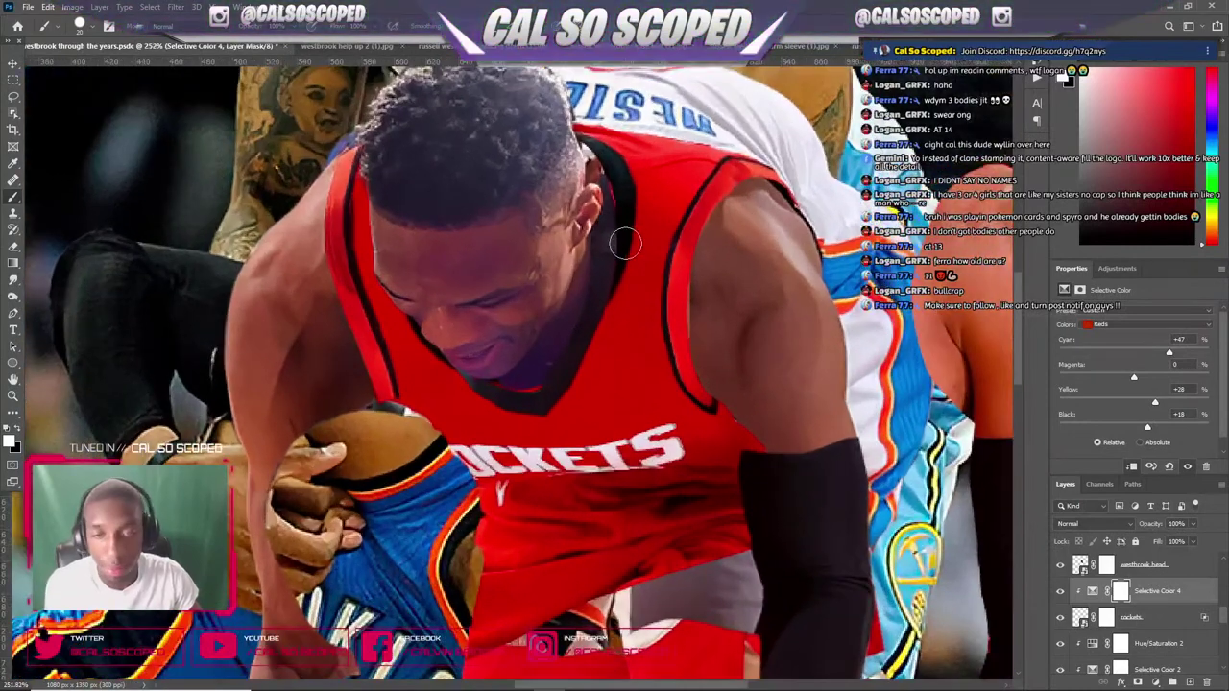
- Rasterize Layer 4, the smart object holding the red jersey fabric
key(v)
click(645, 234)
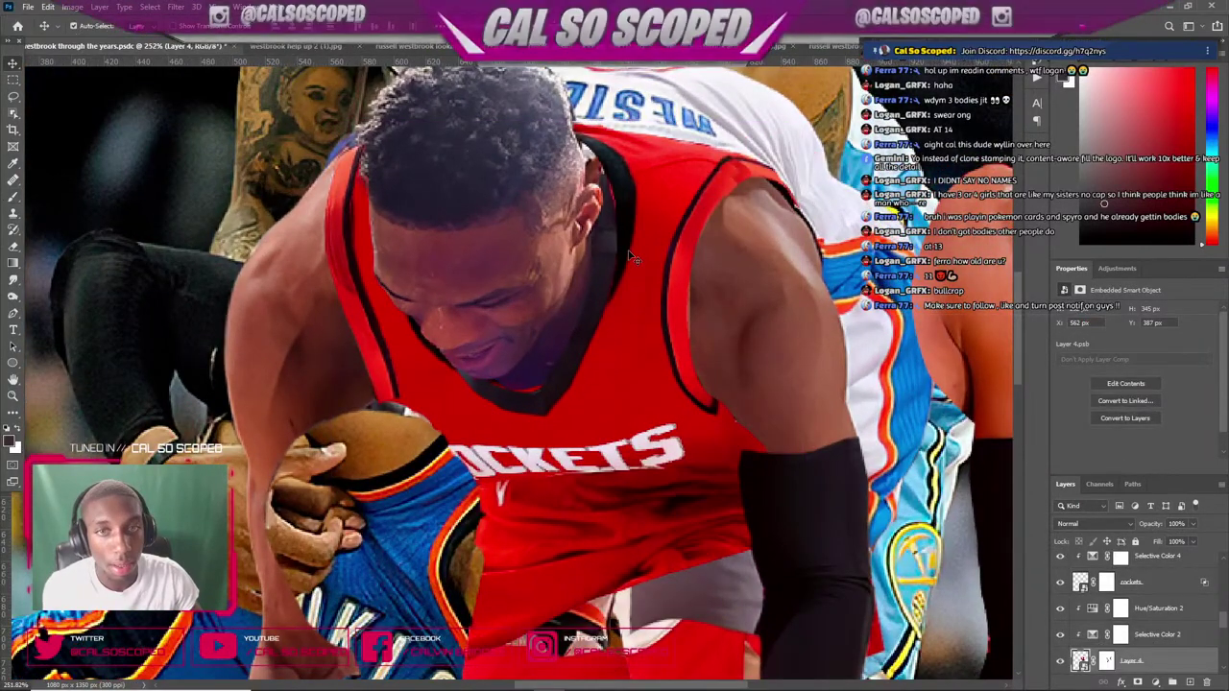
drag(629, 255, 633, 247)
key(ctrl+z)
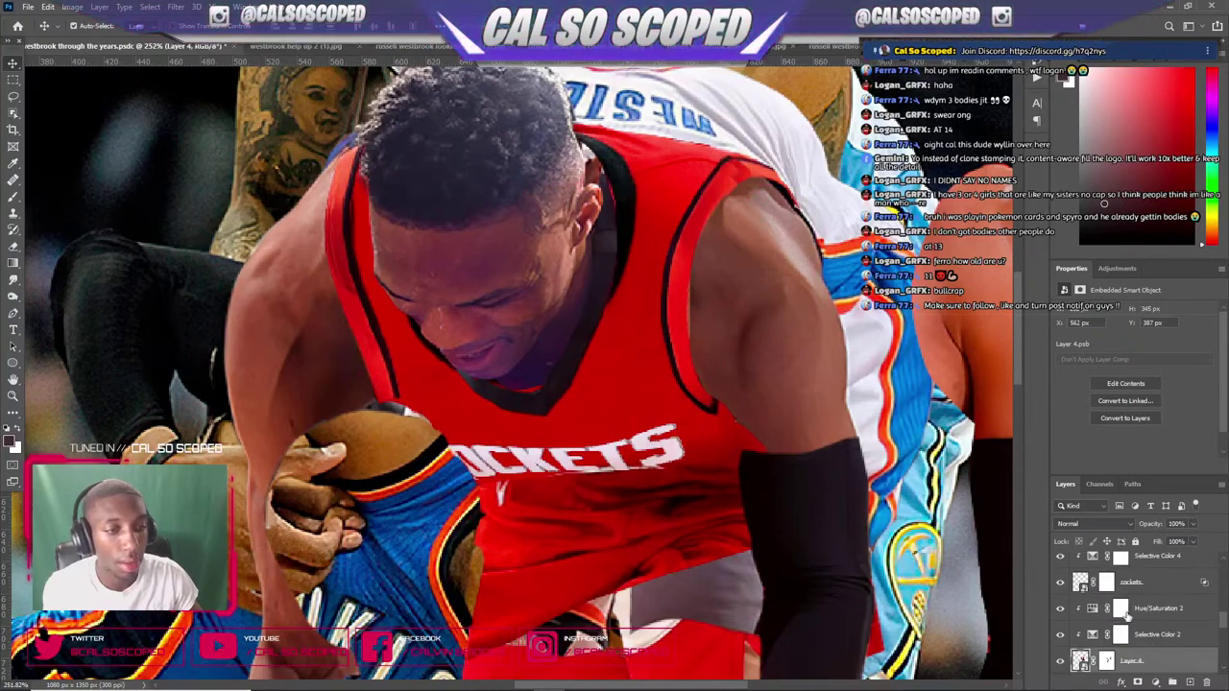
right_click(1173, 664)
click(1173, 667)
right_click(1170, 668)
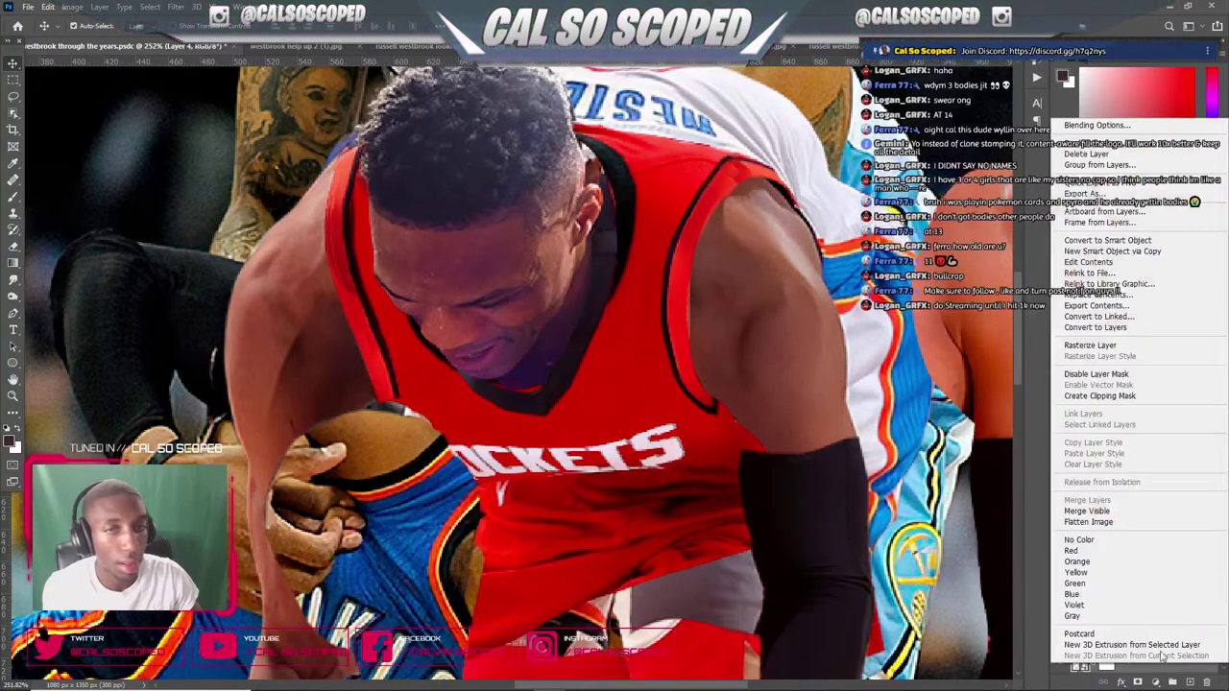
click(1089, 344)
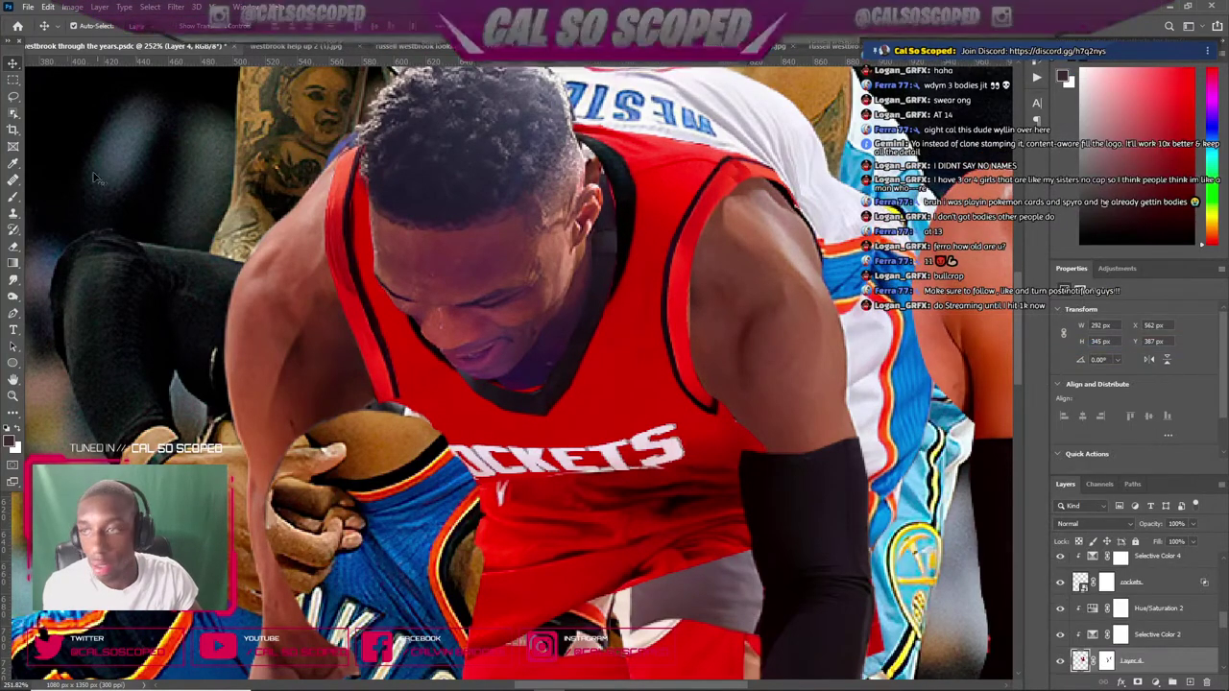
- Clone red jersey fabric on Layer 4 over the black collar stripe beside and behind the neck
click(12, 213)
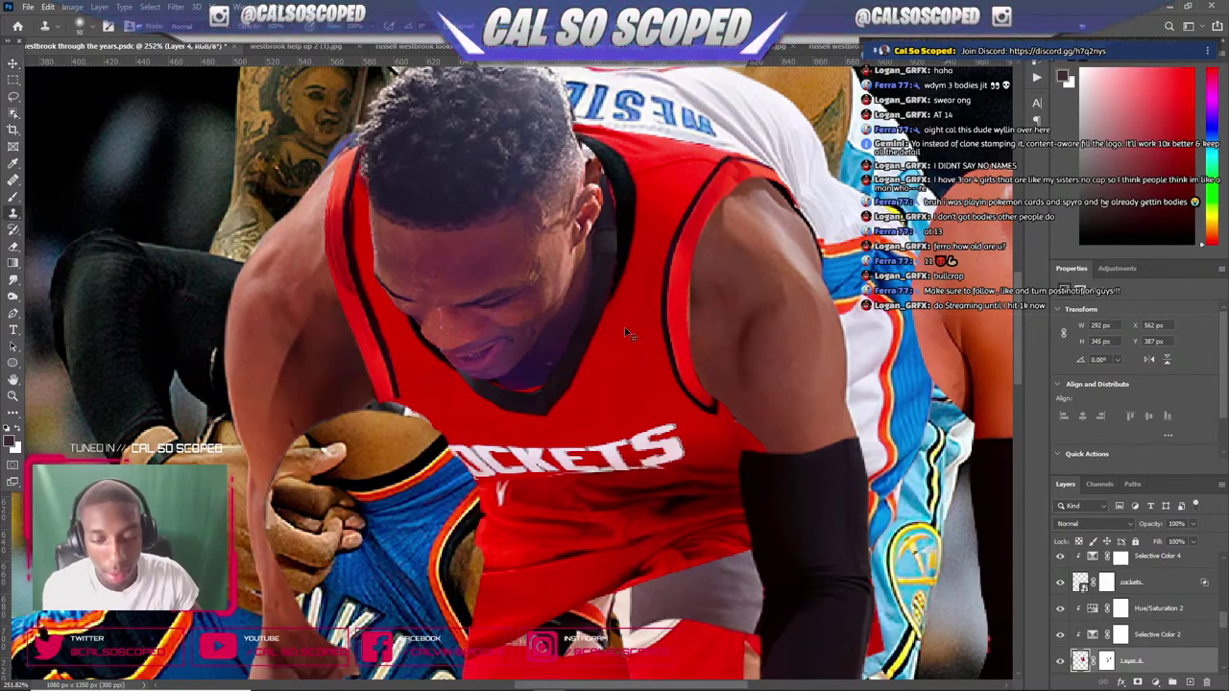
key(bracketleft)
key(bracketleft)
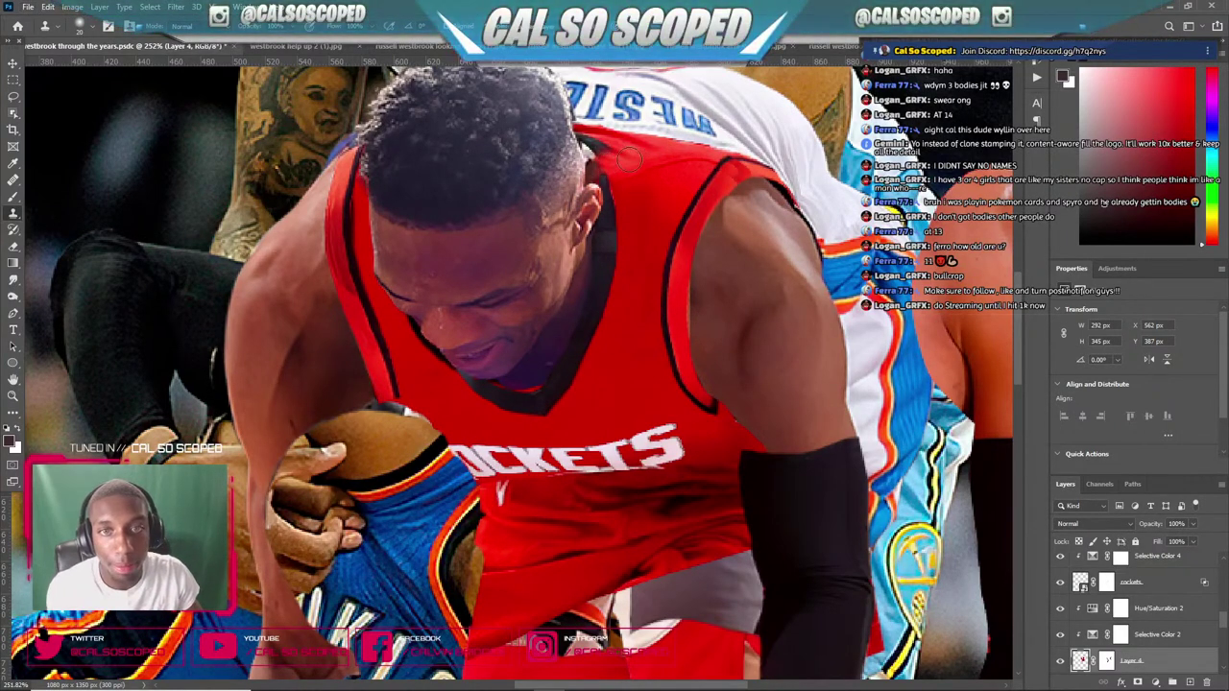
drag(615, 154, 587, 145)
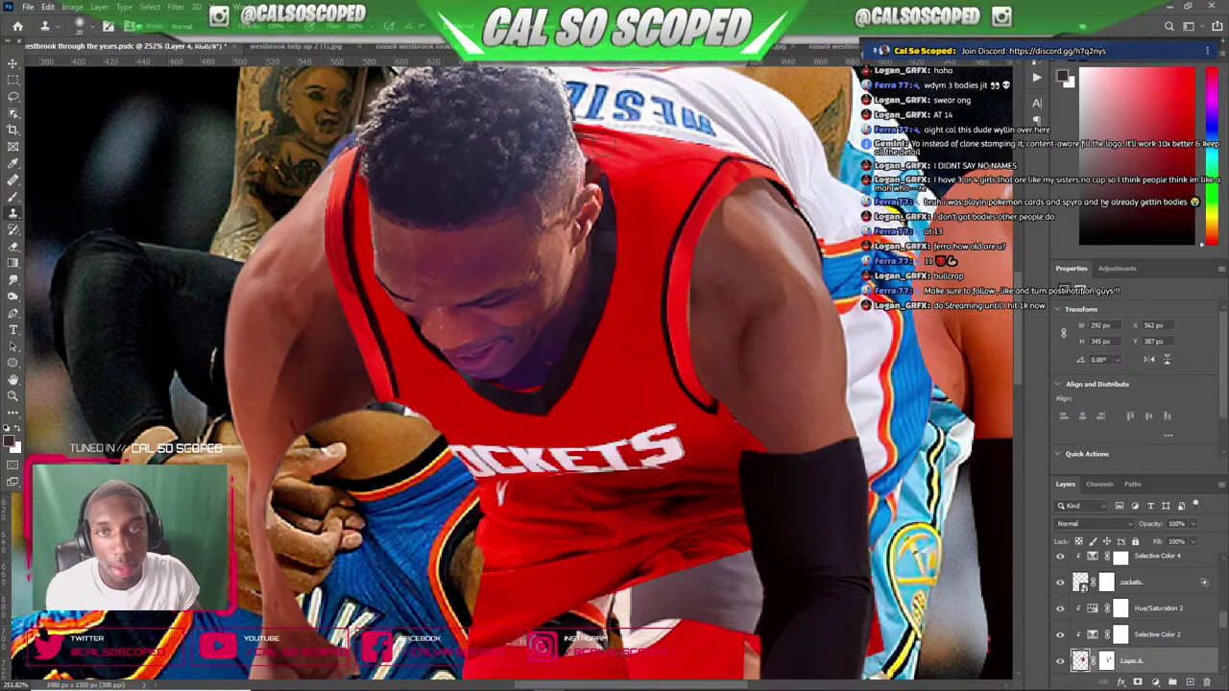
alt+click(624, 153)
drag(598, 145, 562, 133)
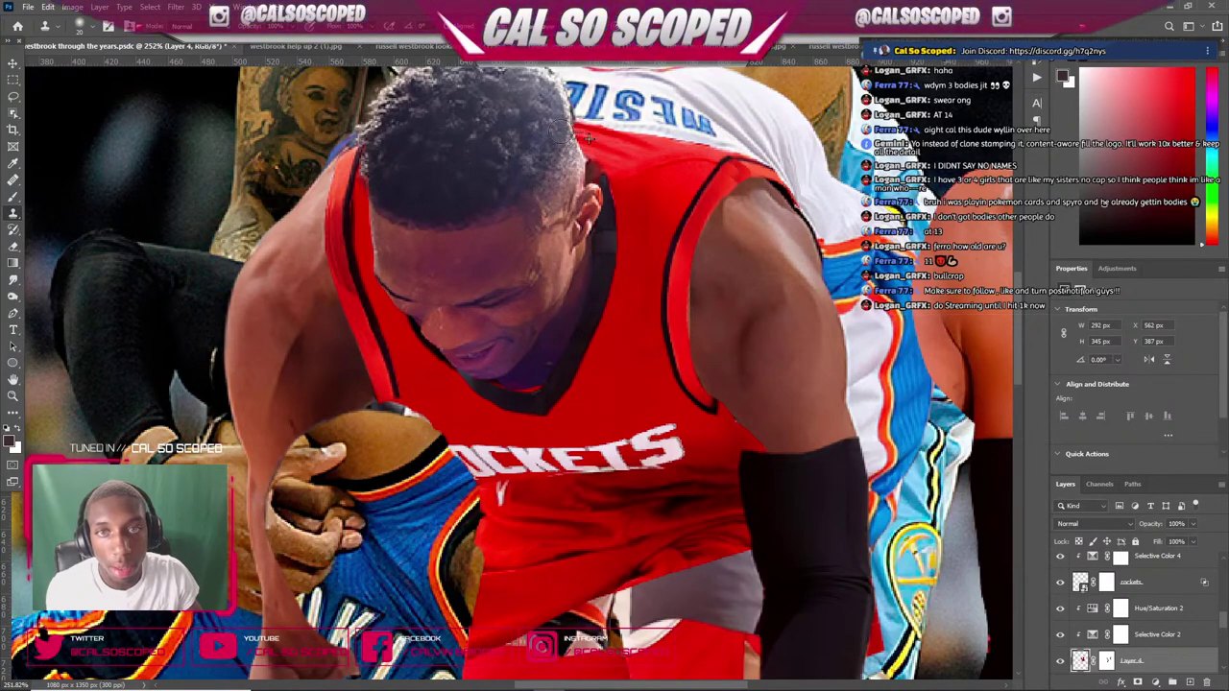
- Examine the retouched collar and red jersey up close and against the whole composite
key(ctrl+minus)
key(ctrl+minus)
key(ctrl+minus)
key(ctrl+minus)
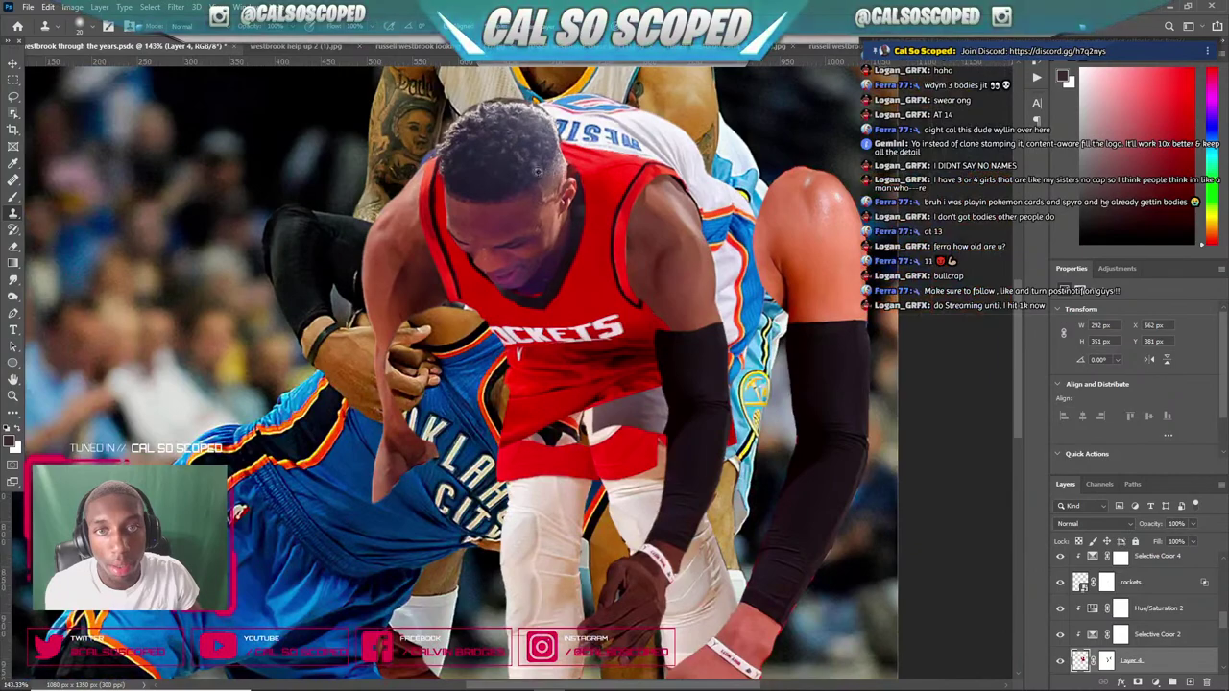
scroll(538, 309, up, 9)
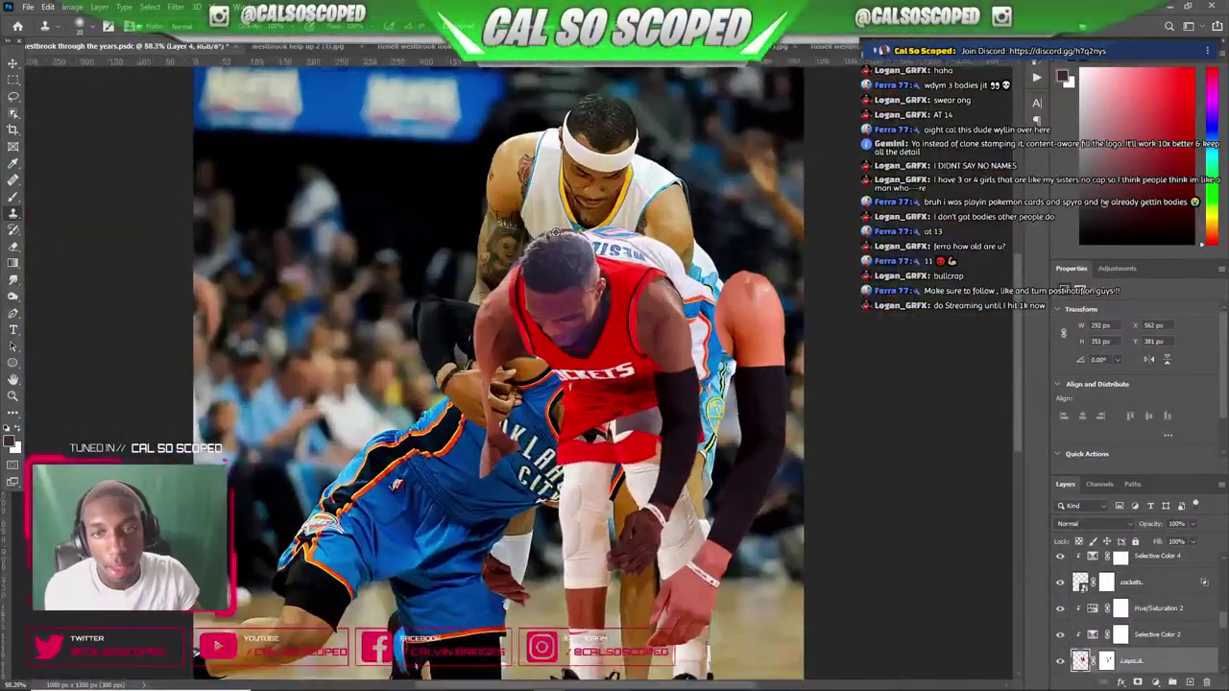
scroll(633, 268, up, 4)
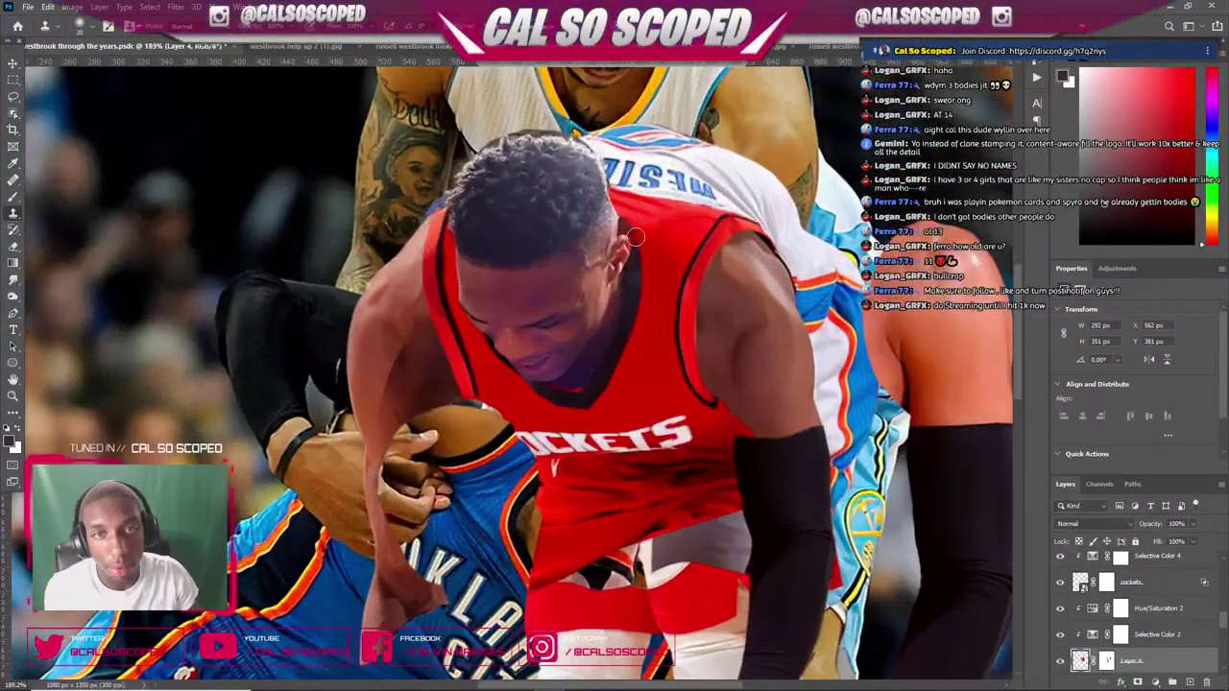
scroll(631, 265, down, 5)
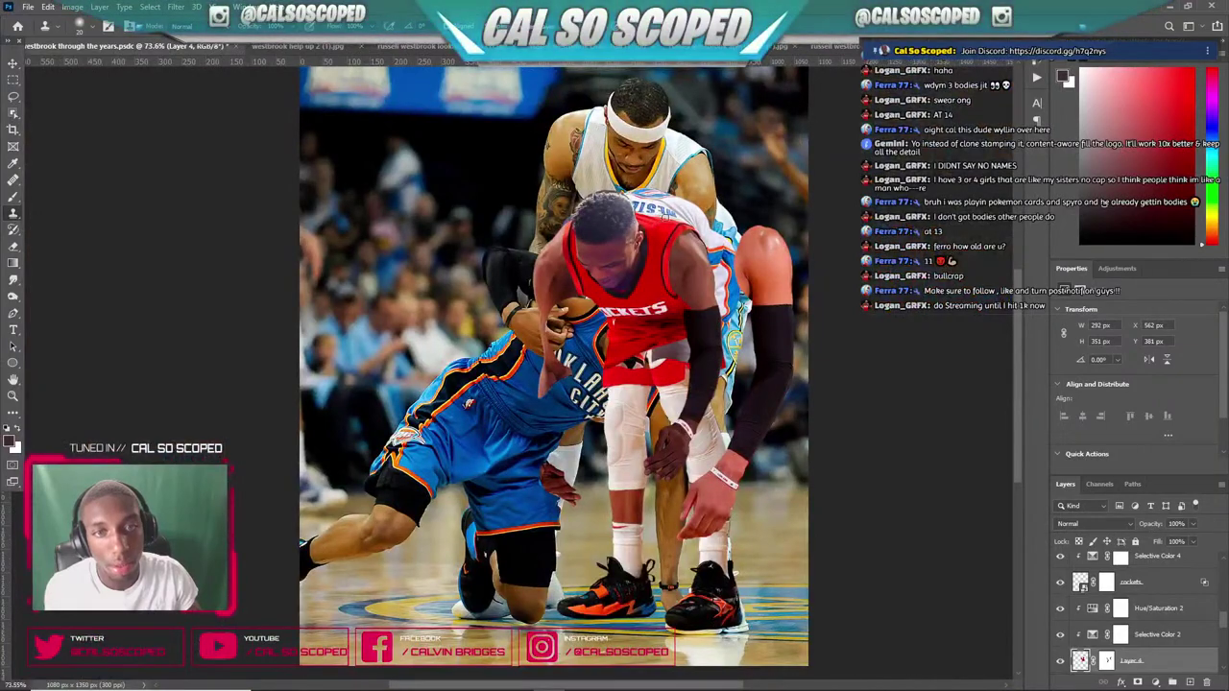
scroll(715, 245, up, 4)
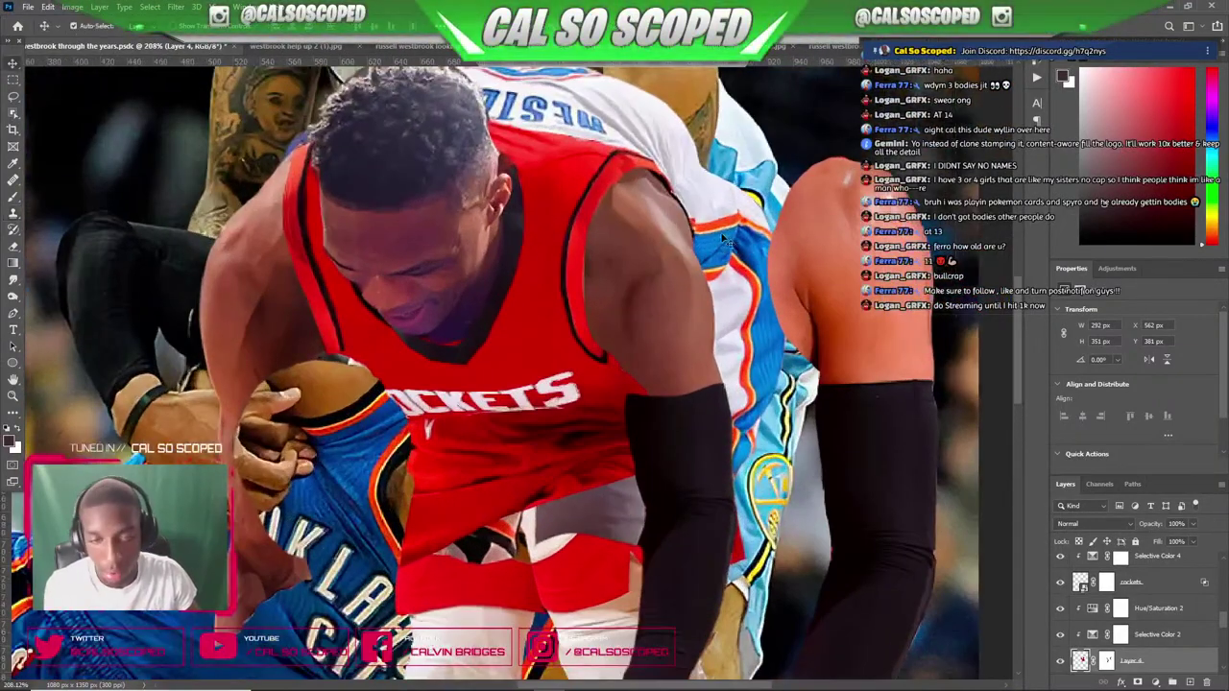
scroll(727, 242, down, 2)
scroll(793, 123, down, 3)
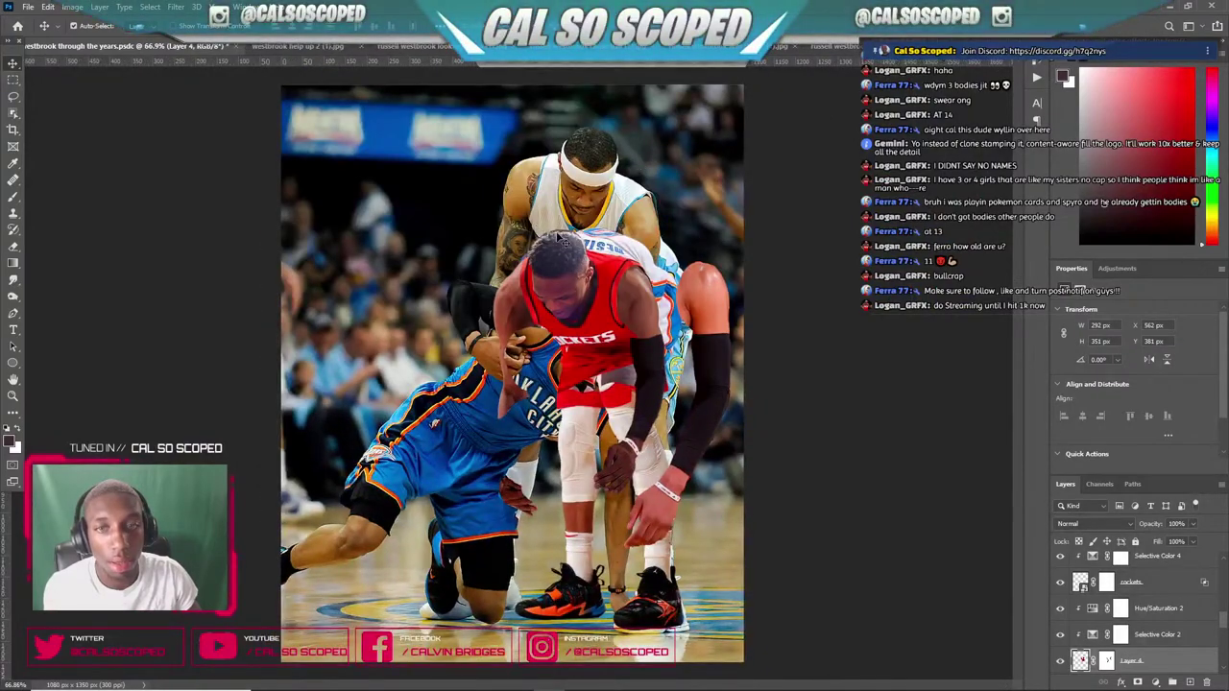
scroll(633, 295, up, 5)
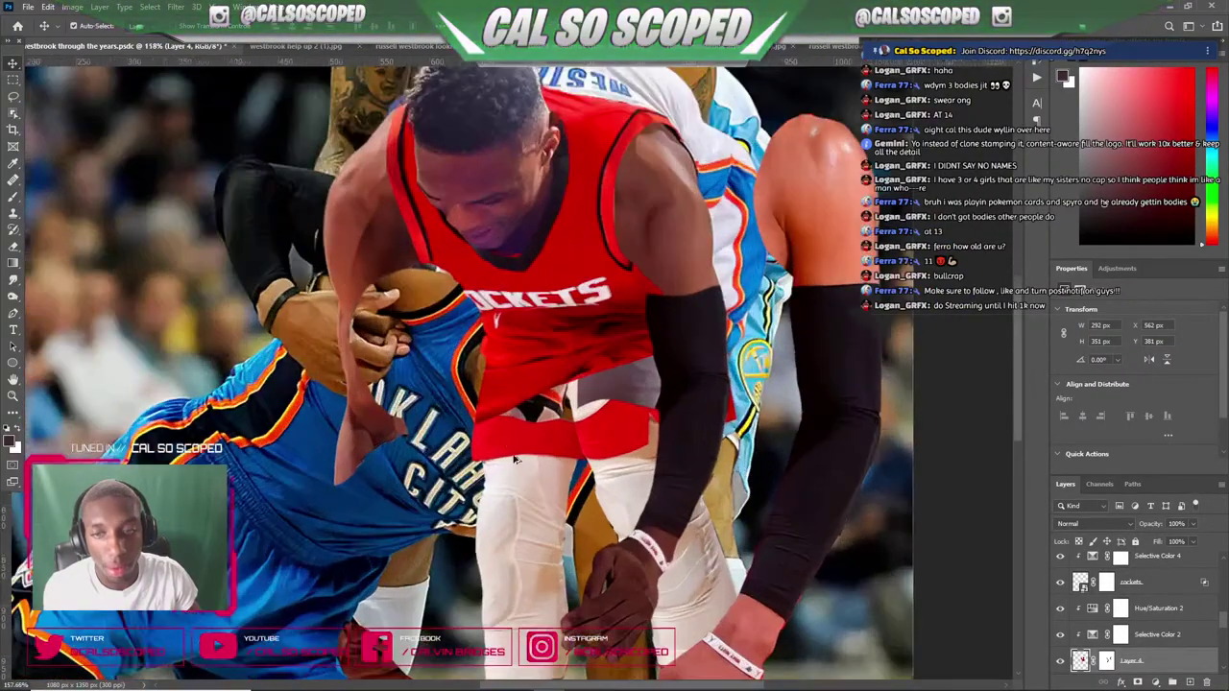
drag(514, 459, 563, 451)
key(ctrl+z)
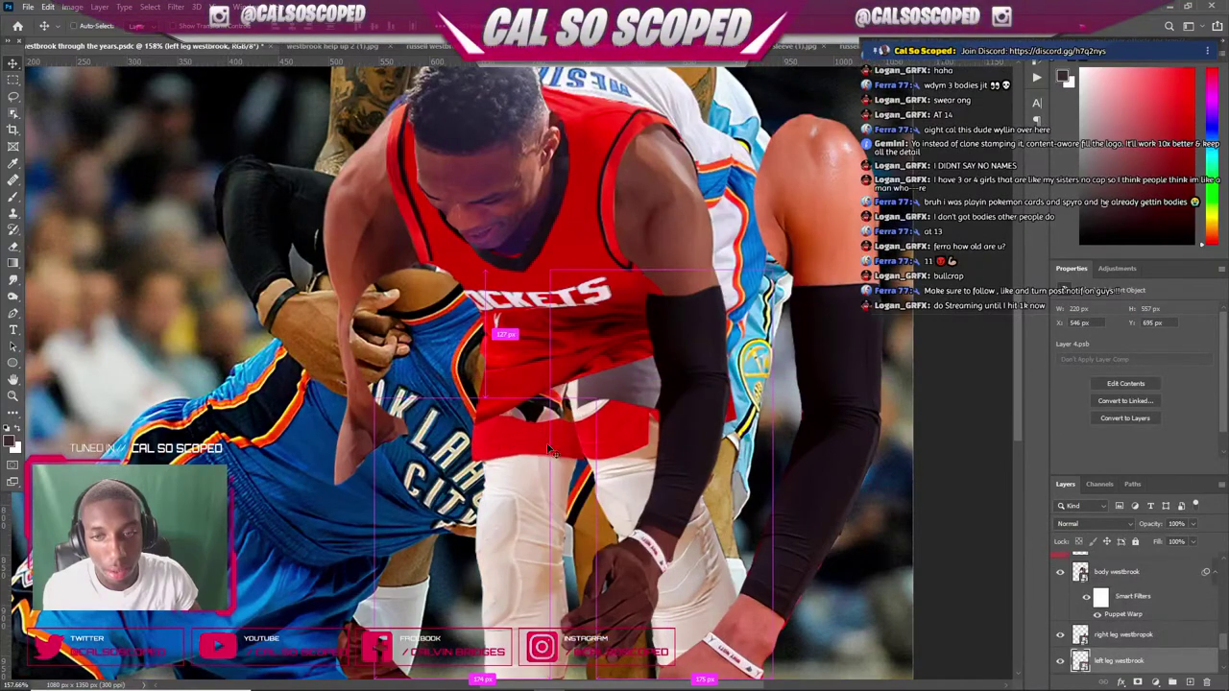
scroll(549, 449, down, 5)
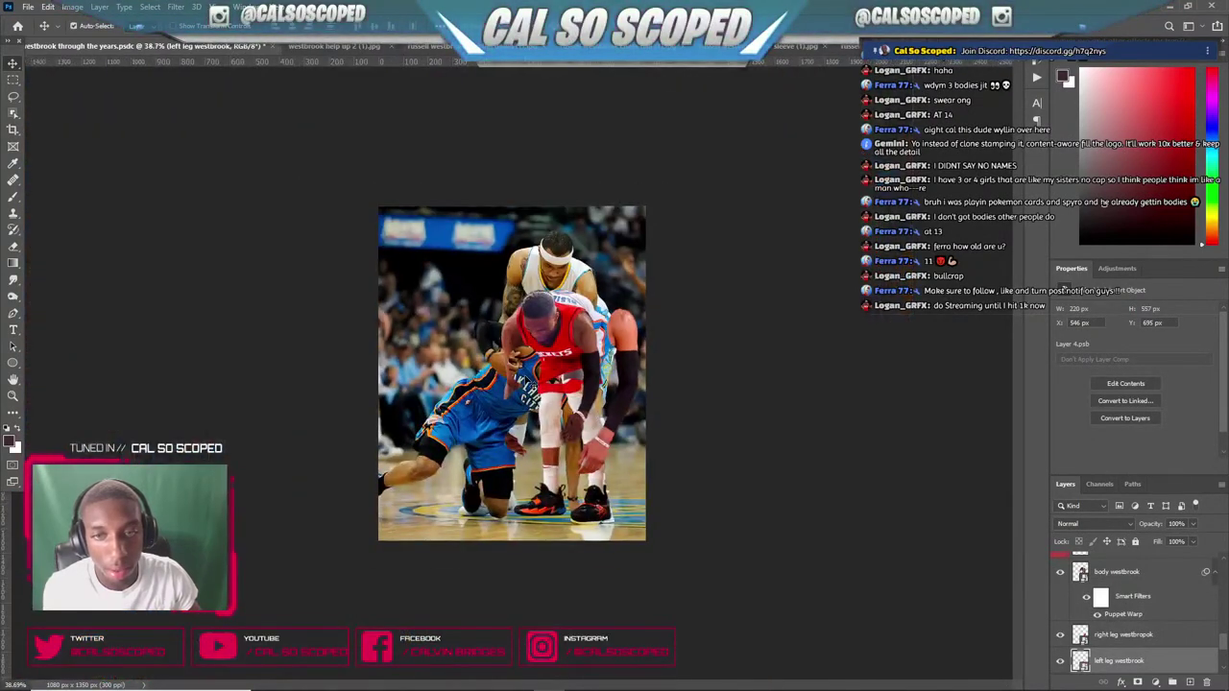
scroll(556, 331, up, 4)
scroll(596, 340, down, 3)
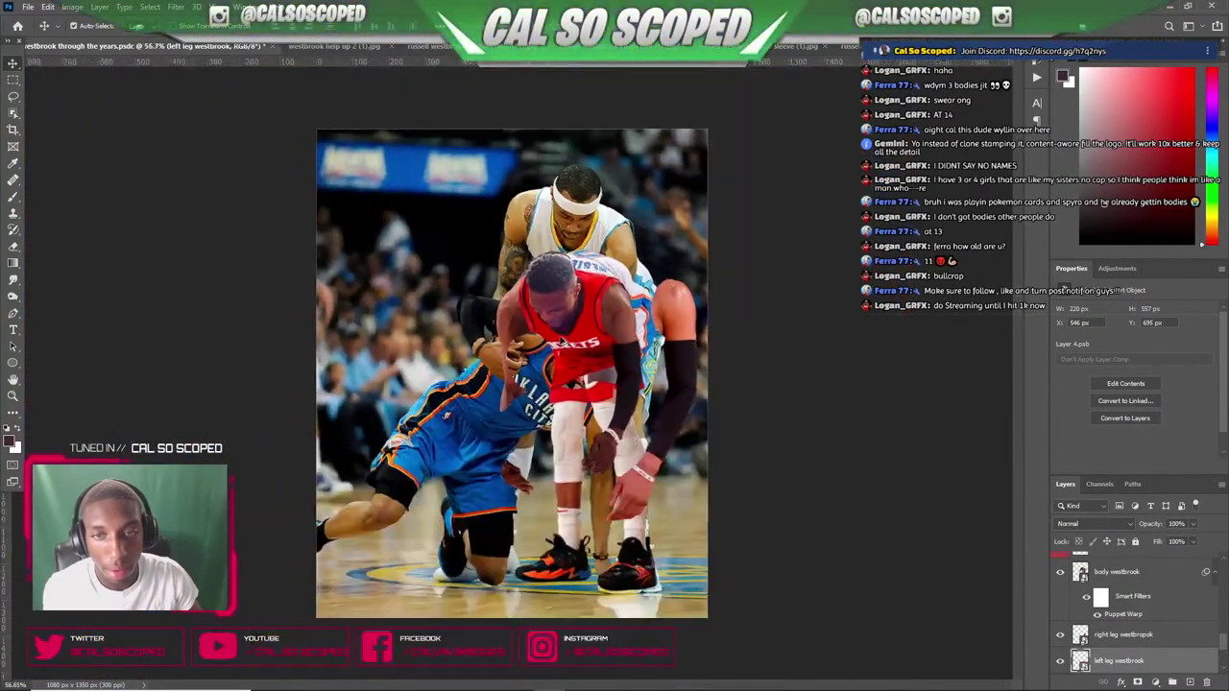
scroll(576, 359, up, 4)
ctrl+click(653, 334)
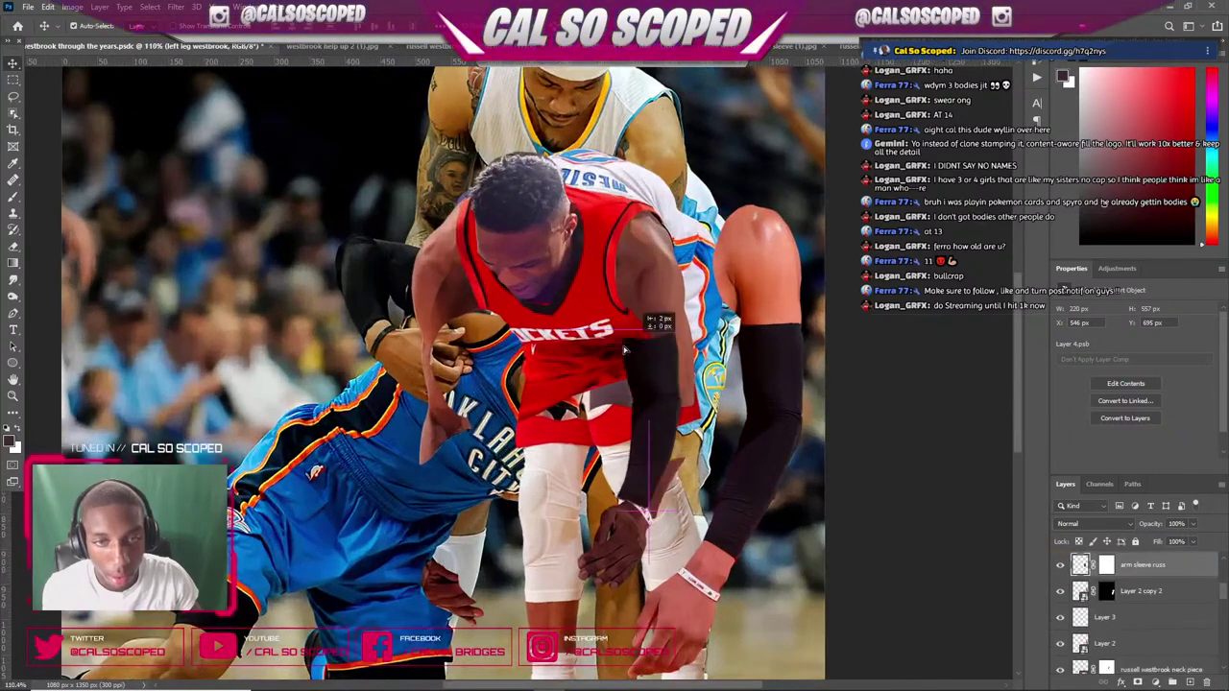
drag(624, 328, 537, 389)
key(ctrl+z)
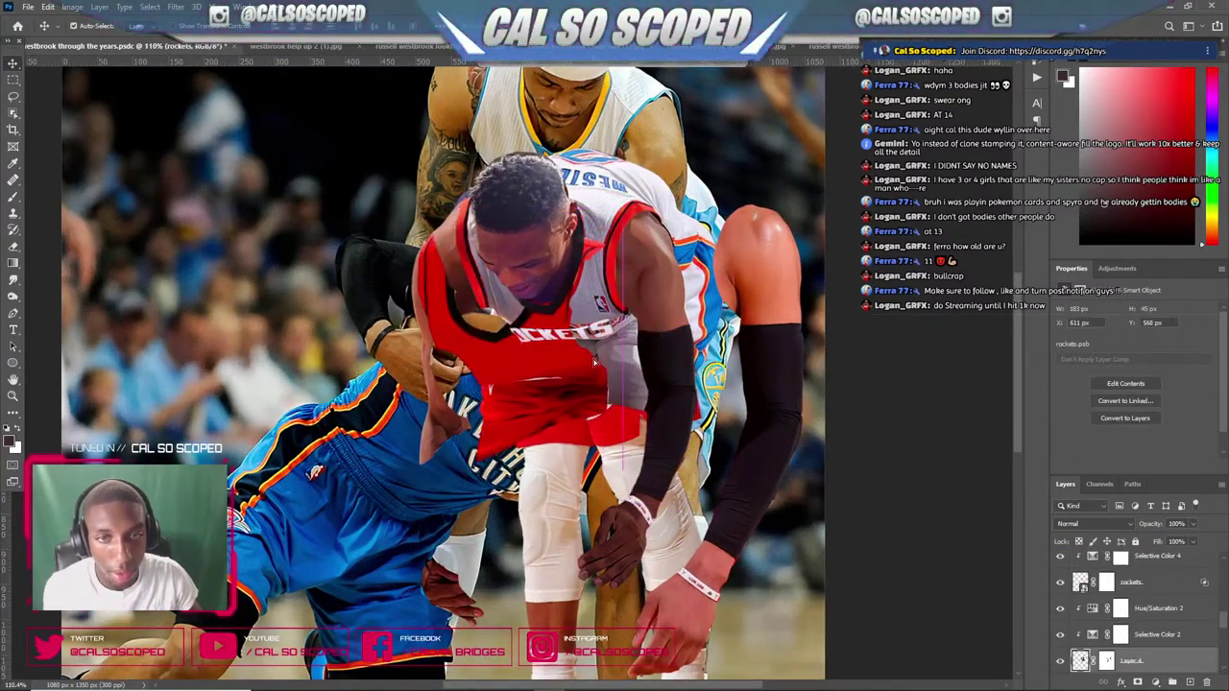
key(ctrl+z)
- Paint white on Layer 4's mask to restore the red jersey edge by the armpit, above the black arm sleeve
click(1106, 661)
key(b)
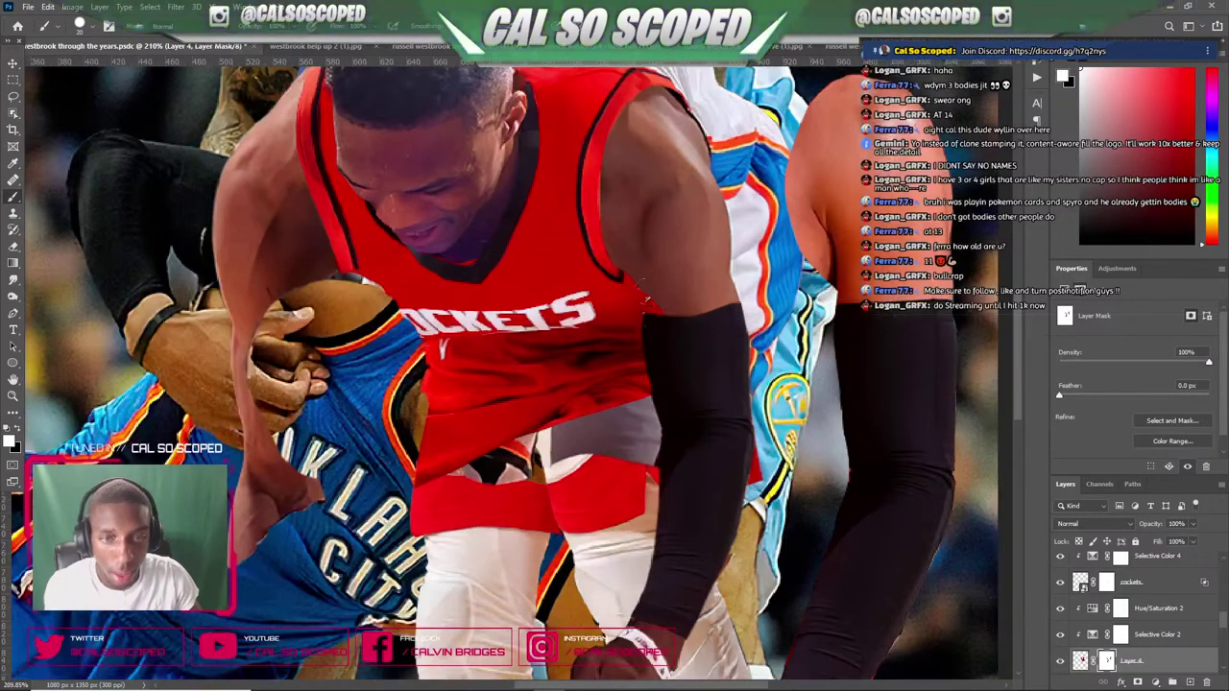
scroll(638, 346, up, 3)
mouse_move(646, 278)
mouse_down()
mouse_move(661, 364)
mouse_move(639, 313)
mouse_move(626, 358)
mouse_move(647, 346)
mouse_move(645, 413)
mouse_move(634, 380)
mouse_move(629, 405)
mouse_move(629, 309)
mouse_up()
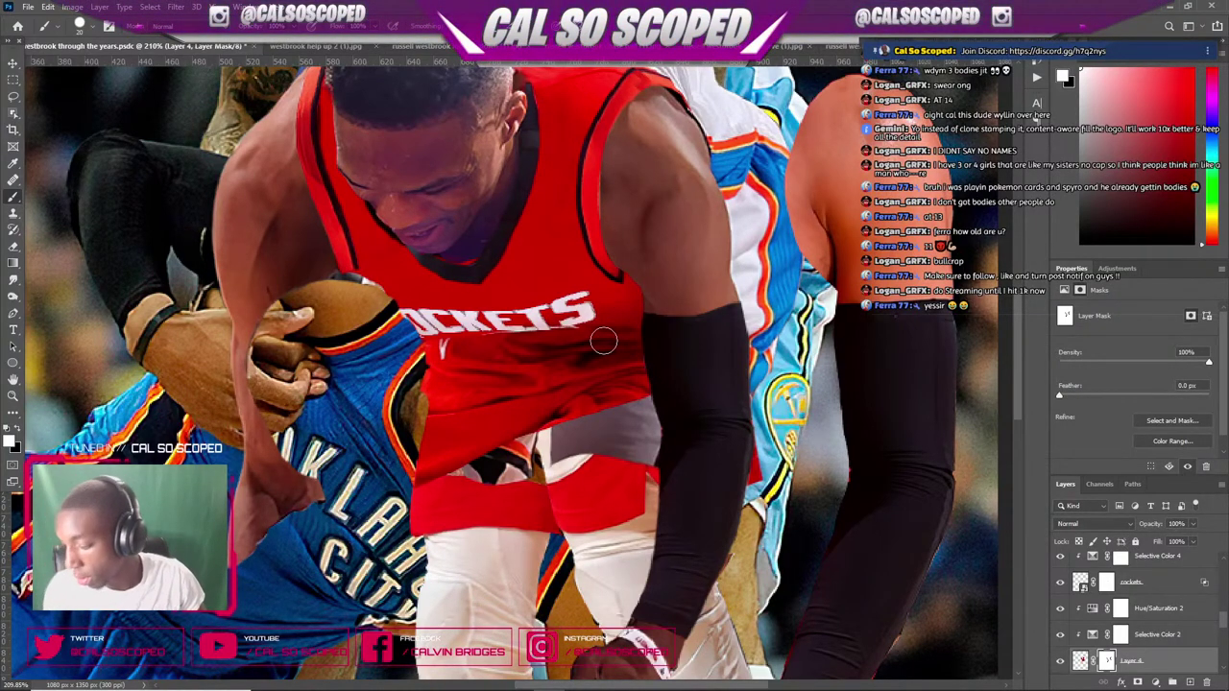
scroll(644, 370, down, 10)
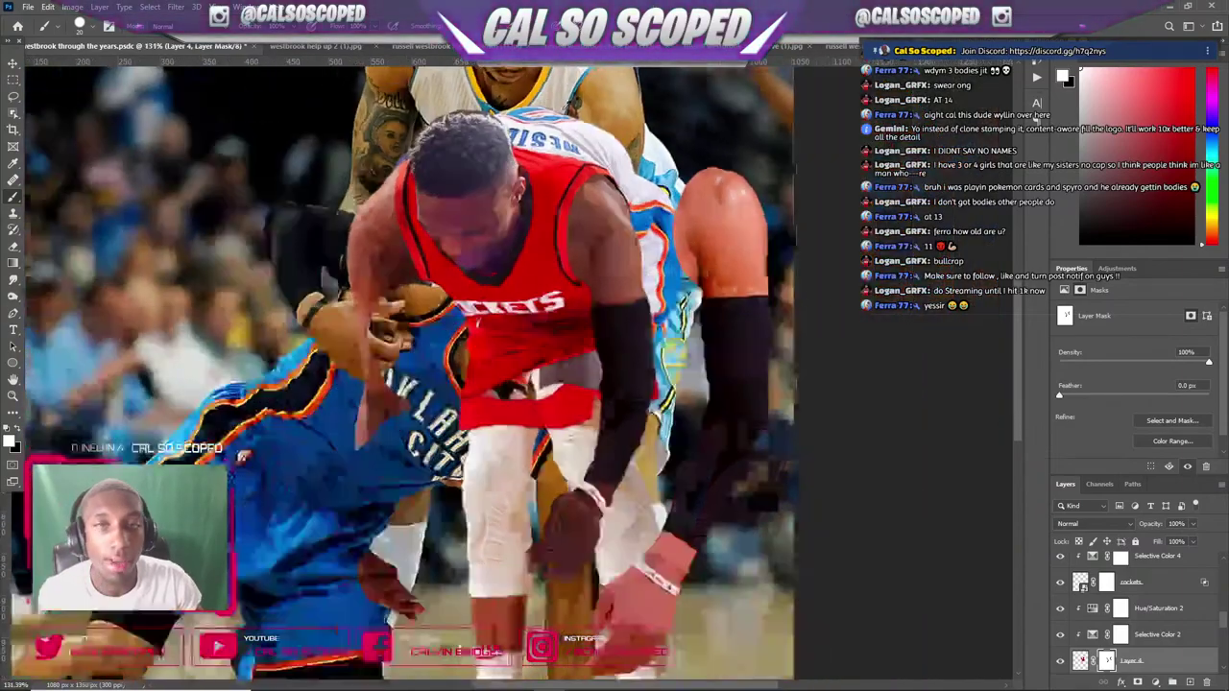
scroll(590, 245, up, 8)
scroll(629, 286, up, 5)
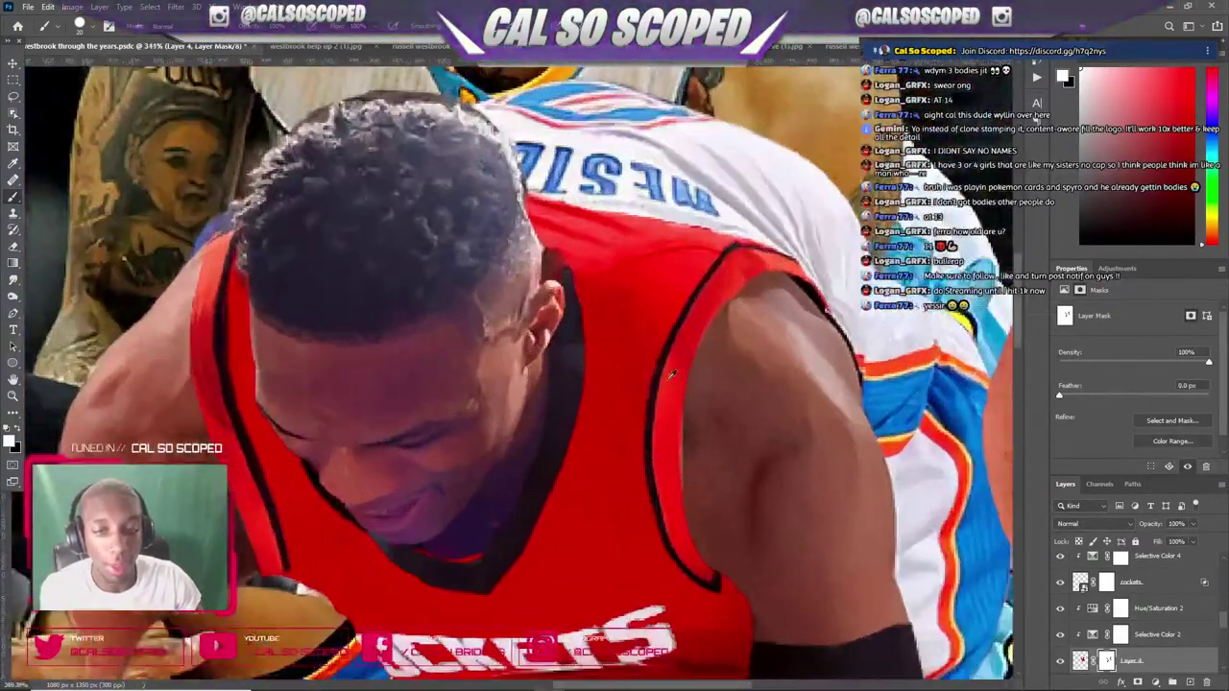
scroll(634, 307, down, 3)
key(v)
drag(666, 359, 585, 382)
key(ctrl+z)
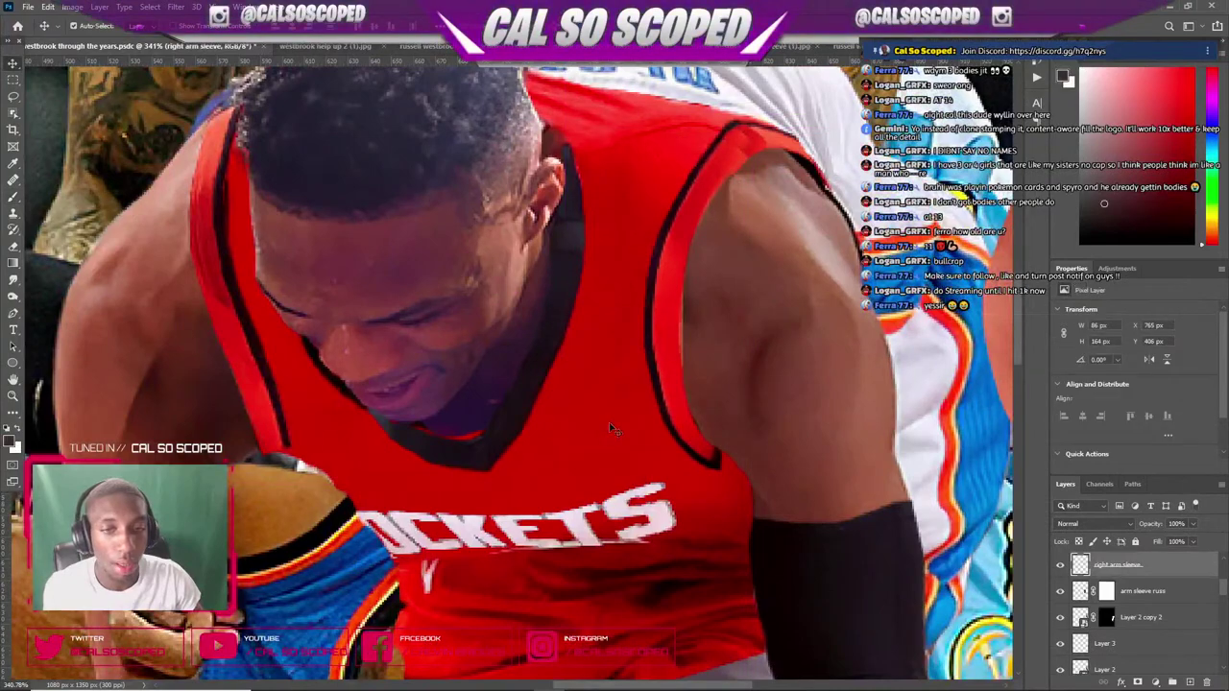
drag(615, 431, 422, 451)
key(ctrl+shift+z)
key(ctrl+shift+z)
key(ctrl+shift+z)
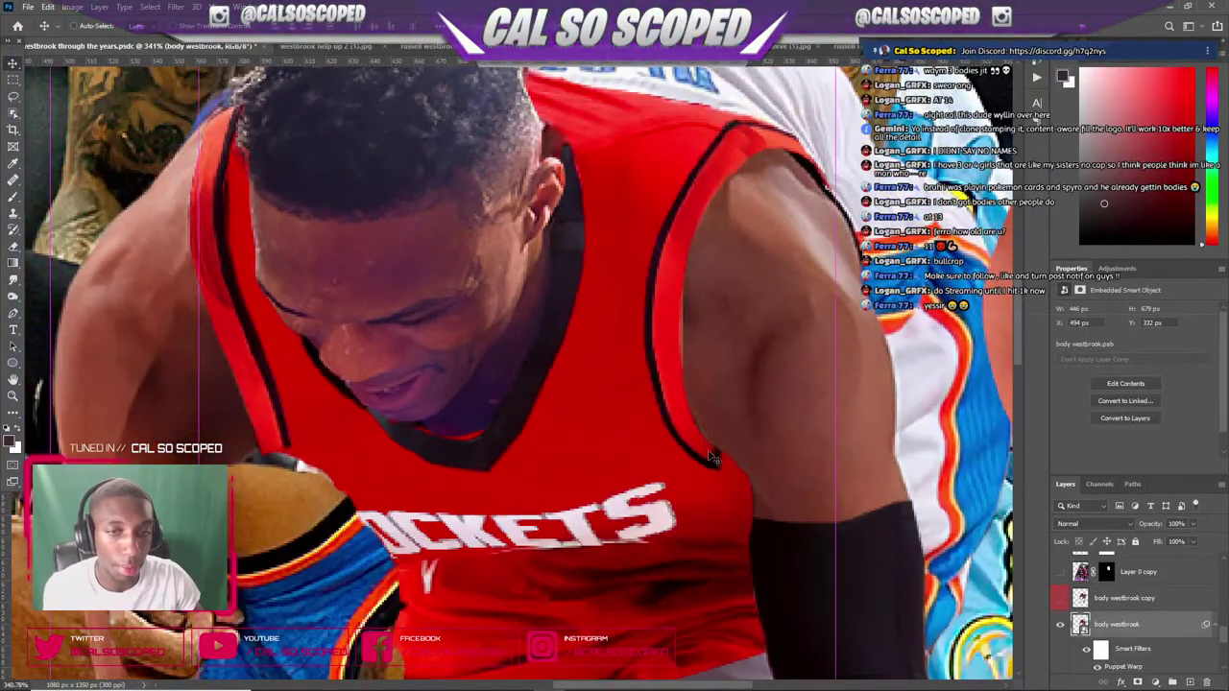
drag(708, 455, 706, 386)
key(ctrl+z)
drag(665, 456, 476, 511)
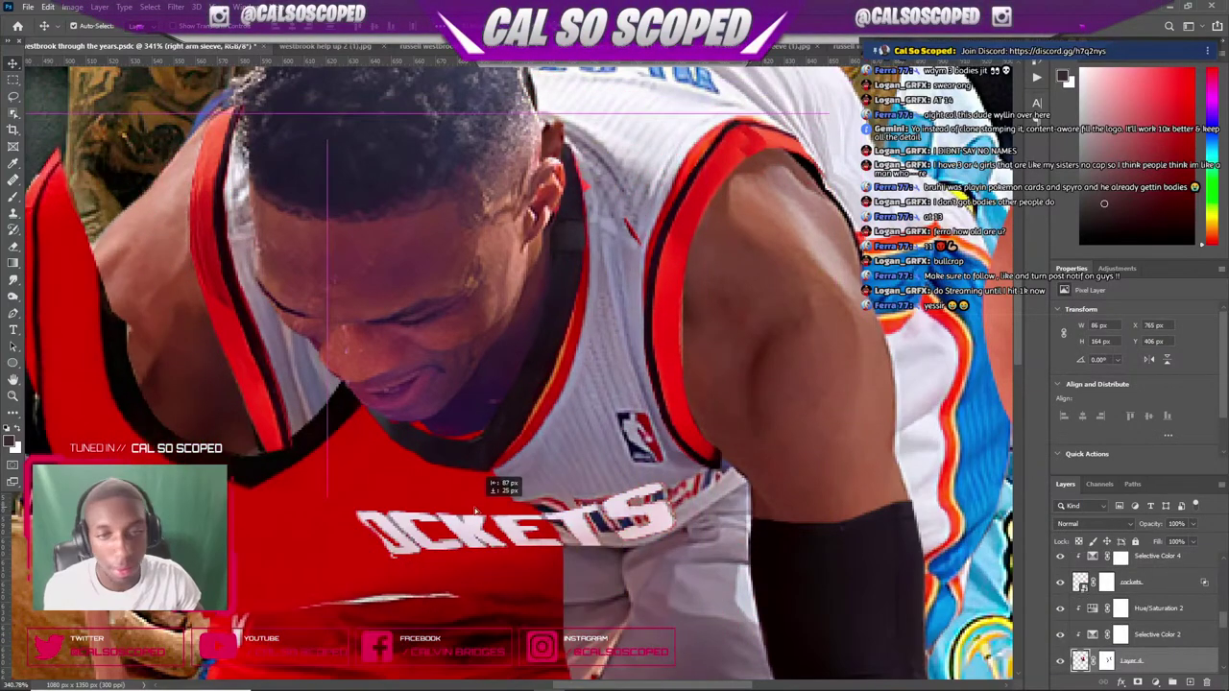
drag(626, 455, 814, 319)
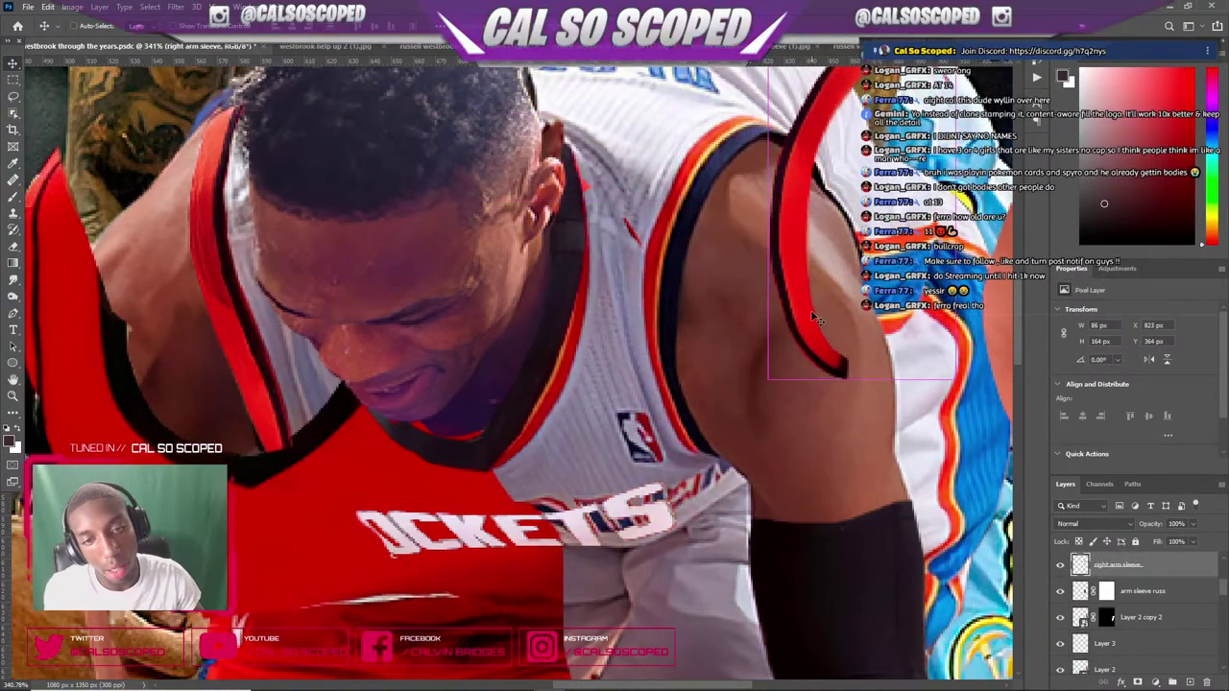
key(ctrl+z)
key(ctrl+z)
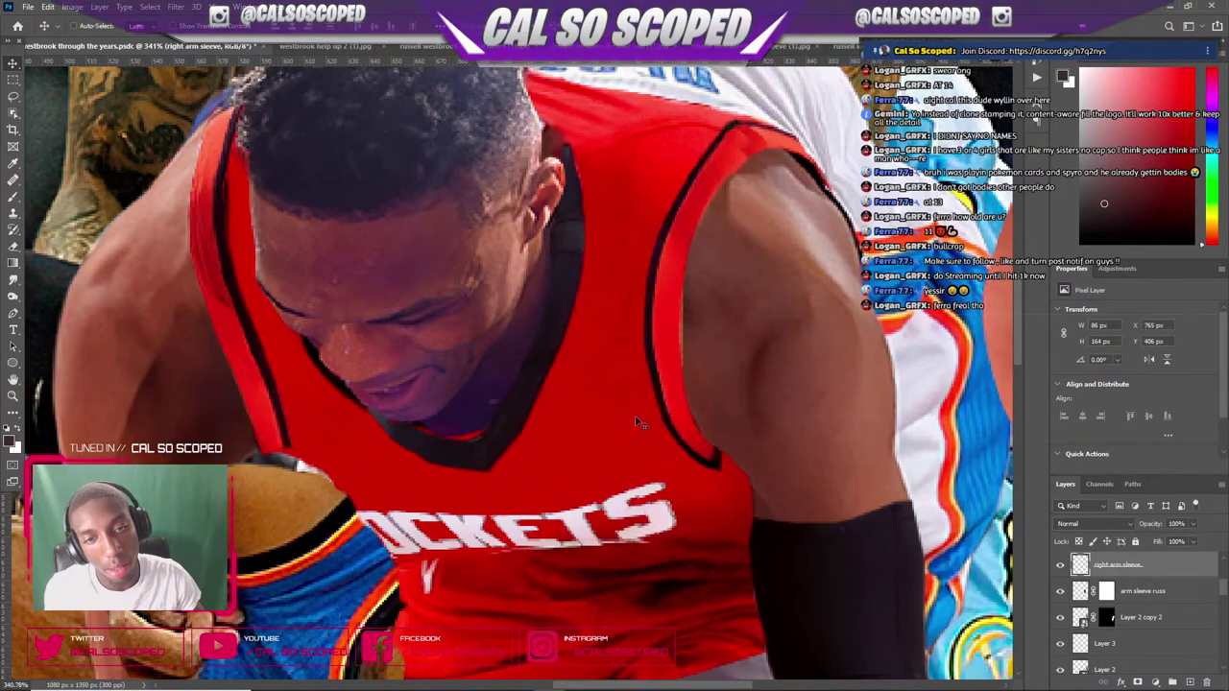
drag(631, 425, 660, 430)
key(ctrl+z)
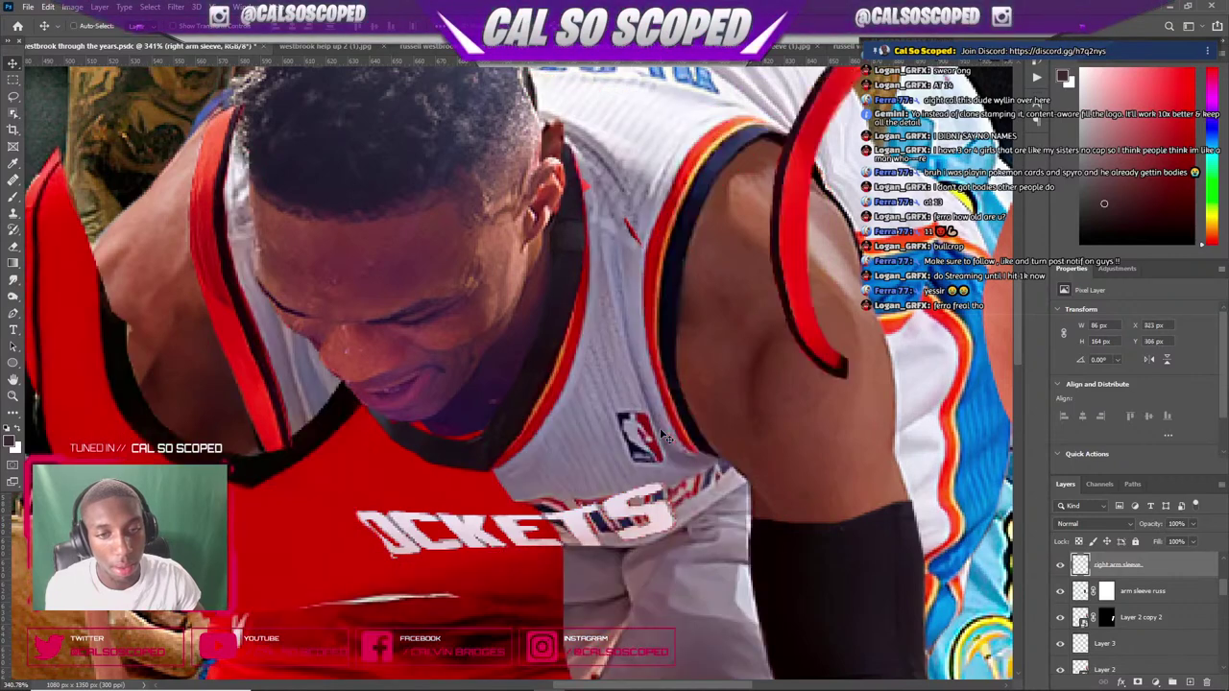
key(ctrl+shift+z)
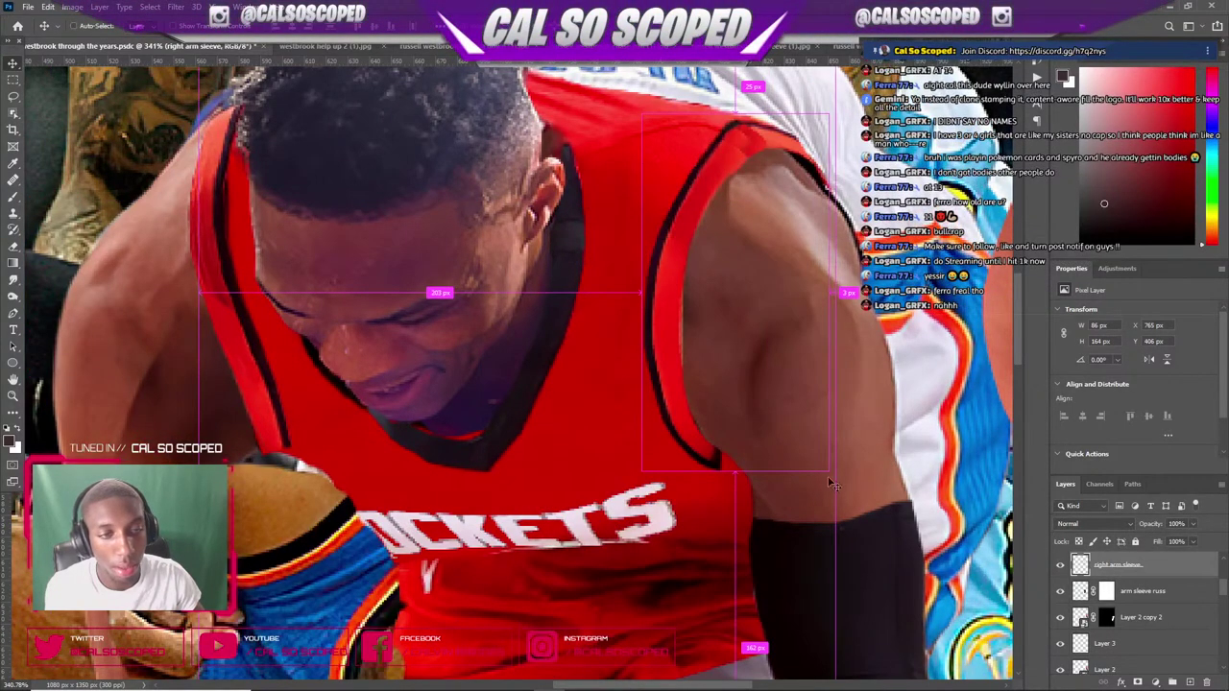
- Add a layer mask to the right arm sleeve layer and paint out the lower tip of its black trim near the armpit
click(1138, 679)
key(b)
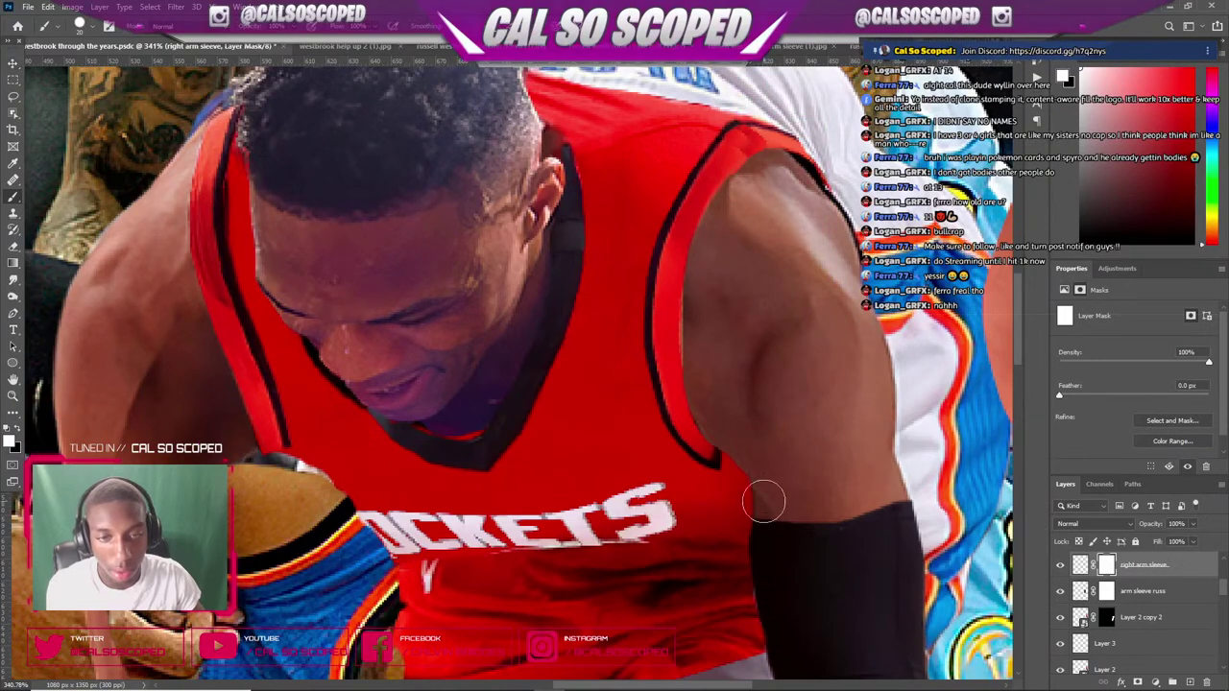
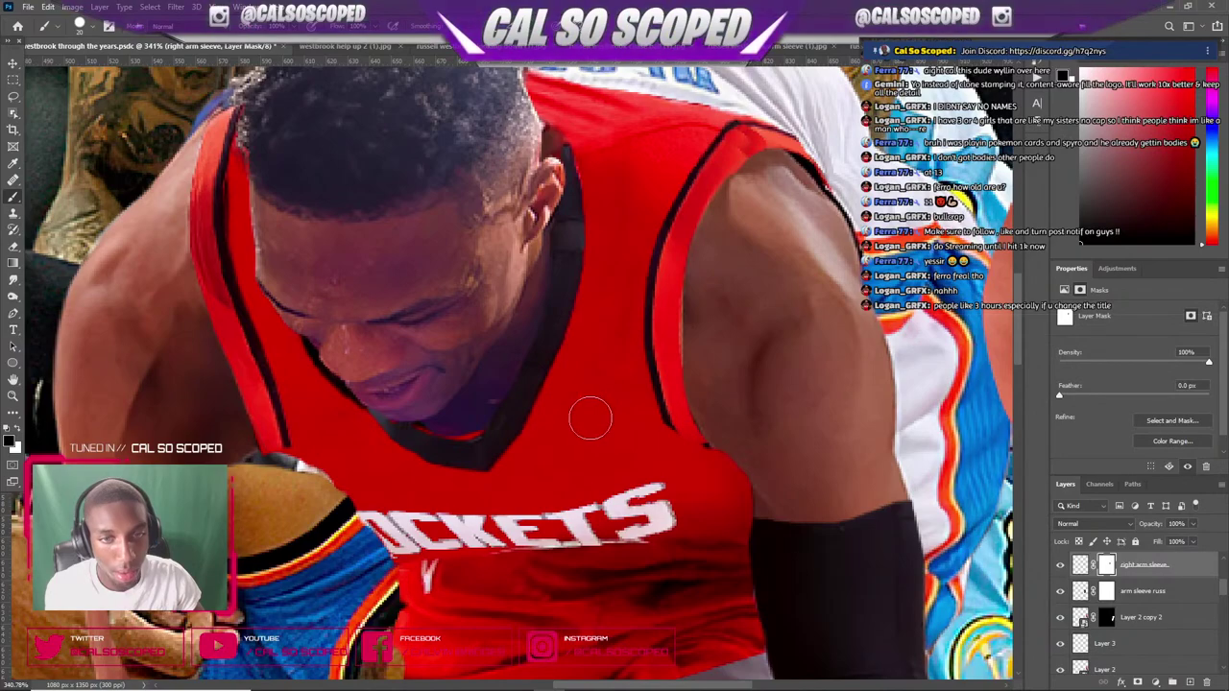
scroll(586, 417, down, 5)
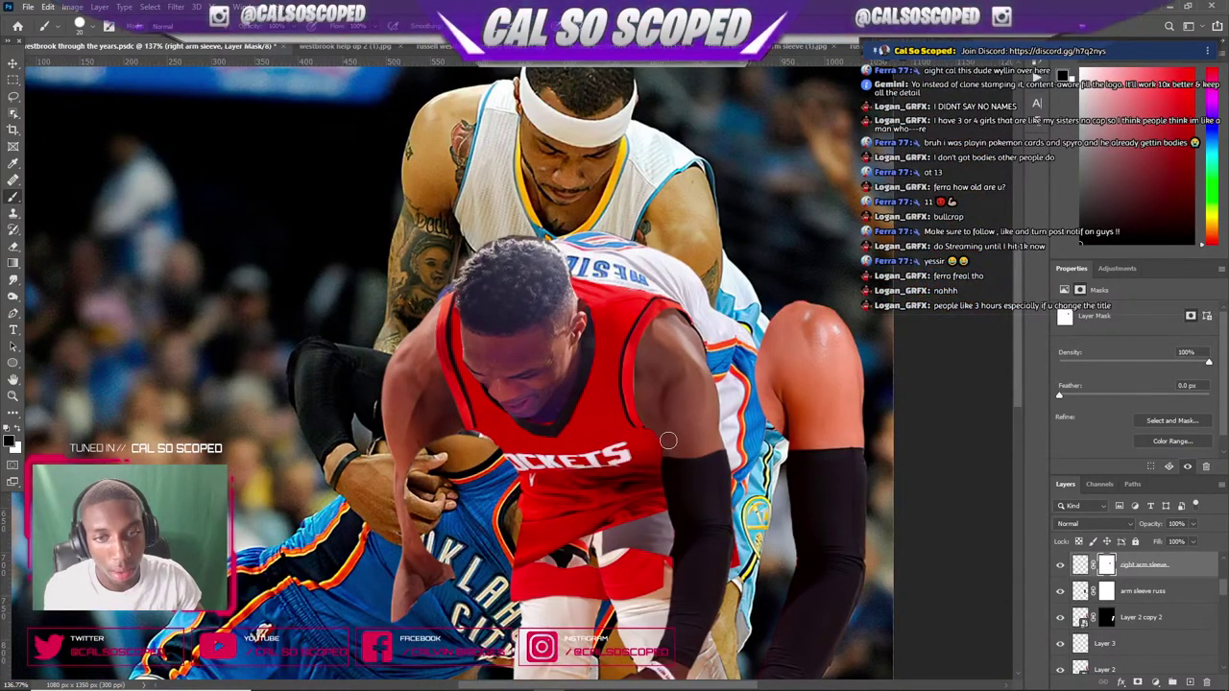
scroll(668, 441, up, 3)
scroll(656, 439, down, 6)
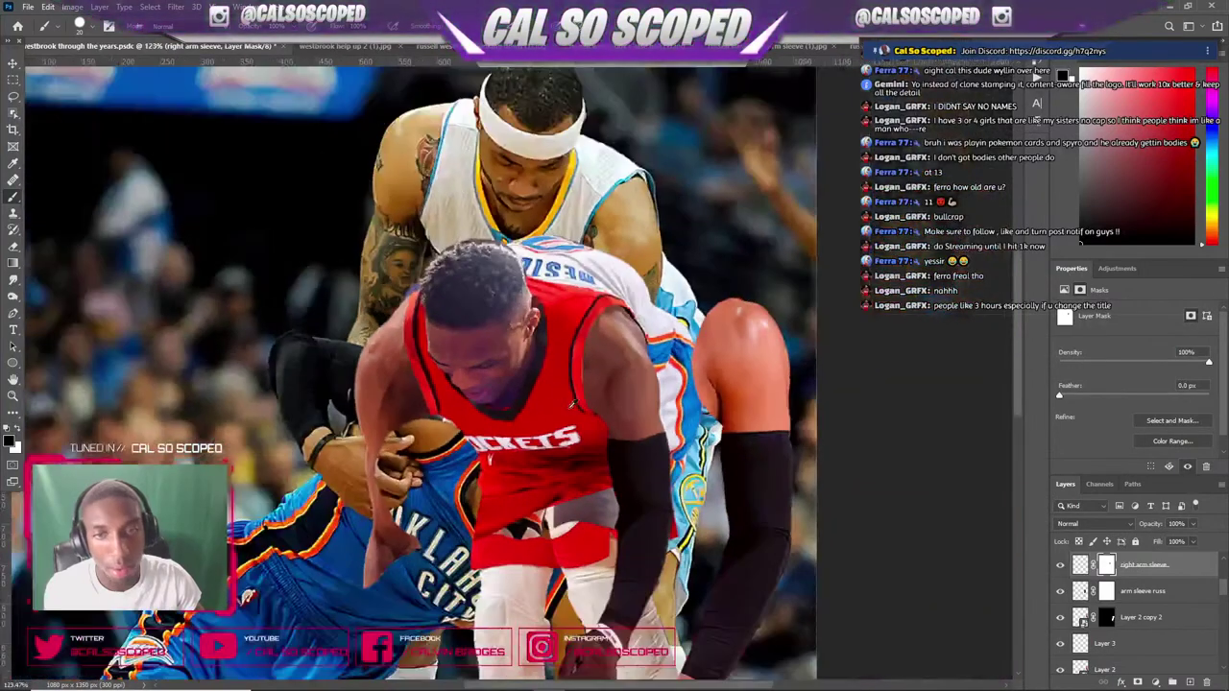
- Warp the right arm sleeve layer so the lower end of its black trim curves in toward the armpit
scroll(610, 309, up, 6)
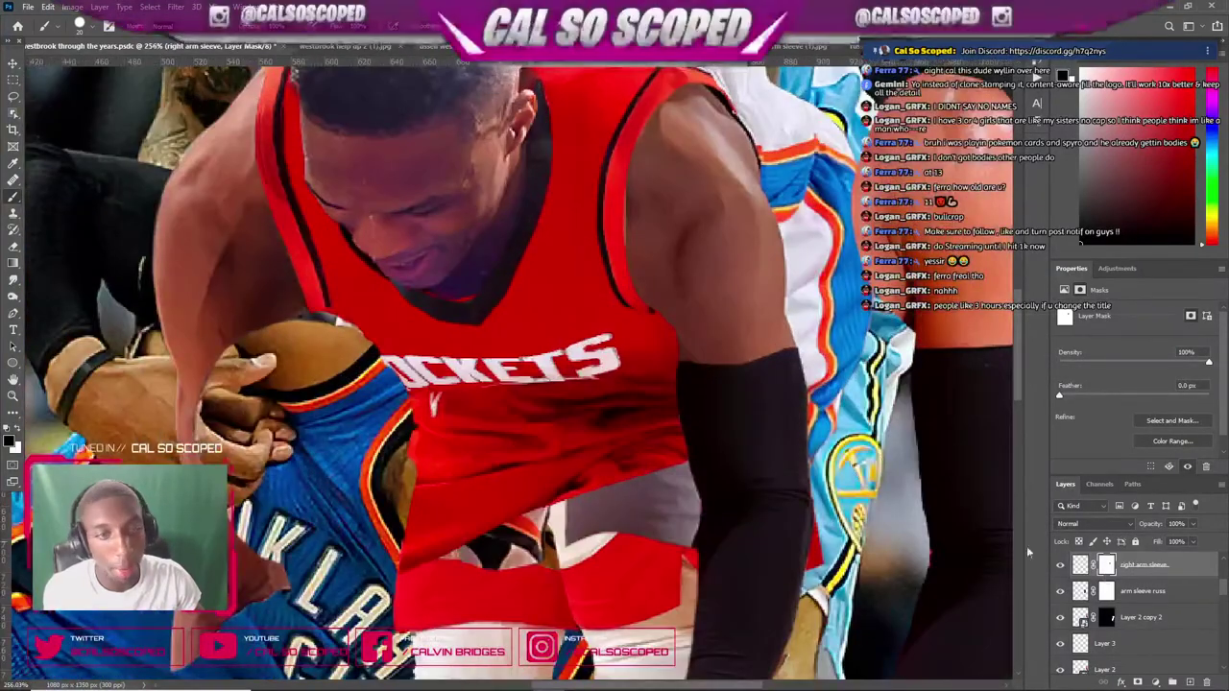
click(1135, 564)
scroll(720, 221, down, 2)
scroll(701, 230, up, 1)
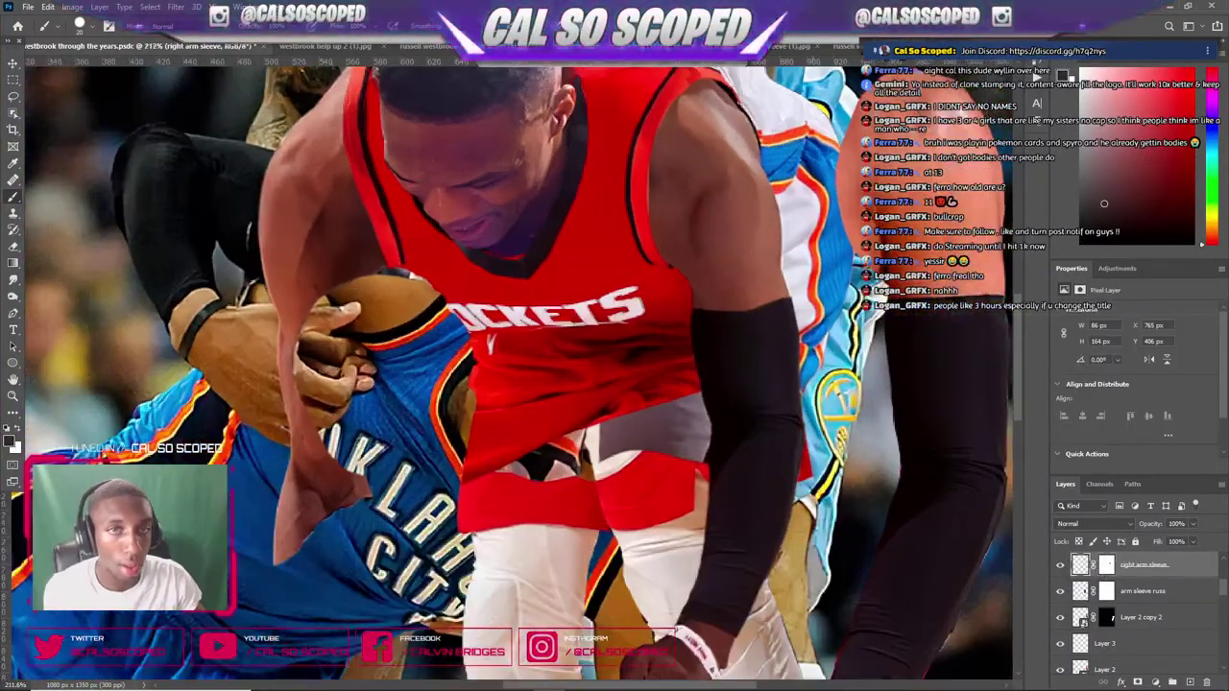
key(ctrl+t)
right_click(680, 204)
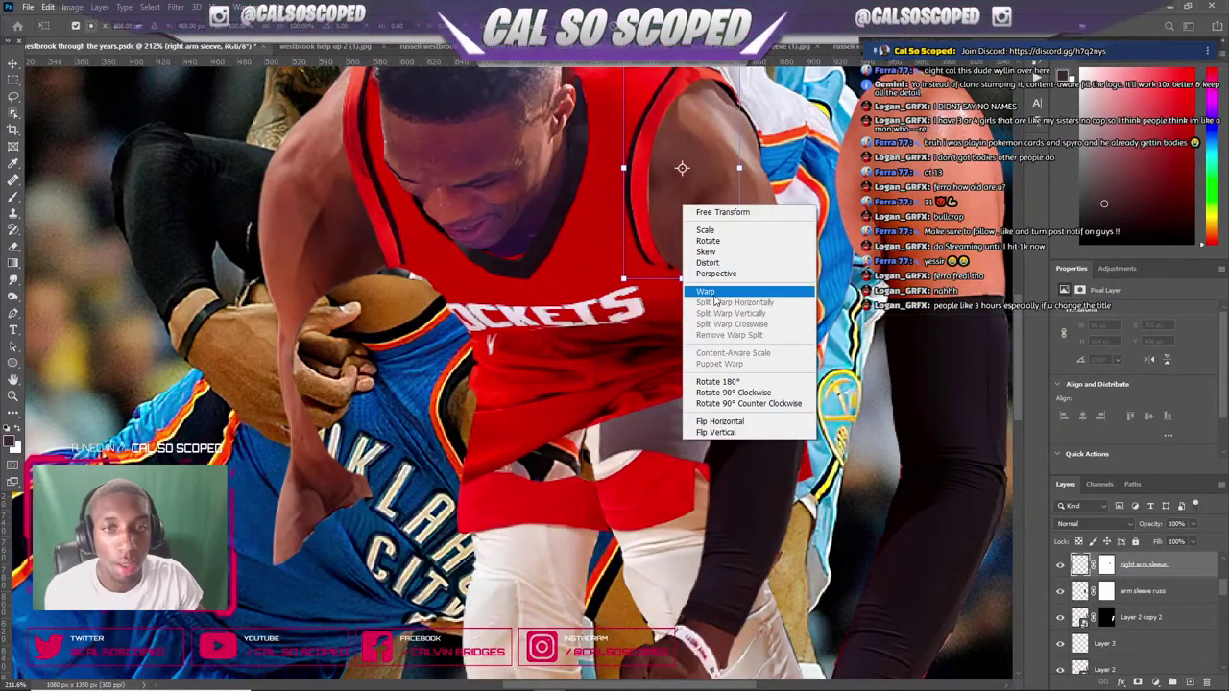
click(709, 292)
drag(681, 281, 698, 276)
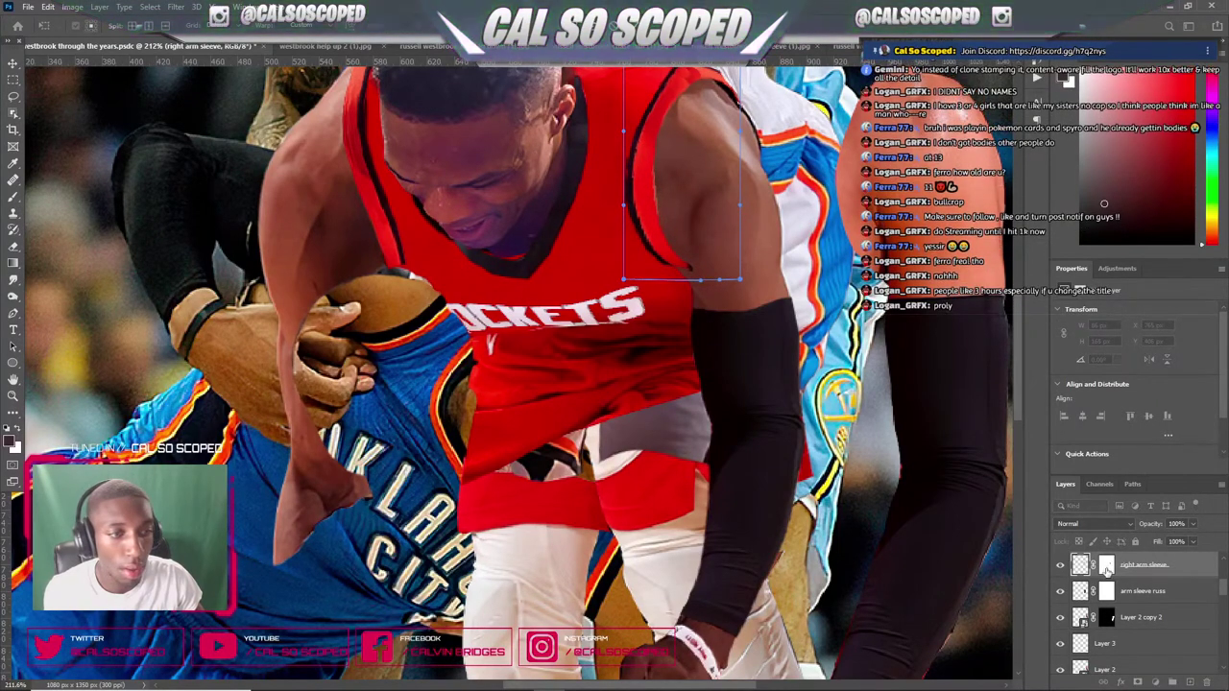
- Mask out the excess of the warped right arm sleeve trim along the armpit and upper arm
click(1105, 566)
key(b)
drag(702, 278, 659, 237)
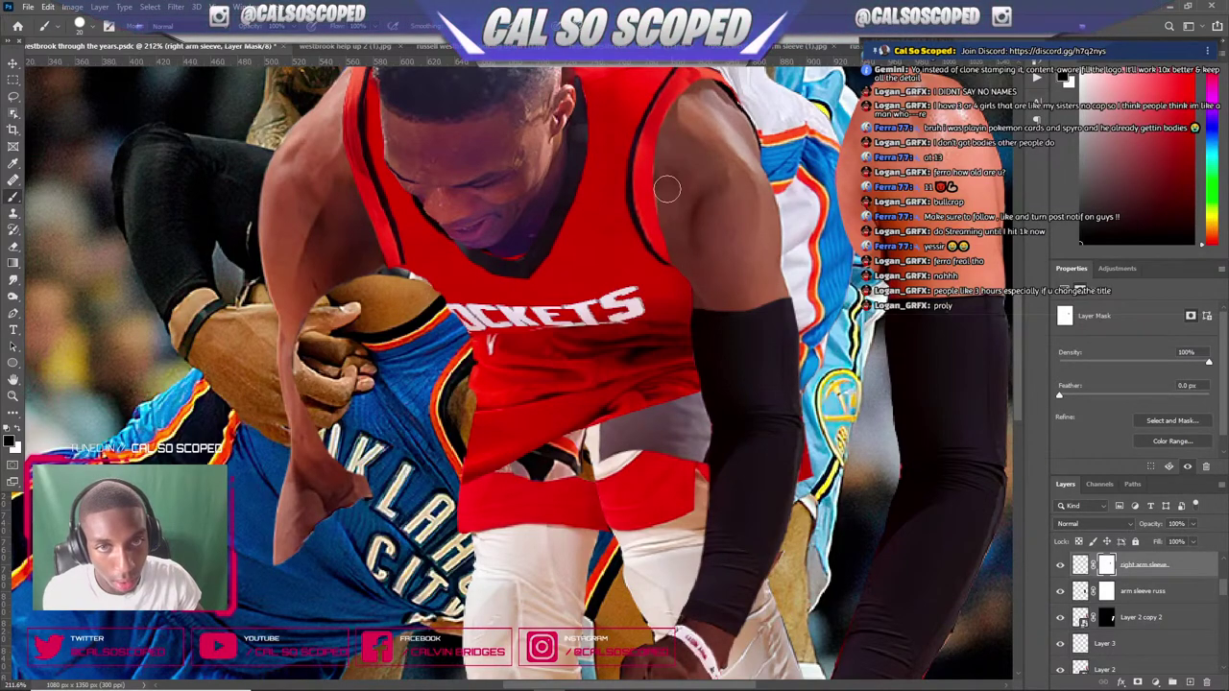
- Examine the right arm sleeve trim against the shoulder and jersey, up close and across the whole composite
scroll(707, 274, down, 8)
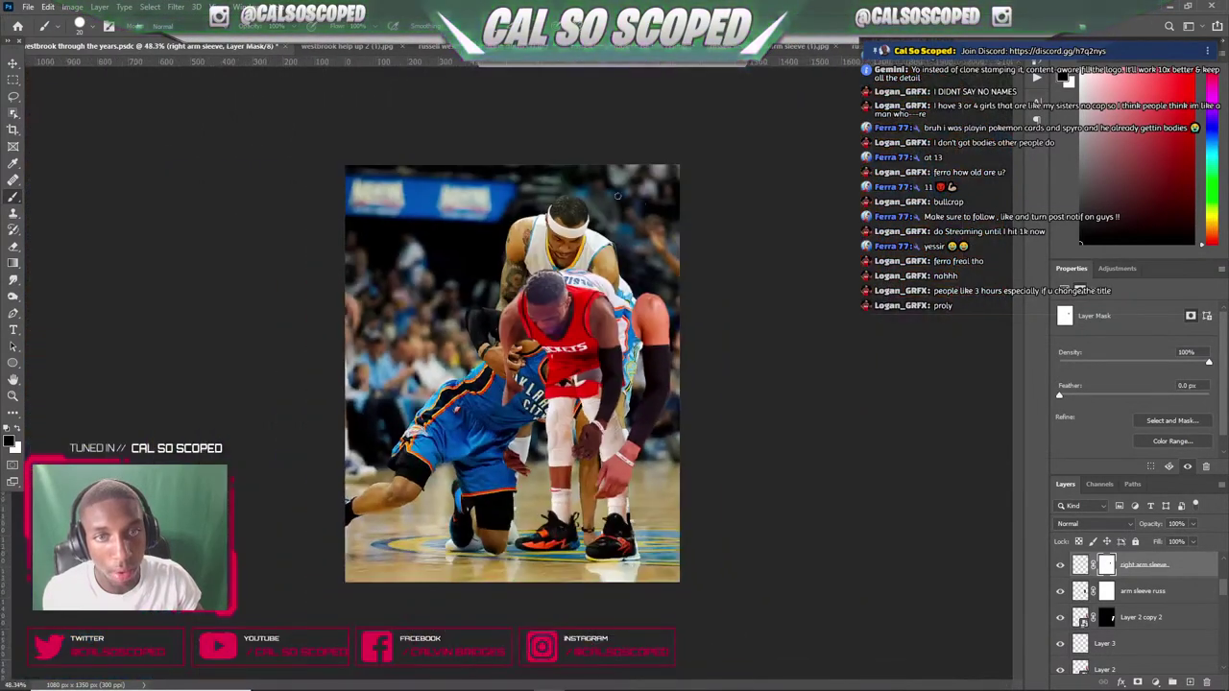
scroll(569, 303, up, 4)
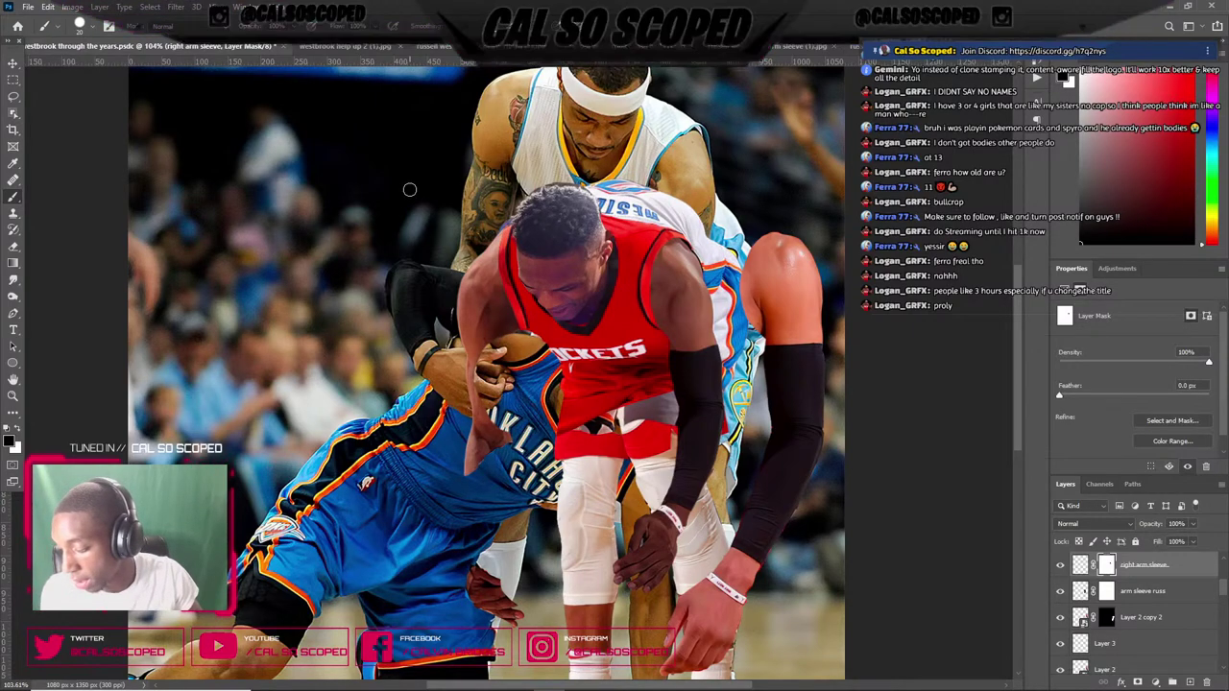
scroll(415, 204, down, 5)
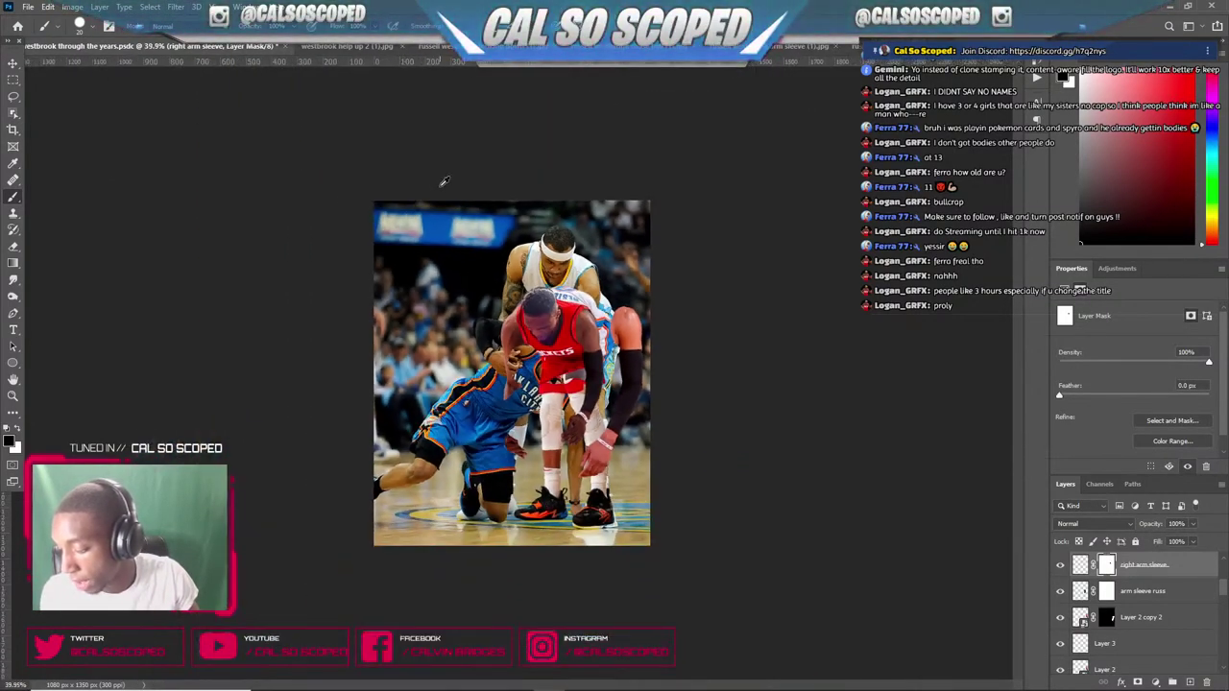
scroll(513, 179, up, 5)
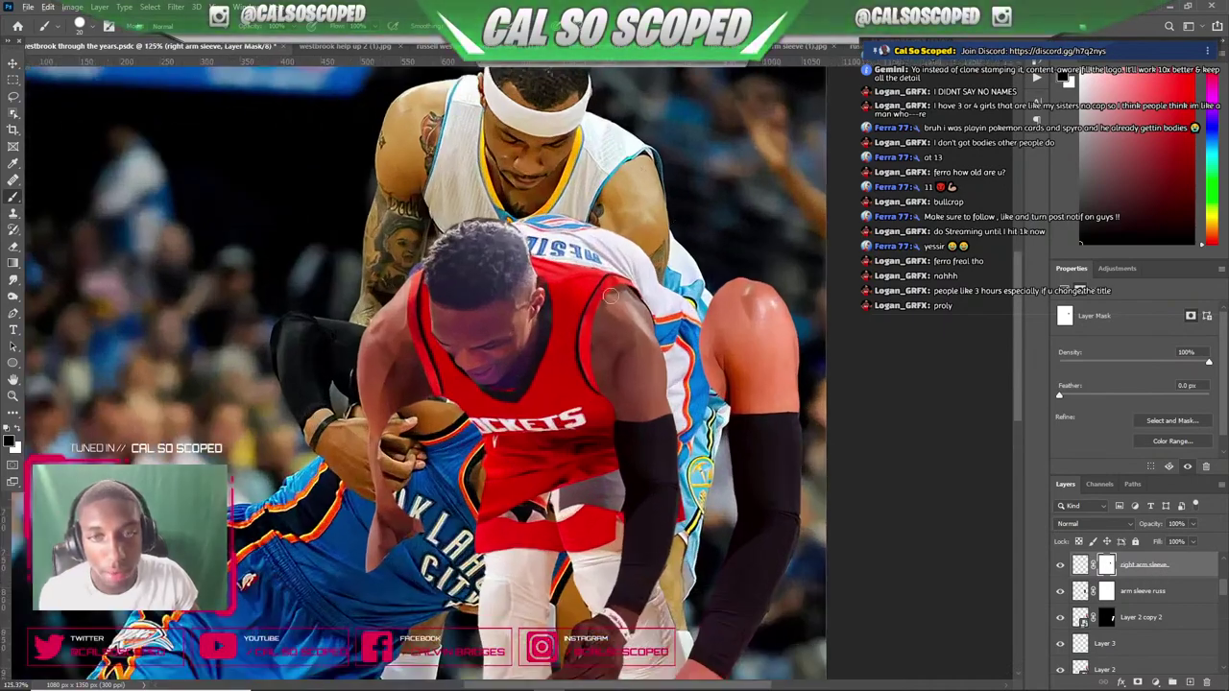
scroll(612, 299, up, 3)
key(v)
mouse_move(624, 271)
mouse_down()
mouse_move(669, 317)
mouse_move(617, 276)
mouse_up()
scroll(632, 299, down, 2)
scroll(633, 298, up, 3)
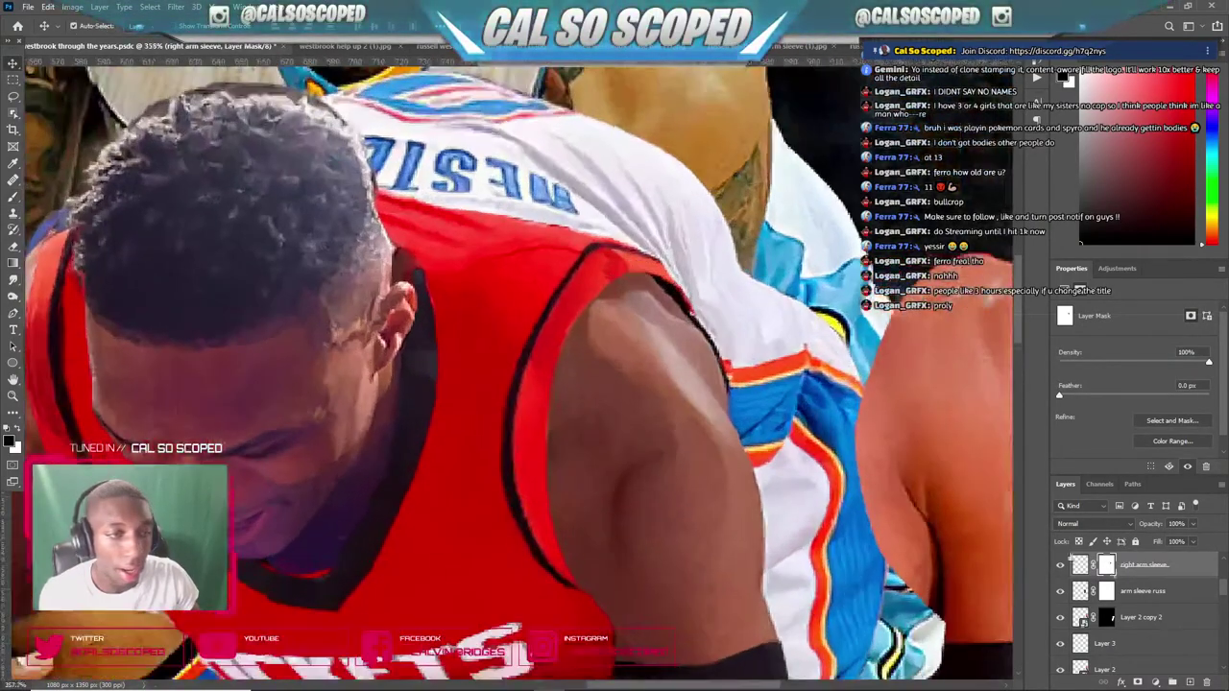
click(1159, 574)
click(12, 212)
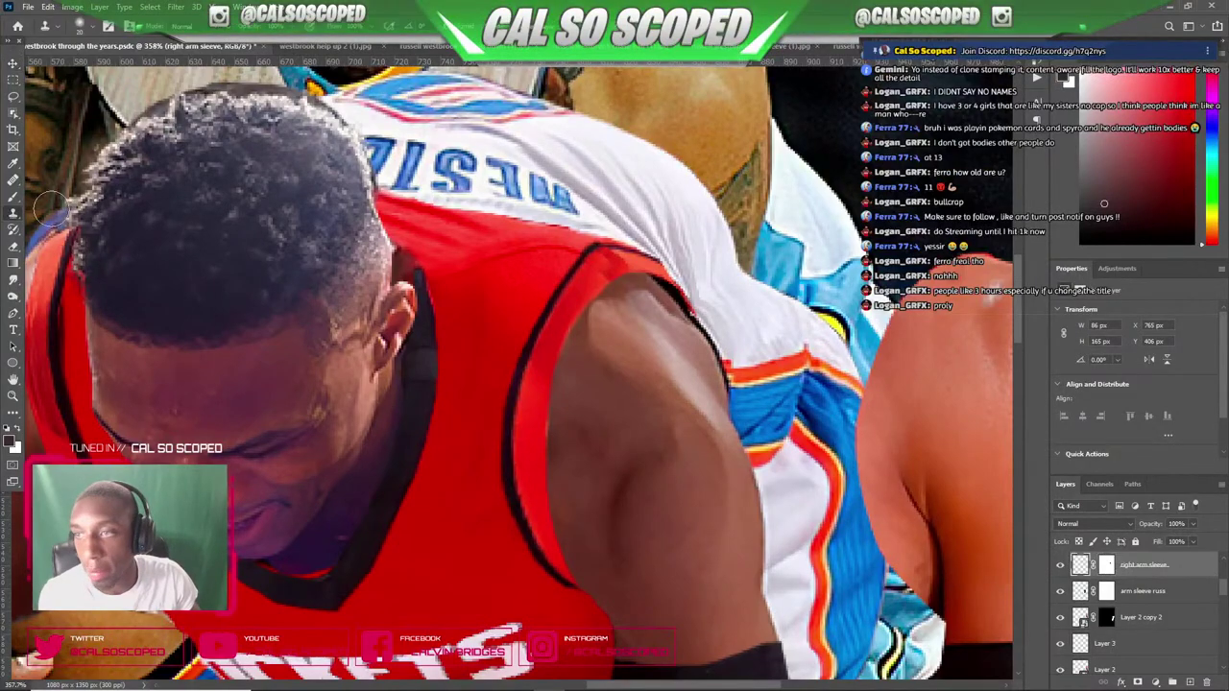
scroll(605, 271, down, 8)
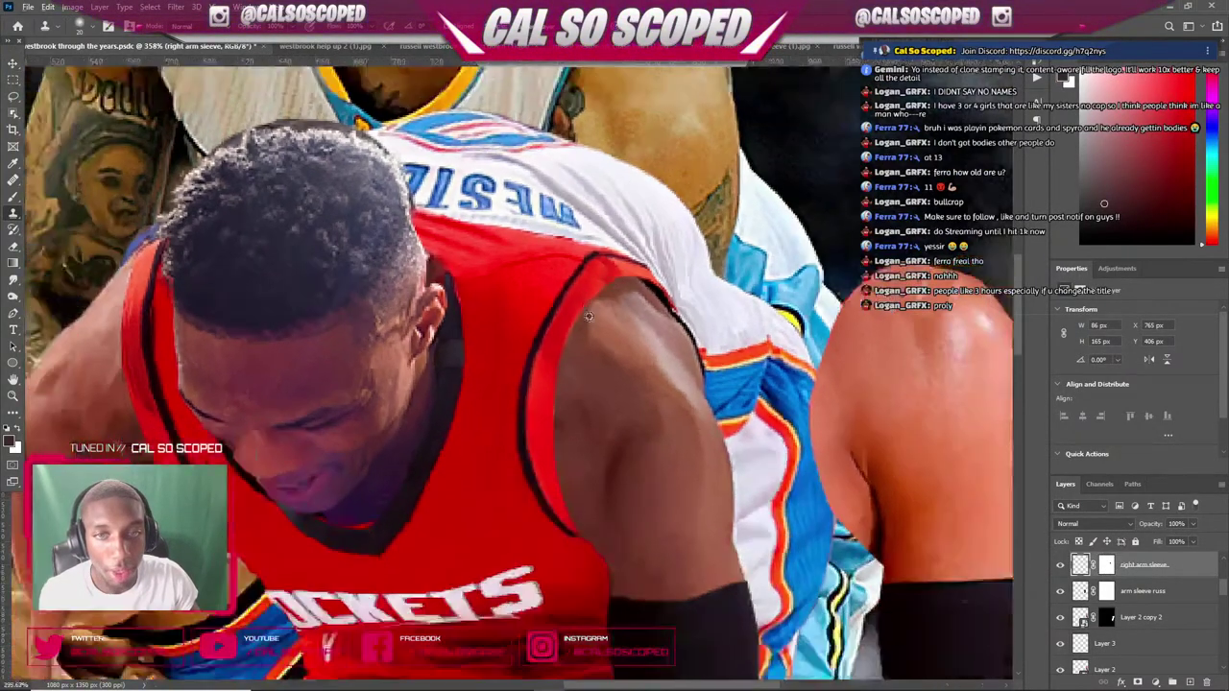
- Check the left arm sleeve trim against the jersey edge and armpit, both up close and in the full composite
scroll(572, 348, up, 3)
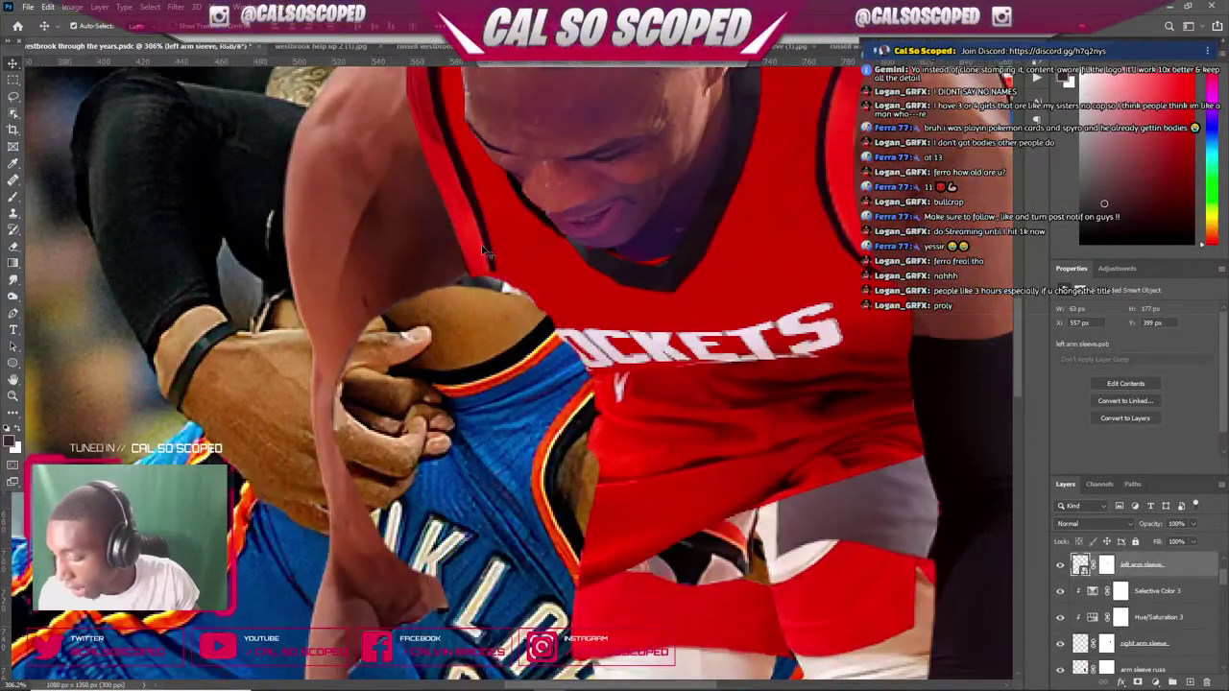
key(ctrl+0)
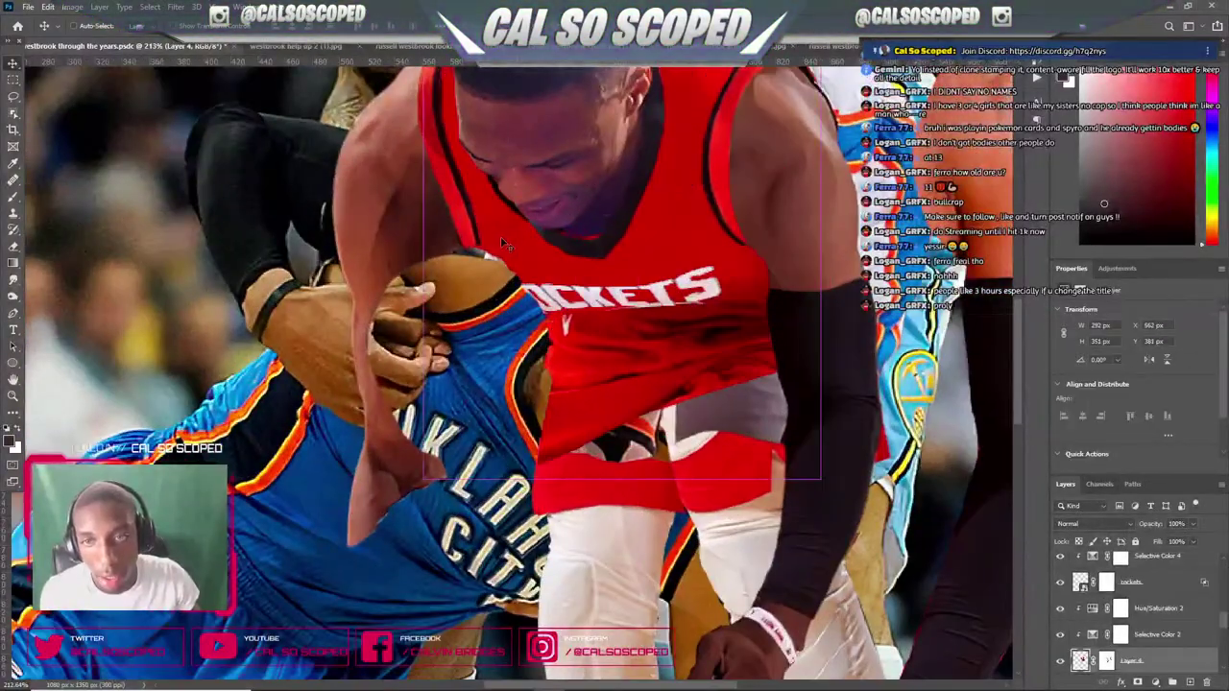
drag(500, 236, 471, 238)
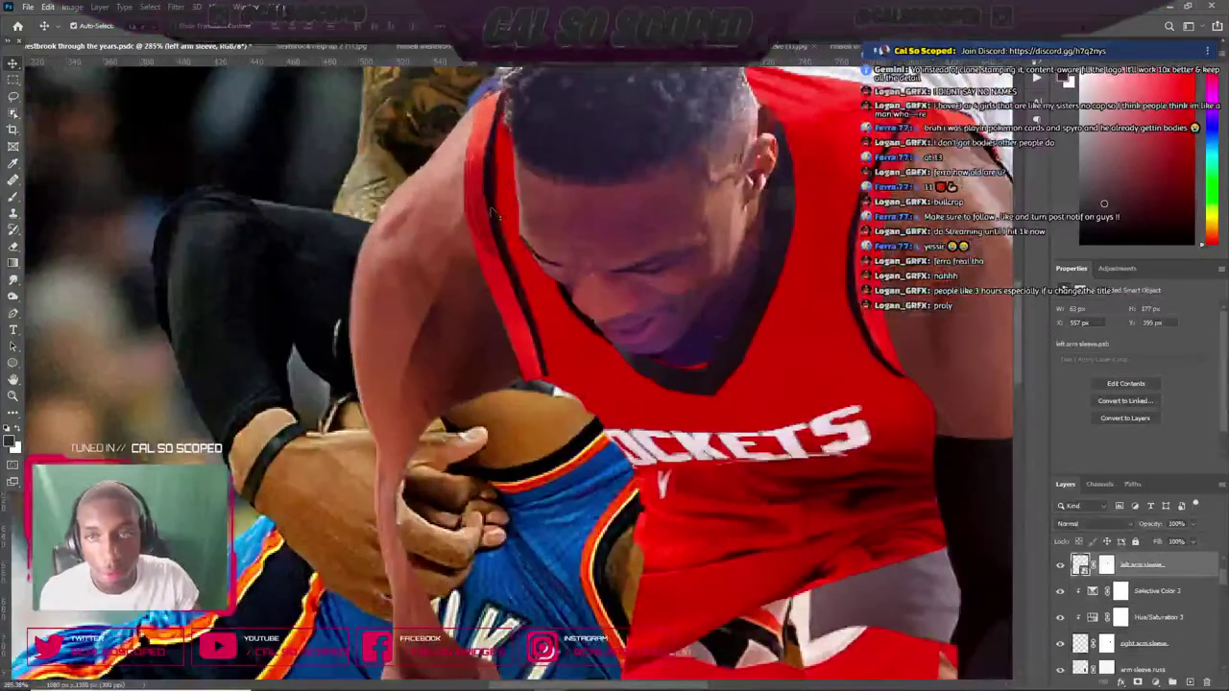
drag(490, 216, 500, 213)
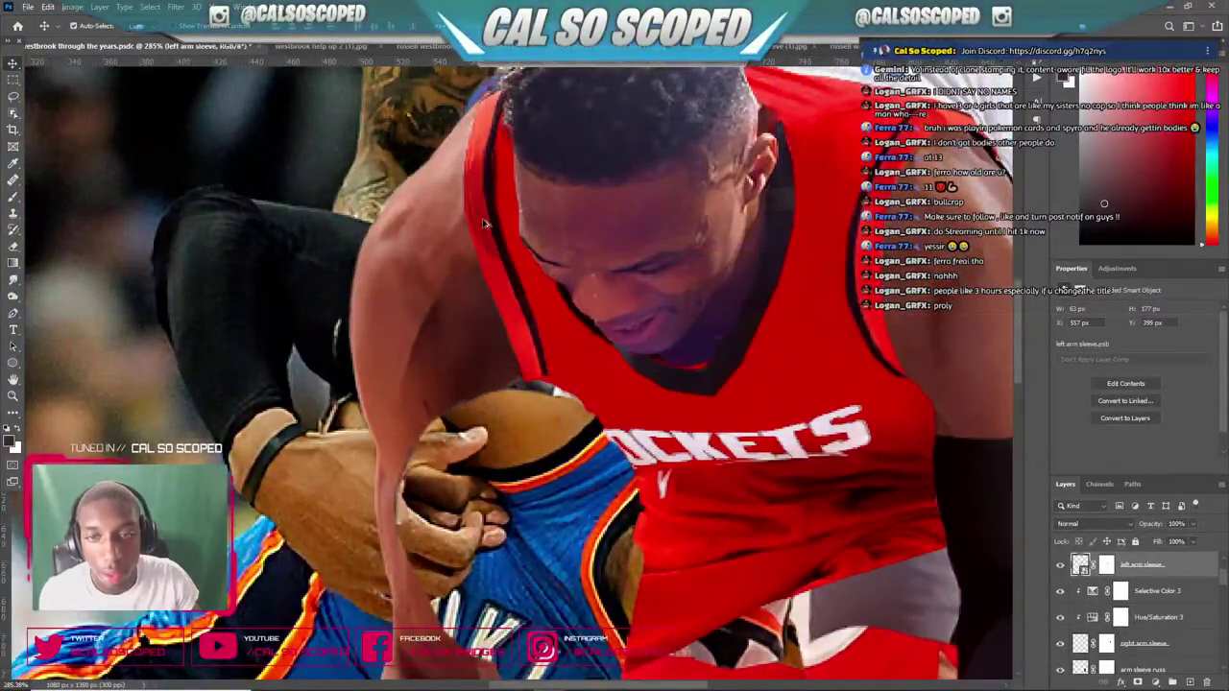
key(ctrl+0)
scroll(535, 252, down, 2)
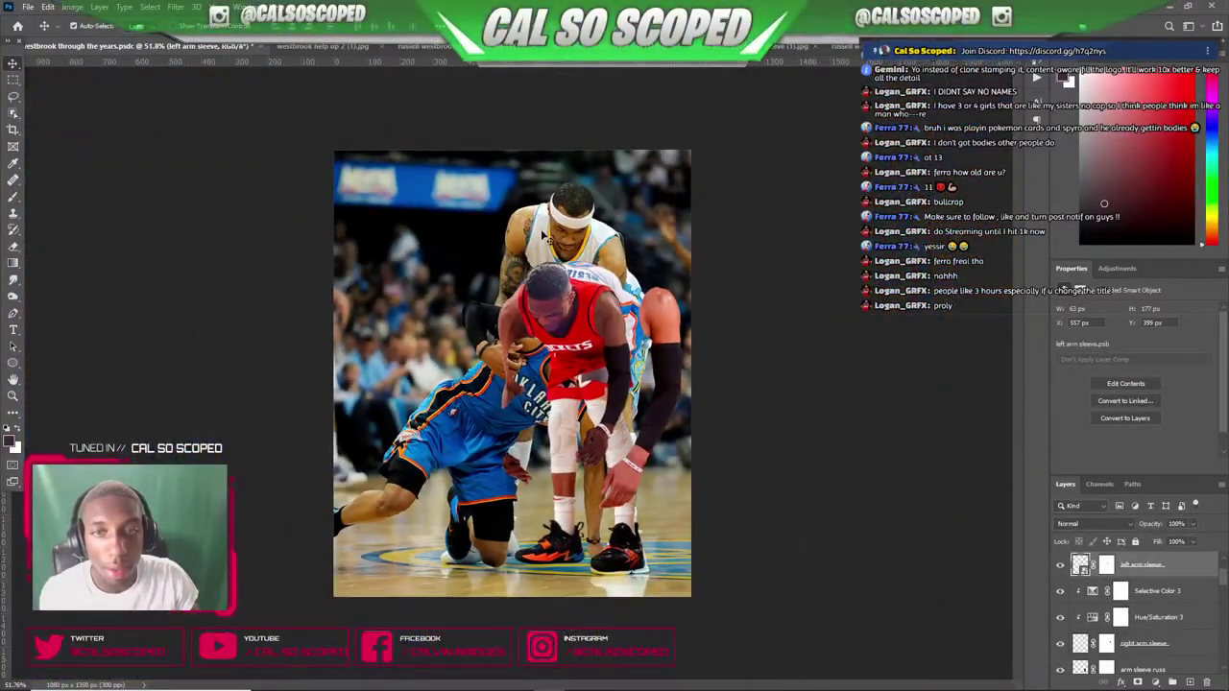
scroll(587, 251, up, 1)
- Switch to Chrome and look through page 35 of the Getty Images results for "russell westbrook rockets"
mouse_move(519, 683)
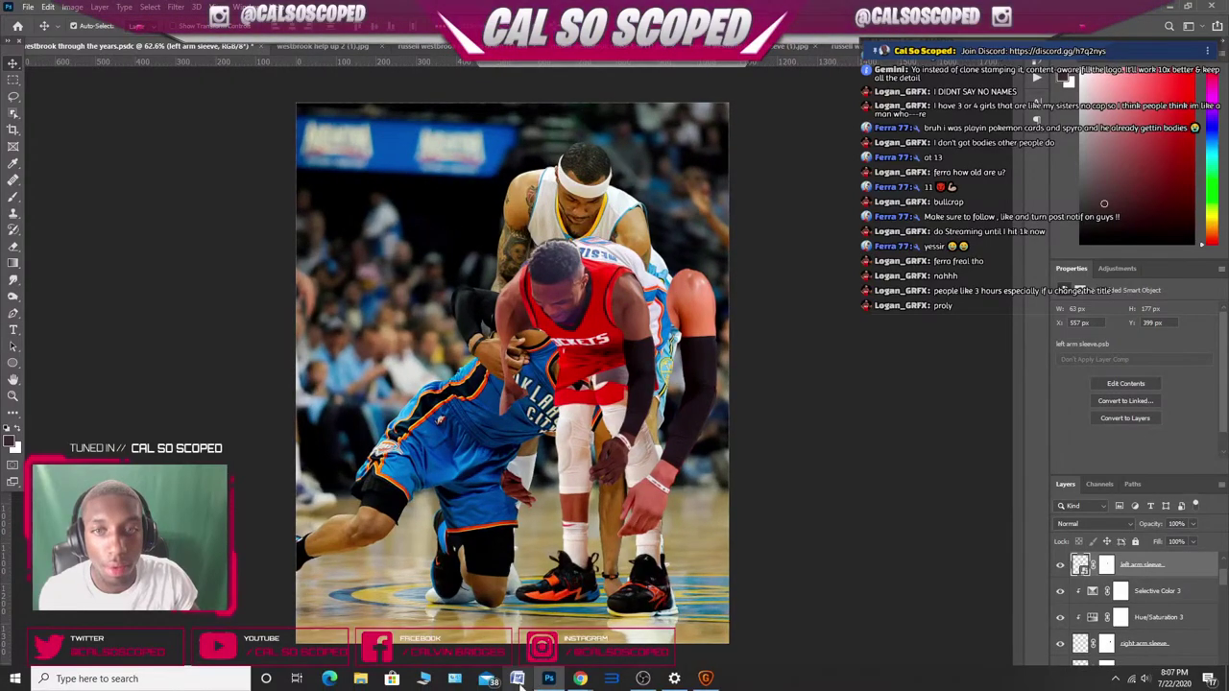
click(580, 678)
click(631, 631)
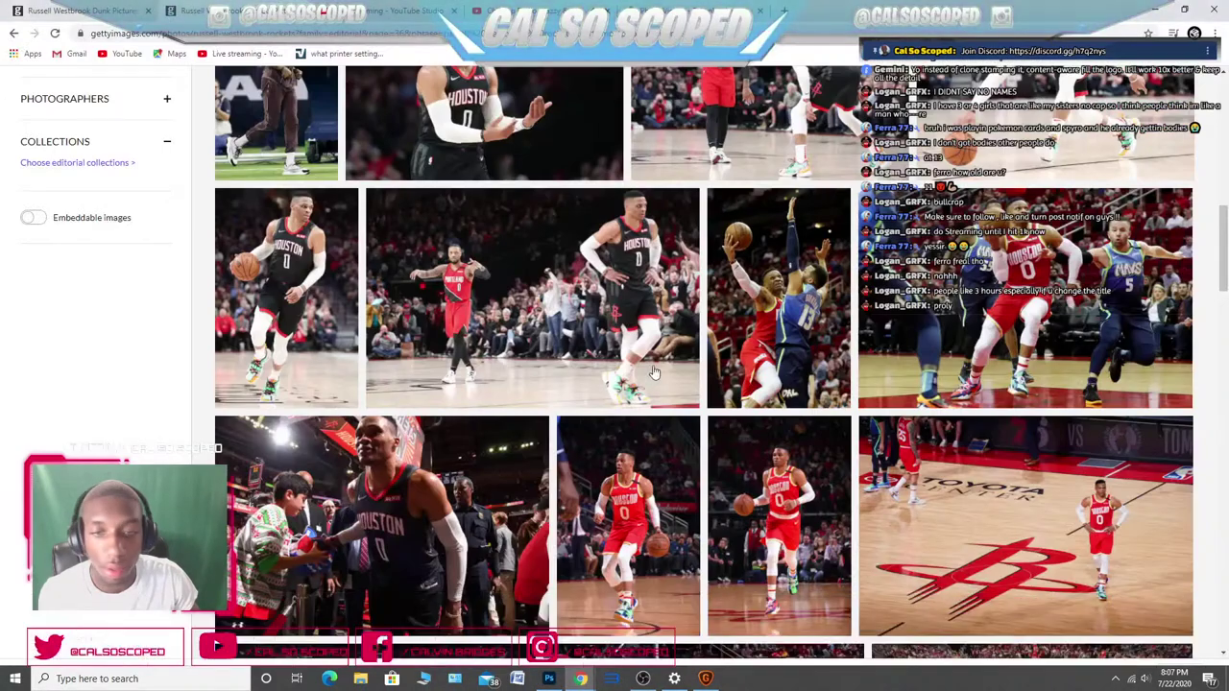
mouse_move(1222, 286)
mouse_down()
mouse_move(1222, 351)
mouse_move(1222, 291)
mouse_up()
drag(1224, 222, 1209, 551)
click(587, 541)
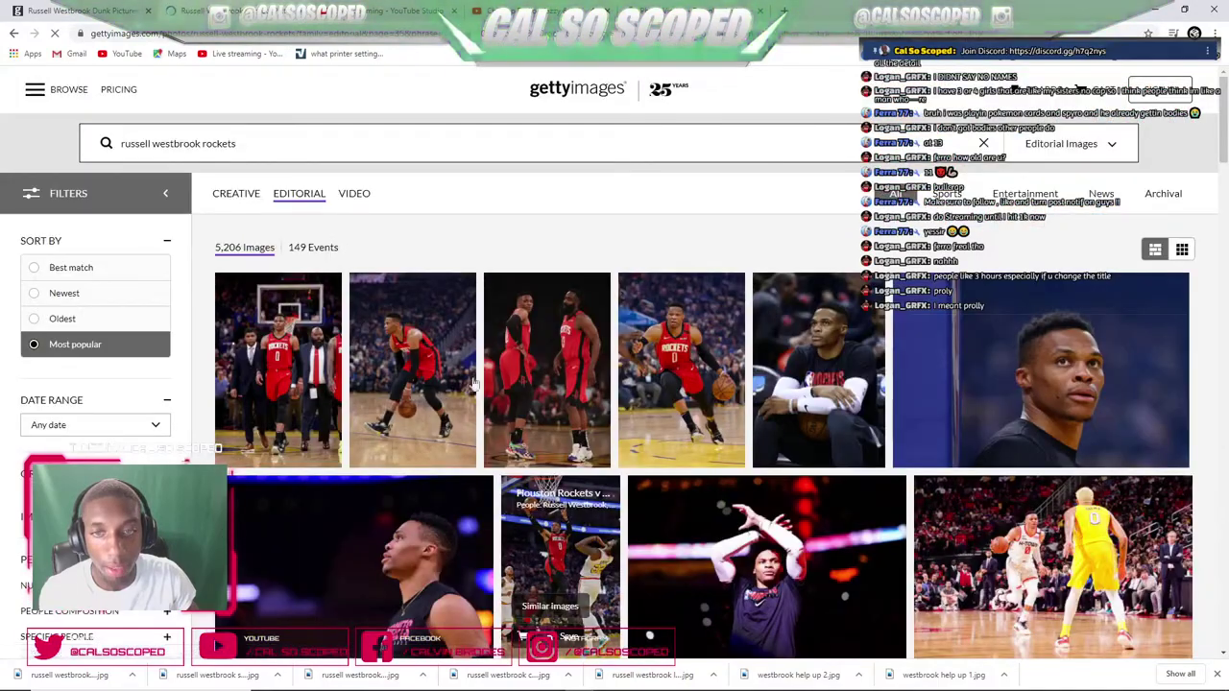
scroll(499, 279, down, 3)
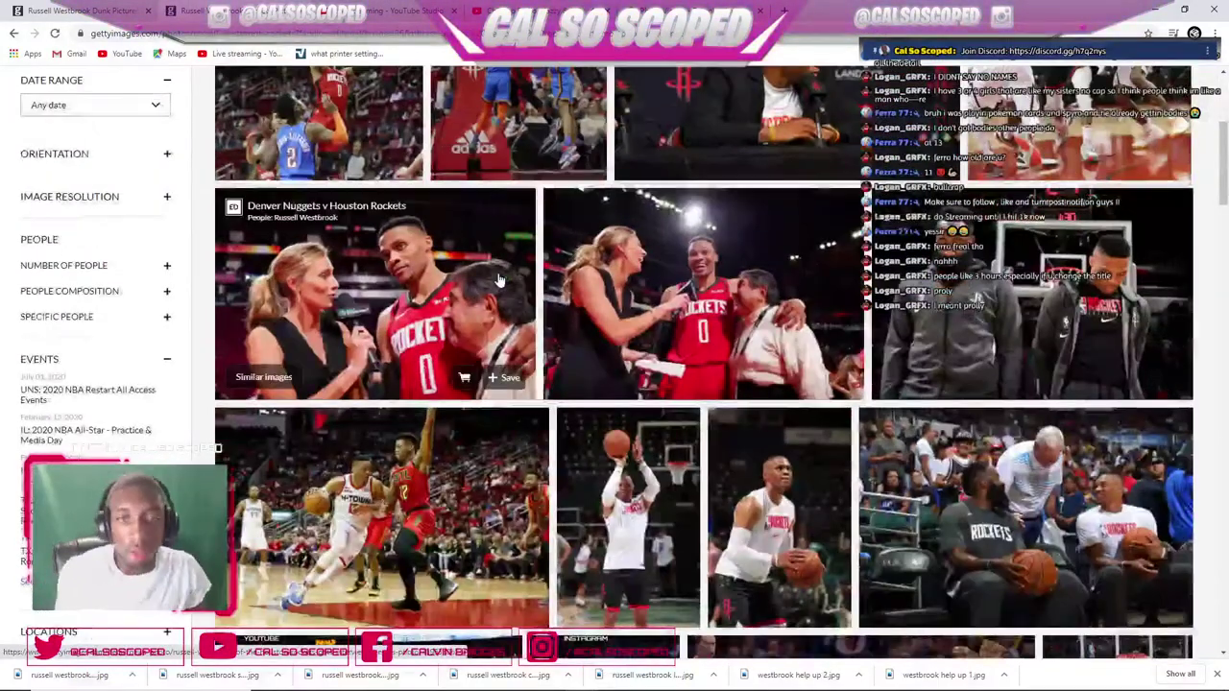
scroll(498, 279, down, 3)
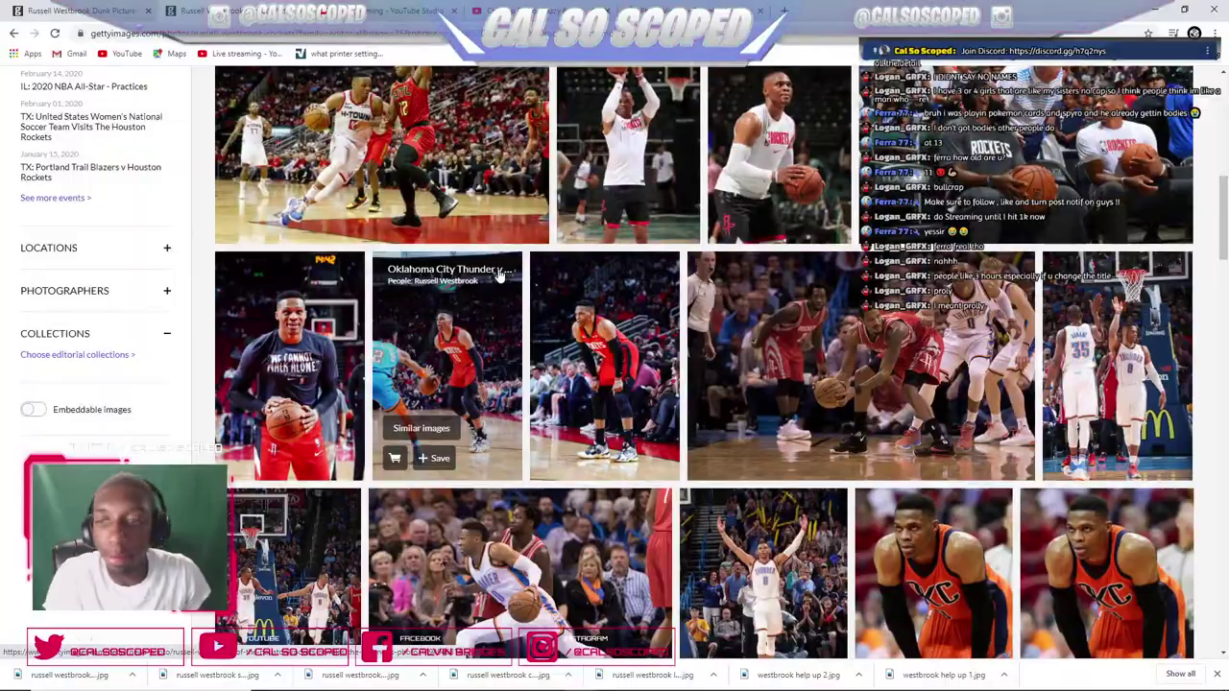
scroll(499, 275, down, 3)
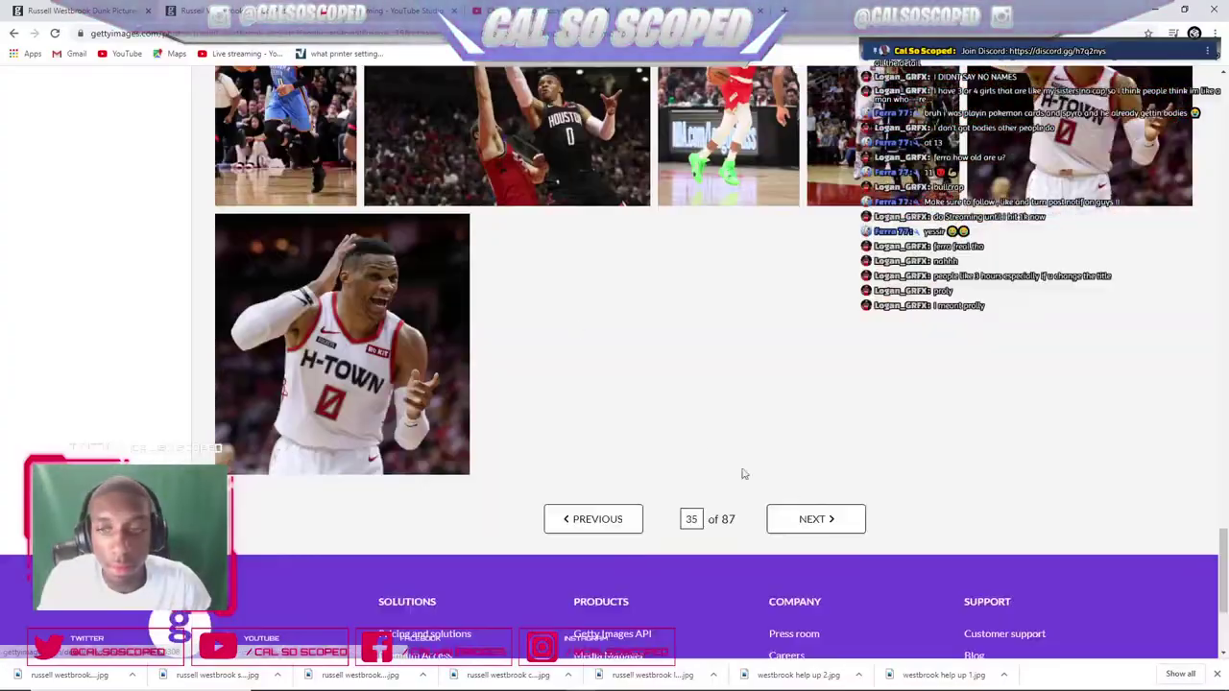
- Go to results page 36 and look through its Rockets photos for a usable reference
click(804, 519)
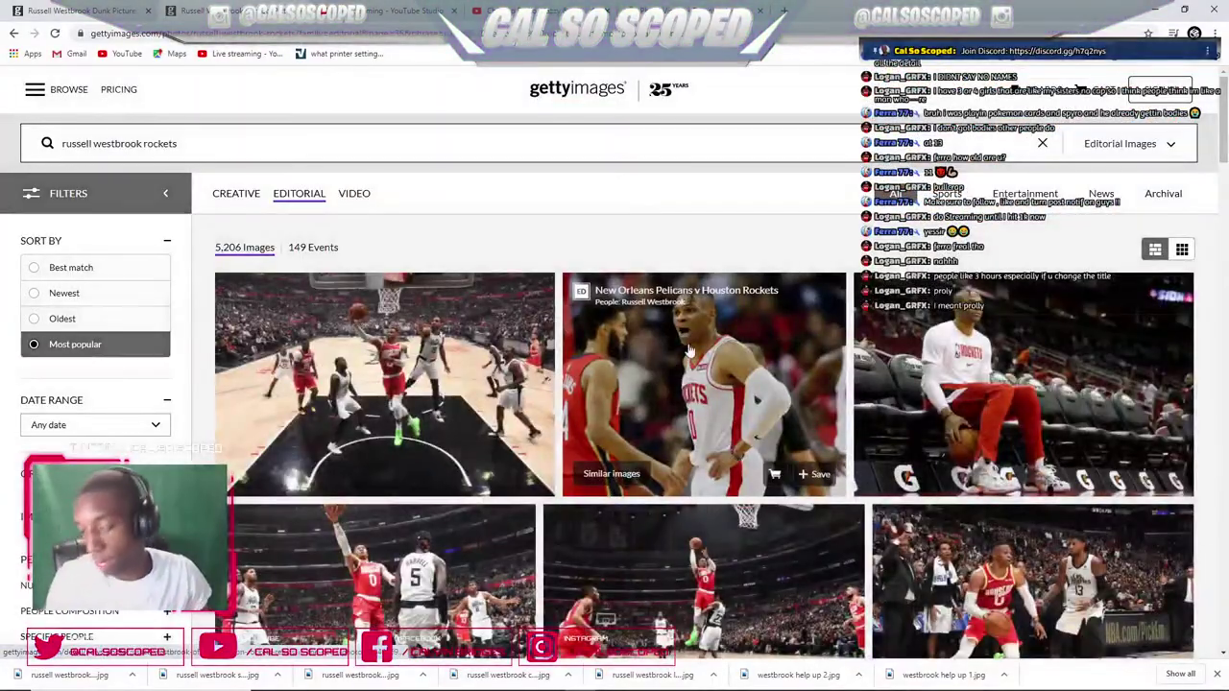
scroll(688, 351, down, 4)
scroll(688, 351, up, 4)
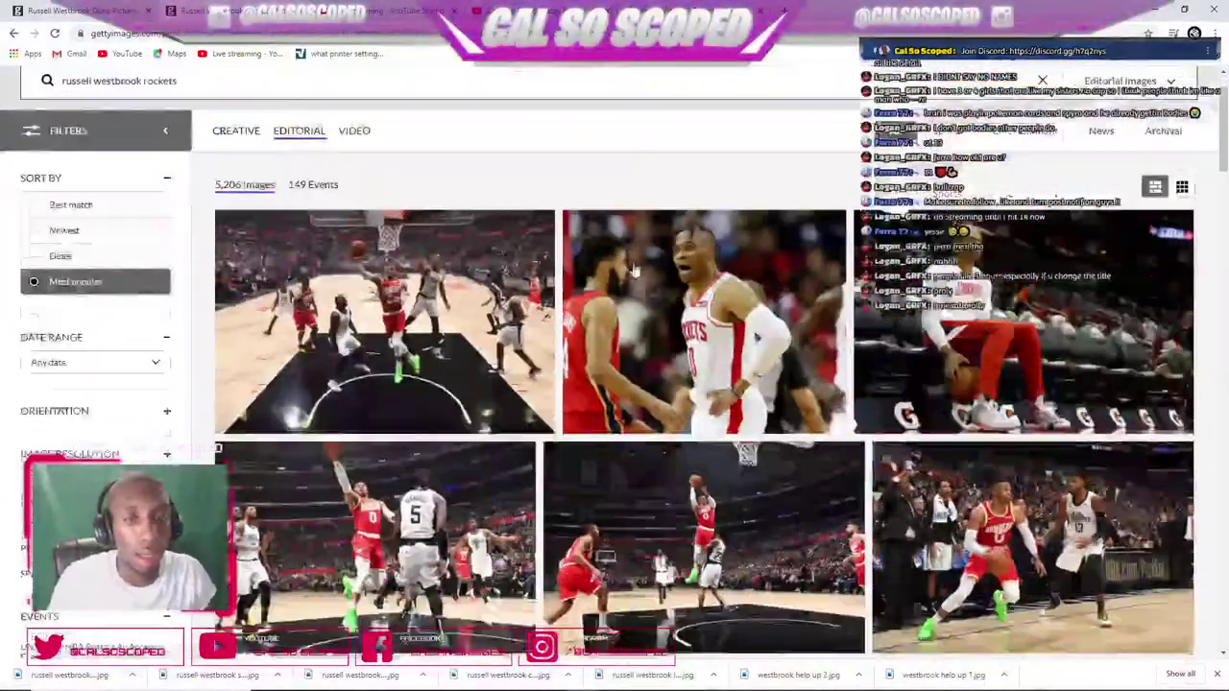
scroll(625, 329, down, 7)
scroll(315, 314, up, 1)
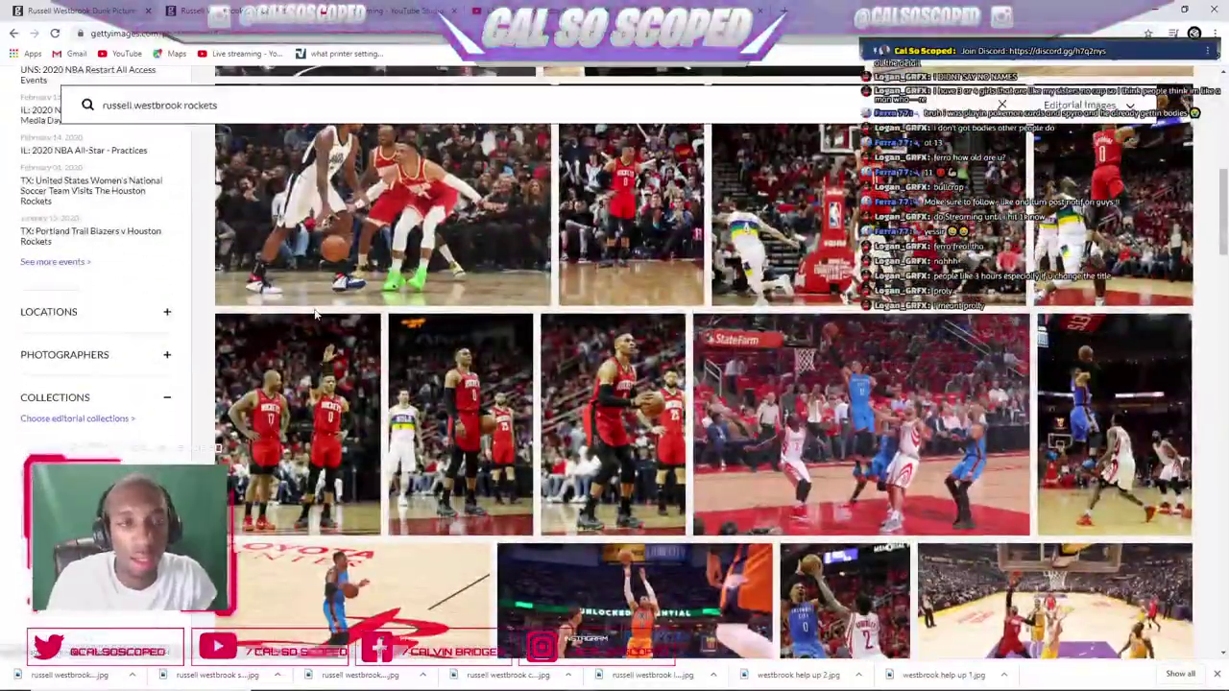
scroll(315, 314, down, 10)
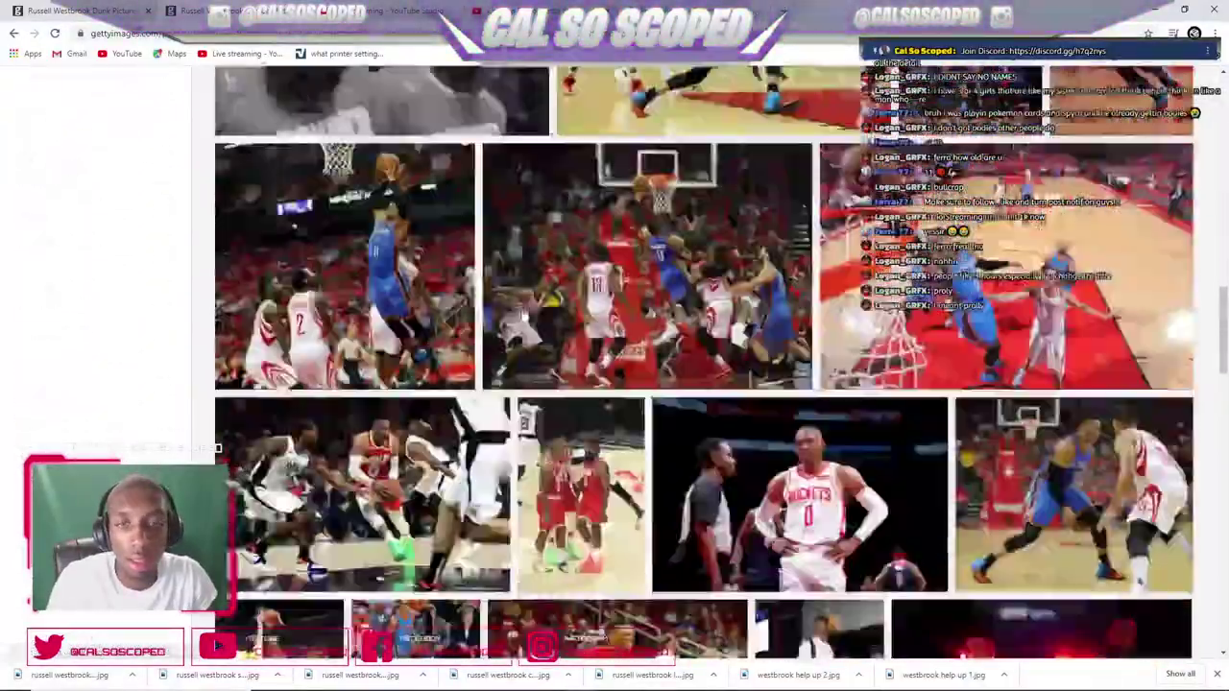
scroll(523, 315, down, 6)
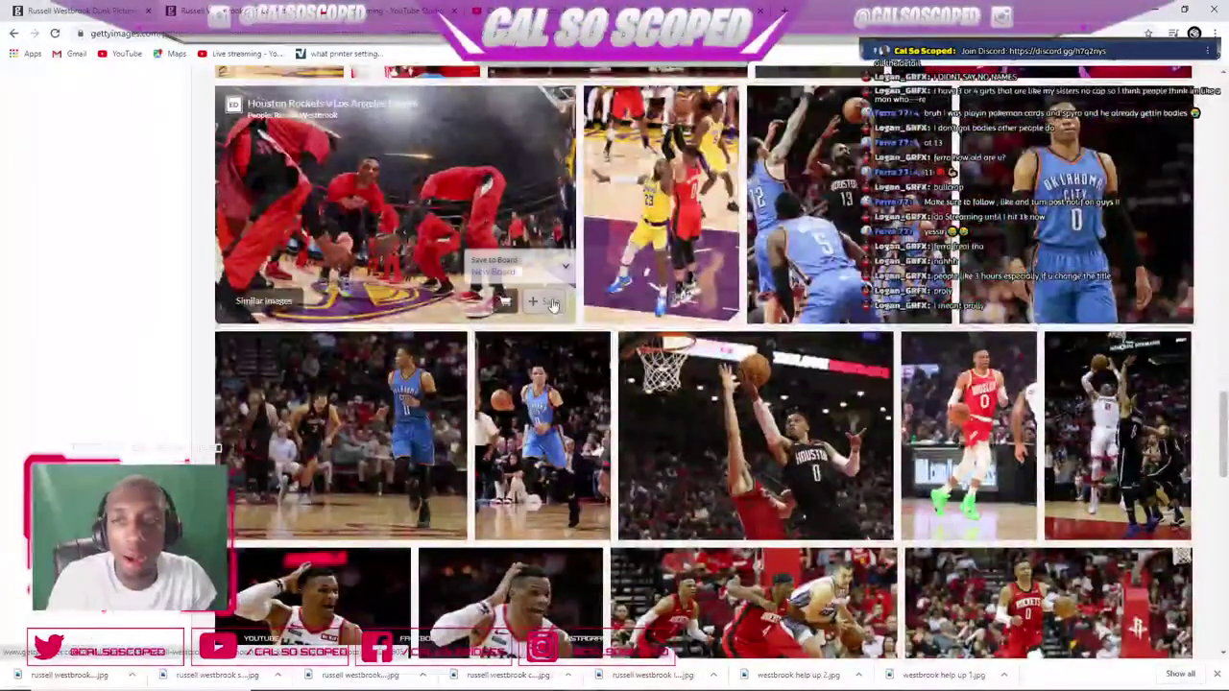
scroll(571, 301, down, 5)
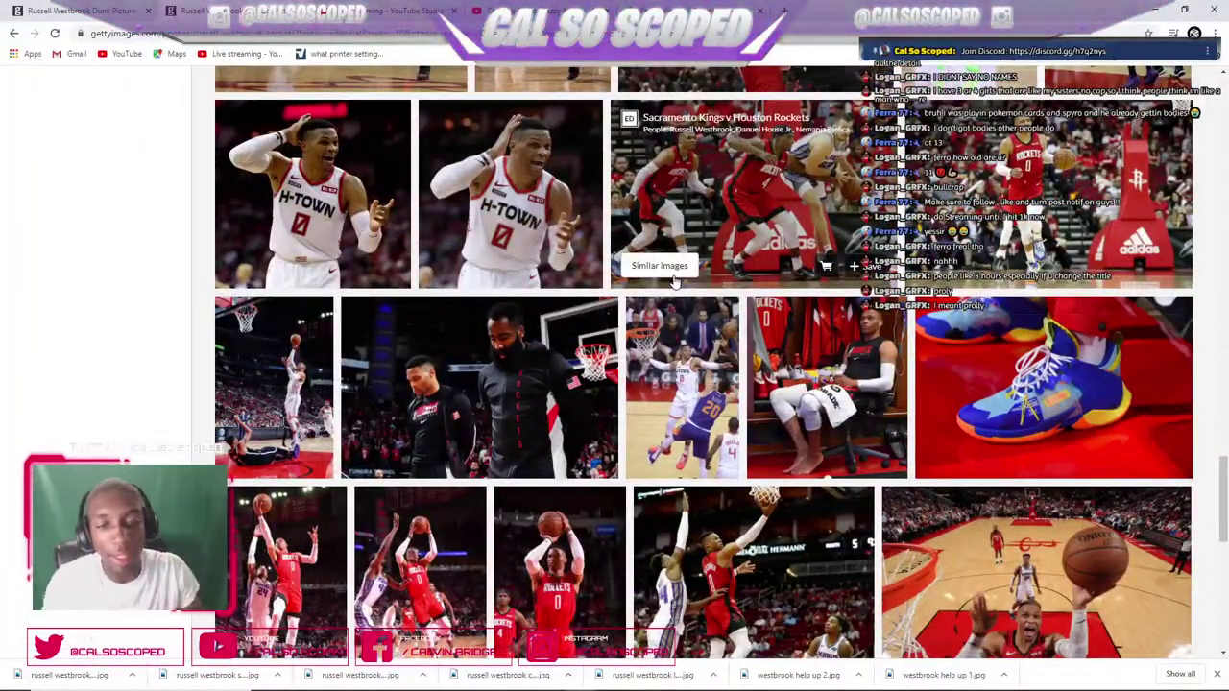
scroll(675, 280, down, 5)
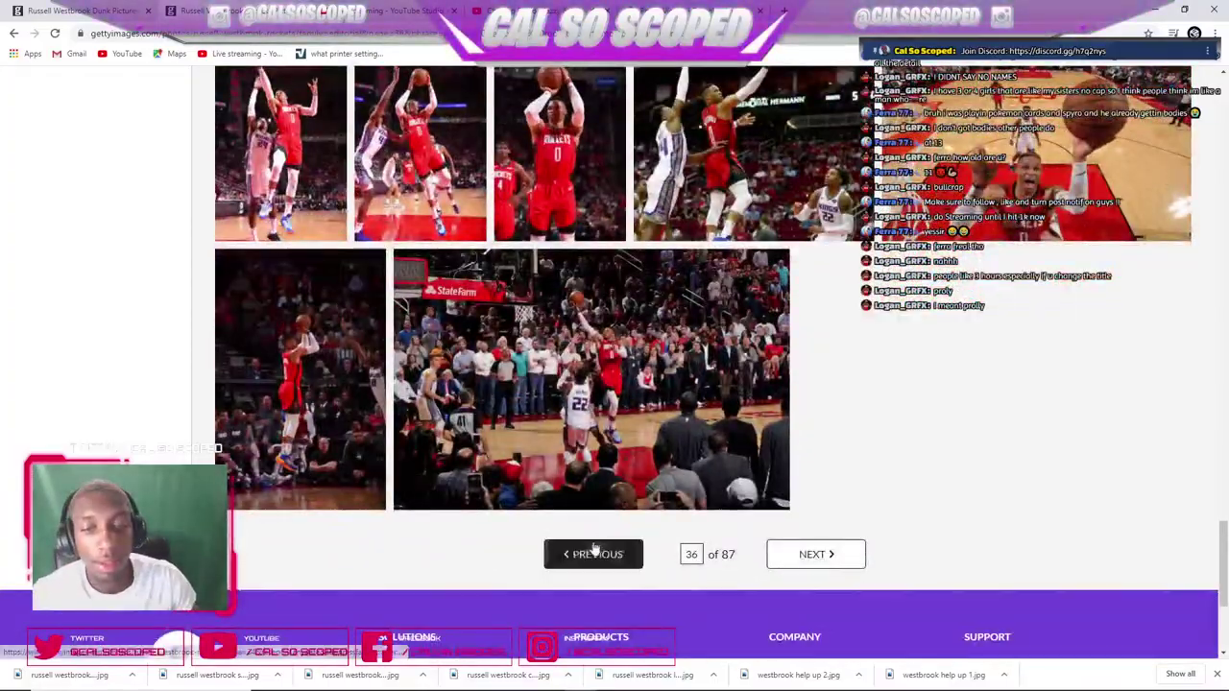
- Return to results page 35 and recheck its Westbrook photos, comparing the Lakers game shots and player poses
click(593, 554)
scroll(557, 363, down, 5)
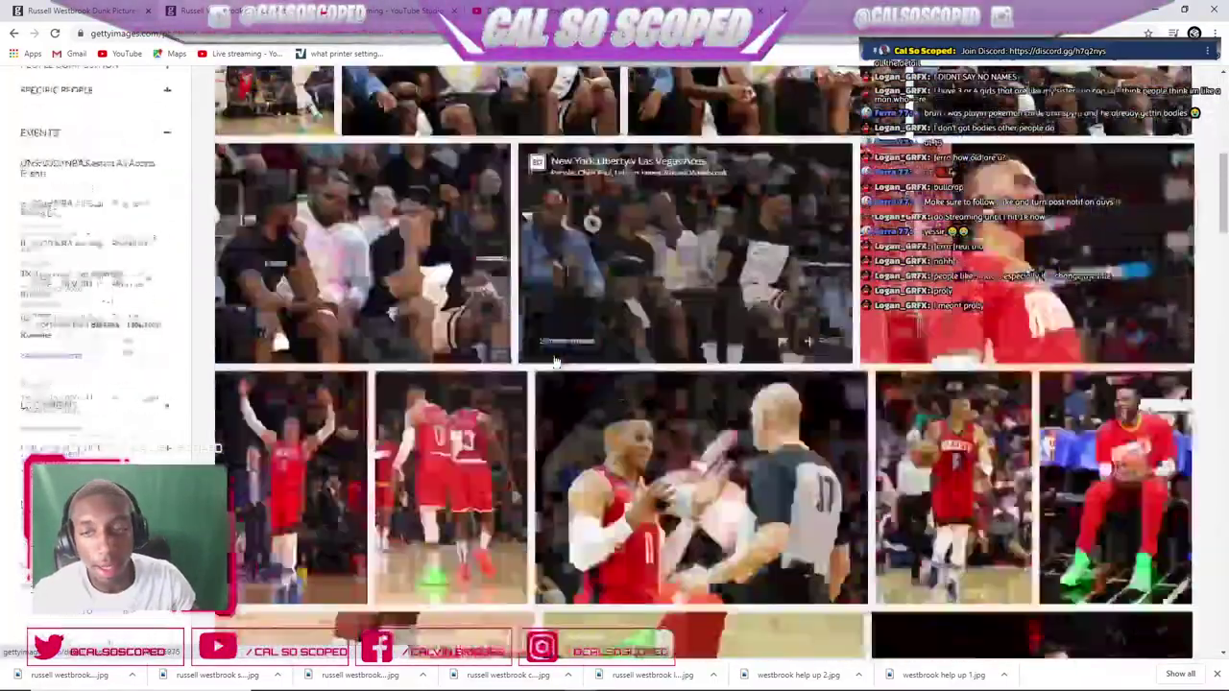
scroll(555, 361, down, 10)
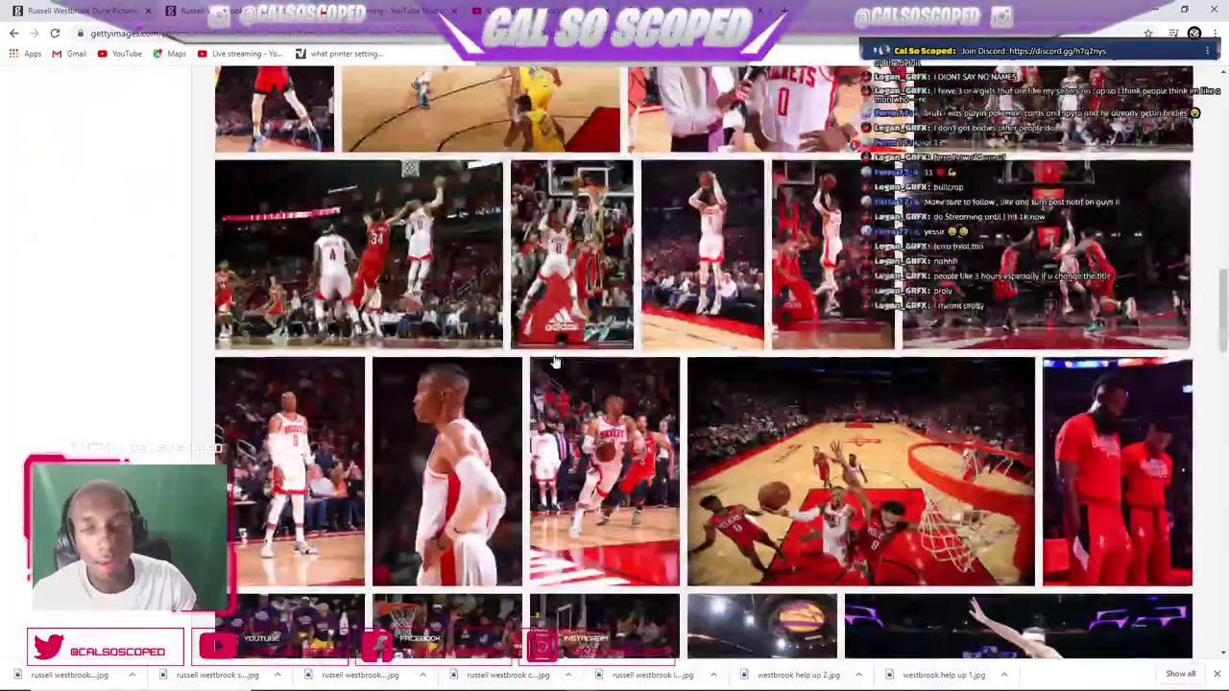
scroll(554, 361, down, 5)
scroll(555, 361, down, 2)
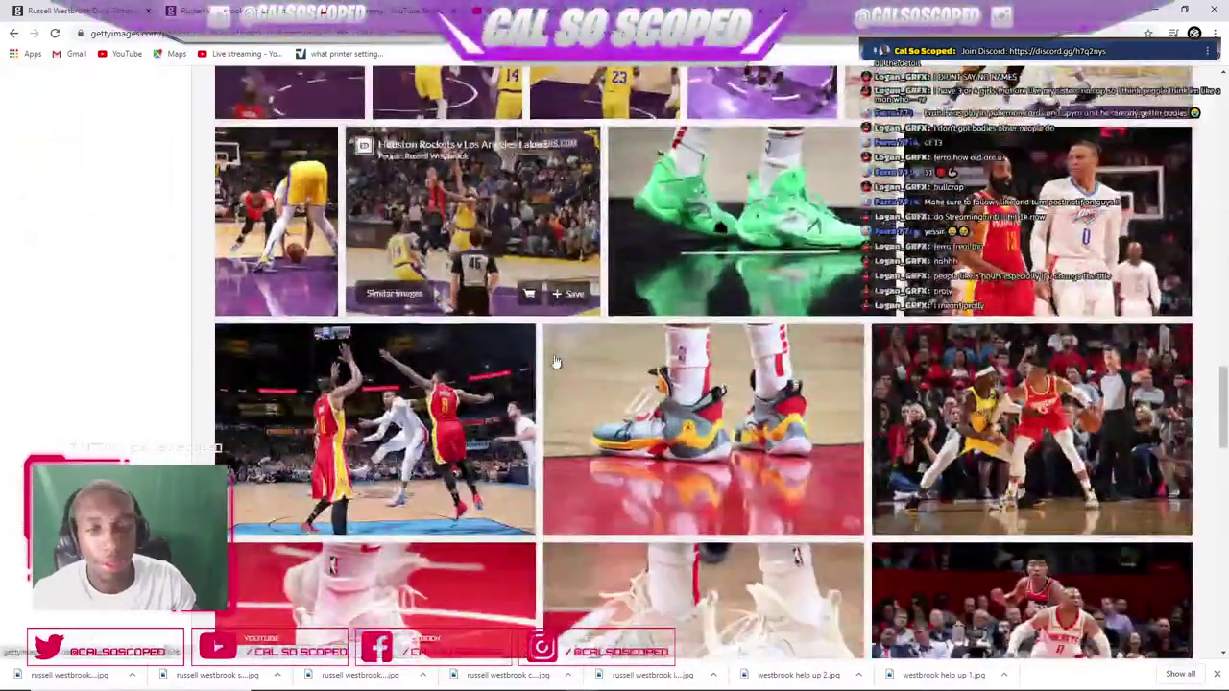
scroll(555, 361, up, 3)
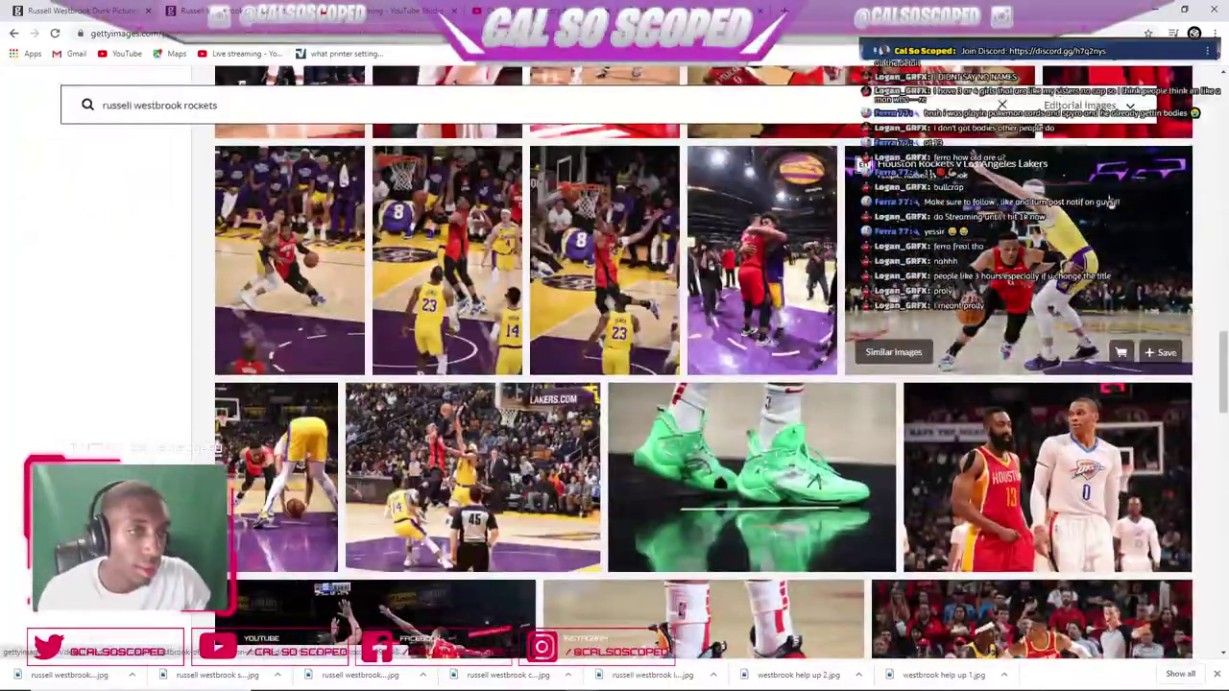
scroll(968, 252, down, 4)
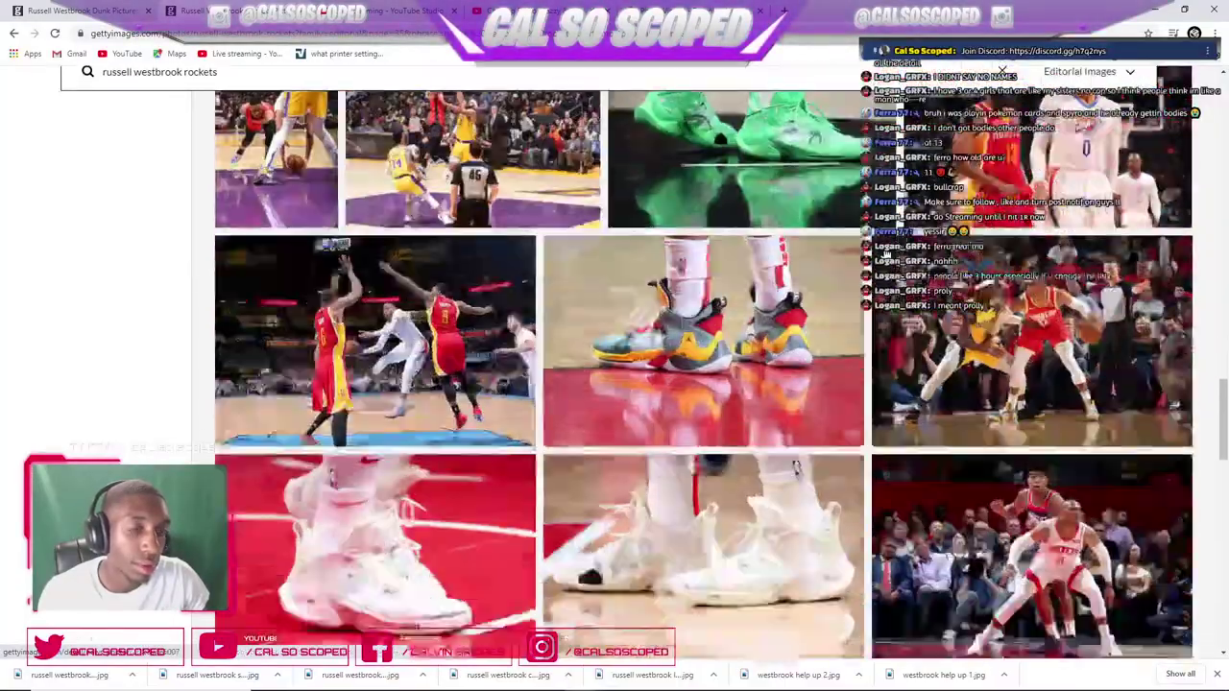
scroll(968, 252, up, 4)
scroll(1022, 260, down, 5)
scroll(1023, 259, down, 10)
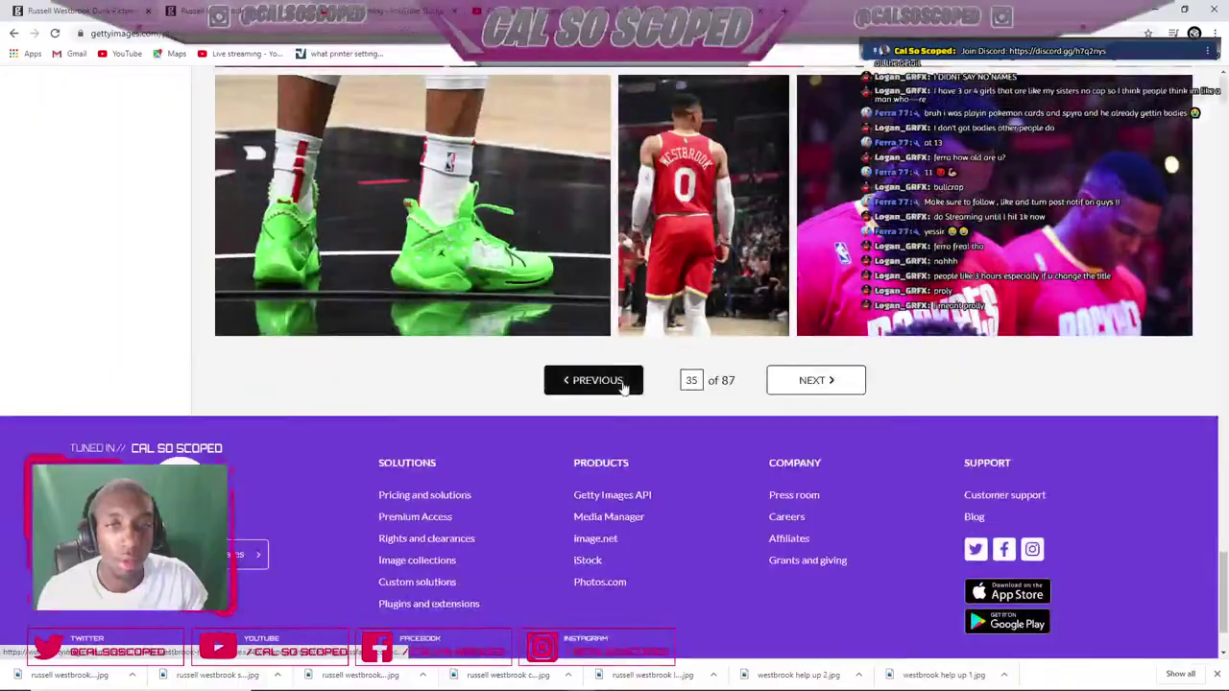
- Go back to results page 34 and look through its Westbrook photos for a usable Rockets jersey reference
click(620, 382)
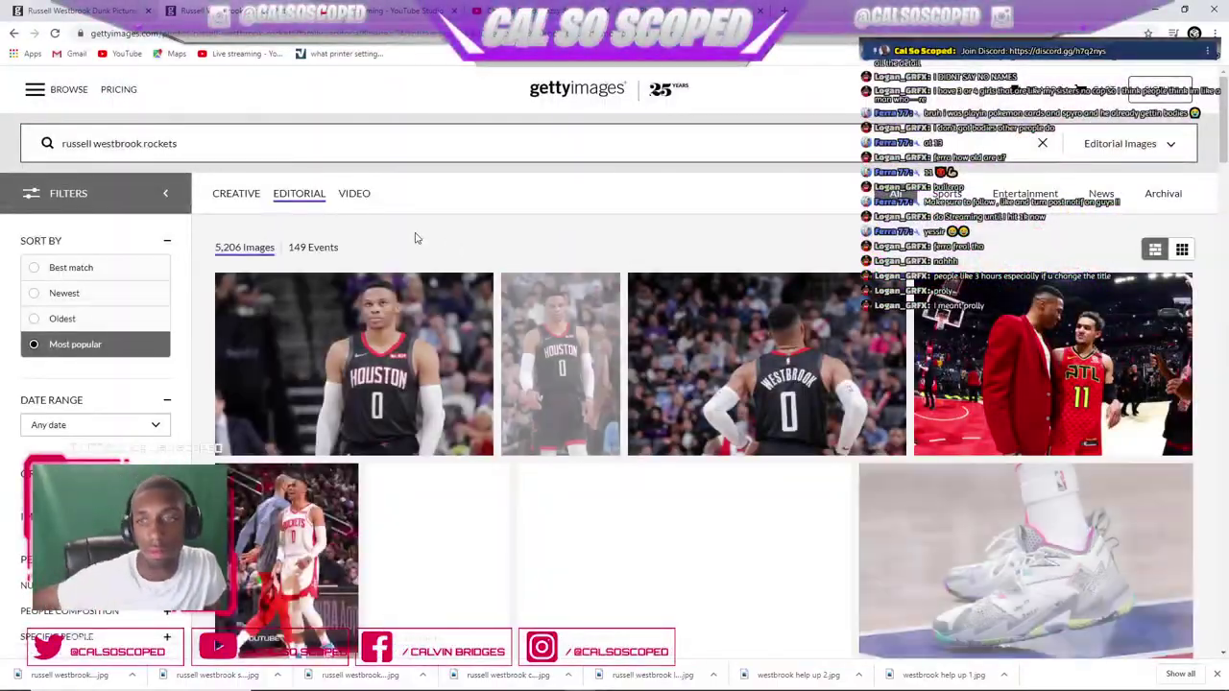
scroll(415, 238, down, 15)
scroll(487, 137, down, 15)
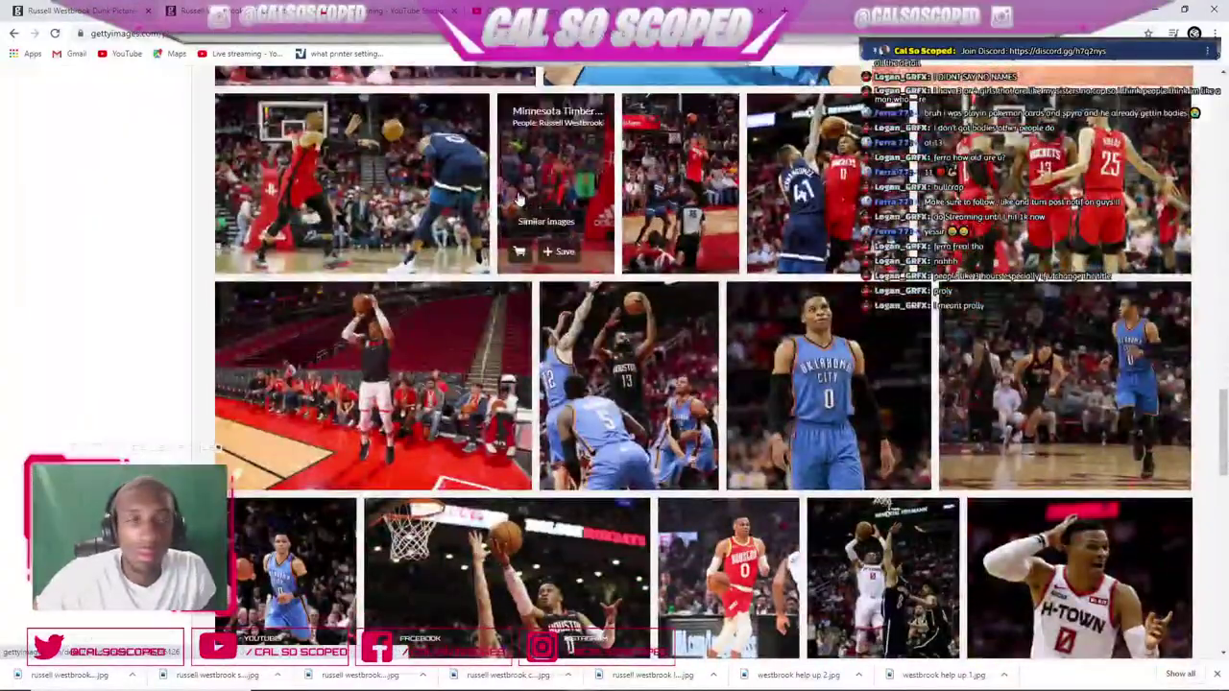
scroll(518, 199, up, 1)
scroll(700, 365, down, 8)
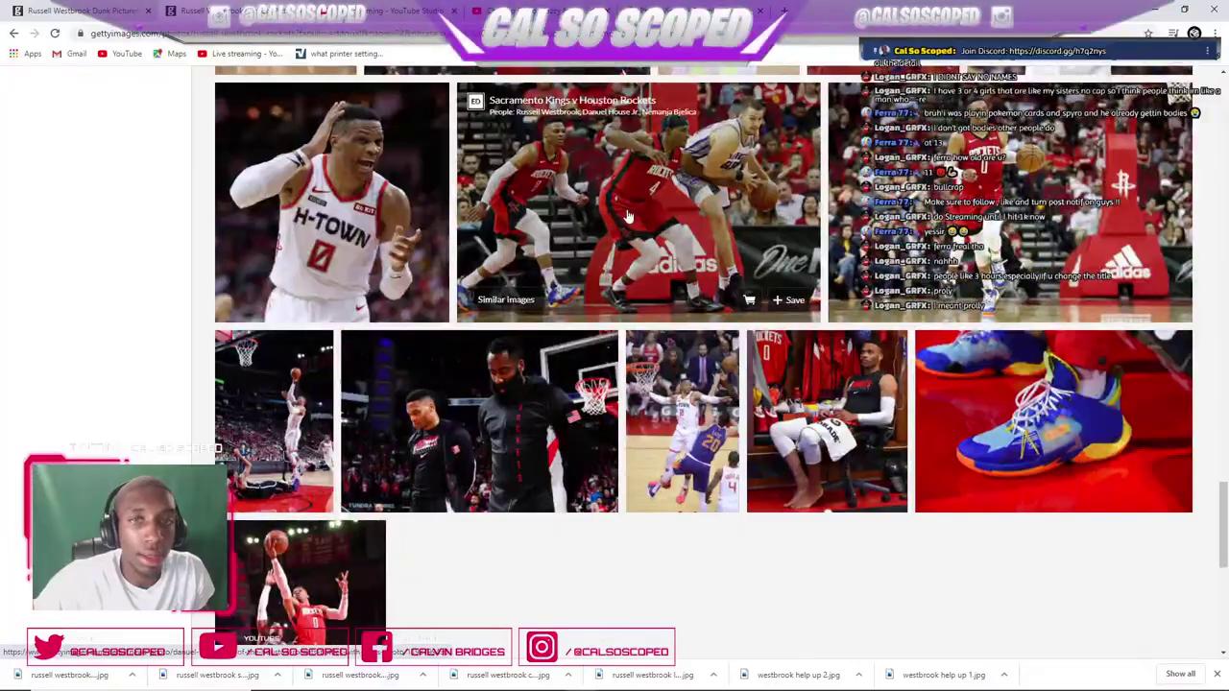
scroll(626, 216, down, 2)
scroll(614, 288, up, 1)
scroll(595, 384, down, 4)
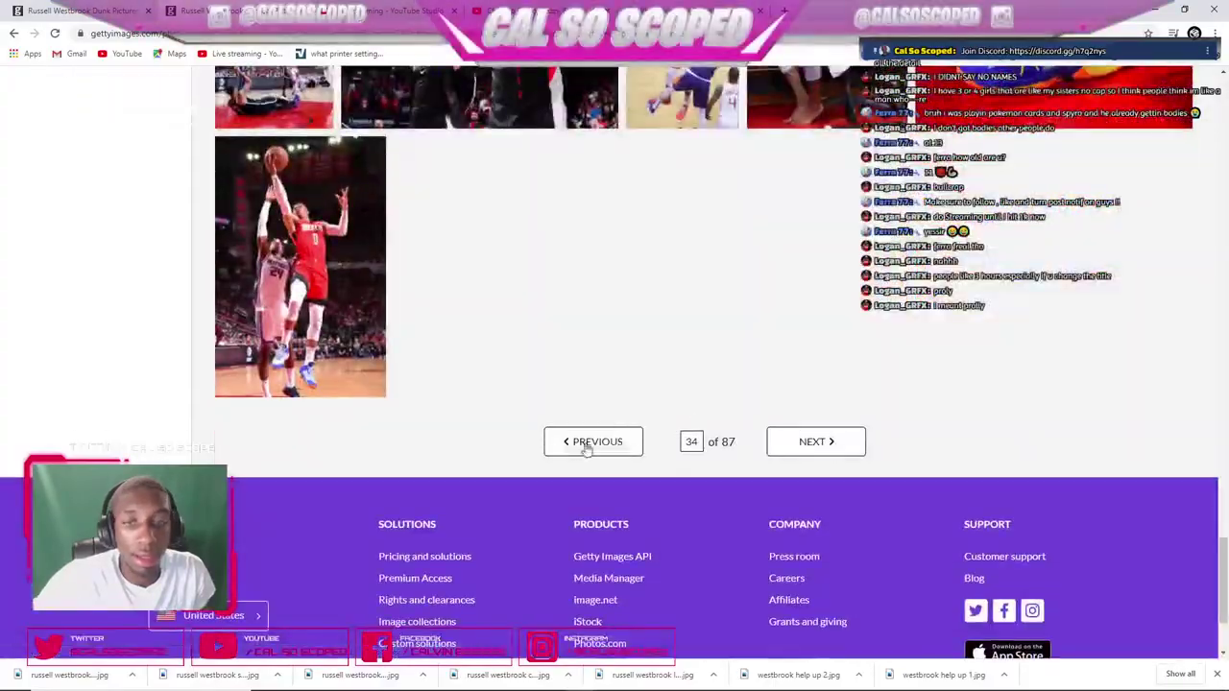
- Go back to results page 33 and scan its game photos for a clear view of Westbrook's red Rockets jersey
click(592, 442)
scroll(607, 361, down, 3)
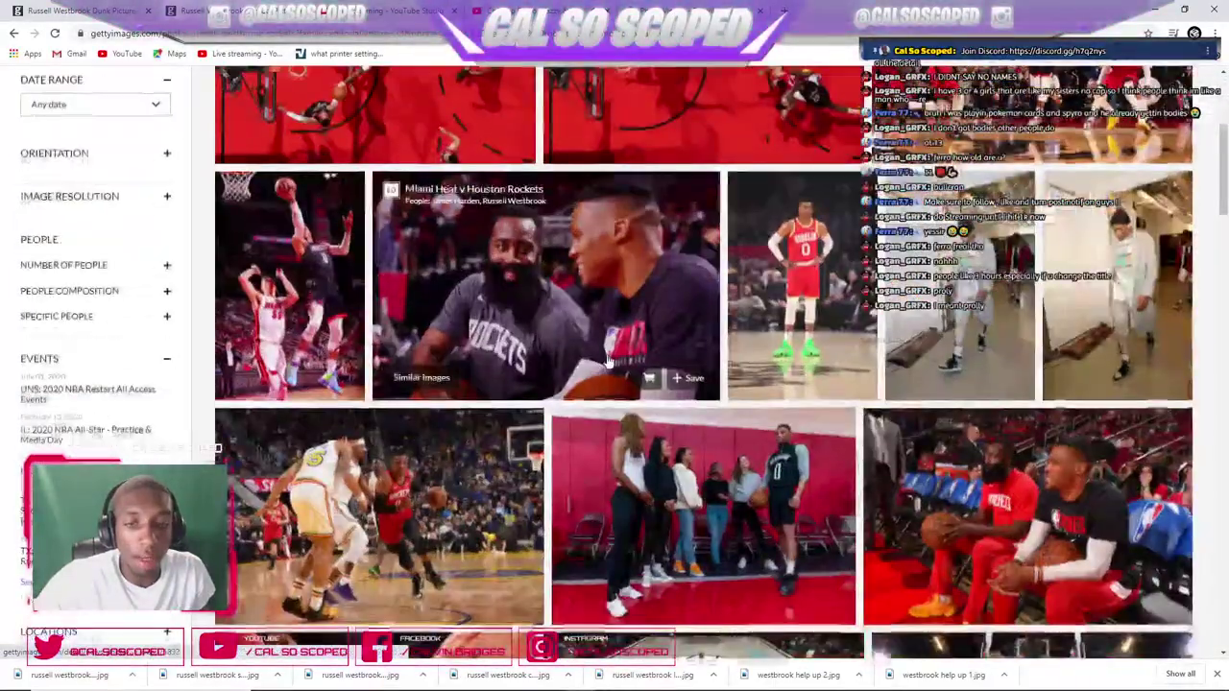
scroll(606, 361, down, 10)
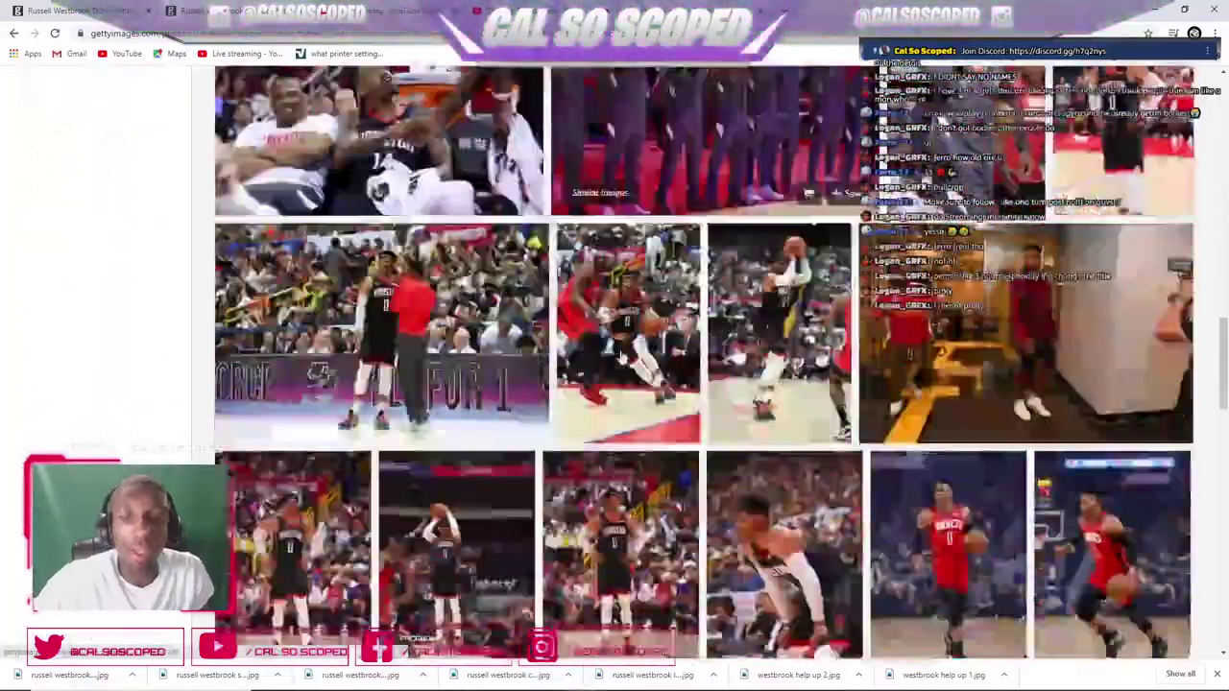
scroll(615, 361, down, 4)
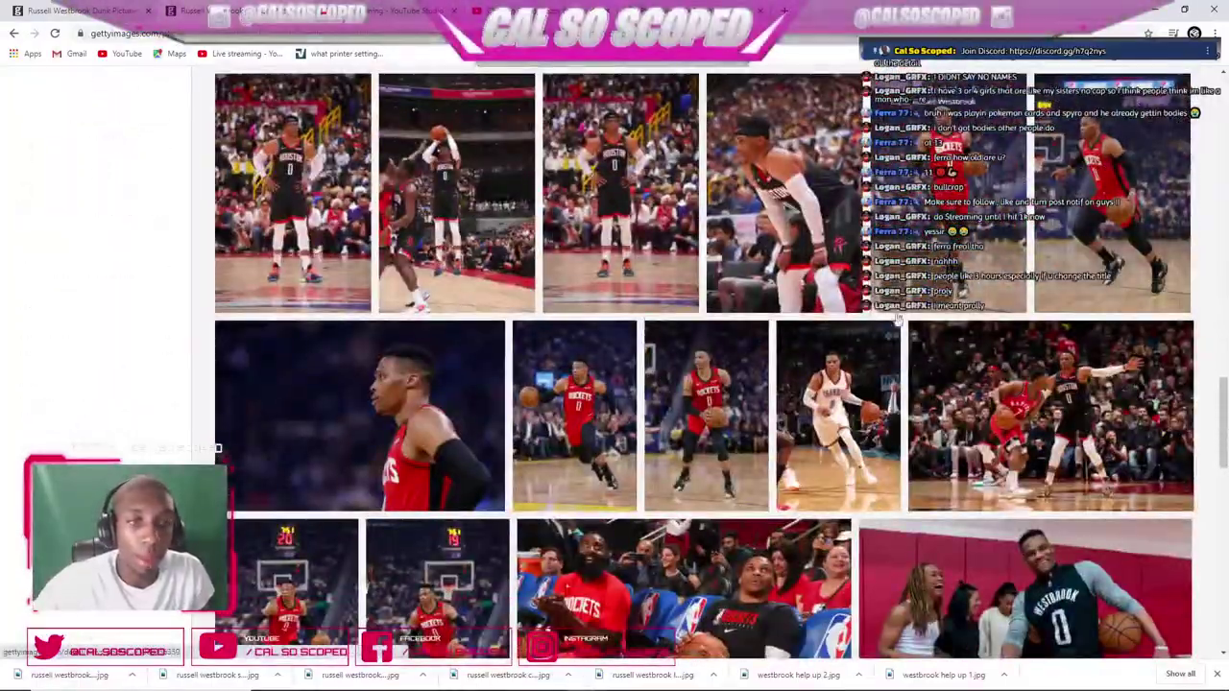
scroll(576, 365, down, 10)
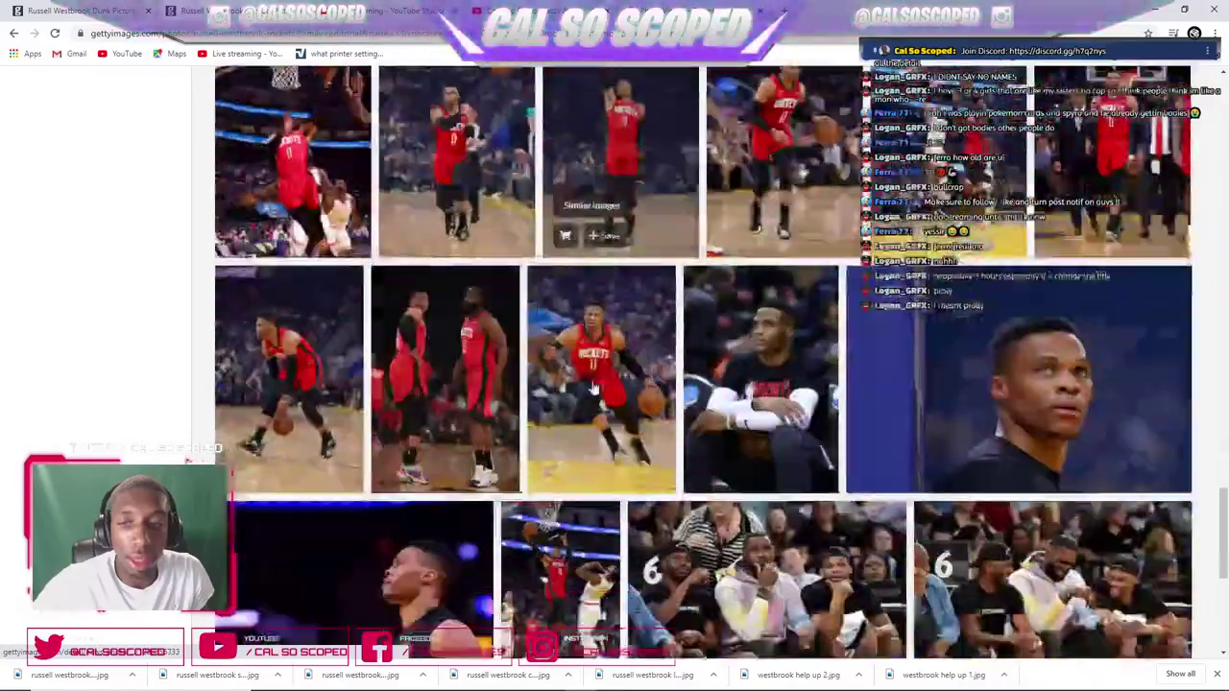
scroll(591, 345, down, 2)
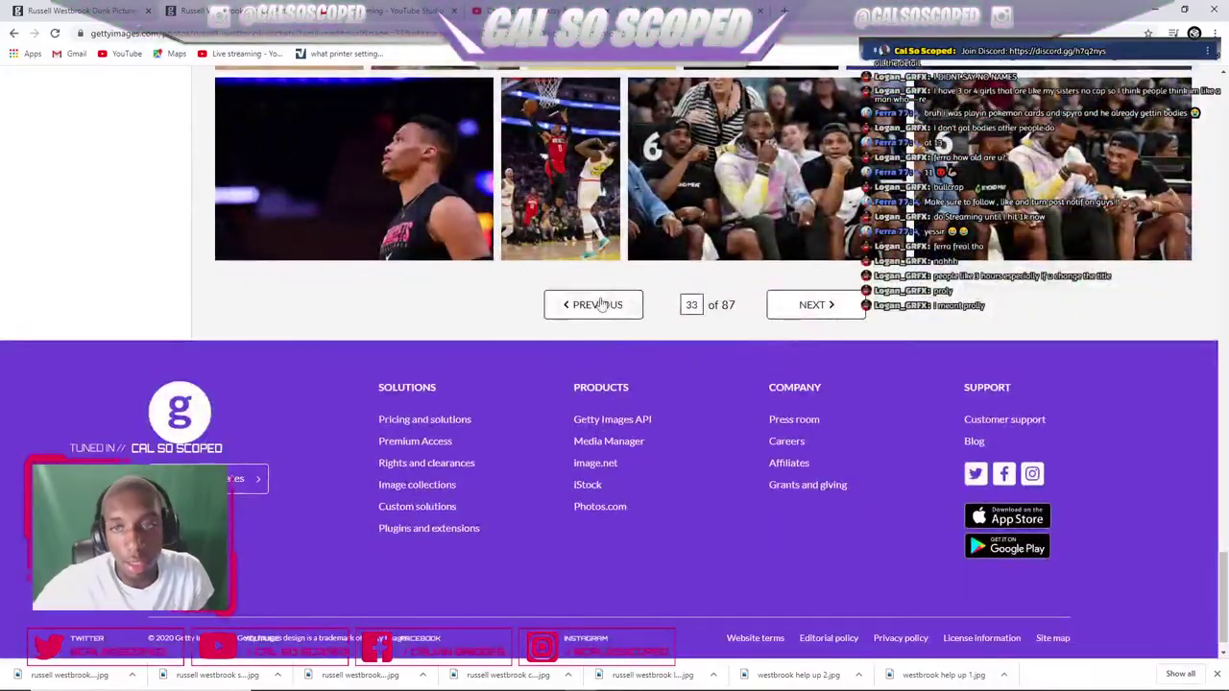
- Go back to results page 32 and review its Westbrook photos for a suitable Rockets uniform reference
click(595, 304)
scroll(603, 305, down, 4)
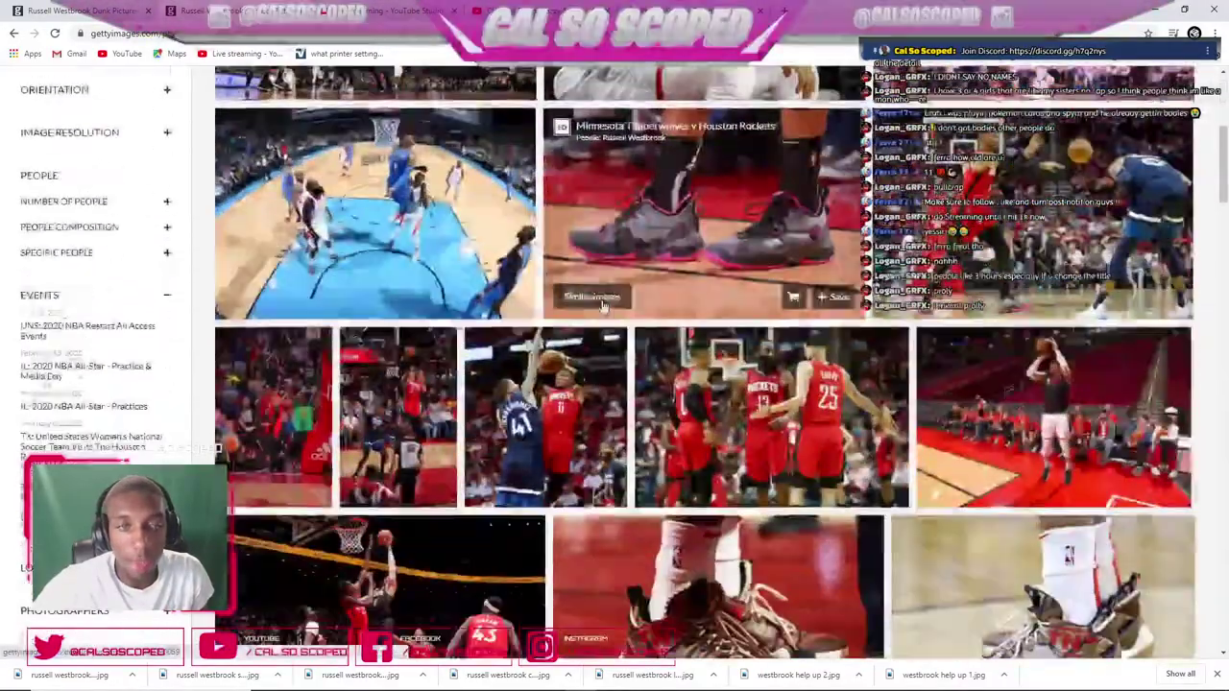
scroll(603, 305, down, 2)
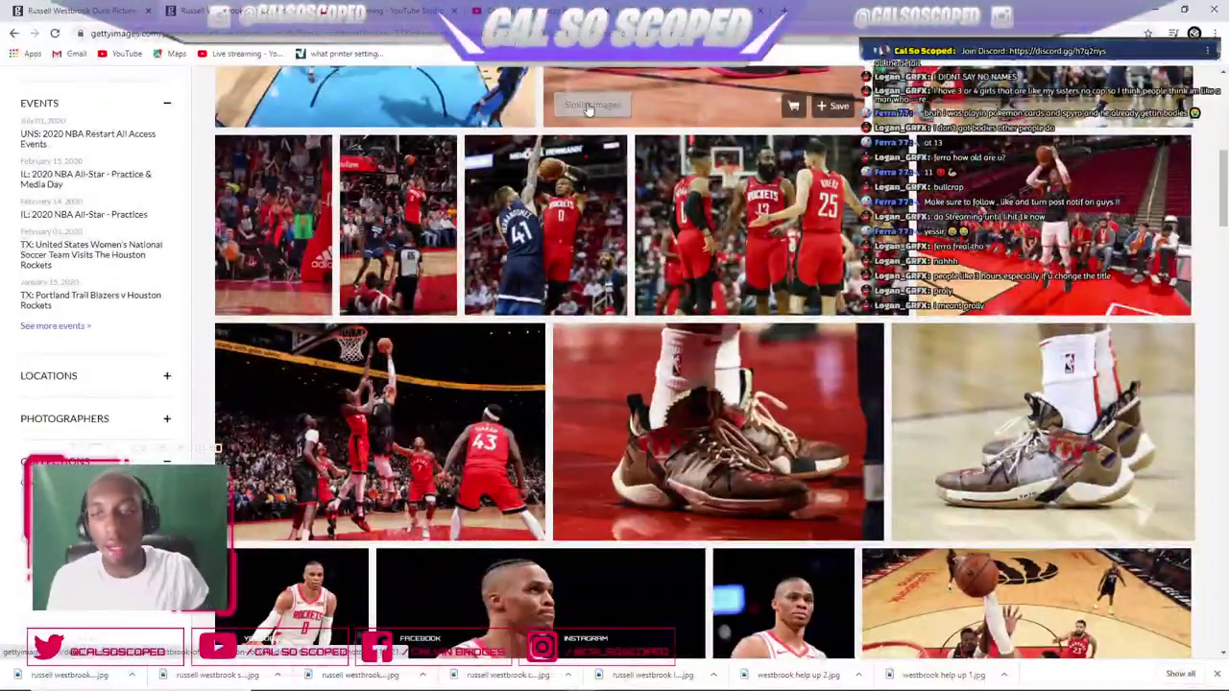
scroll(588, 108, down, 7)
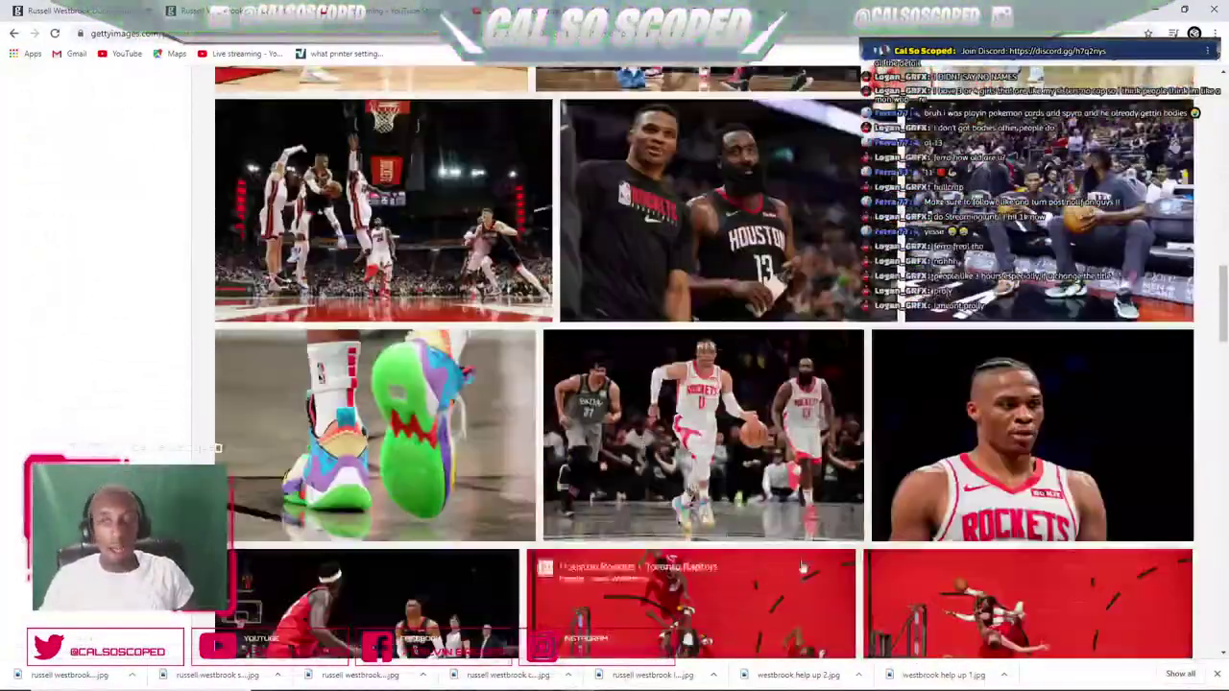
scroll(802, 567, down, 8)
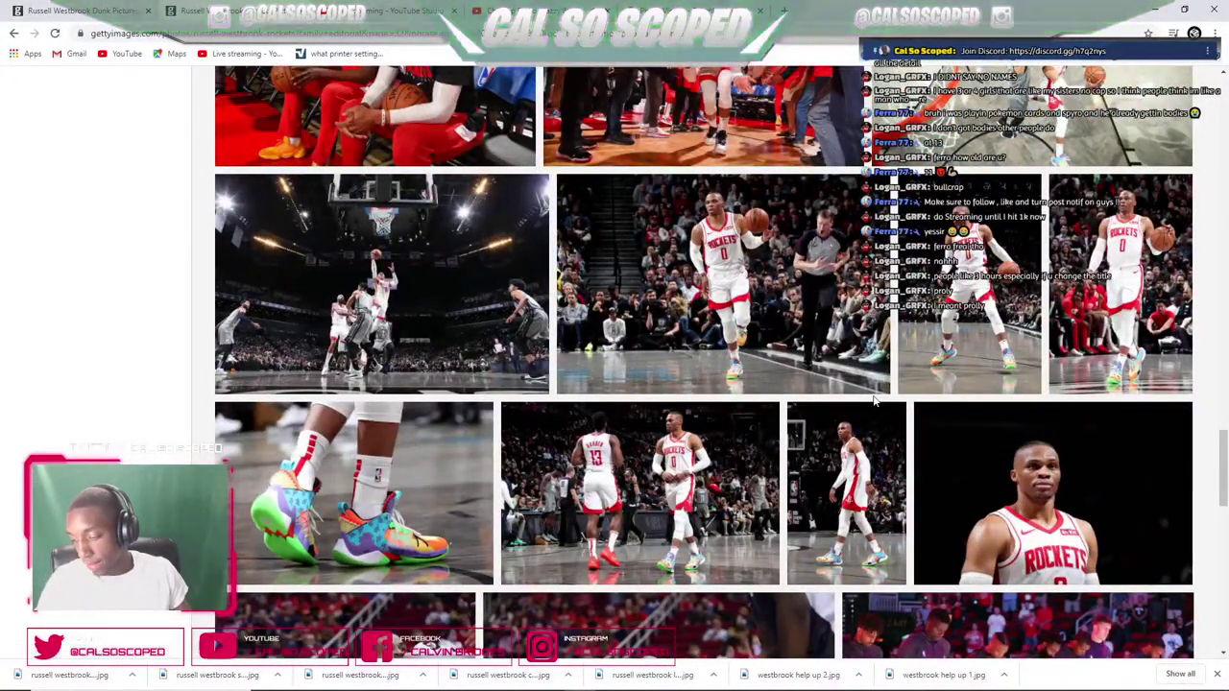
scroll(876, 379, down, 8)
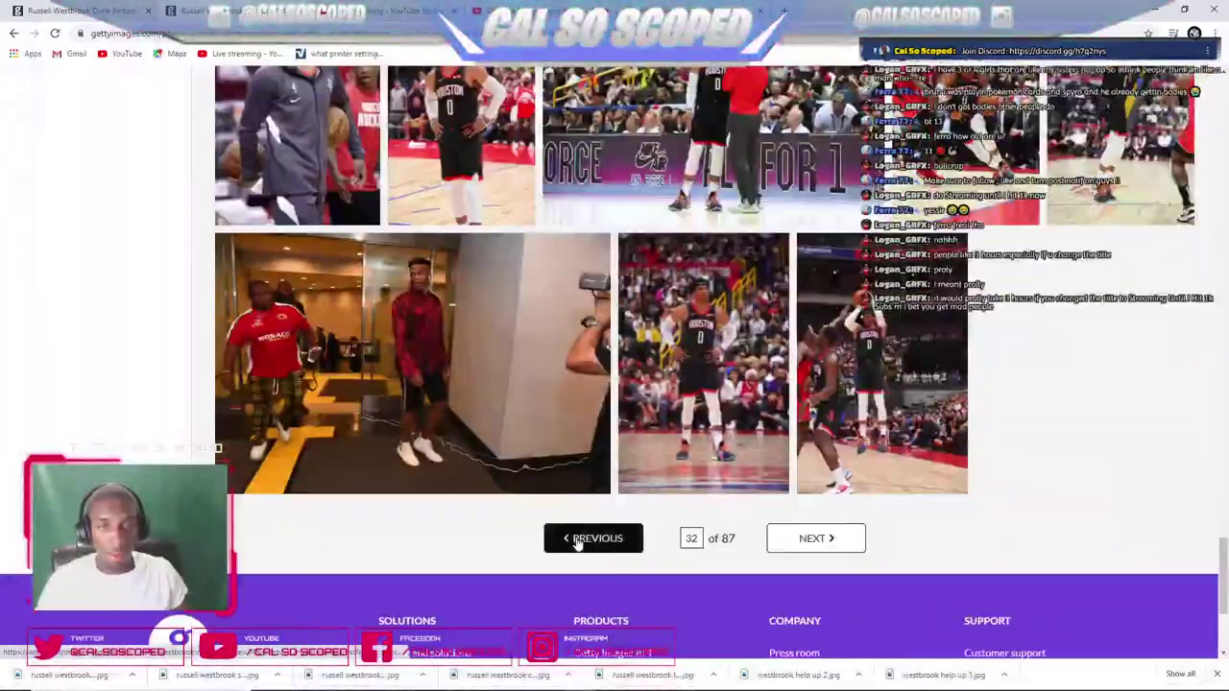
- Go back to results page 31 and browse its photos for a usable shot of Westbrook in Rockets uniform
click(566, 538)
scroll(492, 268, down, 15)
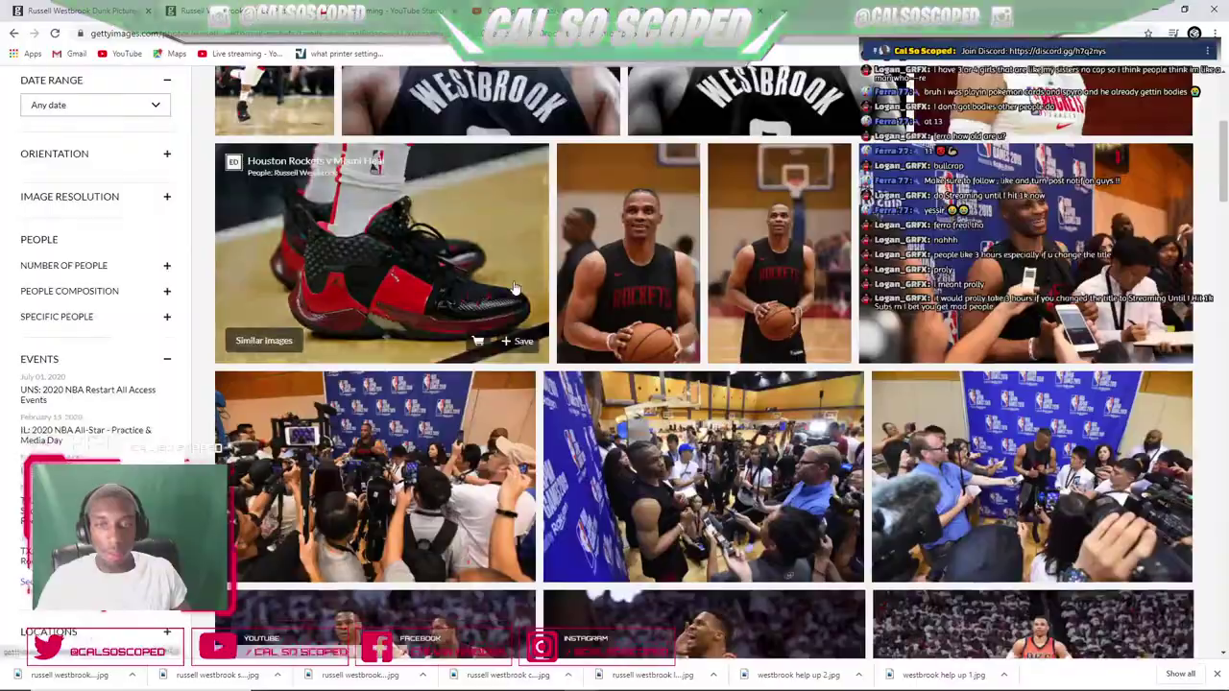
scroll(557, 294, down, 15)
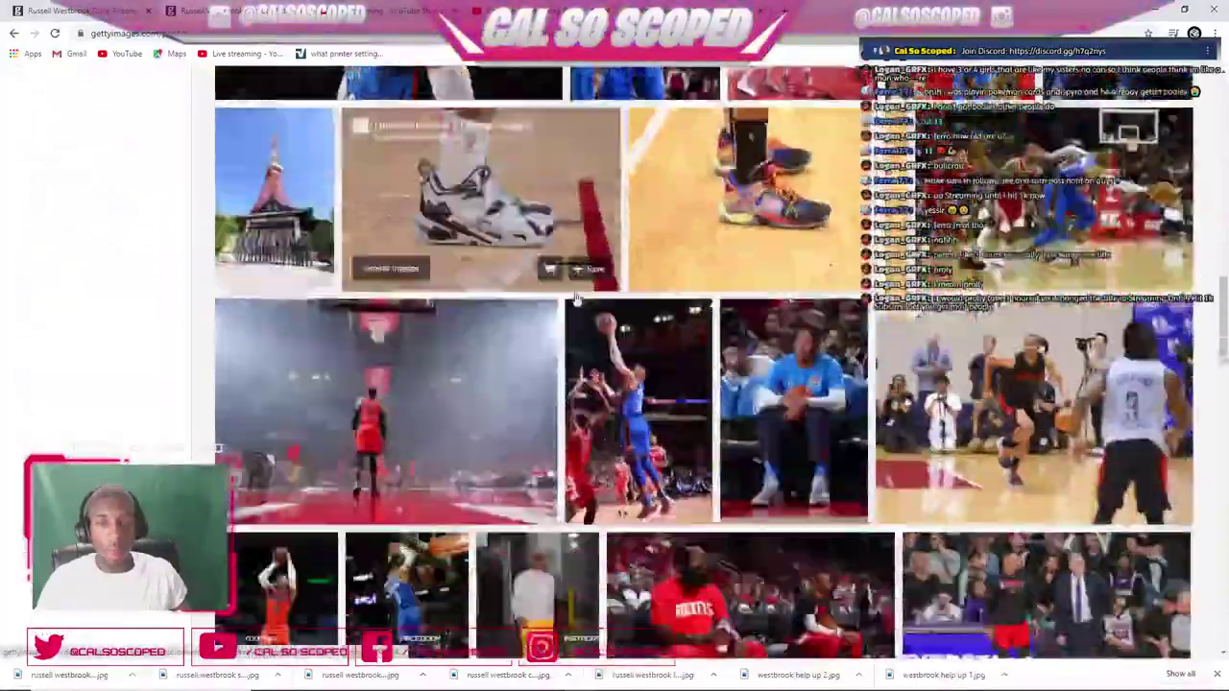
scroll(658, 280, down, 10)
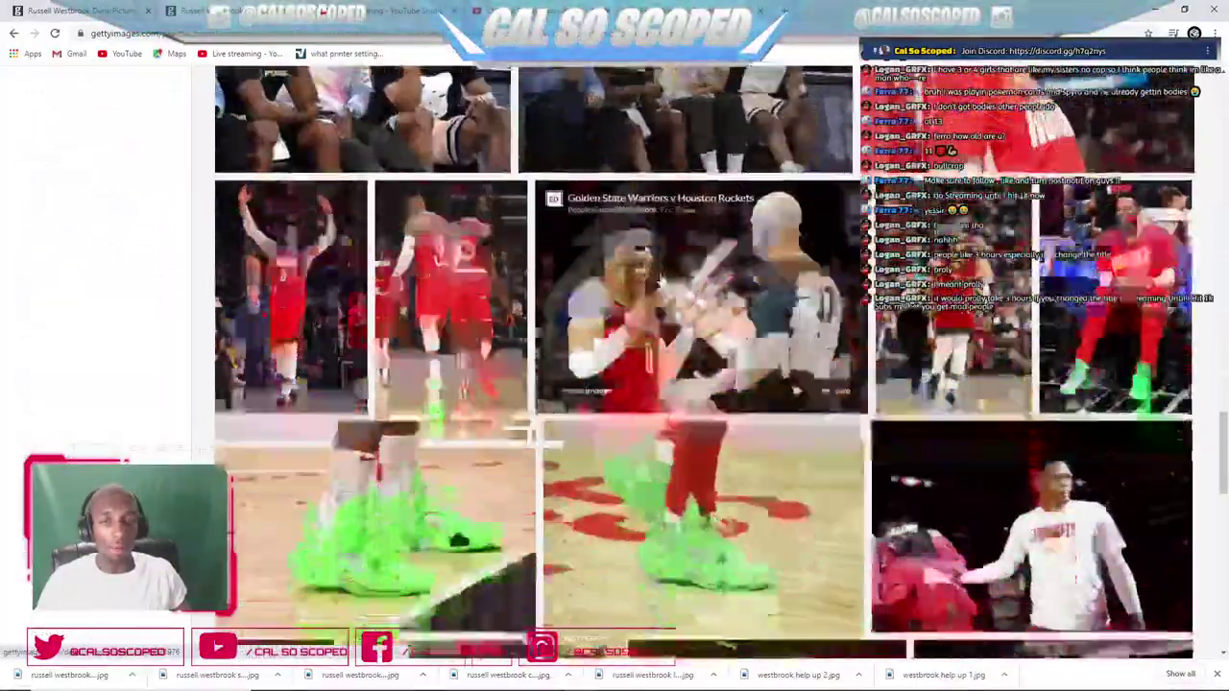
scroll(693, 252, down, 10)
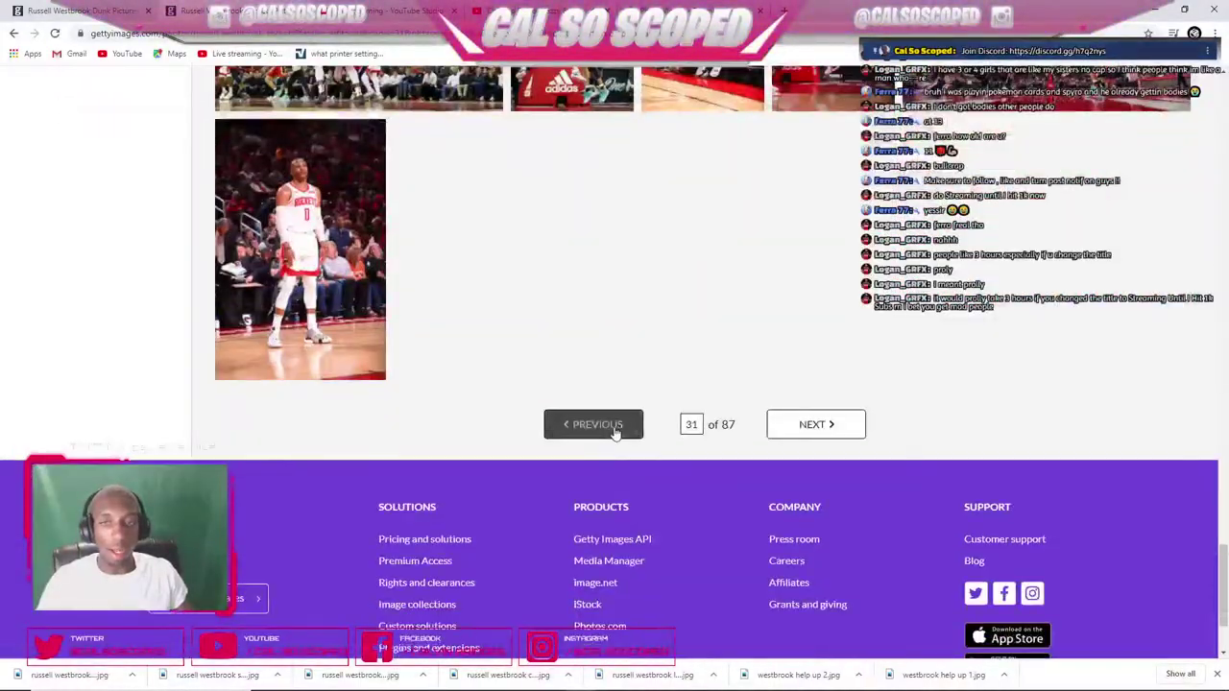
- Go back to results page 30 and check its Westbrook photos for a red Rockets jersey reference
click(596, 425)
scroll(451, 226, down, 3)
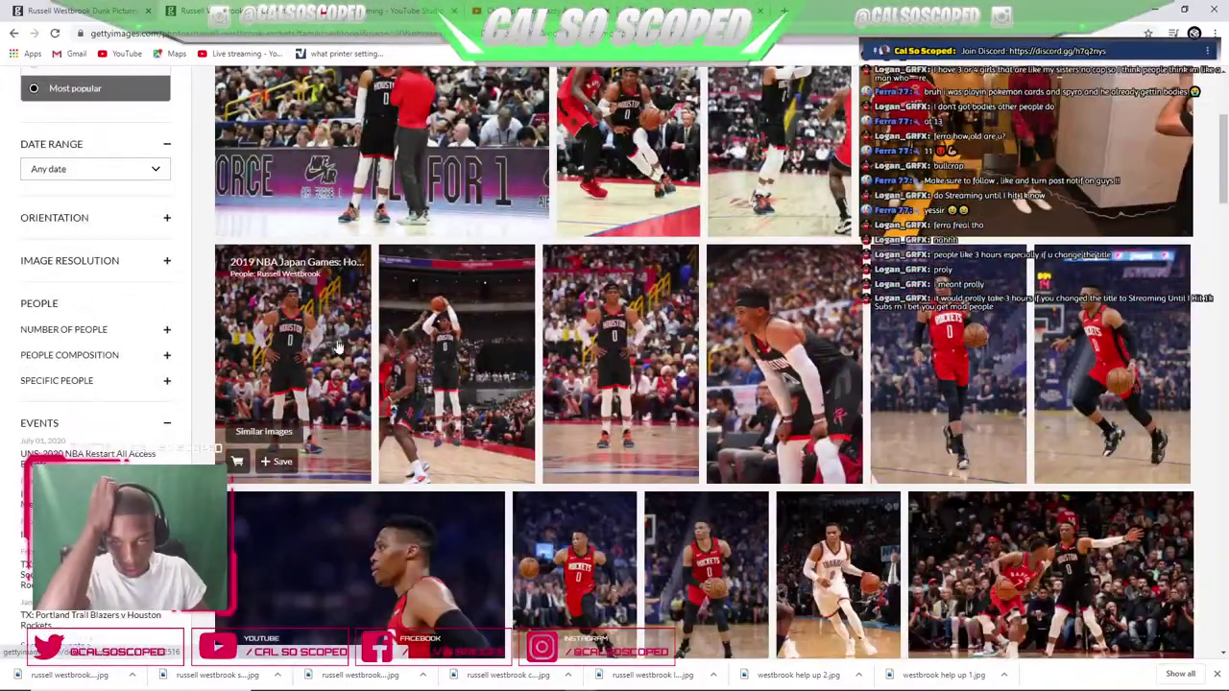
scroll(357, 342, down, 9)
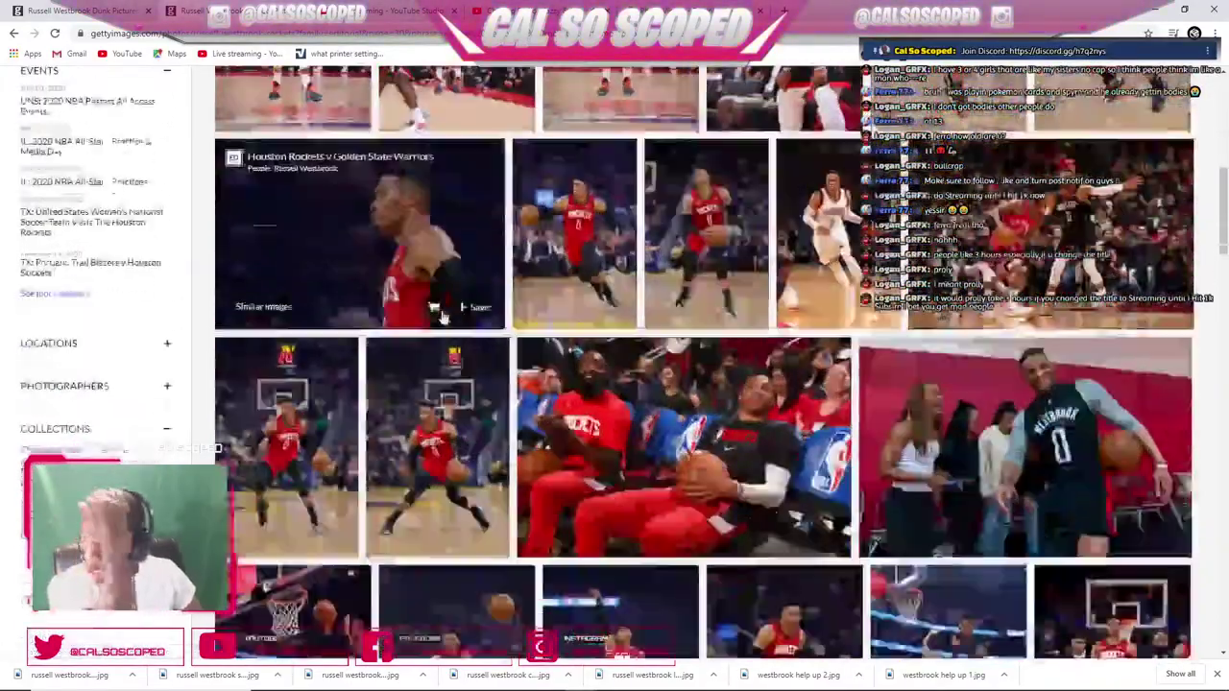
scroll(434, 377, down, 10)
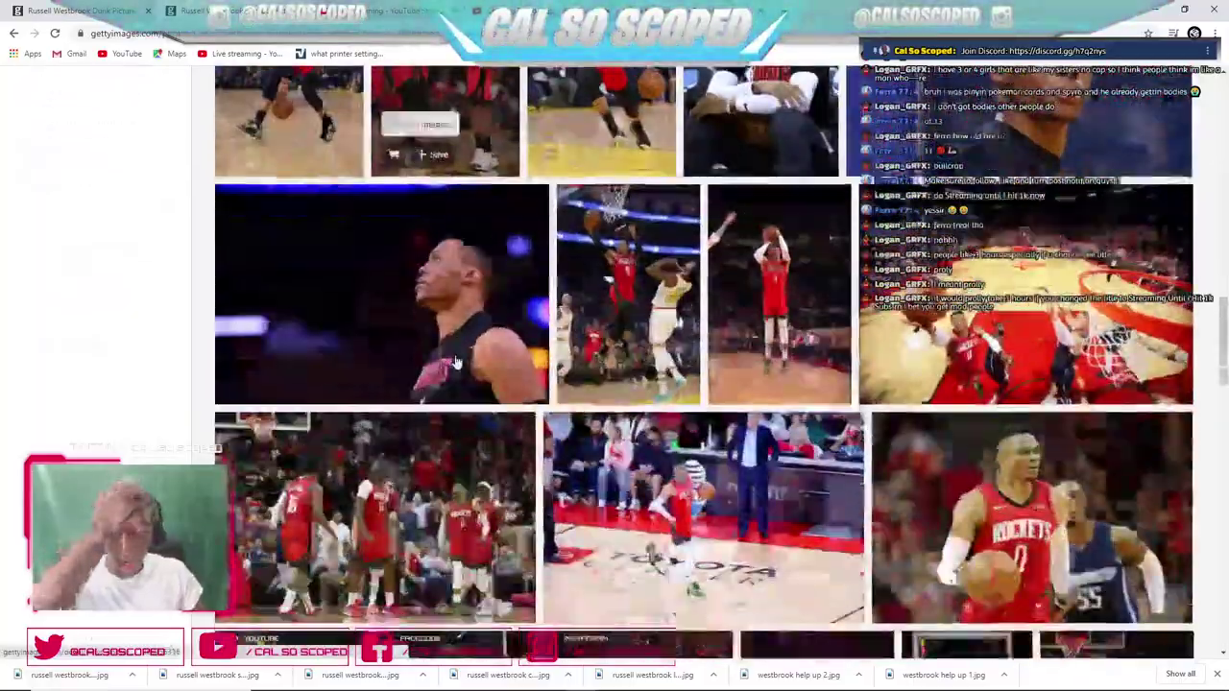
scroll(468, 360, down, 10)
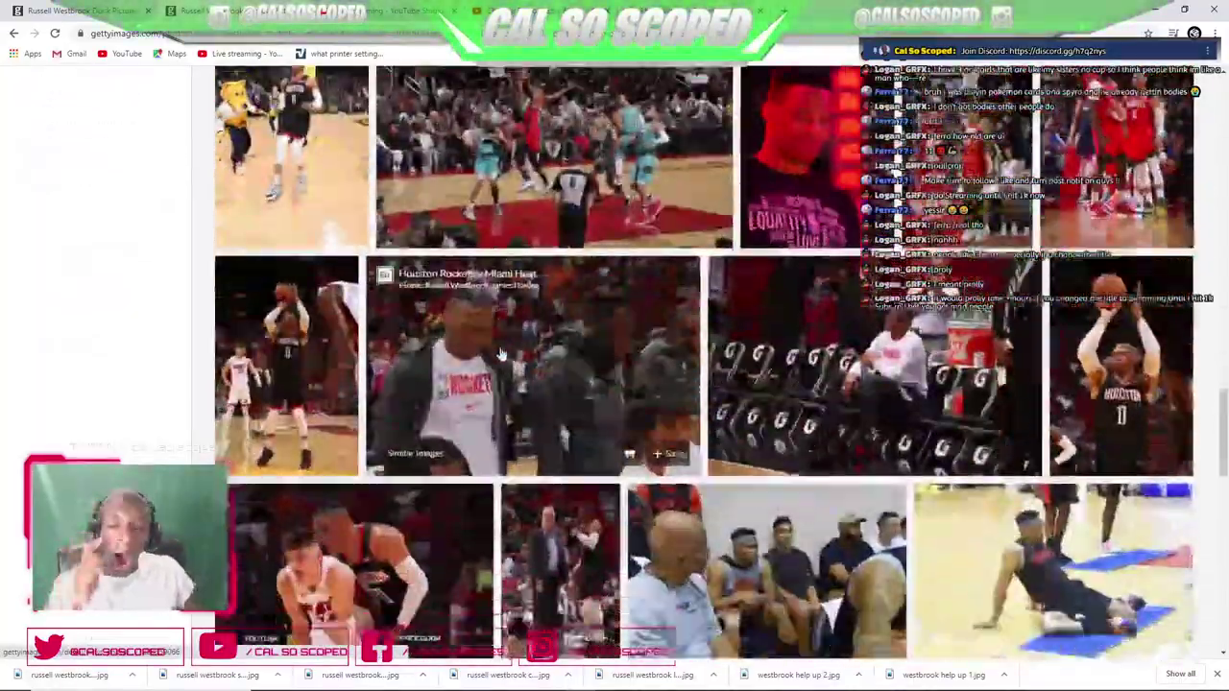
scroll(606, 292, down, 4)
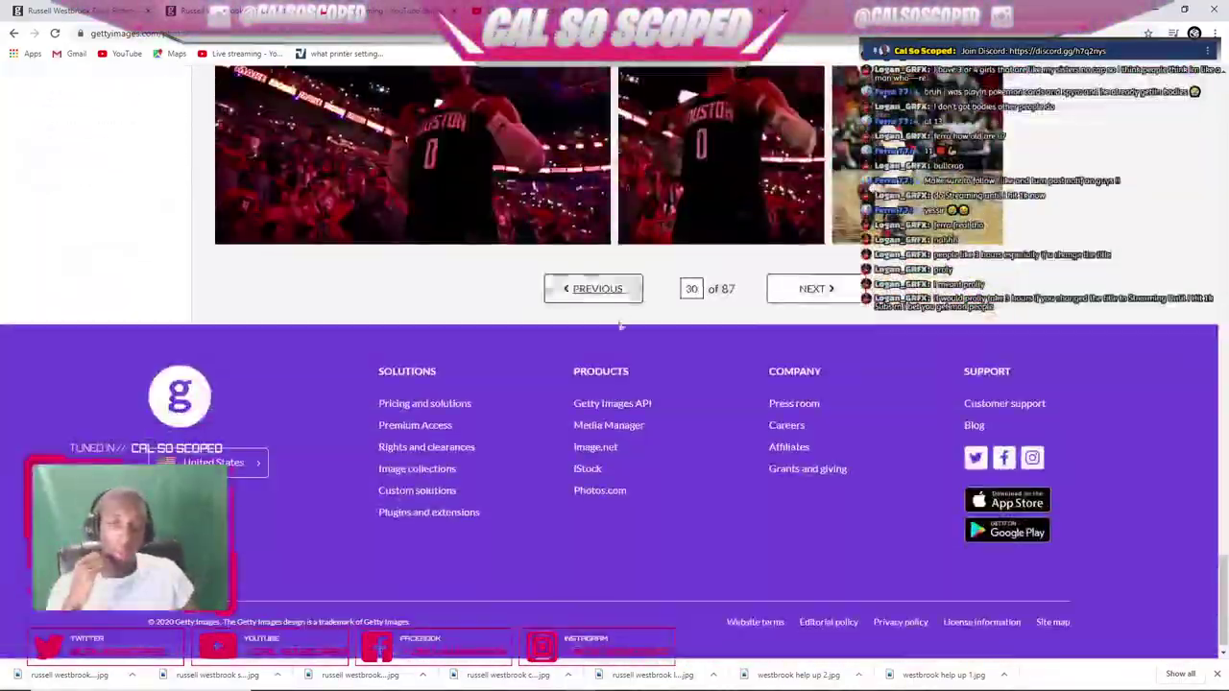
- Go back to results page 29 and inspect the Rockets v Timberwolves photo of Westbrook, then close its detail window
click(620, 293)
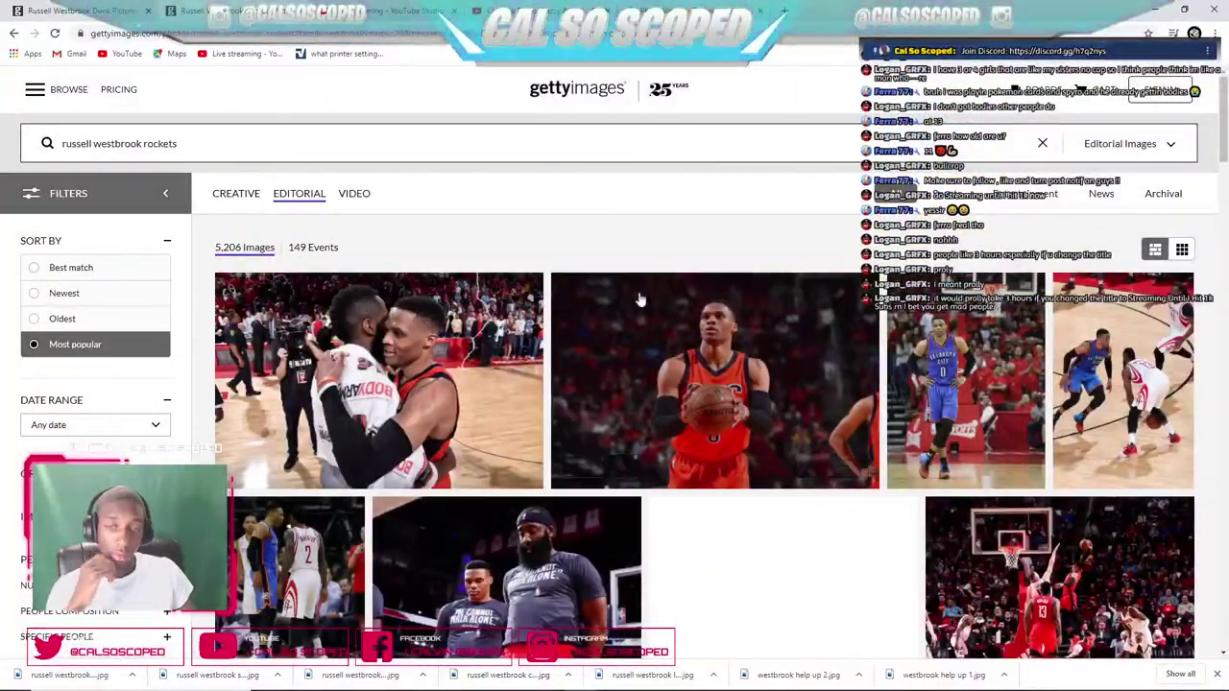
scroll(643, 303, down, 5)
scroll(646, 304, down, 4)
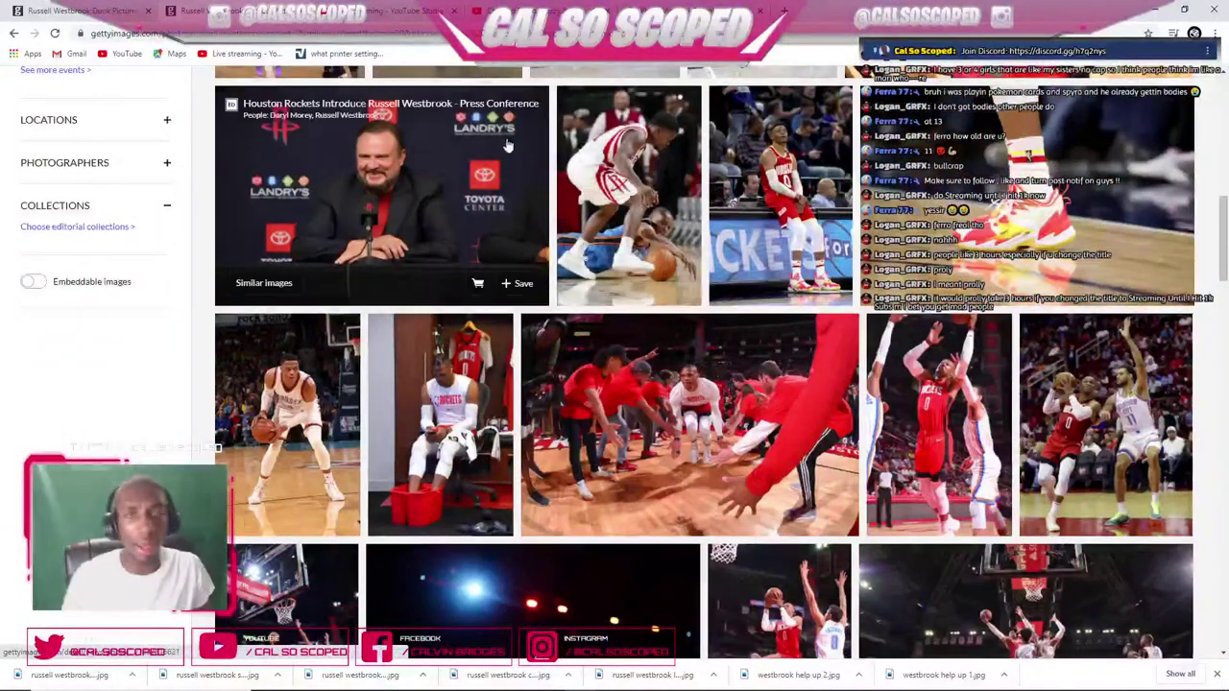
click(779, 195)
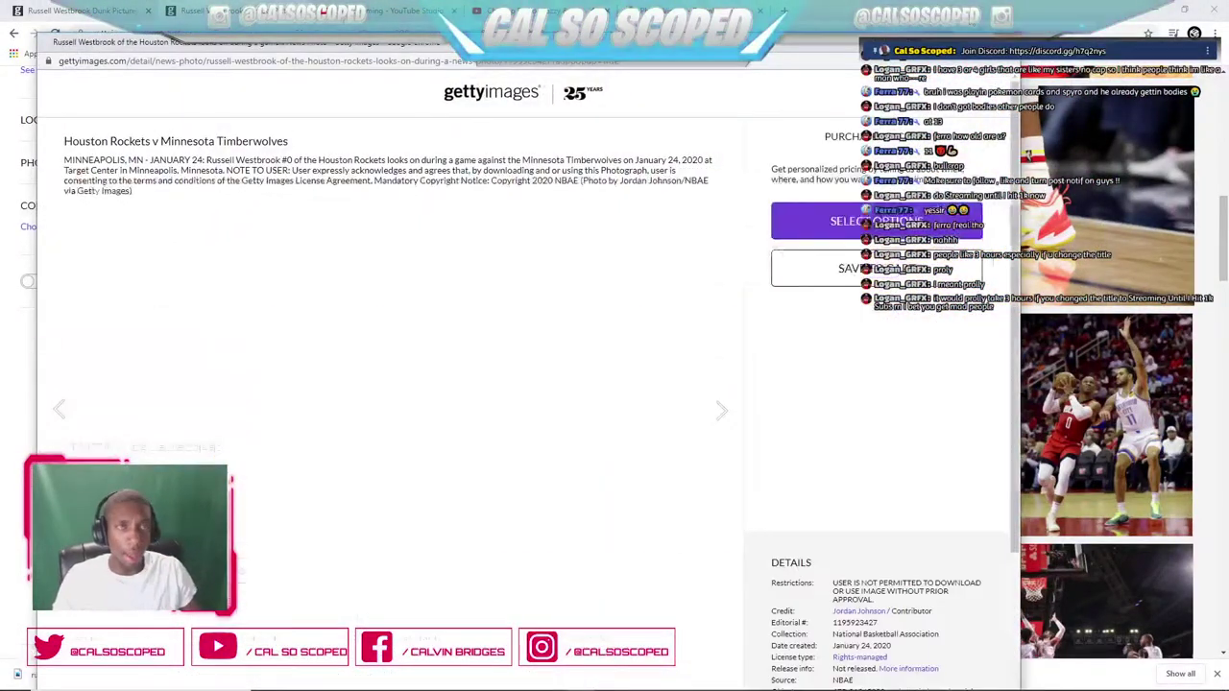
key(Escape)
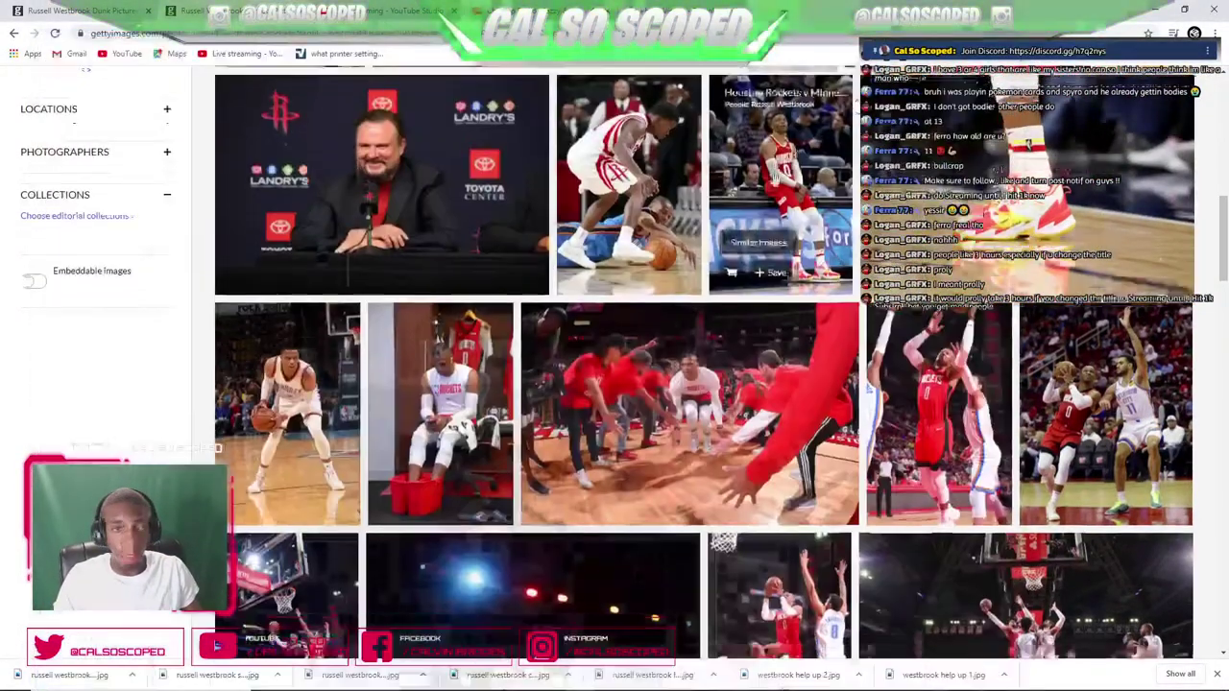
- Scan the rest of results page 29 for a clear view of Westbrook's red Rockets jersey
scroll(640, 269, down, 6)
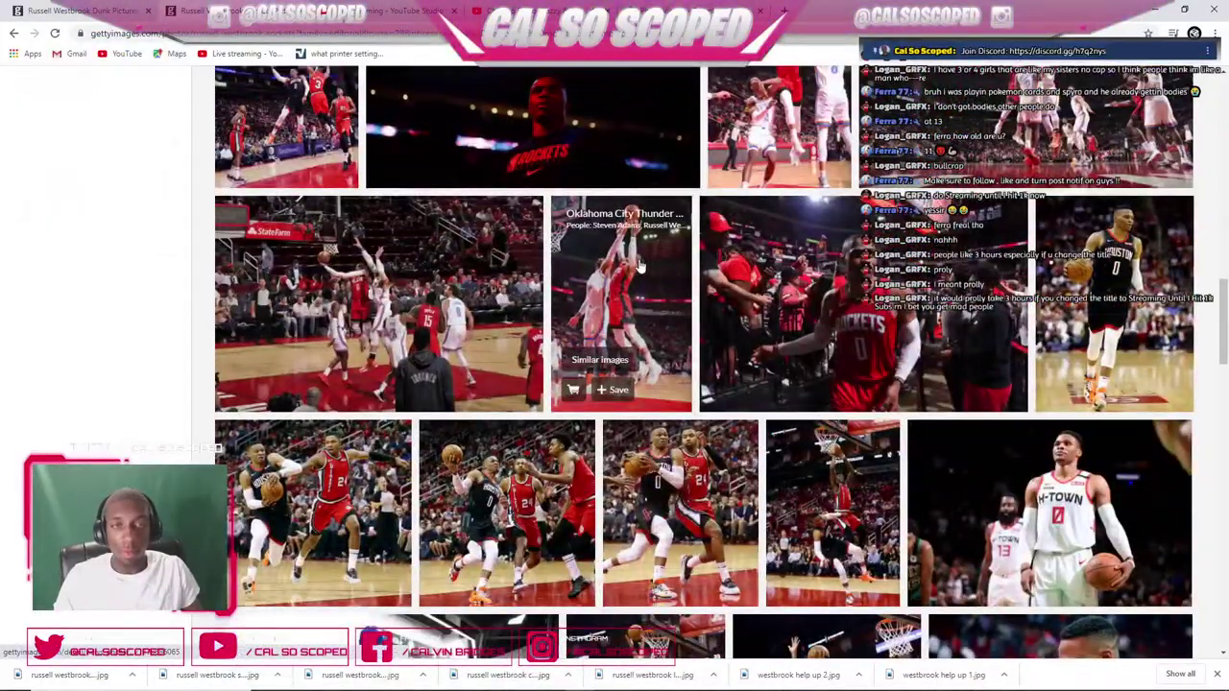
scroll(637, 266, down, 10)
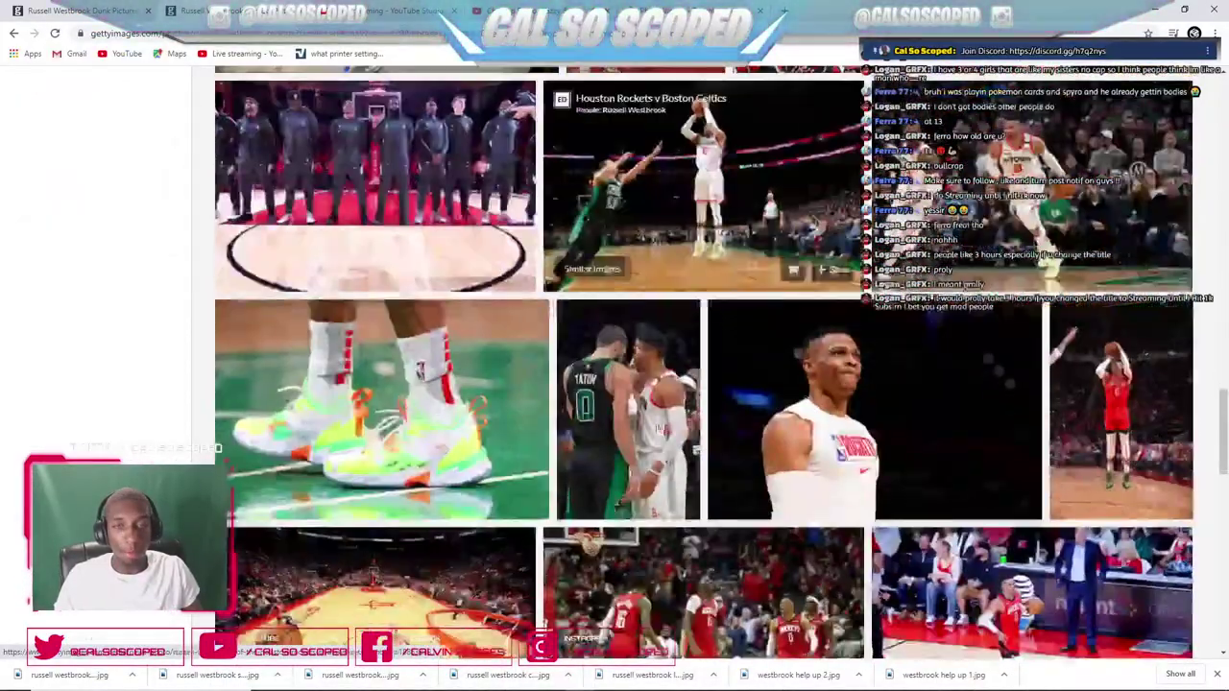
scroll(721, 480, down, 3)
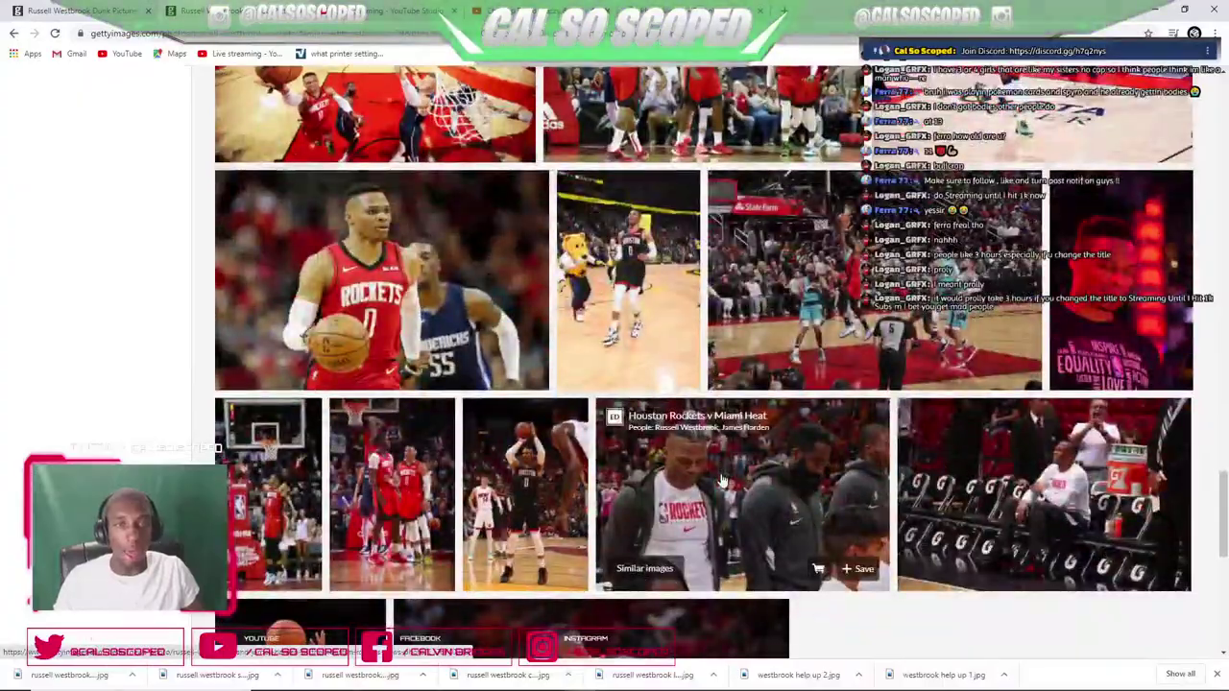
scroll(722, 480, down, 5)
- Go back to results page 28 and review its Westbrook photos for a usable Rockets uniform reference
click(579, 519)
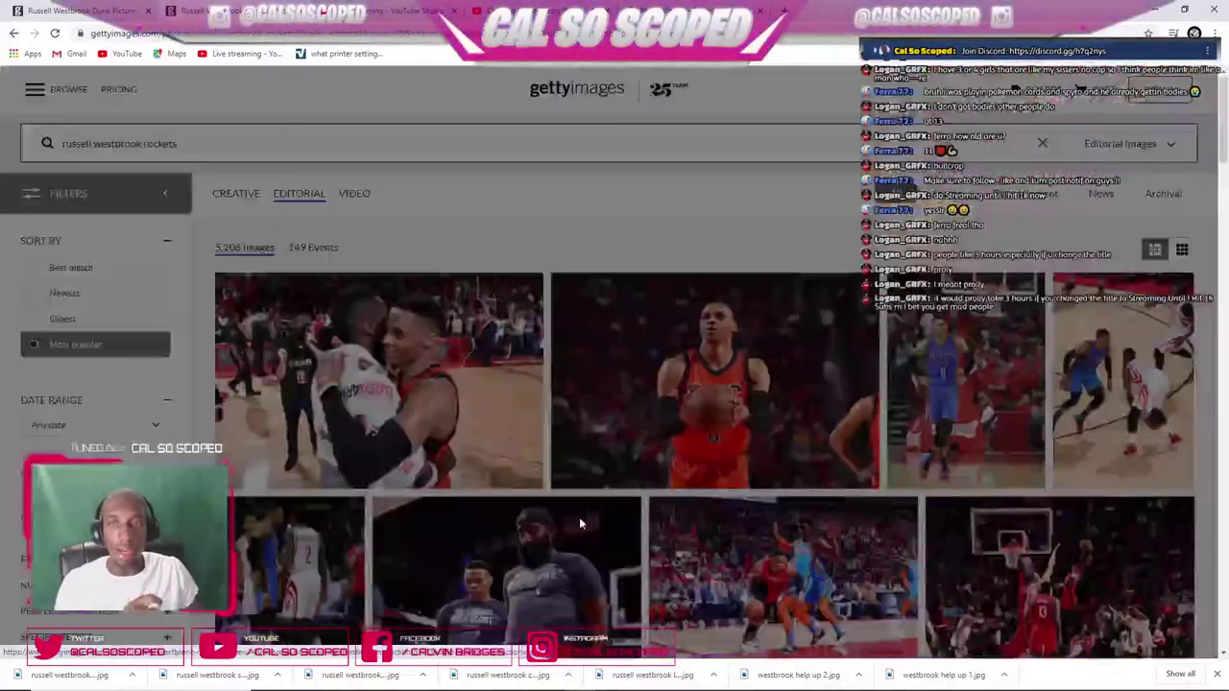
scroll(604, 422, down, 4)
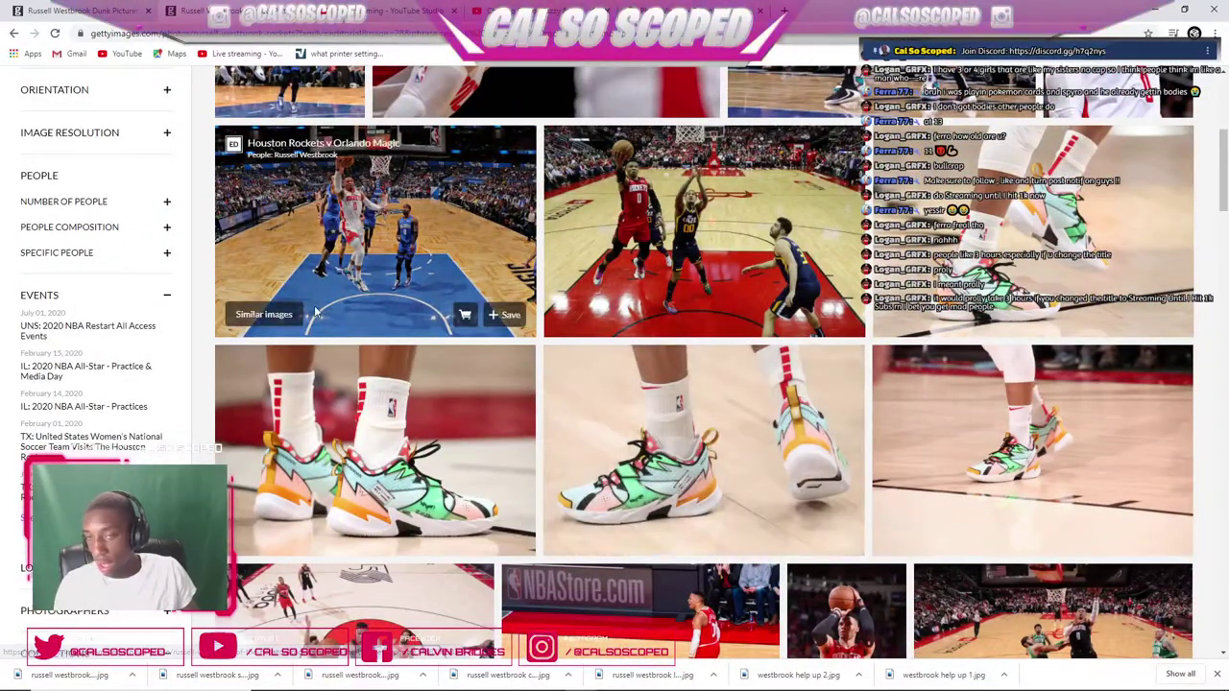
scroll(316, 314, down, 2)
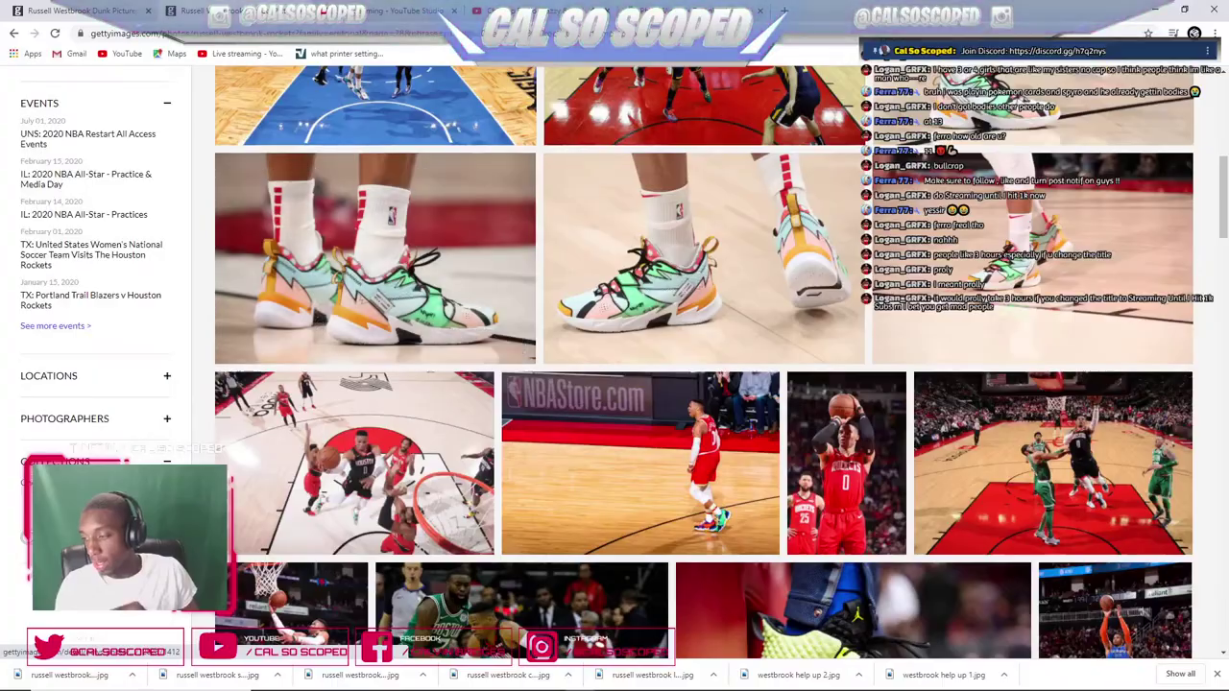
scroll(306, 336, down, 6)
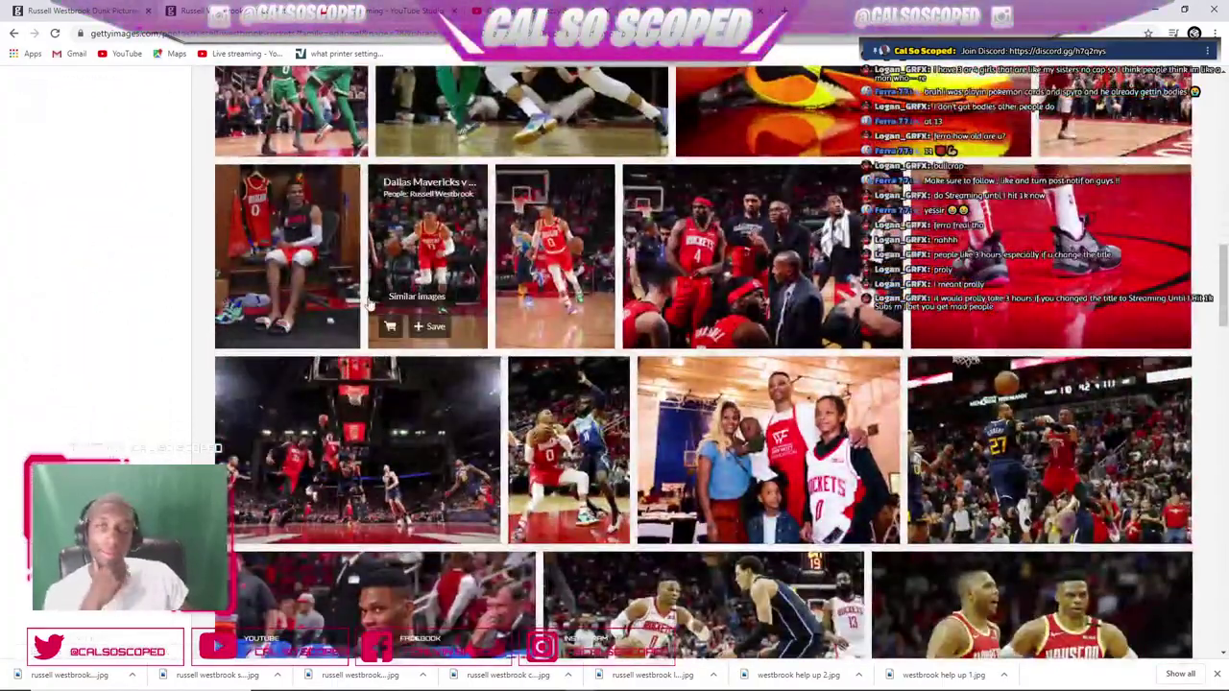
scroll(379, 307, down, 3)
scroll(389, 307, down, 10)
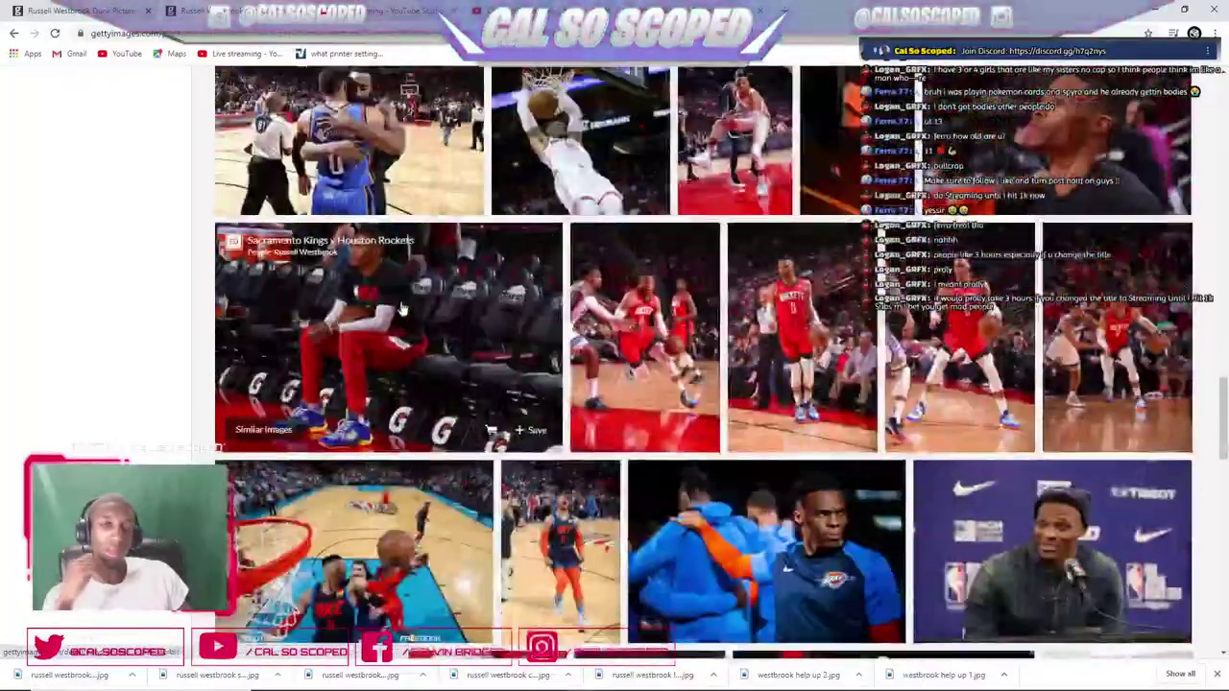
scroll(551, 382, down, 8)
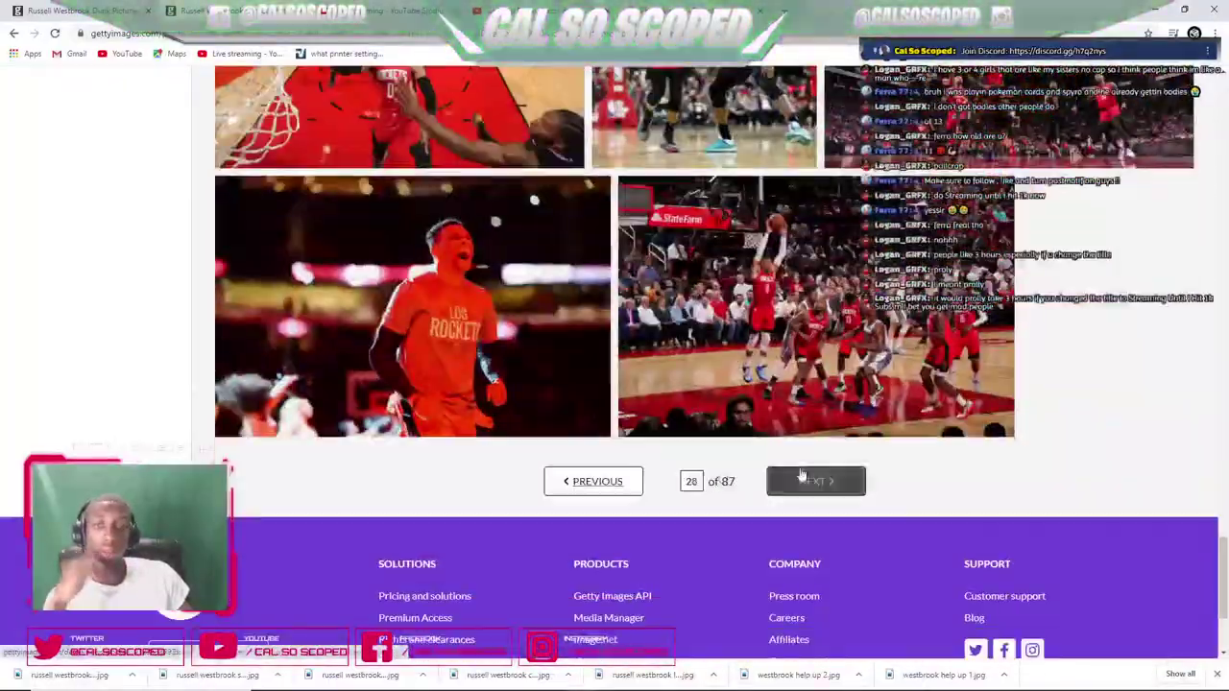
- Return to results page 29 and look through all its photos again for a suitable Rockets jersey shot
click(802, 479)
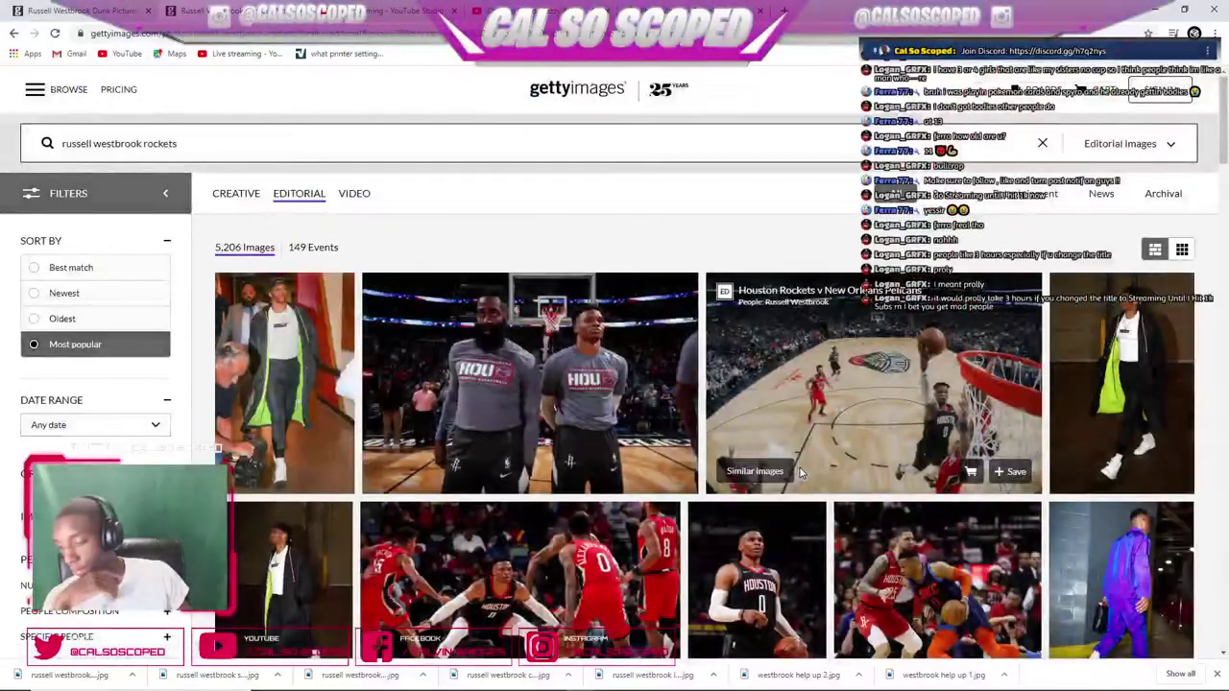
scroll(473, 322, down, 3)
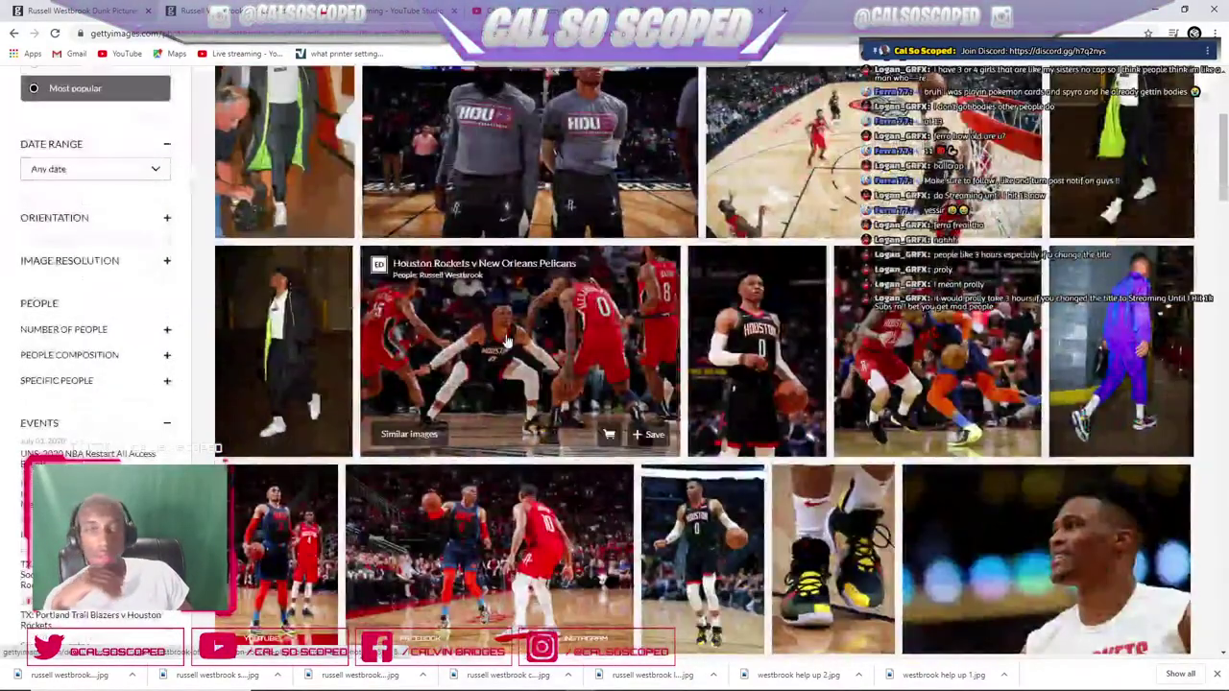
scroll(509, 341, down, 10)
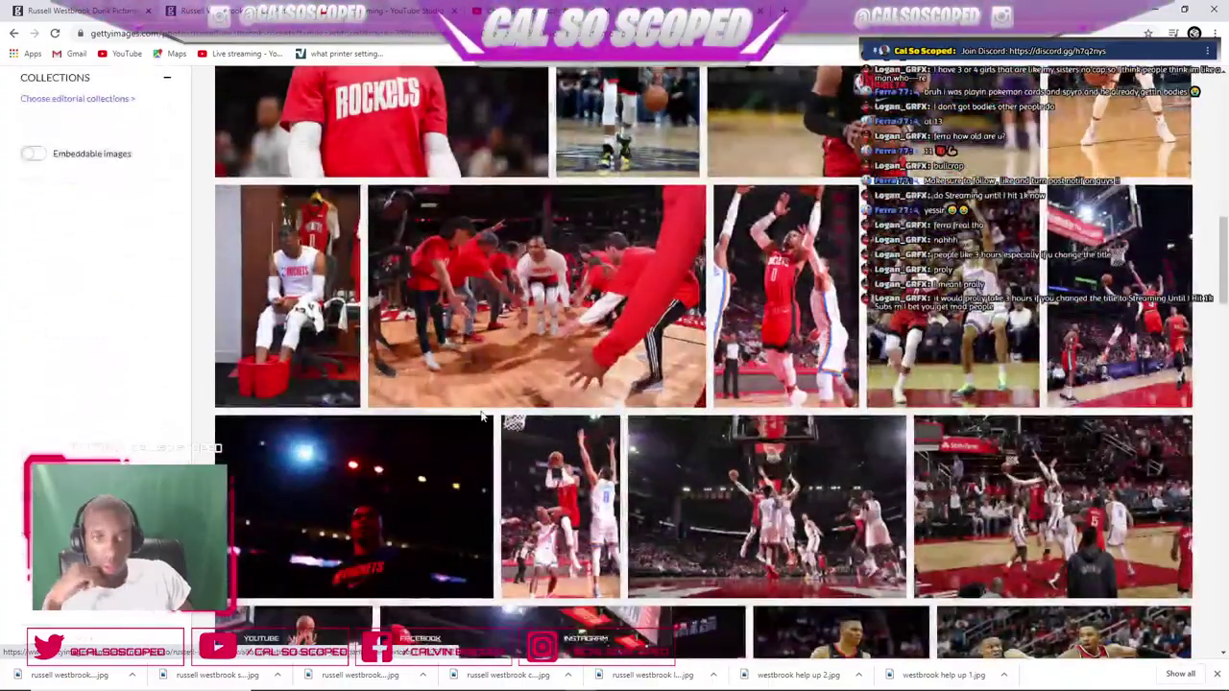
mouse_move(438, 229)
scroll(474, 231, down, 4)
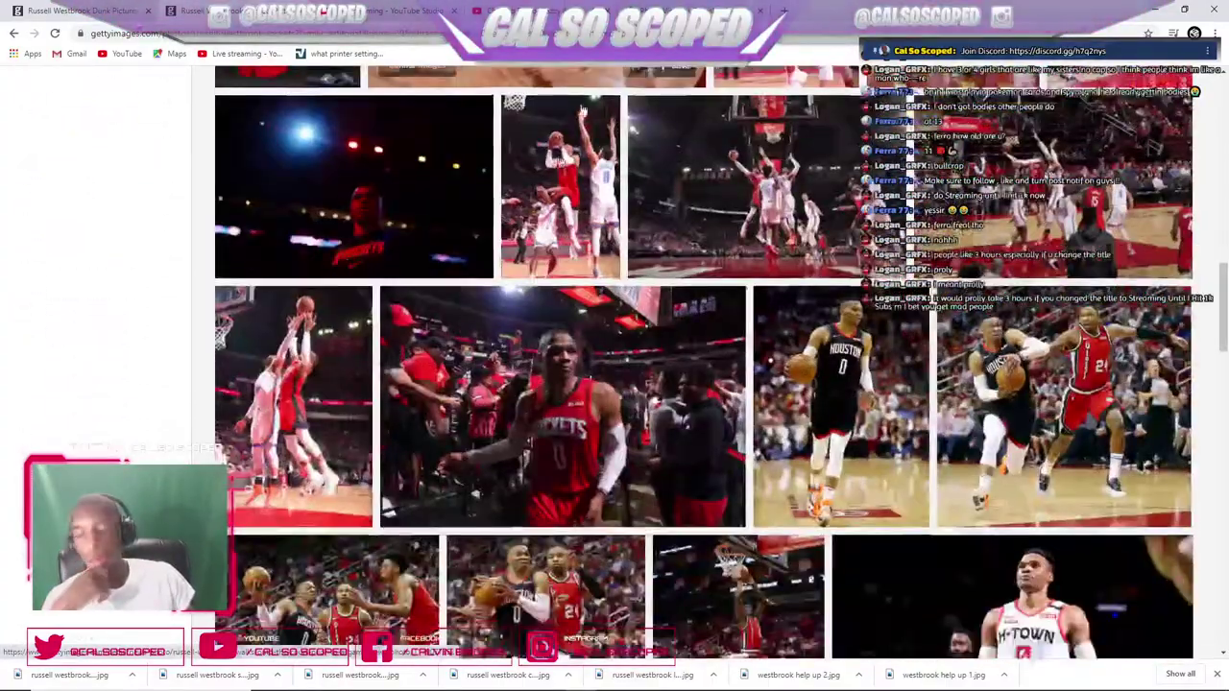
scroll(602, 251, down, 3)
scroll(602, 251, down, 7)
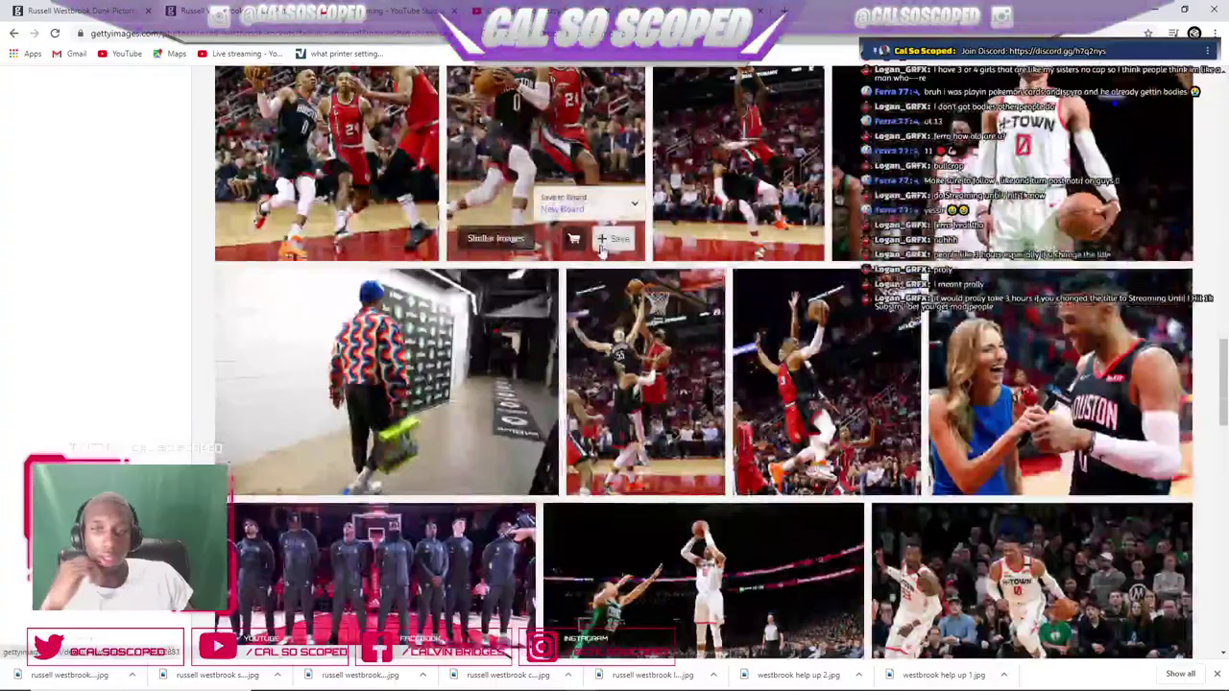
scroll(601, 251, down, 4)
scroll(600, 384, down, 10)
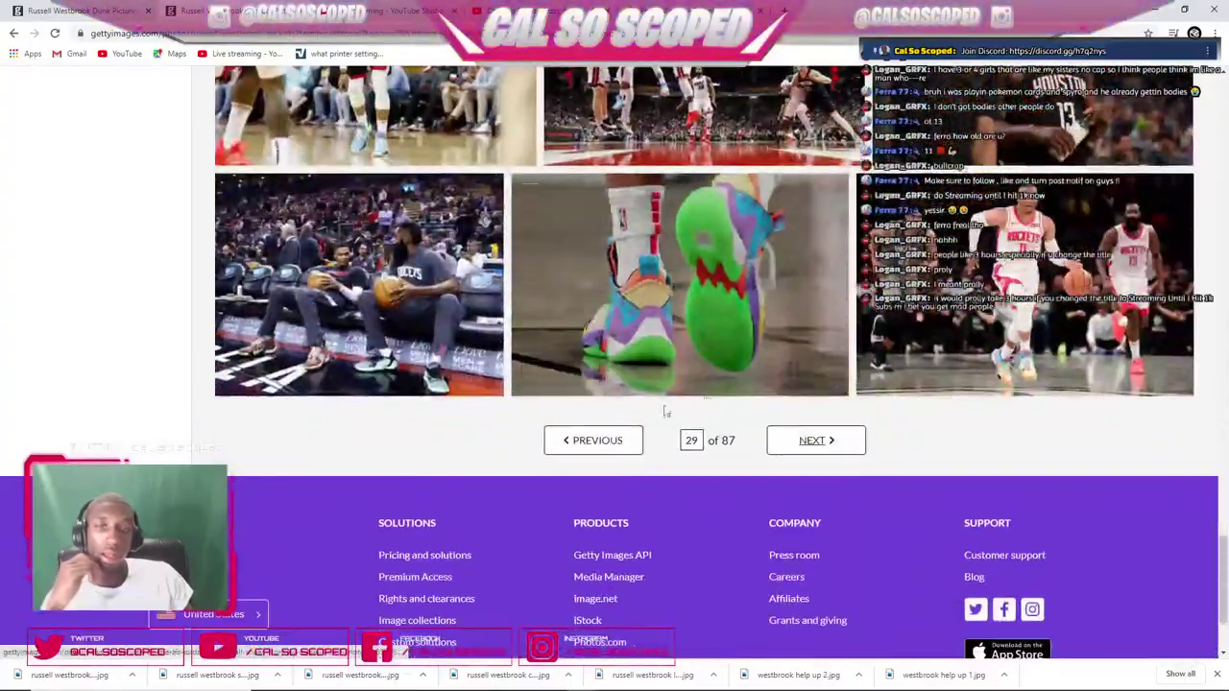
- Go back to Rockets results page 28, and switch to the "russell westbrook dunk" results to browse page 6
click(593, 437)
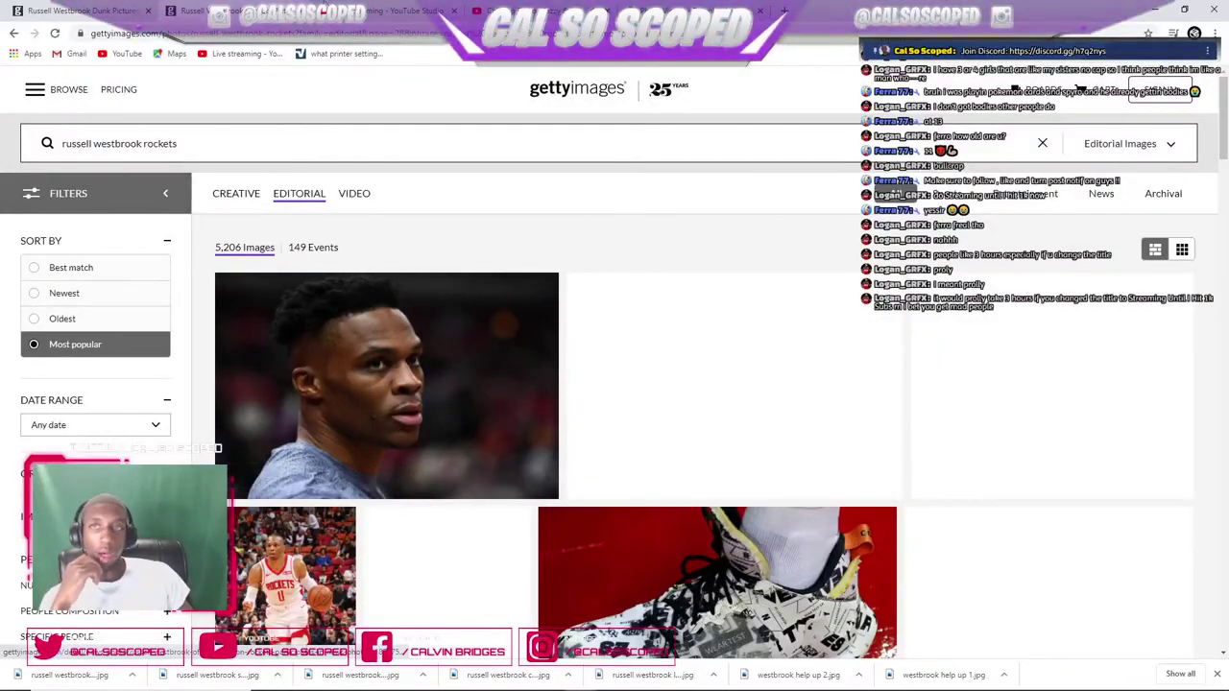
scroll(435, 240, down, 15)
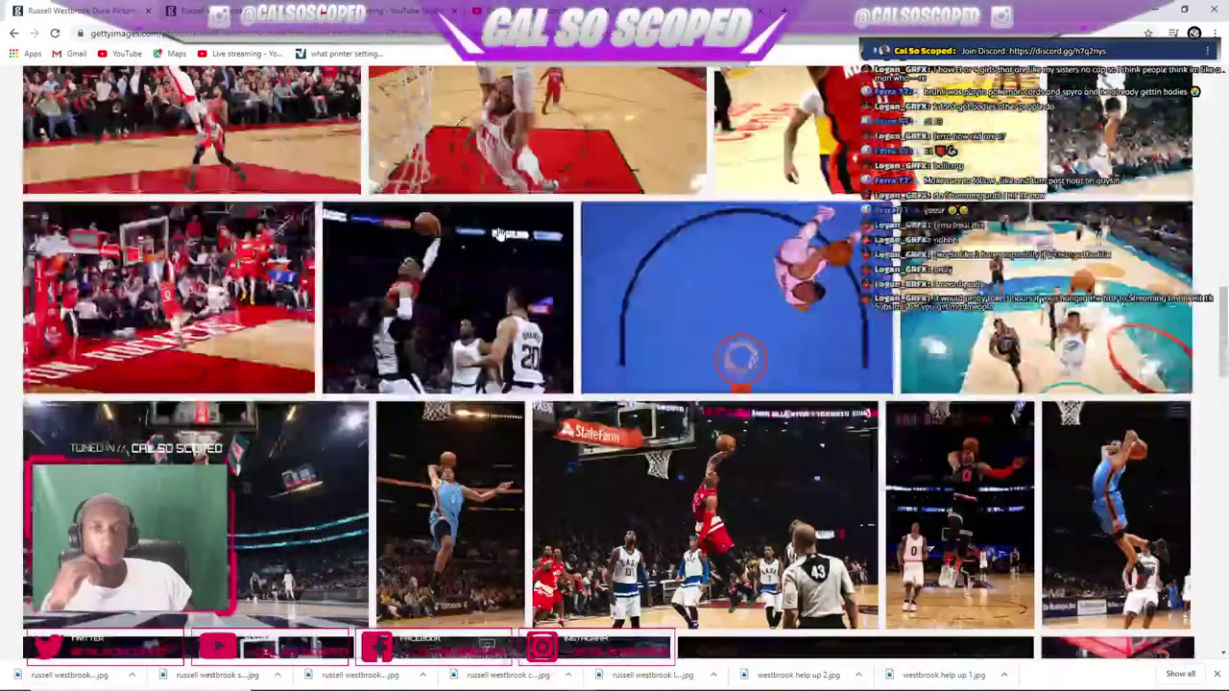
scroll(435, 240, up, 2)
scroll(437, 238, down, 5)
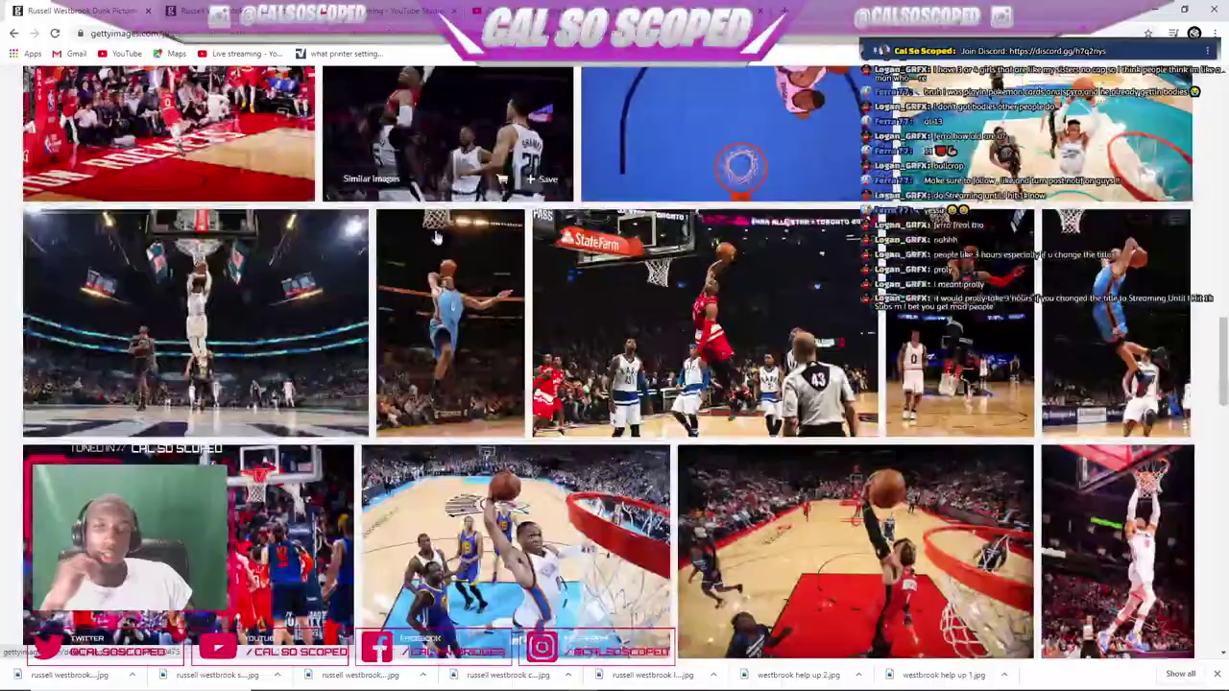
scroll(501, 114, down, 12)
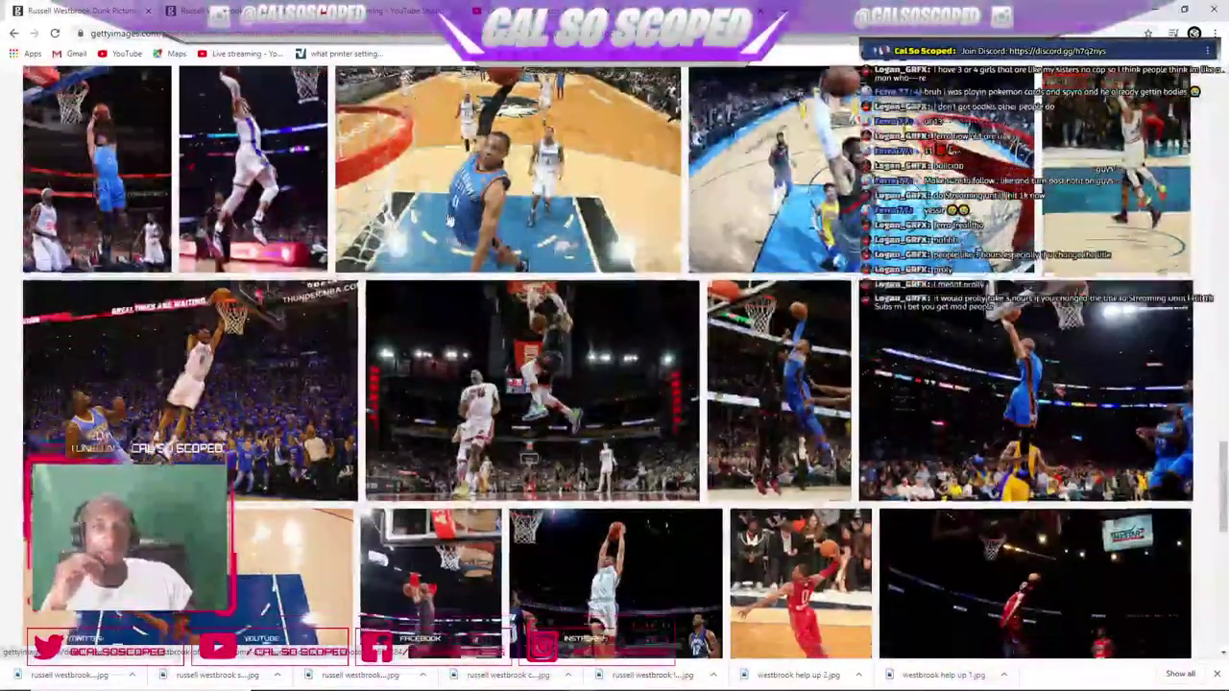
scroll(448, 221, down, 4)
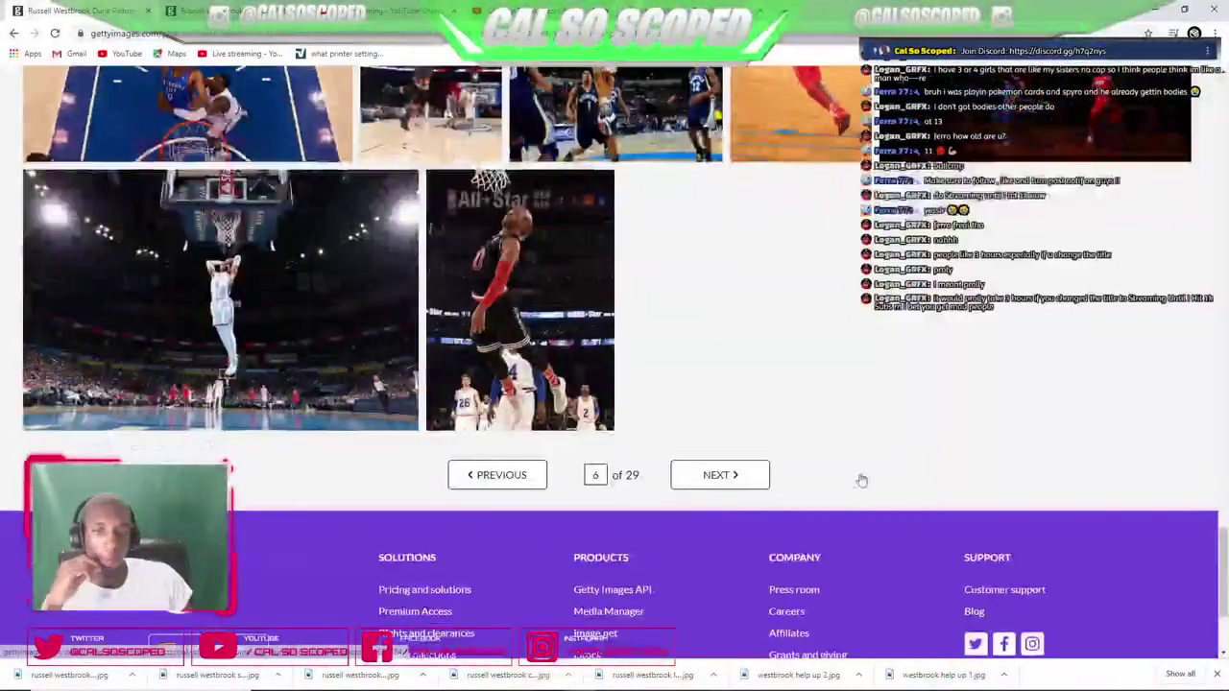
- Advance to page 7 of the dunk results and scan its photos for Westbrook in a Rockets uniform
click(726, 474)
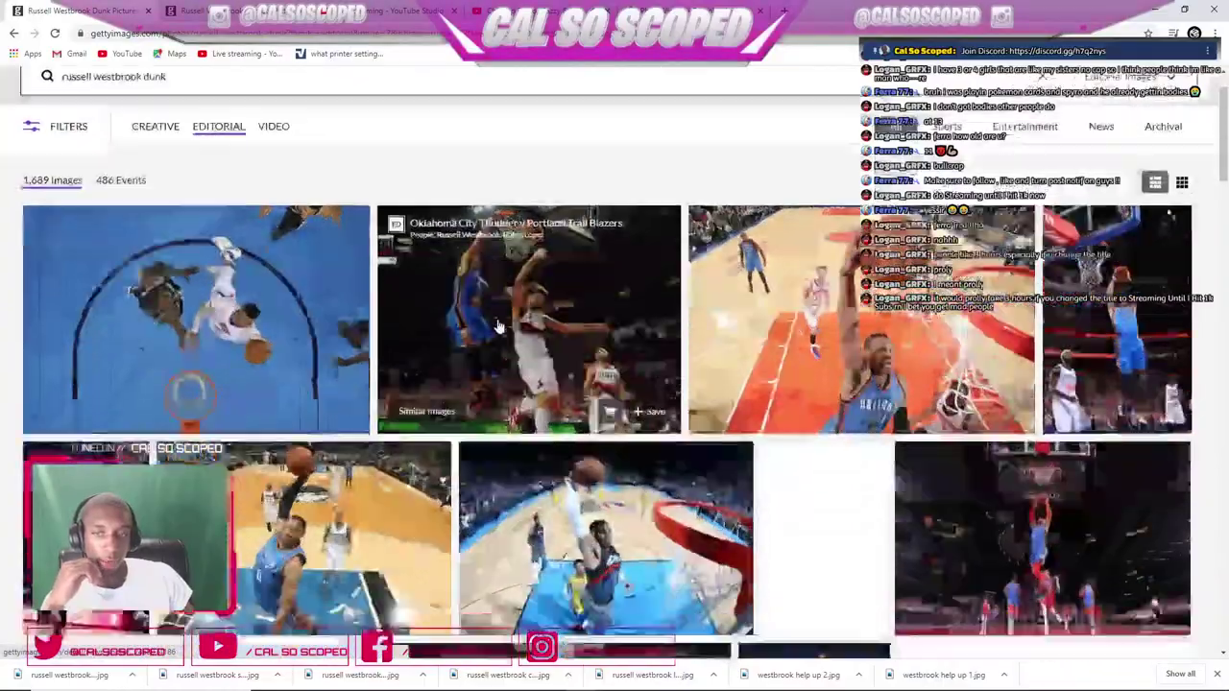
scroll(499, 327, down, 10)
scroll(558, 453, down, 5)
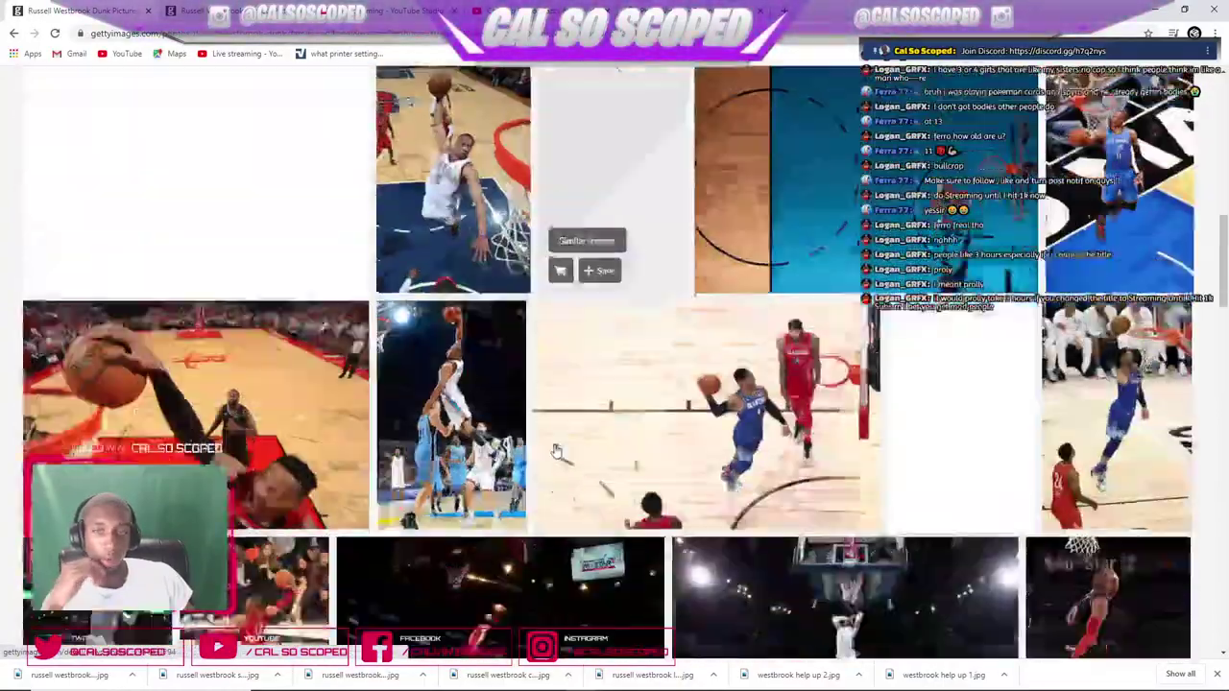
scroll(559, 441, down, 10)
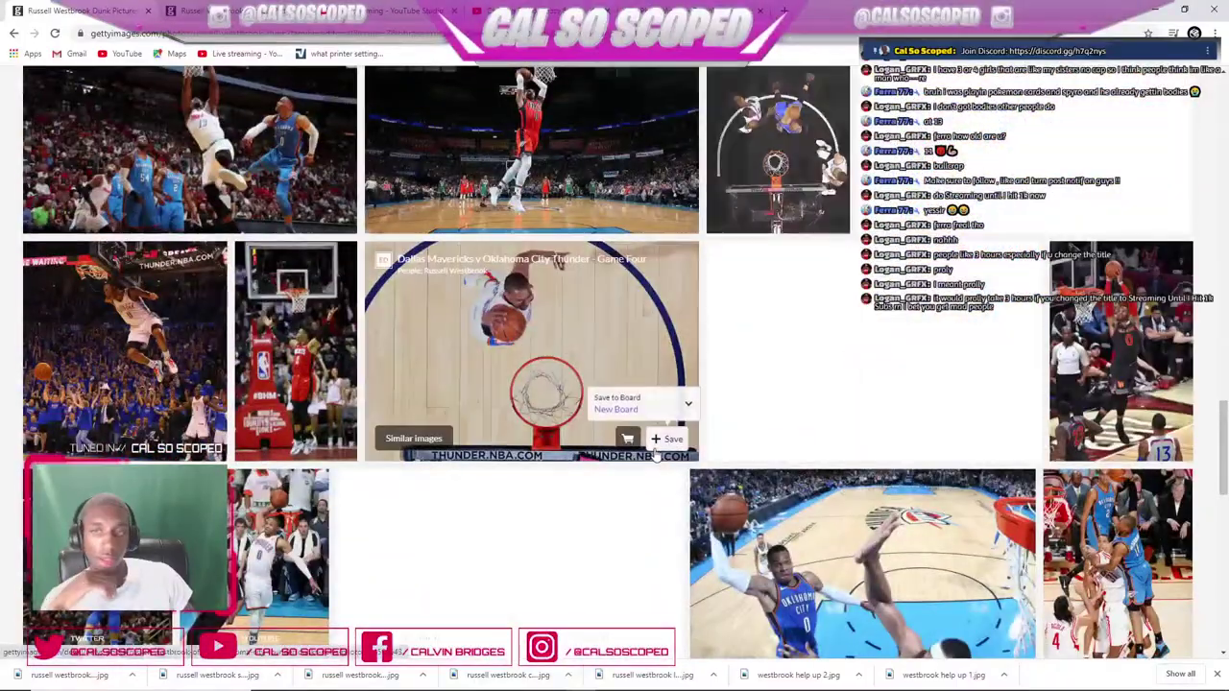
scroll(655, 454, down, 10)
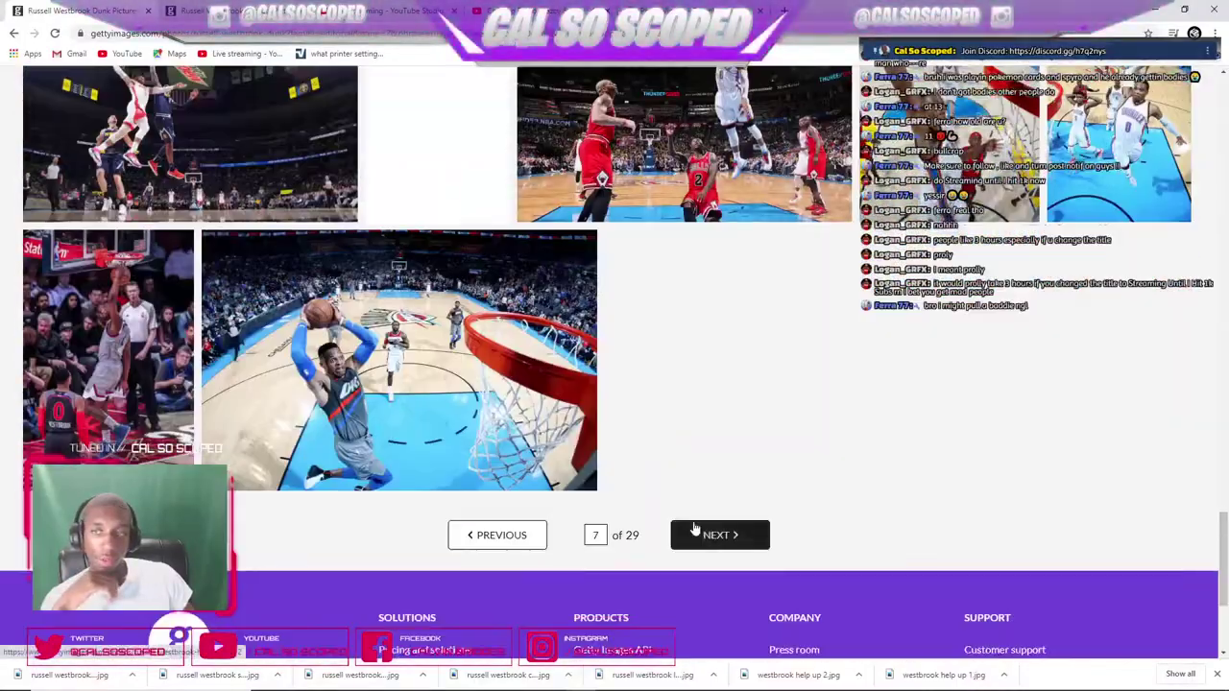
- Advance to page 8 of the dunk results and check its photos for a red Rockets jersey reference
click(710, 535)
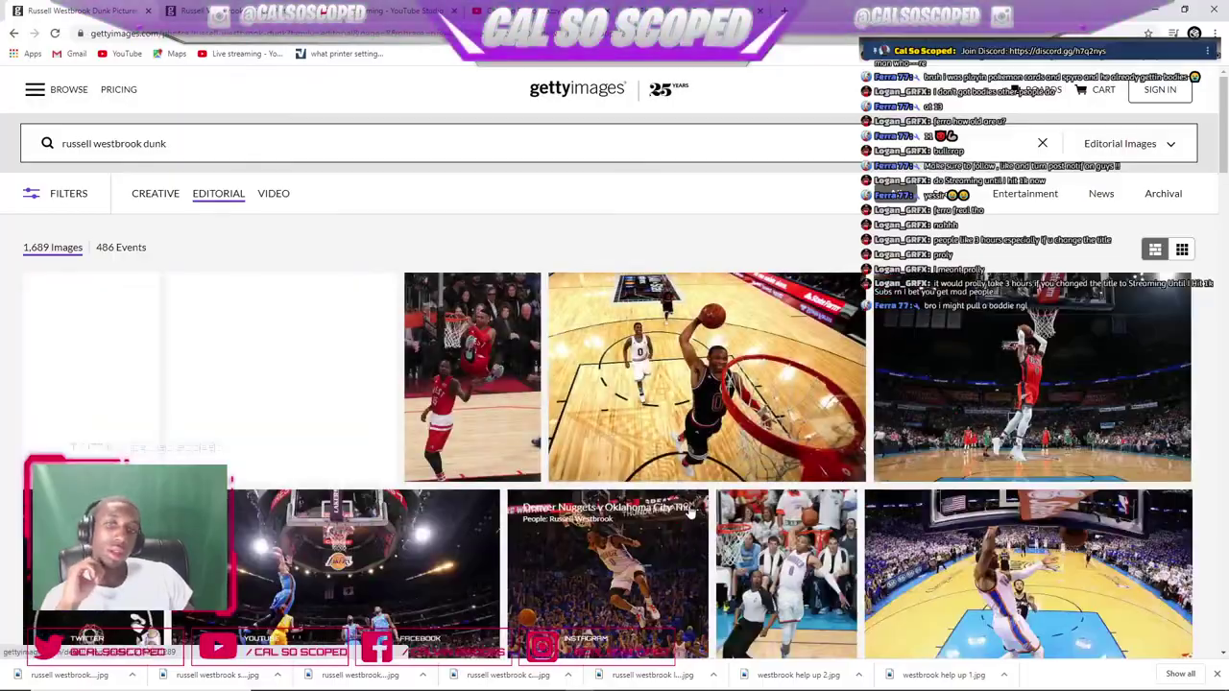
scroll(525, 411, down, 15)
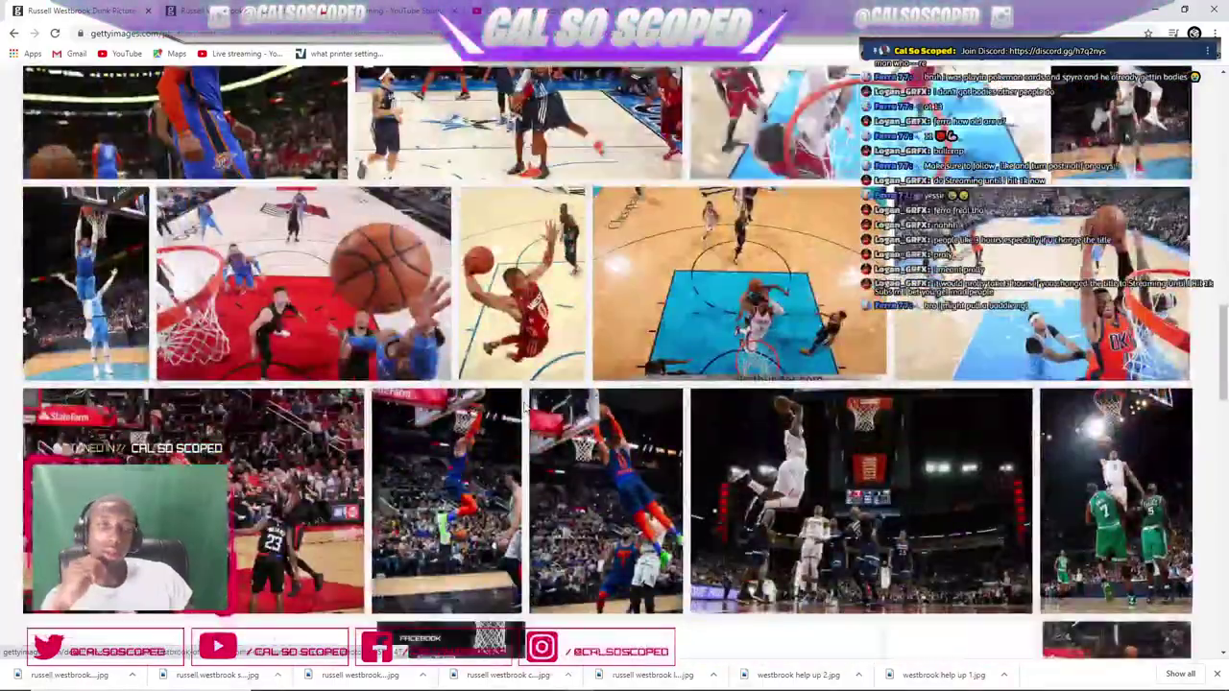
scroll(527, 408, down, 3)
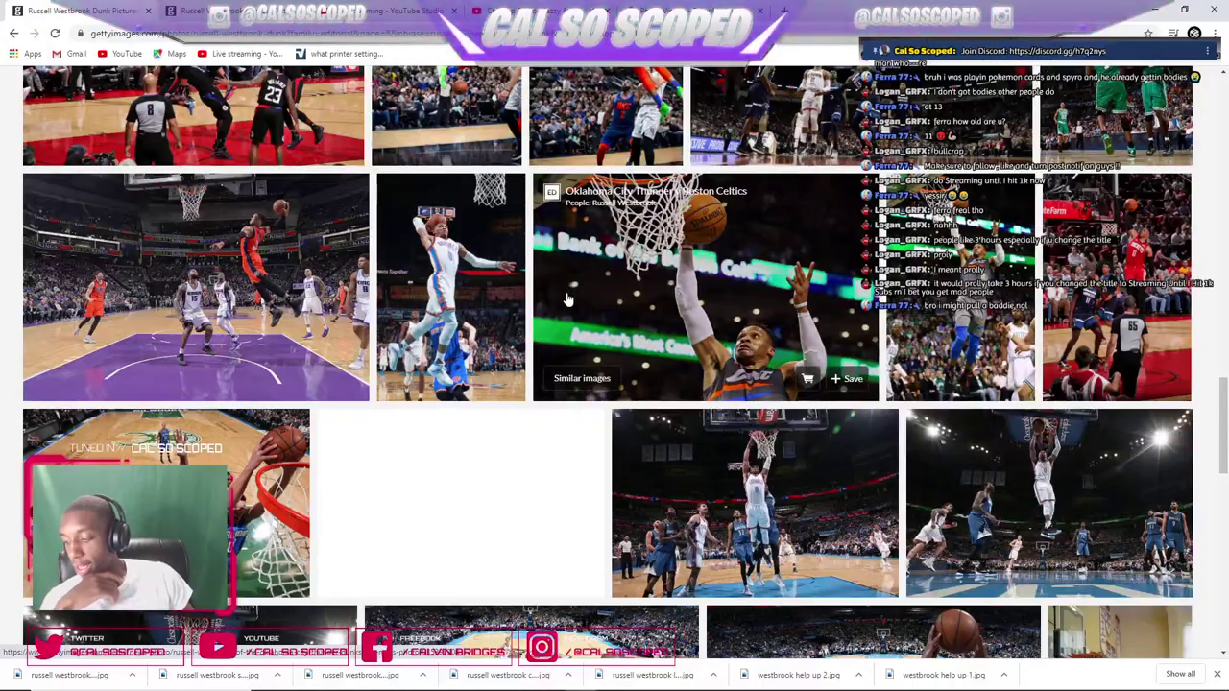
scroll(566, 307, down, 8)
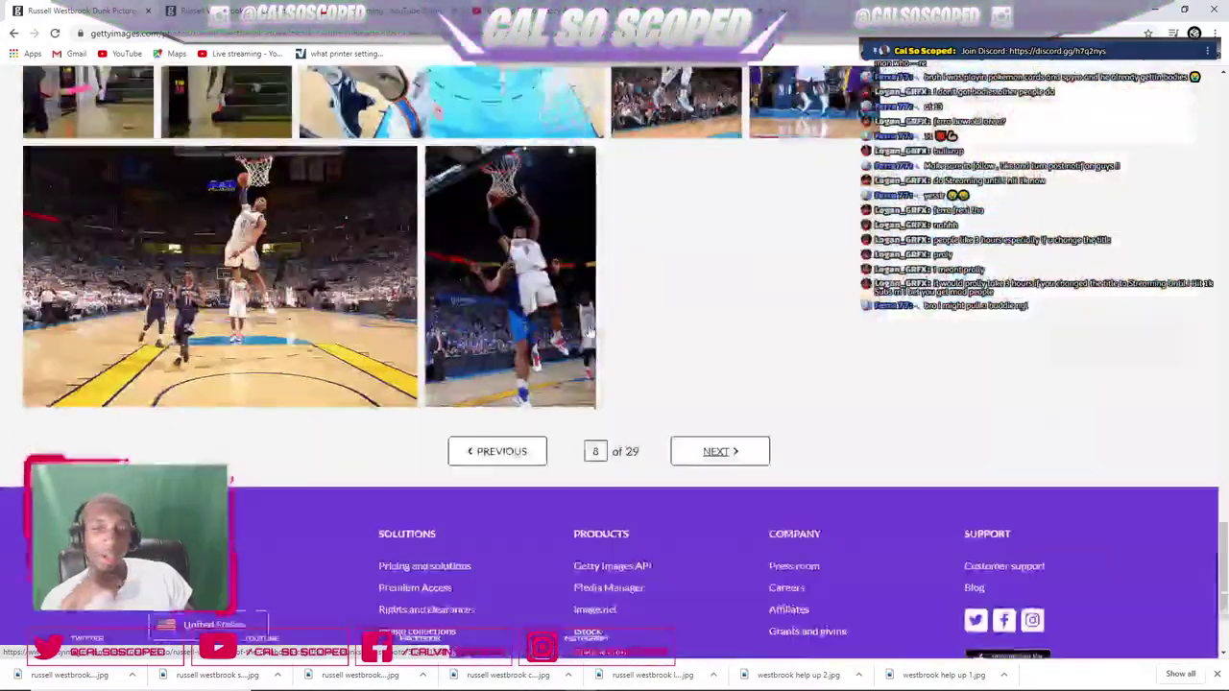
- Open page 9 of the dunk results, skim to its end and proceed to the following results page
click(726, 447)
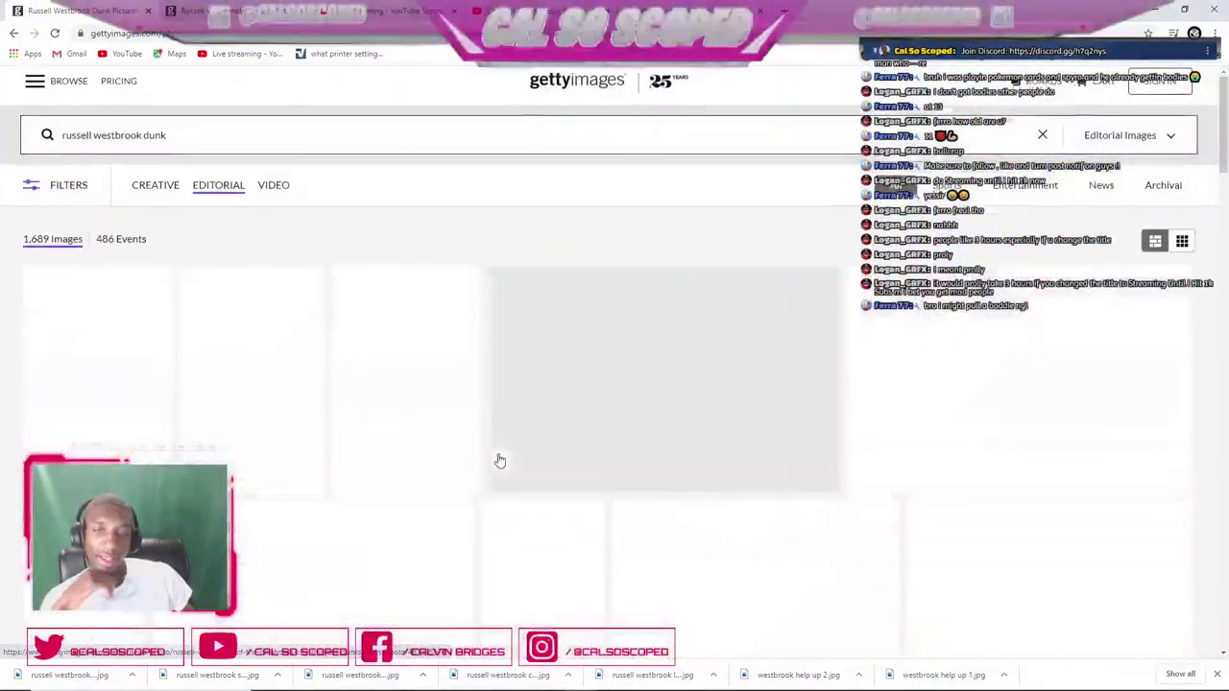
scroll(504, 458, down, 3)
scroll(531, 442, down, 5)
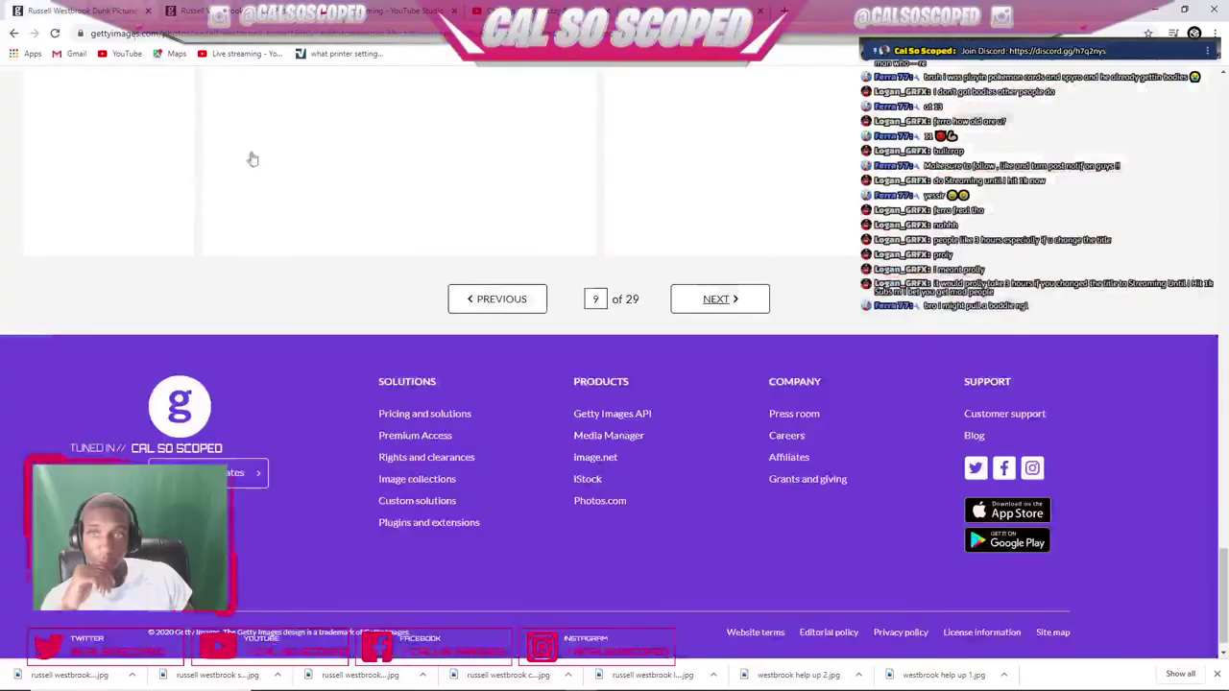
click(679, 294)
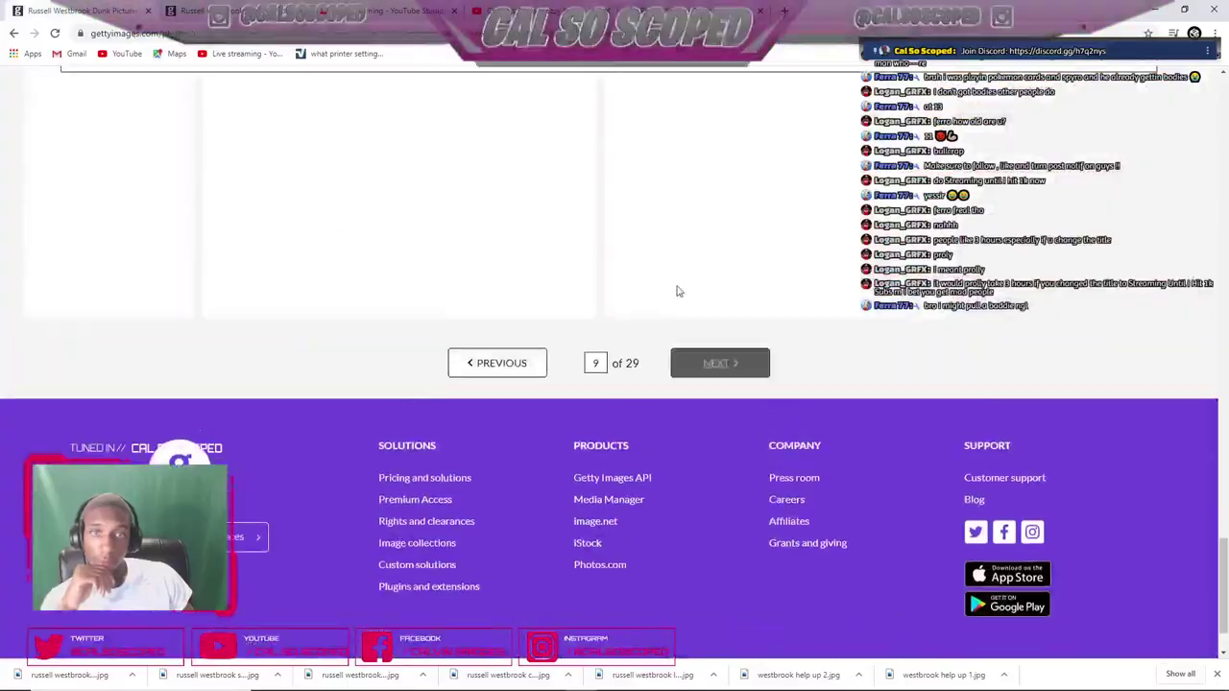
- Recheck the page 9 dunk results from upper rows to the end for Westbrook in a Rockets uniform
scroll(676, 294, up, 15)
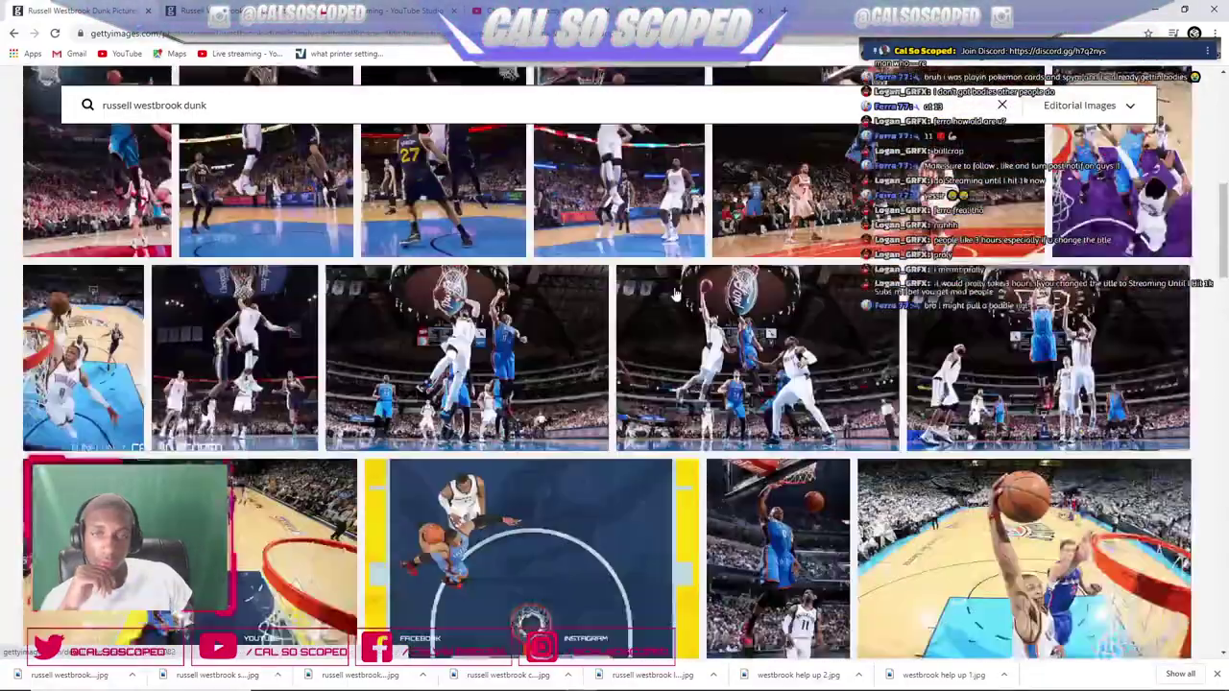
scroll(675, 295, down, 10)
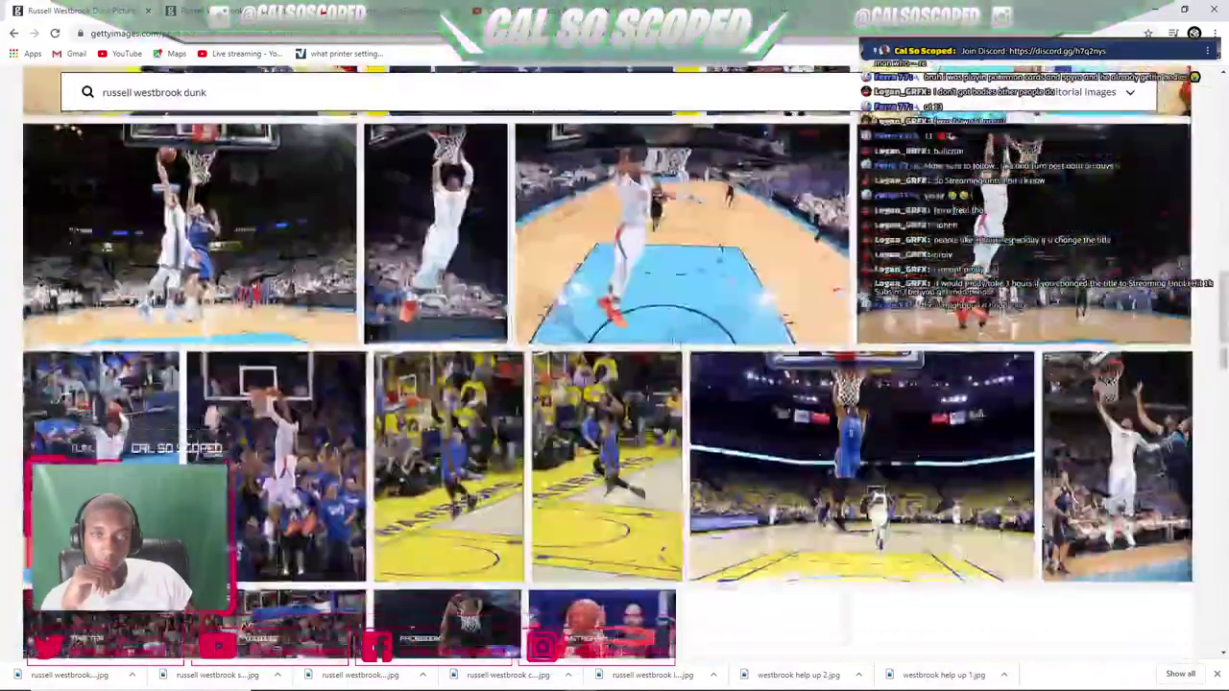
scroll(677, 348, down, 10)
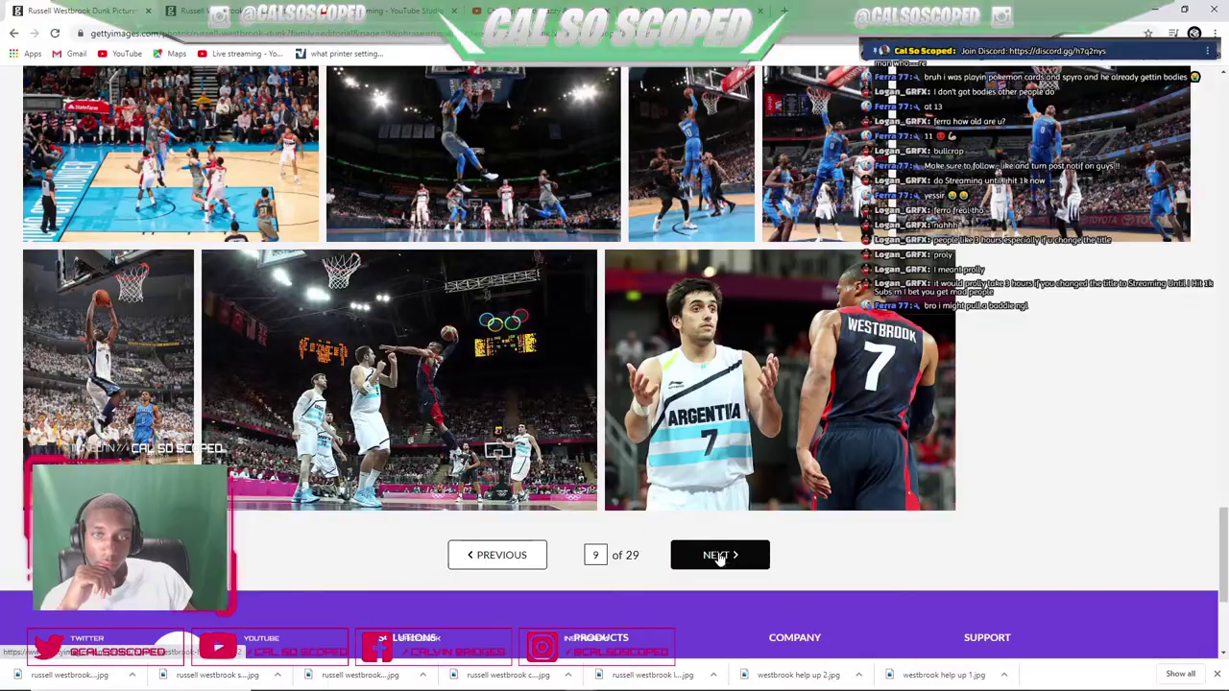
- Open page 10 of the dunk results and scan its photos for a usable Westbrook Rockets reference
click(718, 557)
scroll(672, 437, down, 5)
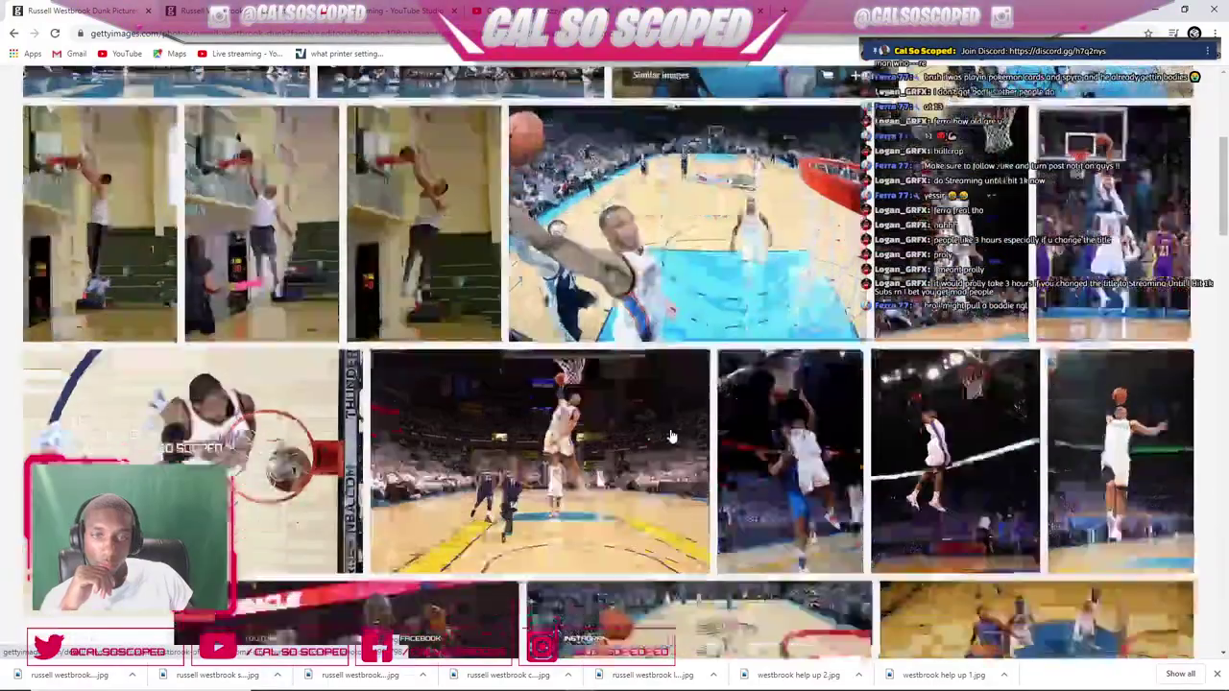
scroll(672, 436, down, 10)
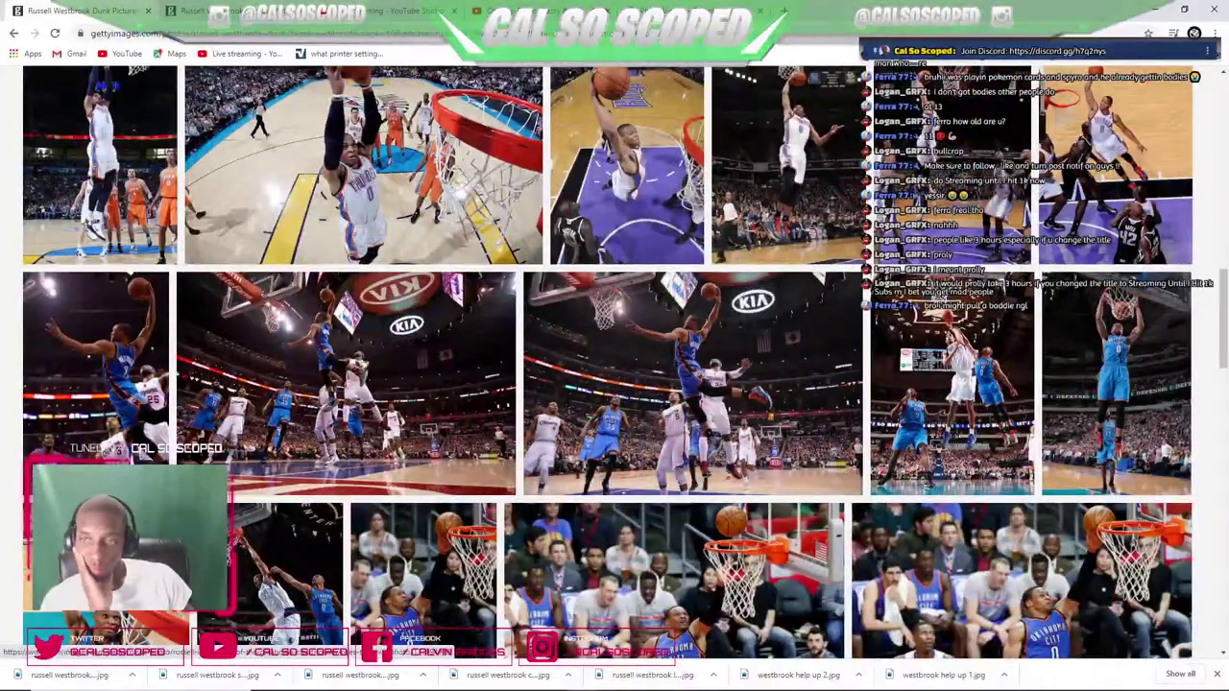
scroll(680, 401, down, 10)
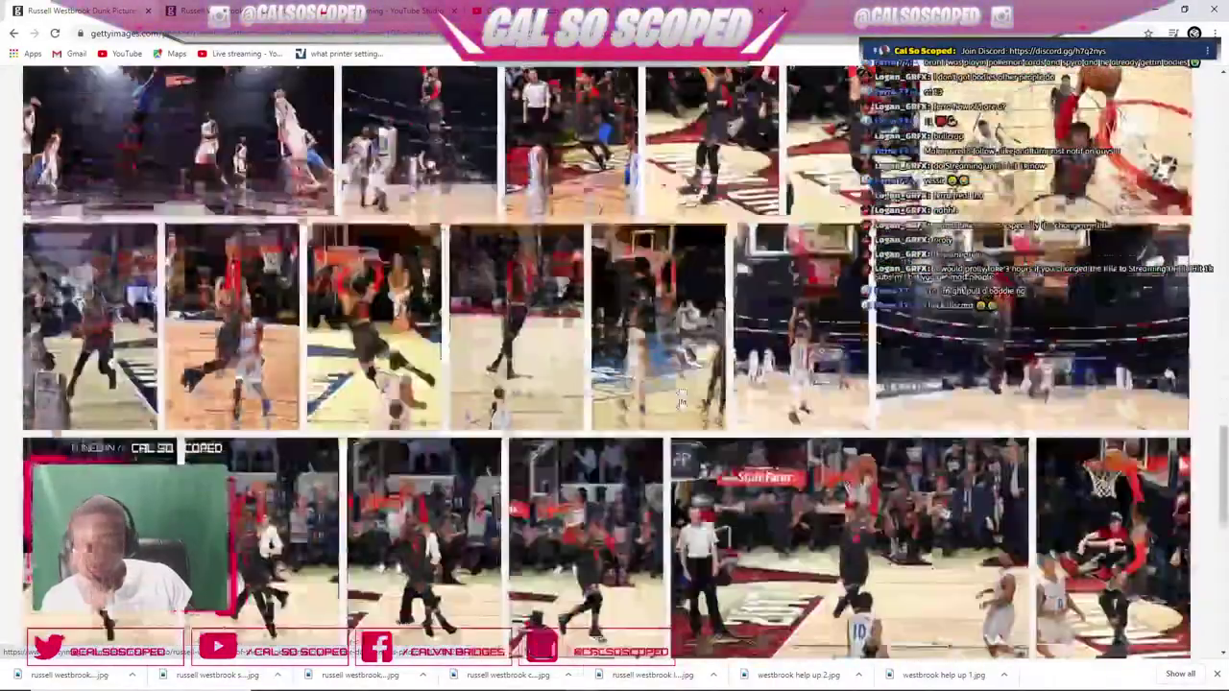
scroll(679, 401, down, 4)
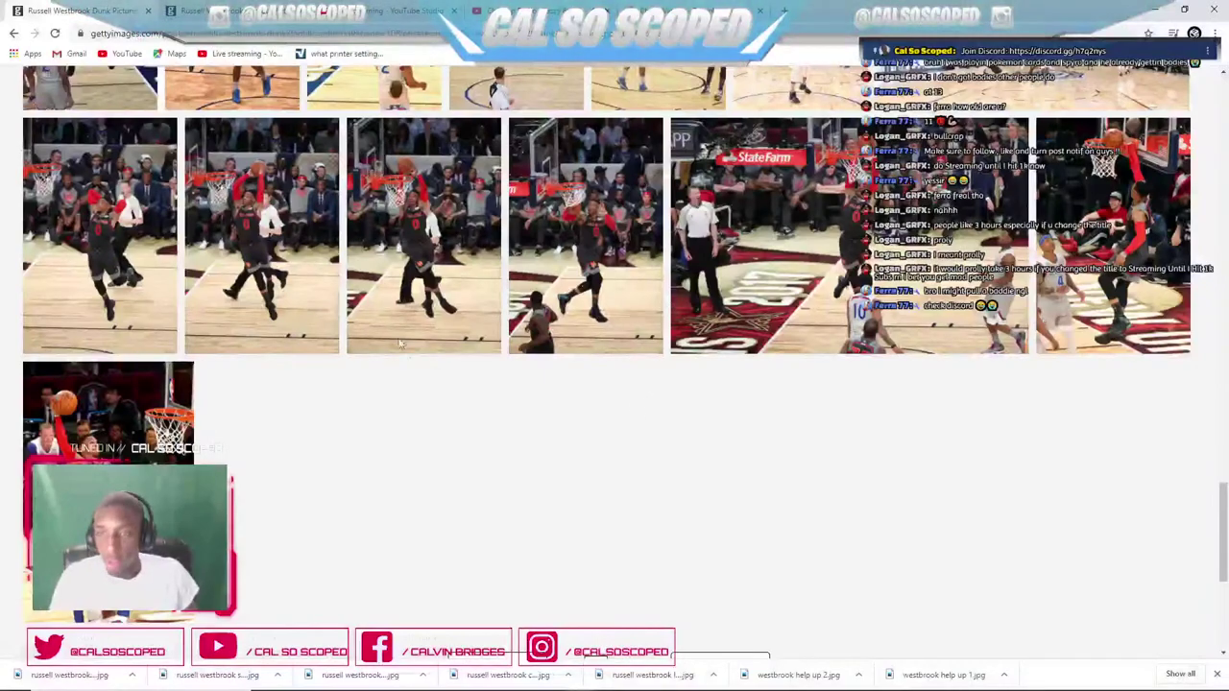
scroll(634, 437, down, 3)
- Proceed to page 11 of the dunk results and skim all its photos for a red Rockets jersey
click(714, 411)
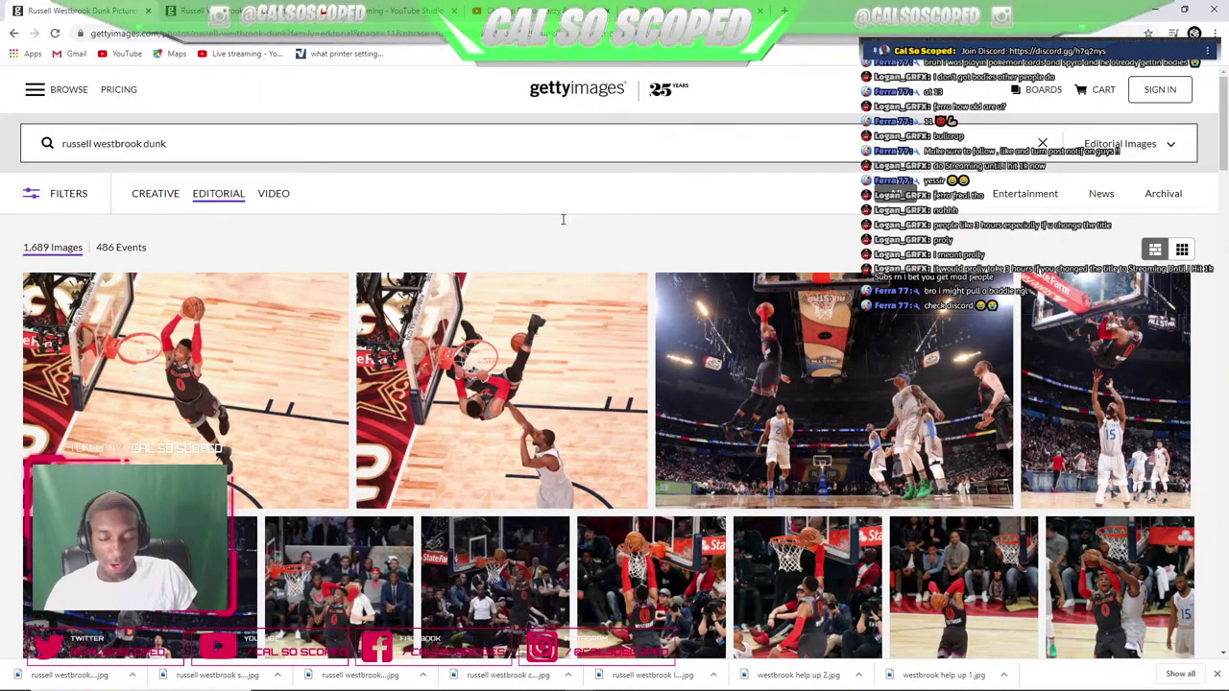
scroll(583, 215, down, 15)
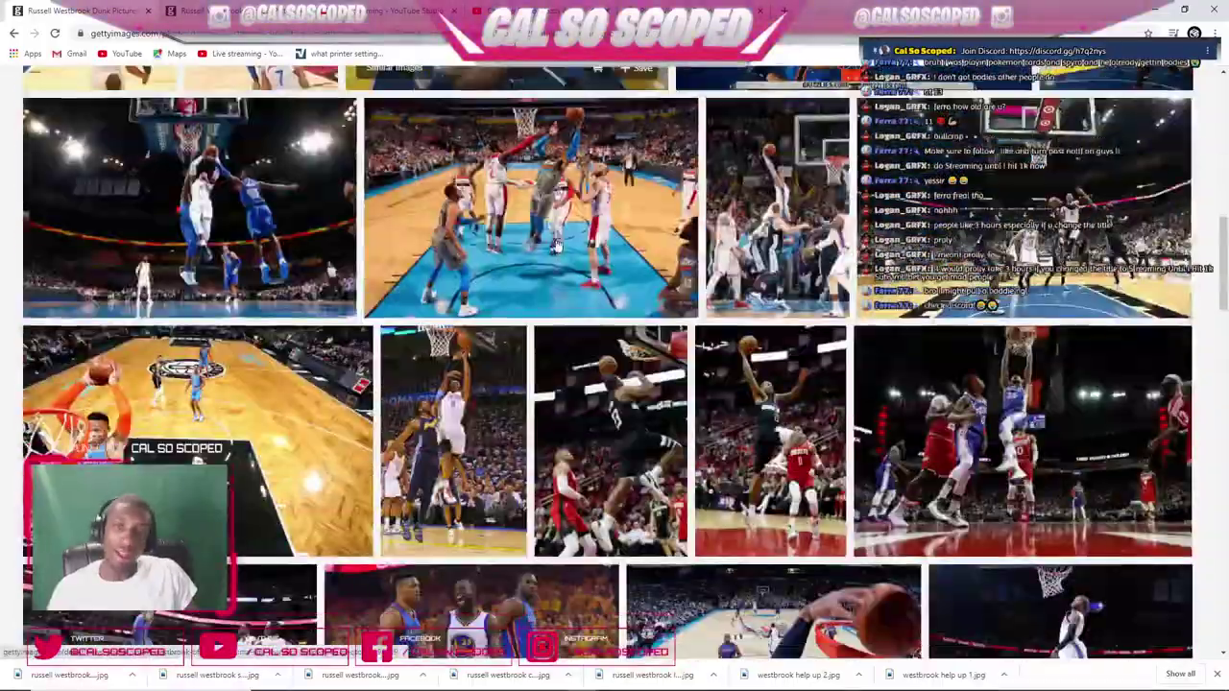
scroll(566, 230, down, 15)
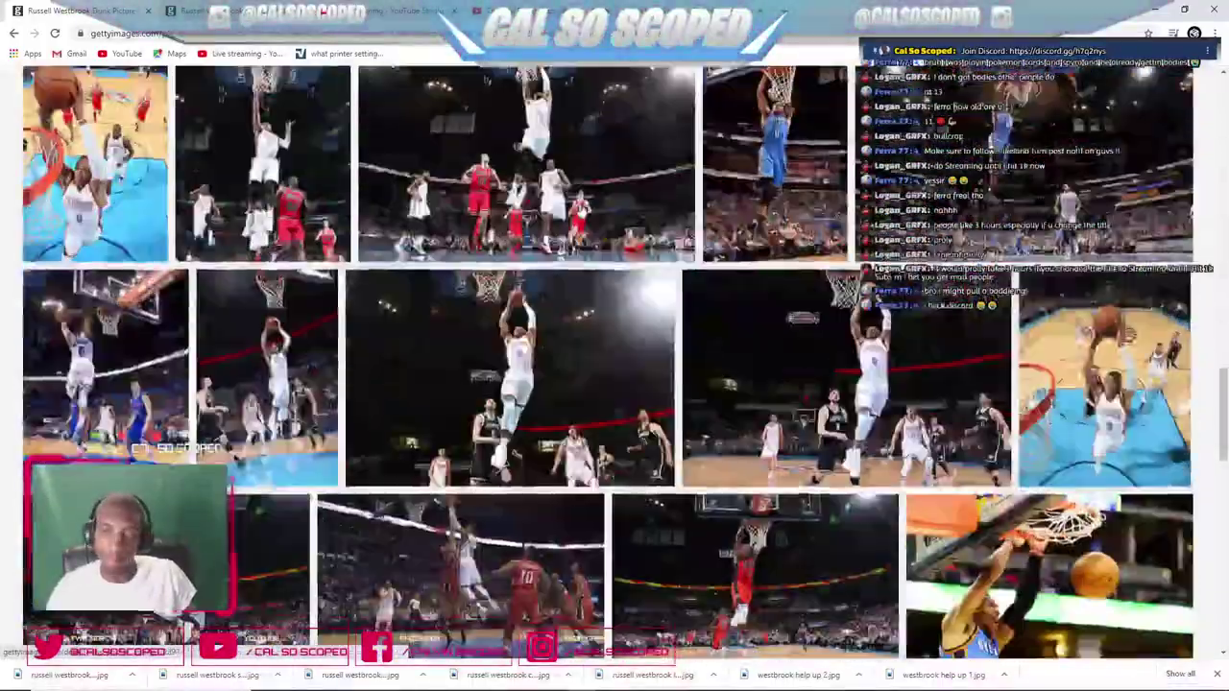
scroll(580, 211, down, 10)
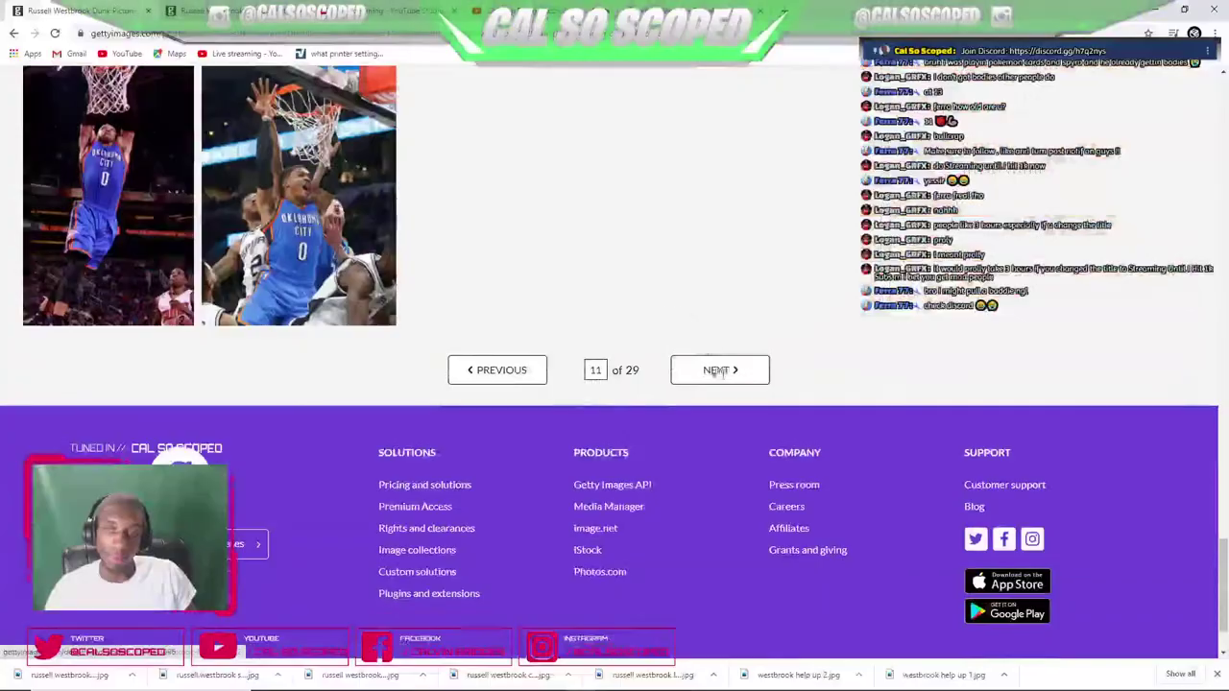
- Move on to page 12 of the dunk results and look through its photos for Rockets shots of Westbrook
click(678, 367)
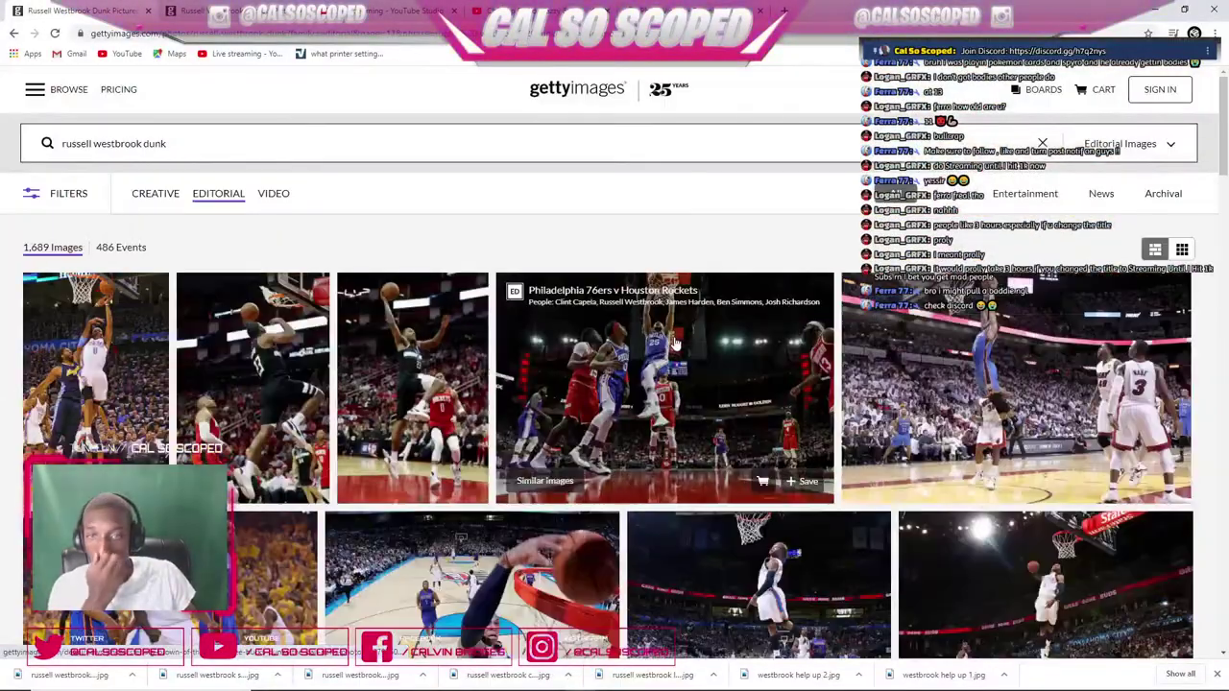
scroll(665, 317, down, 10)
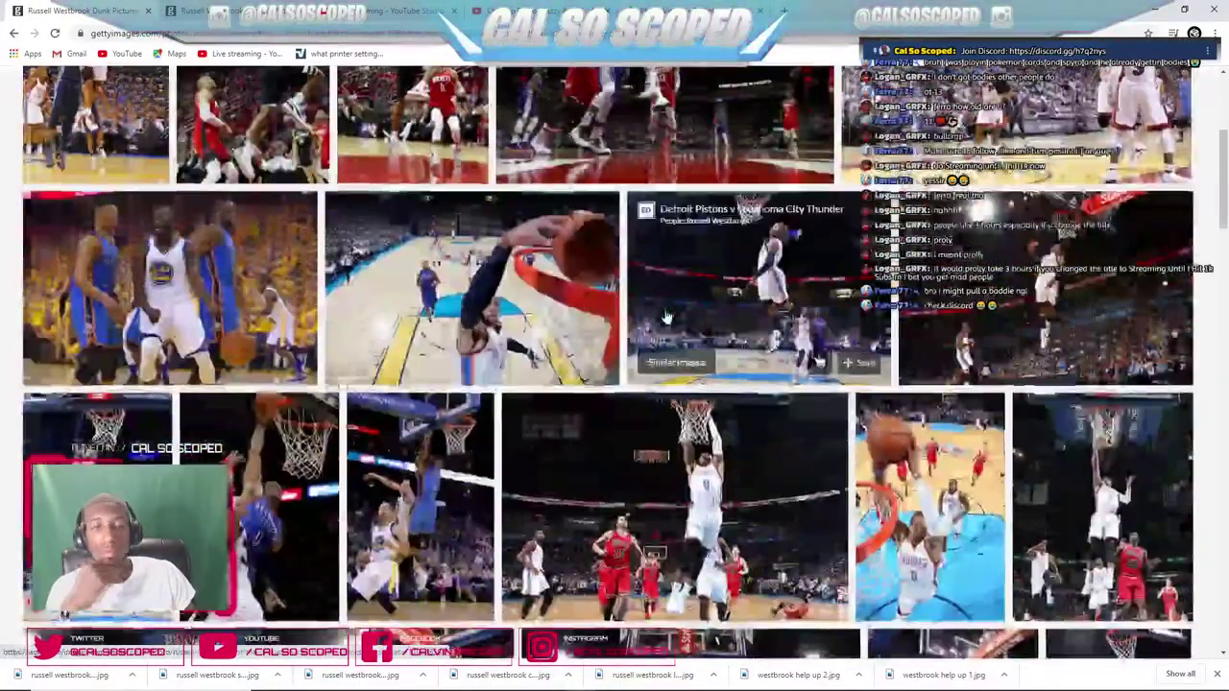
scroll(666, 316, down, 10)
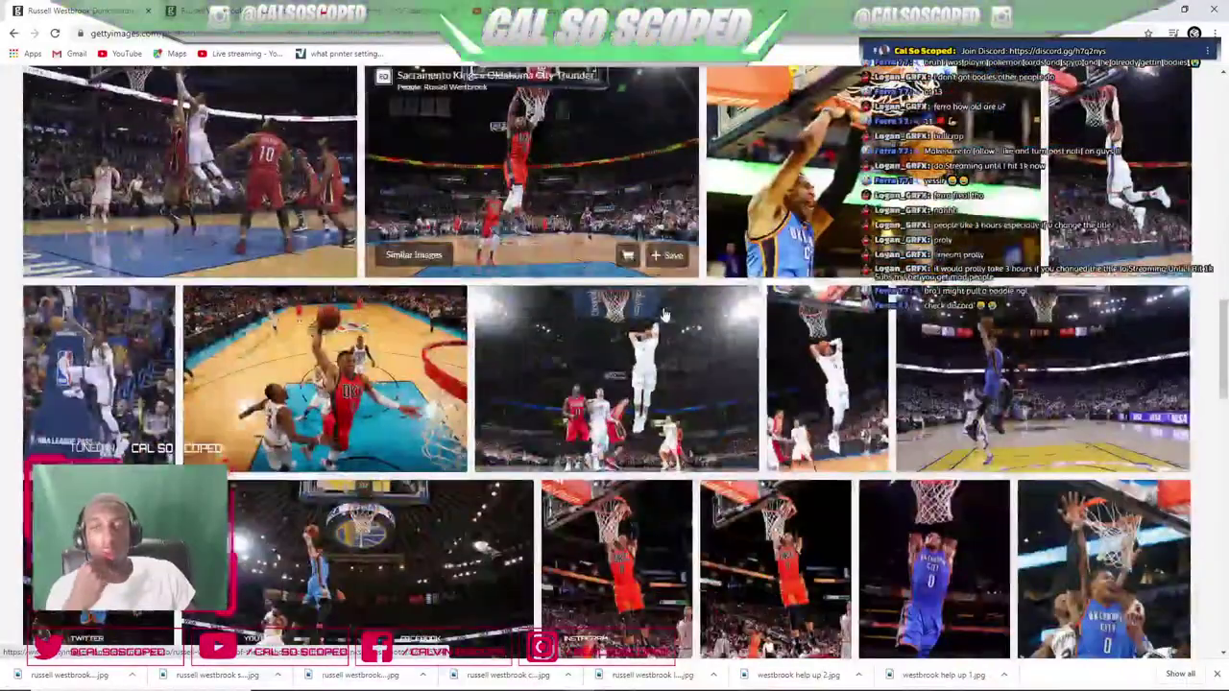
scroll(666, 317, down, 10)
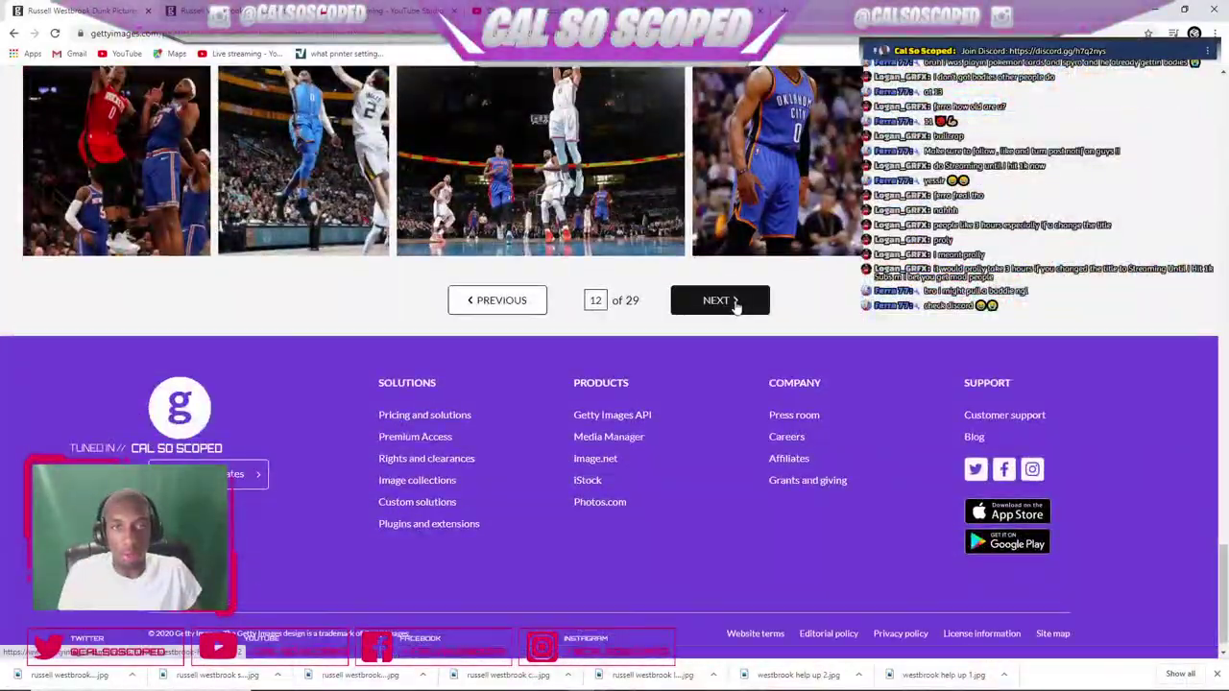
- Open page 13 of the dunk results and skim its photos to the end for a Rockets reference
click(736, 303)
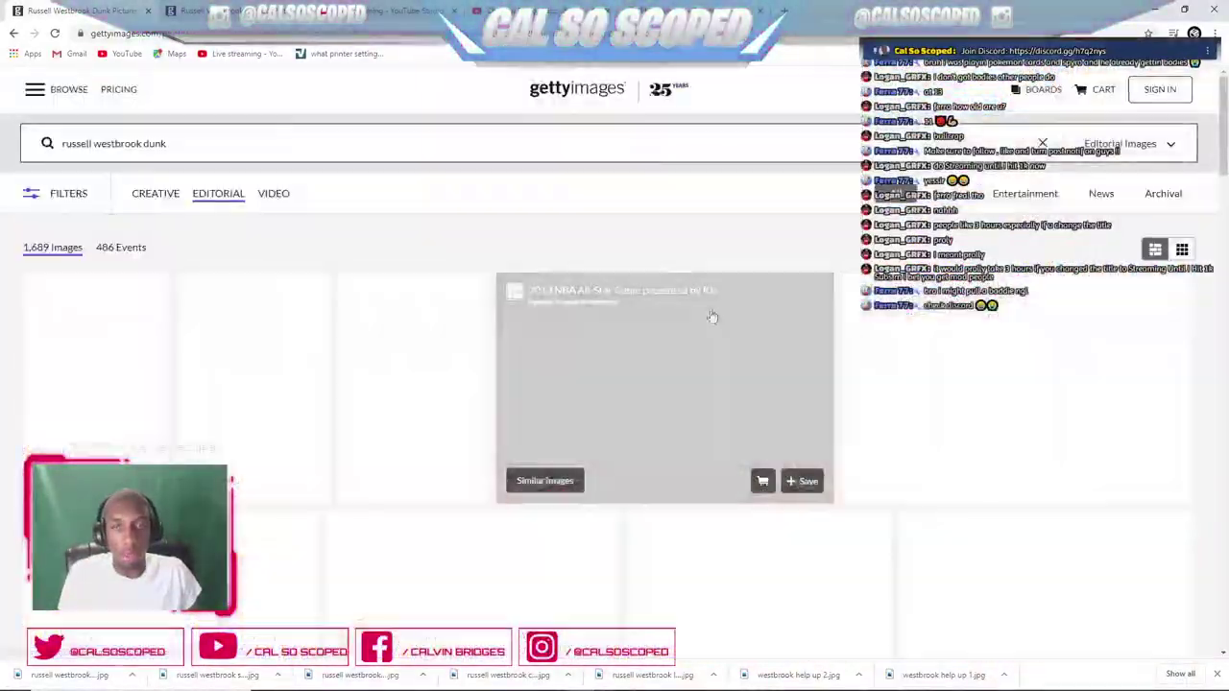
scroll(448, 343, down, 15)
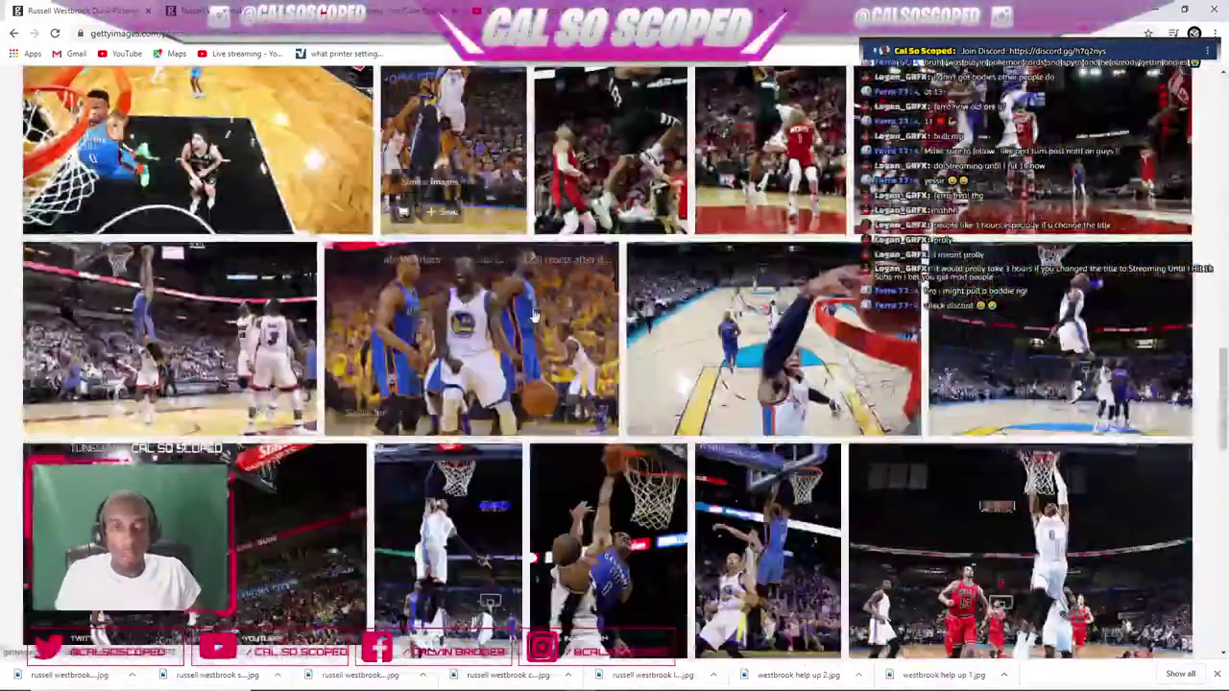
scroll(534, 317, down, 10)
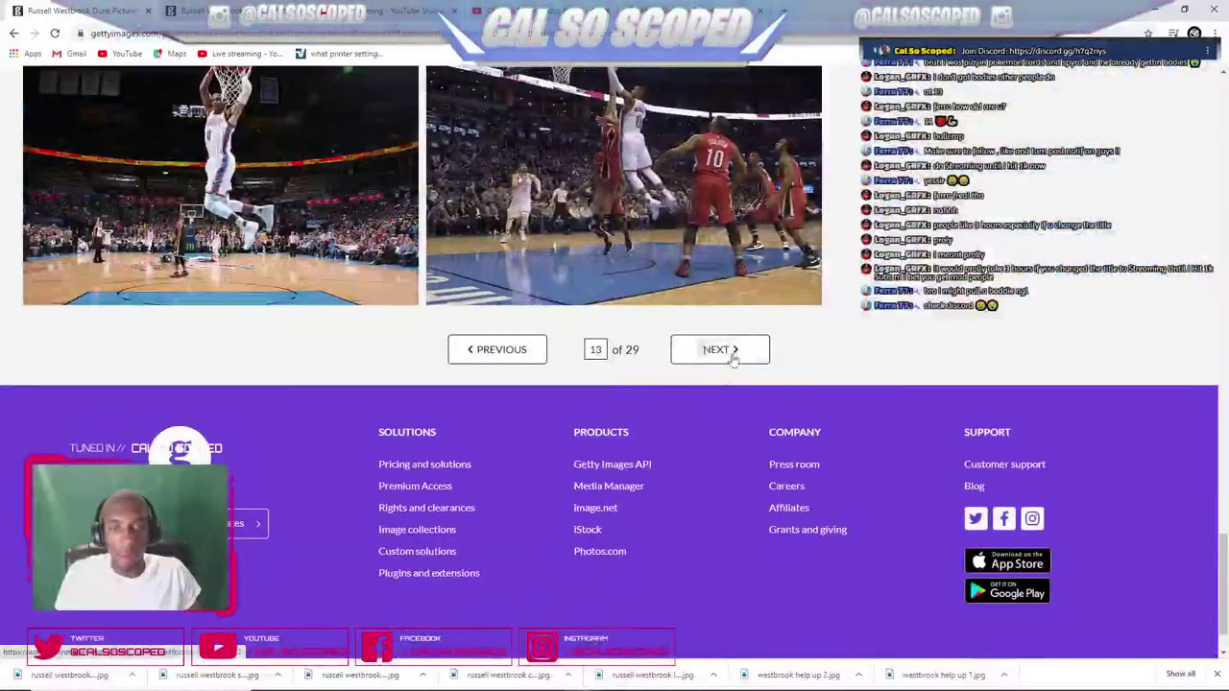
- Advance to page 14 of the dunk results and browse its photos for a suitable Westbrook pose
click(720, 348)
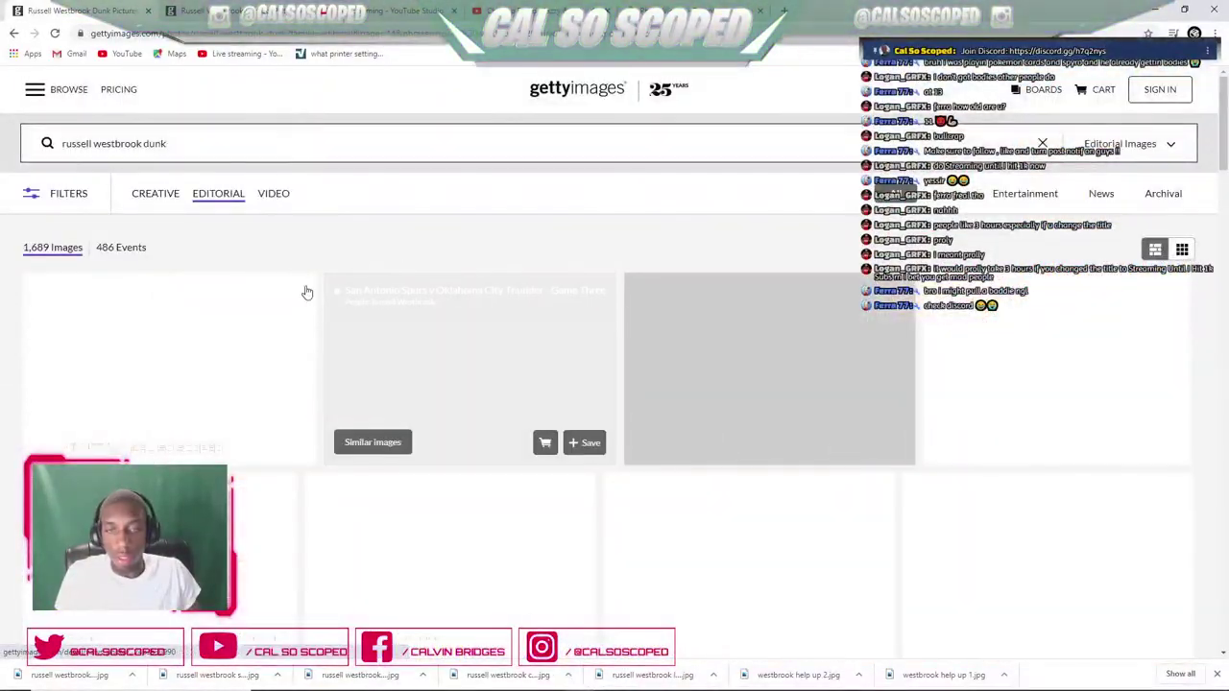
scroll(614, 207, down, 8)
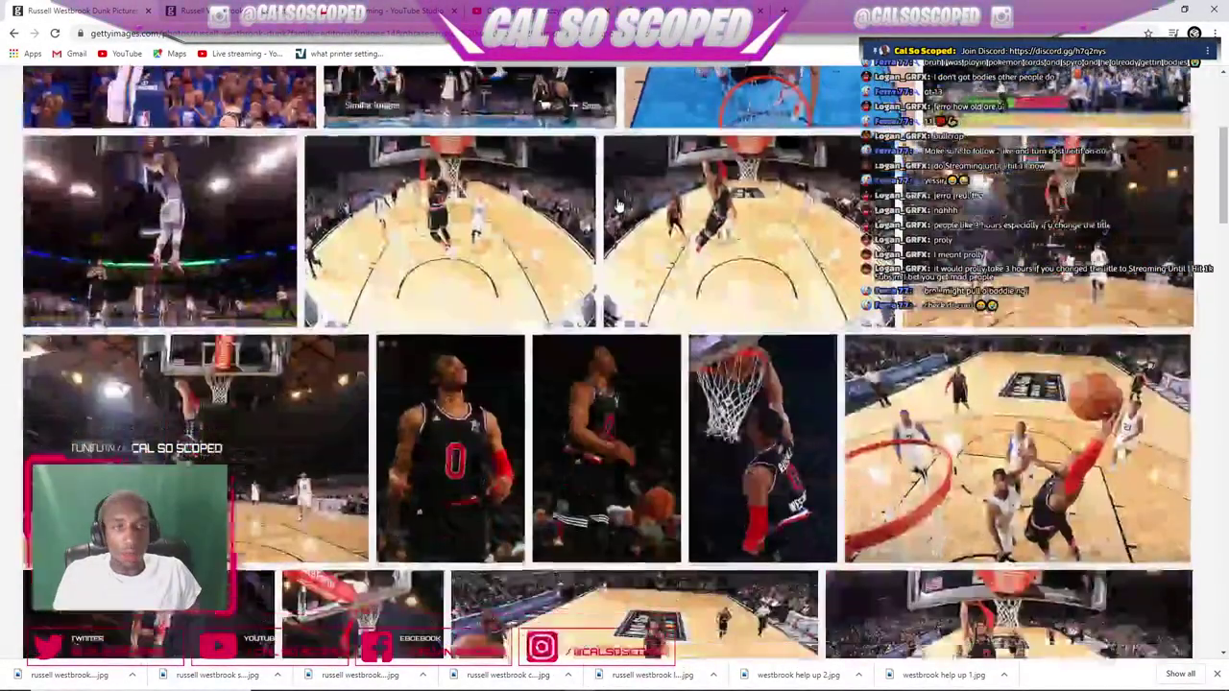
scroll(614, 207, down, 10)
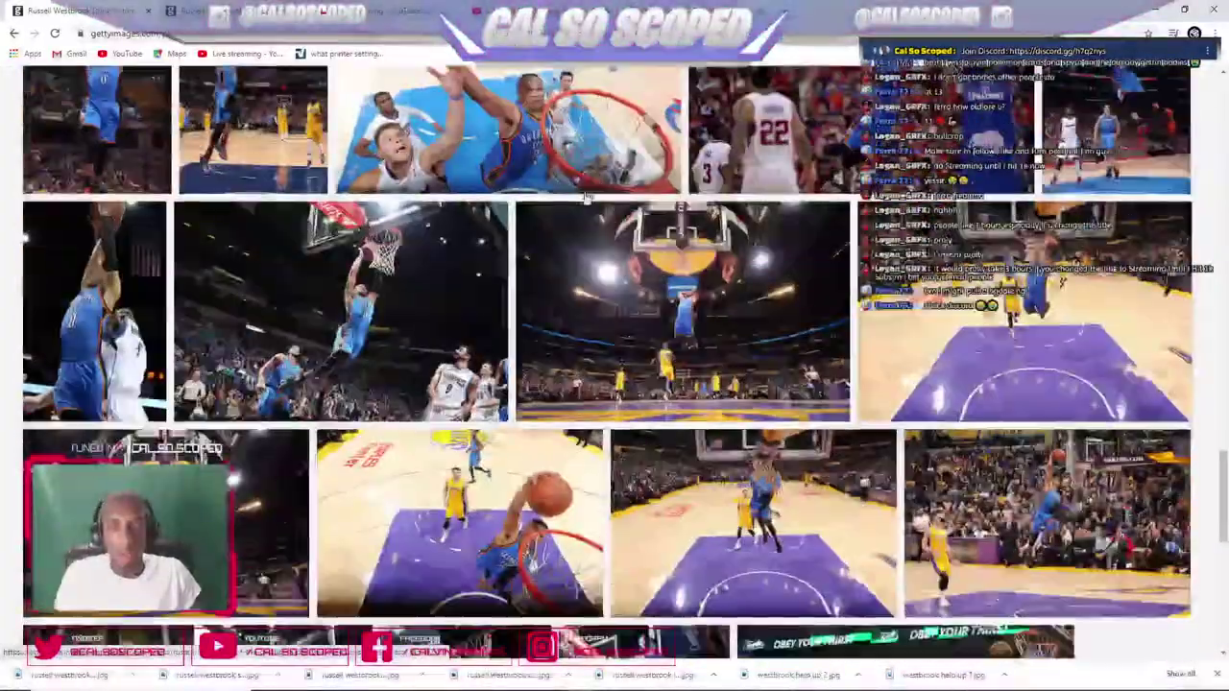
- Switch to the Photoshop composite, try to shift the red Rockets jersey layer, and undo the move
key(alt+Tab)
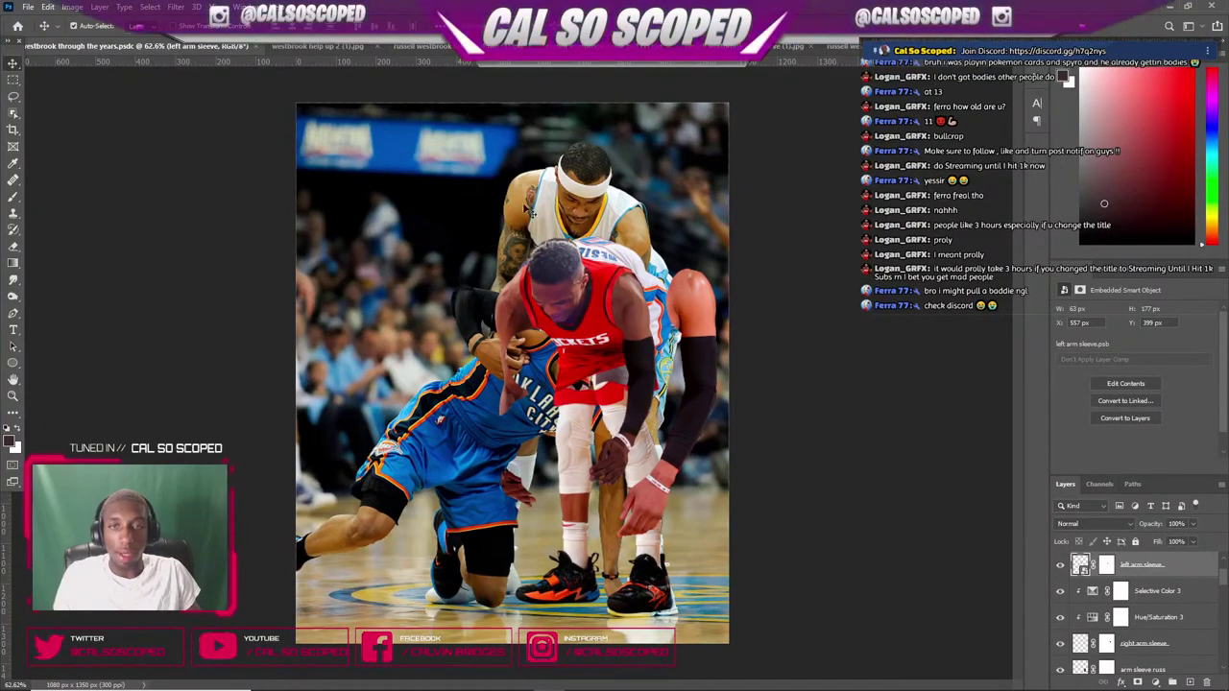
scroll(570, 317, up, 8)
scroll(610, 347, down, 1)
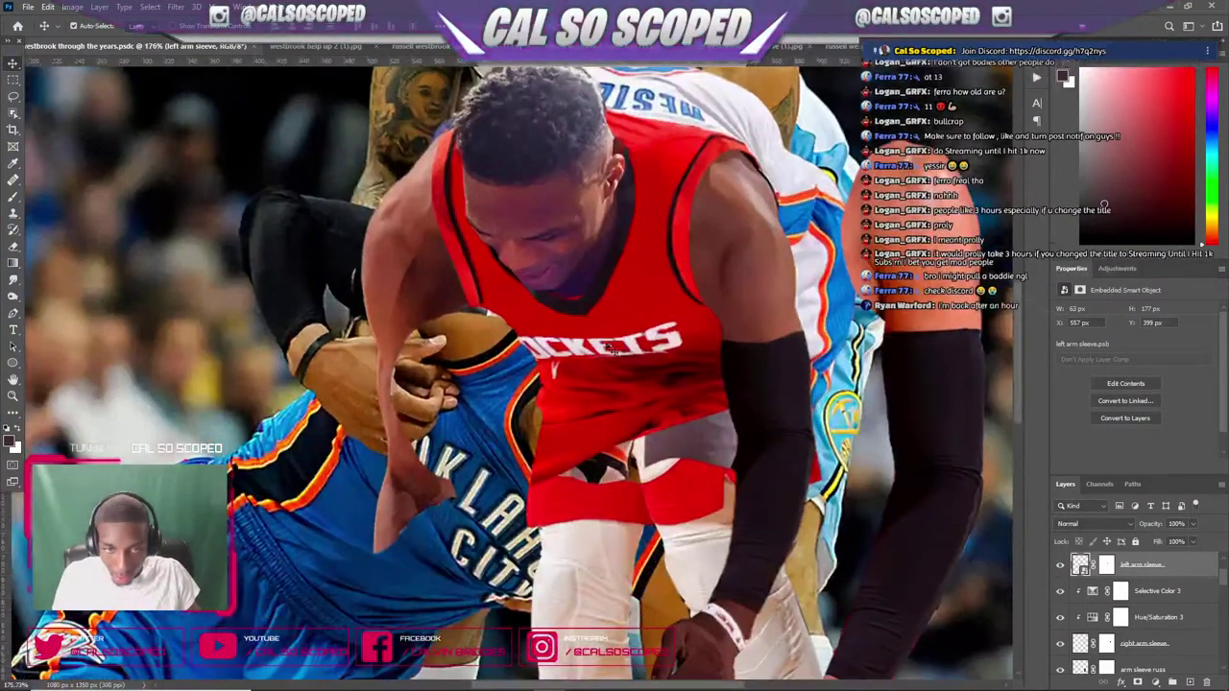
drag(554, 420, 673, 358)
key(ctrl+z)
- Examine how the red Rockets jersey, head and arms sit against the original players in the composite
scroll(612, 414, down, 5)
scroll(637, 261, up, 4)
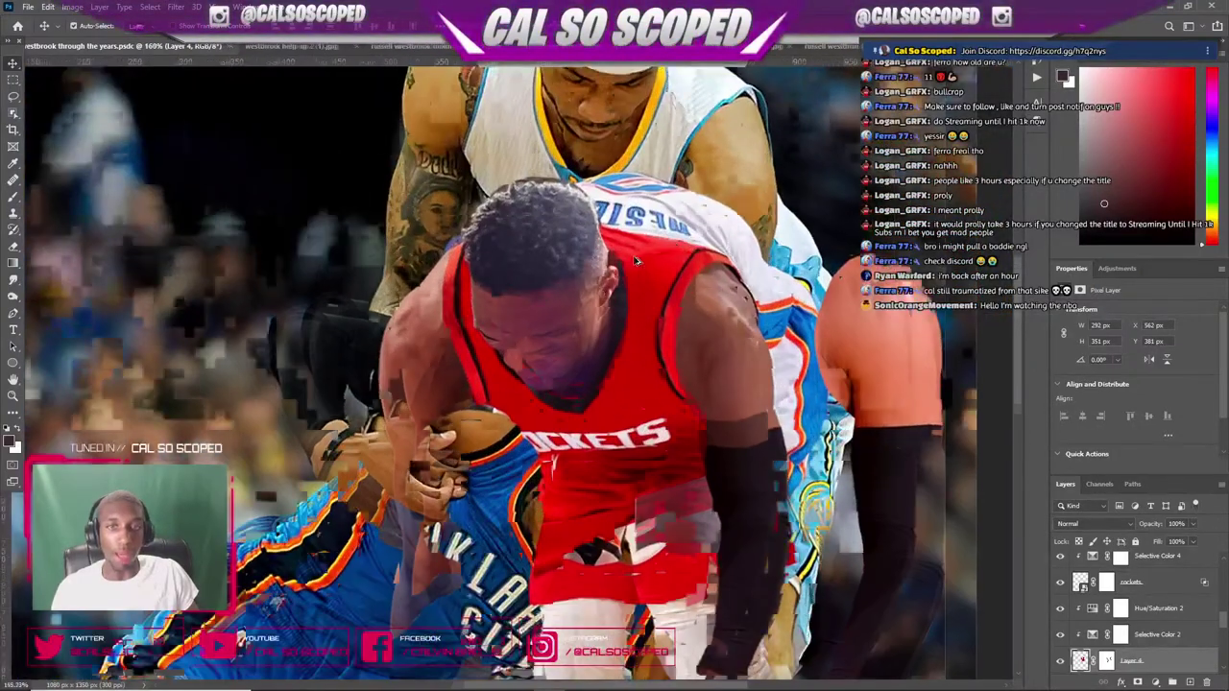
scroll(689, 290, up, 2)
scroll(693, 295, up, 2)
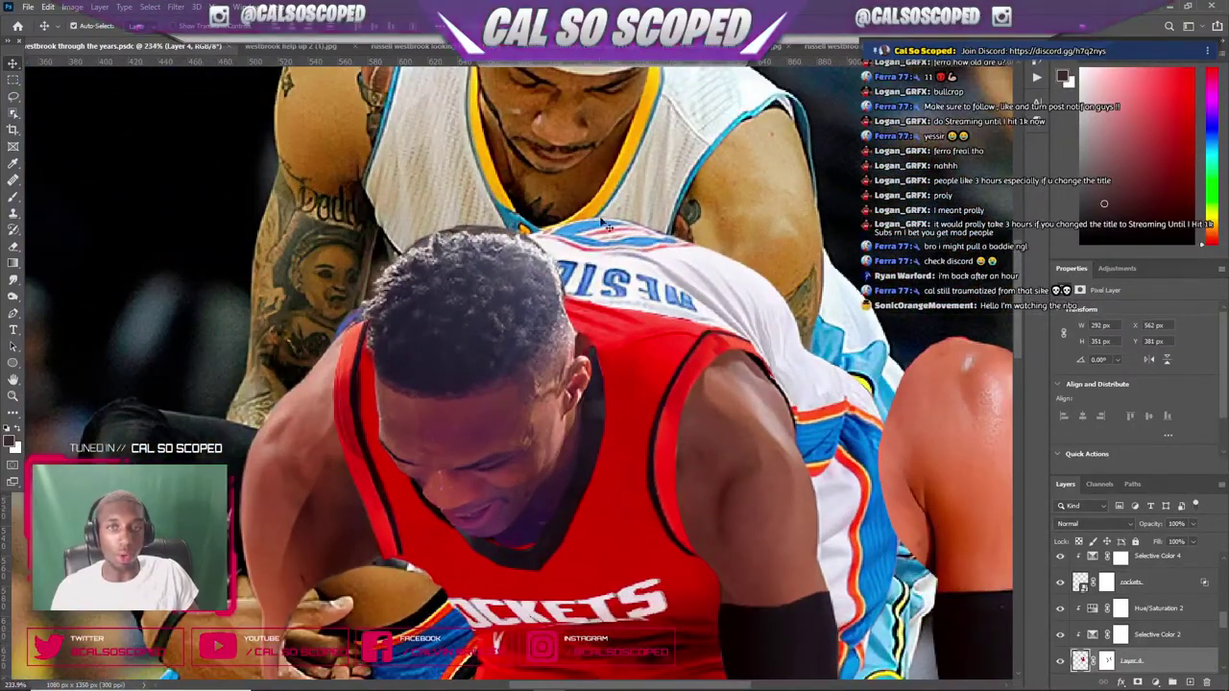
scroll(758, 336, down, 5)
scroll(641, 305, up, 3)
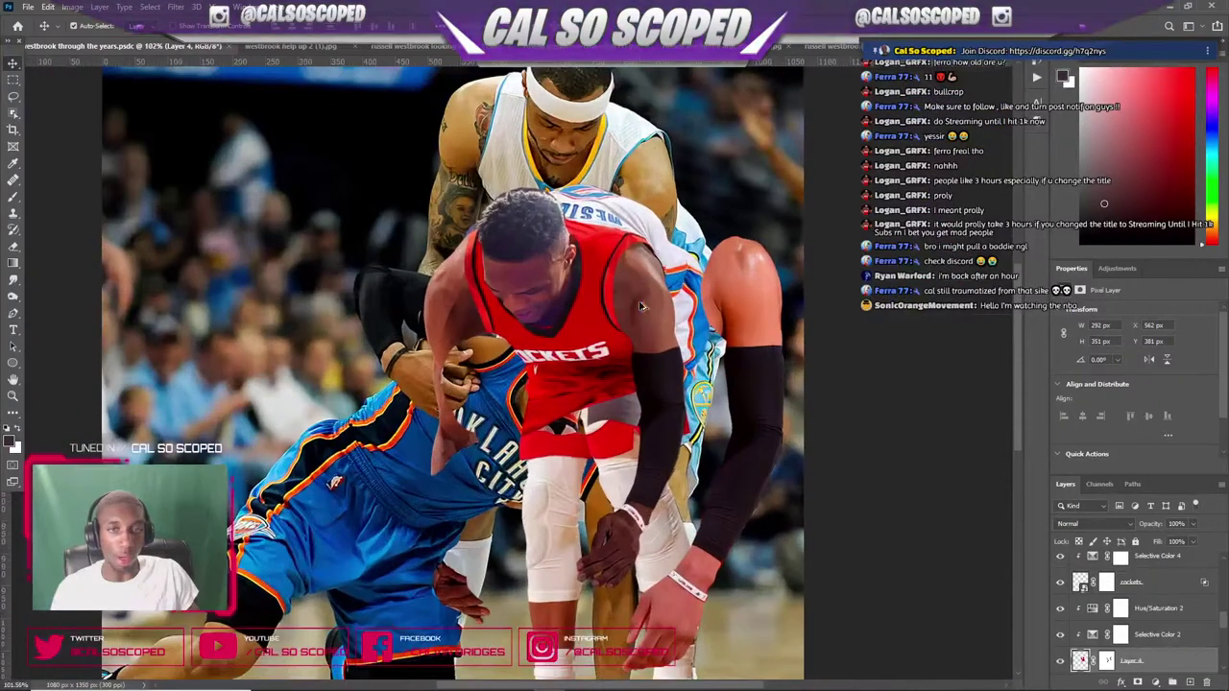
scroll(662, 321, up, 2)
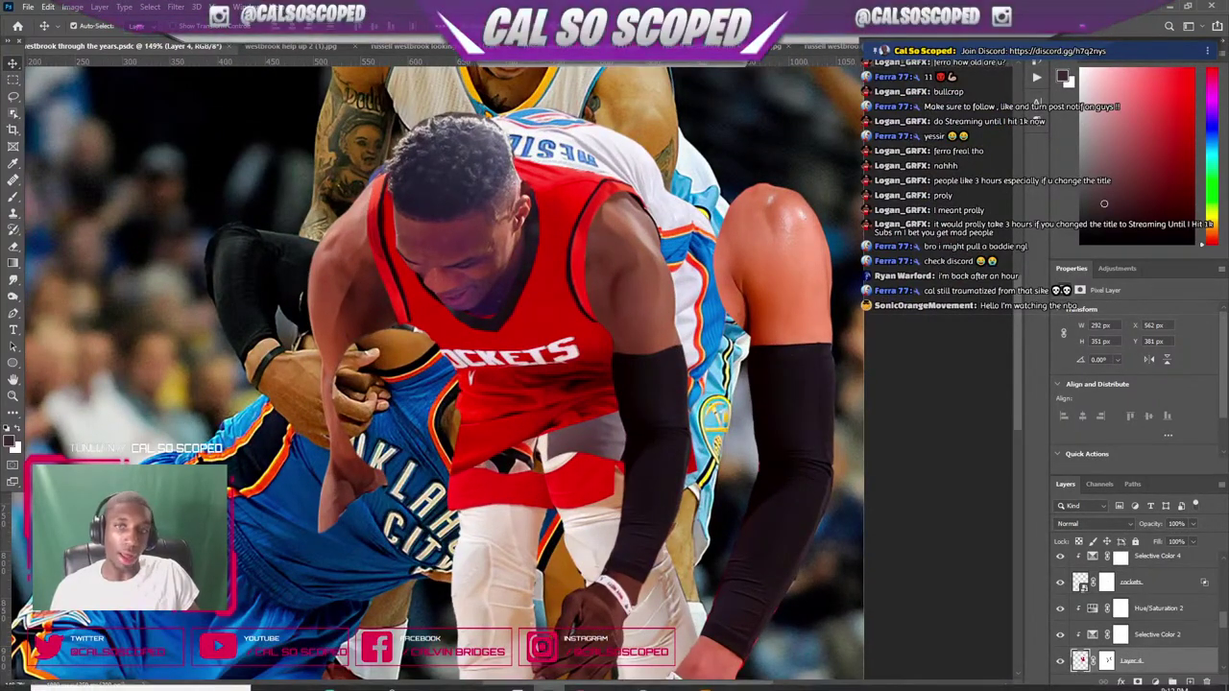
- Review the open reference documents, including the leg sleeve cutout and white Rockets uniform photo, and return to the composite
click(715, 47)
click(815, 46)
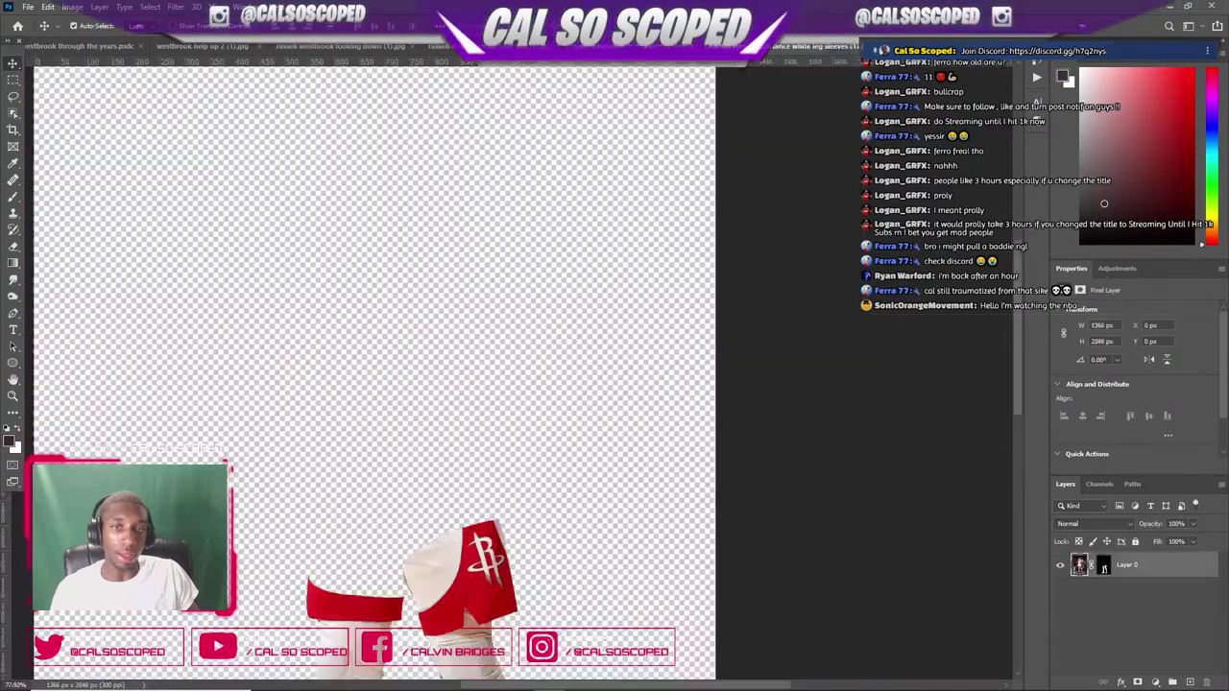
click(444, 46)
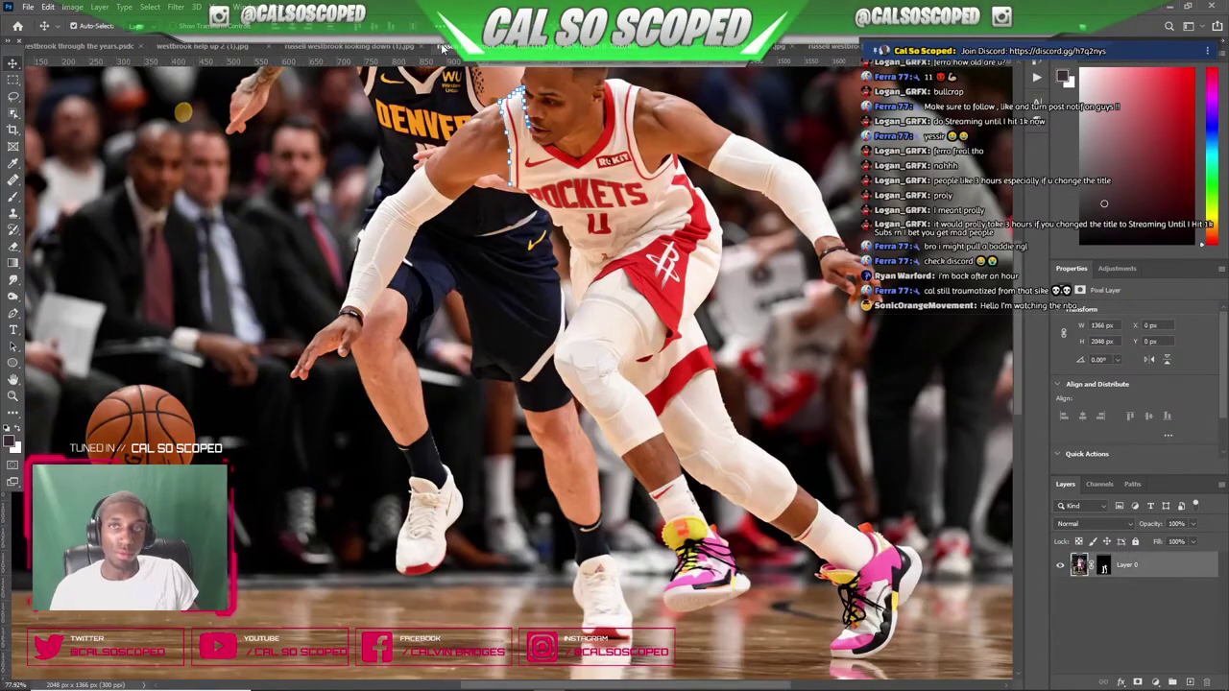
click(326, 46)
click(197, 45)
click(91, 46)
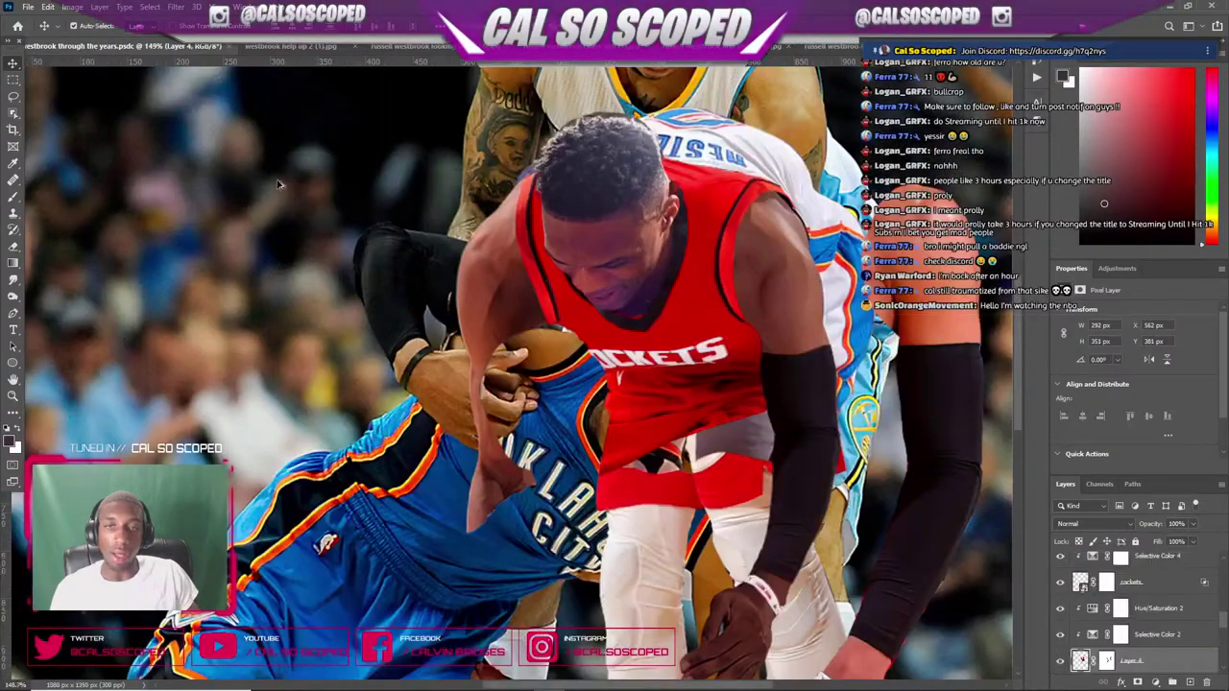
- Inspect the Rockets figure's arms and jersey up close and in full view, and select the body westbrook layer
scroll(539, 377, up, 8)
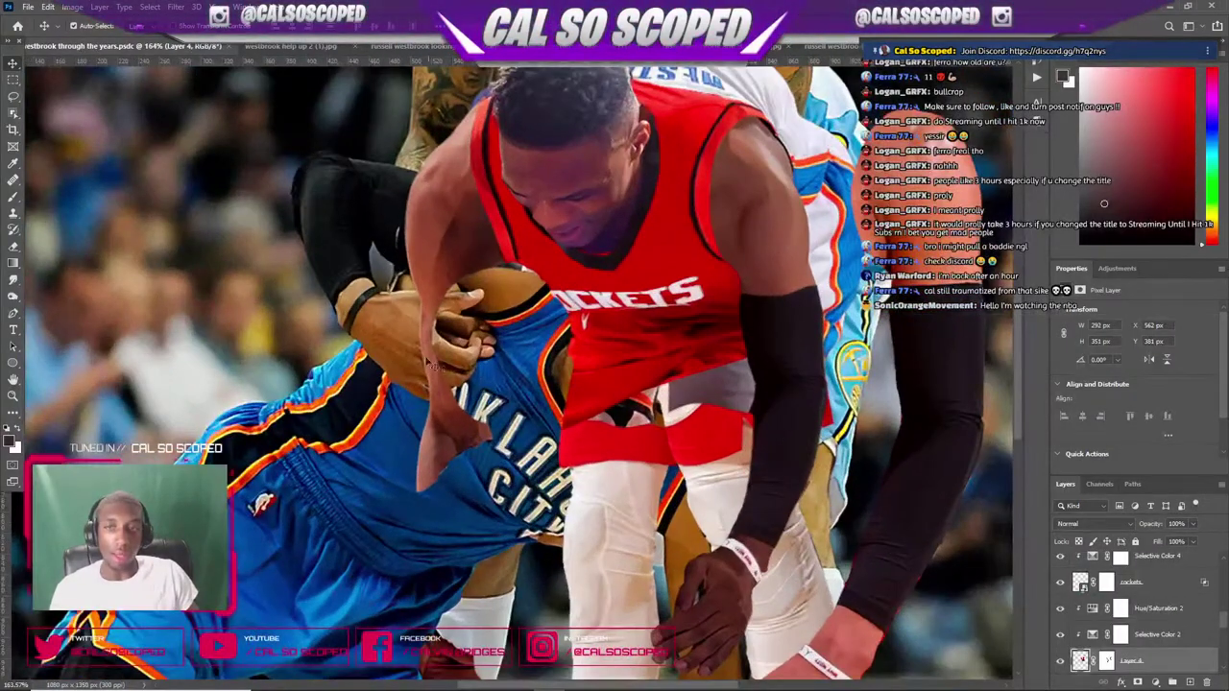
scroll(432, 331, down, 9)
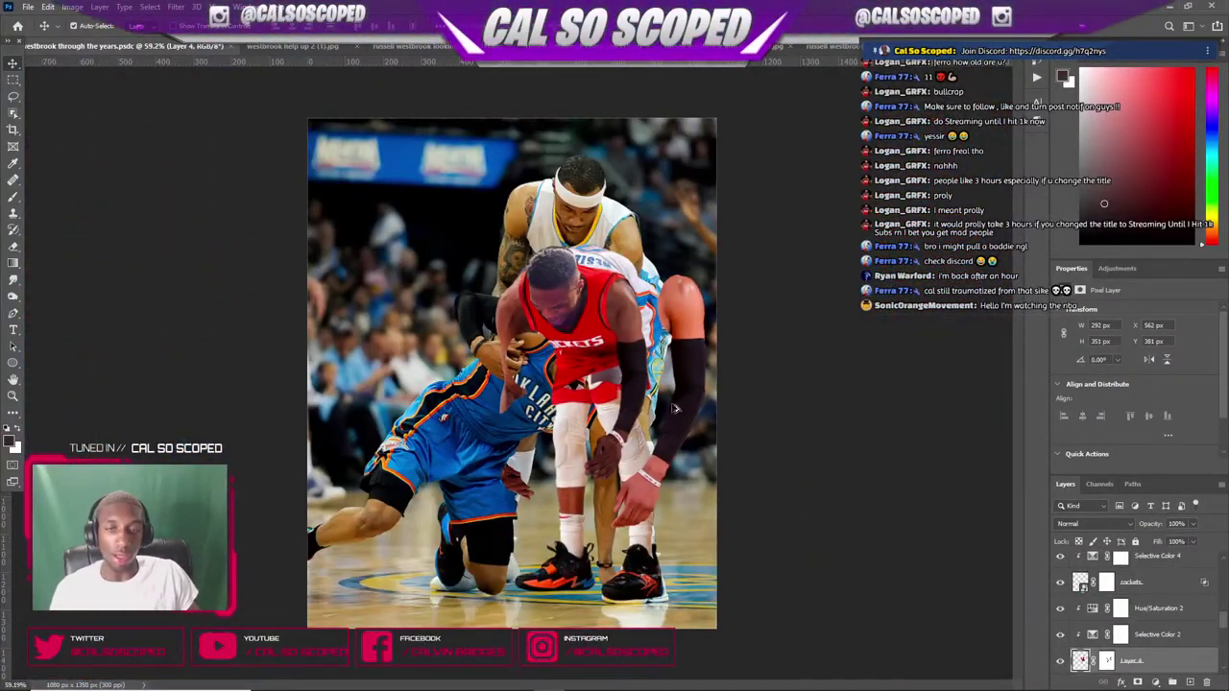
scroll(576, 461, up, 3)
click(637, 467)
- Switch back to the Getty Images dunk results in Chrome, finish page 14 and open page 15
mouse_move(576, 678)
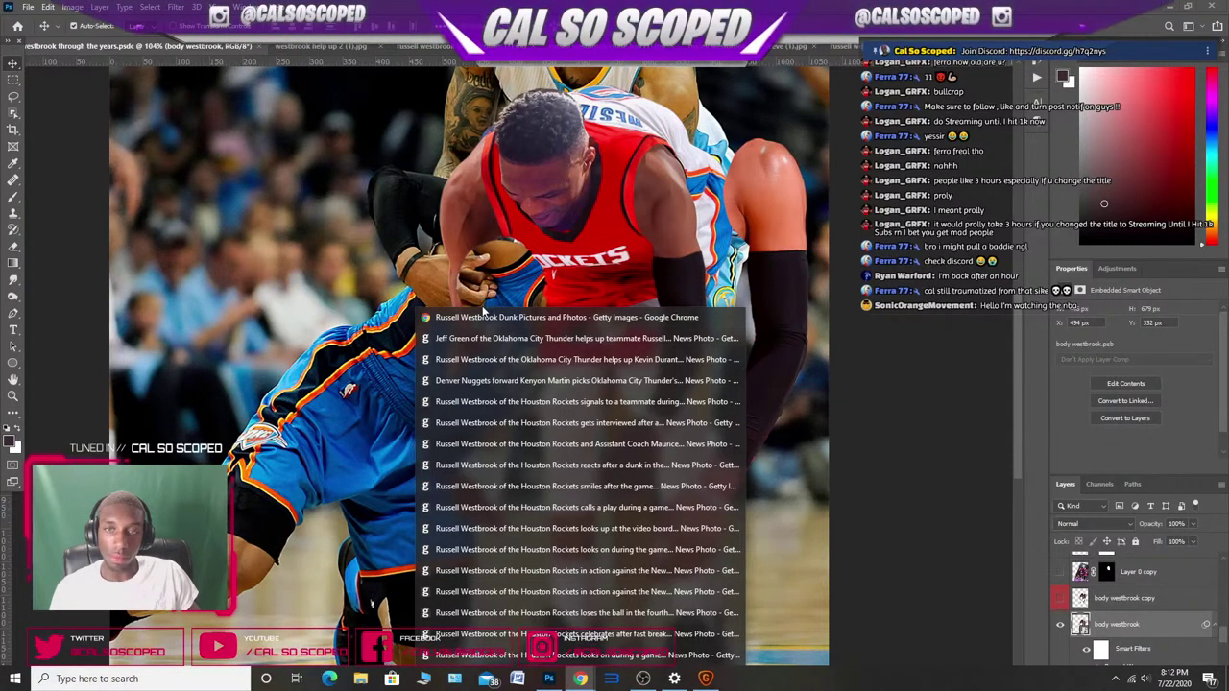
click(485, 317)
scroll(561, 323, down, 10)
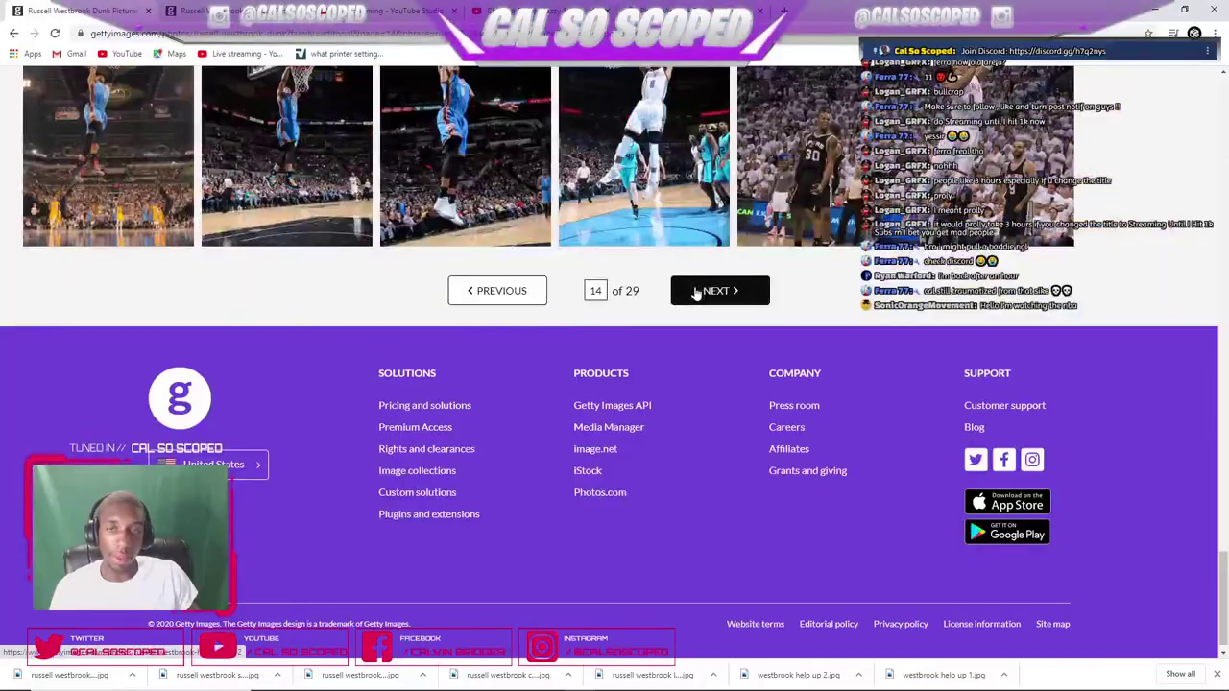
click(697, 293)
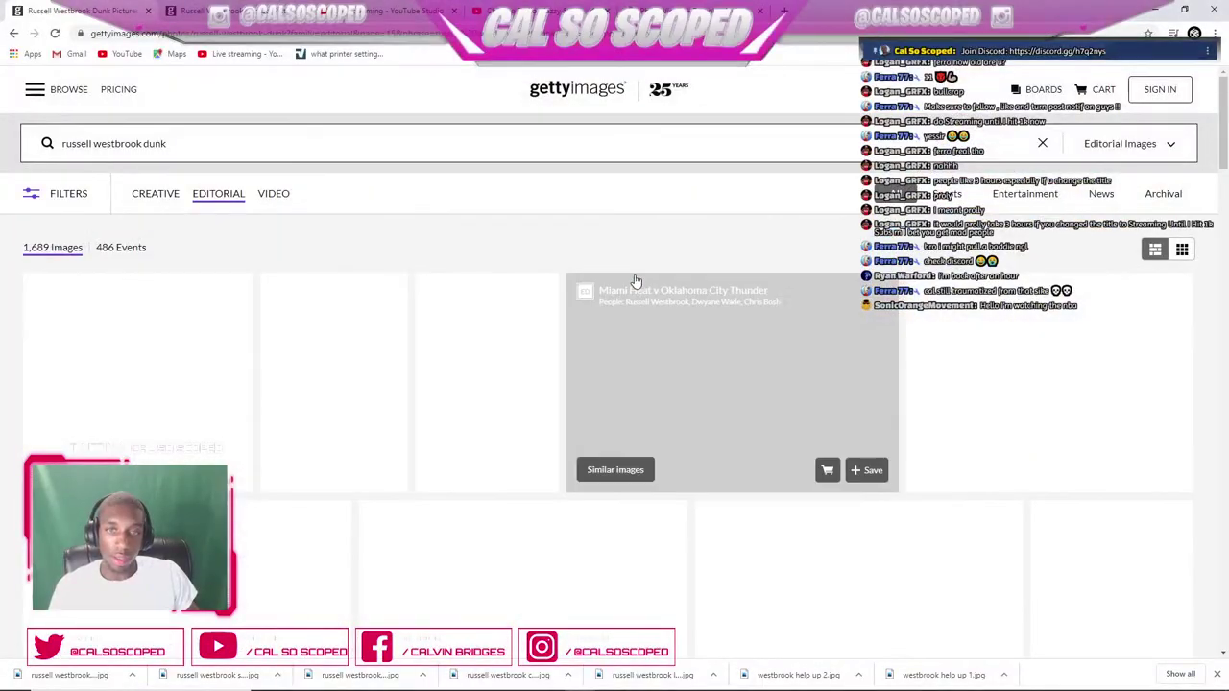
- Look through page 15 of the Westbrook dunk results for Rockets photos and open page 16
scroll(636, 281, down, 10)
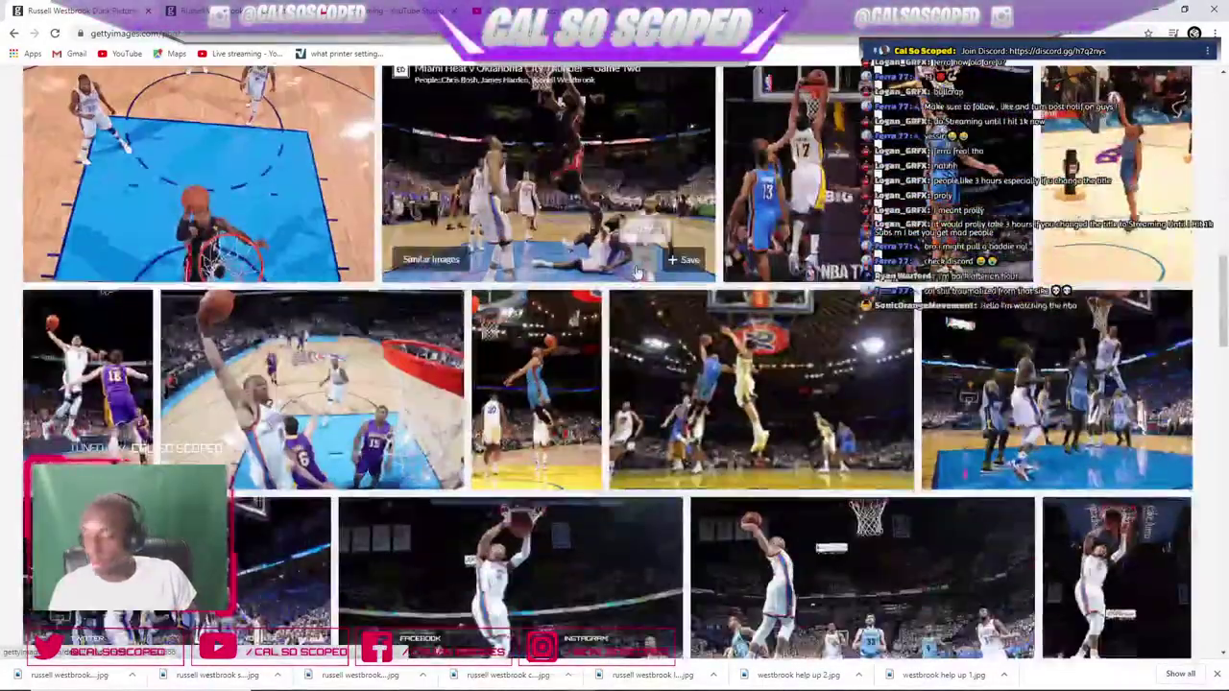
scroll(645, 250, down, 1)
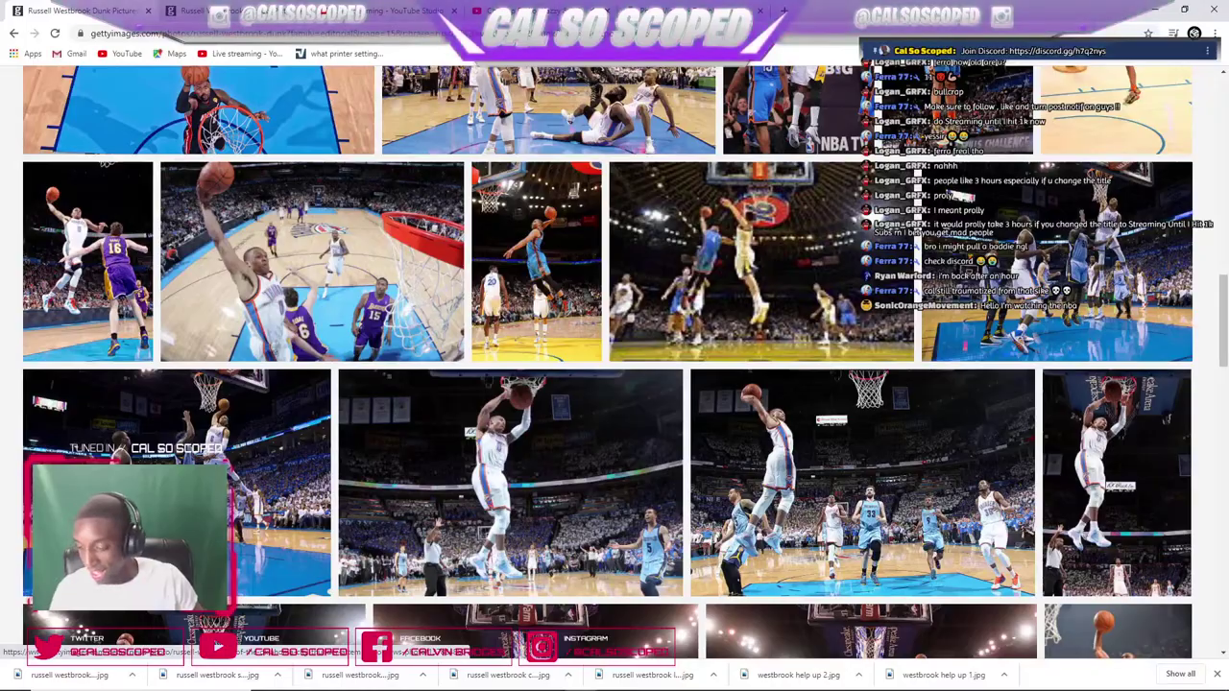
mouse_move(645, 123)
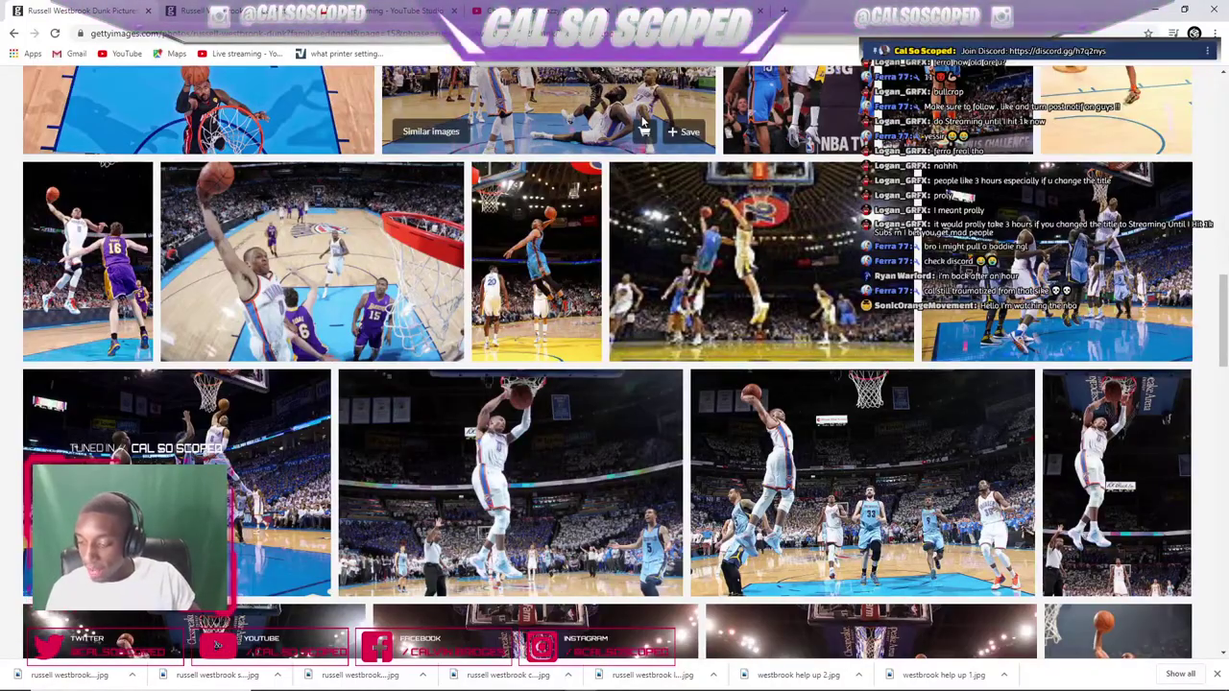
scroll(544, 119, down, 15)
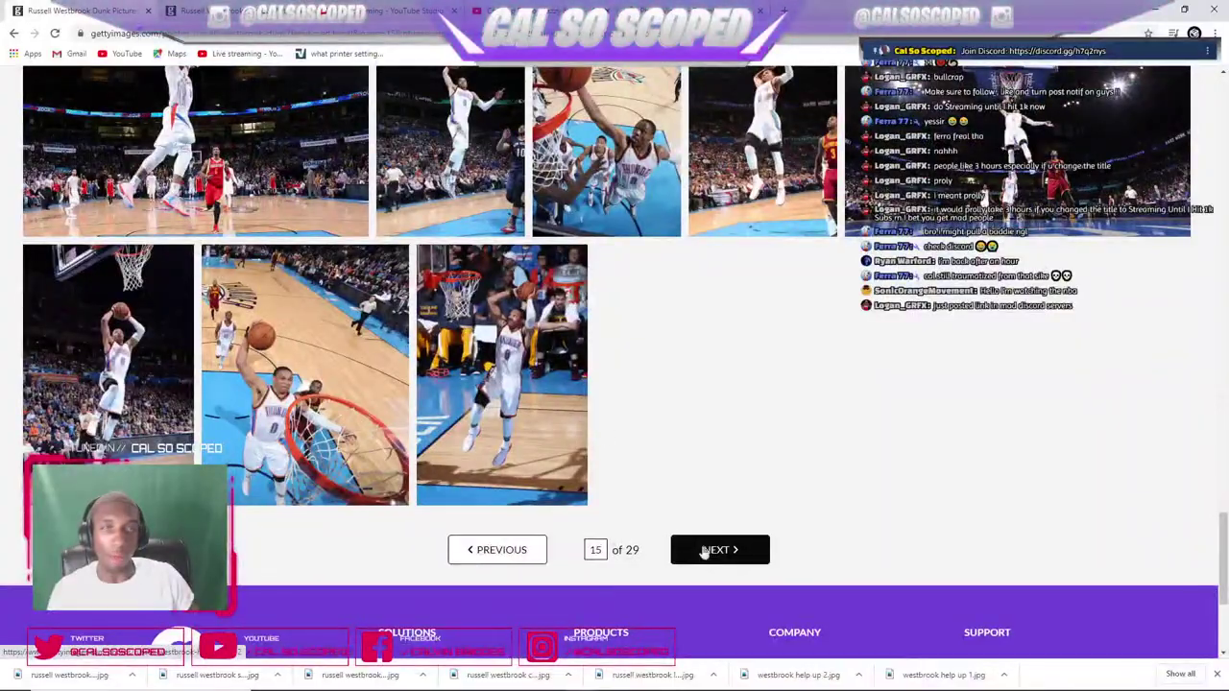
click(711, 550)
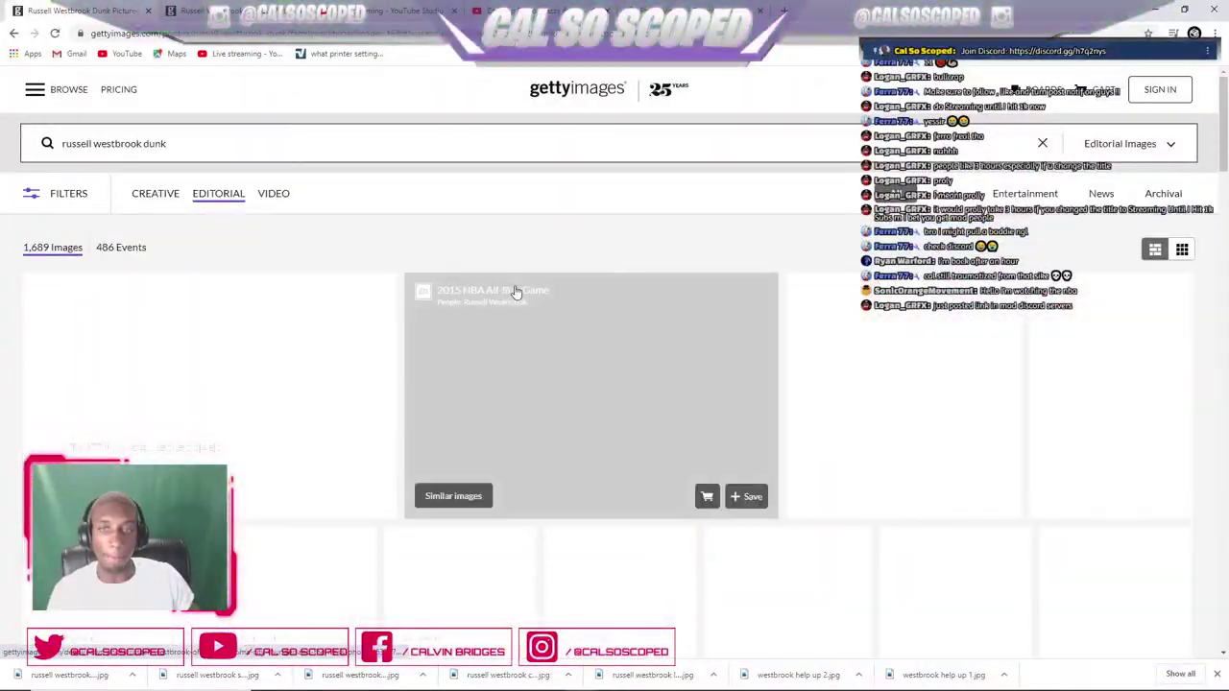
- Examine the dunk photos on page 16, including the red West All-Star shots, and open page 17
scroll(537, 290, down, 8)
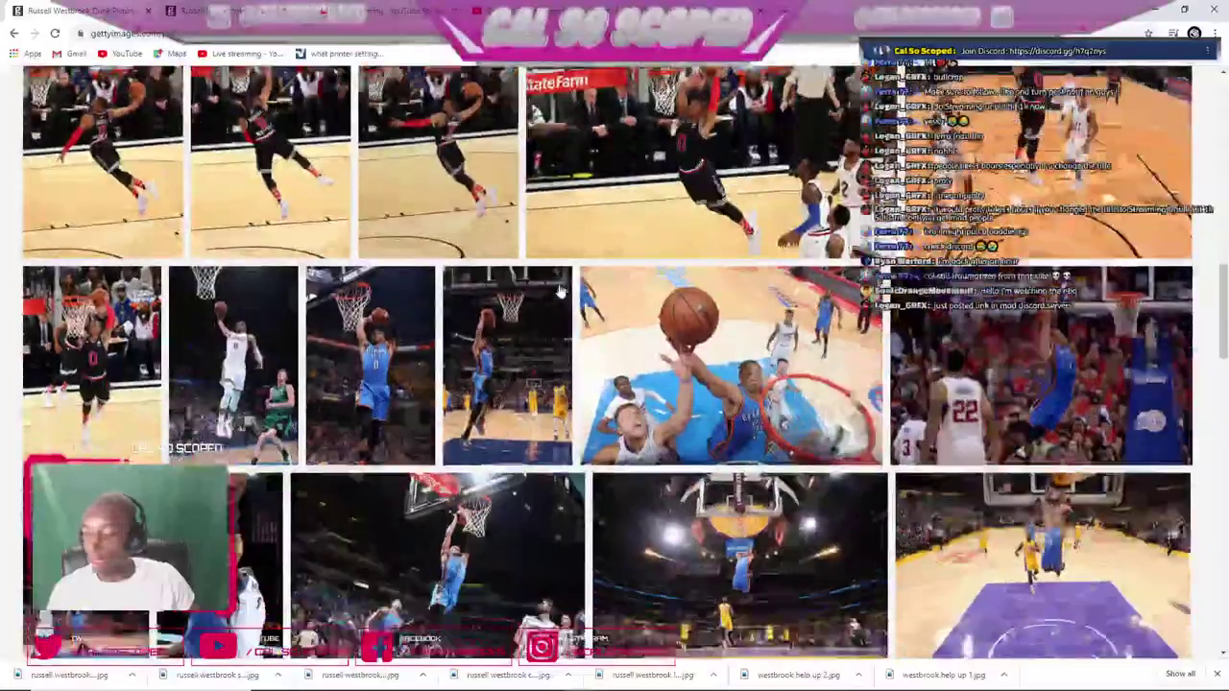
scroll(559, 290, down, 8)
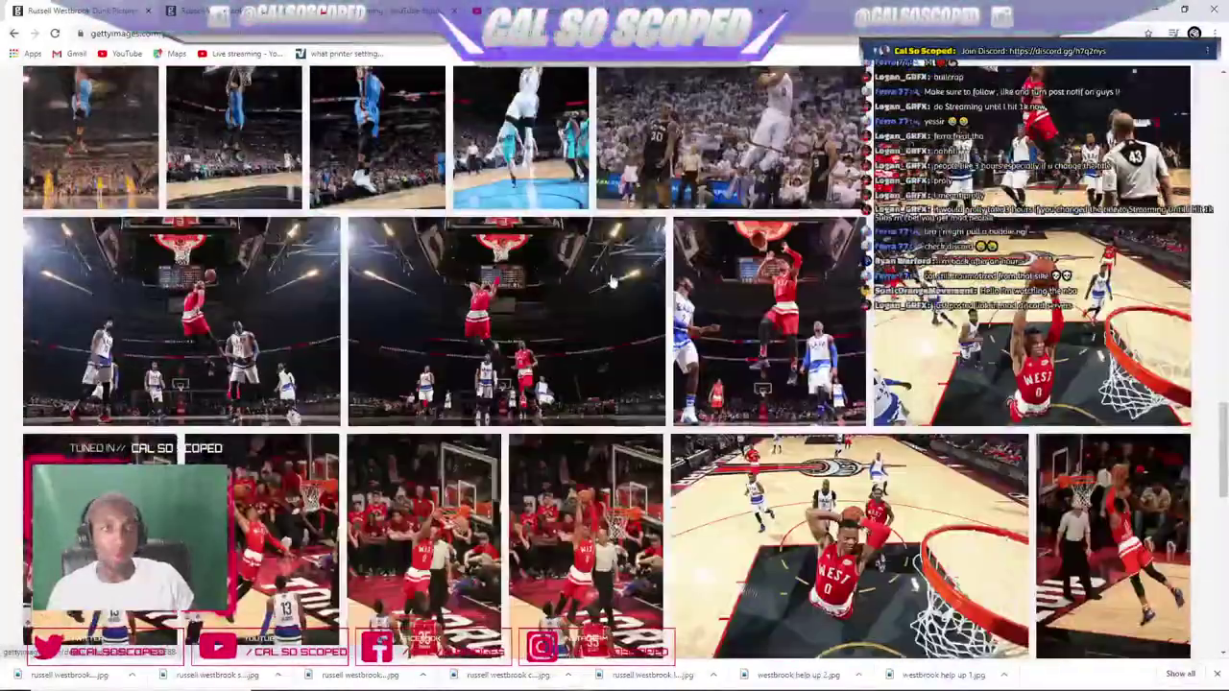
scroll(614, 283, down, 5)
scroll(615, 286, up, 3)
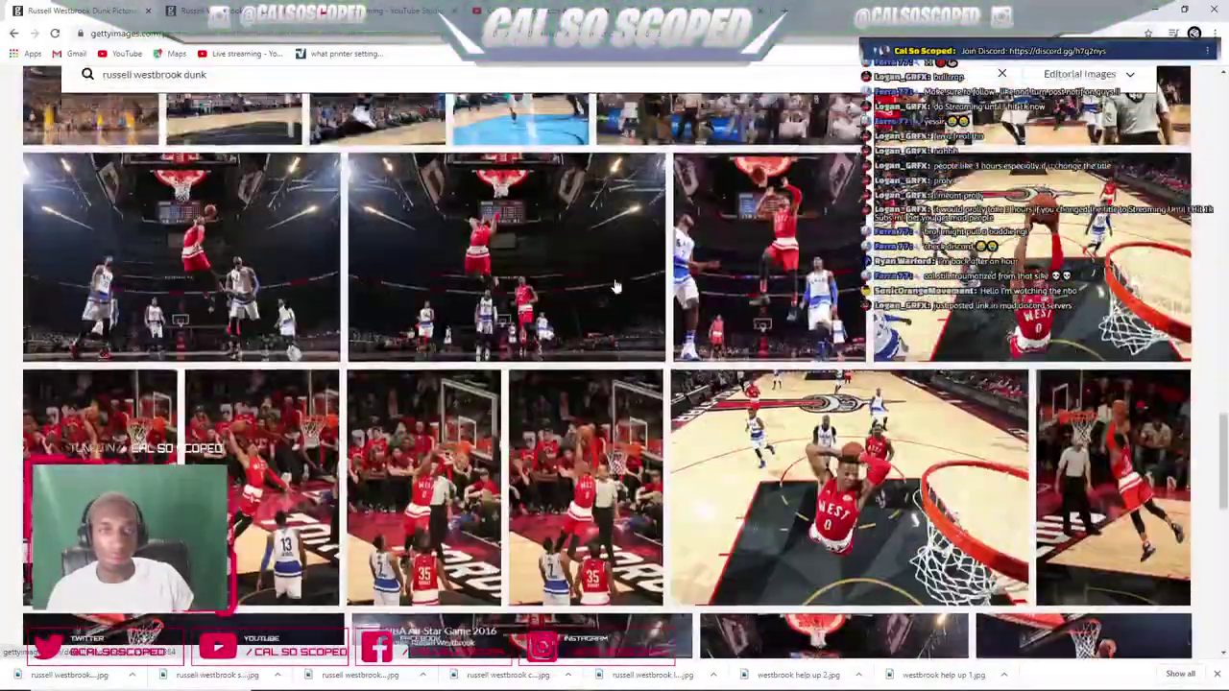
scroll(615, 285, up, 4)
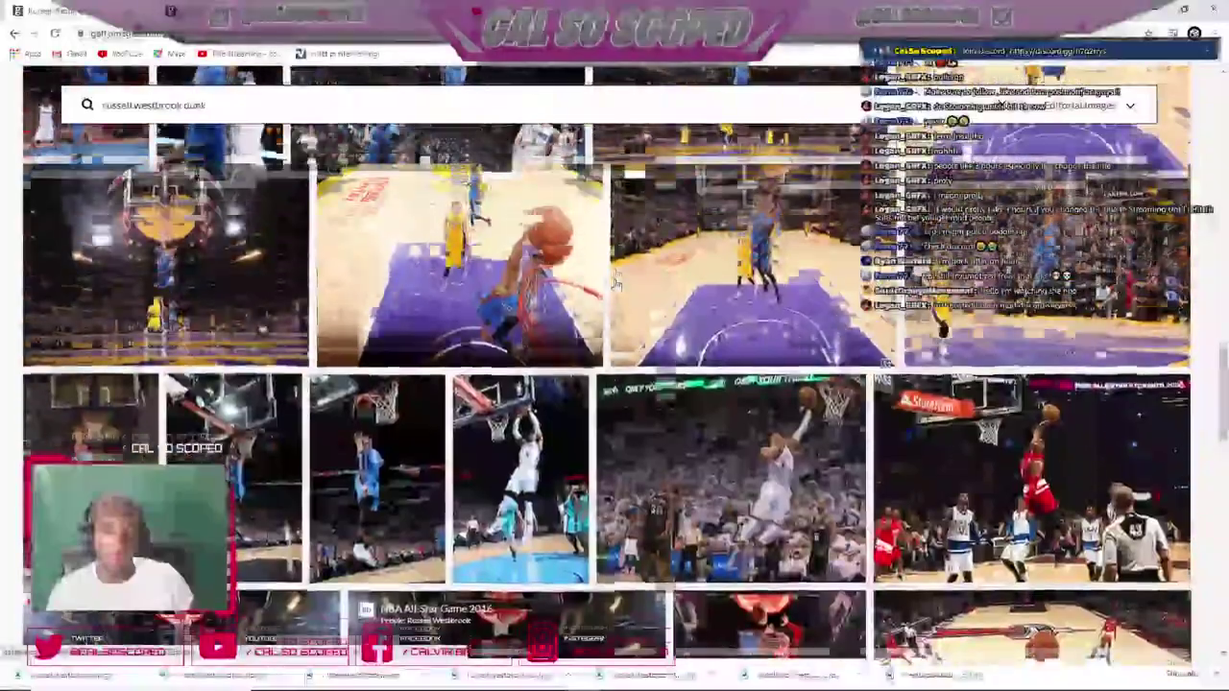
scroll(615, 285, down, 4)
scroll(615, 285, down, 4)
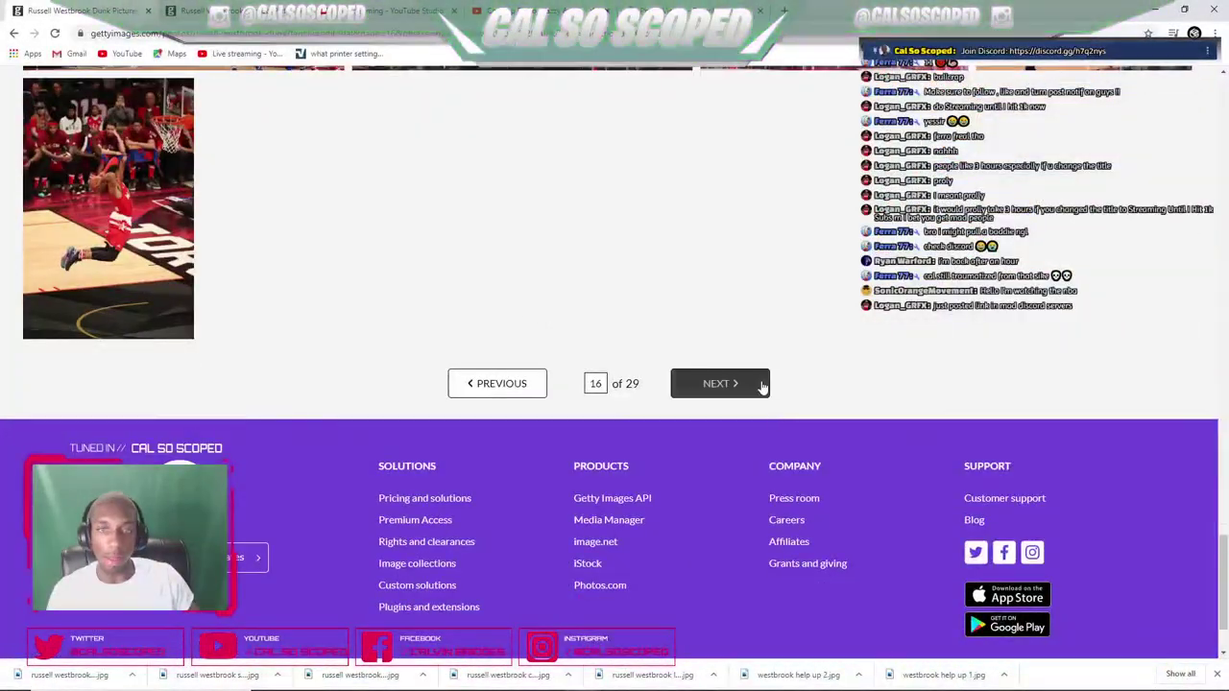
click(762, 385)
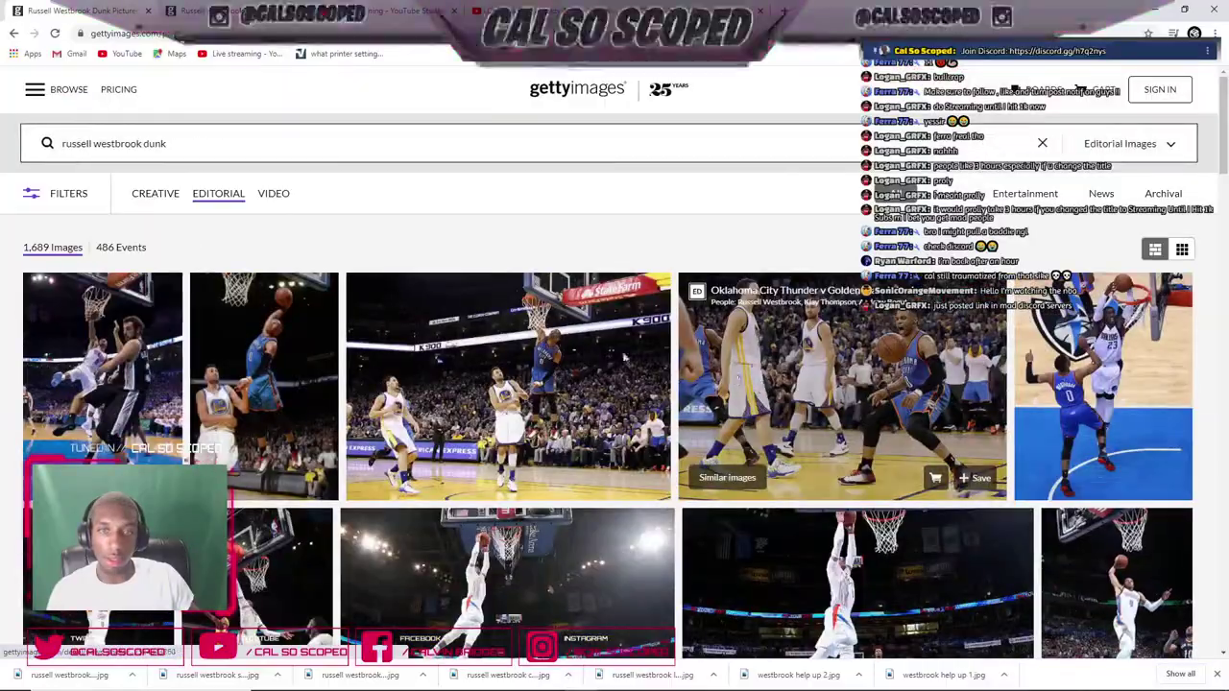
- Look through the dunk photos on page 17 for Rockets shots and continue to the following results page
scroll(614, 363, down, 15)
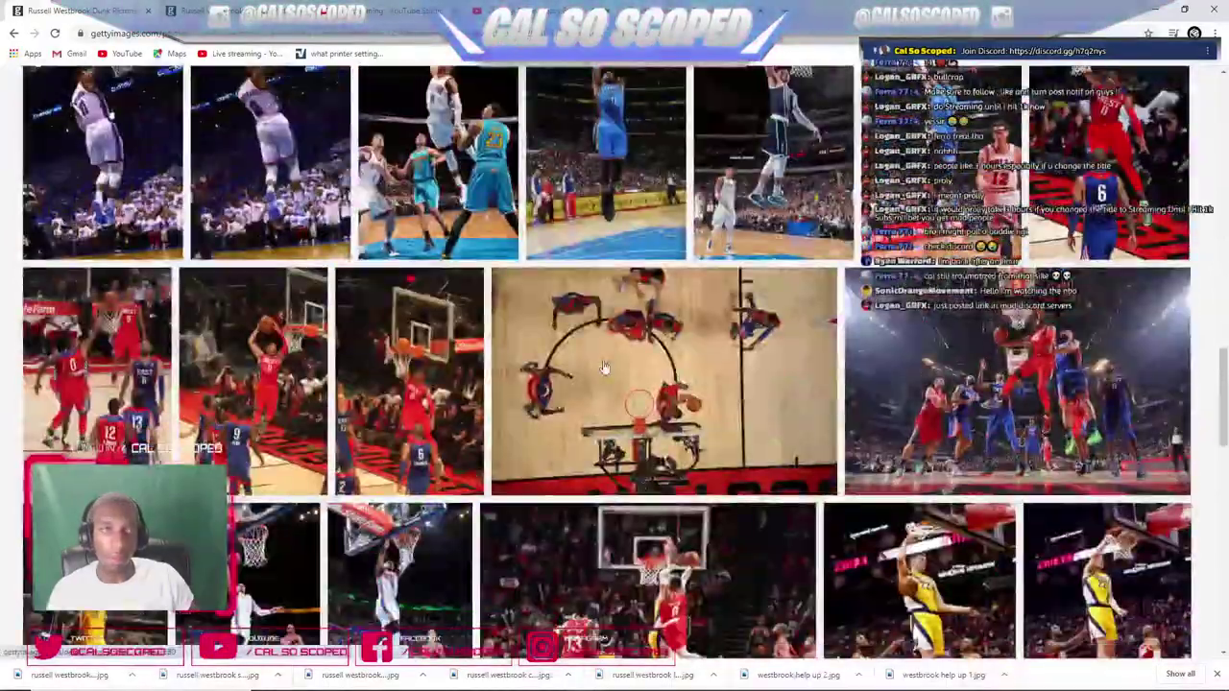
scroll(604, 367, down, 2)
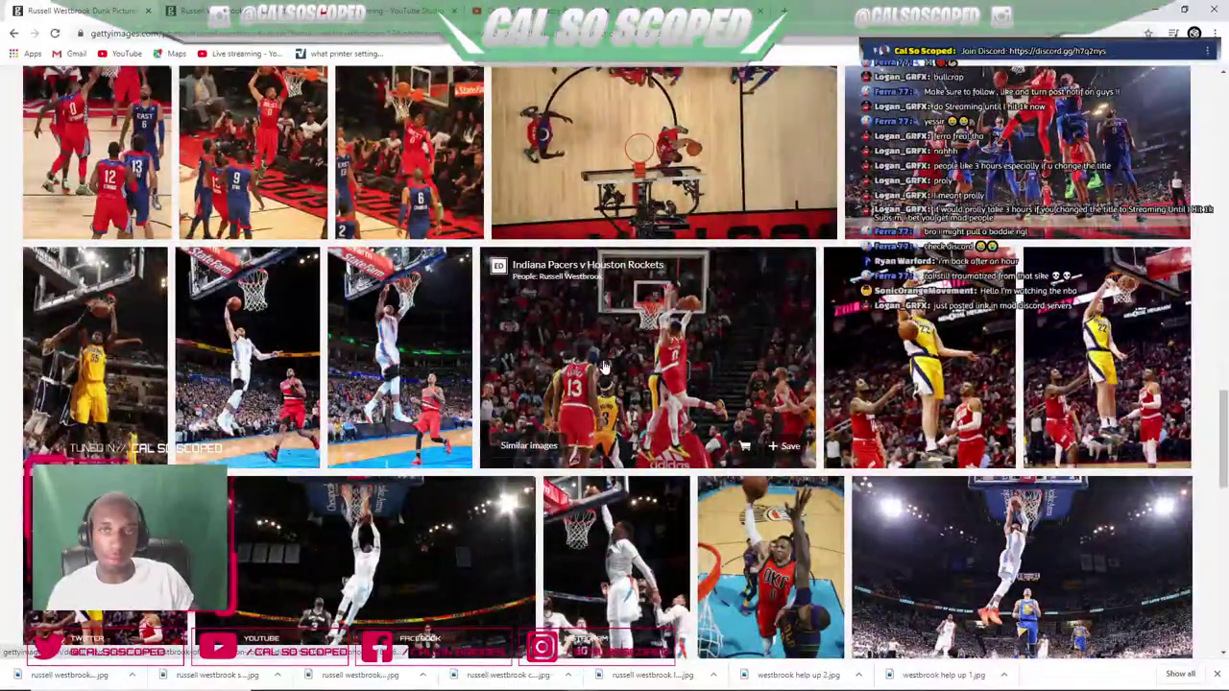
scroll(604, 368, down, 8)
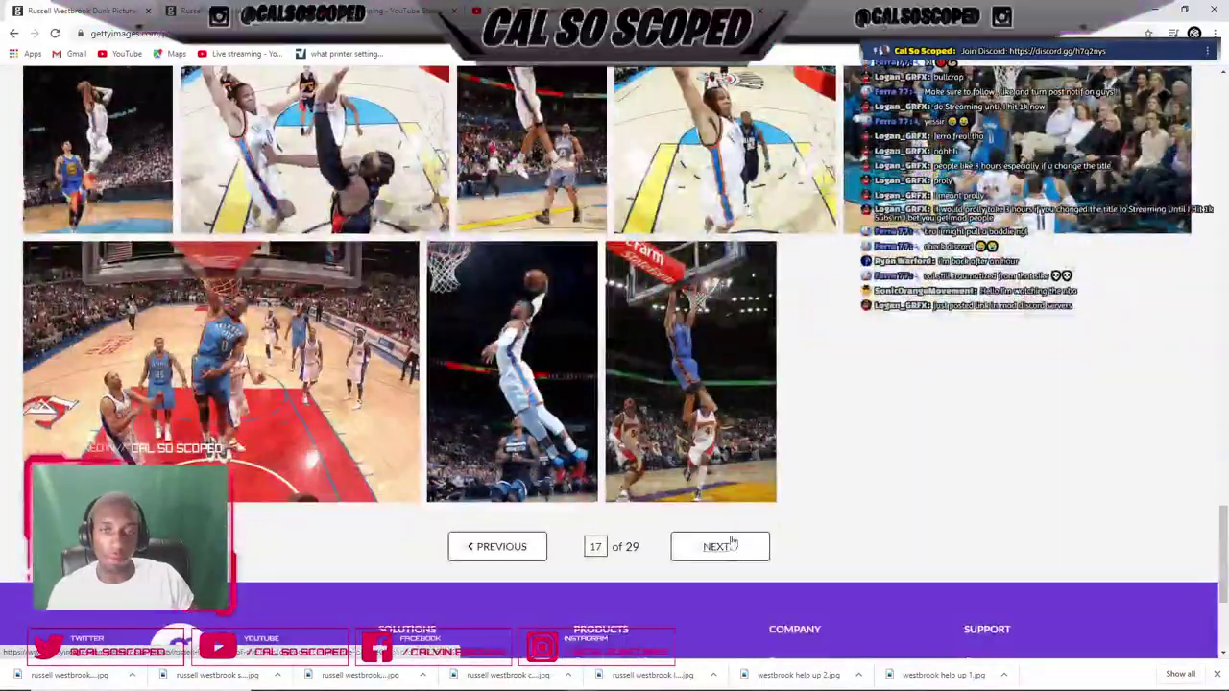
click(720, 546)
scroll(676, 490, down, 10)
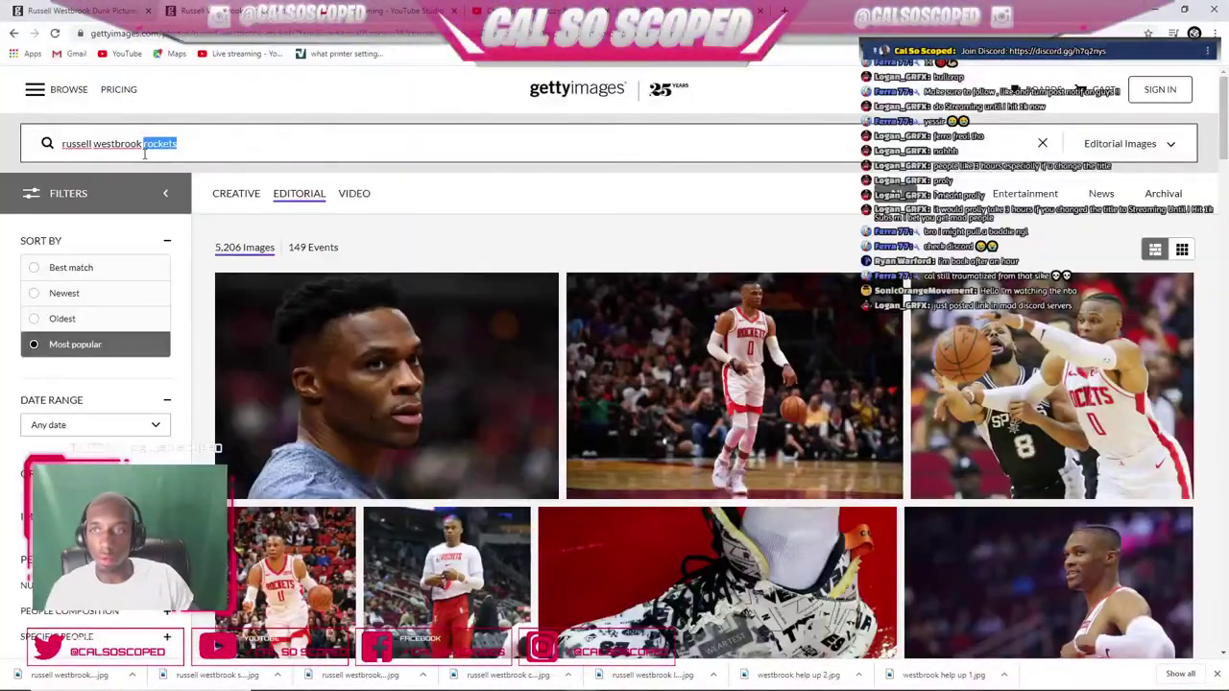
- Change the Westbrook Rockets image search to "russell westbrook shoe" and look through the first page of results
text(shoes)
key(Return)
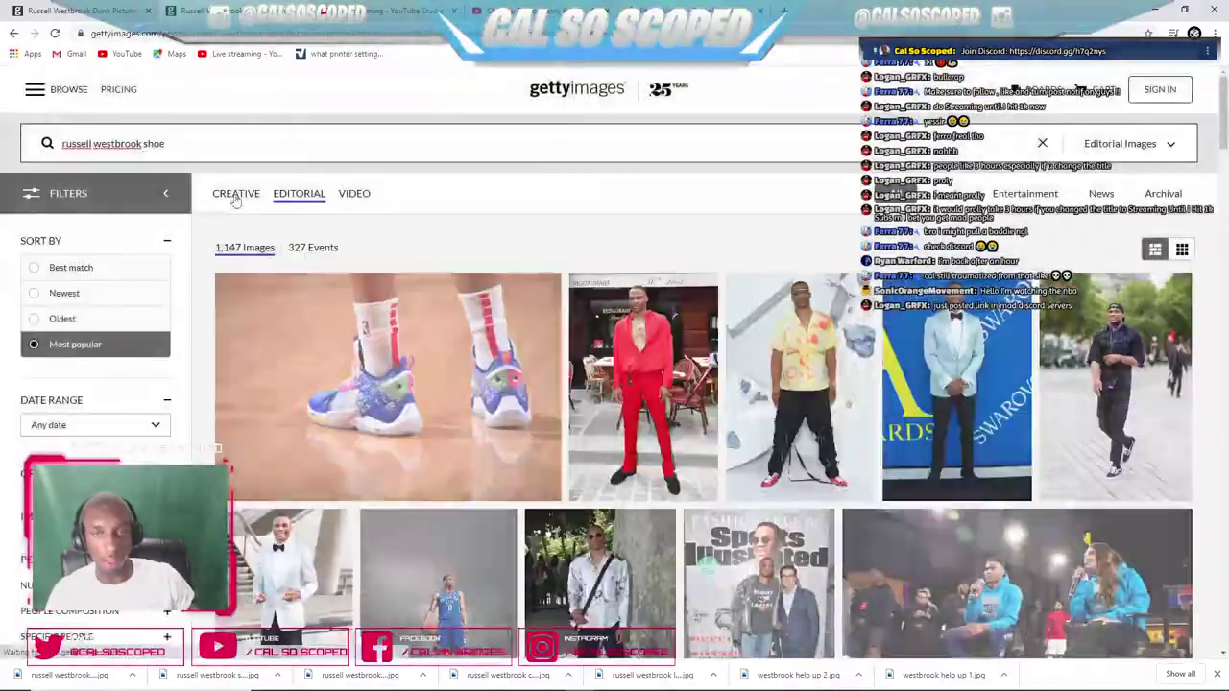
scroll(538, 239, down, 1)
scroll(537, 239, down, 15)
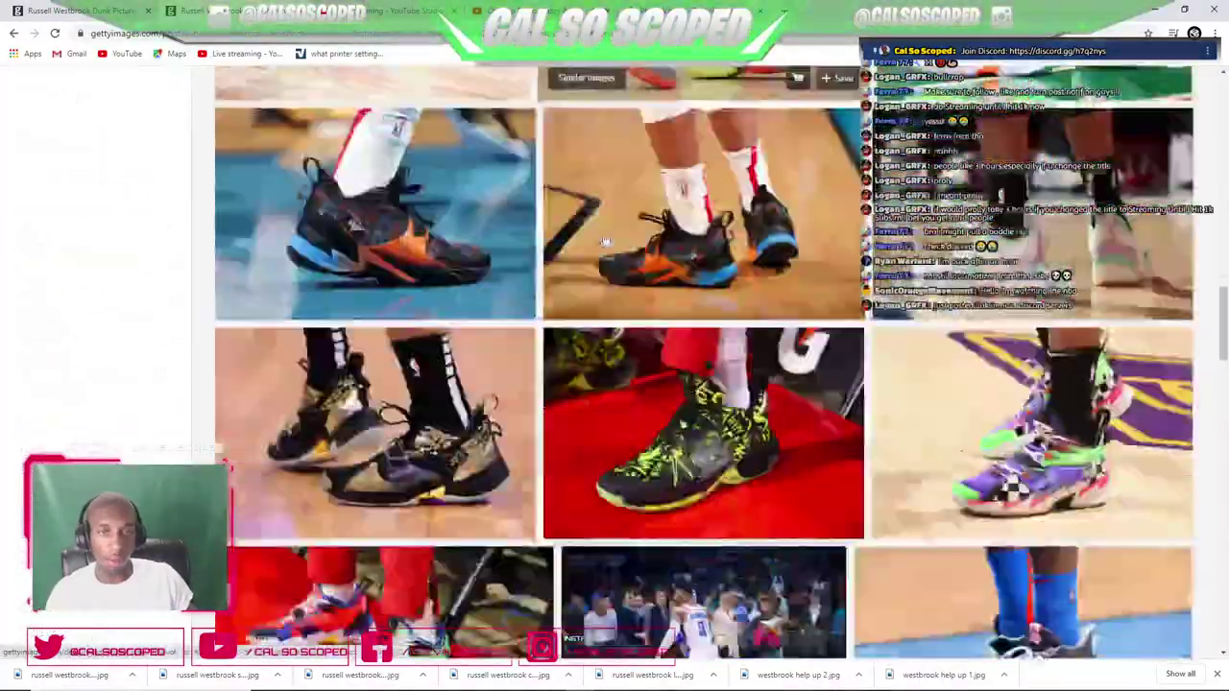
scroll(590, 281, down, 10)
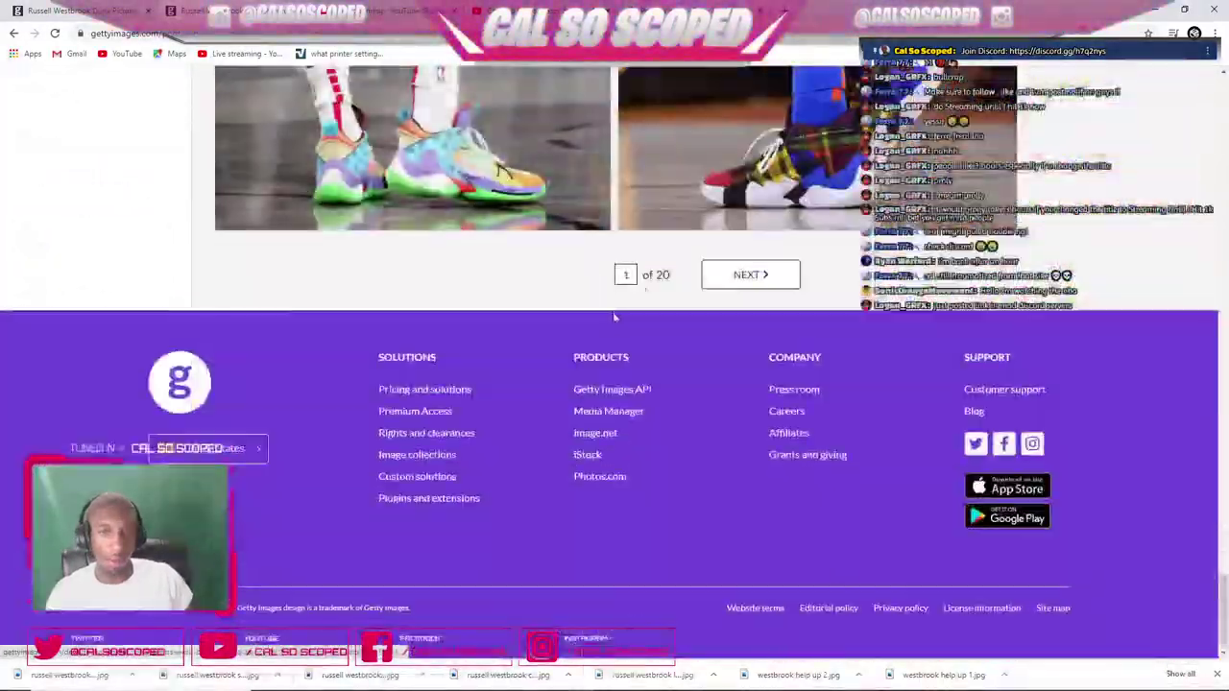
- Refine the search to "russell westbrook shoe rockets", look through the first page of sneaker photos and open page 2
drag(1224, 587, 1224, 77)
click(201, 145)
key(BackSpace)
text(rockets)
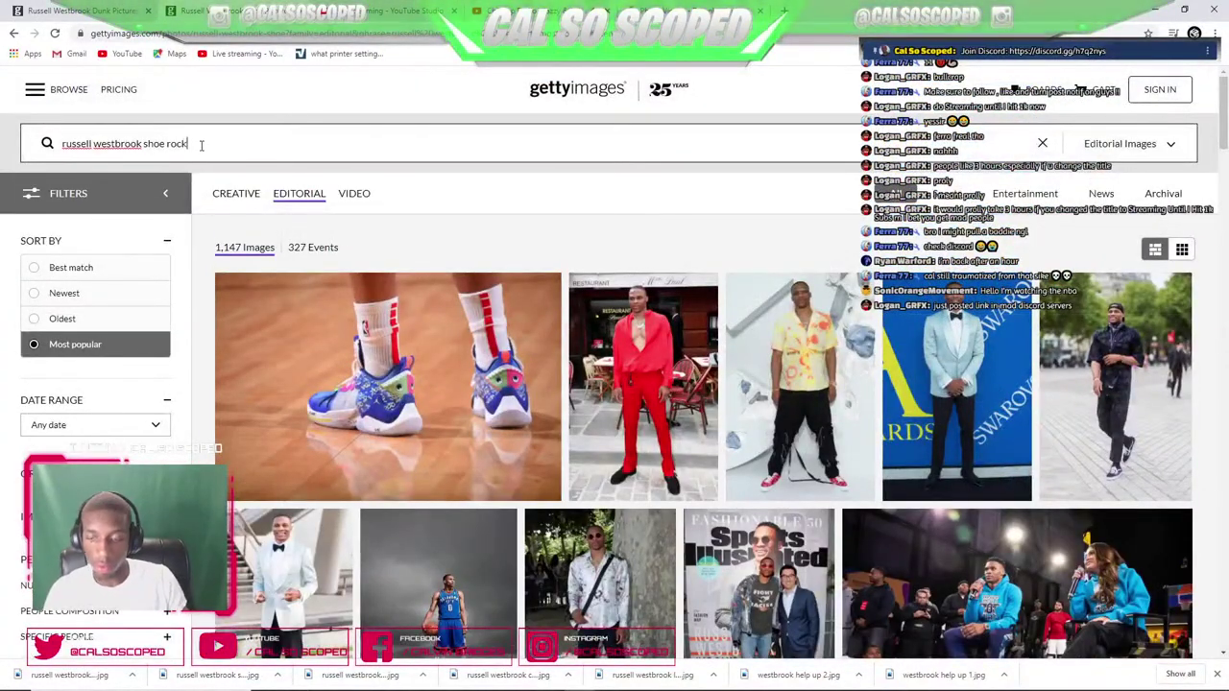
key(Return)
scroll(644, 297, down, 3)
scroll(644, 297, down, 10)
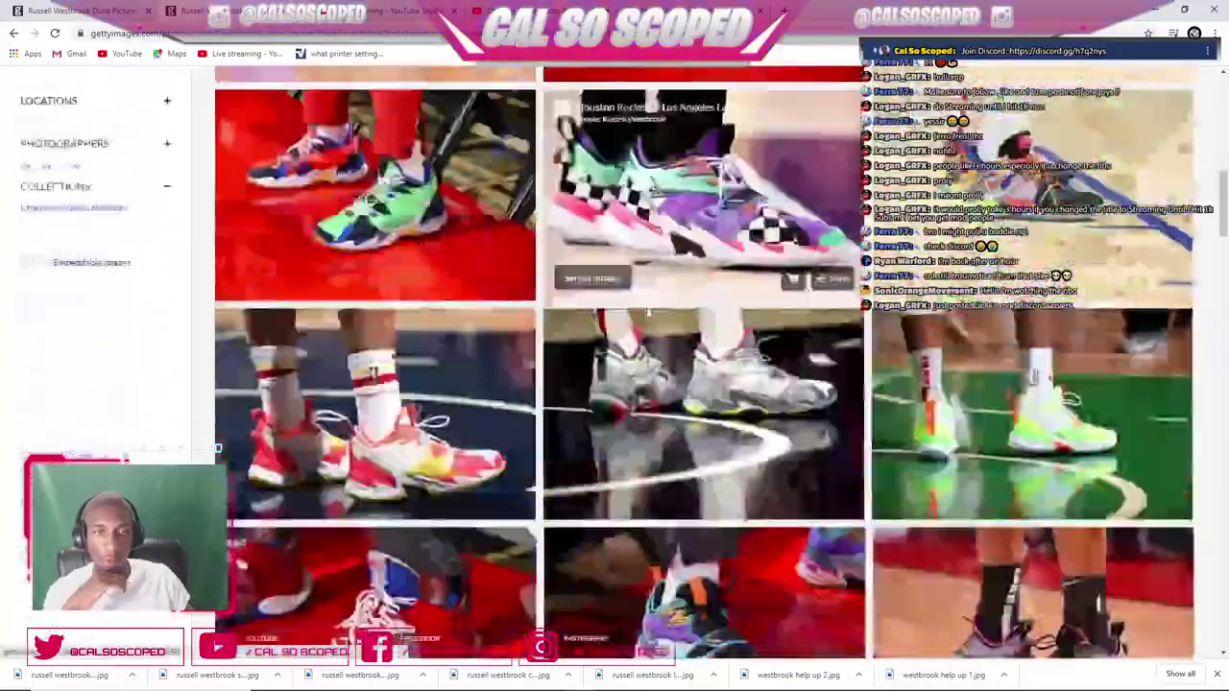
scroll(669, 345, down, 10)
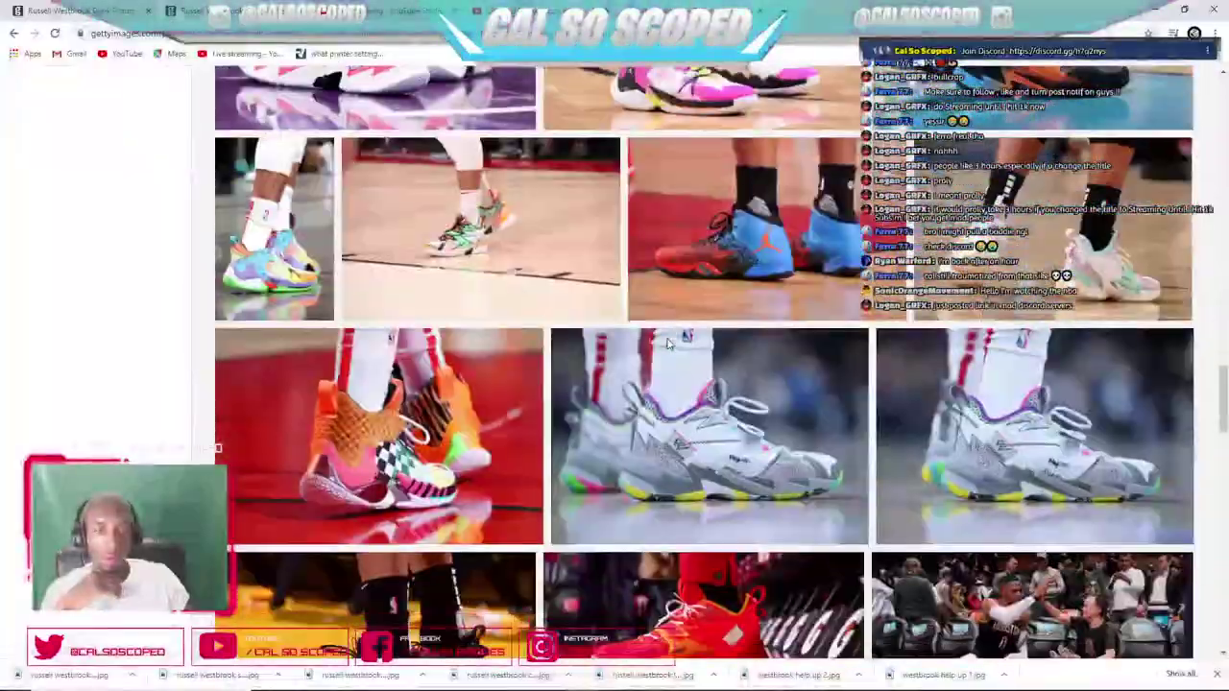
scroll(669, 344, down, 10)
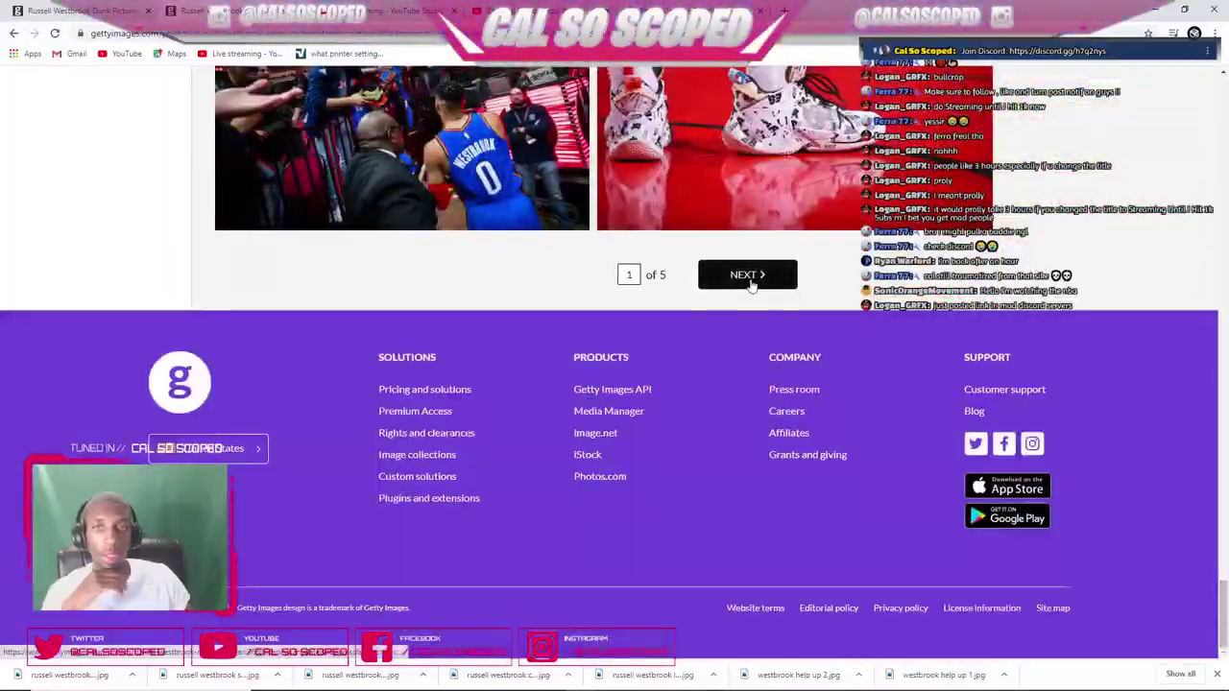
click(748, 275)
- Look through the Rockets shoe photos on page 2 and open page 3
scroll(748, 286, down, 10)
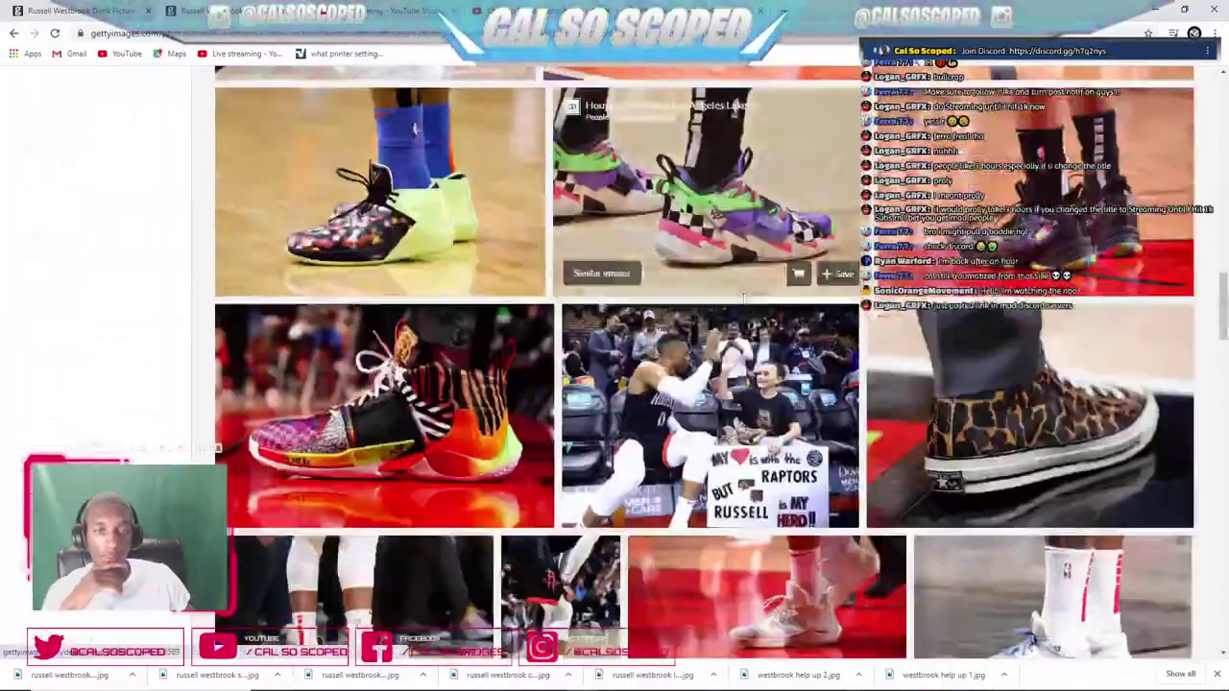
scroll(743, 298, down, 15)
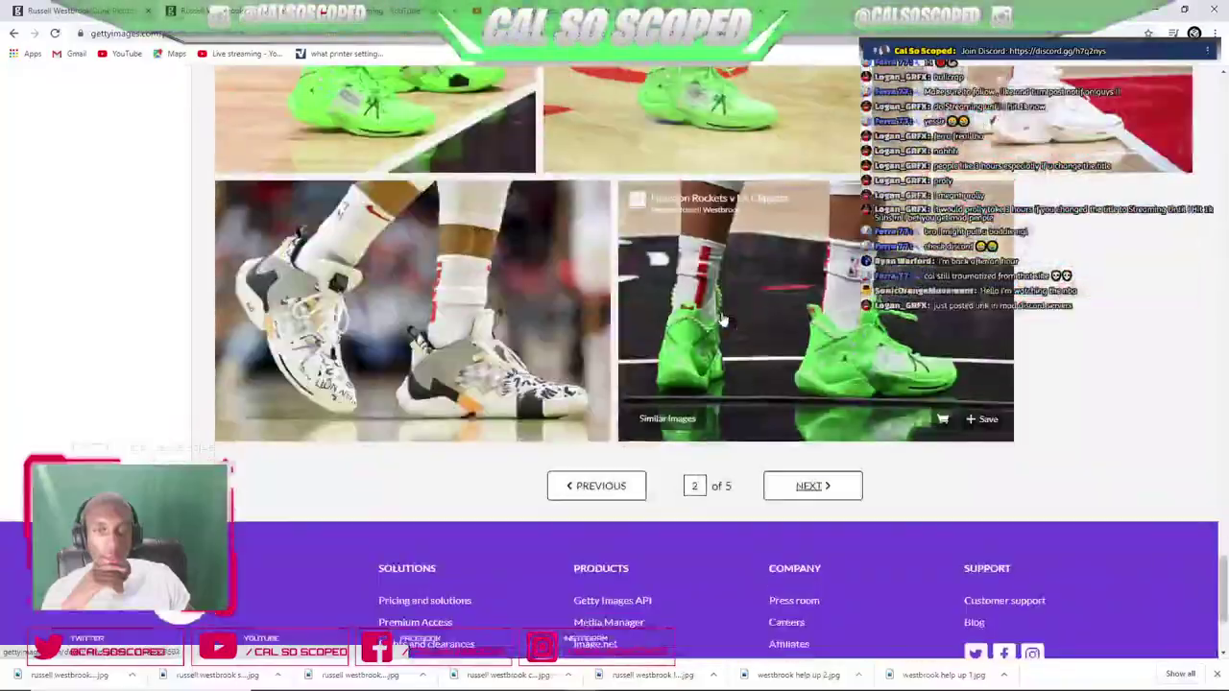
click(801, 487)
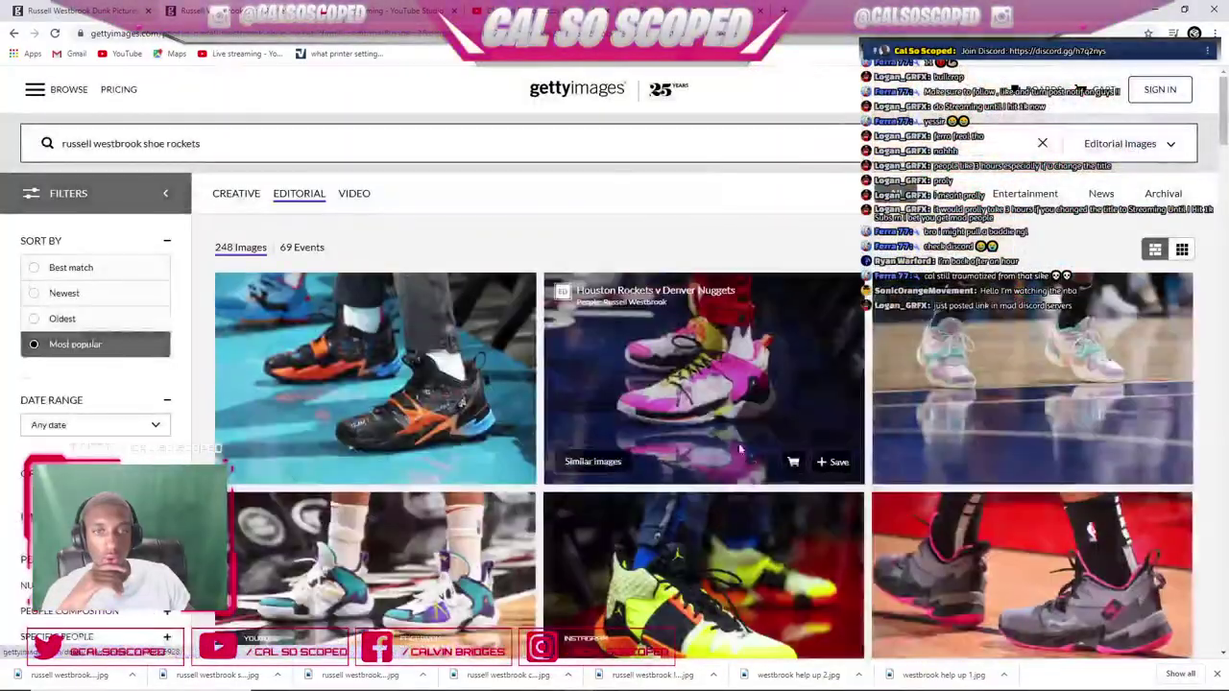
- Browse the shoe photos on page 3 and open the one of Westbrook bending over to untie his shoes
scroll(592, 398, down, 10)
scroll(592, 399, down, 10)
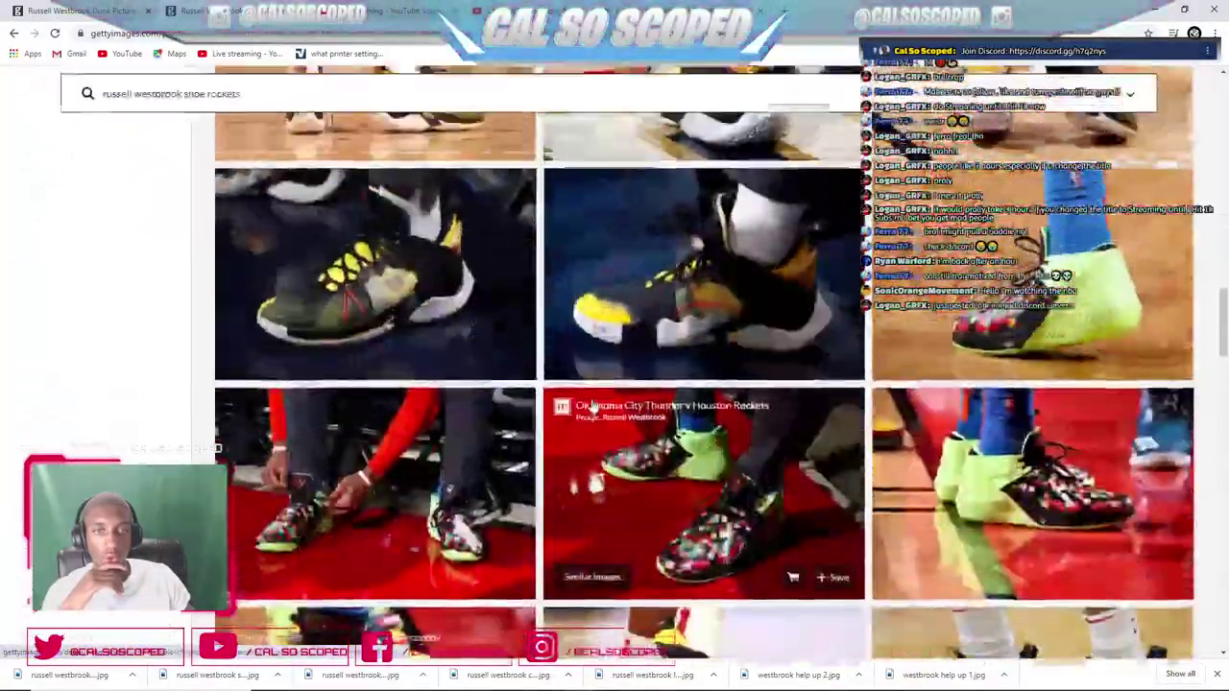
scroll(592, 408, up, 3)
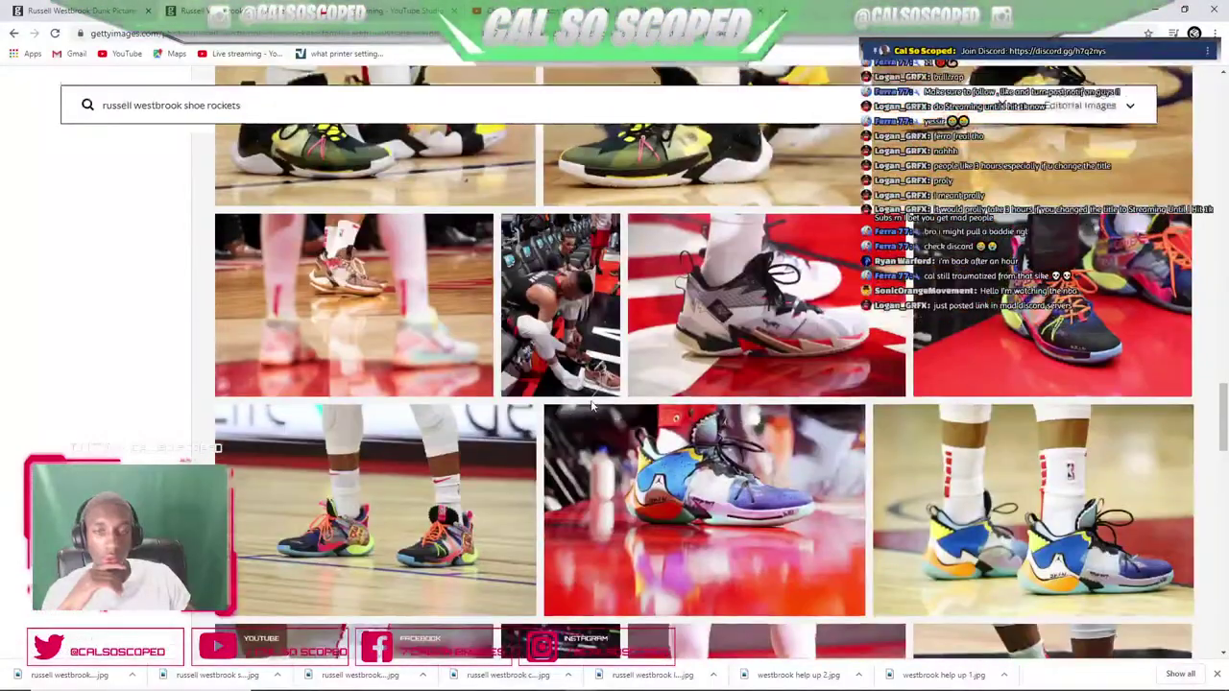
scroll(497, 439, down, 4)
click(582, 367)
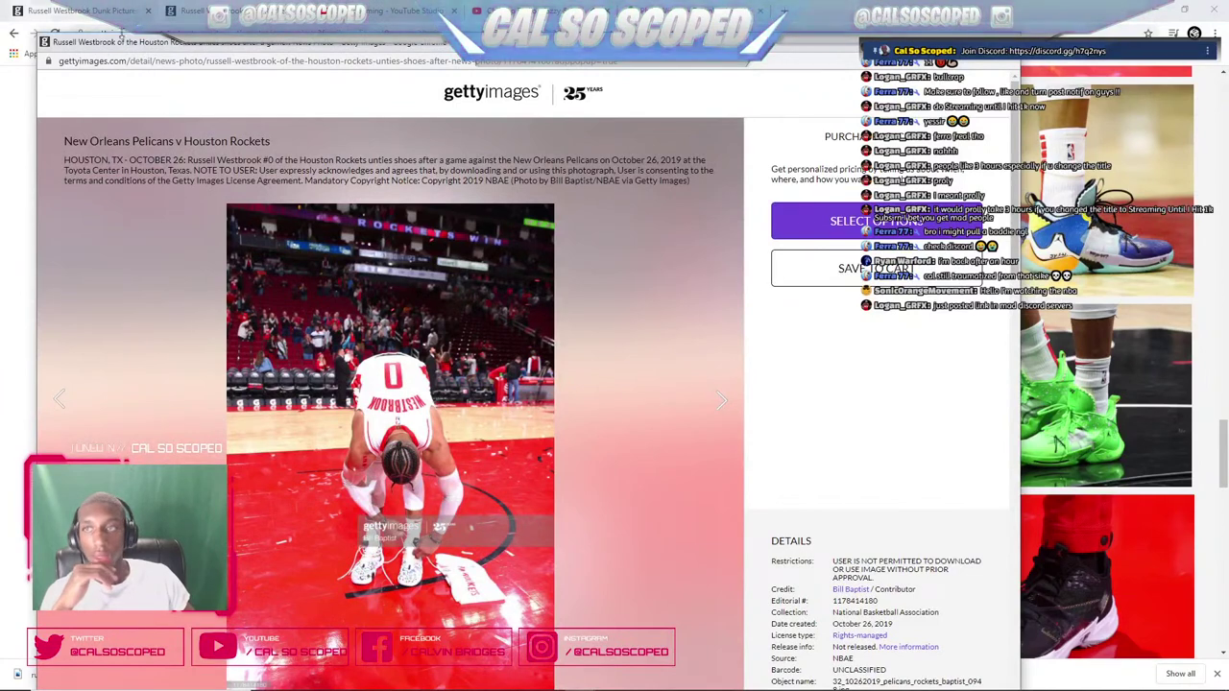
- Check the Rockets figure in the Photoshop composite and return to the shoe search results in Chrome
mouse_move(348, 672)
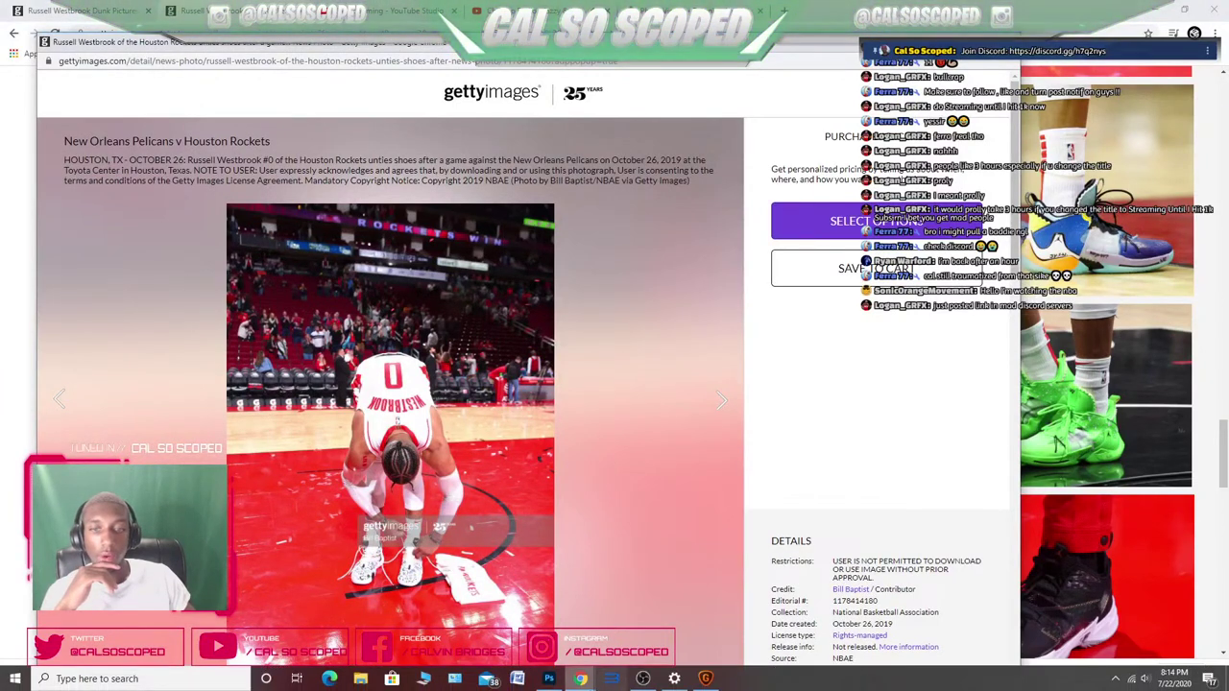
click(549, 679)
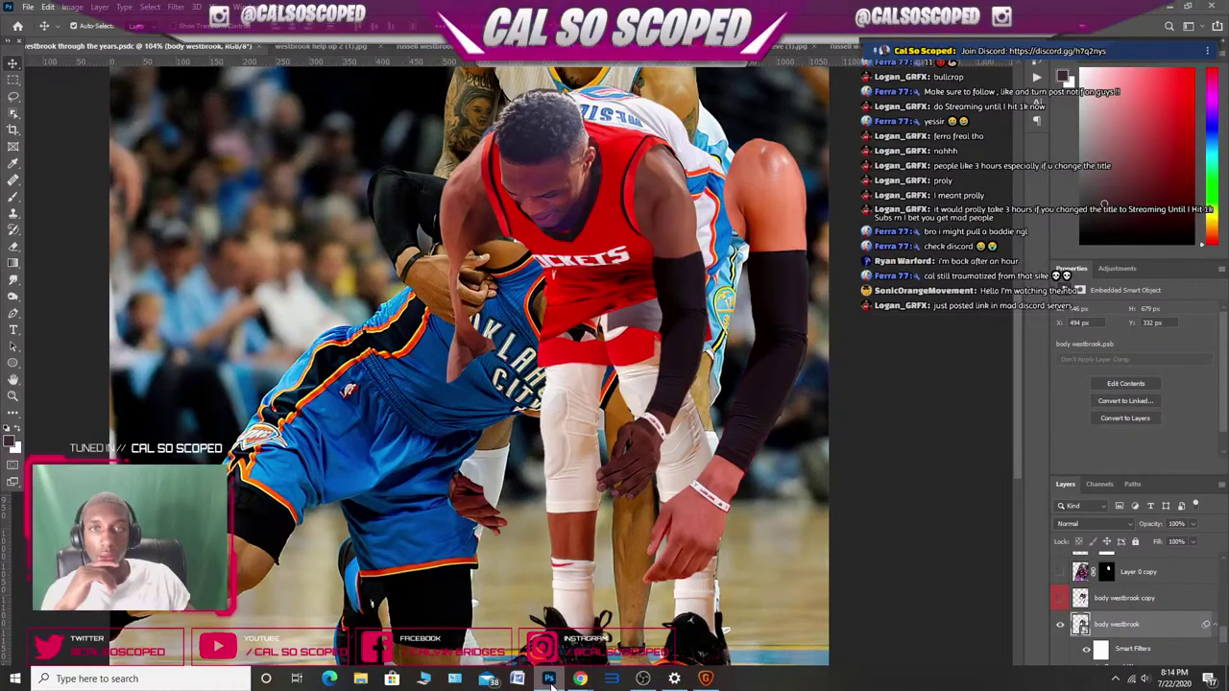
right_click(580, 678)
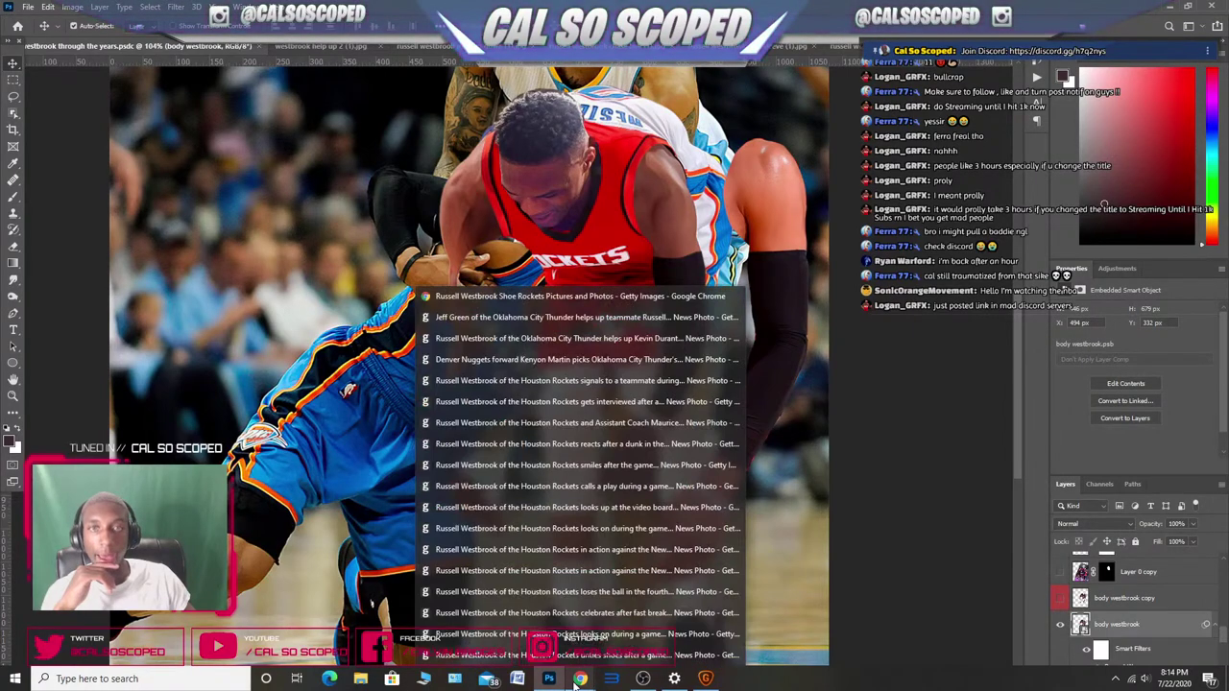
click(455, 305)
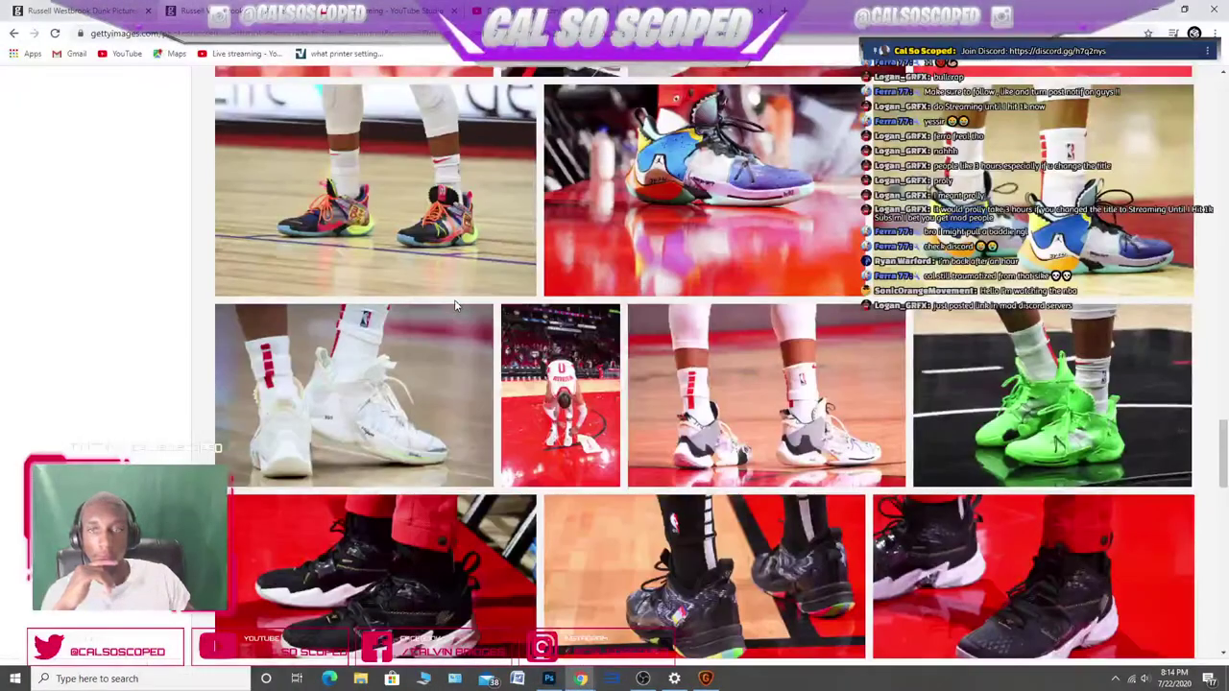
- Reopen the photo of Westbrook untying his shoes and copy its page address
click(520, 348)
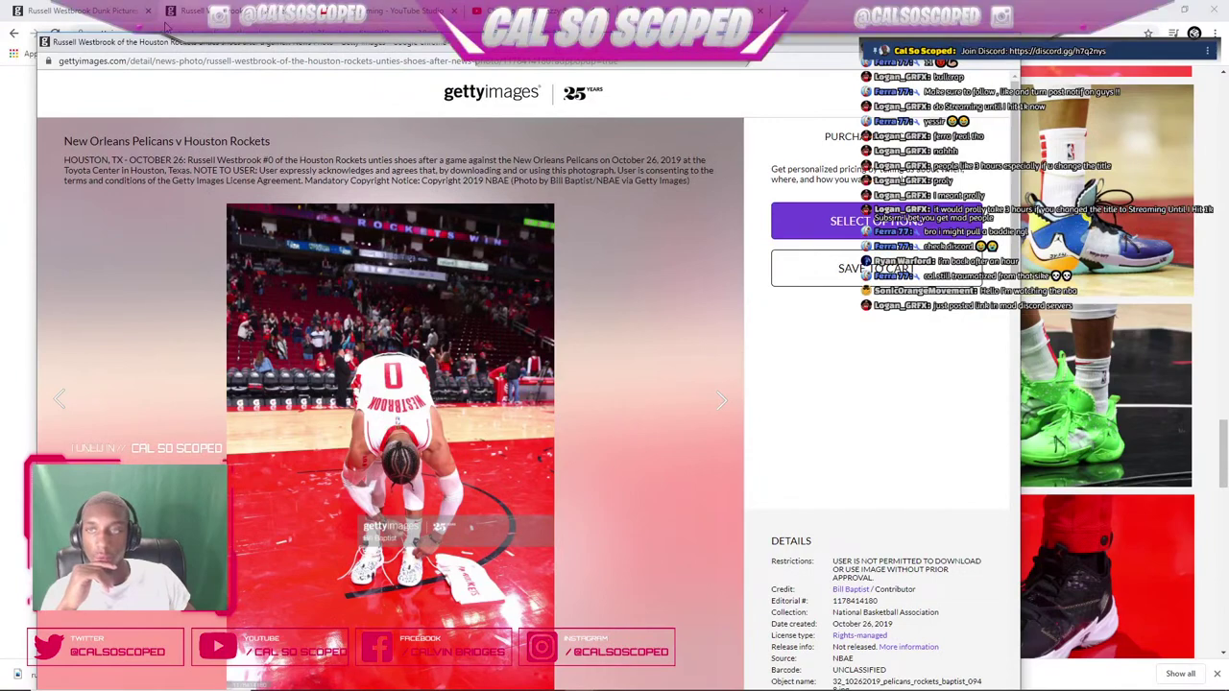
click(144, 60)
right_click(146, 62)
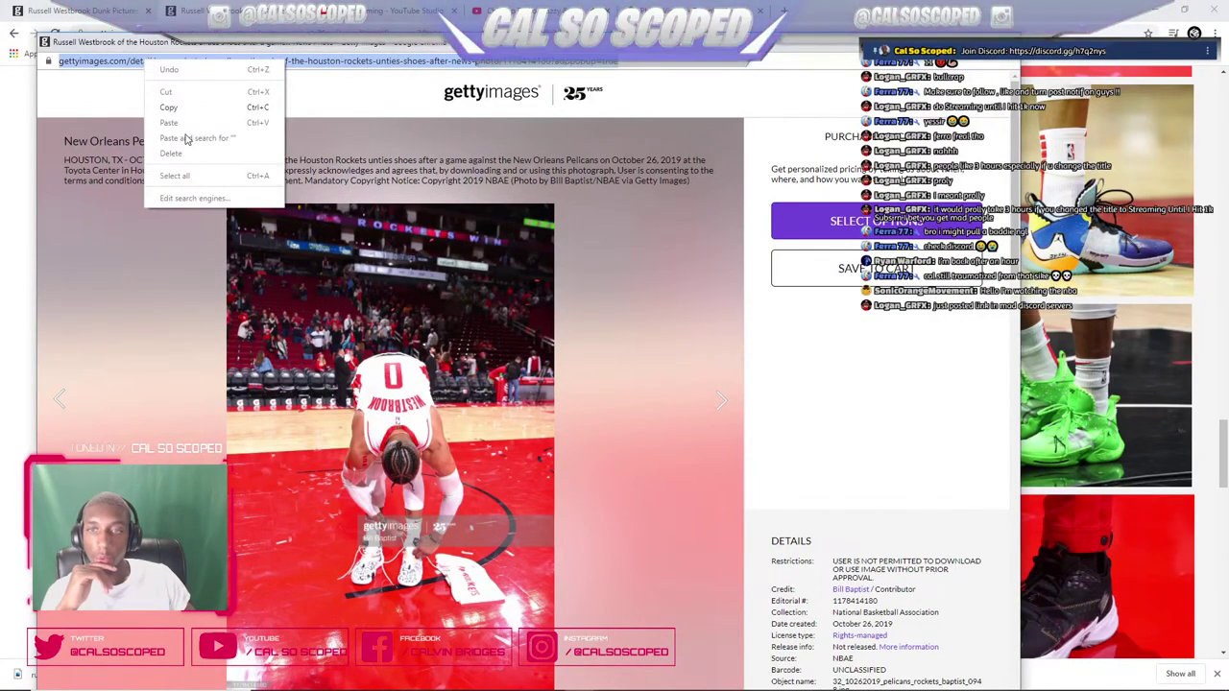
click(188, 109)
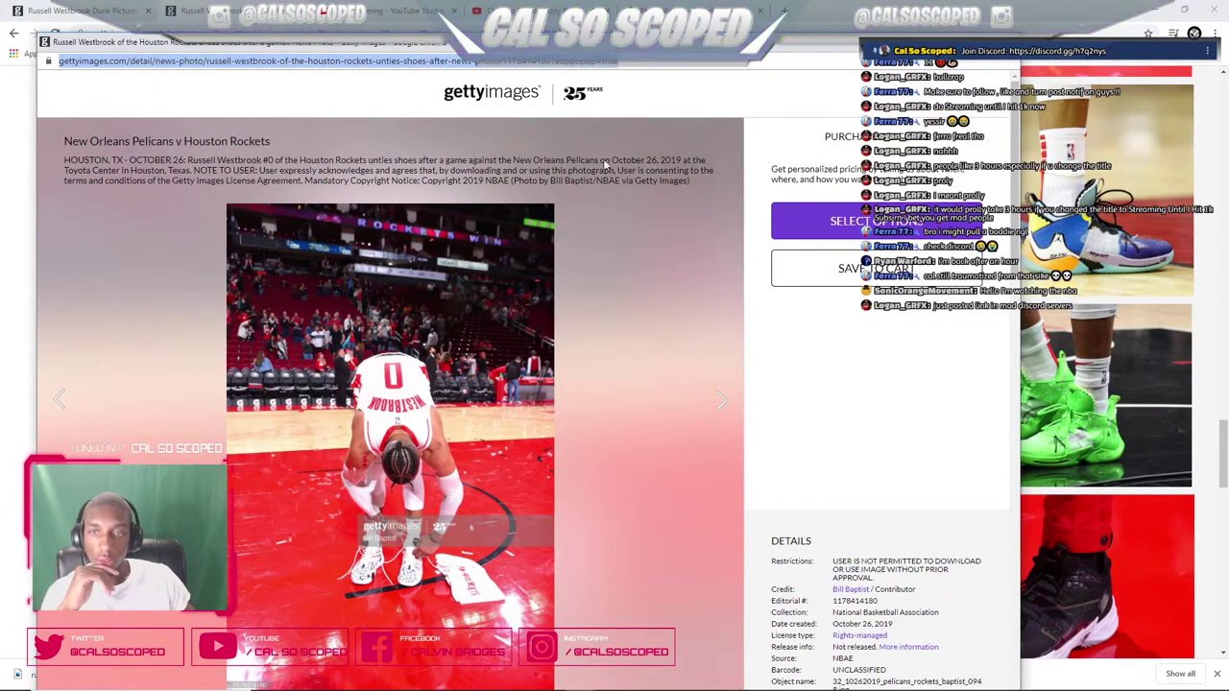
- Return to the shoe search results on page 3 and open page 4
click(398, 411)
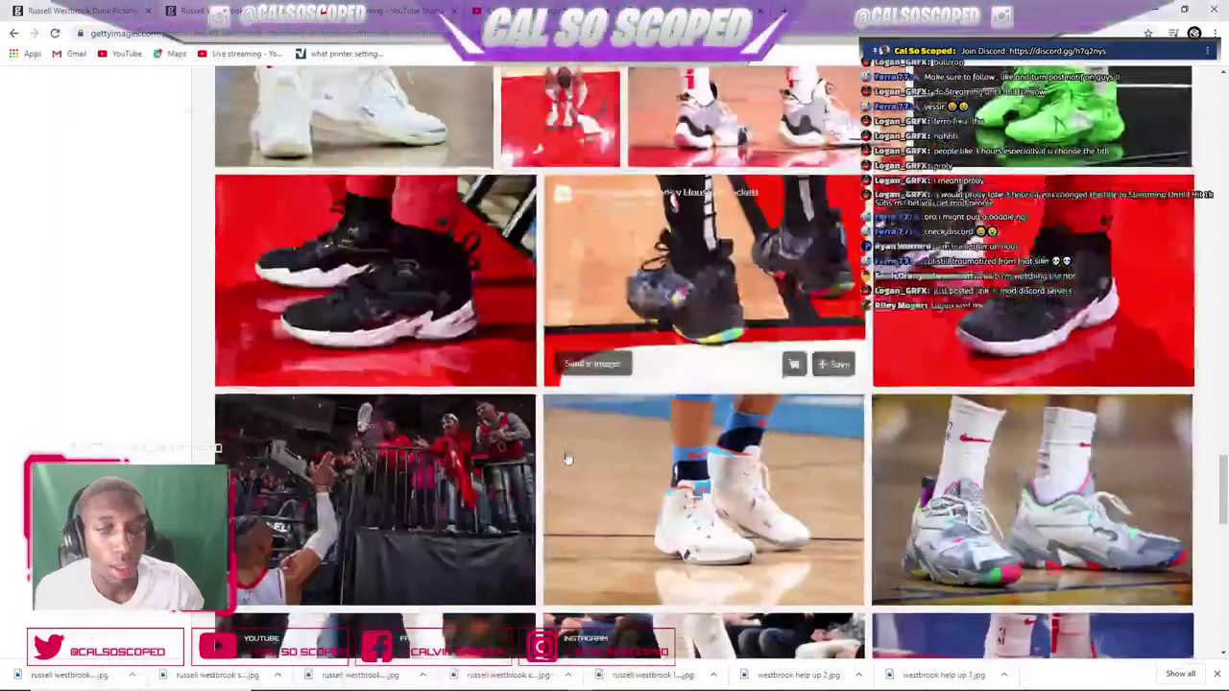
scroll(585, 460, down, 5)
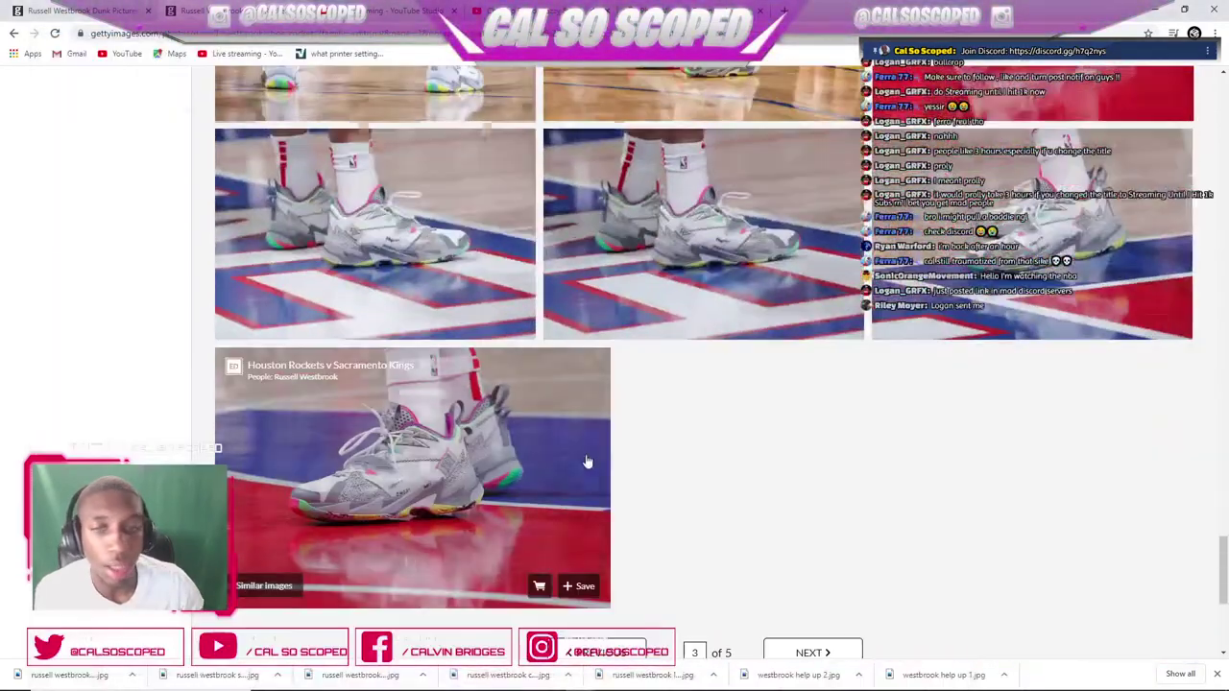
click(802, 655)
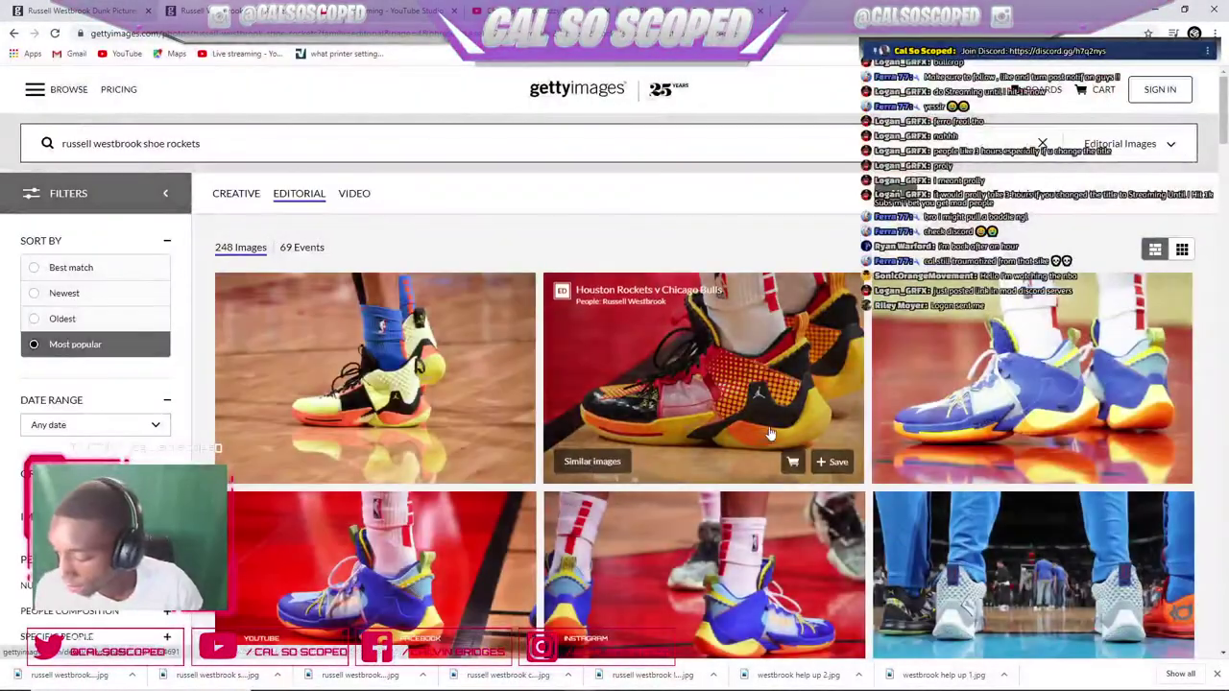
- Look through the Rockets shoe photos on page 4 and open page 5
scroll(687, 263, down, 4)
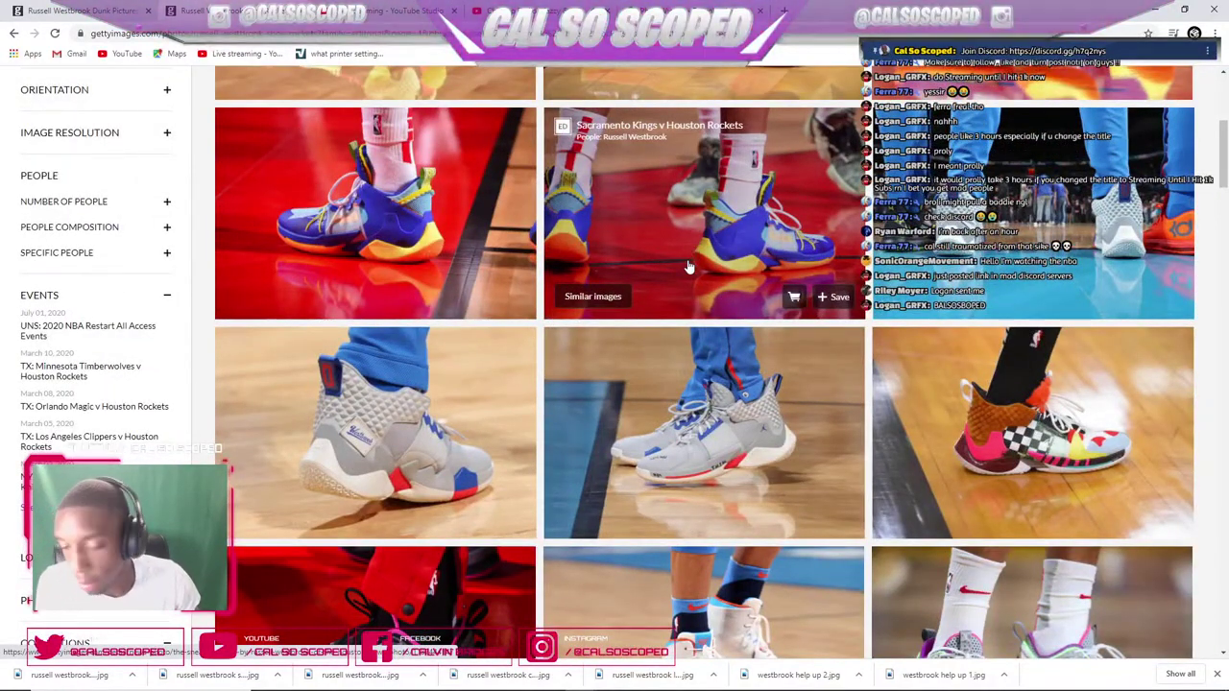
scroll(689, 252, down, 10)
scroll(672, 165, down, 12)
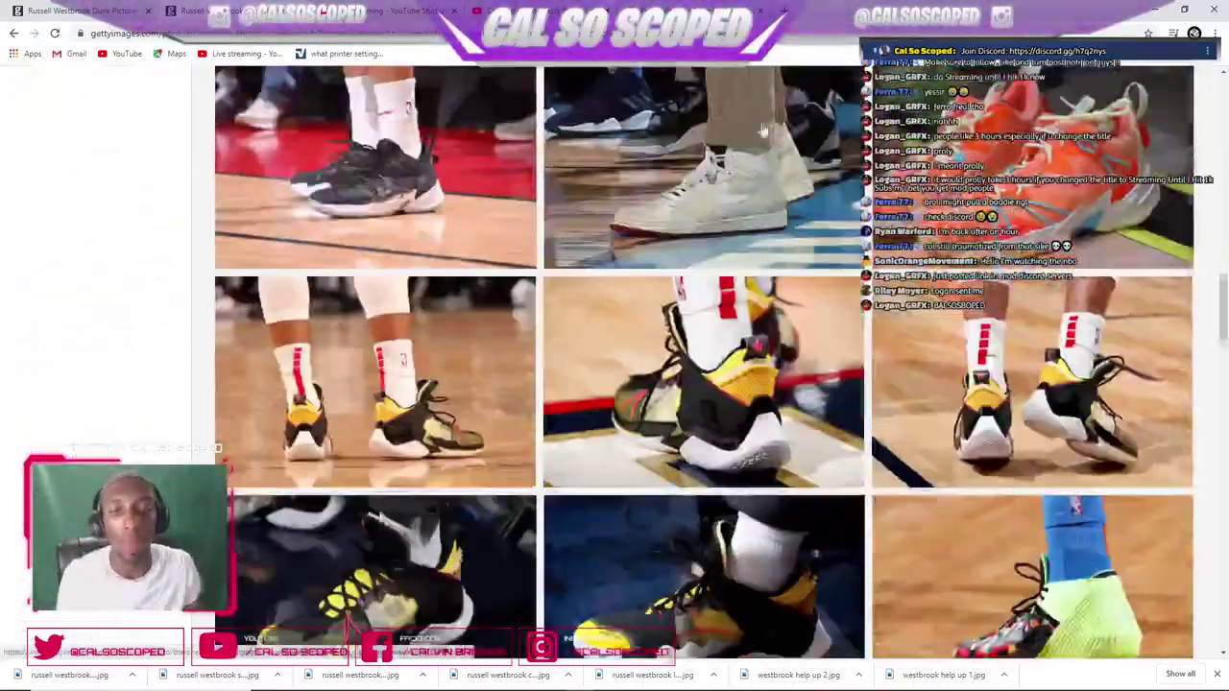
scroll(649, 314, down, 10)
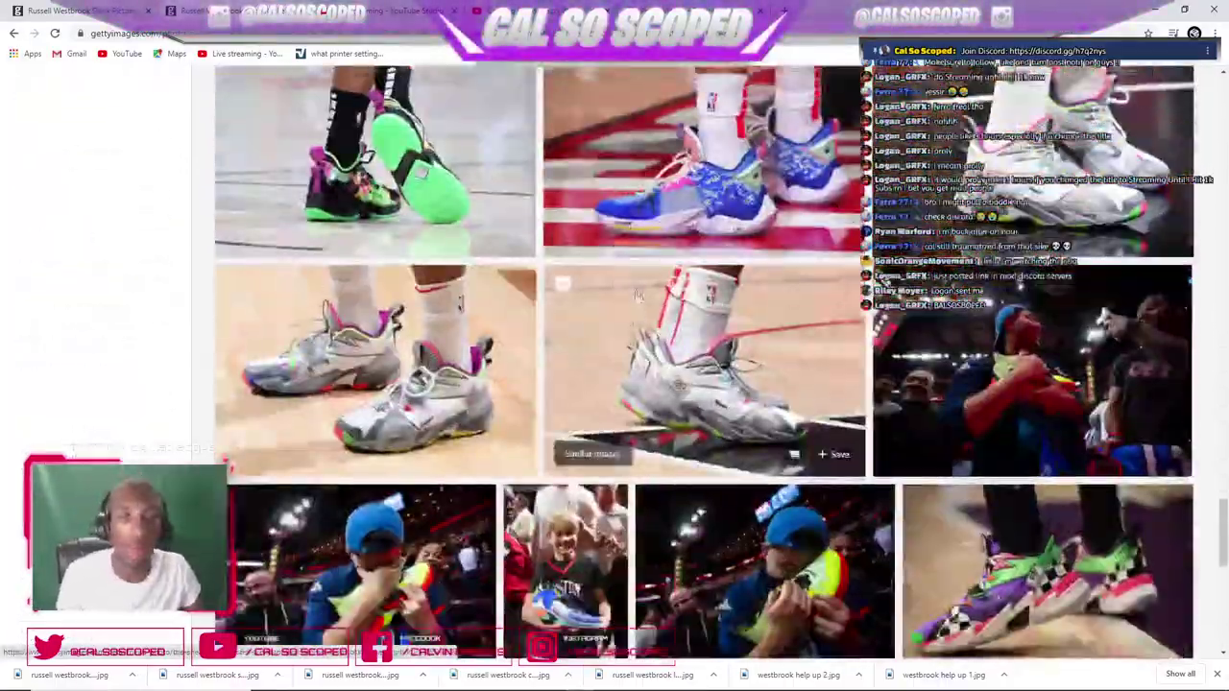
click(809, 542)
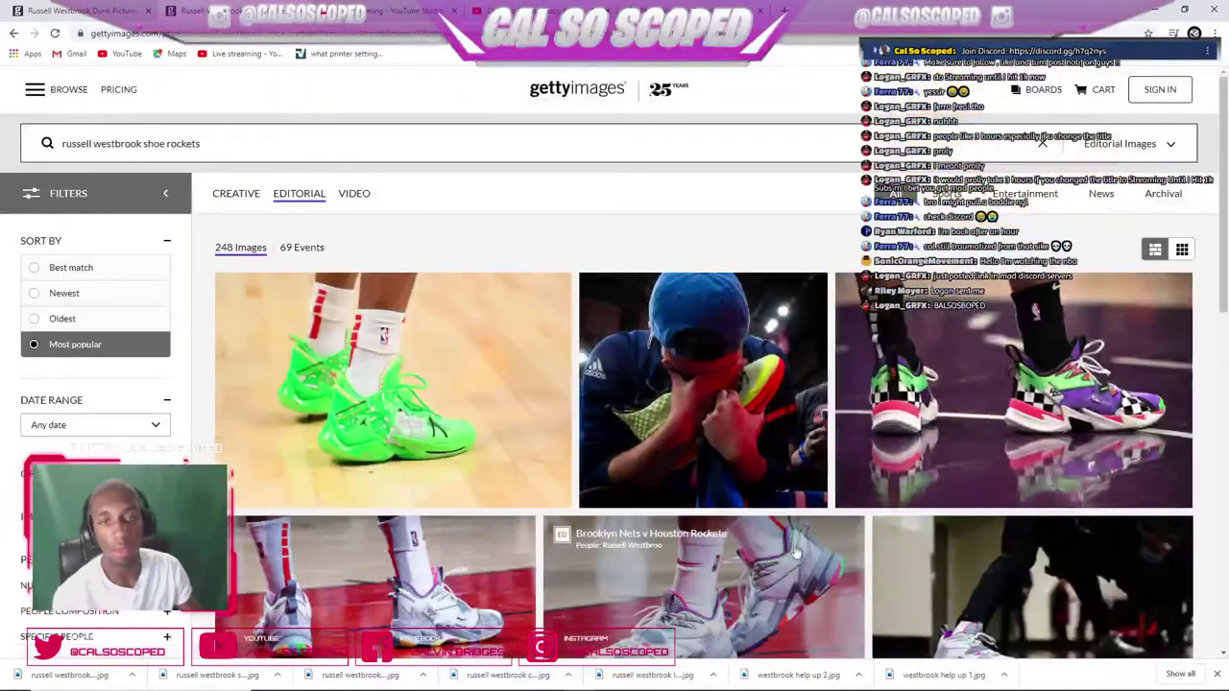
- Look over the shoe photos on page 5 and change the Getty Images search to "russell westbrook rockets"
scroll(720, 480, down, 10)
scroll(582, 434, up, 4)
scroll(581, 433, up, 15)
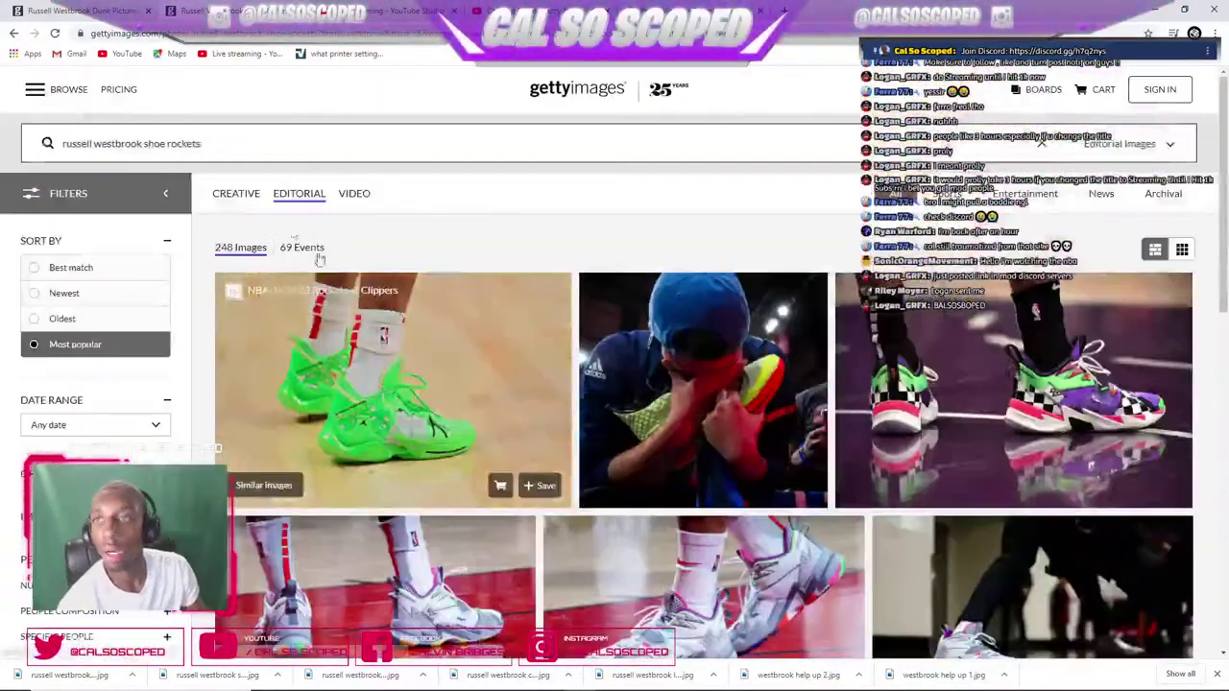
drag(200, 144, 139, 143)
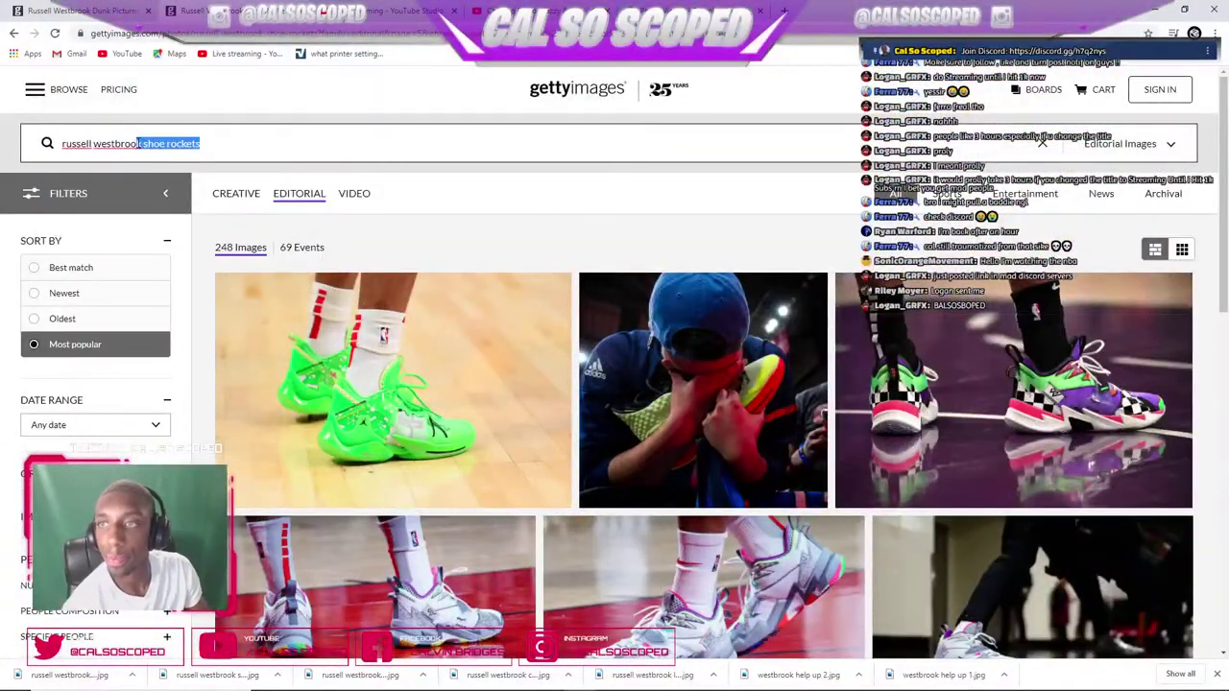
key(BackSpace)
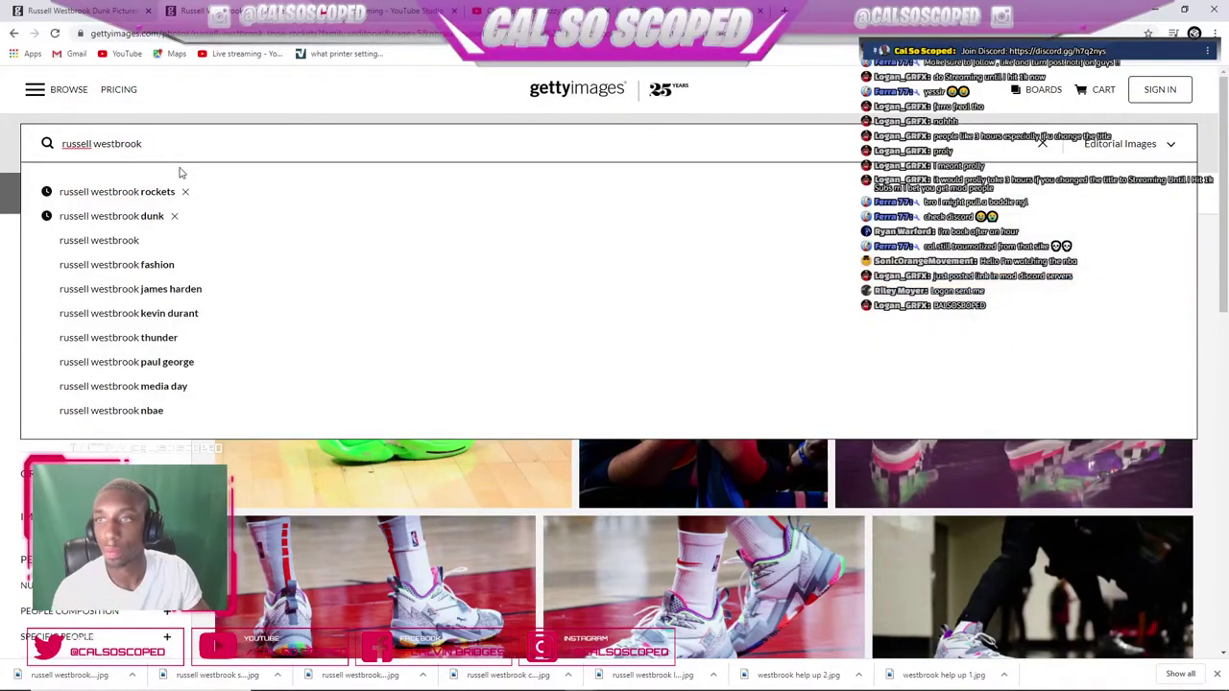
click(139, 191)
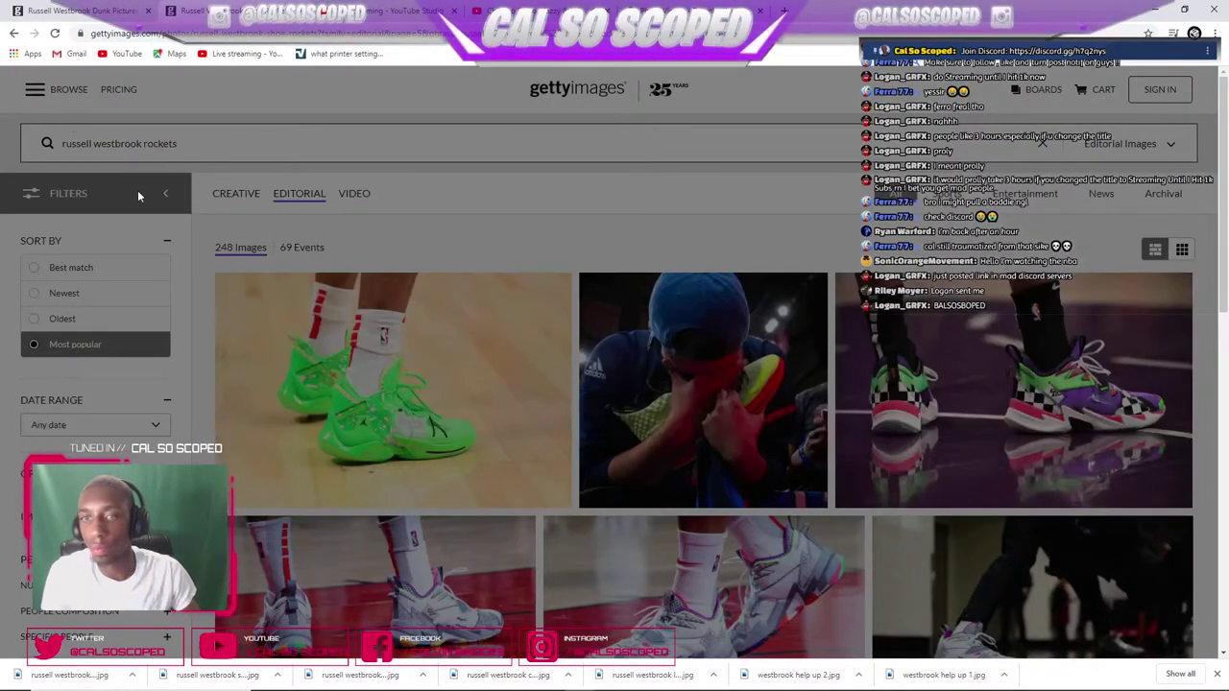
- Browse the Westbrook Rockets photos and open the one of him holding the ball in red against the New York Knicks
scroll(660, 271, down, 5)
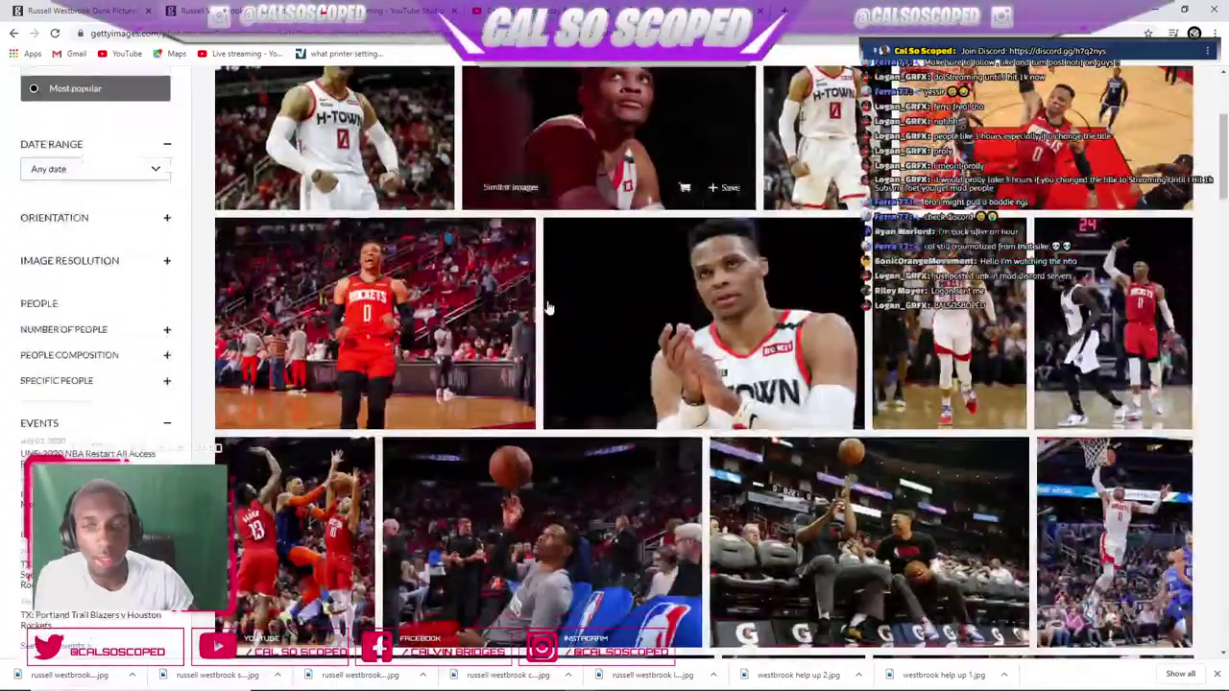
scroll(661, 272, down, 5)
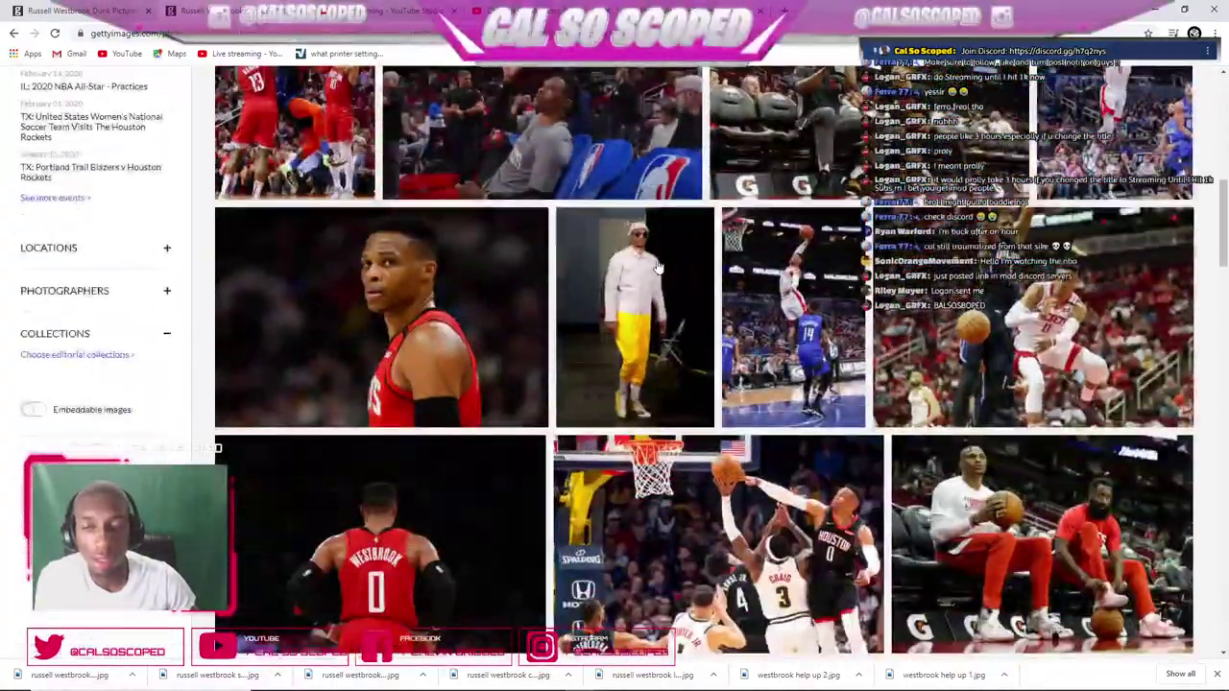
scroll(660, 266, down, 5)
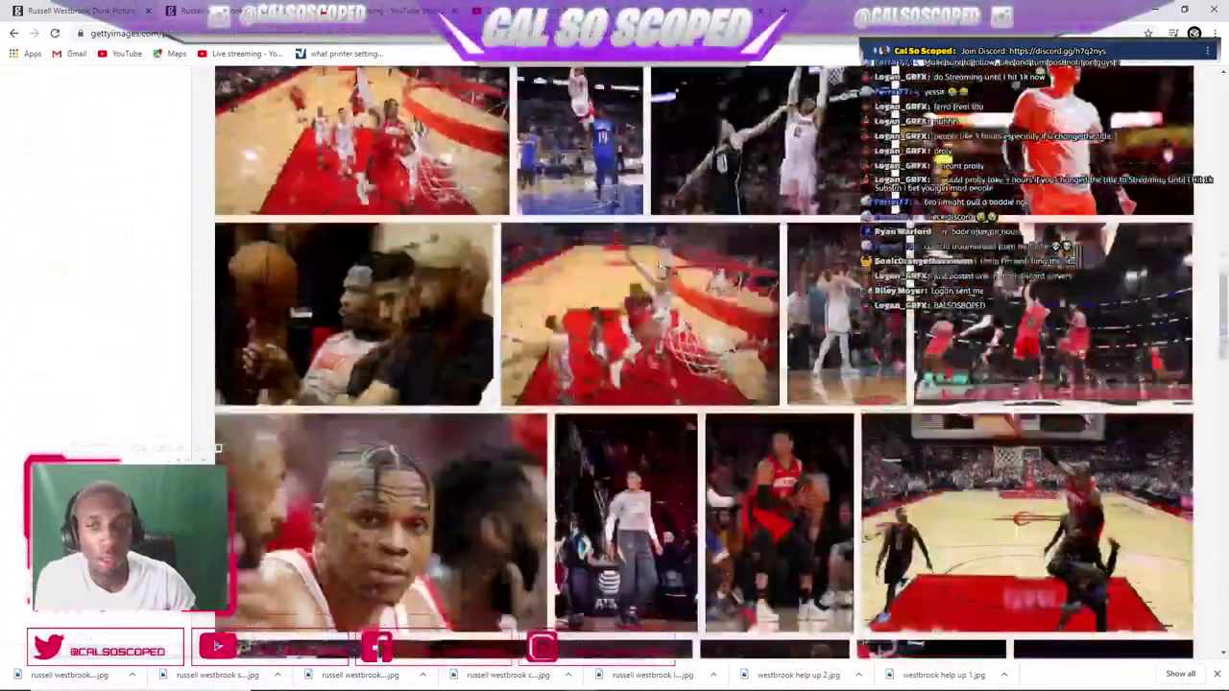
scroll(660, 259, down, 3)
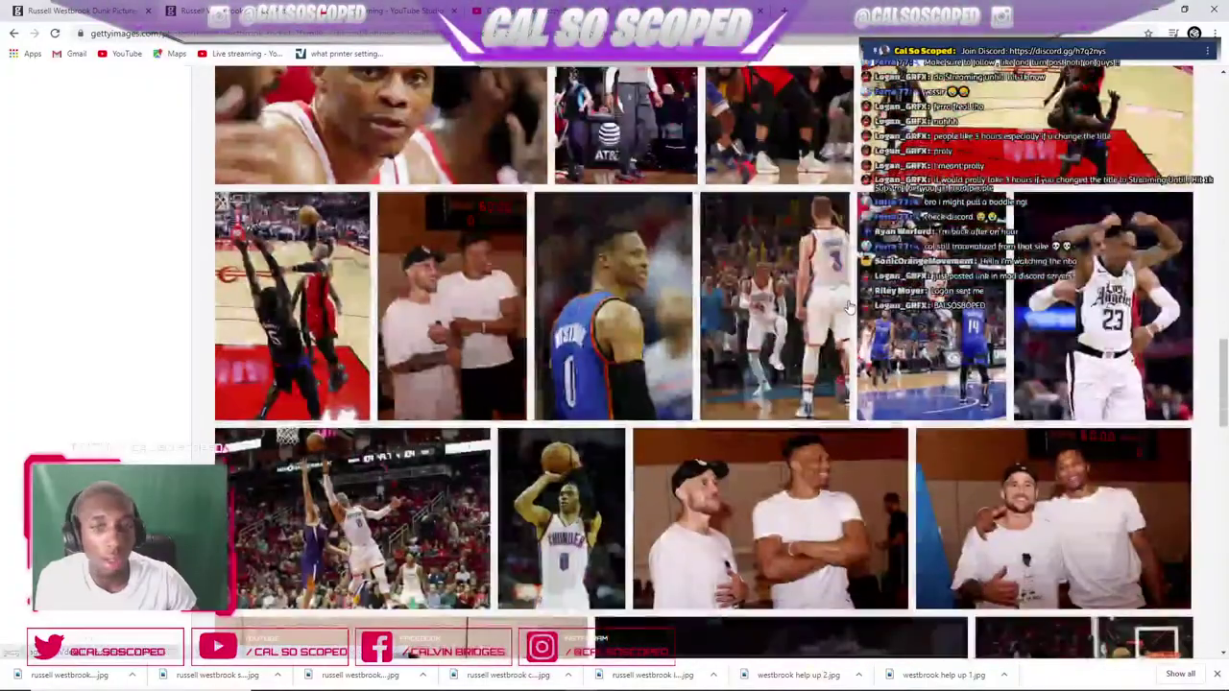
scroll(816, 307, up, 4)
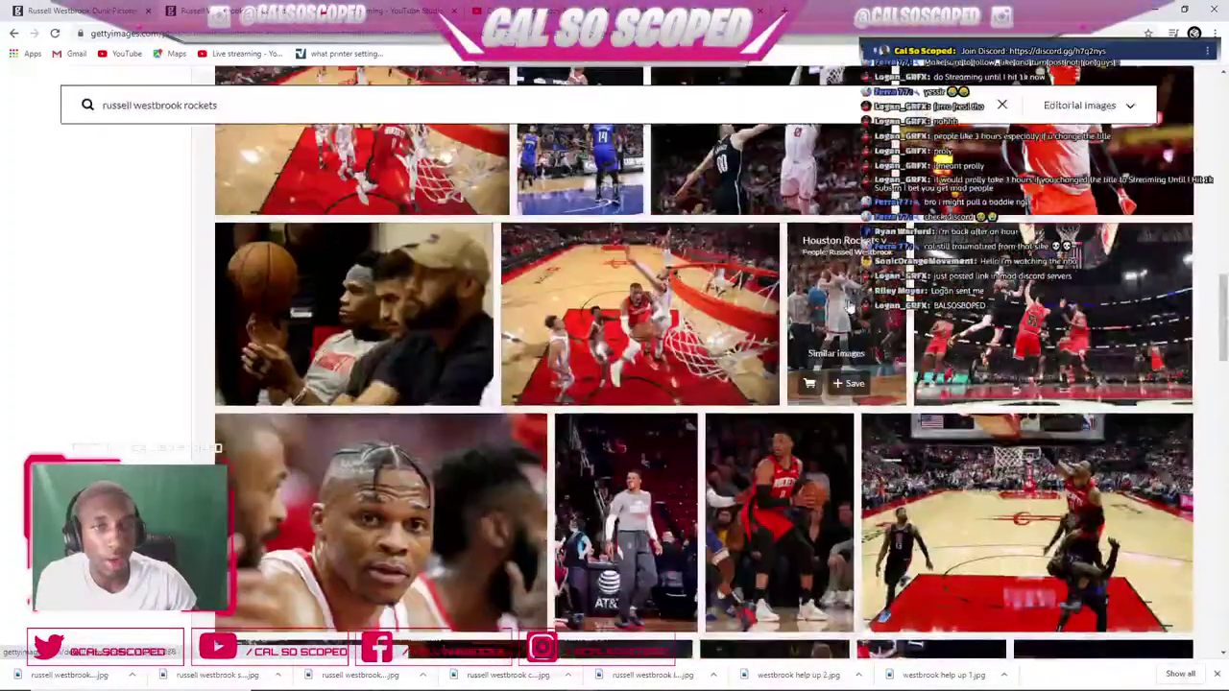
click(782, 480)
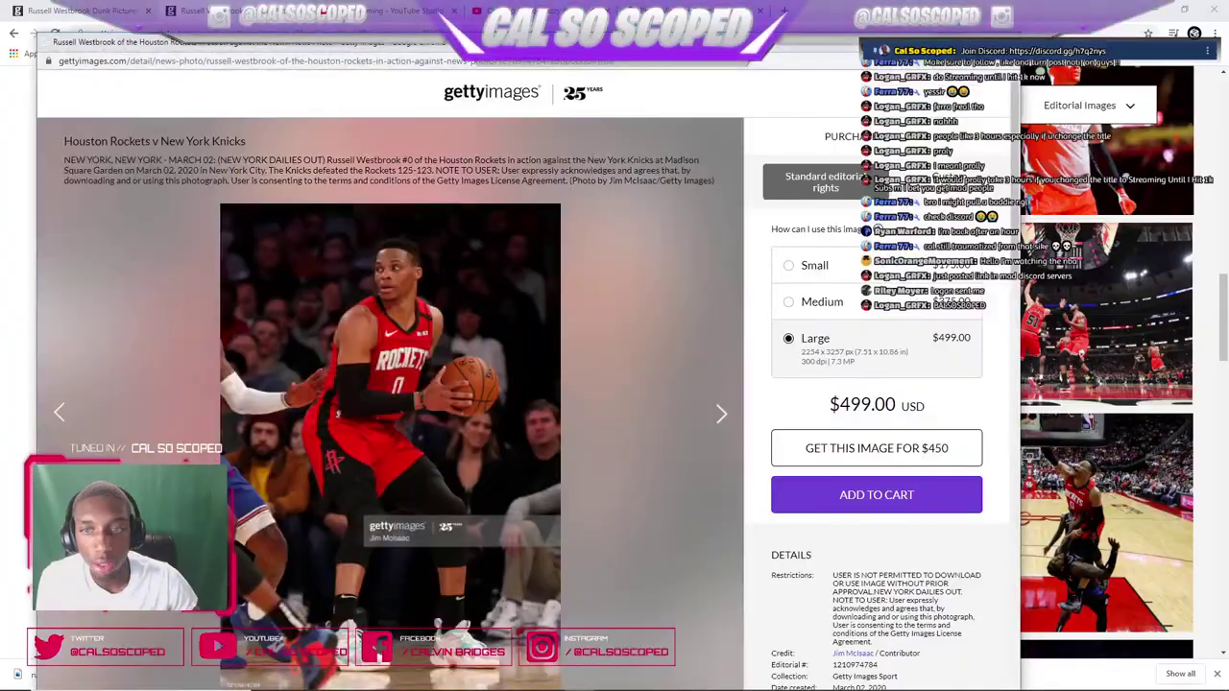
- Browse further through the Westbrook Rockets results and bring back the New York Knicks photo
key(alt+Left)
scroll(695, 292, down, 4)
scroll(695, 293, down, 6)
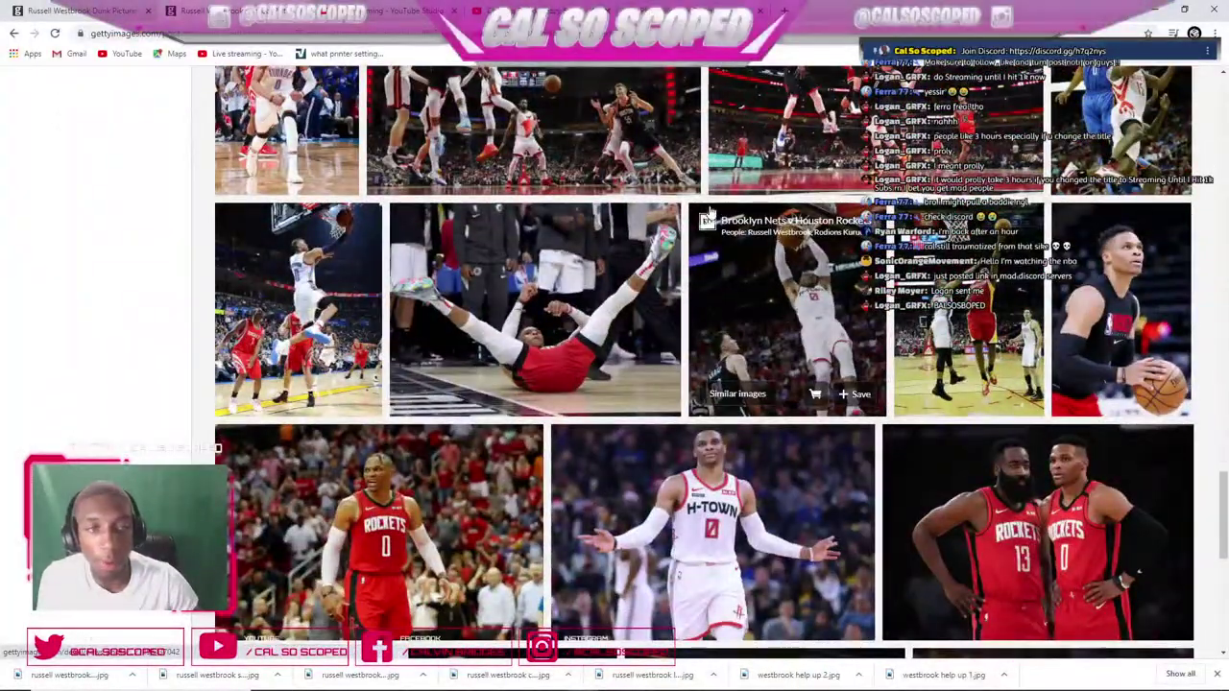
mouse_move(550, 669)
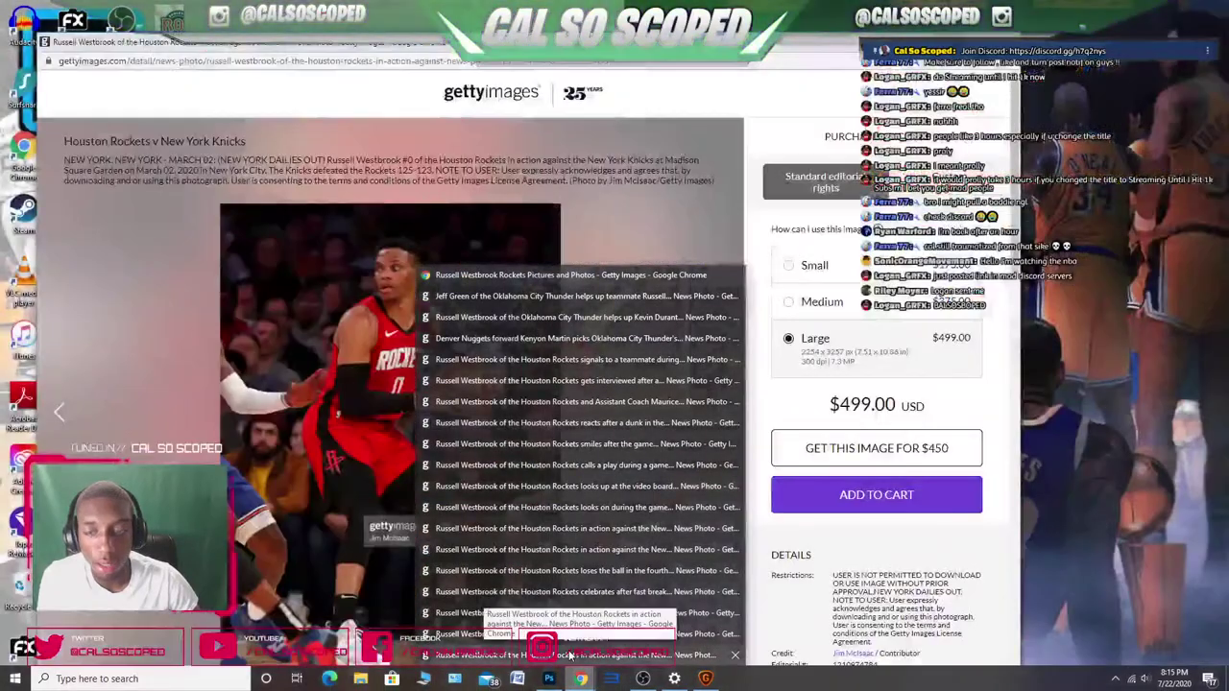
click(569, 655)
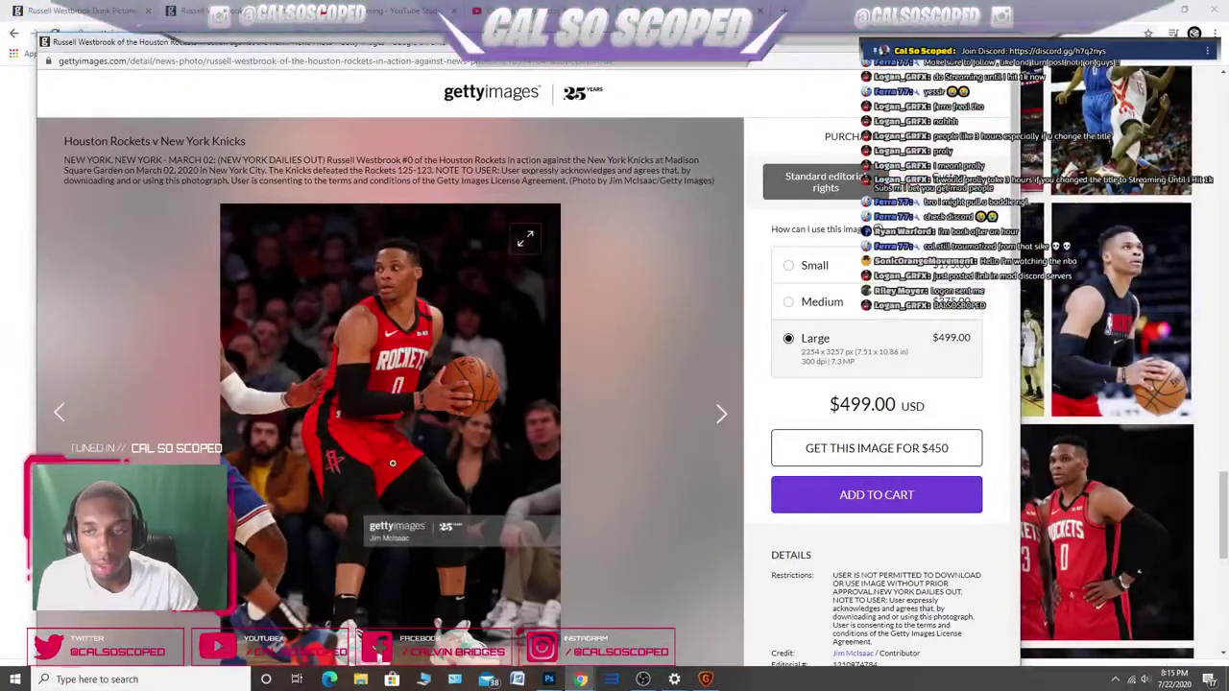
- Switch to Photoshop and examine the red Rockets figure's upper body in the composite
click(555, 678)
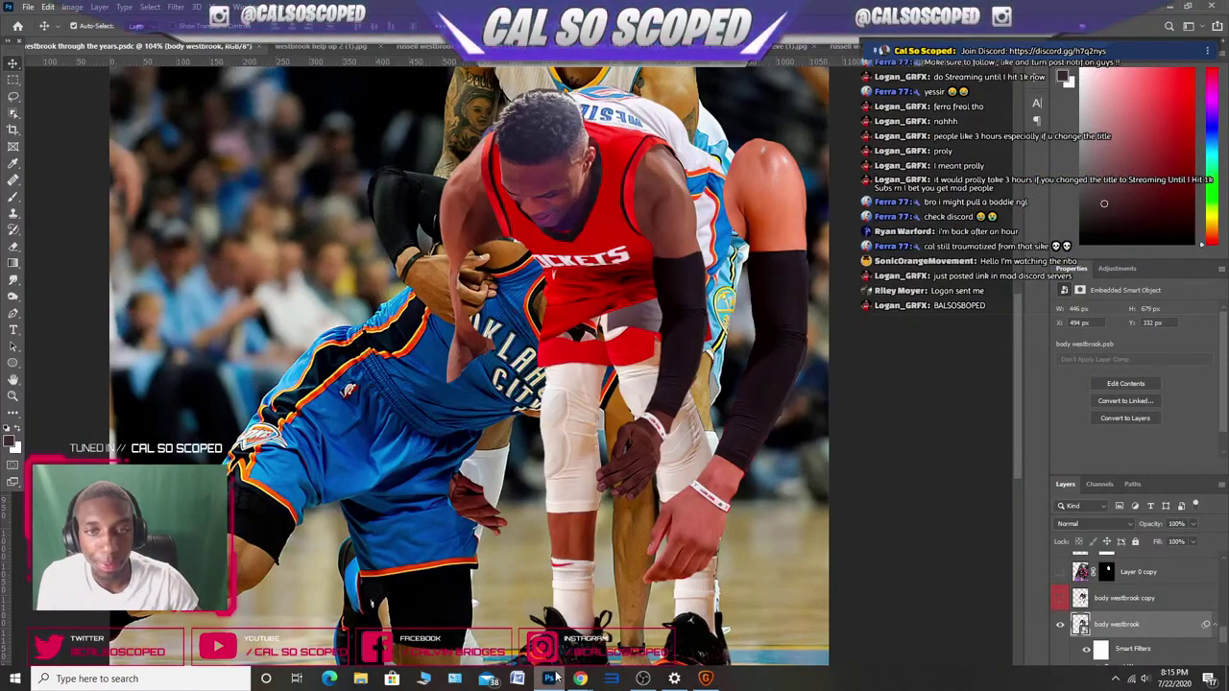
click(580, 677)
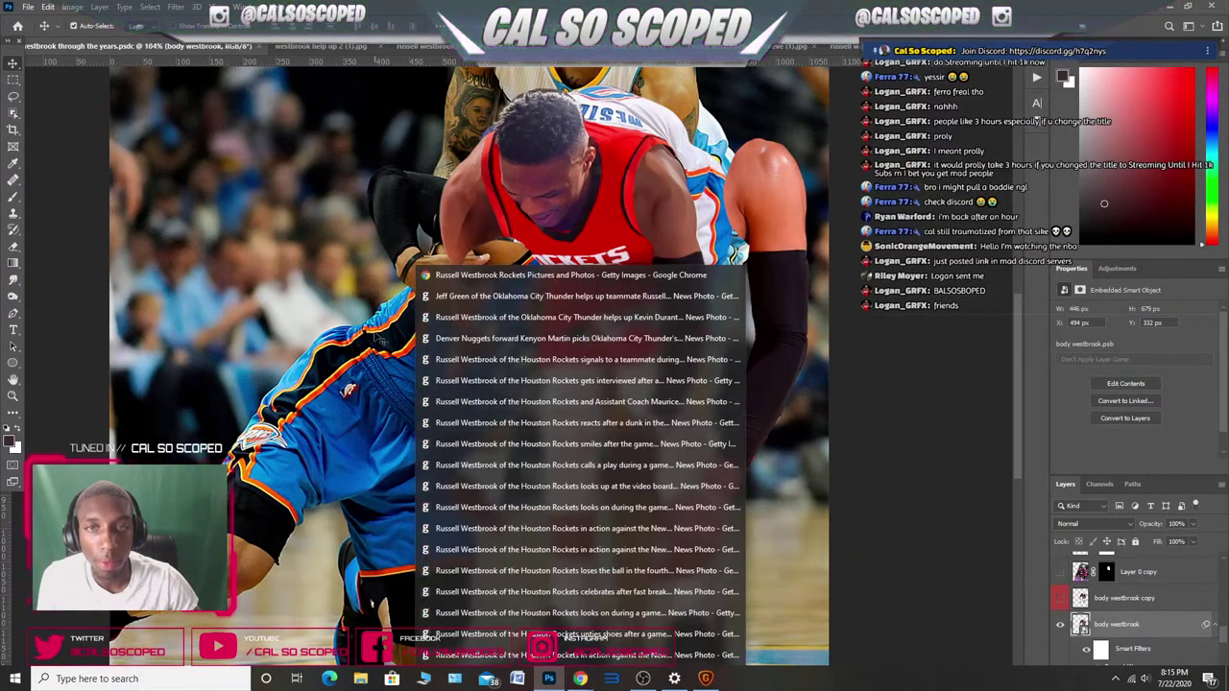
click(375, 335)
scroll(521, 246, down, 6)
scroll(615, 259, up, 10)
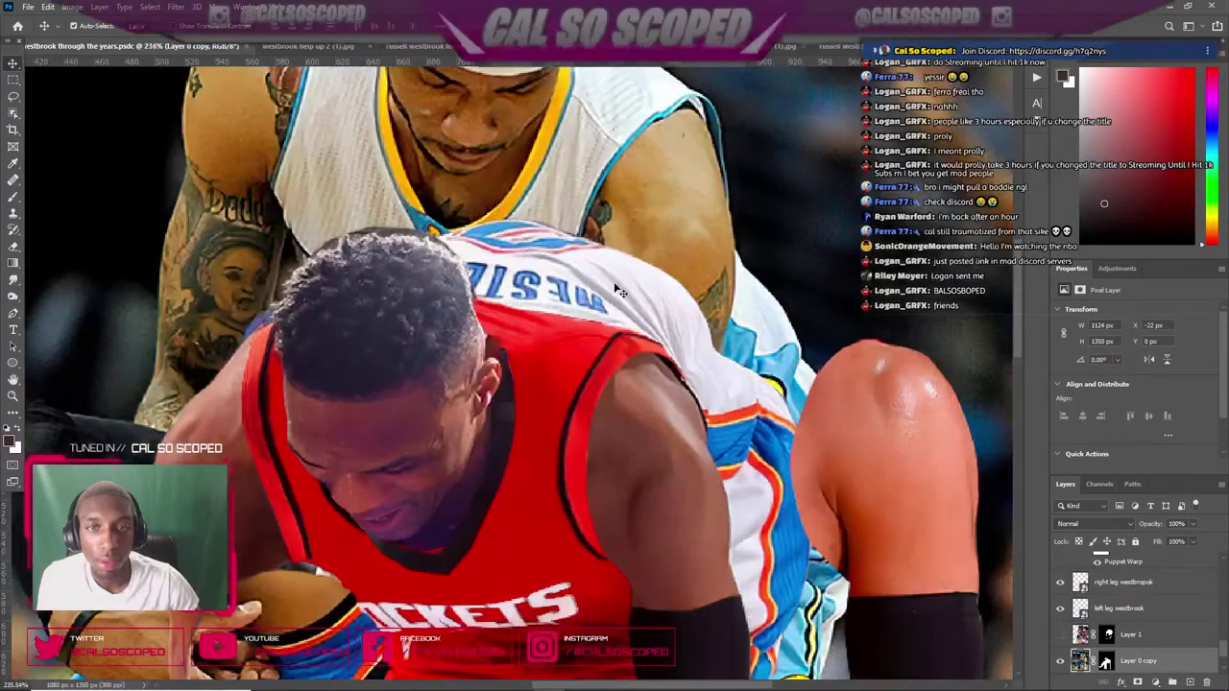
- Select the white-jersey body westbrook layer and duplicate it
click(619, 291)
scroll(619, 291, down, 4)
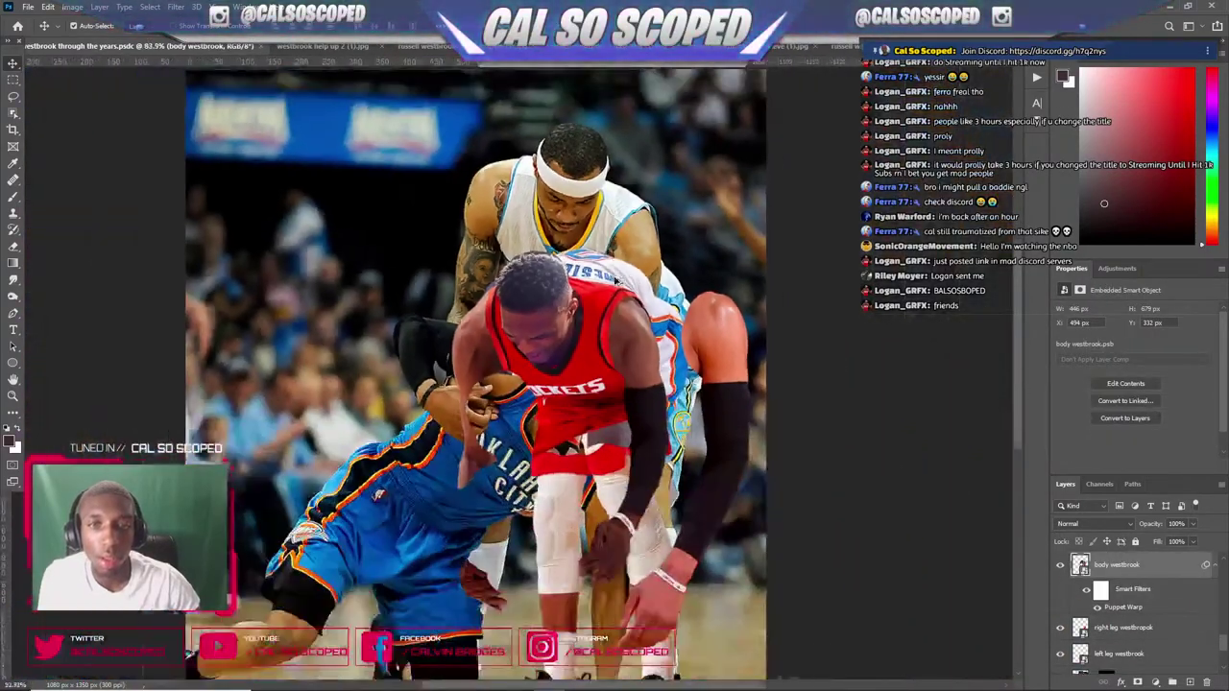
scroll(619, 281, up, 4)
key(ctrl+j)
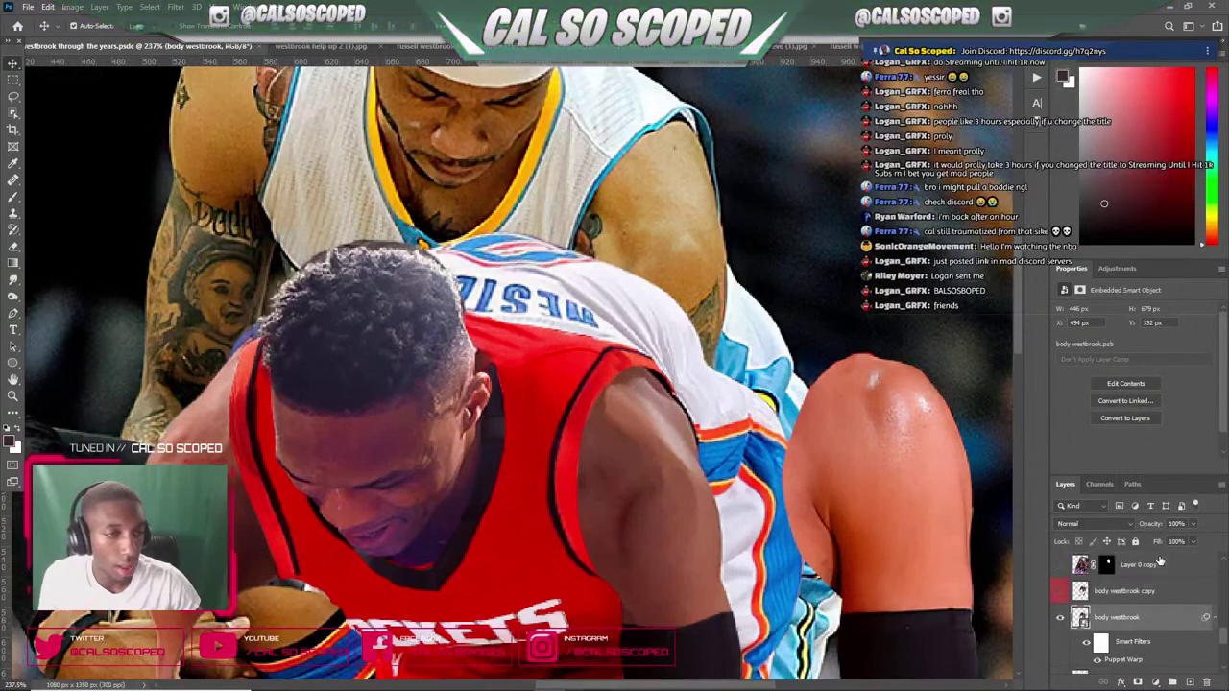
scroll(1082, 588, down, 1)
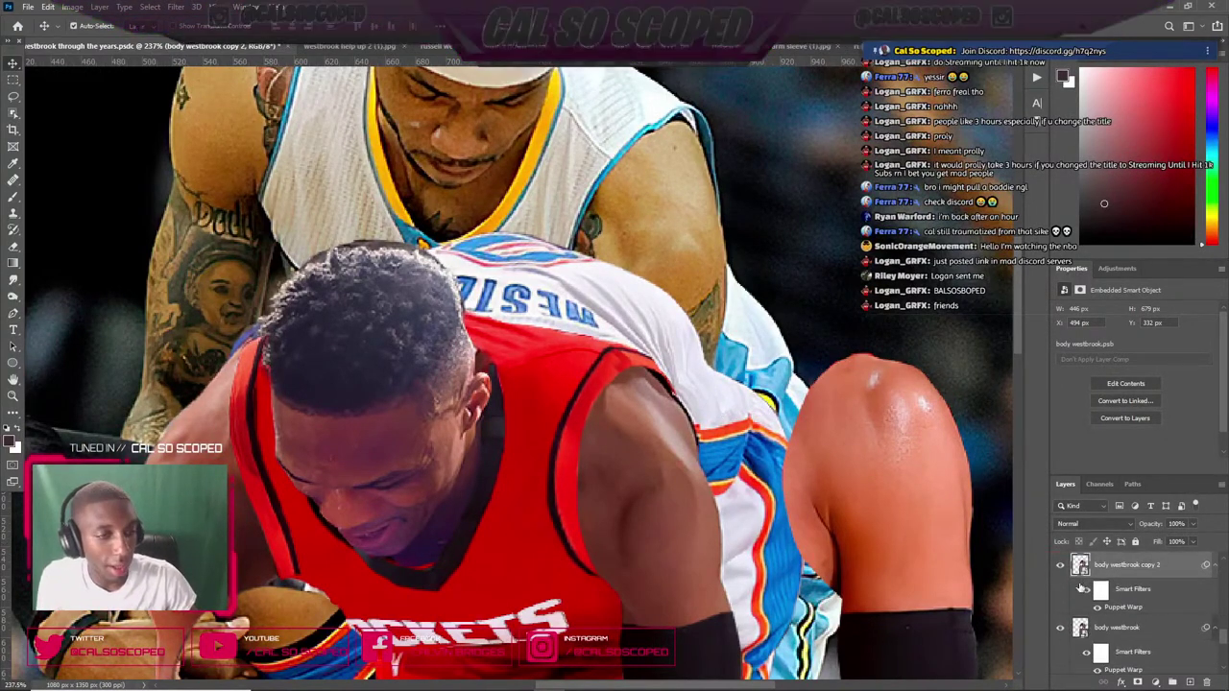
- Hide the original body westbrook layer and rasterize its visible copy
click(1059, 627)
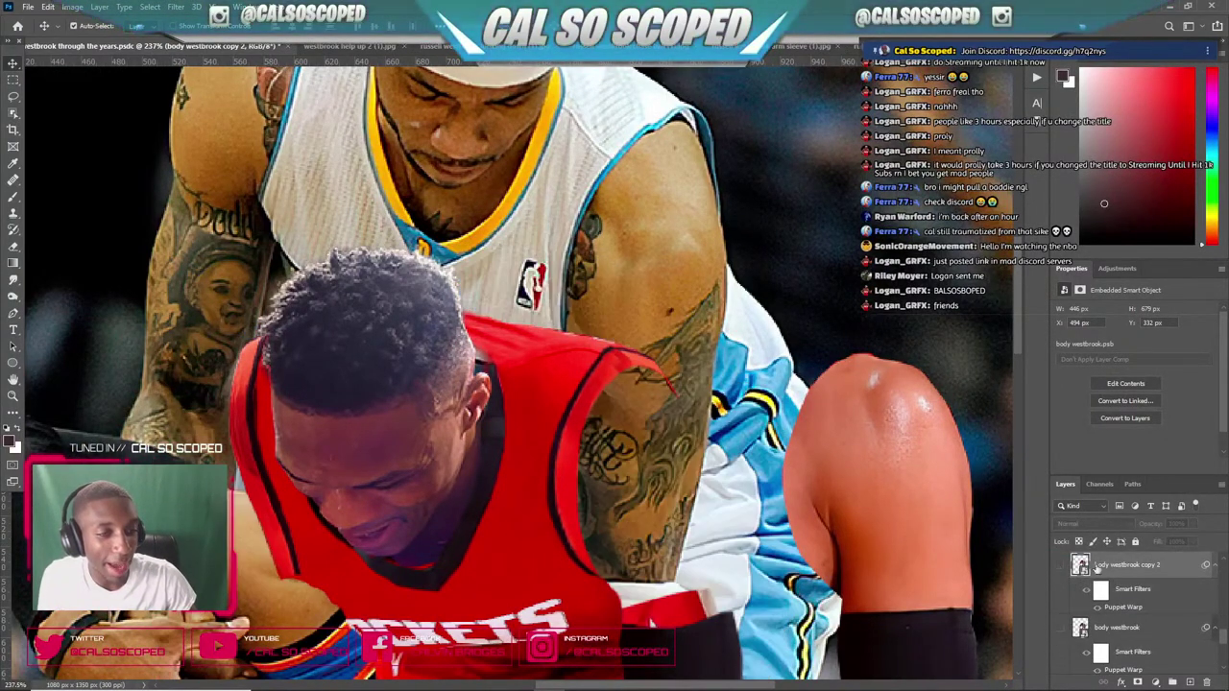
click(1060, 565)
right_click(1094, 566)
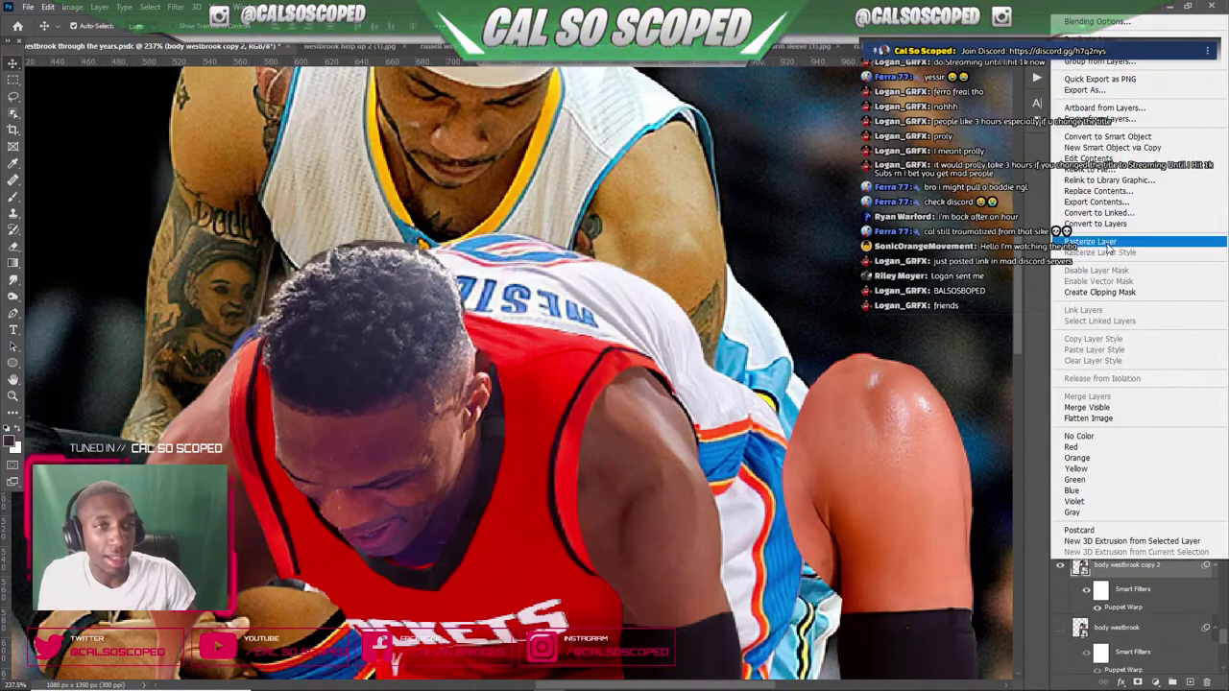
click(1103, 242)
- Lasso the name lettering and the blue-and-orange collar trim on the white jersey's back and replace them with a Content-Aware fill
scroll(576, 327, up, 2)
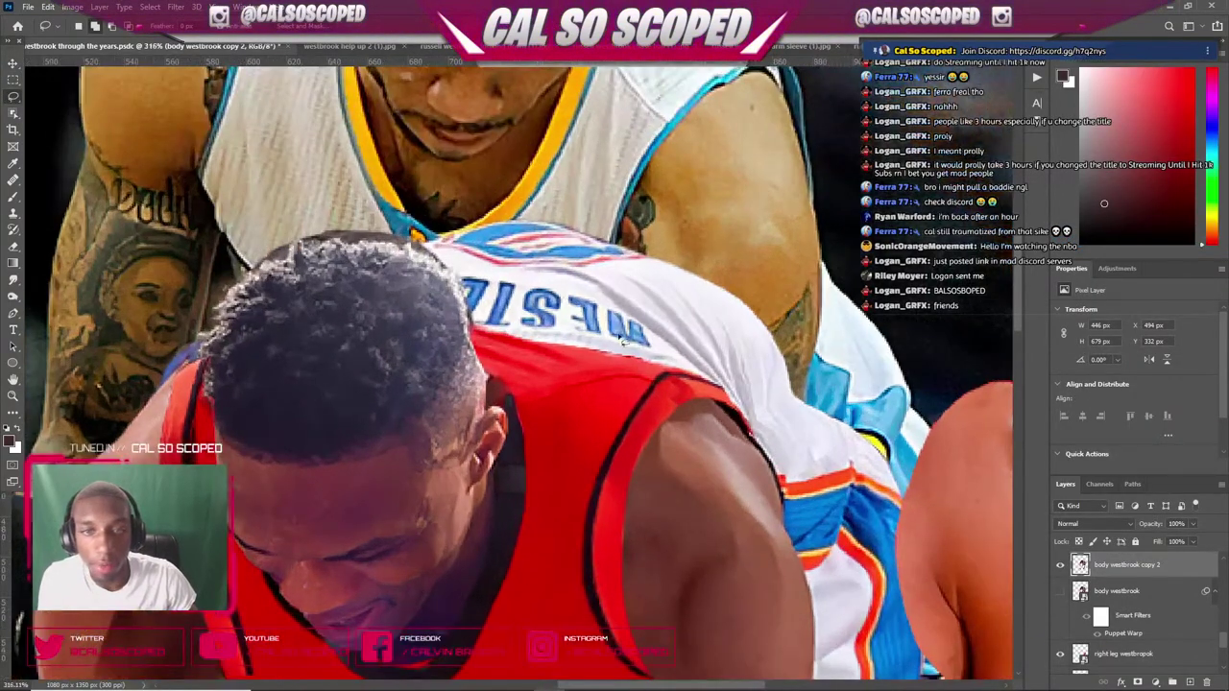
mouse_move(605, 348)
mouse_down()
mouse_move(658, 342)
mouse_move(587, 292)
mouse_move(452, 279)
mouse_move(461, 317)
mouse_move(566, 343)
mouse_up()
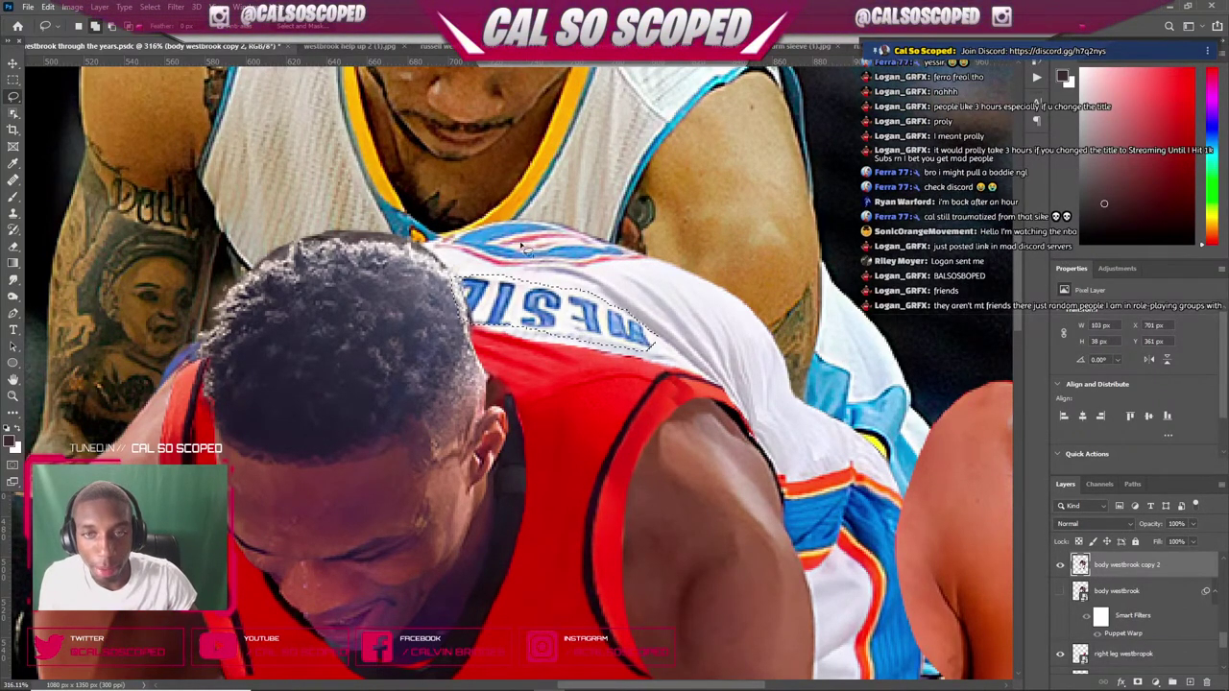
mouse_move(513, 280)
mouse_down()
mouse_move(645, 259)
mouse_move(543, 224)
mouse_move(449, 248)
mouse_up()
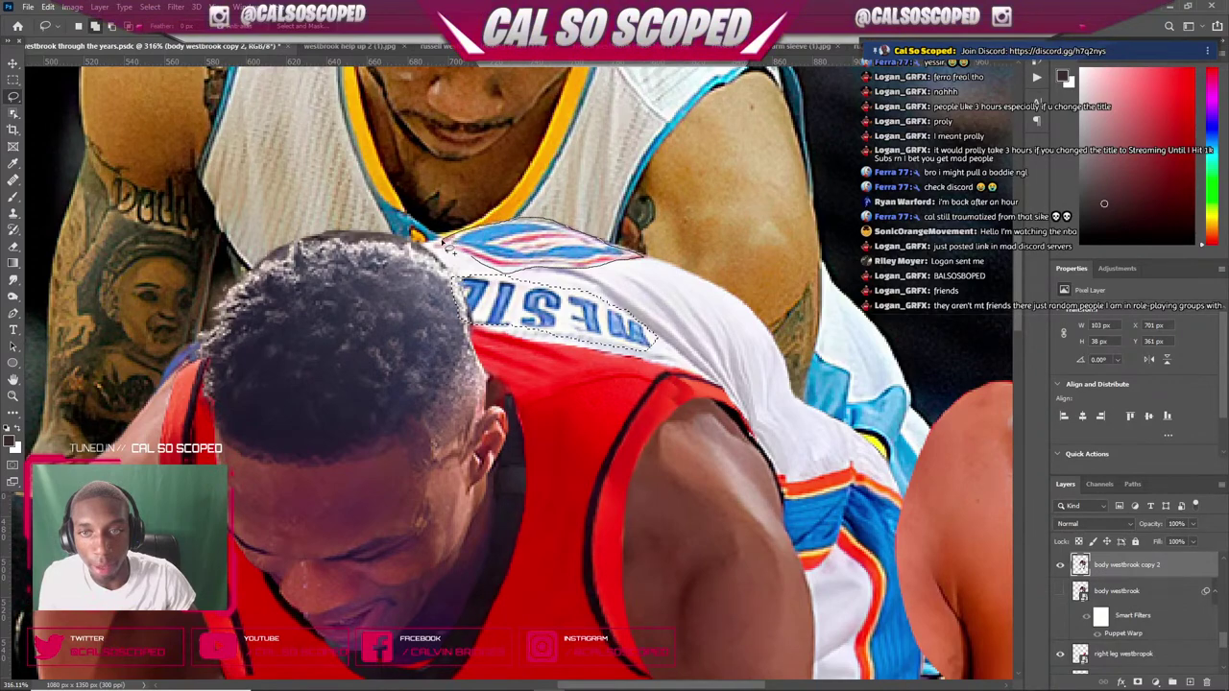
scroll(467, 257, down, 5)
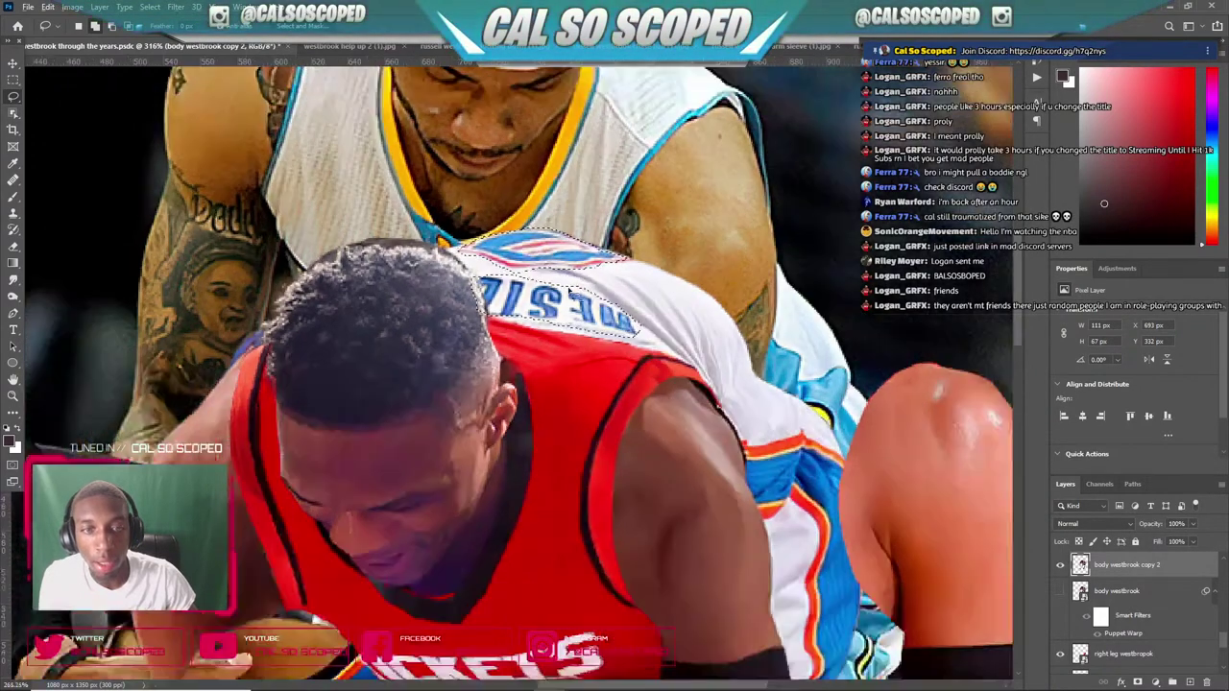
key(shift+F5)
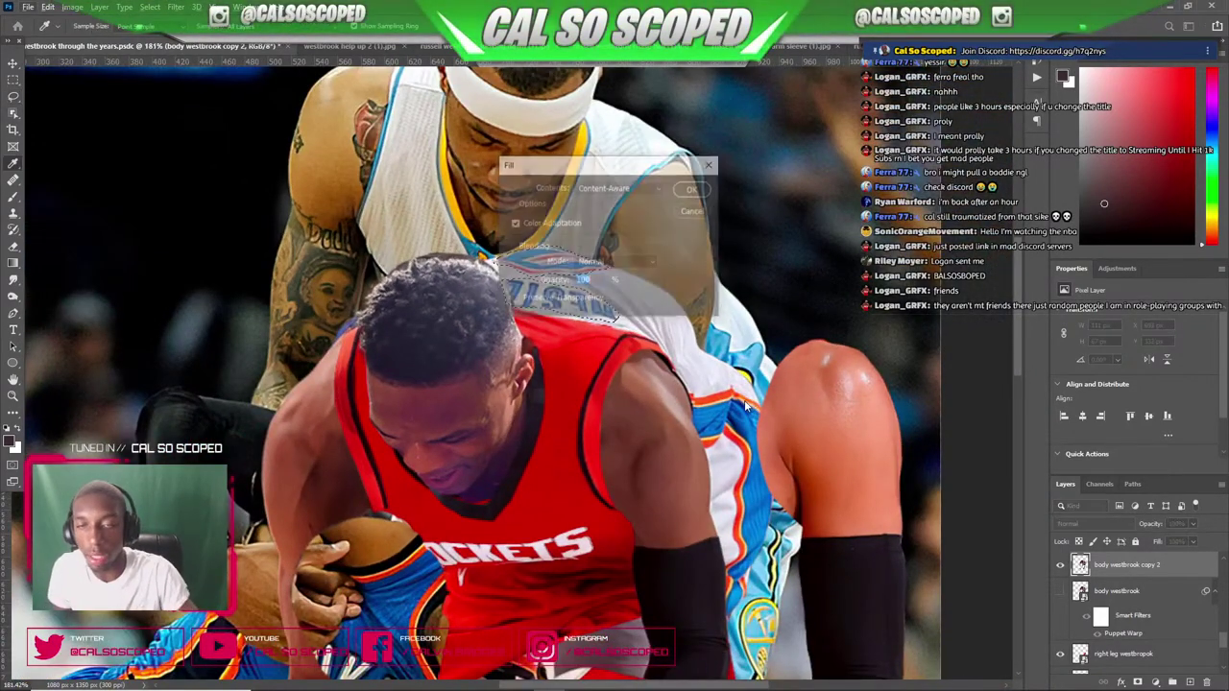
key(Return)
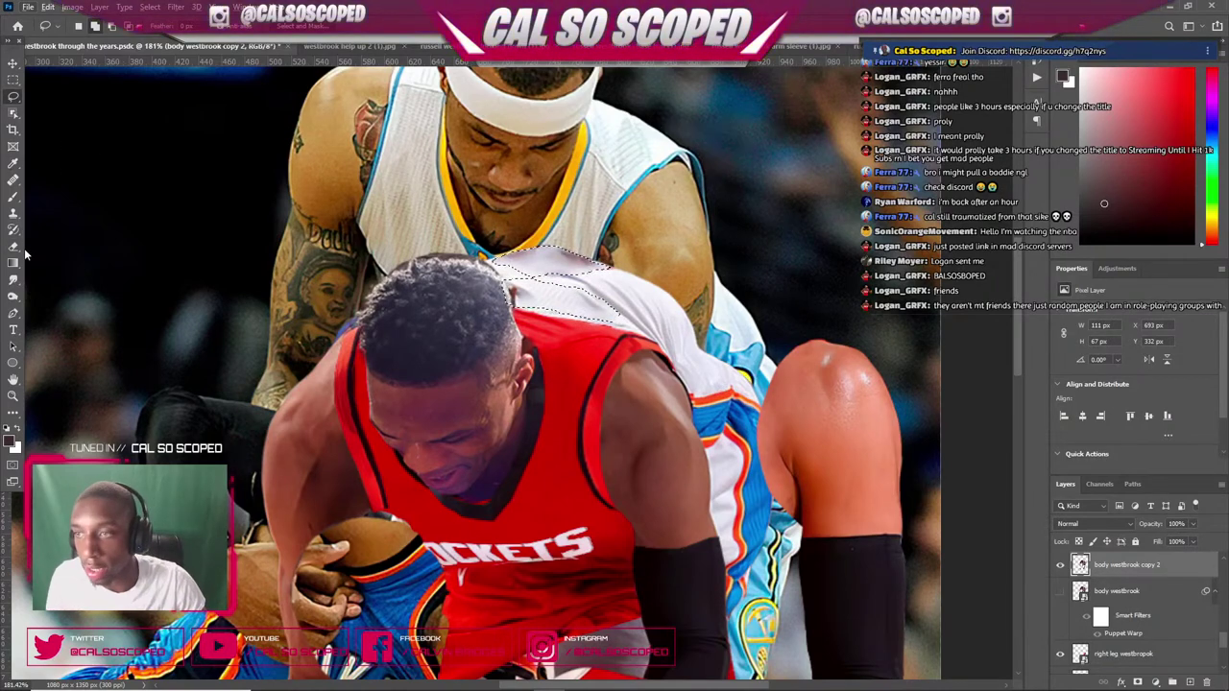
- Deselect the filled patches and smooth them on the white jersey's back with the Mixer Brush
click(13, 213)
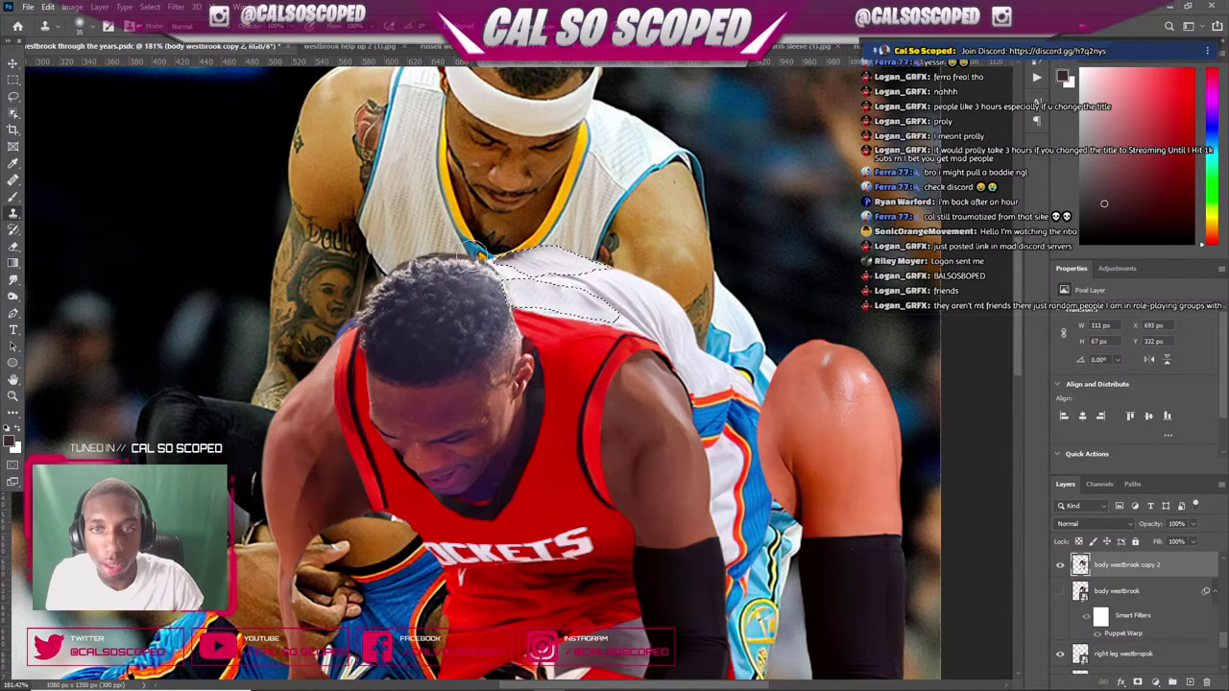
right_click(13, 196)
click(62, 222)
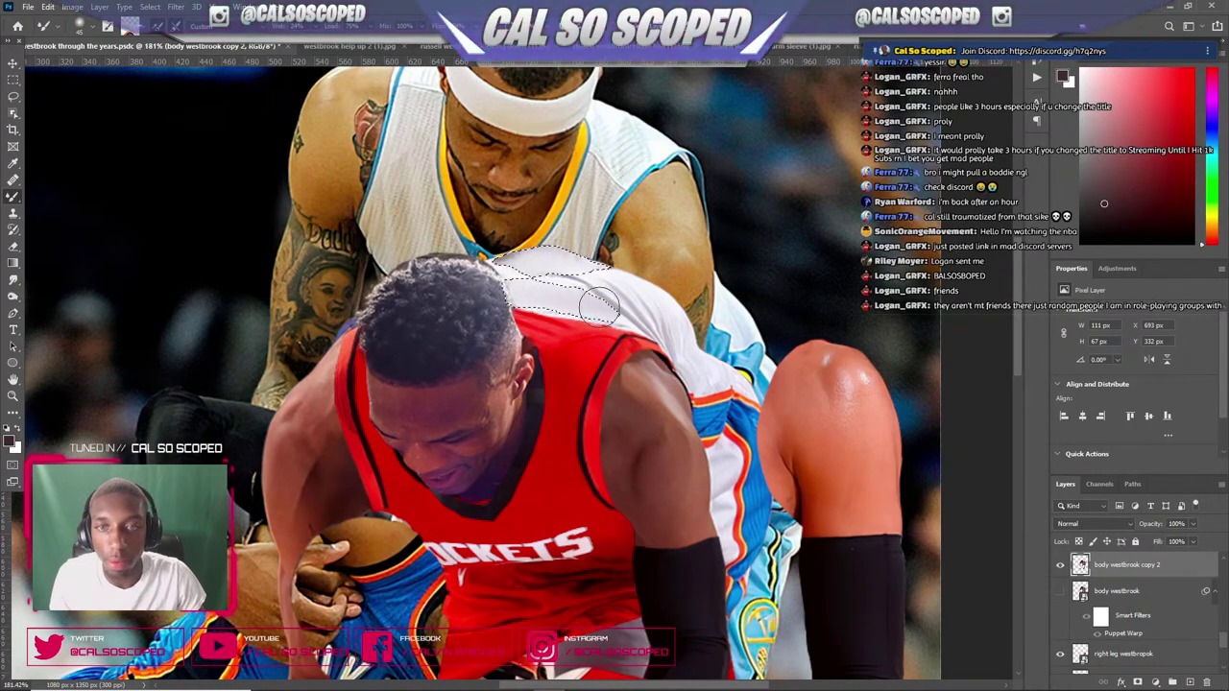
key(ctrl+d)
scroll(509, 292, down, 4)
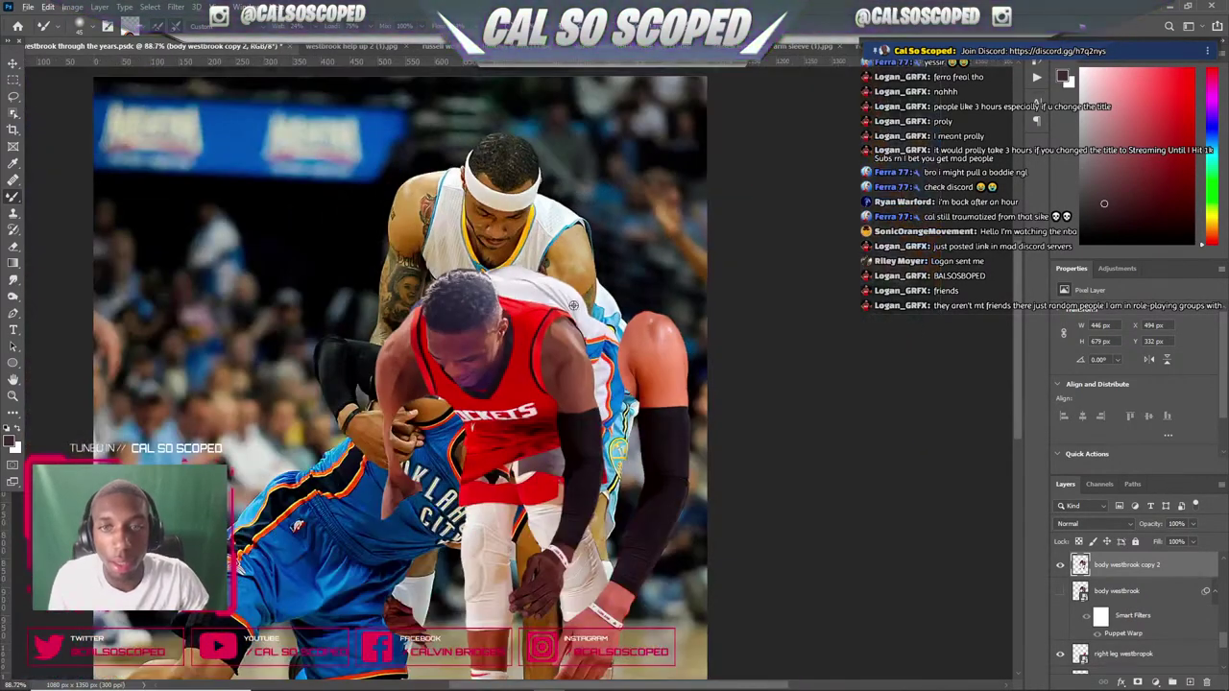
scroll(534, 293, up, 5)
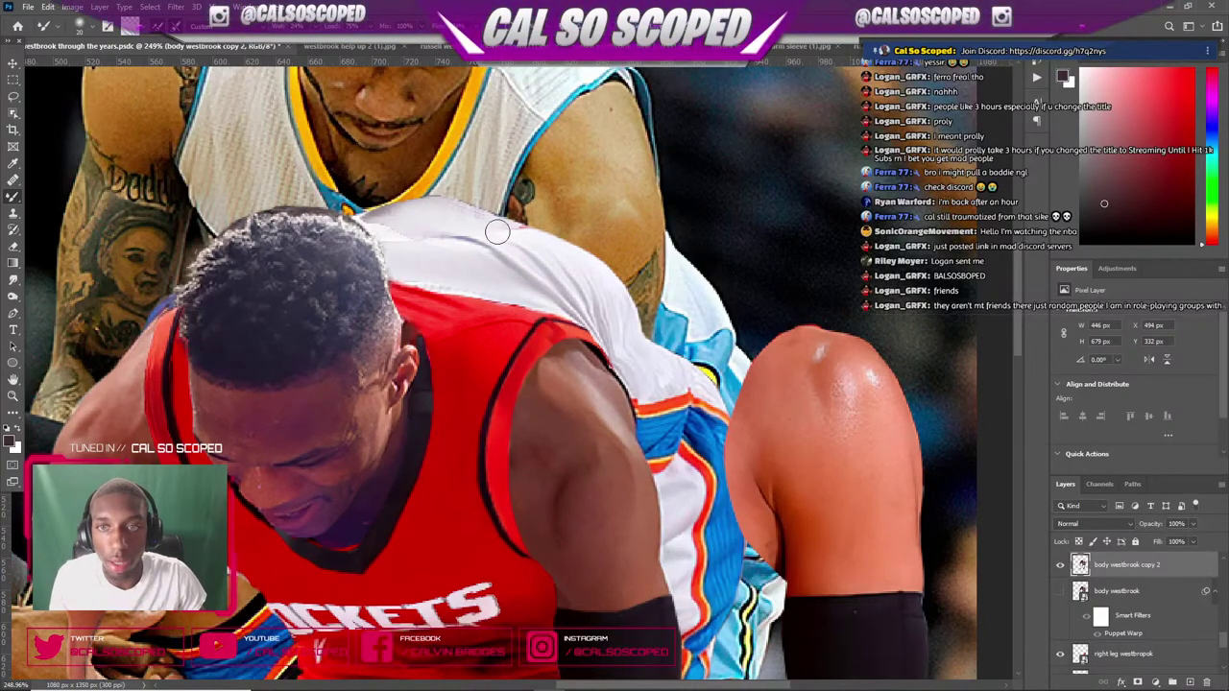
scroll(440, 234, down, 3)
scroll(380, 244, up, 3)
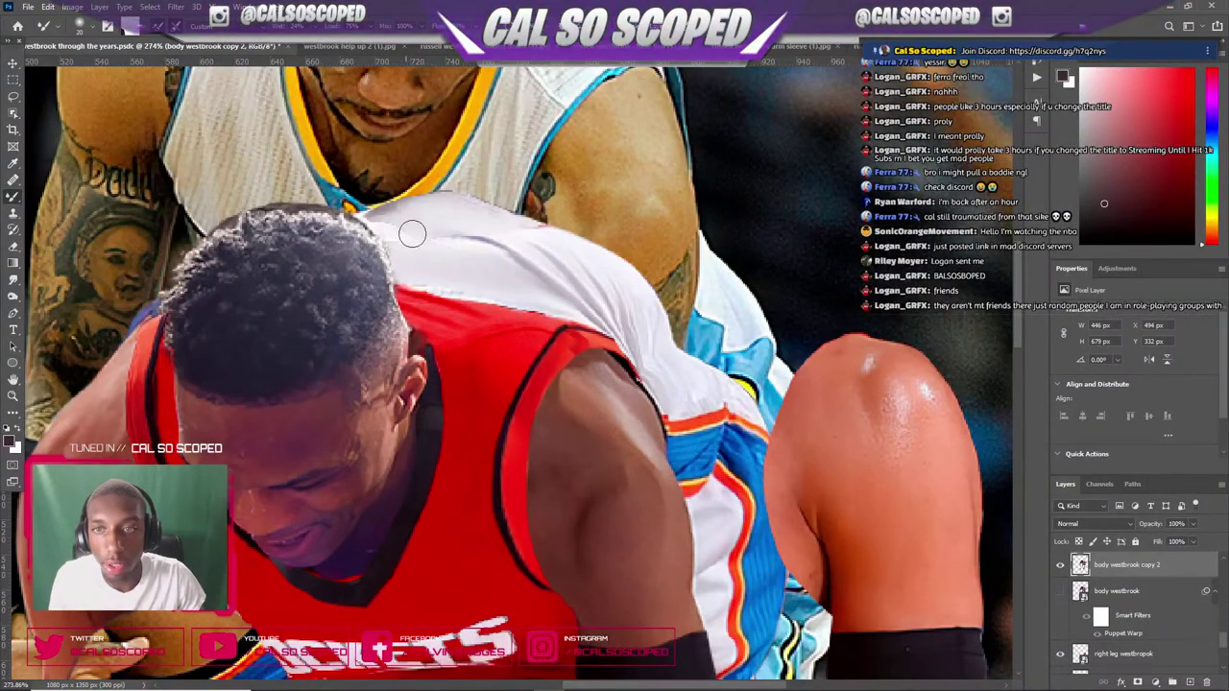
scroll(437, 250, down, 2)
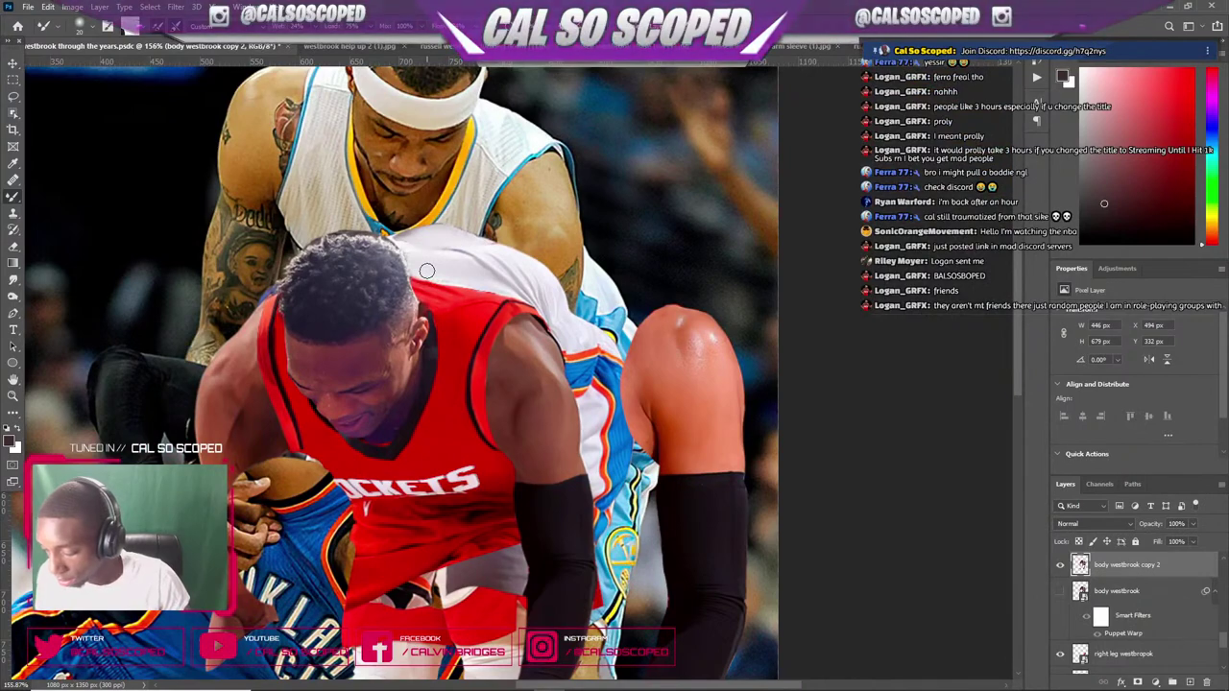
scroll(417, 263, up, 1)
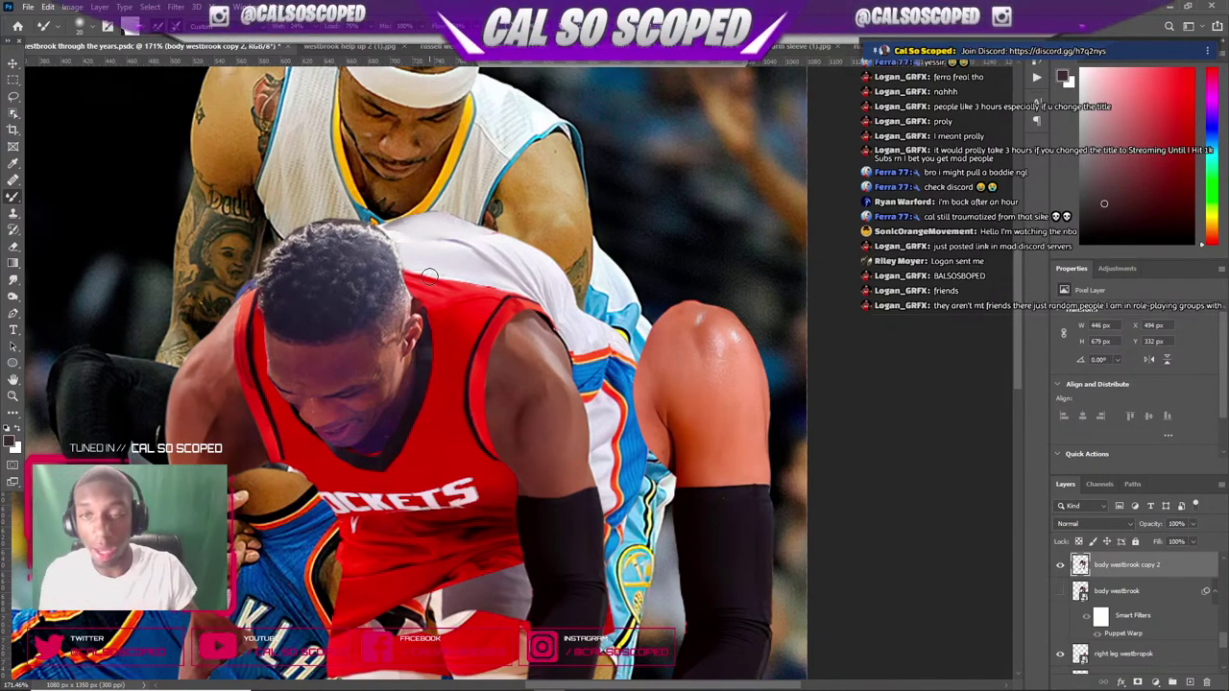
- Duplicate the body westbrook copy 2 layer and hide the layer it was copied from
key(v)
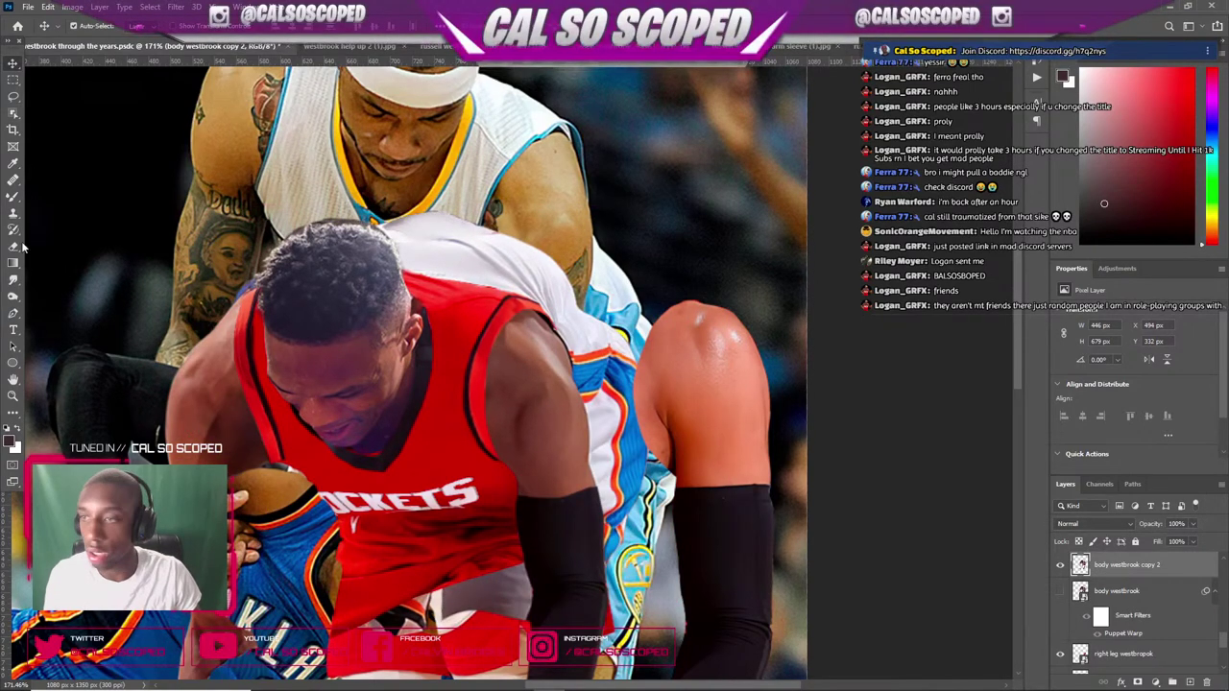
click(13, 313)
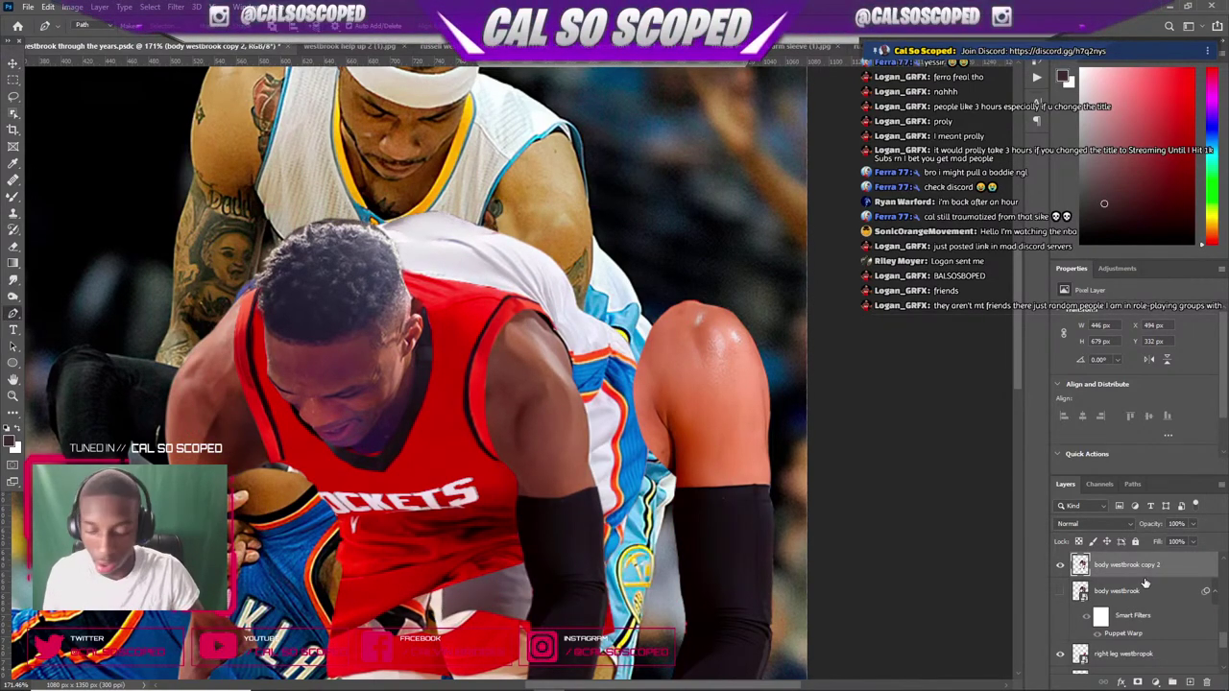
key(ctrl+j)
click(1061, 591)
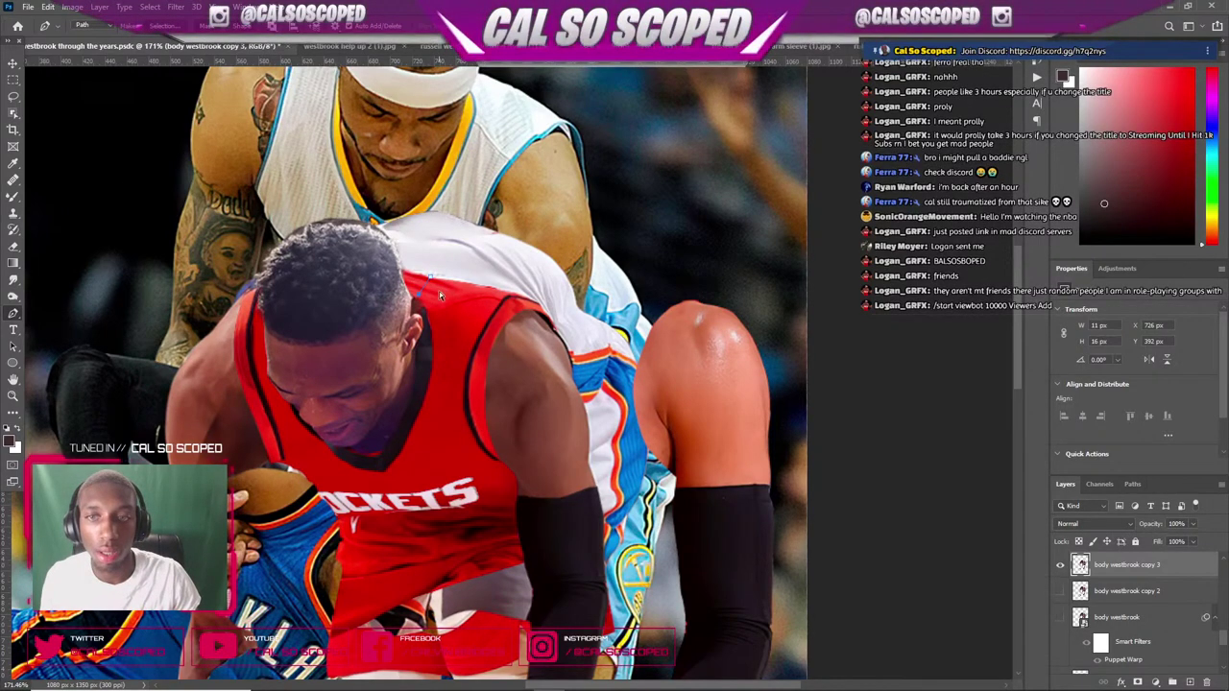
- Trace a Pen path along the white jersey's lower edge, from the red collar over the shoulder to the orange waistband
click(437, 291)
drag(461, 299, 511, 309)
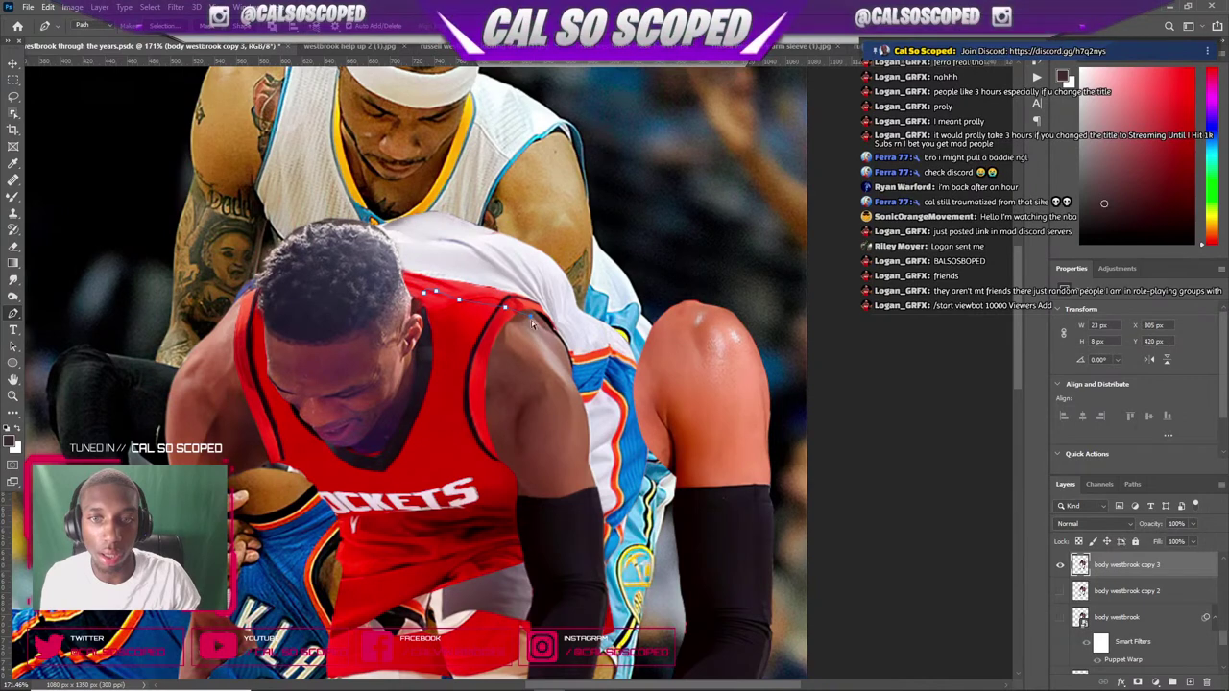
click(515, 311)
click(528, 308)
click(544, 313)
click(549, 318)
click(556, 327)
click(572, 356)
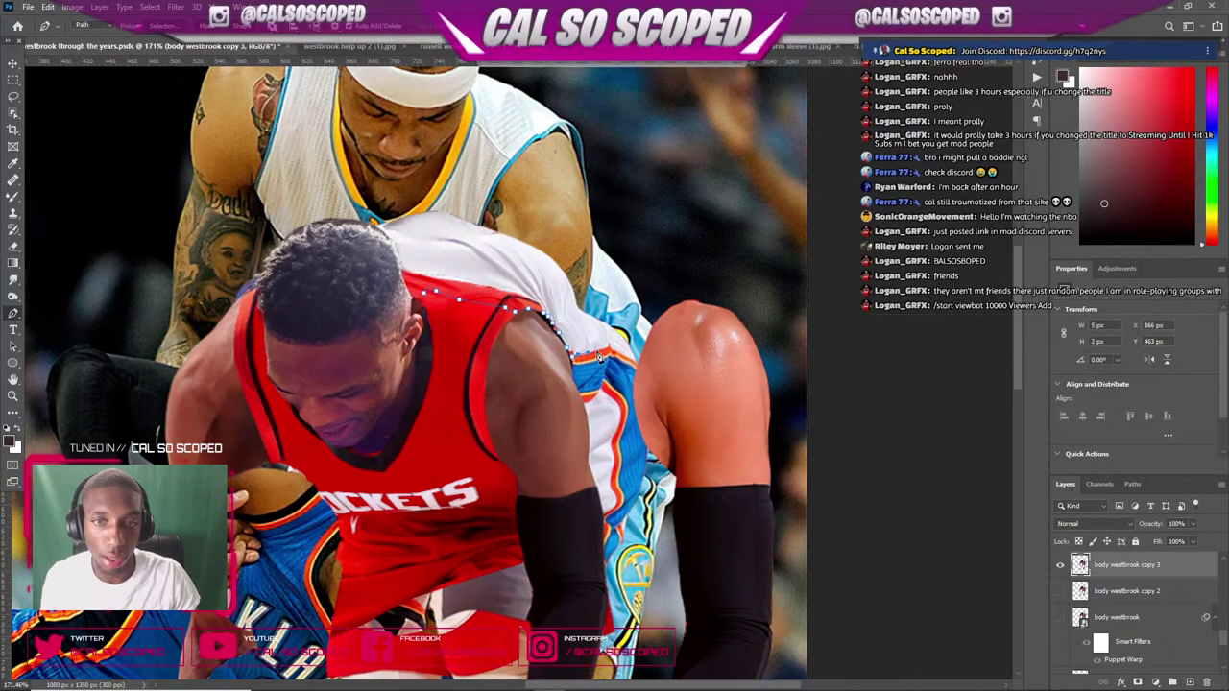
click(596, 351)
click(604, 346)
click(611, 347)
click(619, 351)
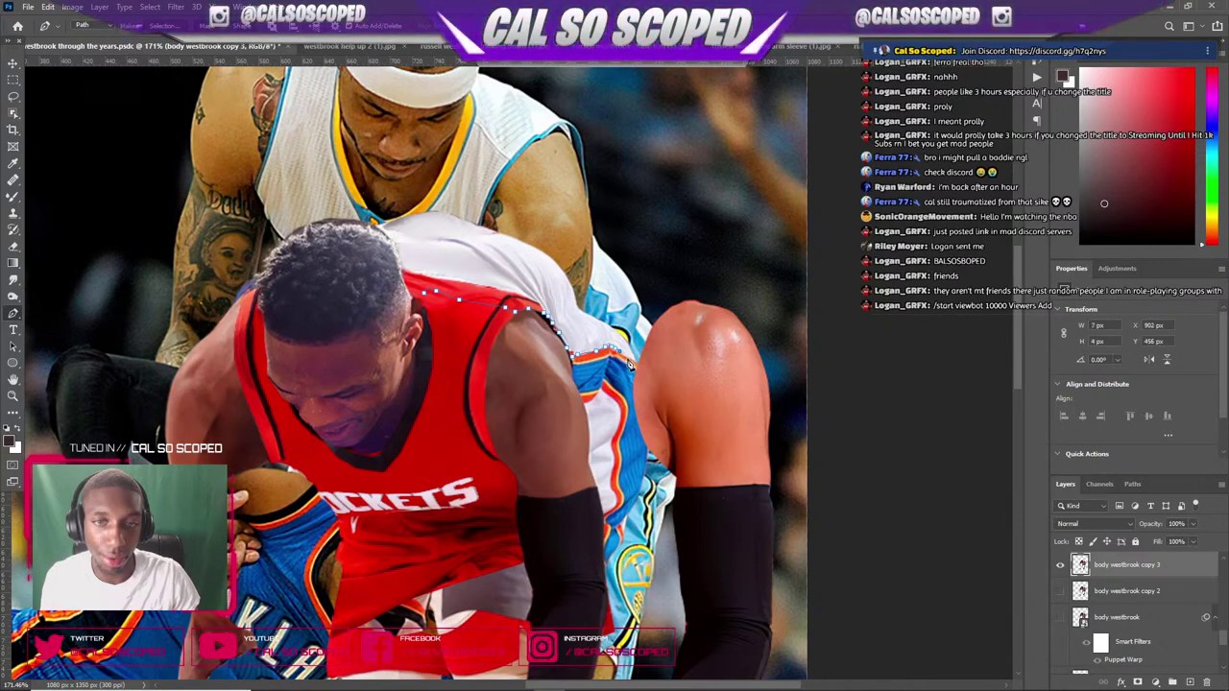
- Continue the path loosely around the outside of the white back and down behind the head to enclose the jersey area
click(621, 342)
click(608, 330)
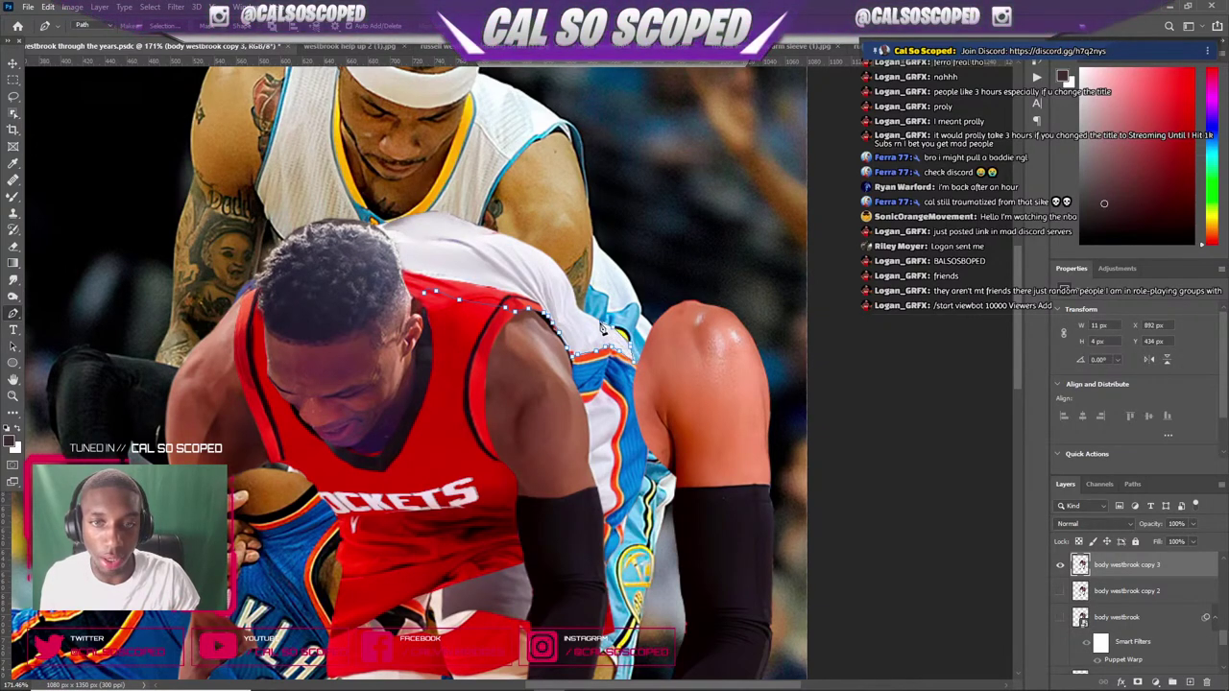
click(597, 320)
click(566, 278)
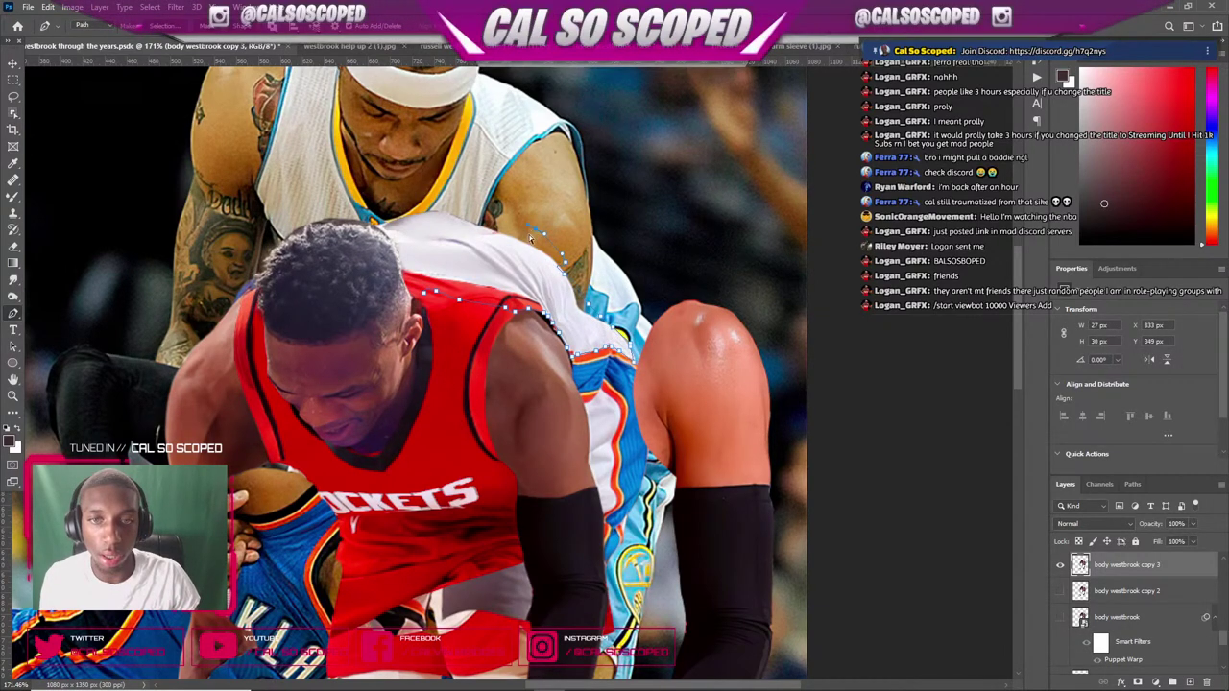
key(ctrl+z)
key(ctrl+z)
click(558, 243)
click(535, 220)
click(440, 189)
click(389, 175)
click(396, 205)
click(368, 213)
click(365, 227)
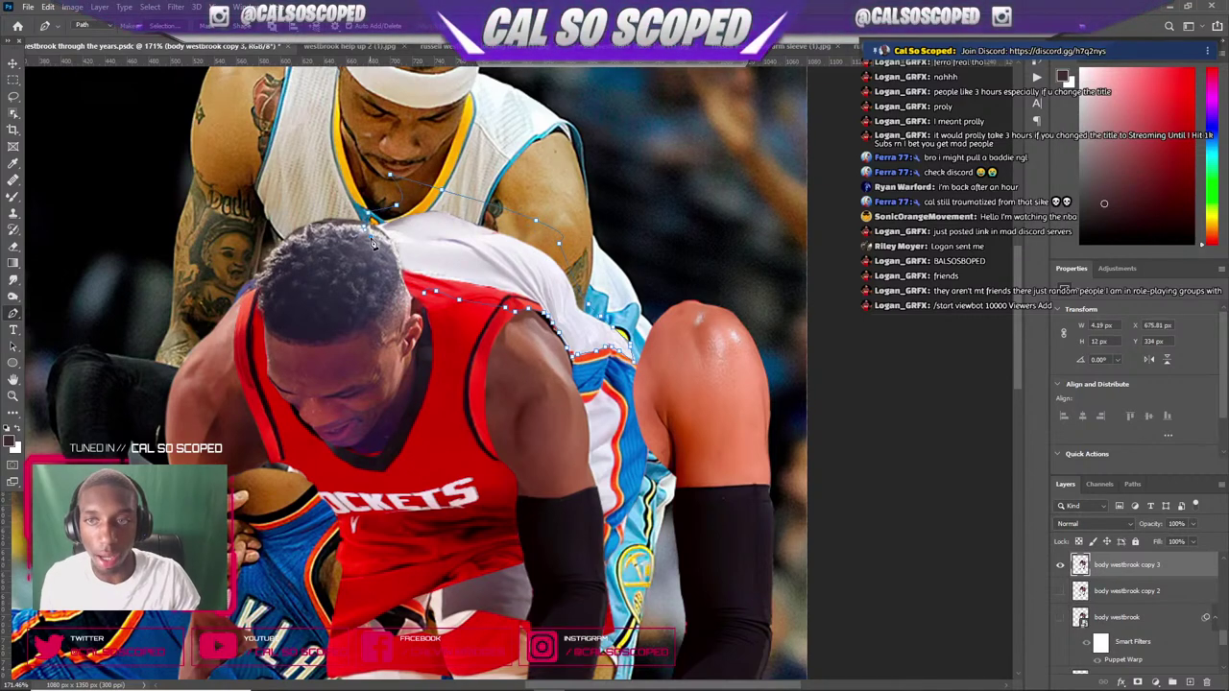
click(387, 250)
click(399, 272)
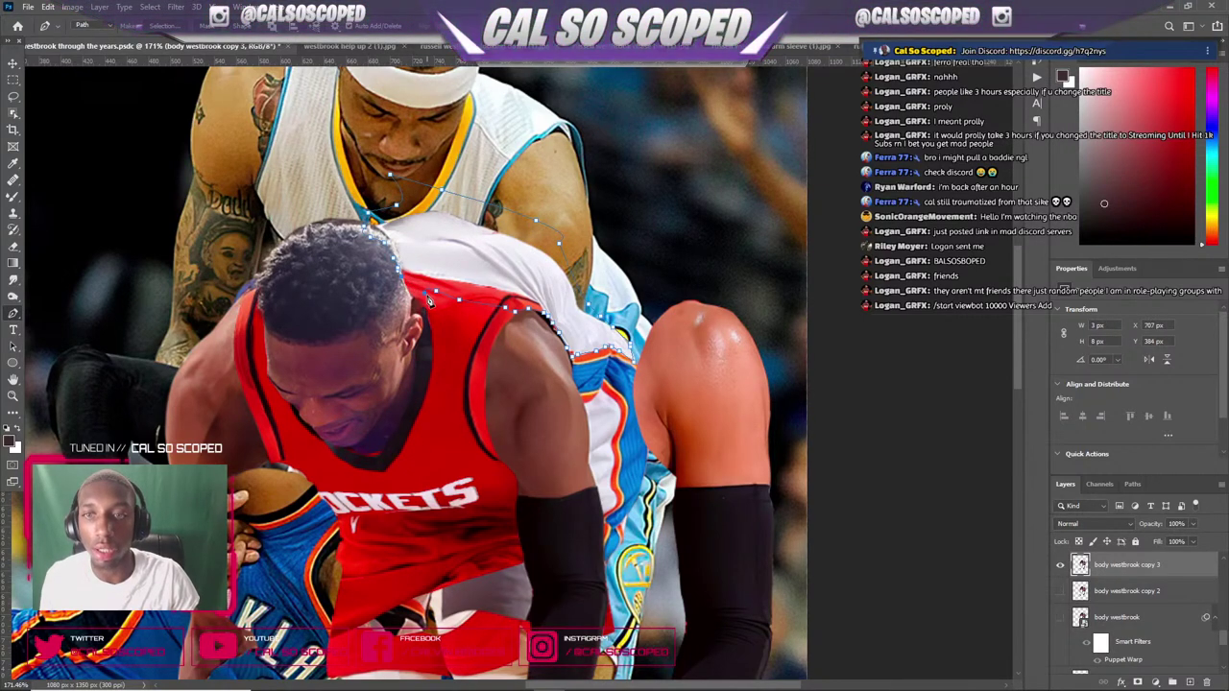
- Turn the path into a selection with a 0-pixel feather and mask body westbrook copy 3 to the white jersey back
right_click(431, 262)
click(480, 291)
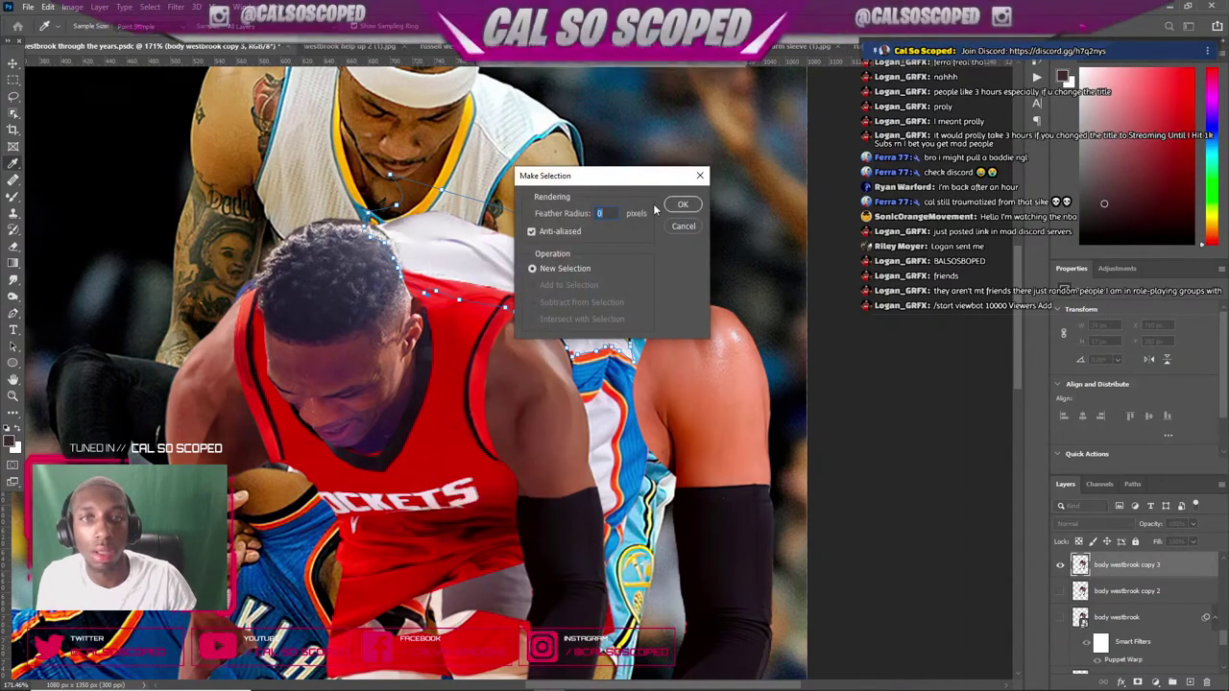
key(Return)
scroll(1136, 567, up, 1)
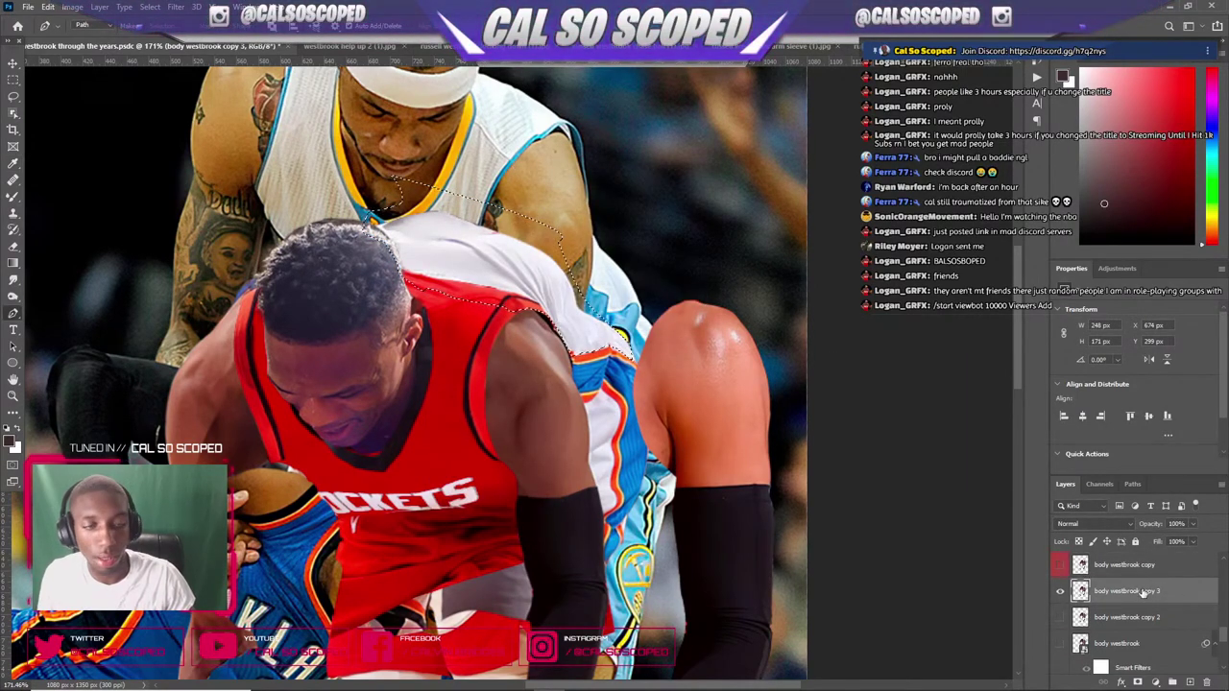
click(1138, 681)
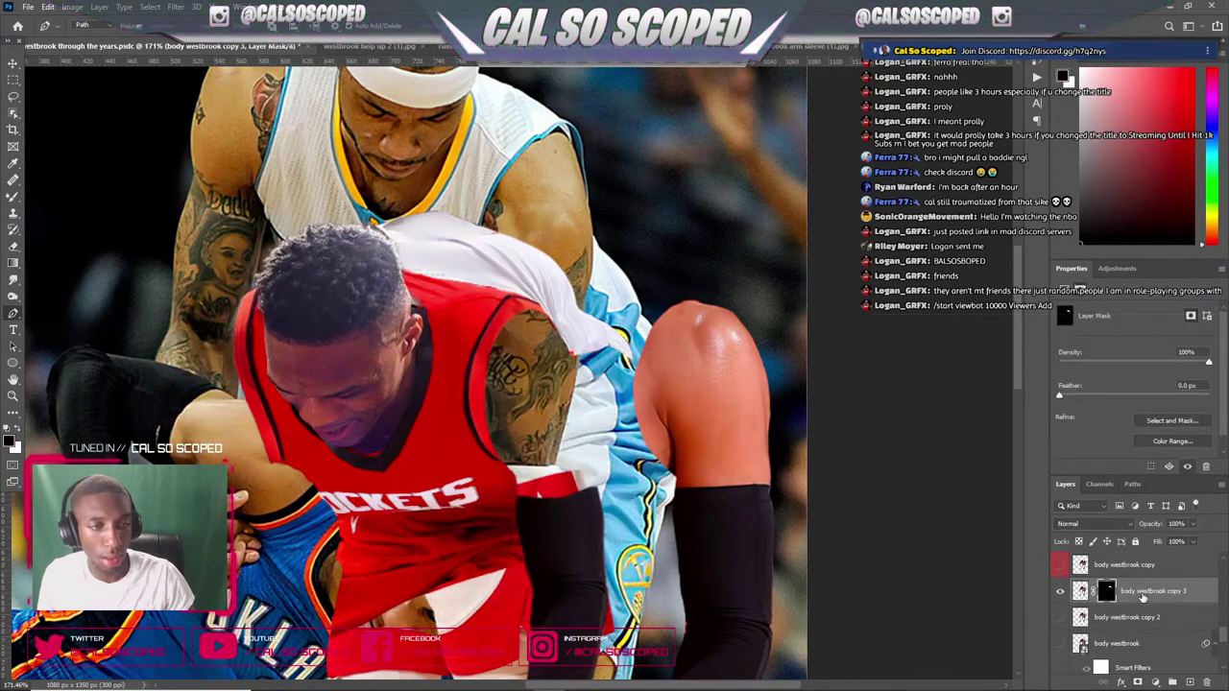
click(1142, 597)
click(1062, 592)
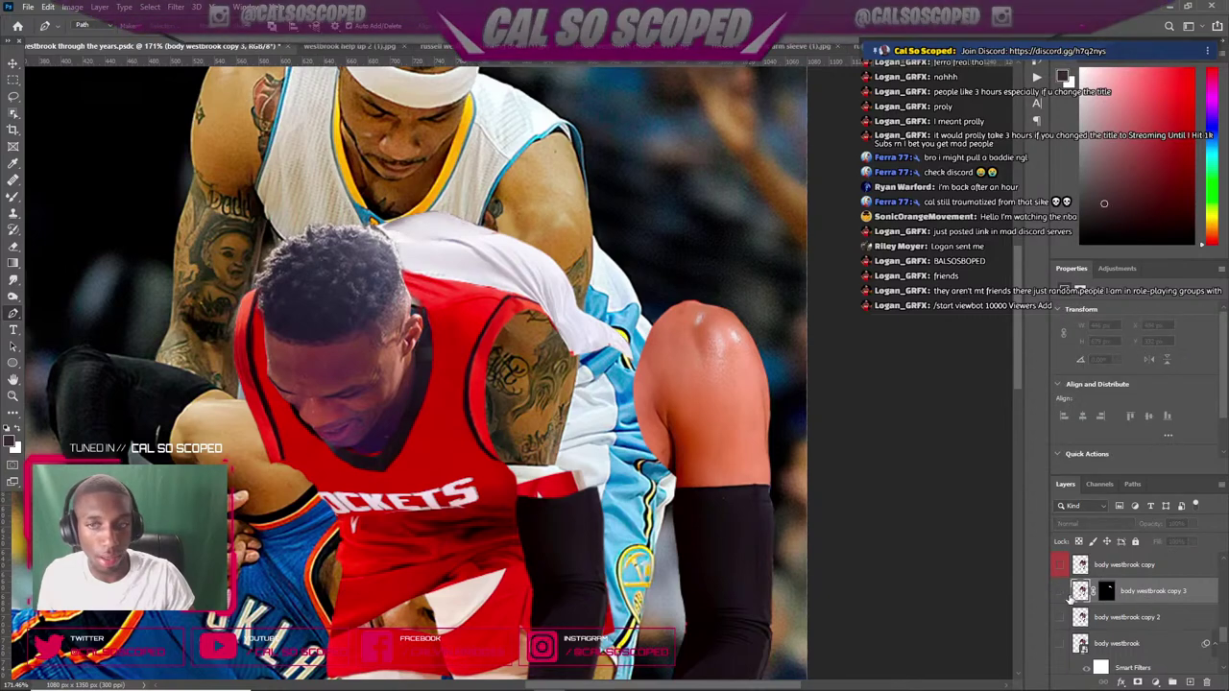
click(1062, 592)
- Clip a Hue/Saturation adjustment to body westbrook copy 3 and colorize it with hue 0, saturation 90 and lightness -18
click(1155, 683)
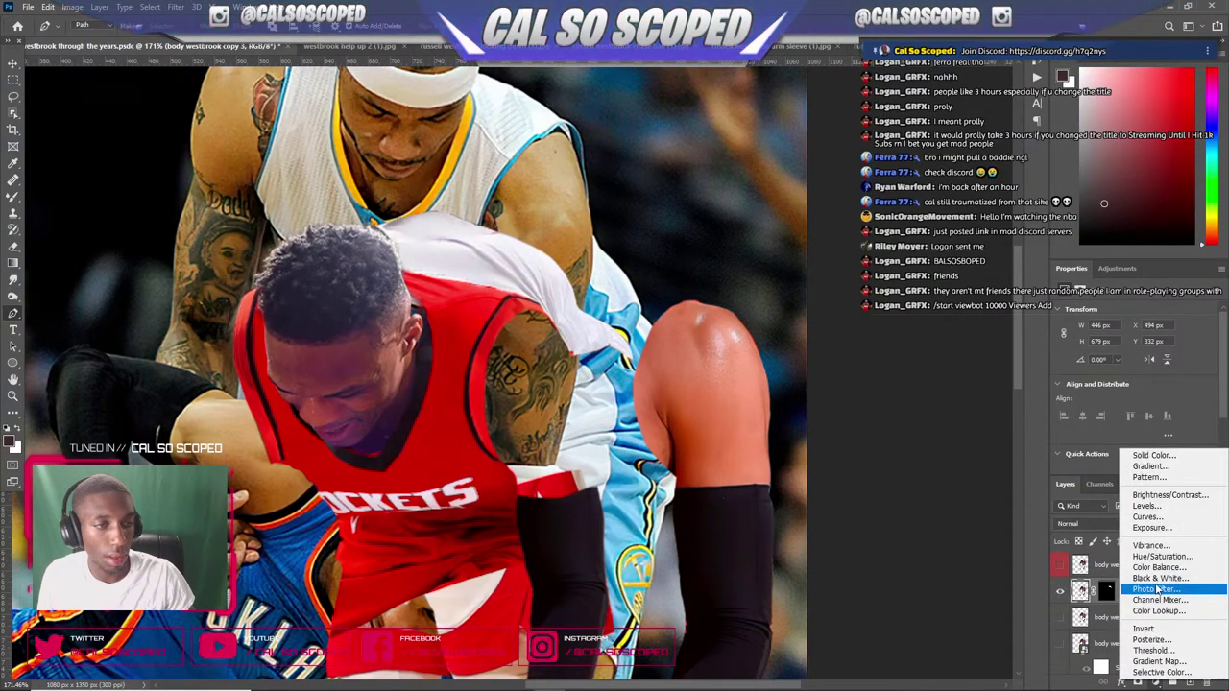
click(1152, 589)
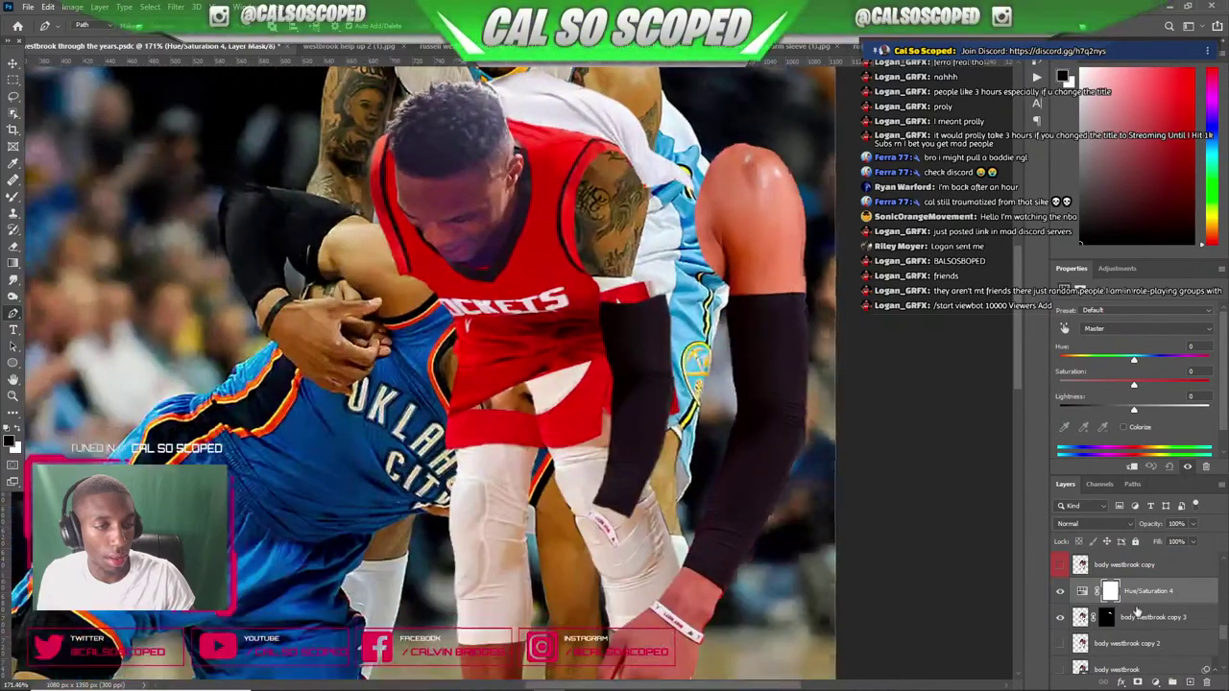
click(1137, 611)
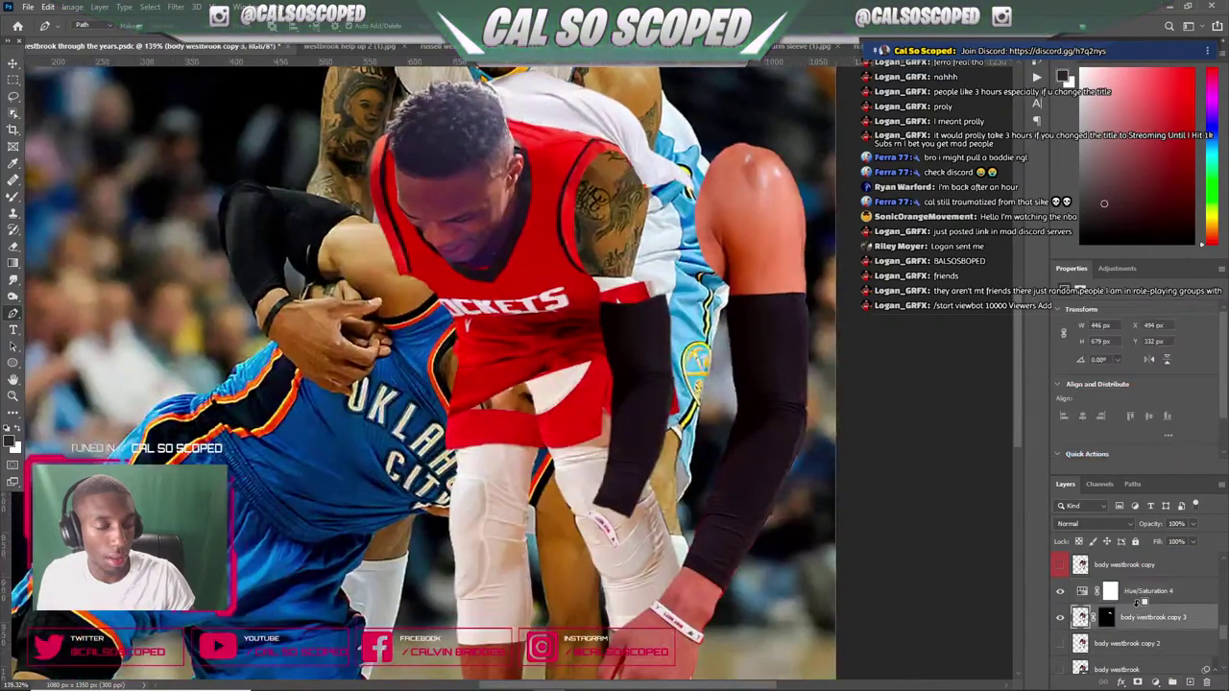
alt+click(1143, 603)
click(1144, 598)
scroll(687, 187, up, 4)
scroll(677, 187, up, 2)
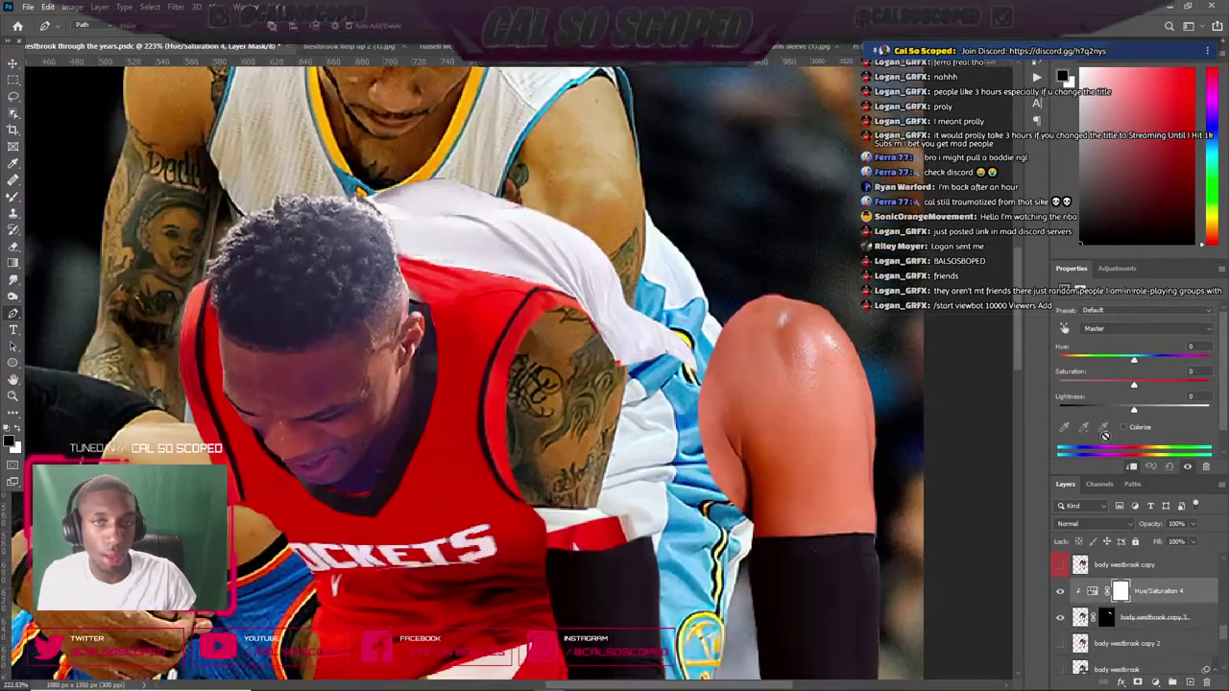
click(1122, 428)
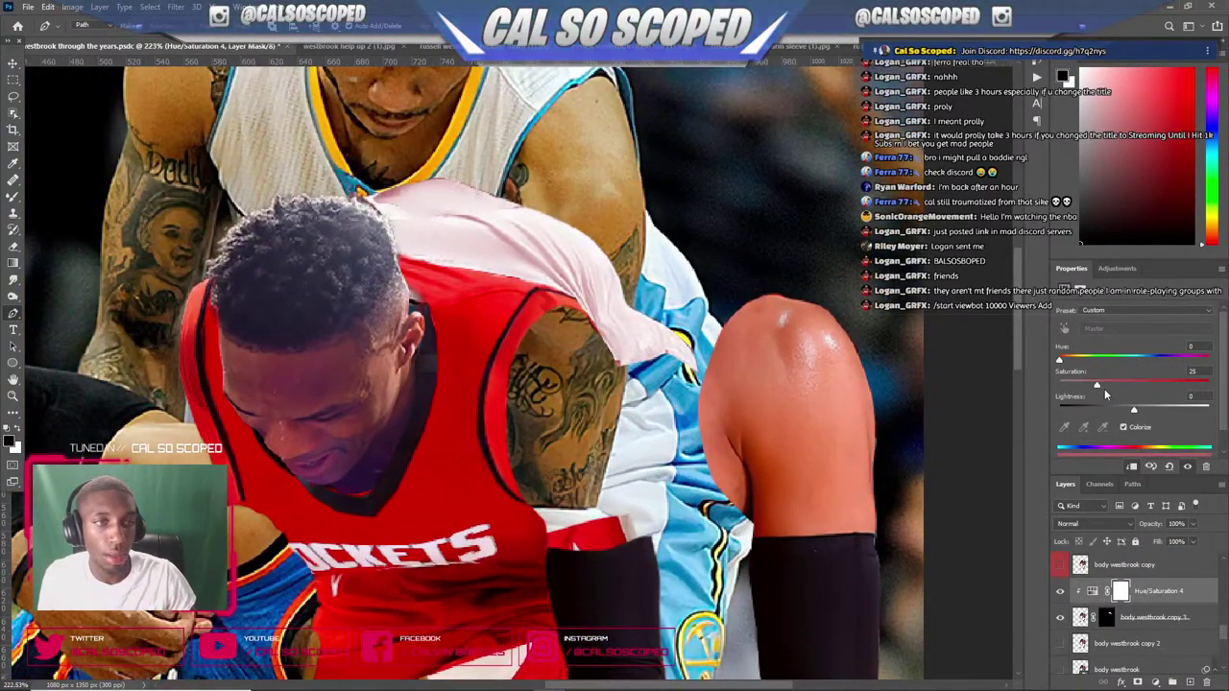
drag(1138, 413, 1172, 389)
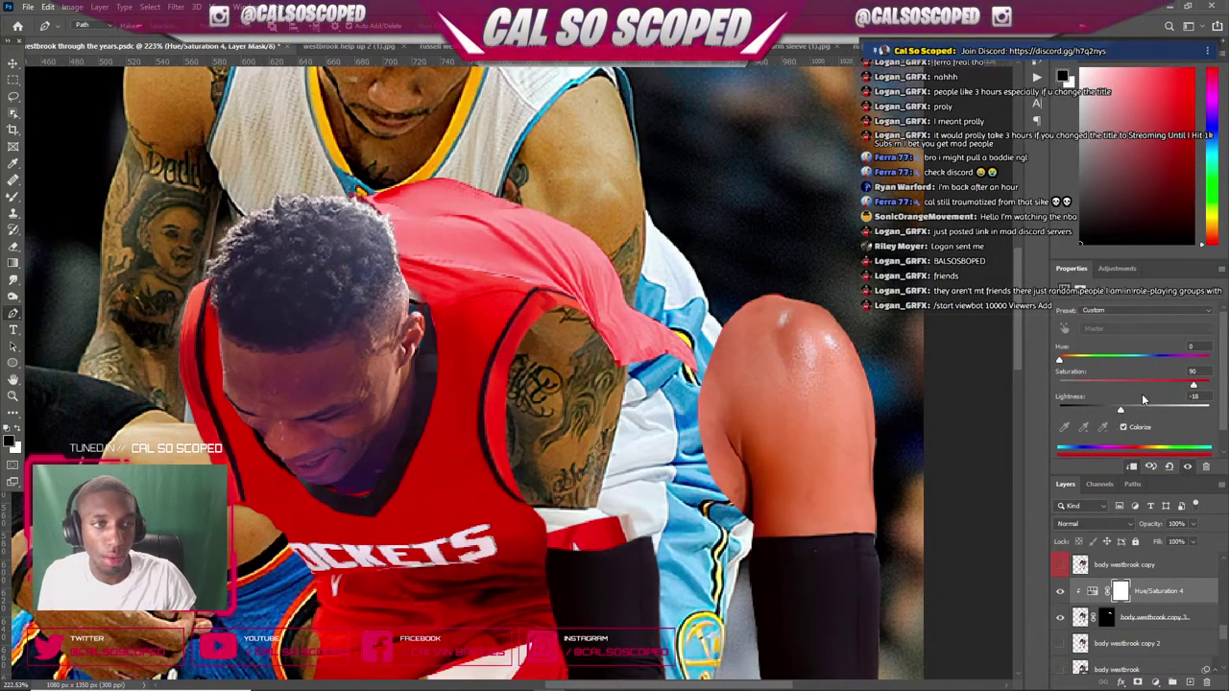
- Add a Levels adjustment directly above body westbrook copy 3, with shadows 61 and midtones 0.32, and lower its output white level
click(1145, 619)
click(1154, 680)
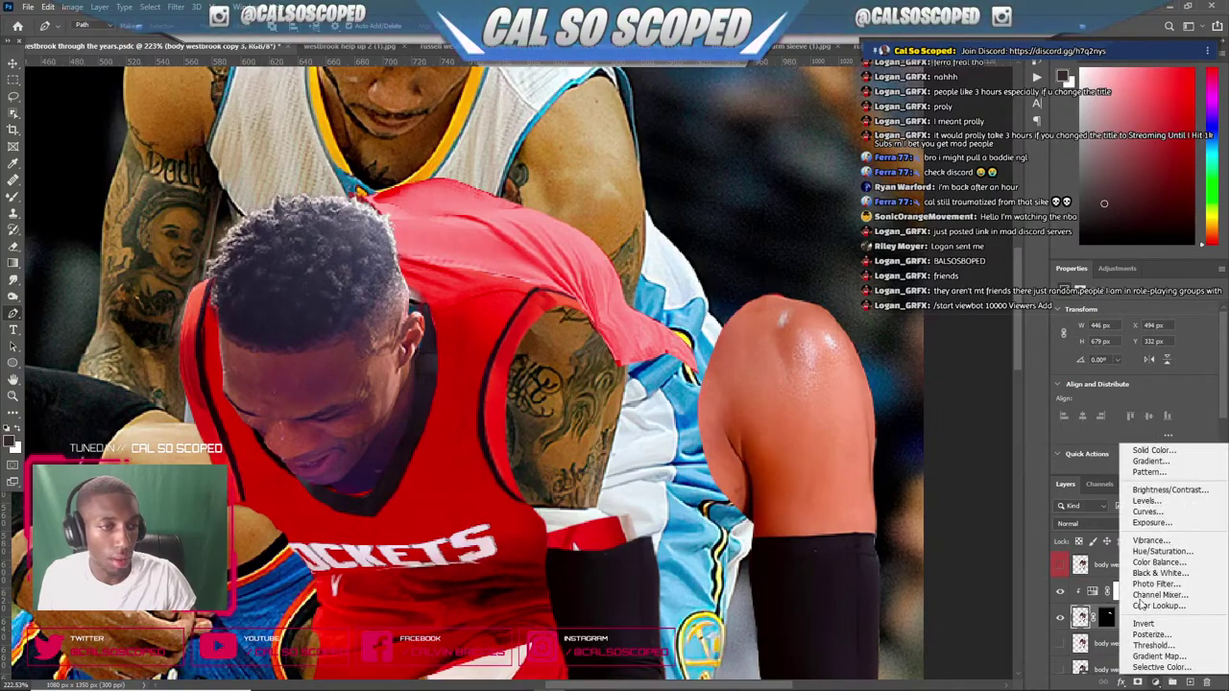
click(1152, 512)
drag(1142, 408, 1184, 408)
scroll(461, 212, down, 5)
scroll(596, 254, up, 4)
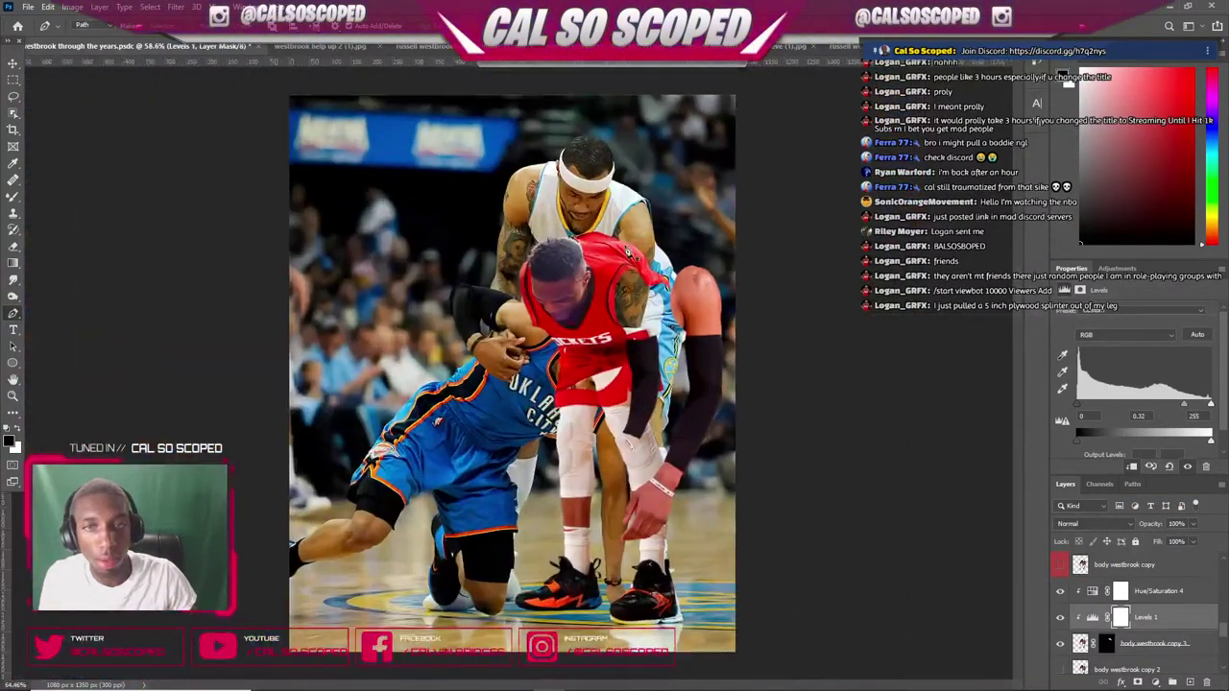
drag(1089, 407, 1110, 405)
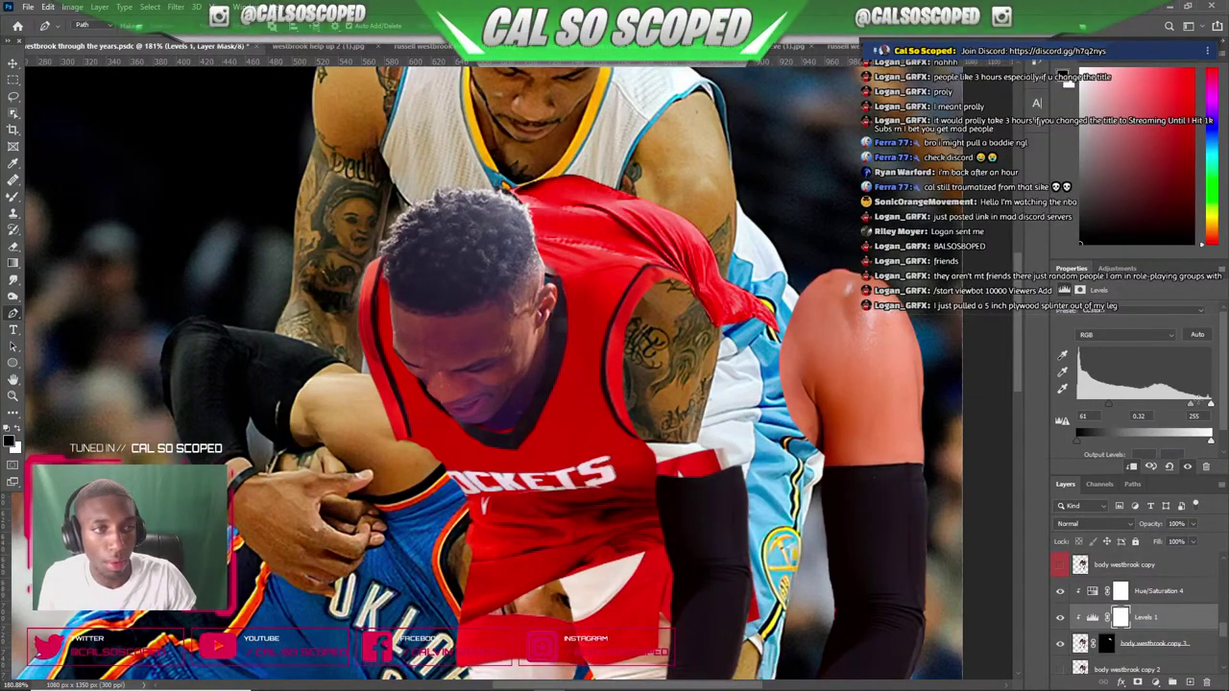
drag(1213, 440, 1173, 440)
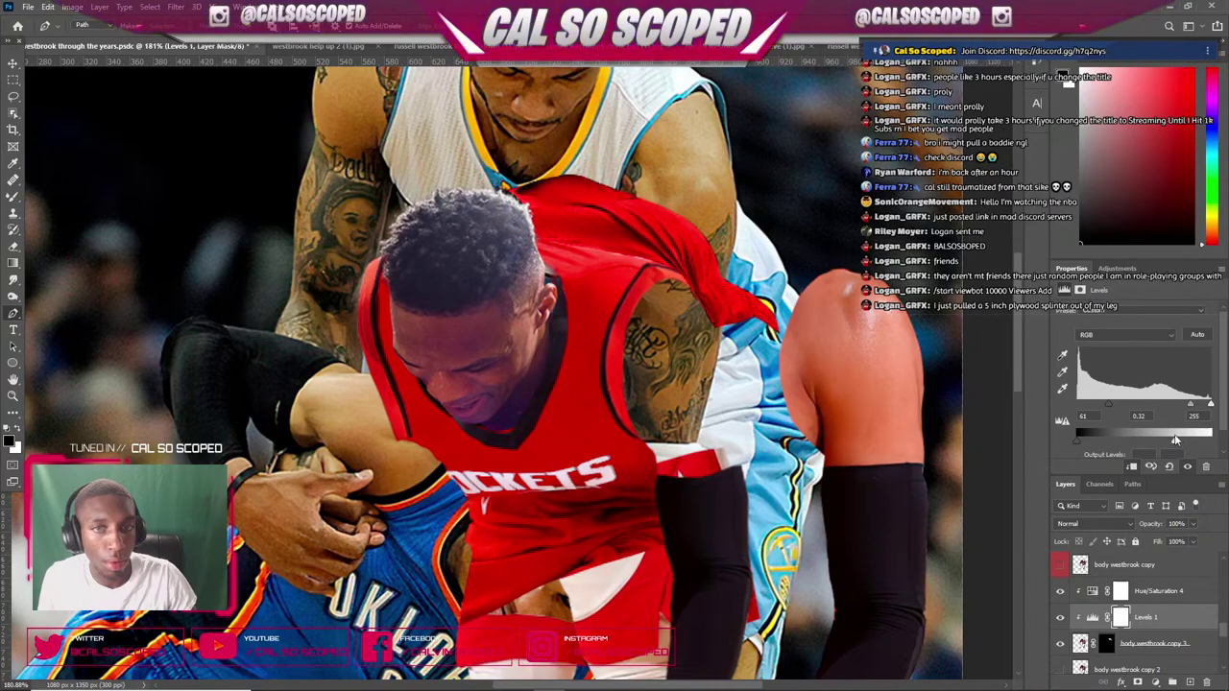
scroll(645, 336, down, 3)
scroll(509, 192, down, 2)
scroll(512, 197, up, 4)
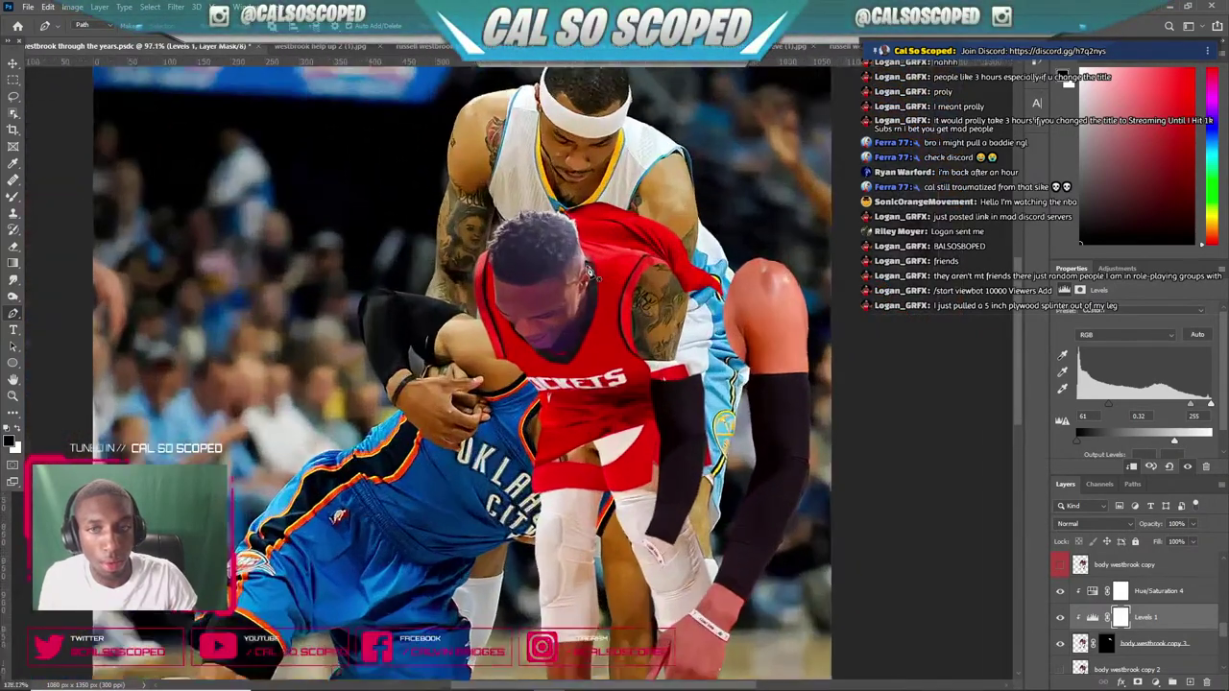
key(v)
drag(611, 245, 643, 562)
key(ctrl+z)
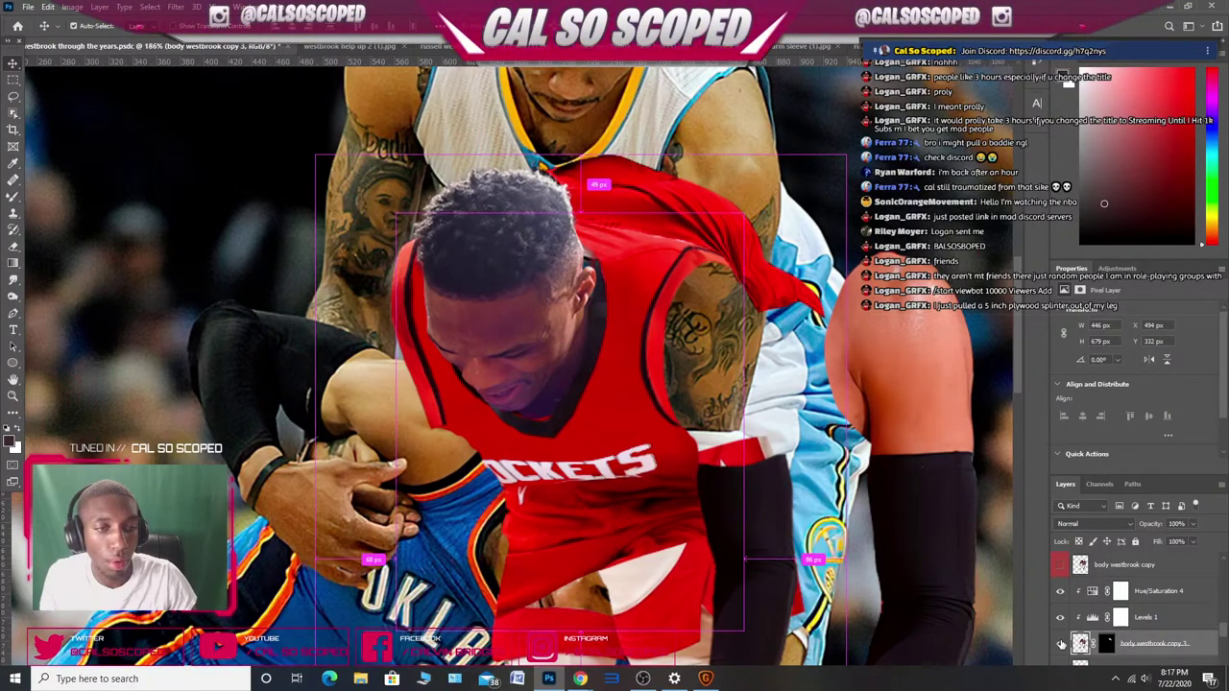
- Toggle body westbrook copy 3 off and on to compare the recolored jersey back with the rest of the figure
click(1059, 643)
click(1061, 643)
scroll(240, 322, down, 3)
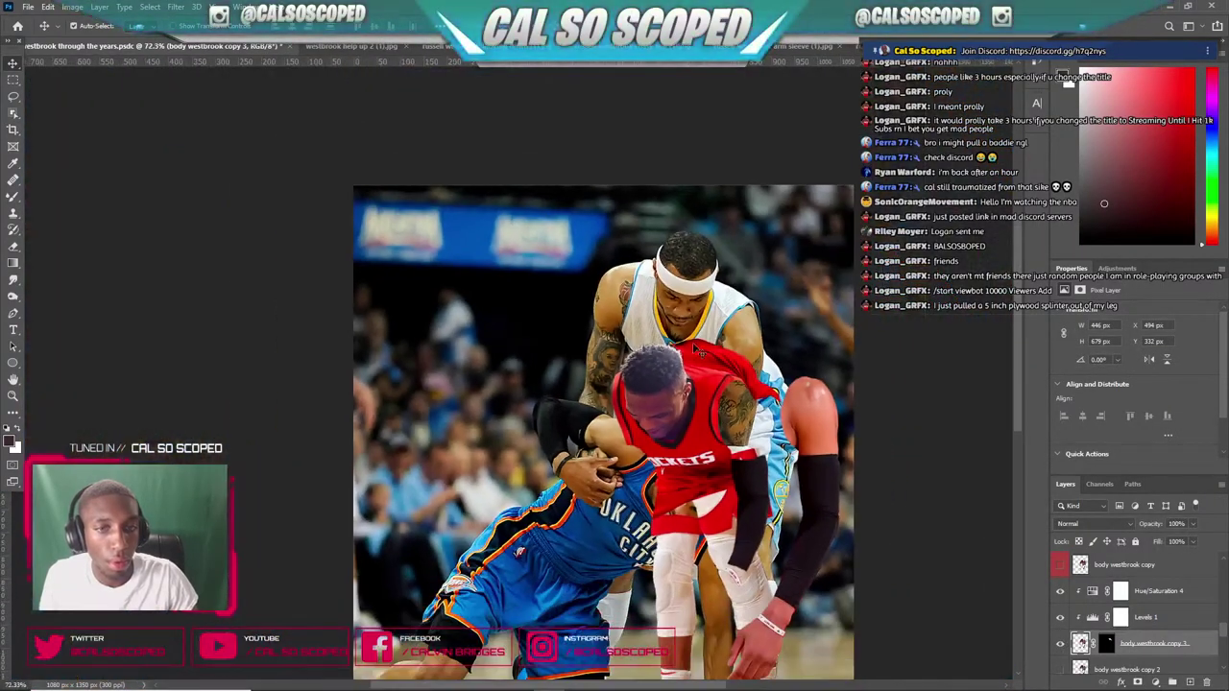
scroll(750, 422, up, 2)
scroll(1062, 650, down, 1)
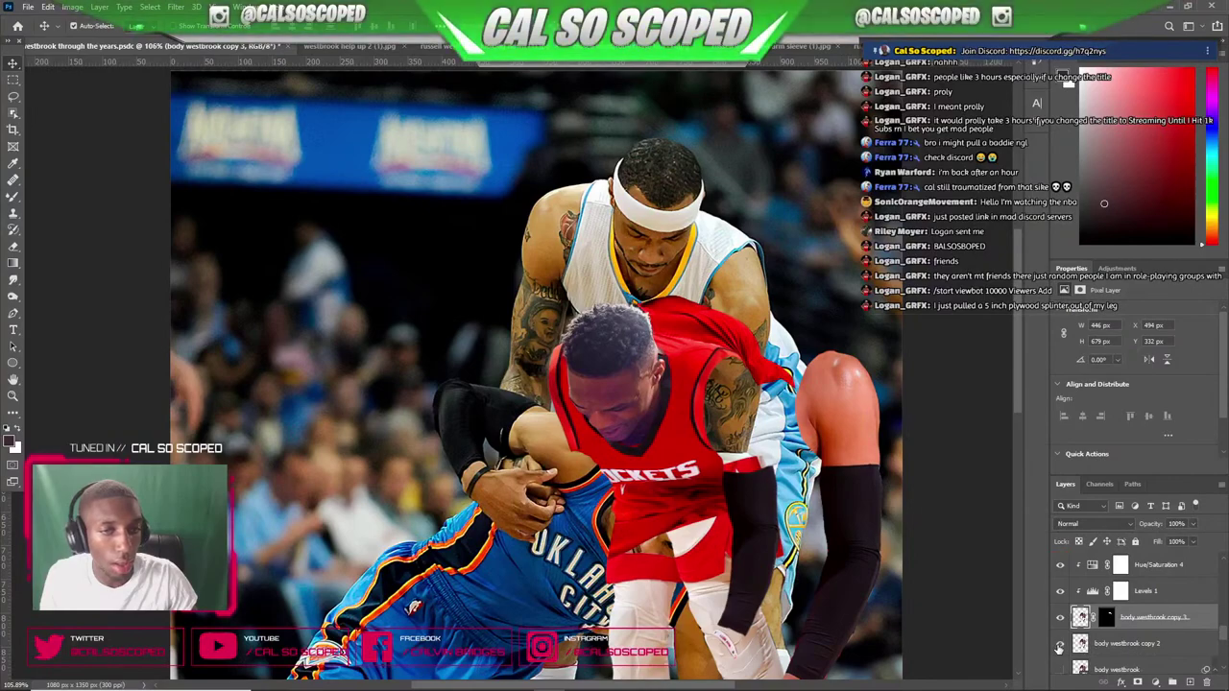
- Group body westbrook copy 3 with its Levels and Hue/Saturation adjustments, merge a duplicate of the group, and hide the original group
scroll(805, 415, up, 1)
scroll(666, 288, up, 1)
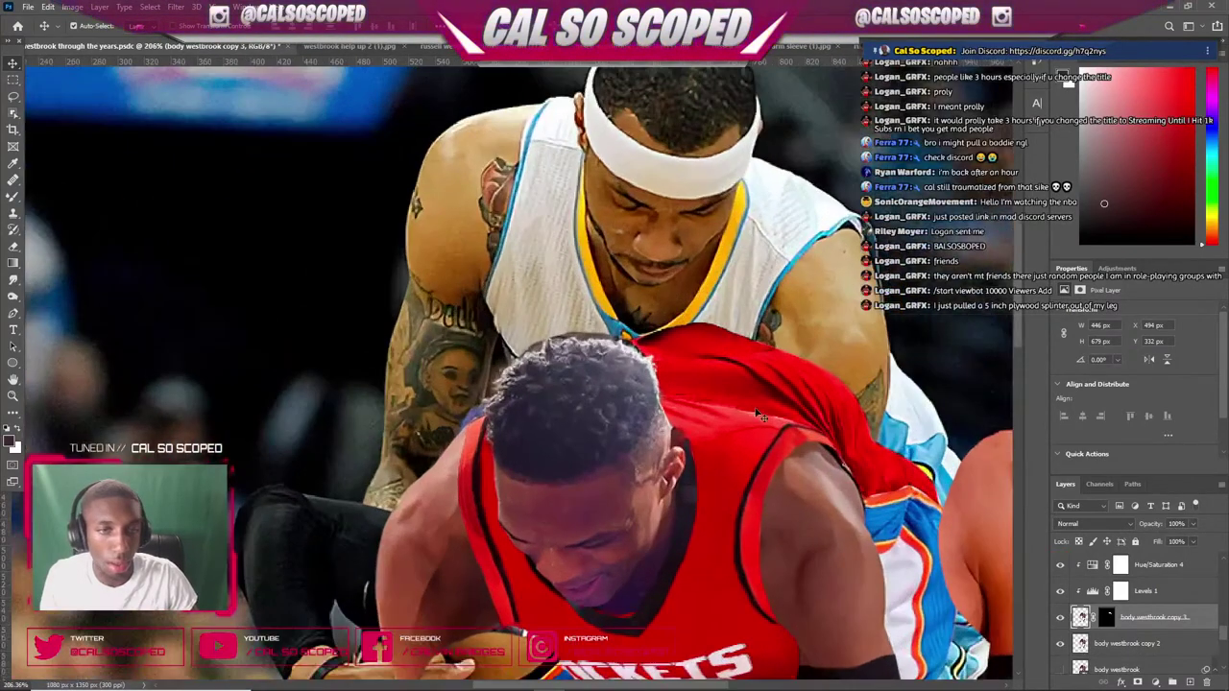
scroll(762, 352, down, 5)
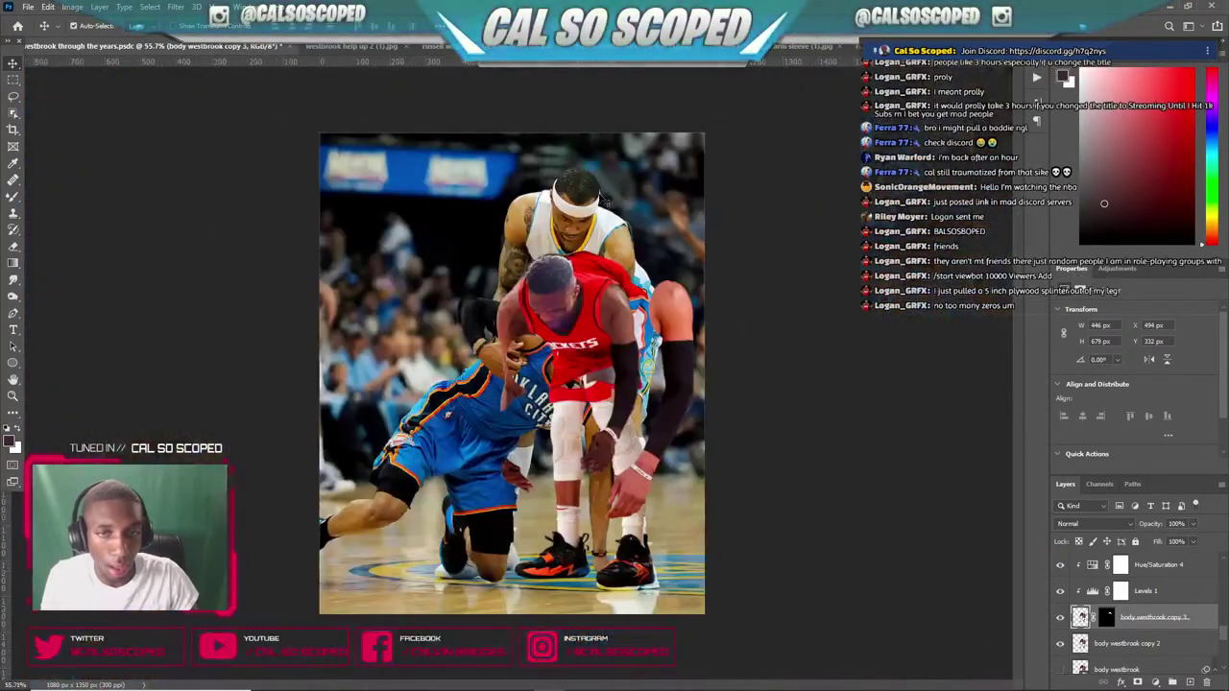
scroll(603, 201, up, 3)
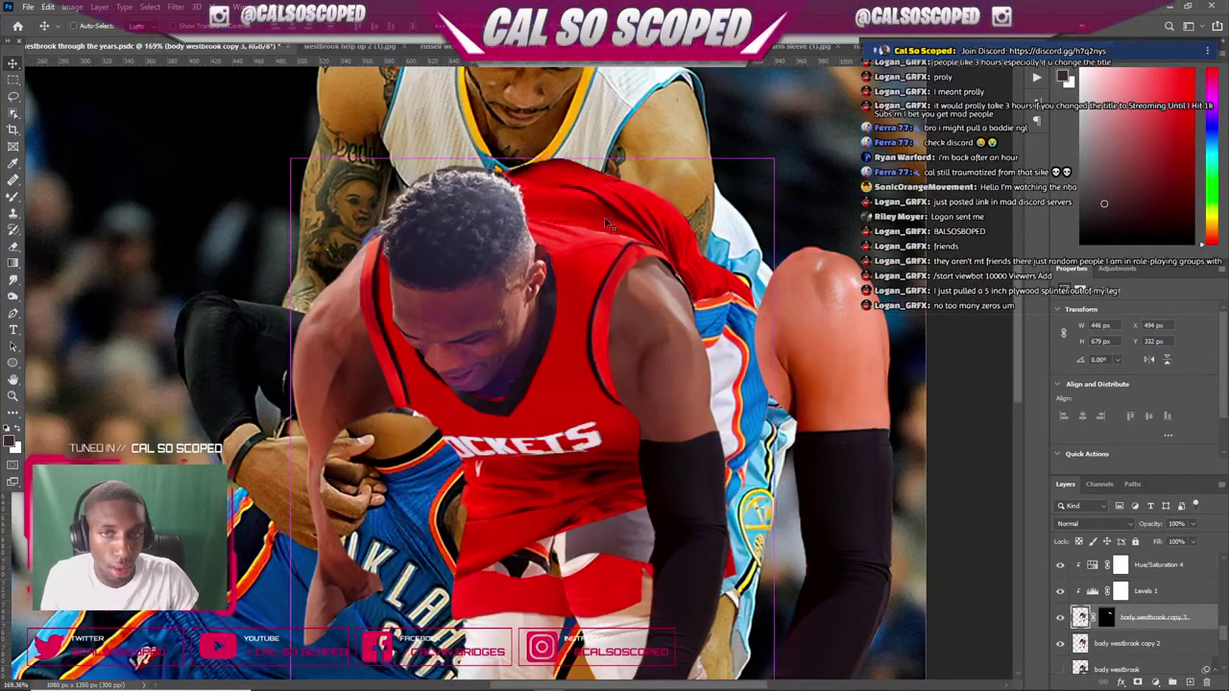
click(1154, 566)
shift+click(1147, 619)
key(ctrl+g)
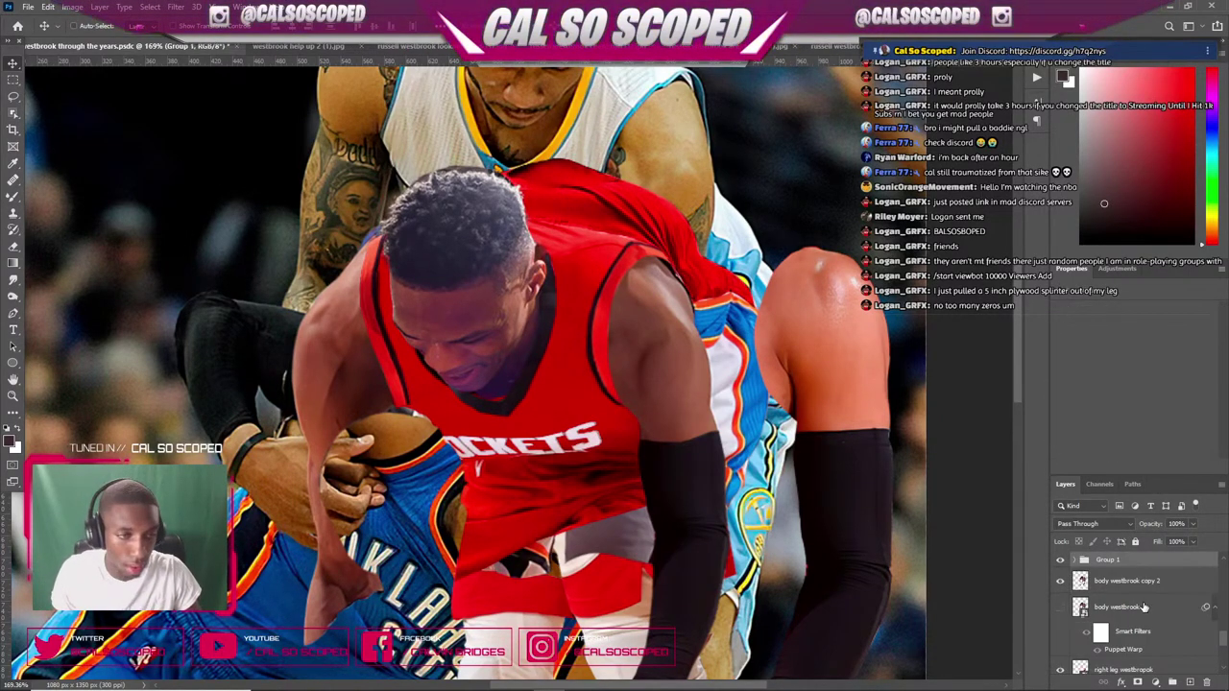
key(ctrl+j)
key(ctrl+e)
click(1060, 586)
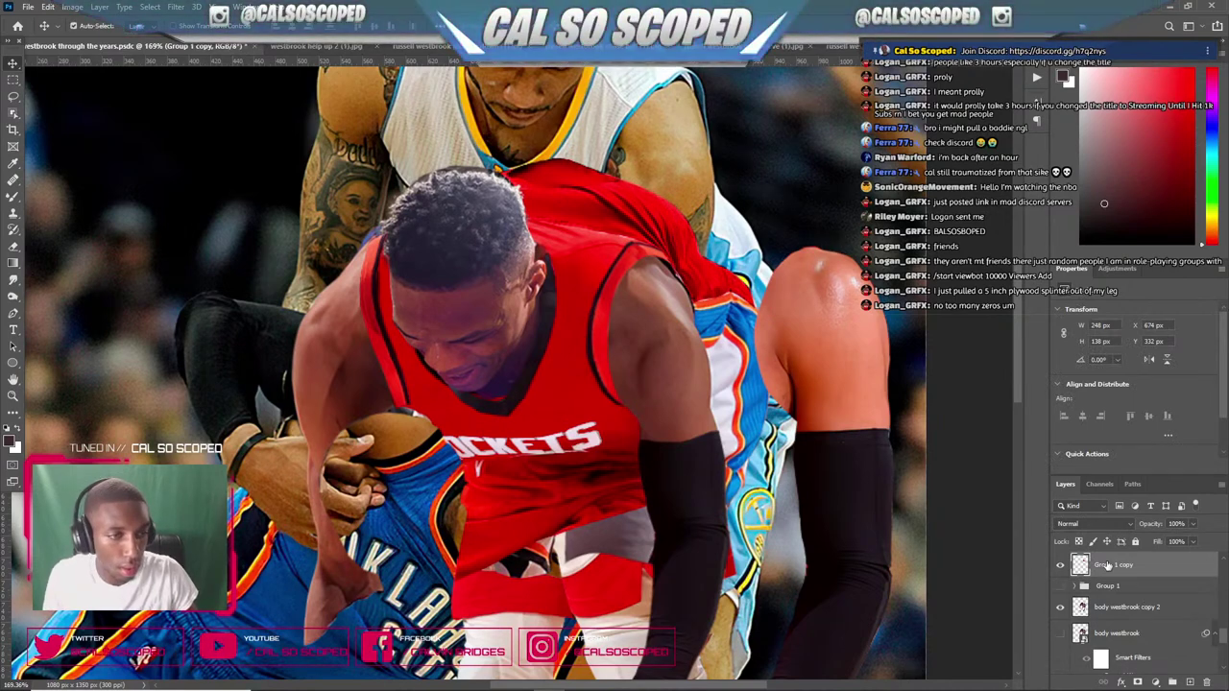
- Clip a Selective Color adjustment to Group 1 copy, setting Reds to cyan -64, magenta -13, yellow -9 and black +1
click(1144, 680)
click(1147, 678)
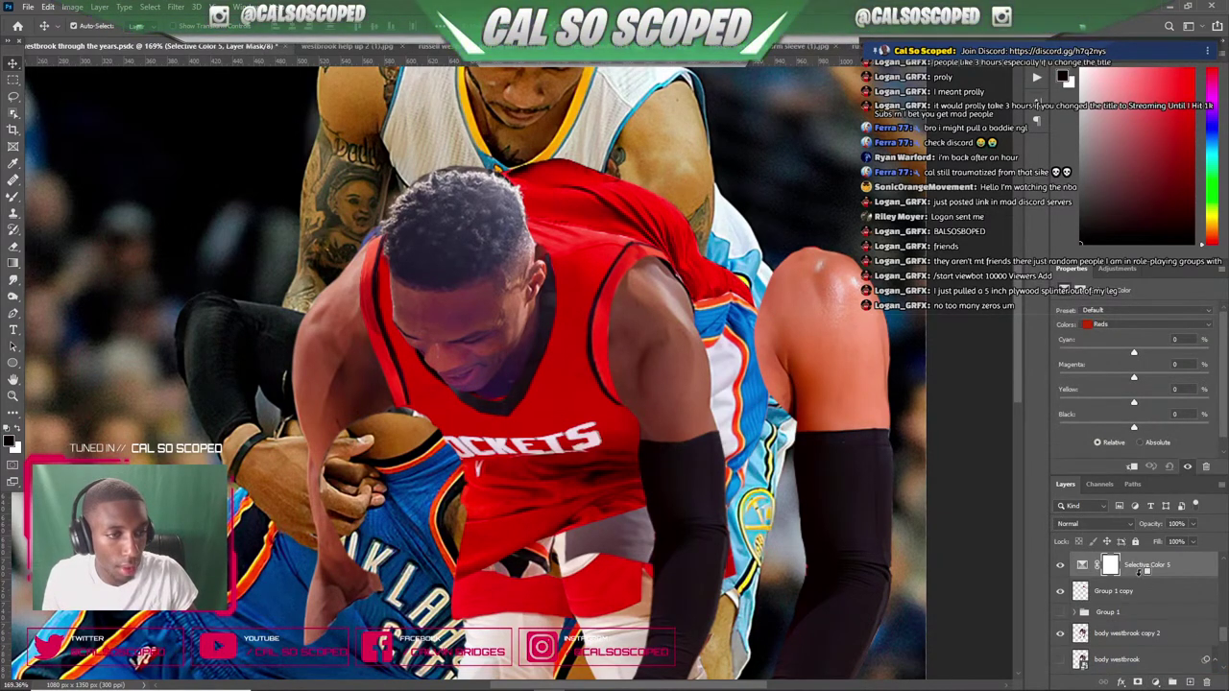
alt+click(1140, 576)
drag(1132, 354, 1130, 406)
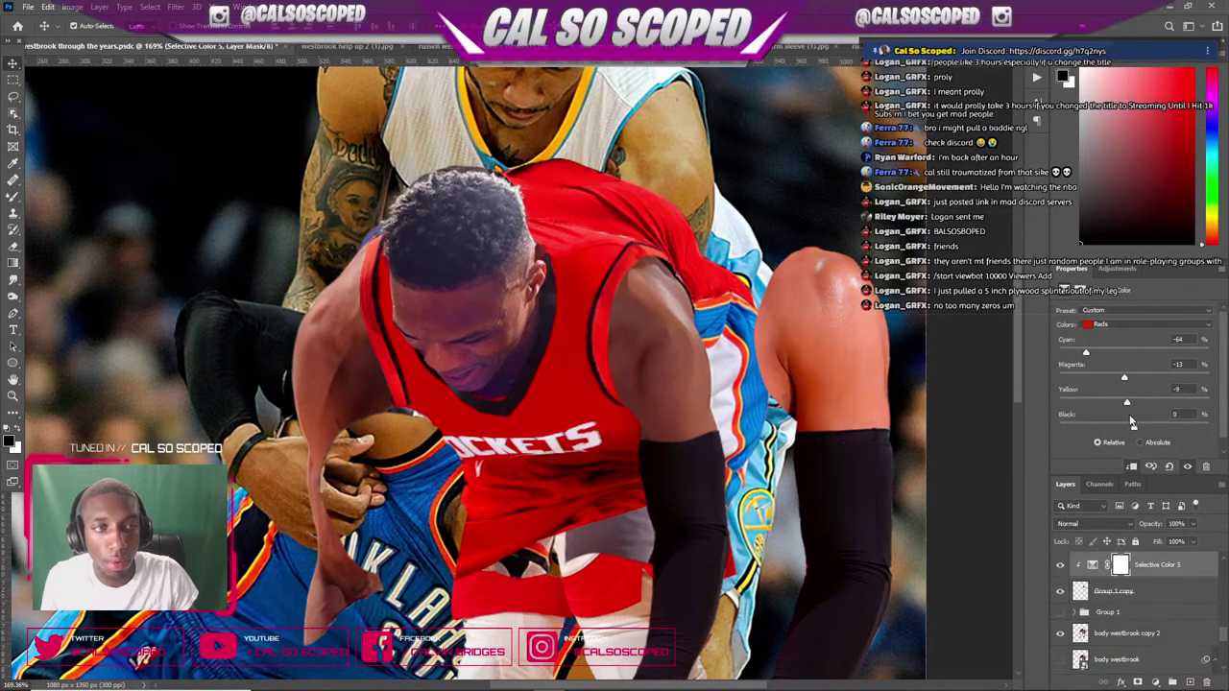
drag(1134, 430, 1135, 411)
scroll(641, 288, down, 5)
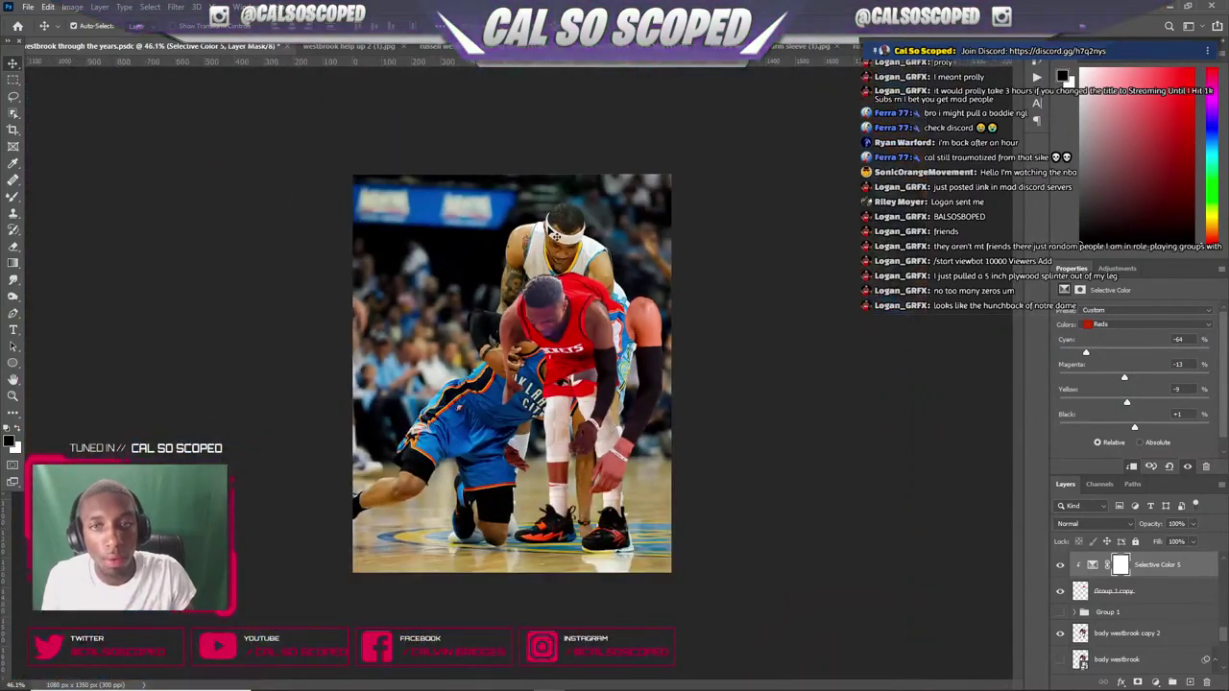
- Try shifting the merged red jersey back slightly and undo the move
scroll(557, 235, up, 5)
click(655, 139)
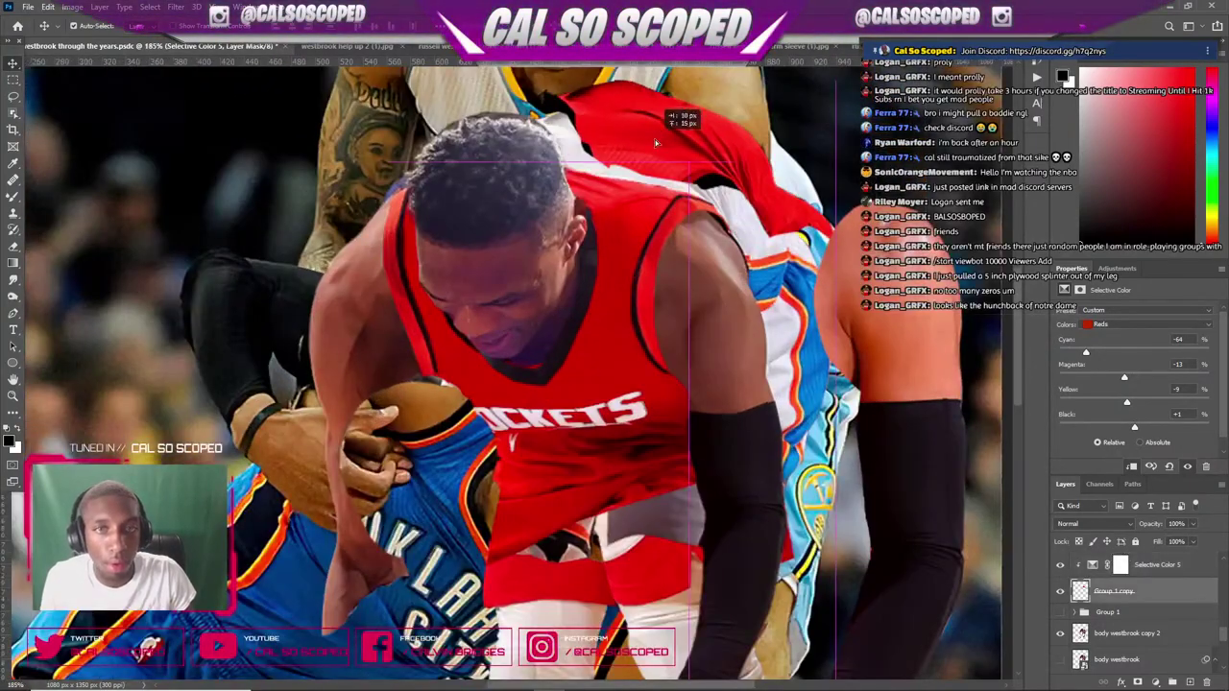
mouse_move(663, 192)
mouse_down()
mouse_move(651, 221)
mouse_move(661, 222)
mouse_move(635, 213)
mouse_move(660, 194)
mouse_up()
key(ctrl+z)
- Select Layer 4's mask and set up a soft round 30 px brush with 0% hardness for blending the jersey
click(1107, 566)
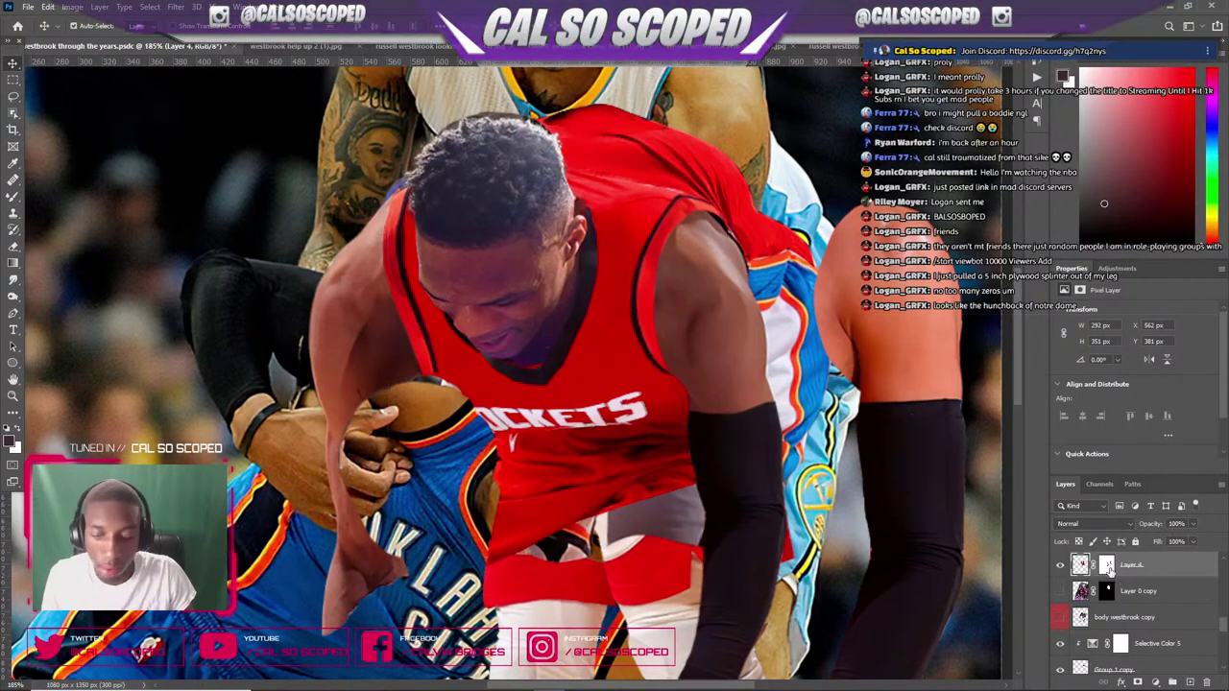
key(b)
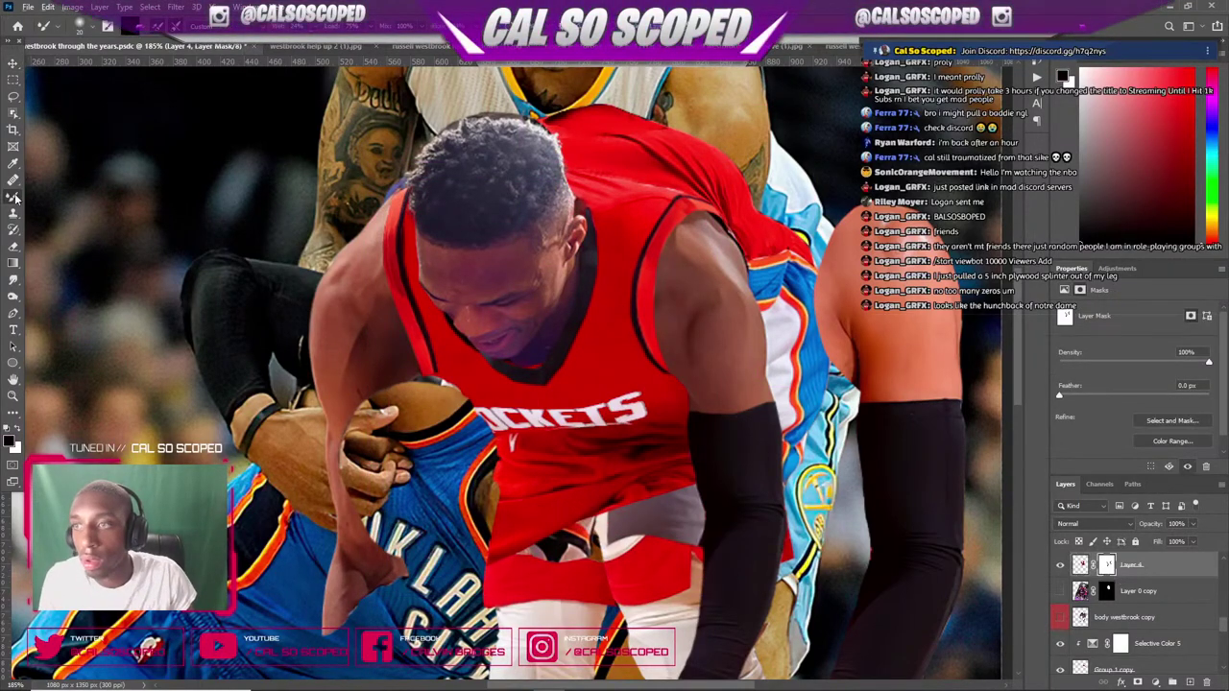
click(16, 197)
click(109, 26)
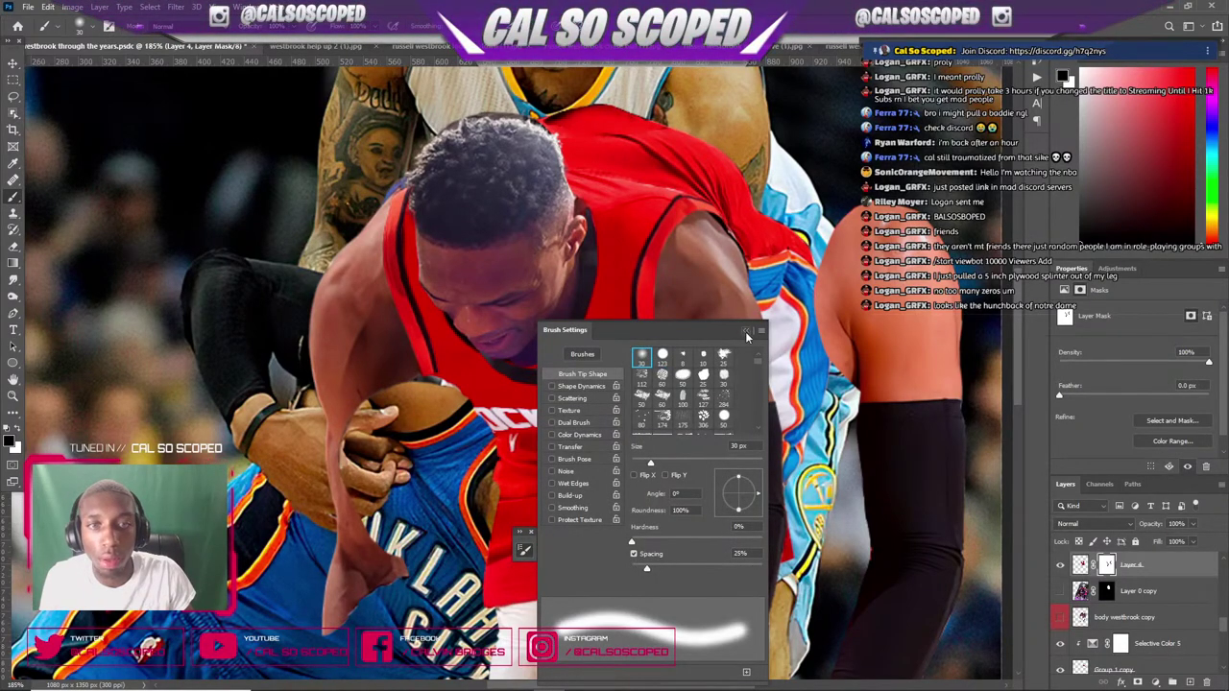
click(745, 330)
key(ctrl+0)
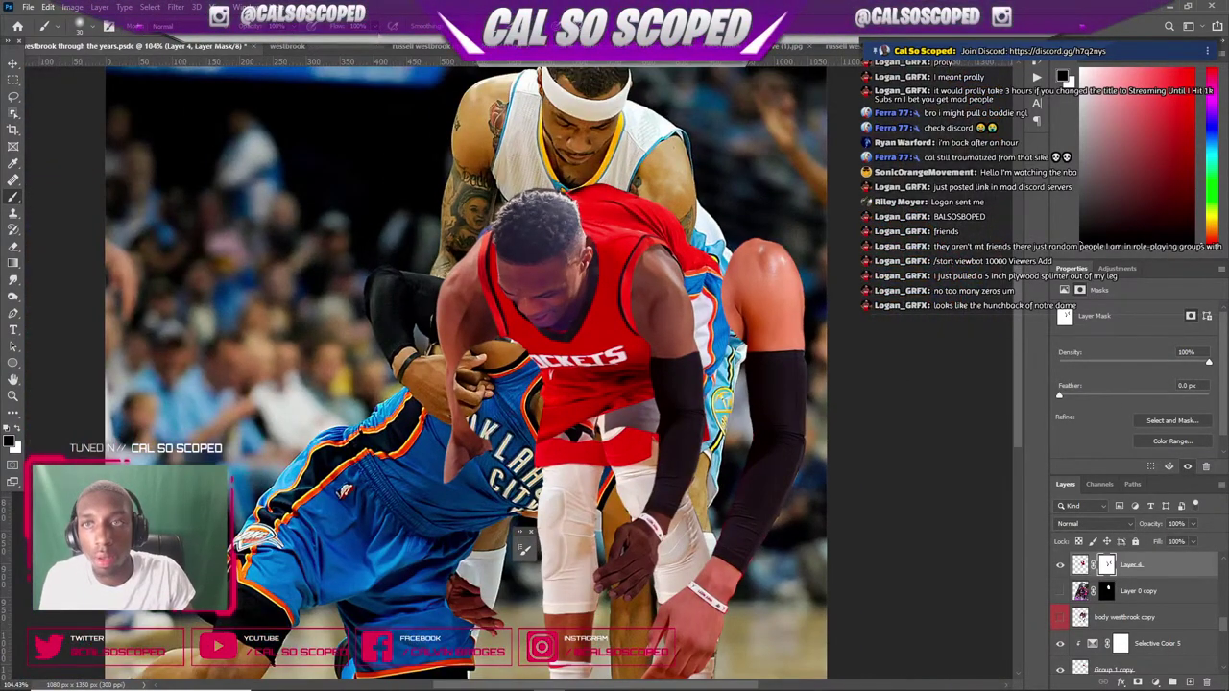
scroll(633, 247, up, 5)
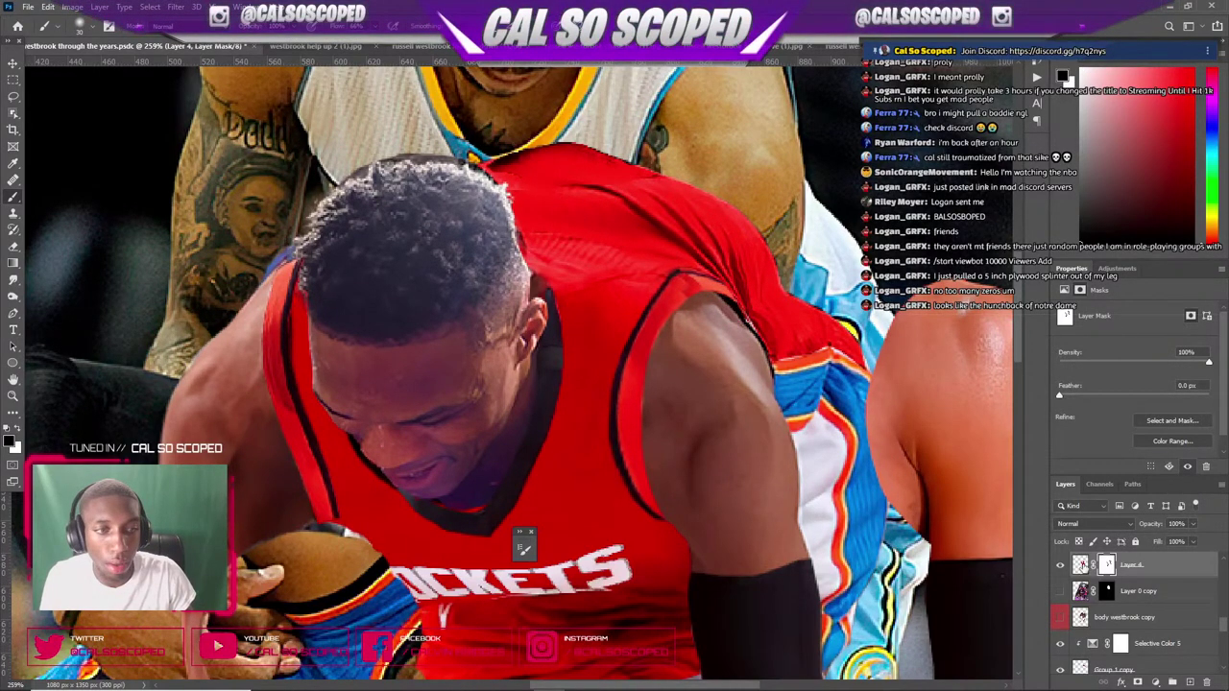
- Toggle Layer 4 off and on to check where the jersey front meets the recolored back
click(1060, 567)
click(1060, 566)
click(1059, 567)
click(1060, 567)
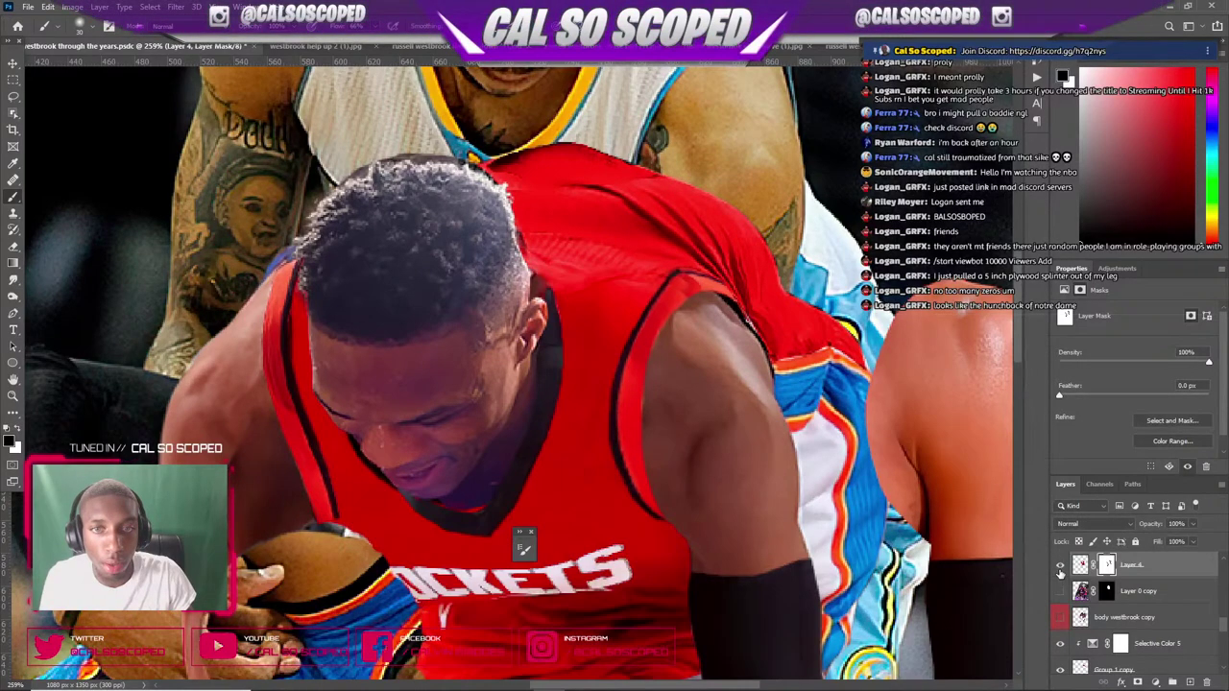
- Try moving Group 1 copy away to check what lies beneath the red back, and undo the move
key(v)
drag(563, 205, 669, 251)
key(ctrl+z)
key(ctrl+z)
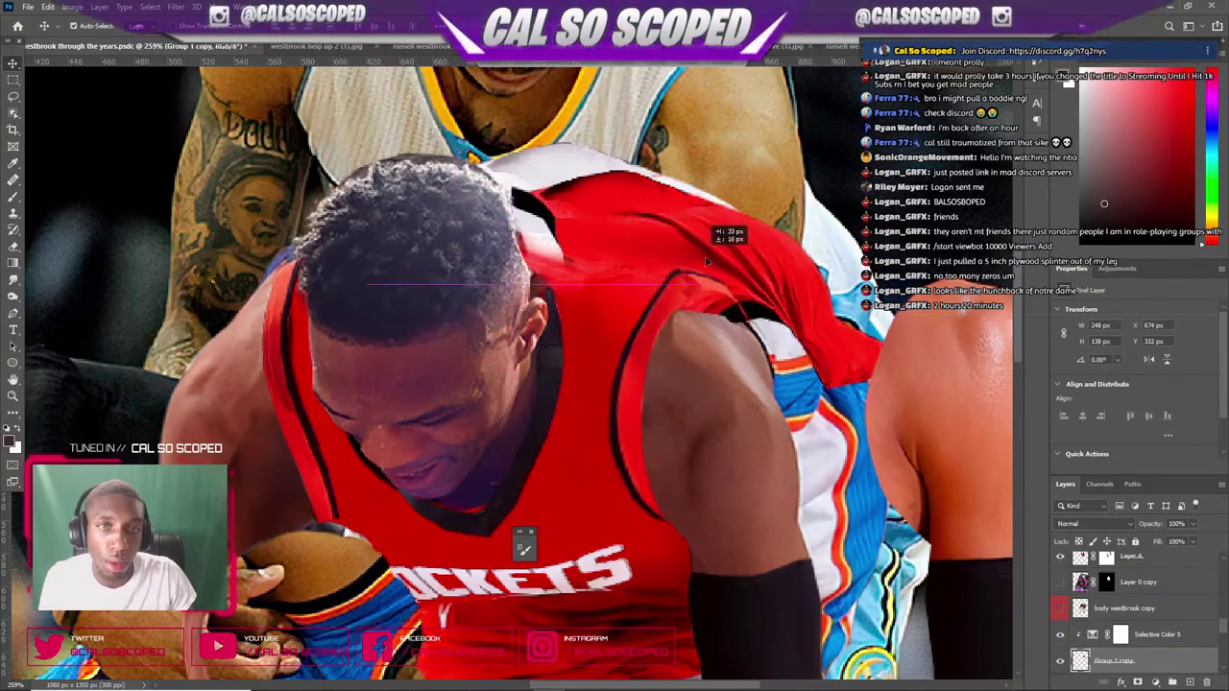
key(ctrl+z)
- Add a layer mask to Group 1 copy and paint out the red along the upper edge of the back with a round brush
scroll(669, 251, down, 6)
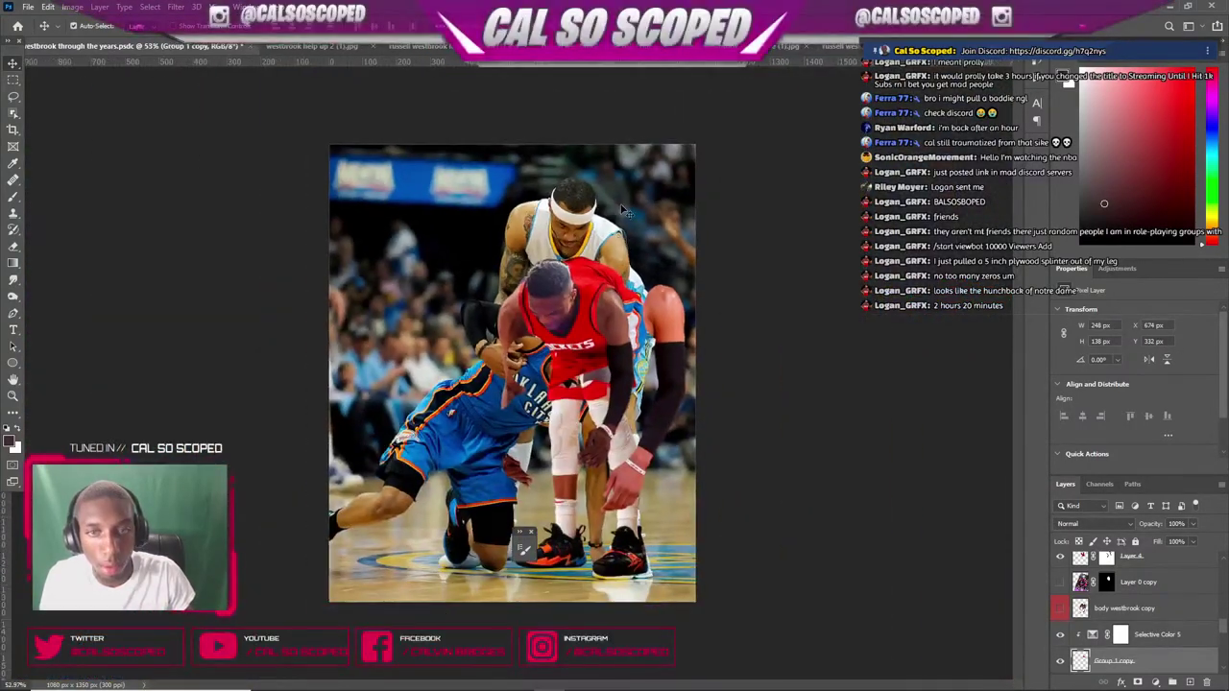
scroll(576, 294, up, 5)
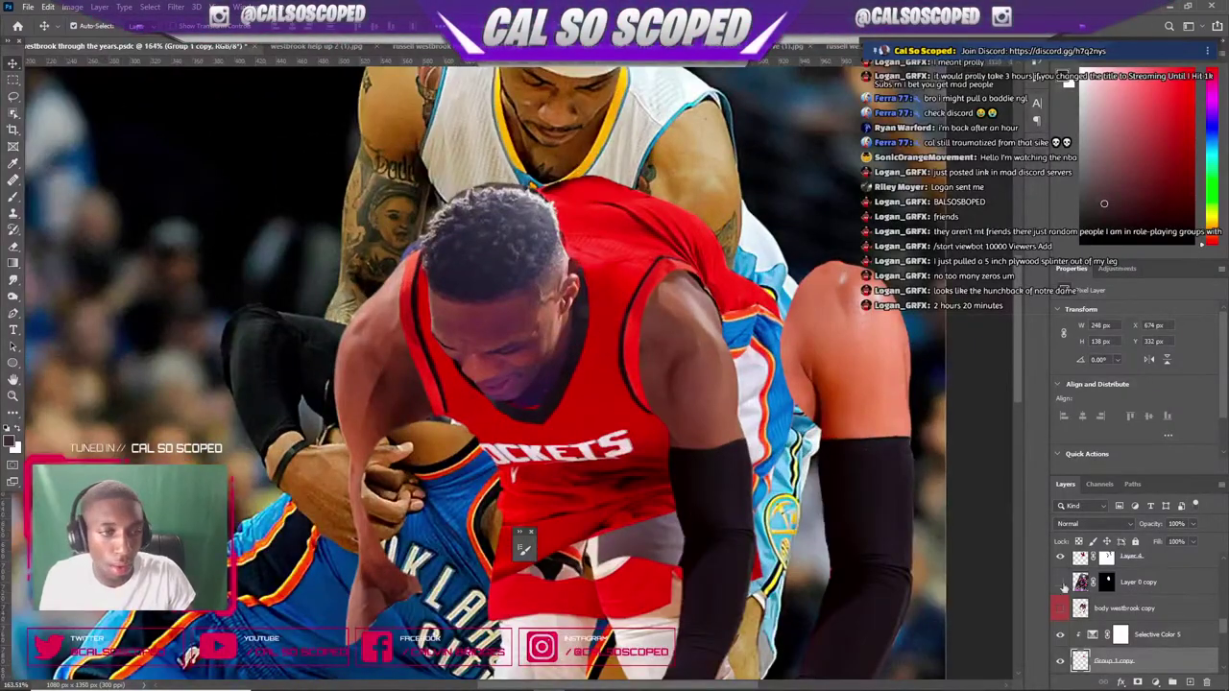
click(1138, 682)
click(14, 197)
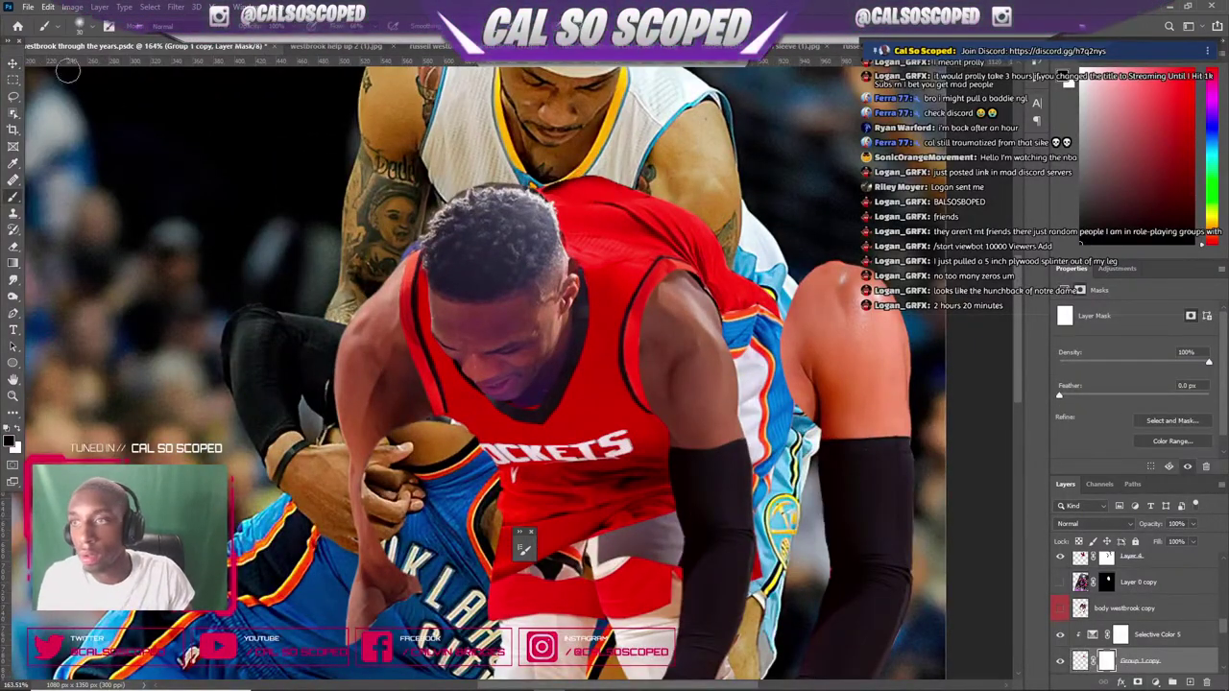
click(109, 28)
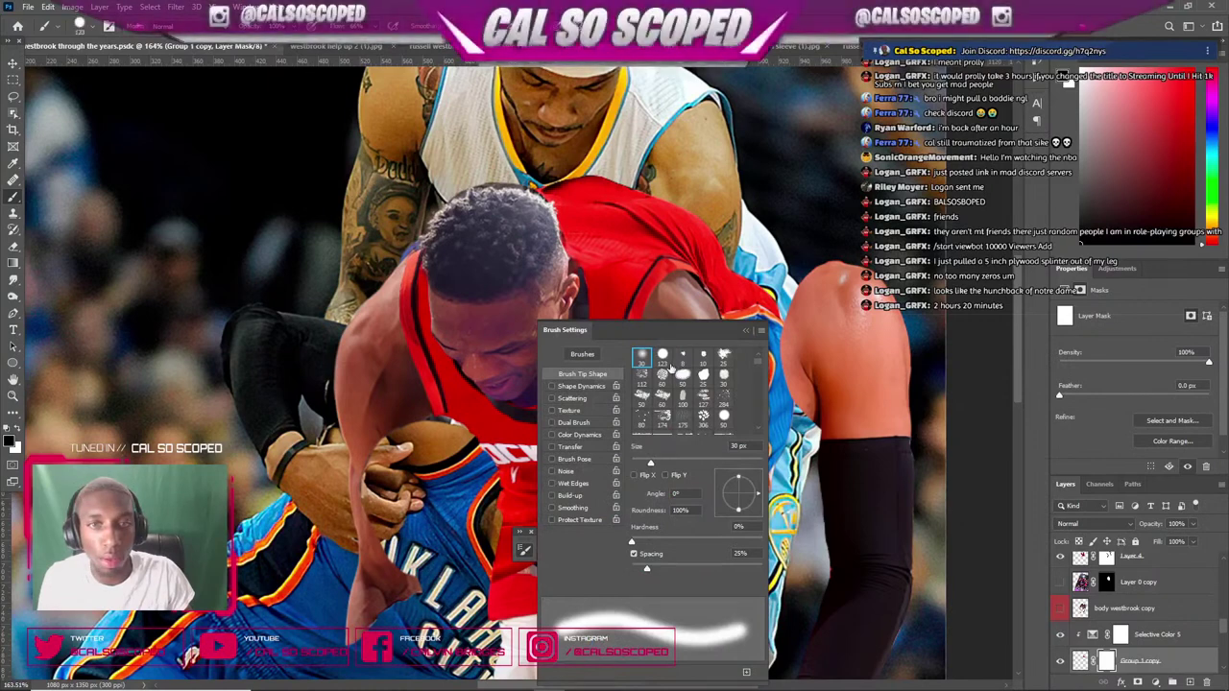
click(746, 330)
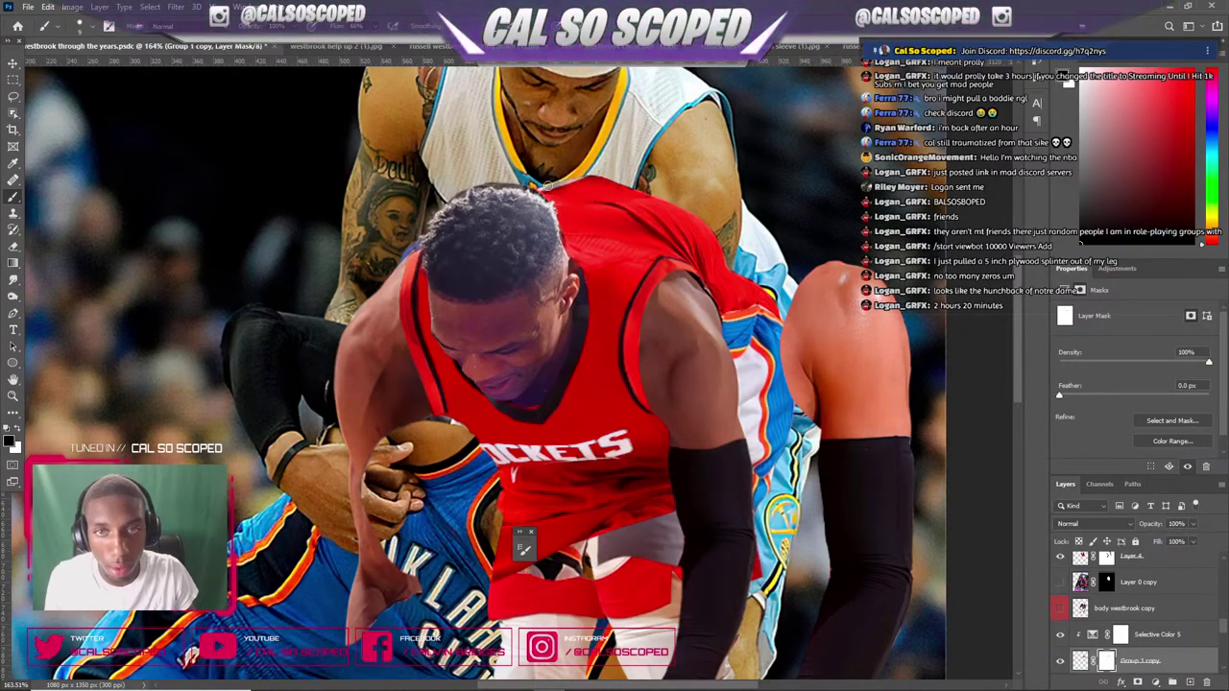
mouse_move(547, 186)
mouse_down()
mouse_move(590, 178)
mouse_move(576, 184)
mouse_move(657, 194)
mouse_move(546, 179)
mouse_move(627, 190)
mouse_up()
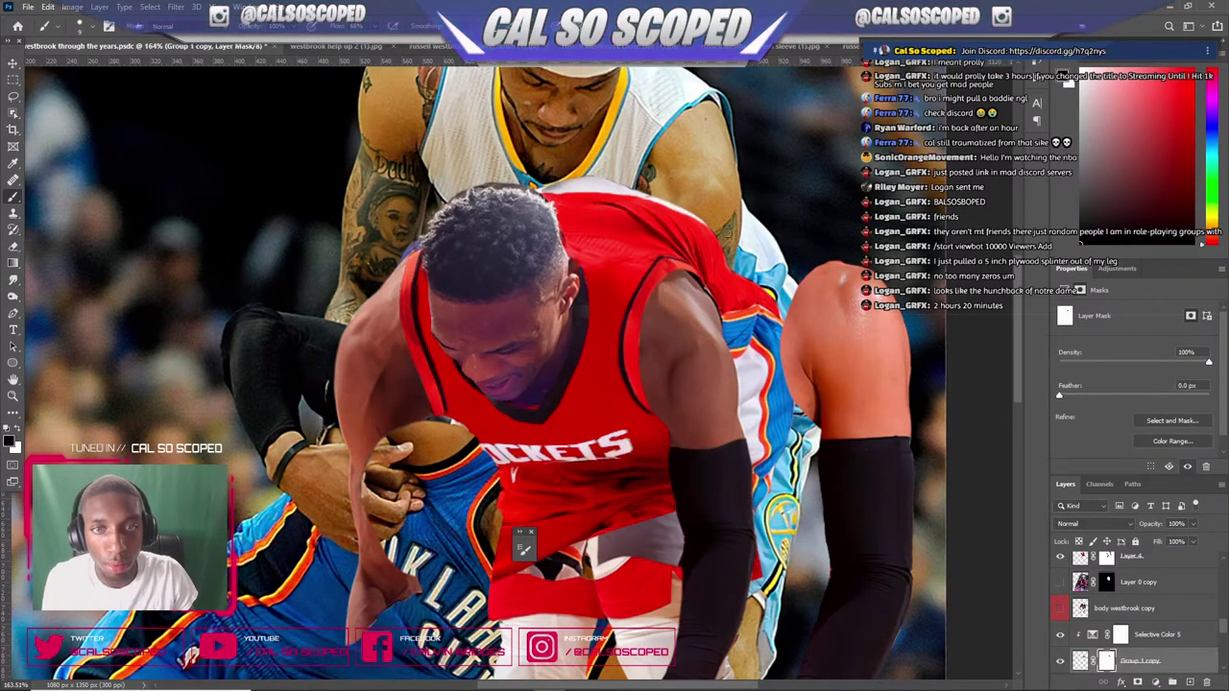
- Try moving the masked red back to compare it with the white jersey underneath, and undo the move
scroll(565, 195, down, 5)
scroll(587, 223, up, 3)
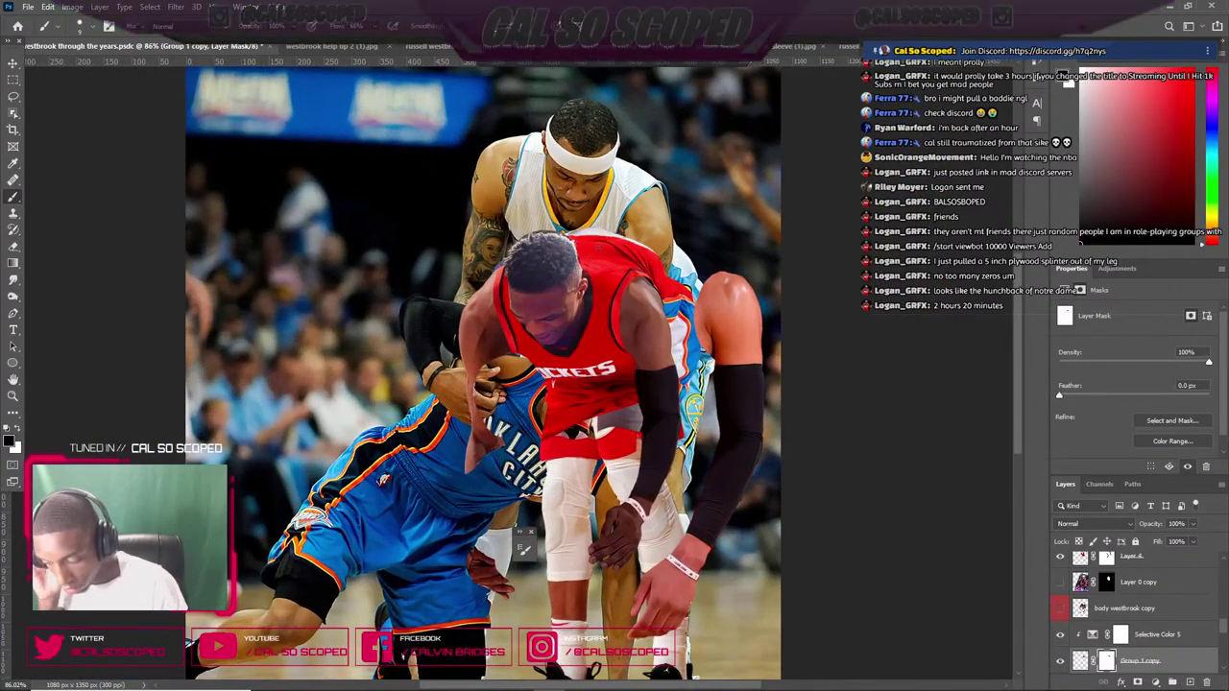
scroll(624, 242, up, 5)
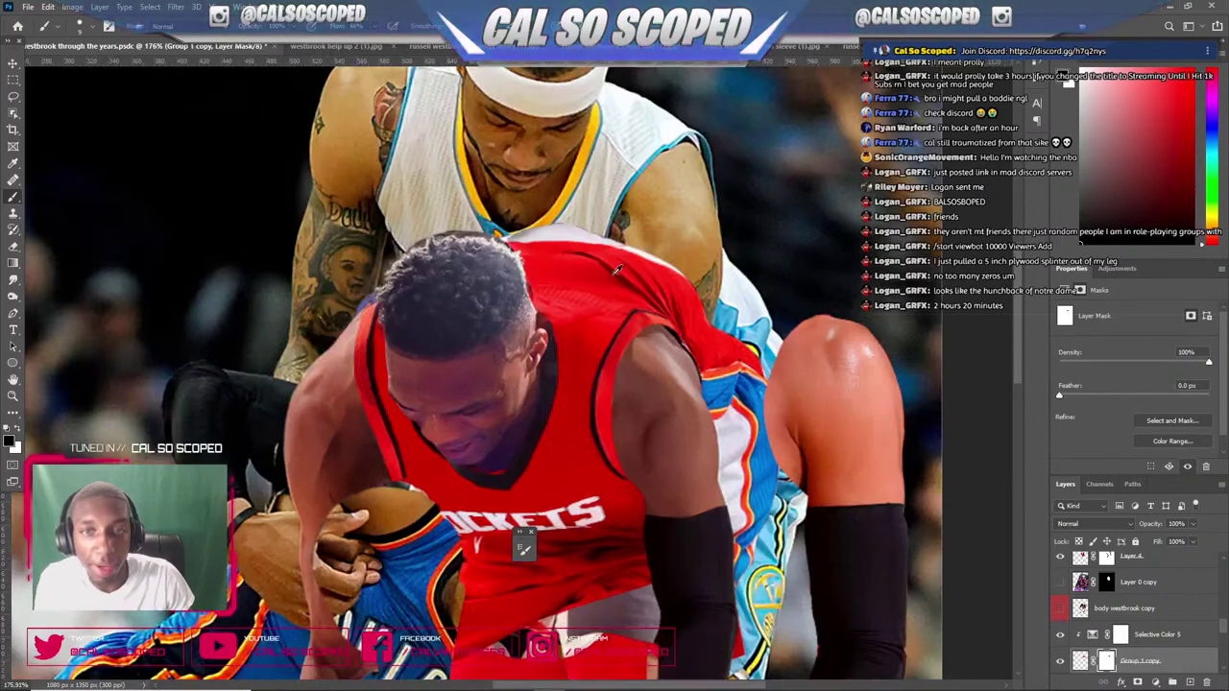
key(v)
drag(549, 327, 615, 227)
key(ctrl+z)
key(ctrl+z)
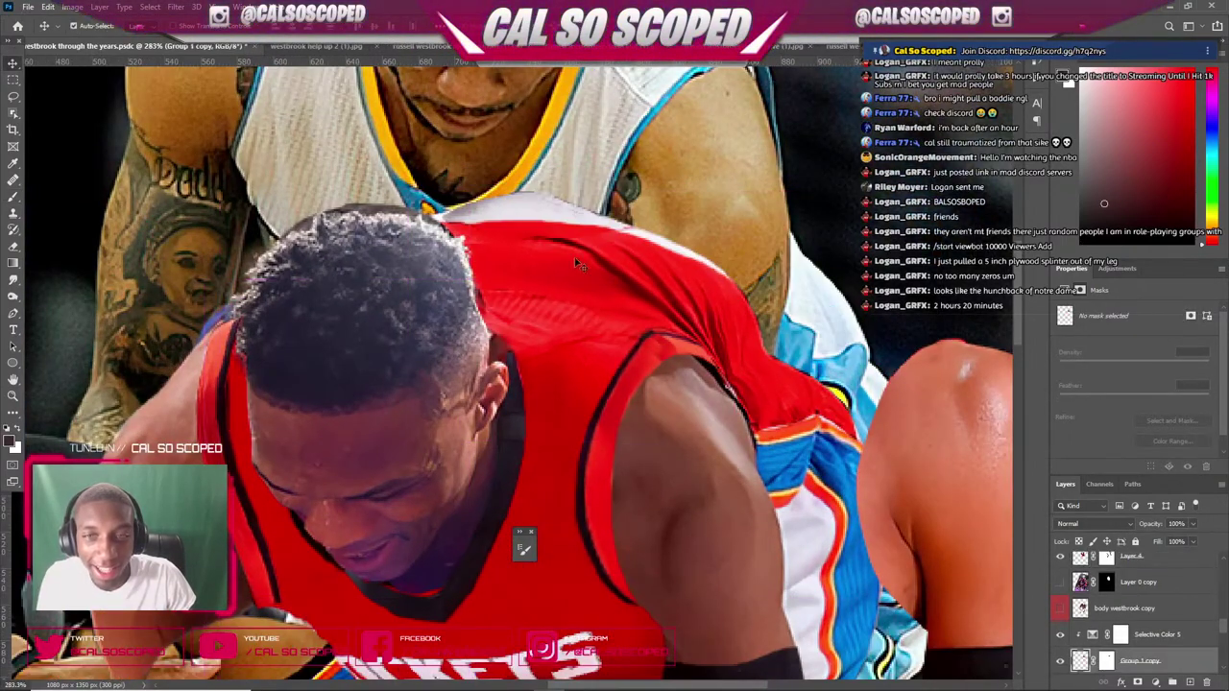
- Blend the red fabric beside the head on Group 1 copy with the Mixer Brush
right_click(12, 197)
click(67, 196)
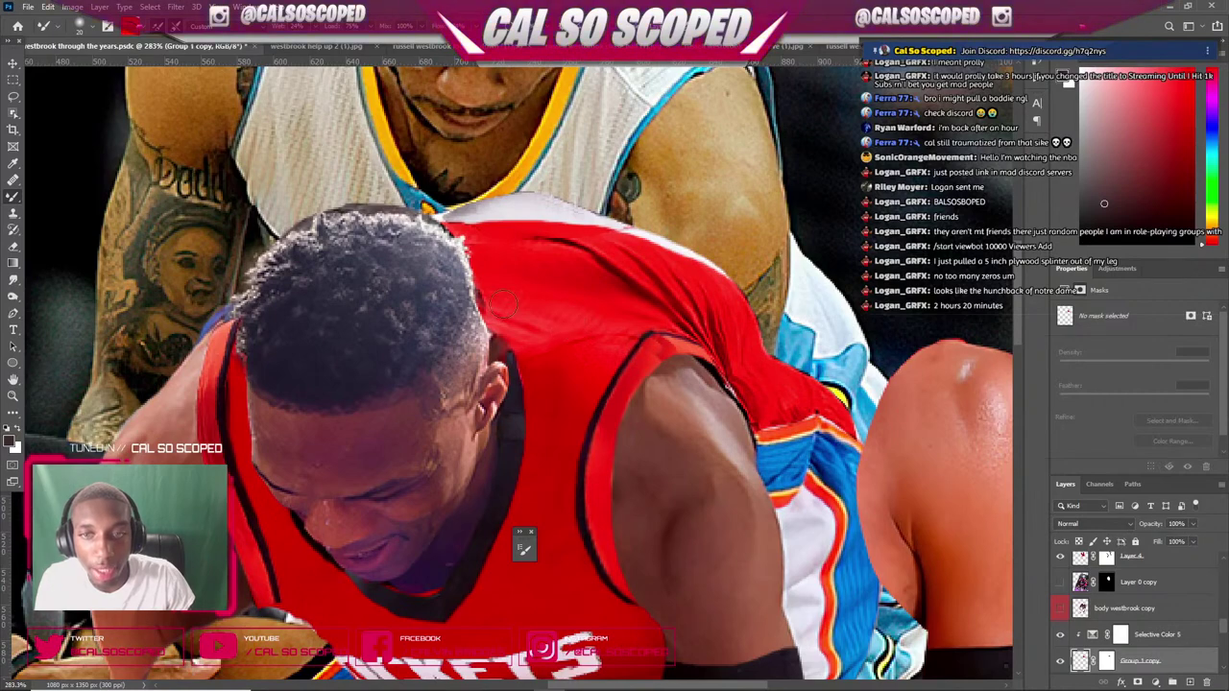
scroll(534, 301, down, 2)
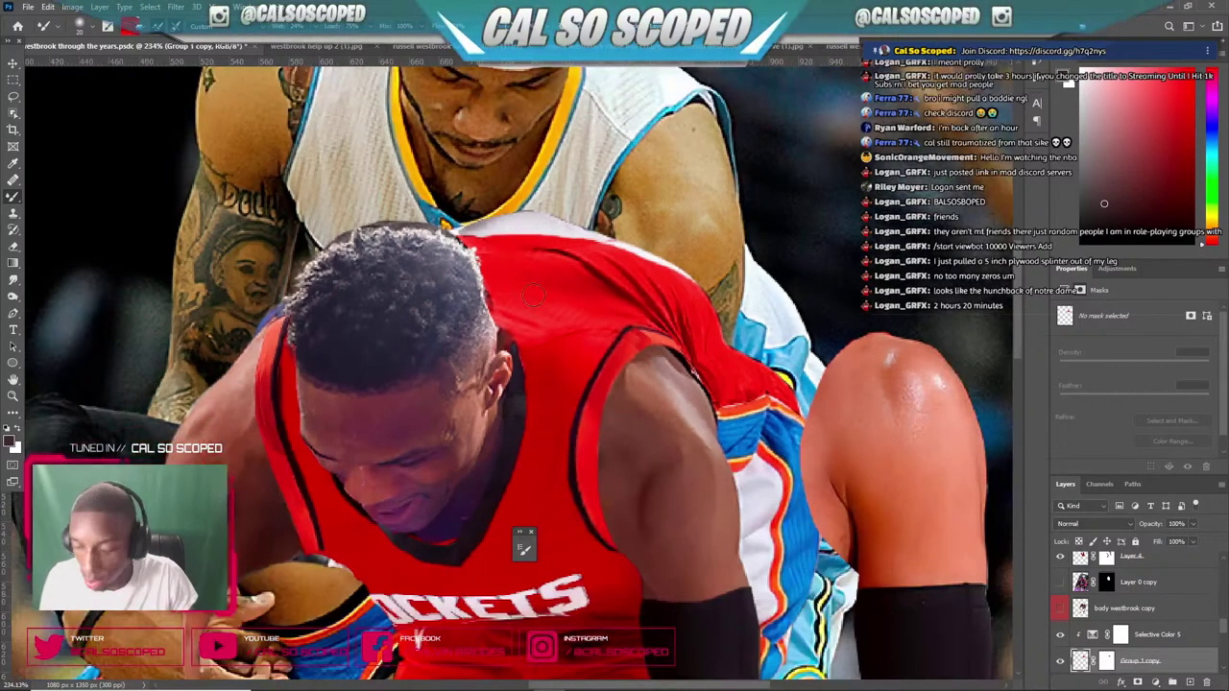
- Try shifting the red back and the jersey front layers to test their overlap, and undo each move
key(v)
drag(549, 268, 615, 259)
key(ctrl+z)
key(ctrl+shift+z)
key(ctrl+z)
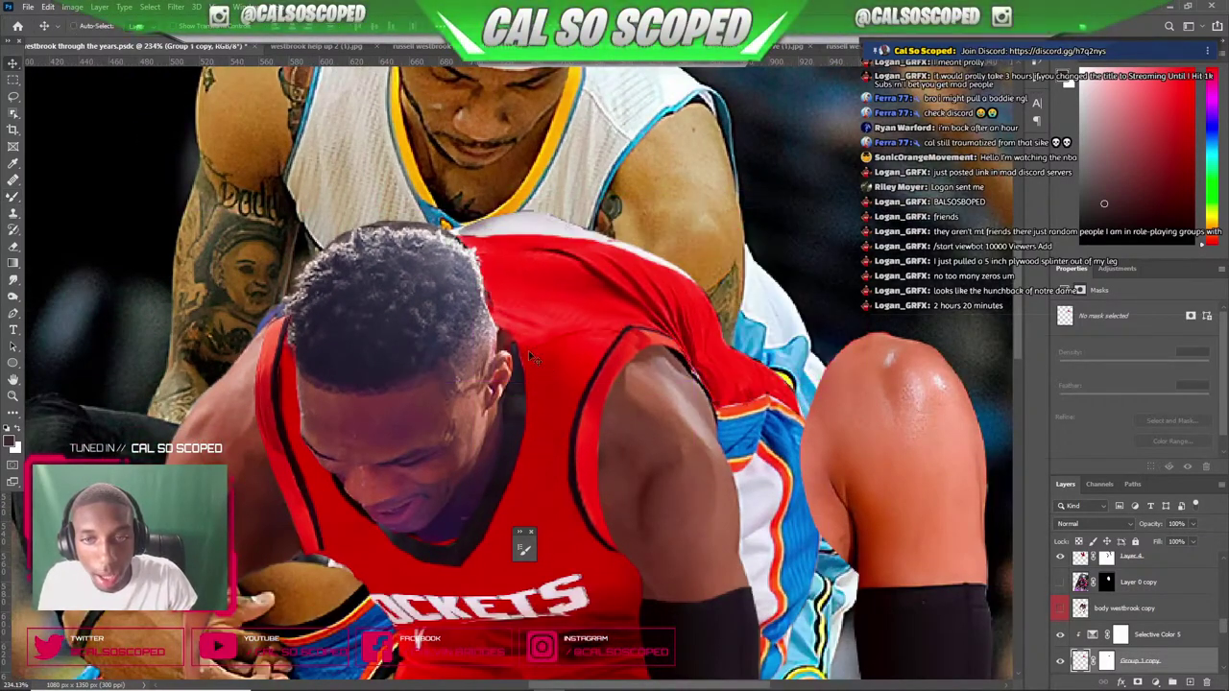
drag(551, 383, 602, 373)
key(ctrl+z)
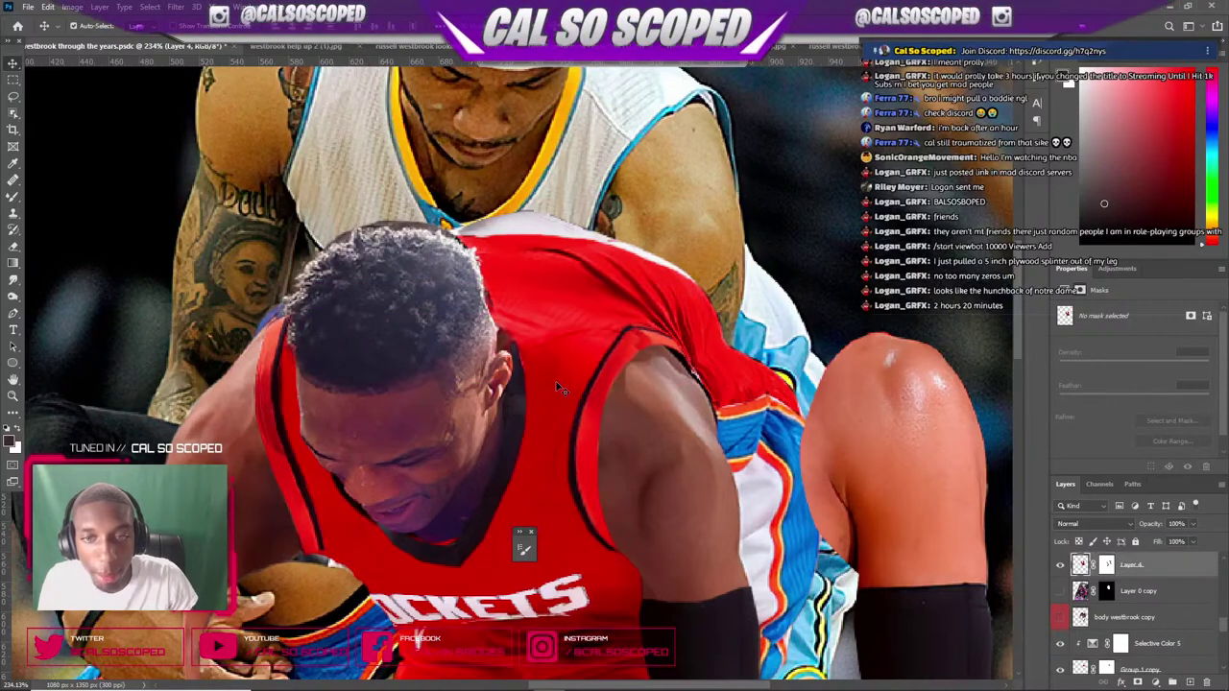
- Switch to Layer 4's mask with the Brush tool to clean up the jersey's shoulder edge
click(1107, 565)
key(b)
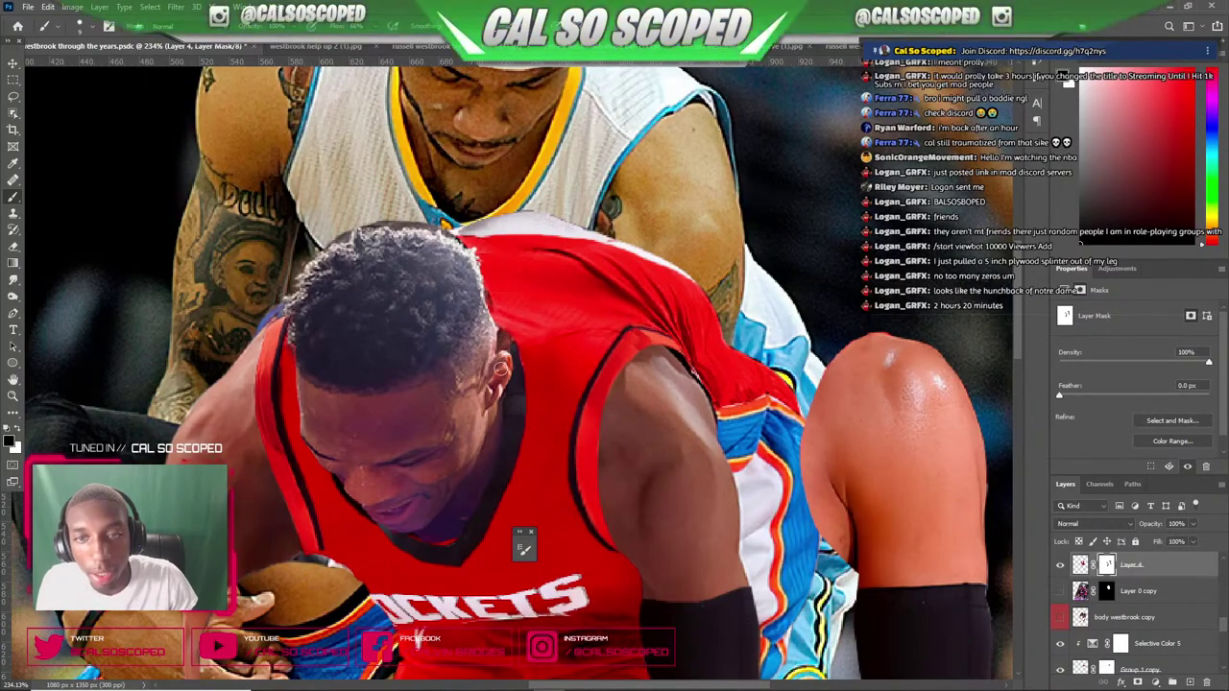
scroll(500, 368, down, 8)
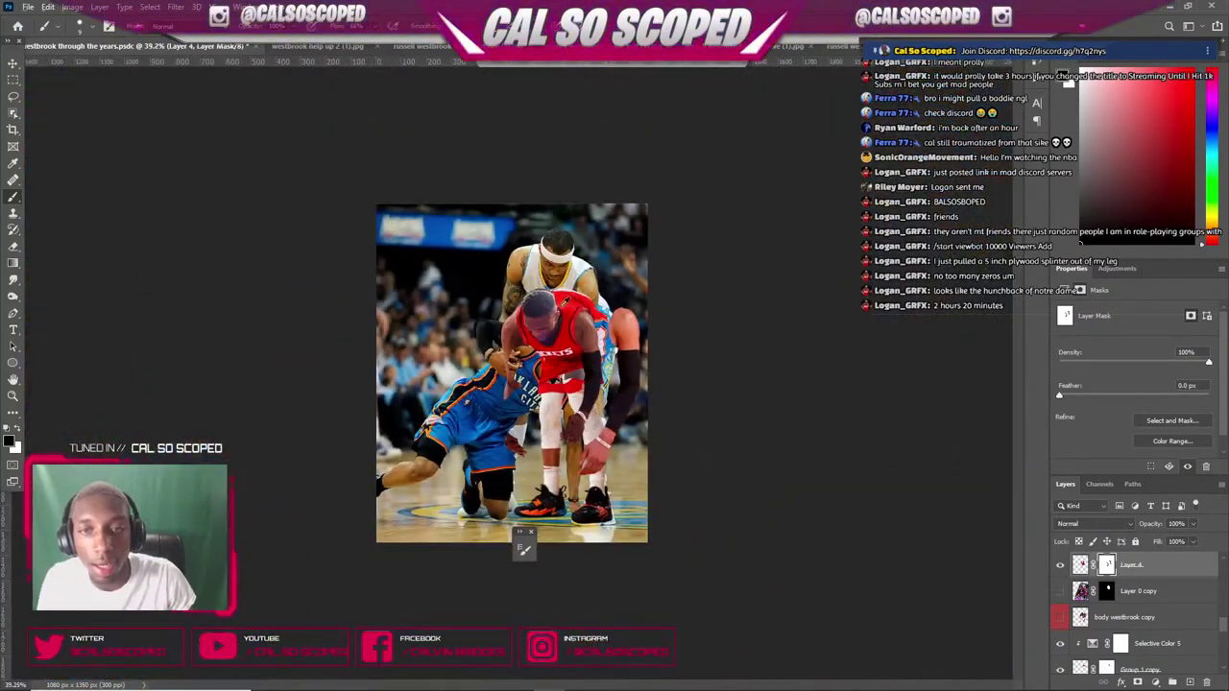
scroll(595, 336, up, 8)
key(v)
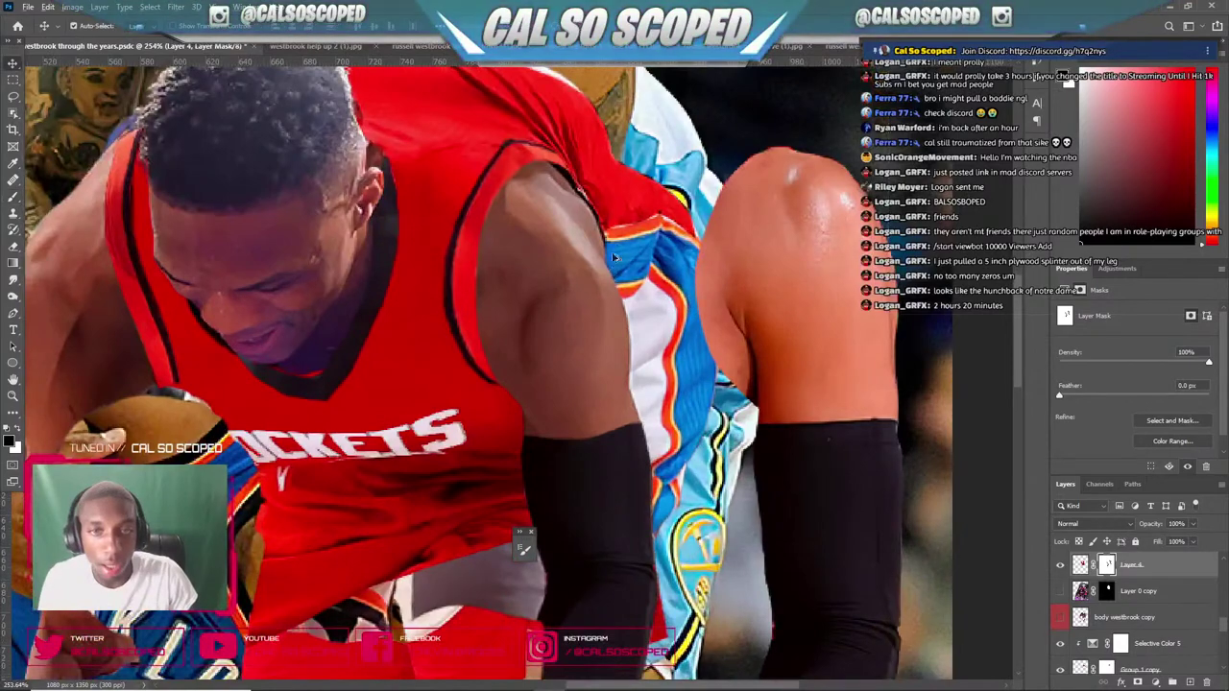
- Hide the Hue/Saturation 2 adjustment above Layer 4 and toggle Selective Color 2 to compare the jersey color
scroll(614, 256, down, 4)
scroll(966, 432, up, 1)
scroll(1080, 568, up, 3)
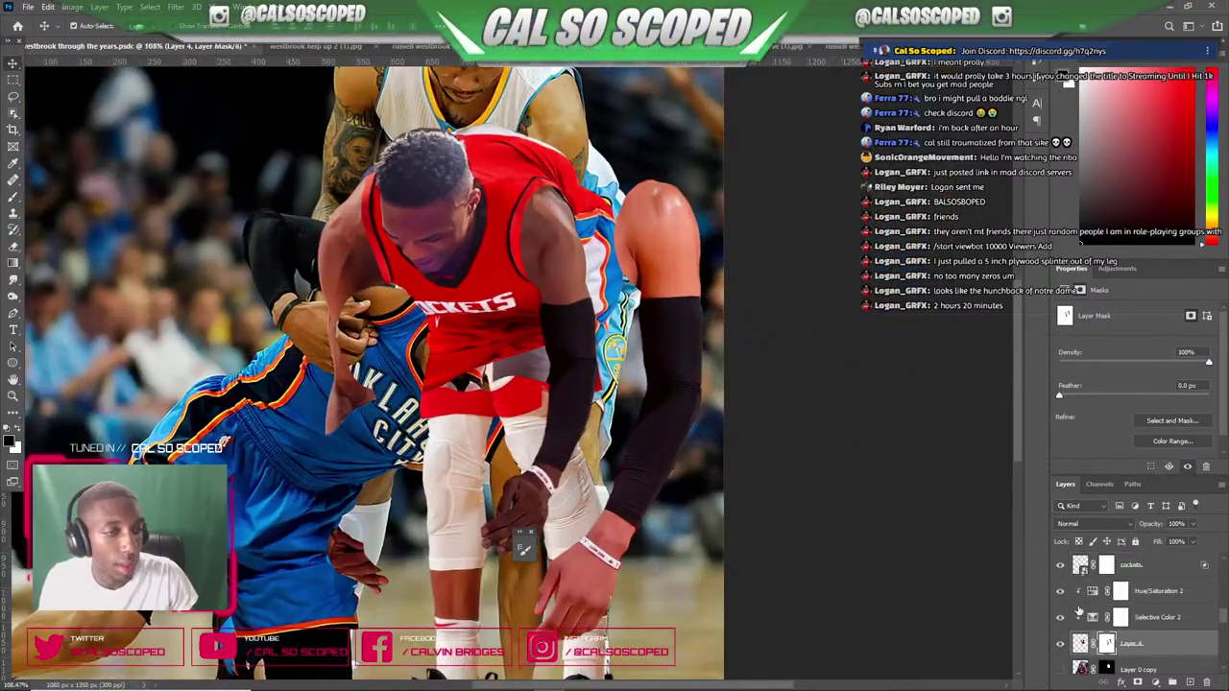
click(1060, 593)
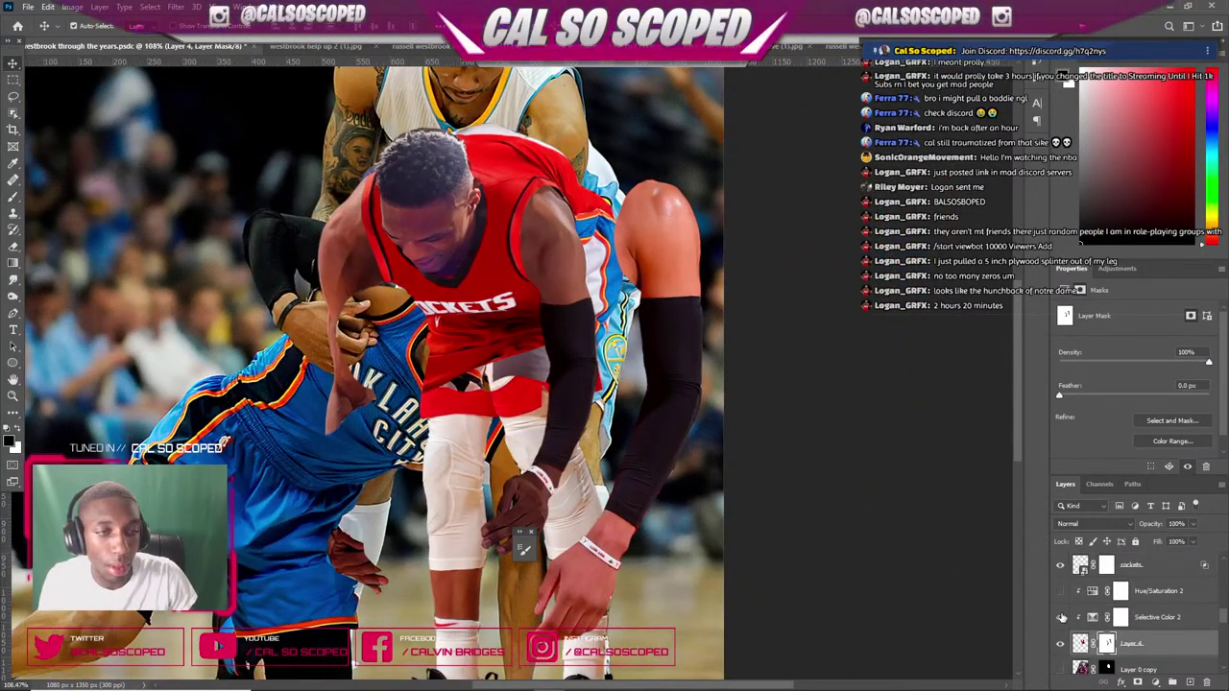
click(1061, 616)
- Select Group 1 copy and toggle Selective Color 5 off and on to compare the red back with the jersey front
drag(514, 164, 641, 122)
key(ctrl+z)
click(1061, 635)
click(1061, 634)
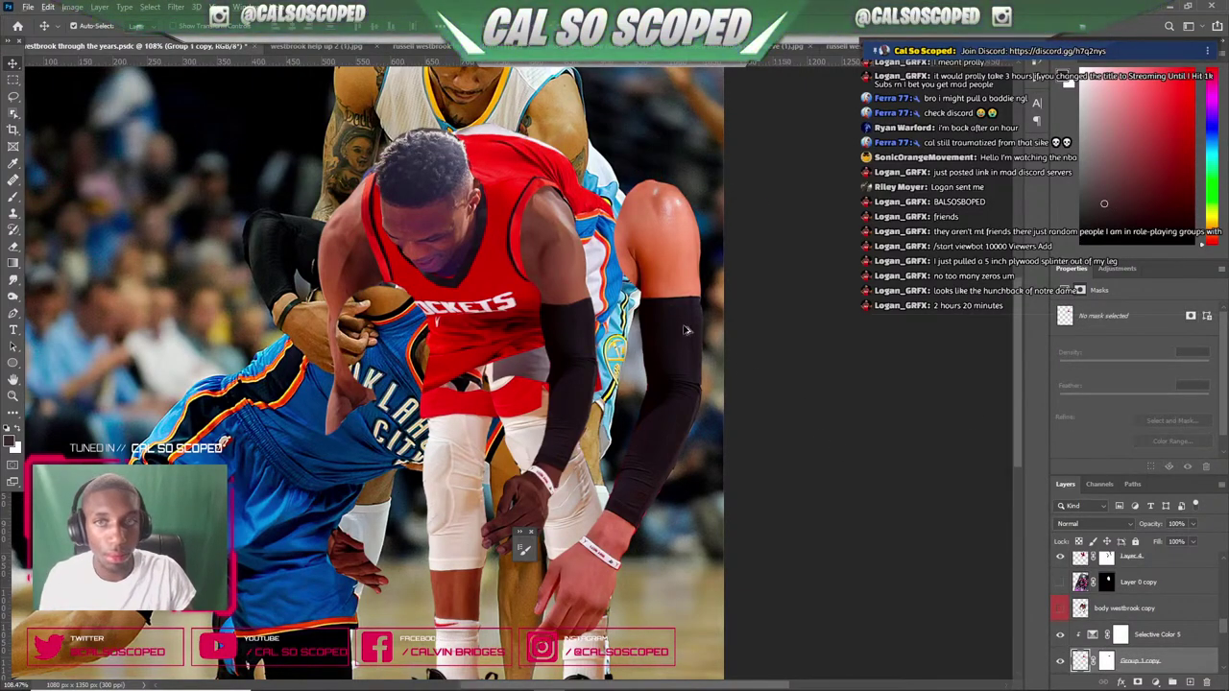
- Examine the red Rockets figure up close and in the full composite to judge how its jersey, head and arms blend
scroll(685, 330, down, 3)
scroll(646, 297, up, 2)
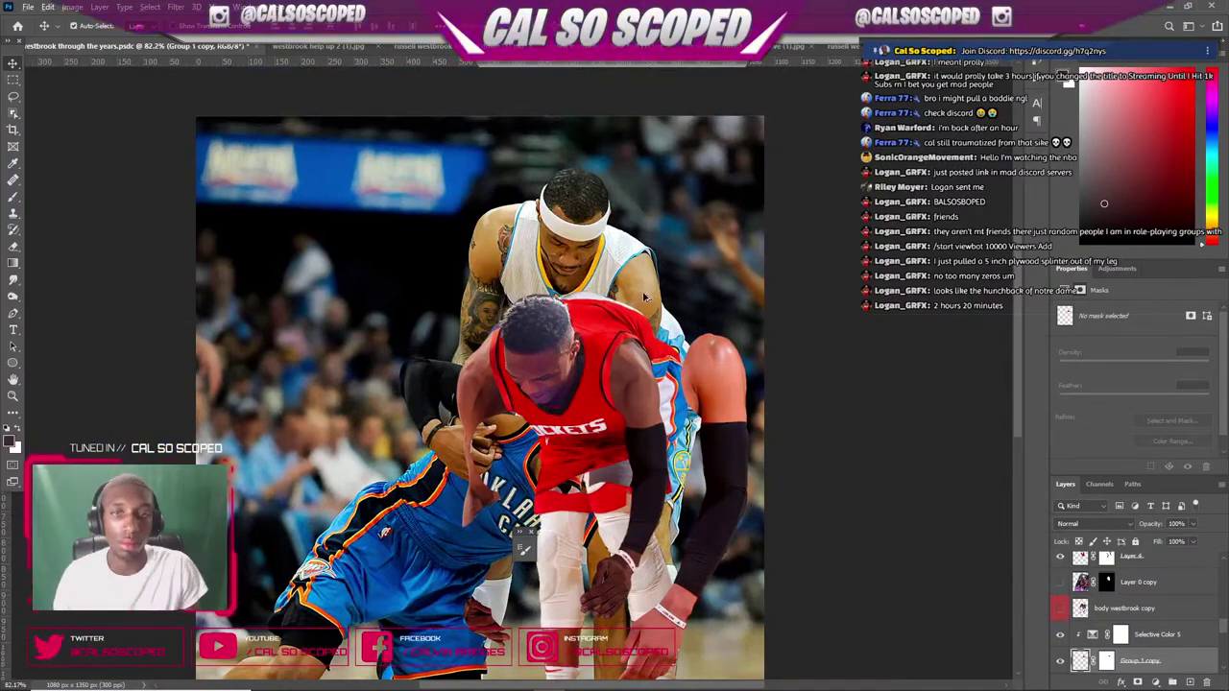
scroll(646, 297, up, 3)
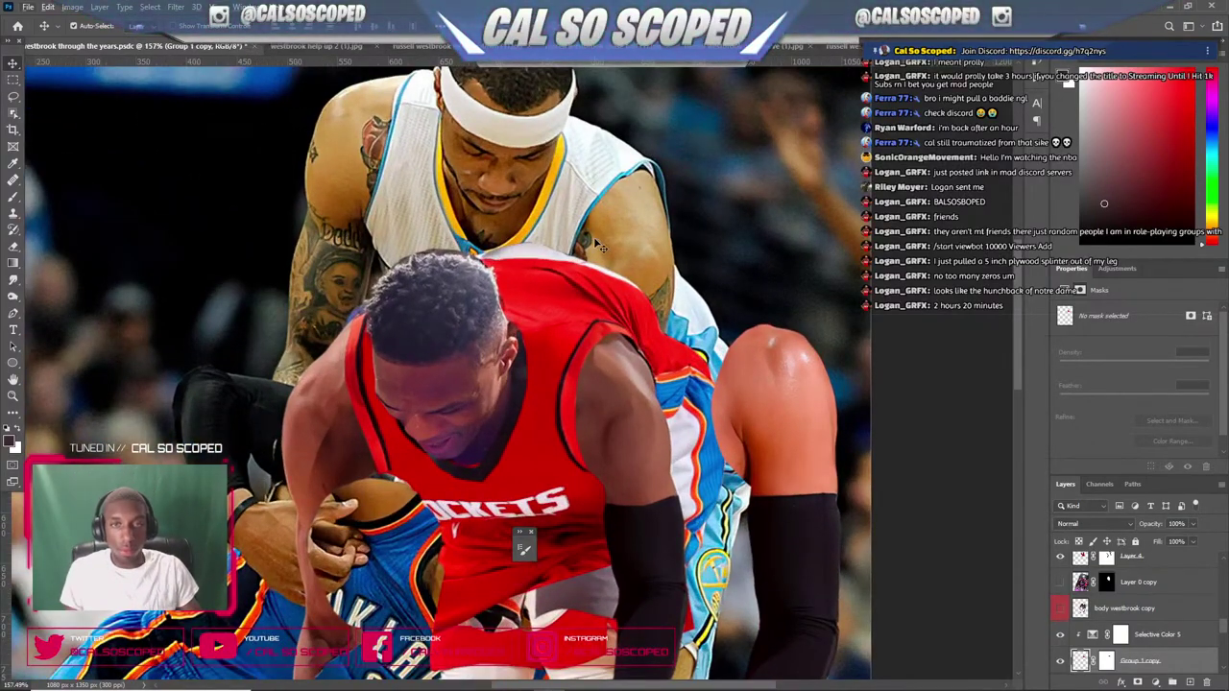
scroll(597, 246, down, 5)
scroll(589, 293, up, 4)
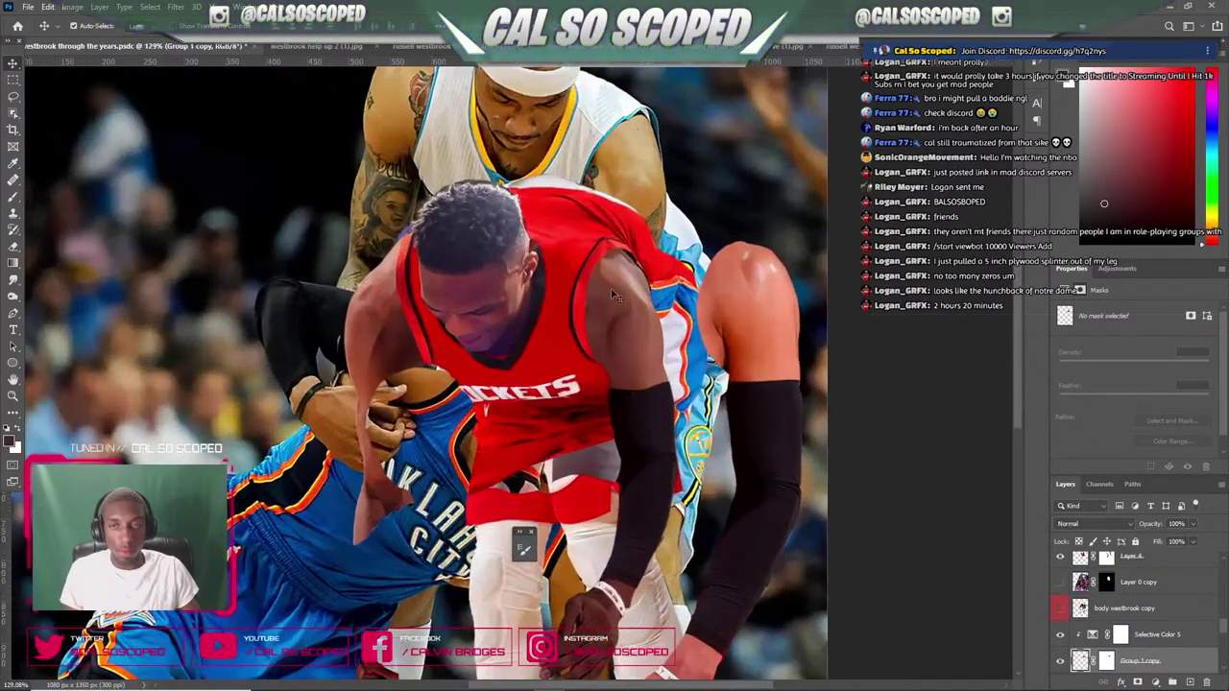
scroll(610, 451, up, 2)
scroll(604, 331, down, 5)
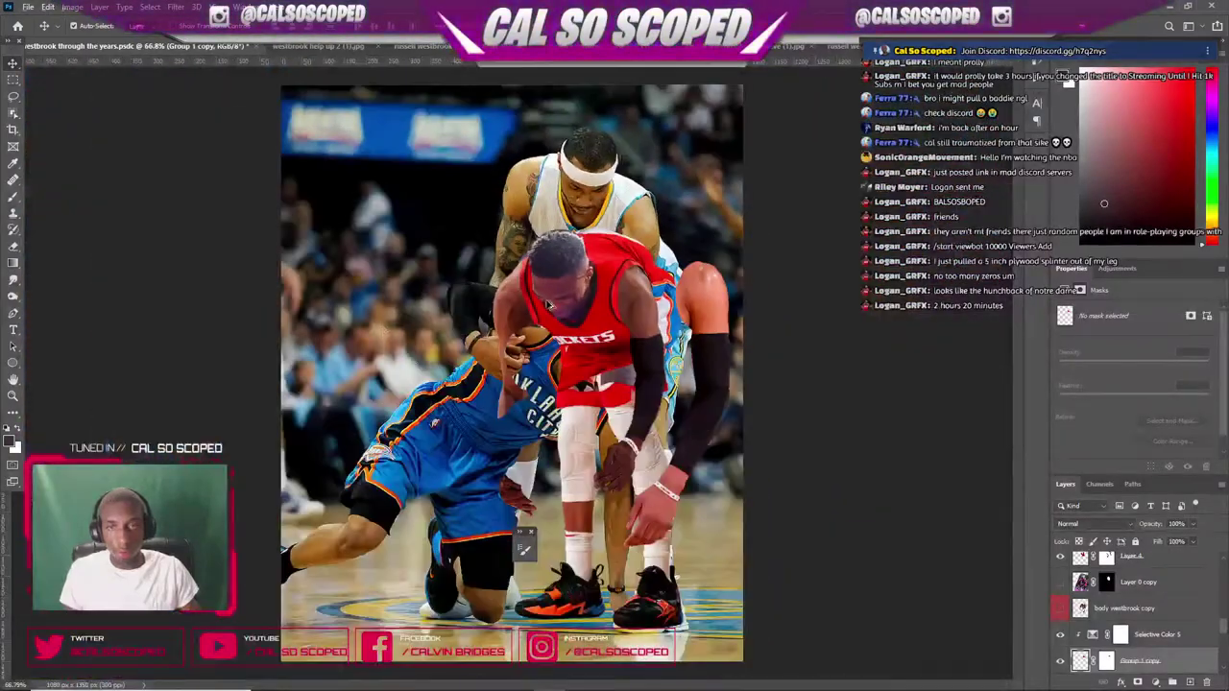
scroll(545, 305, up, 3)
click(501, 309)
scroll(501, 308, down, 5)
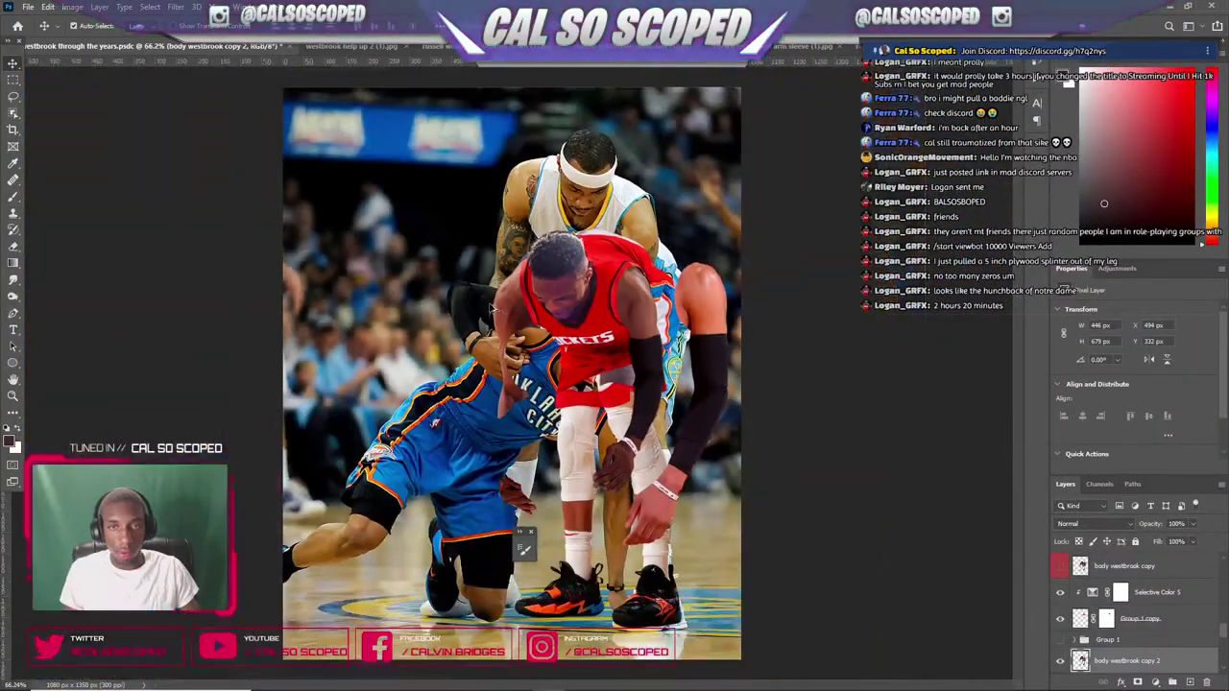
scroll(545, 311, up, 6)
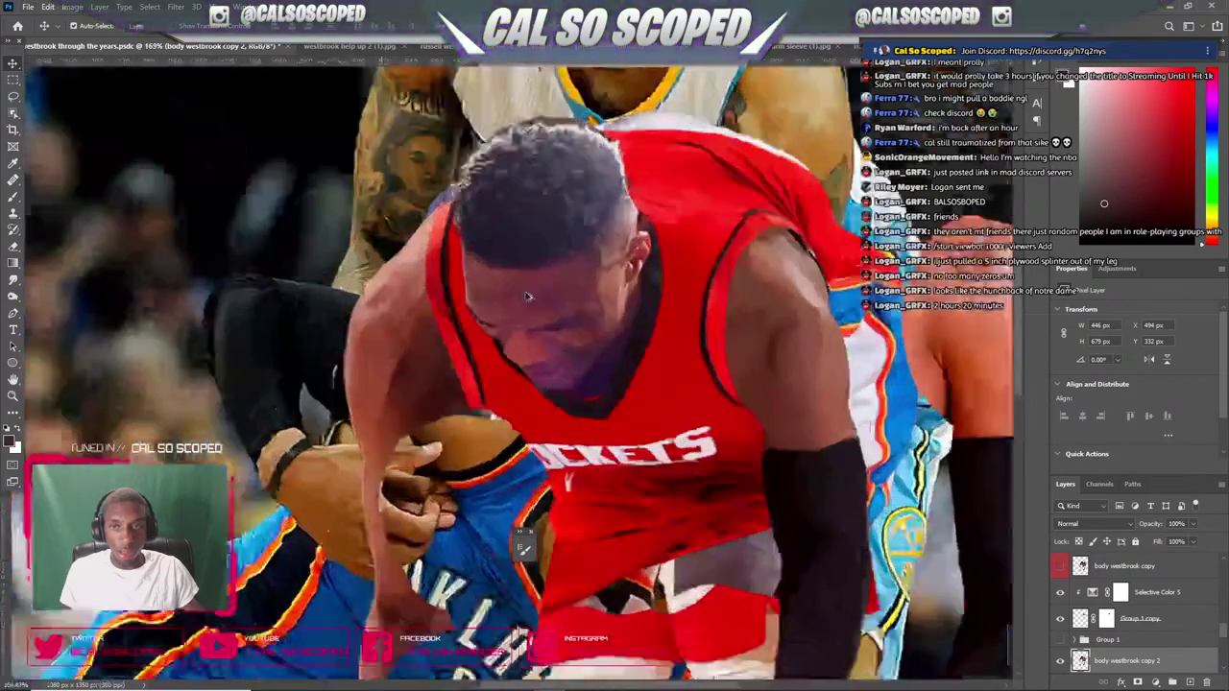
- Activate the westbrook head layer's mask with the Brush tool and examine the head's edges against the jersey and the whole composite
click(472, 293)
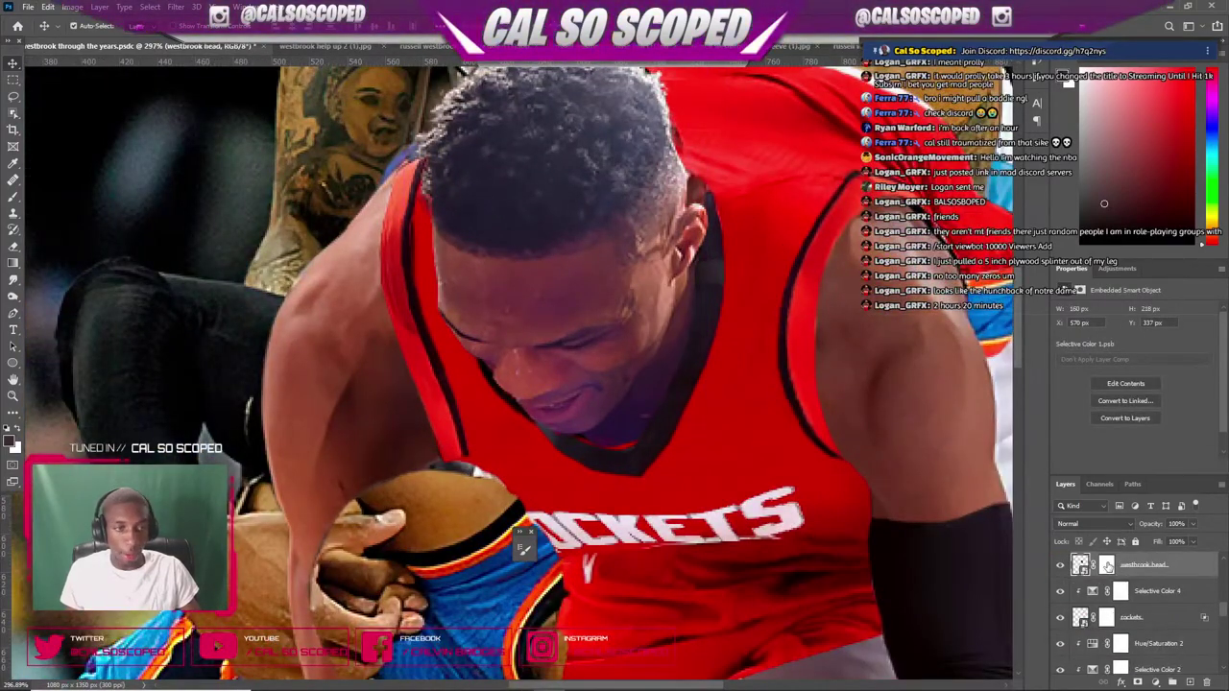
click(1107, 565)
key(b)
scroll(268, 178, up, 2)
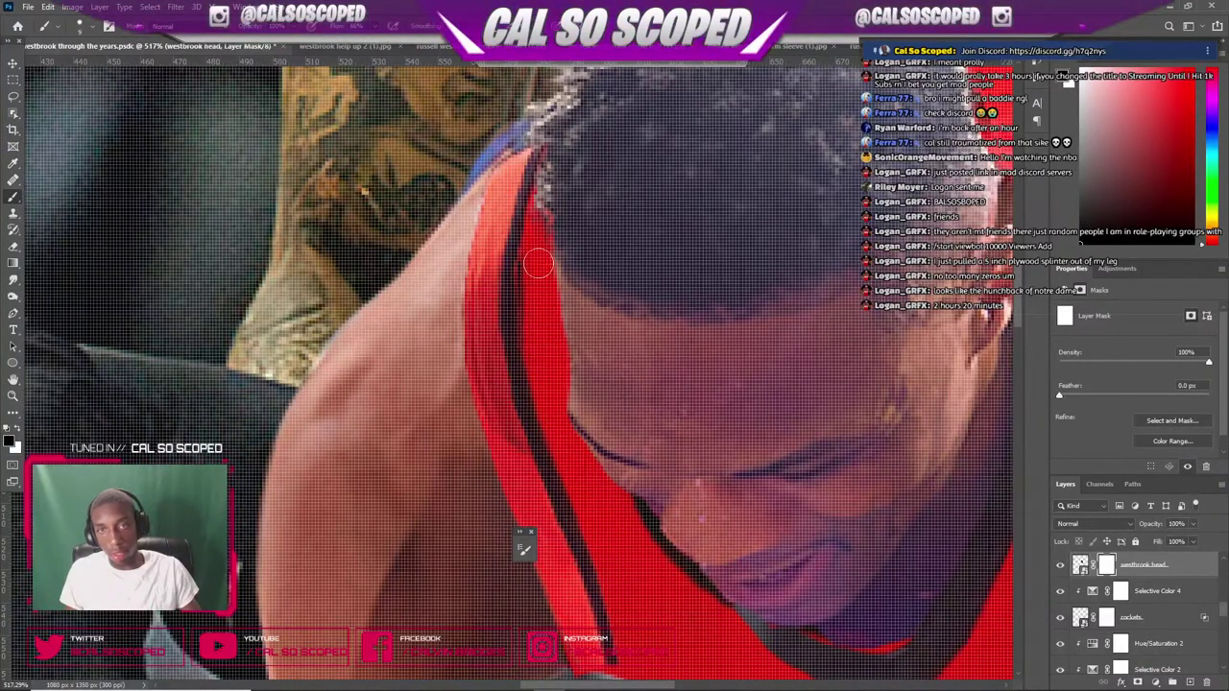
scroll(540, 258, down, 5)
scroll(538, 222, down, 3)
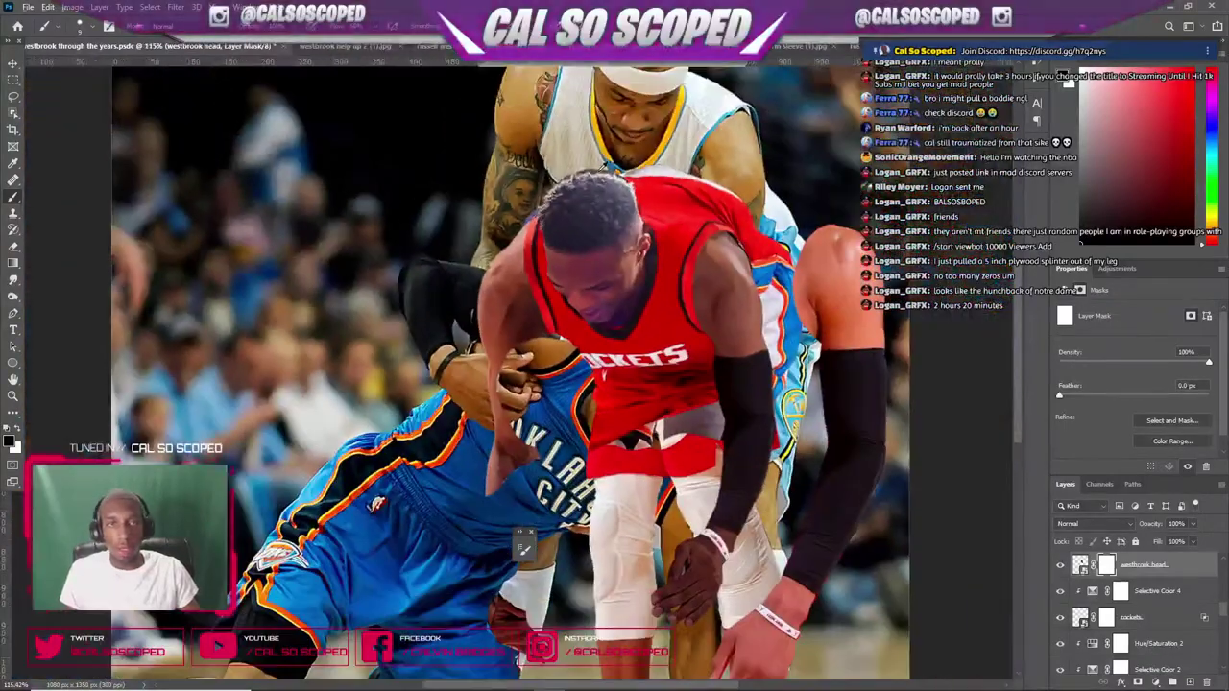
scroll(587, 172, up, 4)
scroll(556, 304, down, 1)
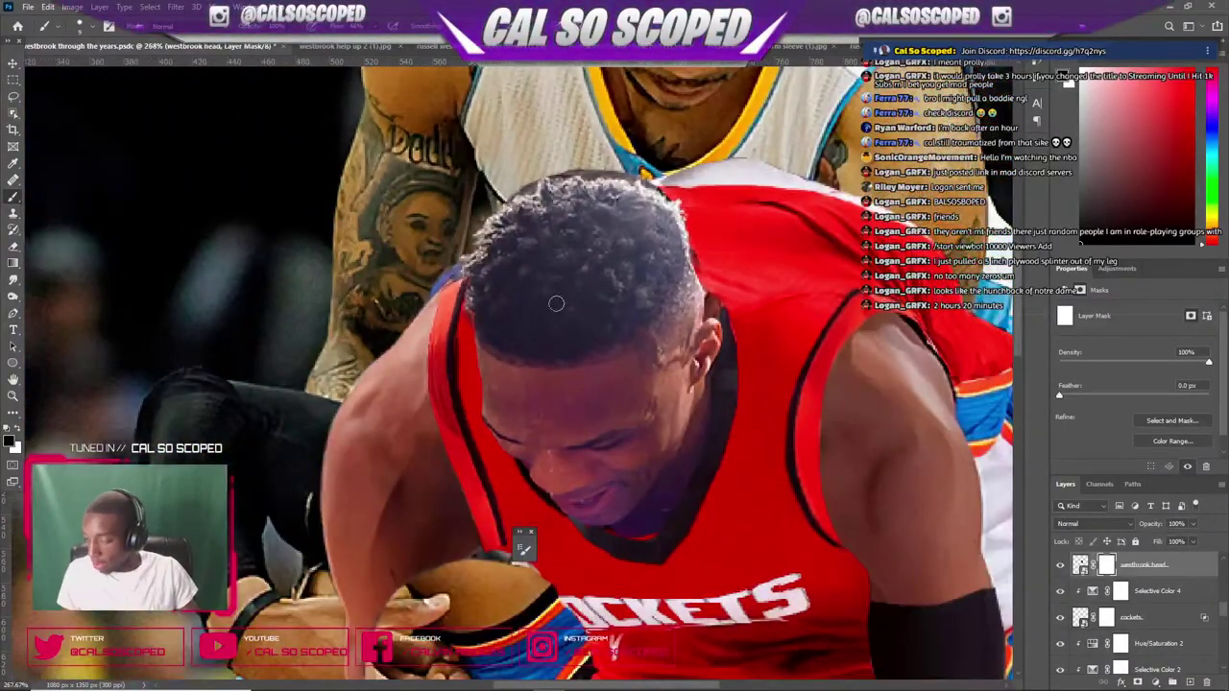
scroll(567, 365, down, 1)
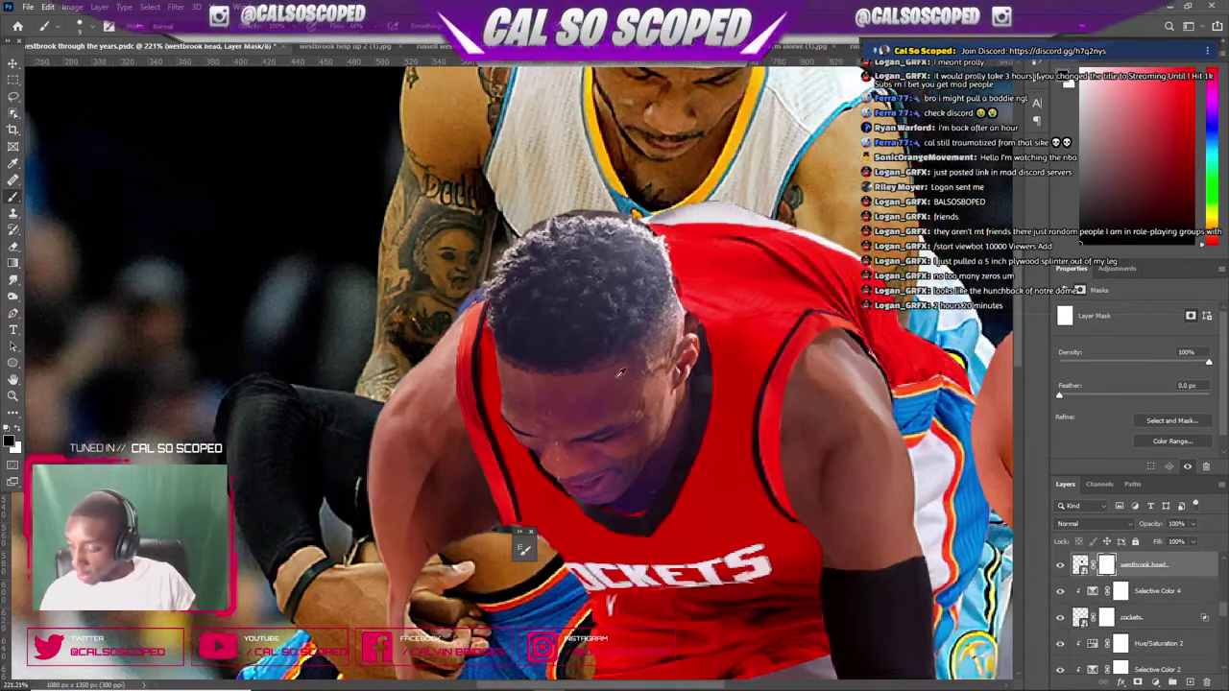
scroll(620, 372, down, 2)
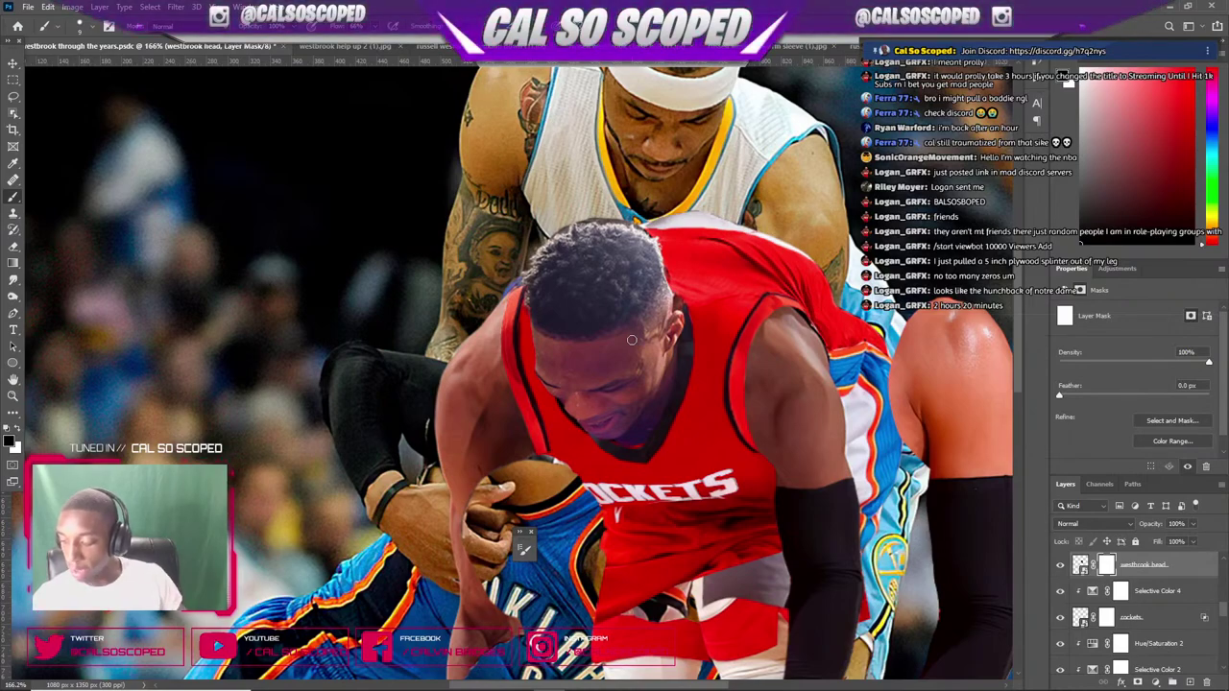
scroll(632, 339, down, 5)
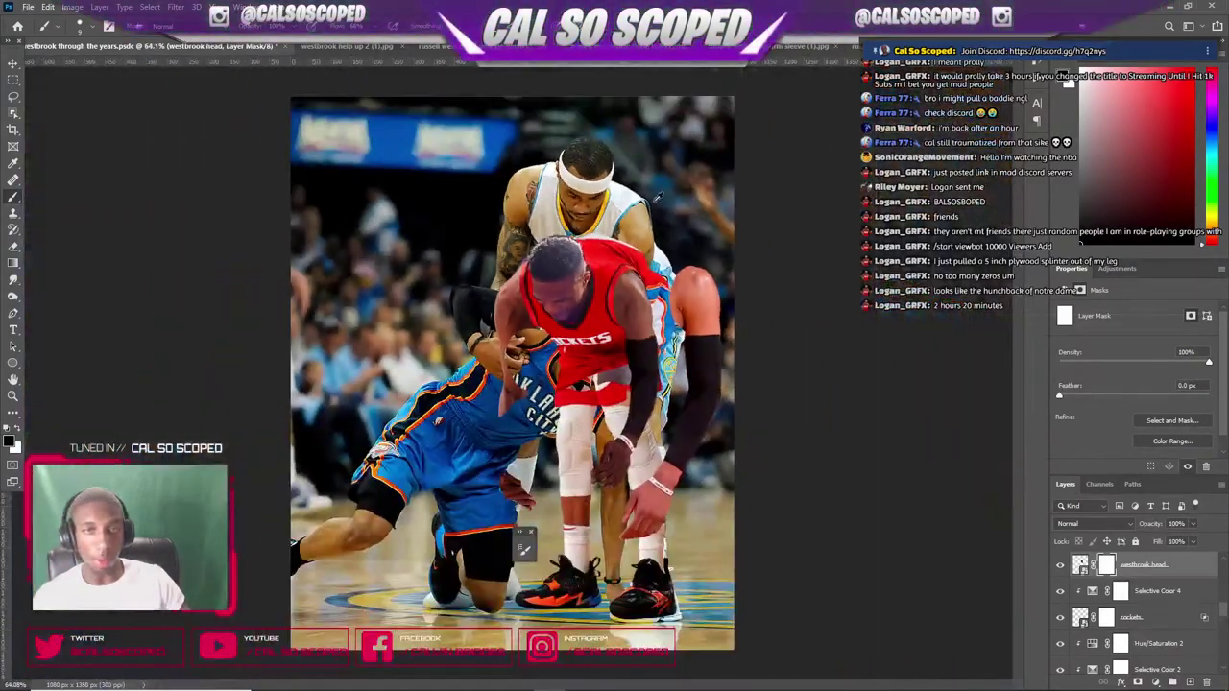
scroll(658, 197, up, 6)
- Try moving body westbrook copy 2, undo the move, and toggle the layer off and on to check what it contributes
key(v)
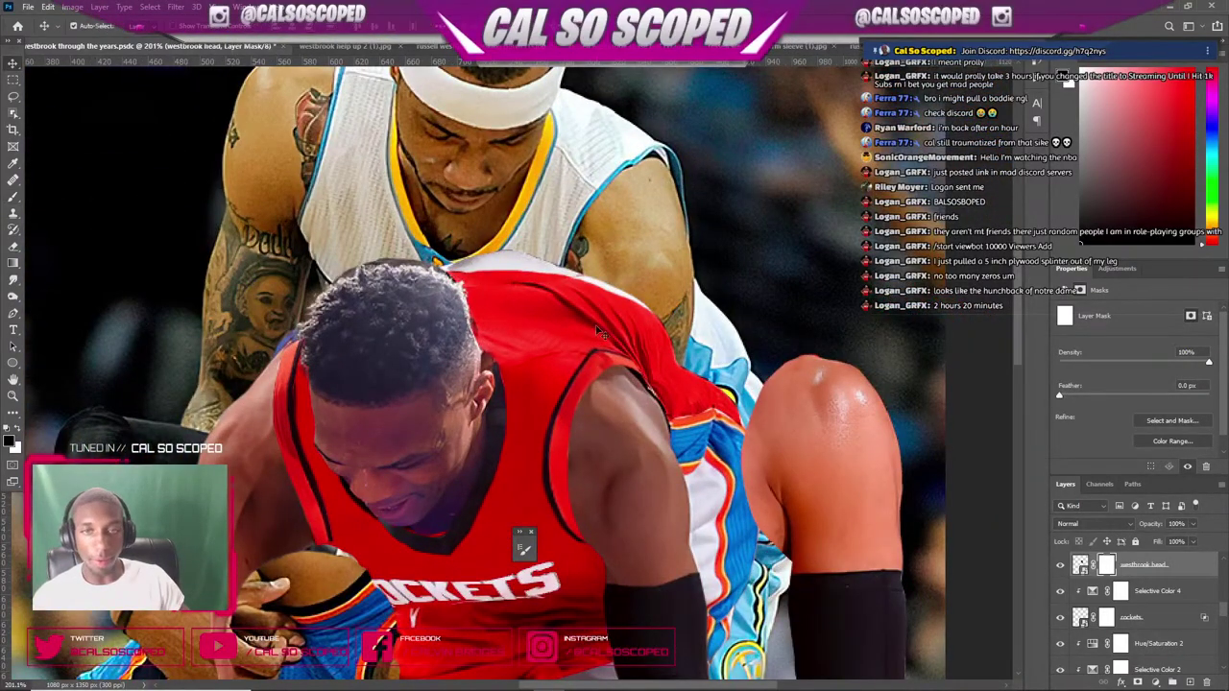
drag(530, 269, 816, 240)
key(ctrl+z)
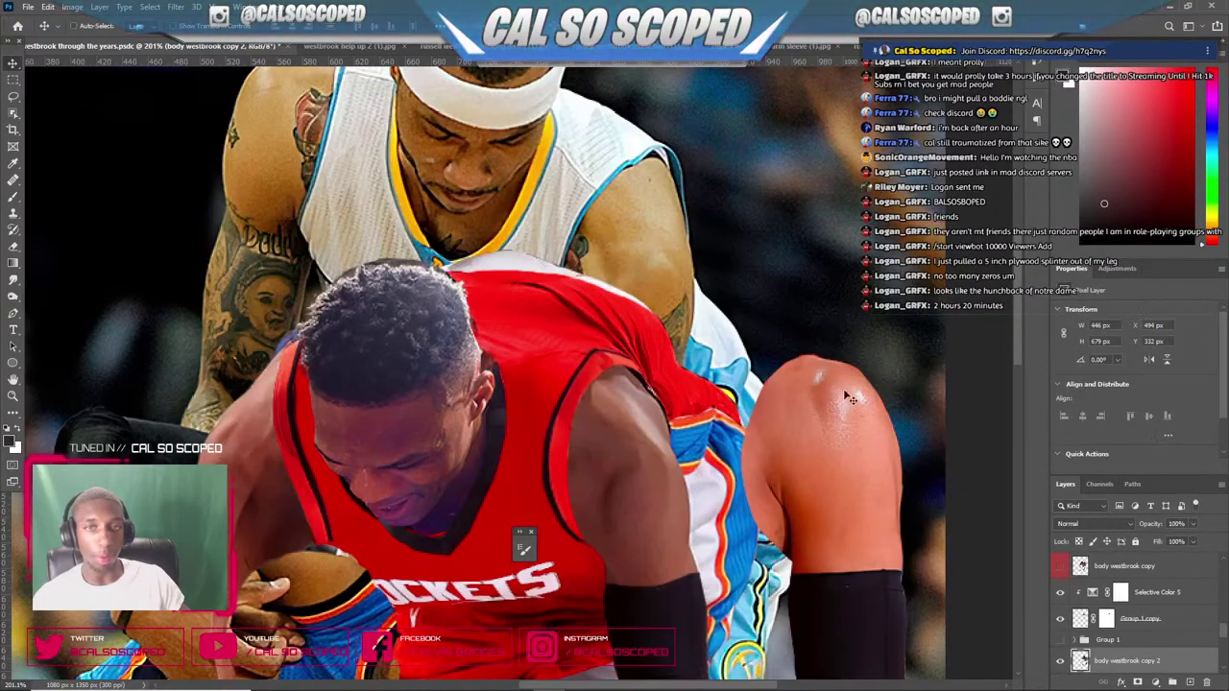
click(1059, 660)
click(1060, 660)
- Review the whole composite, check the open source image with the white leg sleeves and red shorts, and return to the composite
scroll(613, 307, down, 5)
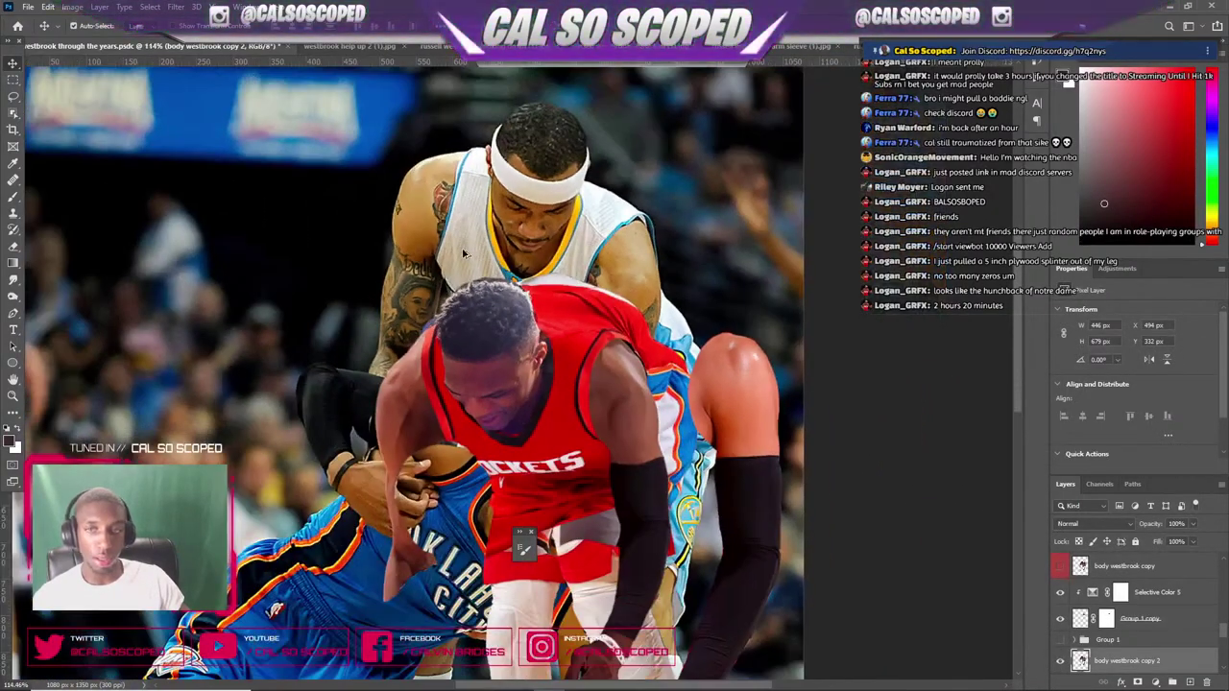
scroll(603, 308, down, 2)
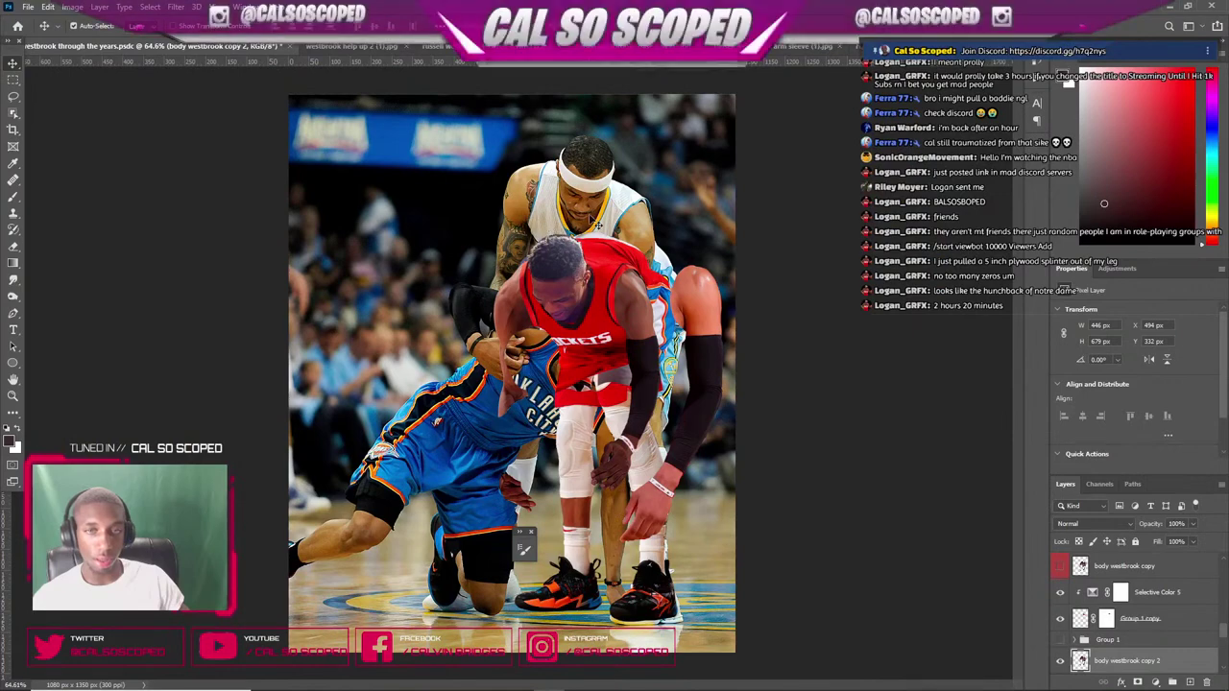
scroll(653, 278, up, 2)
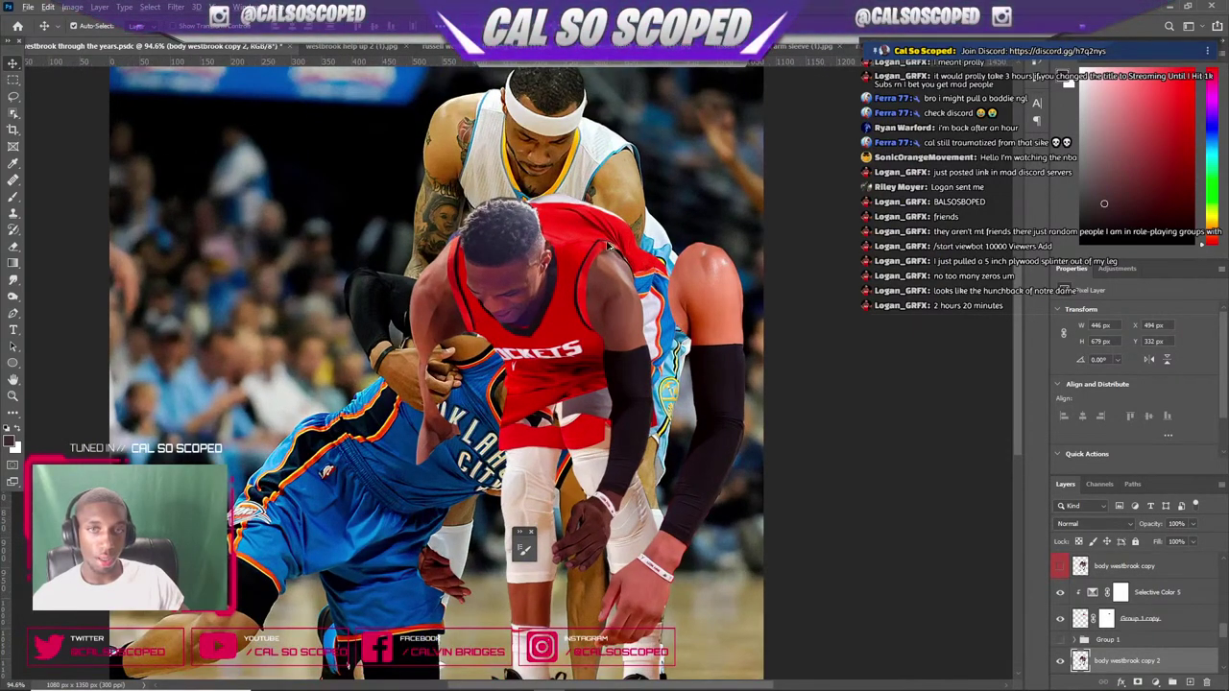
scroll(618, 230, up, 2)
scroll(691, 292, down, 2)
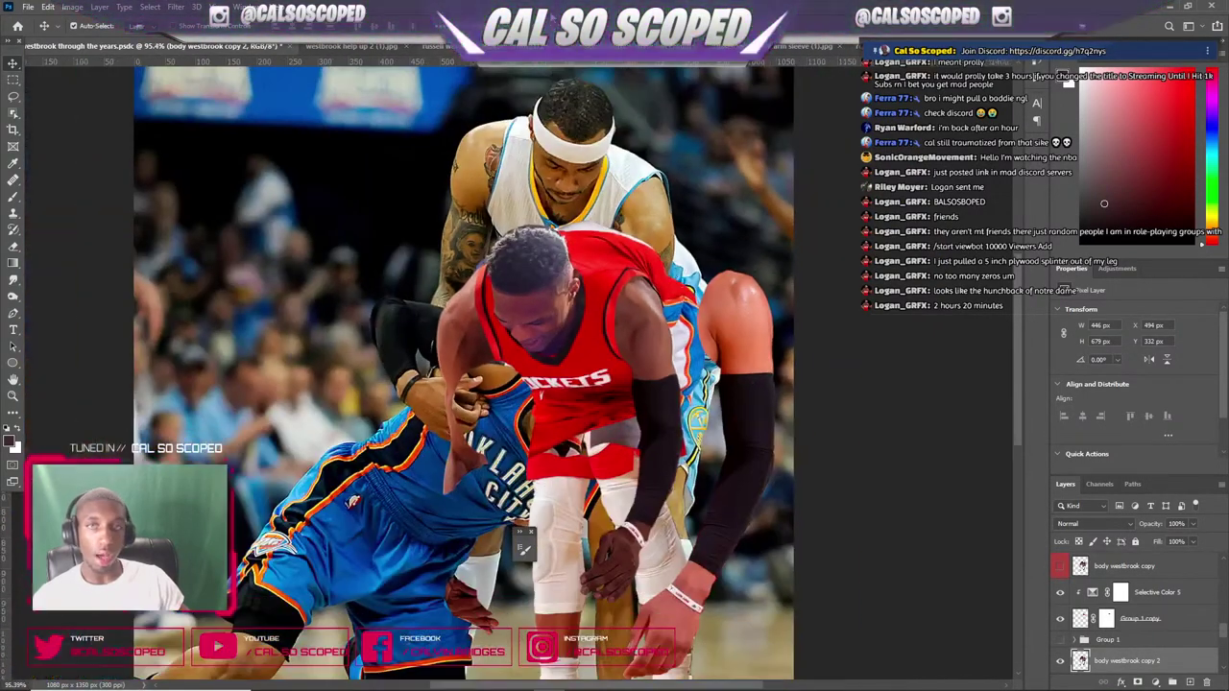
click(793, 46)
click(850, 48)
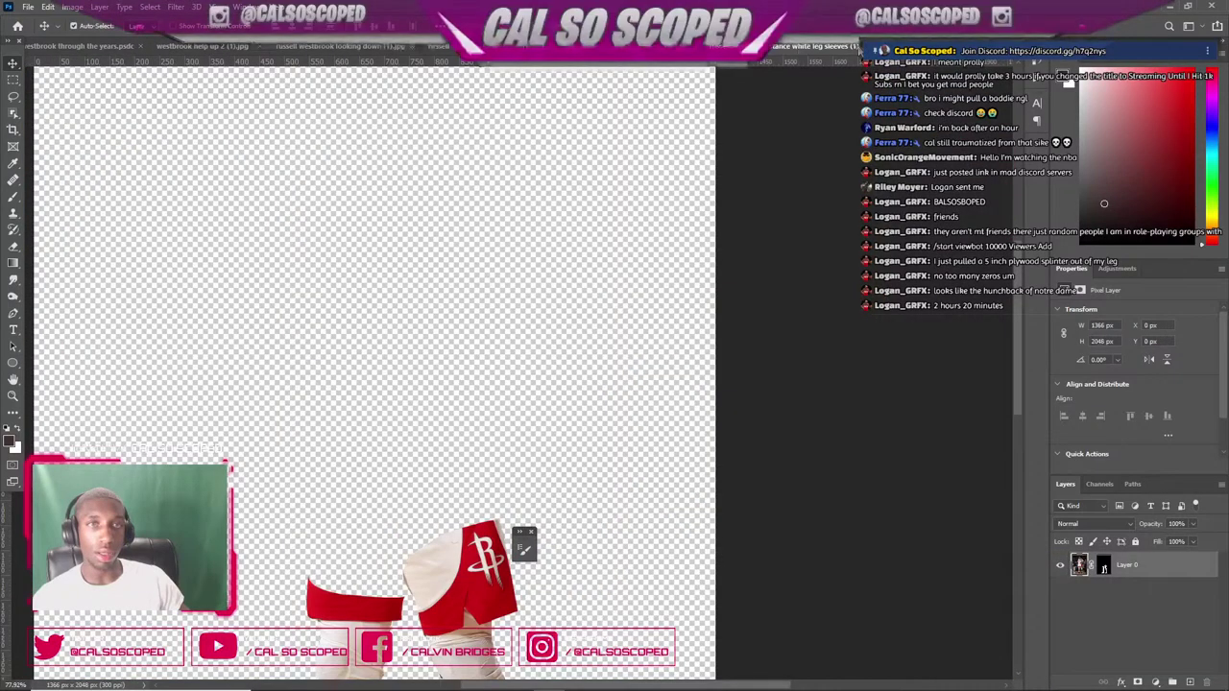
click(671, 46)
click(114, 44)
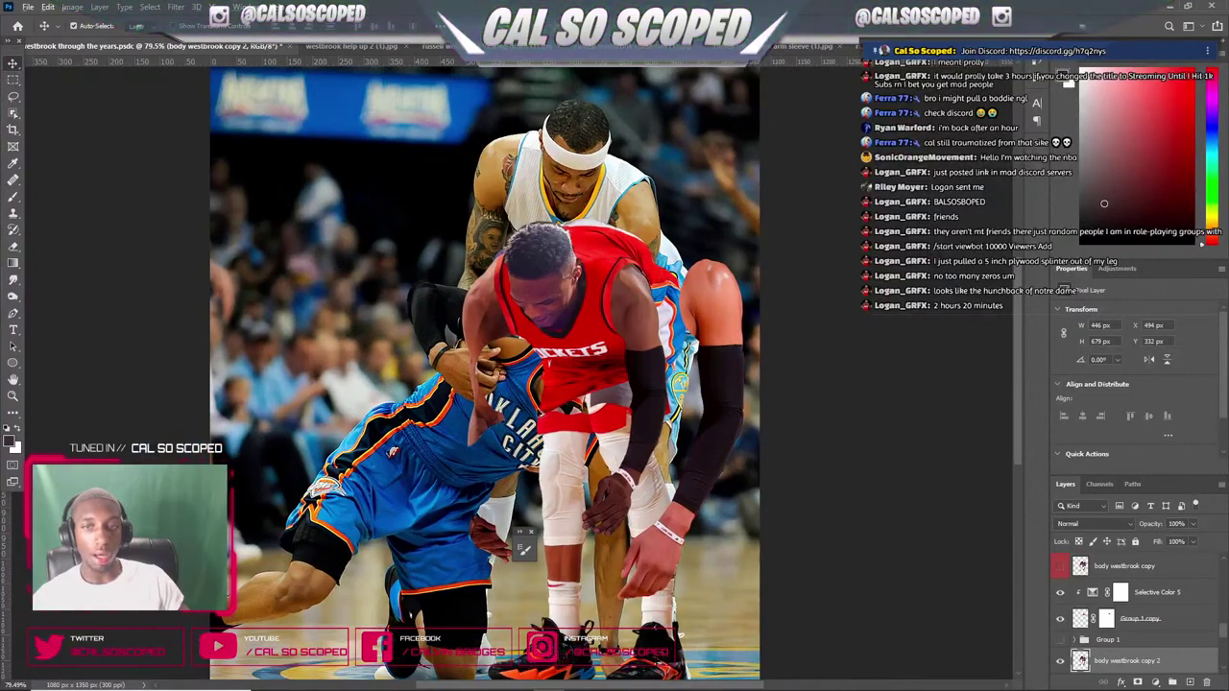
- Try shifting the Layer 0 copy cutout of the players and undo the move
drag(520, 412, 523, 447)
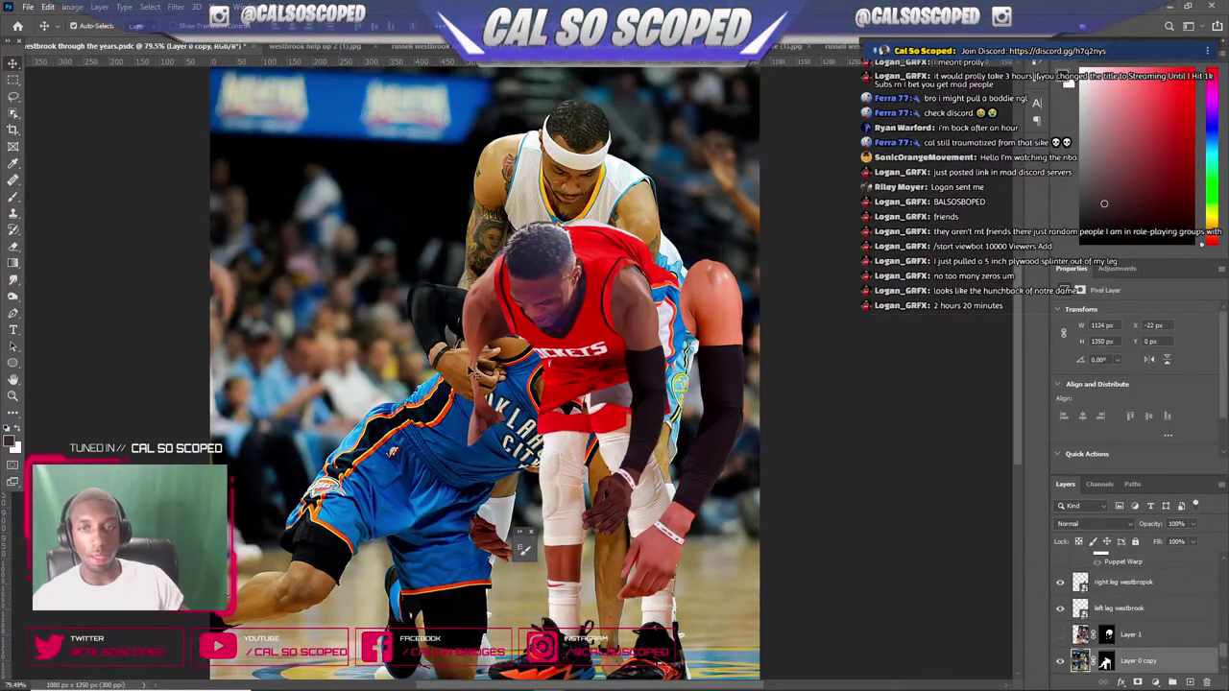
drag(443, 347, 341, 331)
key(ctrl+z)
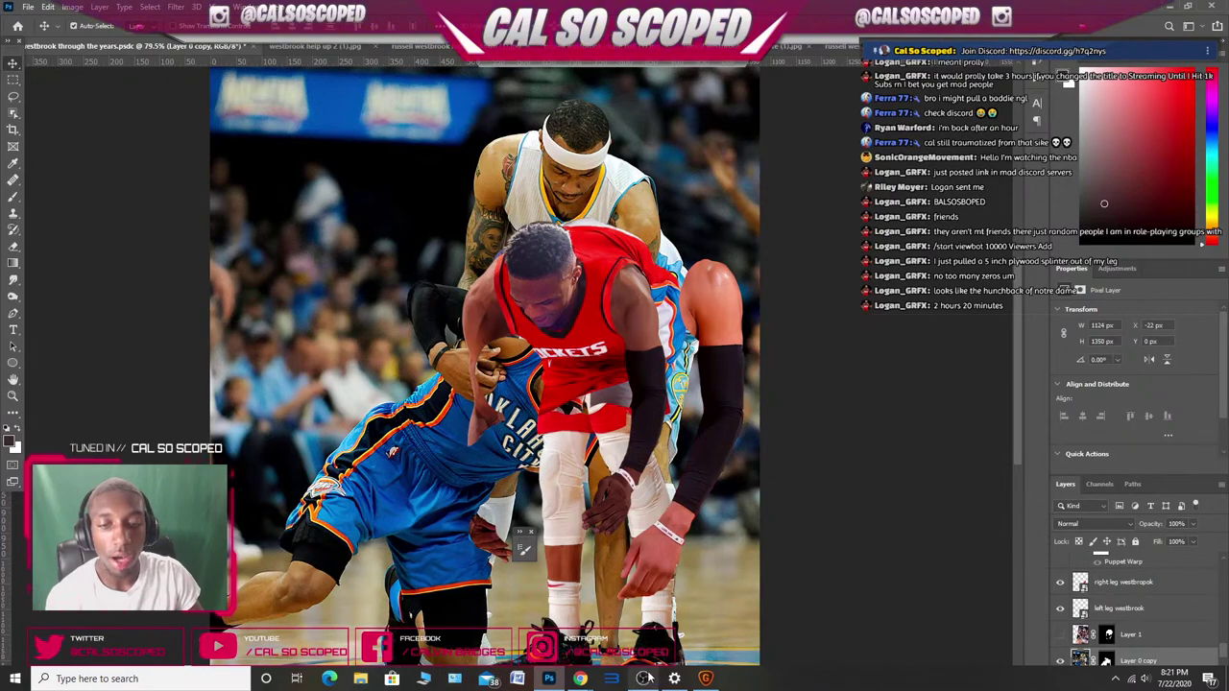
- Switch to OBS to reach the stream controls
click(648, 678)
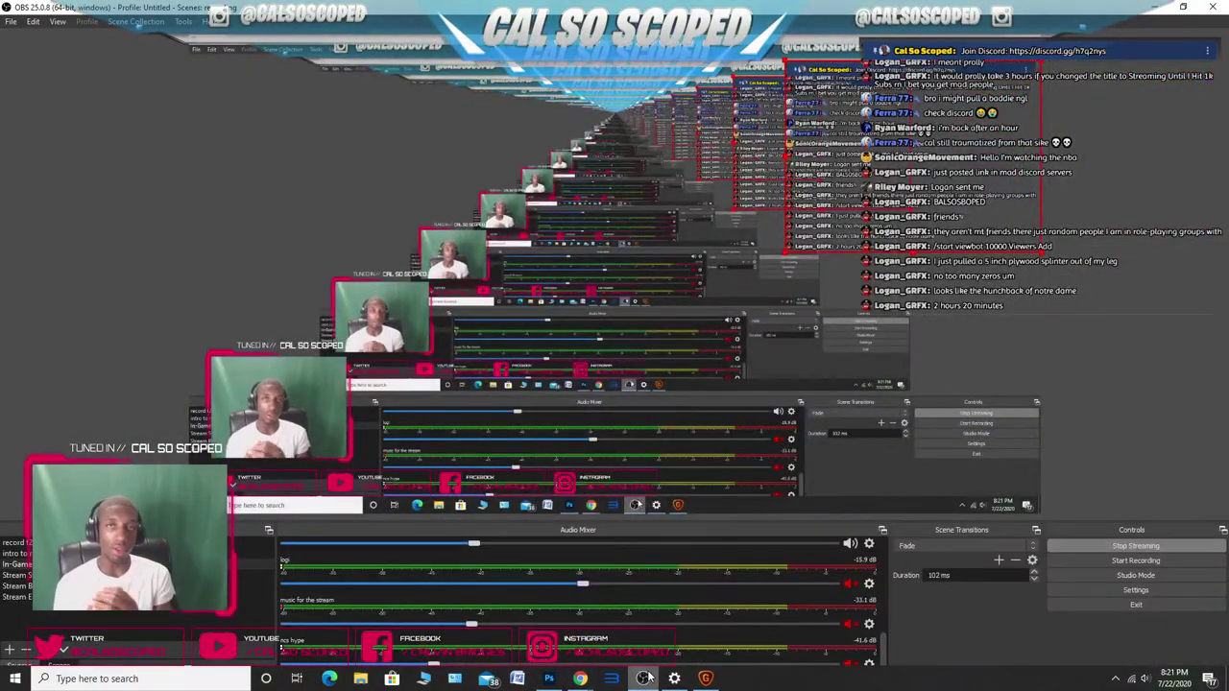